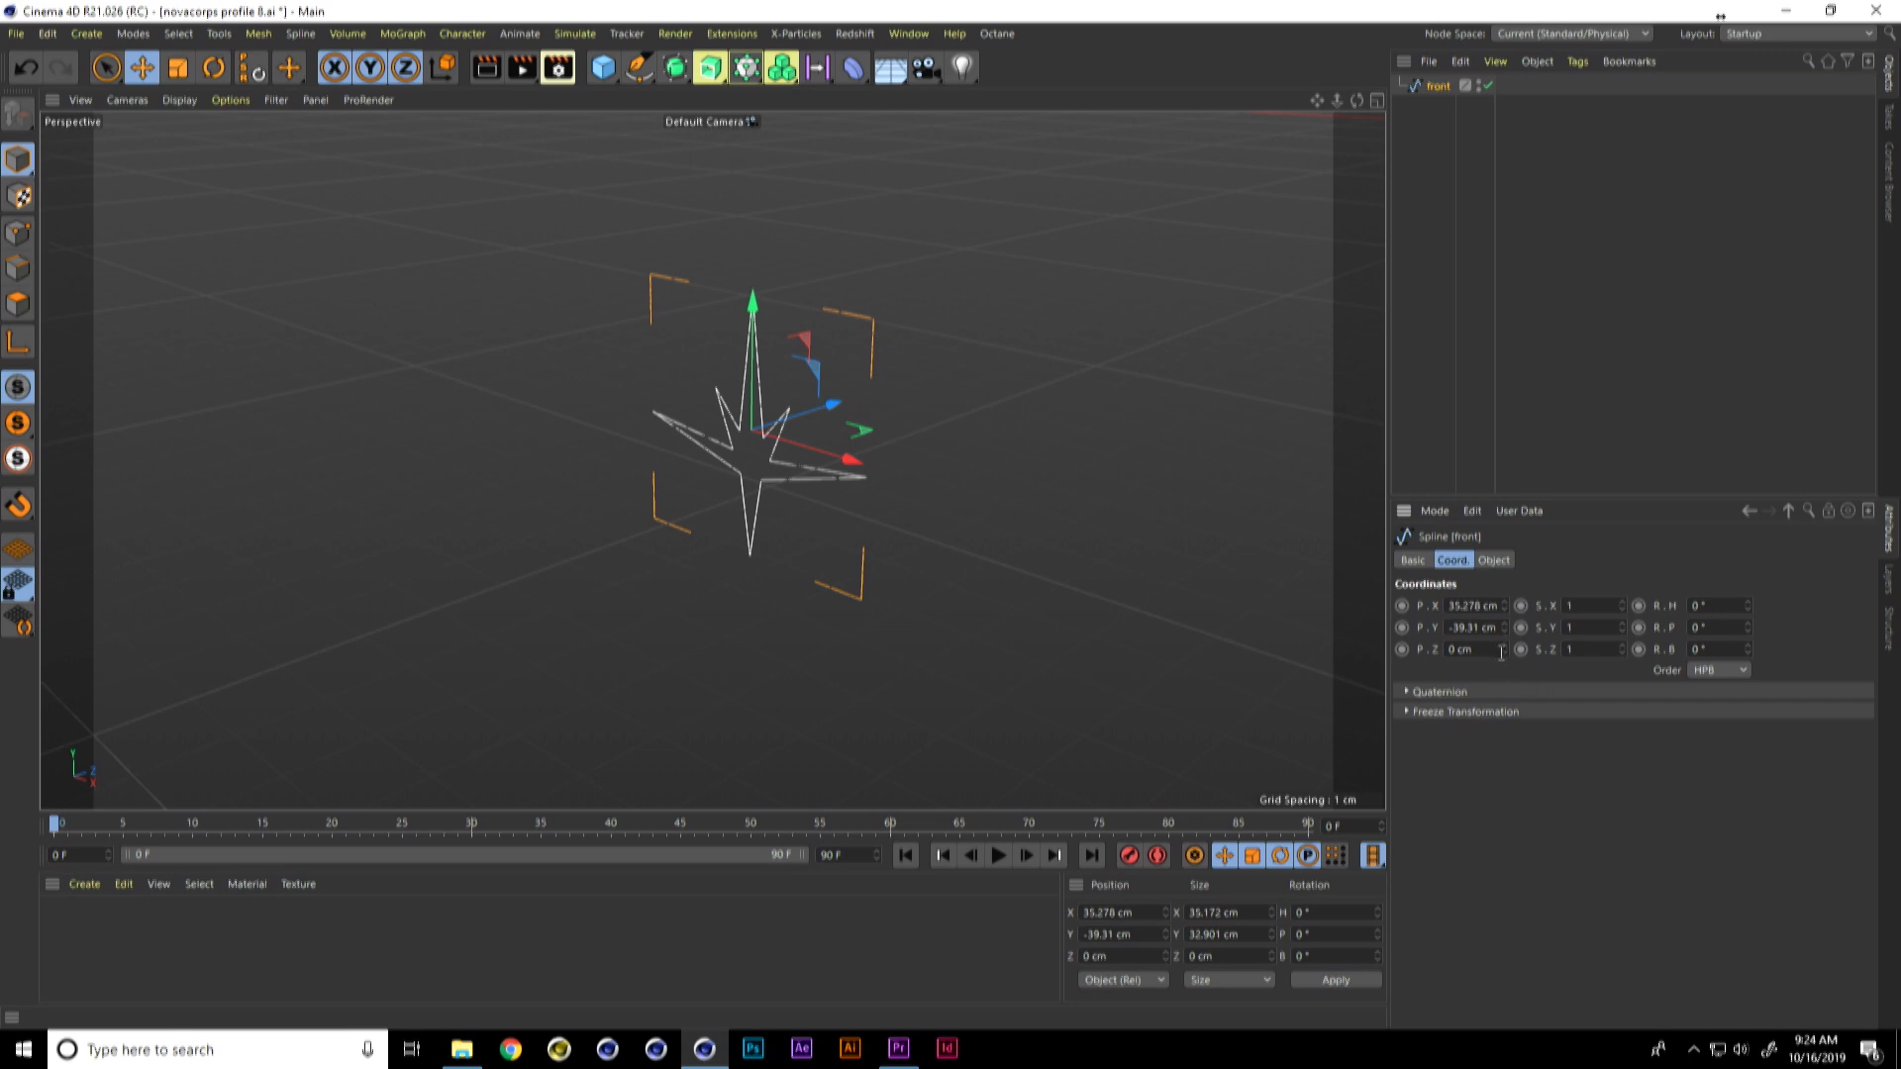
# Step: Set the front spline's Z position to -2 cm and create an instance of it named "back"
pyautogui.write('-2')
pyautogui.press('Return')
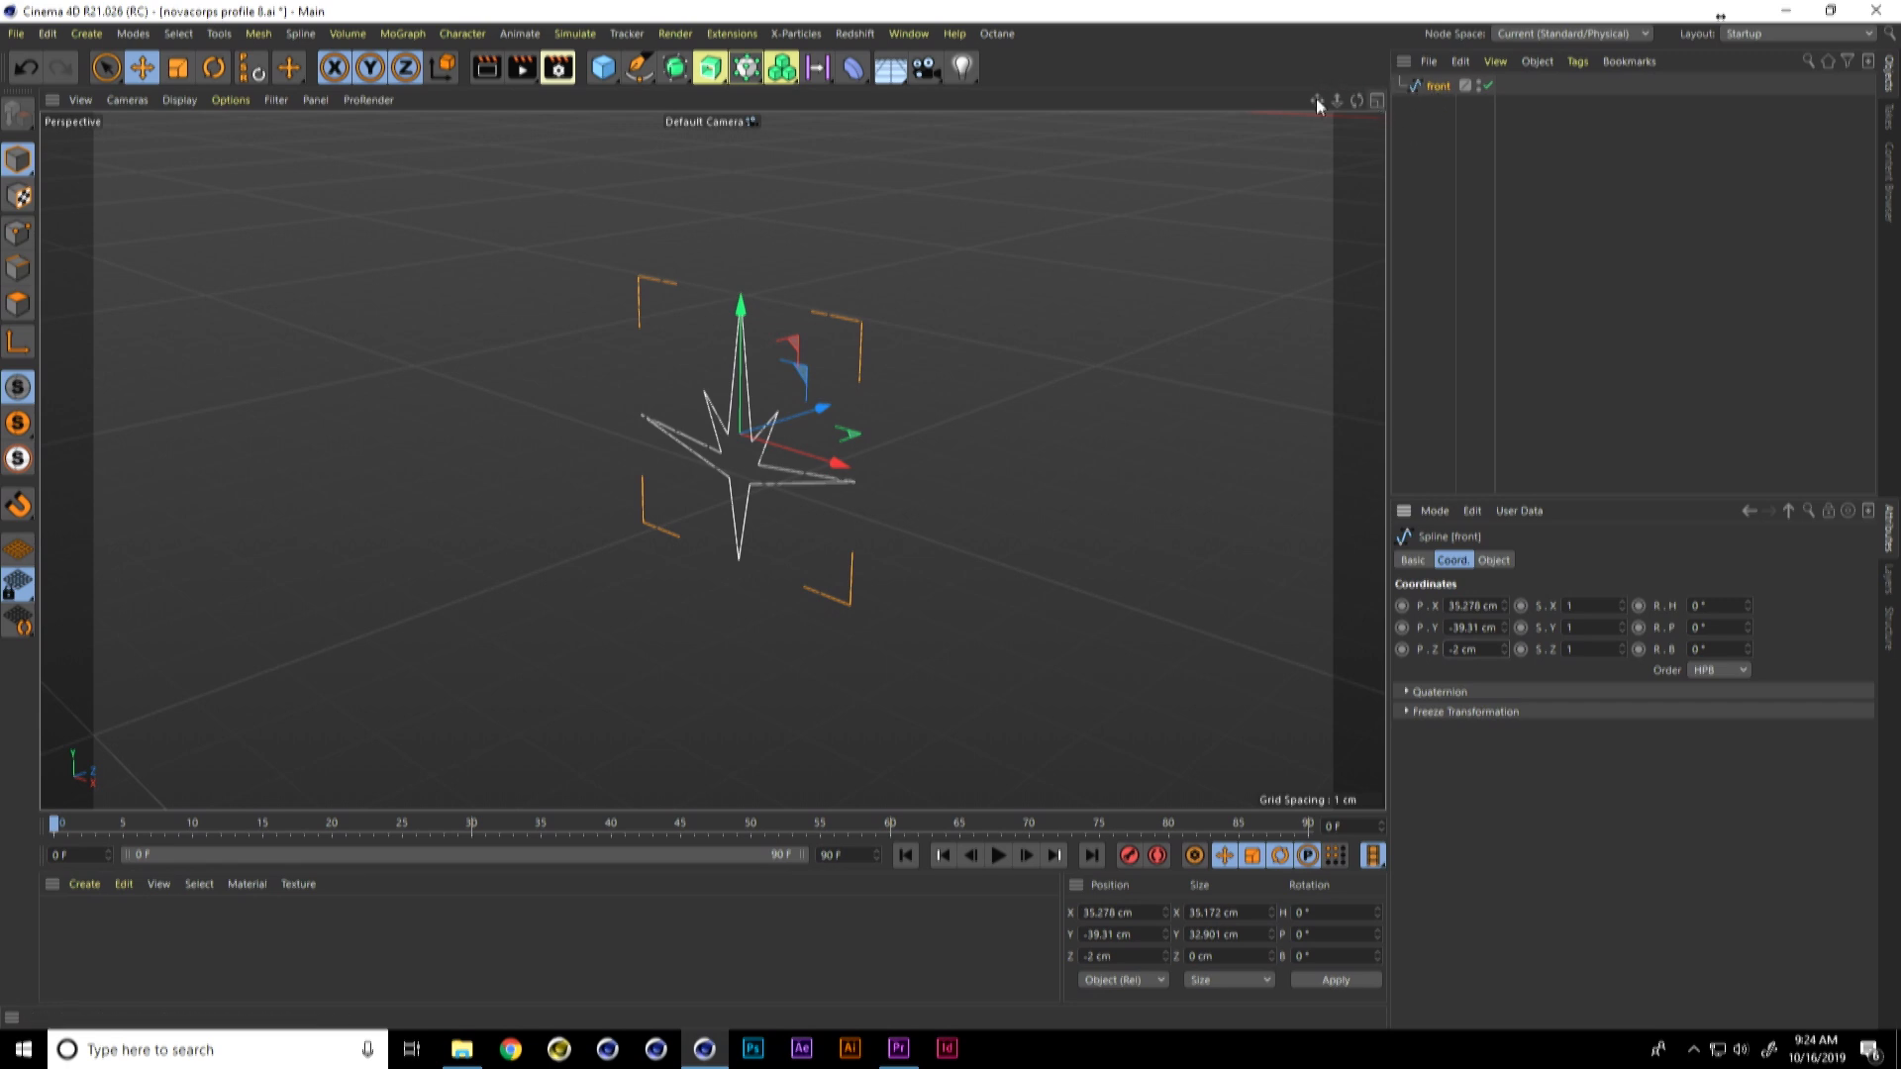
pyautogui.click(674, 68)
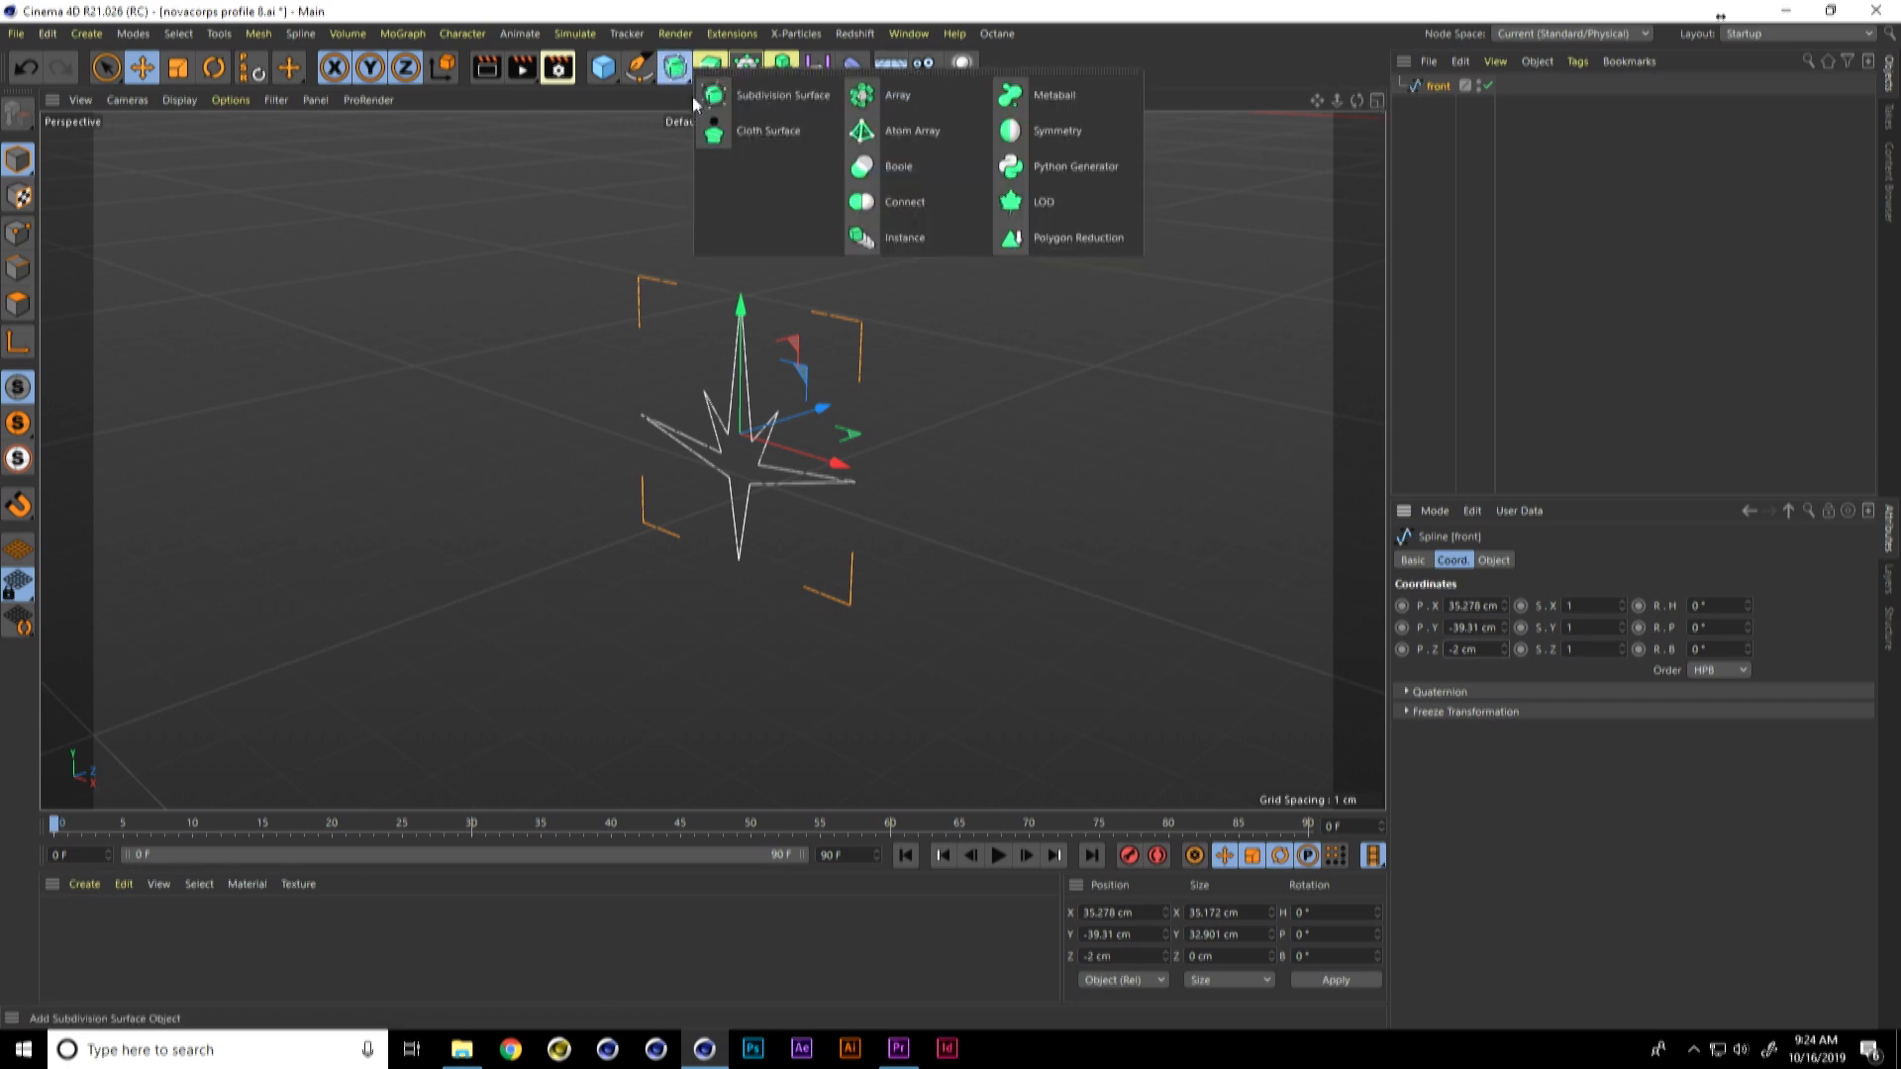
pyautogui.click(877, 239)
pyautogui.doubleClick(1446, 87)
pyautogui.write('bac')
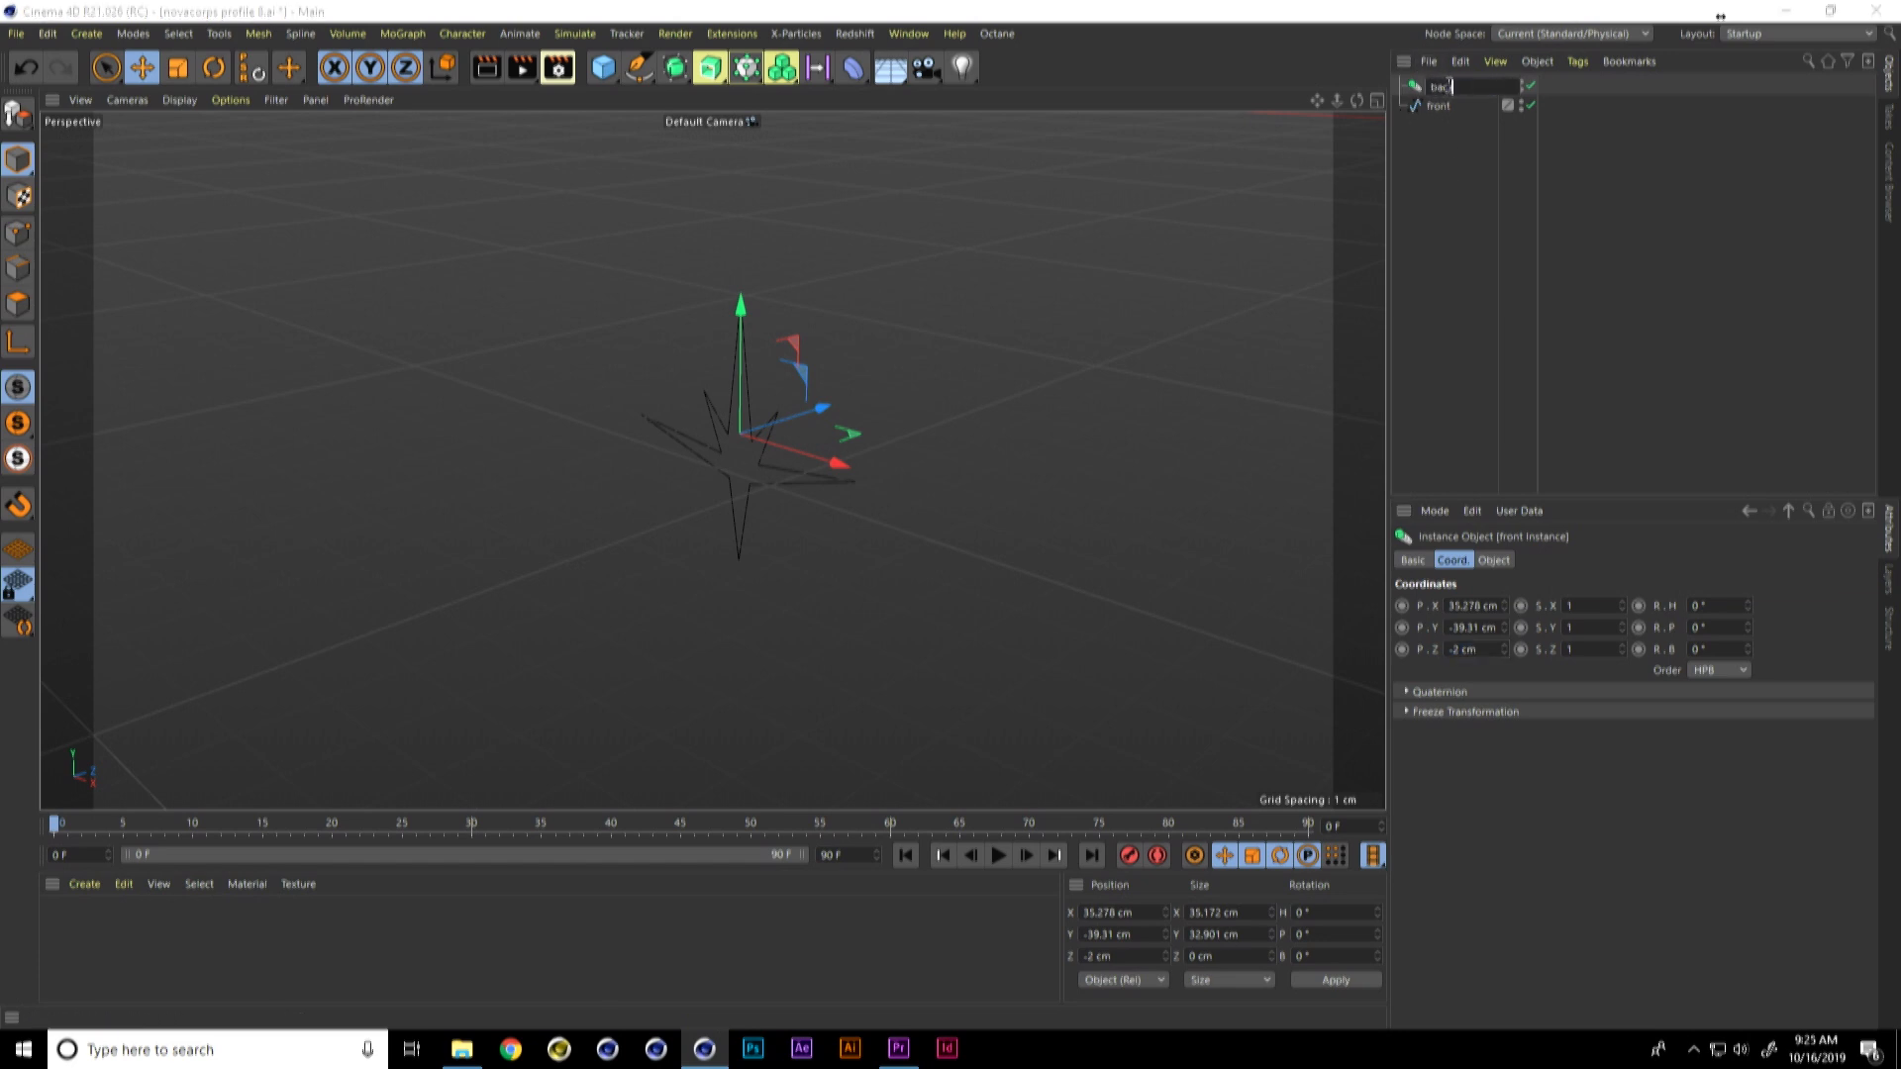
pyautogui.write('k')
pyautogui.press('Return')
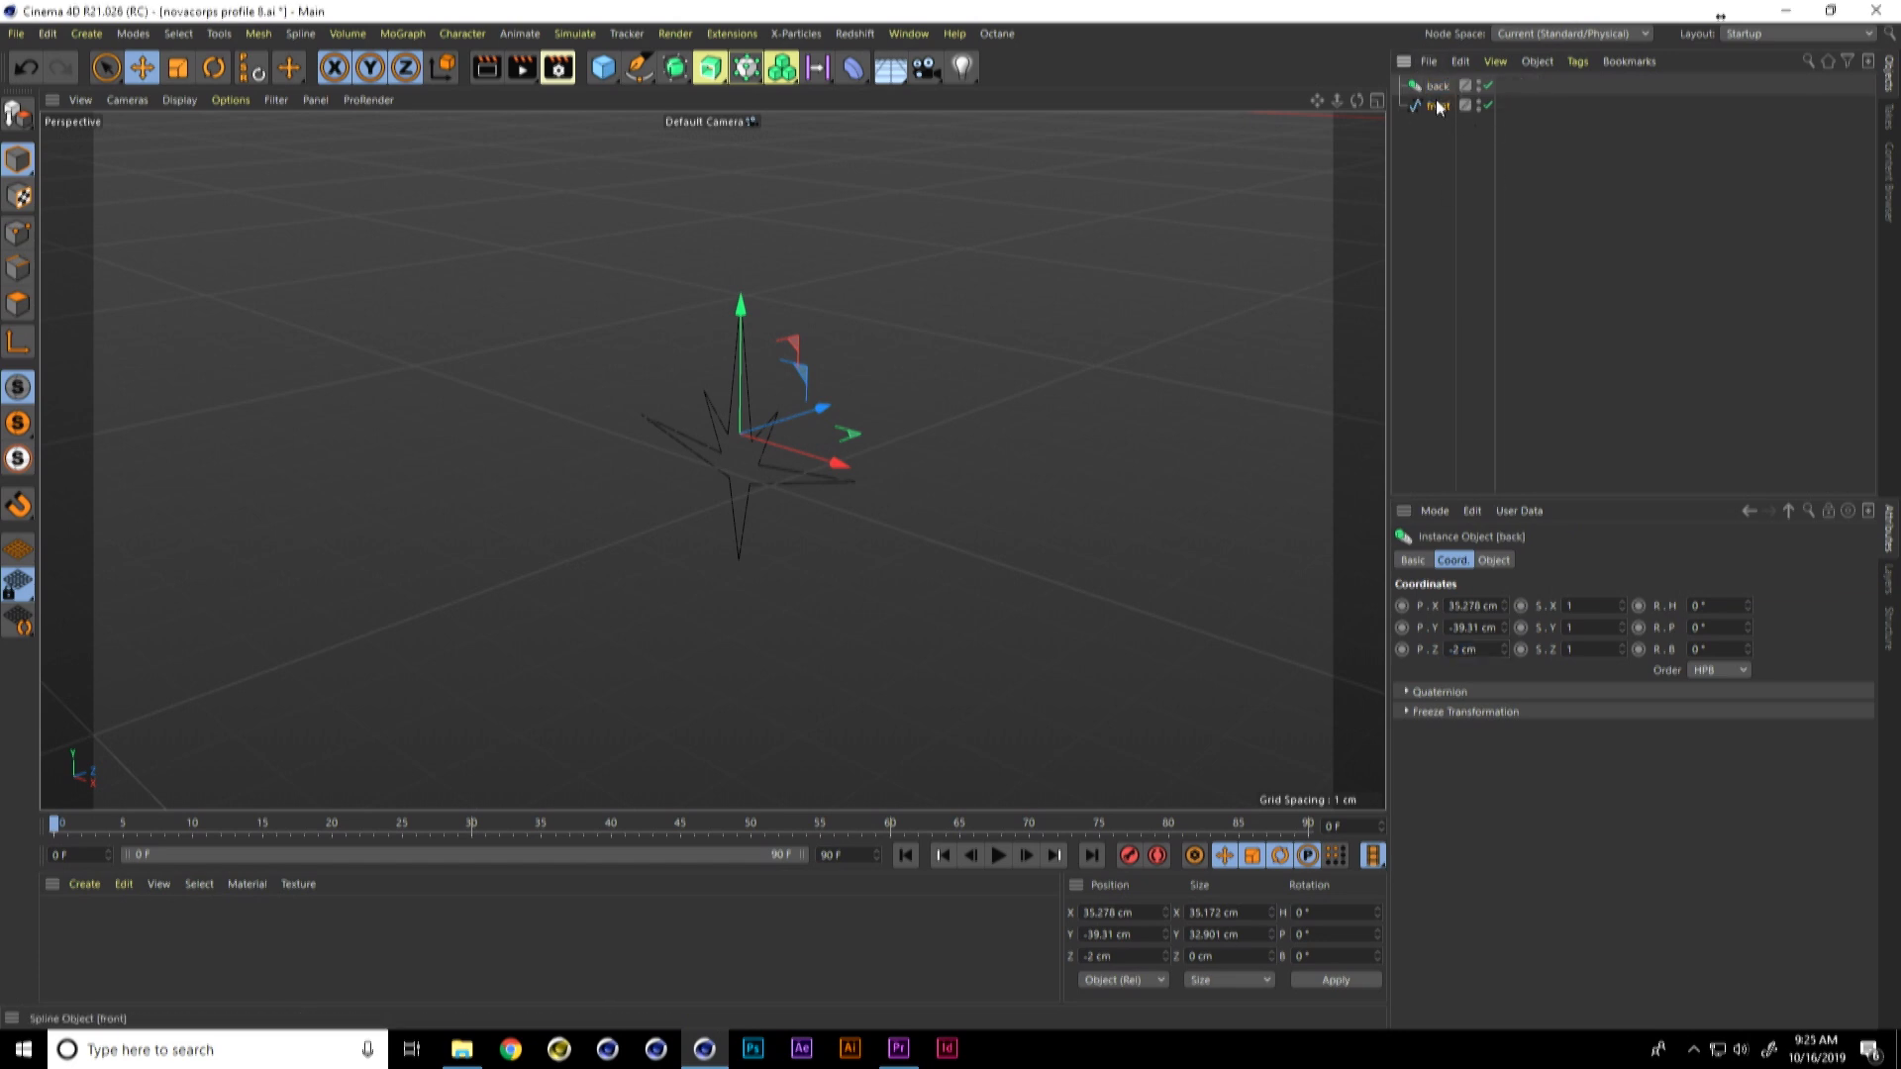
# Step: Set the back instance's Z position to 2 cm
pyautogui.moveTo(1479, 650); pyautogui.dragTo(1436, 649)
pyautogui.write('2')
pyautogui.press('Return')
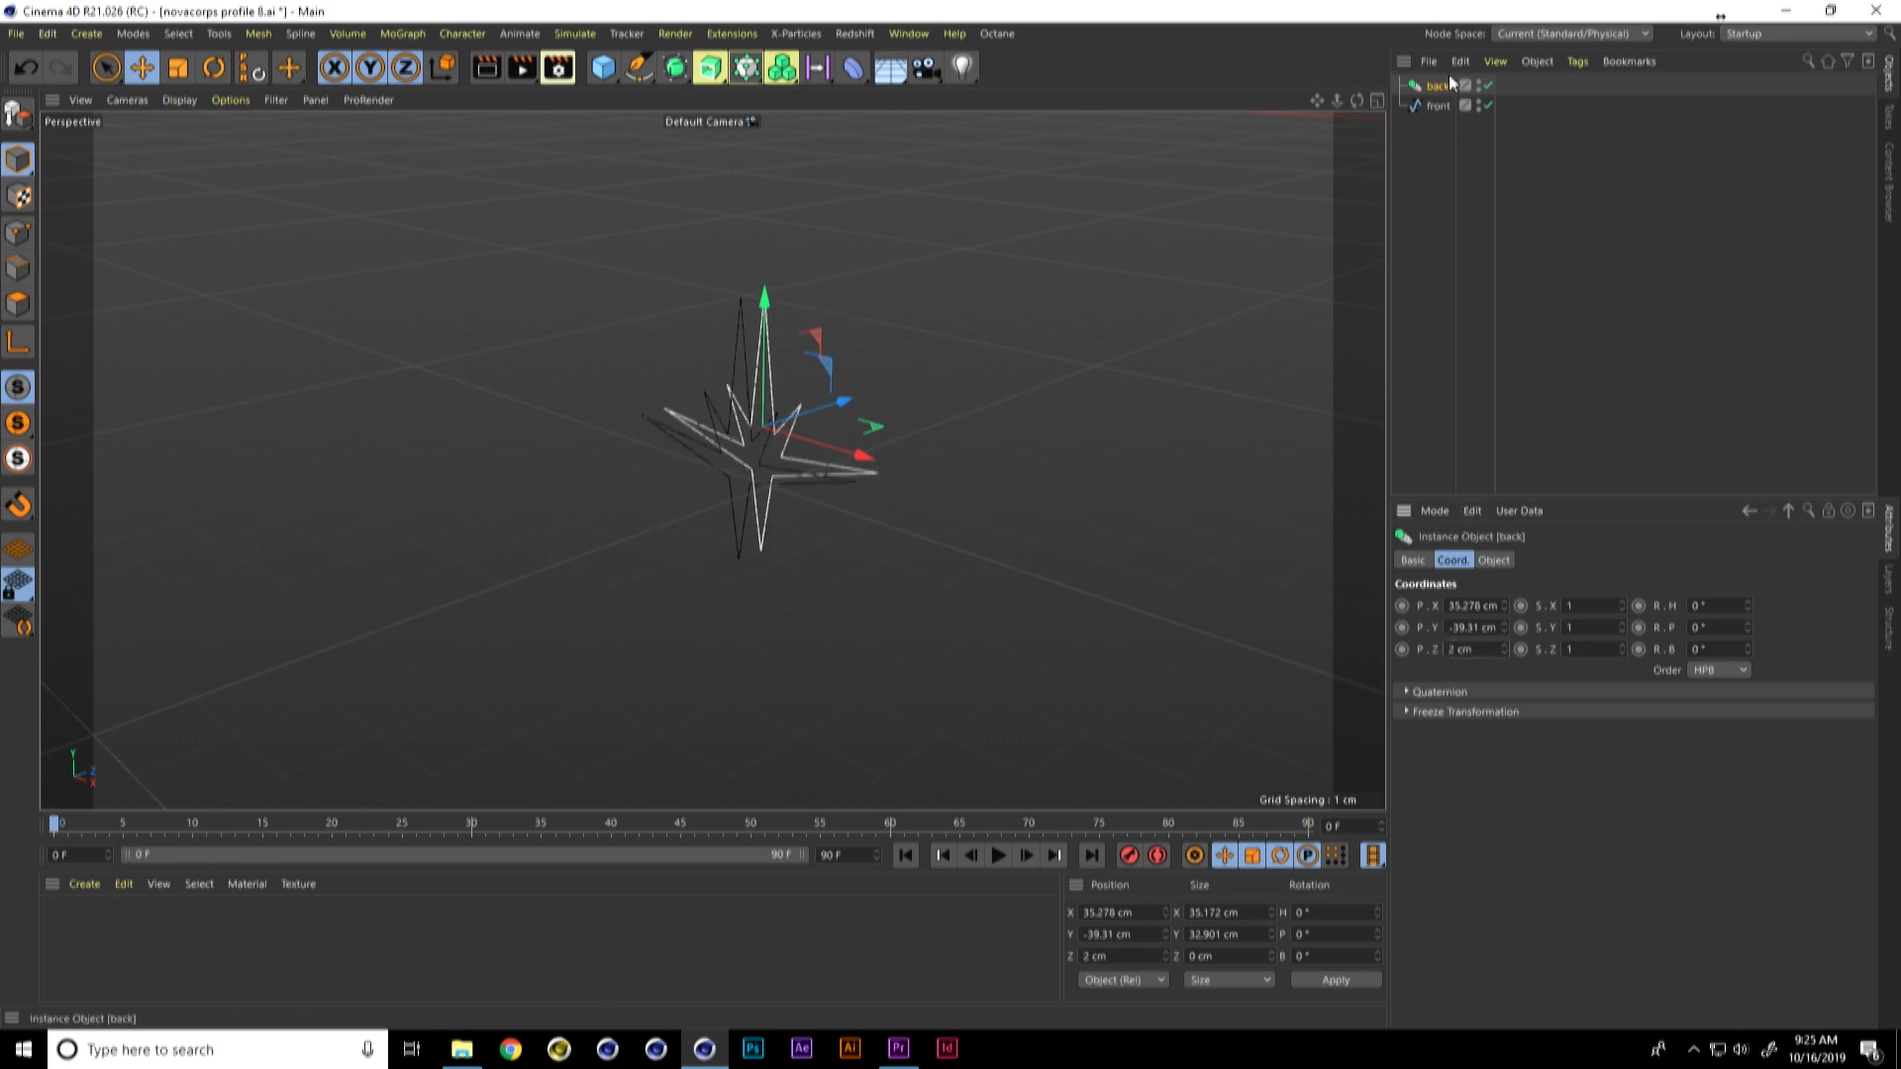
pyautogui.keyDown('alt'); pyautogui.moveTo(917, 549); pyautogui.dragTo(813, 478); pyautogui.keyUp('alt')
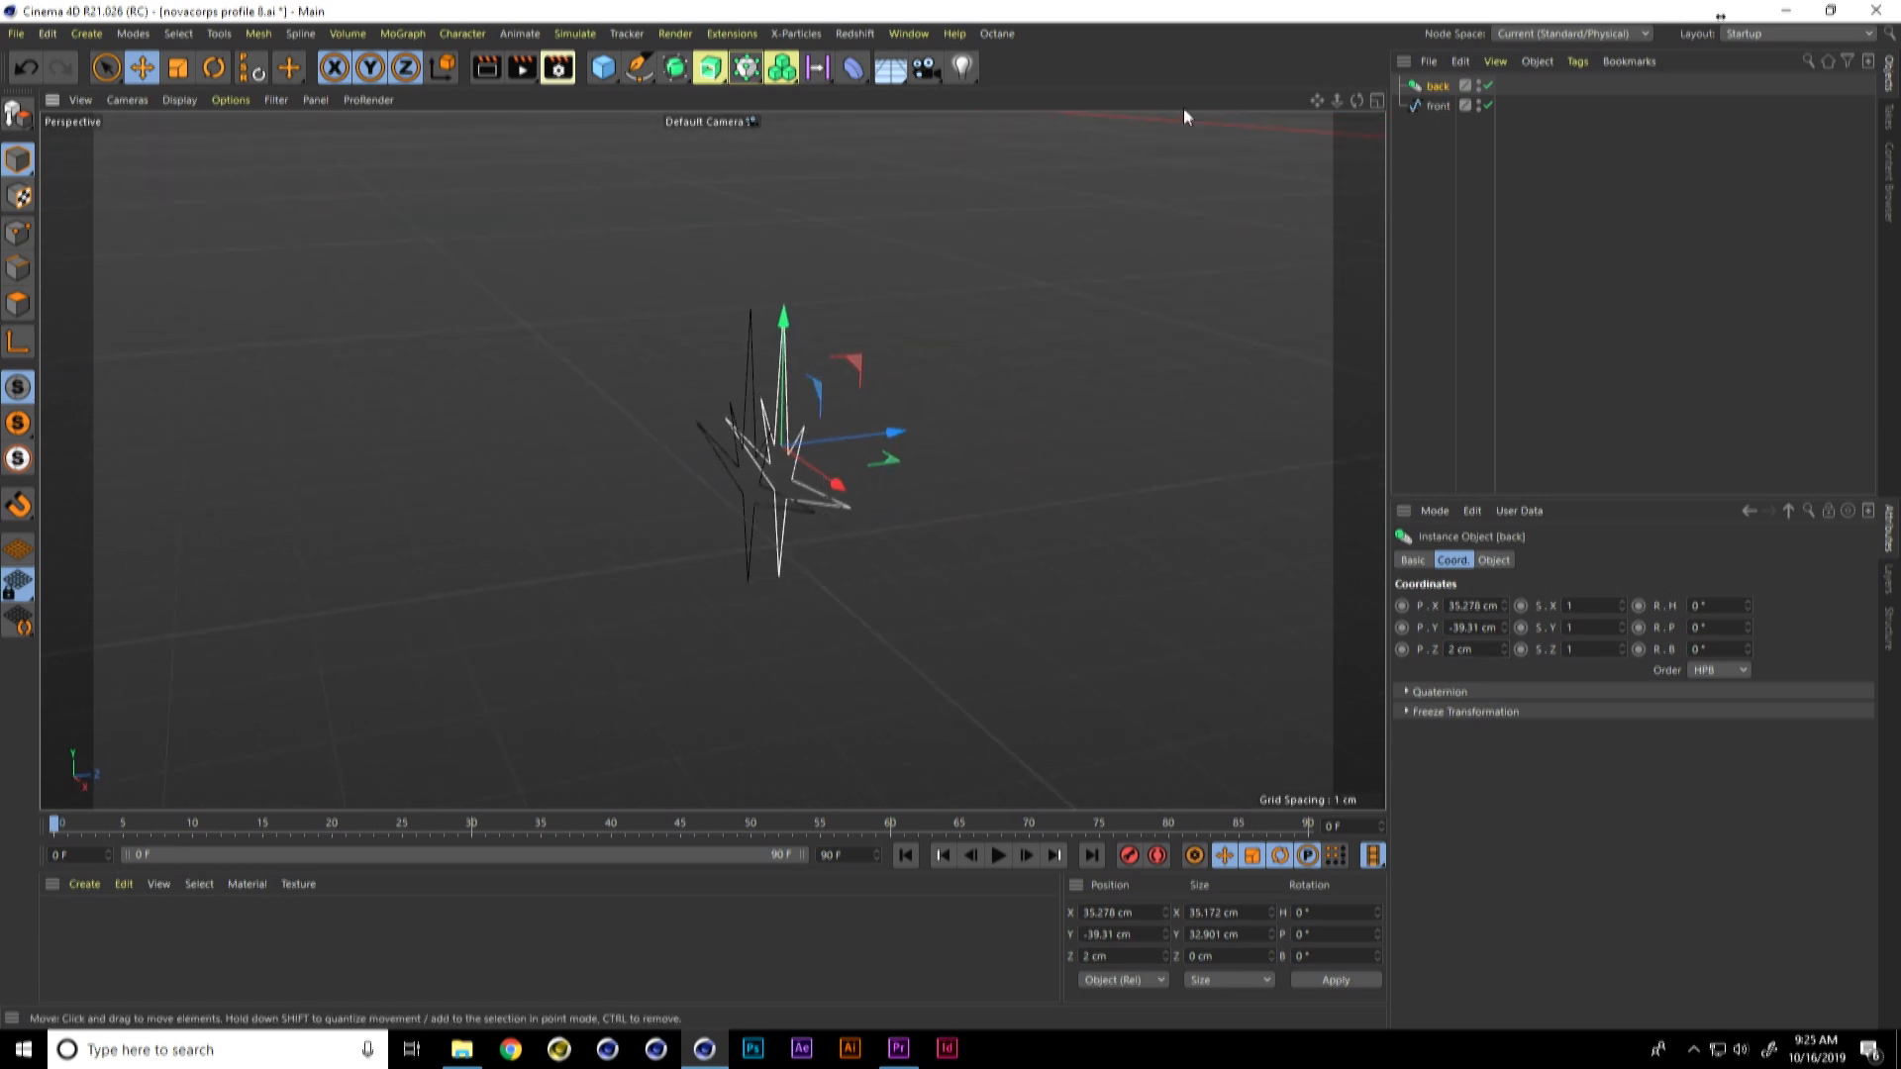
# Step: Create a Loft object and place the back instance and front spline inside it as children
pyautogui.click(674, 67)
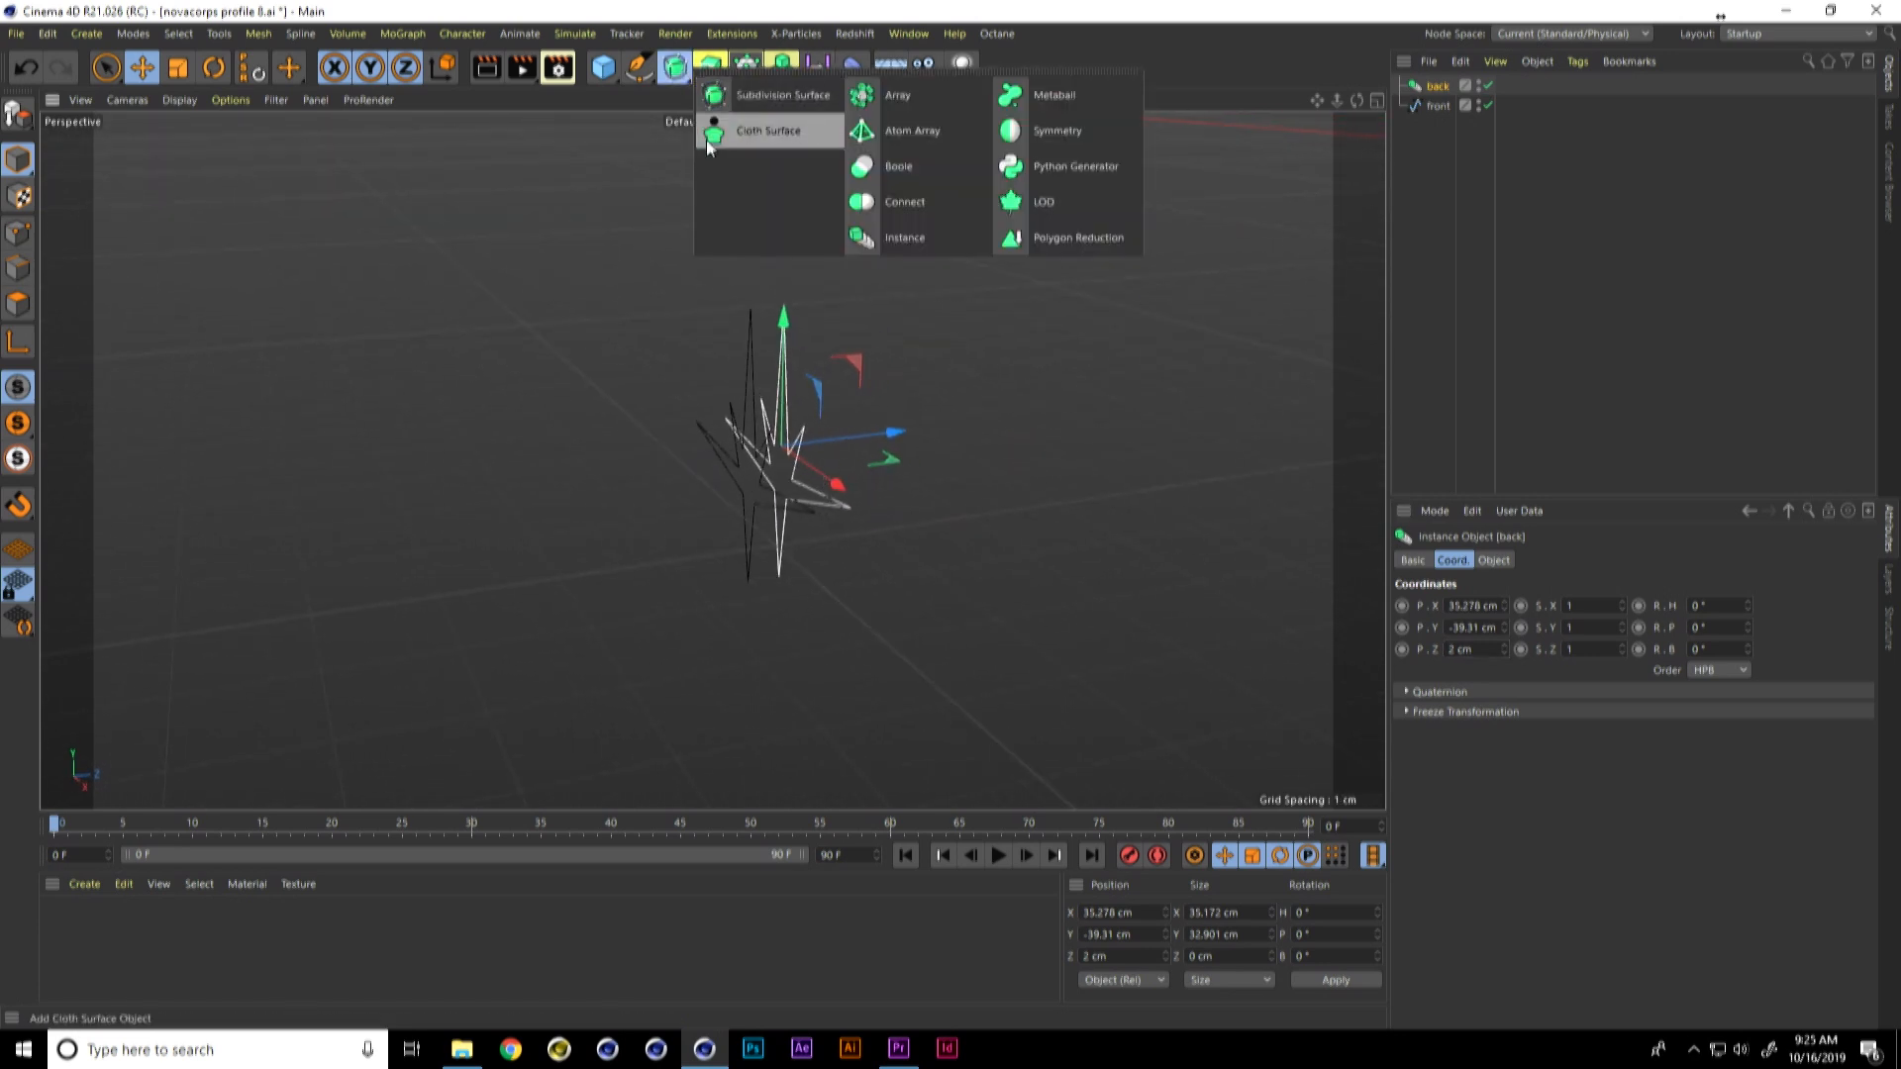
pyautogui.click(709, 67)
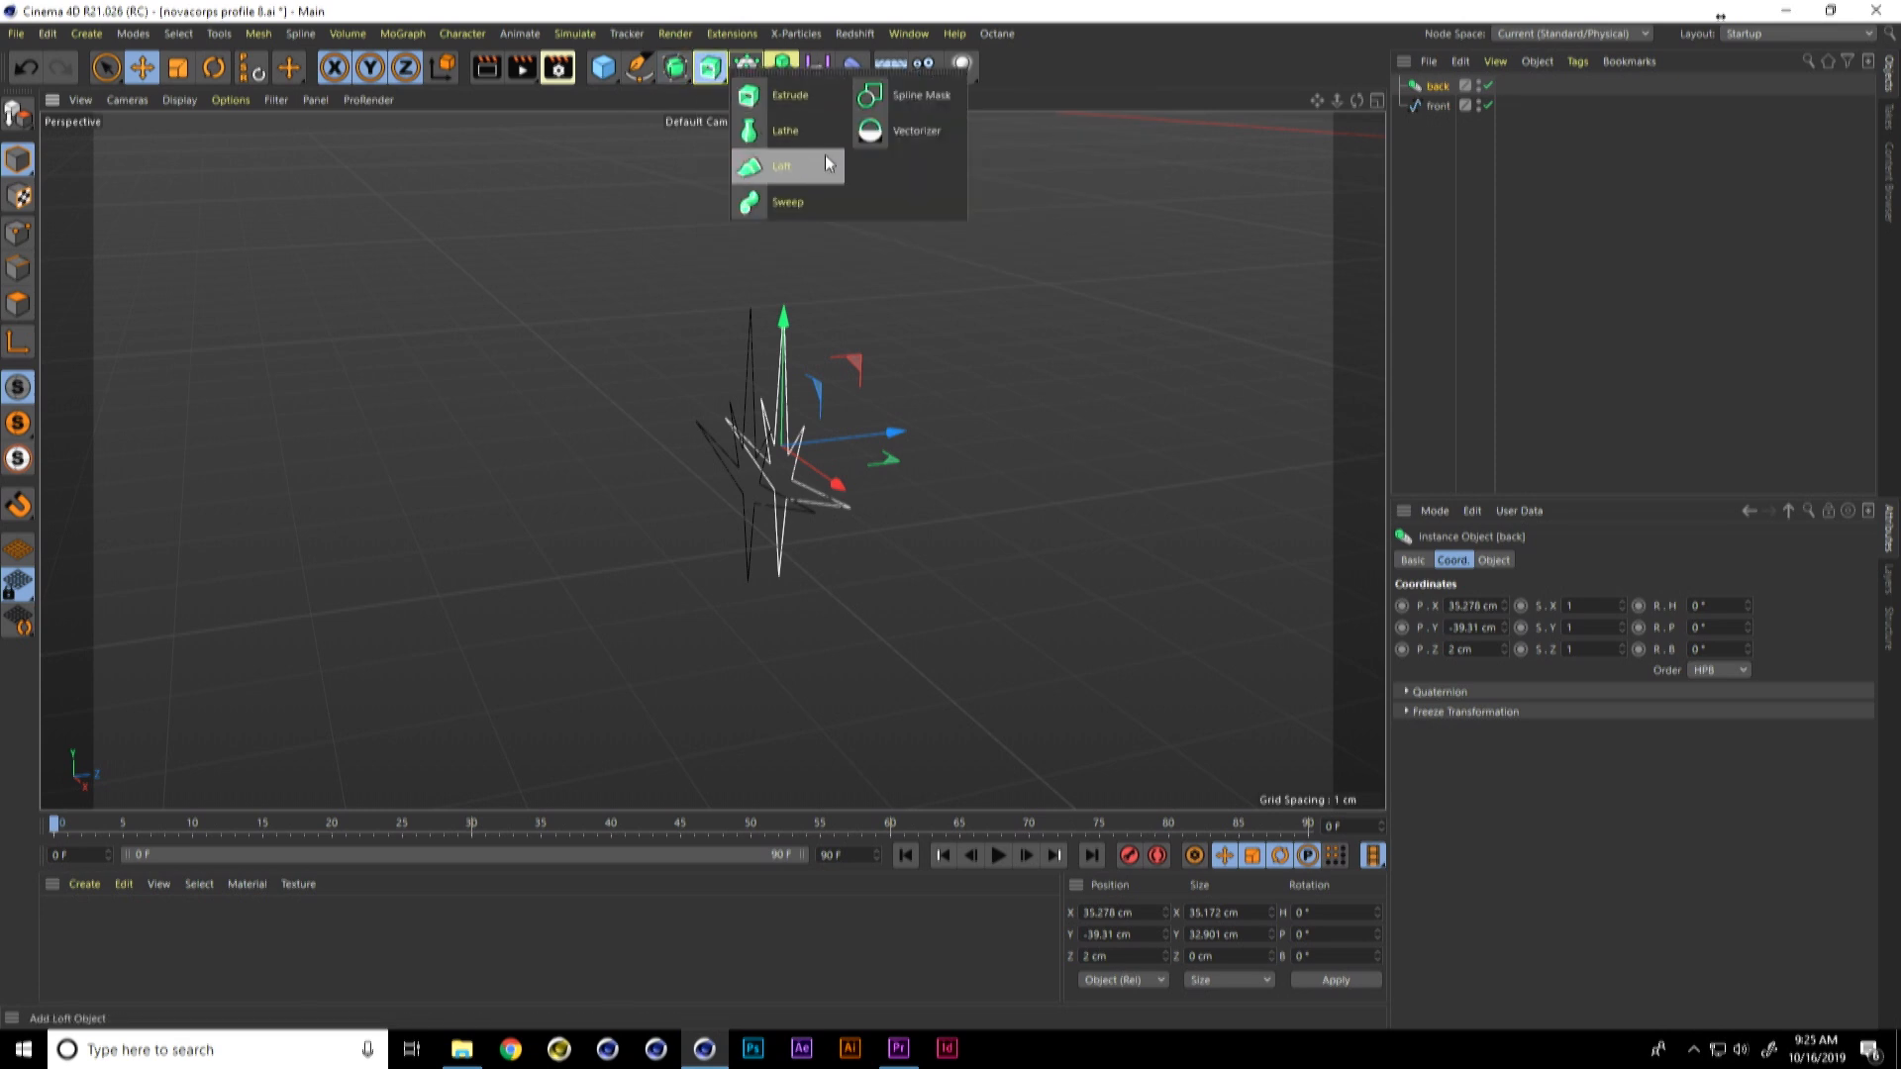
pyautogui.click(822, 163)
pyautogui.click(1436, 106)
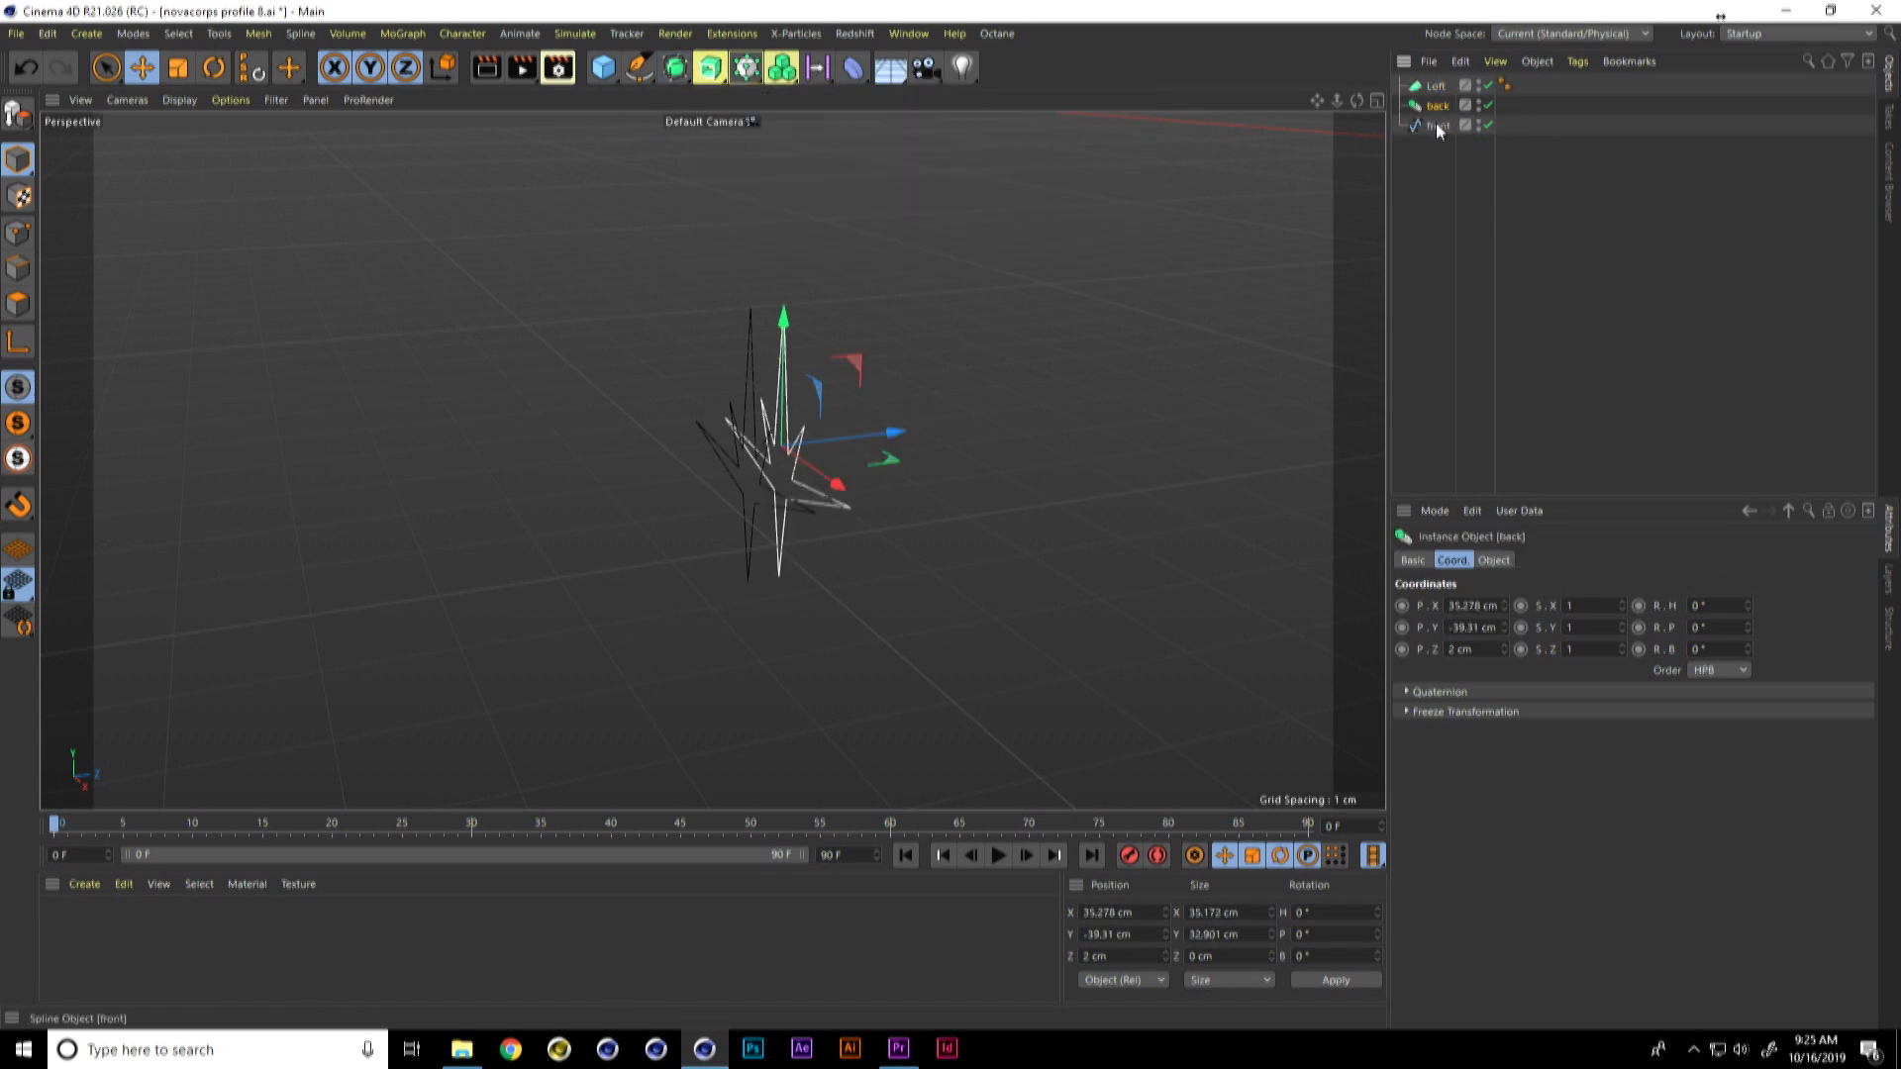
pyautogui.keyDown('shift'); pyautogui.click(1436, 126); pyautogui.keyUp('shift')
pyautogui.moveTo(1439, 105); pyautogui.dragTo(1440, 88)
pyautogui.click(1436, 89)
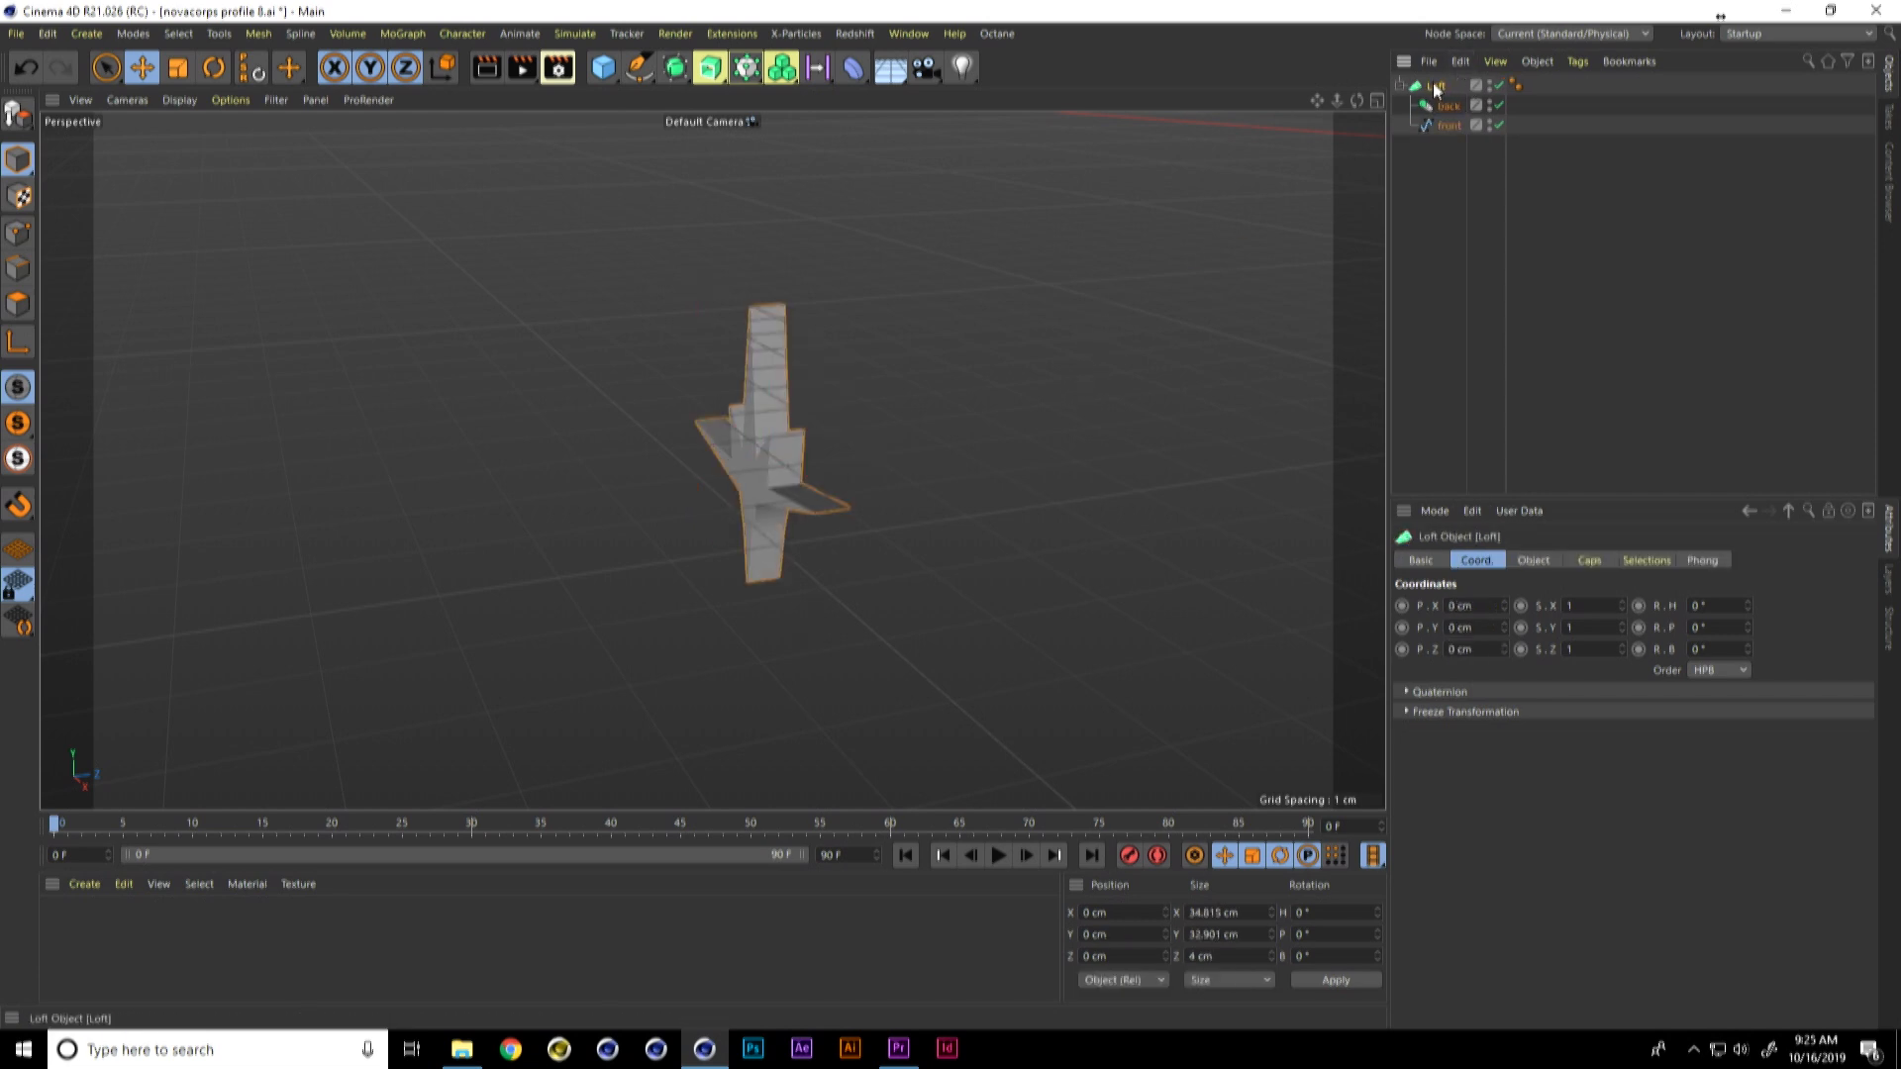
# Step: Find the Reset PSR and Null commands in the Commander and dock them both on the main toolbar
pyautogui.hotkey('shift', 'c')
pyautogui.write('ps')
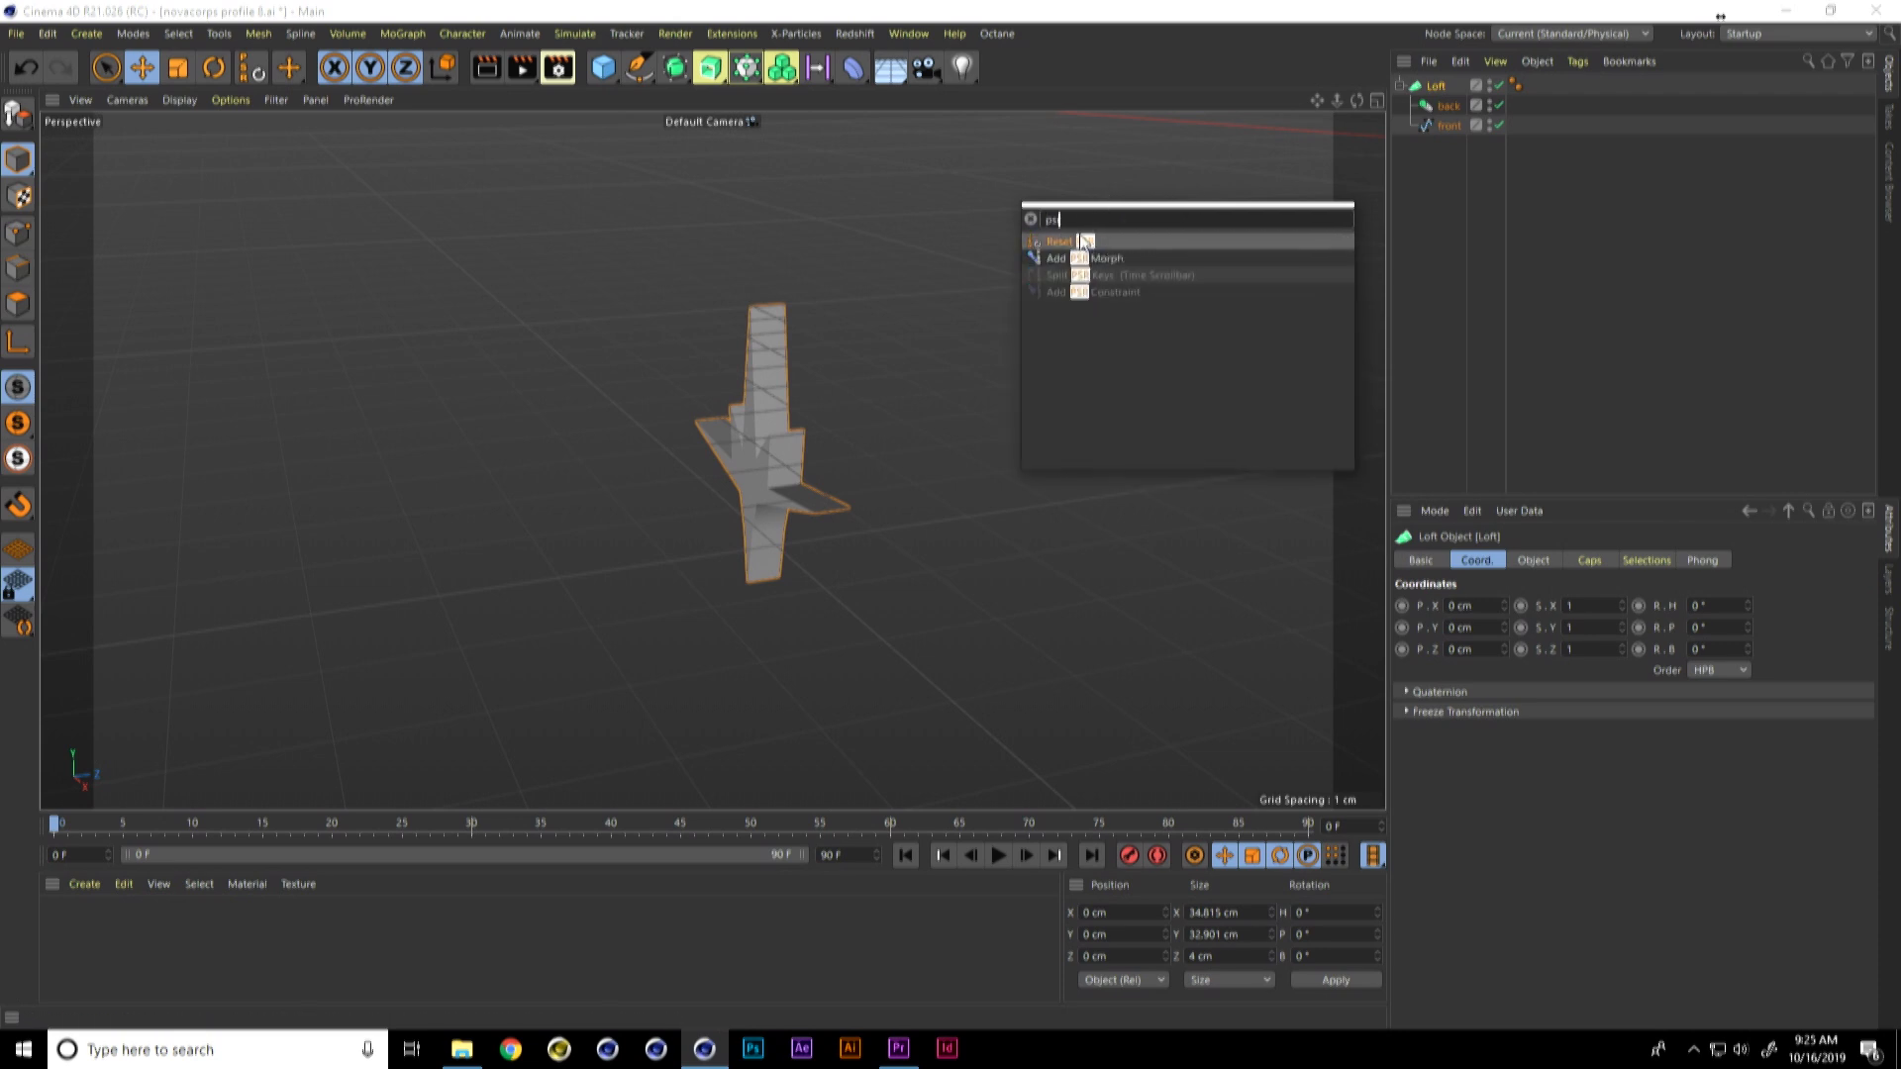
pyautogui.moveTo(1078, 244); pyautogui.dragTo(1276, 106)
pyautogui.moveTo(1376, 68); pyautogui.dragTo(1365, 68)
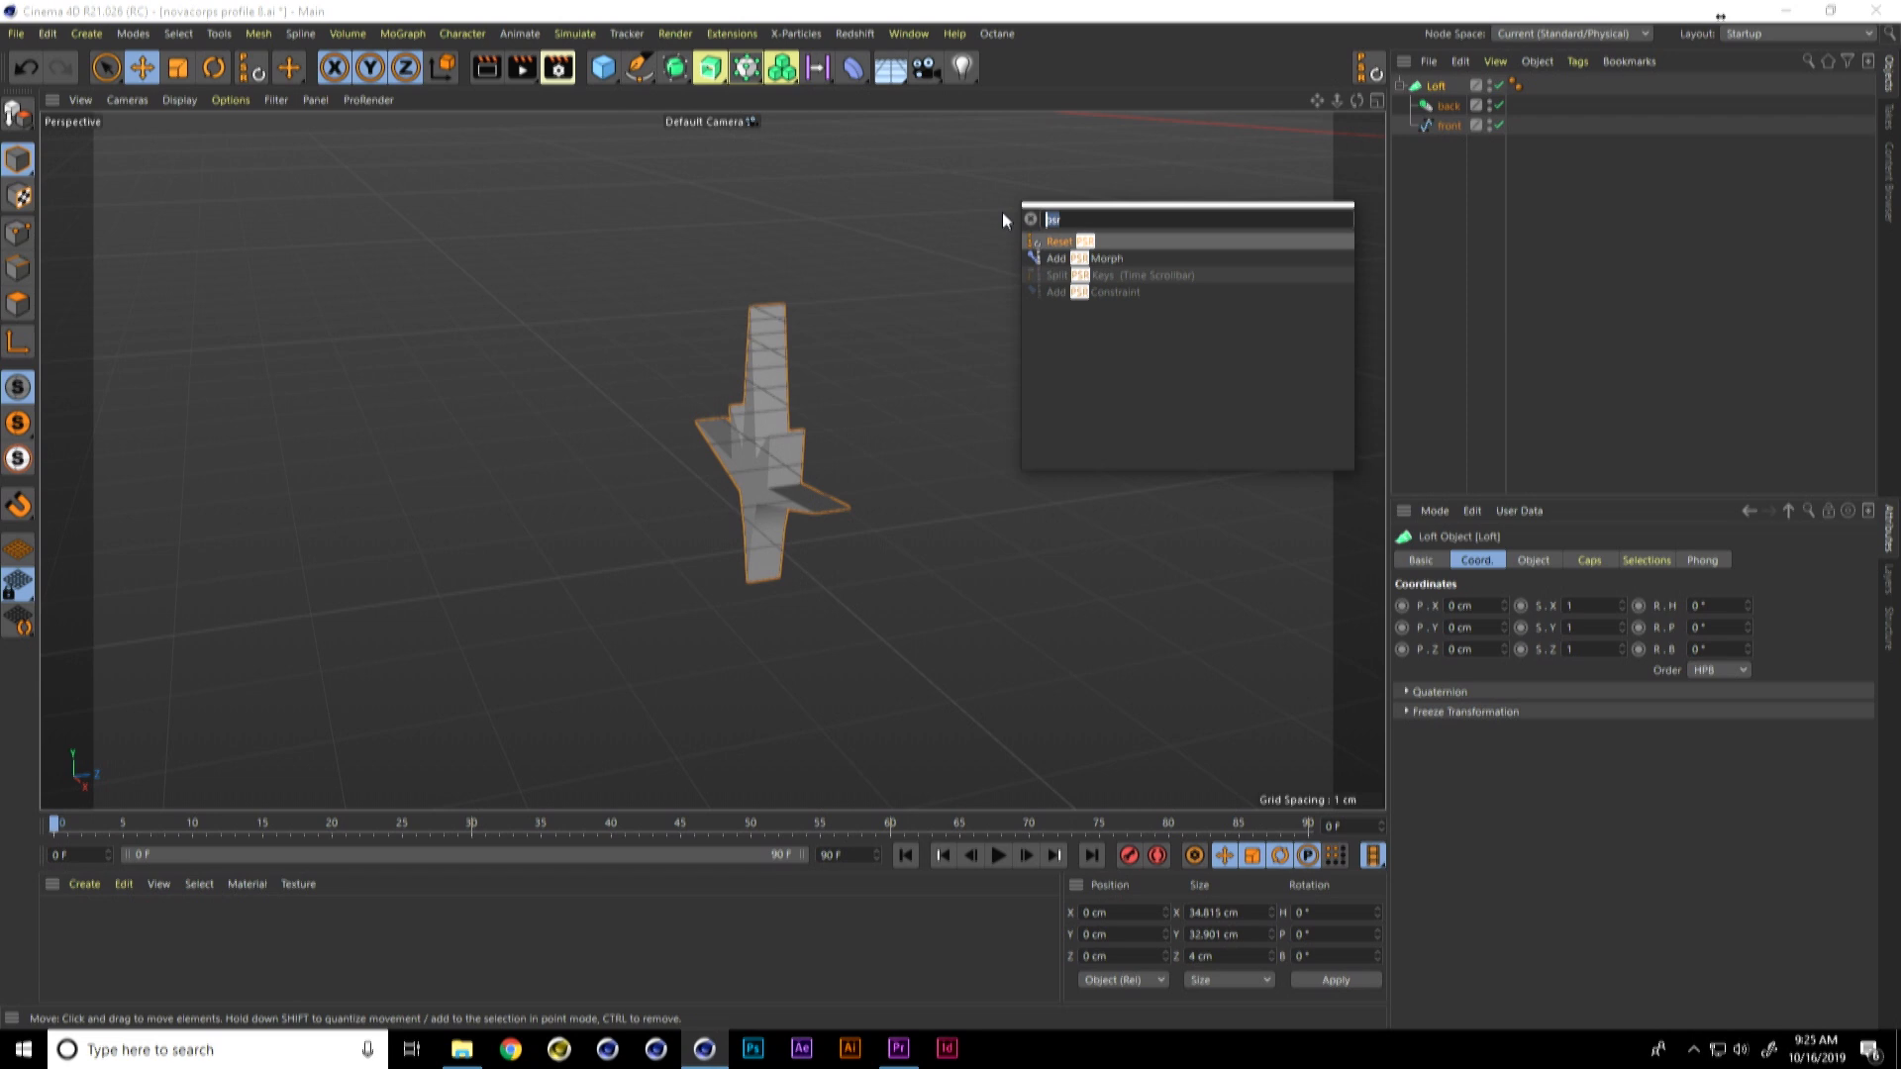
pyautogui.write('null')
pyautogui.moveTo(1055, 240); pyautogui.dragTo(1360, 73)
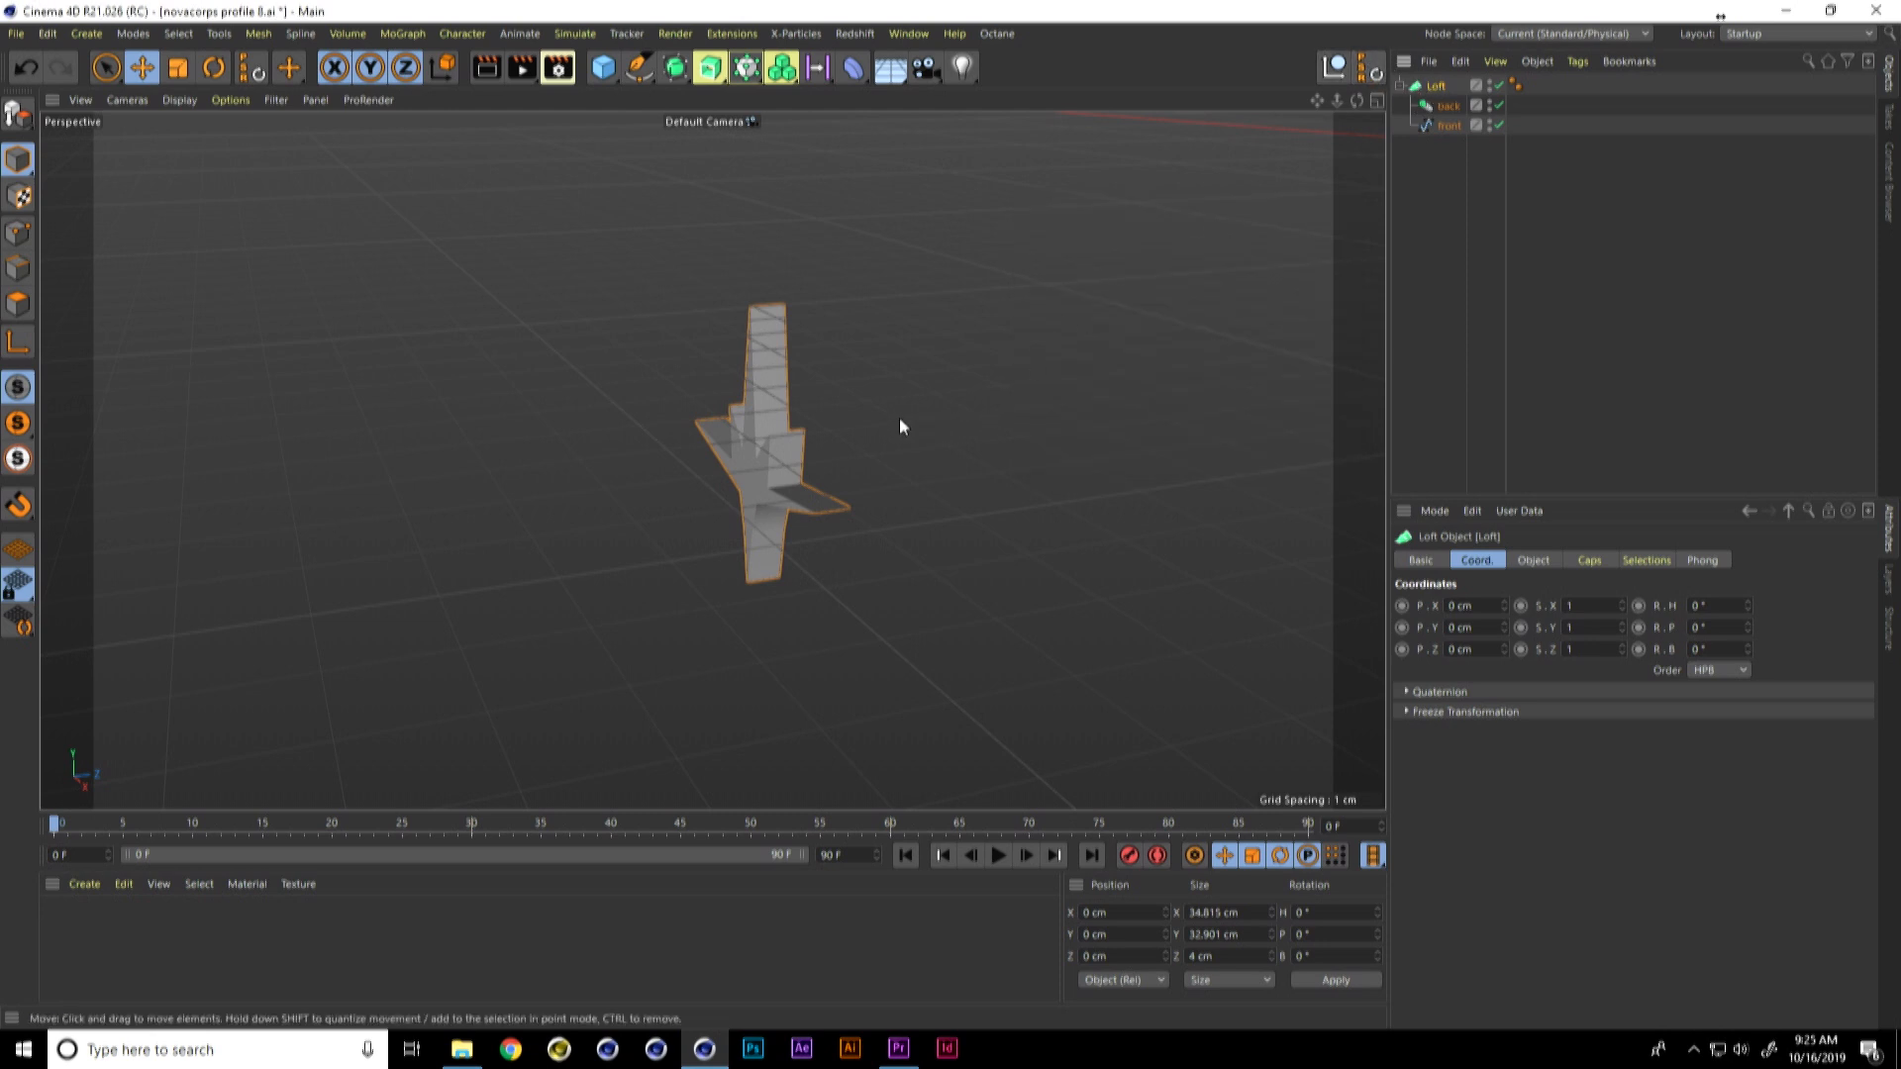
# Step: Hide the world grid in the perspective viewport
pyautogui.moveTo(817, 455)
pyautogui.keyDown('alt'); pyautogui.mouseDown()
pyautogui.moveTo(908, 496)
pyautogui.moveTo(817, 455)
pyautogui.moveTo(888, 479)
pyautogui.moveTo(852, 475)
pyautogui.mouseUp(); pyautogui.keyUp('alt')
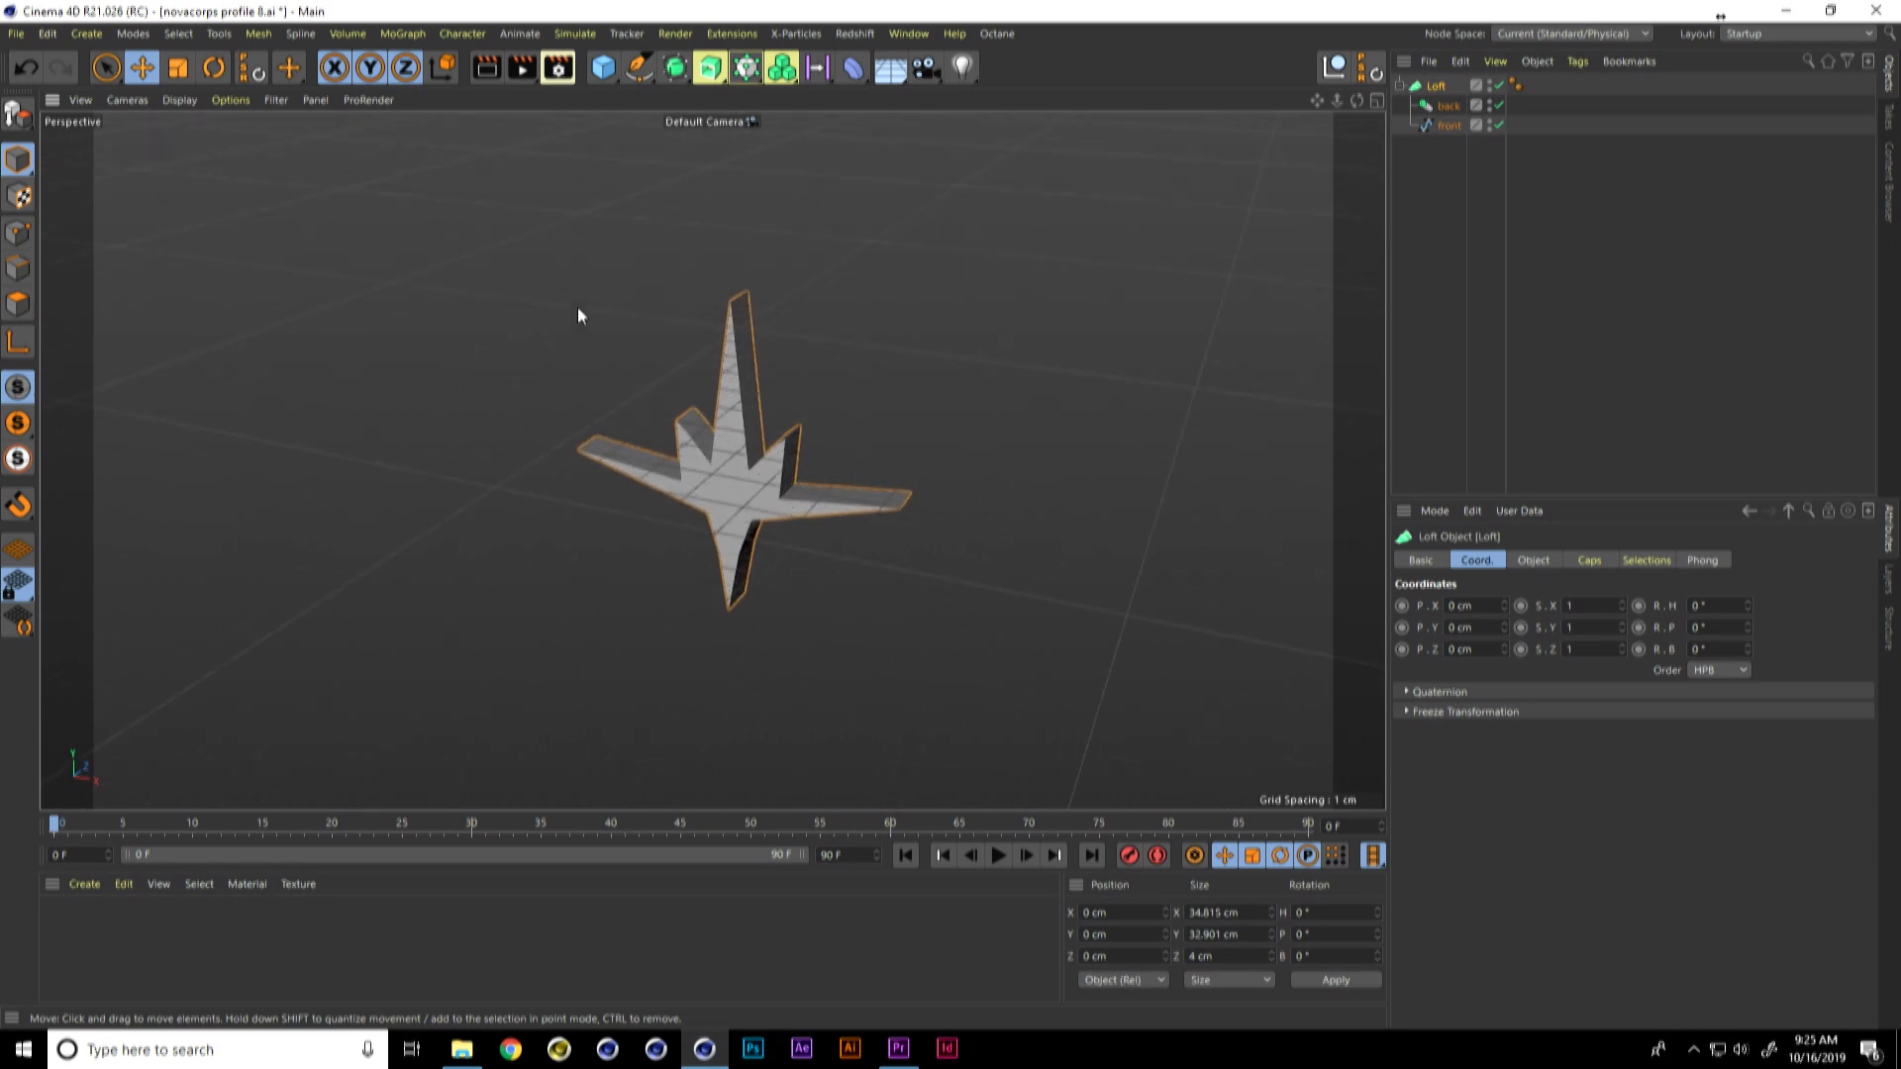
pyautogui.click(276, 100)
pyautogui.click(323, 392)
pyautogui.keyDown('alt'); pyautogui.moveTo(778, 450); pyautogui.dragTo(831, 454); pyautogui.keyUp('alt')
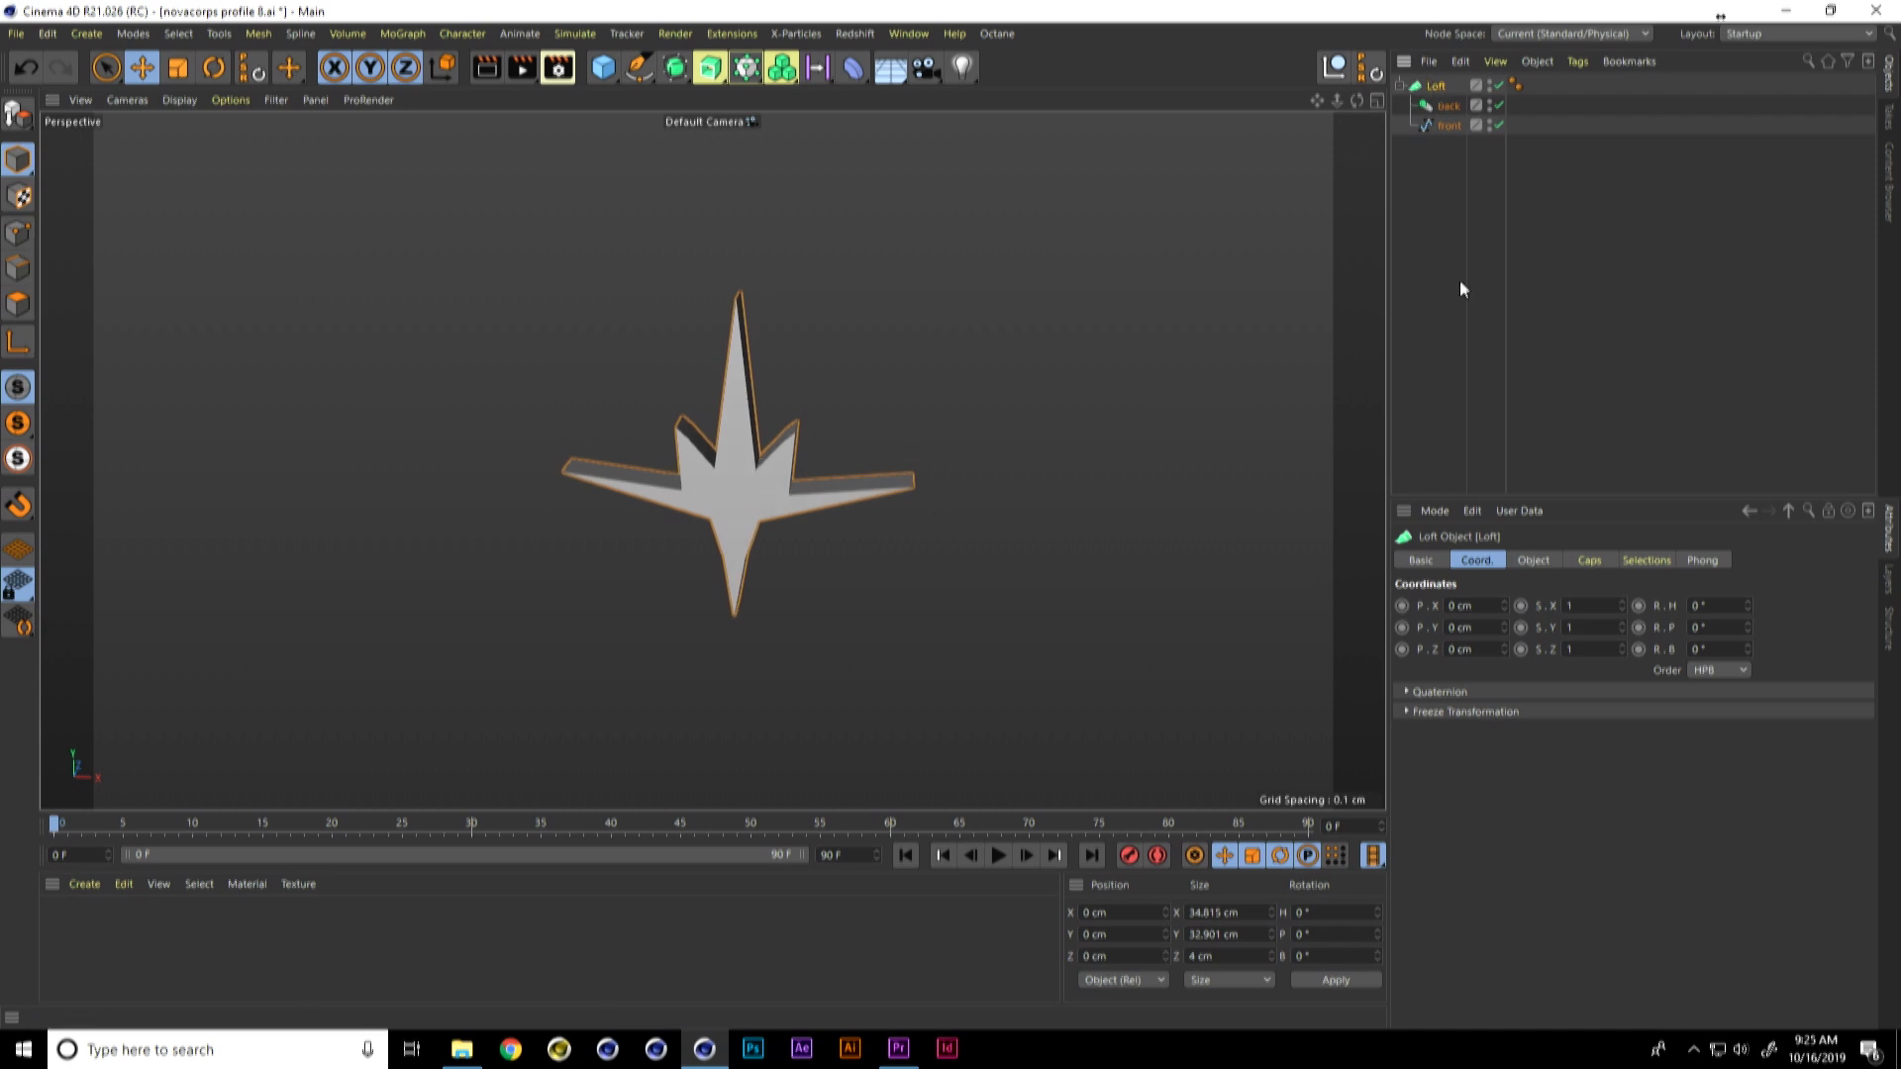
# Step: Set the Loft's Mesh Subdivision U to 68, V to 3 and Isoparm Subdivision to 3, and display the mesh lines
pyautogui.click(1528, 561)
pyautogui.moveTo(1590, 604); pyautogui.dragTo(1590, 562)
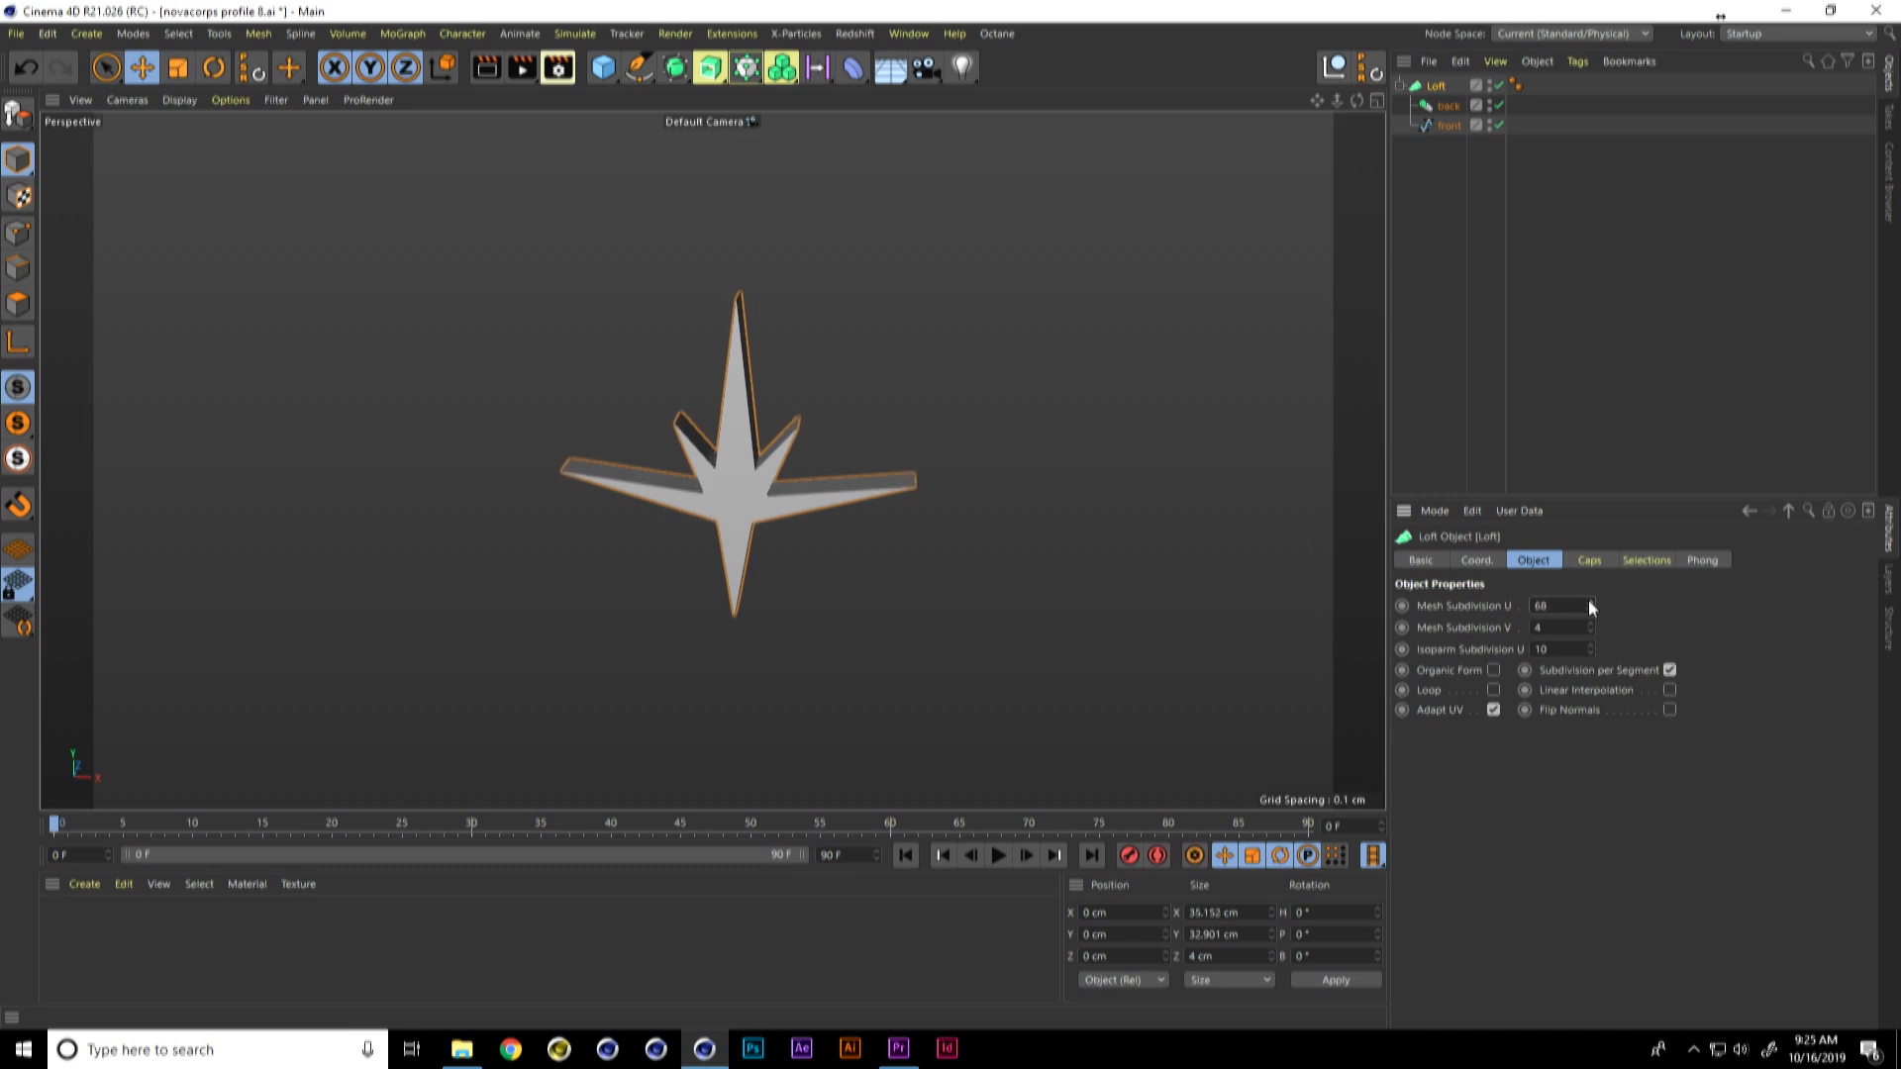
pyautogui.keyDown('alt'); pyautogui.moveTo(888, 509); pyautogui.dragTo(771, 548); pyautogui.keyUp('alt')
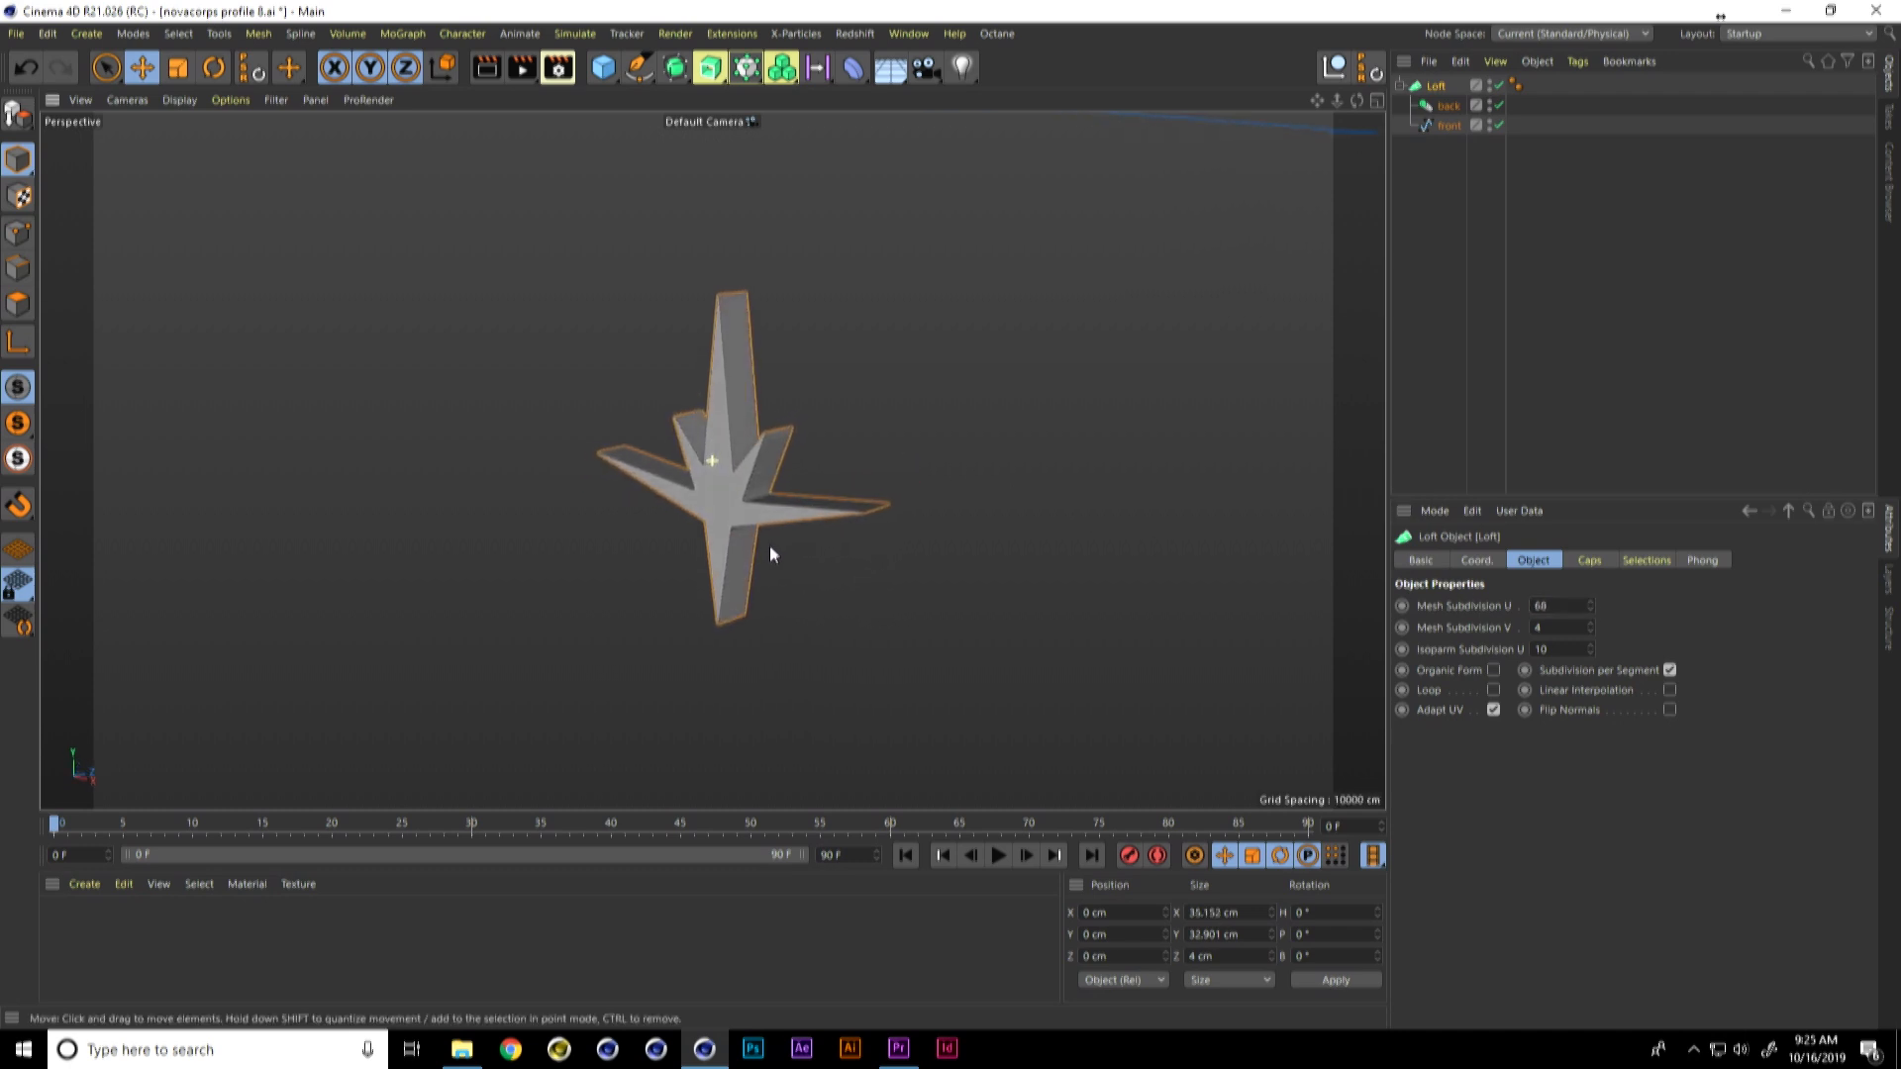
pyautogui.press('n')
pyautogui.press('b')
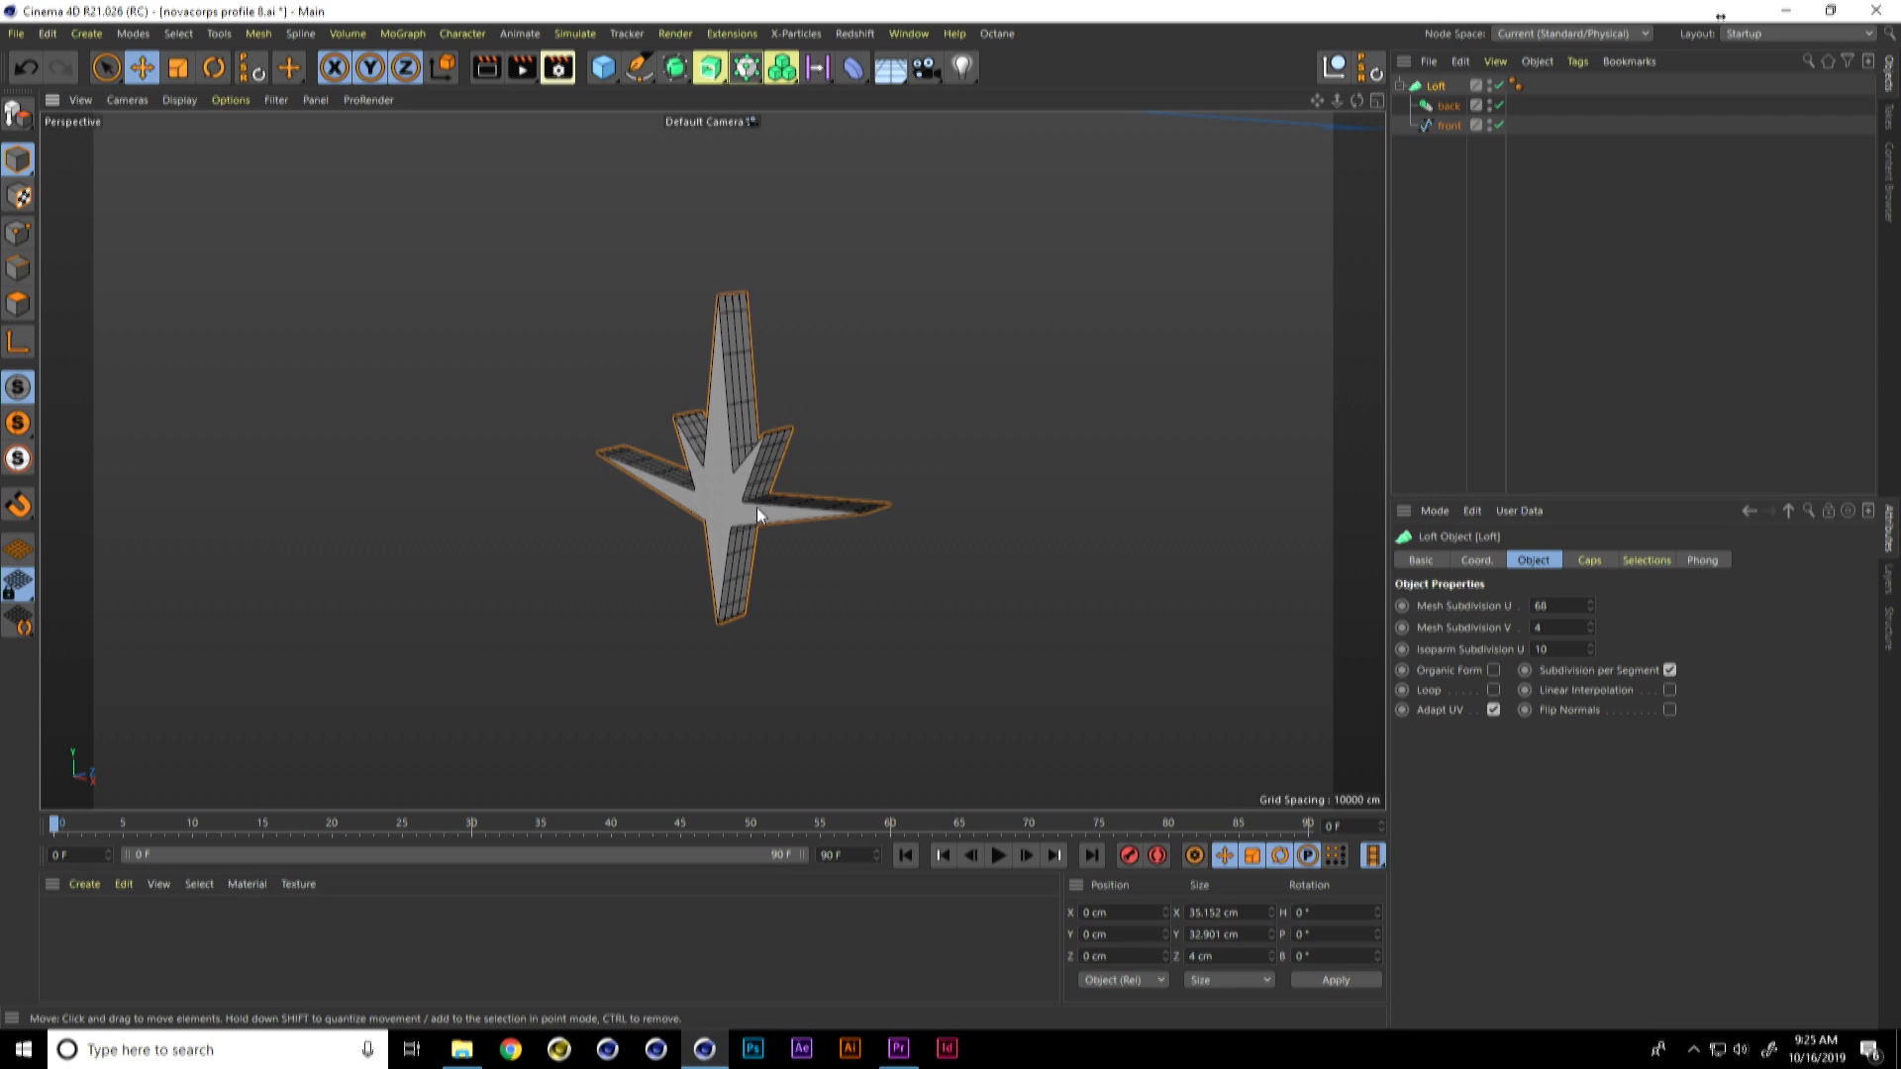
pyautogui.doubleClick(1538, 649)
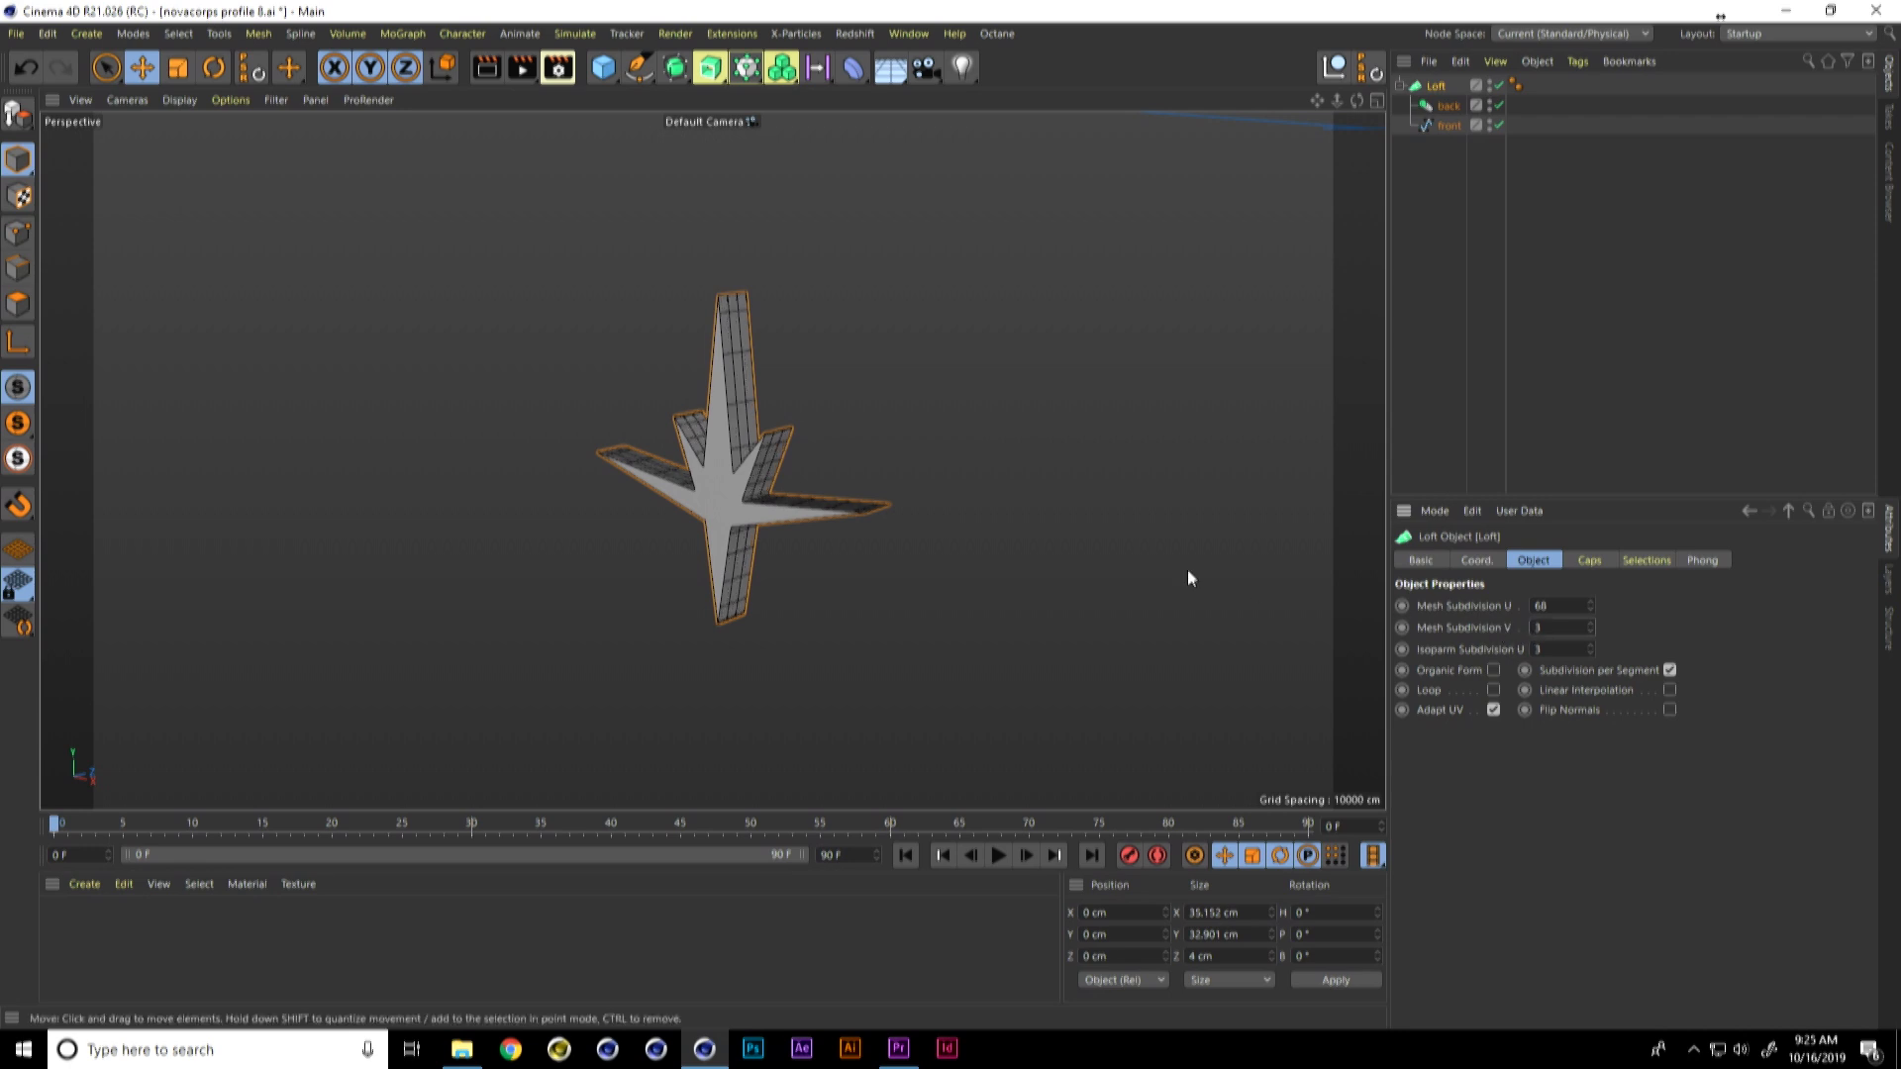
pyautogui.keyDown('alt'); pyautogui.moveTo(819, 505); pyautogui.dragTo(798, 467); pyautogui.keyUp('alt')
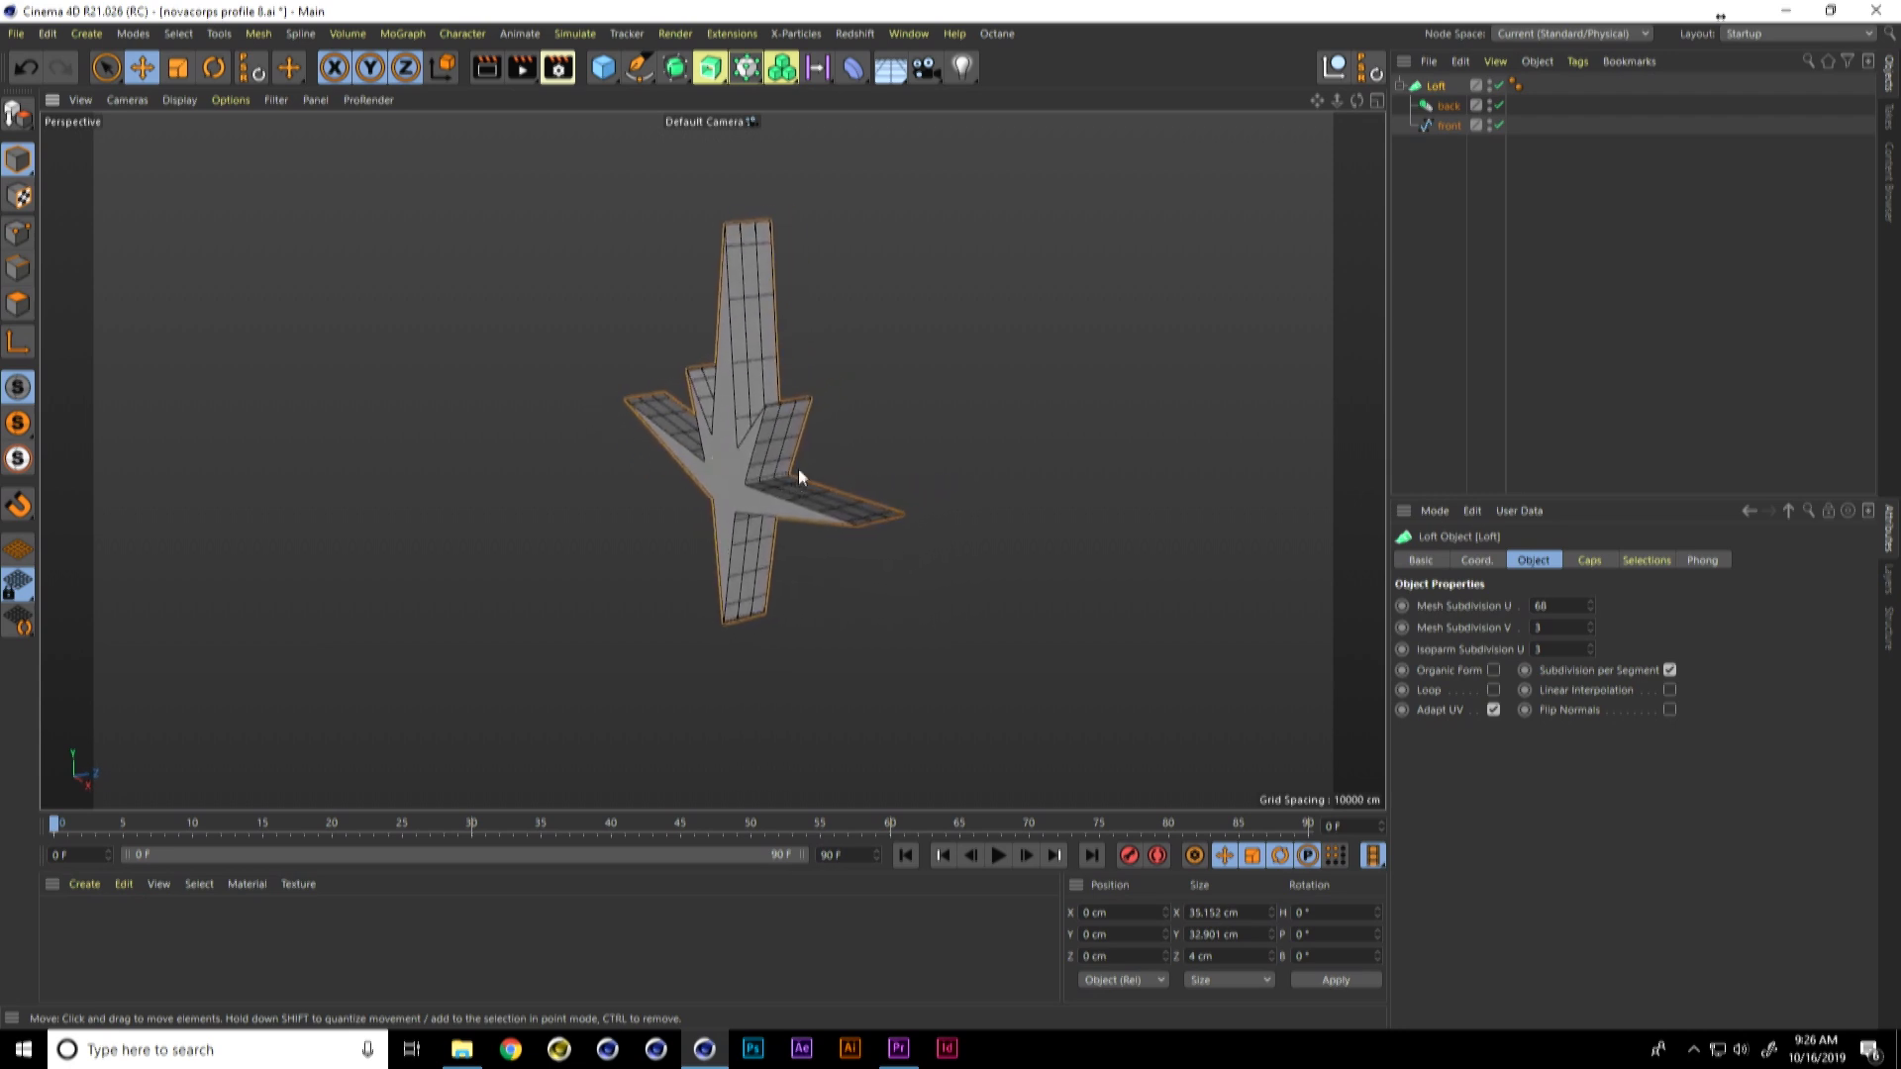
# Step: Duplicate the front spline inside the Loft and rename the copy "front.point"
pyautogui.click(1448, 125)
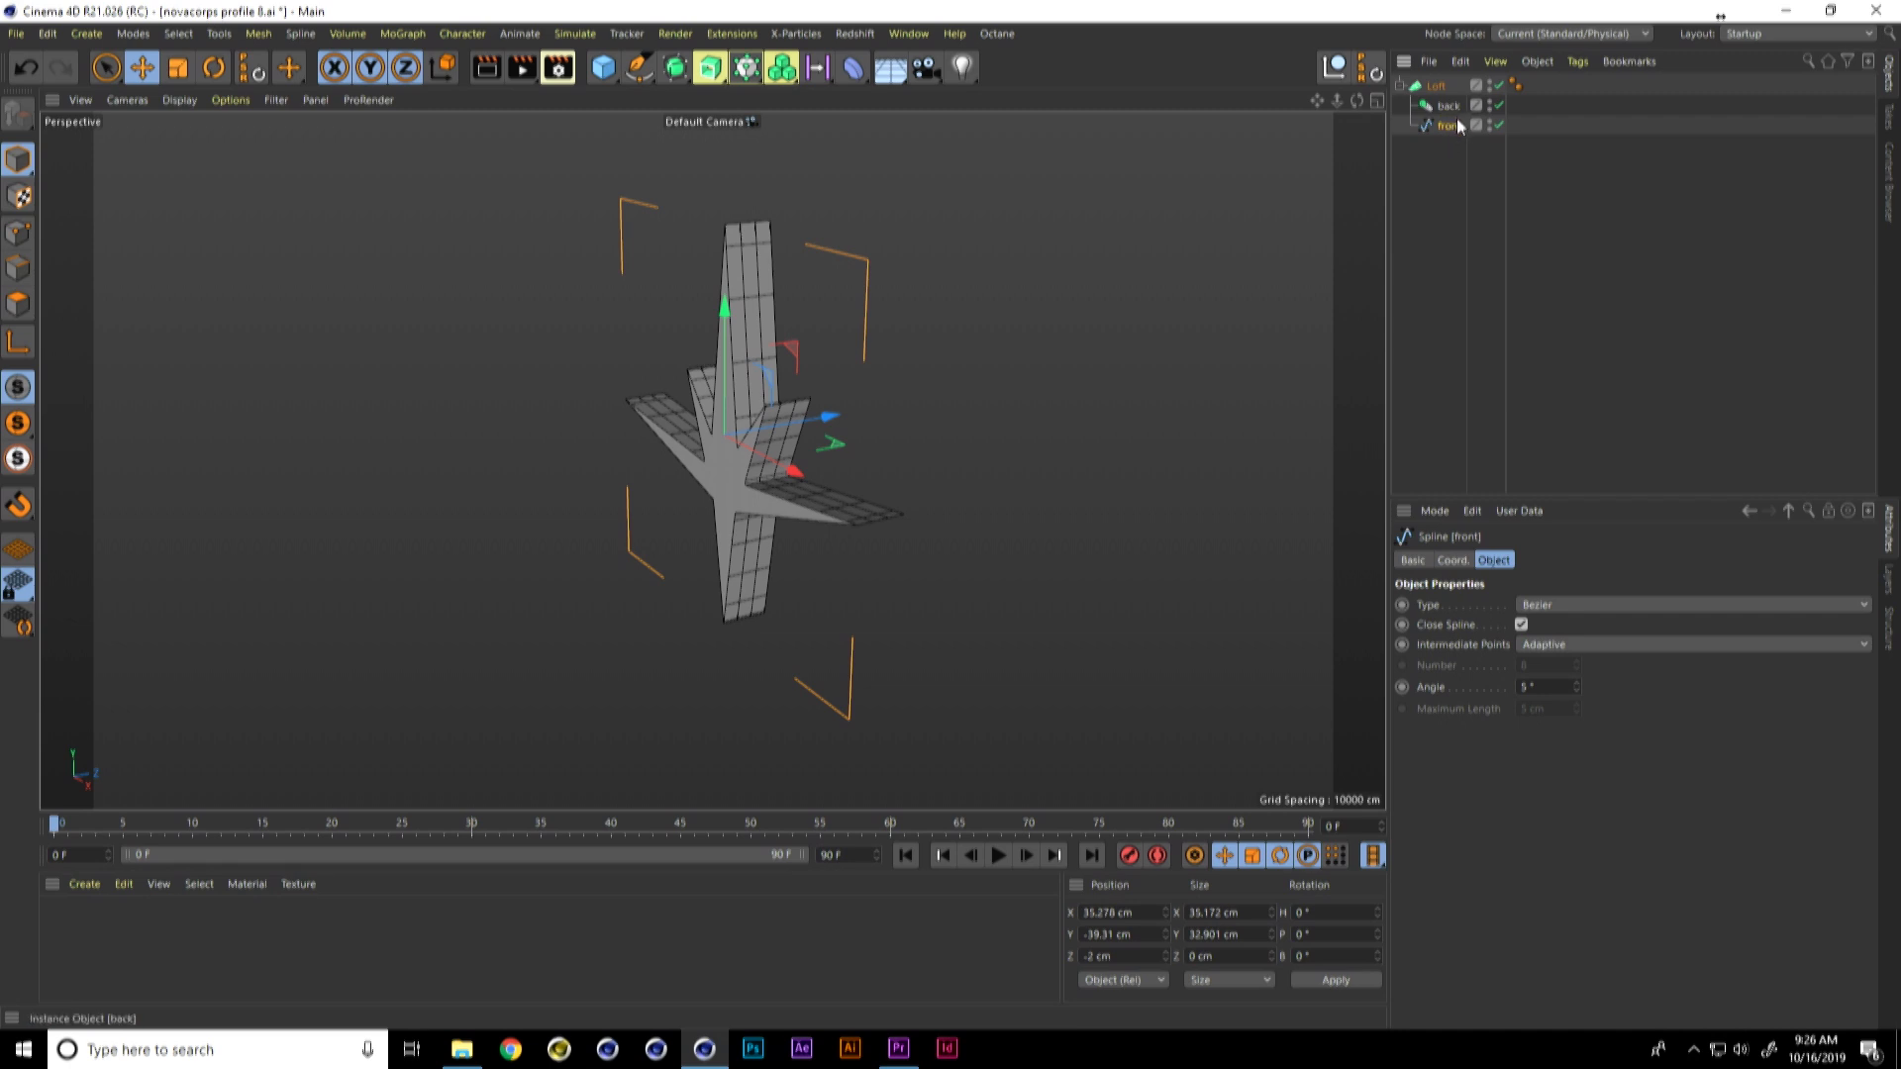
pyautogui.moveTo(1454, 113); pyautogui.dragTo(1452, 113)
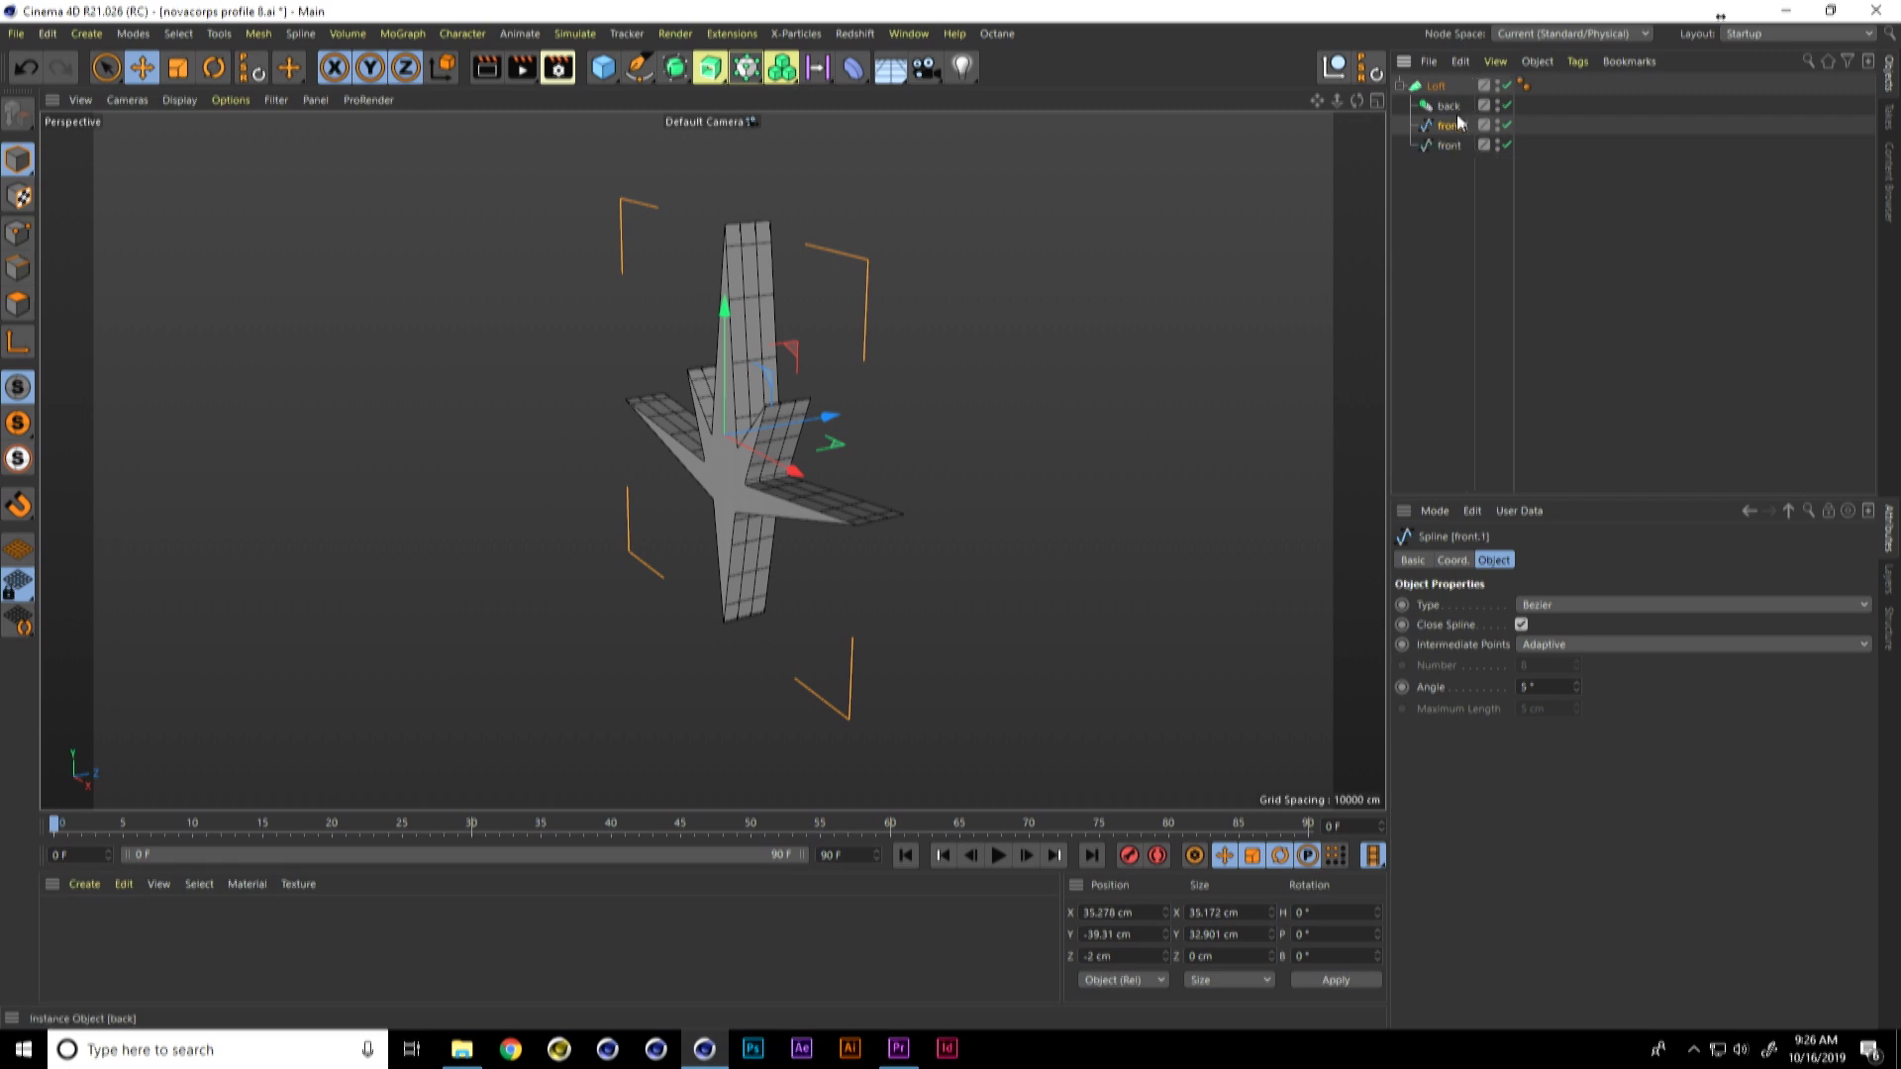
pyautogui.doubleClick(1451, 126)
pyautogui.press('BackSpace')
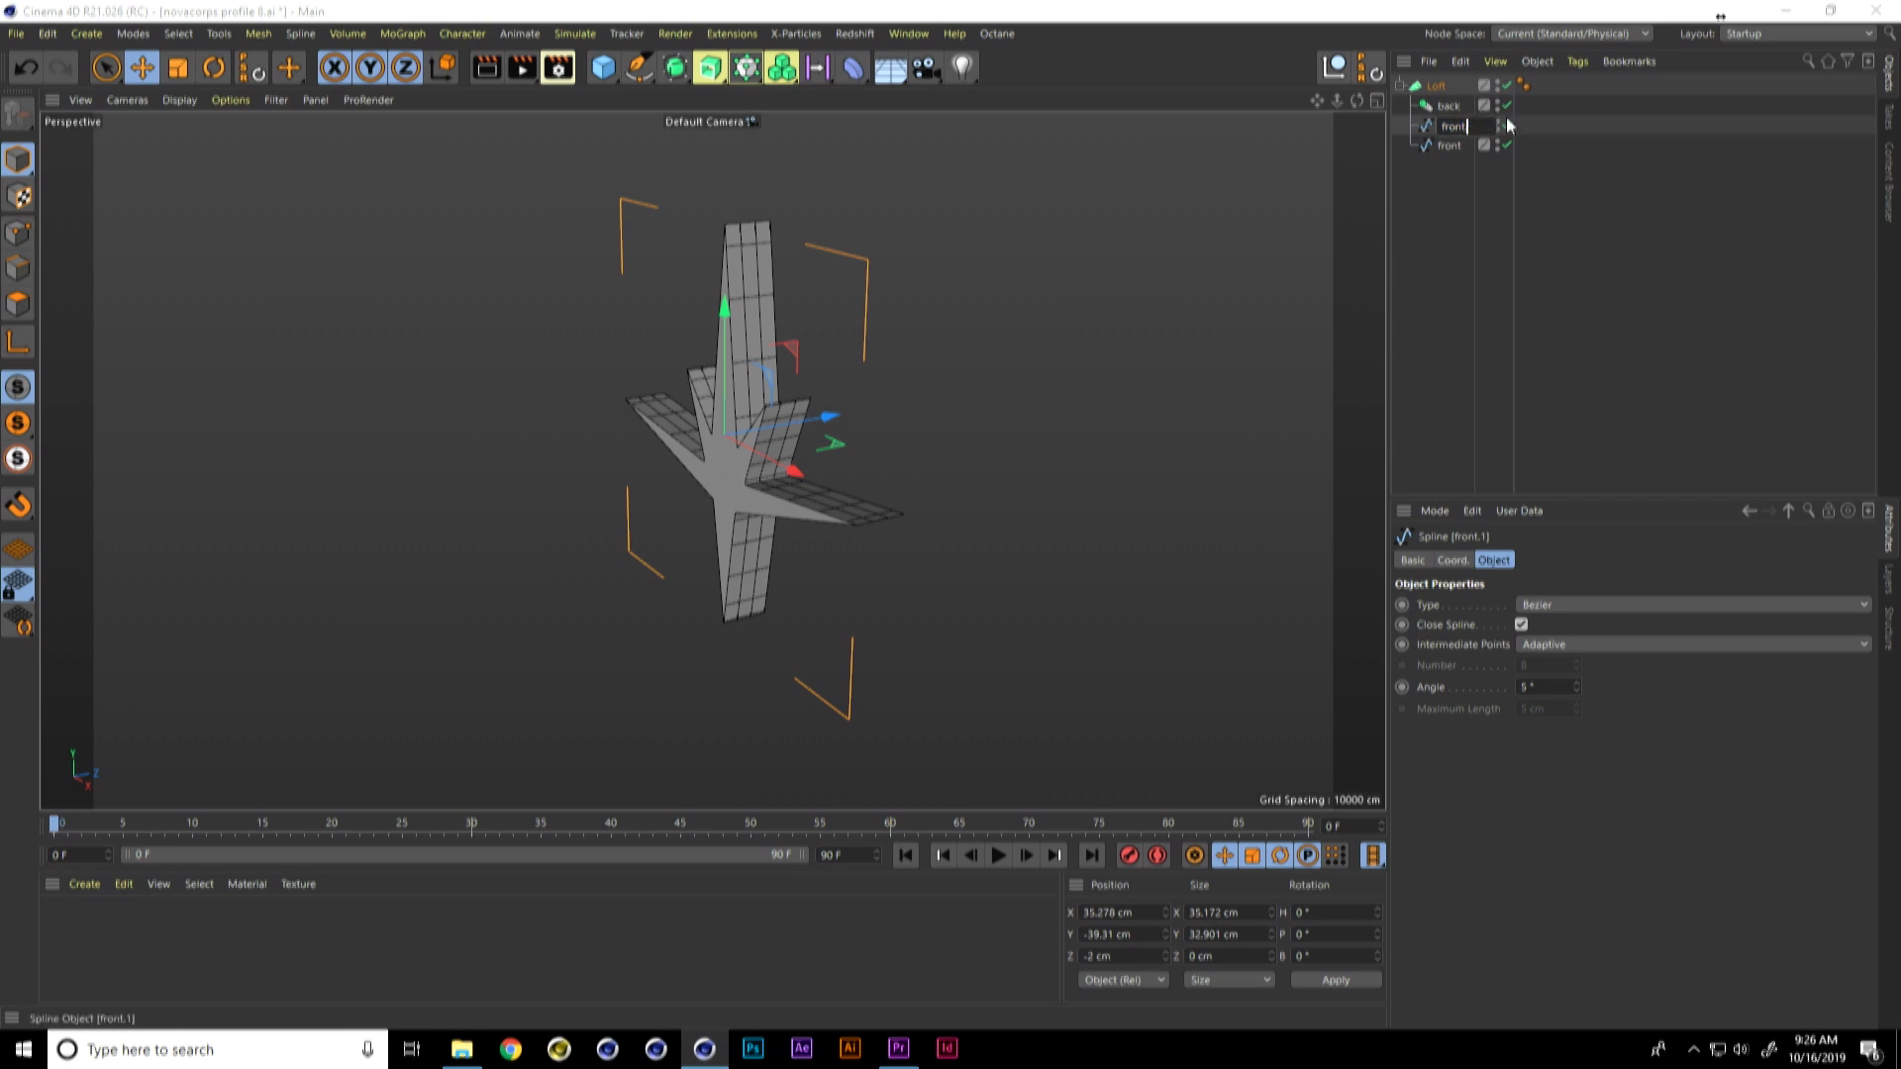
pyautogui.write('point')
pyautogui.press('Return')
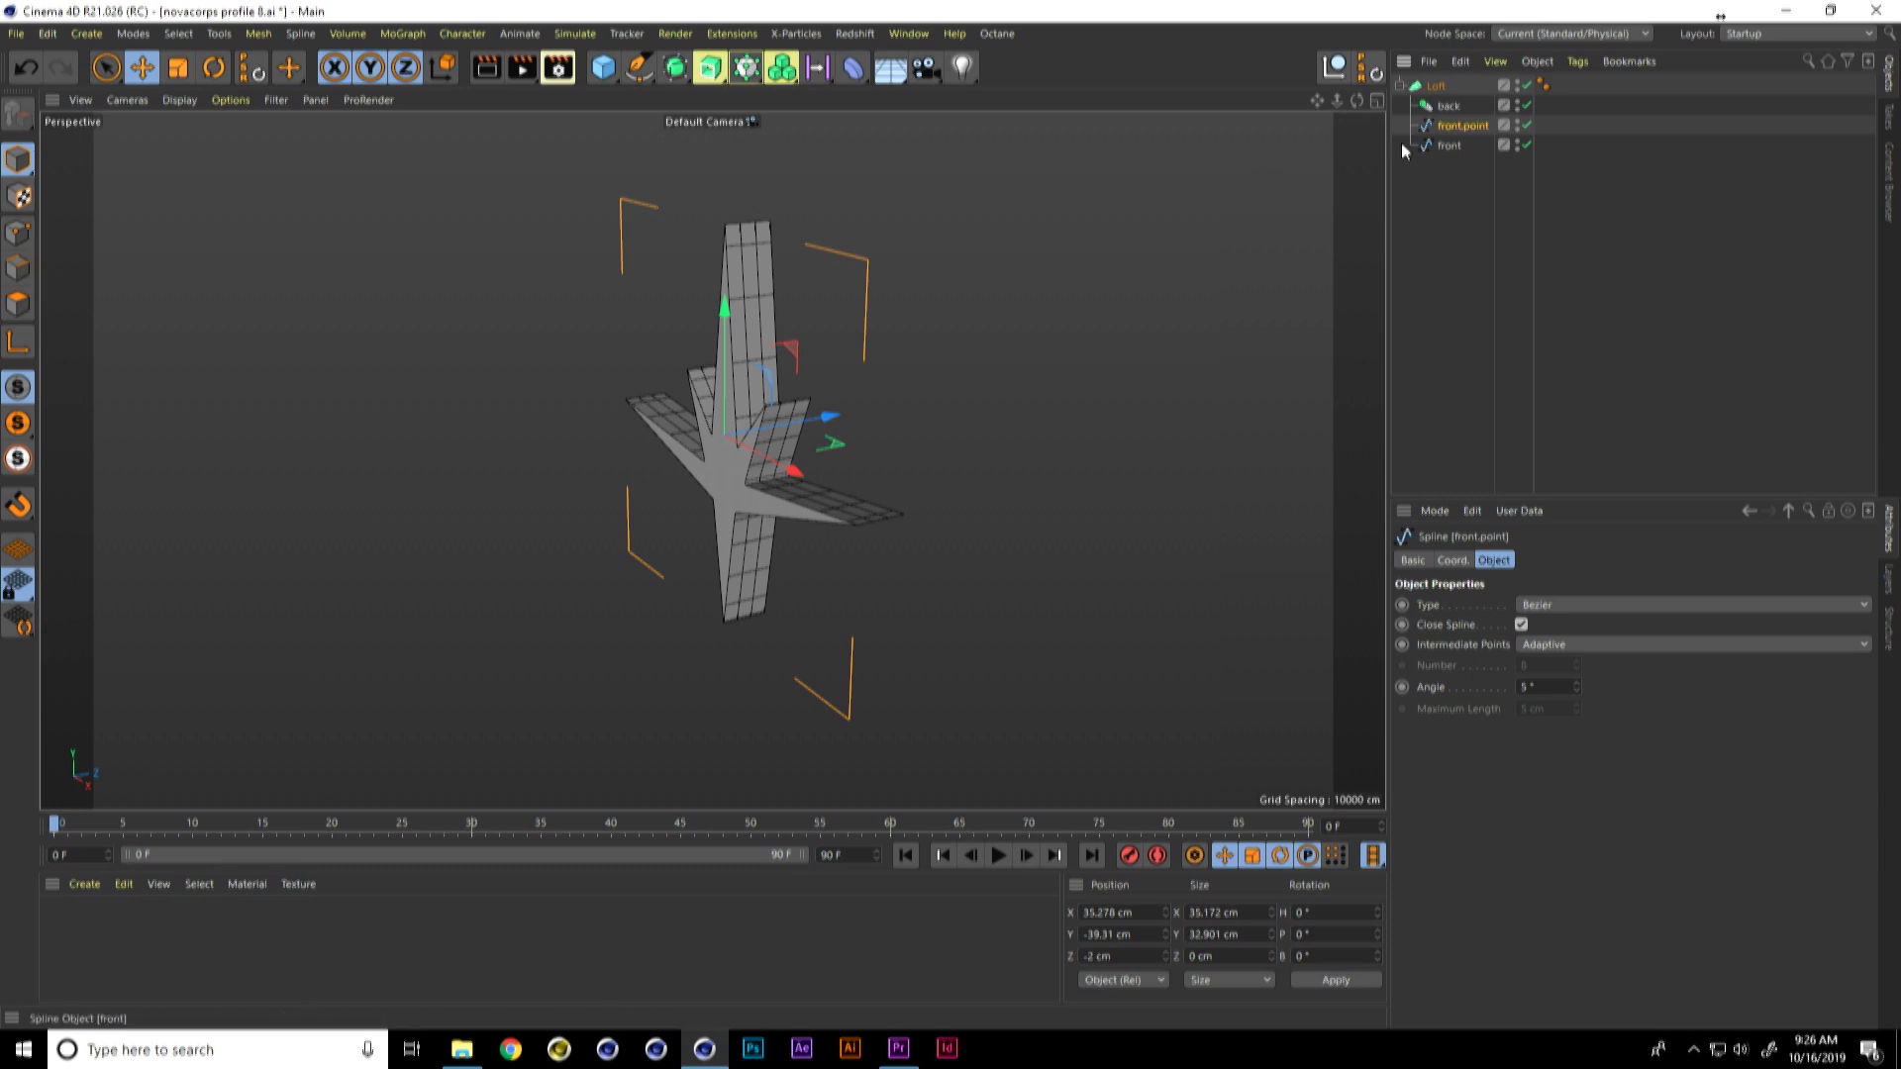
# Step: Place front.point below front in the Loft's hierarchy and move it forward to about Z -6.1 cm
pyautogui.moveTo(1446, 147); pyautogui.dragTo(1462, 119)
pyautogui.click(1453, 150)
pyautogui.keyDown('alt'); pyautogui.moveTo(789, 479); pyautogui.dragTo(530, 563); pyautogui.keyUp('alt')
# Step: Scale the front.point spline down to about 4.6 by 4.3 cm and lower it to about Y -42.4 cm
pyautogui.press('t')
pyautogui.moveTo(704, 396); pyautogui.dragTo(615, 495)
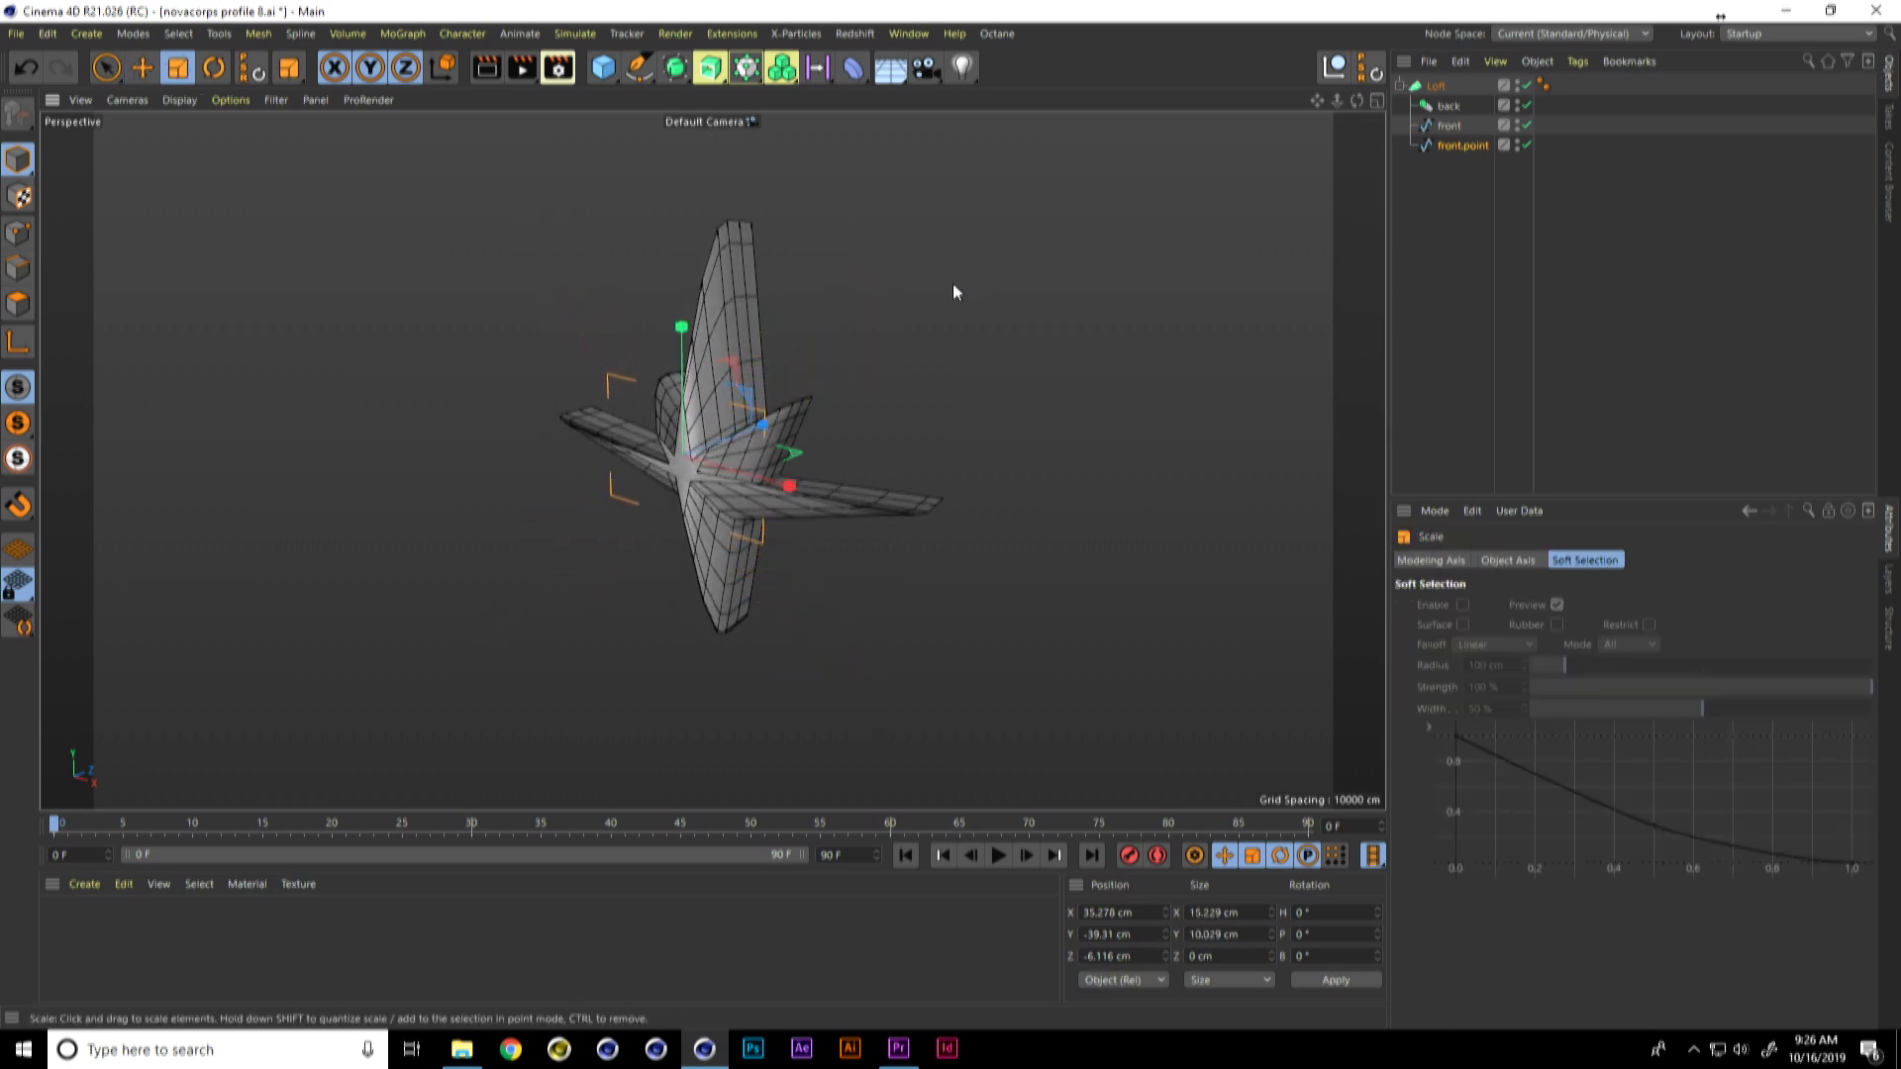
pyautogui.moveTo(947, 282); pyautogui.dragTo(555, 573)
pyautogui.keyDown('alt'); pyautogui.moveTo(911, 447); pyautogui.dragTo(940, 452); pyautogui.keyUp('alt')
pyautogui.press('e')
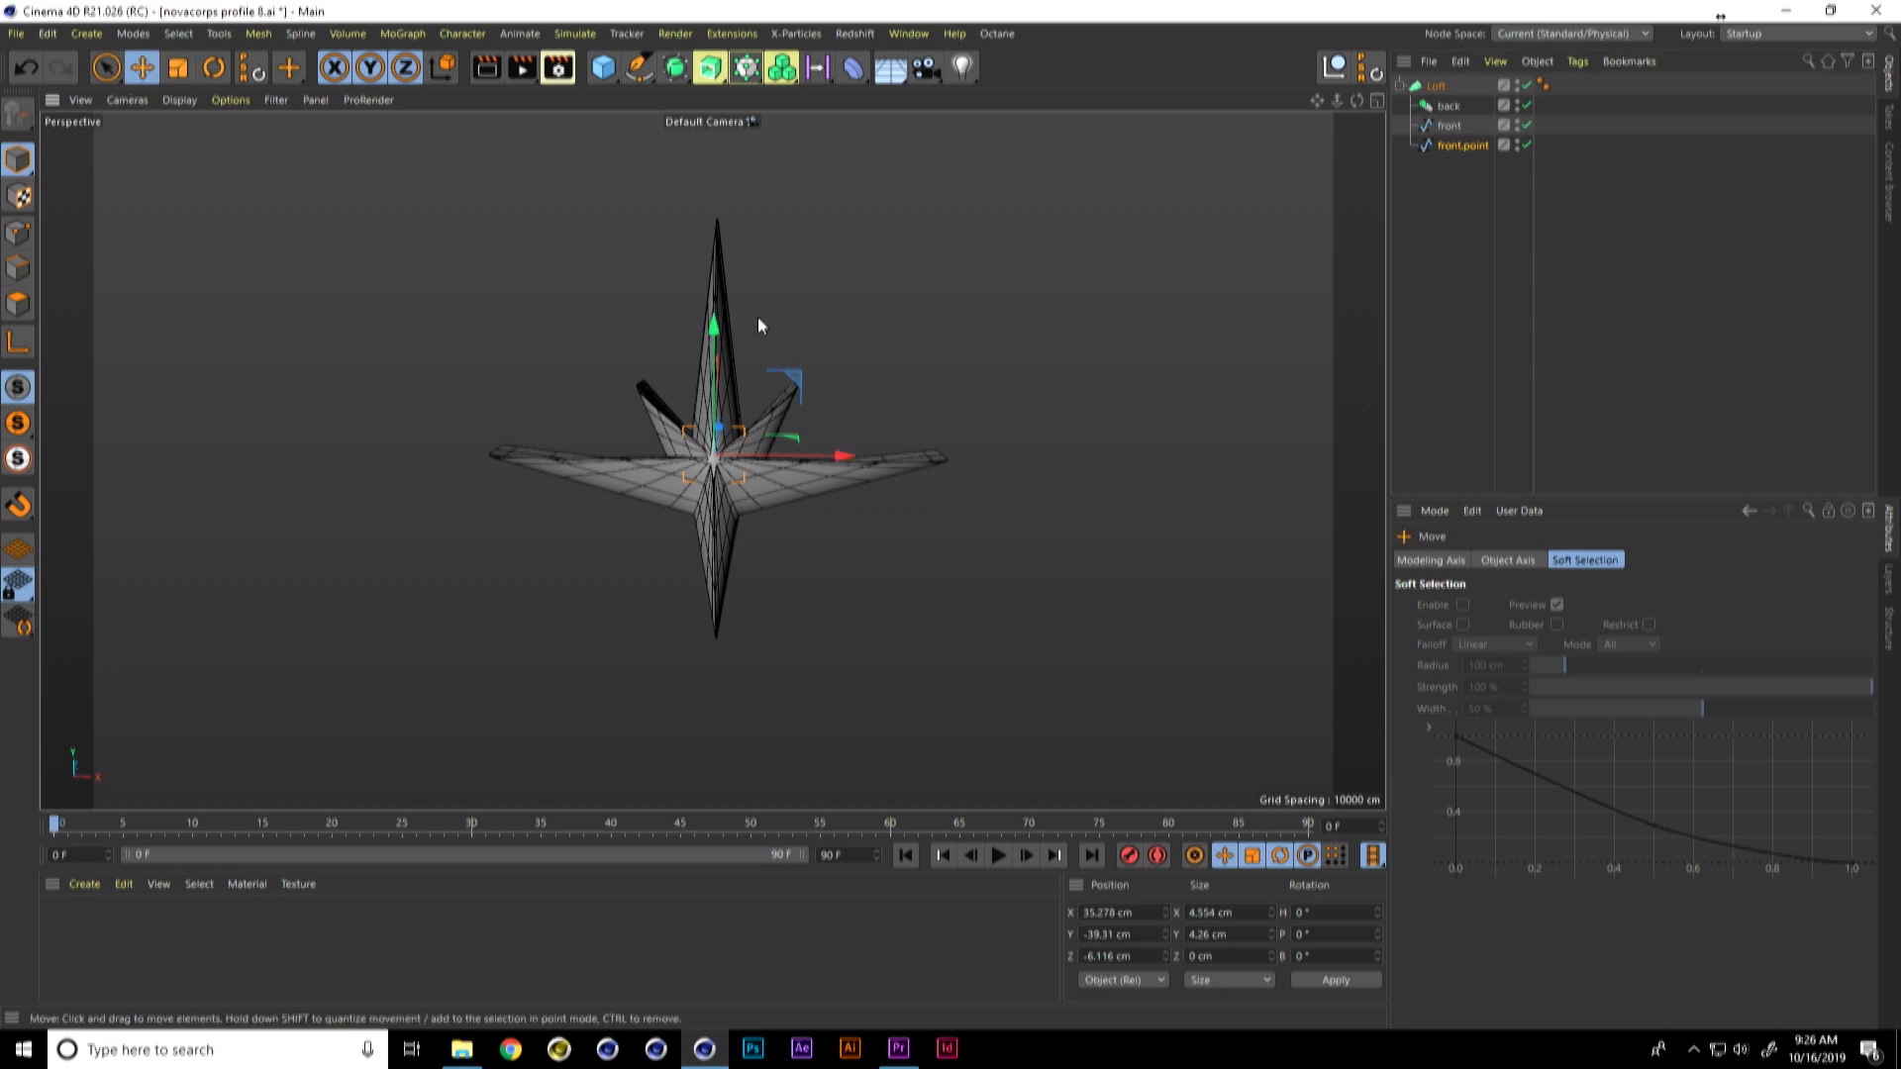
pyautogui.moveTo(719, 329); pyautogui.dragTo(717, 368)
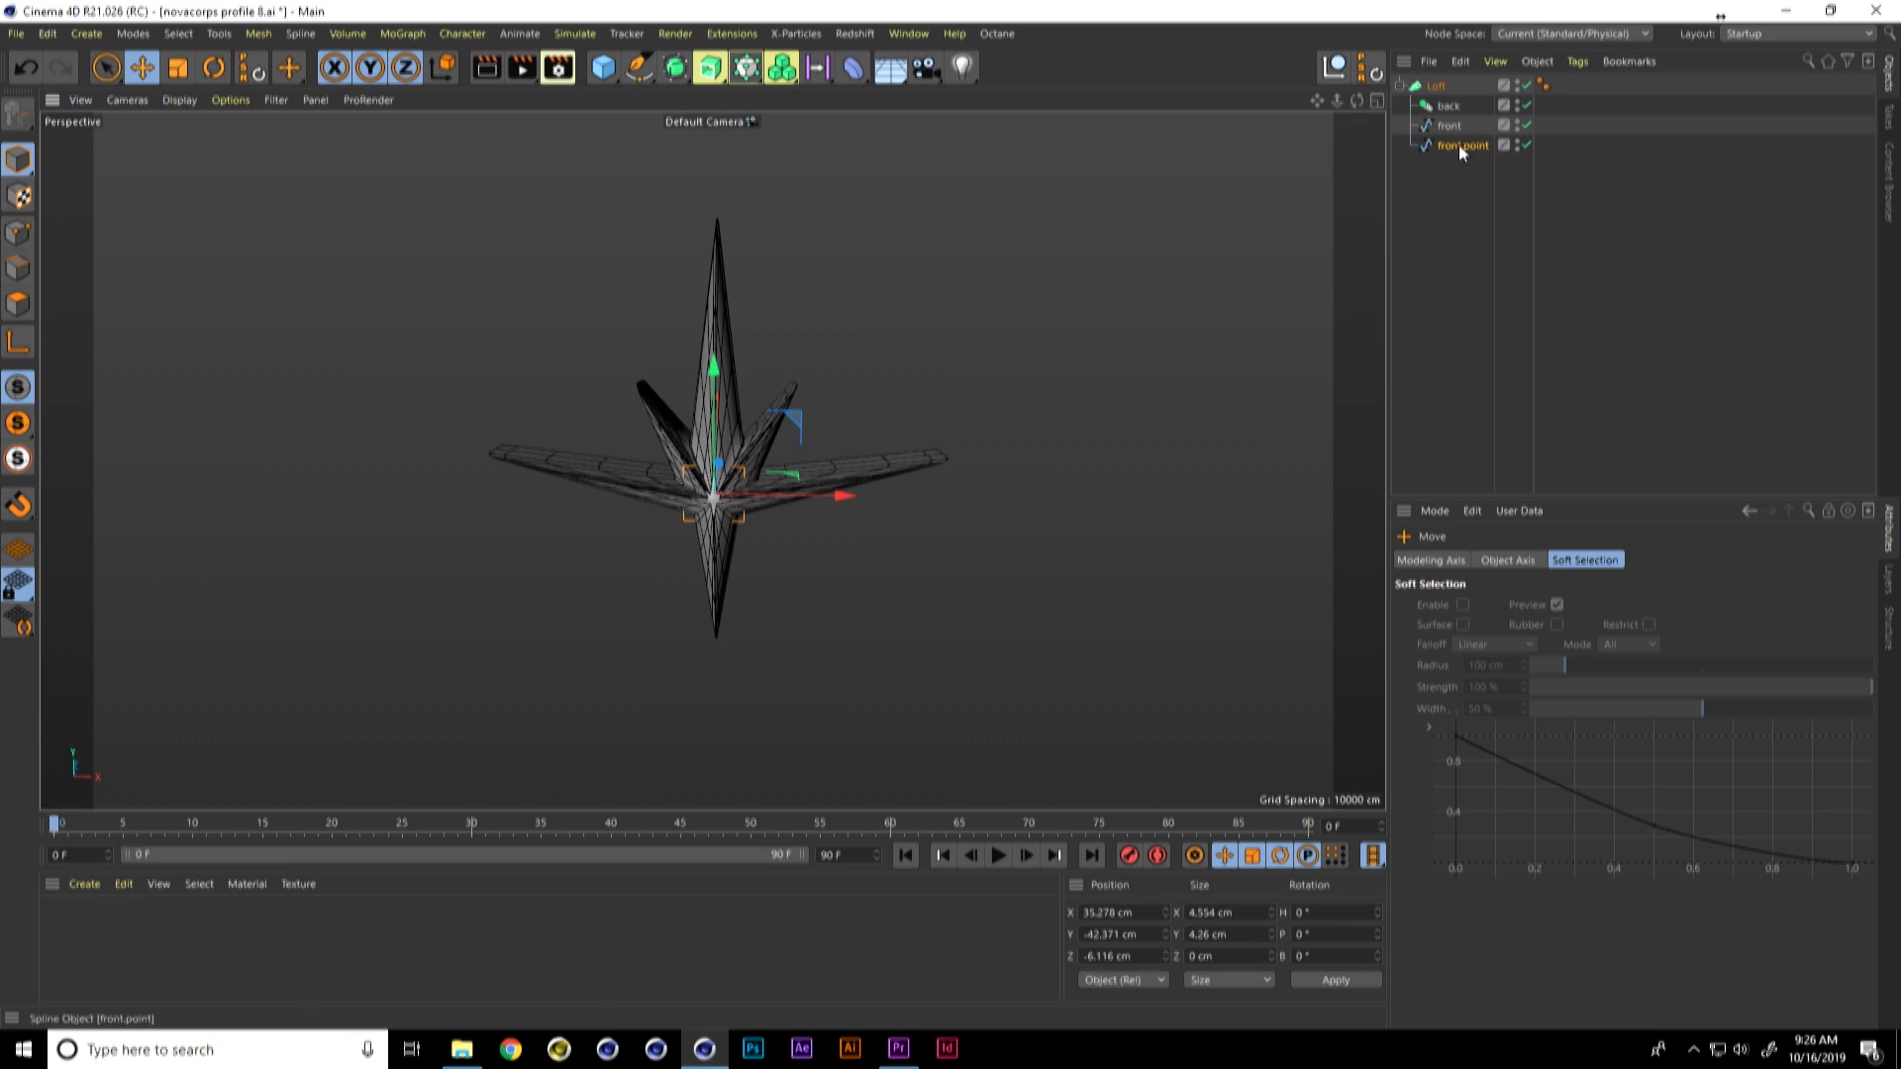
# Step: Enable Linear Interpolation on the Loft and set its Phong tag's angle to 0
pyautogui.click(1445, 89)
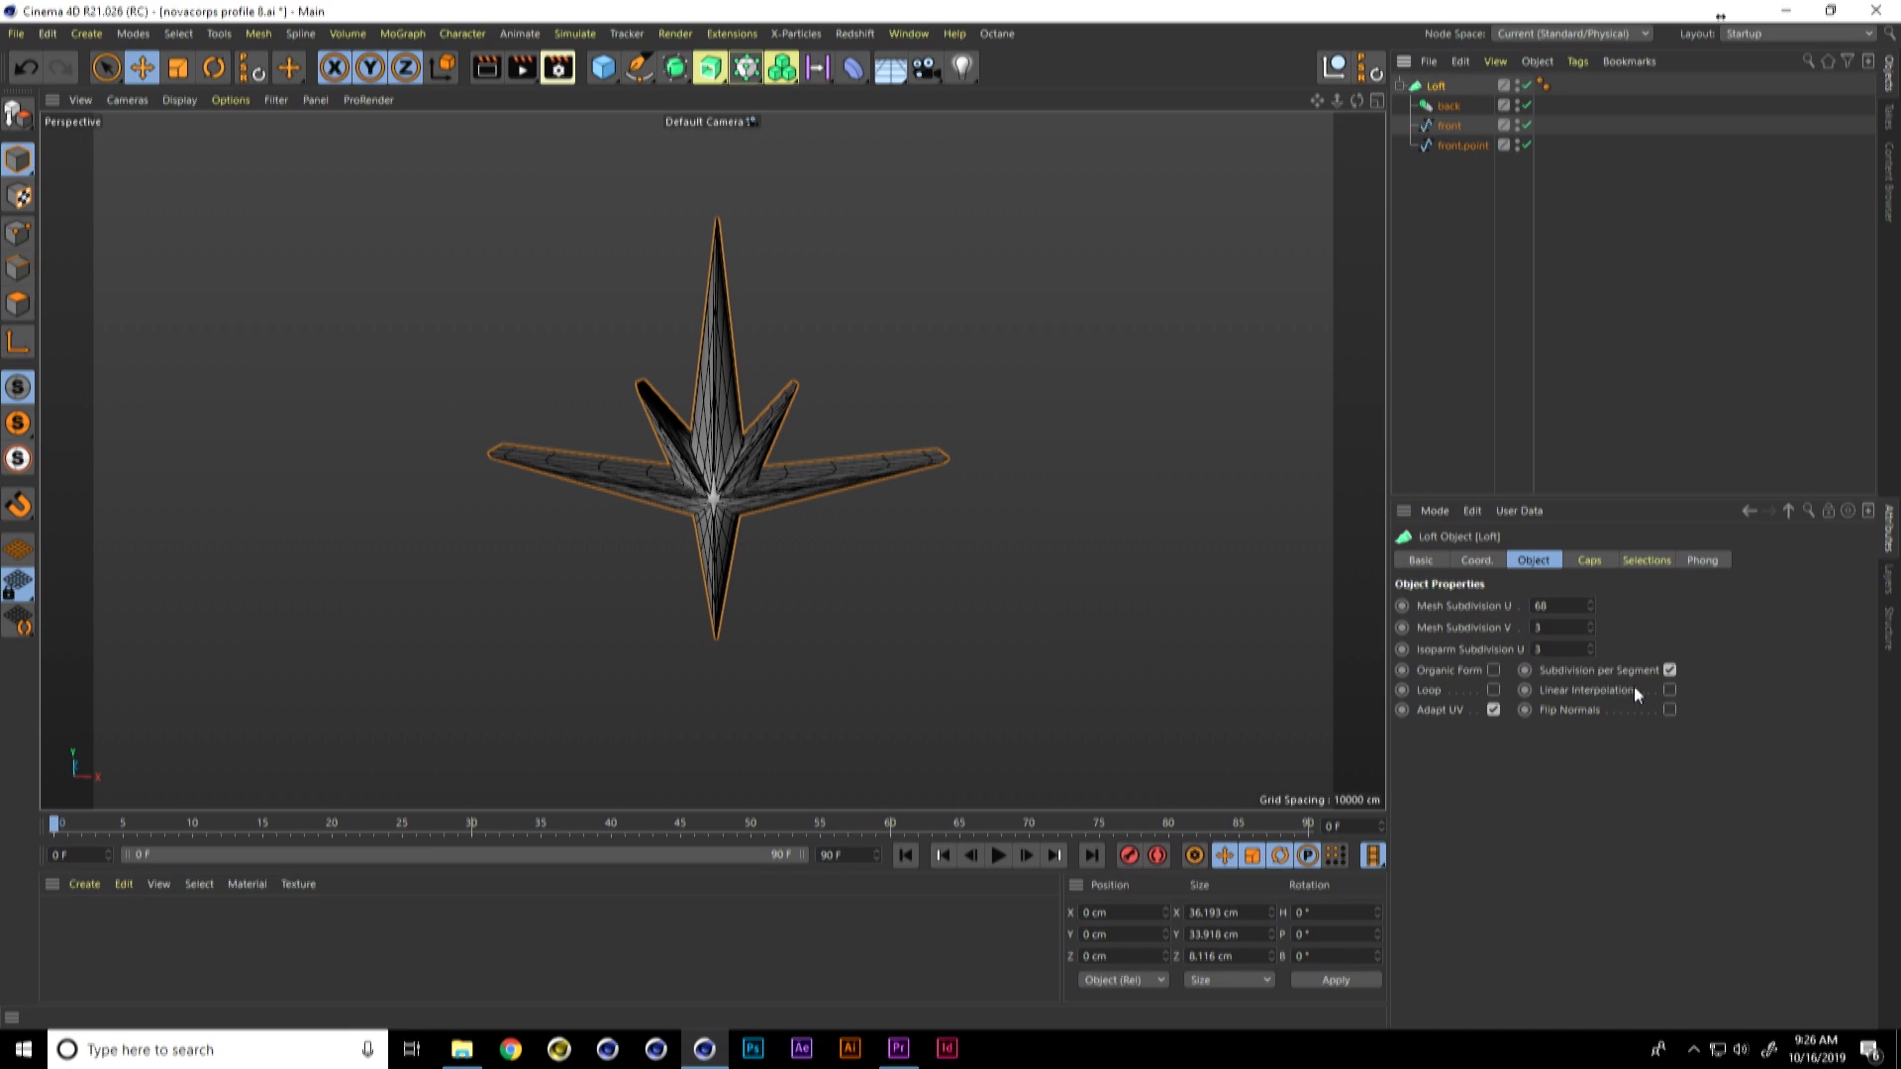
pyautogui.click(1669, 690)
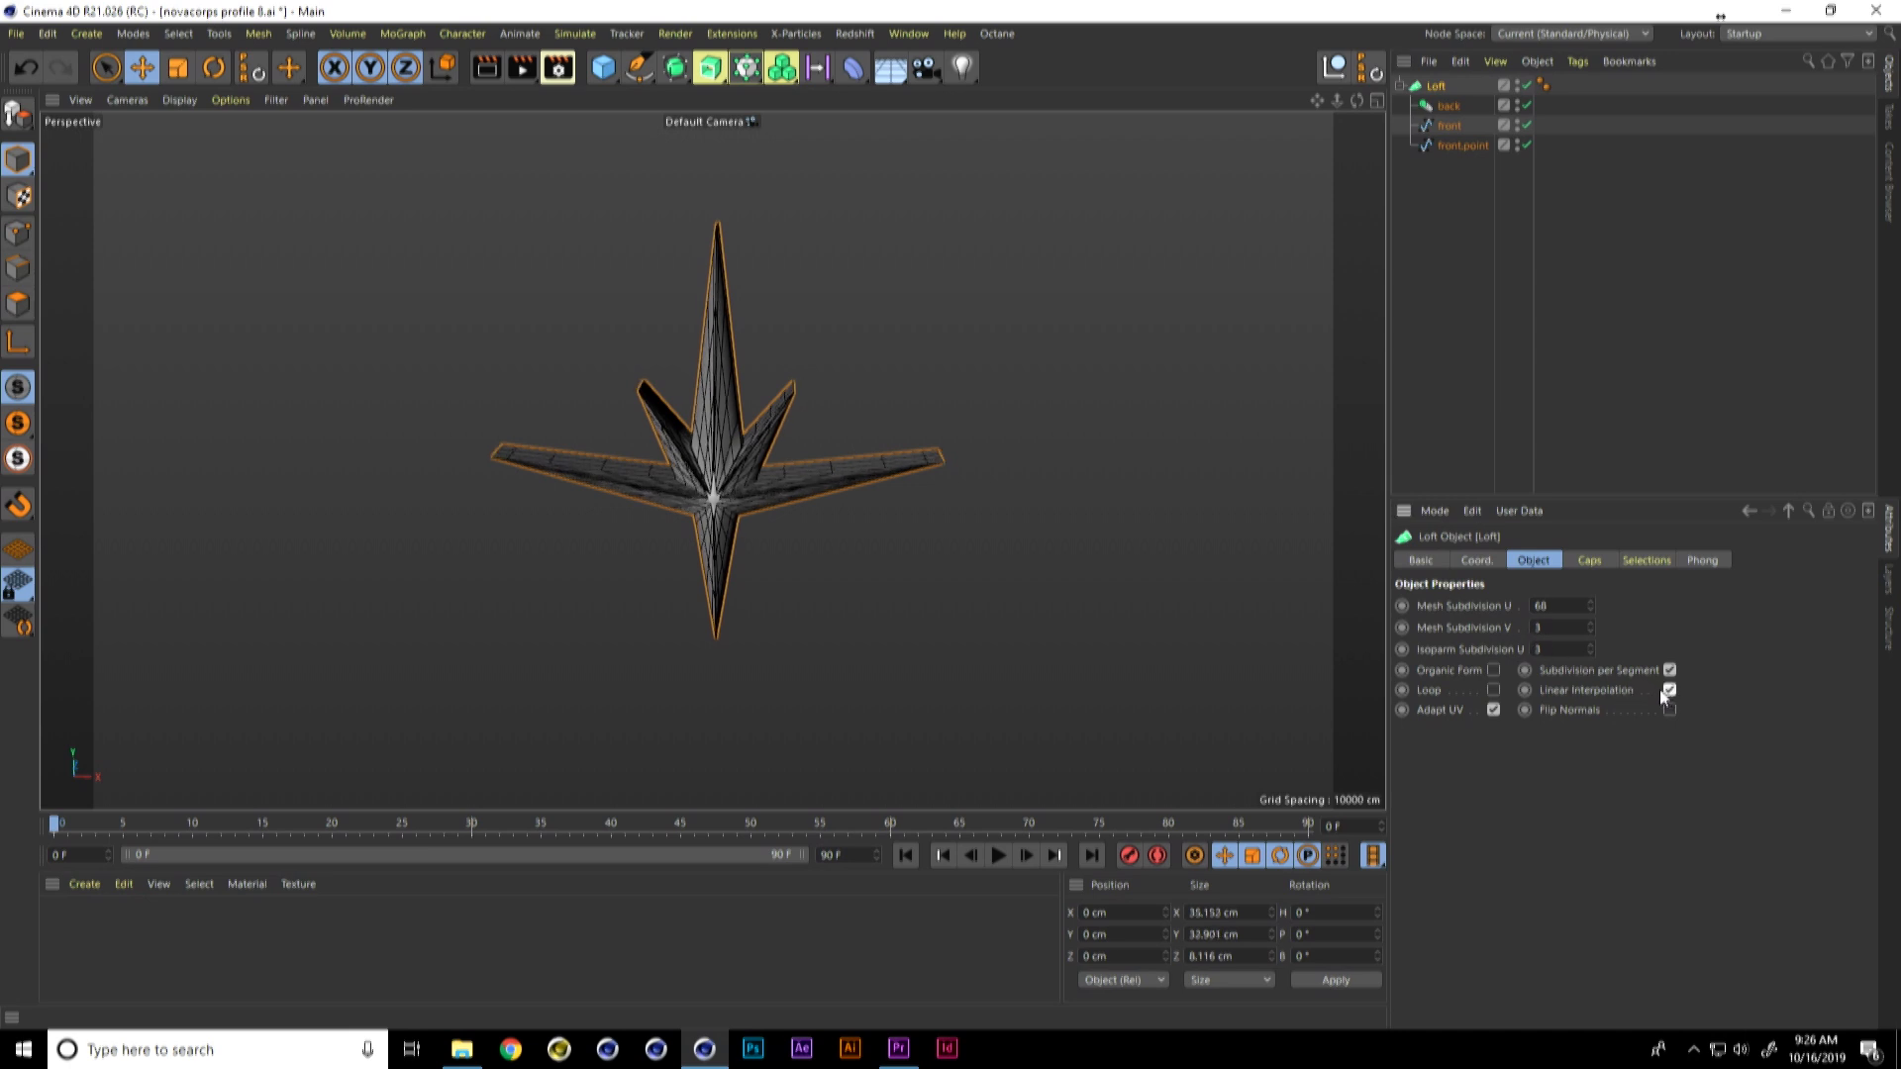
pyautogui.click(1543, 86)
pyautogui.click(1515, 626)
pyautogui.write('0')
pyautogui.press('Return')
pyautogui.click(1435, 86)
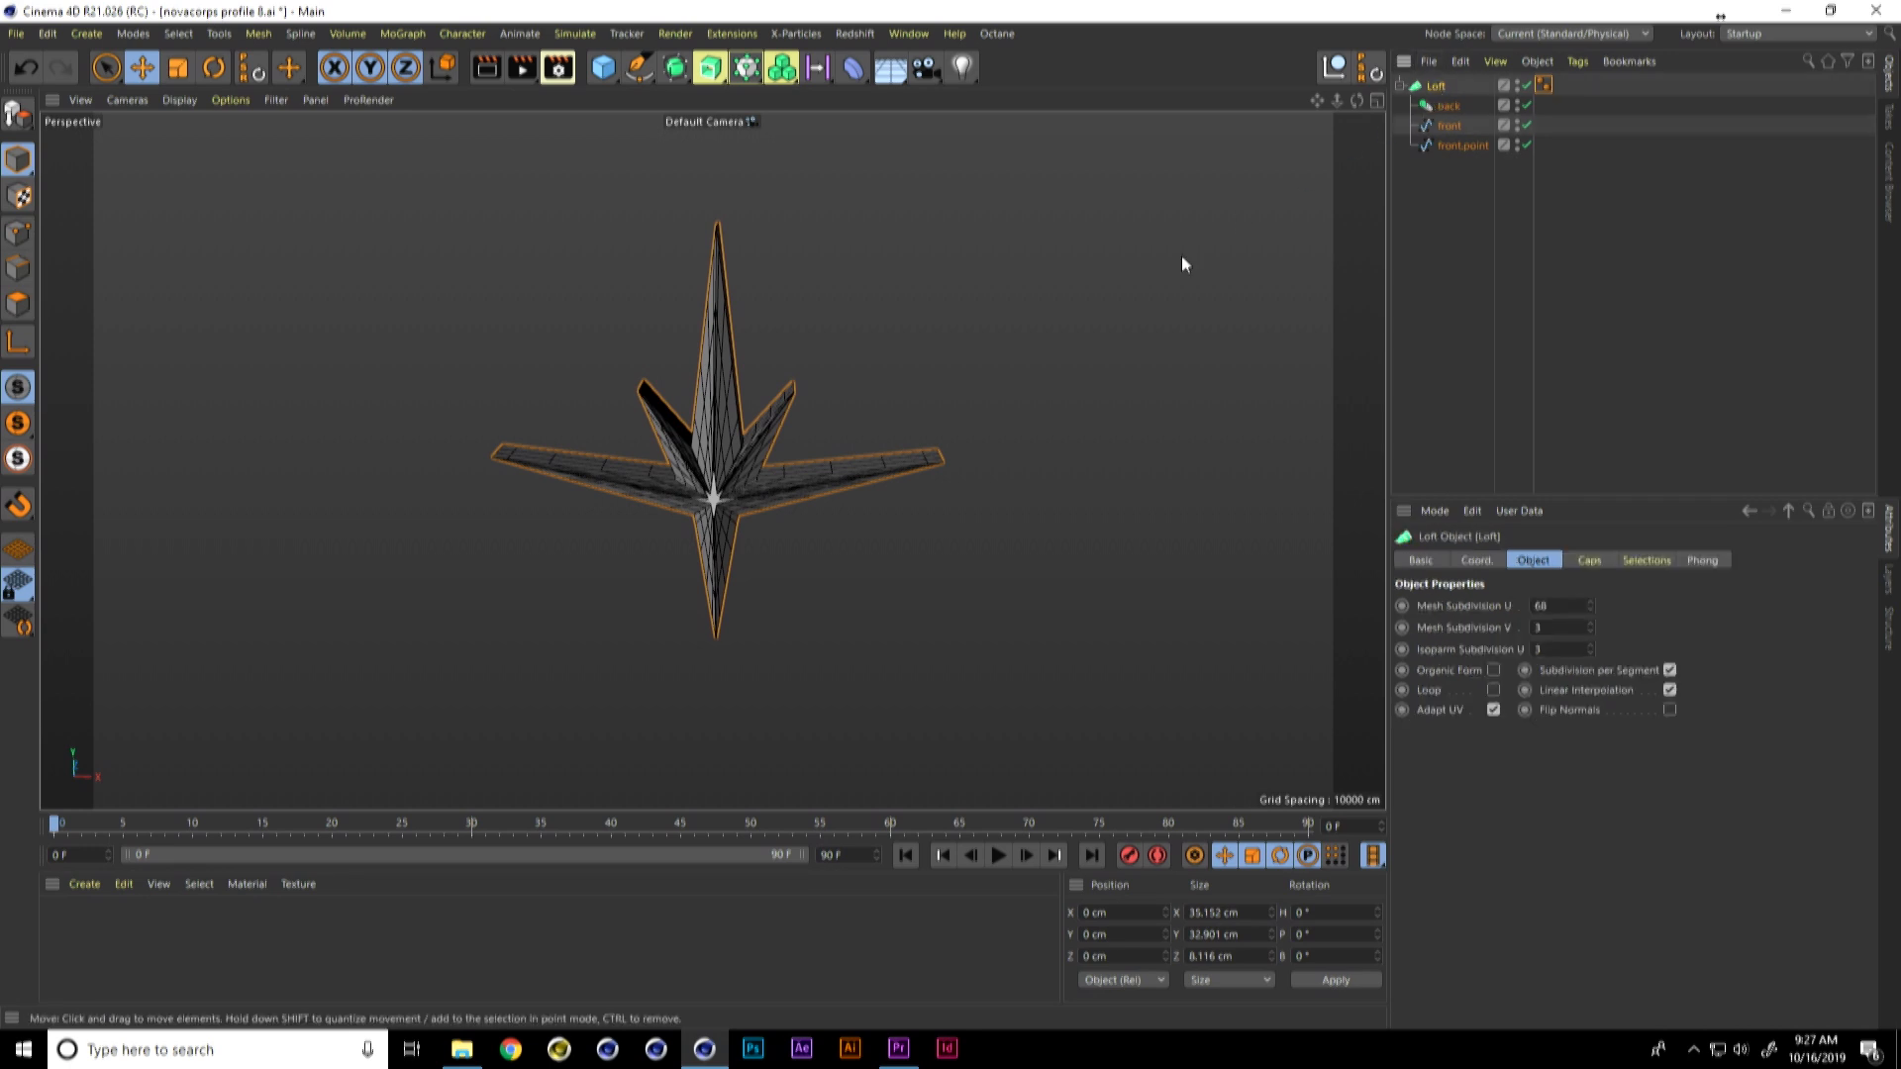
# Step: Create an instance of the front.point spline and place it as the Loft's first child, above back
pyautogui.keyDown('alt'); pyautogui.moveTo(822, 484); pyautogui.dragTo(683, 495); pyautogui.keyUp('alt')
pyautogui.click(1453, 145)
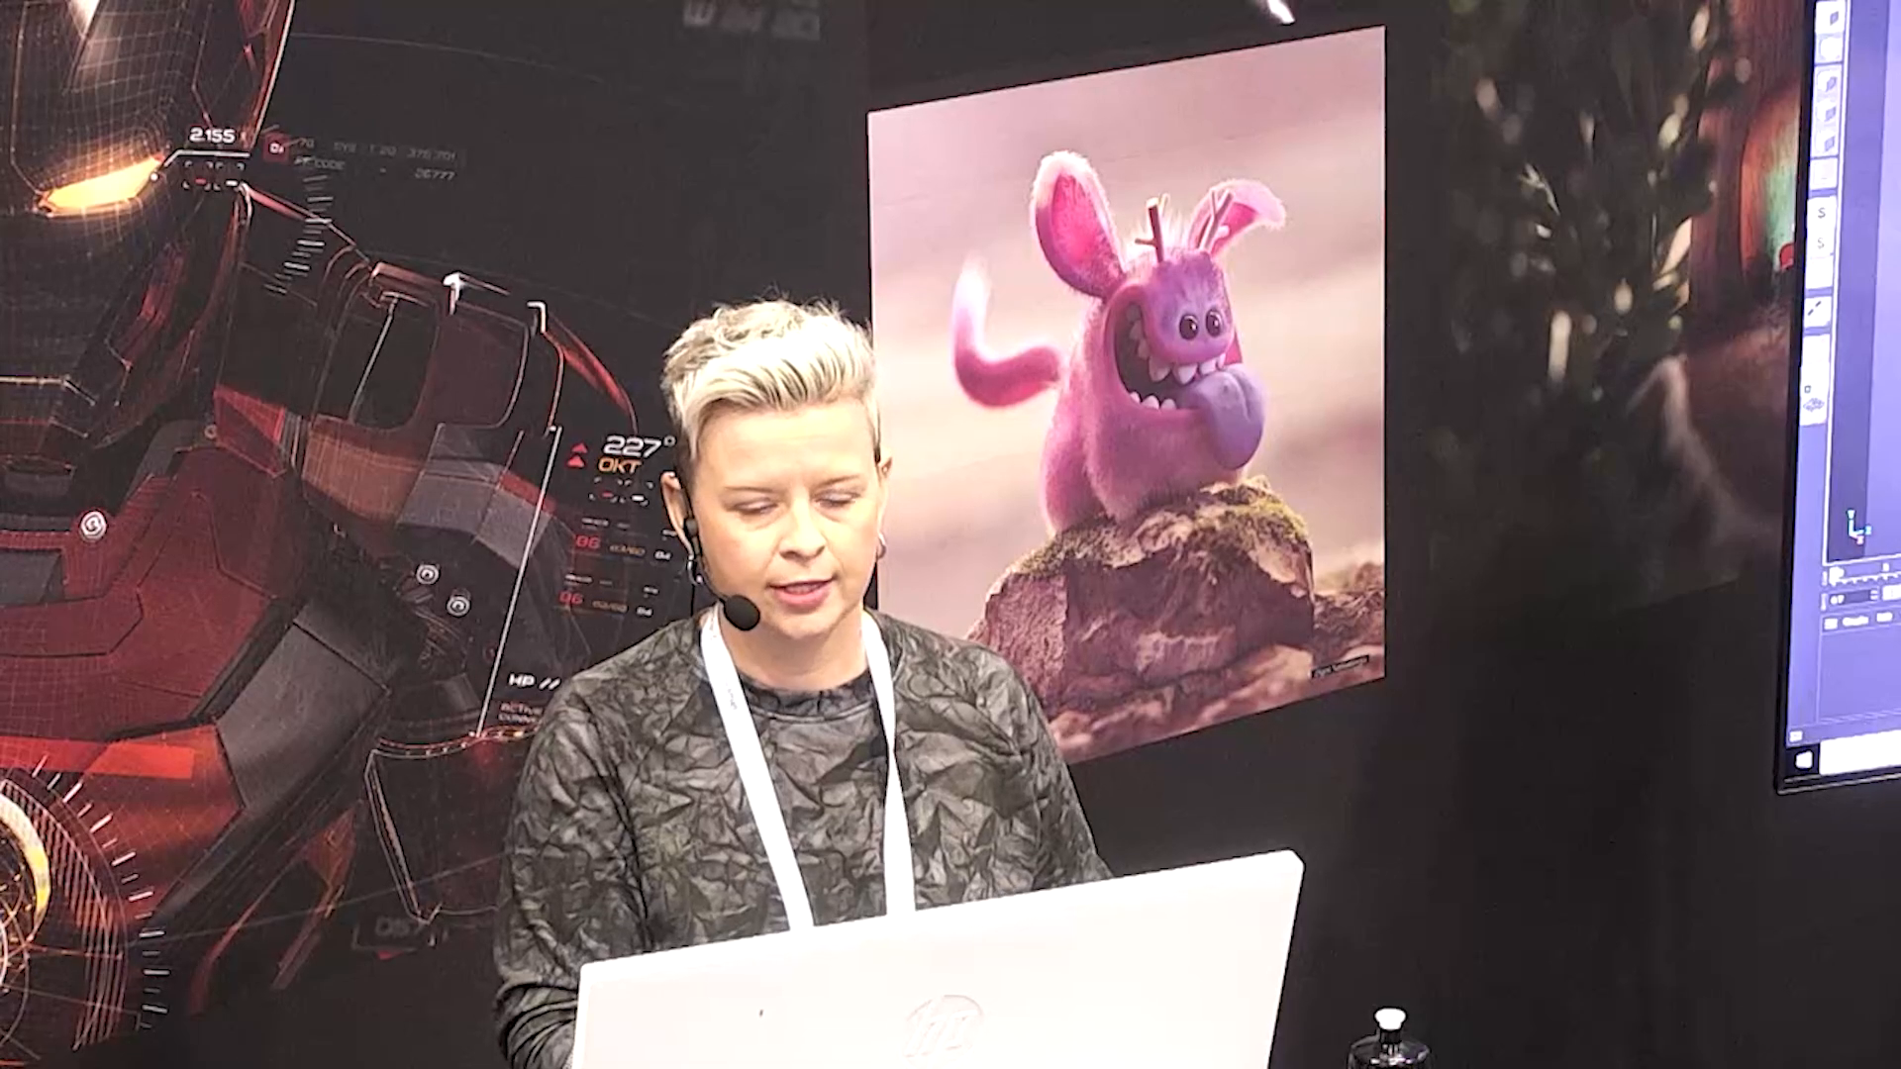
pyautogui.click(674, 68)
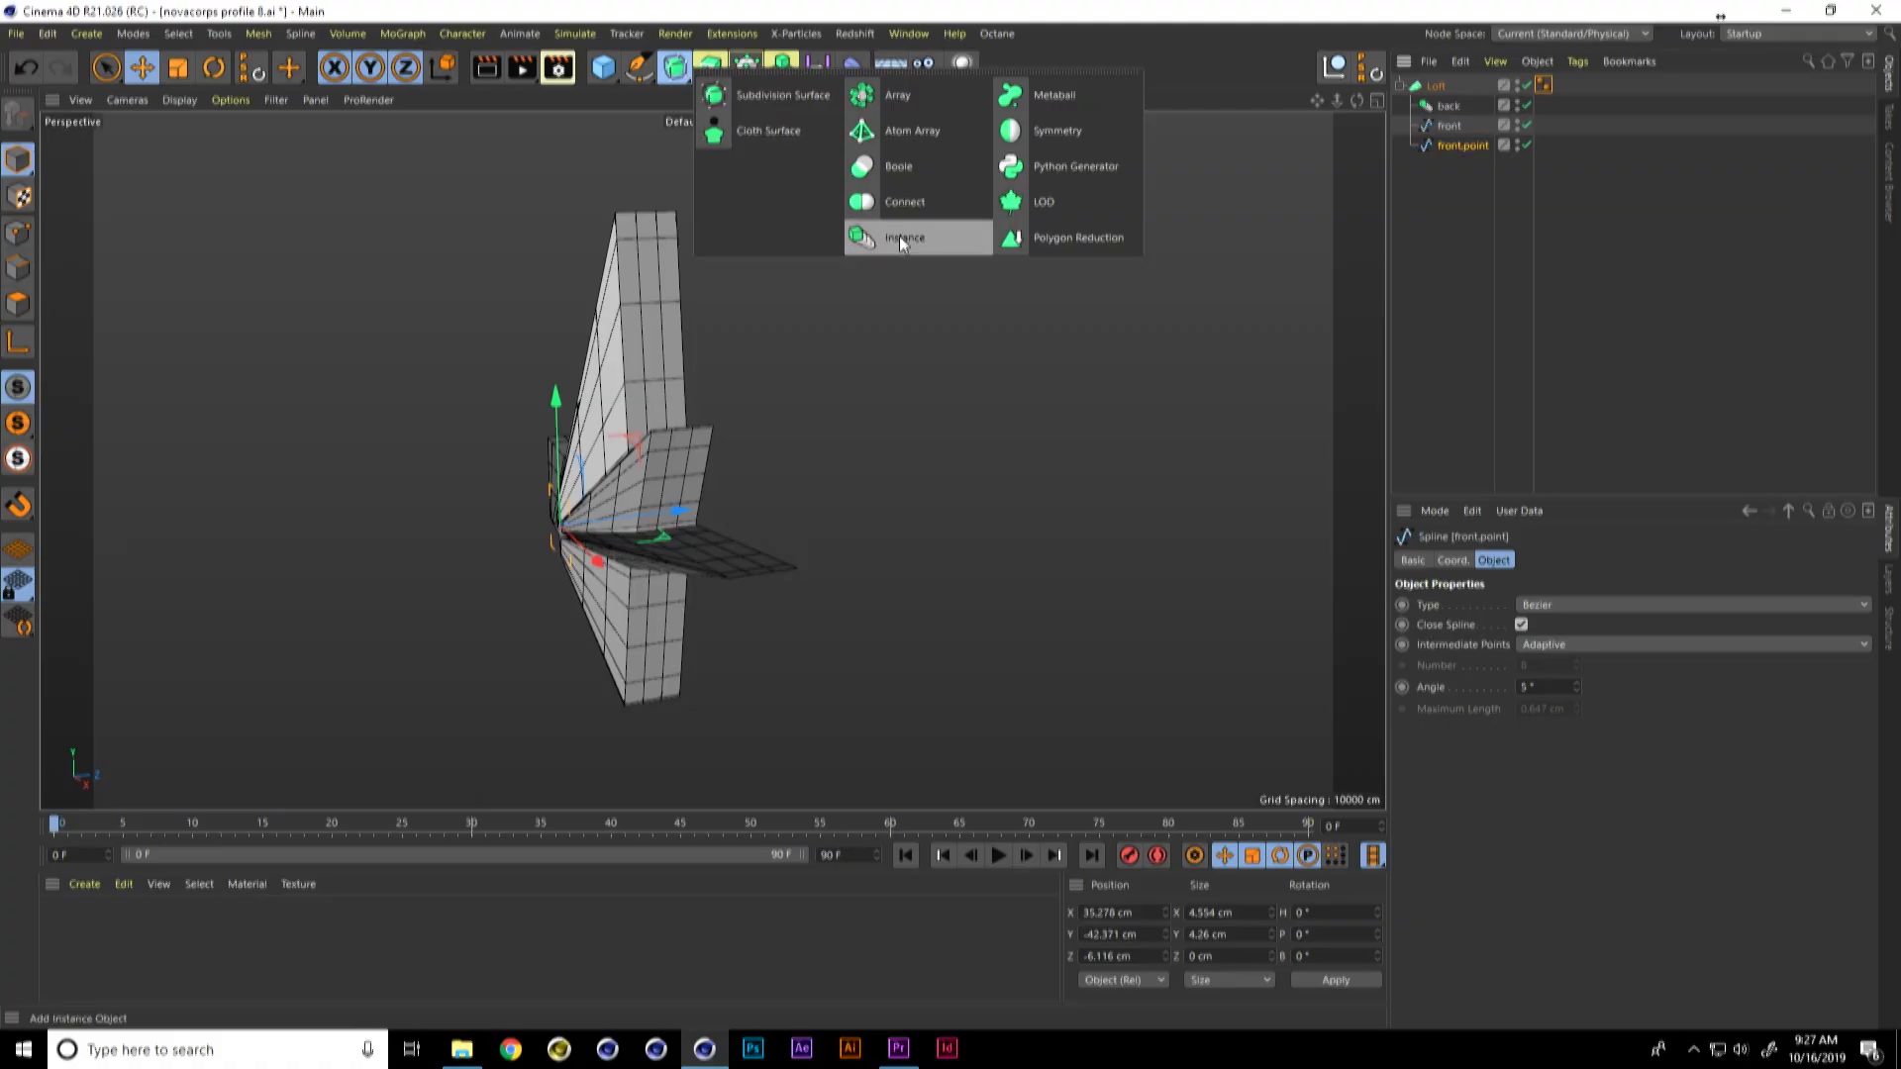
pyautogui.click(899, 235)
pyautogui.moveTo(1461, 87); pyautogui.dragTo(1440, 109)
# Step: Rename the new instance "bacl.point" and move it backward to about Z 5.5 cm
pyautogui.doubleClick(1454, 109)
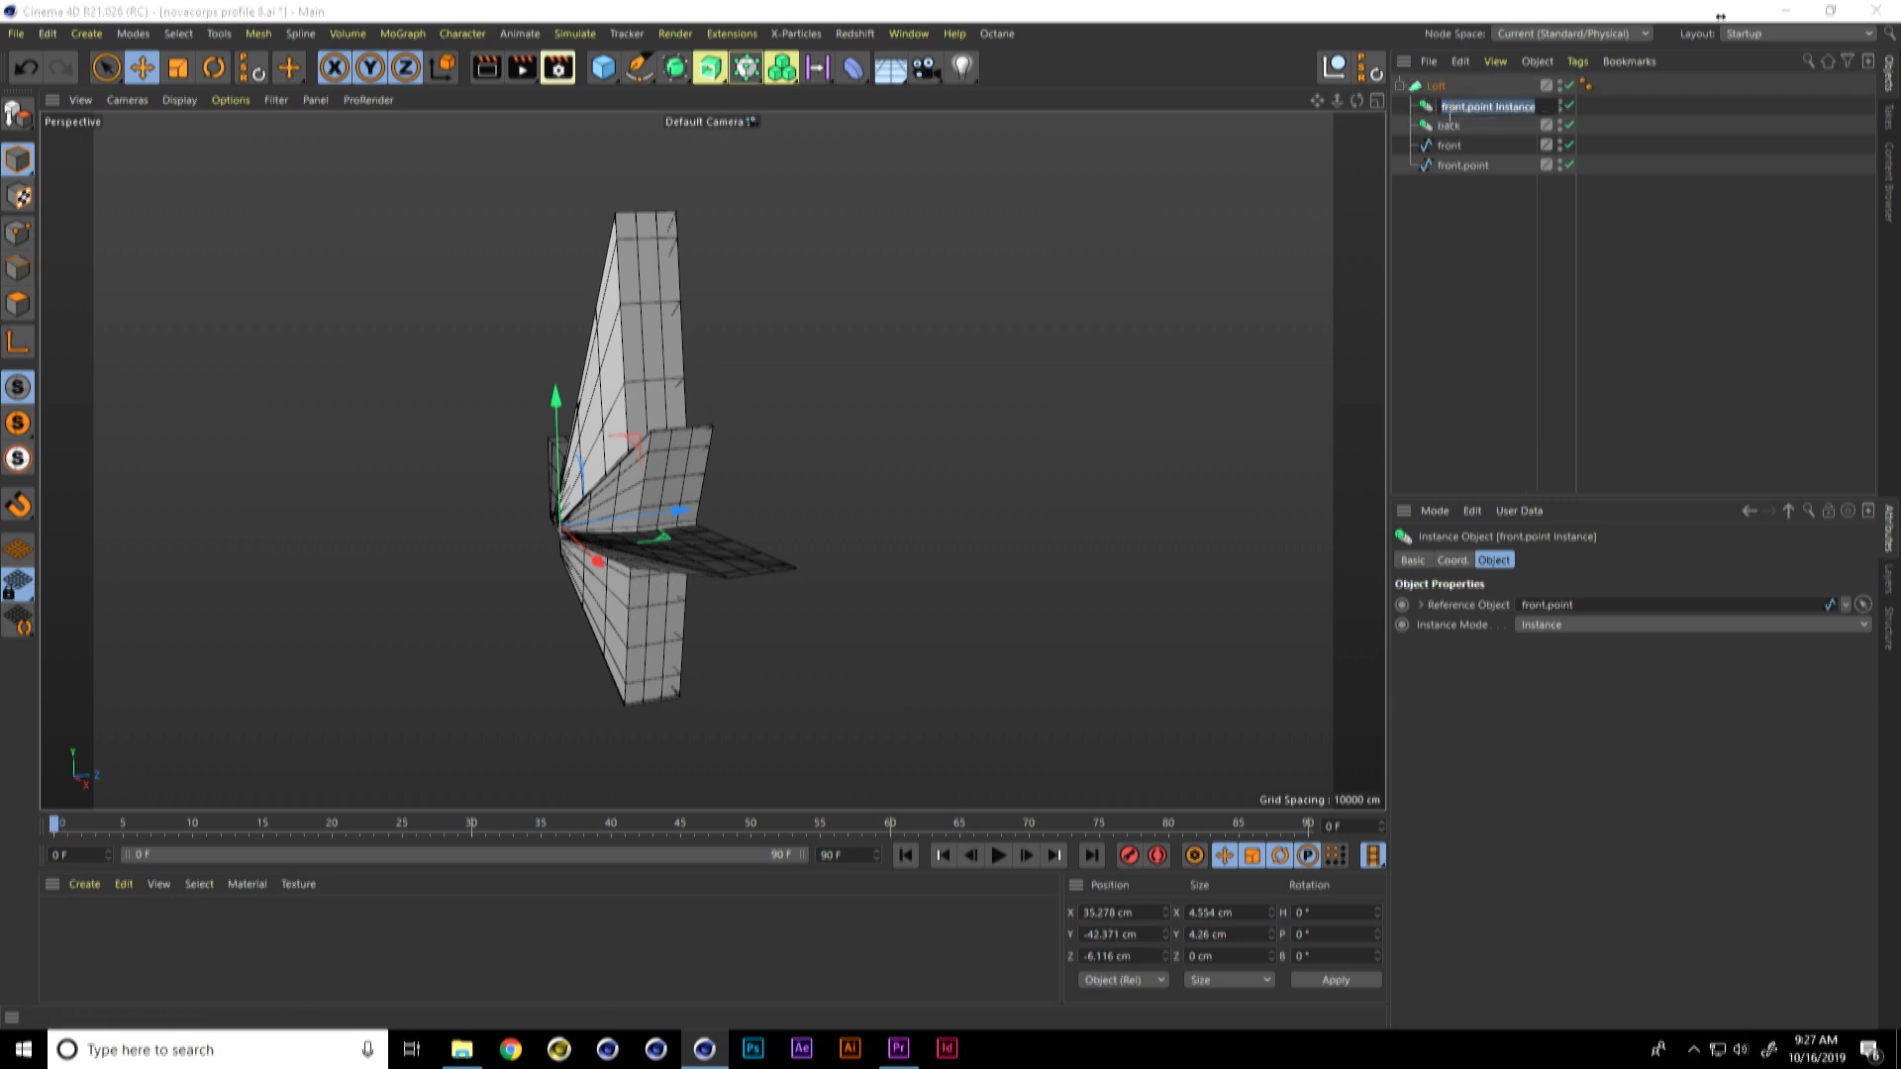
pyautogui.write('bacl.point')
pyautogui.press('Return')
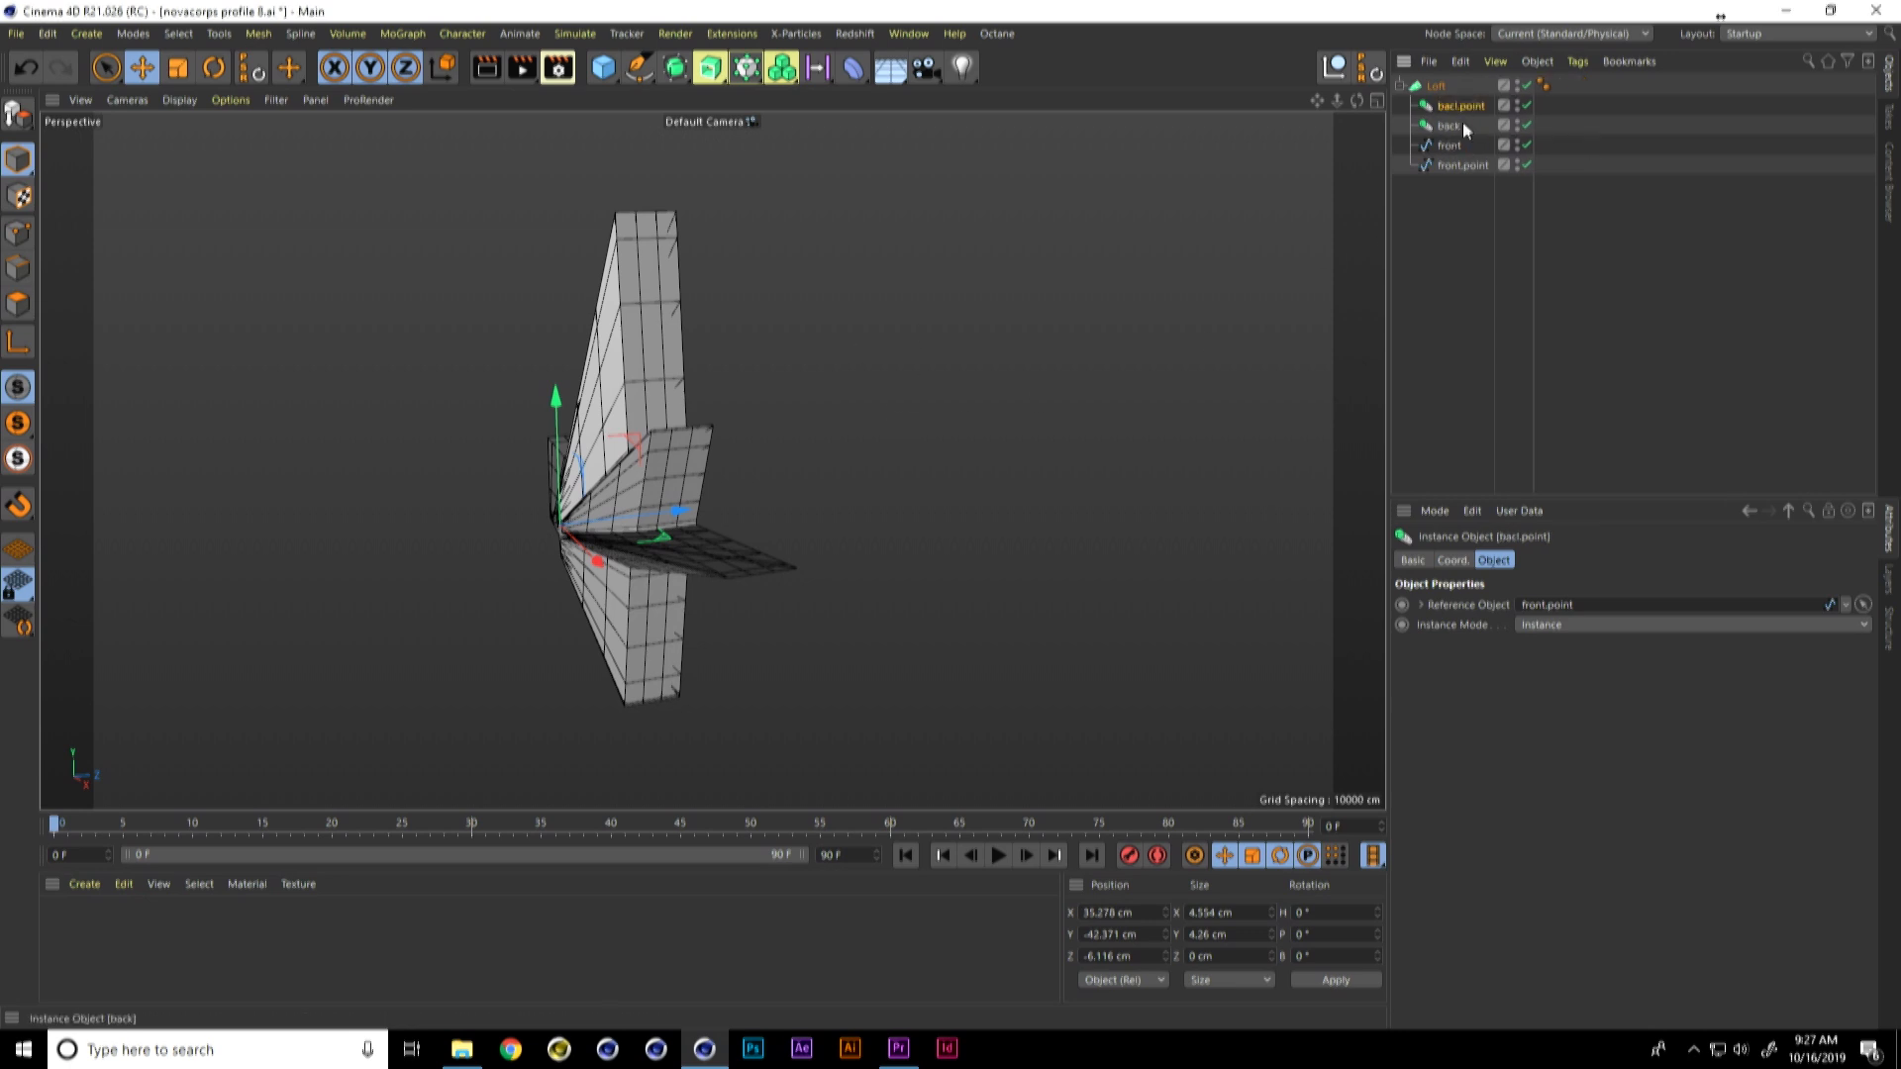
pyautogui.moveTo(679, 515); pyautogui.dragTo(840, 503)
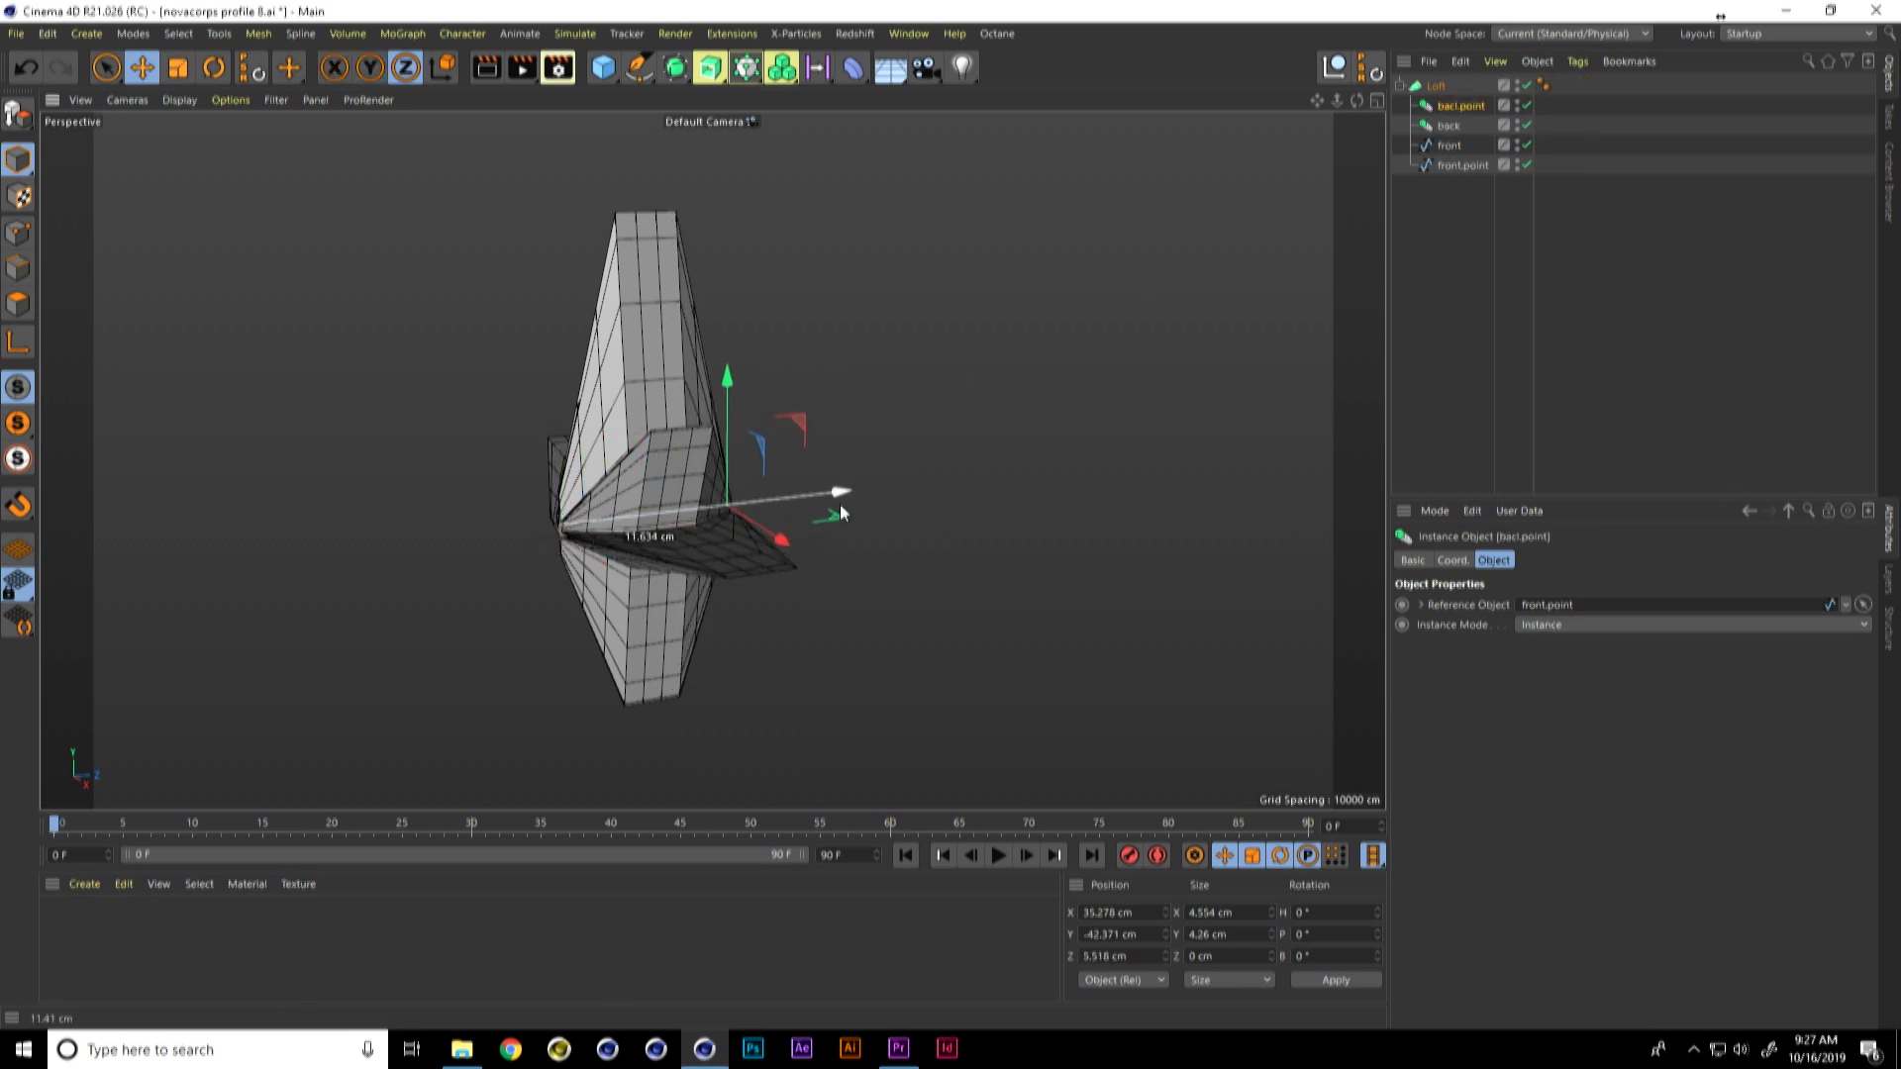
# Step: Move the bacl.point instance further backward to about Z 5.9 cm
pyautogui.keyDown('alt'); pyautogui.moveTo(823, 569); pyautogui.dragTo(723, 563); pyautogui.keyUp('alt')
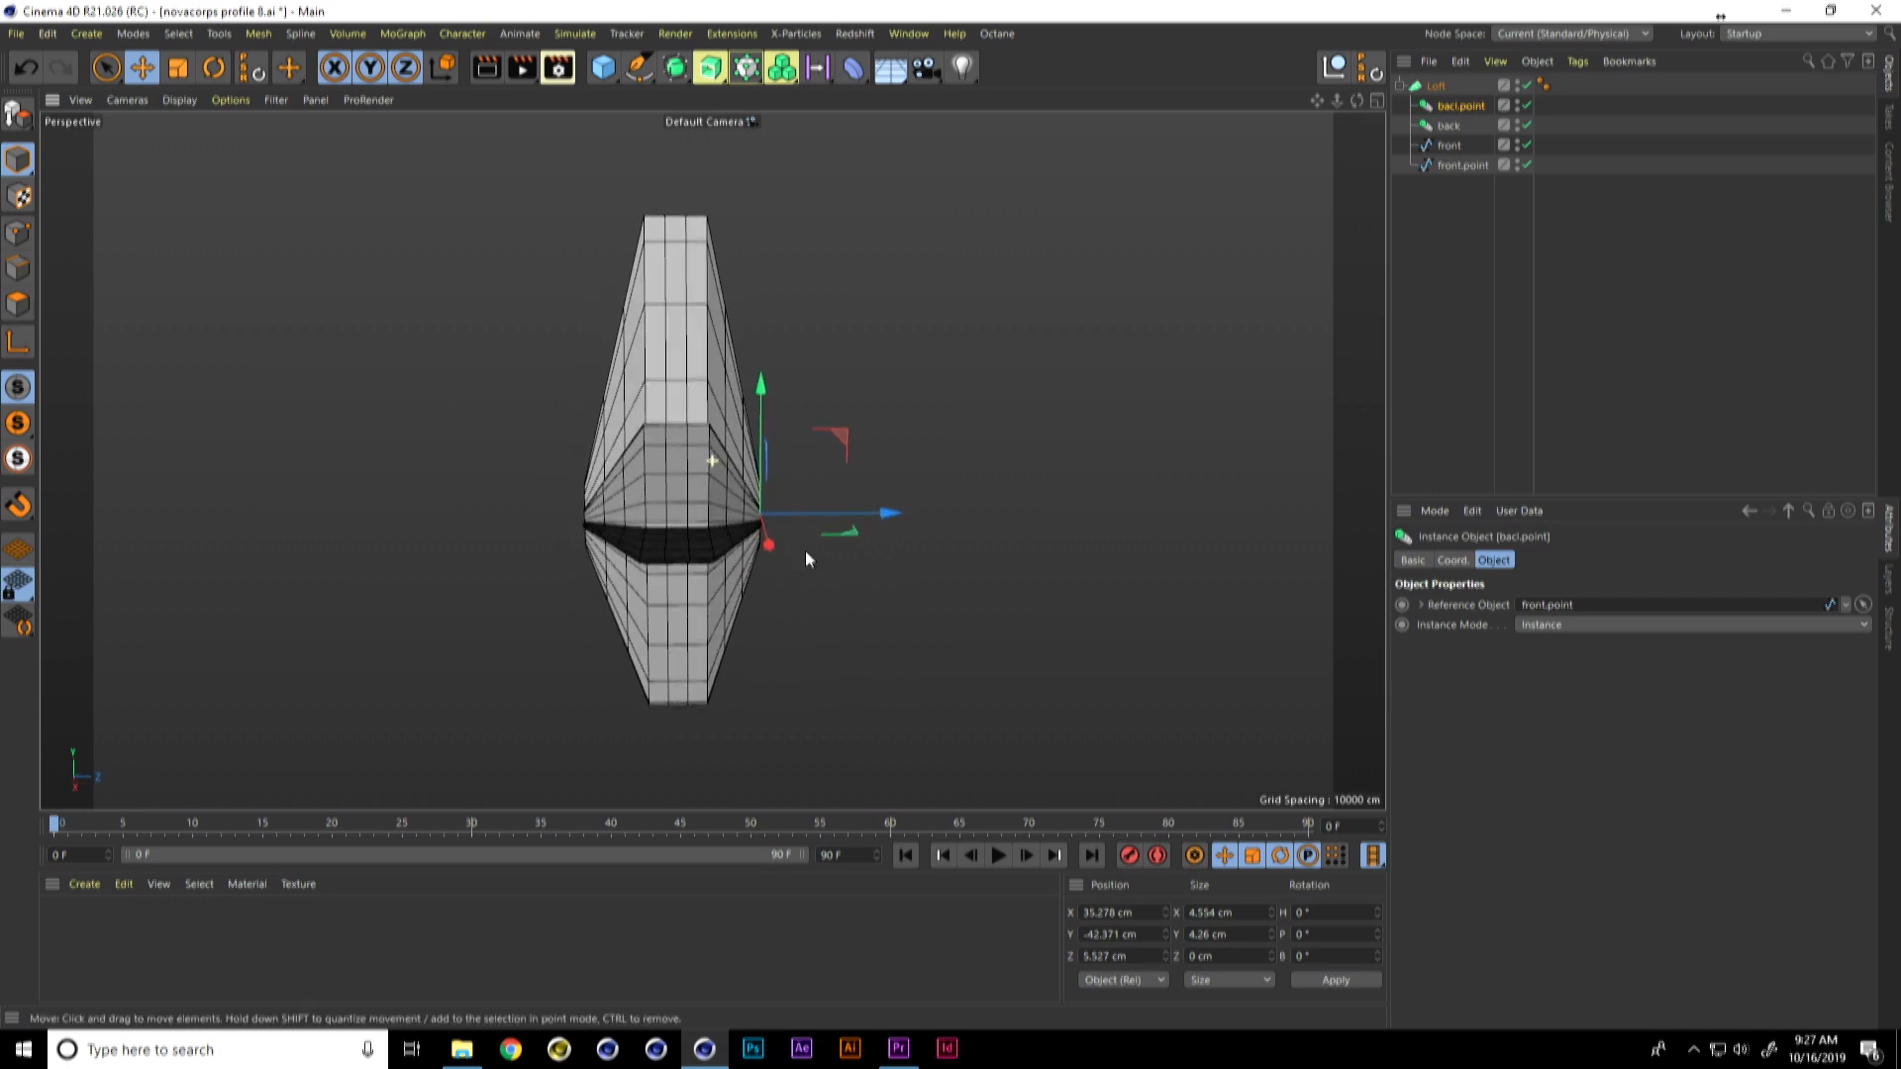
pyautogui.moveTo(893, 515); pyautogui.dragTo(837, 521)
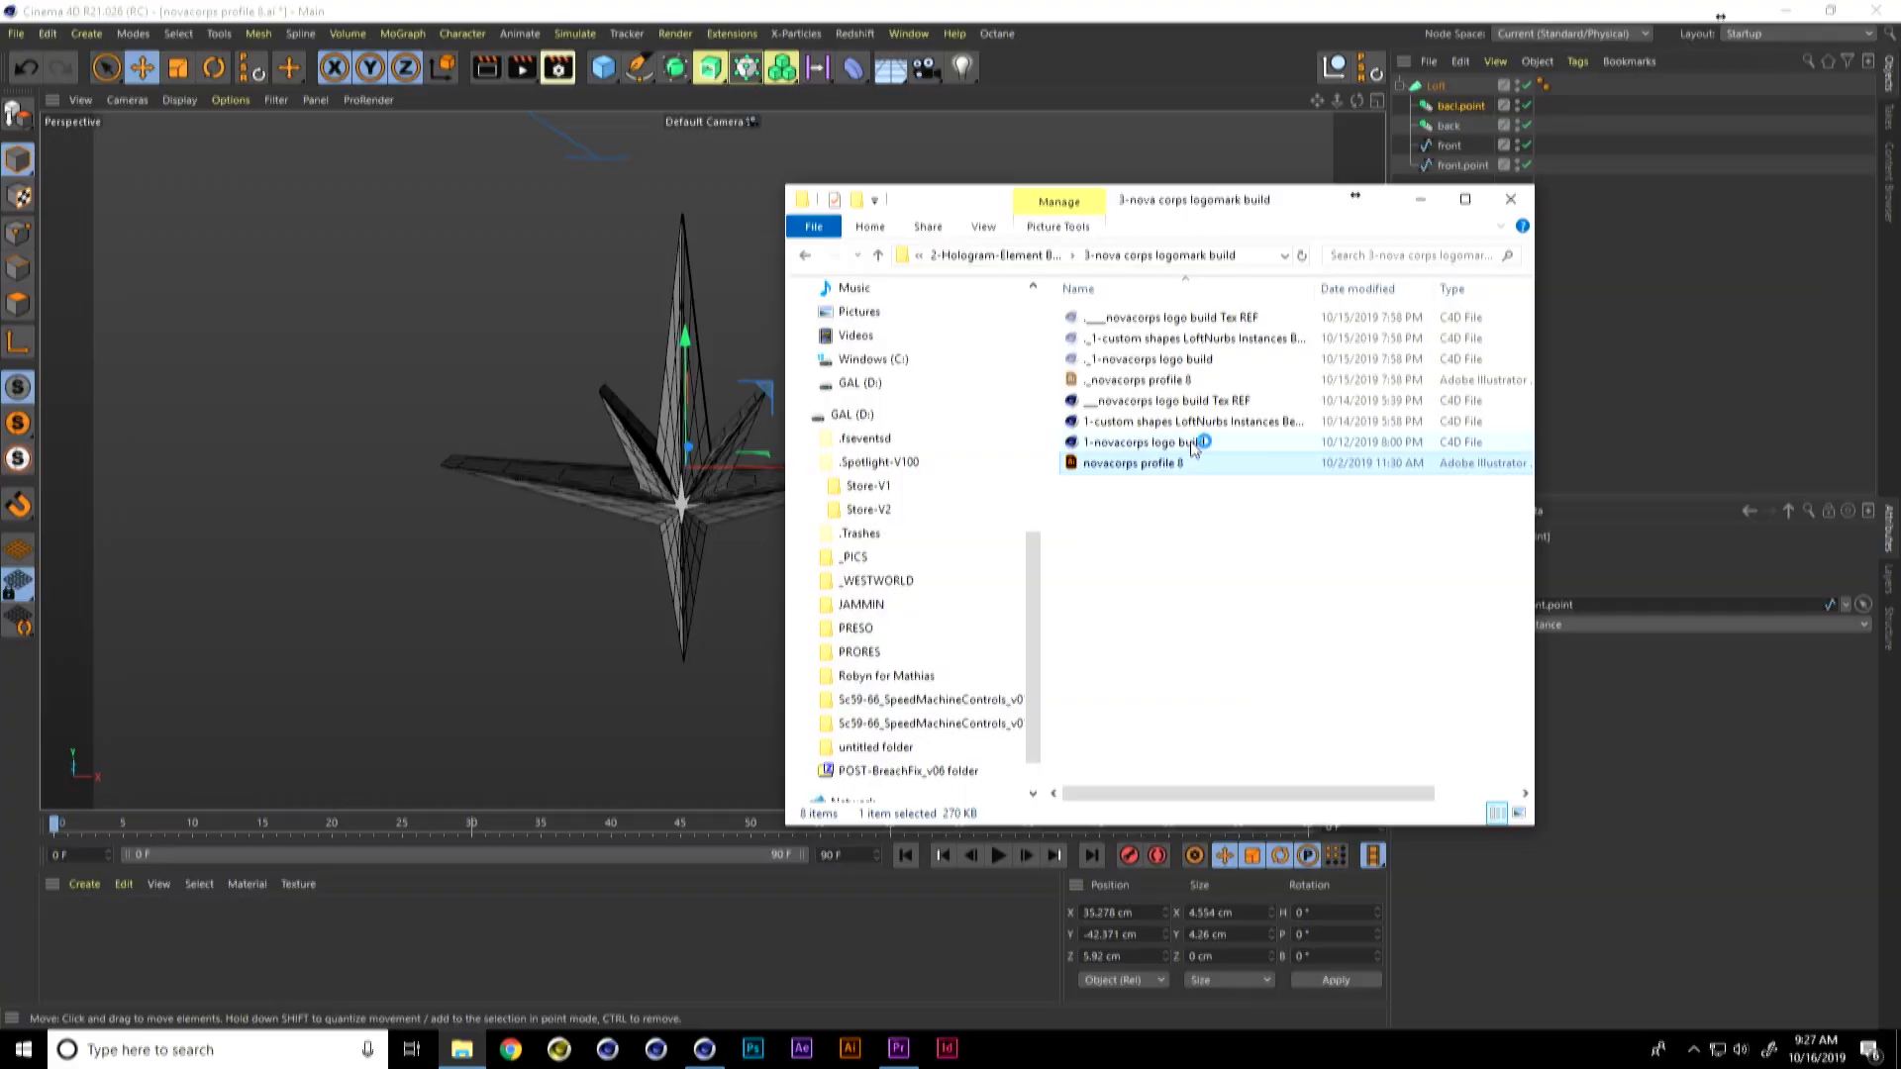
# Step: Open the 1-novacorps logo build project and copy its blue, white, golden and inner star materials
pyautogui.click(1169, 443)
pyautogui.moveTo(1168, 443); pyautogui.dragTo(507, 604)
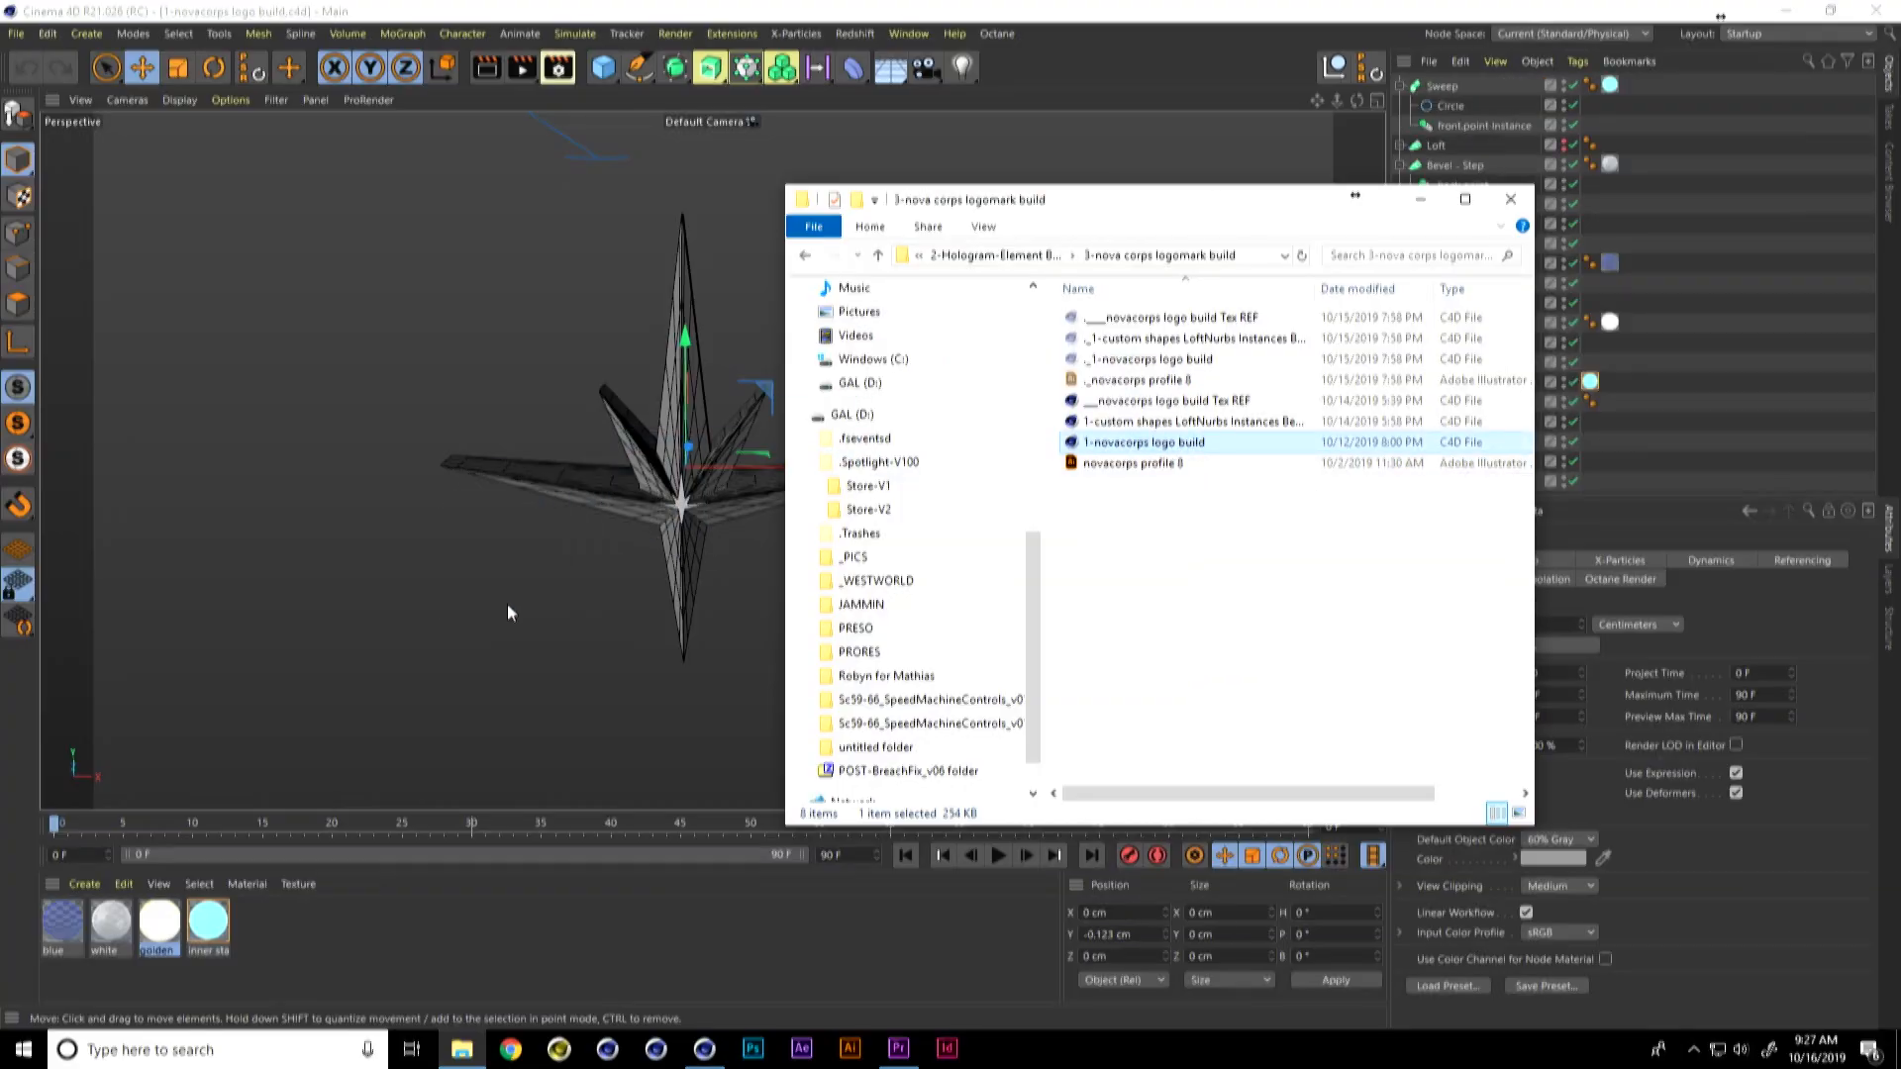
pyautogui.click(208, 921)
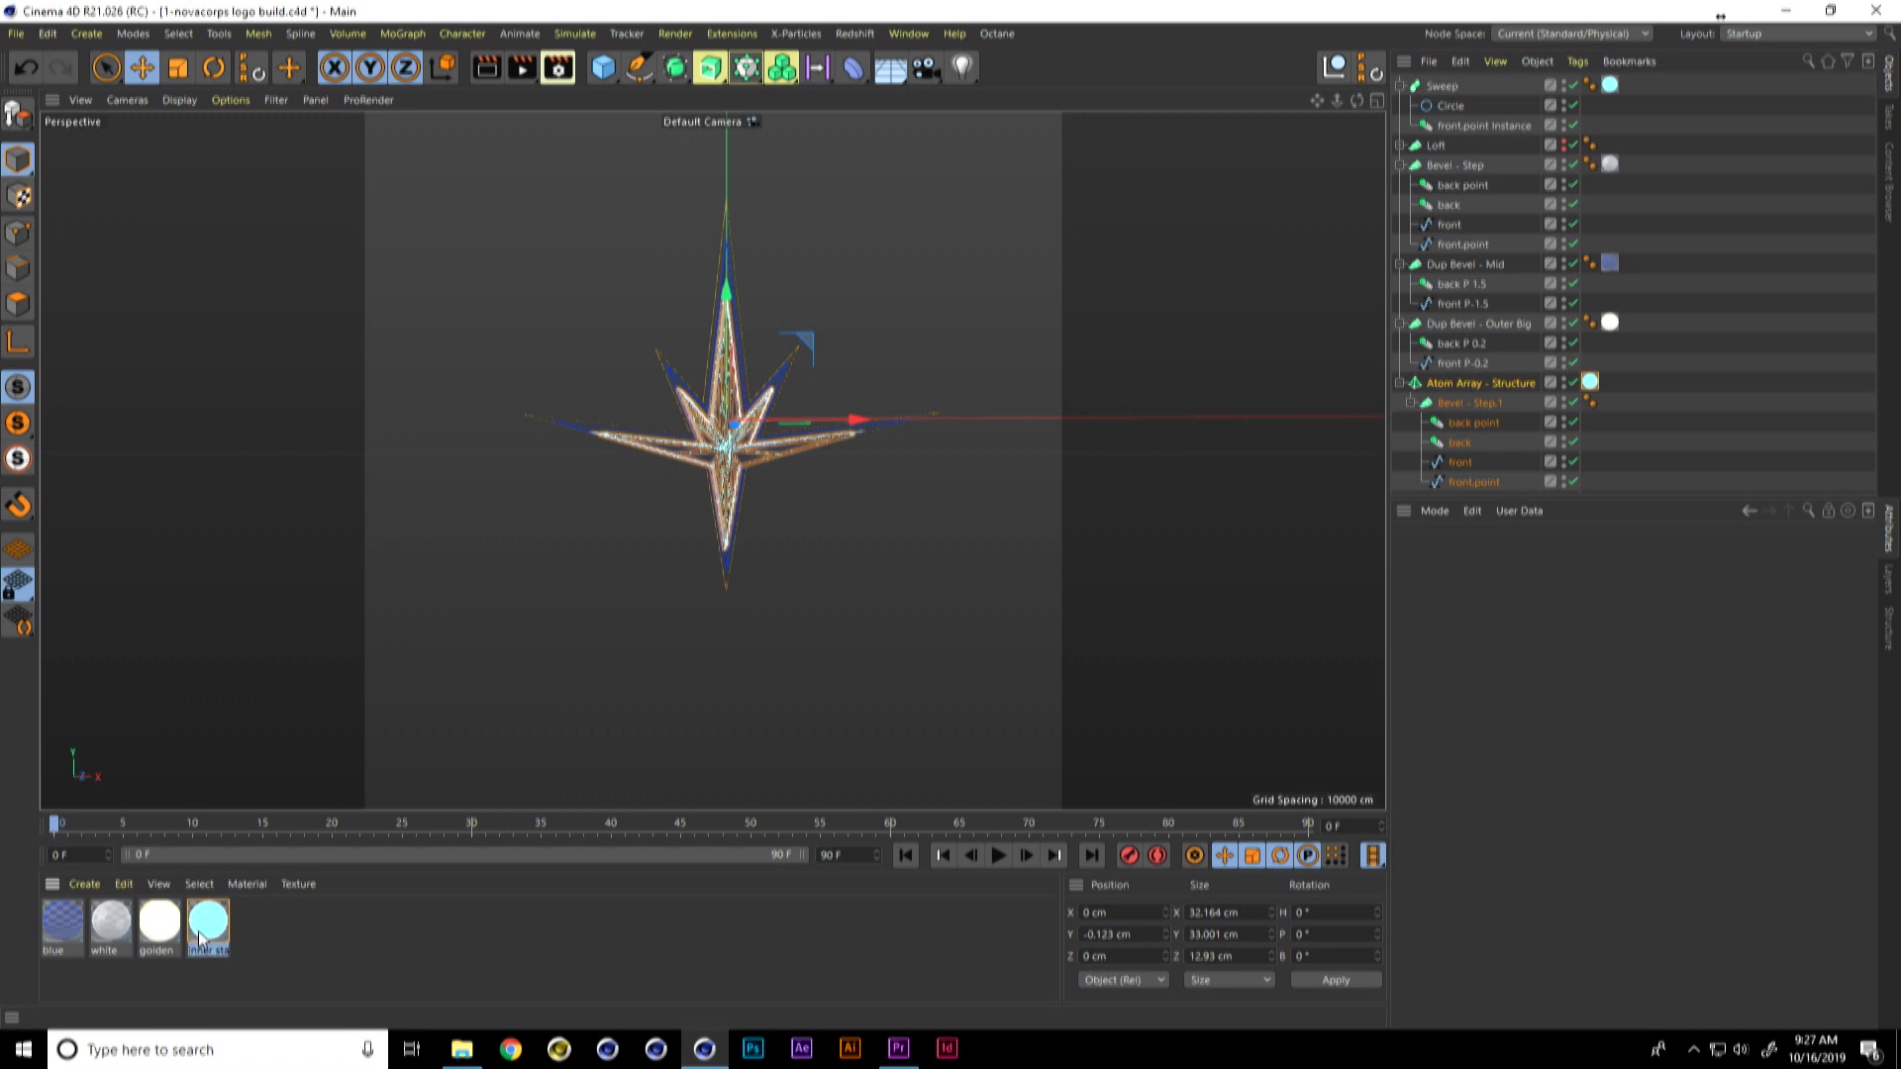
pyautogui.keyDown('shift'); pyautogui.click(64, 921); pyautogui.keyUp('shift')
pyautogui.click(125, 884)
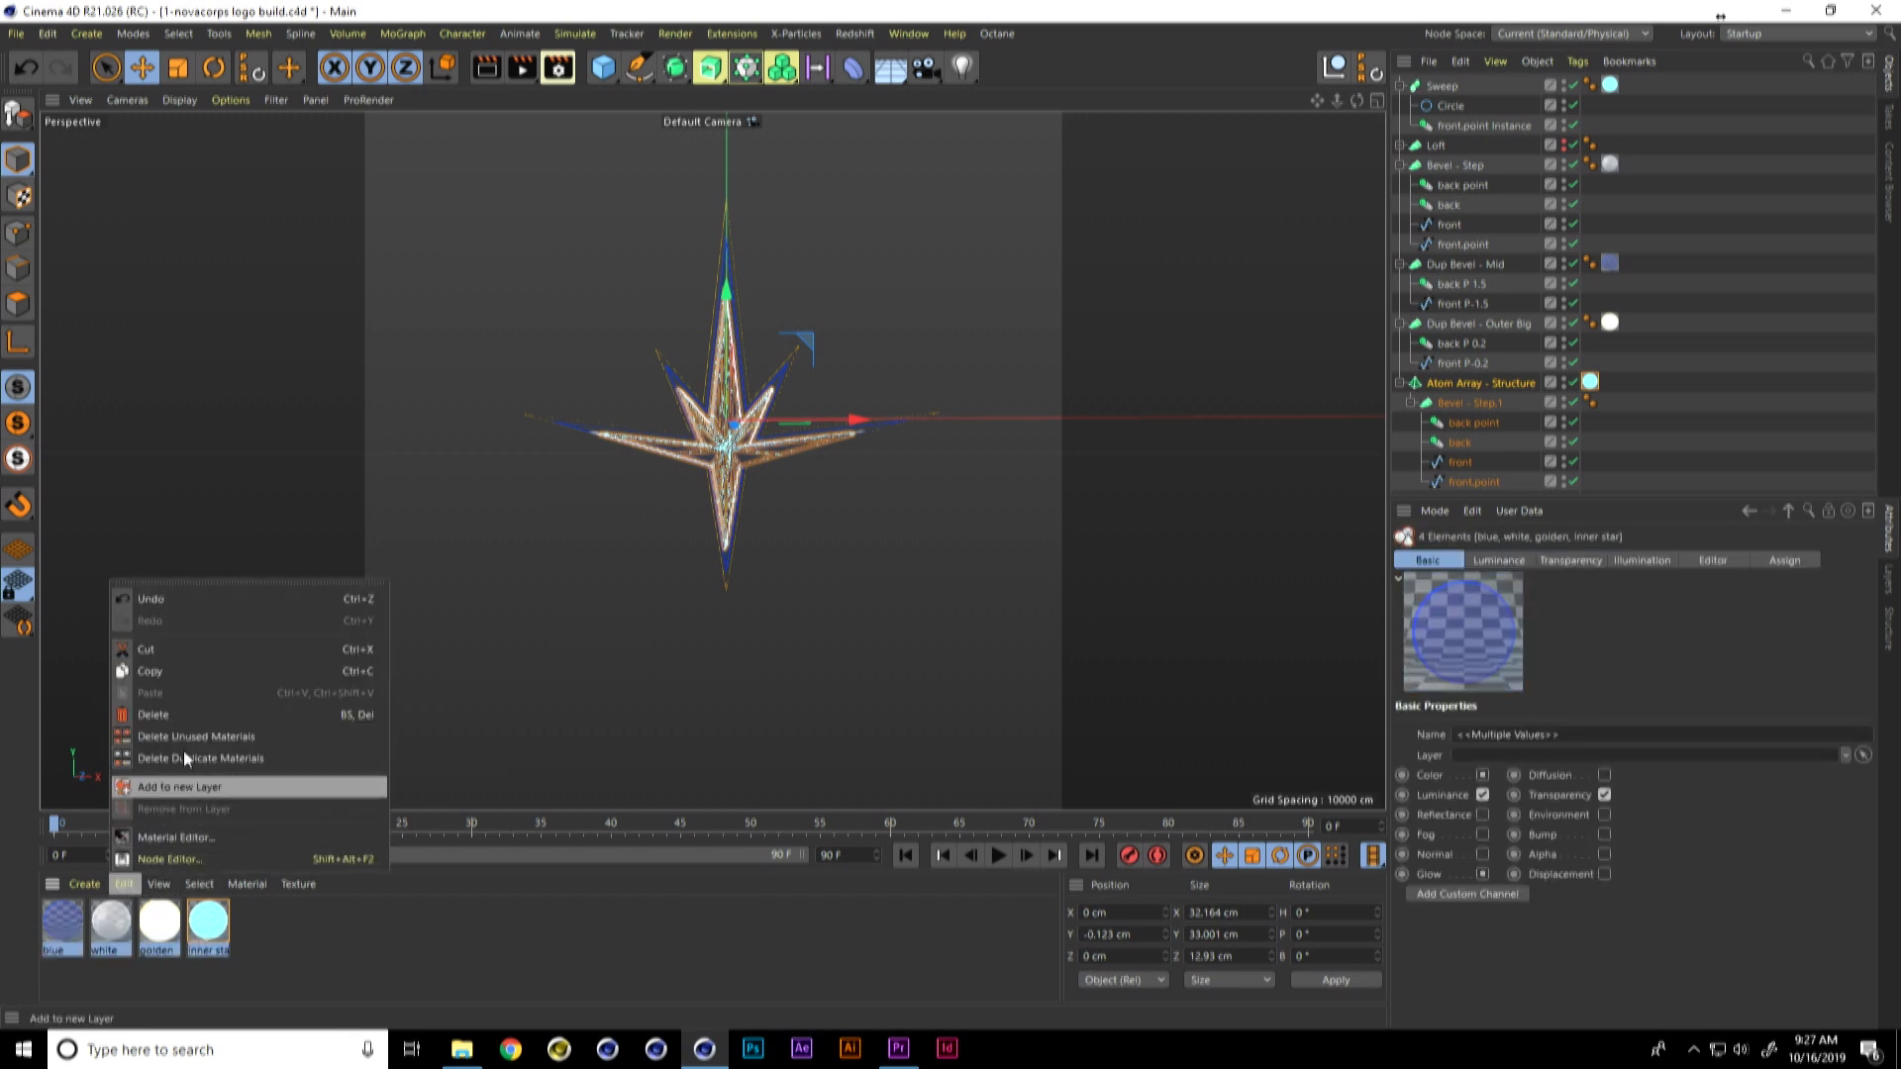
pyautogui.click(206, 671)
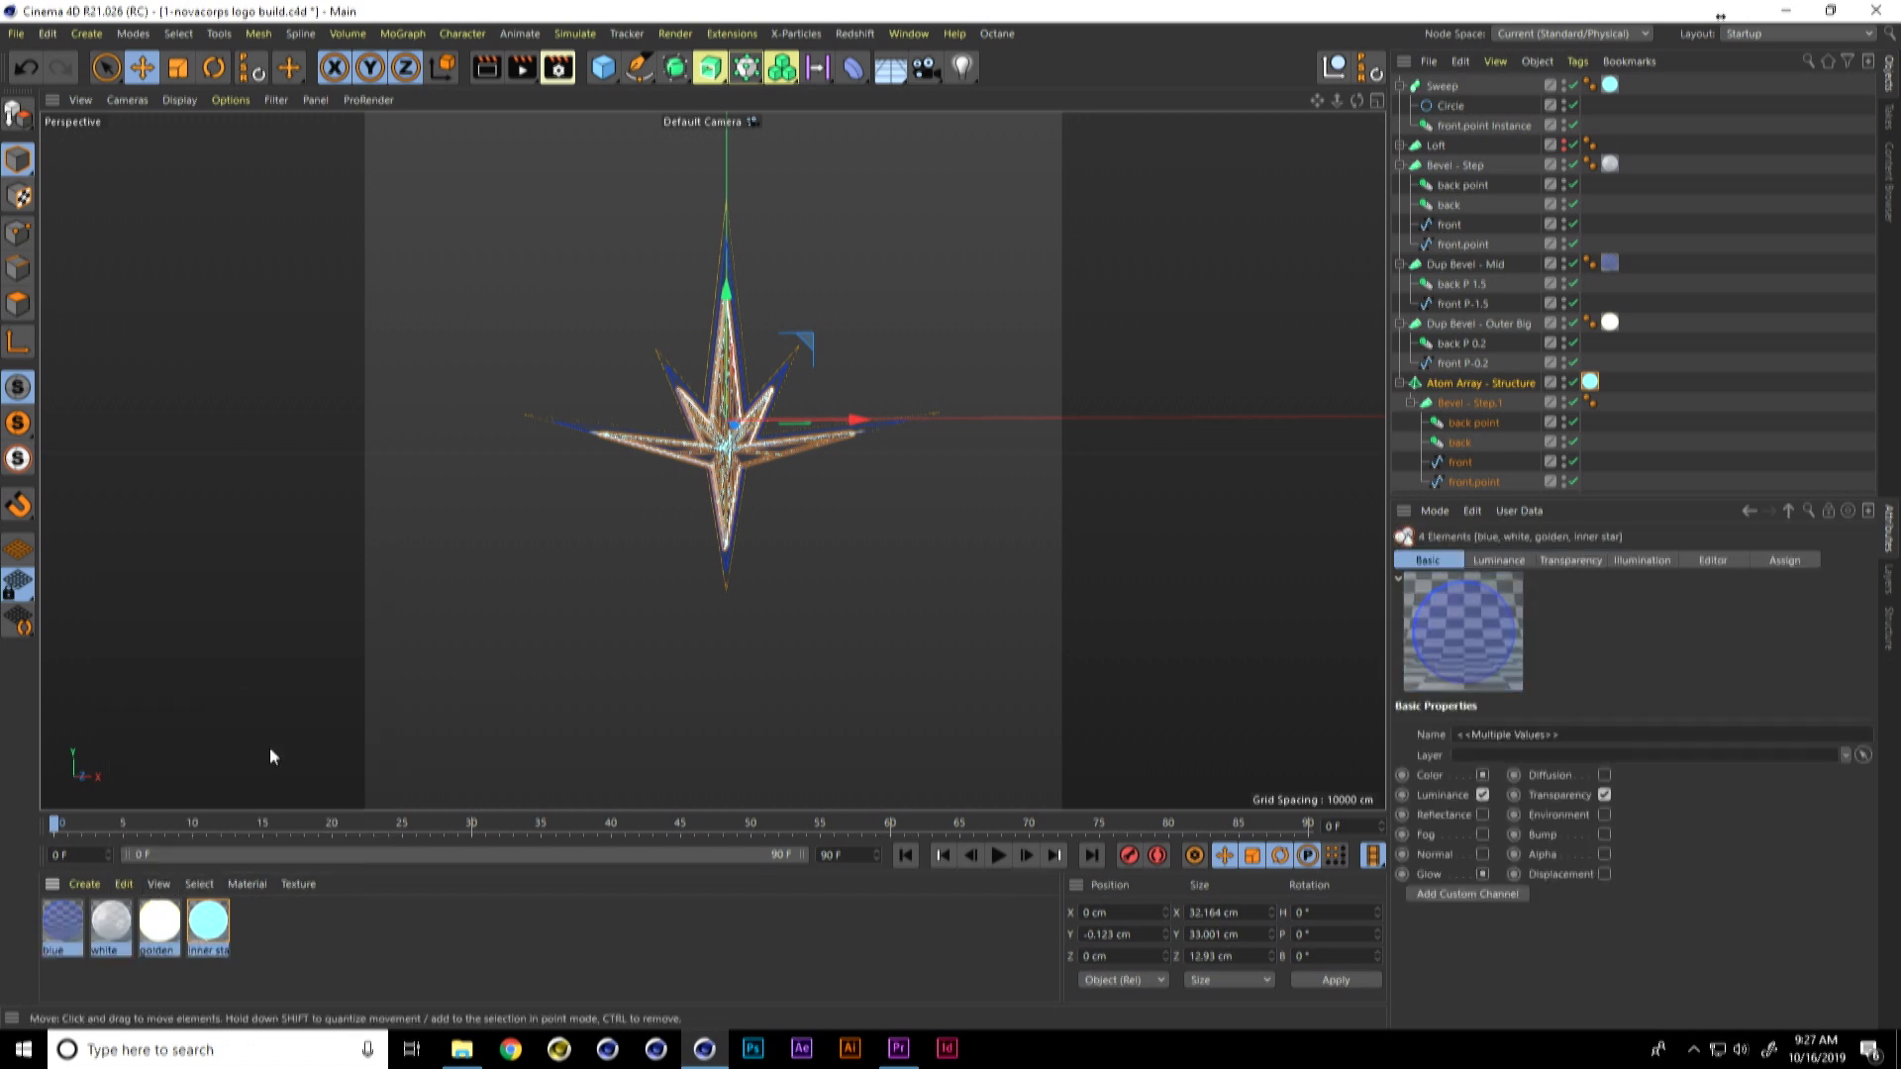
# Step: Switch back to the novacorps profile 8.ai project and paste the four copied materials
pyautogui.press('v')
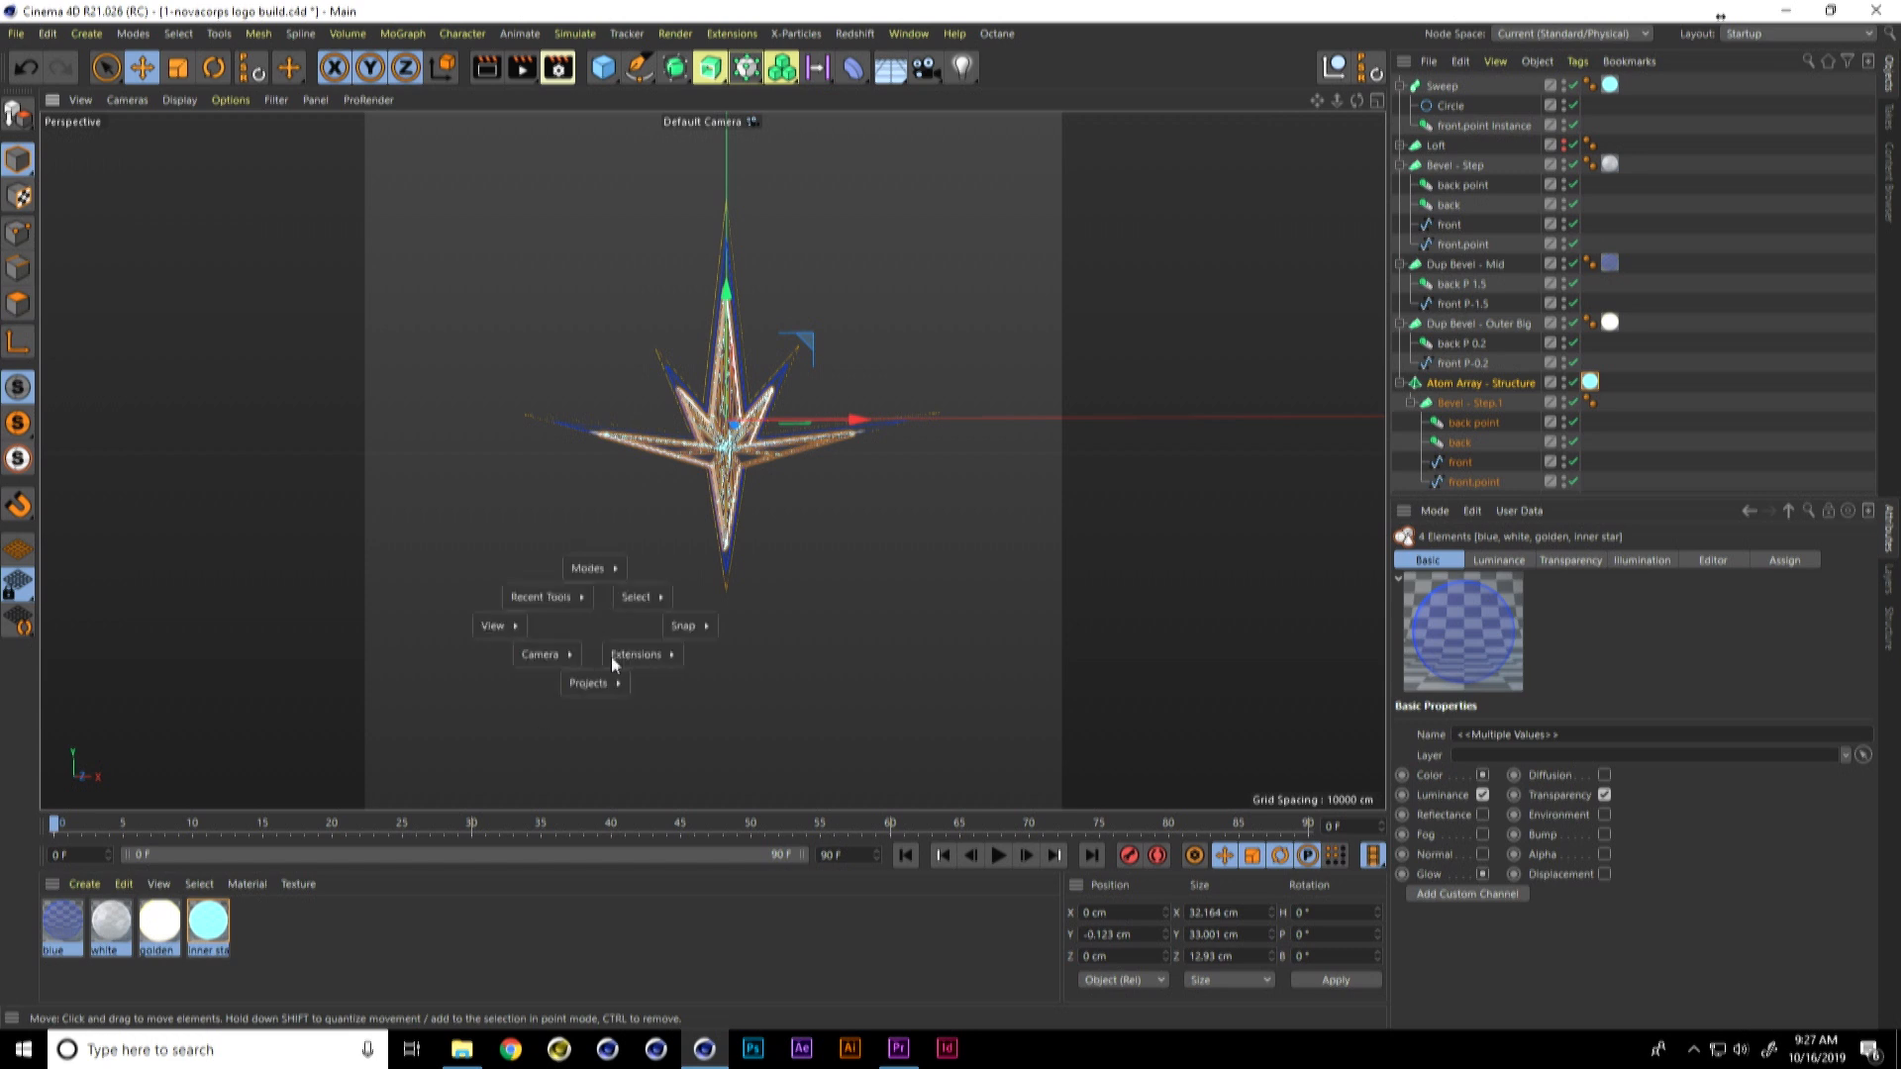
pyautogui.moveTo(594, 683)
pyautogui.click(583, 730)
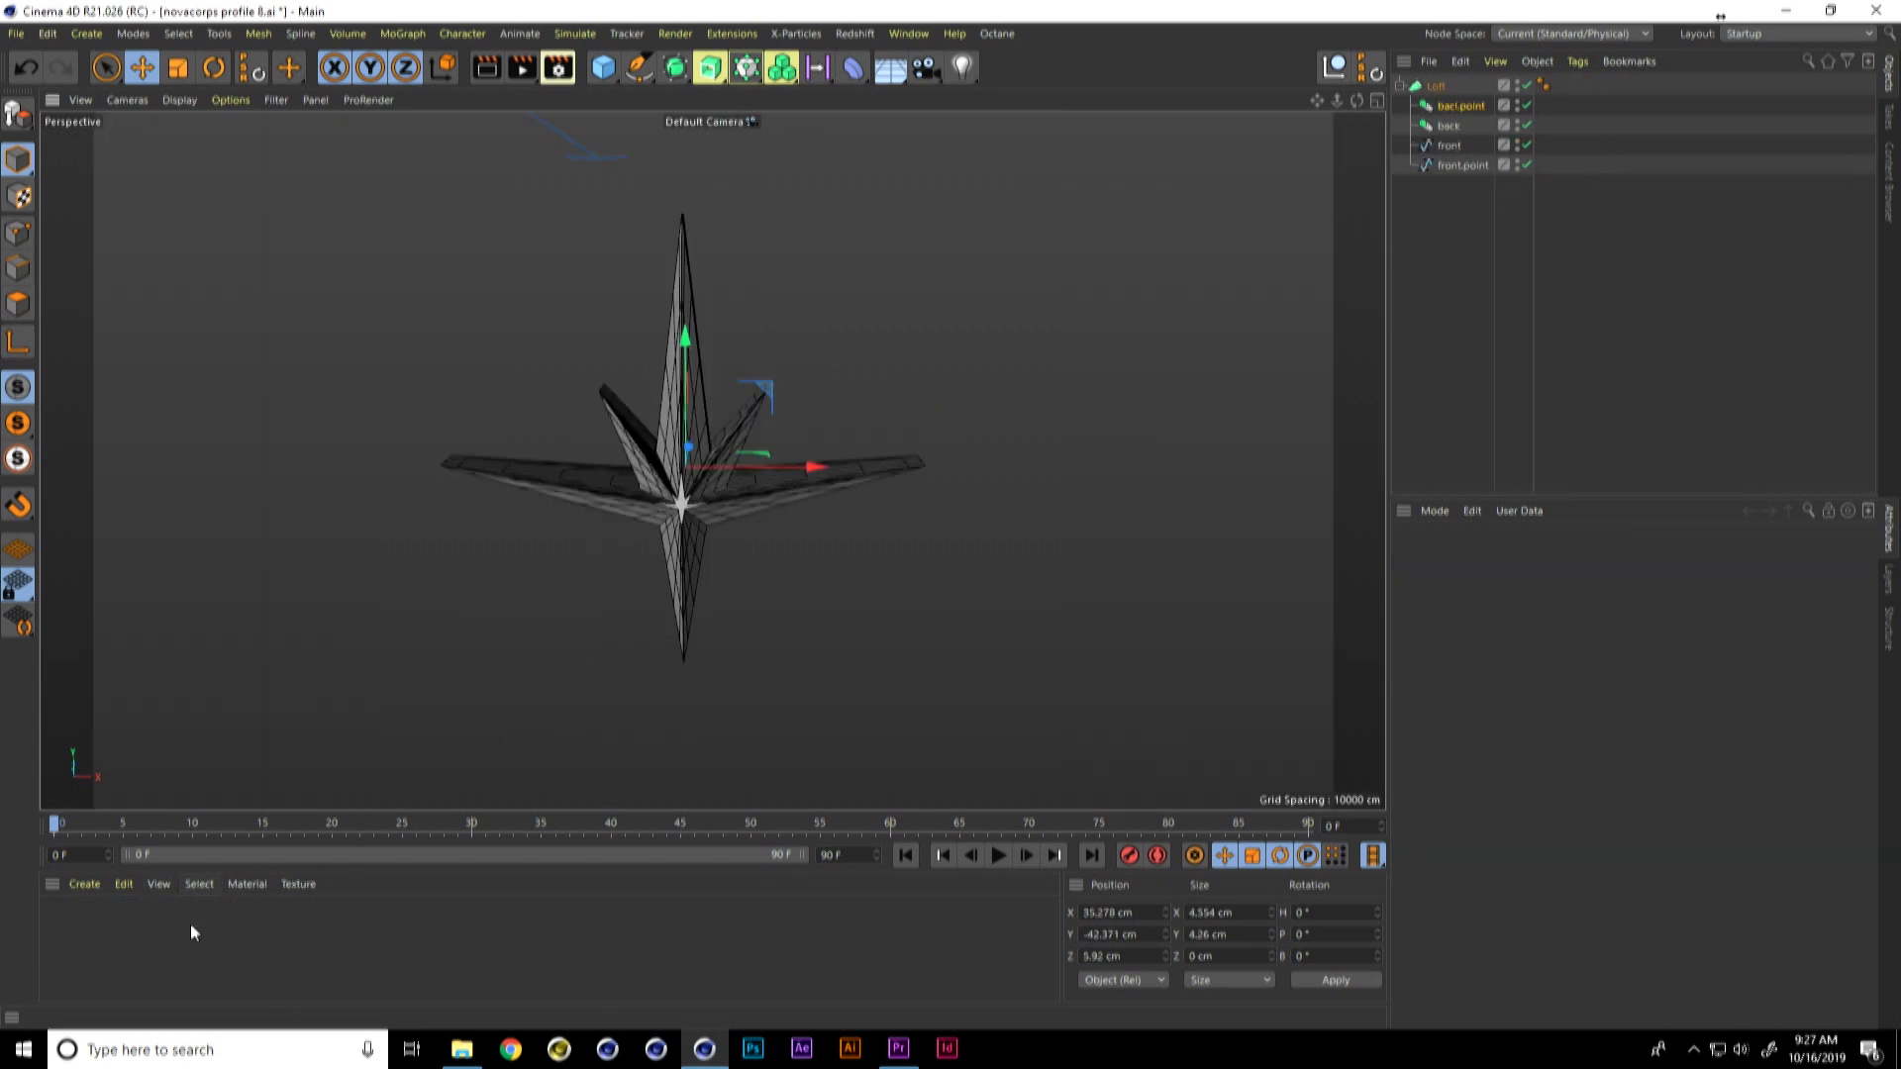
pyautogui.click(125, 883)
pyautogui.click(181, 684)
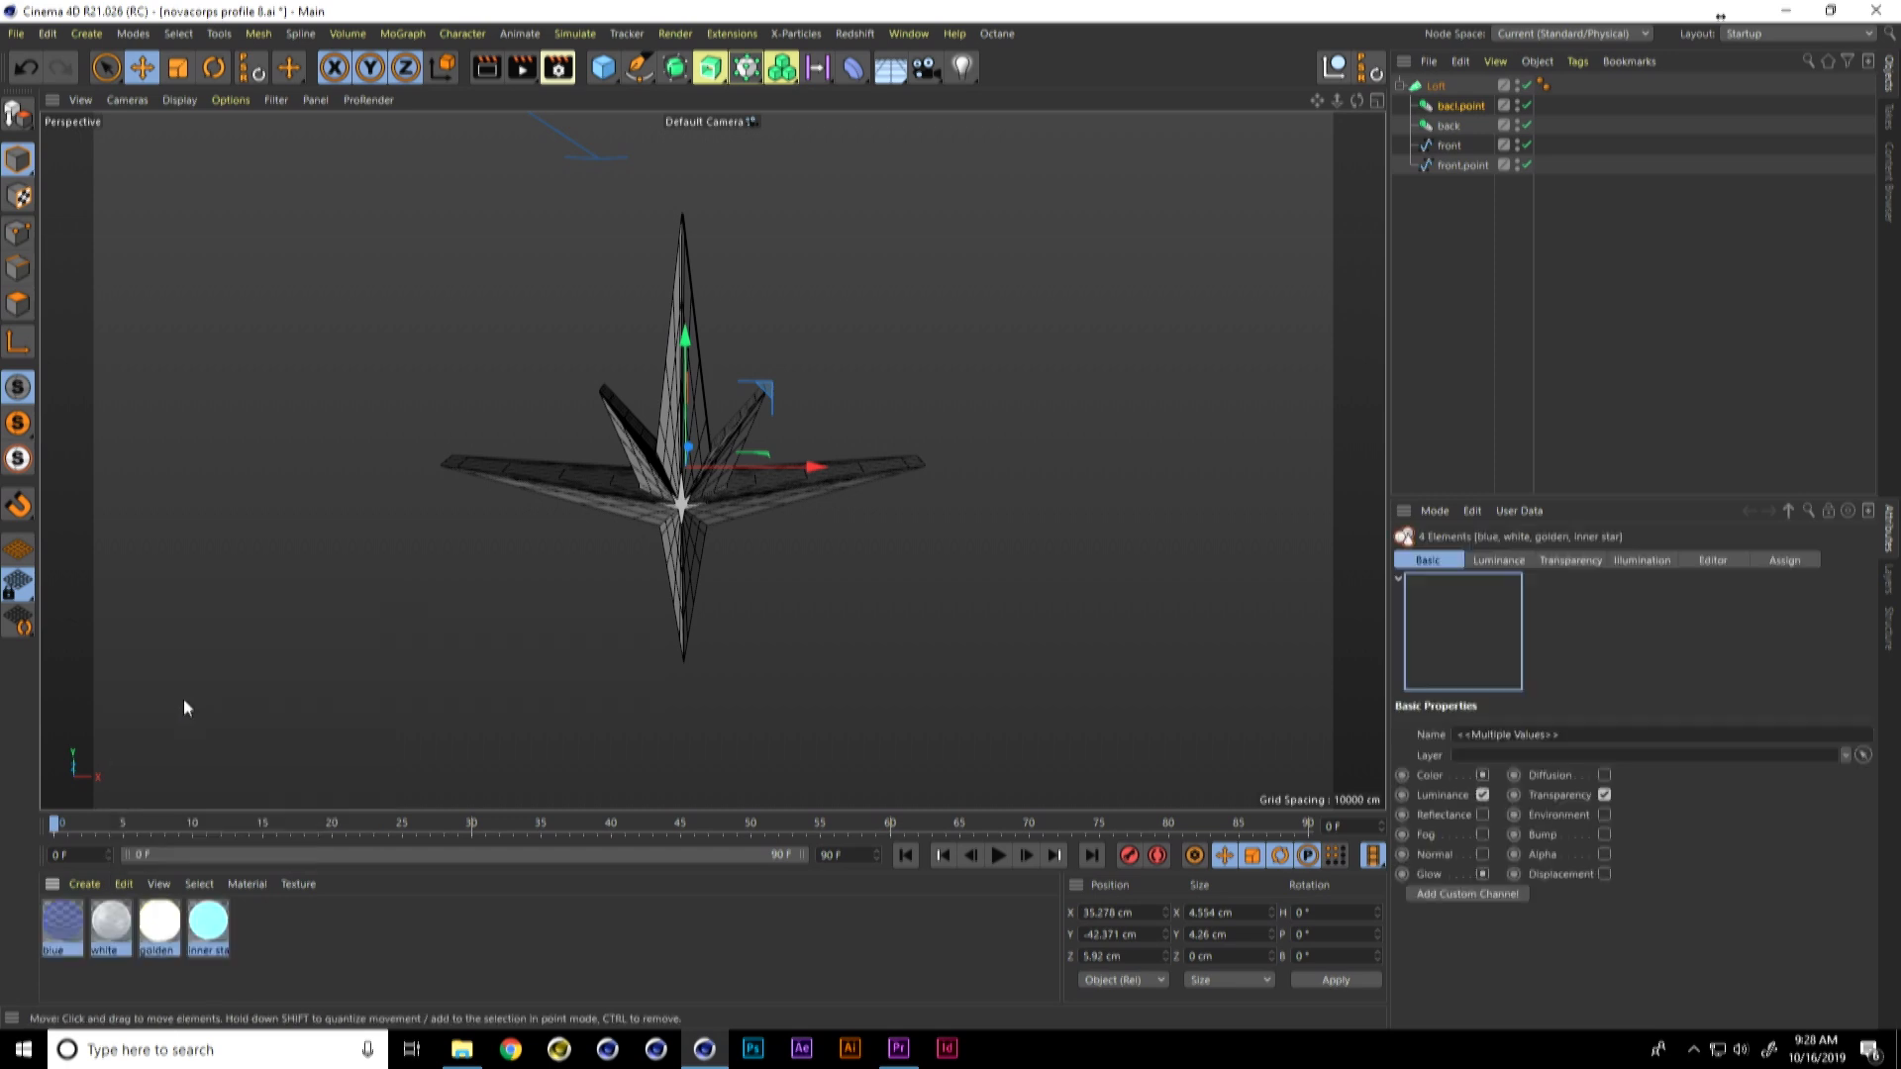
# Step: Examine the white material's transparency with its Fresnel shader, then its luminance and color channels
pyautogui.doubleClick(111, 921)
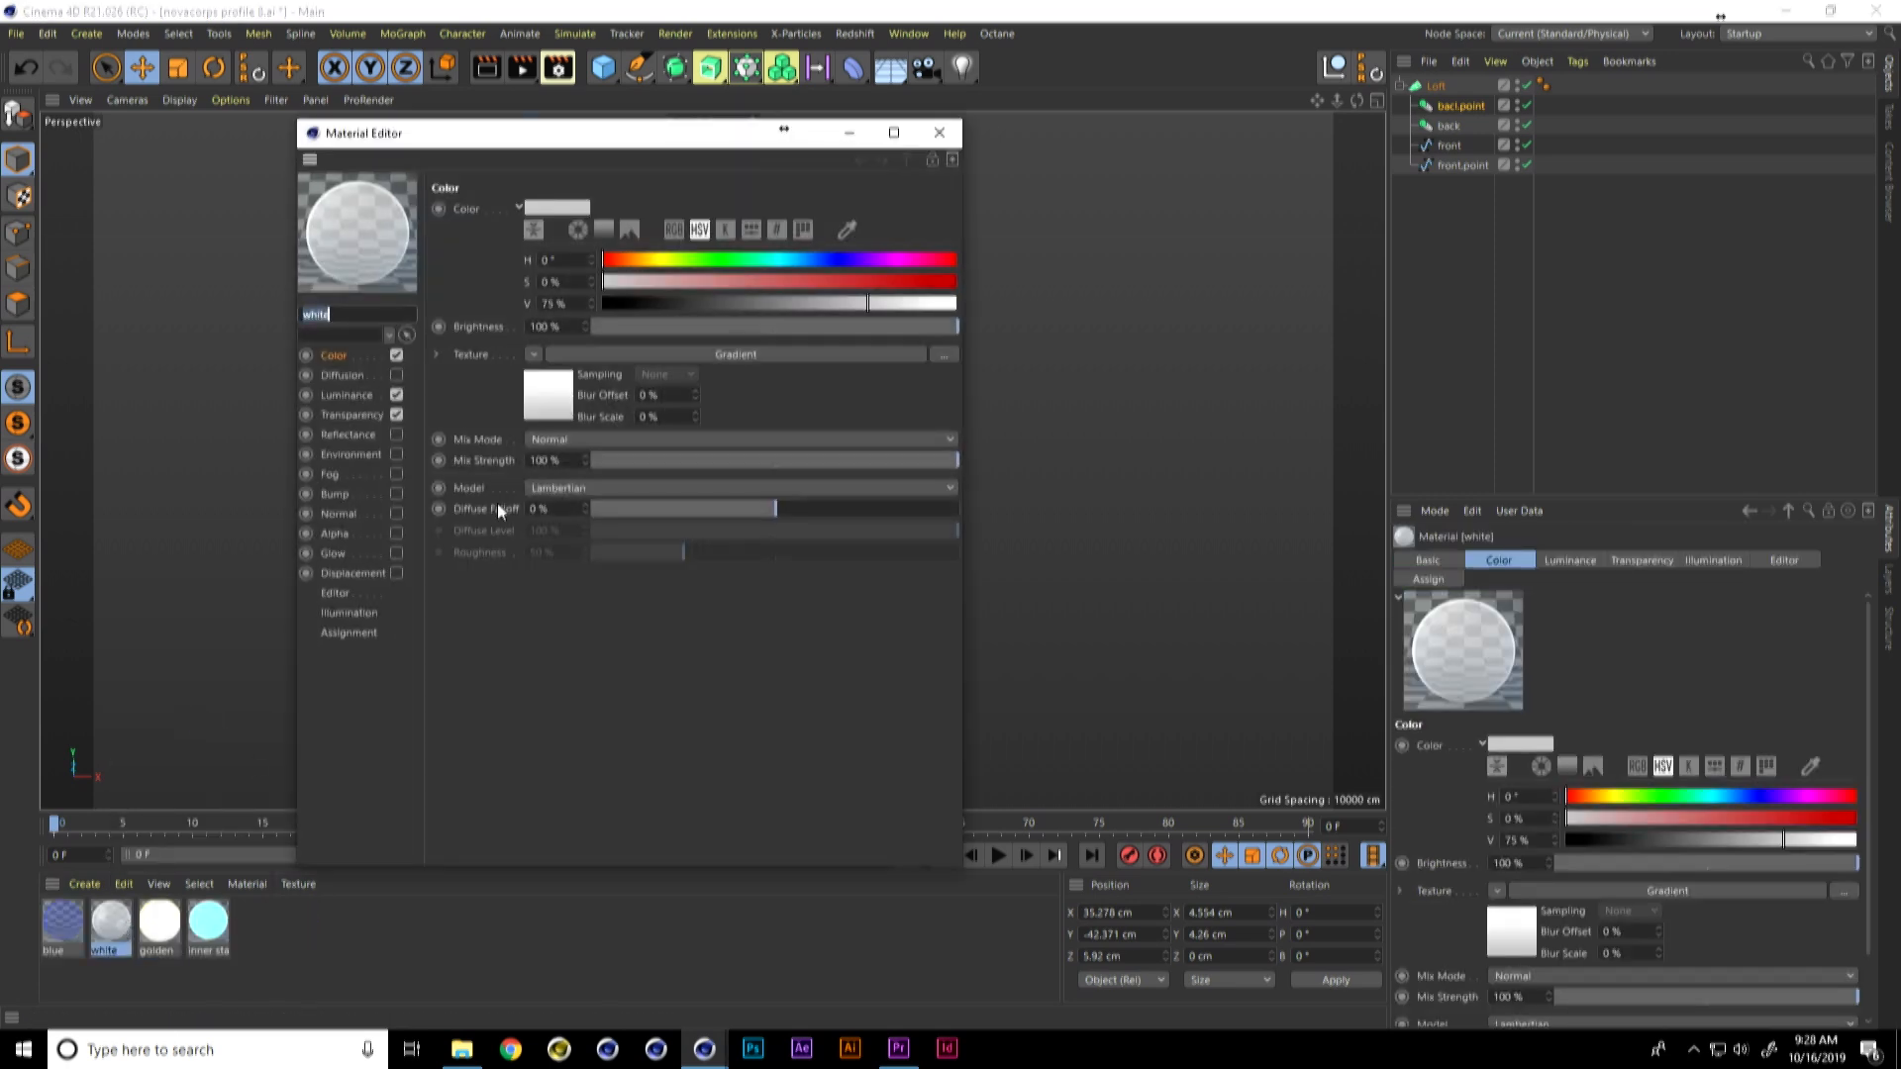
pyautogui.click(390, 413)
pyautogui.click(586, 517)
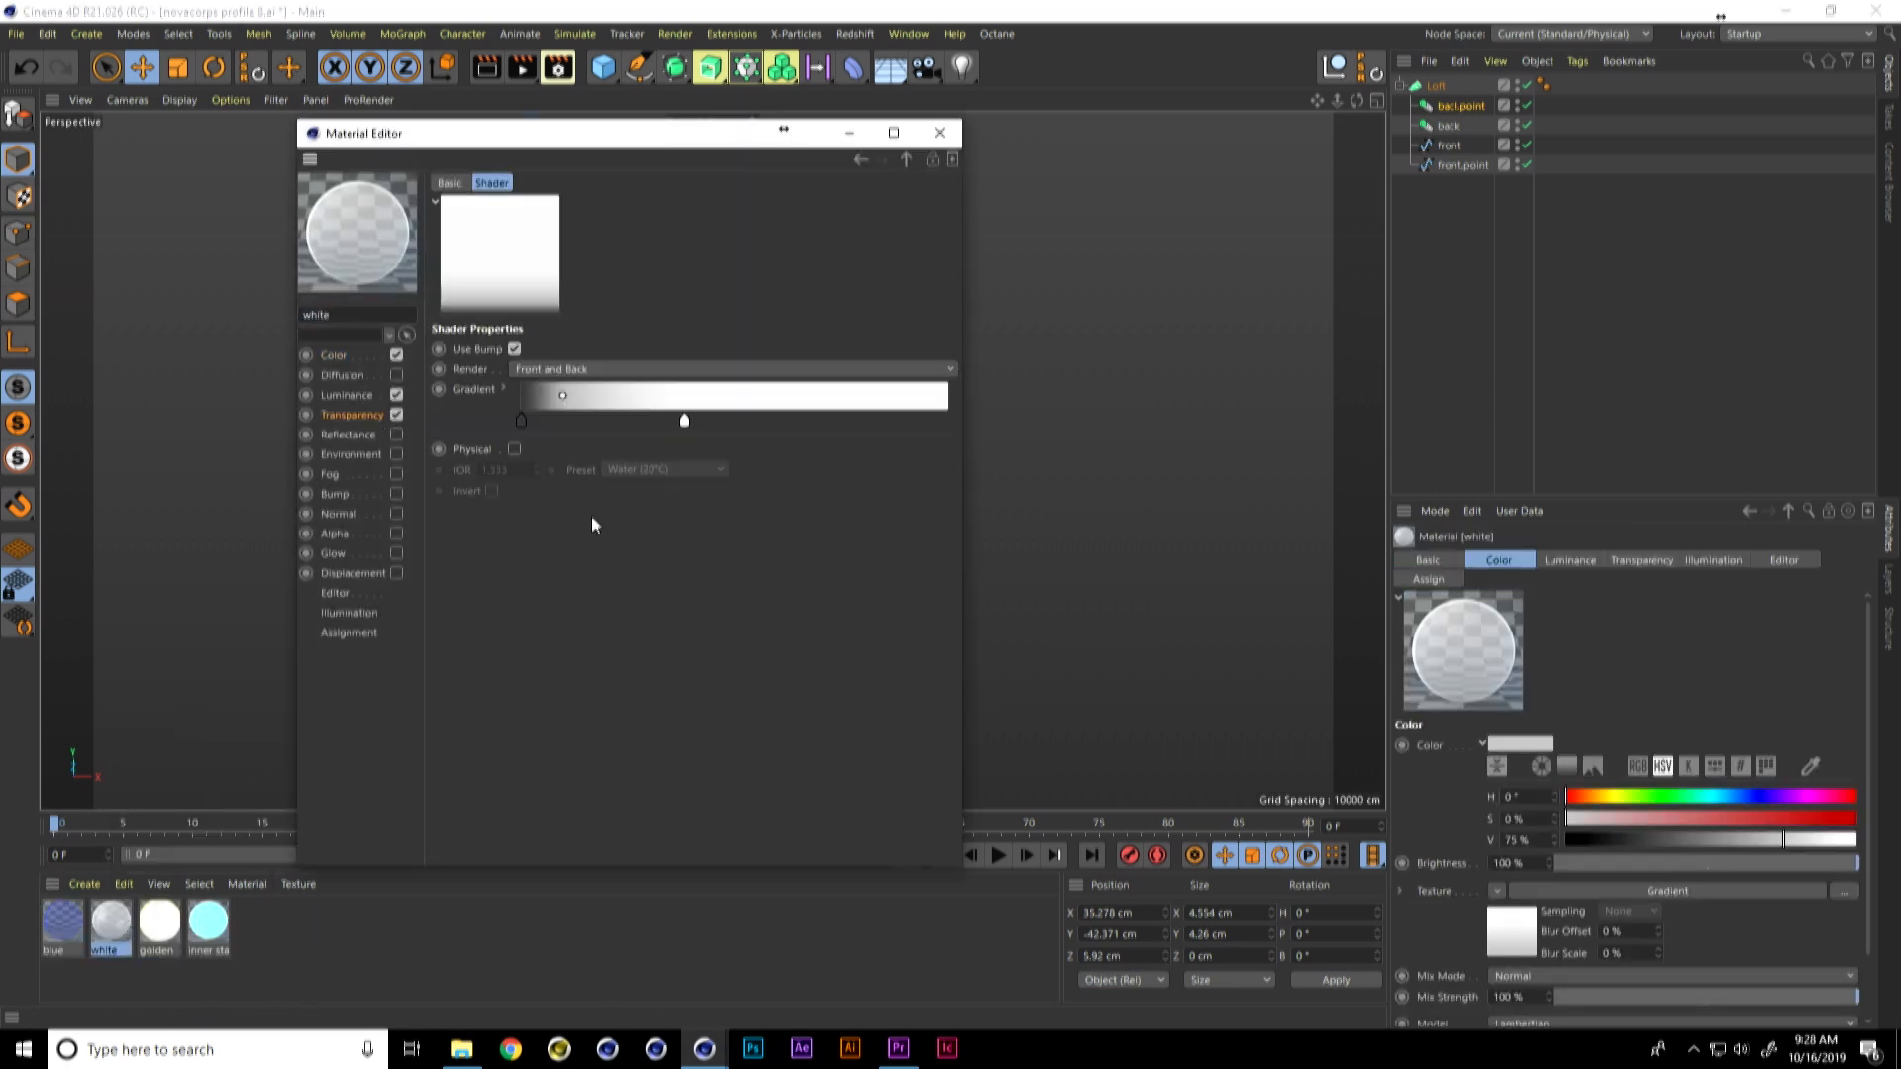
pyautogui.click(907, 159)
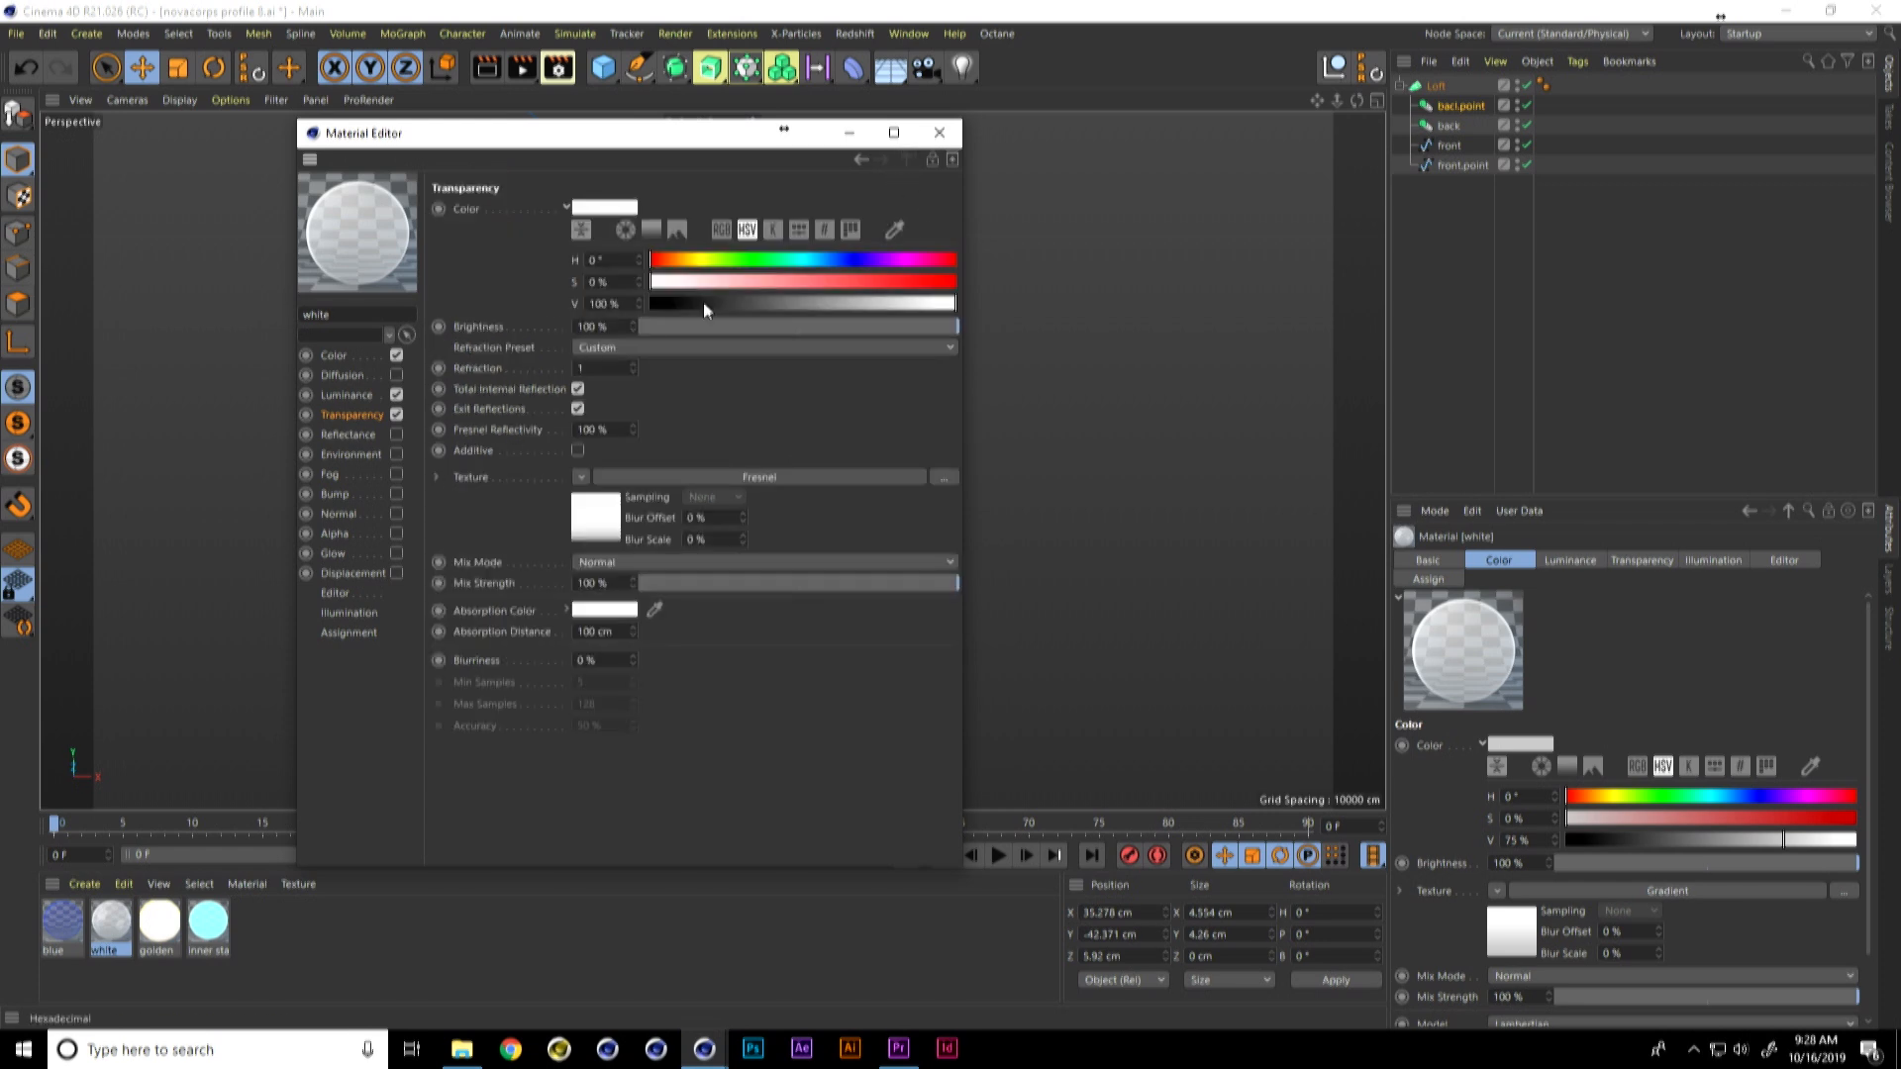
pyautogui.click(358, 395)
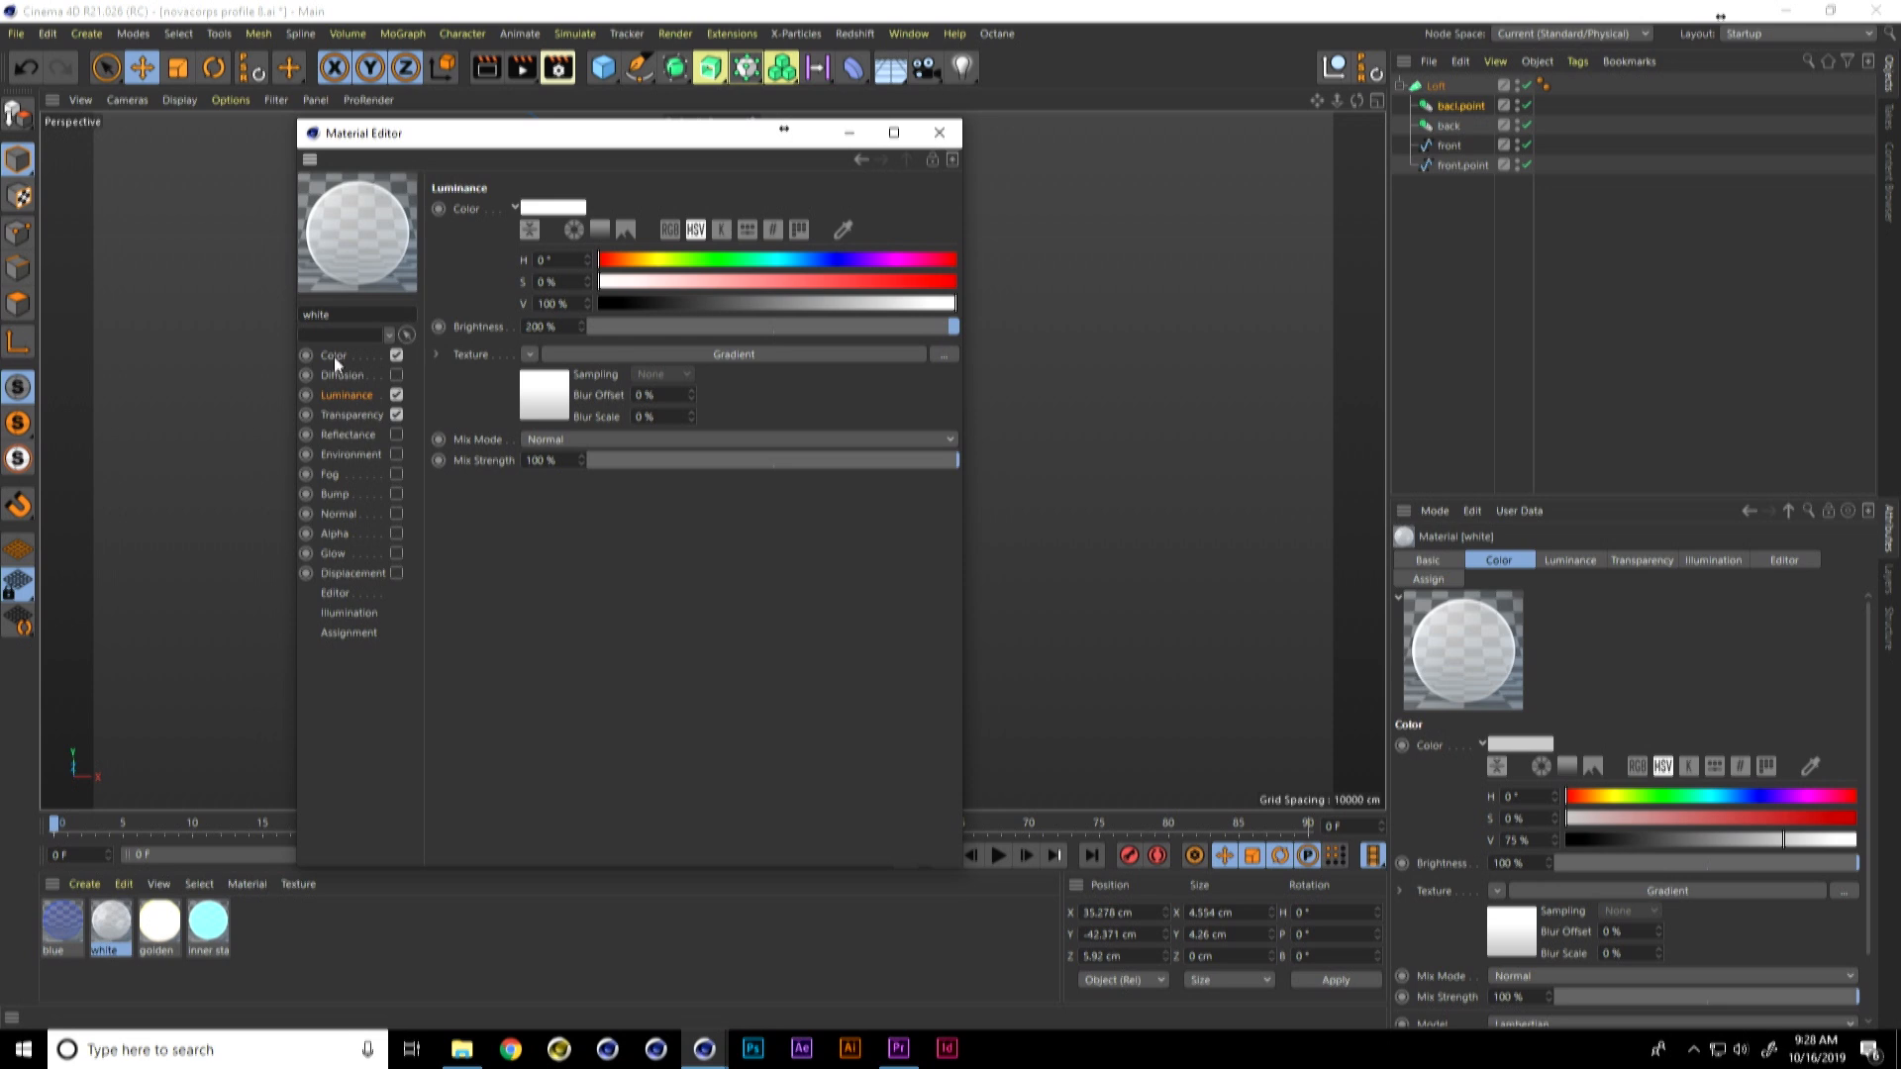
pyautogui.click(335, 354)
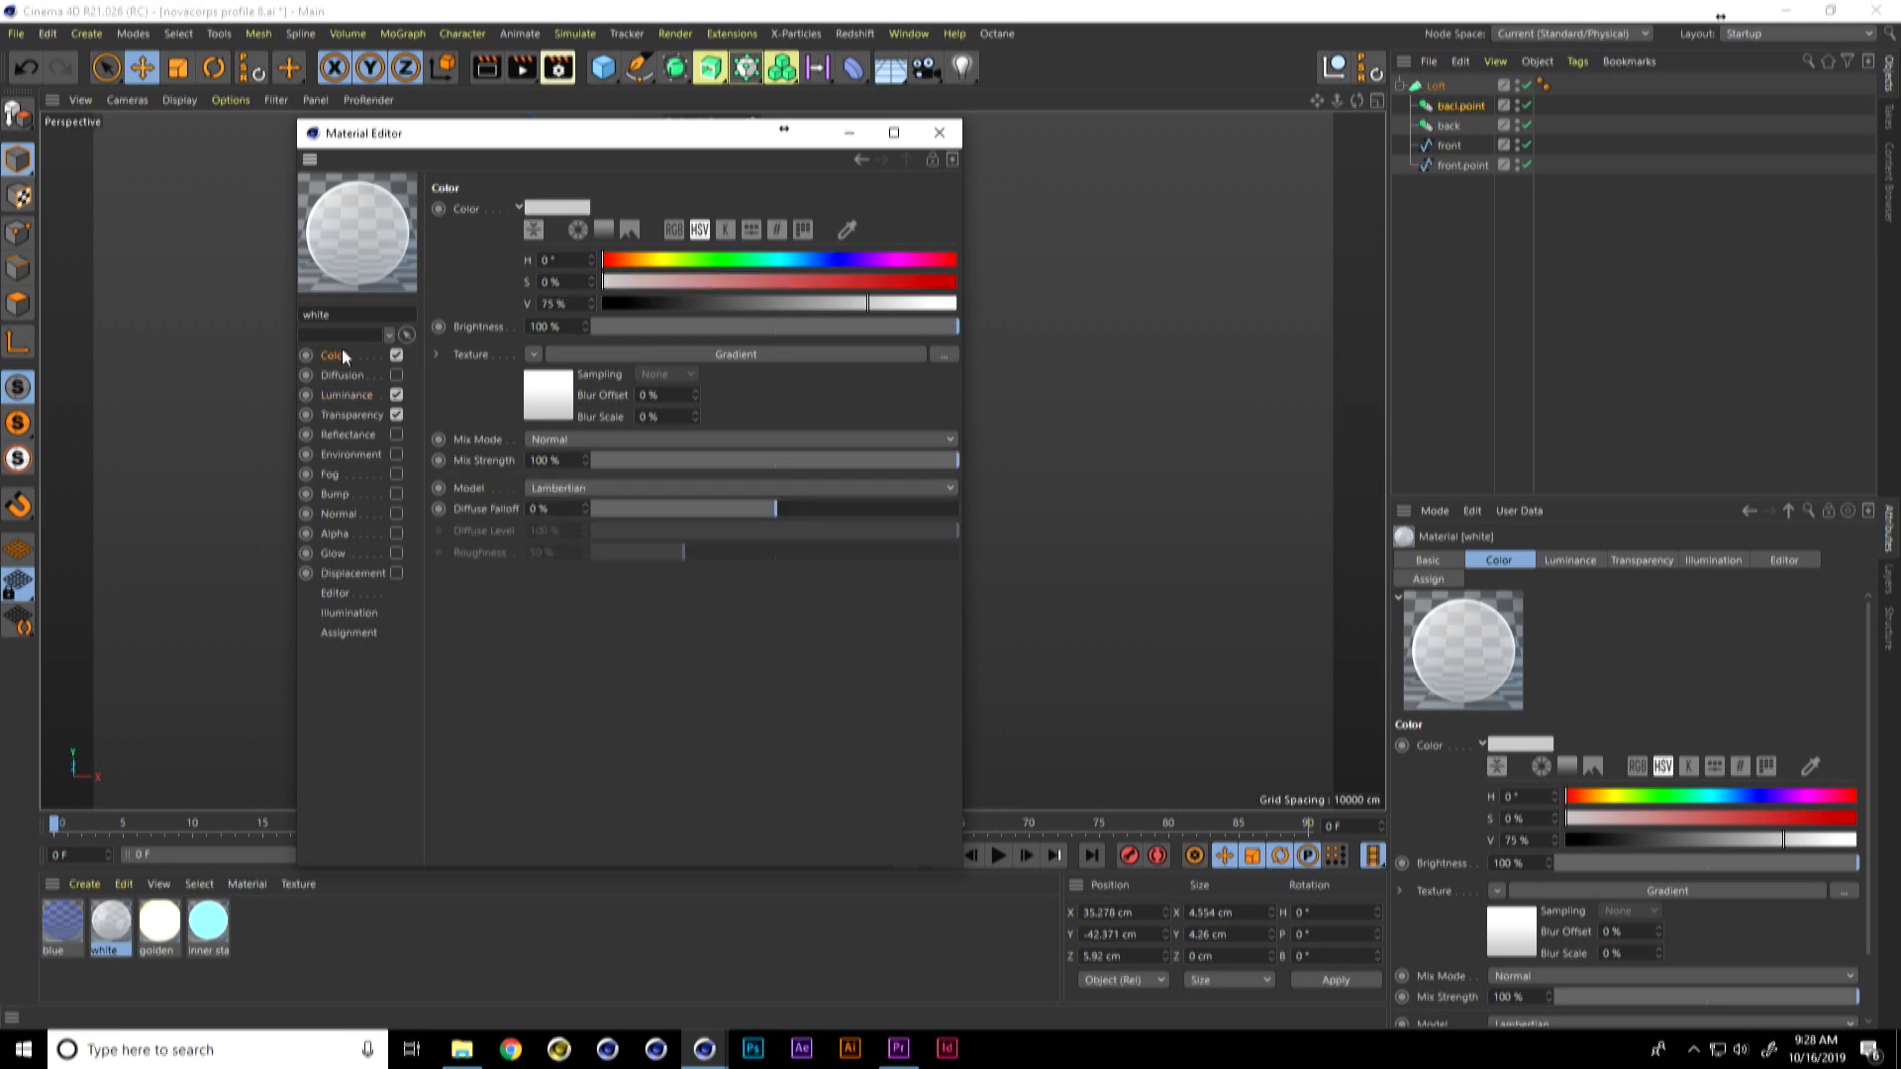
pyautogui.click(939, 133)
# Step: Apply the white material to the Loft and render a preview of the star in the viewport
pyautogui.moveTo(111, 918); pyautogui.dragTo(1436, 91)
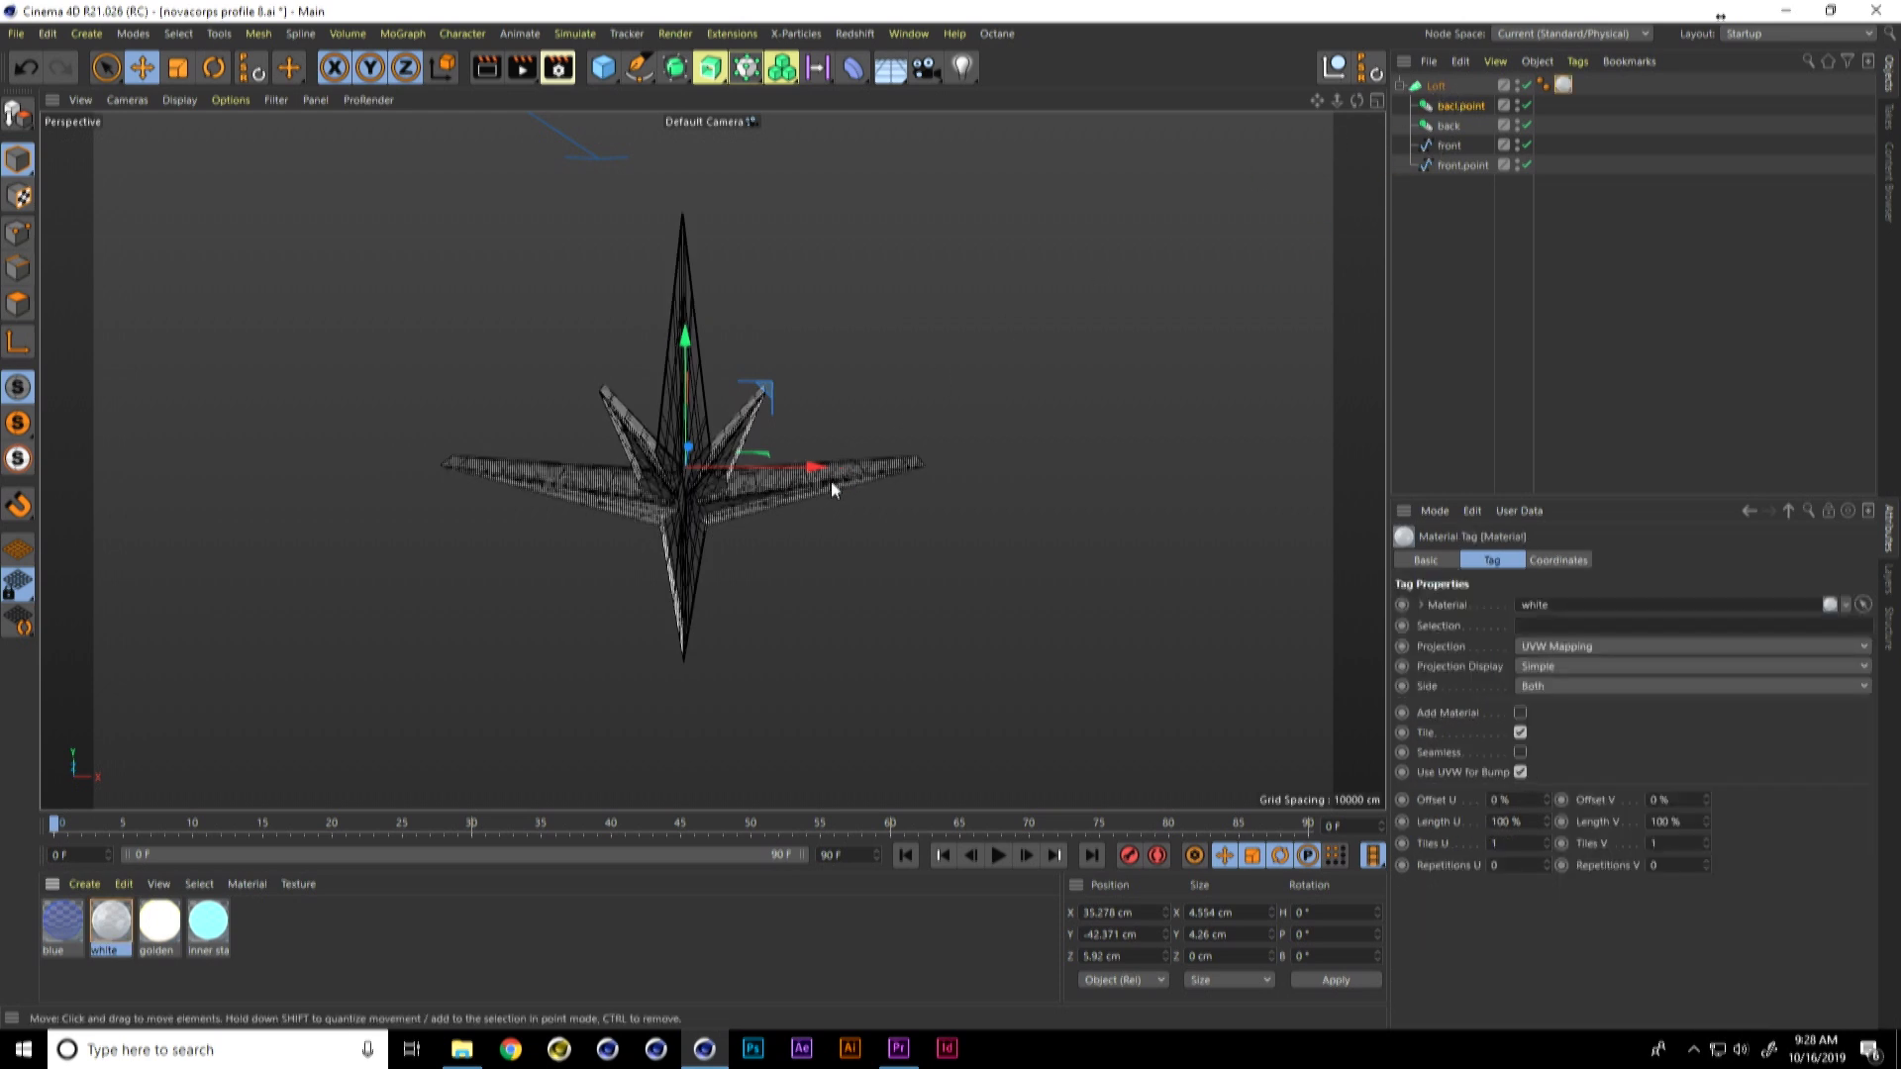
pyautogui.hotkey('alt', 'r')
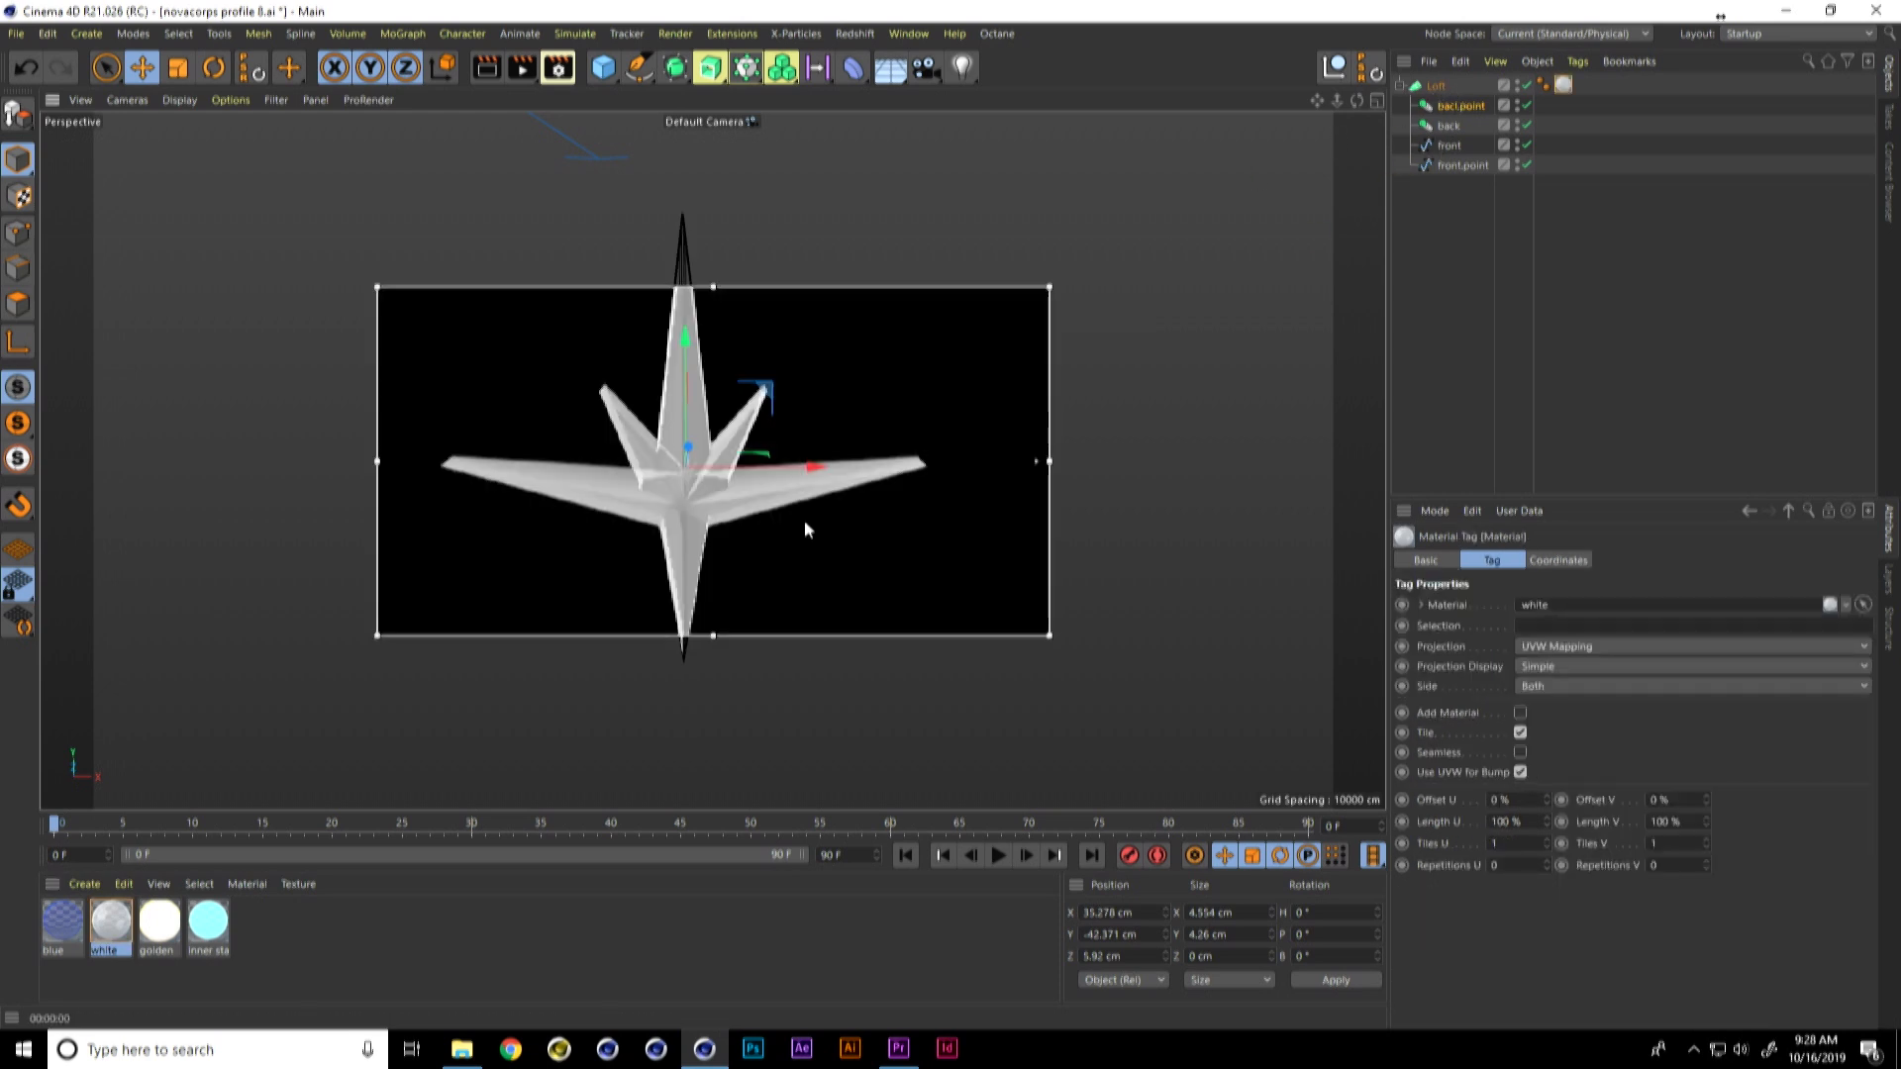
pyautogui.hotkey('alt', 'r')
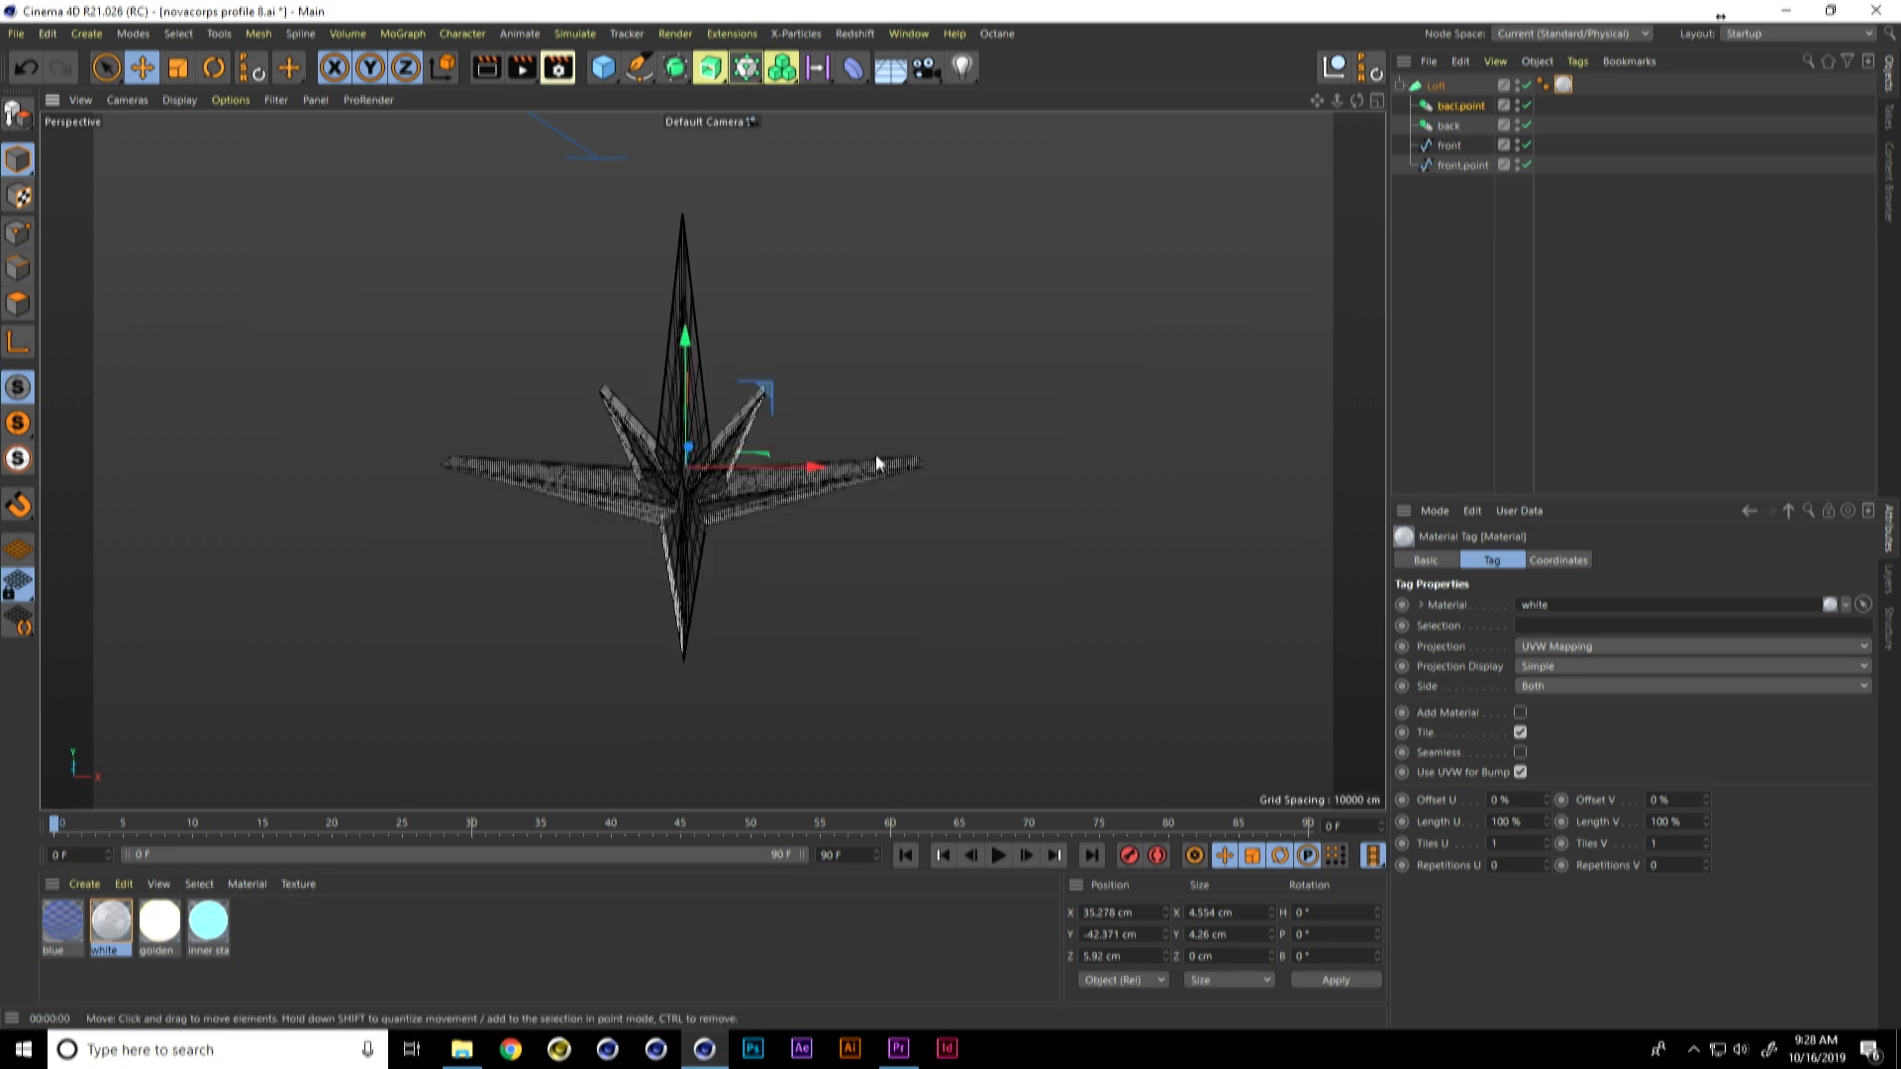
pyautogui.hotkey('ctrl', 'r')
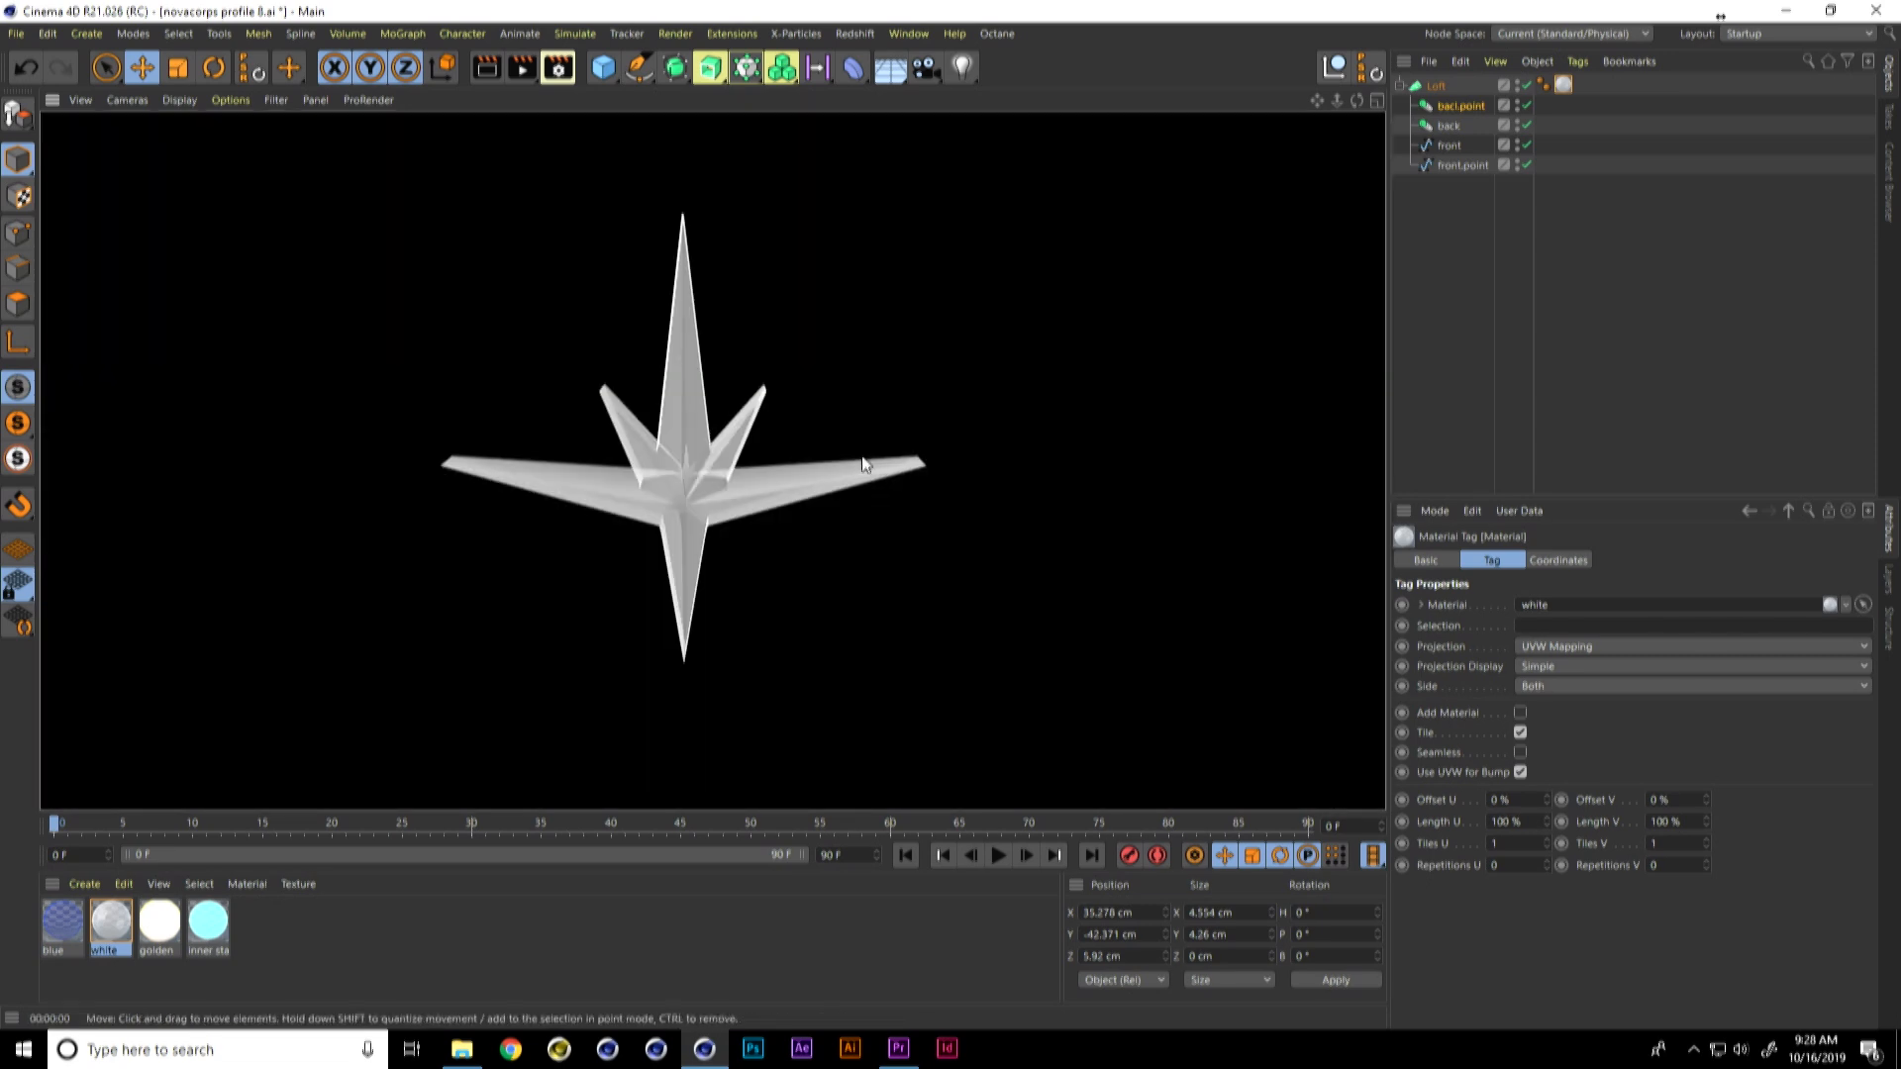
# Step: Add the Ambient Occlusion effect to the render settings and set its Maximum Ray Length to 50 cm
pyautogui.click(557, 67)
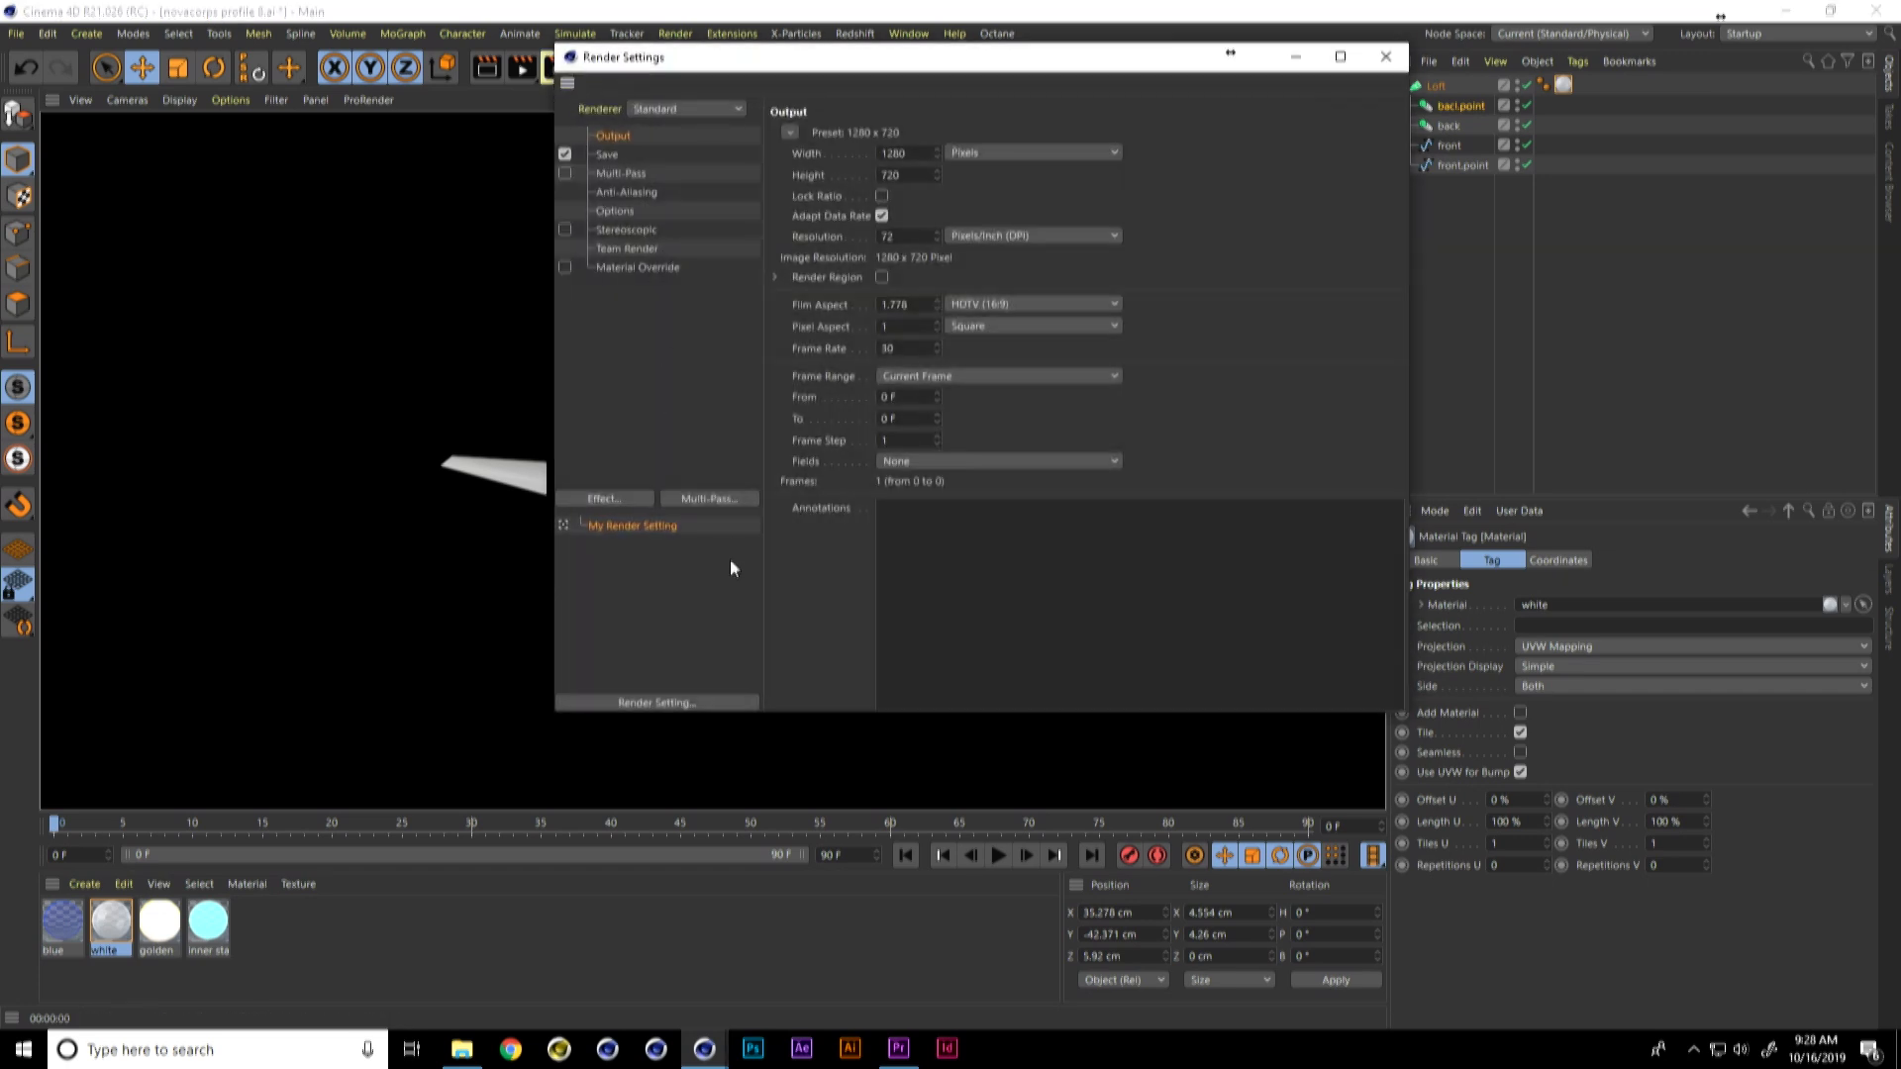
pyautogui.click(642, 503)
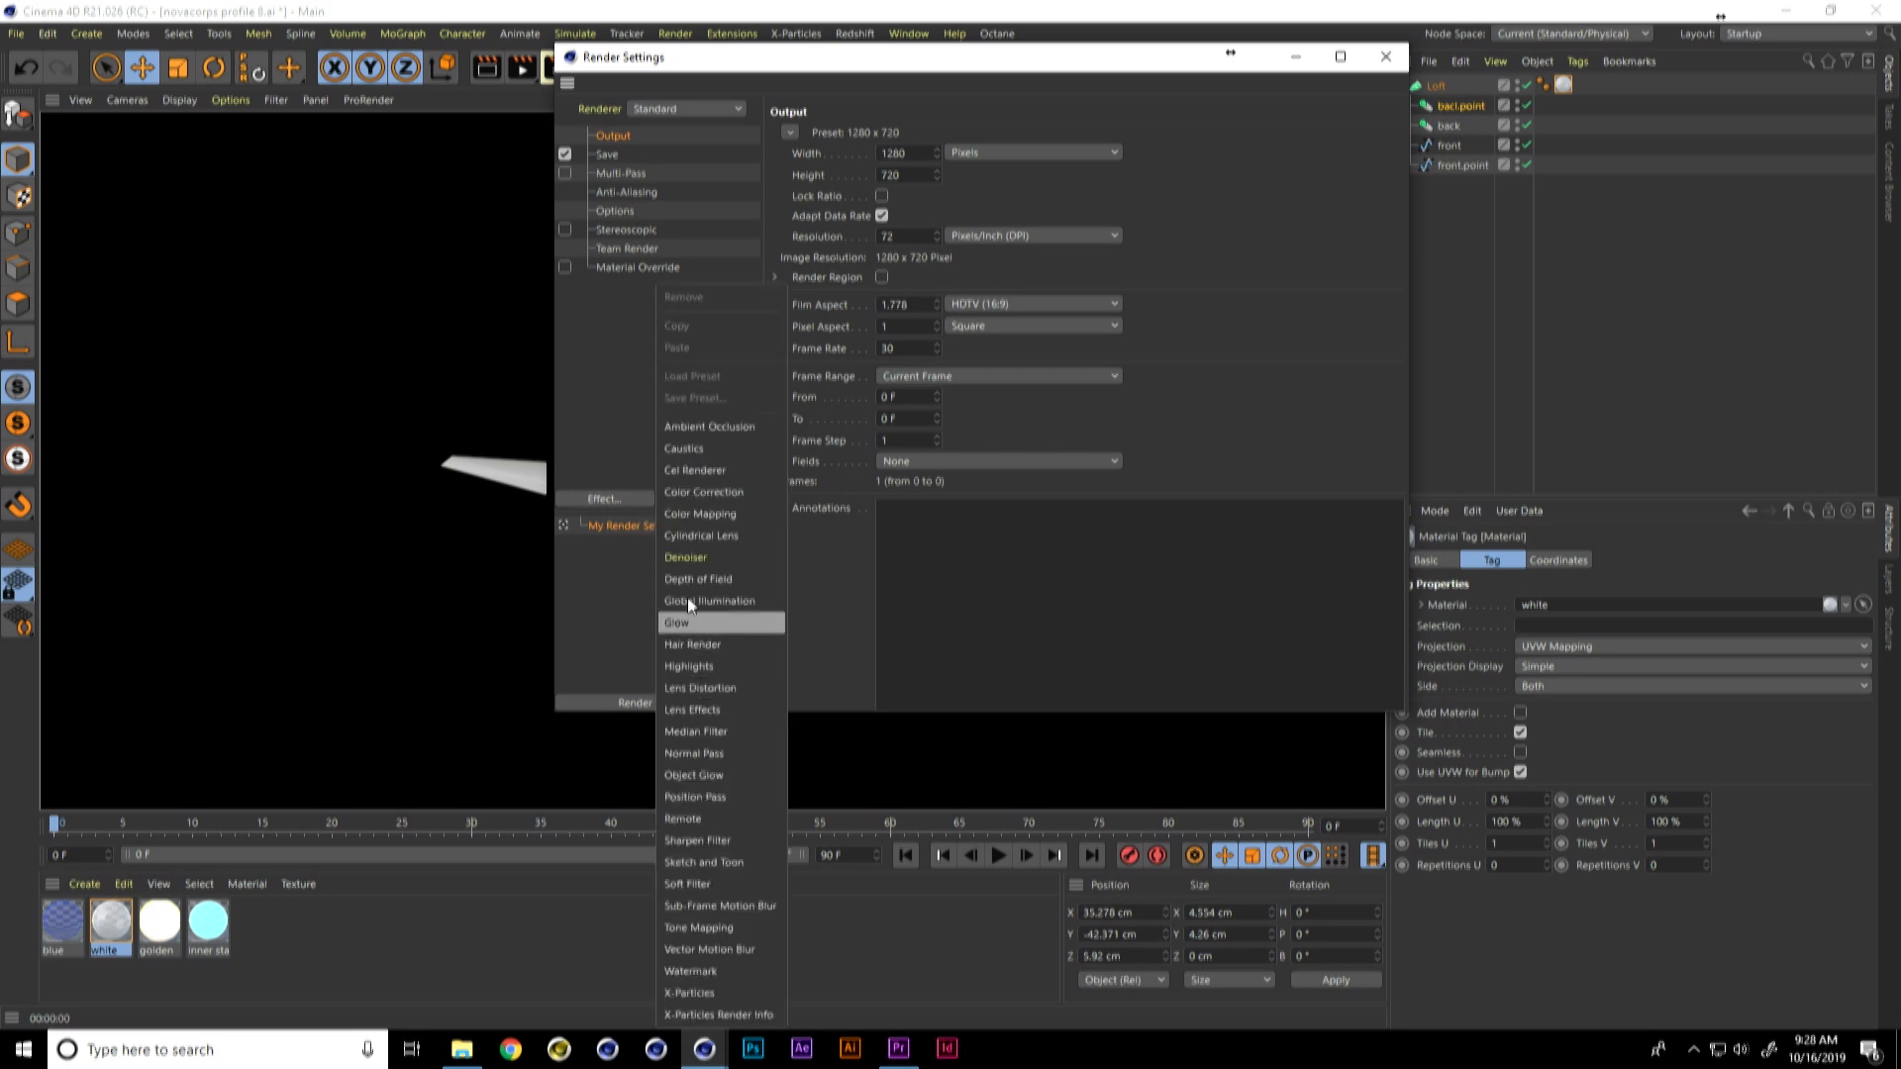
pyautogui.click(719, 429)
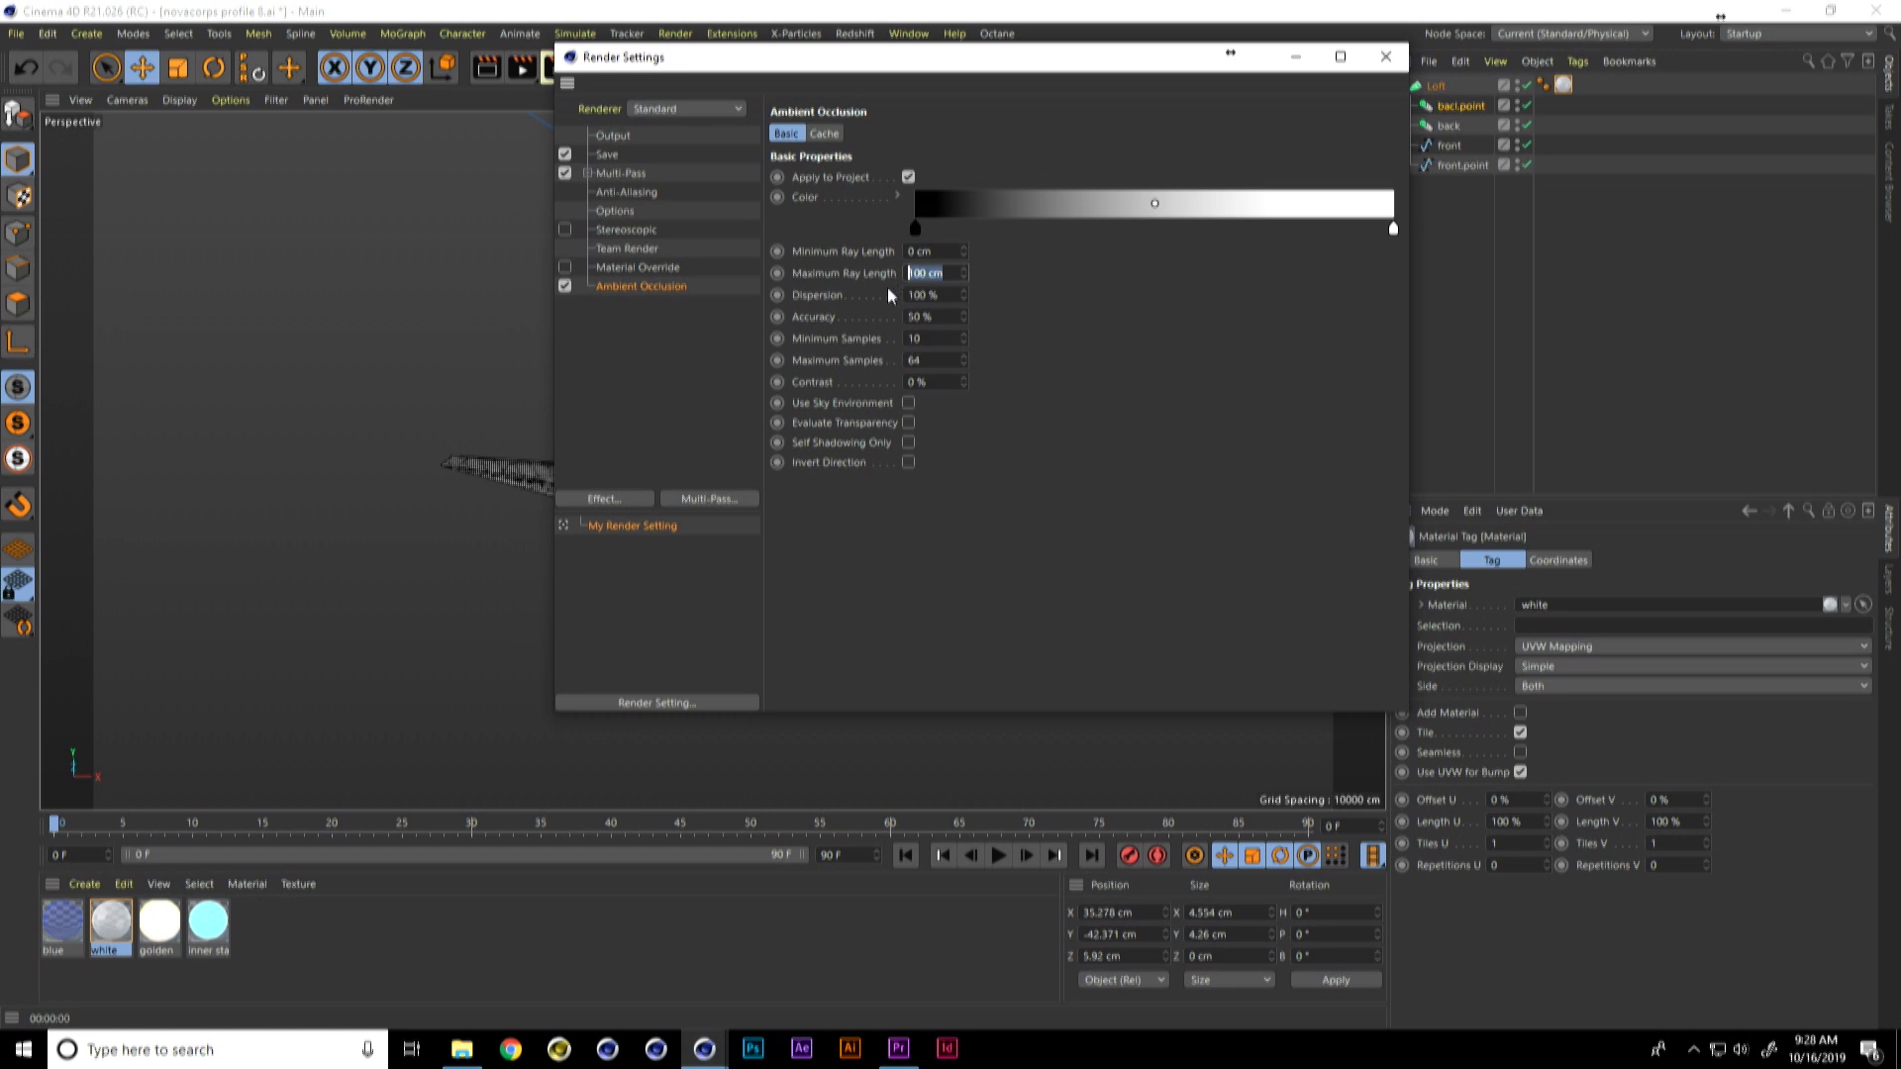
pyautogui.write('50')
pyautogui.press('Return')
# Step: Change the black knot of the Ambient Occlusion gradient to blue with H 218°, S 75% and V 76%
pyautogui.doubleClick(922, 234)
pyautogui.click(995, 247)
pyautogui.click(1043, 270)
pyautogui.click(1046, 290)
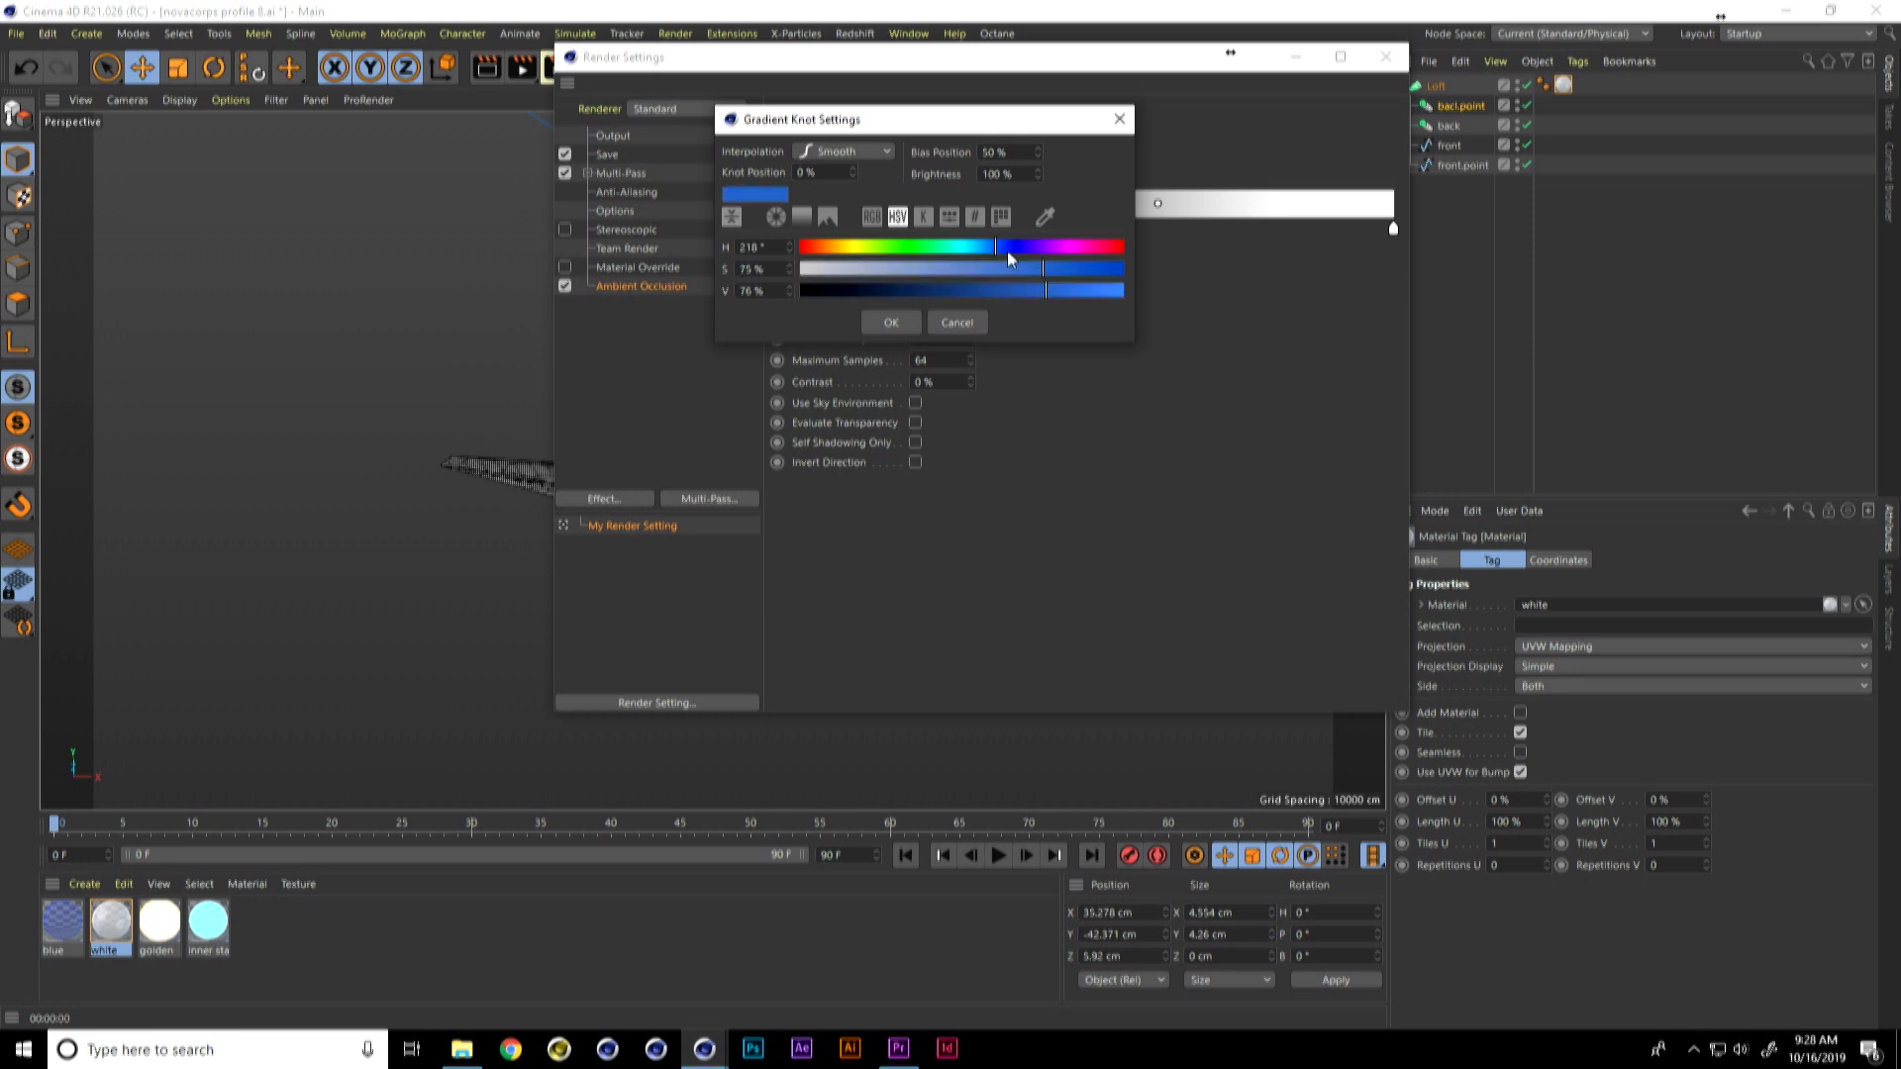
pyautogui.click(891, 324)
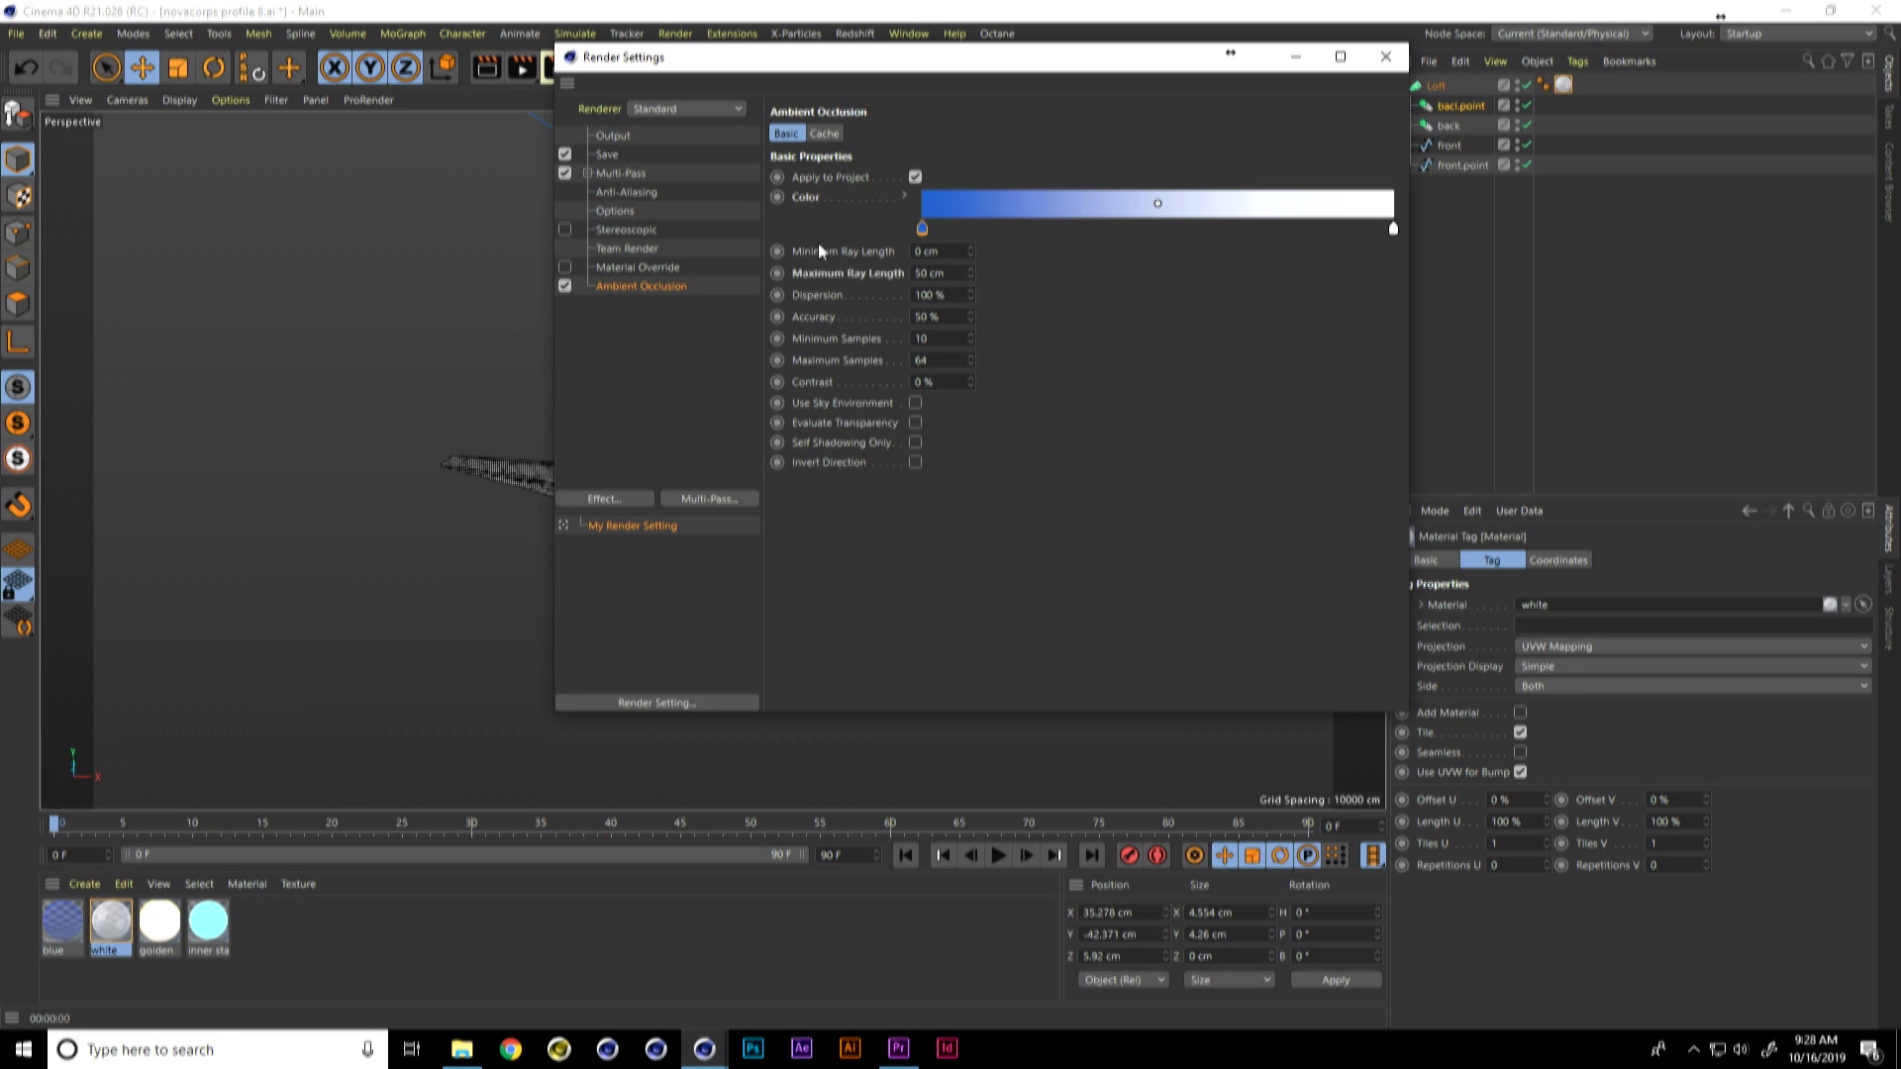
pyautogui.click(1385, 56)
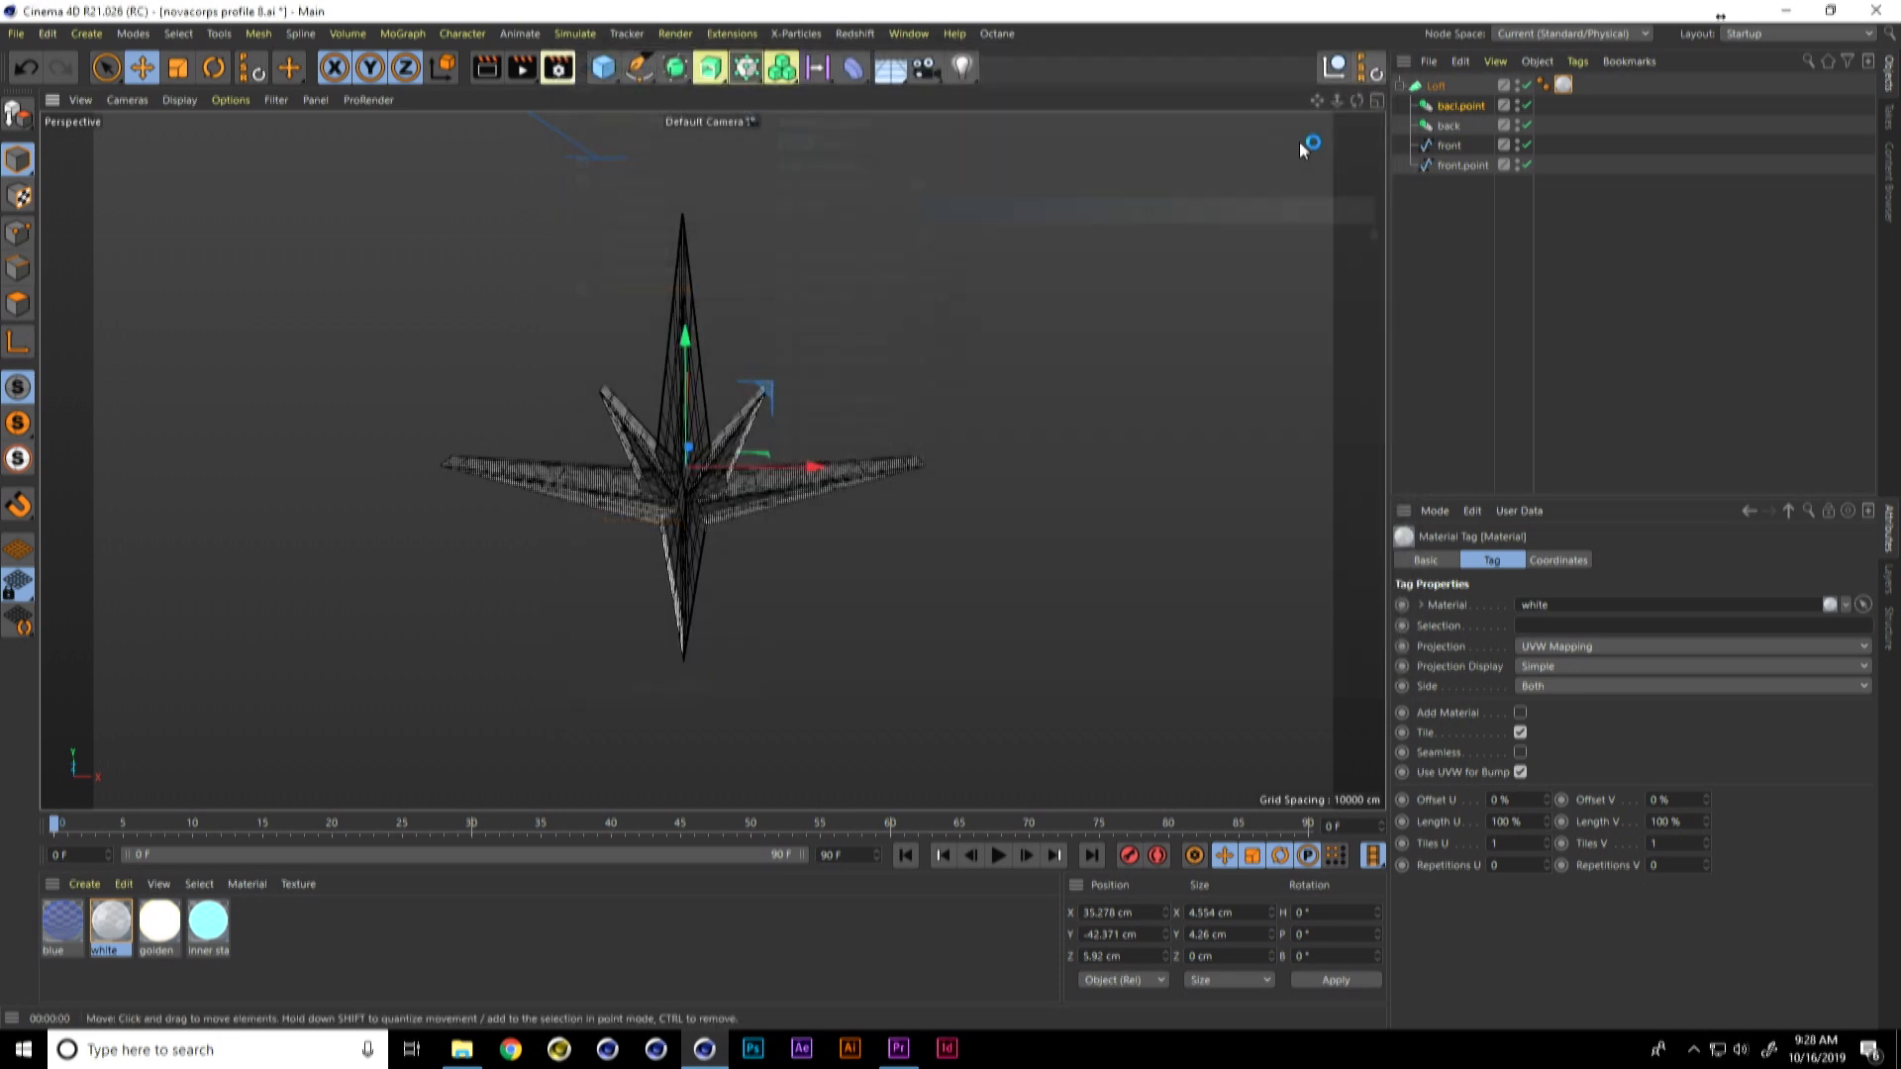
# Step: Render the star in the viewport from two slightly different angles to check the blue ambient occlusion
pyautogui.hotkey('ctrl', 'r')
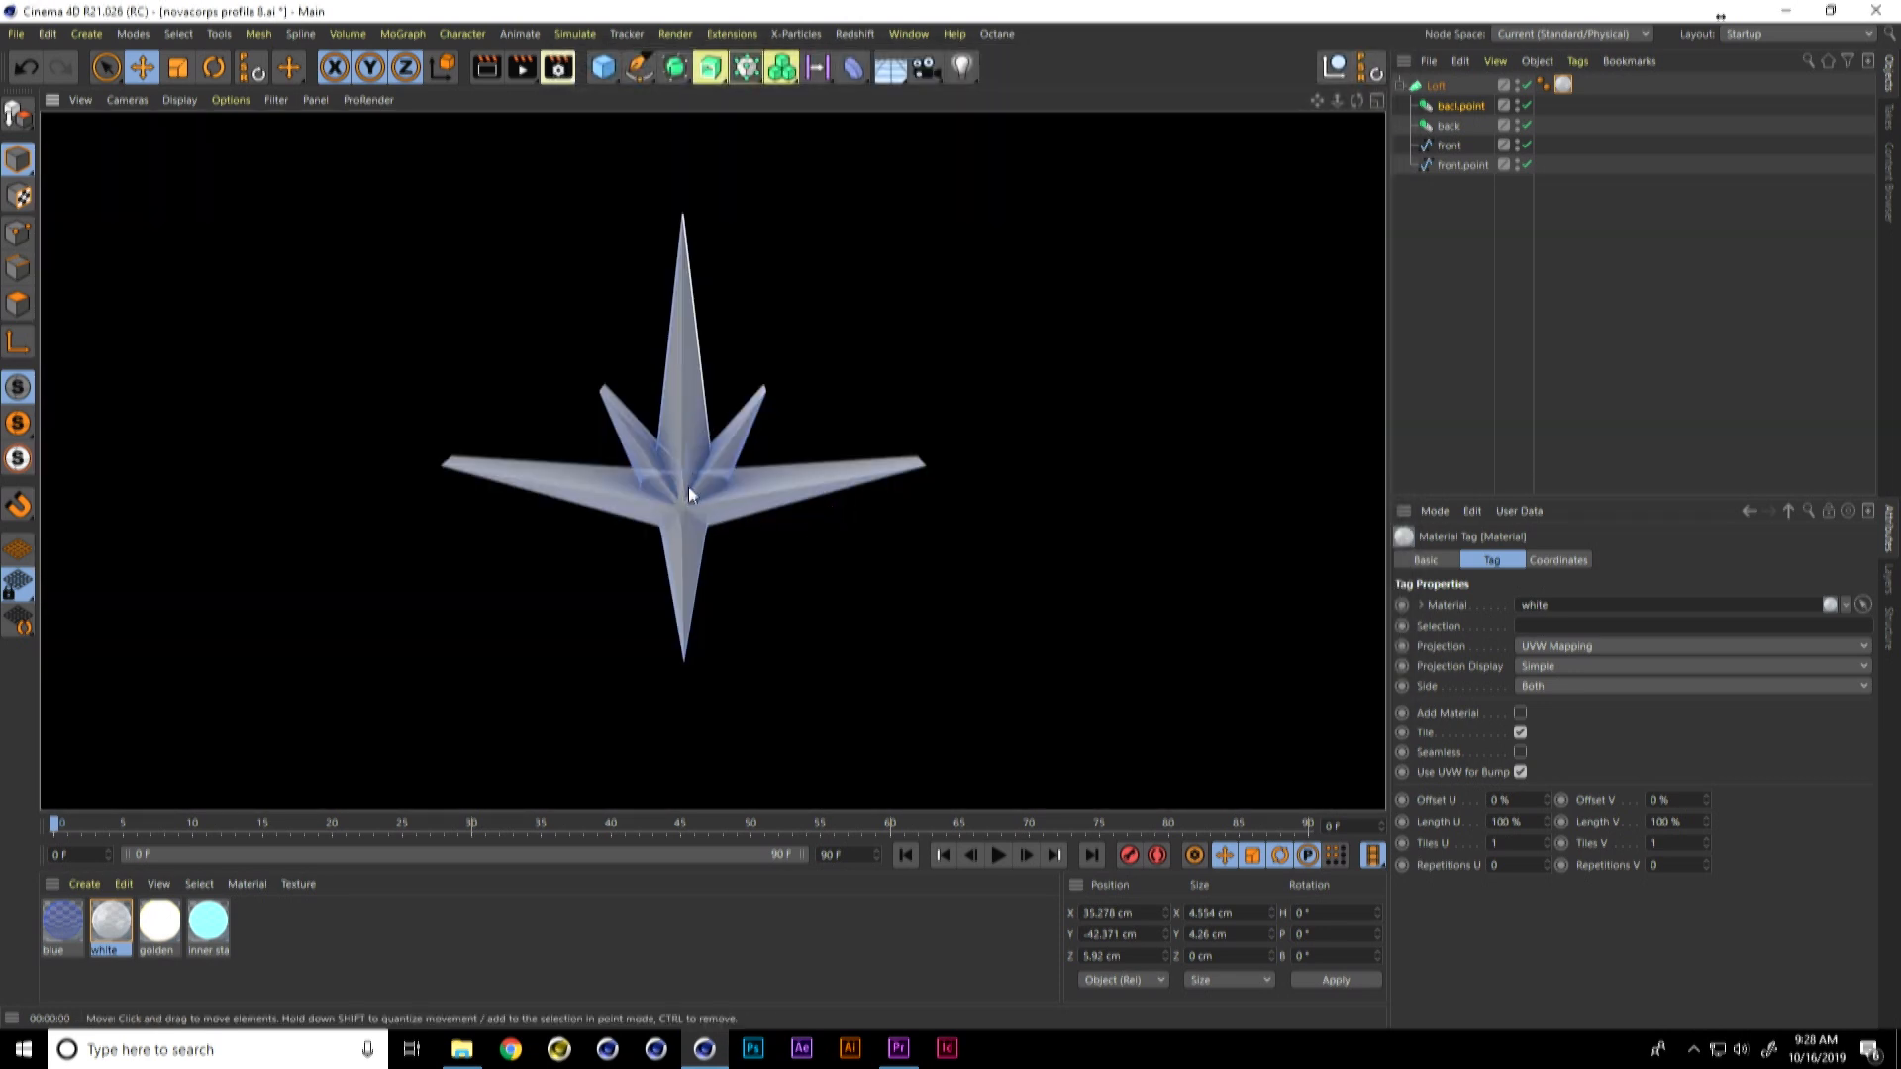
pyautogui.keyDown('alt'); pyautogui.moveTo(693, 493); pyautogui.dragTo(698, 480); pyautogui.keyUp('alt')
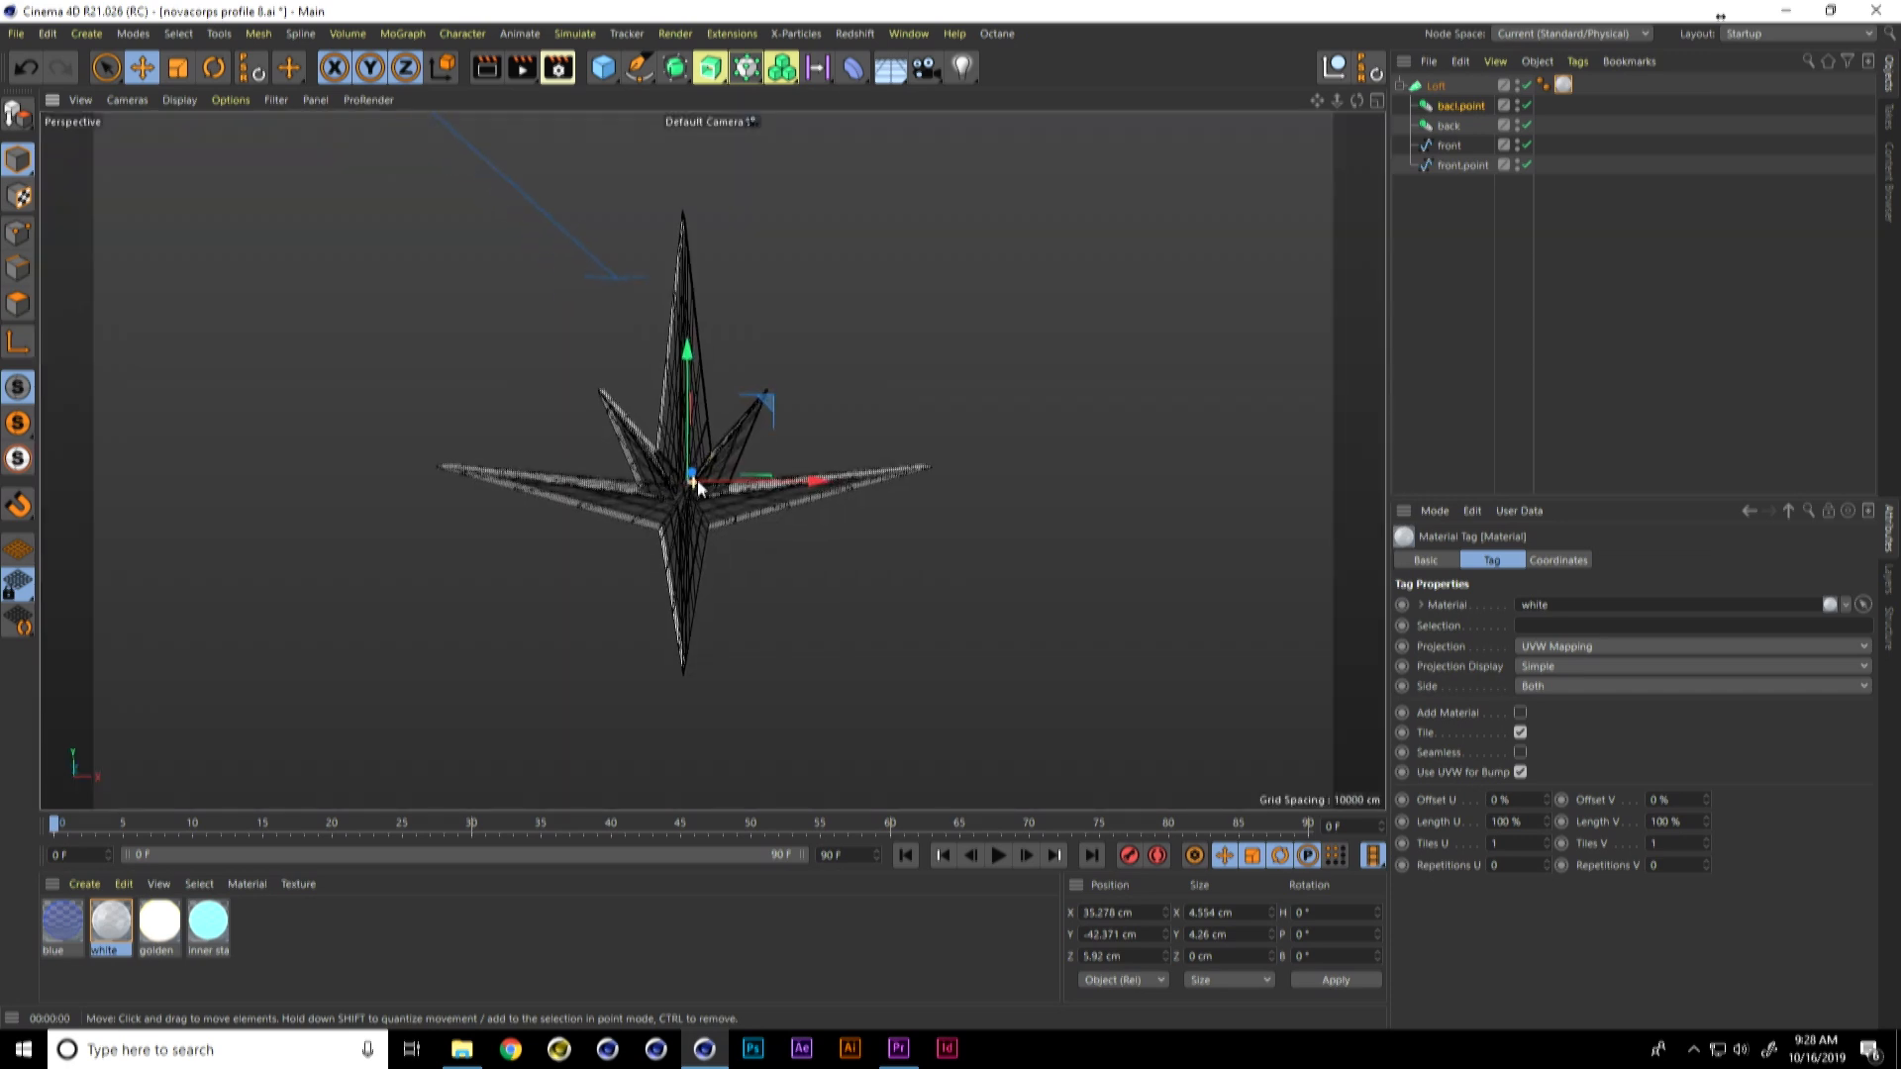
pyautogui.hotkey('ctrl', 'r')
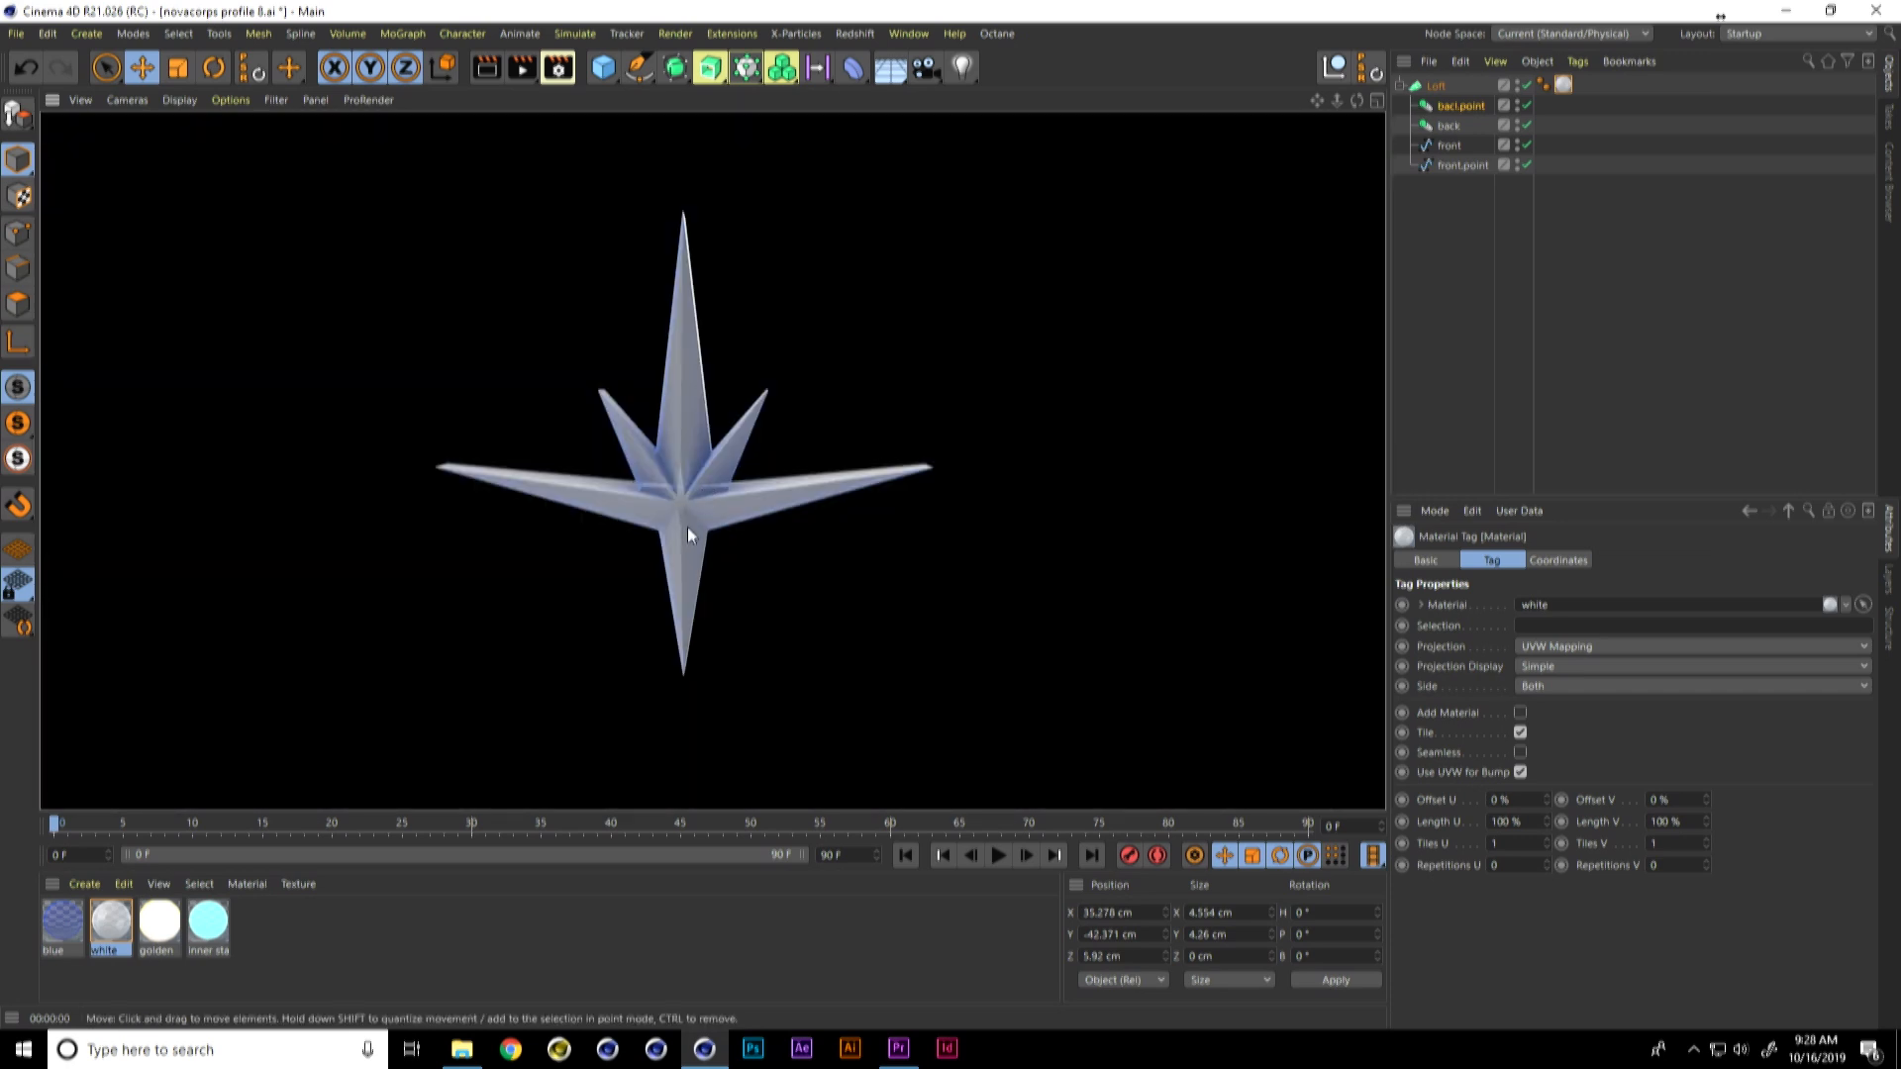
# Step: Duplicate the front.point spline and place the copy outside the Loft, at the end of the object hierarchy
pyautogui.click(1445, 166)
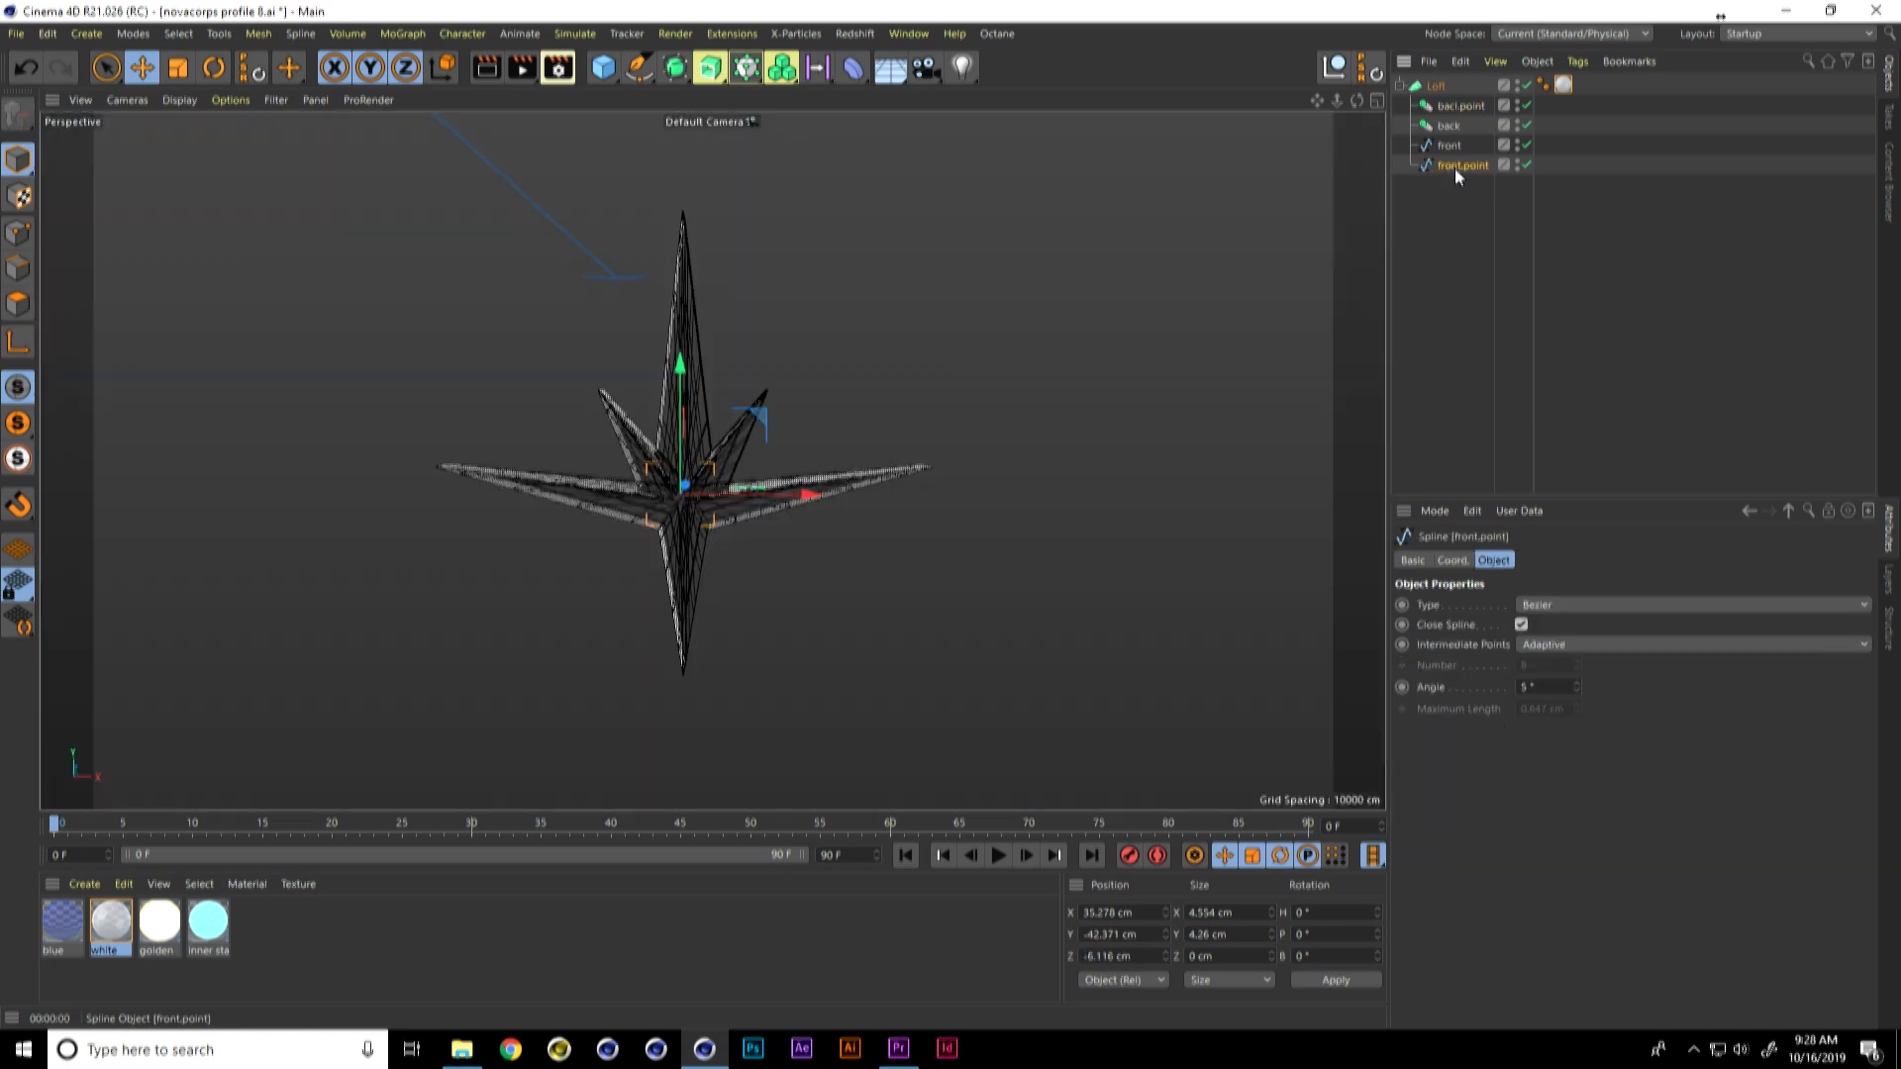
pyautogui.moveTo(1452, 167); pyautogui.dragTo(1443, 200)
pyautogui.hotkey('ctrl', 'z')
pyautogui.keyDown('ctrl'); pyautogui.moveTo(1458, 164); pyautogui.dragTo(1447, 212); pyautogui.keyUp('ctrl')
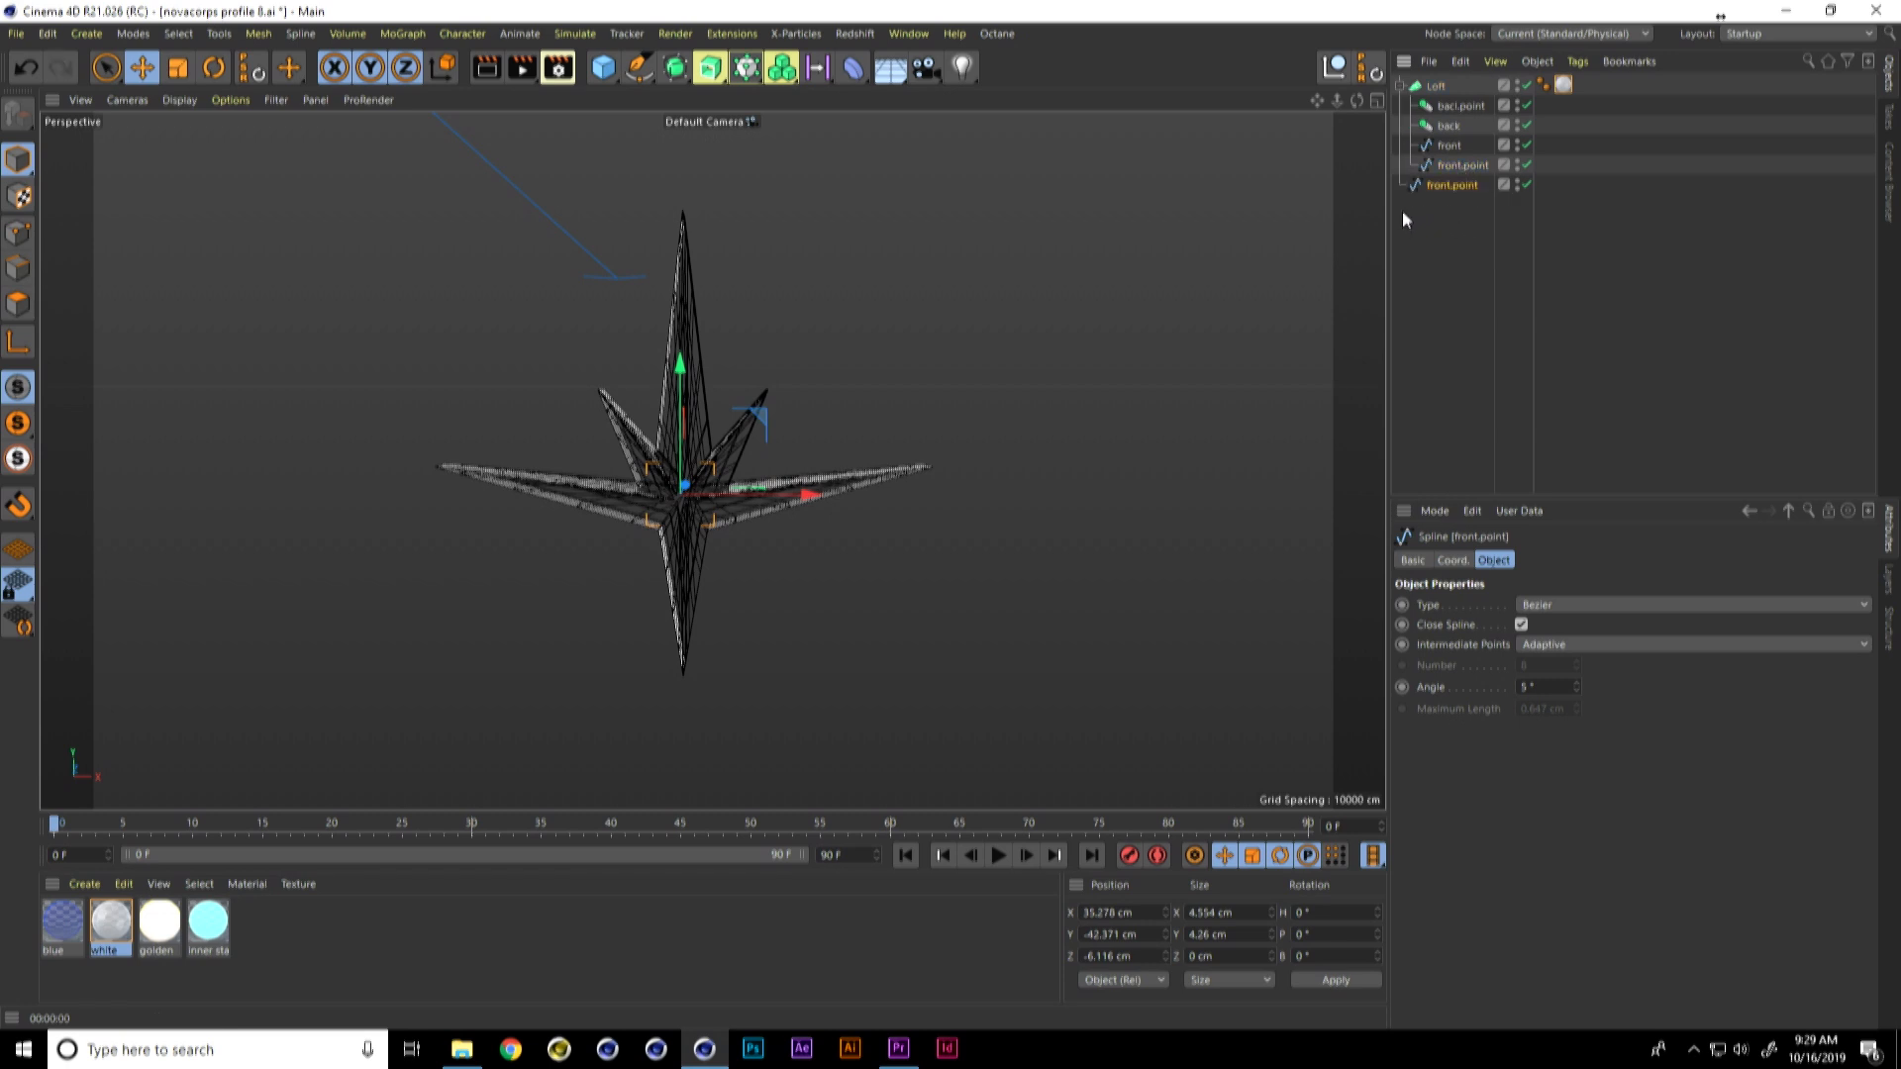
# Step: Add a Circle spline directly above the copied front.point spline and set its radius to 1 cm
pyautogui.moveTo(641, 69); pyautogui.dragTo(840, 130)
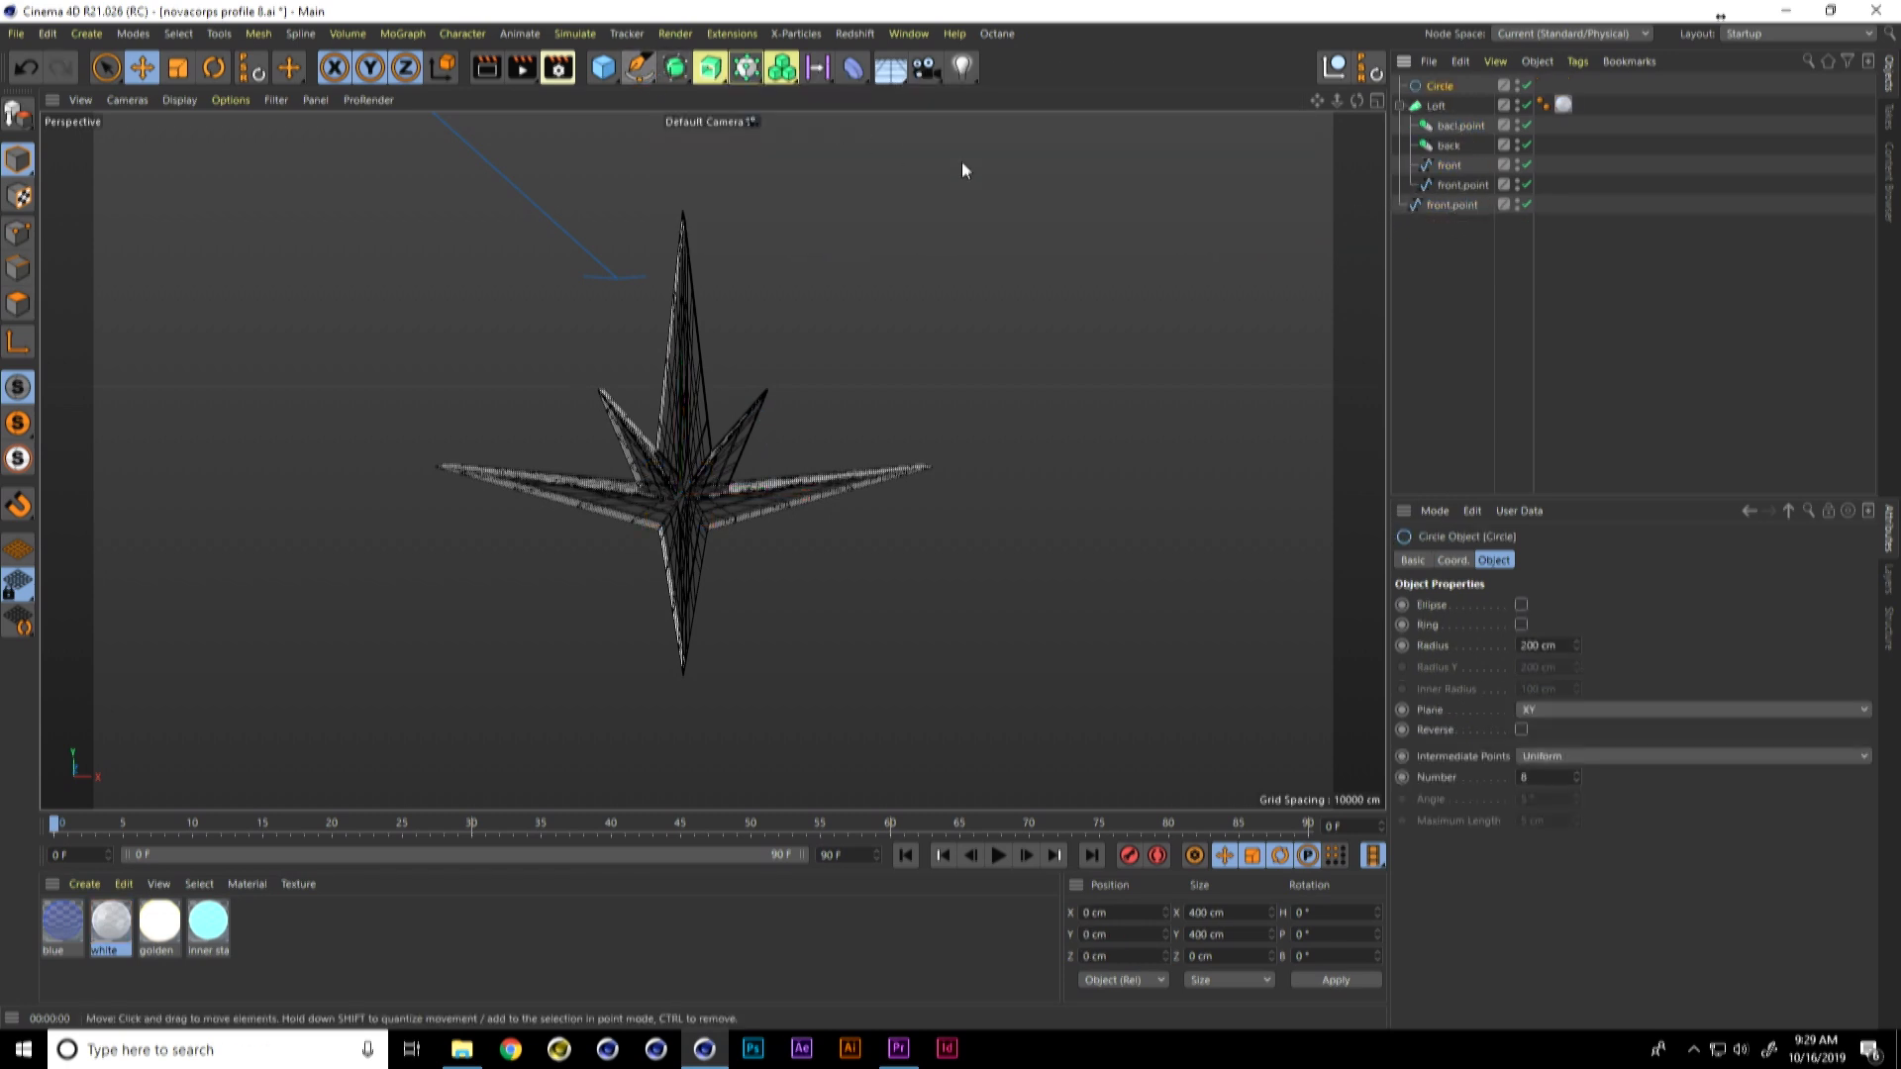
pyautogui.moveTo(1438, 86); pyautogui.dragTo(1434, 256)
pyautogui.moveTo(1451, 187); pyautogui.dragTo(1446, 222)
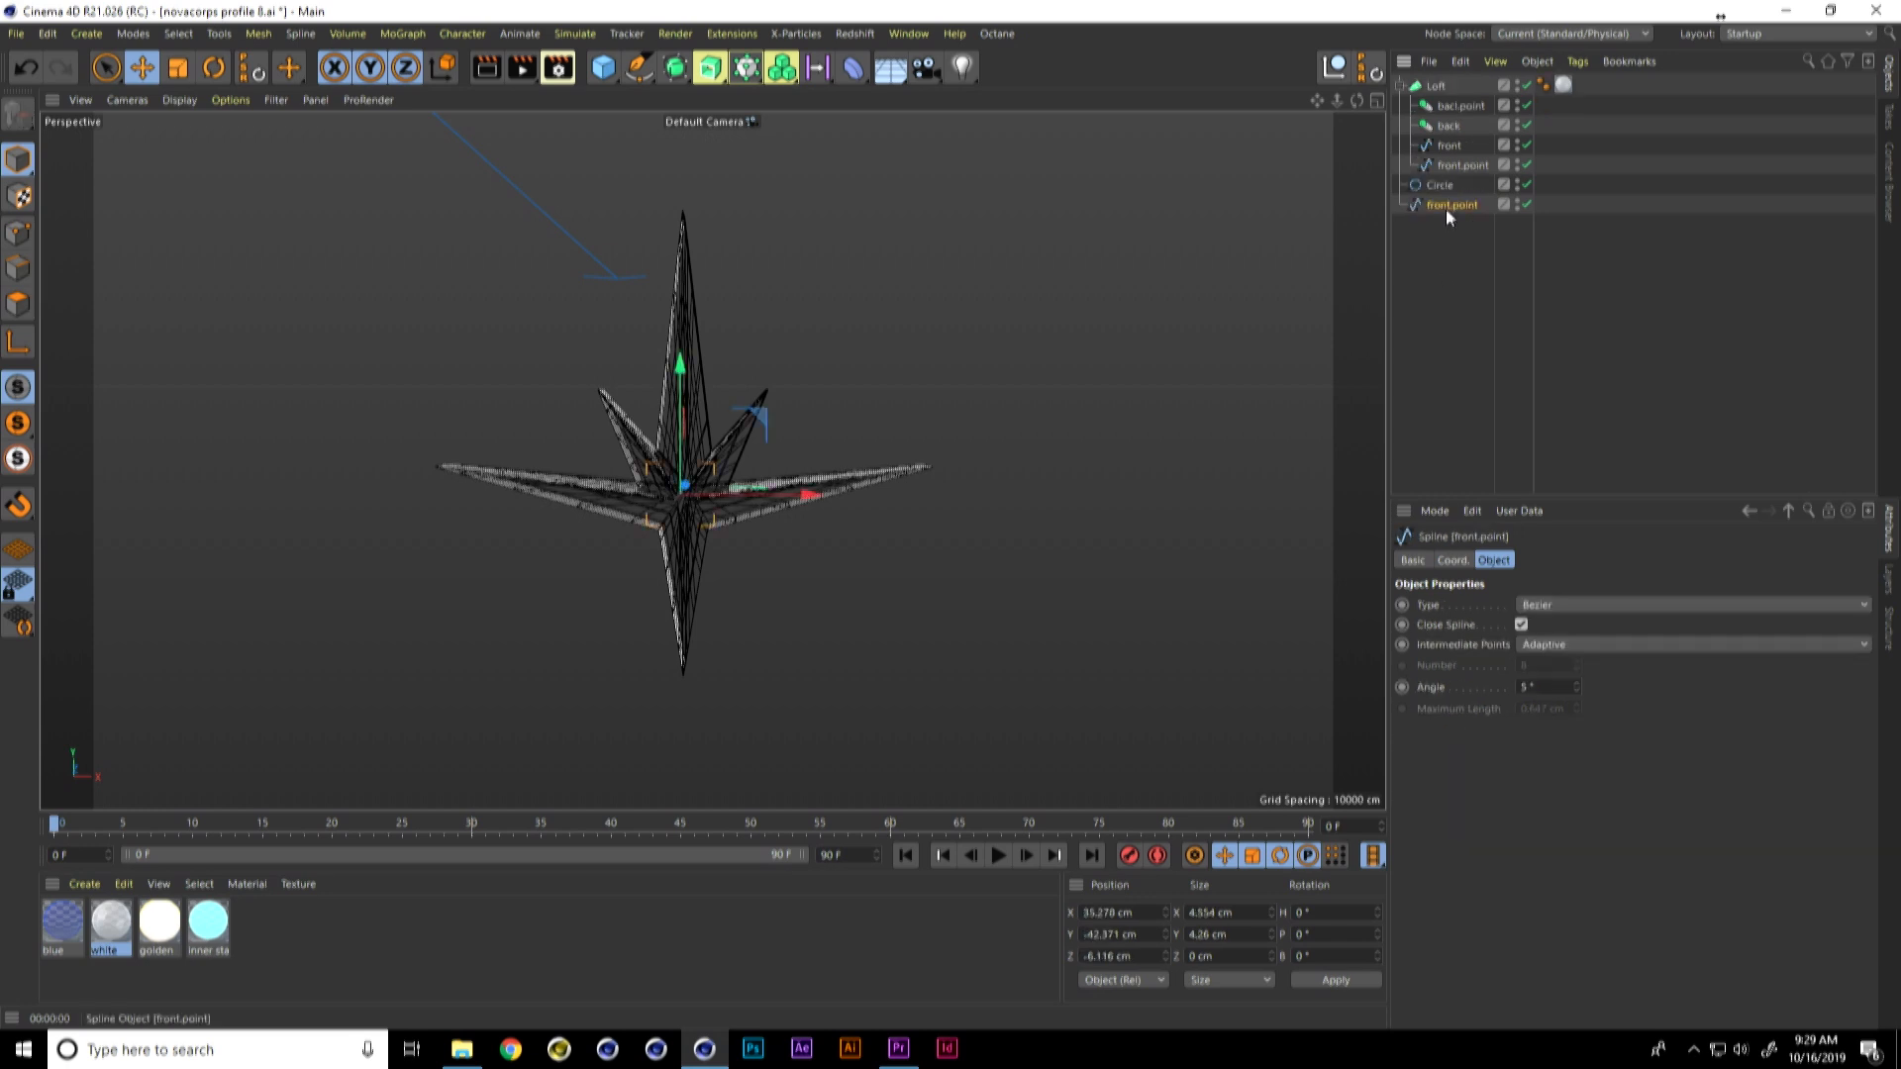
pyautogui.click(1447, 187)
pyautogui.click(1532, 641)
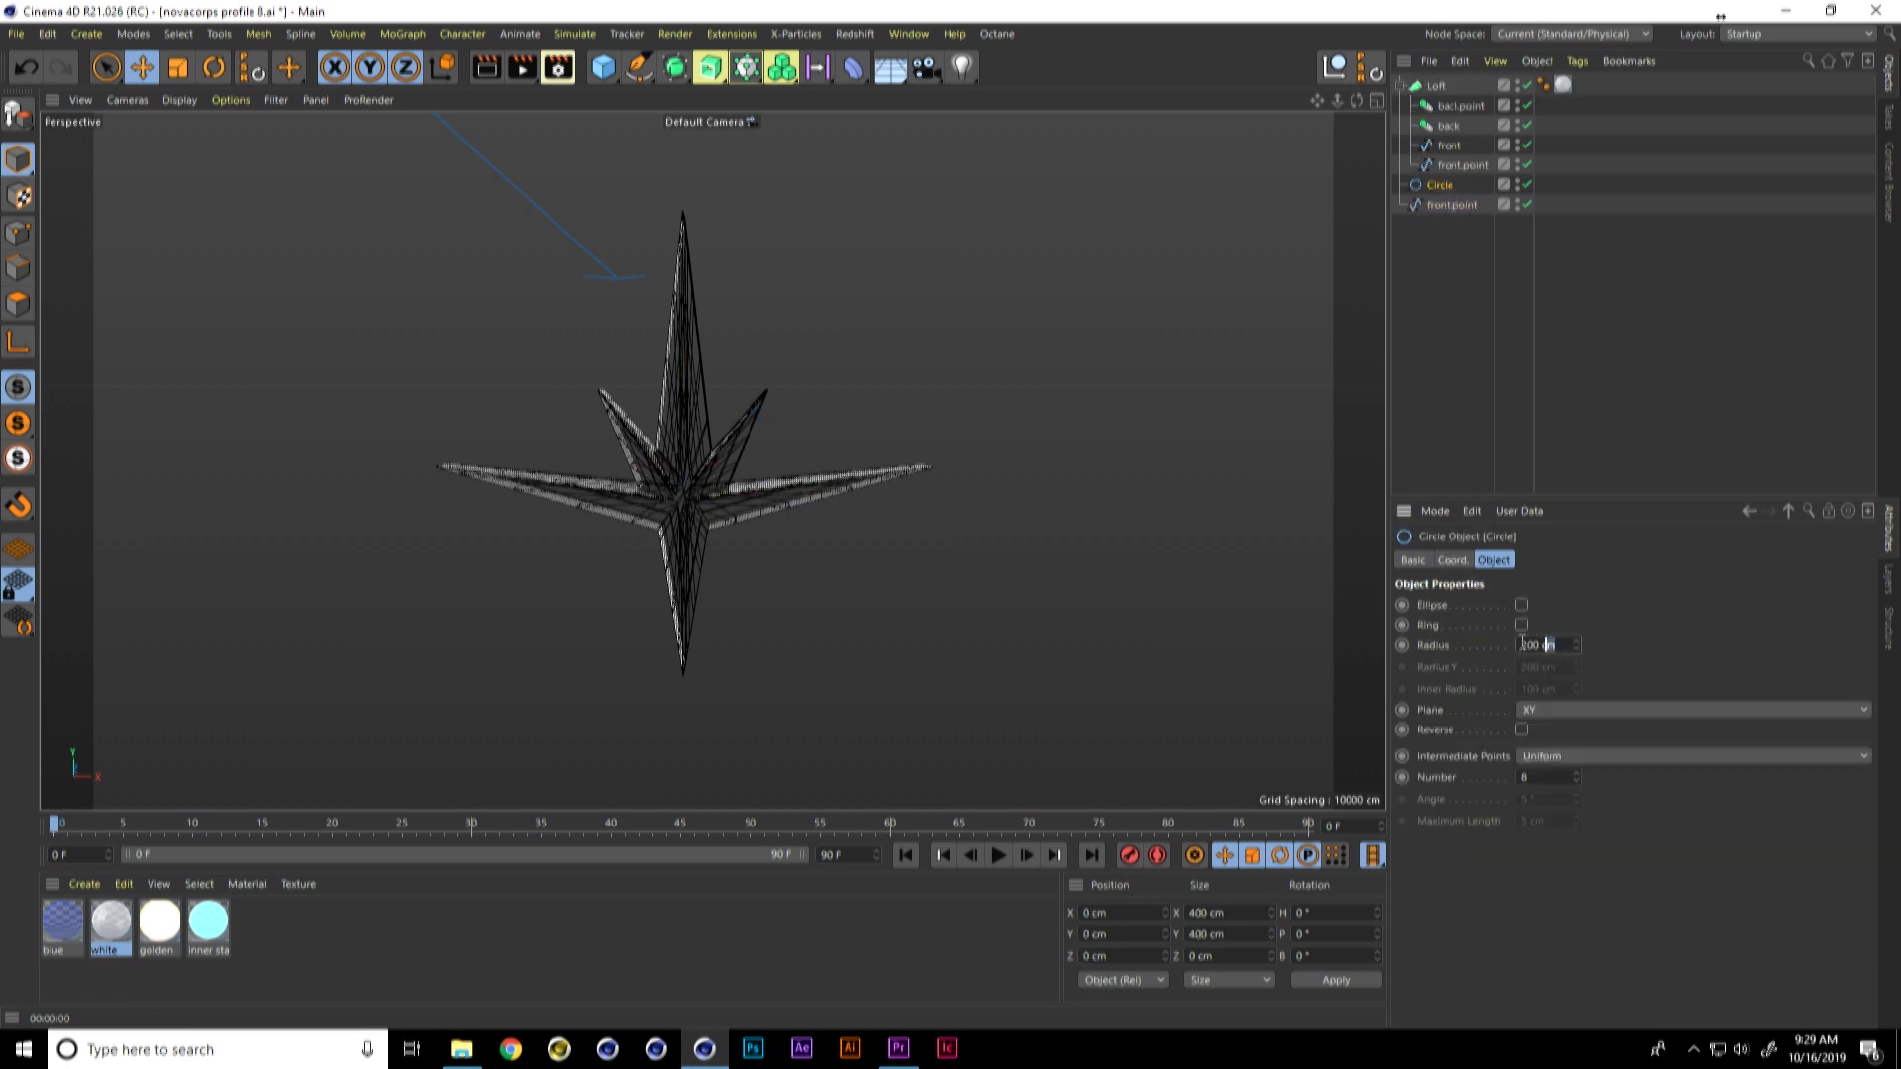
pyautogui.write('2')
pyautogui.press('Return')
pyautogui.click(1547, 645)
# Step: Create a Sweep below the Loft with the Circle as profile and the copied front.point spline as path
pyautogui.moveTo(674, 67); pyautogui.dragTo(836, 202)
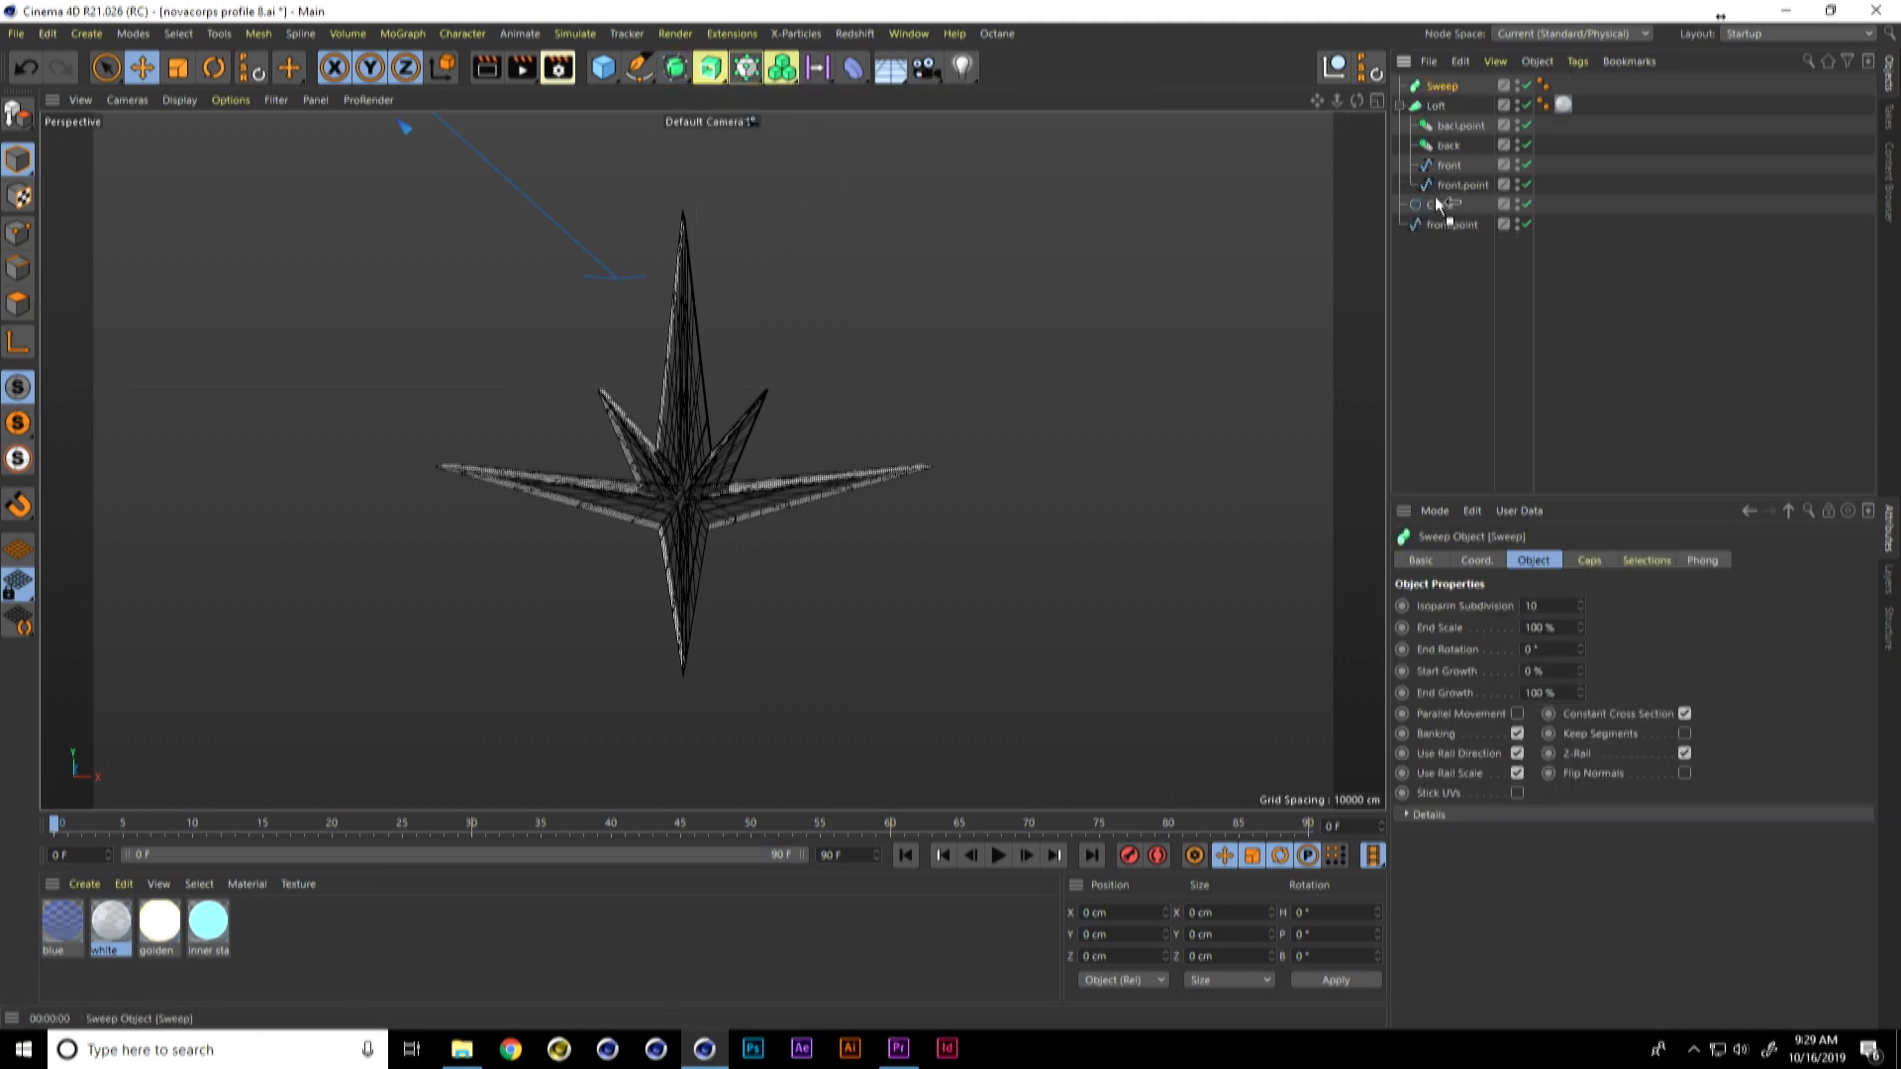
pyautogui.moveTo(1435, 196); pyautogui.dragTo(1450, 216)
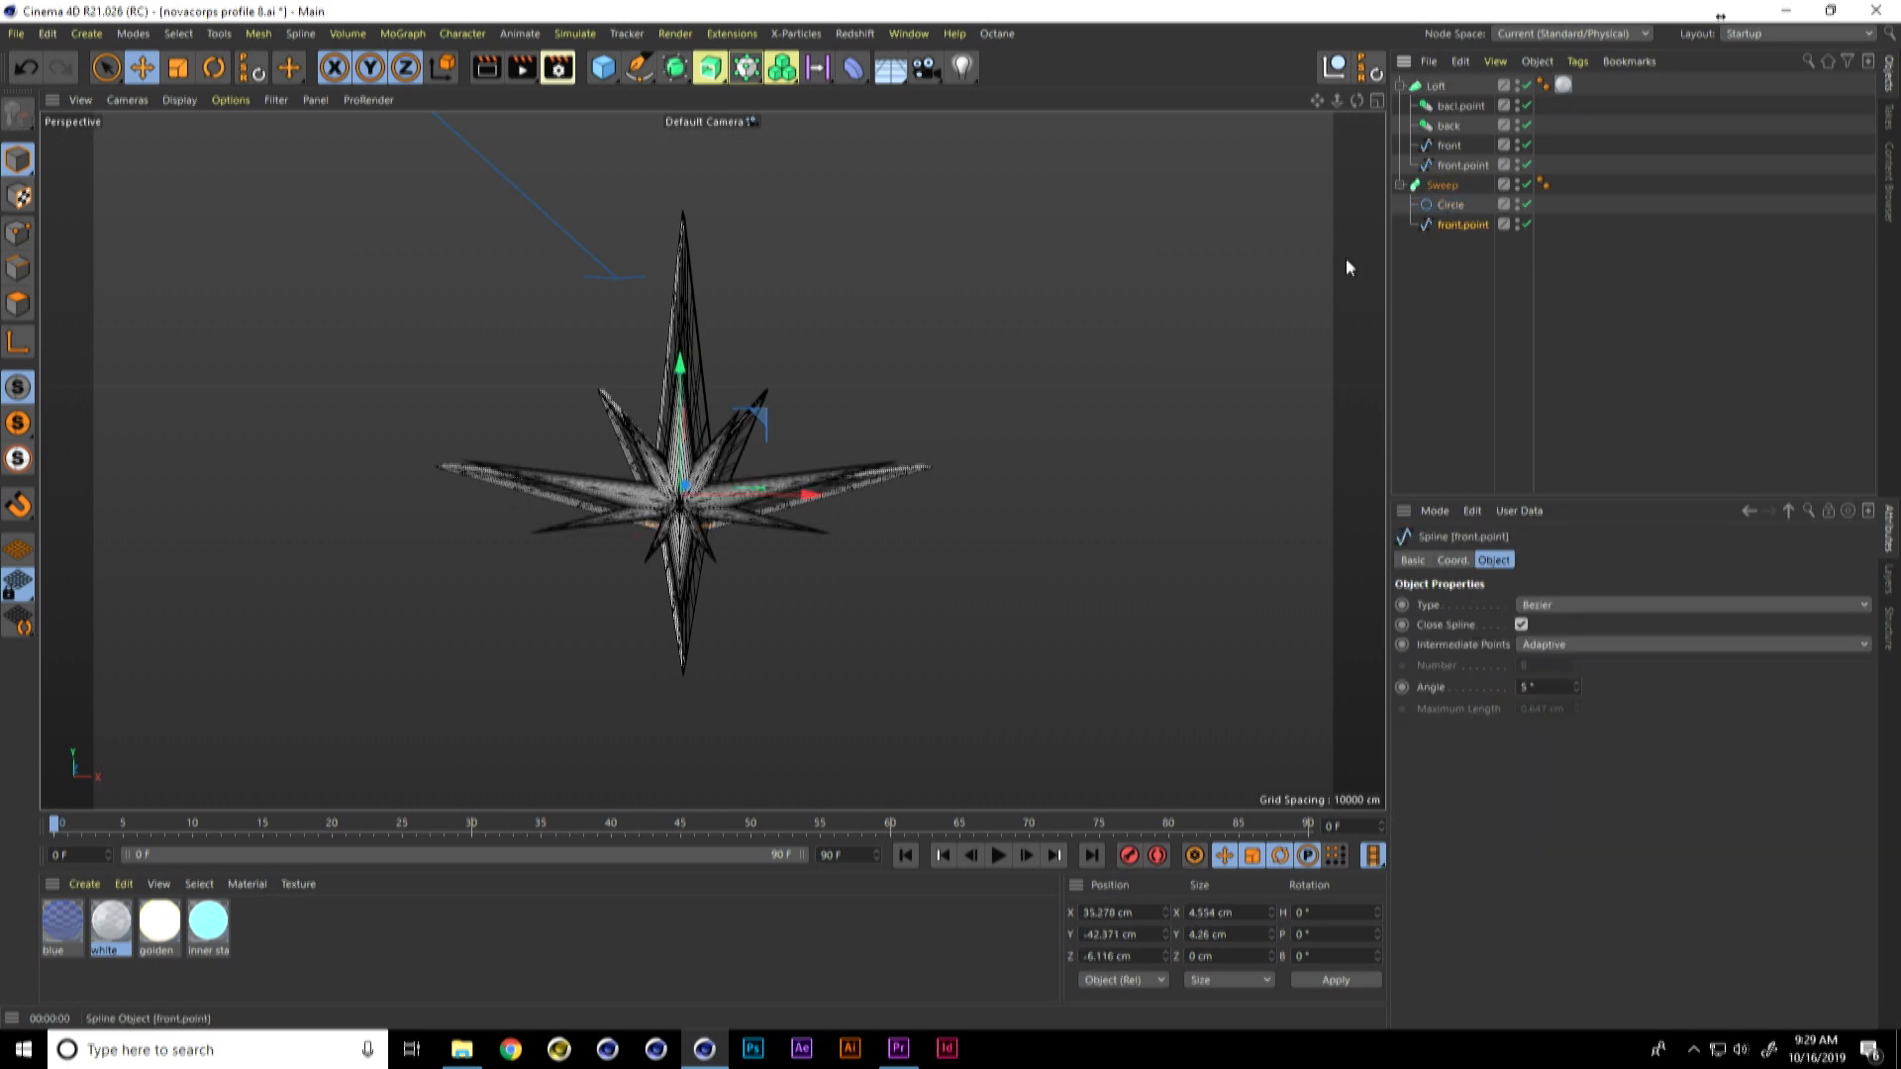
# Step: Set the radius of the Sweep's Circle to 0.2 cm and assign the inner star material to the Sweep
pyautogui.click(1452, 205)
pyautogui.click(1538, 644)
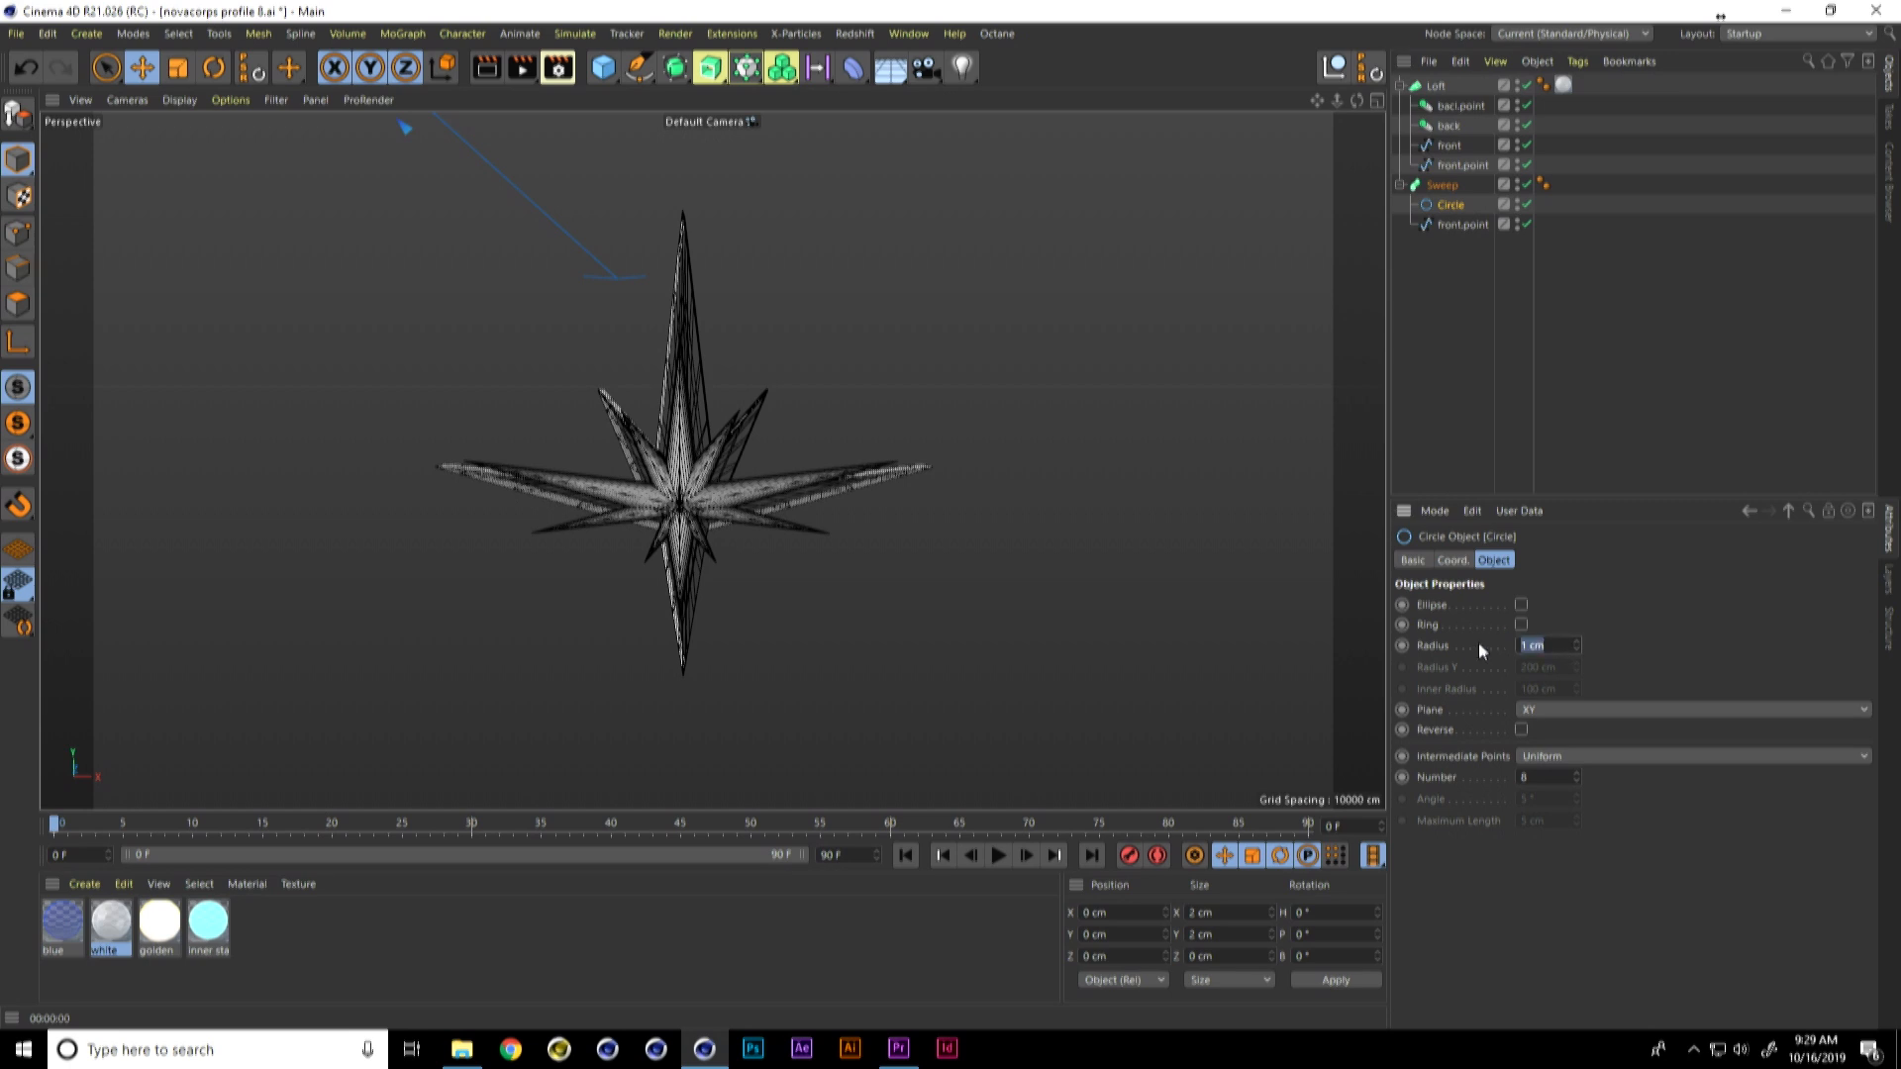
pyautogui.write('.5')
pyautogui.press('Return')
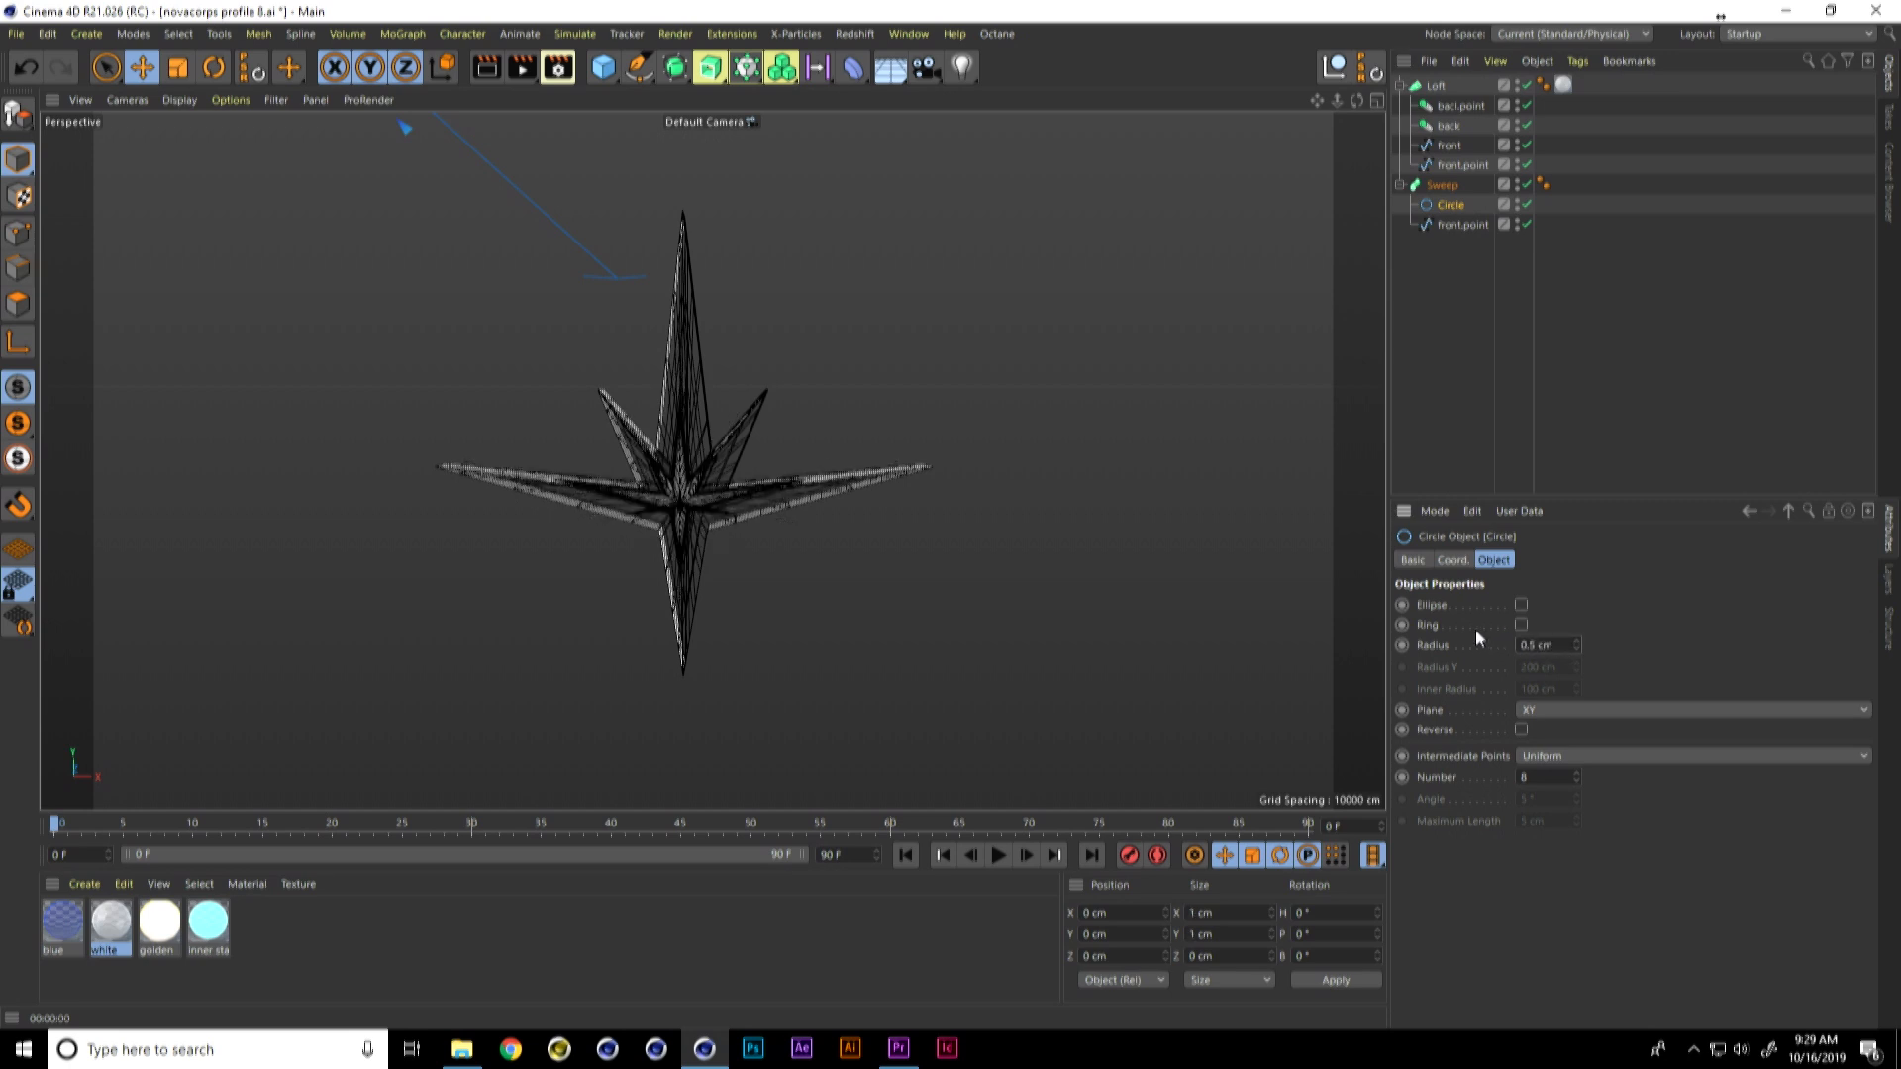
pyautogui.write('.2')
pyautogui.press('Return')
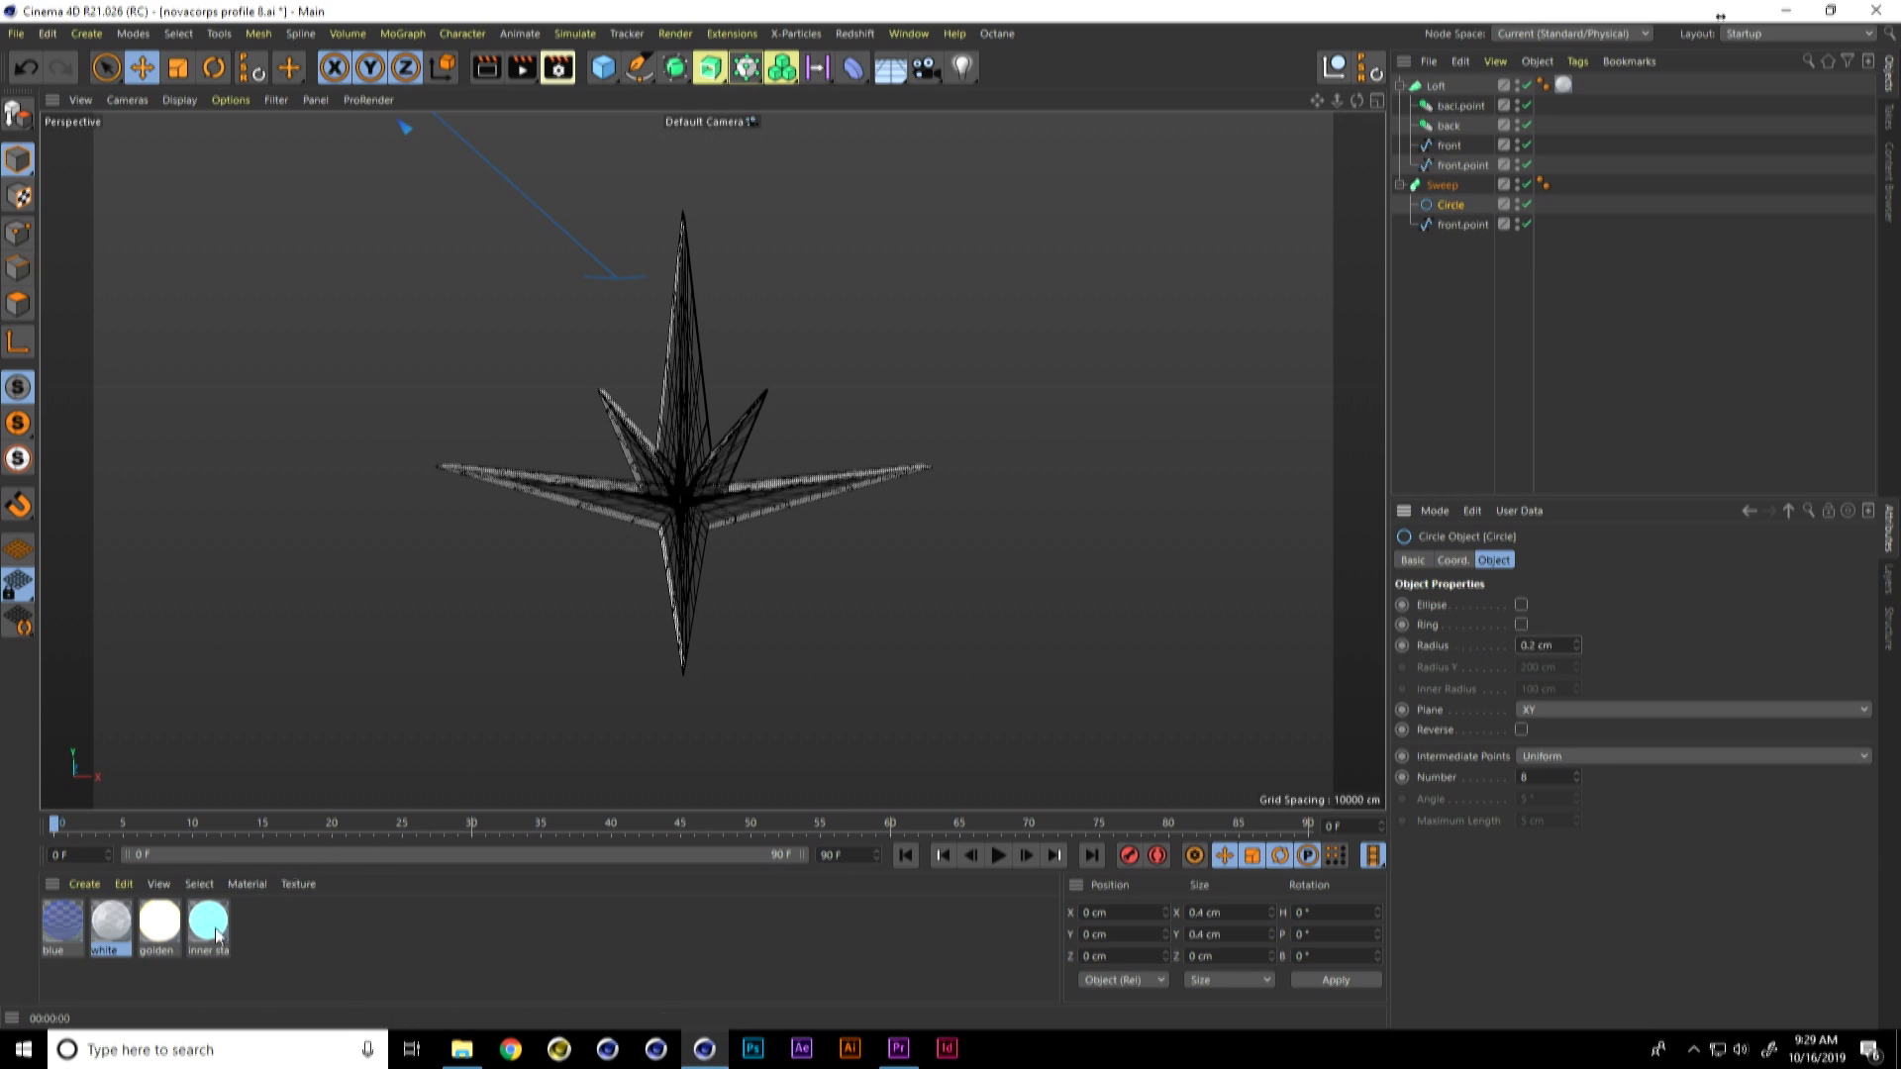
pyautogui.moveTo(1453, 191); pyautogui.dragTo(1456, 187)
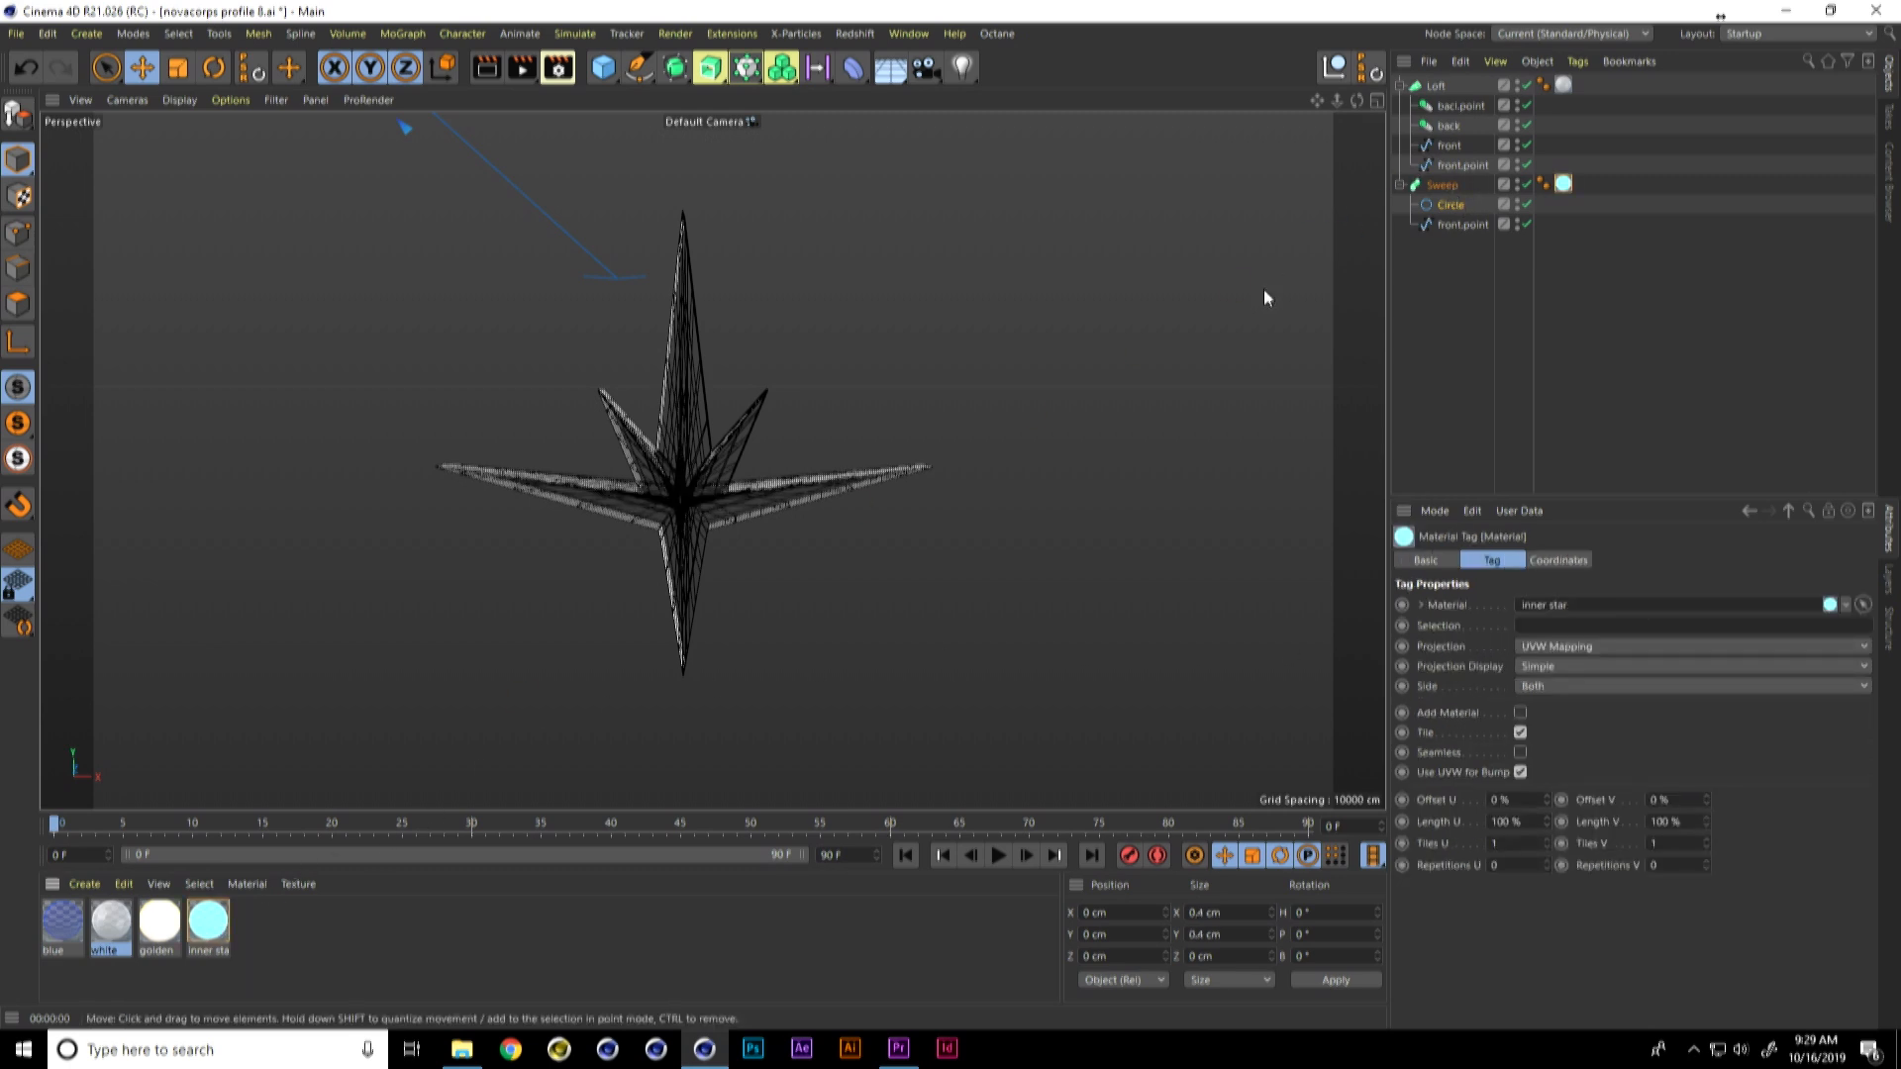
pyautogui.hotkey('ctrl', 'r')
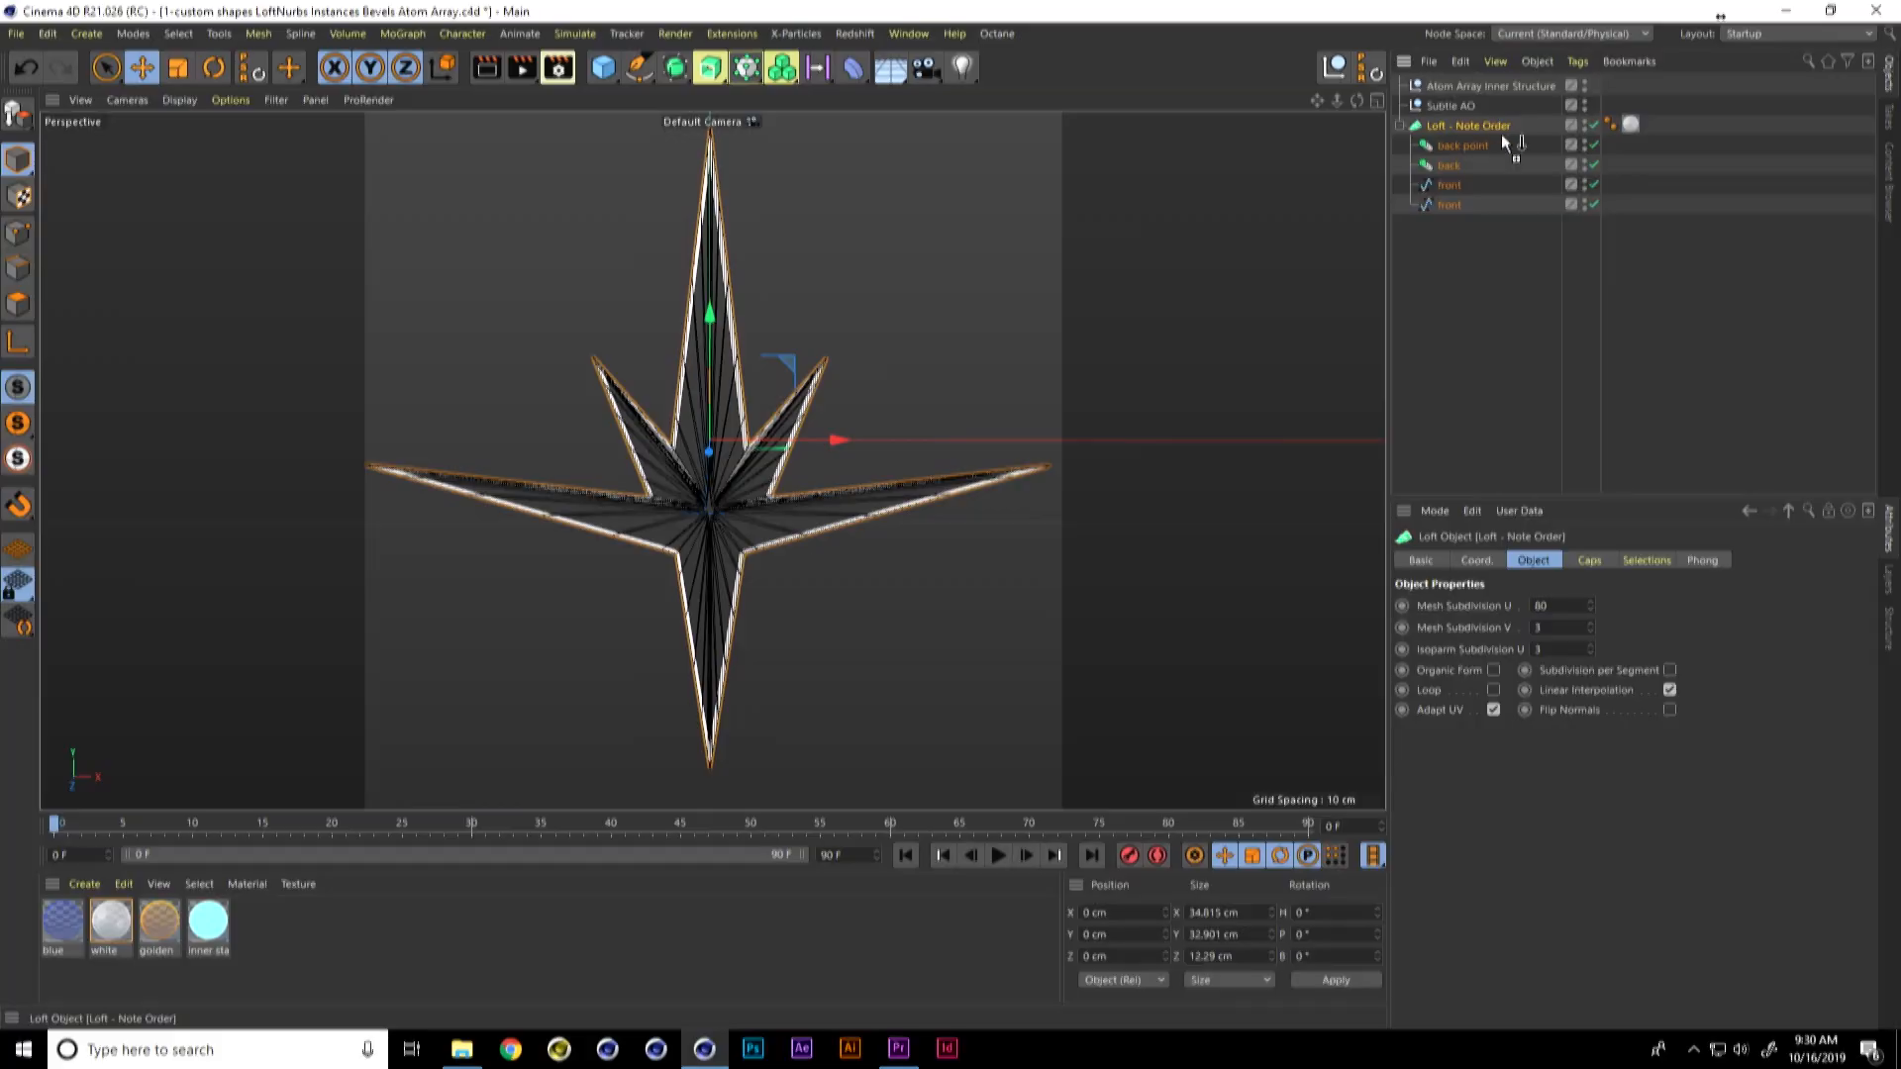
# Step: Duplicate the Loft - Note Order star, scale the copy up to about 47.7 by 45 cm and raise it slightly
pyautogui.keyDown('ctrl'); pyautogui.click(1473, 304); pyautogui.keyUp('ctrl')
pyautogui.press('t')
pyautogui.moveTo(879, 396); pyautogui.dragTo(1119, 236)
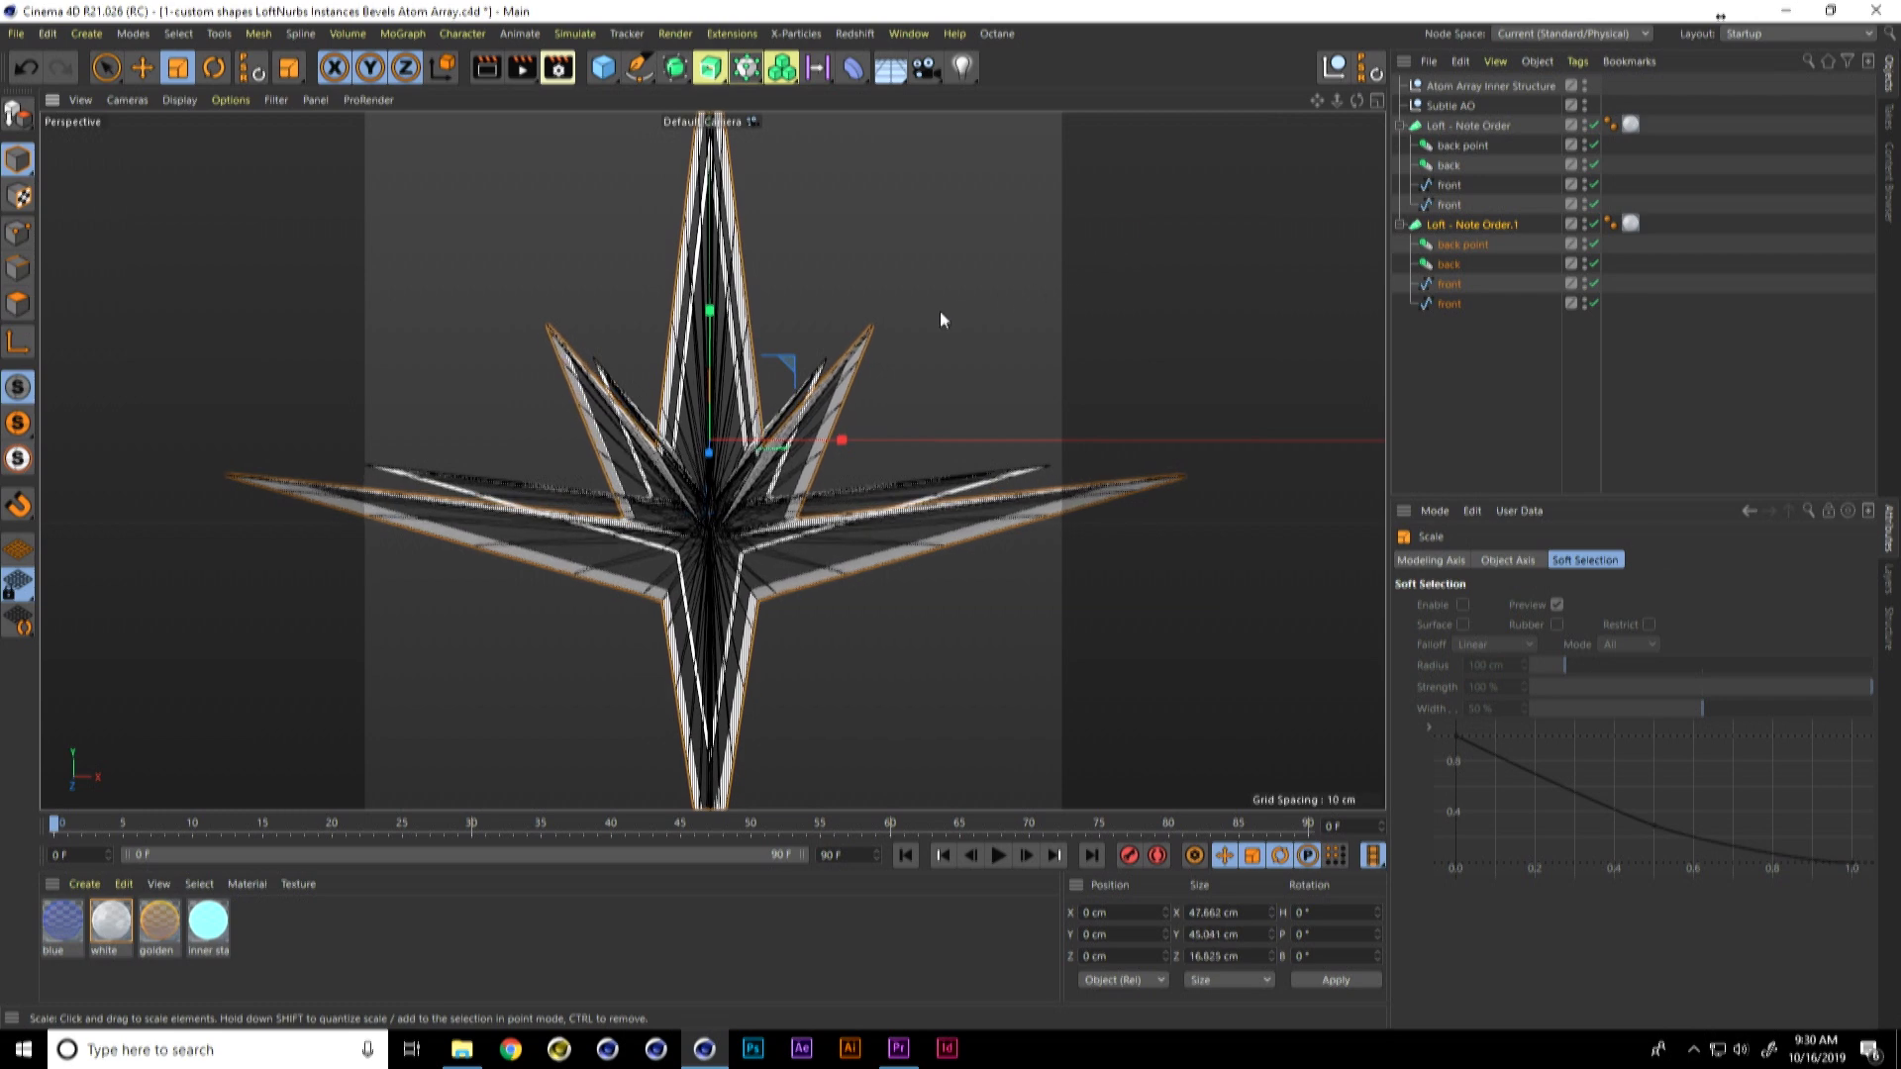
pyautogui.press('e')
pyautogui.moveTo(725, 331); pyautogui.dragTo(713, 306)
# Step: Delete the last front spline and the back point instance from the copied Loft - Note Order.1
pyautogui.keyDown('alt'); pyautogui.moveTo(940, 480); pyautogui.dragTo(879, 519); pyautogui.keyUp('alt')
pyautogui.keyDown('alt'); pyautogui.moveTo(879, 519); pyautogui.dragTo(756, 535, button='right'); pyautogui.keyUp('alt')
pyautogui.keyDown('alt'); pyautogui.moveTo(888, 477); pyautogui.dragTo(926, 451); pyautogui.keyUp('alt')
pyautogui.click(1449, 304)
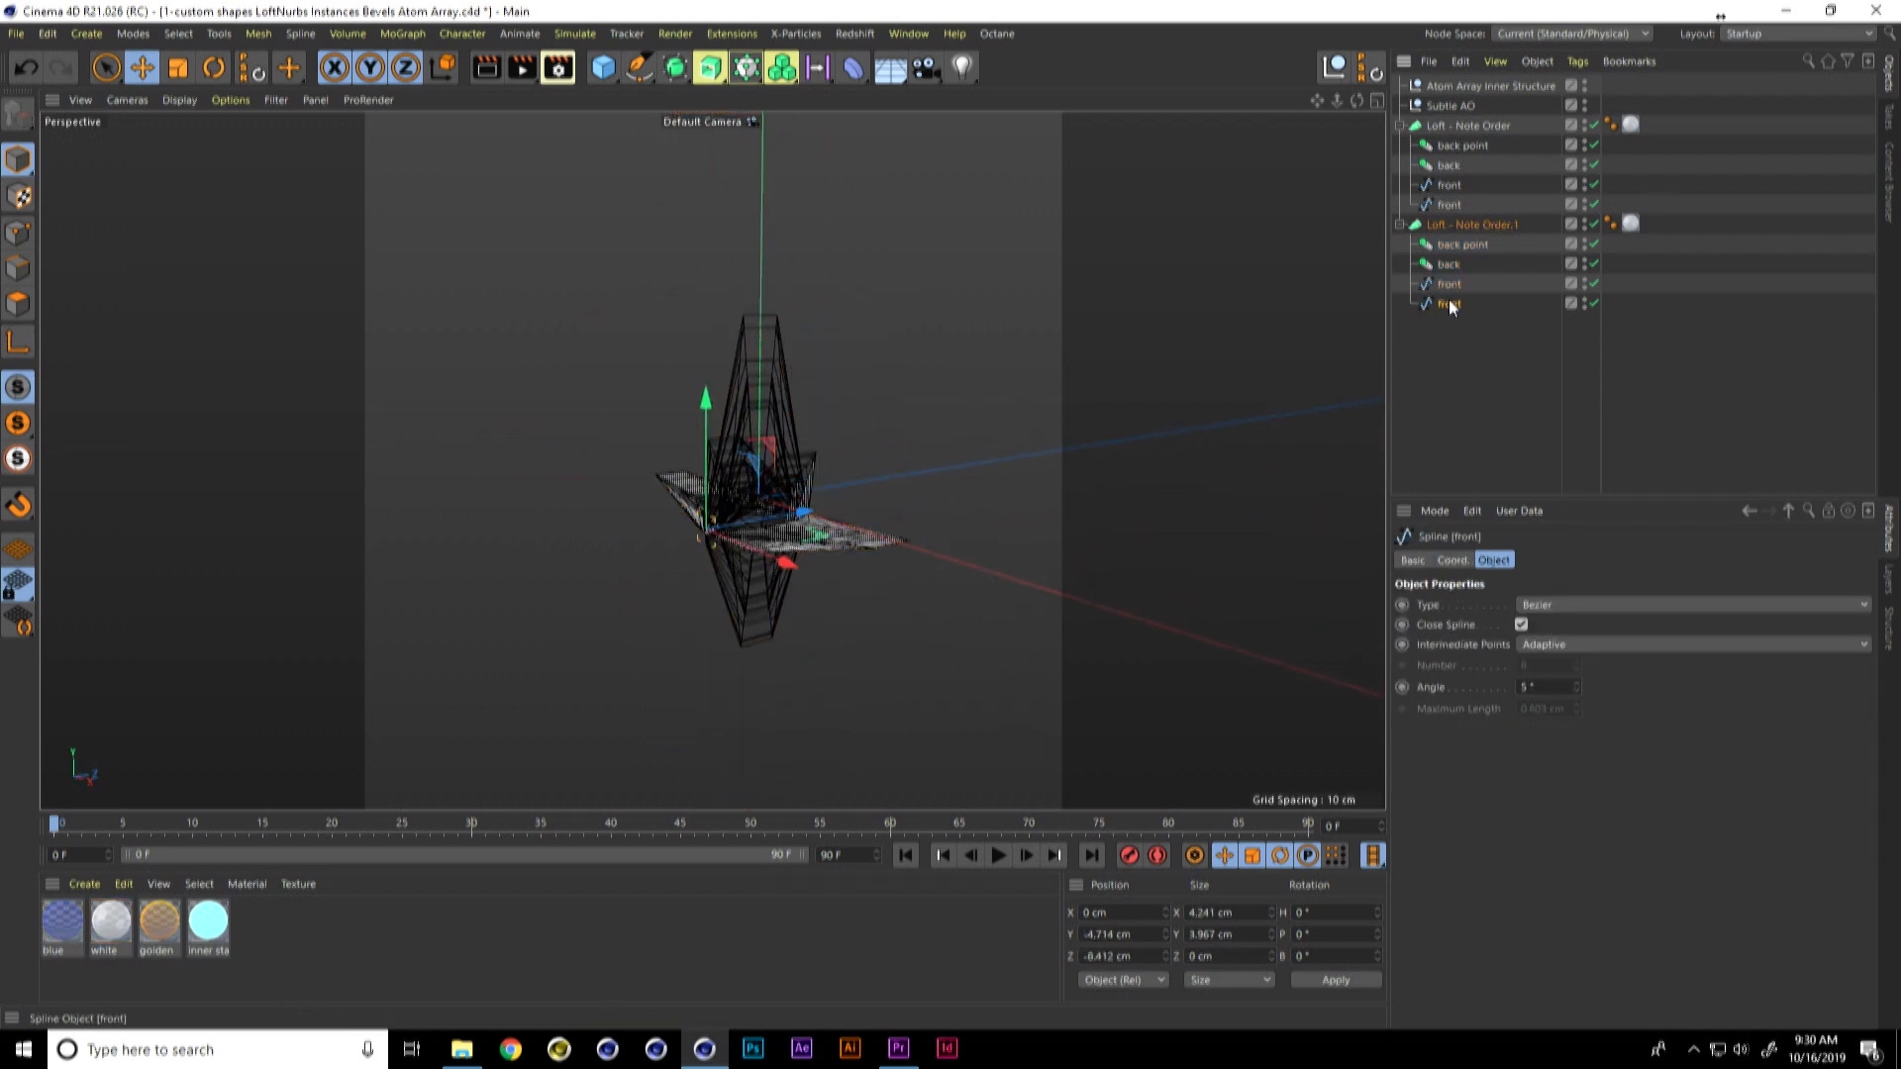
pyautogui.press('Delete')
pyautogui.click(1475, 242)
pyautogui.press('Delete')
pyautogui.click(1477, 223)
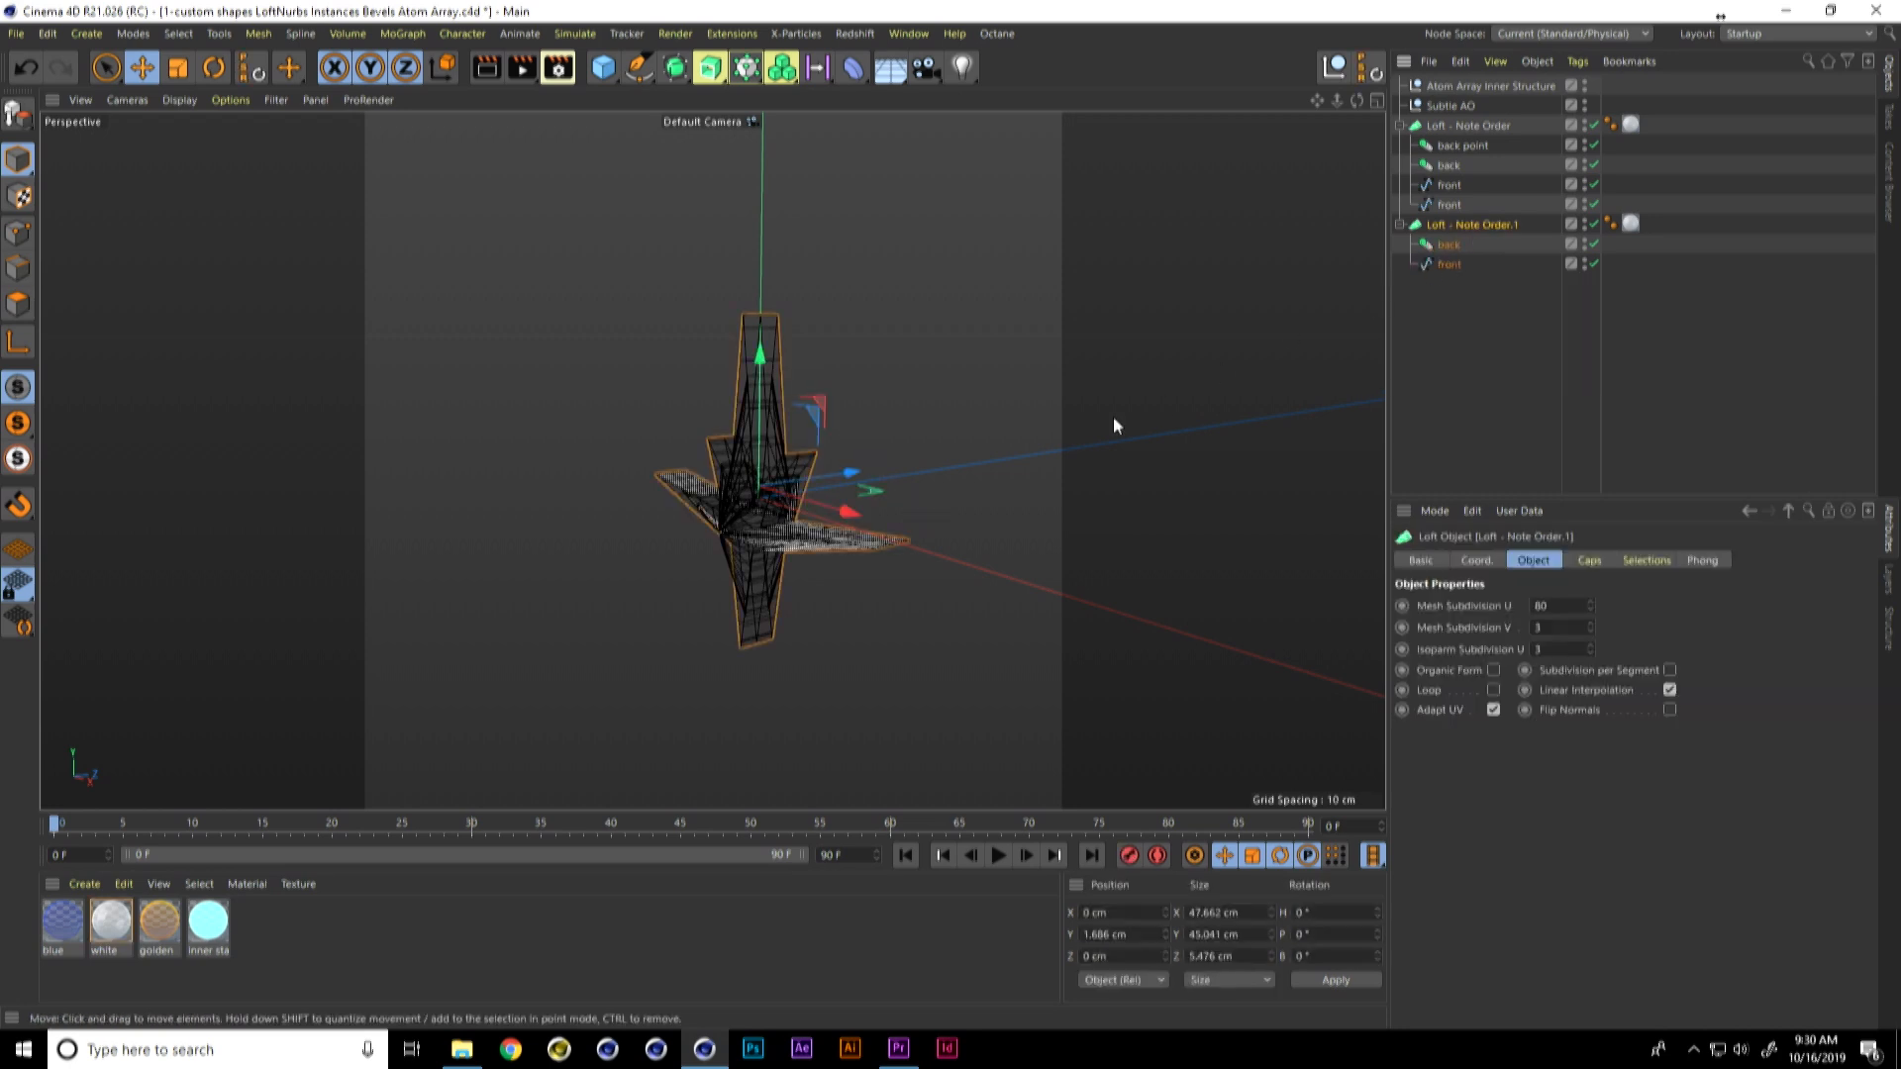
# Step: Move the front spline and back instance of Loft - Note Order.1 together along Z, thinning the loft to about 1.8 cm
pyautogui.keyDown('alt'); pyautogui.moveTo(972, 529); pyautogui.dragTo(876, 575); pyautogui.keyUp('alt')
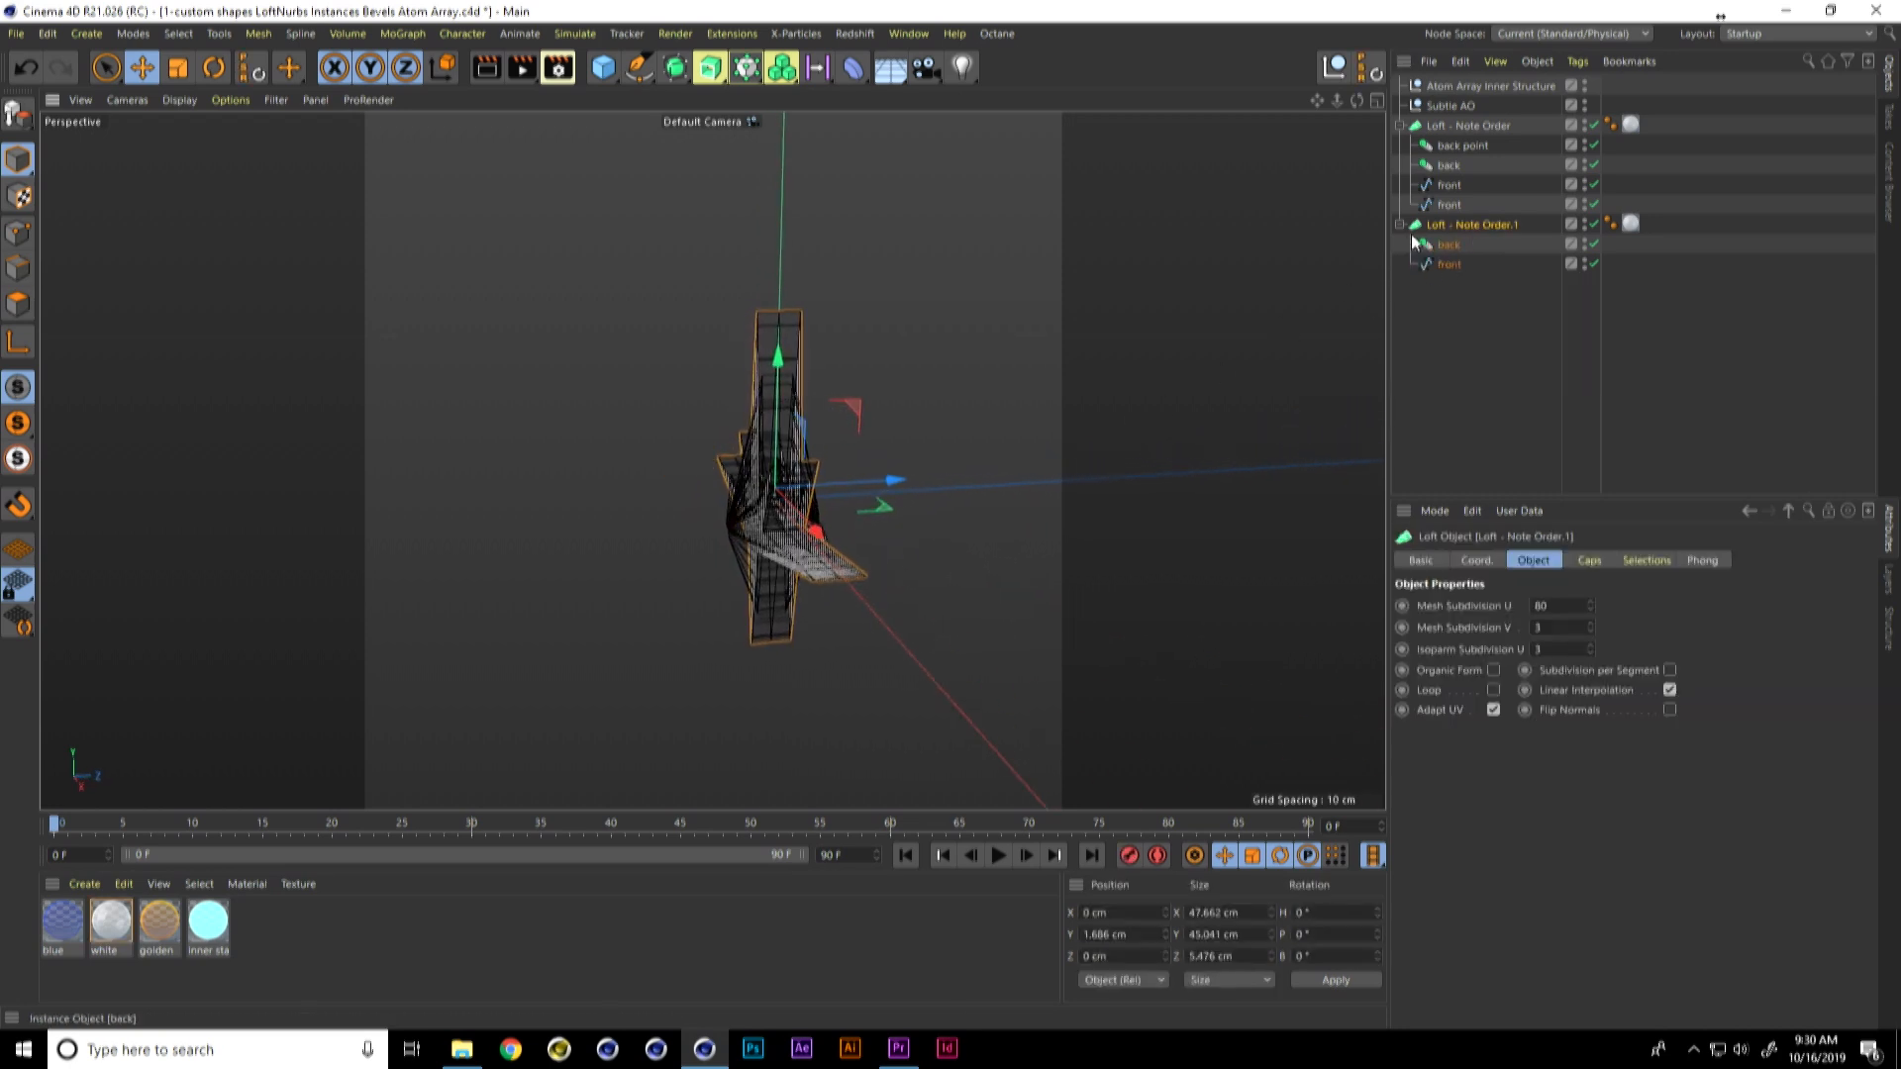
pyautogui.click(1443, 261)
pyautogui.moveTo(881, 483); pyautogui.dragTo(893, 484)
pyautogui.click(1449, 245)
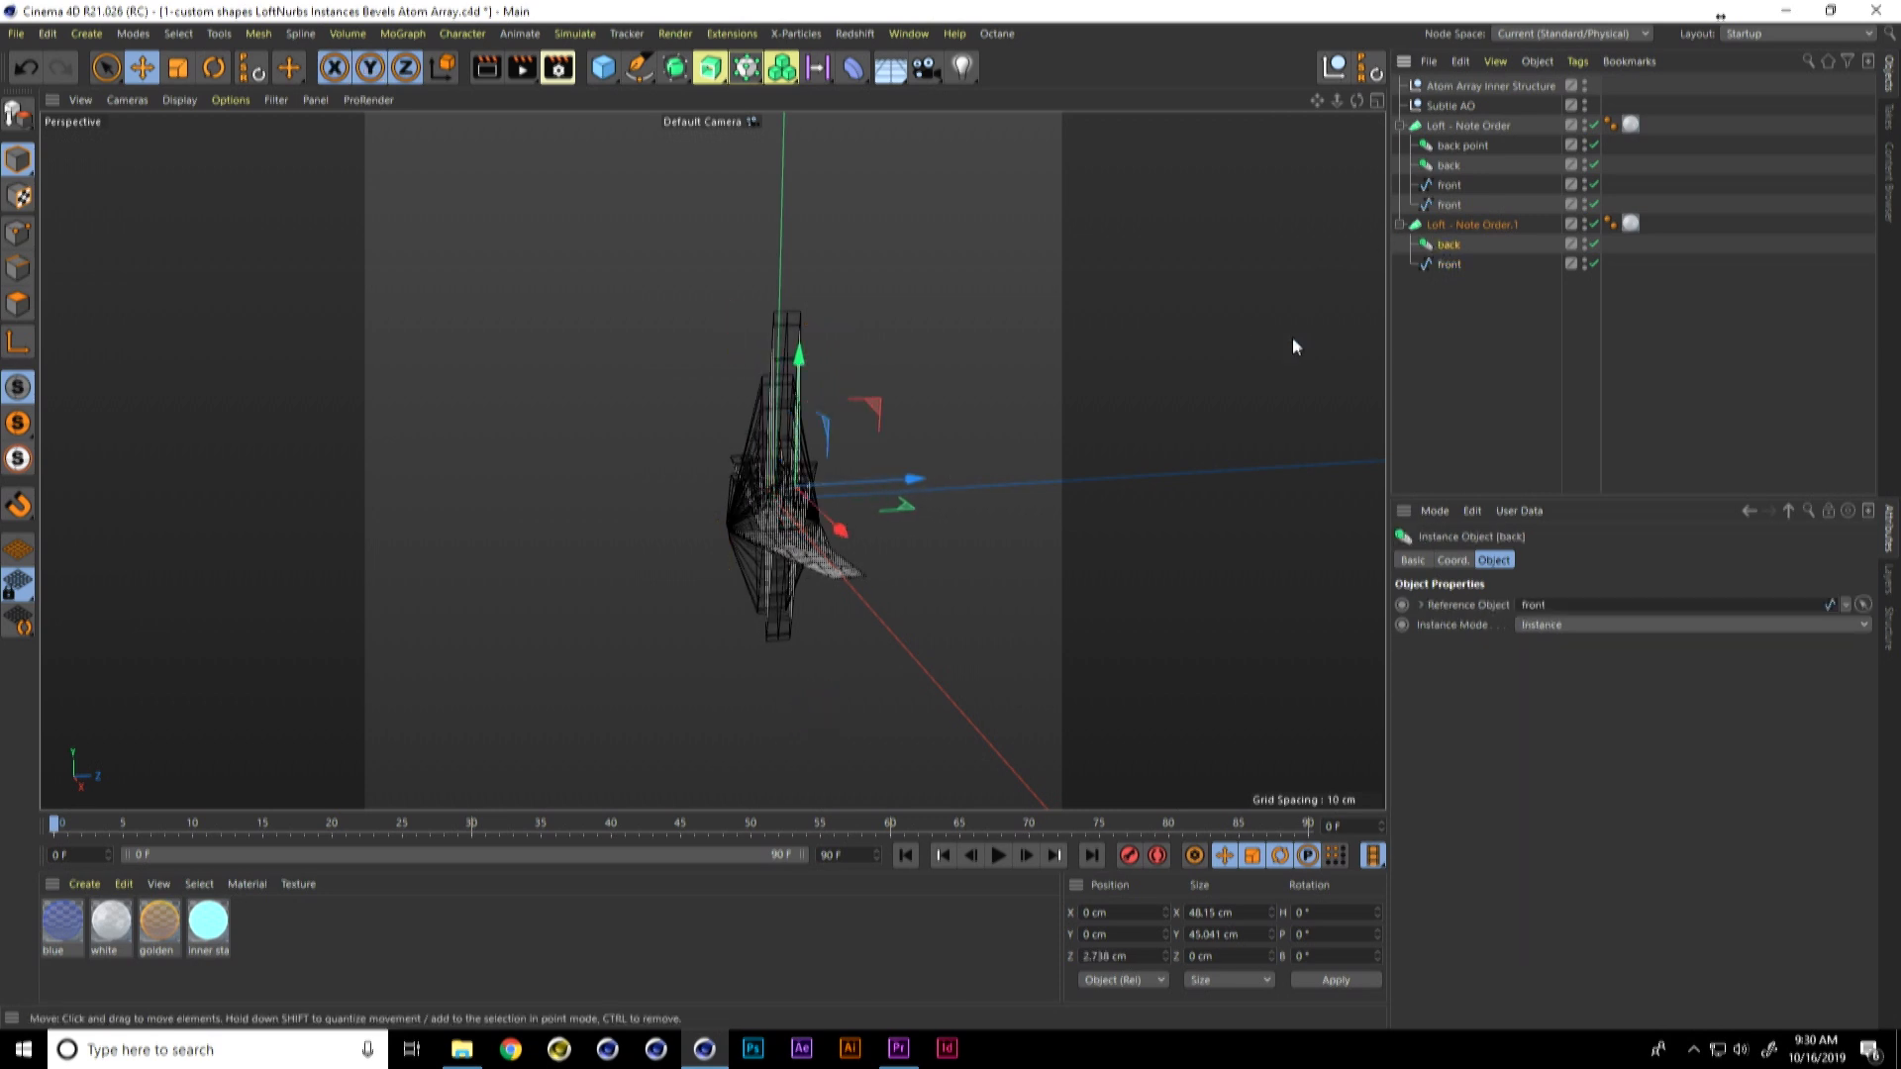
pyautogui.moveTo(921, 474)
pyautogui.mouseDown()
pyautogui.moveTo(896, 475)
pyautogui.moveTo(953, 515)
pyautogui.moveTo(936, 493)
pyautogui.moveTo(795, 507)
pyautogui.moveTo(908, 466)
pyautogui.mouseUp()
# Step: Duplicate Loft - Note Order.1, scale the copy up to about 71.4 by 67.5 cm and raise it on Y to about 4.8 cm
pyautogui.click(1466, 227)
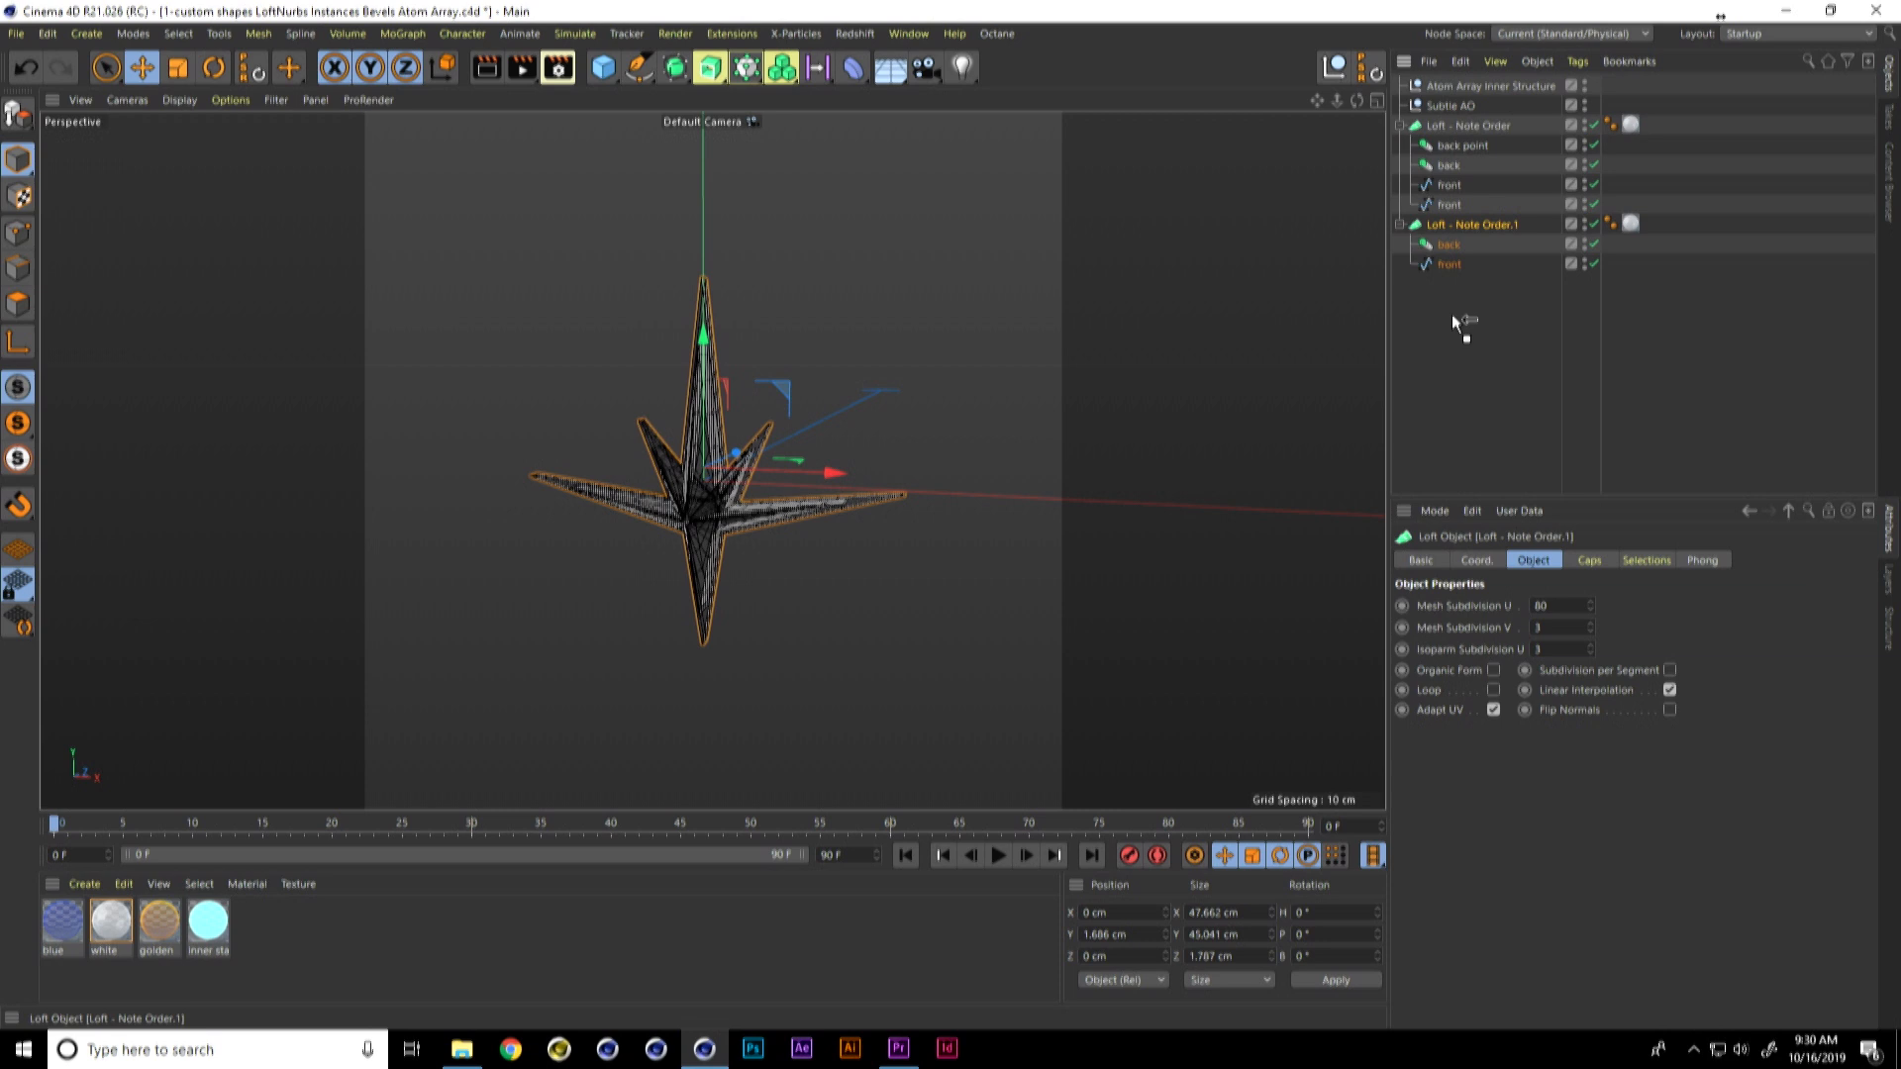
pyautogui.keyDown('ctrl'); pyautogui.moveTo(1451, 313); pyautogui.dragTo(1453, 313); pyautogui.keyUp('ctrl')
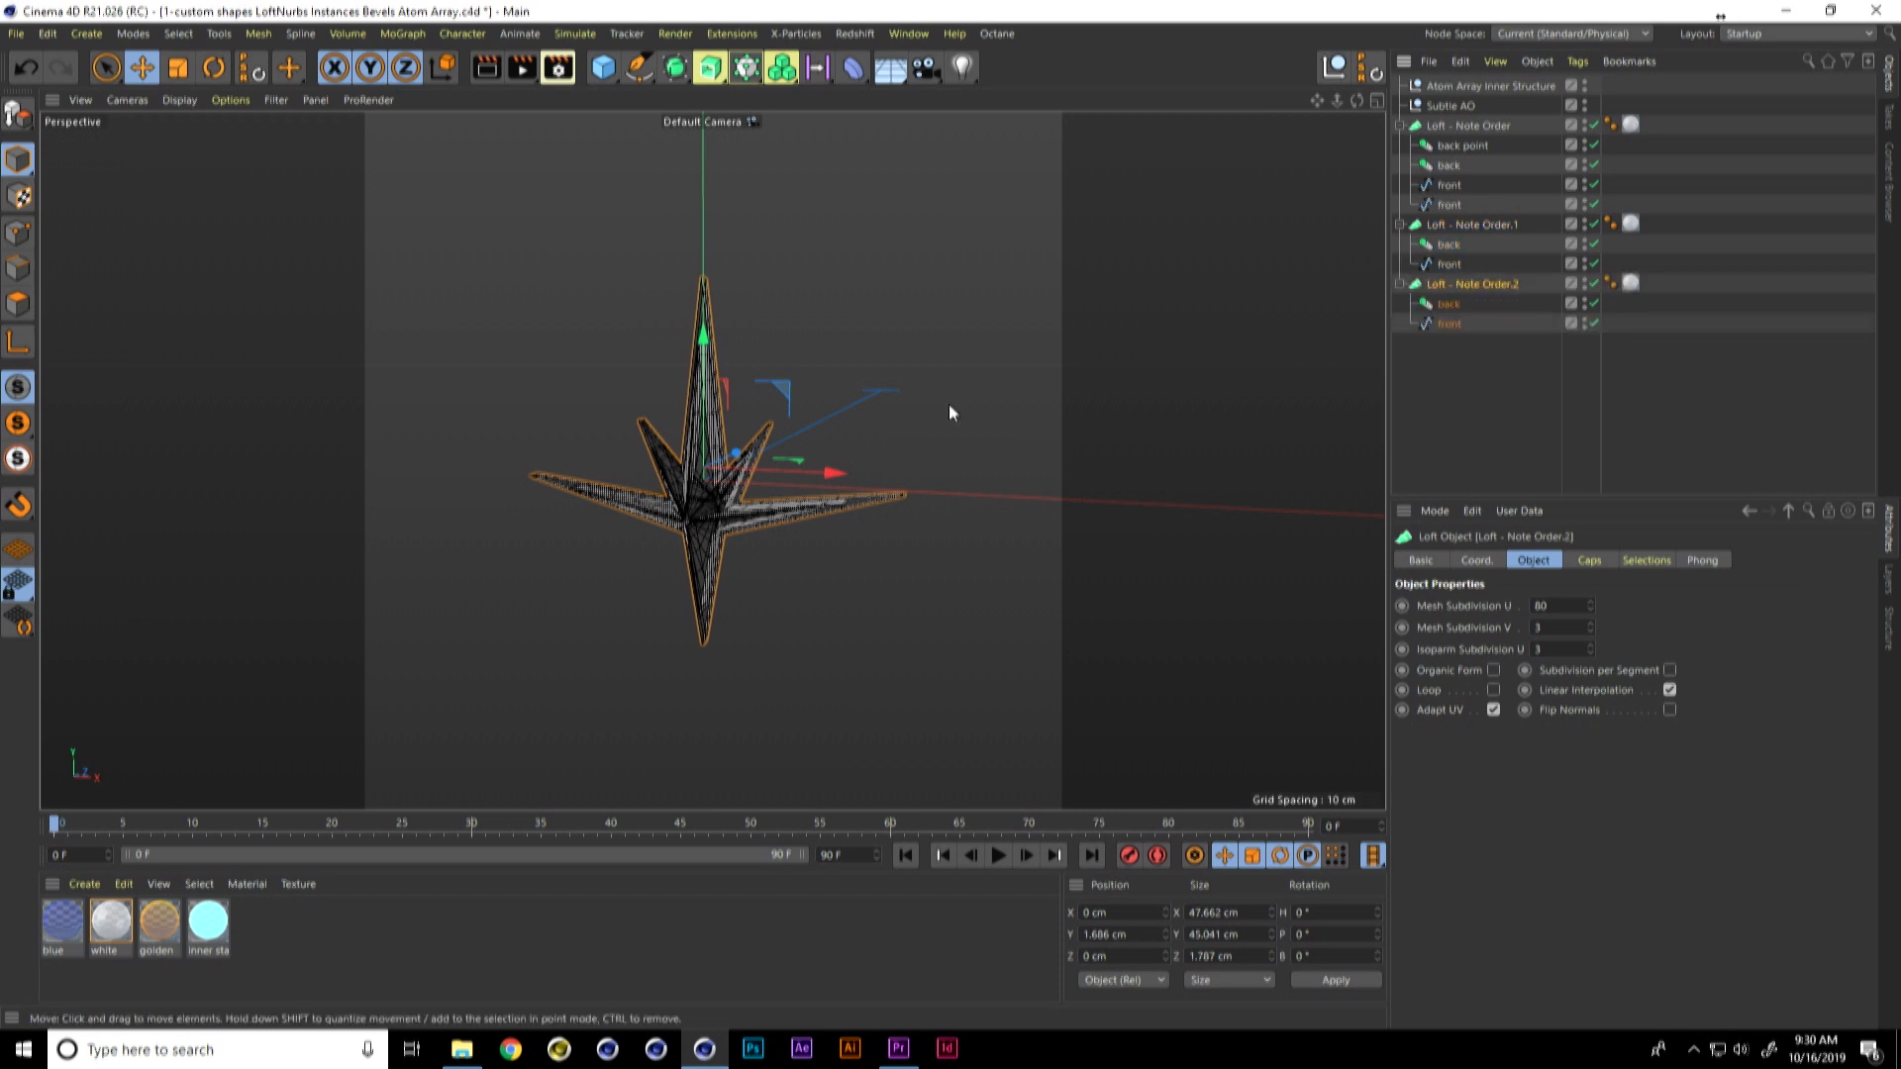
pyautogui.press('t')
pyautogui.moveTo(828, 394); pyautogui.dragTo(1145, 261)
pyautogui.keyDown('alt'); pyautogui.moveTo(863, 396); pyautogui.dragTo(936, 372); pyautogui.keyUp('alt')
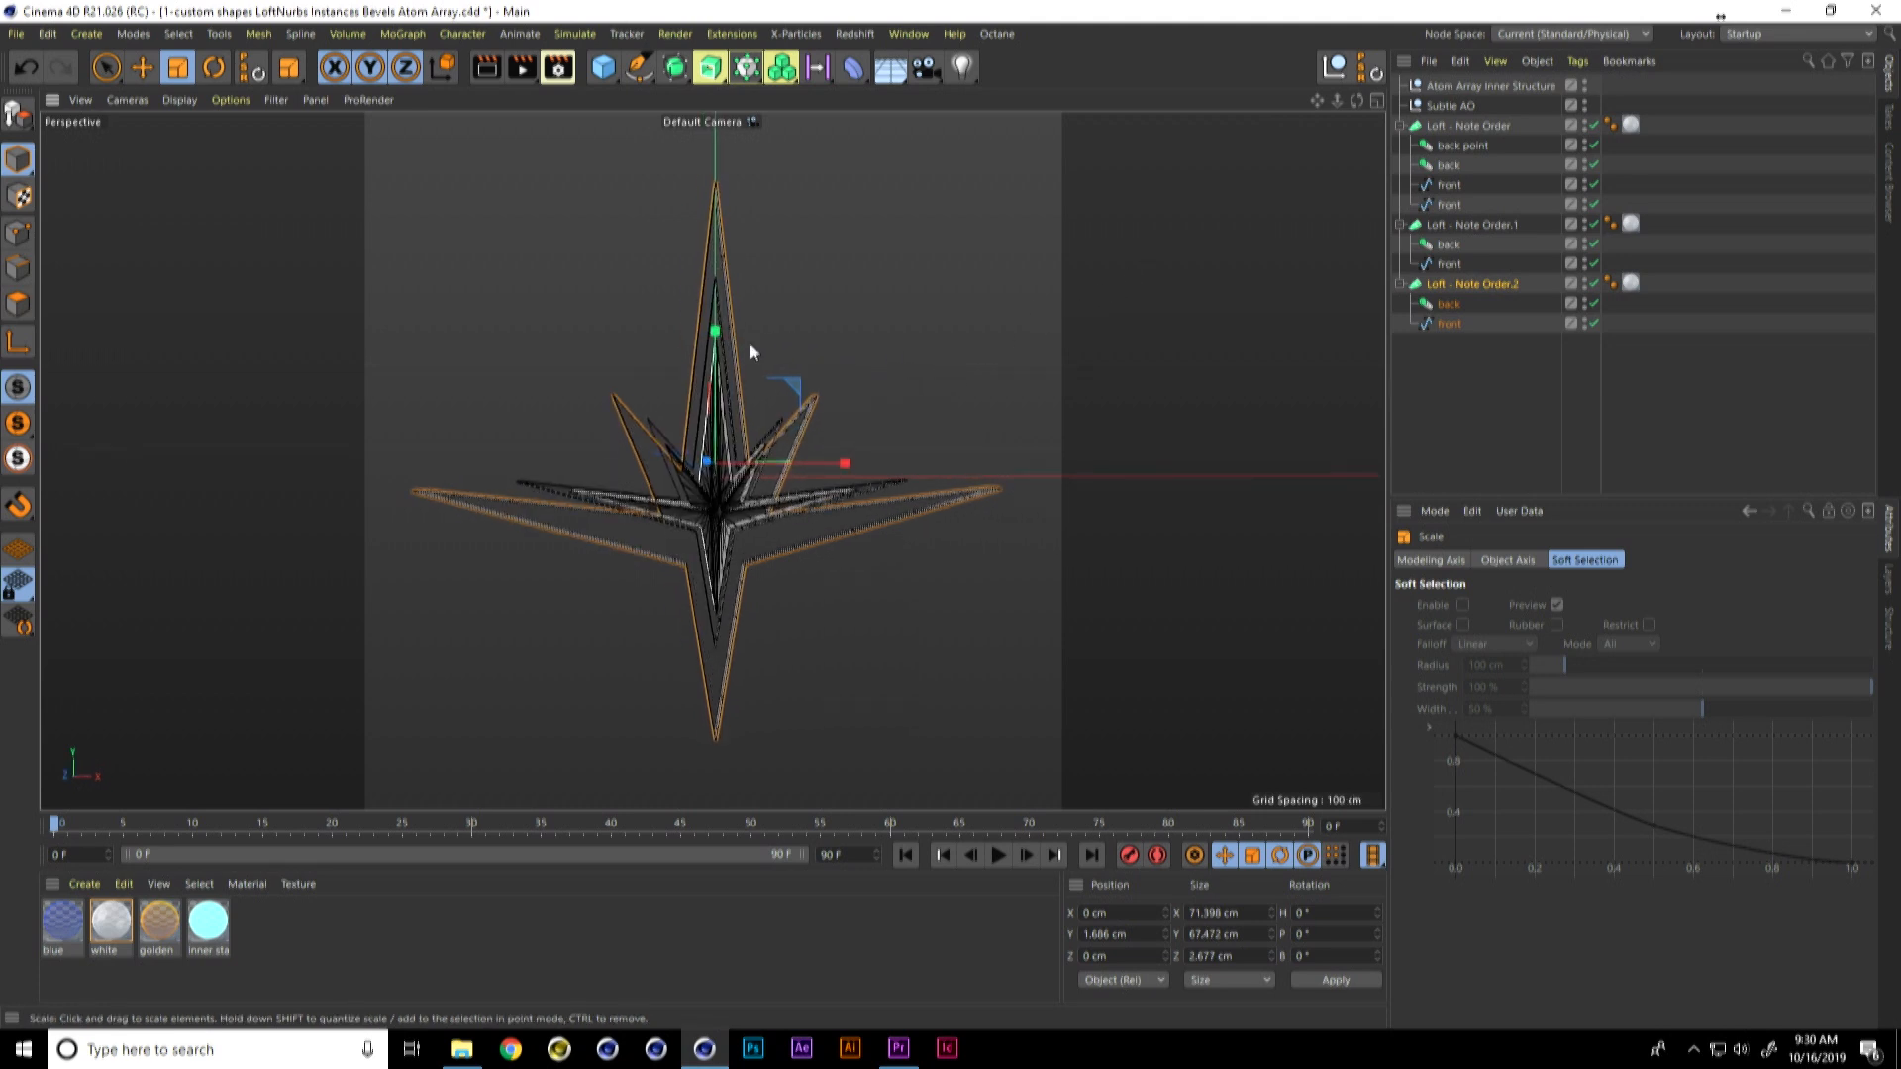
pyautogui.press('e')
pyautogui.moveTo(723, 339); pyautogui.dragTo(721, 301)
# Step: Move the front spline and back instance of Loft - Note Order.2 together along Z, thinning the loft to about 0.55 cm
pyautogui.keyDown('alt'); pyautogui.moveTo(932, 408); pyautogui.dragTo(685, 461); pyautogui.keyUp('alt')
pyautogui.click(1448, 324)
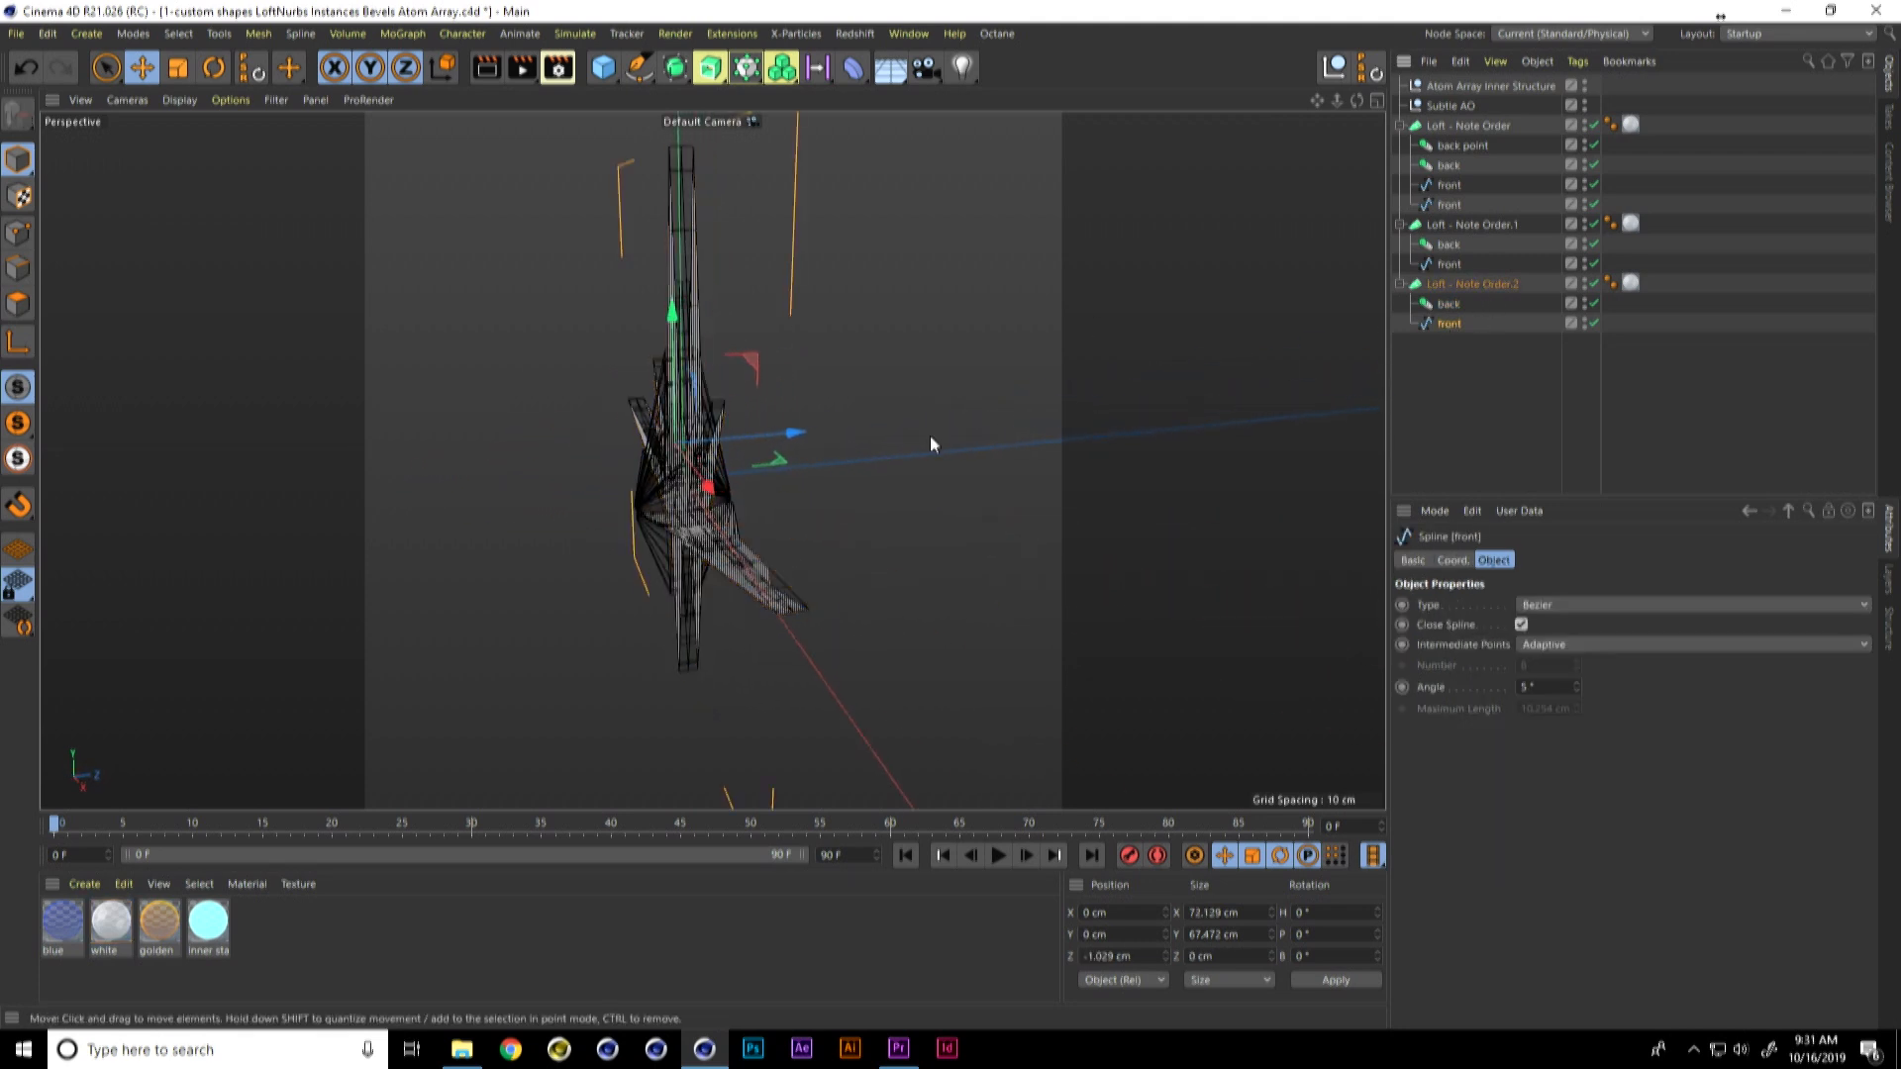
pyautogui.click(1448, 304)
pyautogui.moveTo(804, 433); pyautogui.dragTo(812, 434)
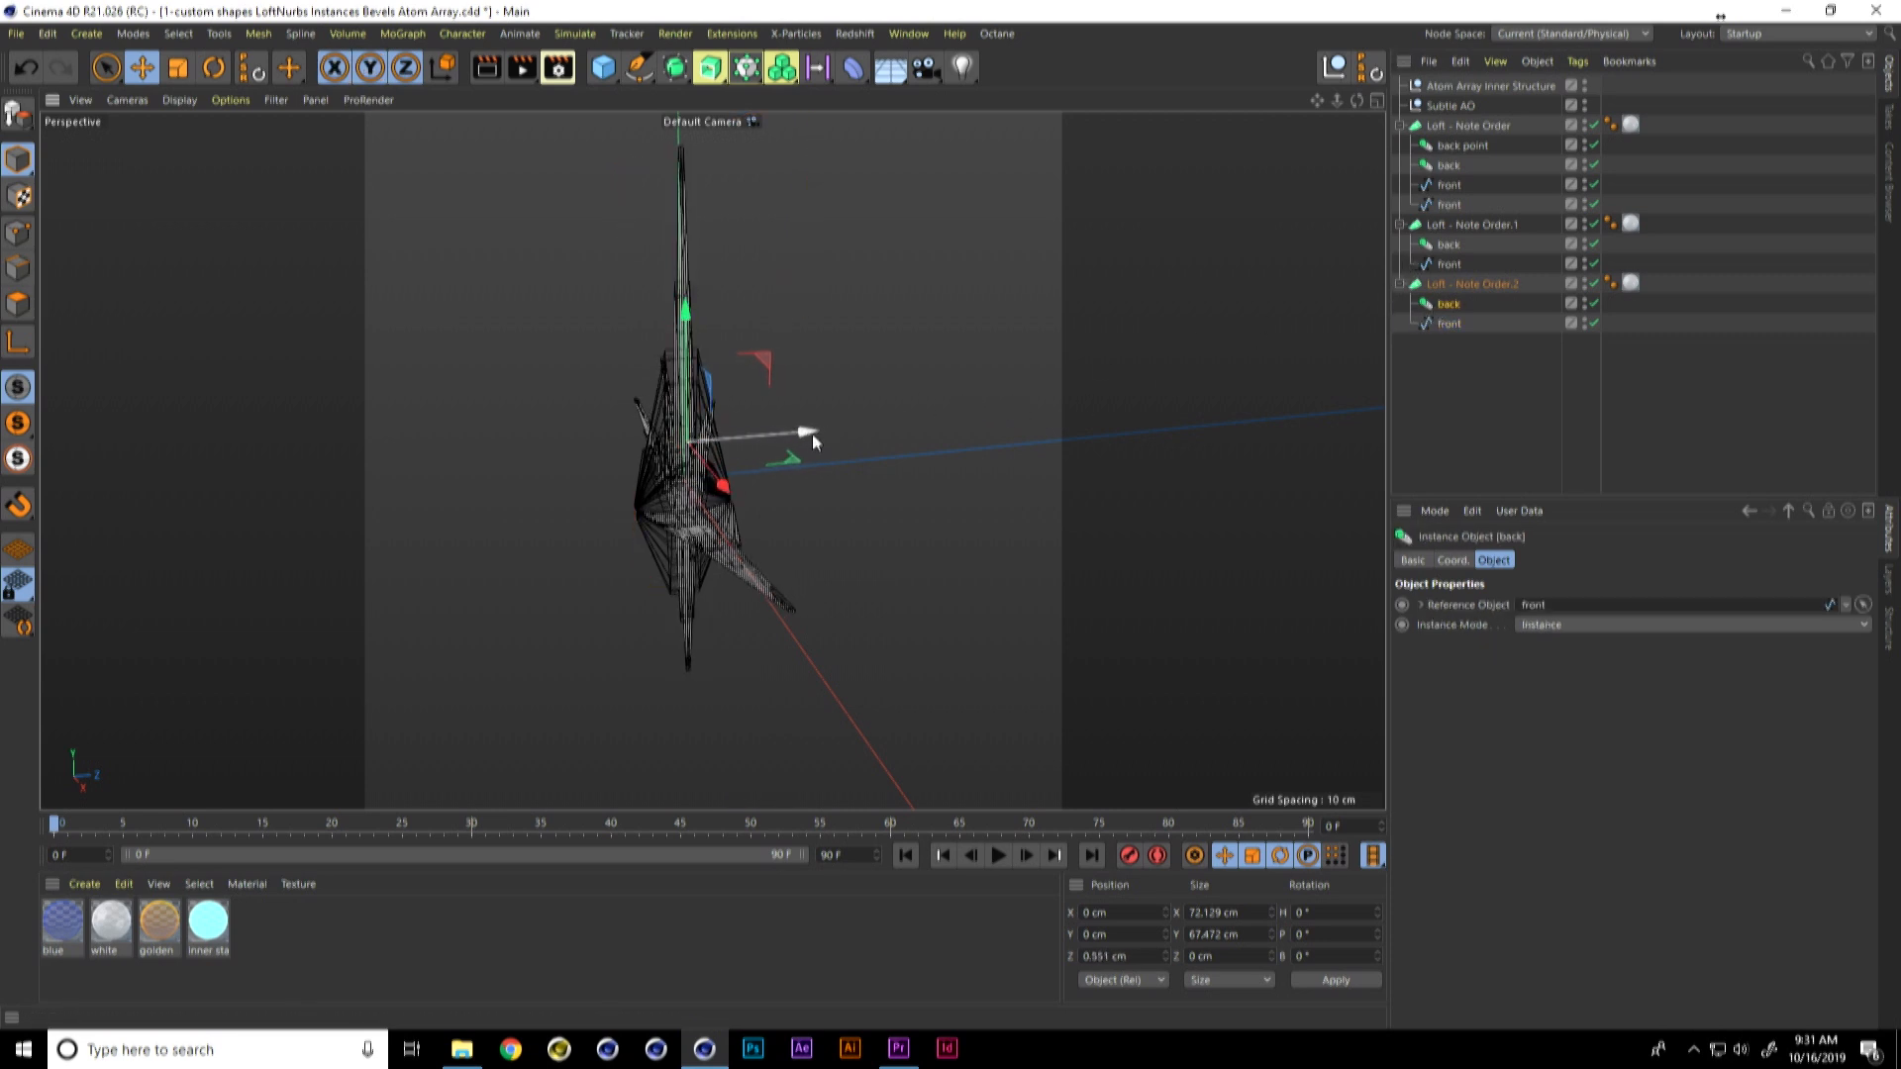
# Step: Apply the golden material to Loft - Note Order.2 and the blue material to Loft - Note Order.1, and render the viewport
pyautogui.moveTo(1305, 454); pyautogui.dragTo(1633, 285)
pyautogui.moveTo(61, 926); pyautogui.dragTo(1632, 226)
pyautogui.keyDown('alt'); pyautogui.moveTo(911, 374); pyautogui.dragTo(1059, 362); pyautogui.keyUp('alt')
pyautogui.hotkey('ctrl', 'r')
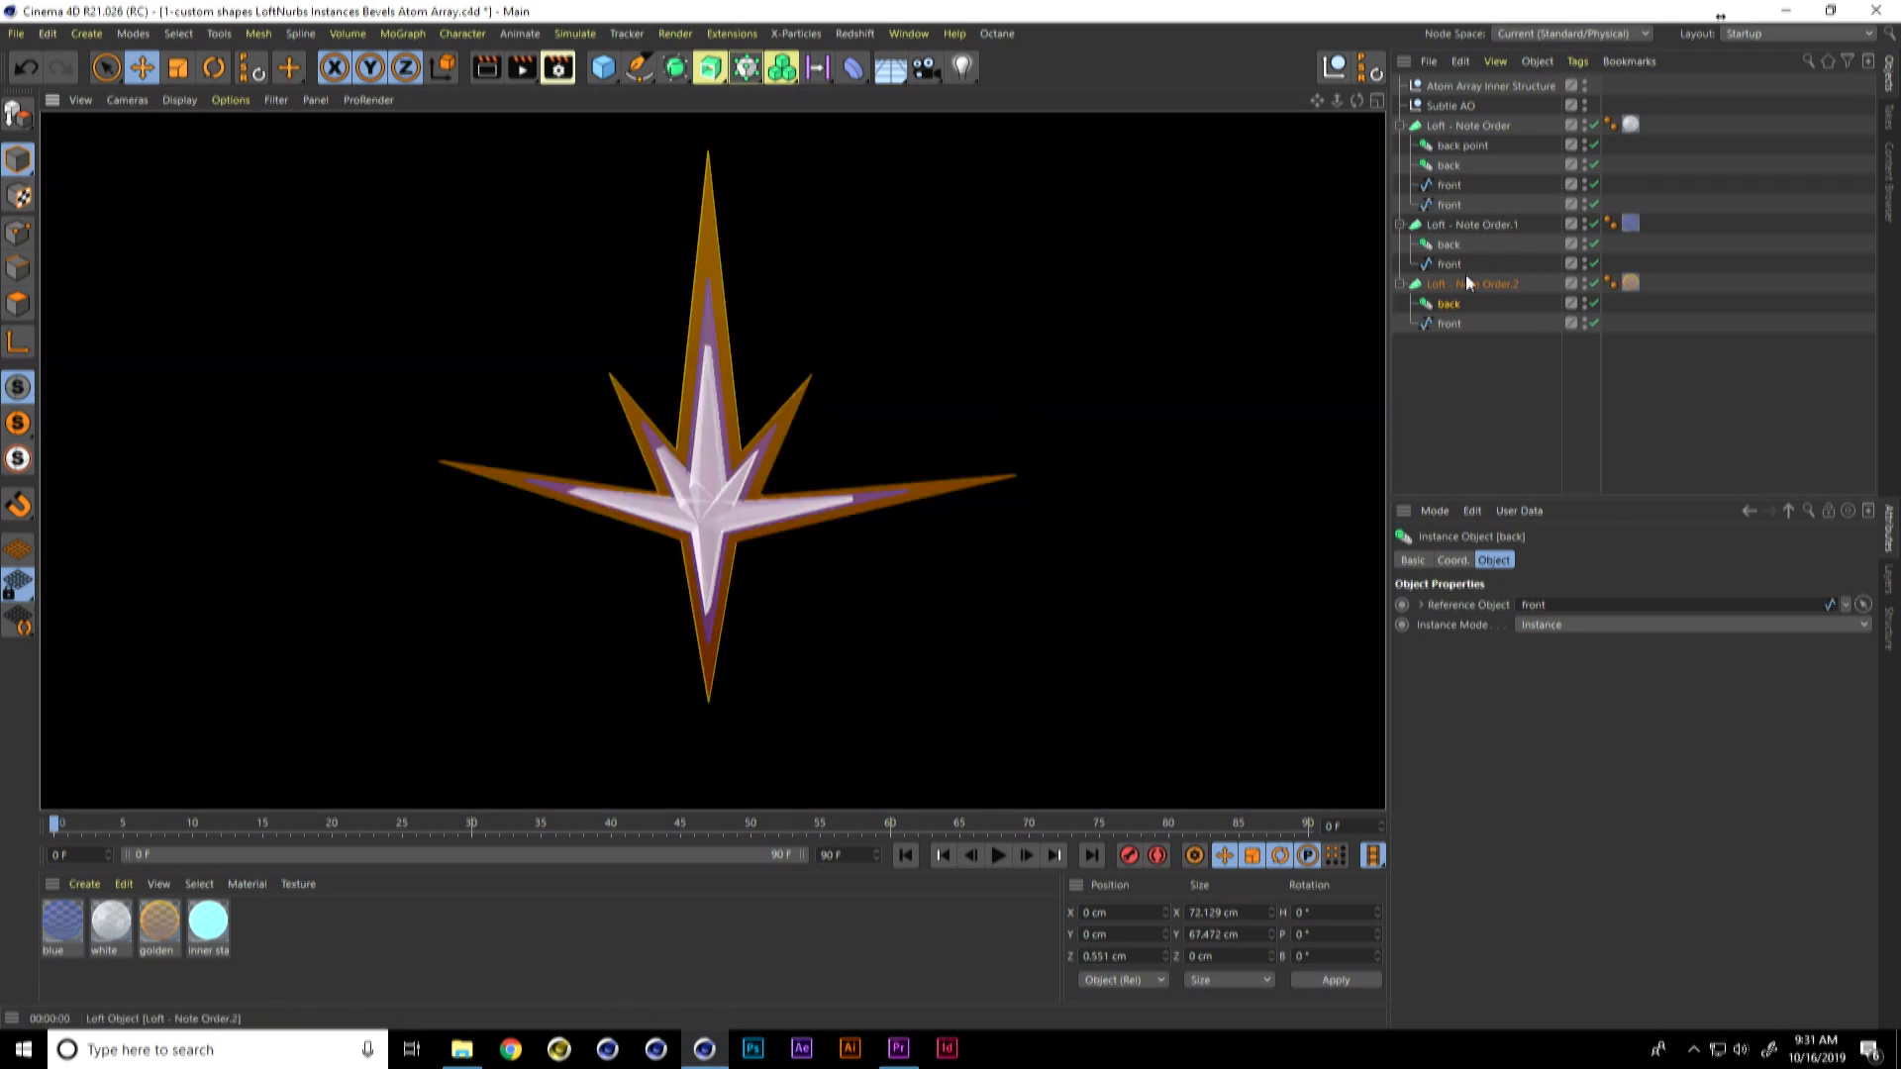
# Step: Add Ambient Occlusion to the render with a 50 cm maximum ray length and a blue dark-end gradient knot (H 218°, S 75%, V 61%)
pyautogui.click(1476, 228)
pyautogui.click(558, 67)
pyautogui.click(667, 492)
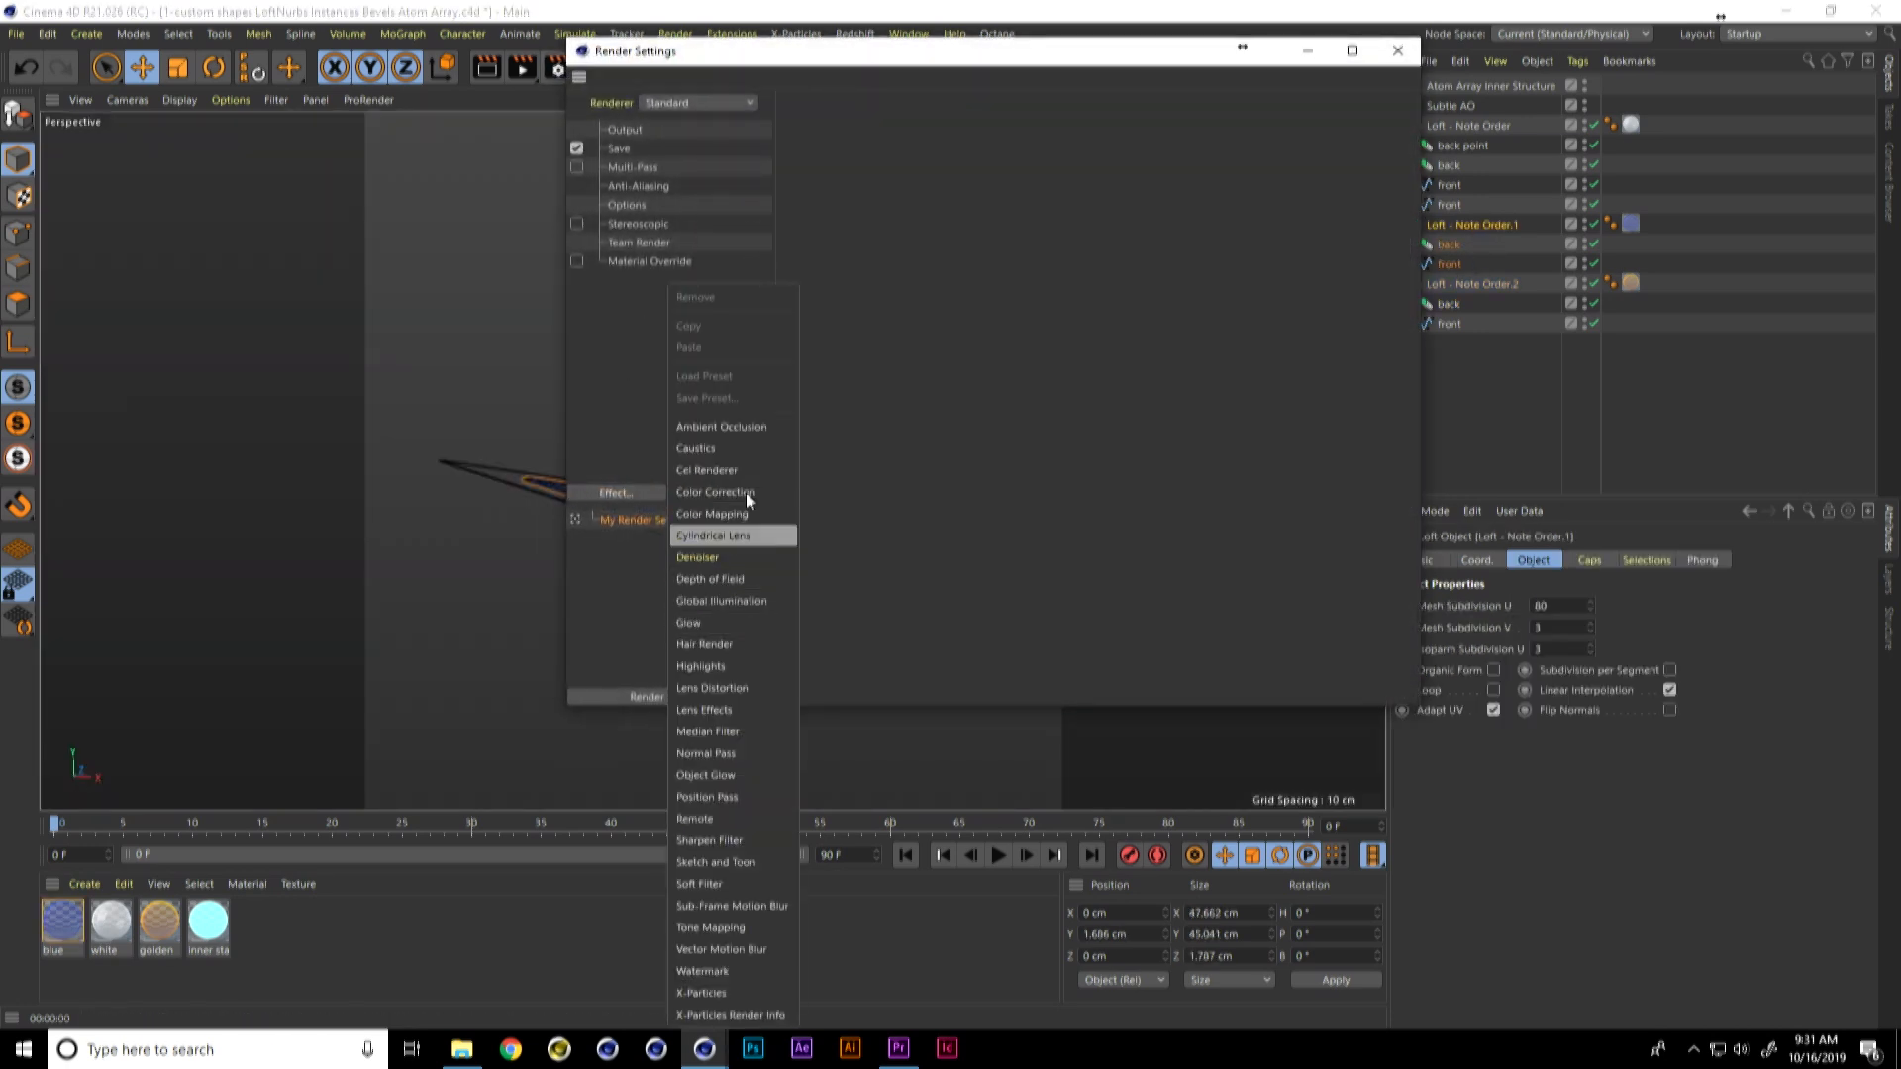
pyautogui.click(739, 431)
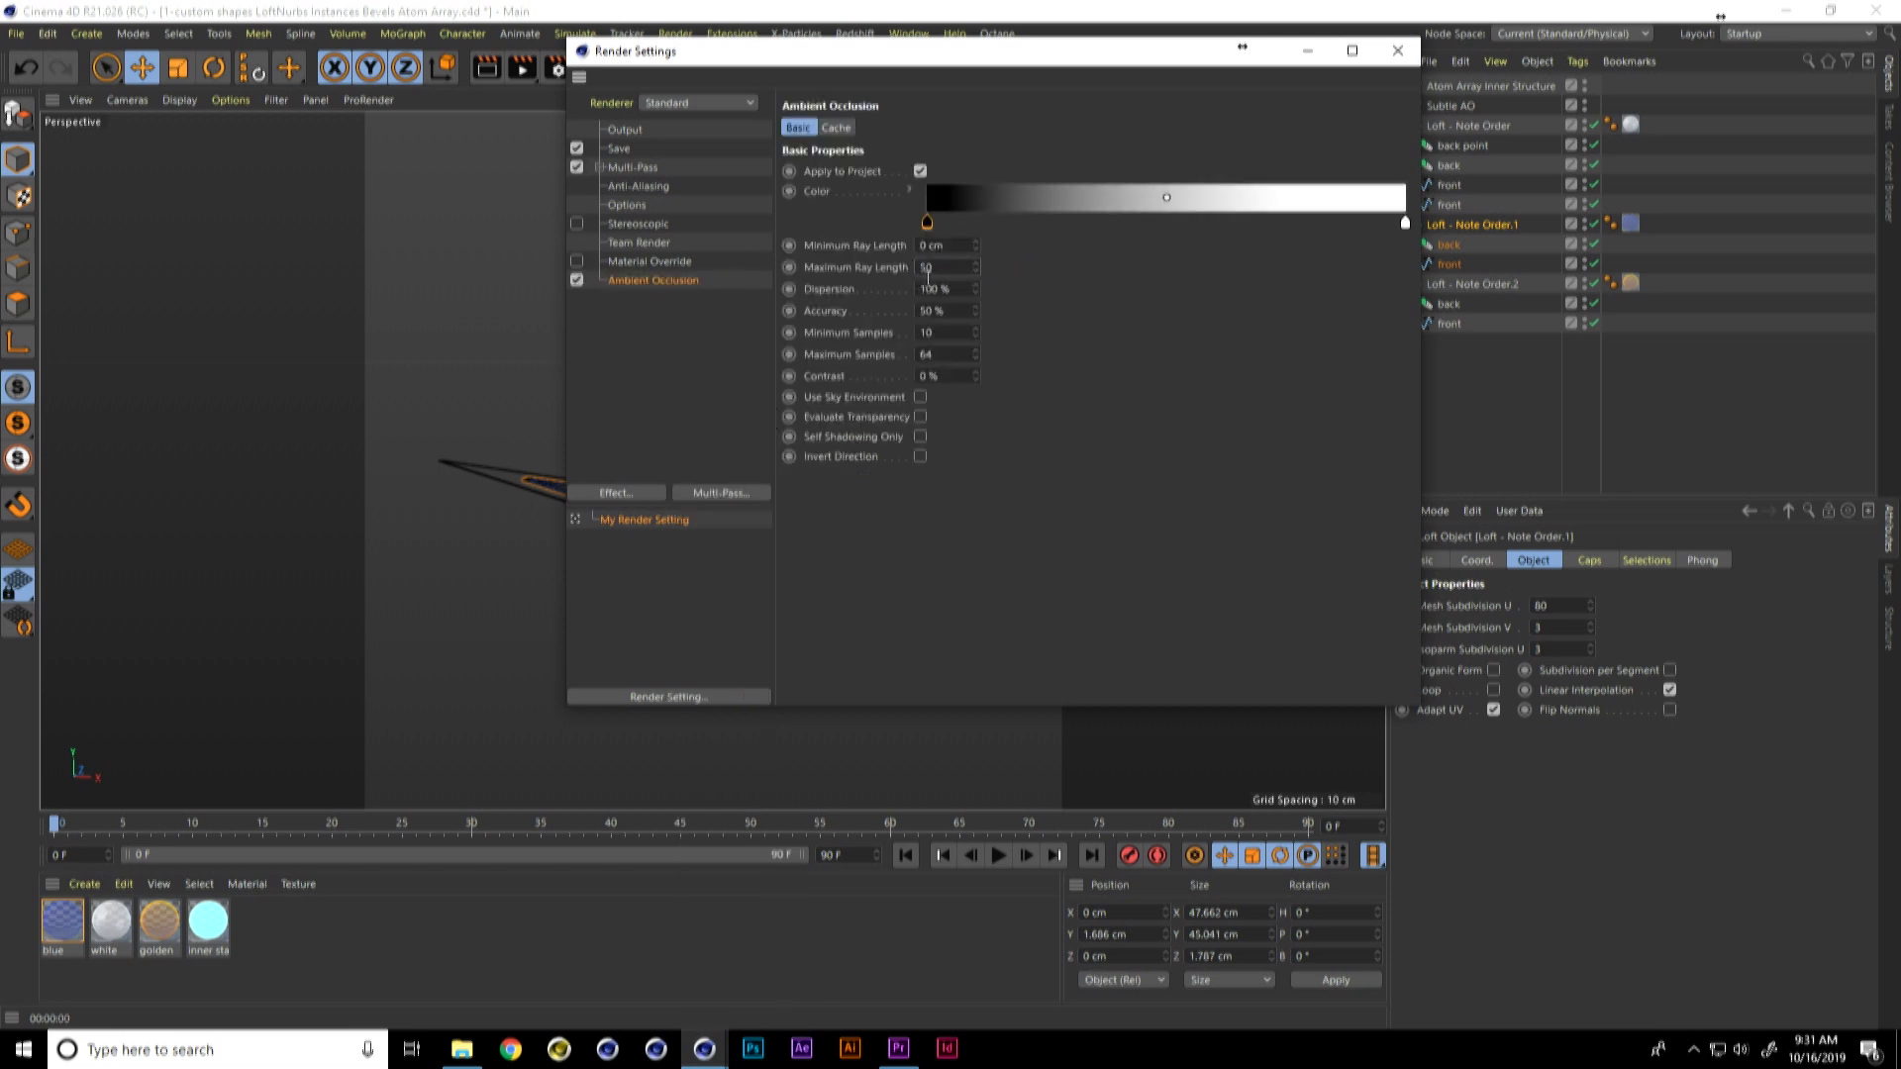
pyautogui.doubleClick(927, 221)
pyautogui.click(1008, 284)
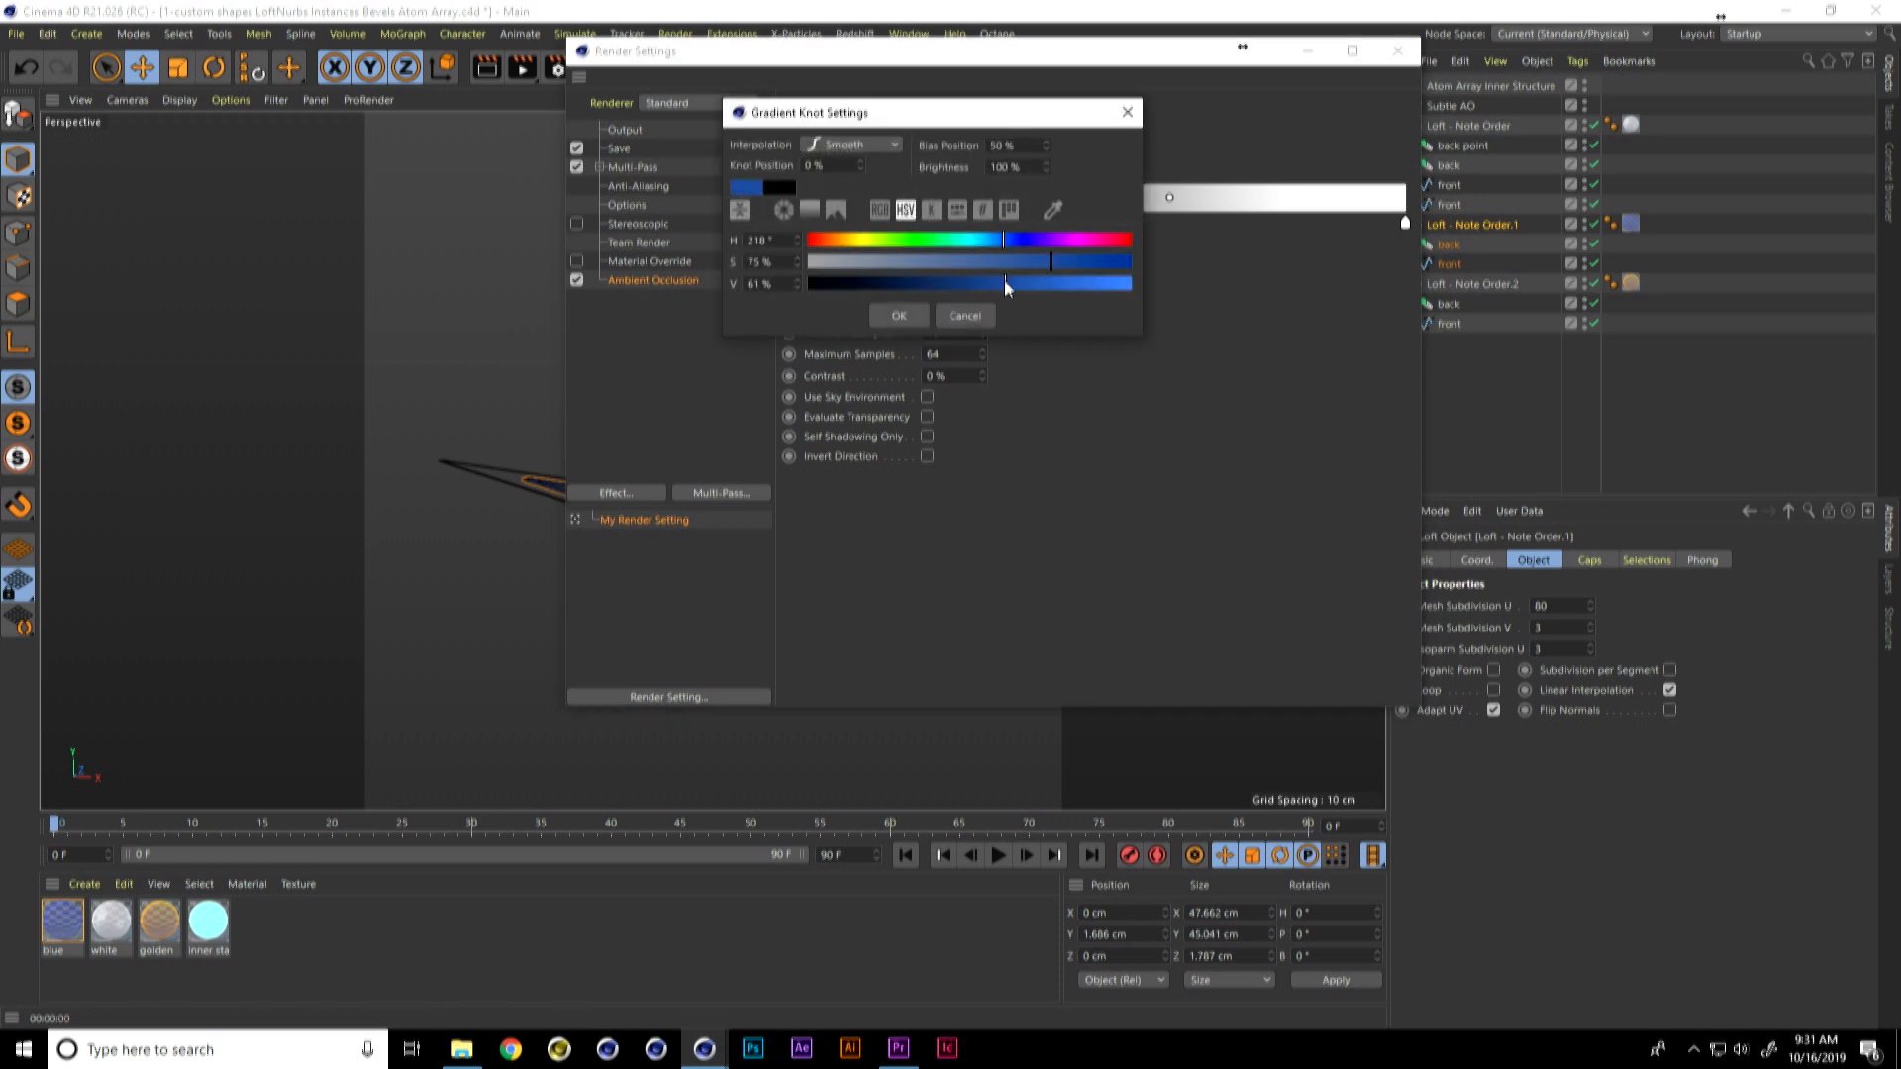
pyautogui.click(907, 313)
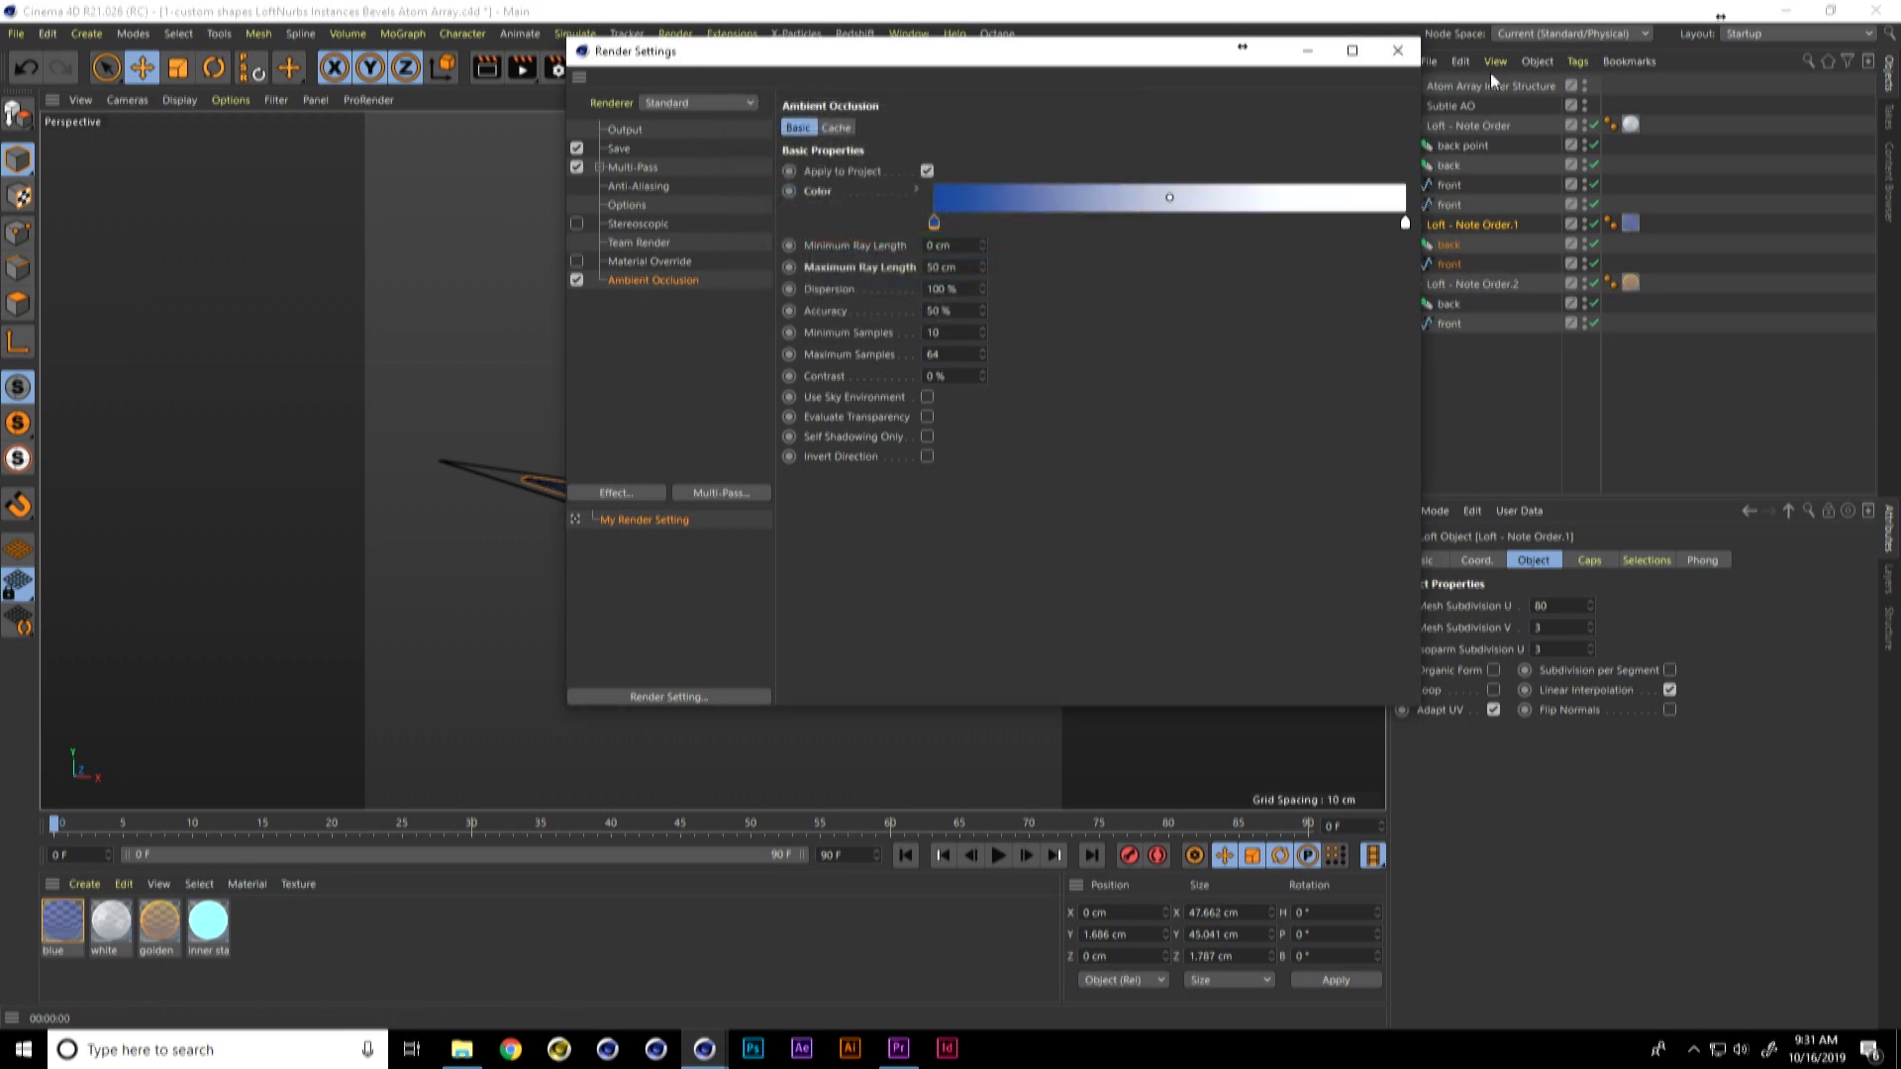
pyautogui.click(1398, 50)
pyautogui.hotkey('ctrl', 'r')
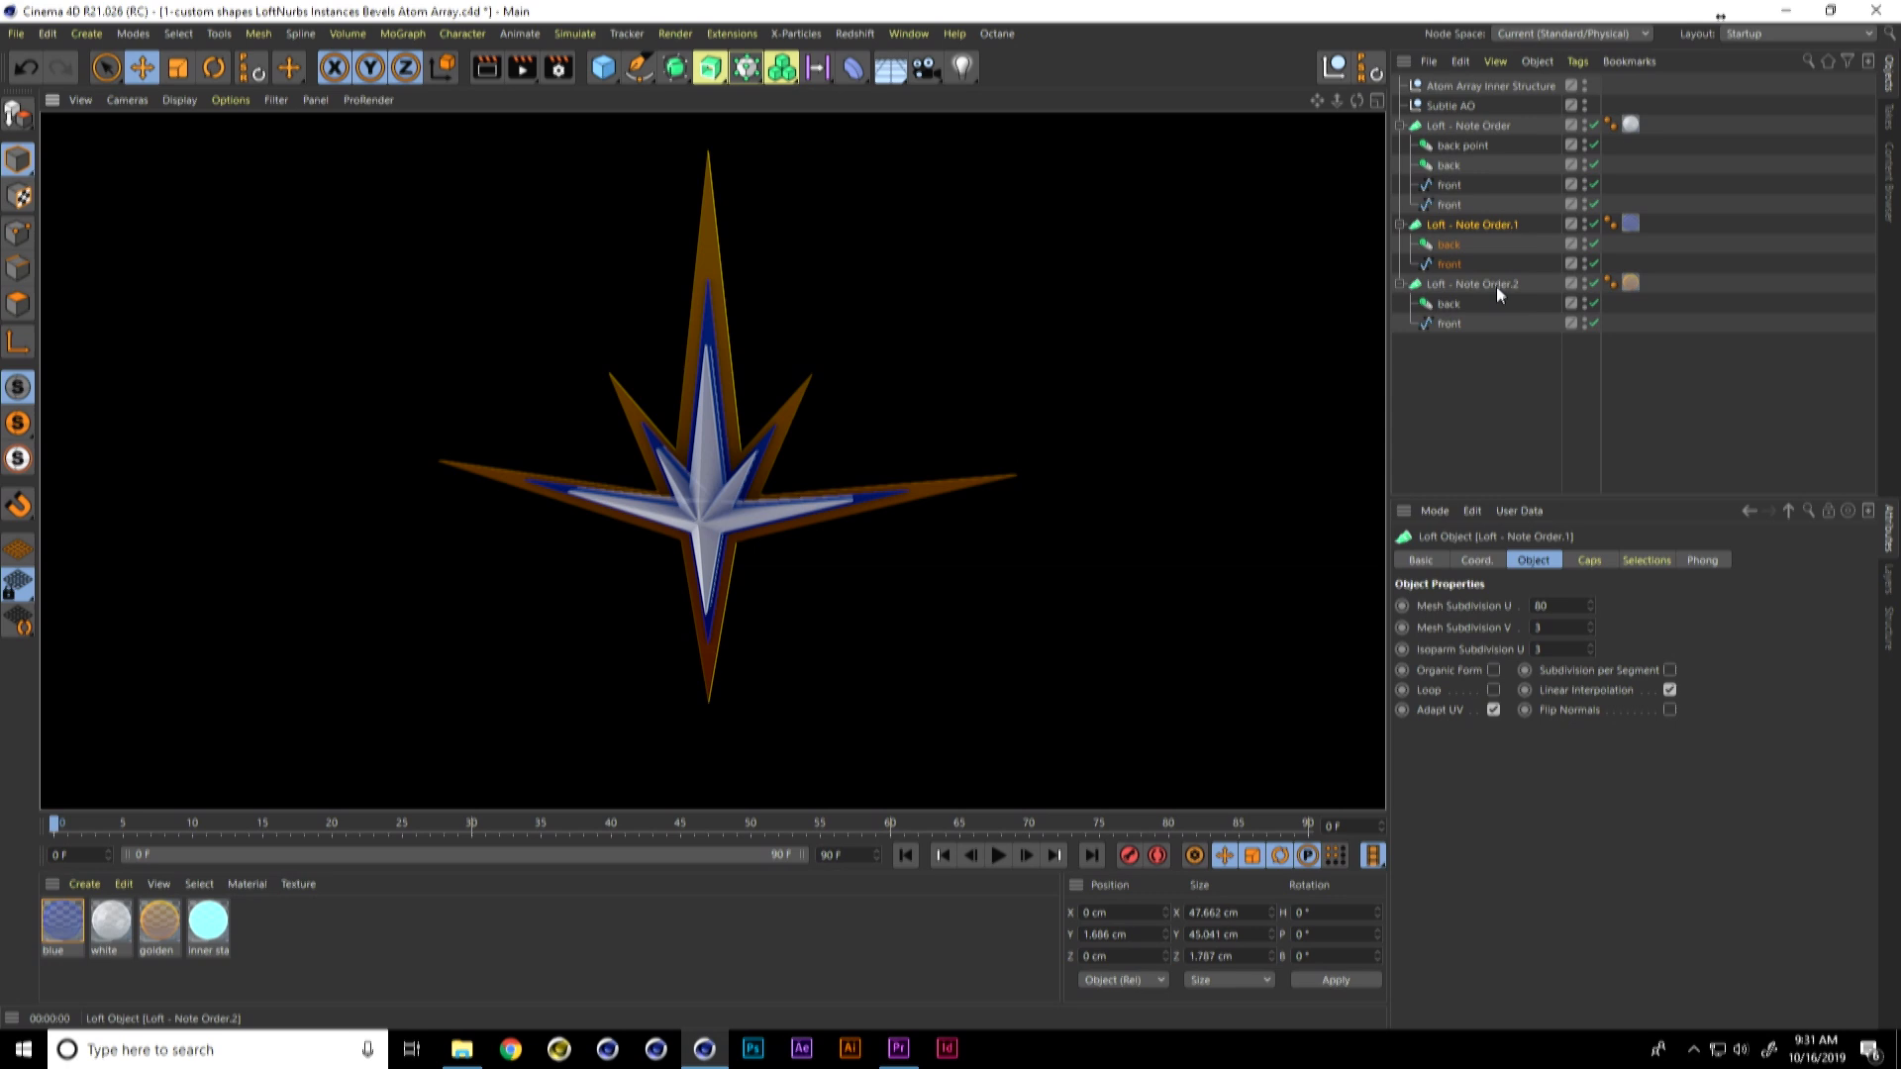
# Step: Load the Four Steps - Rounded bevel preset onto the caps of Loft - Note Order.2
pyautogui.click(1499, 285)
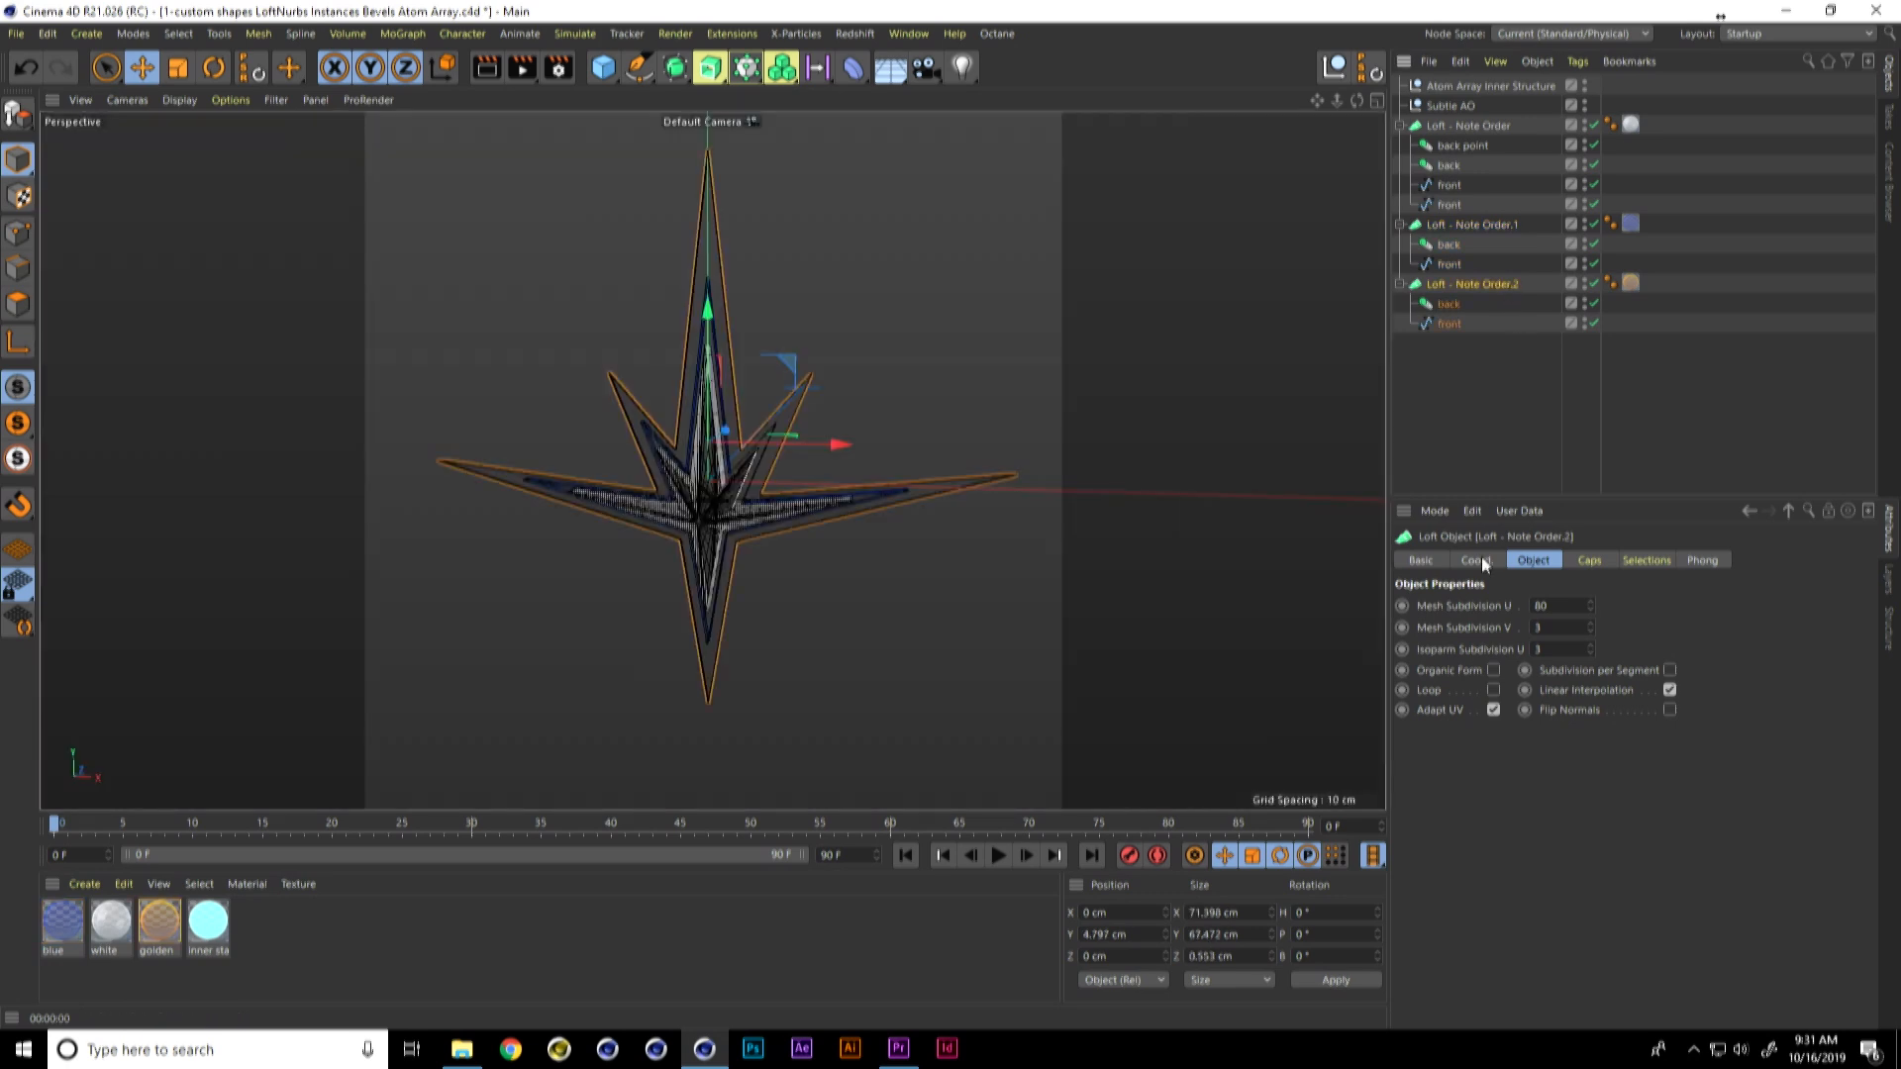
pyautogui.click(1589, 561)
pyautogui.click(1484, 820)
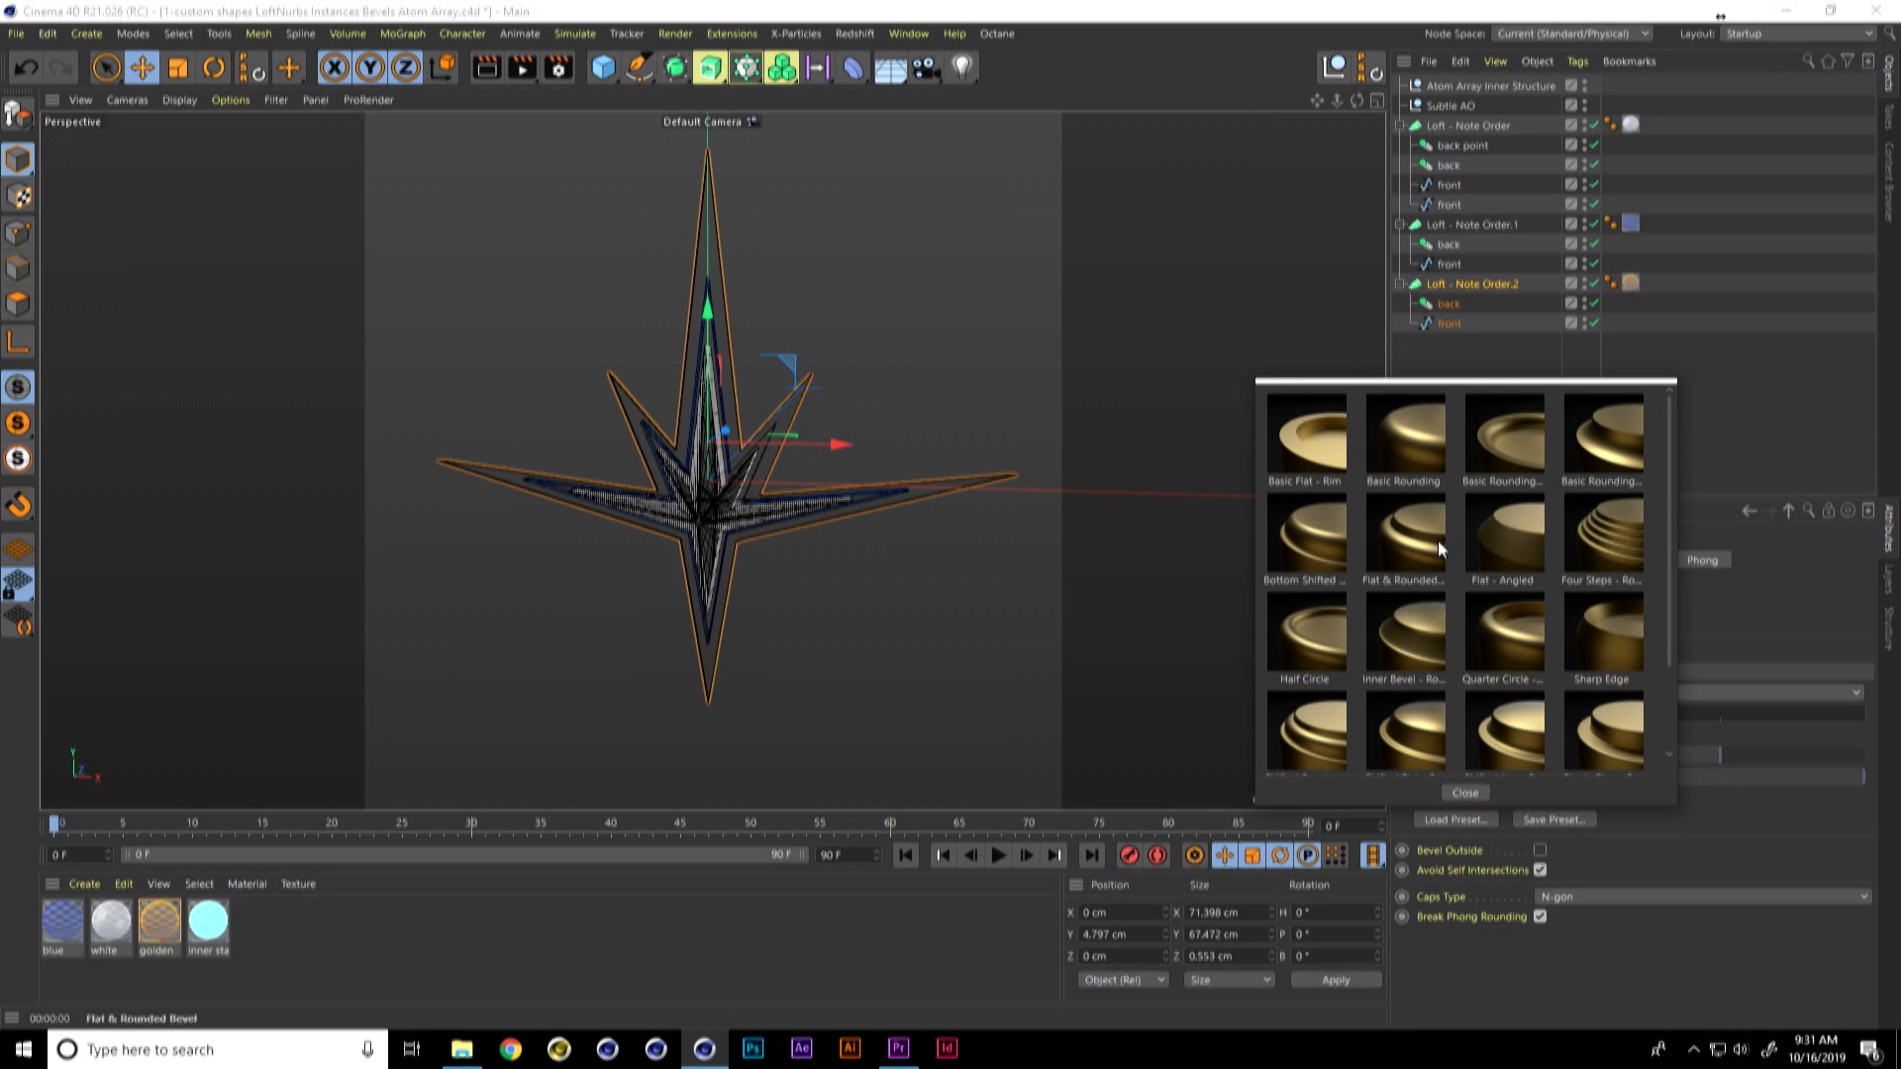
pyautogui.click(1608, 728)
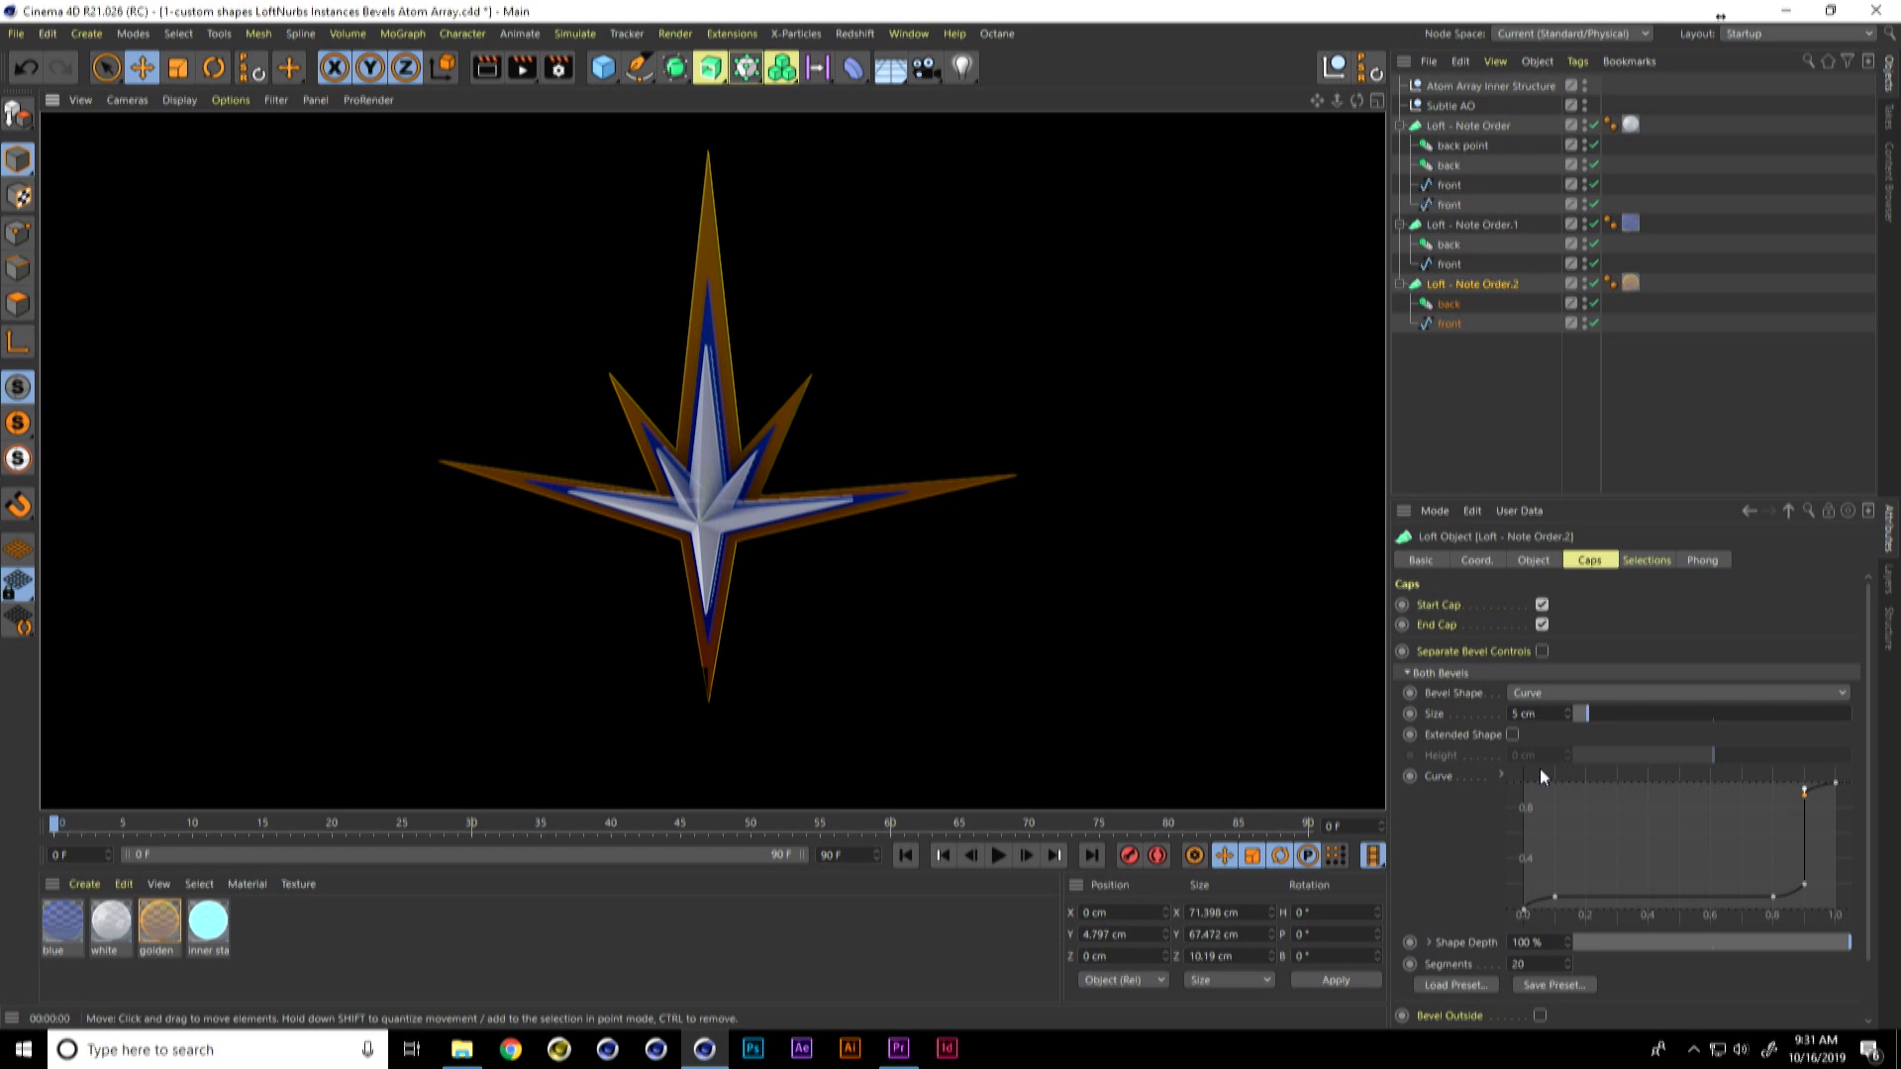
pyautogui.click(1453, 982)
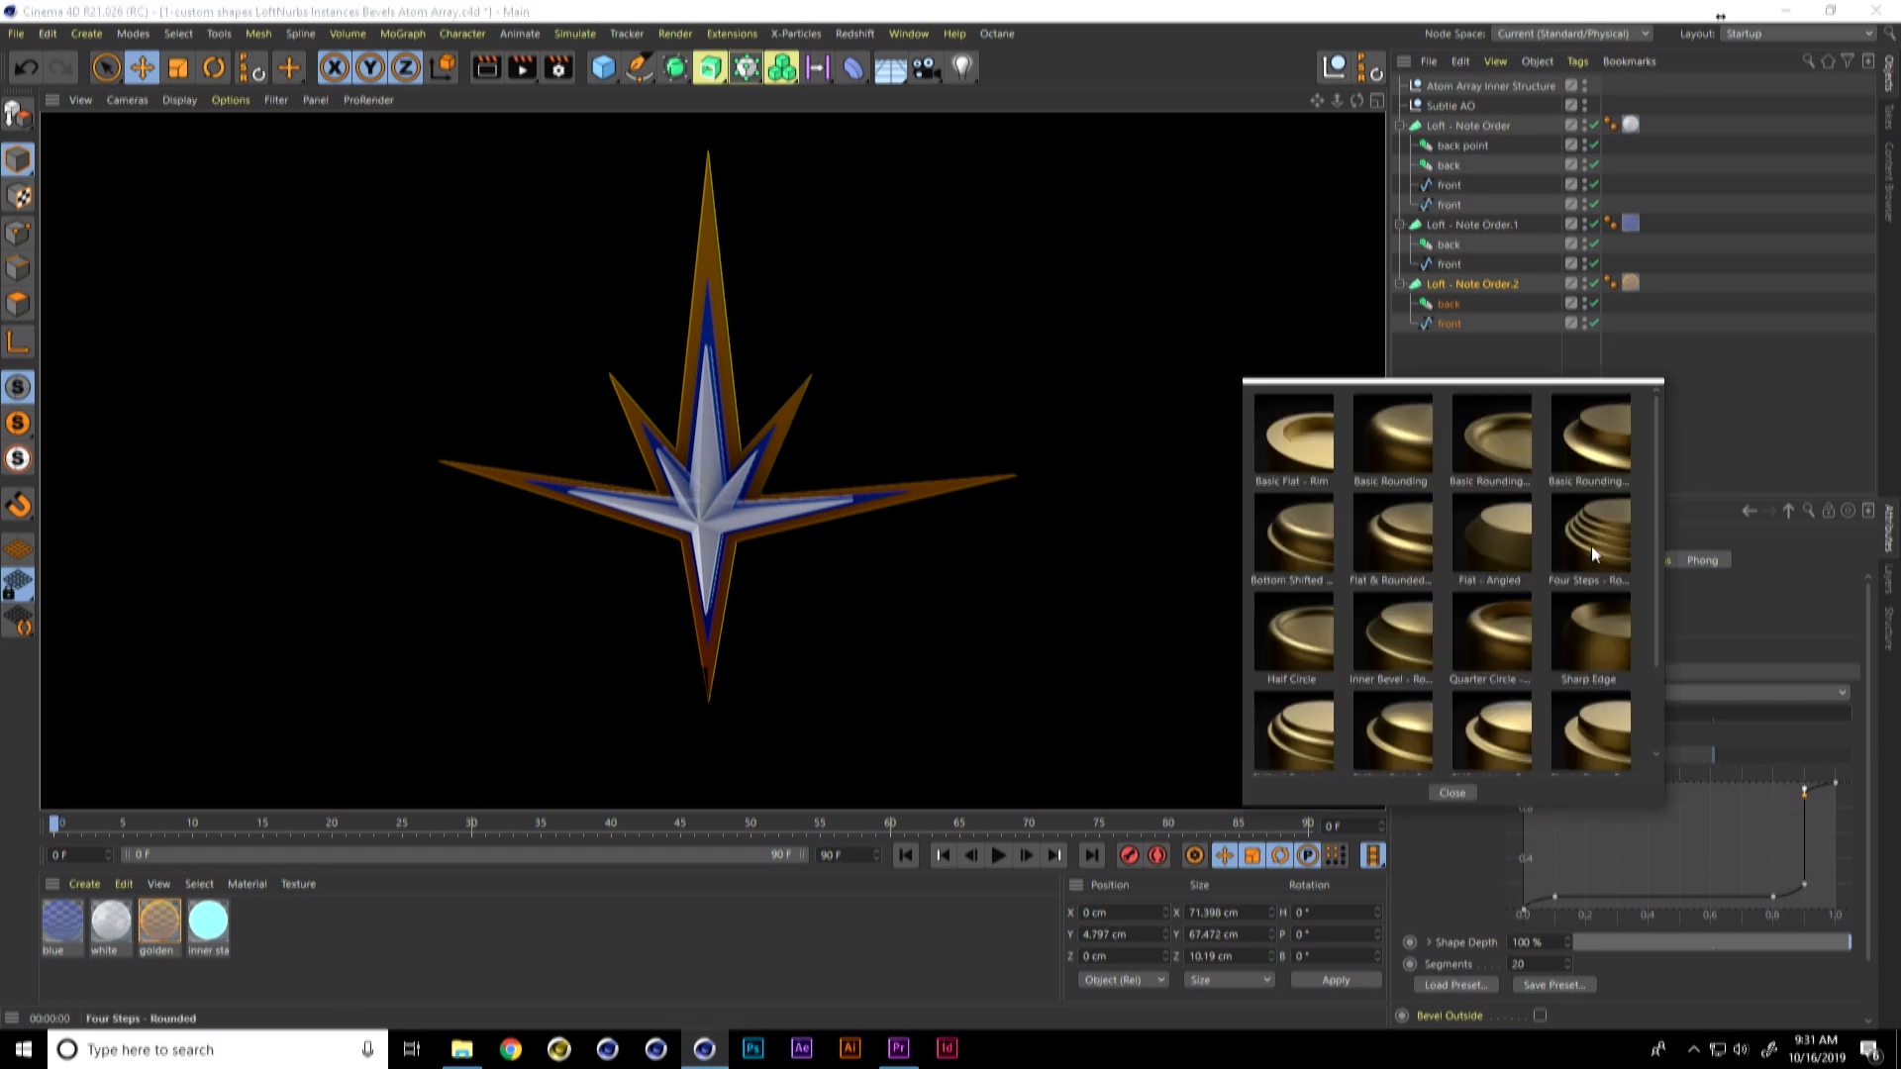
pyautogui.click(1594, 544)
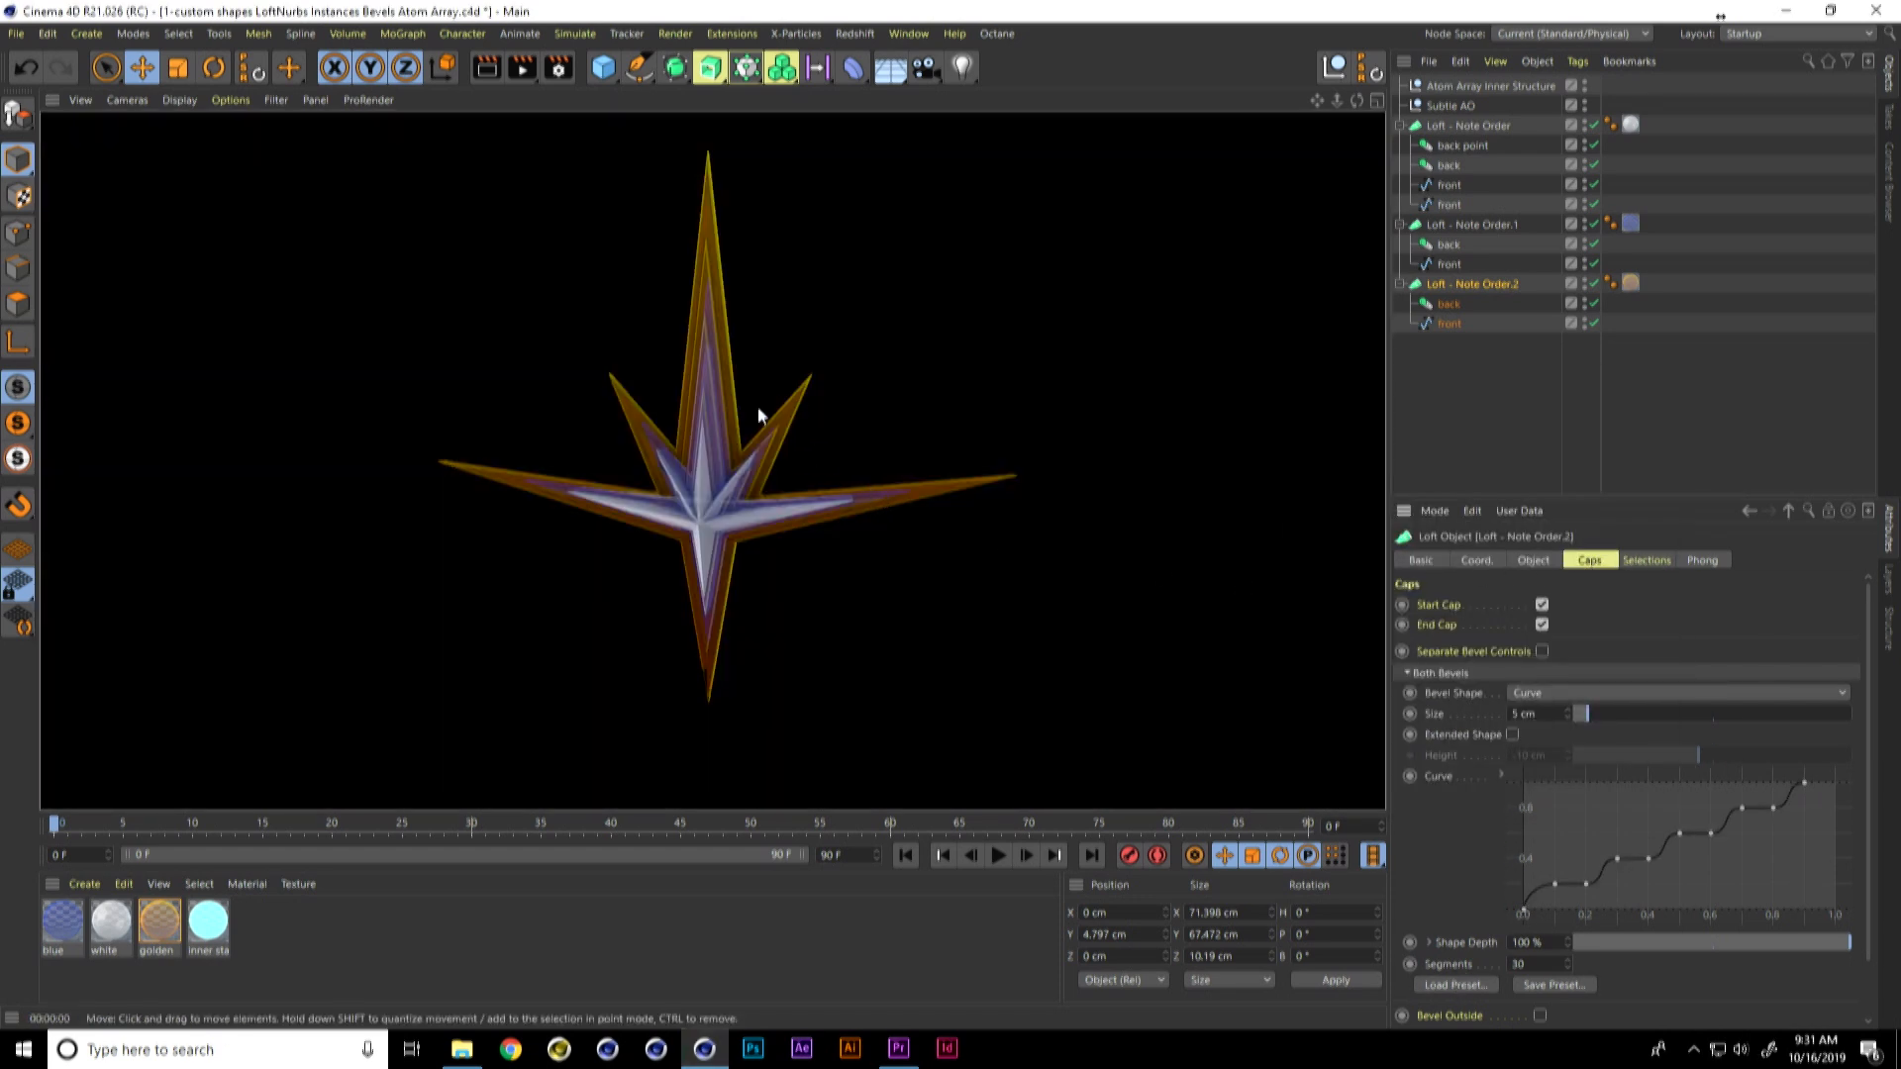
# Step: Render the star from a slightly different angle to examine the stepped bevel and the layered lofts
pyautogui.keyDown('alt'); pyautogui.moveTo(734, 497); pyautogui.dragTo(811, 509); pyautogui.keyUp('alt')
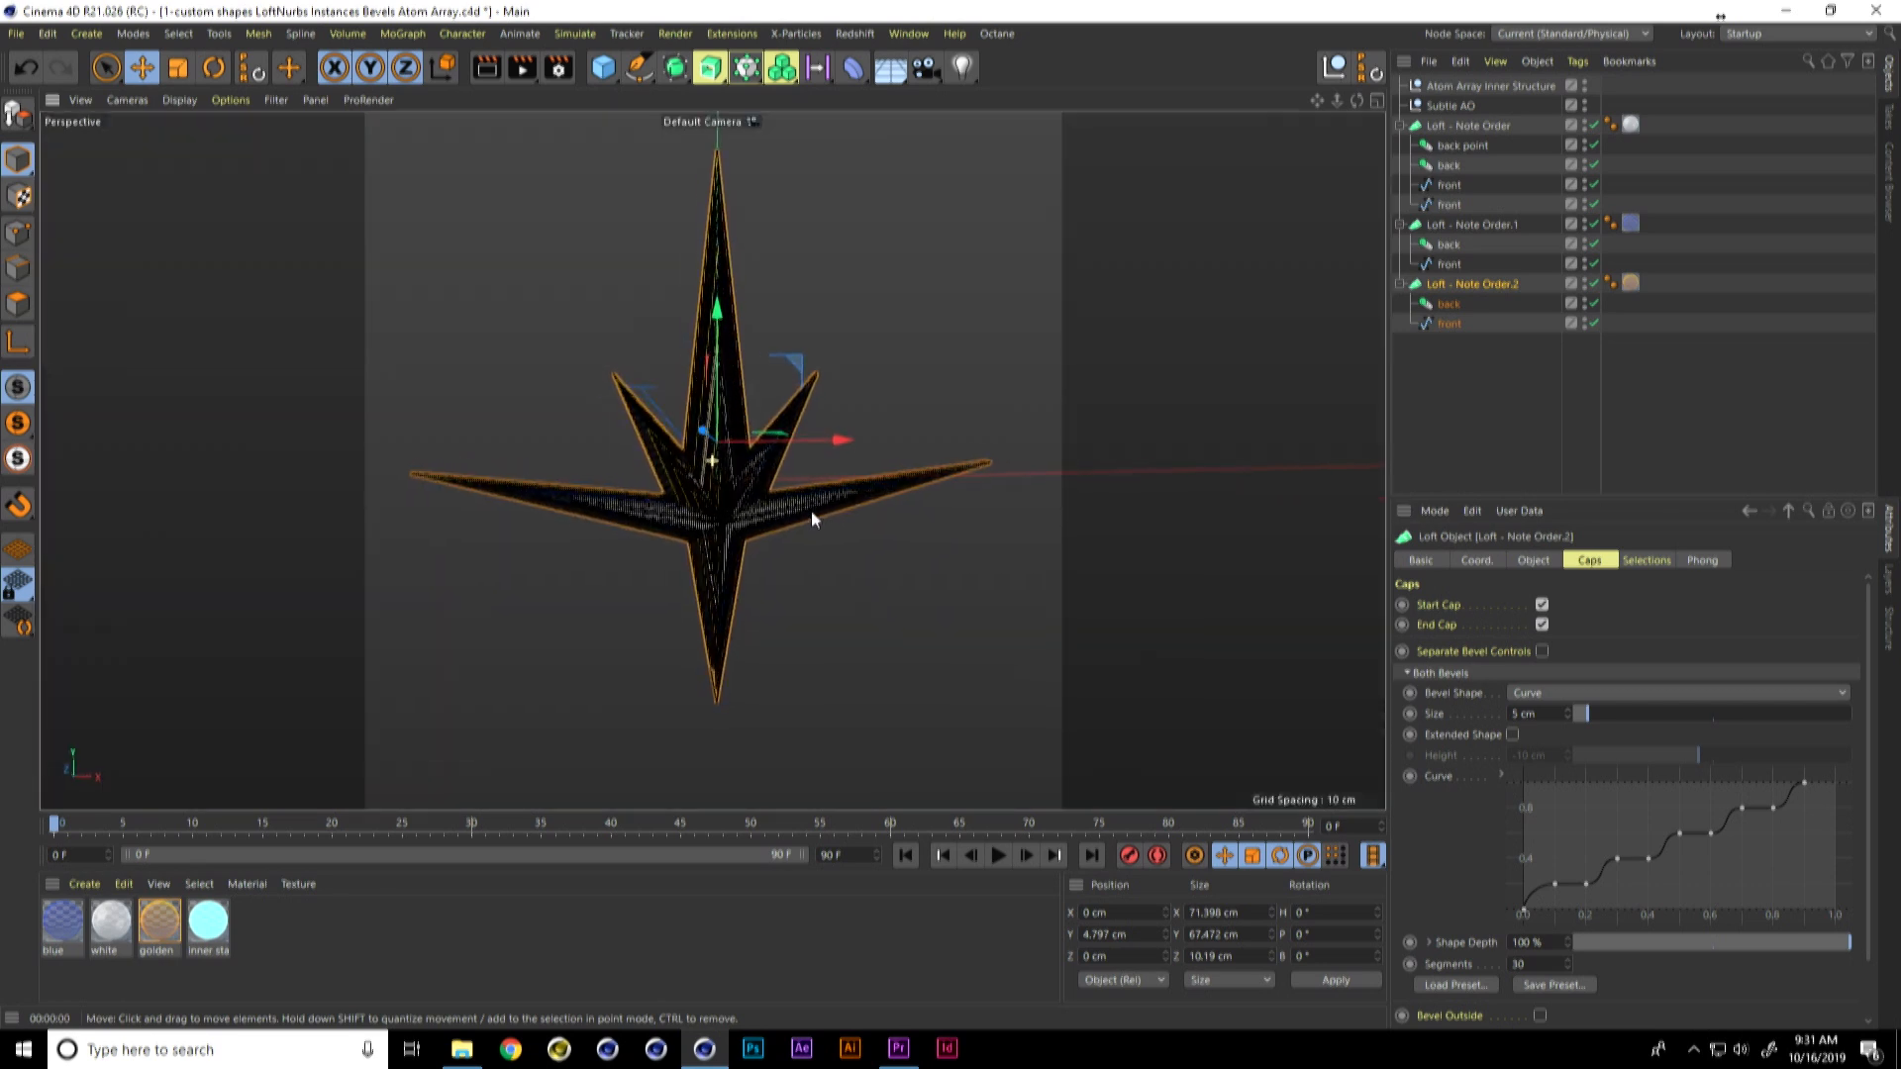
pyautogui.keyDown('alt'); pyautogui.moveTo(808, 483); pyautogui.dragTo(830, 469, button='right'); pyautogui.keyUp('alt')
pyautogui.moveTo(830, 469)
pyautogui.keyDown('alt'); pyautogui.mouseDown()
pyautogui.moveTo(867, 532)
pyautogui.moveTo(852, 541)
pyautogui.mouseUp(); pyautogui.keyUp('alt')
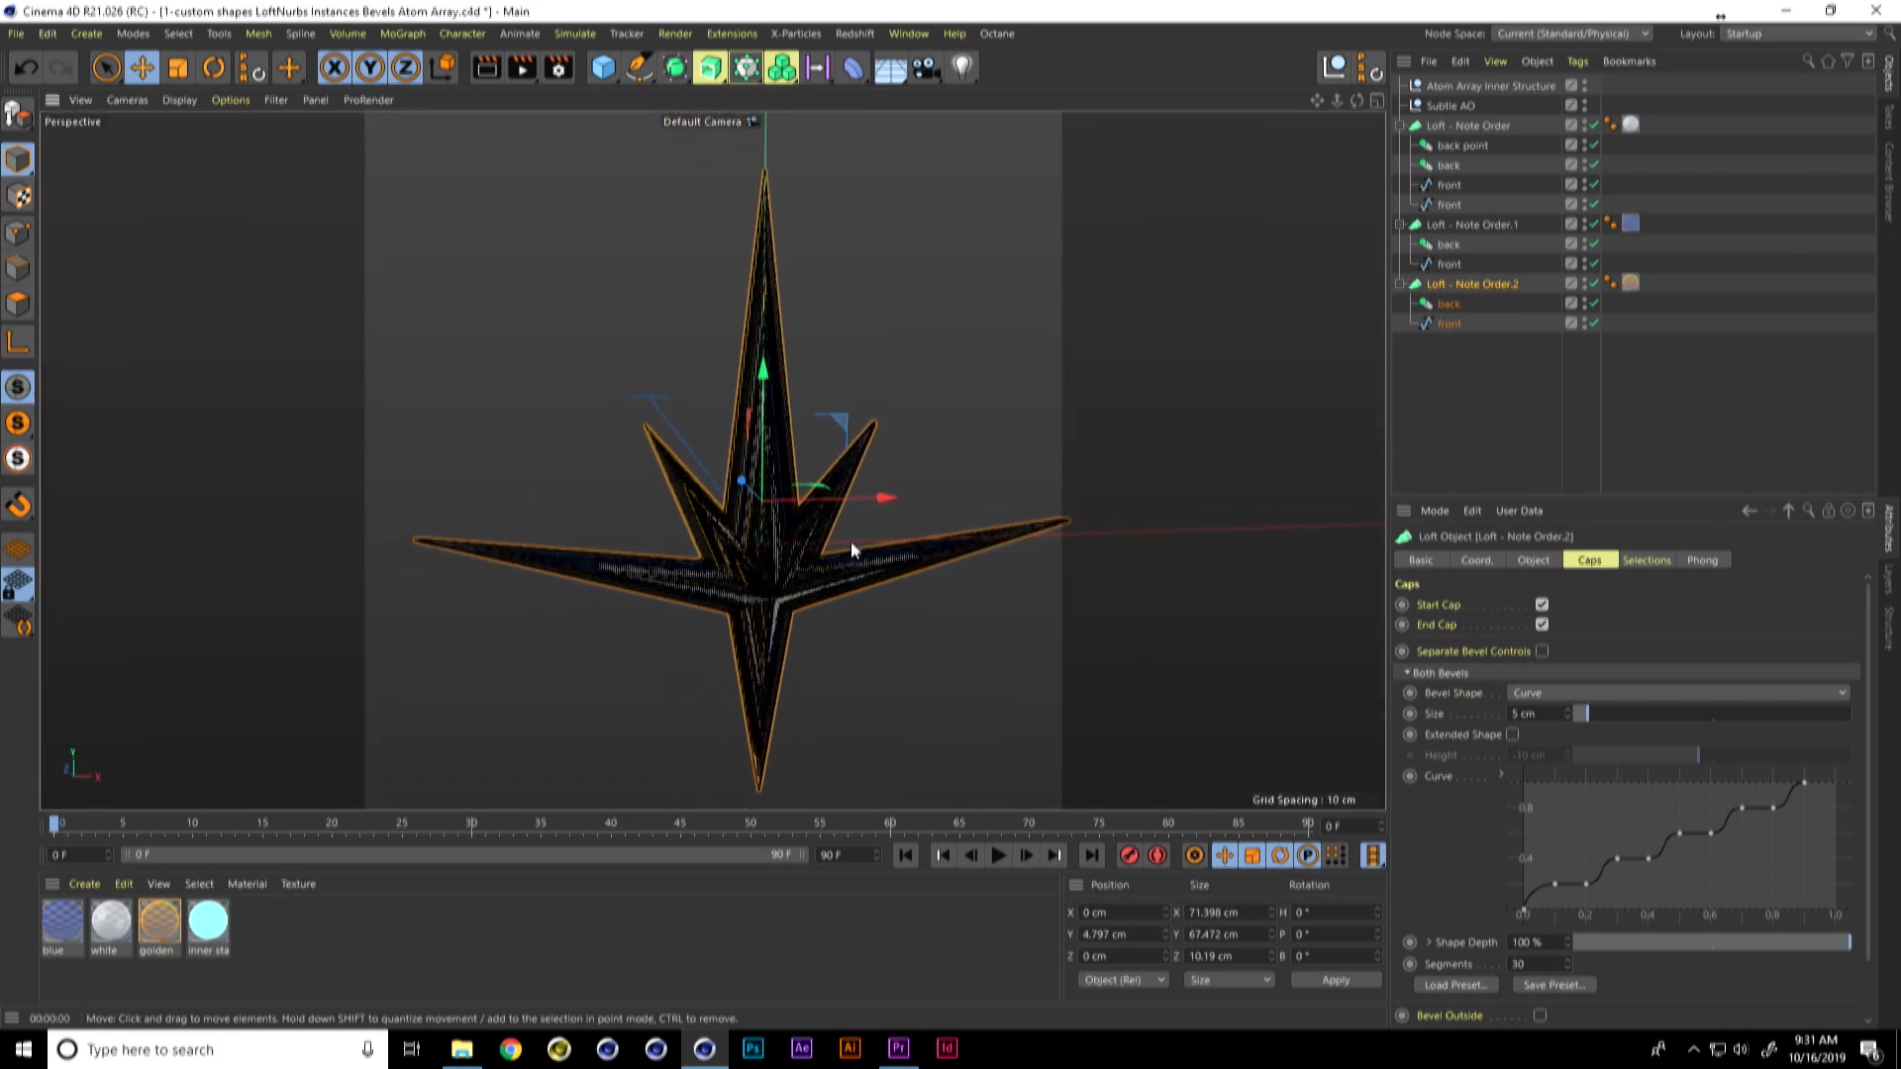
pyautogui.hotkey('ctrl', 'r')
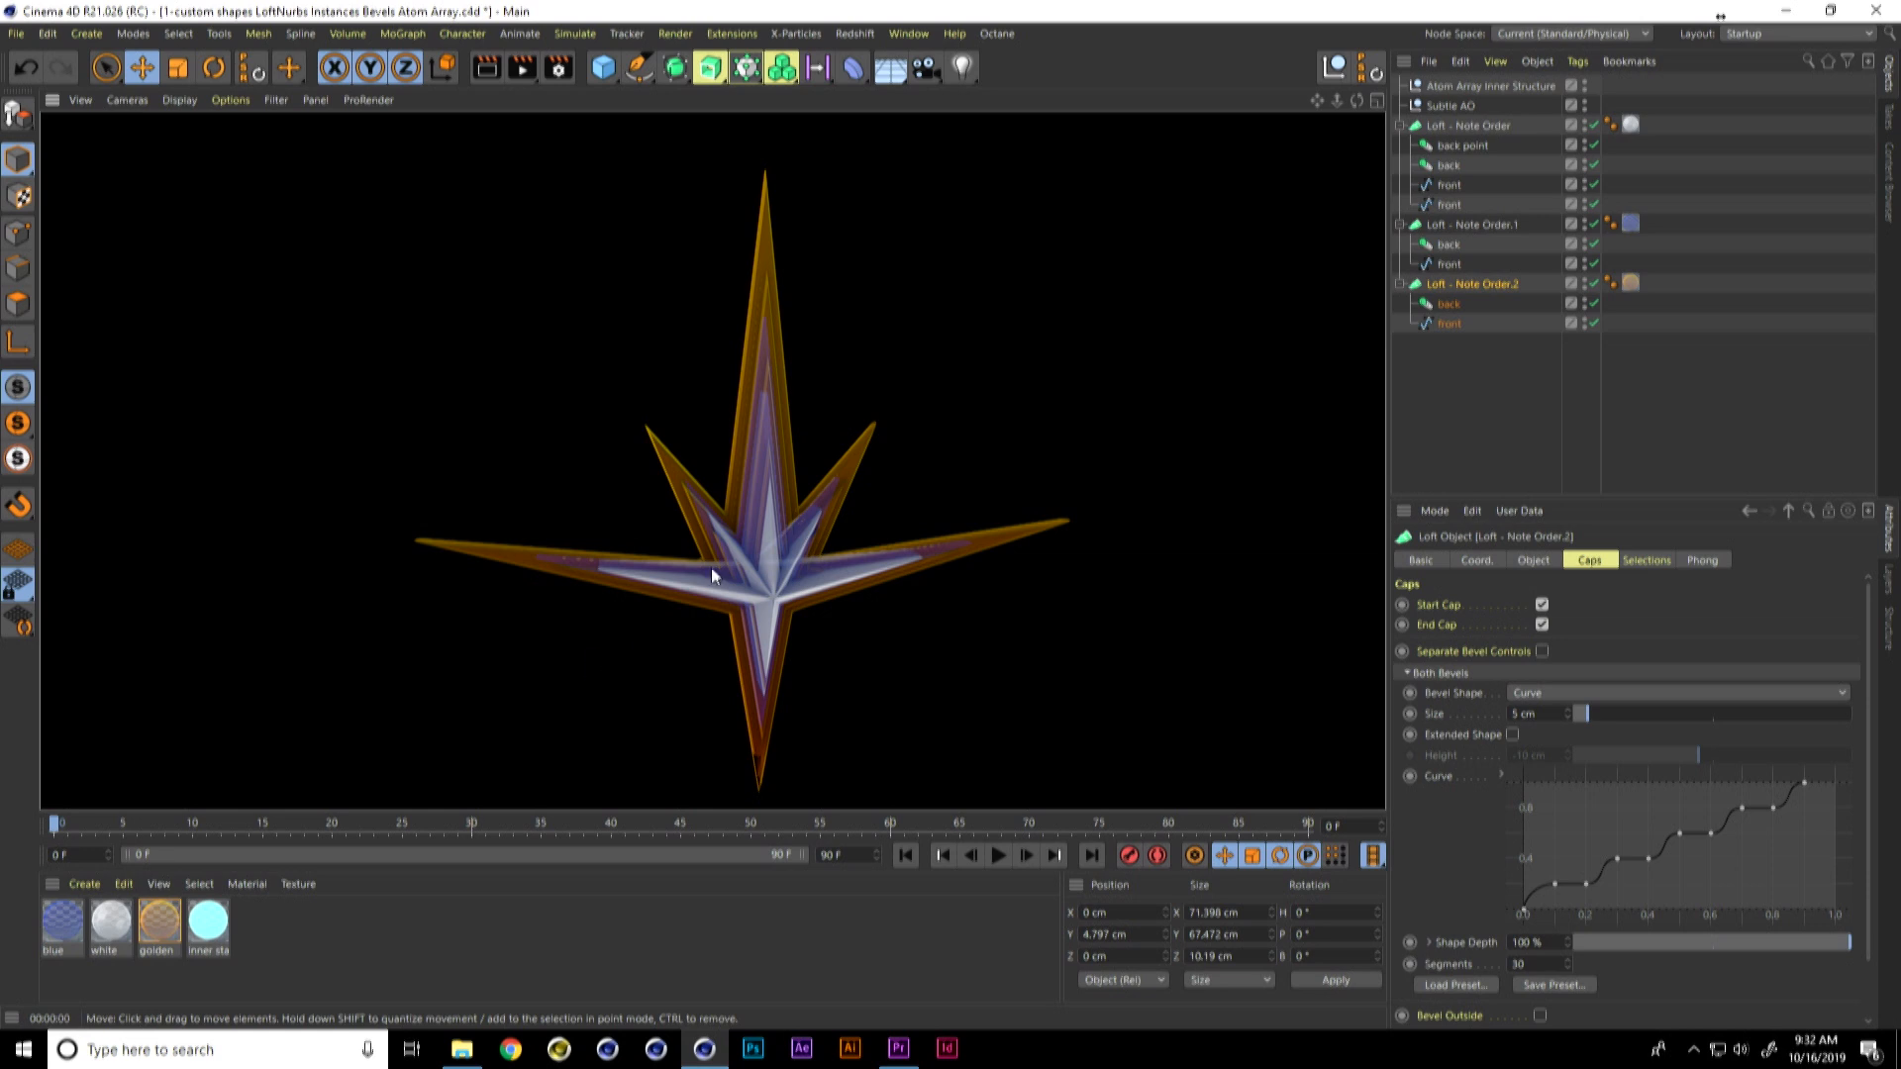
pyautogui.click(1452, 124)
pyautogui.moveTo(756, 551)
pyautogui.keyDown('alt'); pyautogui.mouseDown()
pyautogui.moveTo(727, 545)
pyautogui.moveTo(738, 518)
pyautogui.mouseUp(); pyautogui.keyUp('alt')
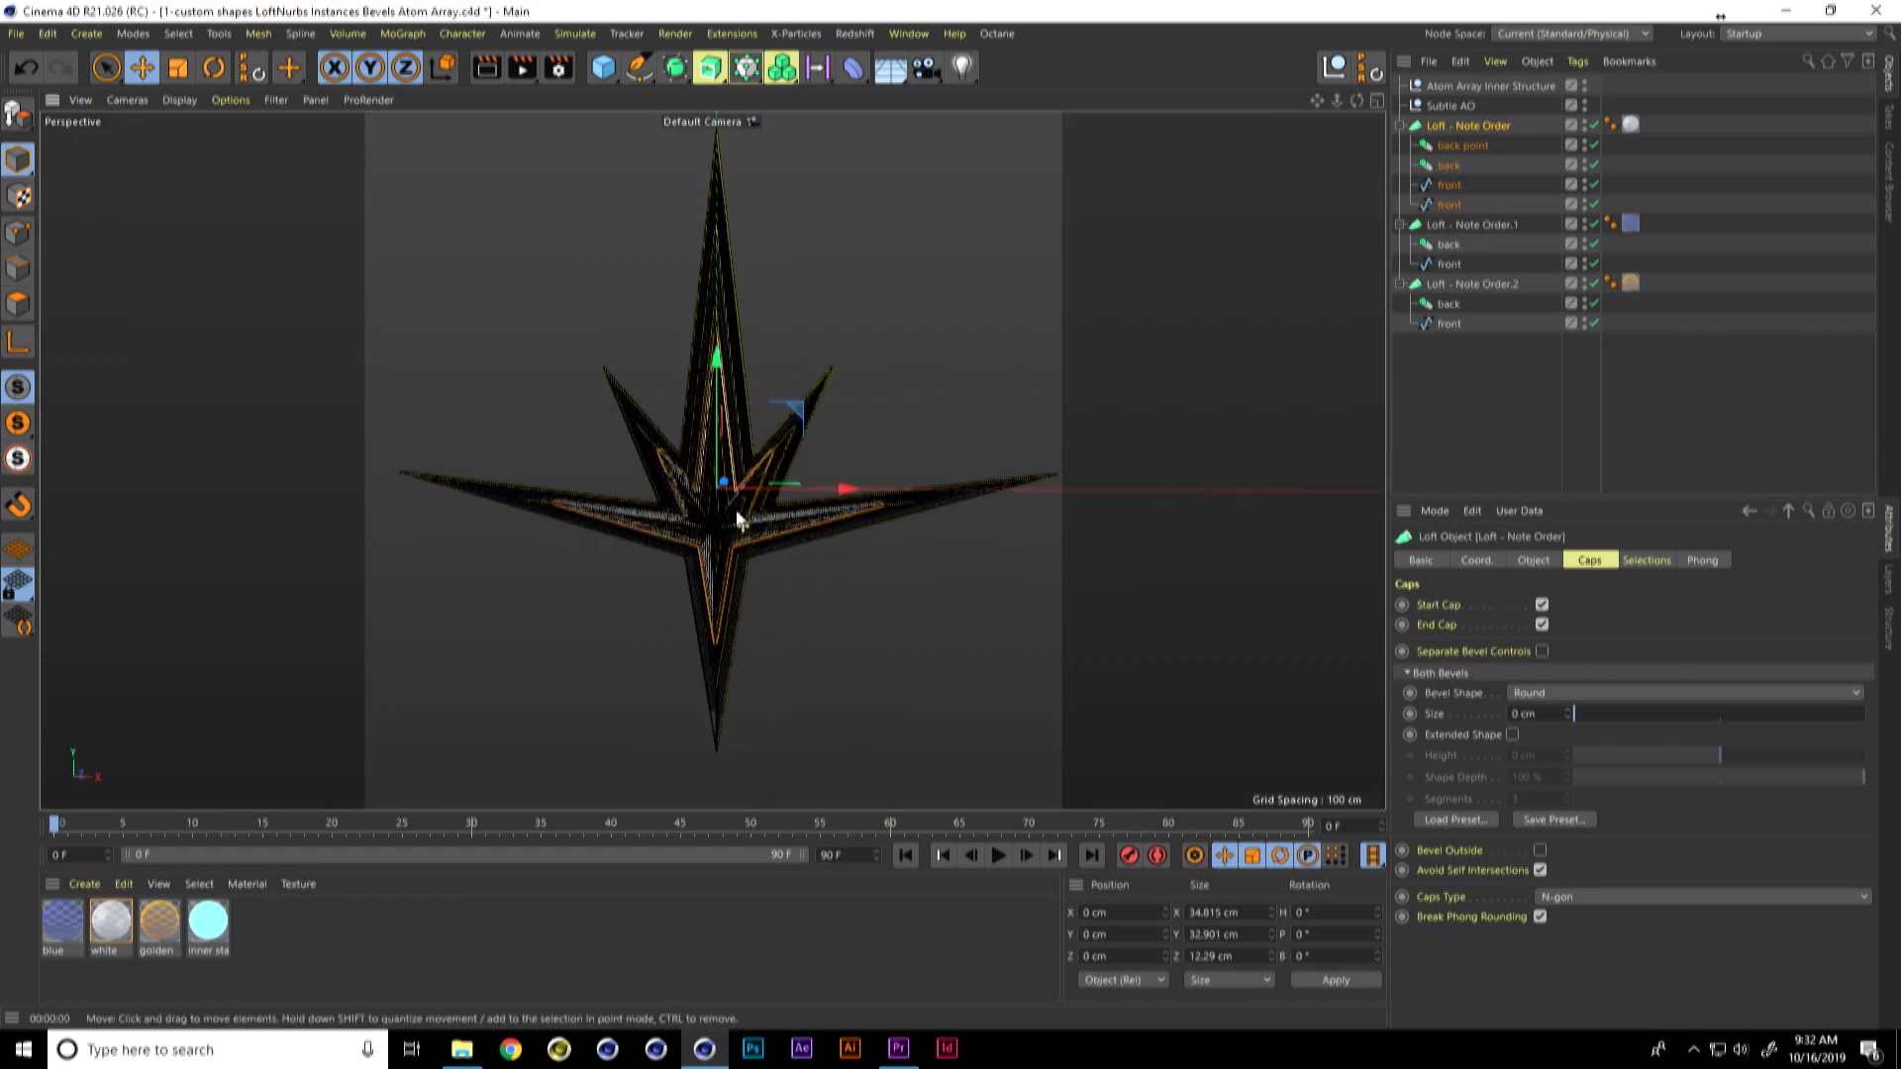
# Step: Switch to File Explorer and open the 4-comms array folder inside 2-Hologram-Element Build
pyautogui.hotkey('alt', 'Tab')
pyautogui.click(962, 561)
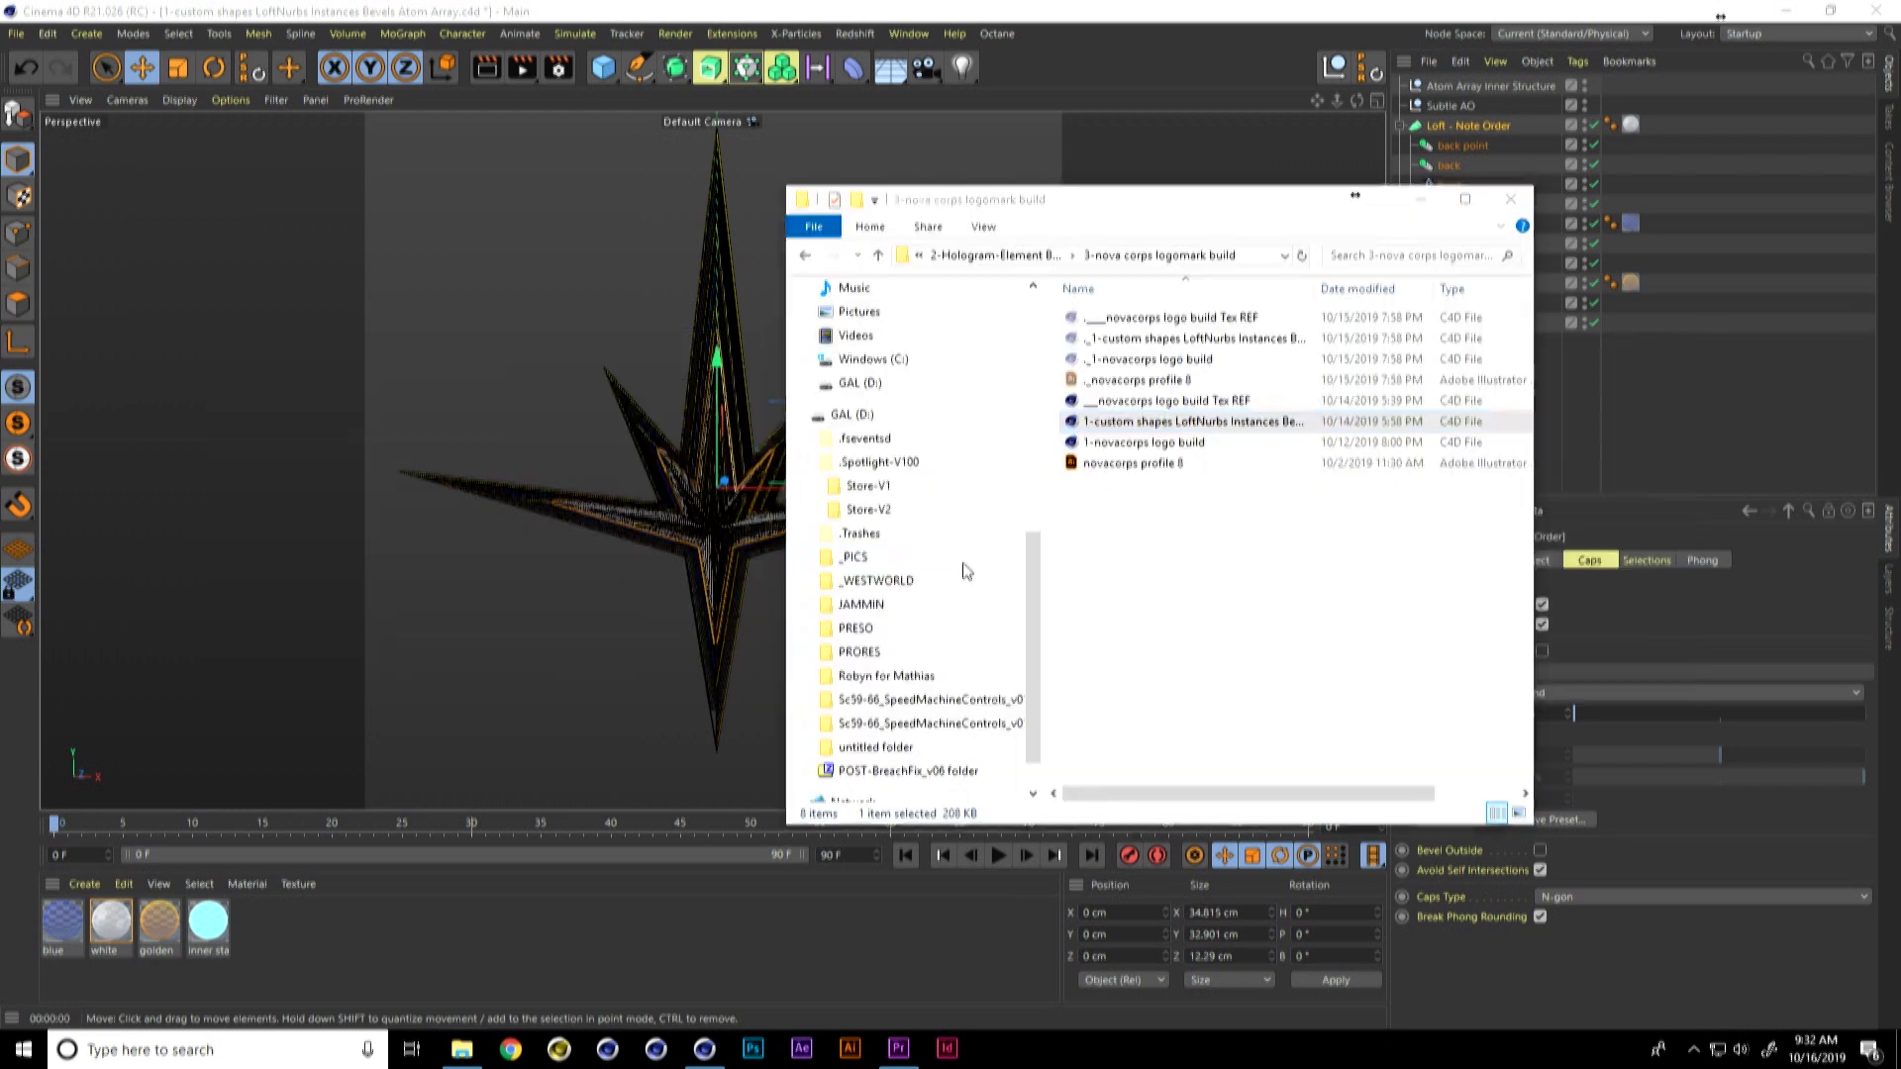
pyautogui.click(1045, 256)
pyautogui.moveTo(1069, 210); pyautogui.dragTo(791, 195)
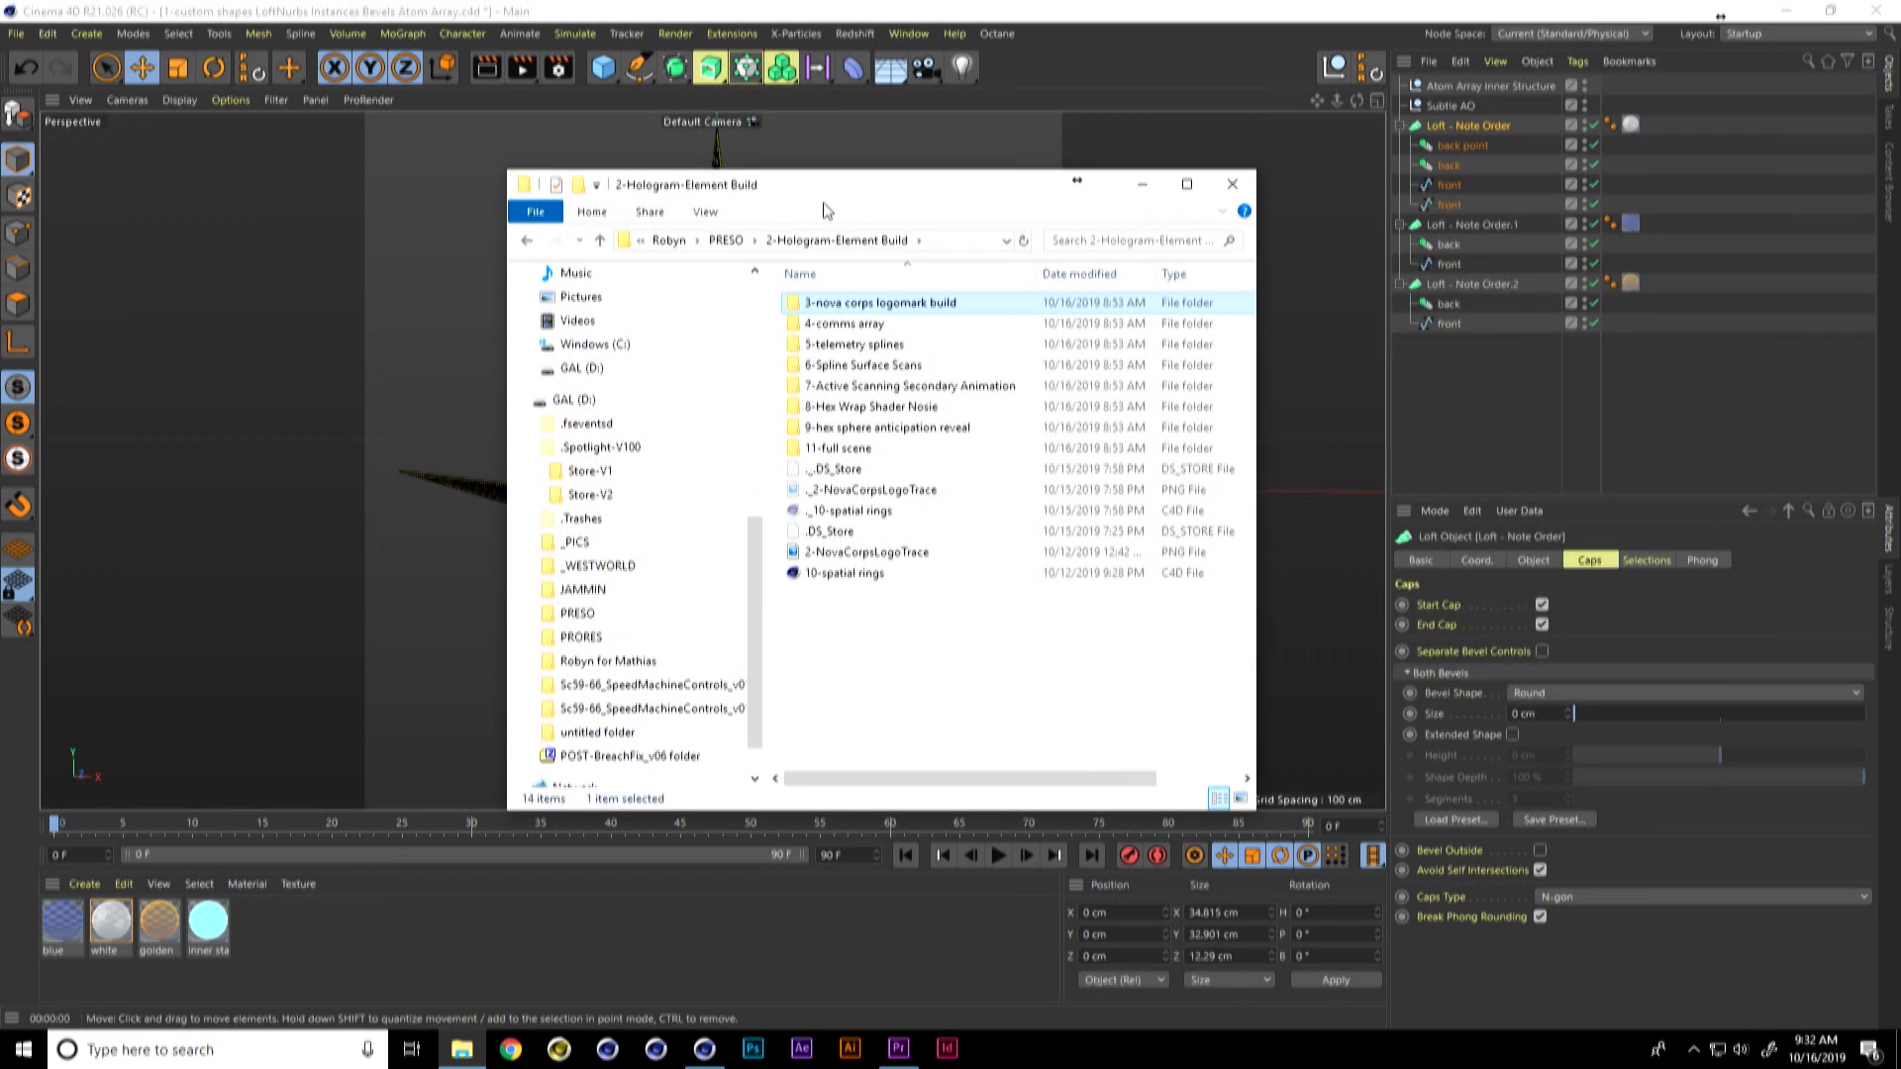
pyautogui.doubleClick(891, 326)
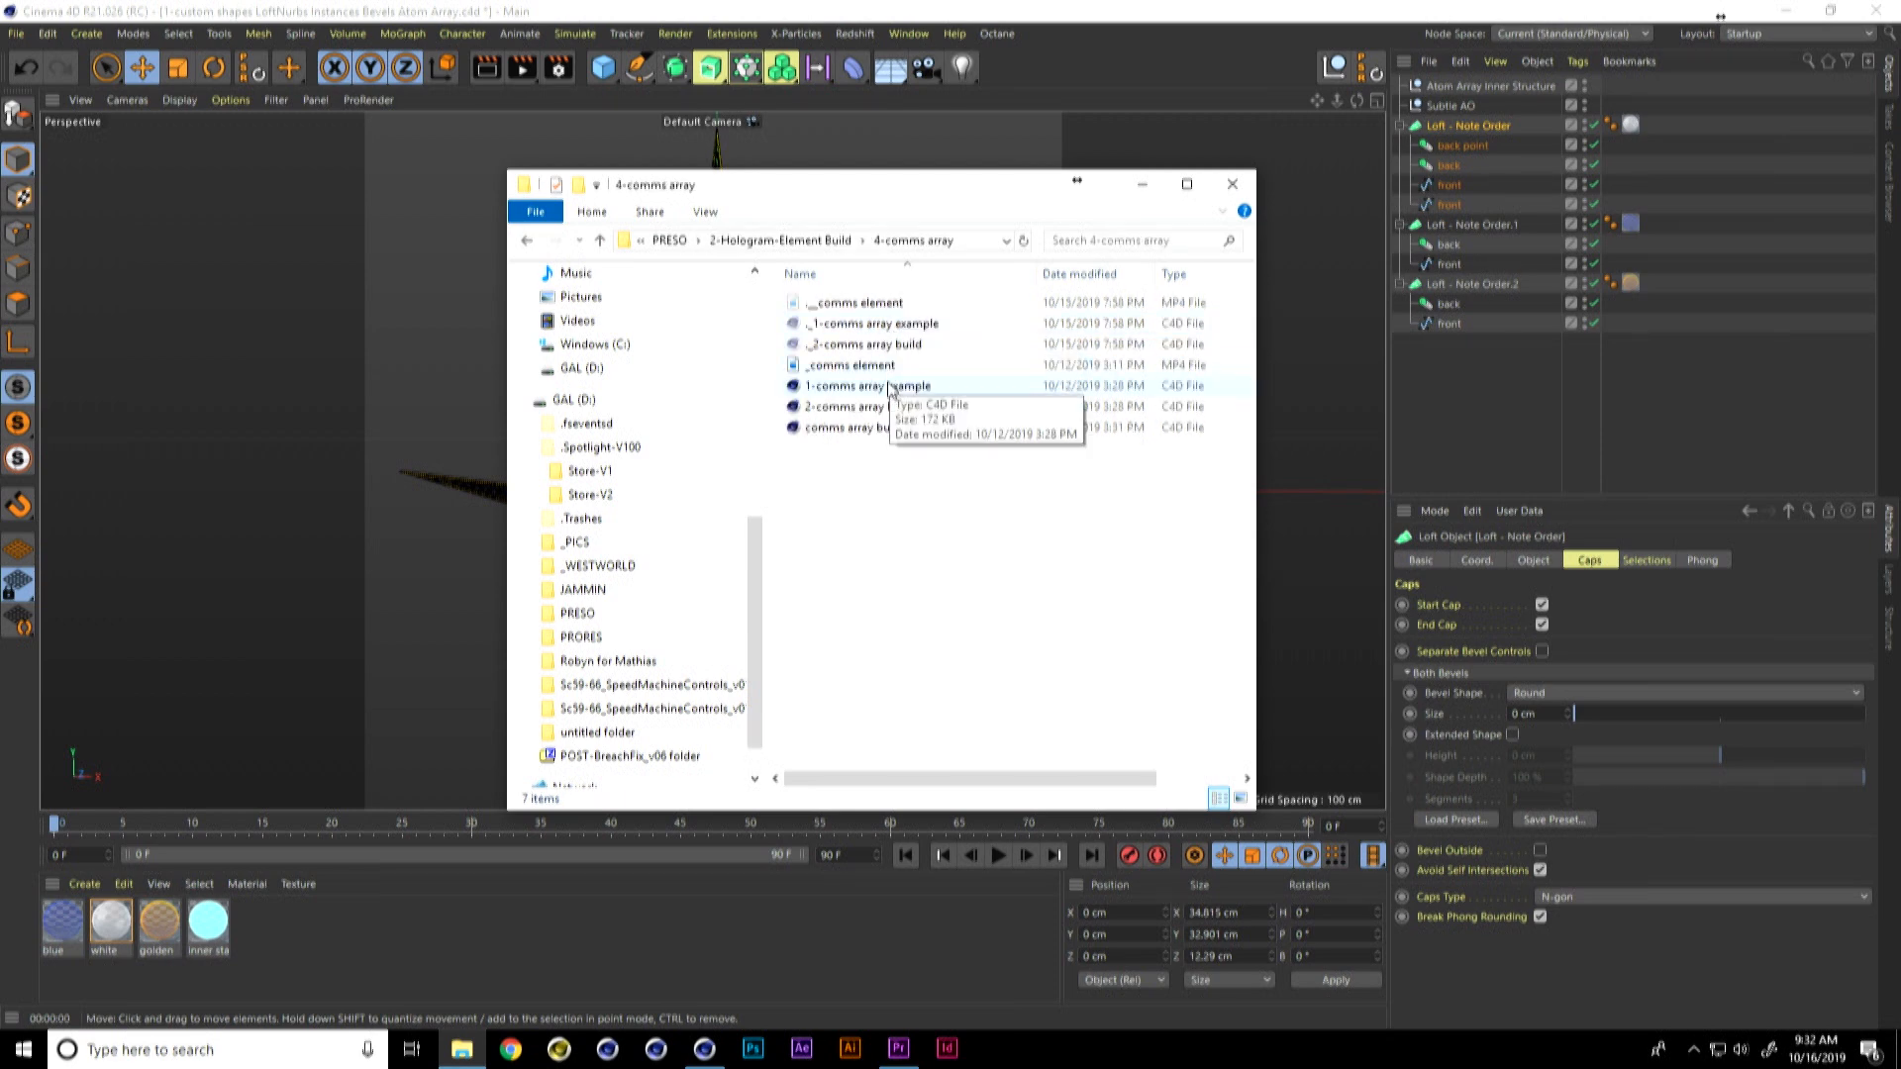
# Step: Play the _comms element video in Movies & TV to preview the comms array animation
pyautogui.click(875, 367)
pyautogui.doubleClick(876, 366)
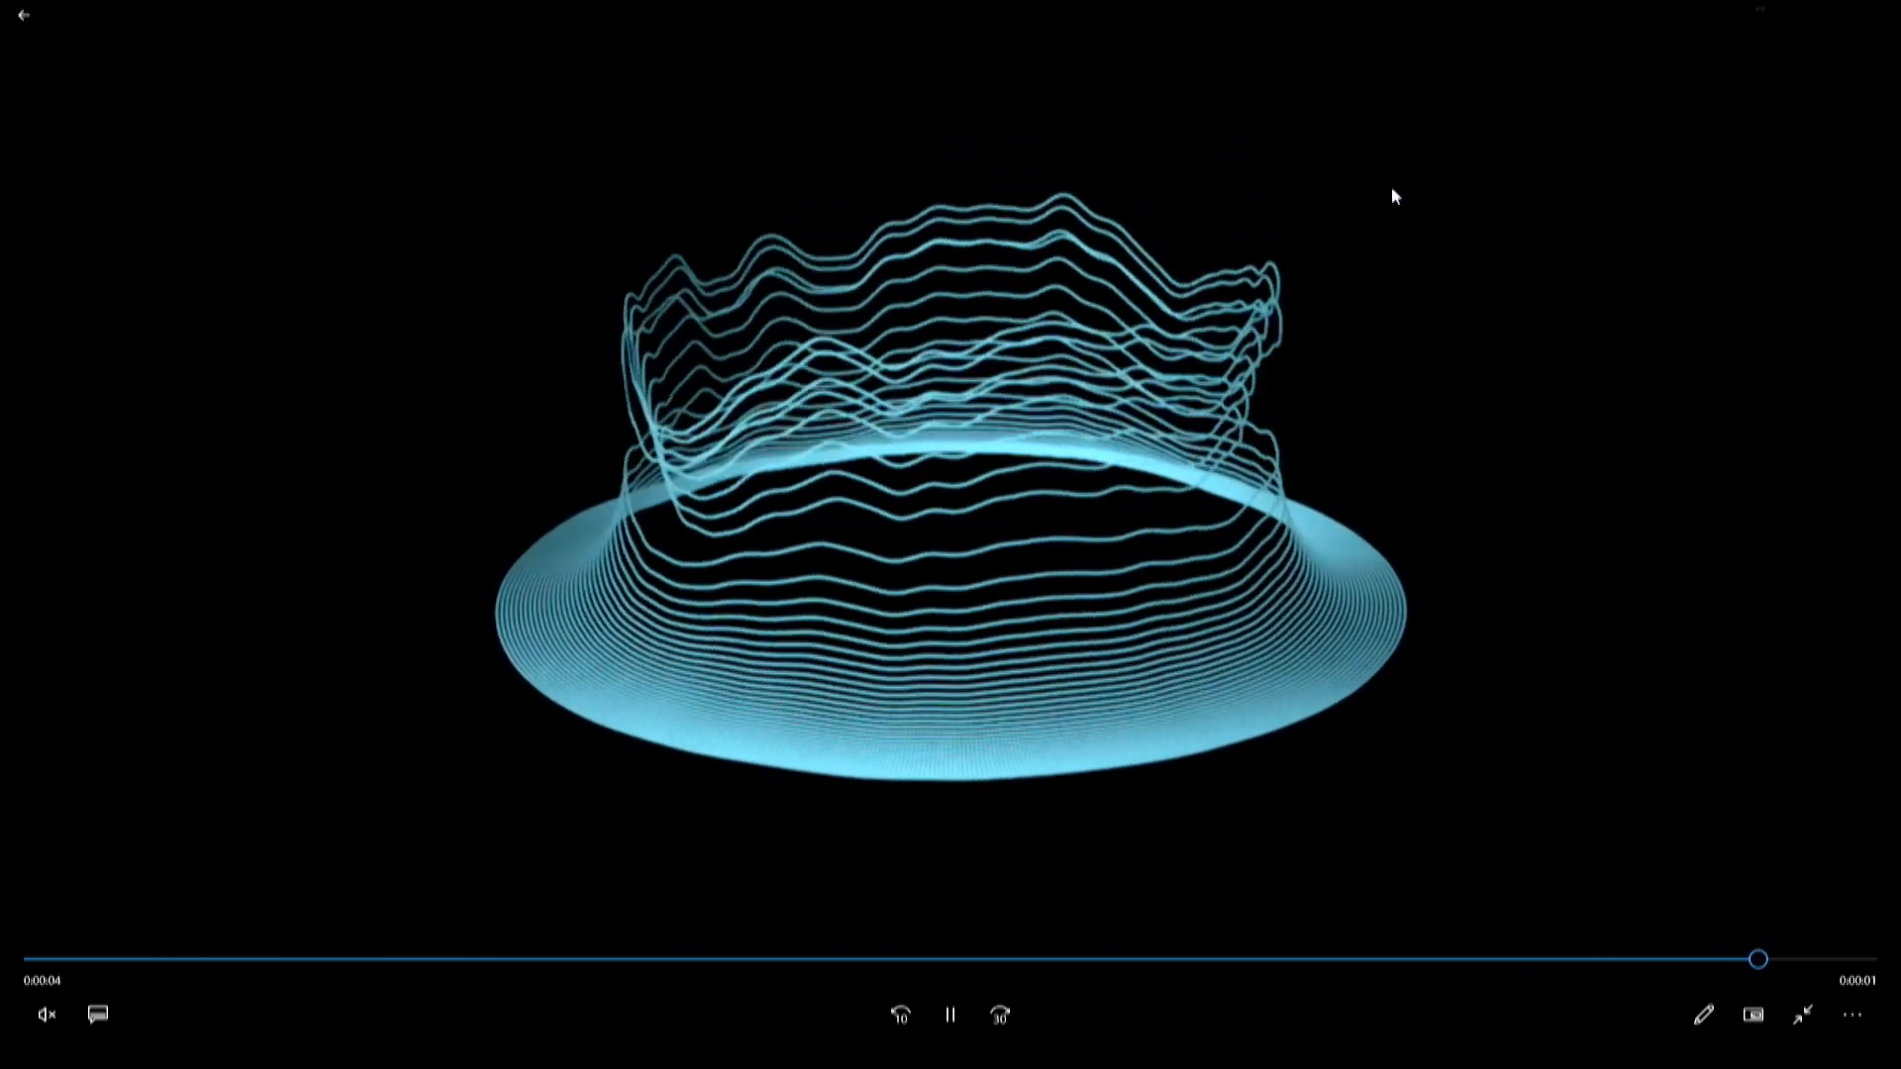
pyautogui.click(952, 991)
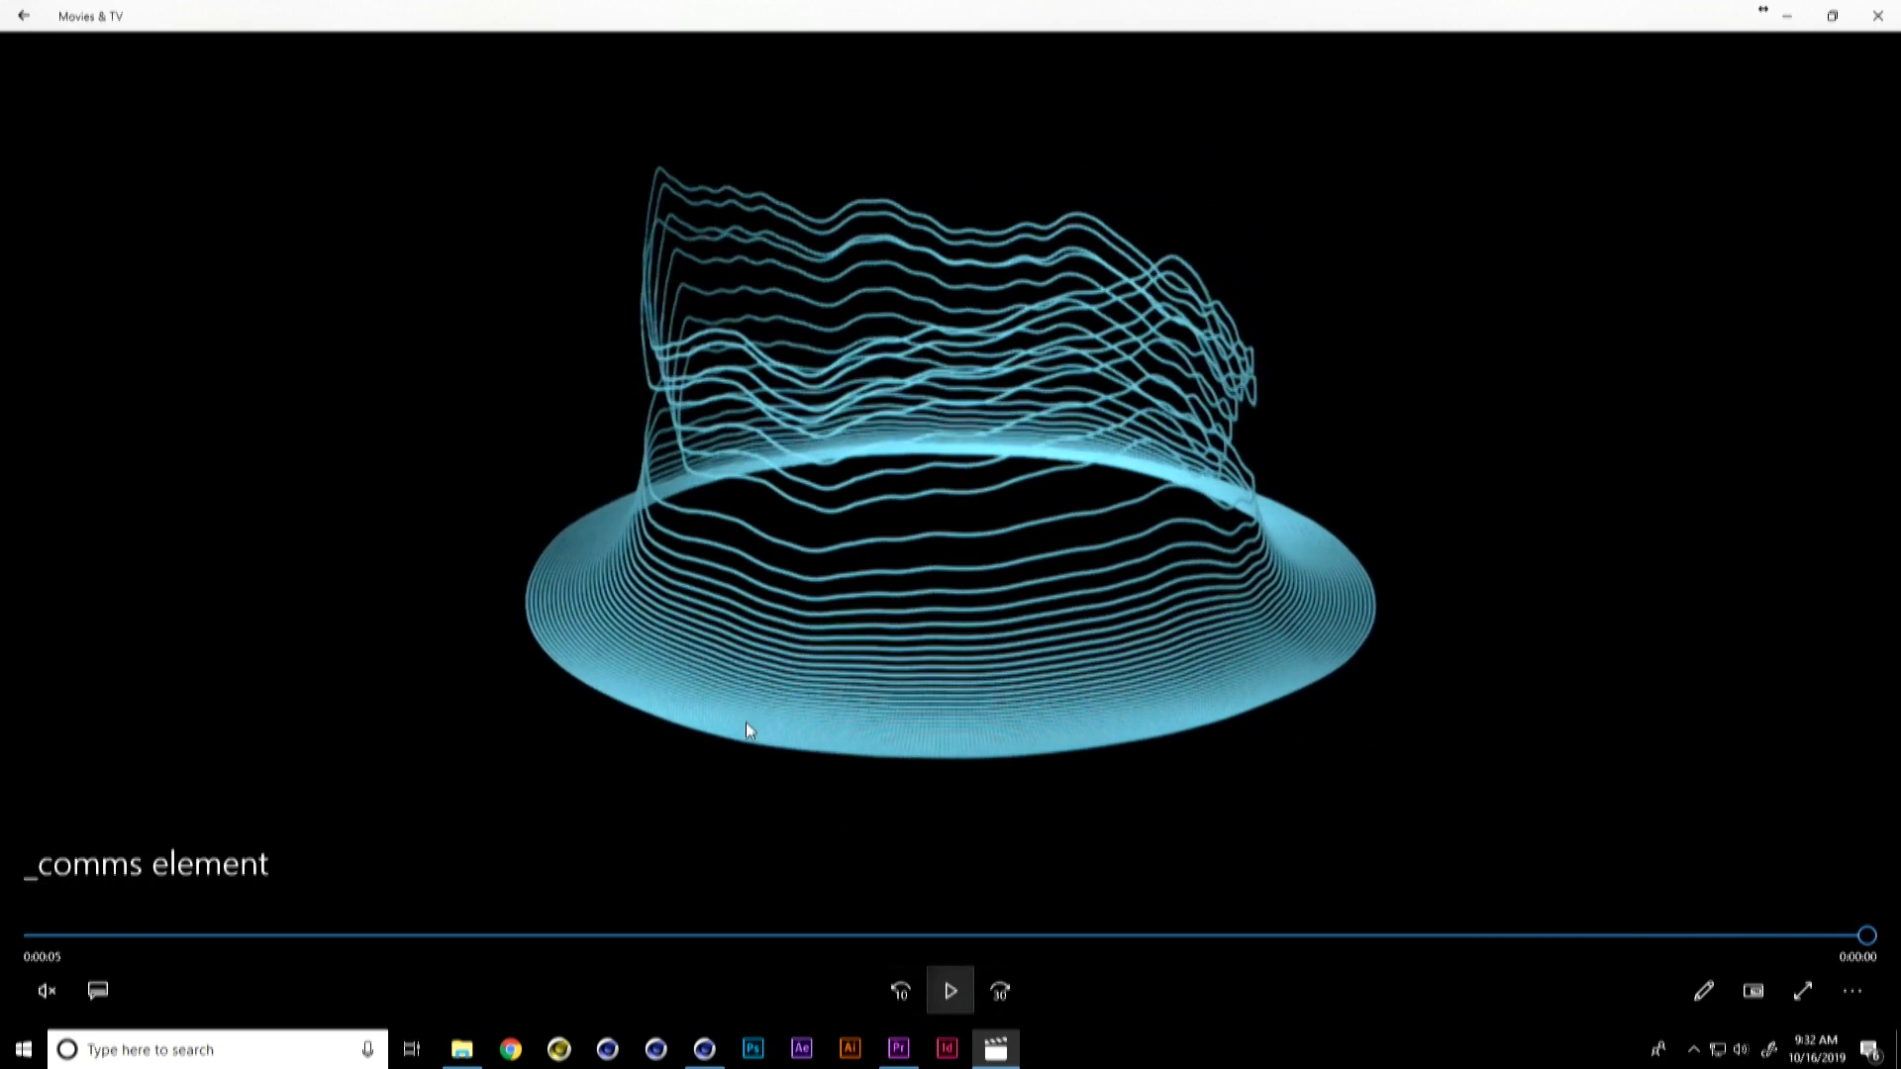
# Step: Close the preview video and open the 1-comms array example file from File Explorer in Cinema 4D
pyautogui.click(1878, 16)
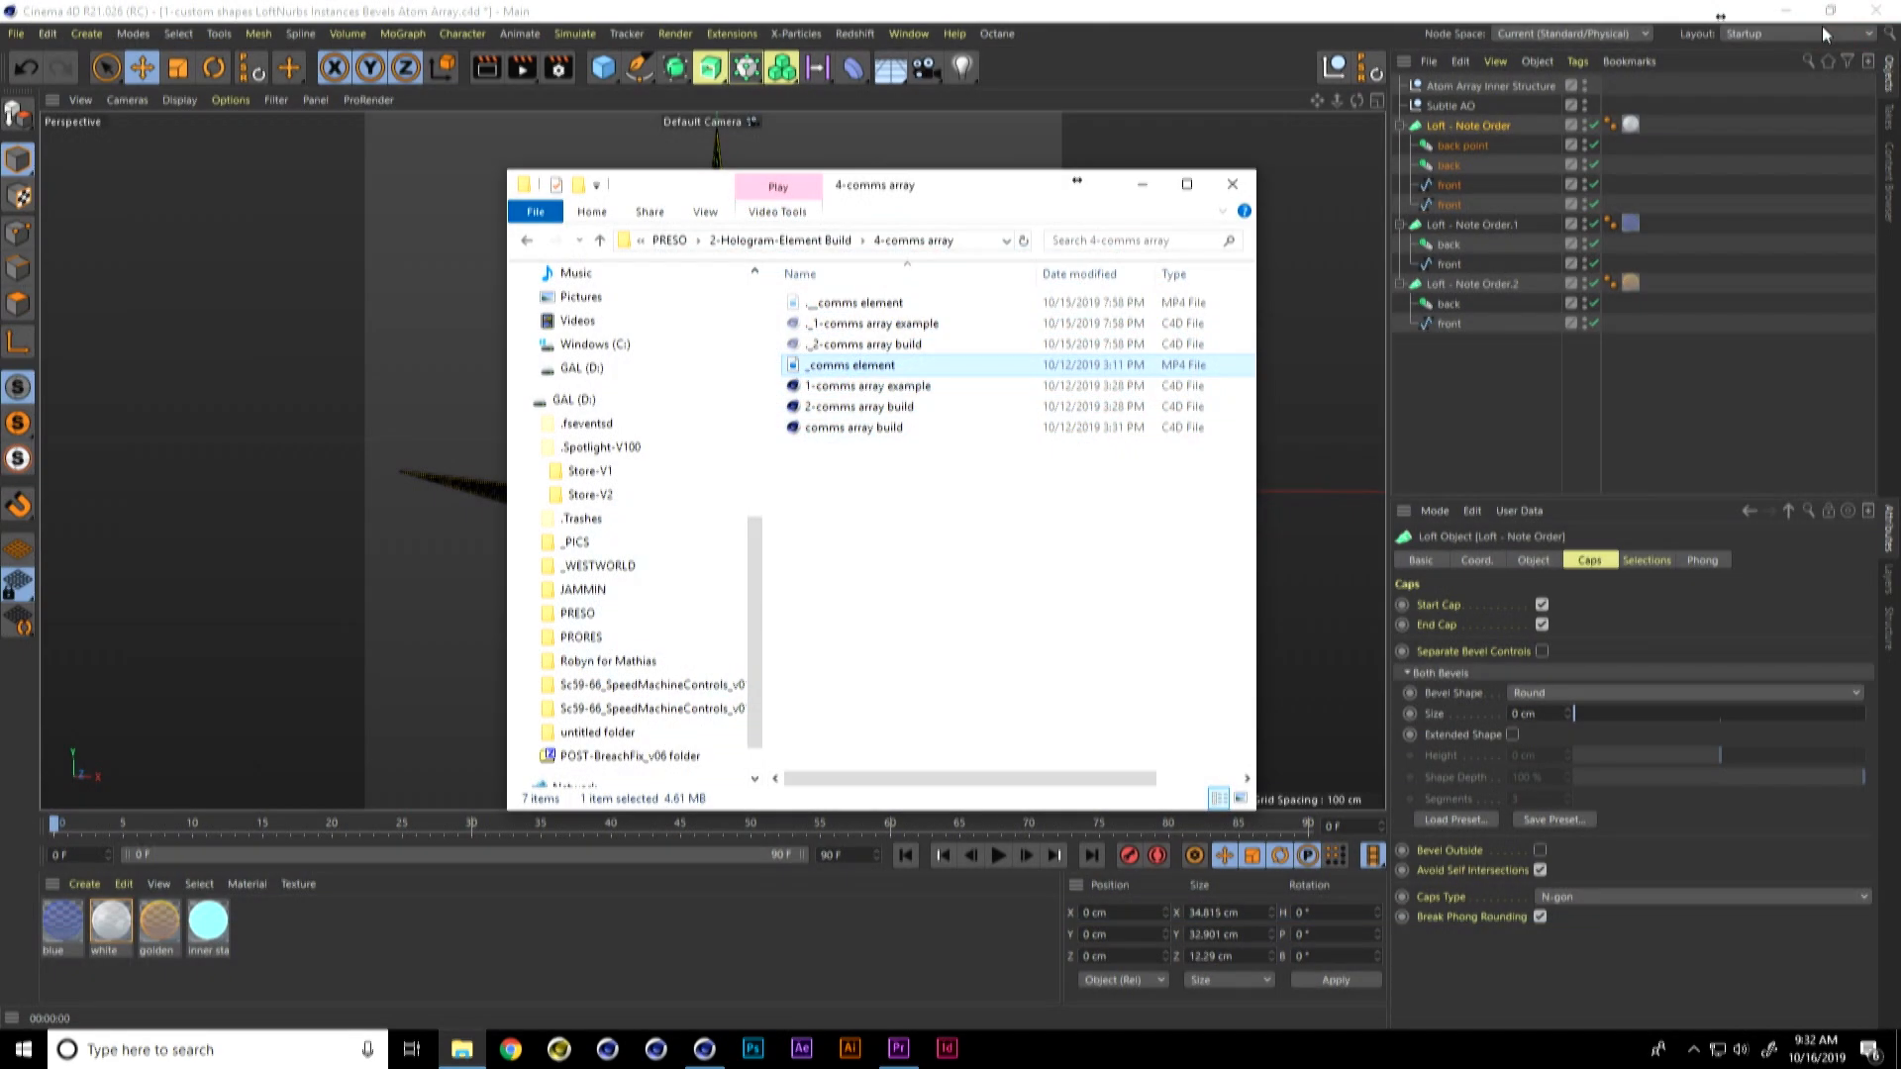
pyautogui.click(1456, 387)
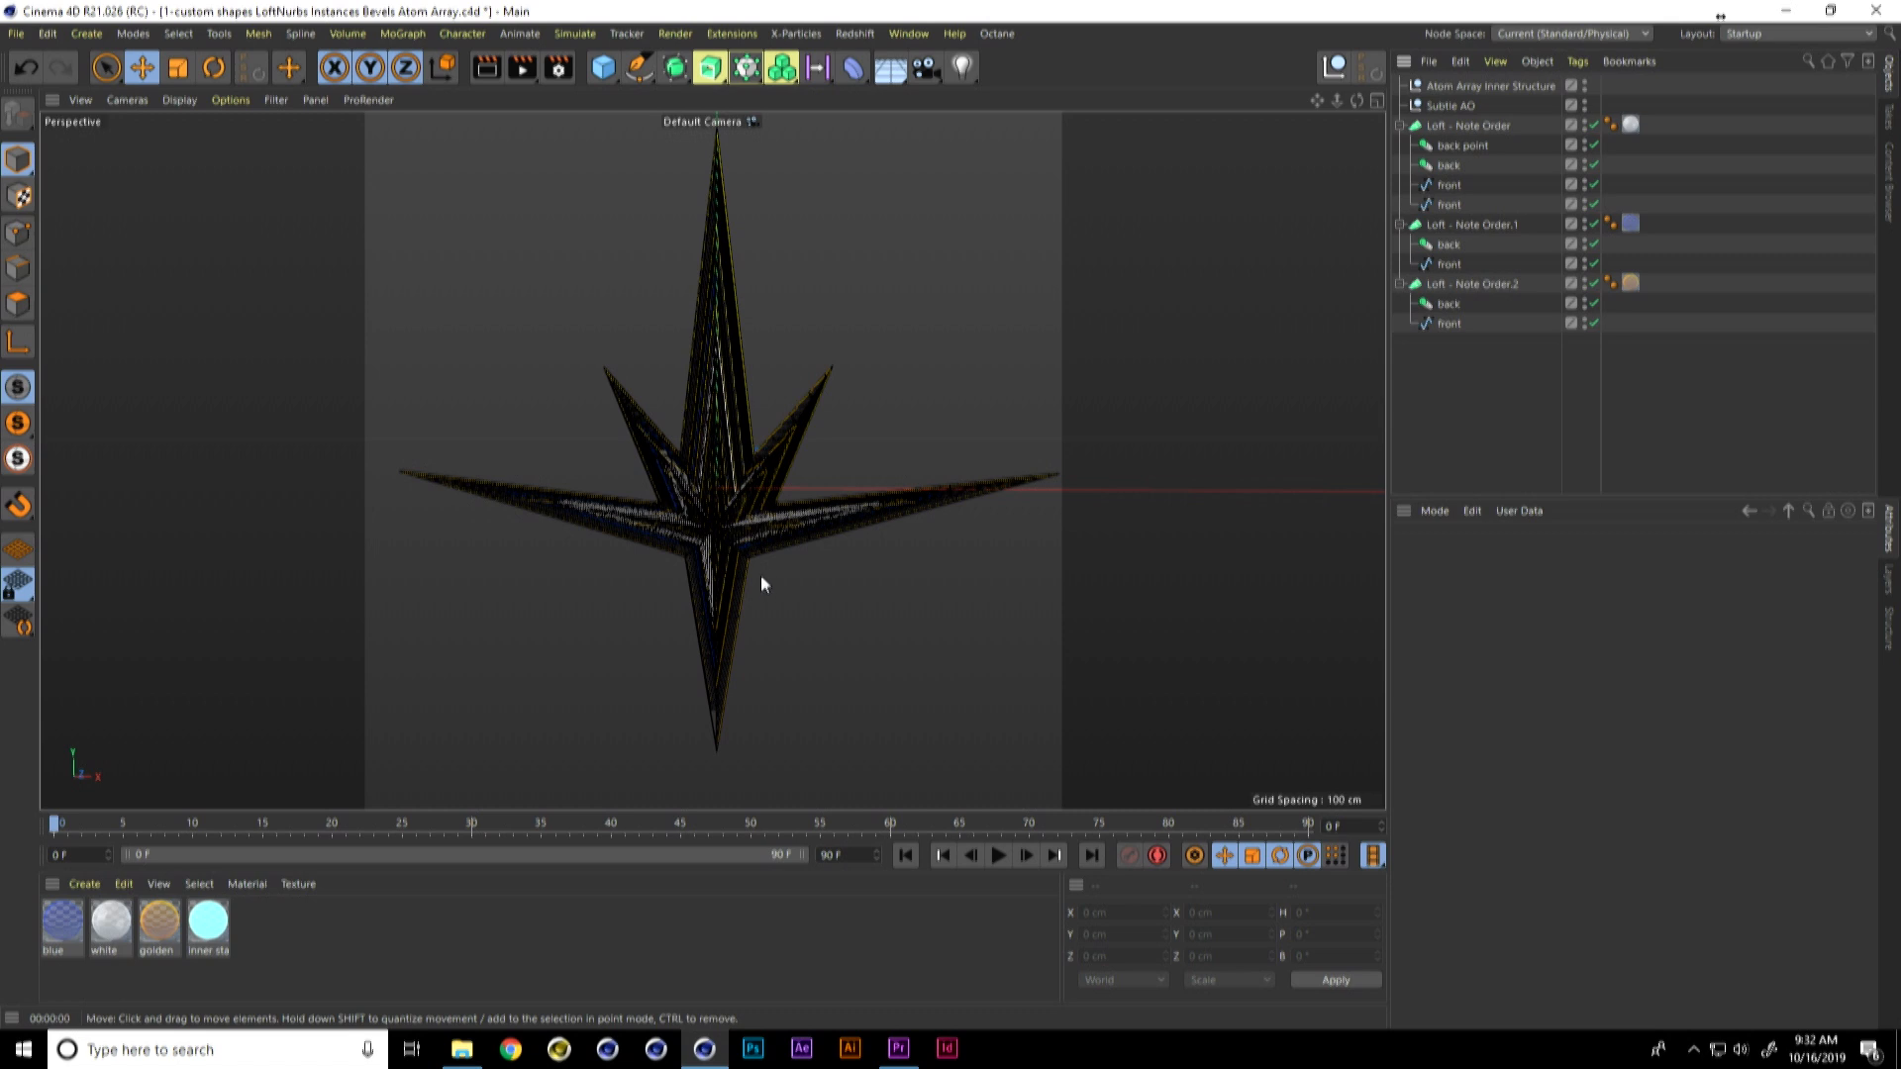
pyautogui.hotkey('alt', 'Tab')
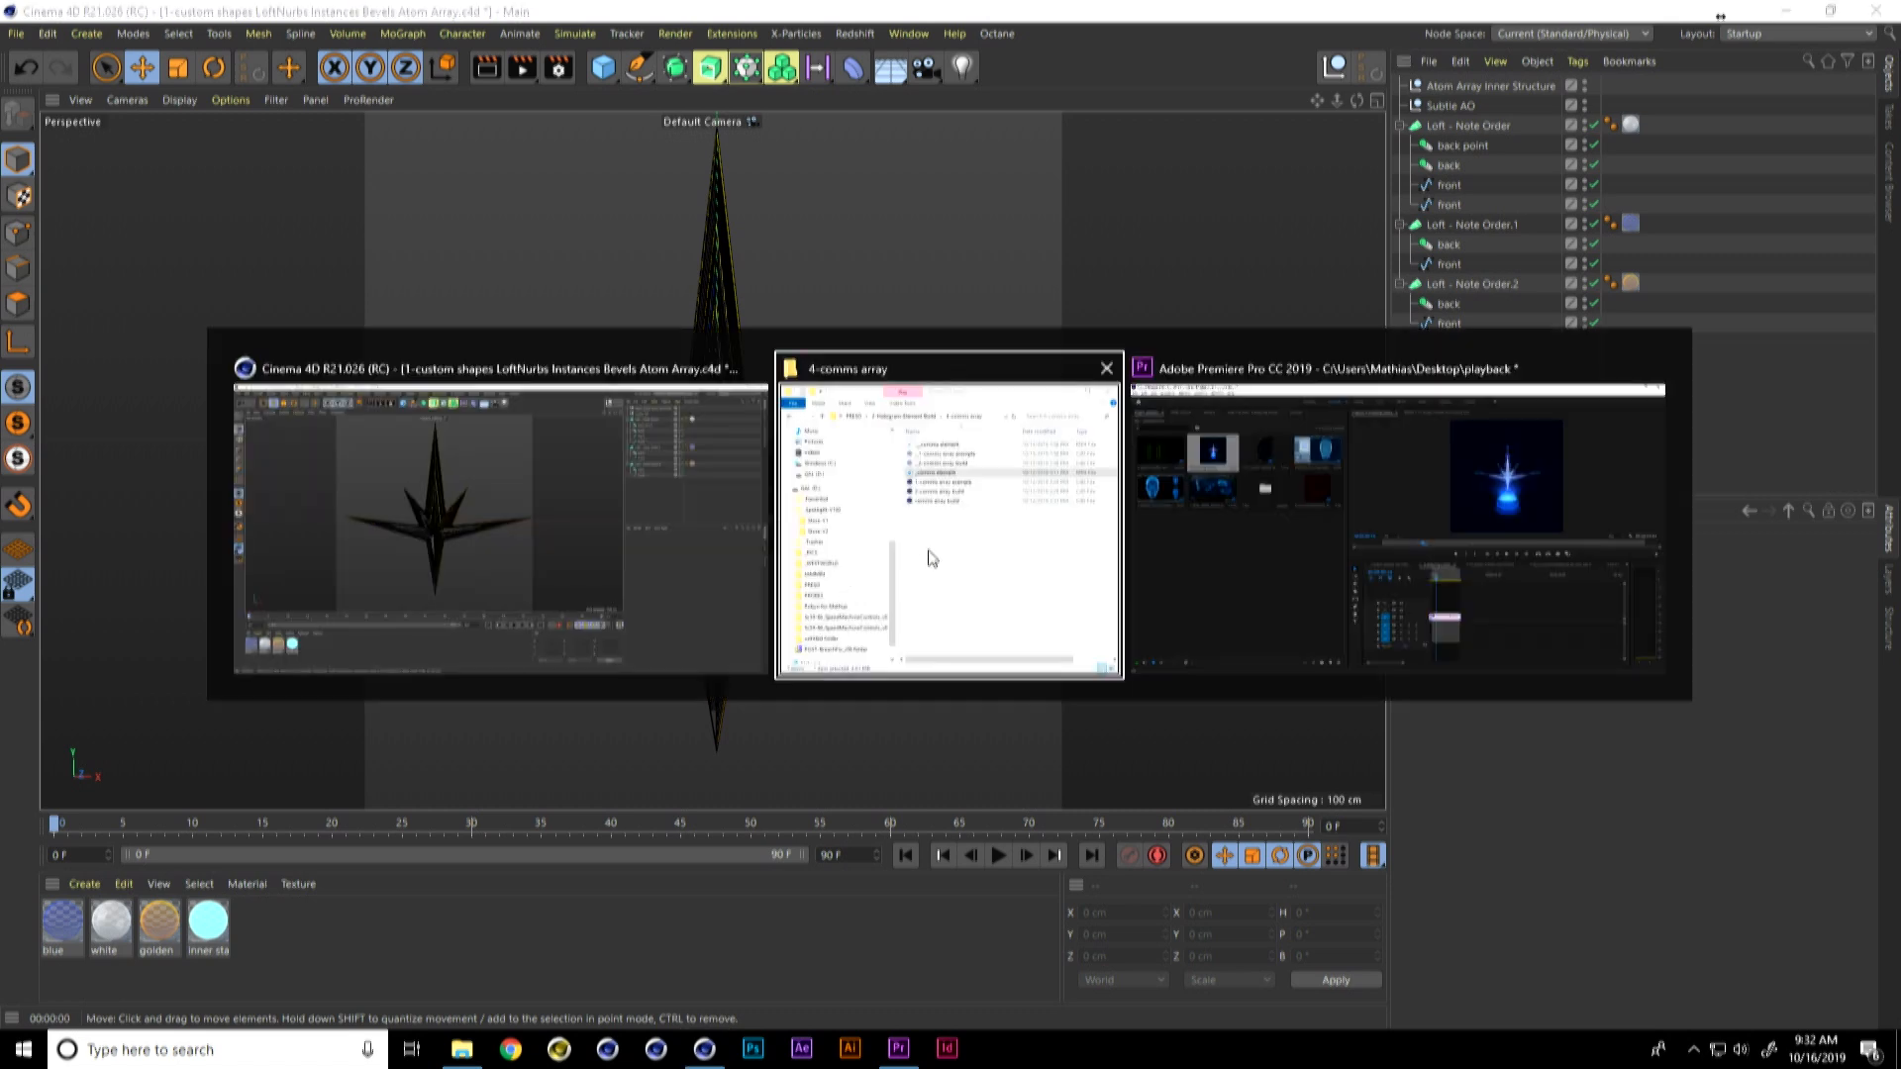
pyautogui.click(914, 388)
pyautogui.moveTo(917, 392); pyautogui.dragTo(437, 631)
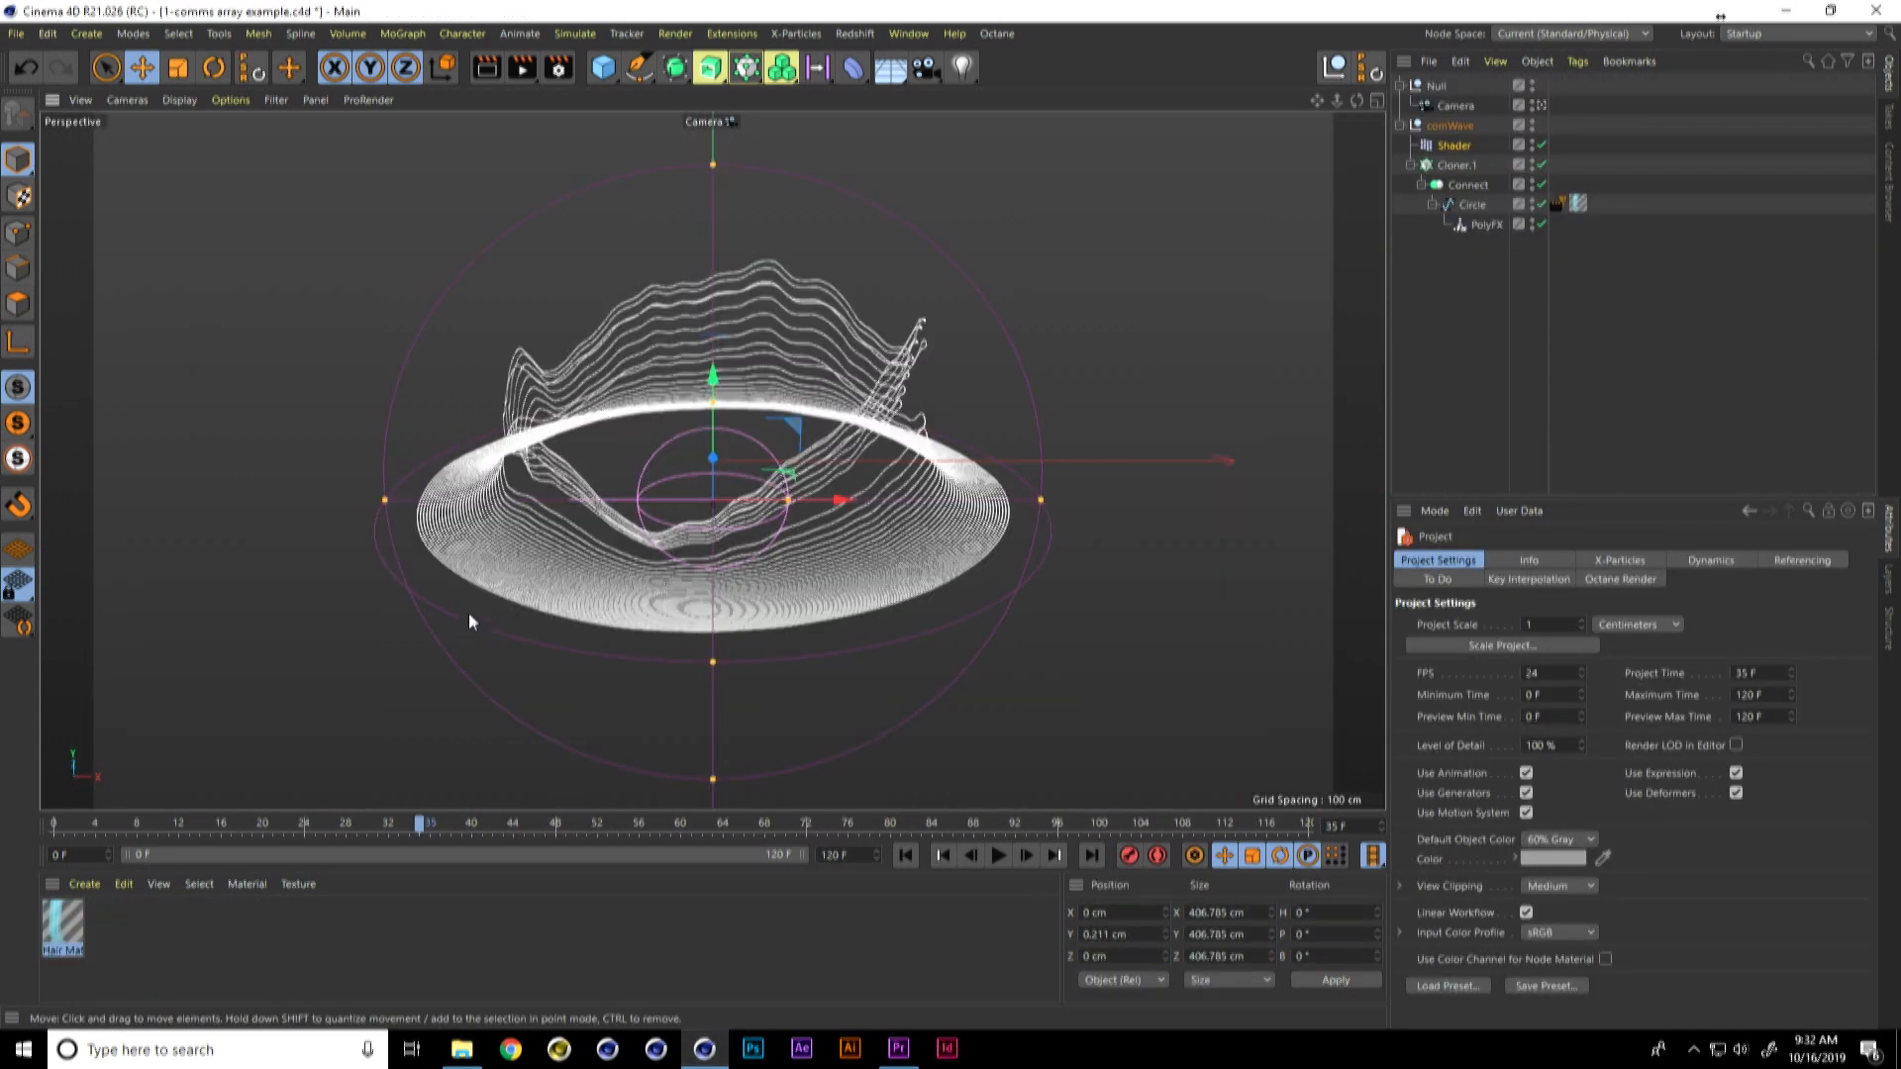
# Step: Play the comms array example animation from the first frame to examine how the rings move
pyautogui.click(905, 855)
pyautogui.click(999, 856)
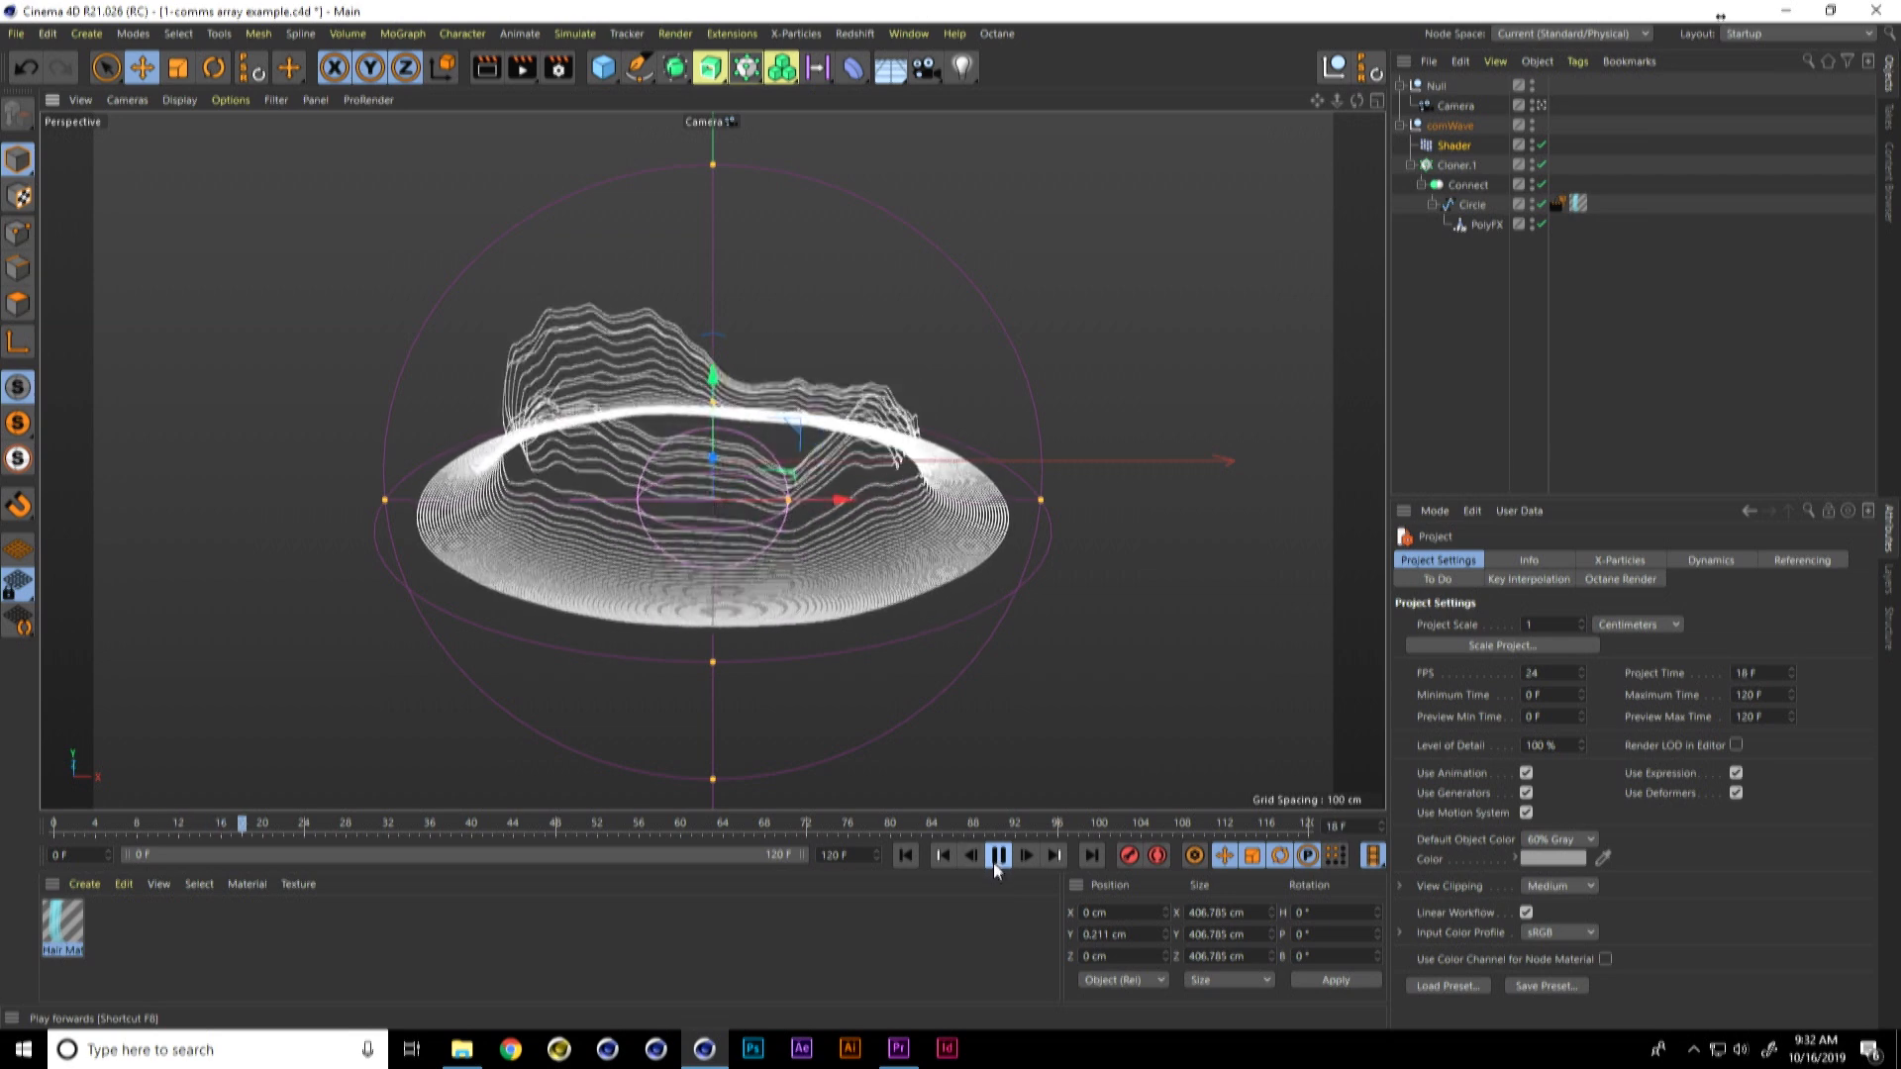
pyautogui.click(998, 858)
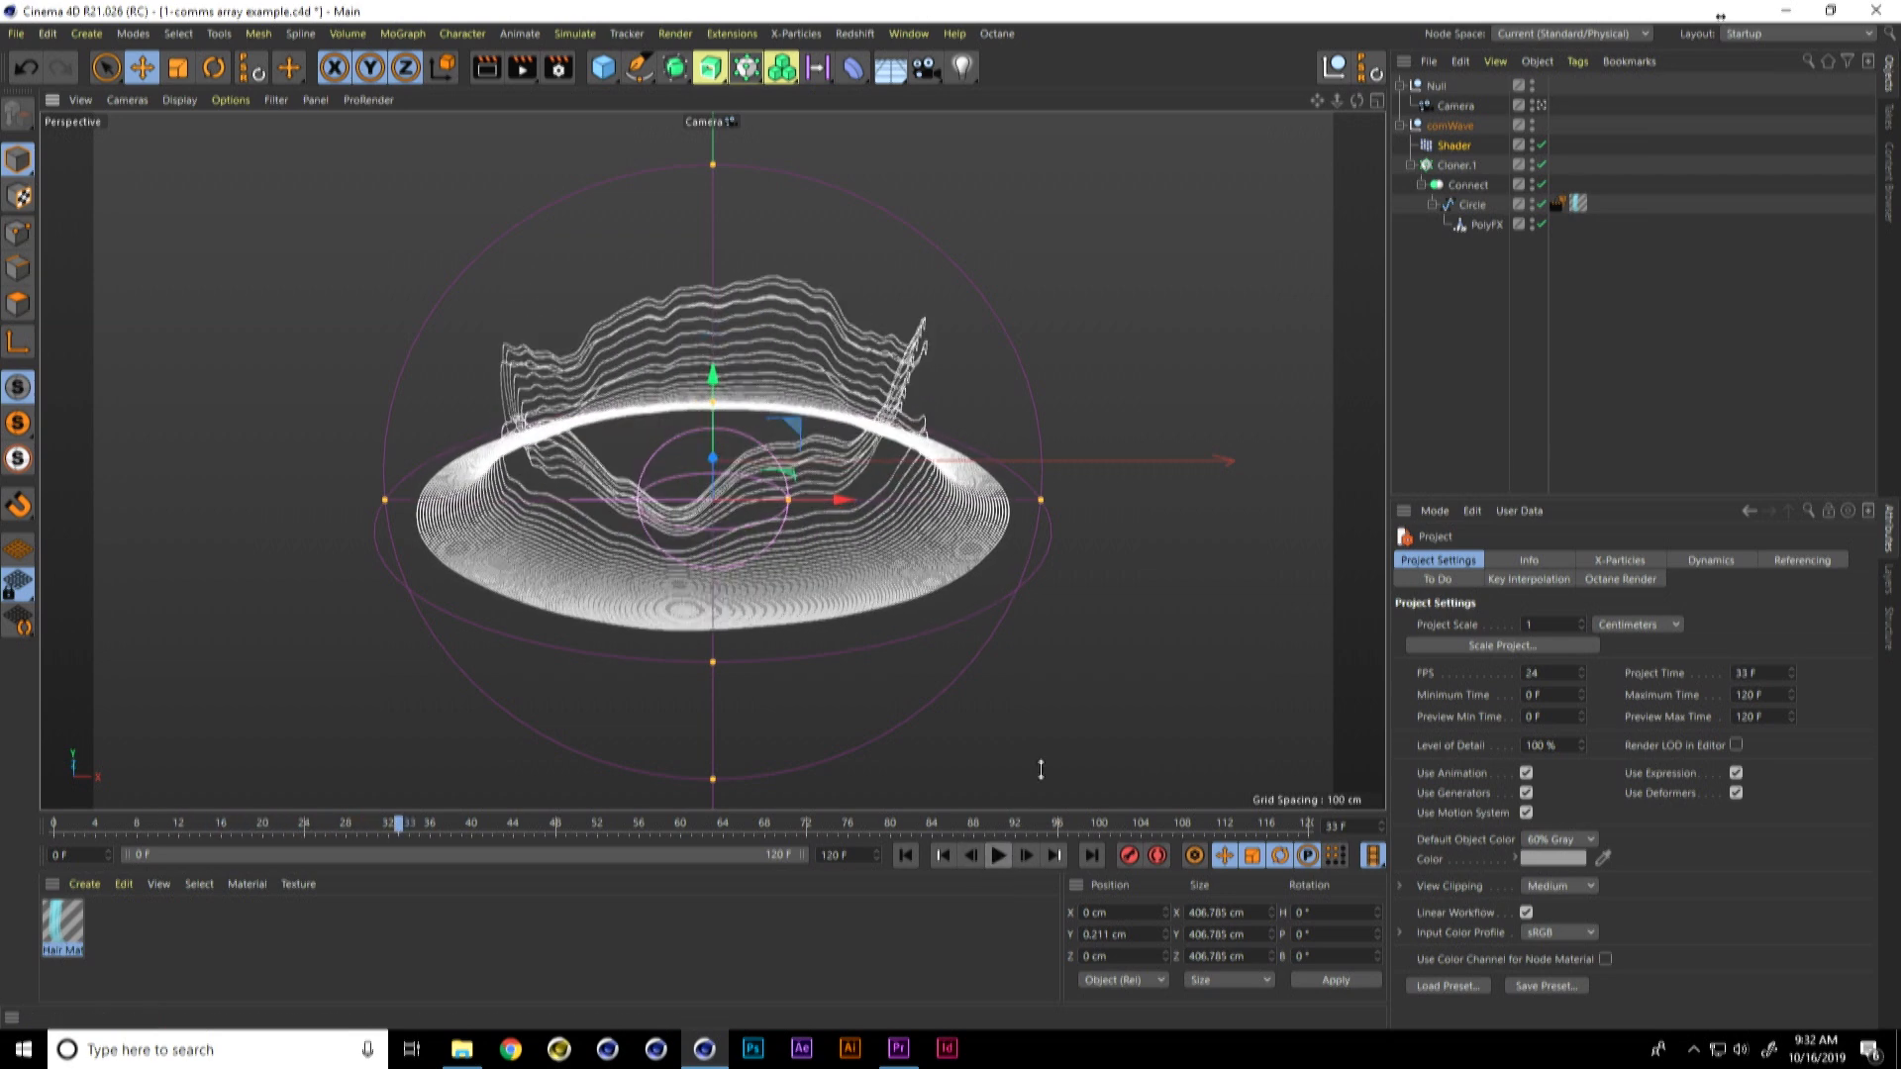
# Step: Create a new project and add a Circle spline lying on the XZ plane
pyautogui.hotkey('ctrl', 'n')
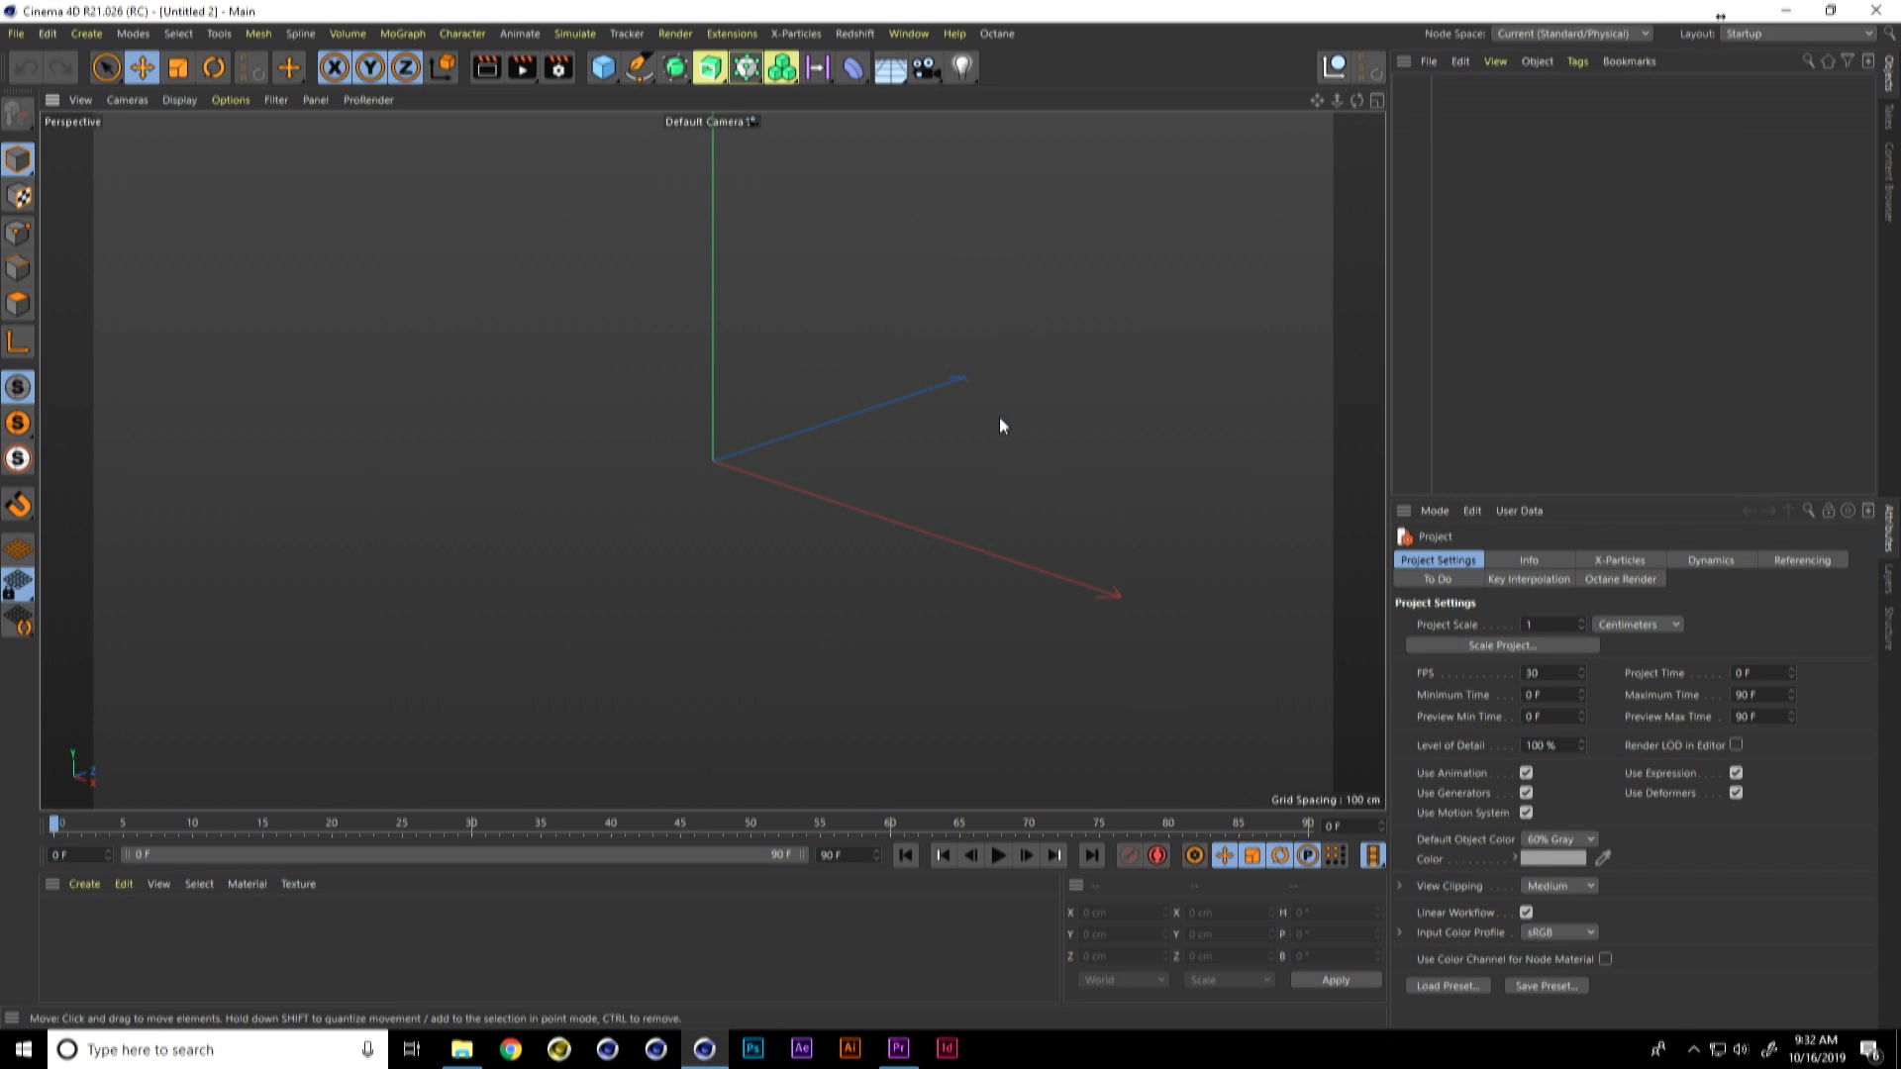
pyautogui.click(639, 67)
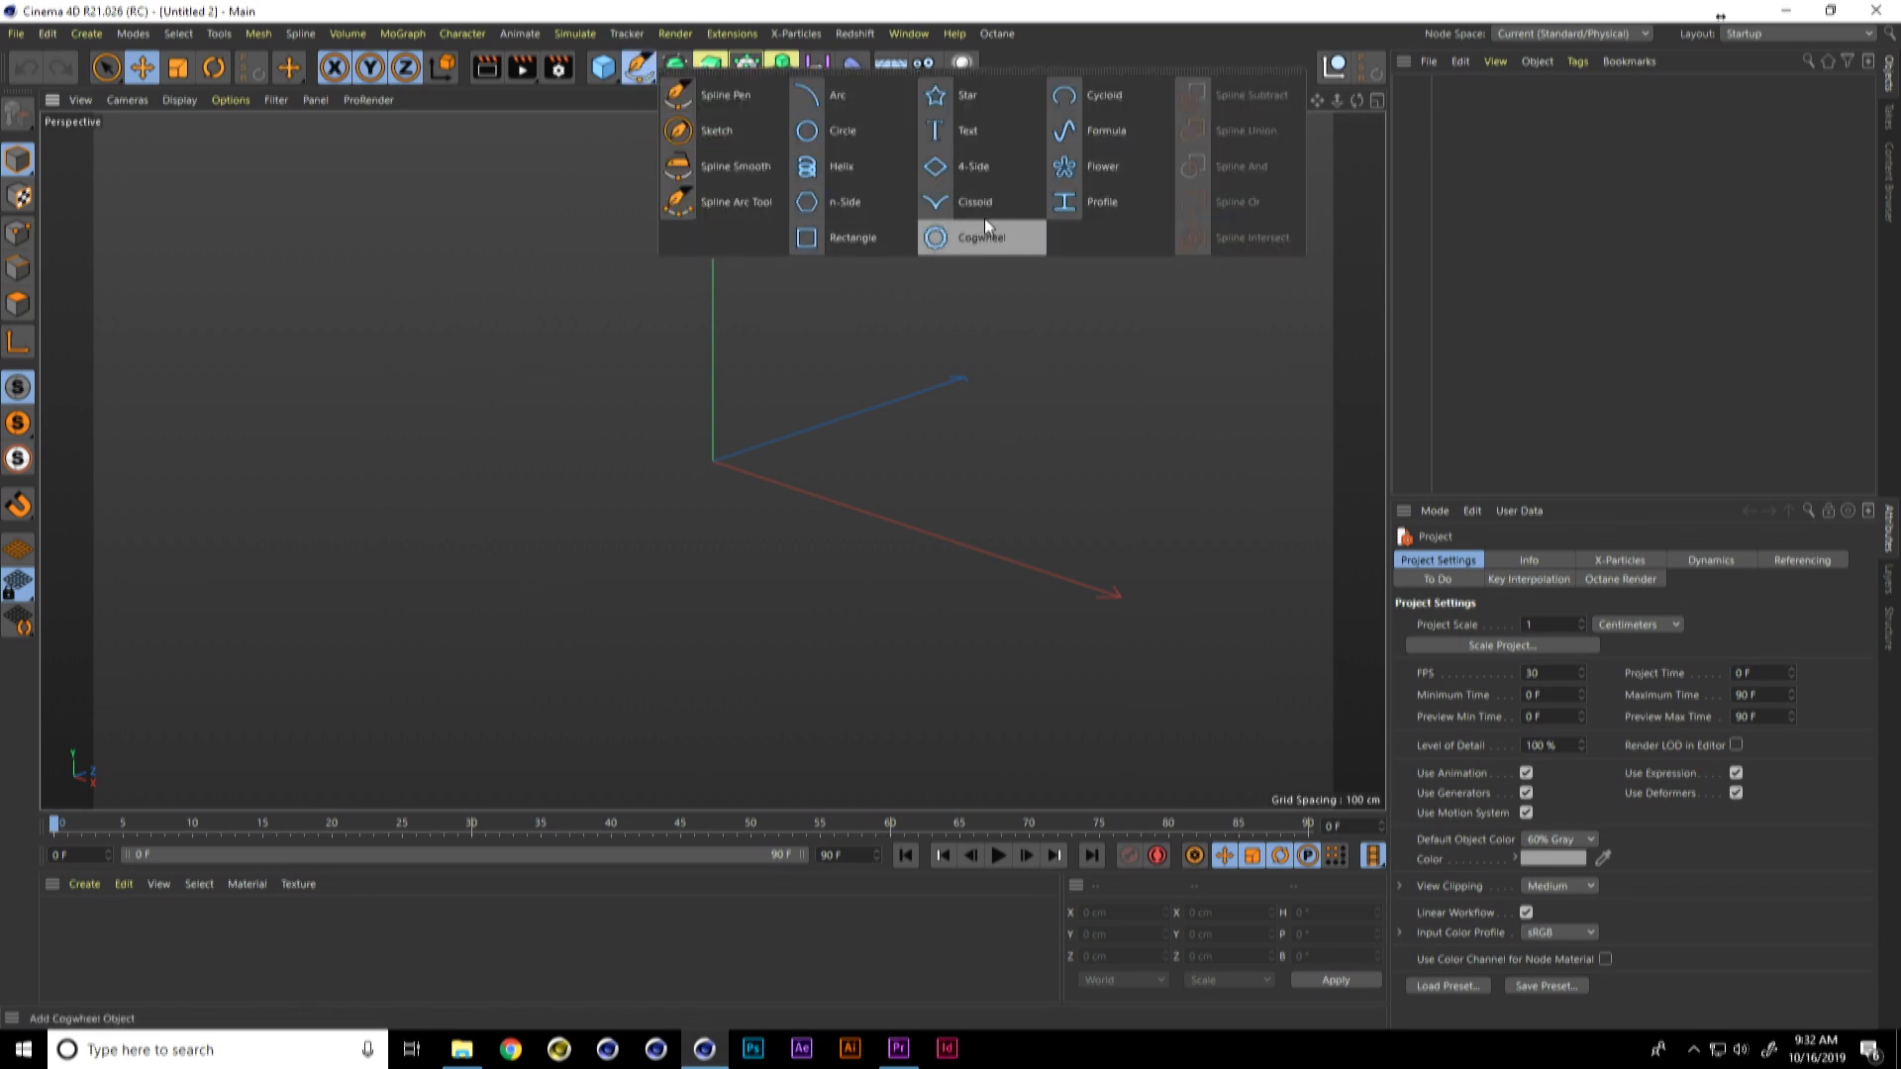
pyautogui.click(866, 133)
pyautogui.click(1567, 709)
pyautogui.click(1578, 773)
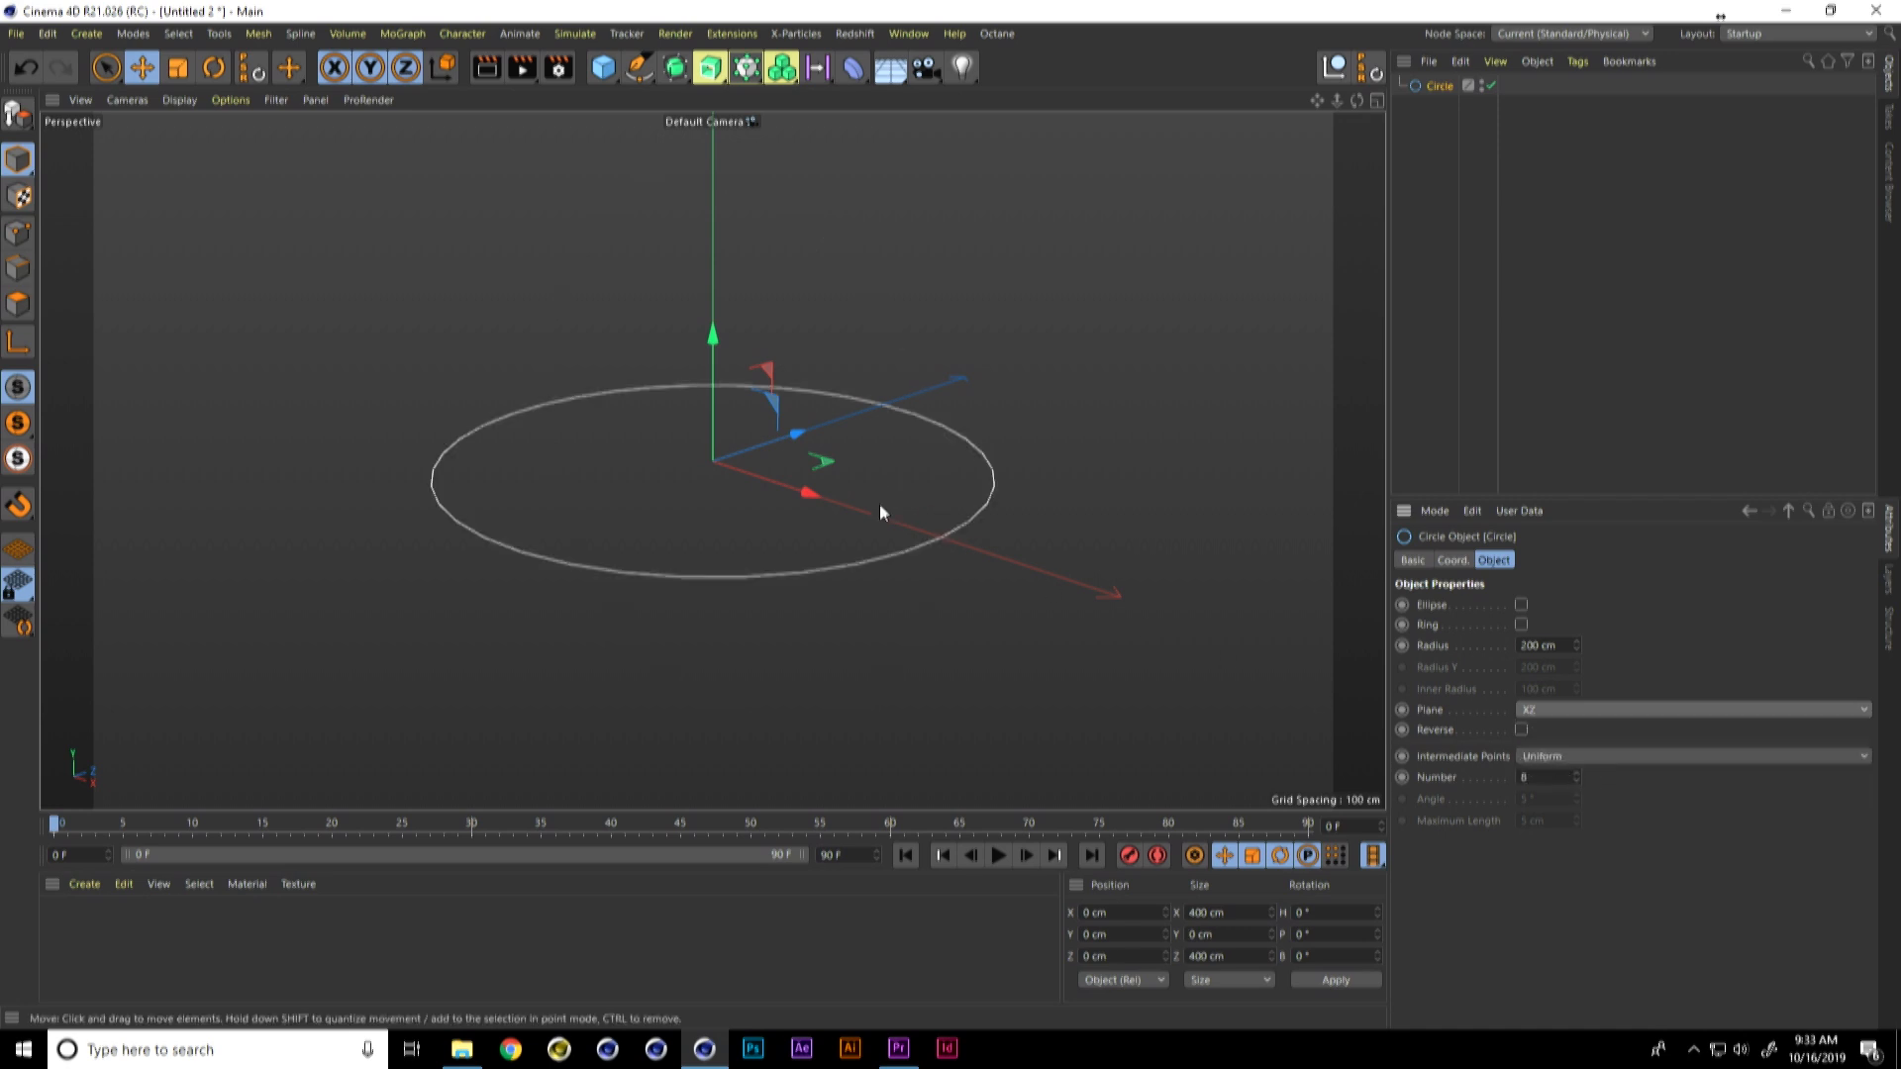
# Step: Enable the Grid display in the perspective viewport
pyautogui.scroll(-3, 897, 465)
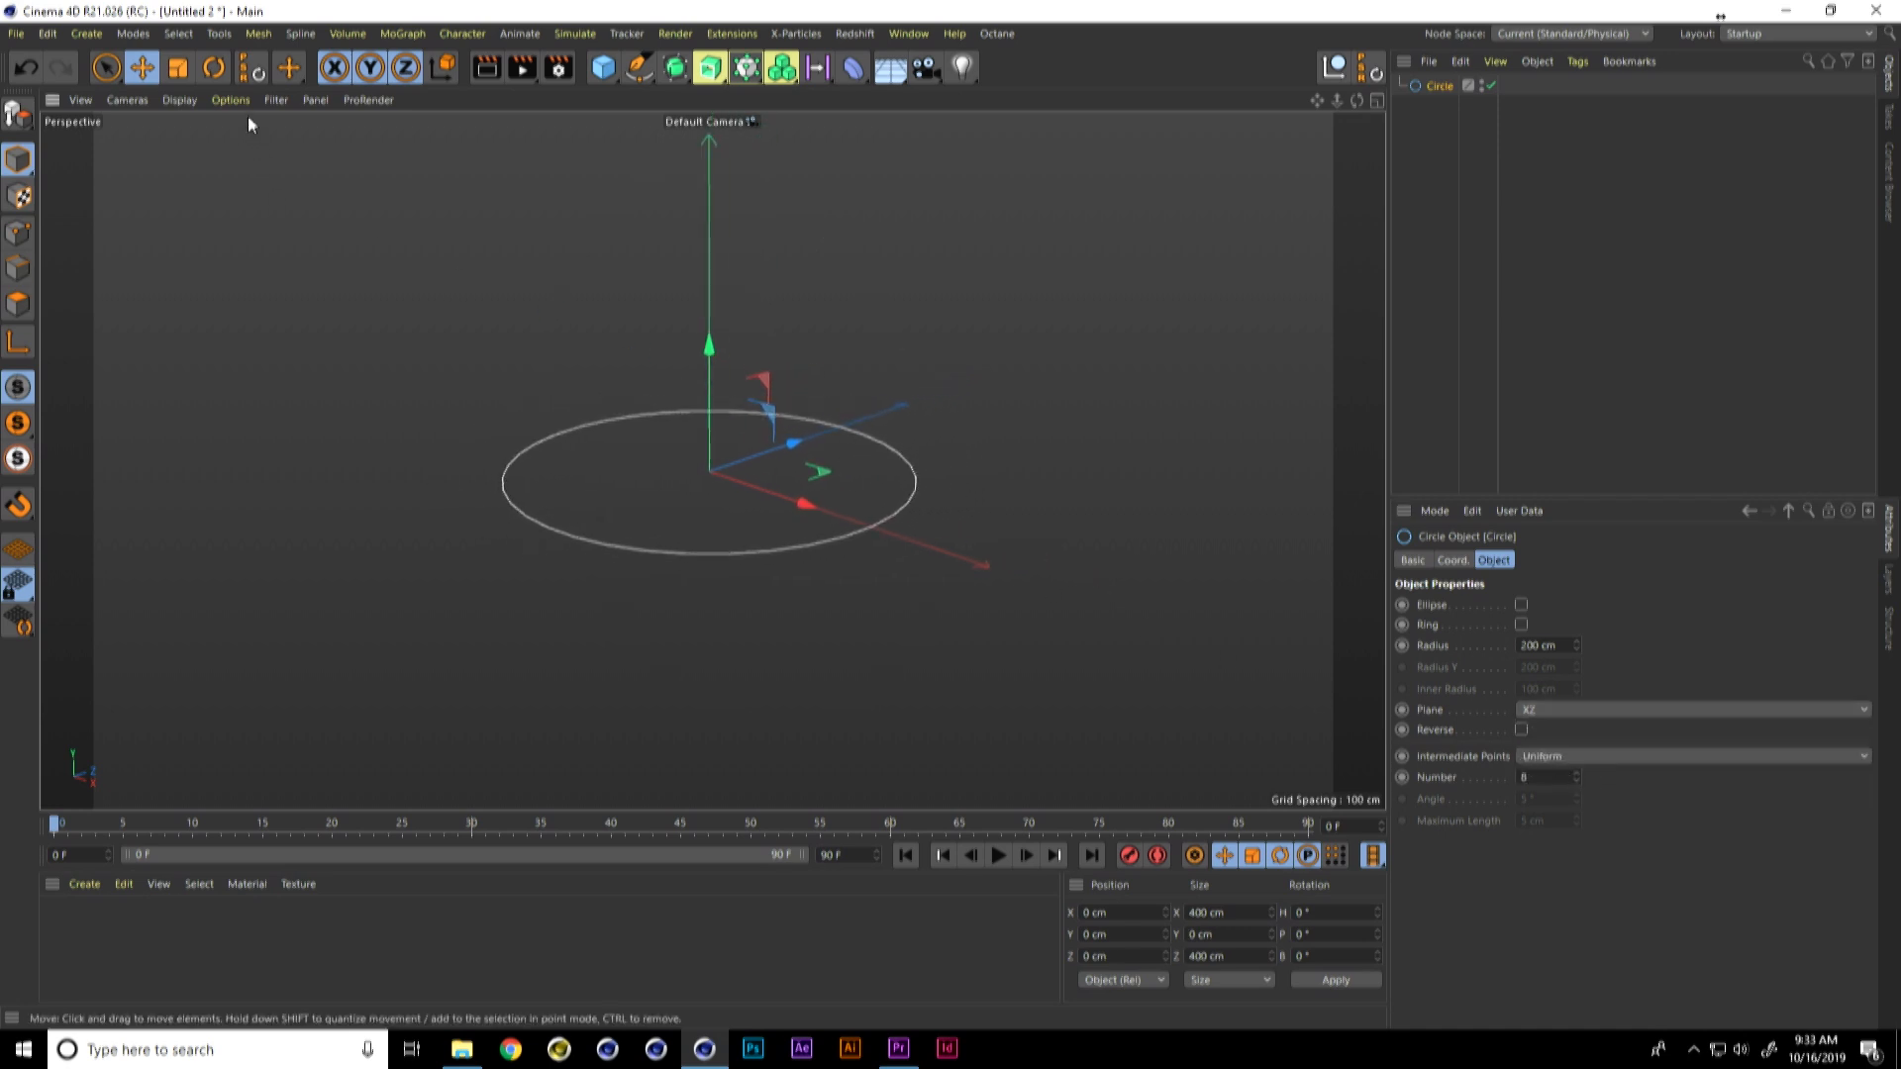
pyautogui.click(233, 100)
pyautogui.moveTo(277, 100)
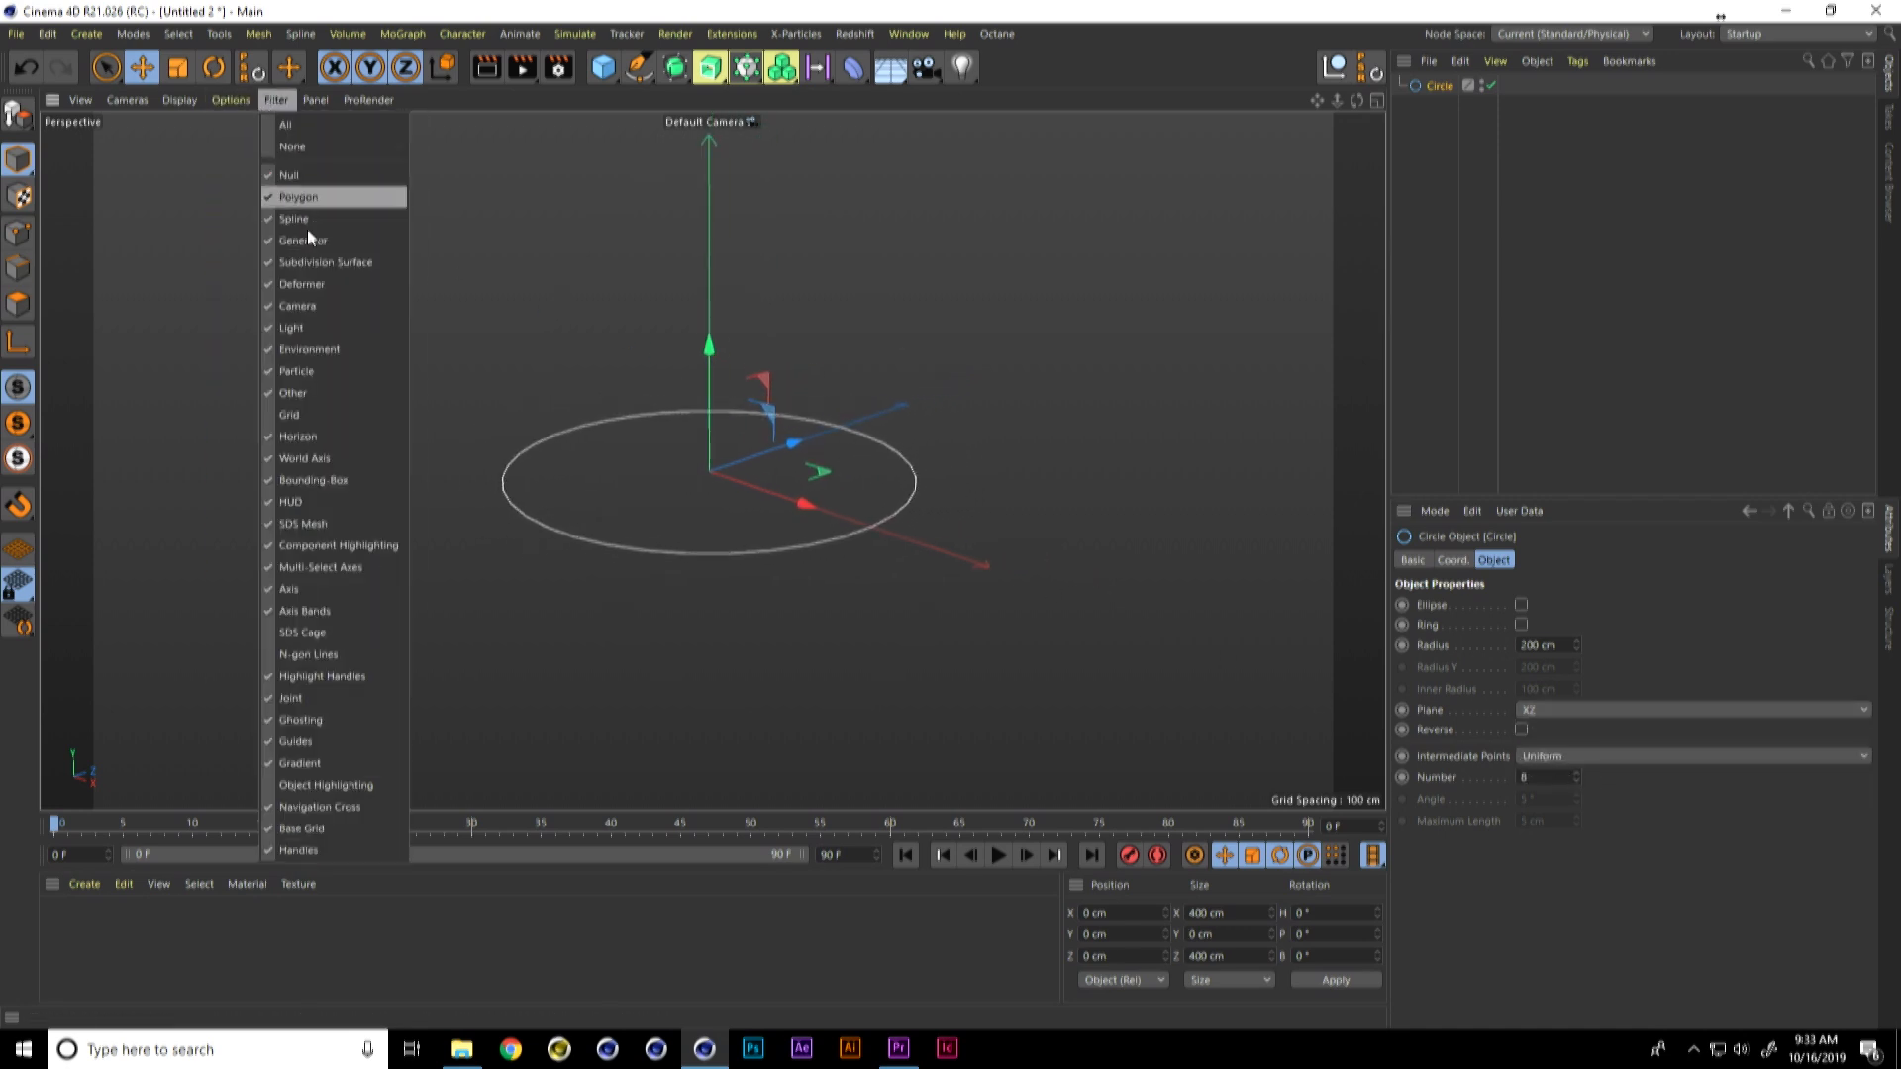
pyautogui.click(324, 414)
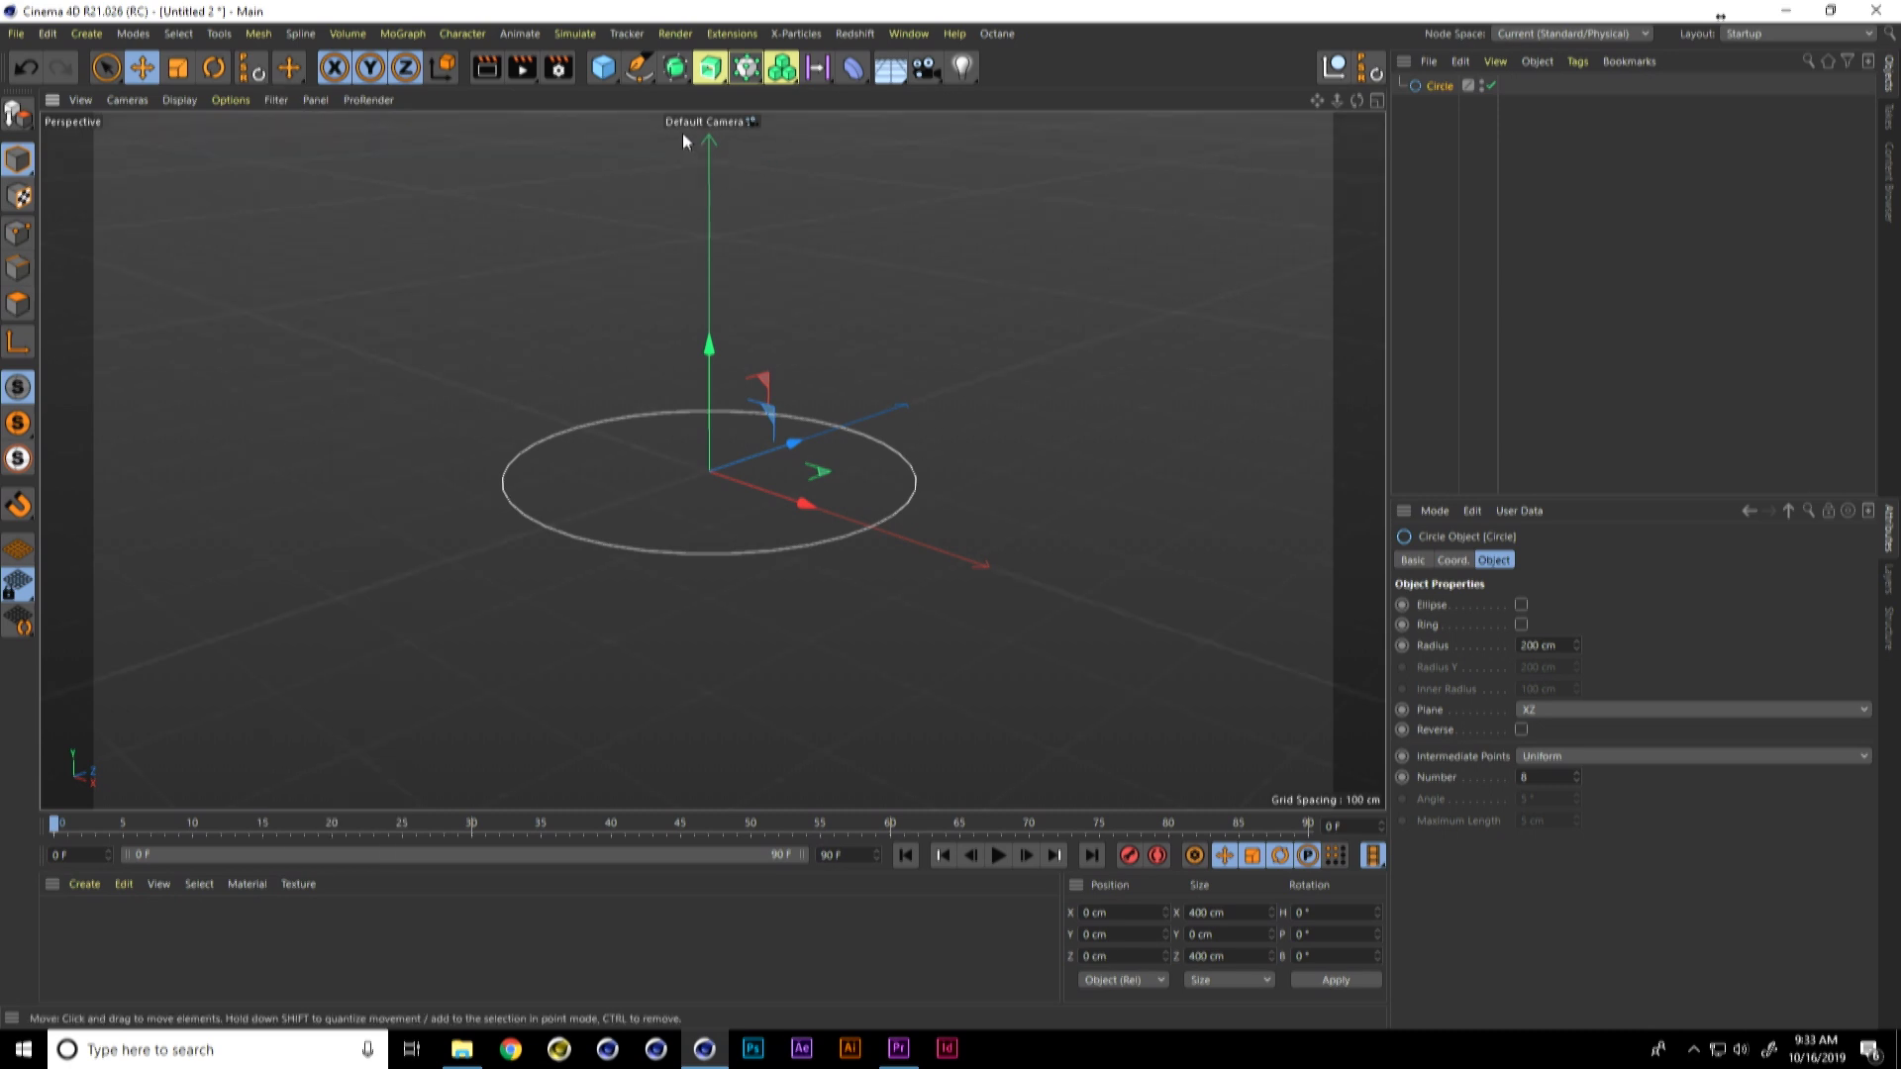
# Step: Add a Cloner with the circle nested inside and set its per-step Y position to 0 cm
pyautogui.click(584, 33)
pyautogui.moveTo(615, 35)
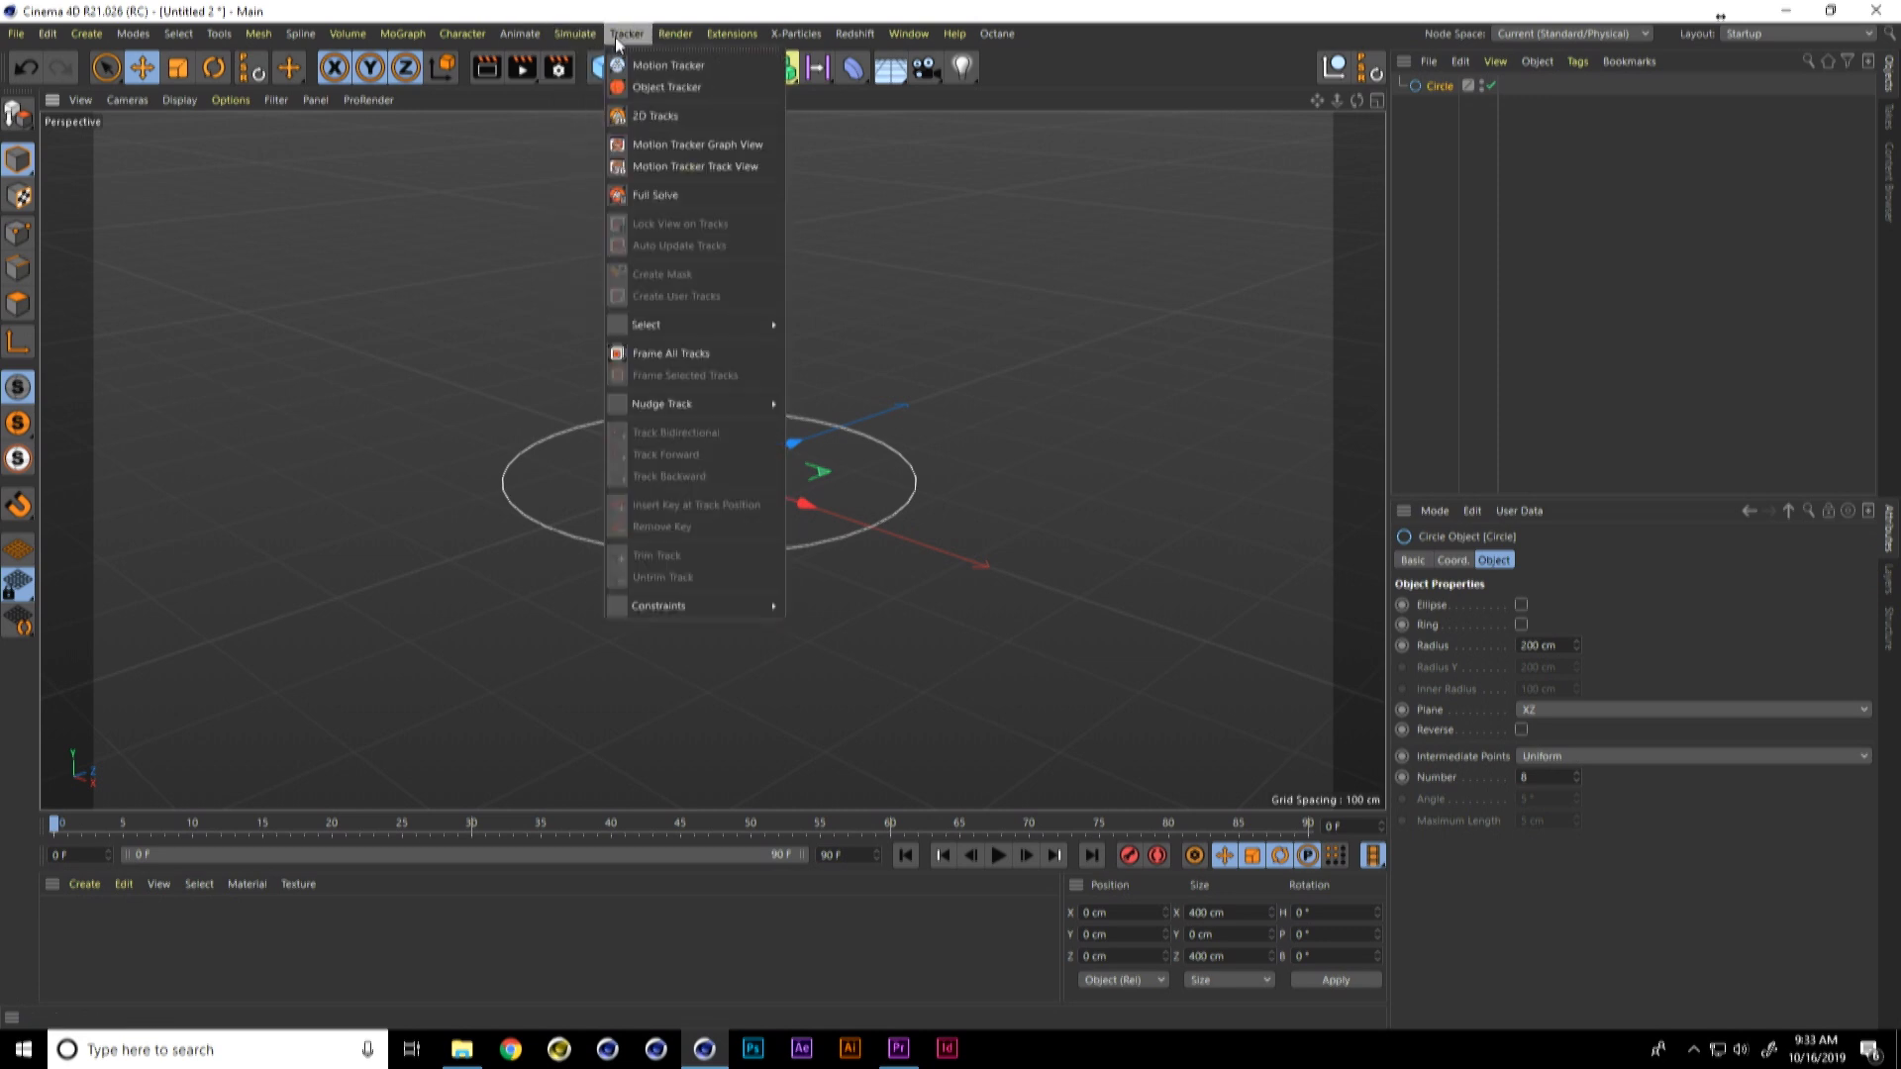
pyautogui.click(663, 89)
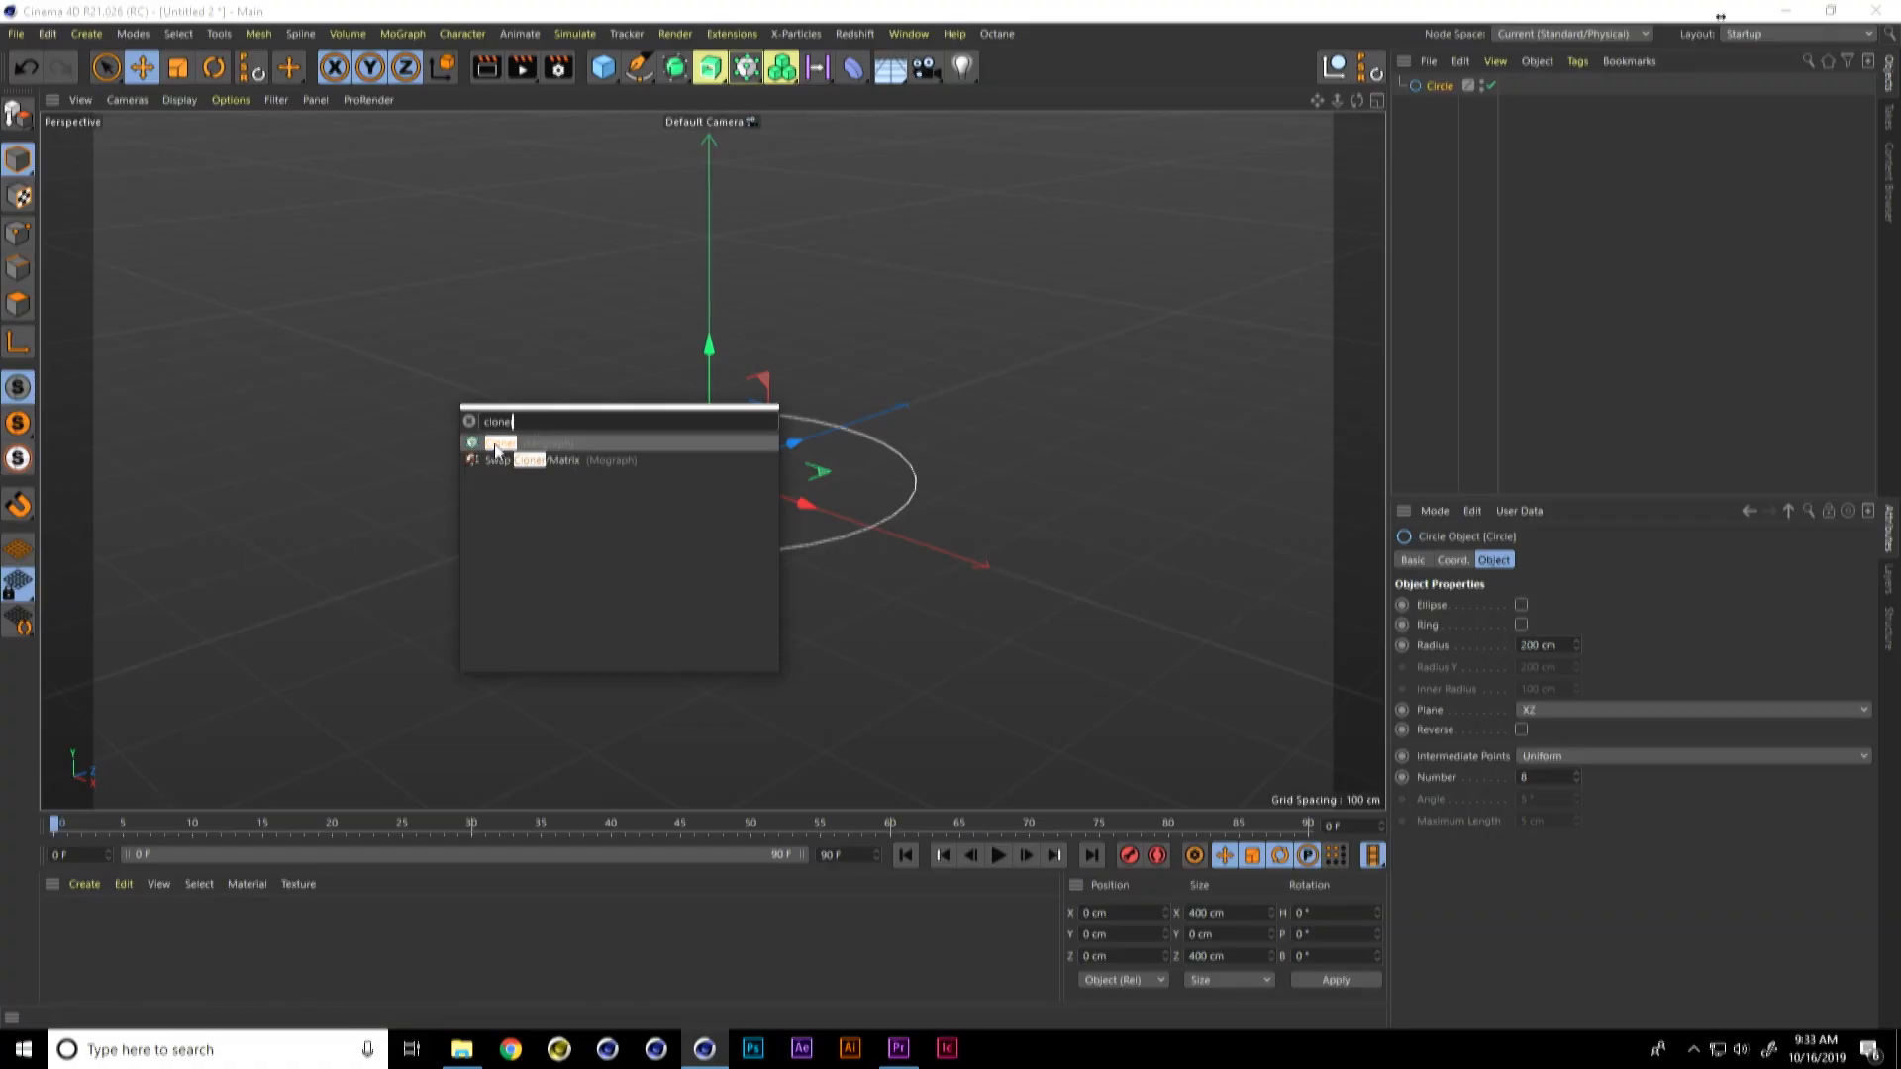
pyautogui.click(517, 442)
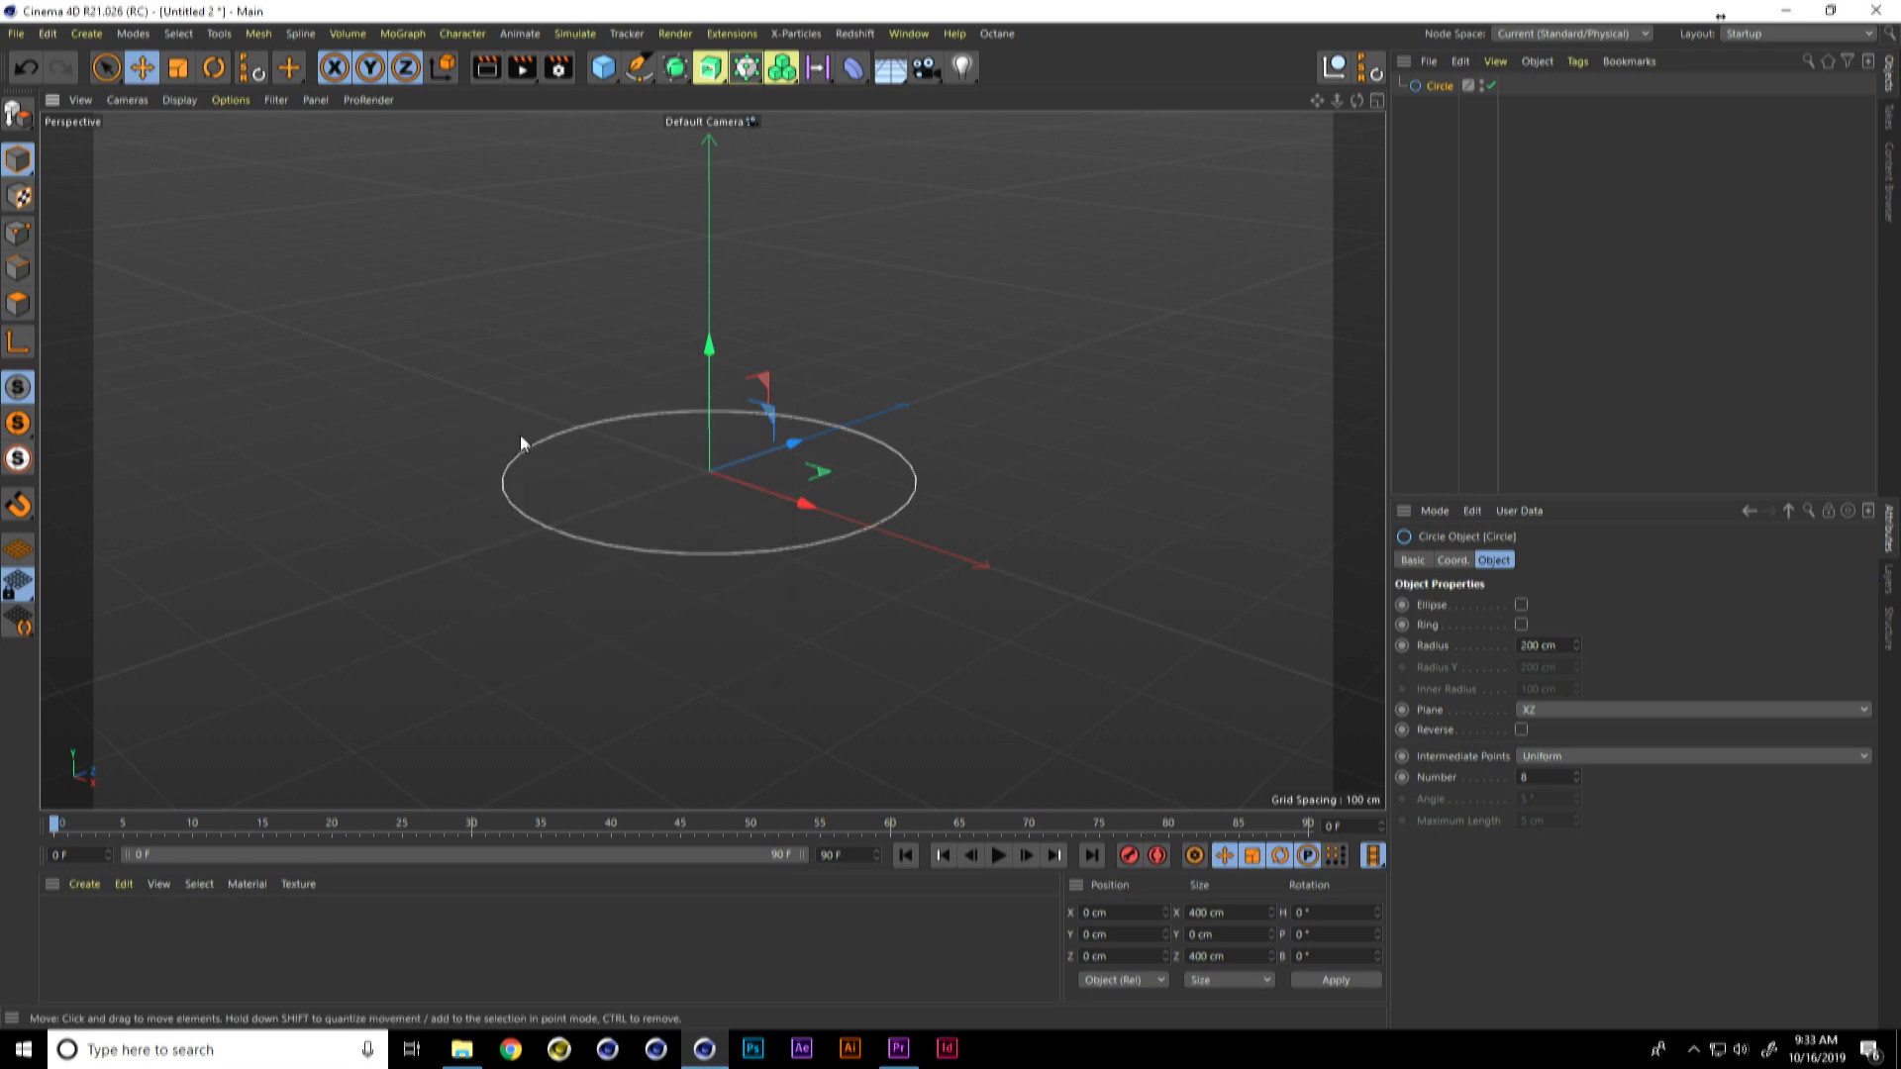
pyautogui.moveTo(1439, 106); pyautogui.dragTo(1442, 87)
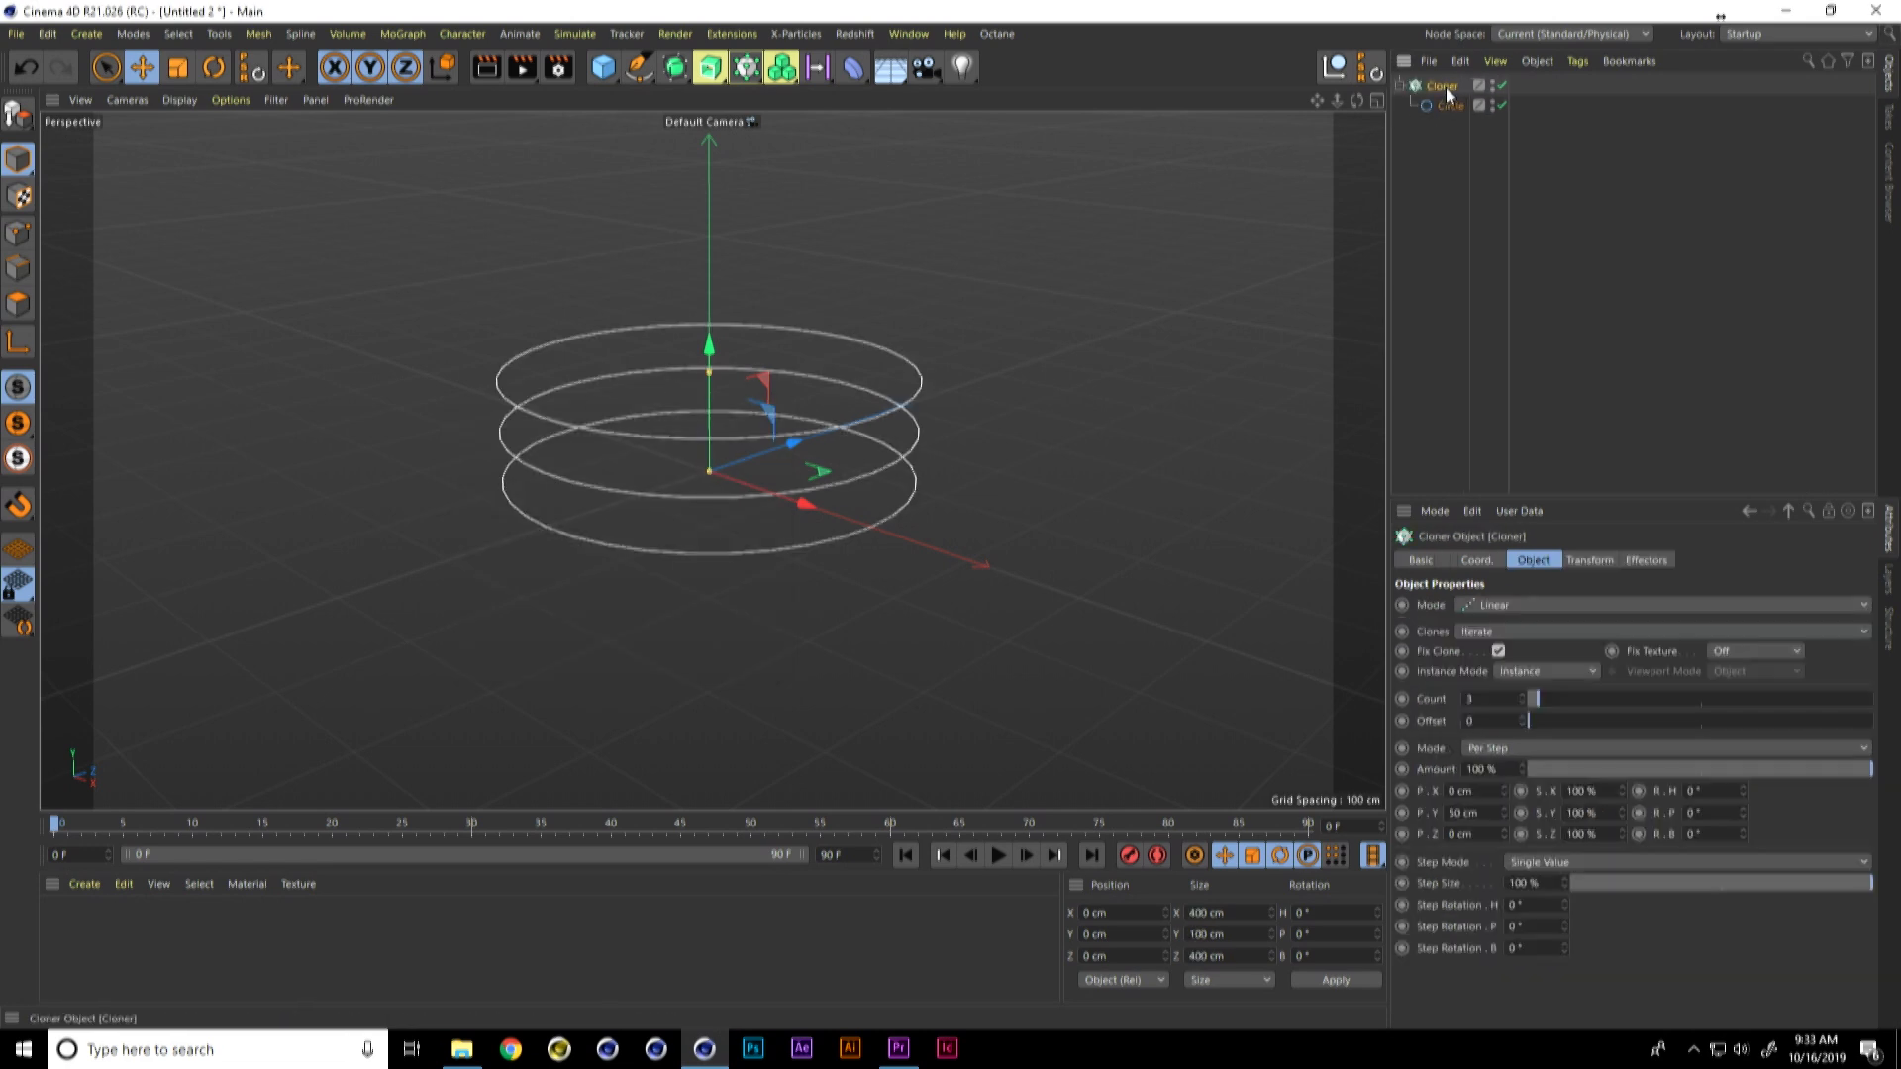
pyautogui.doubleClick(1465, 812)
pyautogui.write('0')
pyautogui.press('Return')
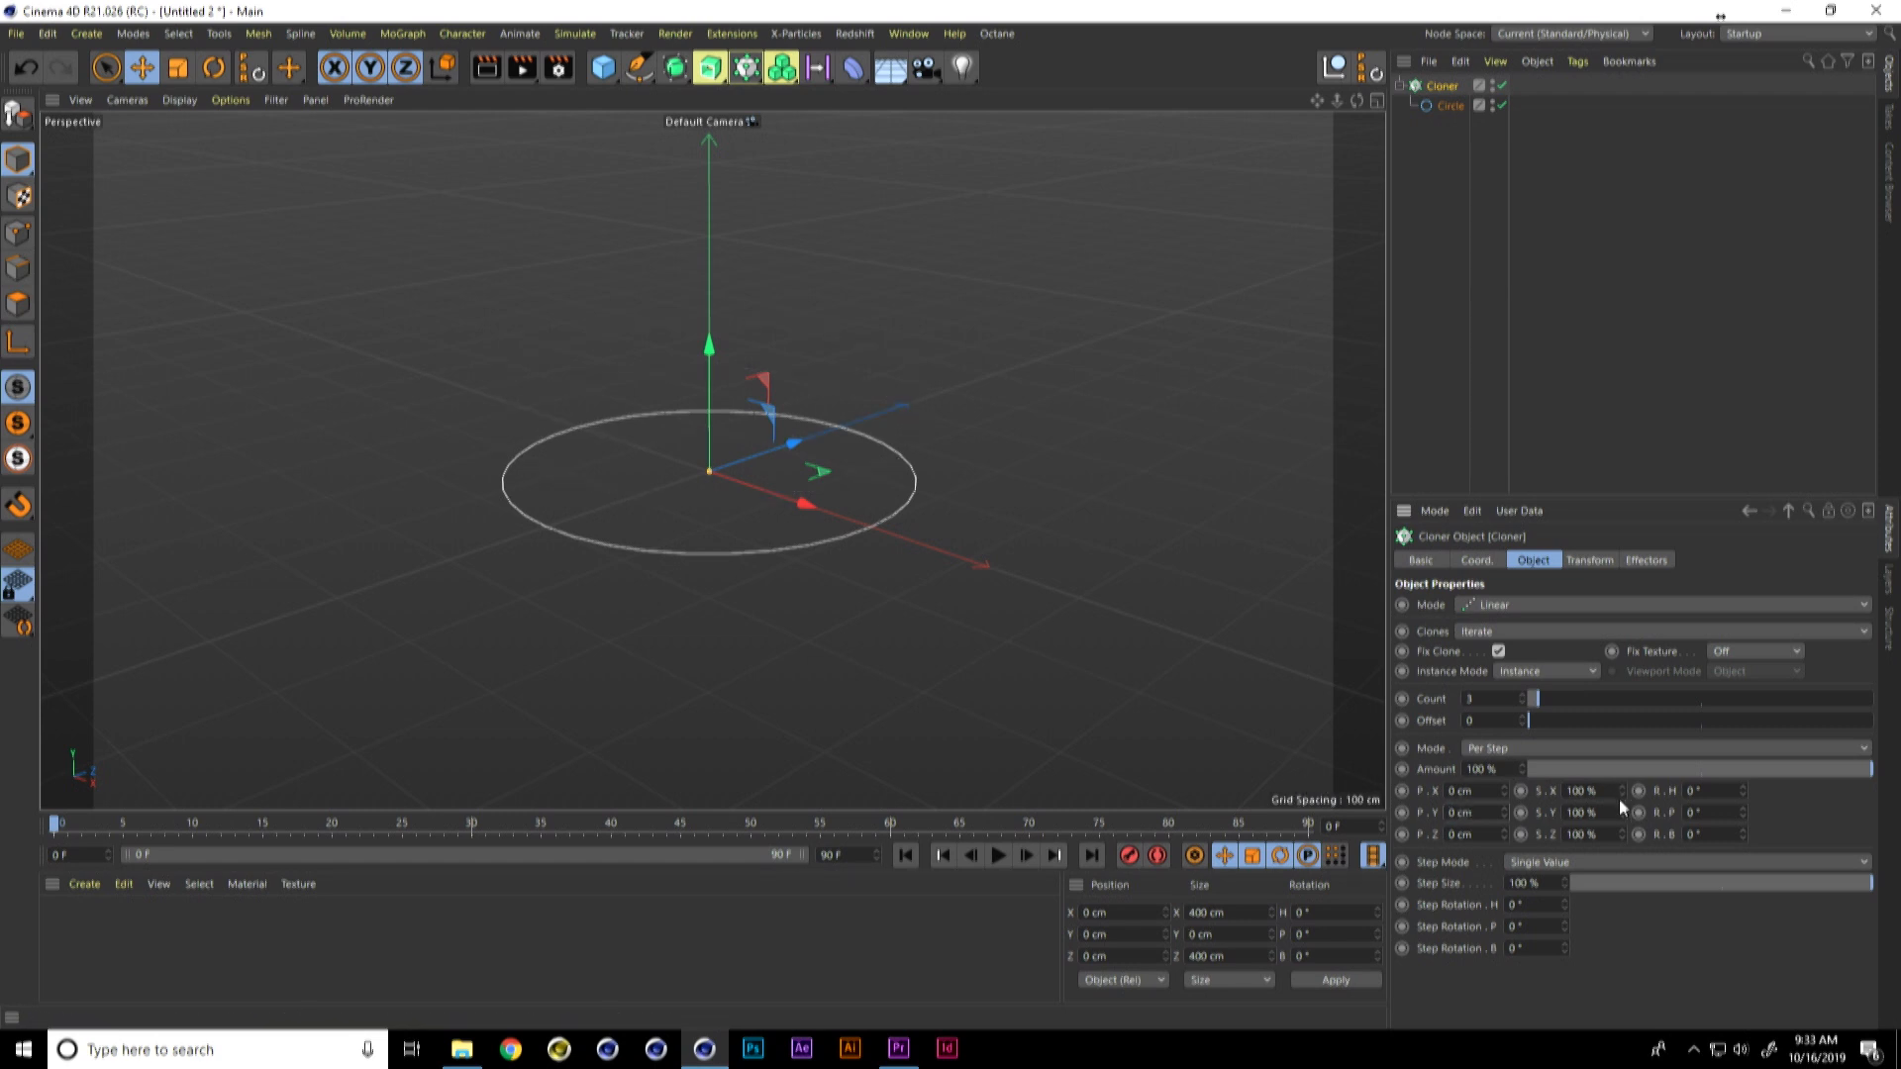
# Step: Set the Cloner's per-step scale to 99% on all three axes and raise the count to form a wide flat ring
pyautogui.doubleClick(1604, 791)
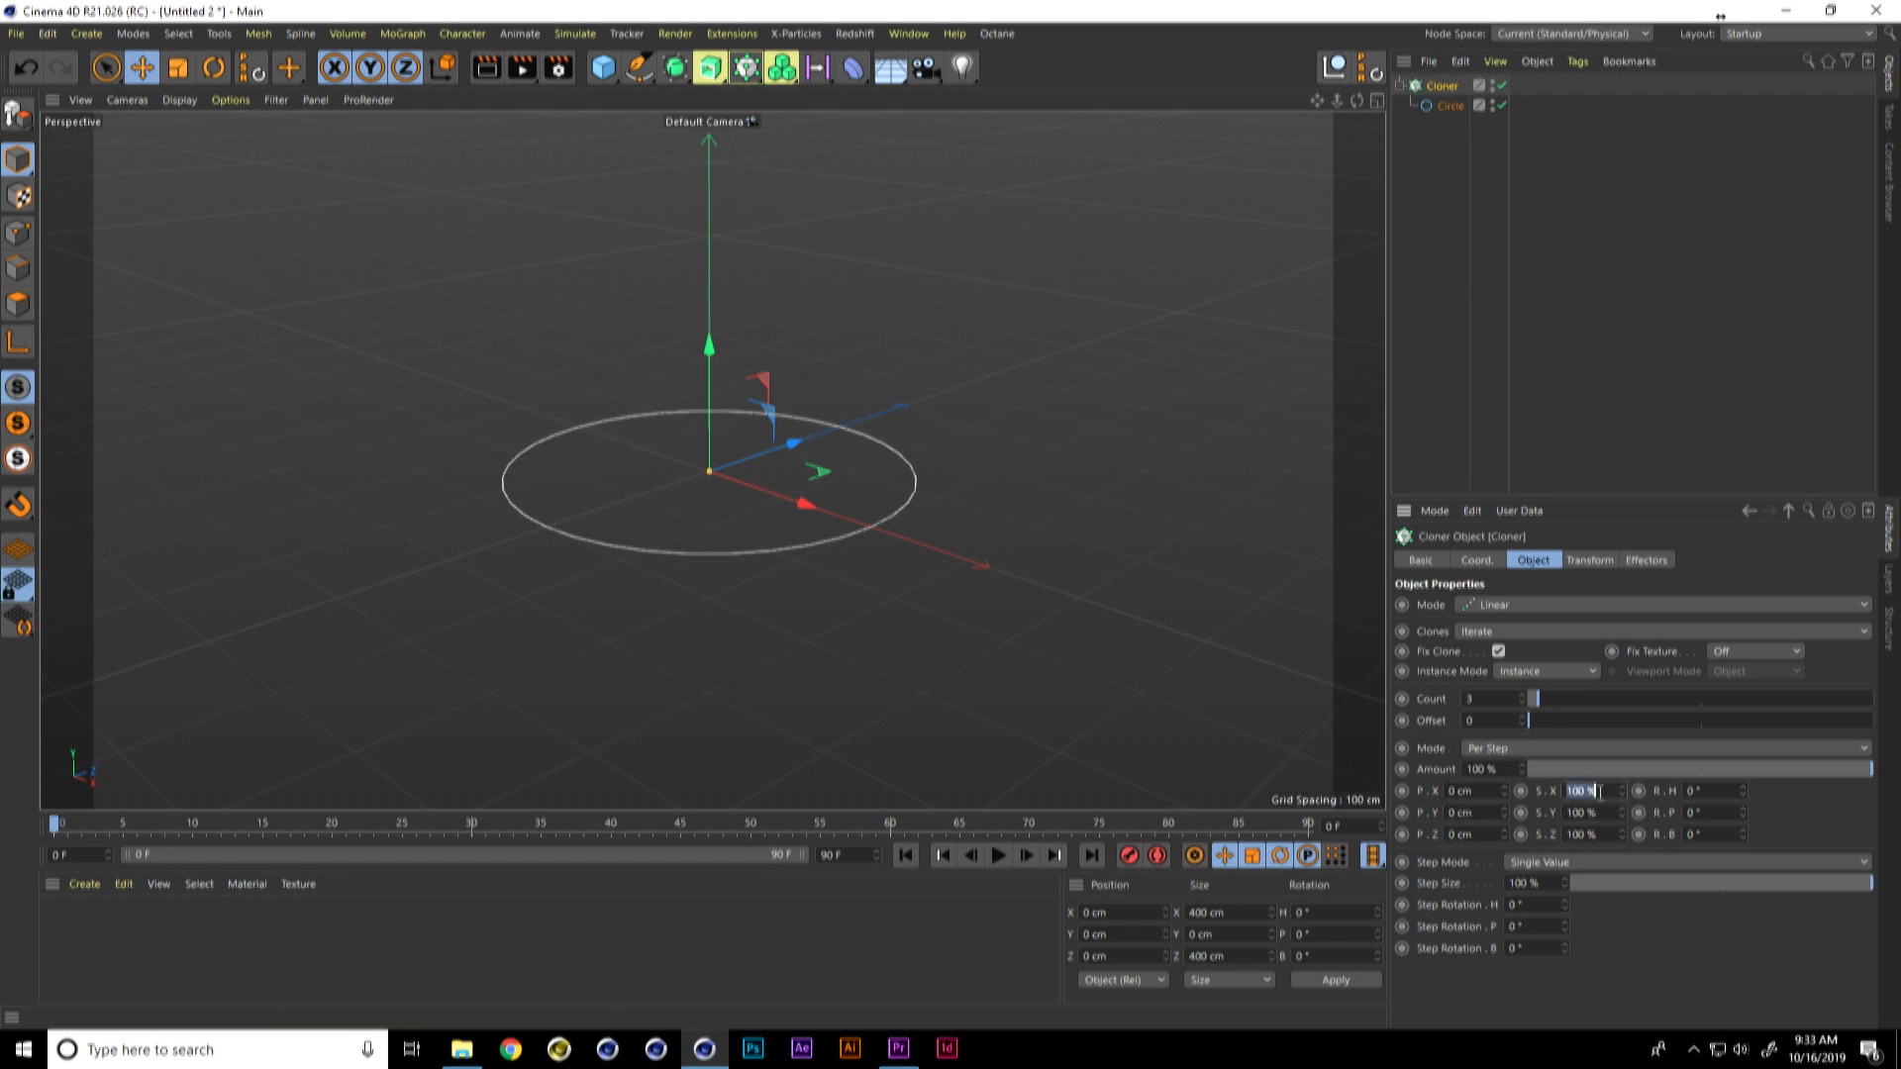
pyautogui.keyDown('shift'); pyautogui.click(1551, 834); pyautogui.keyUp('shift')
pyautogui.moveTo(1605, 792); pyautogui.dragTo(1533, 792)
pyautogui.write('99')
pyautogui.press('Return')
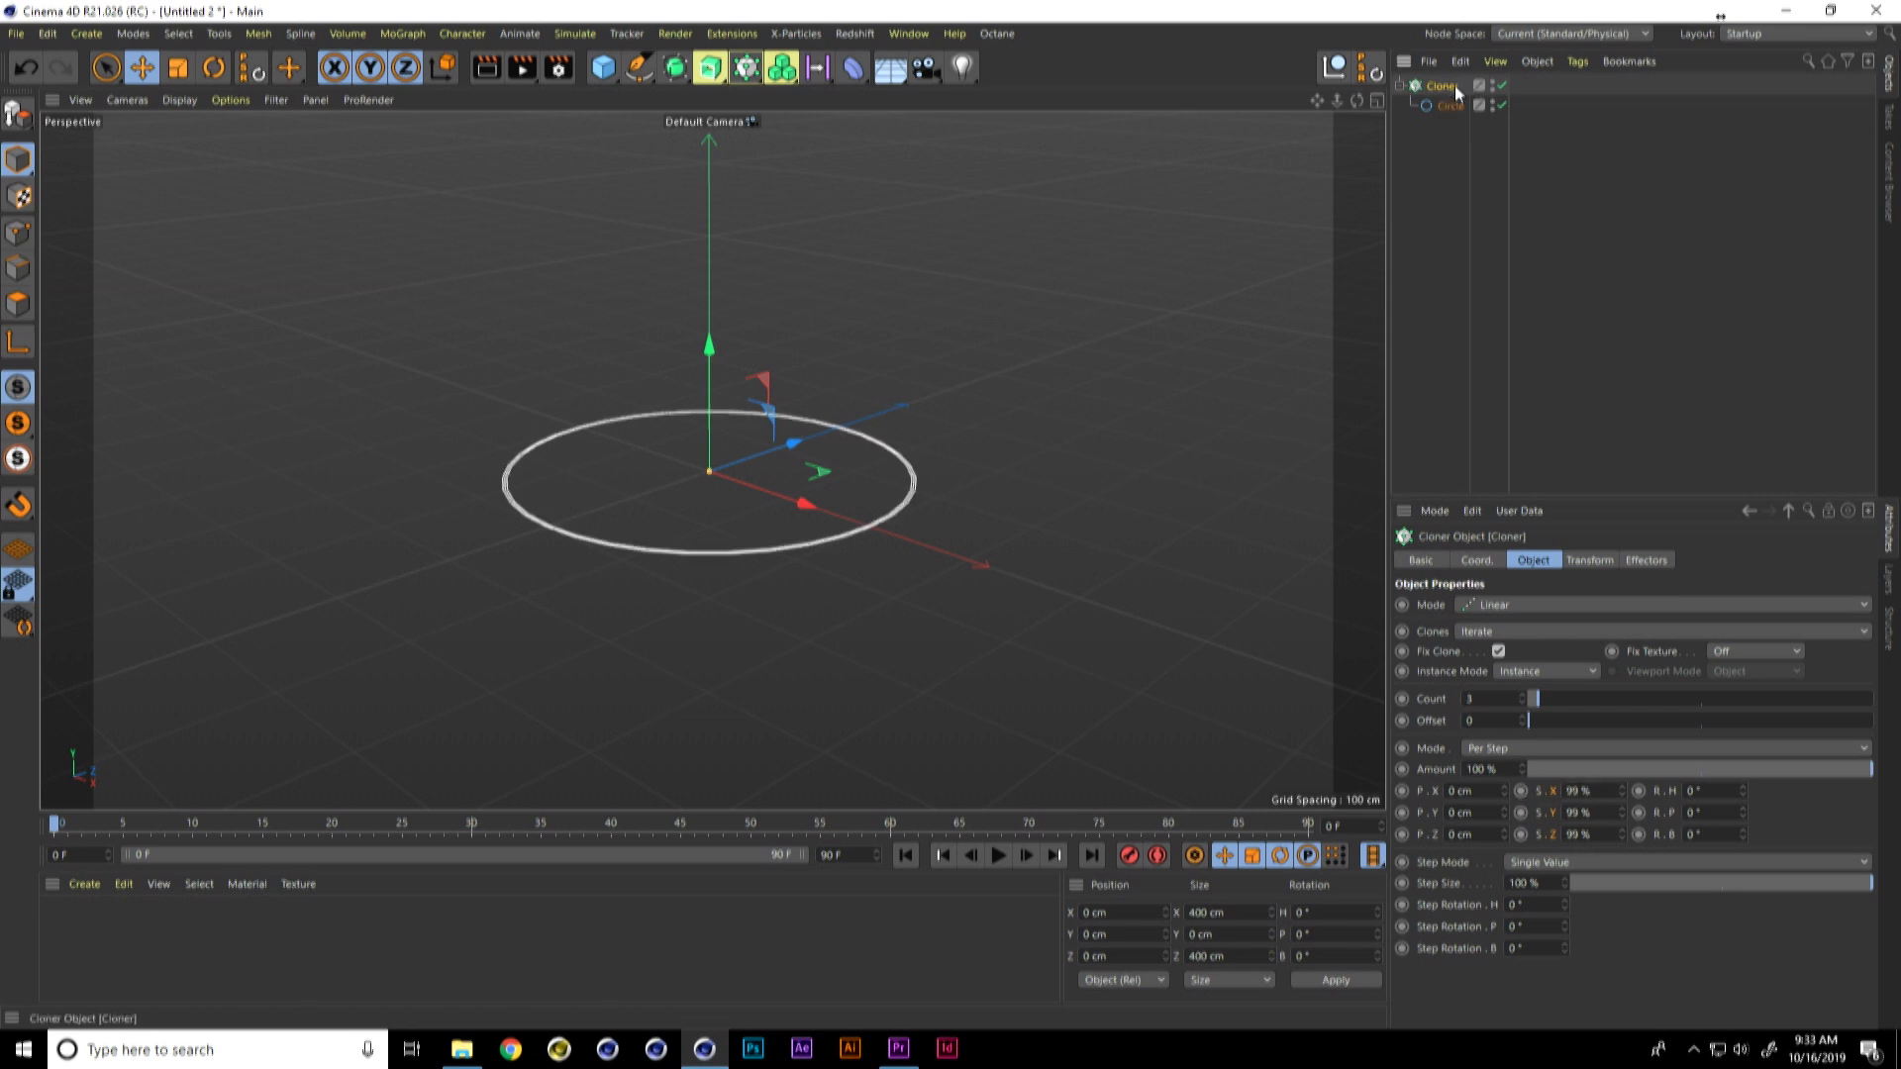
pyautogui.moveTo(1540, 704); pyautogui.dragTo(1676, 703)
pyautogui.keyDown('alt'); pyautogui.moveTo(787, 543); pyautogui.dragTo(869, 497); pyautogui.keyUp('alt')
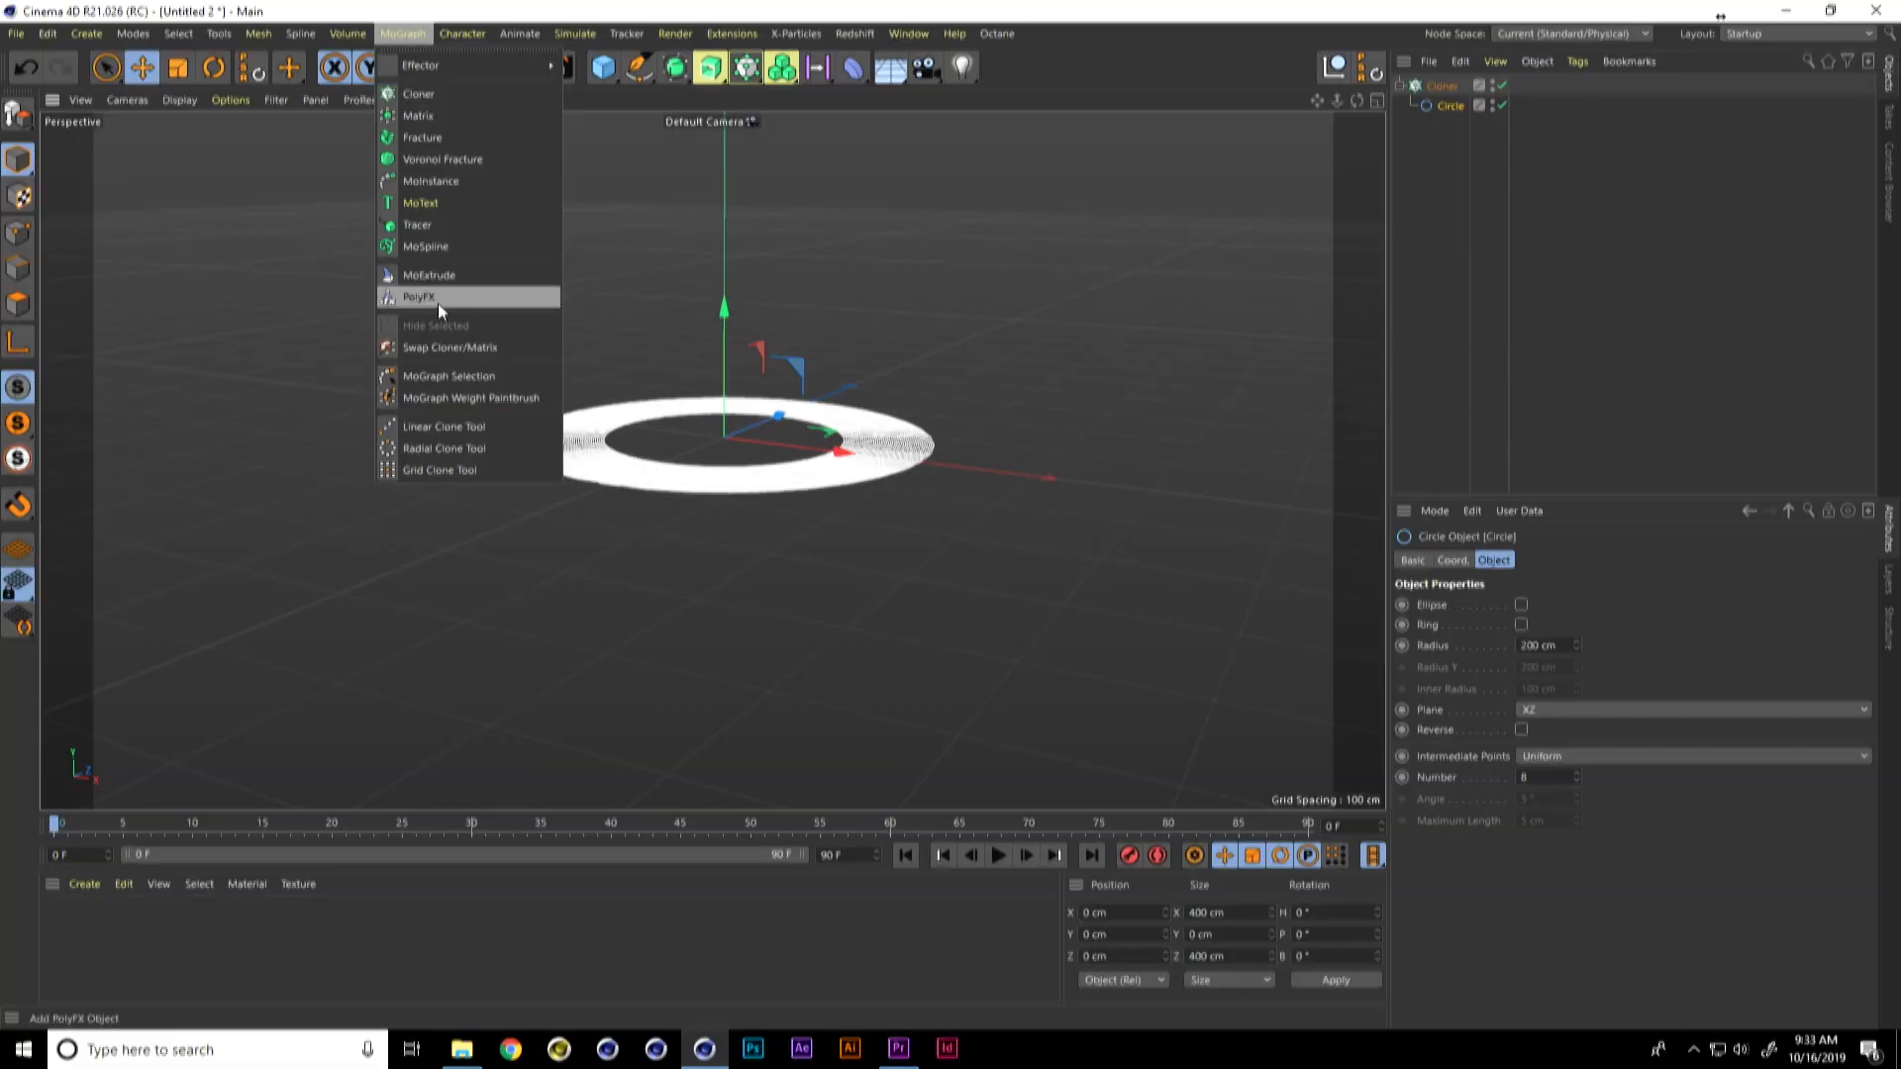
# Step: Add a PolyFX object under the circle and a Shader effector influencing the clones
pyautogui.click(434, 299)
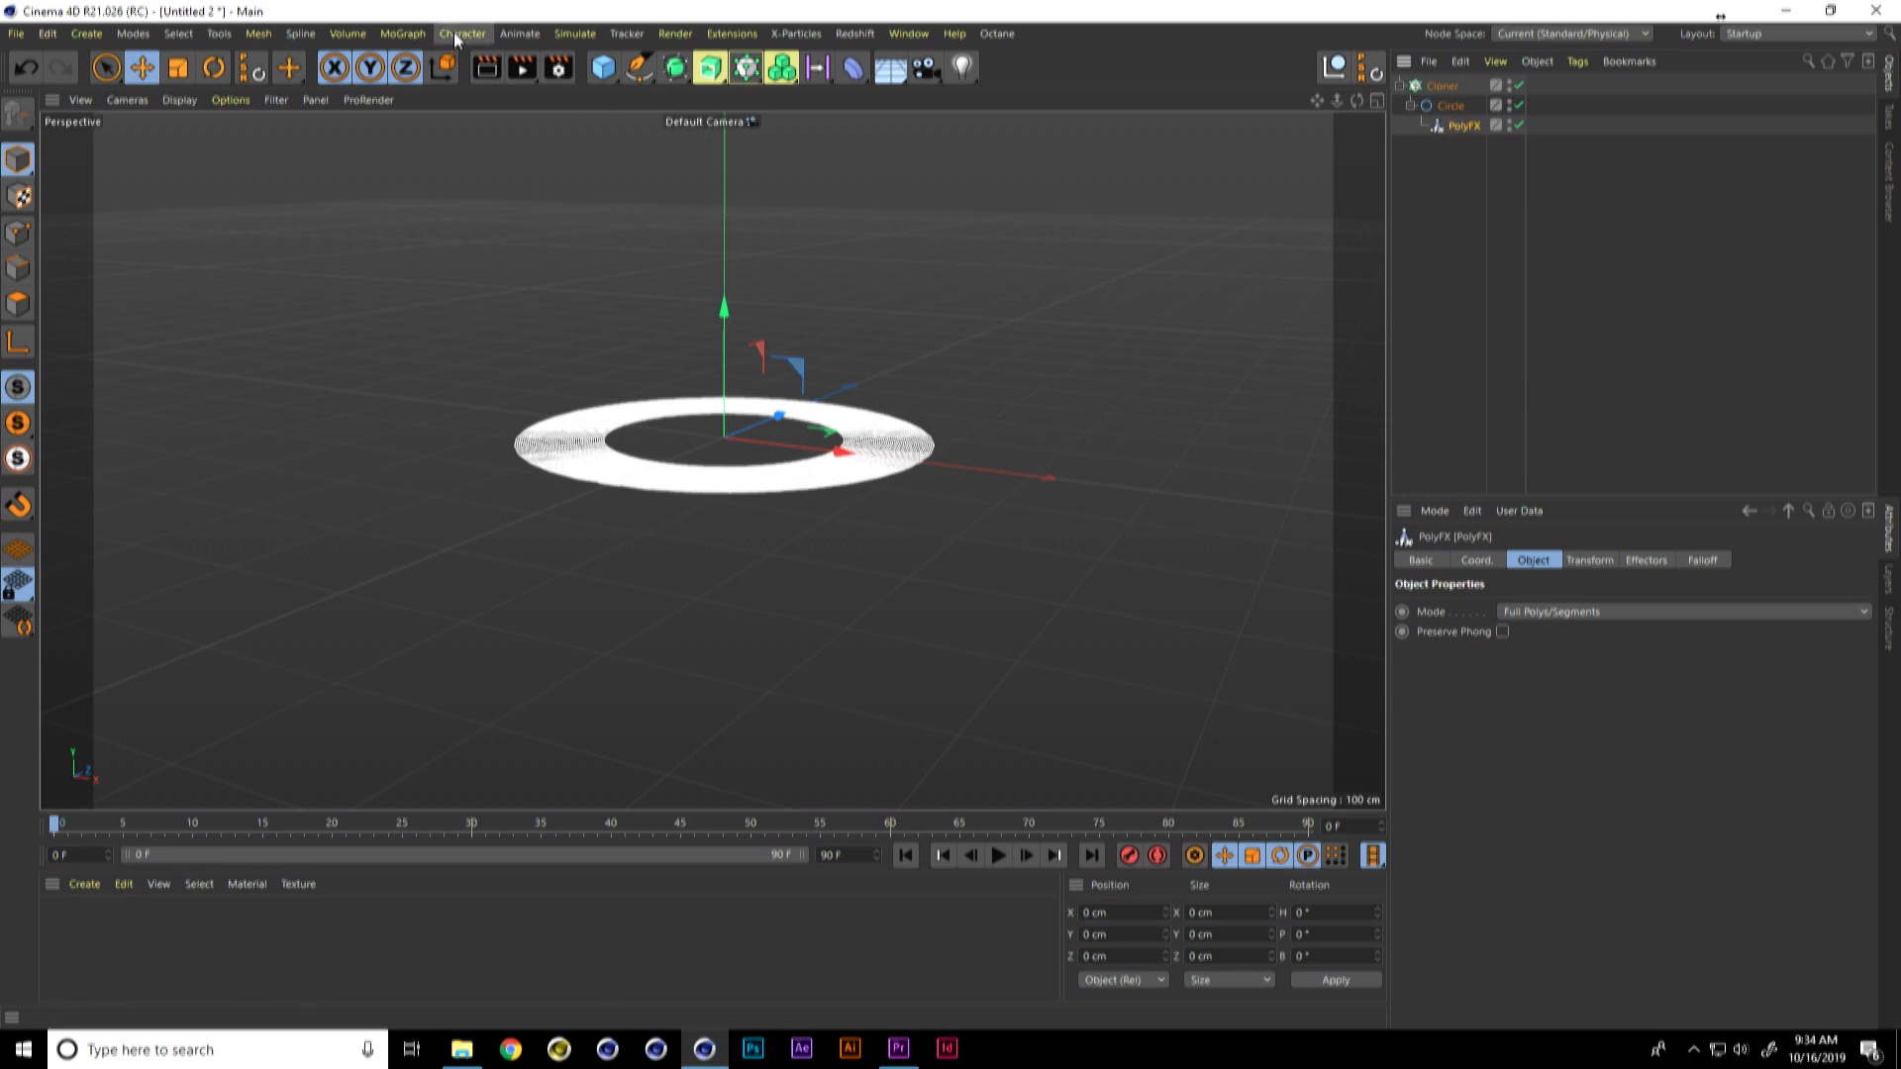
pyautogui.click(404, 34)
pyautogui.moveTo(414, 66)
pyautogui.click(592, 241)
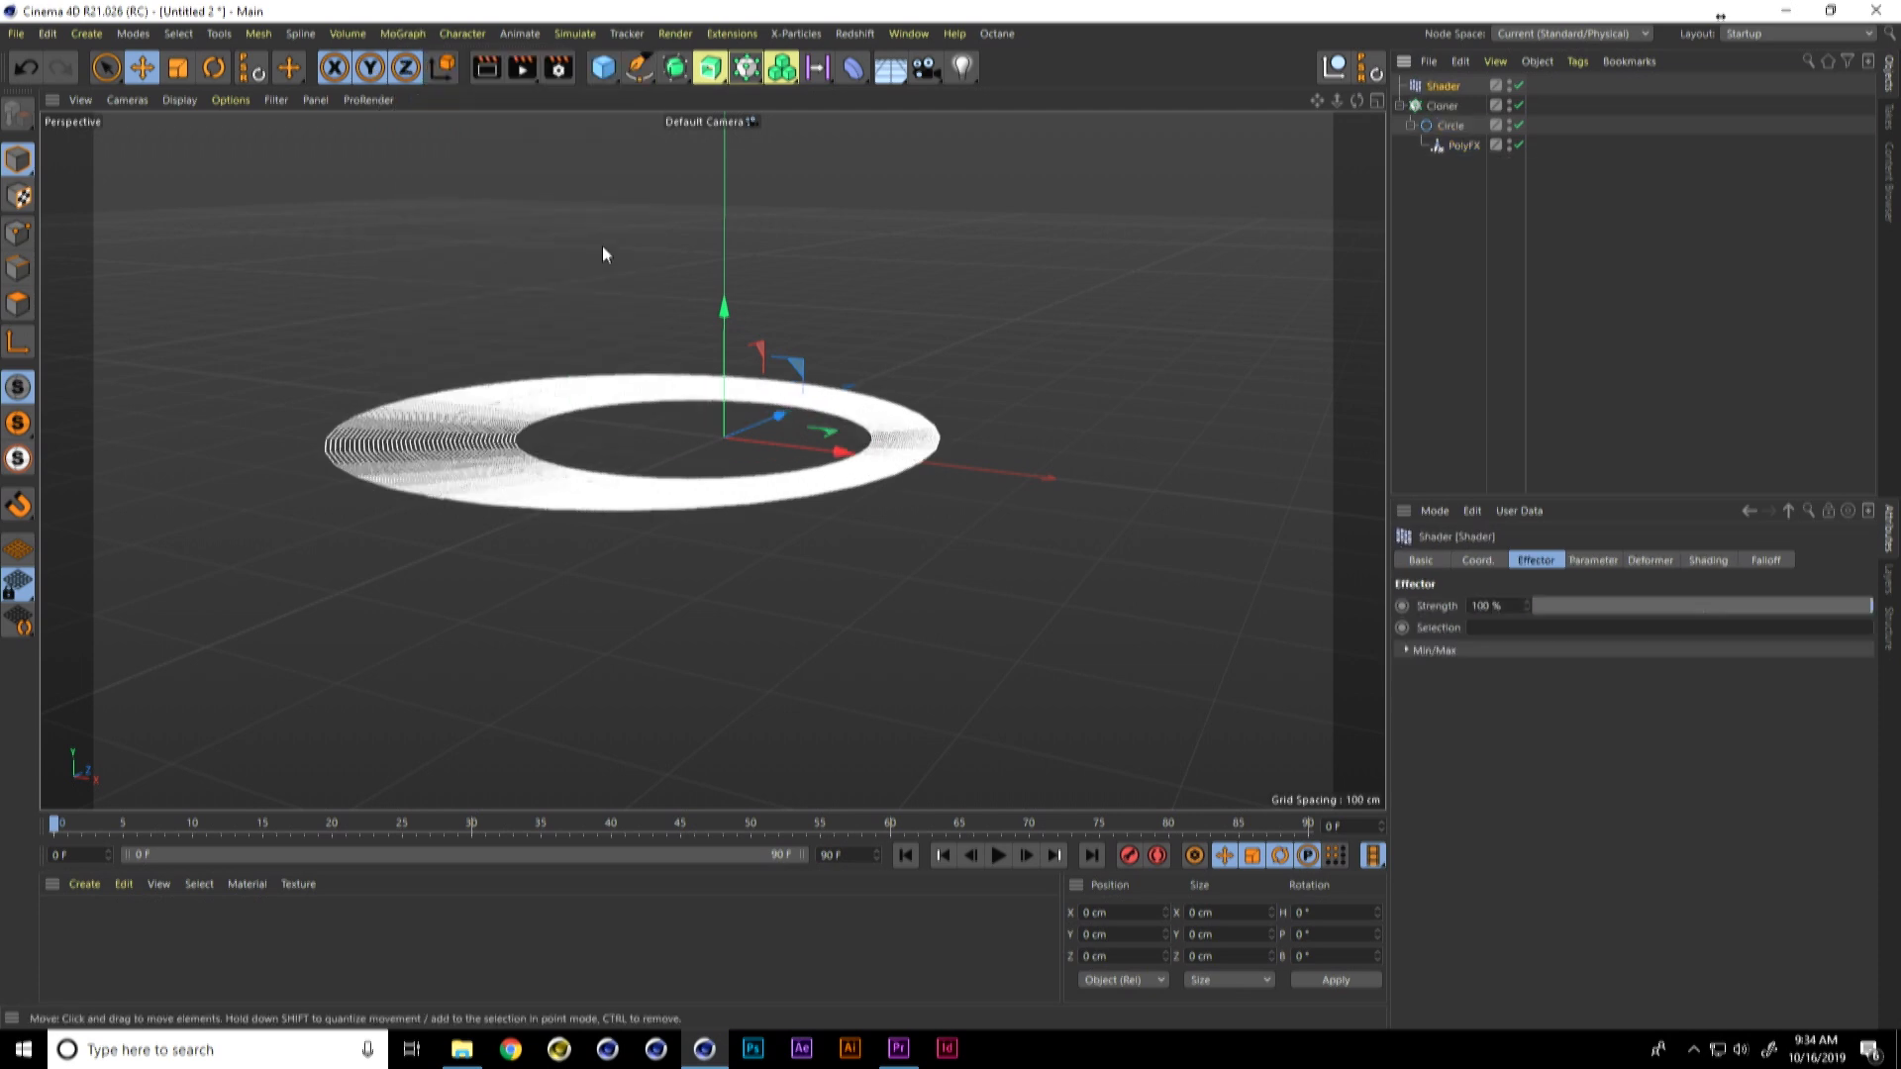
# Step: Load a Noise shader as the Shader effector's custom shader
pyautogui.click(1706, 561)
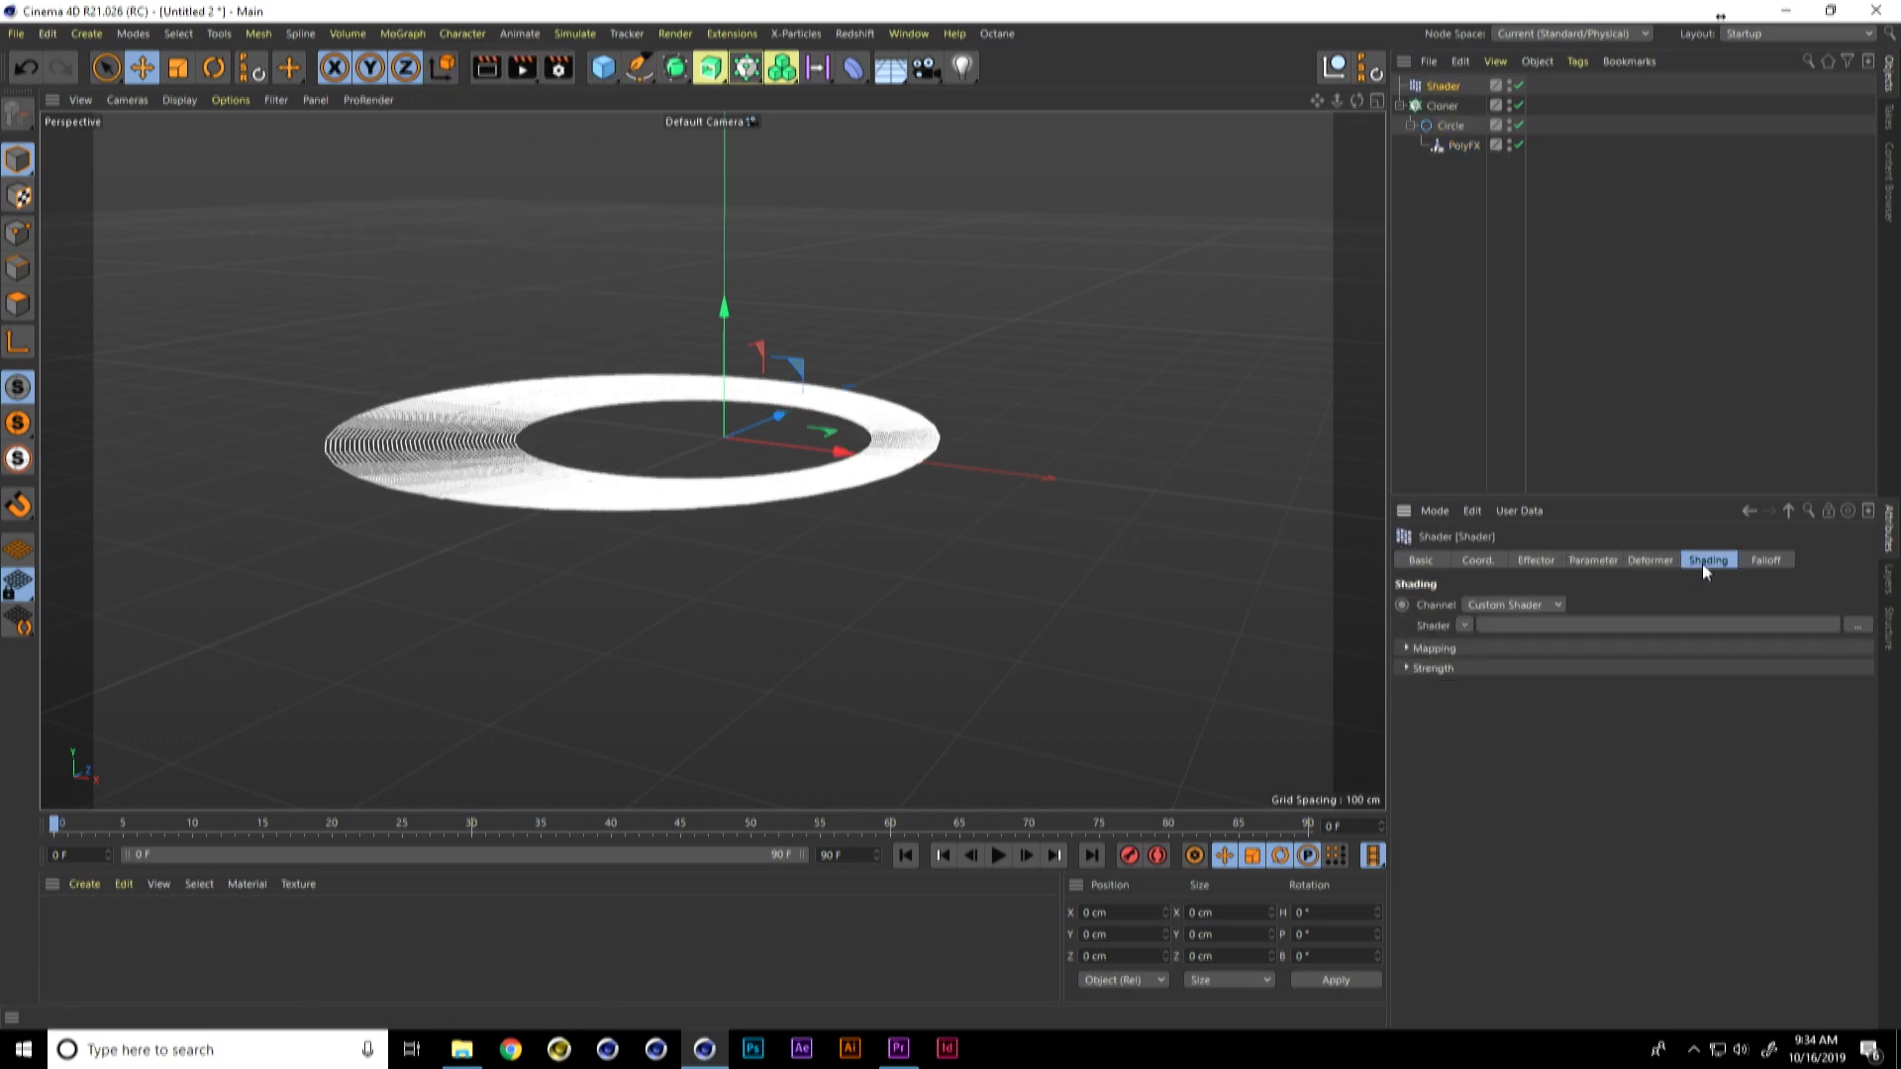
pyautogui.click(1465, 626)
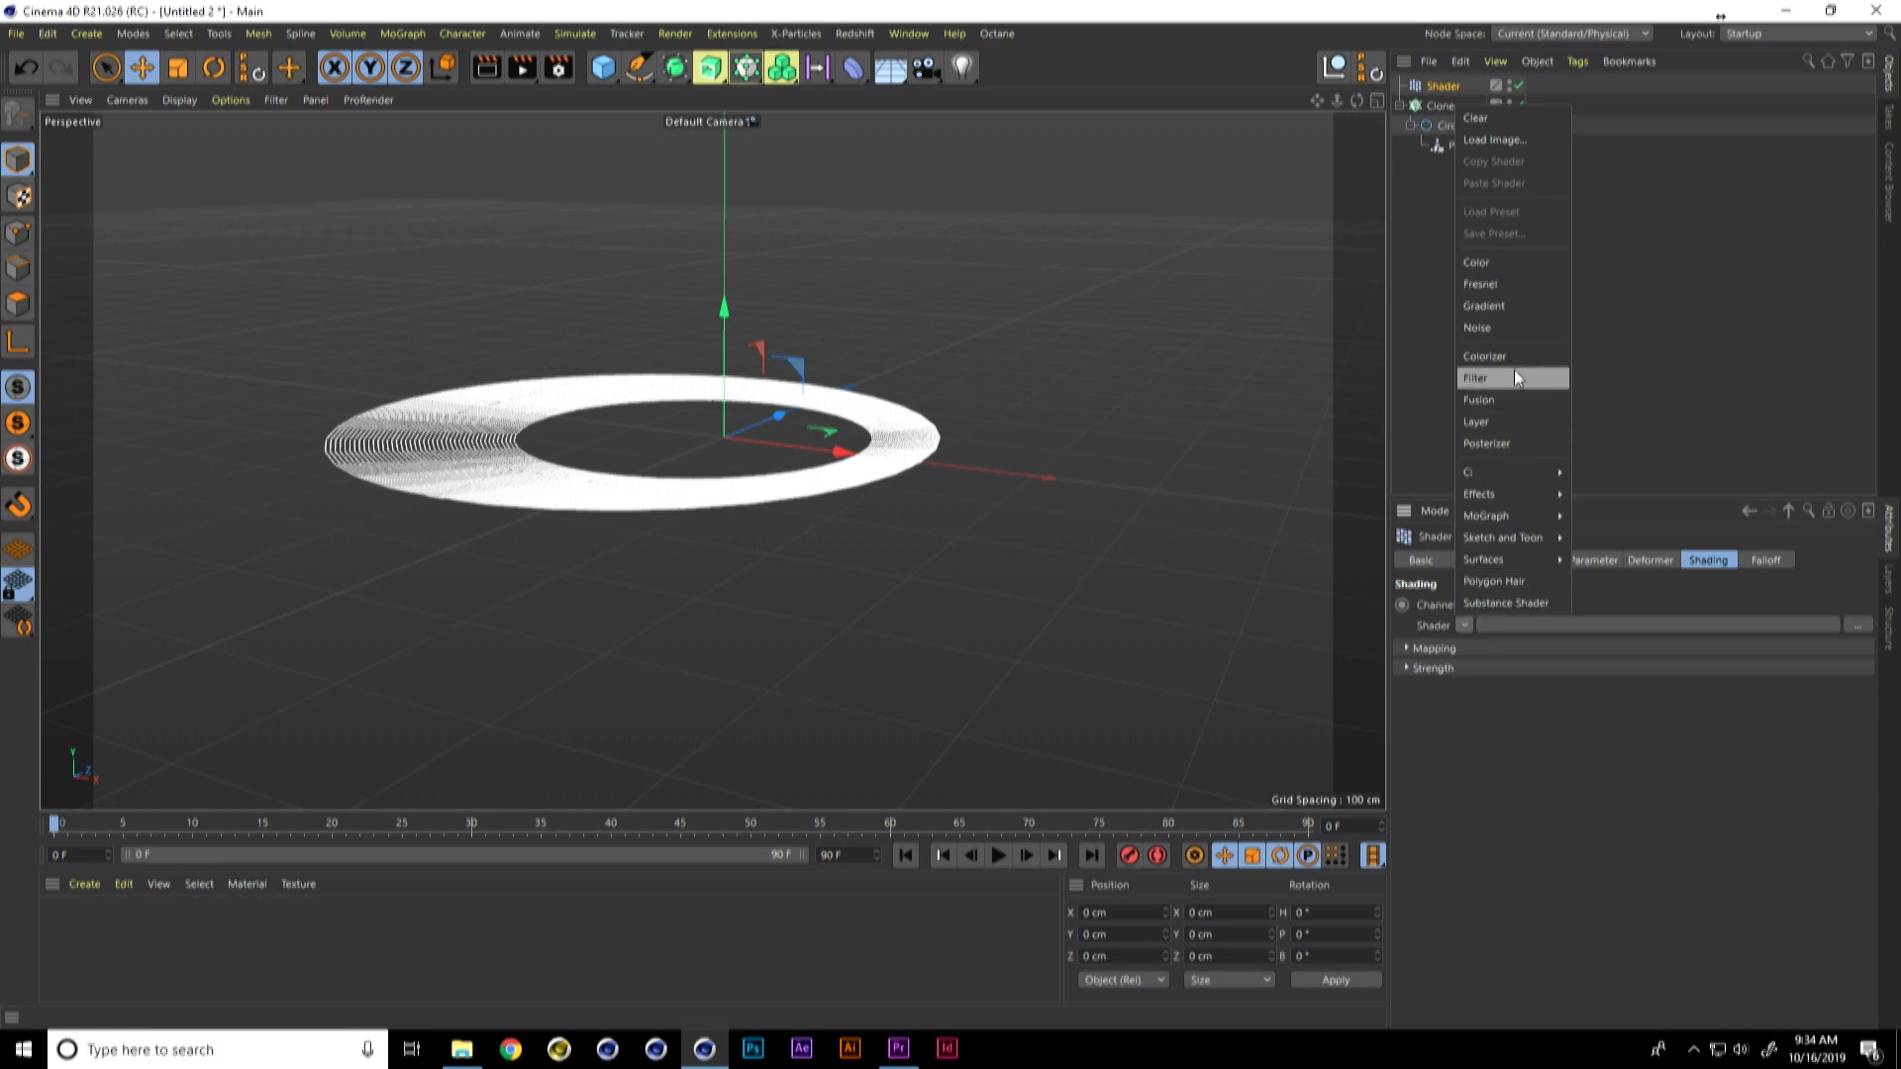
pyautogui.click(1512, 335)
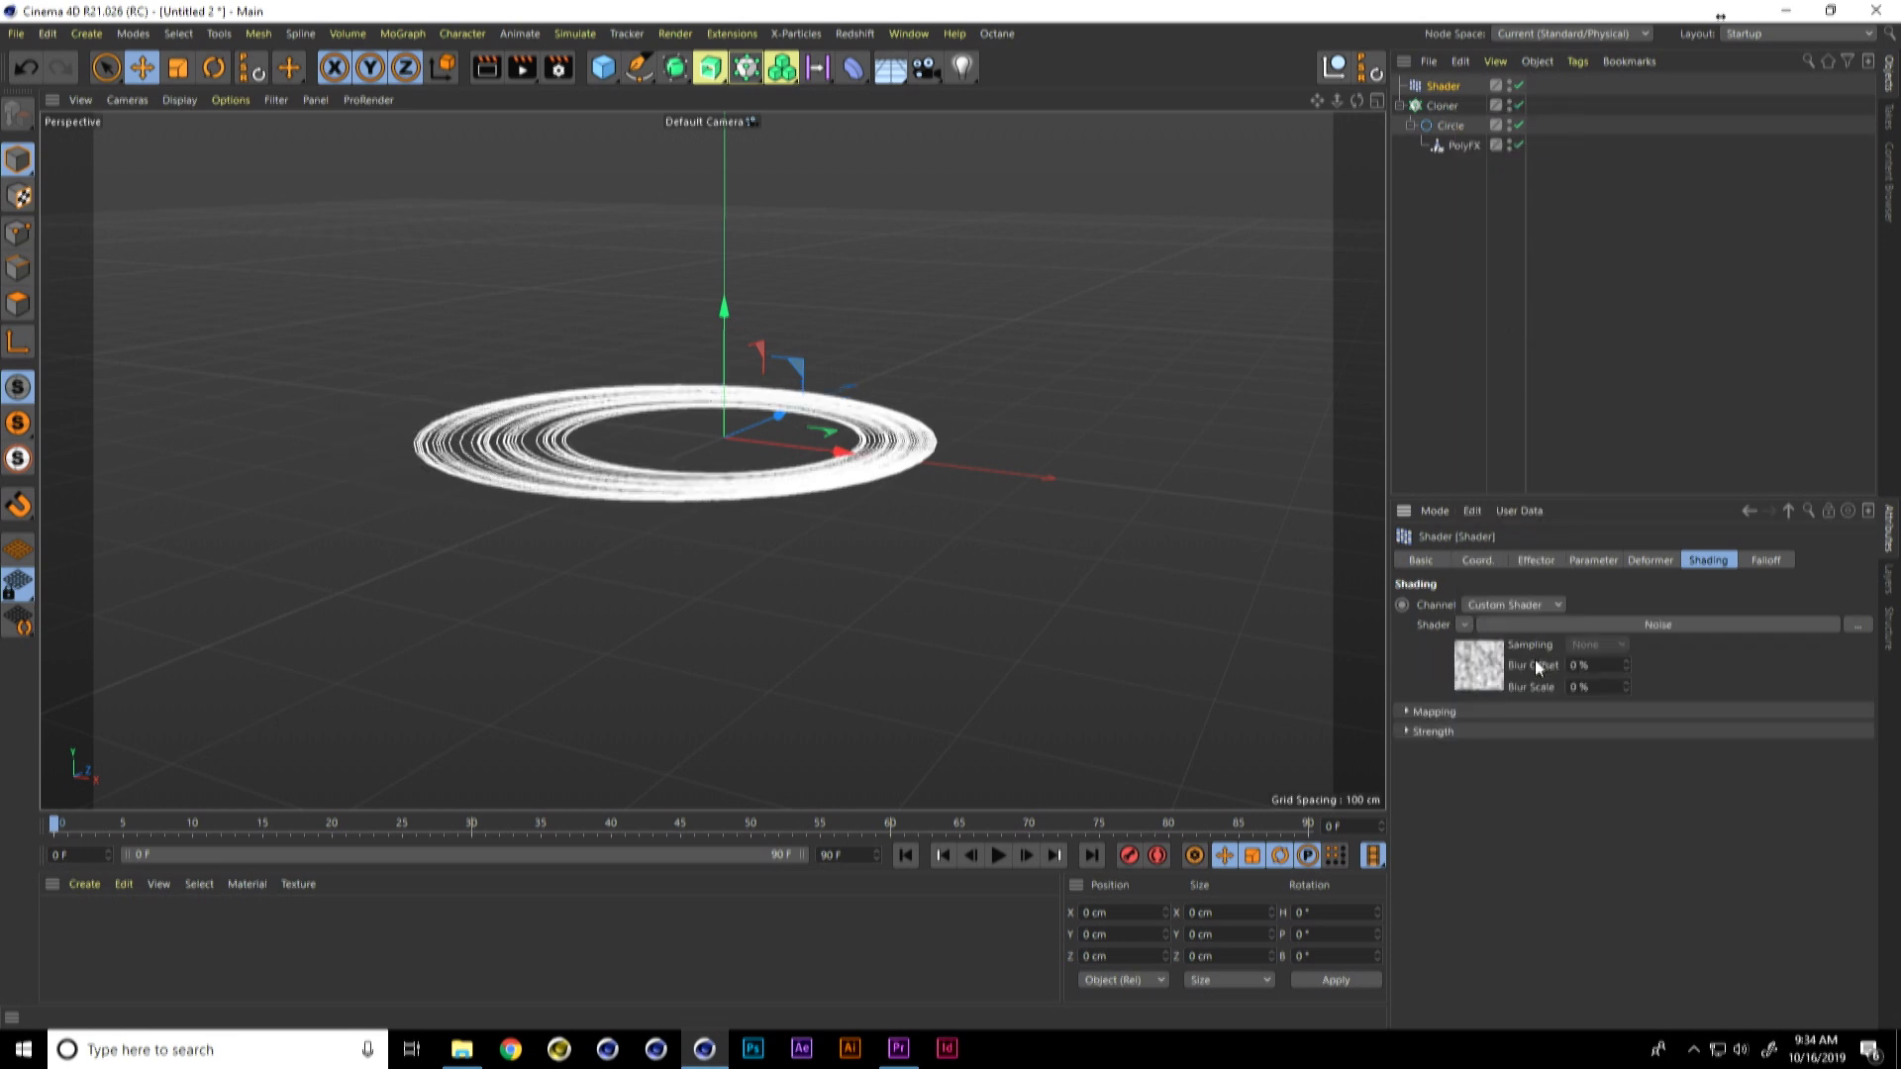
# Step: Make the Shader effector affect position instead of scale, with a Y position of -252 cm
pyautogui.click(1594, 562)
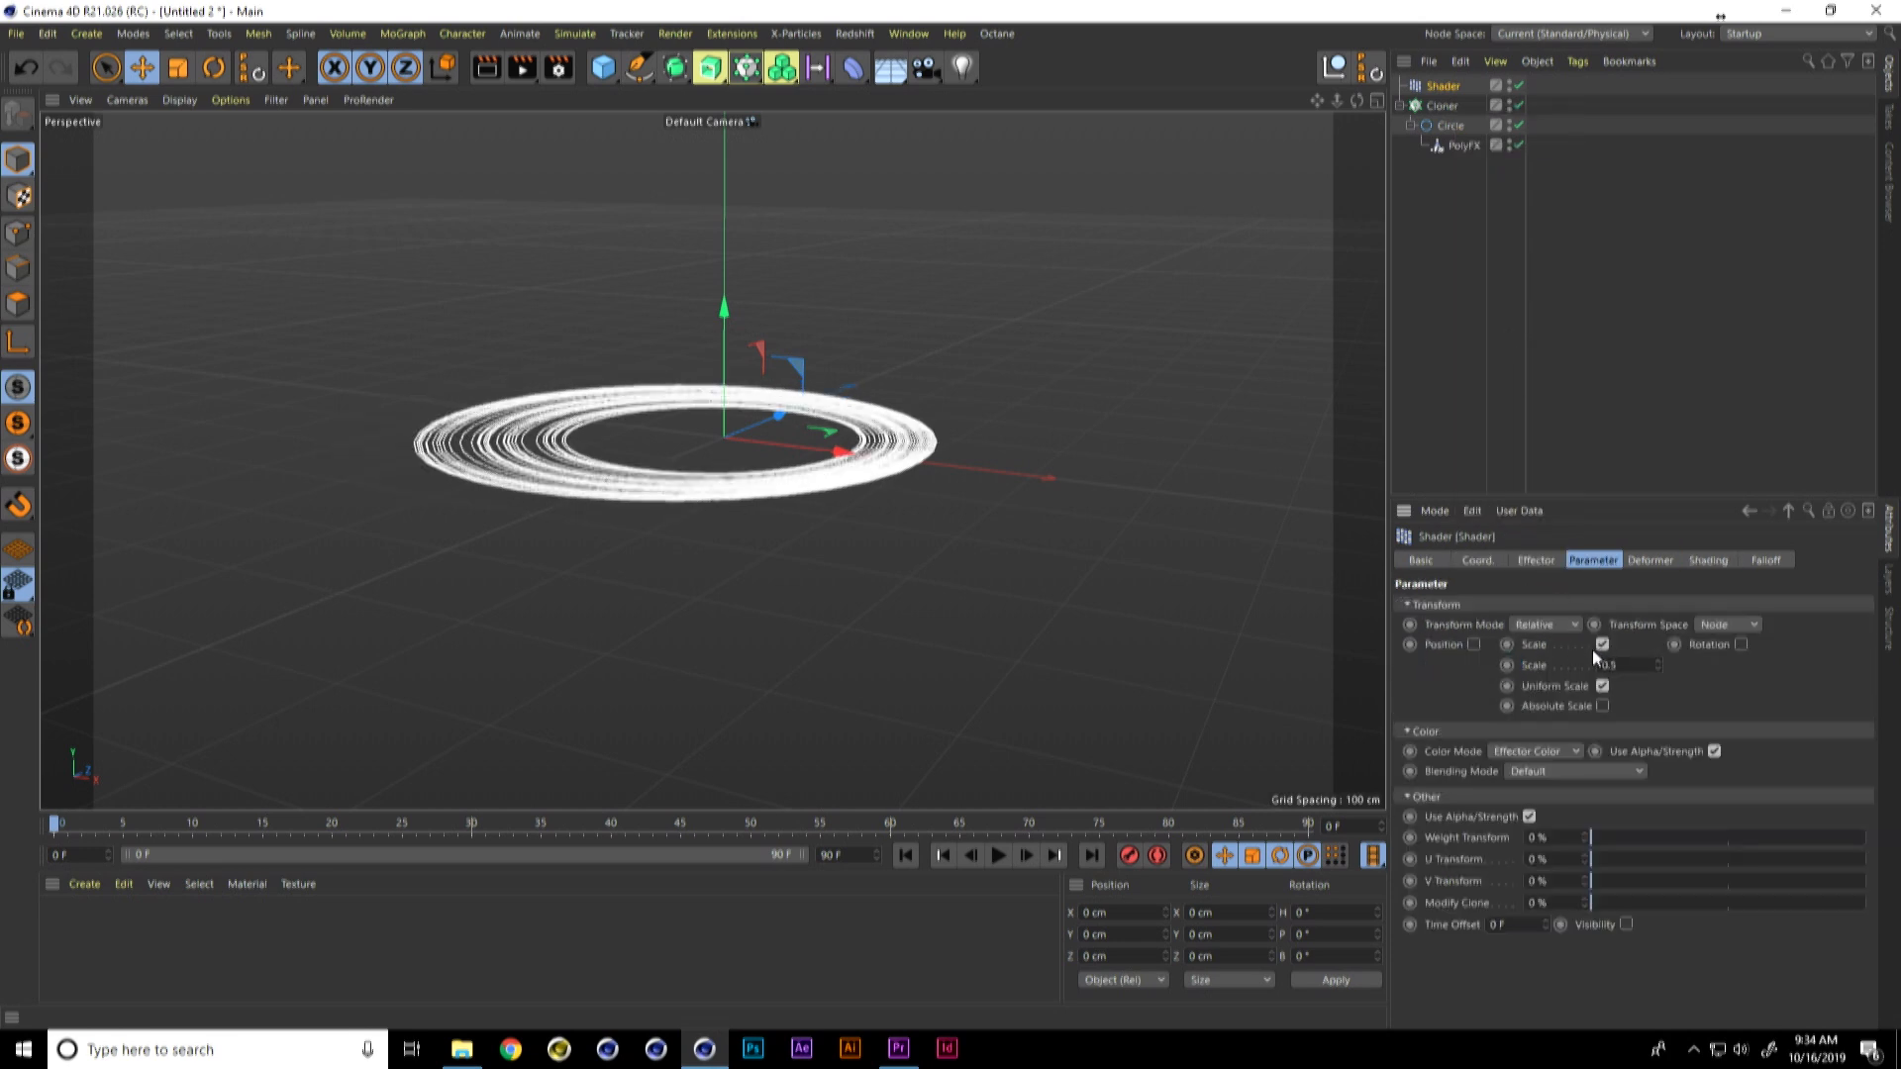
pyautogui.click(1598, 646)
pyautogui.click(1473, 644)
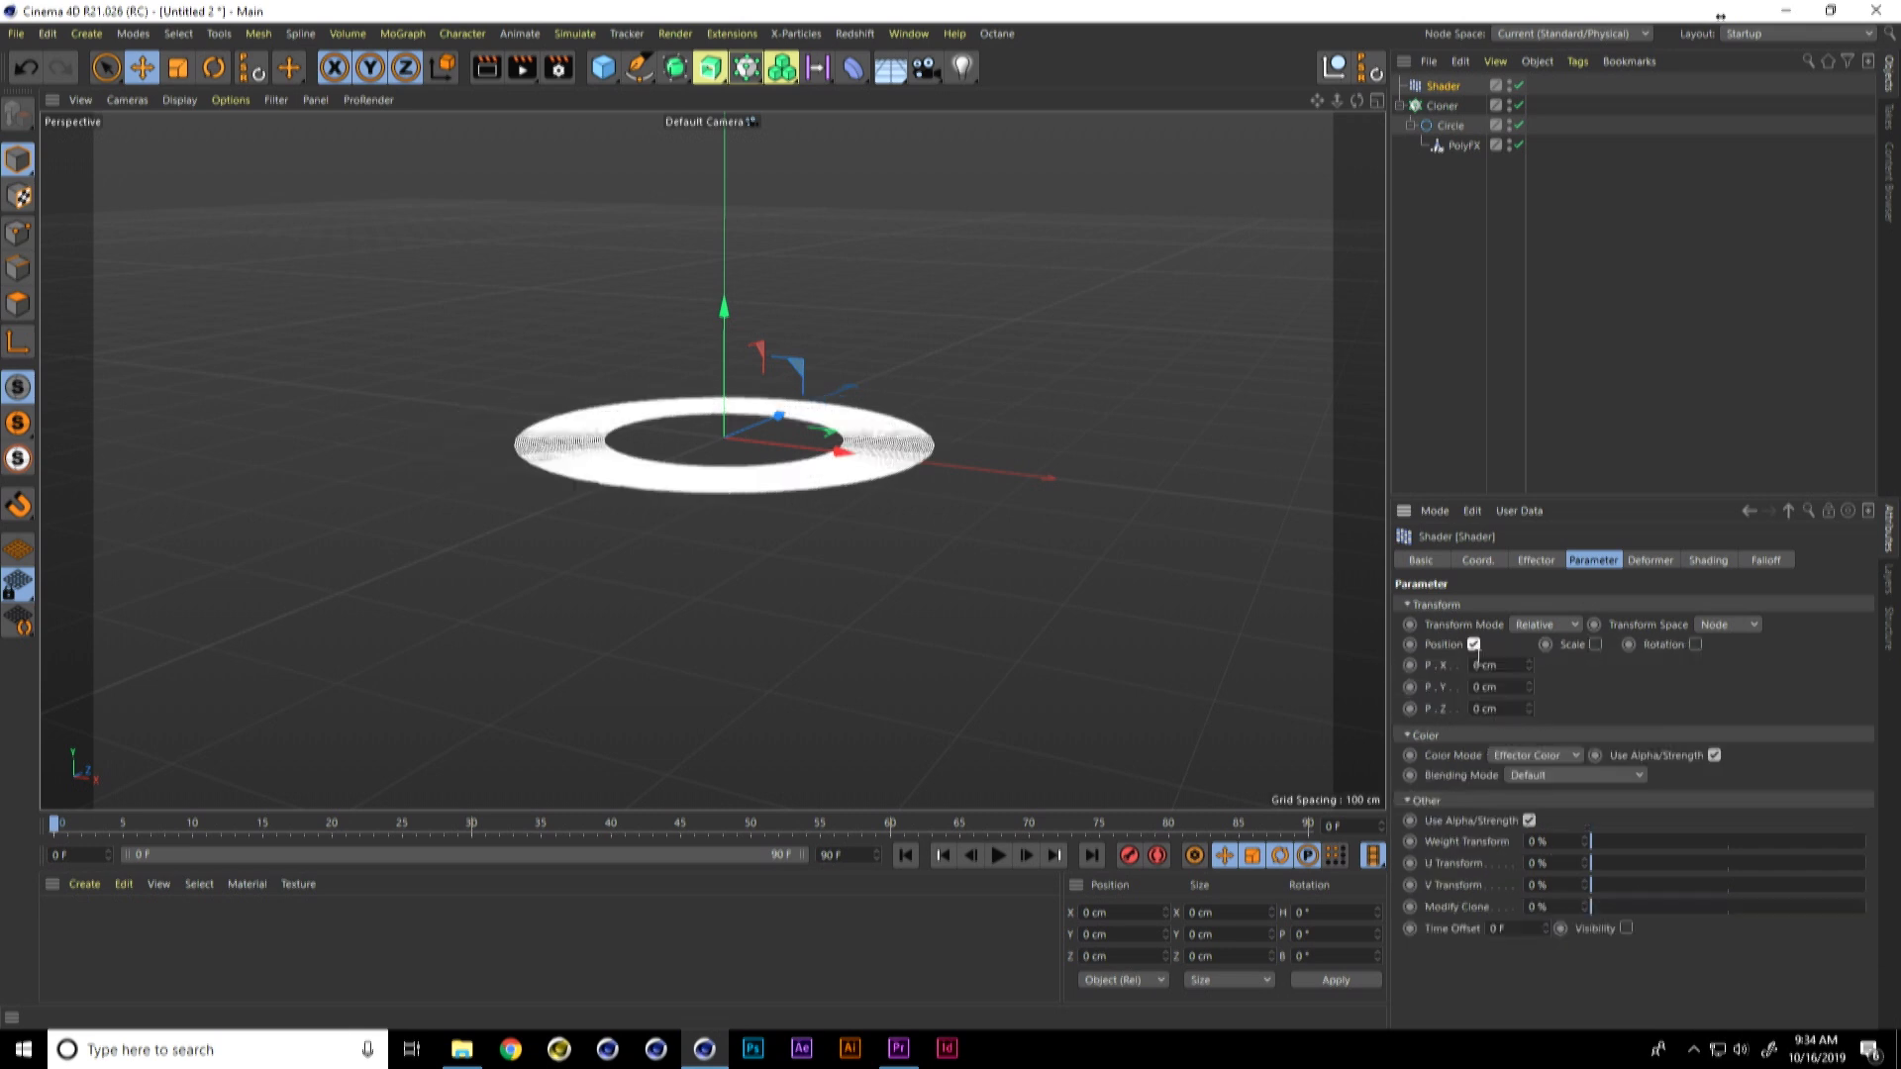
pyautogui.moveTo(1529, 691); pyautogui.dragTo(1526, 701)
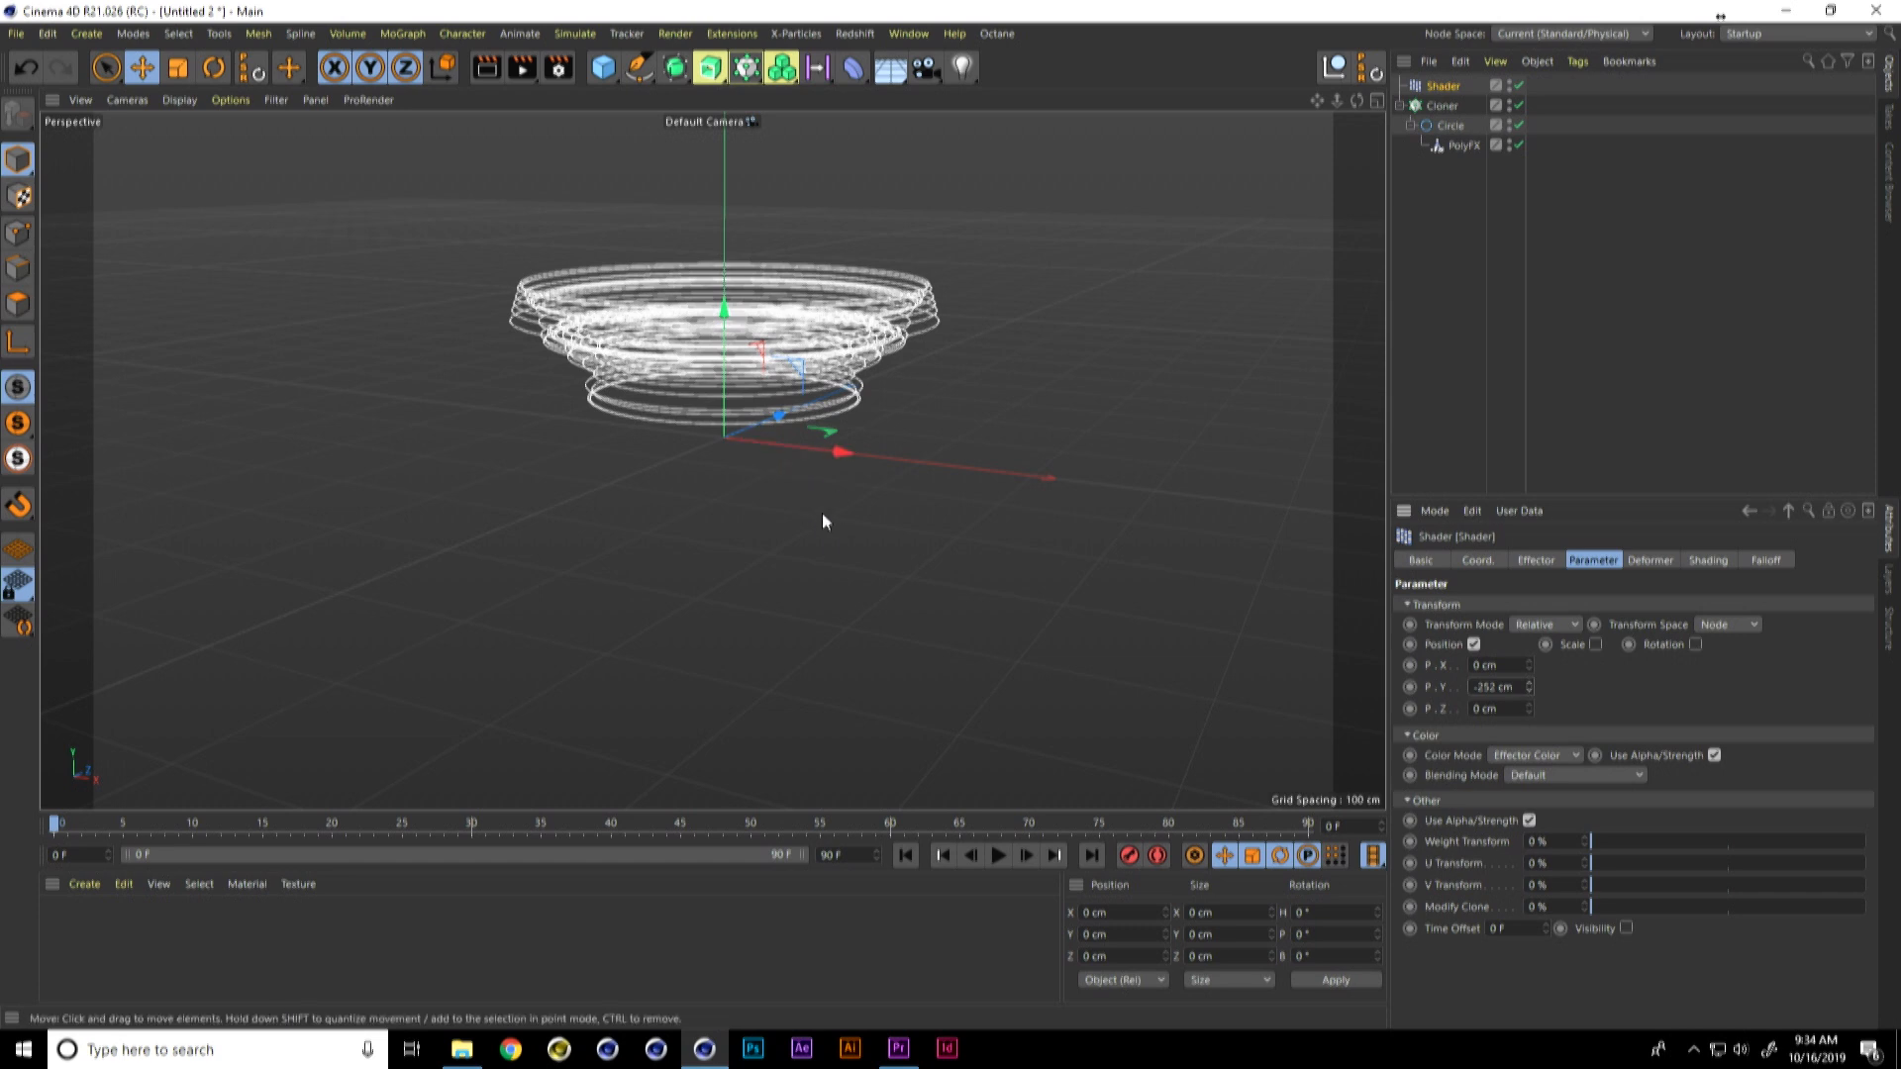
pyautogui.keyDown('alt'); pyautogui.moveTo(842, 499); pyautogui.dragTo(875, 578, button='middle'); pyautogui.keyUp('alt')
pyautogui.keyDown('alt'); pyautogui.moveTo(876, 570); pyautogui.dragTo(836, 521); pyautogui.keyUp('alt')
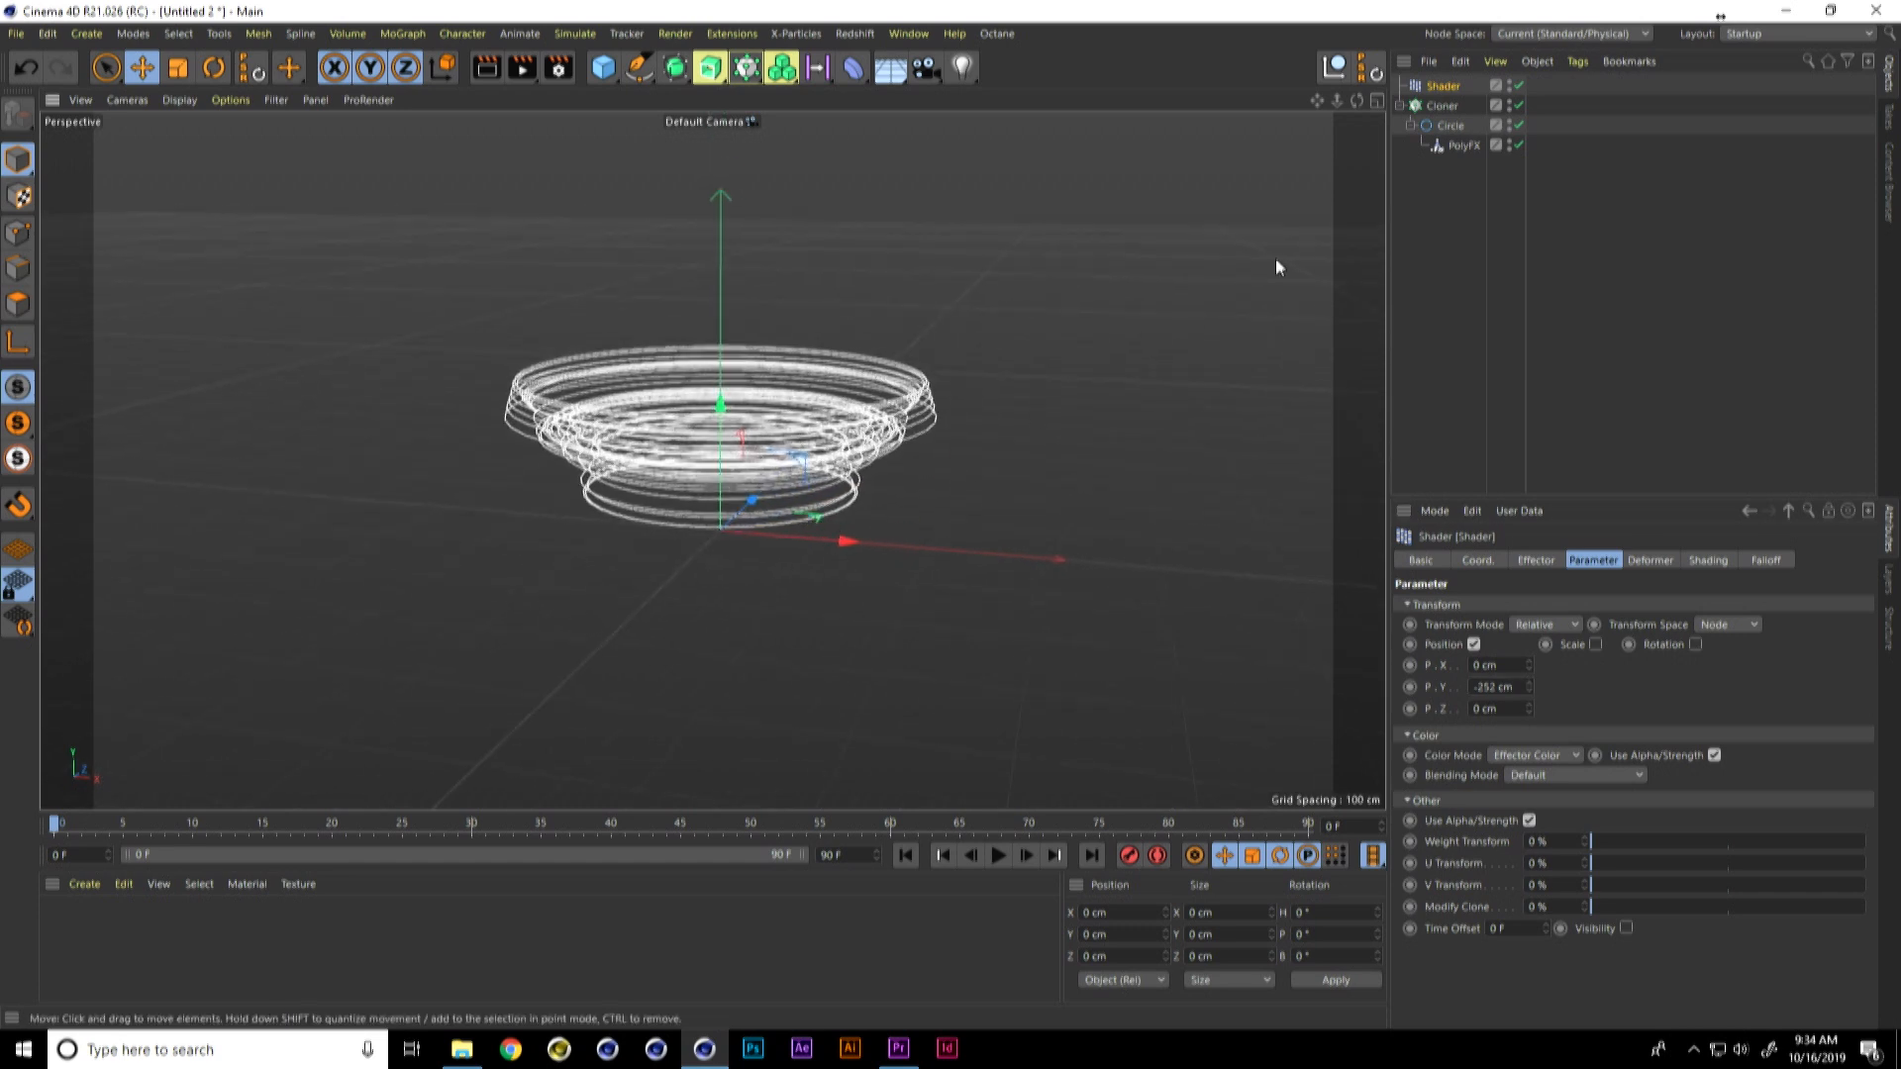
# Step: Set the Animation Speed of the effector's Noise shader to 1
pyautogui.click(1703, 561)
pyautogui.click(1486, 665)
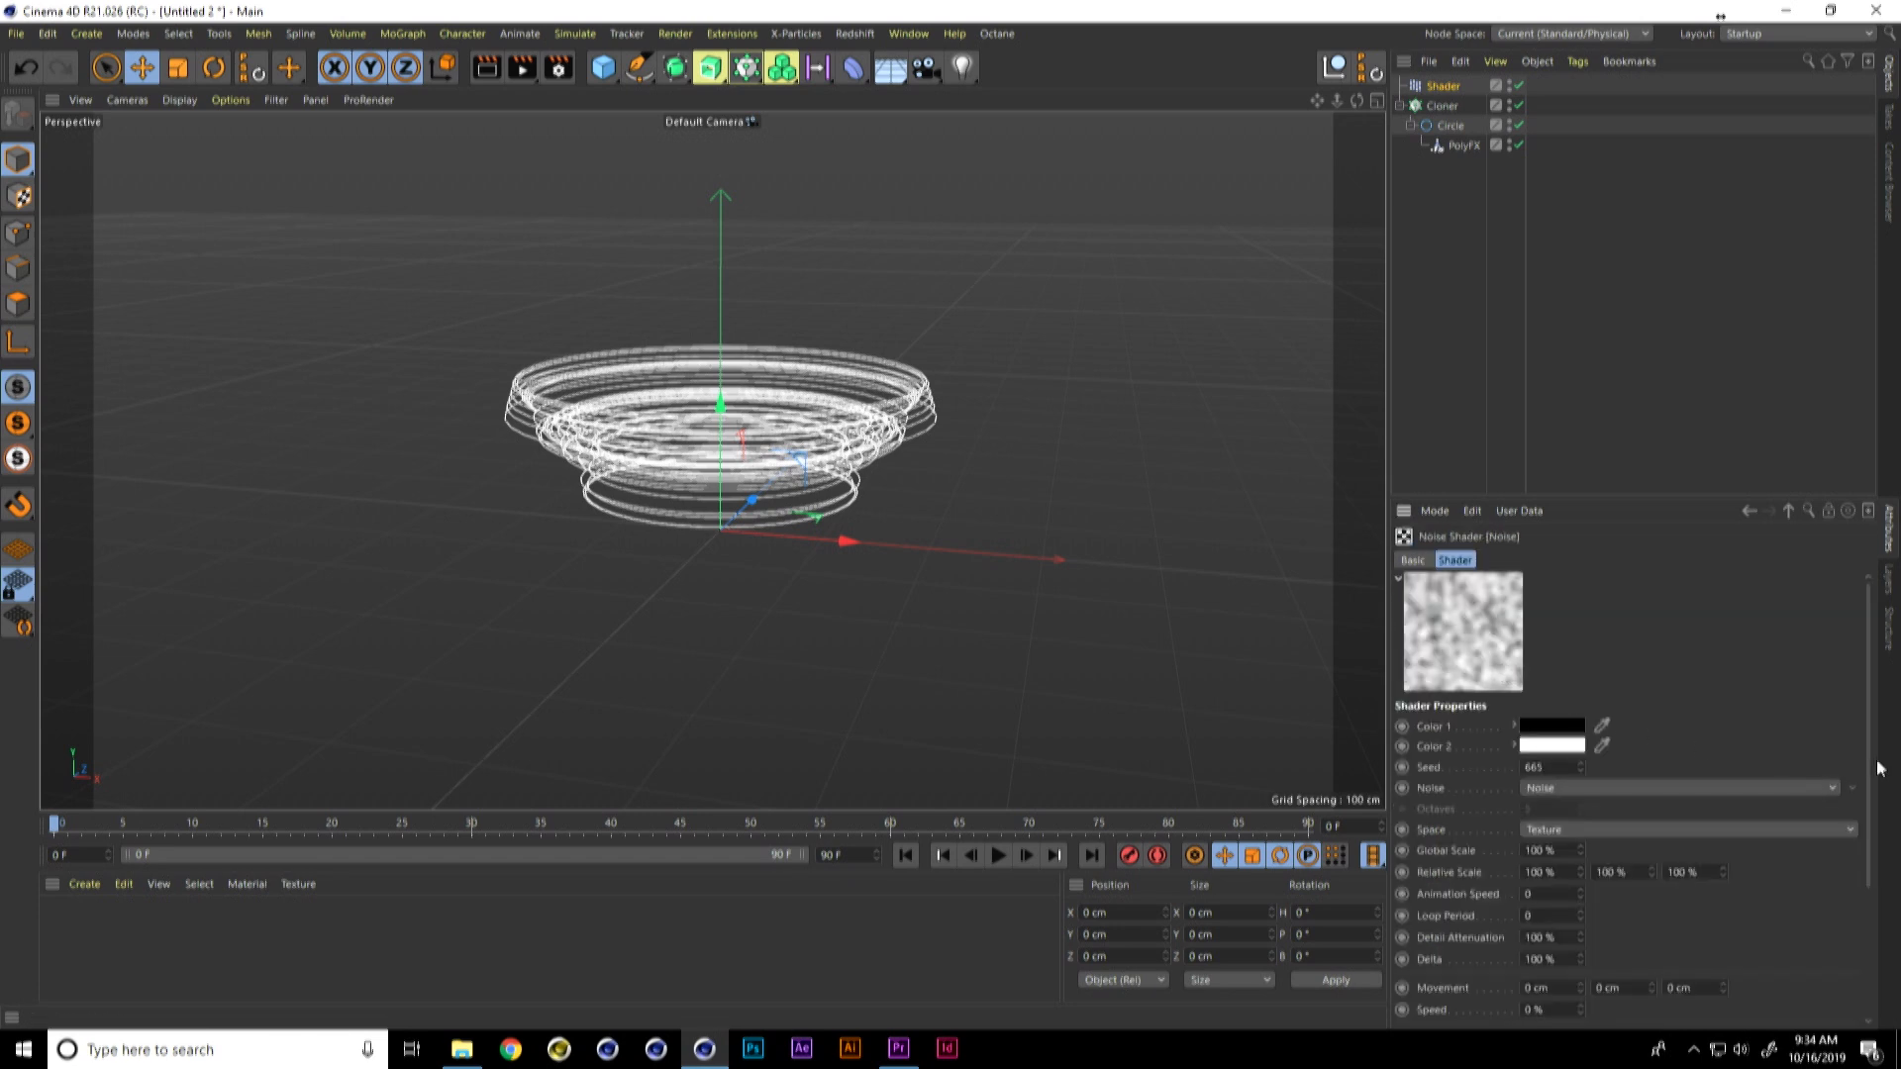
pyautogui.moveTo(1869, 758); pyautogui.dragTo(1810, 881)
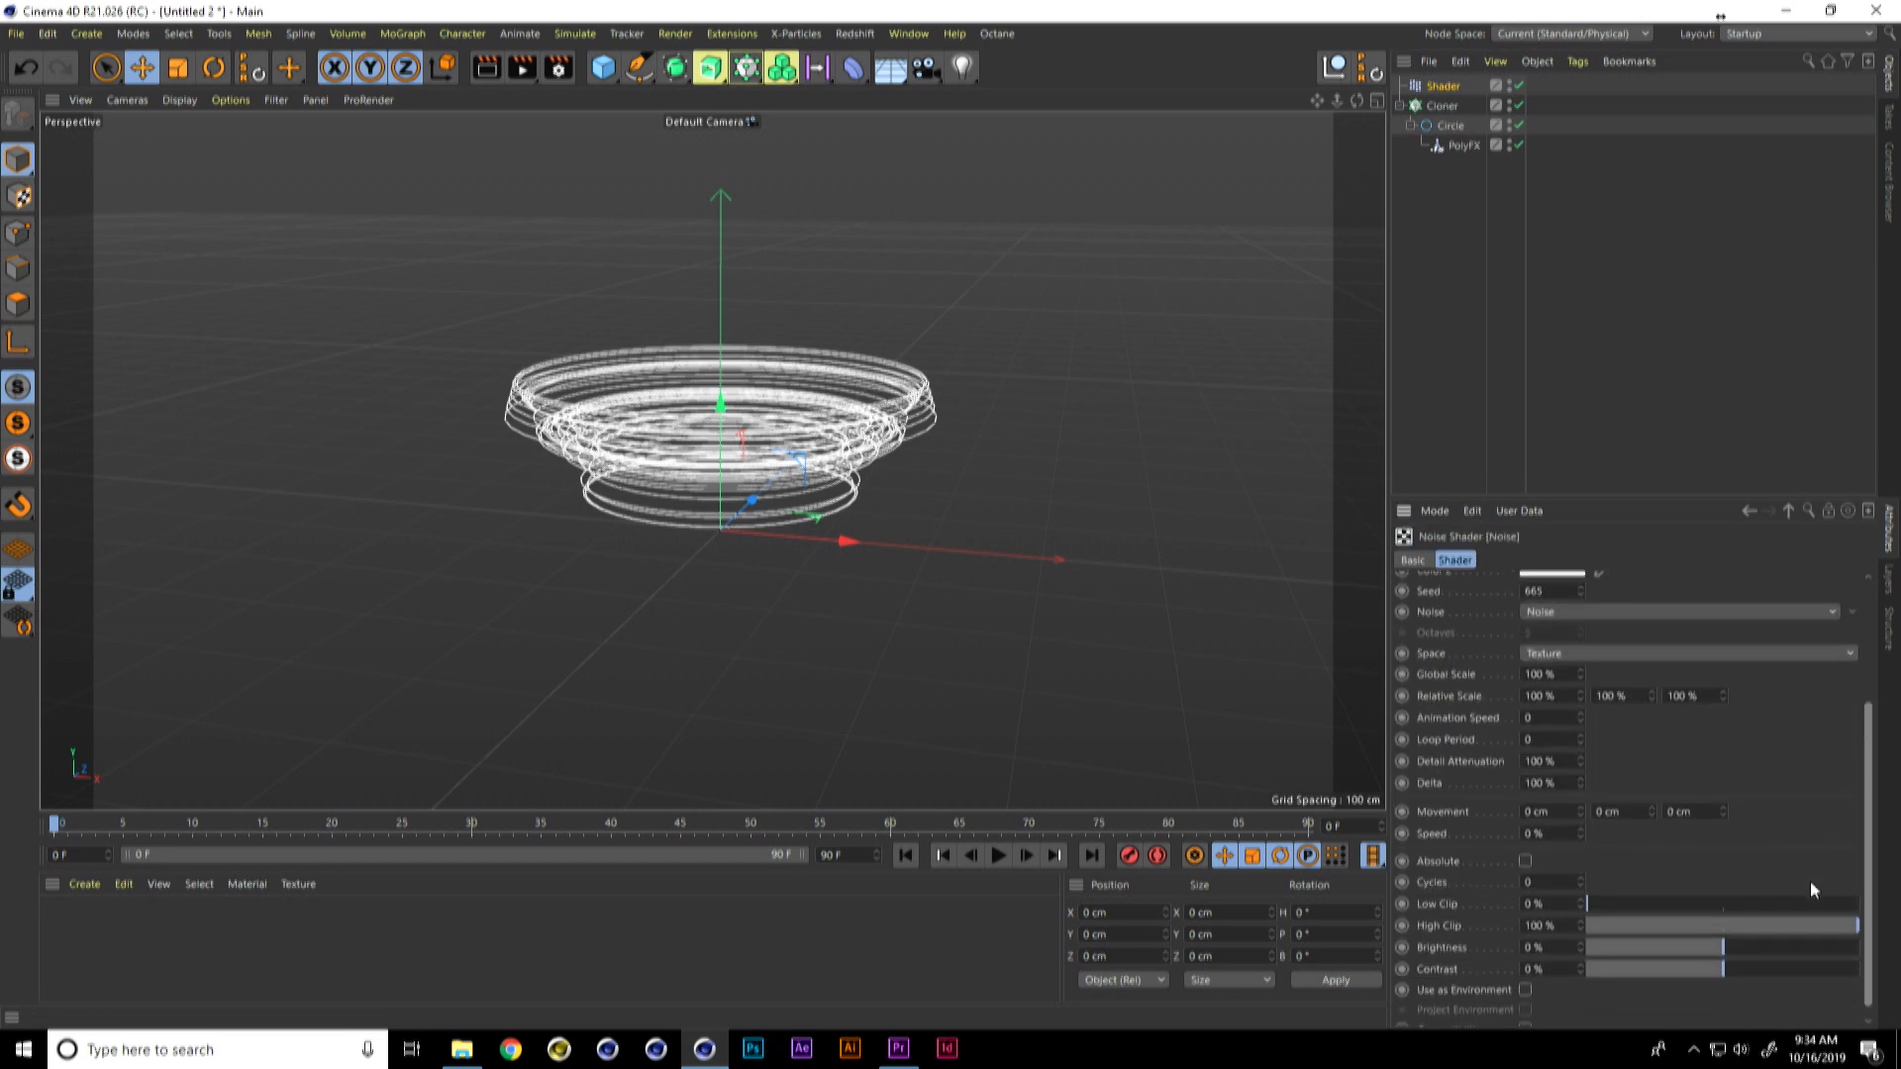
pyautogui.write('1')
pyautogui.press('Return')
# Step: Extend the project length and preview range to 120 frames and play the ring animation
pyautogui.doubleClick(852, 855)
pyautogui.write('120')
pyautogui.press('Return')
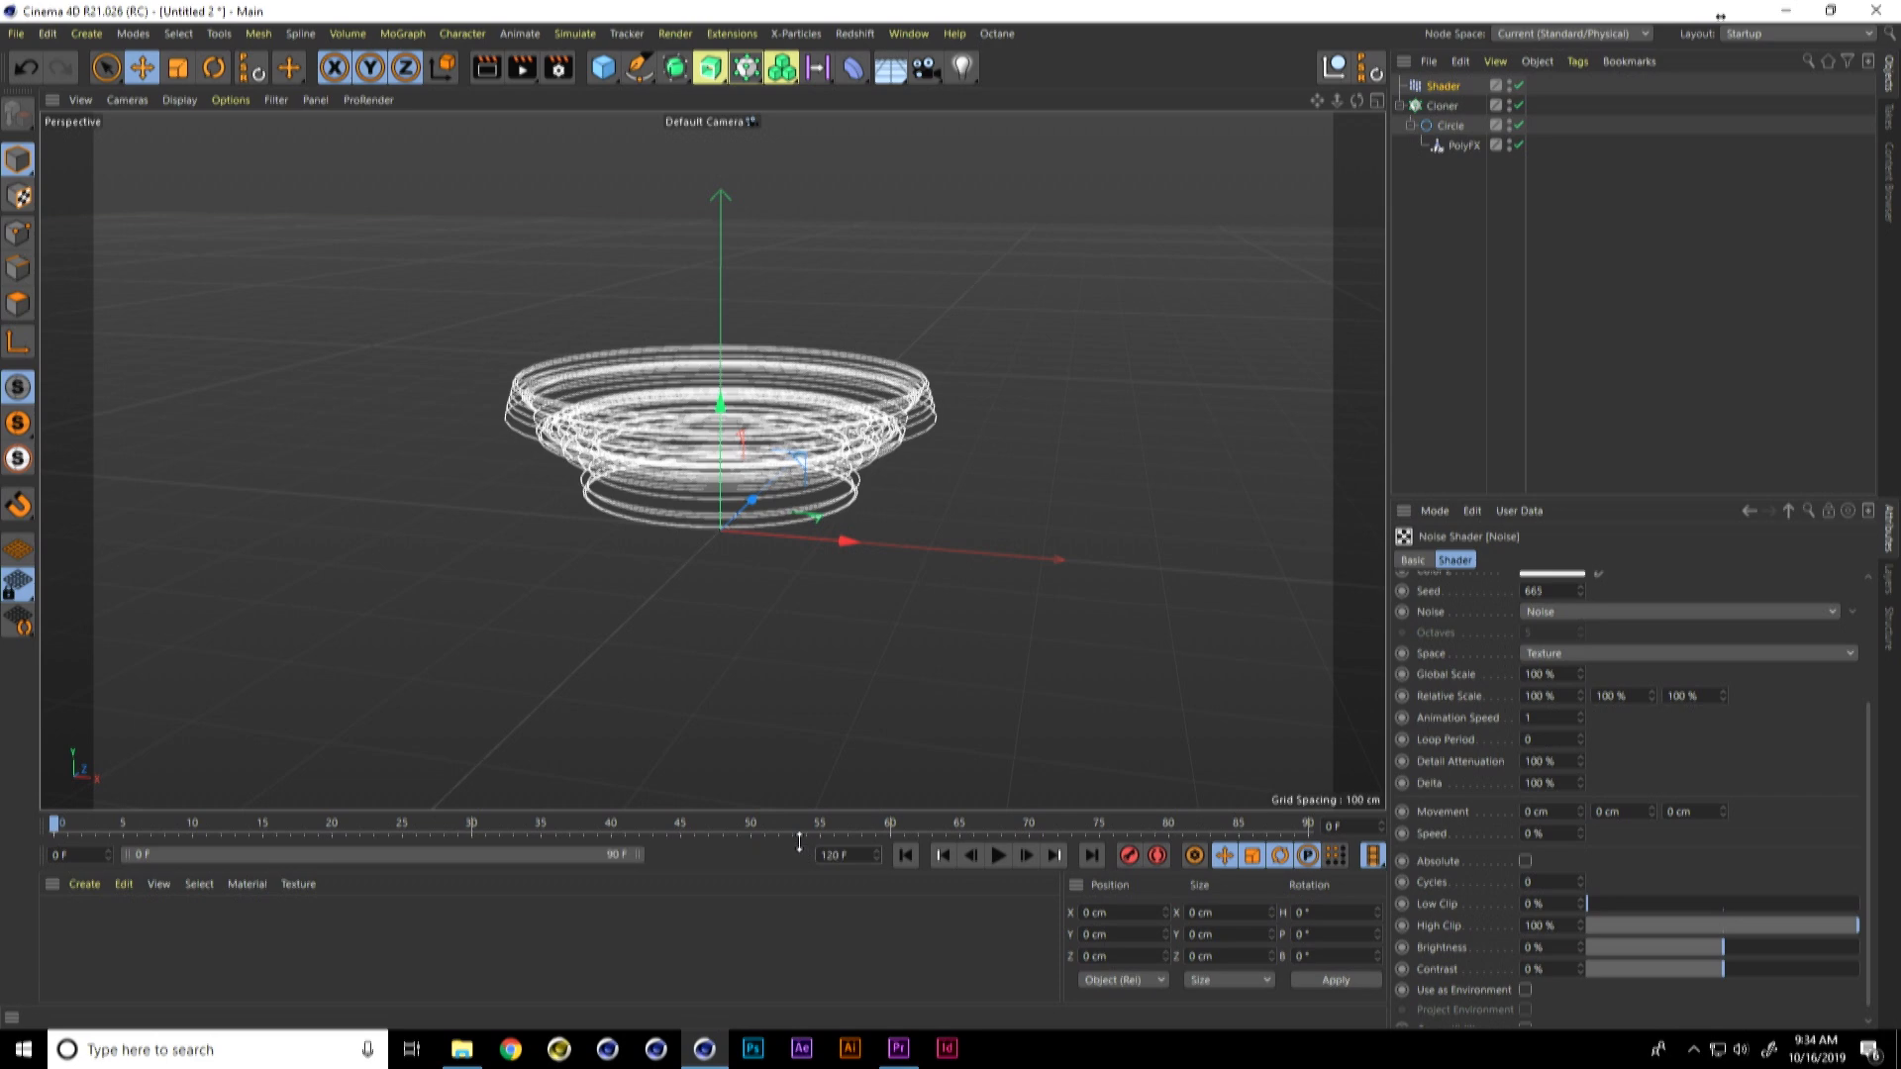
pyautogui.moveTo(649, 855); pyautogui.dragTo(804, 854)
pyautogui.click(998, 854)
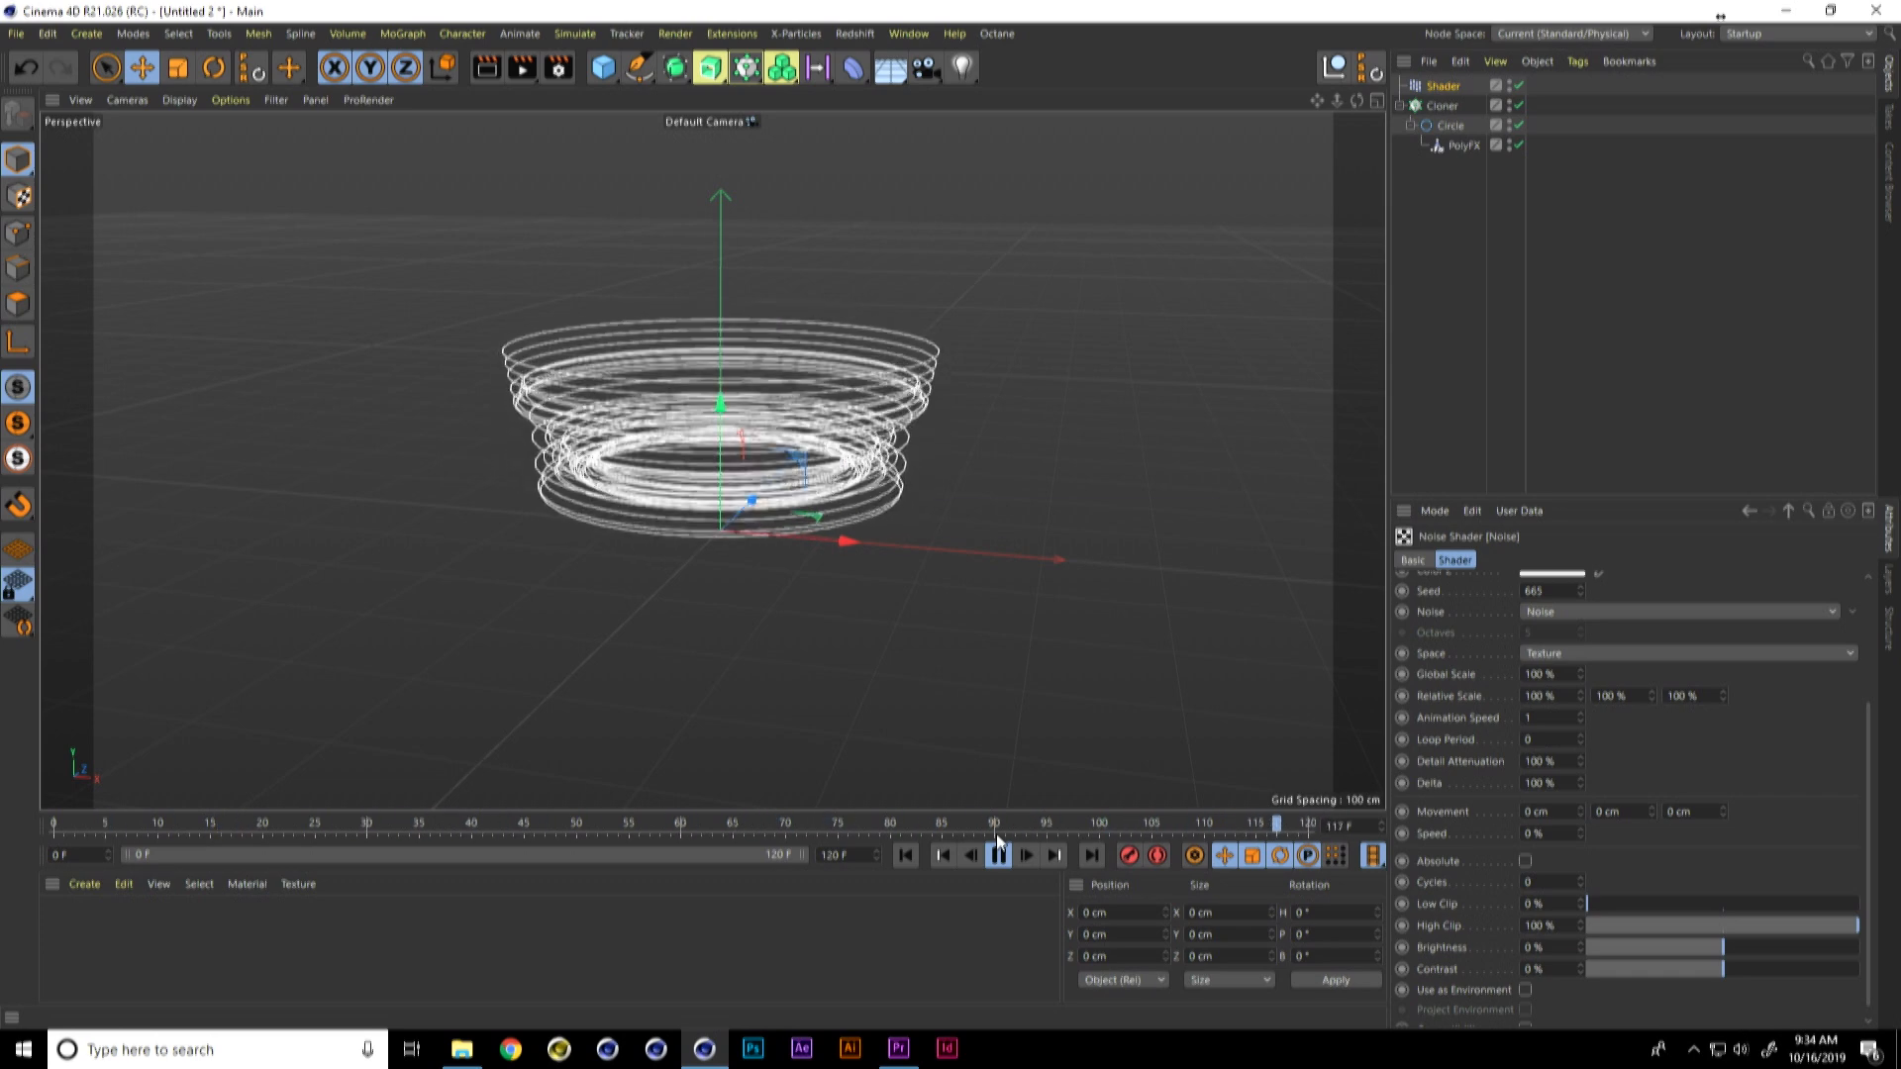
pyautogui.click(1000, 852)
# Step: Change the PolyFX object's mode to Partial Polys/Splines
pyautogui.click(1461, 146)
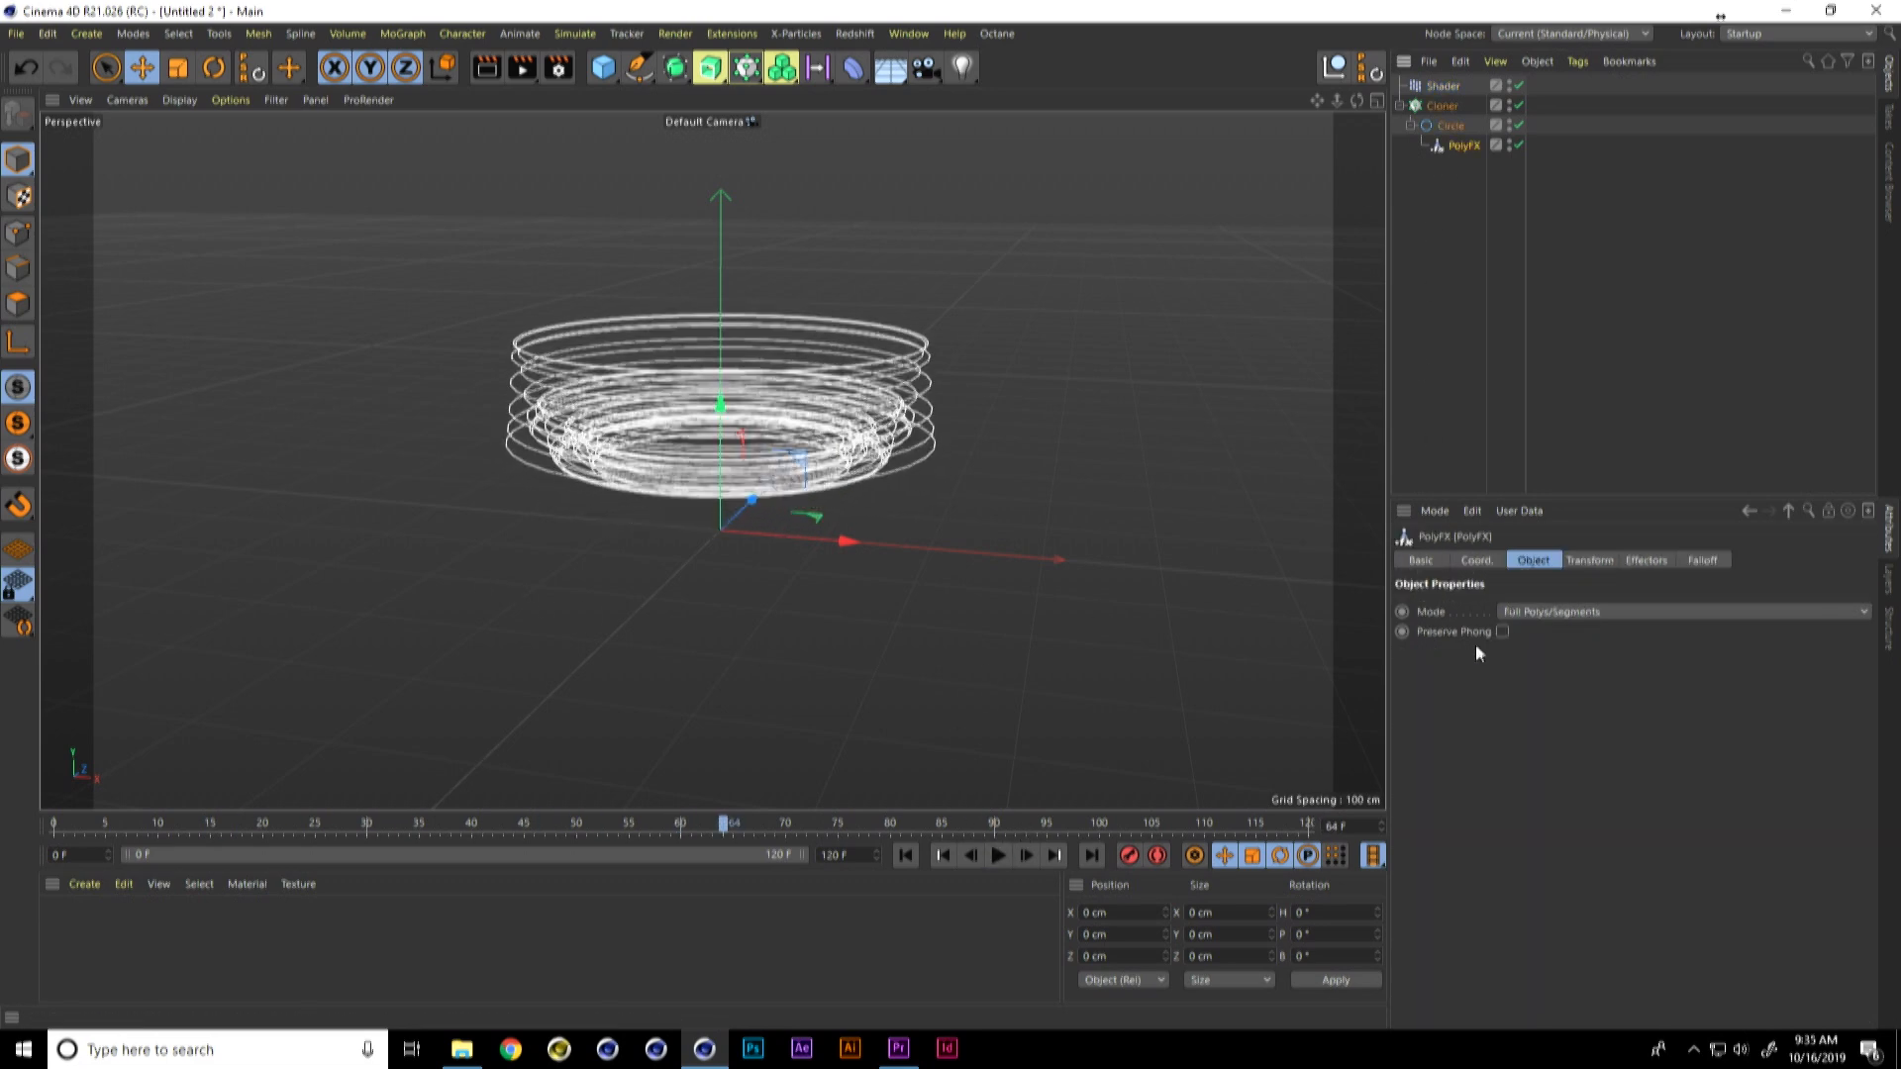
pyautogui.click(1531, 615)
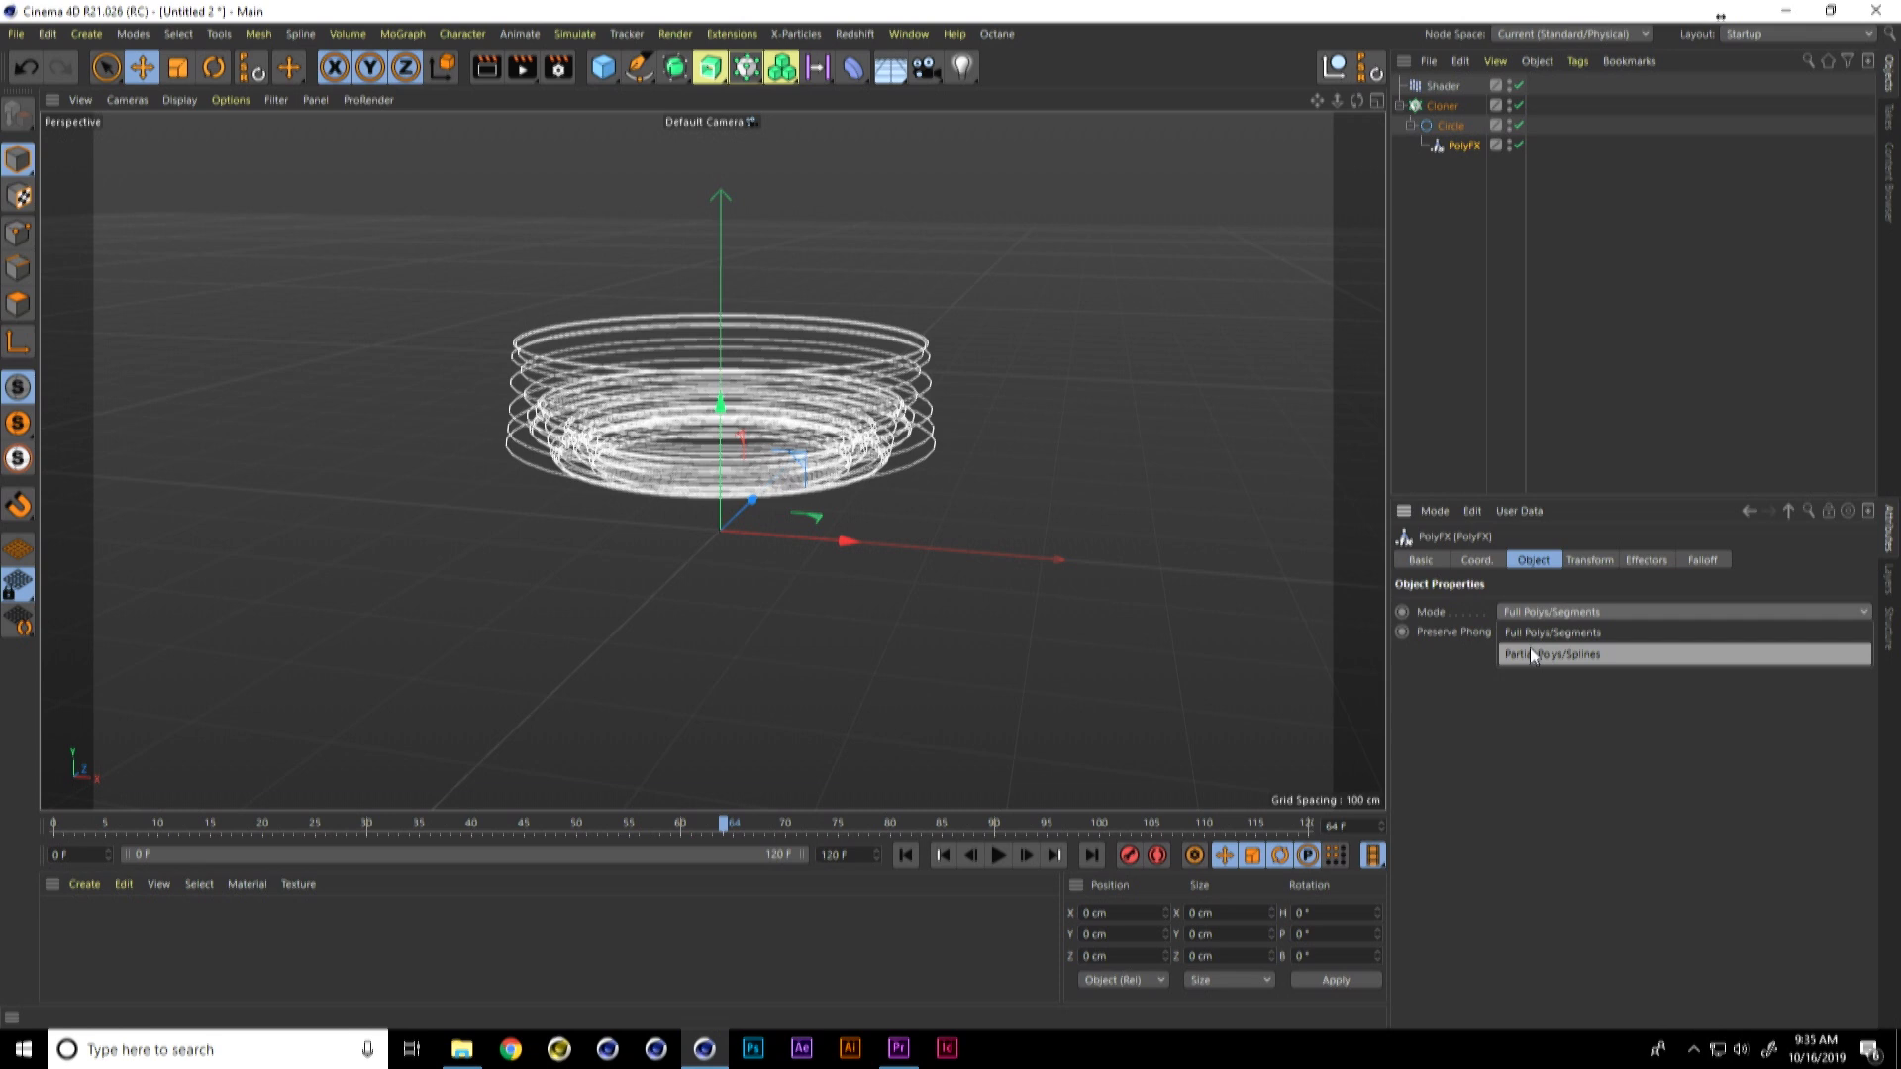
pyautogui.click(1531, 654)
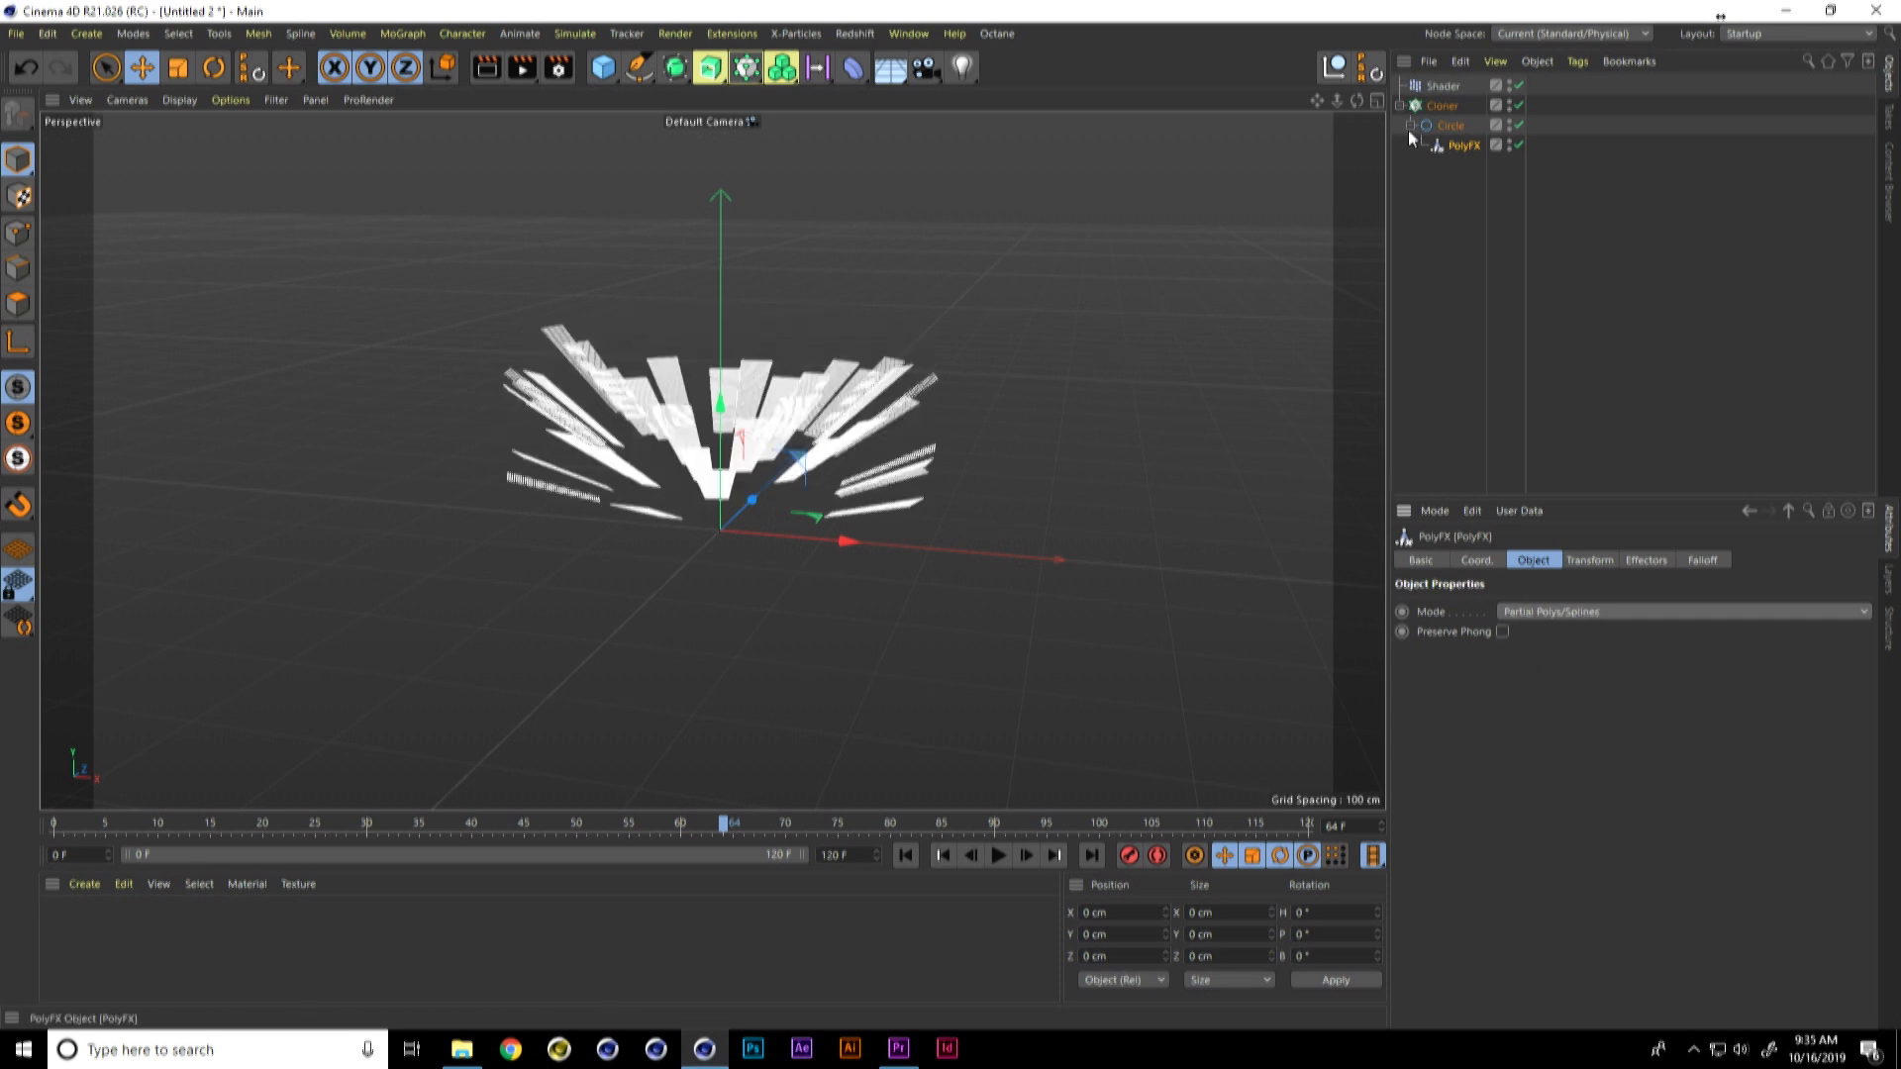
# Step: Add a Spherical Field to the Shader effector and scale it up to a size of about 193.5 cm
pyautogui.click(1446, 127)
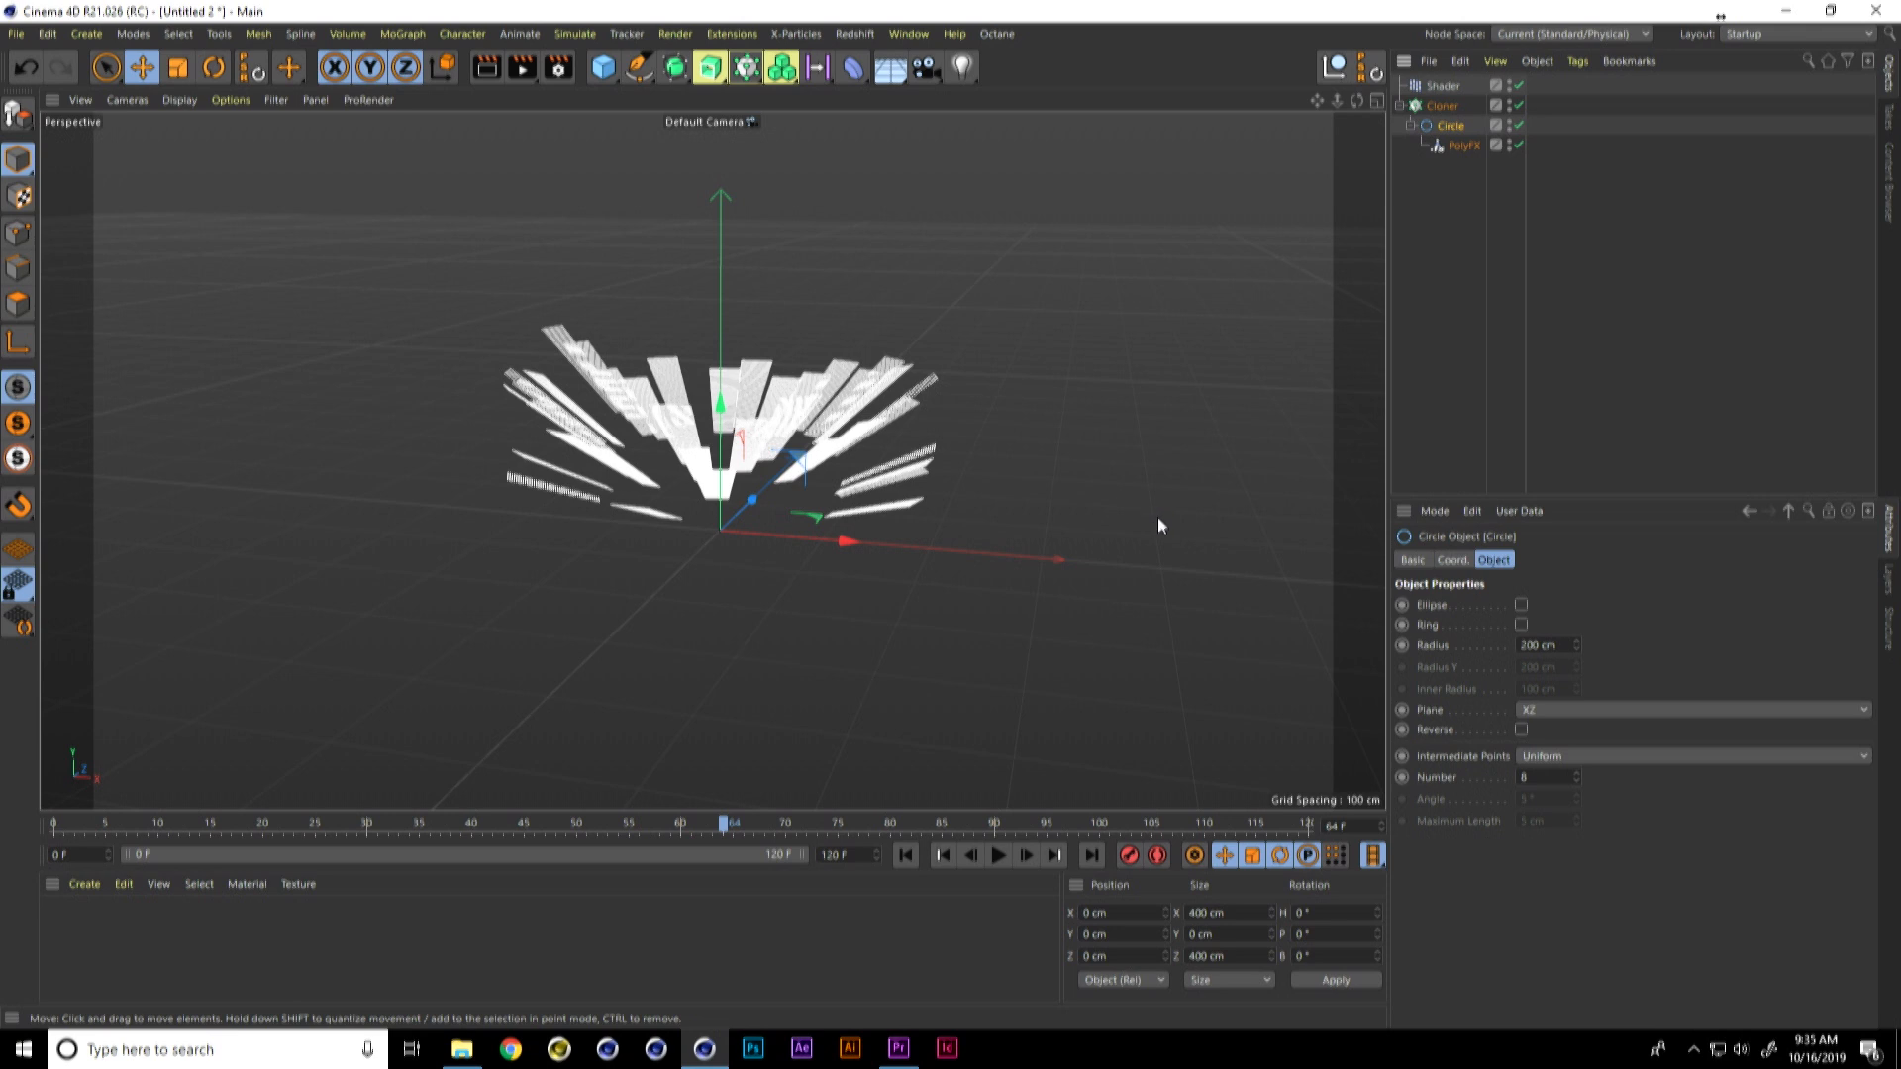
pyautogui.click(1454, 87)
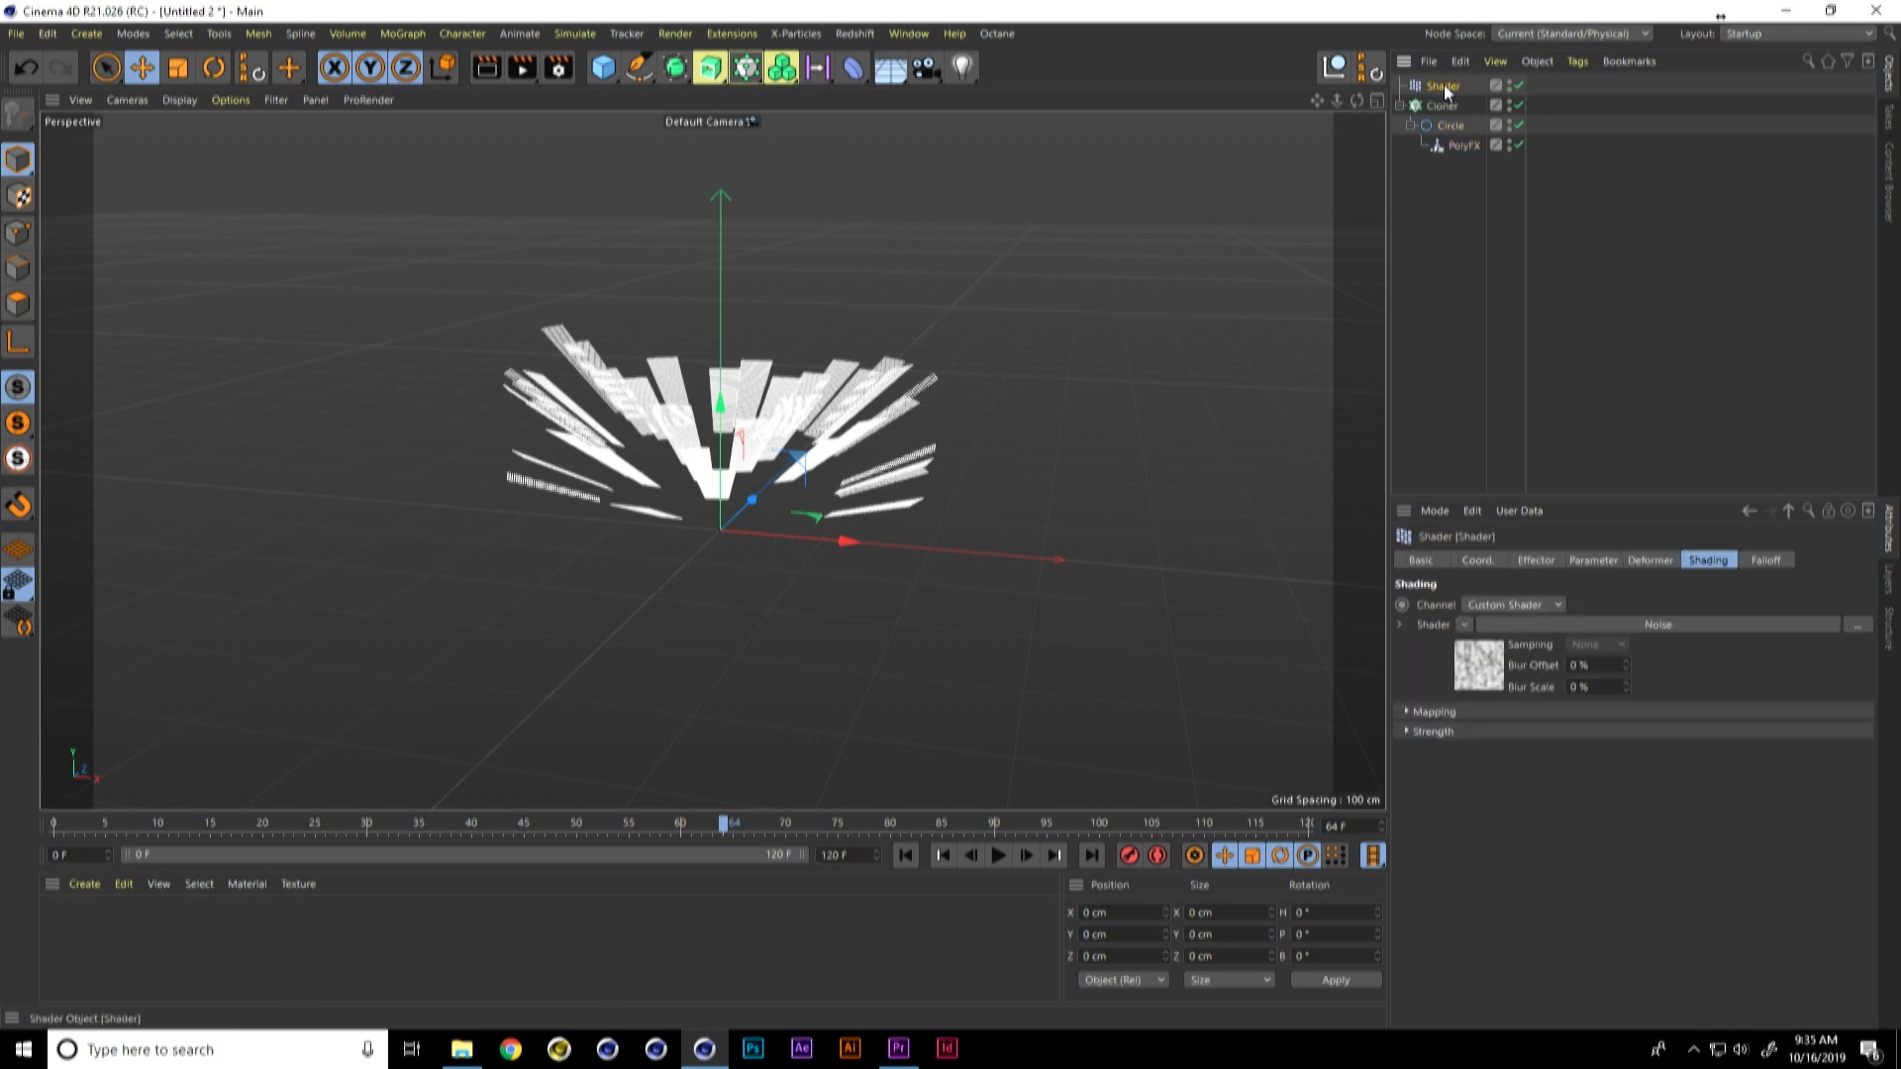
pyautogui.click(852, 68)
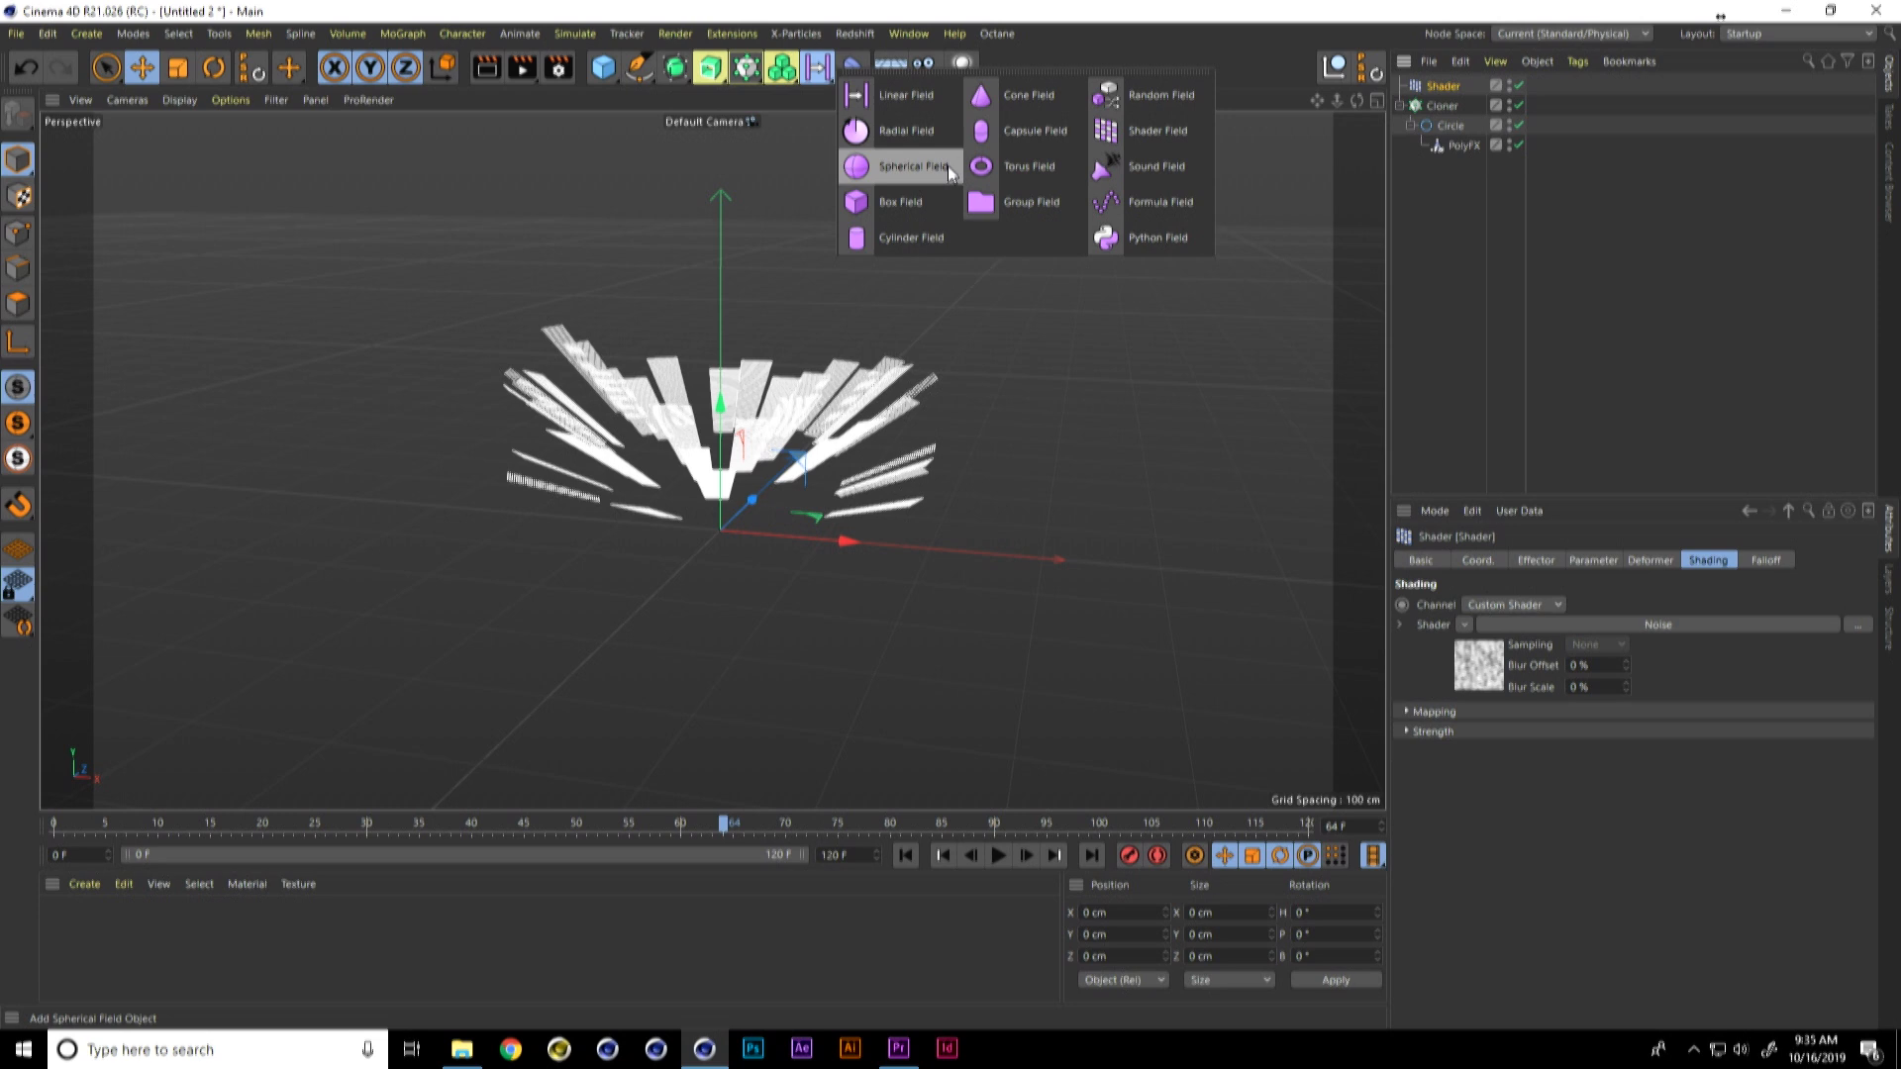
pyautogui.click(948, 166)
pyautogui.moveTo(1453, 116); pyautogui.dragTo(1453, 118)
pyautogui.press('t')
pyautogui.moveTo(827, 428); pyautogui.dragTo(1056, 319)
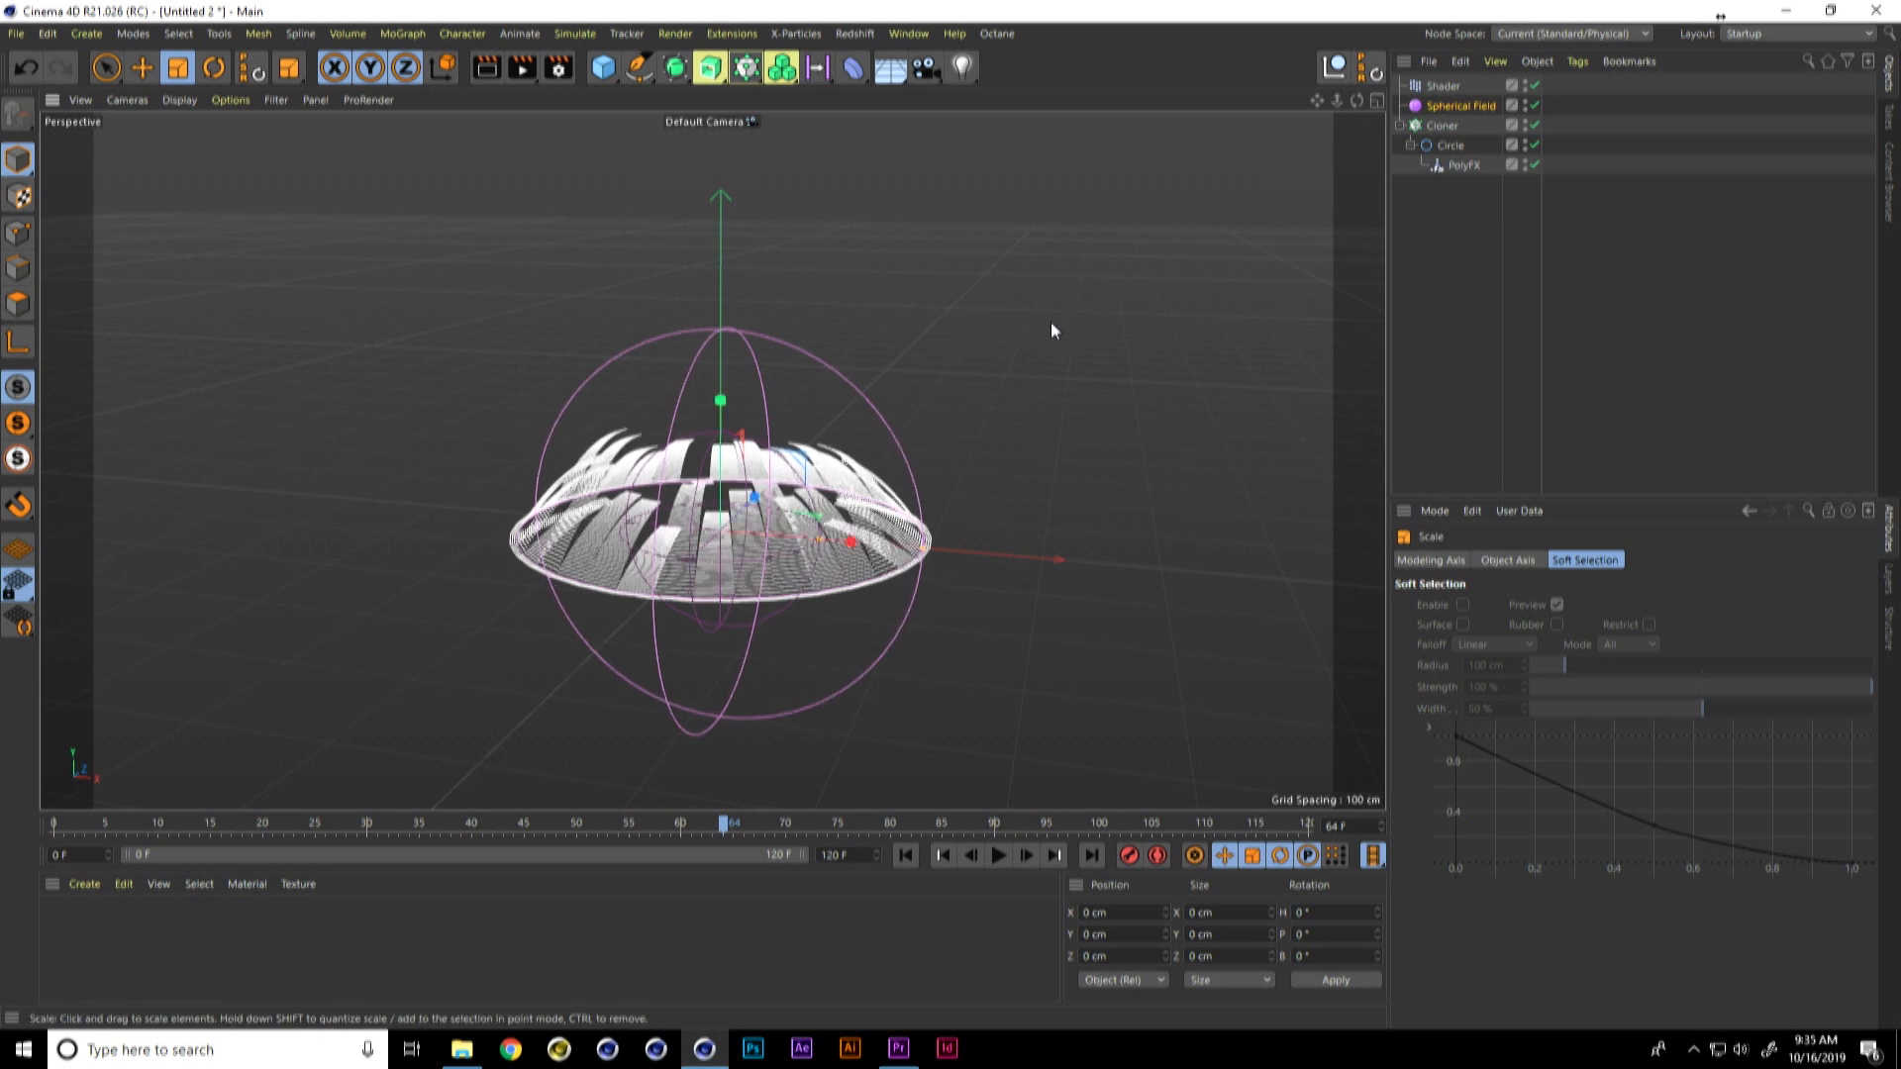
pyautogui.click(1475, 105)
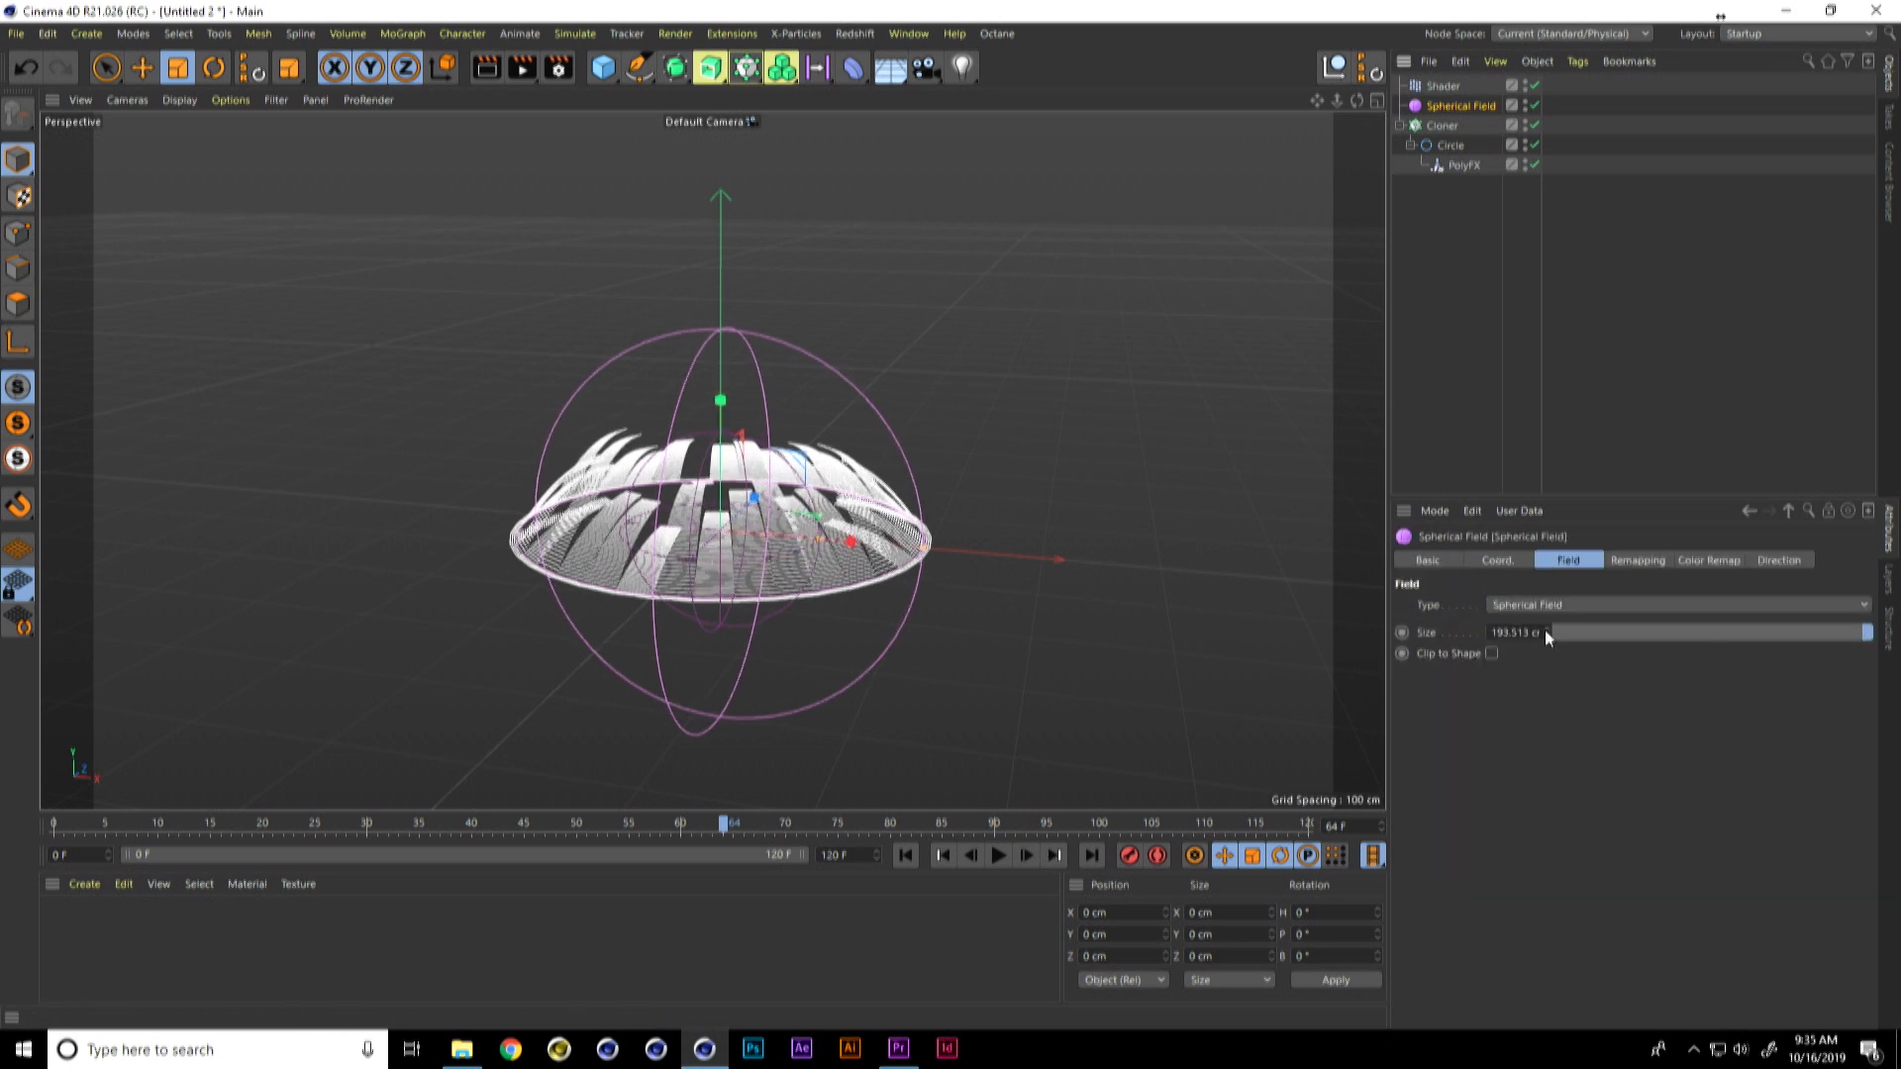
# Step: Set the Contour Mode in the Spherical Field's remapping to Curve
pyautogui.click(1643, 560)
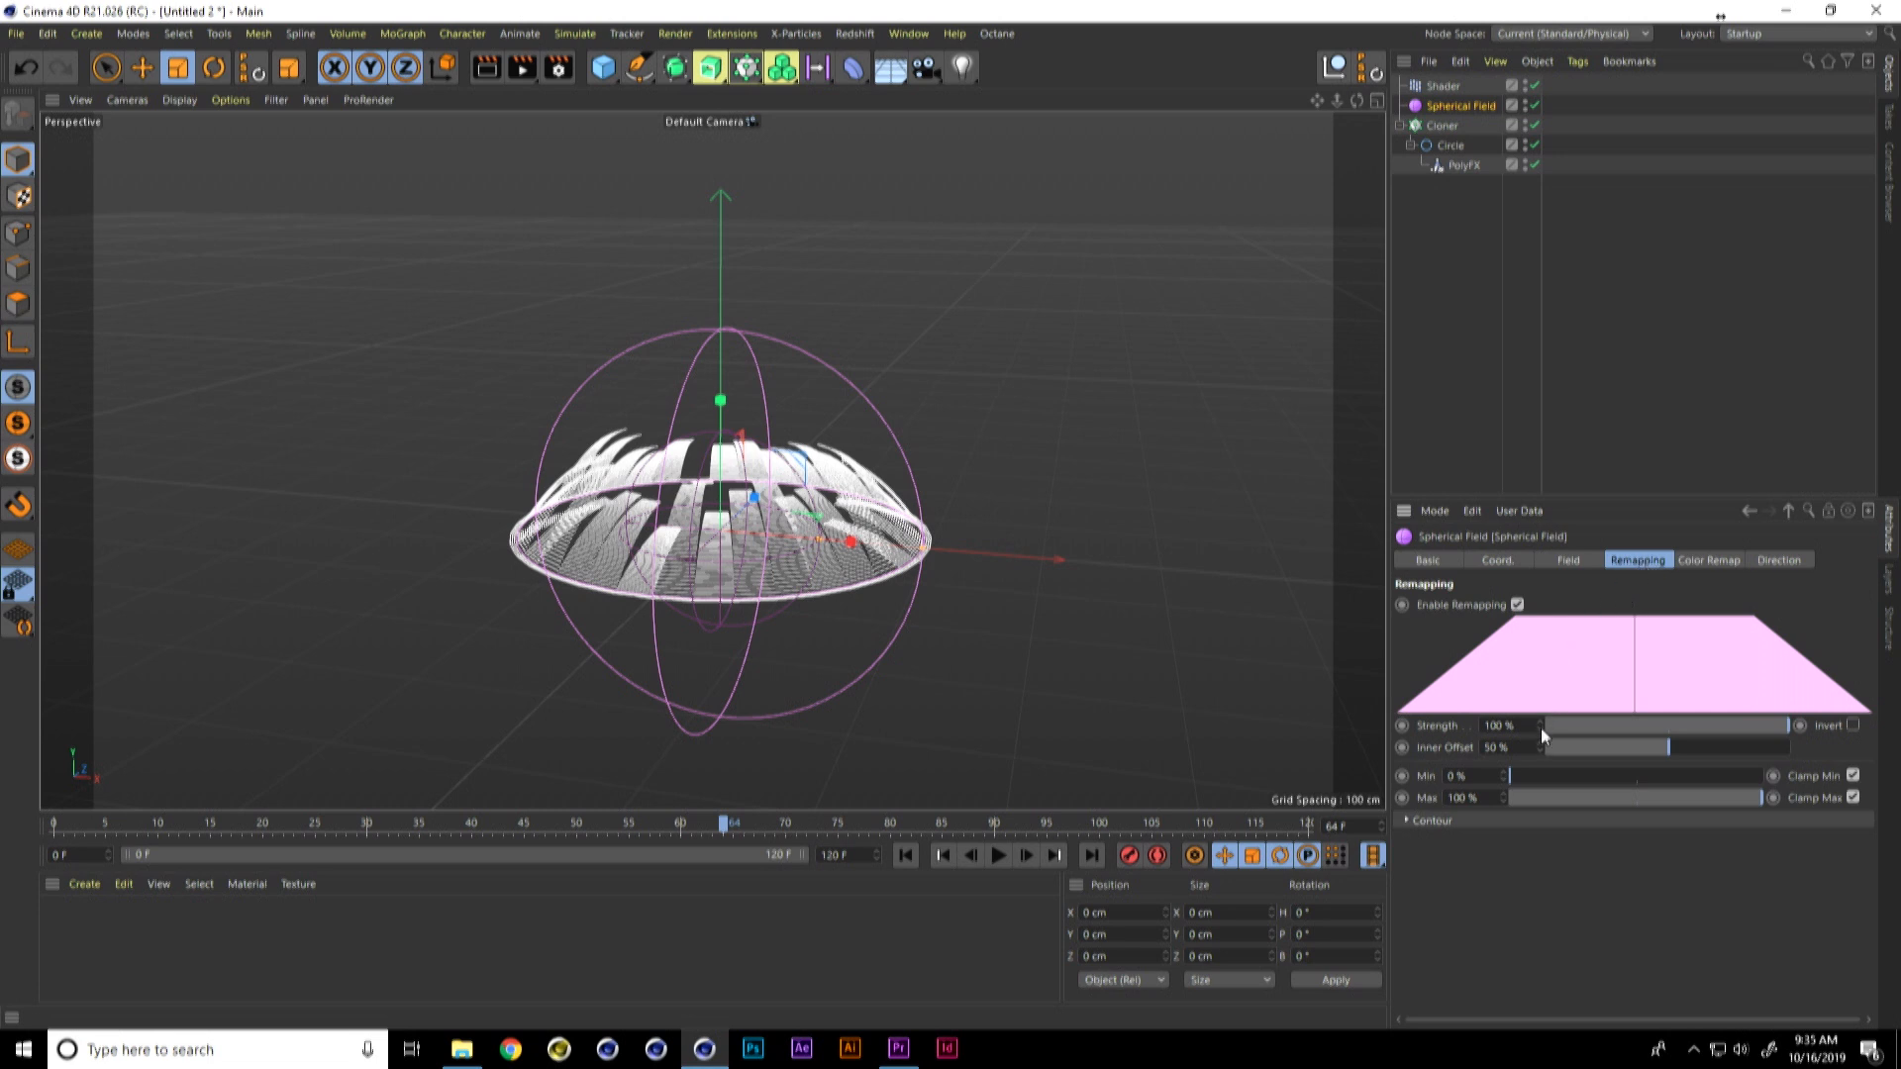
pyautogui.click(1411, 822)
pyautogui.click(1531, 863)
pyautogui.click(1531, 973)
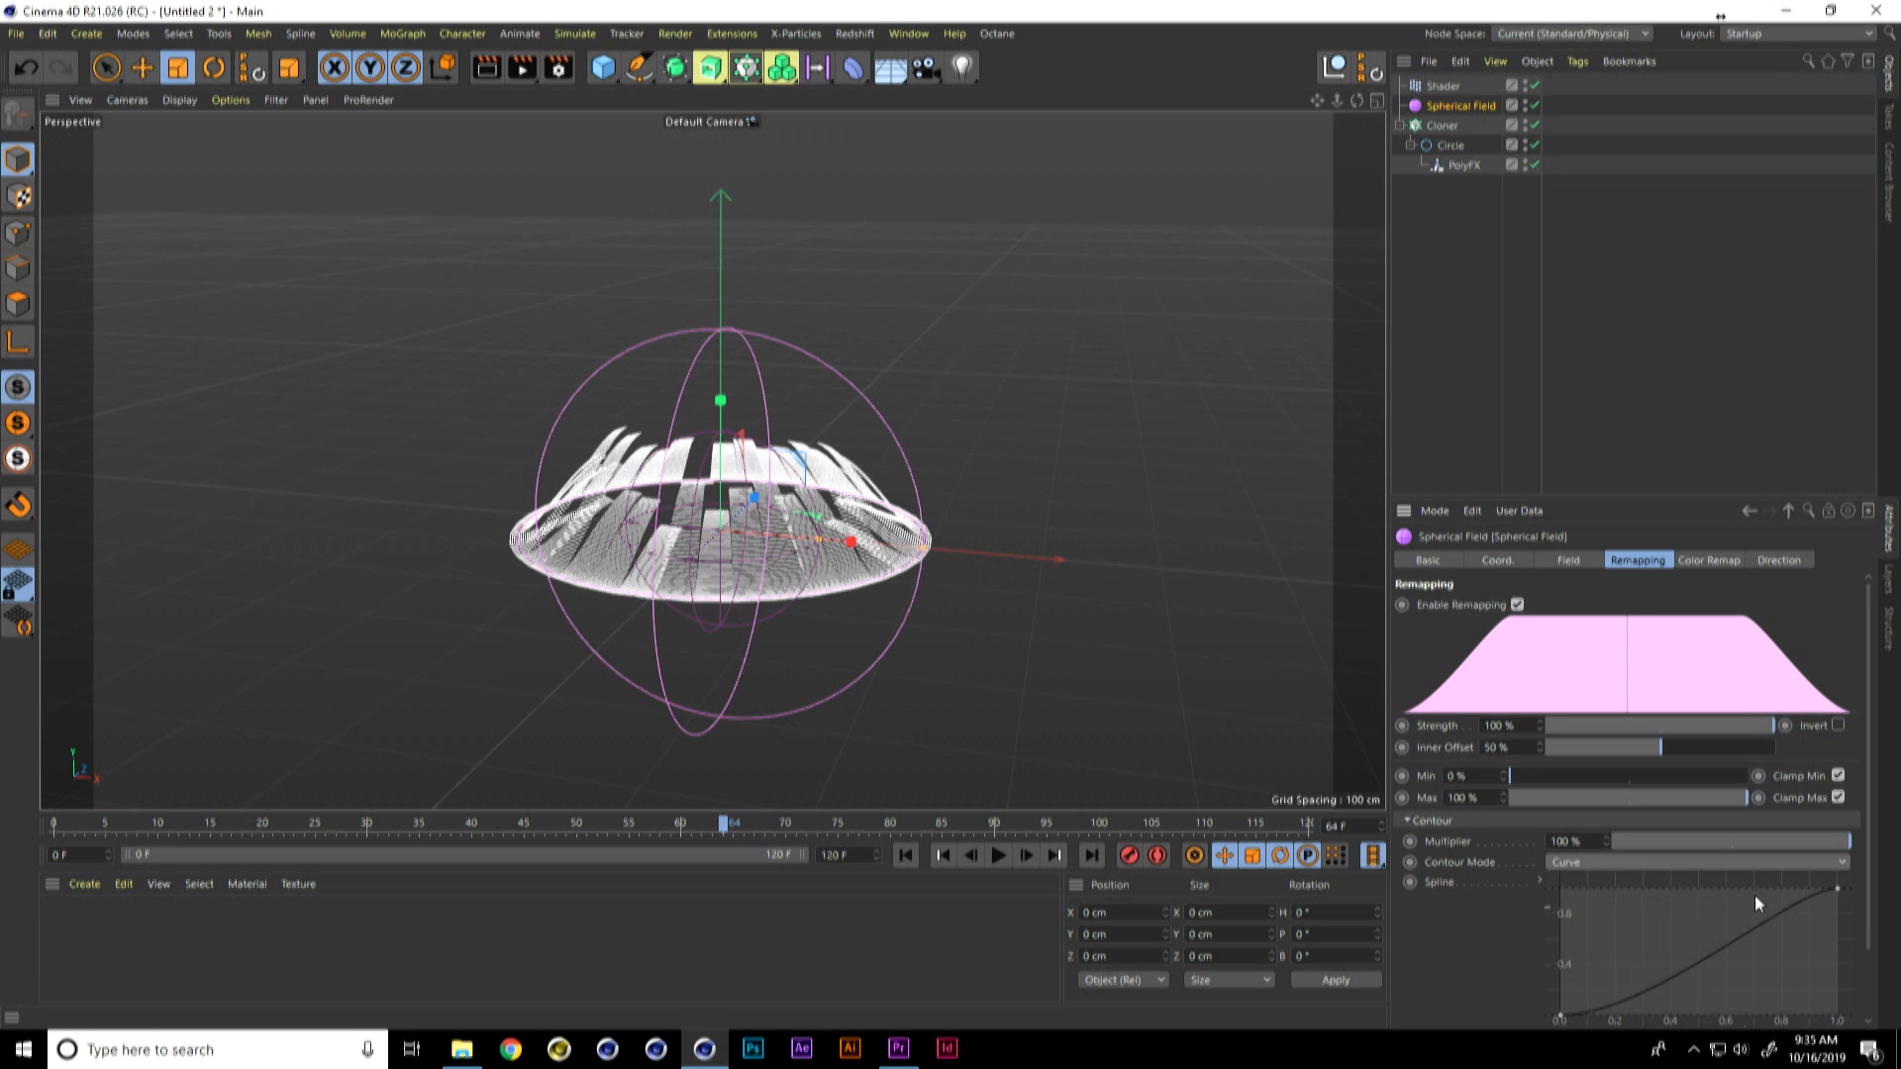
# Step: Add points to the field's contour curve and shape it to peak near 0.5 and dip after it
pyautogui.moveTo(1871, 778); pyautogui.dragTo(1869, 854)
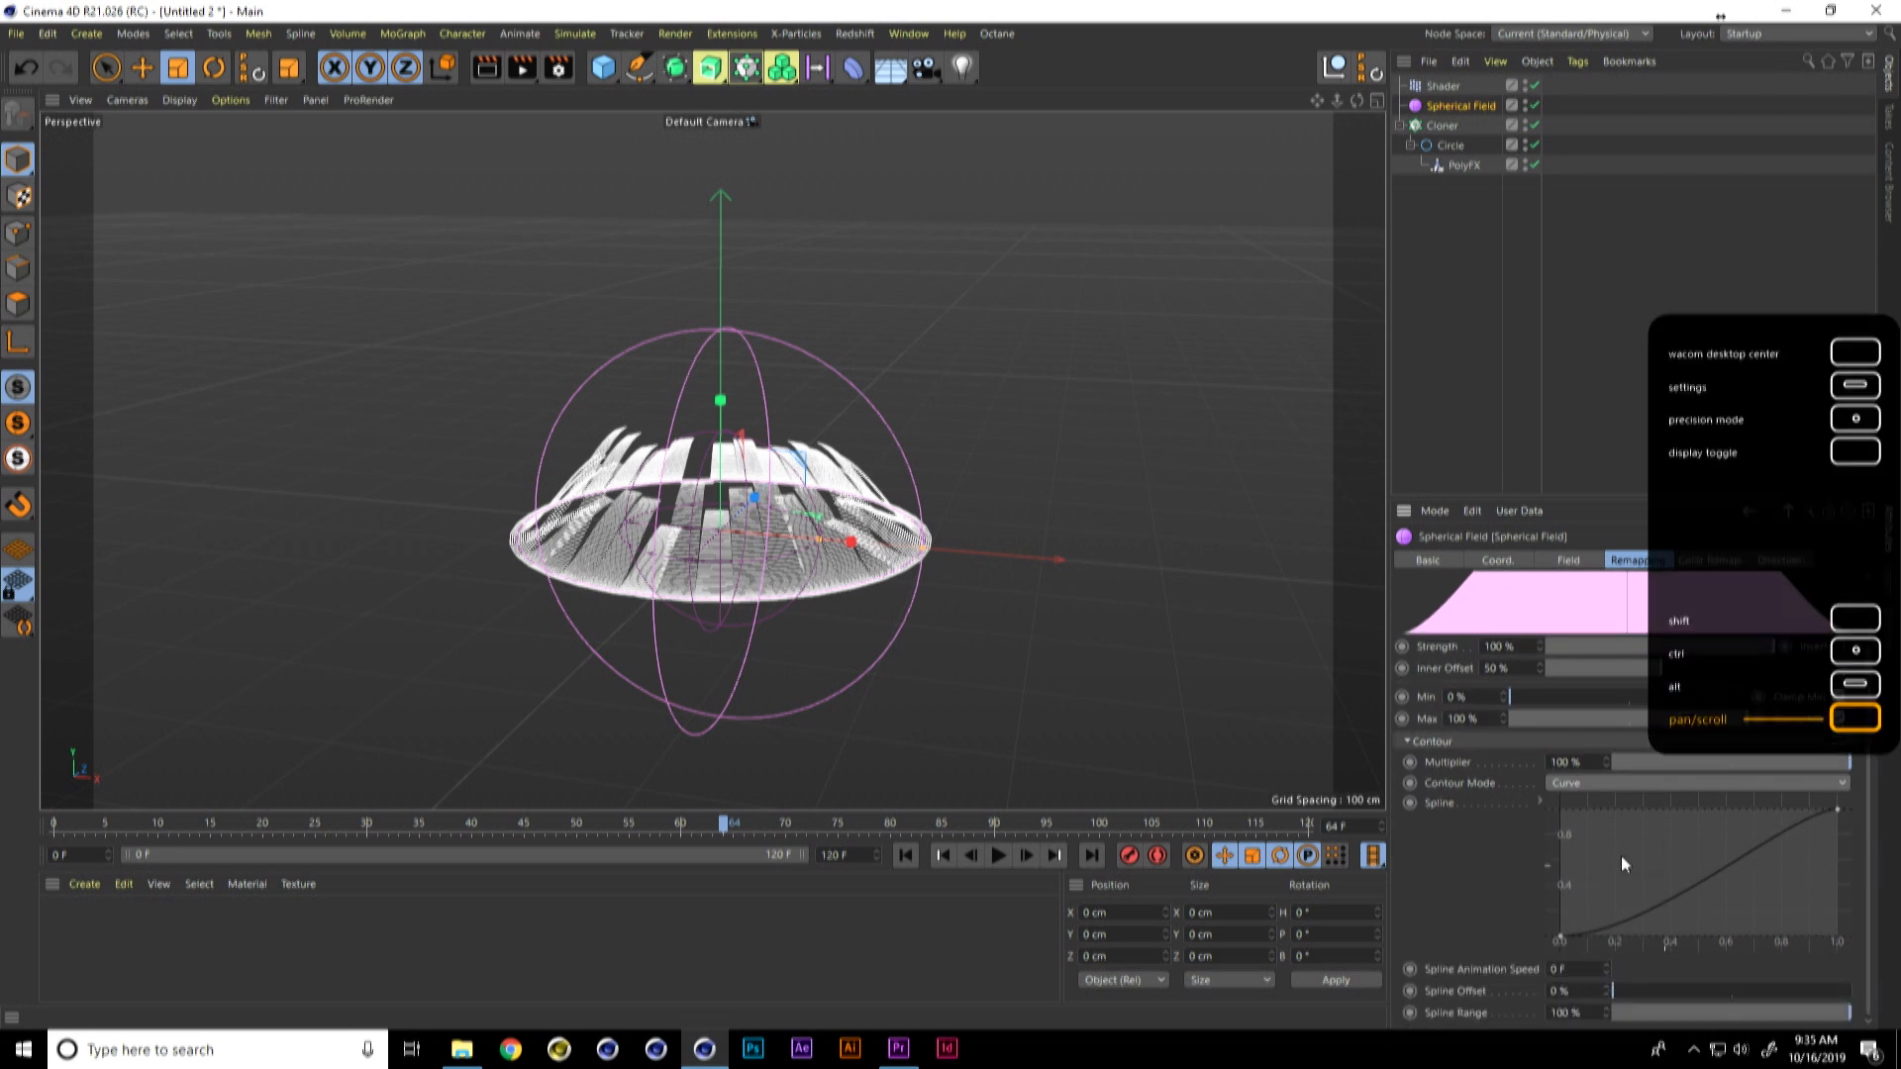
pyautogui.keyDown('ctrl'); pyautogui.click(1629, 913); pyautogui.keyUp('ctrl')
pyautogui.keyDown('ctrl'); pyautogui.click(1704, 873); pyautogui.keyUp('ctrl')
pyautogui.moveTo(1704, 873); pyautogui.dragTo(1705, 901)
pyautogui.keyDown('ctrl'); pyautogui.click(1783, 840); pyautogui.keyUp('ctrl')
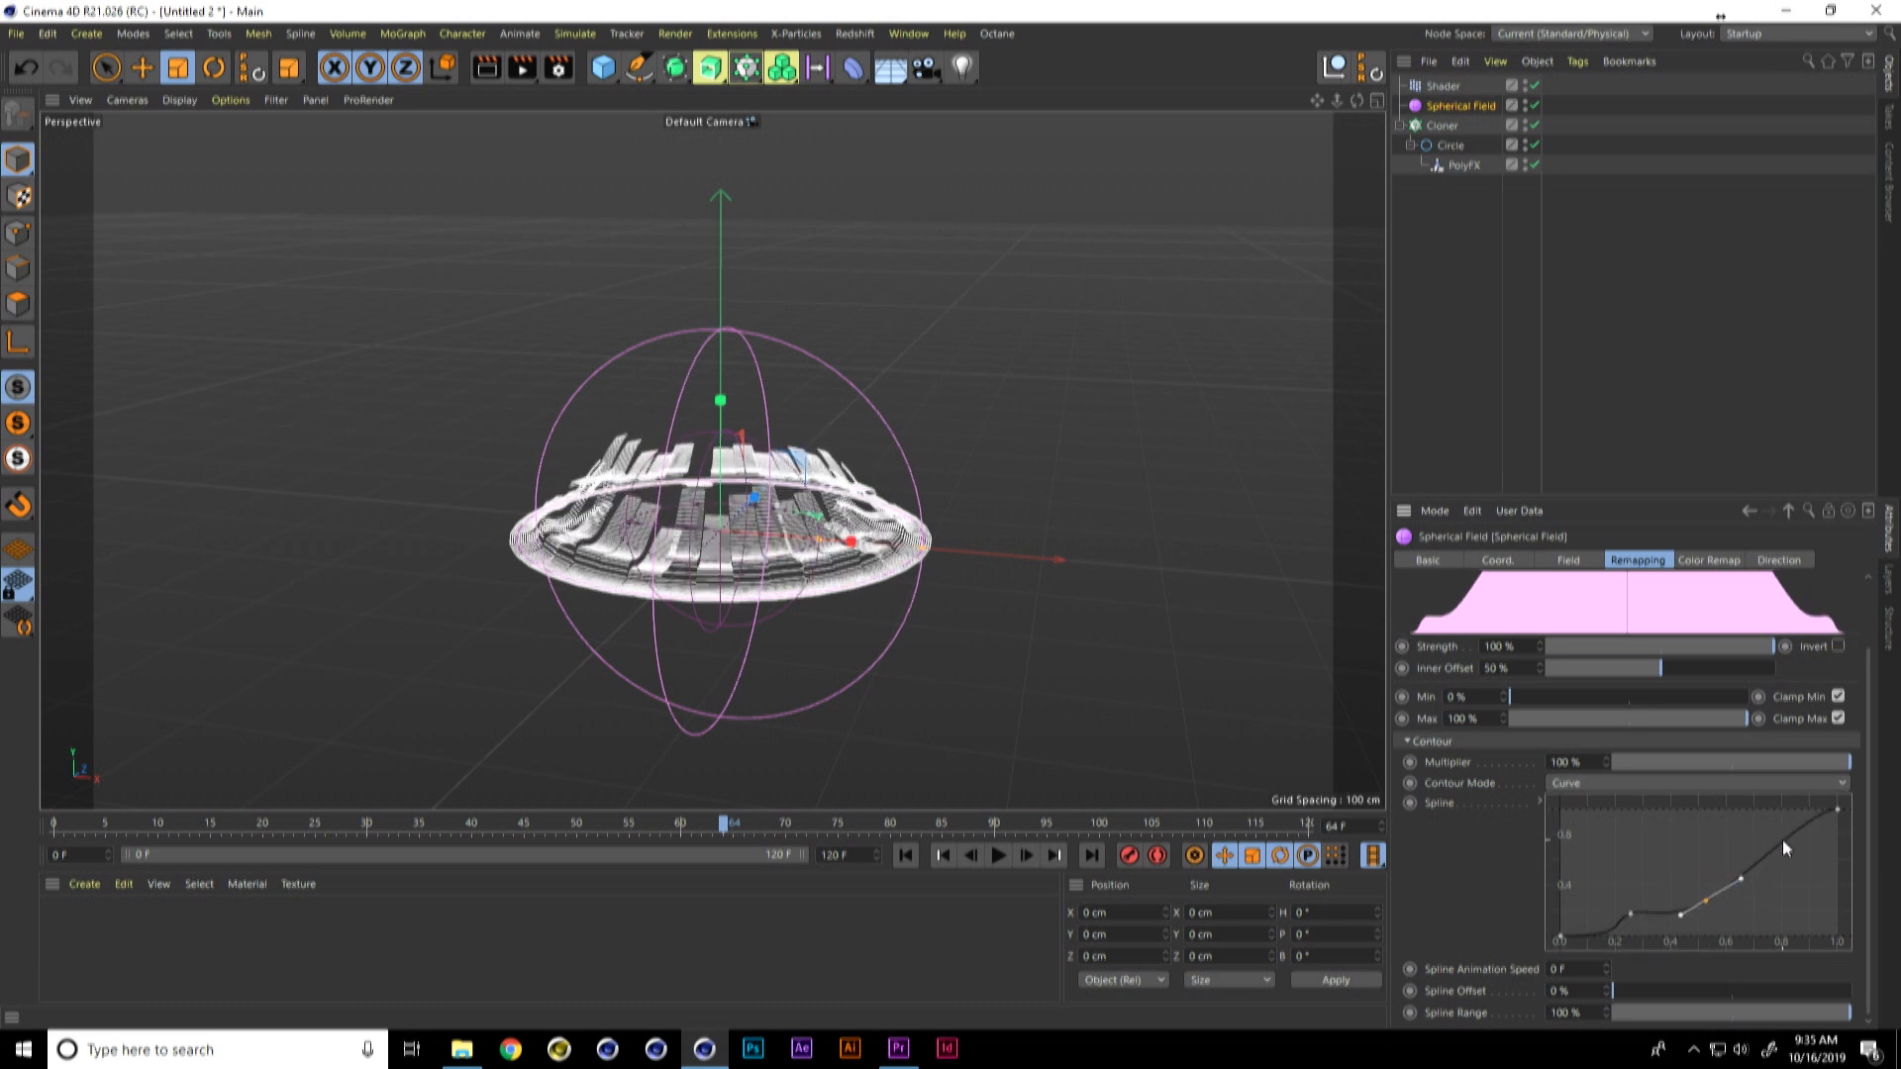
pyautogui.moveTo(1707, 900); pyautogui.dragTo(1712, 845)
pyautogui.moveTo(1698, 876); pyautogui.dragTo(1694, 899)
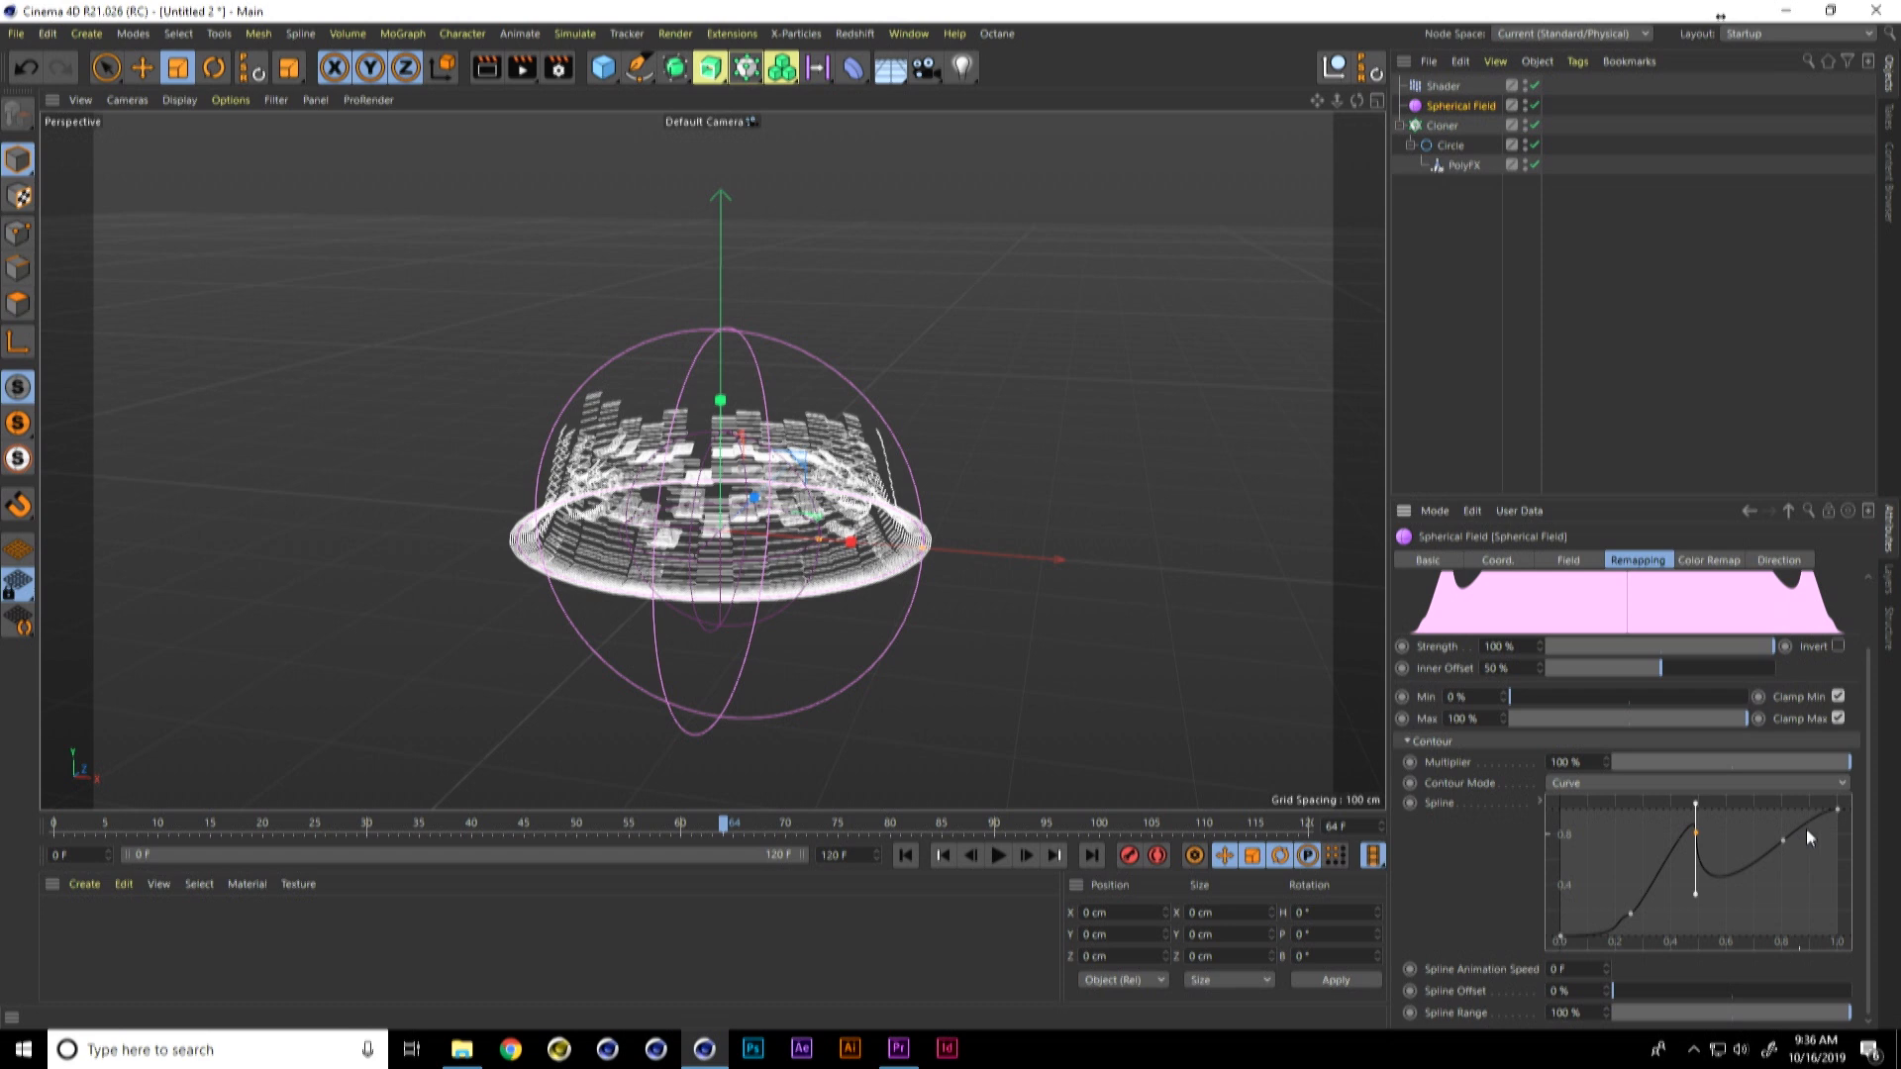
# Step: Lower the contour curve's end point to near zero and form a second peak at about 0.75
pyautogui.click(1838, 811)
pyautogui.moveTo(1838, 810); pyautogui.dragTo(1837, 927)
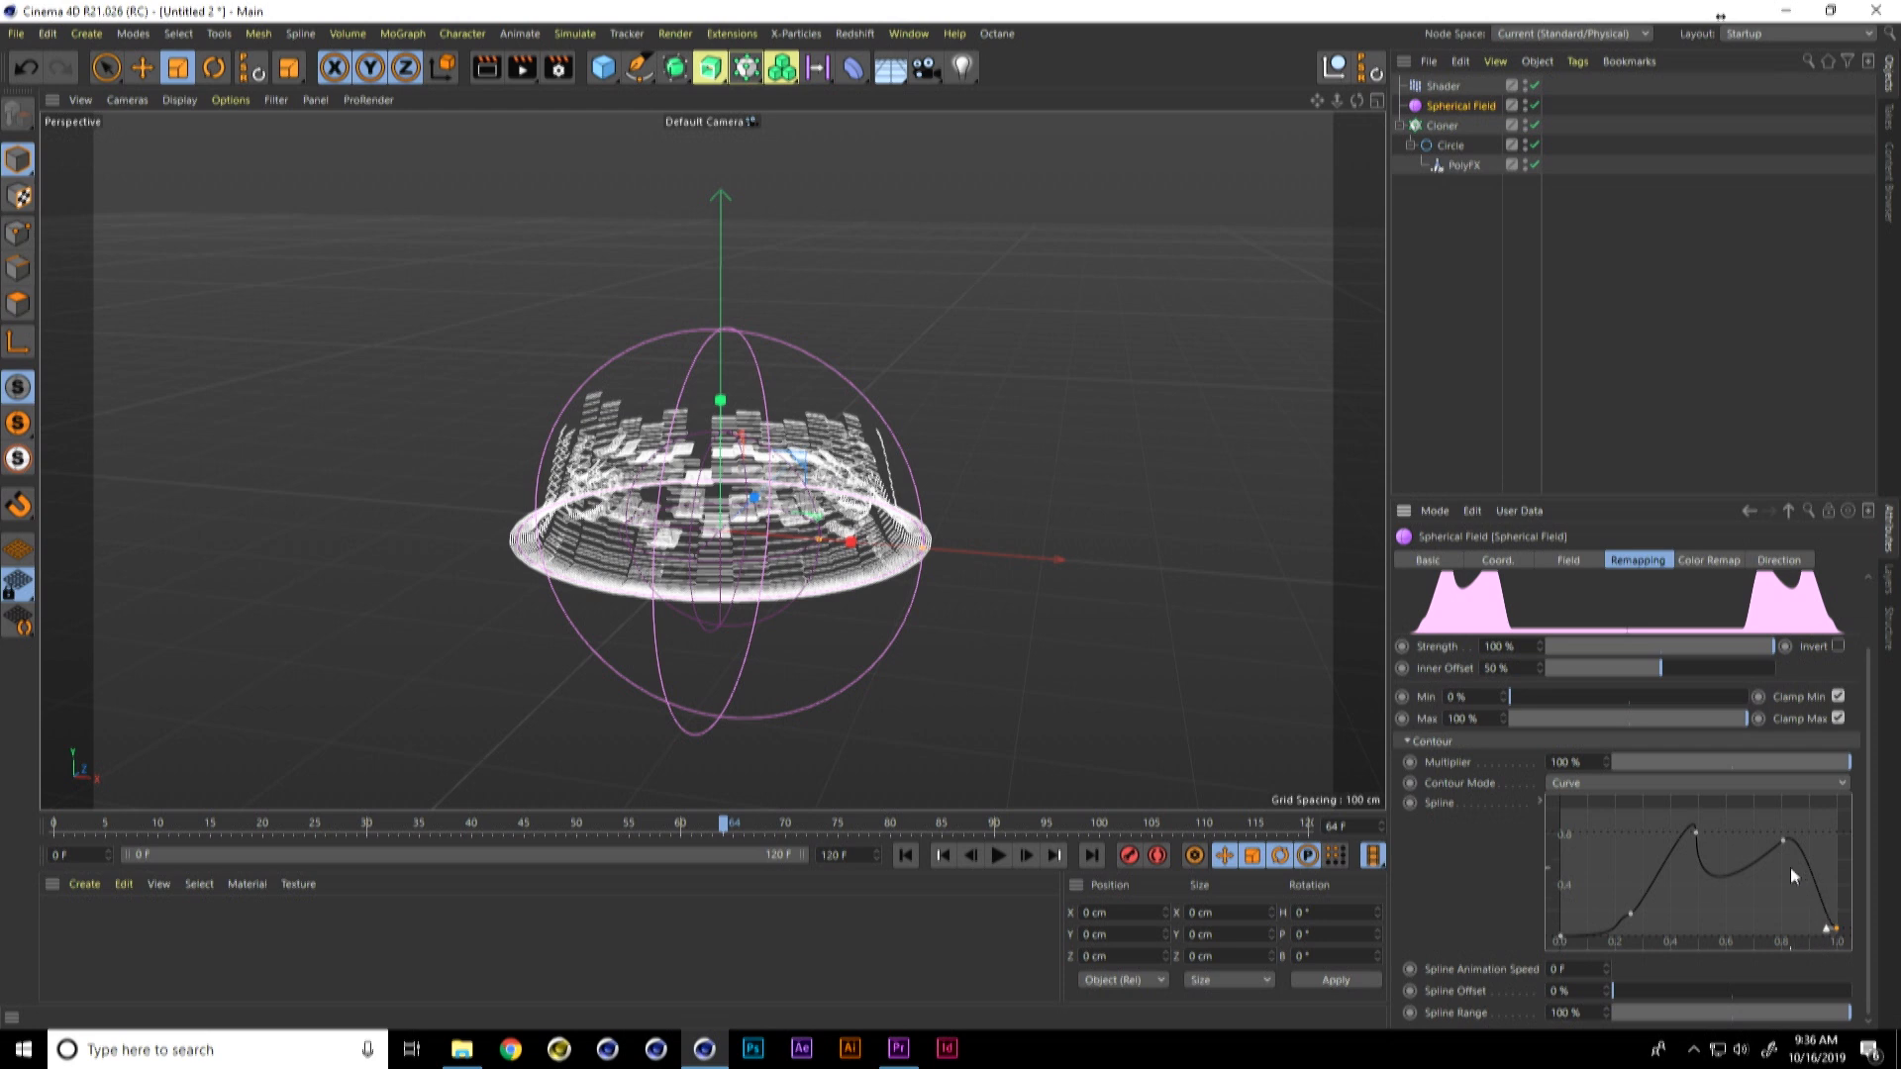
pyautogui.moveTo(1786, 839); pyautogui.dragTo(1758, 886)
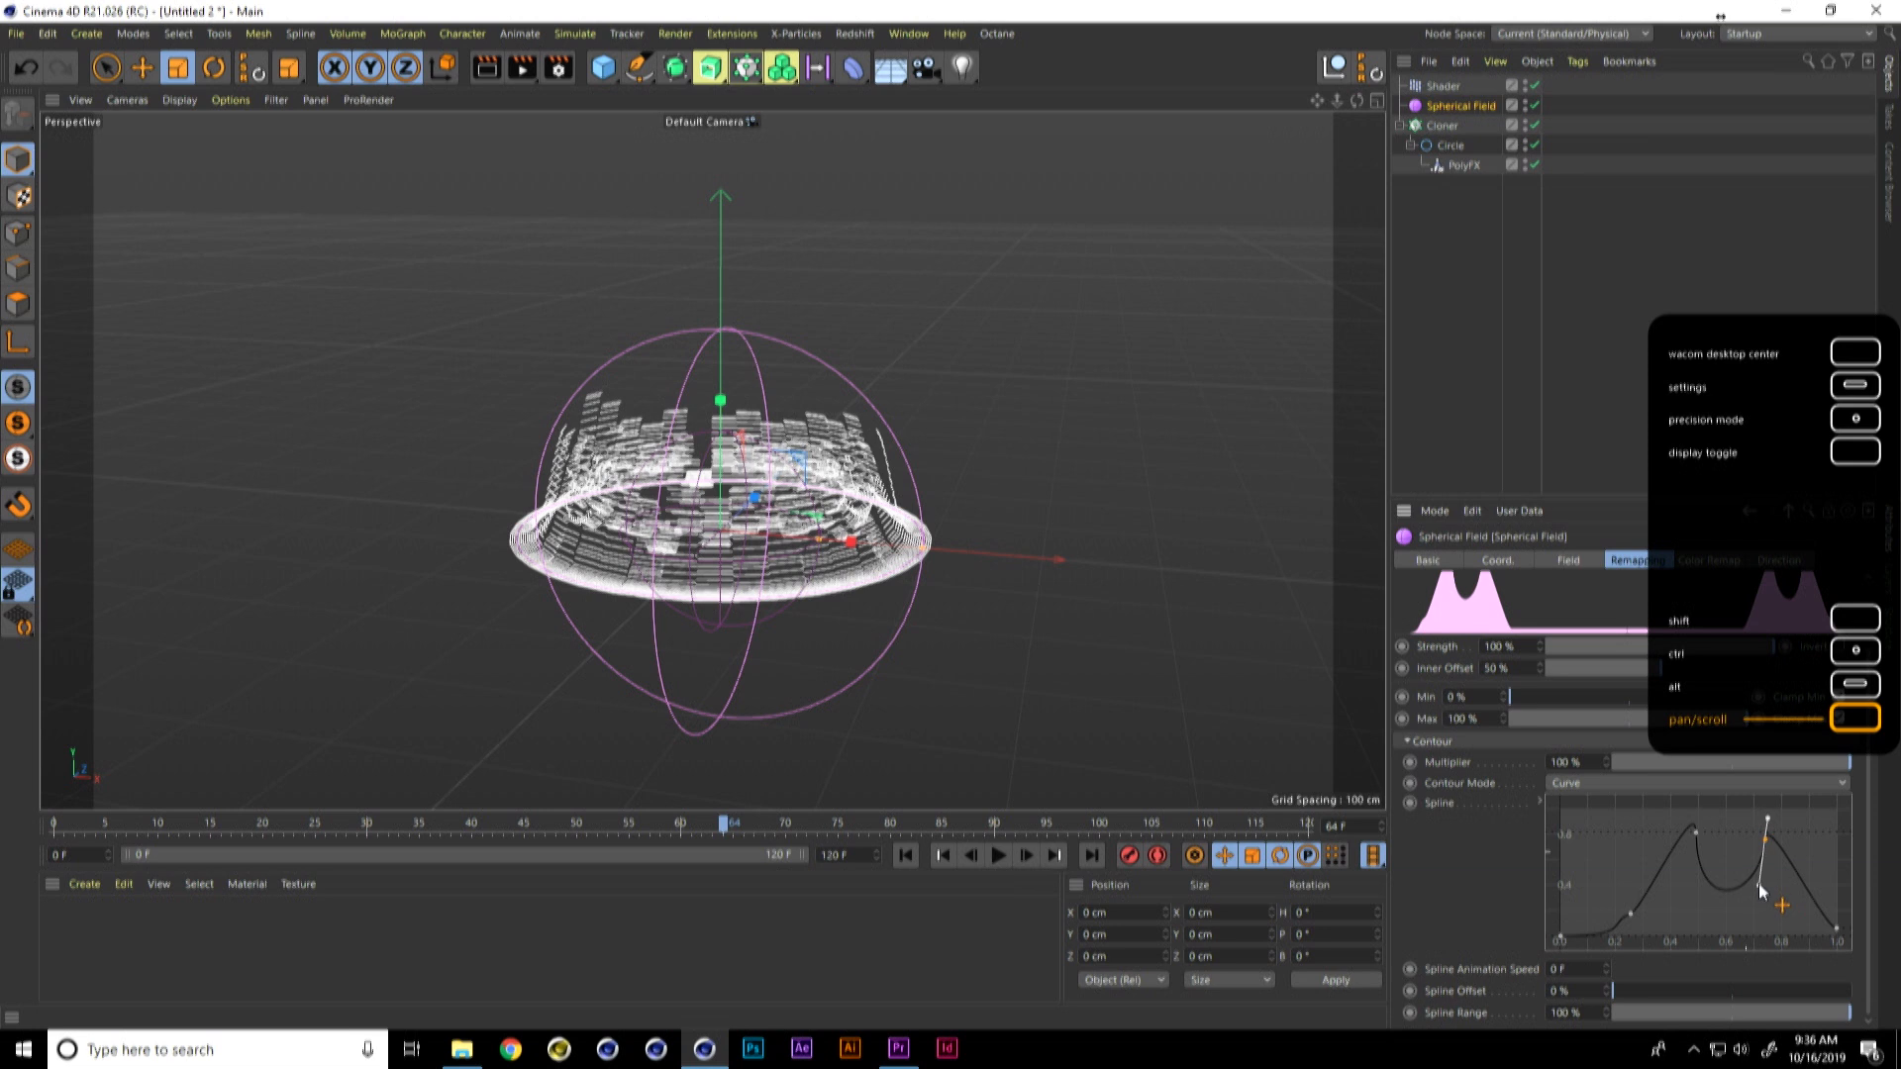
# Step: Set the Shader effector's Noise brightness to -8% and contrast to 42%
pyautogui.click(1444, 86)
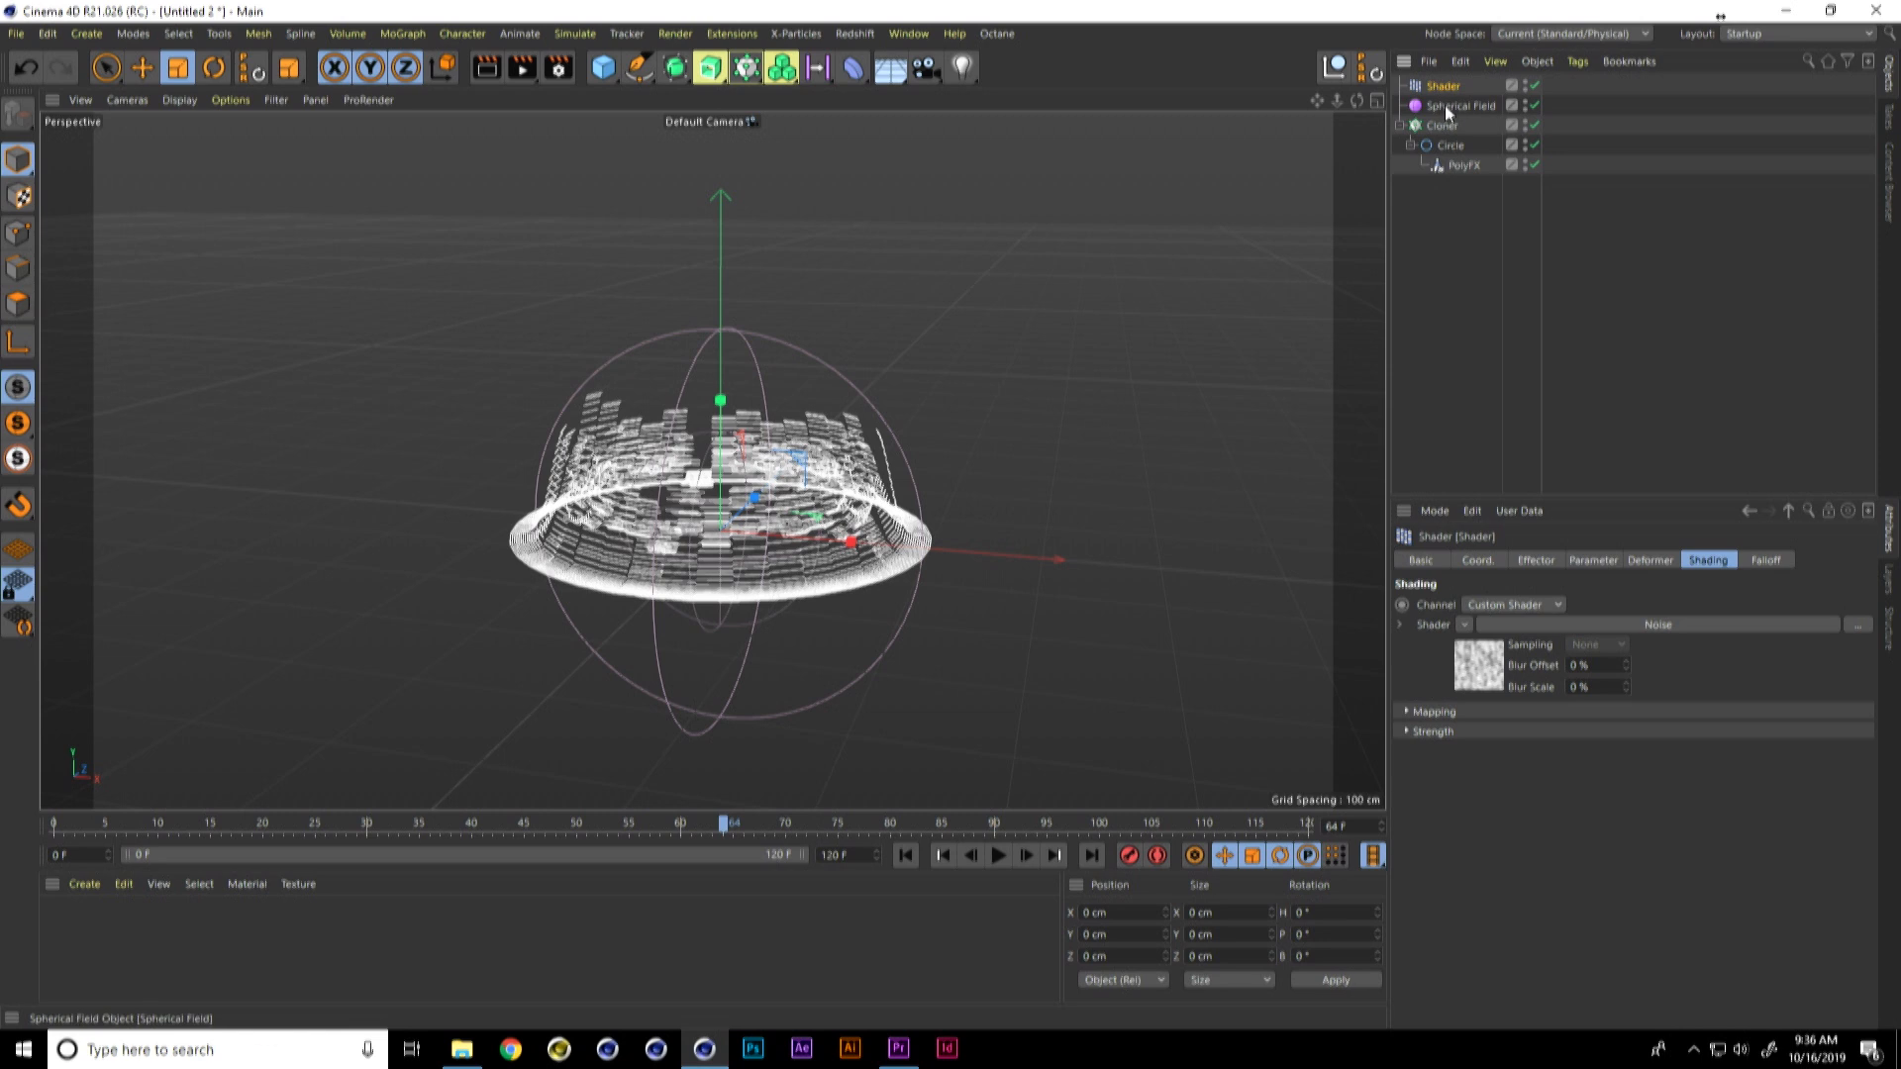
pyautogui.click(1489, 661)
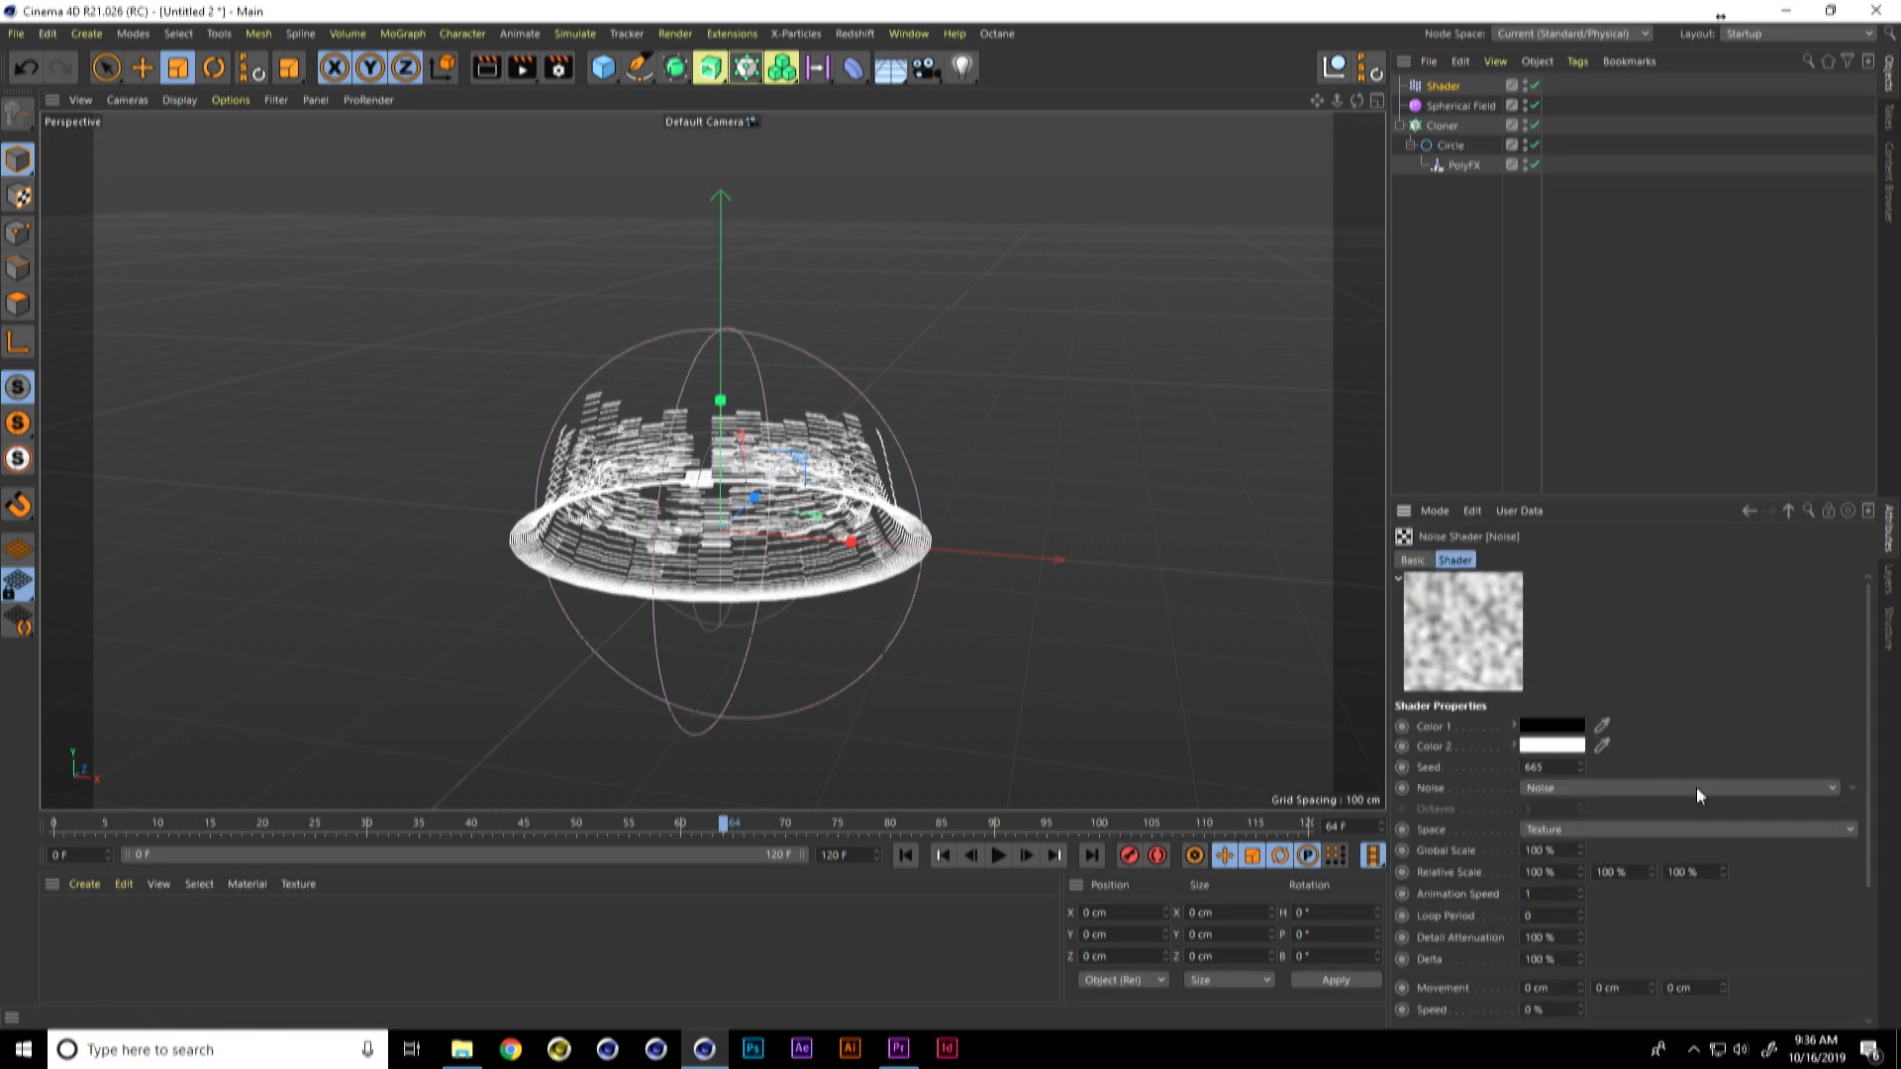
pyautogui.moveTo(1871, 747); pyautogui.dragTo(1850, 885)
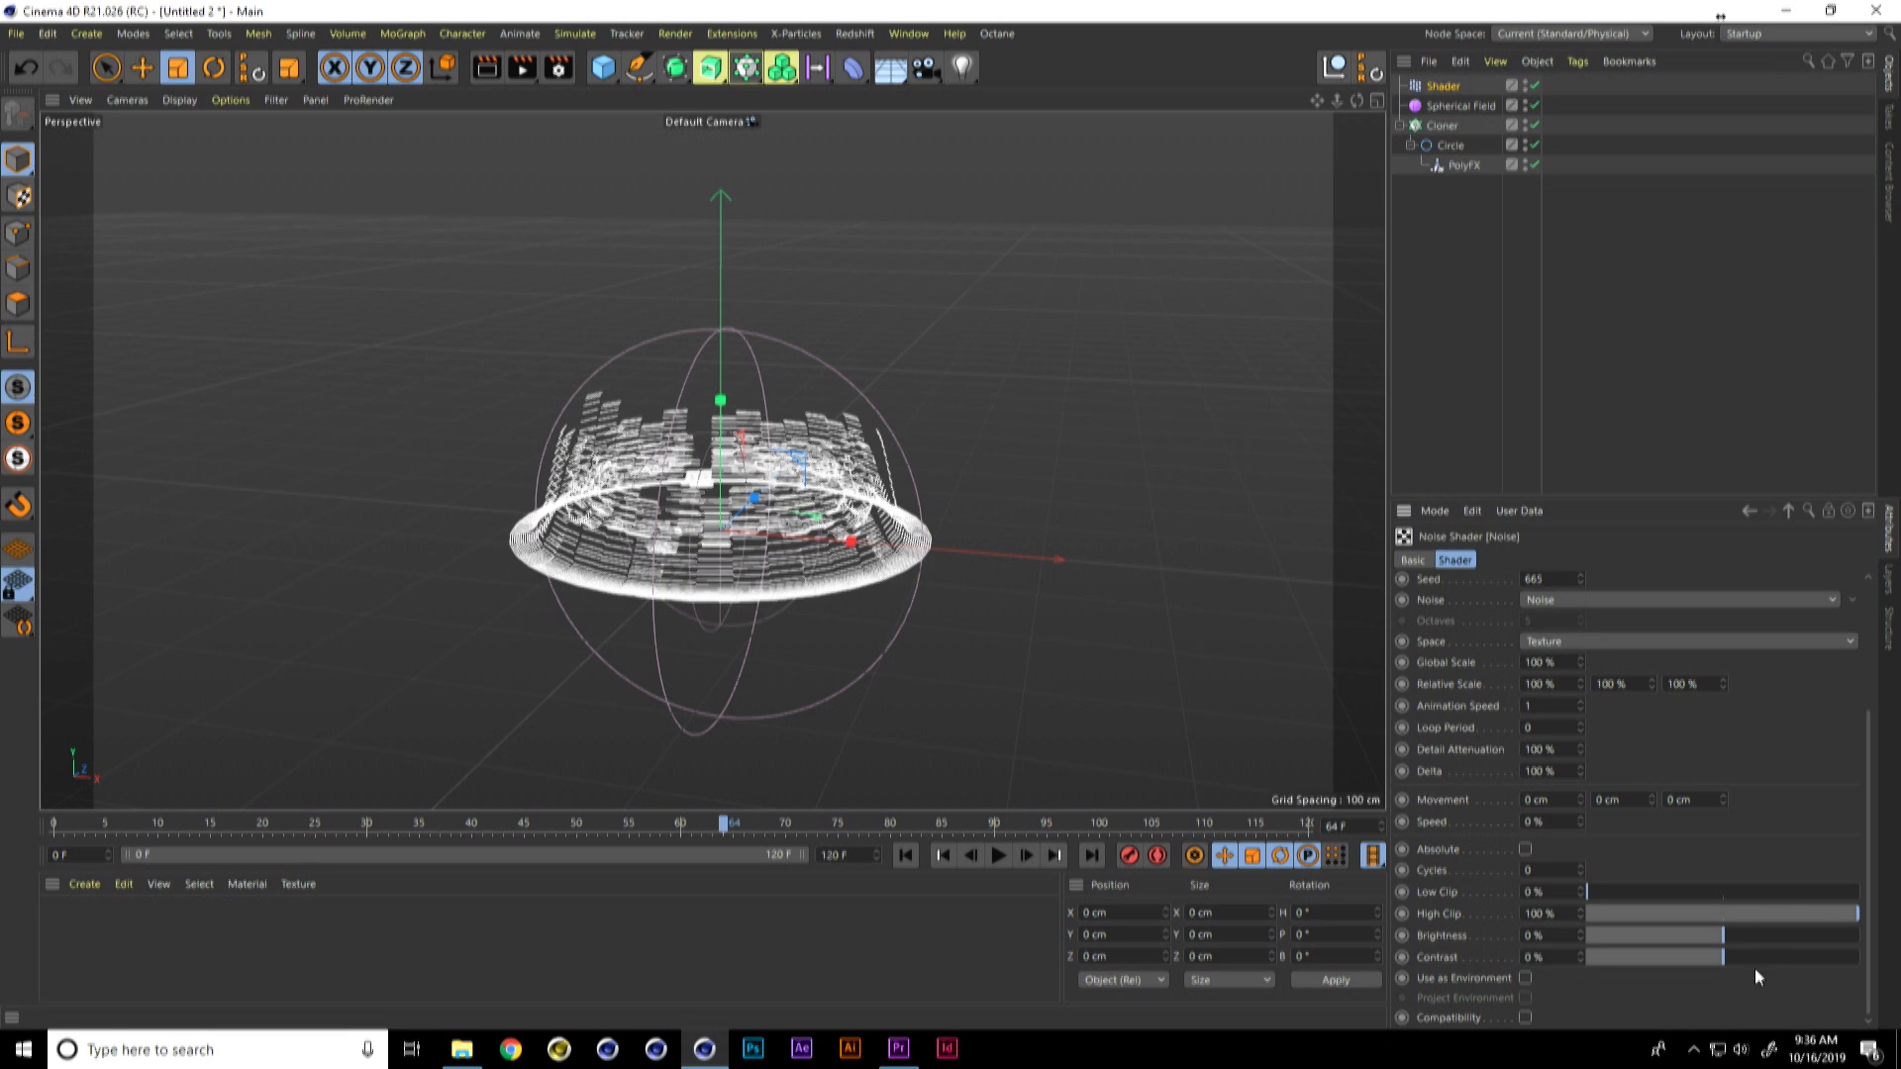
pyautogui.moveTo(1752, 958)
pyautogui.mouseDown()
pyautogui.moveTo(1779, 961)
pyautogui.moveTo(1761, 935)
pyautogui.moveTo(1778, 934)
pyautogui.moveTo(1744, 935)
pyautogui.moveTo(1799, 941)
pyautogui.moveTo(1662, 935)
pyautogui.moveTo(1702, 935)
pyautogui.mouseUp()
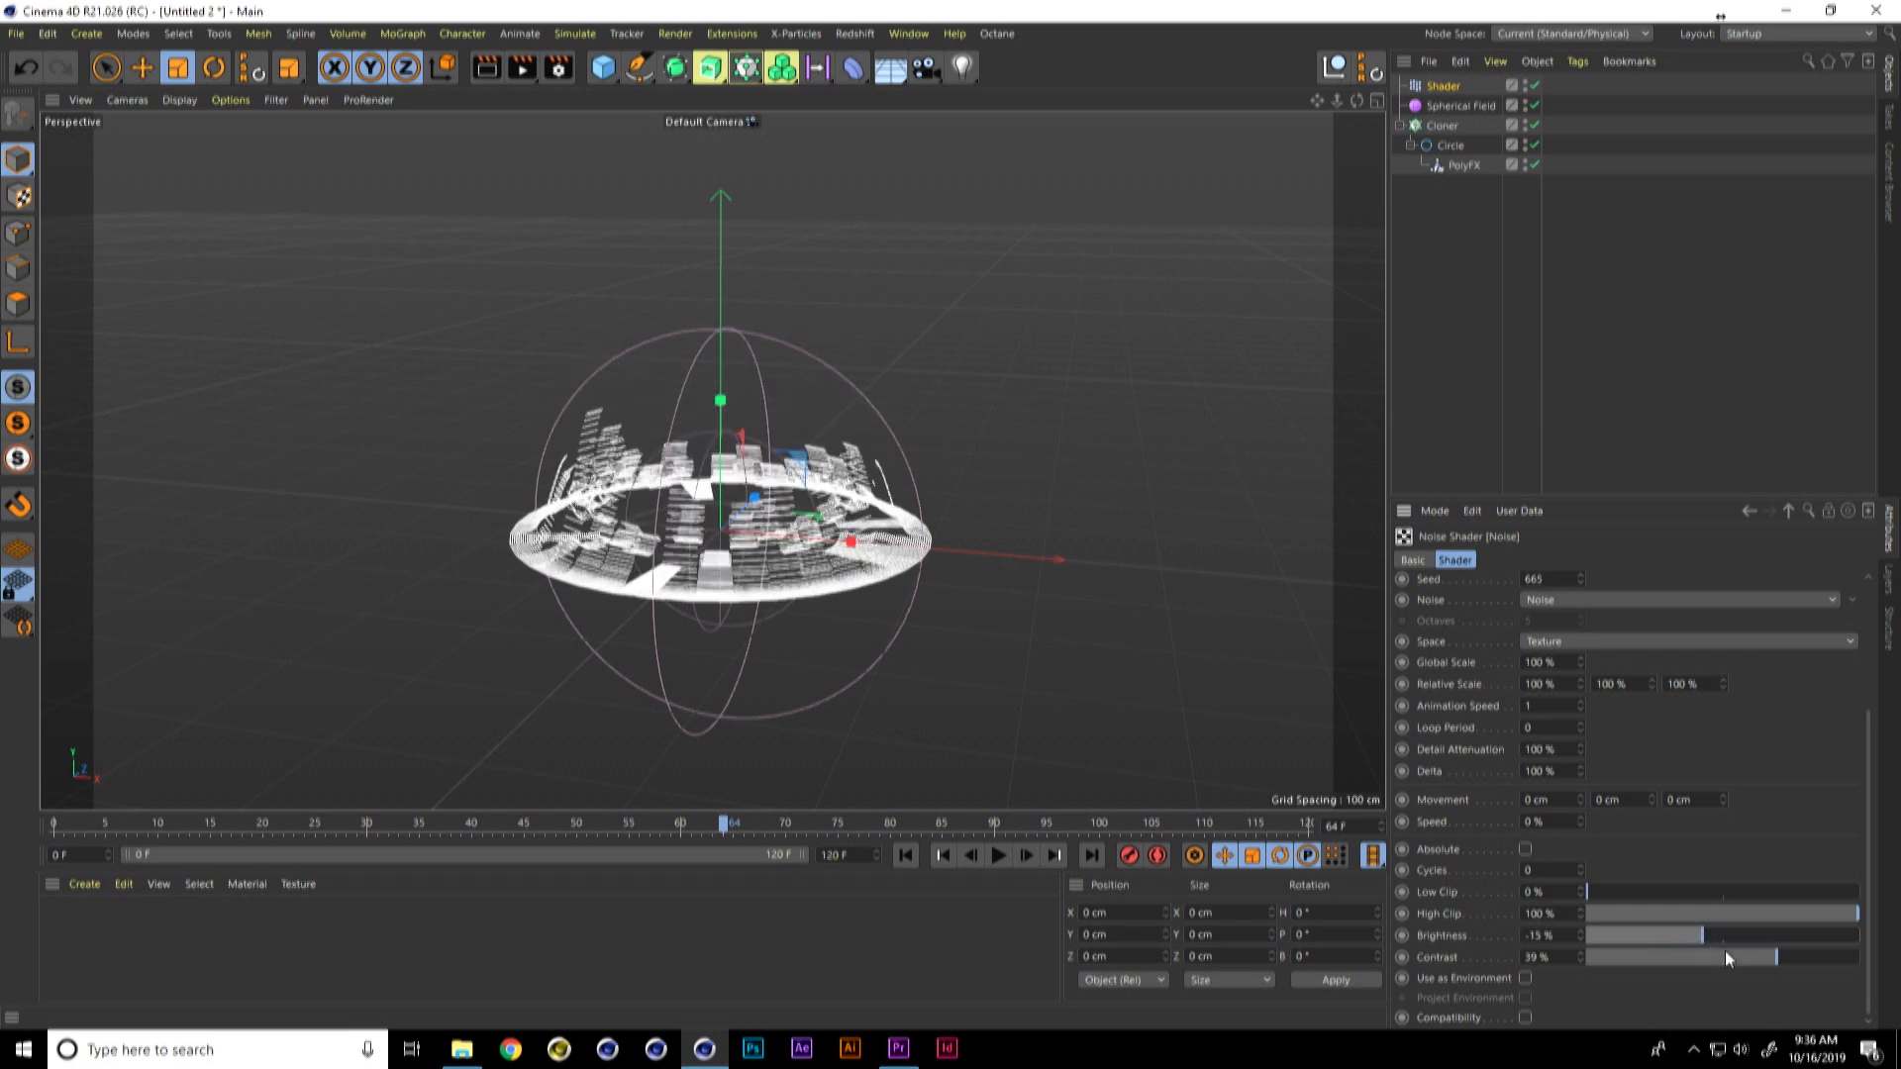
pyautogui.click(1783, 959)
pyautogui.moveTo(1723, 936); pyautogui.dragTo(1719, 933)
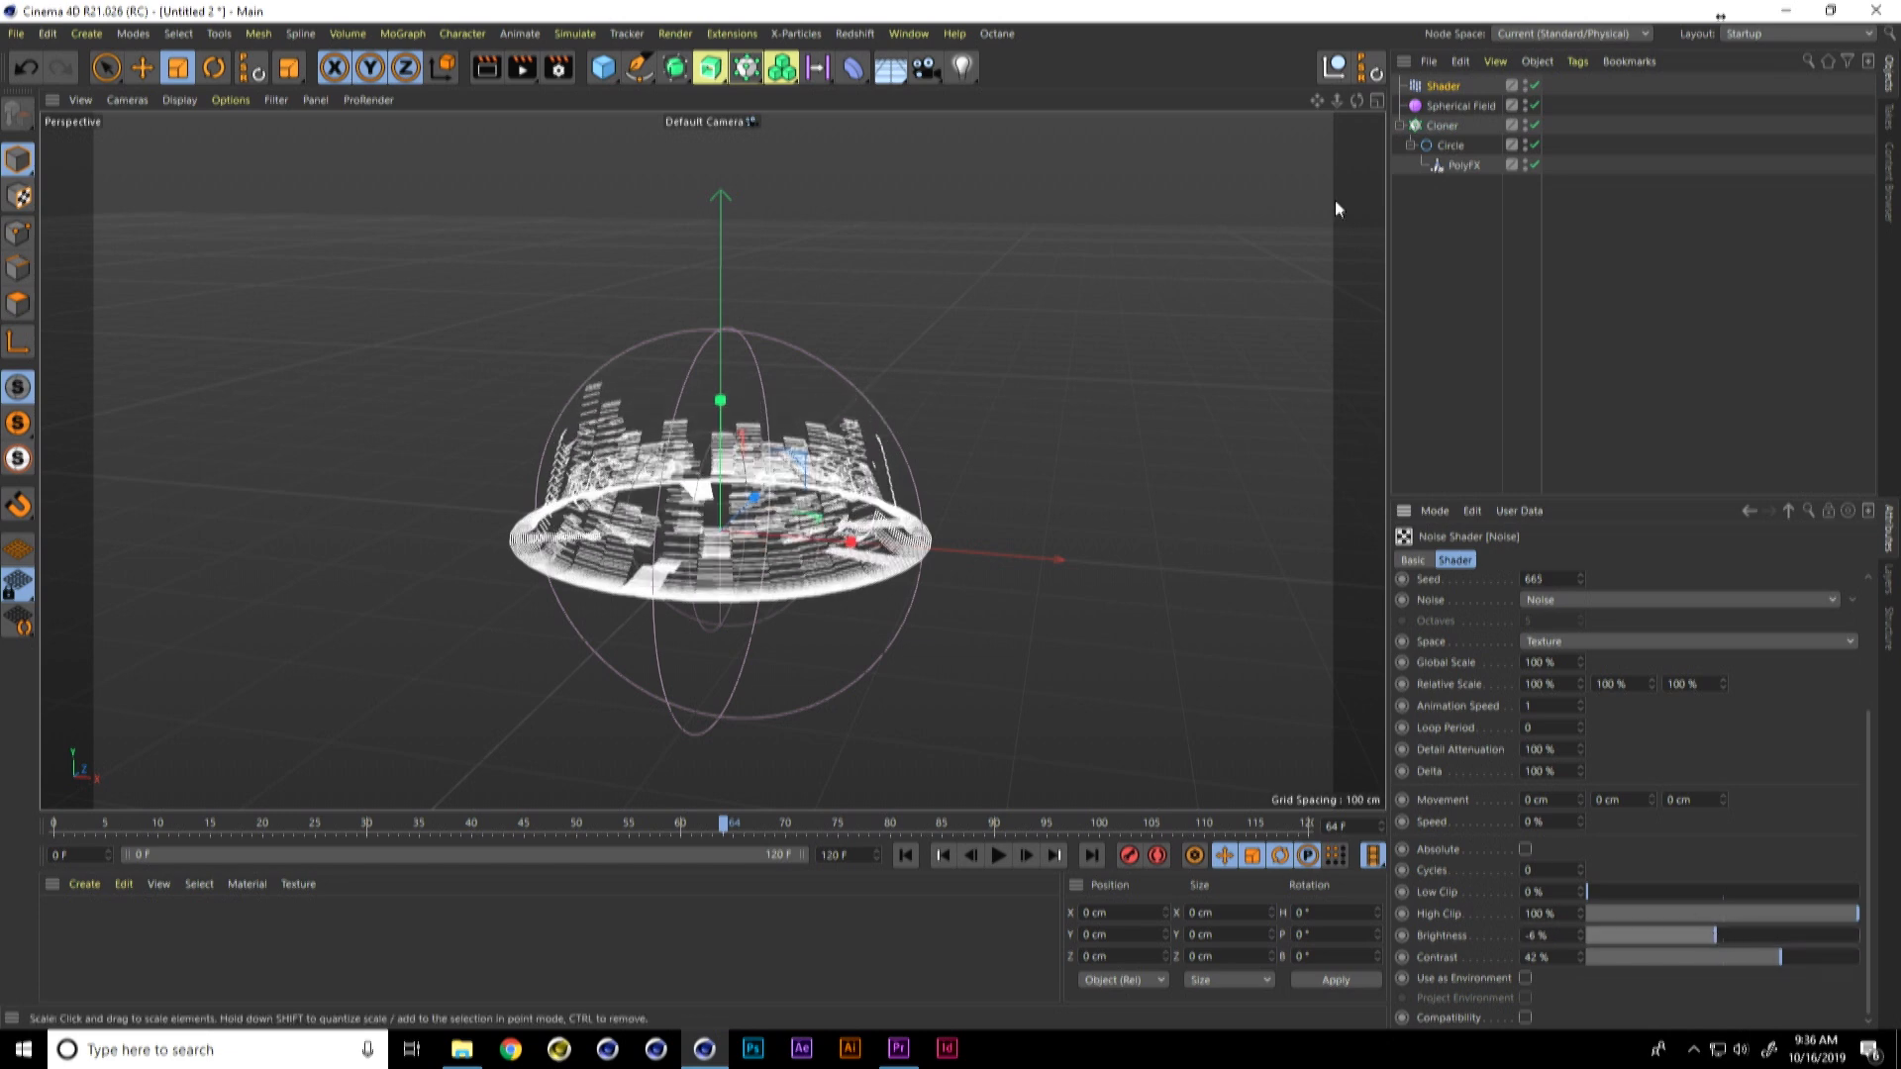
# Step: Set the circle spline's number of uniform intermediate points to 100
pyautogui.click(1455, 147)
pyautogui.click(1565, 779)
pyautogui.write('500')
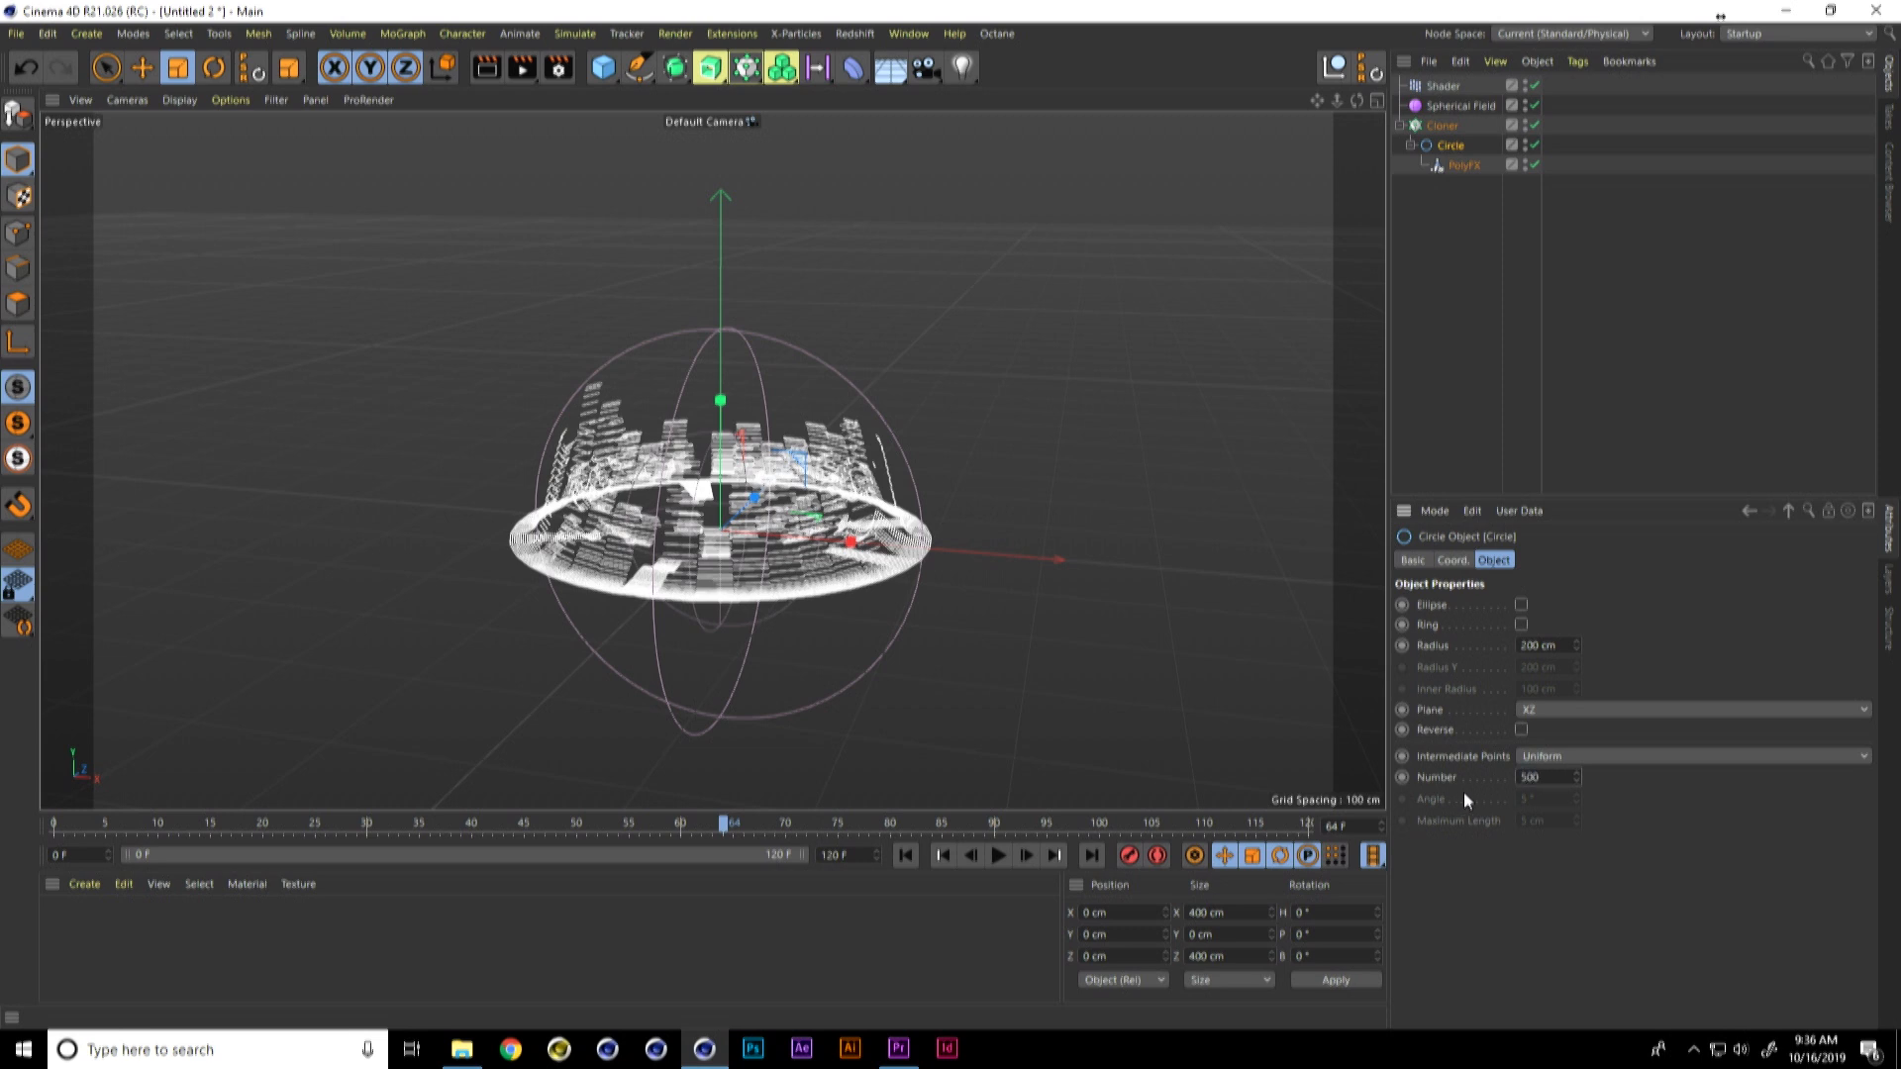
pyautogui.press('Return')
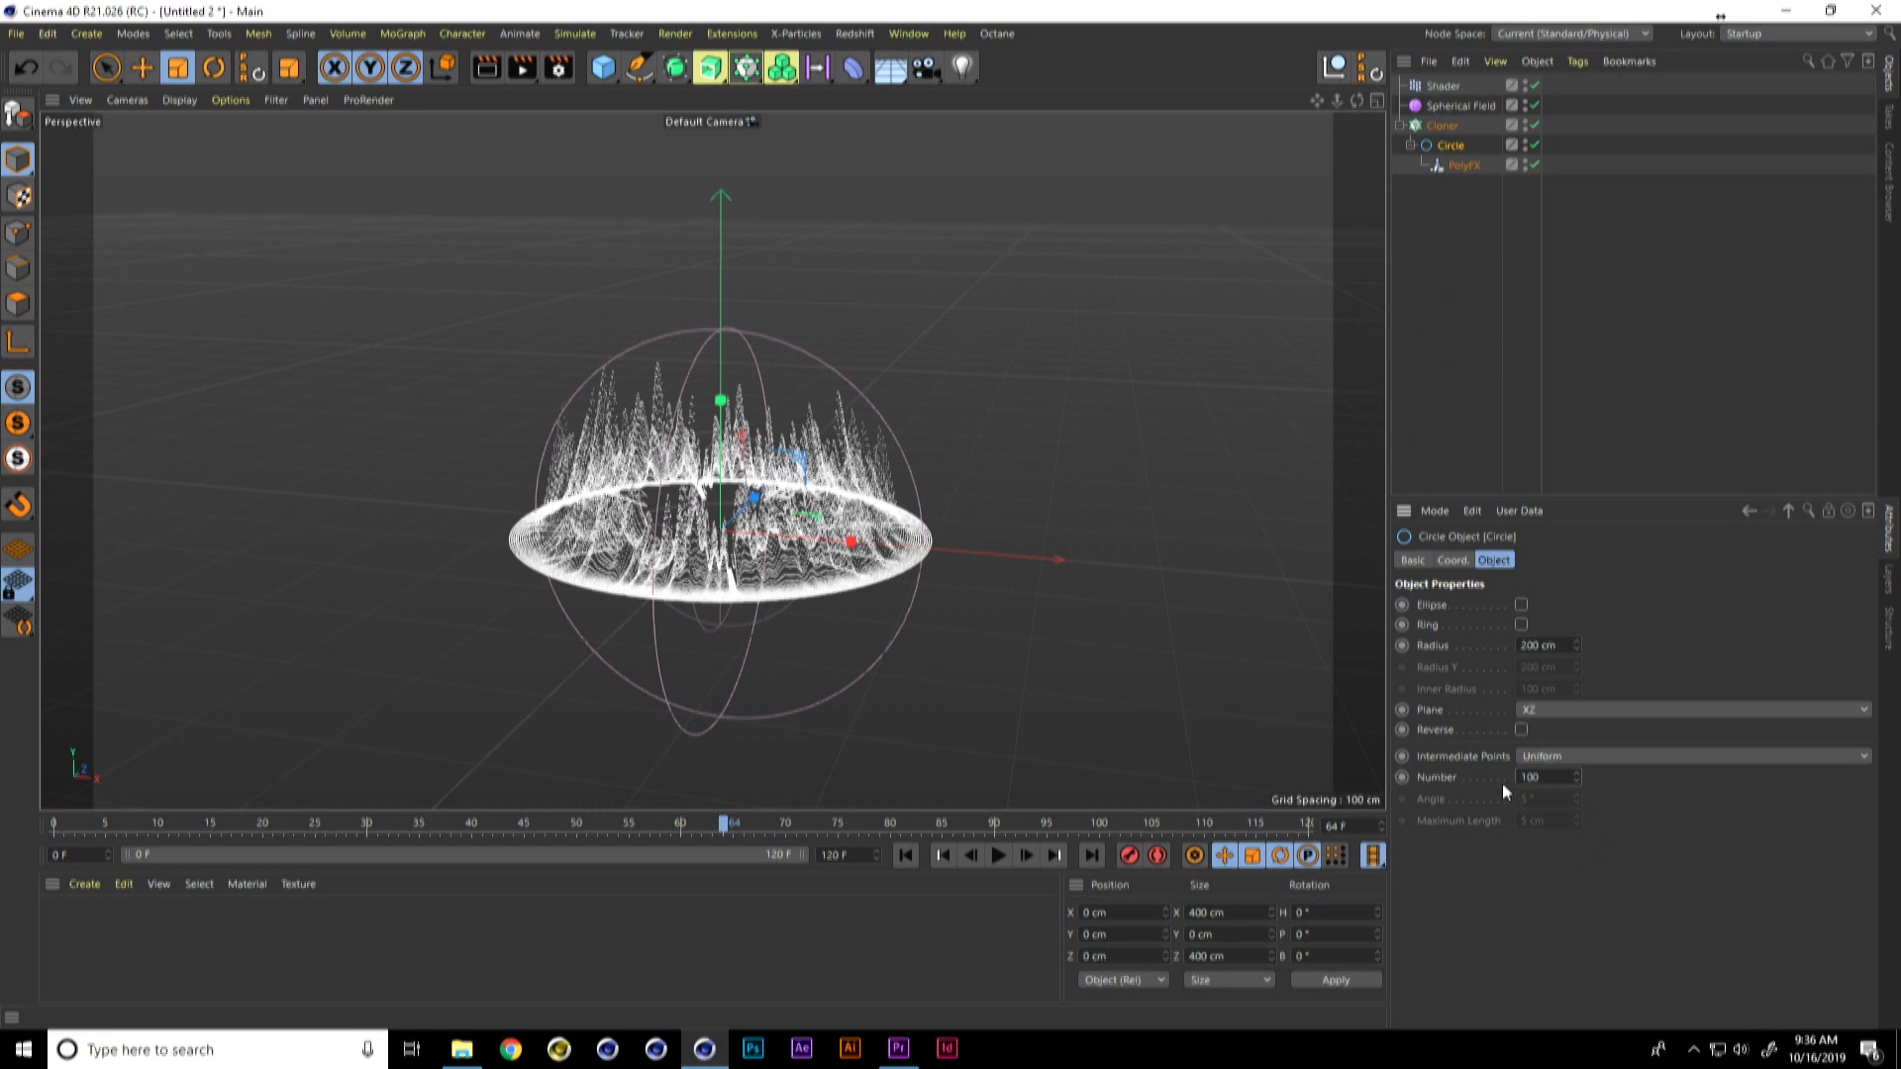
# Step: Set the Global Scale of the effector's Noise shader to 500% and play the animation from the start
pyautogui.click(1448, 86)
pyautogui.click(1491, 667)
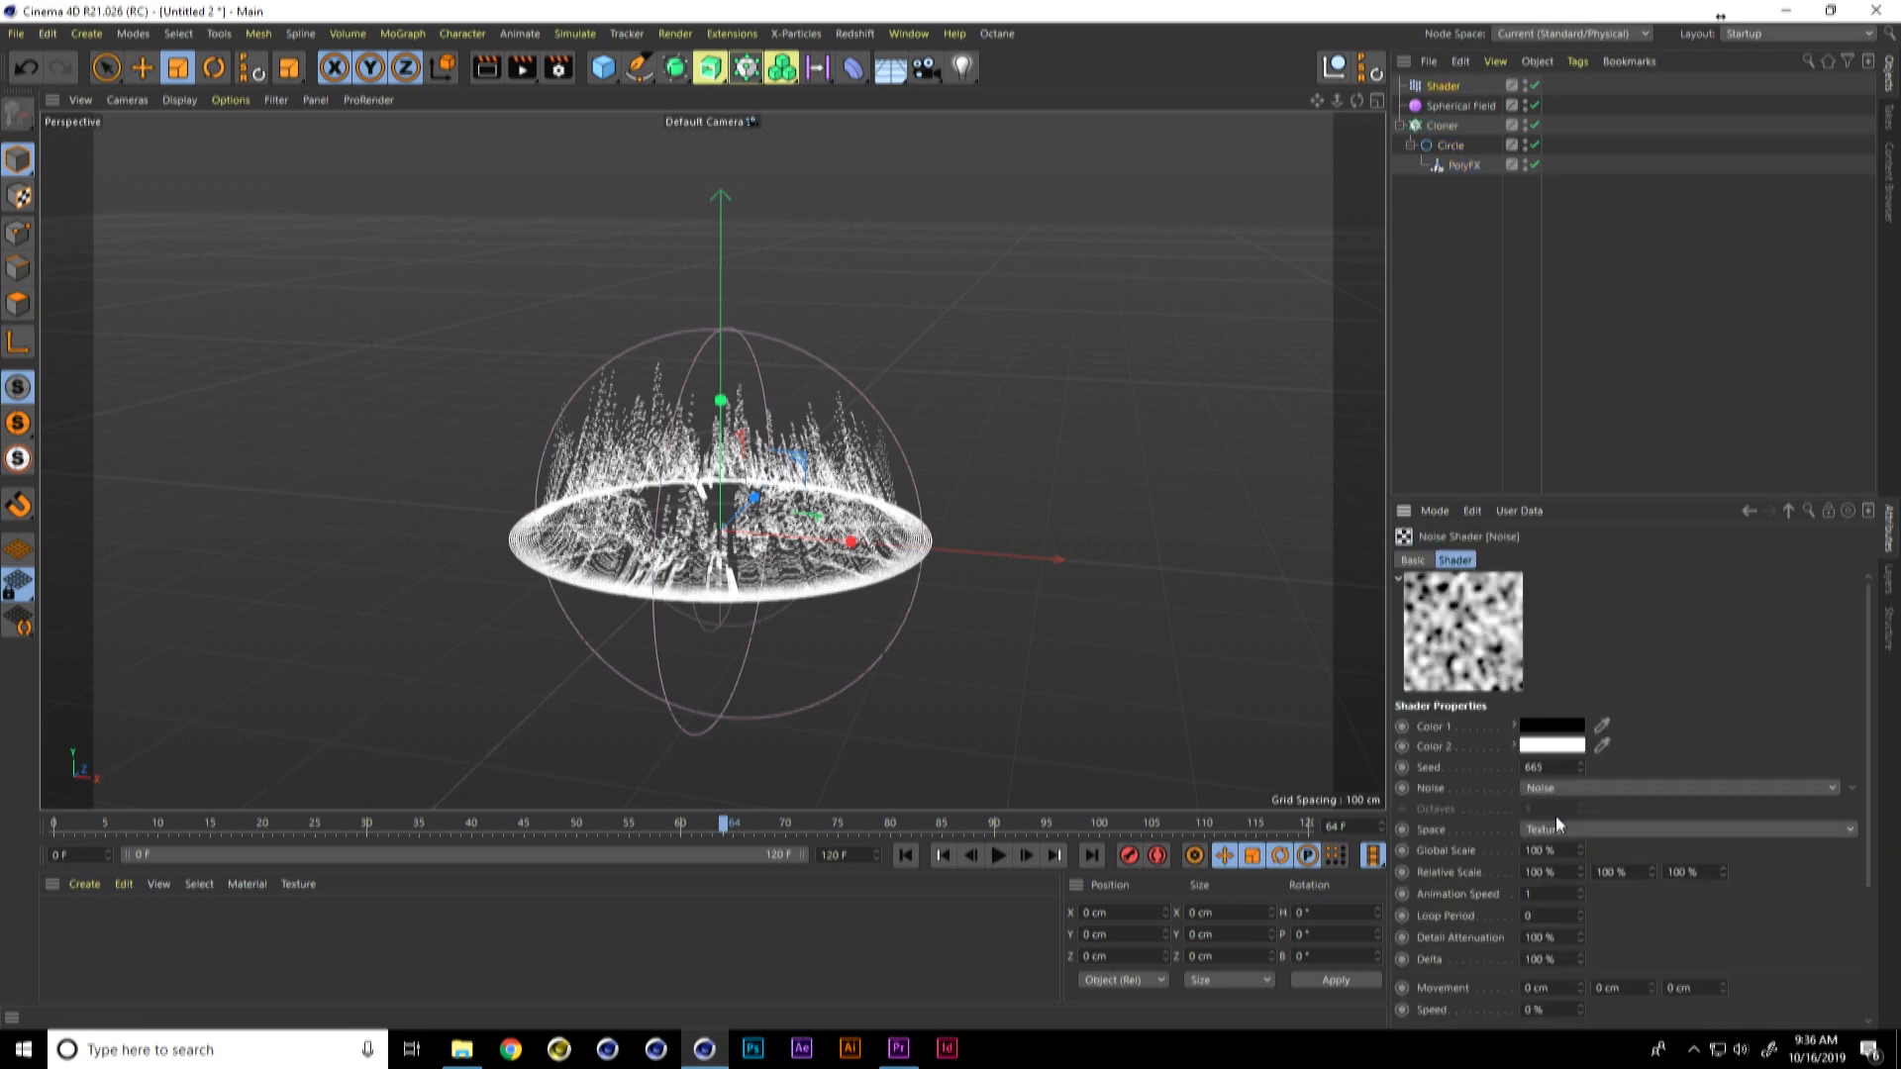
pyautogui.moveTo(1570, 852); pyautogui.dragTo(1488, 846)
pyautogui.write('500')
pyautogui.press('Return')
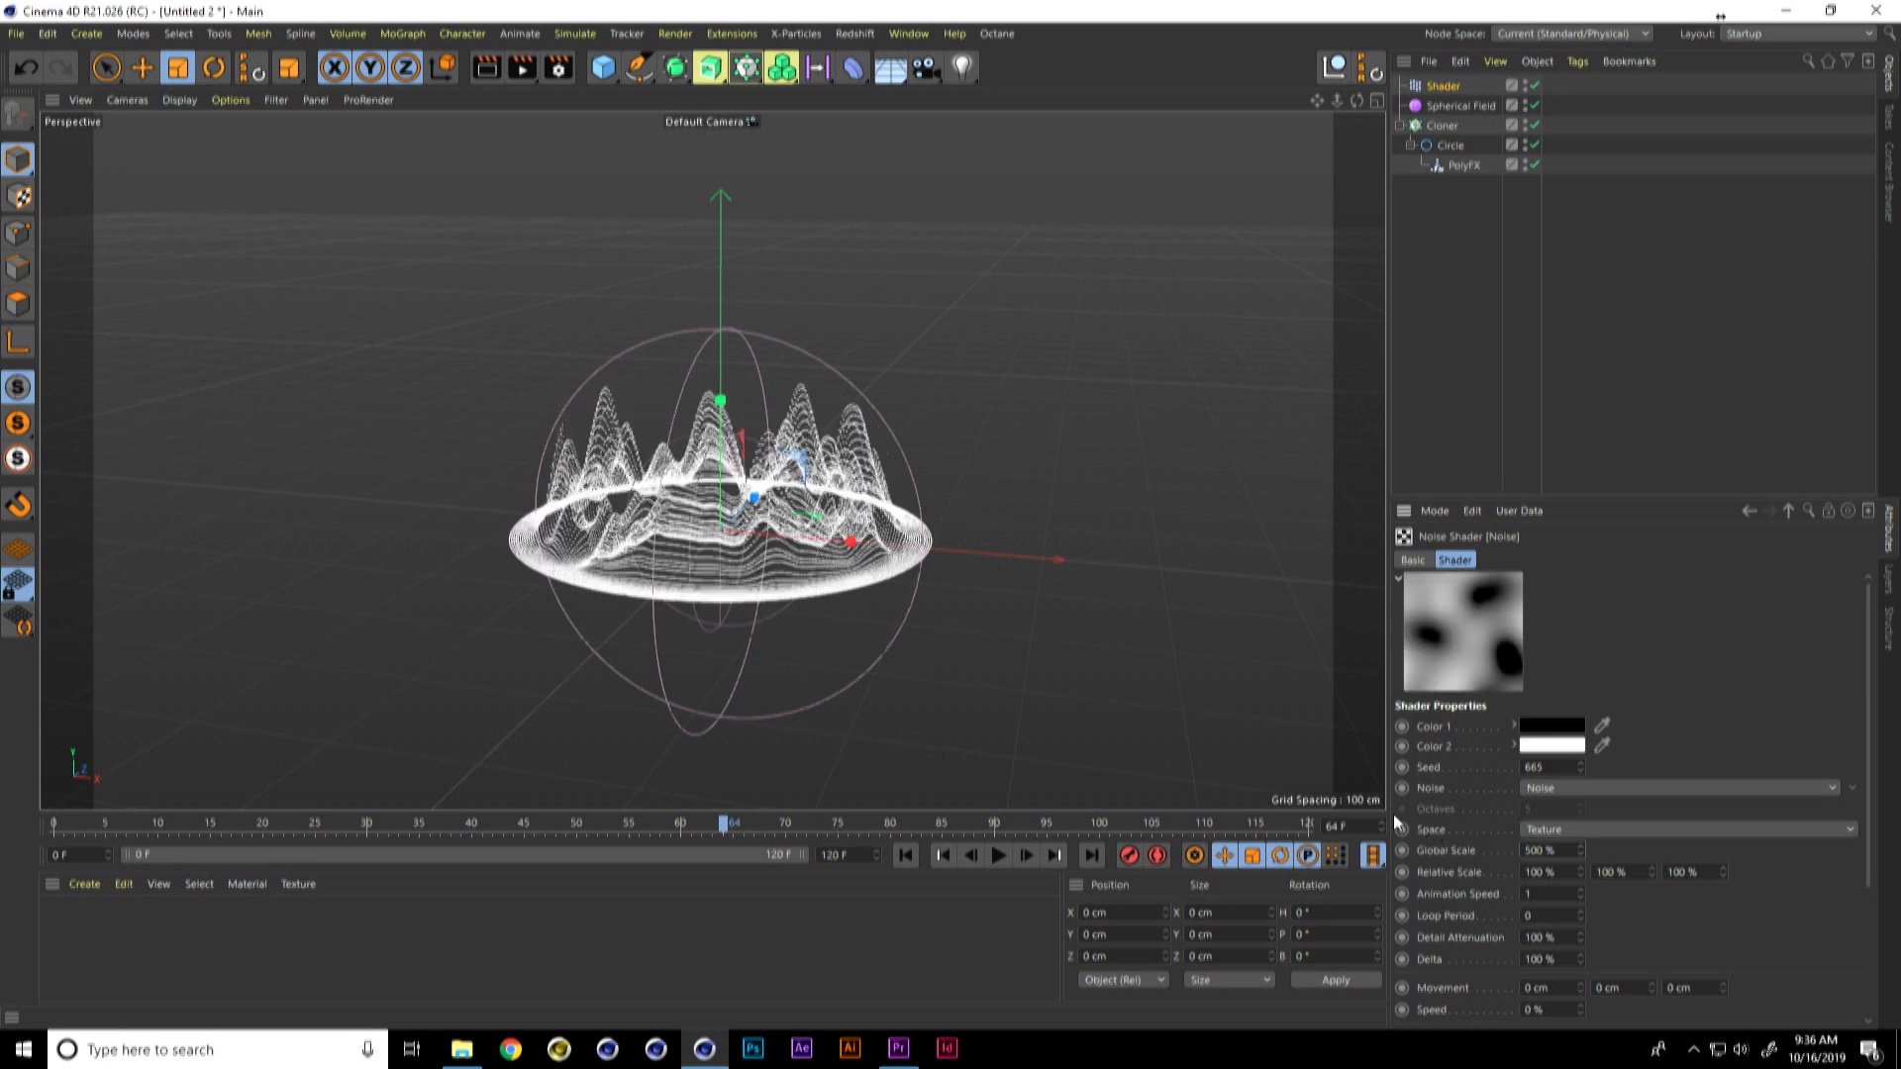
pyautogui.click(905, 855)
pyautogui.click(998, 856)
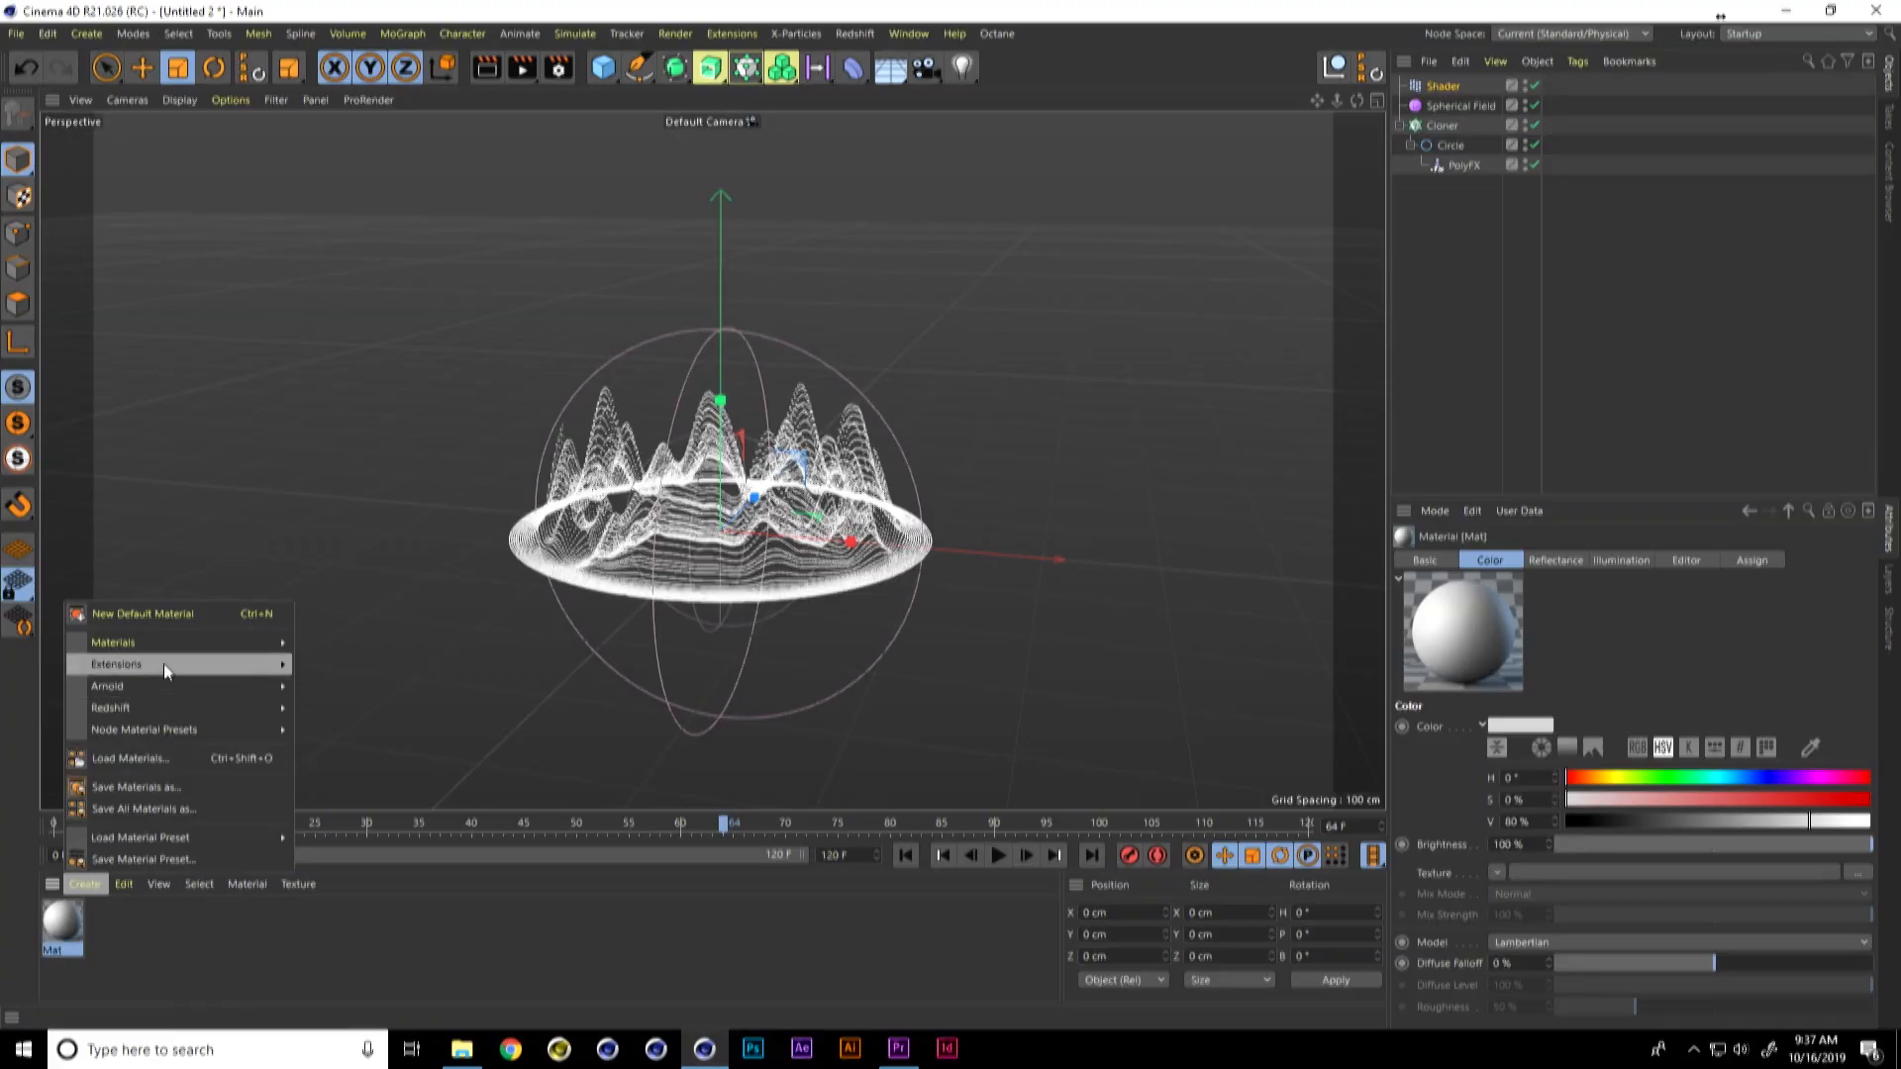
# Step: Create a new Hair material and apply it to the Cloner
pyautogui.moveTo(164, 647)
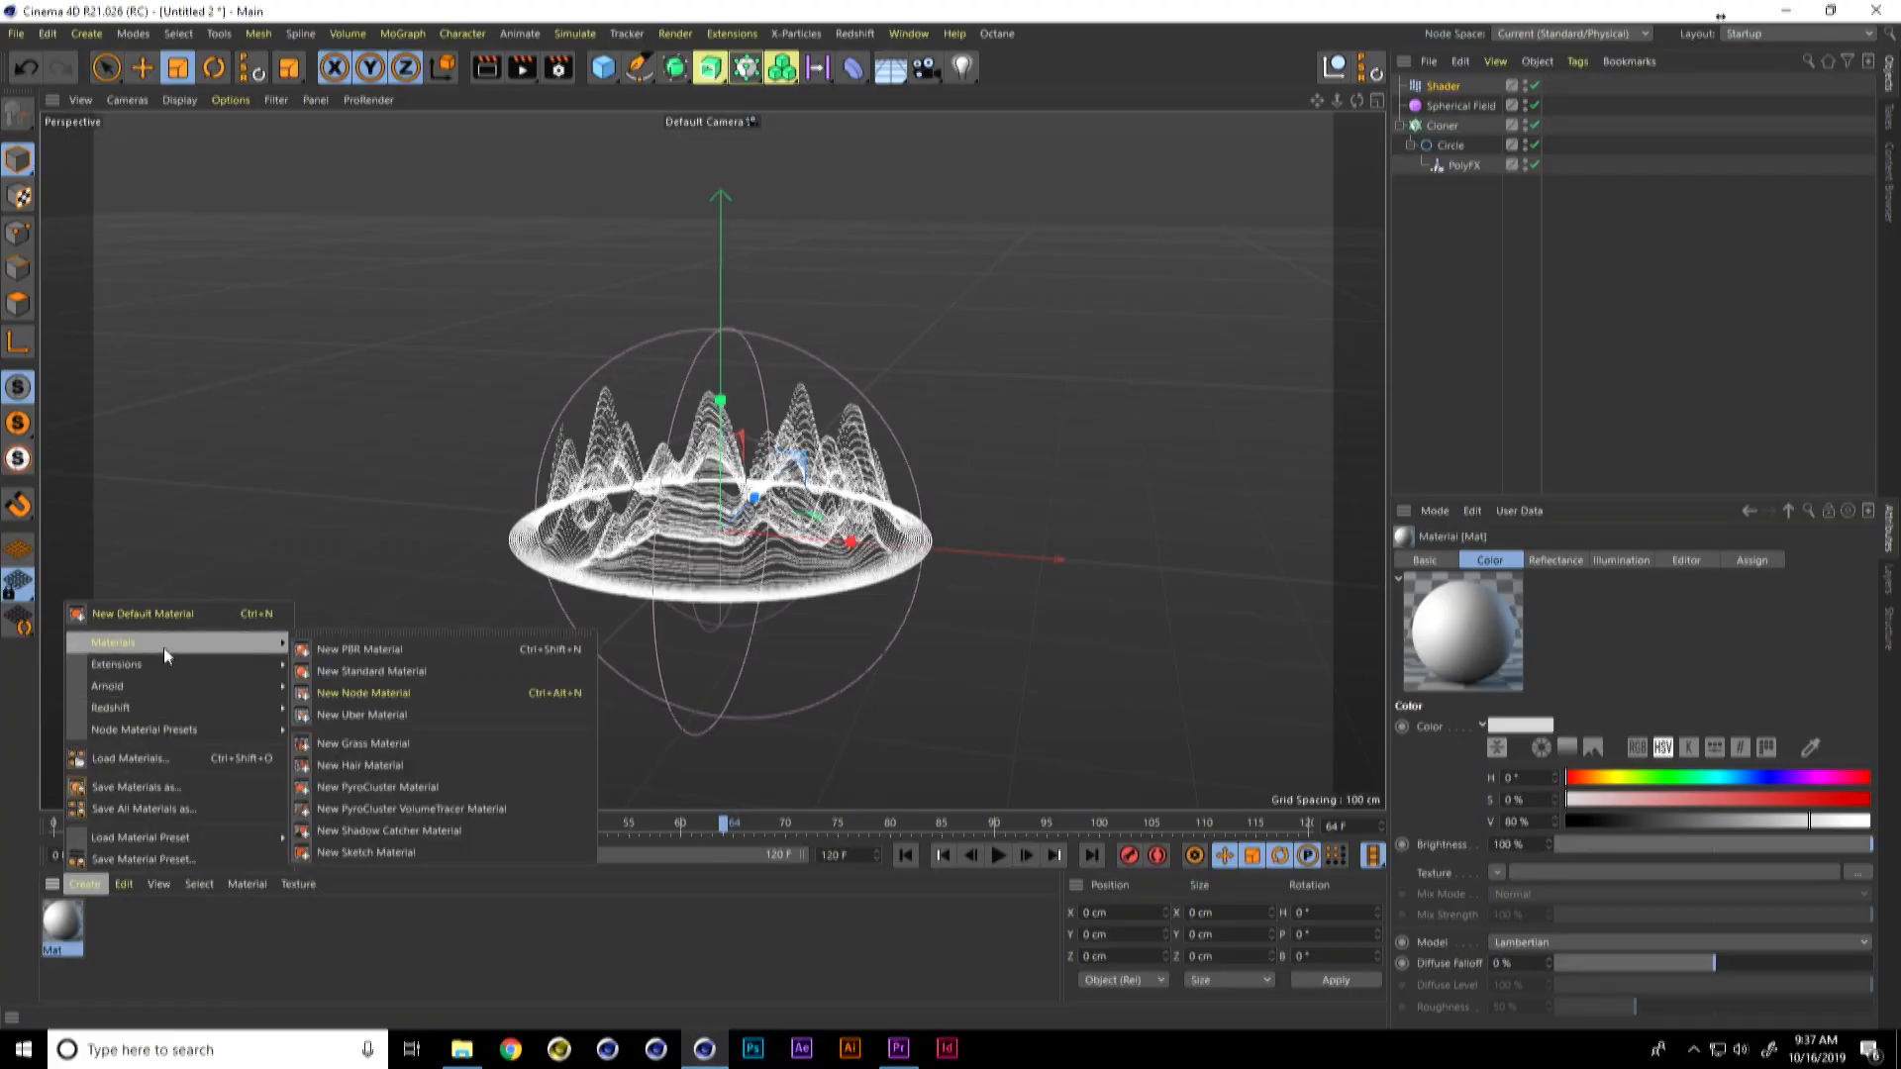
pyautogui.click(407, 765)
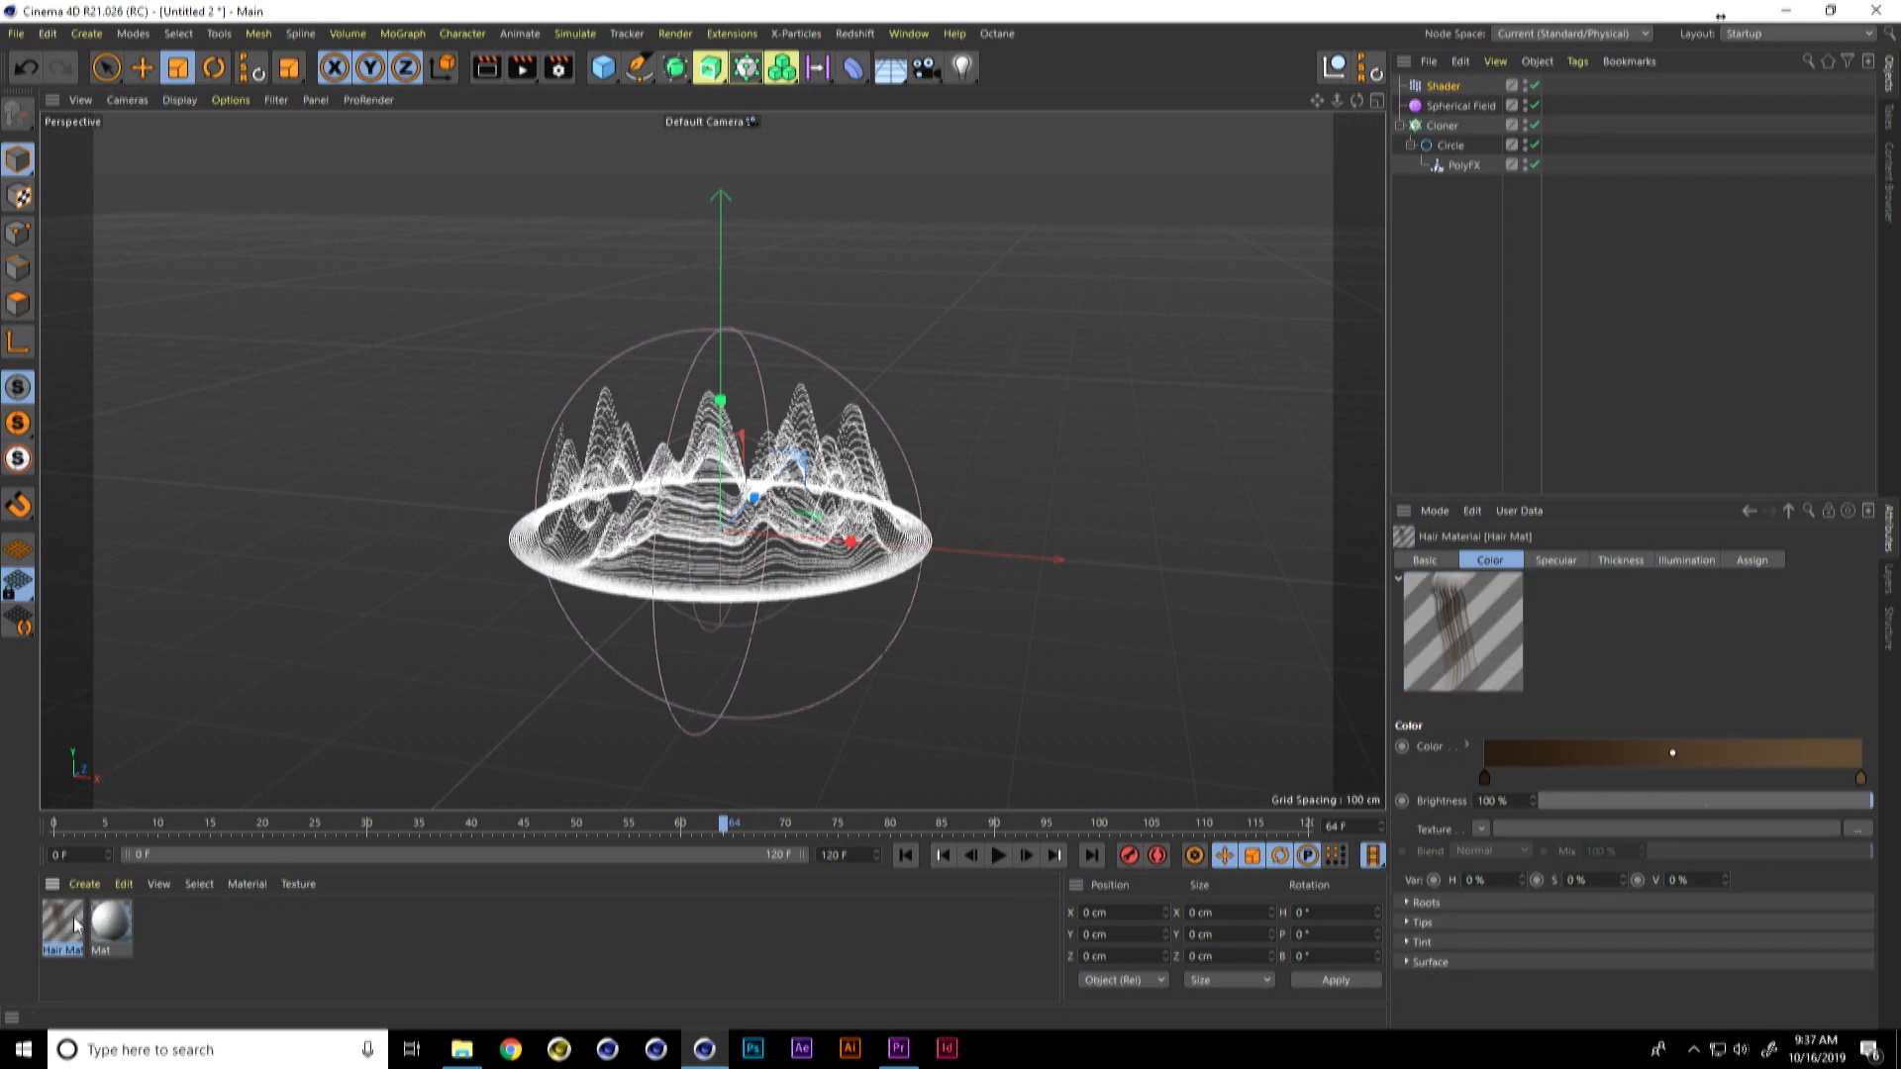
pyautogui.moveTo(1418, 185); pyautogui.dragTo(1452, 127)
pyautogui.click(1452, 127)
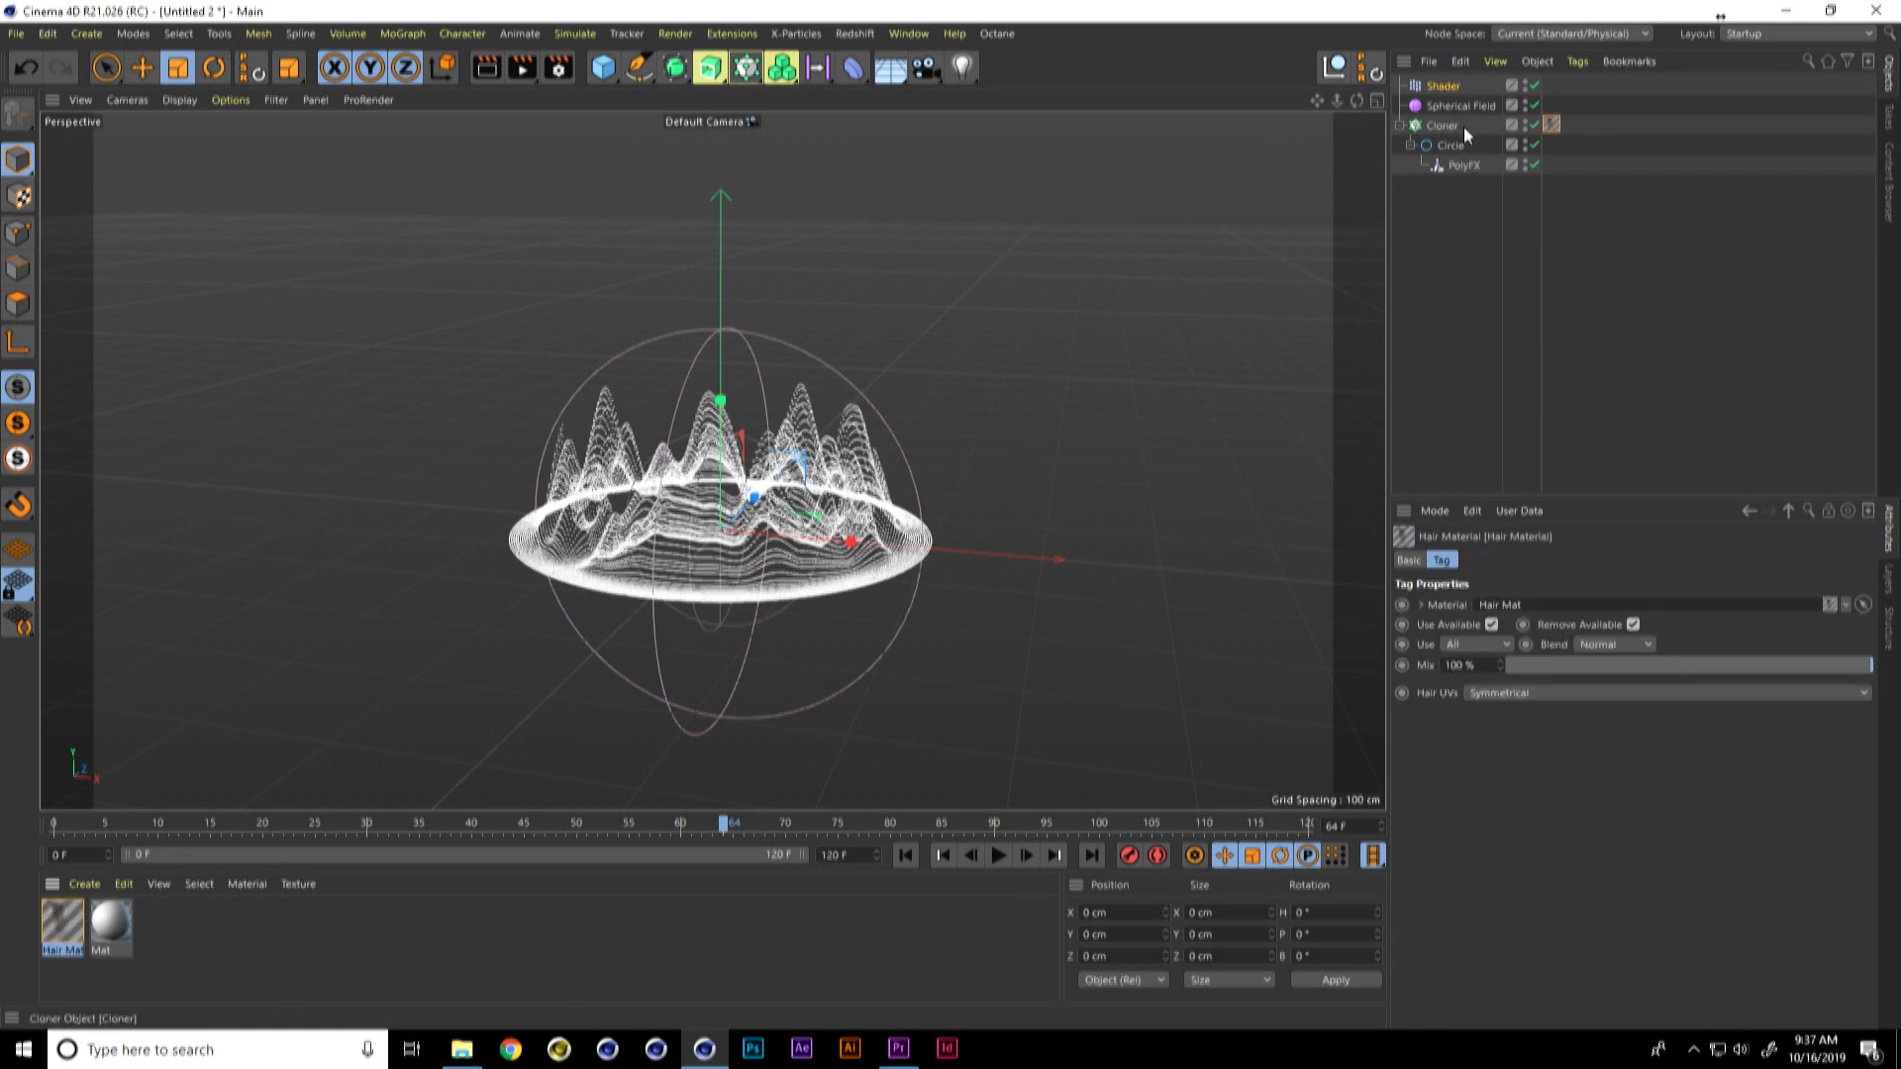
# Step: Add a hair Render tag to the Cloner so its splines can be rendered
pyautogui.middleClick(1449, 124)
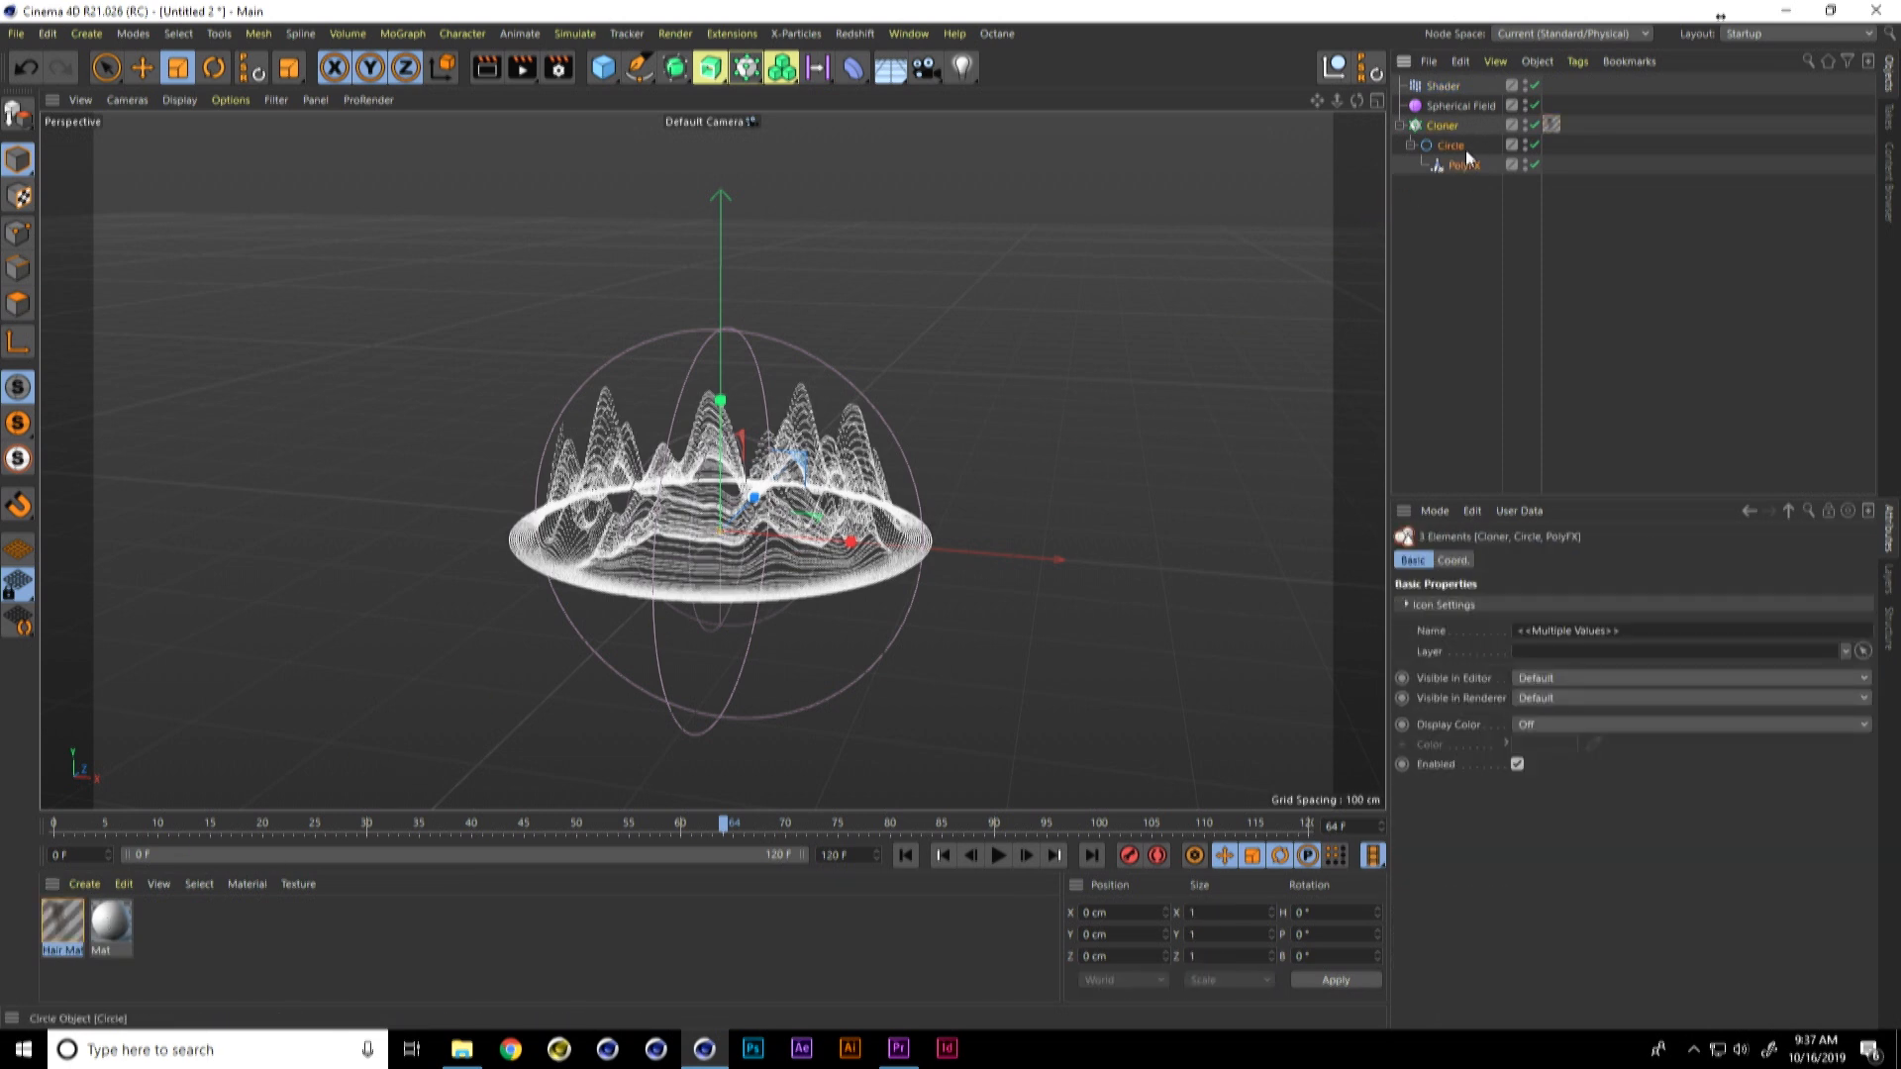
pyautogui.click(1472, 146)
pyautogui.click(1446, 127)
pyautogui.rightClick(1446, 126)
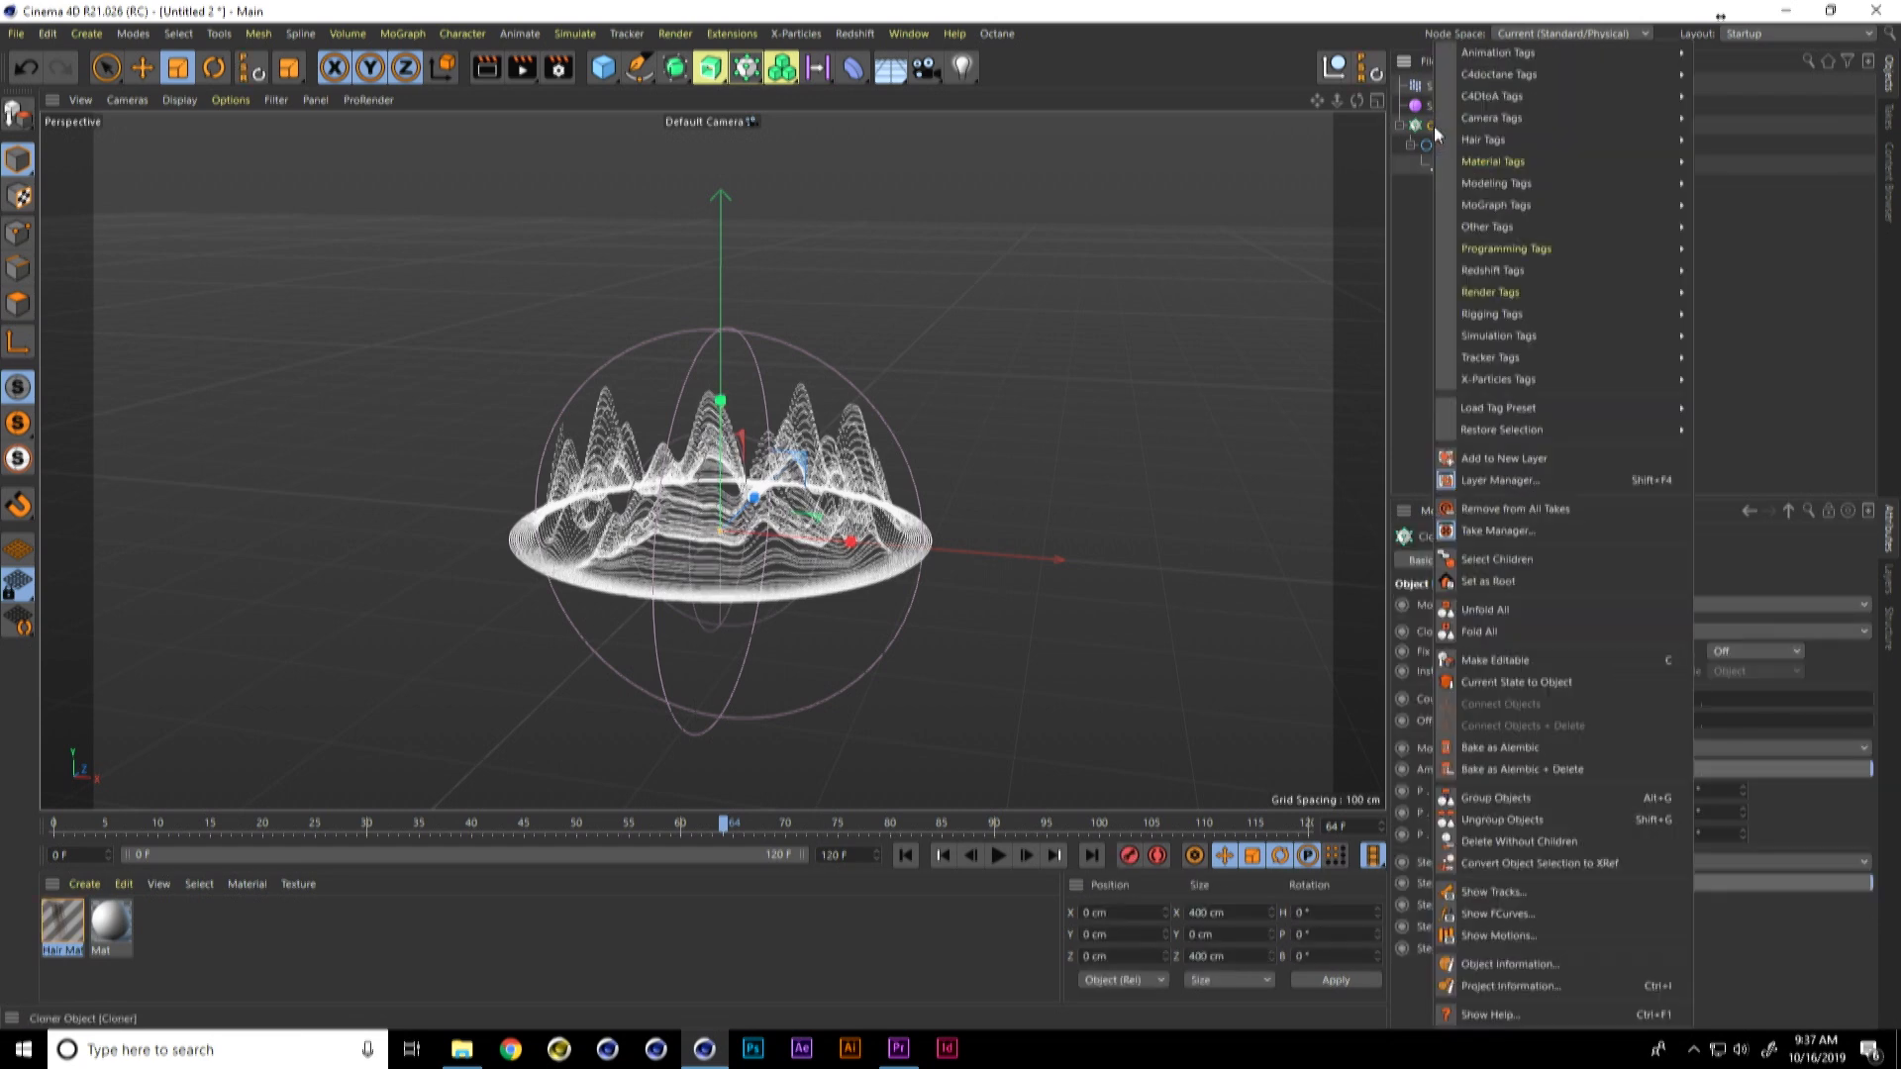
pyautogui.moveTo(1524, 139)
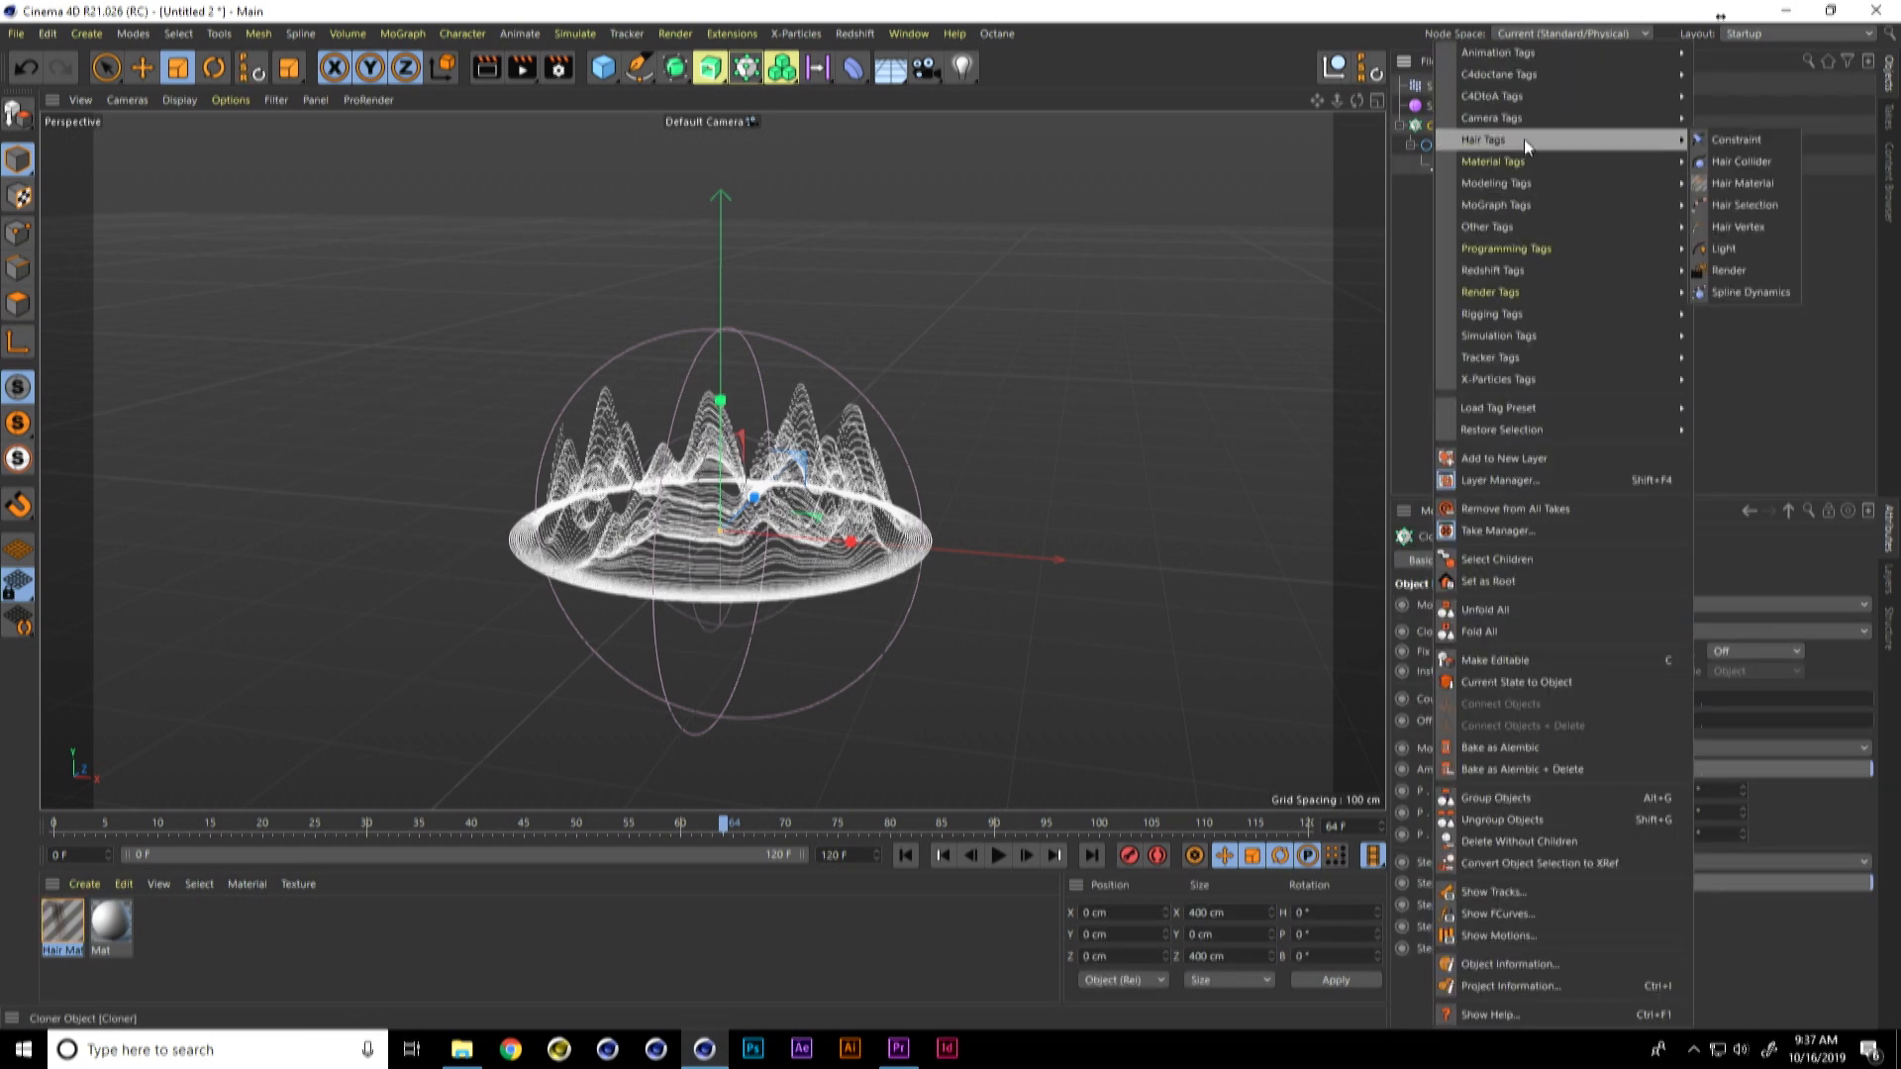
pyautogui.click(1733, 269)
# Step: Set the Hair material's thickness to 0.5 cm at both root and tip
pyautogui.click(1571, 124)
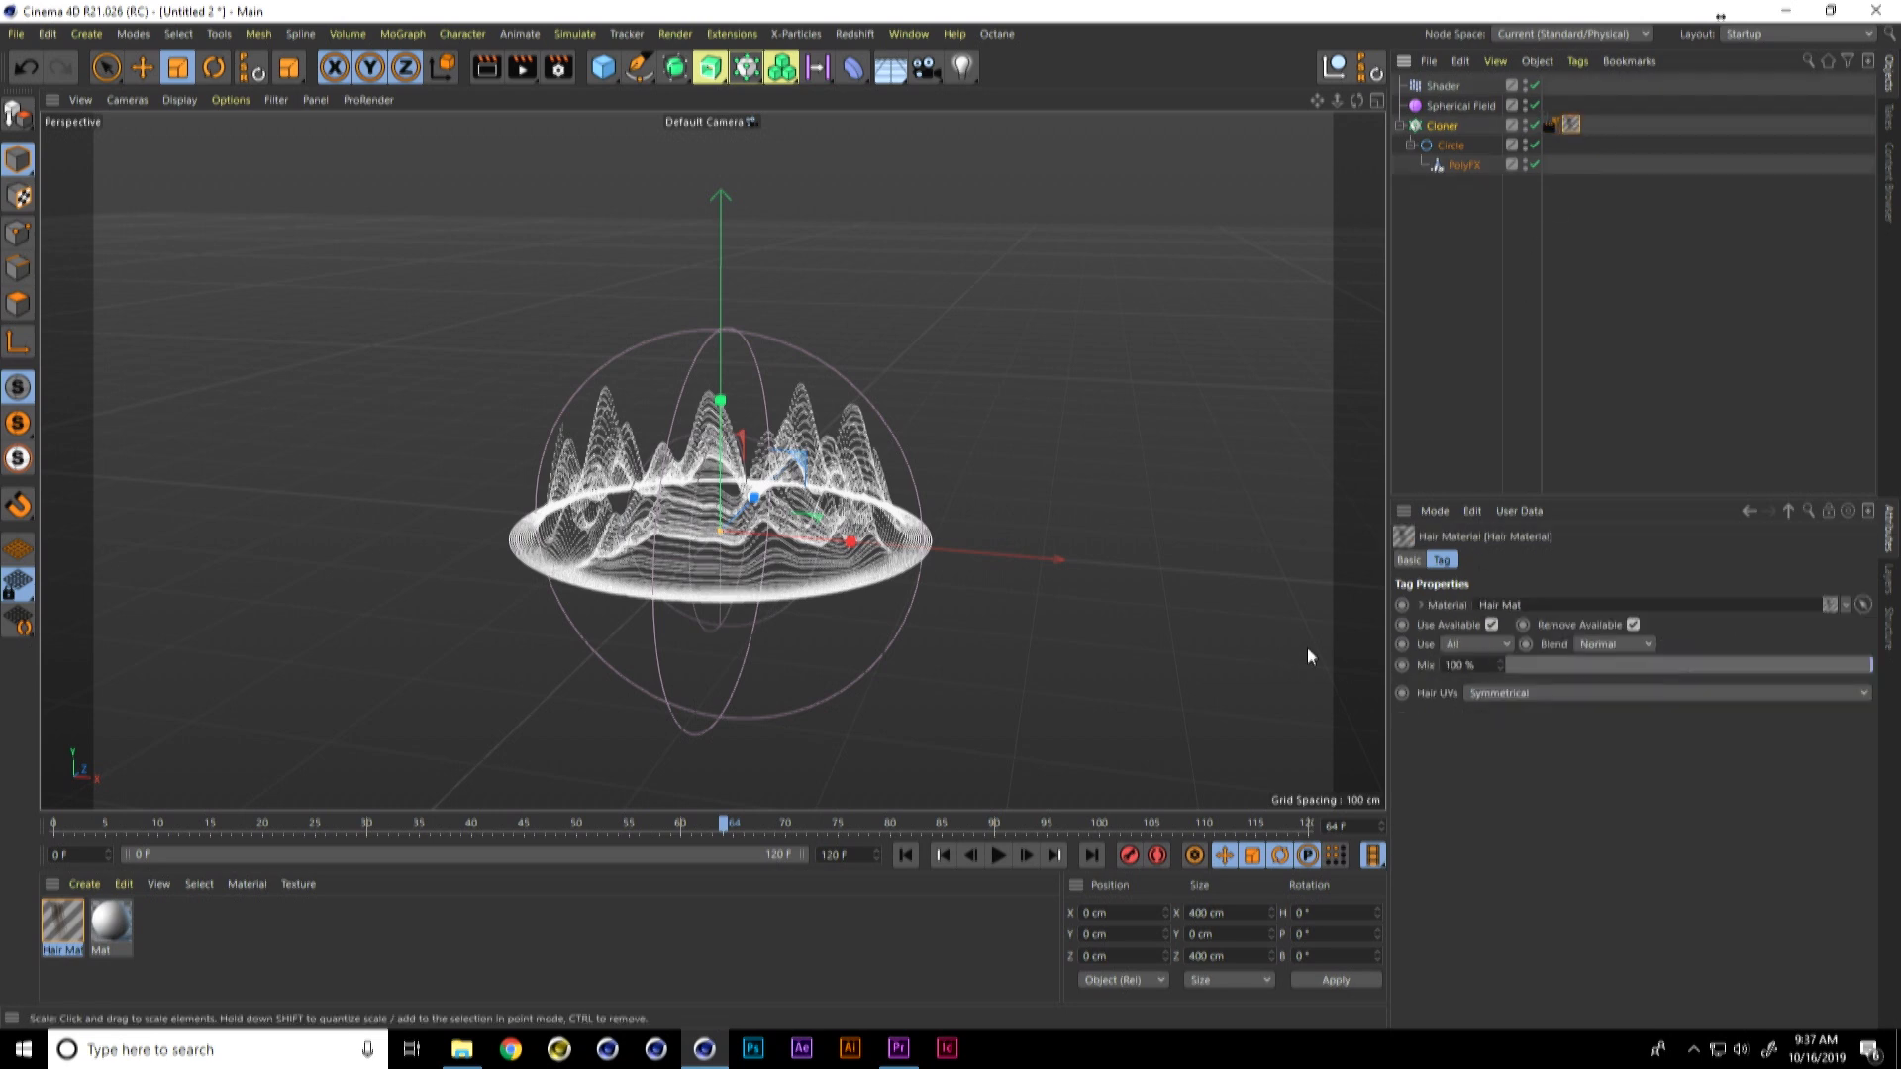
pyautogui.doubleClick(1571, 124)
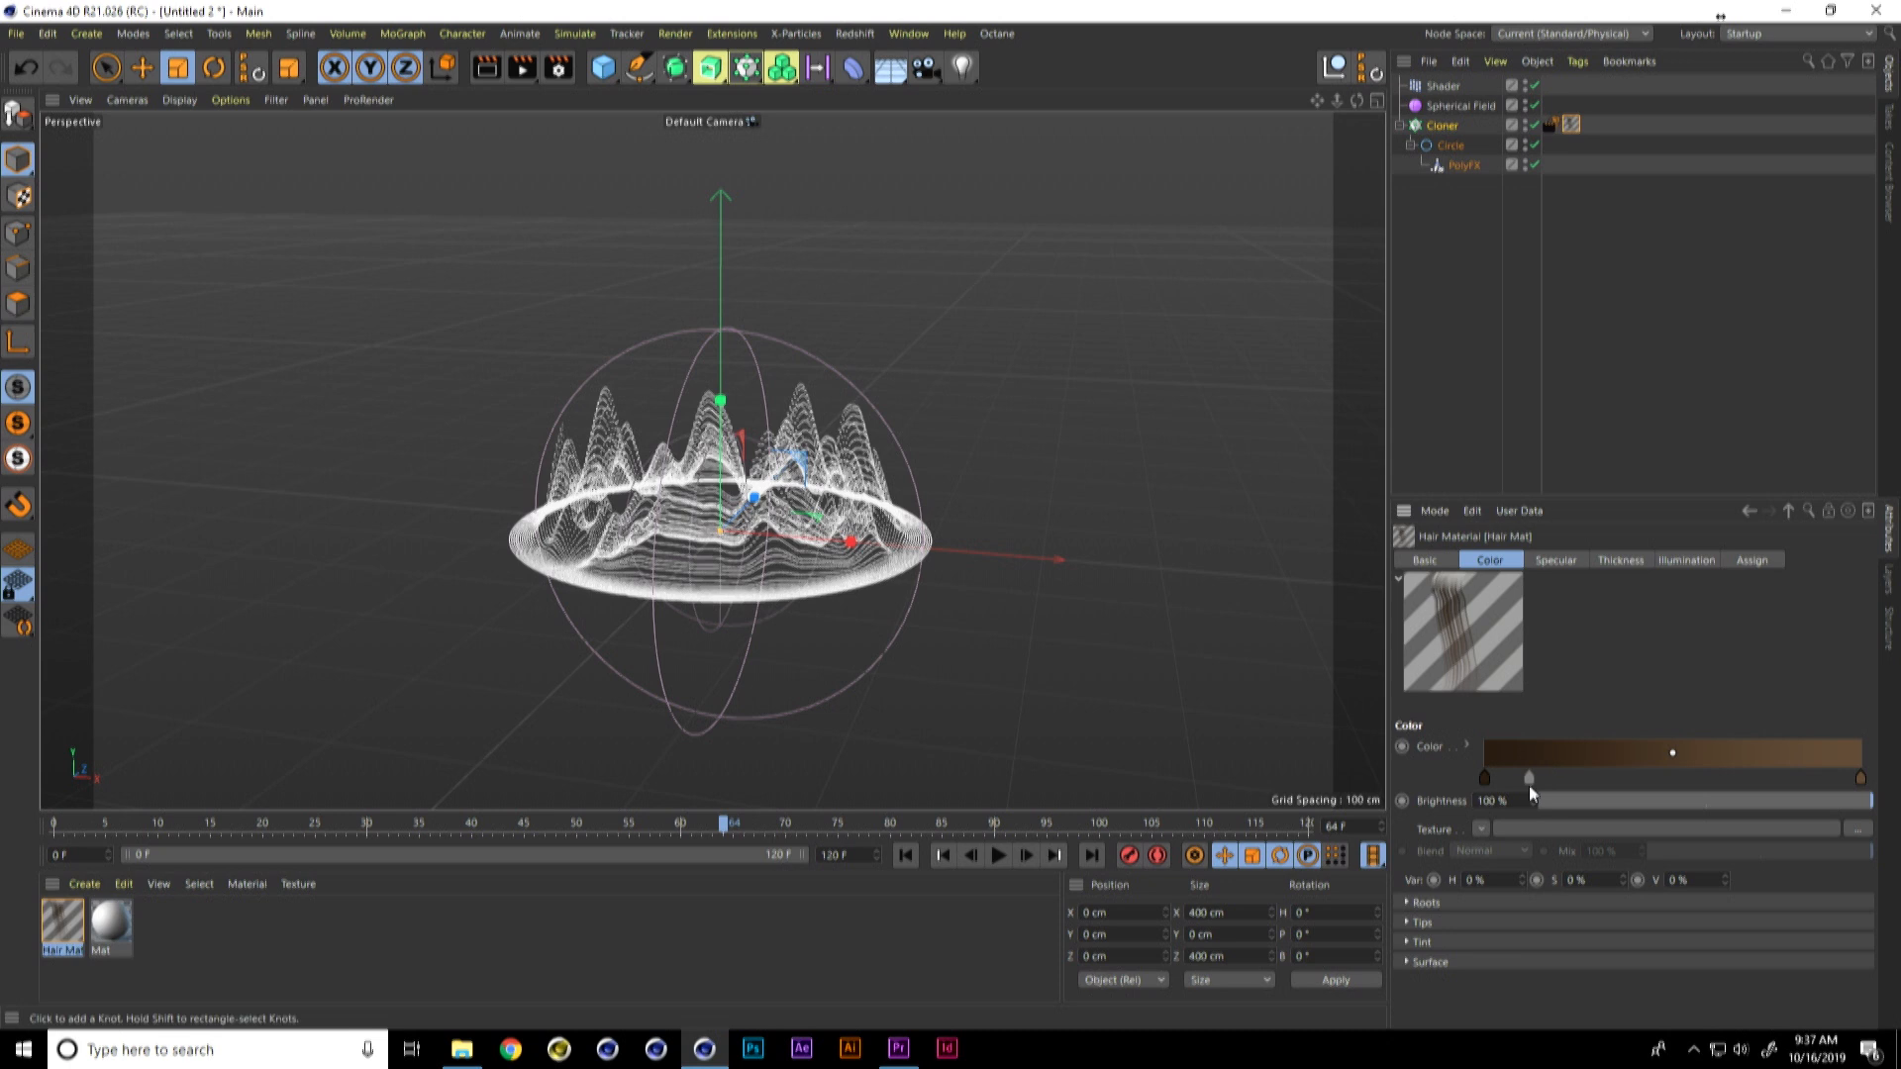
pyautogui.click(1621, 560)
pyautogui.moveTo(1487, 750); pyautogui.dragTo(1433, 757)
pyautogui.write('0')
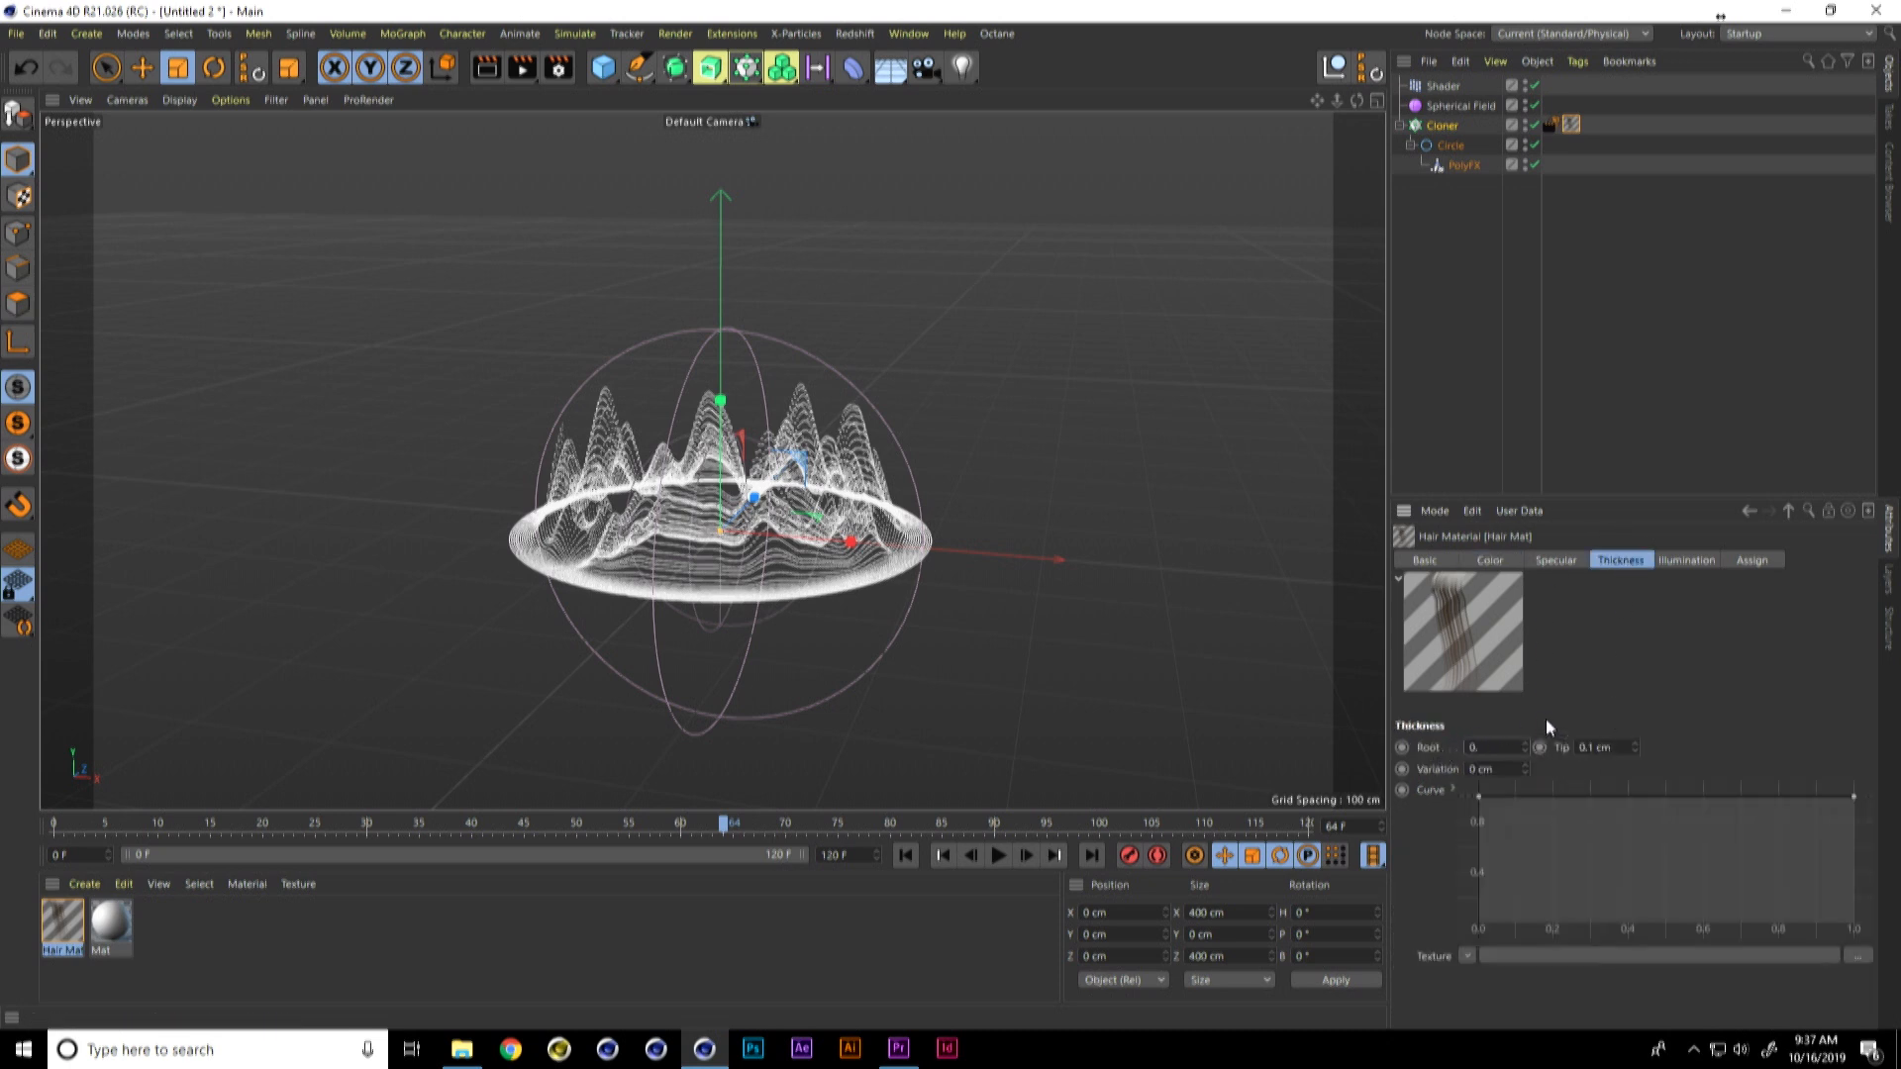
pyautogui.write('.5')
pyautogui.moveTo(1617, 746); pyautogui.dragTo(1557, 747)
pyautogui.write('0')
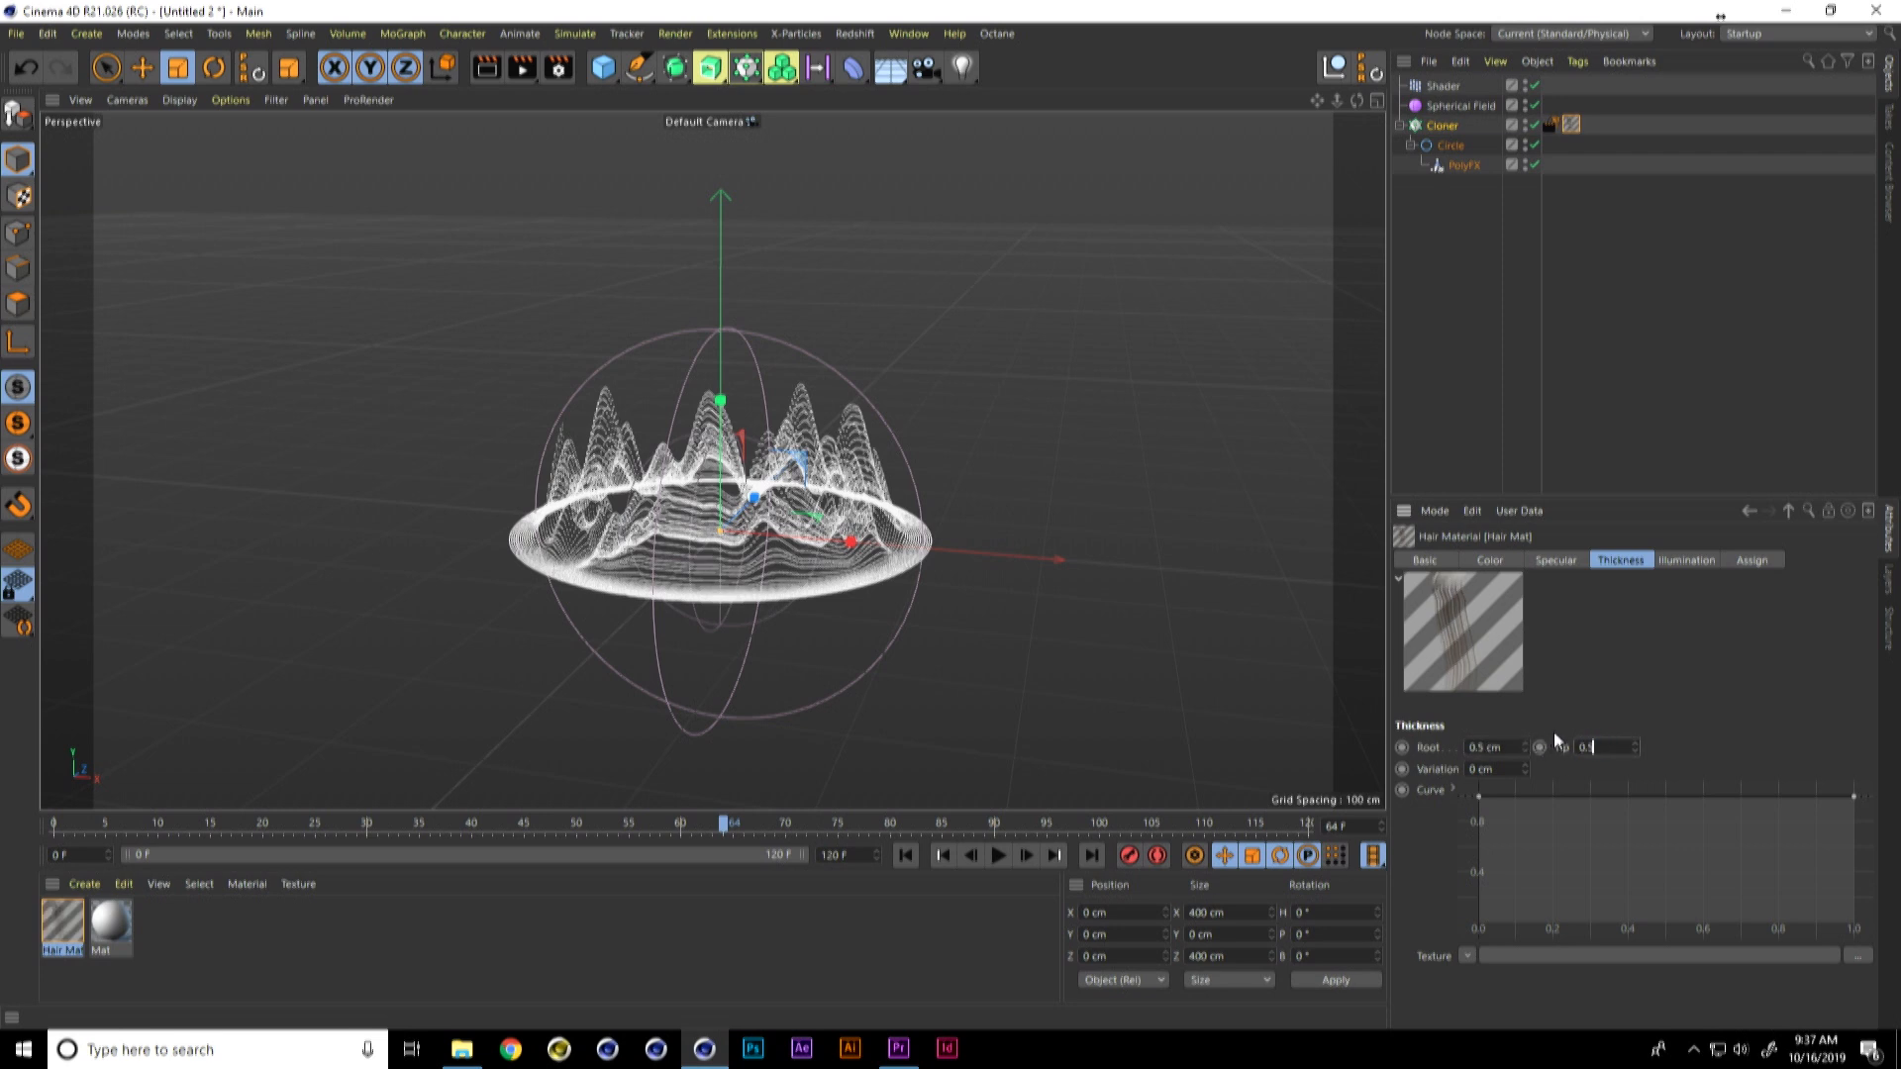
# Step: Change the Hair material's colour gradient to a single light cyan and render the view
pyautogui.click(1512, 560)
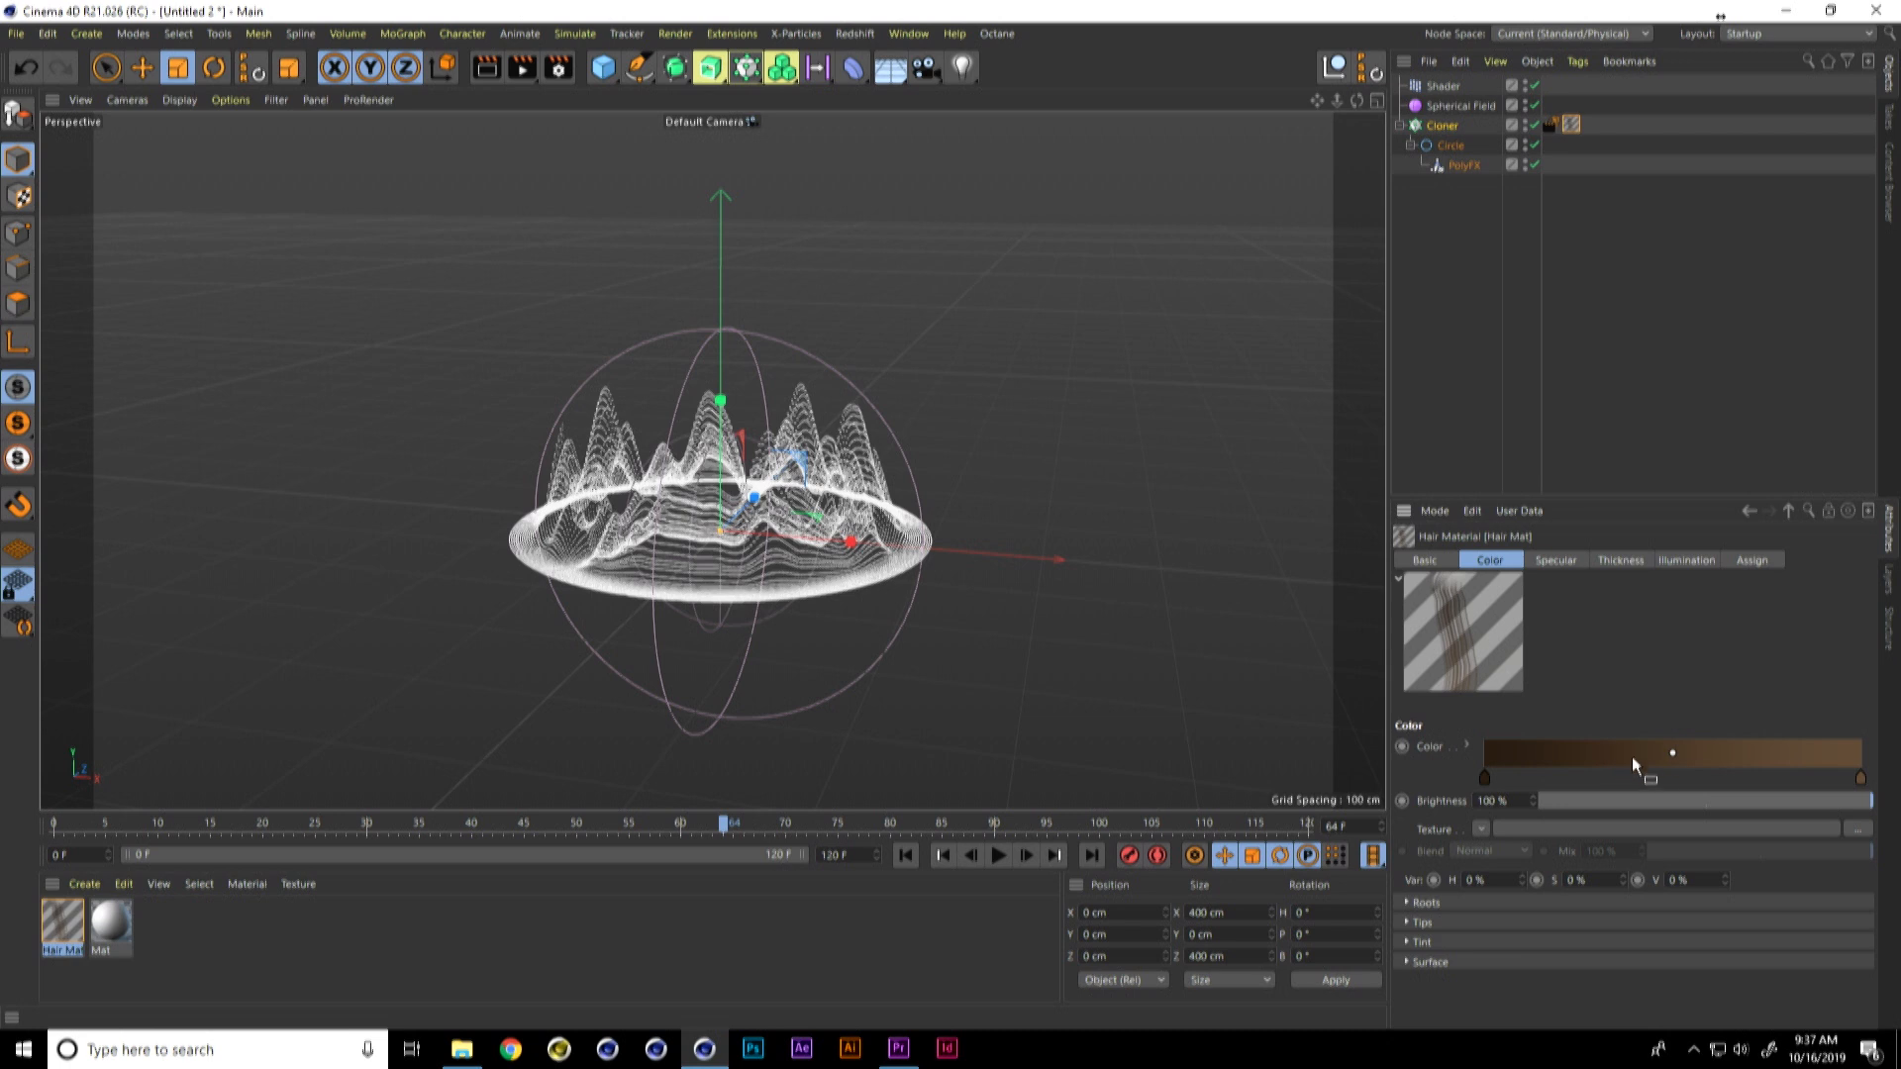
pyautogui.click(1858, 779)
pyautogui.doubleClick(1858, 779)
pyautogui.moveTo(1757, 798); pyautogui.dragTo(1830, 844)
pyautogui.click(1657, 877)
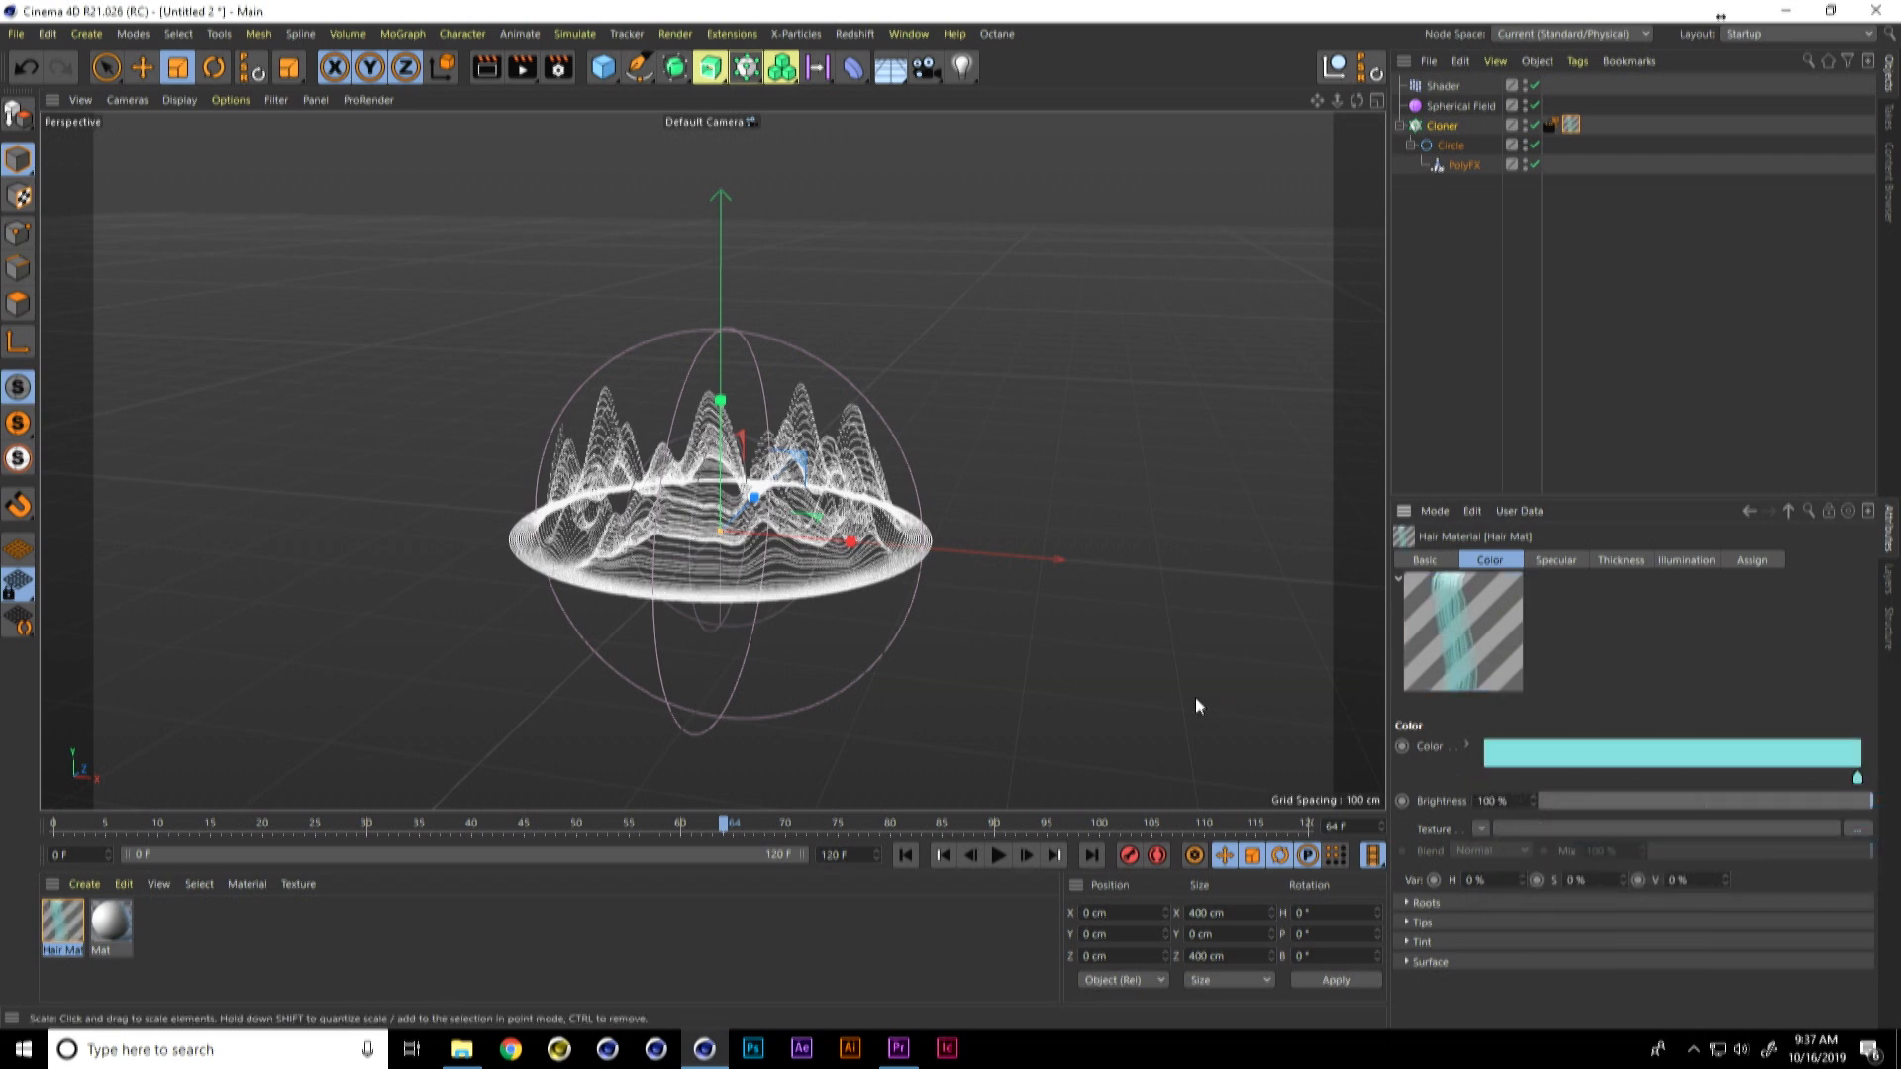
pyautogui.hotkey('ctrl', 'r')
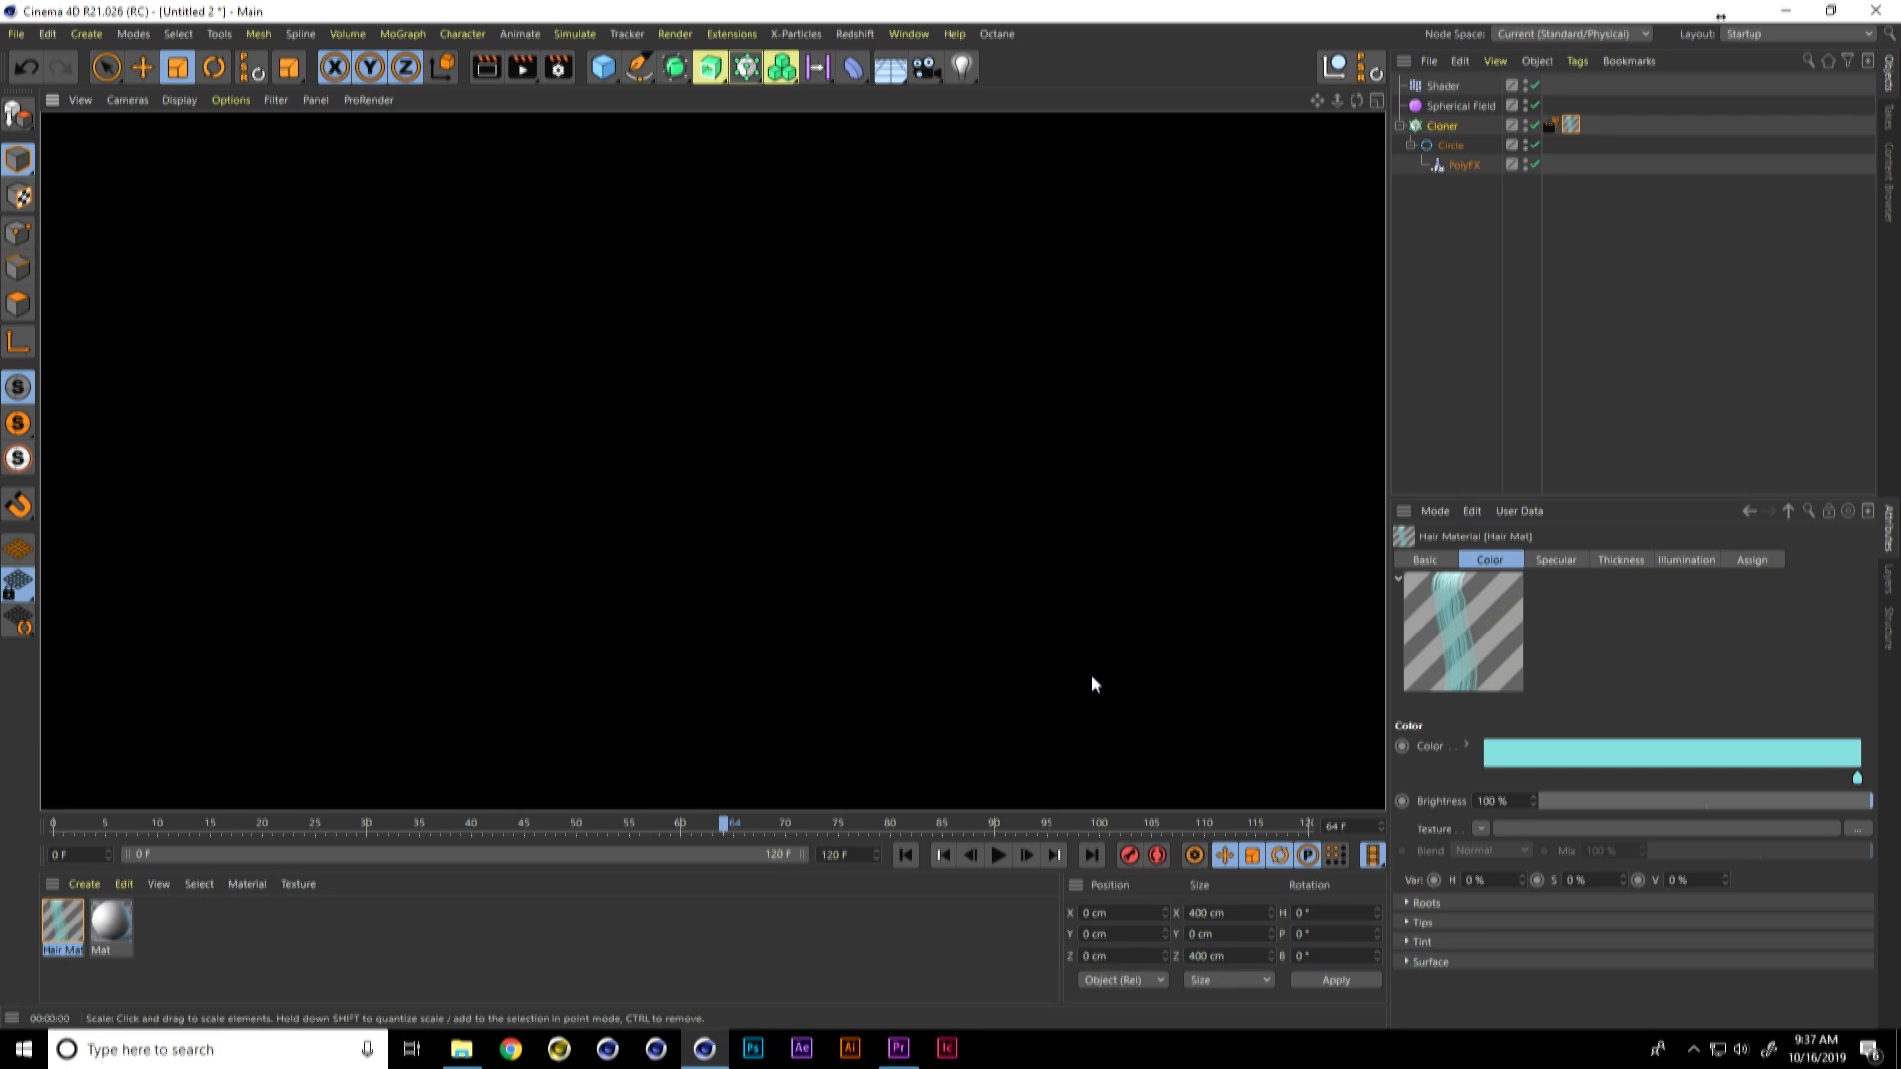
# Step: Move the Hair material tag and the hair Render tag from the Cloner to the Circle, and render the view
pyautogui.click(1550, 125)
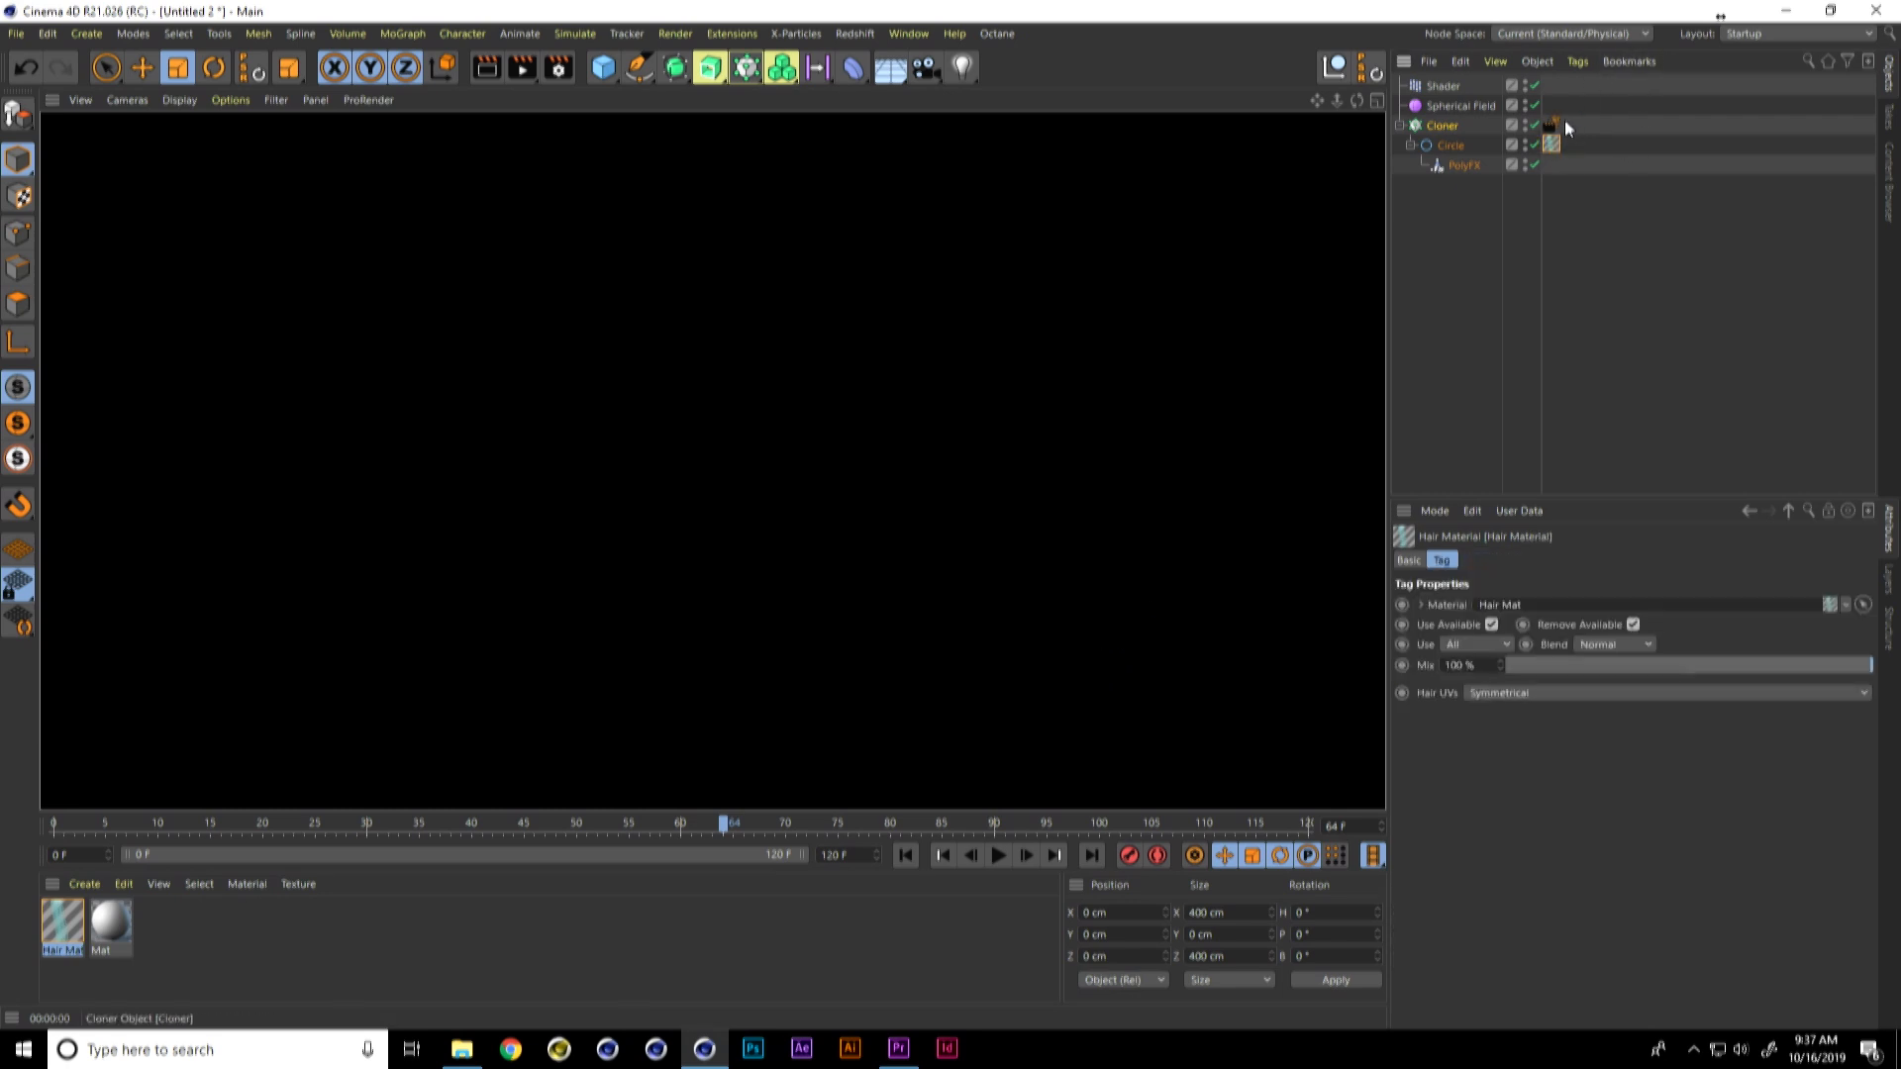
pyautogui.moveTo(1552, 125); pyautogui.dragTo(1570, 145)
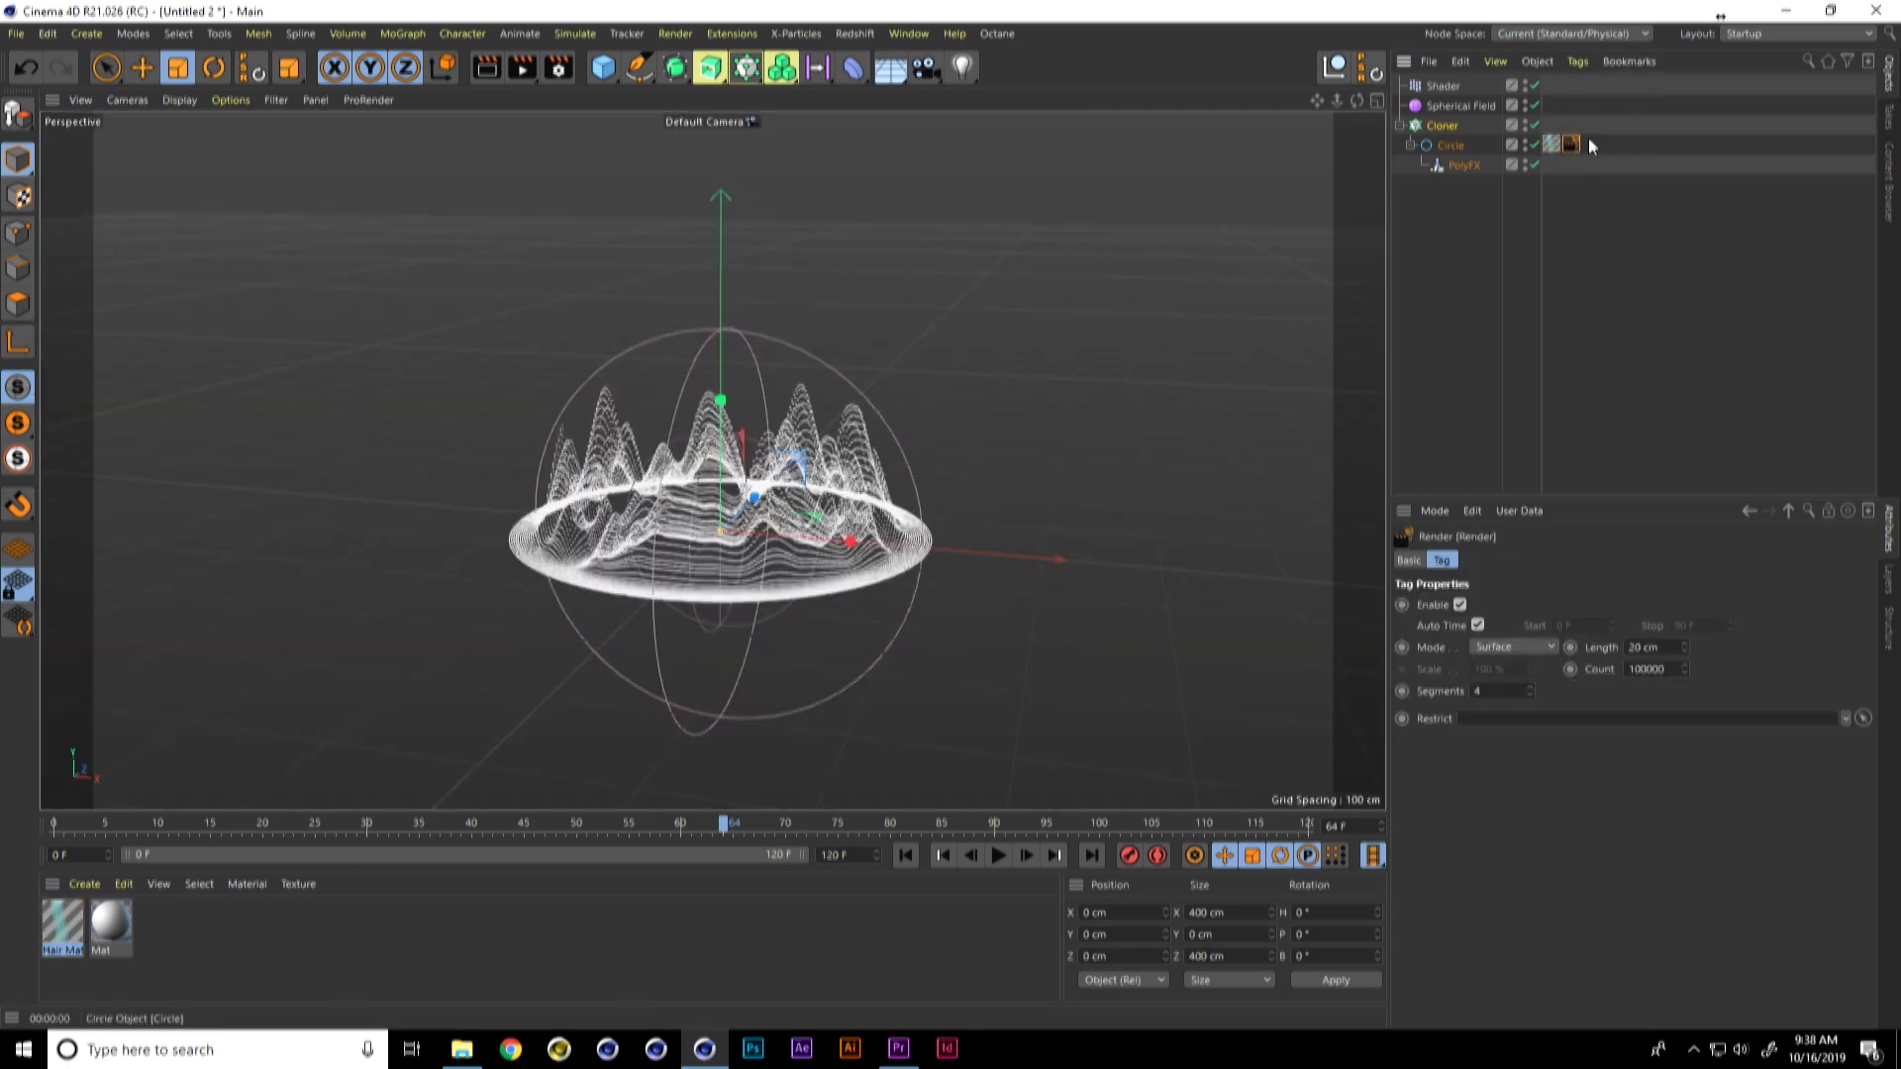
pyautogui.hotkey('ctrl', 'r')
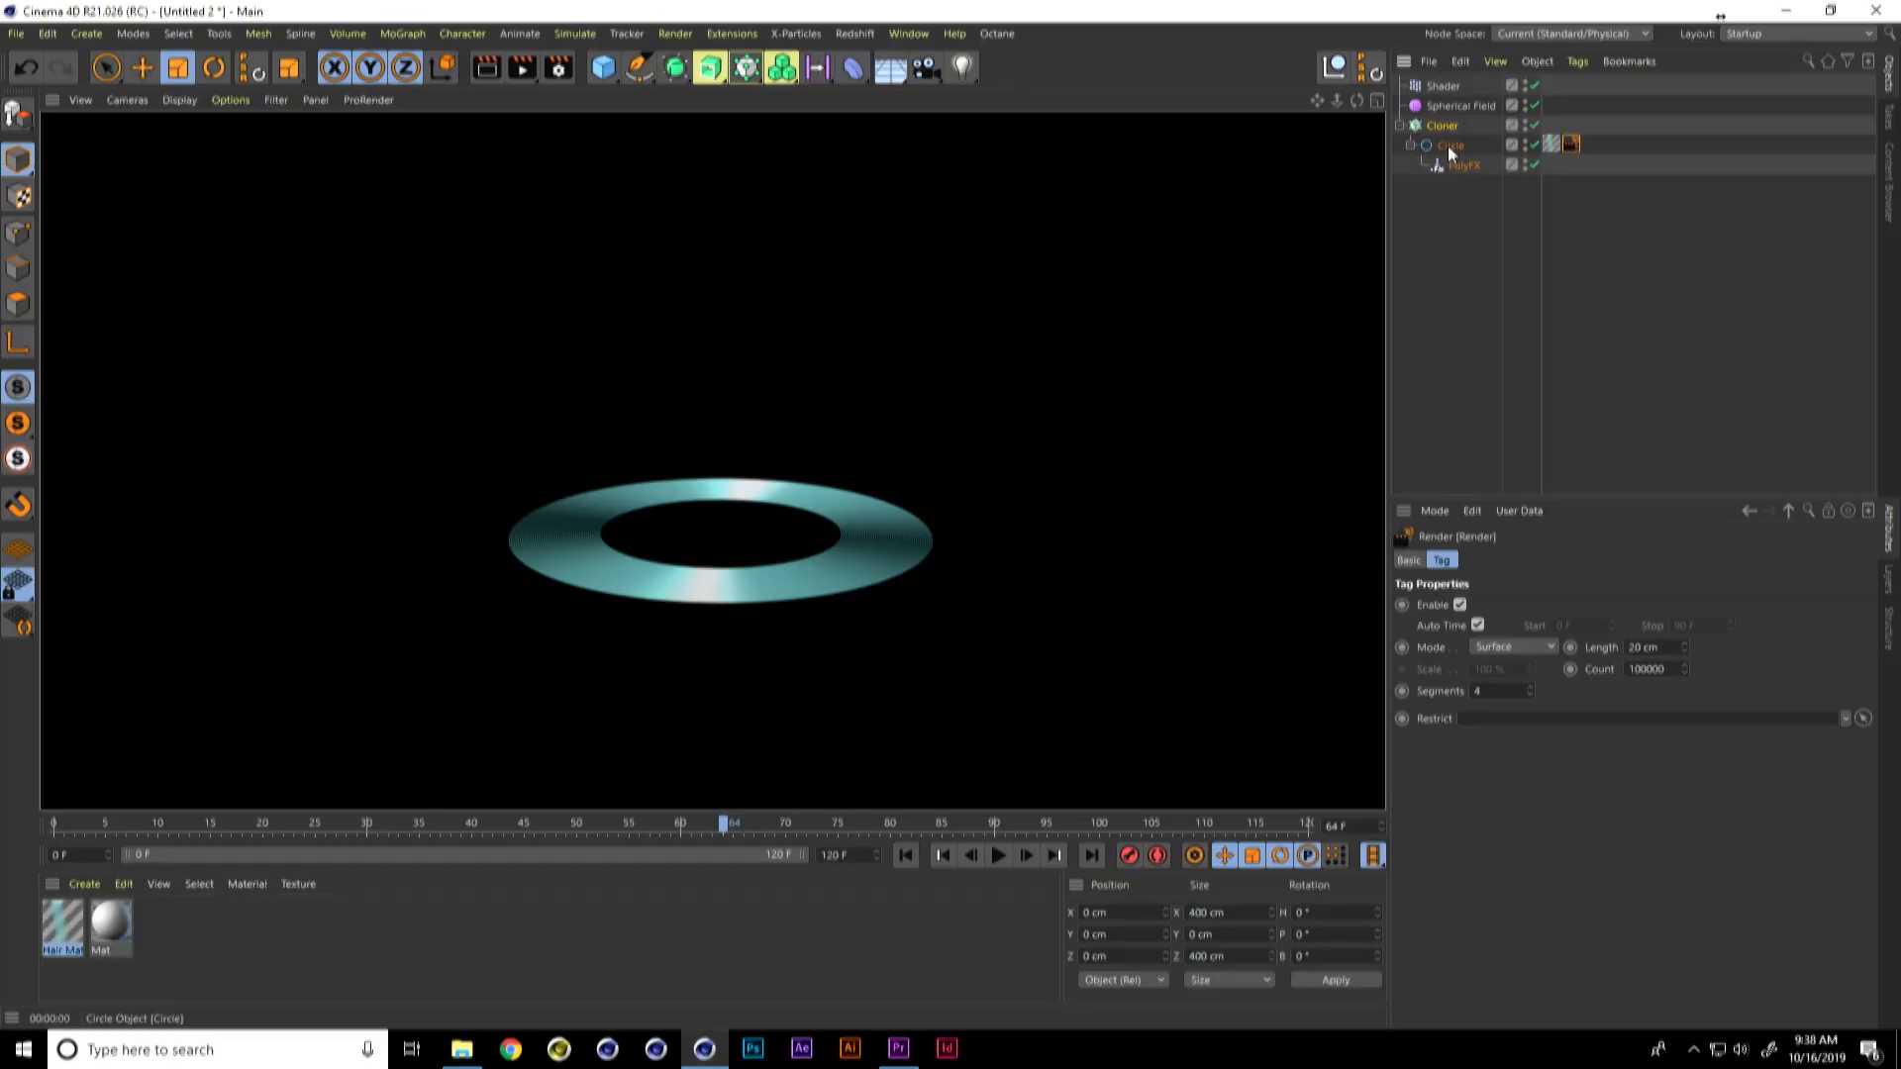
# Step: Nest the Circle inside a new Connect object under the Cloner and render the view
pyautogui.click(1447, 145)
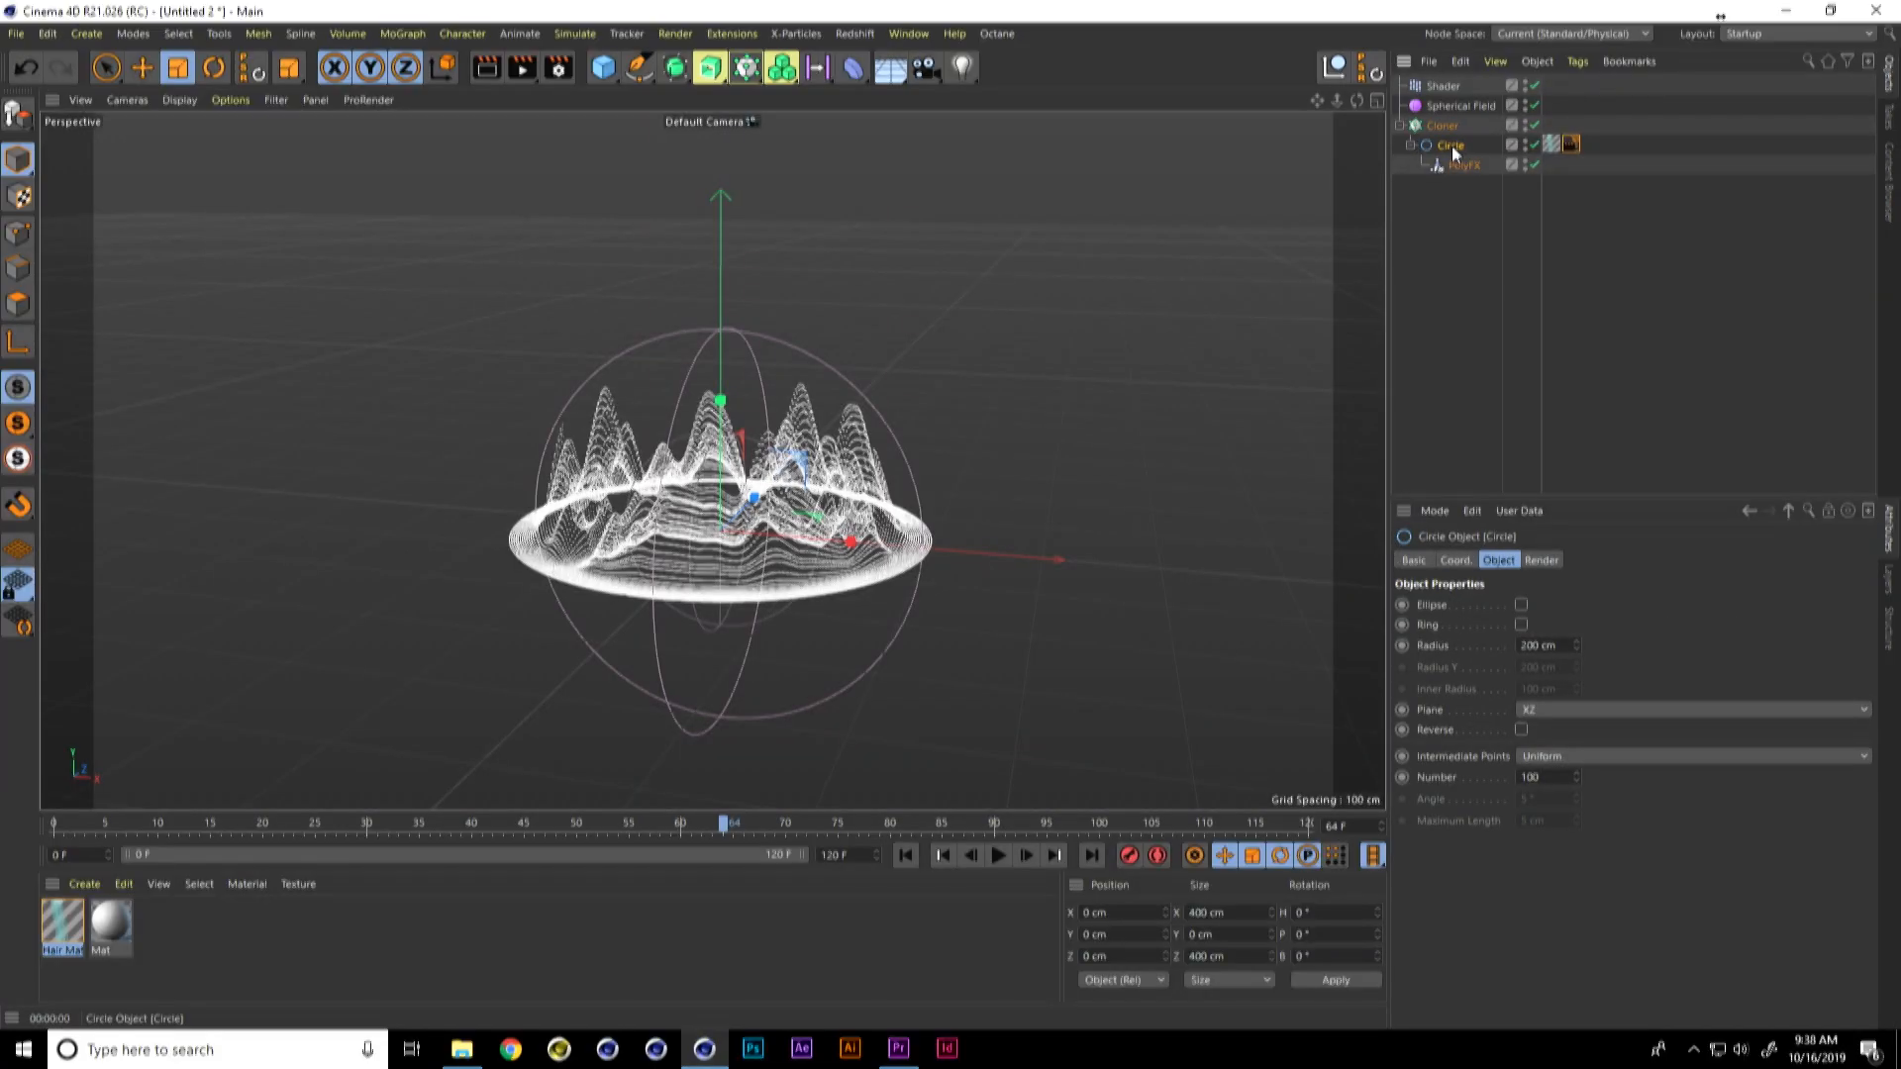
pyautogui.click(676, 68)
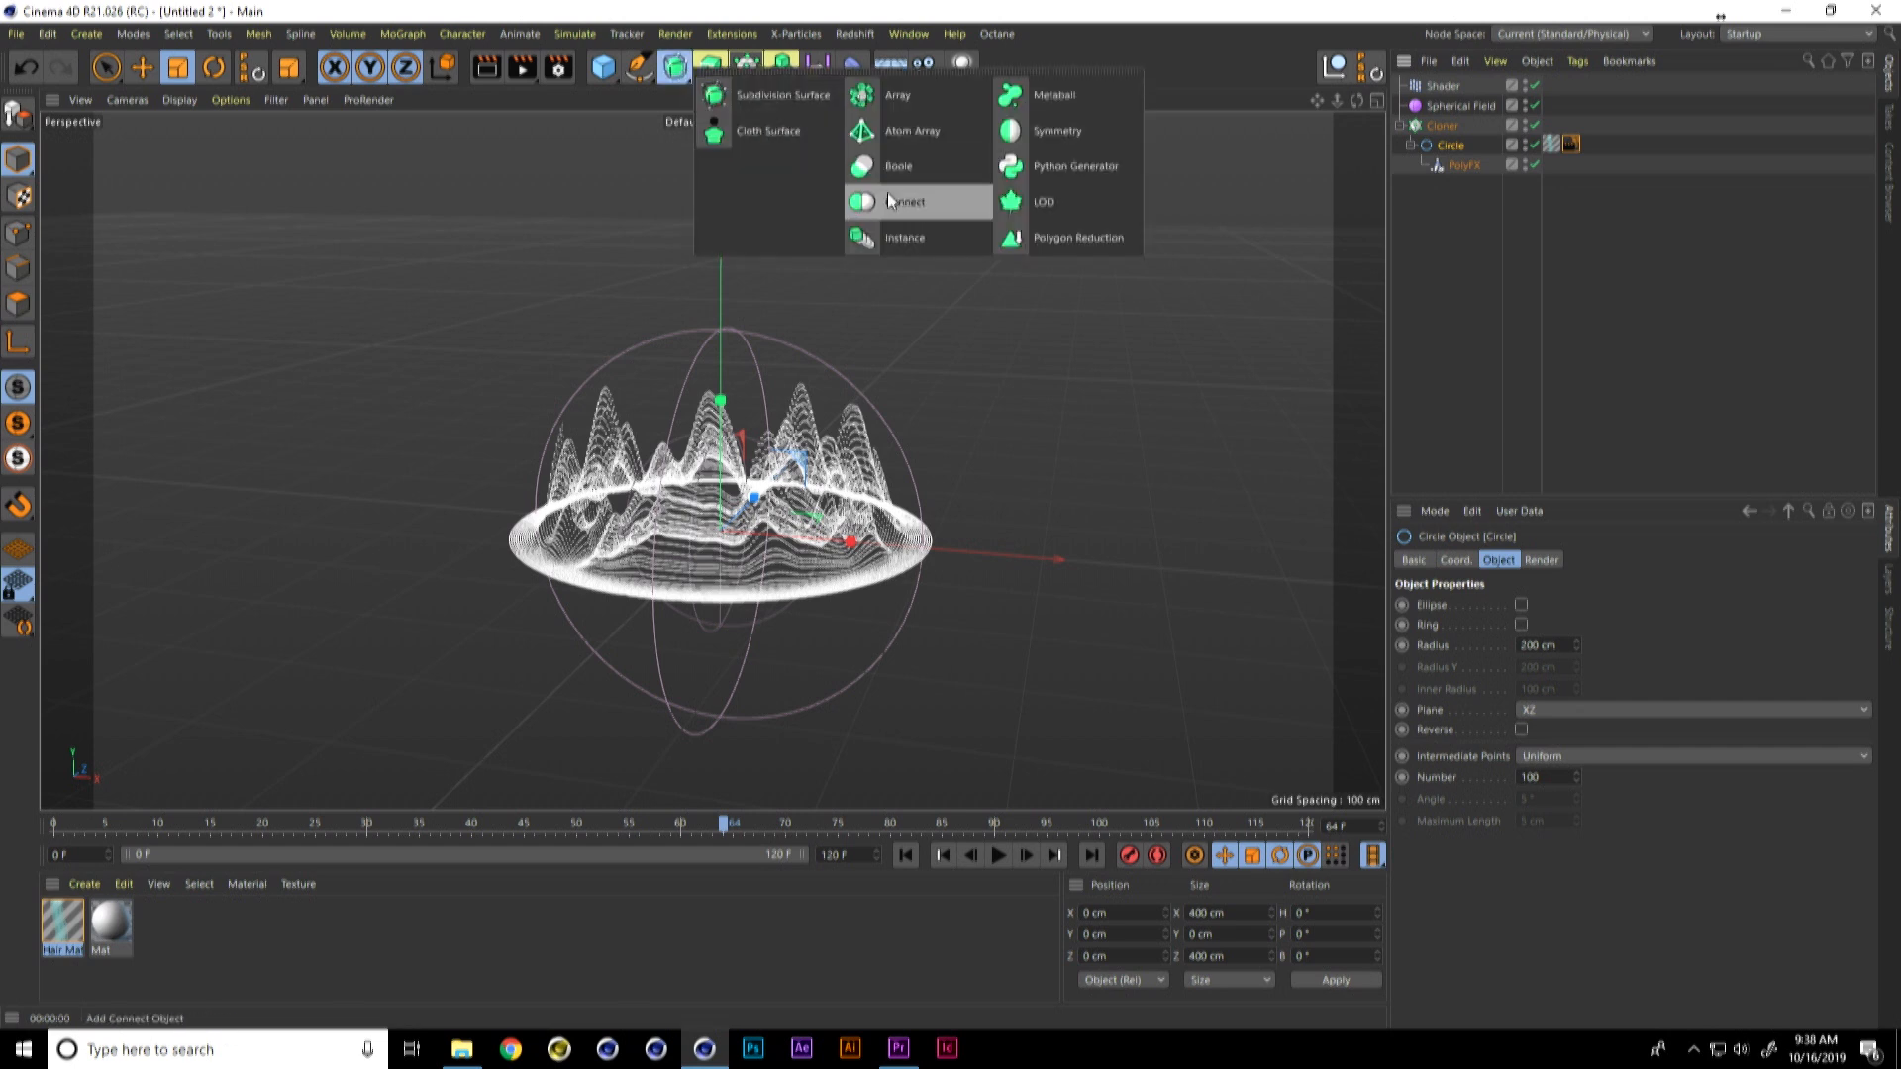
pyautogui.click(917, 205)
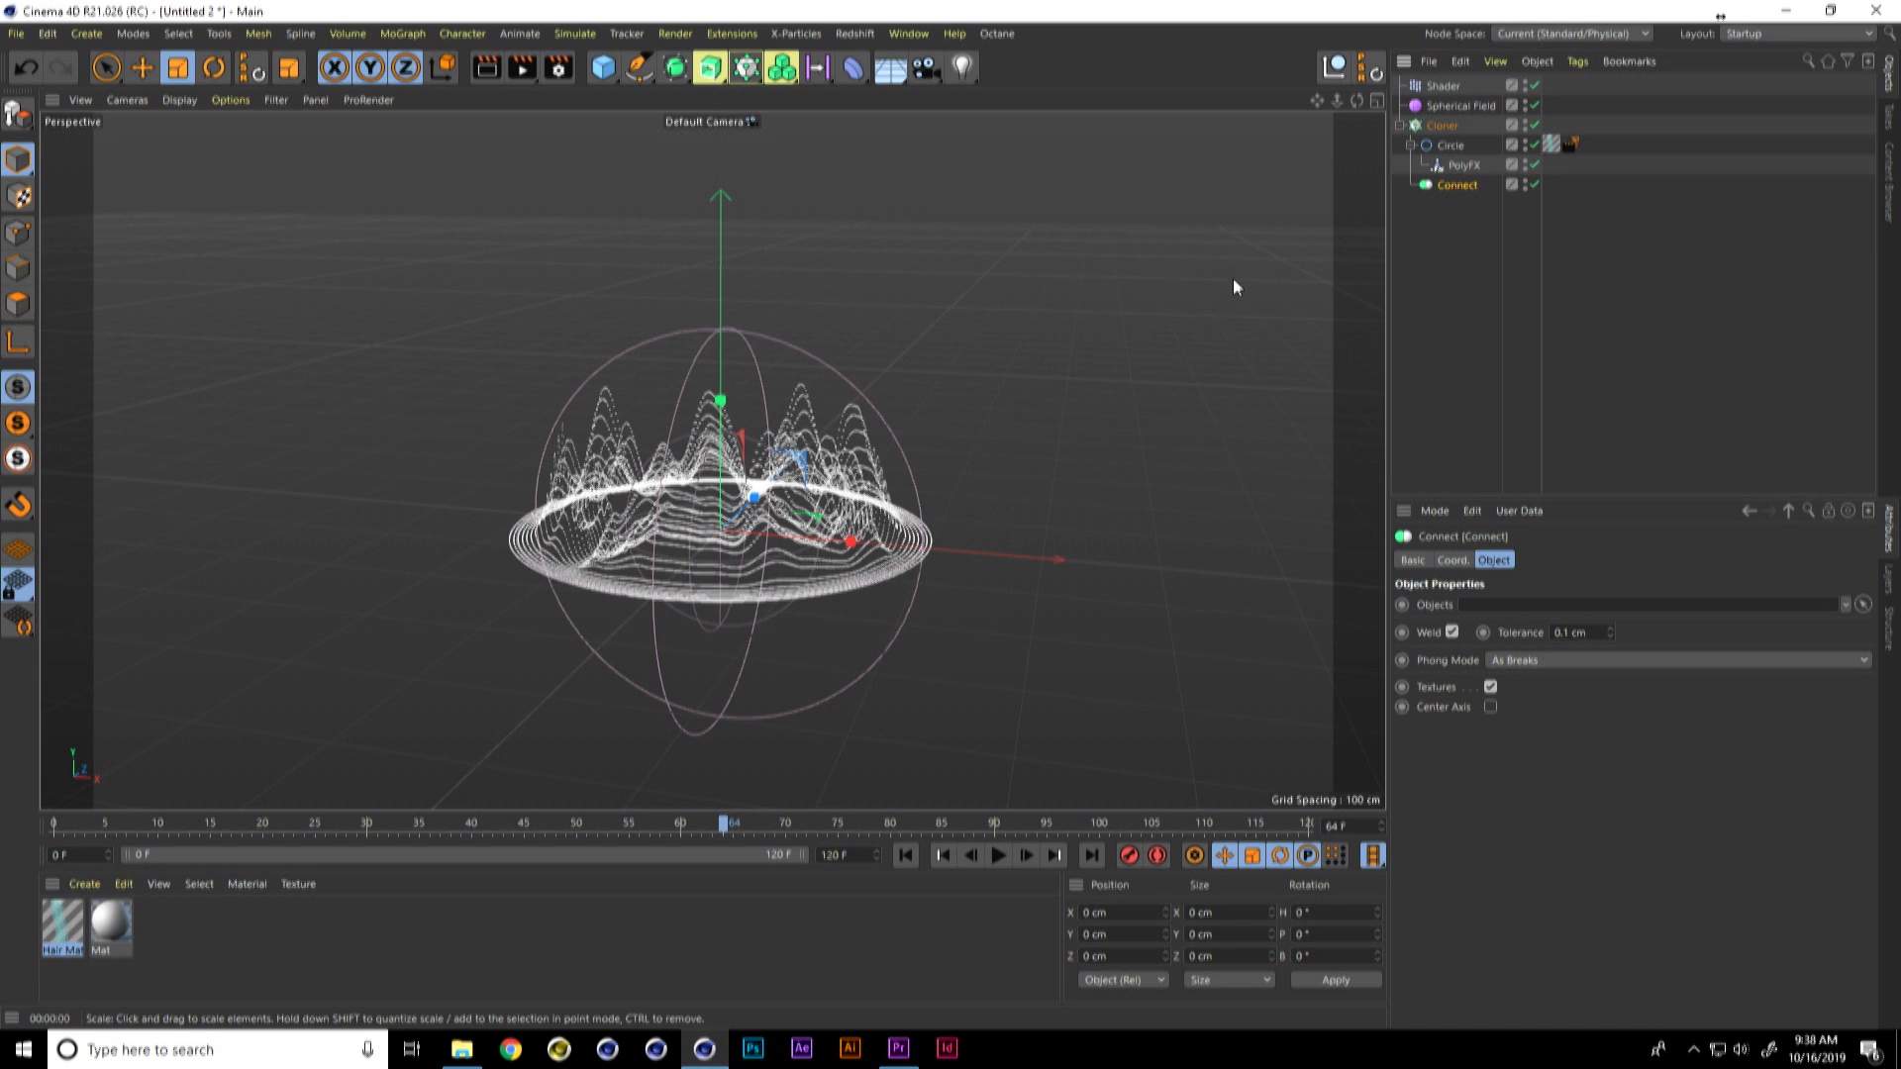
pyautogui.moveTo(1446, 125); pyautogui.dragTo(1457, 151)
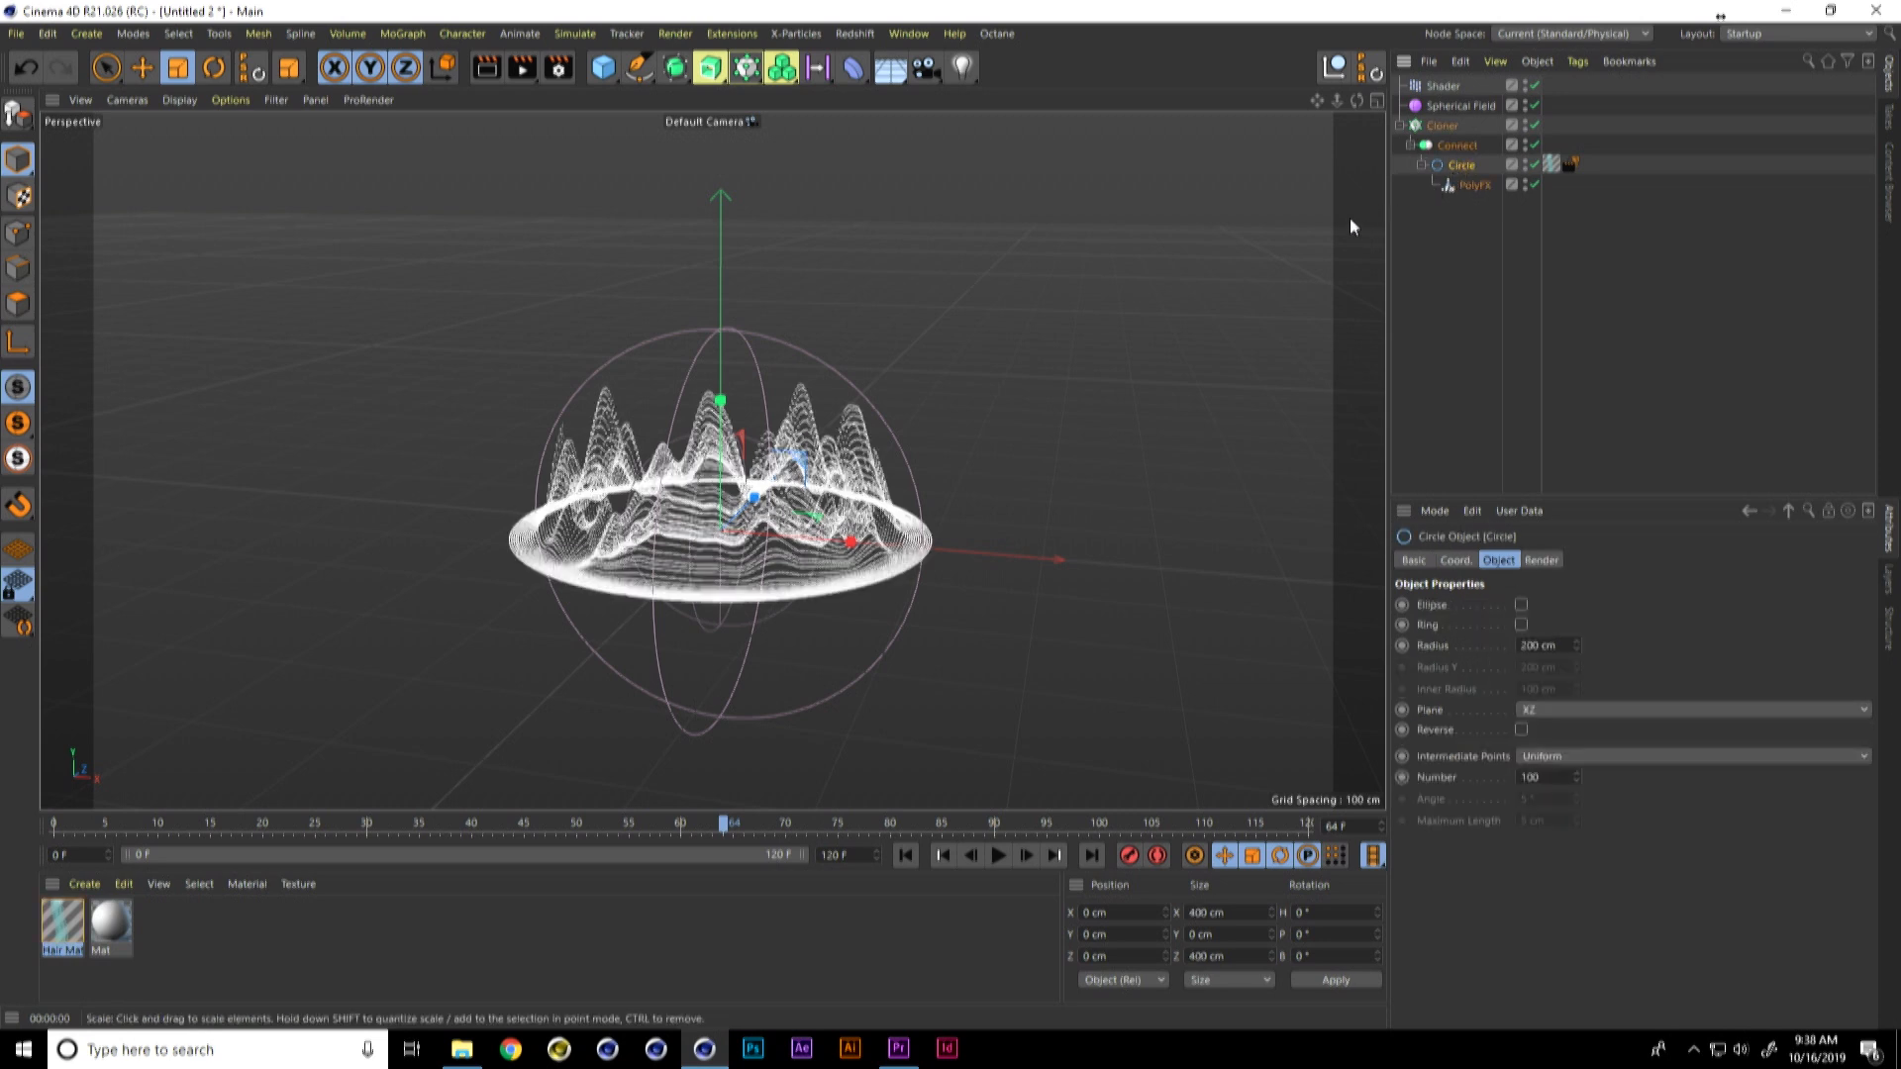
pyautogui.hotkey('ctrl', 'r')
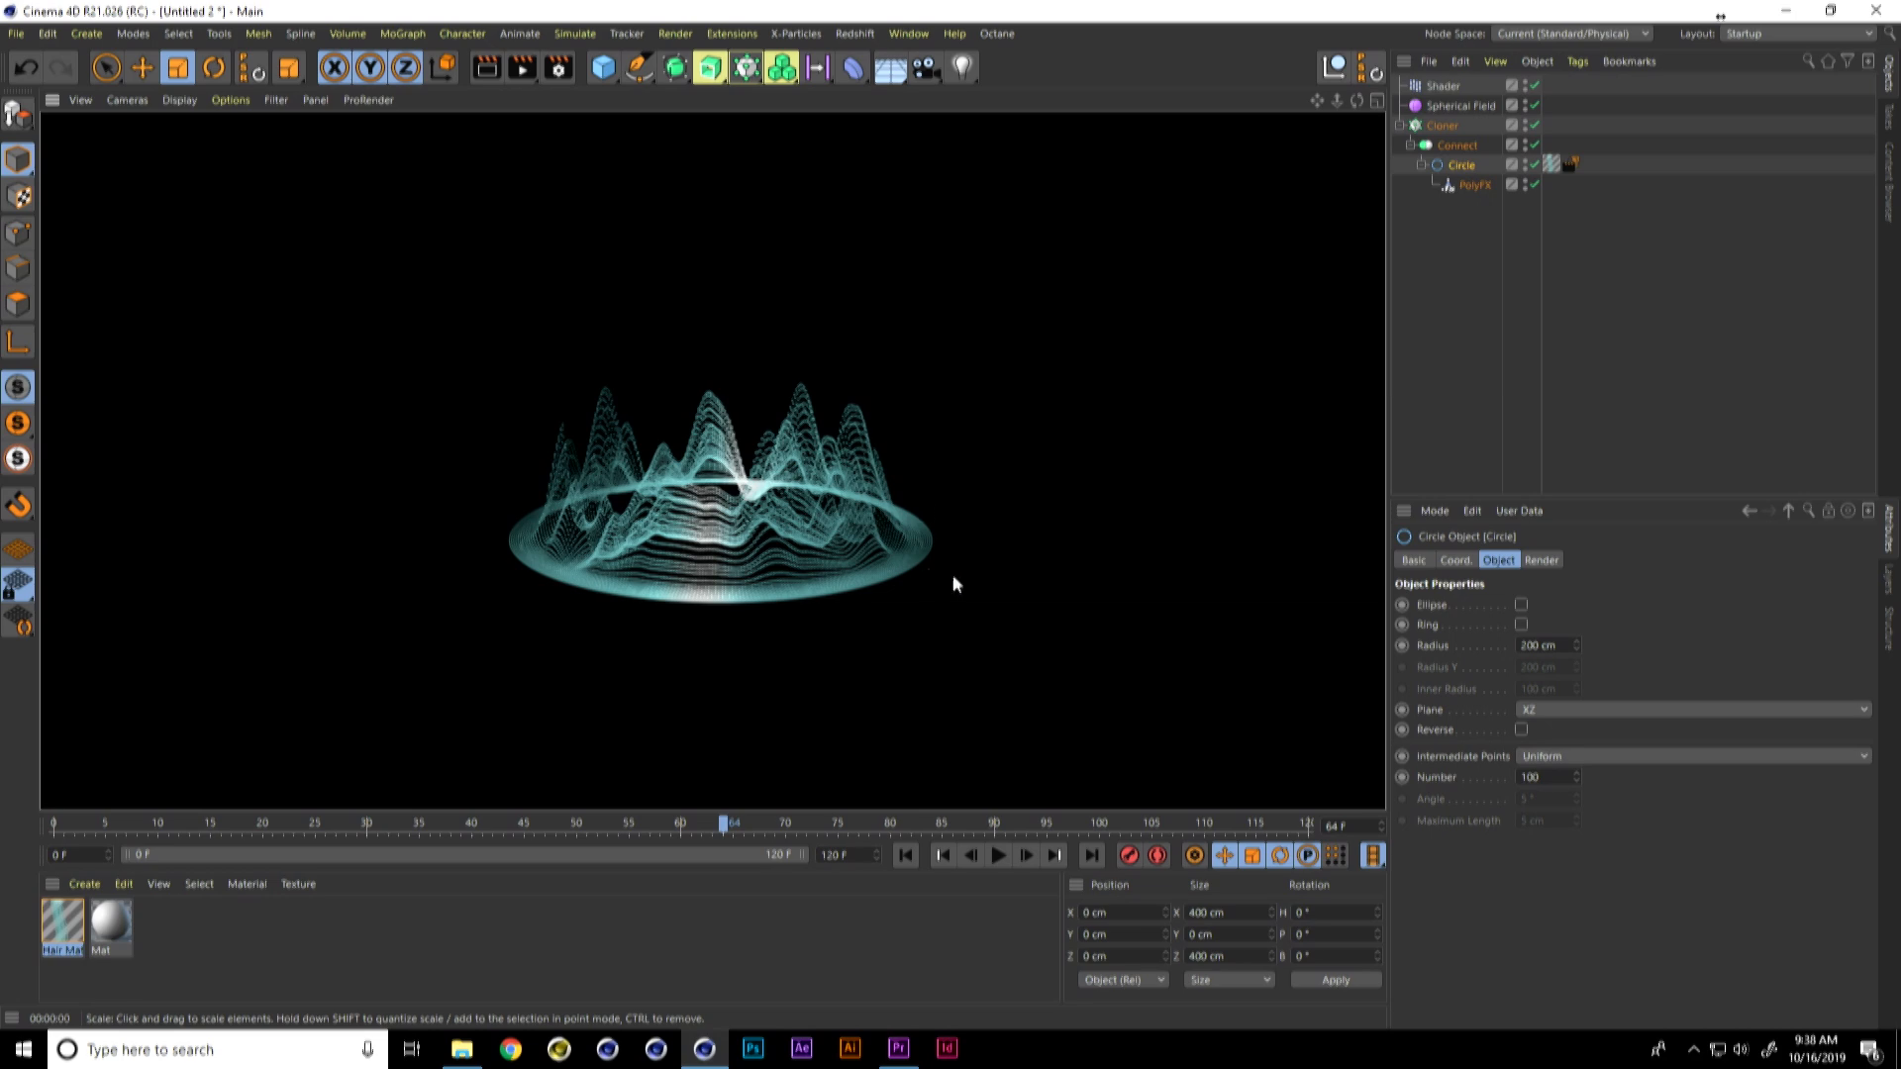
# Step: Play the _comms element reference video from the 4-comms array folder, then close the video player
pyautogui.hotkey('alt', 'Tab')
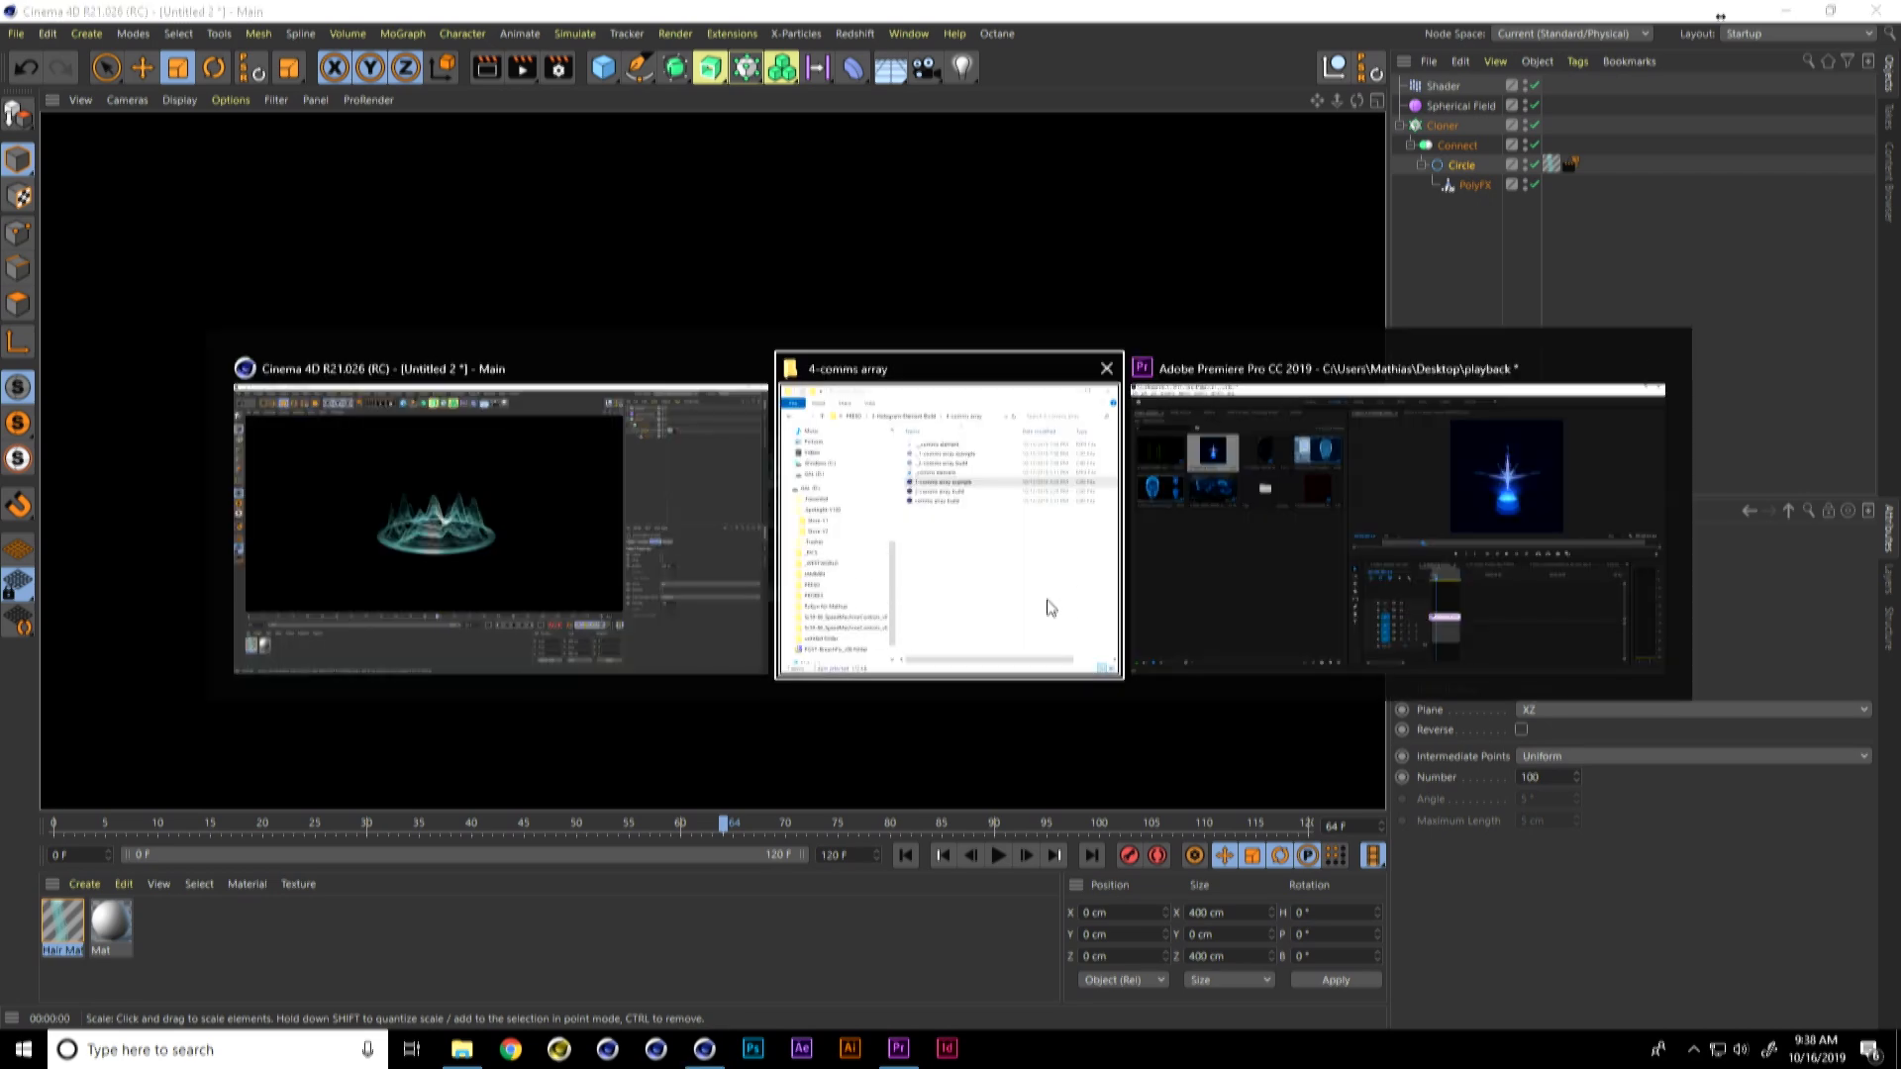
pyautogui.doubleClick(848, 365)
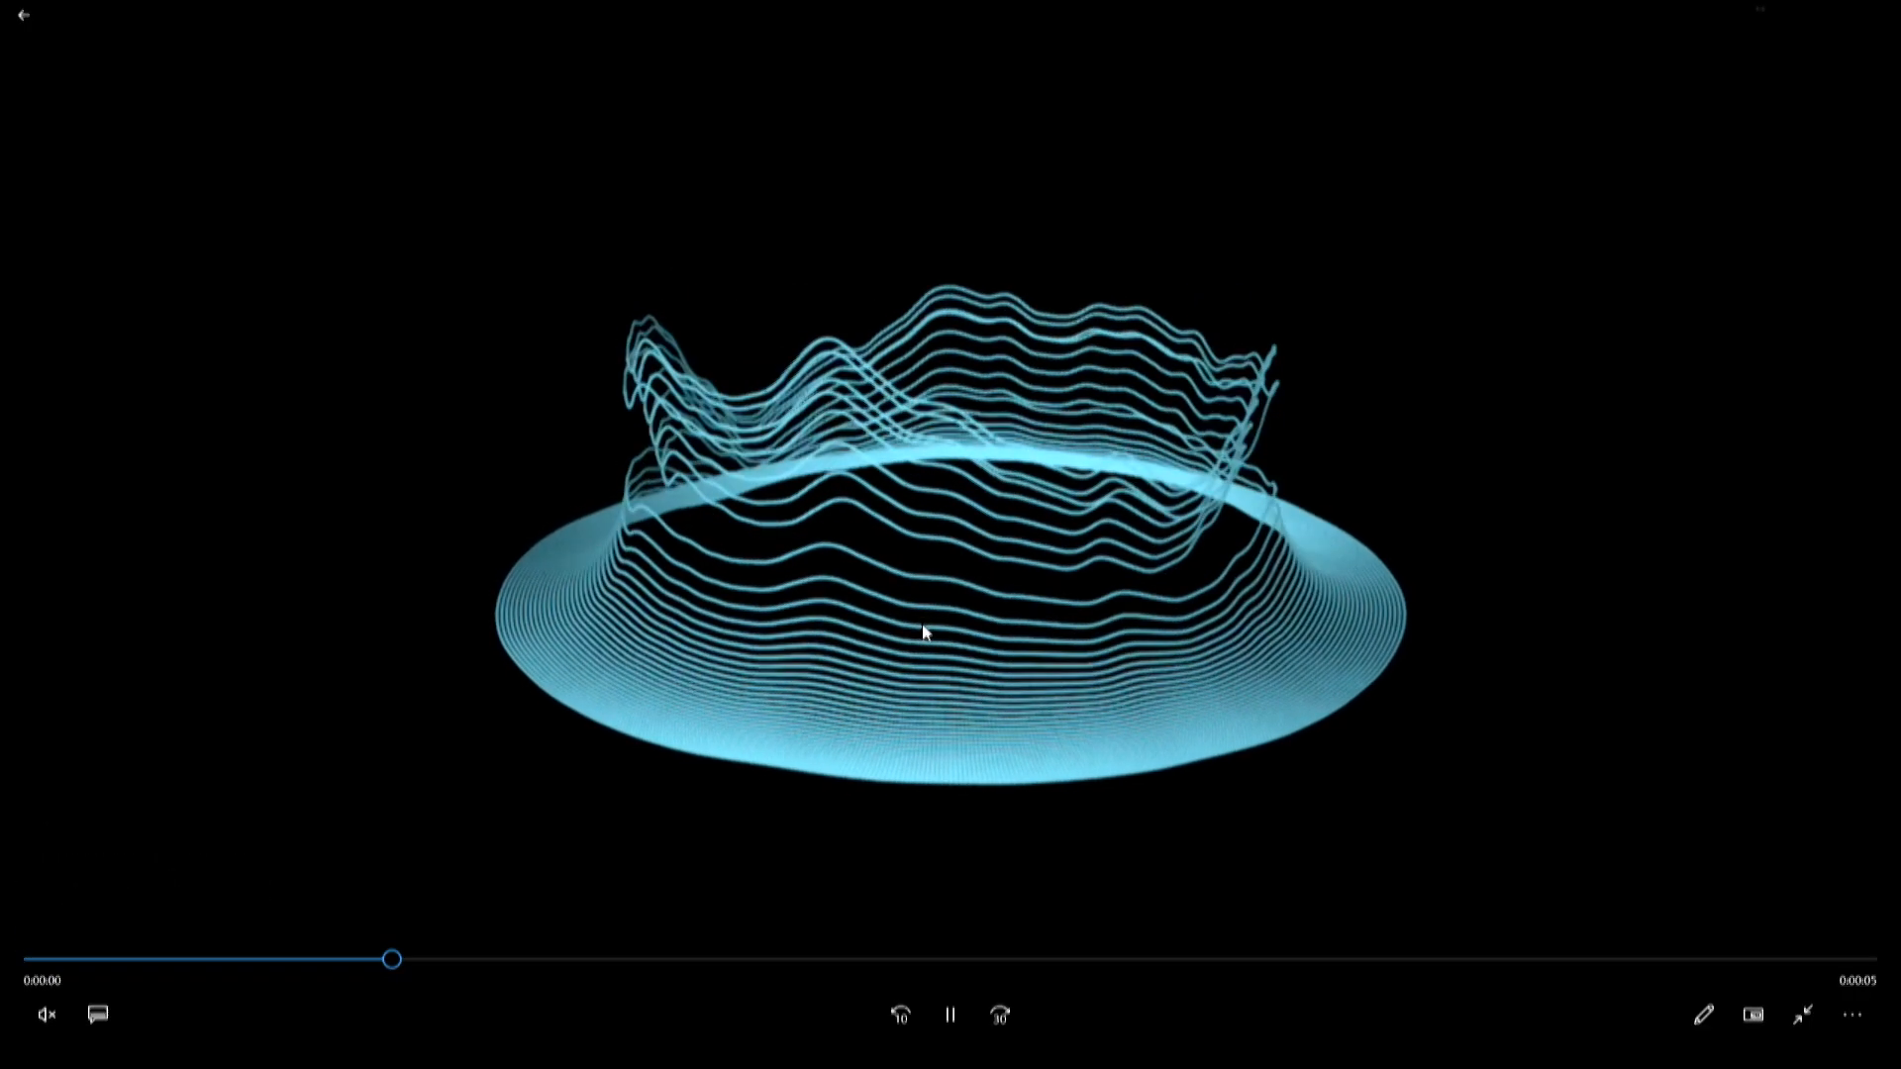
pyautogui.click(24, 17)
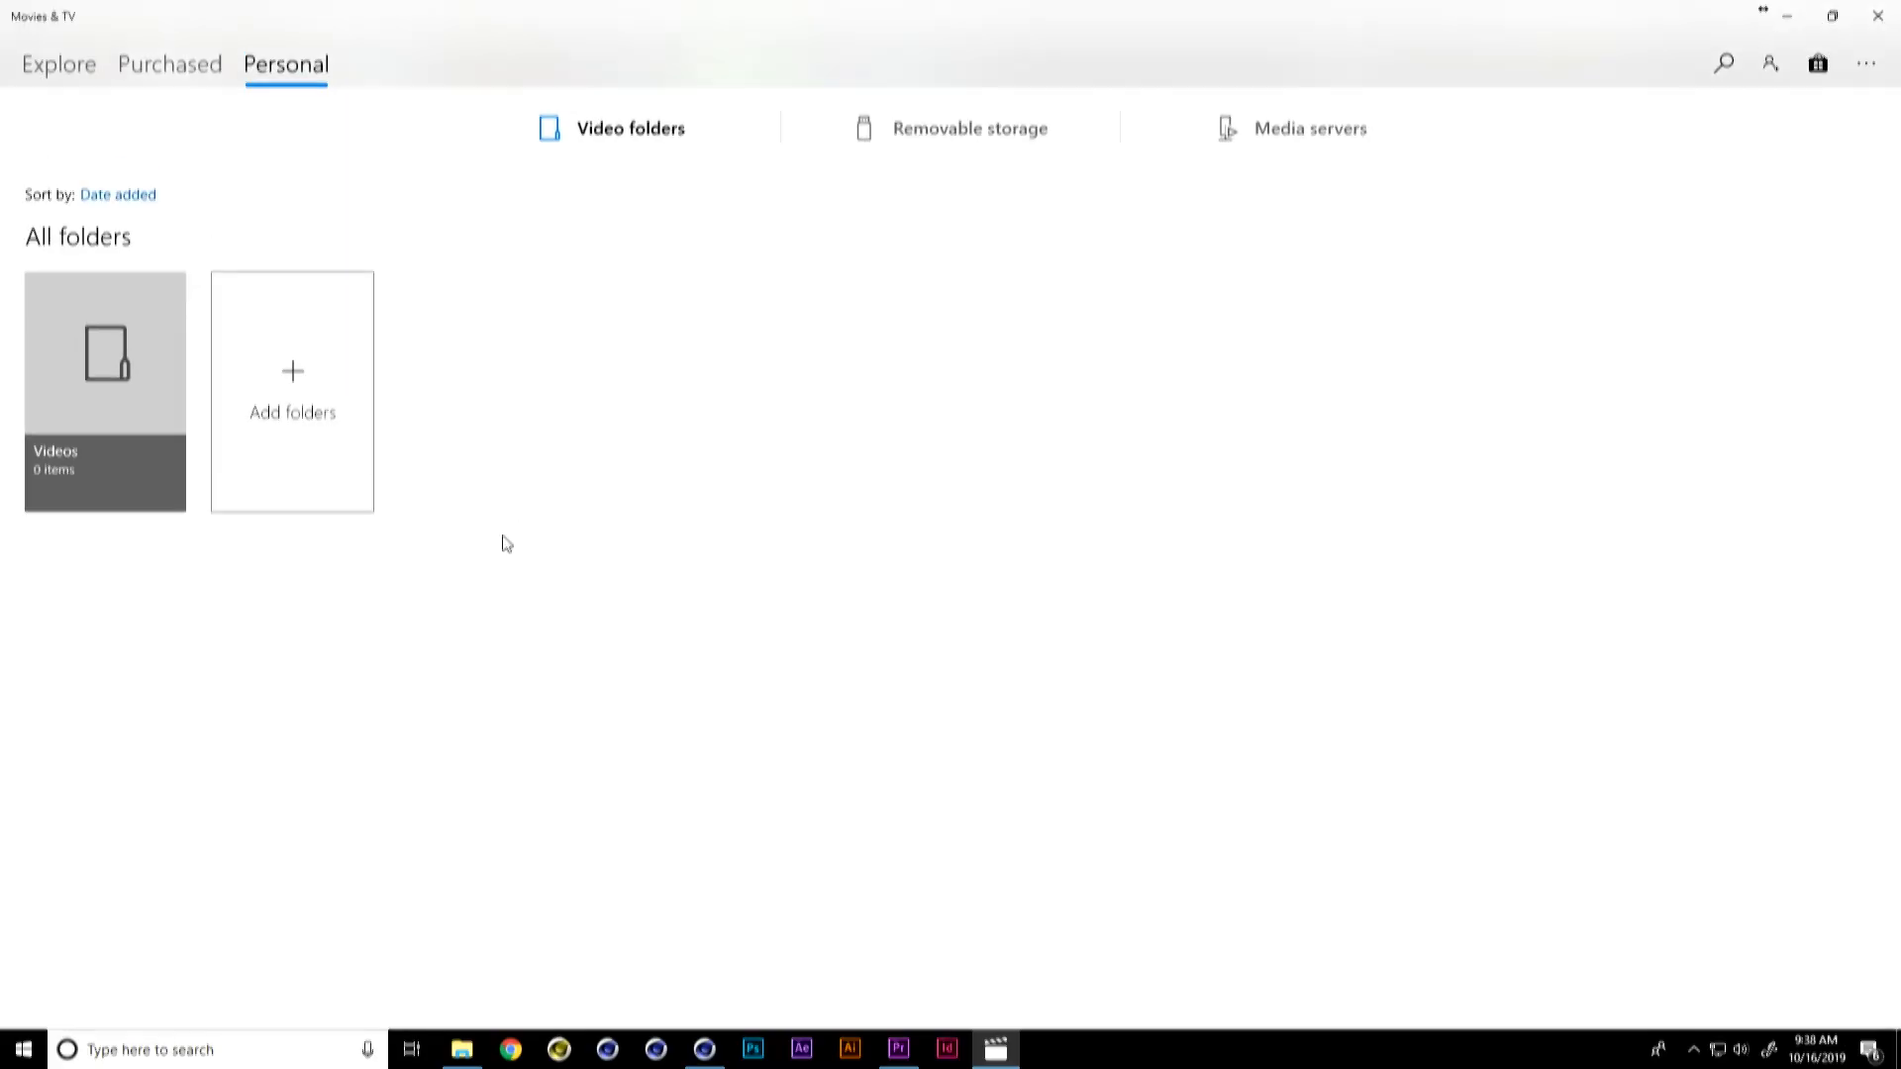
pyautogui.click(1878, 15)
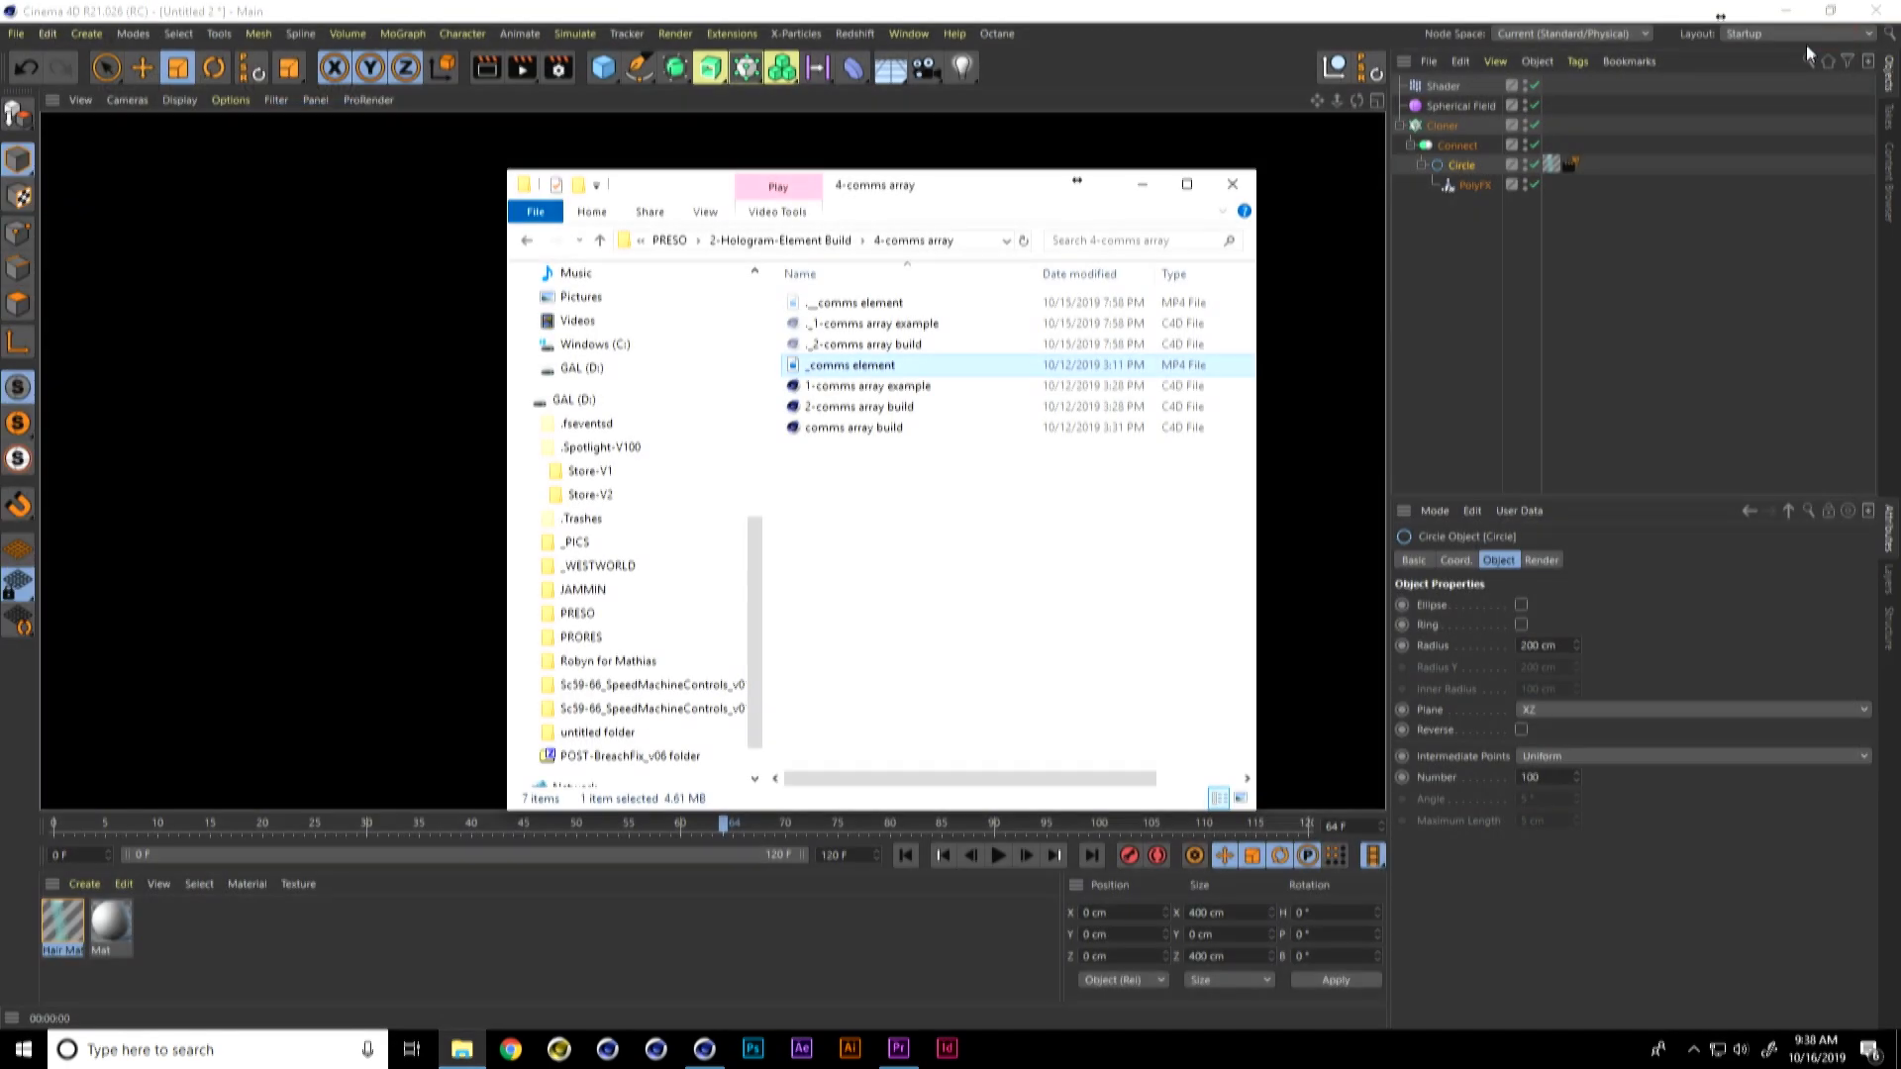
# Step: Play the reference video in the 5-telemetry splines folder and close the video player
pyautogui.click(827, 241)
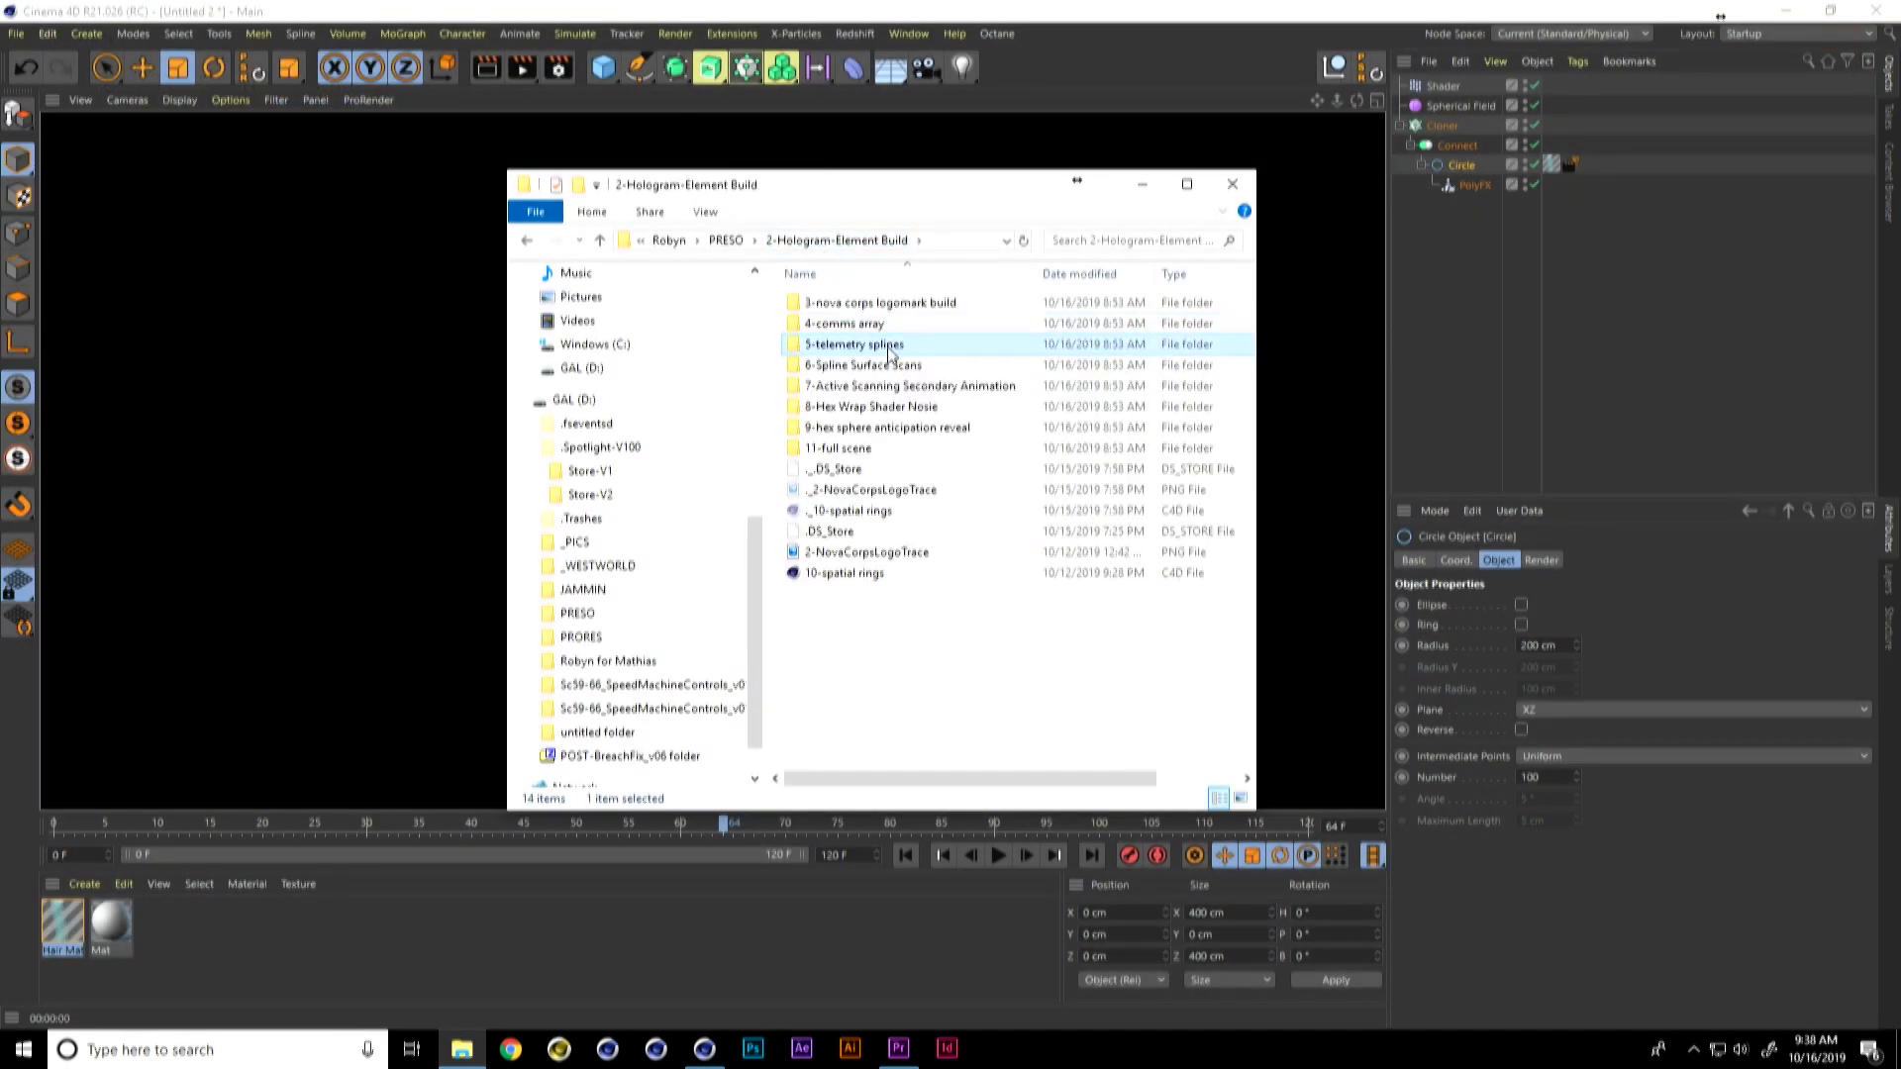
pyautogui.doubleClick(894, 344)
pyautogui.doubleClick(881, 366)
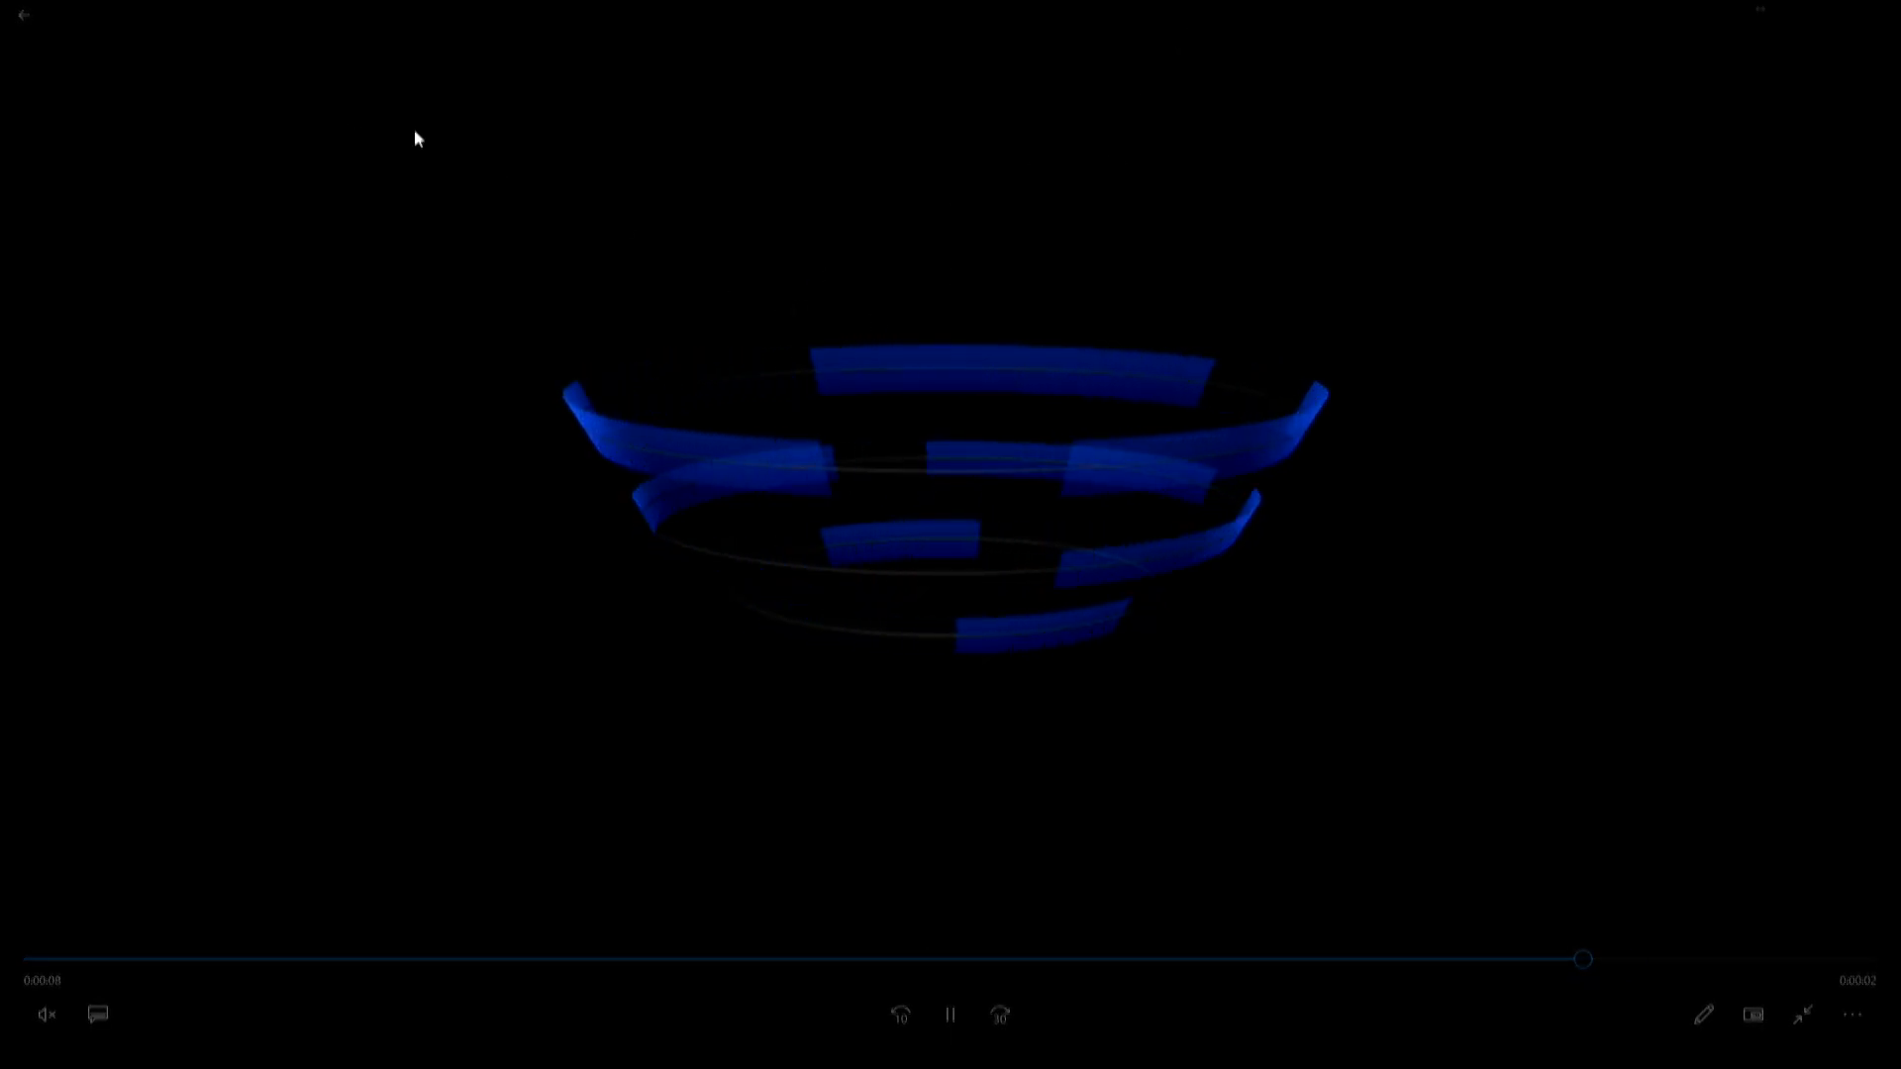
pyautogui.click(18, 24)
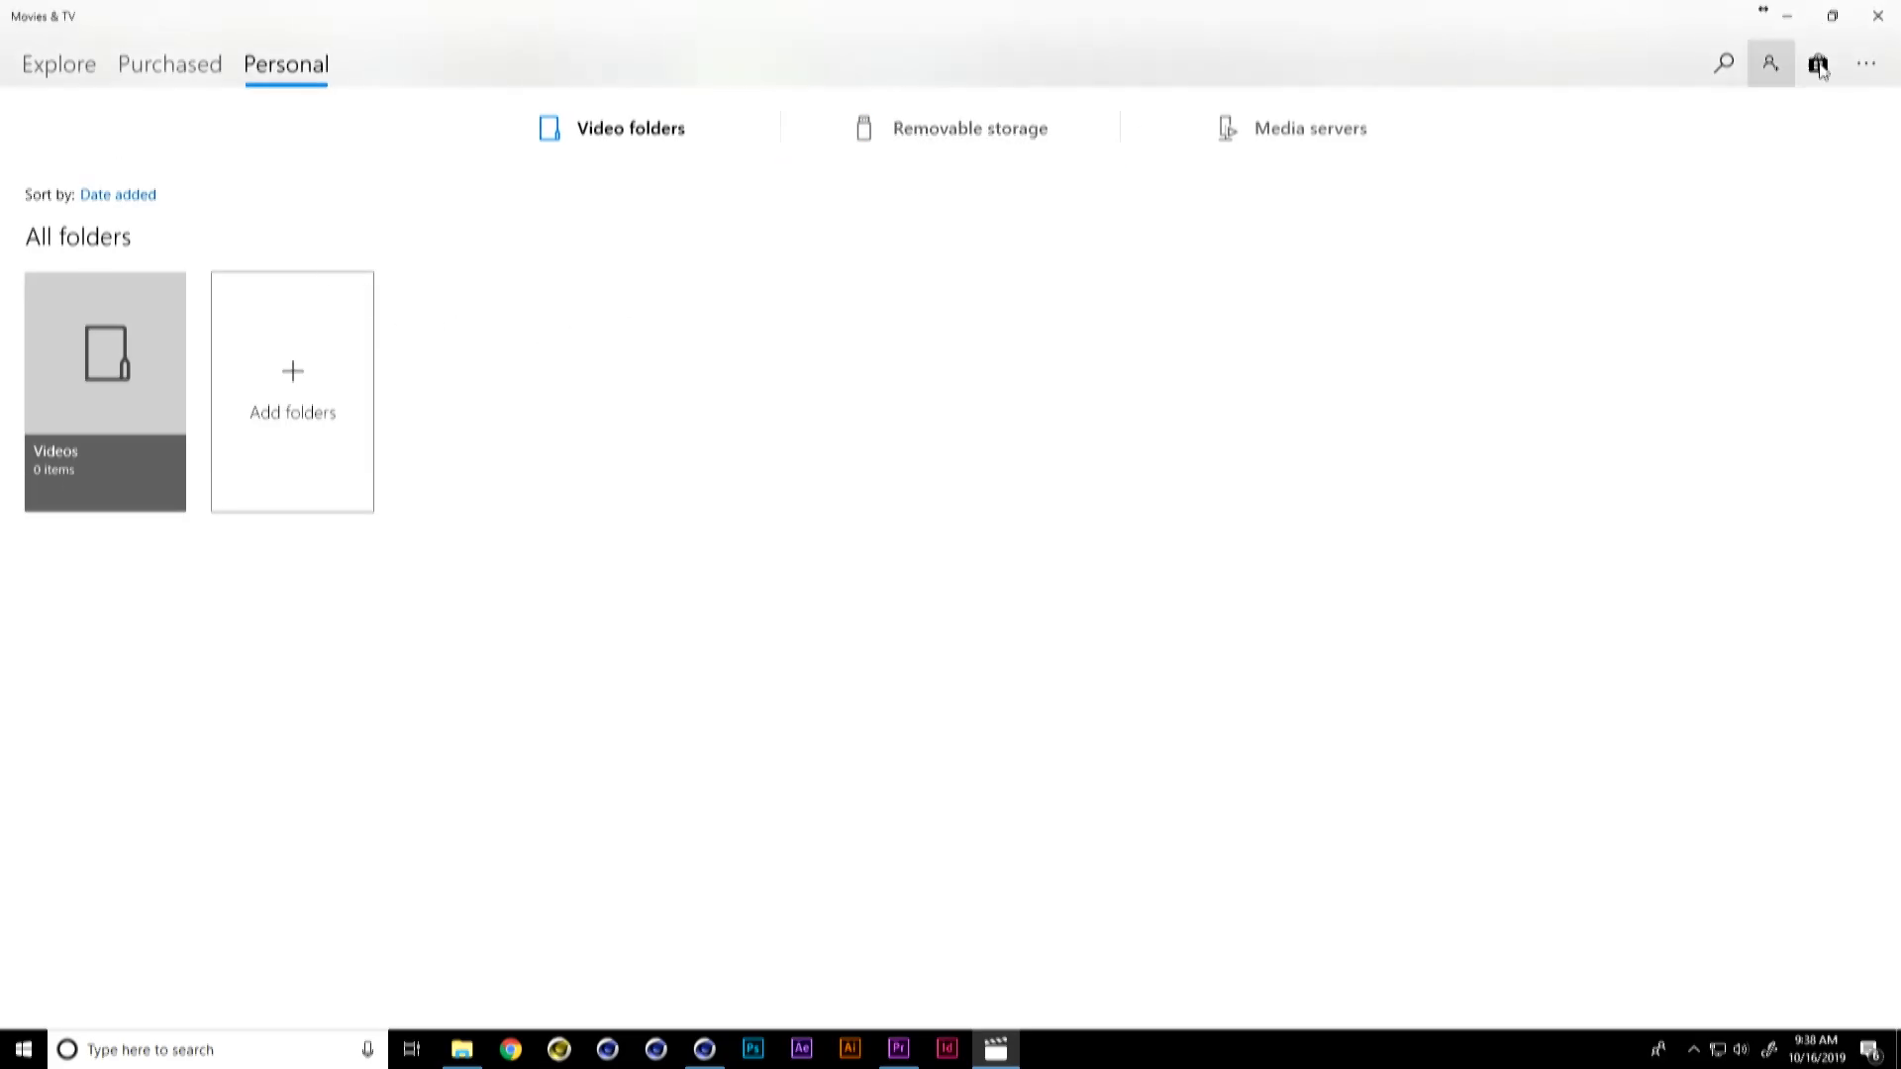
pyautogui.click(1877, 16)
# Step: Open the 1-Telemetry splines example.c4d scene in Cinema 4D and play back its animation
pyautogui.hotkey('alt', 'Tab')
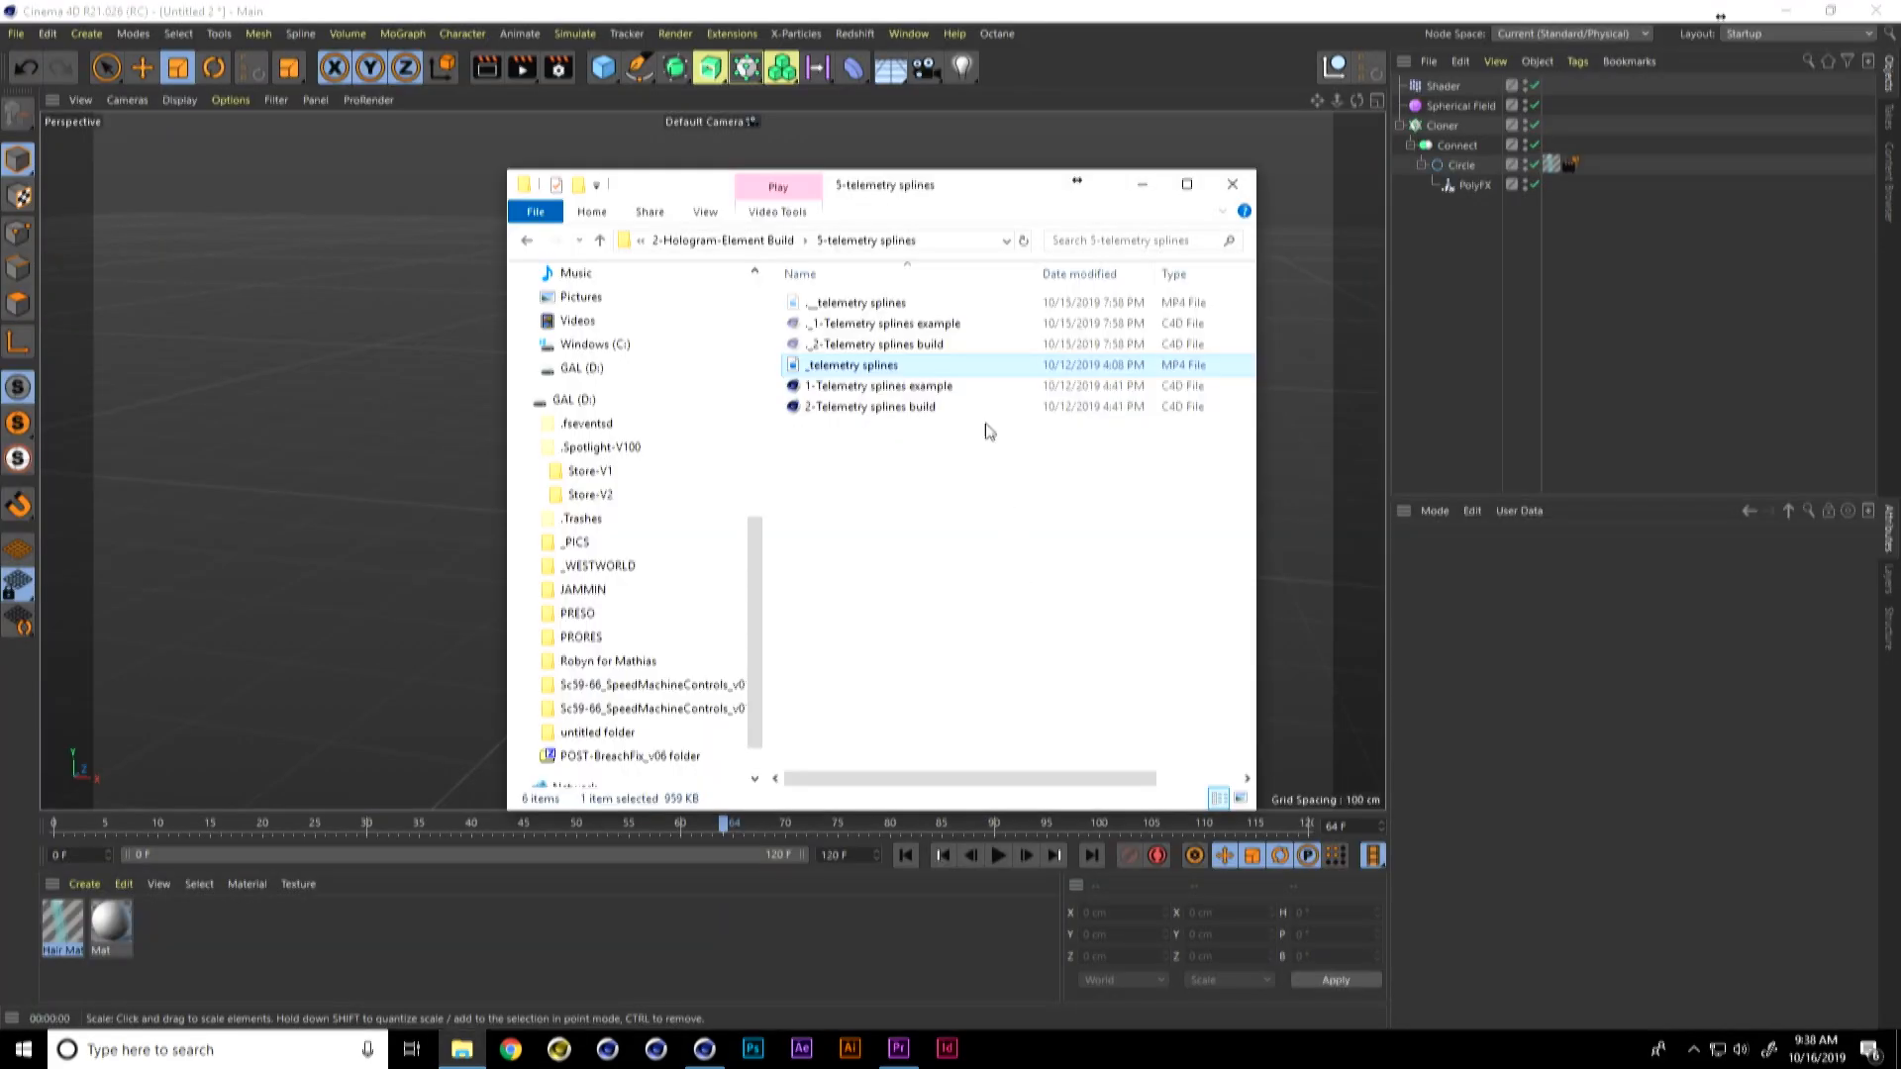
pyautogui.click(861, 382)
pyautogui.moveTo(861, 382); pyautogui.dragTo(382, 462)
pyautogui.click(998, 855)
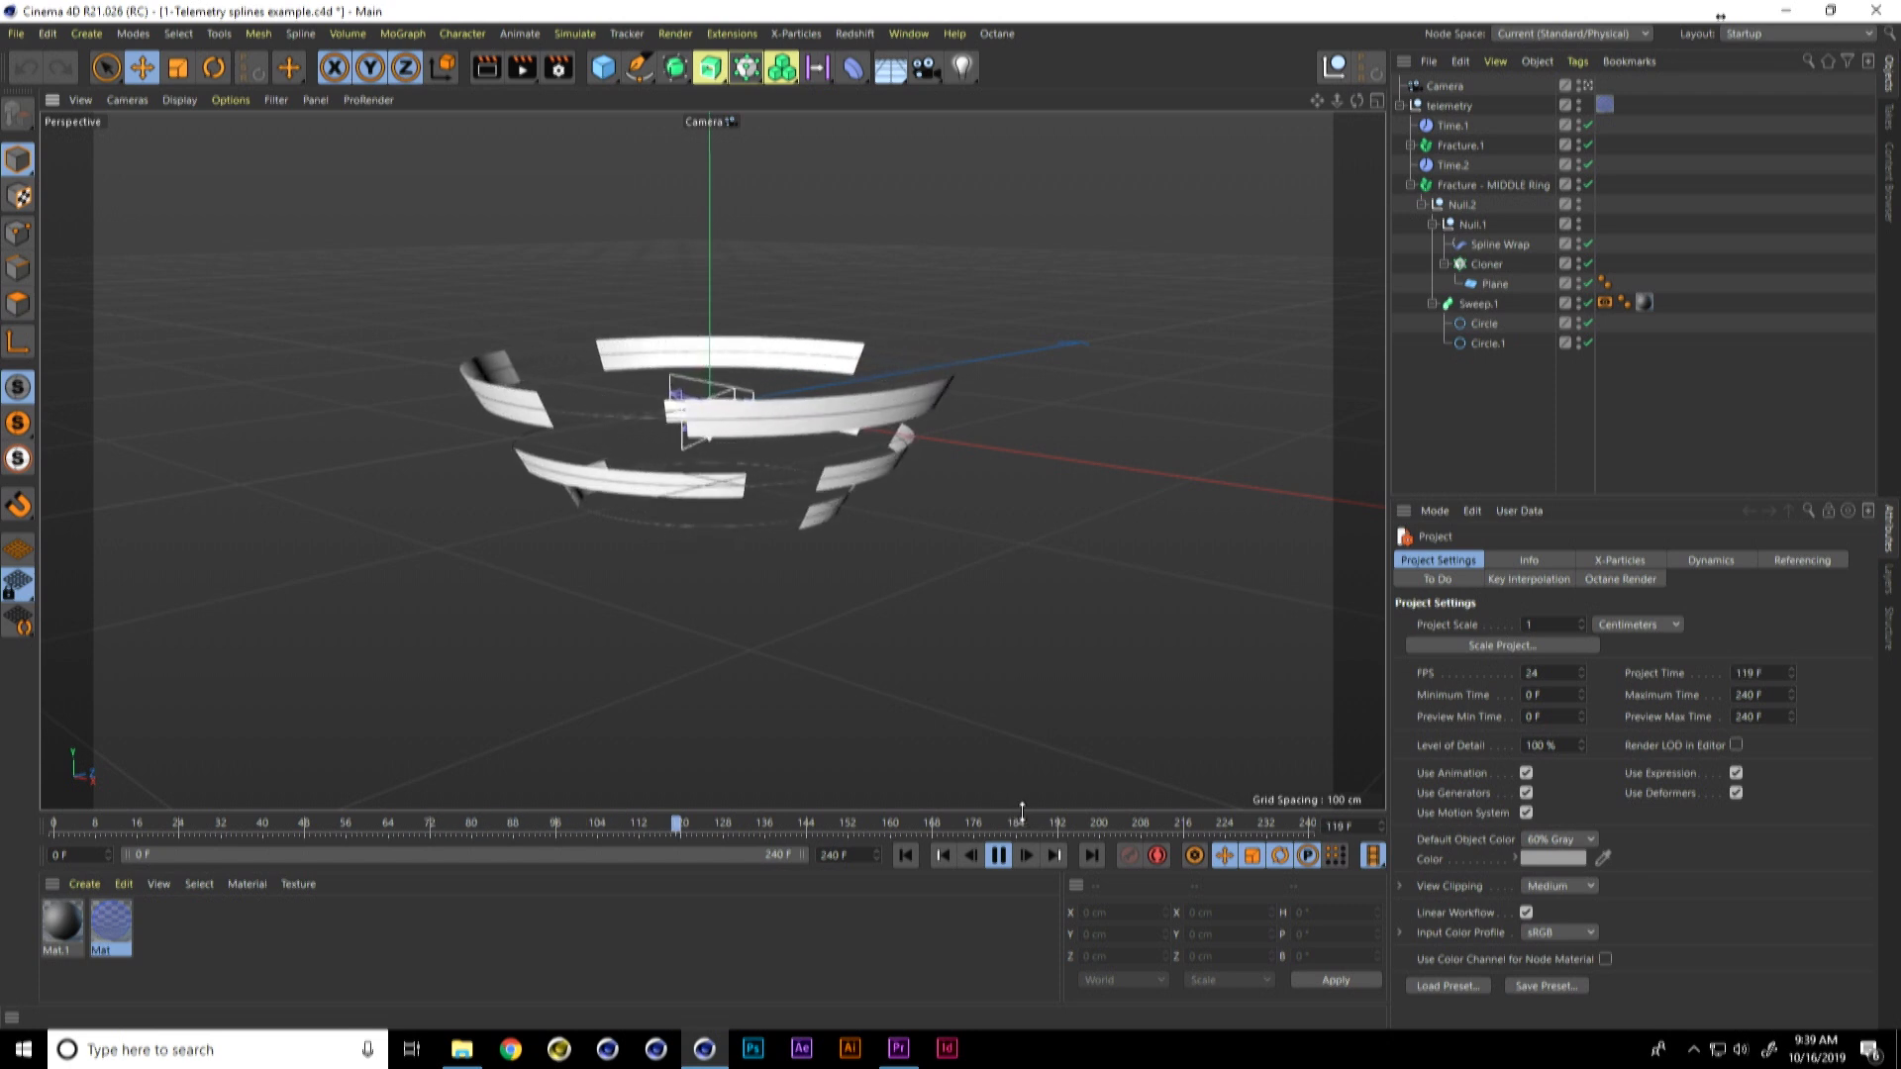
pyautogui.click(999, 856)
# Step: Create a new project and add a Circle spline lying in the XZ plane
pyautogui.hotkey('ctrl', 'n')
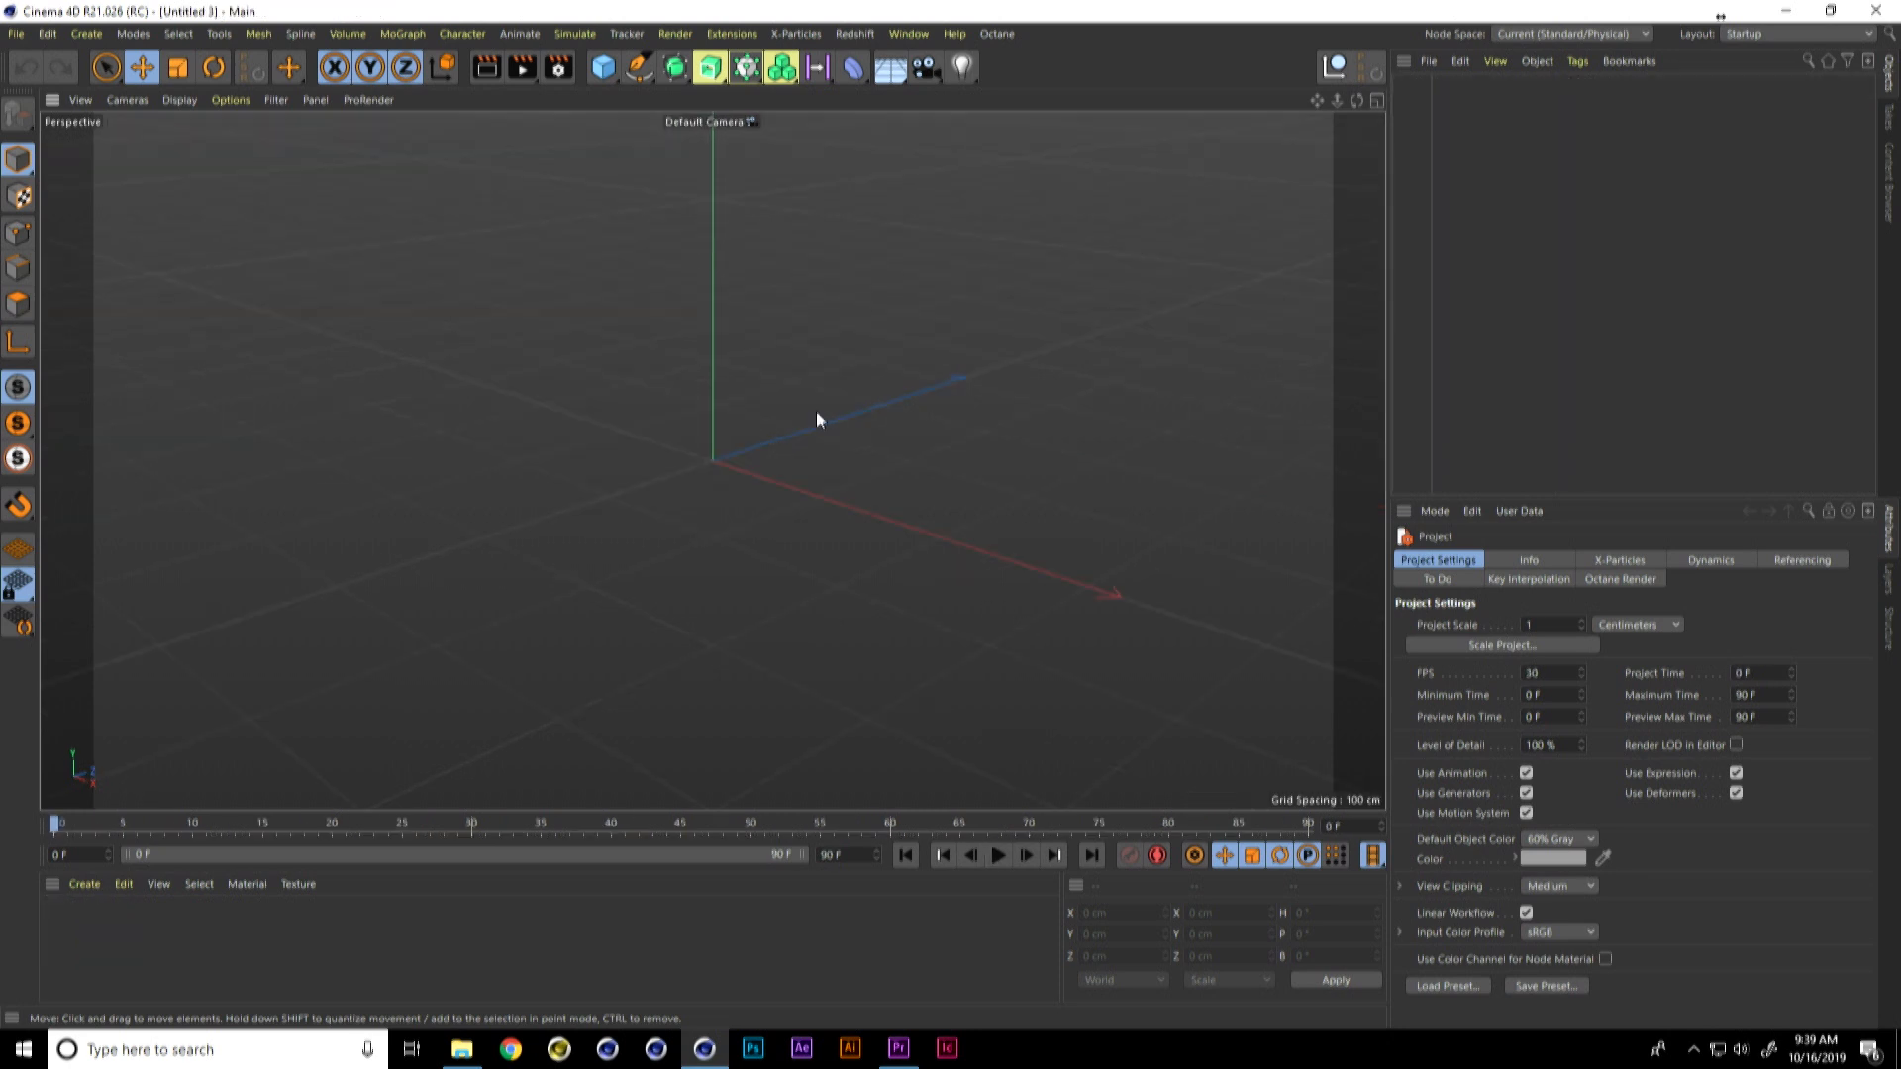
pyautogui.moveTo(638, 70); pyautogui.dragTo(860, 237)
pyautogui.click(866, 137)
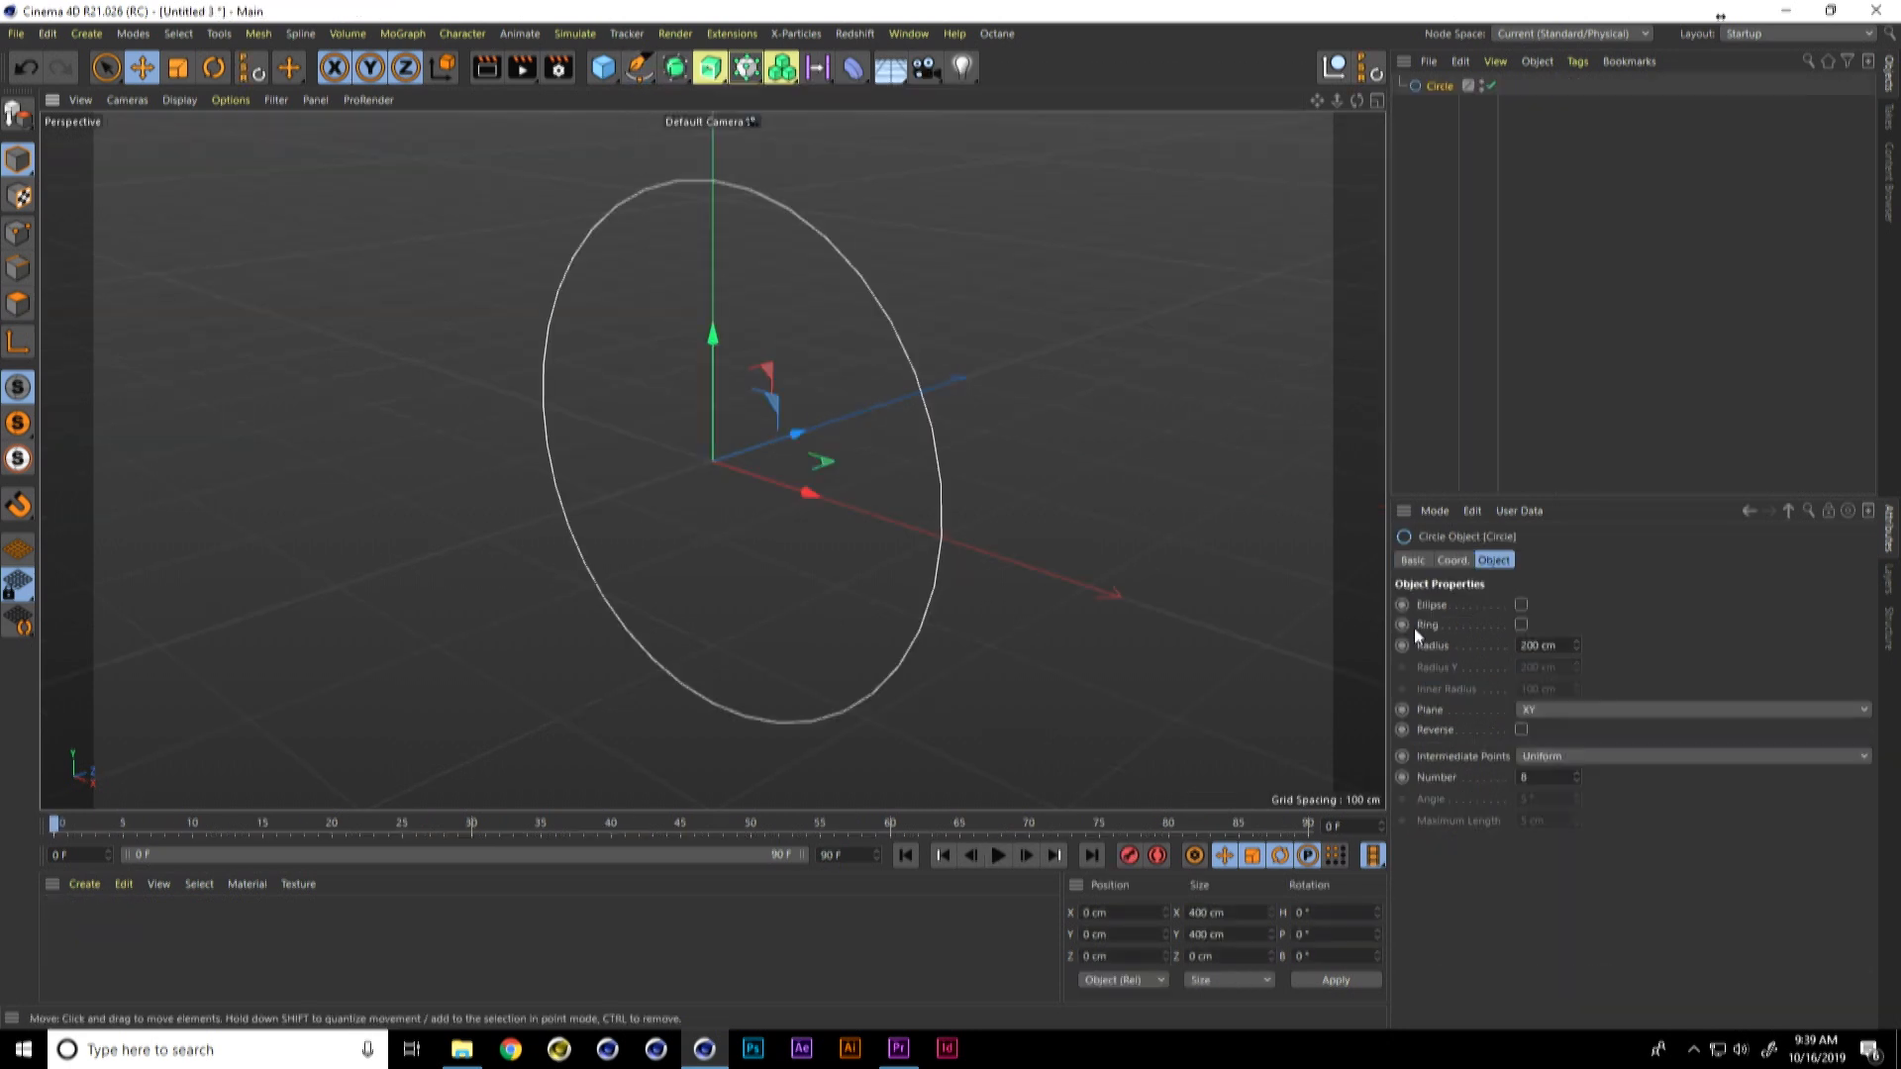
pyautogui.click(1584, 710)
pyautogui.click(1598, 774)
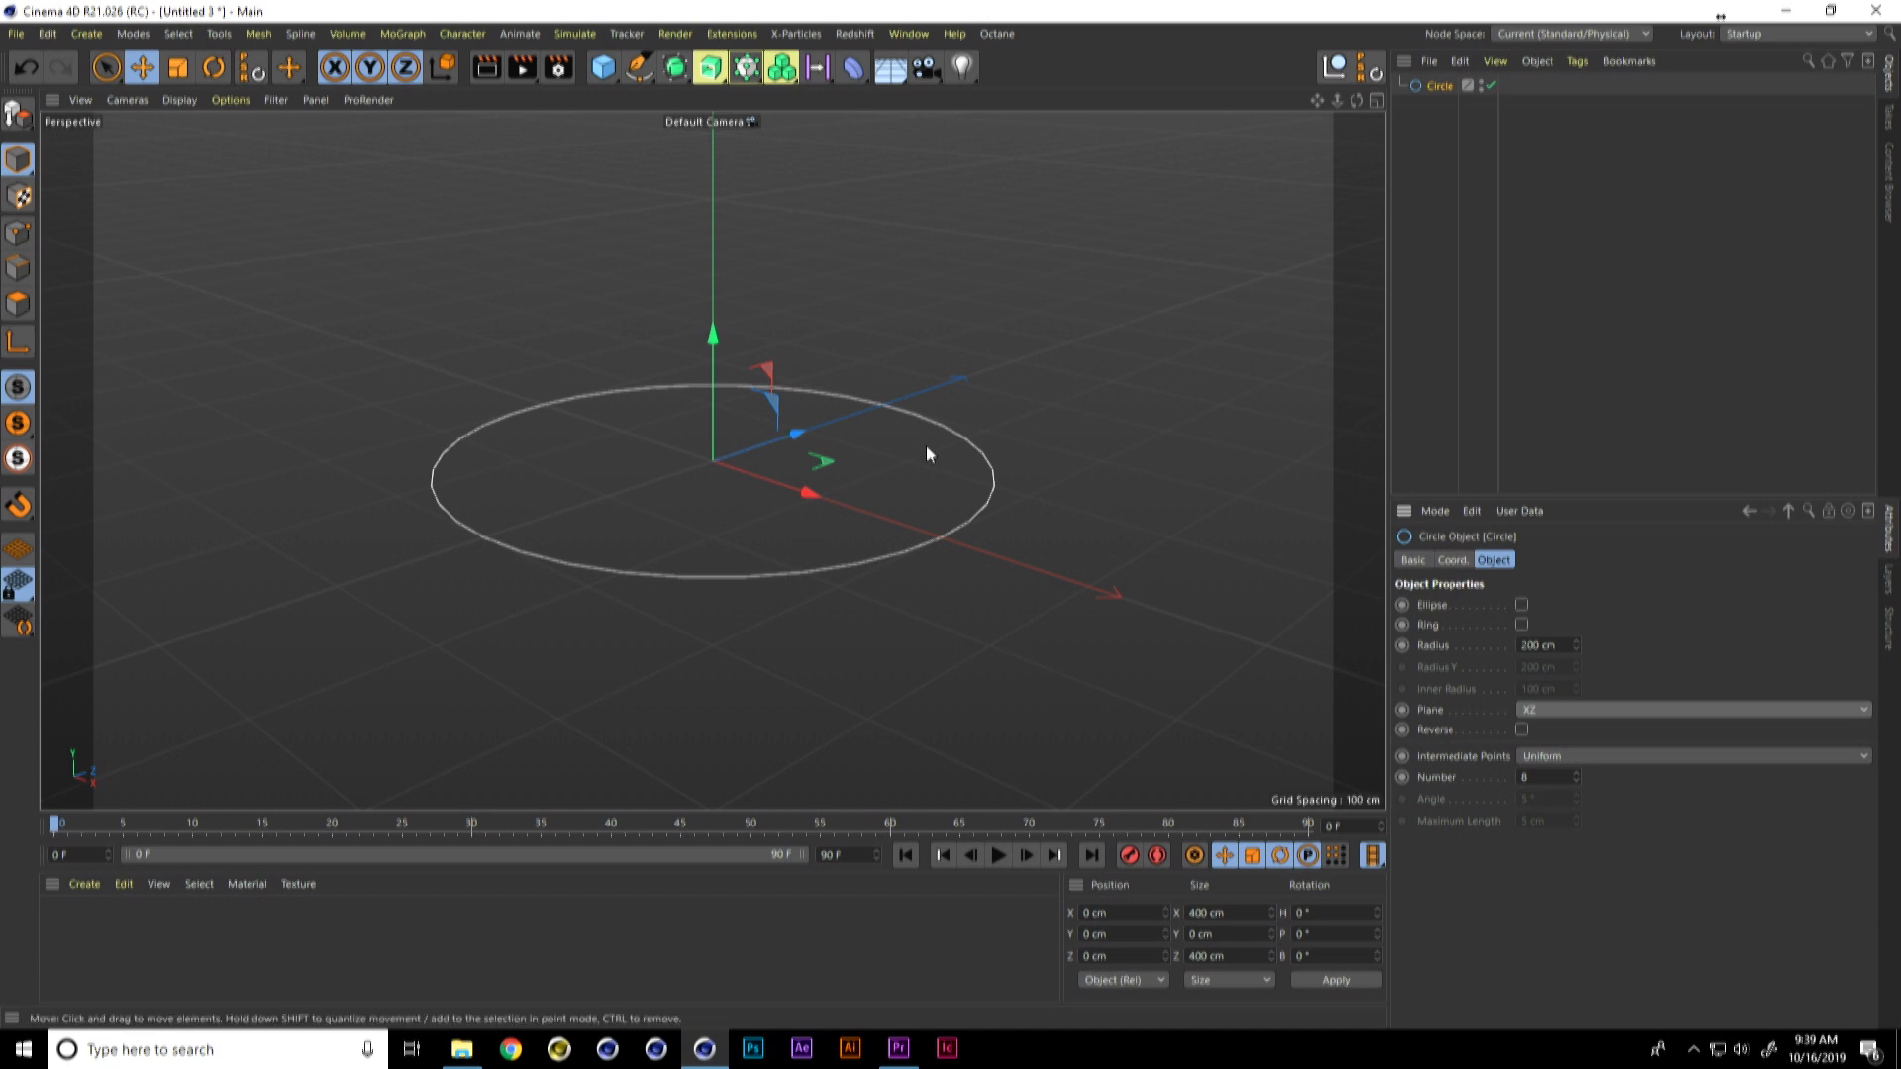
# Step: Add a Plane primitive and set its orientation to +Z
pyautogui.keyDown('alt'); pyautogui.moveTo(994, 487); pyautogui.dragTo(932, 509, button='right'); pyautogui.keyUp('alt')
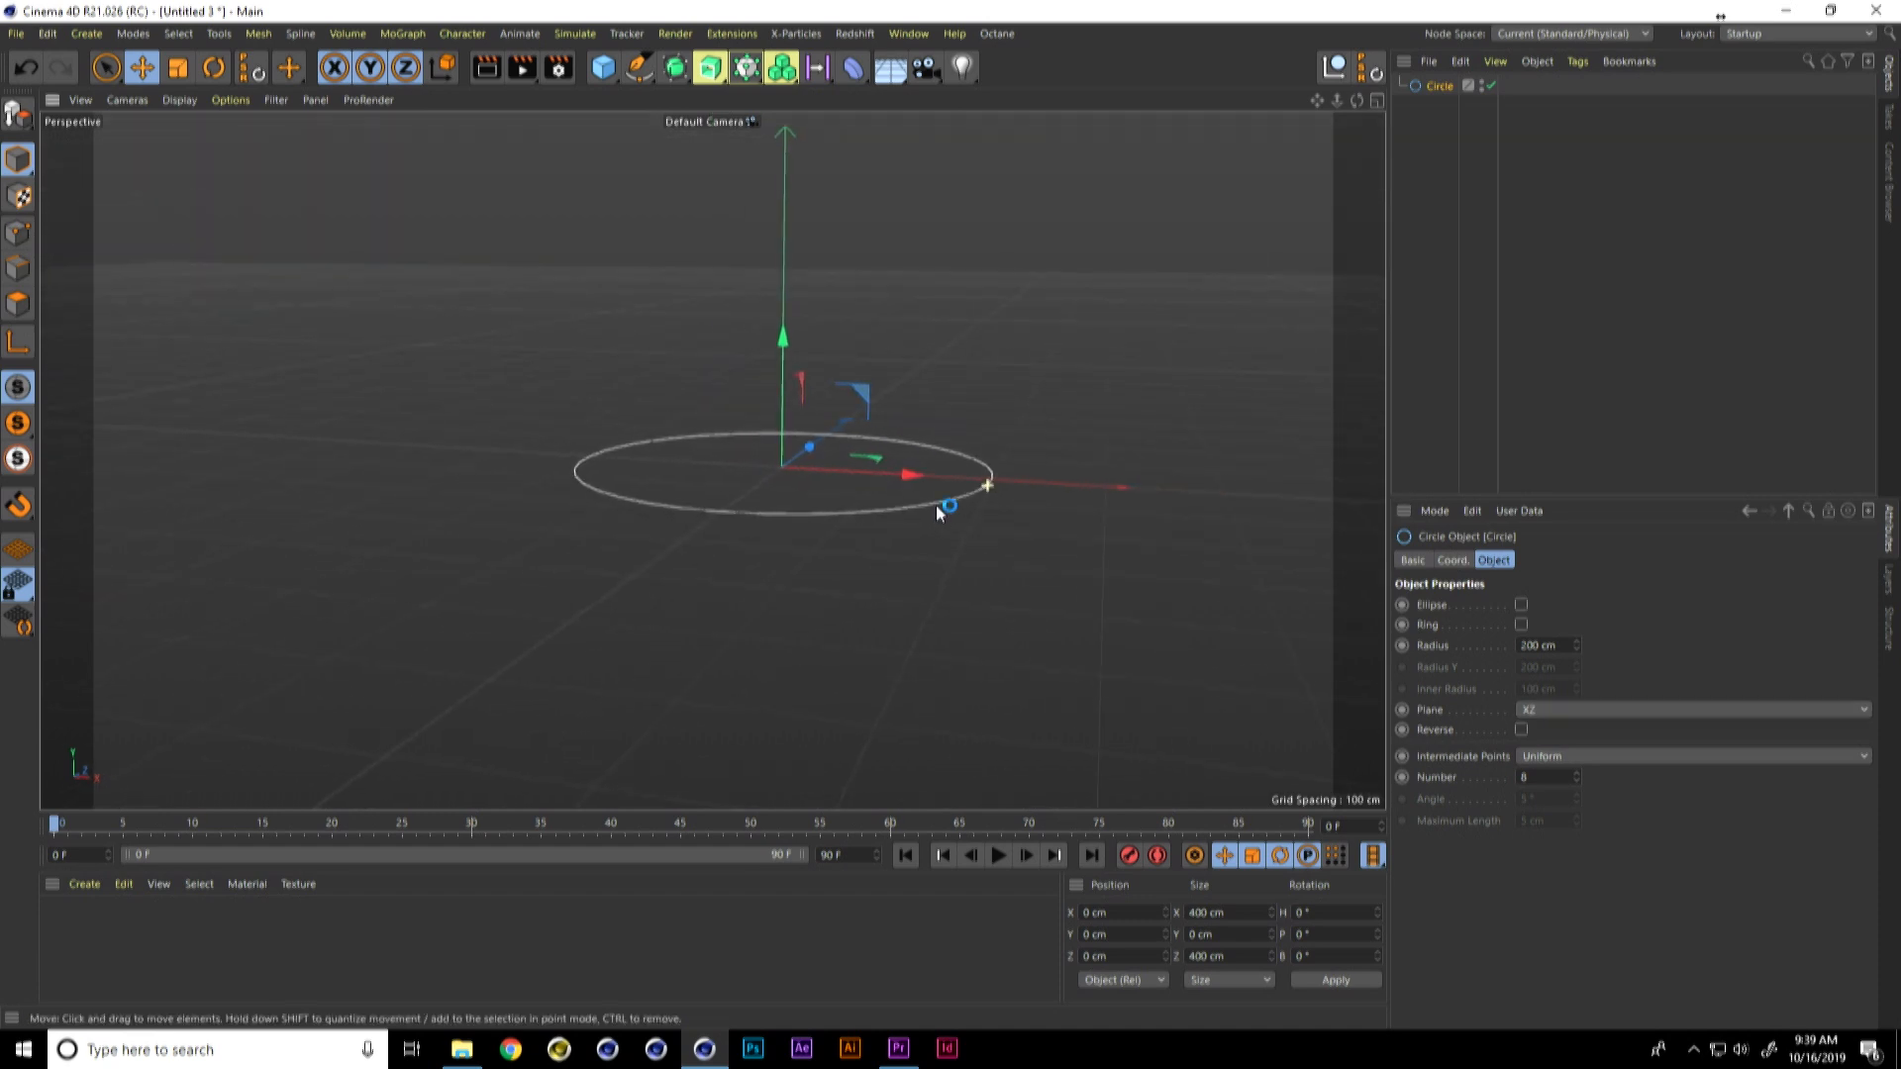
pyautogui.keyDown('alt'); pyautogui.moveTo(933, 507); pyautogui.dragTo(903, 495, button='middle'); pyautogui.keyUp('alt')
pyautogui.moveTo(607, 77); pyautogui.dragTo(787, 135)
pyautogui.click(1530, 692)
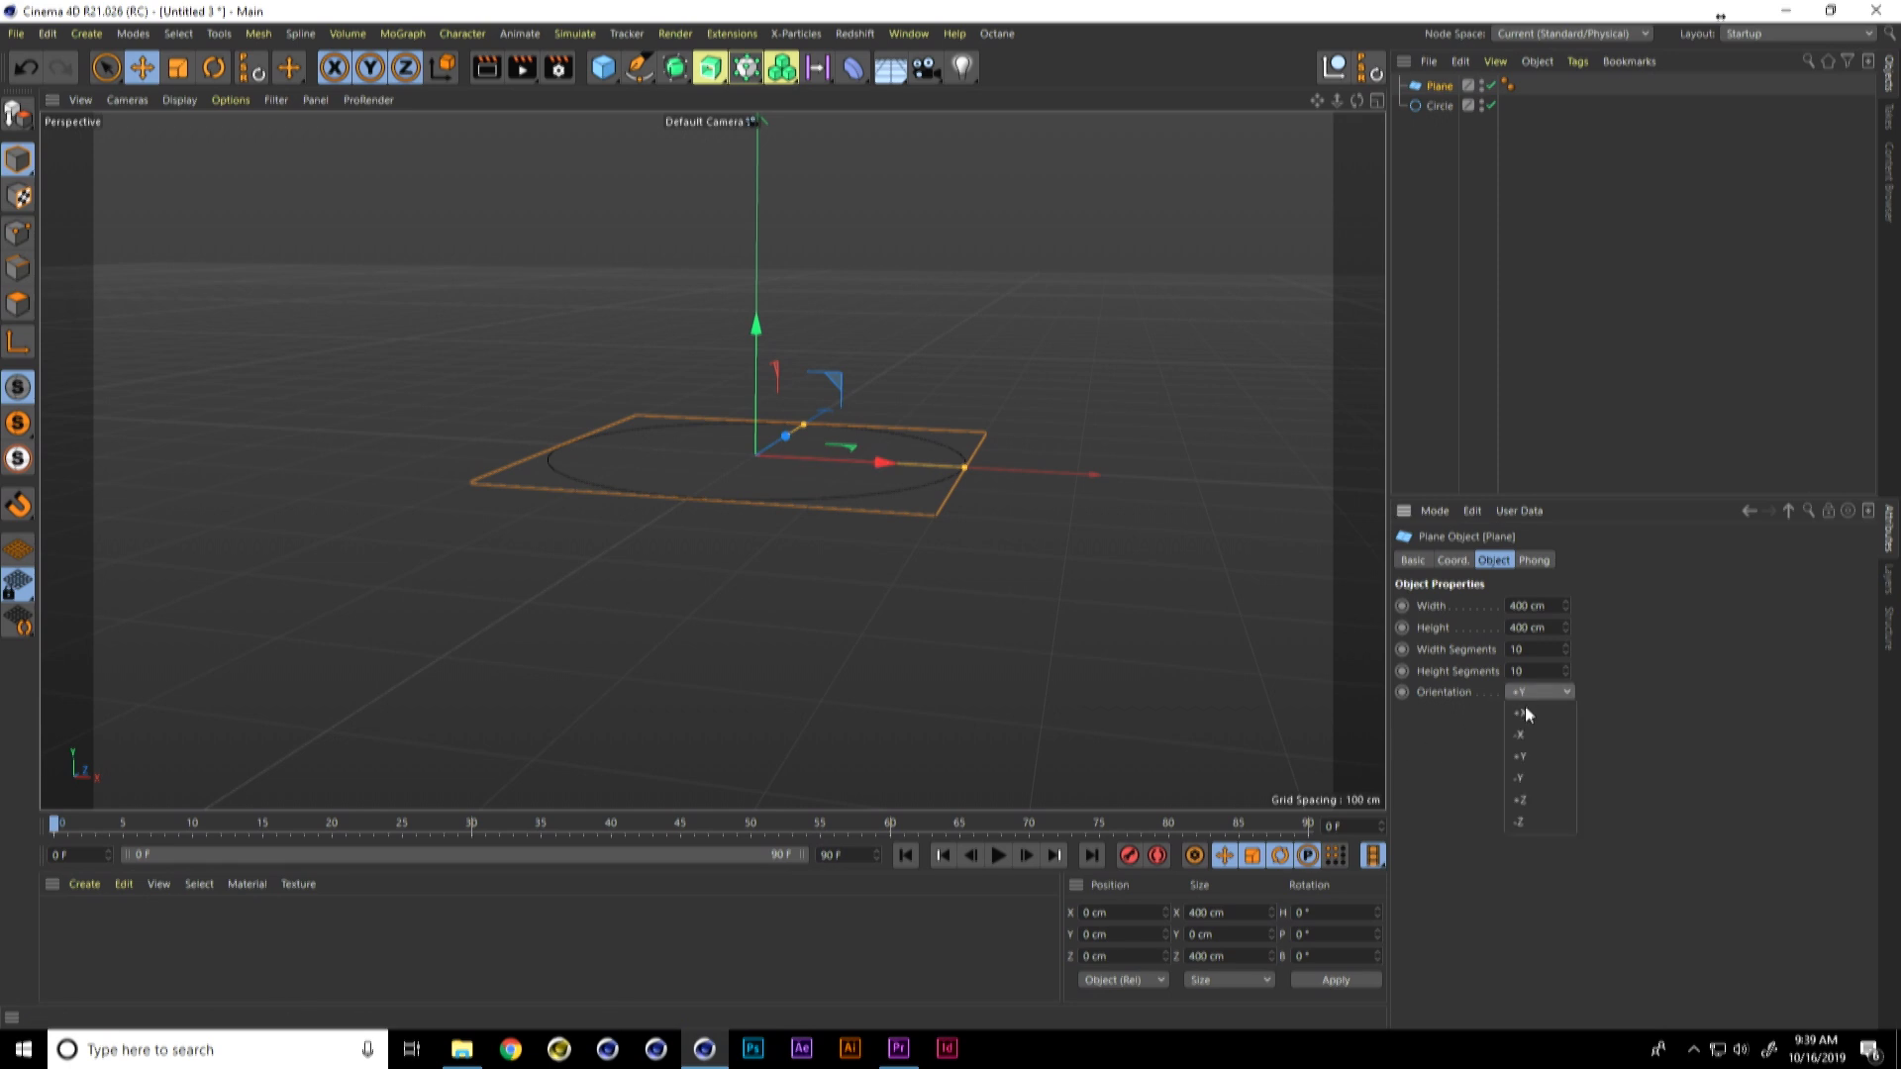
pyautogui.click(1528, 821)
# Step: Resize the Plane to a strip about 231 cm wide and 49 cm high
pyautogui.moveTo(762, 651); pyautogui.dragTo(768, 494)
pyautogui.moveTo(964, 467); pyautogui.dragTo(874, 461)
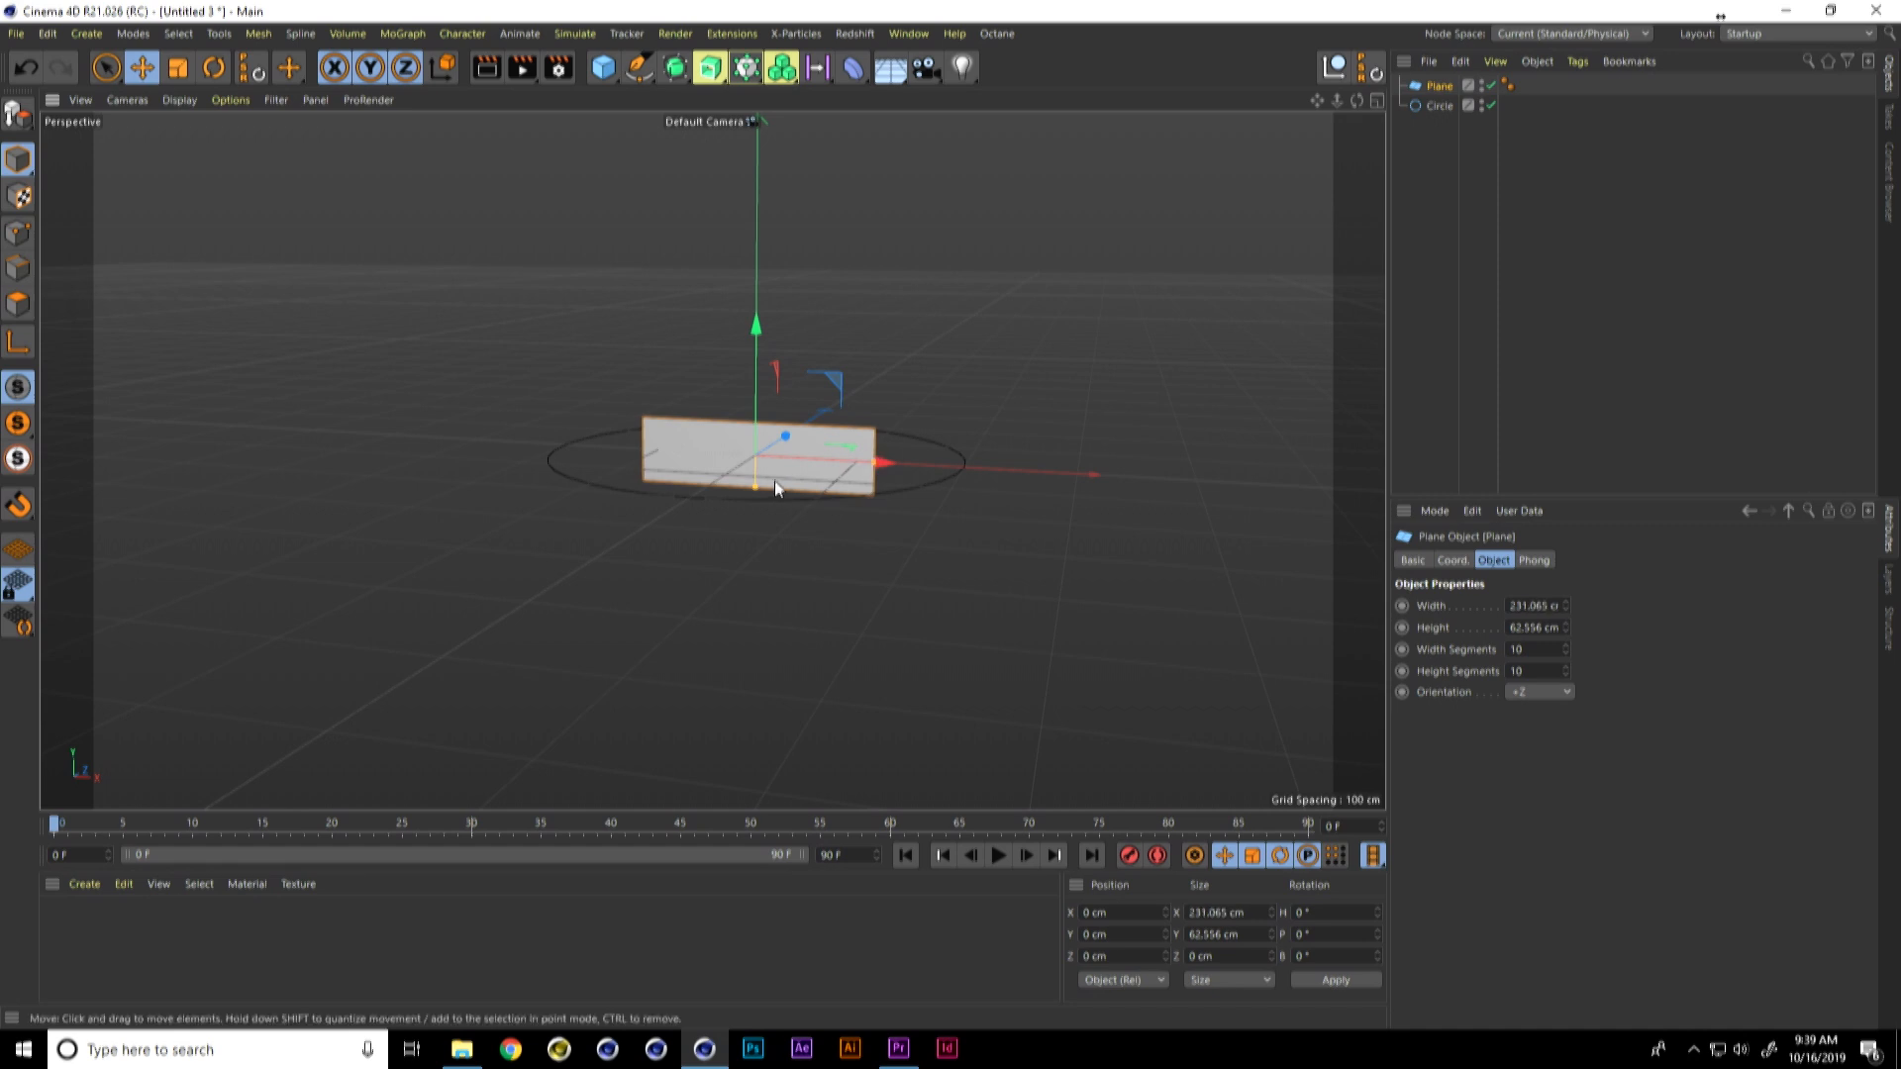
pyautogui.moveTo(756, 485); pyautogui.dragTo(823, 531)
pyautogui.keyDown('alt'); pyautogui.moveTo(810, 451); pyautogui.dragTo(853, 447, button='right'); pyautogui.keyUp('alt')
pyautogui.keyDown('alt'); pyautogui.moveTo(855, 448); pyautogui.dragTo(854, 503); pyautogui.keyUp('alt')
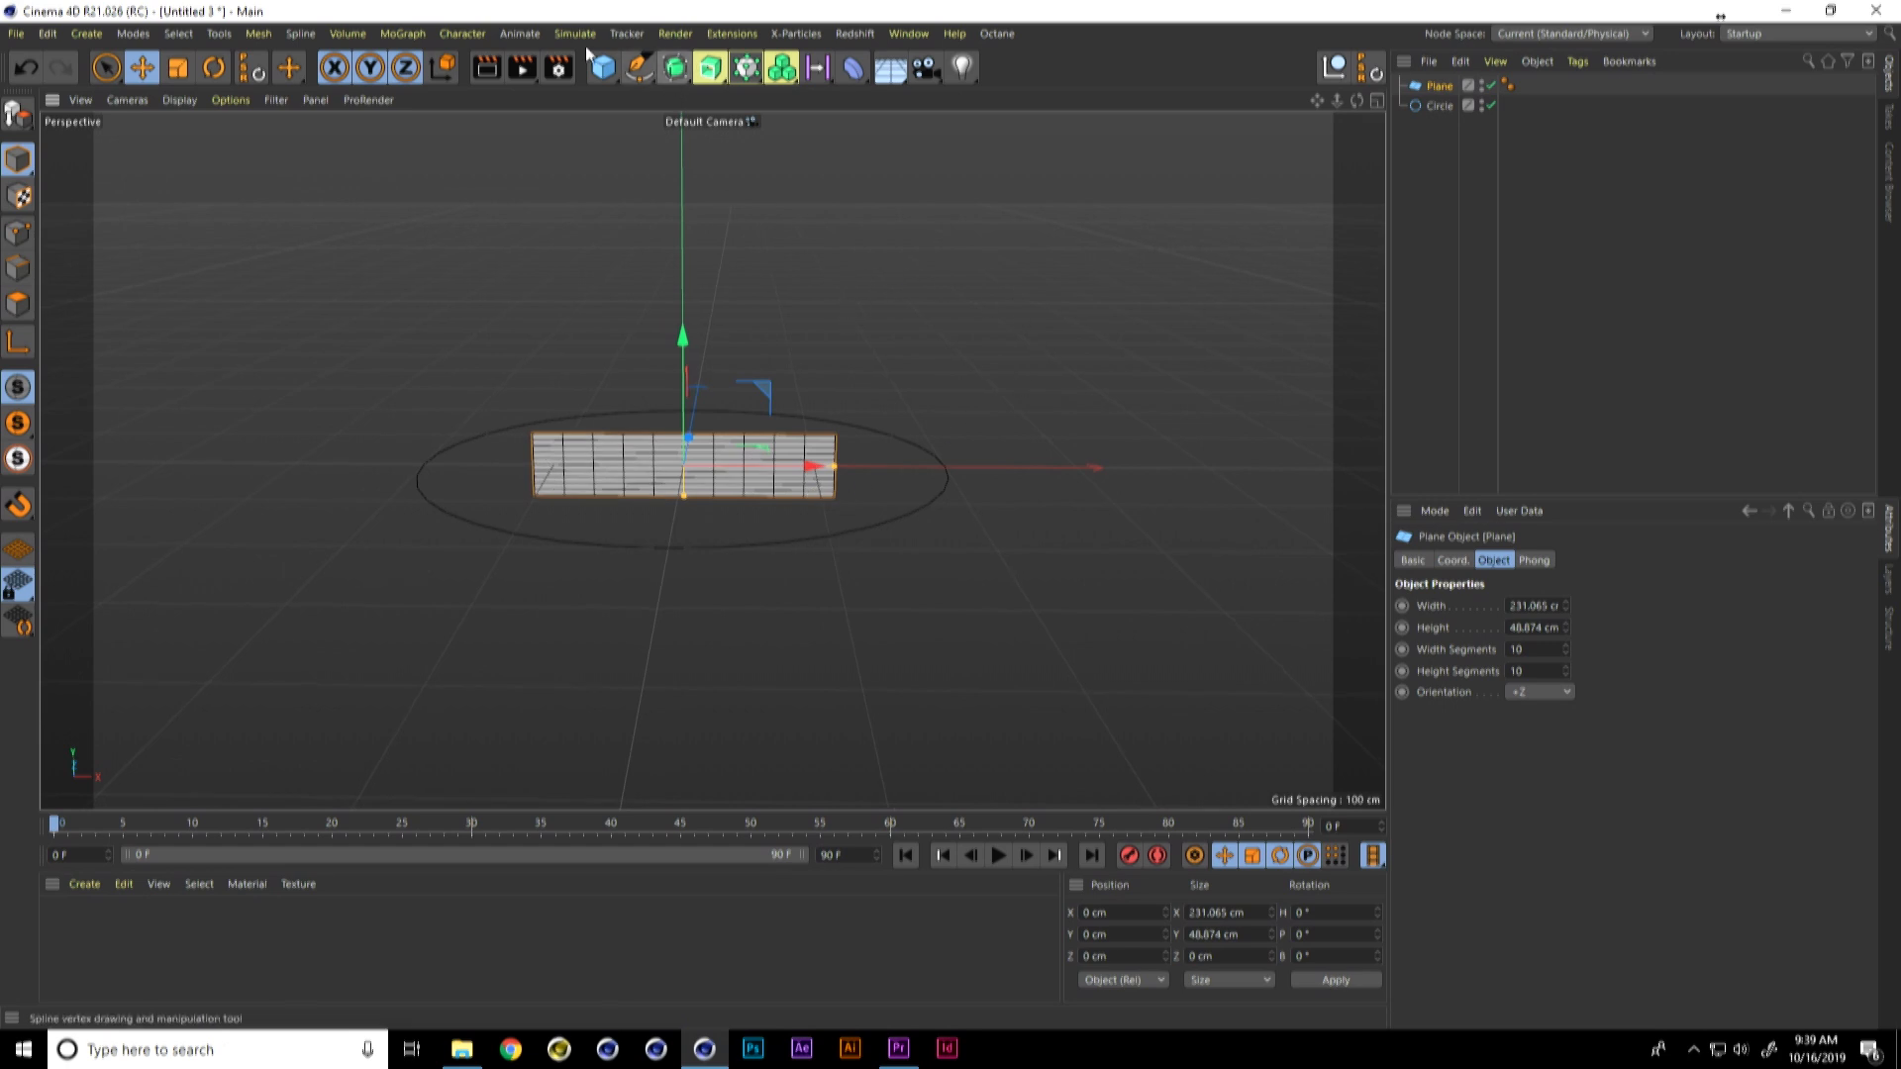
# Step: Put the Plane in a linear Cloner and space the clones 405 cm apart along X with 0 cm Y offset
pyautogui.click(402, 33)
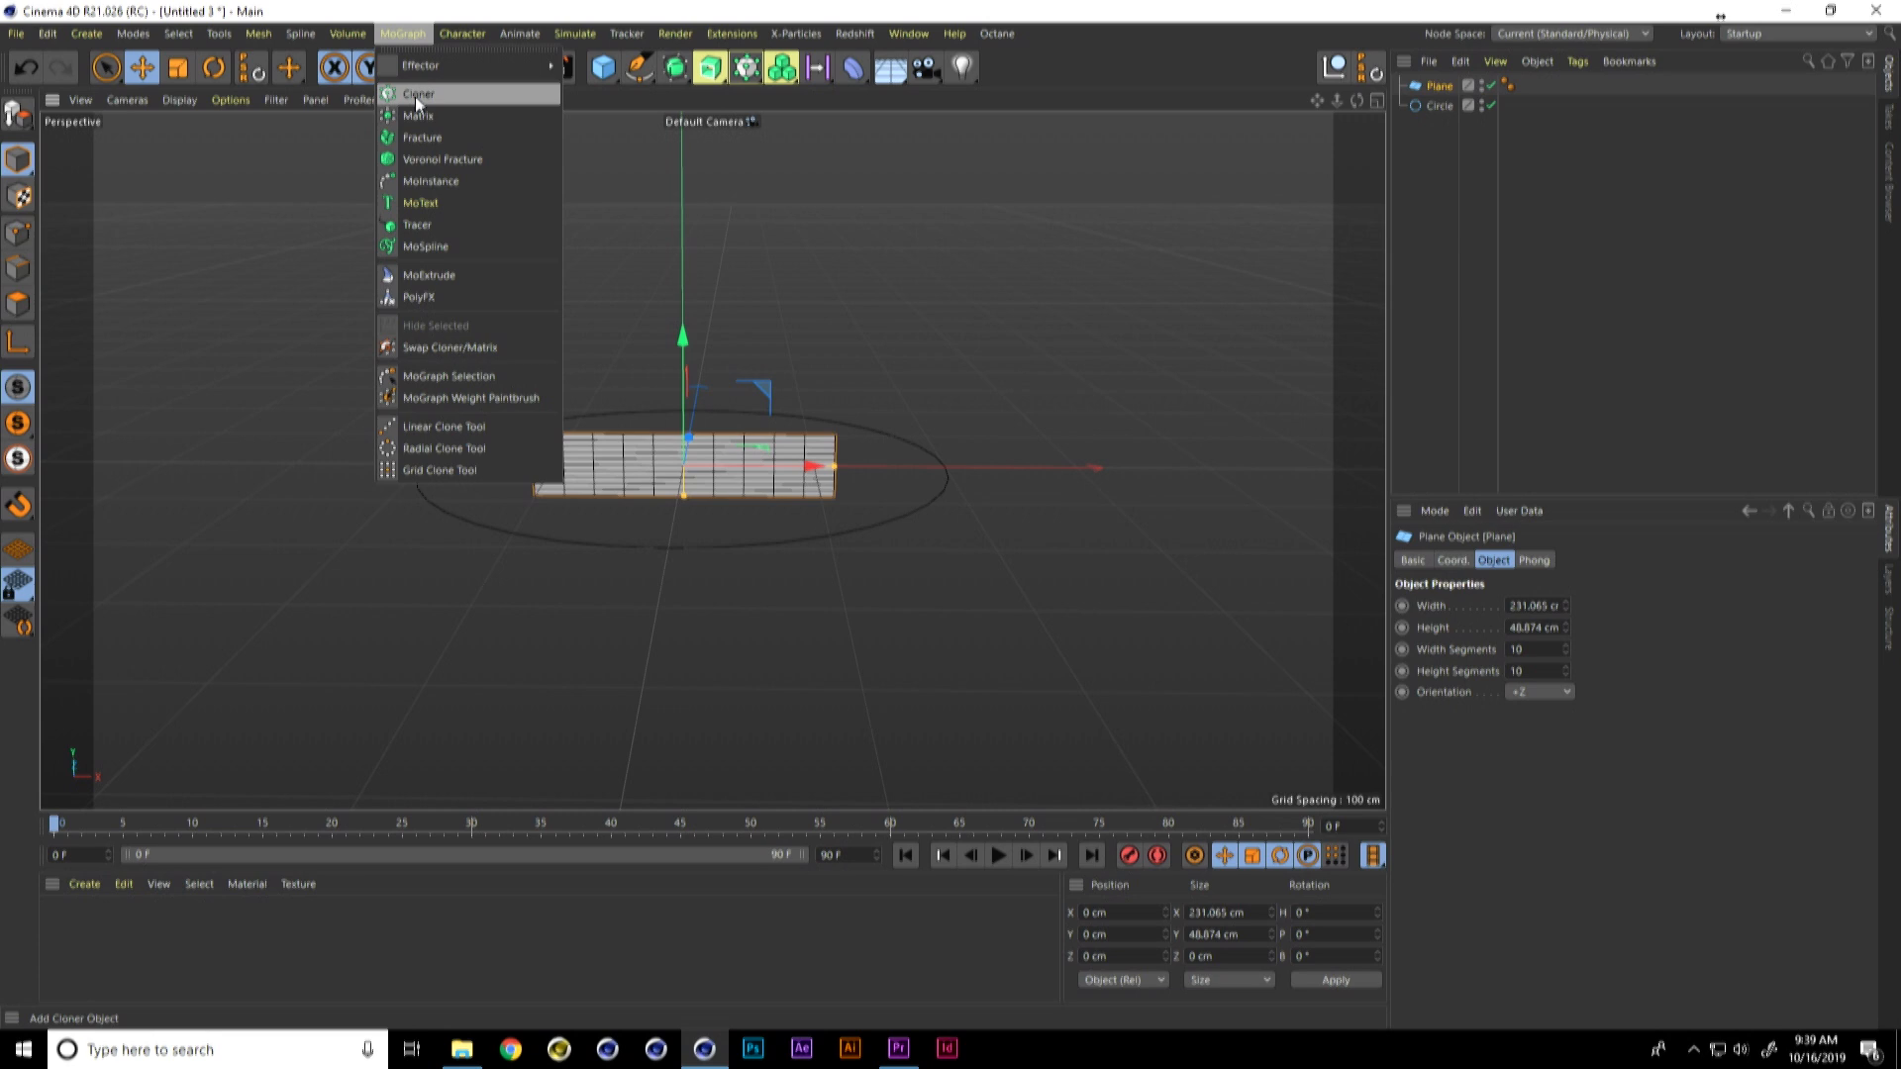
pyautogui.click(417, 95)
pyautogui.moveTo(1441, 104); pyautogui.dragTo(1441, 87)
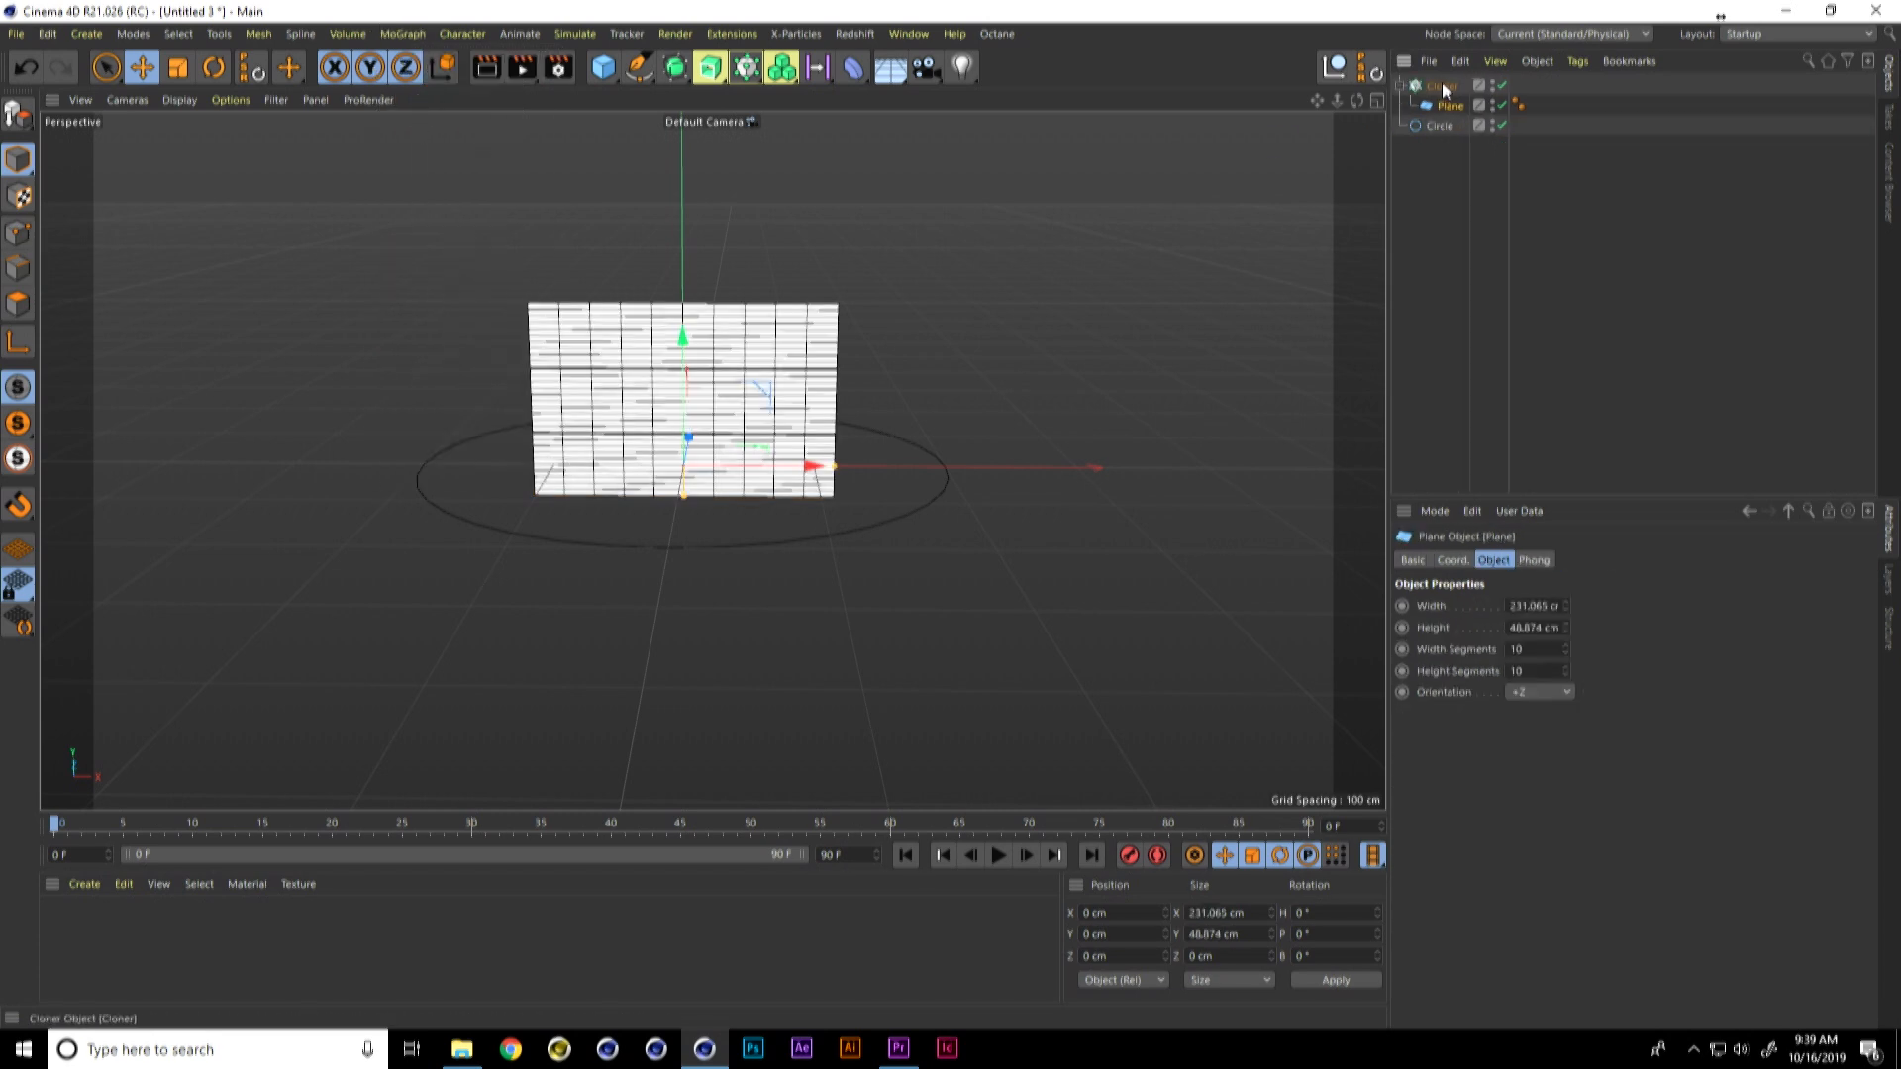
pyautogui.doubleClick(1479, 812)
pyautogui.write('0')
pyautogui.press('Return')
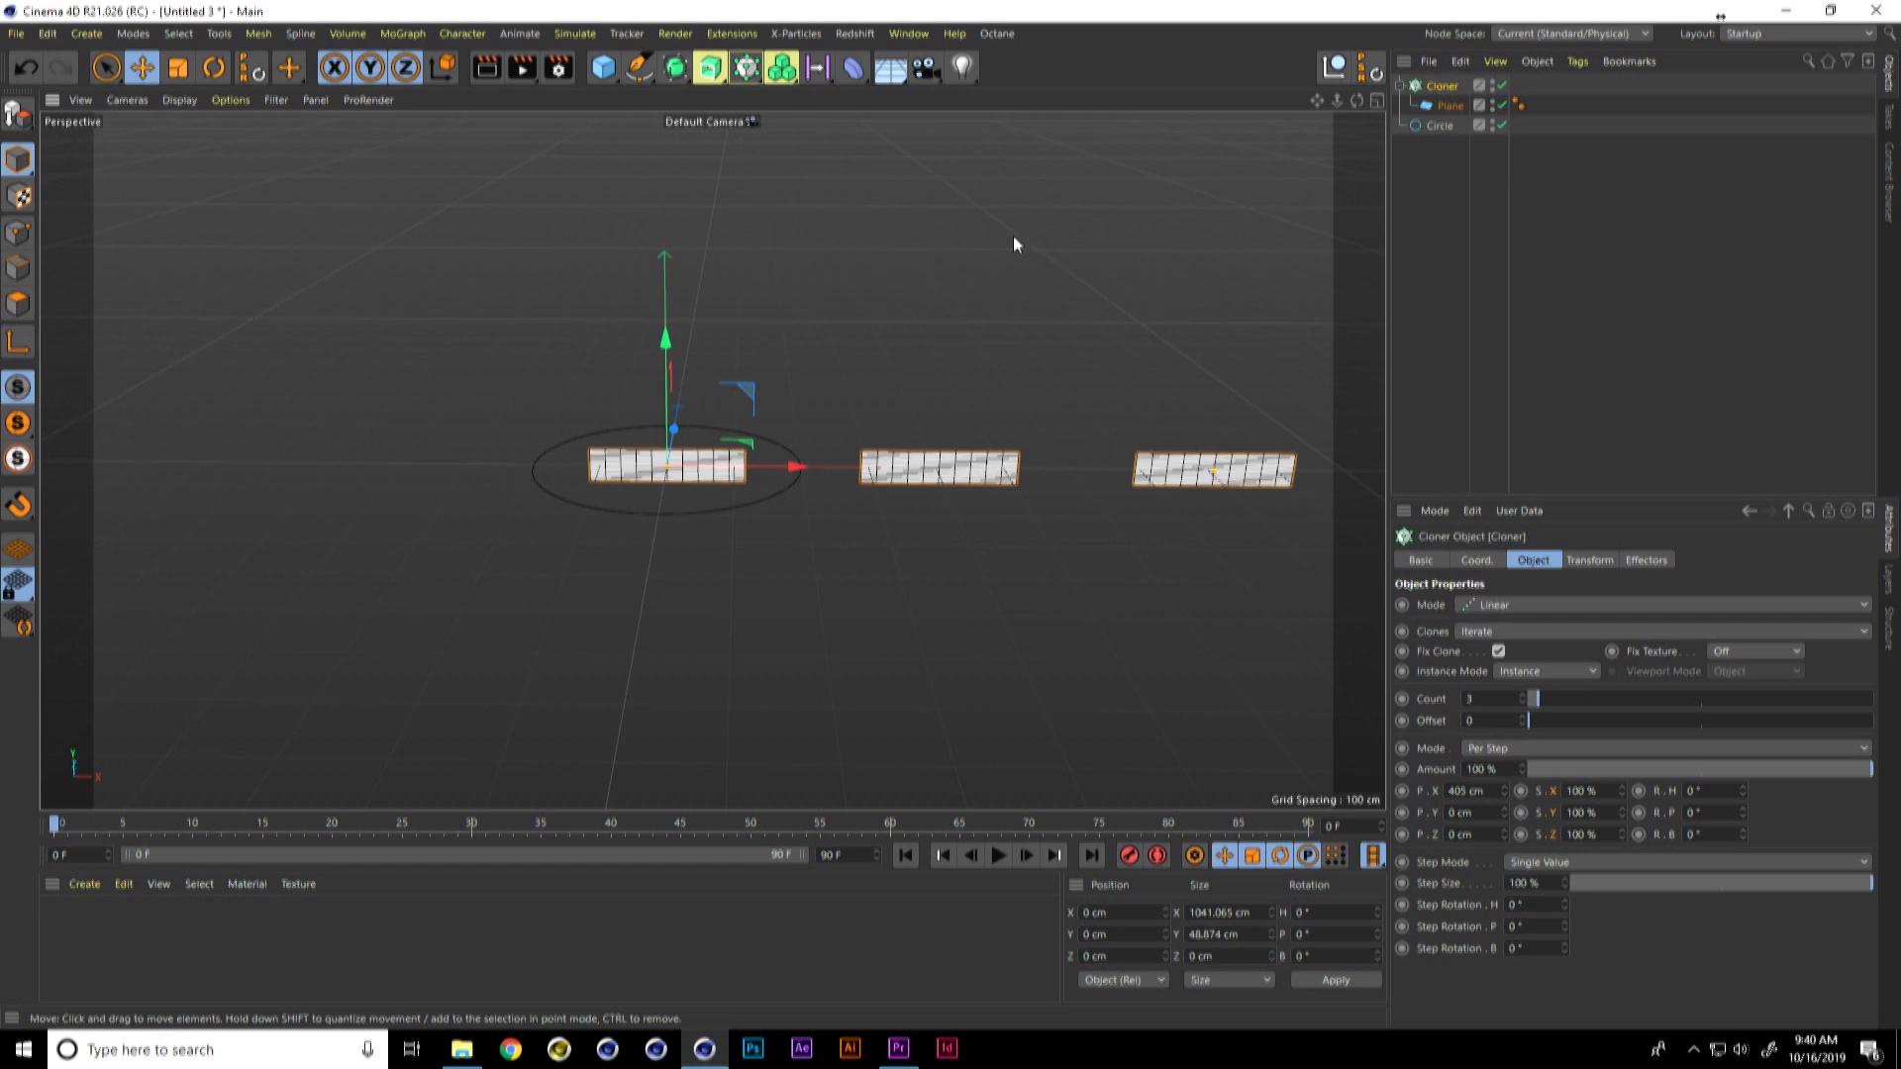
# Step: Add a Null and a Spline Wrap deformer, and group the Spline Wrap and the Cloner under the Null
pyautogui.click(1333, 67)
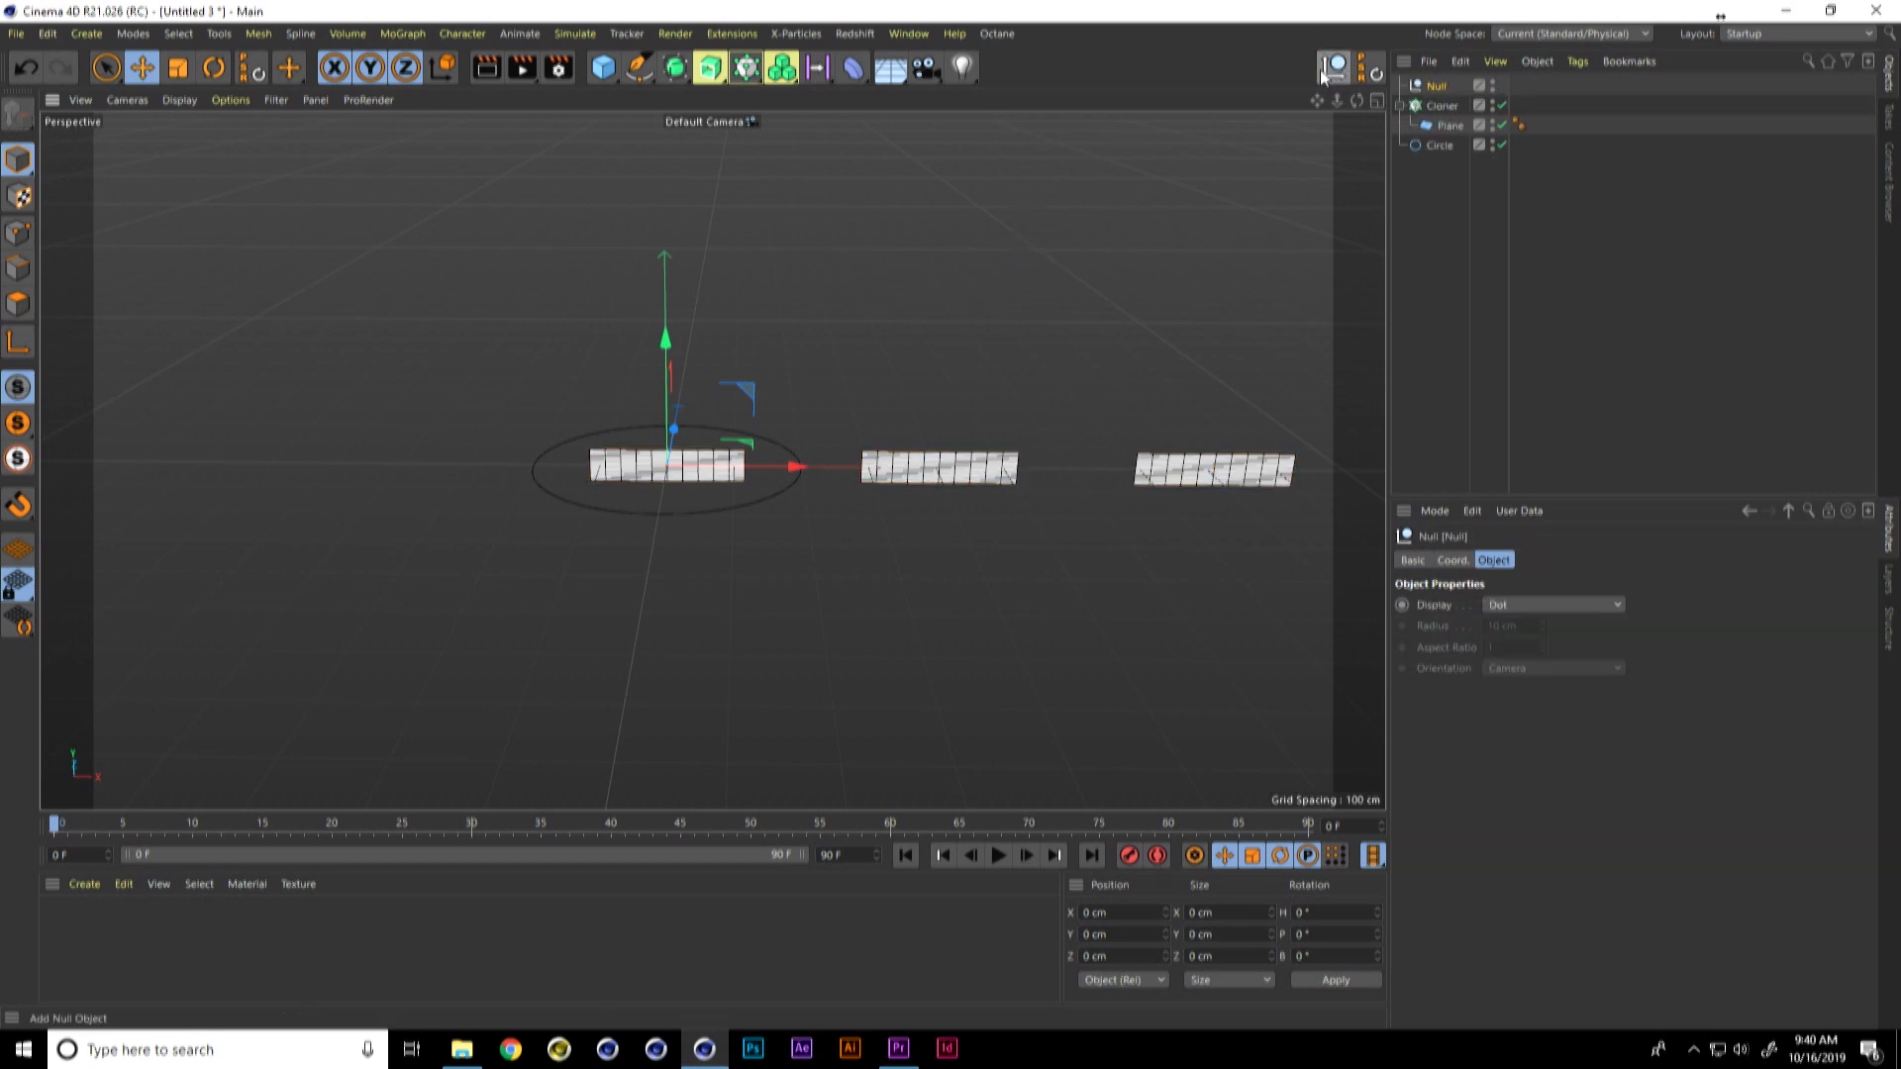
pyautogui.moveTo(853, 67); pyautogui.dragTo(1386, 272)
pyautogui.moveTo(1456, 89); pyautogui.dragTo(1443, 114)
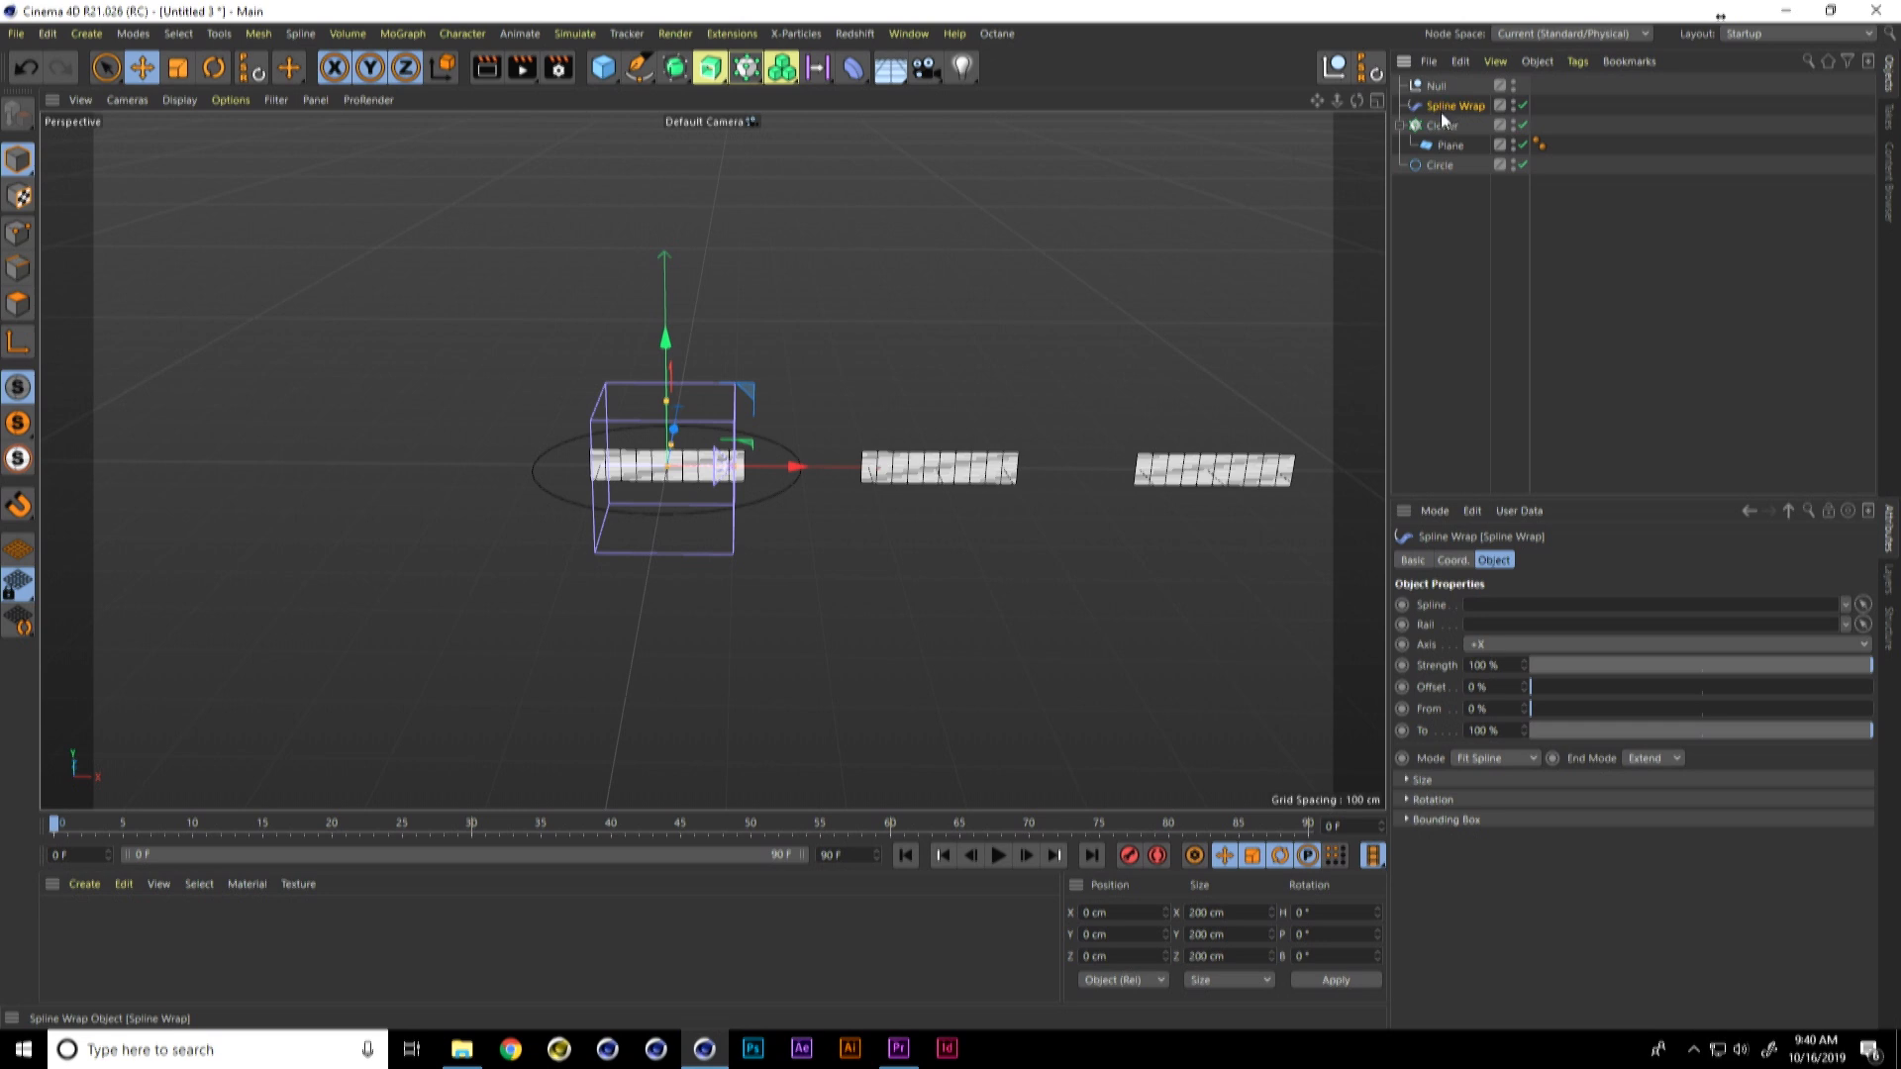
pyautogui.keyDown('ctrl'); pyautogui.click(1445, 122); pyautogui.keyUp('ctrl')
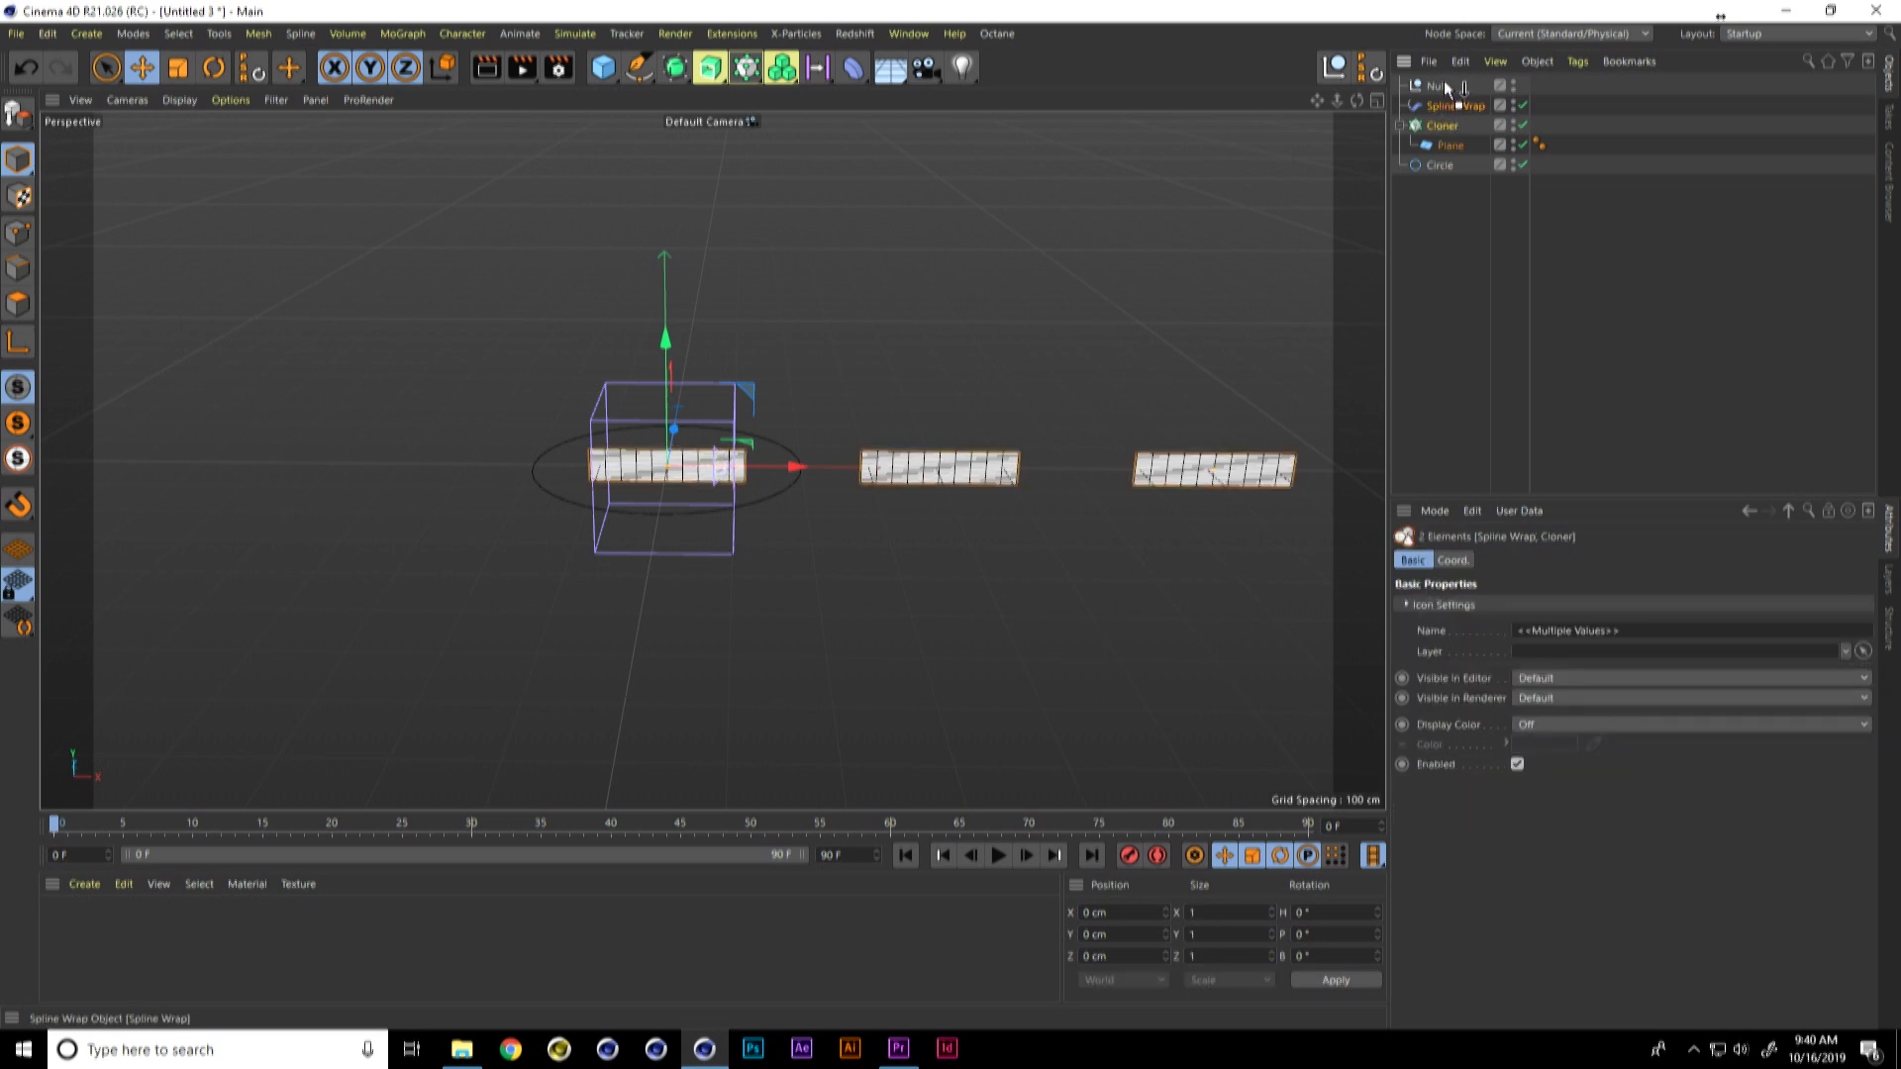
pyautogui.moveTo(1443, 87); pyautogui.dragTo(1446, 89)
pyautogui.click(1458, 107)
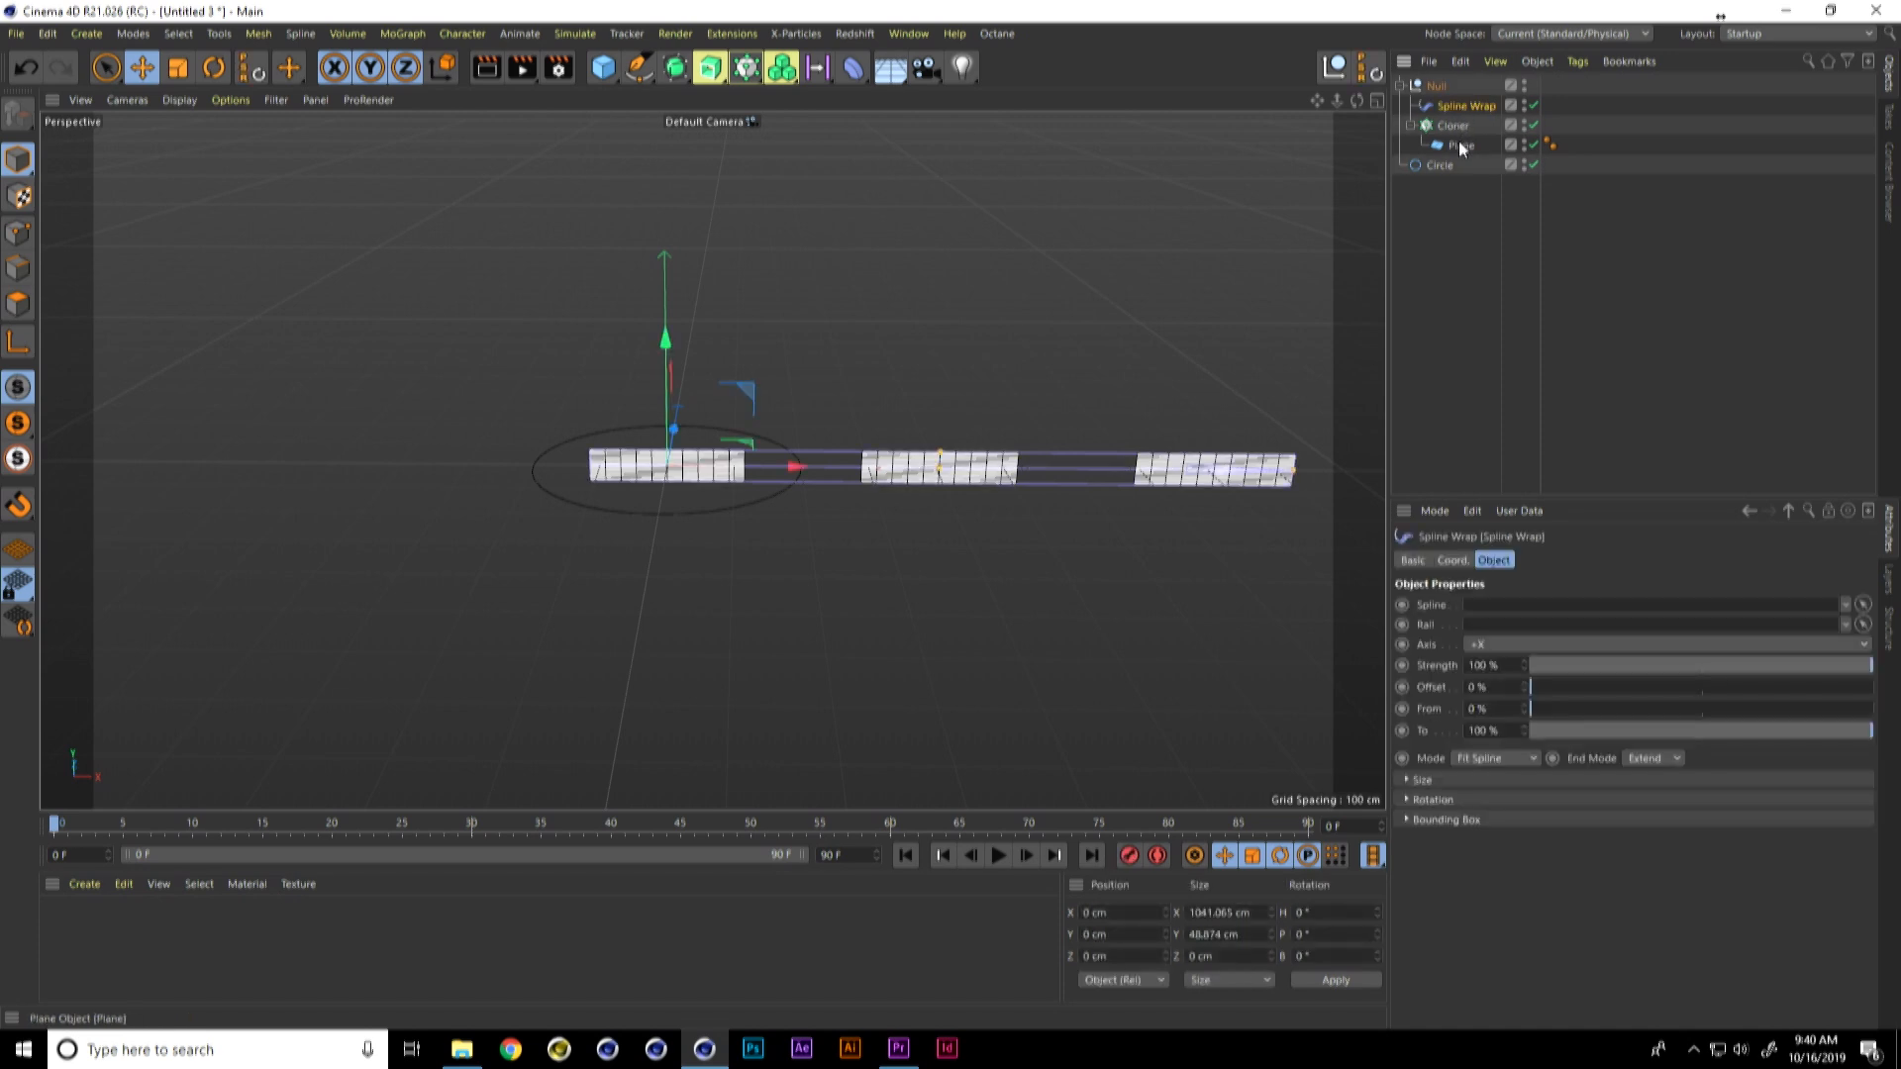
# Step: Assign the Circle as the Spline Wrap's spline and set its mode to Keep Length
pyautogui.moveTo(1440, 165)
pyautogui.mouseDown()
pyautogui.moveTo(1454, 566)
pyautogui.moveTo(1483, 602)
pyautogui.mouseUp()
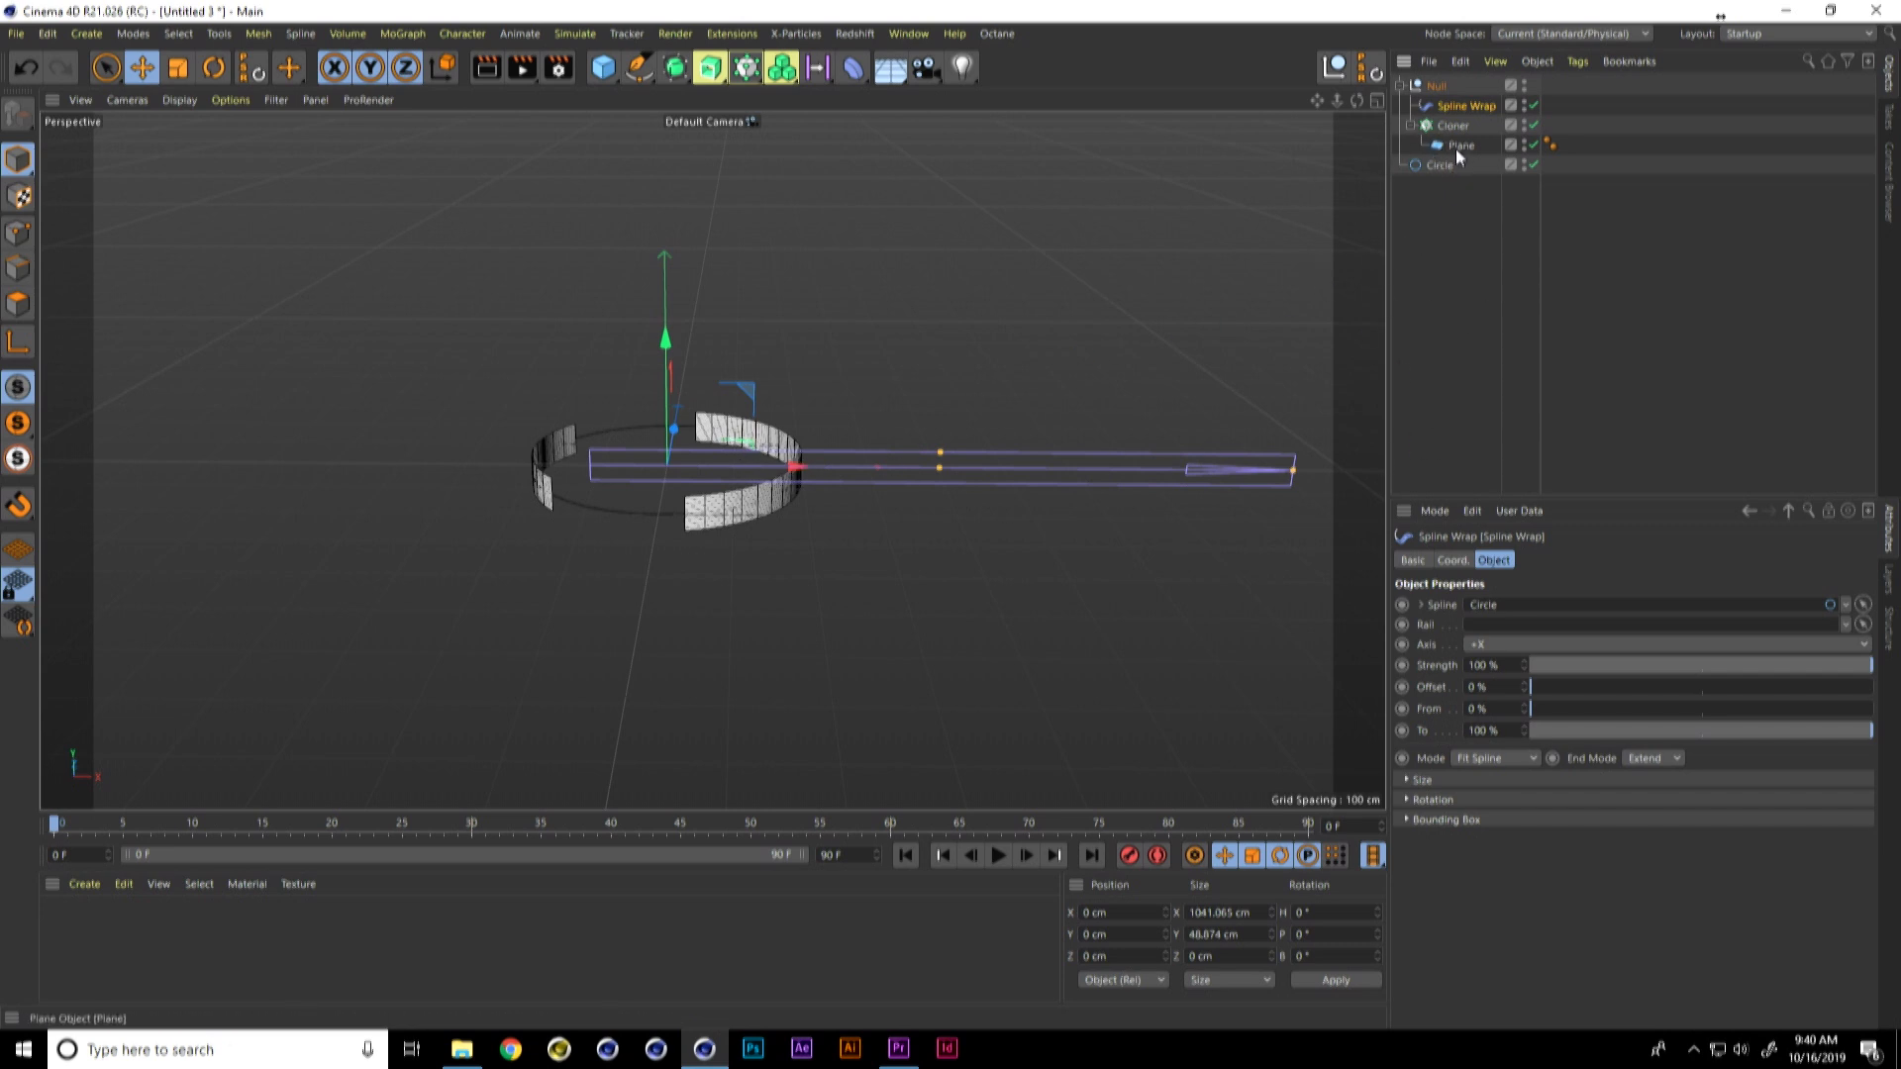
pyautogui.click(1485, 759)
pyautogui.click(1469, 801)
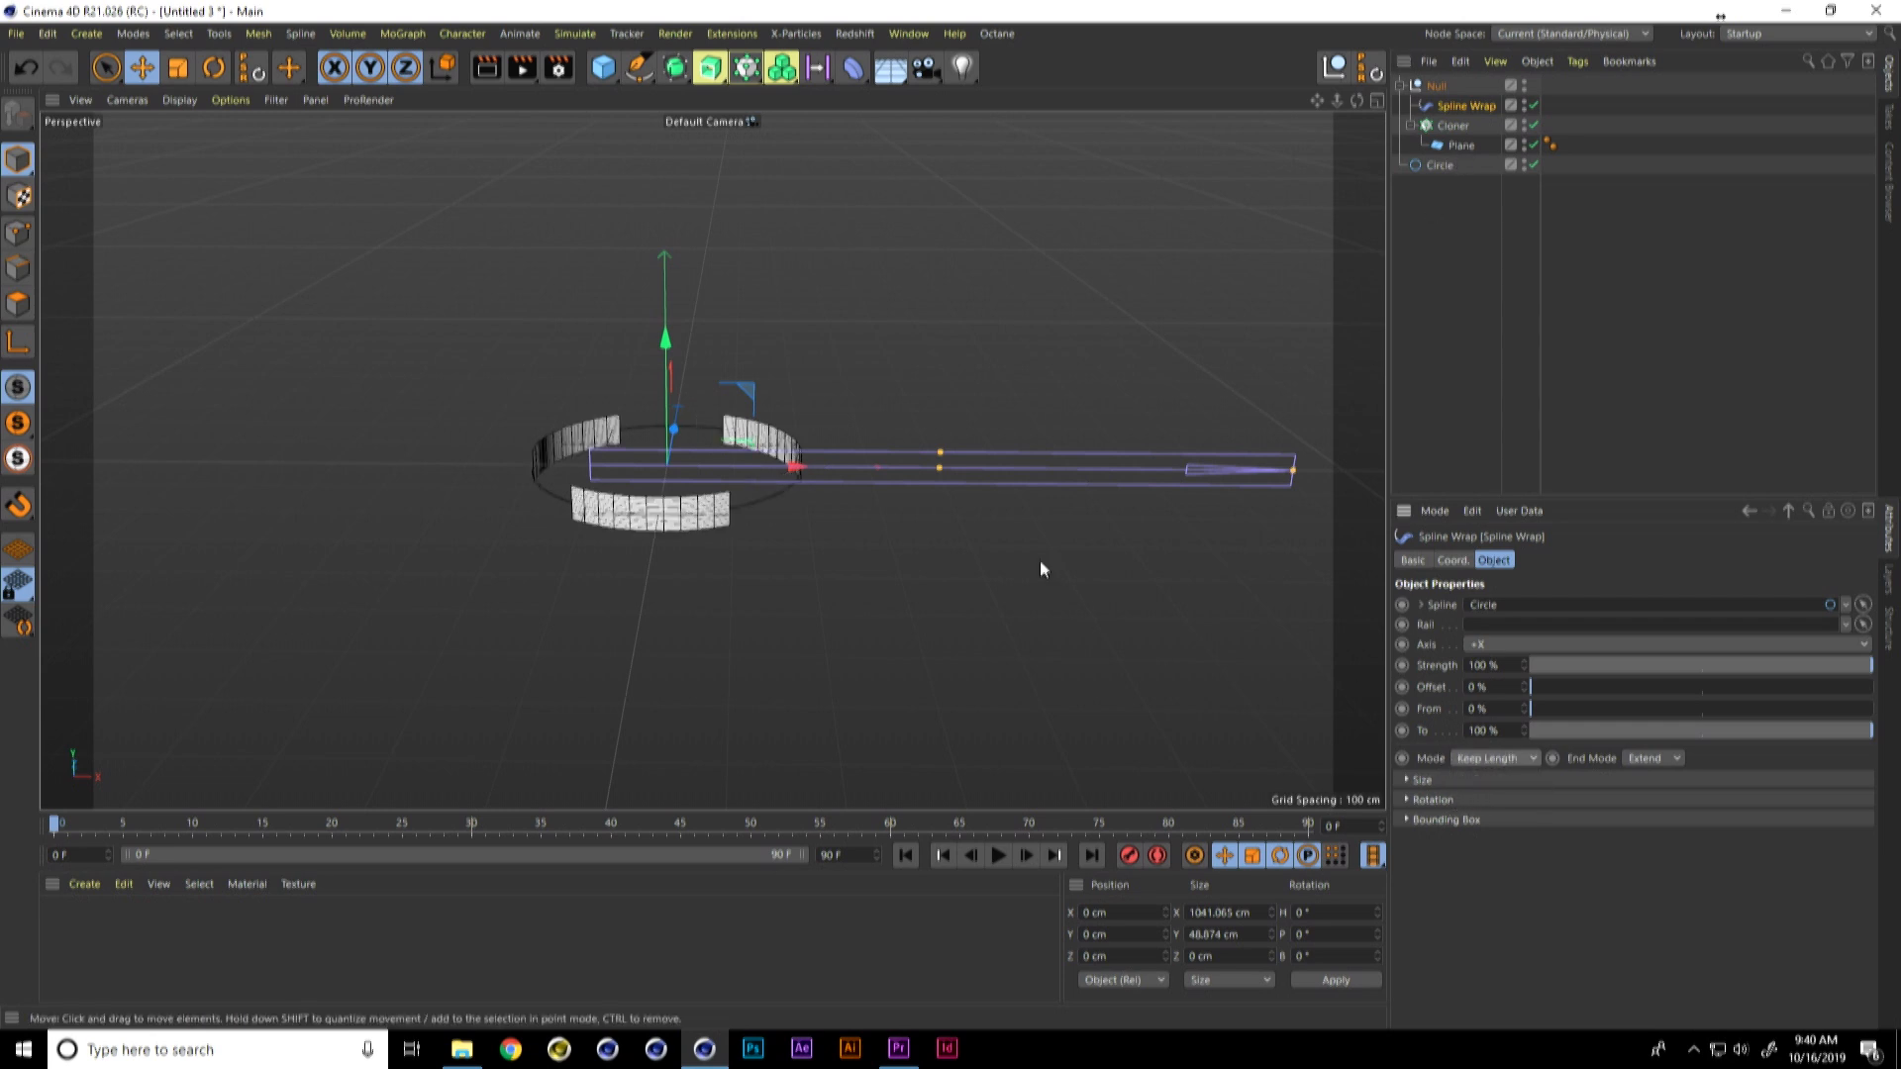
pyautogui.keyDown('alt'); pyautogui.moveTo(814, 532); pyautogui.dragTo(800, 527); pyautogui.keyUp('alt')
pyautogui.keyDown('alt'); pyautogui.moveTo(770, 525); pyautogui.dragTo(787, 519, button='right'); pyautogui.keyUp('alt')
pyautogui.keyDown('alt'); pyautogui.moveTo(783, 533); pyautogui.dragTo(796, 496, button='middle'); pyautogui.keyUp('alt')
pyautogui.keyDown('alt'); pyautogui.moveTo(774, 504); pyautogui.dragTo(799, 495, button='right'); pyautogui.keyUp('alt')
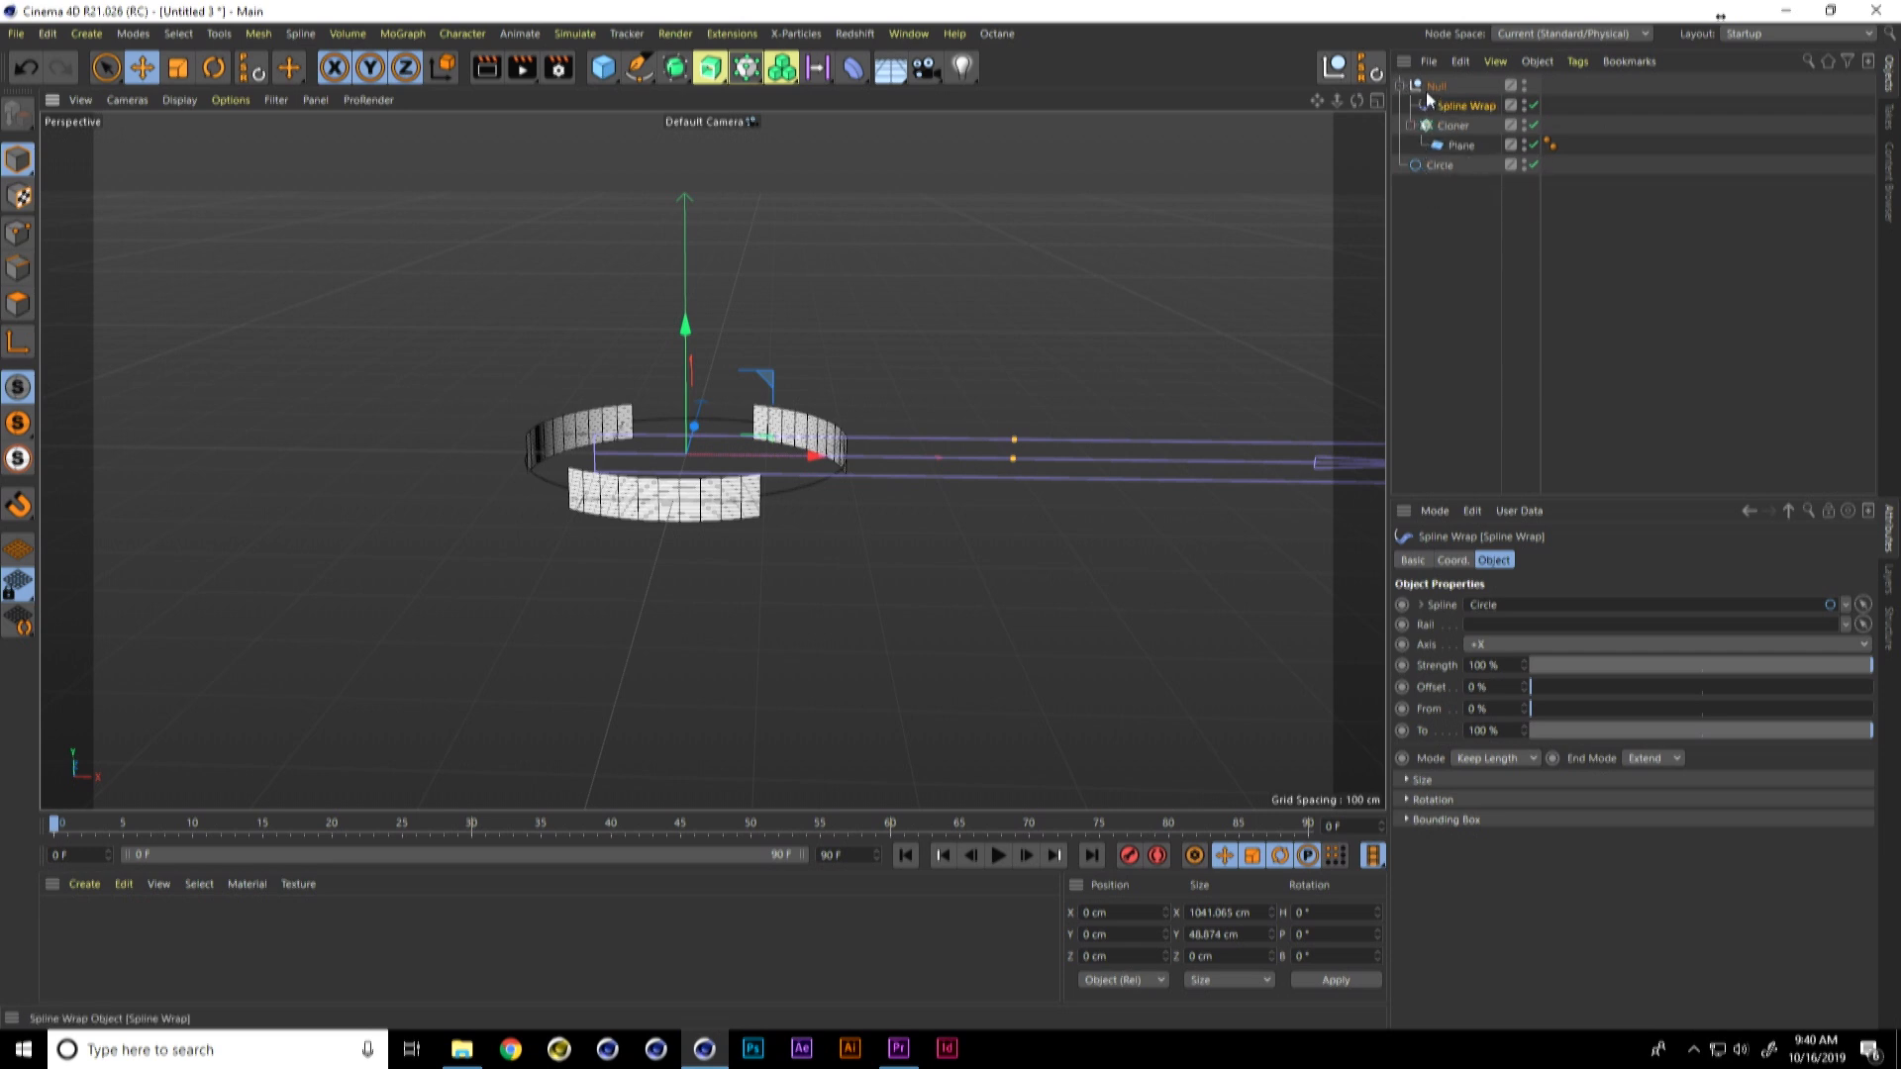
# Step: Add a new Null, group the existing Null and the Circle under it, and rename it base
pyautogui.click(1335, 74)
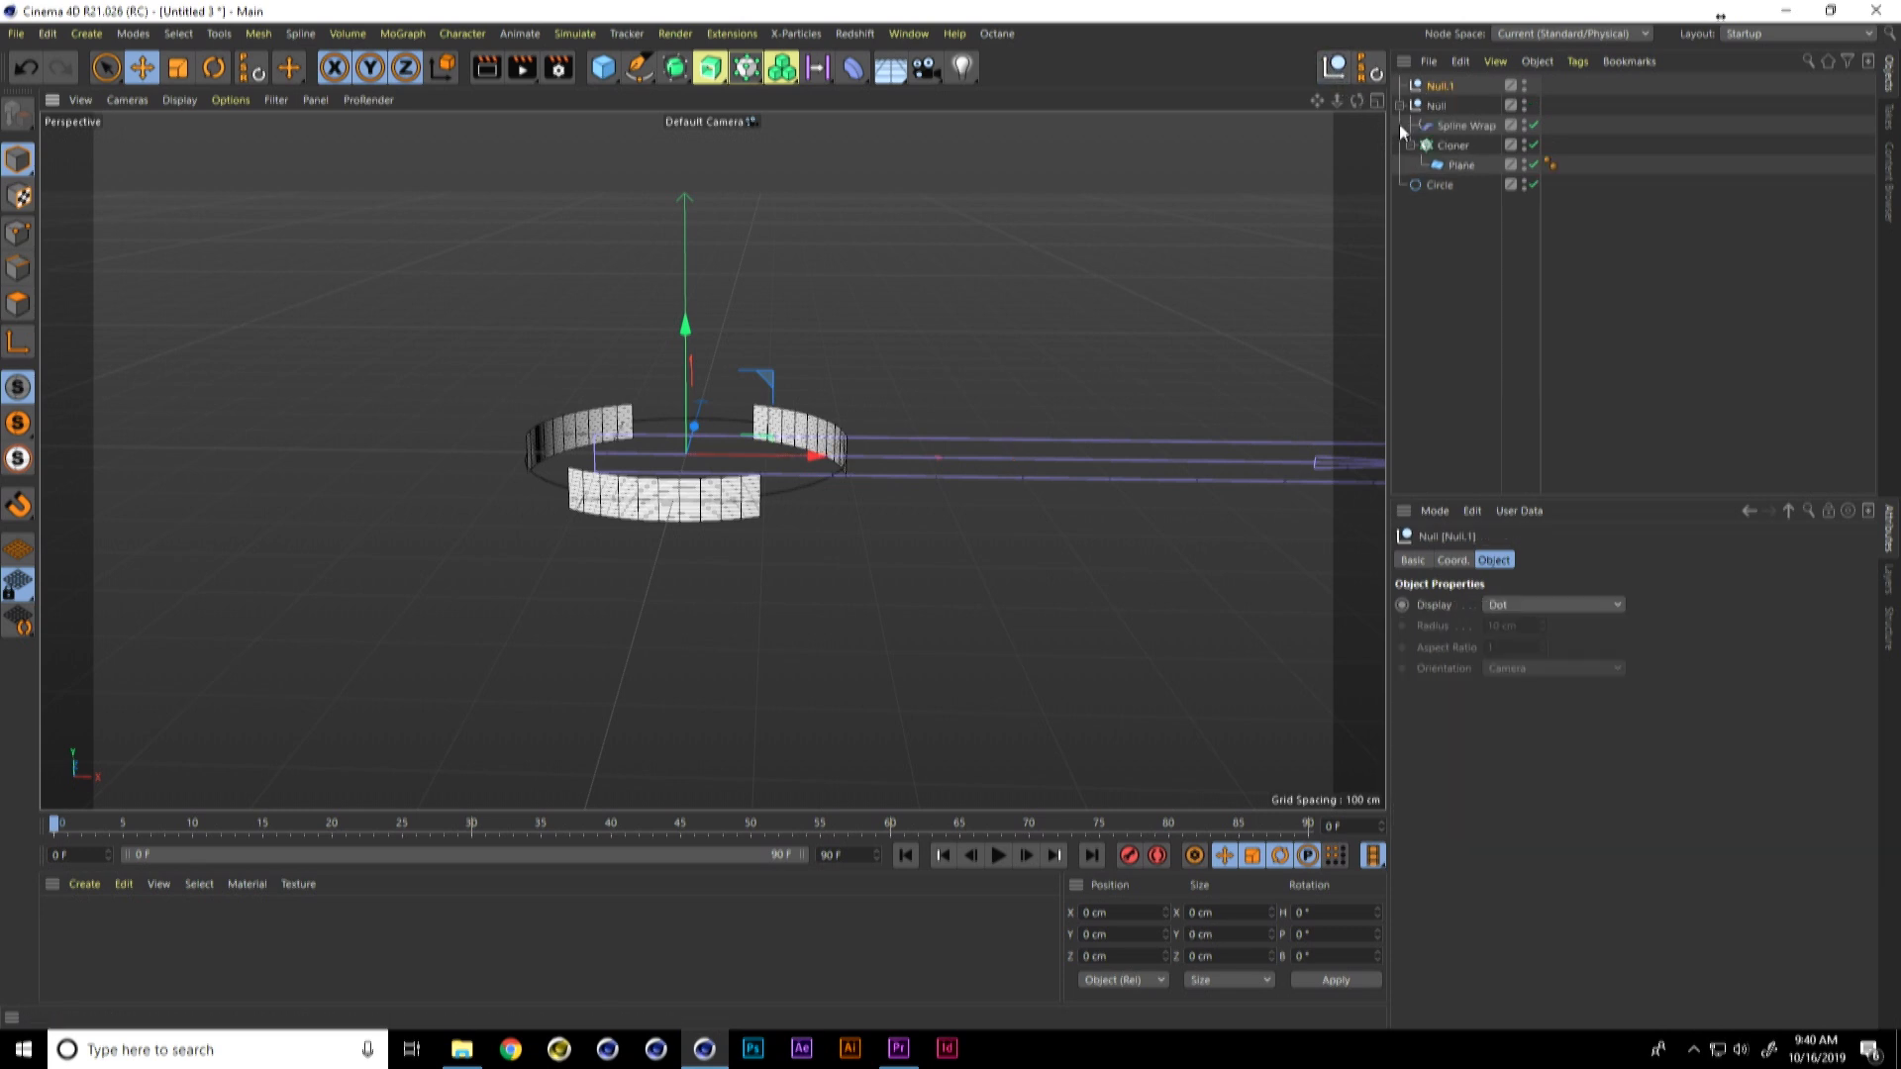
pyautogui.click(1433, 106)
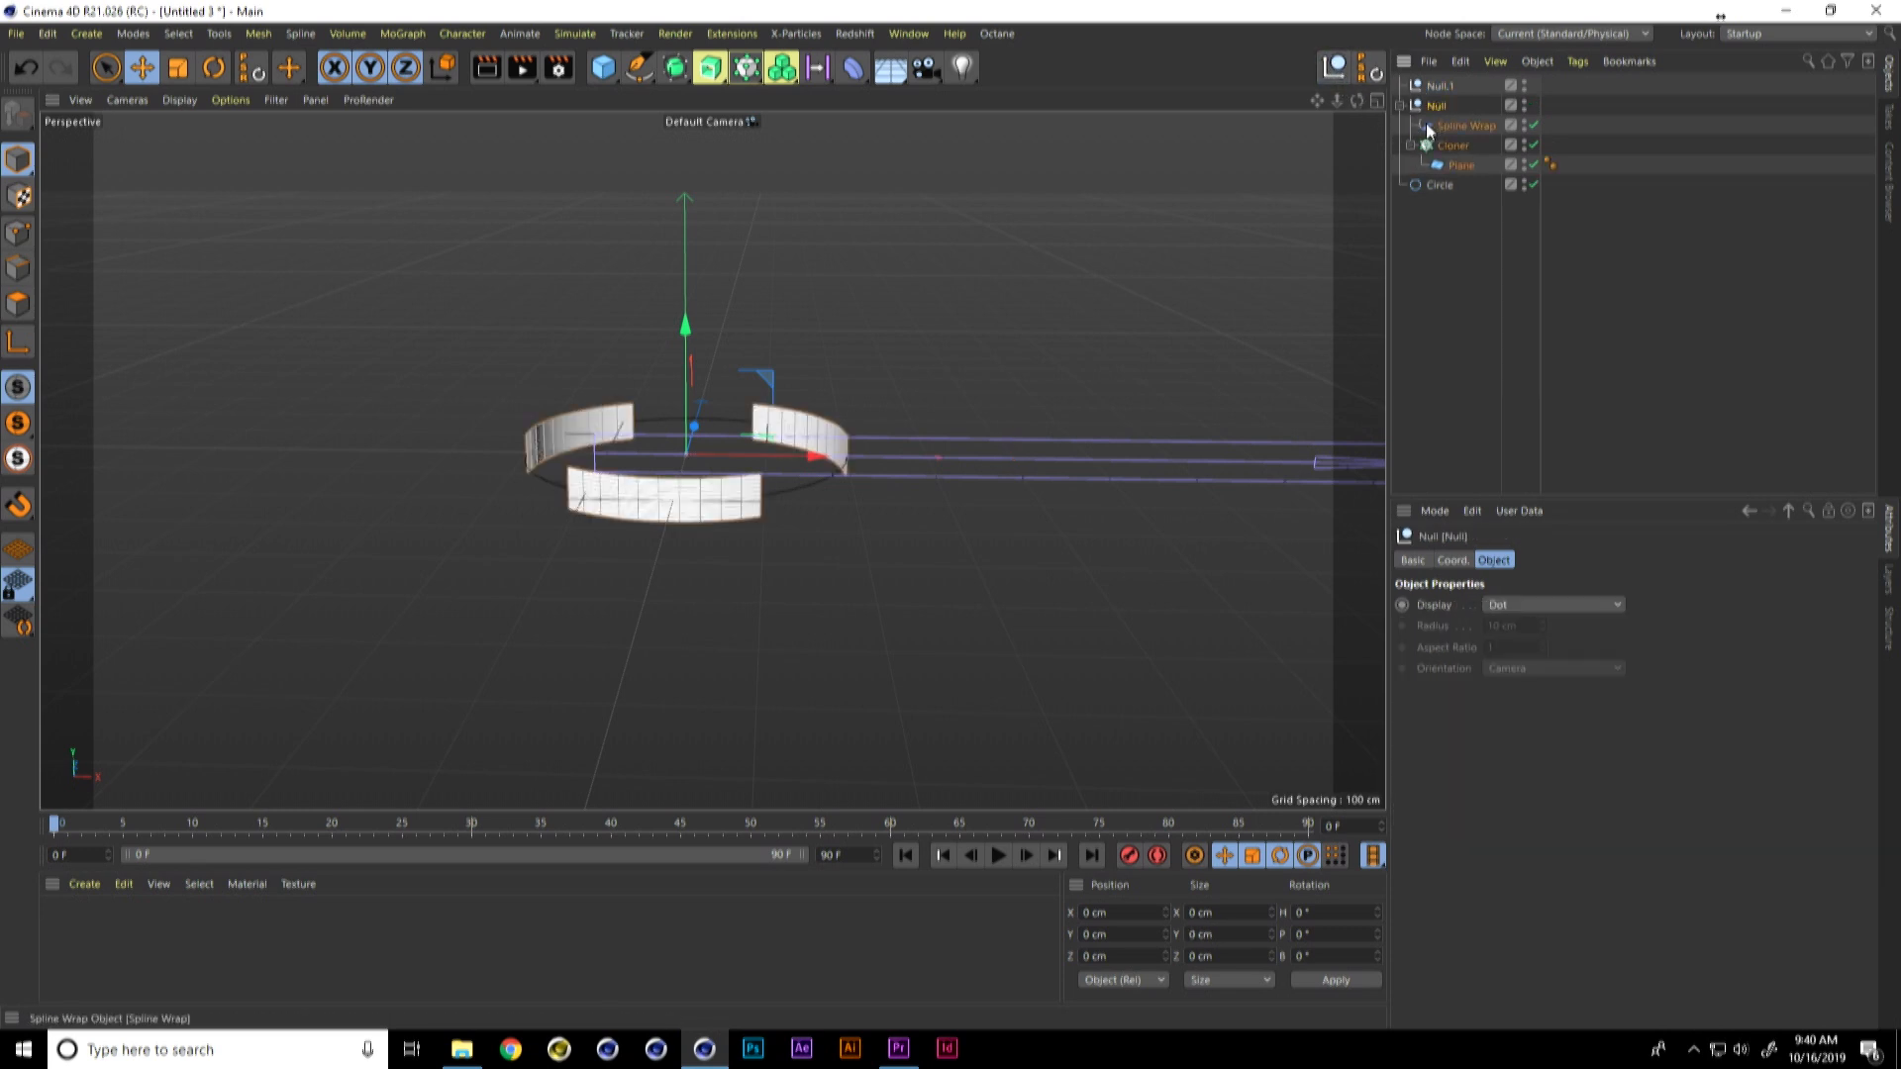
pyautogui.keyDown('shift'); pyautogui.click(1441, 185); pyautogui.keyUp('shift')
pyautogui.moveTo(1438, 106); pyautogui.dragTo(1442, 87)
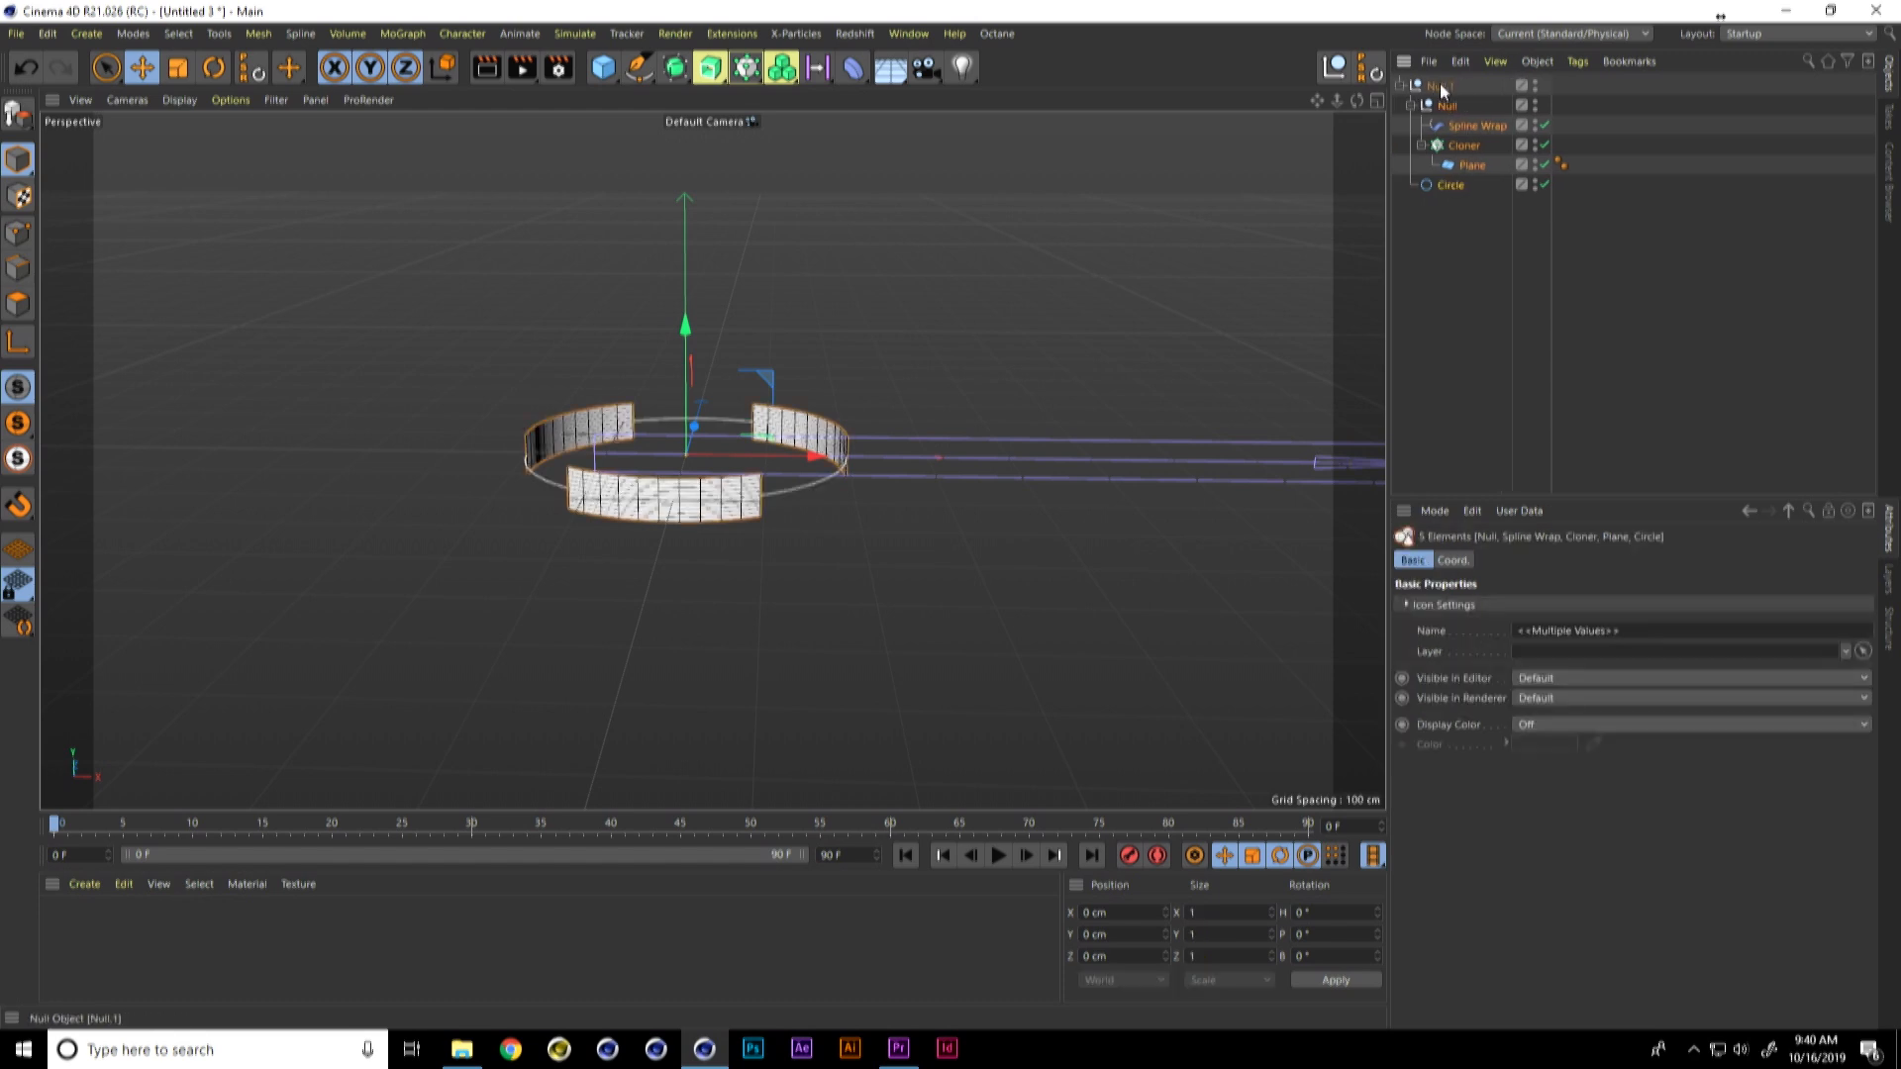
pyautogui.click(1441, 87)
pyautogui.doubleClick(1438, 87)
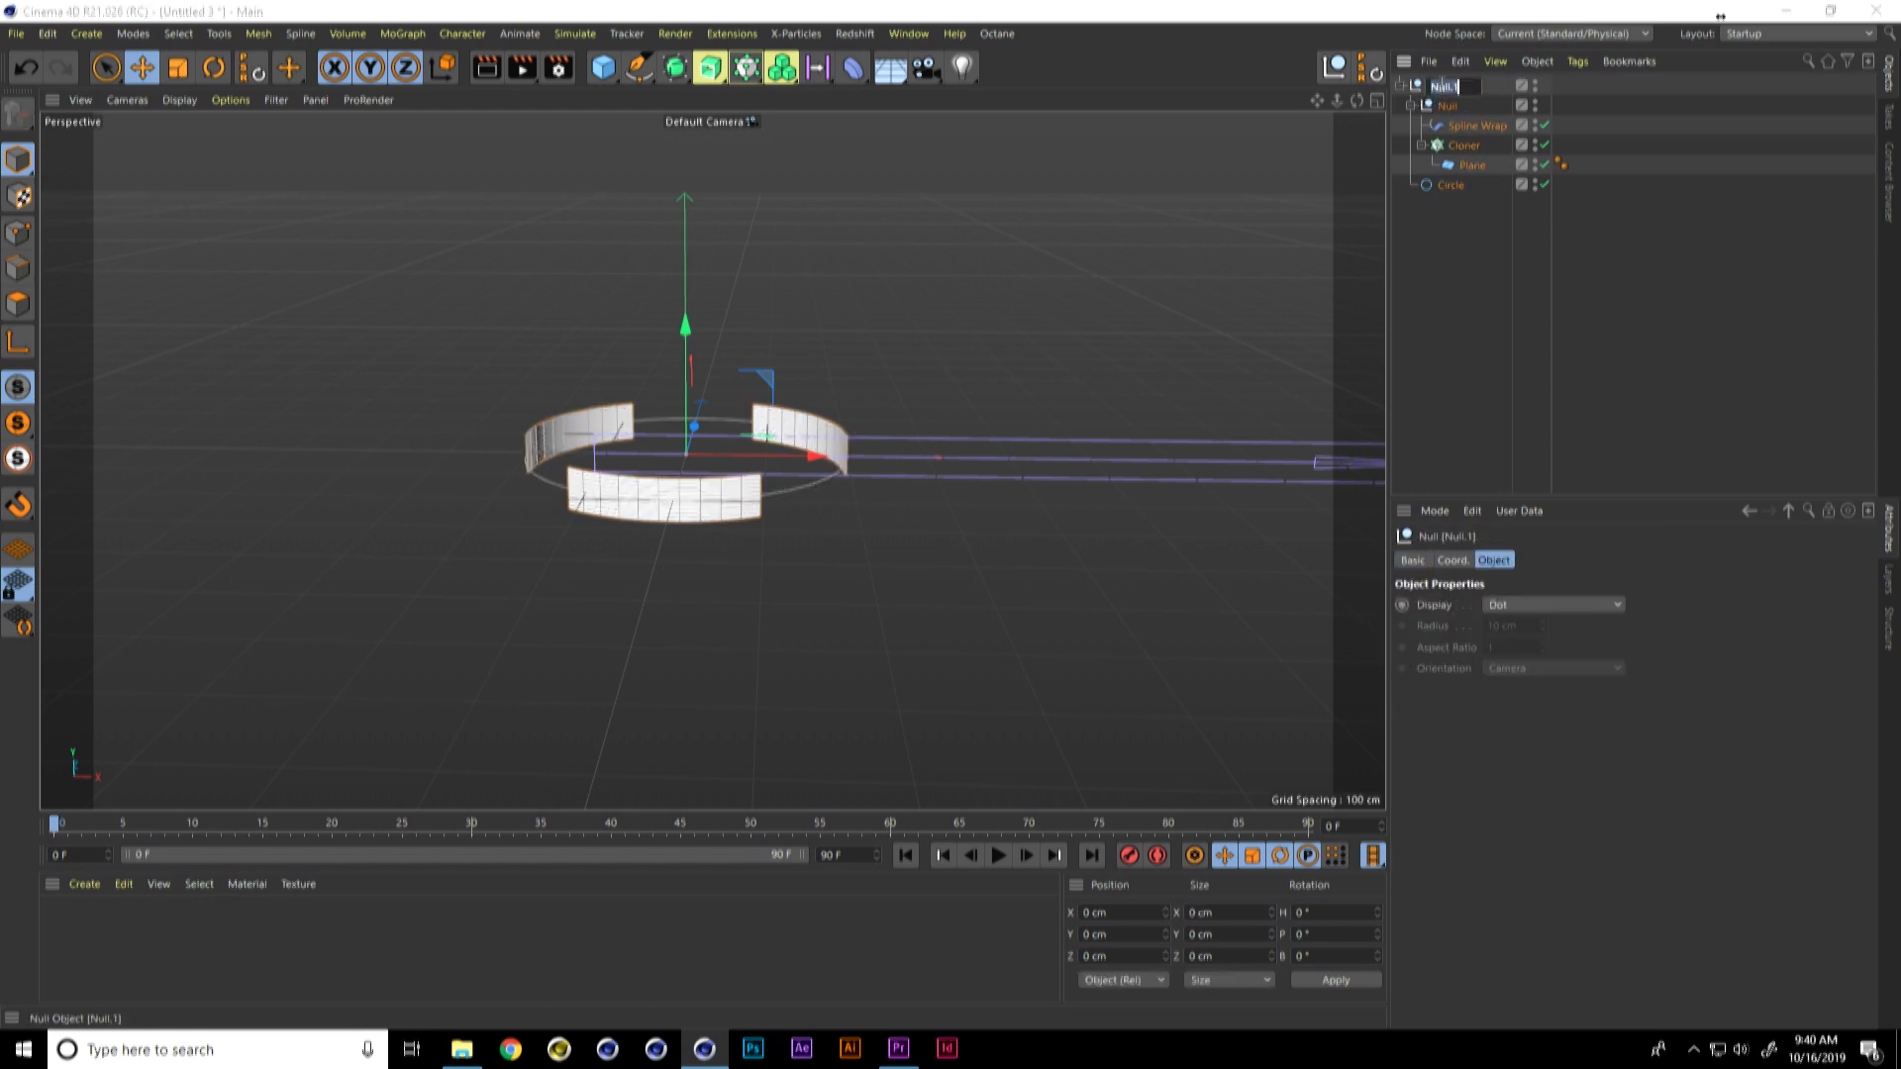
pyautogui.write('base')
pyautogui.press('Return')
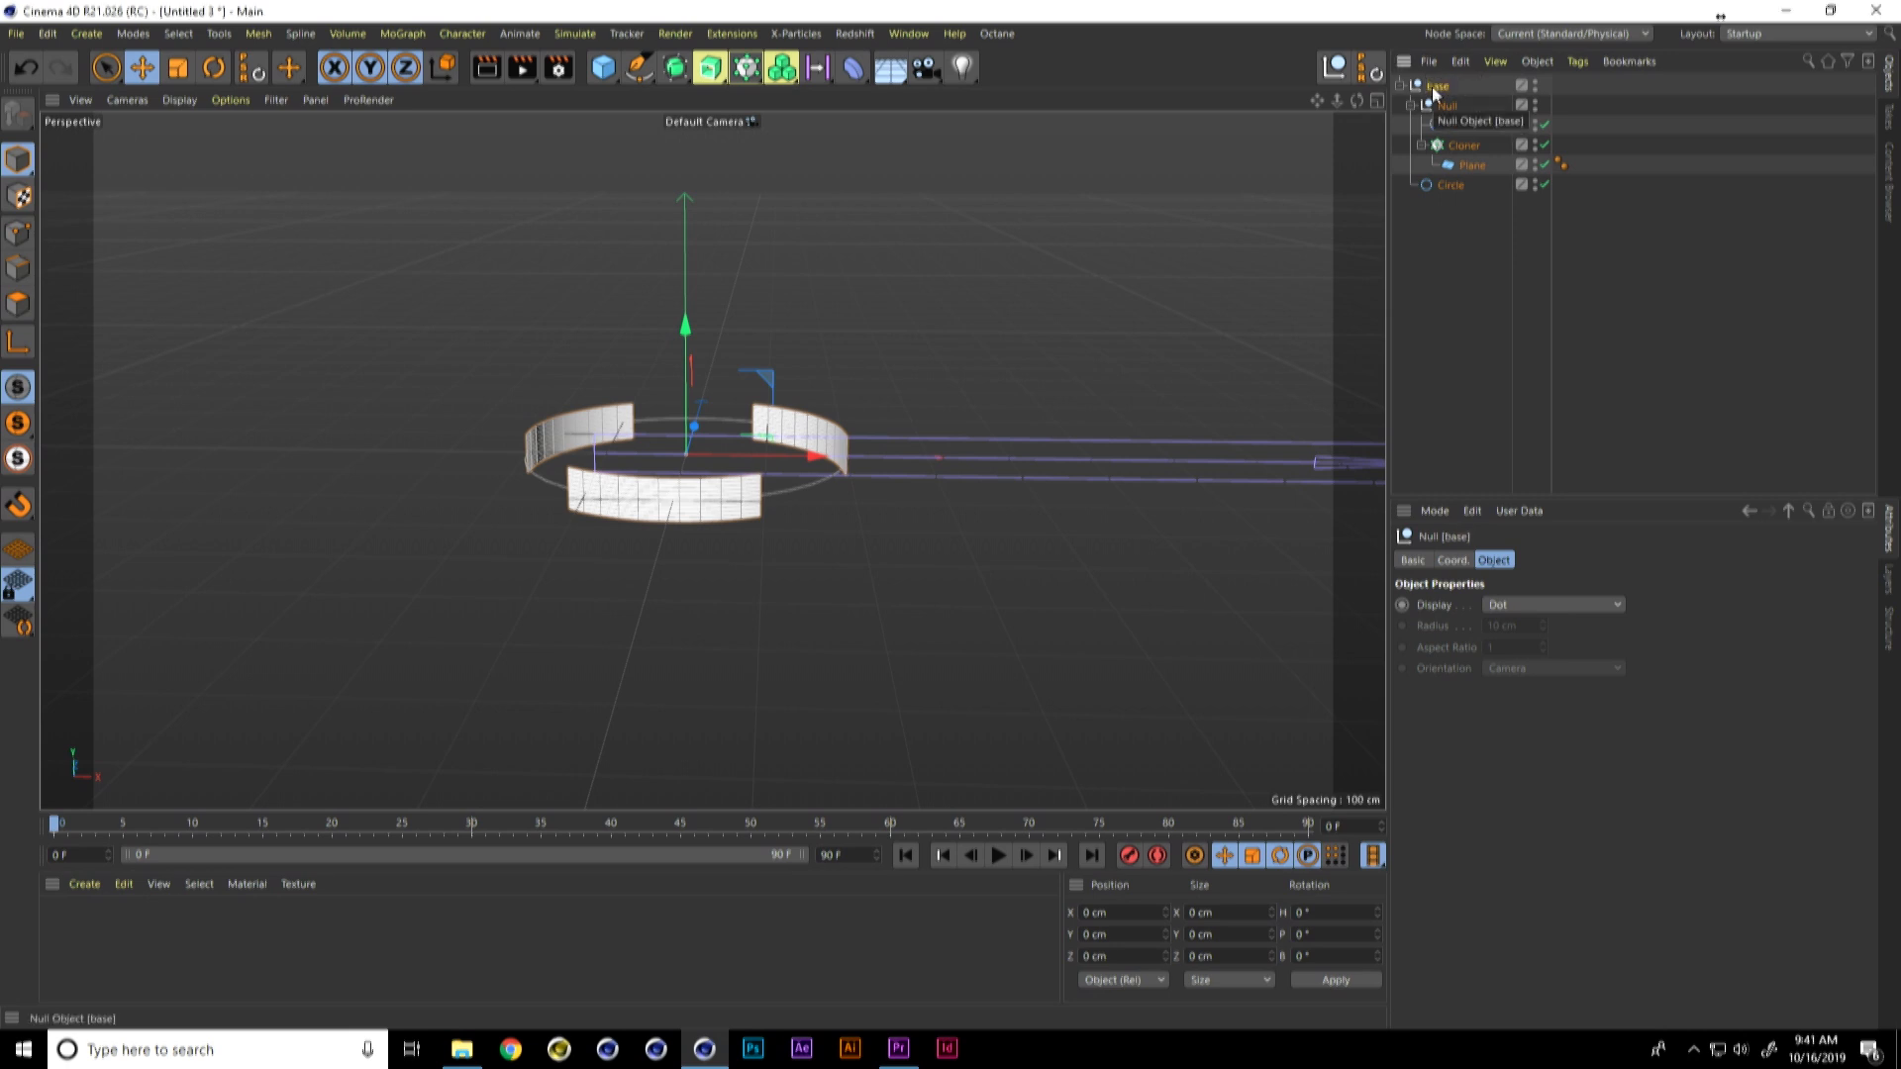
# Step: Add a MoGraph Fracture object and nest the base group under it, keeping its mode on Straight
pyautogui.click(463, 34)
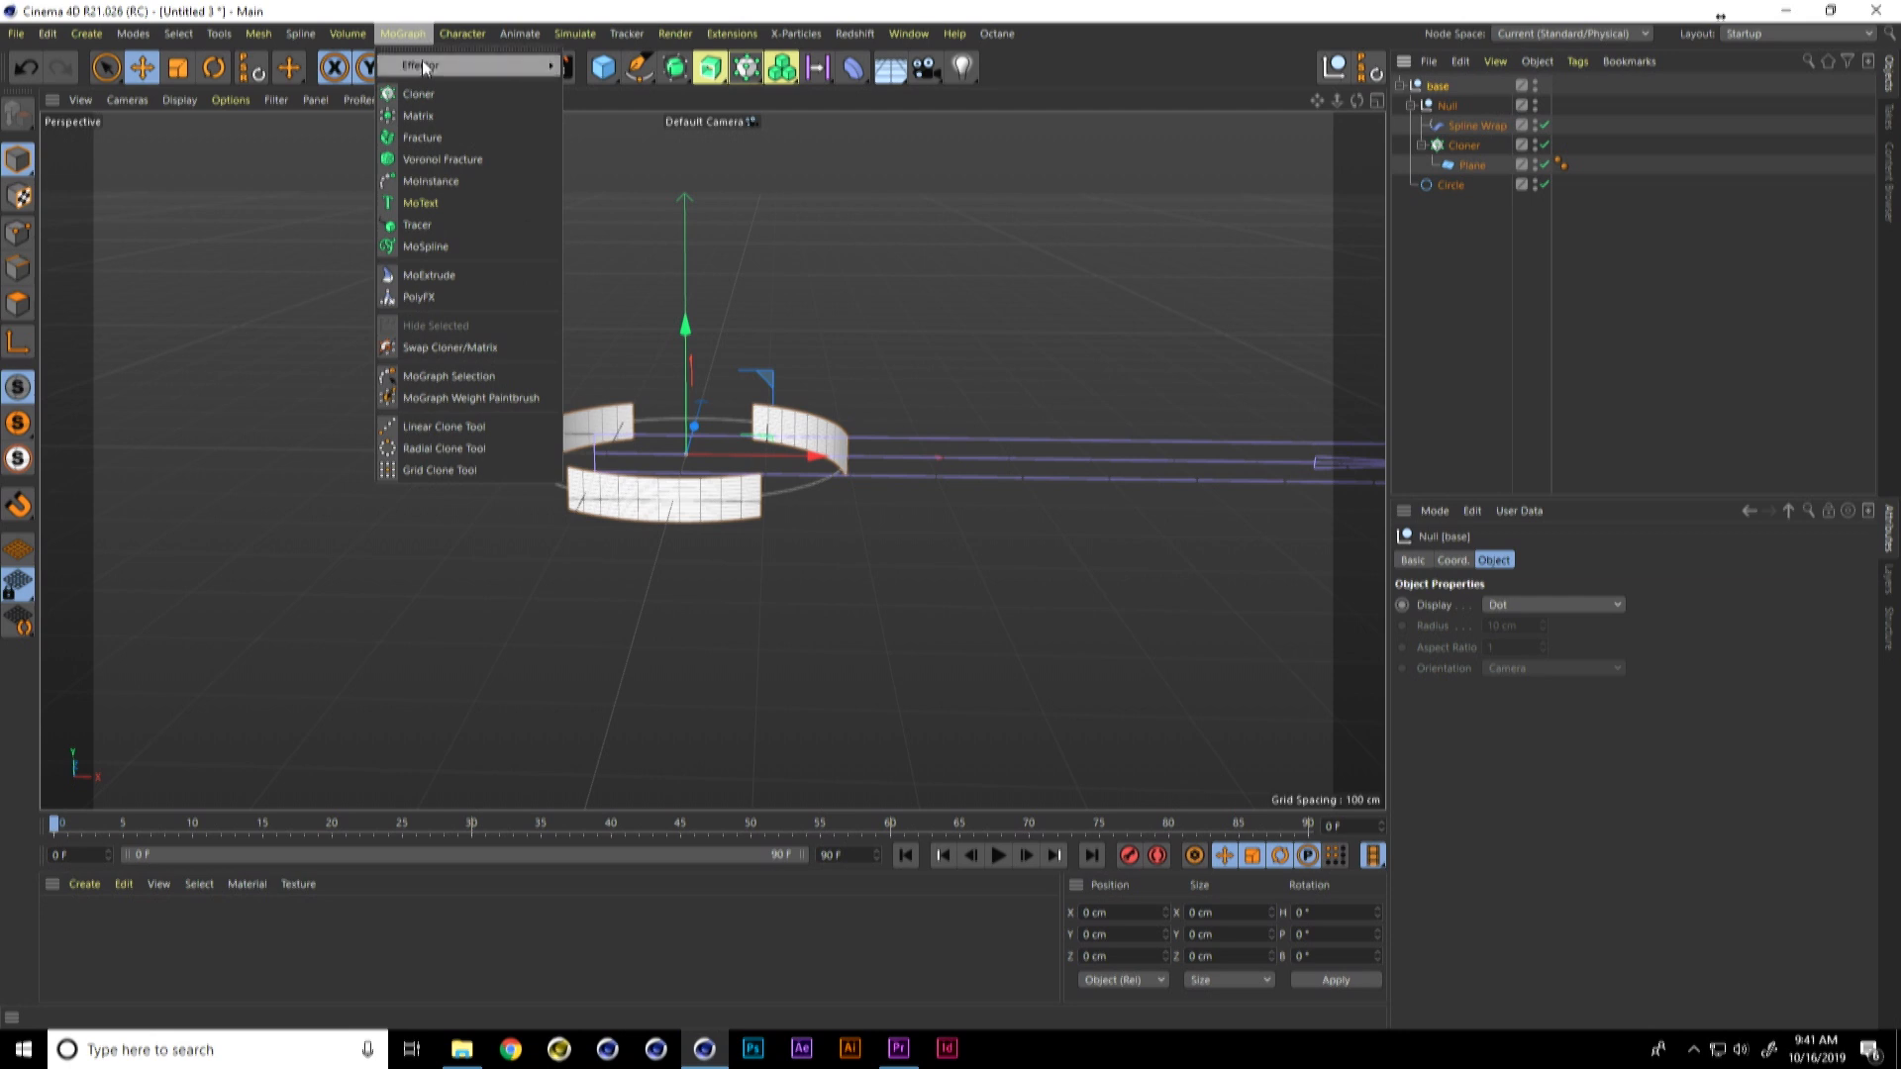
pyautogui.click(465, 142)
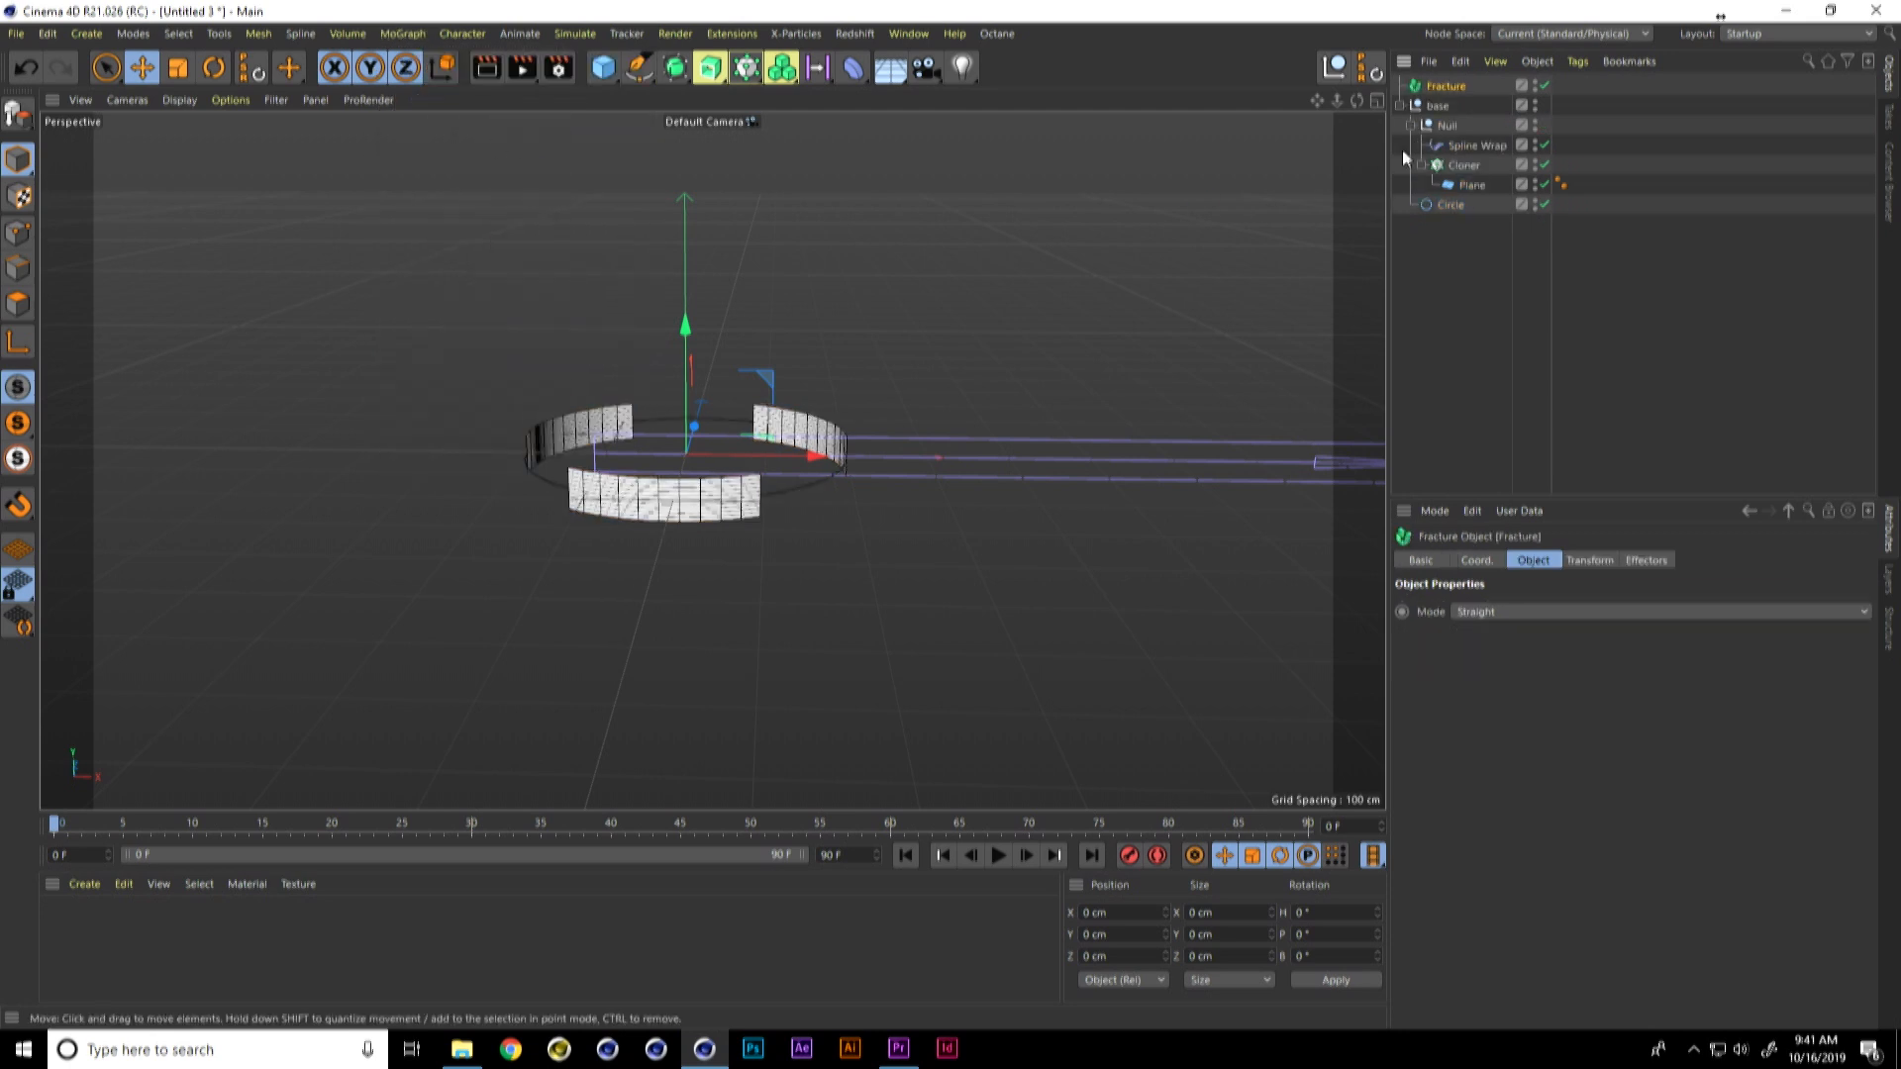
pyautogui.moveTo(1440, 105); pyautogui.dragTo(1452, 97)
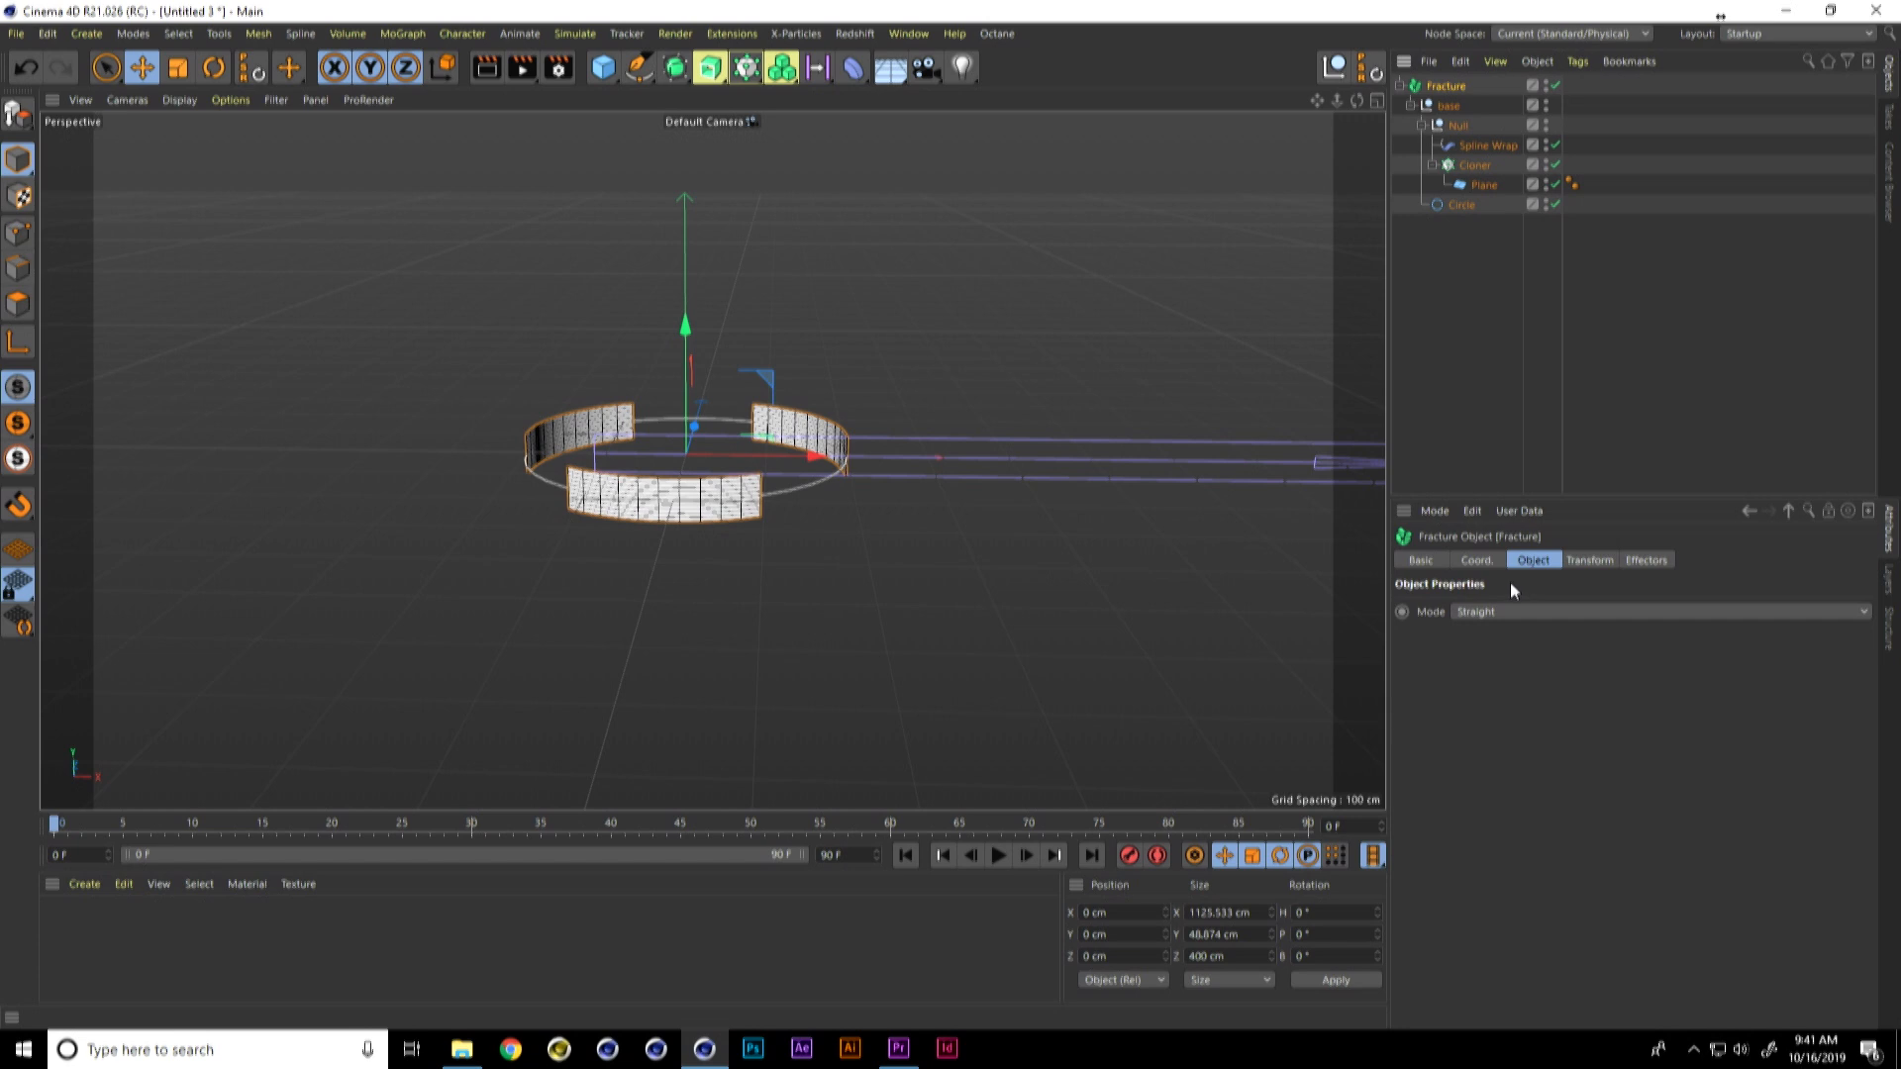
pyautogui.click(1484, 612)
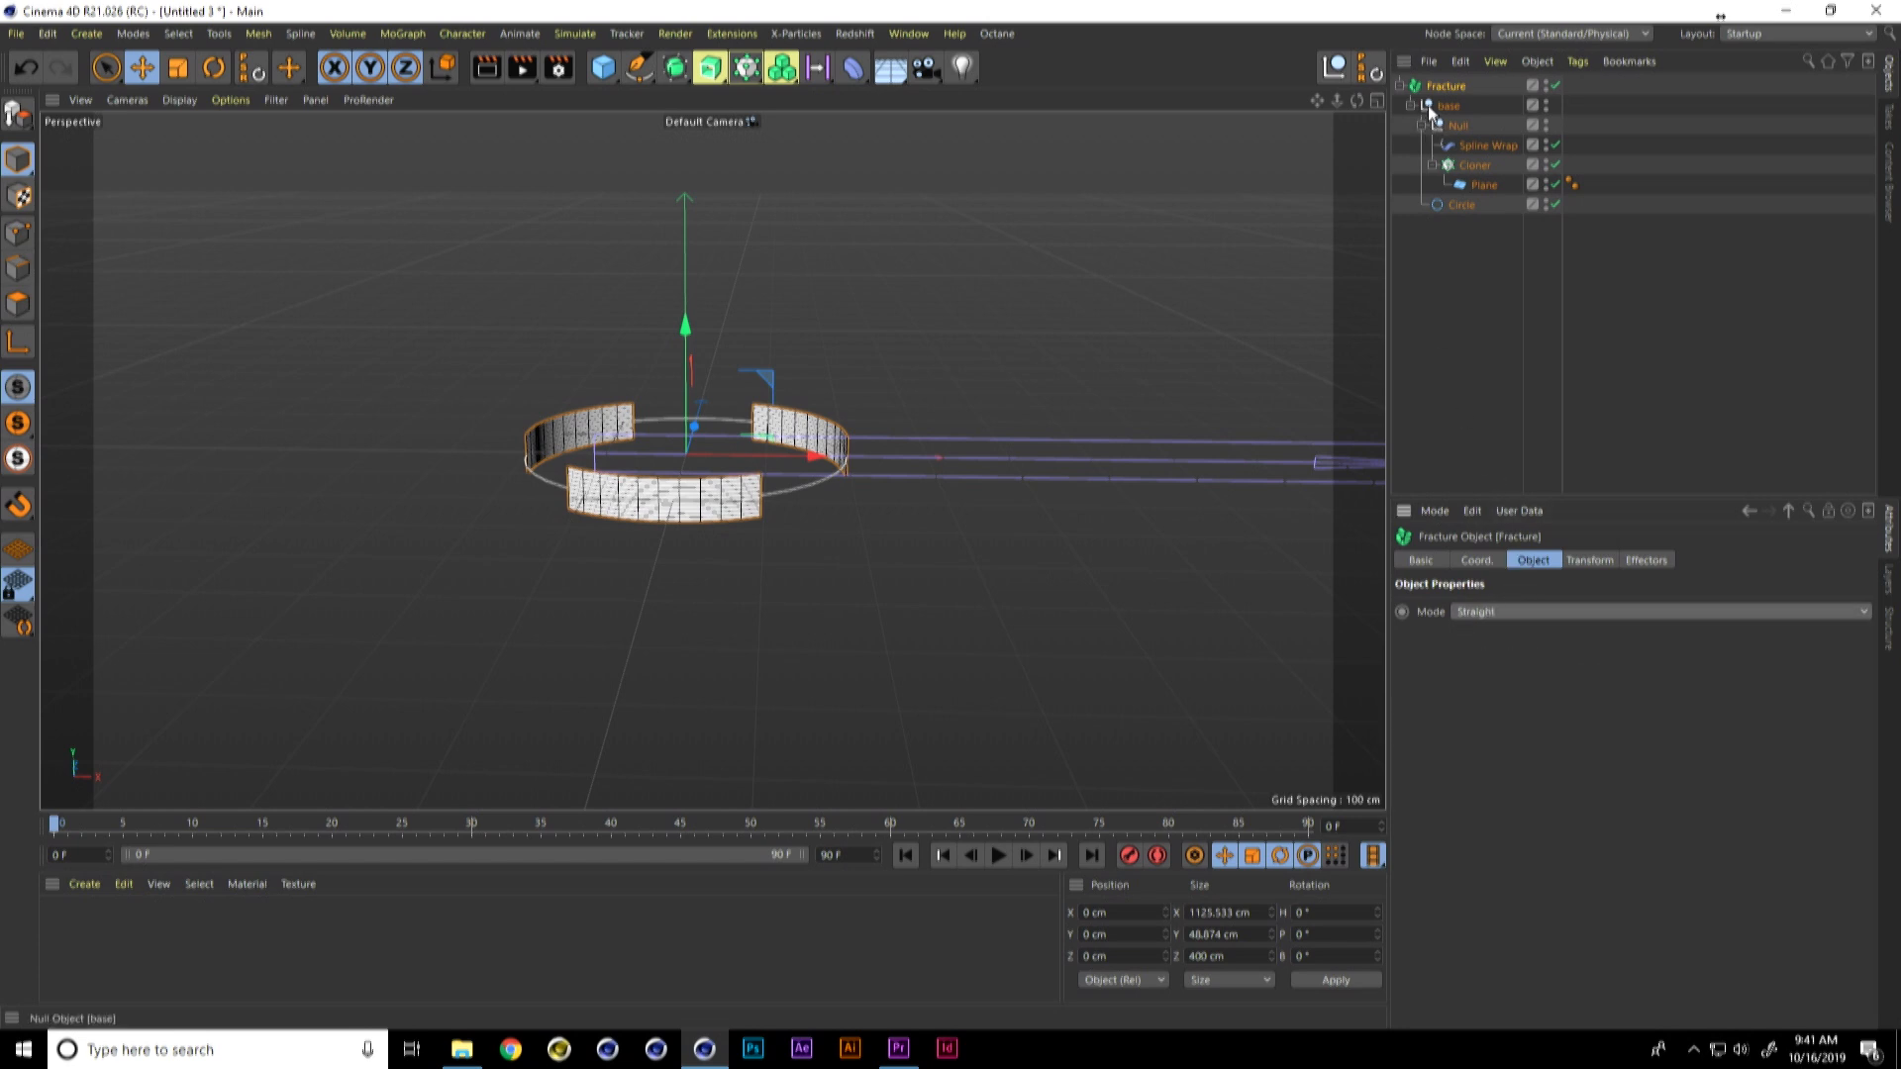
# Step: Add a Time effector to the Fracture object and open its transform parameters
pyautogui.click(405, 32)
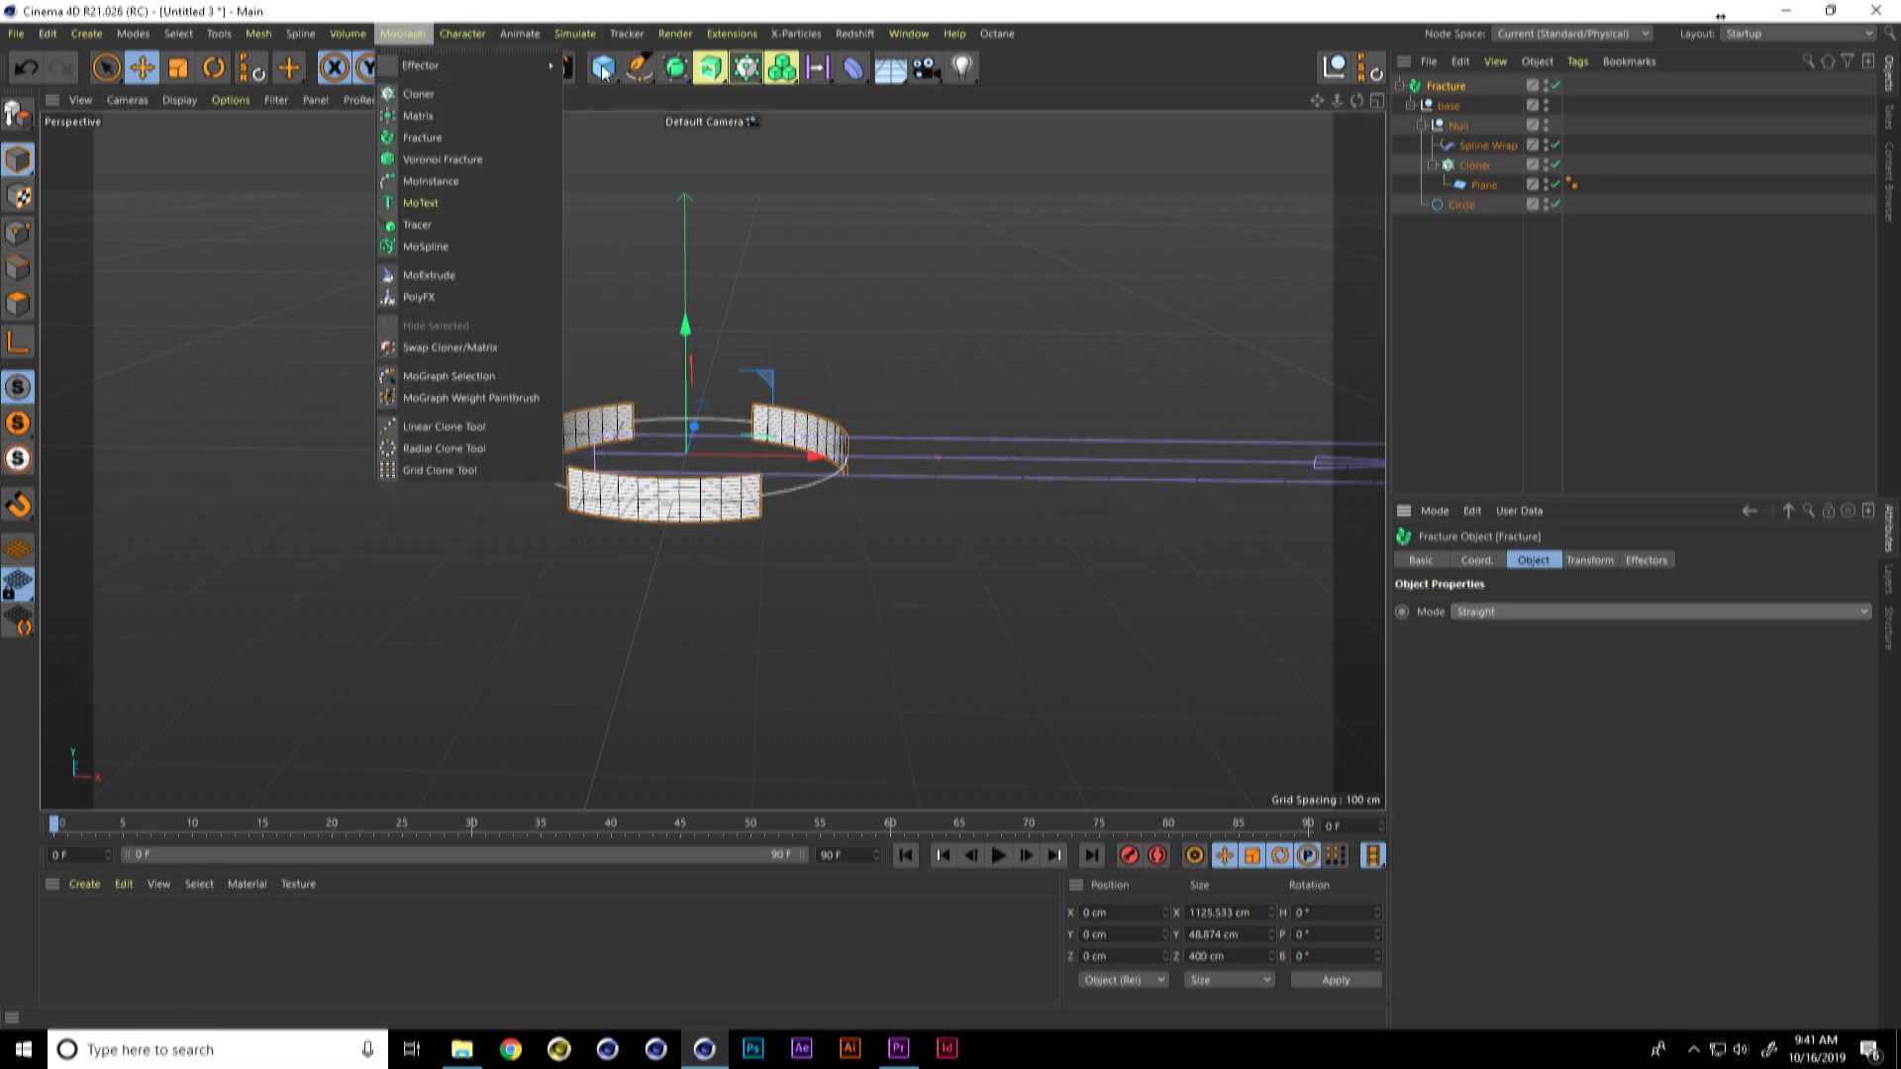
pyautogui.moveTo(495, 65)
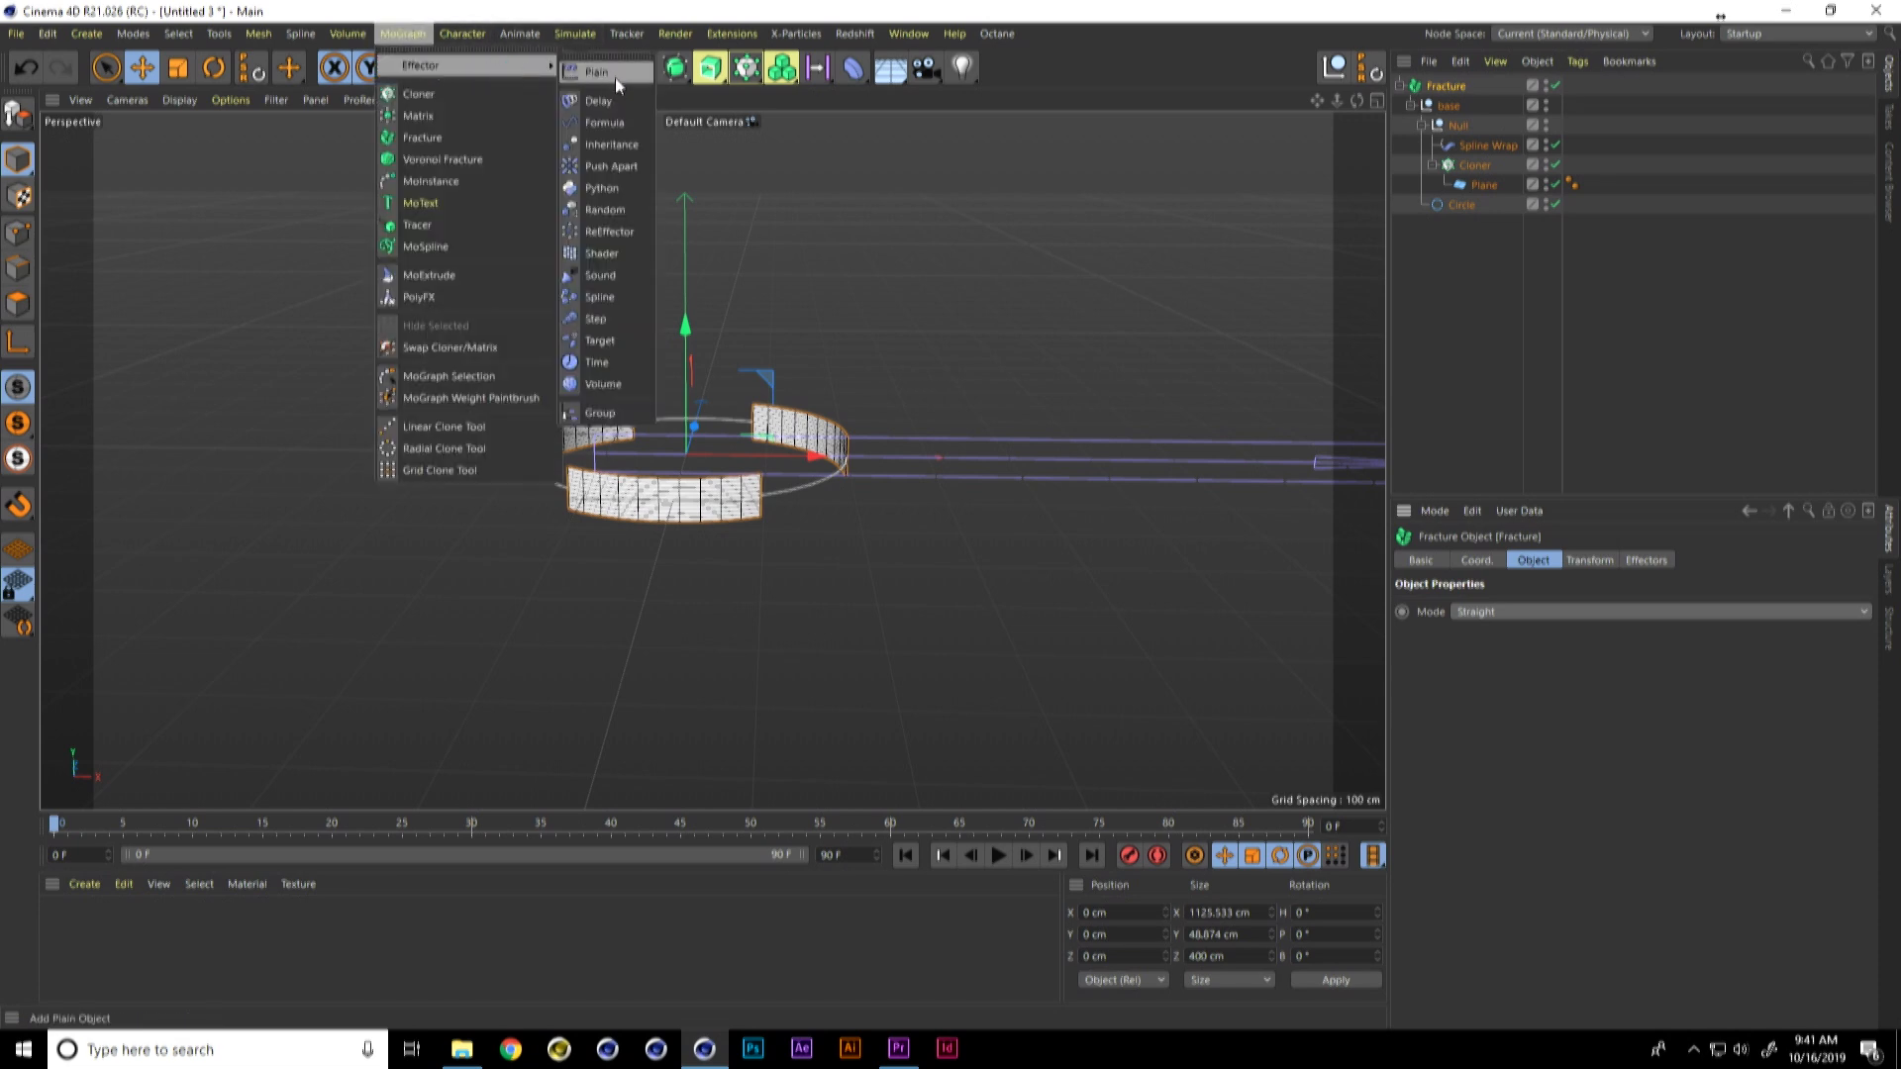
pyautogui.click(613, 362)
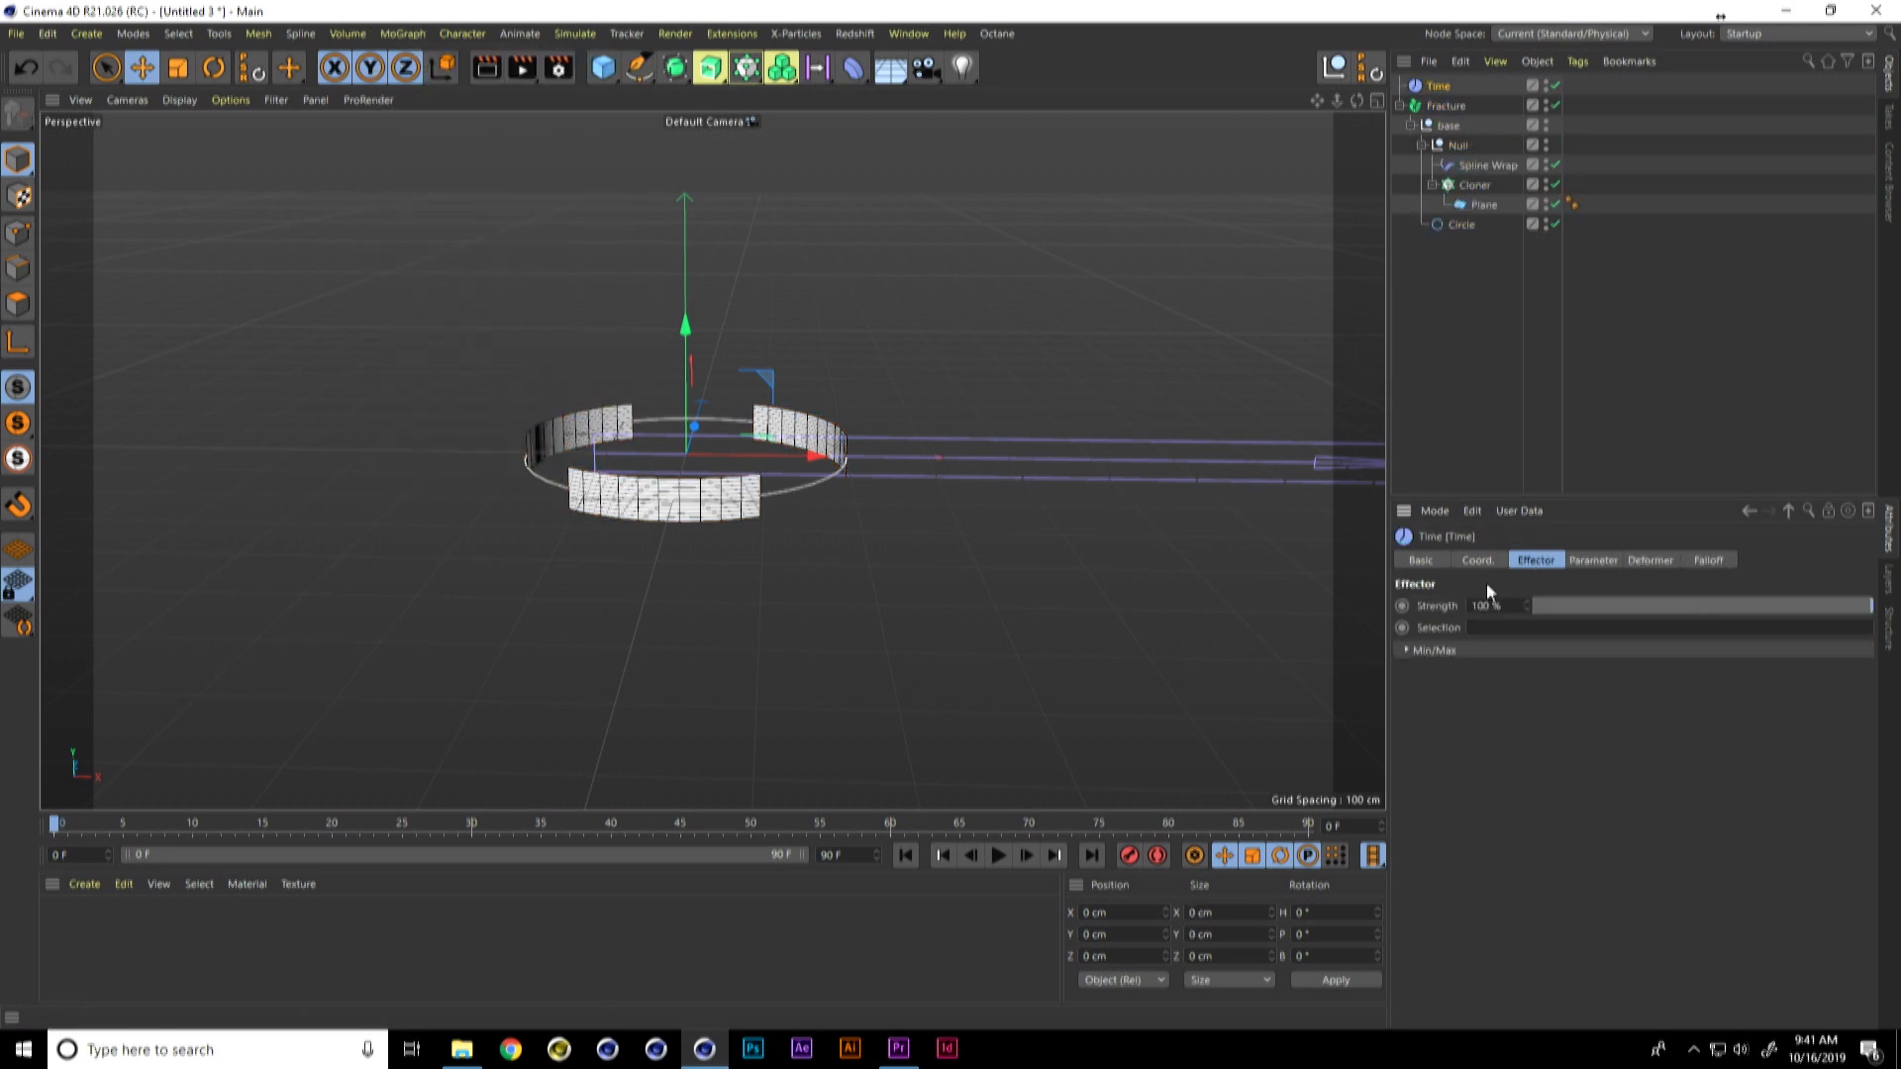
pyautogui.click(1597, 560)
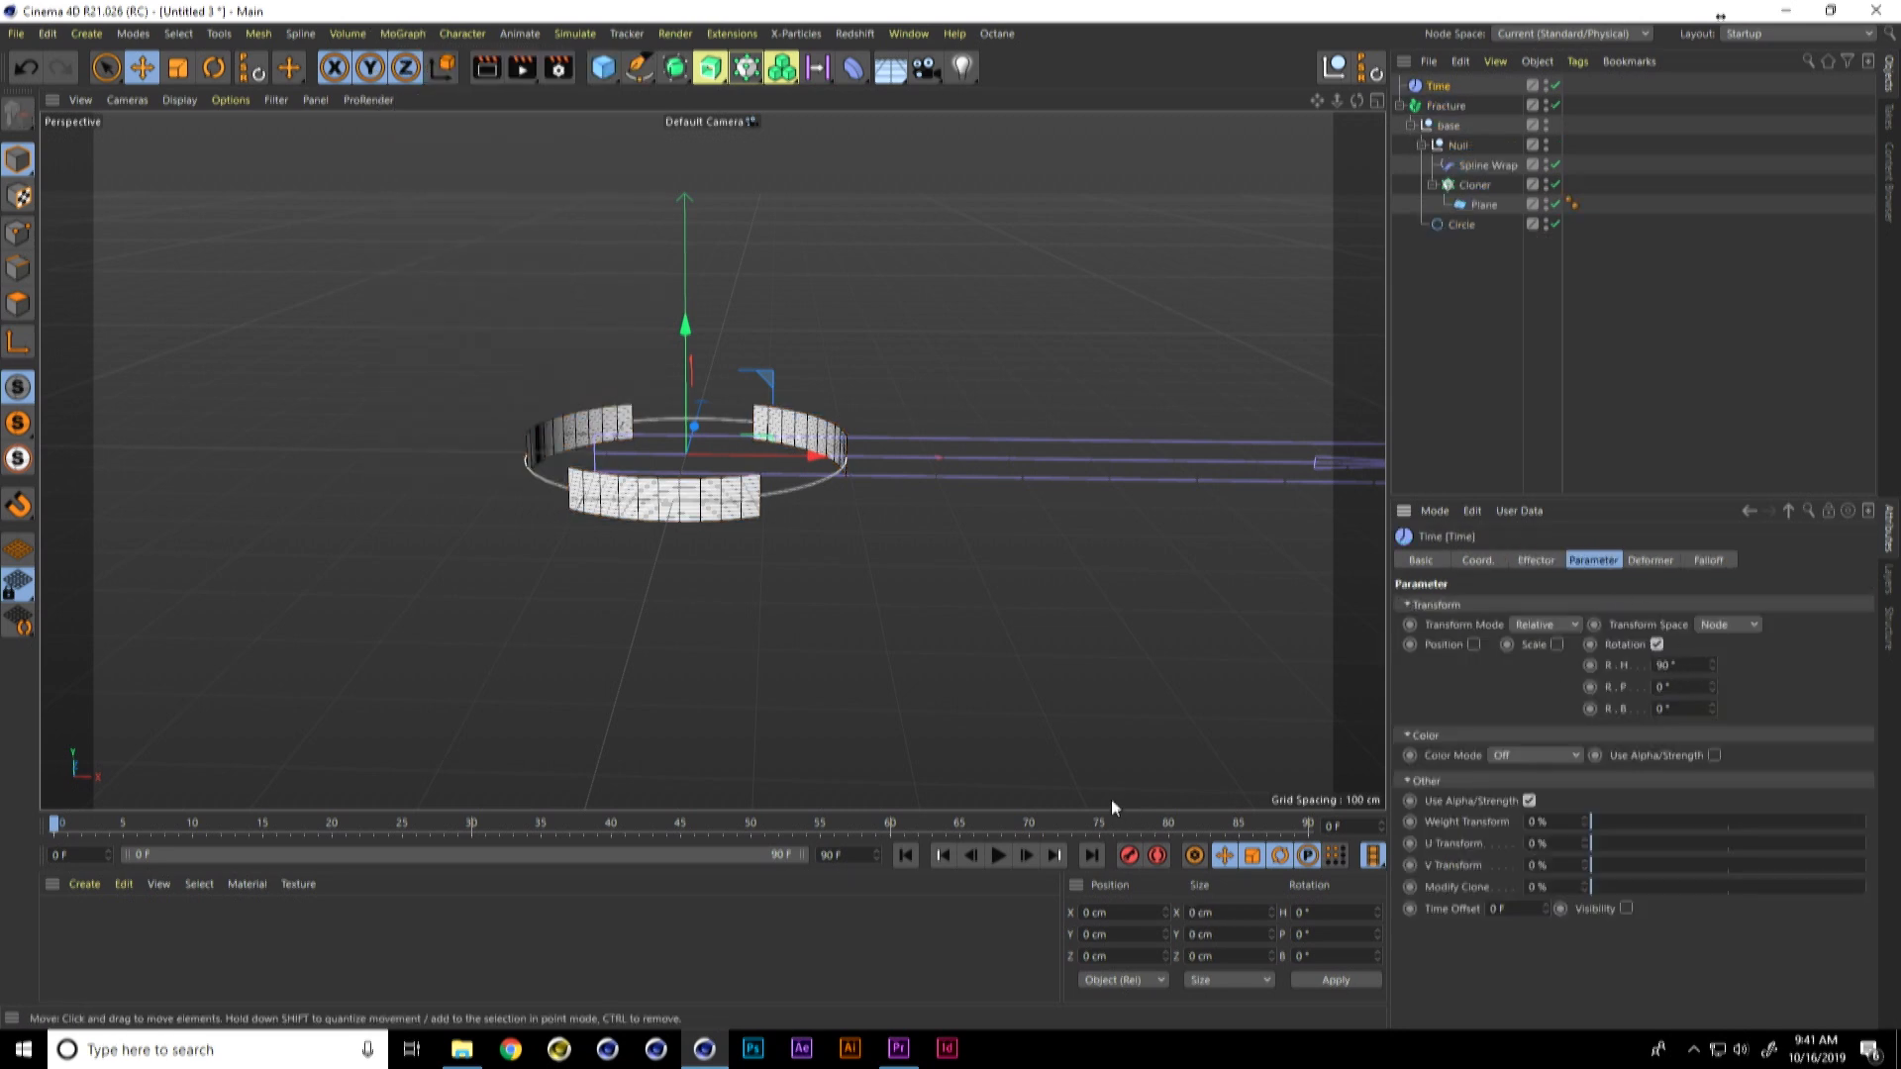
# Step: Play the ring's rotation and extend the timeline to 120 frames
pyautogui.click(1000, 854)
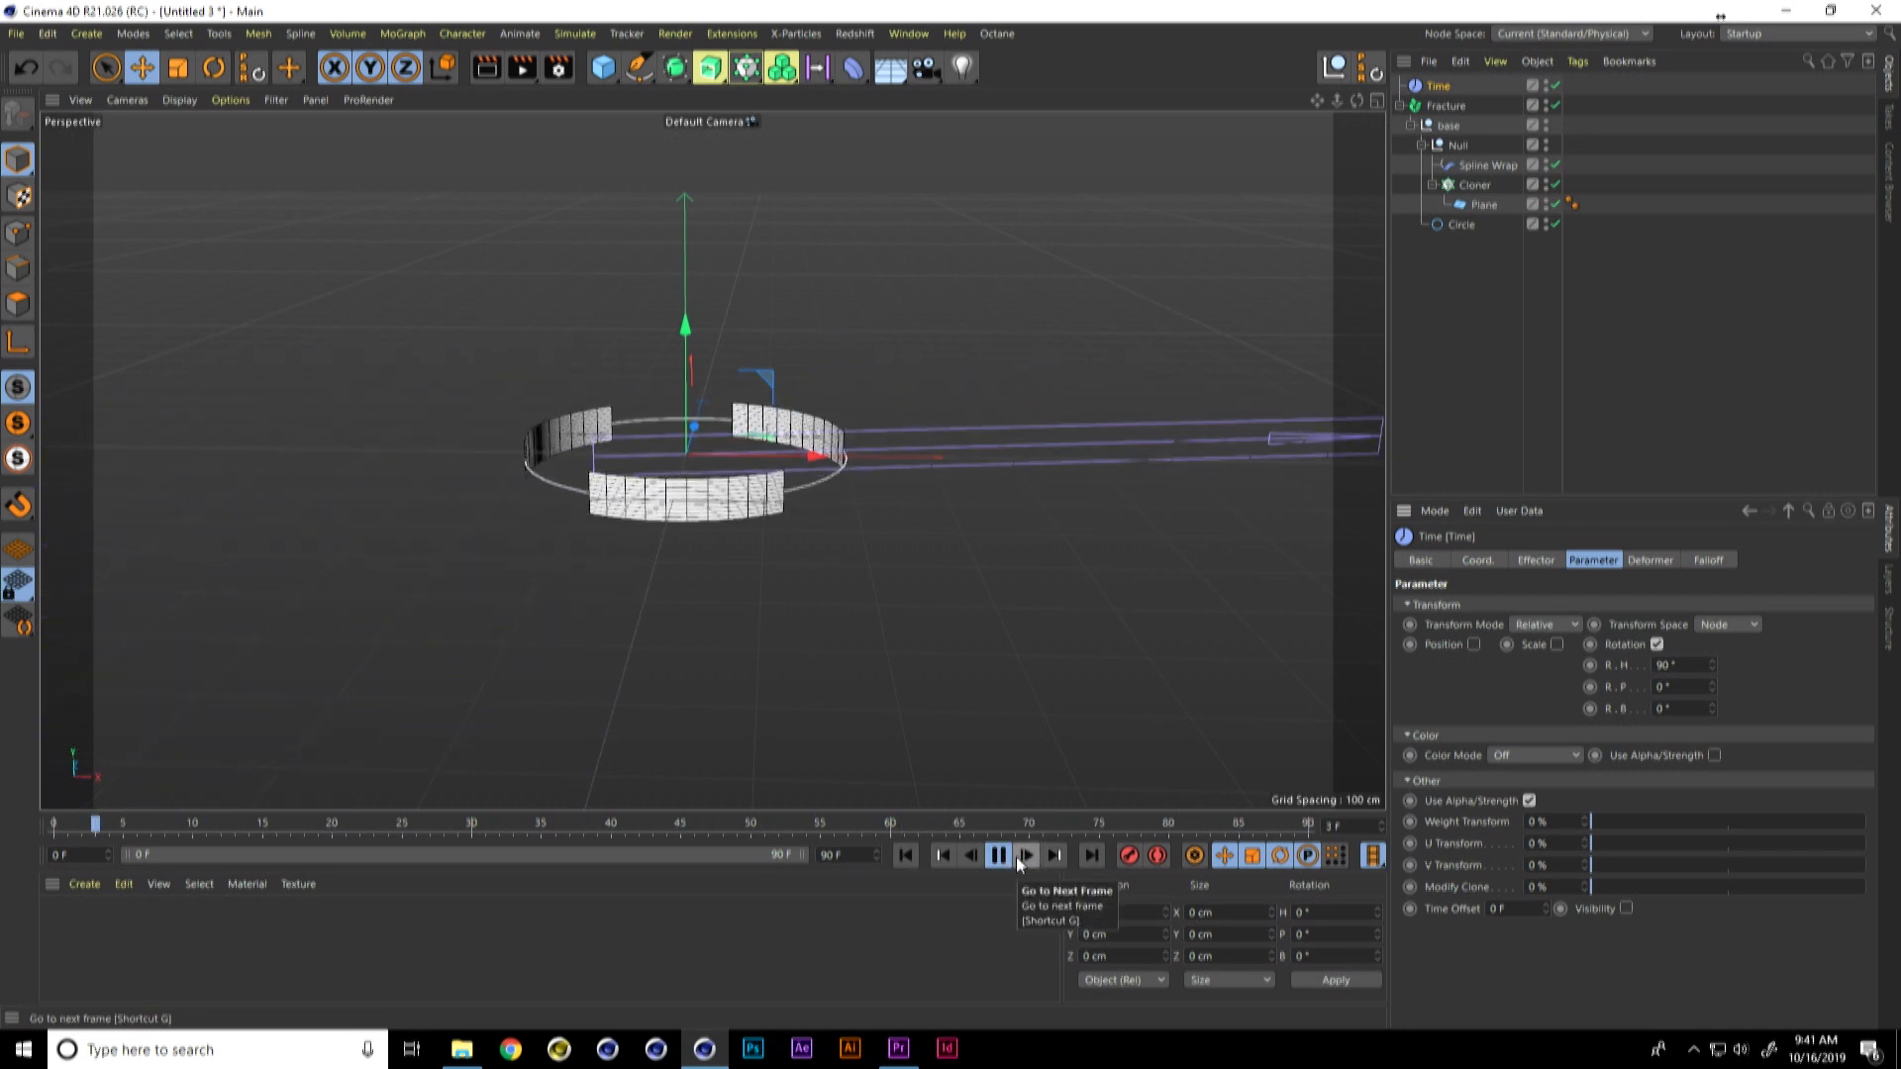
pyautogui.doubleClick(849, 854)
pyautogui.write('120')
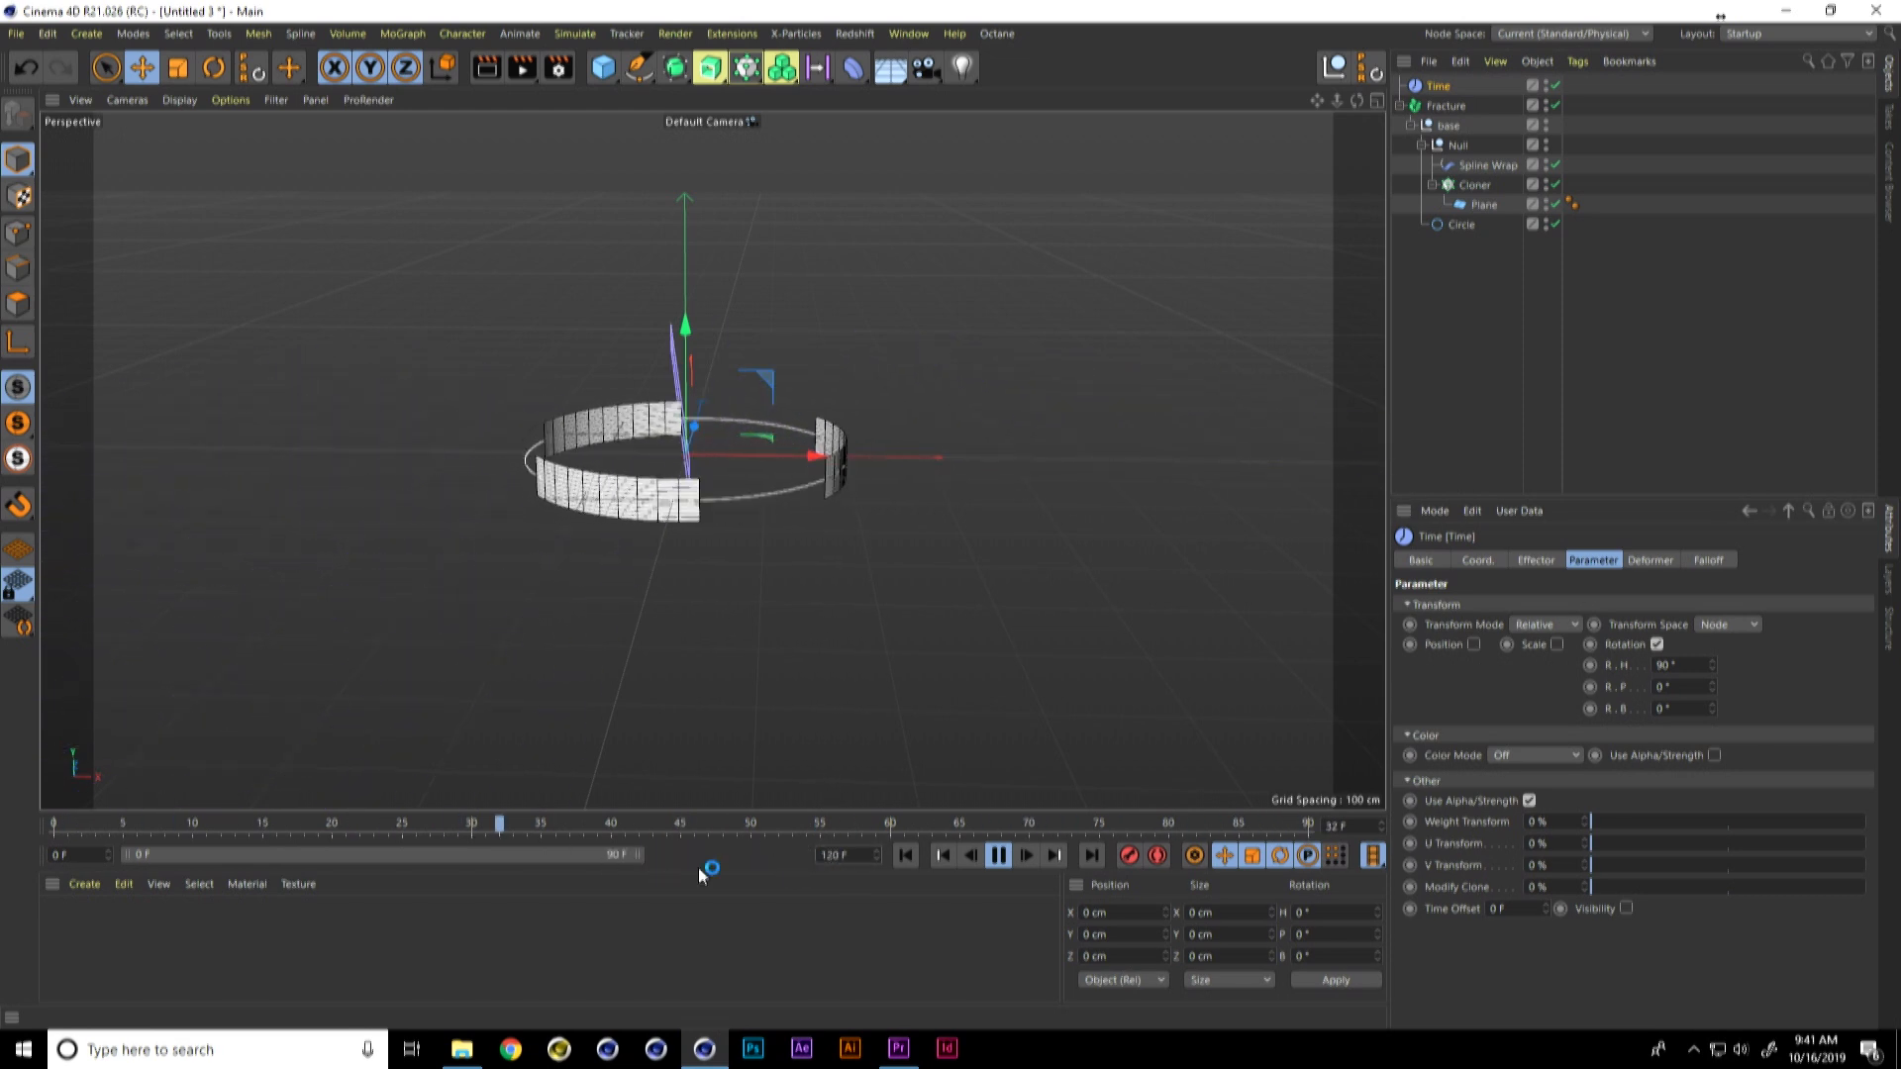
pyautogui.press('Return')
# Step: Set the Time effector's heading rotation to 25° and stop the playback
pyautogui.click(1673, 663)
pyautogui.write('25')
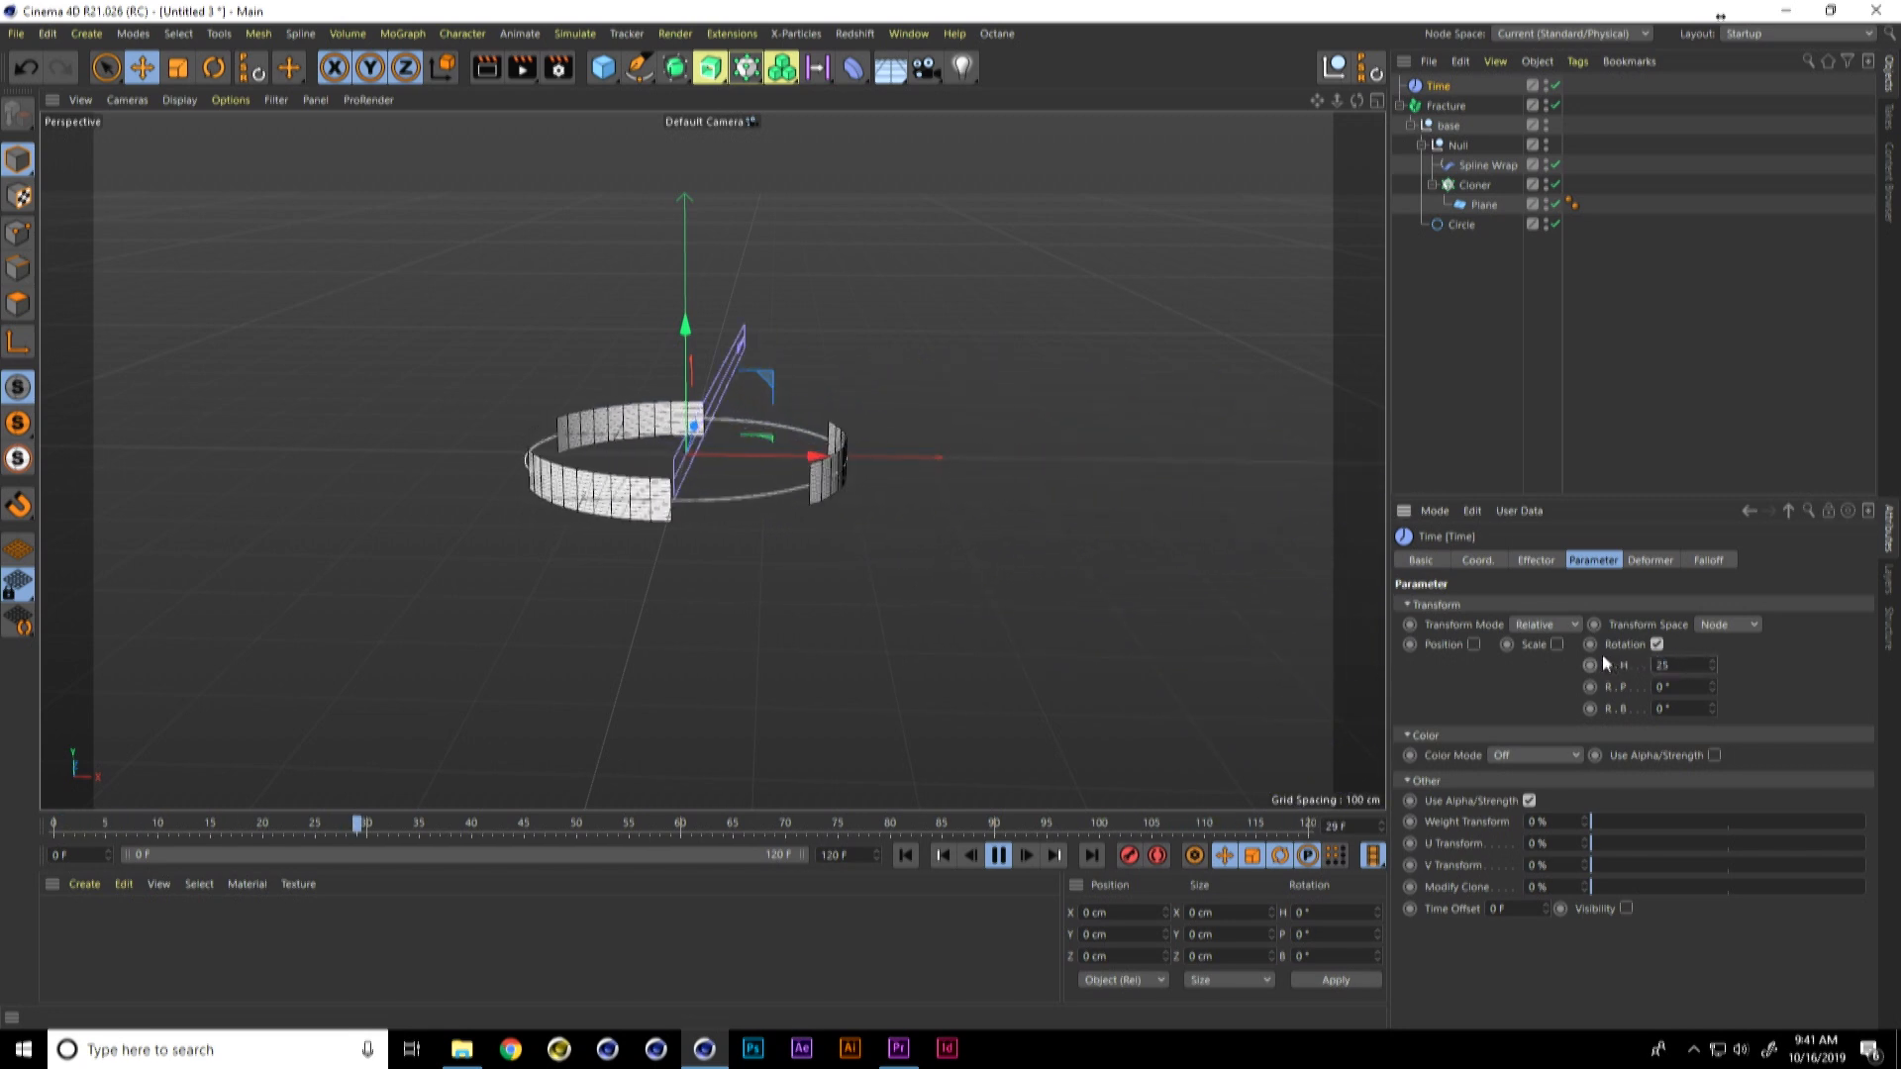
pyautogui.press('Return')
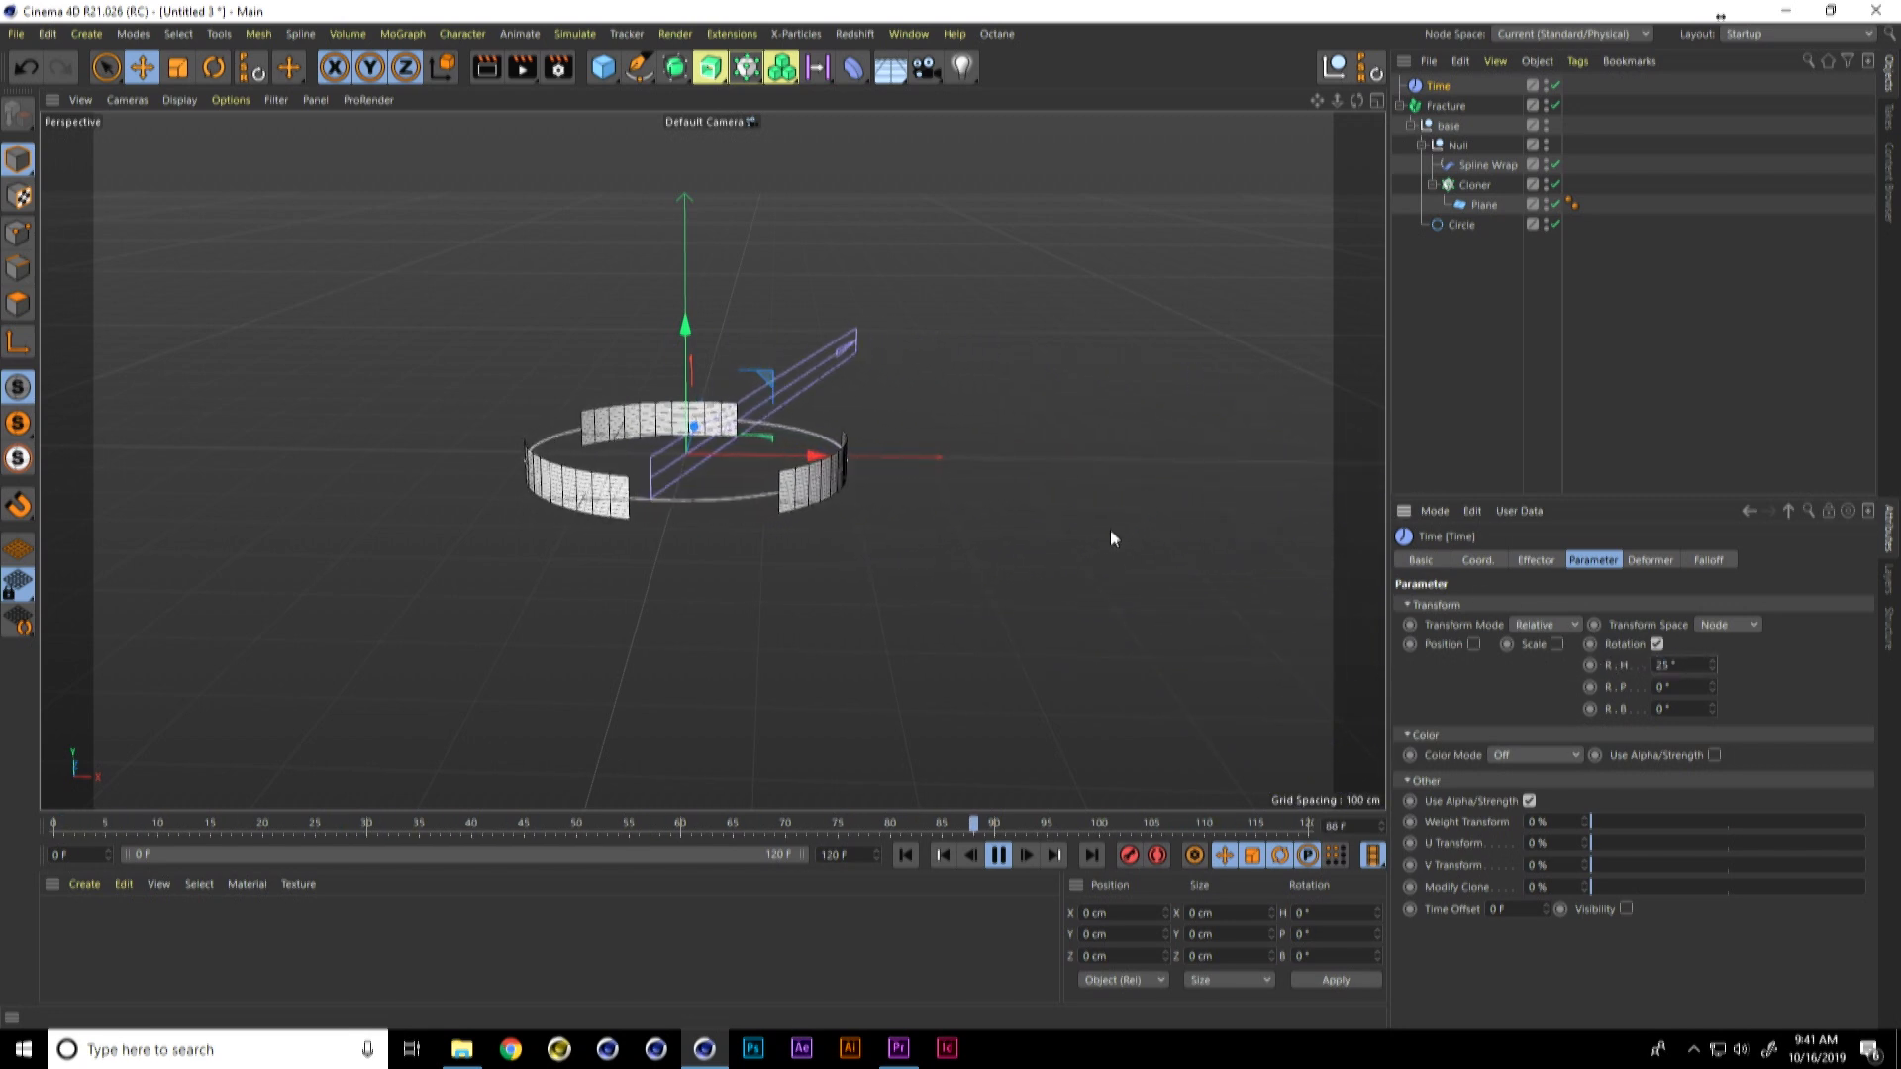
pyautogui.click(998, 855)
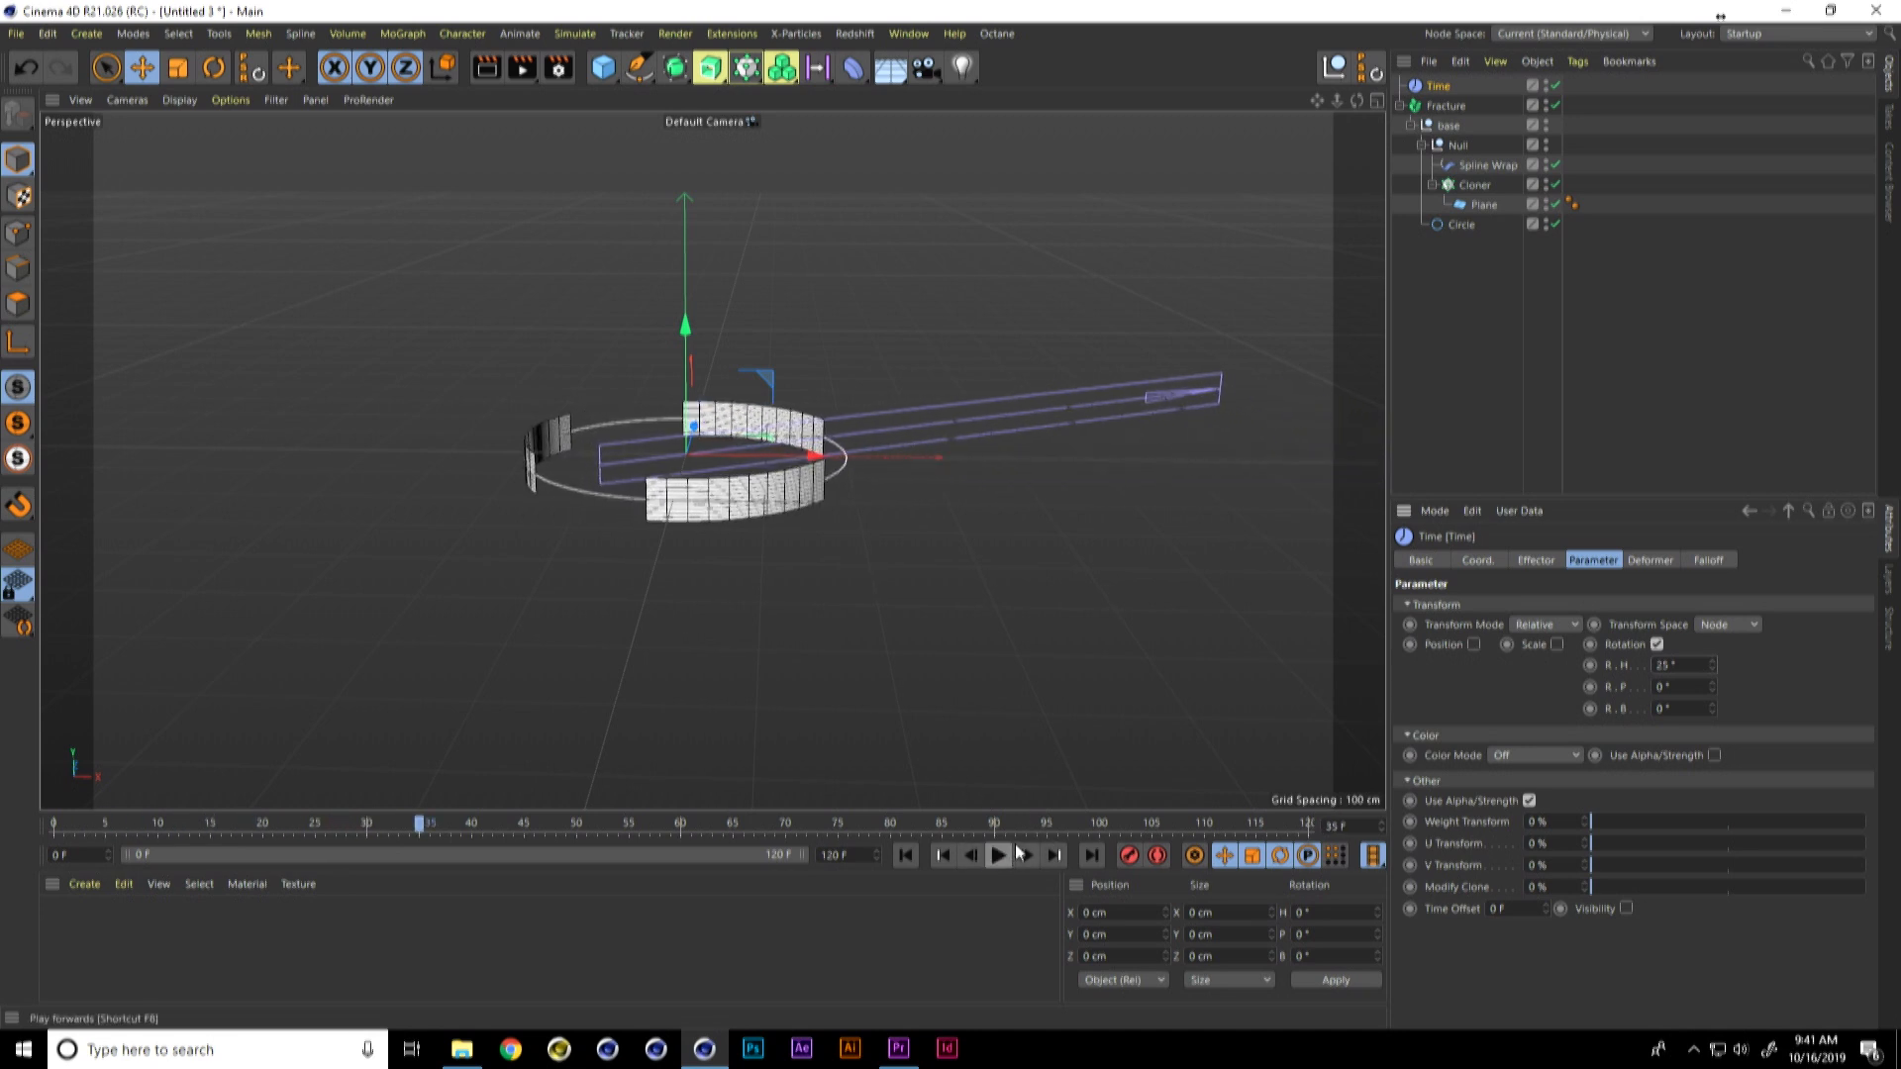
# Step: Tilt the strips by setting the Spline Wrap's banking to 30° in its rotation settings
pyautogui.click(1465, 165)
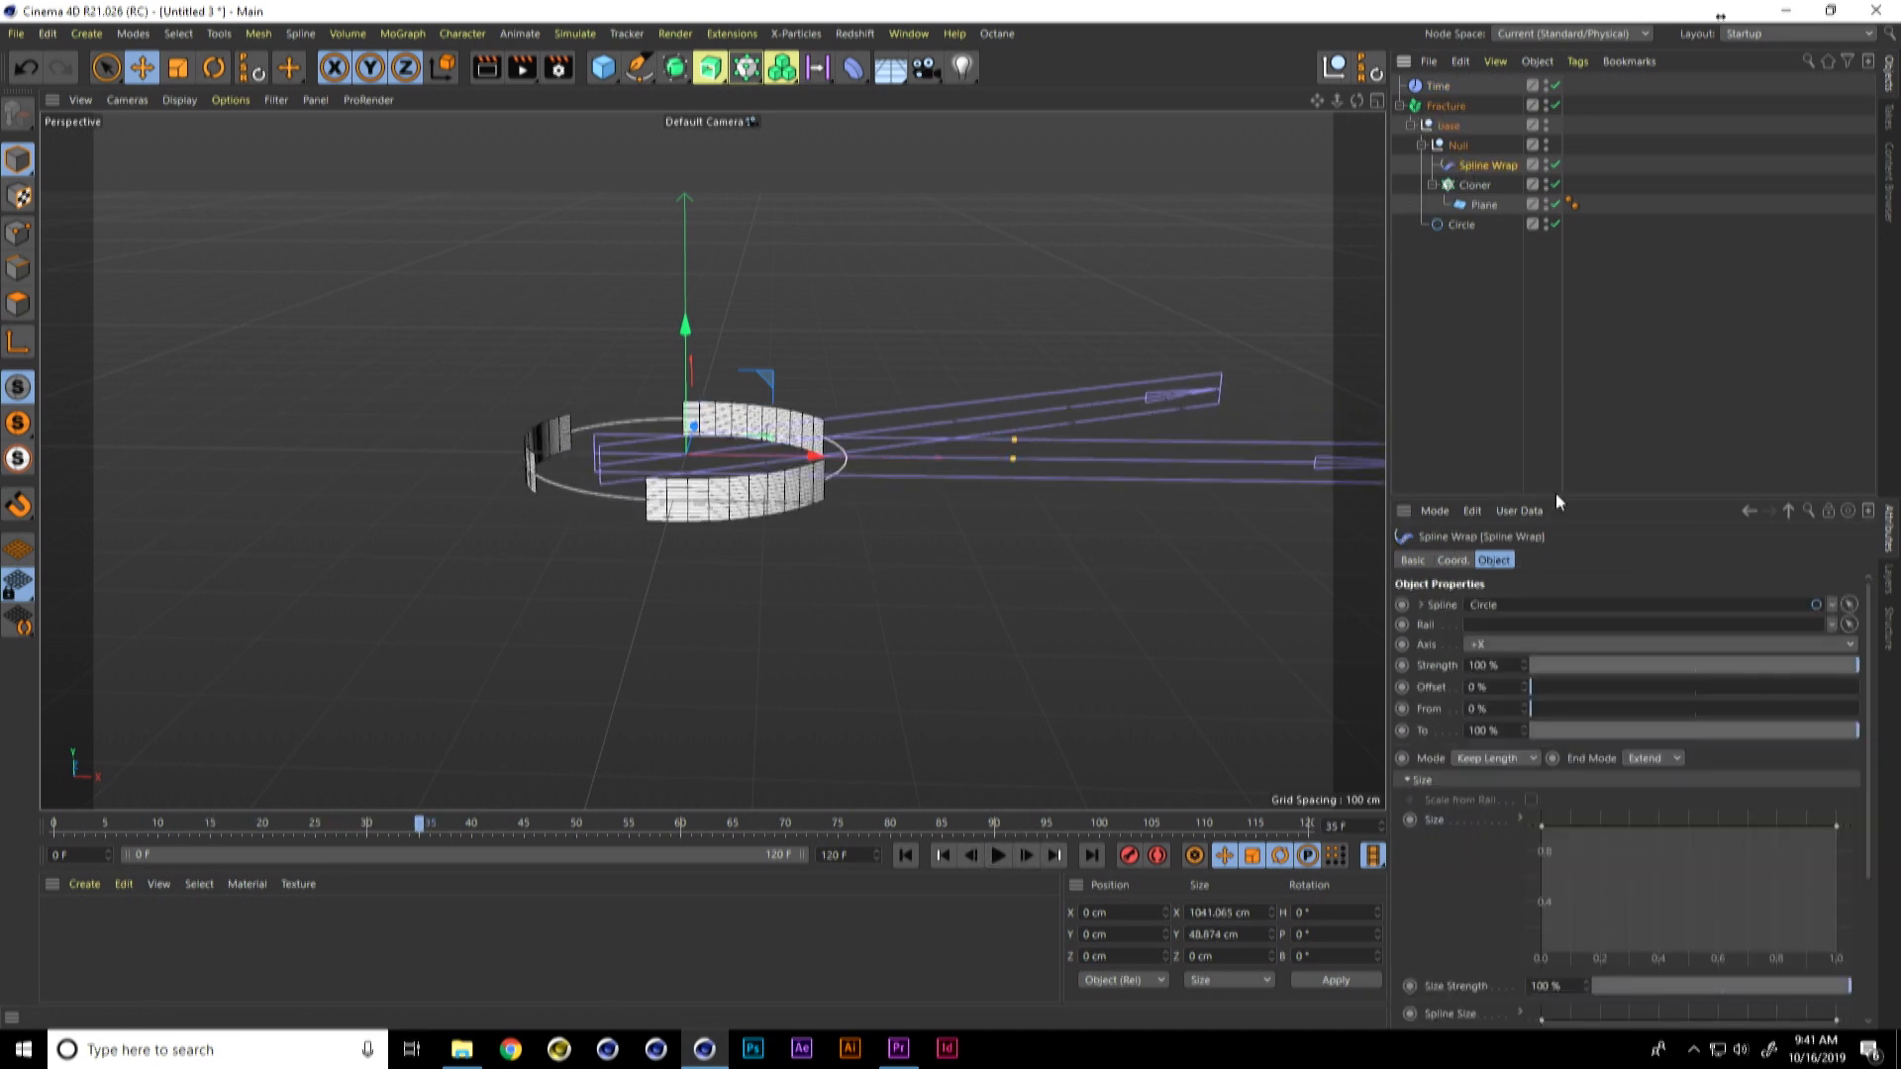
pyautogui.moveTo(1554, 495); pyautogui.dragTo(1545, 315)
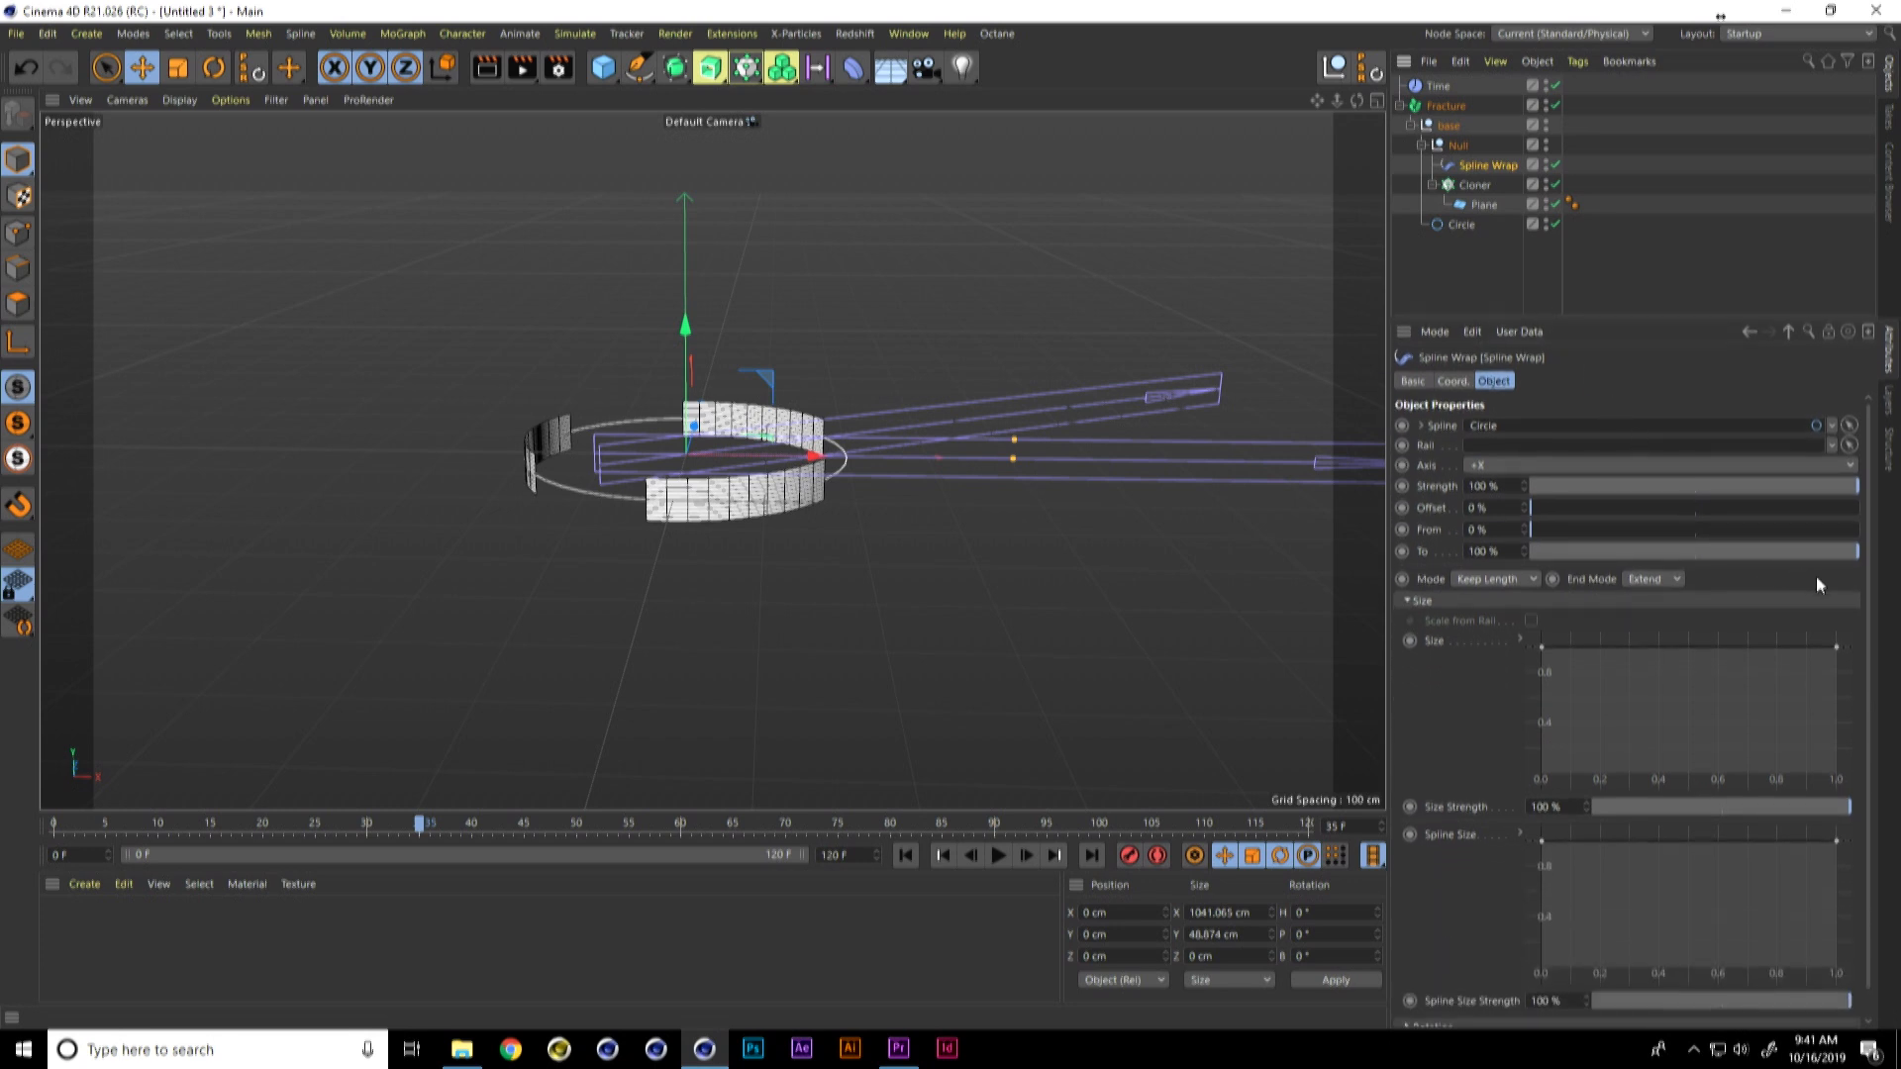
pyautogui.scroll(-2, 1679, 739)
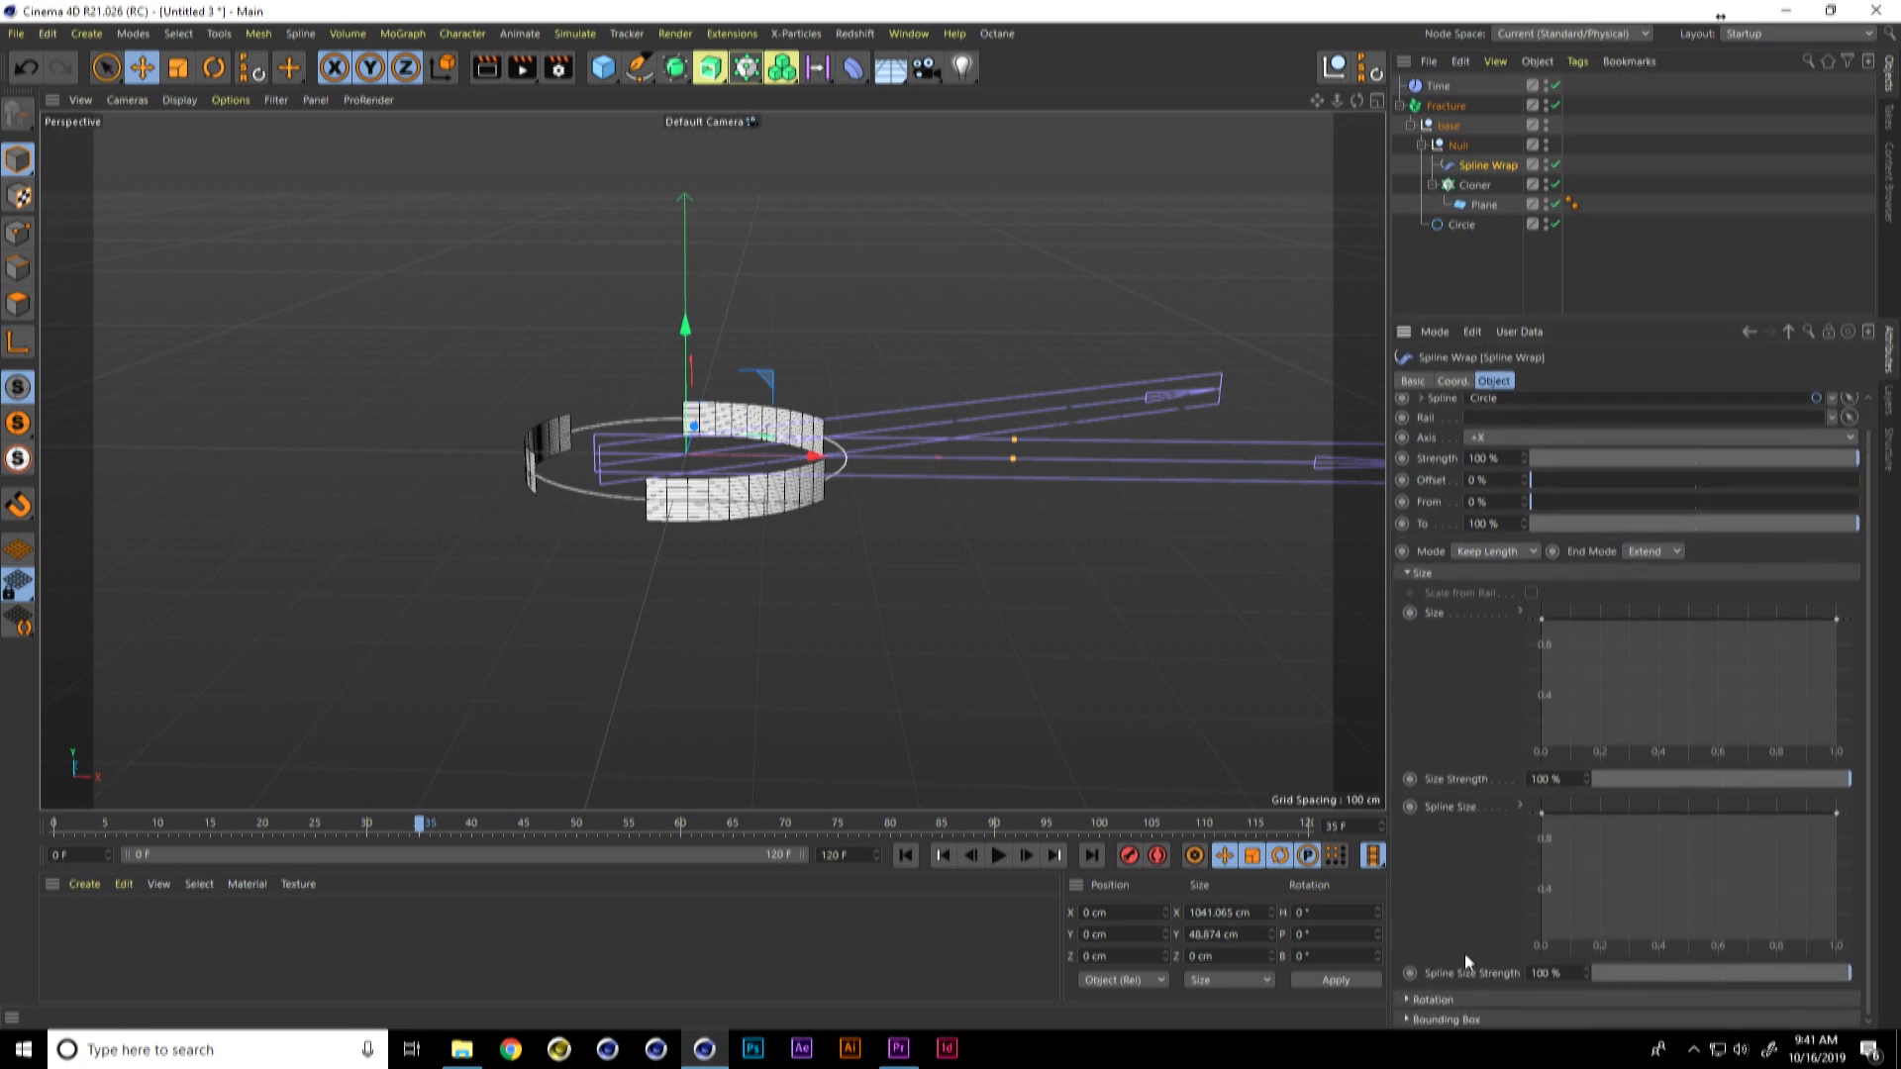
pyautogui.click(1407, 1001)
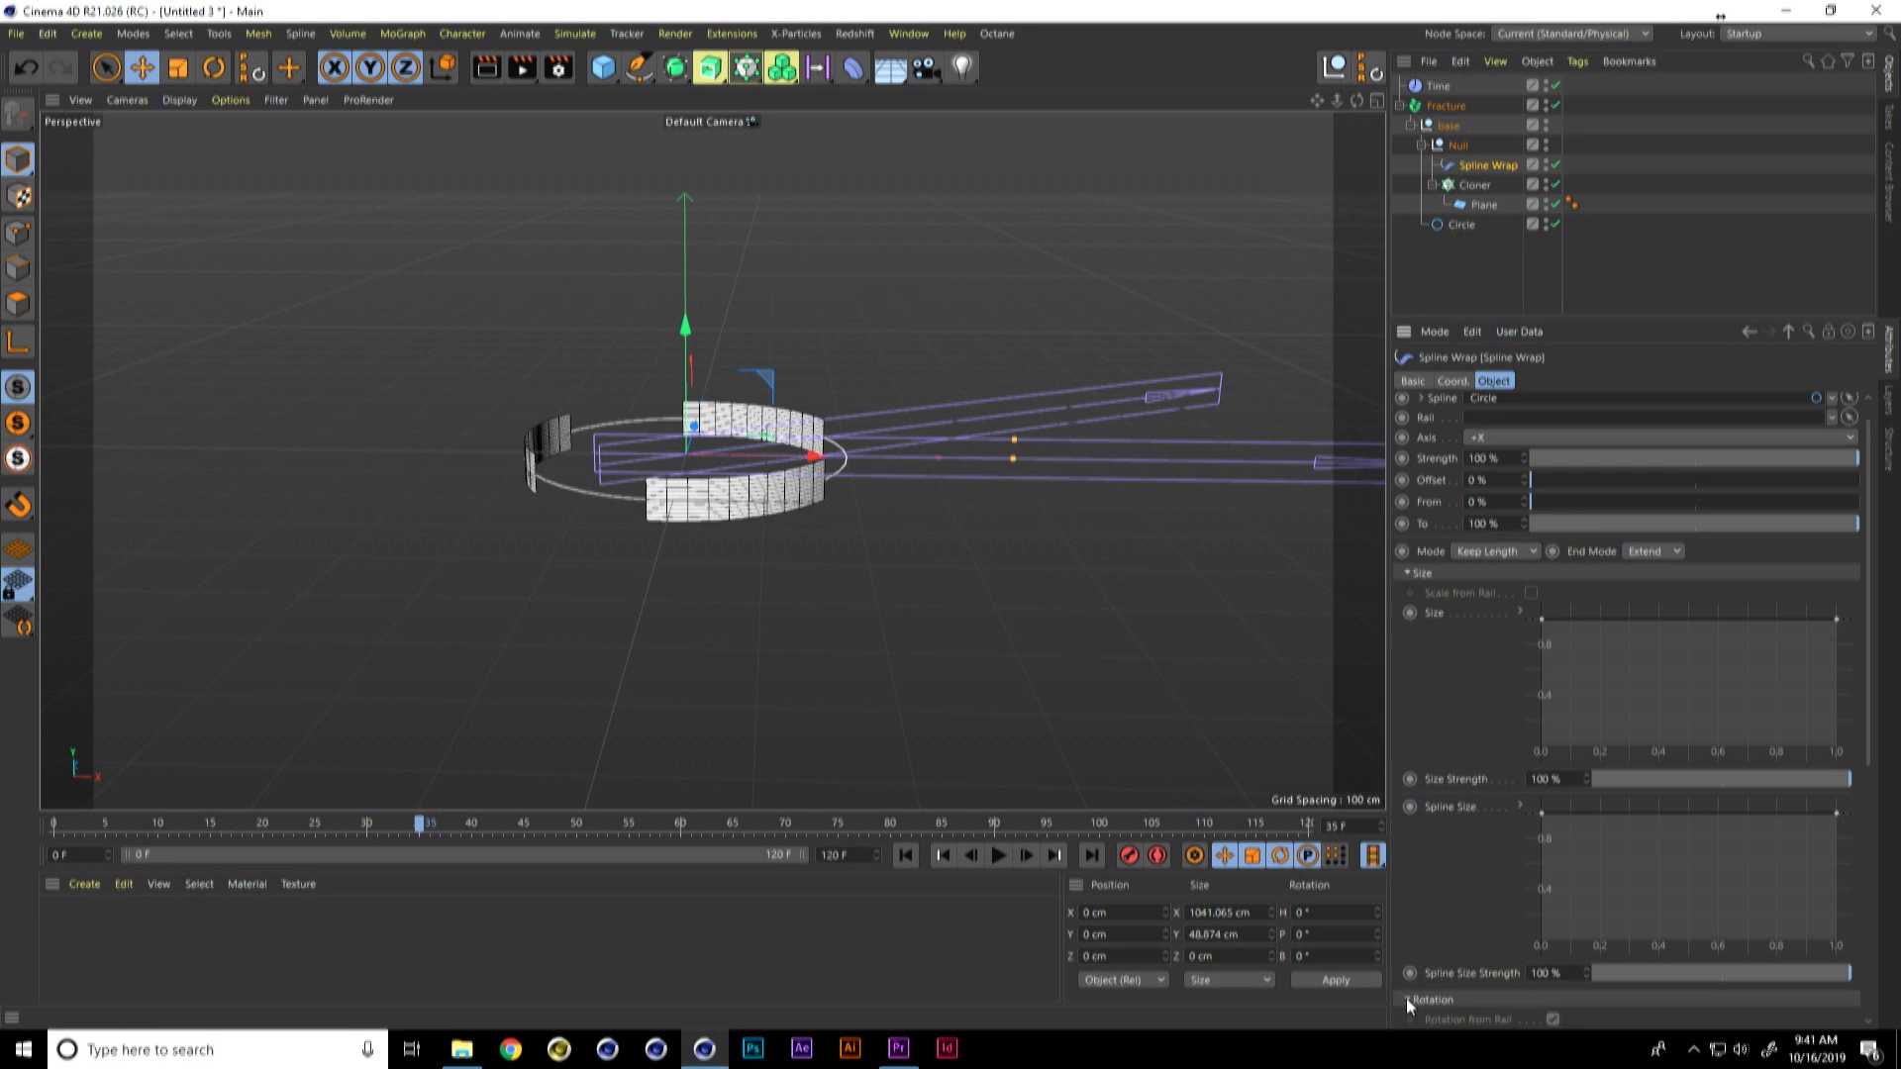
pyautogui.moveTo(1870, 693); pyautogui.dragTo(1828, 911)
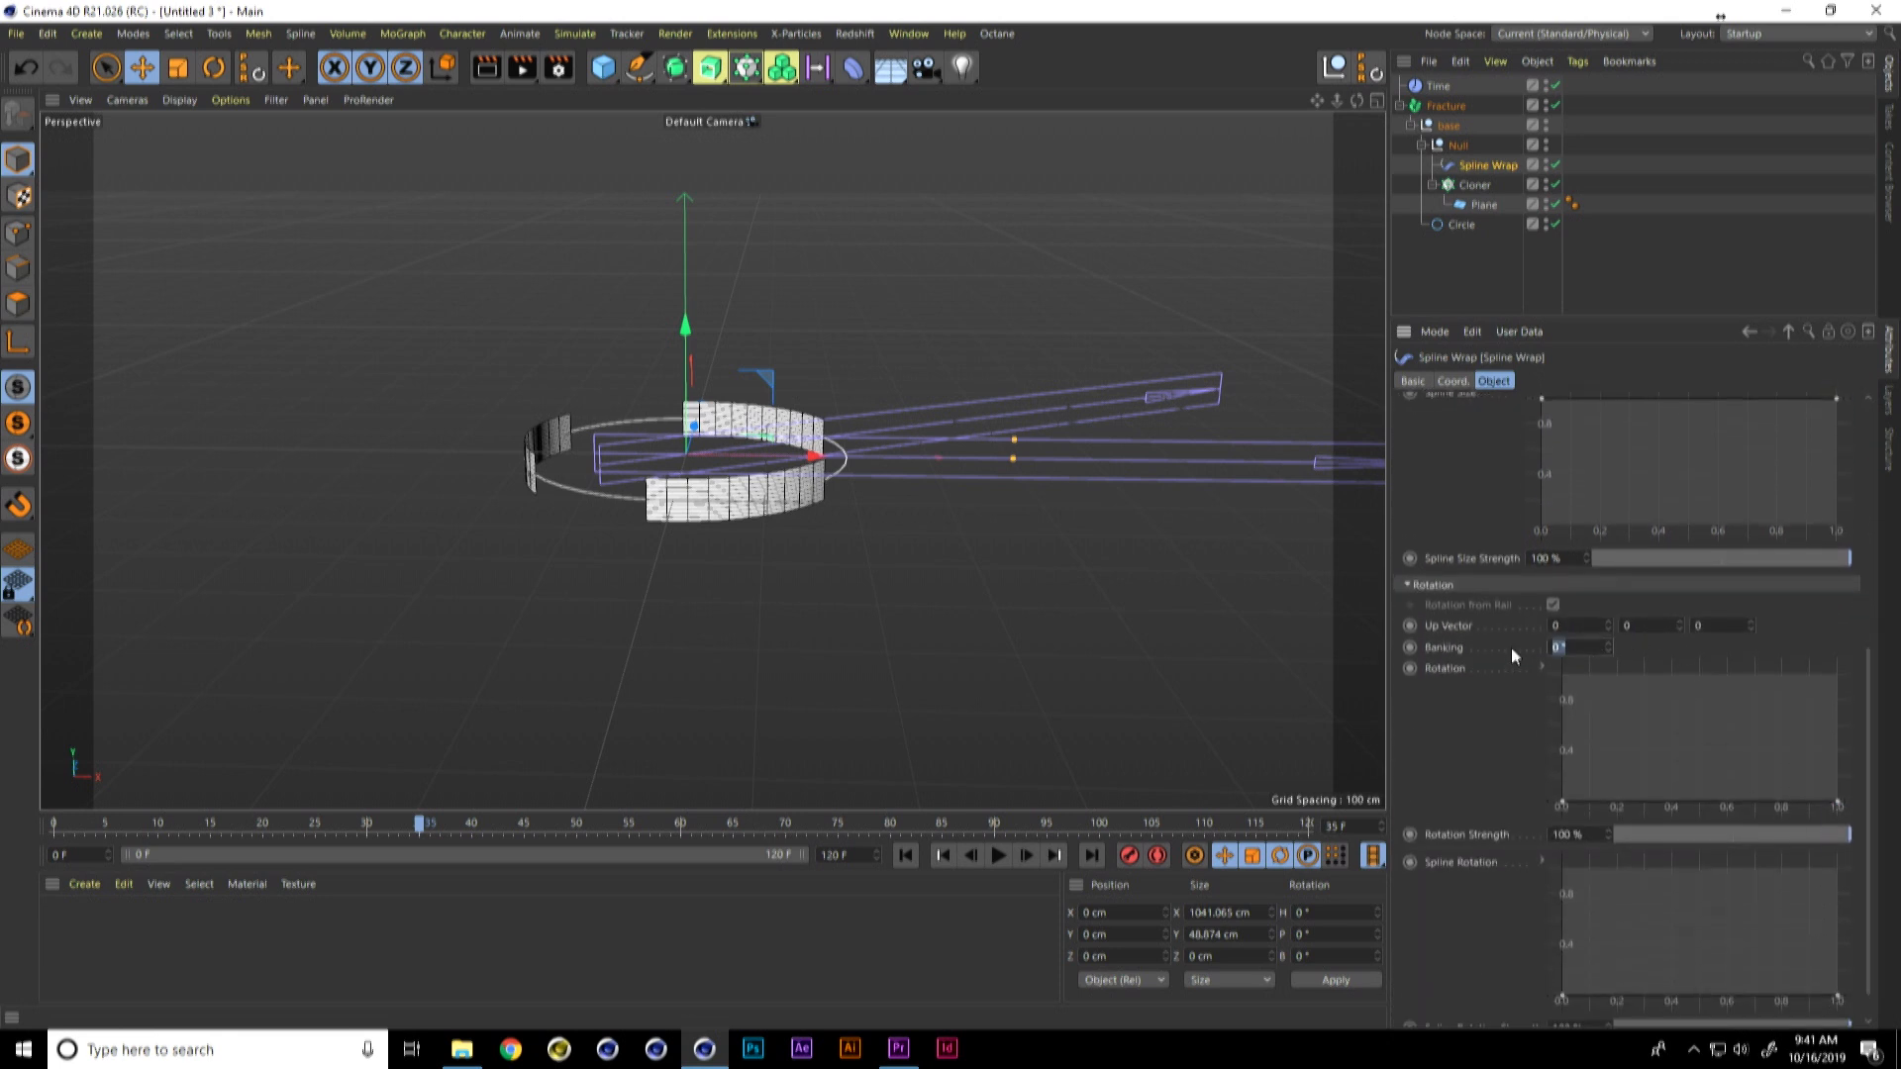
pyautogui.write('30')
pyautogui.press('Return')
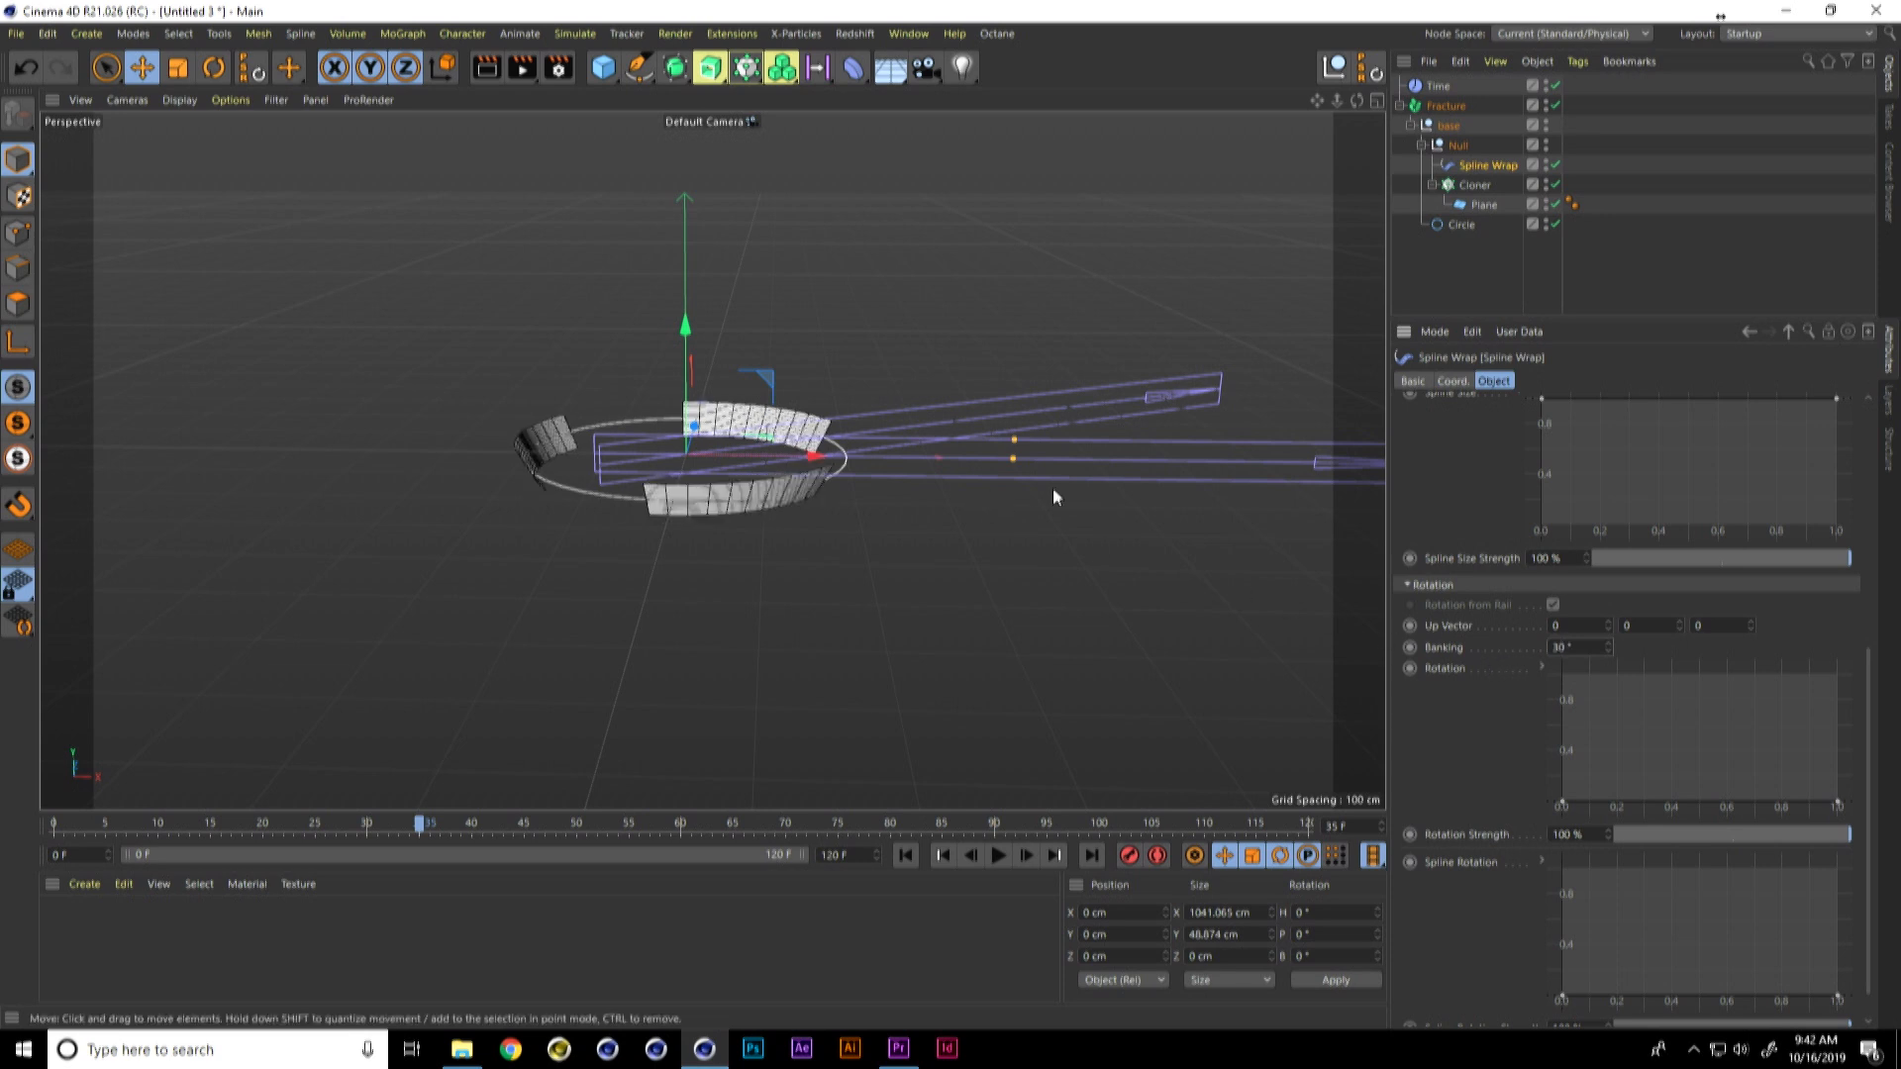
# Step: Group the Time effector and the Fracture under a new Null named 1, and raise it to about 173 cm in Y
pyautogui.click(1335, 68)
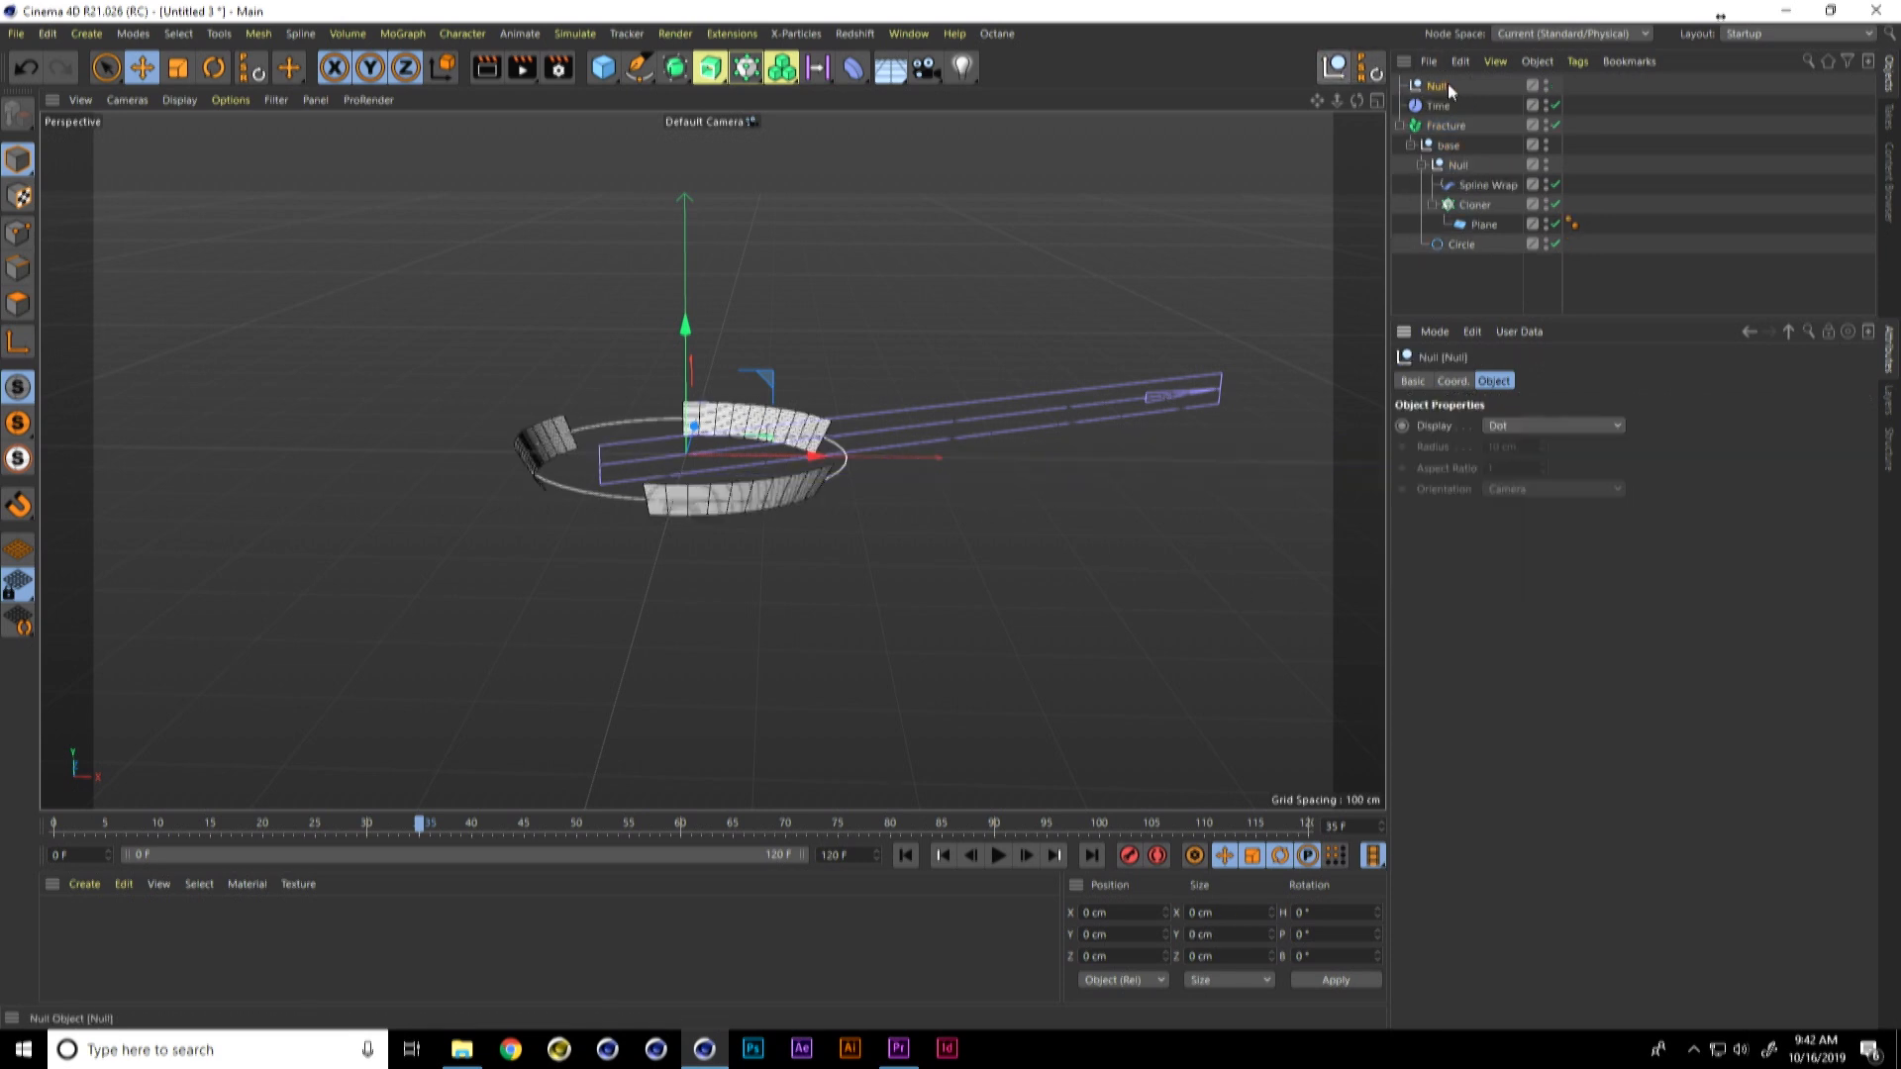
pyautogui.click(1438, 103)
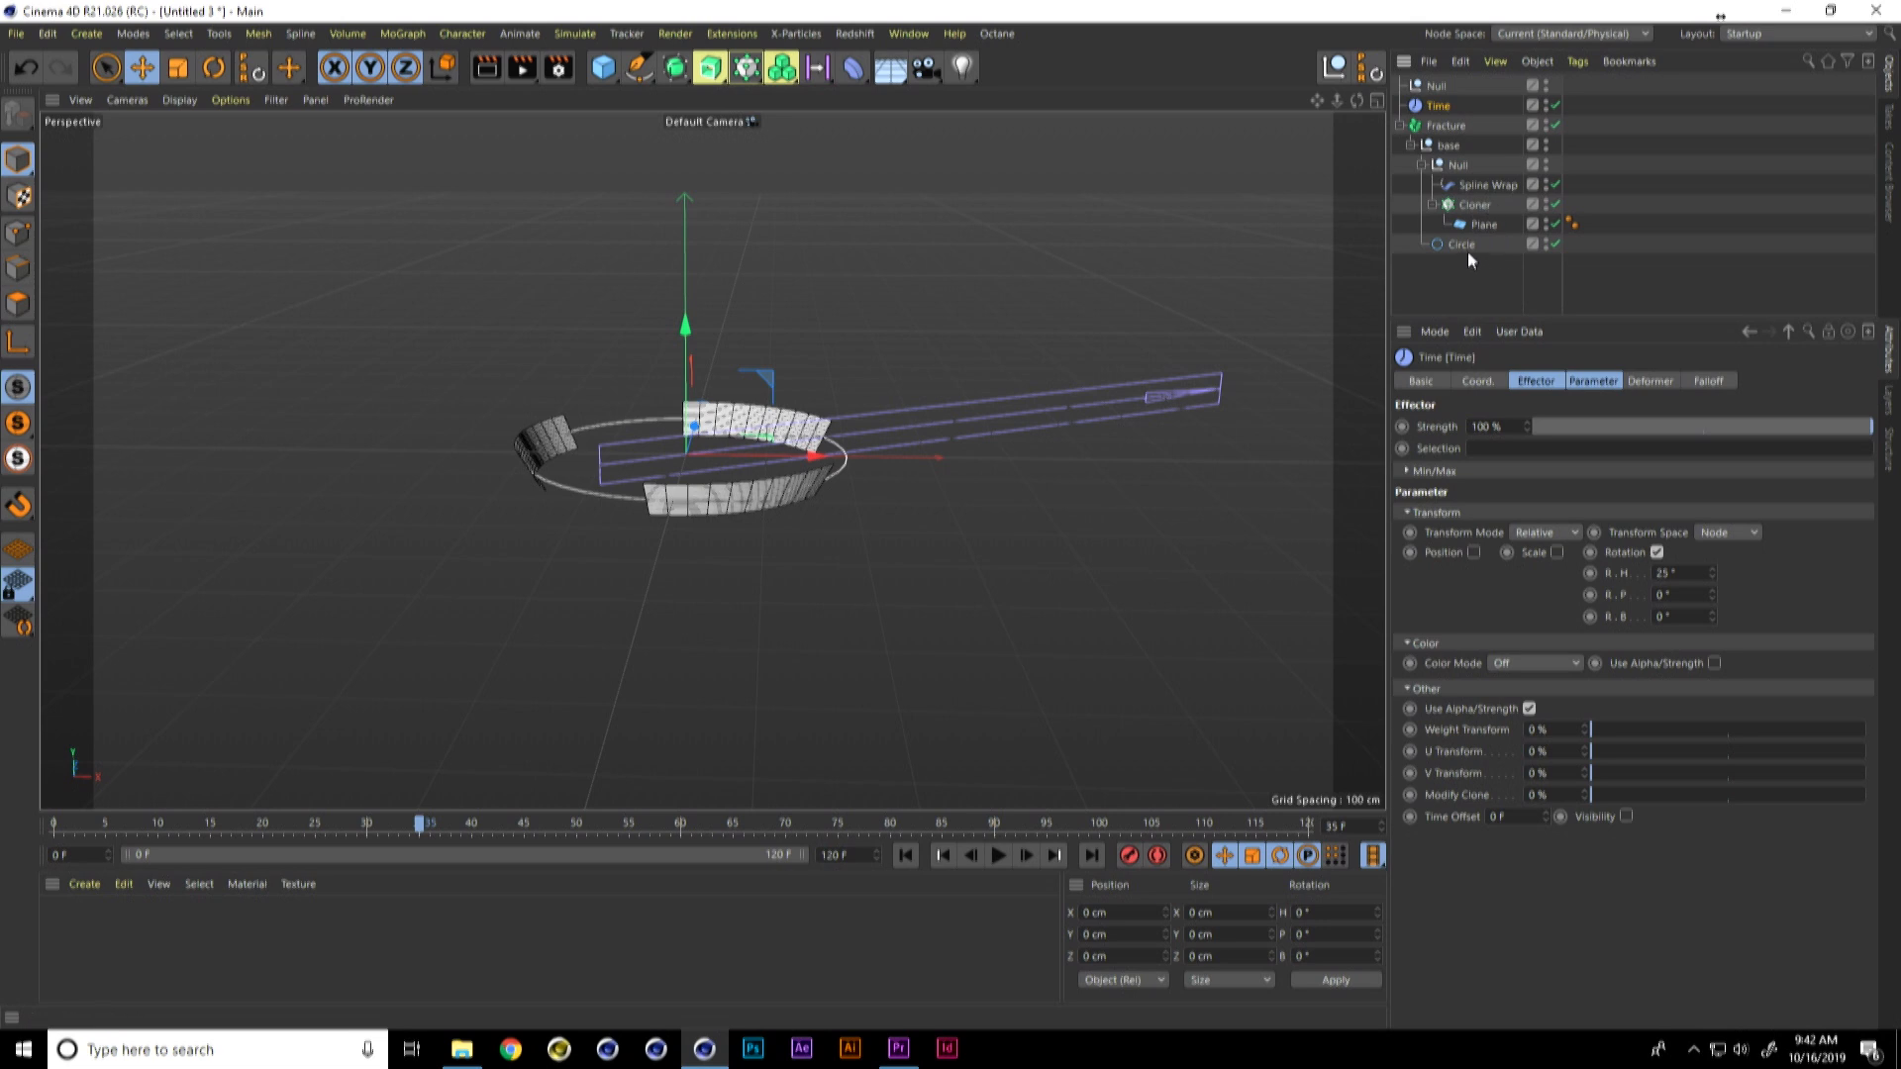
pyautogui.keyDown('shift'); pyautogui.click(1467, 247); pyautogui.keyUp('shift')
pyautogui.moveTo(1438, 89); pyautogui.dragTo(1441, 87)
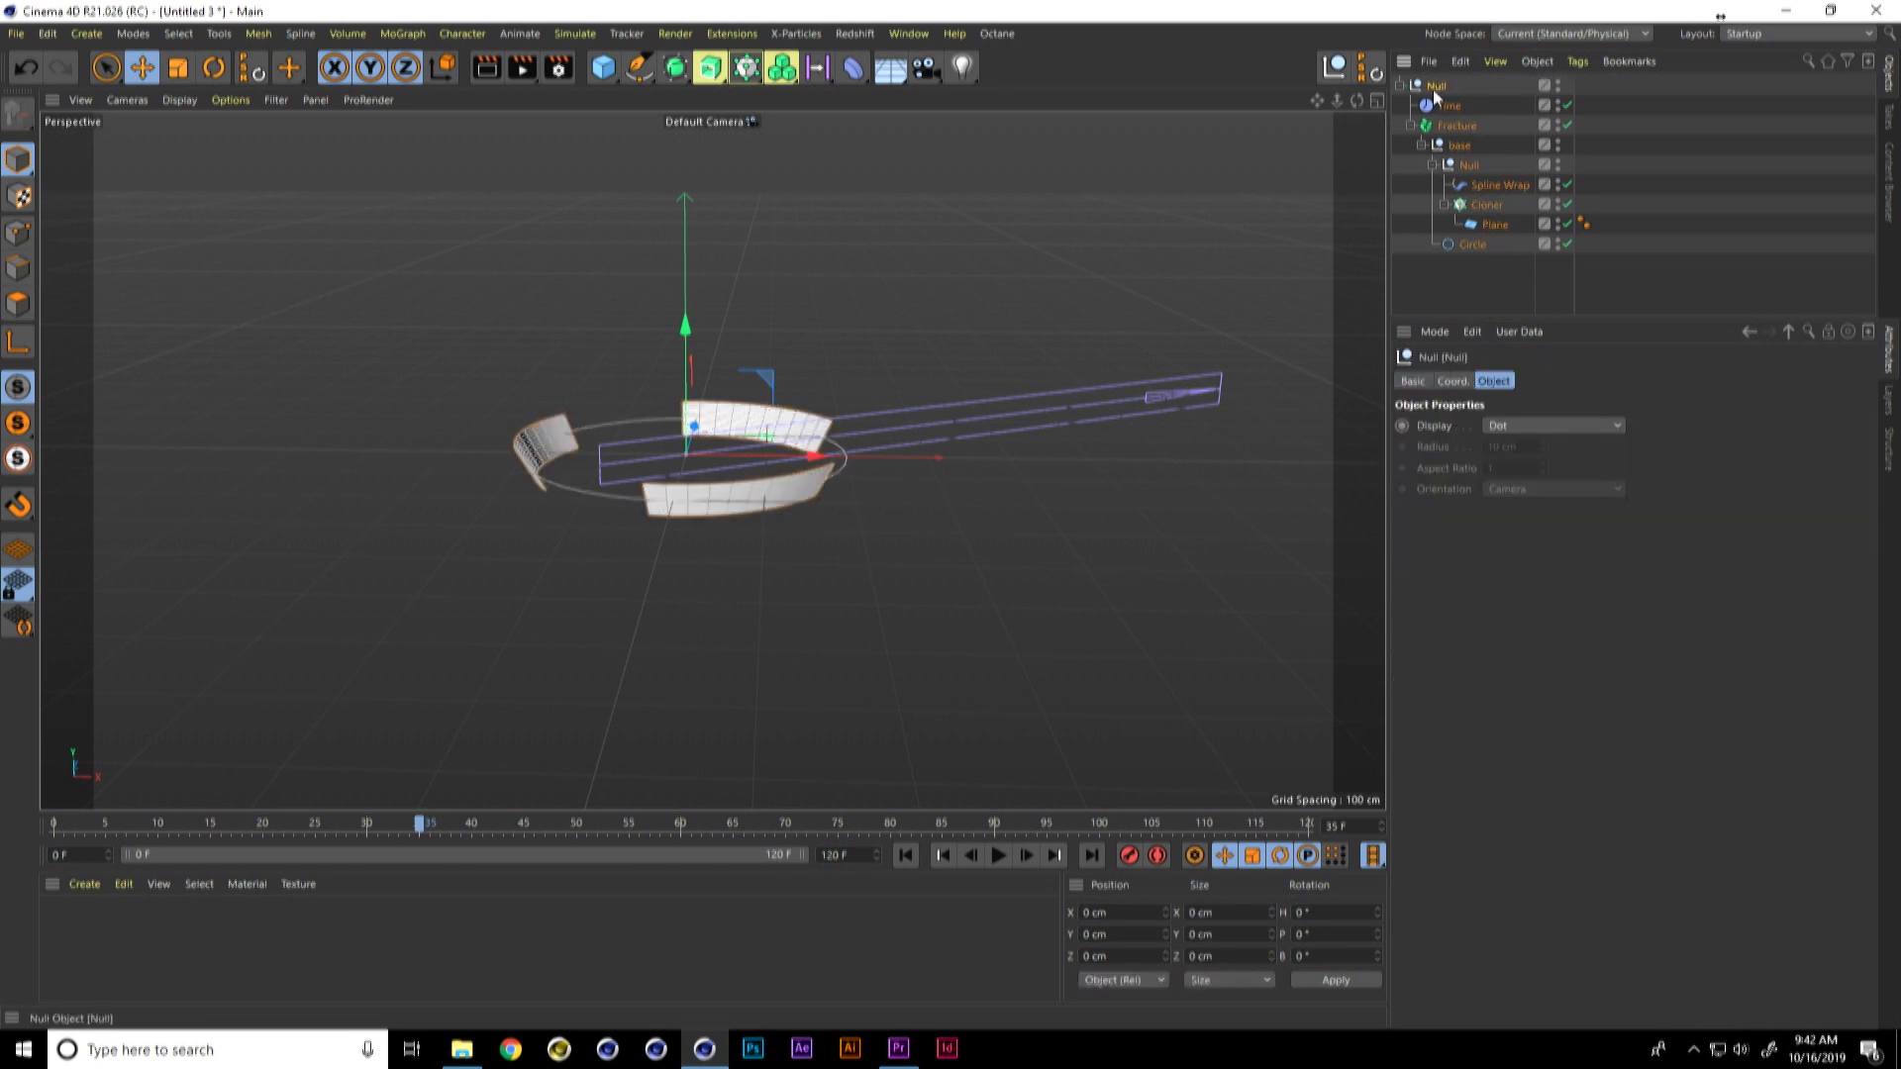
pyautogui.write('1')
pyautogui.press('Return')
pyautogui.click(1401, 85)
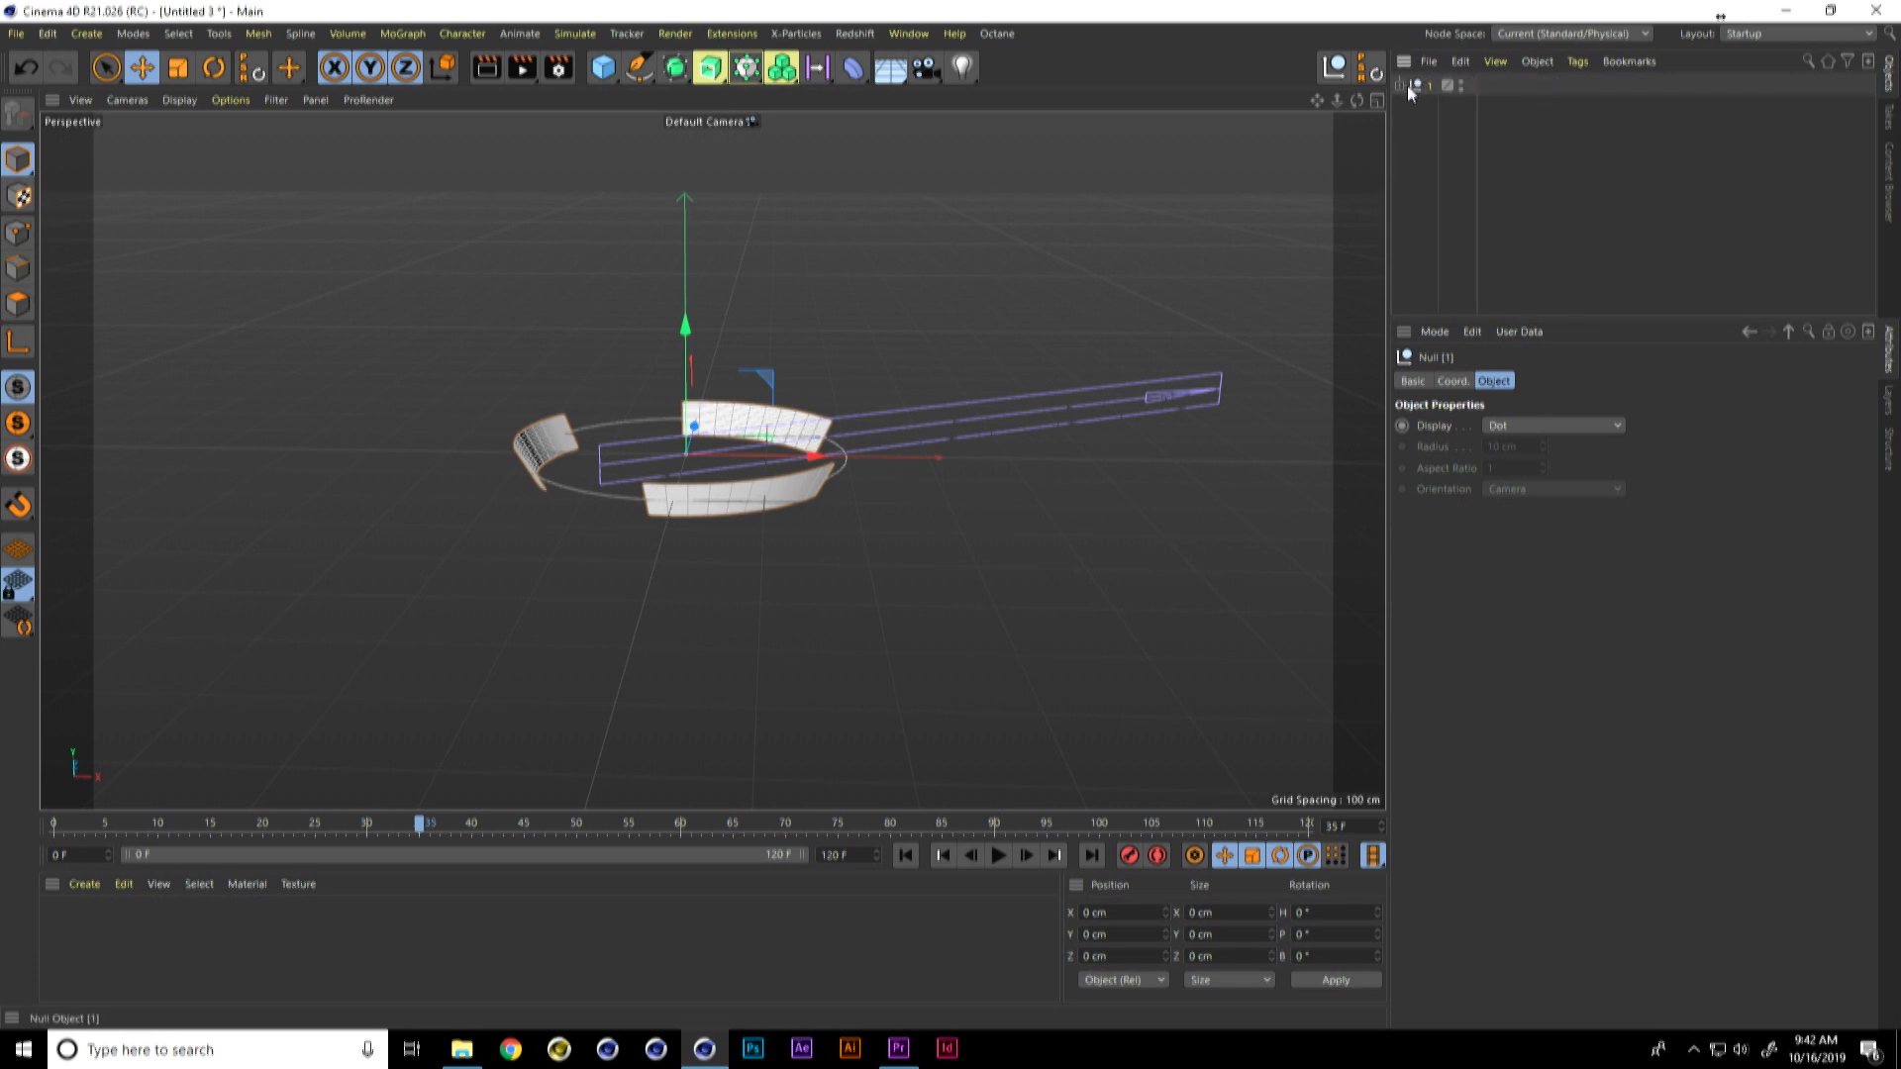
pyautogui.moveTo(683, 329); pyautogui.dragTo(693, 188)
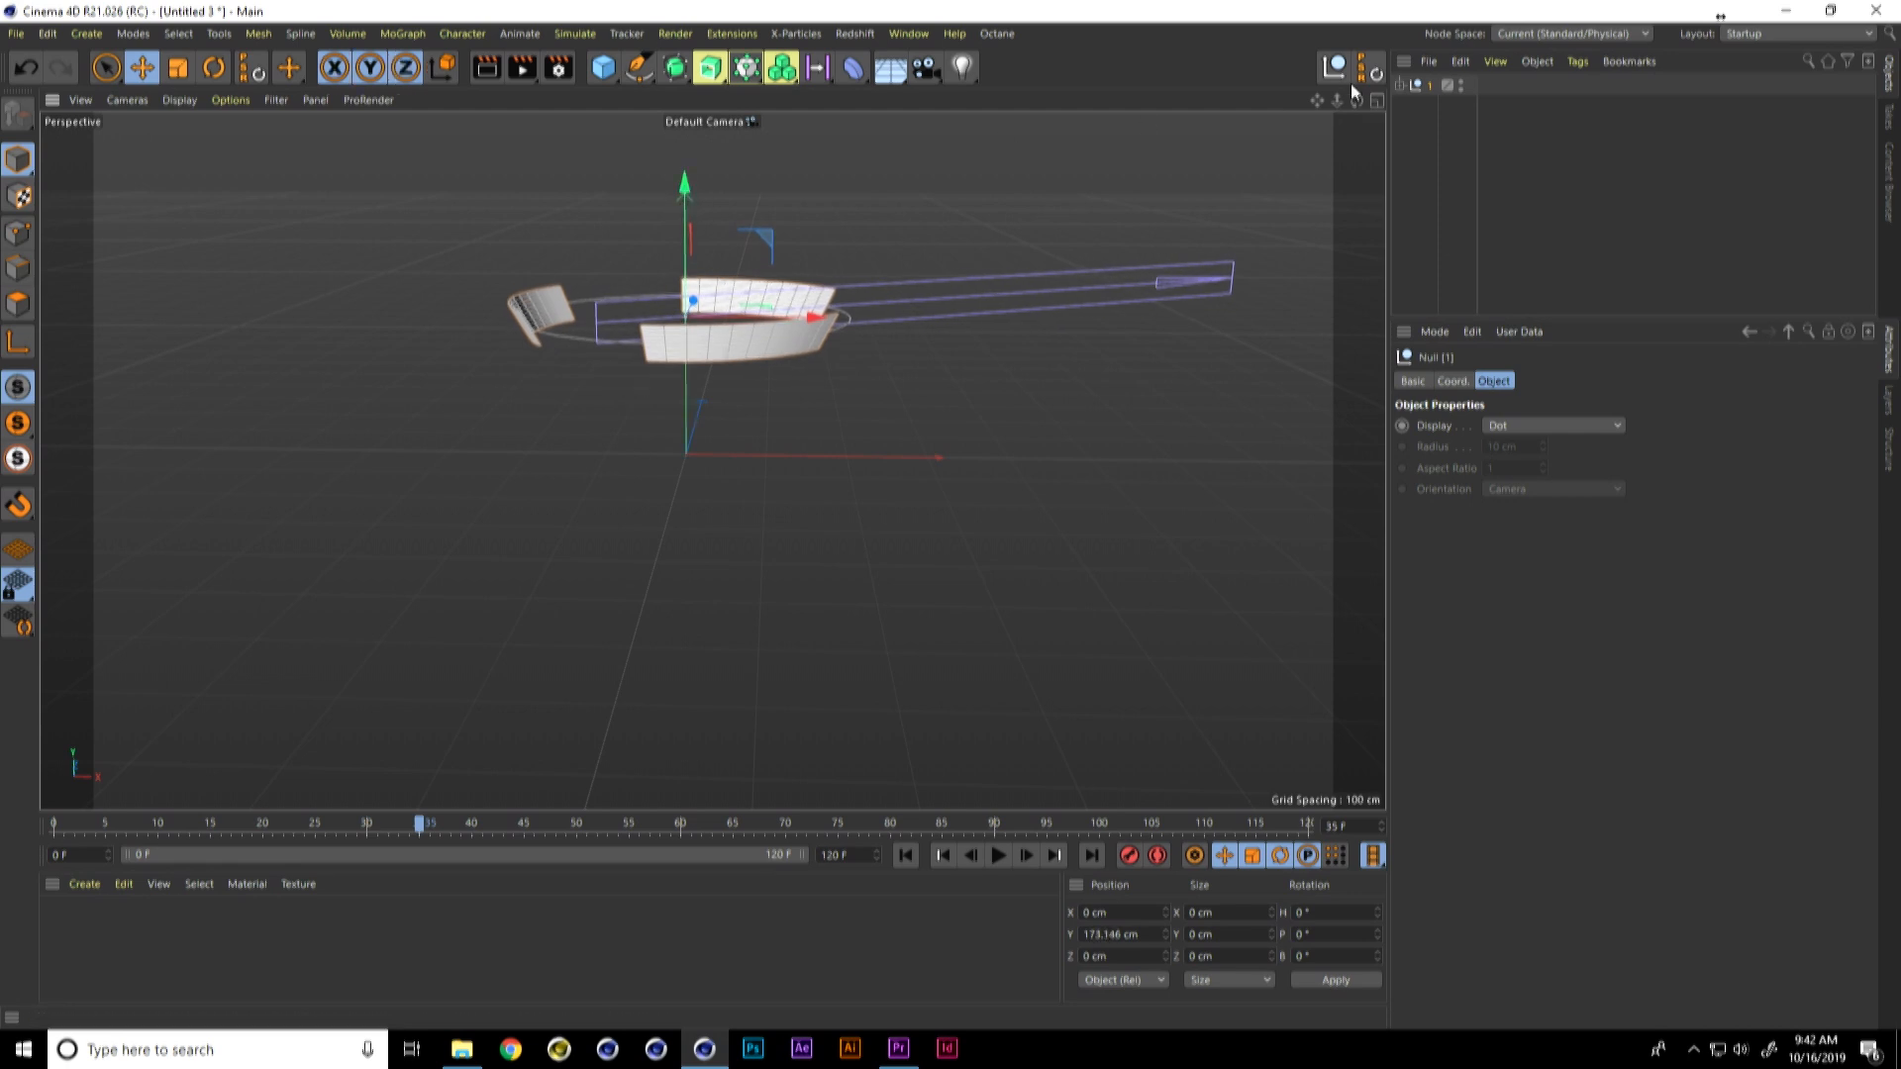
# Step: Duplicate group 1, lower the copy to about 83 cm in Y, and scale it down until its Plane is about 159 cm wide
pyautogui.keyDown('ctrl'); pyautogui.moveTo(1416, 86); pyautogui.dragTo(1422, 111); pyautogui.keyUp('ctrl')
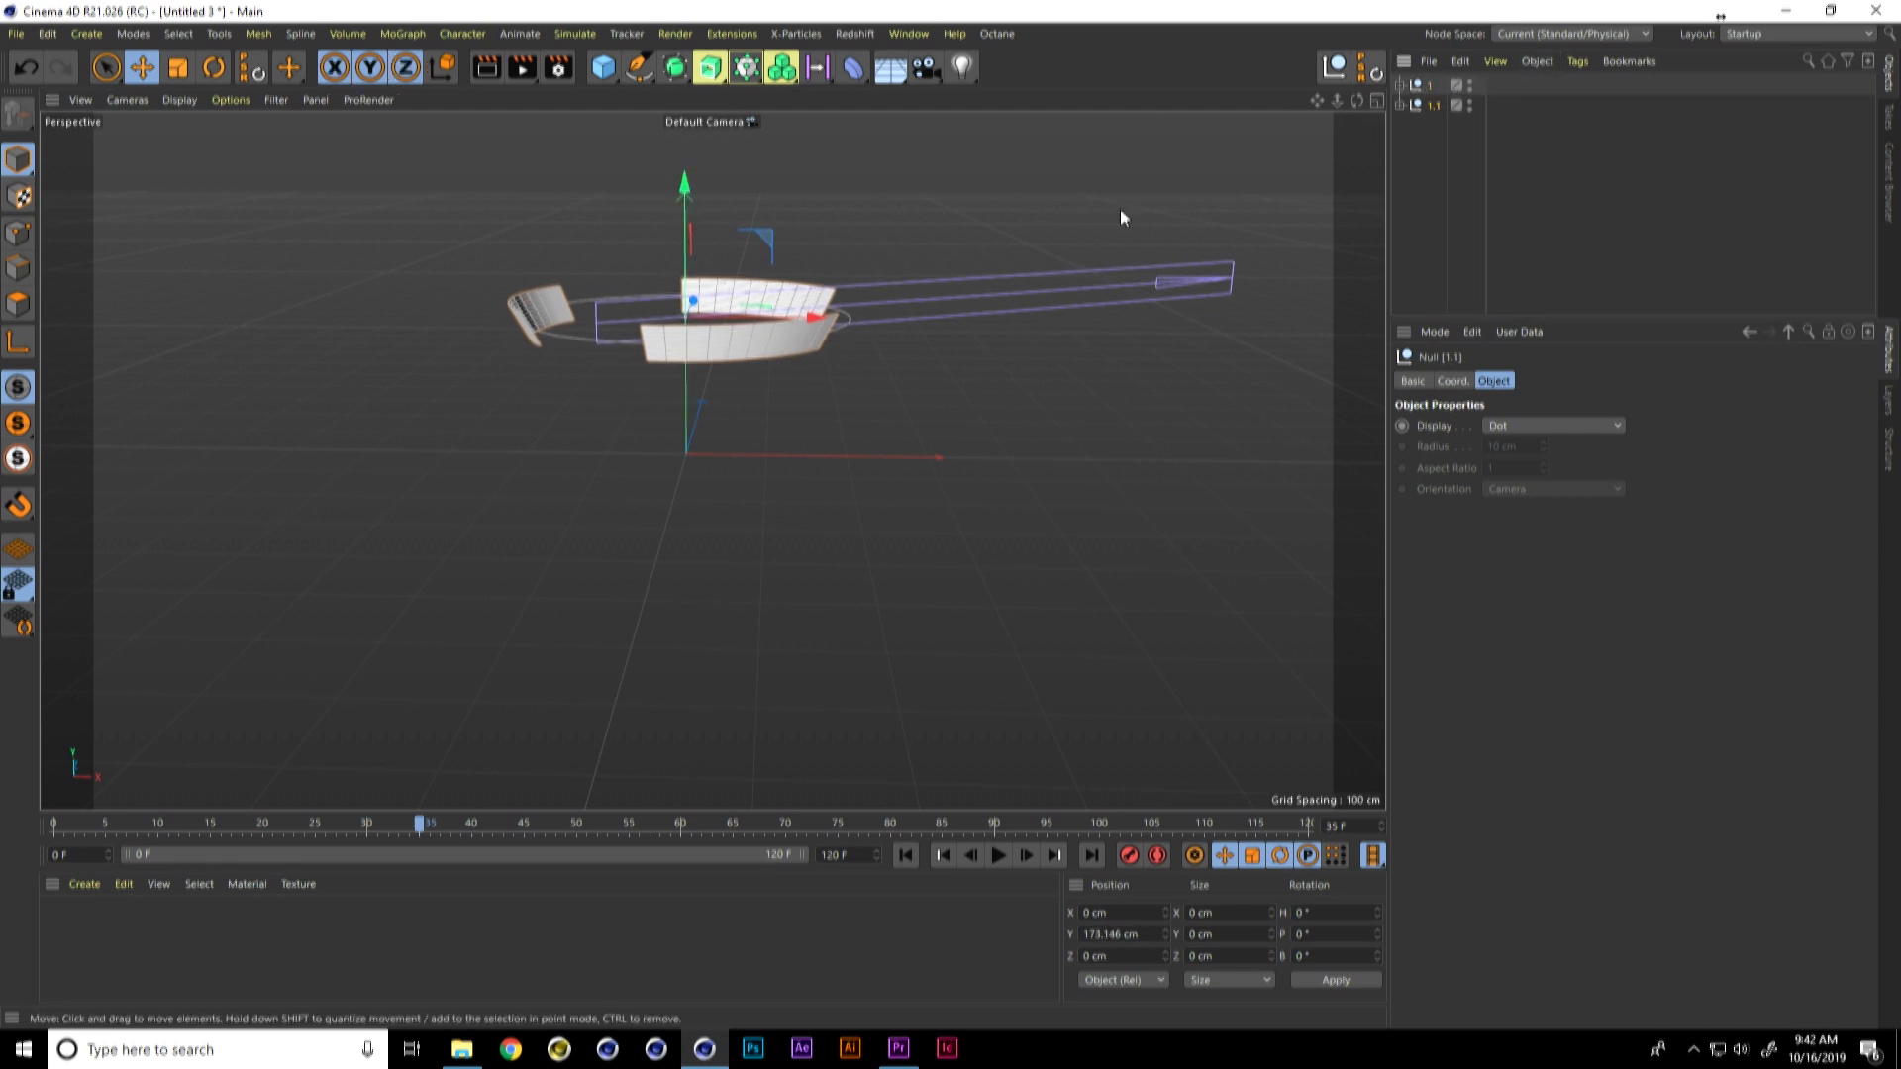
pyautogui.moveTo(696, 198); pyautogui.dragTo(698, 265)
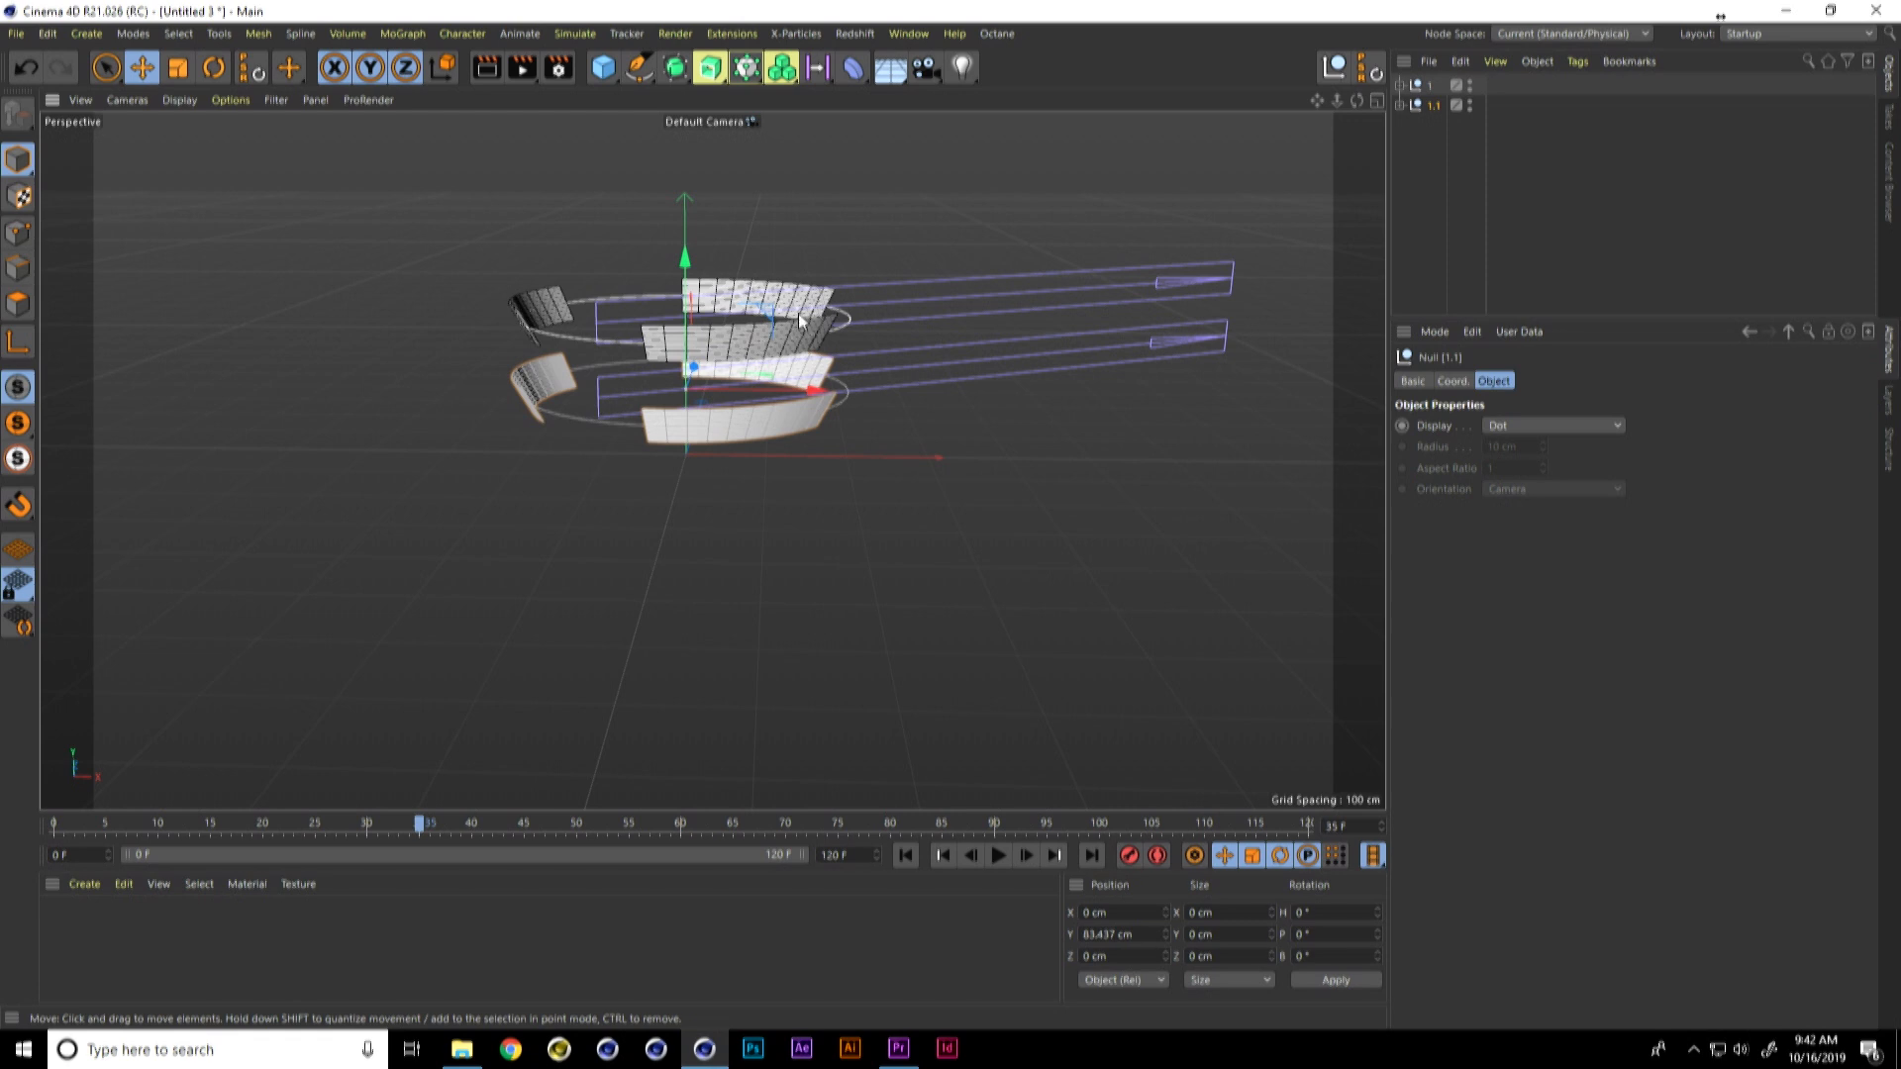
pyautogui.press('t')
pyautogui.moveTo(778, 343); pyautogui.dragTo(634, 404)
# Step: Set the heading rotation of the duplicated ring's Time effector to -76°
pyautogui.click(1401, 104)
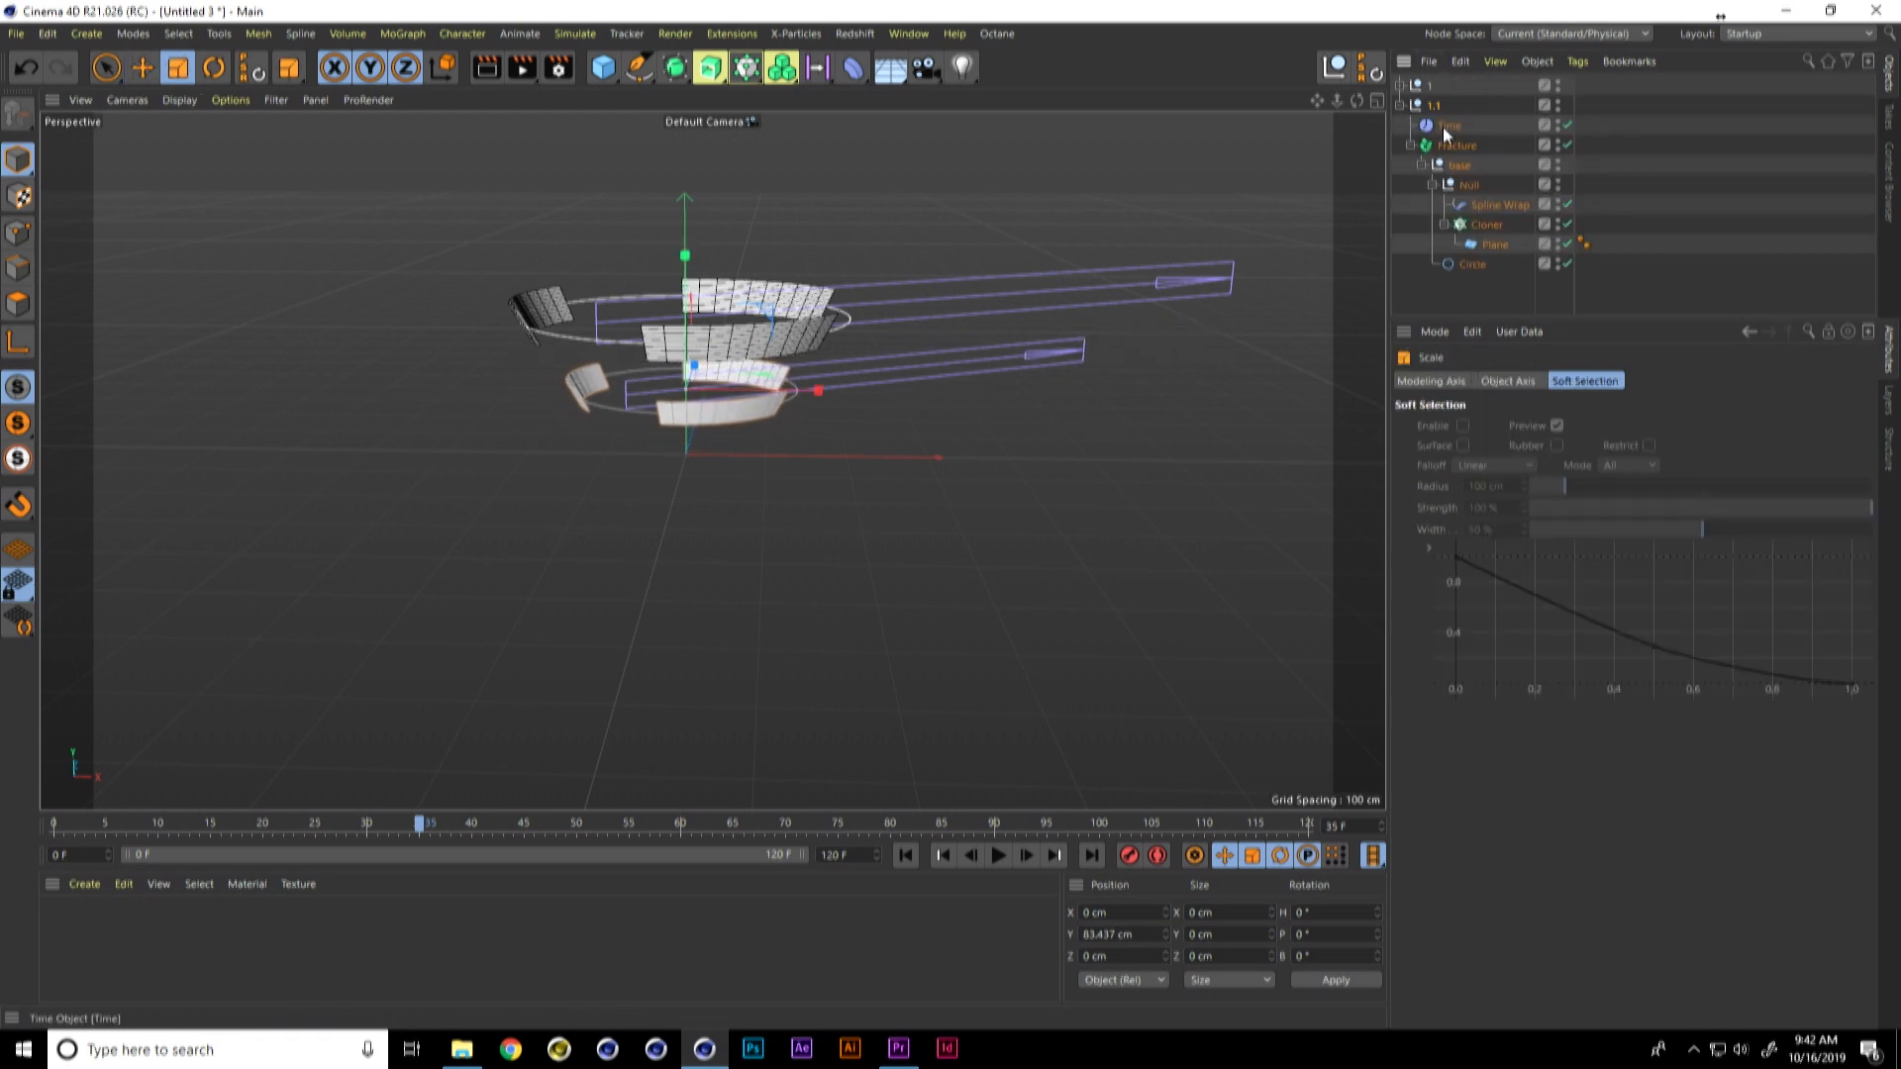
pyautogui.click(1449, 126)
pyautogui.doubleClick(1668, 573)
pyautogui.write('25')
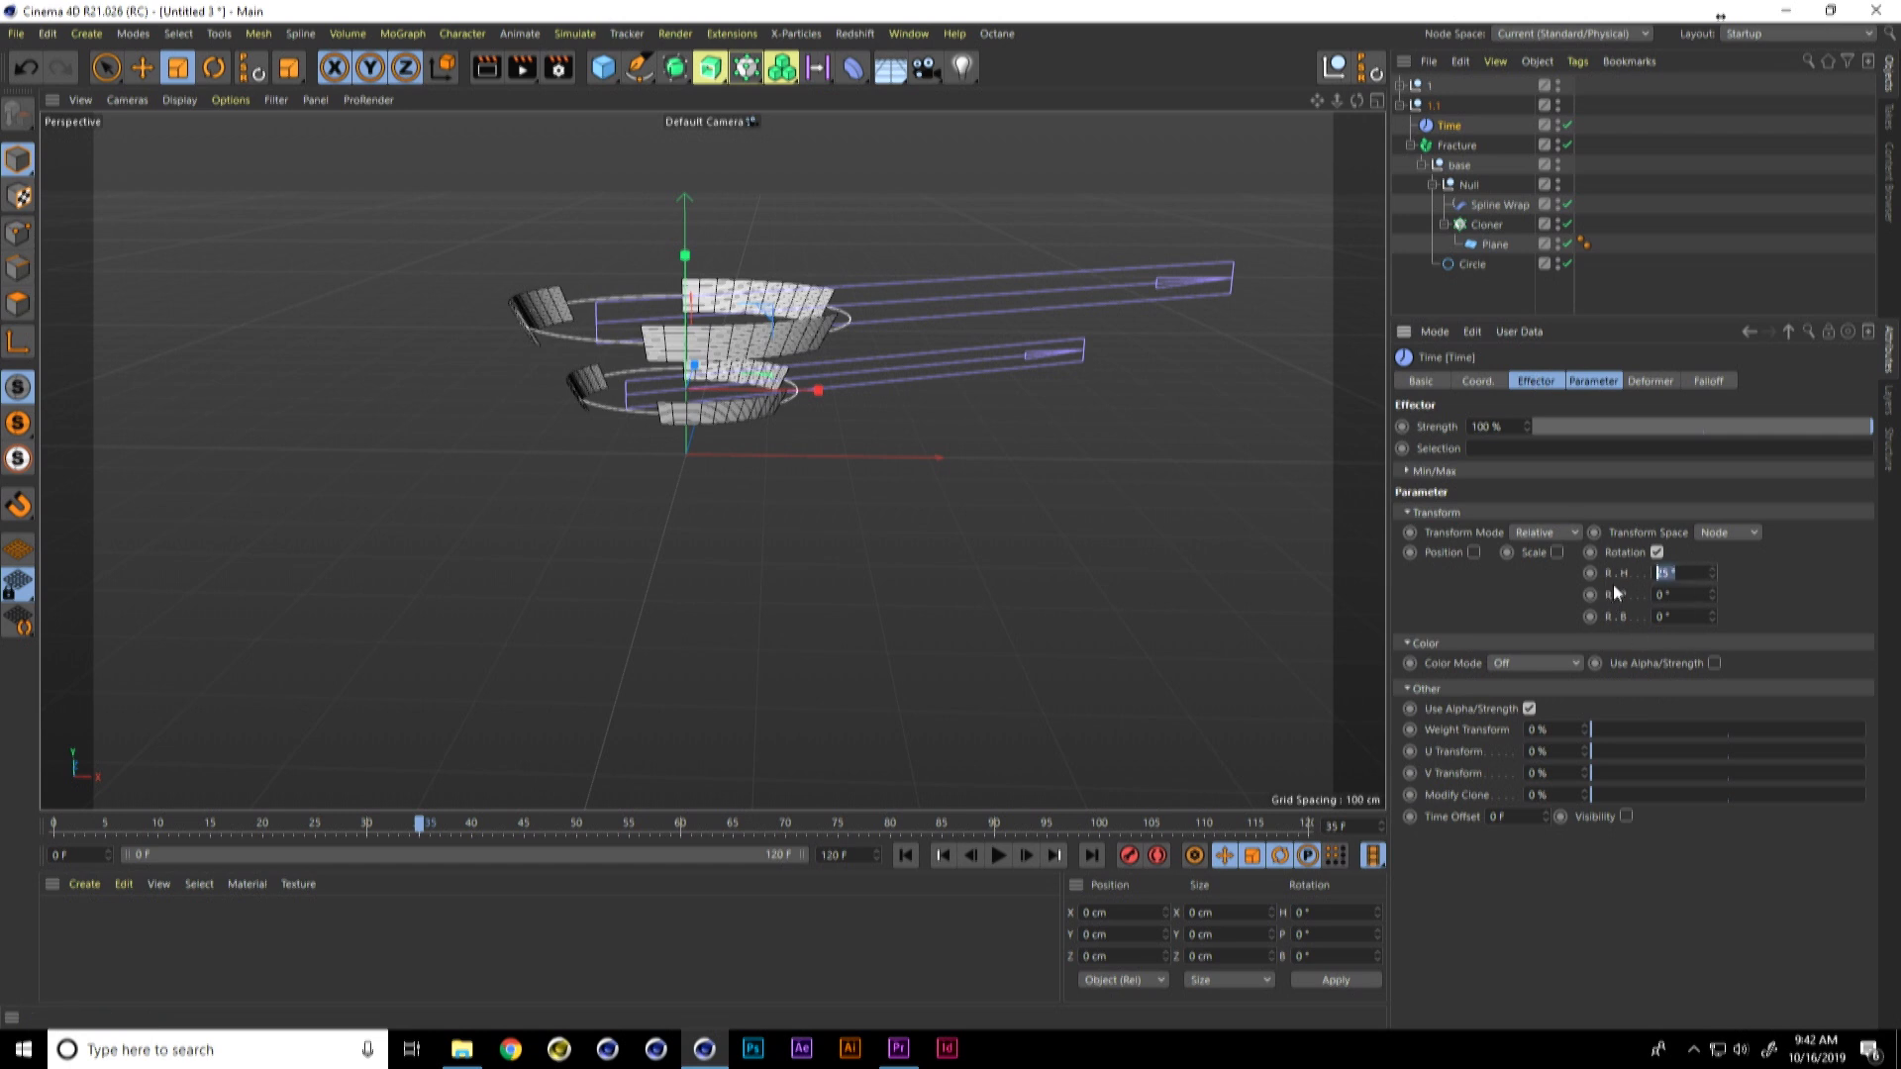
pyautogui.press('BackSpace')
pyautogui.write('-76')
pyautogui.press('Return')
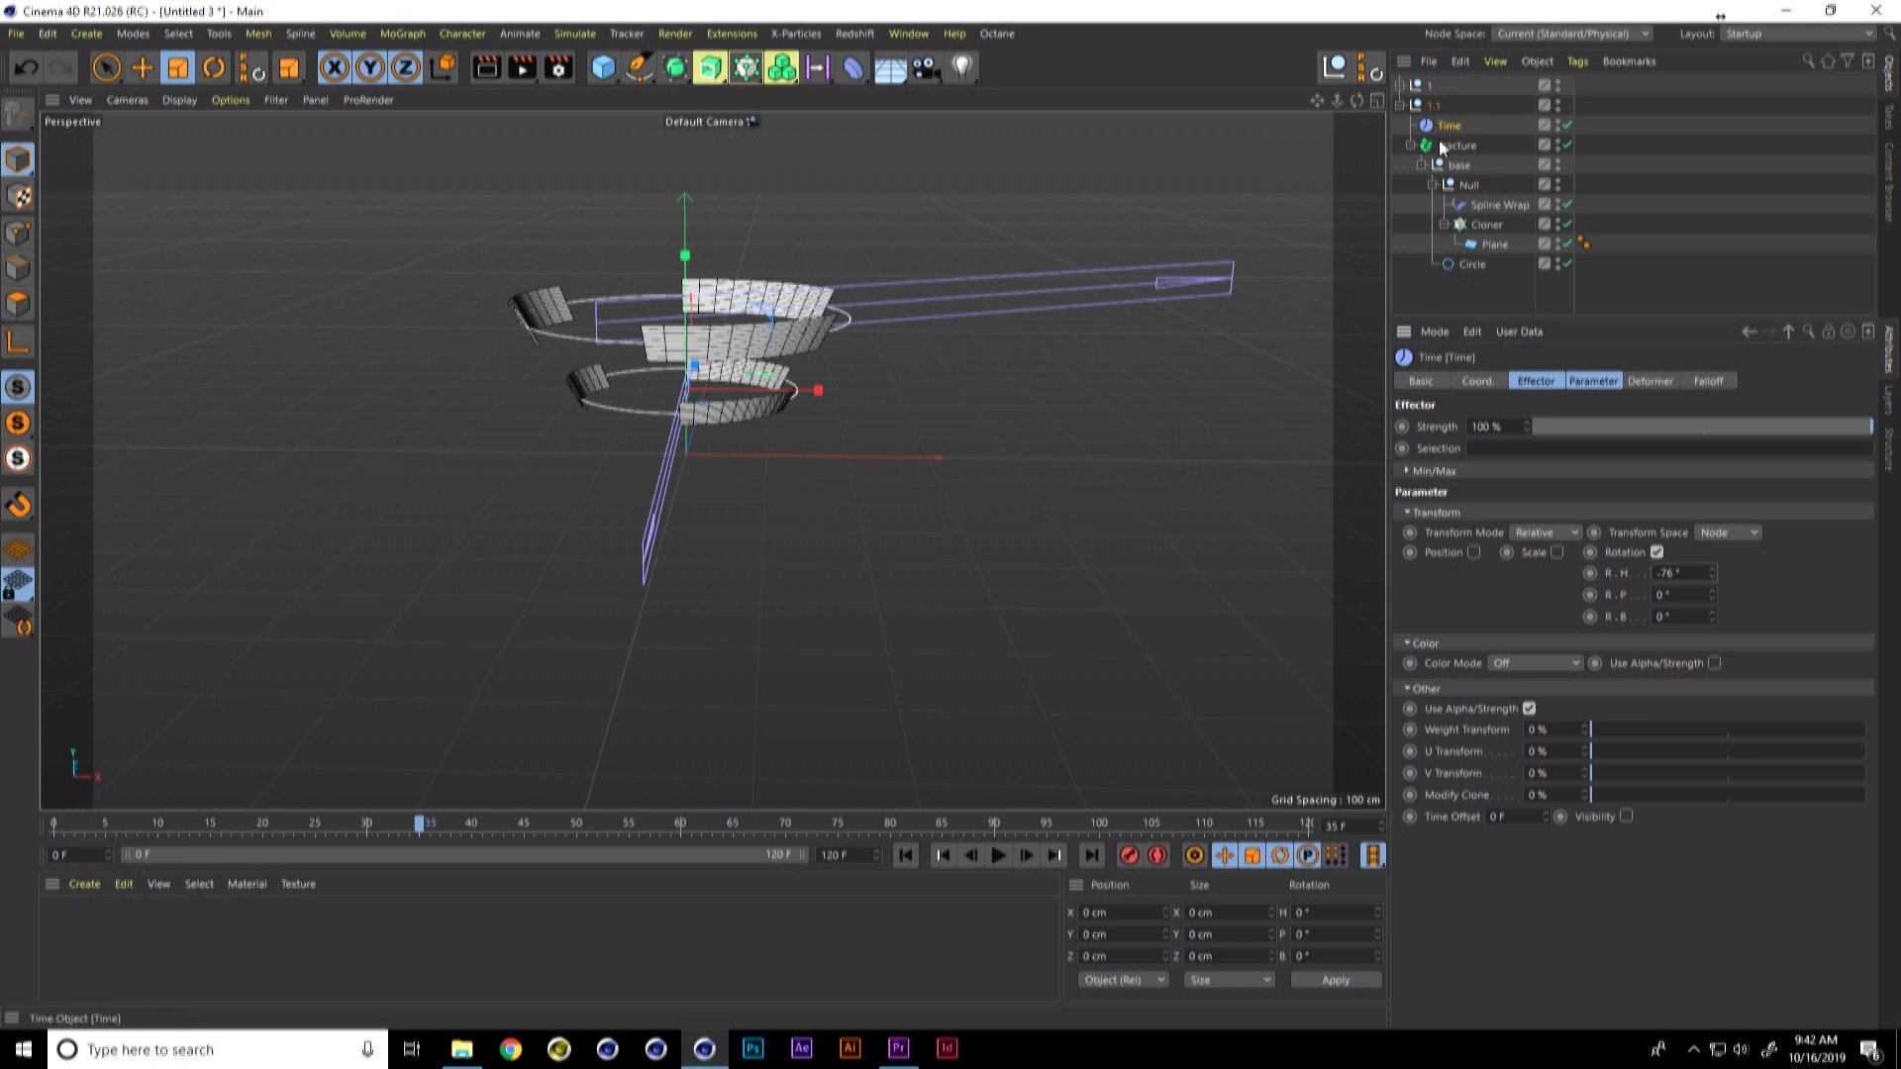
# Step: Duplicate the Plane inside the lower ring's Cloner and scale the copy down to about 85 × 18 cm
pyautogui.click(1490, 245)
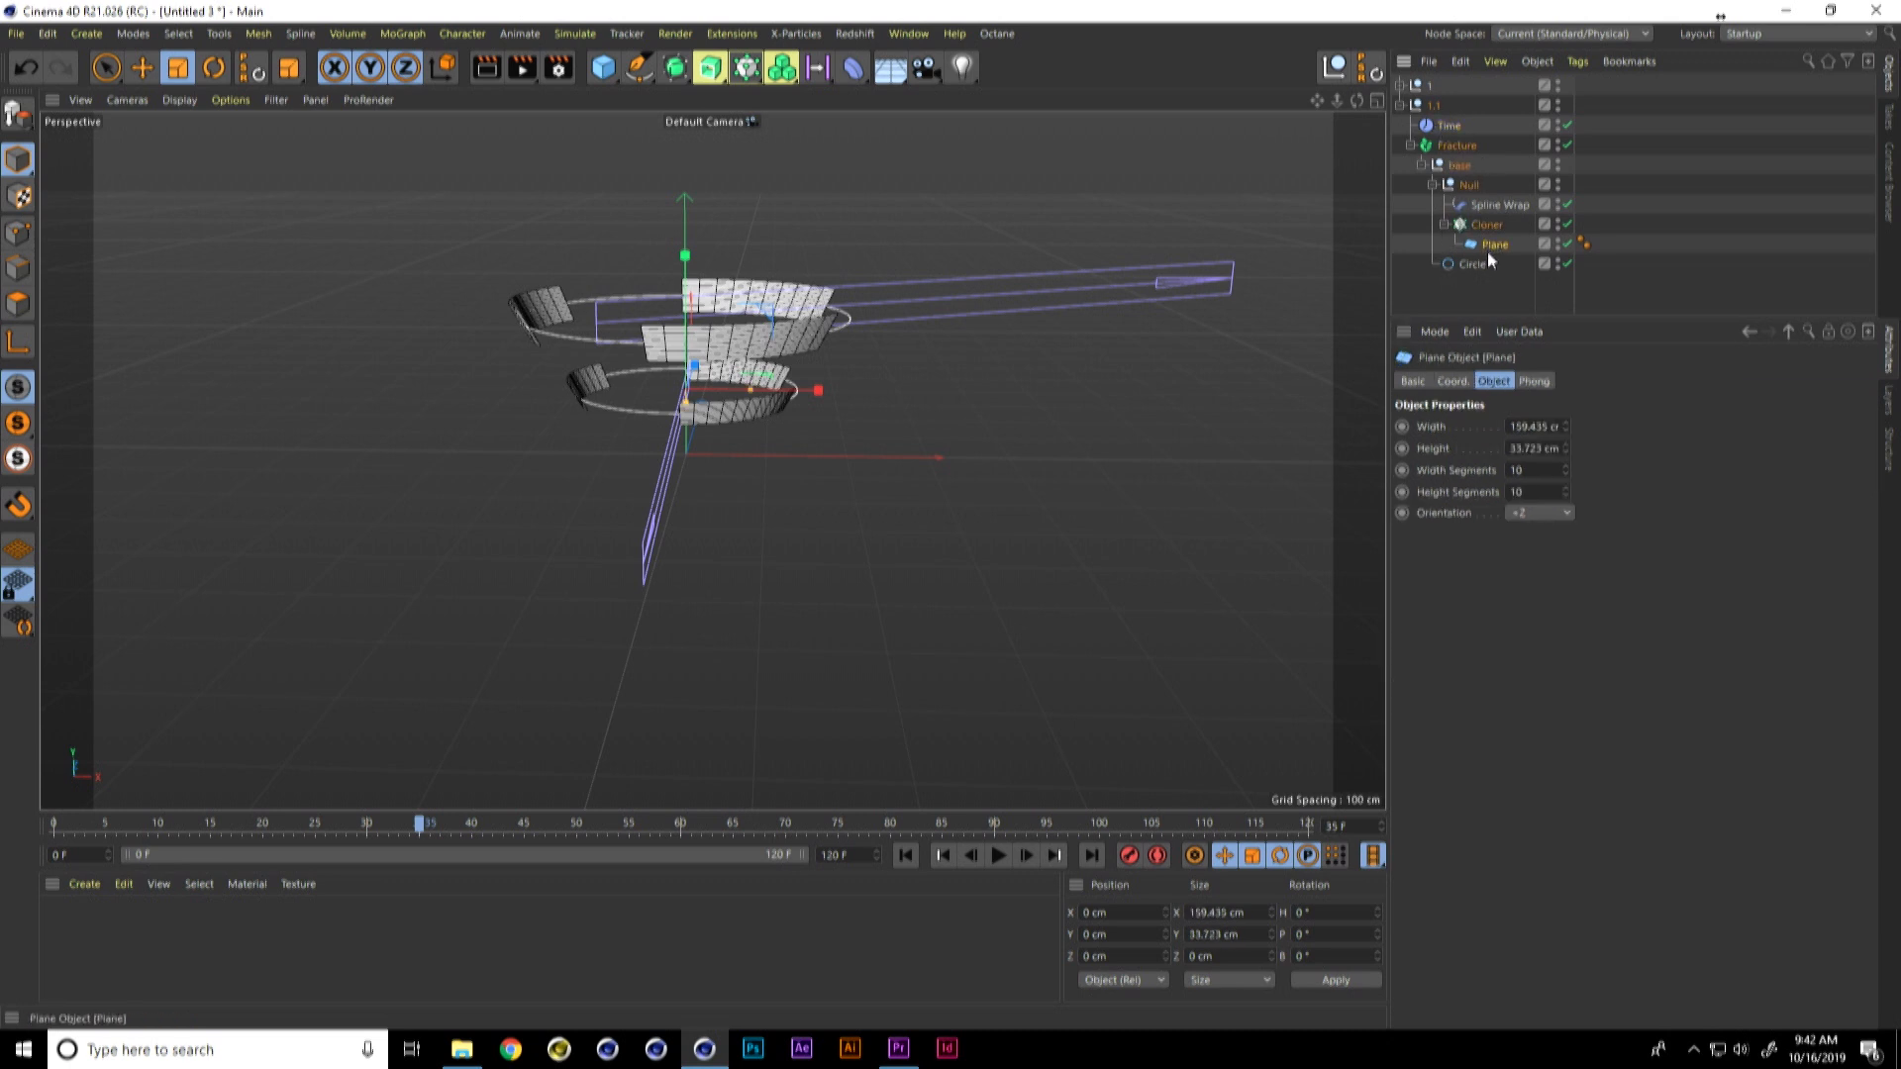
pyautogui.moveTo(1488, 247); pyautogui.dragTo(1500, 235)
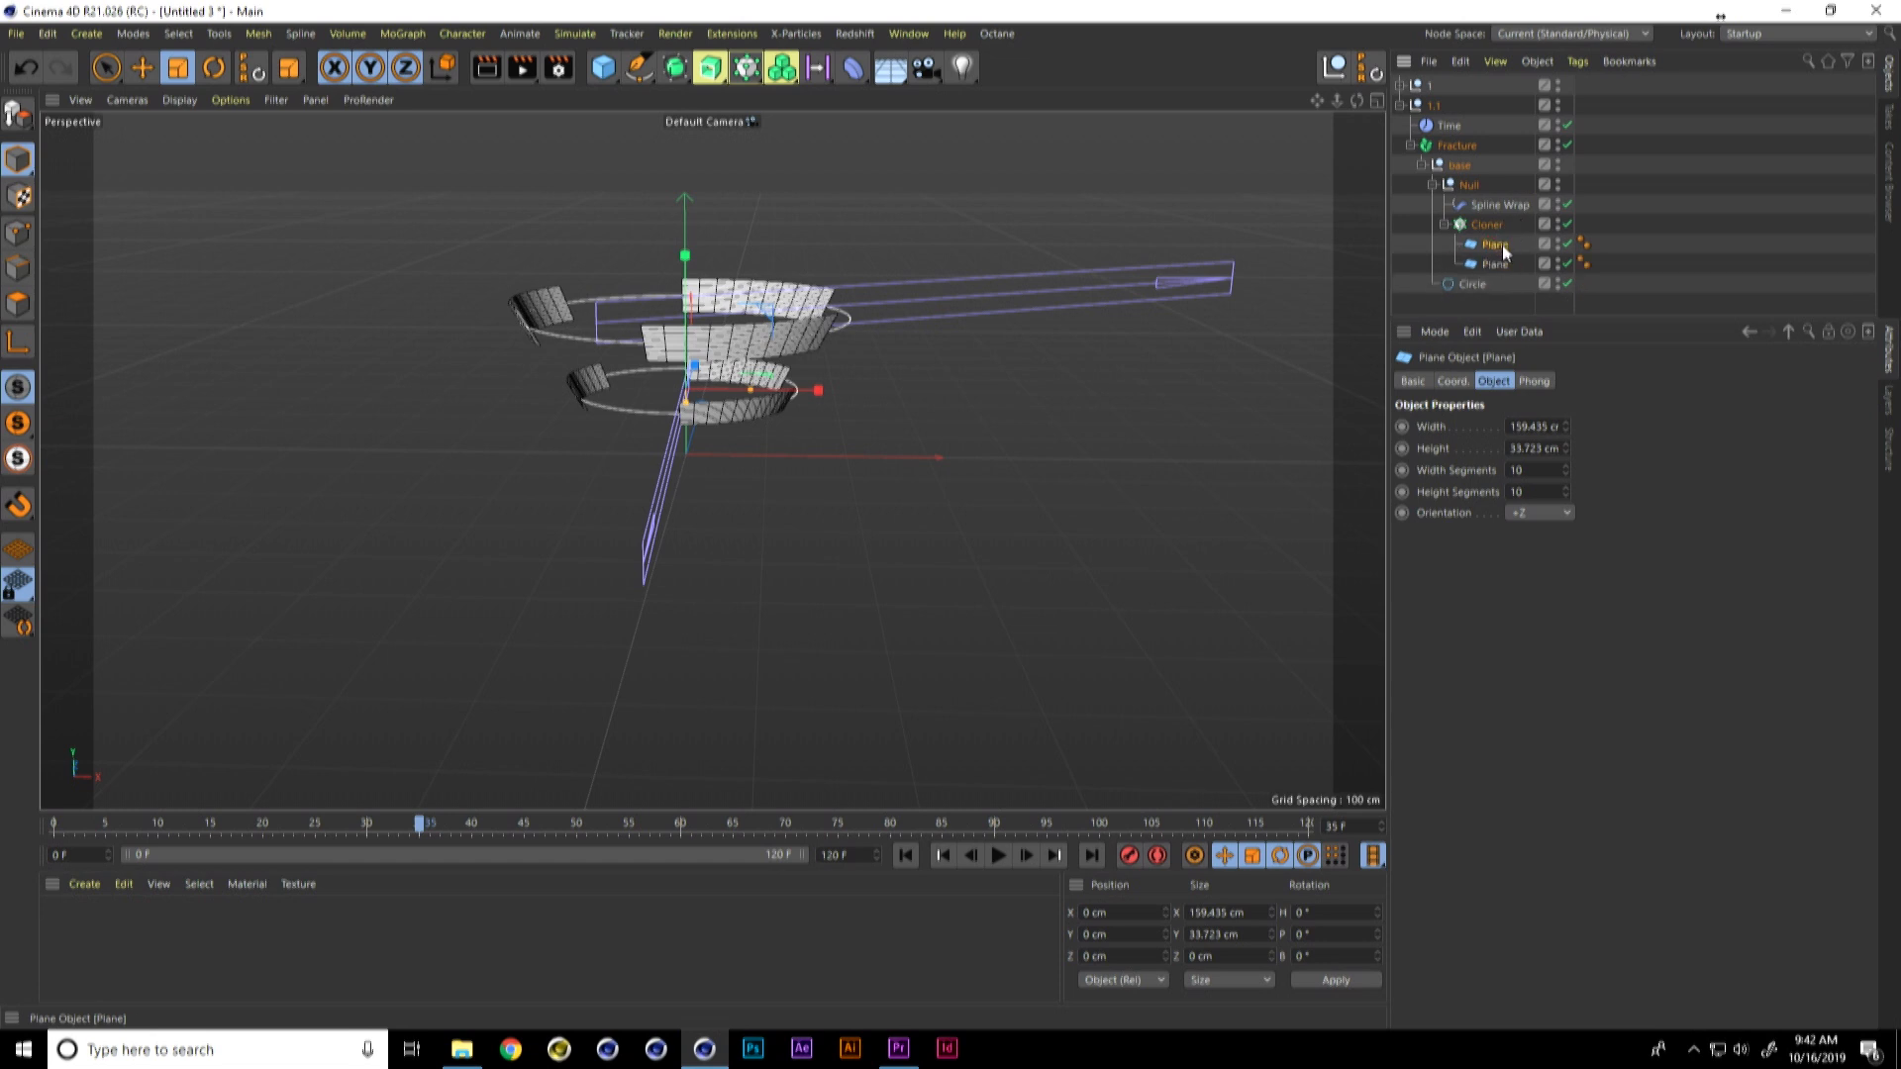
pyautogui.moveTo(829, 347); pyautogui.dragTo(590, 418)
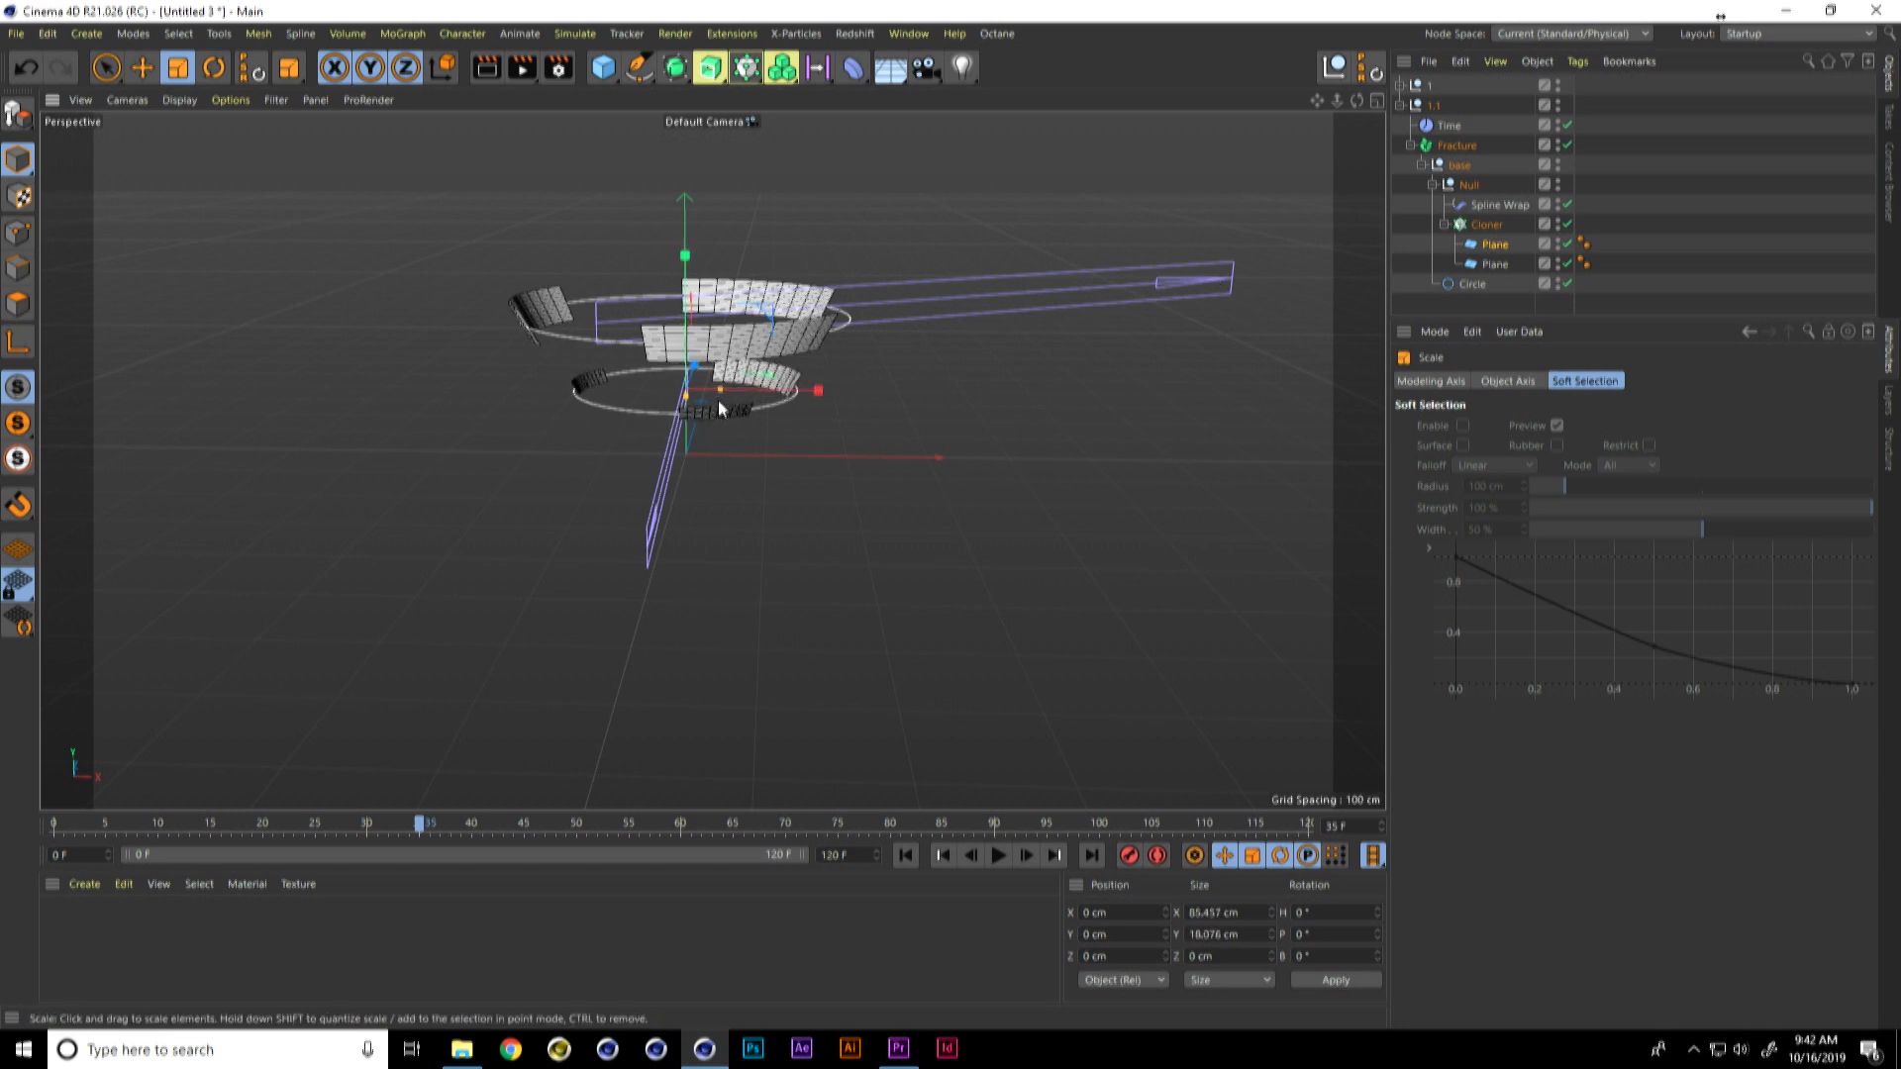
# Step: Add a Sphere with a radius of about 13.6 cm to the lower ring's Cloner and preview the animation
pyautogui.moveTo(604, 69); pyautogui.dragTo(986, 132)
pyautogui.moveTo(865, 368); pyautogui.dragTo(756, 418)
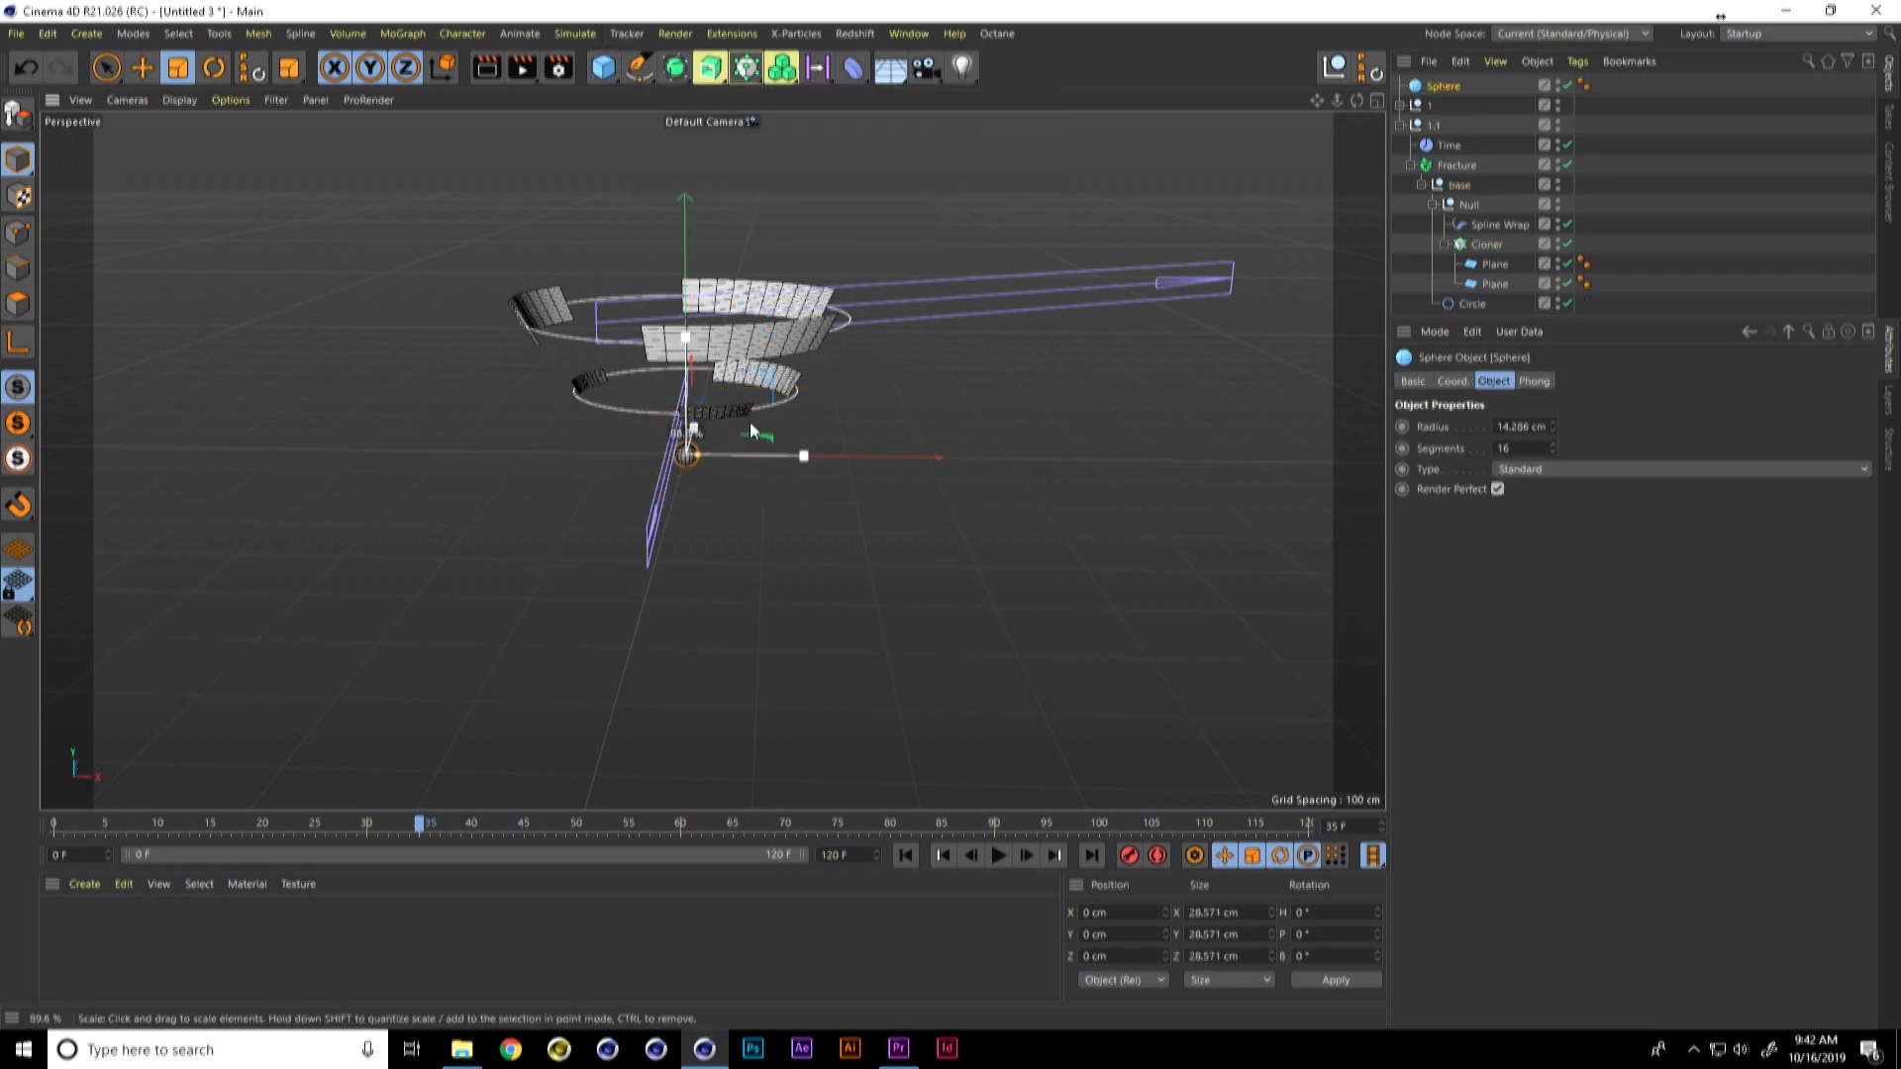
pyautogui.moveTo(1495, 290); pyautogui.dragTo(1495, 256)
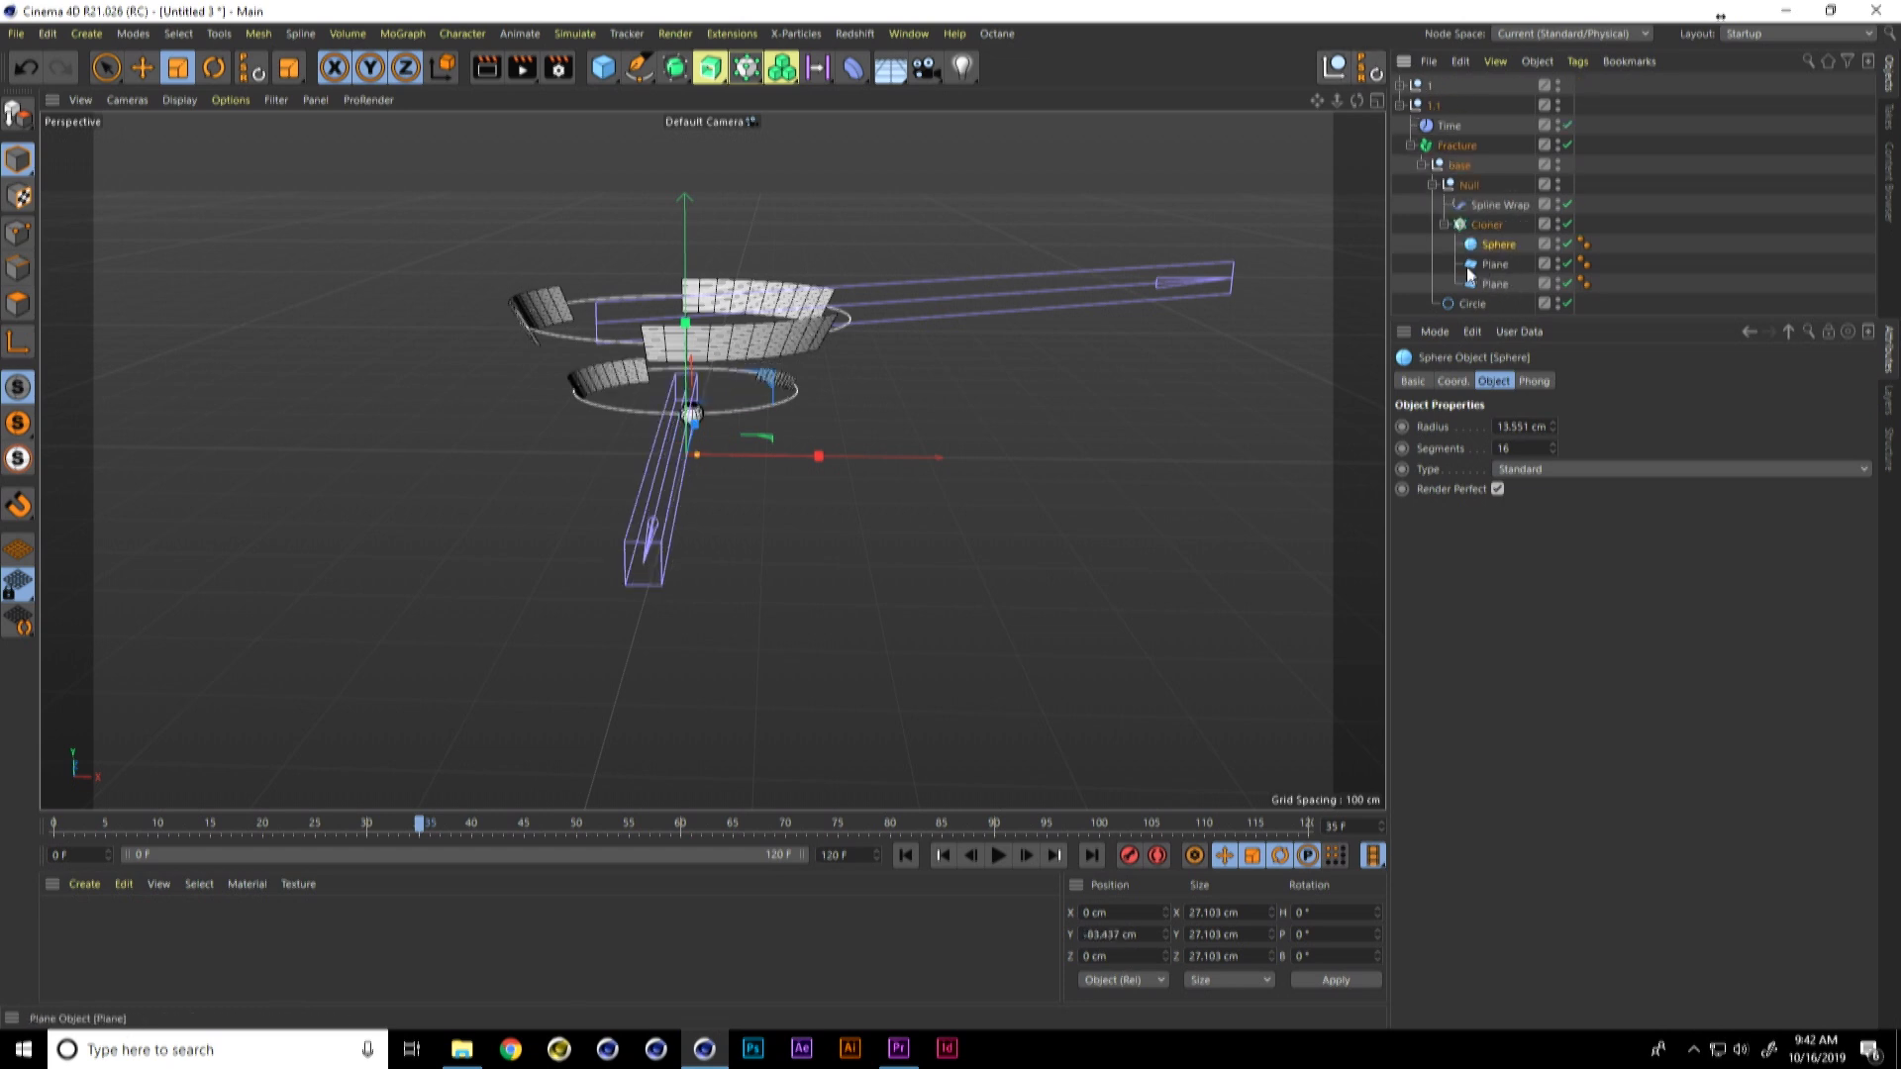
pyautogui.click(998, 855)
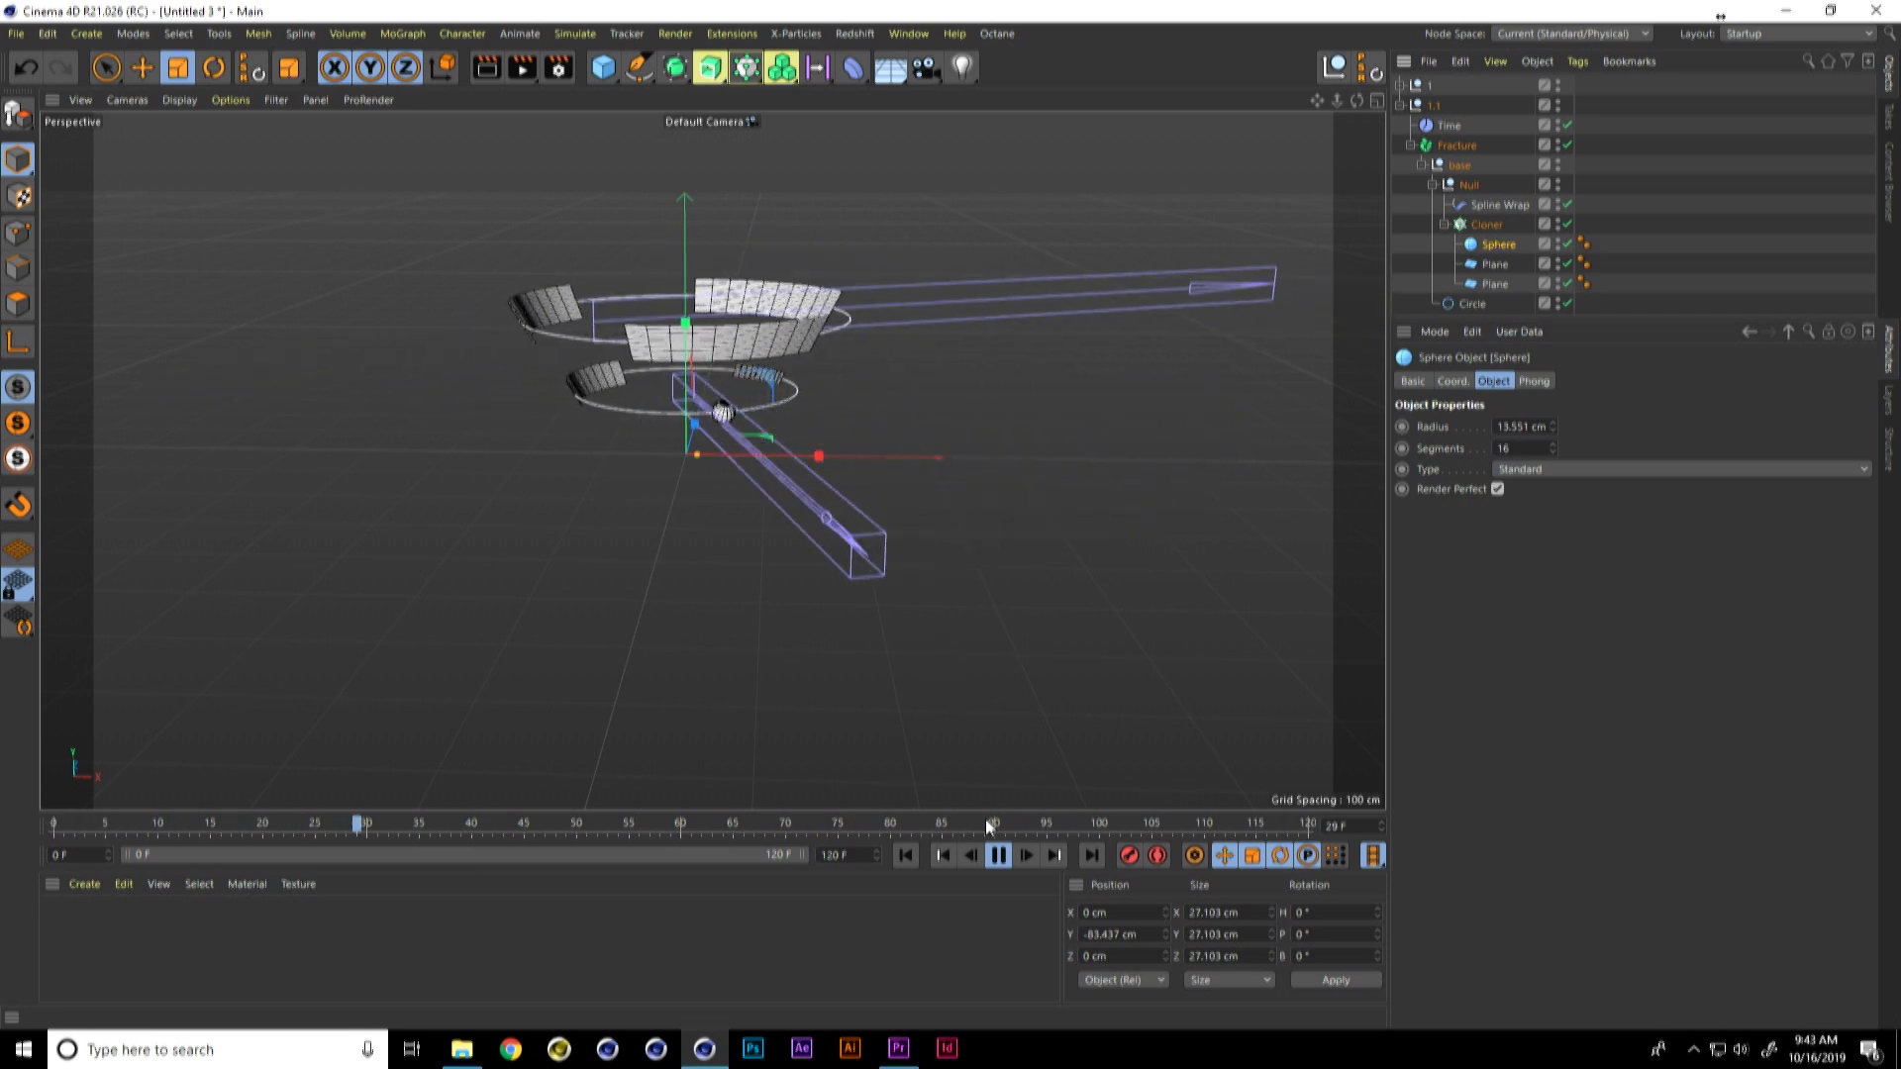
pyautogui.click(998, 855)
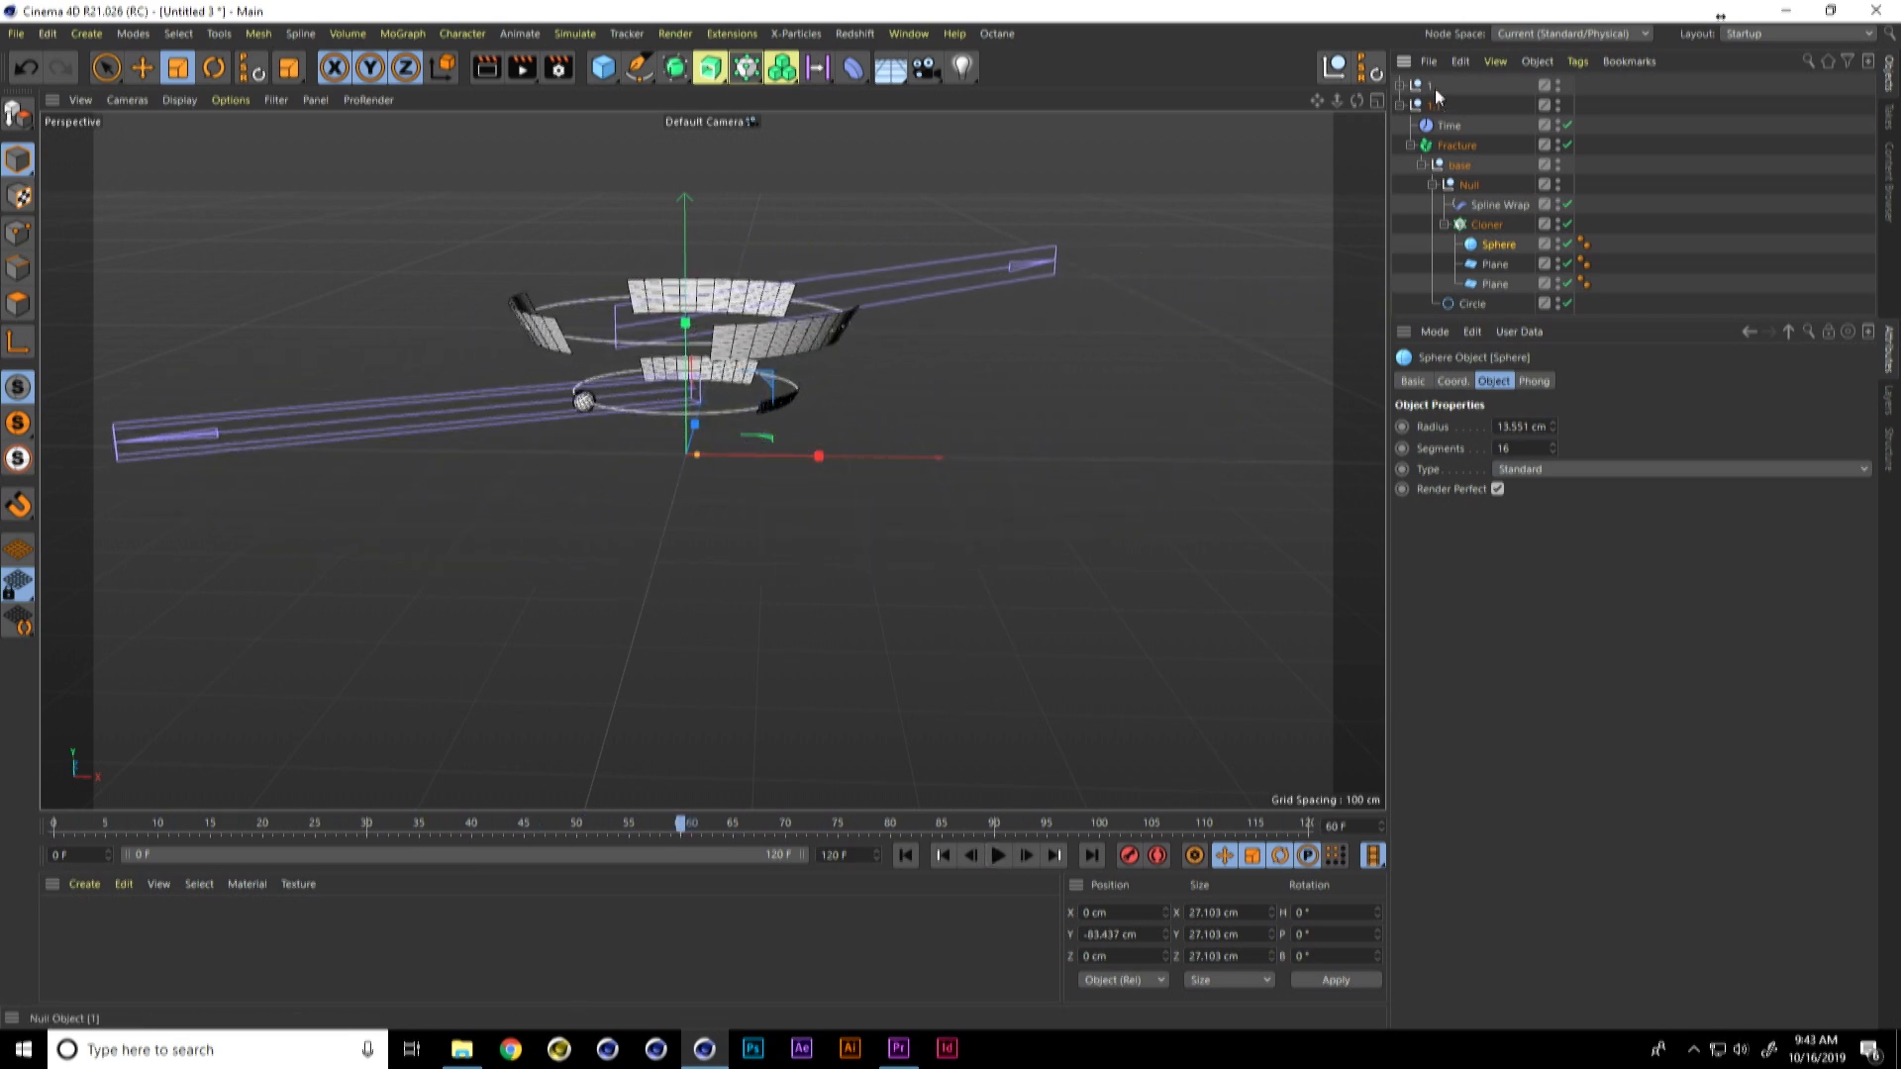
# Step: Create a MoGraph Cloner and place group 1 inside it
pyautogui.click(1399, 104)
pyautogui.click(1429, 85)
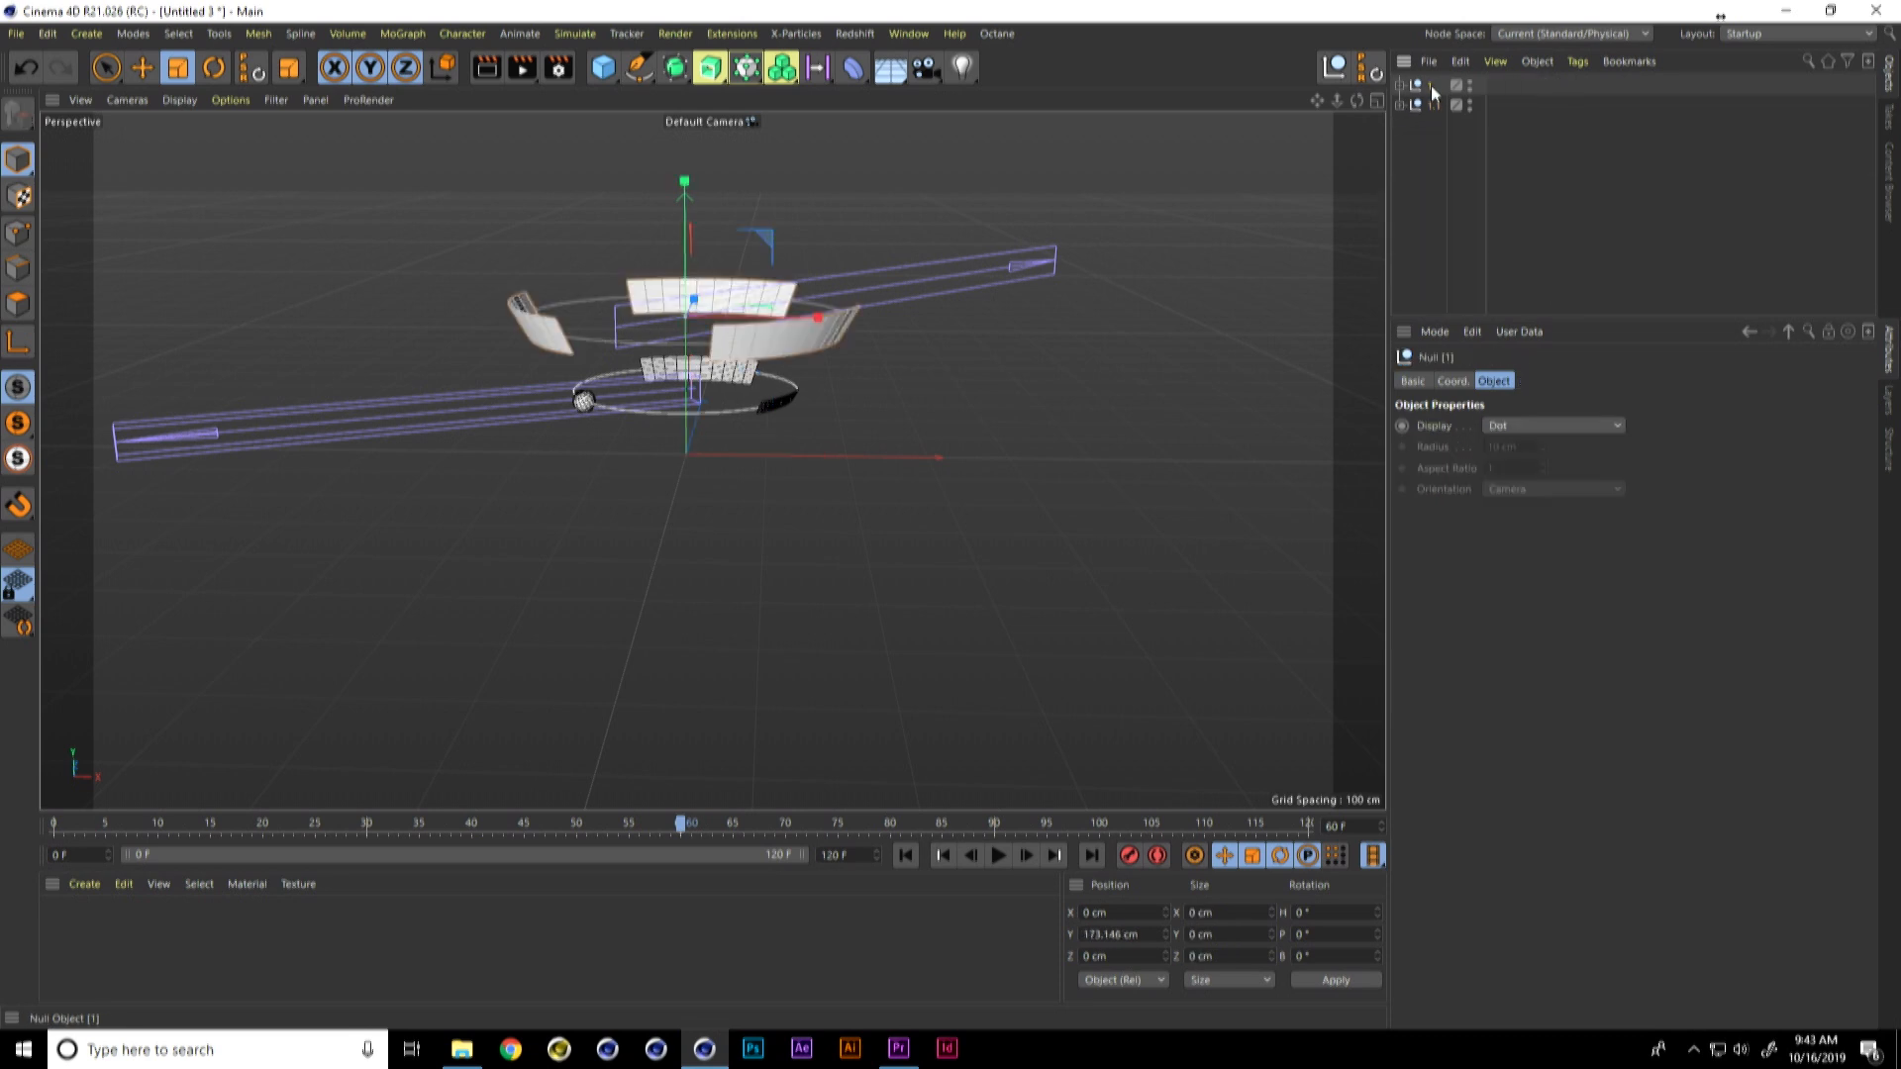
pyautogui.click(574, 33)
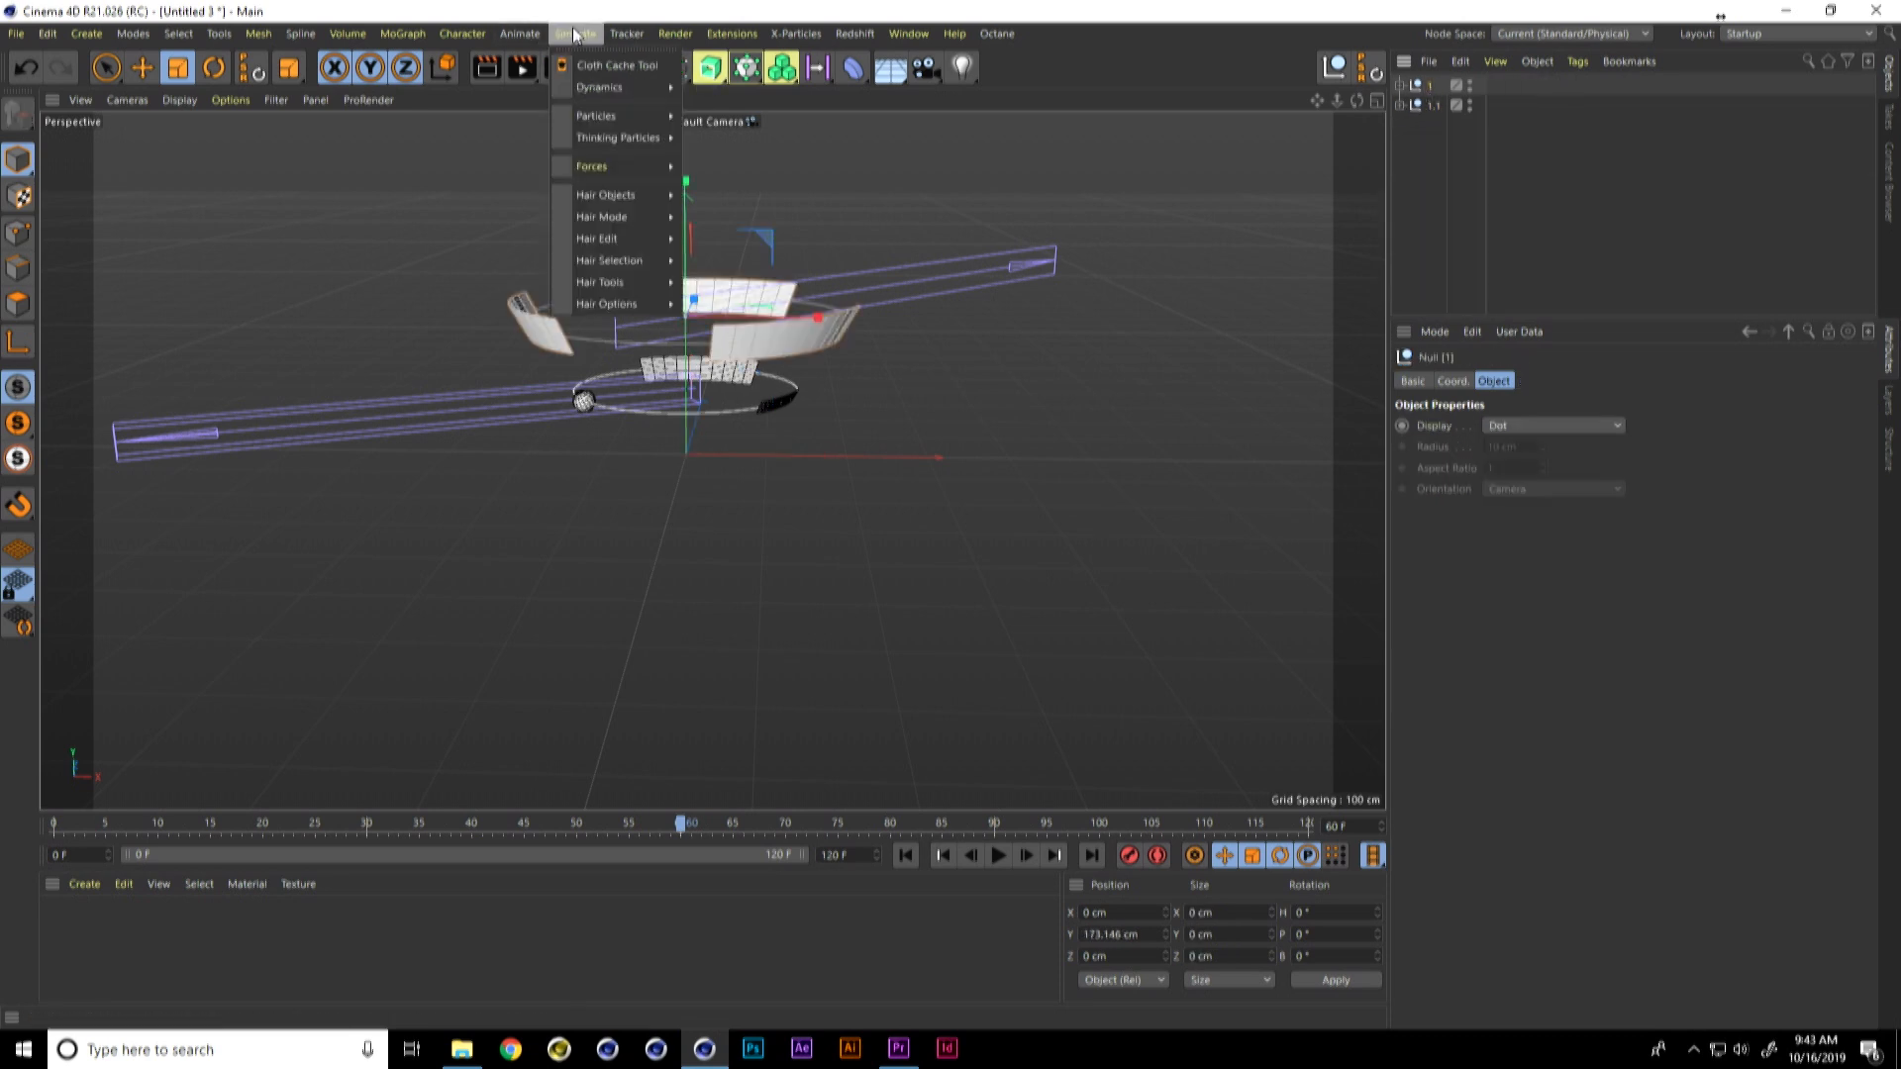
pyautogui.moveTo(416, 37)
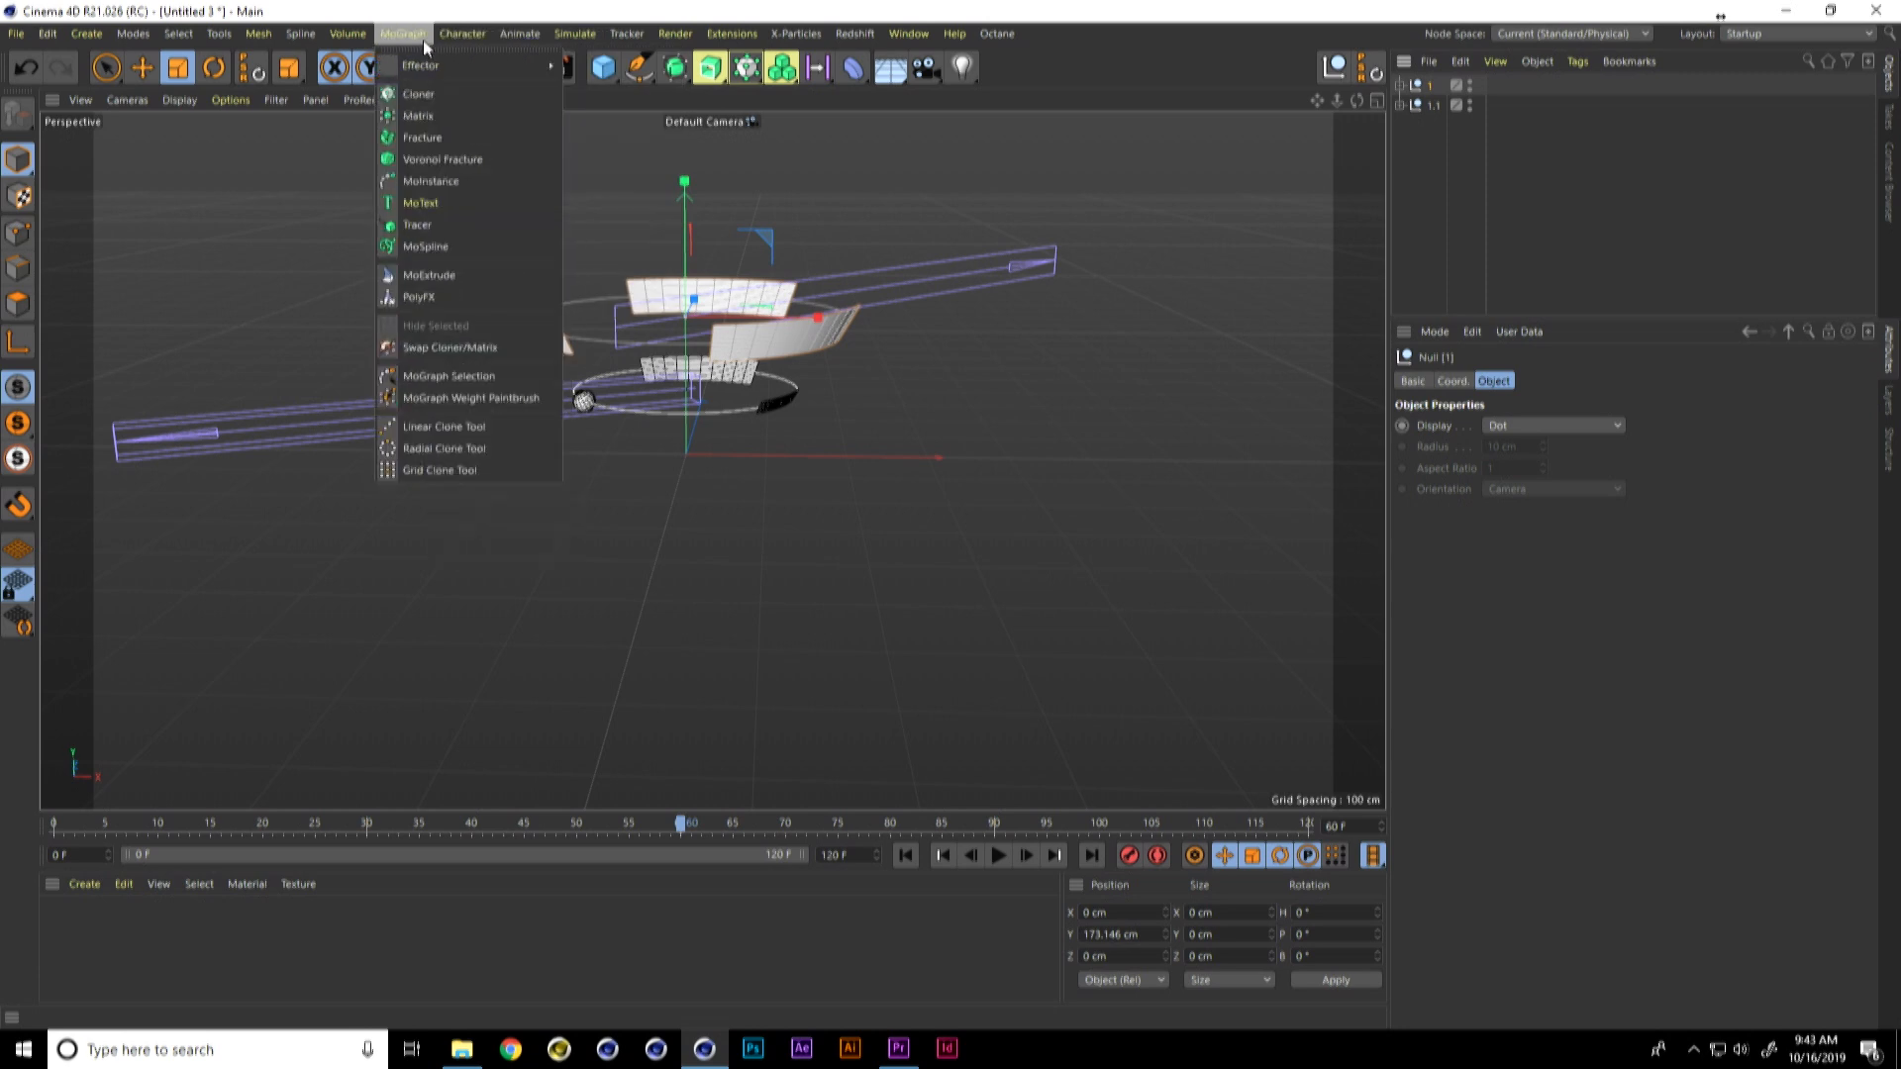
pyautogui.click(430, 96)
pyautogui.moveTo(1430, 105); pyautogui.dragTo(1442, 87)
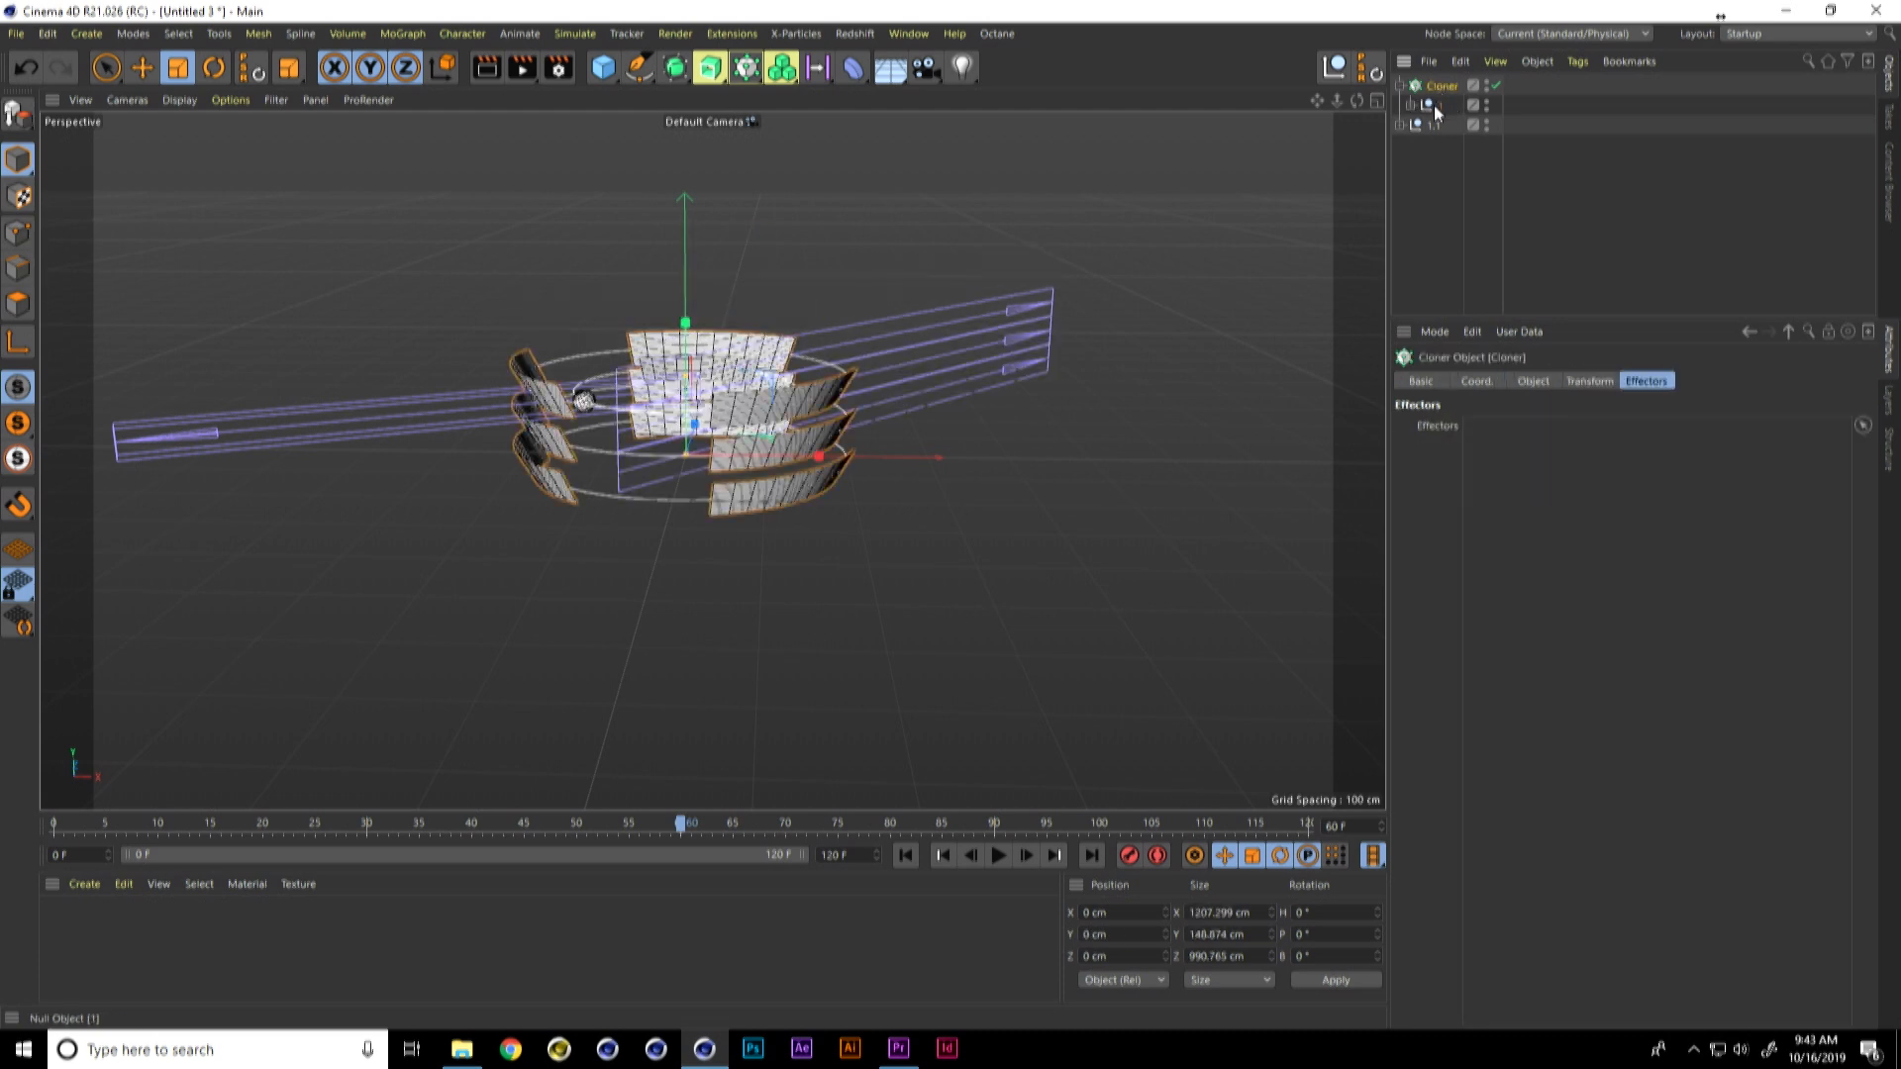
# Step: Set the new Cloner's per-step Y position to -100 cm and its count to 2
pyautogui.click(1476, 384)
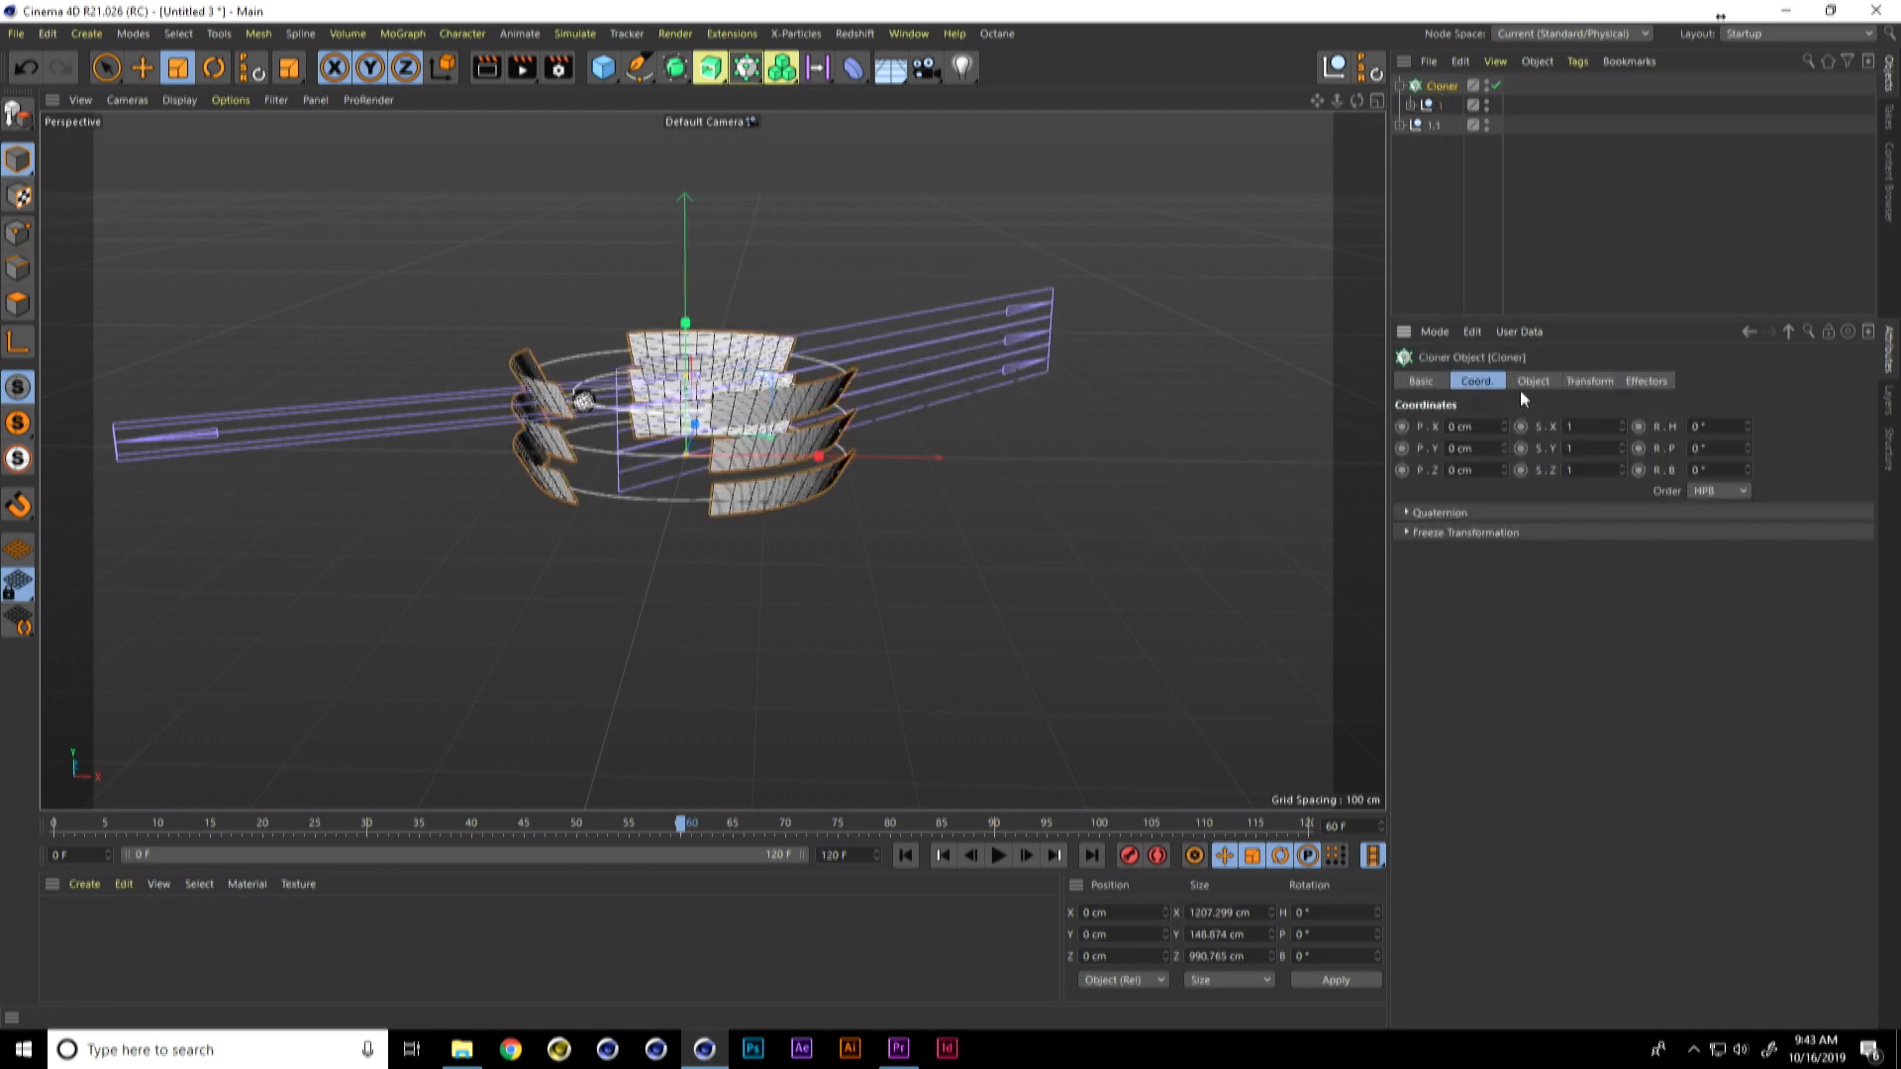
pyautogui.click(1530, 384)
pyautogui.moveTo(1501, 629); pyautogui.dragTo(1501, 644)
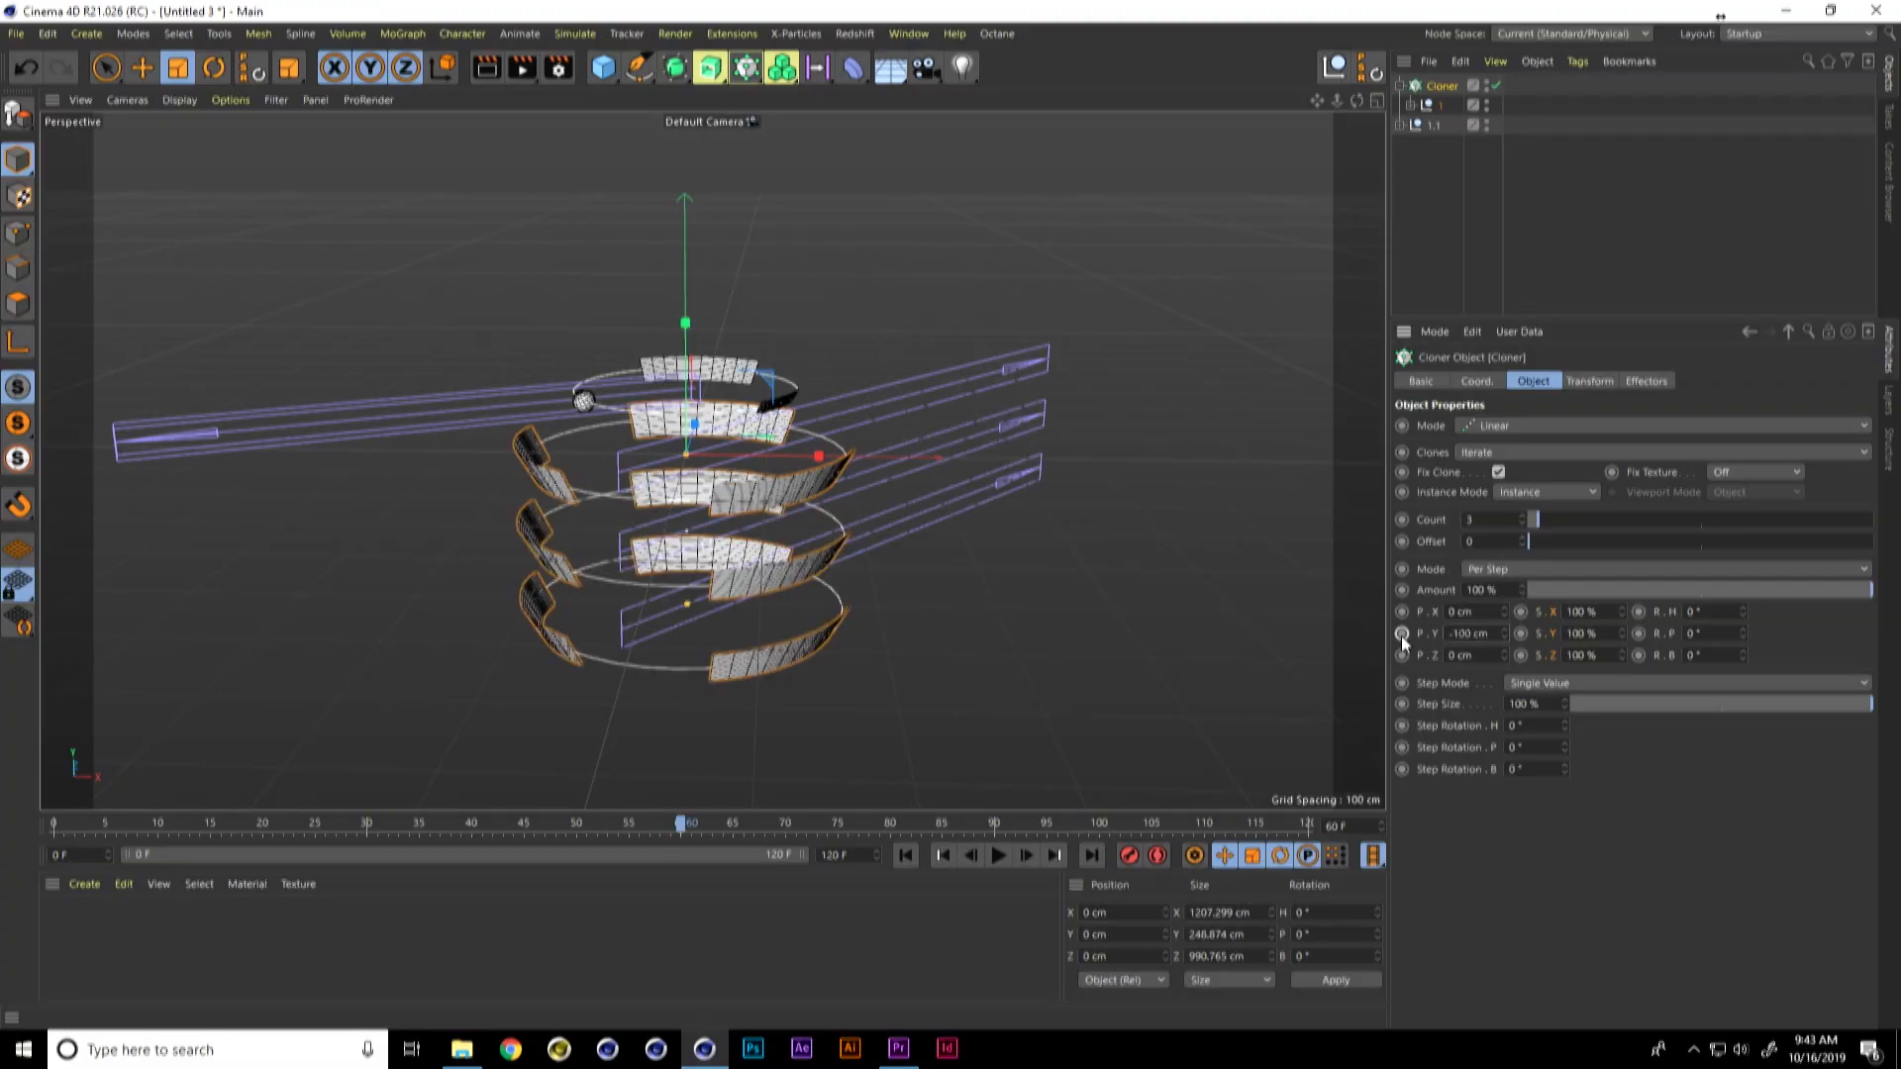
pyautogui.write('2')
pyautogui.press('Return')
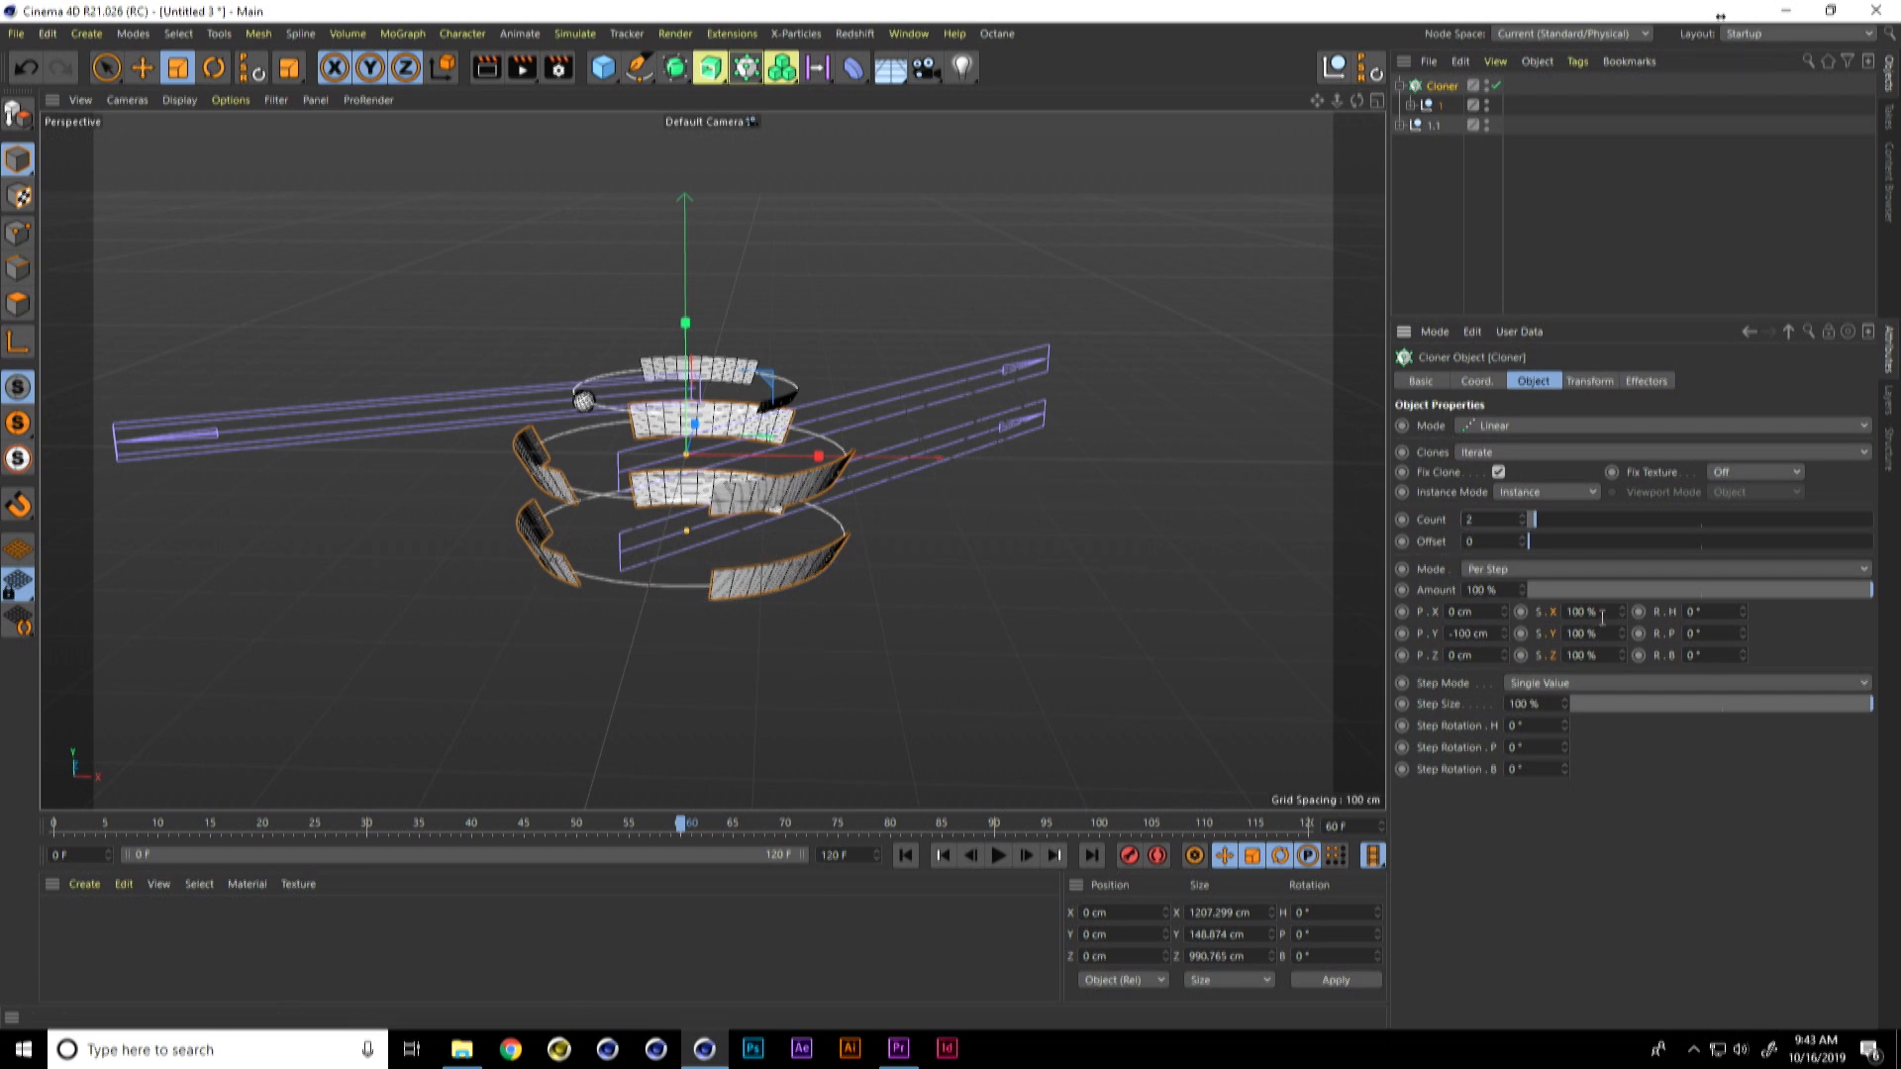
# Step: Set the Cloner's per-step scale to 60% on all axes and its per-step Y position to -300 cm
pyautogui.write('60')
pyautogui.press('Return')
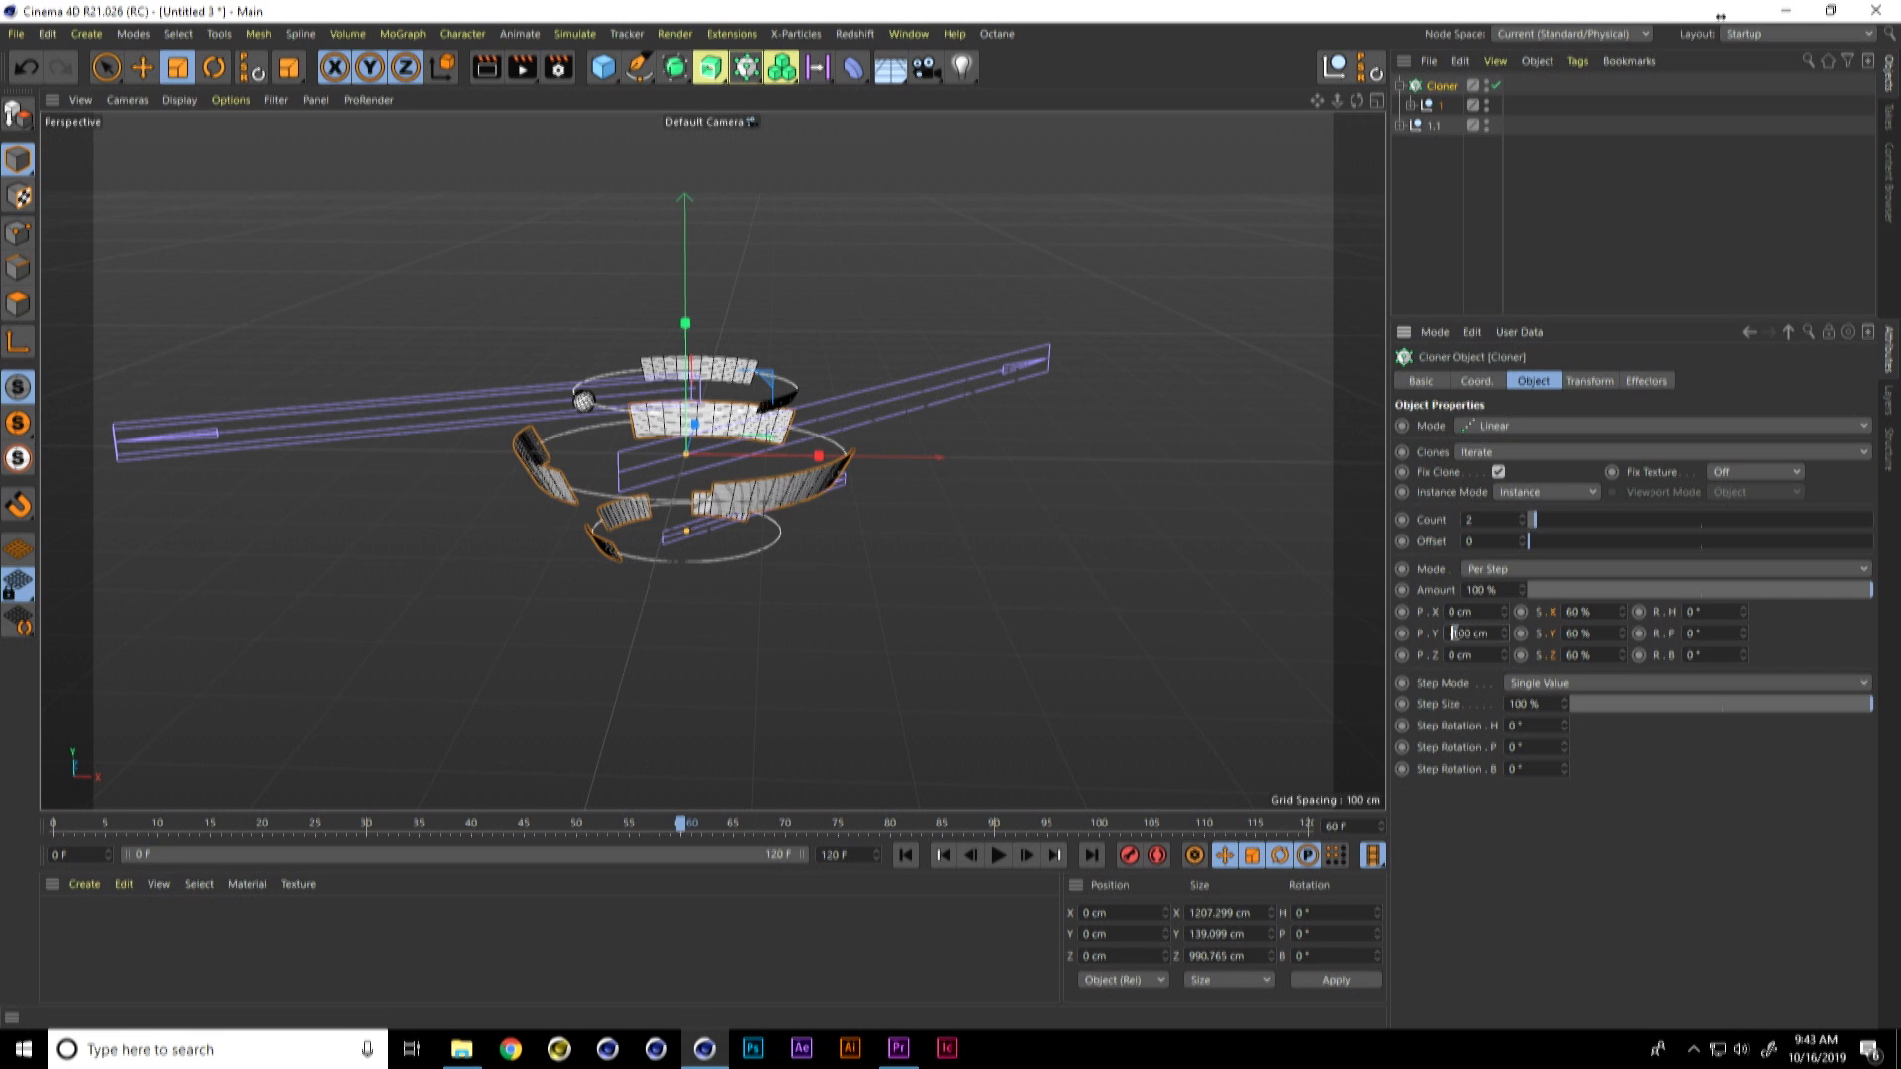
pyautogui.write('3')
pyautogui.press('Return')
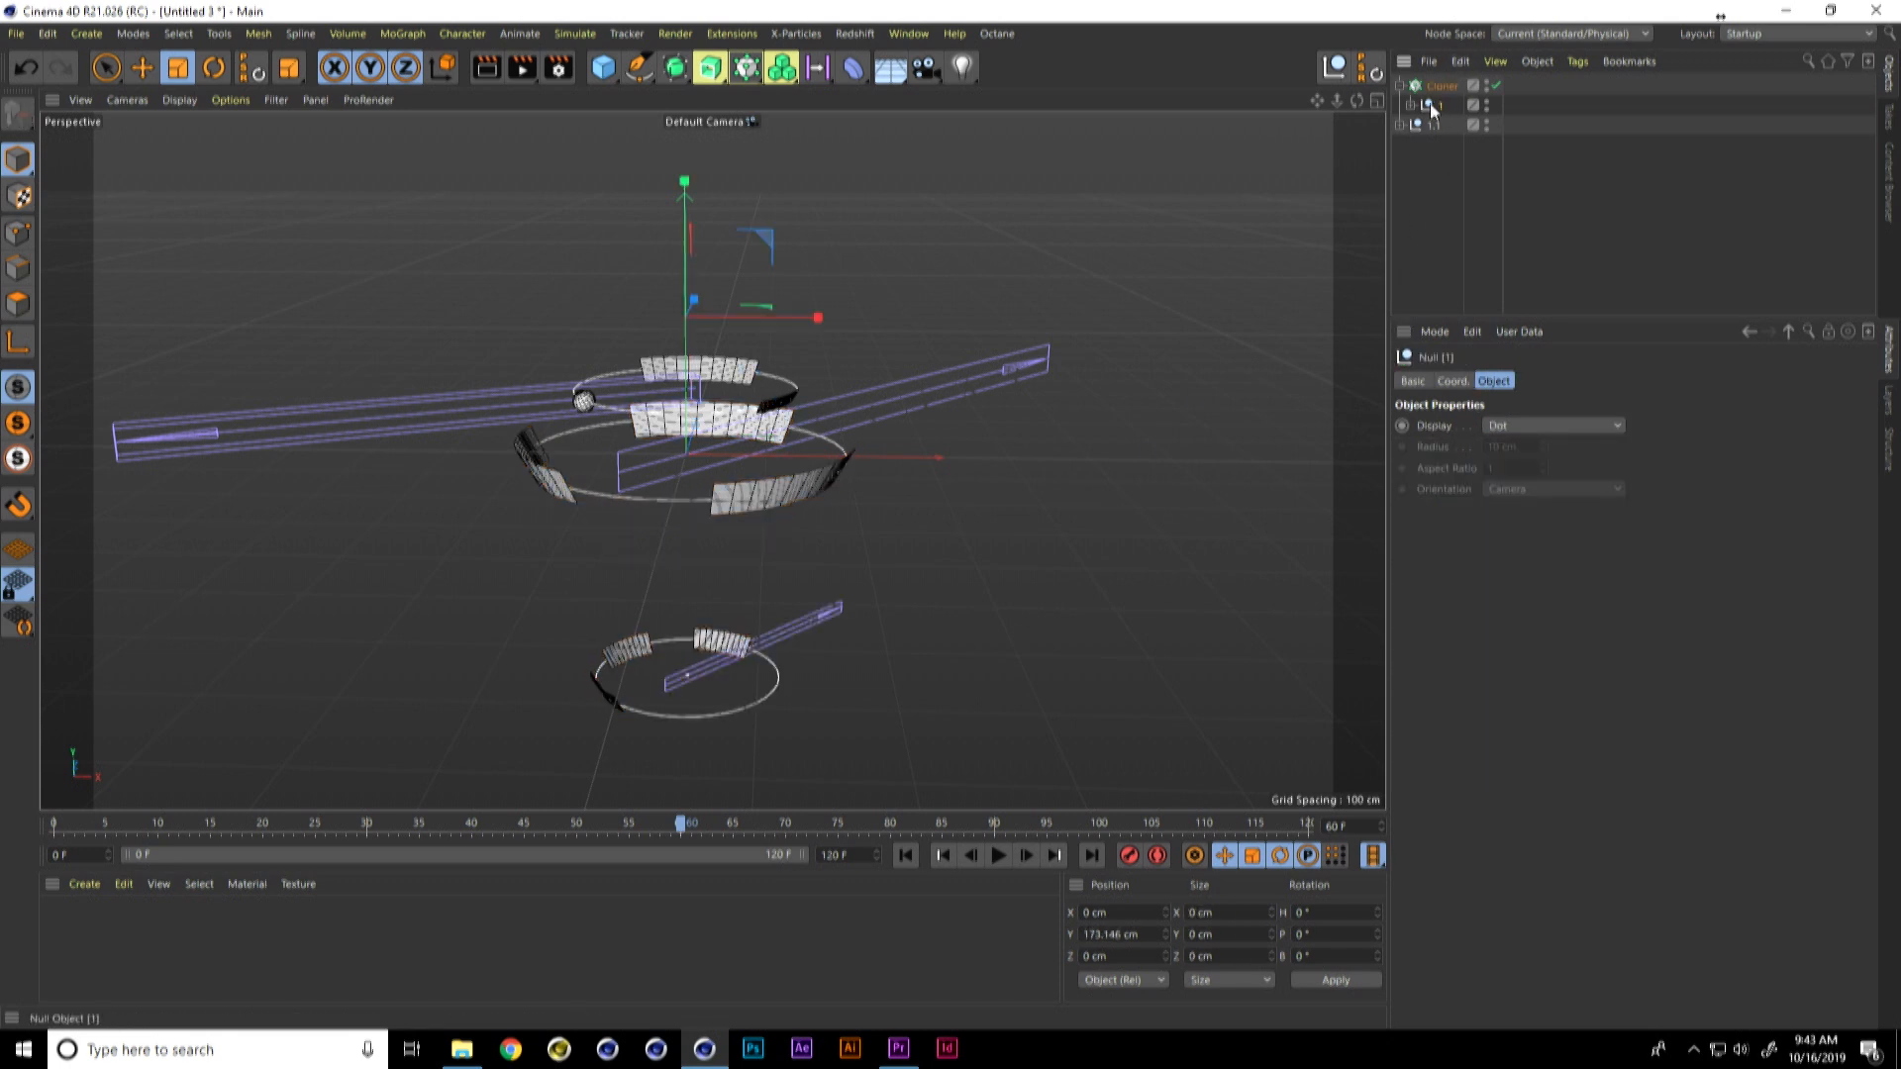
# Step: Raise the Cloner to about 199 cm in Y, set its per-step Y position to -200 cm, and preview the animation
pyautogui.press('e')
pyautogui.moveTo(689, 331); pyautogui.dragTo(705, 164)
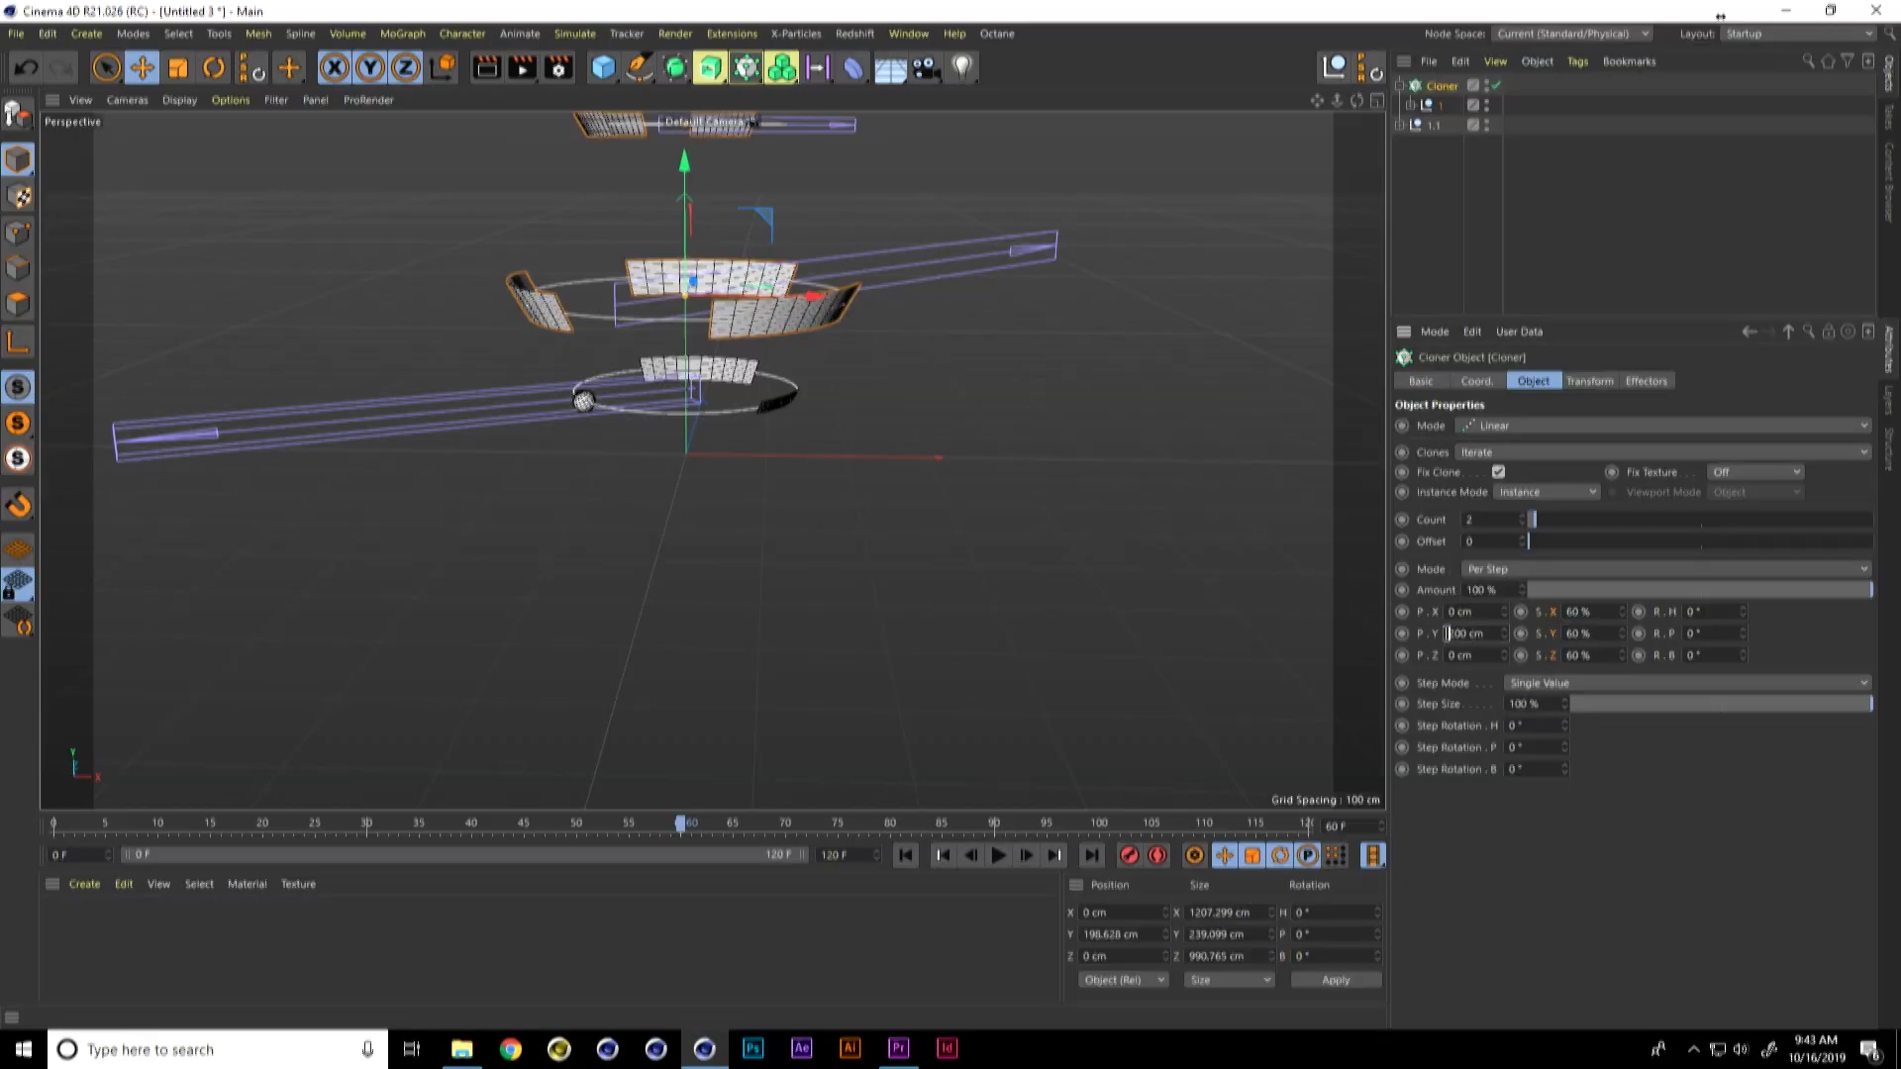
pyautogui.write('-2')
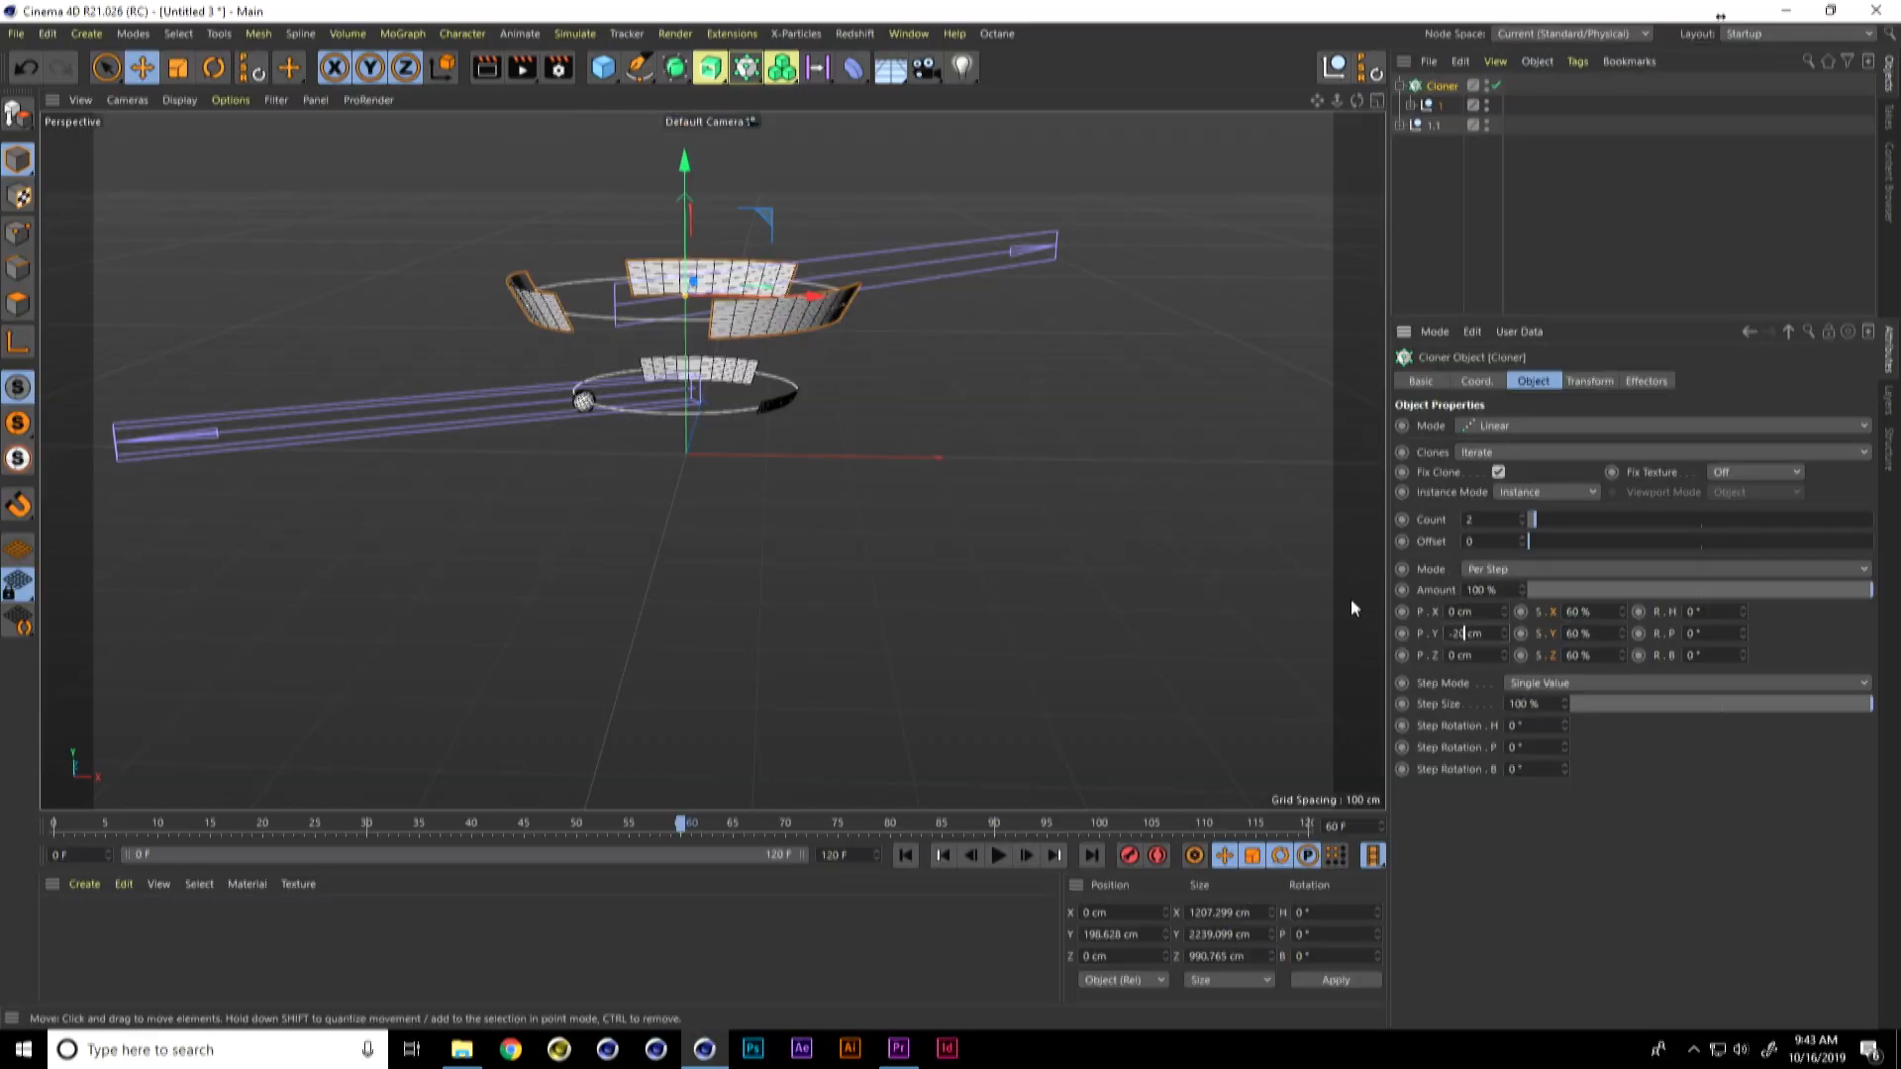
pyautogui.press('Return')
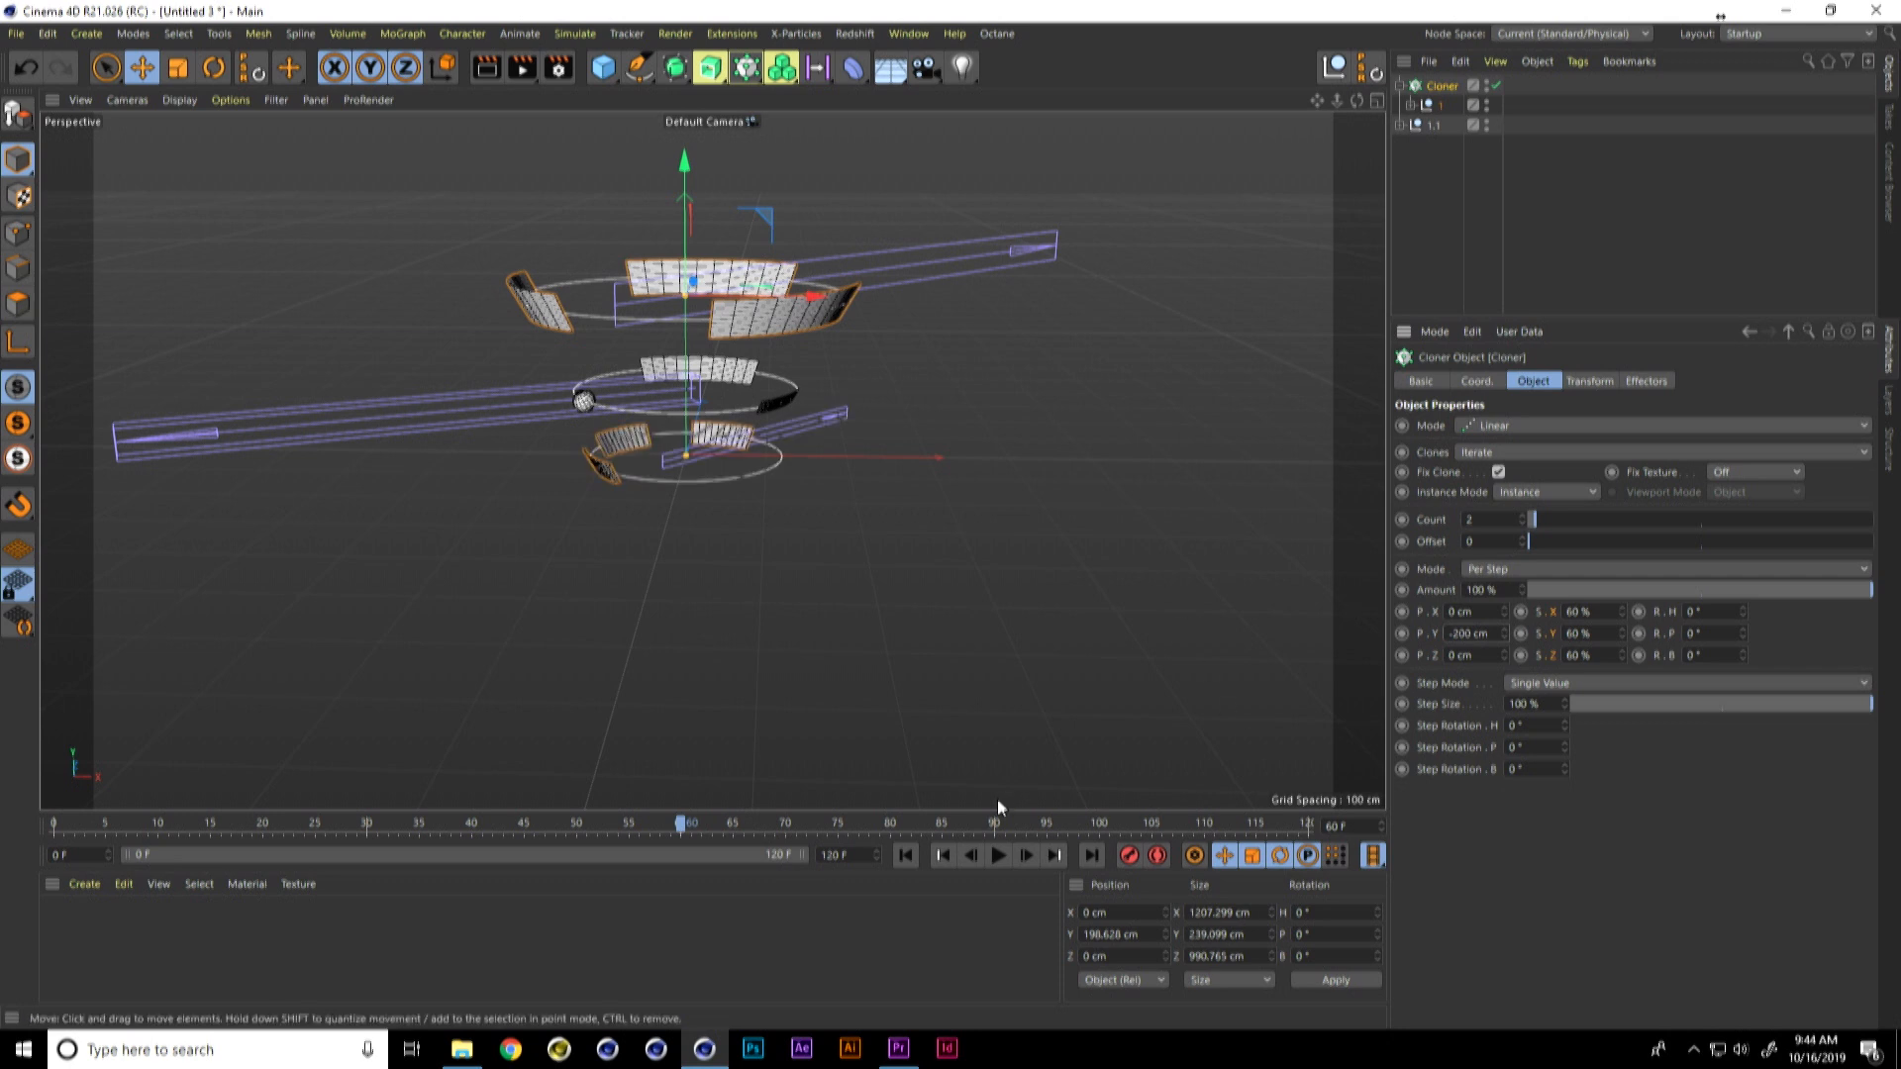
pyautogui.click(997, 855)
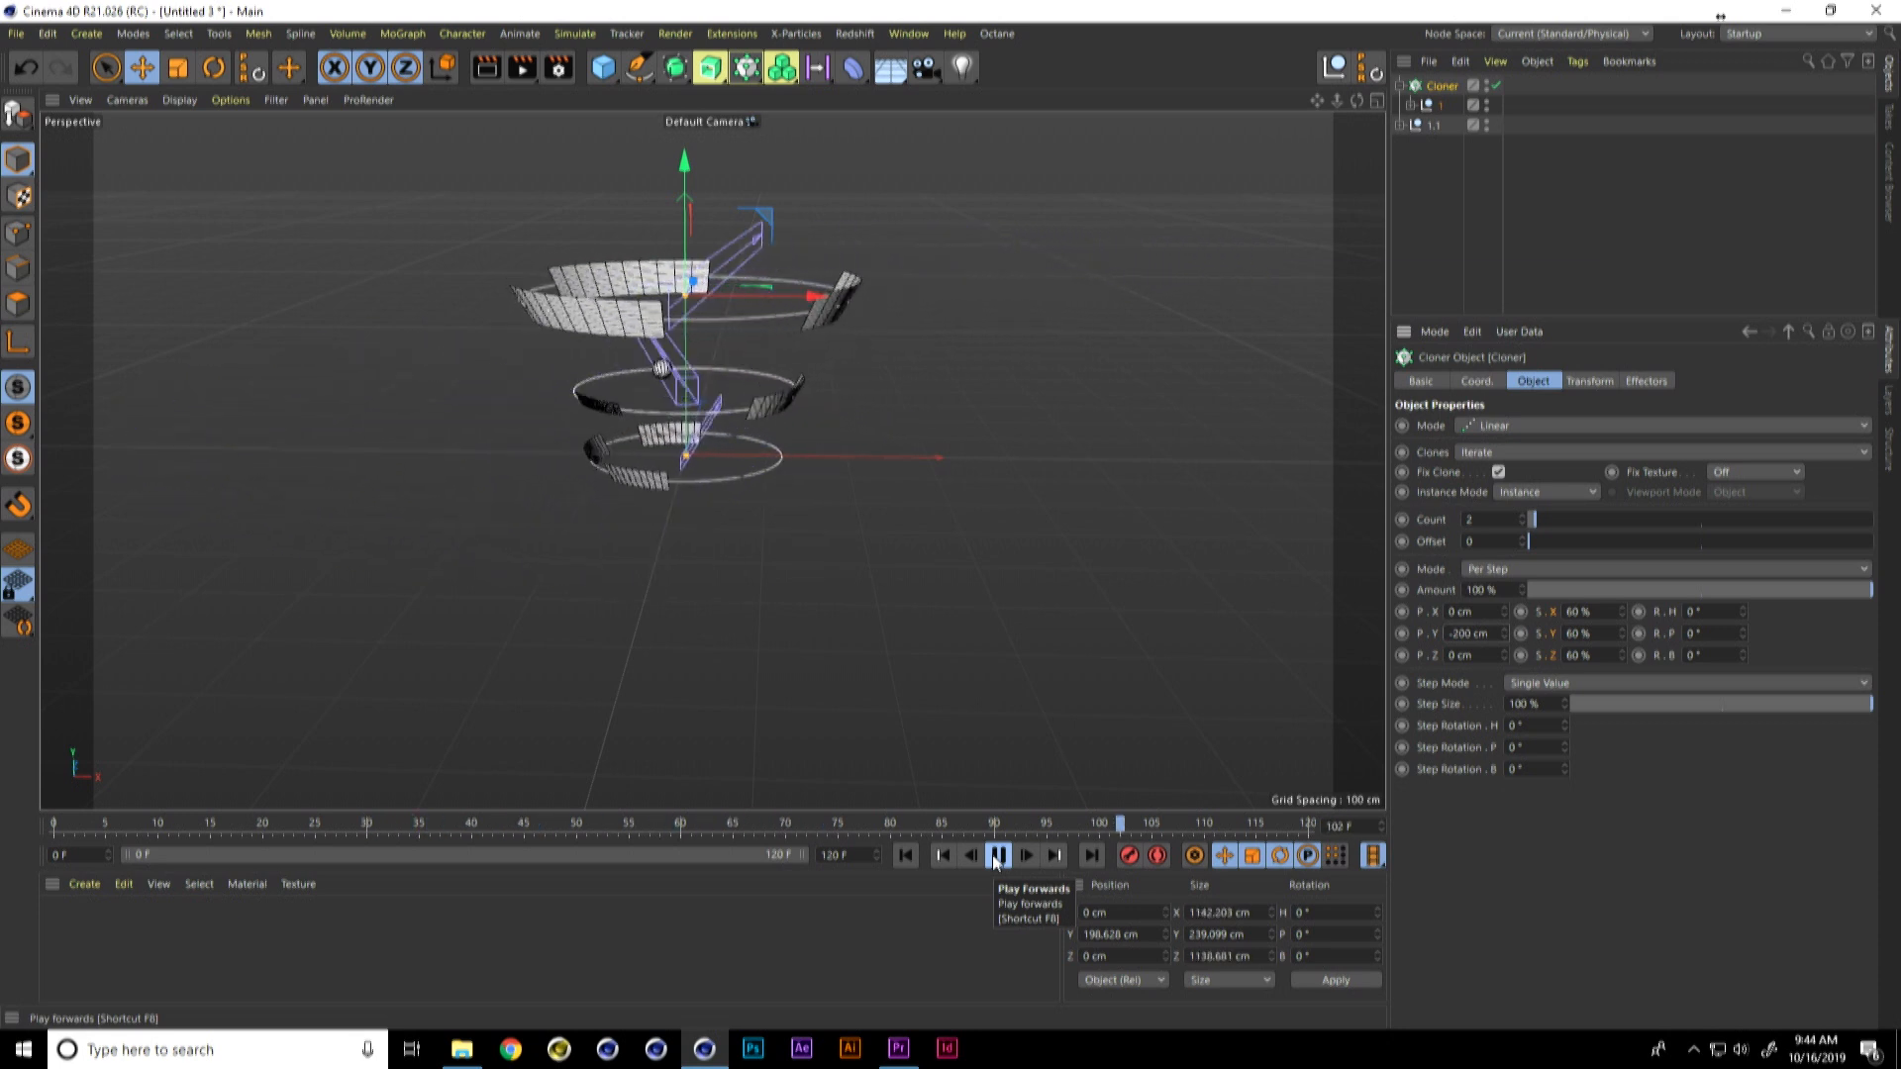
pyautogui.click(997, 855)
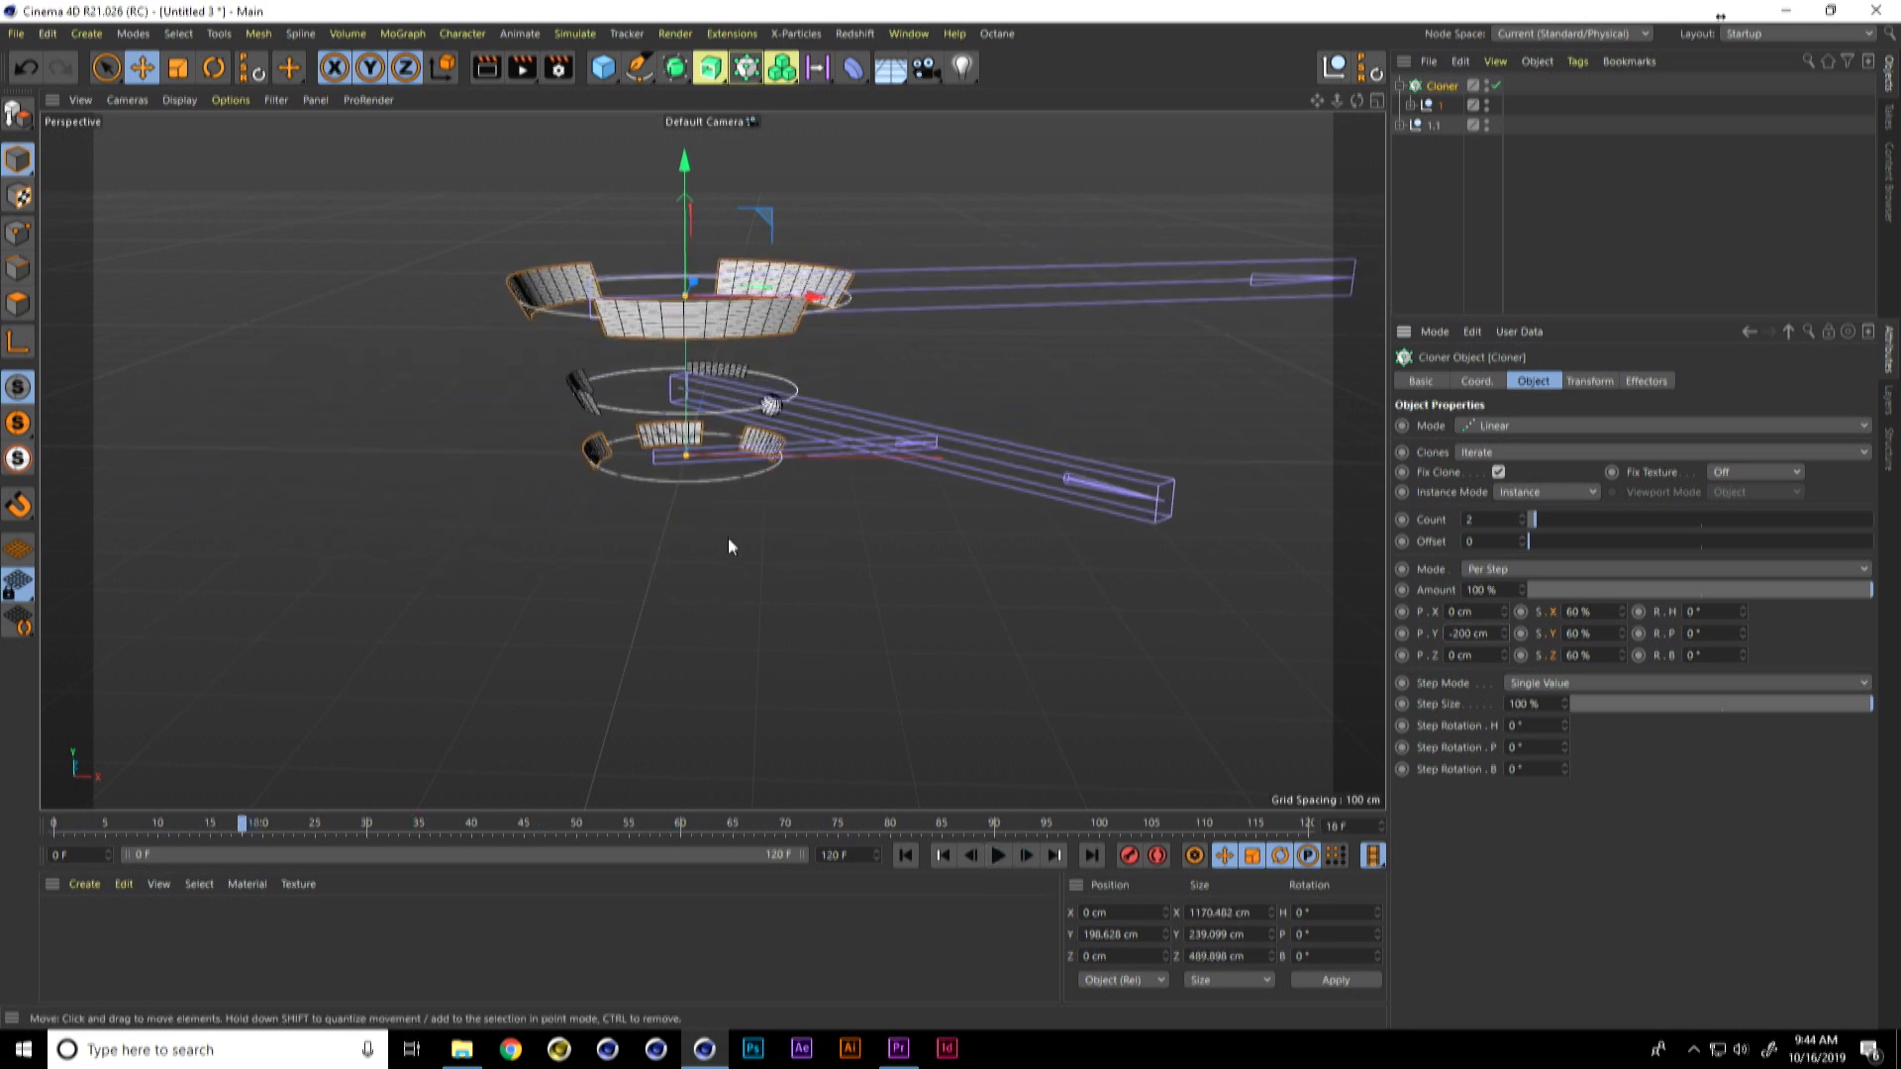
# Step: Switch to File Explorer and open the _Spline to Surface Scans video from the 6-Spline Surface Scans folder
pyautogui.hotkey('alt', 'Tab')
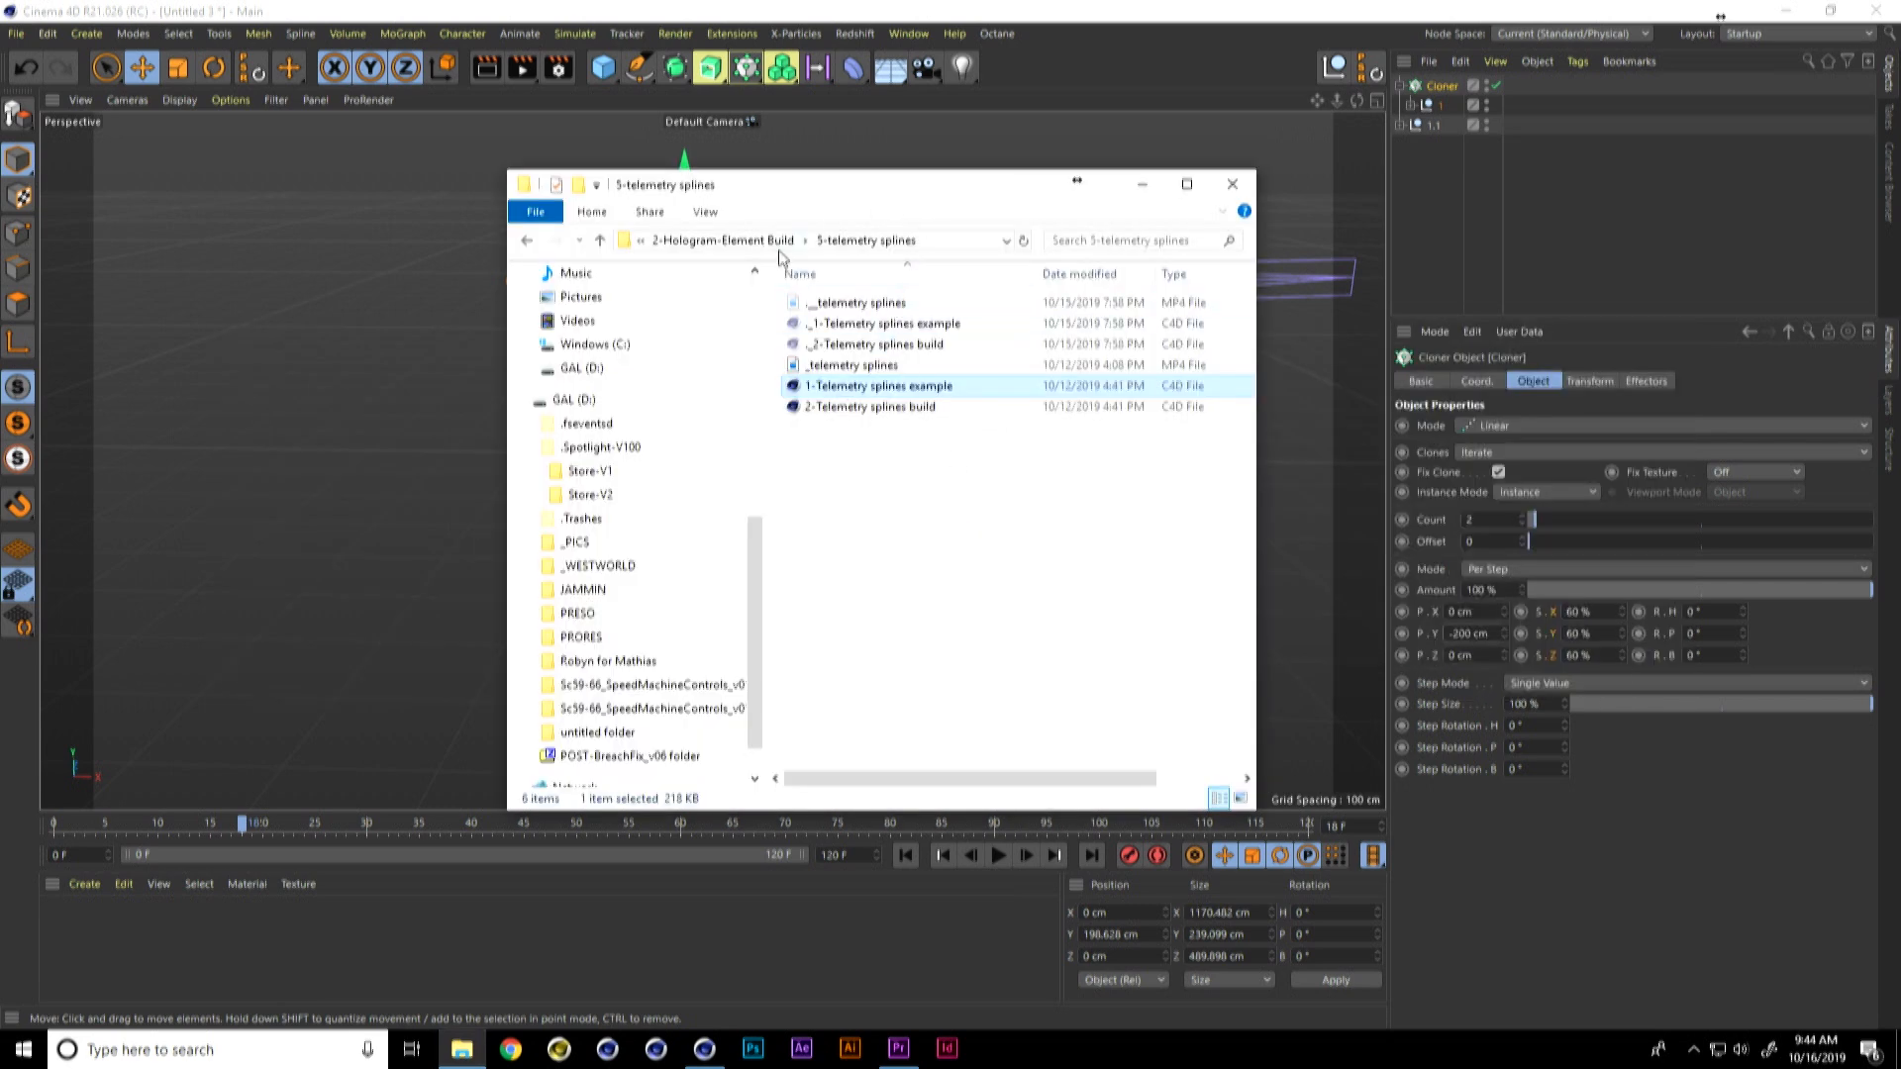
pyautogui.click(781, 245)
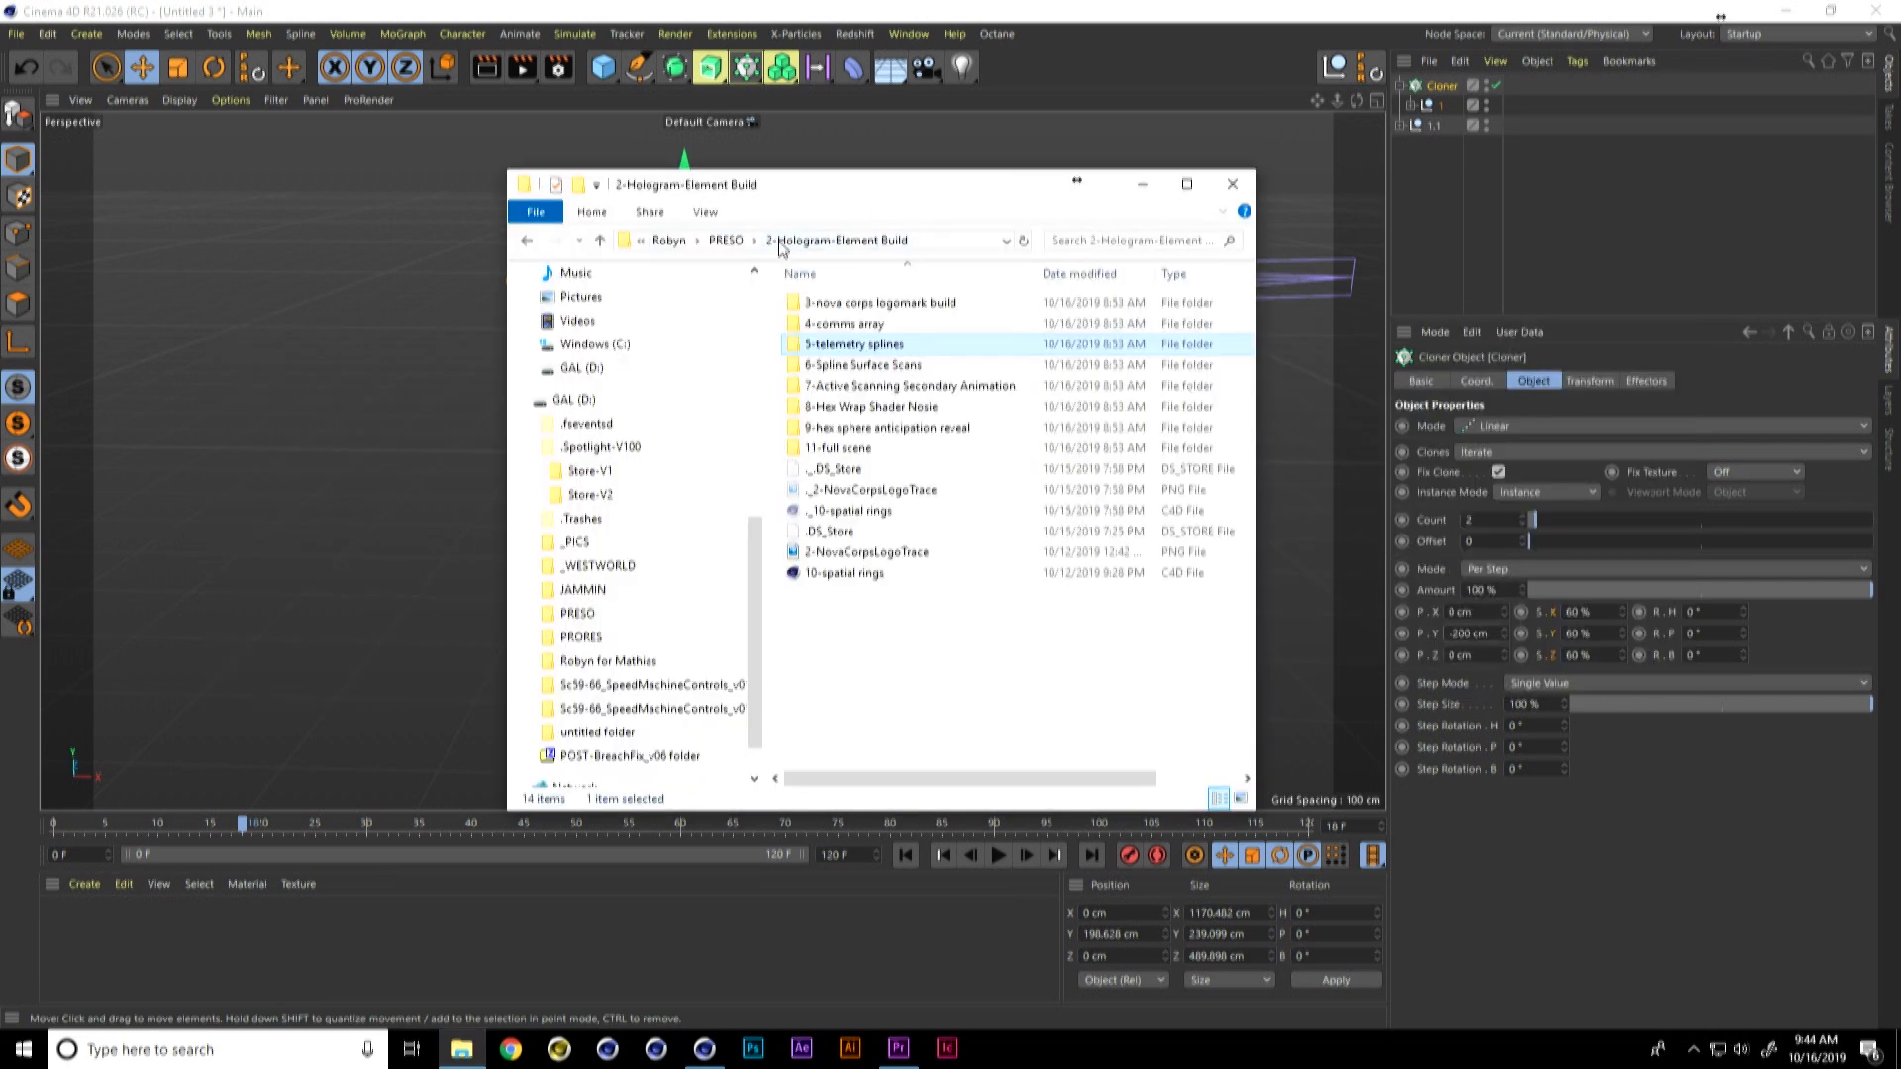
pyautogui.doubleClick(896, 368)
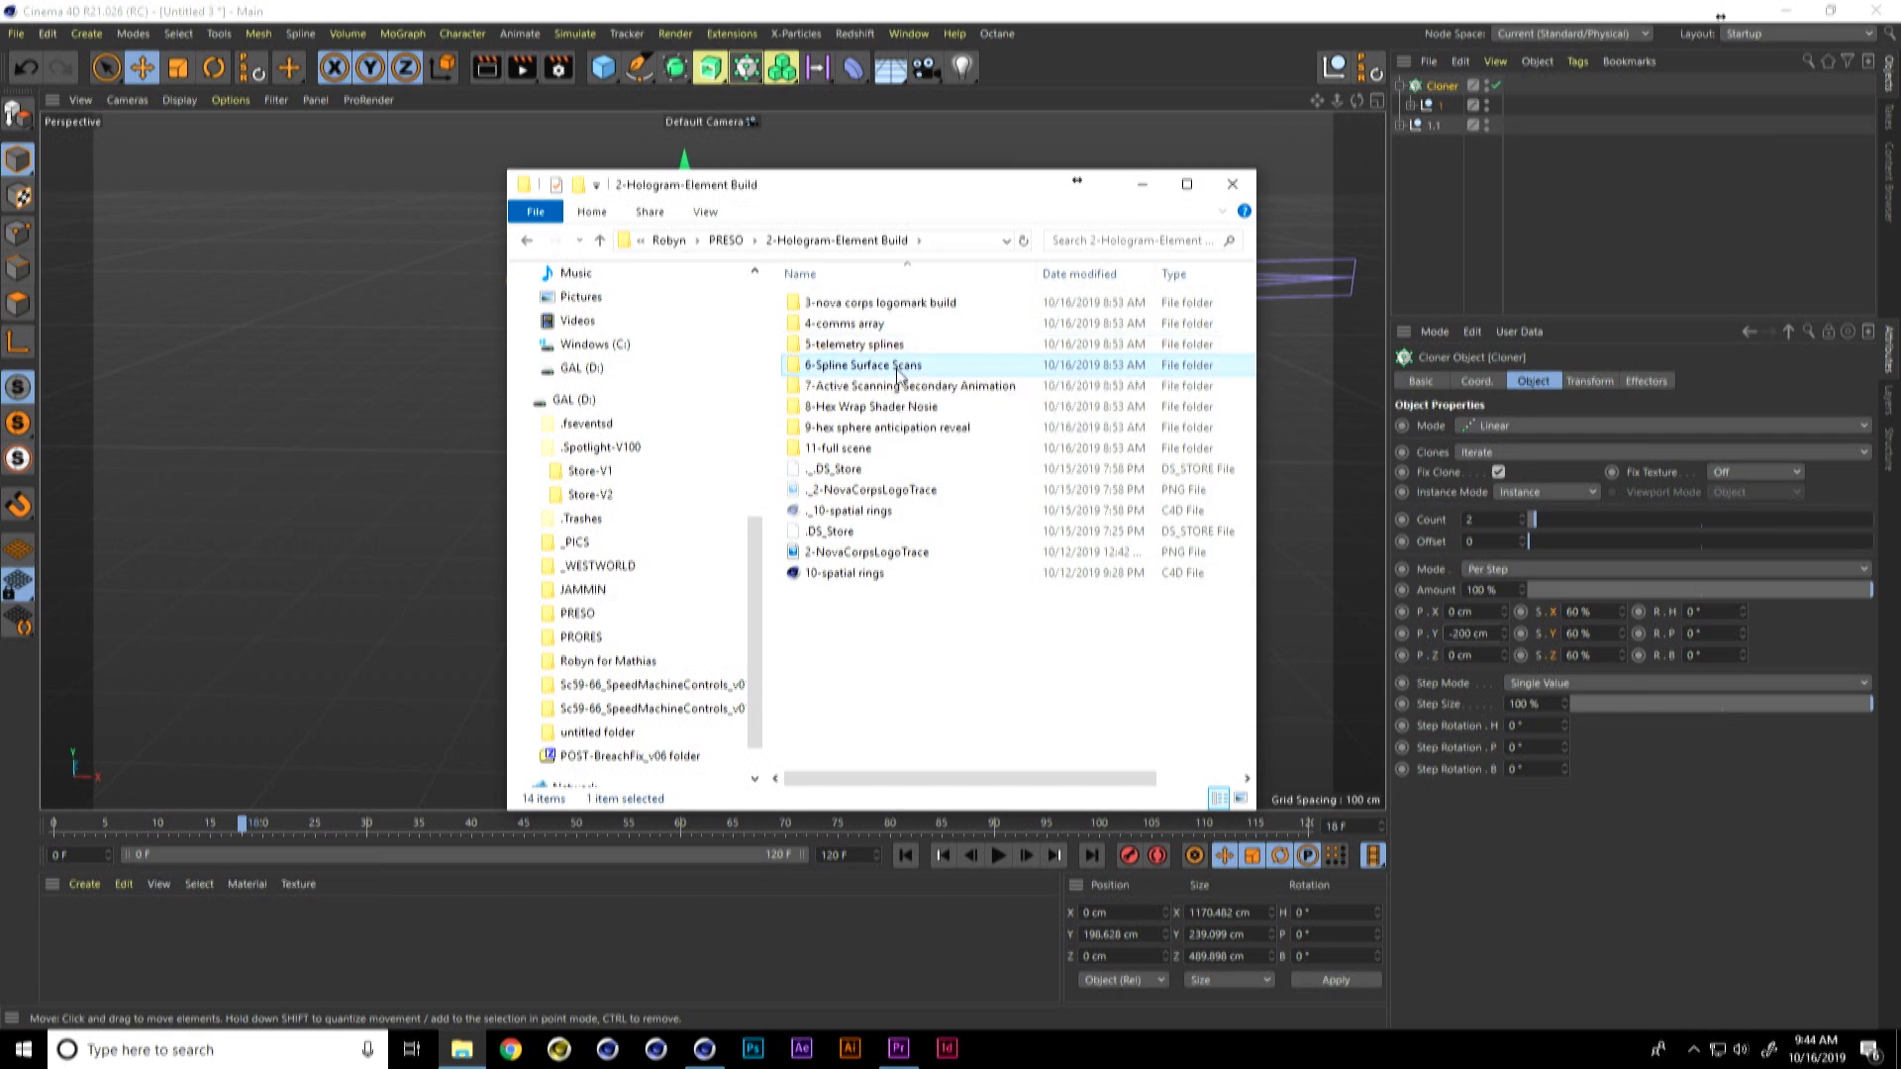
pyautogui.doubleClick(909, 328)
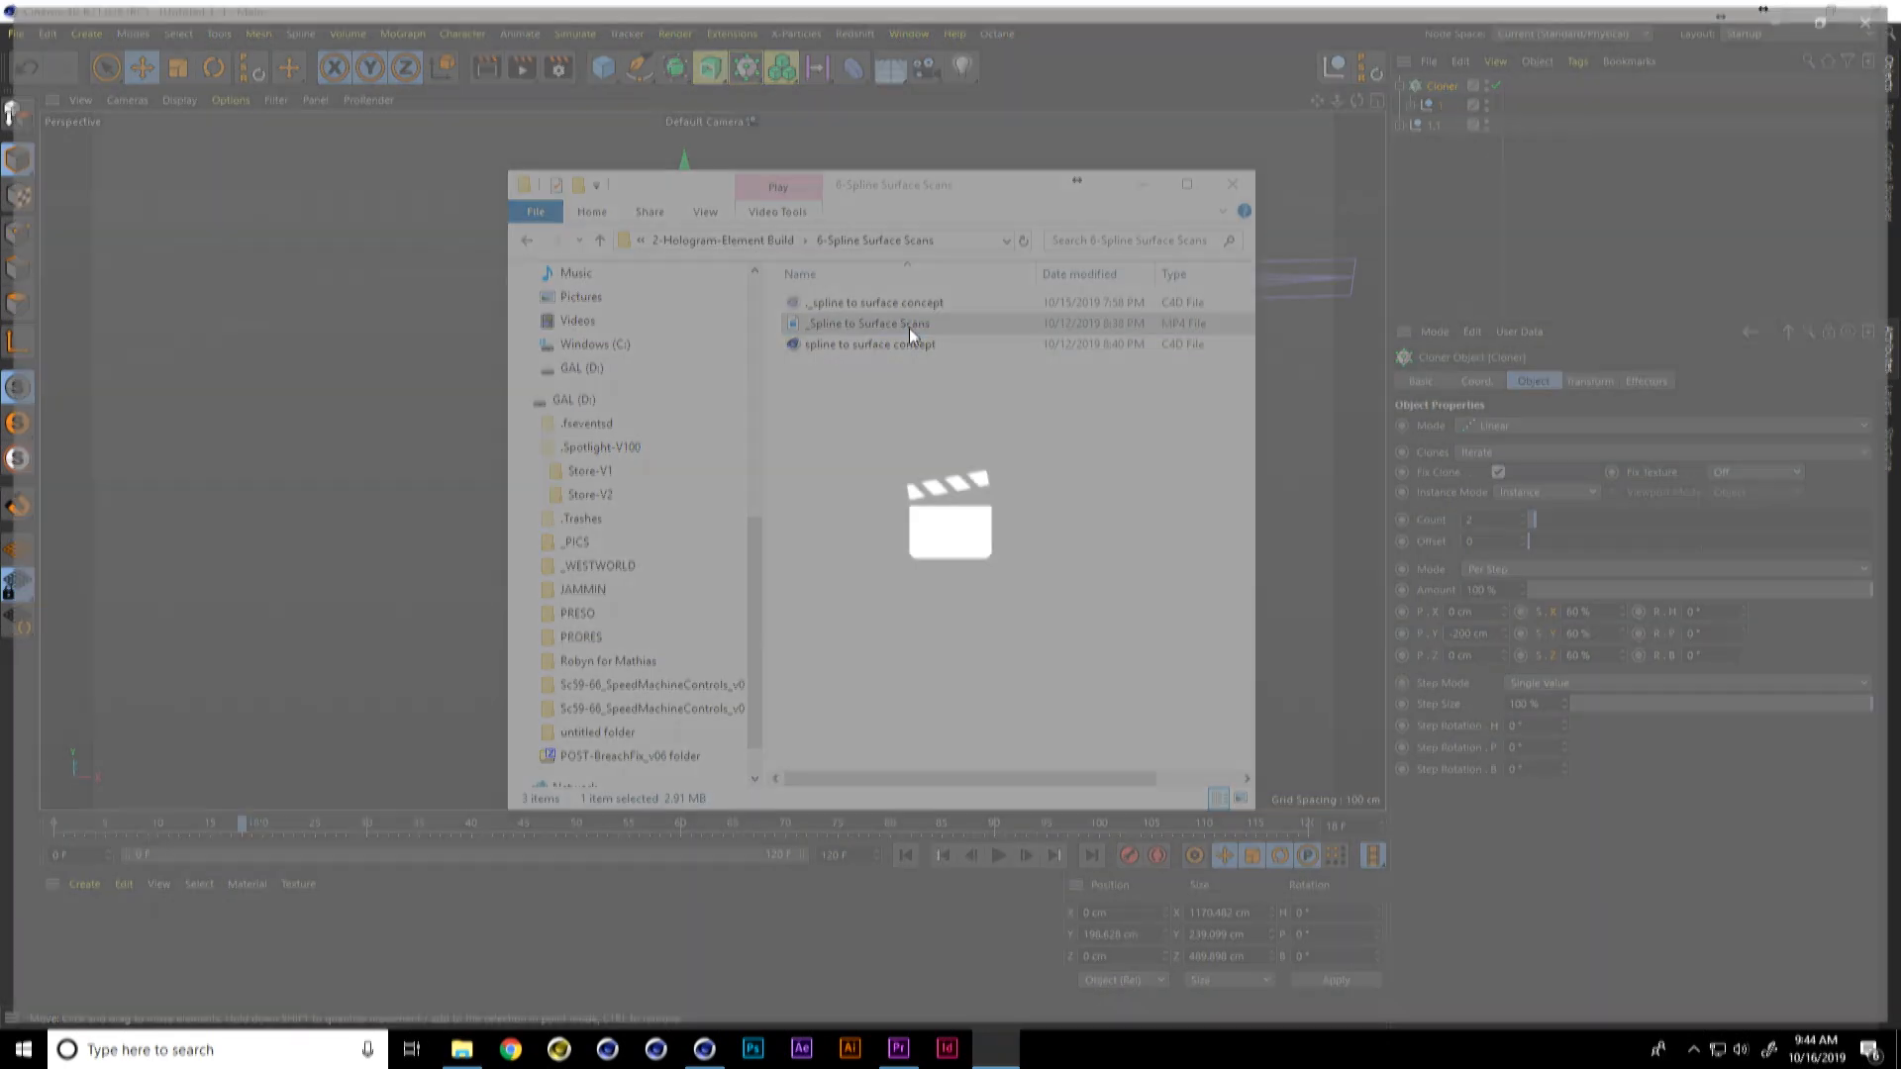
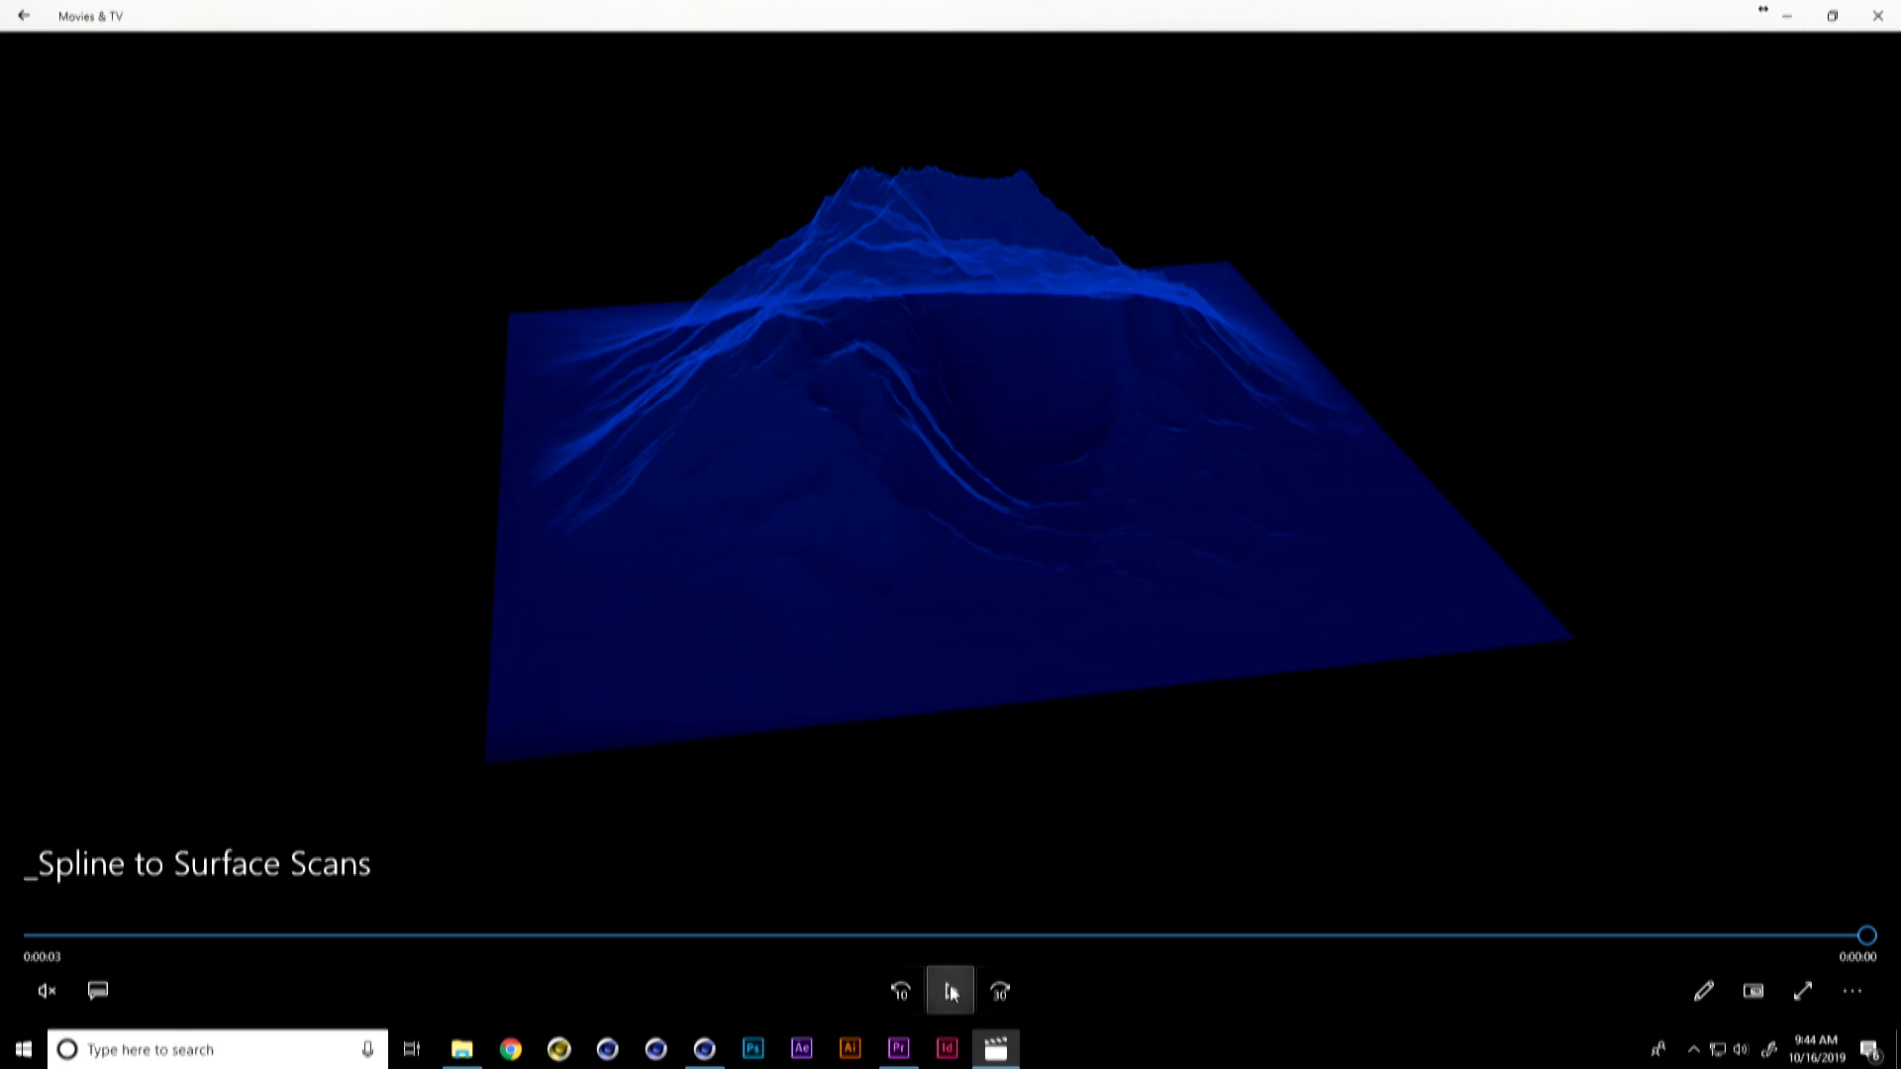
# Step: Review the surface scan reference video, then switch to Cinema 4D and open the spline to surface concept project
pyautogui.click(949, 990)
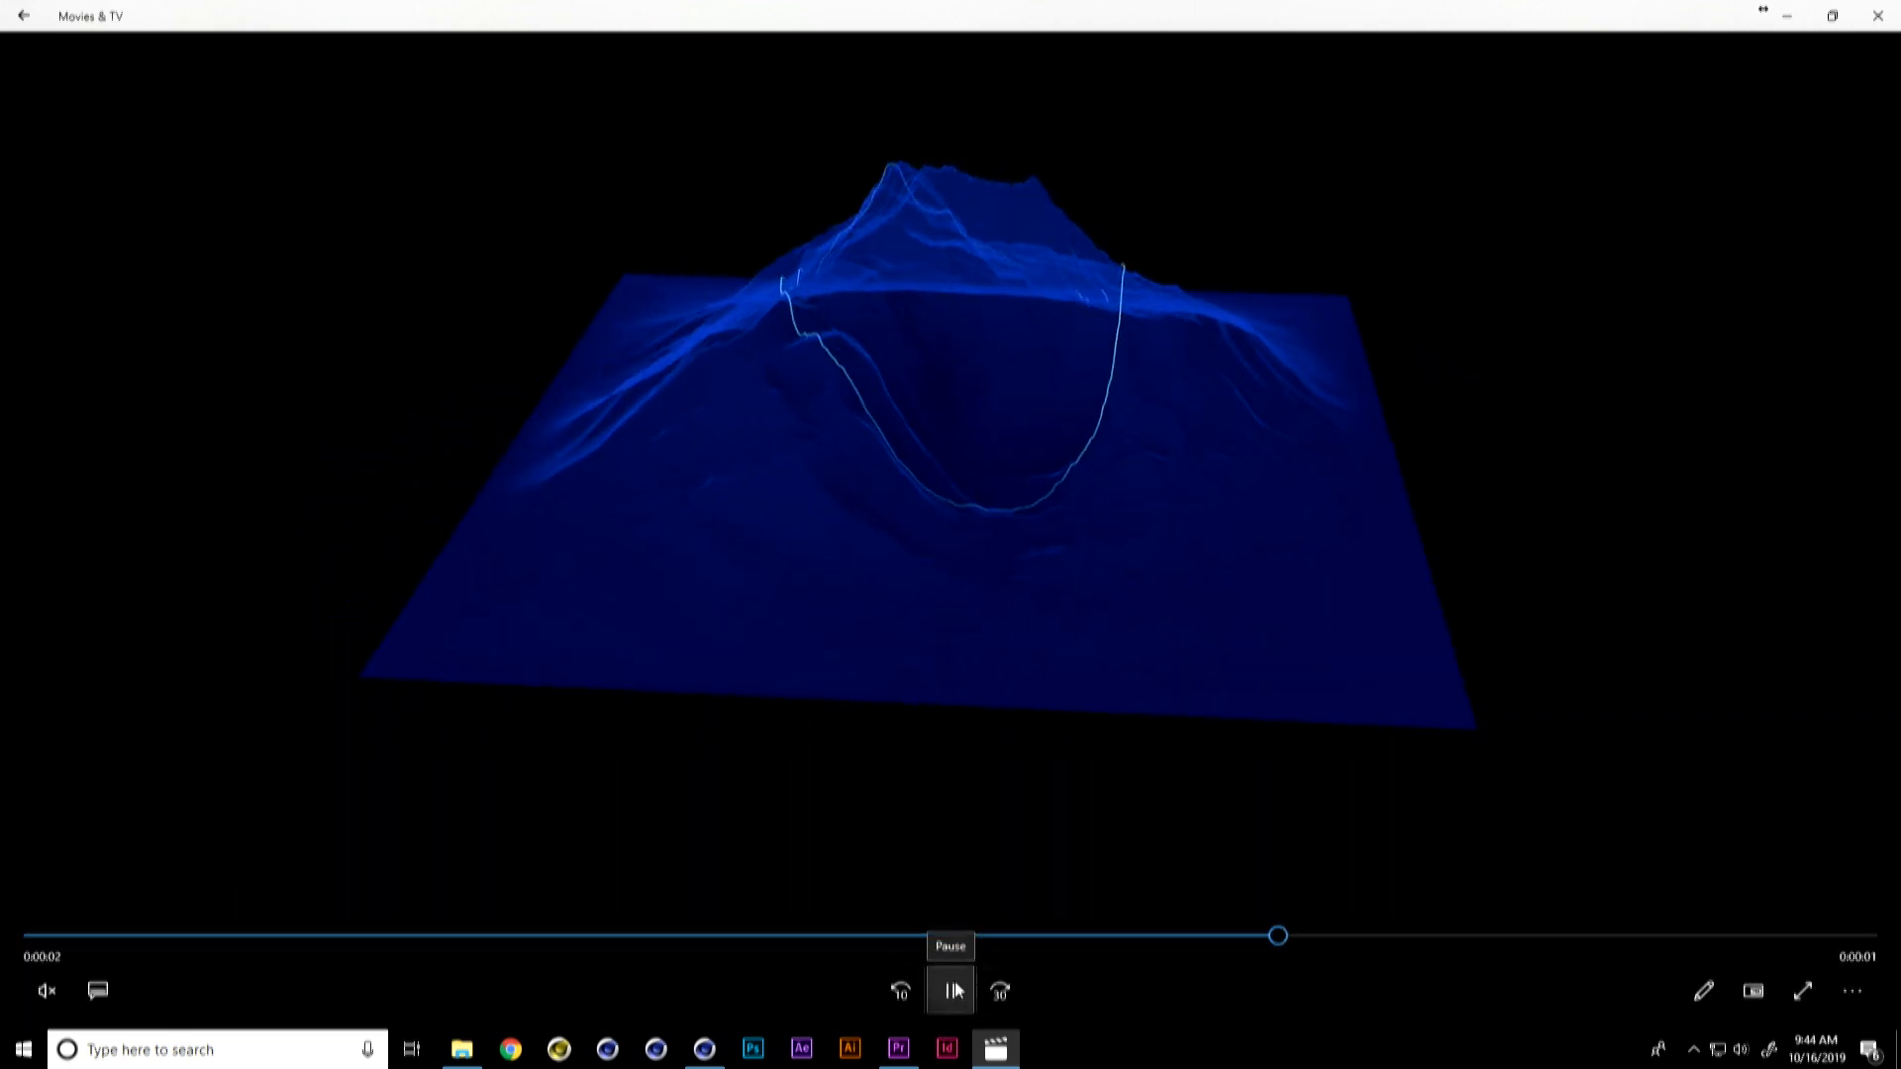
pyautogui.click(954, 992)
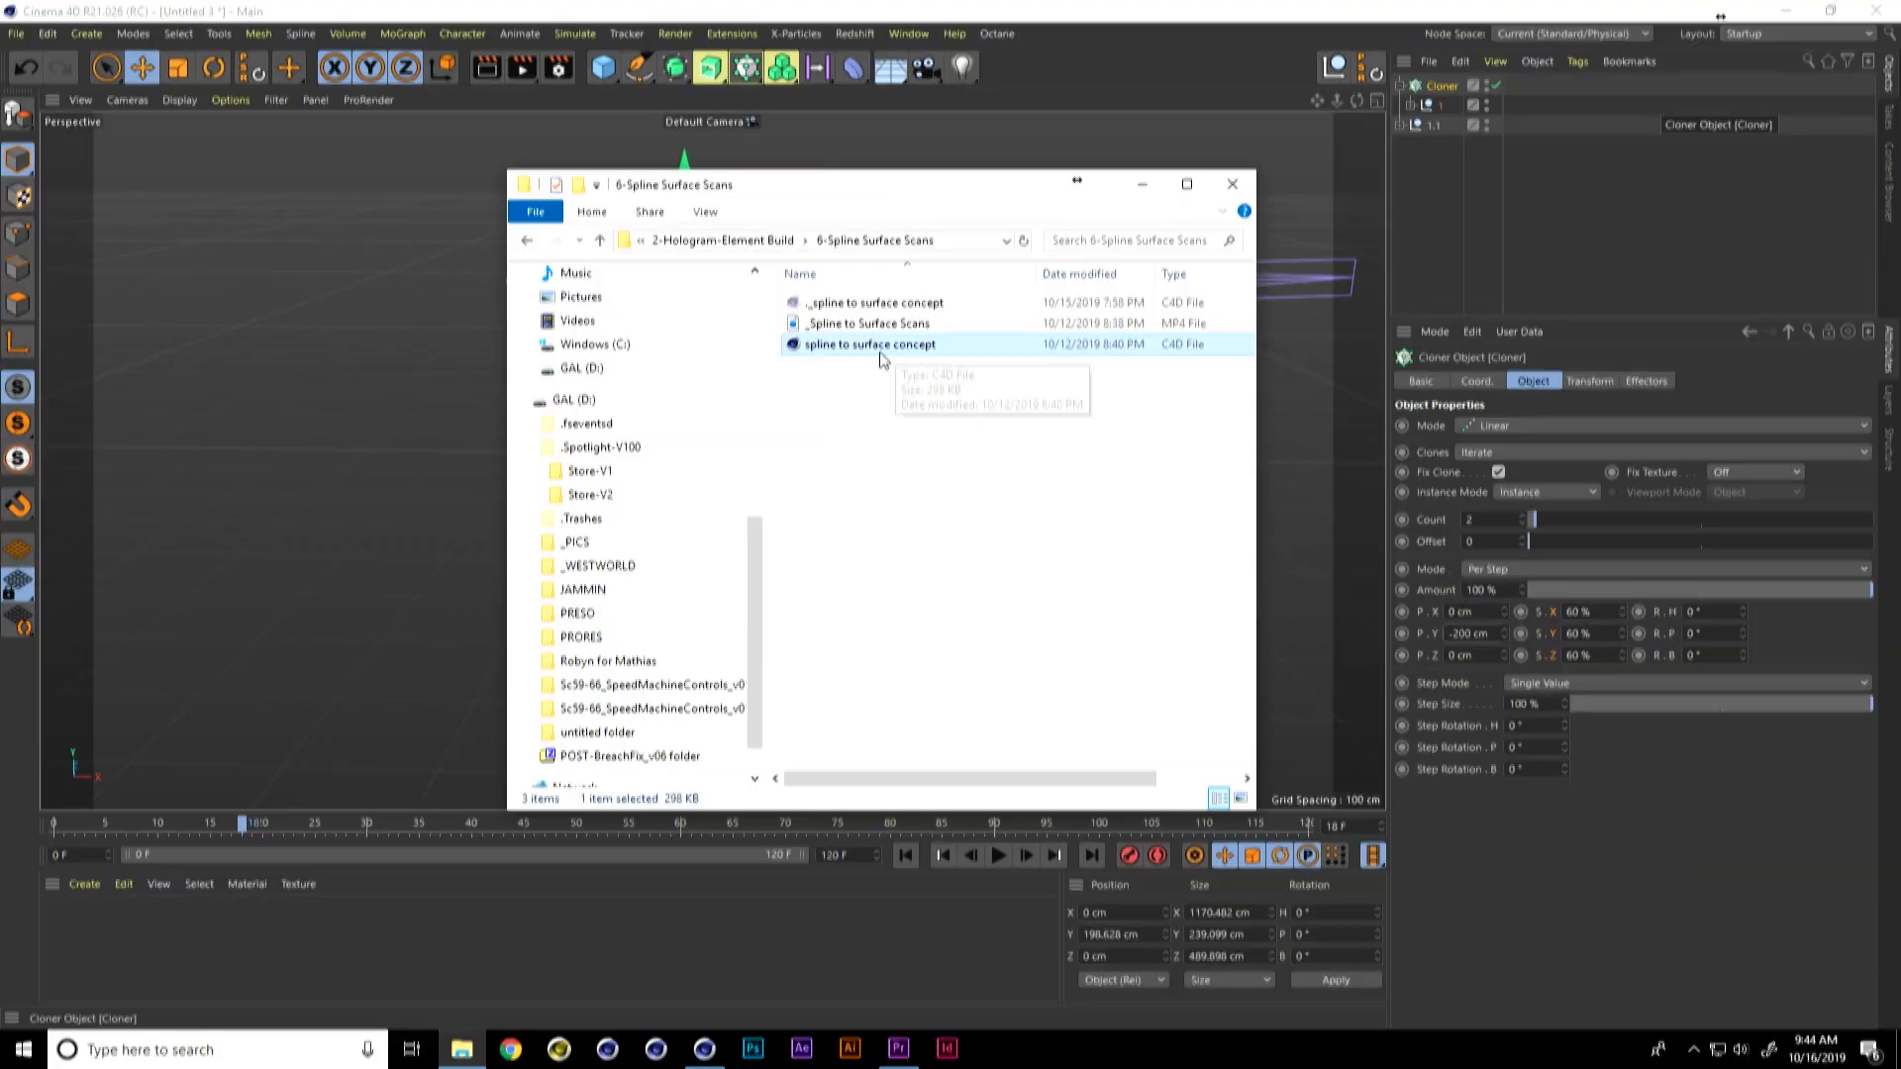
pyautogui.moveTo(866, 345); pyautogui.dragTo(403, 537)
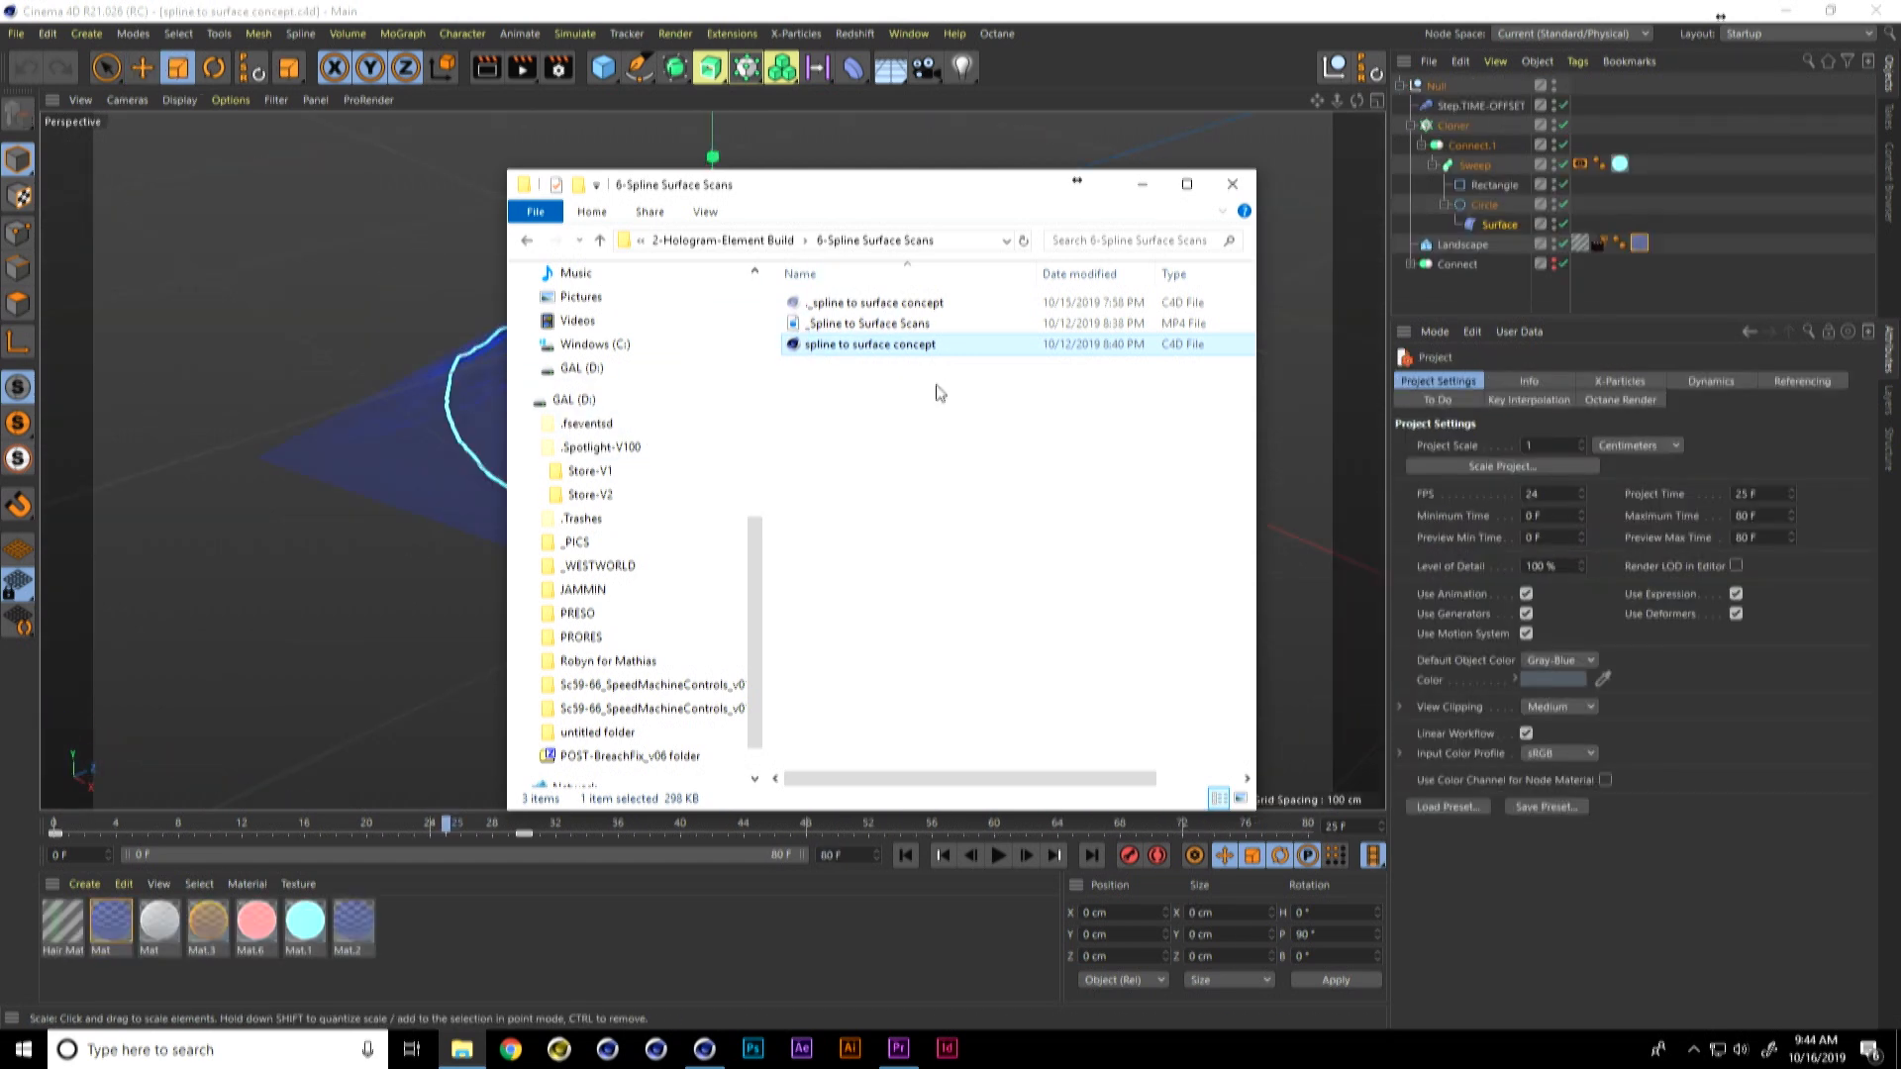
pyautogui.click(681, 941)
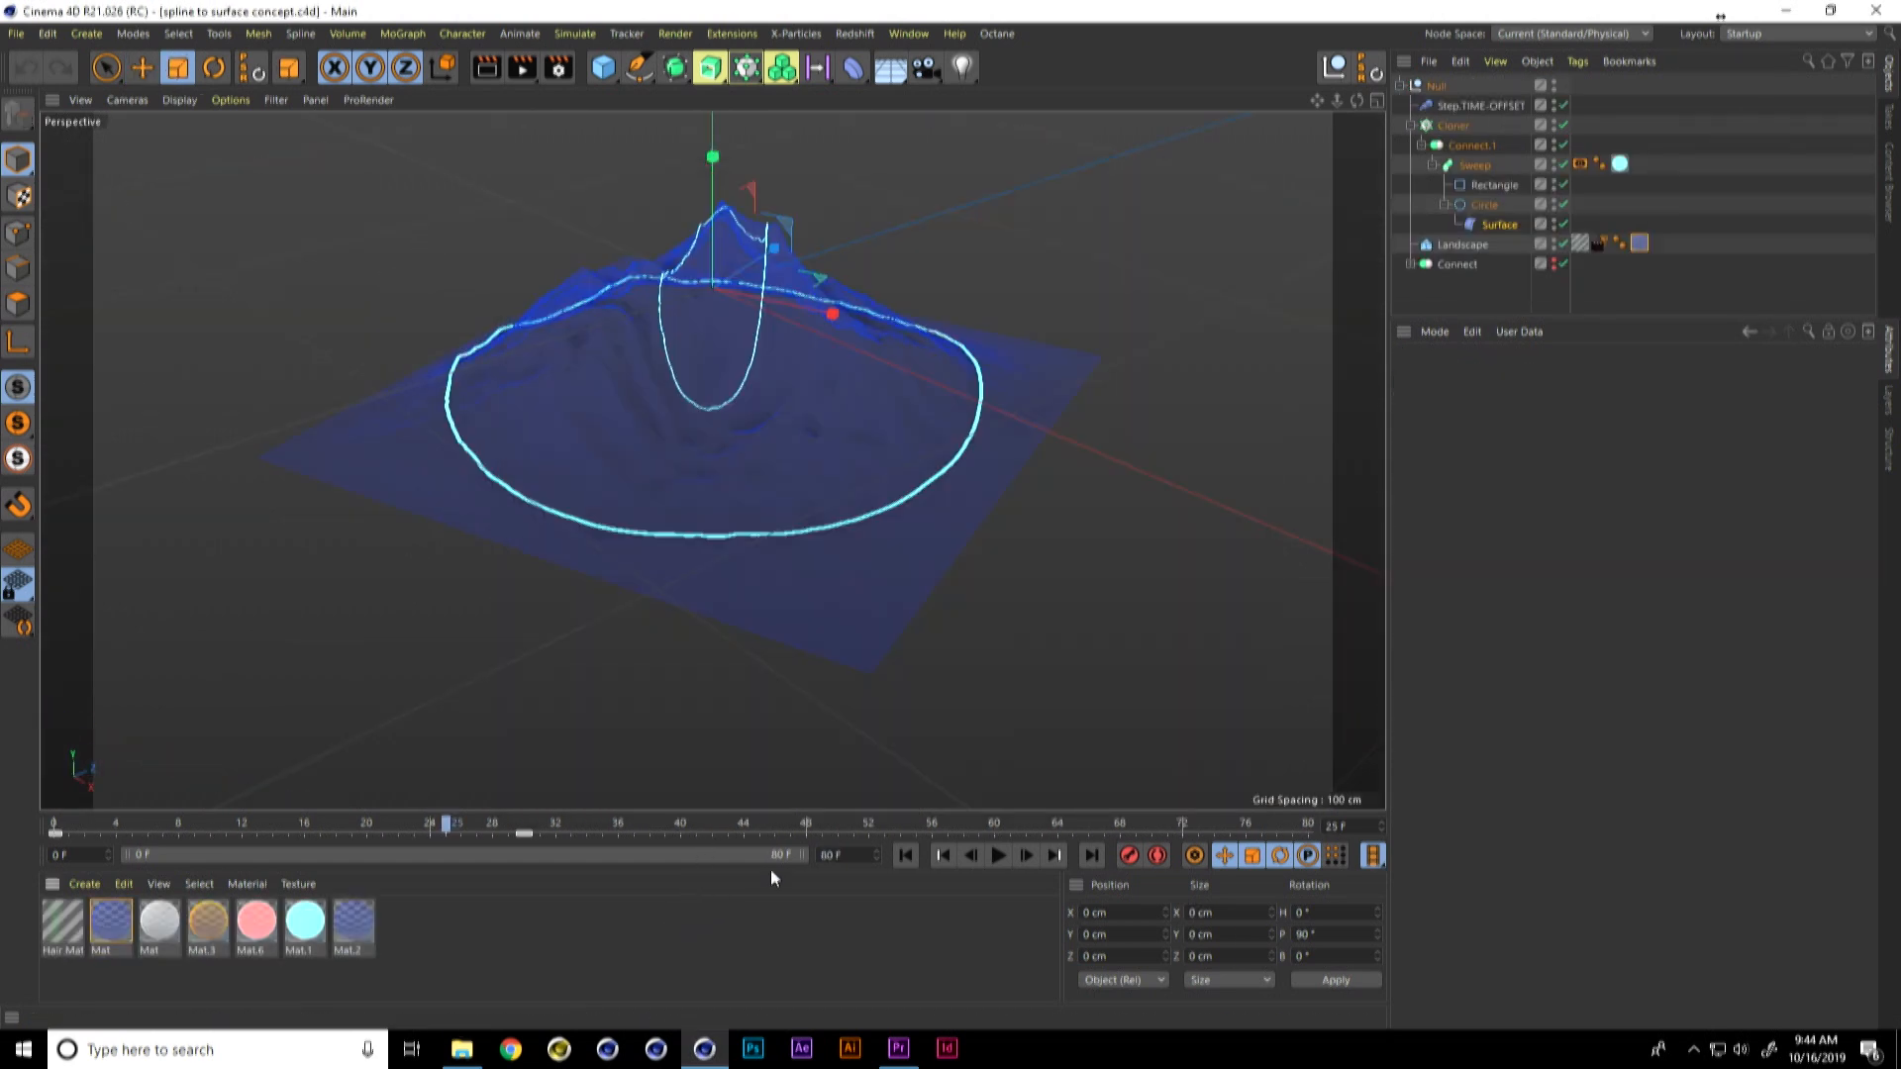
# Step: Play the concept project's animation from the start to examine how the ring scans across the landscape
pyautogui.click(902, 855)
pyautogui.click(996, 855)
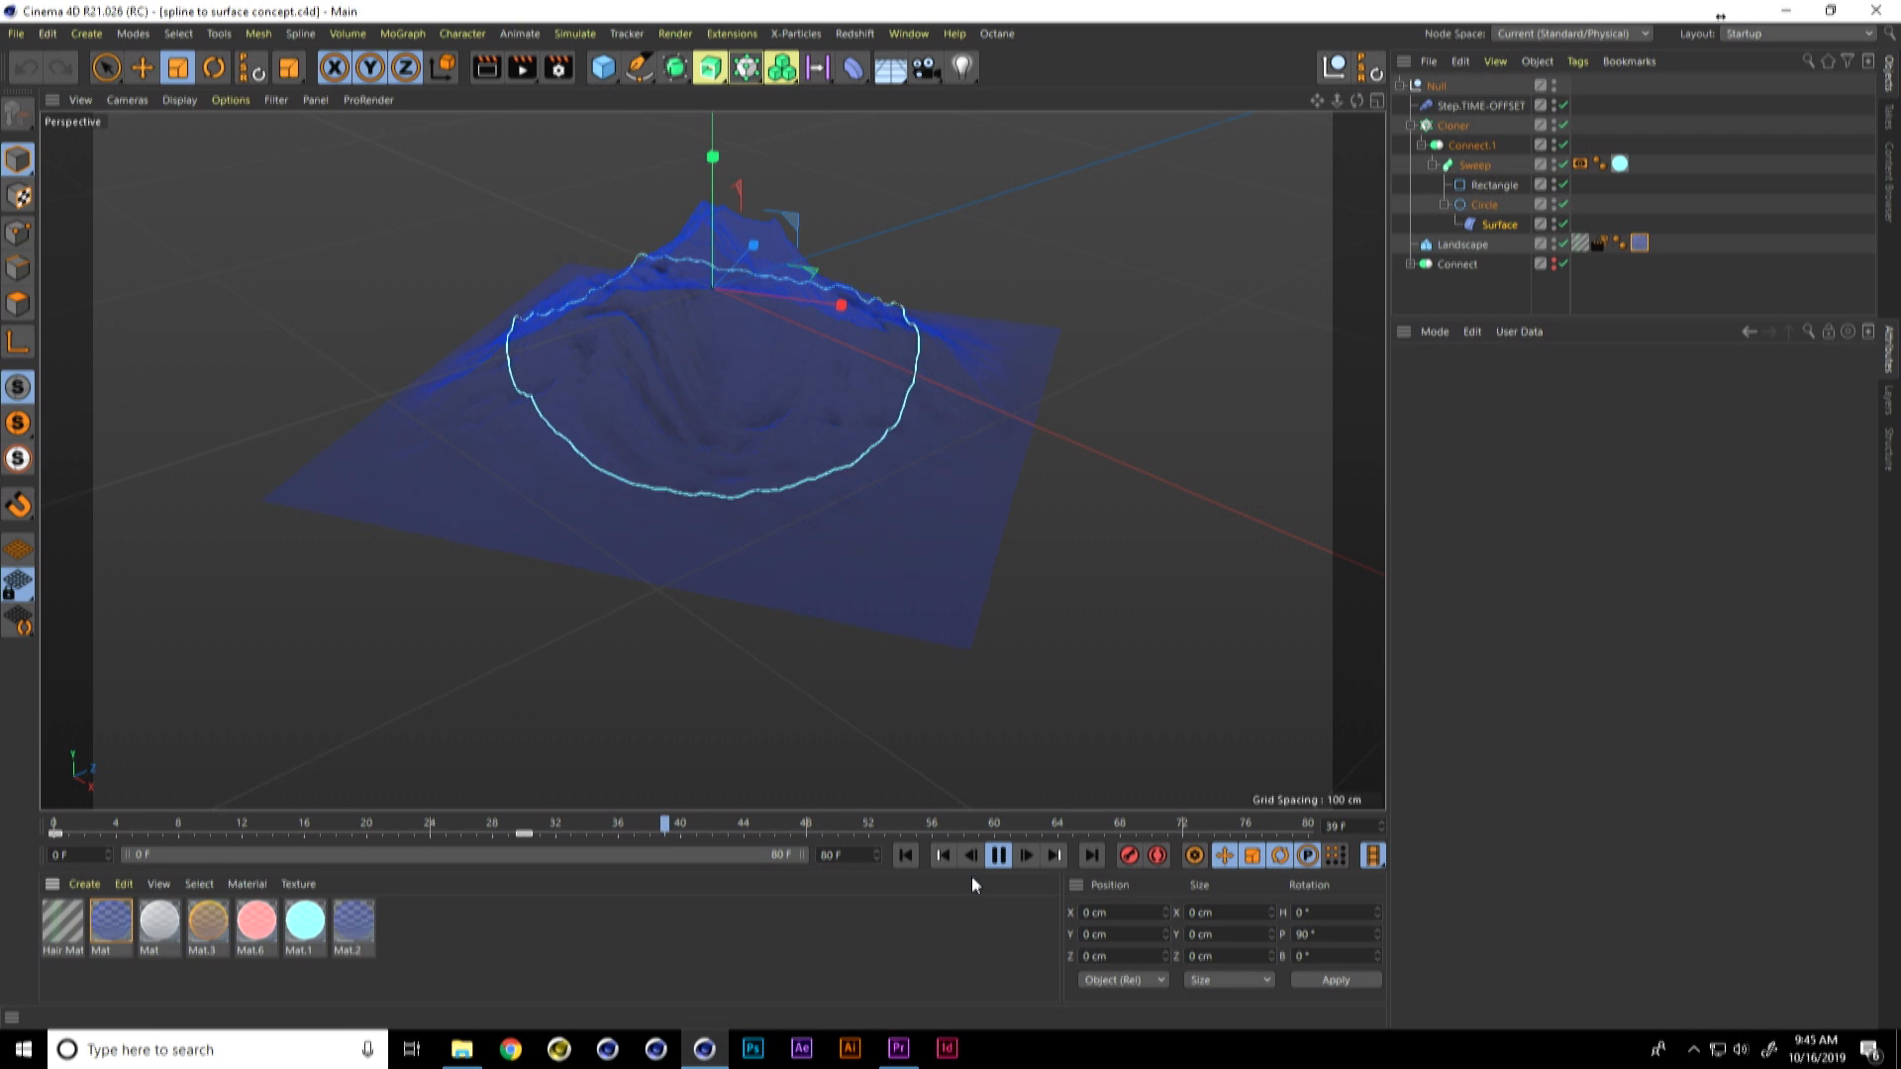
pyautogui.click(998, 855)
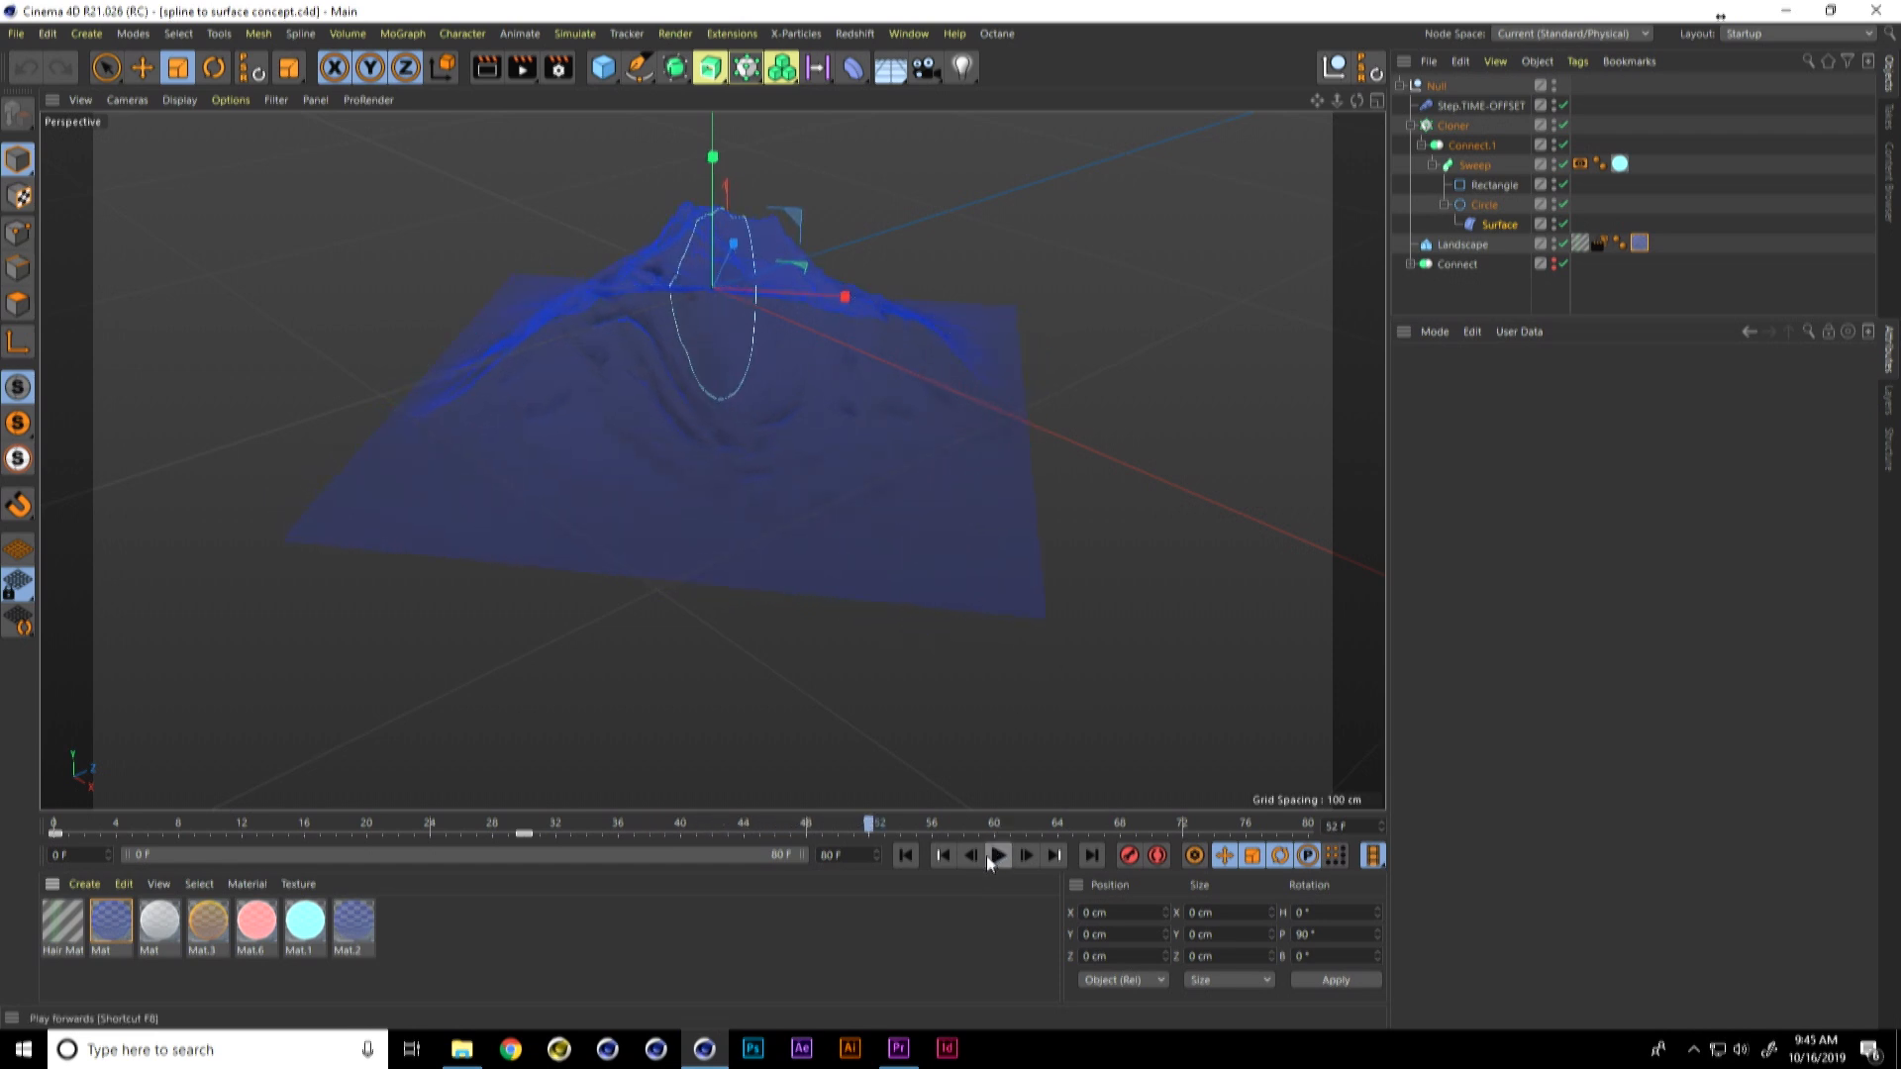
pyautogui.doubleClick(975, 921)
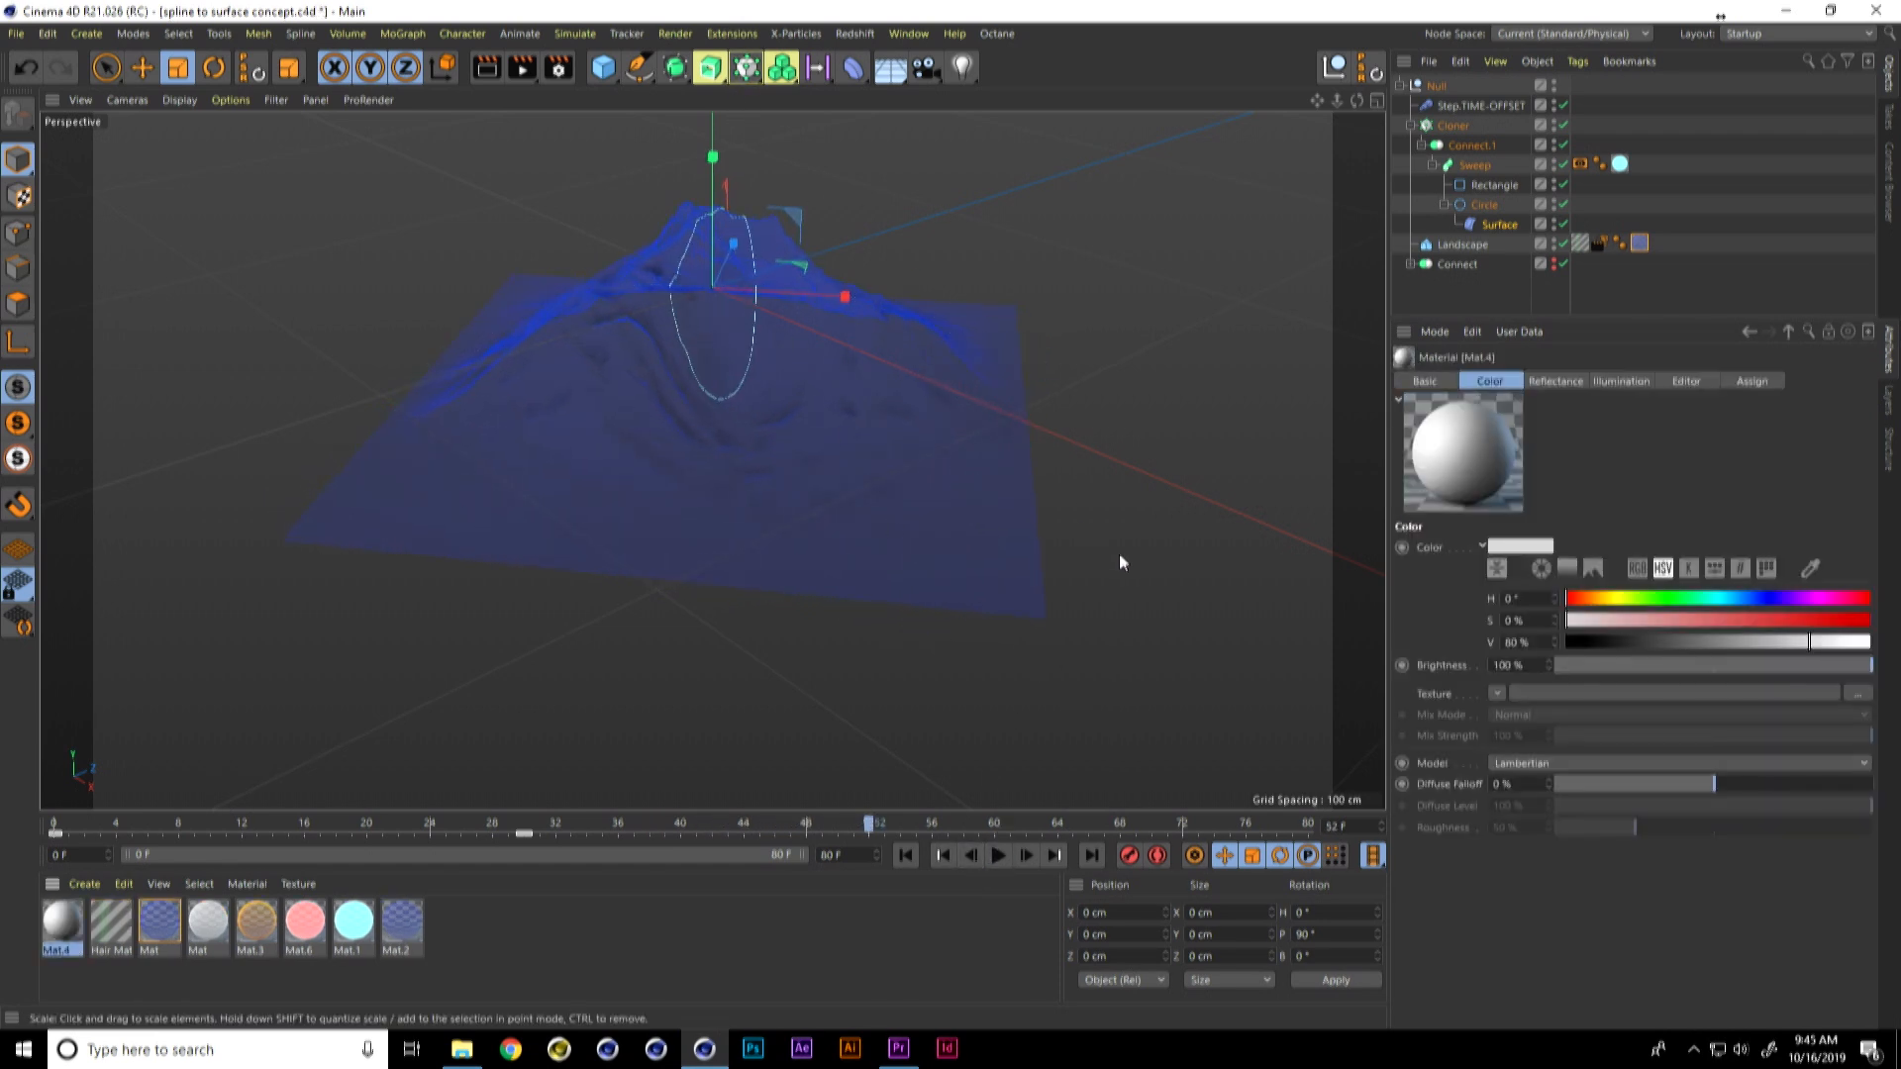
# Step: Create a new project, add a Landscape object and set its height to 340 cm
pyautogui.hotkey('ctrl', 'n')
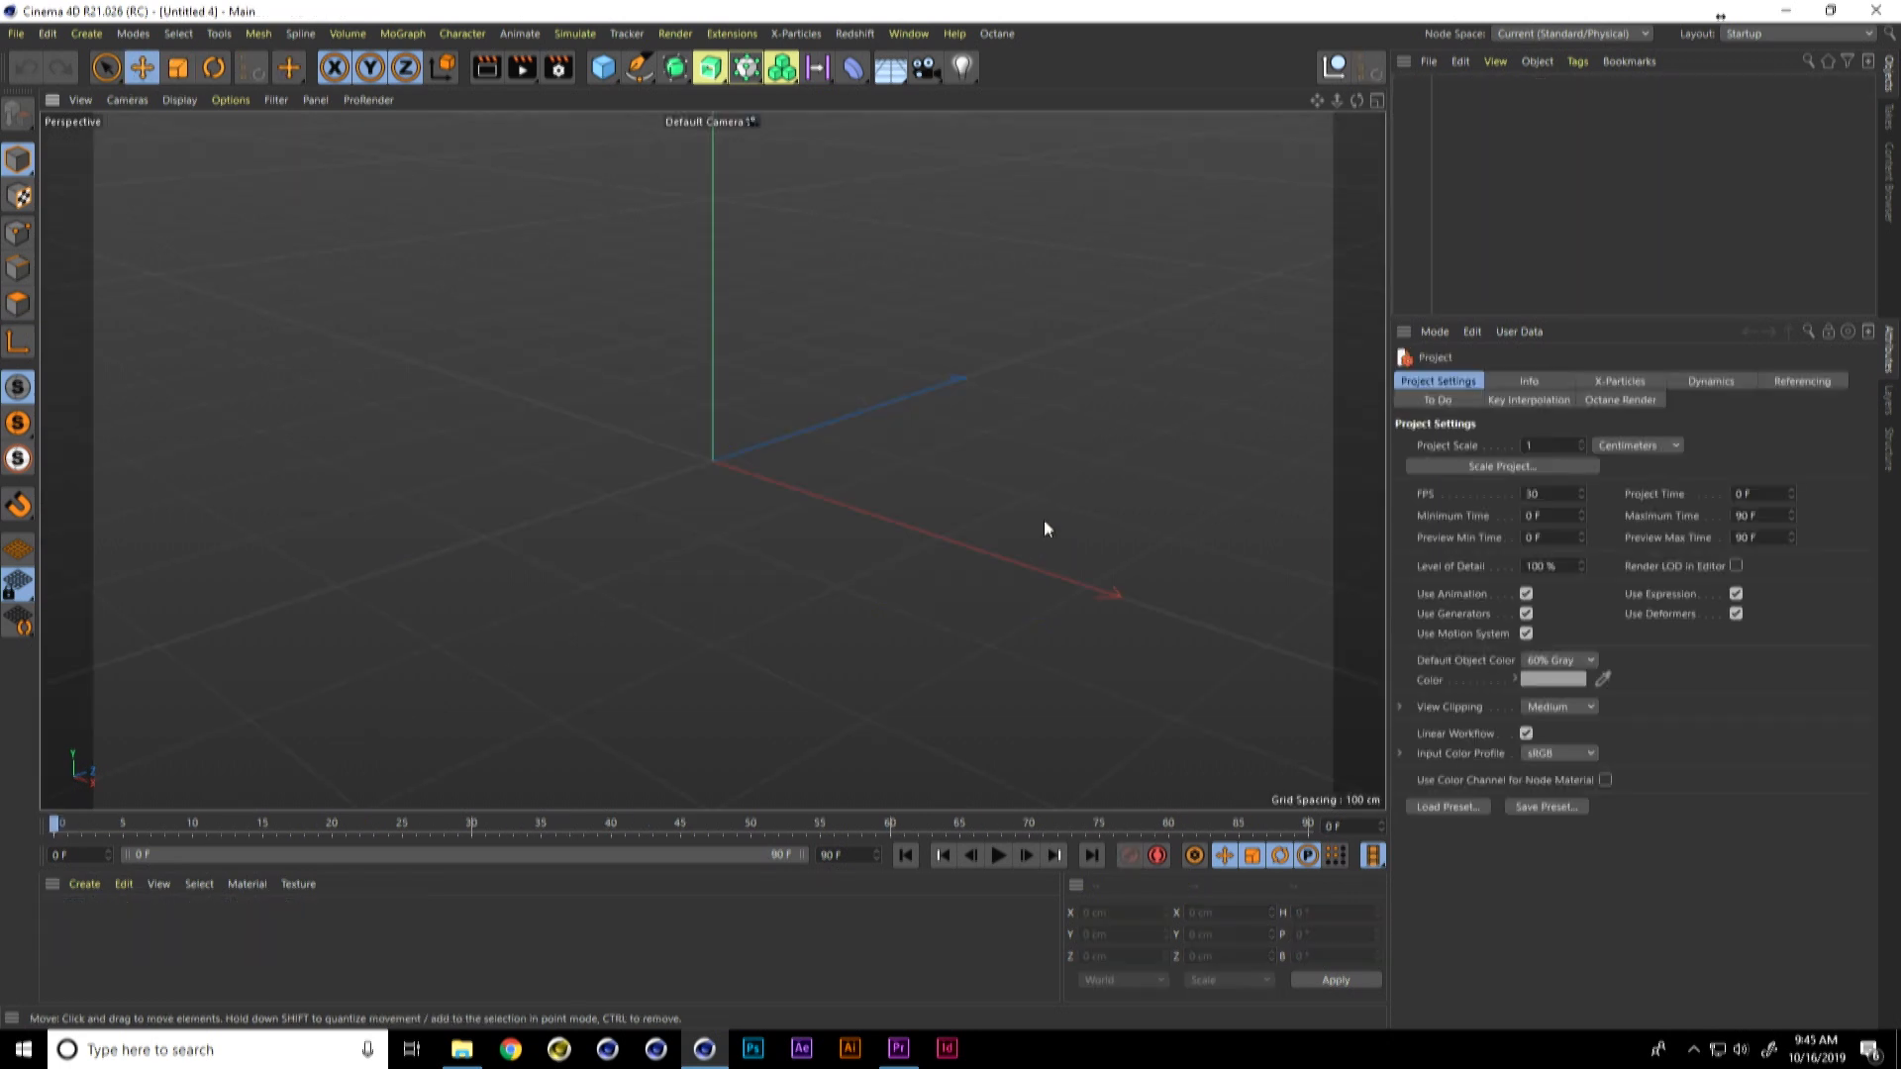
pyautogui.moveTo(614, 69); pyautogui.dragTo(909, 245)
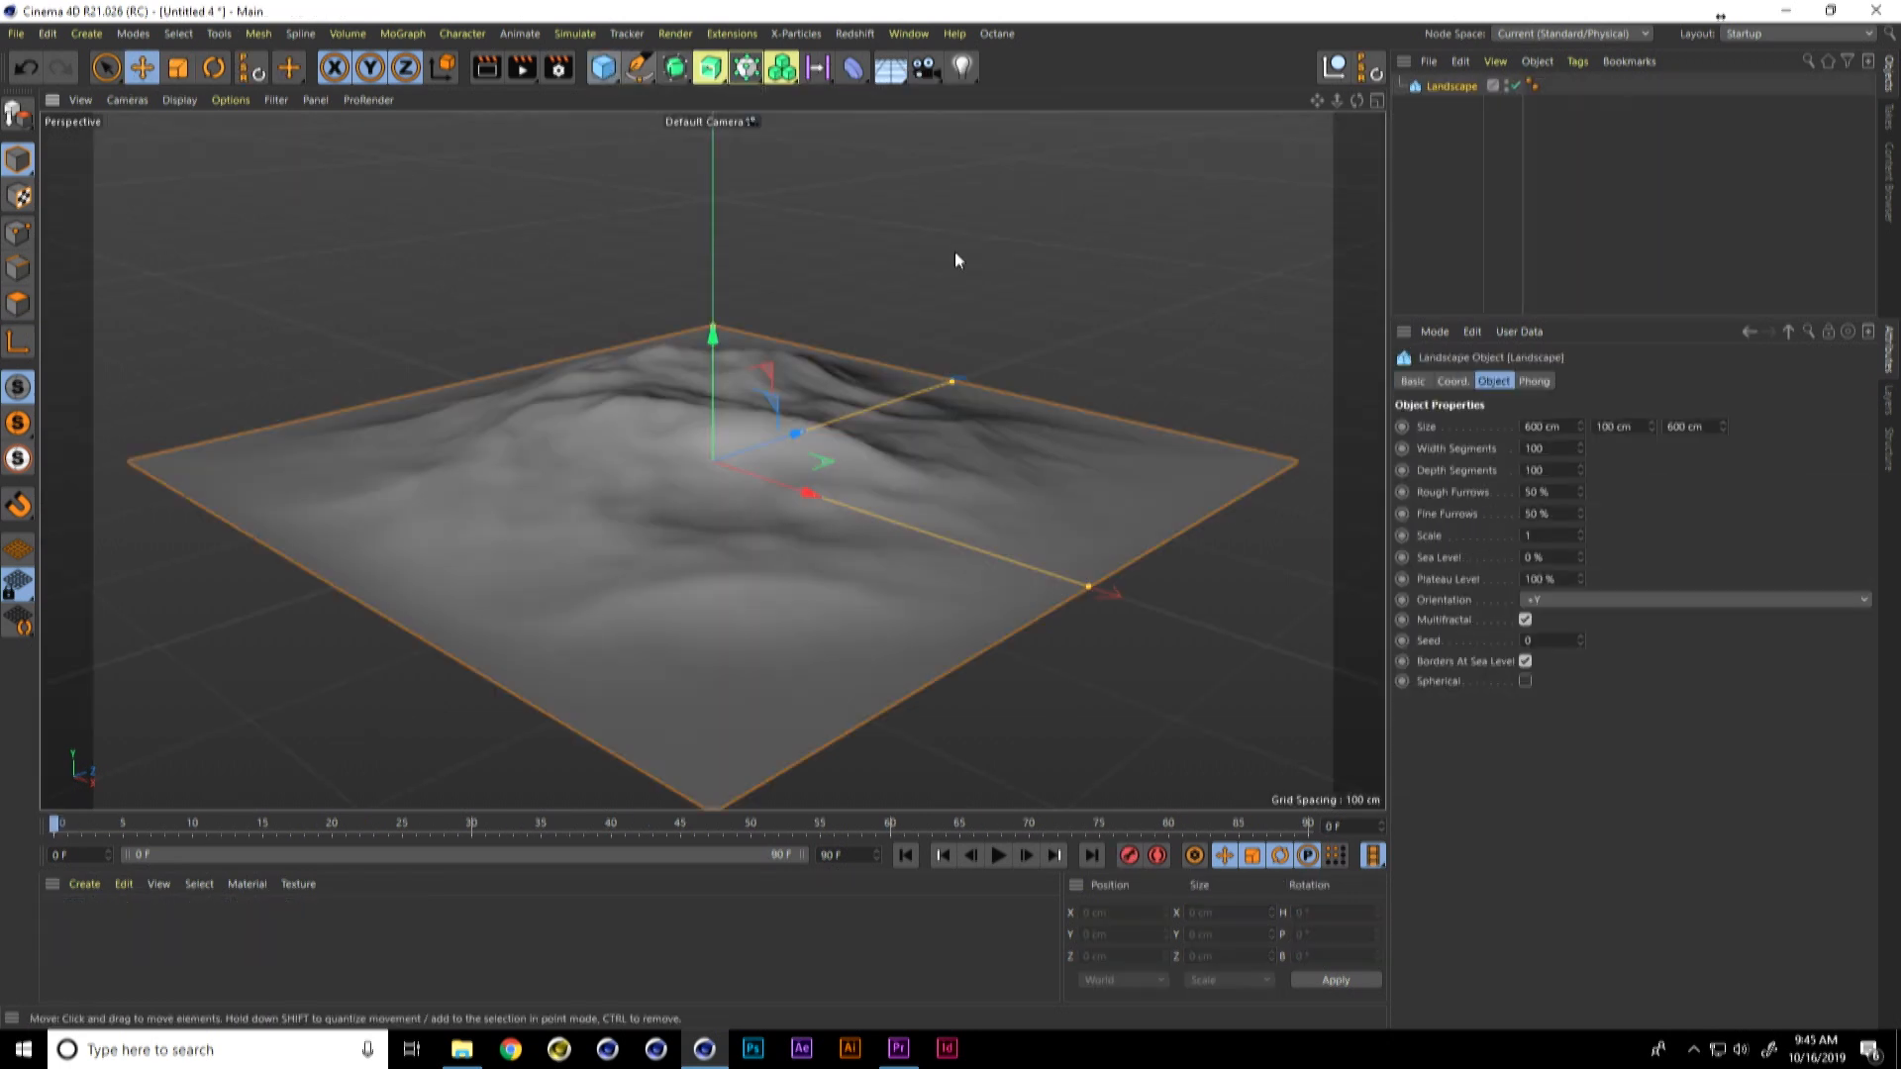
pyautogui.moveTo(713, 326); pyautogui.dragTo(715, 8)
pyautogui.press('h')
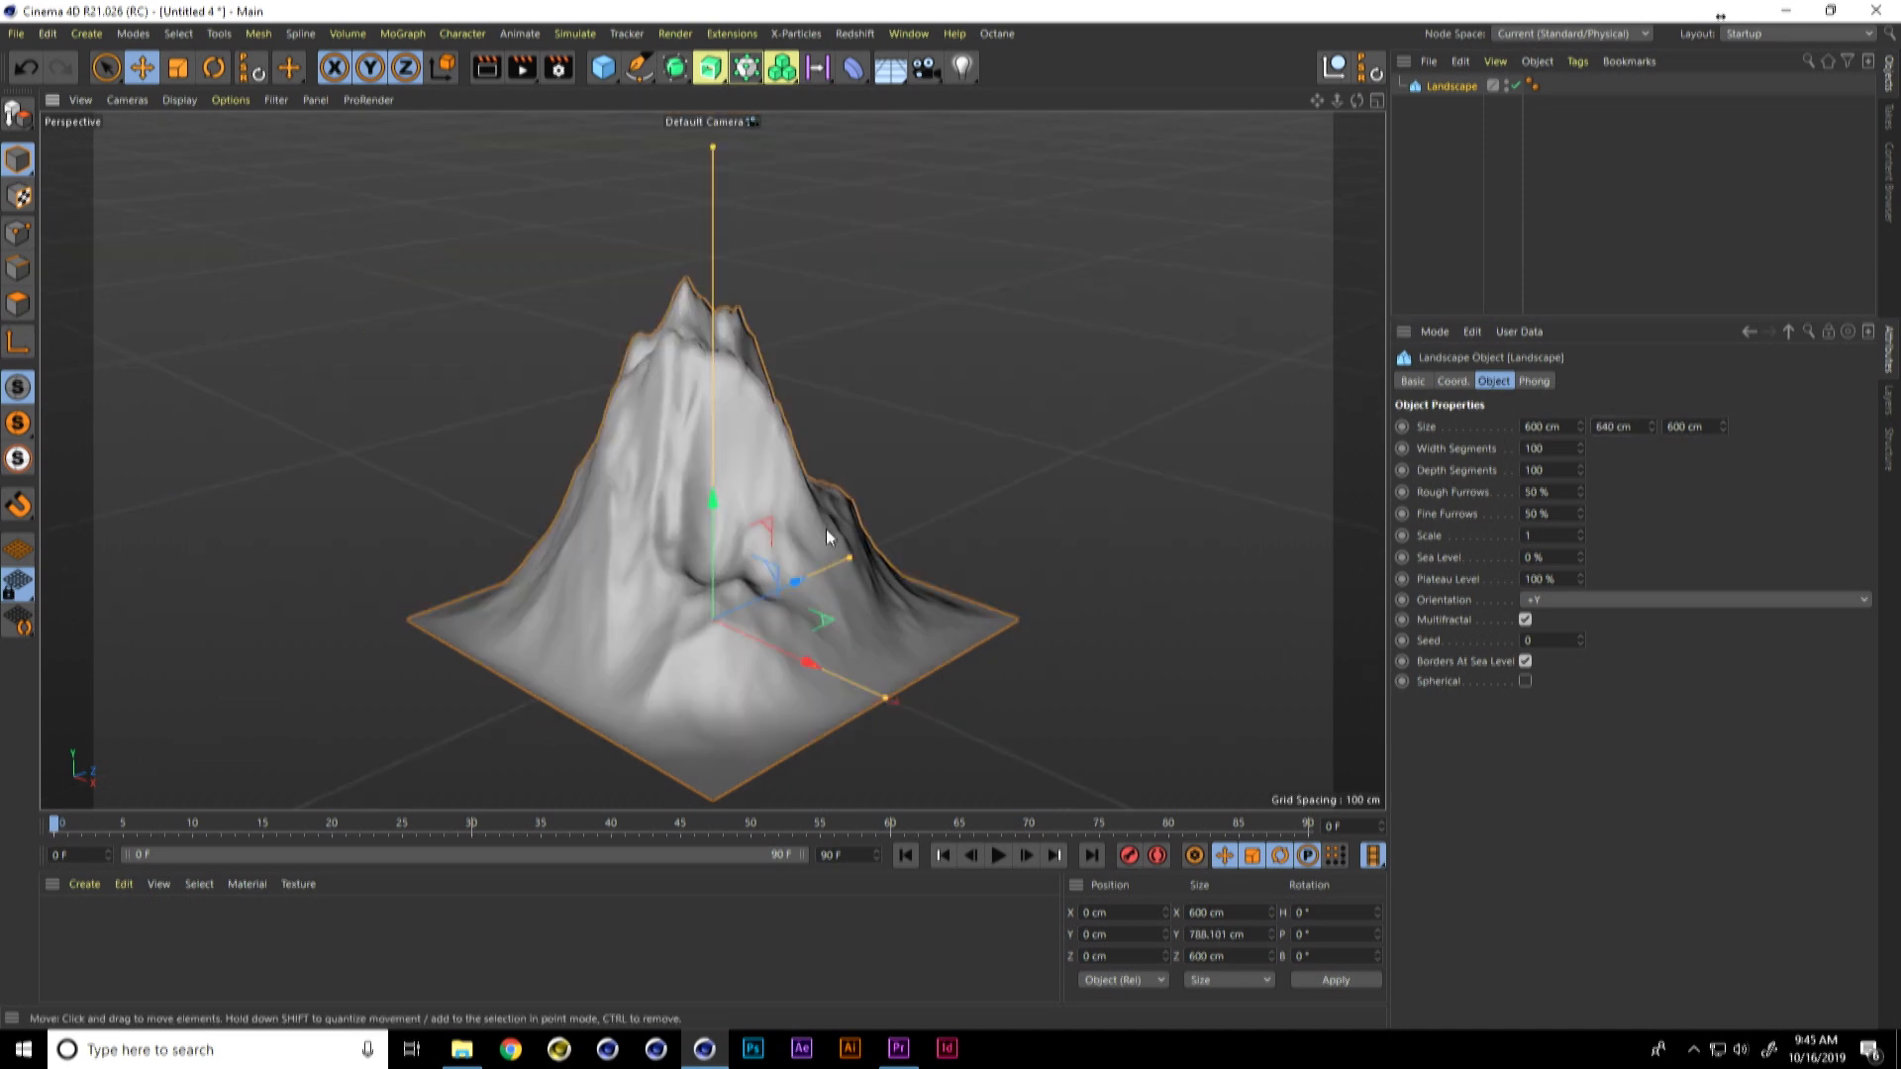
pyautogui.click(1597, 426)
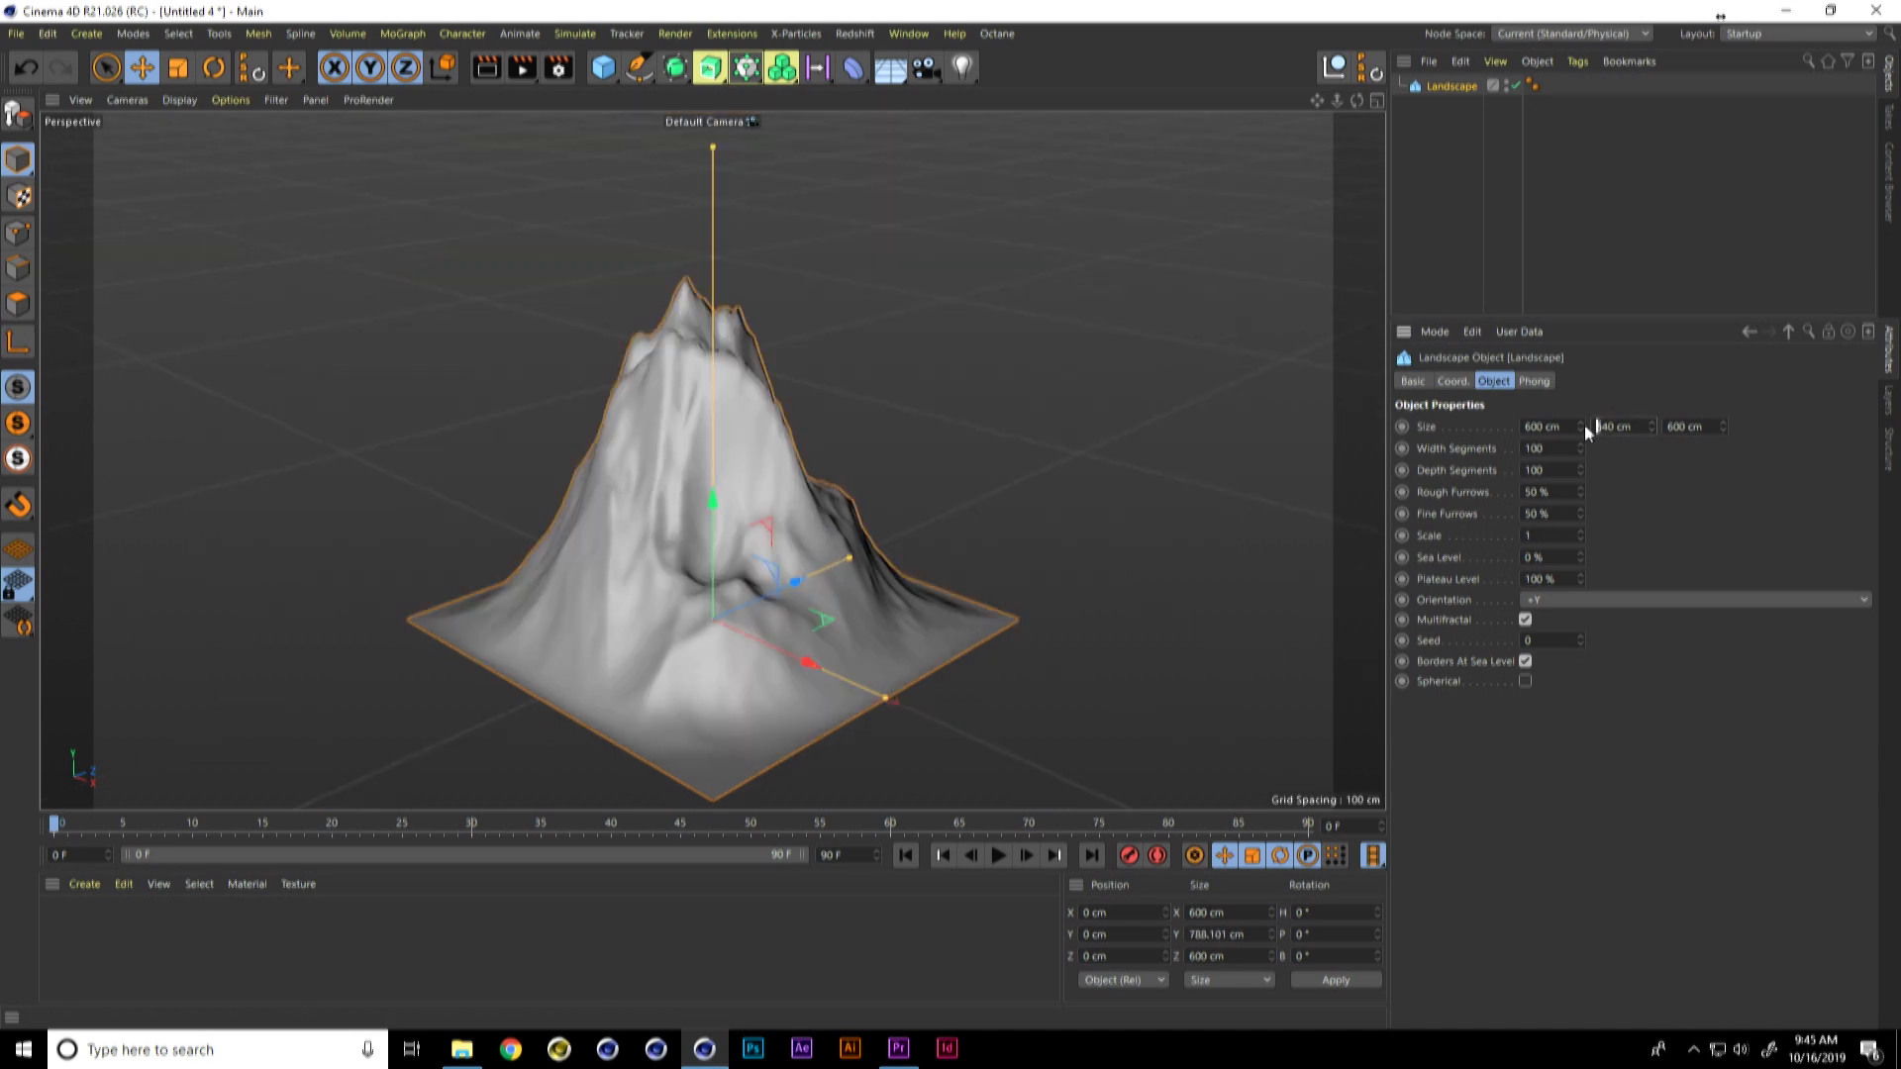
pyautogui.write('3')
pyautogui.press('Return')
pyautogui.keyDown('alt'); pyautogui.moveTo(905, 602); pyautogui.dragTo(769, 481); pyautogui.keyUp('alt')
# Step: Add a Circle spline and set its plane to XZ
pyautogui.click(644, 69)
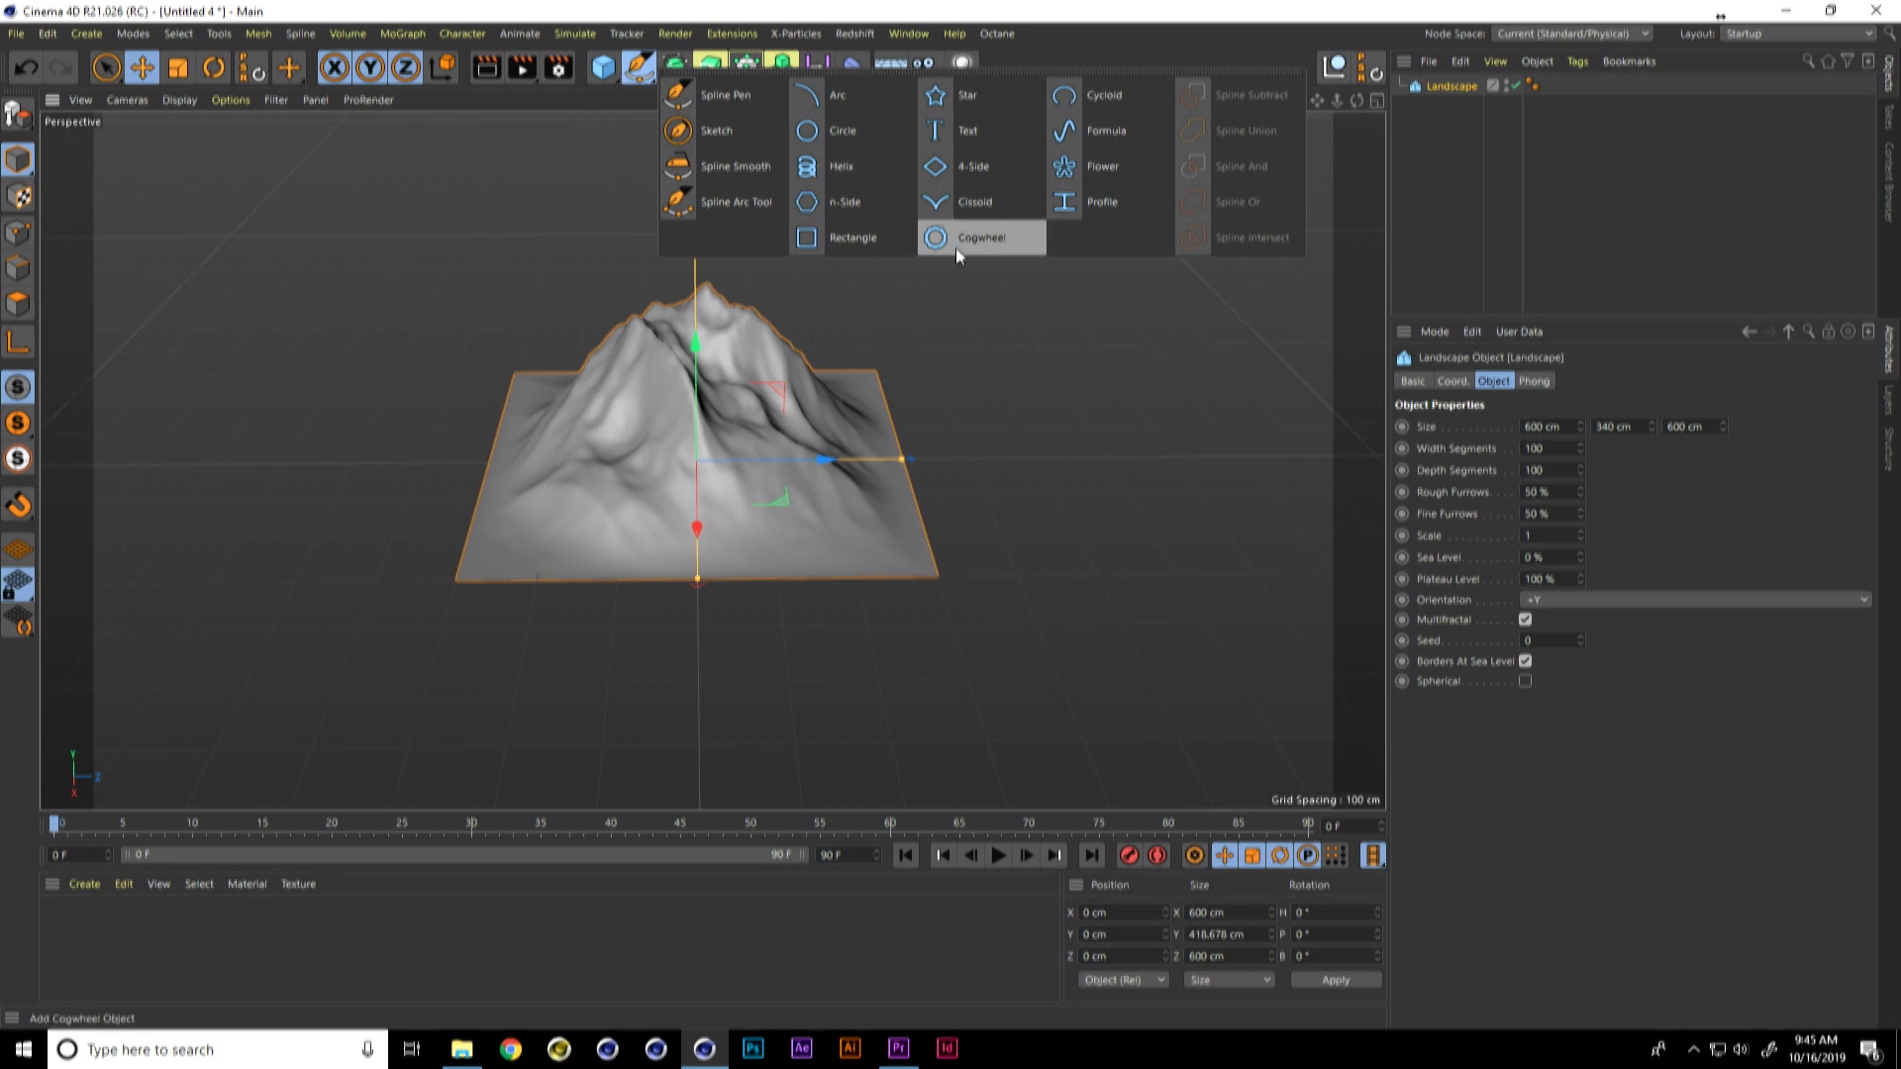
pyautogui.click(837, 133)
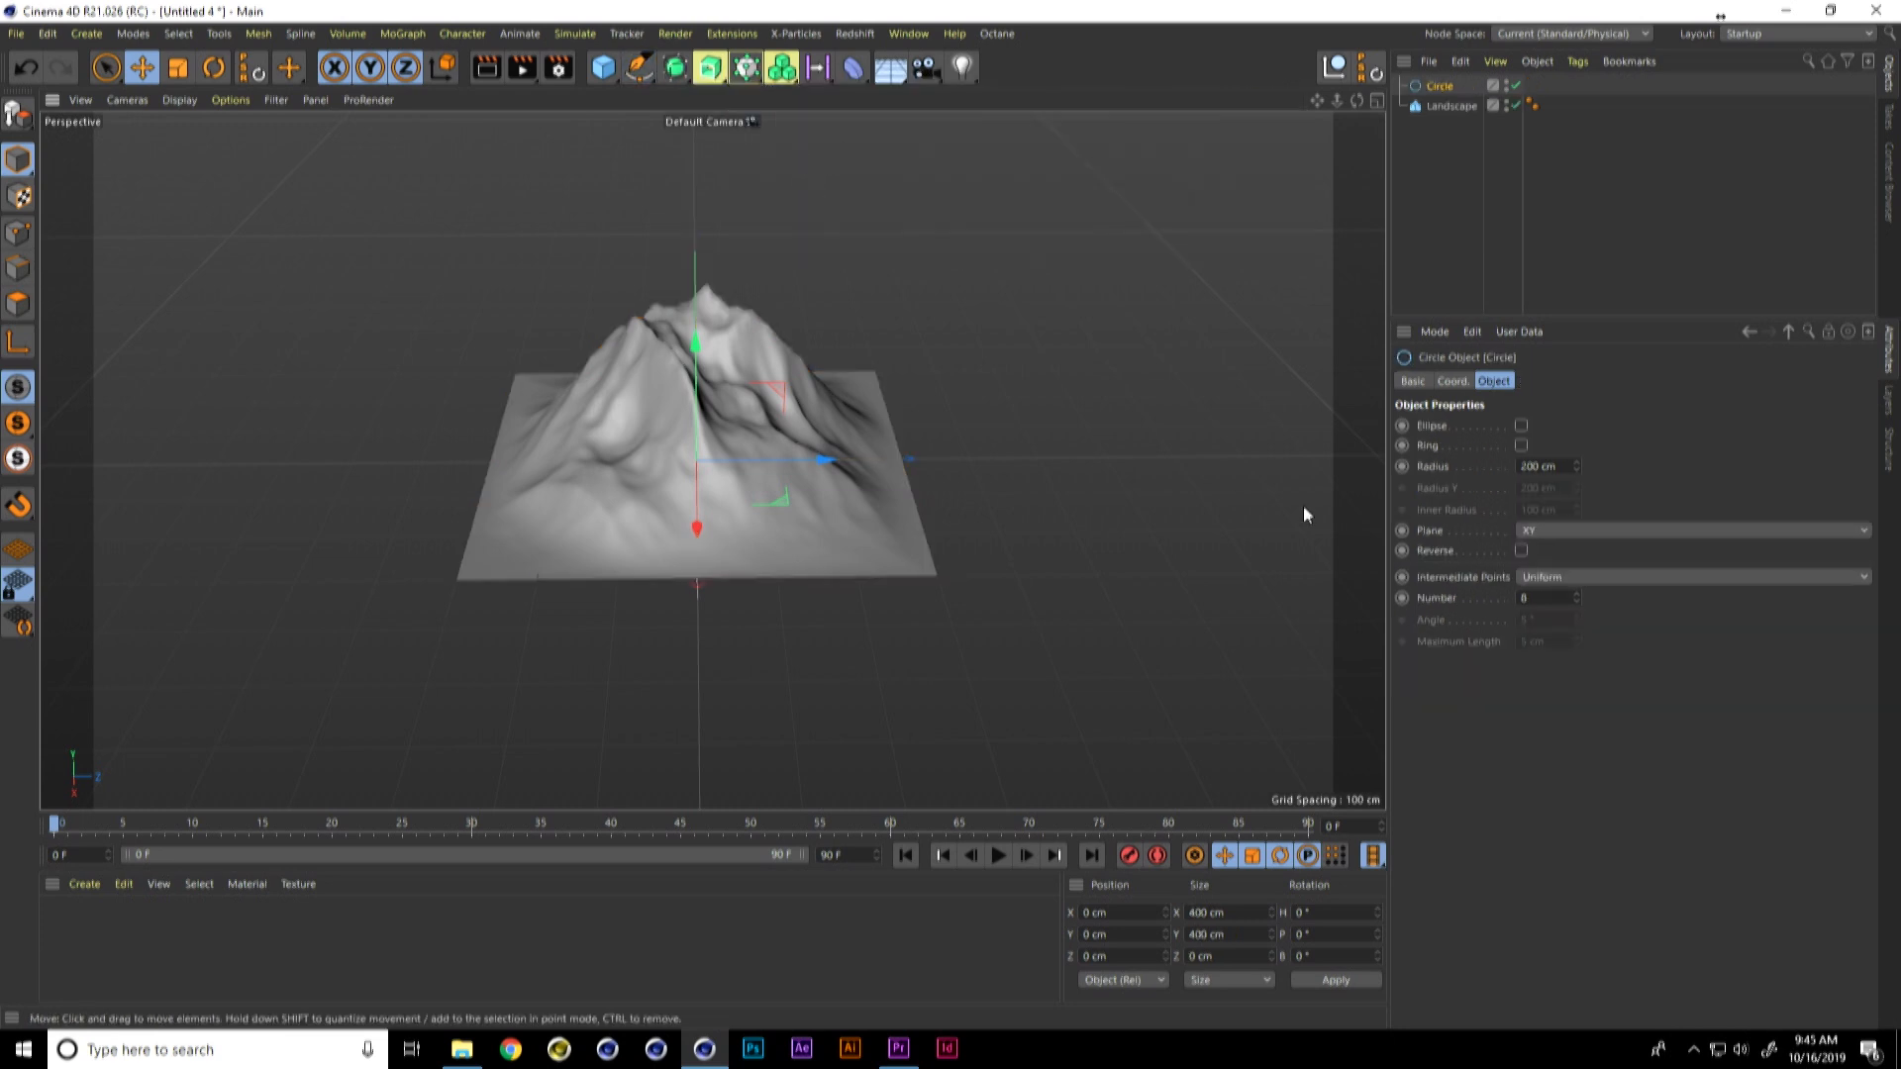
pyautogui.click(1566, 532)
pyautogui.click(1557, 590)
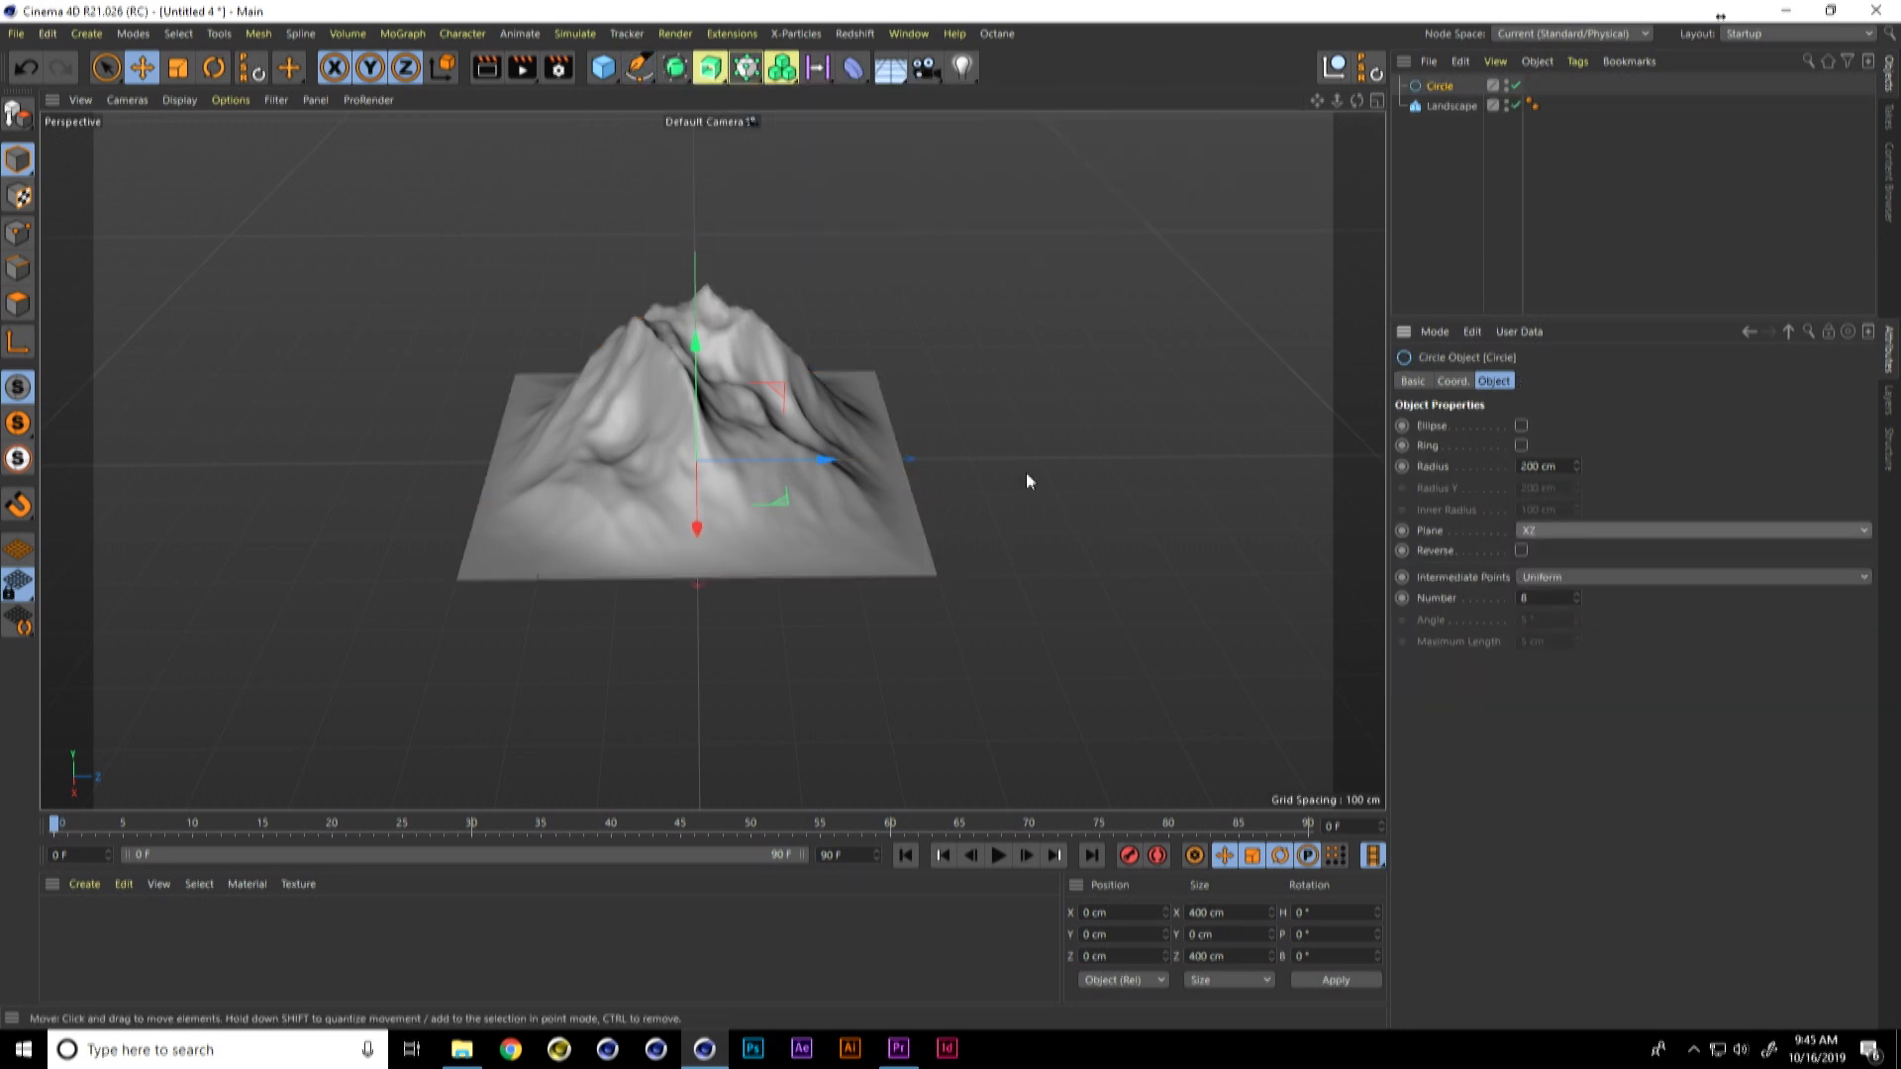
# Step: Raise the circle near the landscape's peak, to about 246 cm in Y
pyautogui.moveTo(697, 337); pyautogui.dragTo(695, 149)
pyautogui.hotkey('ctrl', 'z')
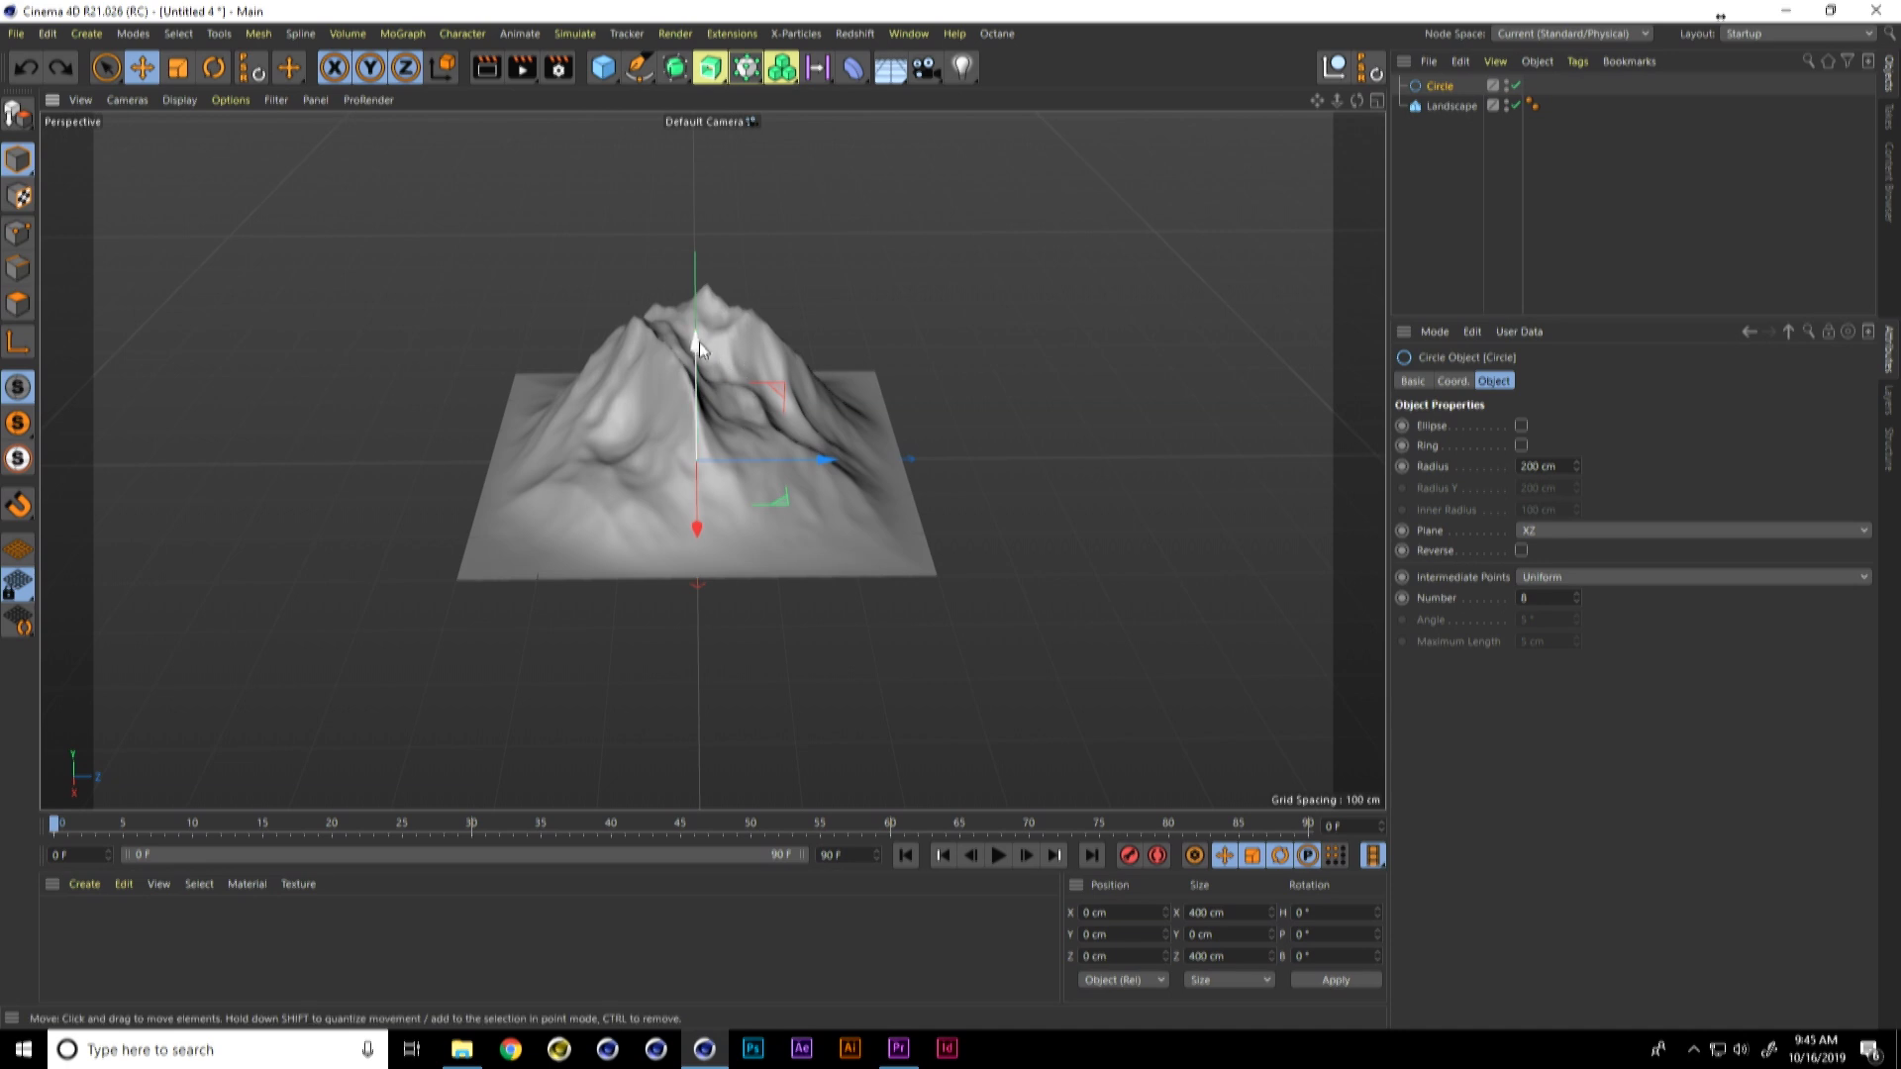
pyautogui.moveTo(699, 325); pyautogui.dragTo(722, 176)
pyautogui.moveTo(707, 412)
pyautogui.keyDown('alt'); pyautogui.mouseDown()
pyautogui.moveTo(765, 443)
pyautogui.moveTo(715, 441)
pyautogui.mouseUp(); pyautogui.keyUp('alt')
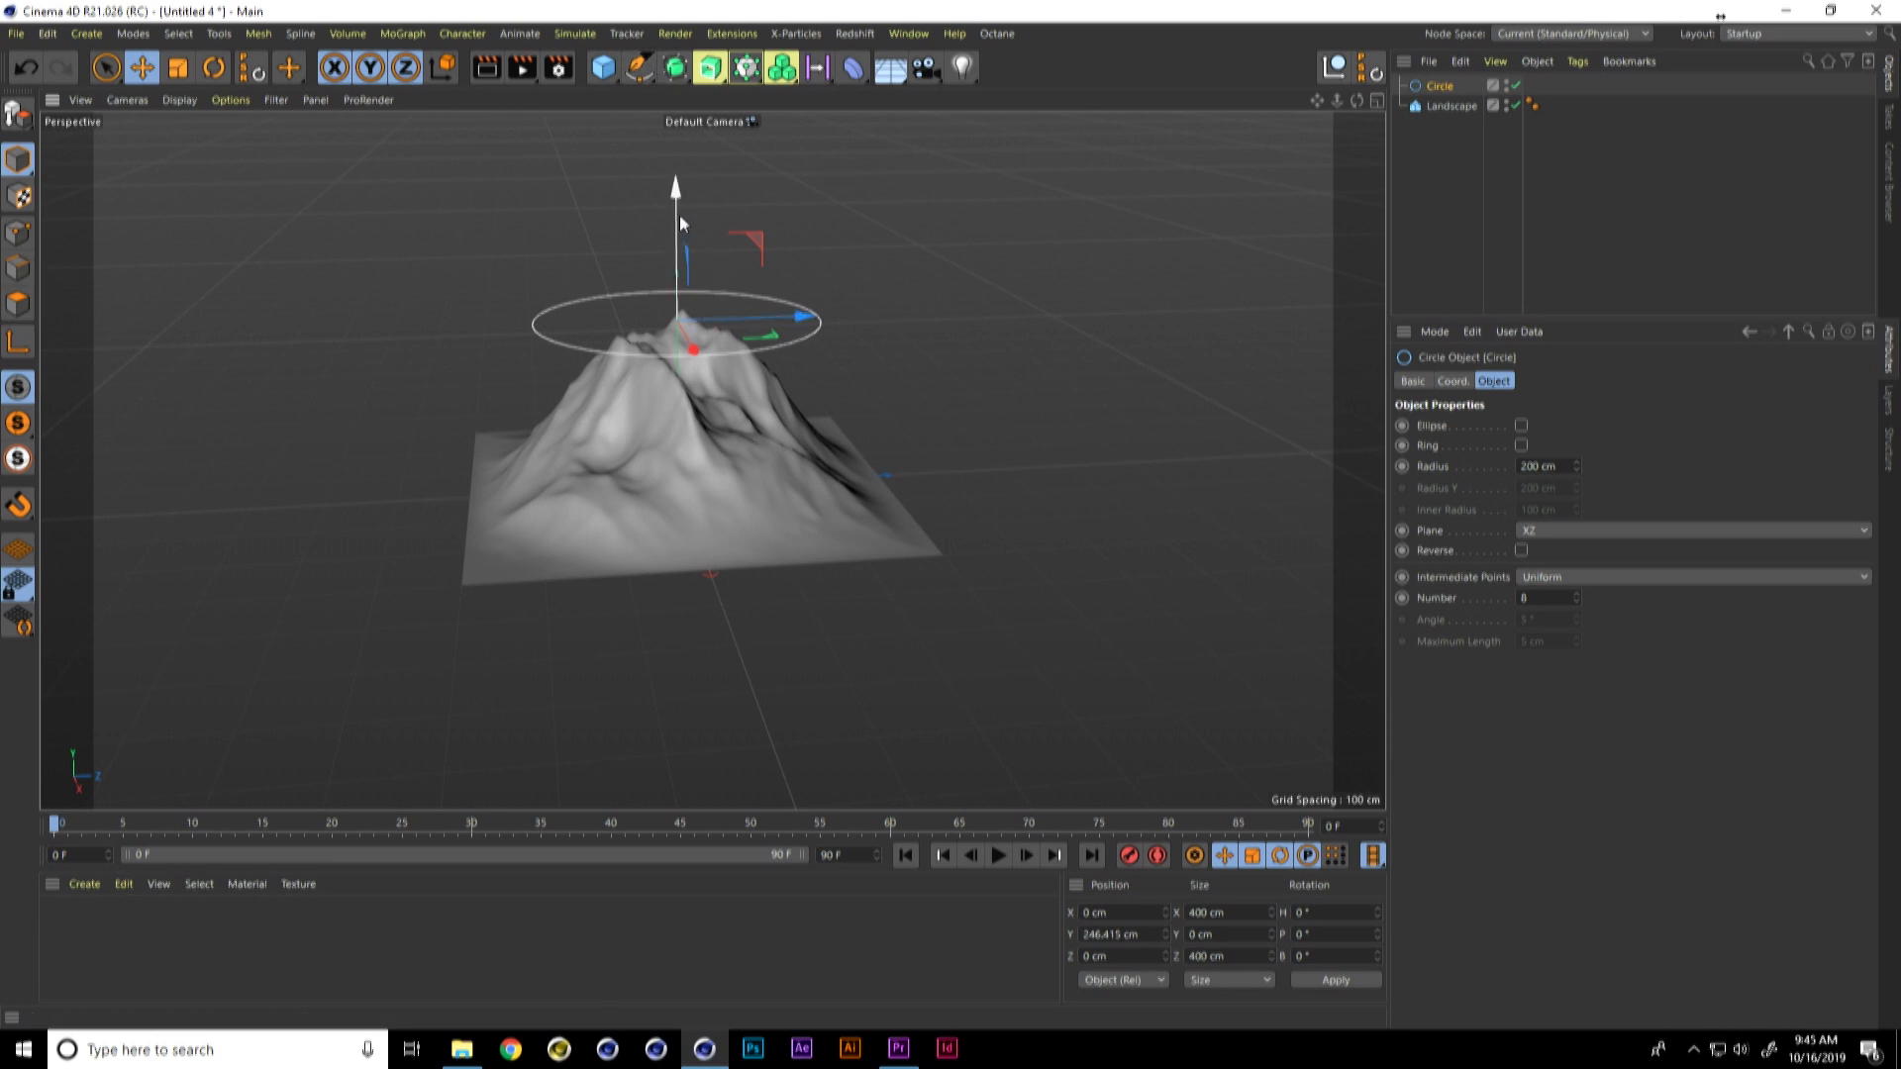
# Step: Duplicate the circle upward to about 273 cm in Y and set the copy's radius to 2 cm
pyautogui.keyDown('ctrl'); pyautogui.moveTo(675, 204); pyautogui.dragTo(788, 160); pyautogui.keyUp('ctrl')
pyautogui.moveTo(1559, 466); pyautogui.dragTo(1480, 451)
pyautogui.write('2')
pyautogui.press('Return')
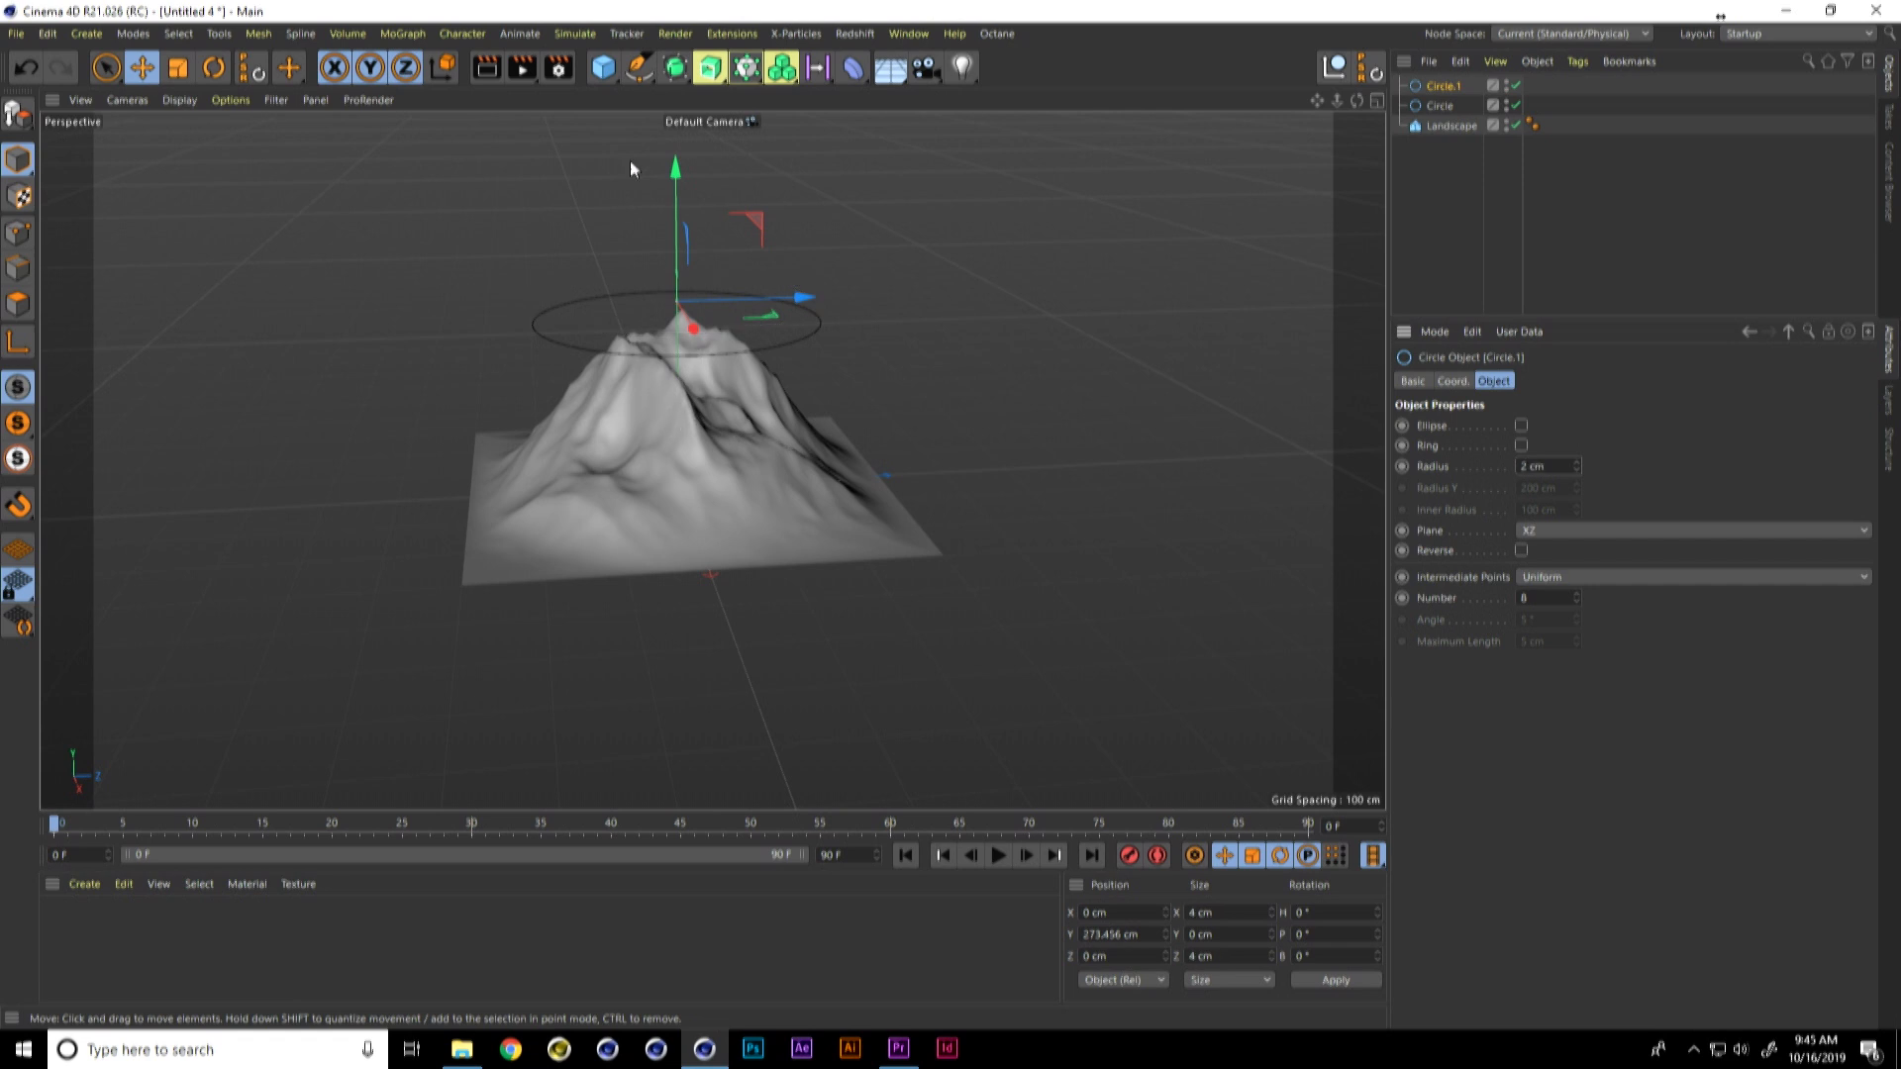
# Step: Add a Sweep object and nest both circles inside it, with the small circle as the profile
pyautogui.click(674, 67)
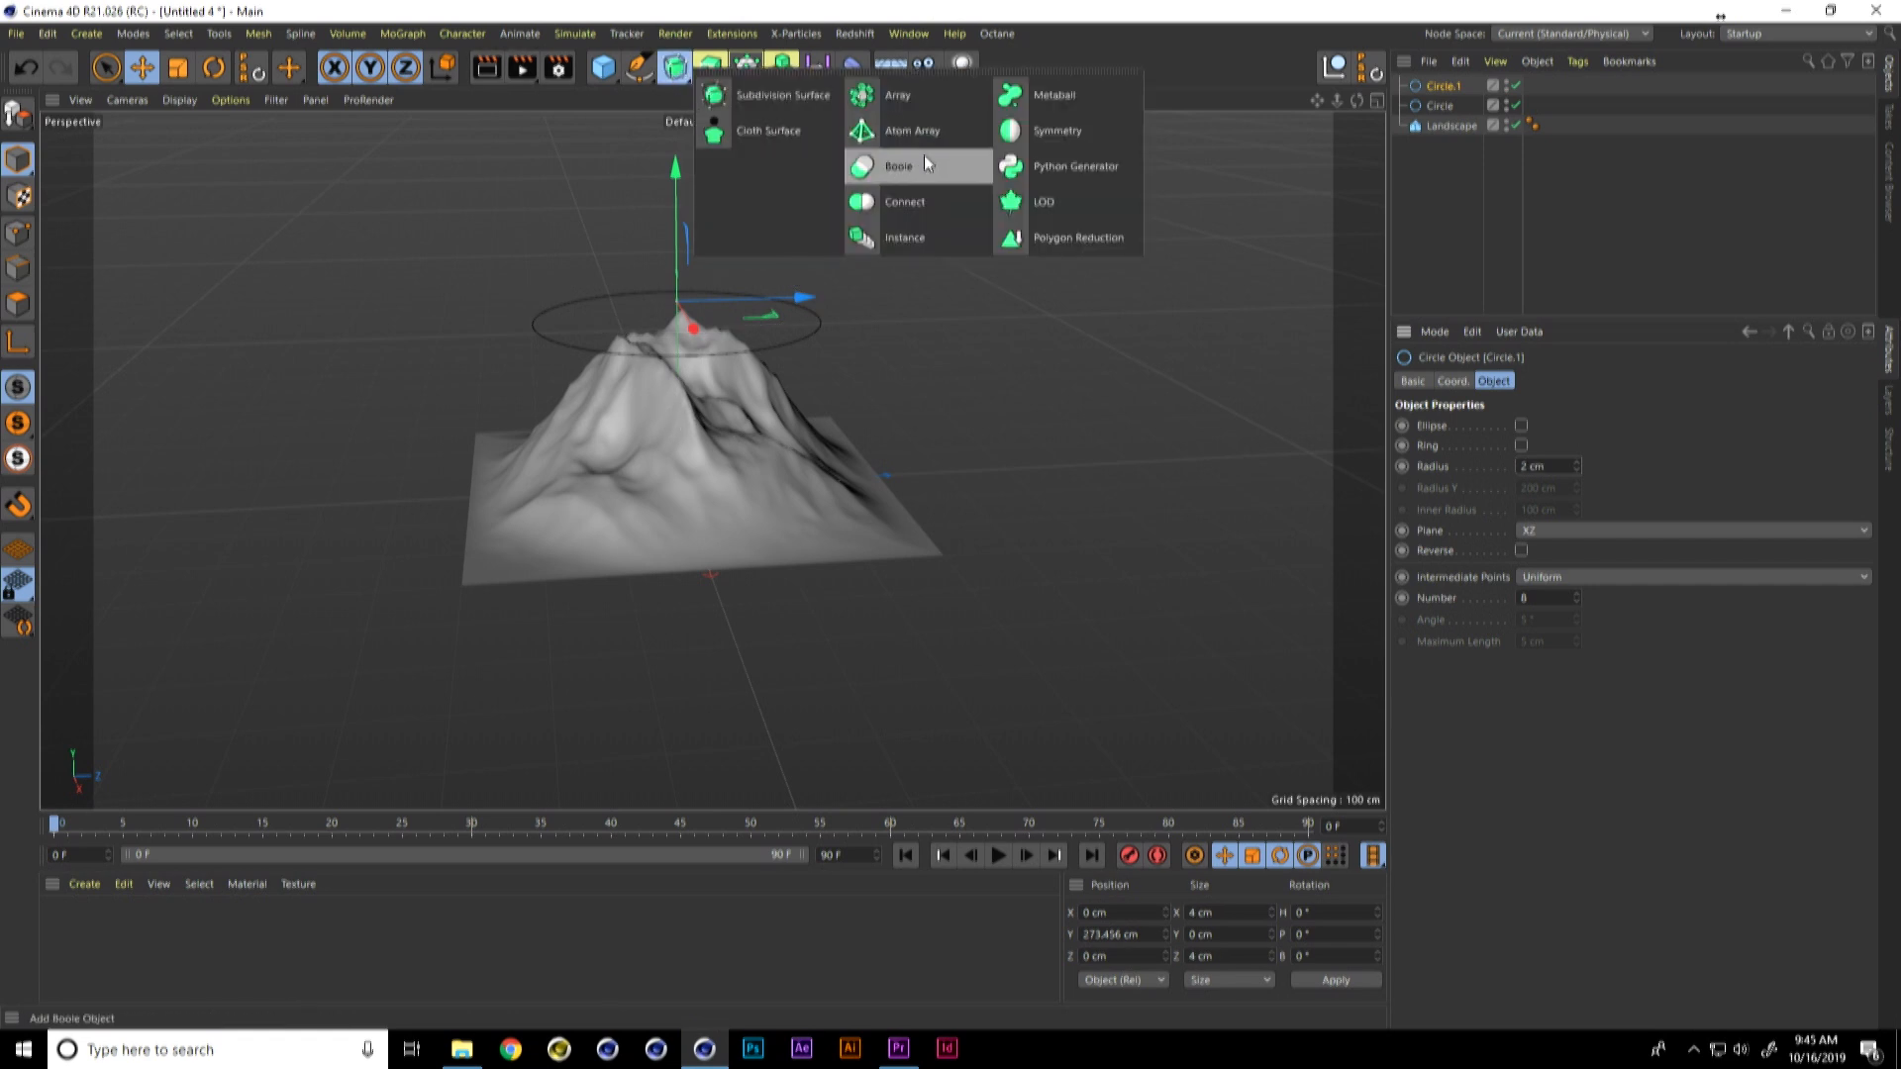
pyautogui.click(709, 68)
pyautogui.click(790, 201)
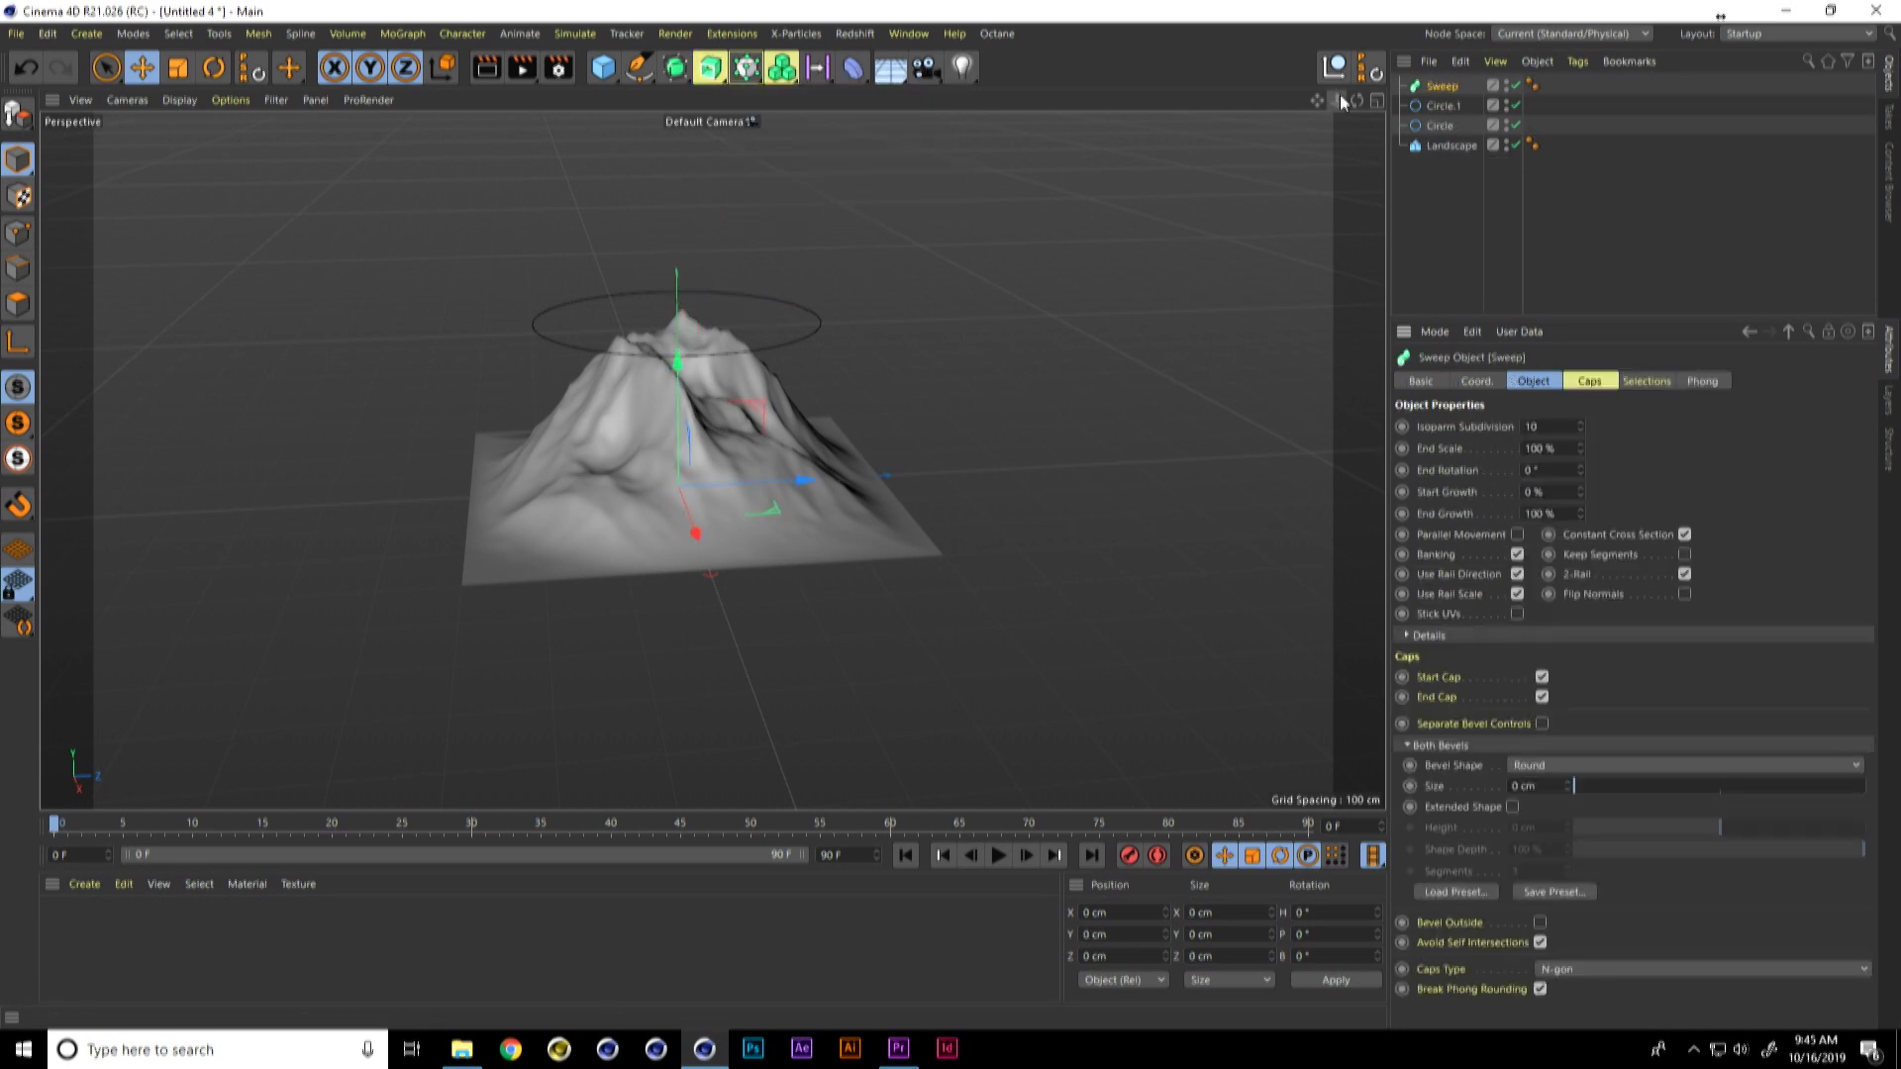
pyautogui.click(1445, 106)
pyautogui.keyDown('shift'); pyautogui.click(1443, 124); pyautogui.keyUp('shift')
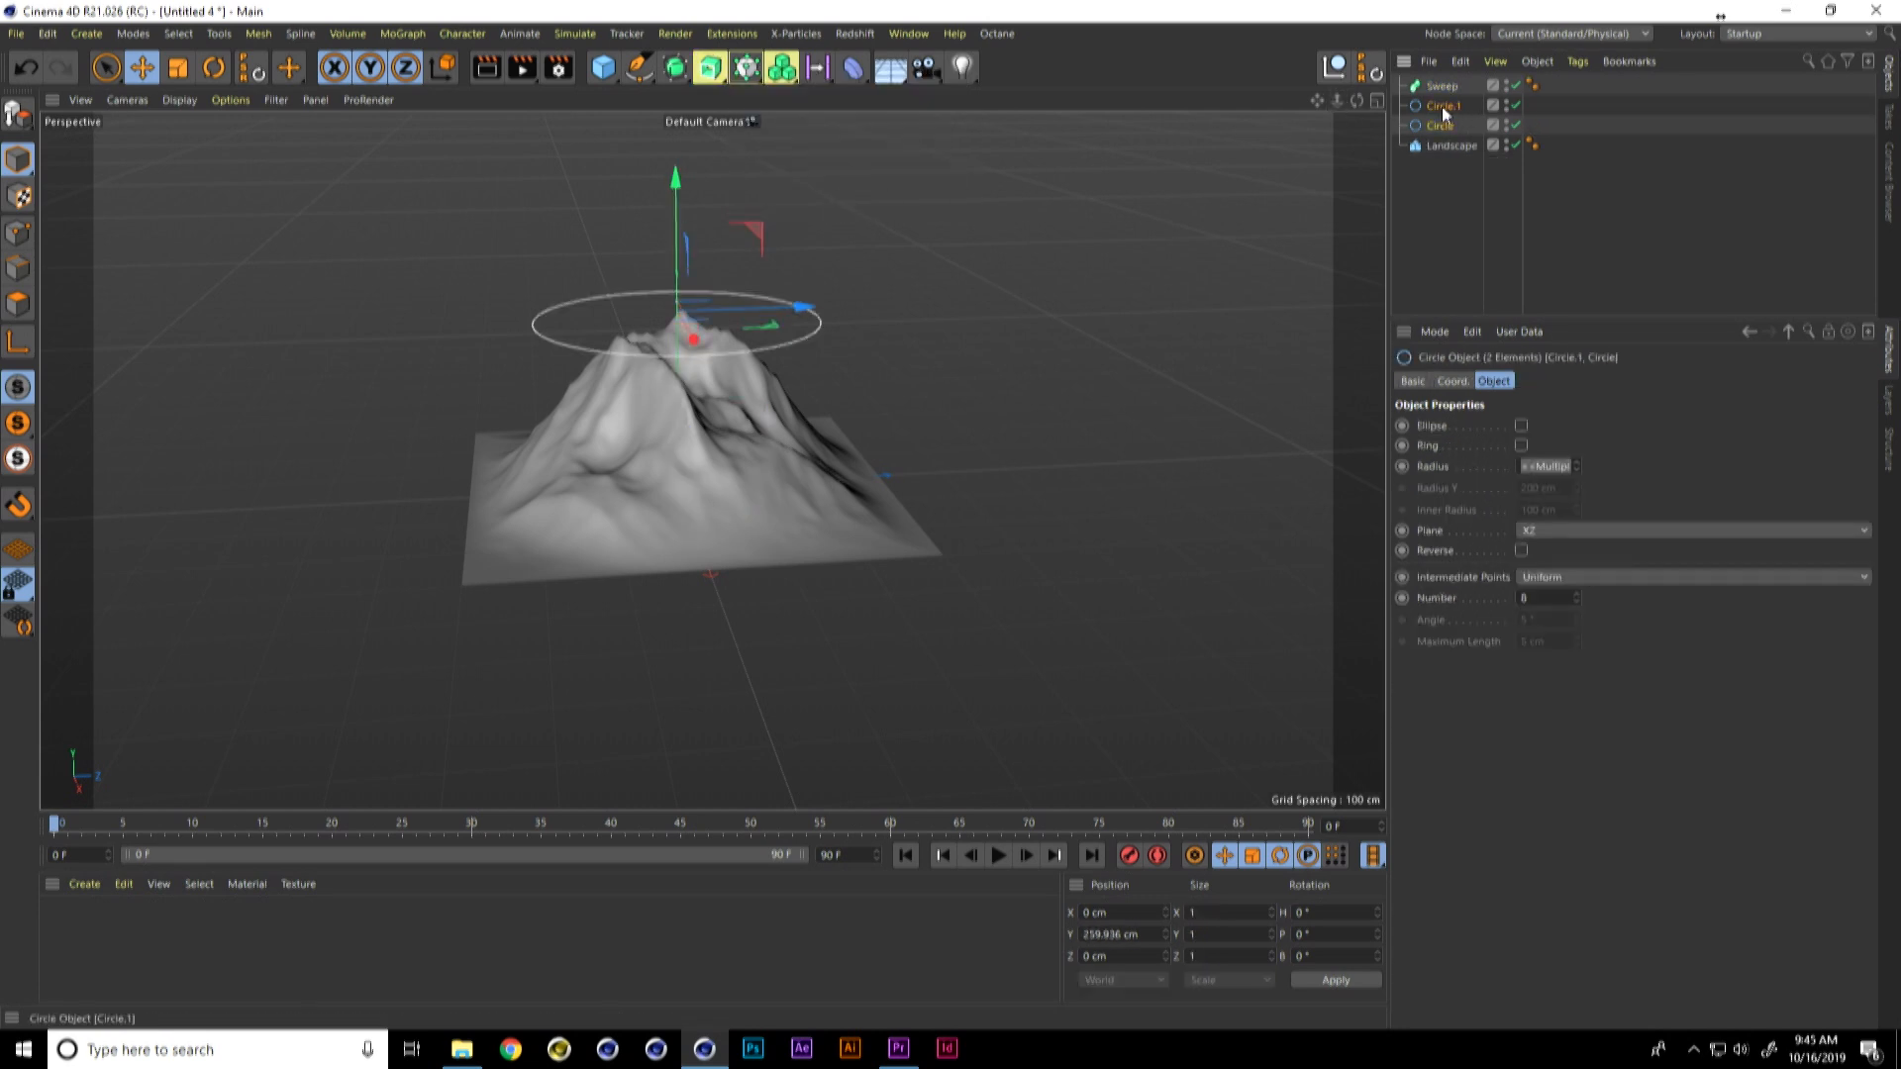
pyautogui.moveTo(1442, 106); pyautogui.dragTo(1452, 87)
pyautogui.click(1452, 86)
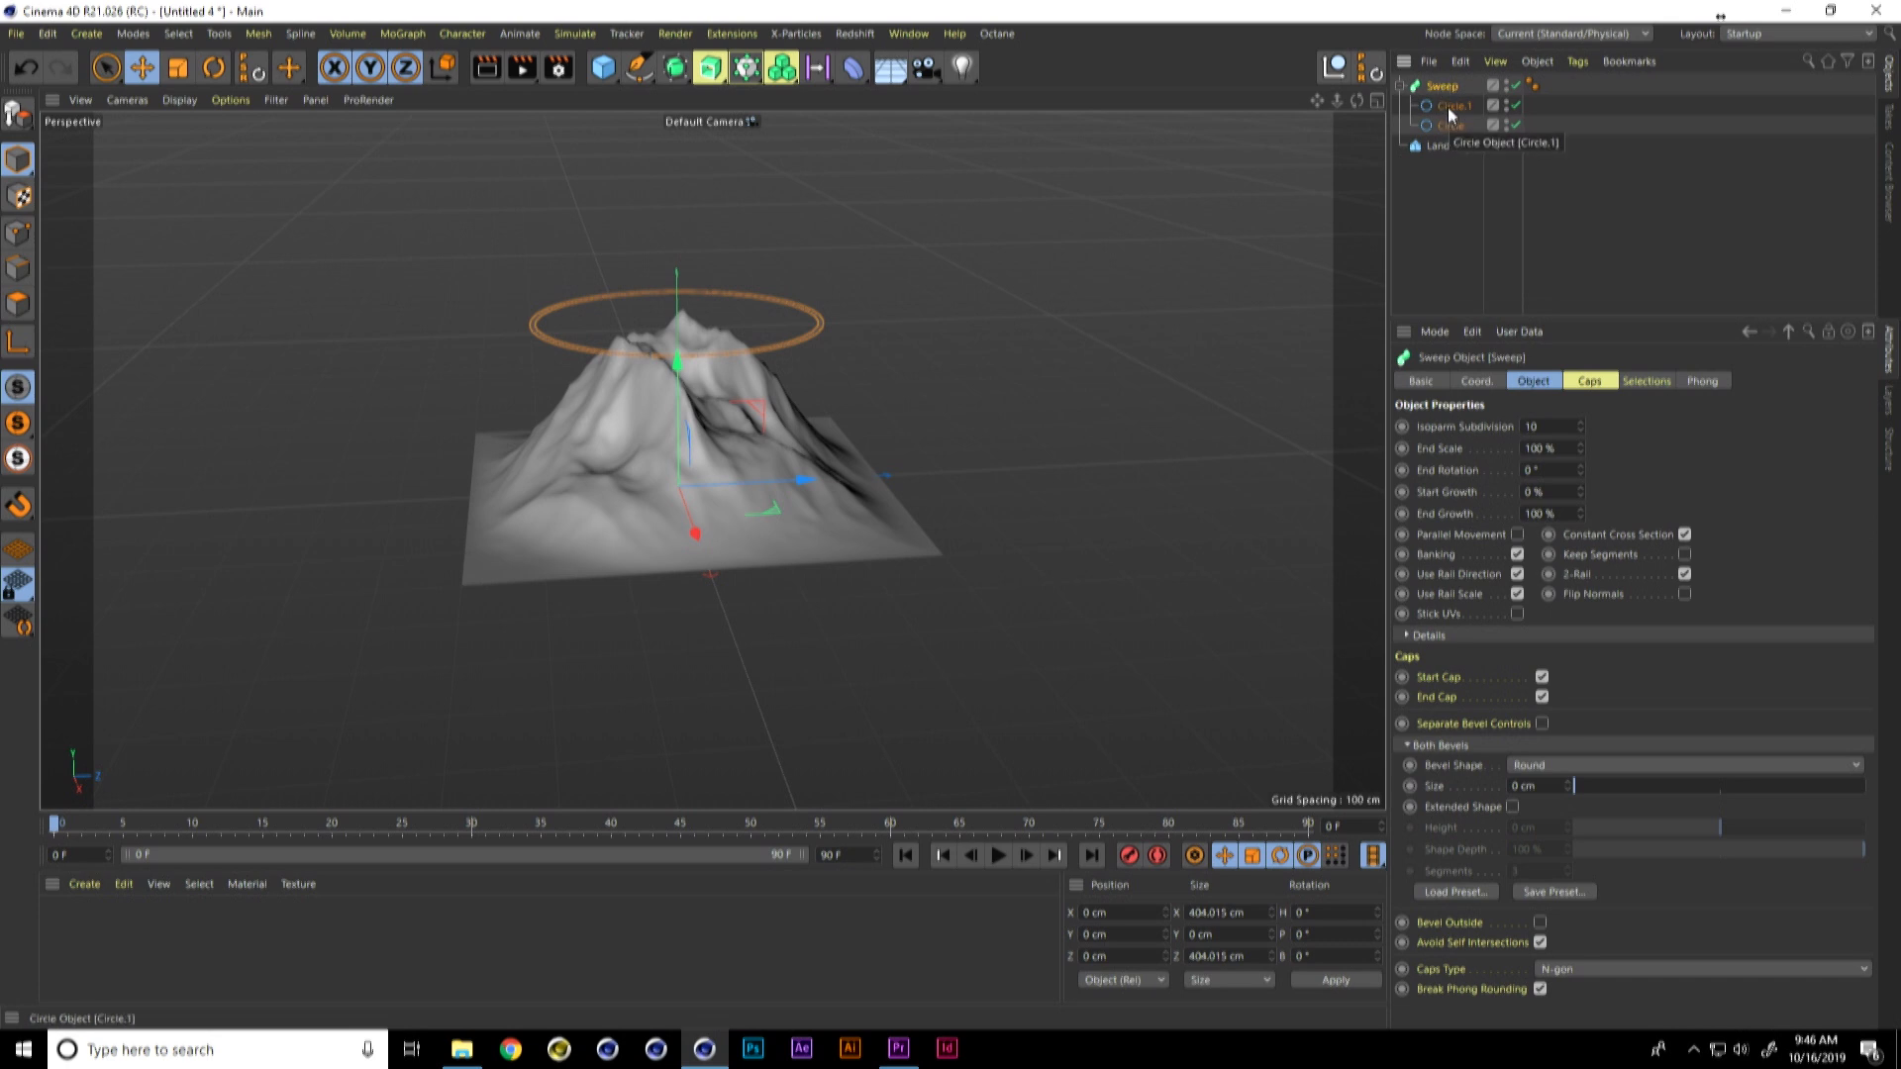
# Step: Disable the small profile circle and add a Surface deformer as a child of the large circle
pyautogui.click(1514, 106)
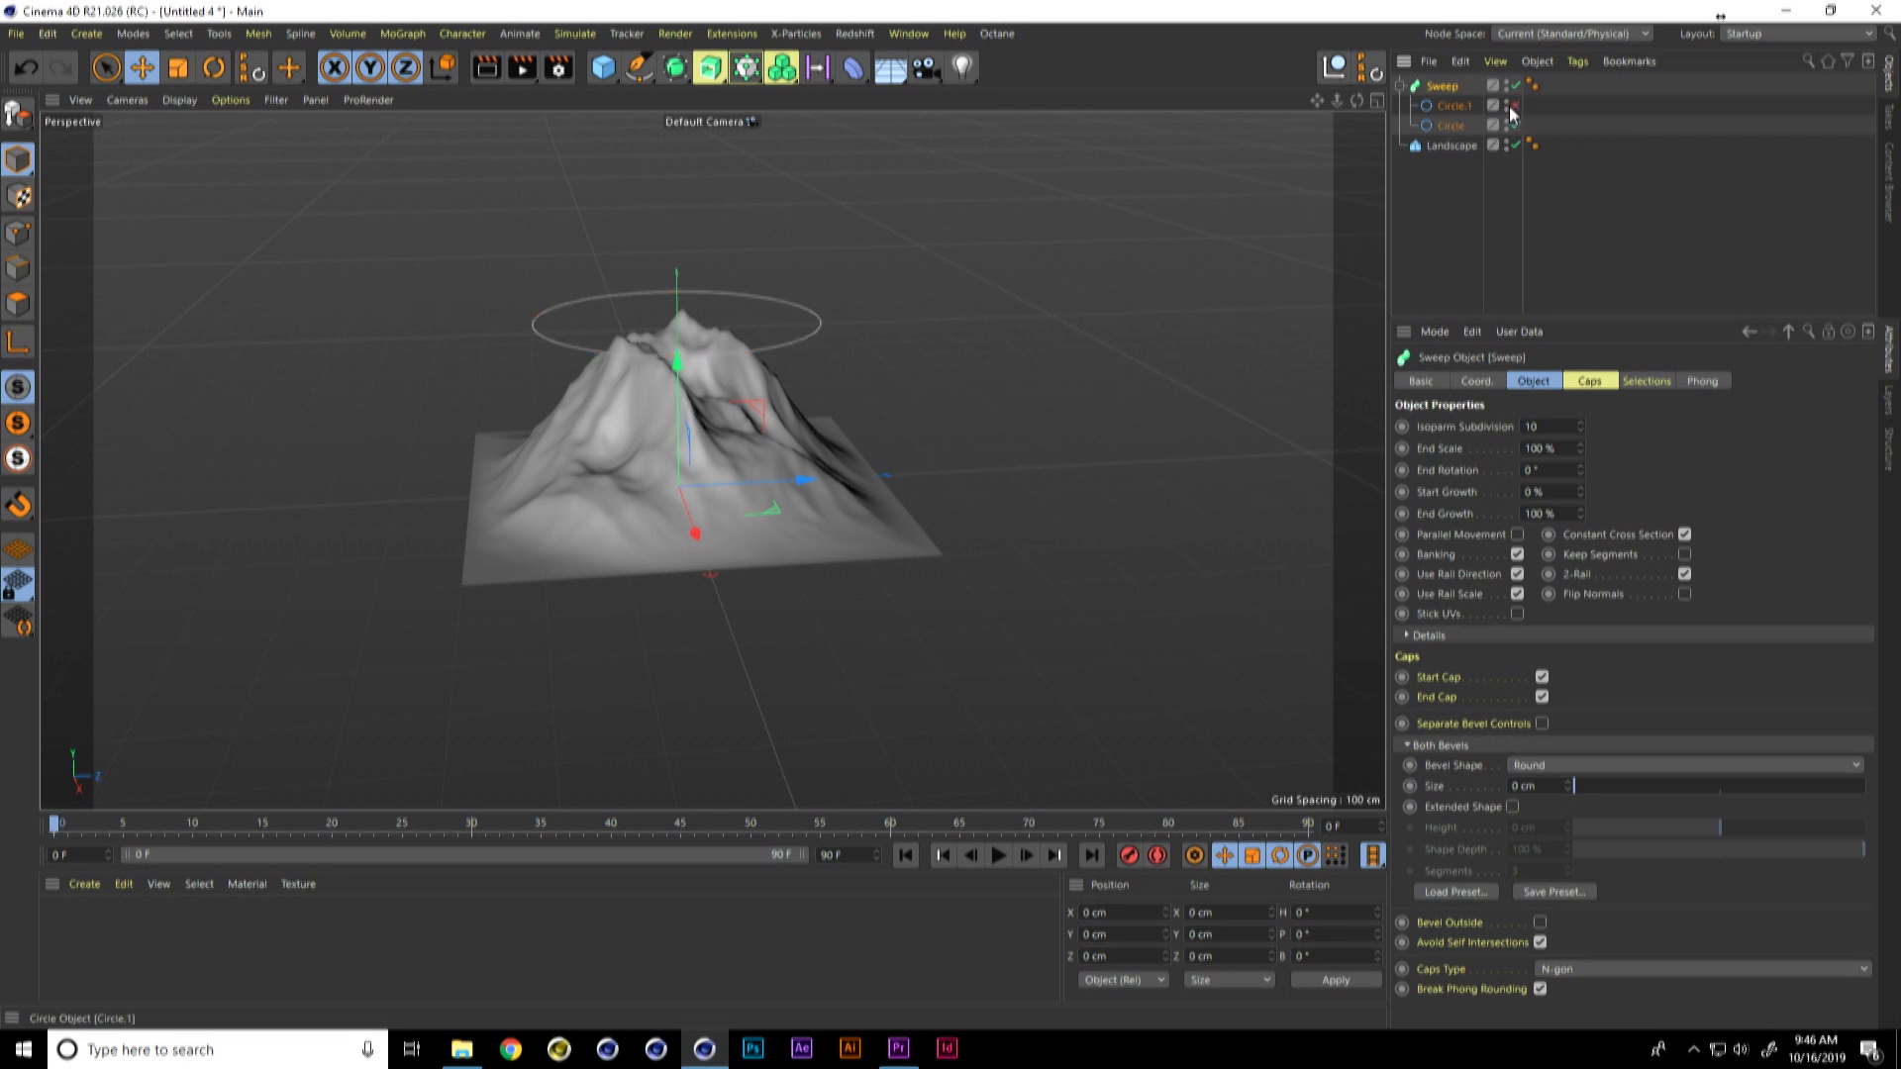
pyautogui.click(1455, 126)
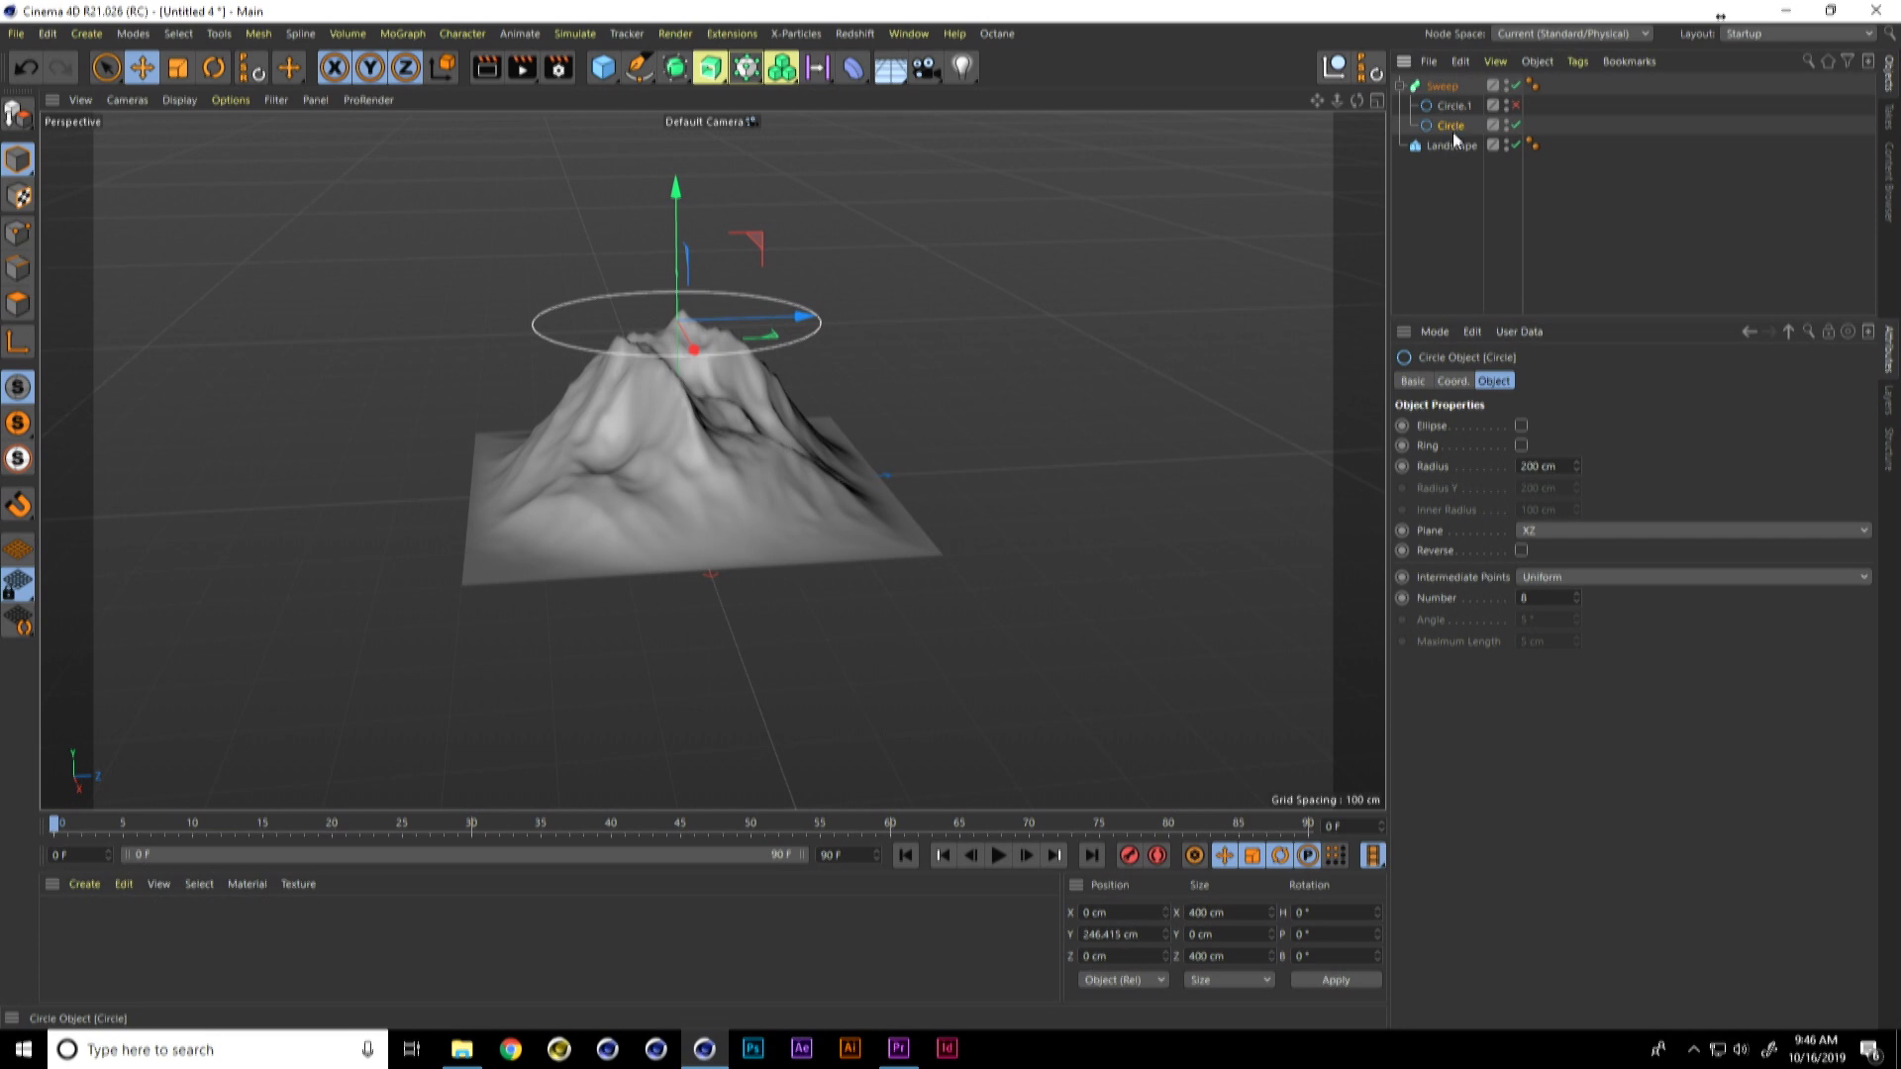
pyautogui.click(862, 81)
pyautogui.click(1329, 240)
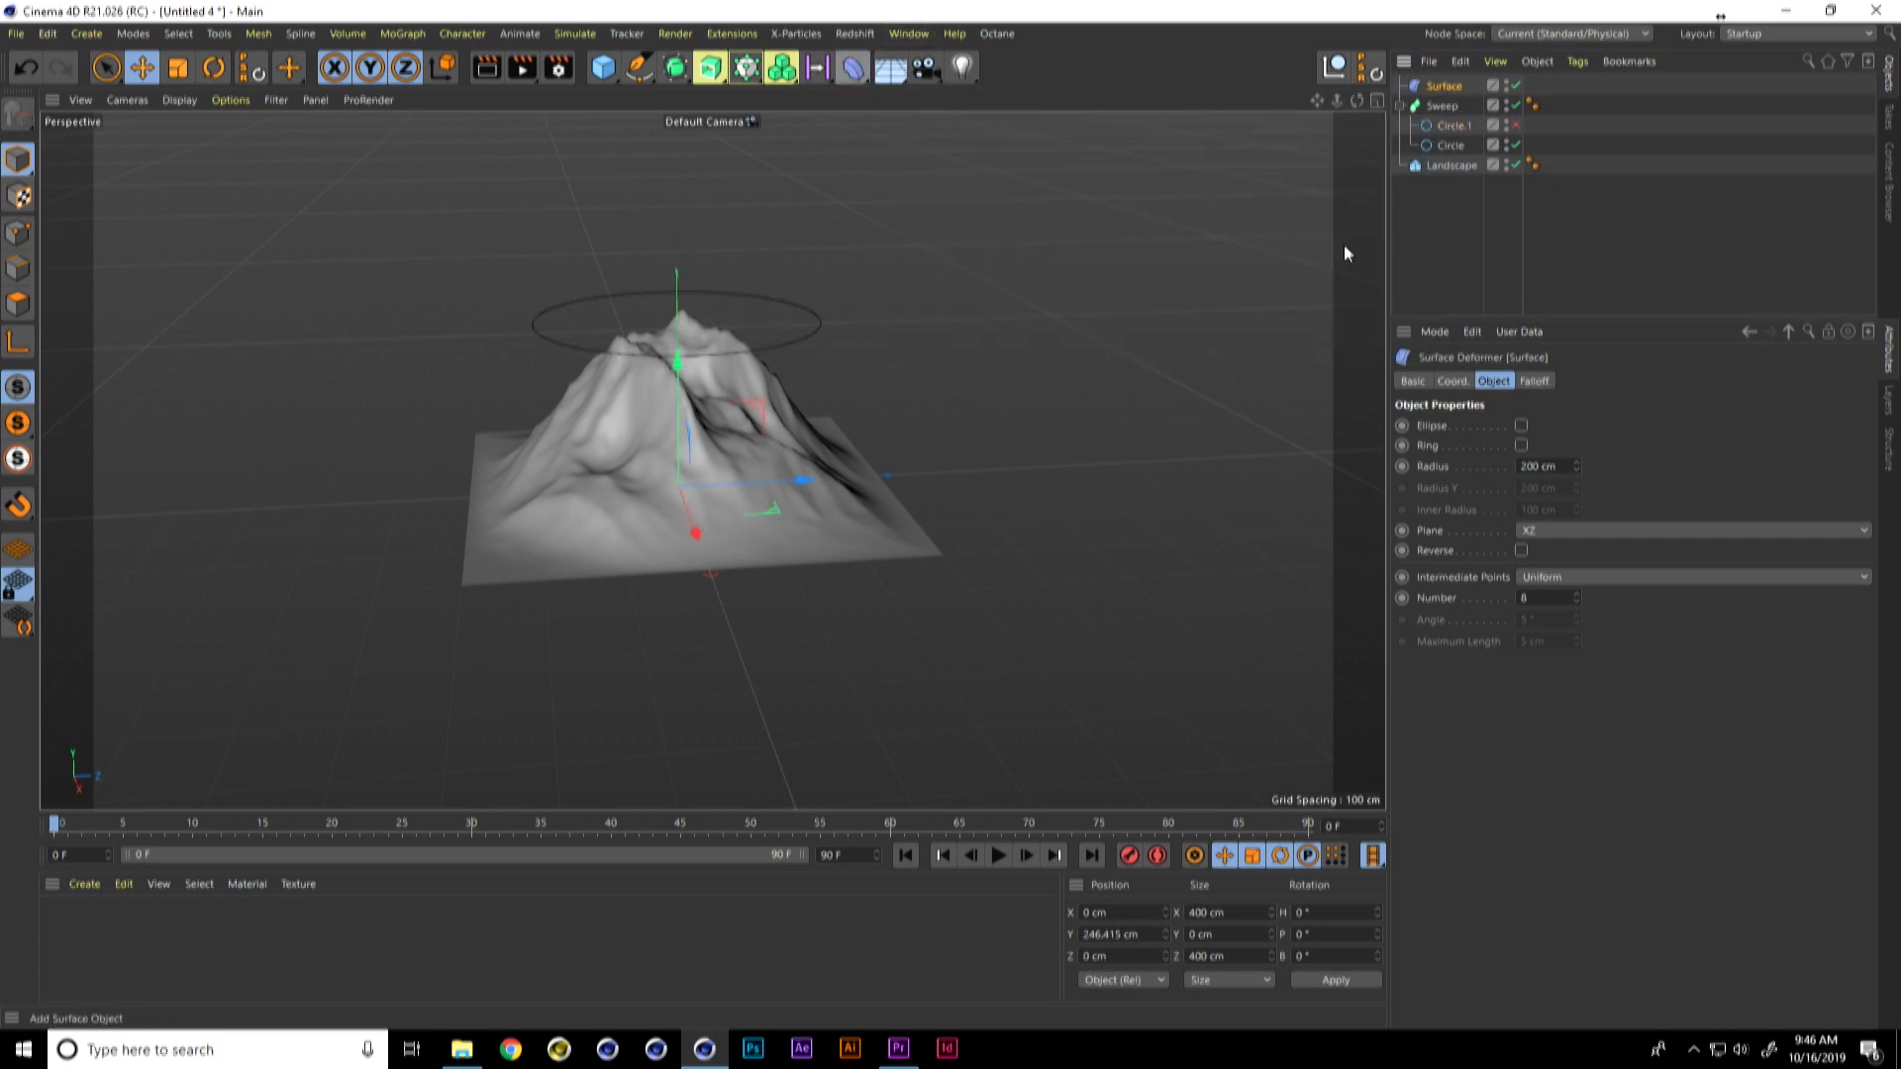
pyautogui.moveTo(1458, 87); pyautogui.dragTo(1458, 148)
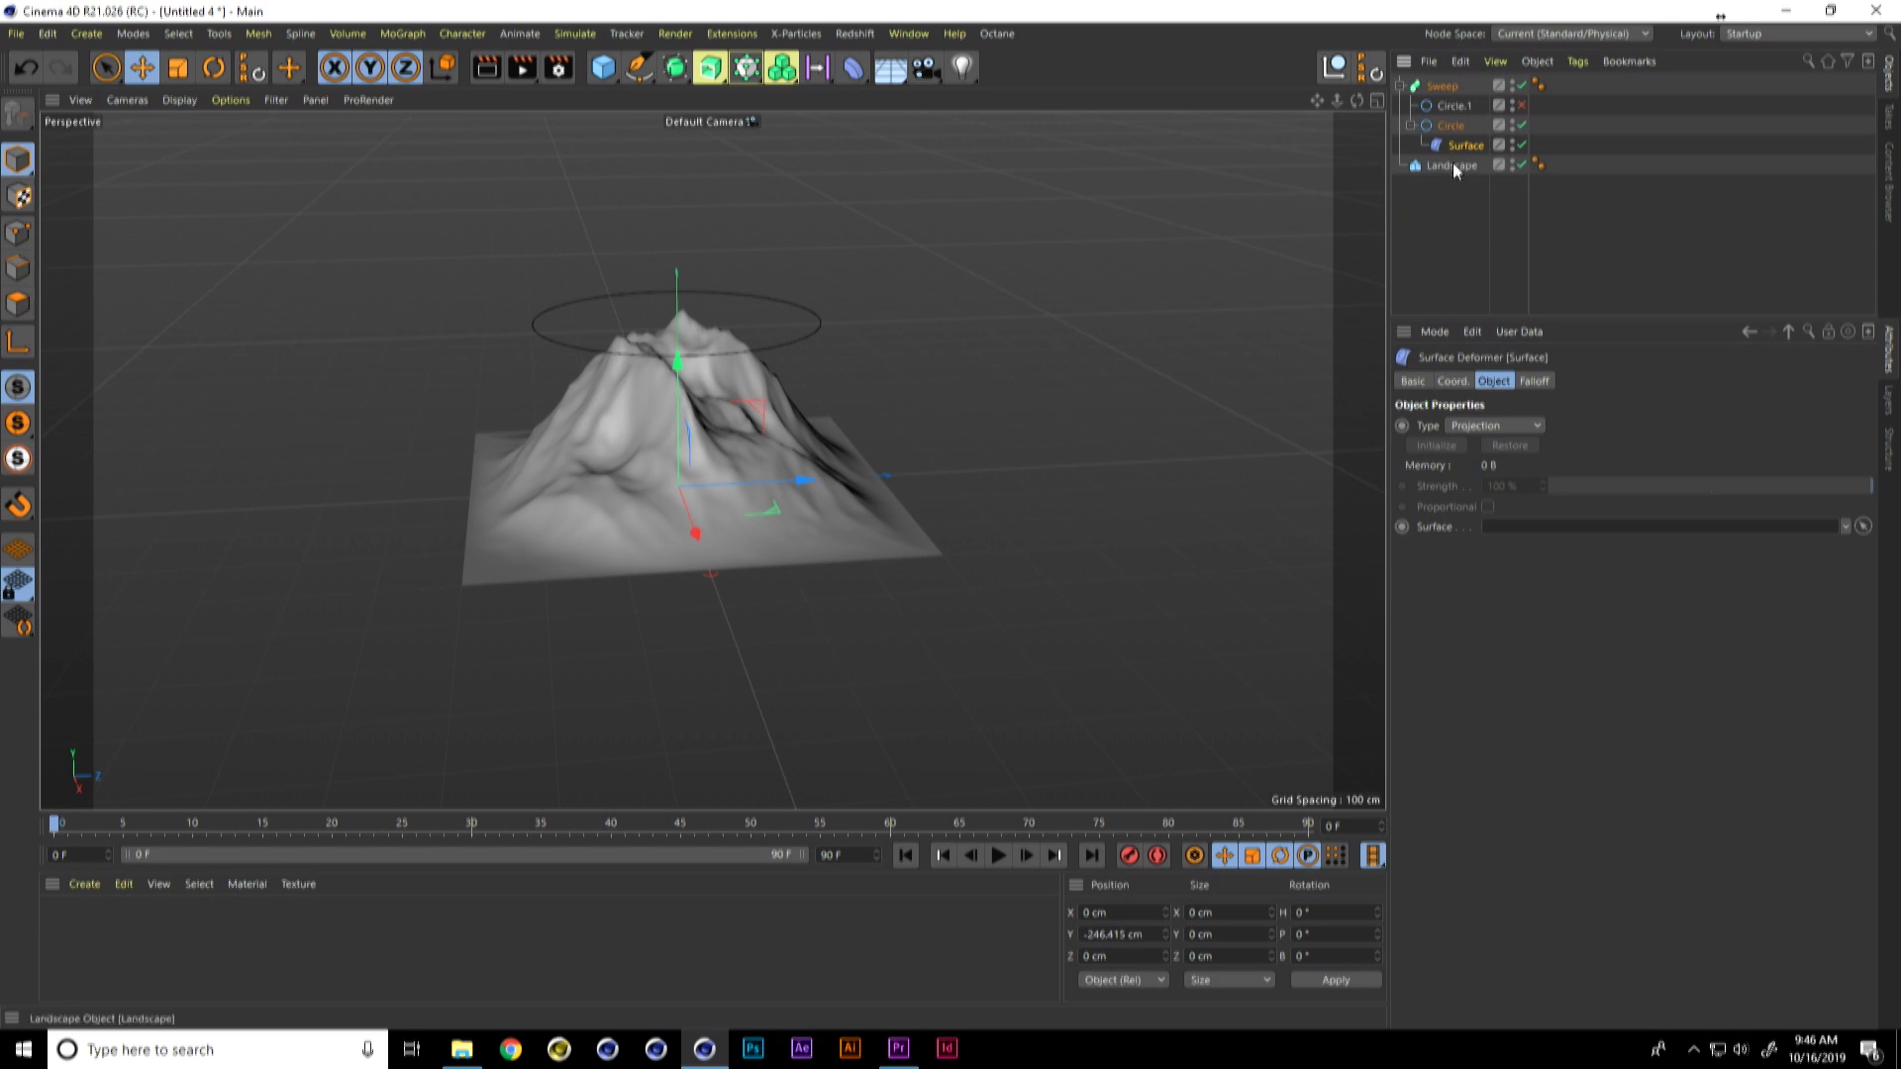
# Step: Assign the Landscape as the Surface deformer's target surface and set its type to Mapping (U,V)
pyautogui.moveTo(1448, 168); pyautogui.dragTo(1506, 527)
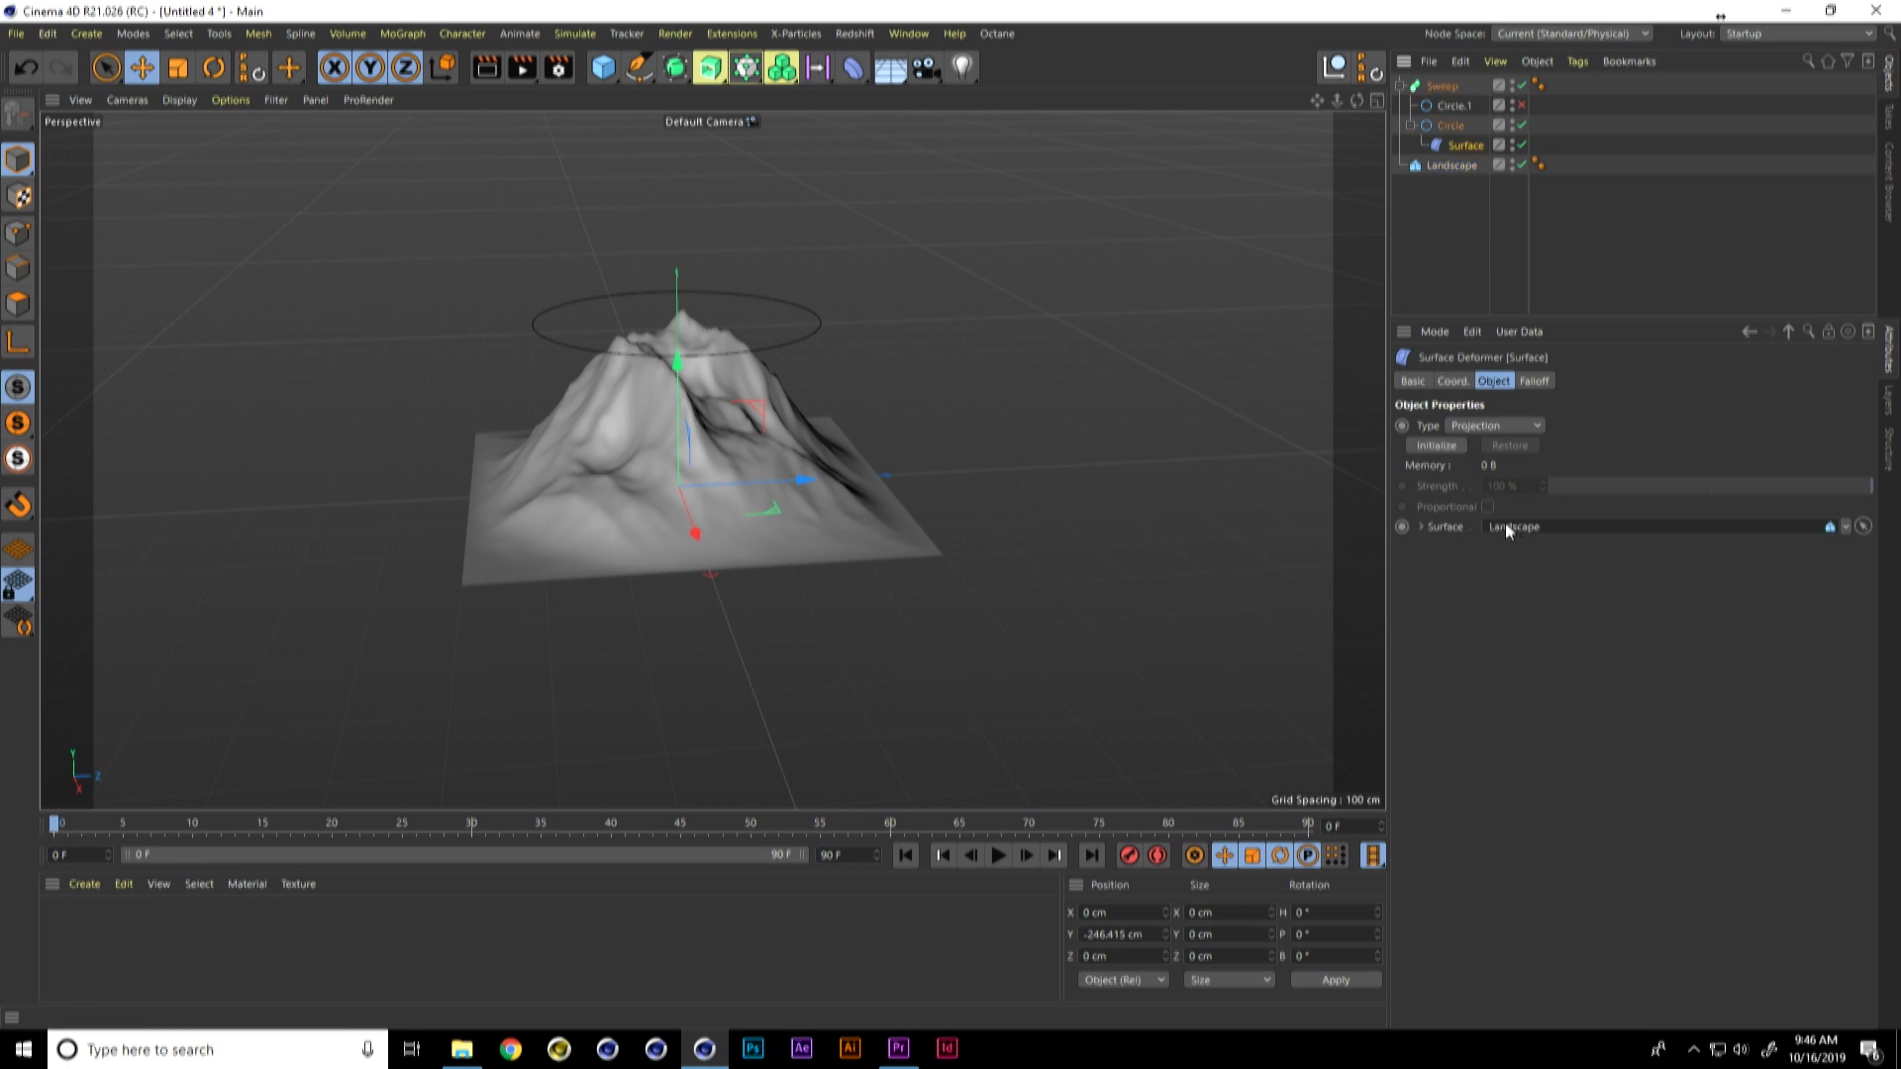
pyautogui.click(1469, 427)
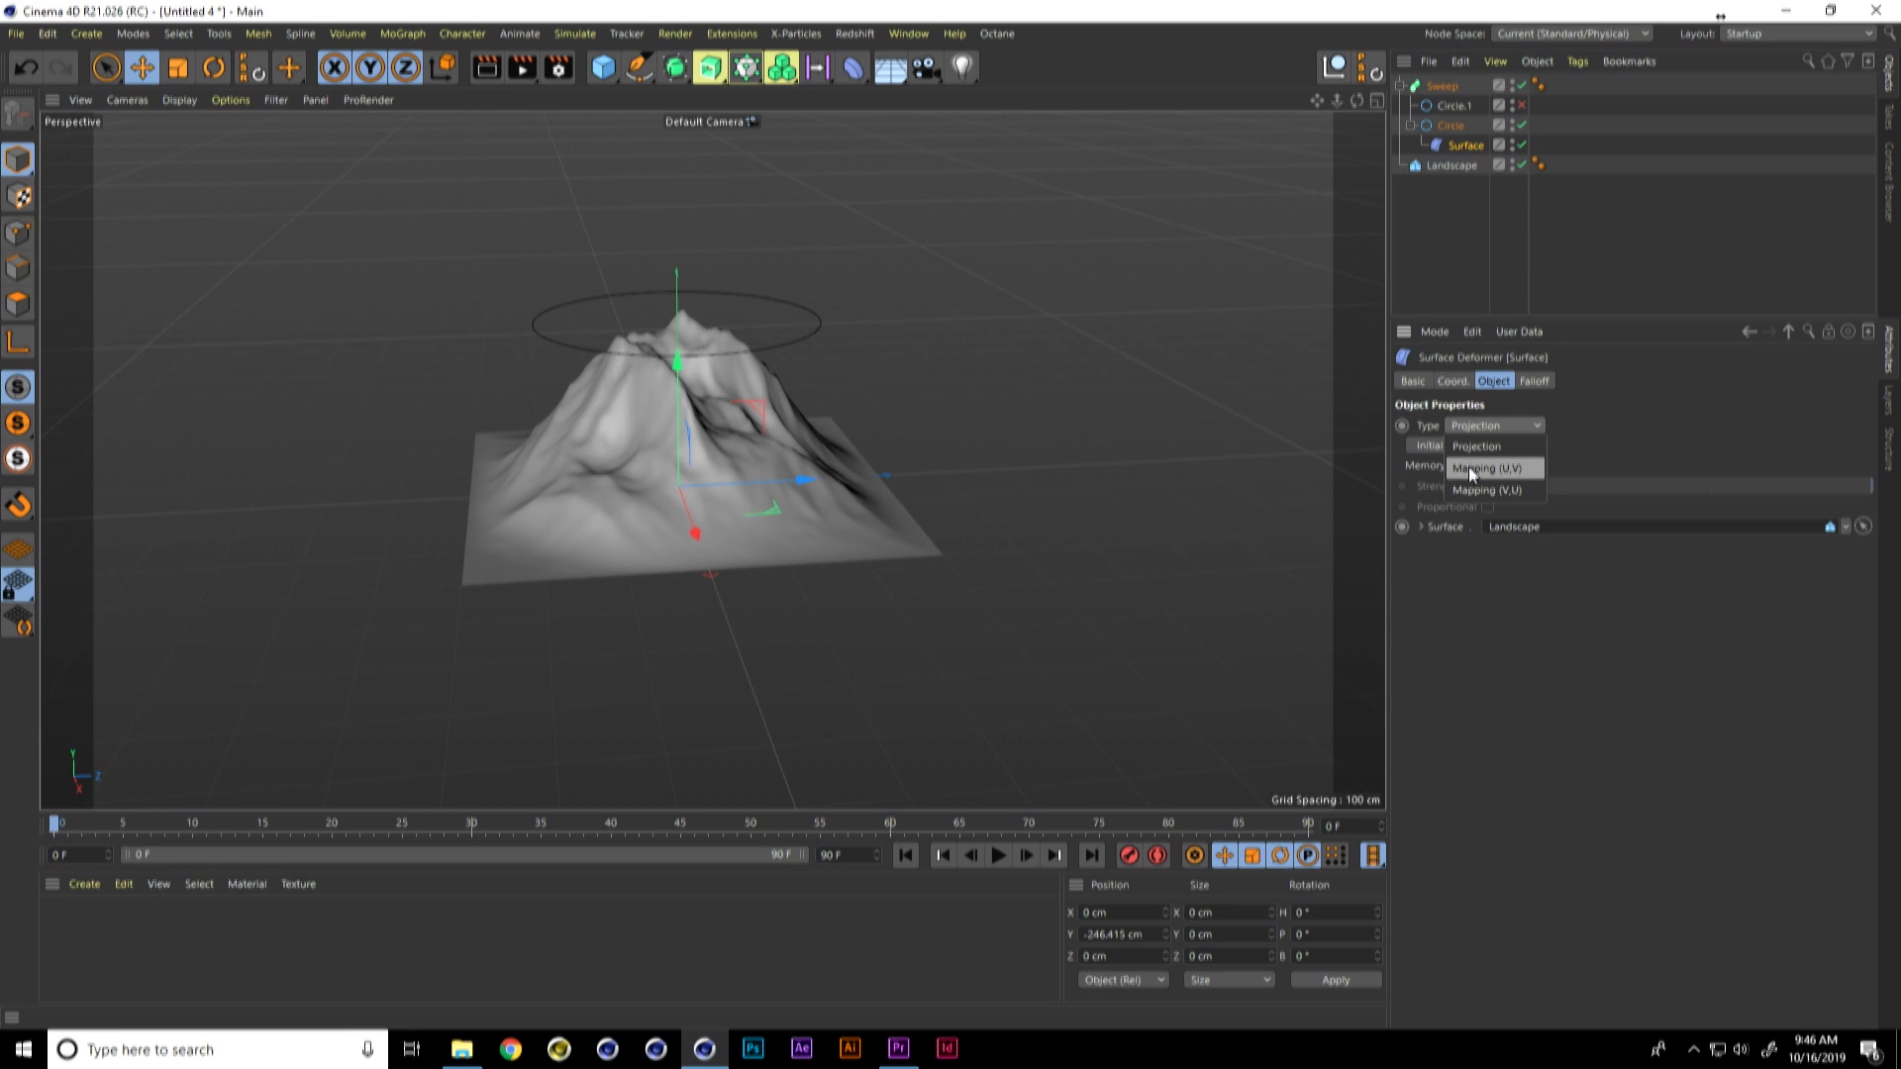
pyautogui.click(1470, 467)
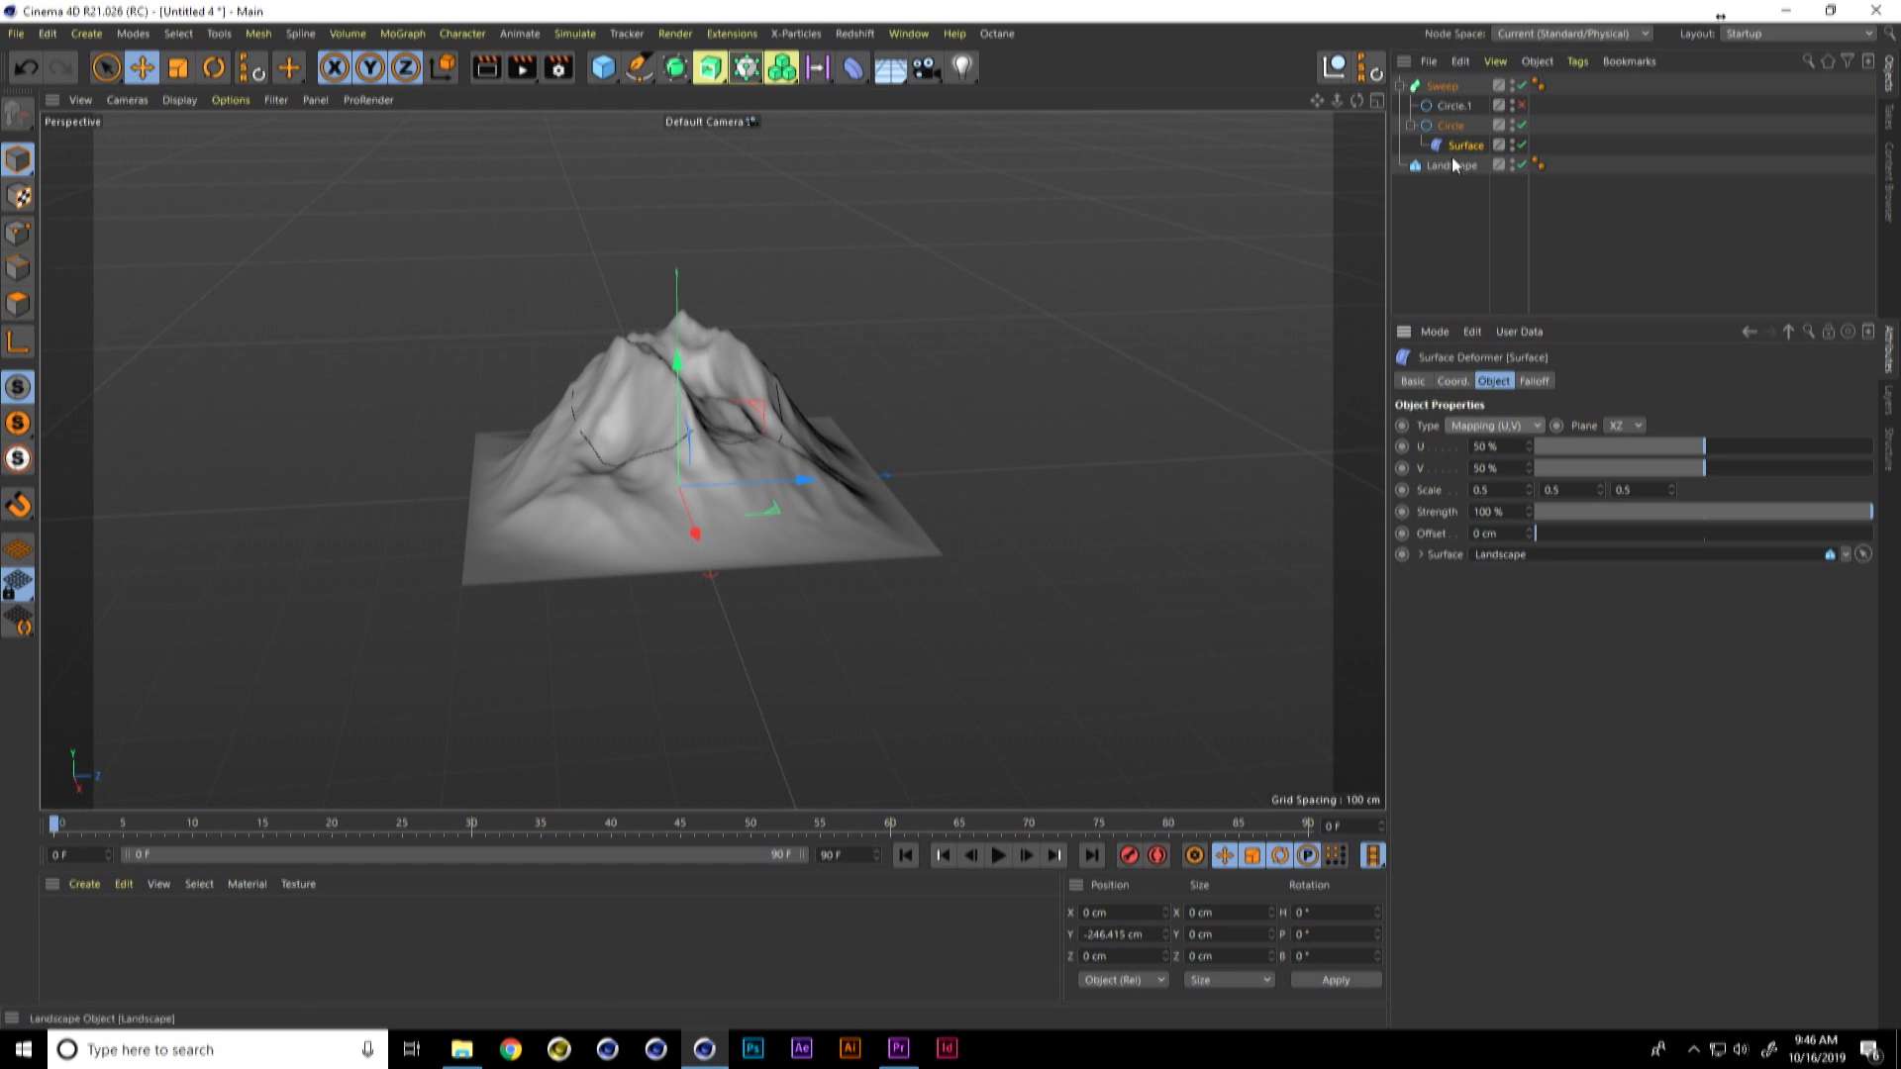
# Step: Set the large circle's number of intermediate points to 76
pyautogui.click(1449, 126)
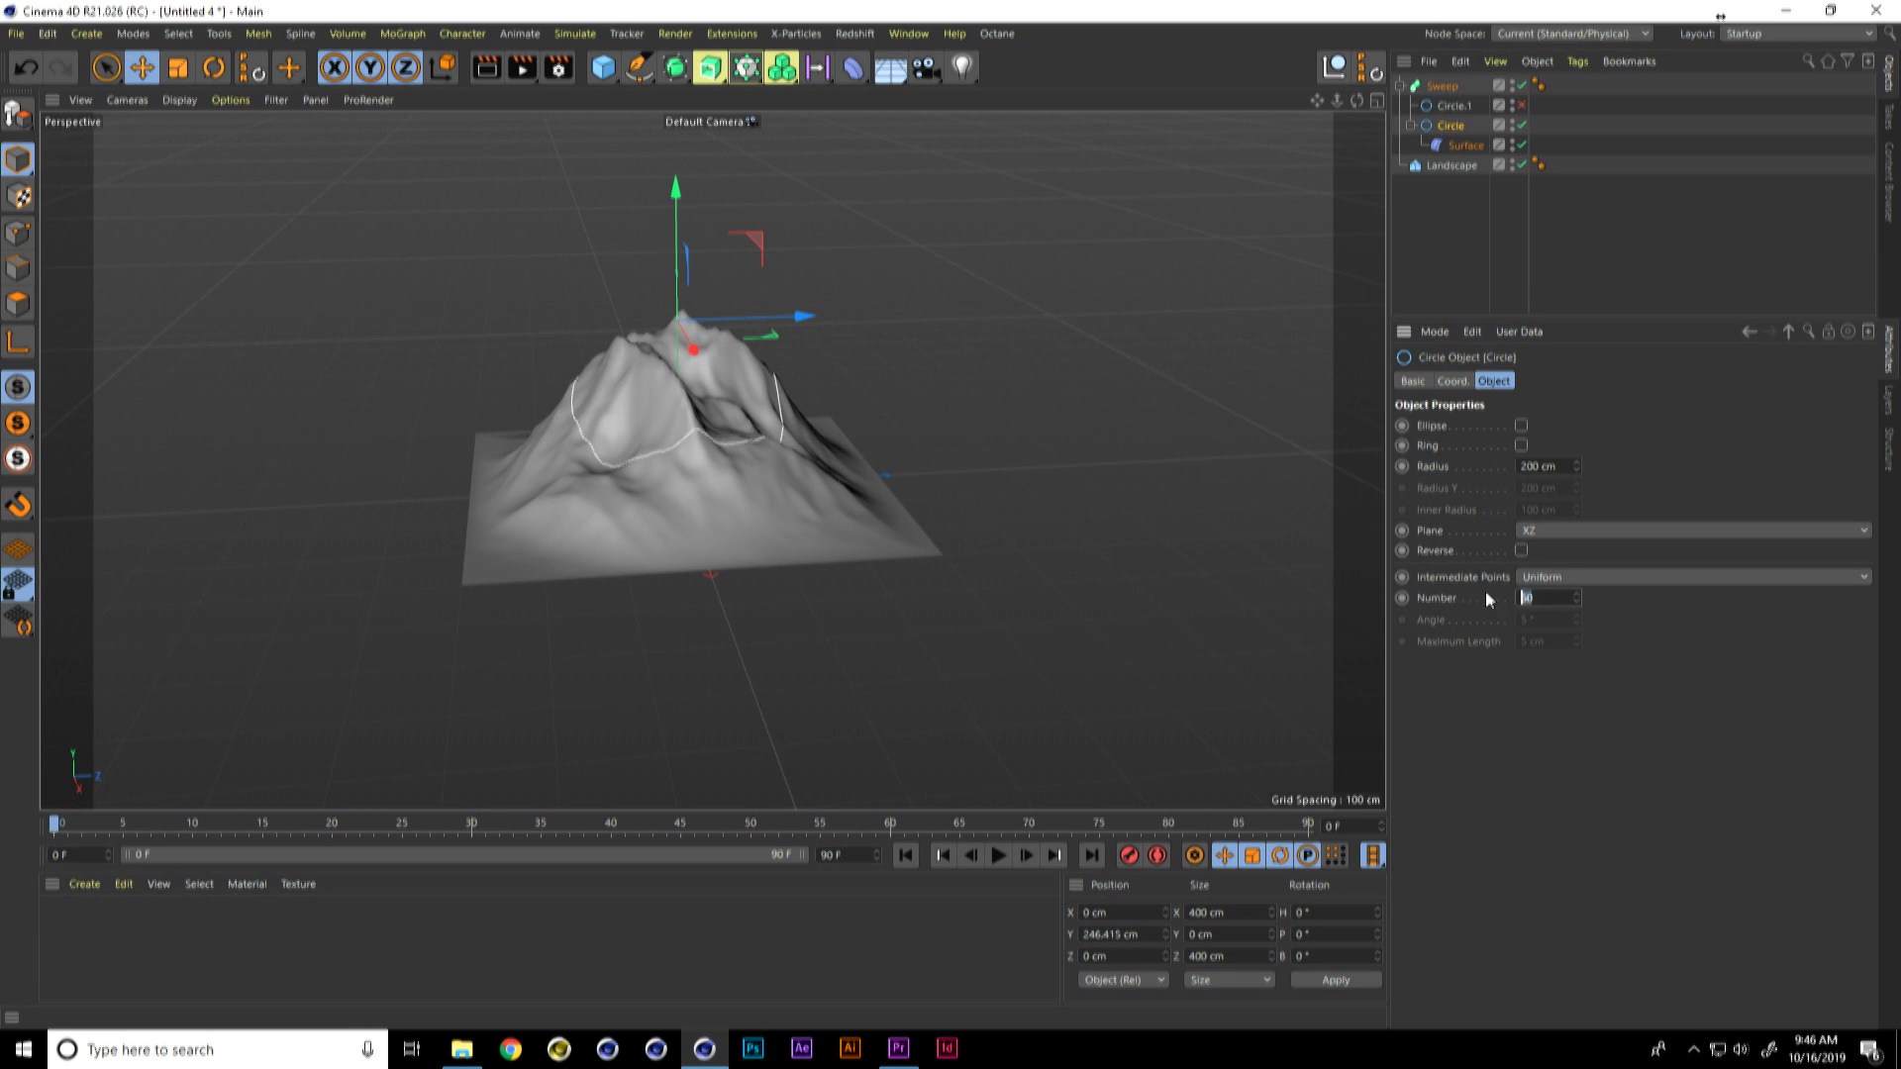
pyautogui.keyDown('alt'); pyautogui.moveTo(696, 428); pyautogui.dragTo(770, 382, button='right'); pyautogui.keyUp('alt')
pyautogui.keyDown('alt'); pyautogui.moveTo(732, 473); pyautogui.dragTo(715, 495); pyautogui.keyUp('alt')
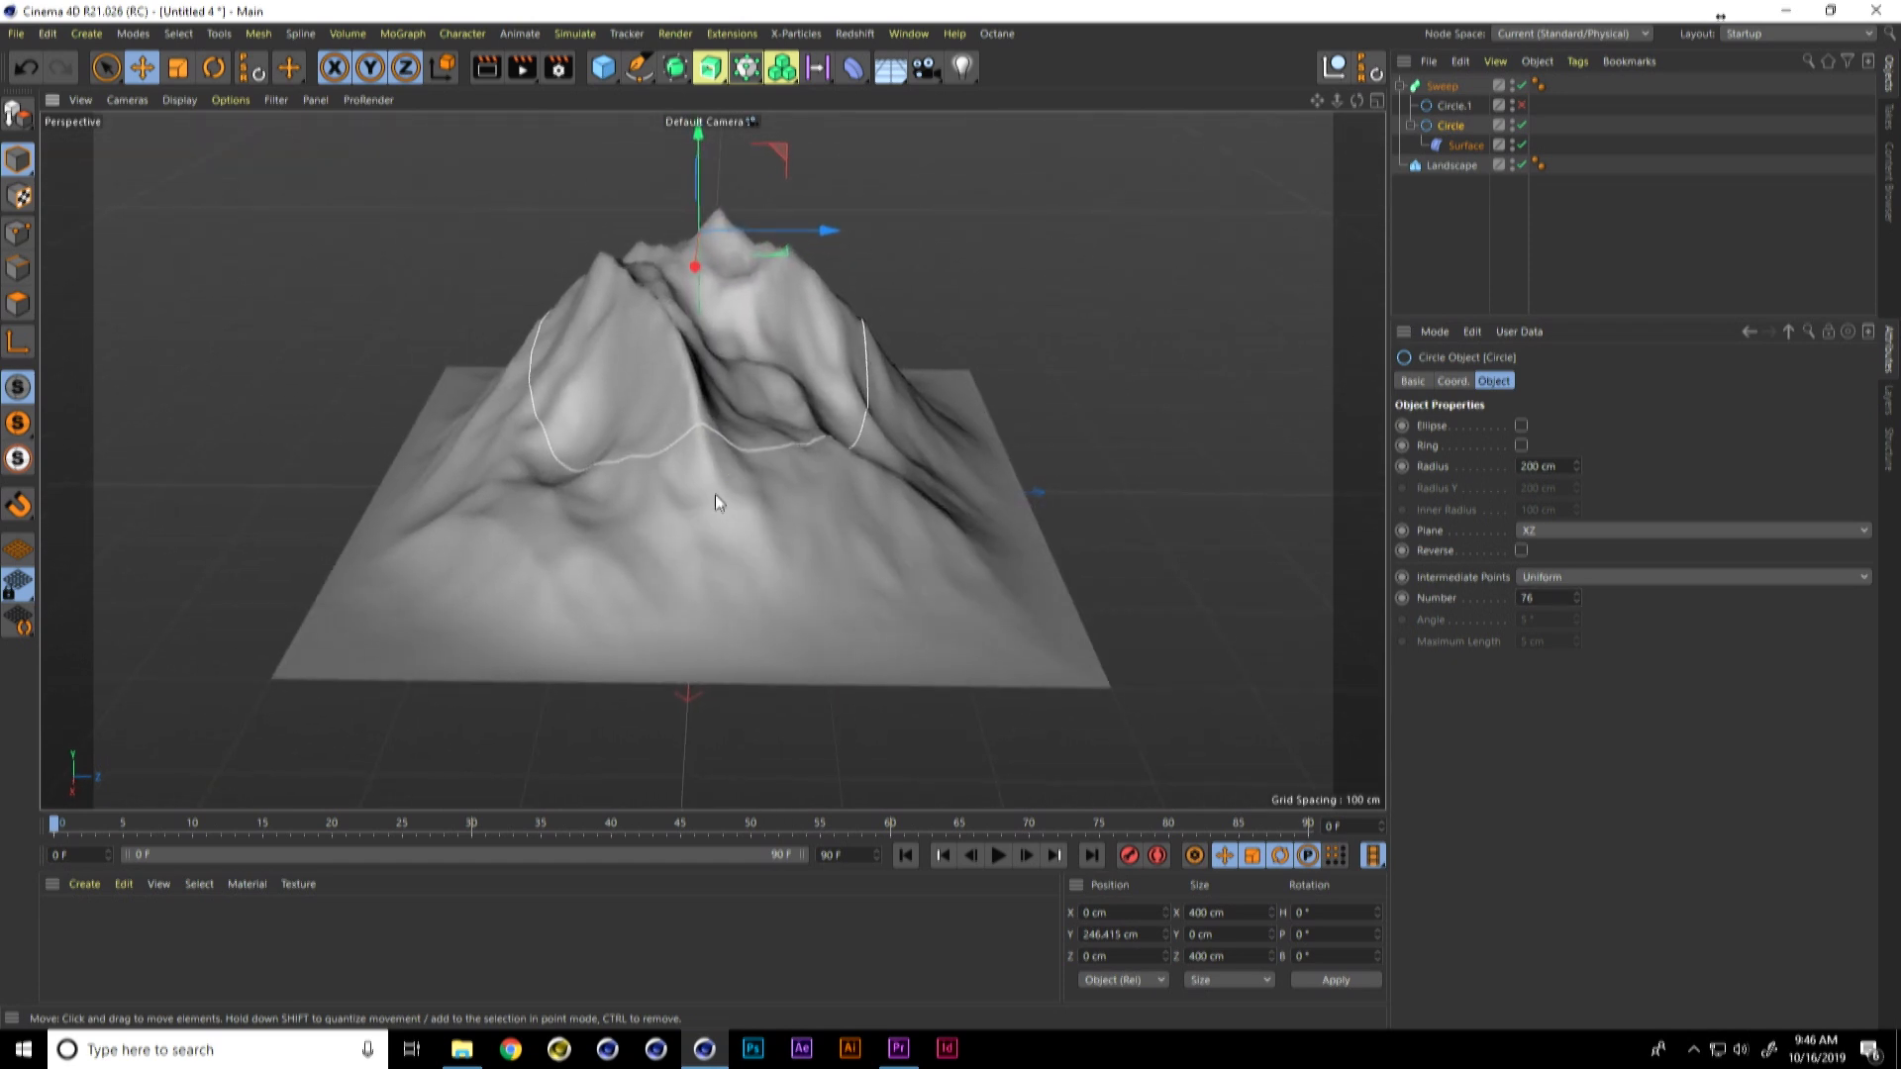
# Step: Set the small profile circle's radius to 3 cm
pyautogui.click(1448, 105)
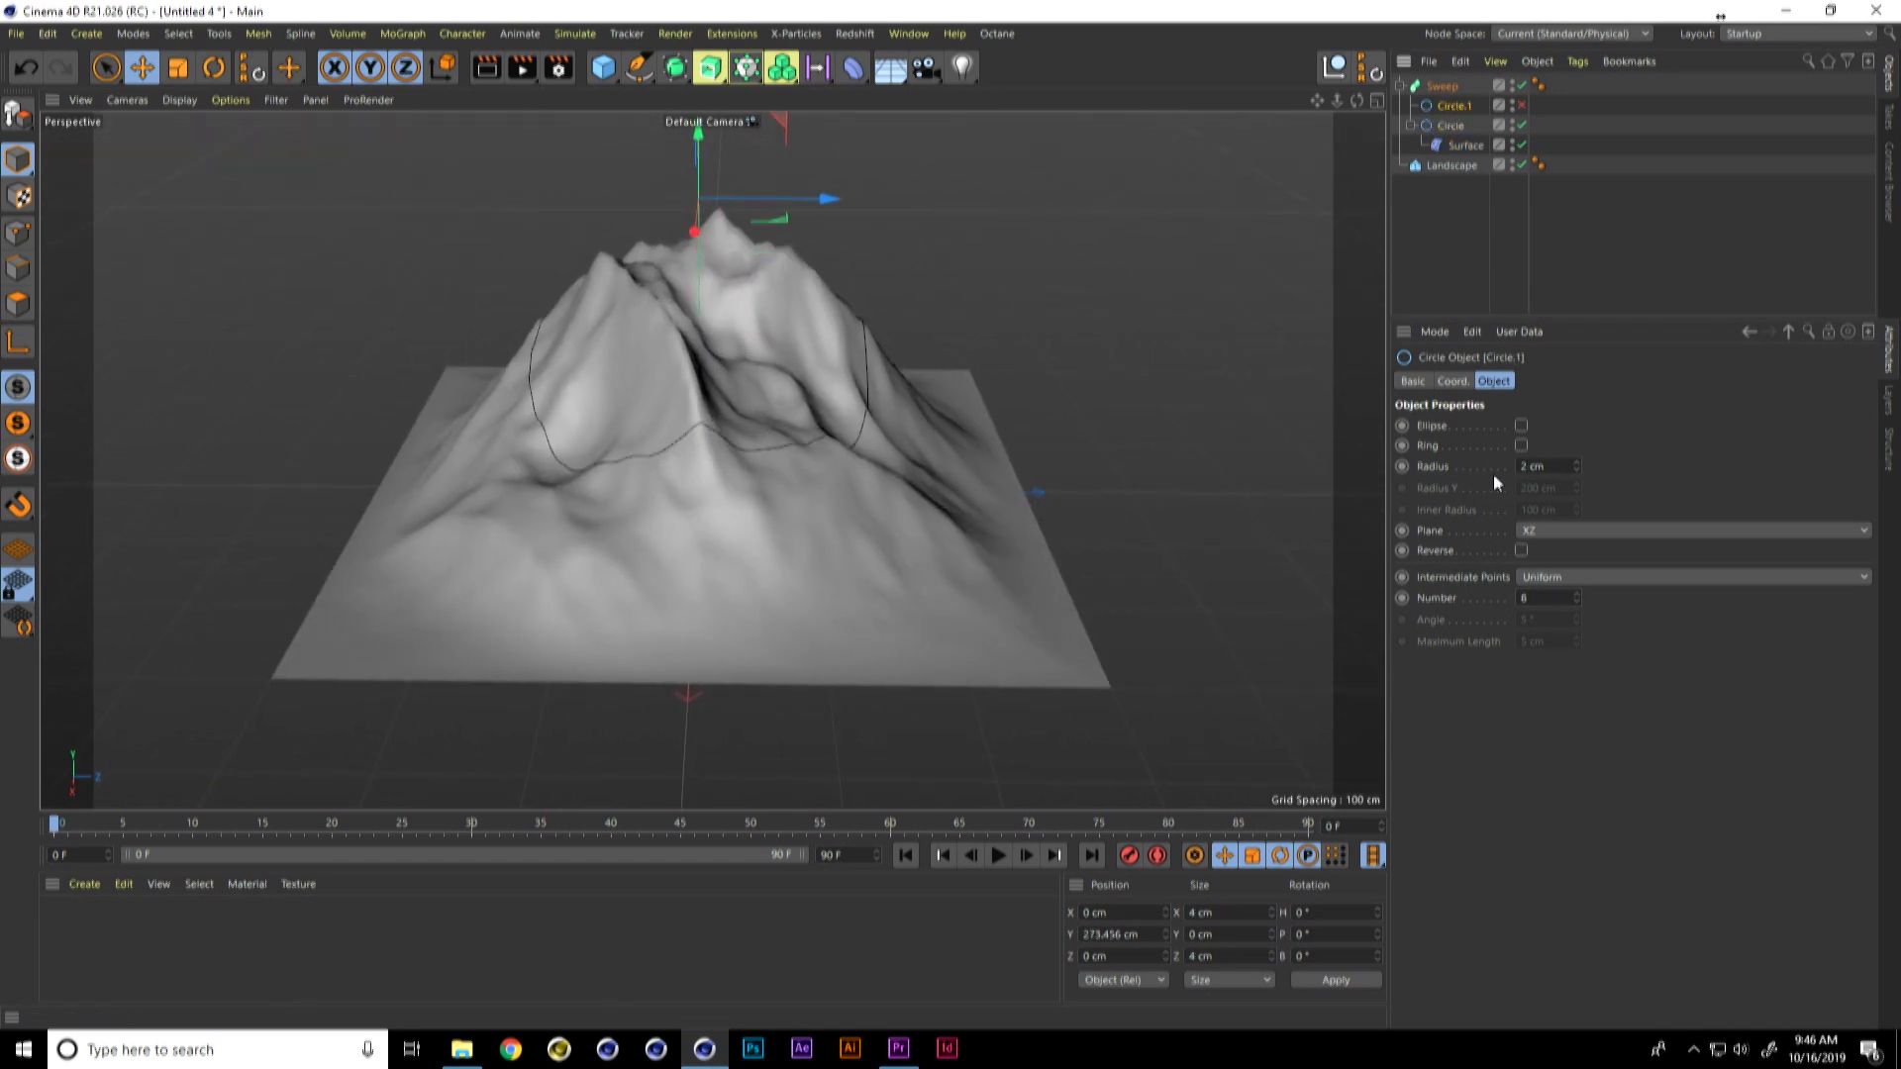
pyautogui.doubleClick(1553, 468)
pyautogui.write('3')
pyautogui.press('Return')
# Step: Turn on the small profile circle's display color and try to pick a different color
pyautogui.click(1412, 381)
pyautogui.click(1521, 546)
pyautogui.click(1547, 610)
pyautogui.click(1561, 564)
pyautogui.moveTo(1723, 581); pyautogui.dragTo(1757, 589)
pyautogui.click(1601, 635)
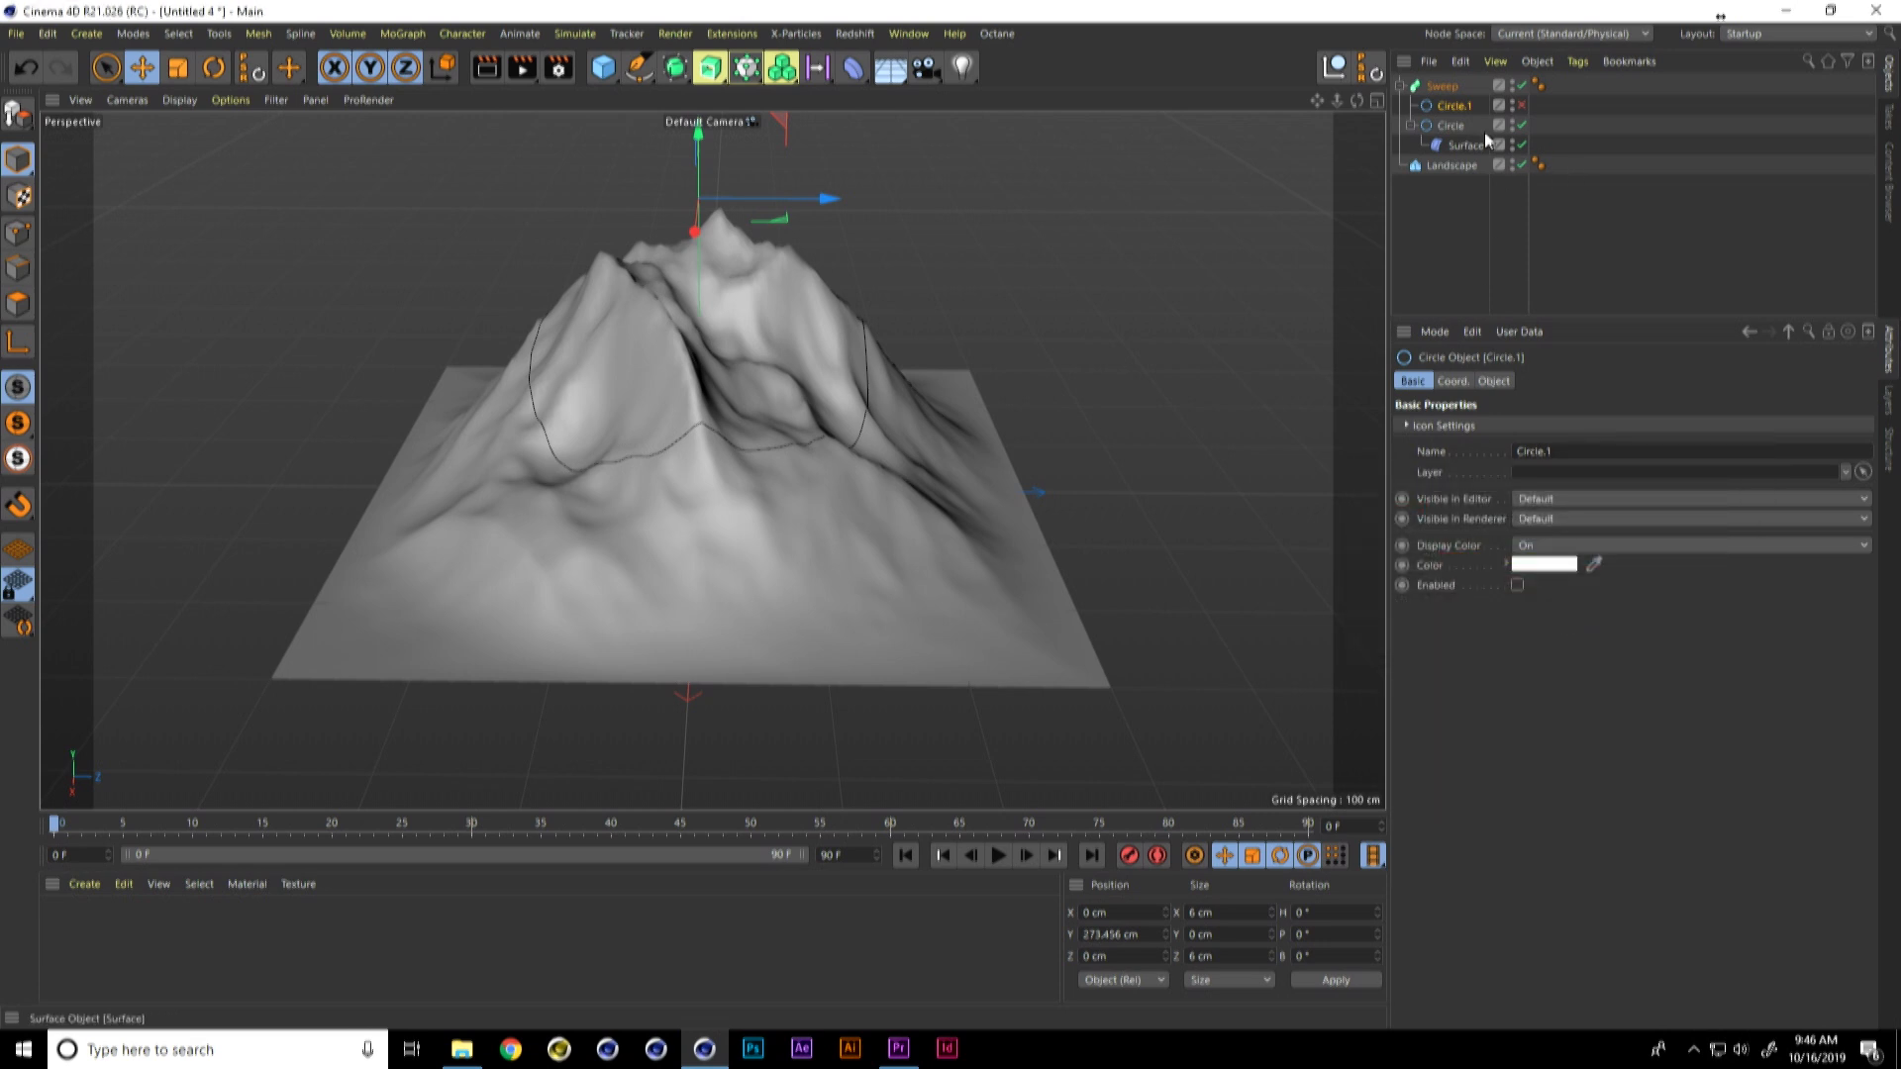
# Step: Re-enable the small profile circle, and turn on the Sweep's display color and make it red
pyautogui.click(1478, 84)
pyautogui.click(1522, 105)
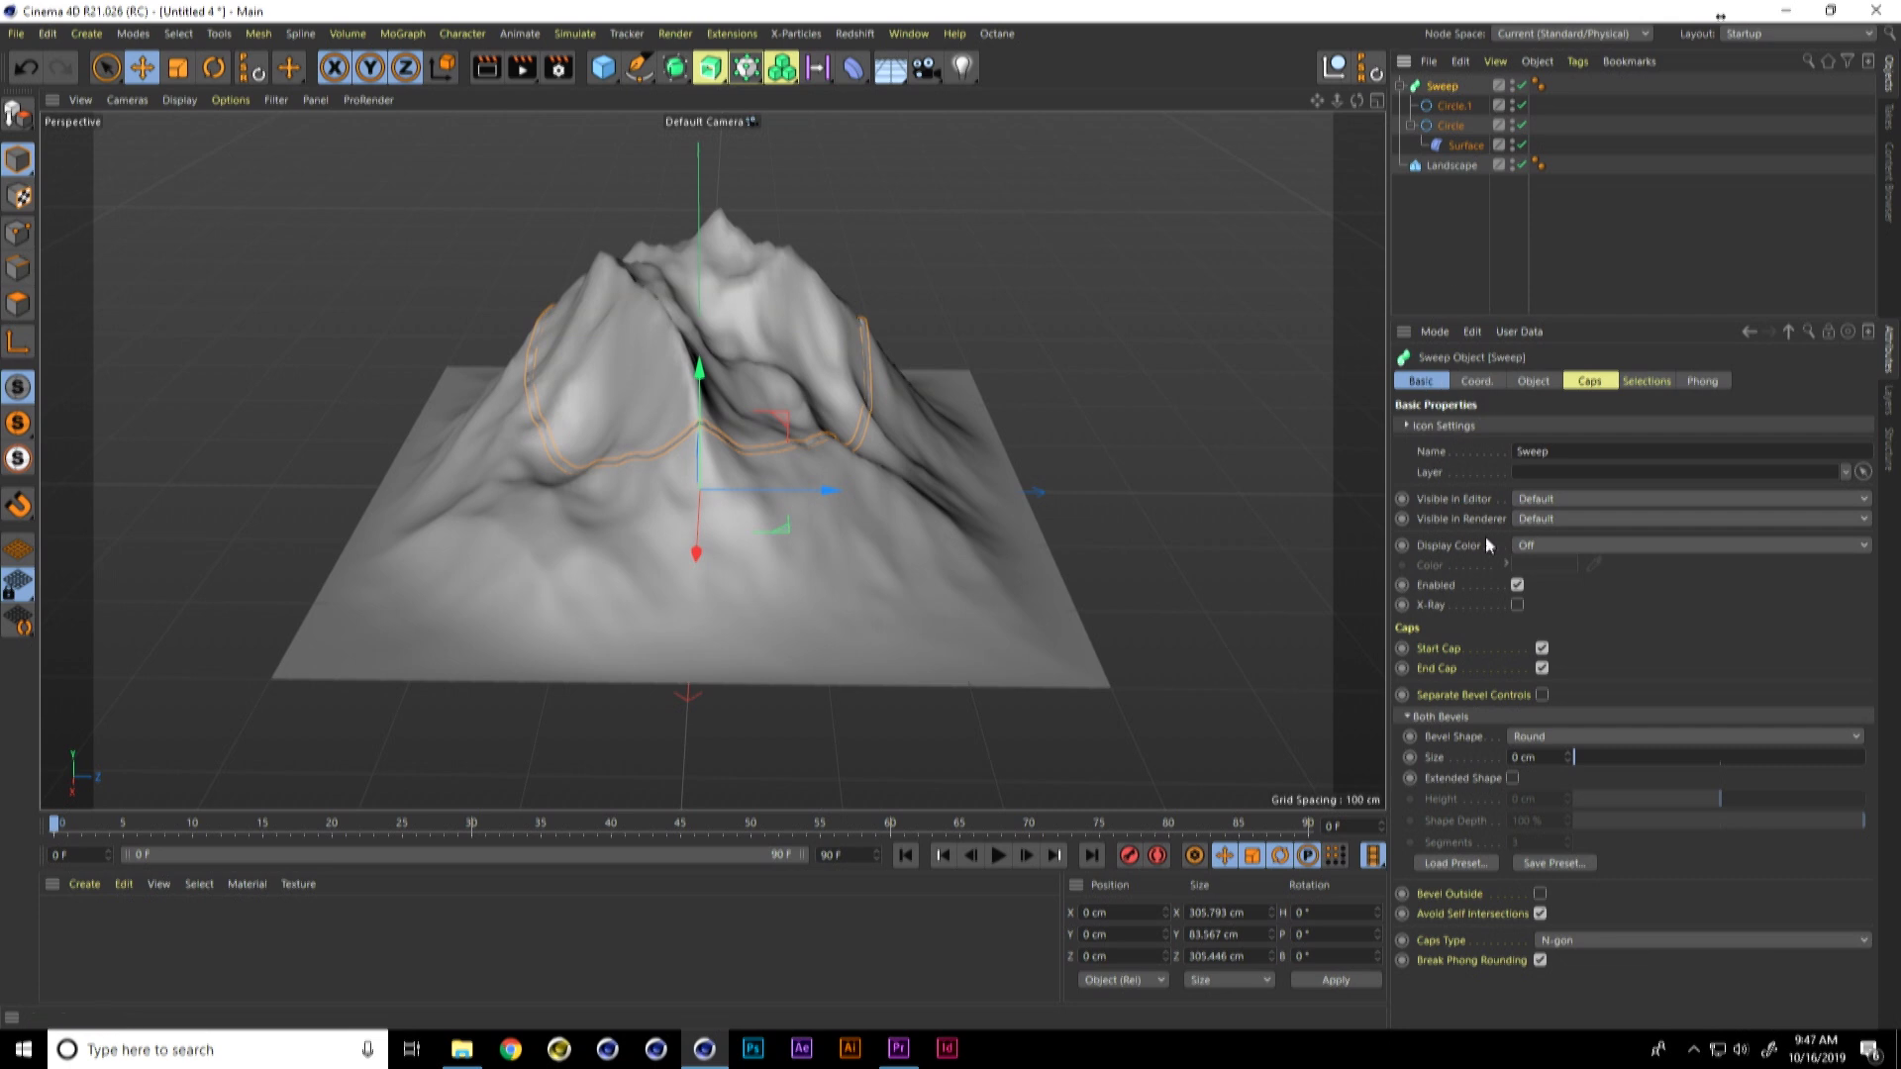
pyautogui.click(1548, 549)
pyautogui.click(1547, 600)
pyautogui.click(1562, 565)
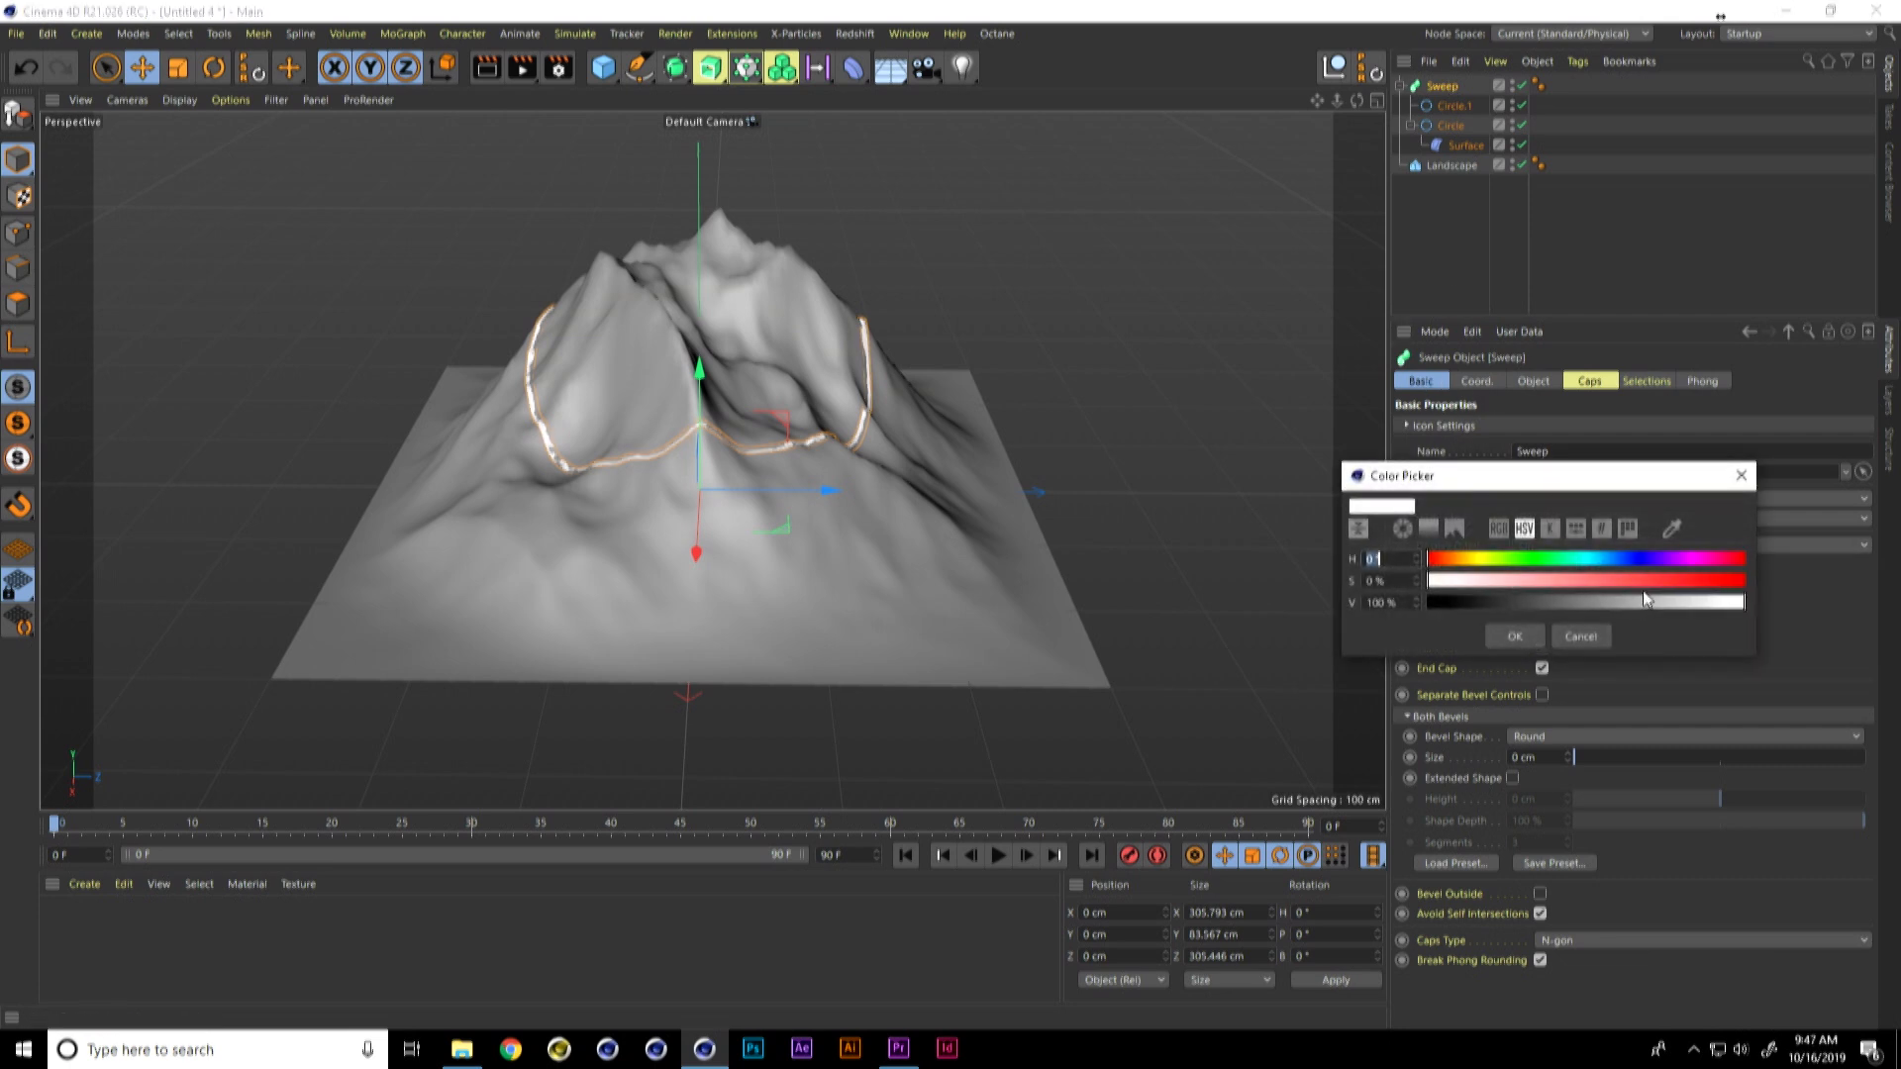
pyautogui.click(1695, 583)
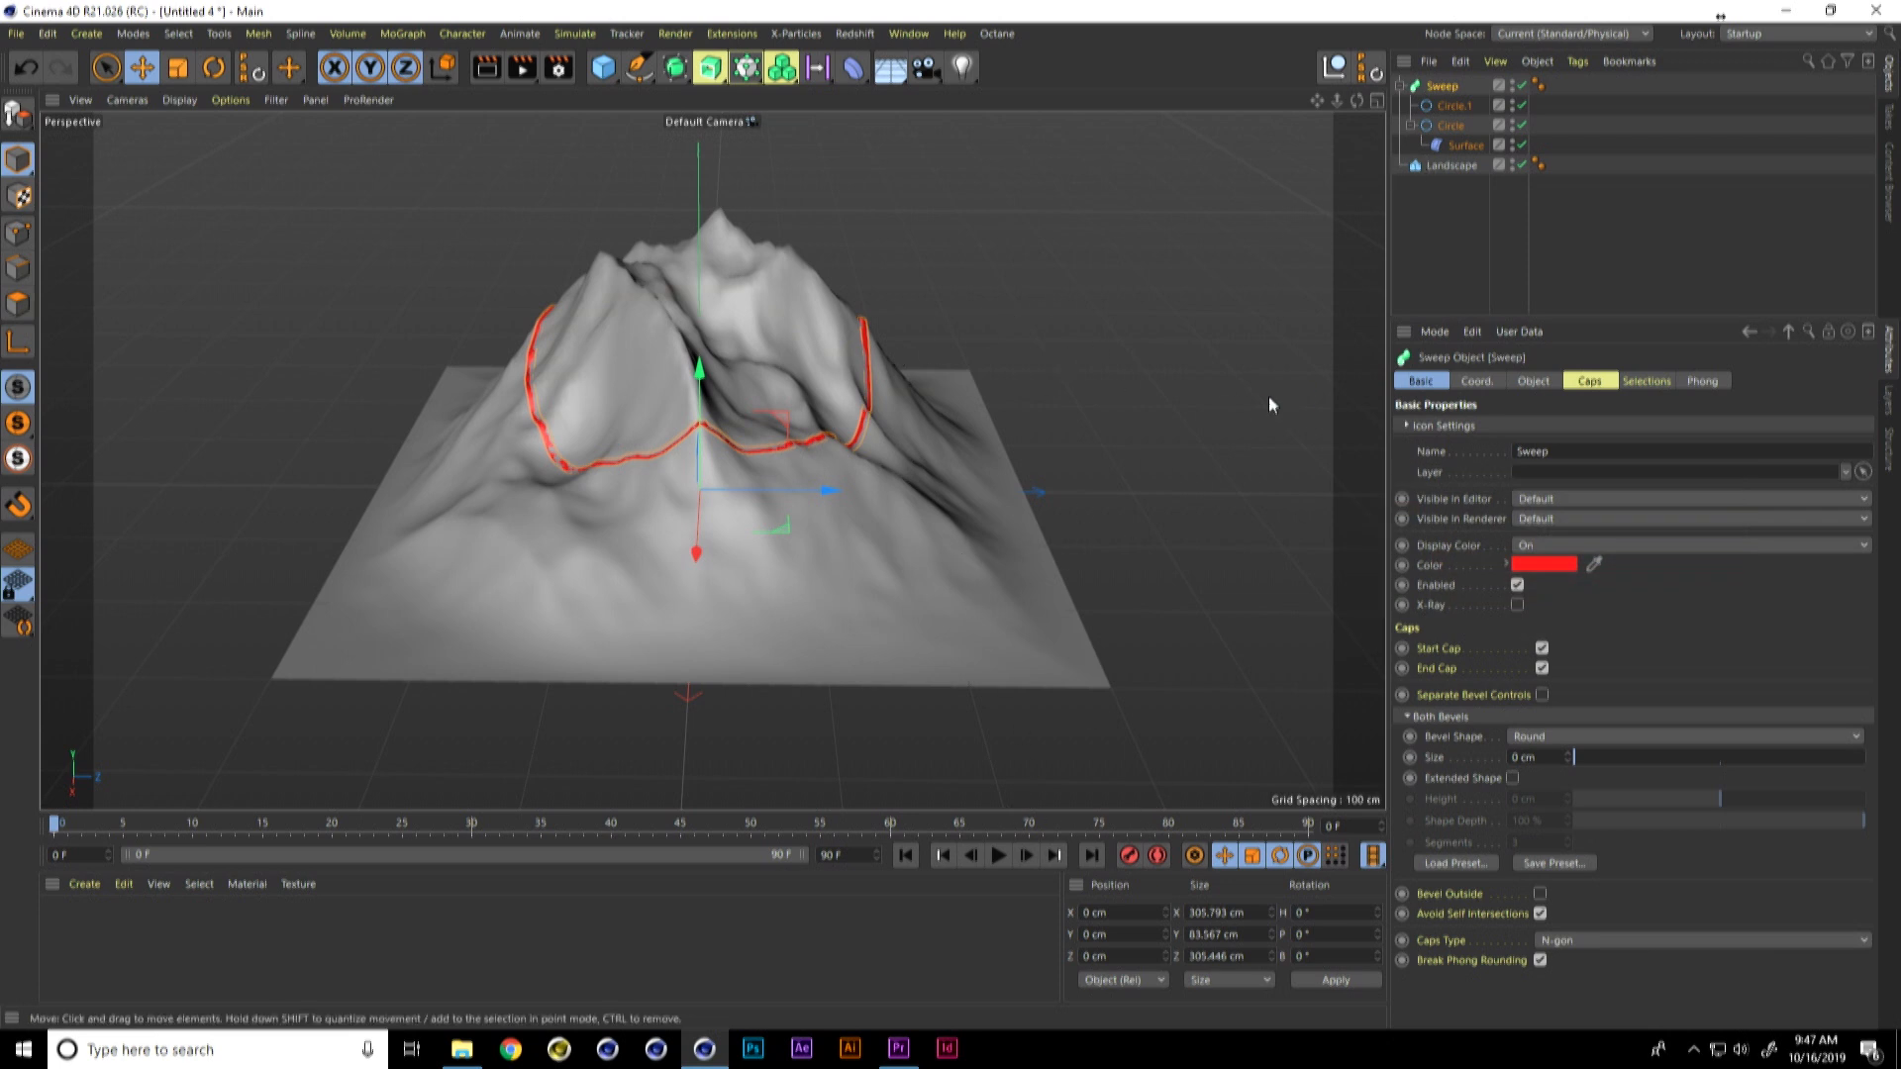
# Step: Set the Surface deformer's offset to 1 cm so the ring sits slightly above the terrain
pyautogui.click(1465, 145)
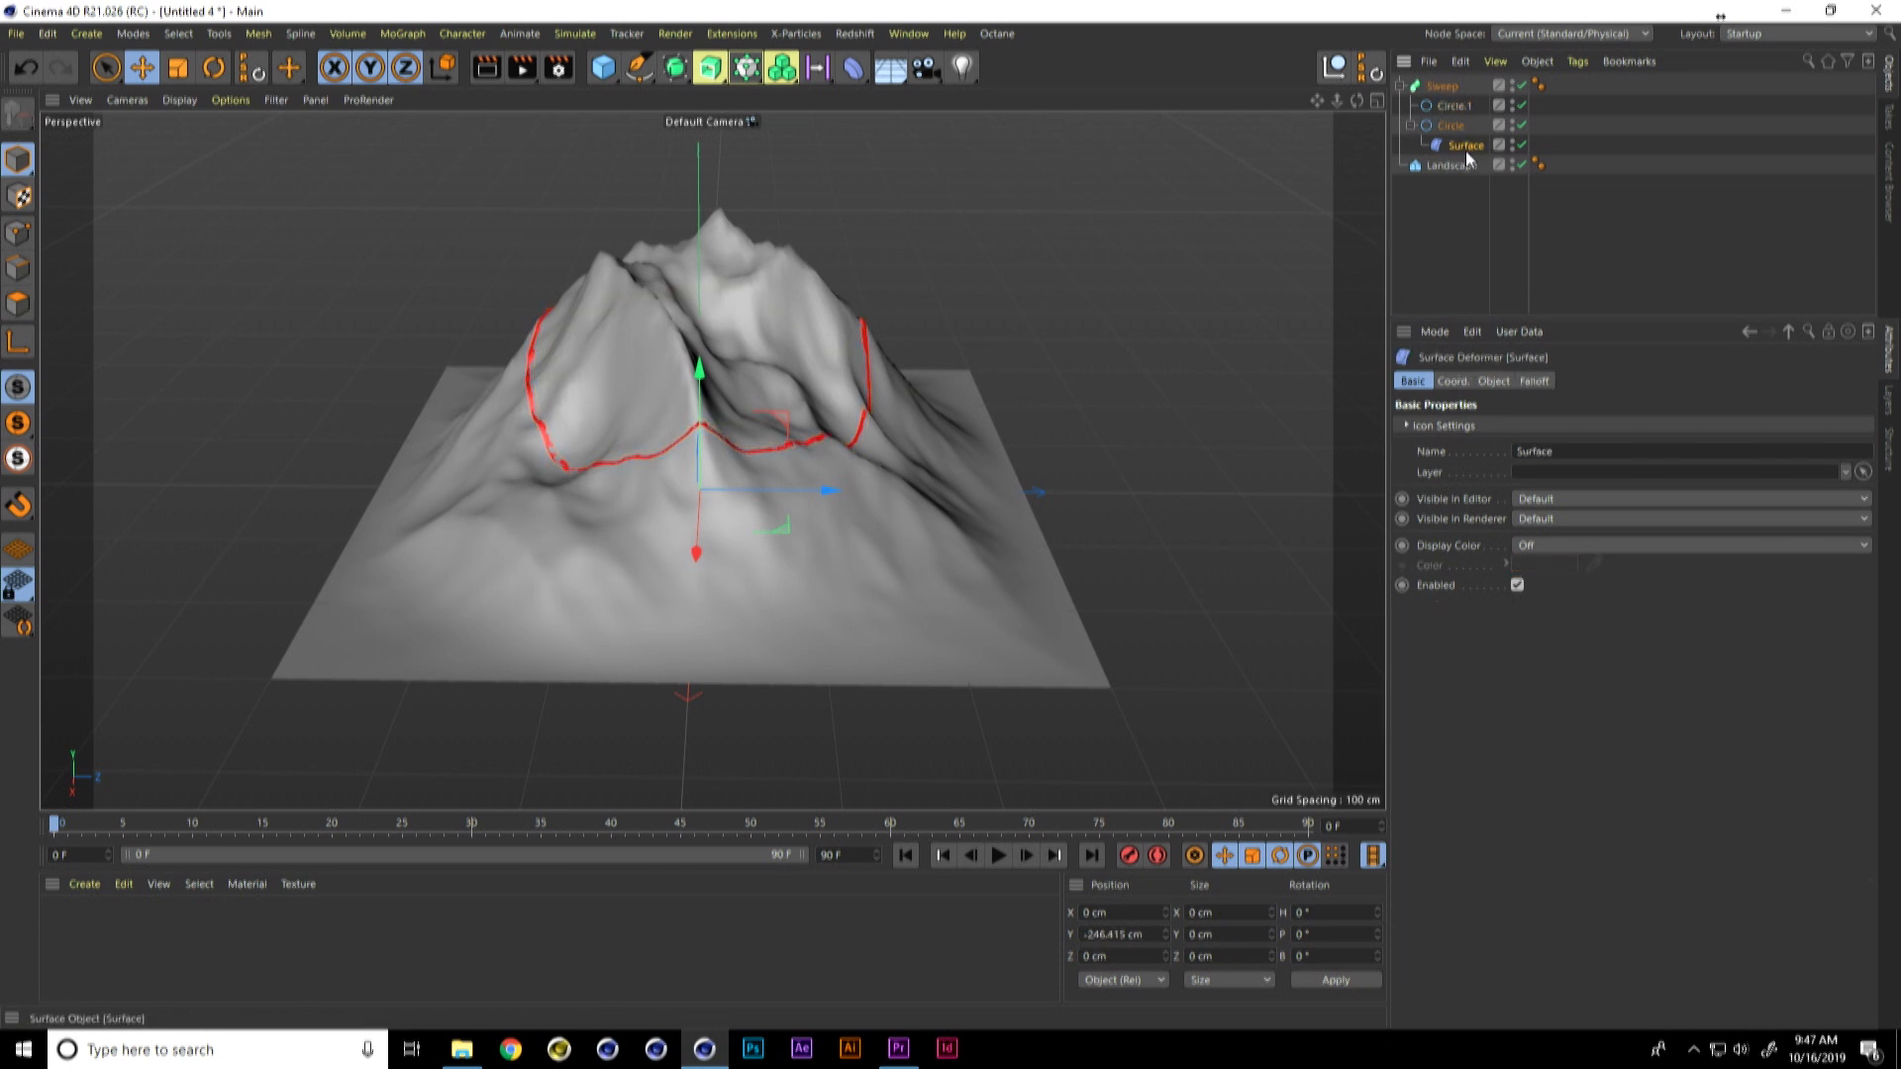
pyautogui.click(1493, 381)
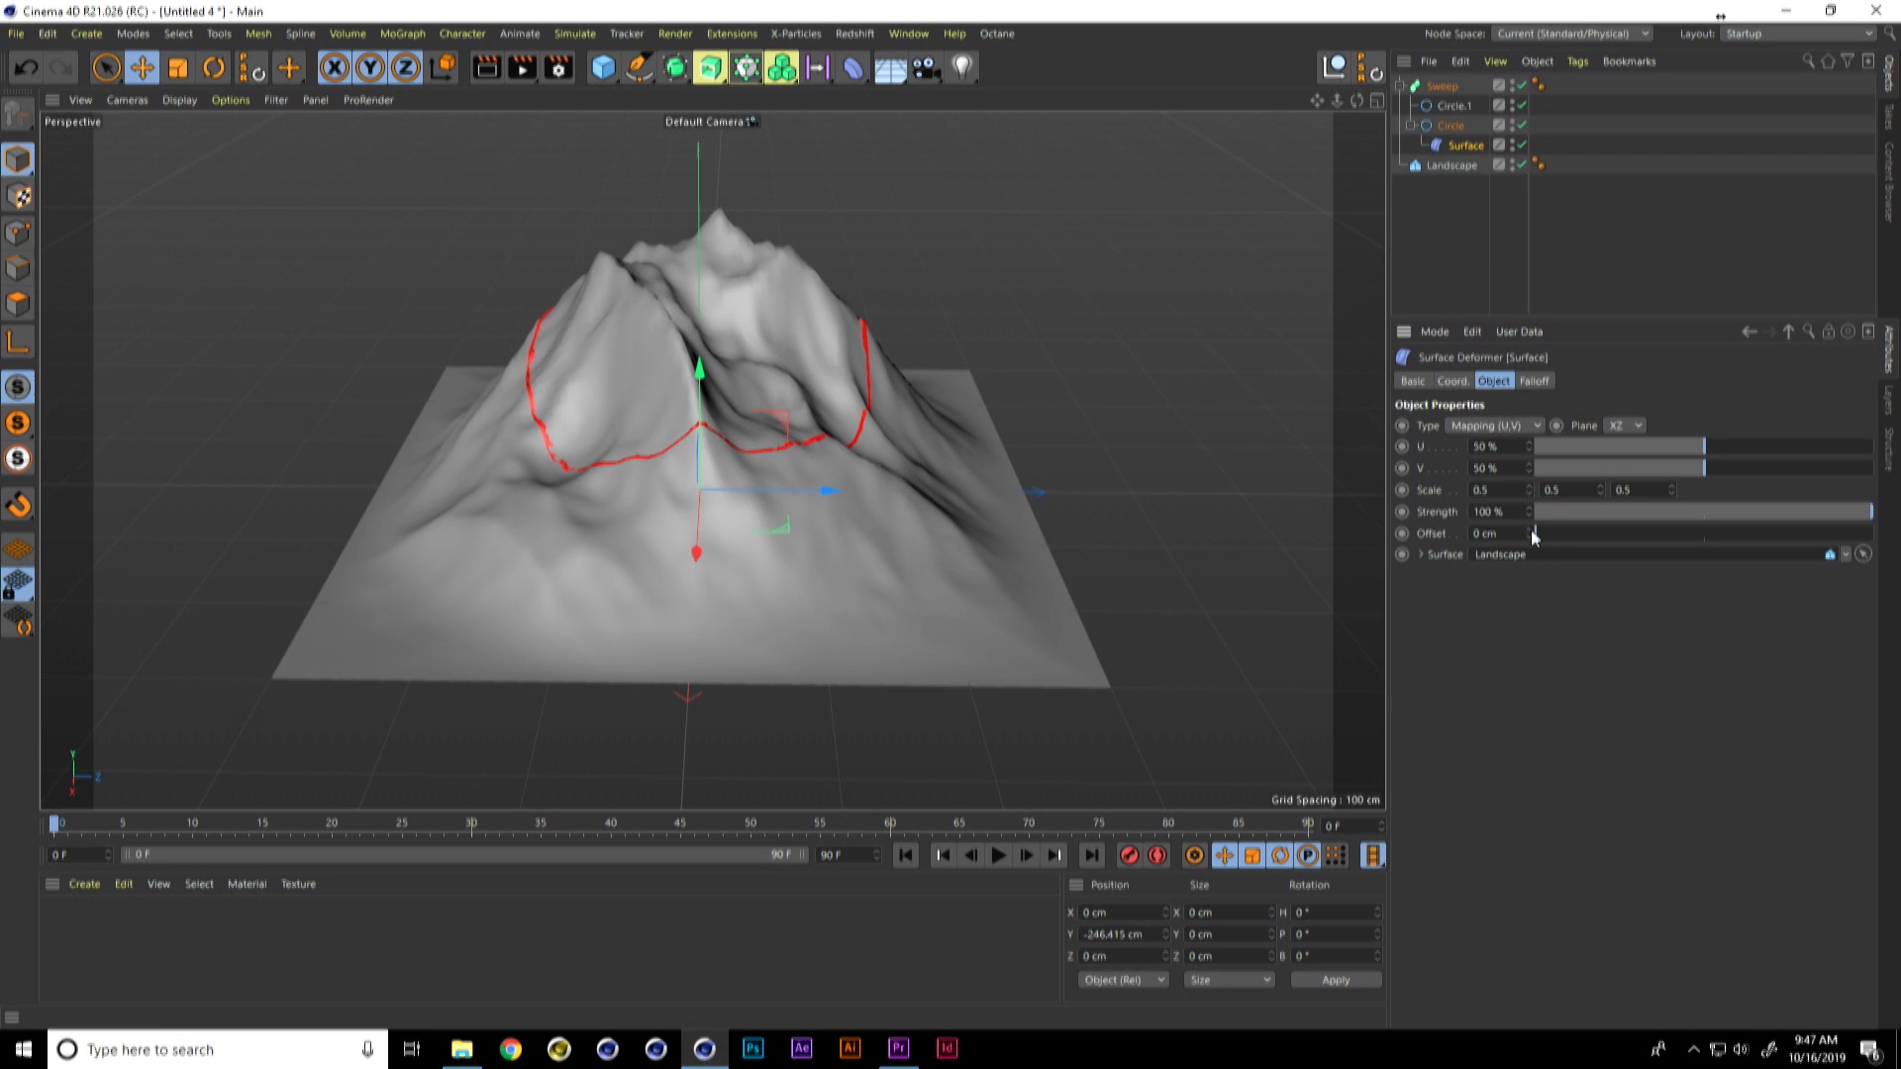
pyautogui.write('1')
pyautogui.press('Return')
pyautogui.keyDown('alt'); pyautogui.moveTo(897, 461); pyautogui.dragTo(840, 525); pyautogui.keyUp('alt')
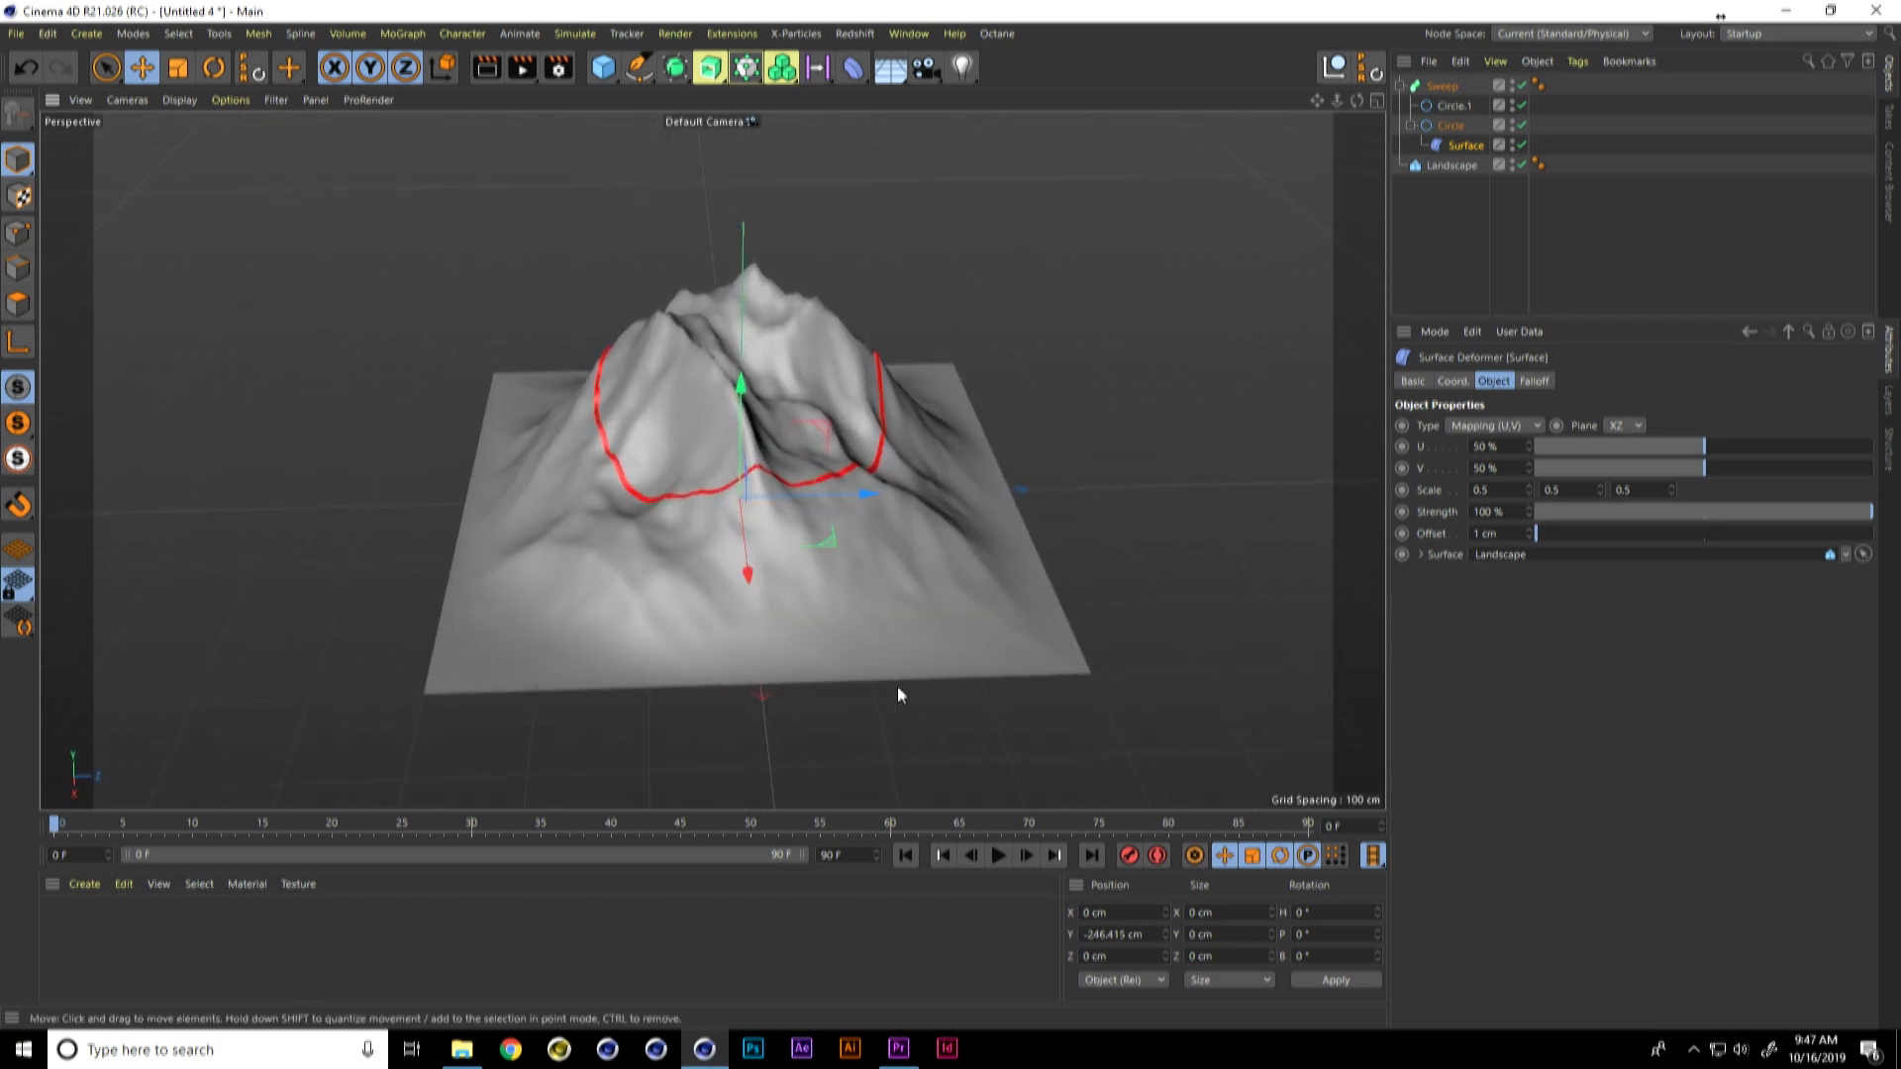
# Step: Set all three scale values of the Surface deformer to 0 and keyframe them at frame 0
pyautogui.moveTo(1493, 492); pyautogui.dragTo(1466, 485)
pyautogui.write('0')
pyautogui.press('Tab')
pyautogui.write('0')
pyautogui.press('Tab')
pyautogui.write('0')
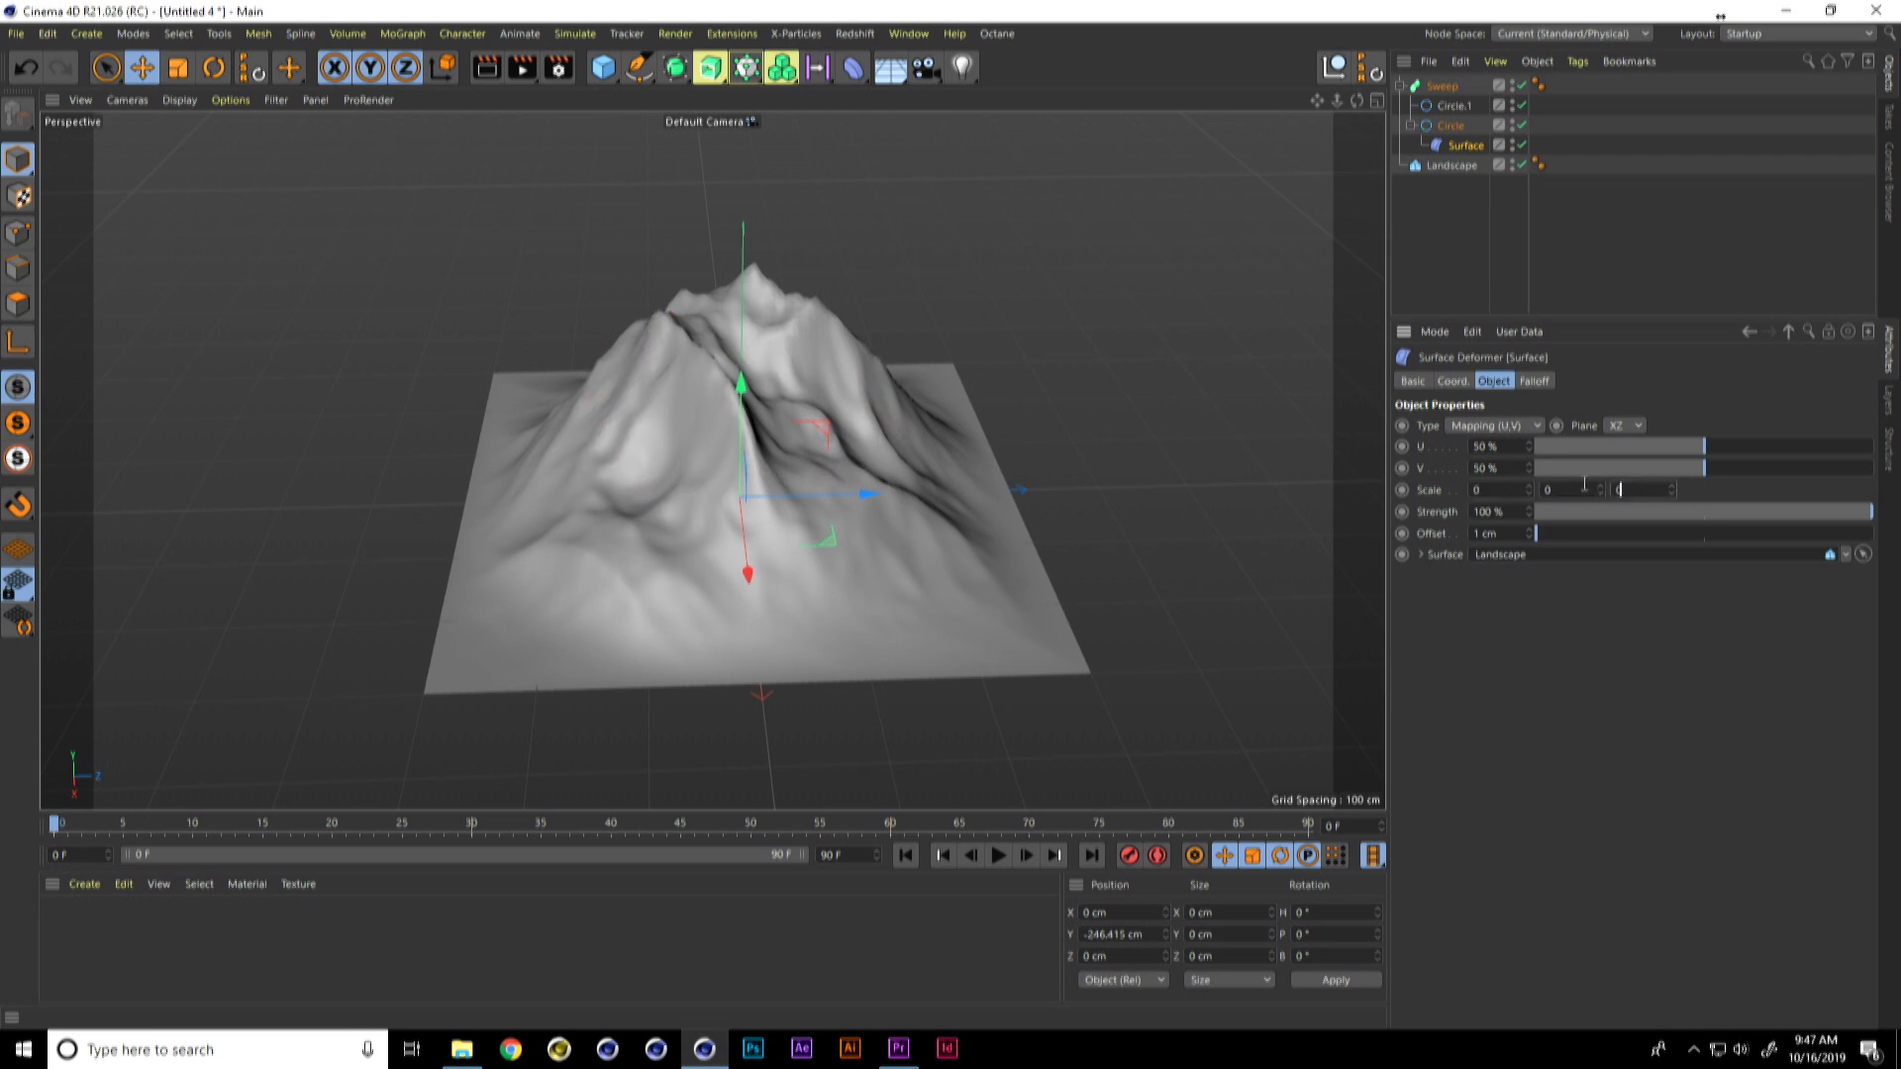
pyautogui.click(1402, 490)
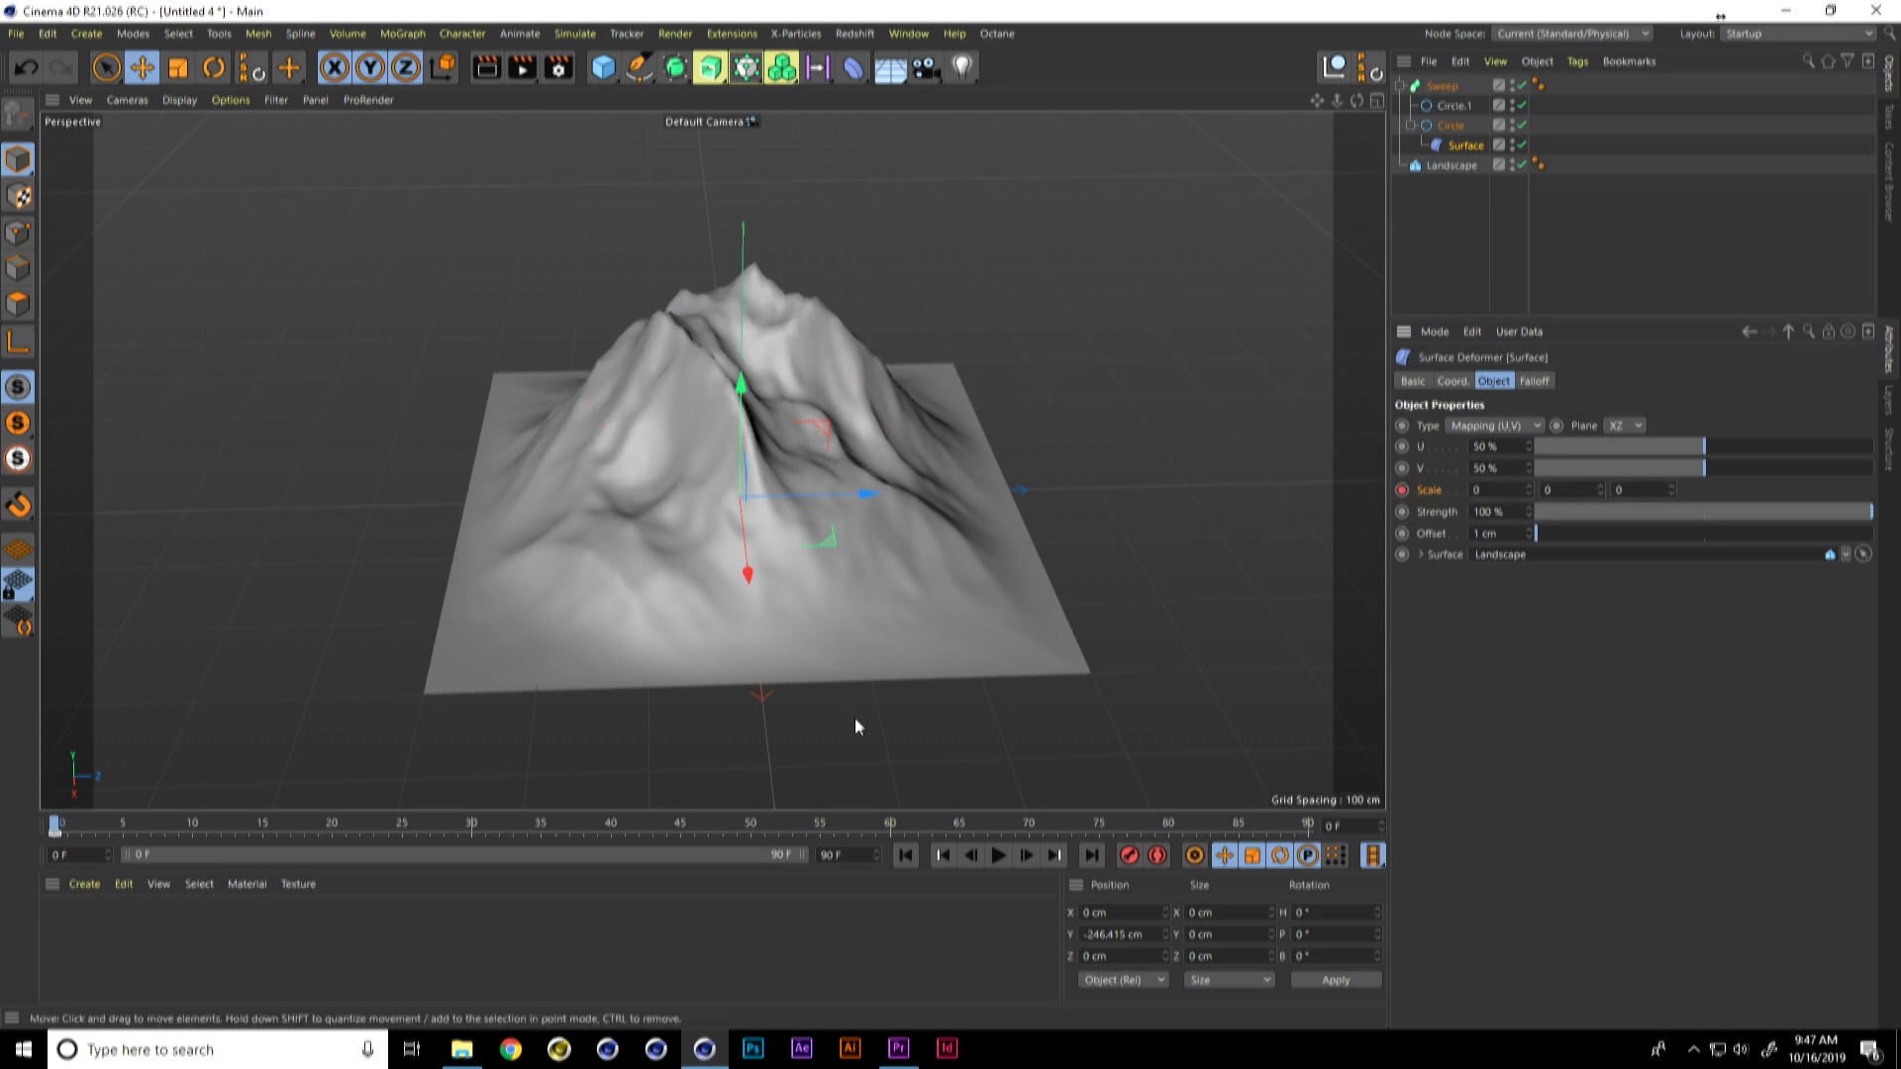
# Step: At frame 30, set all three scale values of the Surface deformer to 1 and keyframe them
pyautogui.click(472, 827)
pyautogui.click(1493, 487)
pyautogui.click(1577, 488)
pyautogui.write('1')
pyautogui.click(1614, 492)
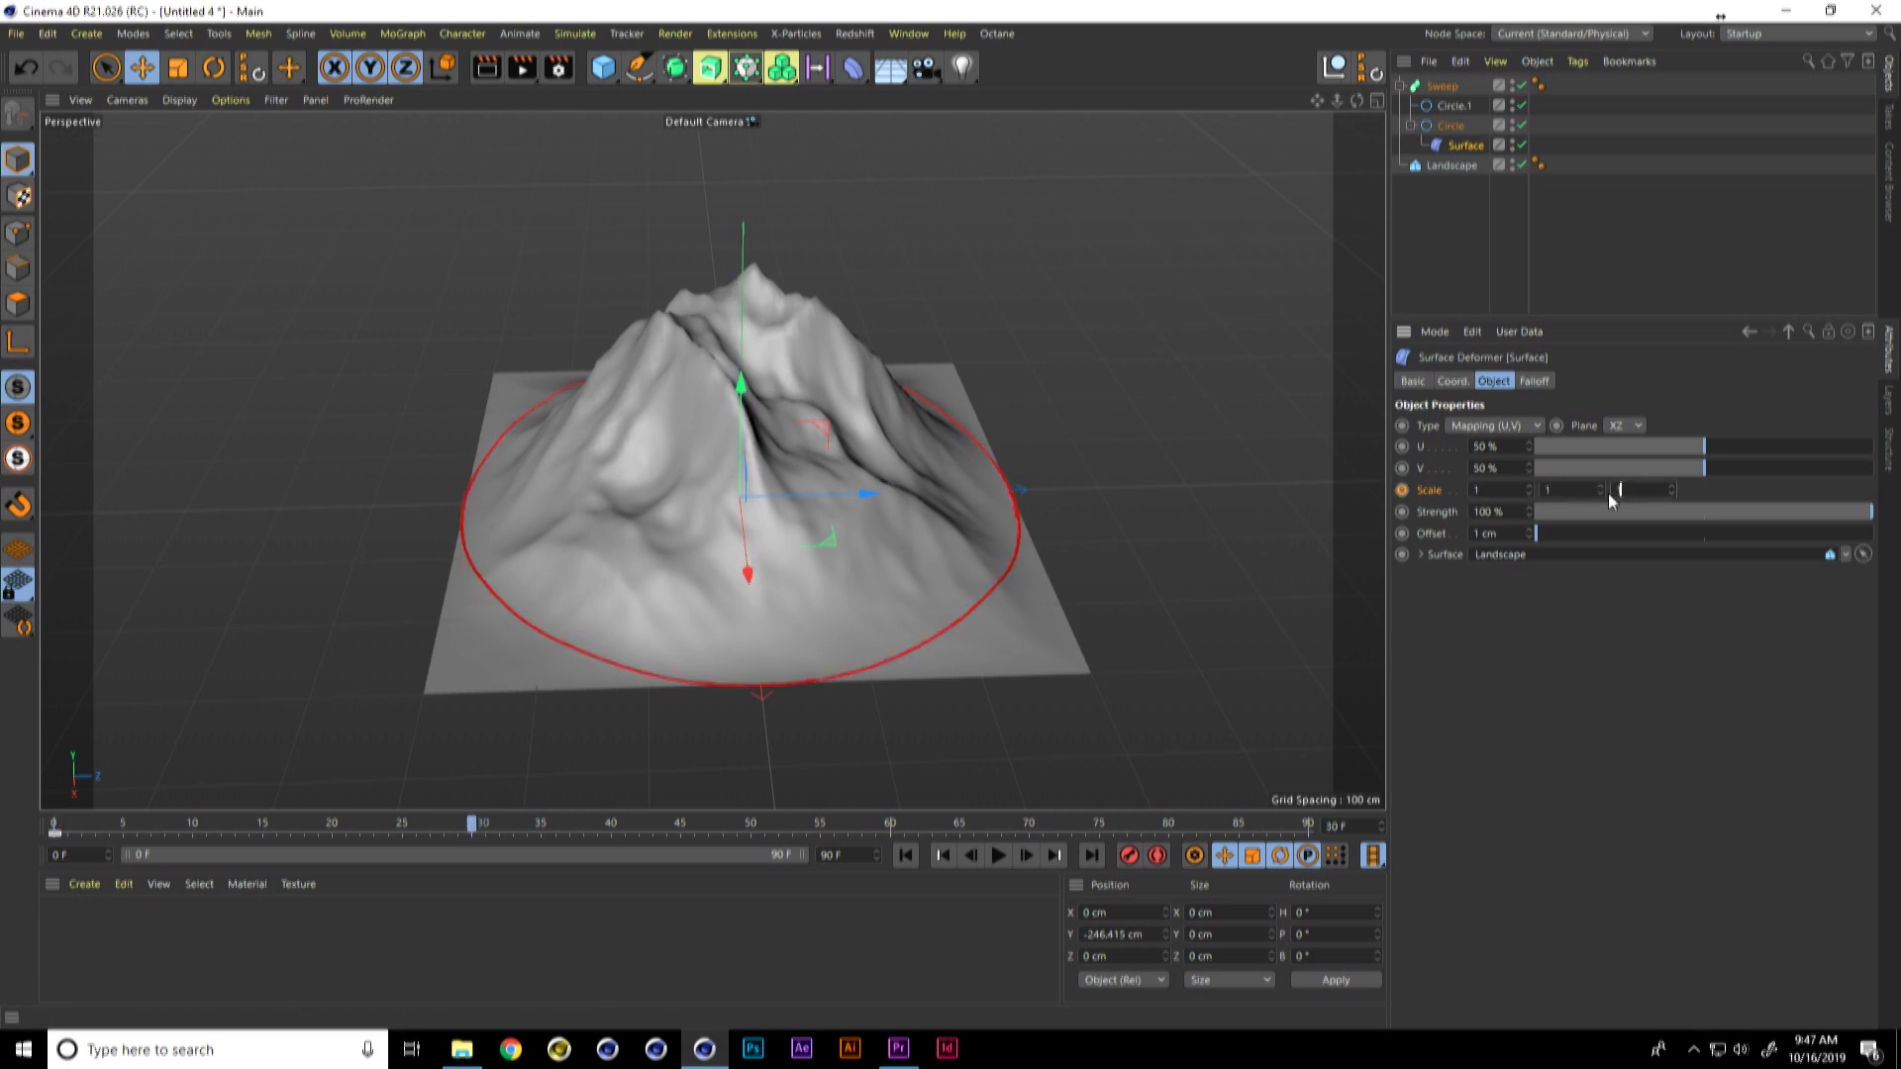
pyautogui.click(1402, 490)
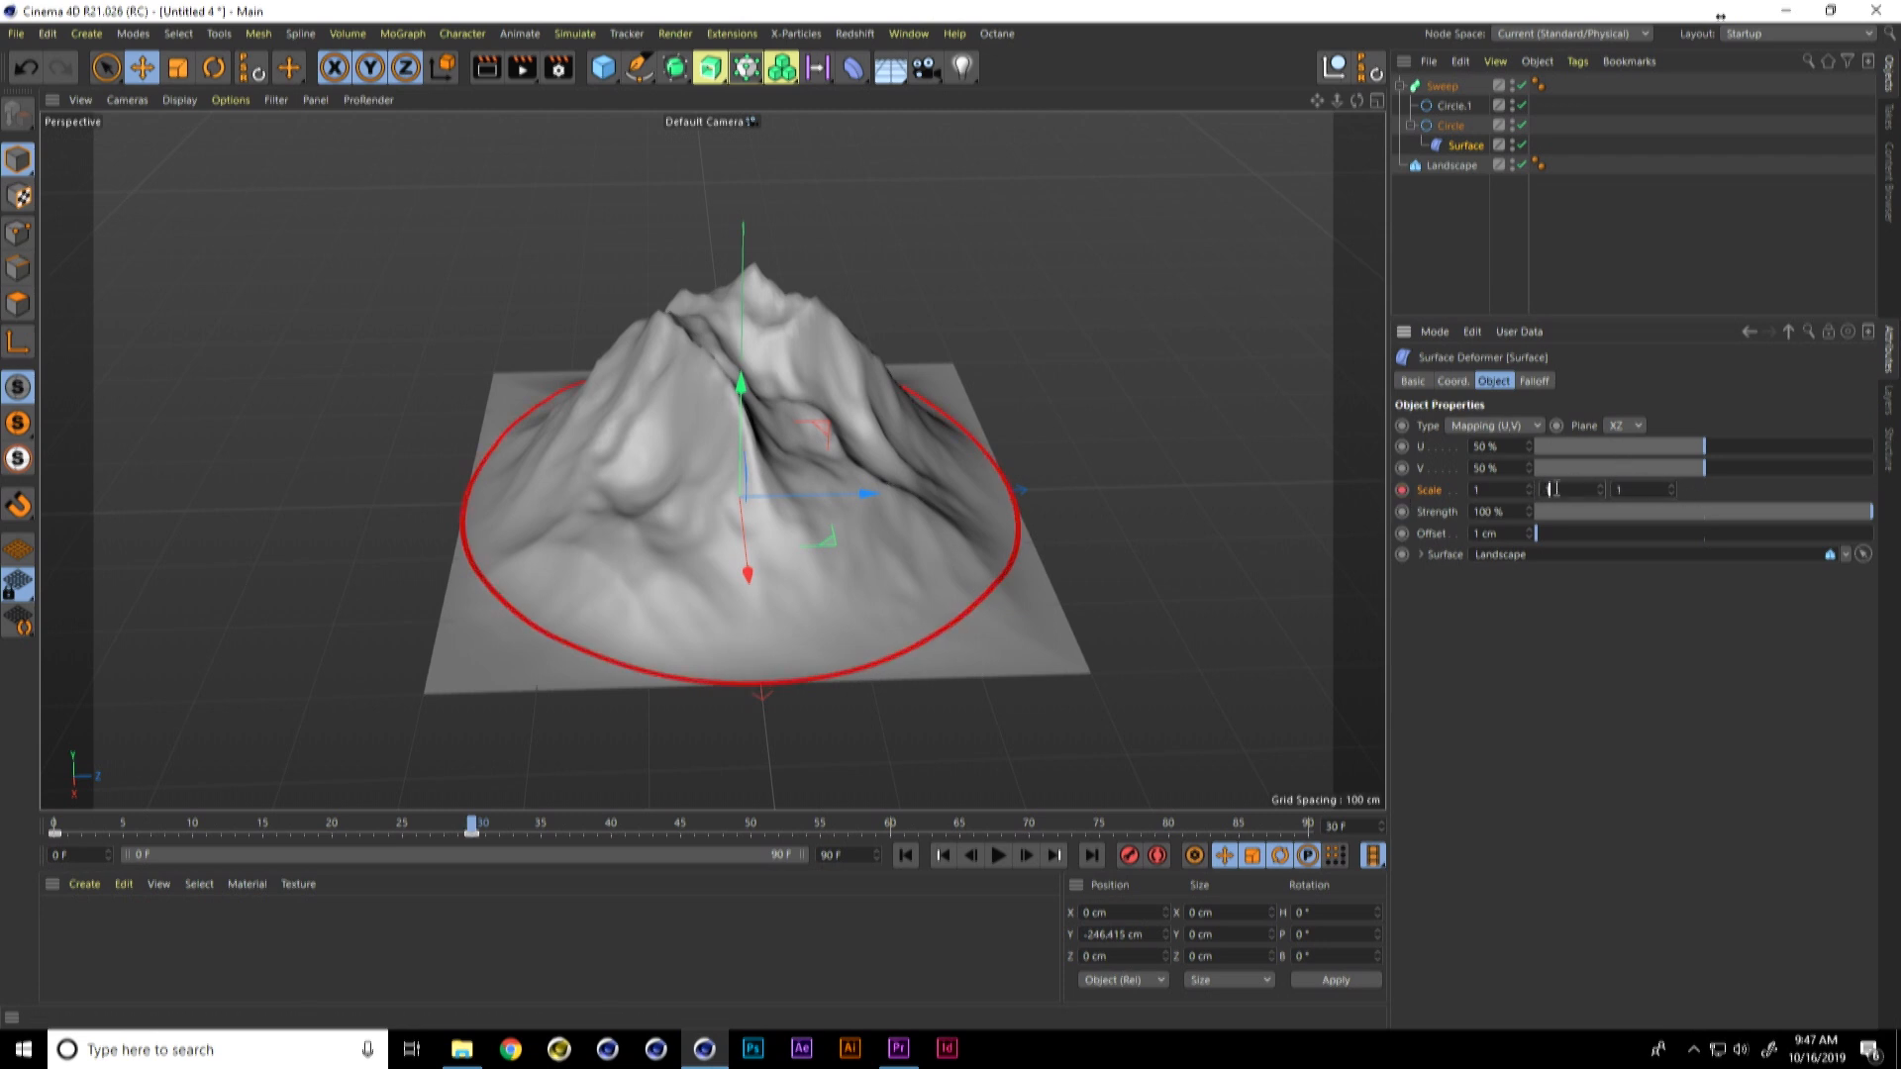
# Step: Try a scale of 2 on all three axes of the Surface deformer without keyframing it
pyautogui.write('2')
pyautogui.press('Tab')
pyautogui.write('2')
pyautogui.press('Tab')
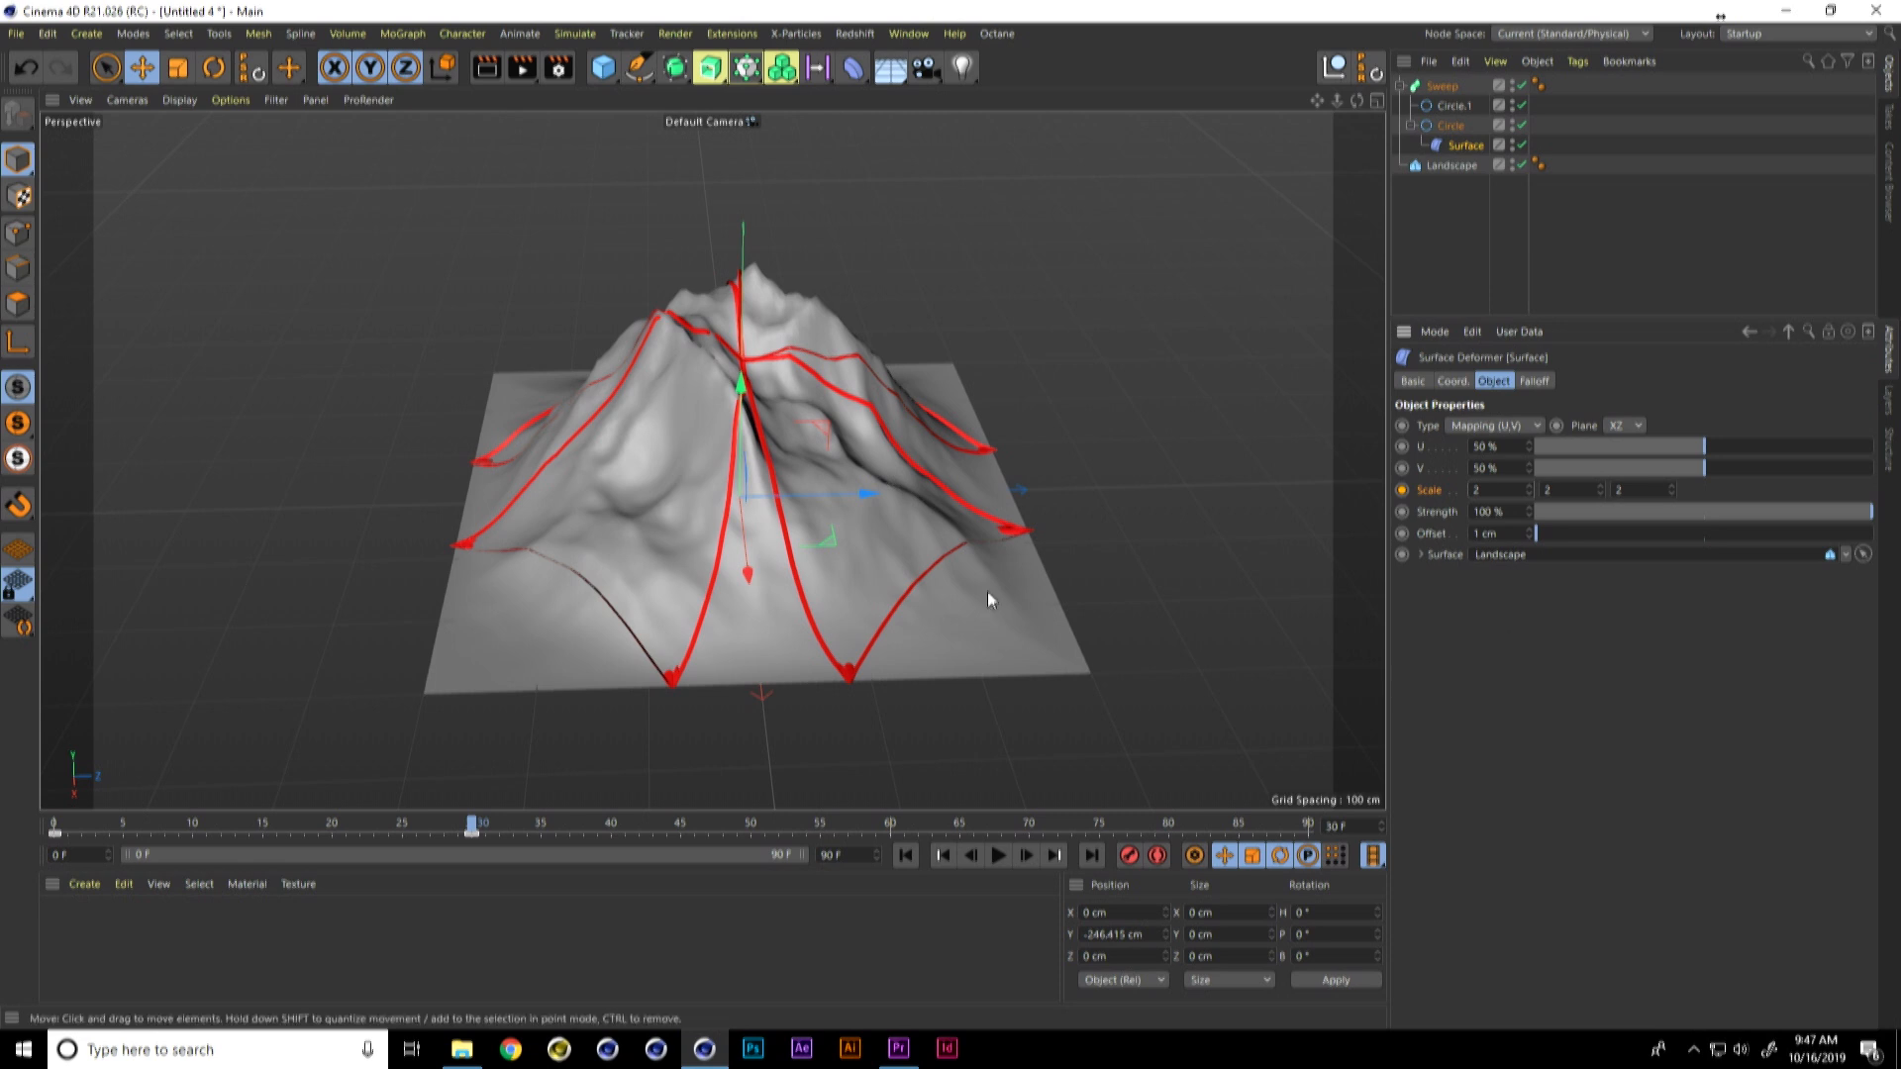
pyautogui.moveTo(475, 820)
pyautogui.mouseDown()
pyautogui.moveTo(440, 823)
pyautogui.moveTo(466, 830)
pyautogui.mouseUp()
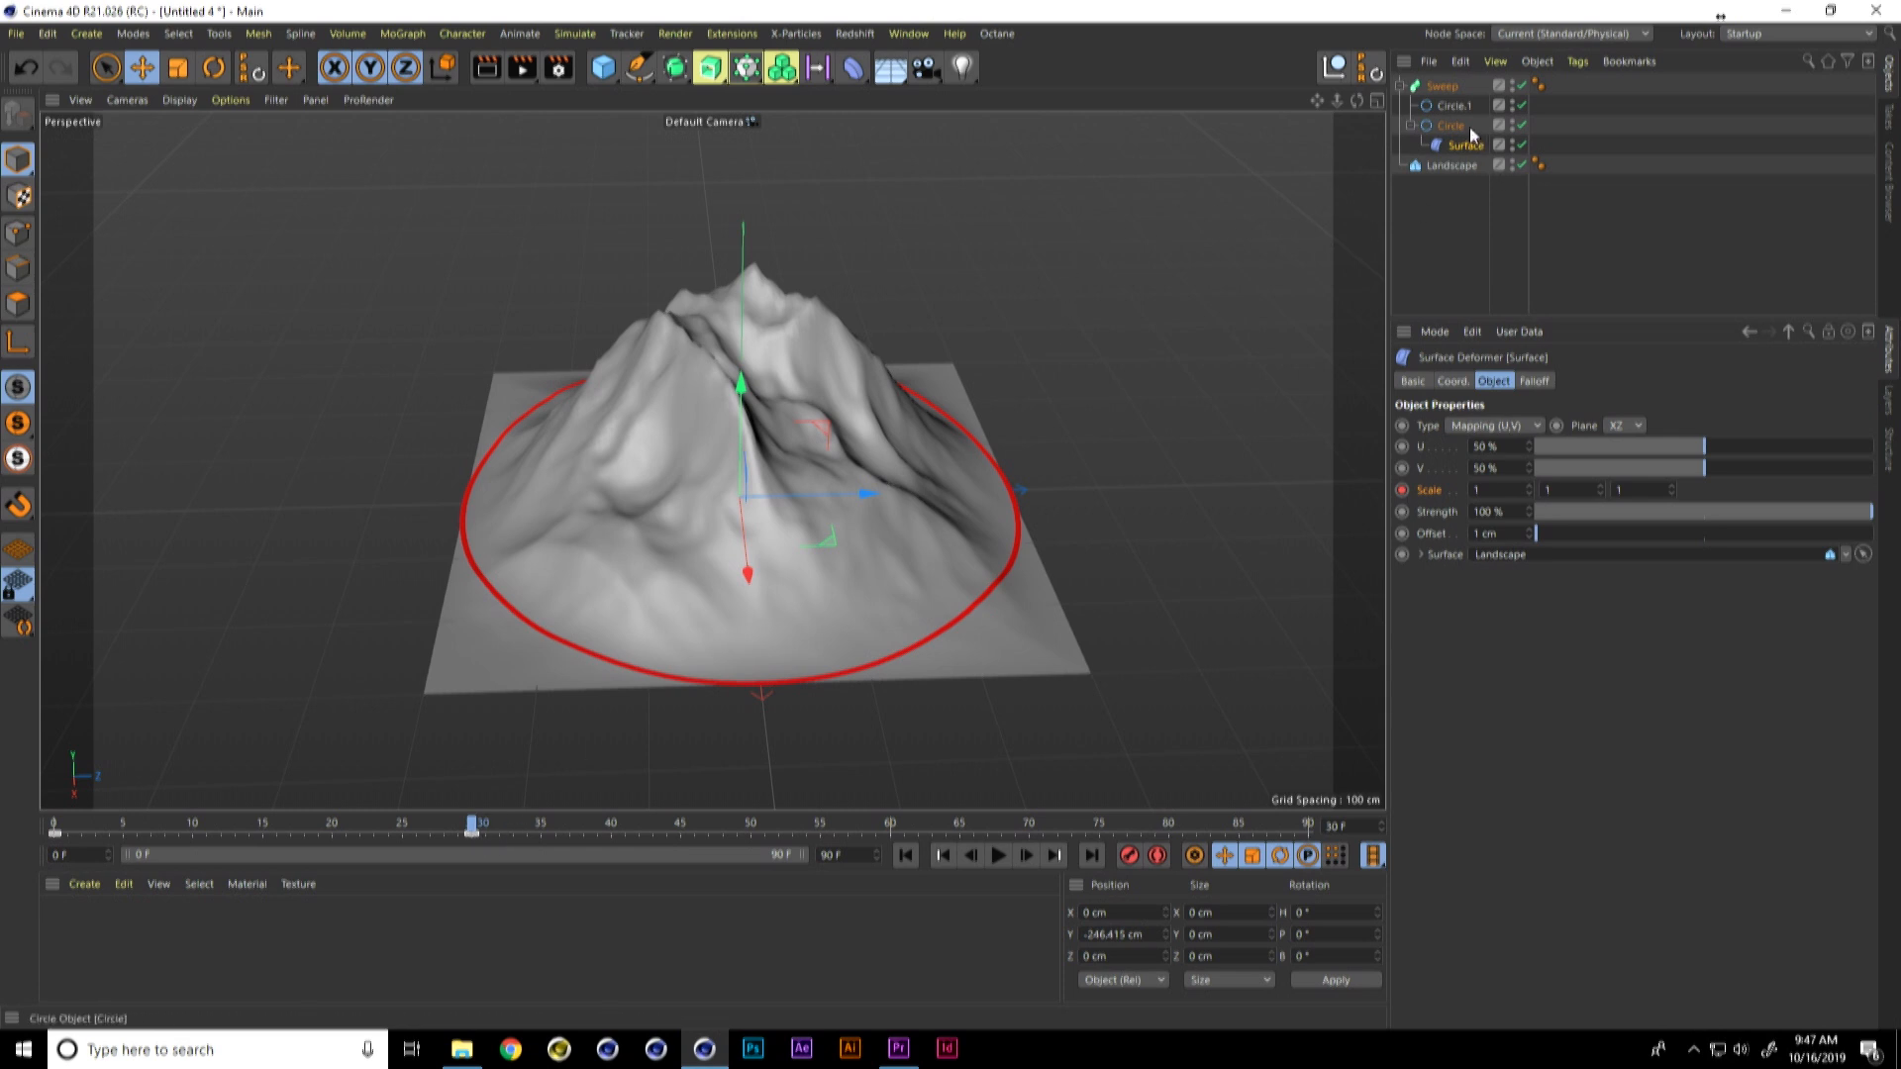
# Step: Add Display tags to the Sweep and all of its child objects
pyautogui.click(1454, 87)
pyautogui.middleClick(1454, 85)
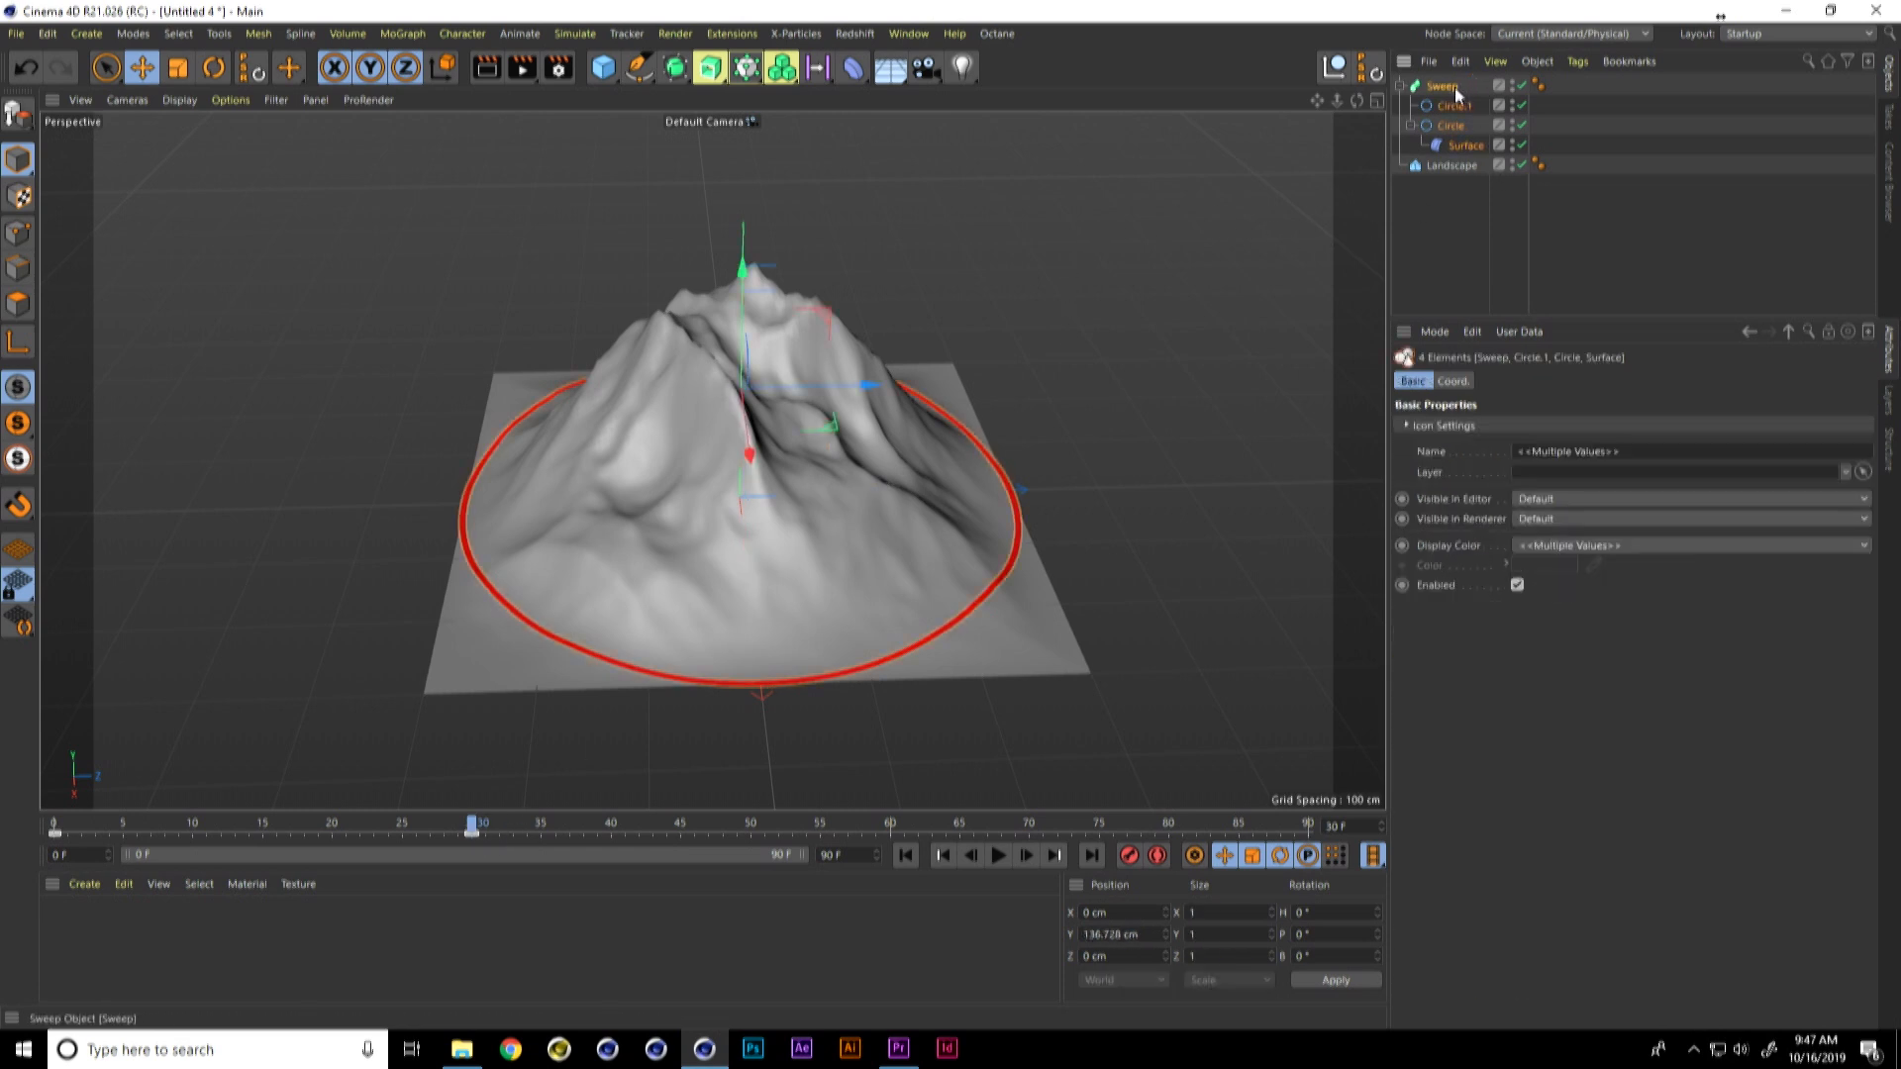
pyautogui.rightClick(1448, 87)
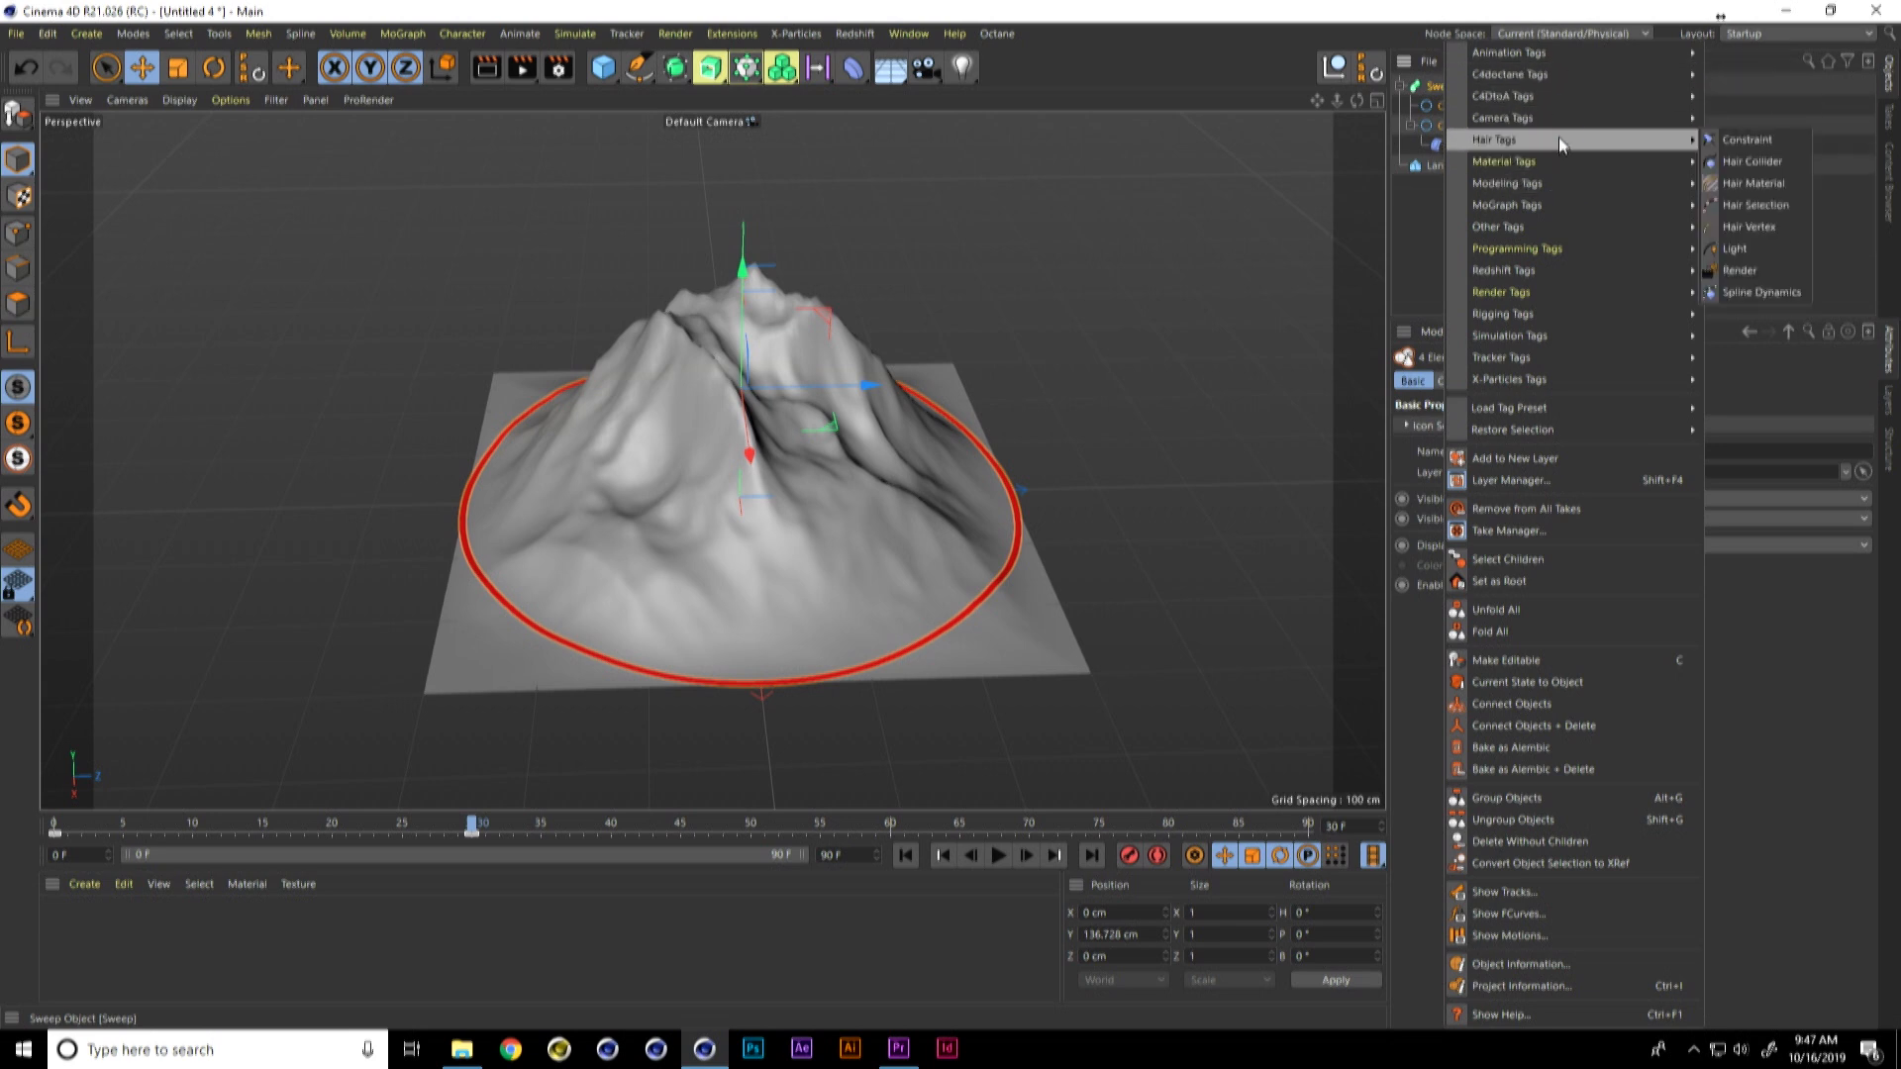
pyautogui.moveTo(1521, 291)
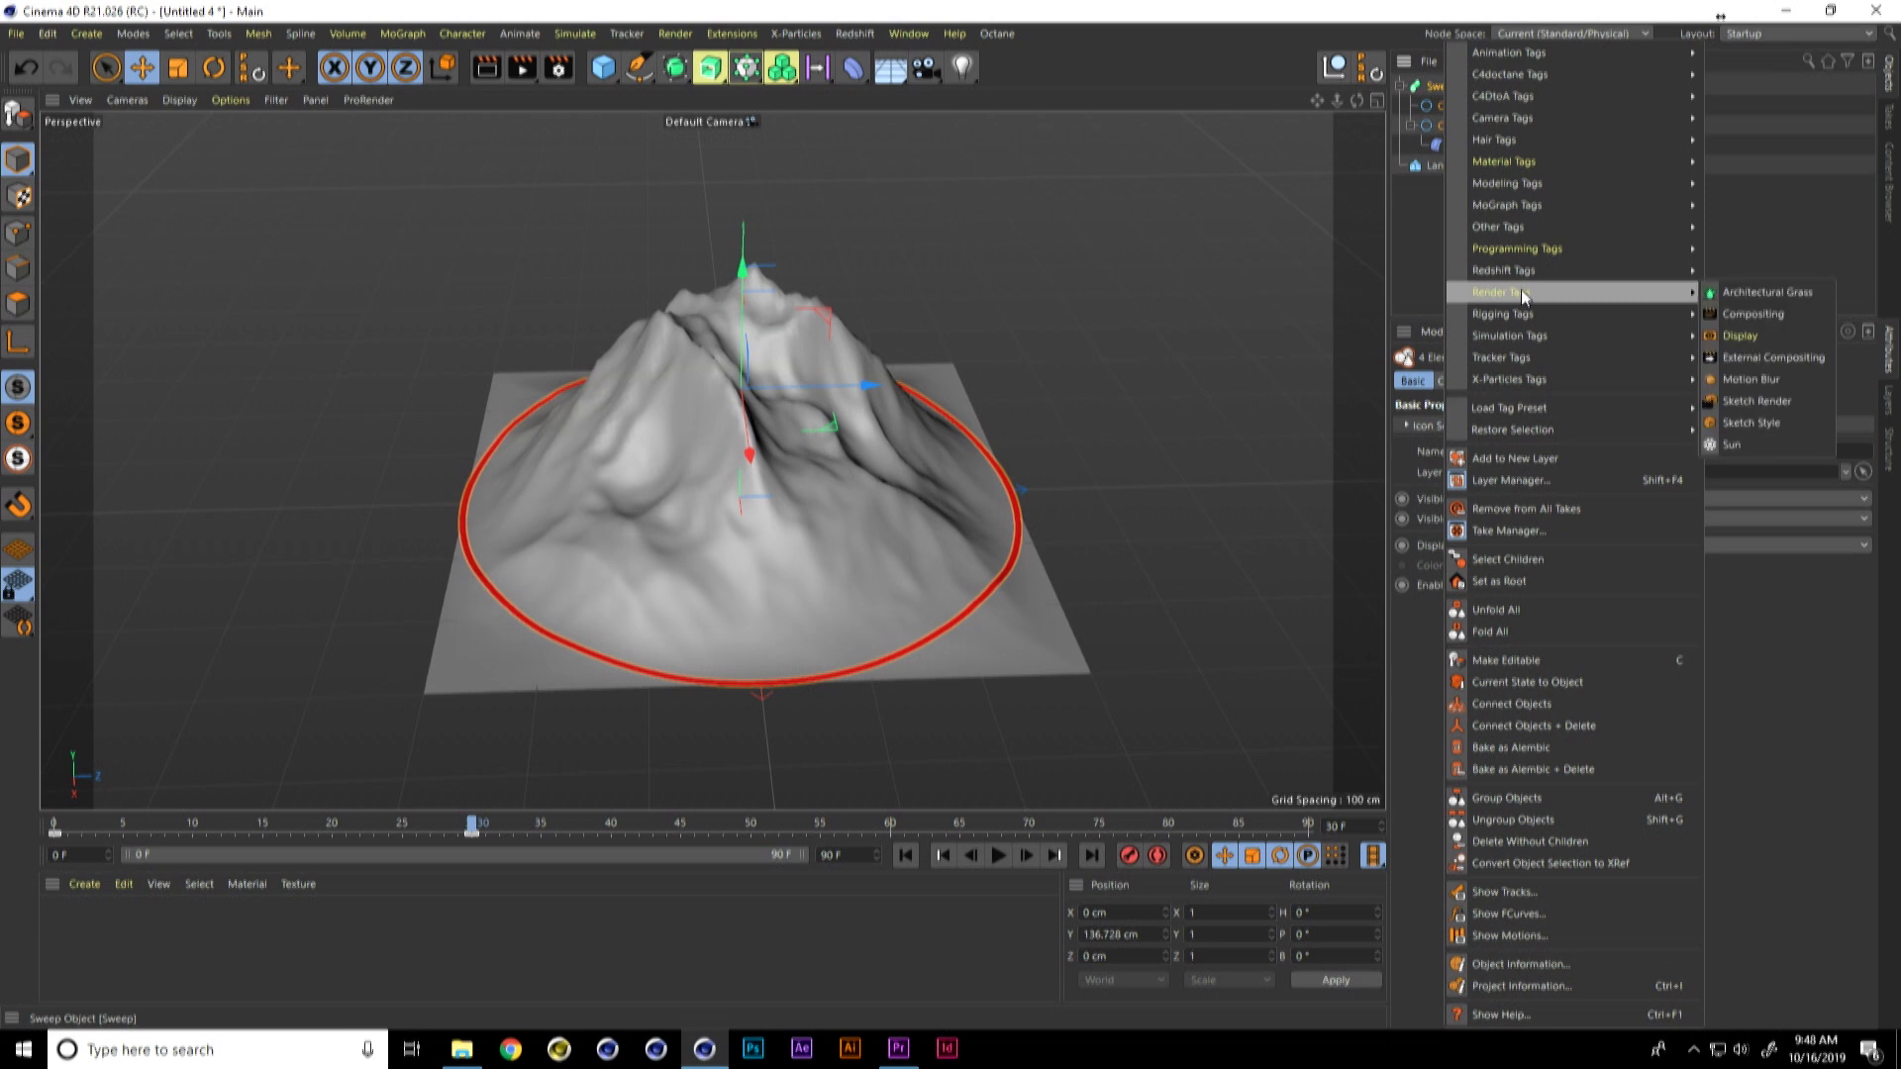
pyautogui.click(1747, 337)
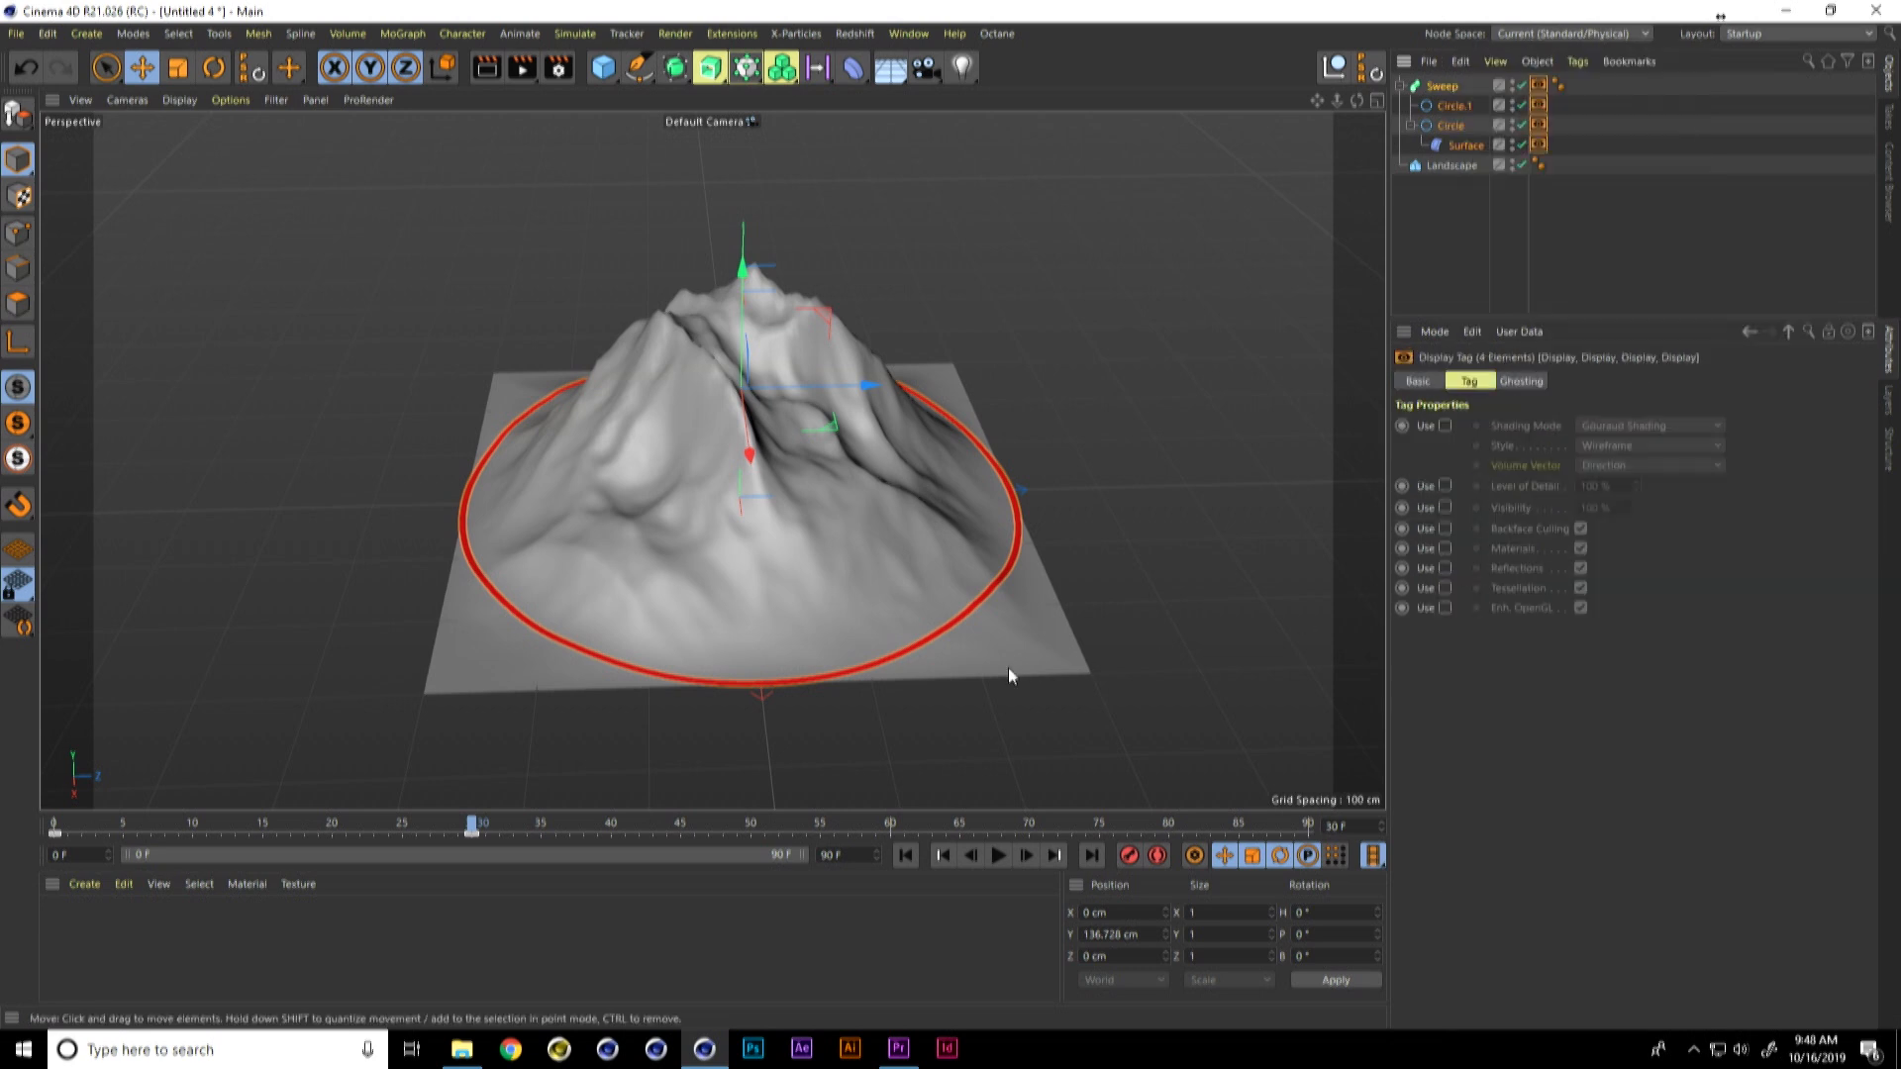
# Step: Enable Visibility on the Display tags and keyframe it at 100% on frame 30 and 0% one frame after
pyautogui.click(1446, 507)
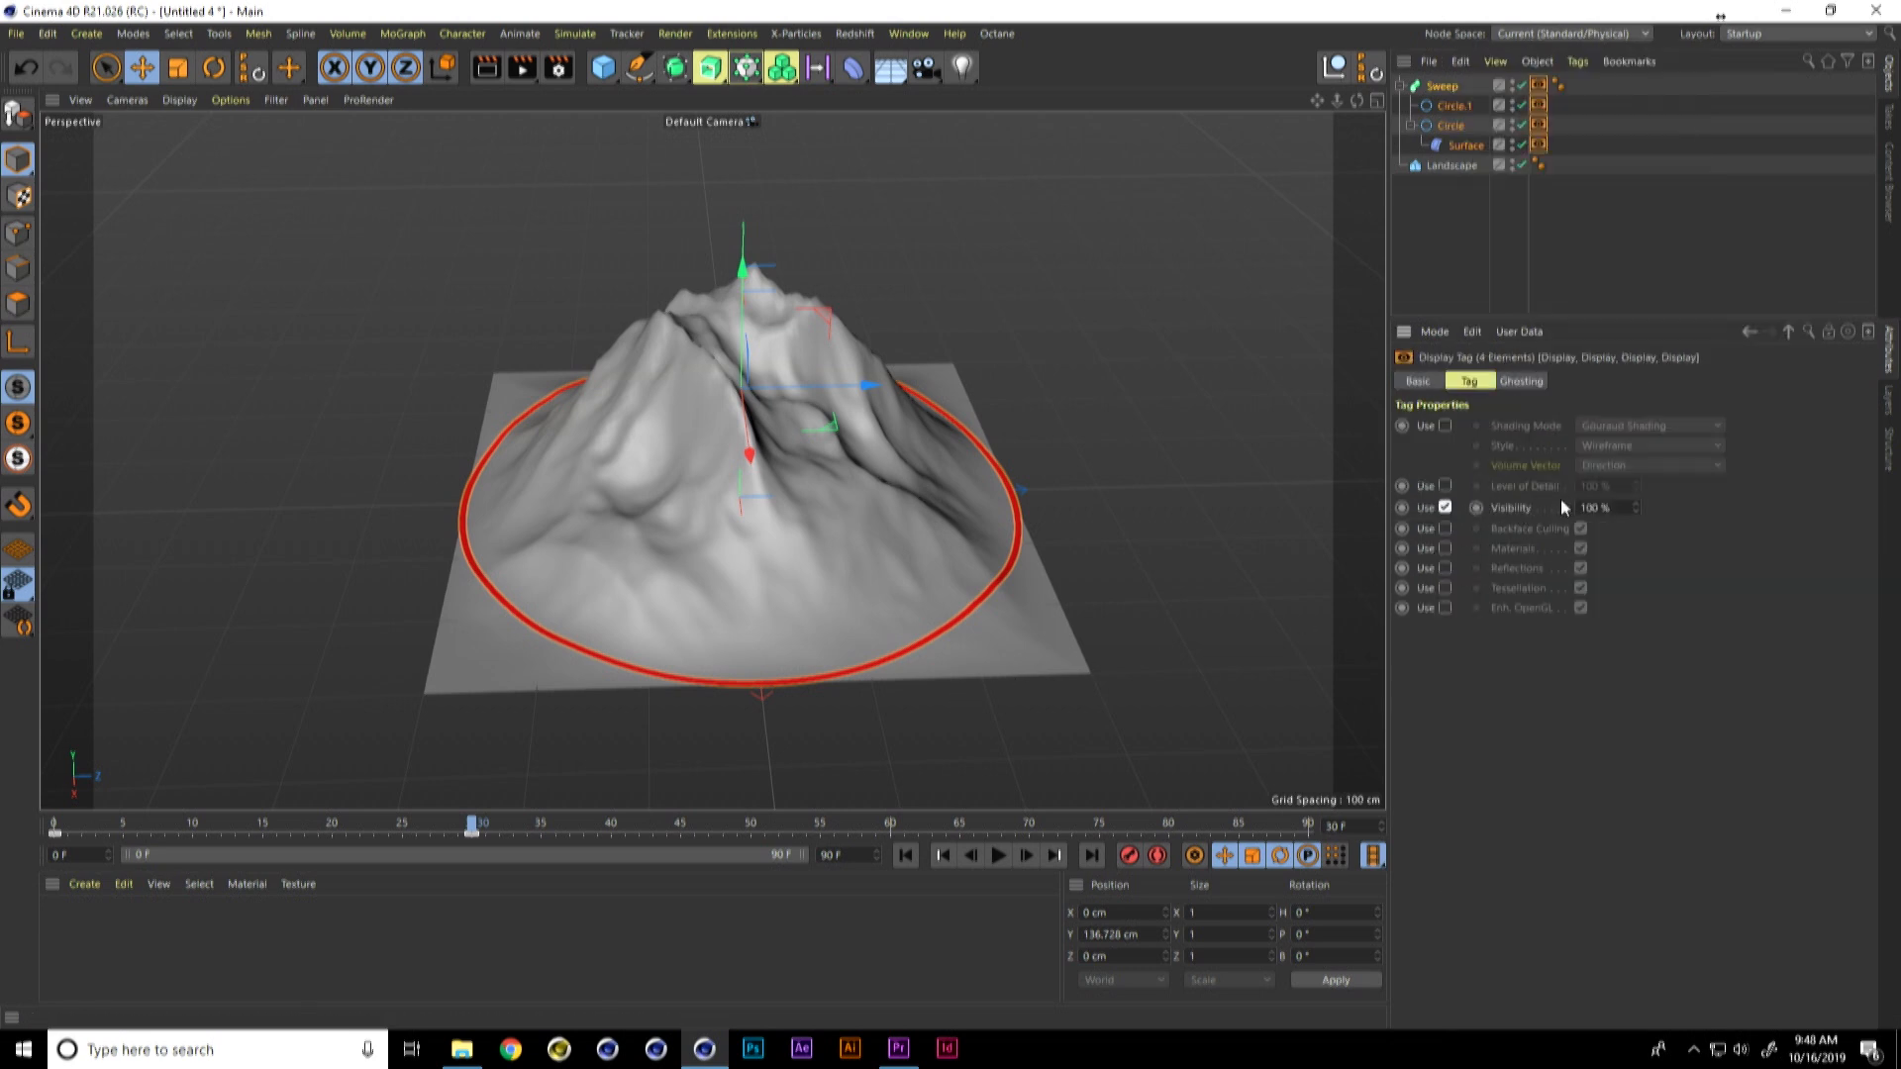
pyautogui.keyDown('ctrl'); pyautogui.click(1477, 507); pyautogui.keyUp('ctrl')
pyautogui.click(485, 823)
pyautogui.click(1602, 503)
pyautogui.keyDown('ctrl'); pyautogui.click(1476, 508); pyautogui.keyUp('ctrl')
# Step: Play the animation from the start to check the ring's growth and disappearance
pyautogui.click(906, 855)
pyautogui.click(1000, 855)
pyautogui.click(906, 856)
pyautogui.click(998, 855)
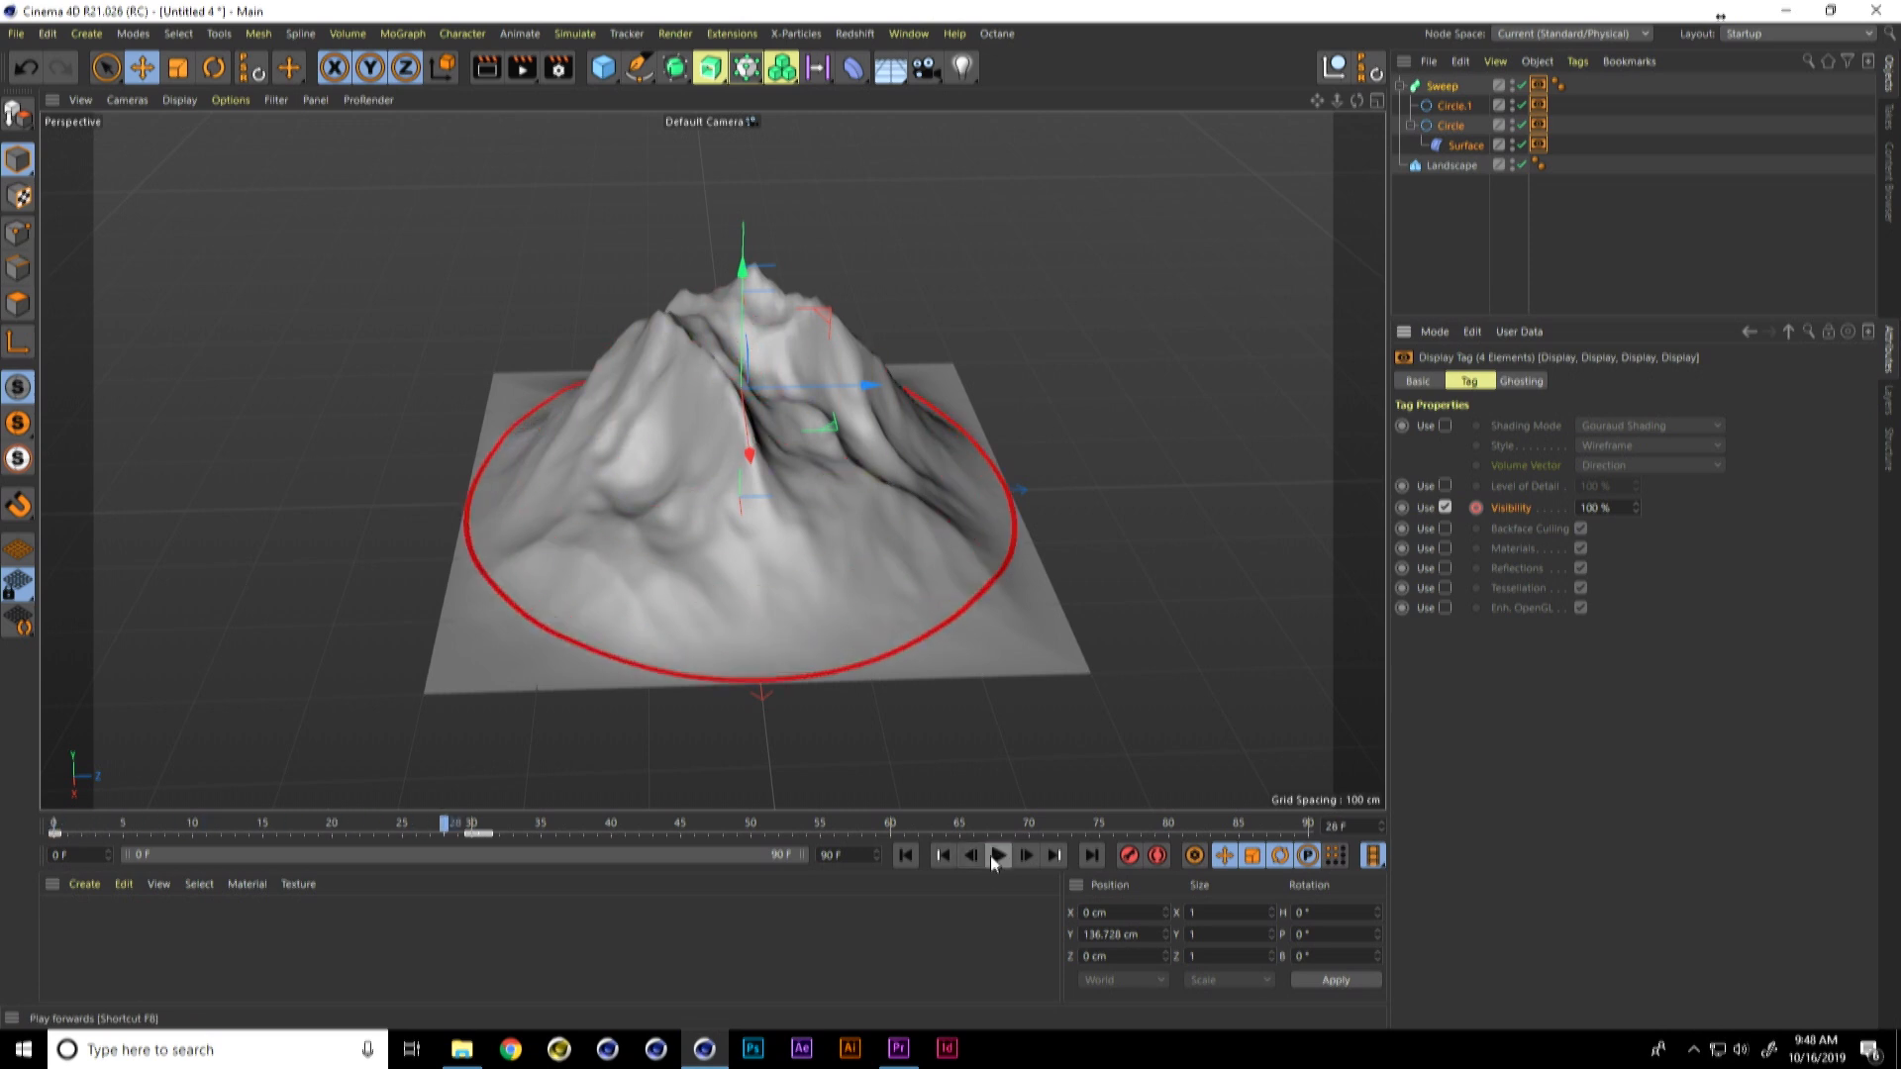
pyautogui.click(997, 855)
pyautogui.click(997, 856)
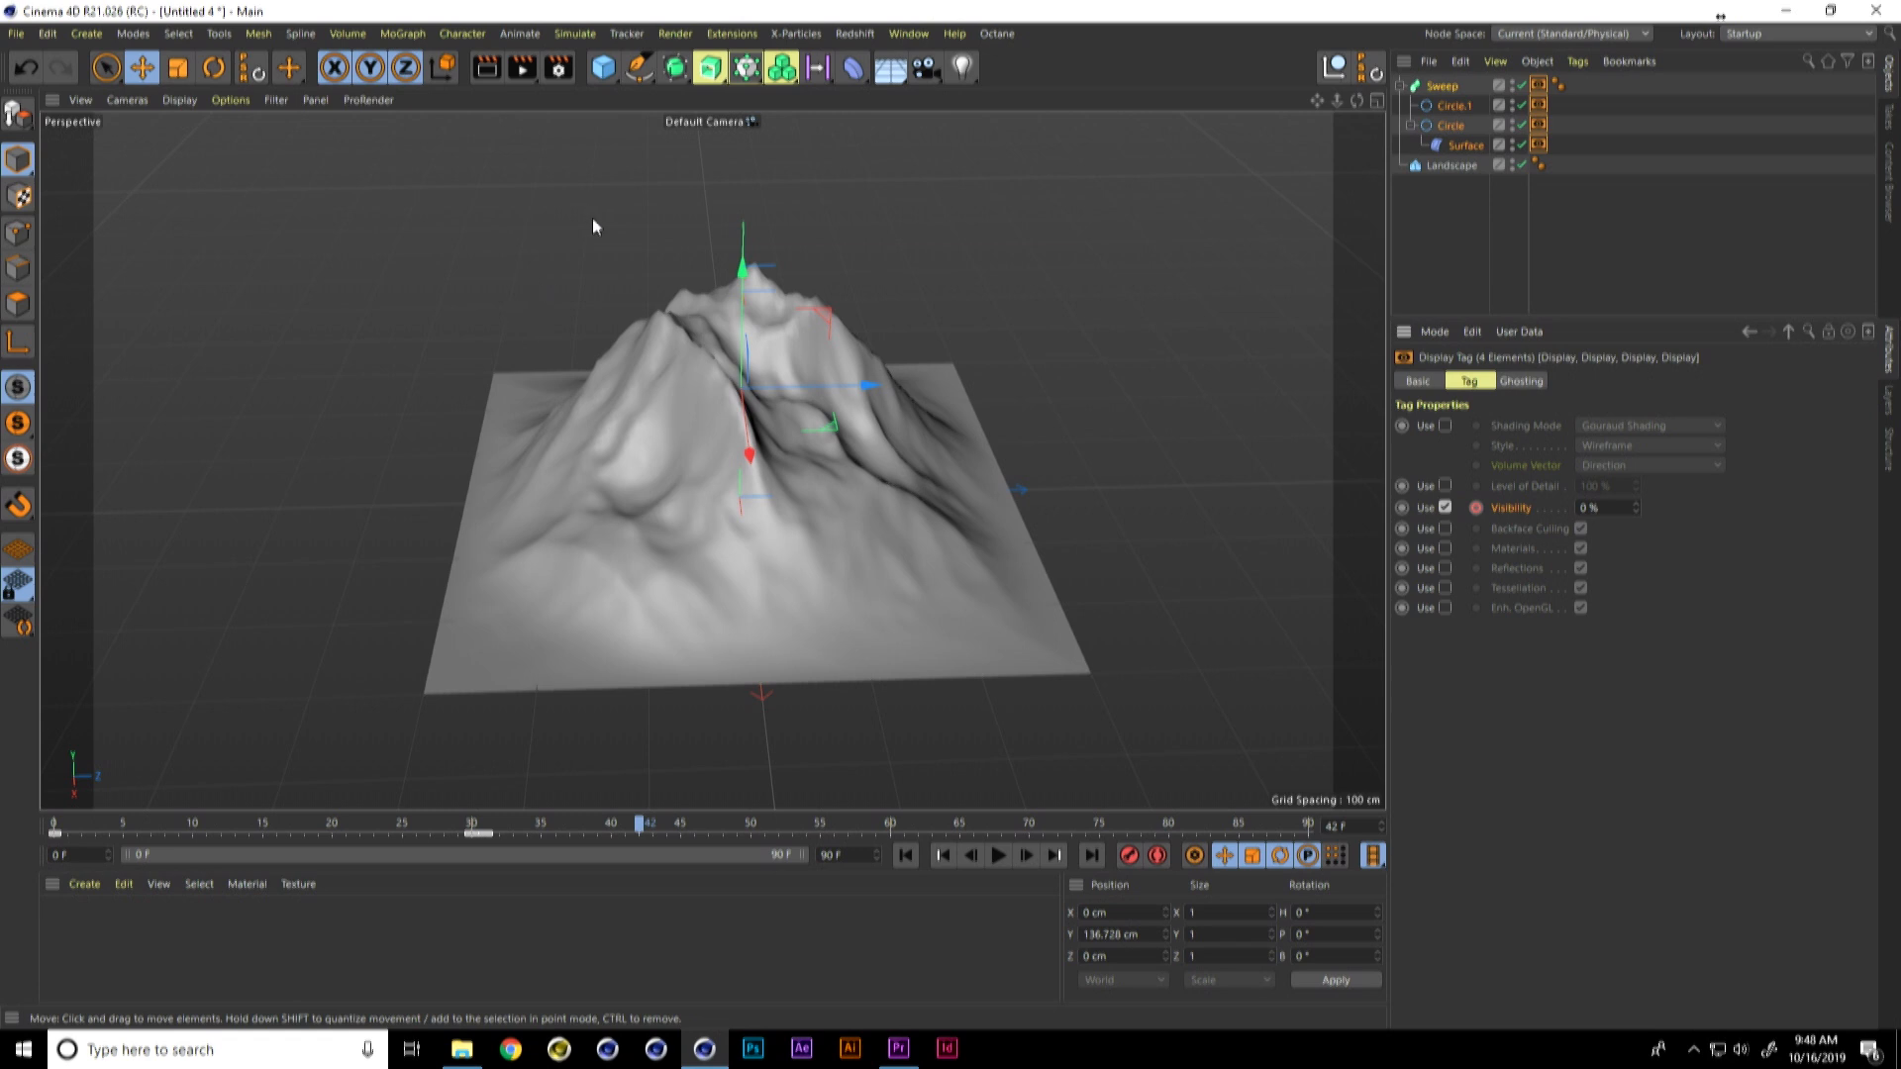
# Step: Add a MoGraph Cloner and nest the Sweep inside it
pyautogui.click(402, 34)
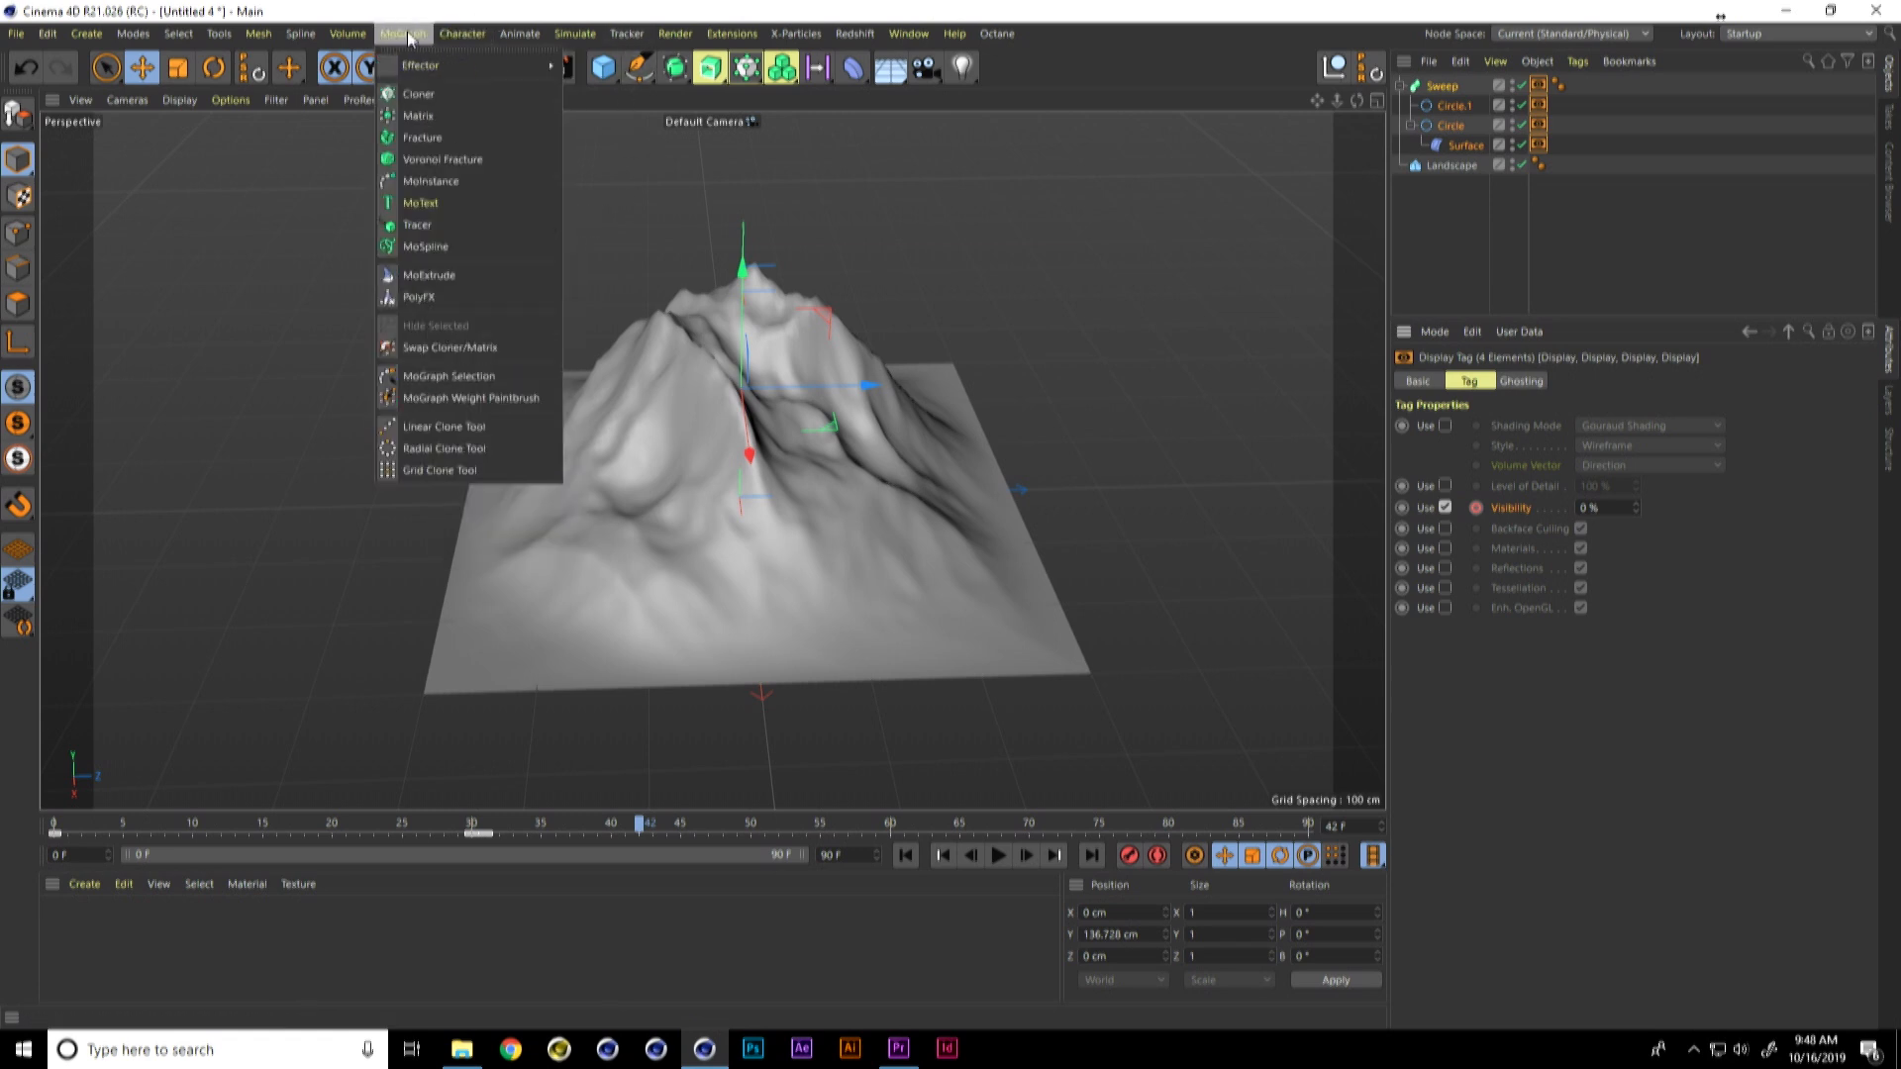
pyautogui.click(429, 93)
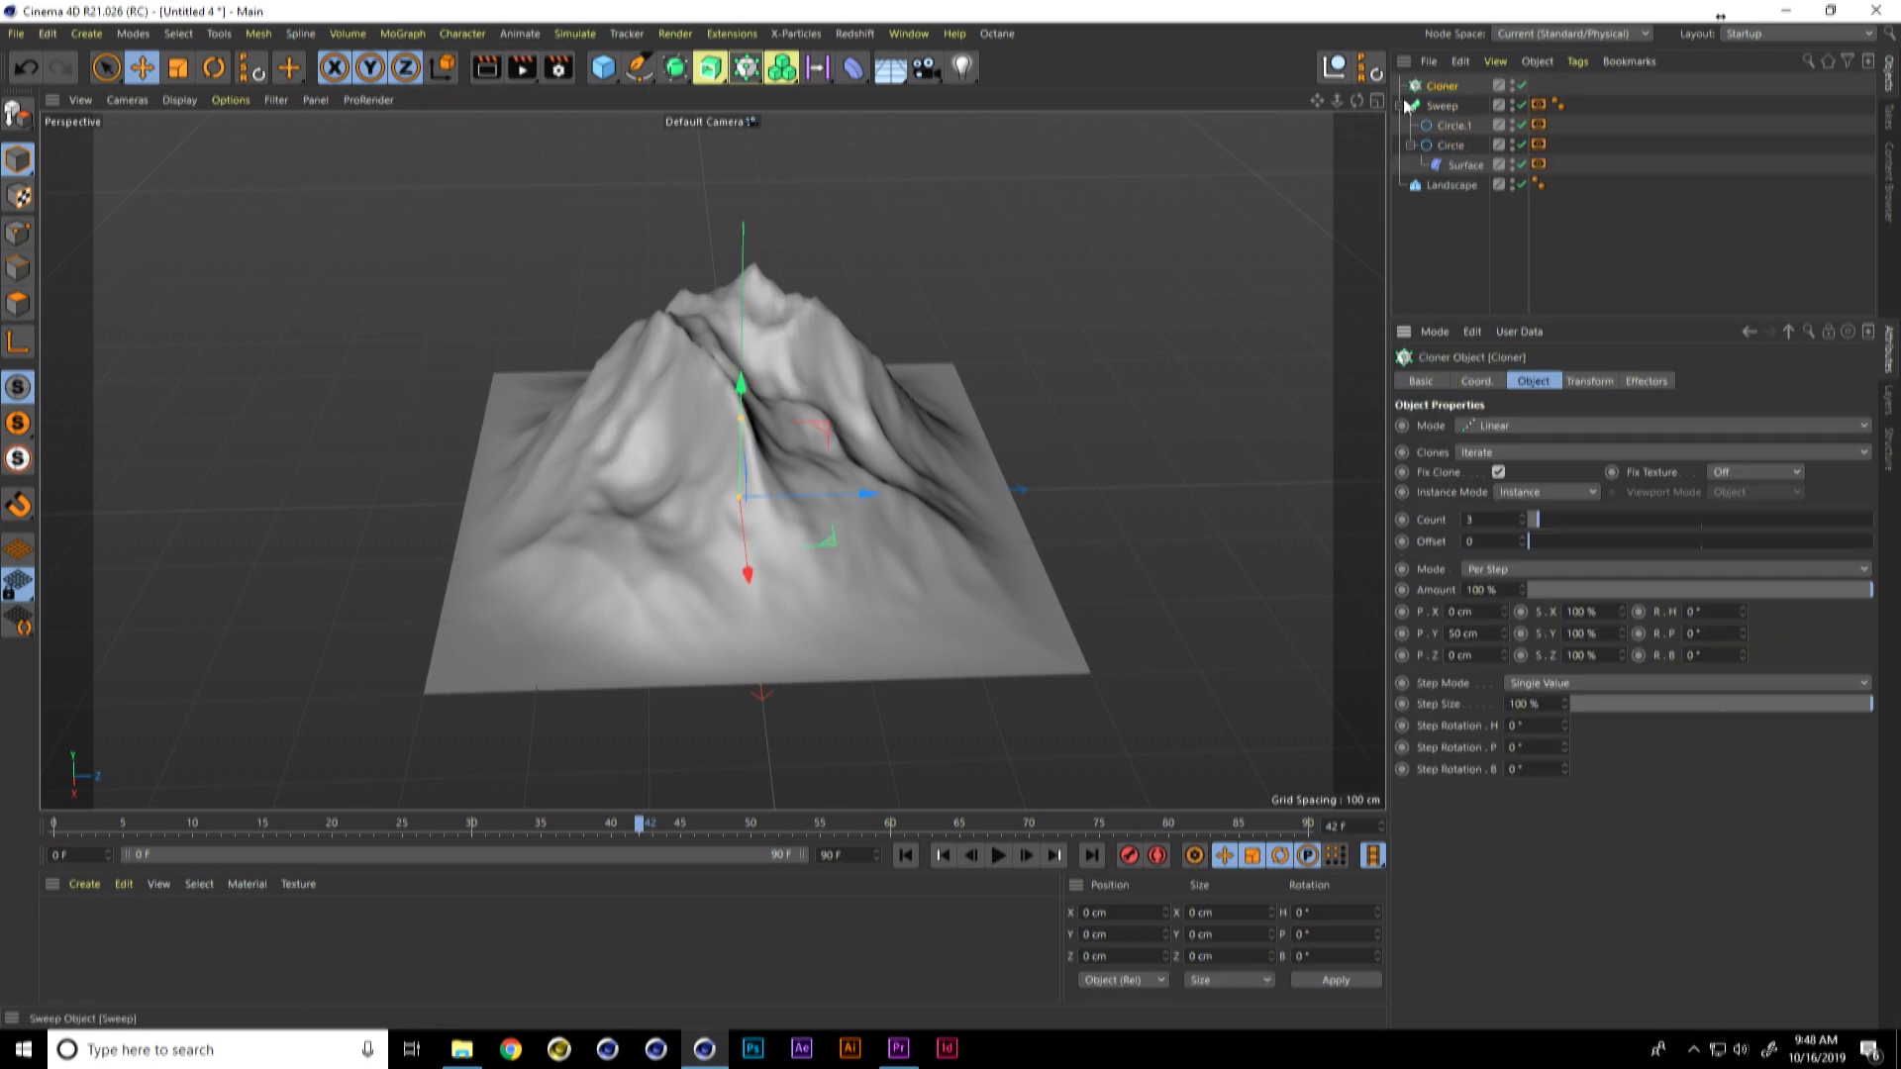
pyautogui.moveTo(1414, 106); pyautogui.dragTo(1444, 88)
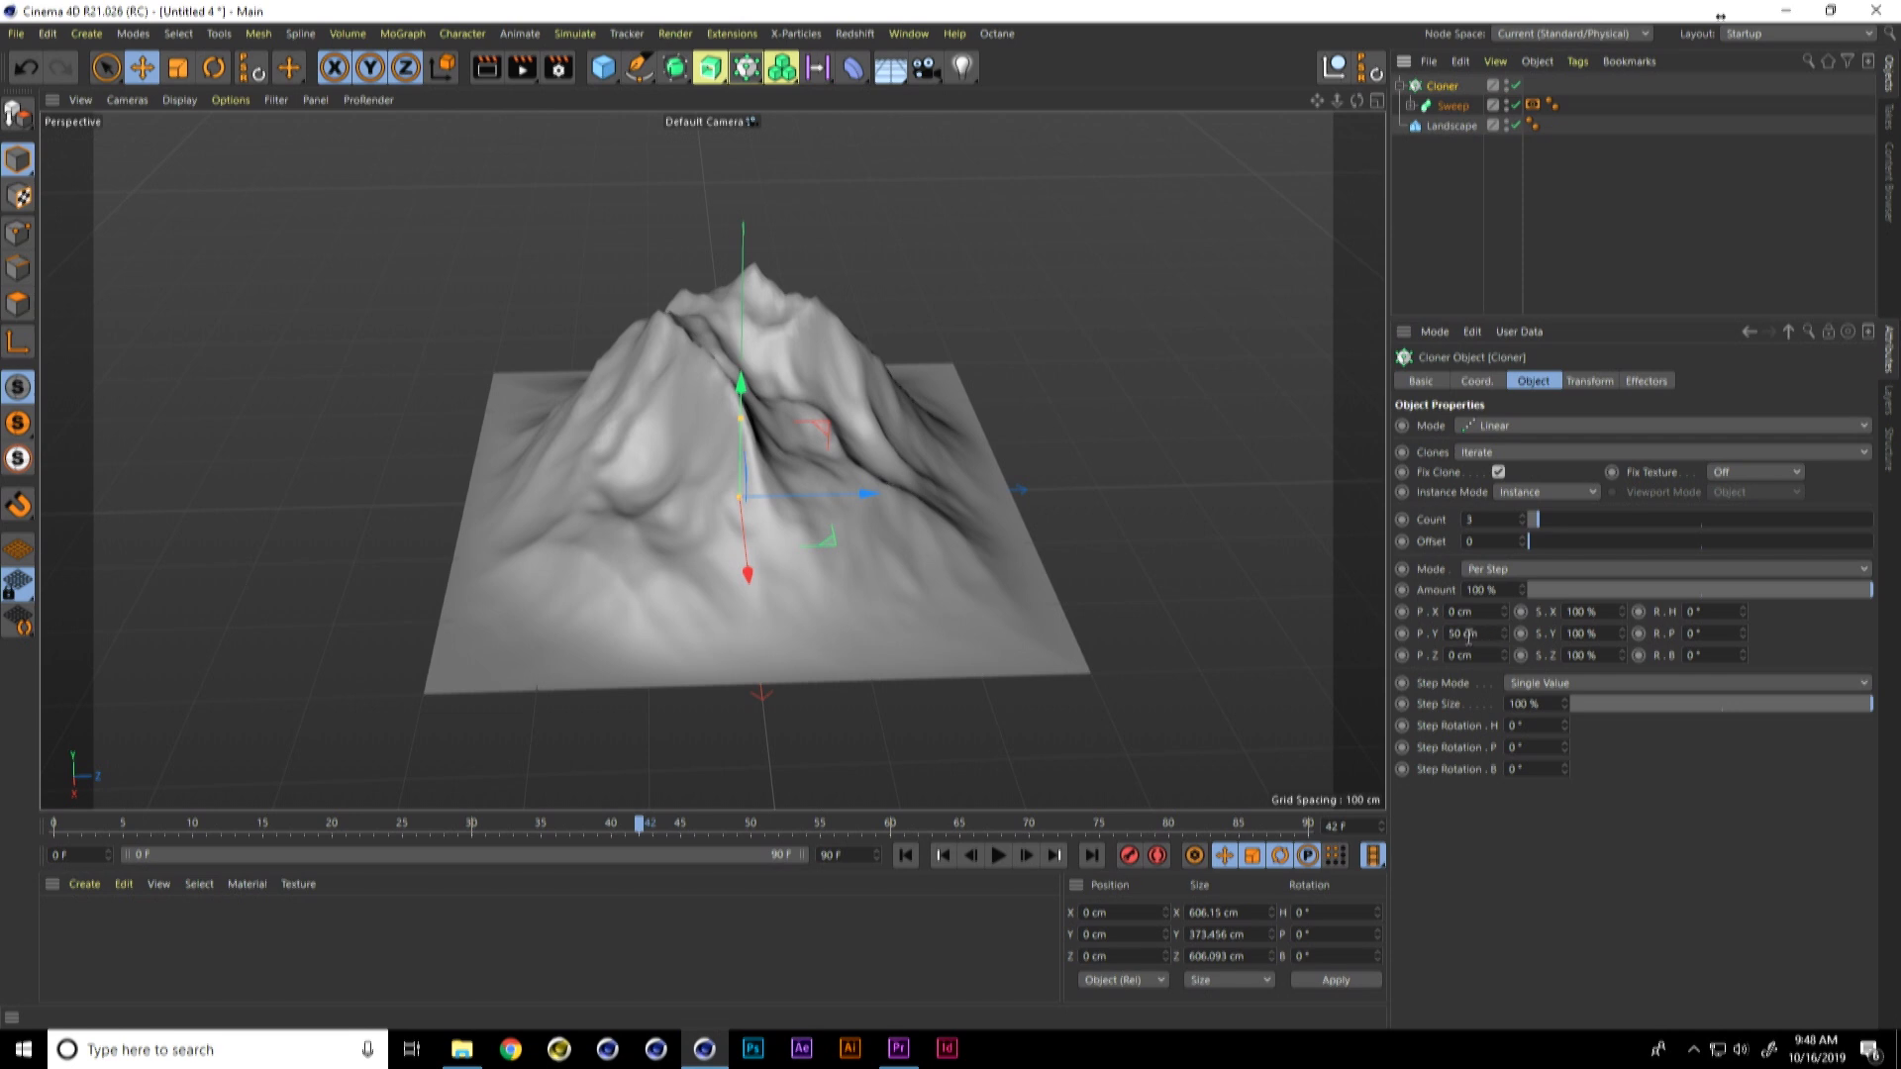
# Step: Play the animation from the start to frame 13 and set the Cloner's P.Y spacing to 5 cm
pyautogui.click(905, 855)
pyautogui.click(997, 857)
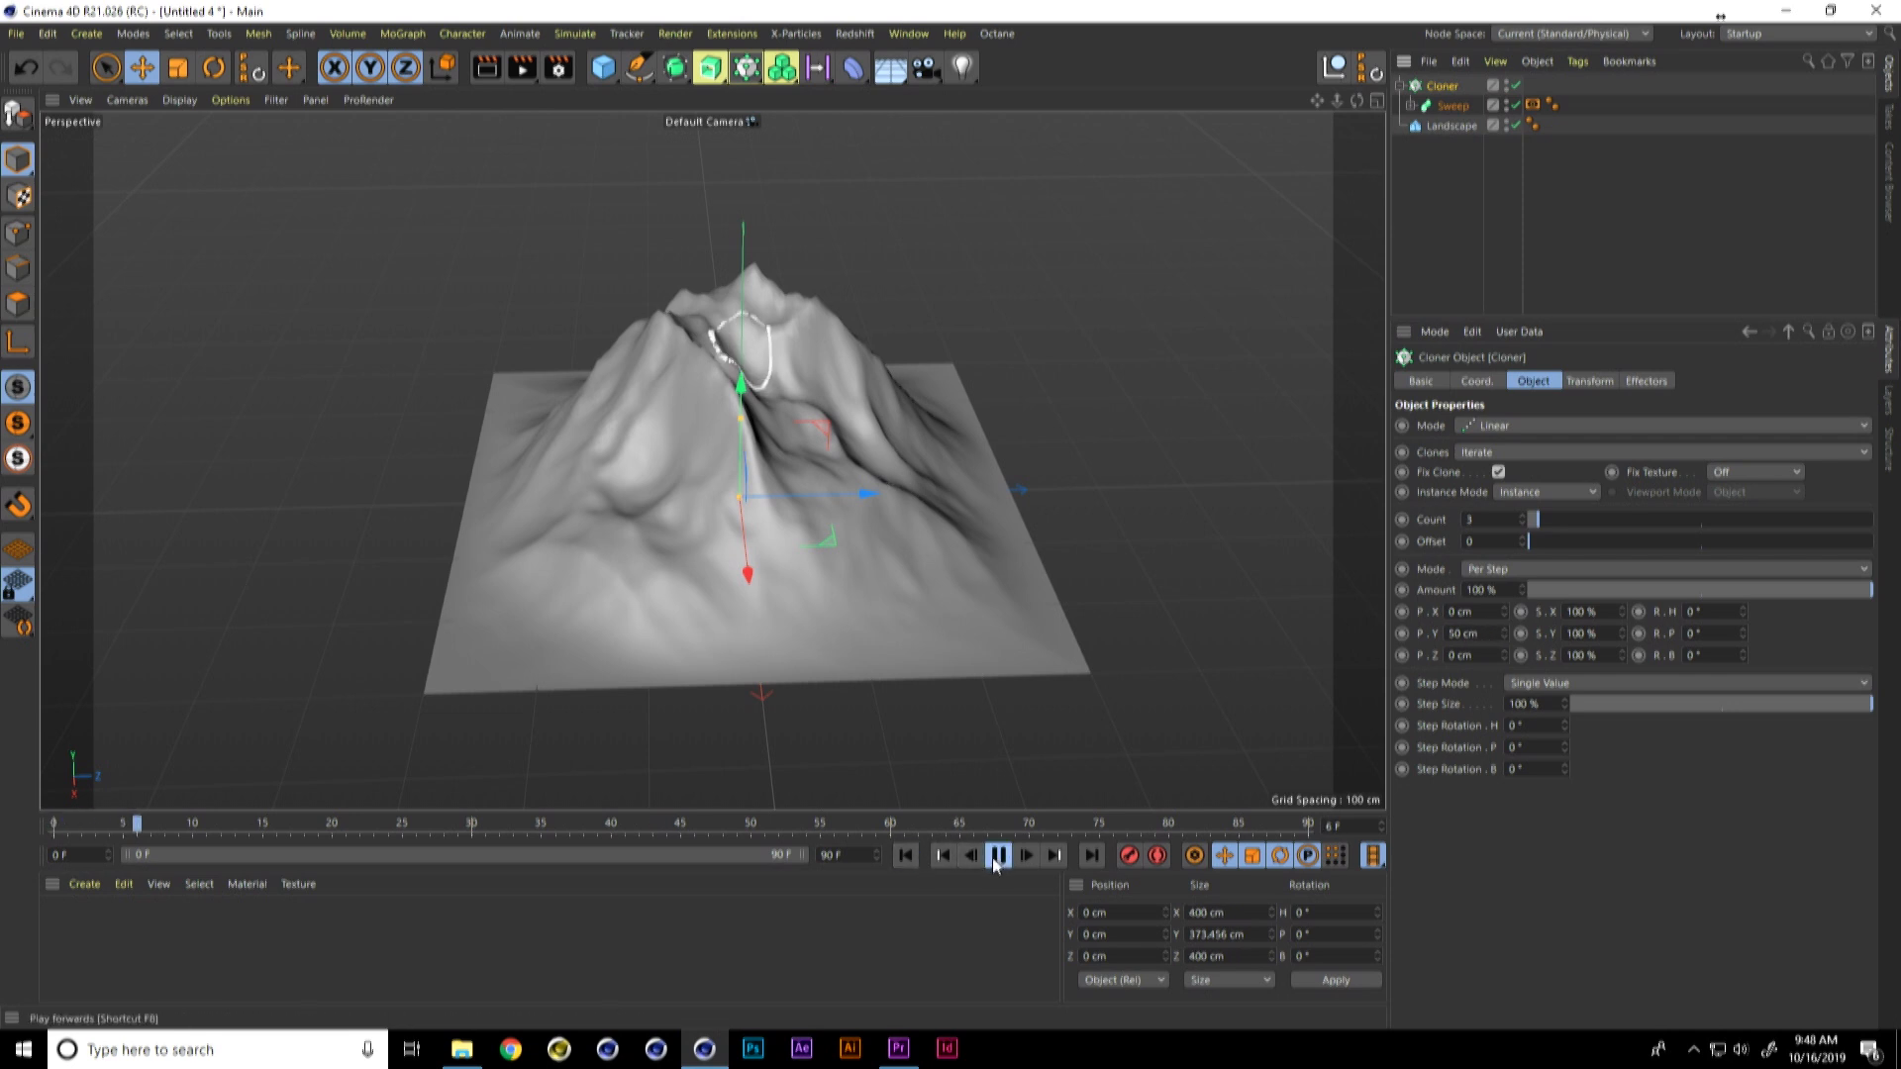
pyautogui.click(997, 855)
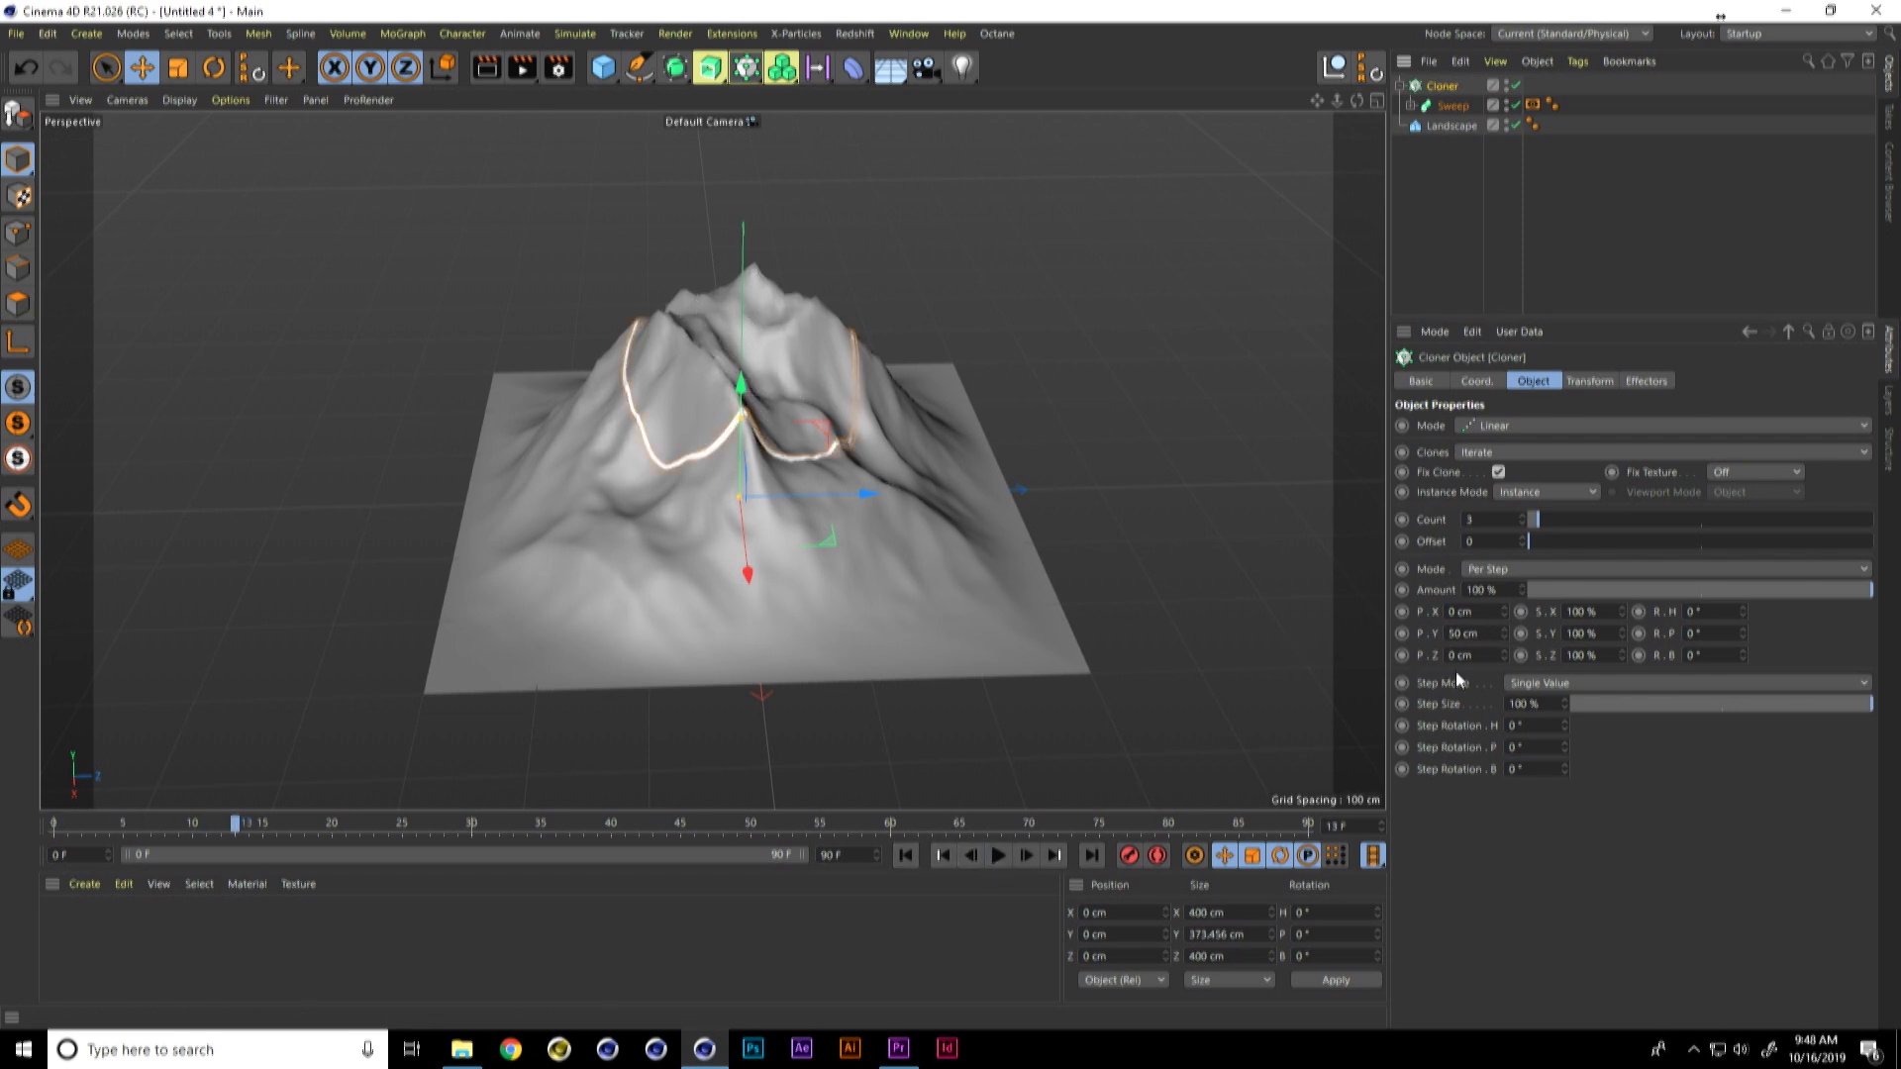
pyautogui.doubleClick(1475, 634)
pyautogui.press('BackSpace')
pyautogui.write('5')
pyautogui.press('Return')
pyautogui.doubleClick(1462, 634)
# Step: Add a Connect object inside the Cloner and nest the Sweep under it
pyautogui.click(1453, 106)
pyautogui.moveTo(711, 72); pyautogui.dragTo(943, 194)
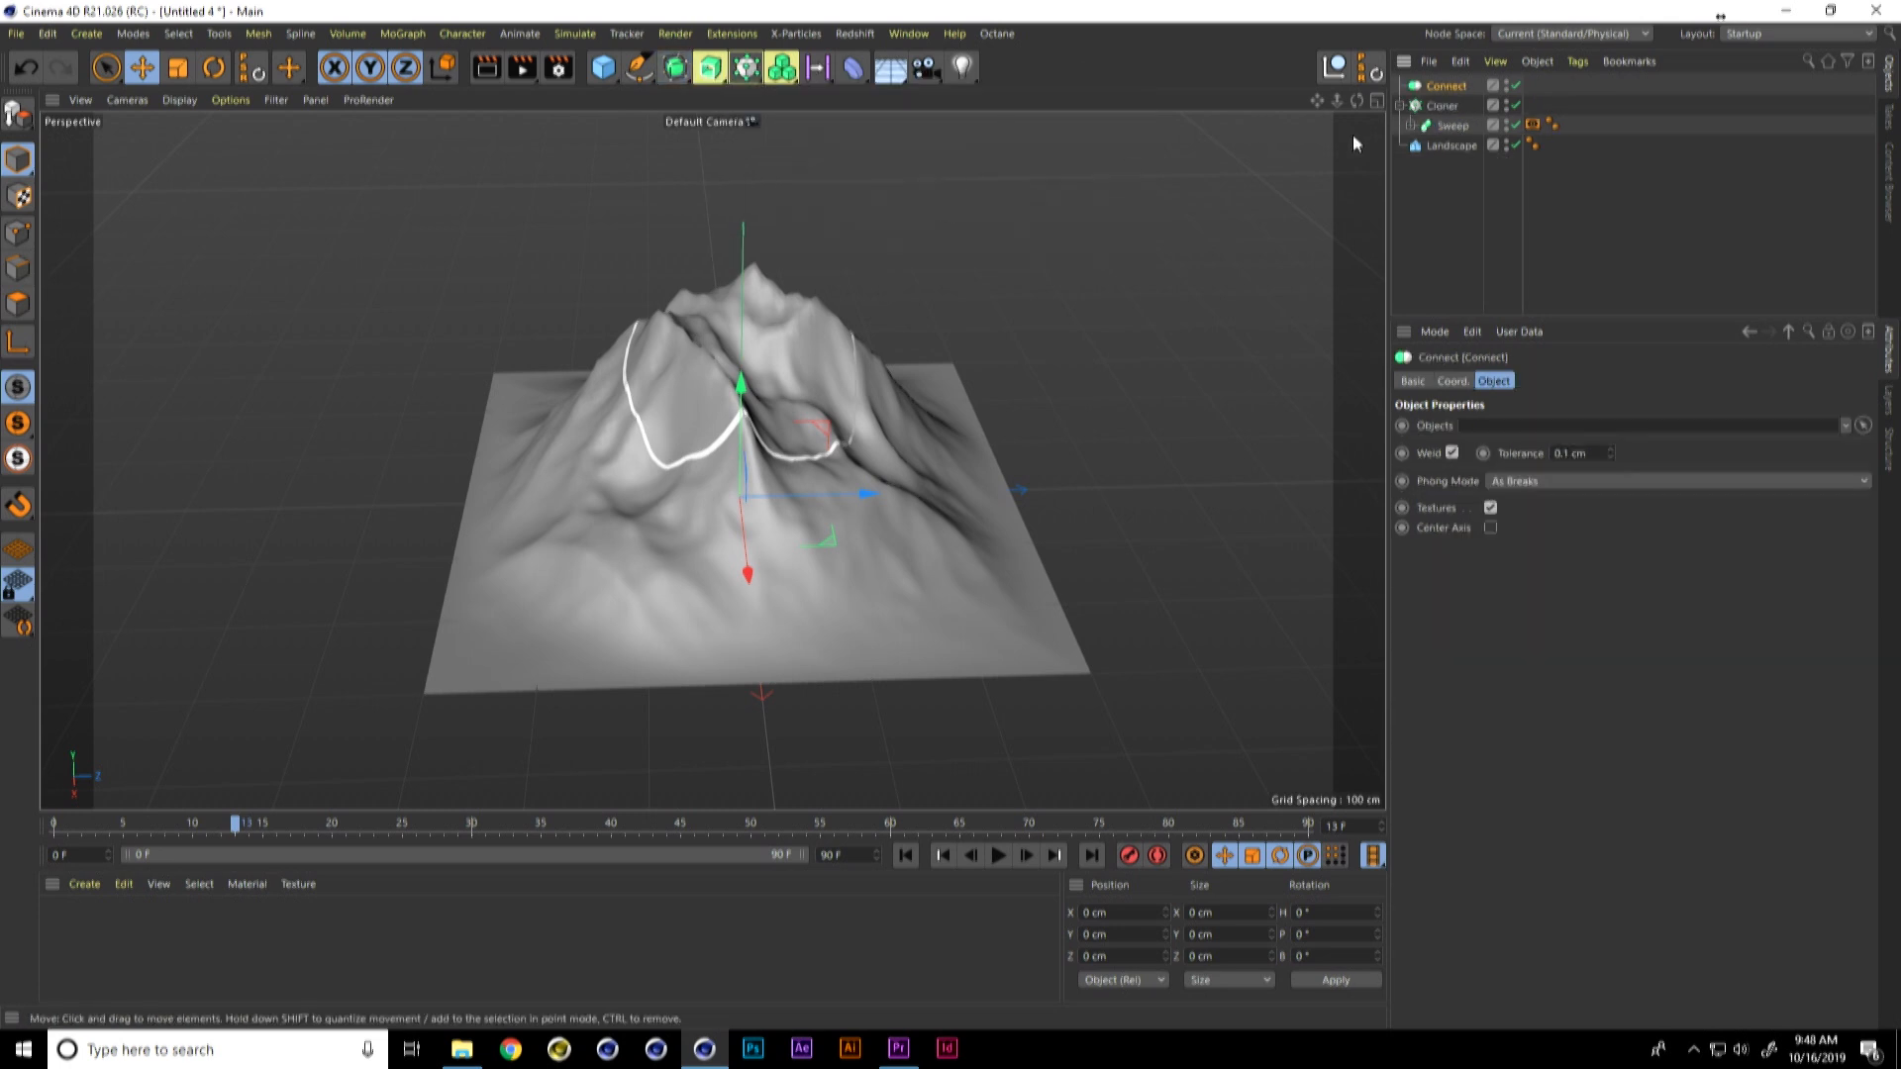
pyautogui.moveTo(1437, 106); pyautogui.dragTo(1450, 103)
pyautogui.click(1456, 106)
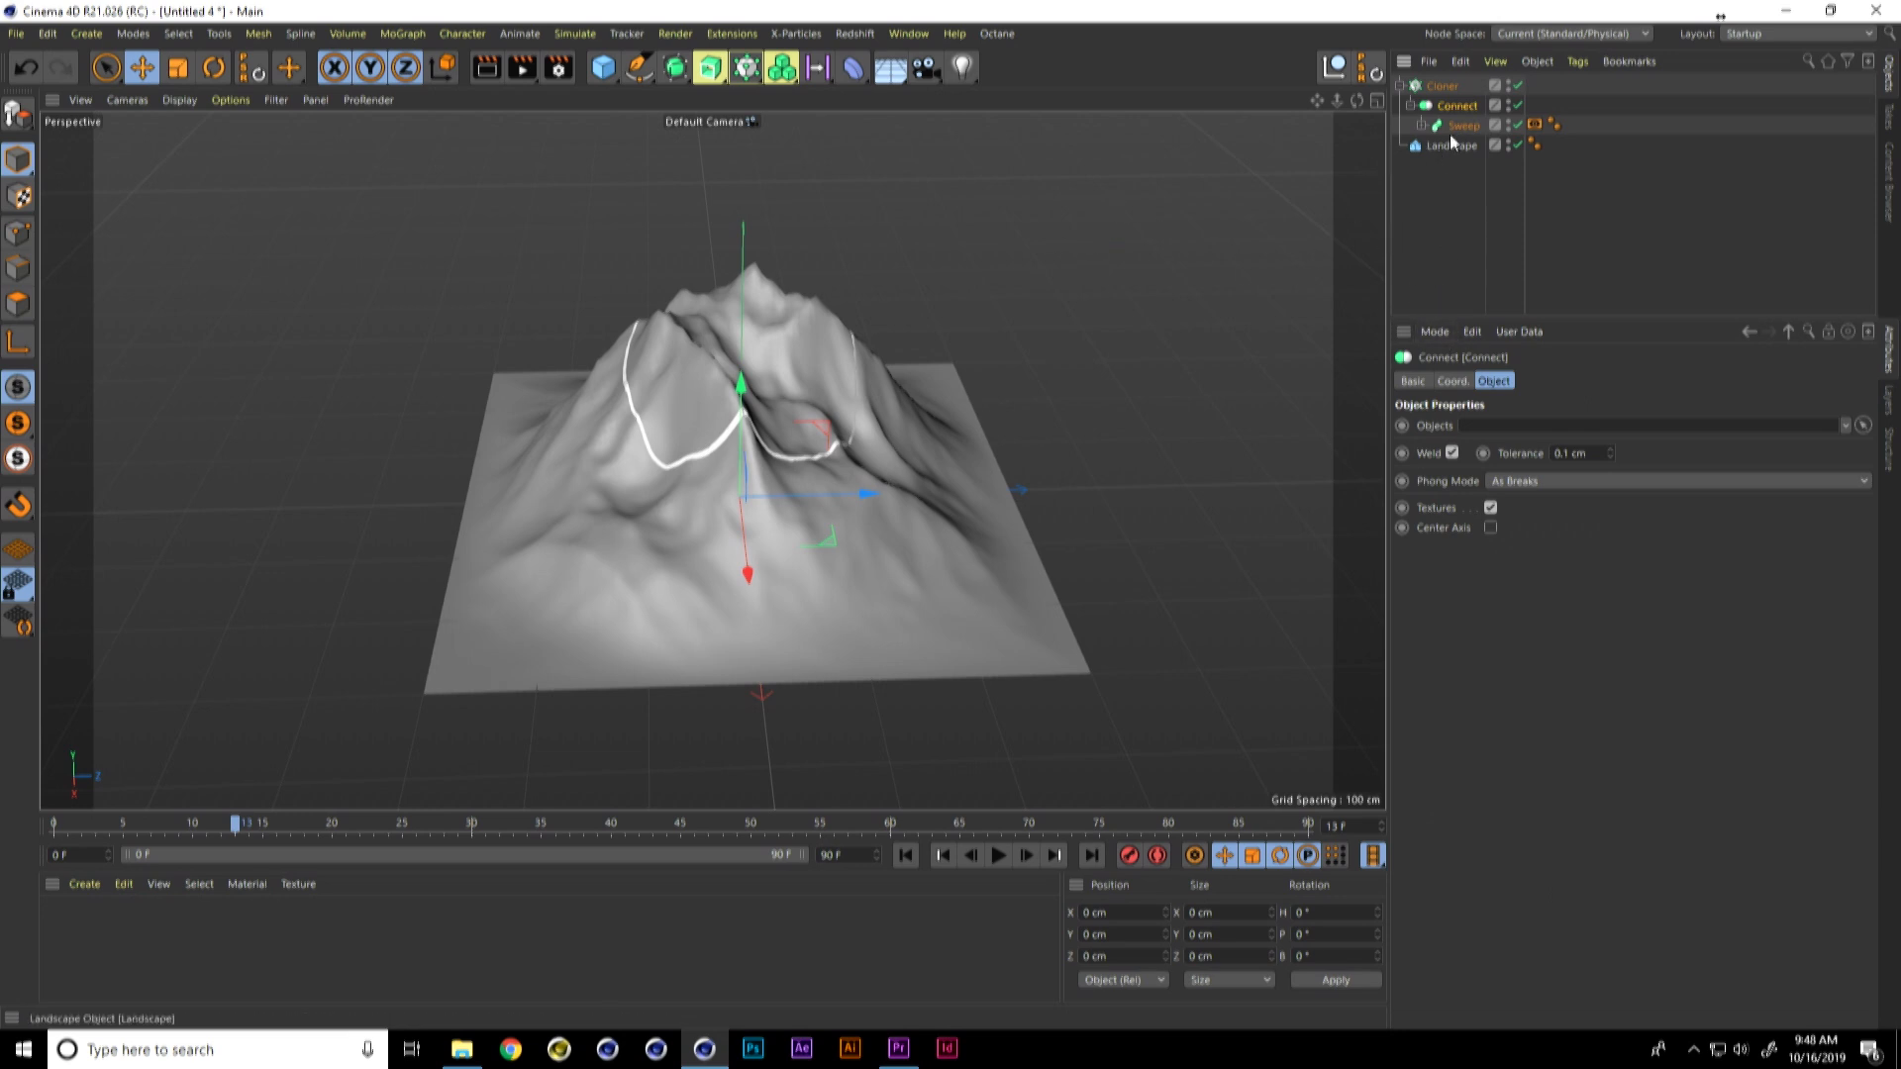
# Step: Set the Cloner's P.Y spacing to 4 cm and its count to 6
pyautogui.click(1437, 89)
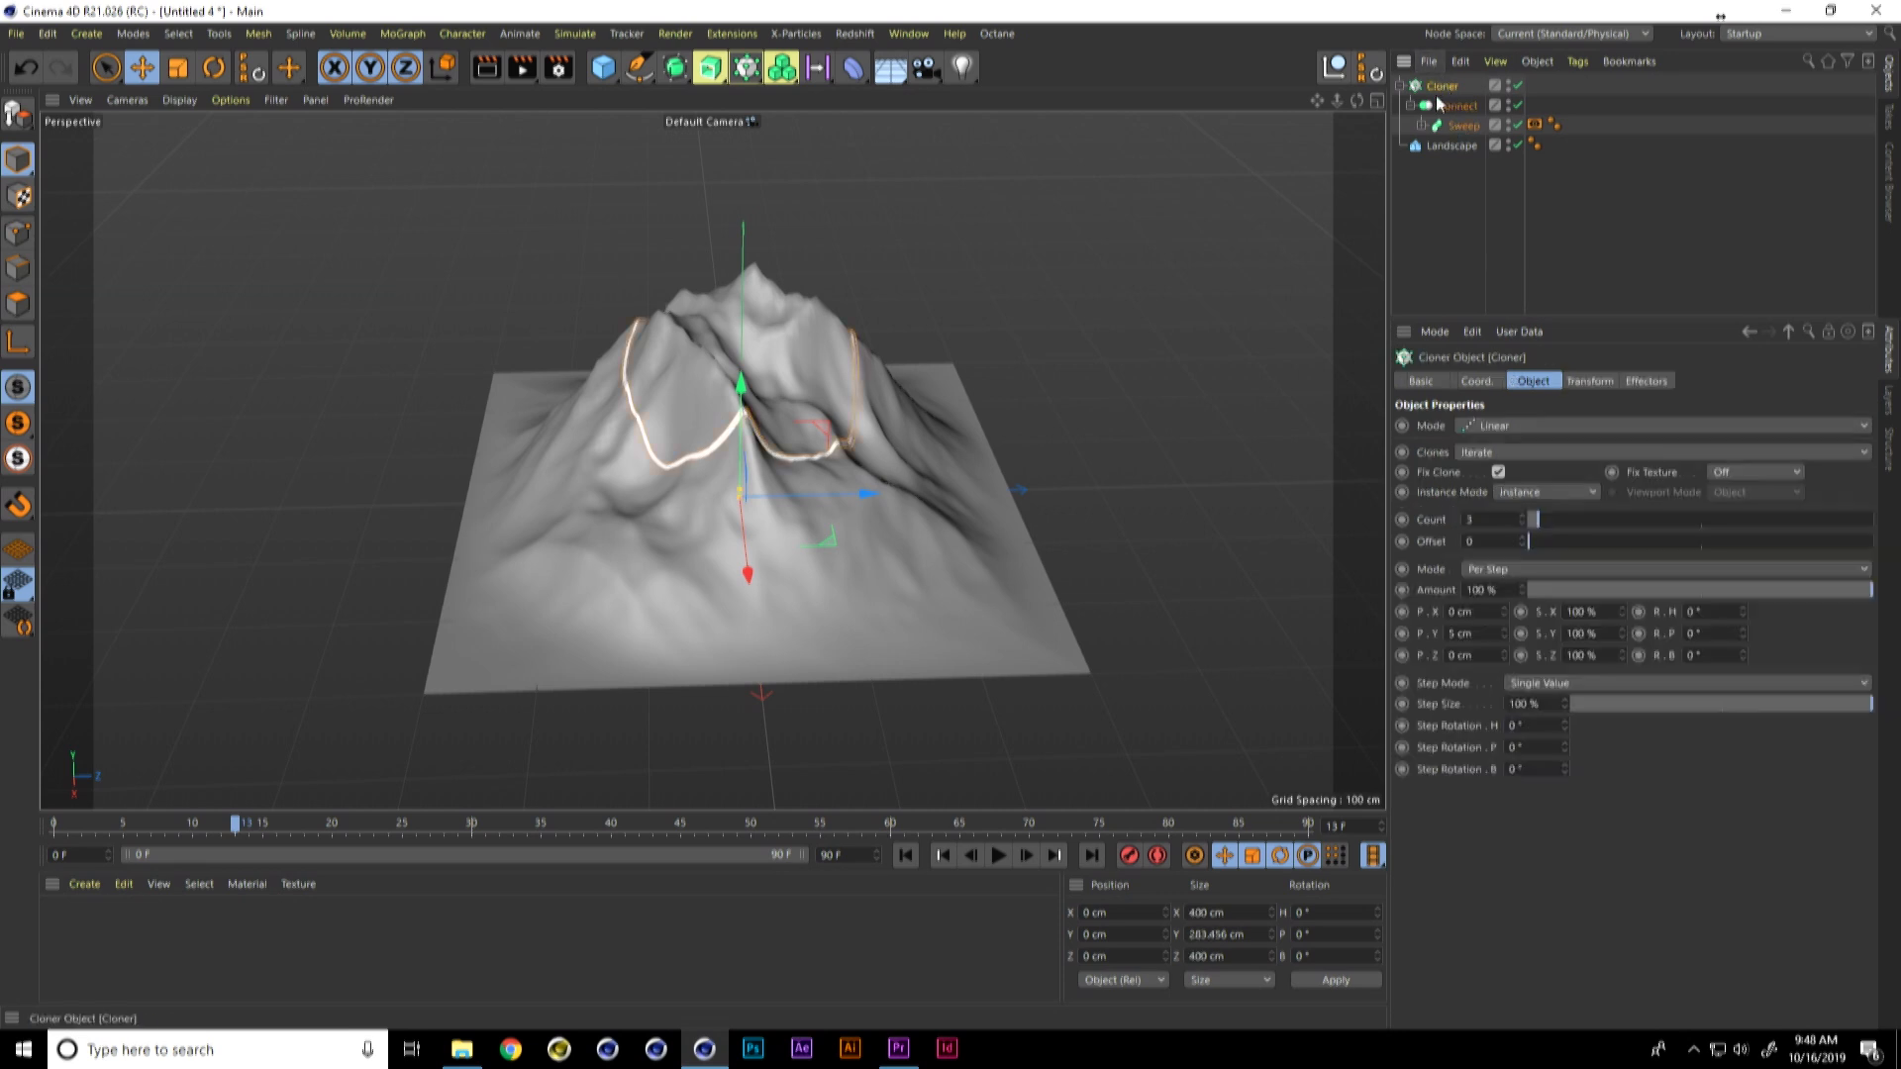
pyautogui.doubleClick(1488, 632)
pyautogui.write('4')
pyautogui.press('Return')
pyautogui.click(1552, 523)
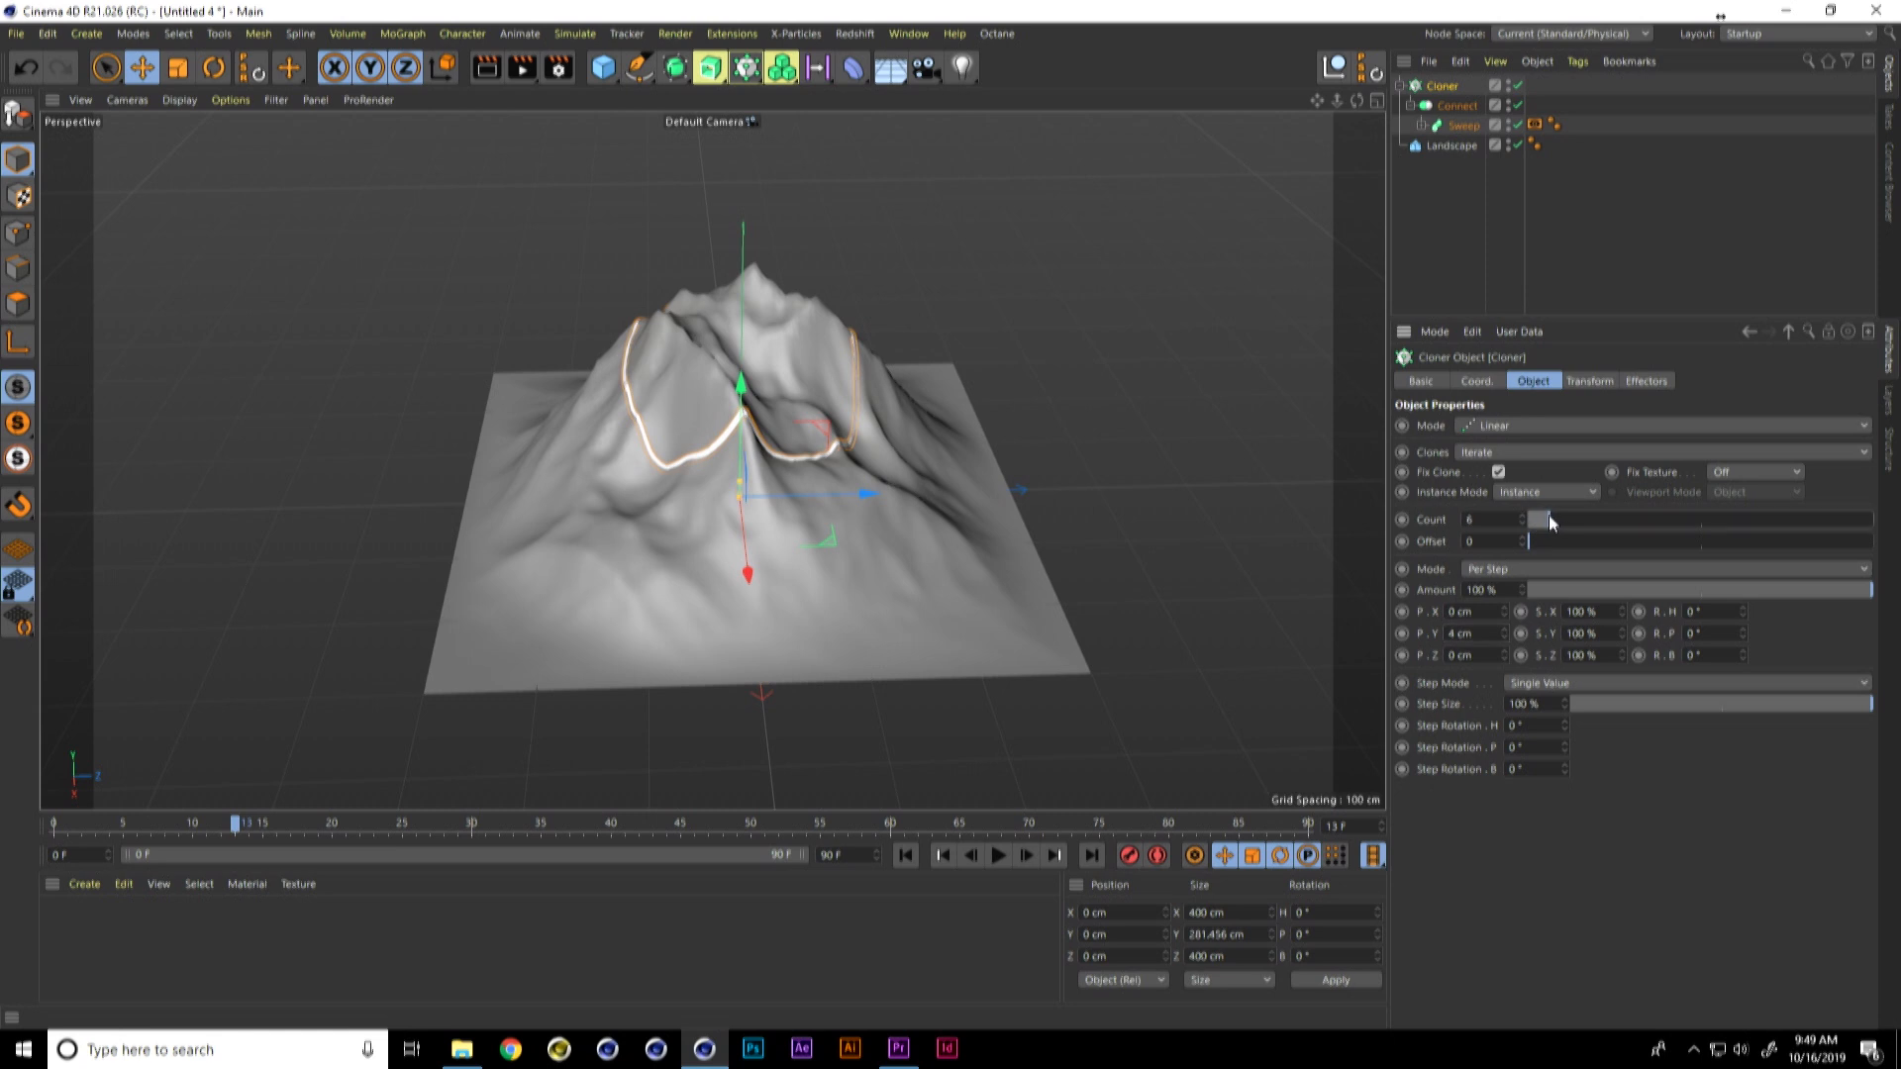
# Step: Play the animation from the start and scrub to frame 9 to inspect the clones
pyautogui.click(905, 855)
pyautogui.click(997, 858)
pyautogui.click(995, 857)
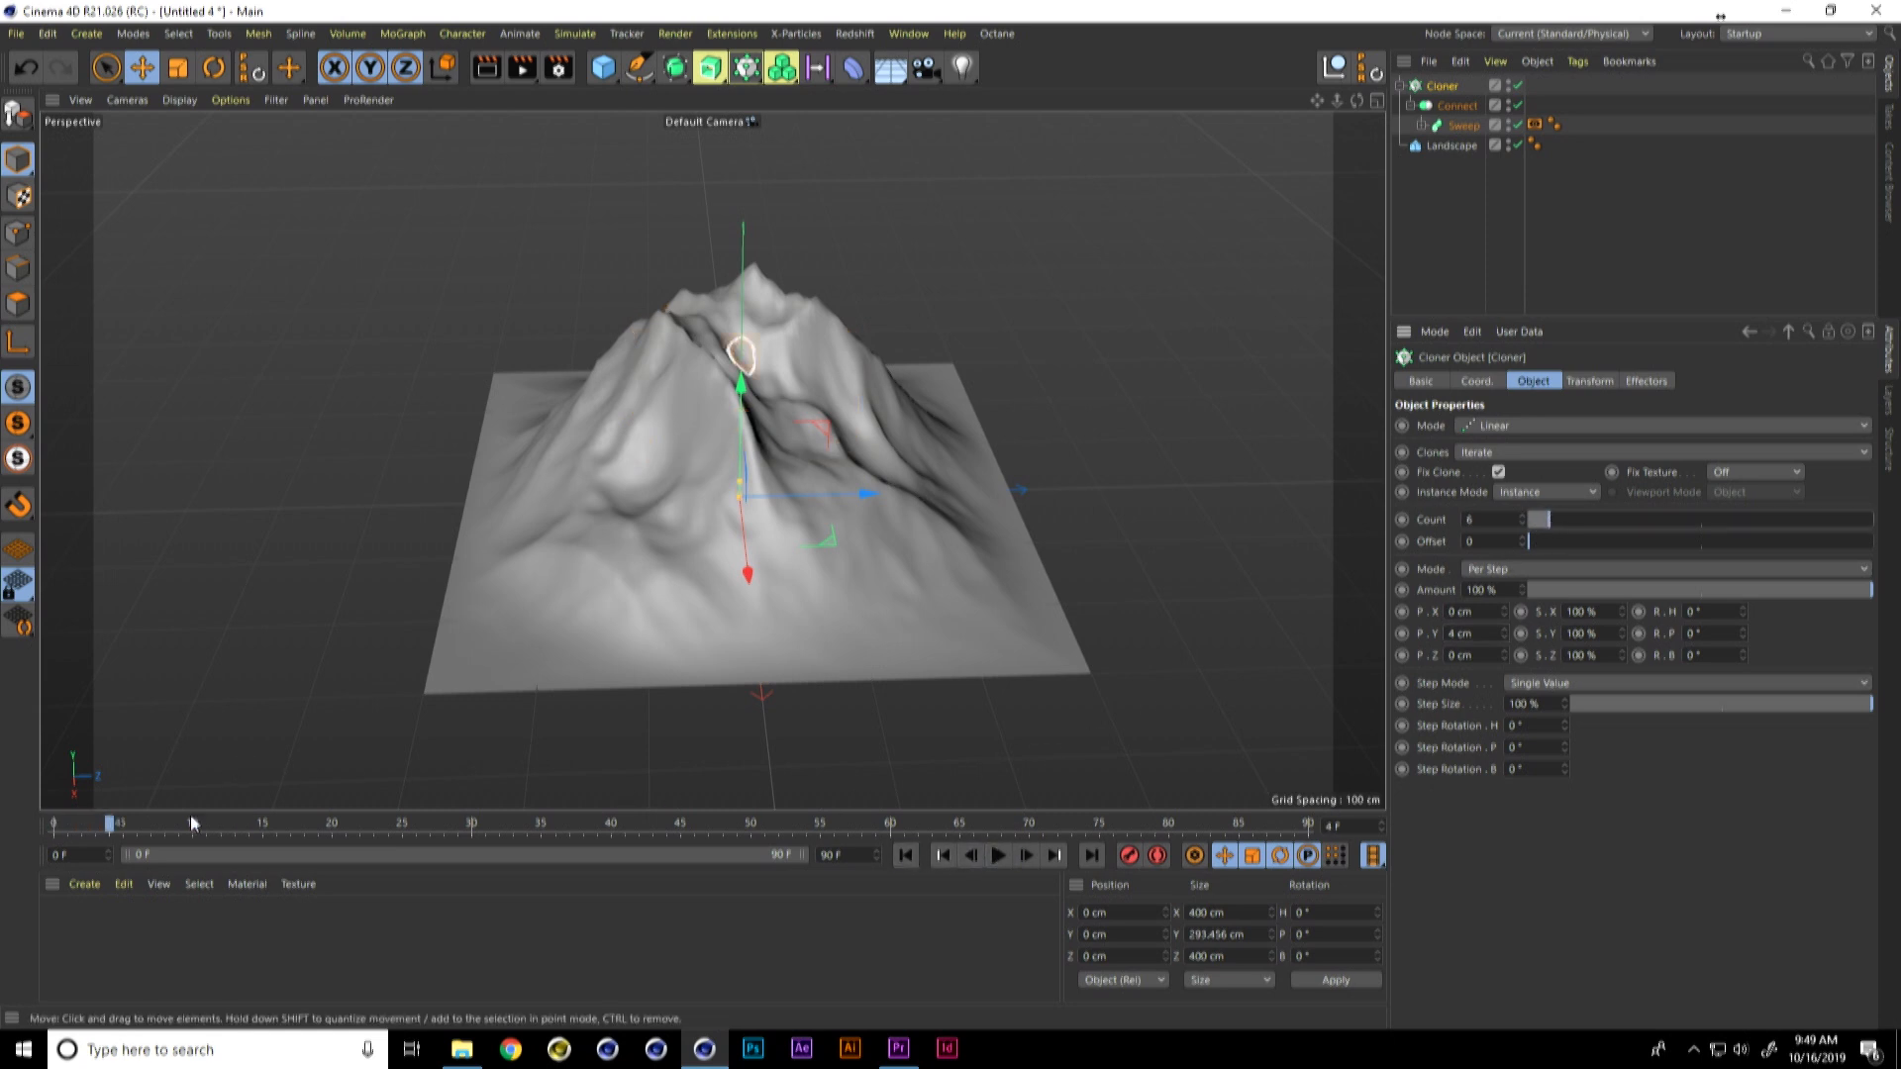
pyautogui.moveTo(109, 830); pyautogui.dragTo(181, 837)
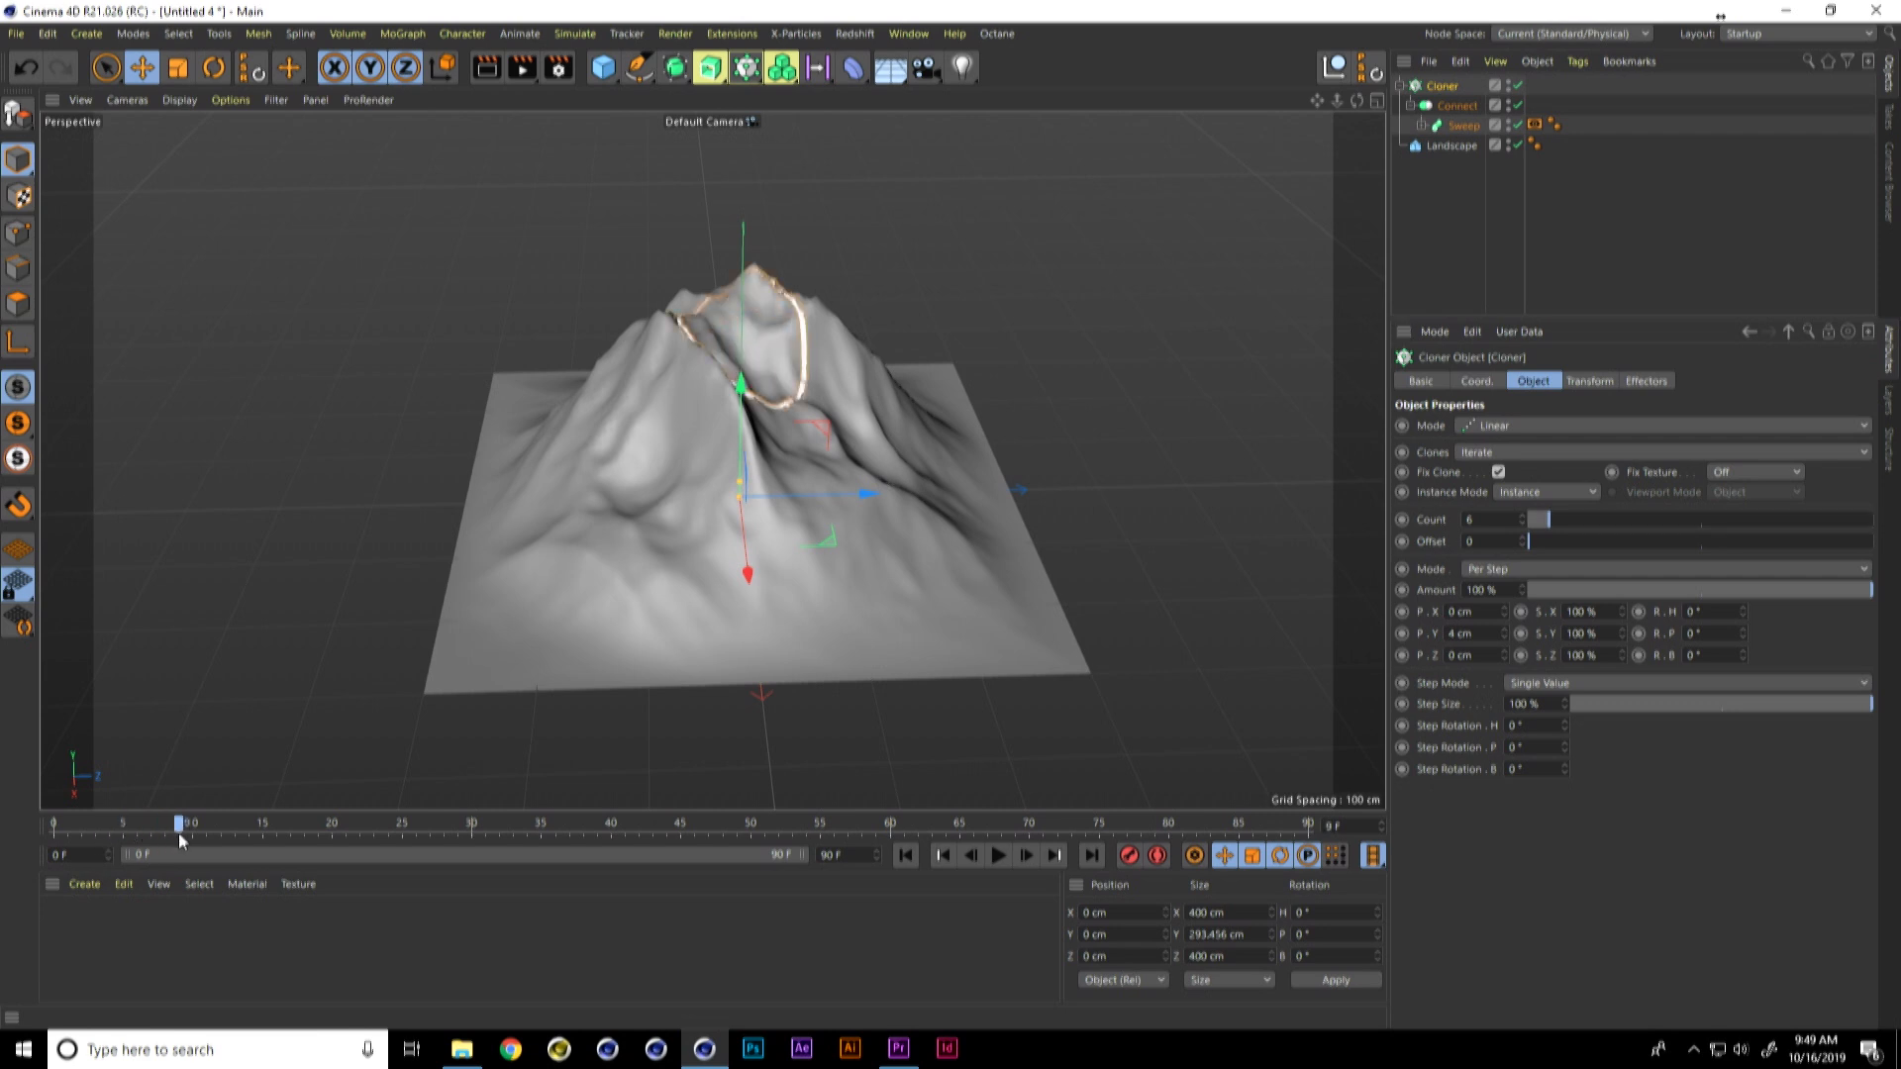
# Step: Try a P.Y spacing of 33 cm on the Cloner, and set it to 0 cm
pyautogui.moveTo(1505, 631); pyautogui.dragTo(1459, 642)
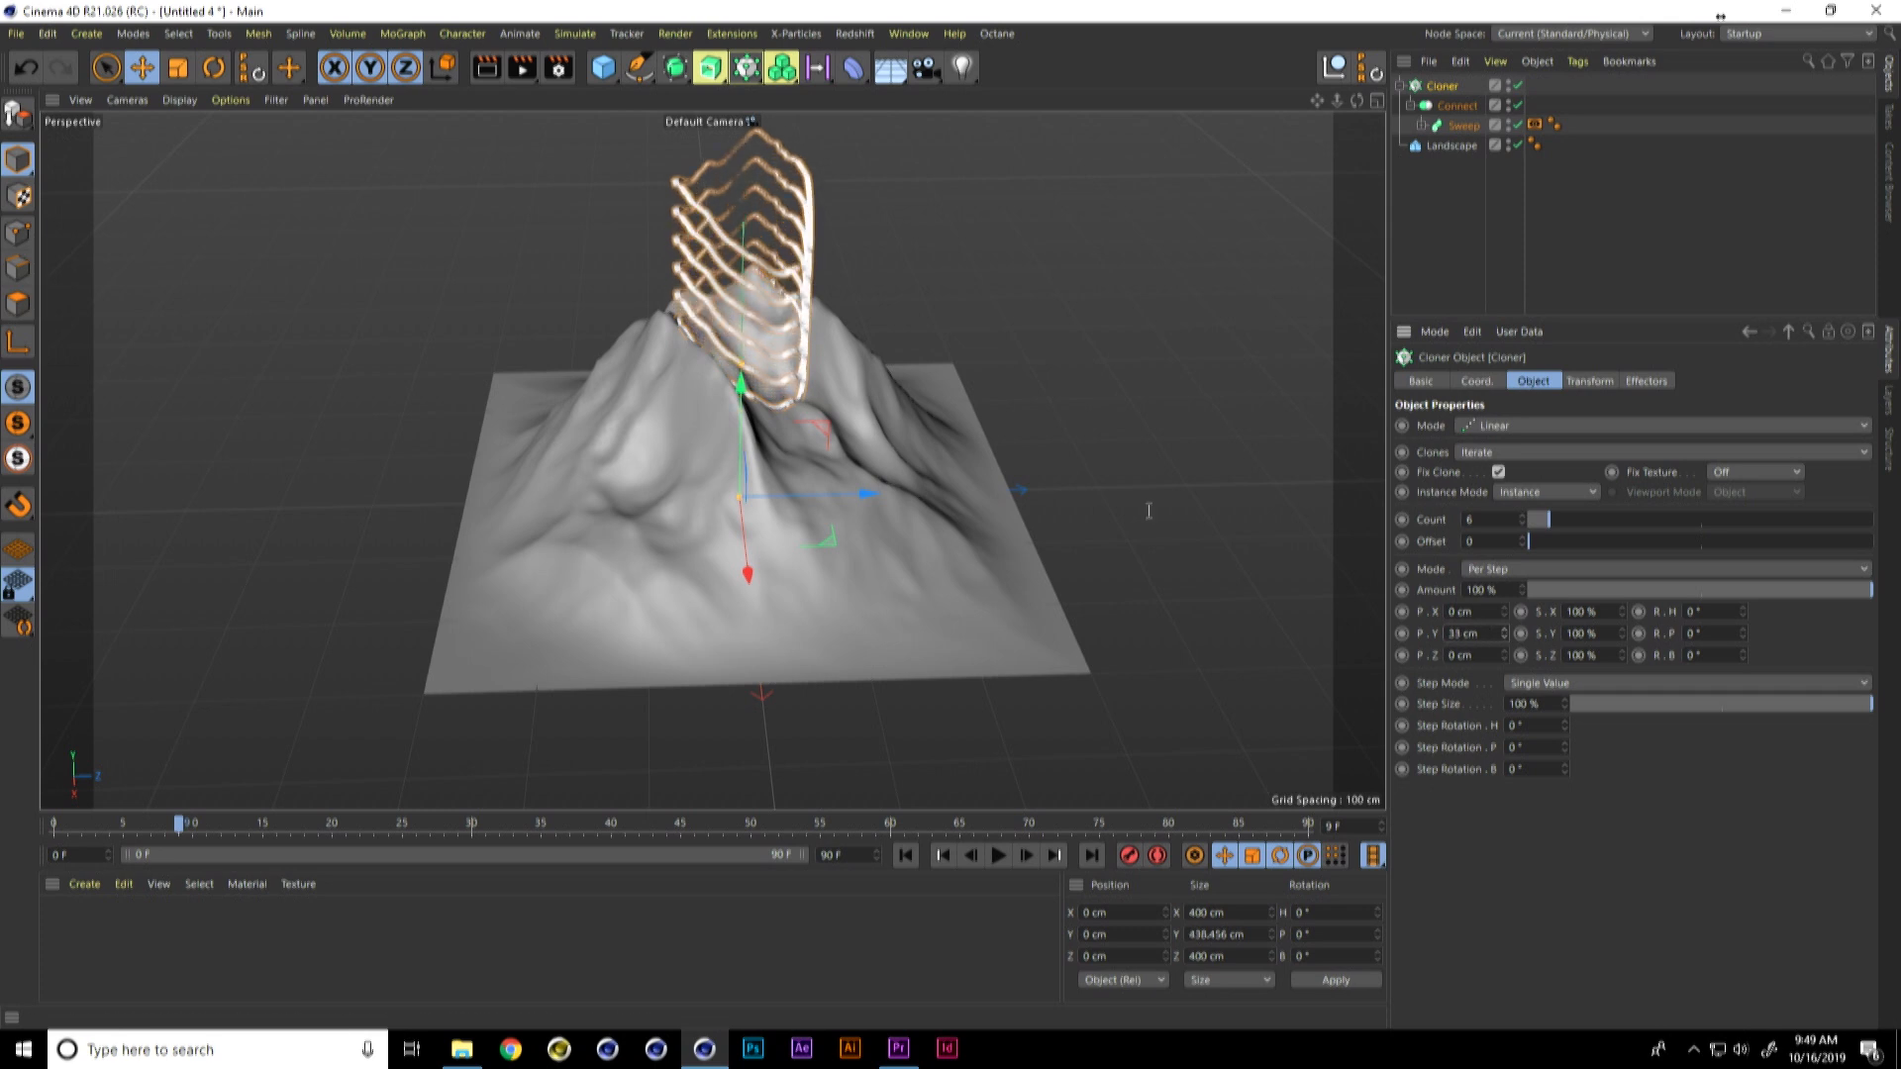
pyautogui.moveTo(1487, 636); pyautogui.dragTo(1367, 655)
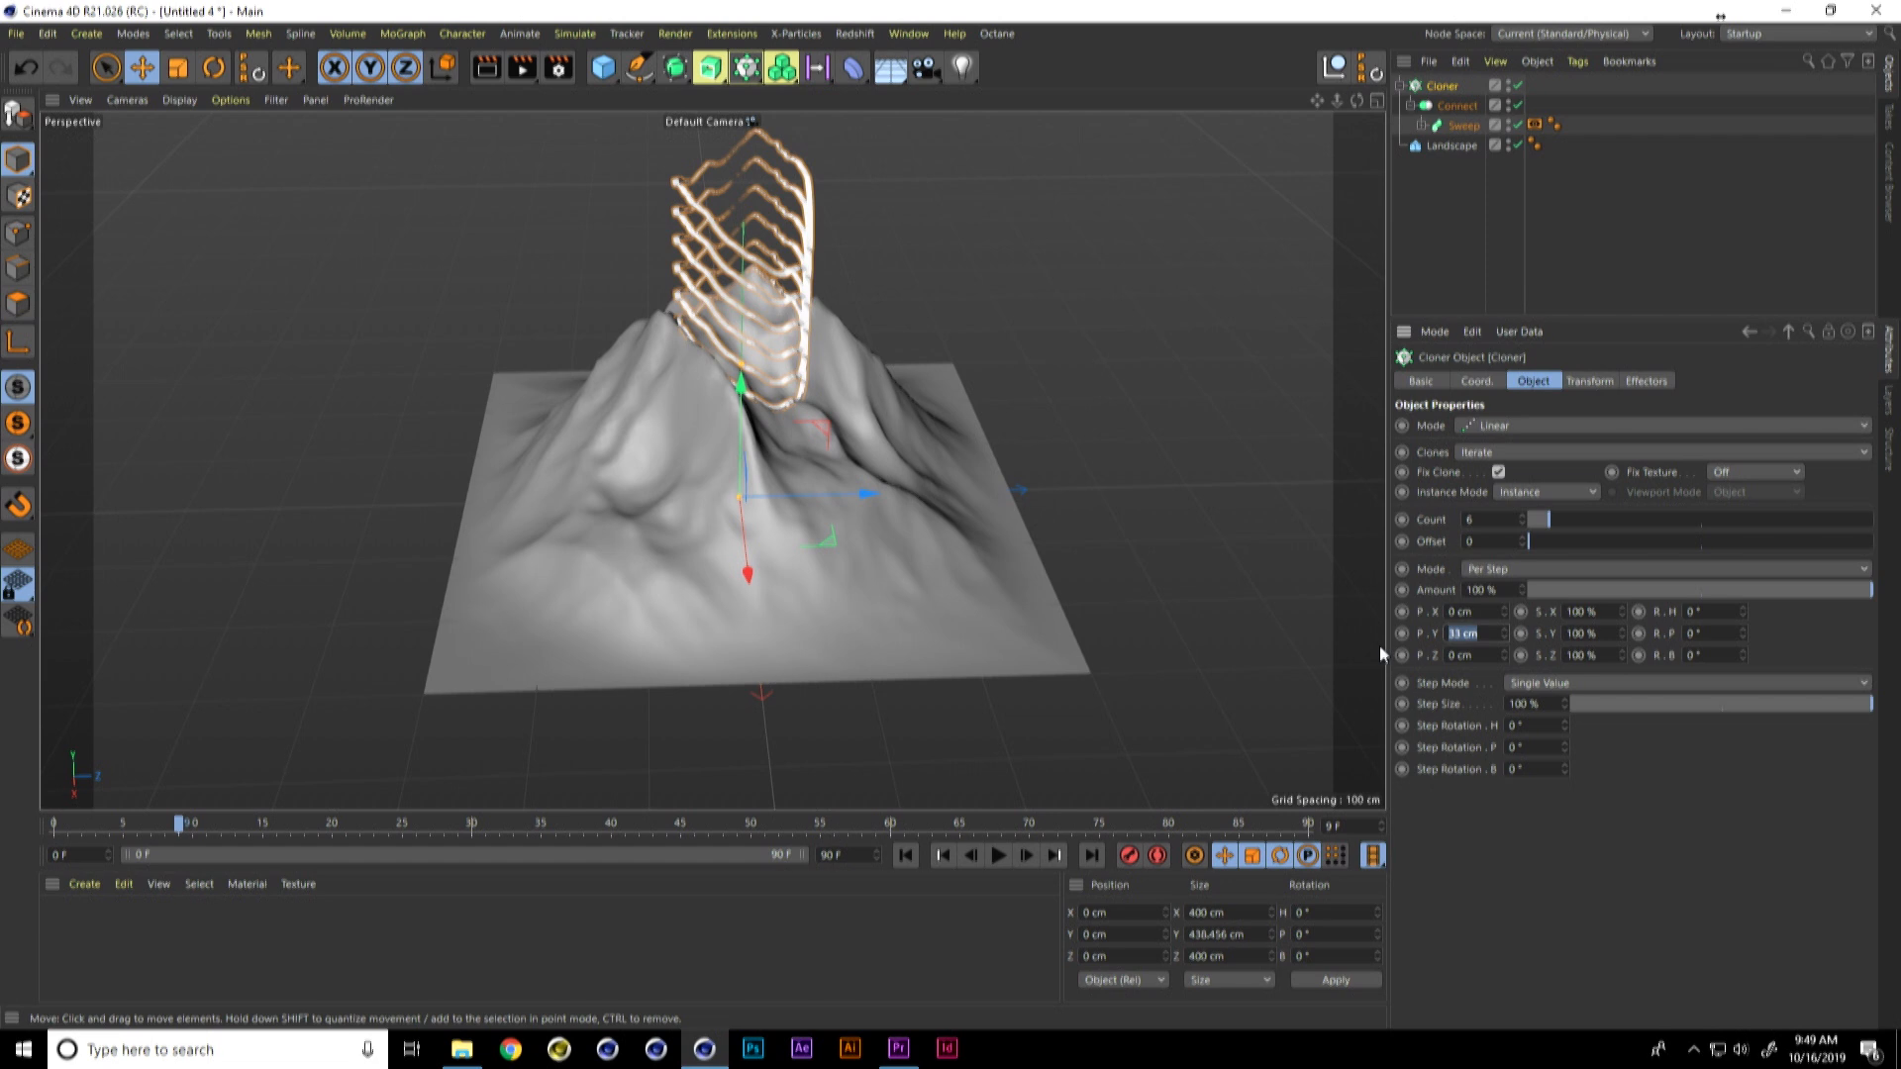
pyautogui.write('0')
pyautogui.press('Return')
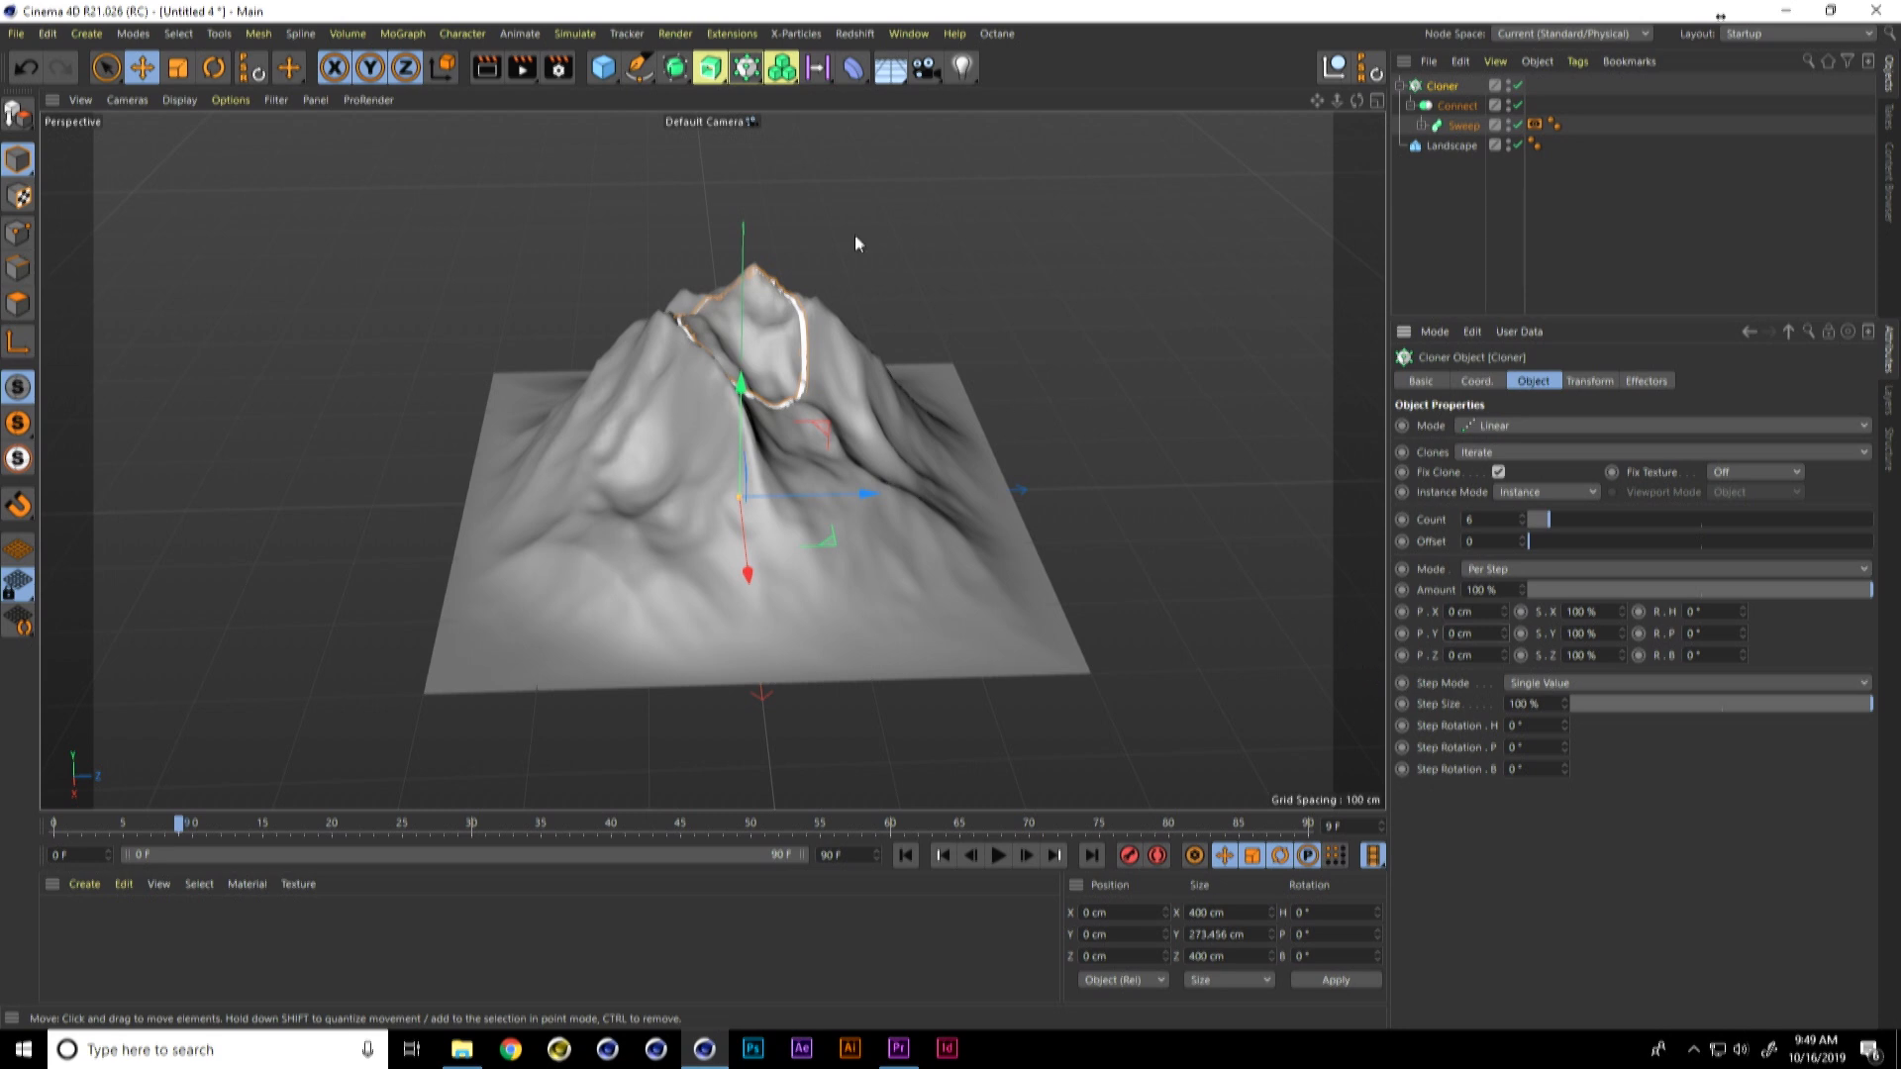
# Step: Add a Step effector to the Cloner and set its scale to -1.2
pyautogui.click(402, 34)
pyautogui.moveTo(442, 64)
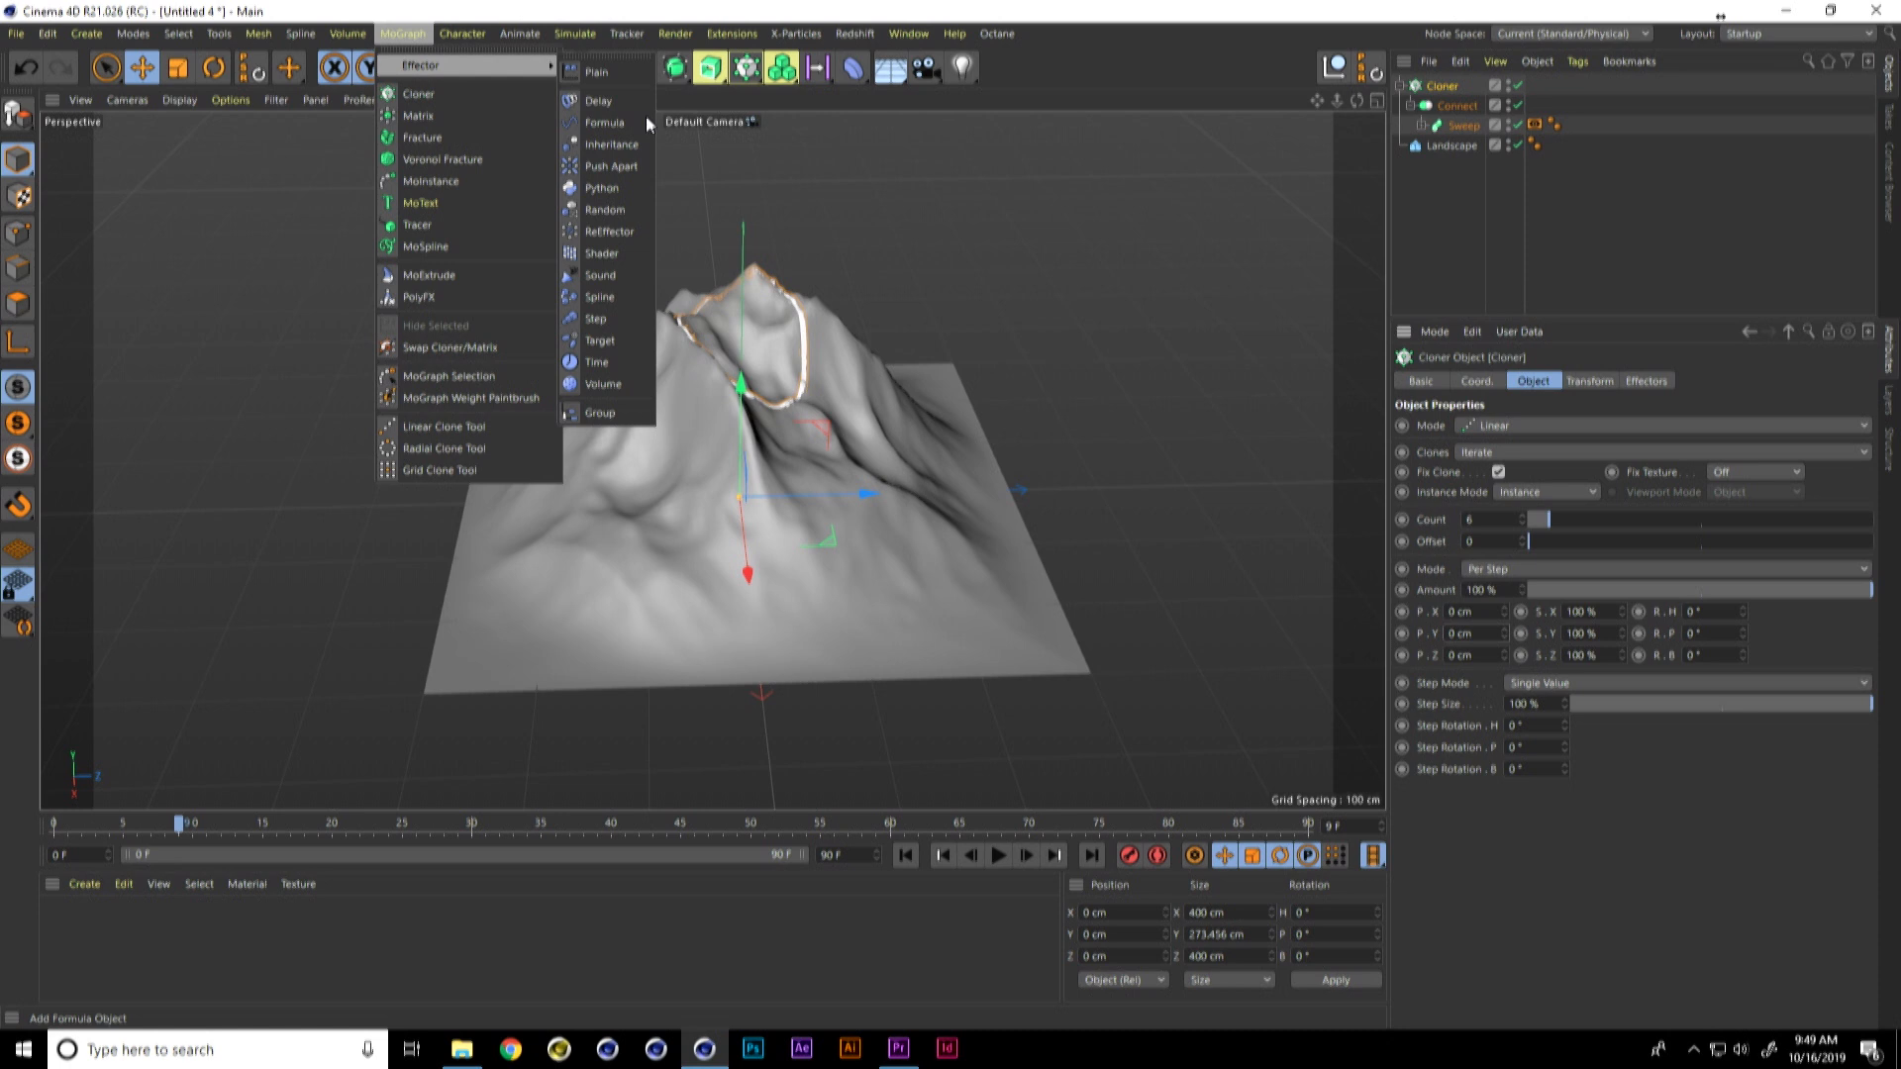
pyautogui.click(604, 322)
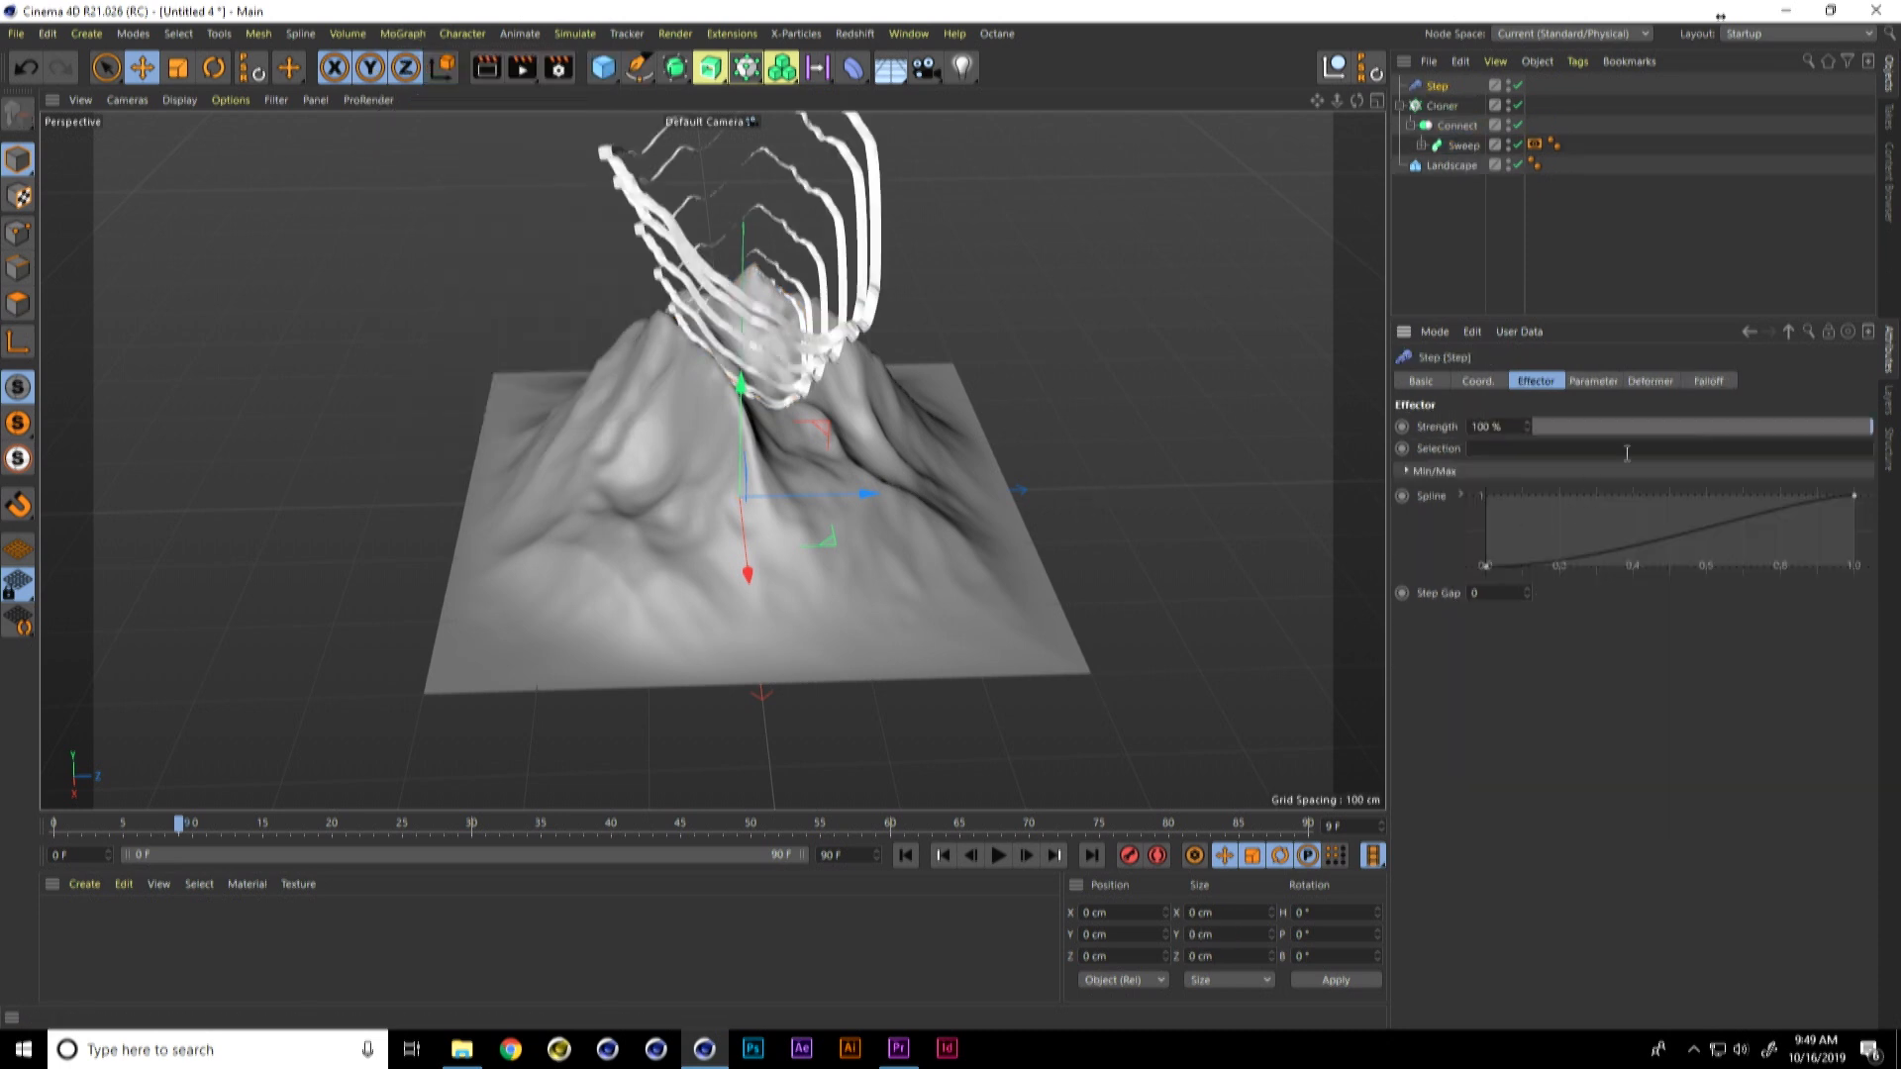
pyautogui.click(1596, 381)
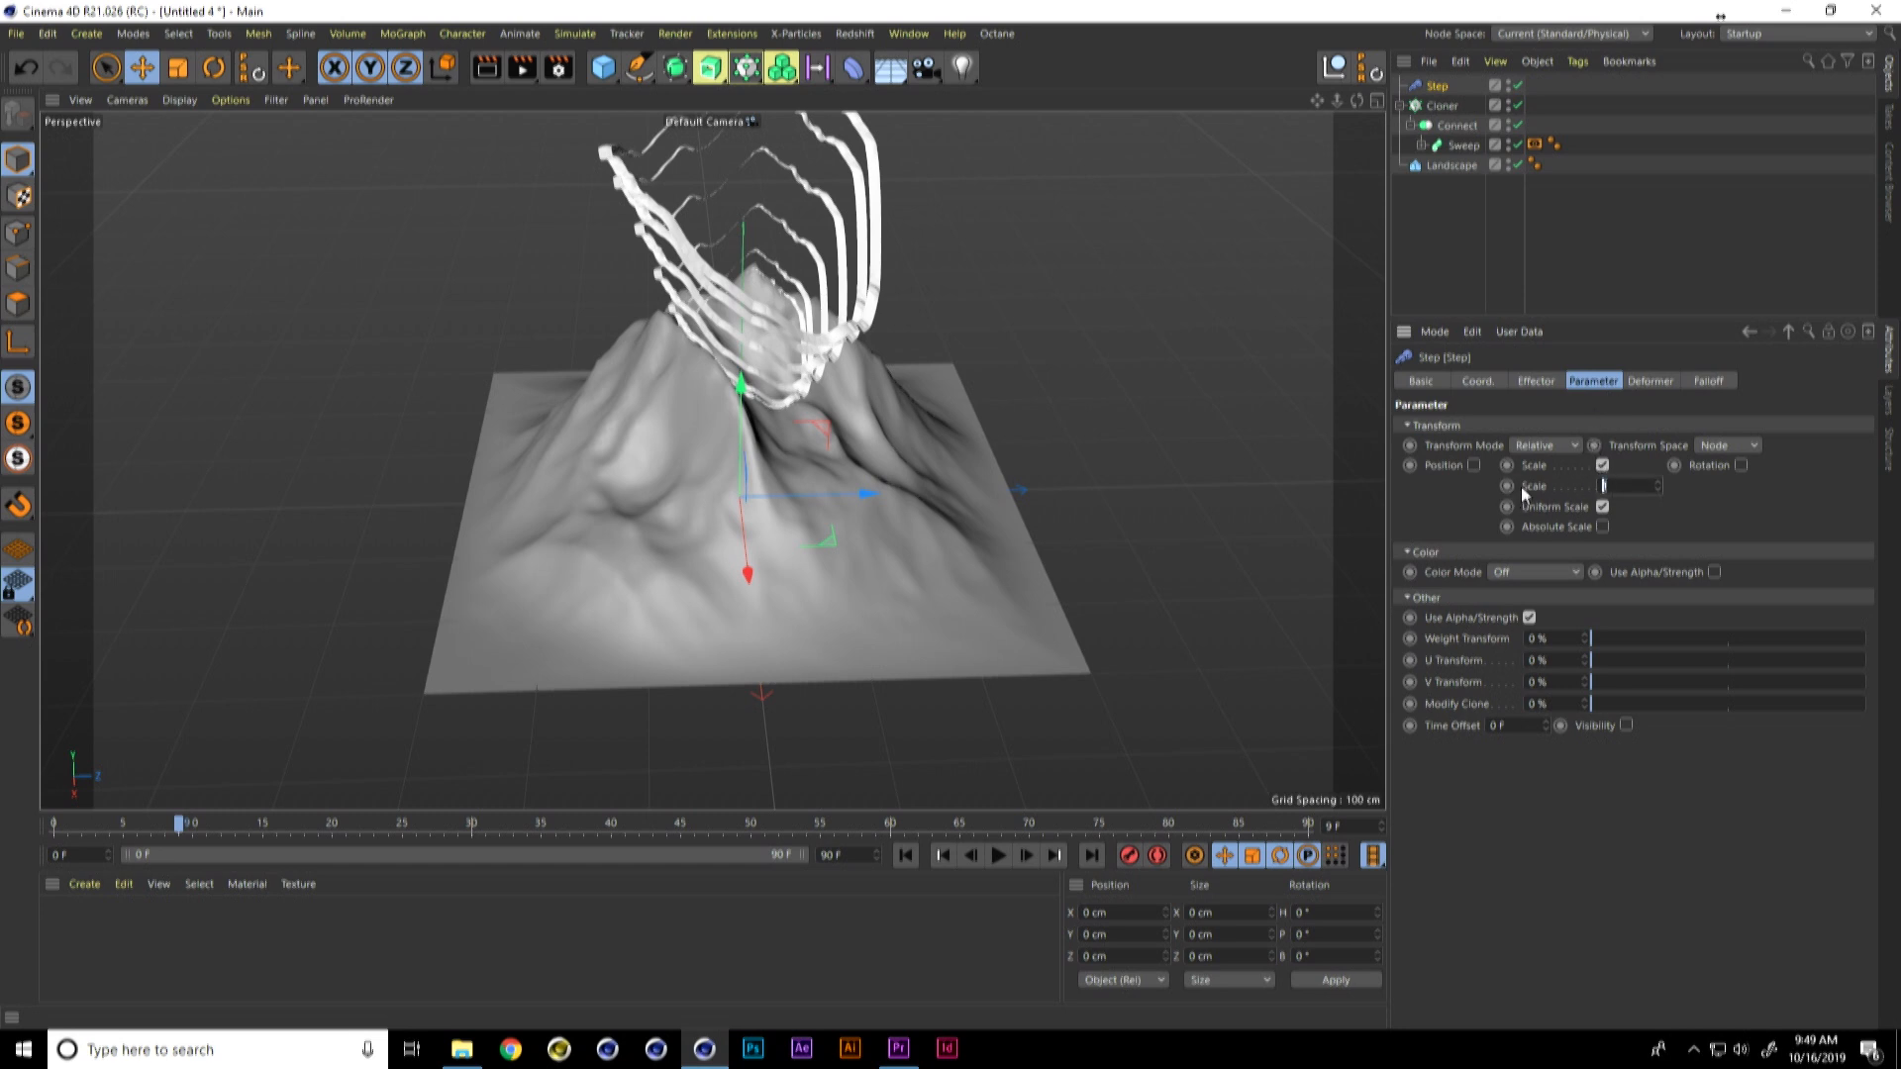
pyautogui.write('-1.2')
pyautogui.press('Return')
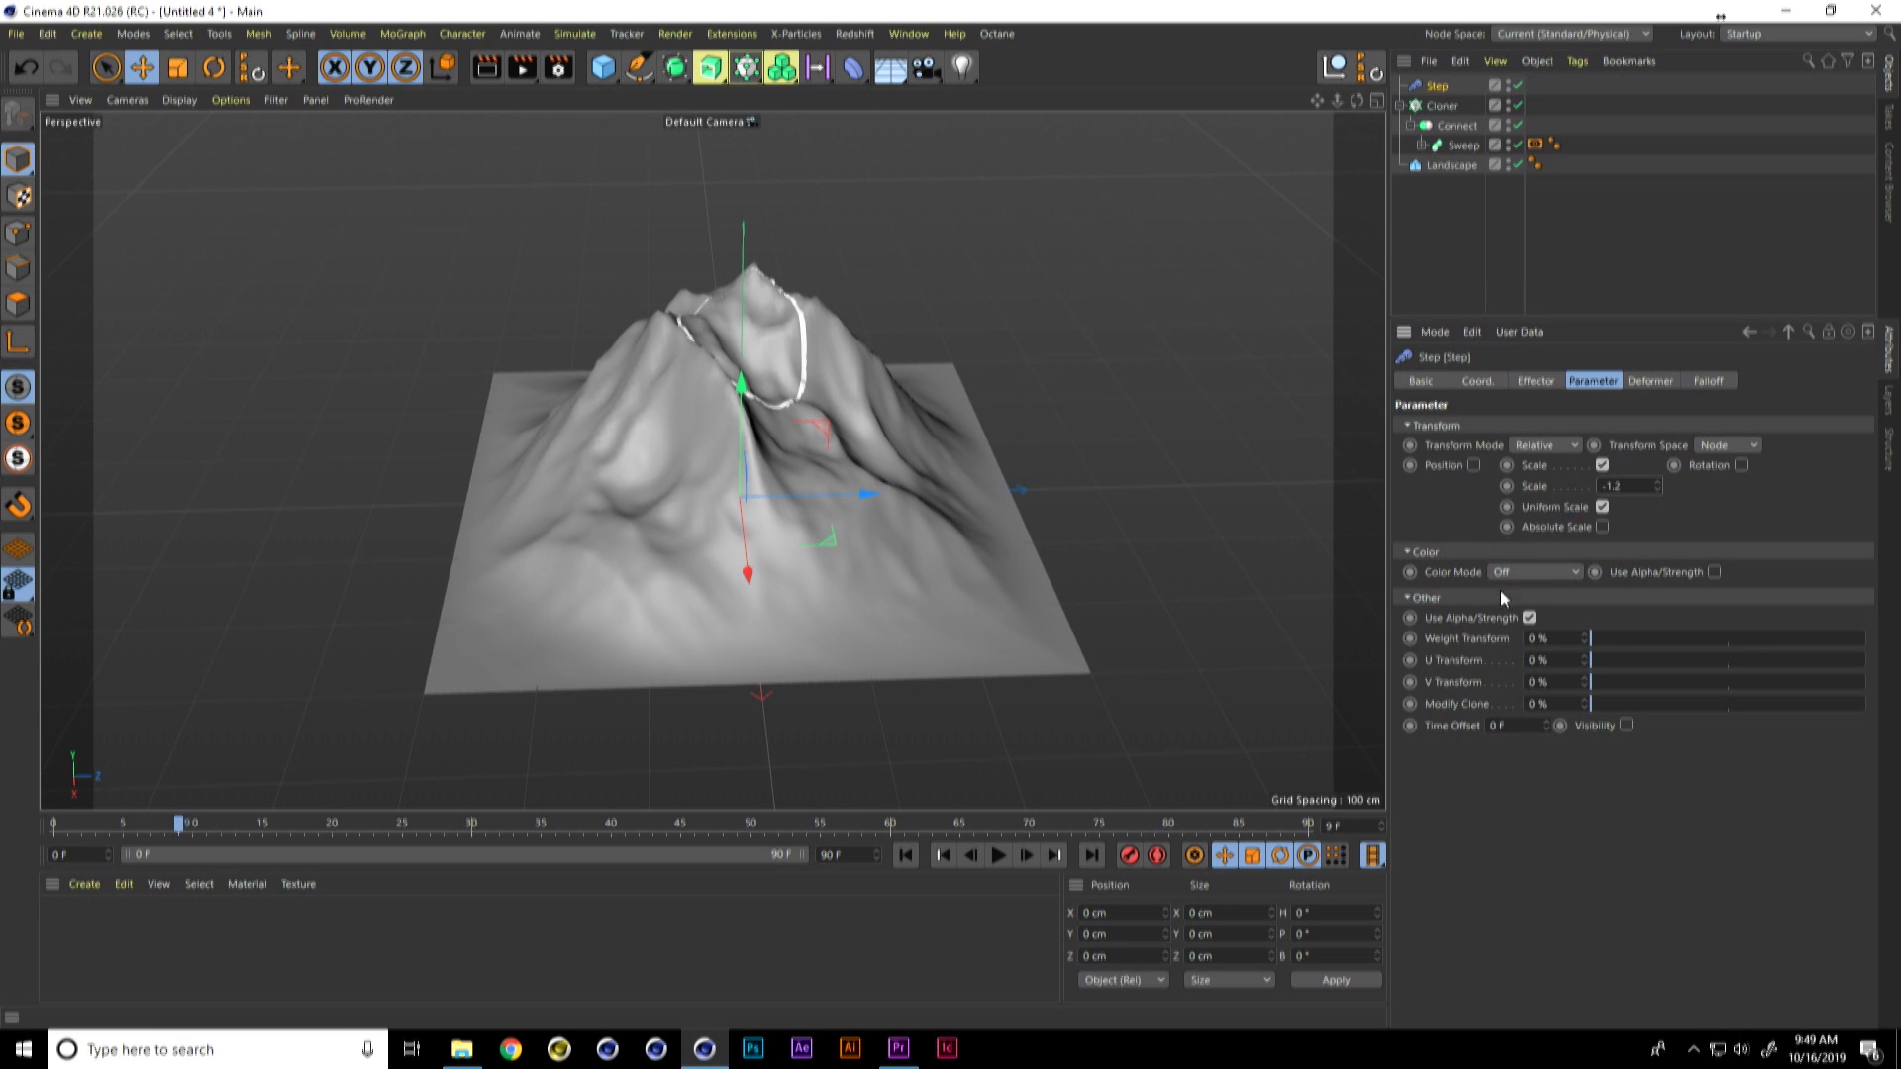
# Step: Set the Step effector's time offset to 60 frames
pyautogui.click(1523, 724)
pyautogui.press('Return')
pyautogui.click(1520, 725)
pyautogui.write('60')
pyautogui.press('Return')
# Step: Extend the timeline to 150 frames and play the animation from the start
pyautogui.click(906, 856)
pyautogui.moveTo(844, 856); pyautogui.dragTo(795, 867)
pyautogui.write('150')
pyautogui.press('Return')
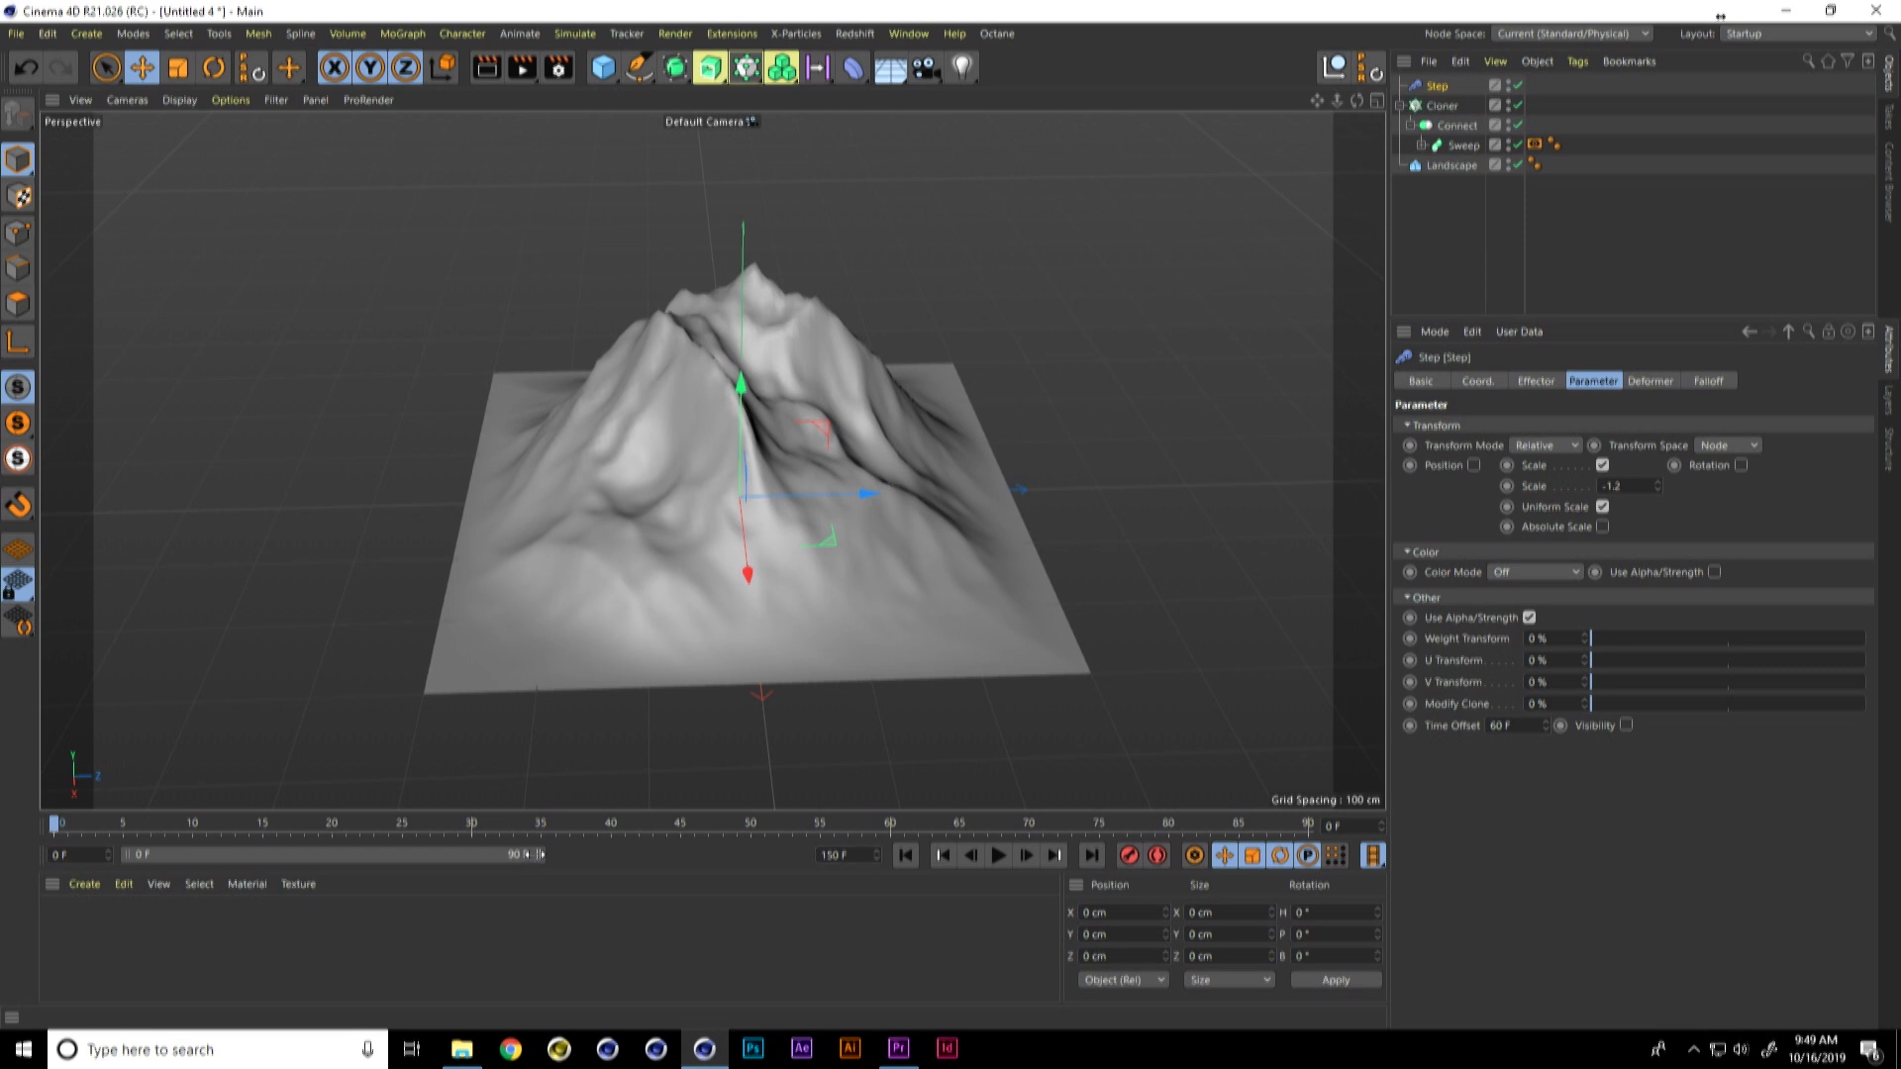
pyautogui.click(997, 856)
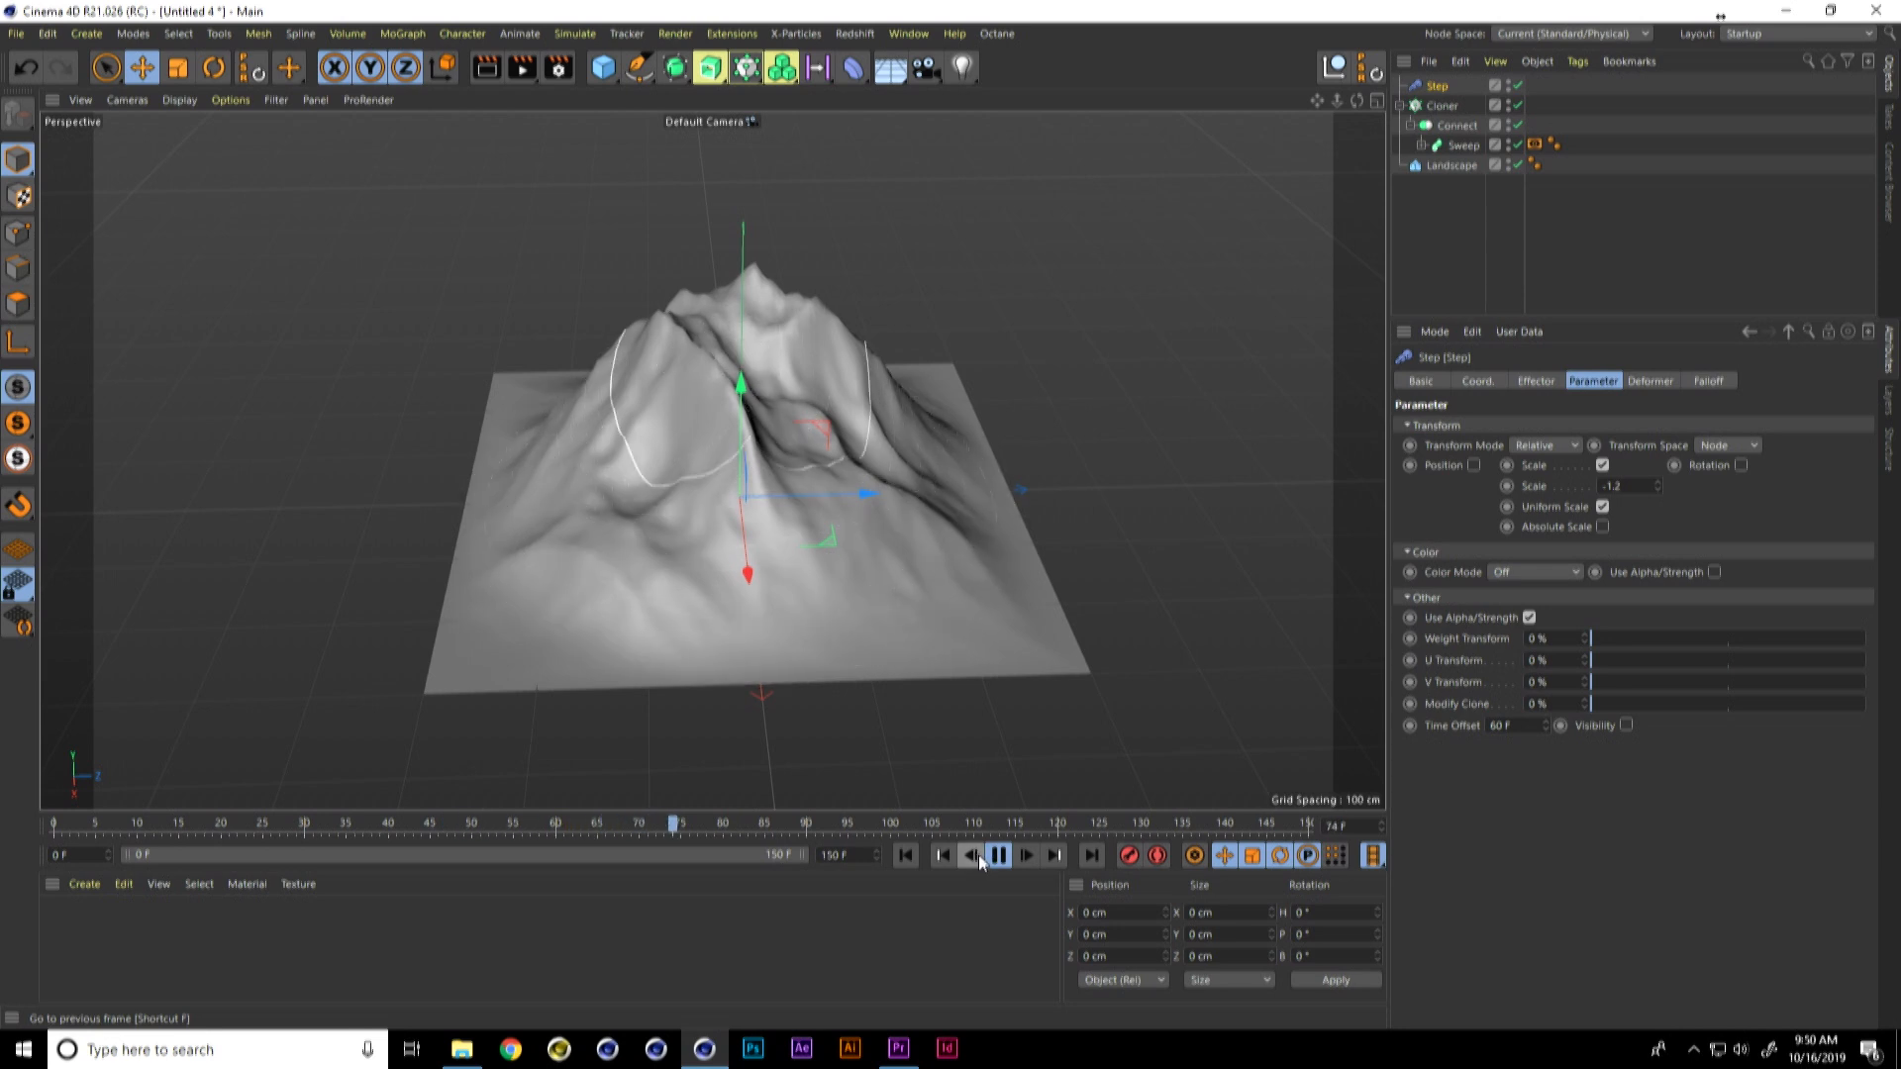
# Step: Stop the playback and try a count of 3 on the Cloner
pyautogui.click(997, 856)
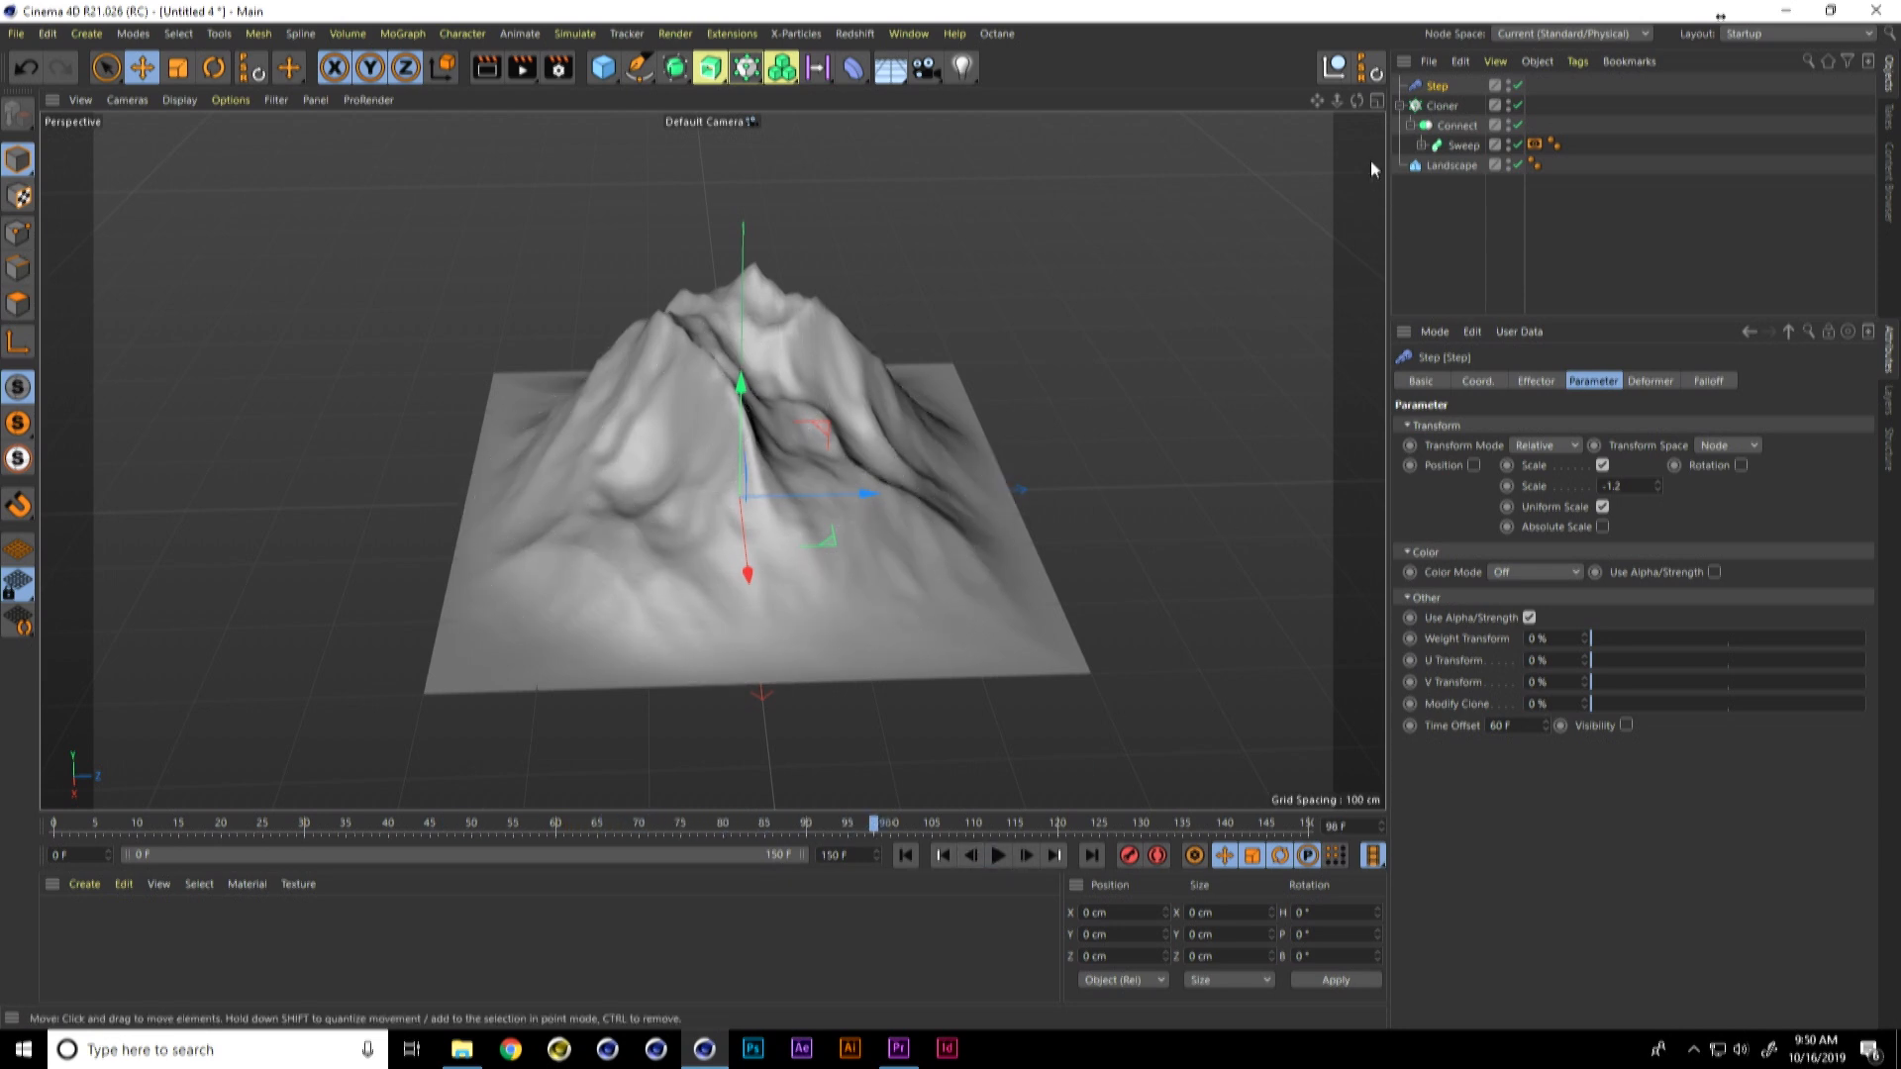
pyautogui.click(1442, 105)
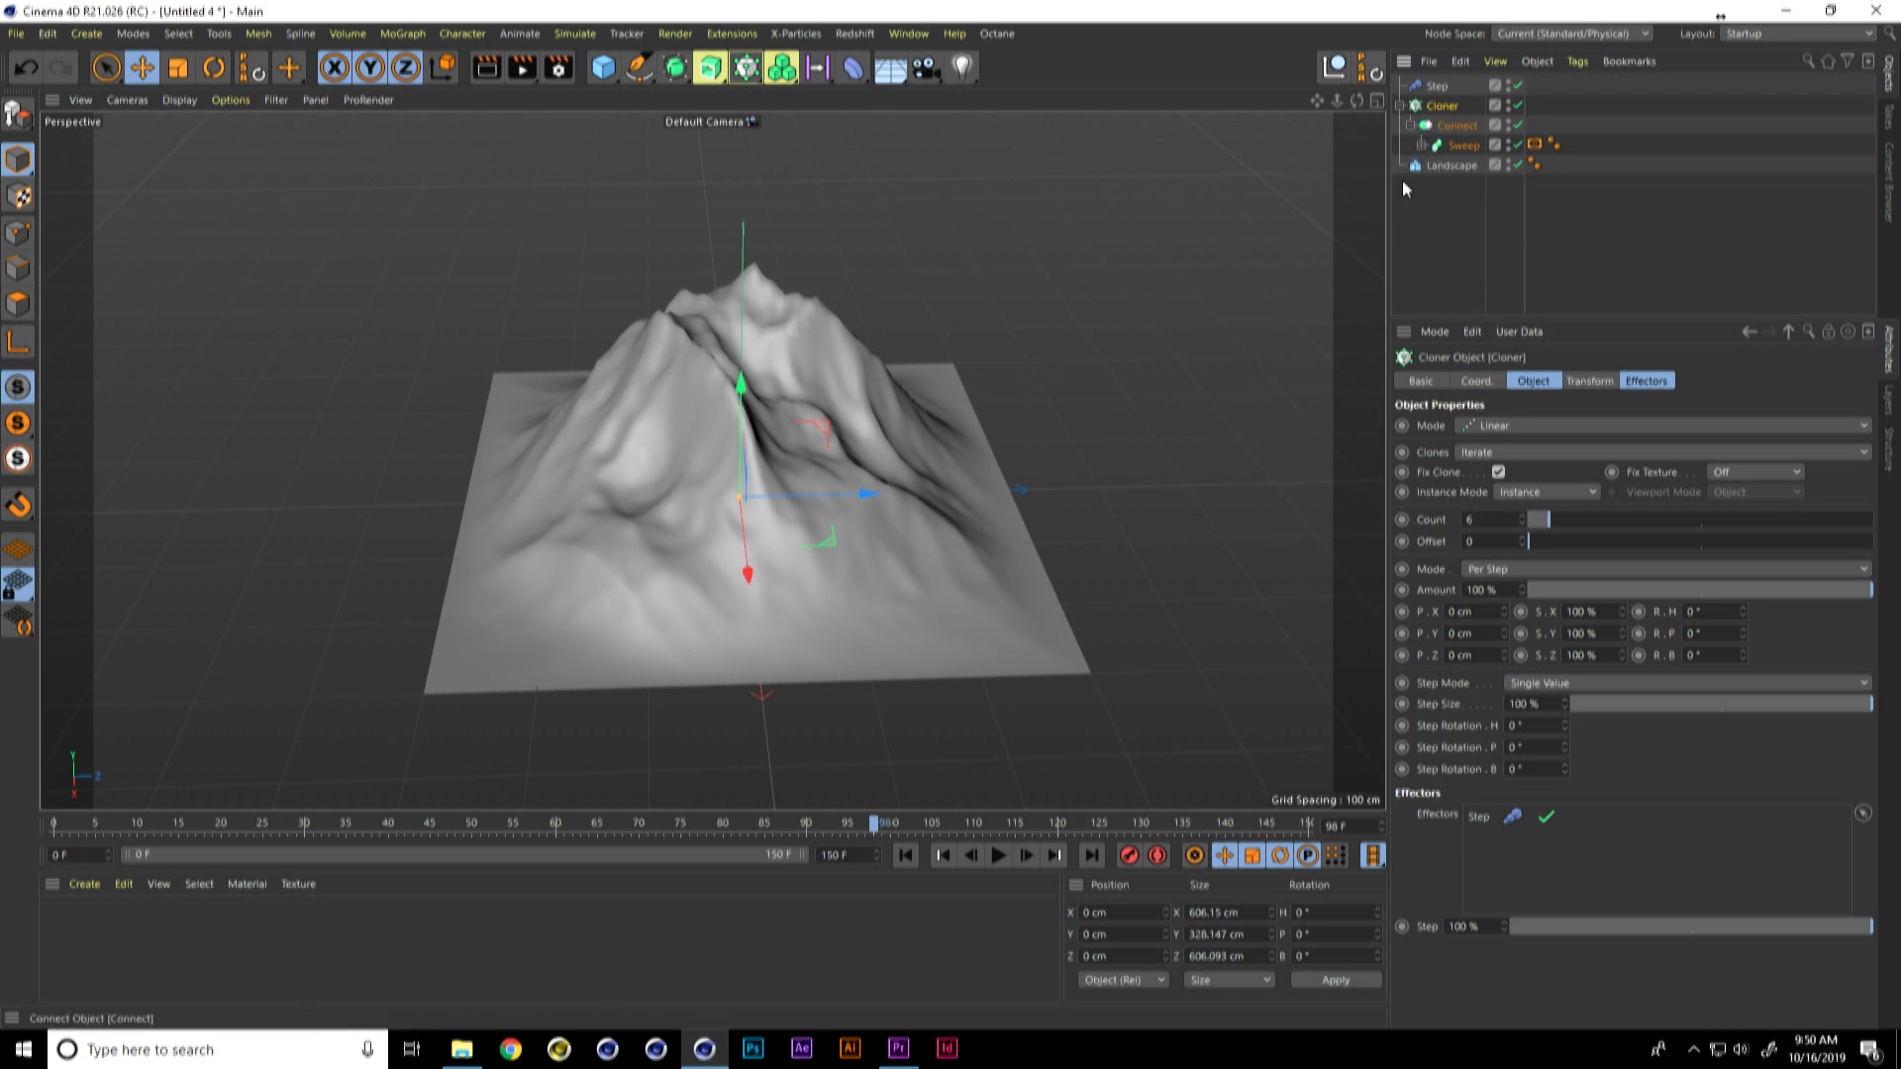
pyautogui.moveTo(1479, 522); pyautogui.dragTo(1401, 525)
pyautogui.write('3')
pyautogui.press('Return')
# Step: Scrub through the timeline to examine the ring timing and inspect the Step effector's strength and spline settings
pyautogui.click(1463, 147)
pyautogui.click(1436, 87)
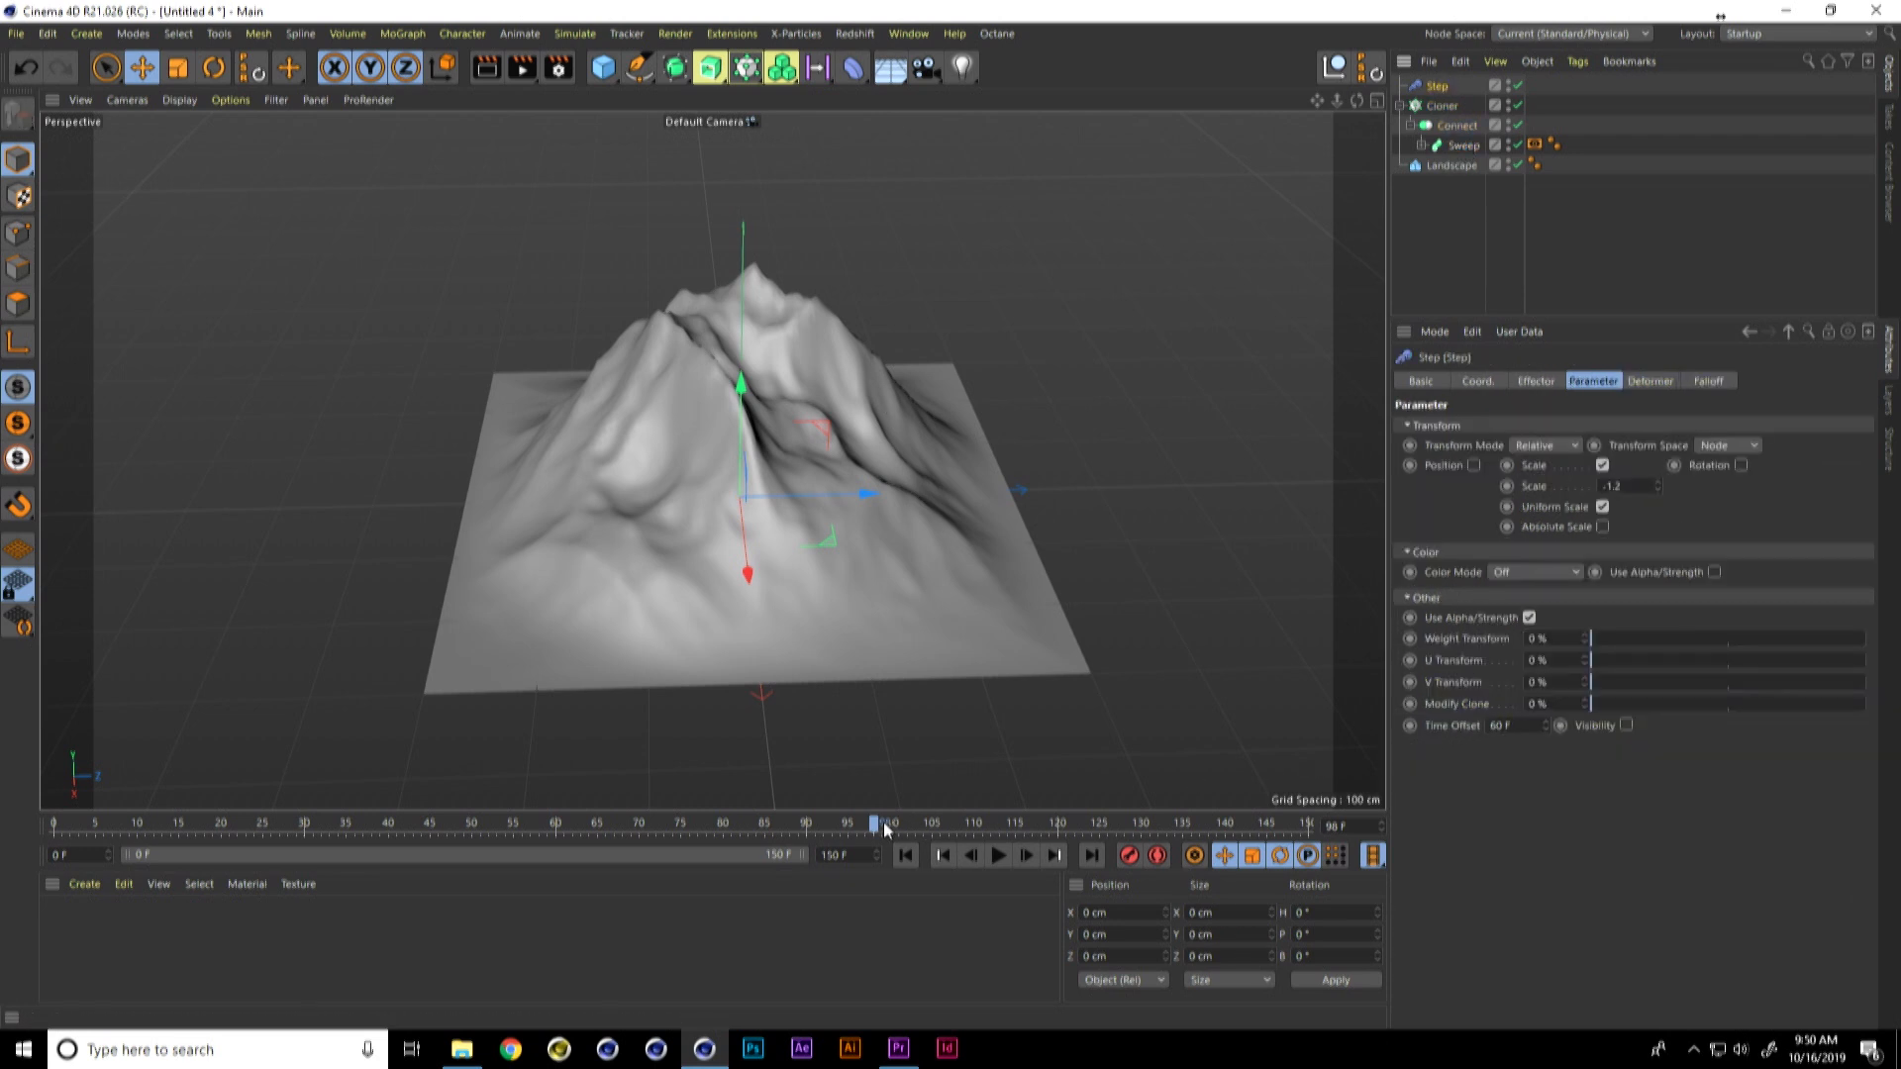
pyautogui.moveTo(875, 823); pyautogui.dragTo(61, 826)
pyautogui.moveTo(107, 825); pyautogui.dragTo(948, 878)
pyautogui.click(1532, 381)
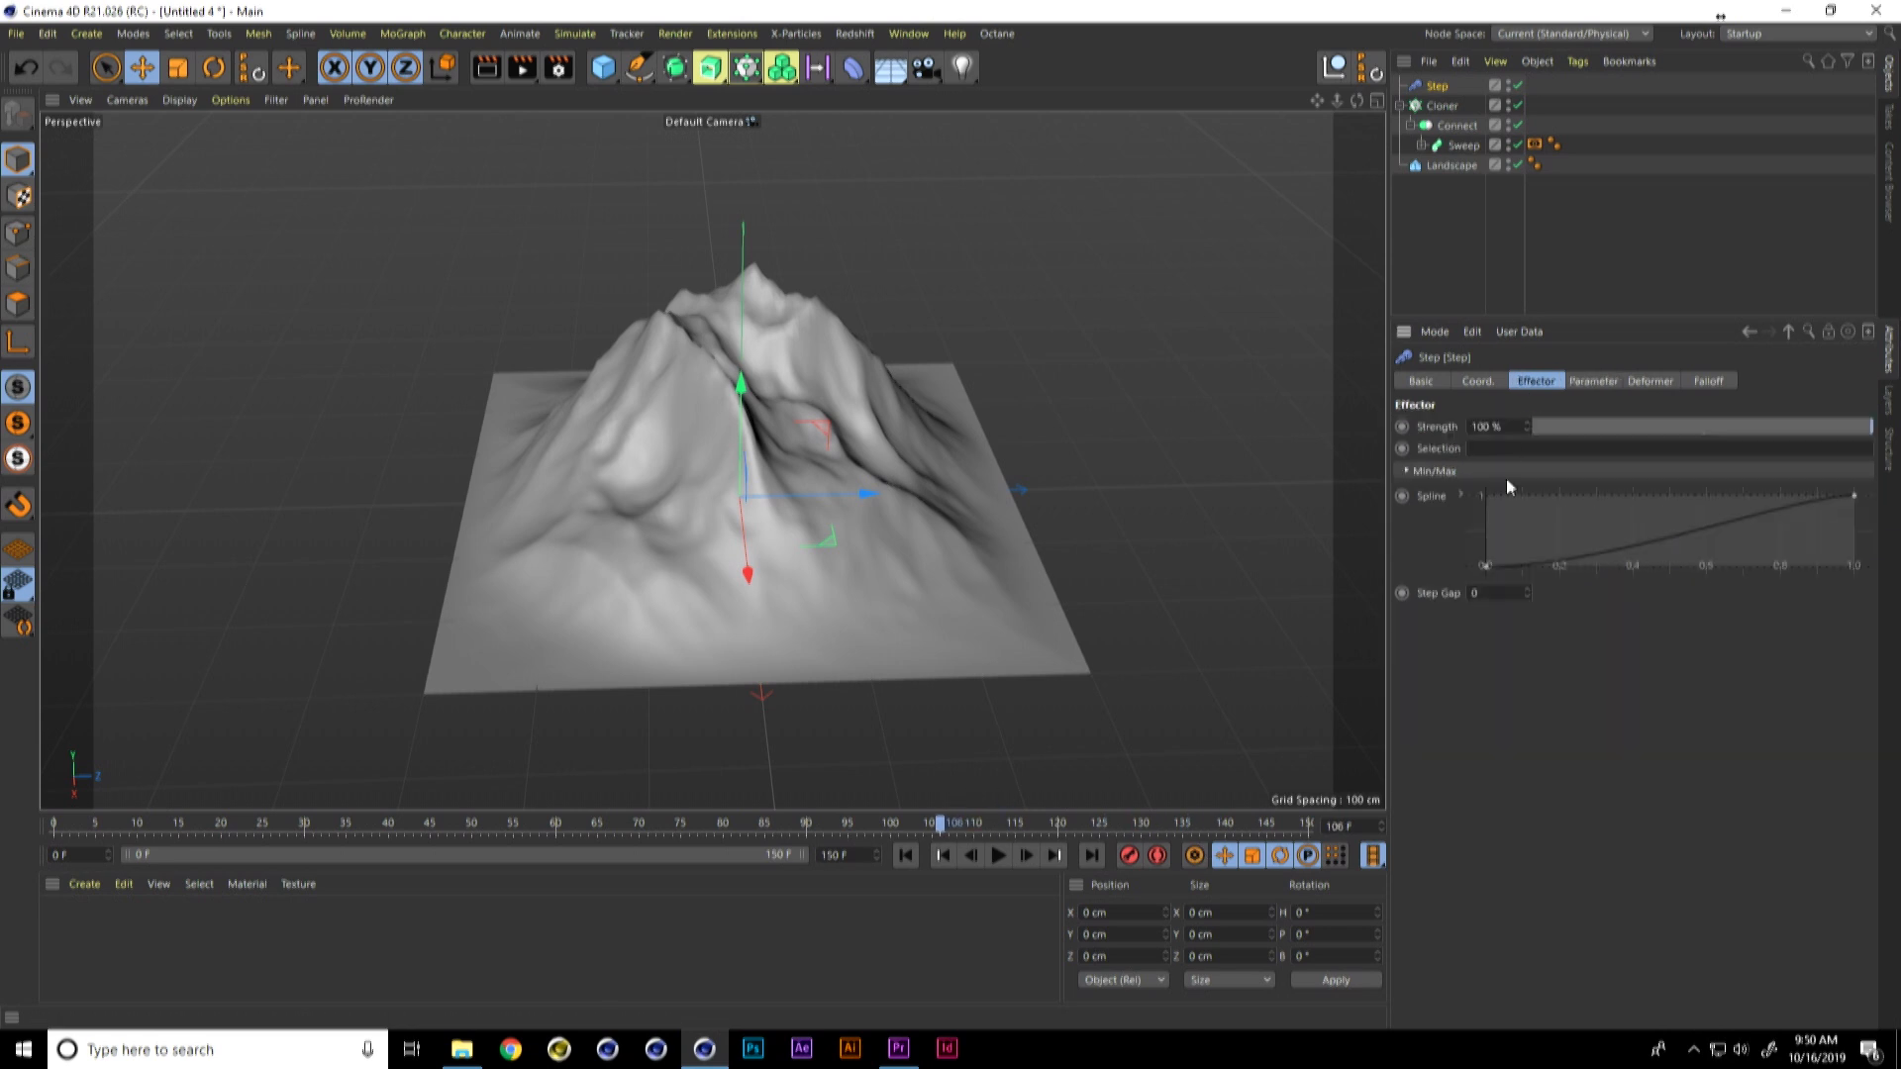
# Step: Set the Cloner's count to 5 and return the animation to the start
pyautogui.click(1445, 106)
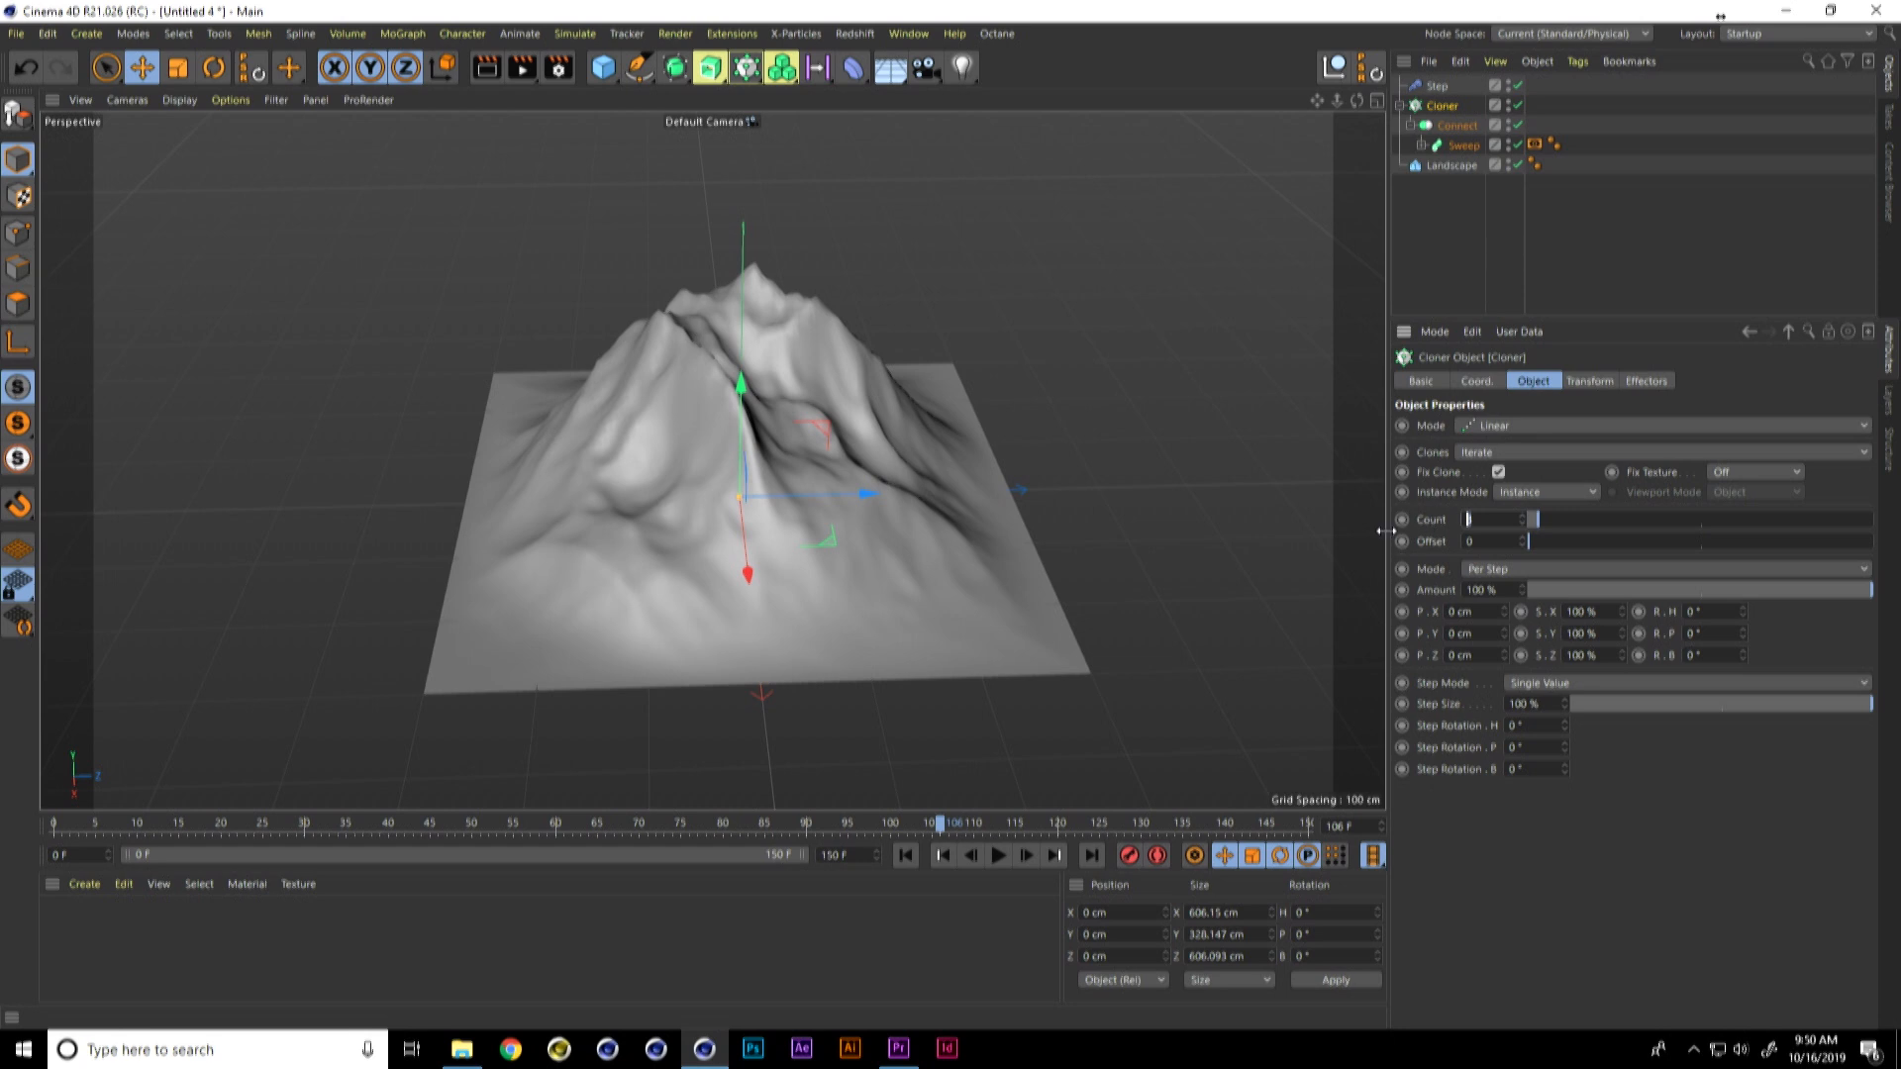
pyautogui.write('5')
pyautogui.press('Return')
pyautogui.click(907, 858)
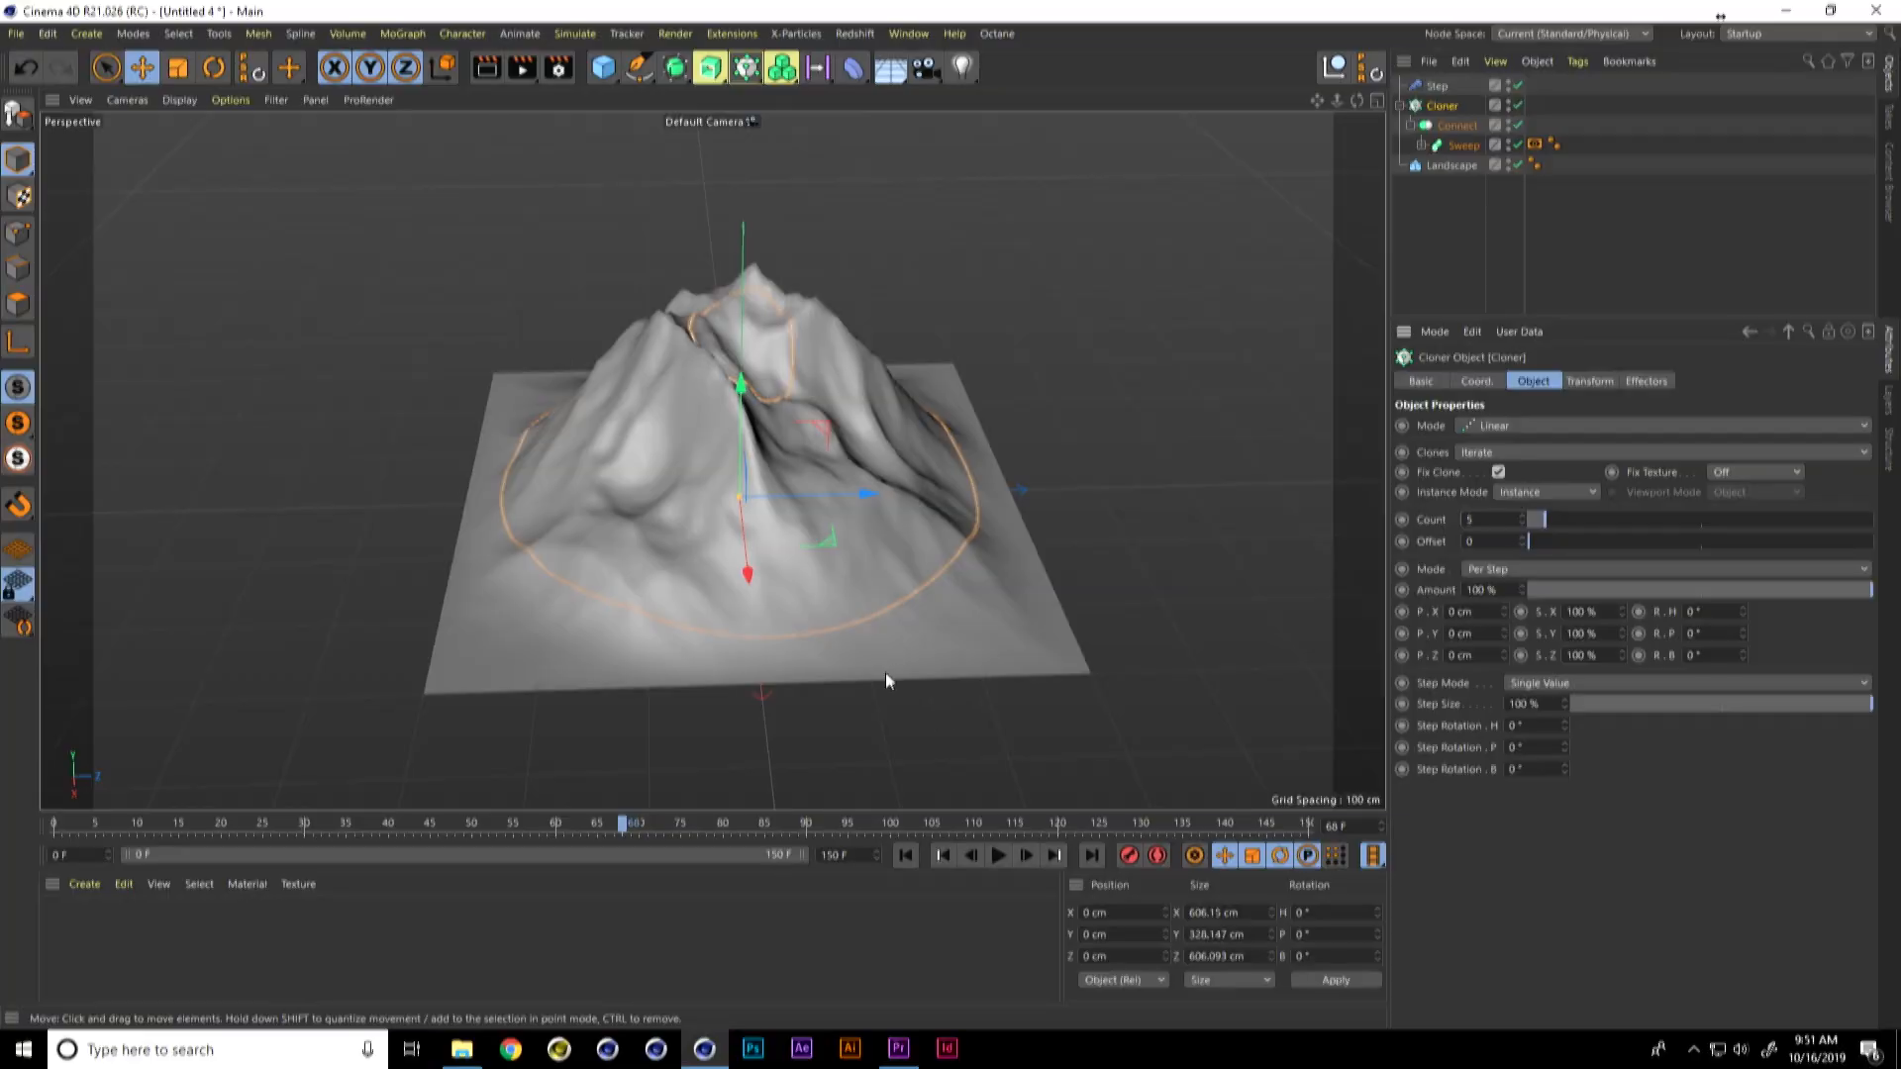
# Step: Switch to File Explorer and open the 7-Active Scanning Secondary Animation folder within 2-Hologram-Element Build
pyautogui.hotkey('alt', 'Tab')
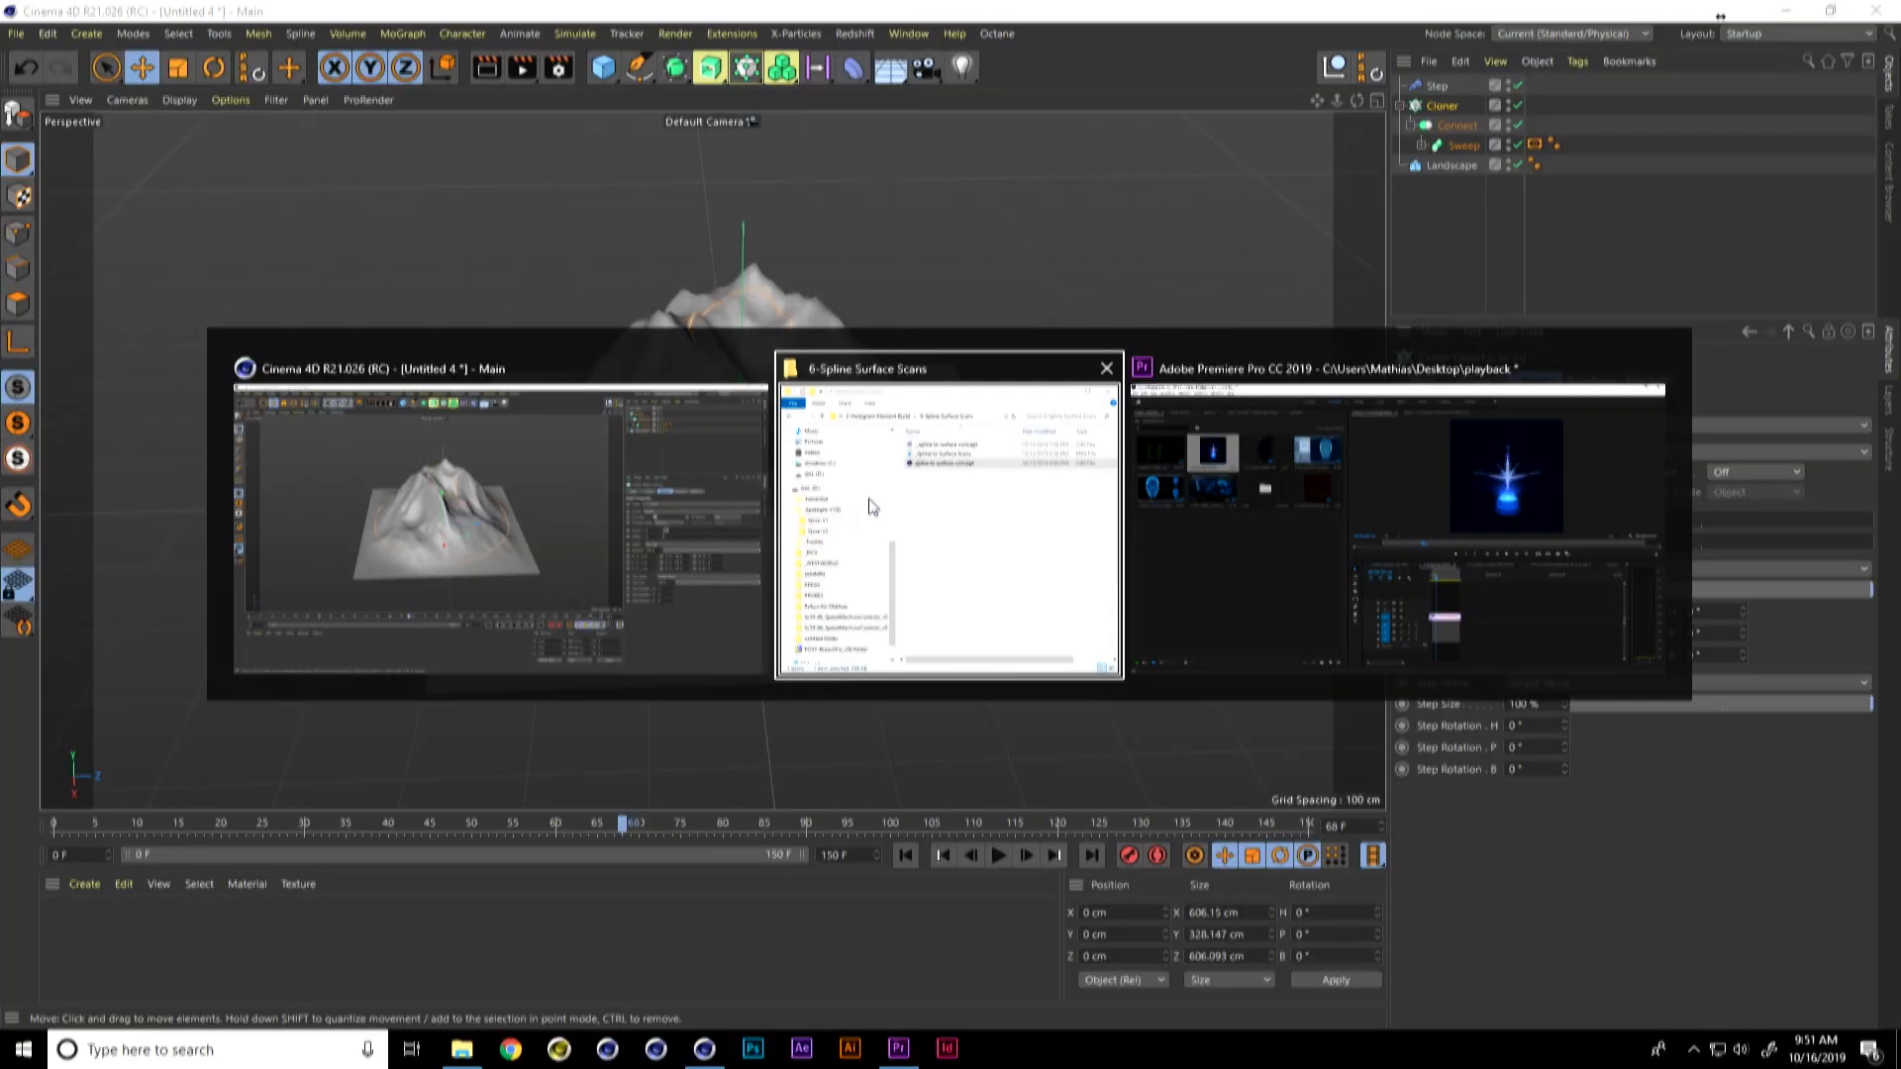
pyautogui.click(778, 238)
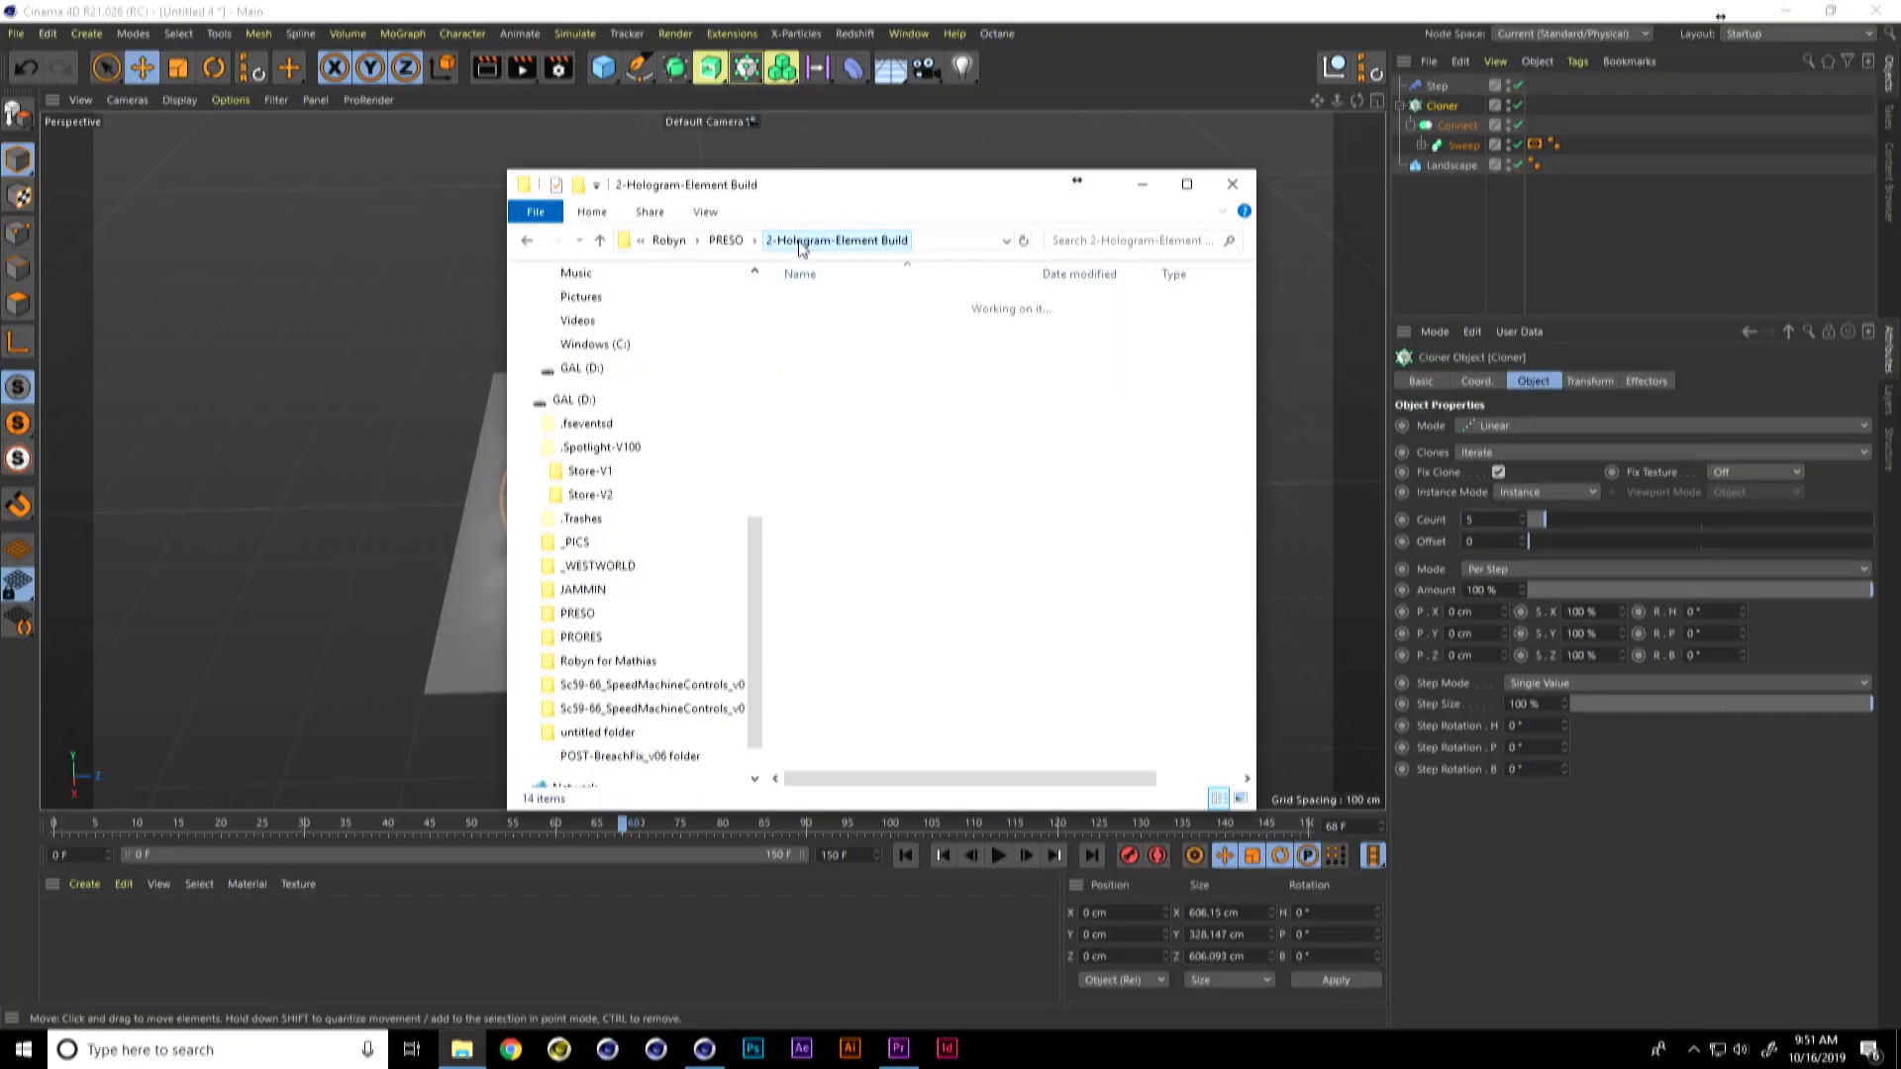
pyautogui.doubleClick(933, 386)
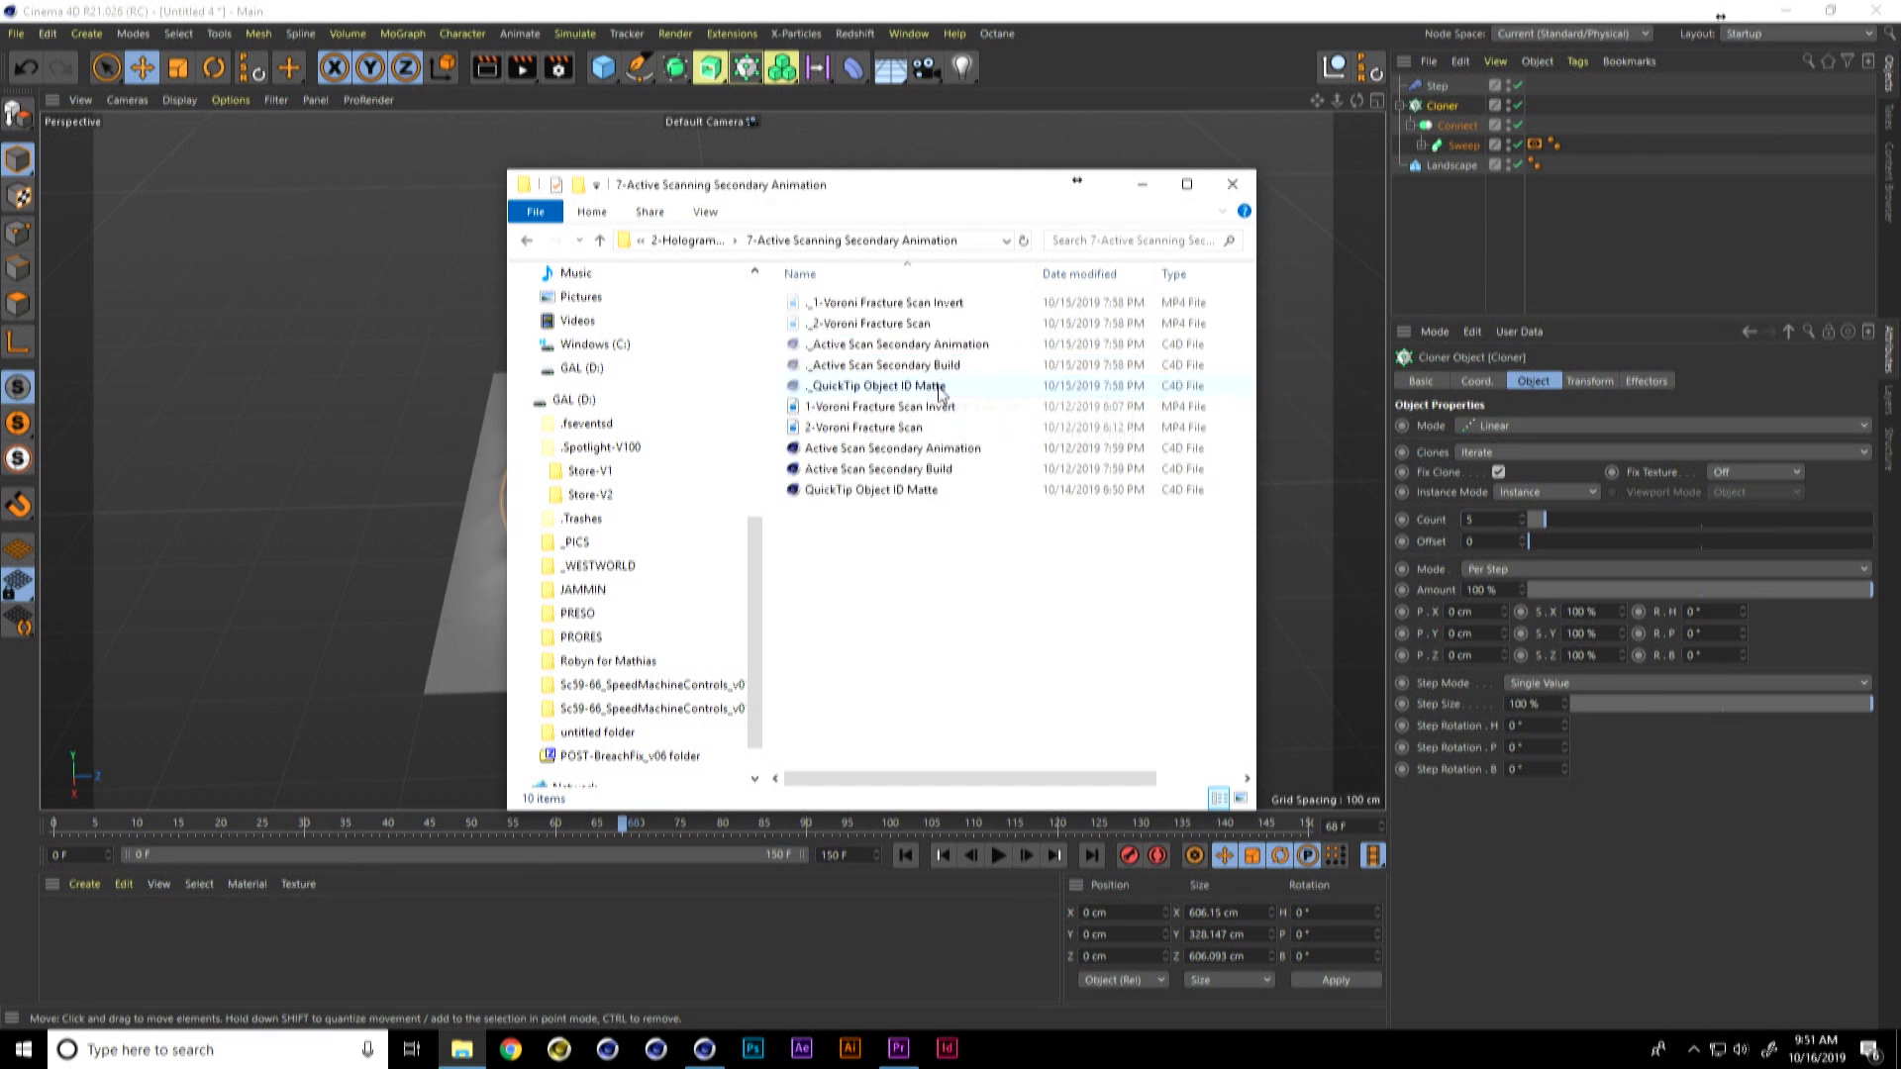
pyautogui.click(919, 428)
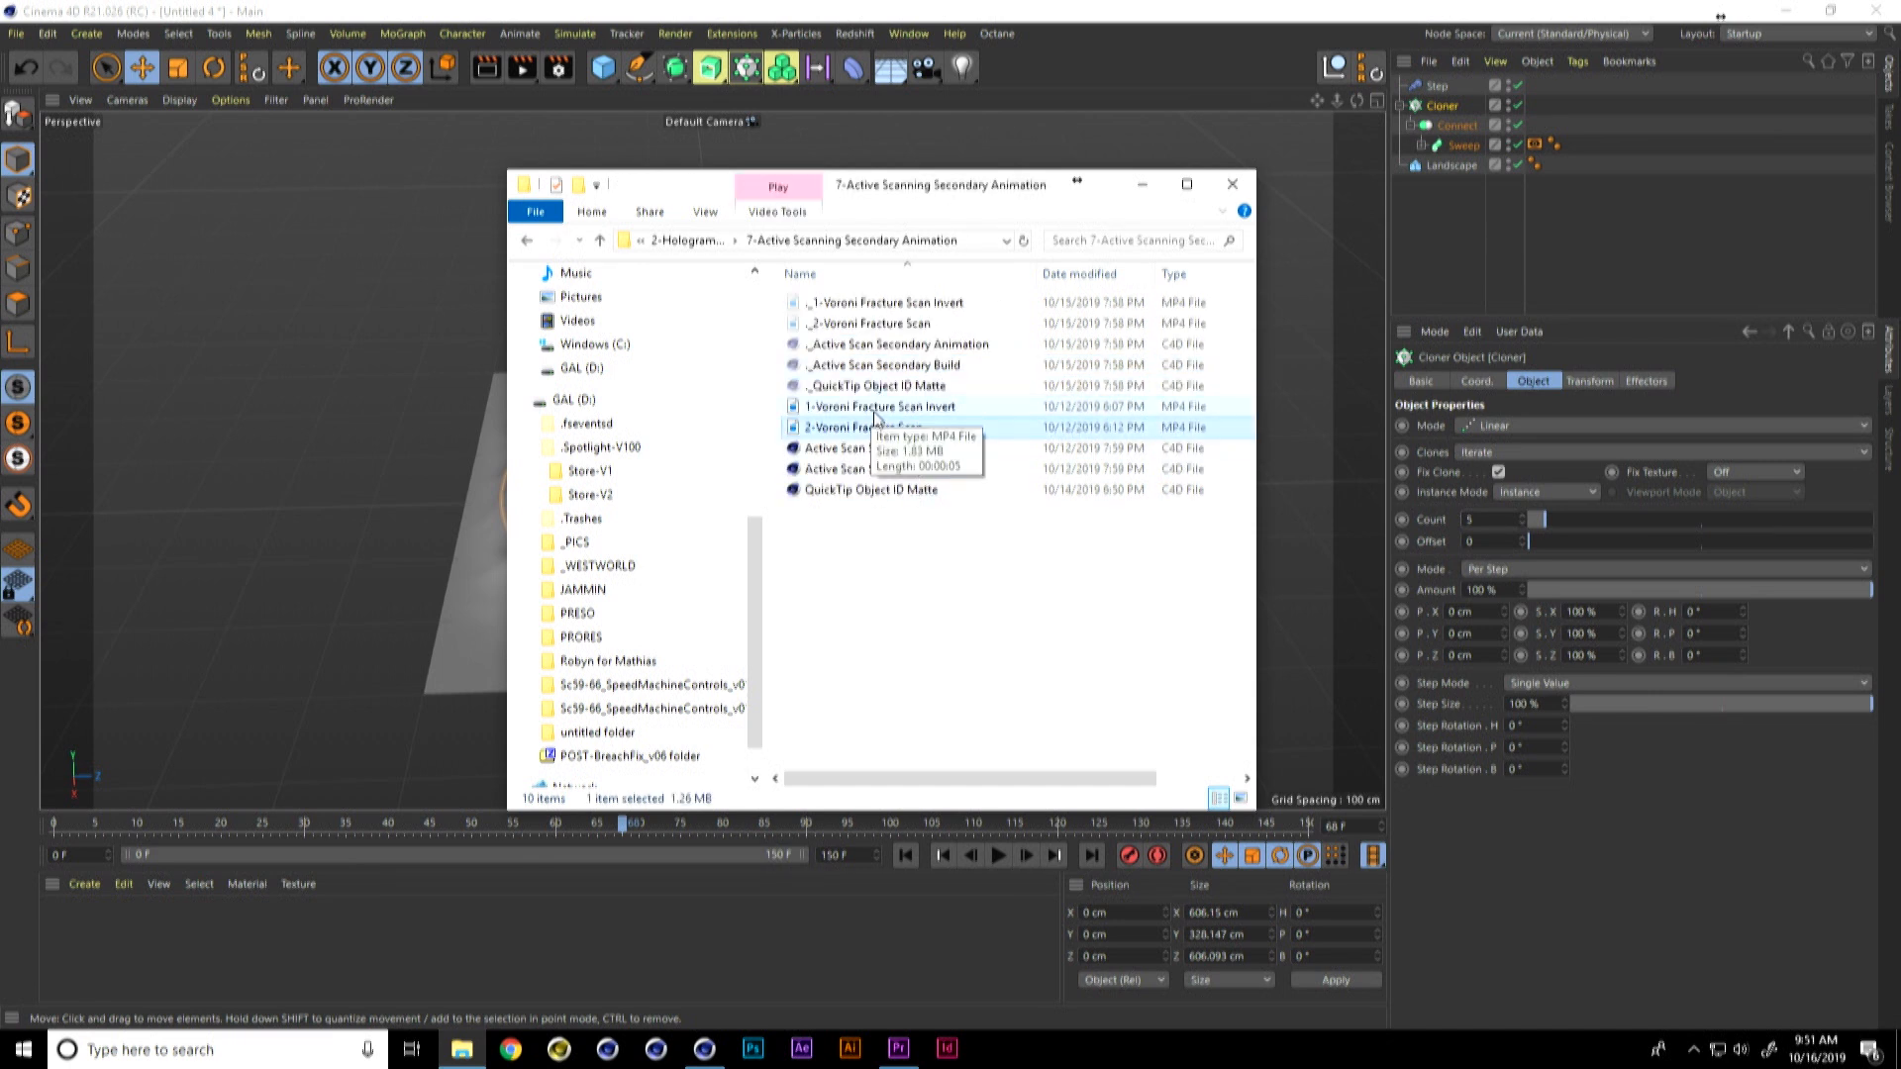
pyautogui.click(877, 408)
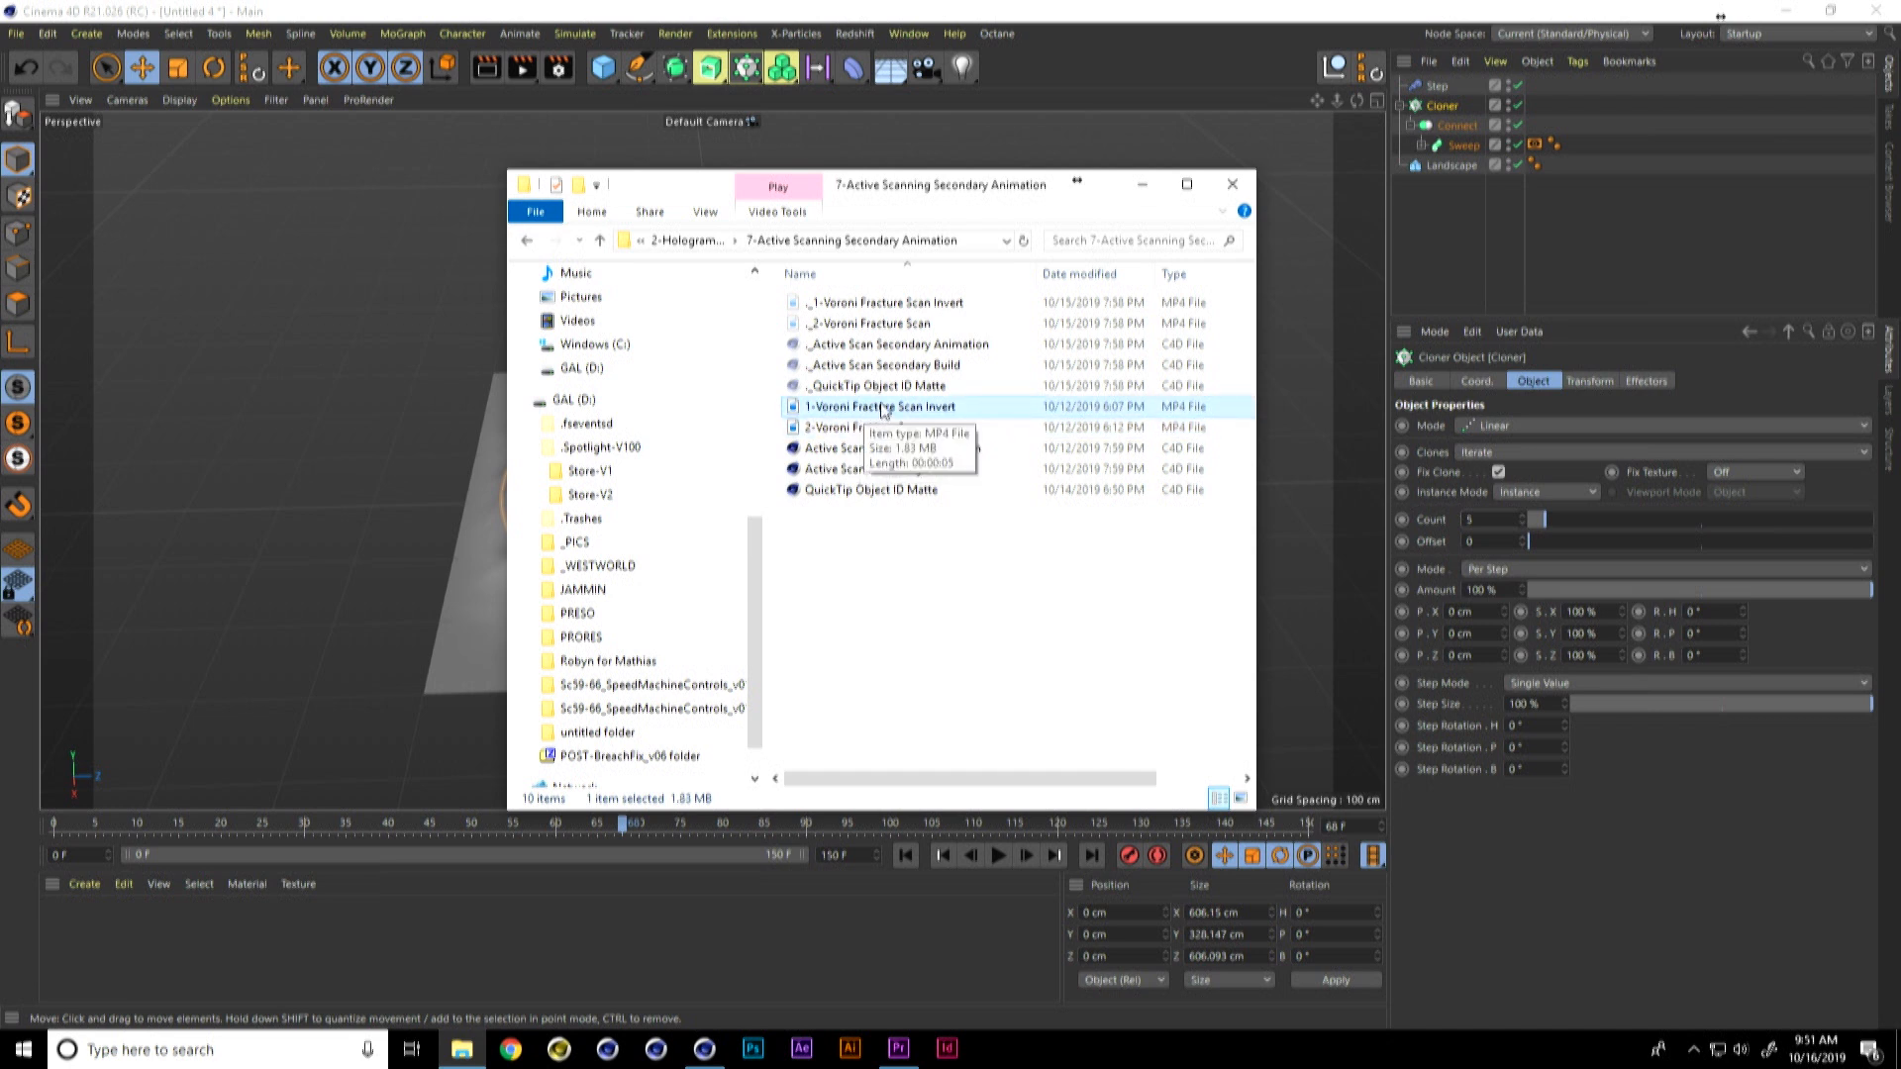
pyautogui.click(879, 573)
# Step: Play the reference videos 1-Voroni Fracture Scan Invert and 2-Voroni Fracture Scan
pyautogui.doubleClick(893, 408)
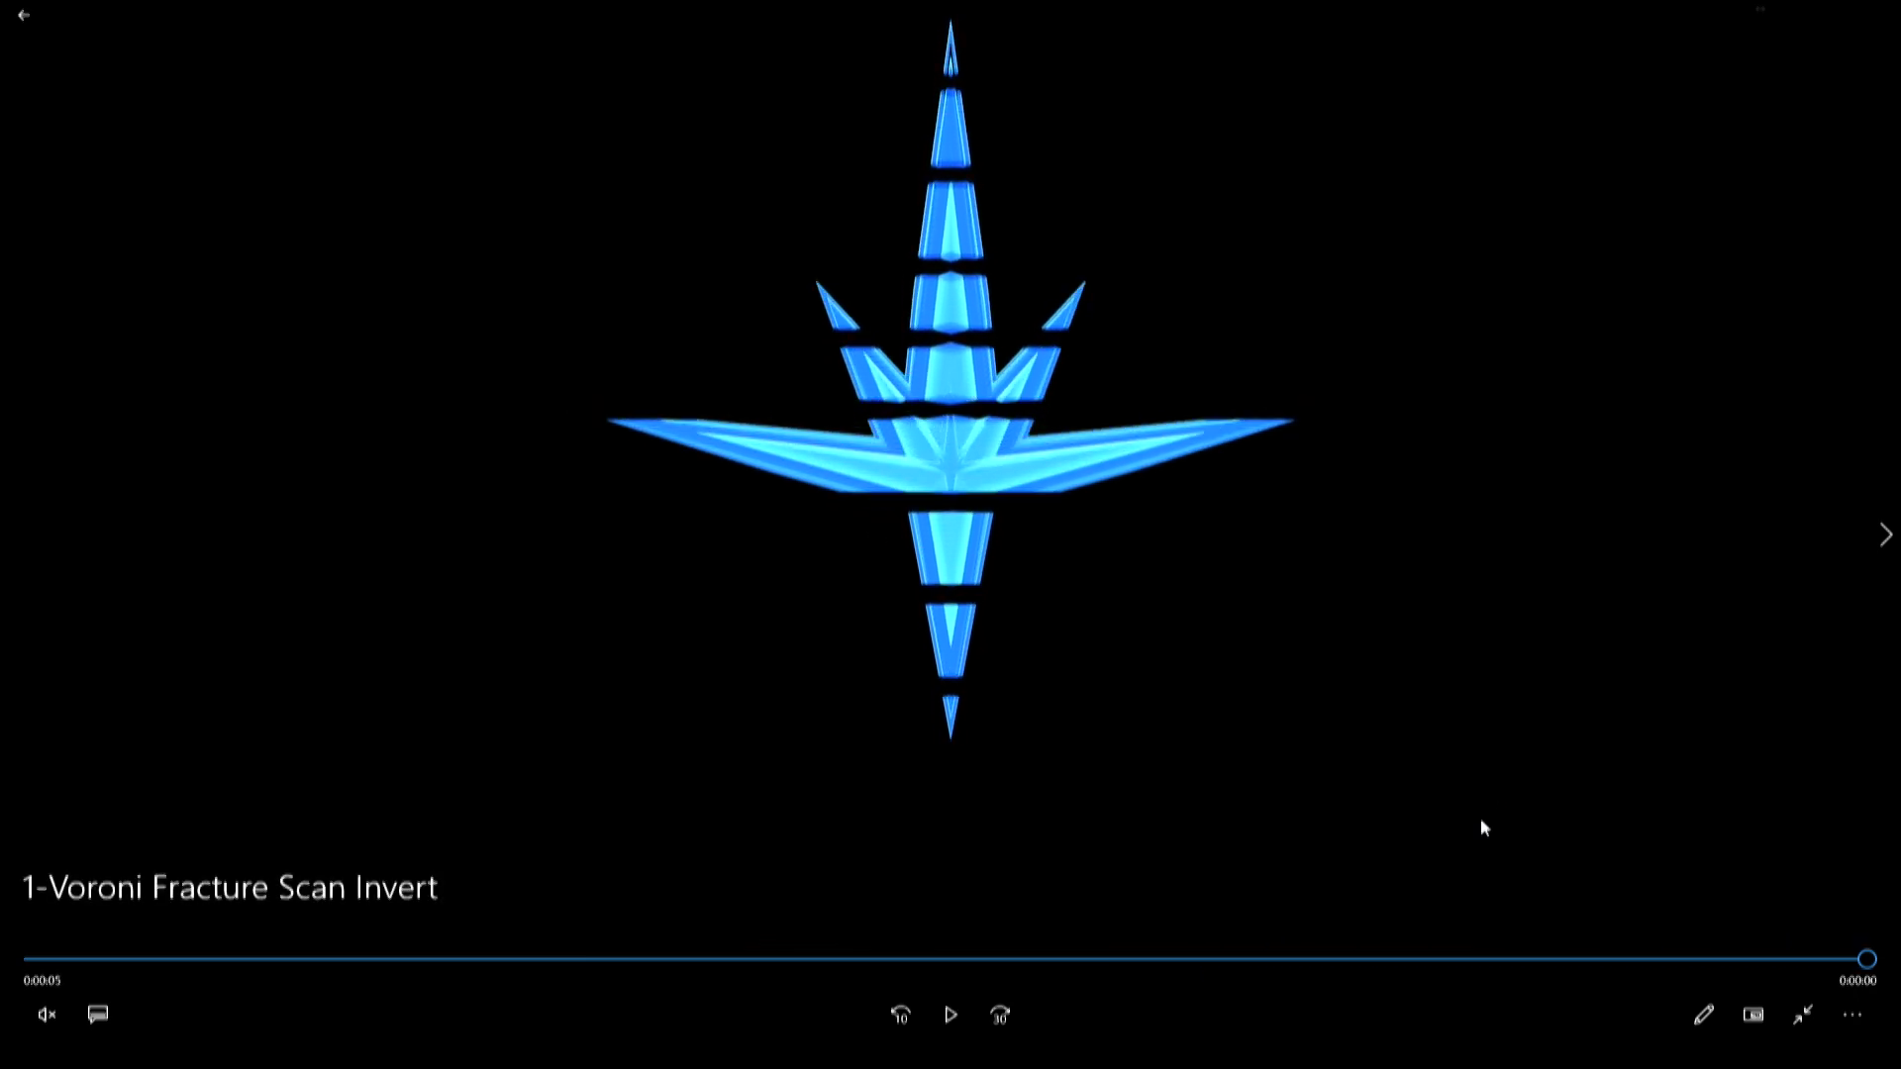
pyautogui.click(951, 1015)
pyautogui.click(951, 1012)
pyautogui.click(23, 15)
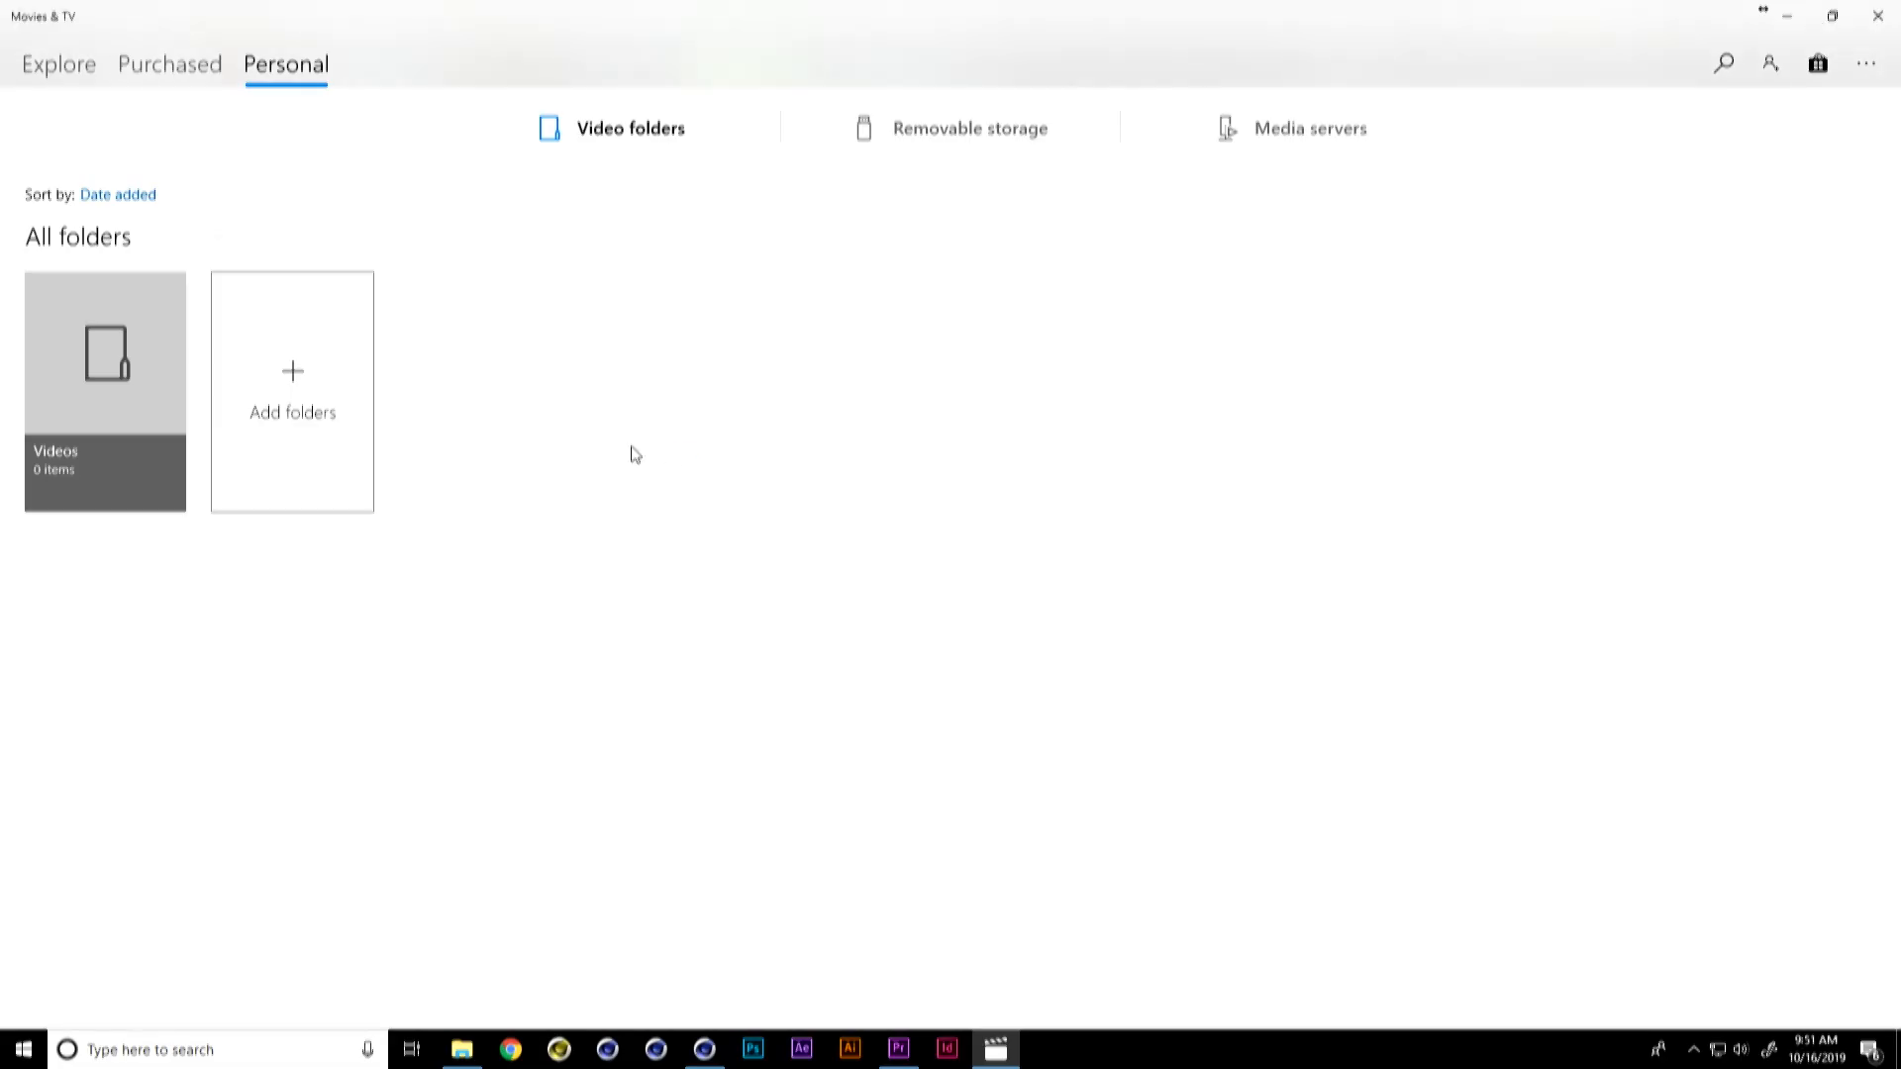
pyautogui.click(1877, 15)
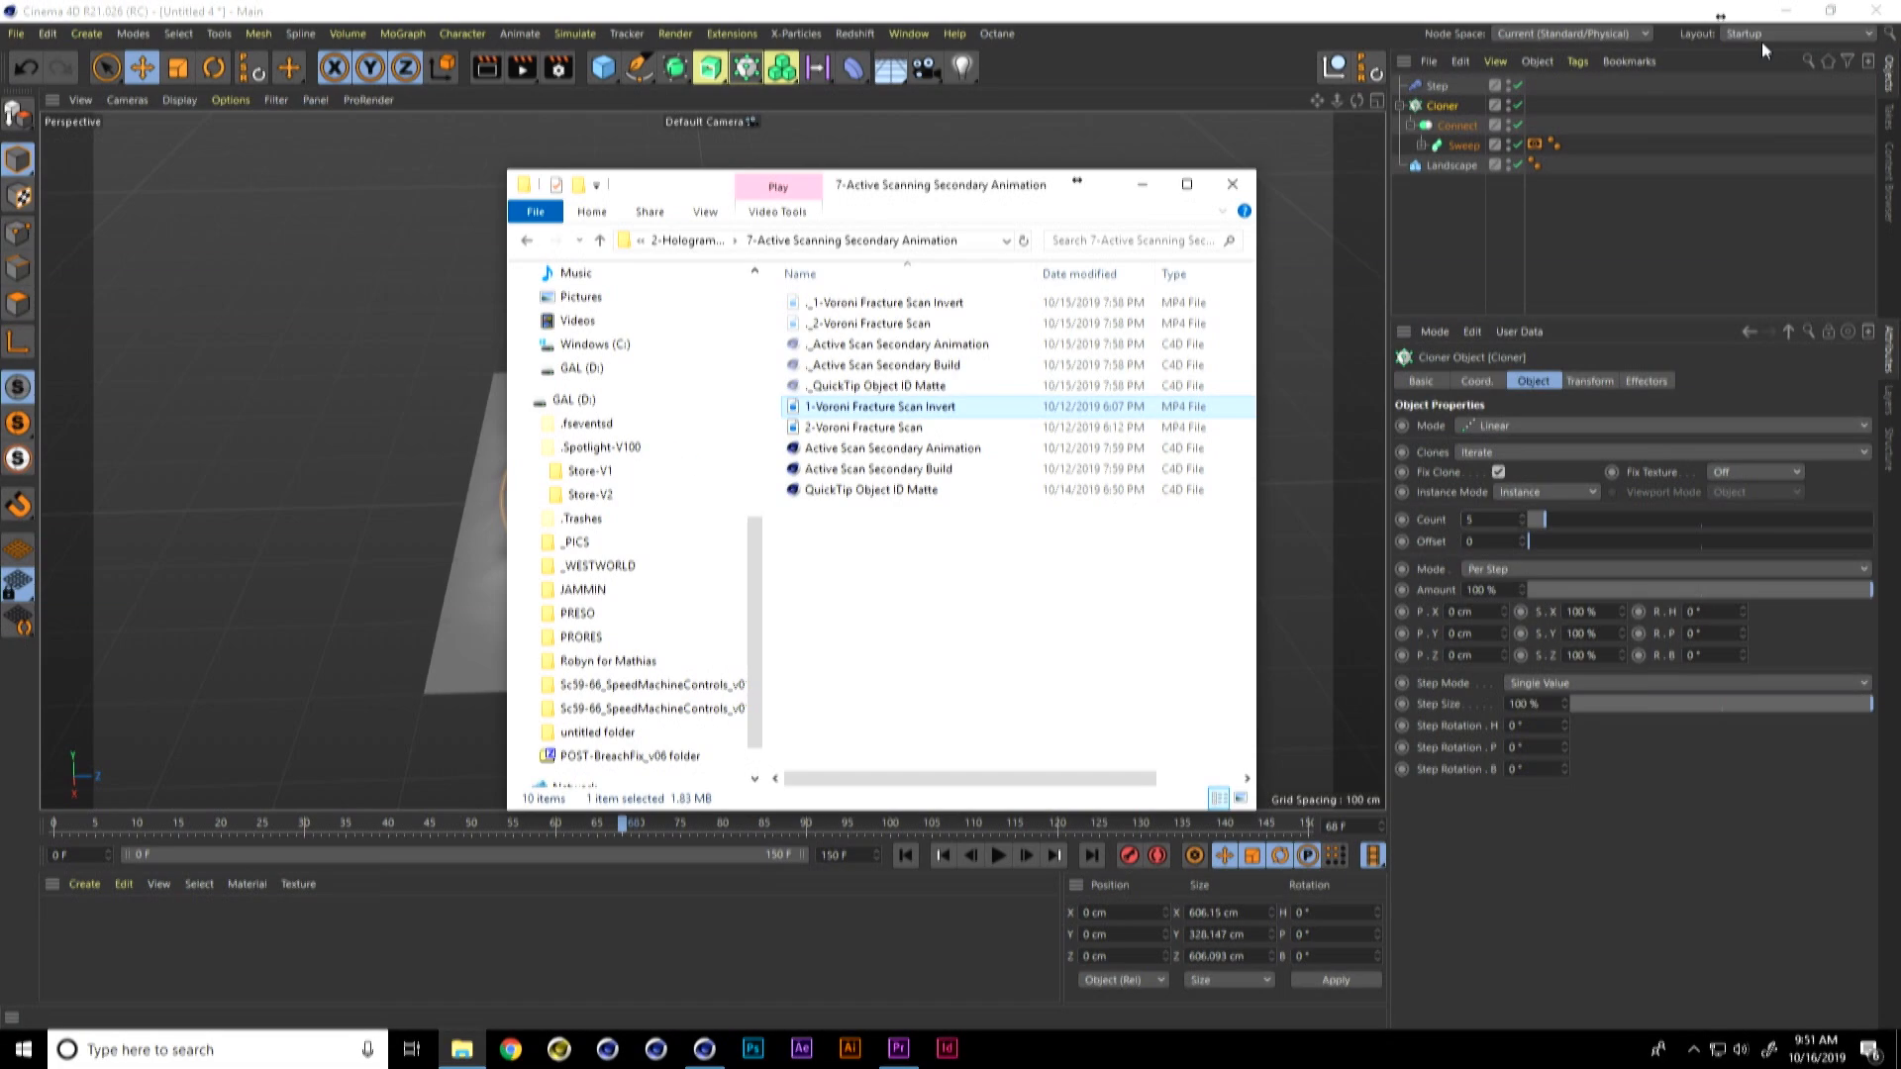
pyautogui.doubleClick(929, 432)
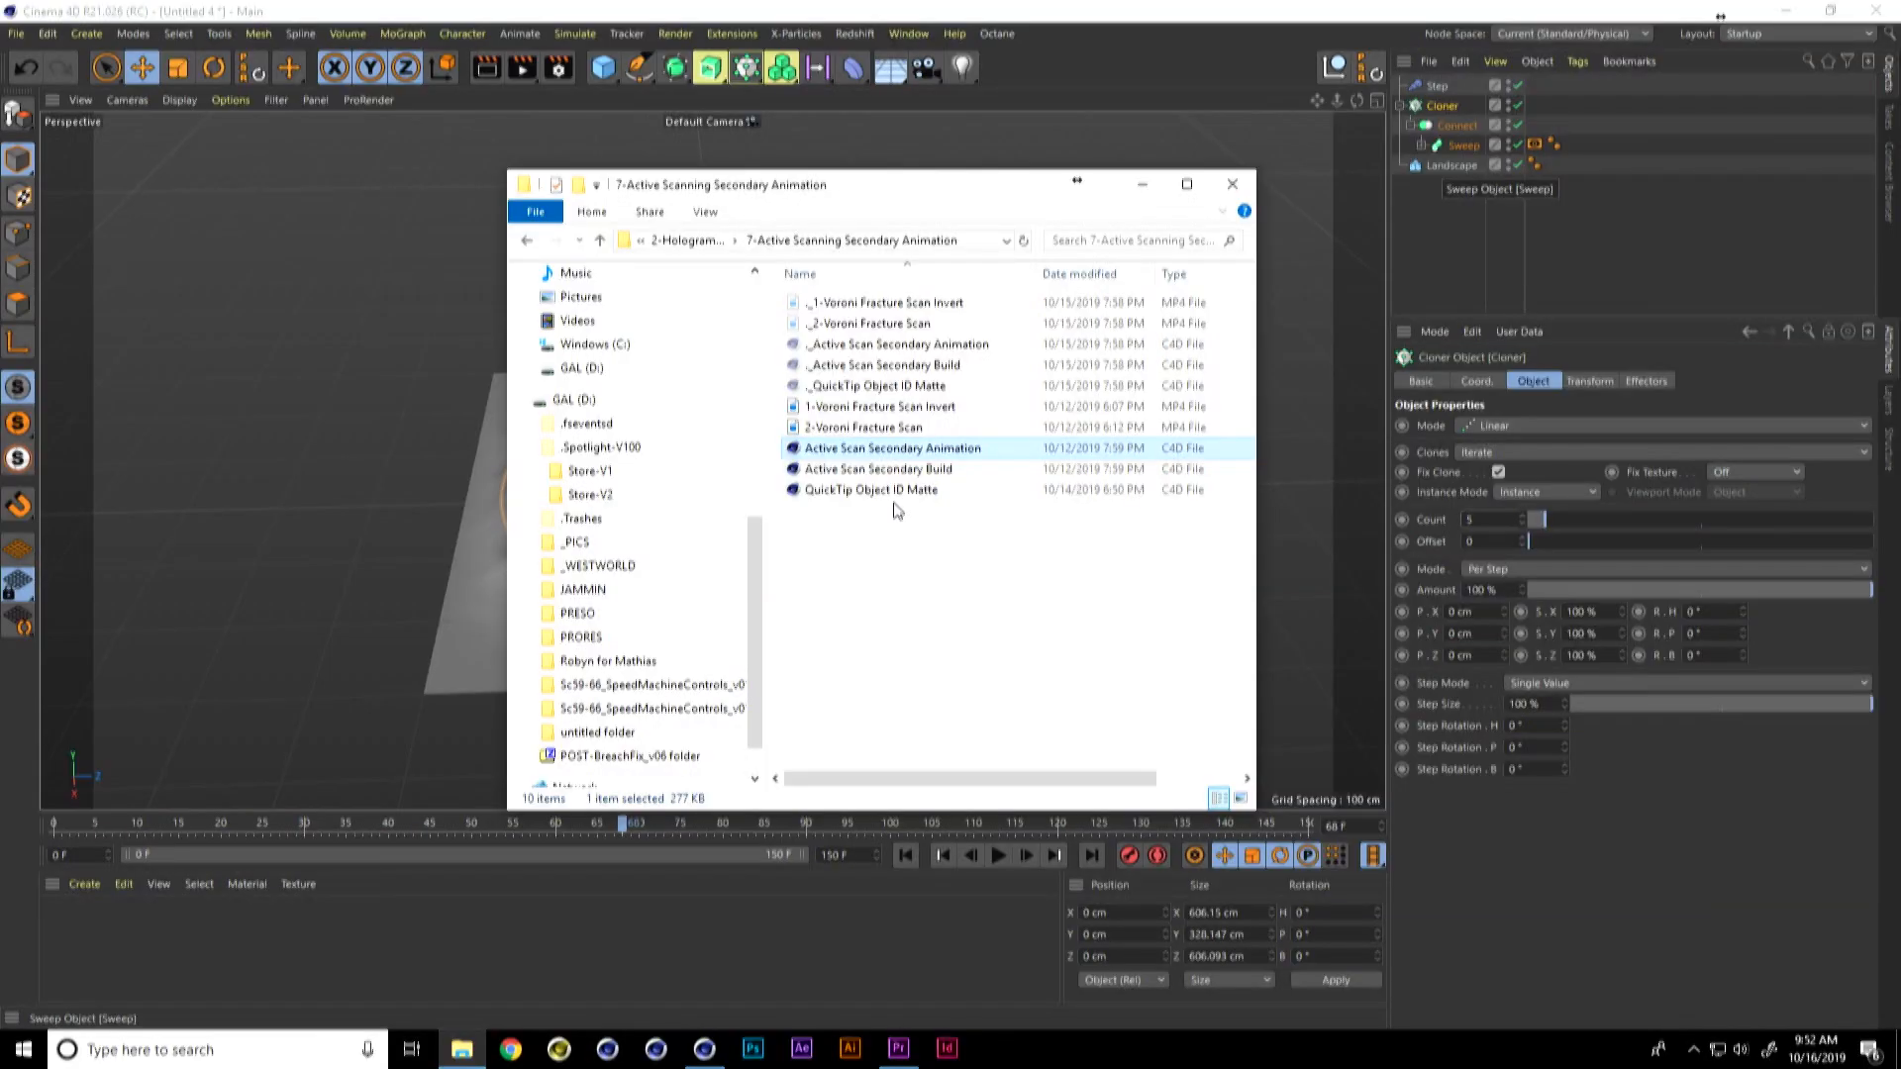
# Step: Open the Active Scan Secondary Animation project in Cinema 4D and copy its NovaCorps Proxy object into a new project
pyautogui.moveTo(909, 448); pyautogui.dragTo(430, 436)
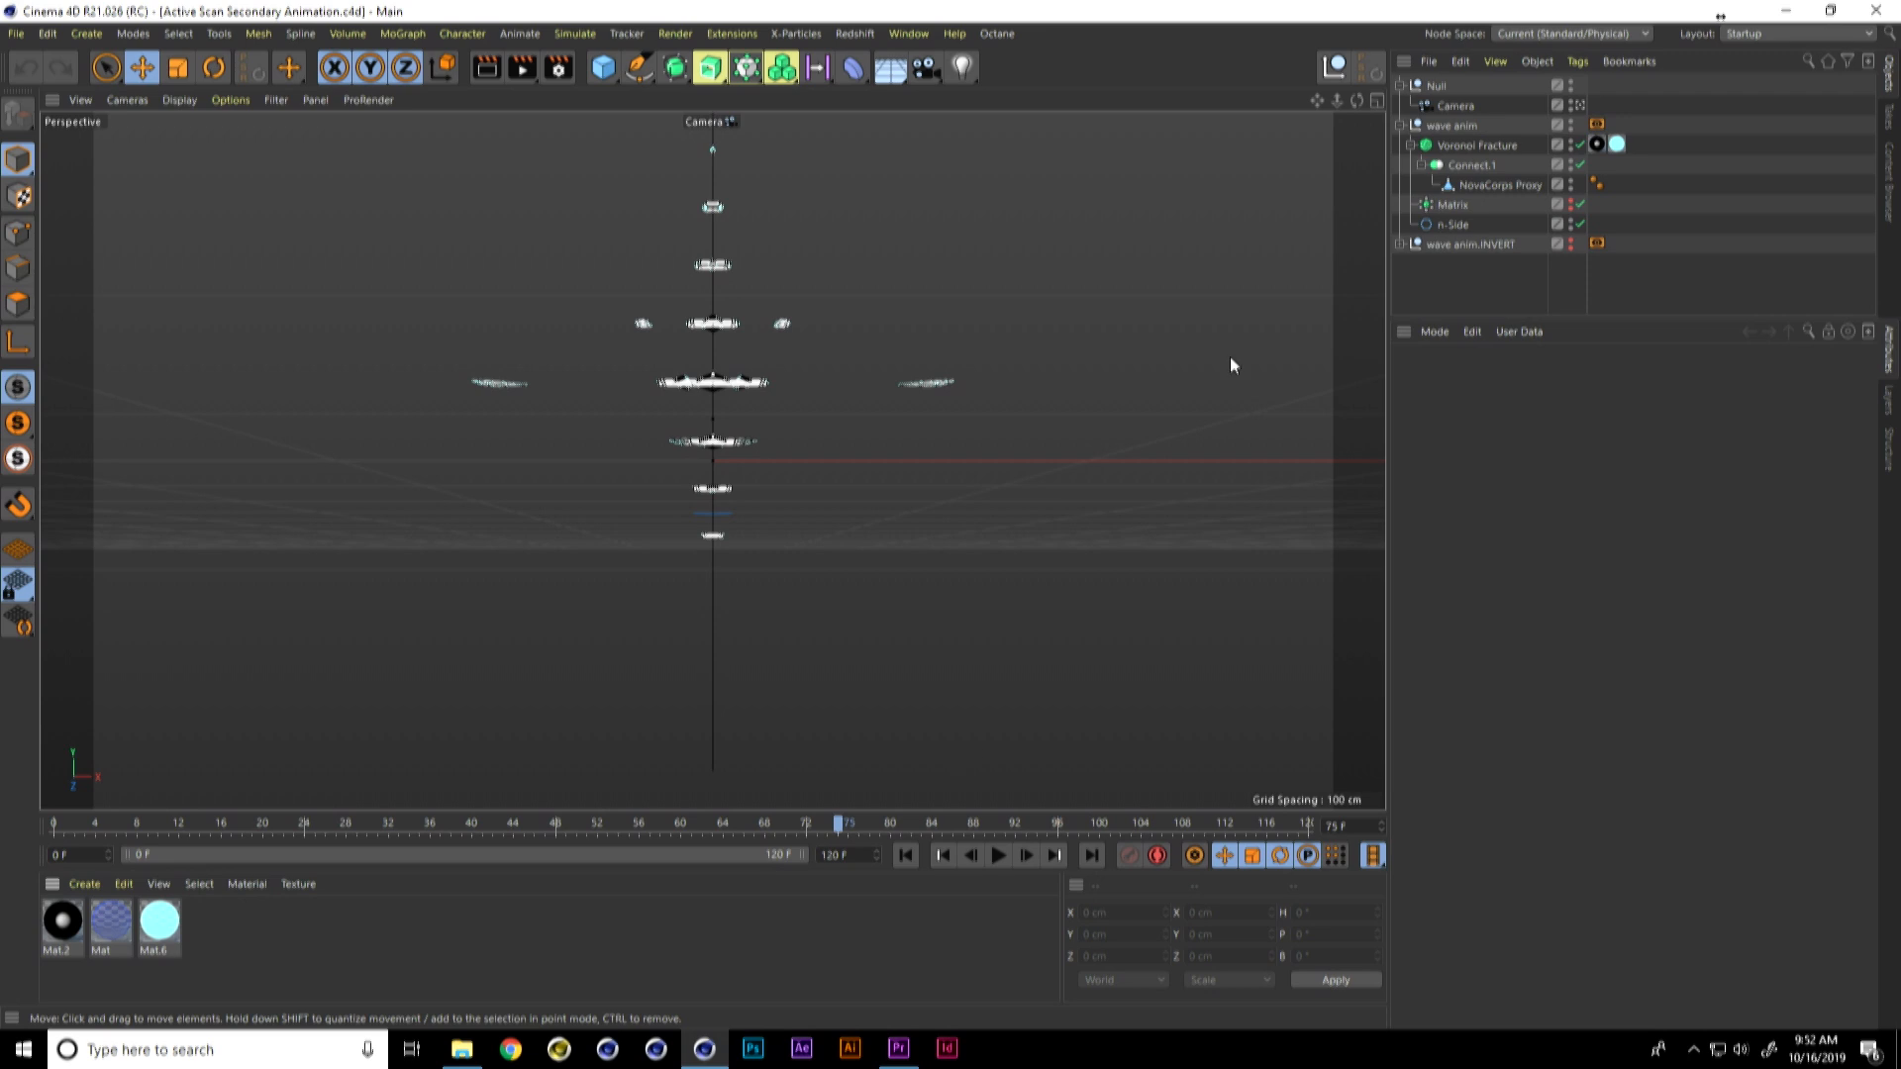
pyautogui.click(1517, 185)
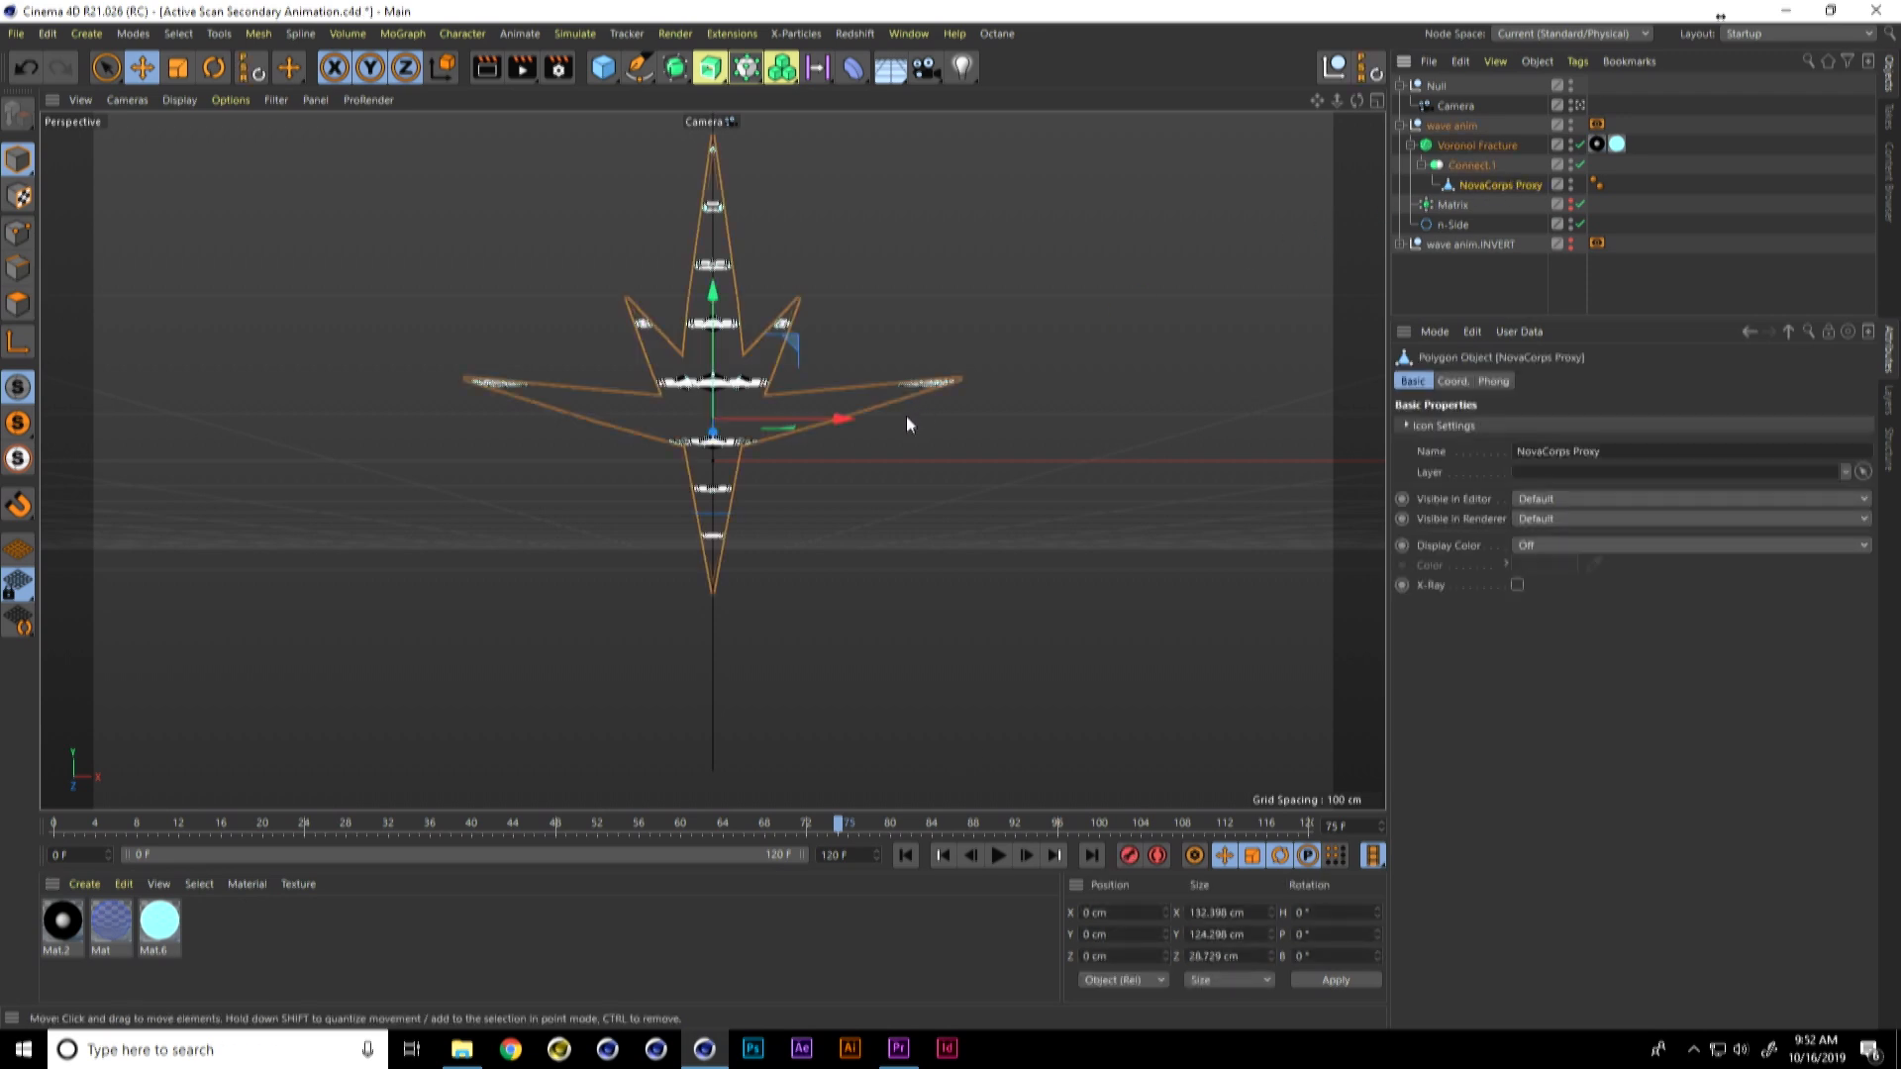
pyautogui.hotkey('ctrl', 'n')
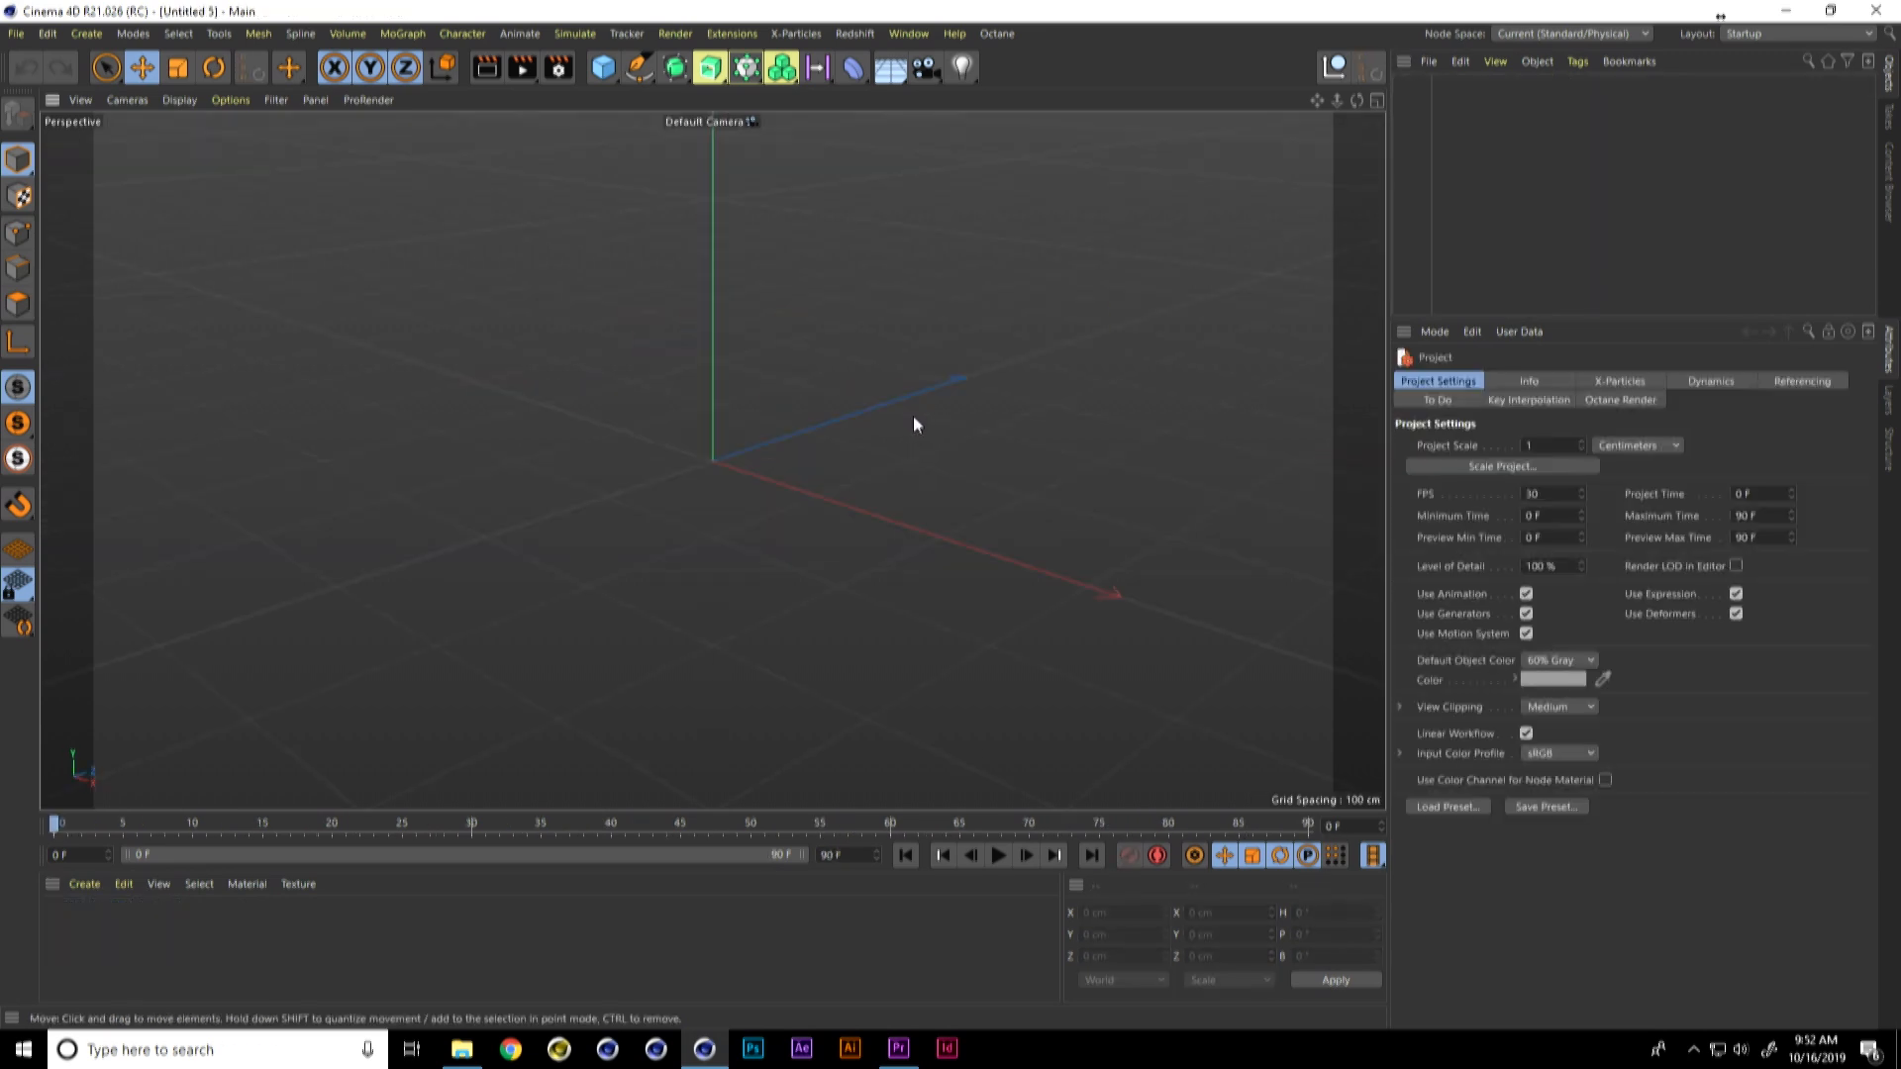
pyautogui.hotkey('ctrl', 'v')
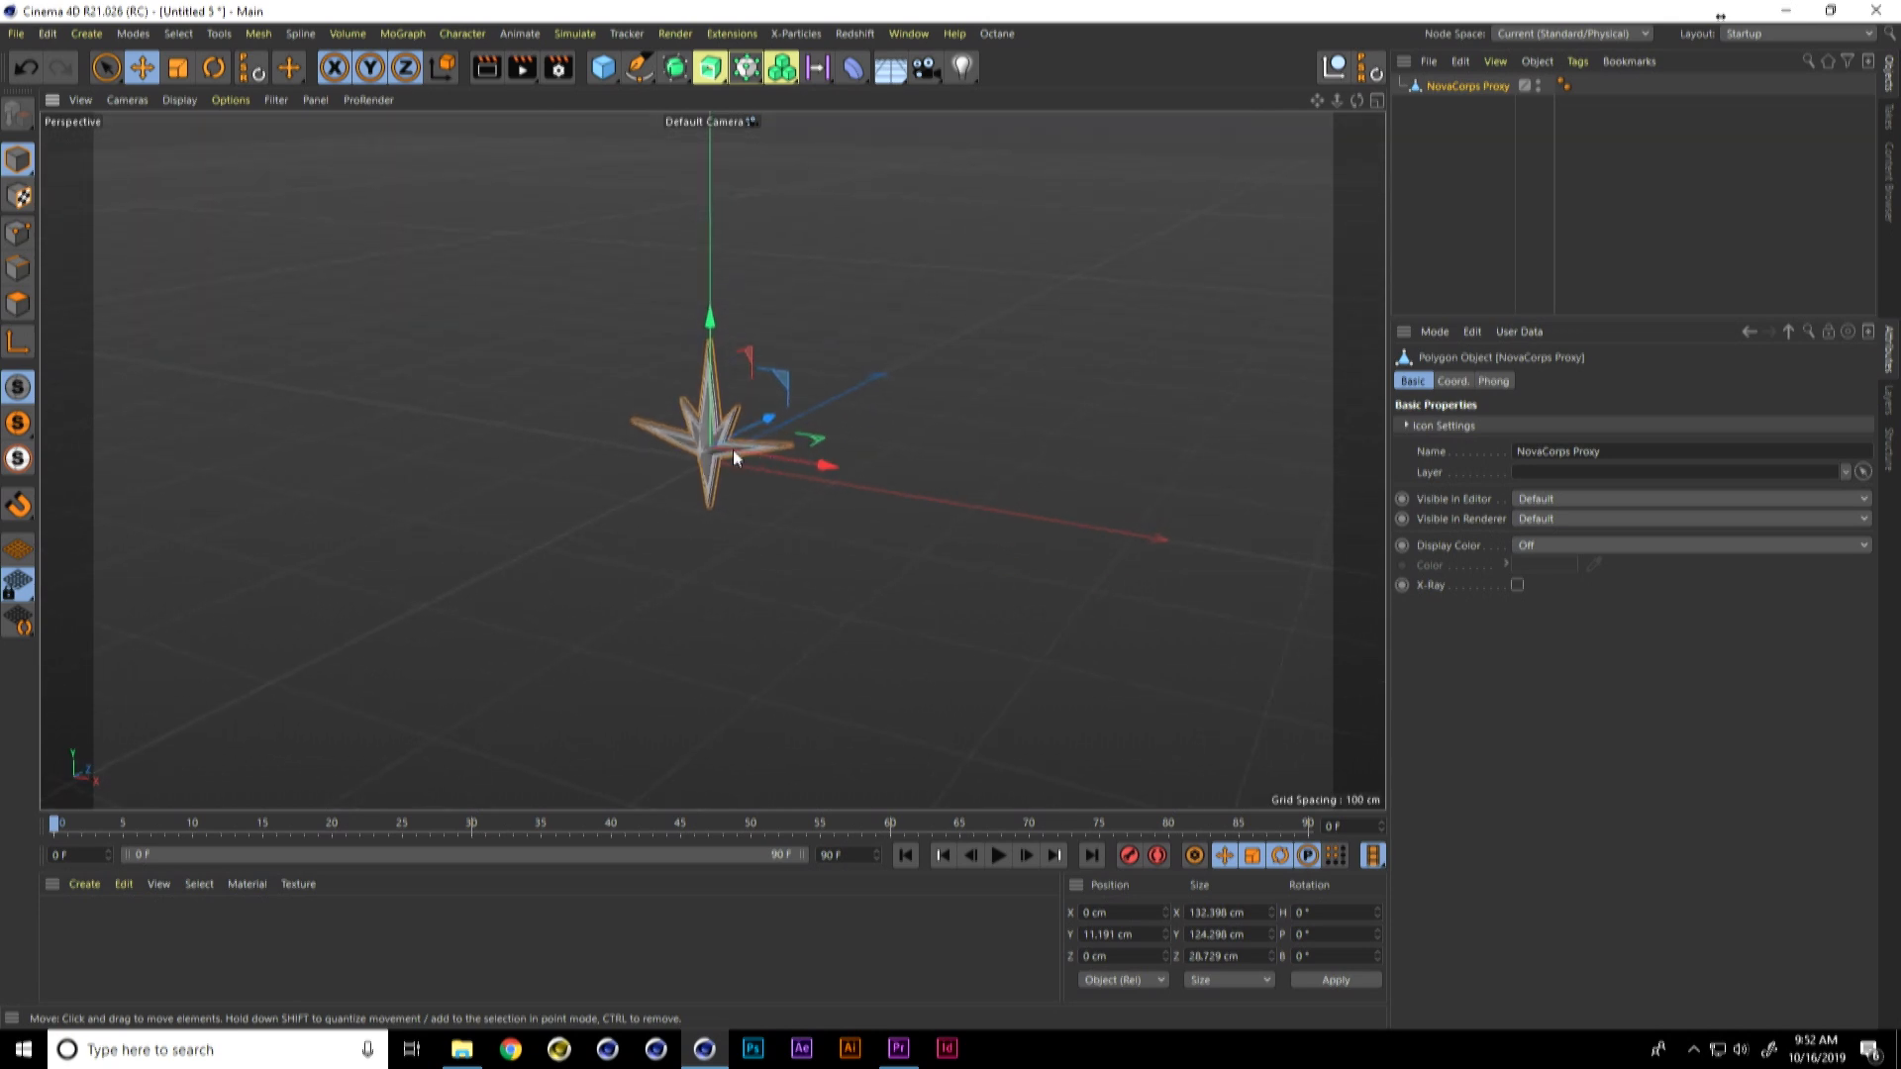
pyautogui.scroll(5, 713, 439)
pyautogui.keyDown('alt'); pyautogui.moveTo(873, 377); pyautogui.dragTo(1057, 304); pyautogui.keyUp('alt')
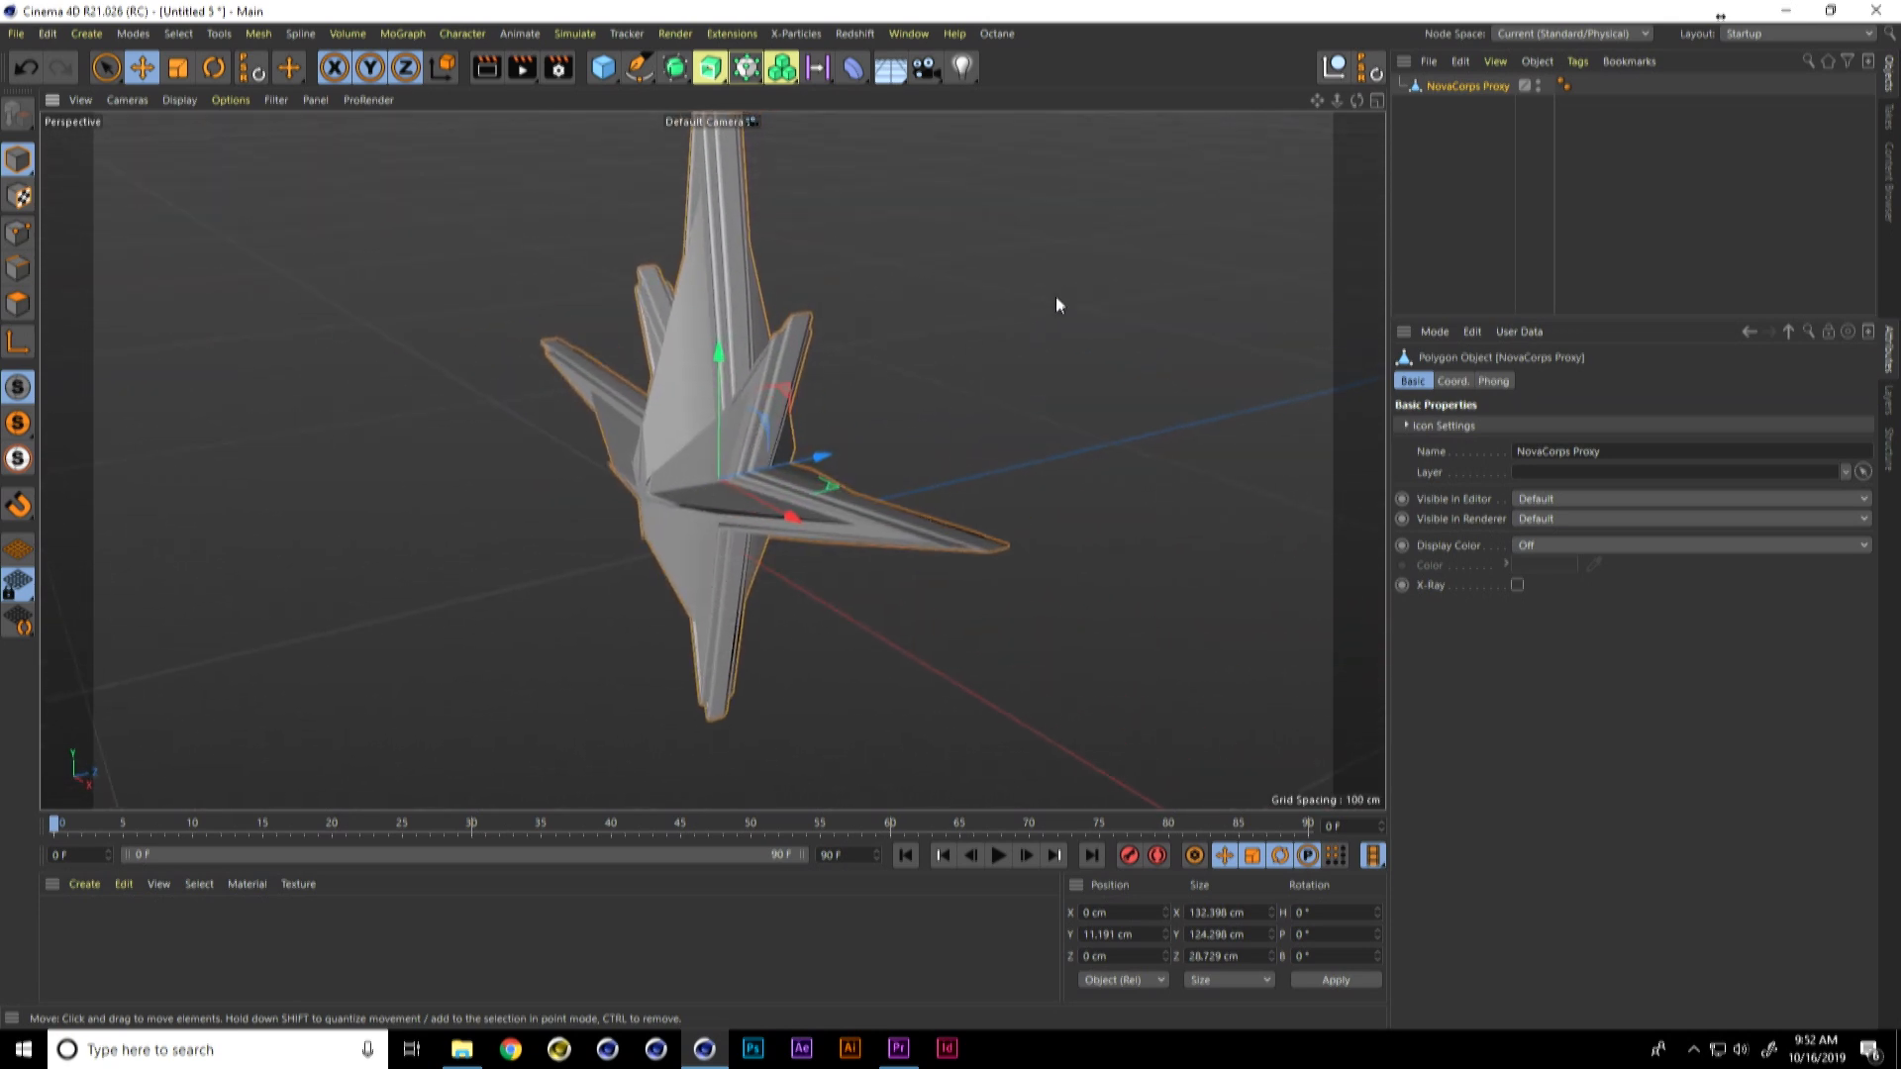
pyautogui.rightClick(1456, 86)
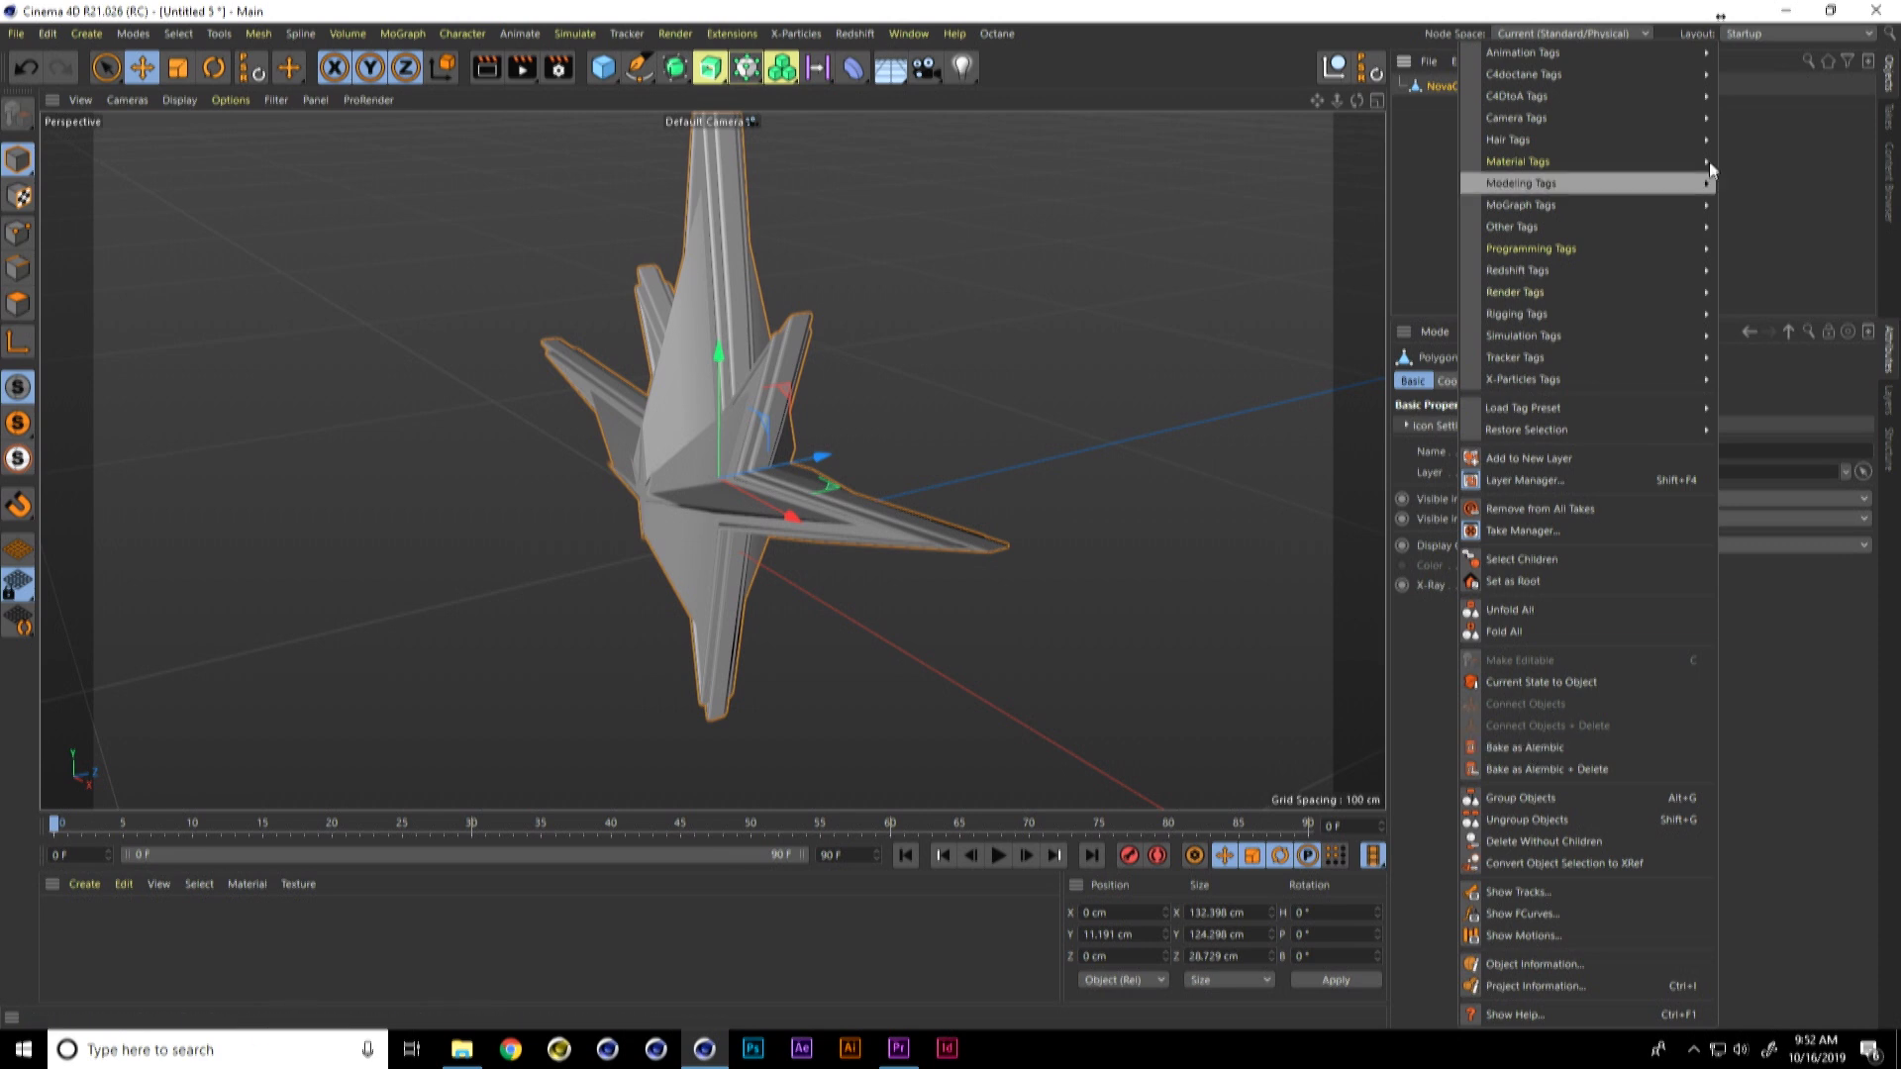
pyautogui.click(1767, 133)
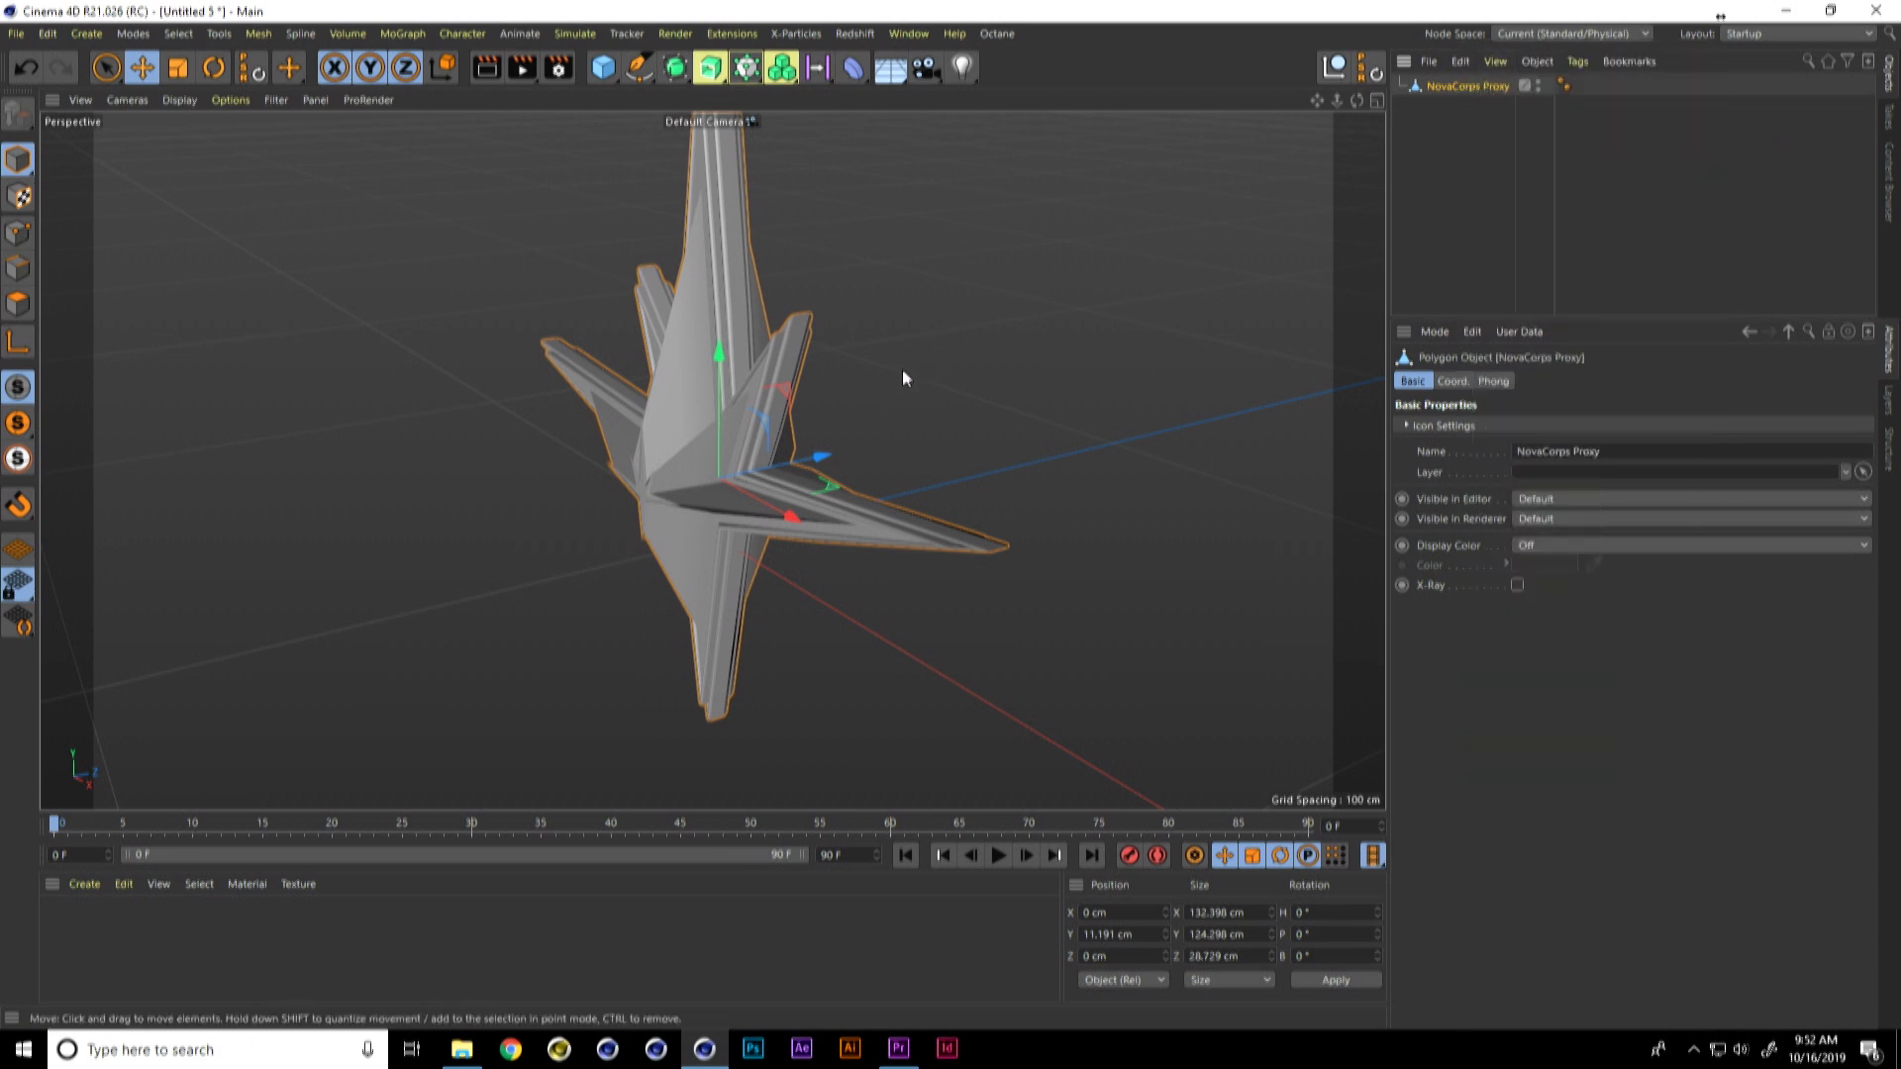
pyautogui.keyDown('alt'); pyautogui.moveTo(754, 448); pyautogui.dragTo(800, 442); pyautogui.keyUp('alt')
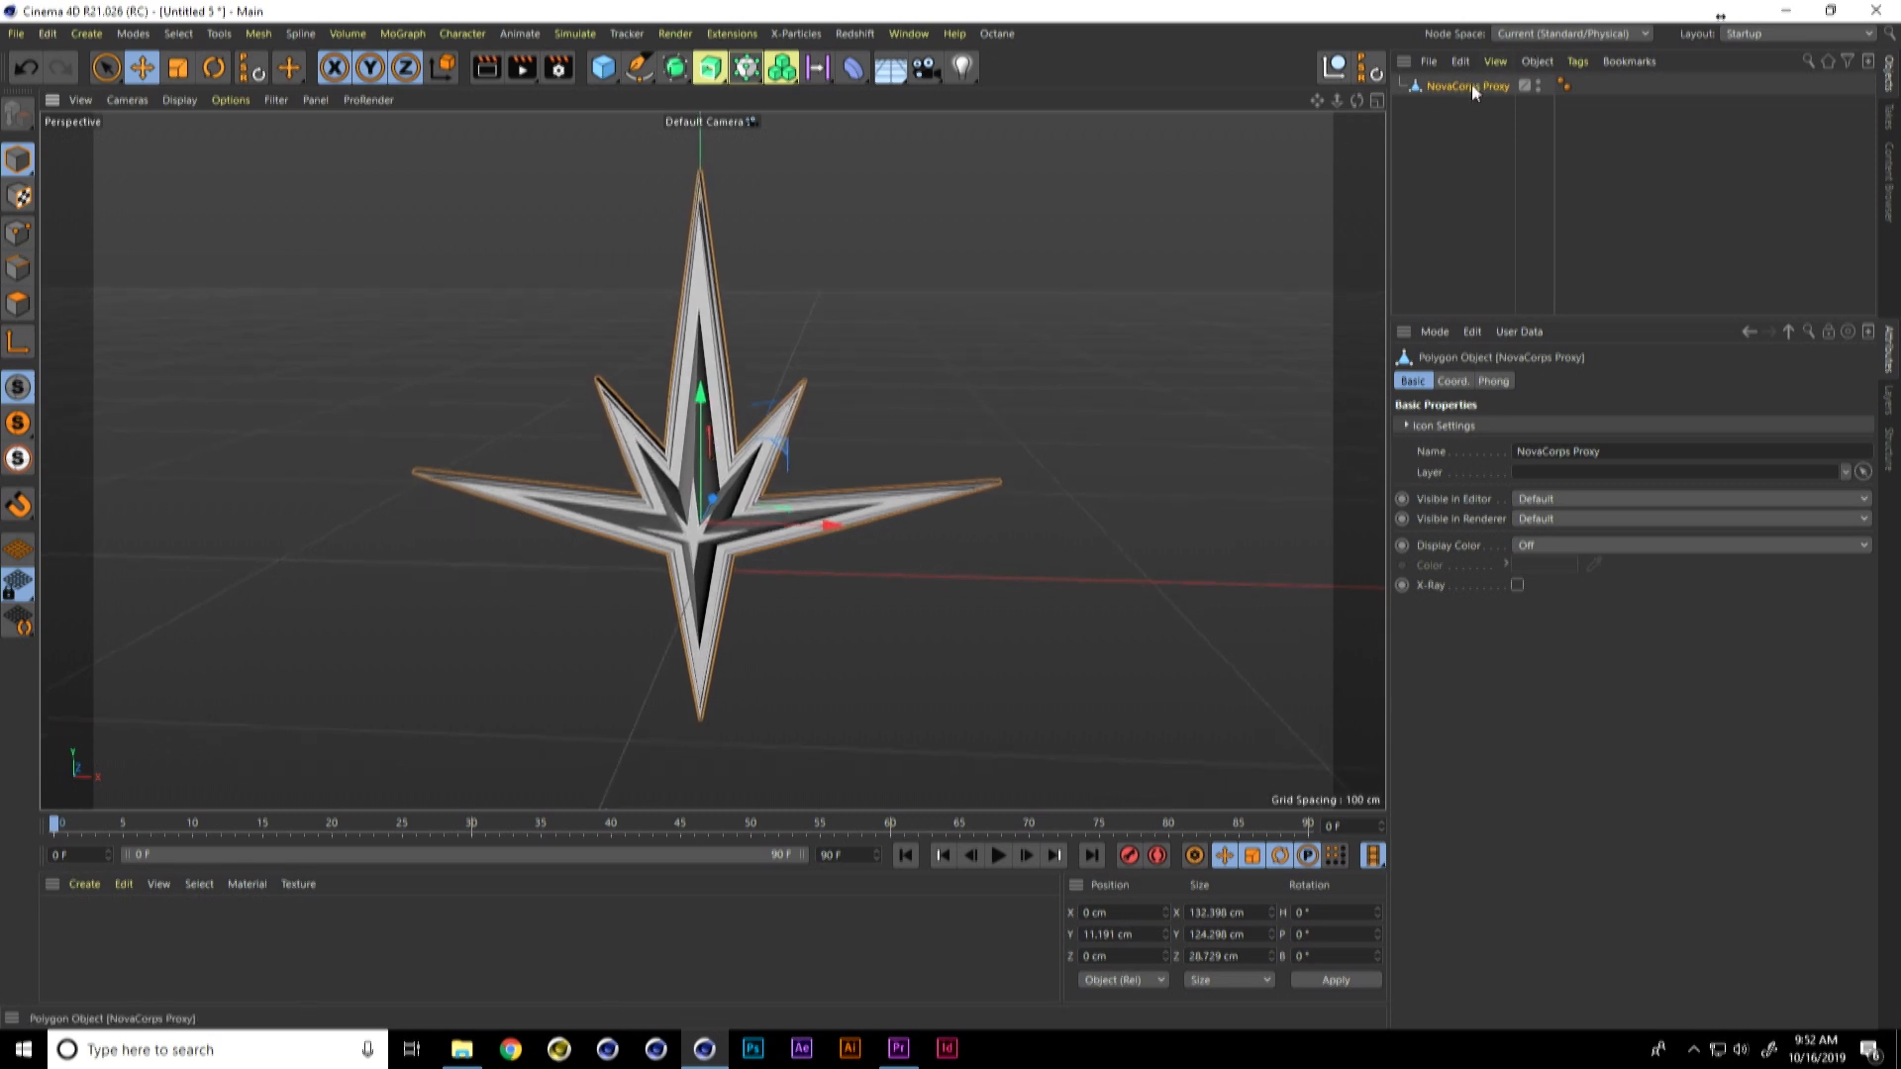
# Step: Add an n-Side spline with 2 sides, the XZ plane and a radius of 90 cm
pyautogui.click(639, 68)
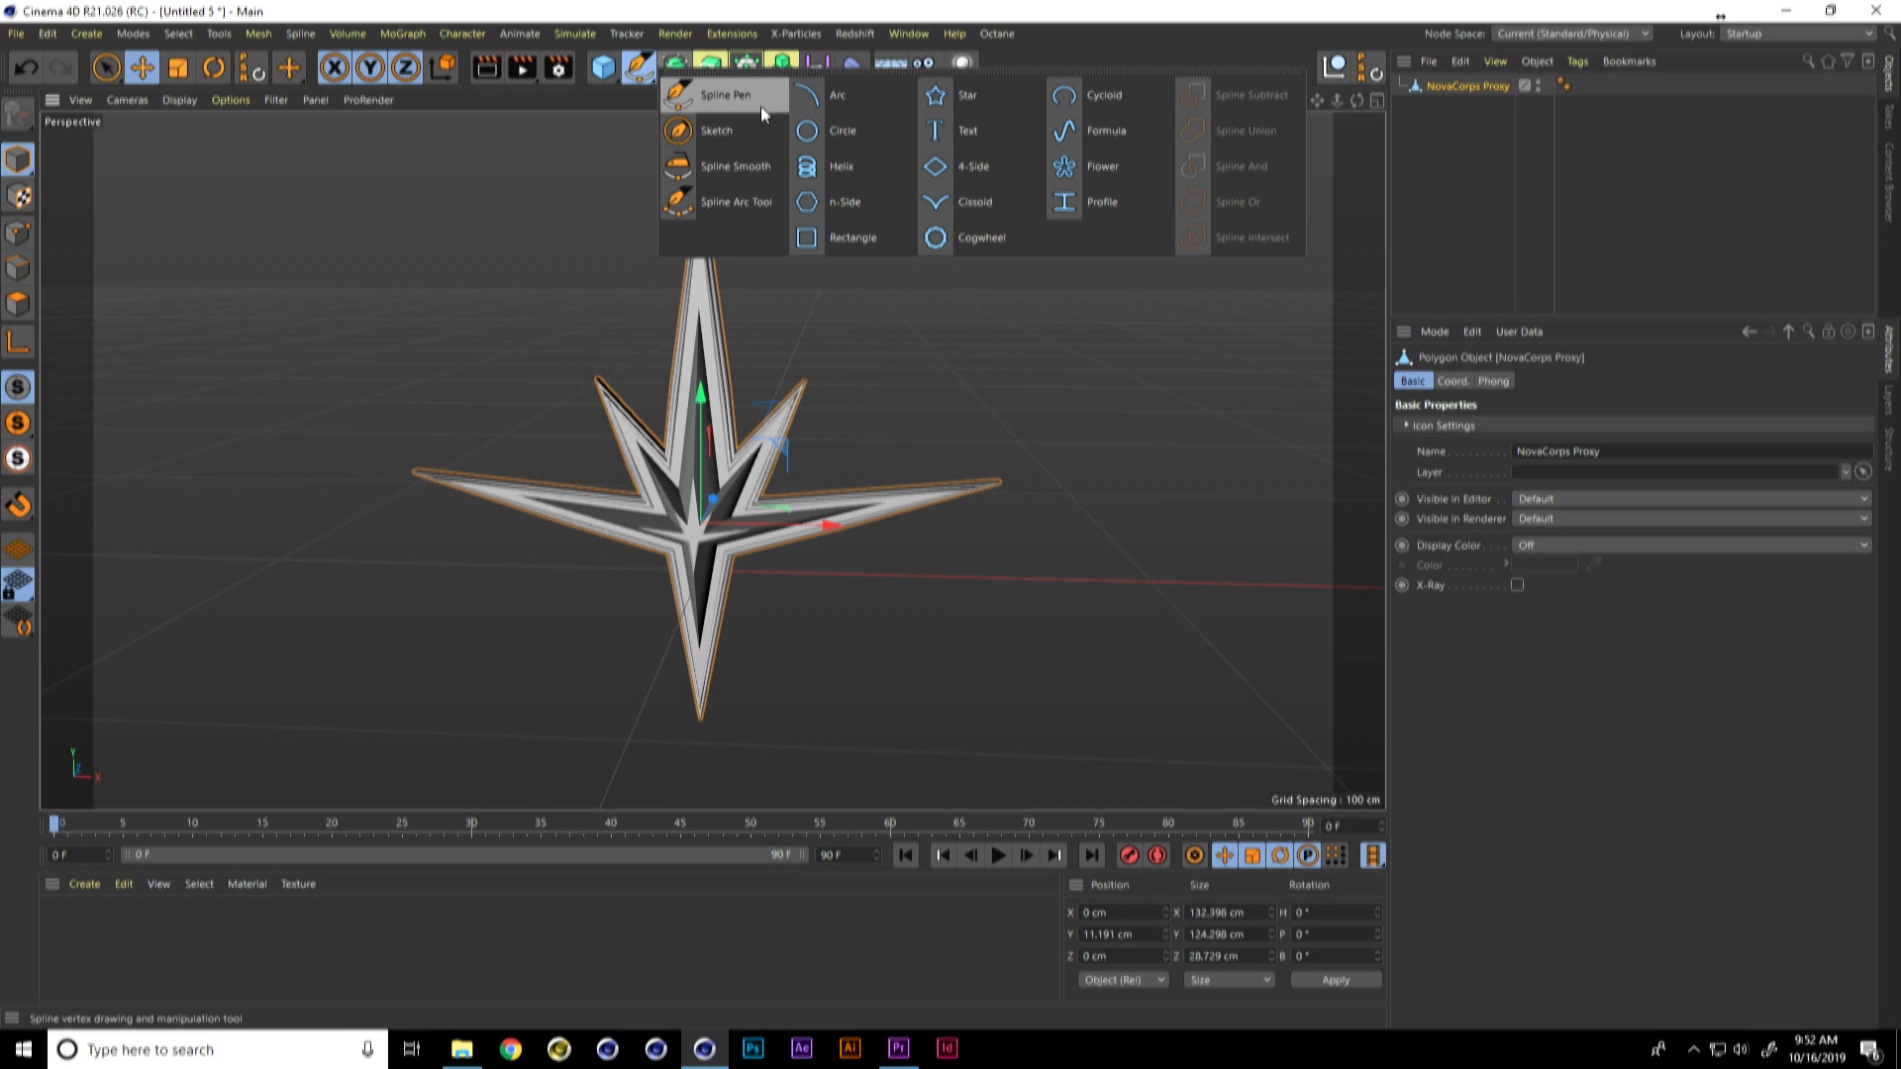
pyautogui.click(840, 198)
pyautogui.write('2')
pyautogui.press('Return')
pyautogui.click(1547, 510)
pyautogui.click(1537, 579)
pyautogui.click(1567, 425)
pyautogui.write('90')
pyautogui.press('Return')
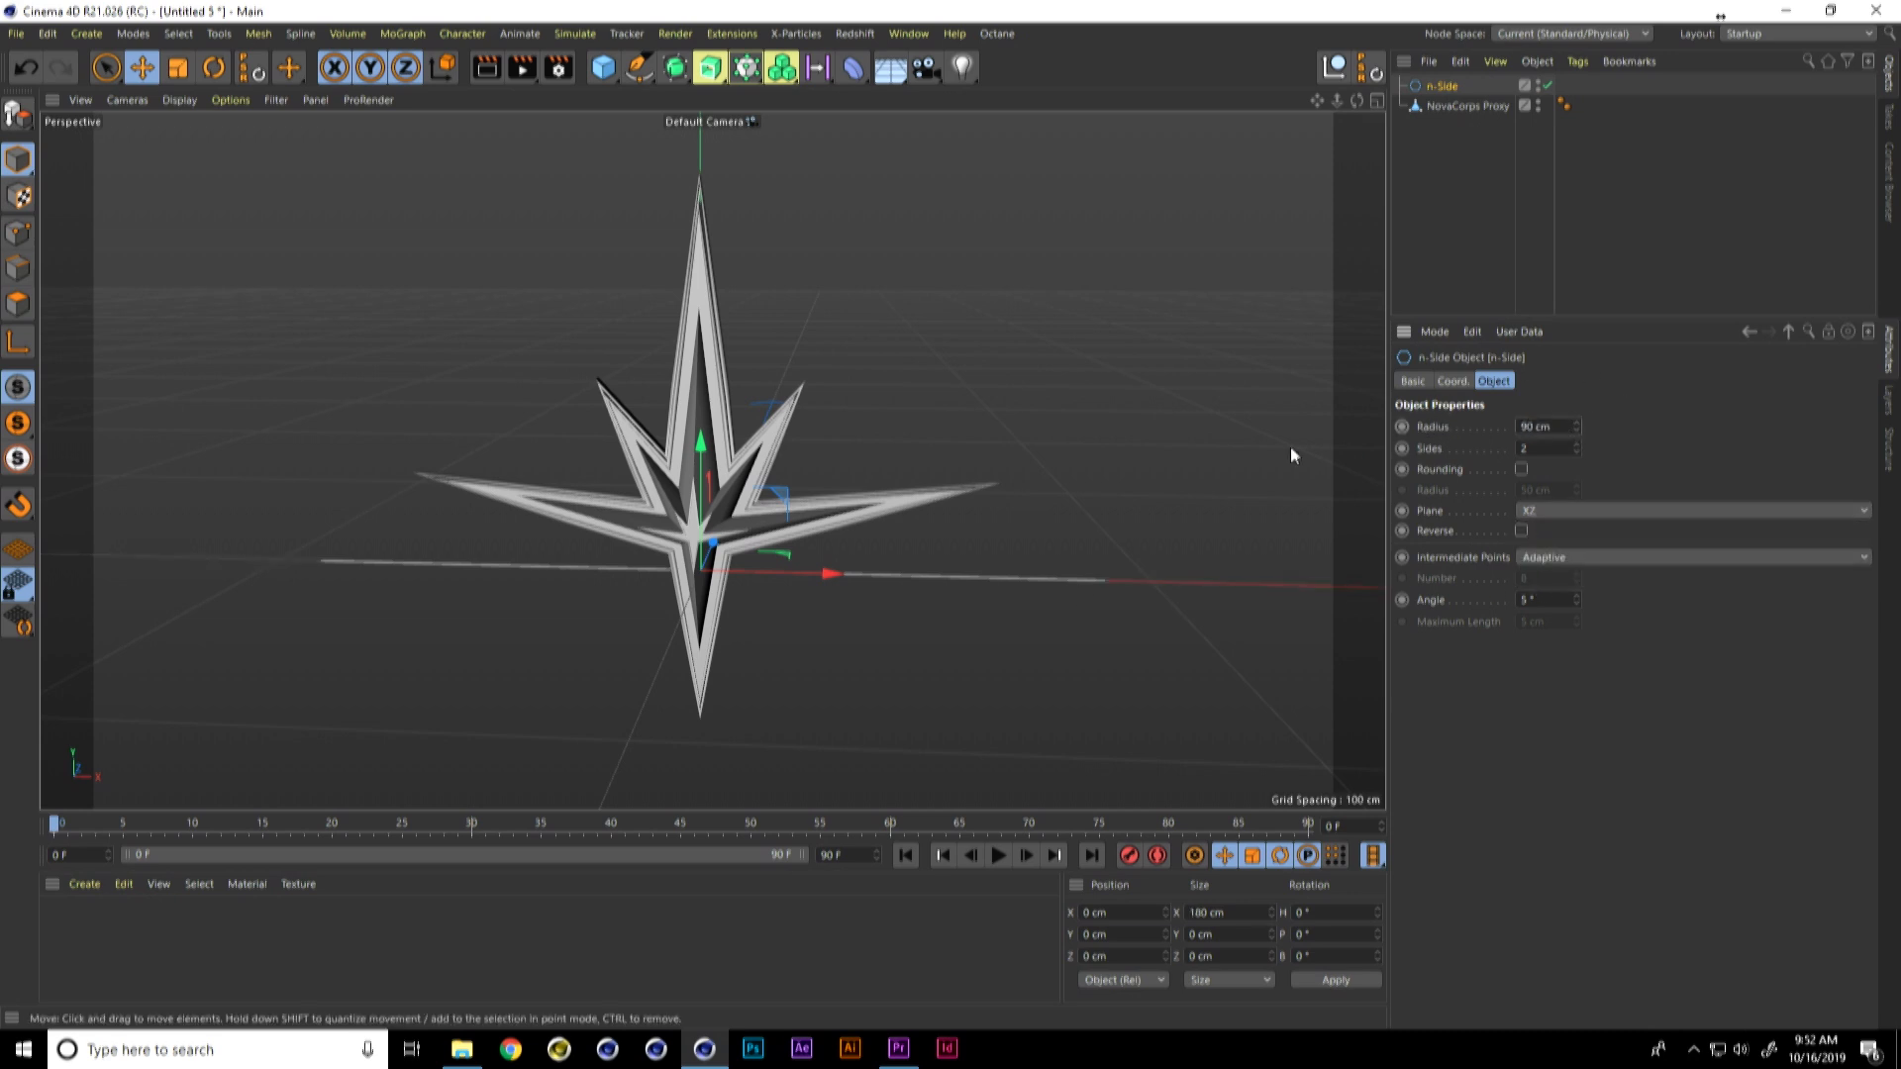
# Step: Rotate the n-Side spline to a bank angle of 90° so the line stands vertically through the emblem
pyautogui.press('r')
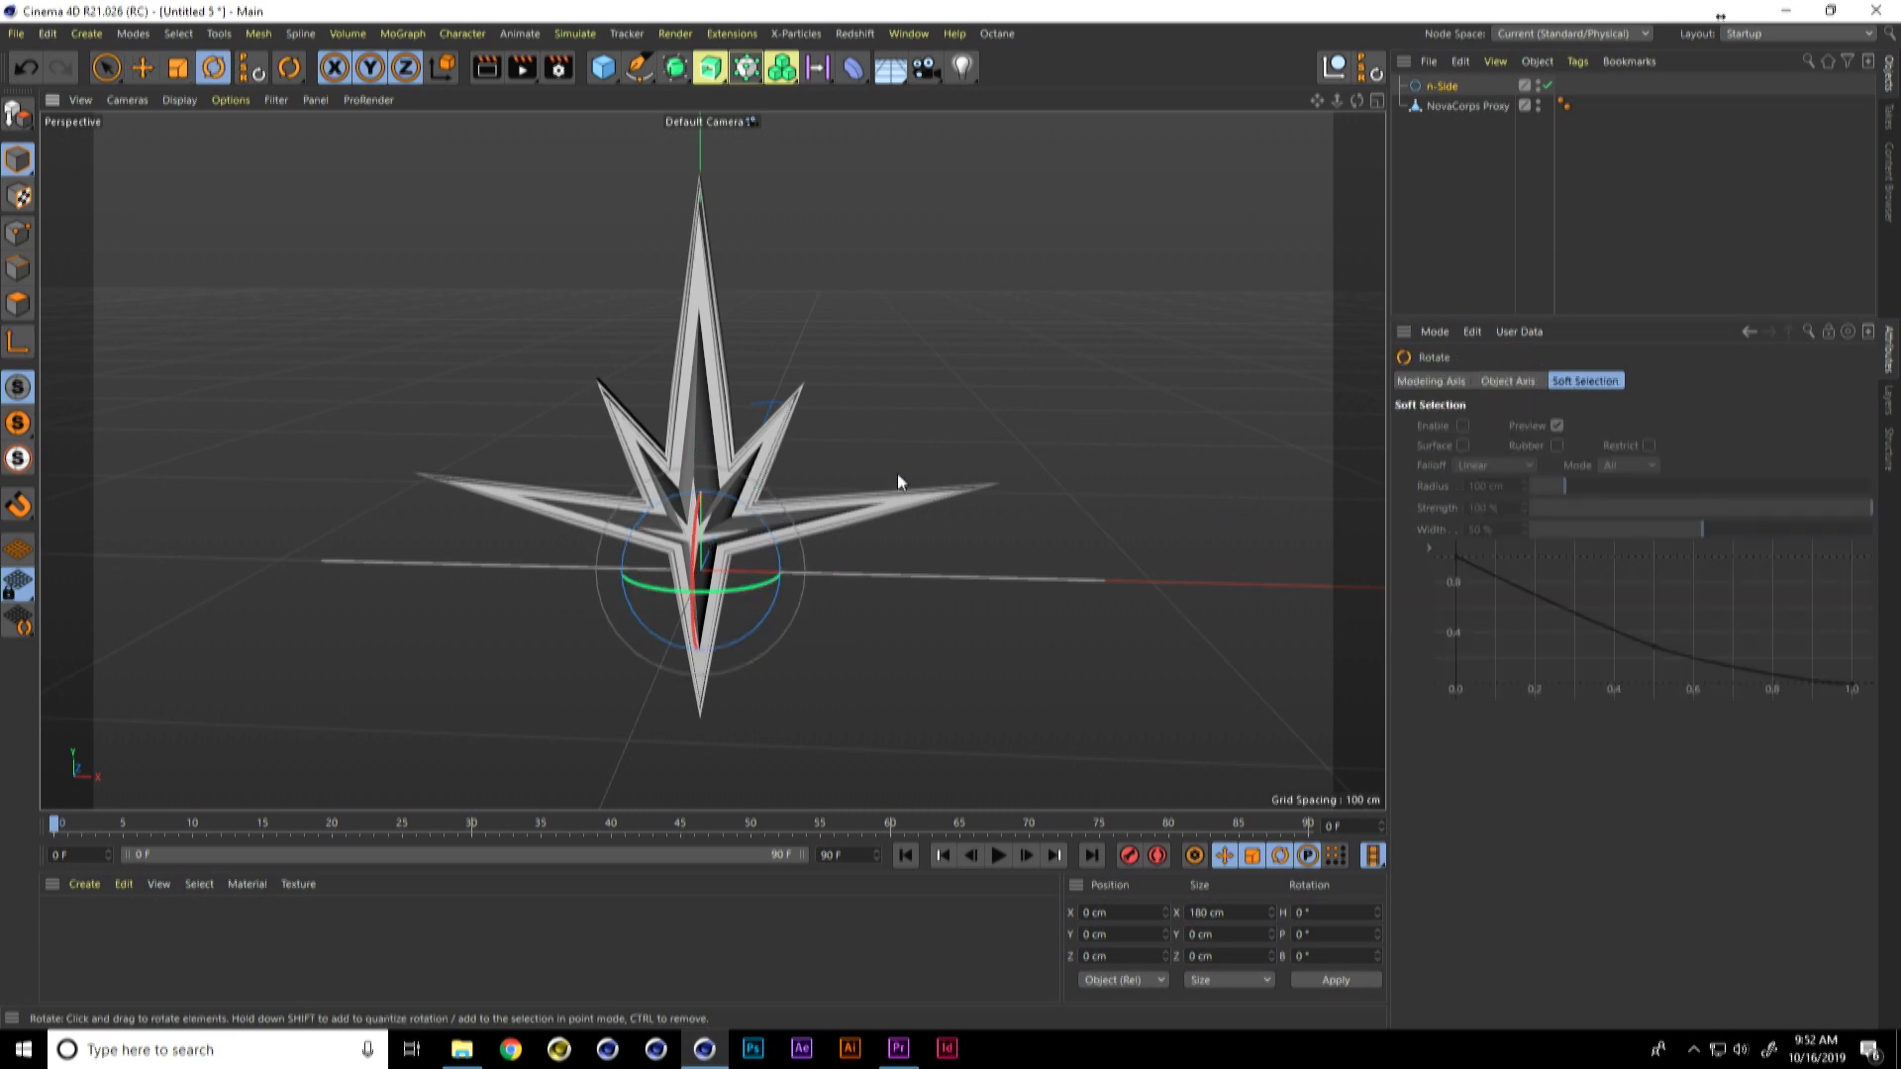
pyautogui.moveTo(767, 526); pyautogui.dragTo(762, 646)
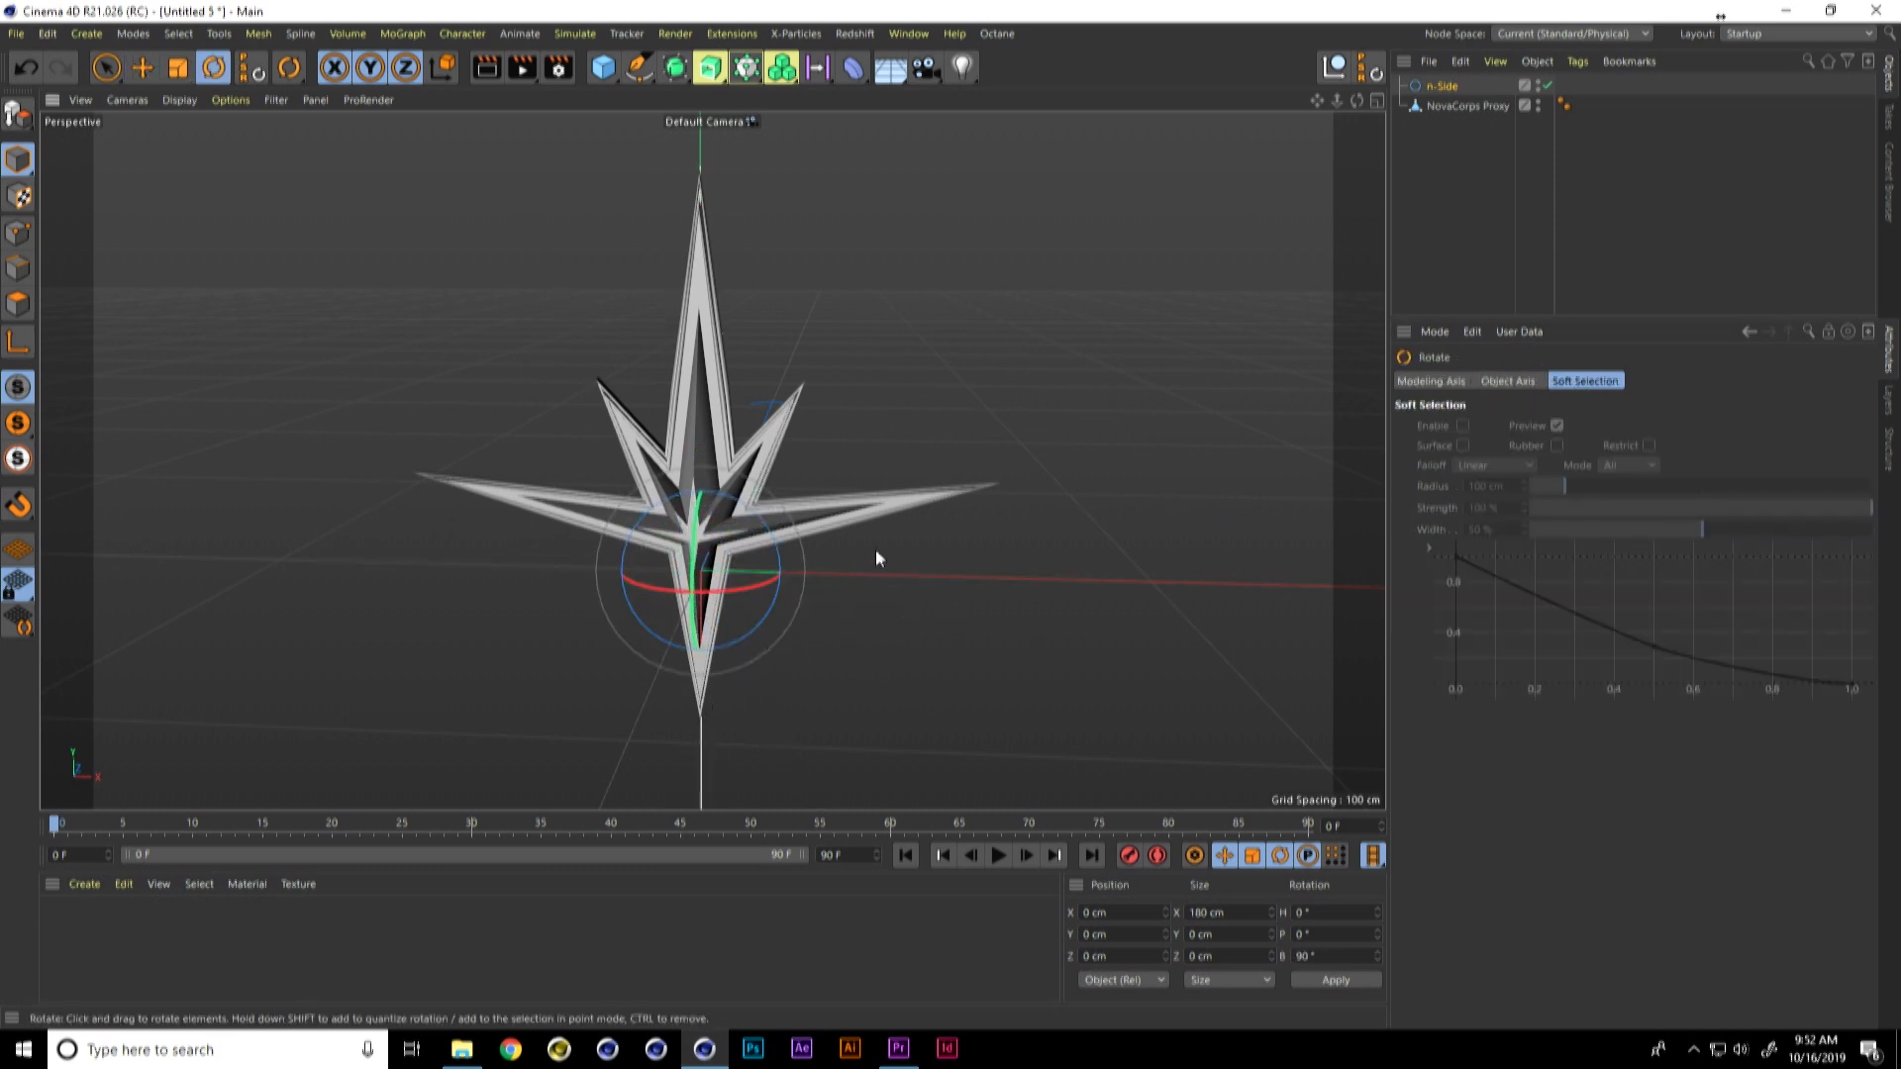
pyautogui.click(1444, 88)
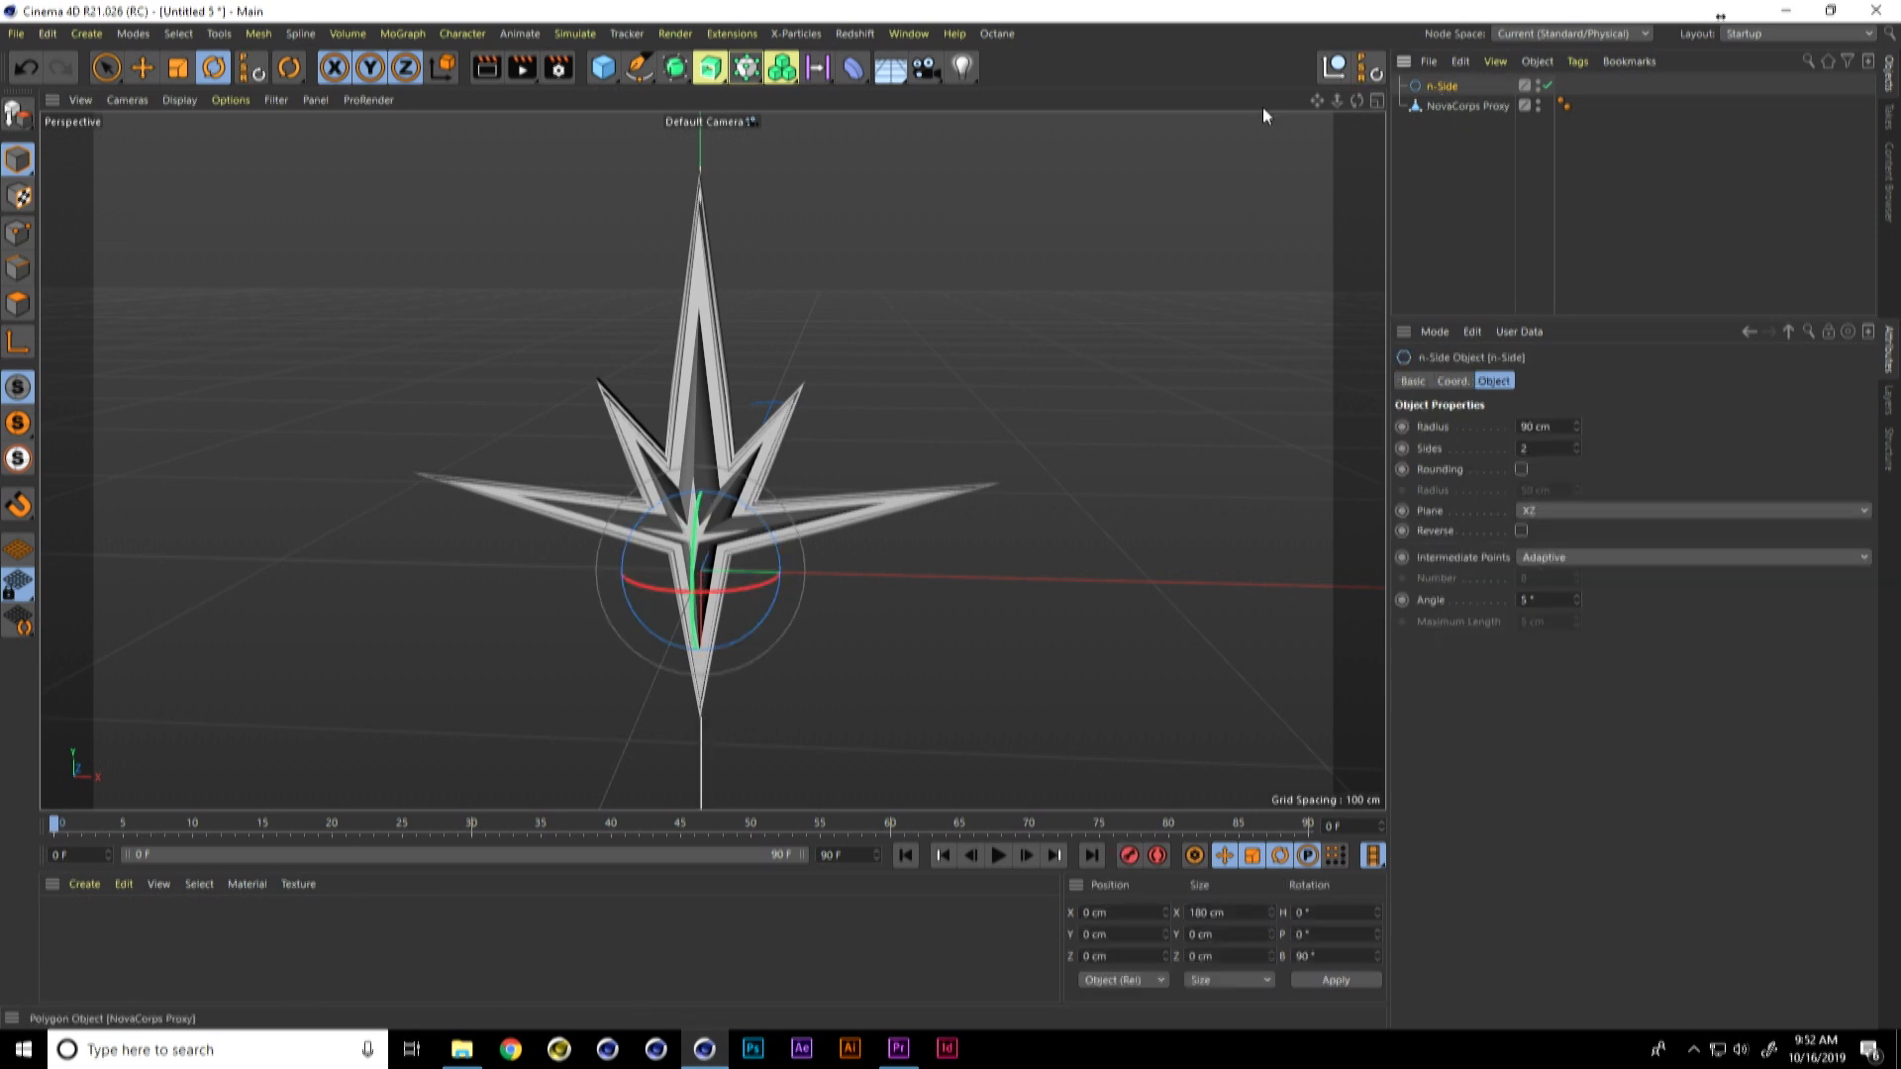
# Step: Add a MoGraph Matrix object with the n-Side spline as its child
pyautogui.click(408, 32)
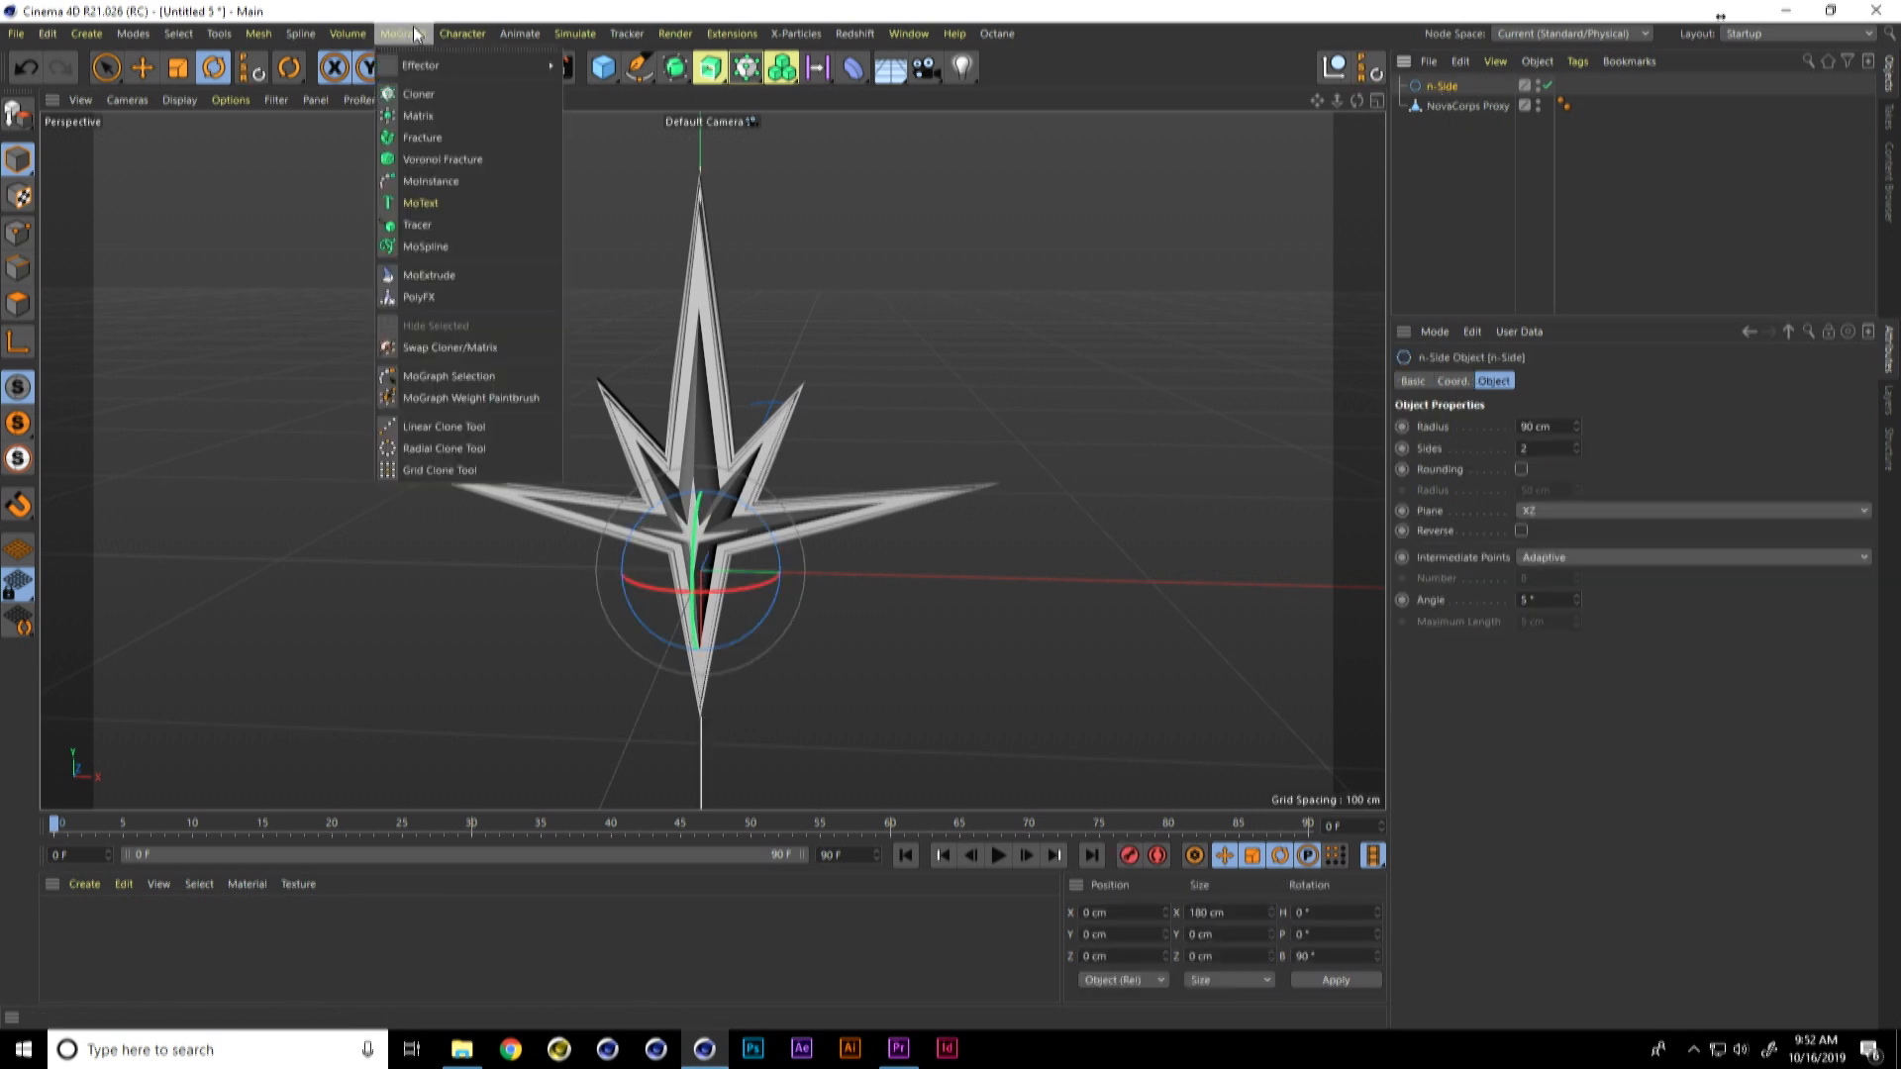
pyautogui.click(429, 117)
pyautogui.moveTo(1445, 84); pyautogui.dragTo(1443, 86)
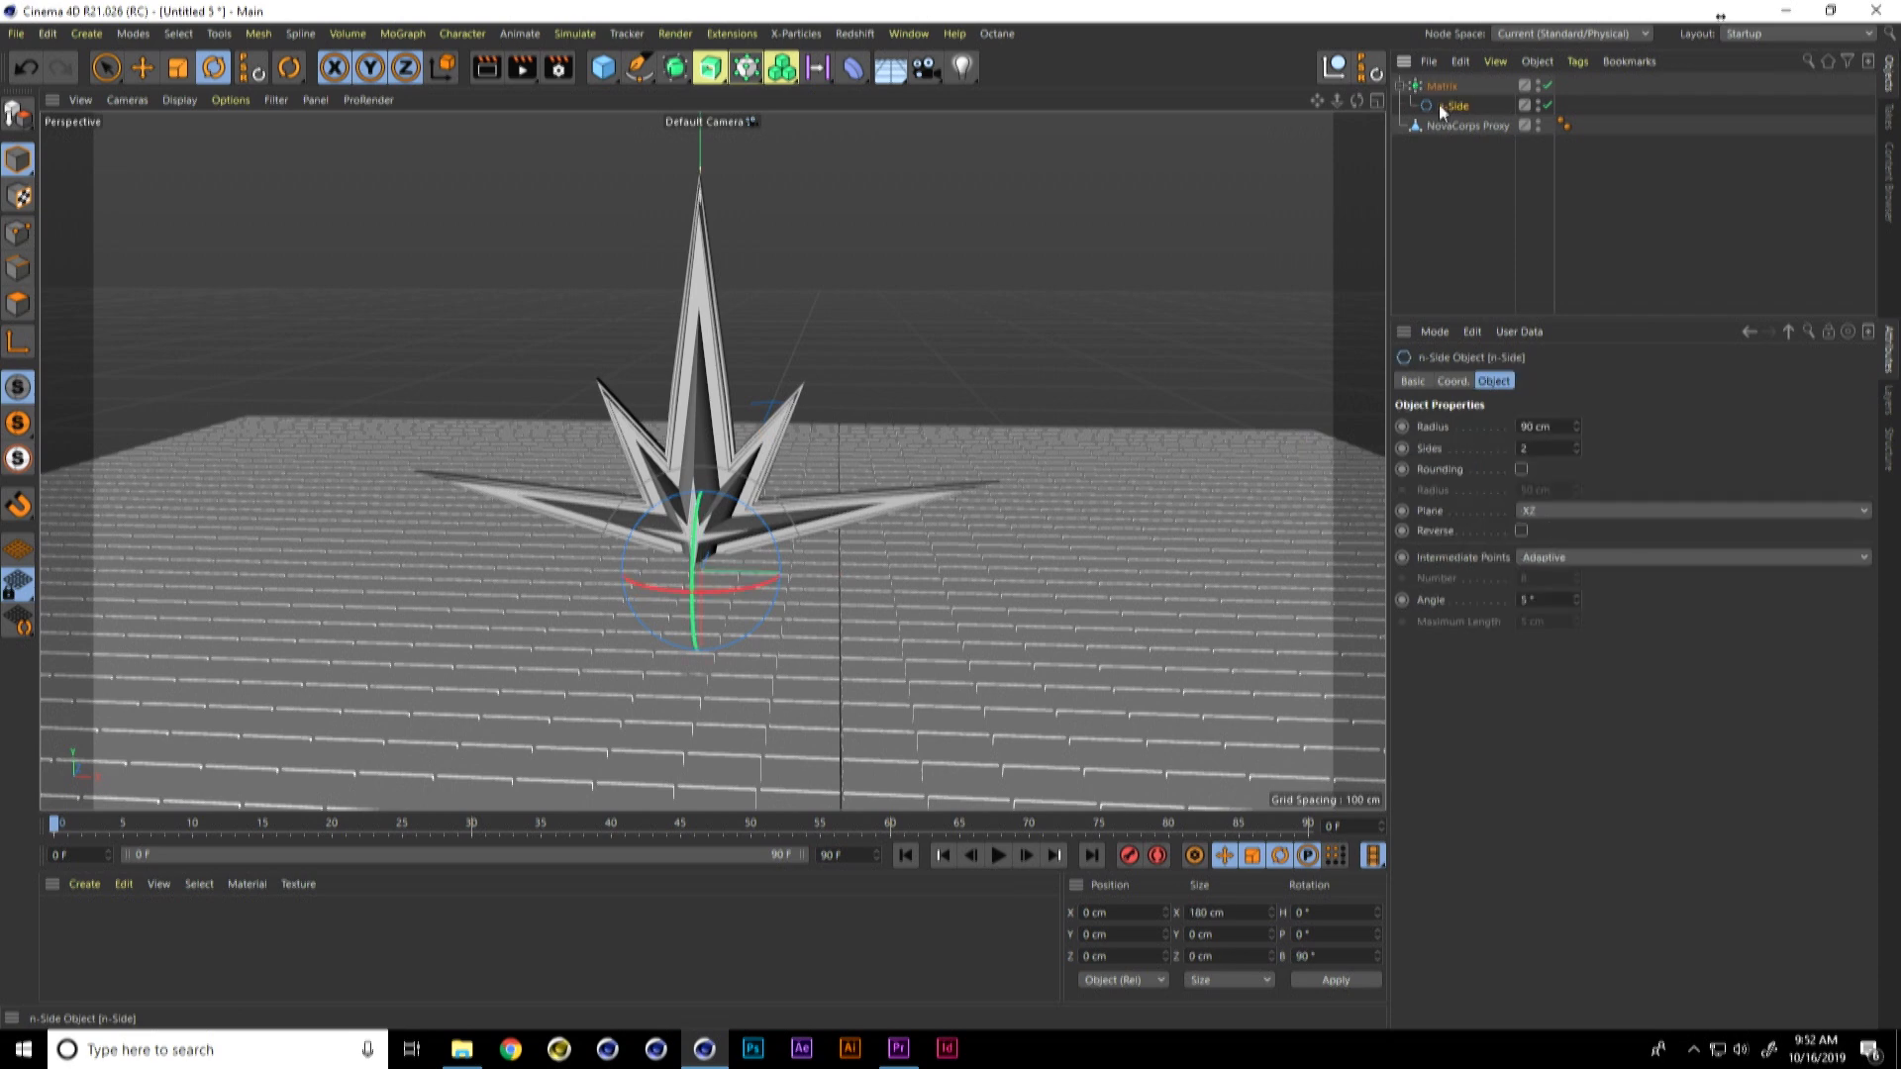
# Step: Test-render the viewport to check how the Matrix grid and the emblem render
pyautogui.moveTo(926, 413)
pyautogui.keyDown('alt'); pyautogui.mouseDown()
pyautogui.moveTo(860, 442)
pyautogui.moveTo(817, 412)
pyautogui.moveTo(816, 466)
pyautogui.moveTo(890, 527)
pyautogui.moveTo(850, 550)
pyautogui.moveTo(751, 519)
pyautogui.moveTo(804, 513)
pyautogui.moveTo(816, 540)
pyautogui.moveTo(843, 502)
pyautogui.mouseUp(); pyautogui.keyUp('alt')
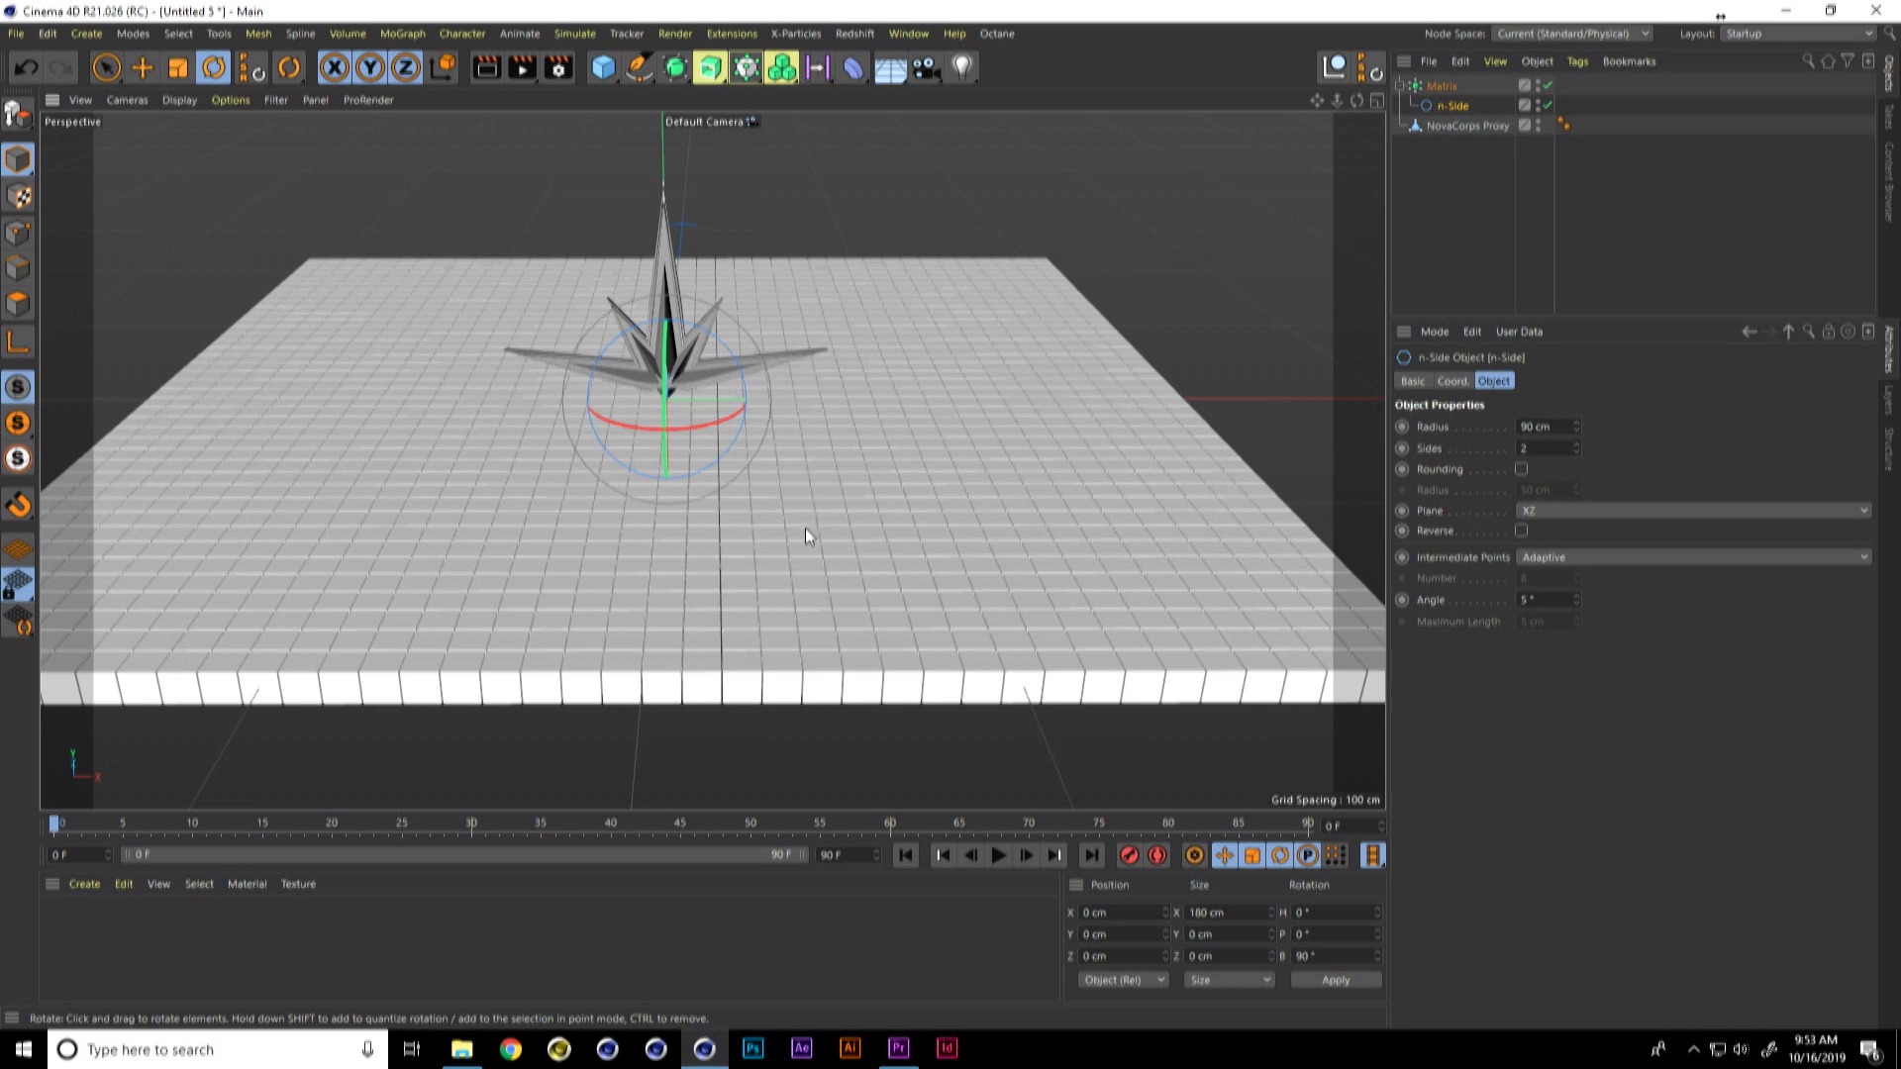
pyautogui.hotkey('ctrl', 'r')
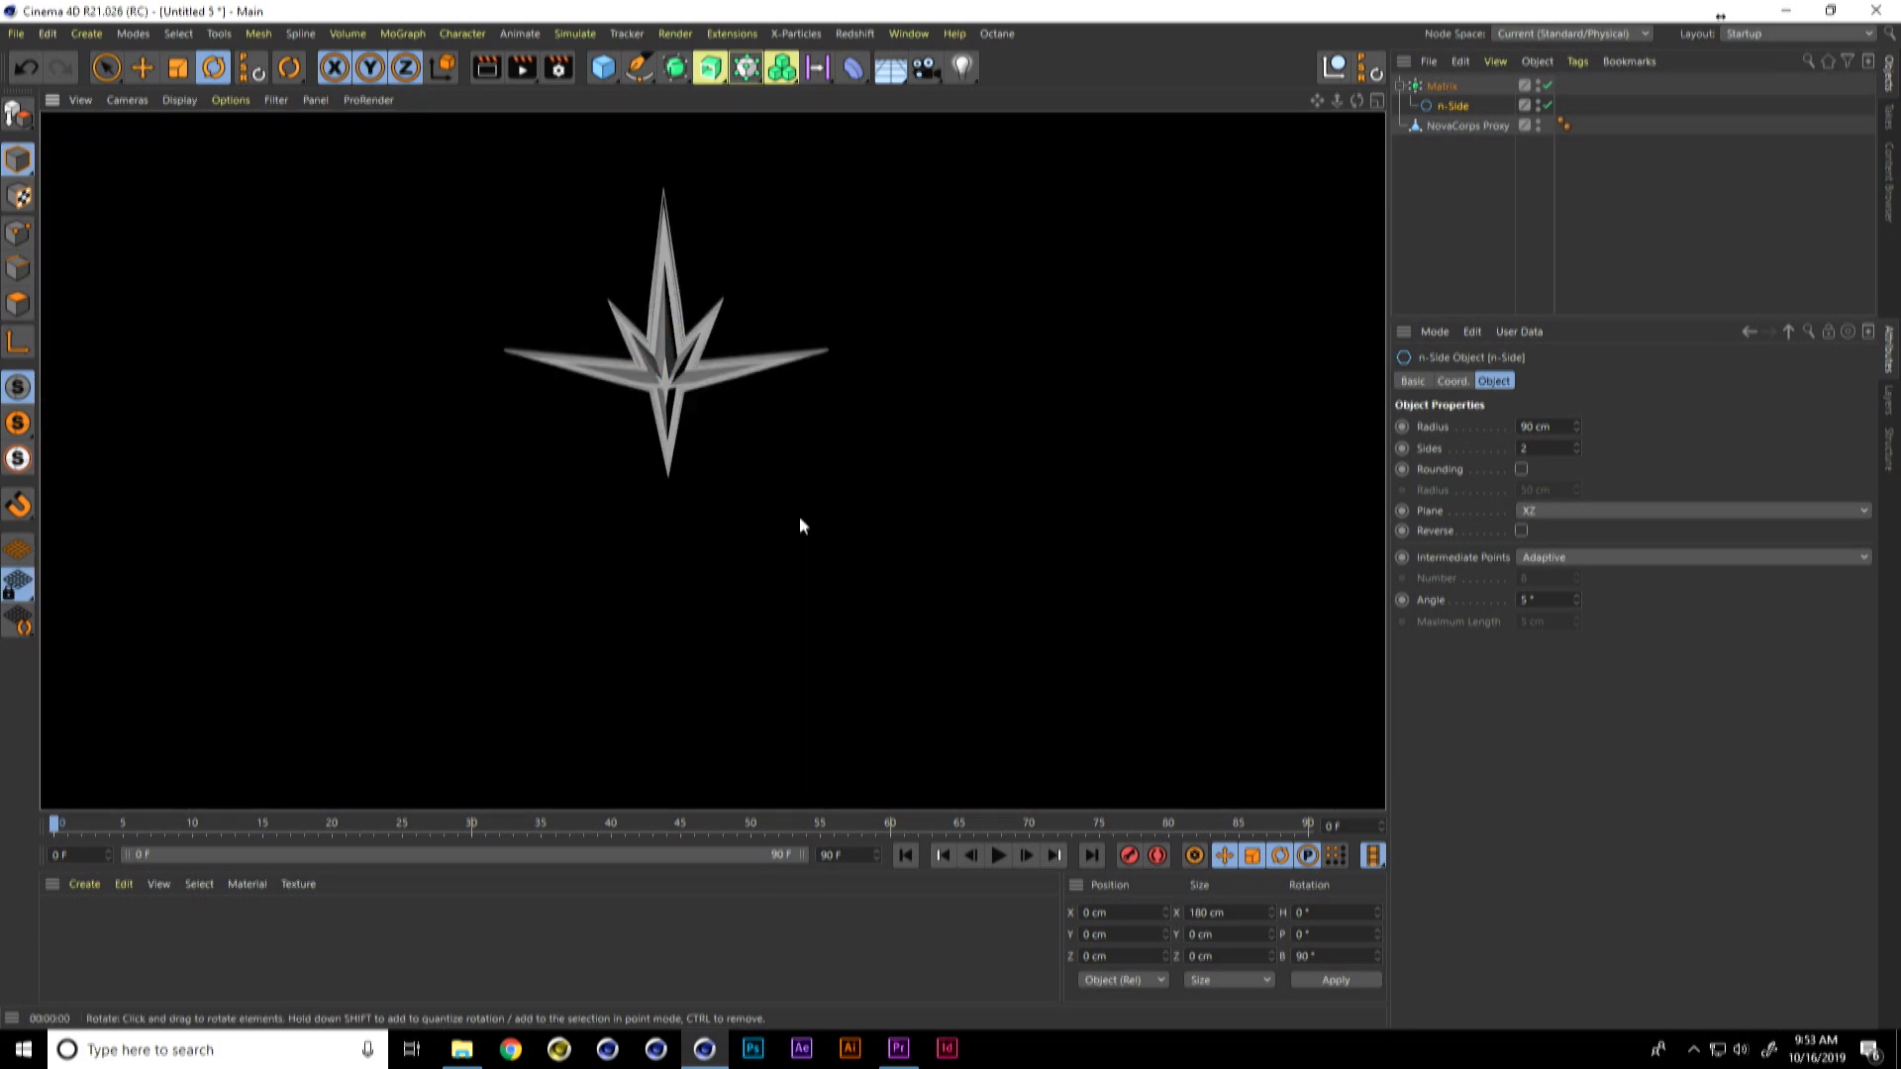
pyautogui.click(804, 503)
pyautogui.moveTo(812, 494)
pyautogui.keyDown('alt'); pyautogui.mouseDown()
pyautogui.moveTo(812, 541)
pyautogui.moveTo(788, 504)
pyautogui.moveTo(649, 672)
pyautogui.mouseUp(); pyautogui.keyUp('alt')
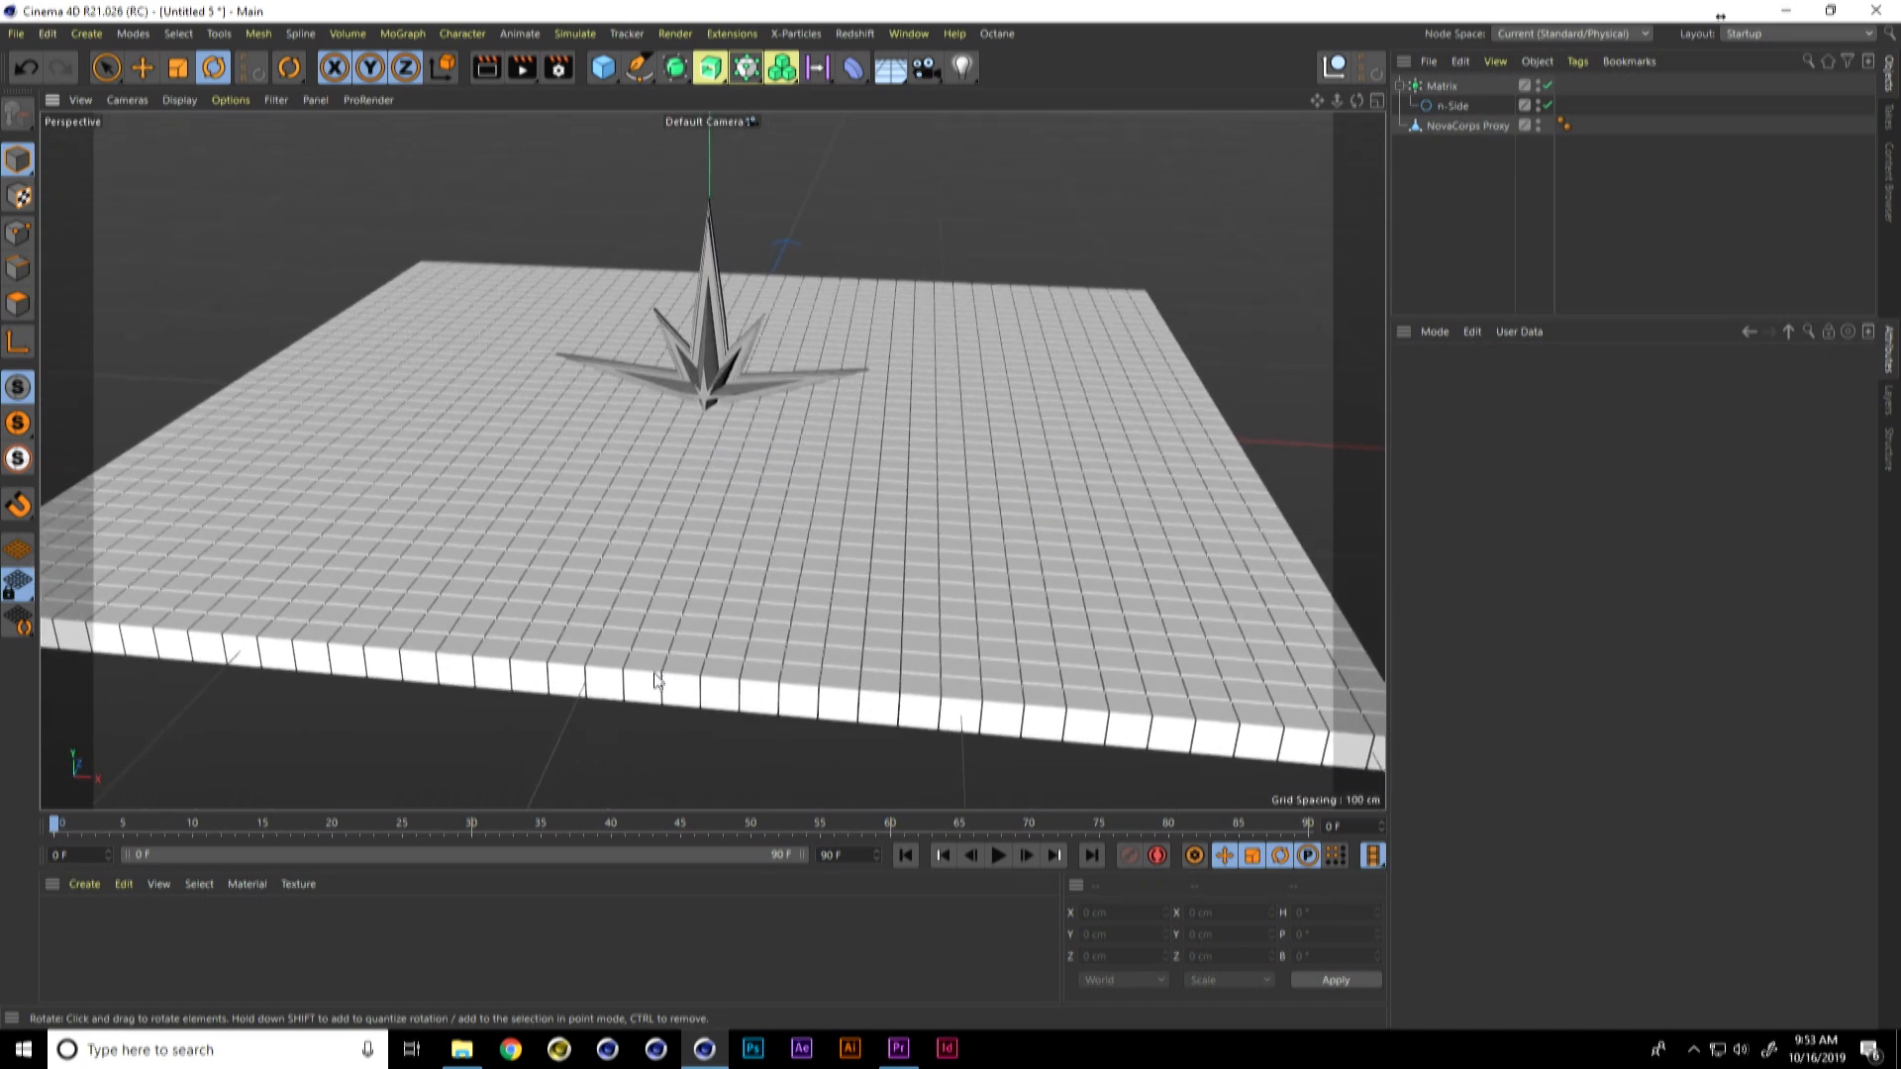
# Step: Switch the Matrix to Object mode and distribute it along the n-Side spline
pyautogui.click(1431, 85)
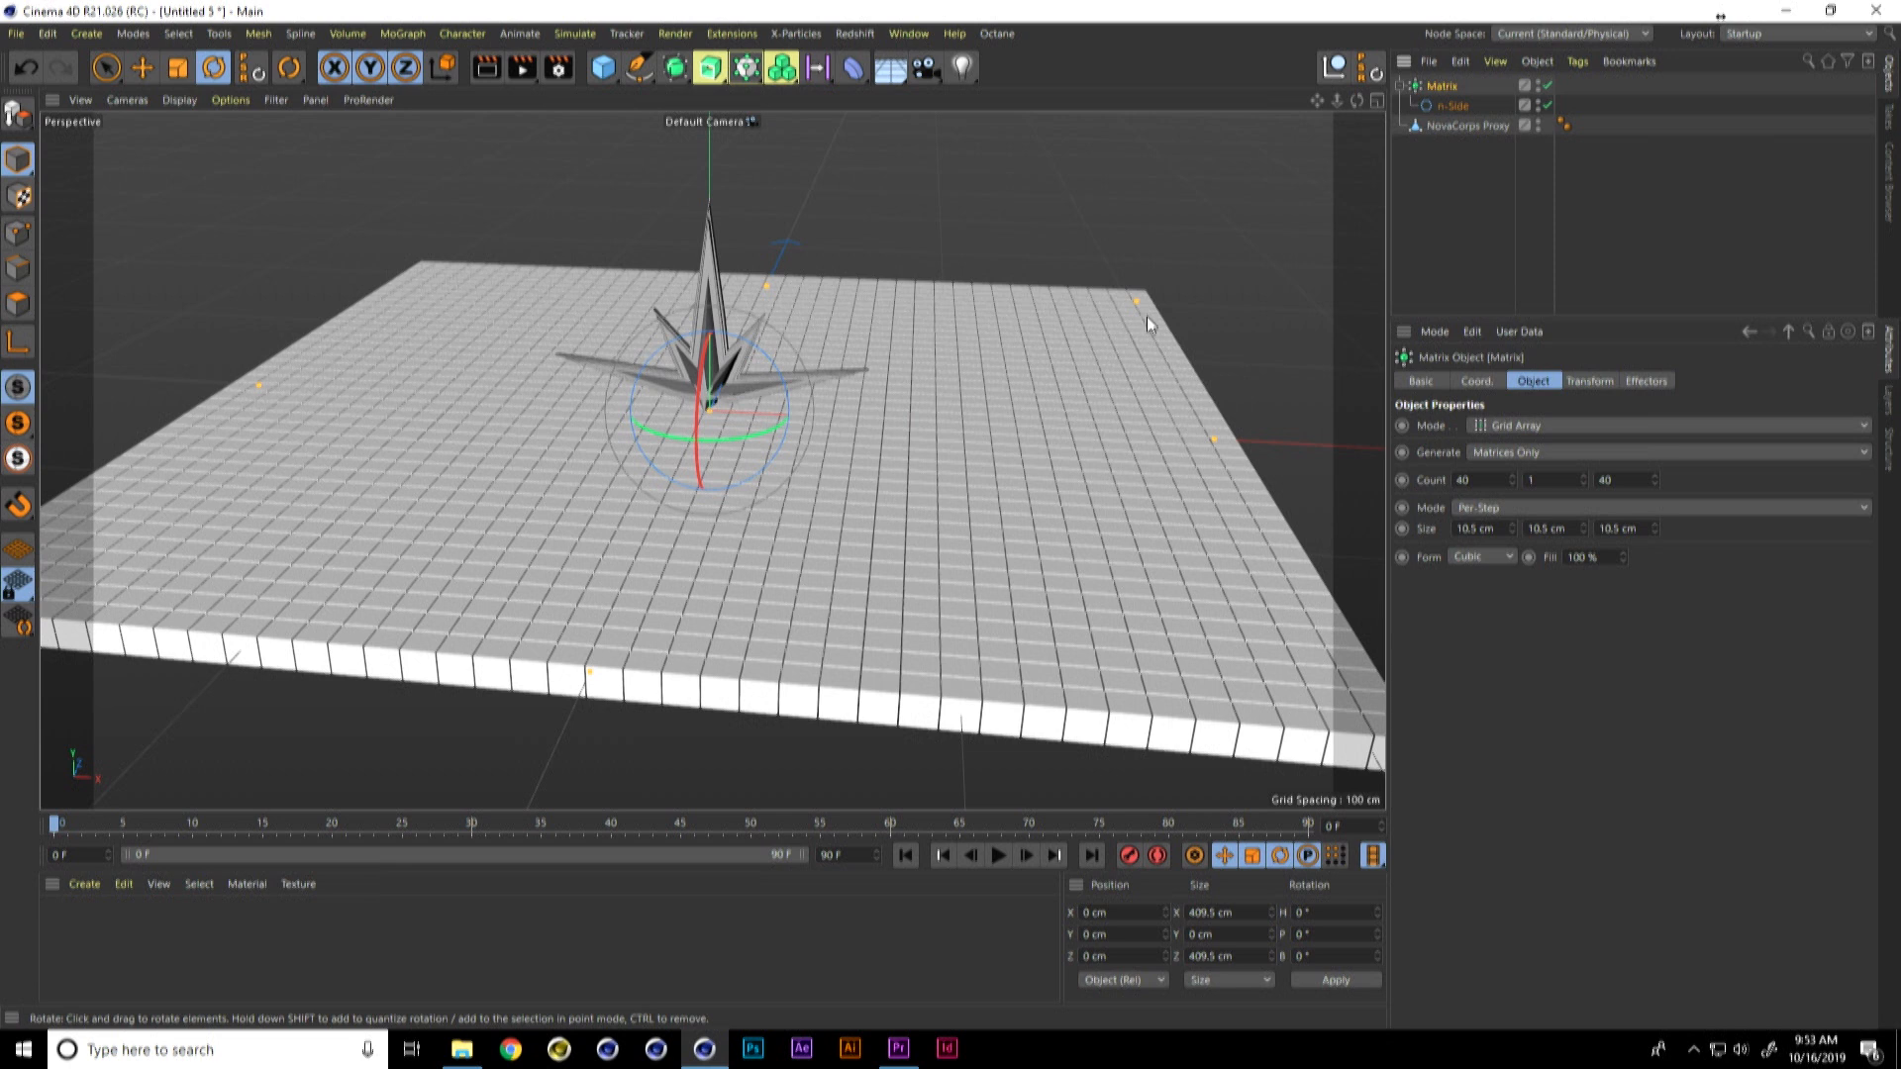
pyautogui.click(1536, 425)
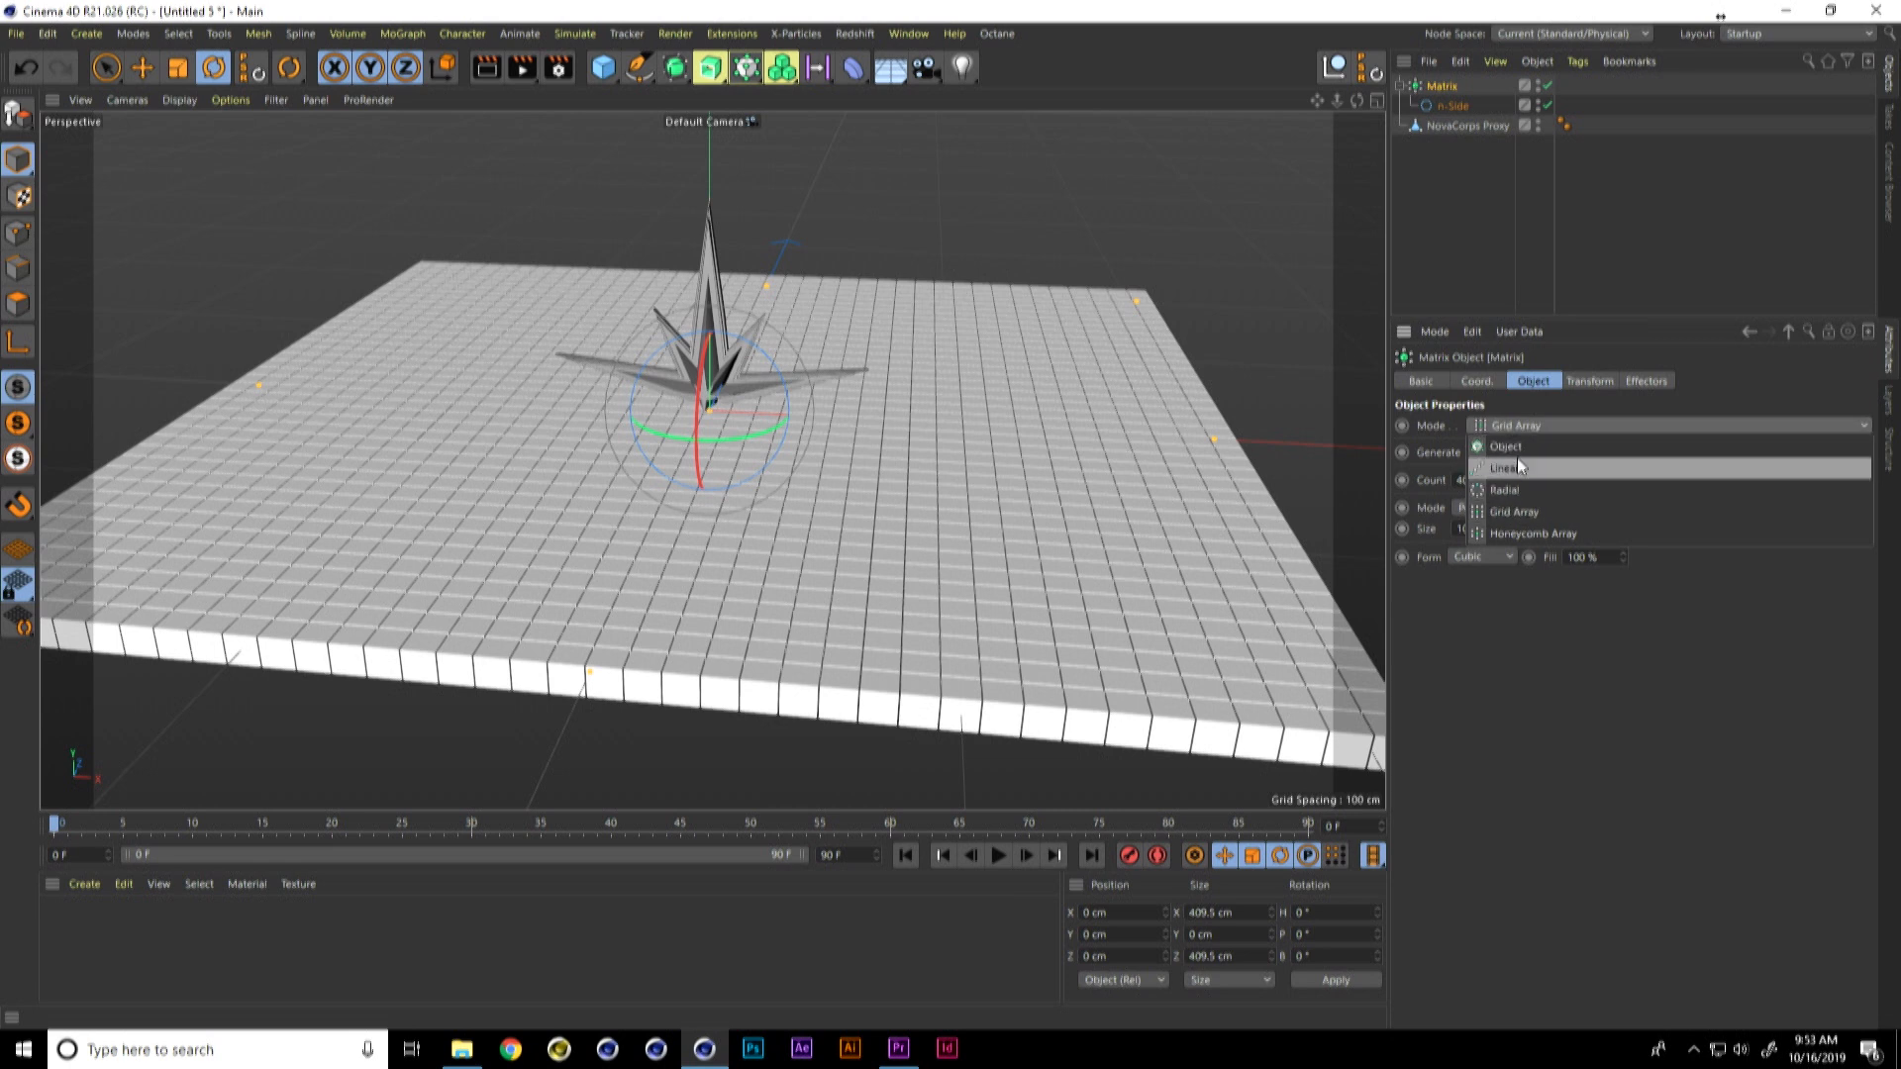
pyautogui.click(1507, 447)
pyautogui.moveTo(1460, 105); pyautogui.dragTo(1525, 422)
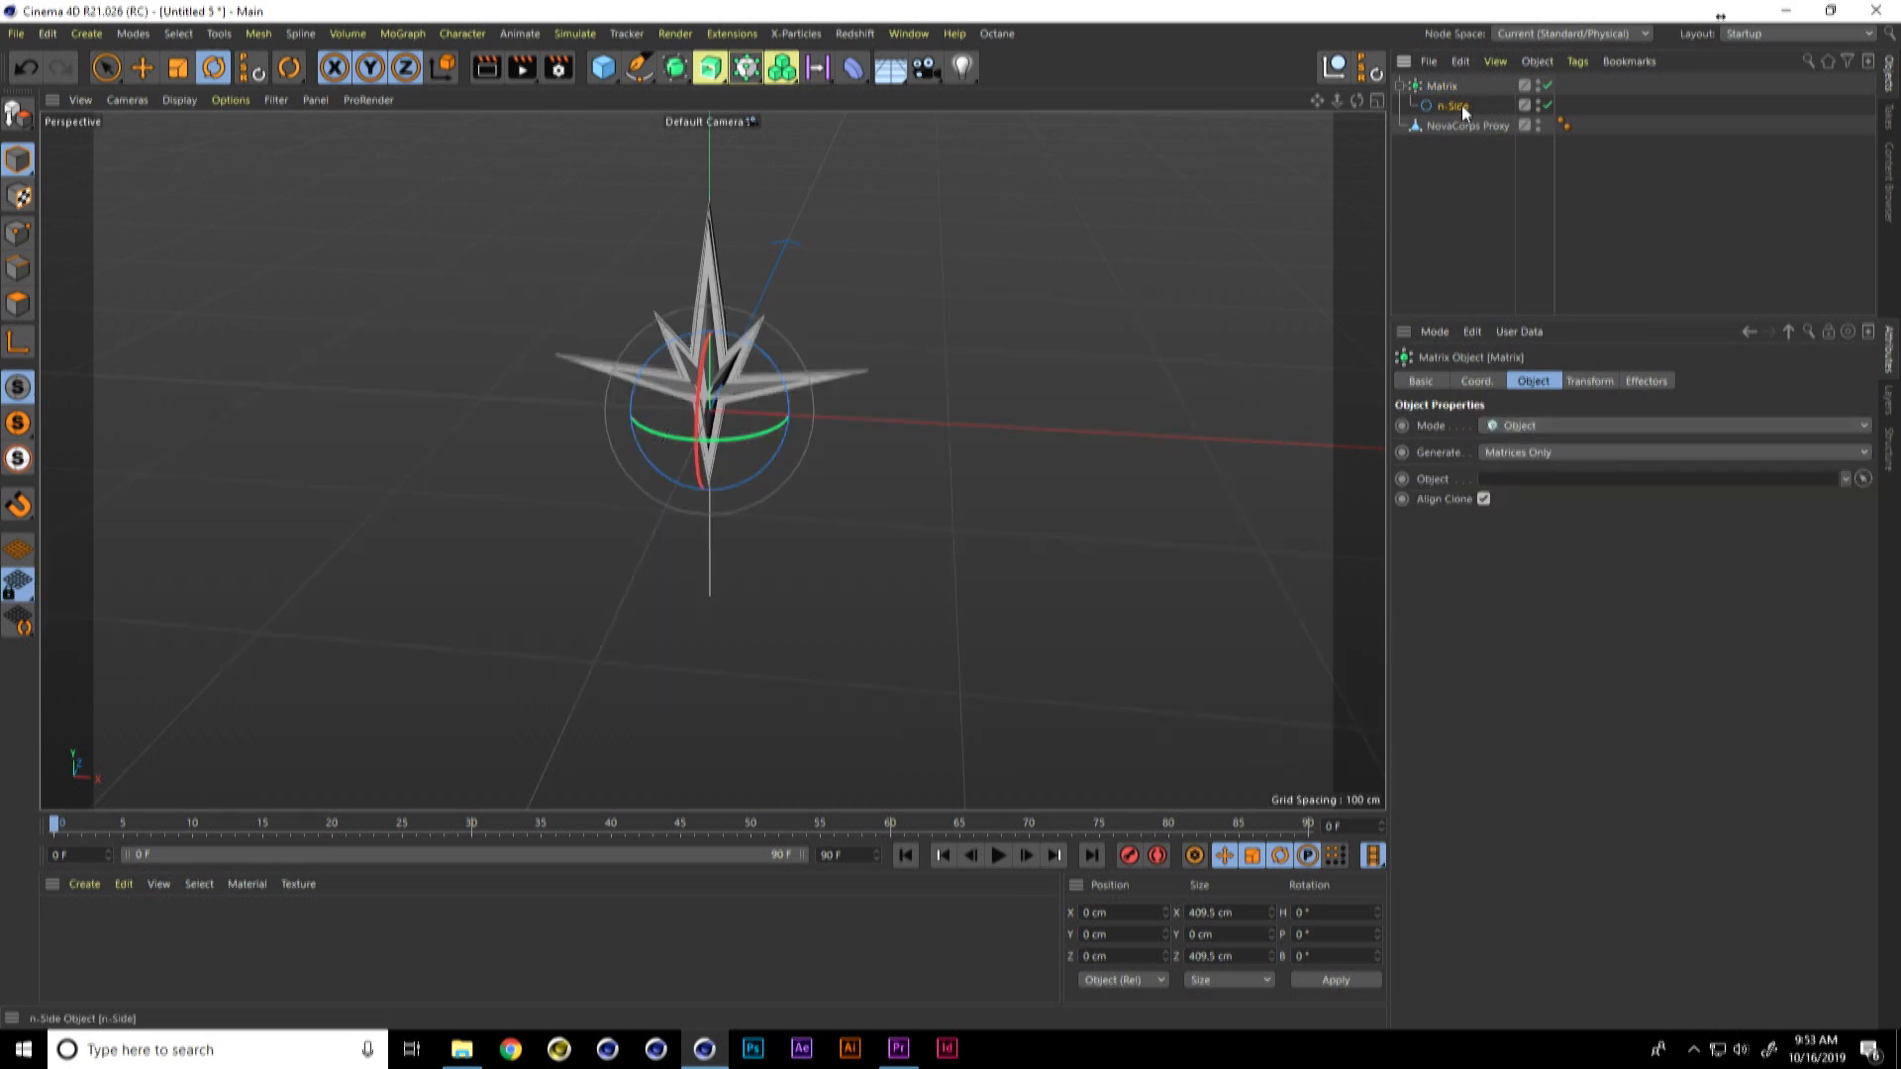
pyautogui.moveTo(1520, 489); pyautogui.dragTo(1517, 479)
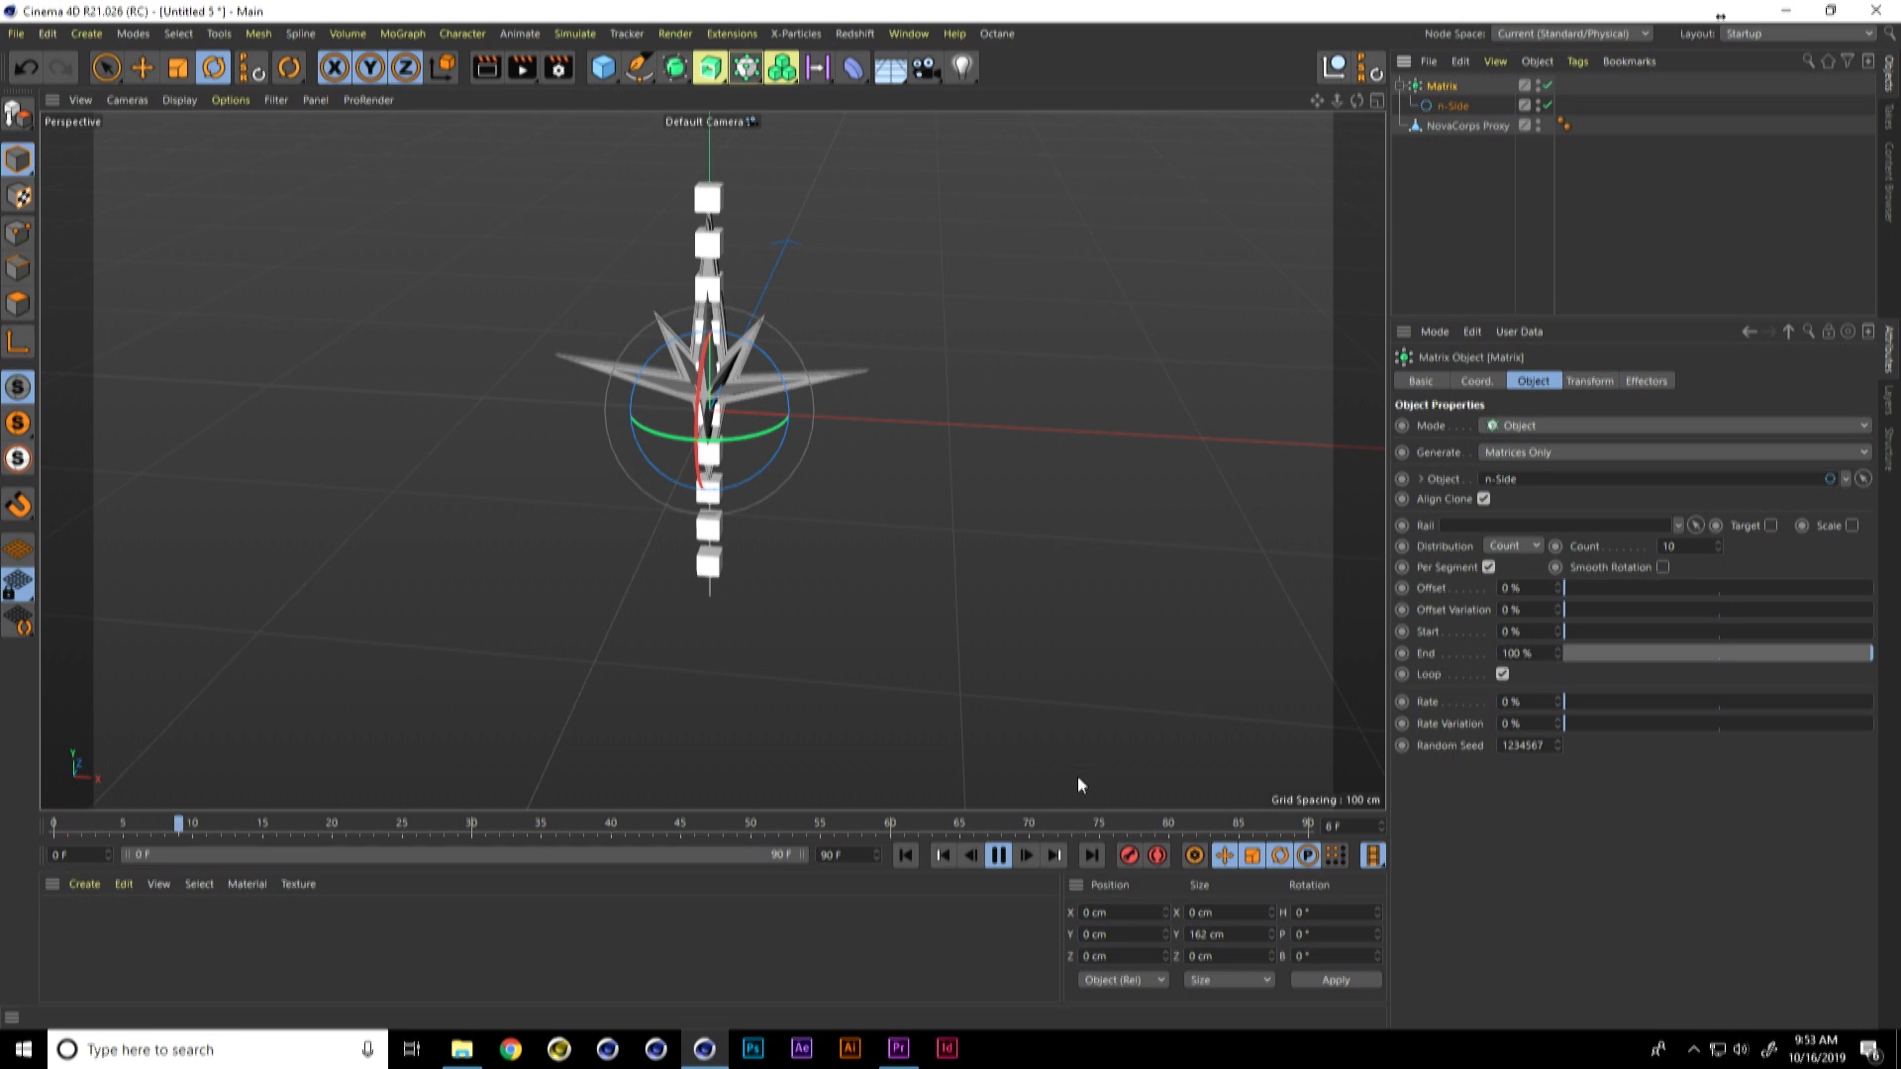
# Step: Set the Matrix Rate to 12 % and play back the animation
pyautogui.click(998, 856)
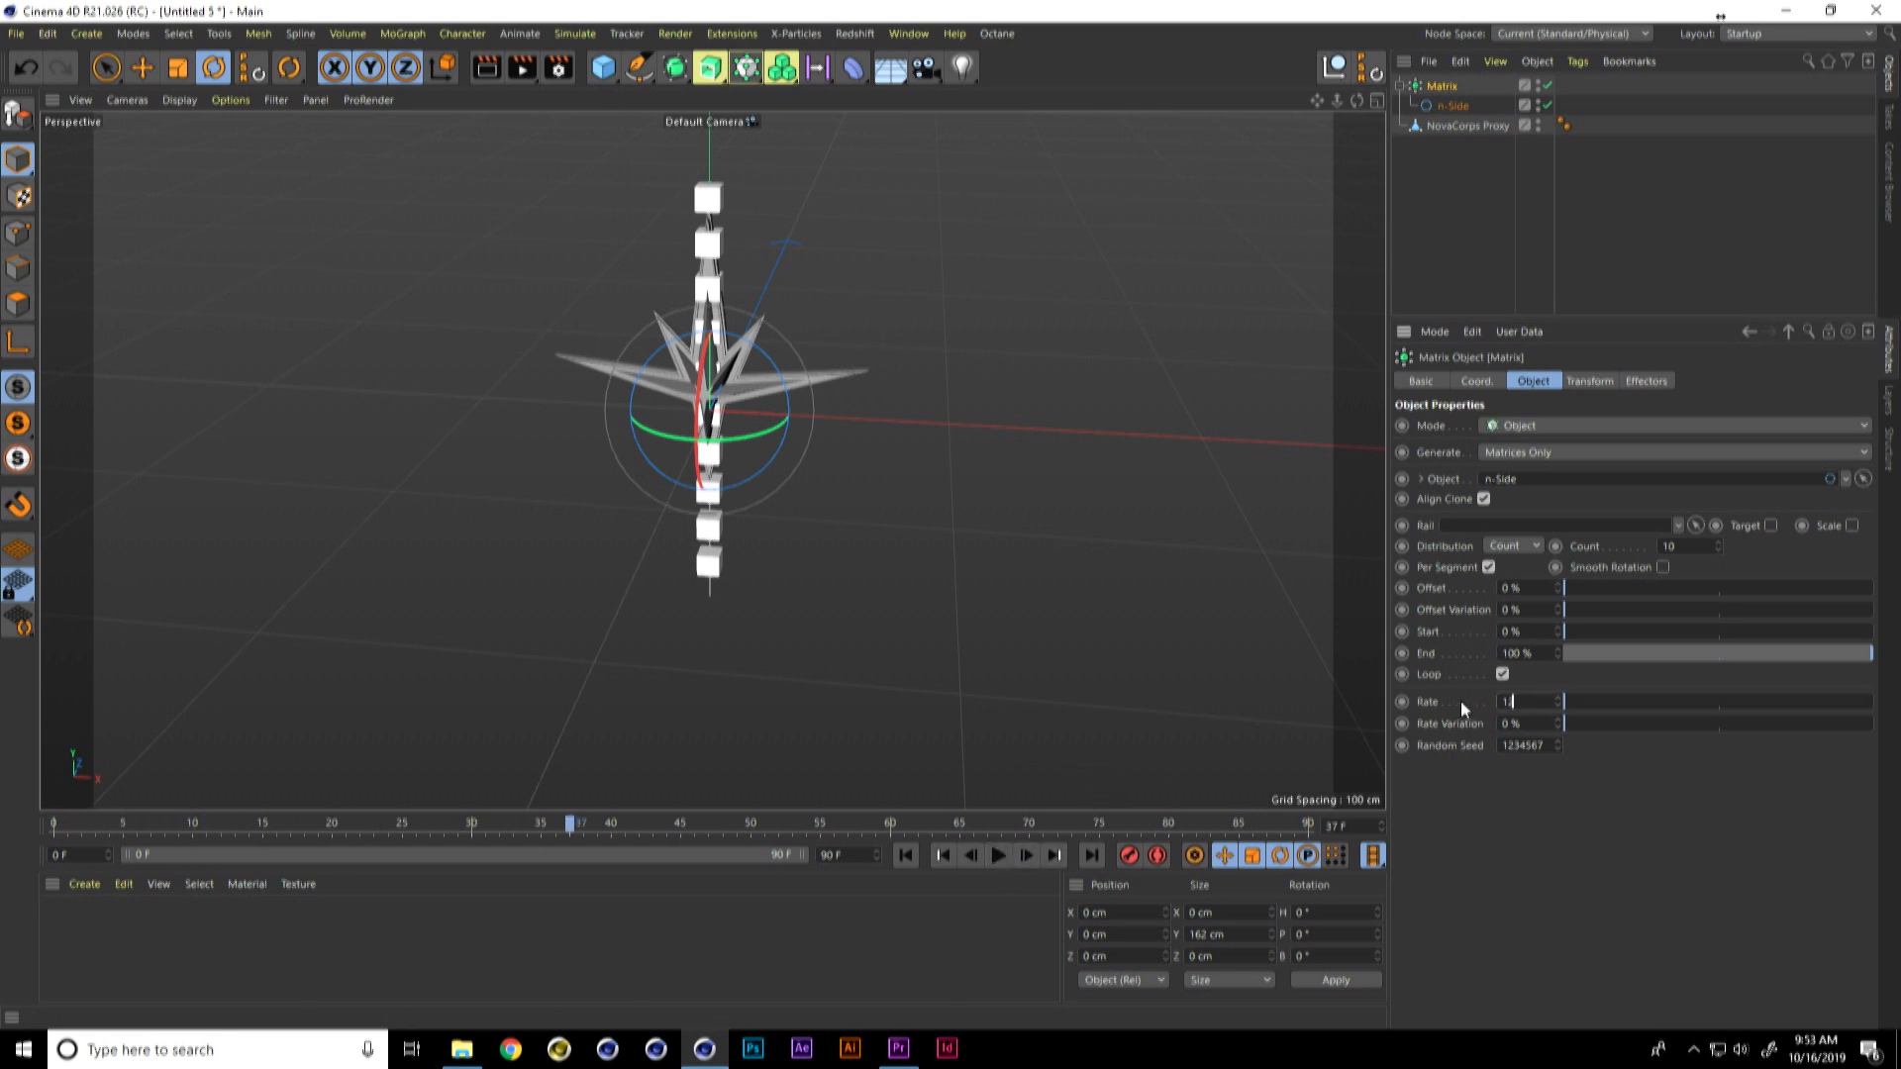
pyautogui.write('2')
pyautogui.press('Return')
pyautogui.click(994, 857)
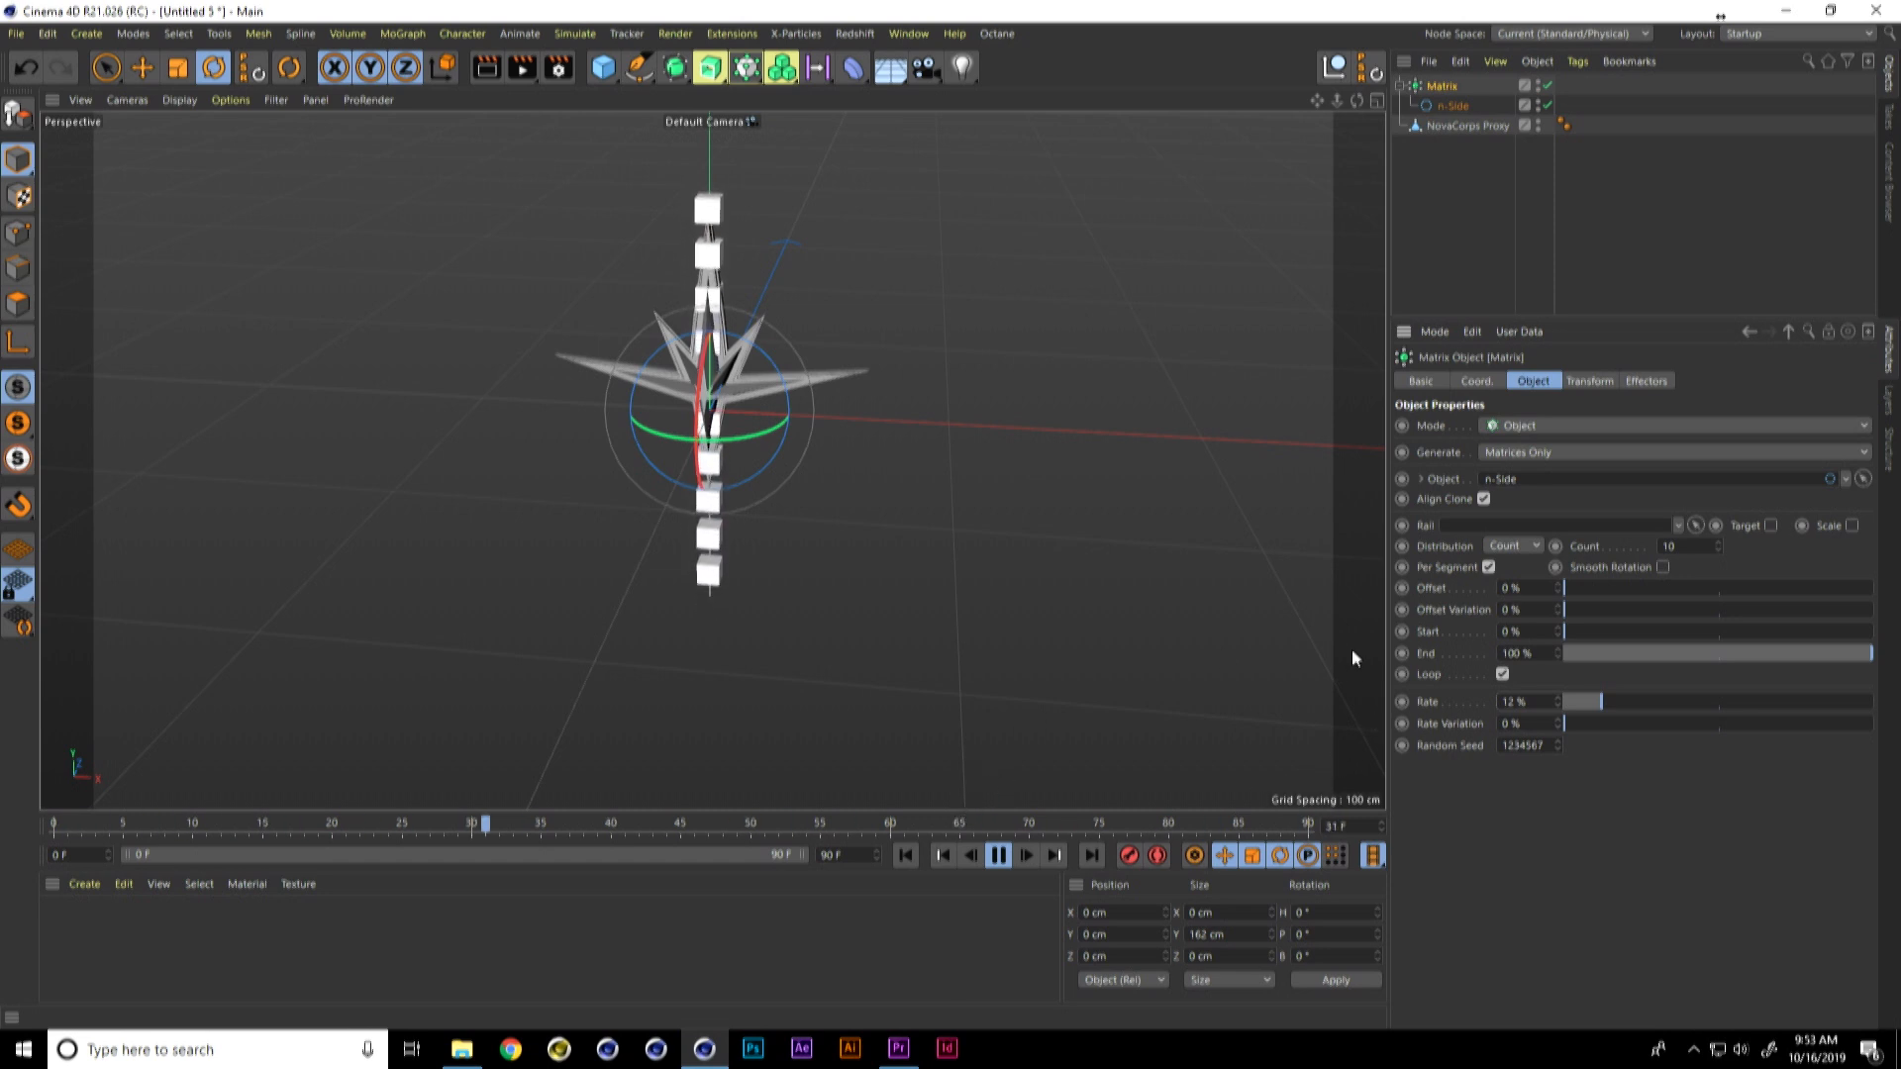
# Step: Set the Matrix Rate to -12 % and check the movement along the spline during playback
pyautogui.moveTo(1534, 701); pyautogui.dragTo(1431, 731)
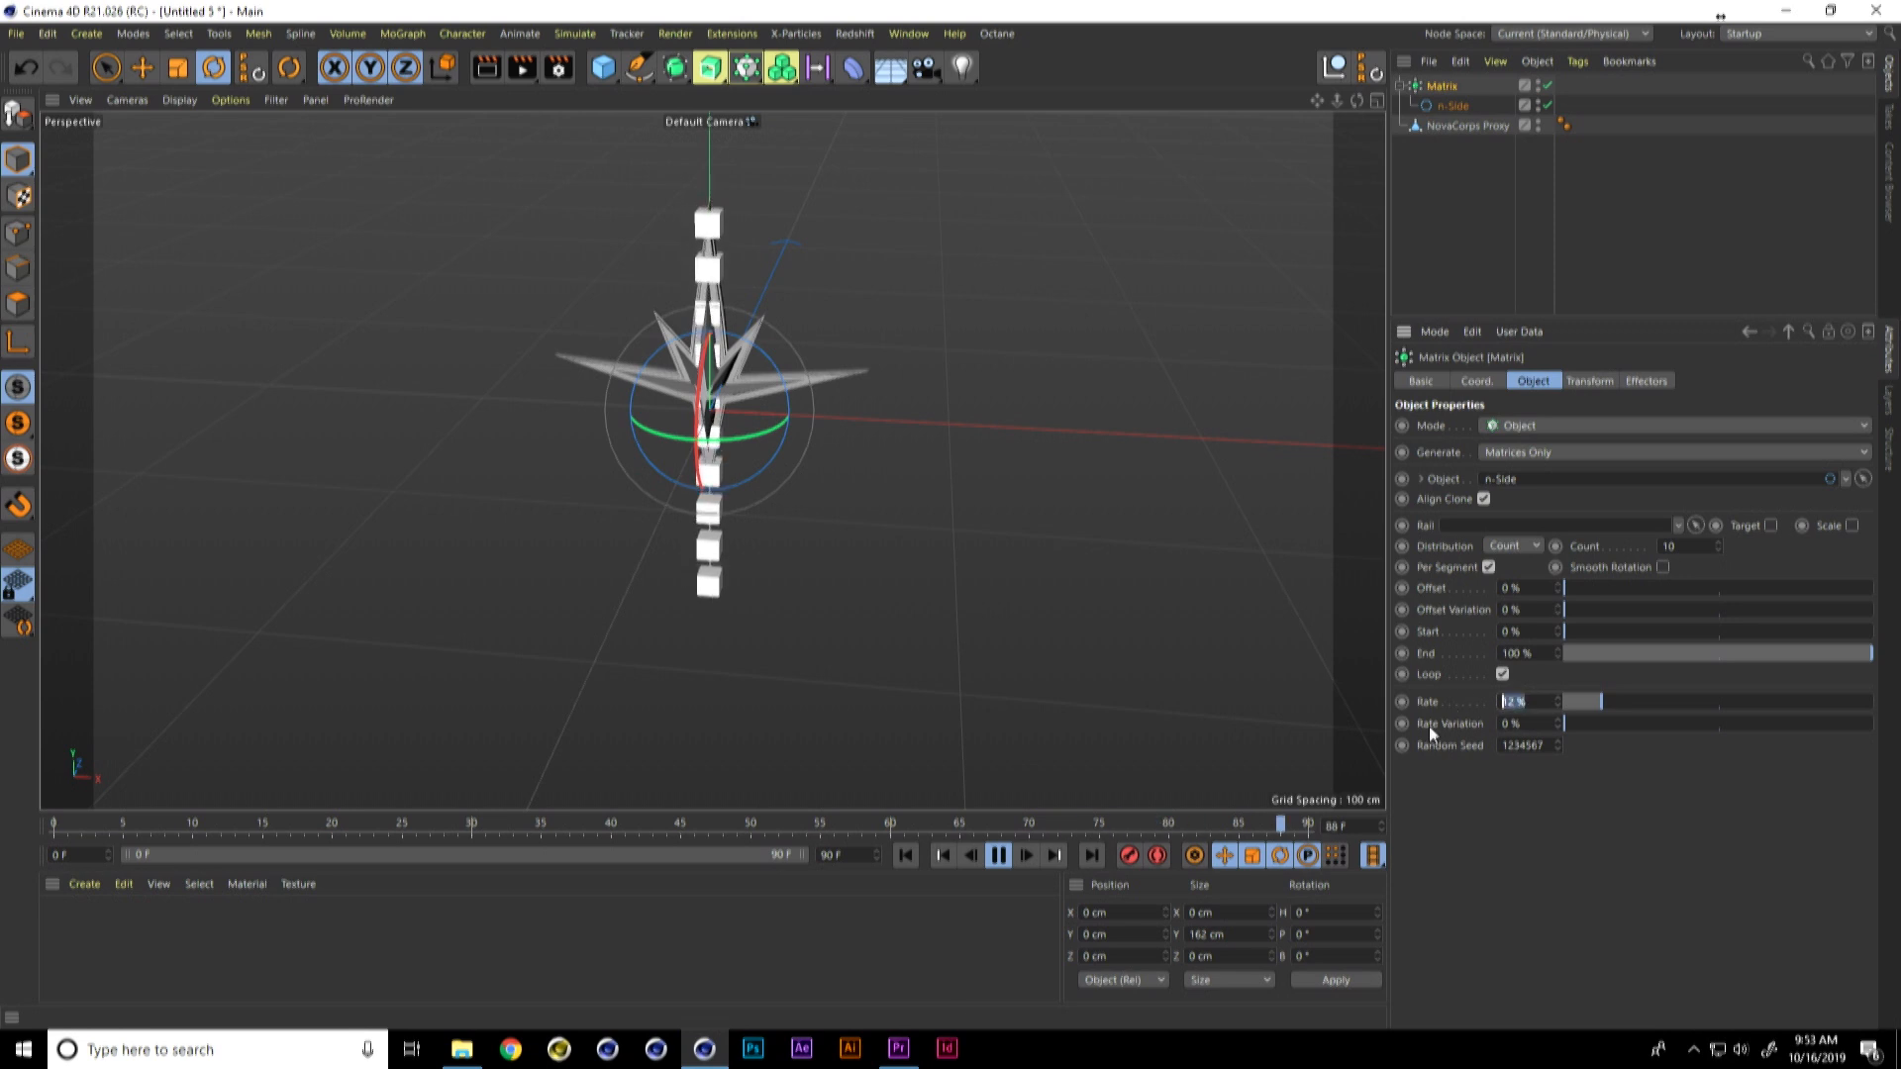
pyautogui.write('-12')
pyautogui.press('Return')
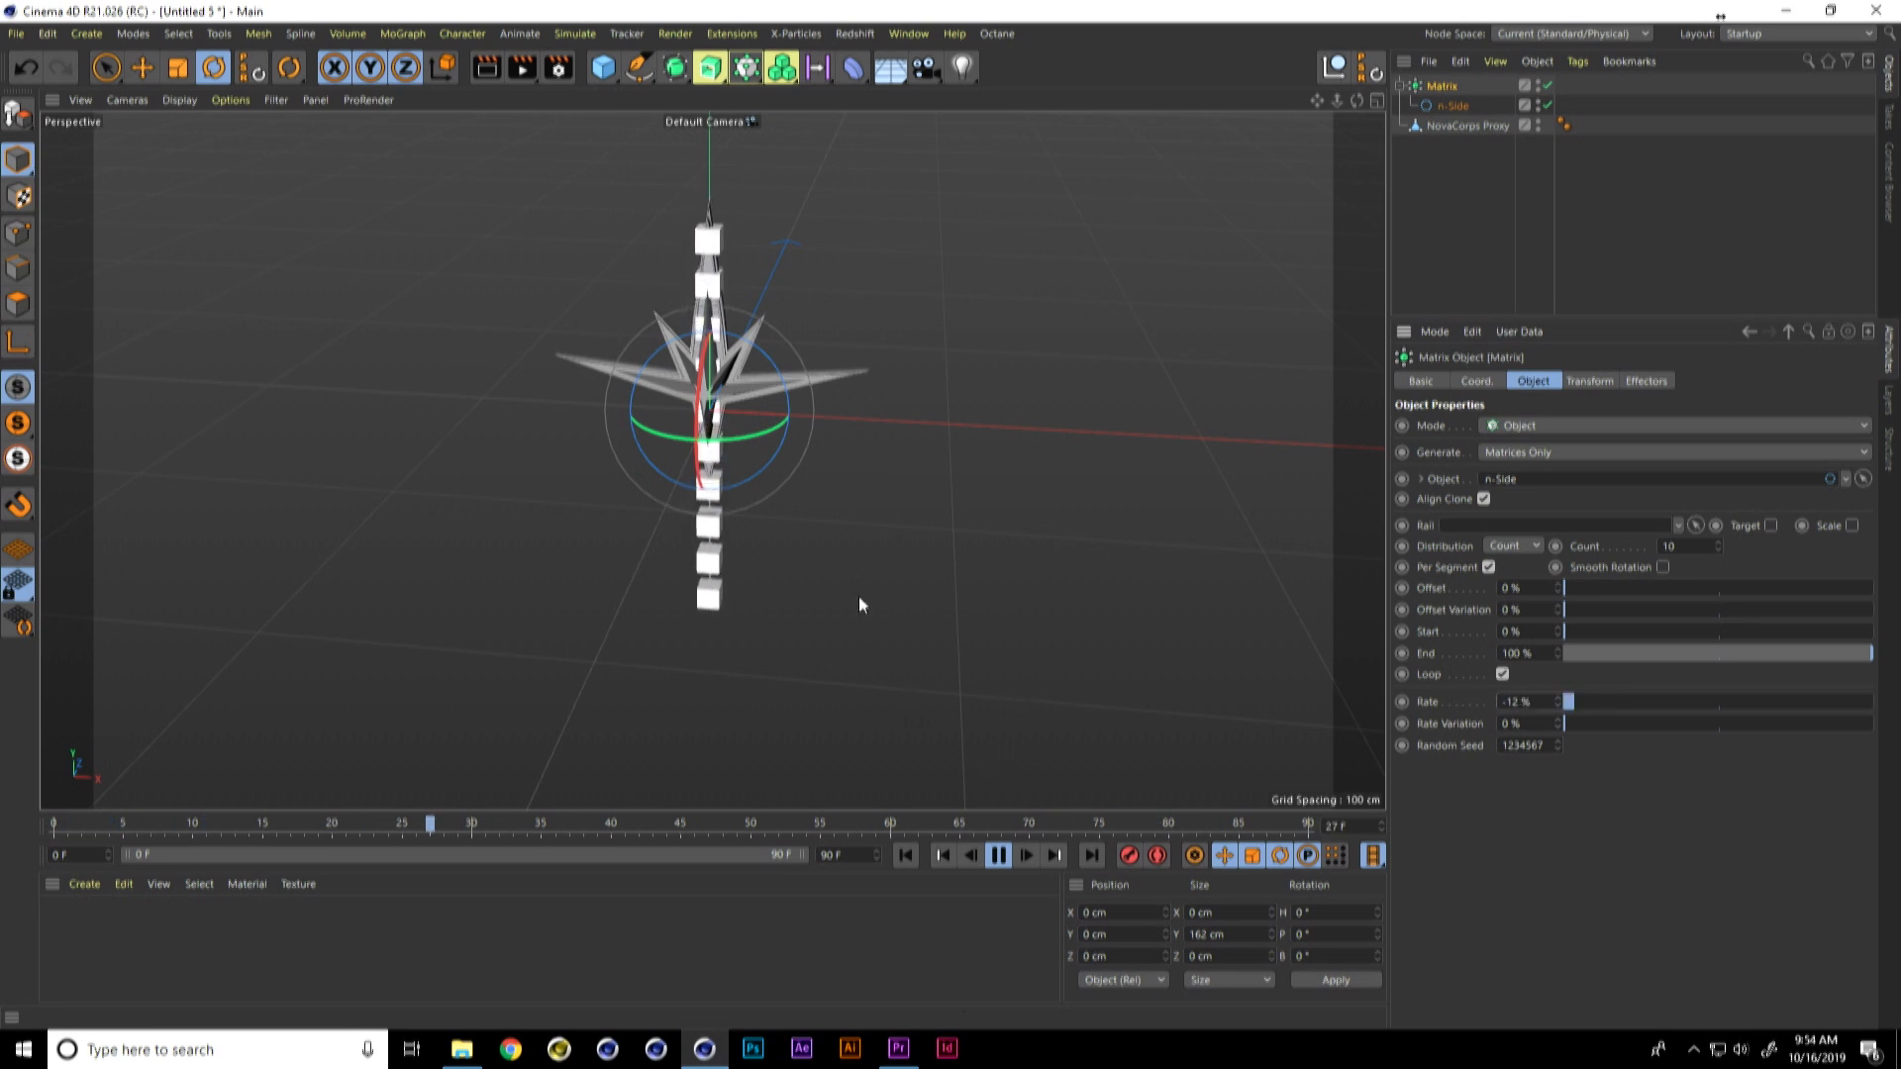
pyautogui.moveTo(830, 572)
pyautogui.keyDown('alt'); pyautogui.mouseDown()
pyautogui.moveTo(847, 531)
pyautogui.moveTo(787, 556)
pyautogui.moveTo(804, 553)
pyautogui.mouseUp(); pyautogui.keyUp('alt')
pyautogui.click(998, 856)
# Step: Add a Voronoi Fracture object with the NovaCorps Proxy emblem as its child
pyautogui.click(1471, 126)
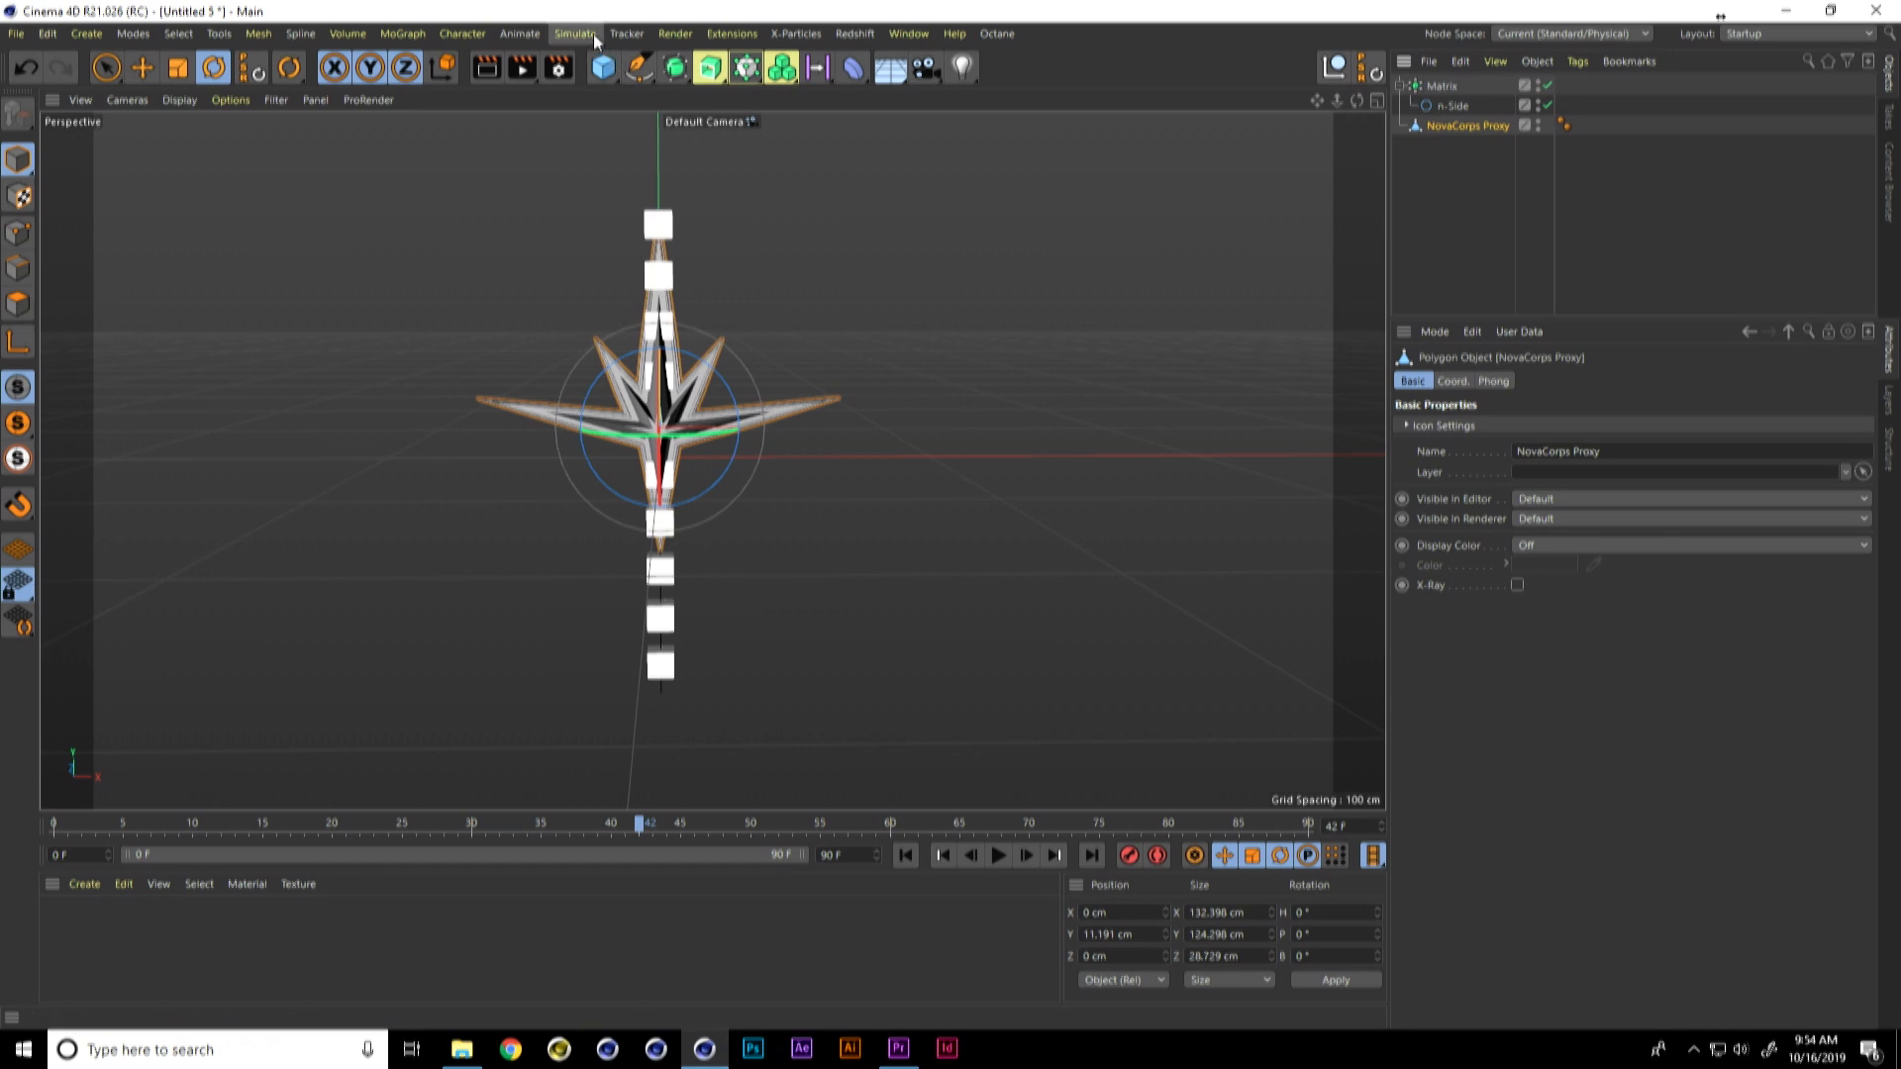
pyautogui.click(402, 34)
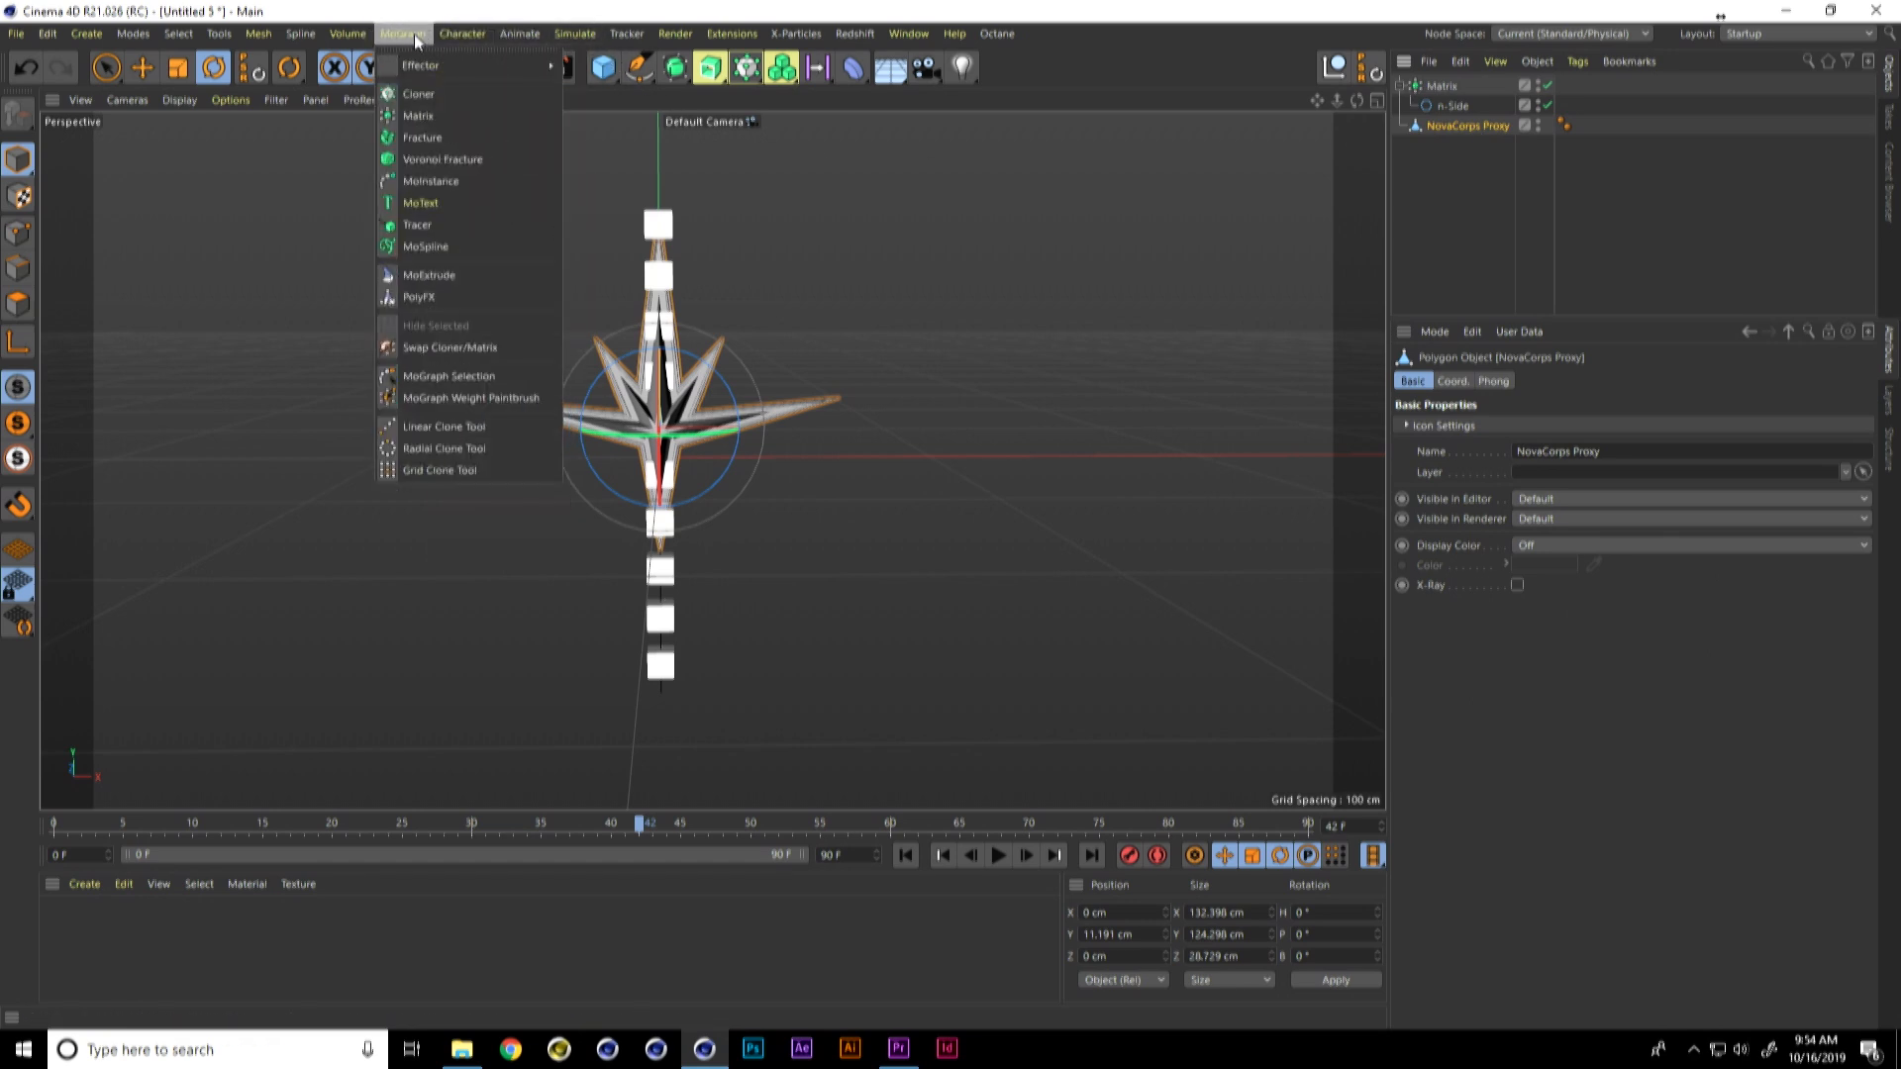
pyautogui.click(462, 159)
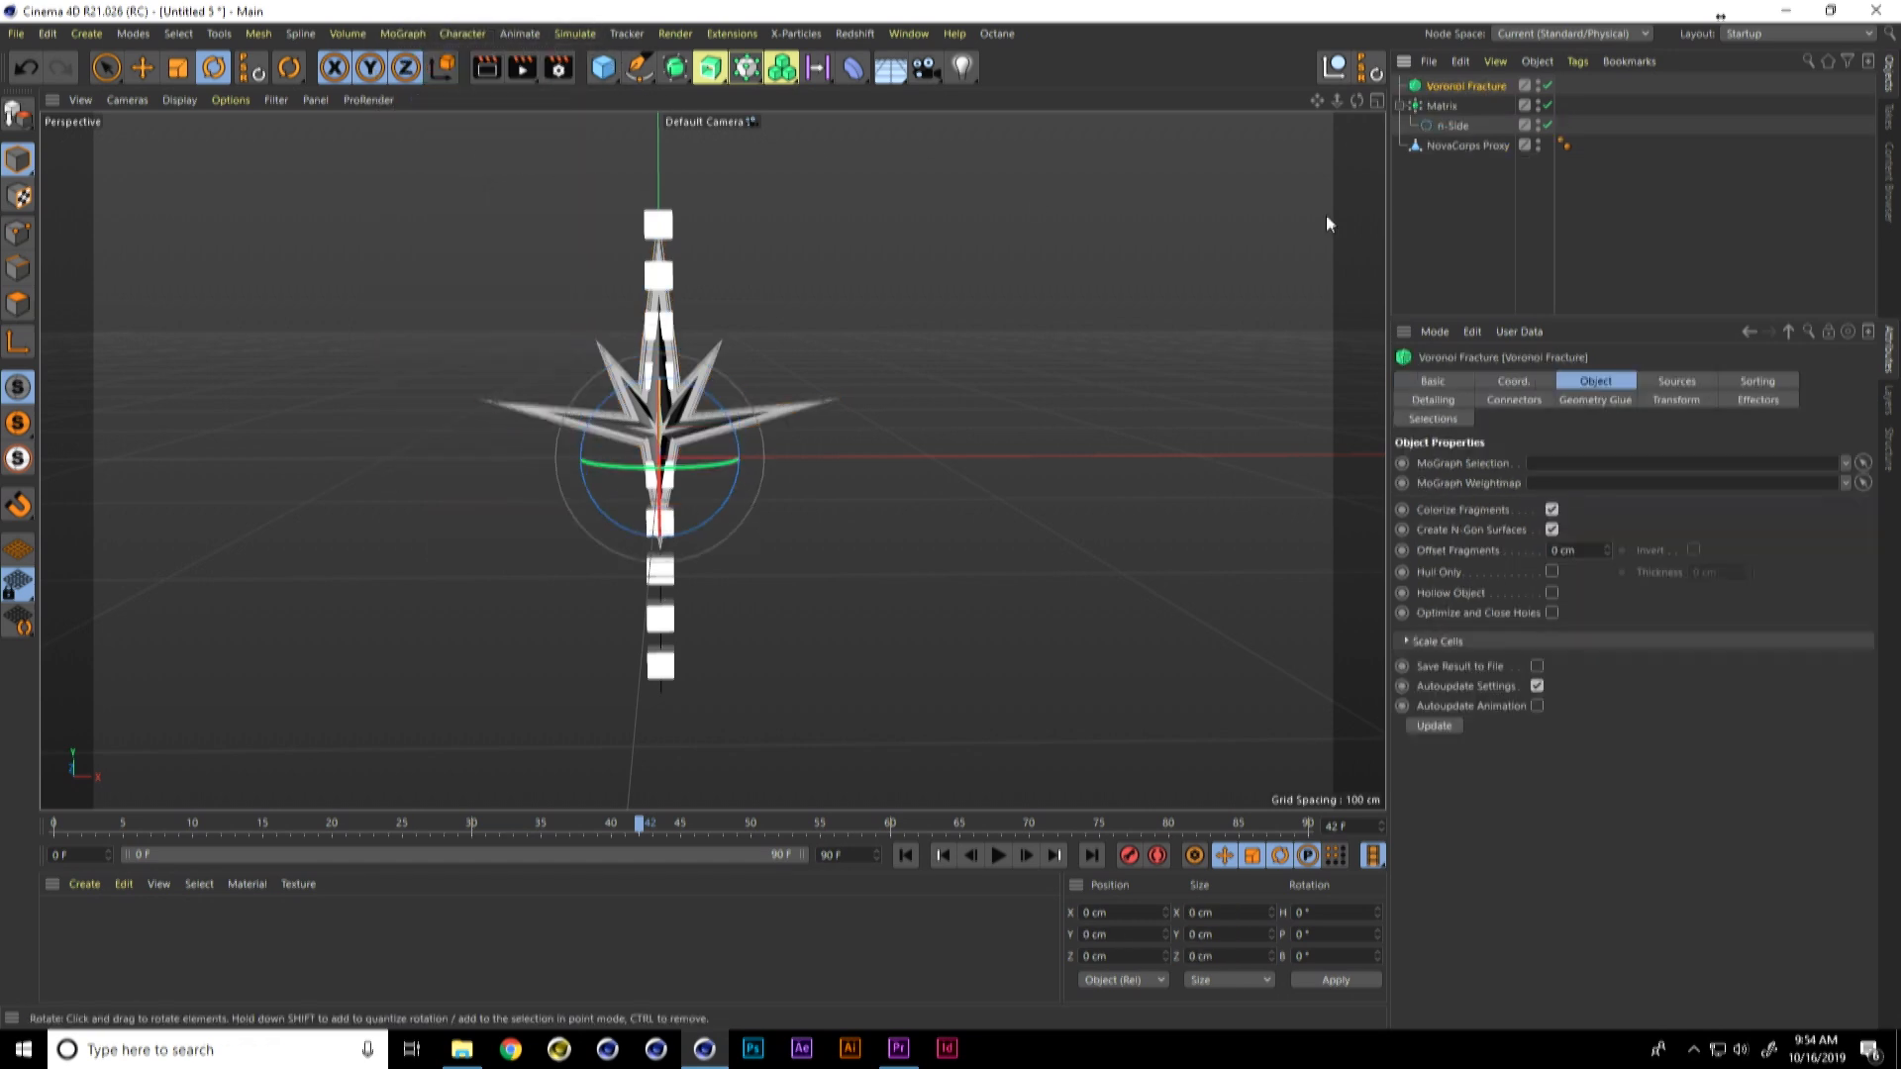
pyautogui.moveTo(1466, 85); pyautogui.dragTo(1469, 84)
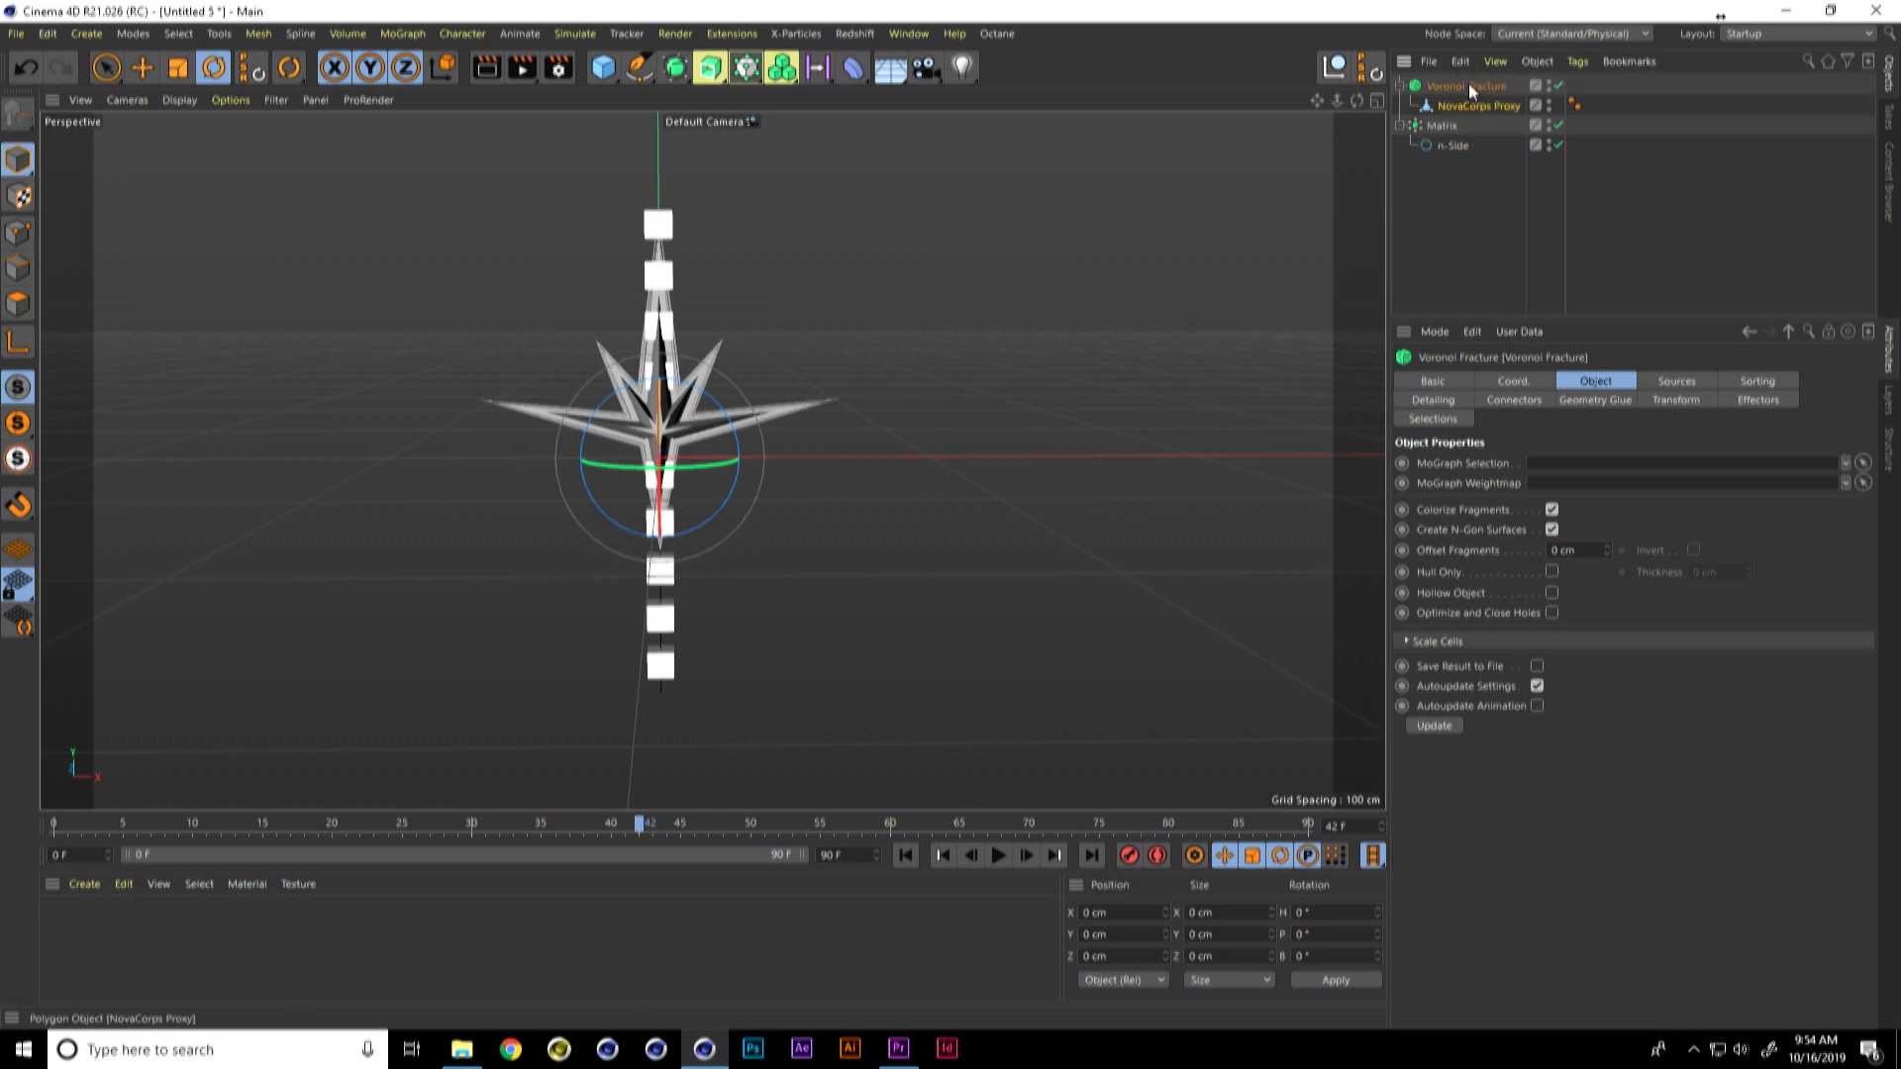
# Step: Hide the Matrix in the viewport and inspect the fractured emblem
pyautogui.press('e')
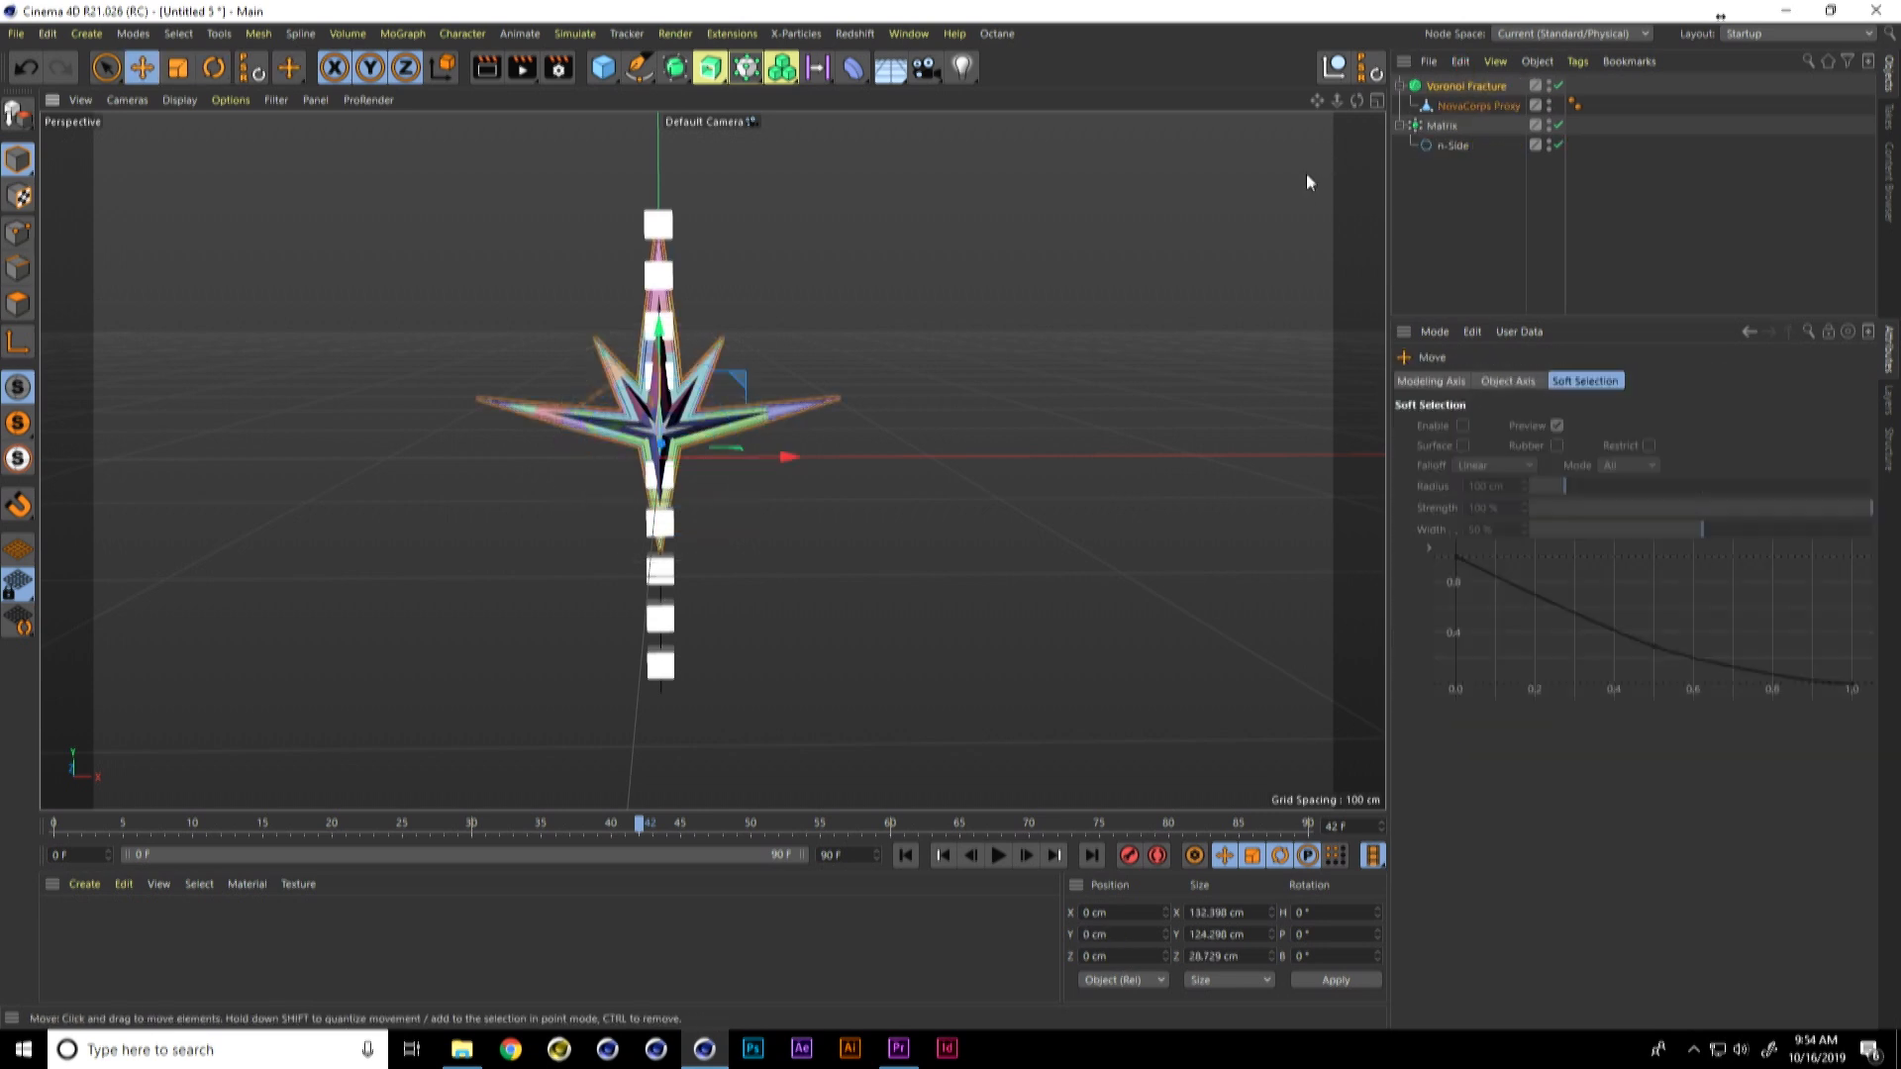
pyautogui.click(1550, 121)
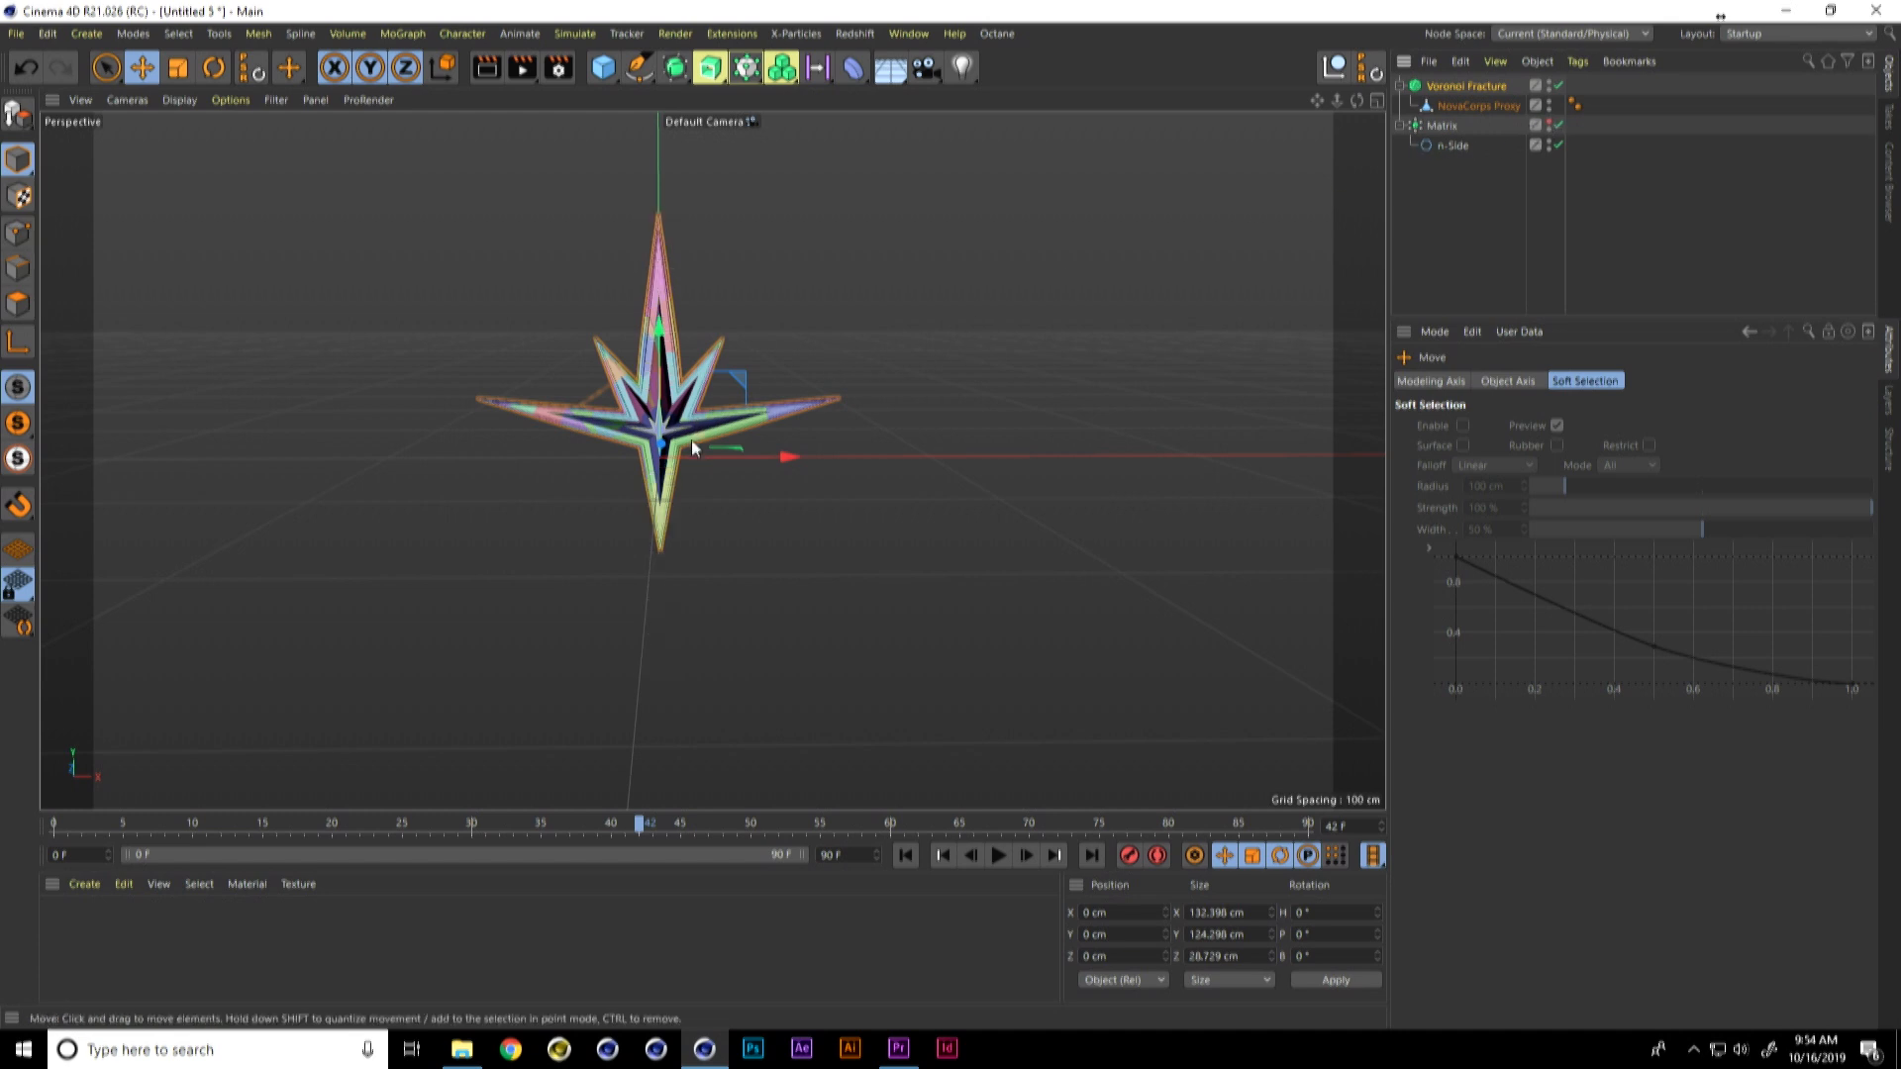
pyautogui.scroll(4, 746, 396)
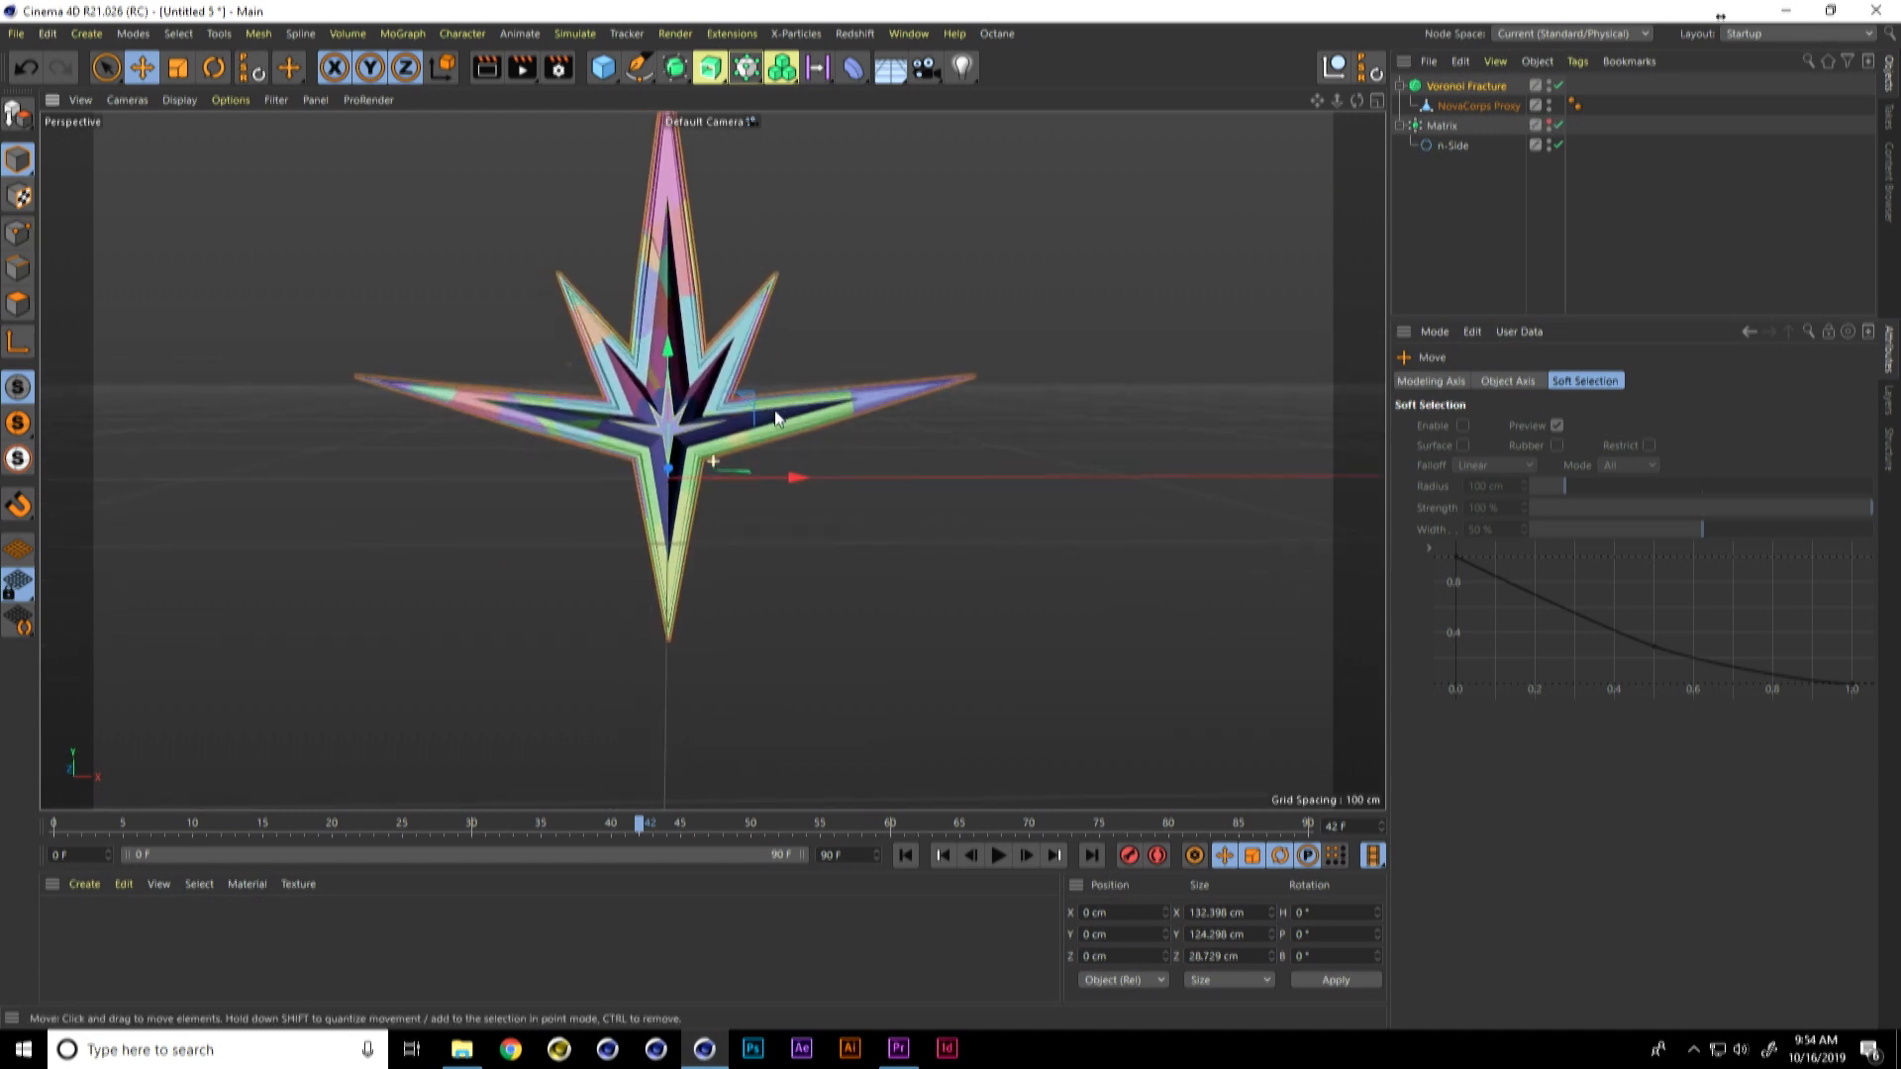
pyautogui.keyDown('alt'); pyautogui.moveTo(776, 417); pyautogui.dragTo(835, 384); pyautogui.keyUp('alt')
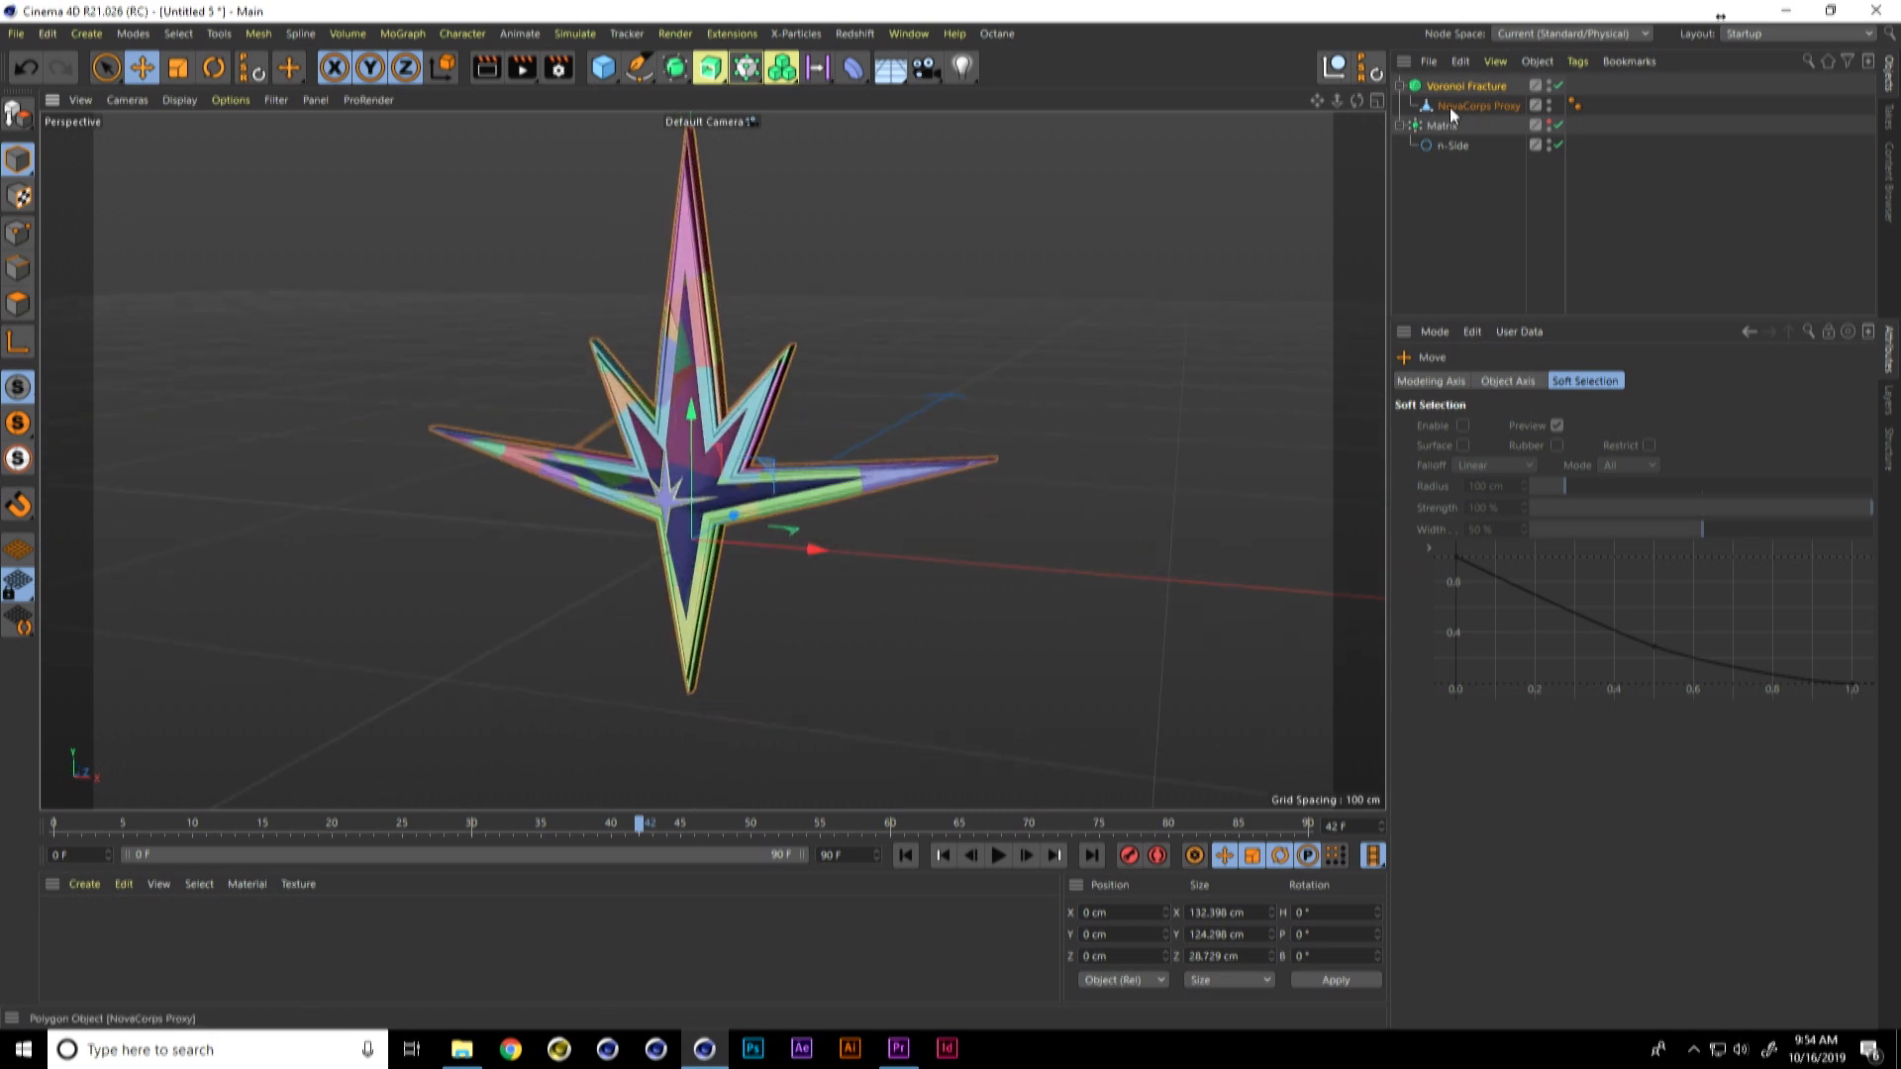
# Step: Replace the Voronoi Fracture's default Point Generator source with the Matrix object
pyautogui.click(1469, 88)
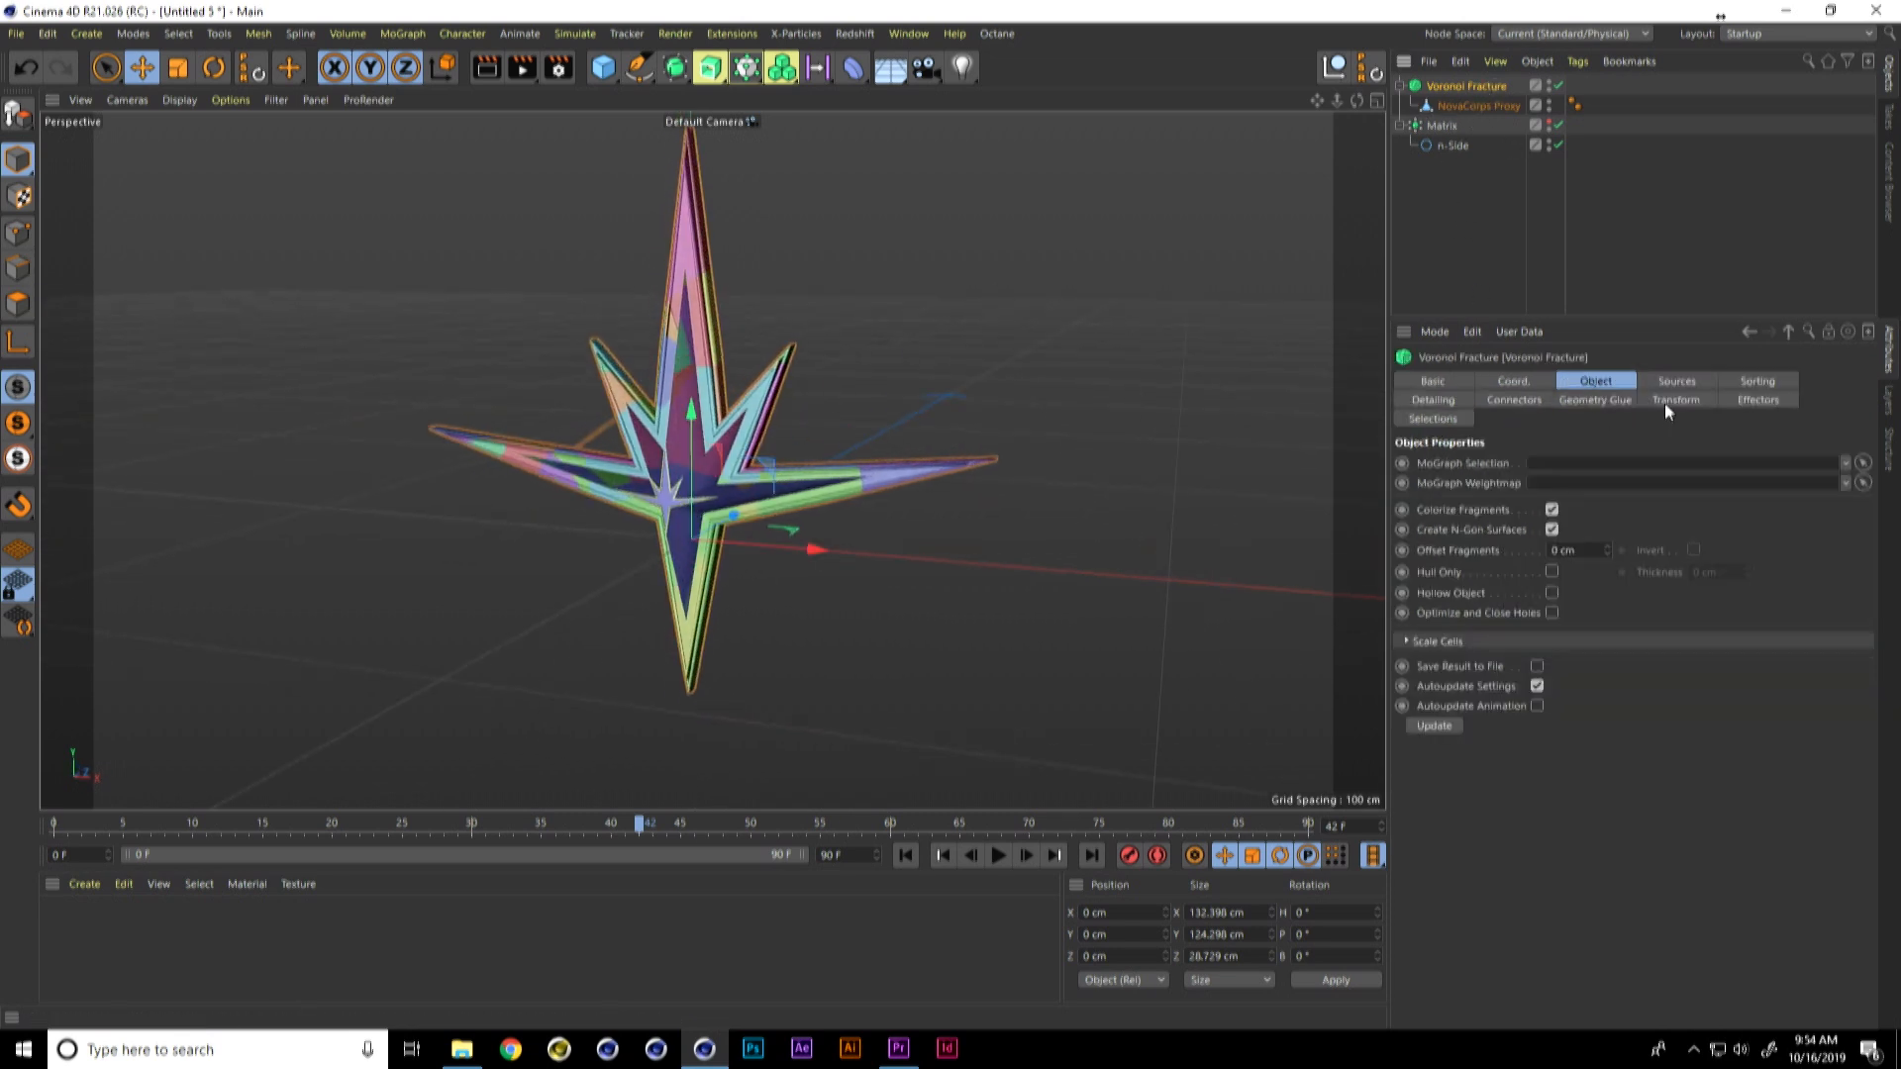
pyautogui.click(1691, 385)
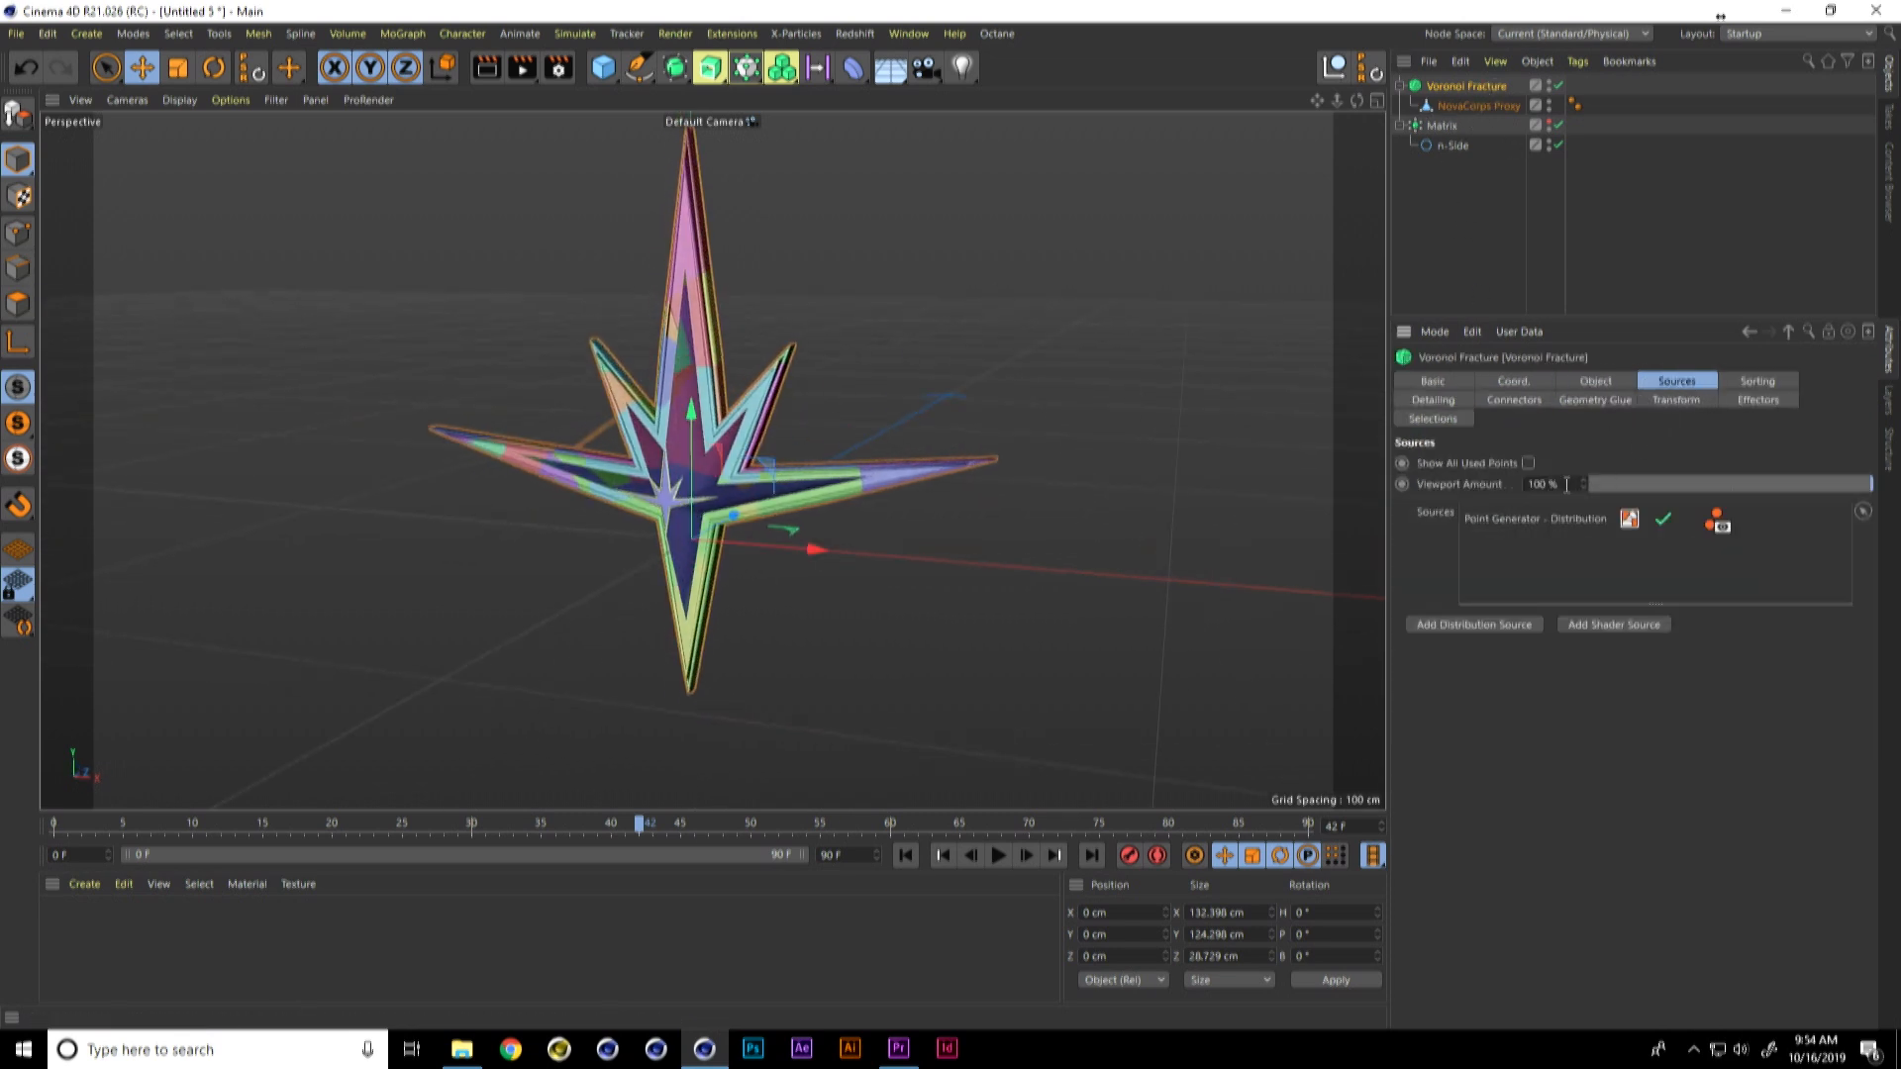
pyautogui.click(1498, 520)
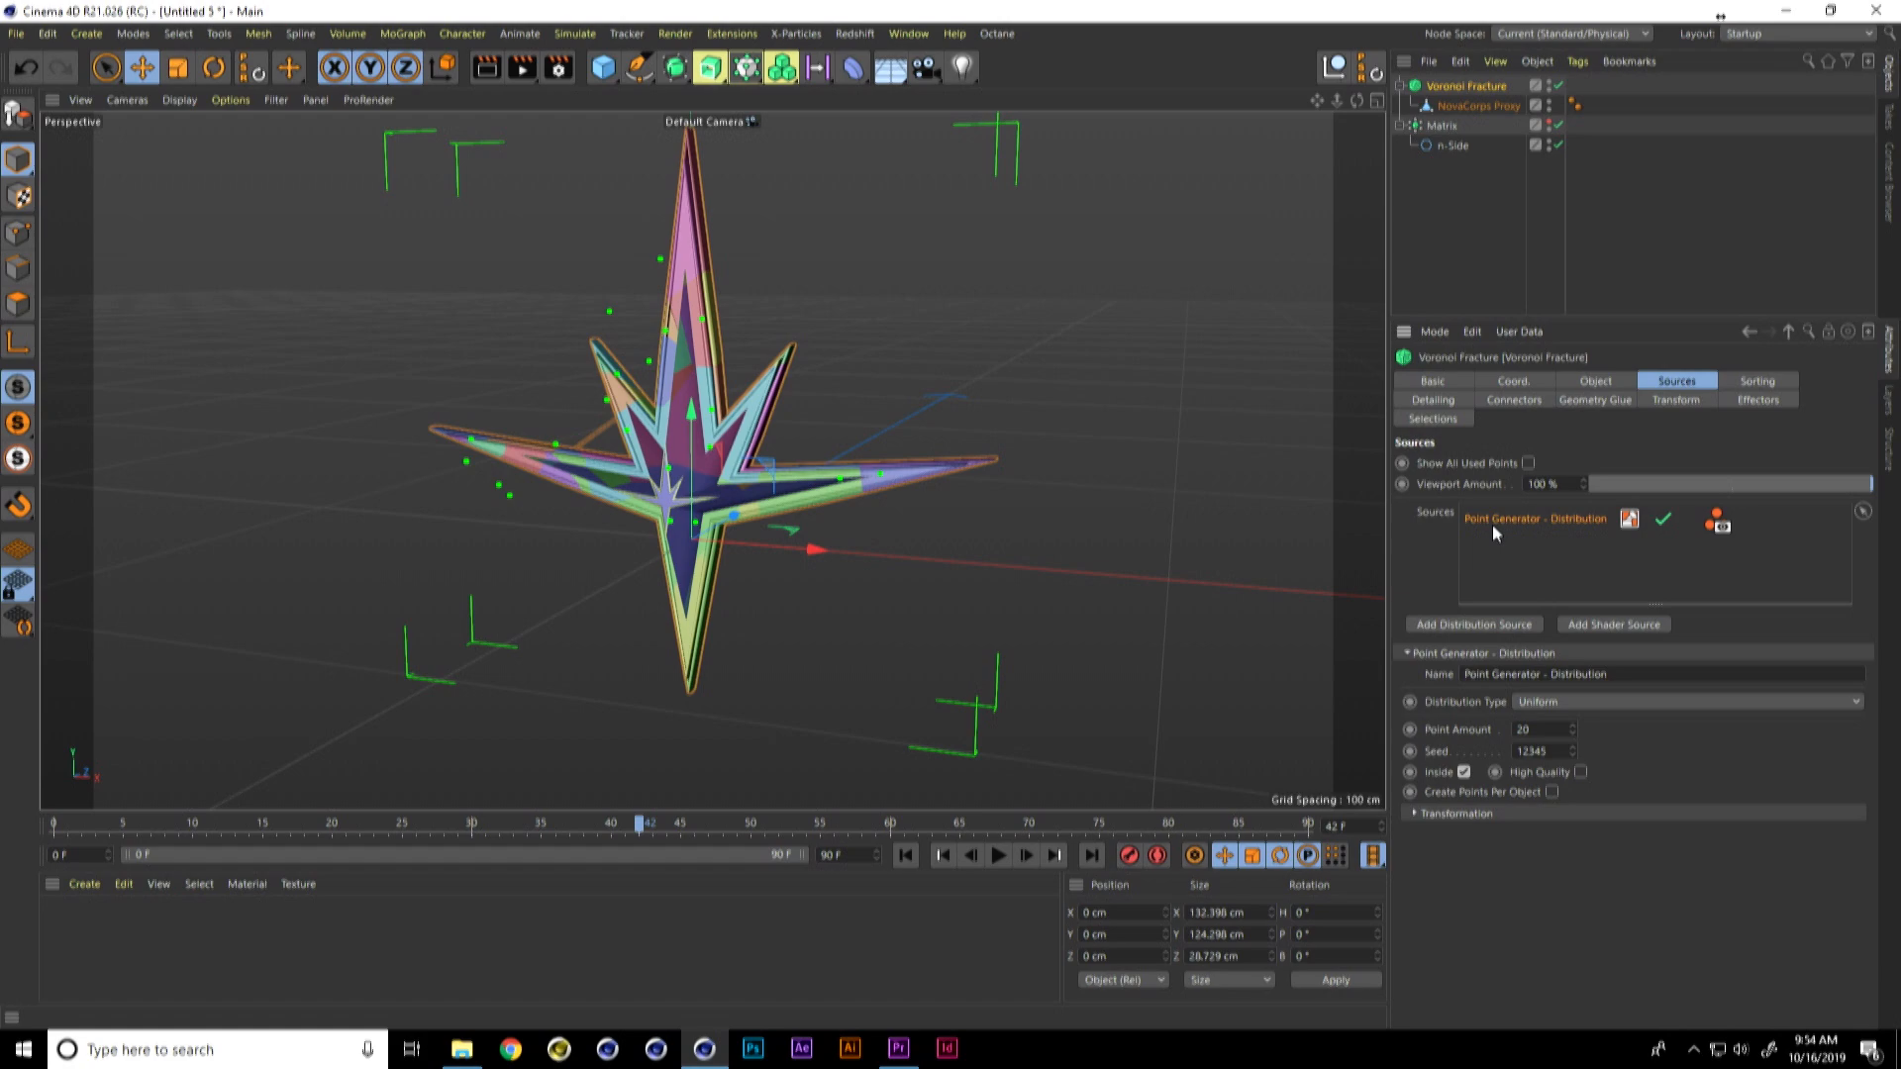
pyautogui.press('Delete')
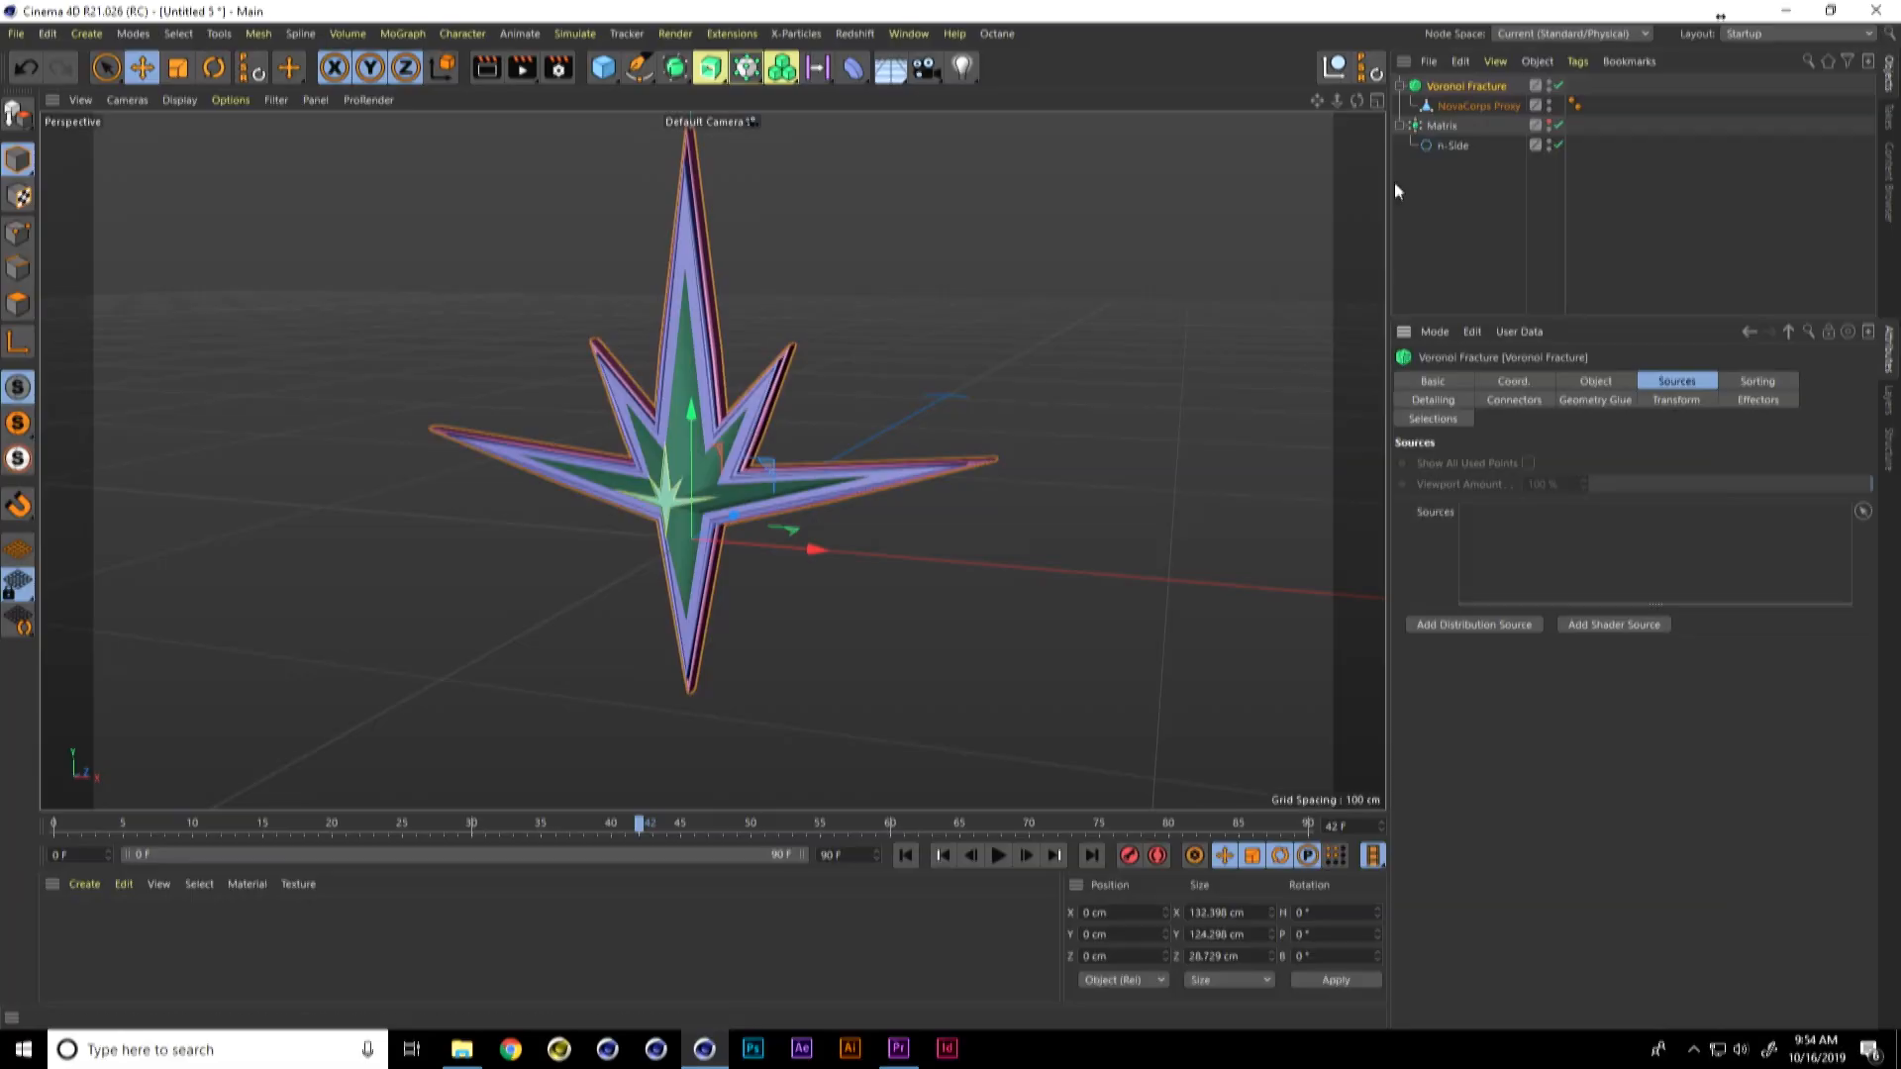
pyautogui.click(1444, 127)
pyautogui.moveTo(1550, 512); pyautogui.dragTo(1541, 538)
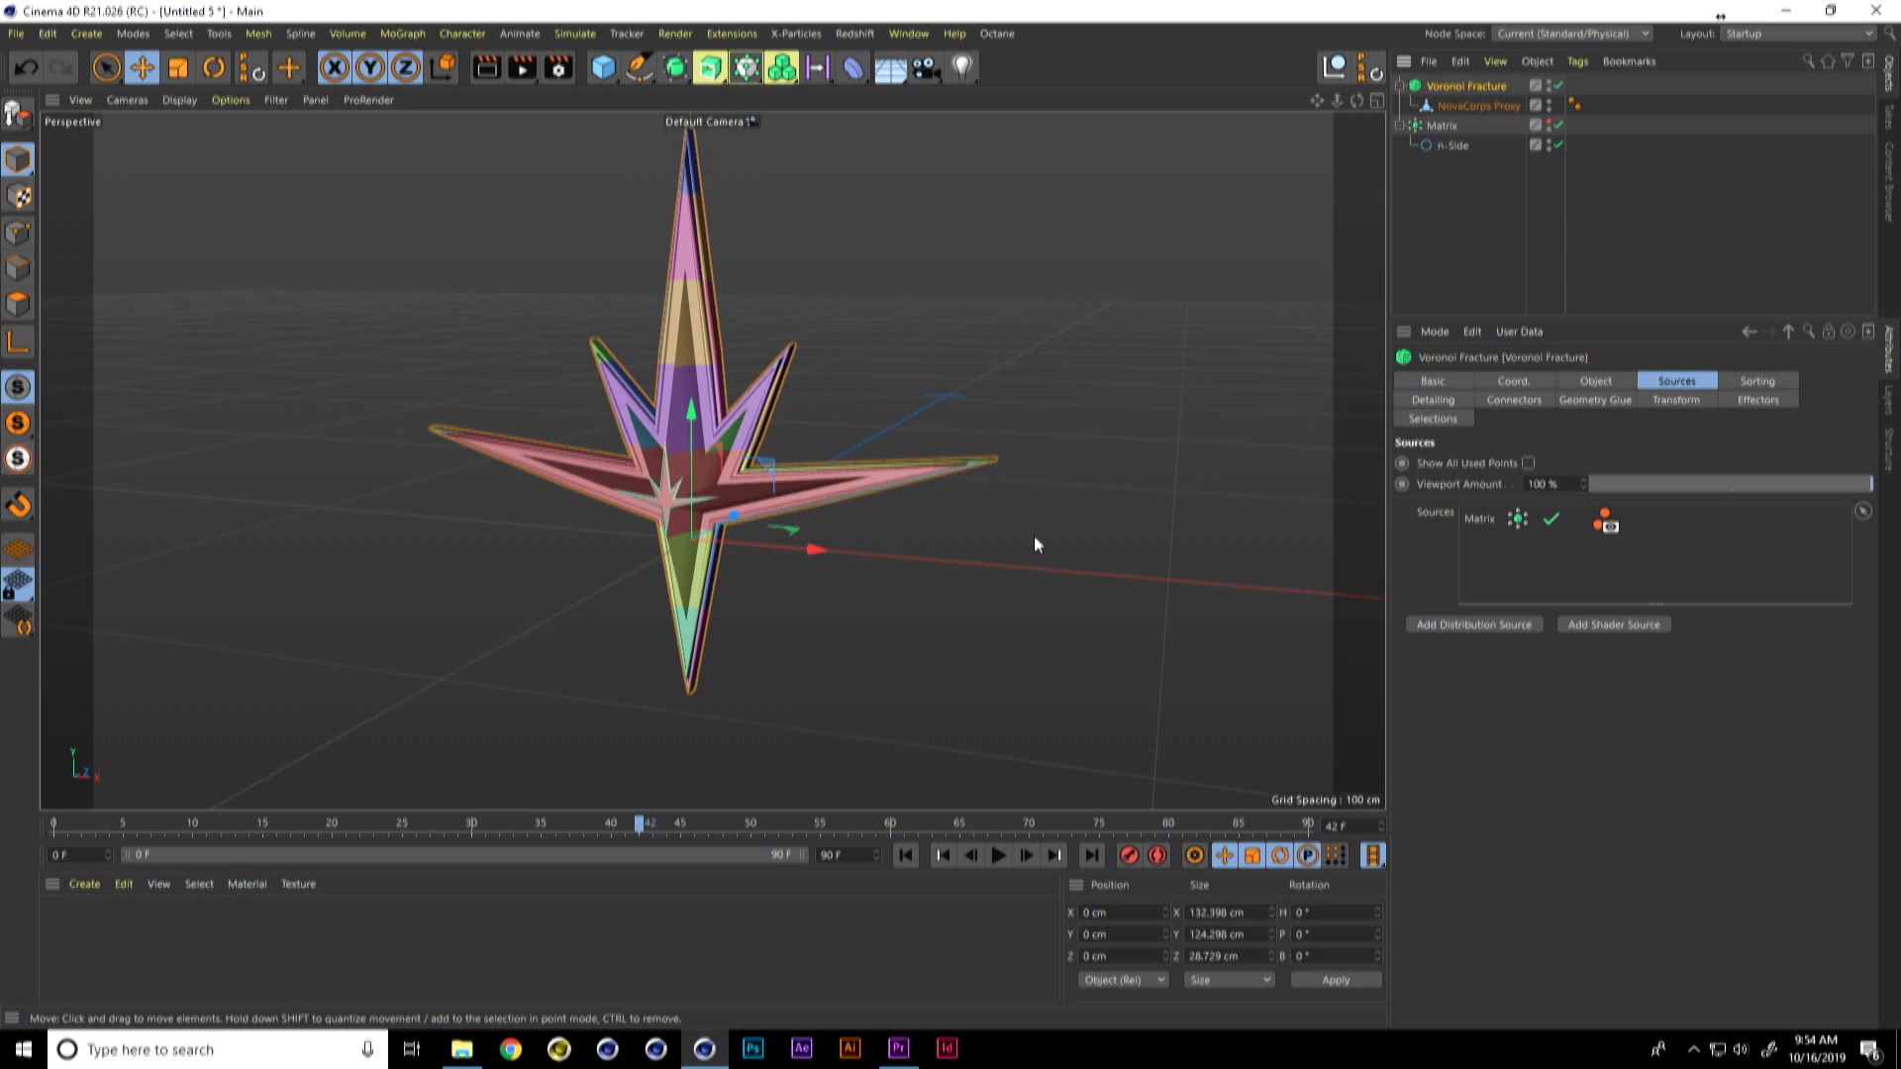
# Step: Turn off Colorize Fragments, set Offset Fragments to 0.5 cm, and play back the sliced emblem
pyautogui.click(1561, 382)
pyautogui.click(1551, 509)
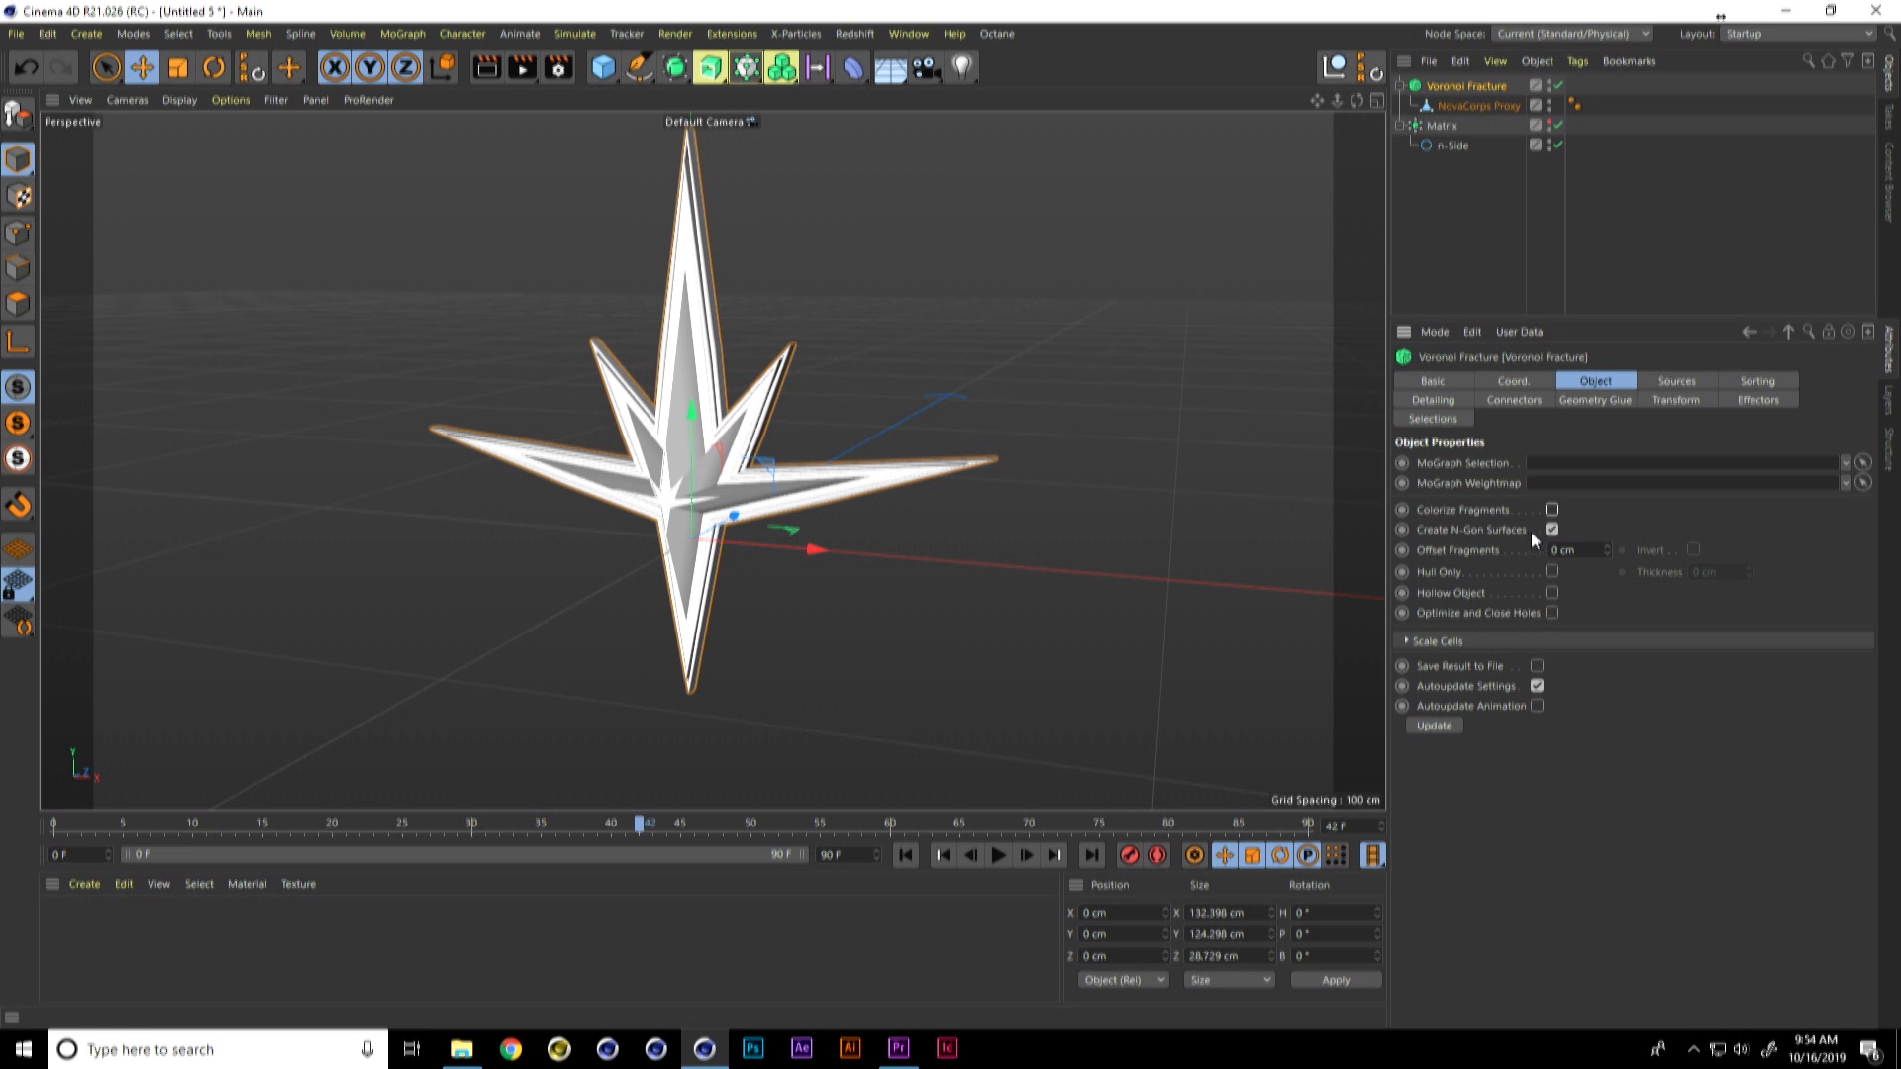
pyautogui.moveTo(1580, 550); pyautogui.dragTo(1511, 545)
pyautogui.press('Return')
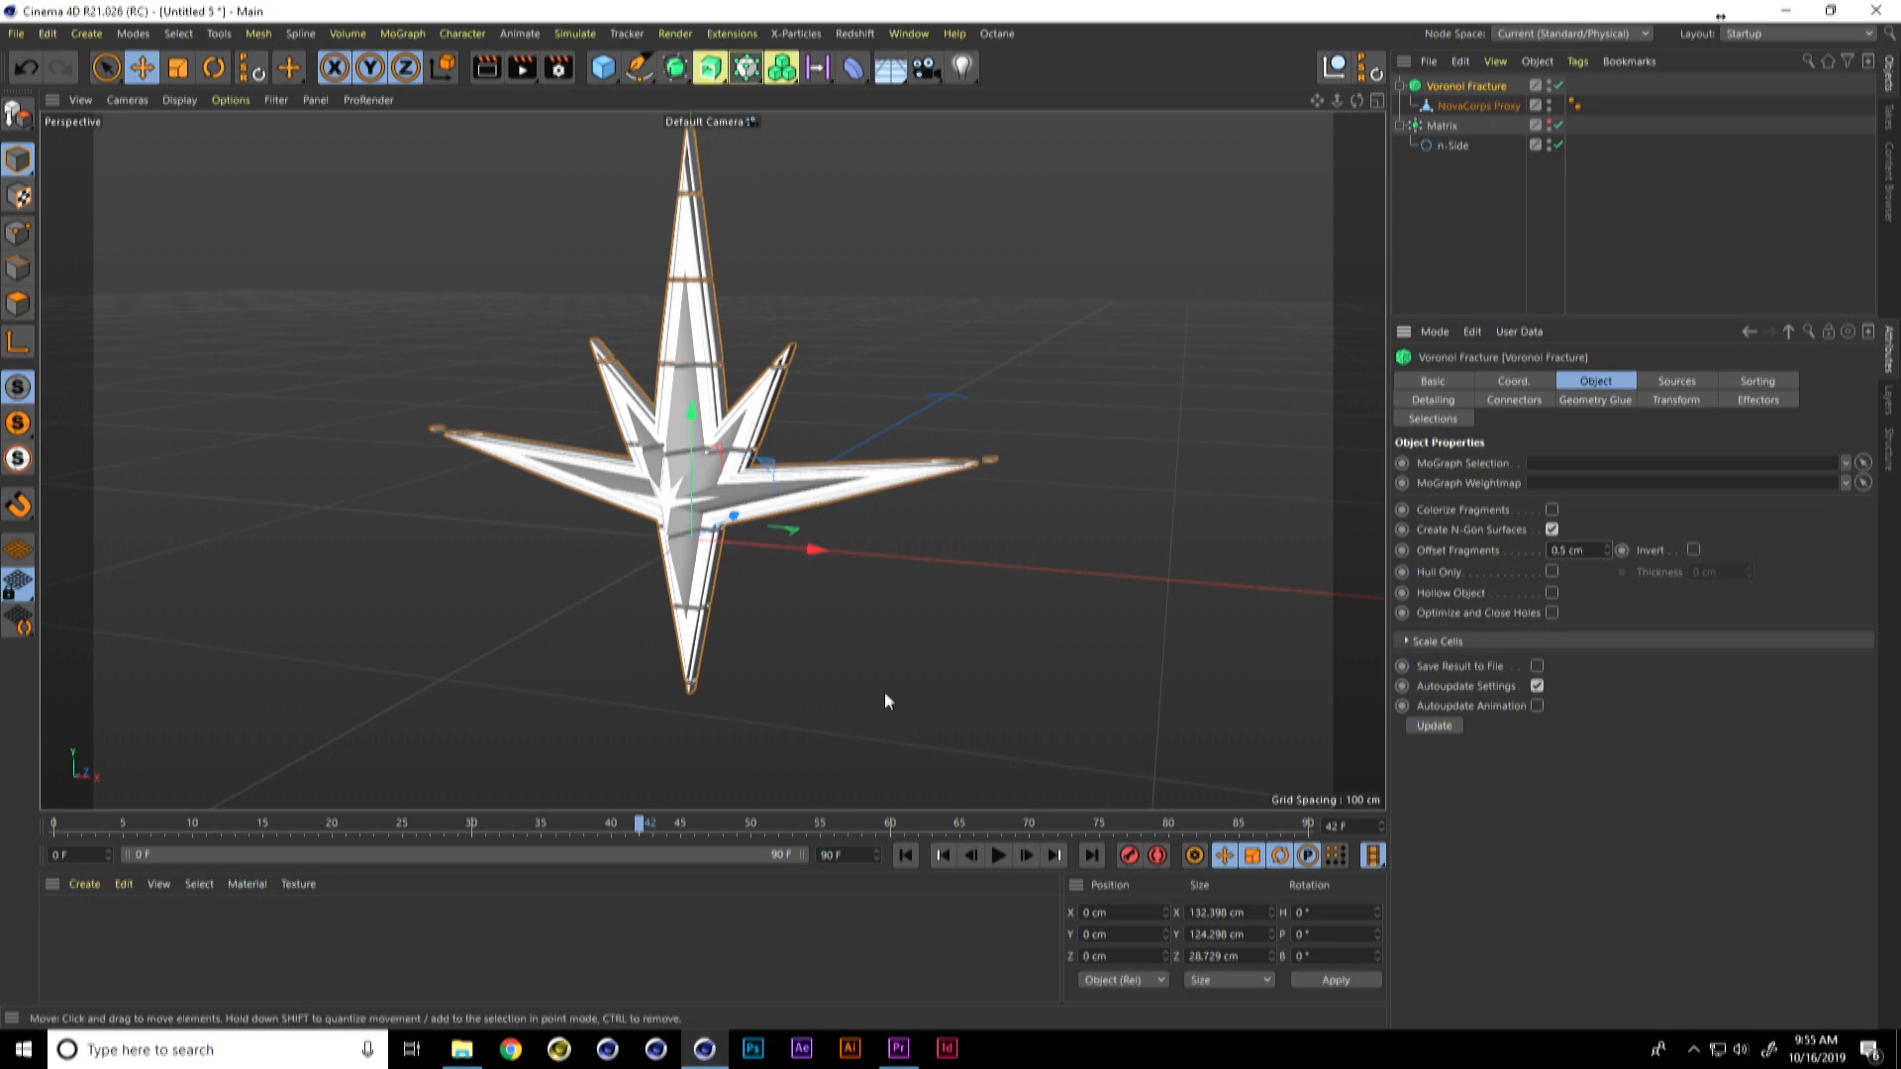
pyautogui.click(999, 855)
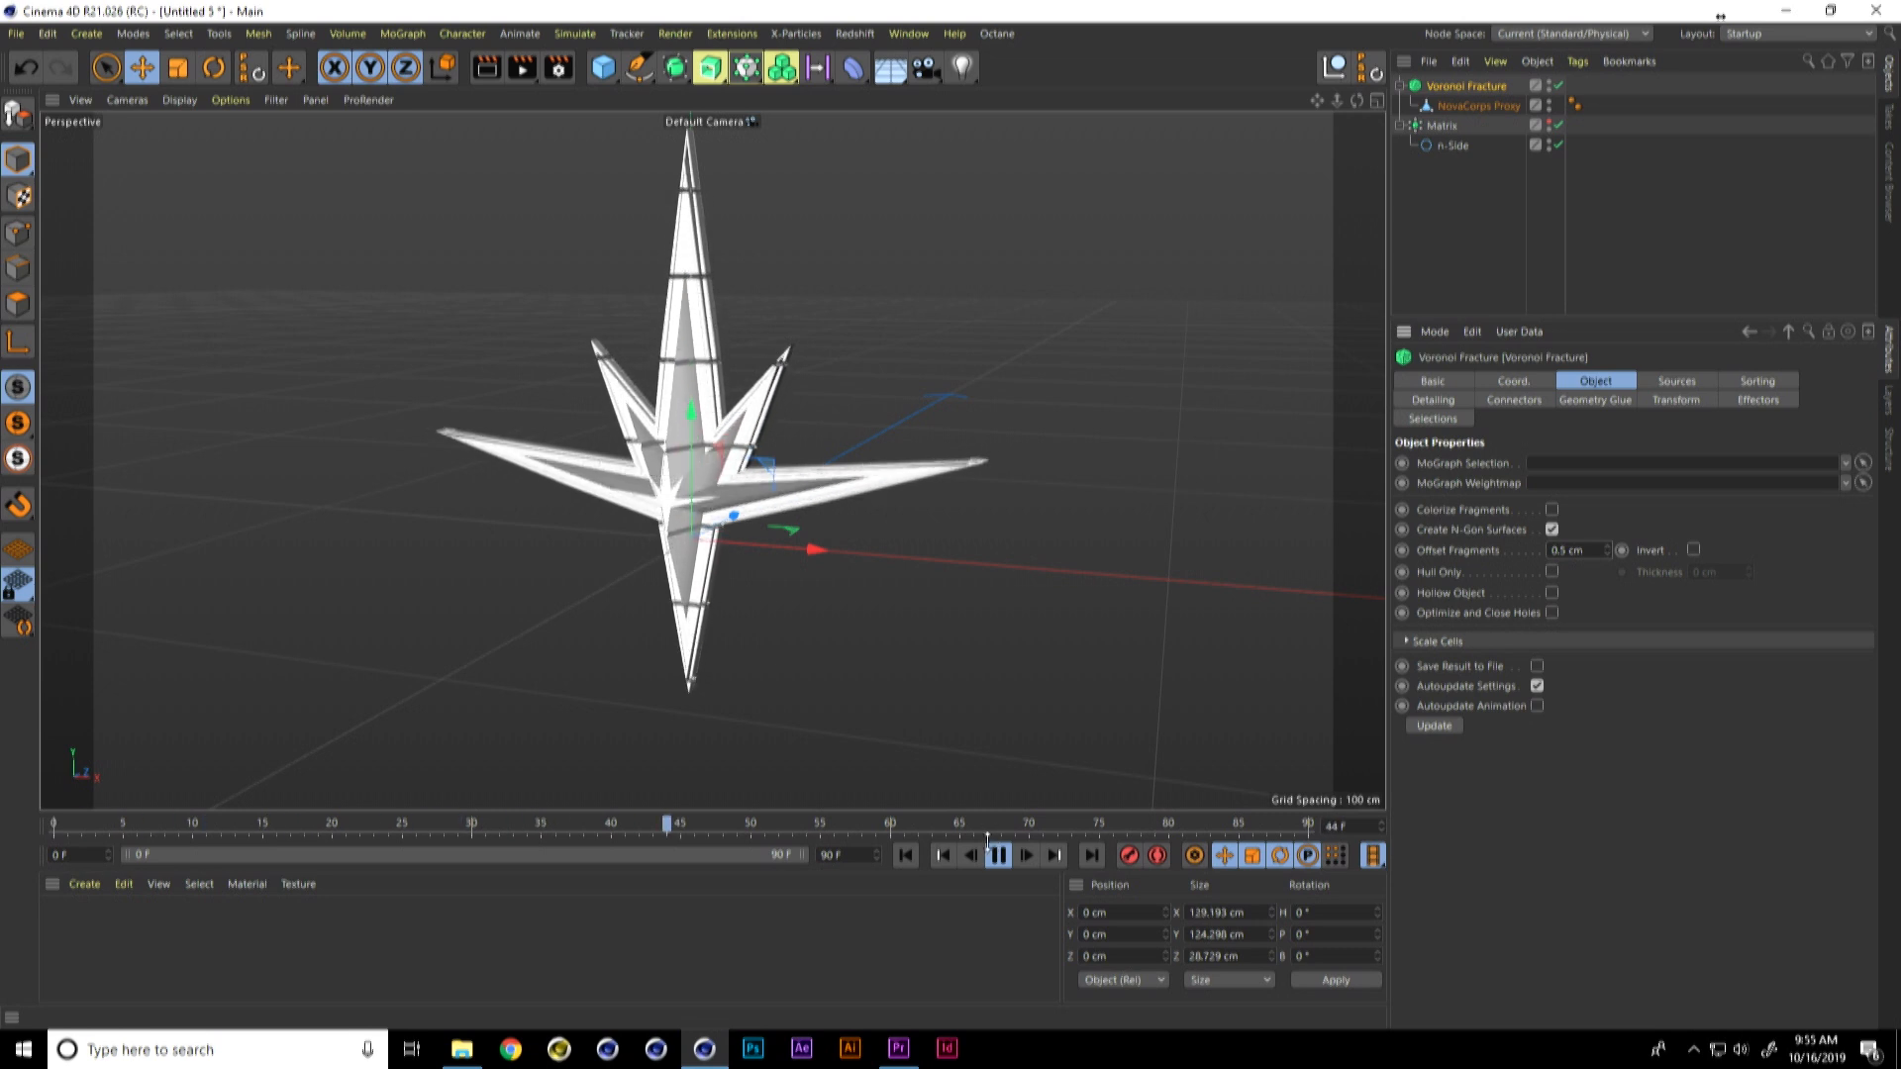
pyautogui.keyDown('alt'); pyautogui.moveTo(818, 516); pyautogui.dragTo(1069, 547); pyautogui.keyUp('alt')
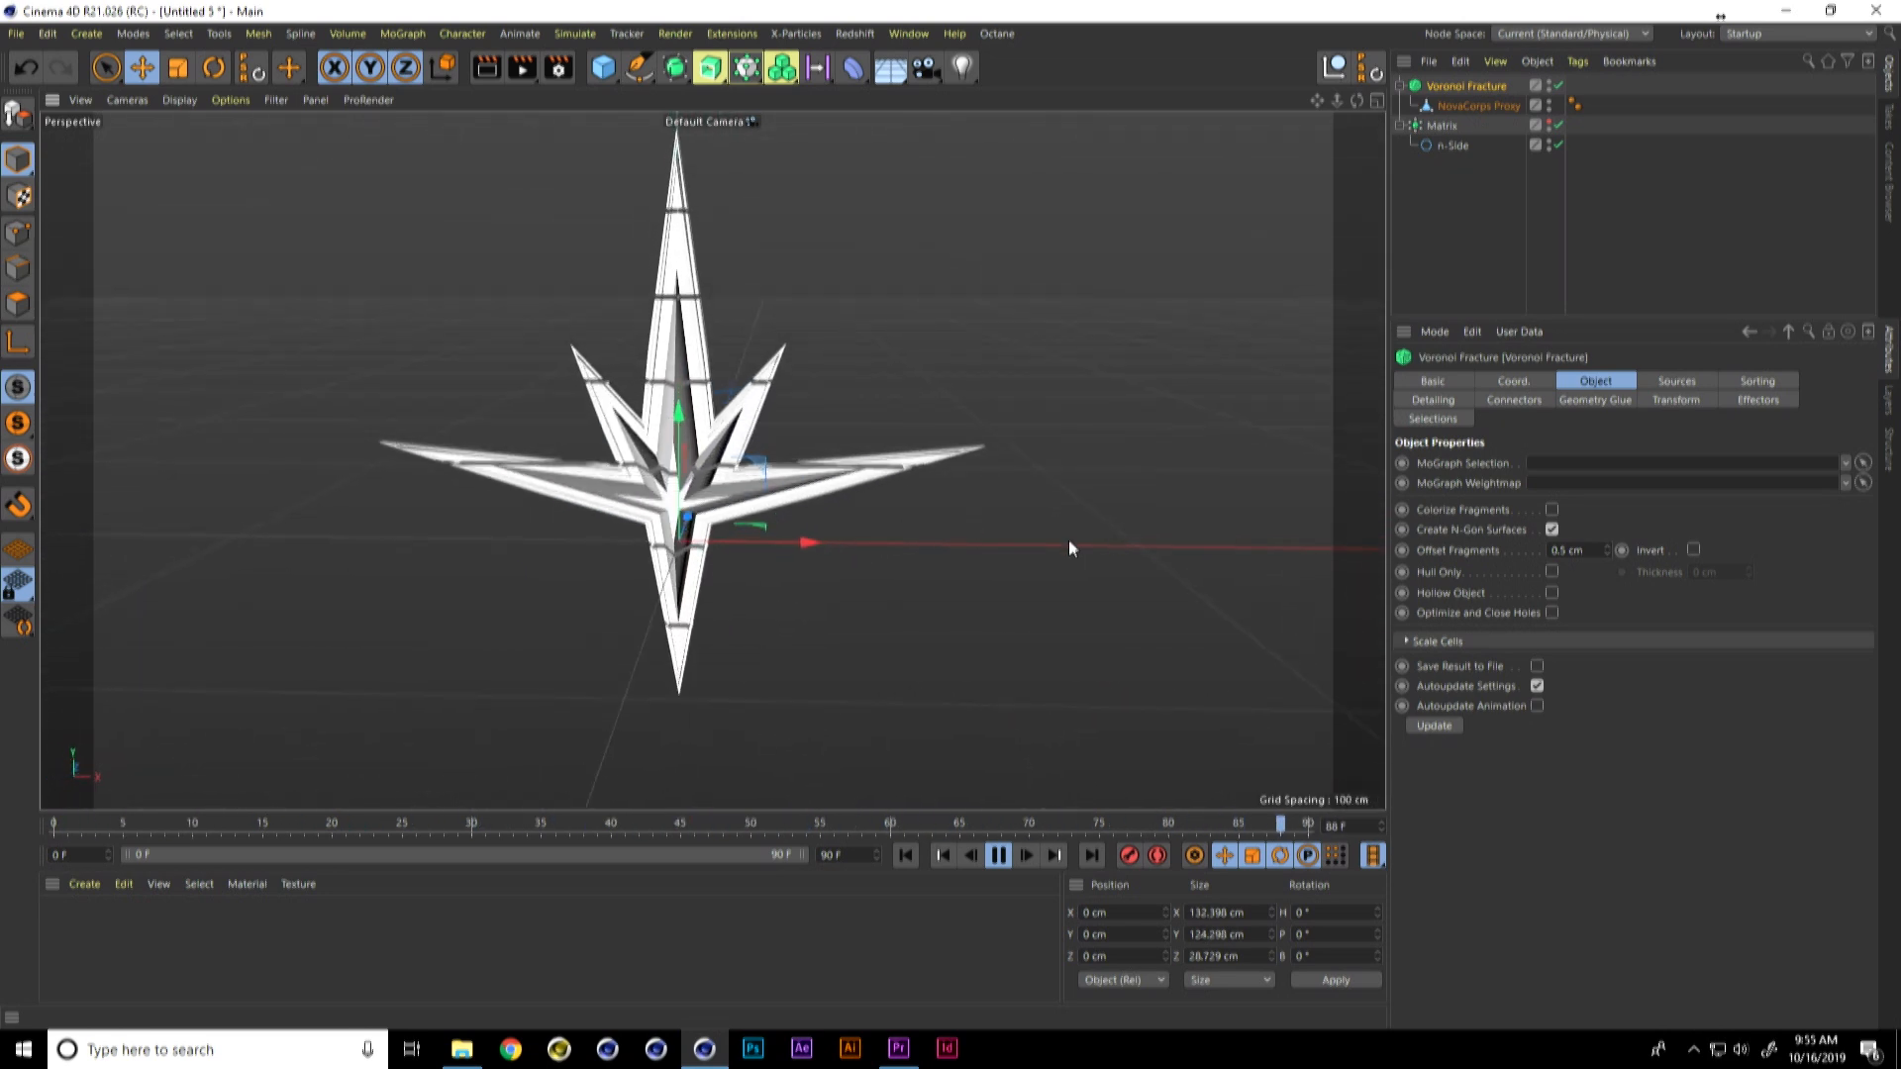
# Step: Enable Invert for the fragment offset and check the moving slices from several angles during playback
pyautogui.click(1692, 549)
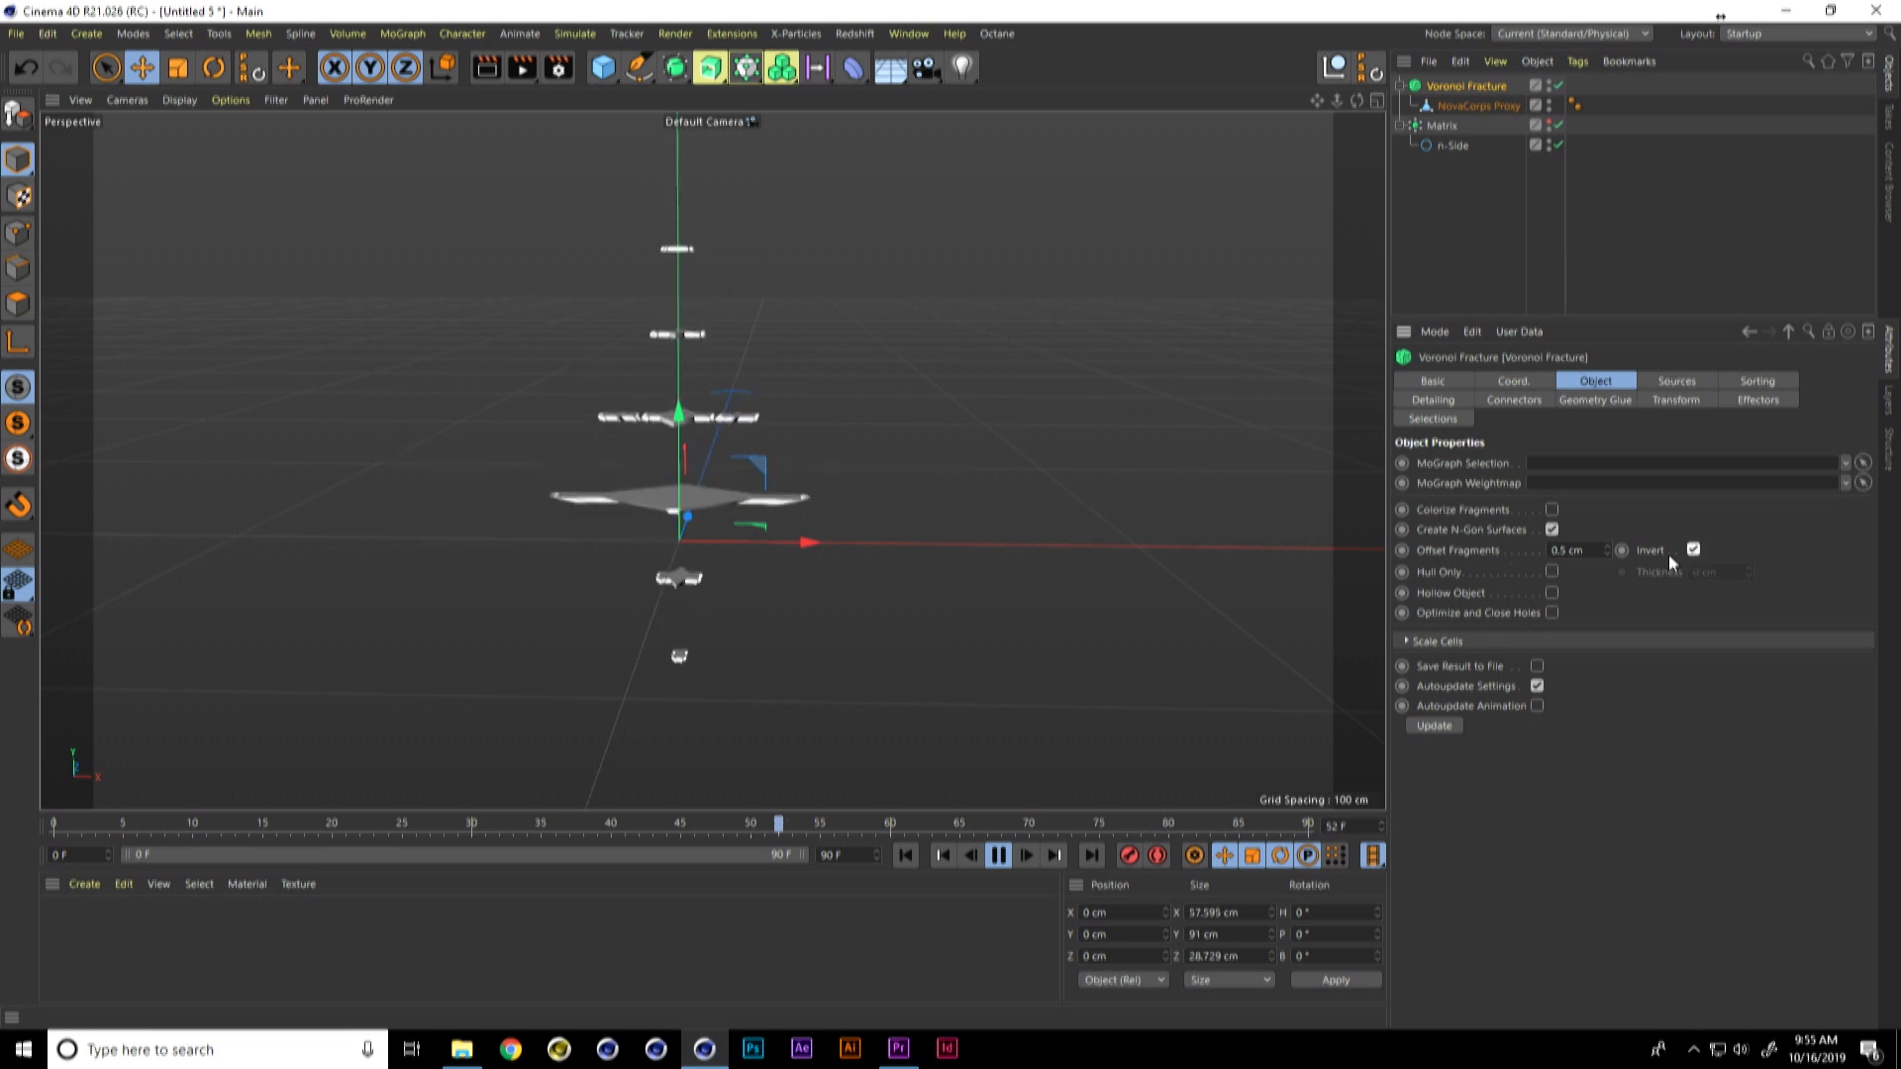
pyautogui.keyDown('alt'); pyautogui.moveTo(865, 492); pyautogui.dragTo(842, 522, button='middle'); pyautogui.keyUp('alt')
pyautogui.keyDown('alt'); pyautogui.moveTo(841, 522); pyautogui.dragTo(739, 579); pyautogui.keyUp('alt')
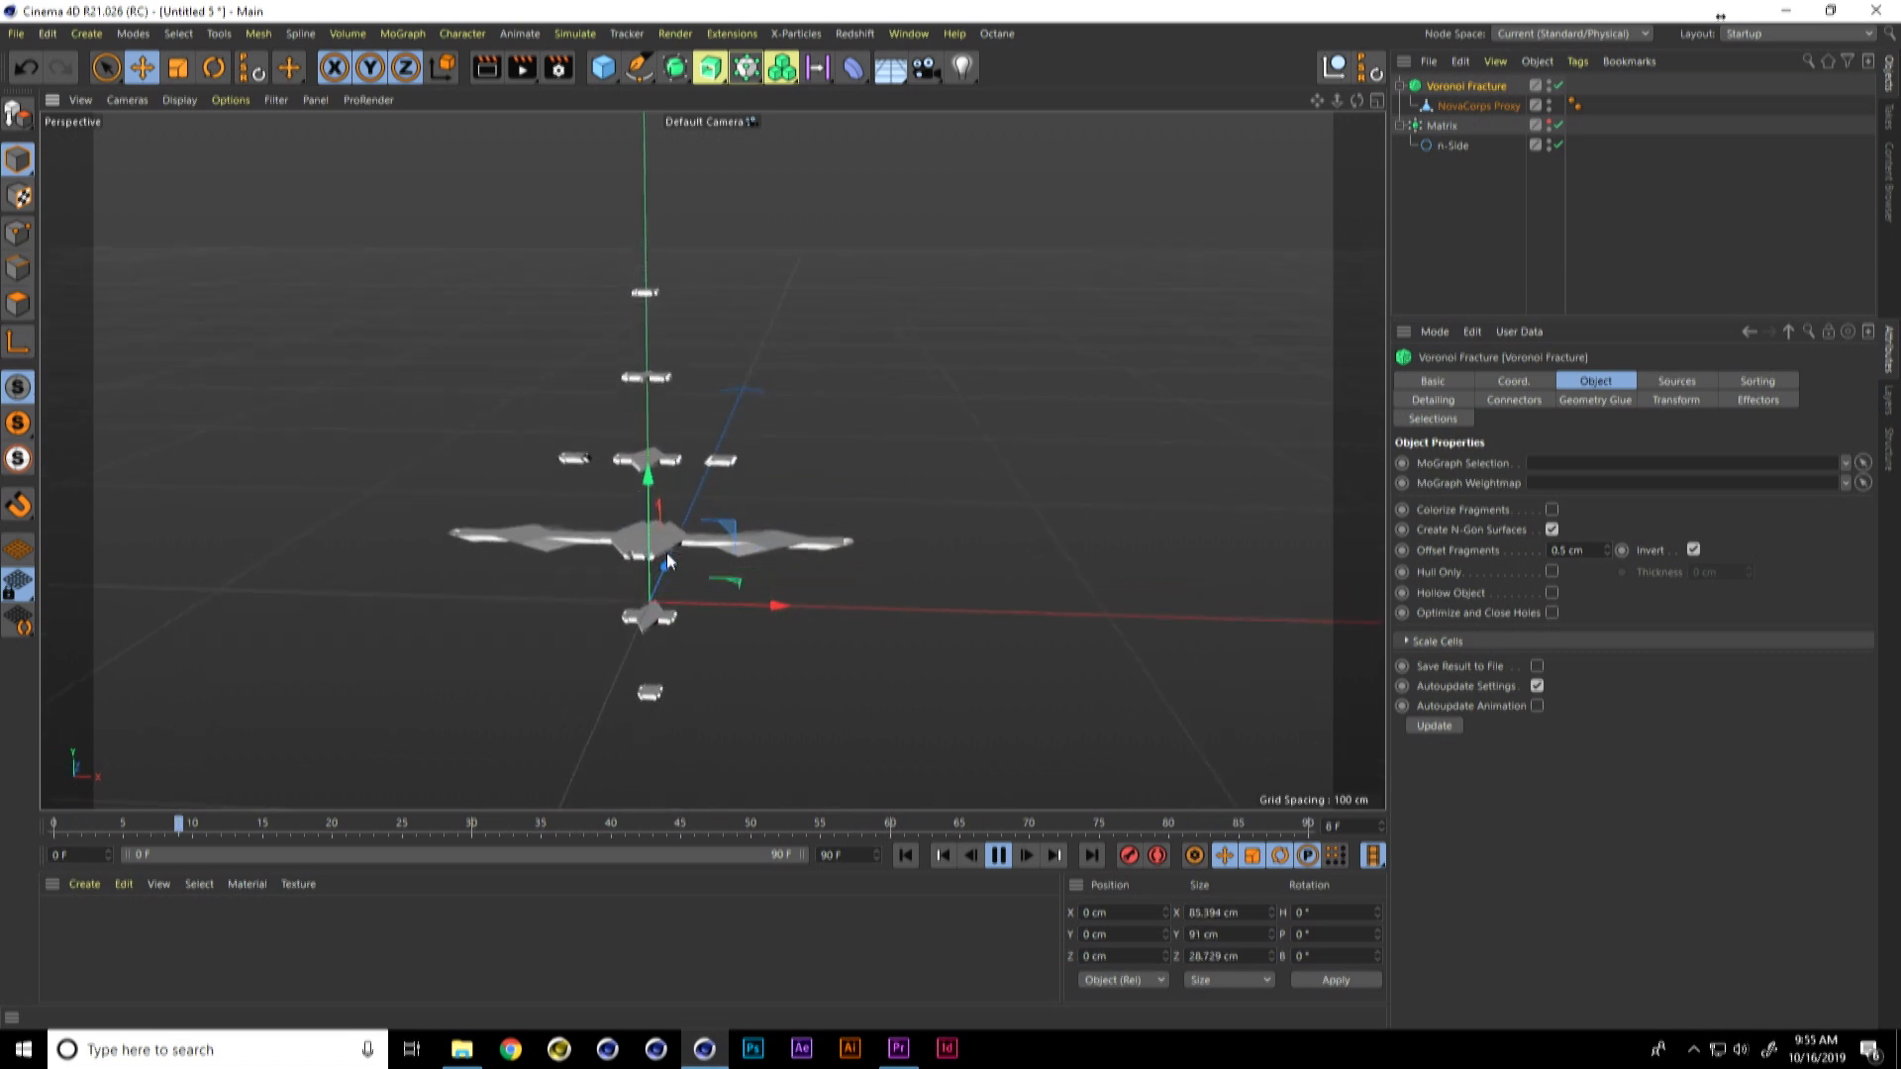
pyautogui.keyDown('alt'); pyautogui.moveTo(663, 576); pyautogui.dragTo(669, 507); pyautogui.keyUp('alt')
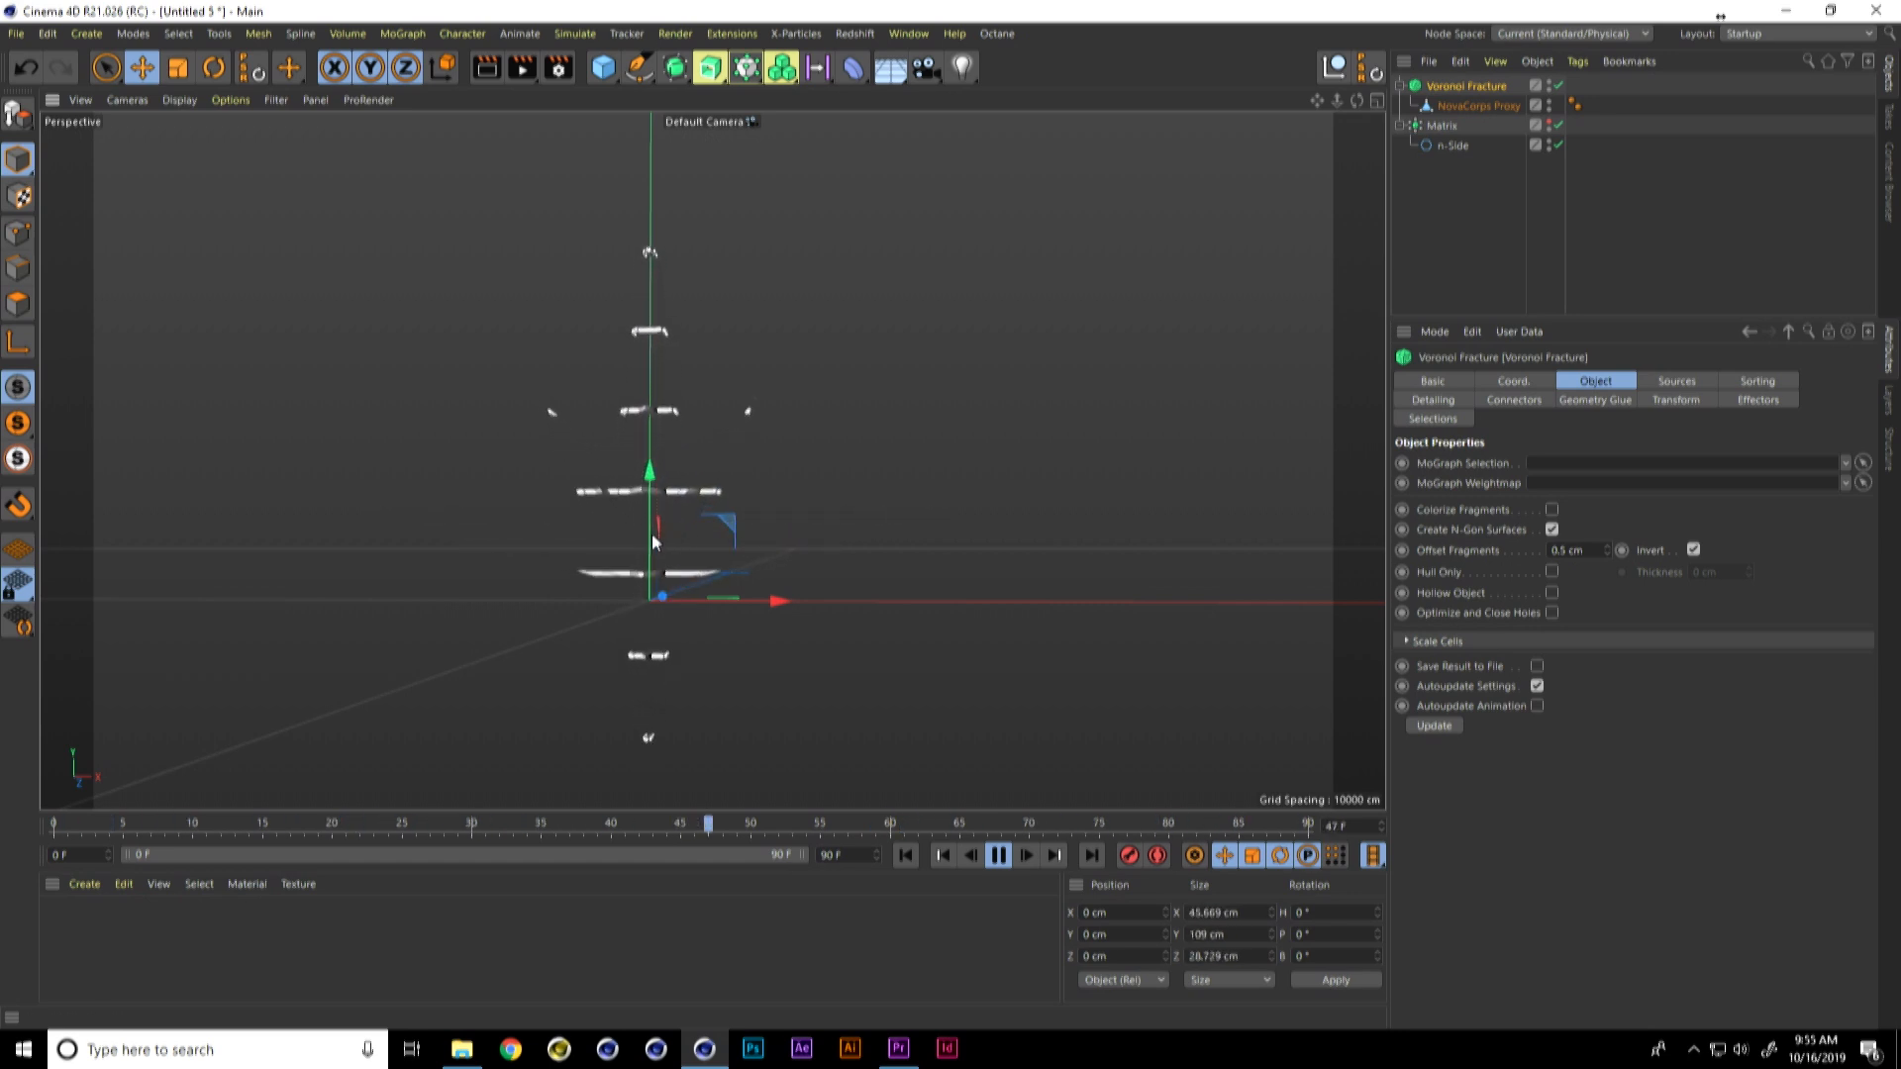
pyautogui.moveTo(699, 537)
pyautogui.keyDown('alt'); pyautogui.mouseDown()
pyautogui.moveTo(640, 568)
pyautogui.moveTo(710, 562)
pyautogui.mouseUp(); pyautogui.keyUp('alt')
pyautogui.keyDown('alt'); pyautogui.moveTo(736, 620); pyautogui.dragTo(800, 585, button='middle'); pyautogui.keyUp('alt')
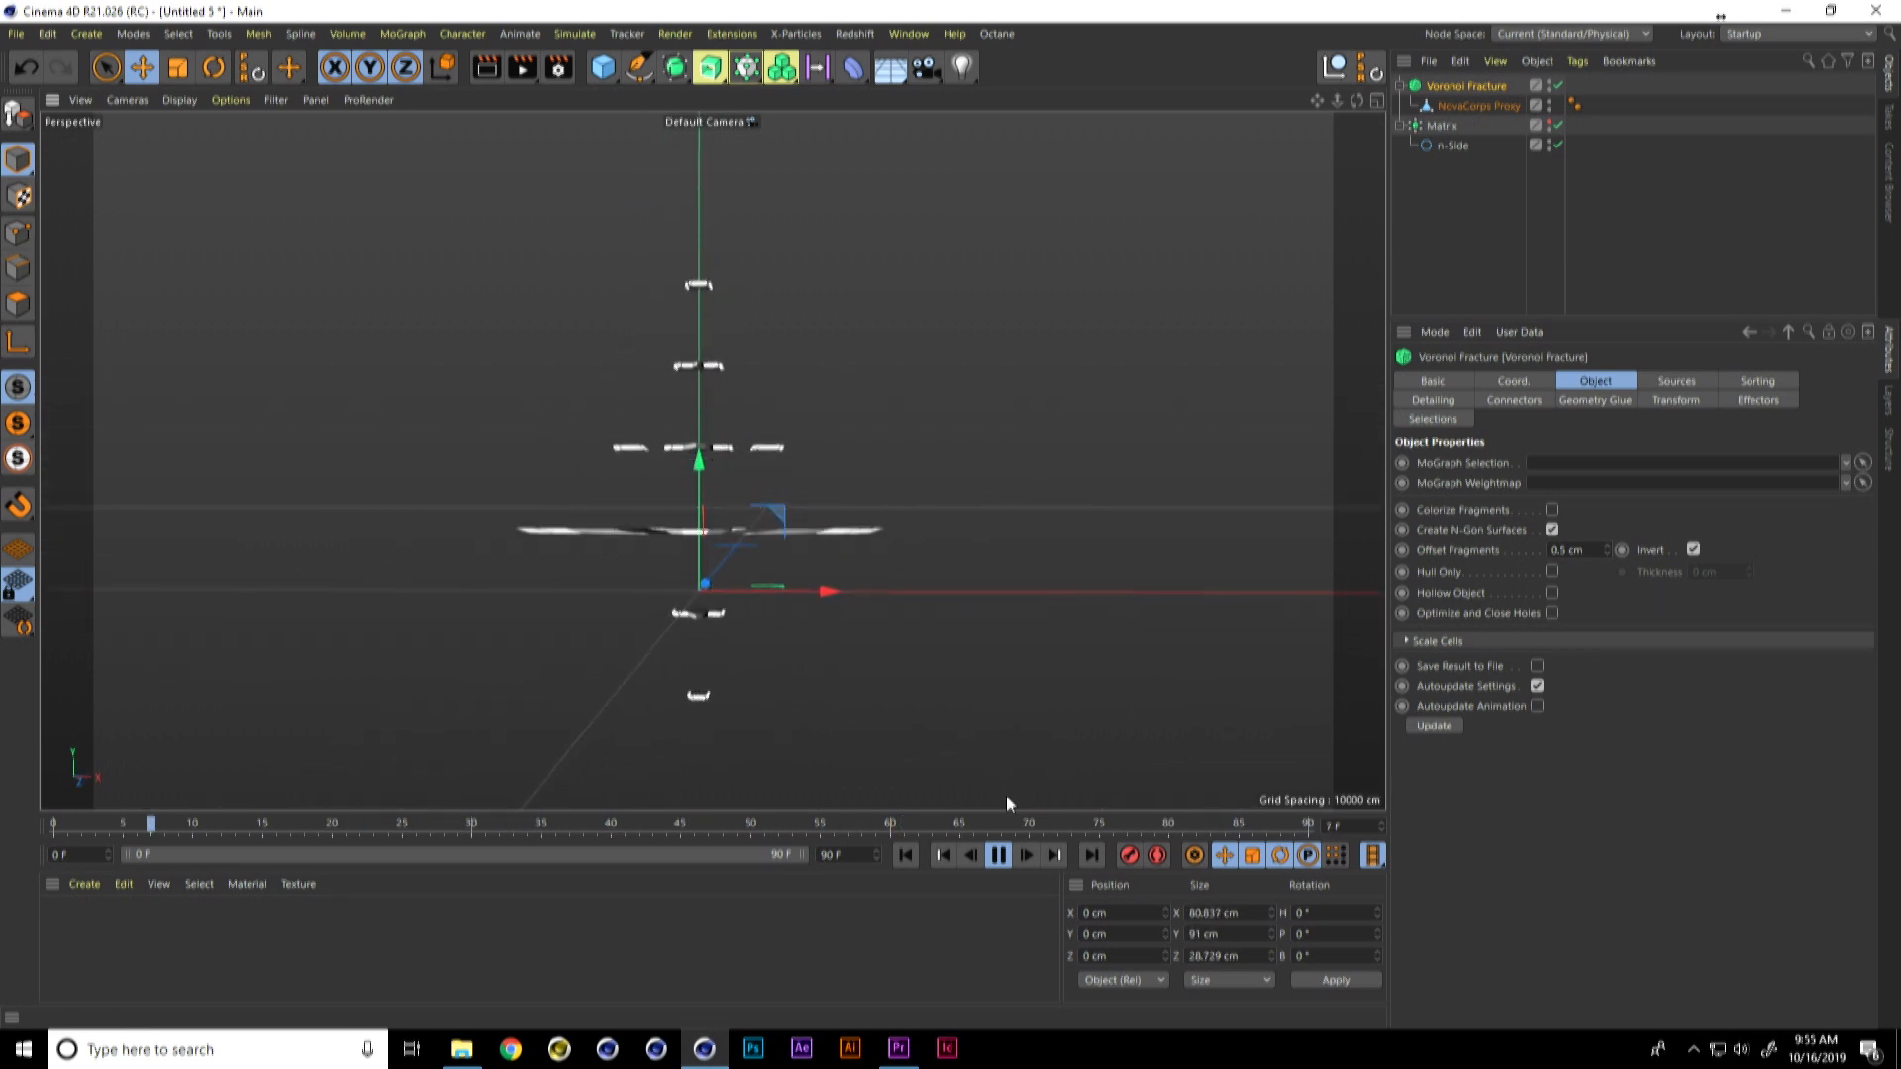
pyautogui.click(998, 855)
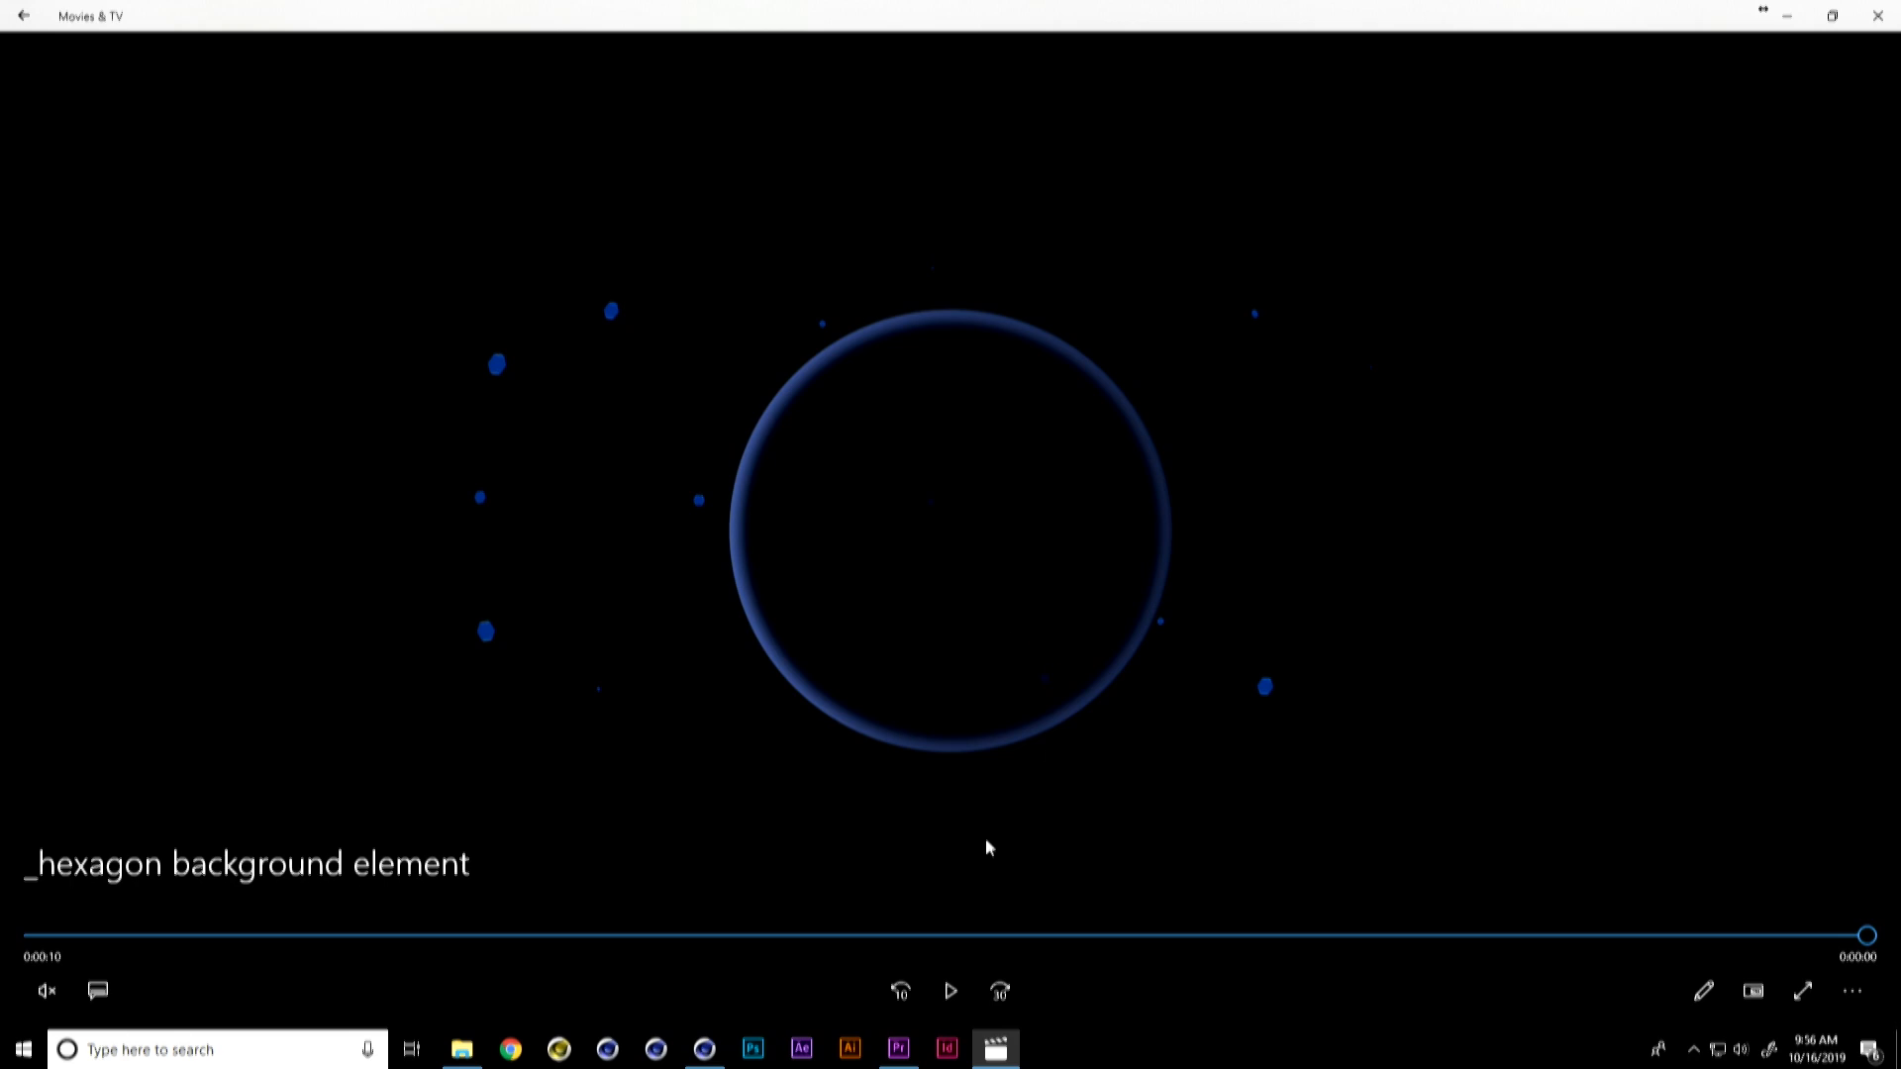
# Step: Switch to Movies & TV and play the _hexagon background element reference clip
pyautogui.click(950, 991)
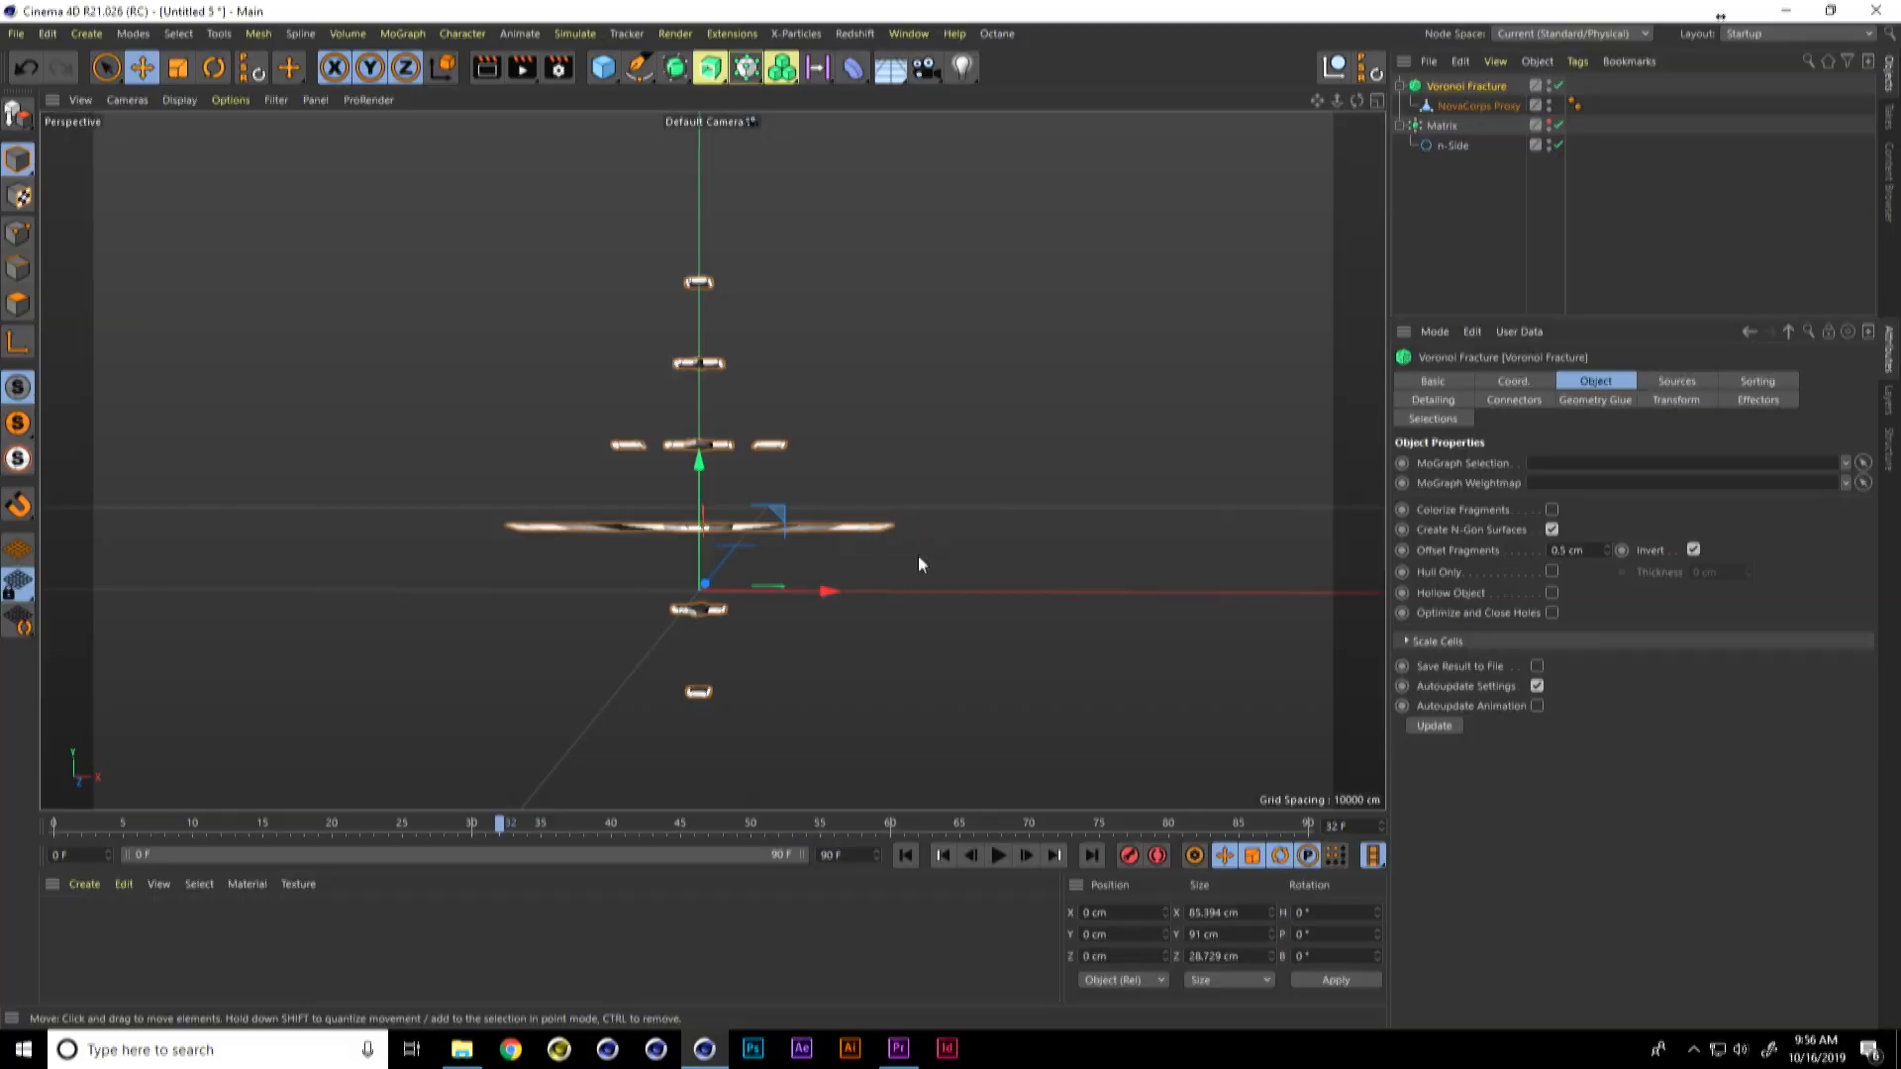
# Step: Create a new Cinema 4D project and add a six-sided n-Side spline with a 200 cm radius
pyautogui.hotkey('ctrl', 'n')
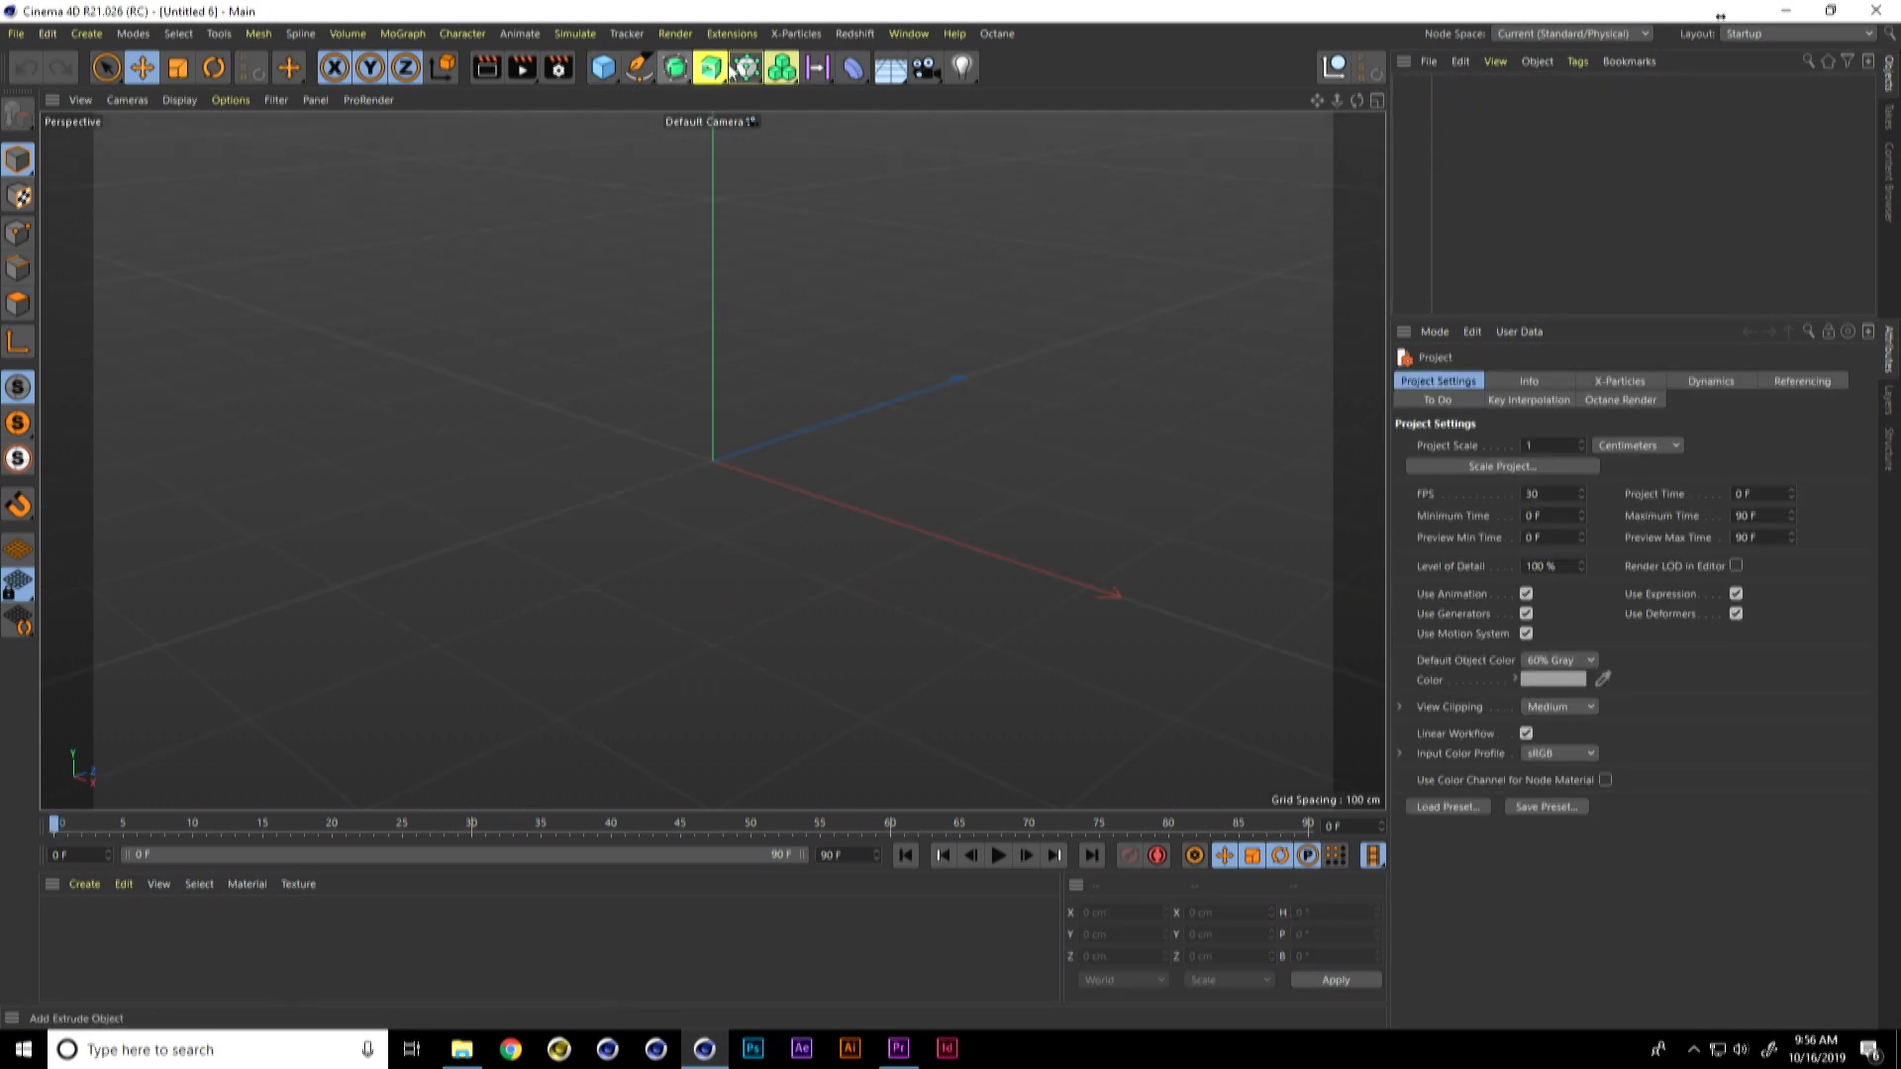
pyautogui.click(301, 34)
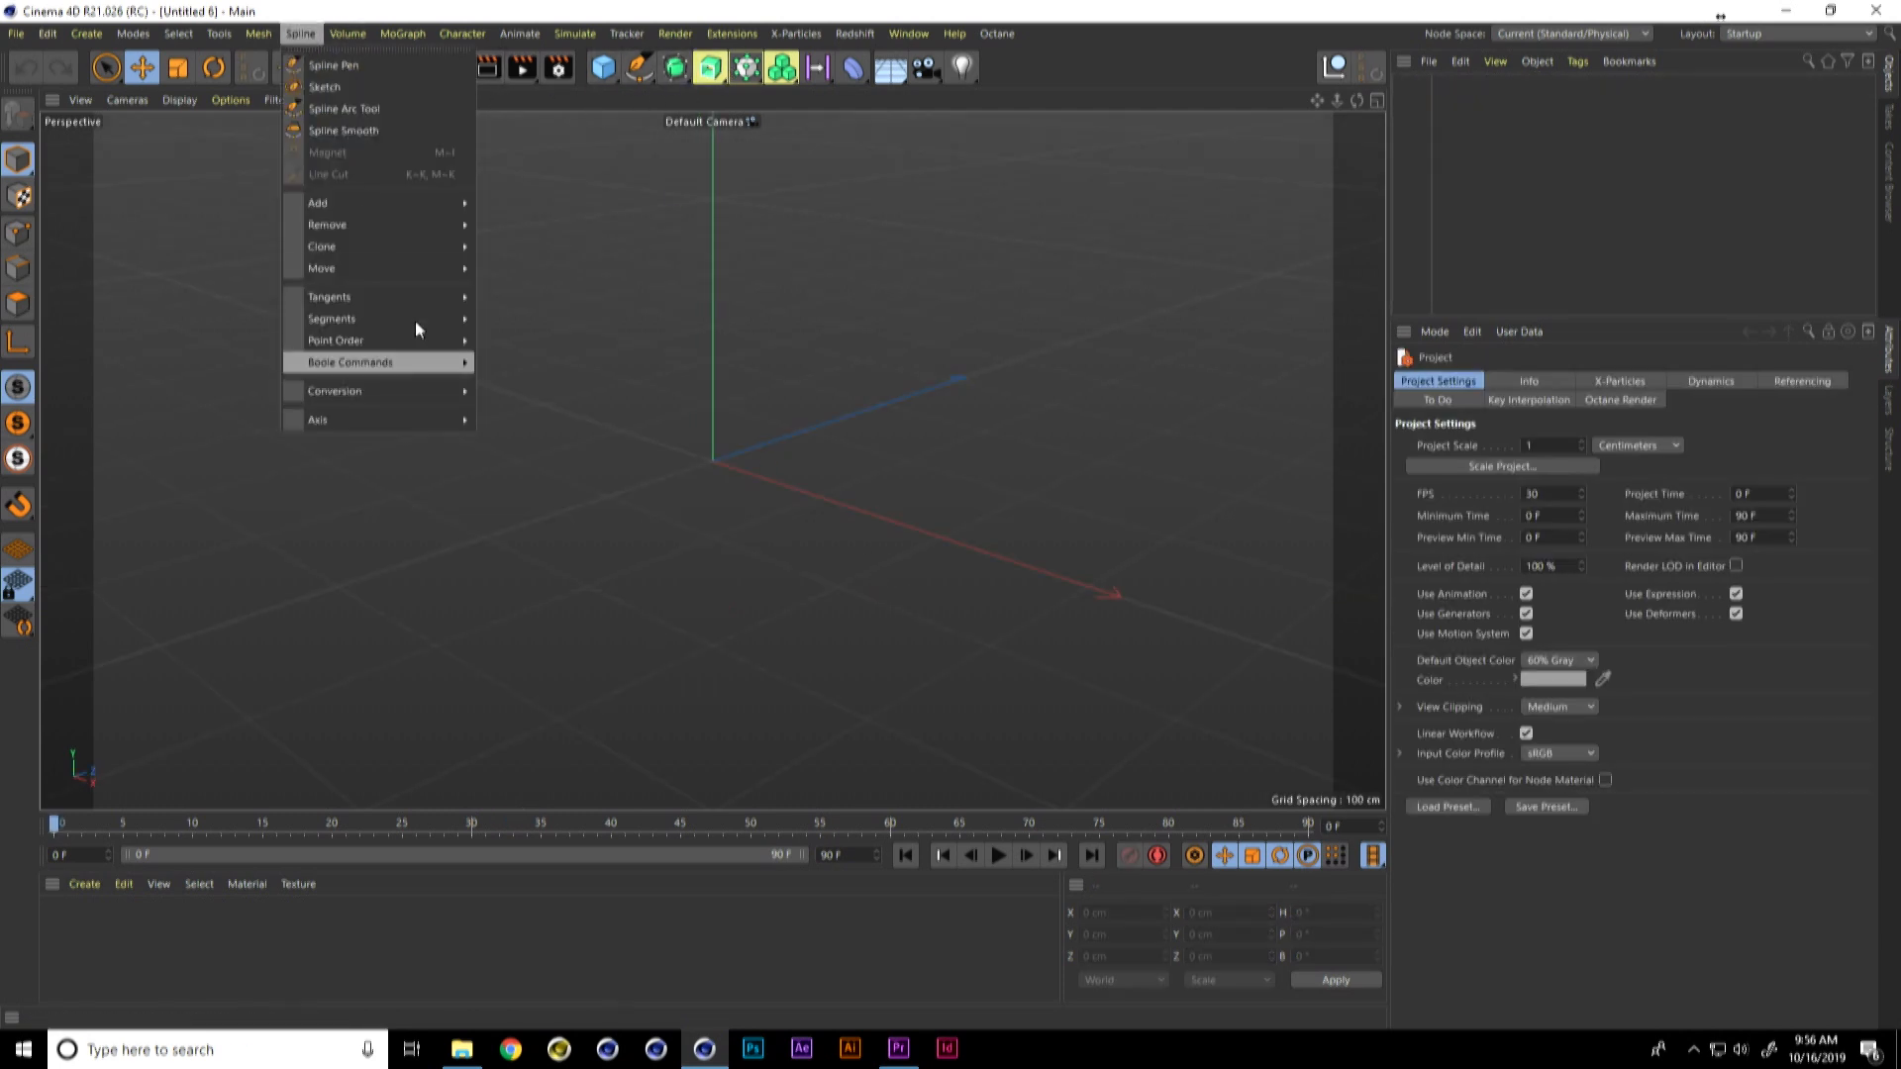
pyautogui.click(721, 177)
pyautogui.moveTo(650, 76); pyautogui.dragTo(838, 198)
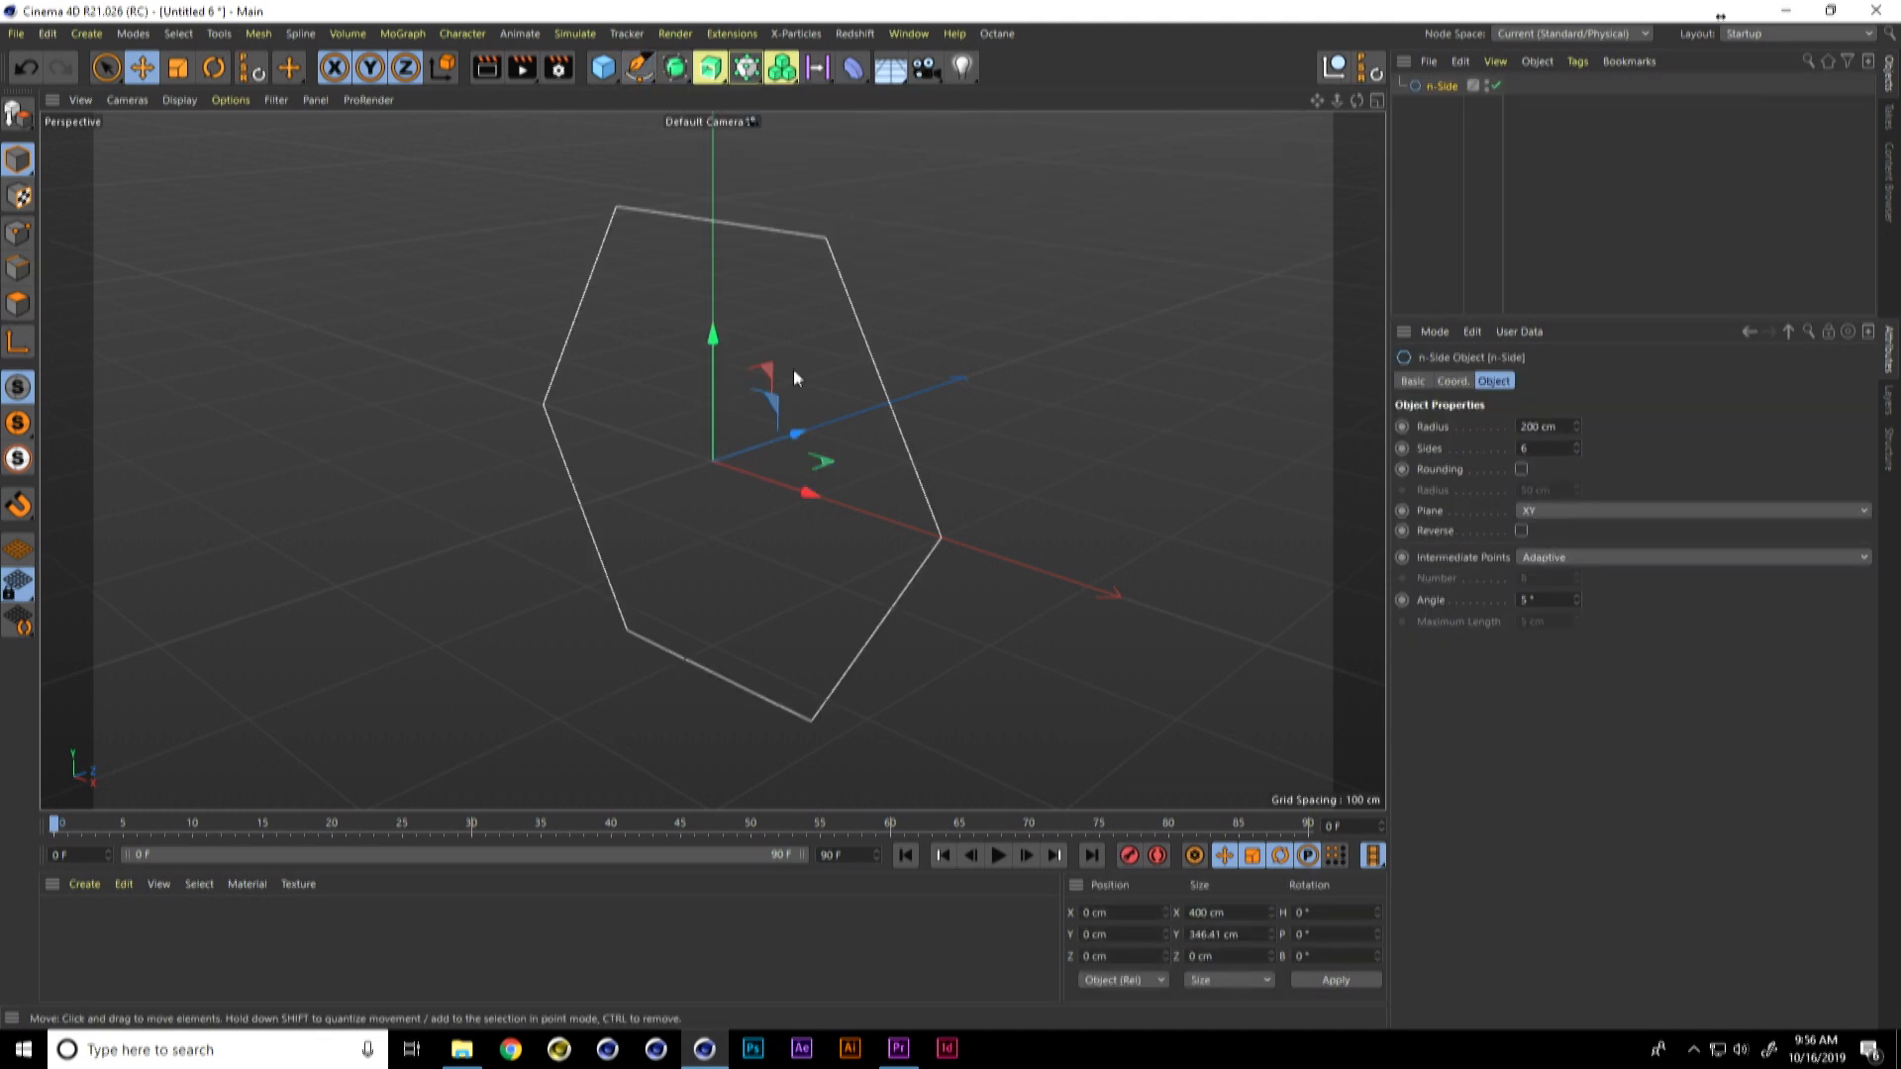
pyautogui.moveTo(870, 463)
pyautogui.keyDown('alt'); pyautogui.mouseDown()
pyautogui.moveTo(813, 477)
pyautogui.moveTo(874, 464)
pyautogui.mouseUp(); pyautogui.keyUp('alt')
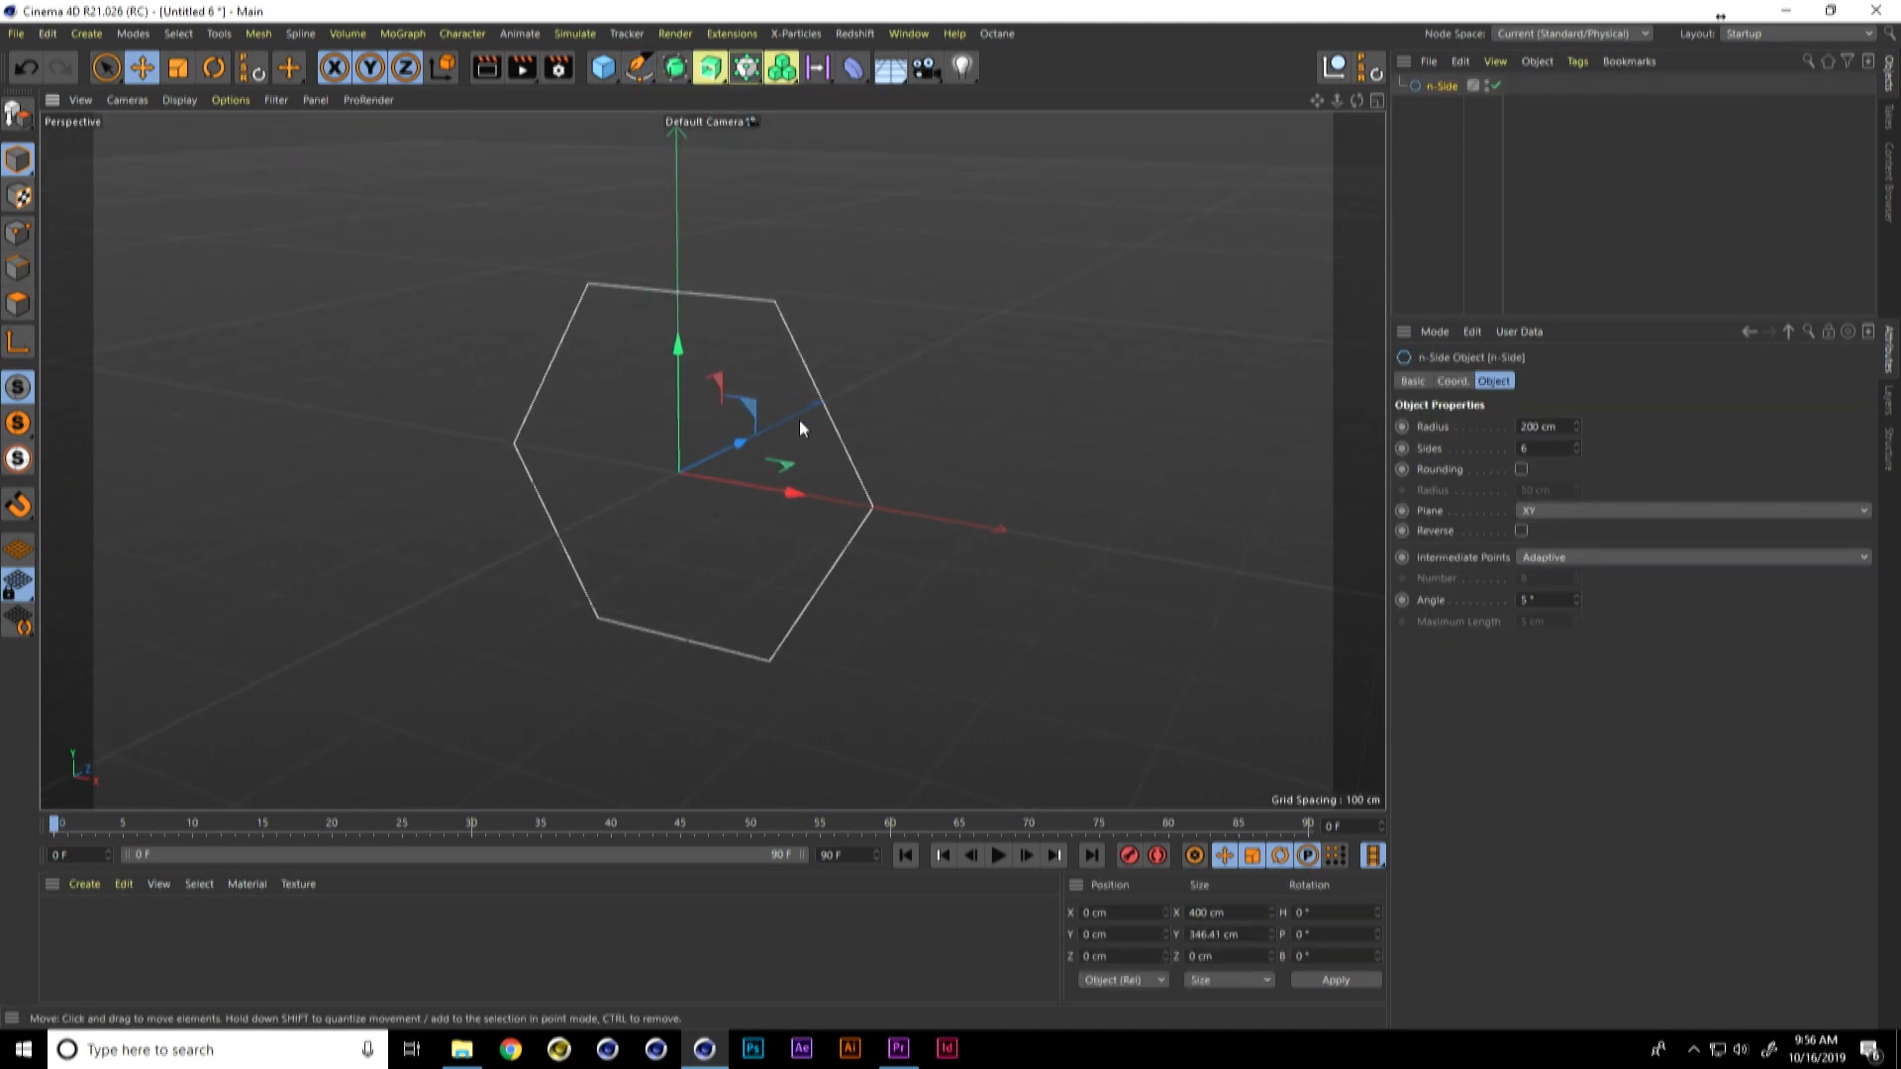
# Step: Scale the n-Side hexagon spline down to about 78 cm wide and nest it inside a new Extrude object
pyautogui.press('t')
pyautogui.moveTo(852, 321); pyautogui.dragTo(551, 546)
pyautogui.moveTo(756, 370); pyautogui.dragTo(610, 485)
pyautogui.moveTo(754, 85); pyautogui.dragTo(818, 99)
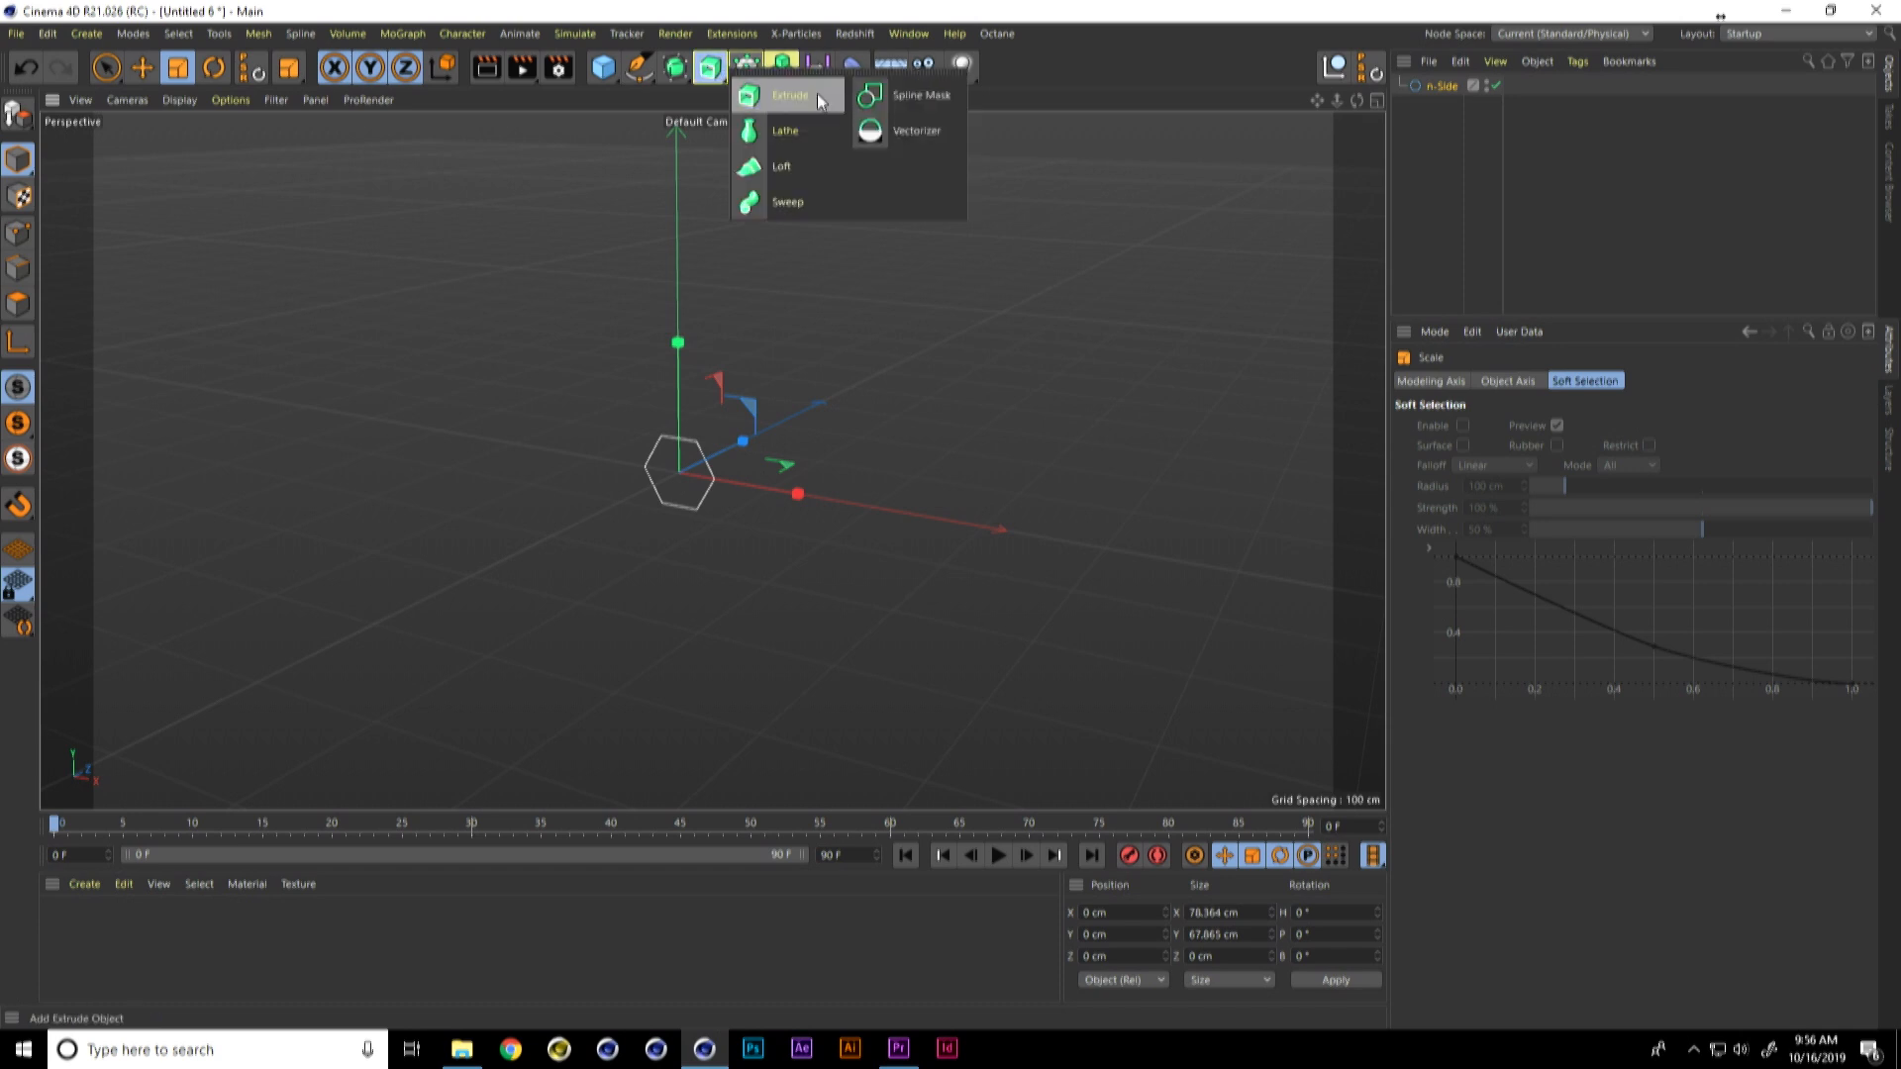
pyautogui.click(817, 93)
pyautogui.moveTo(1446, 115); pyautogui.dragTo(1454, 105)
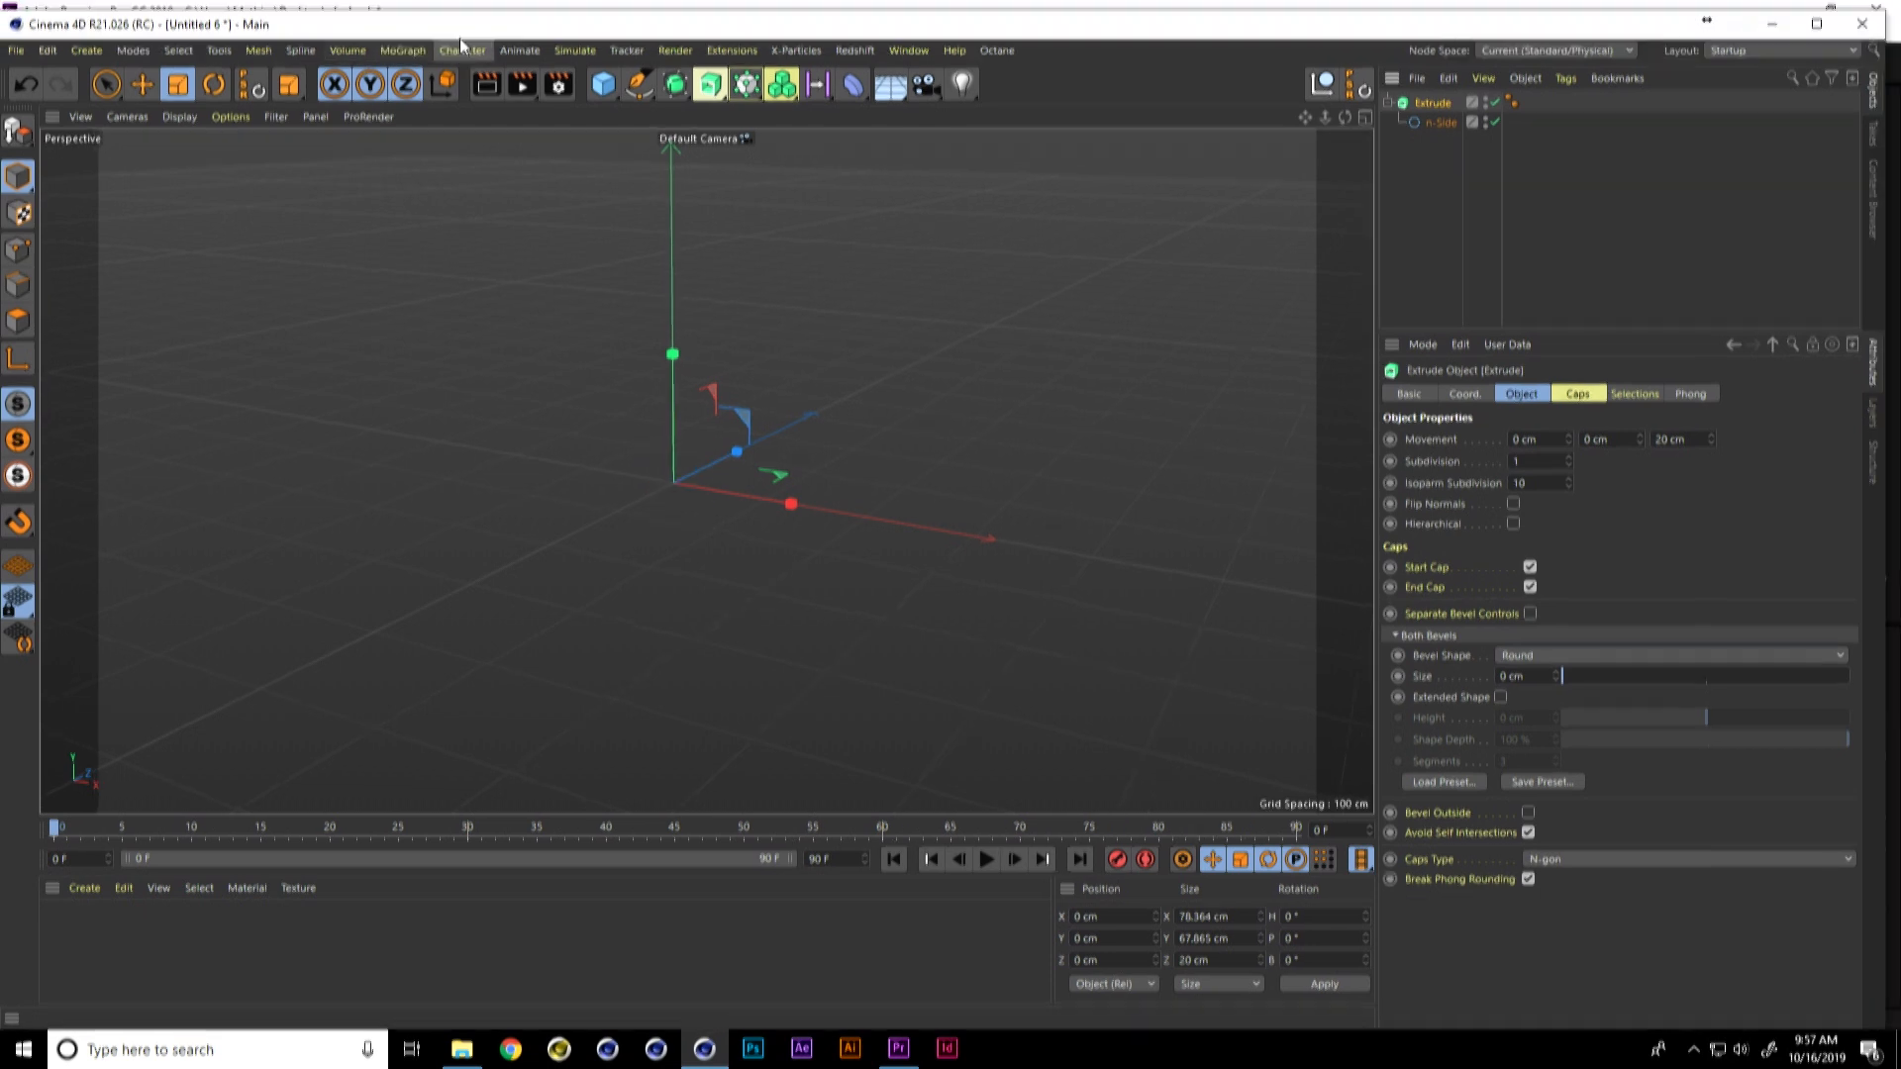
# Step: Add a MoGraph Cloner, nest the Extrude inside it, and set its mode to Honeycomb Array
pyautogui.click(465, 32)
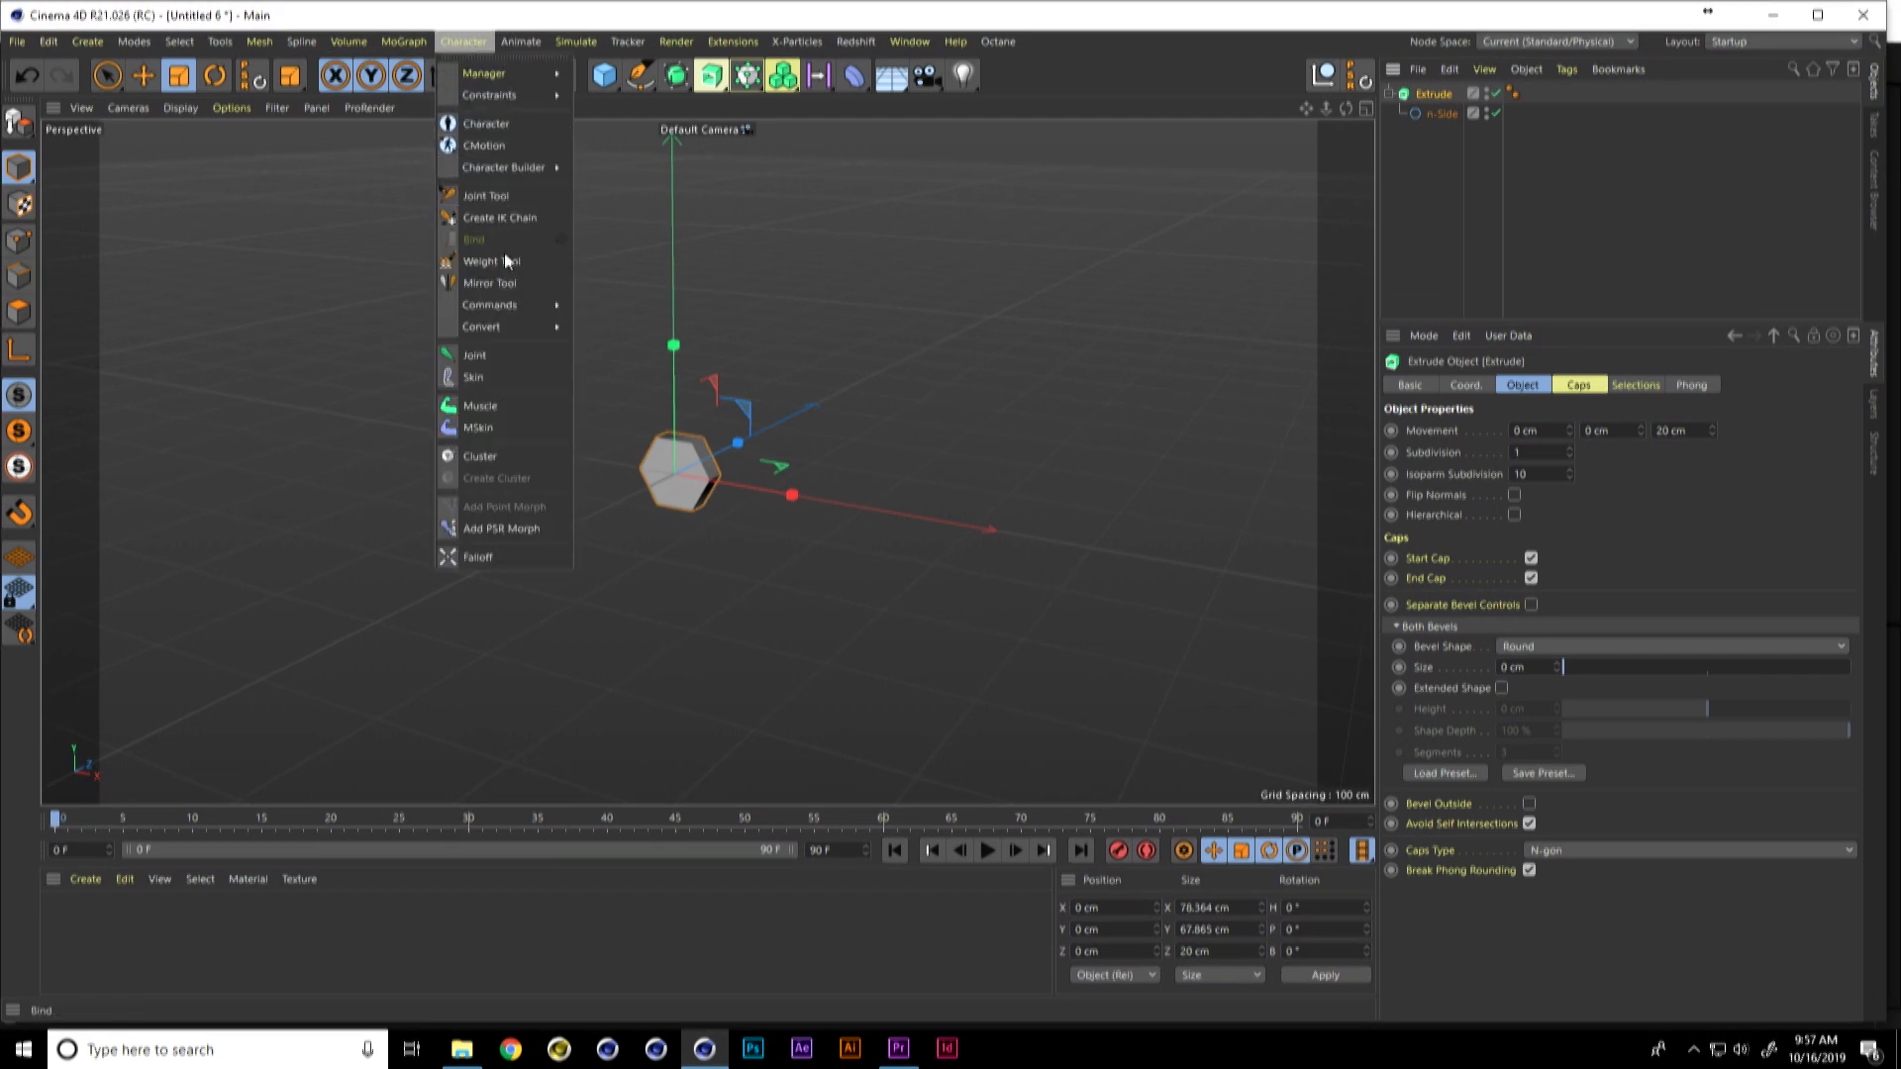
pyautogui.moveTo(404, 40)
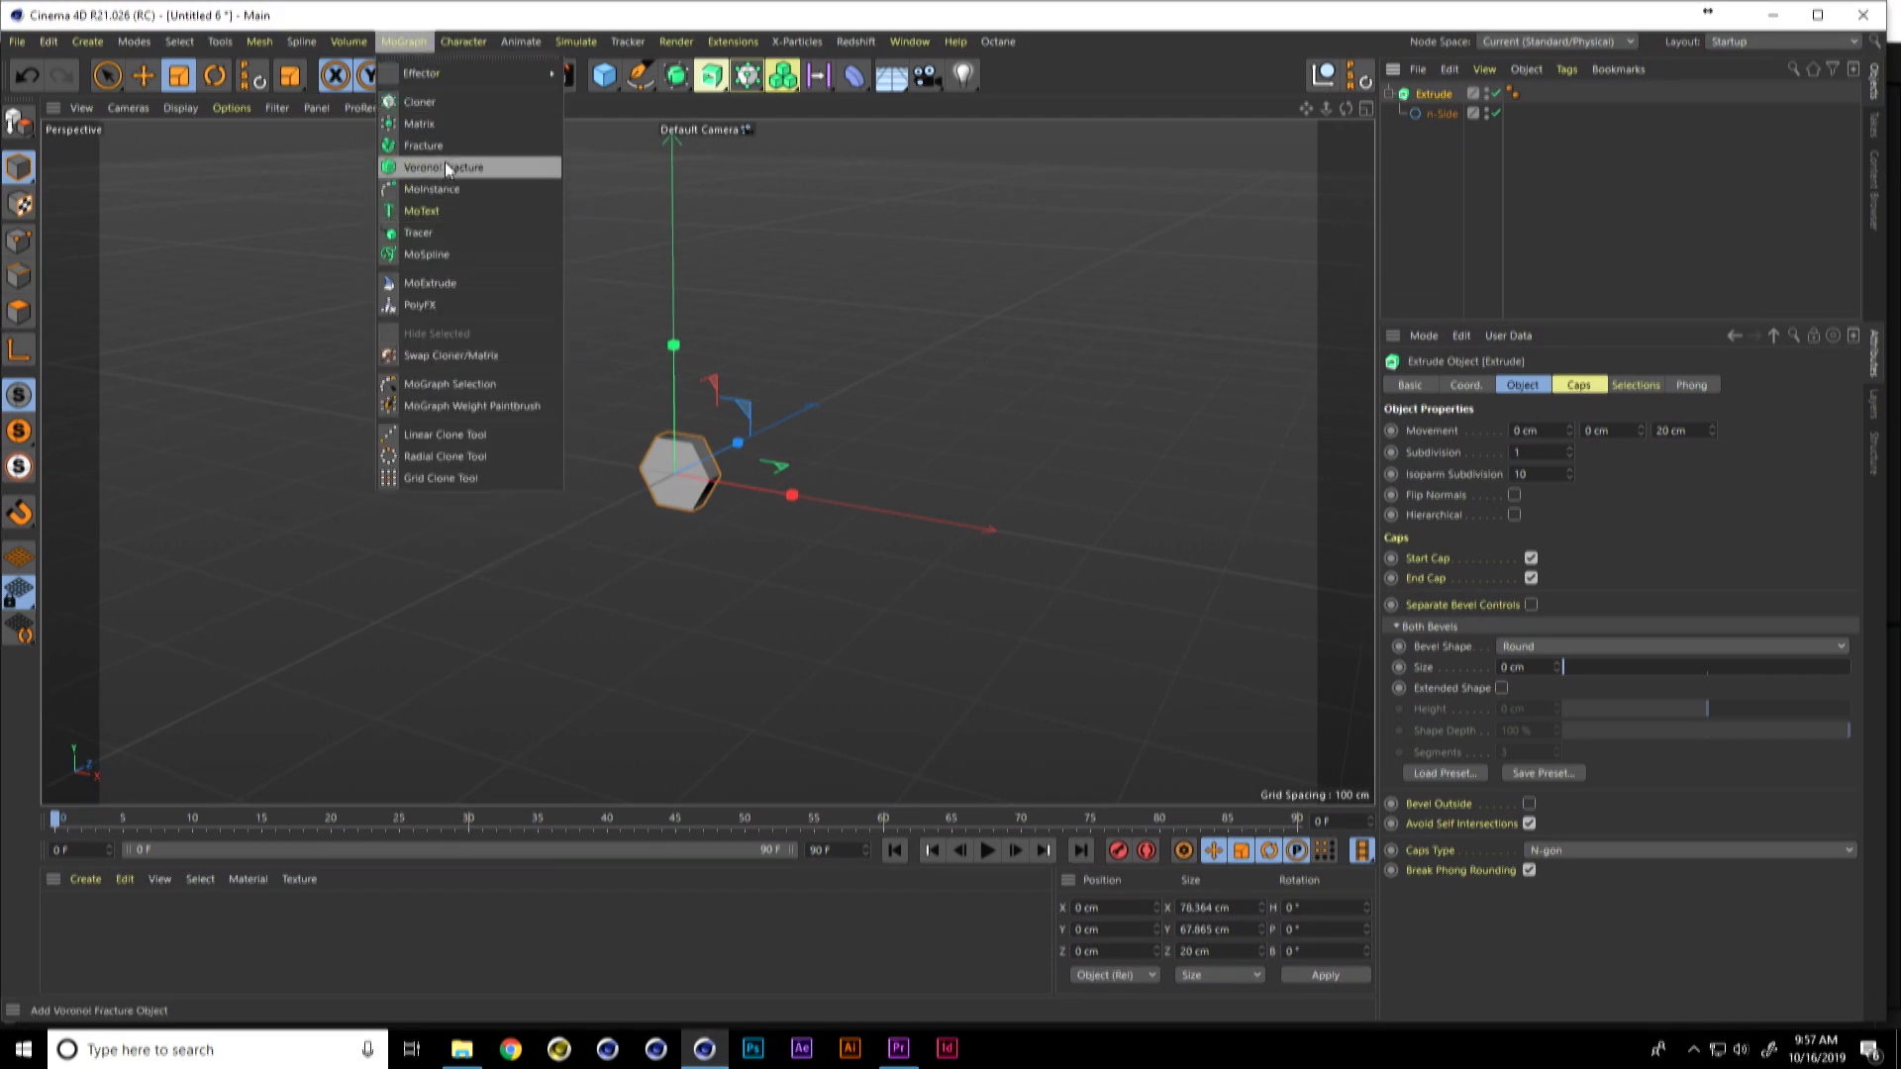
pyautogui.click(444, 103)
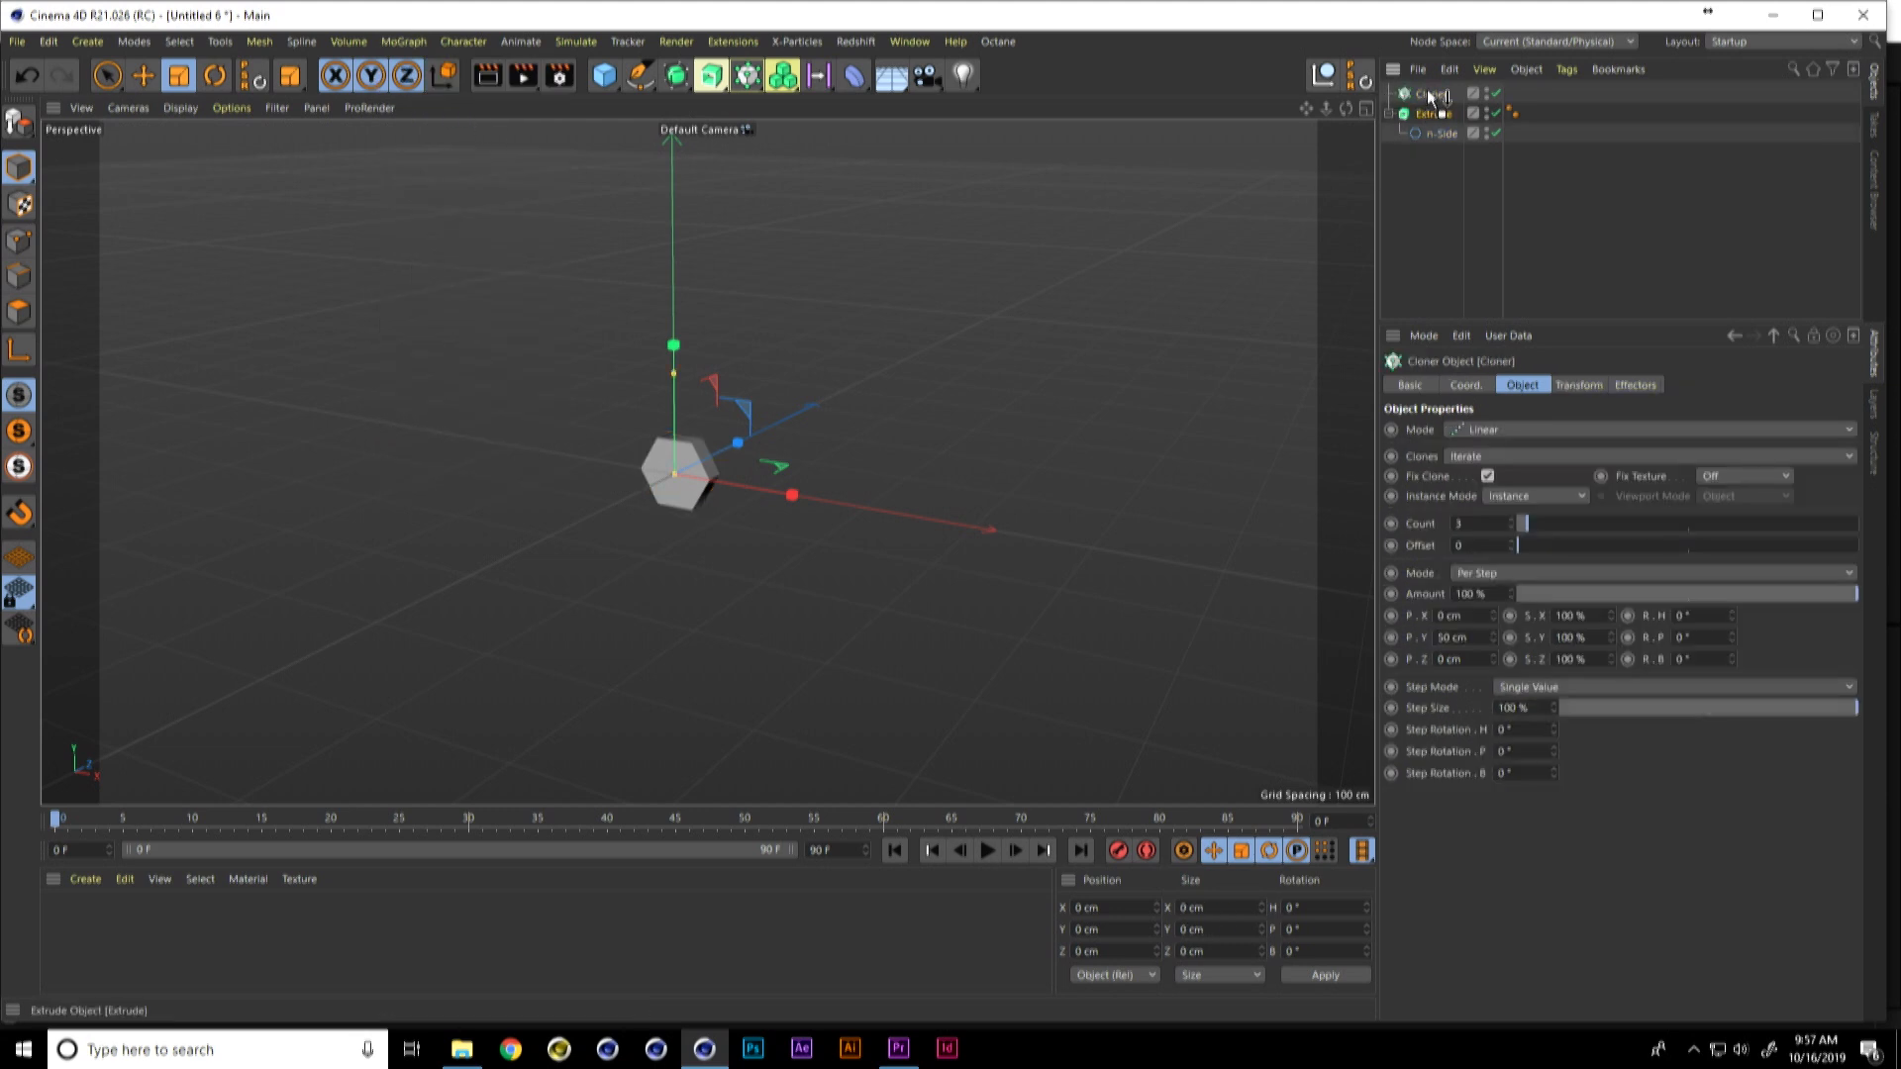
pyautogui.moveTo(1431, 96); pyautogui.dragTo(1431, 97)
pyautogui.click(1511, 431)
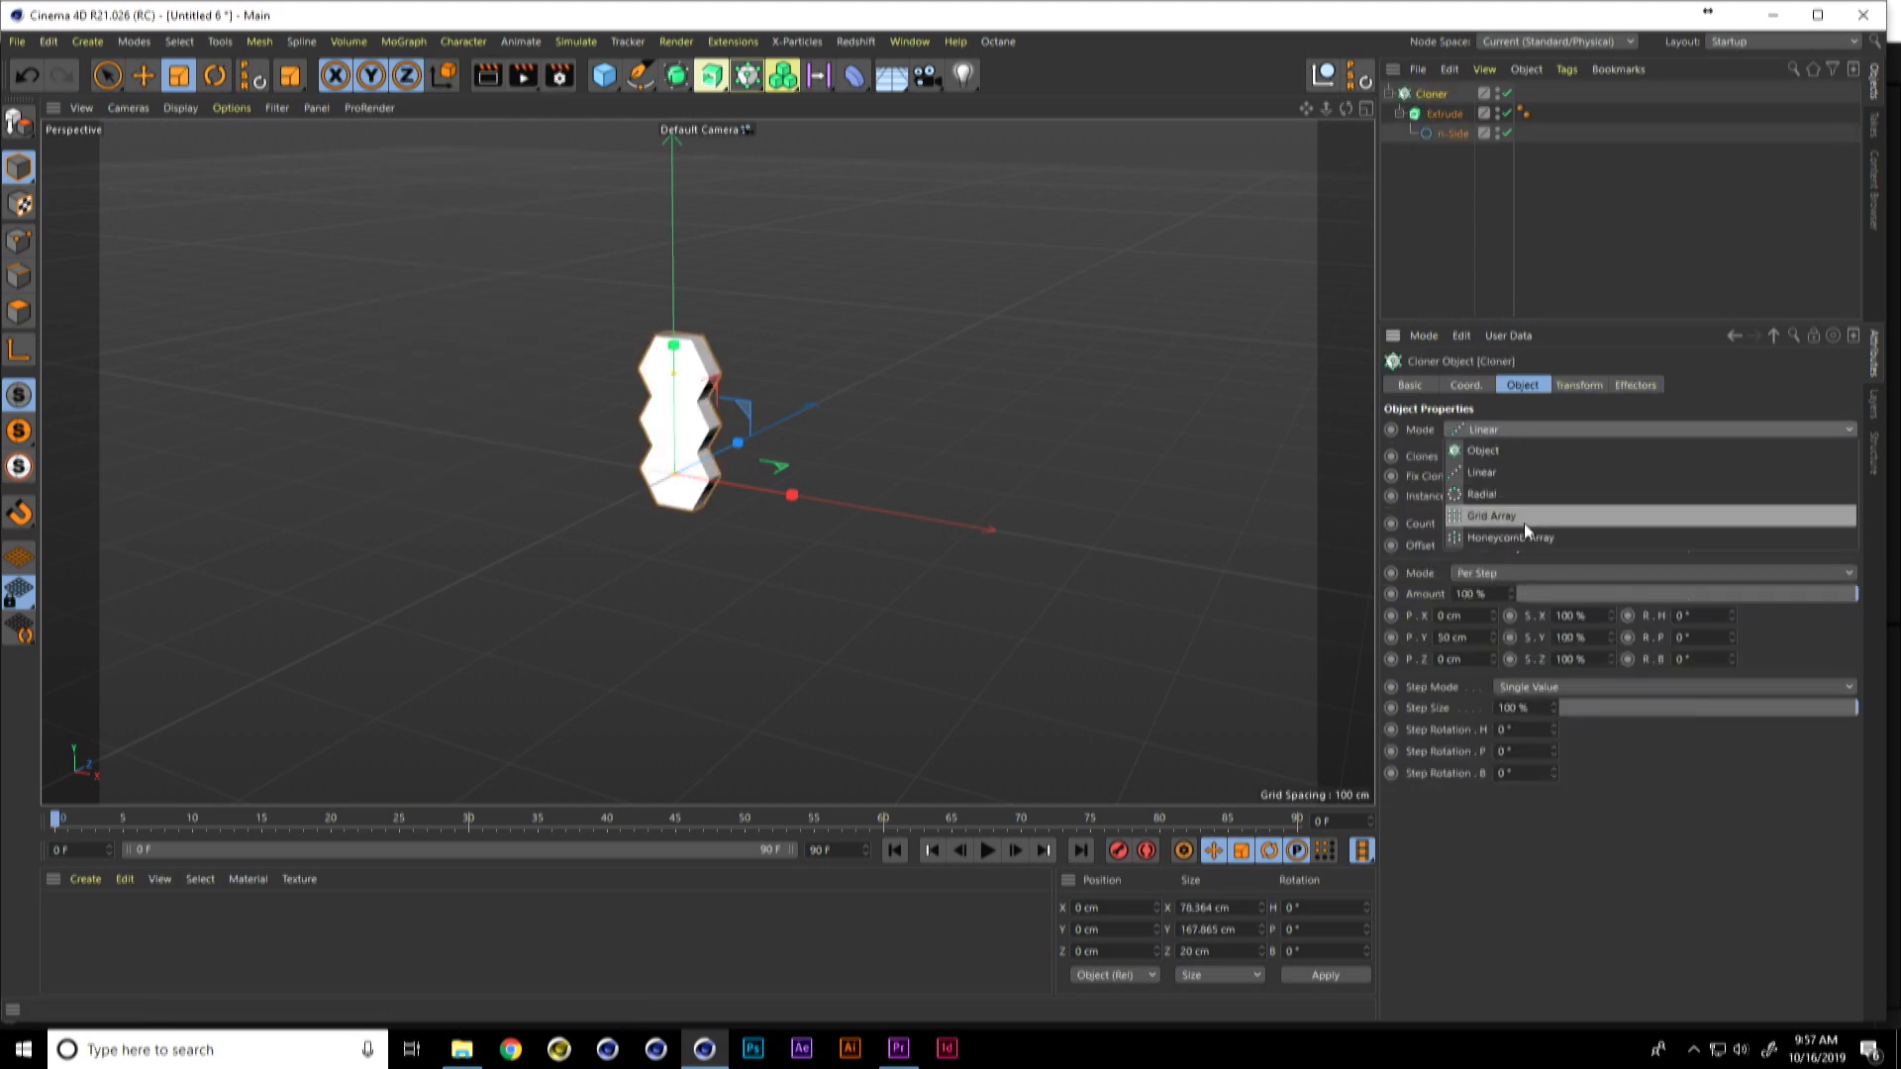
pyautogui.click(1499, 535)
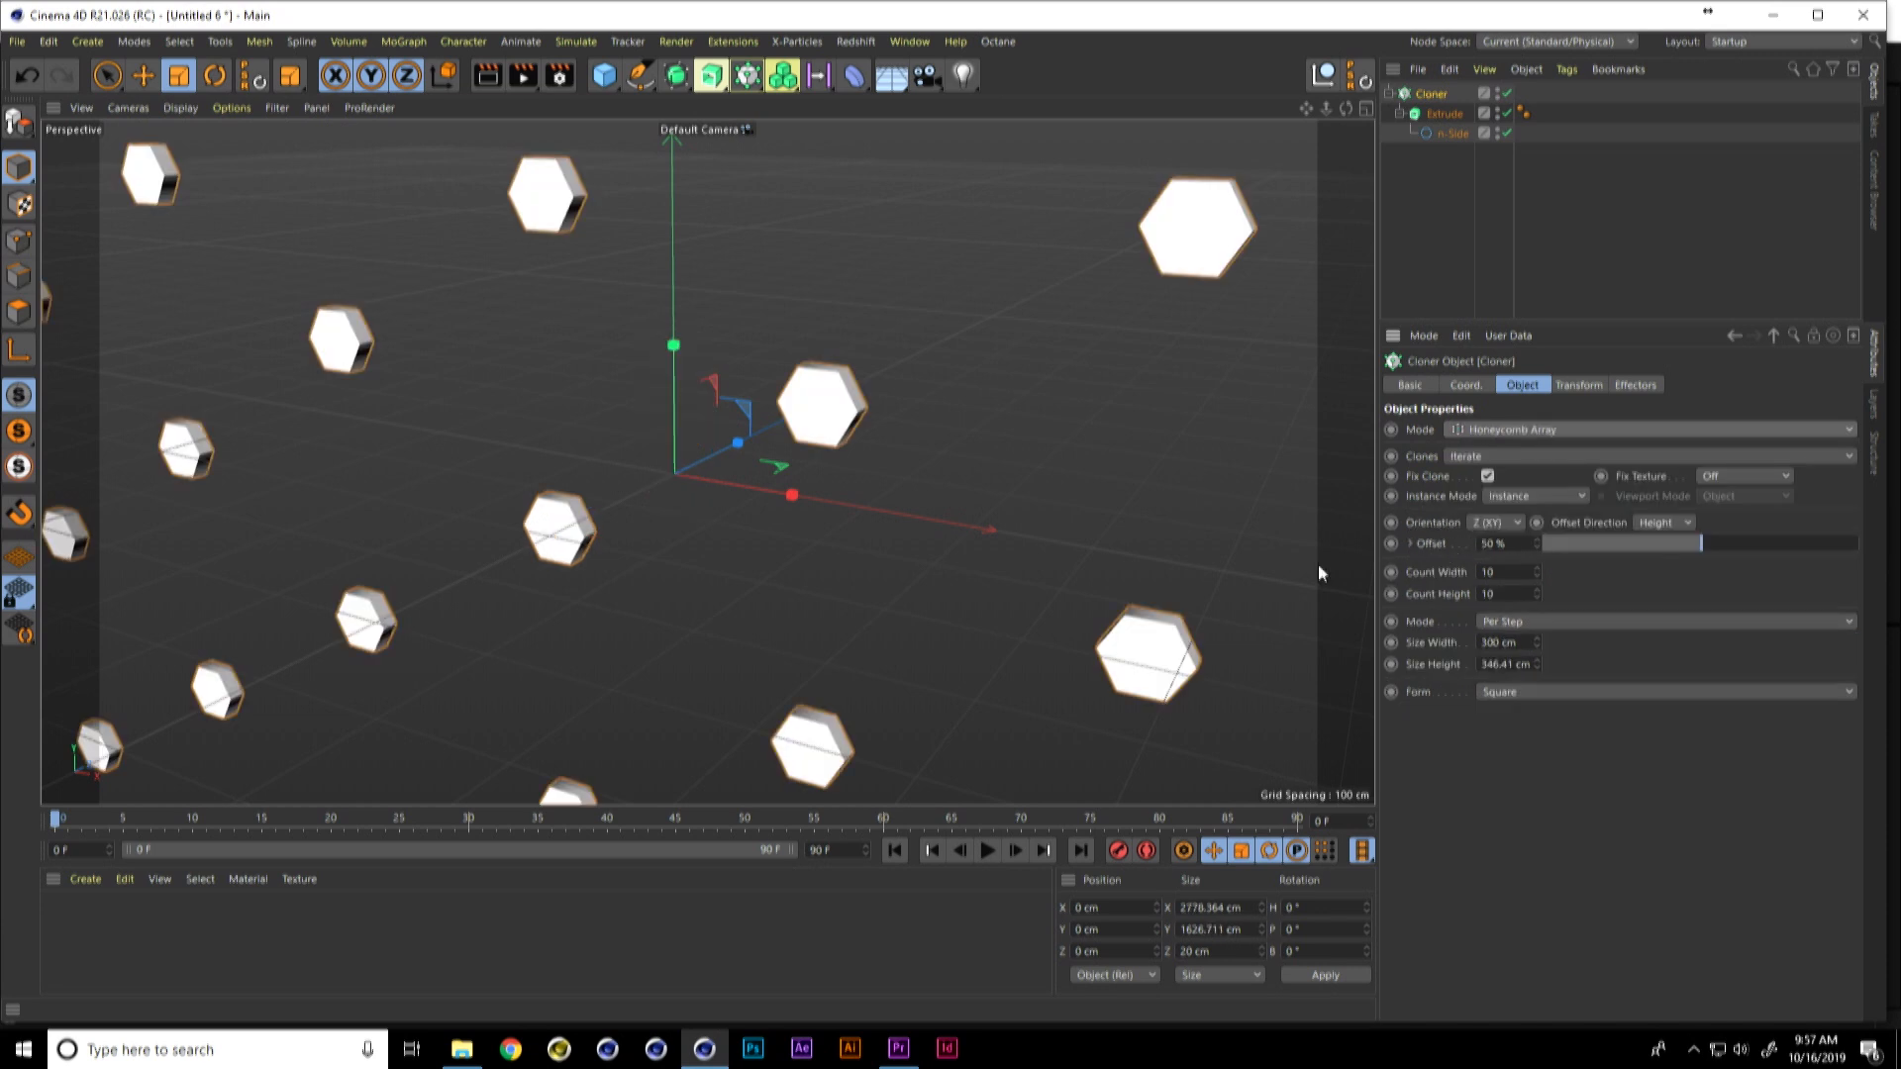
# Step: Set the Cloner's size to 201 cm wide by 150 cm high and its count to 19 wide by 20 high
pyautogui.scroll(-5, 972, 483)
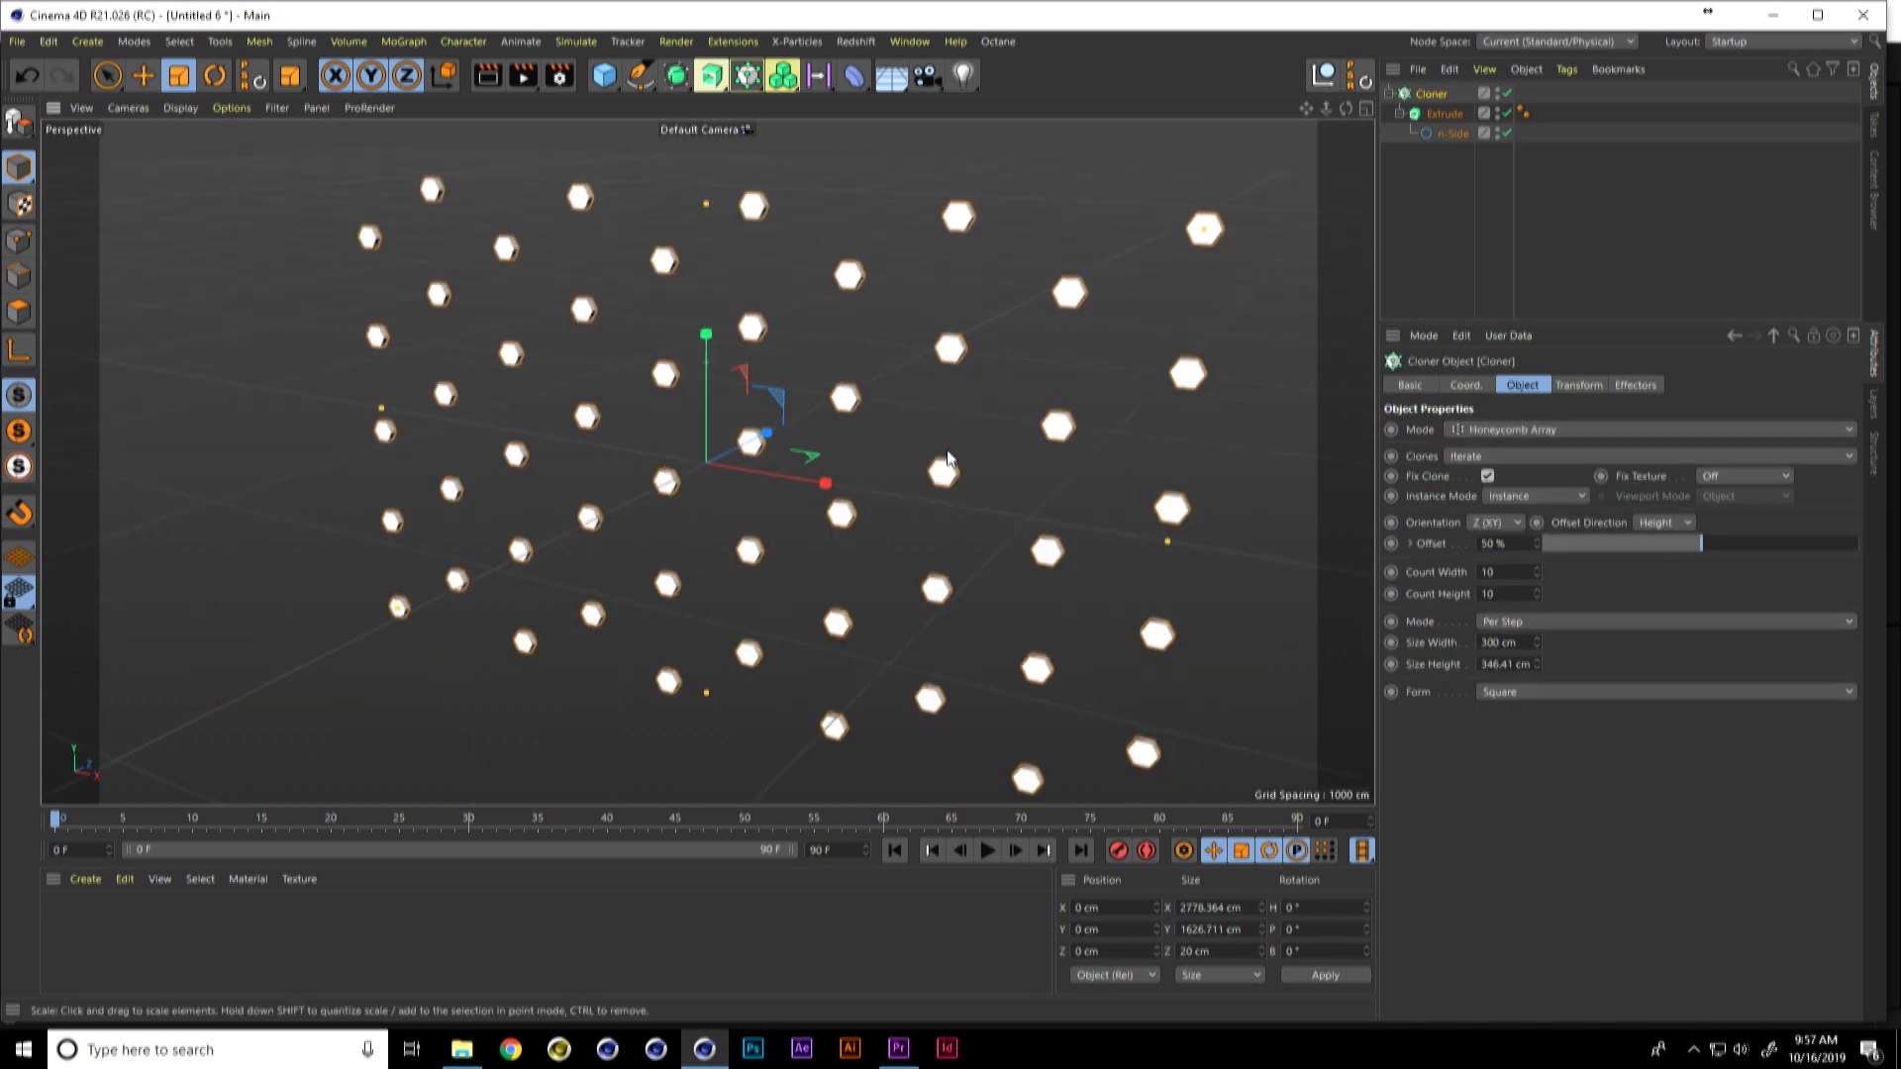
pyautogui.moveTo(938, 459)
pyautogui.keyDown('alt'); pyautogui.mouseDown()
pyautogui.moveTo(958, 449)
pyautogui.moveTo(911, 477)
pyautogui.mouseUp(); pyautogui.keyUp('alt')
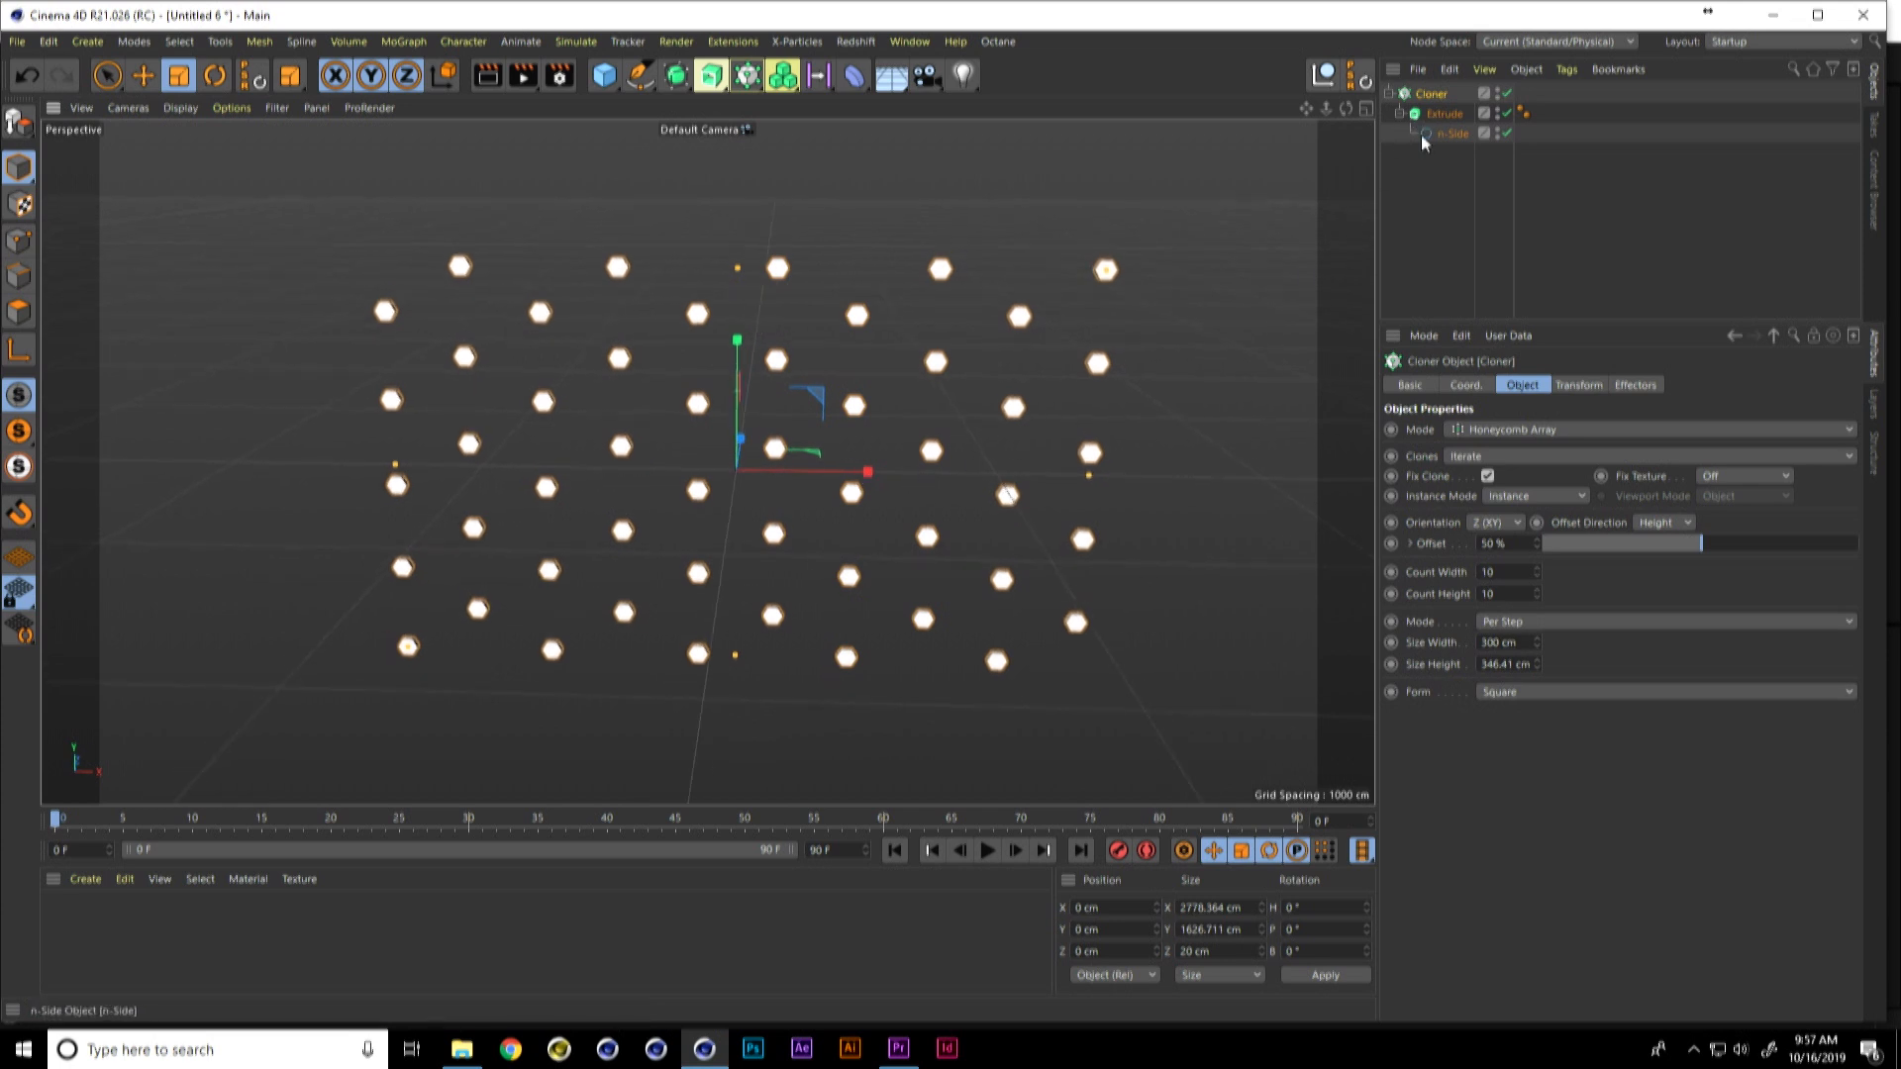
pyautogui.moveTo(1538, 648); pyautogui.dragTo(1520, 666)
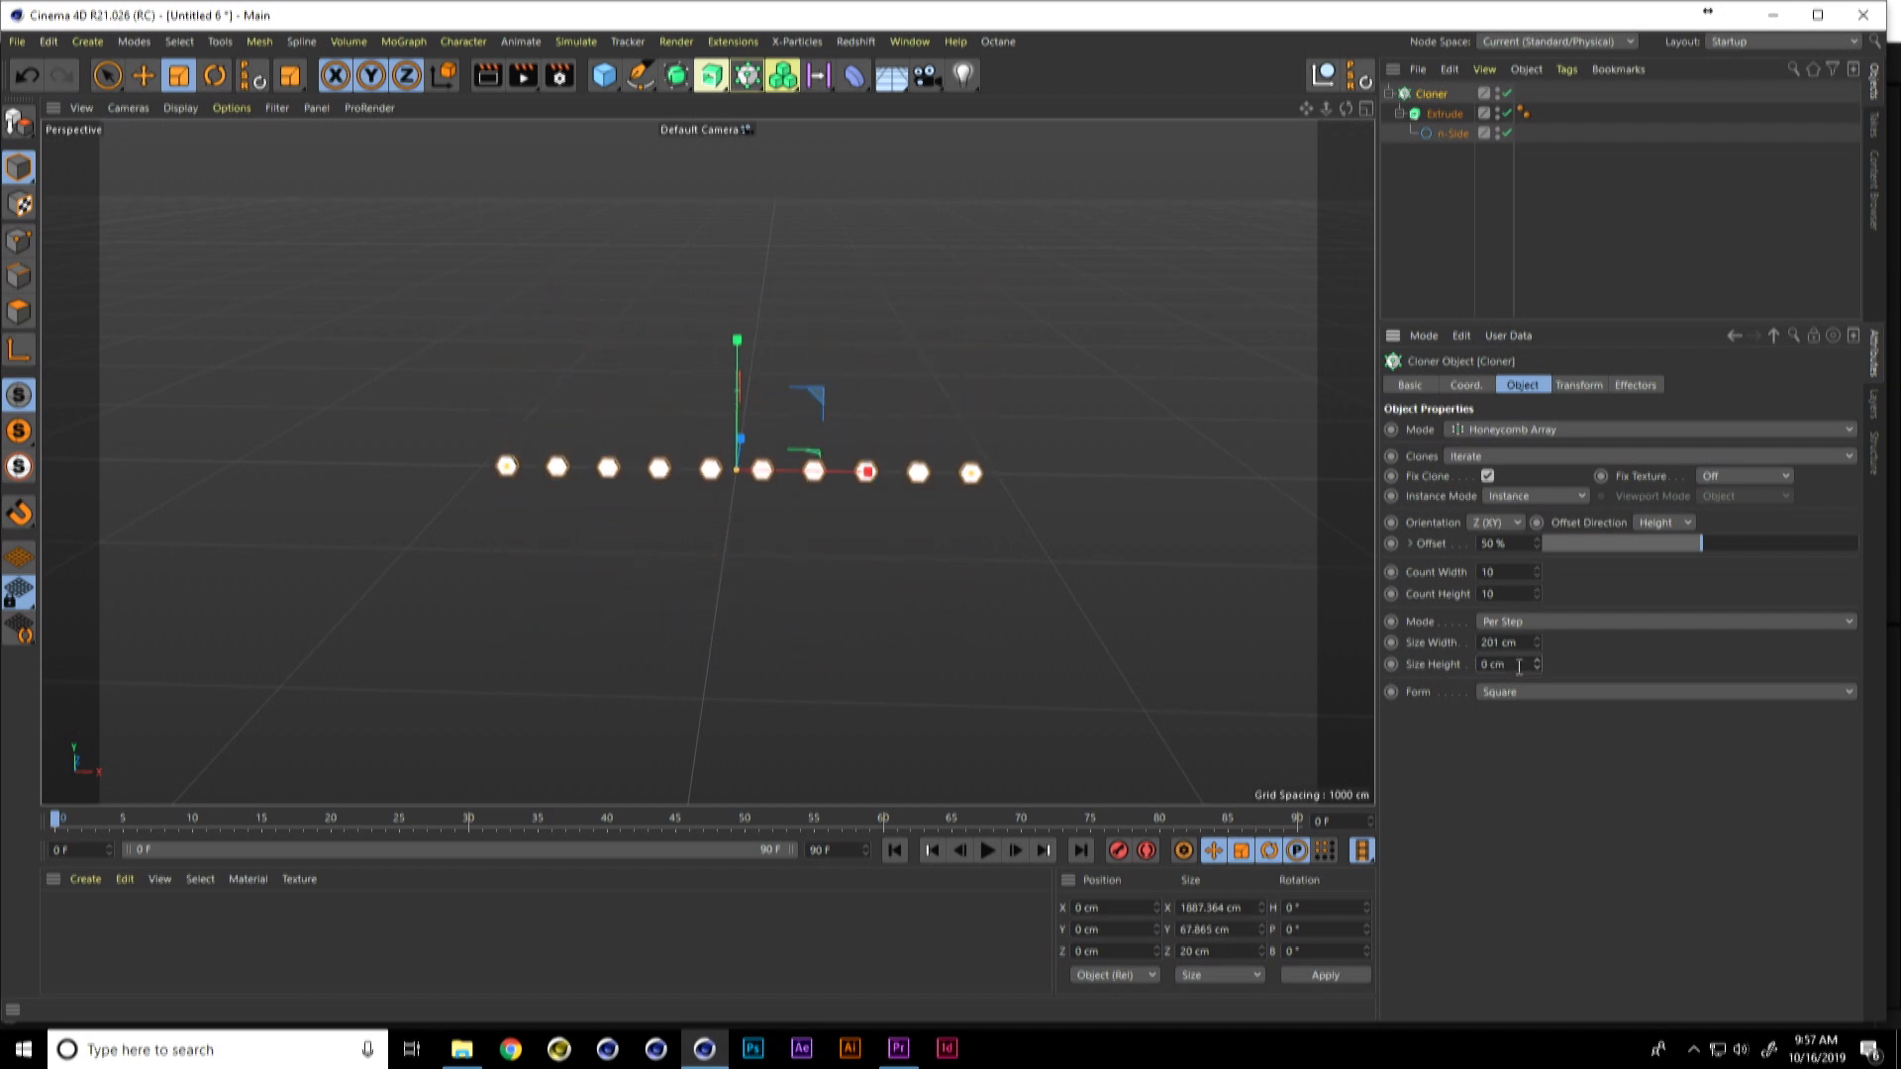
pyautogui.write('150')
pyautogui.press('Return')
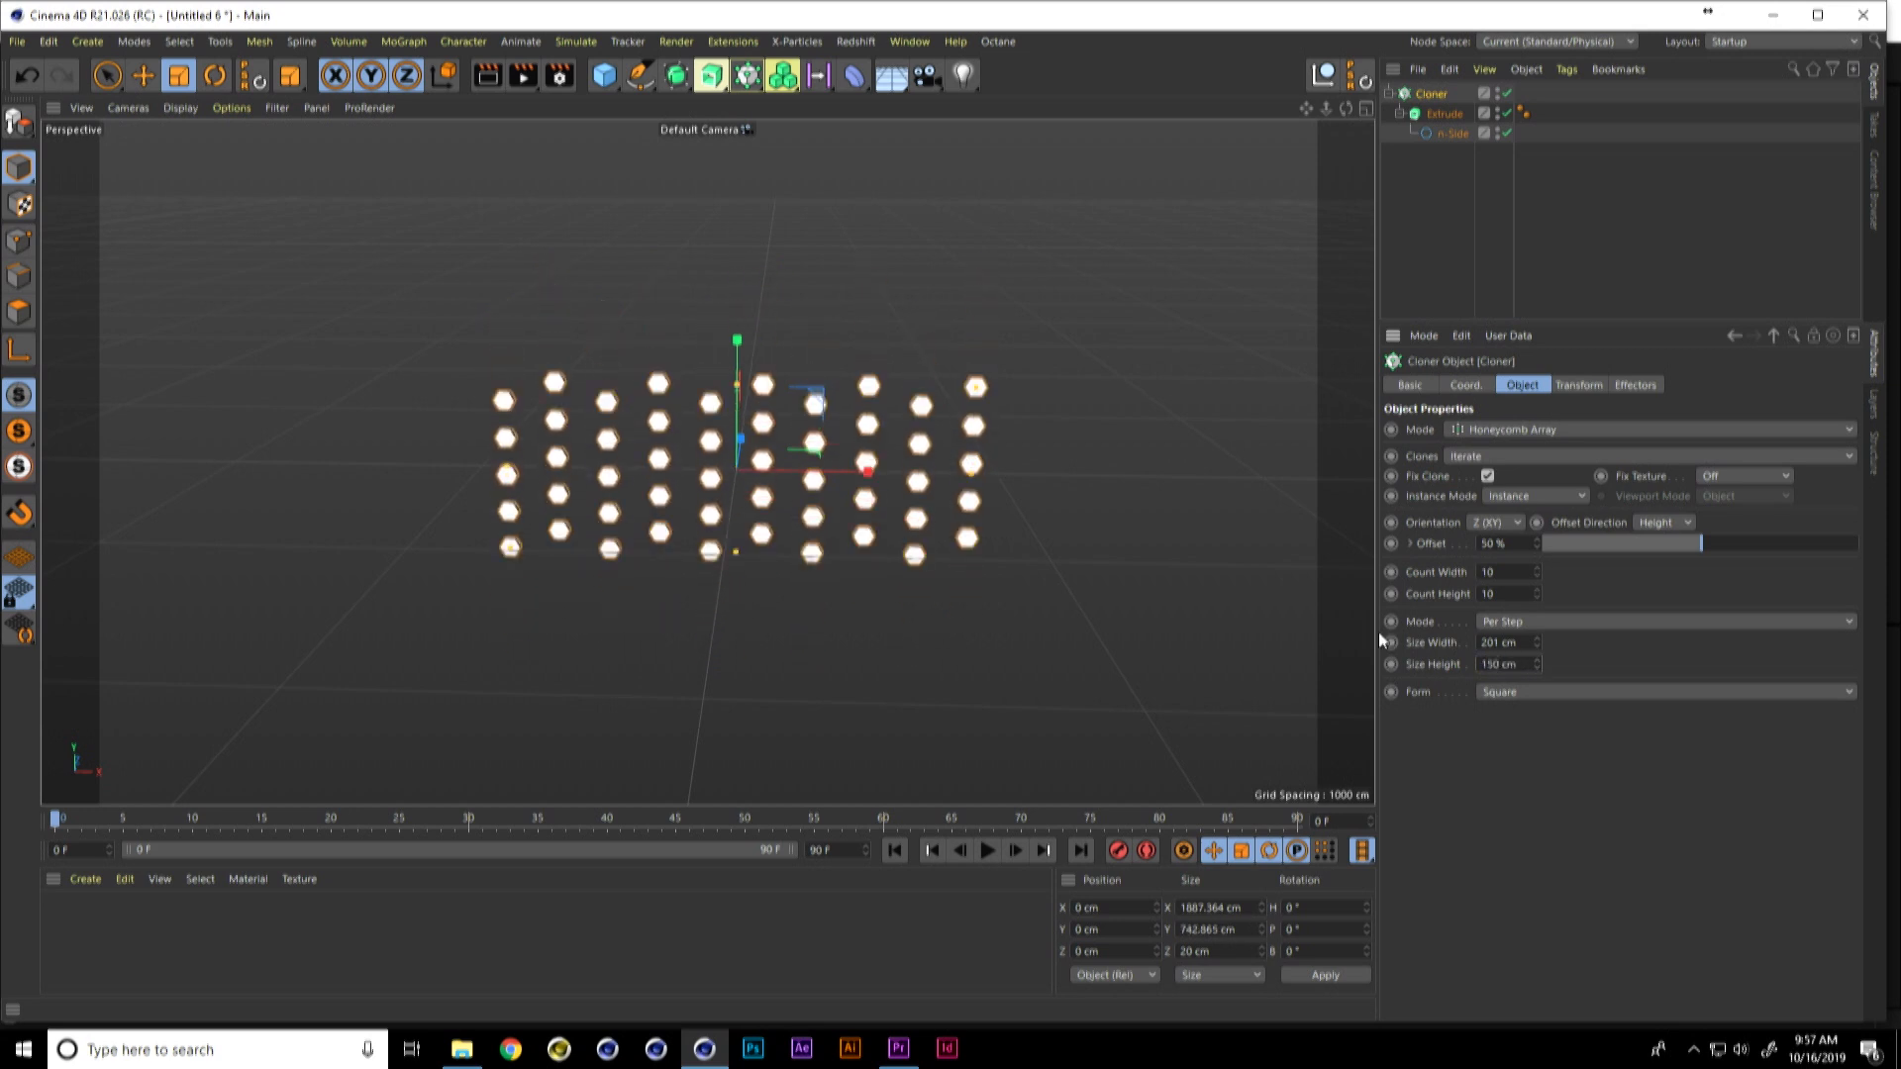
pyautogui.moveTo(1541, 574); pyautogui.dragTo(1531, 598)
pyautogui.write('20')
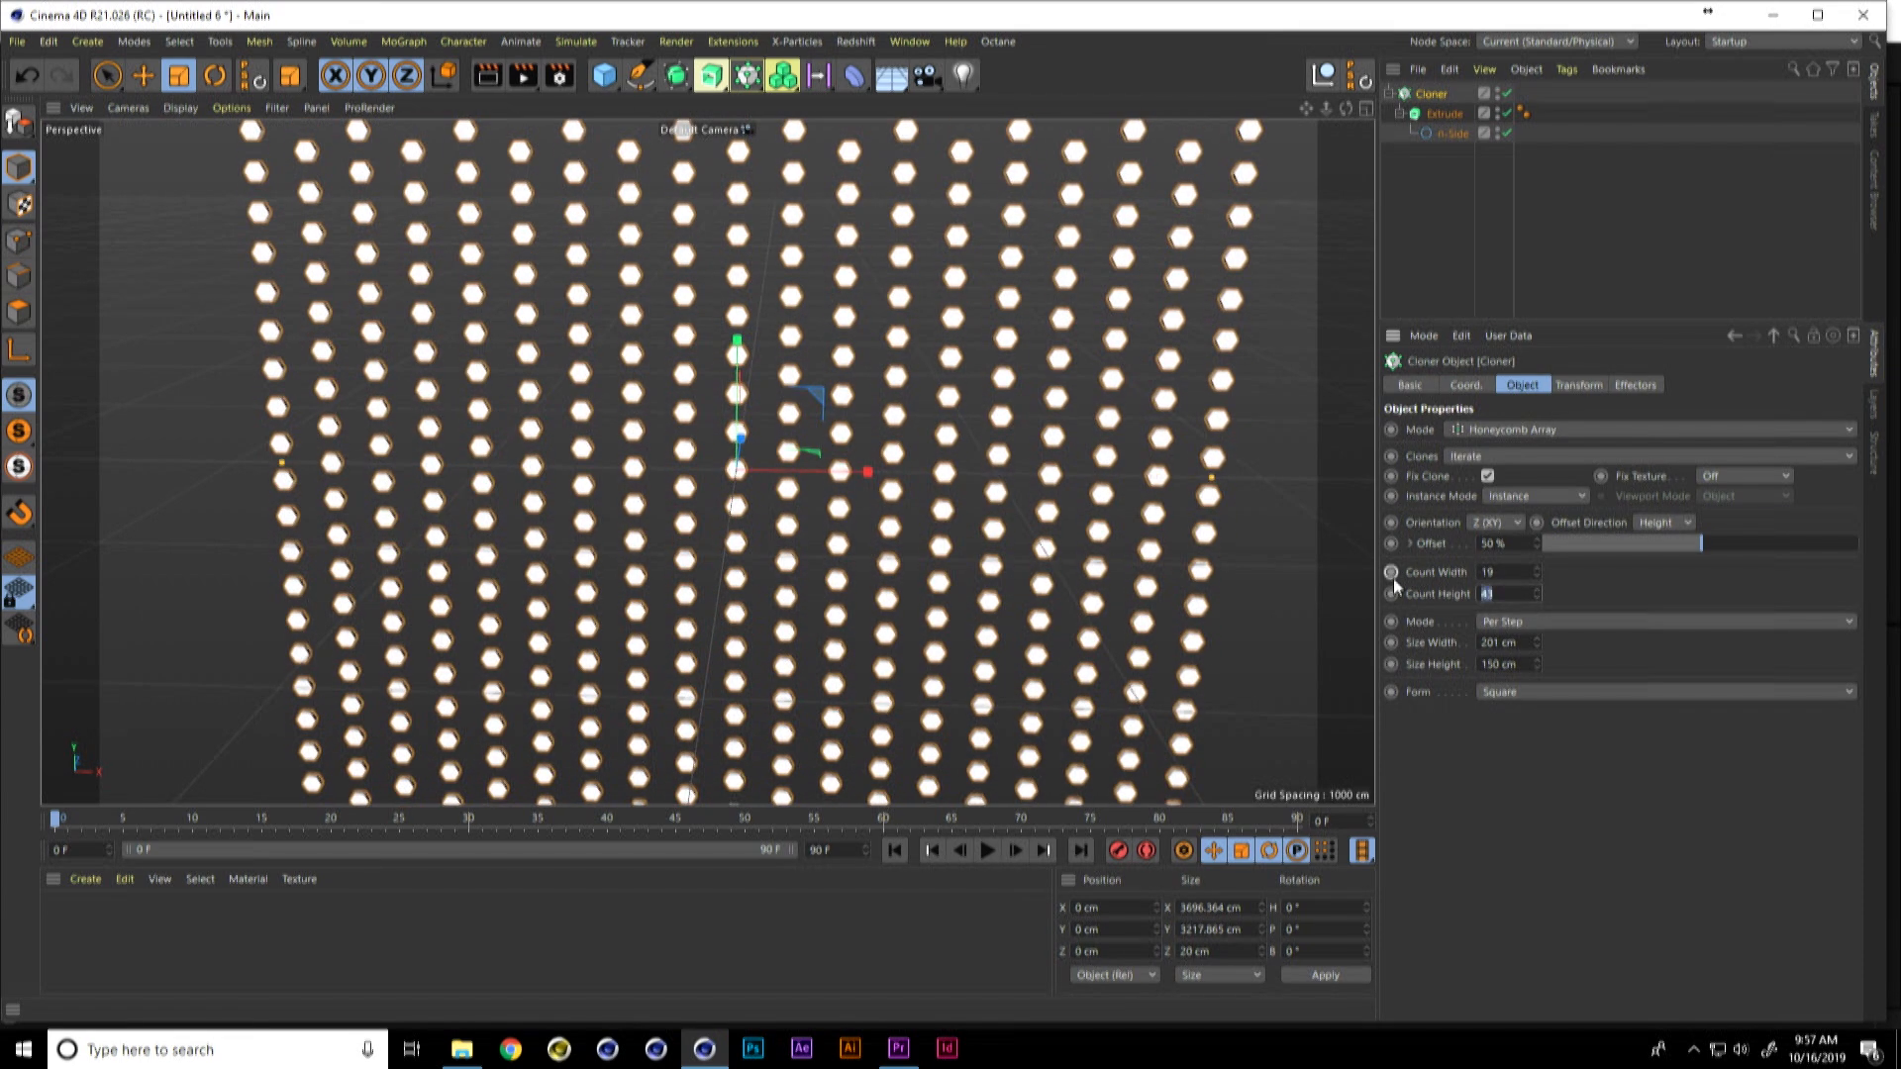
pyautogui.press('Return')
# Step: Add a Cube at the center of the hexagon array and scale it up uniformly to about 642 cm
pyautogui.keyDown('alt'); pyautogui.moveTo(827, 506); pyautogui.dragTo(768, 485); pyautogui.keyUp('alt')
pyautogui.moveTo(810, 470)
pyautogui.keyDown('alt'); pyautogui.mouseDown()
pyautogui.moveTo(608, 472)
pyautogui.moveTo(850, 489)
pyautogui.mouseUp(); pyautogui.keyUp('alt')
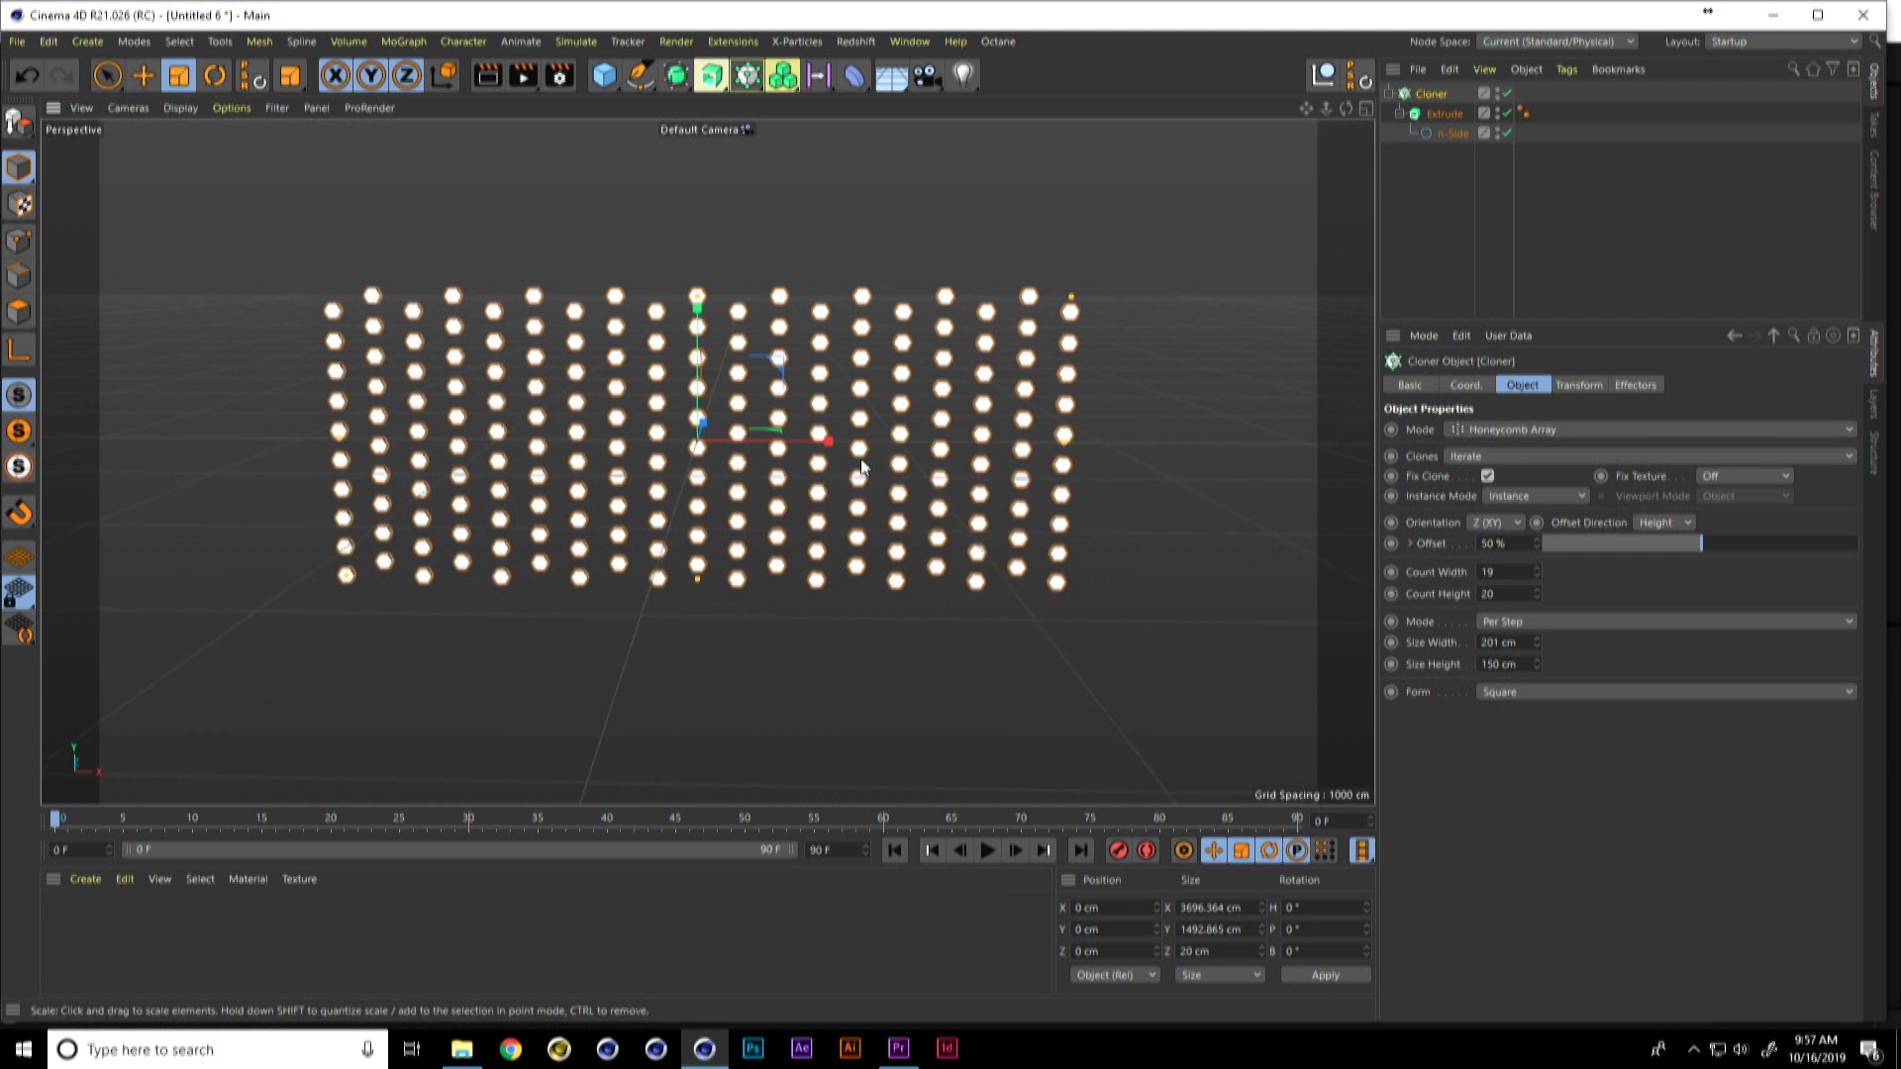
pyautogui.click(610, 74)
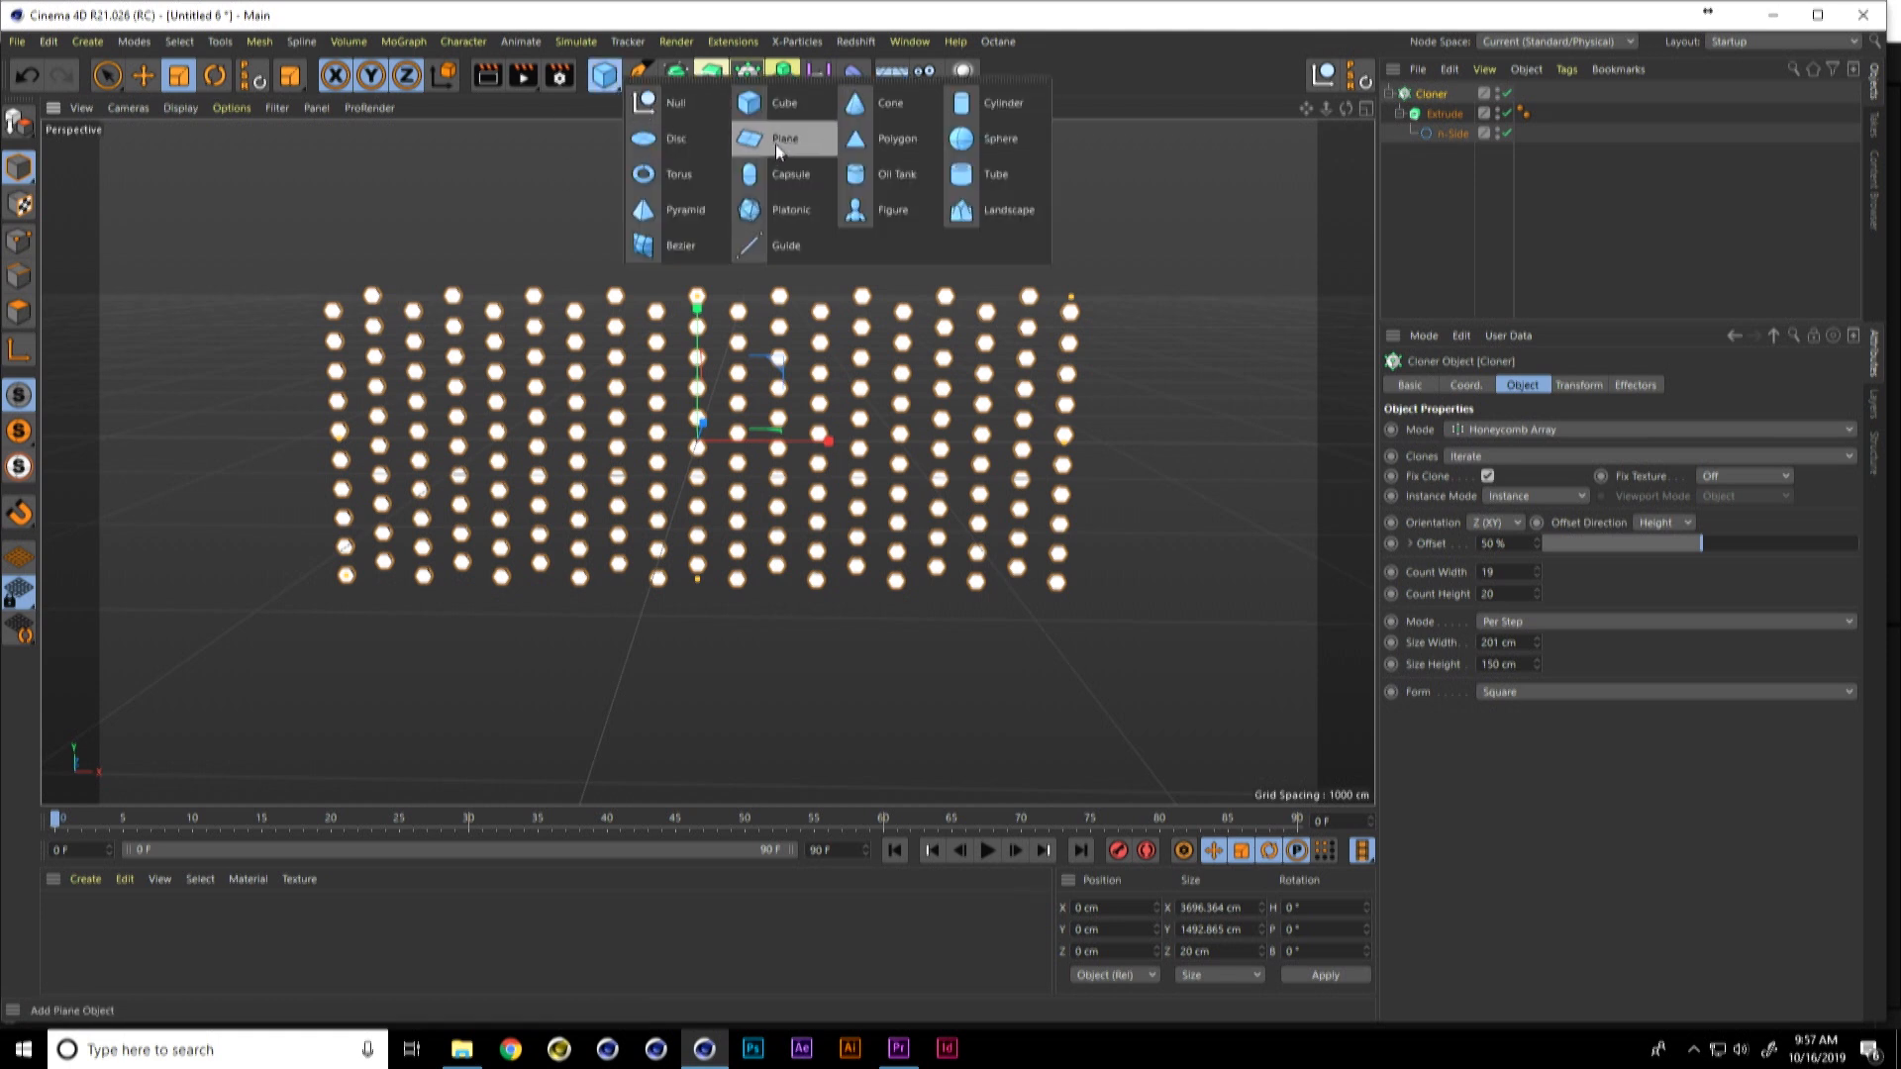
pyautogui.click(804, 113)
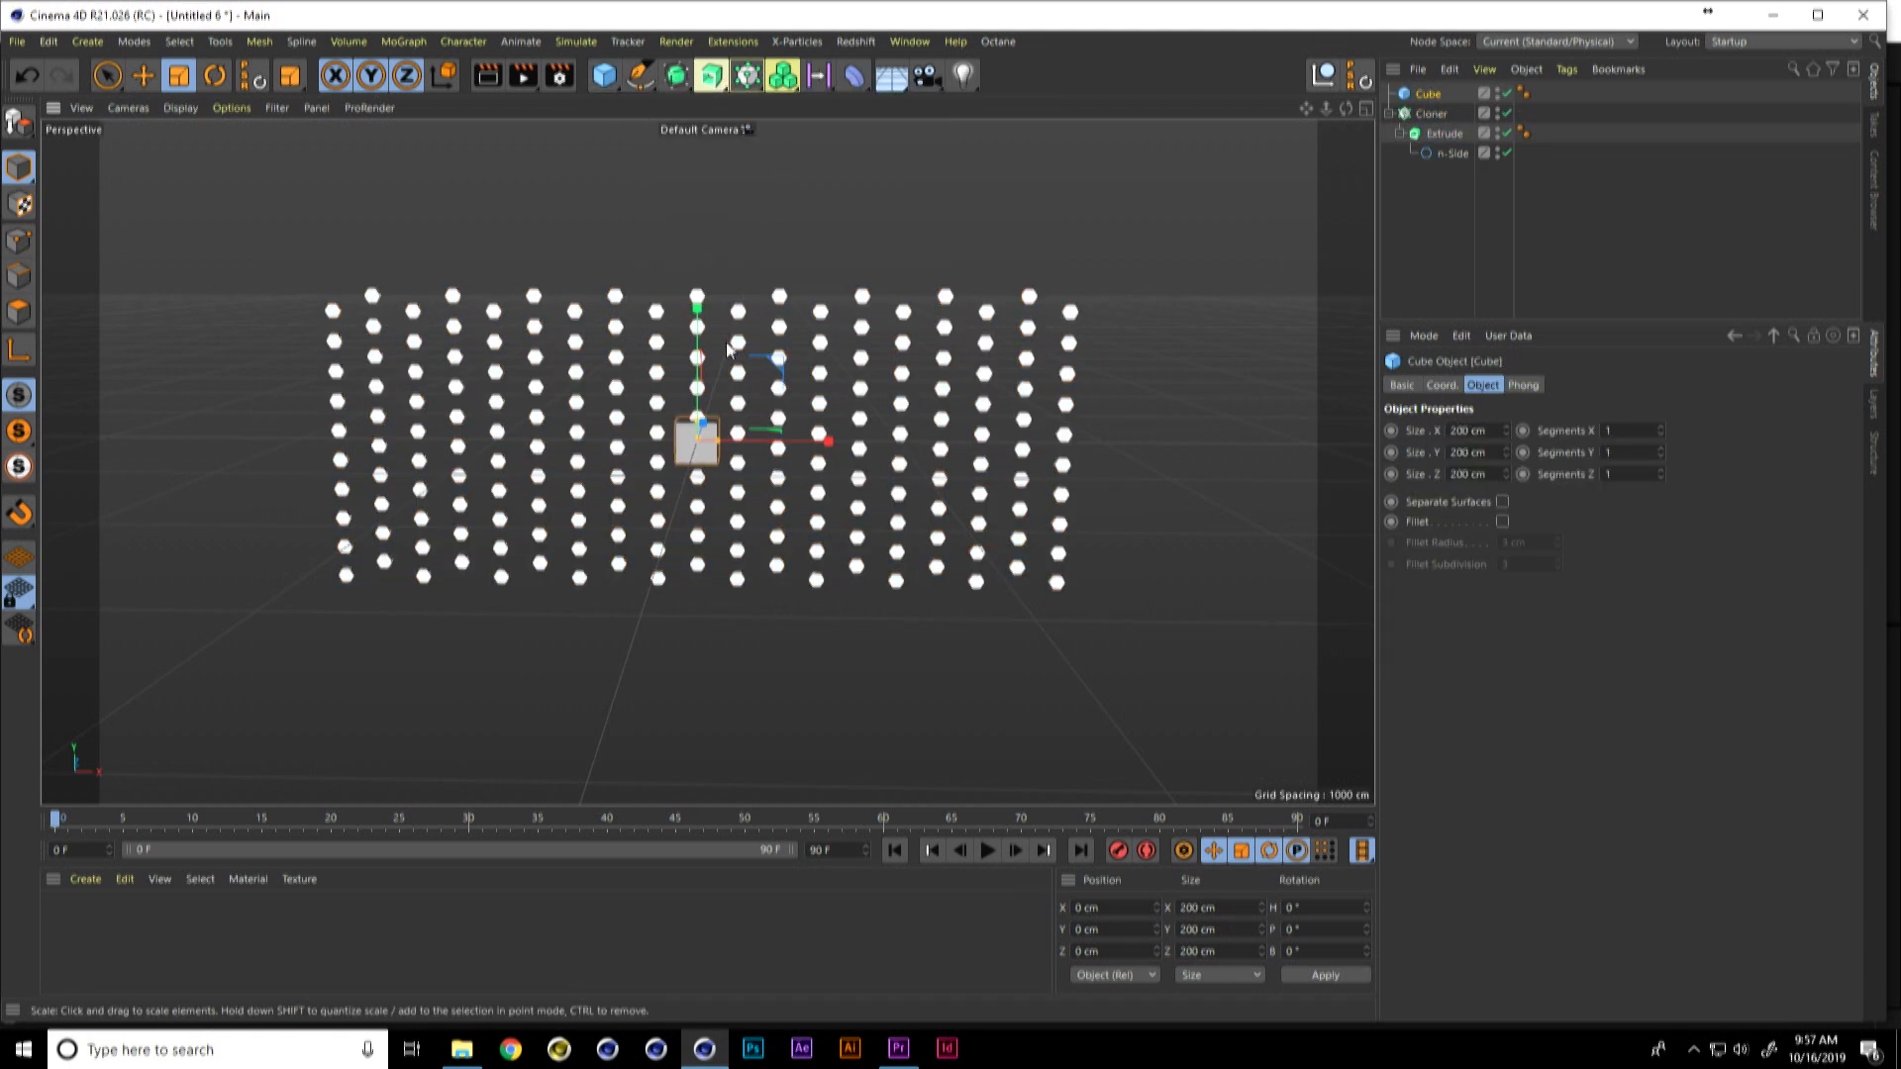
pyautogui.moveTo(728, 439); pyautogui.dragTo(854, 303)
pyautogui.hotkey('ctrl', 'z')
pyautogui.moveTo(775, 394); pyautogui.dragTo(840, 343)
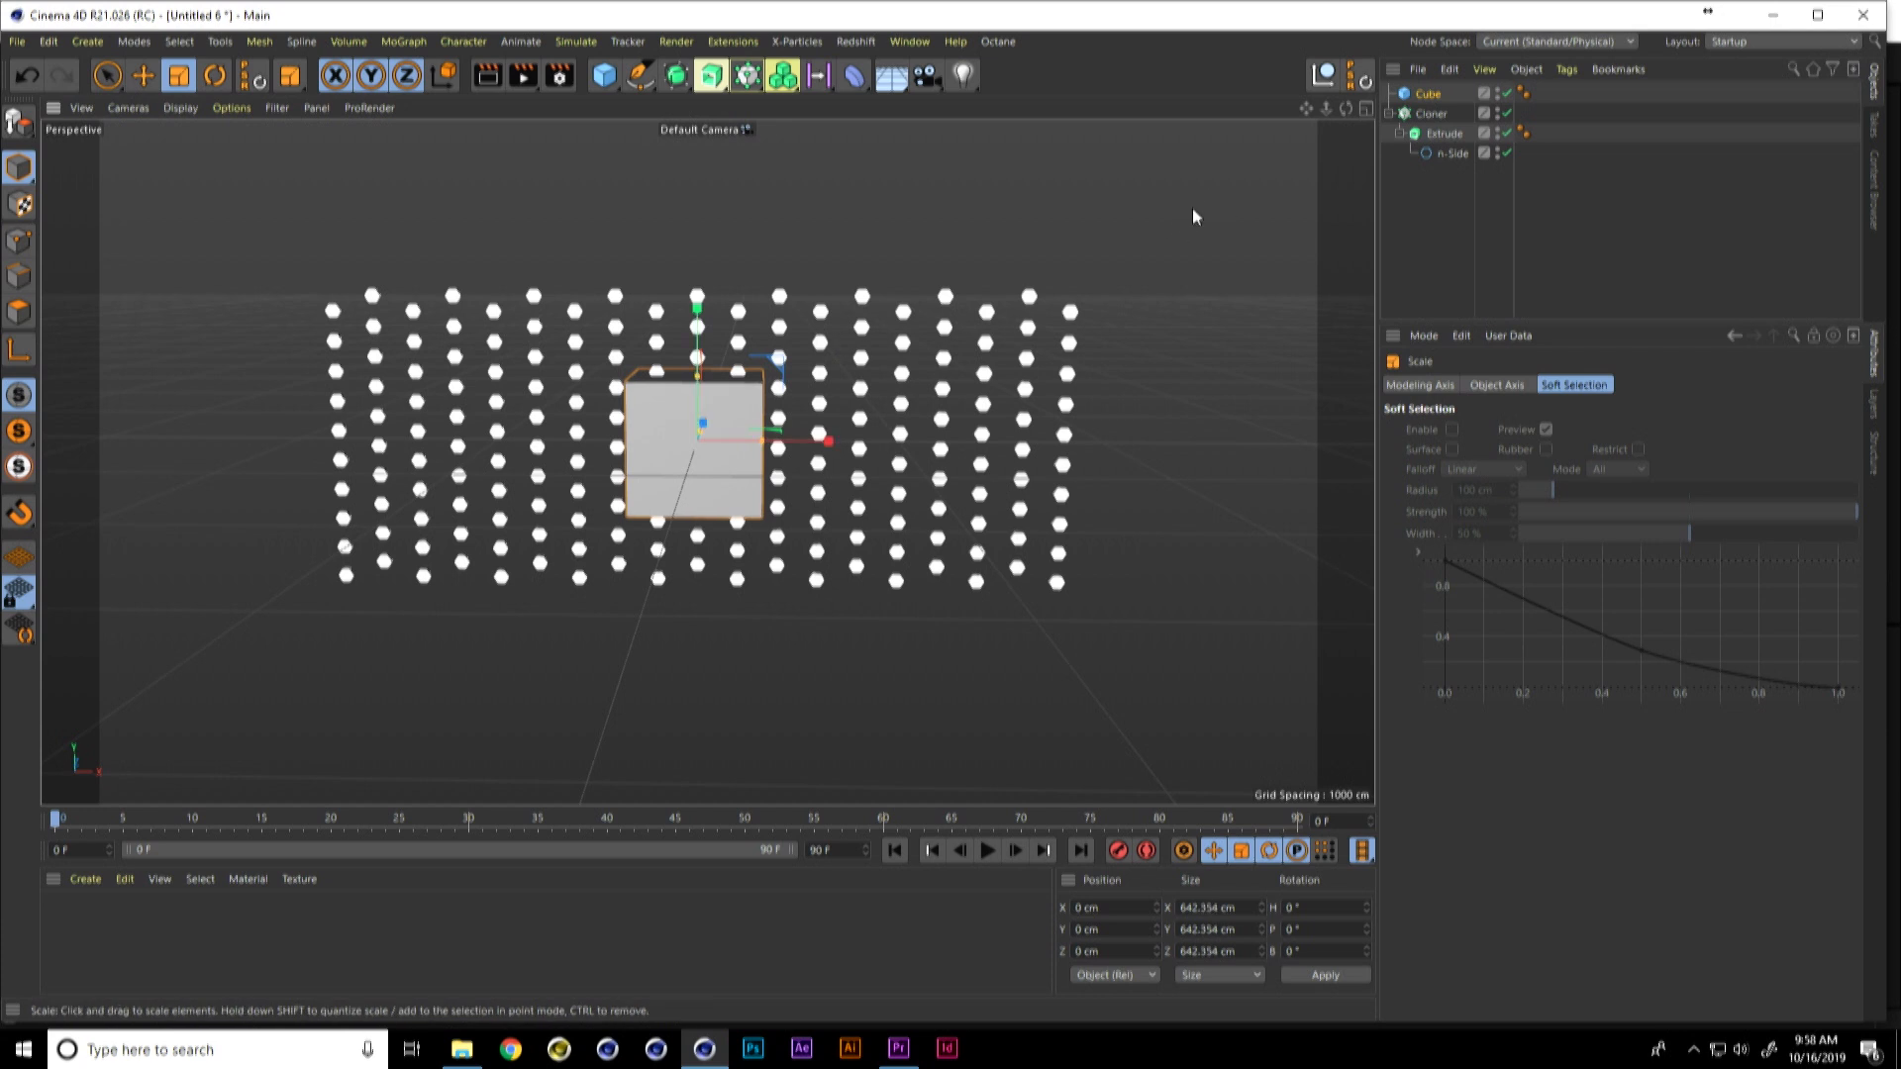
# Step: Add a Wrap deformer and a Null, and place the Cloner and the Wrap together under the Null
pyautogui.click(1428, 113)
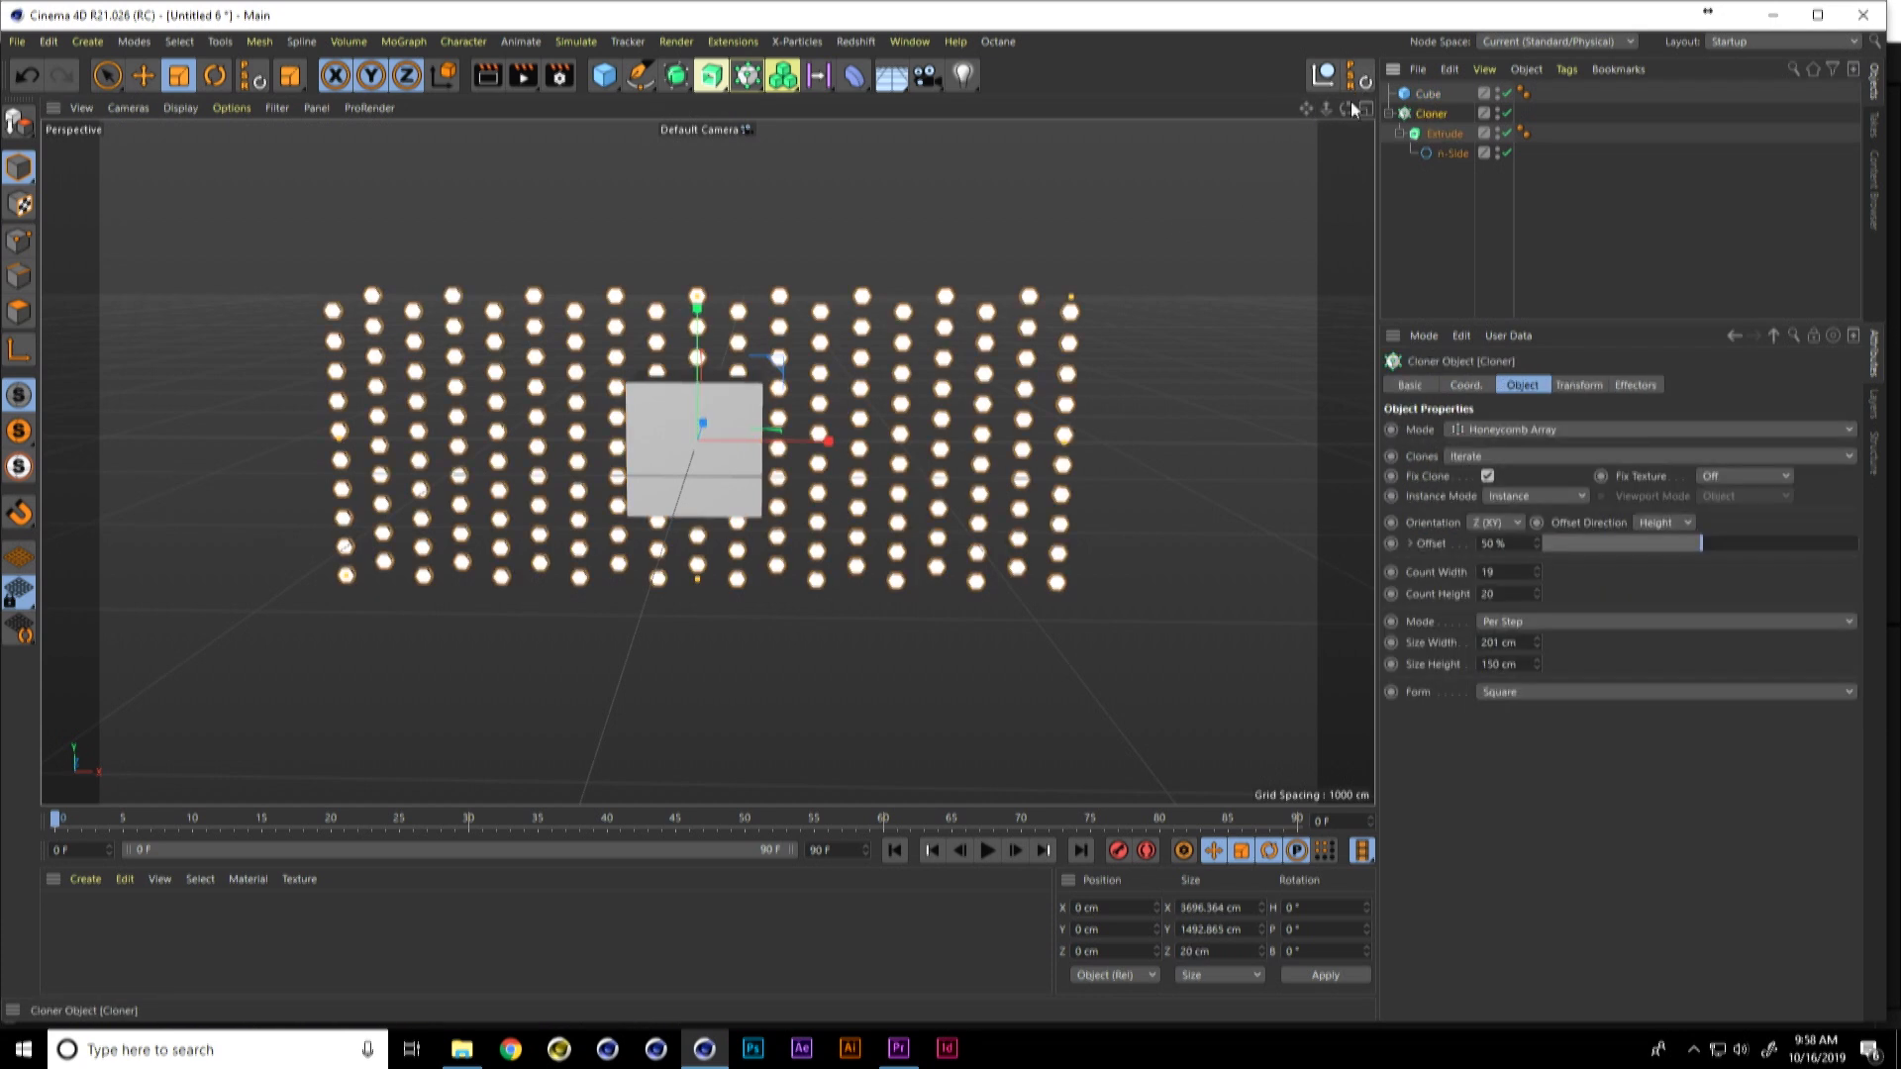
pyautogui.click(853, 75)
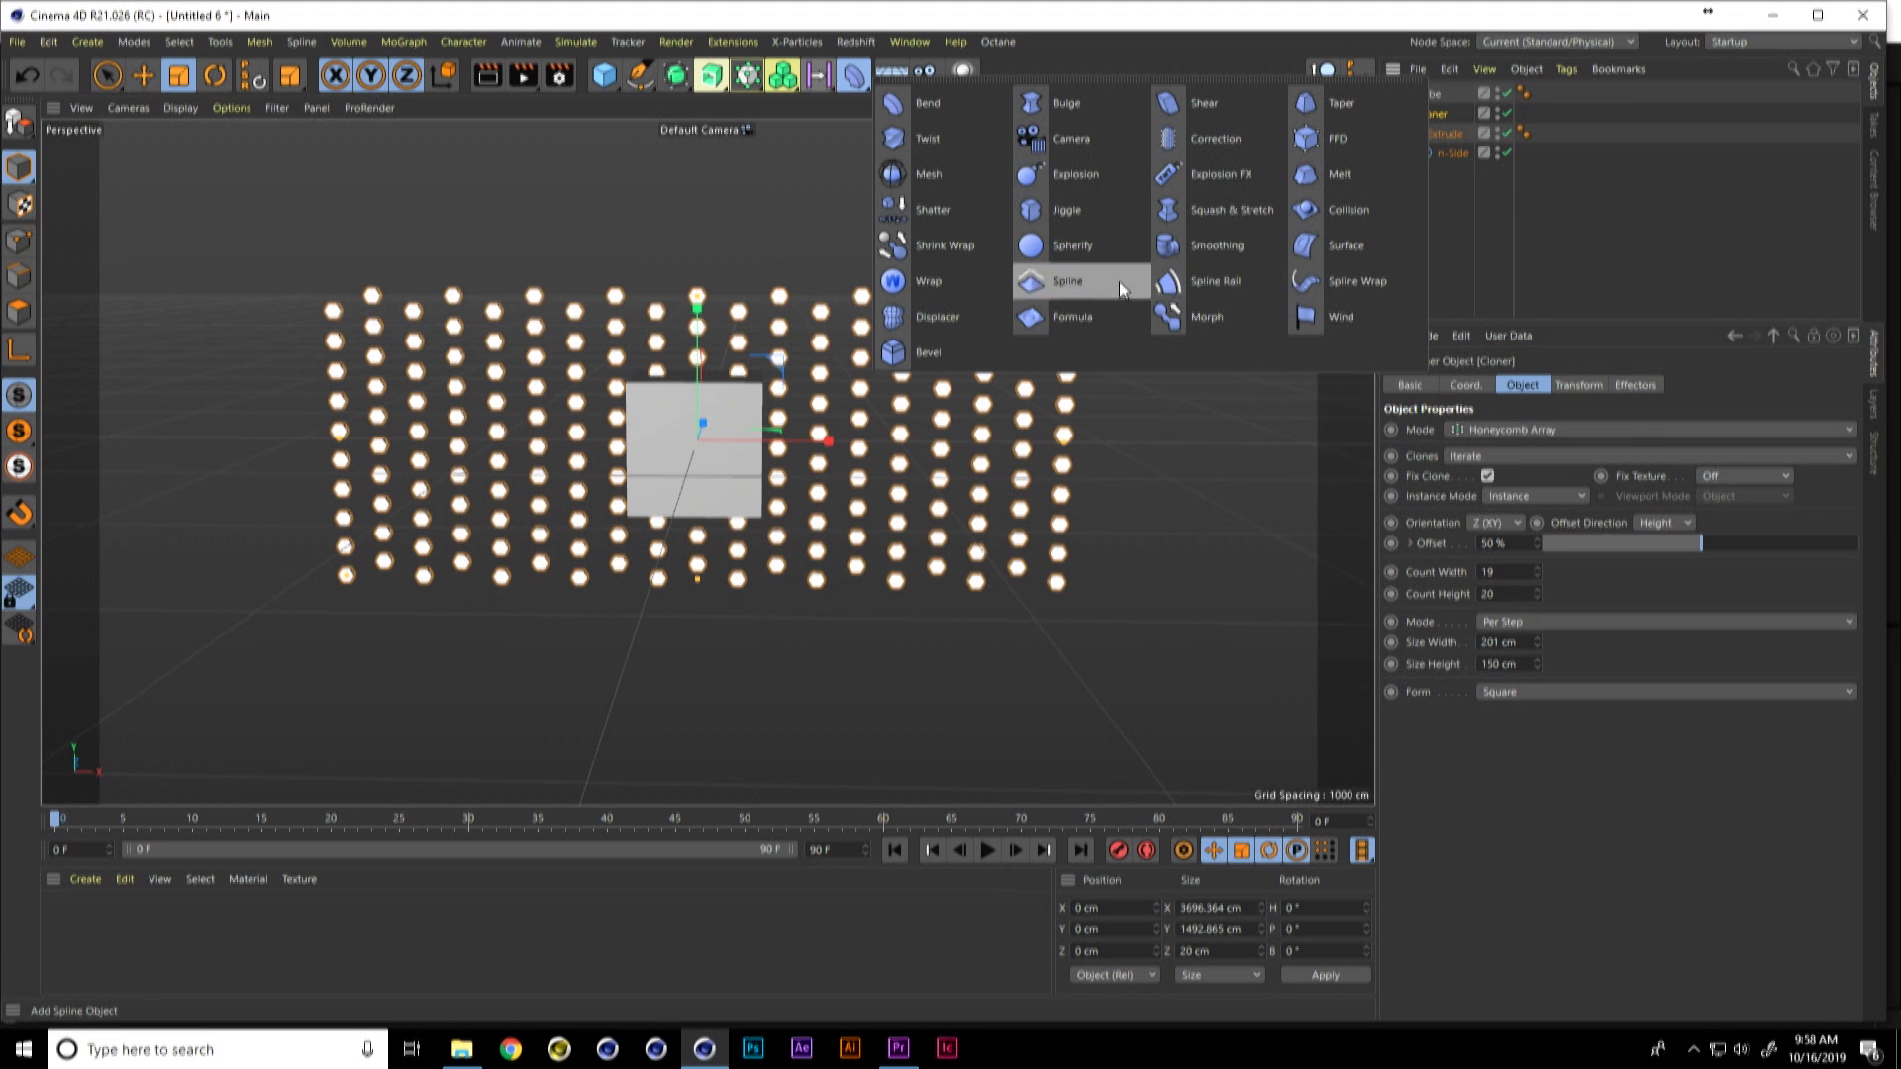
pyautogui.click(965, 280)
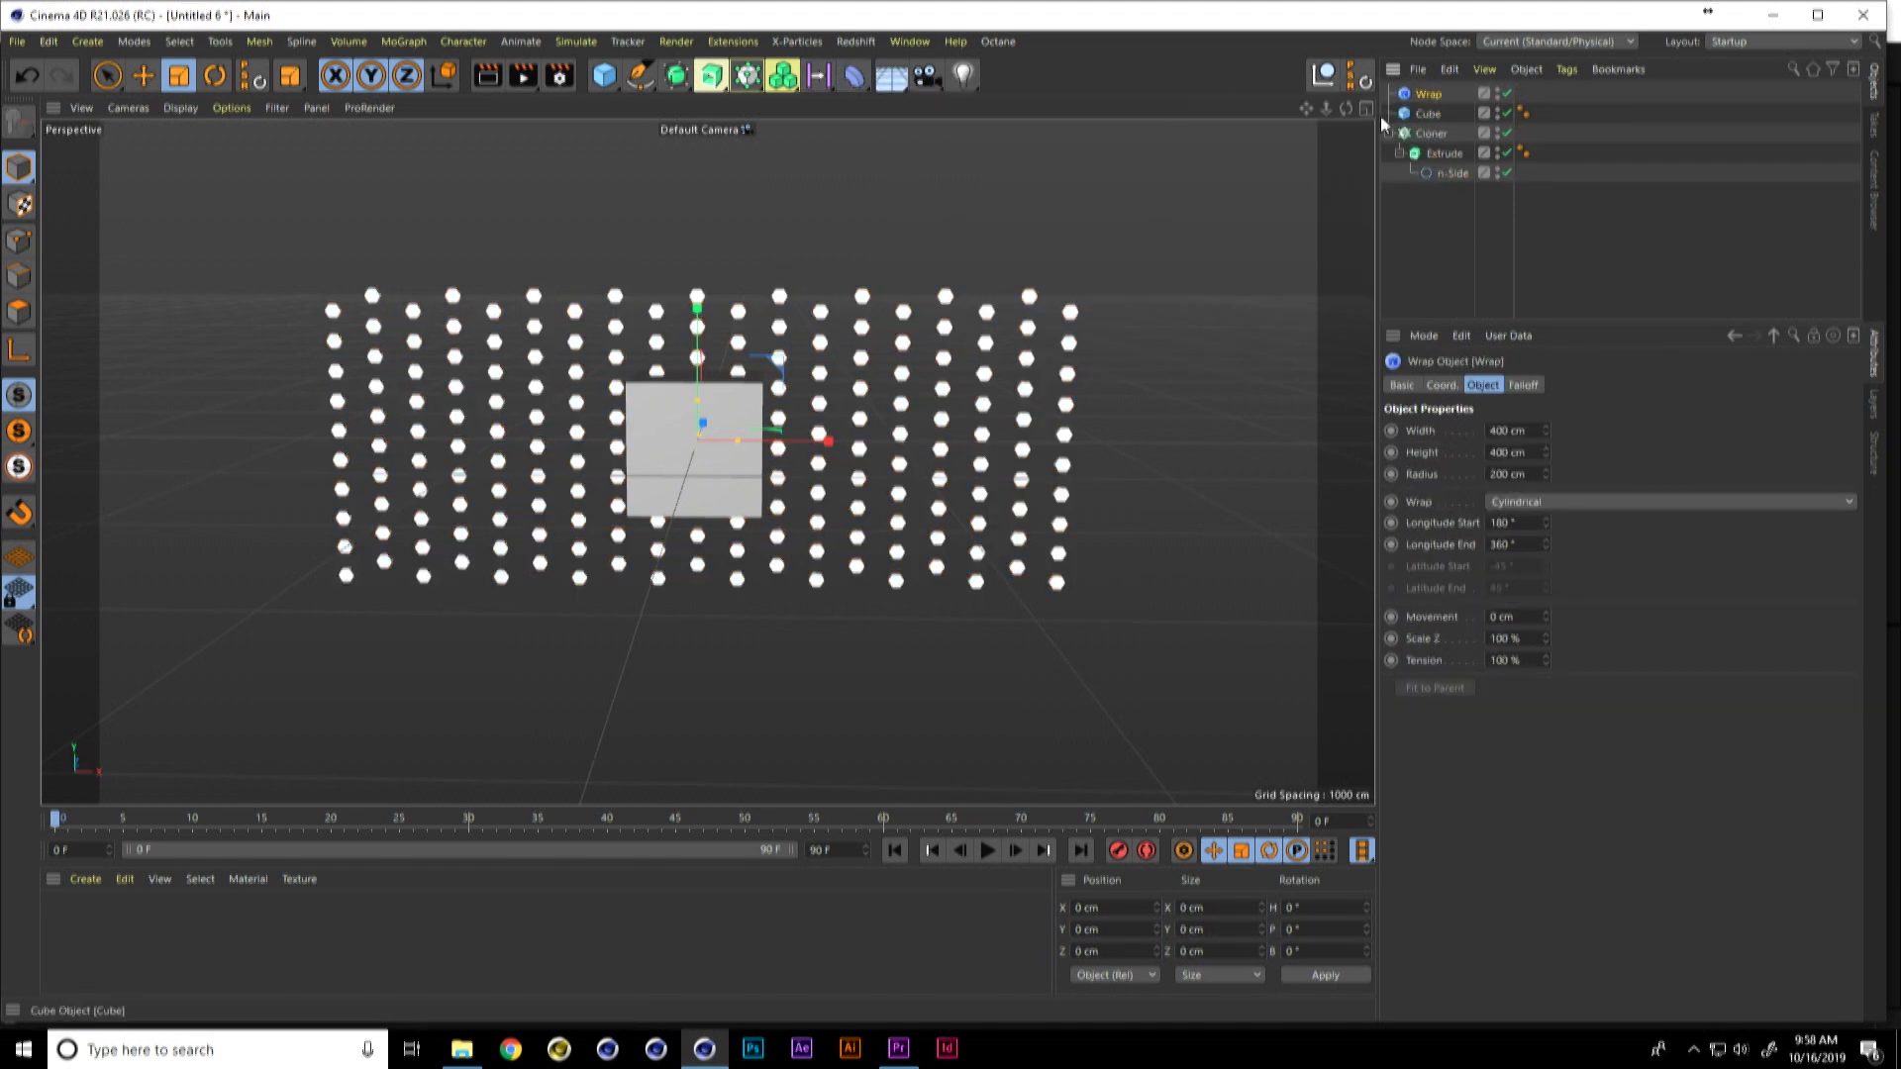
pyautogui.click(1353, 83)
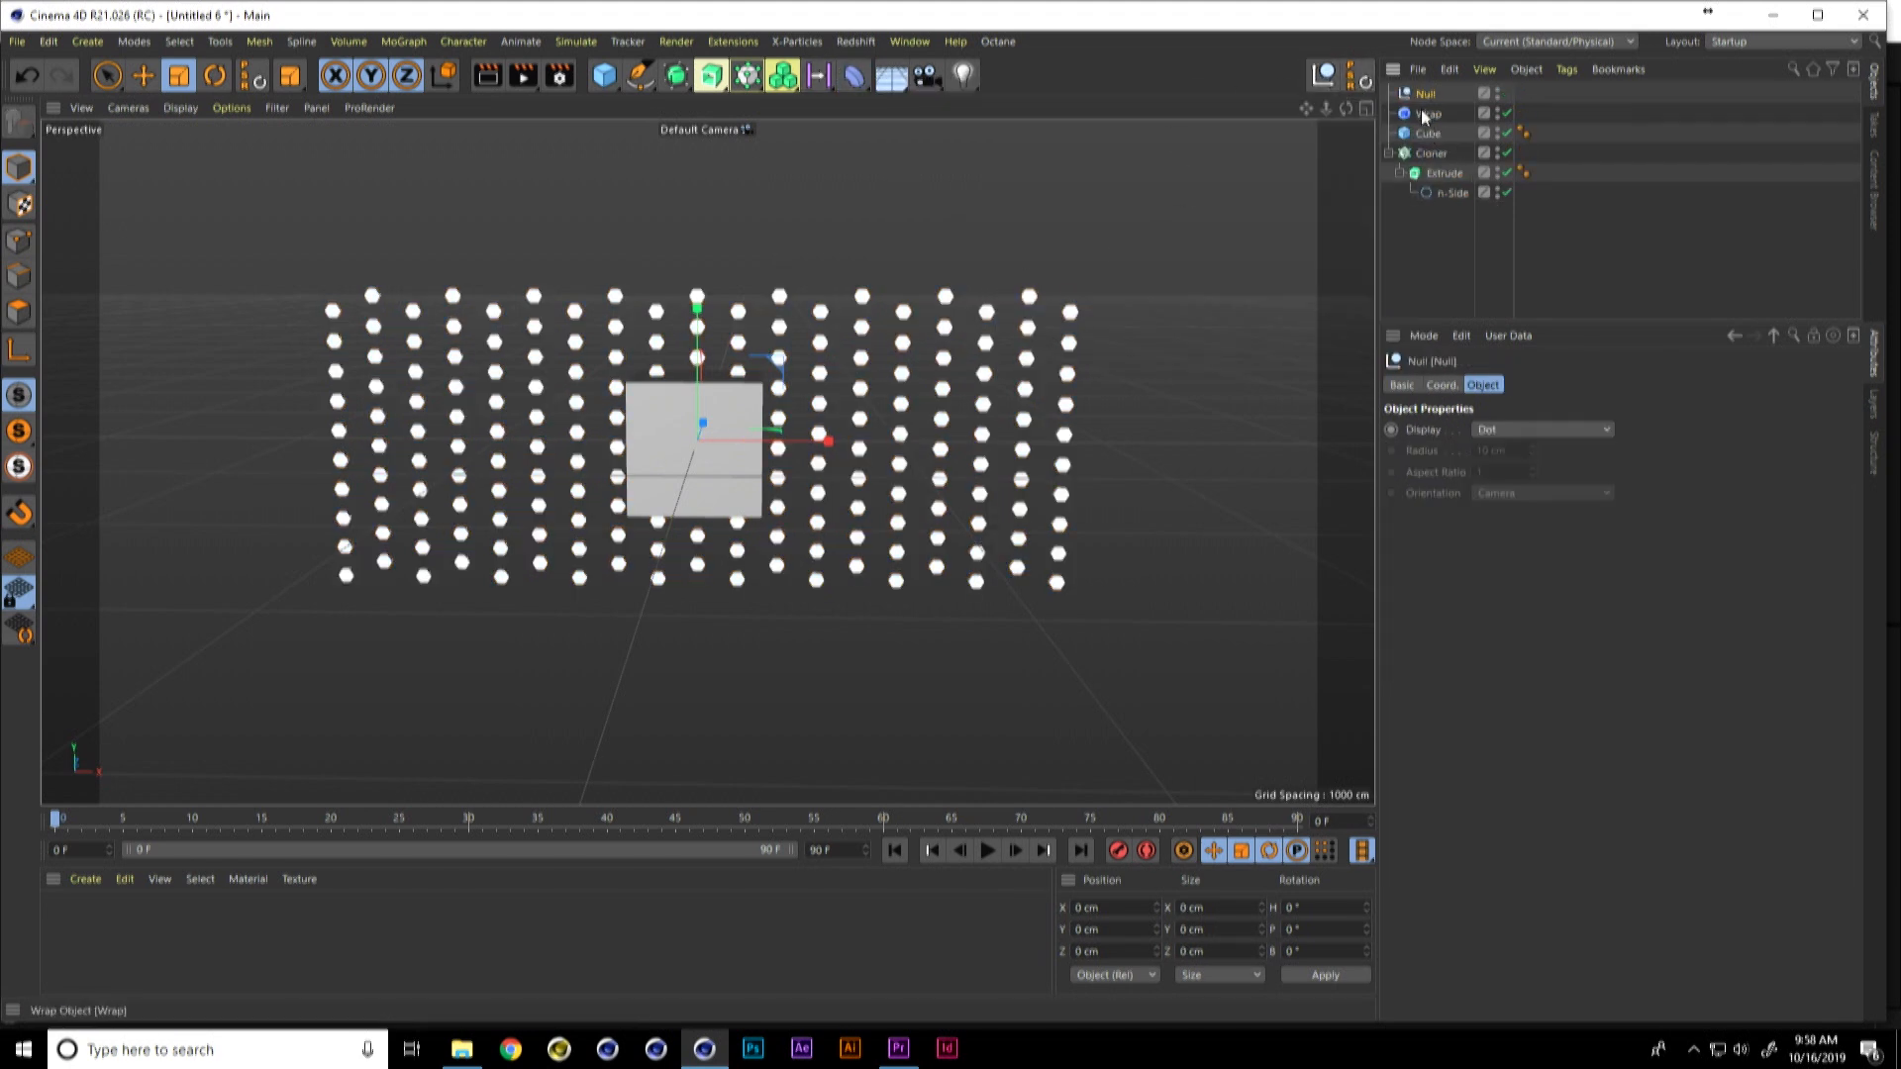
pyautogui.moveTo(1423, 97); pyautogui.dragTo(1426, 99)
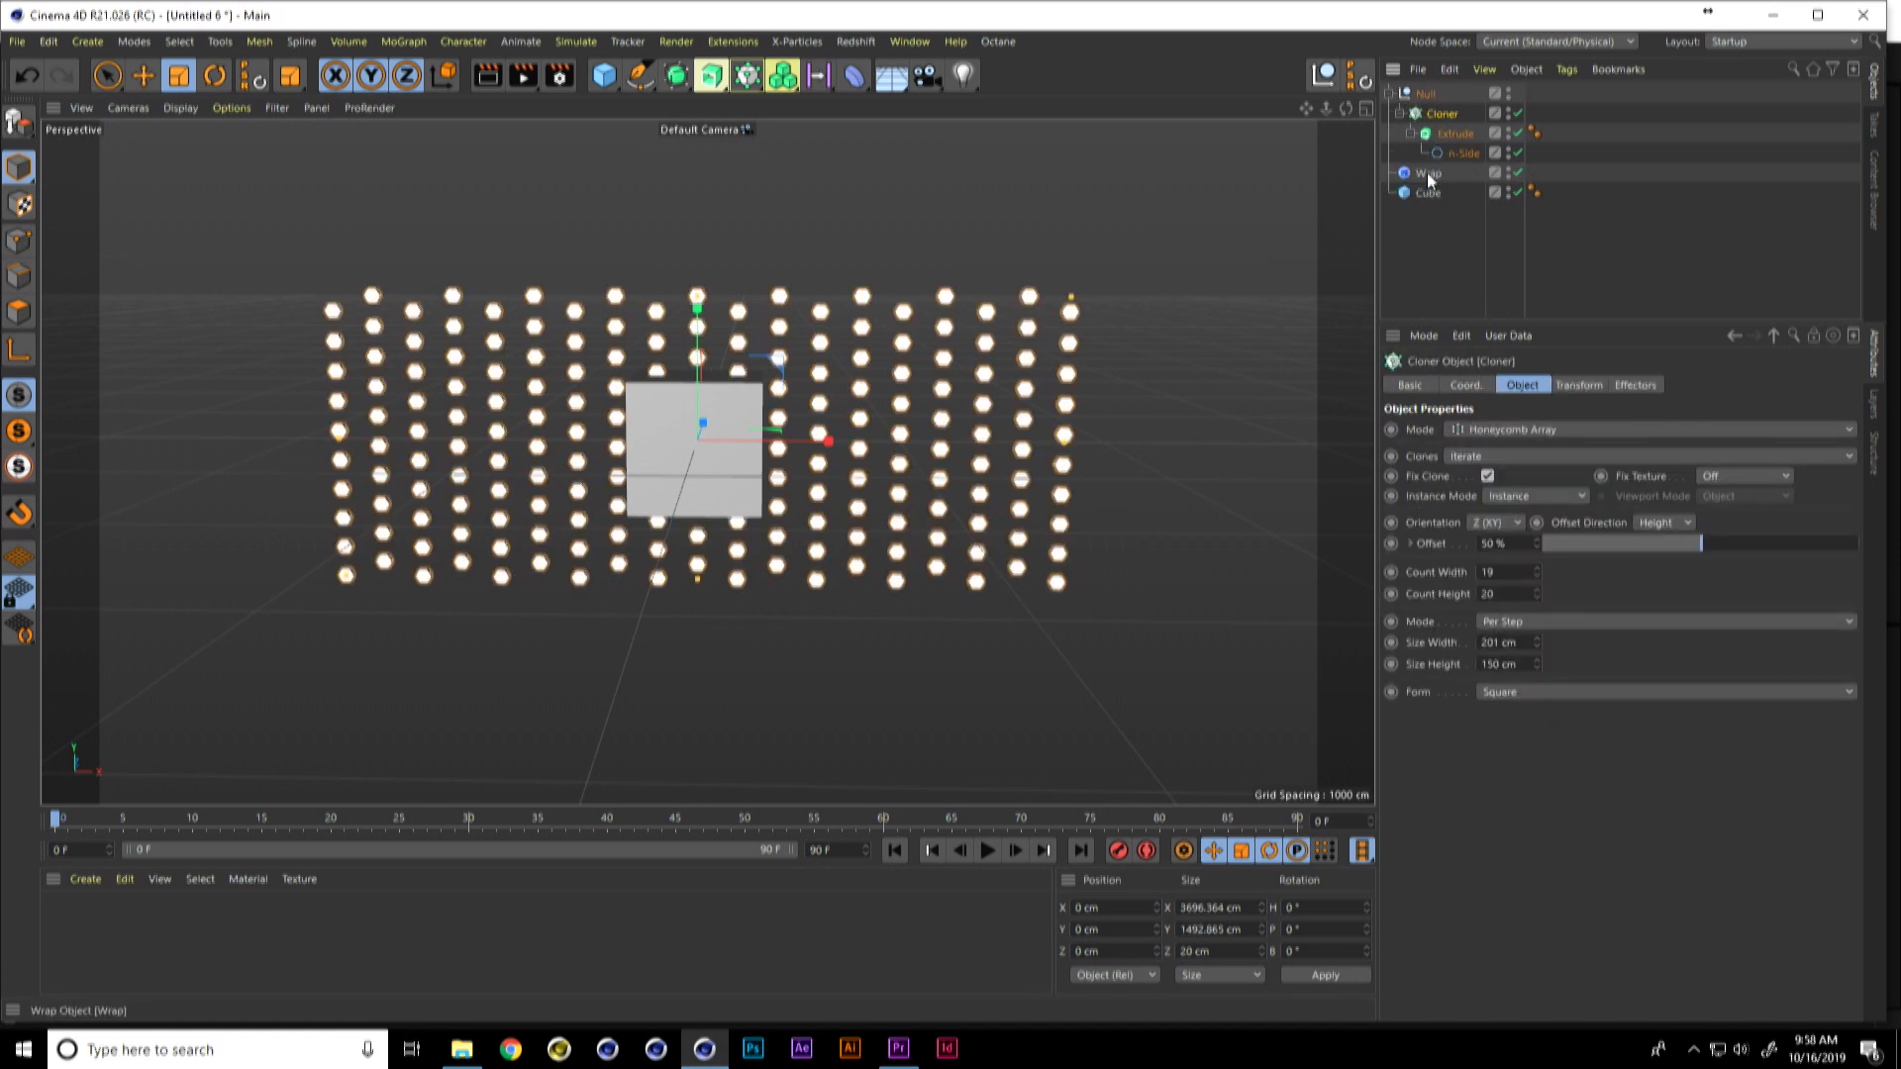
pyautogui.moveTo(1442, 93); pyautogui.dragTo(1437, 99)
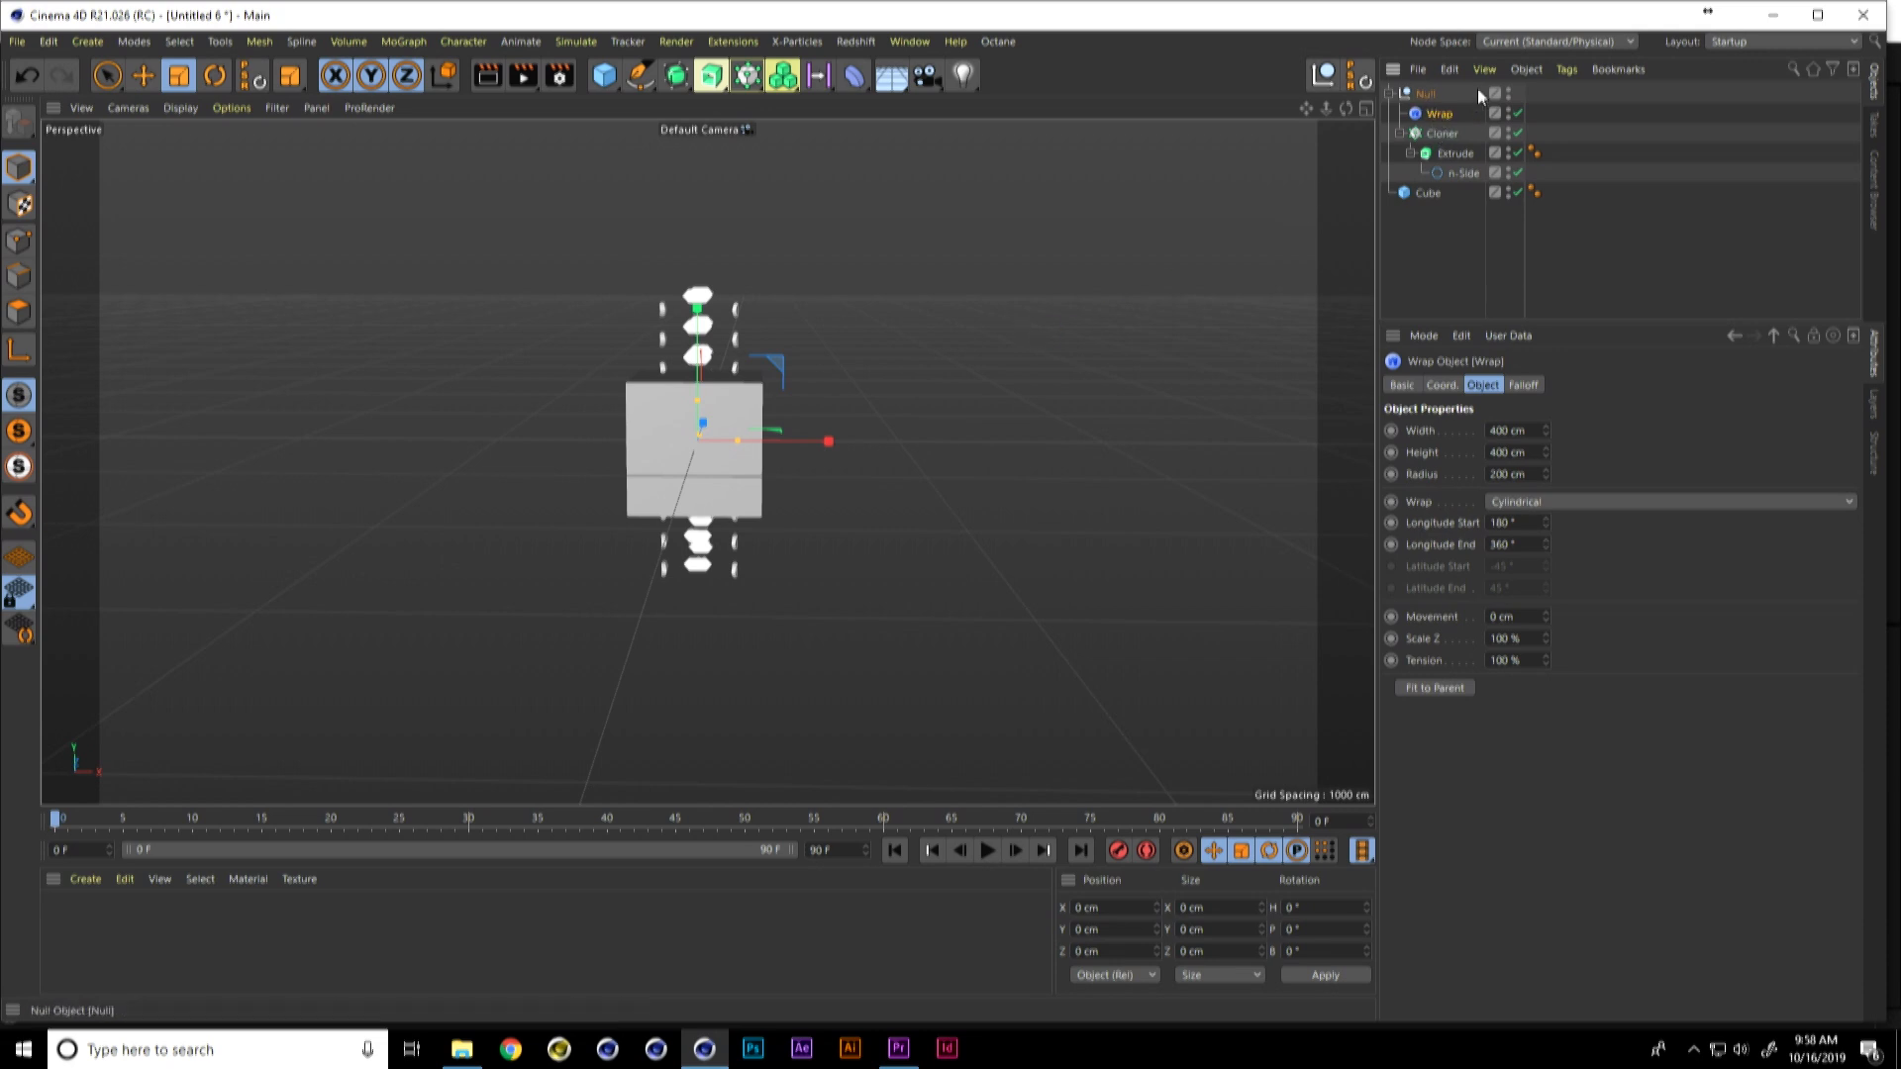
# Step: Set the Wrap deformer's width, height and radius each to 800 cm
pyautogui.click(1497, 453)
pyautogui.press('BackSpace')
pyautogui.write('8')
pyautogui.press('Return')
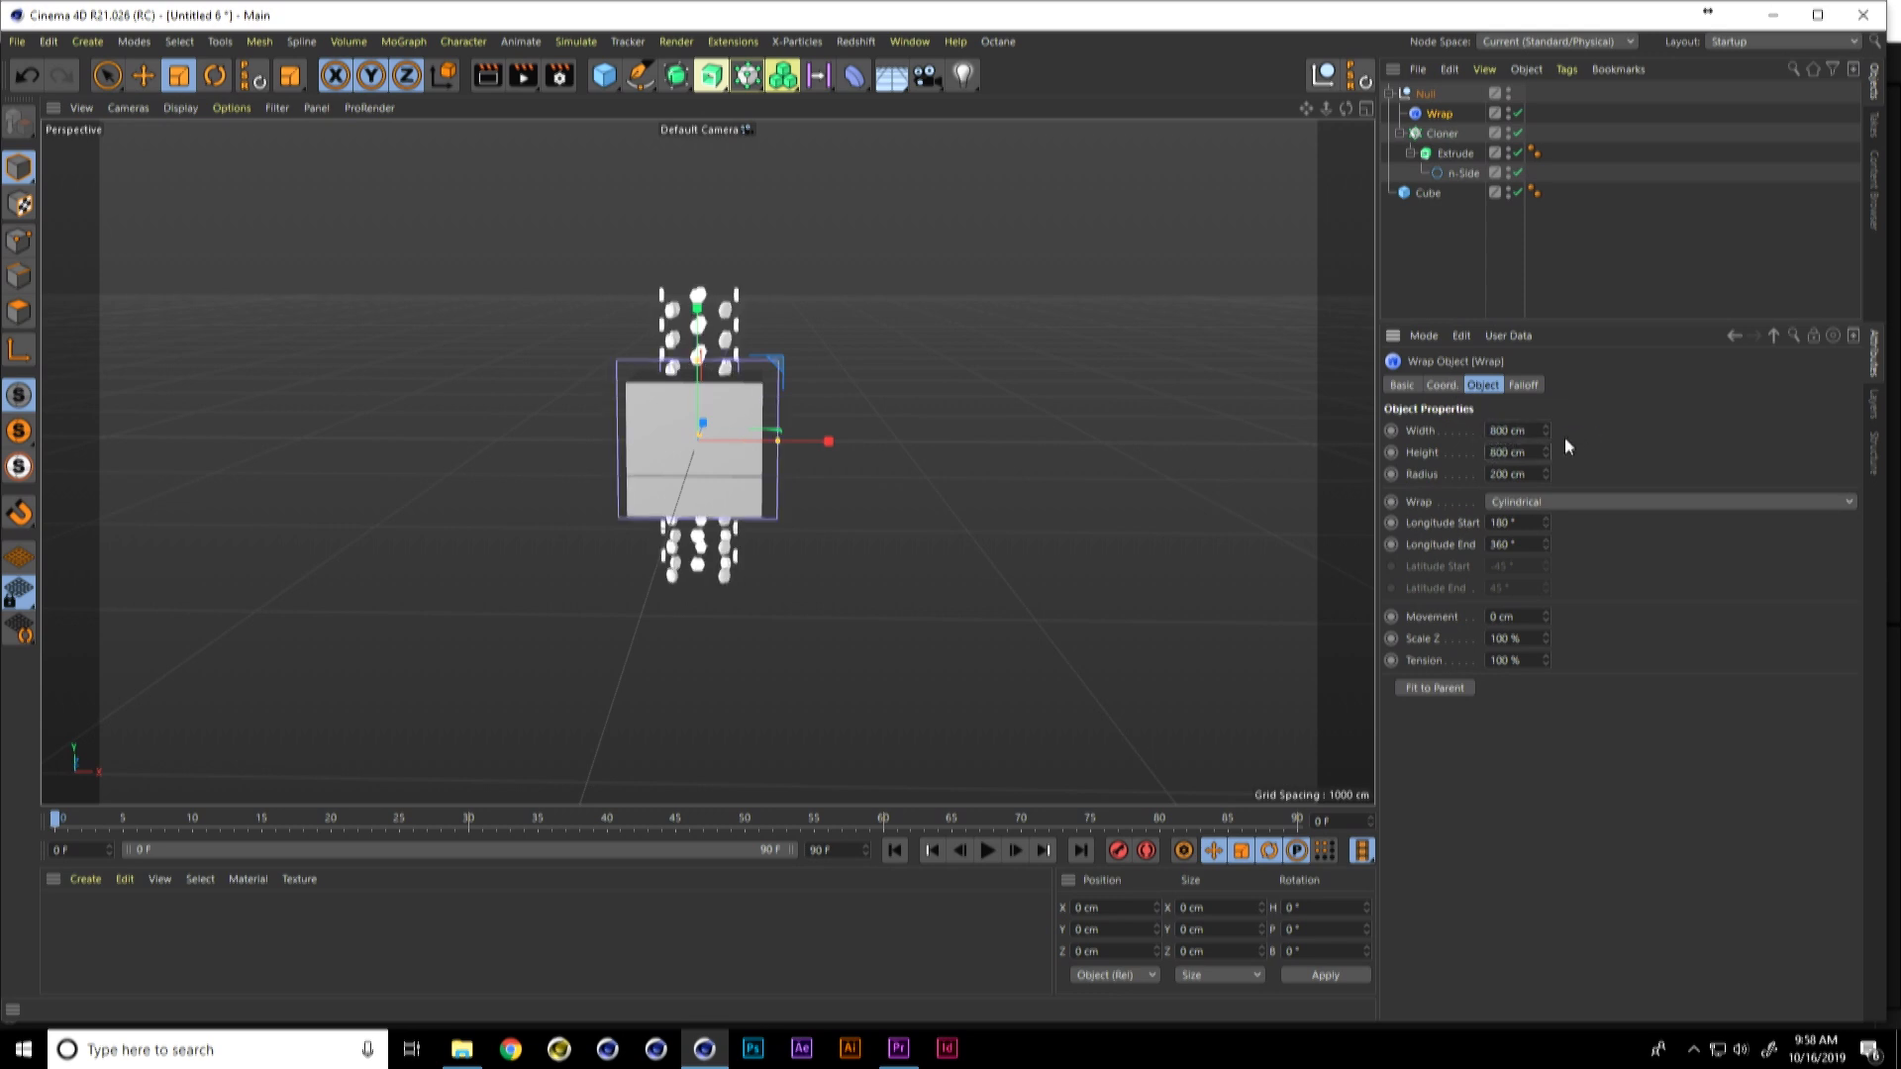
pyautogui.moveTo(1525, 473); pyautogui.dragTo(1489, 471)
pyautogui.write('6')
pyautogui.press('Return')
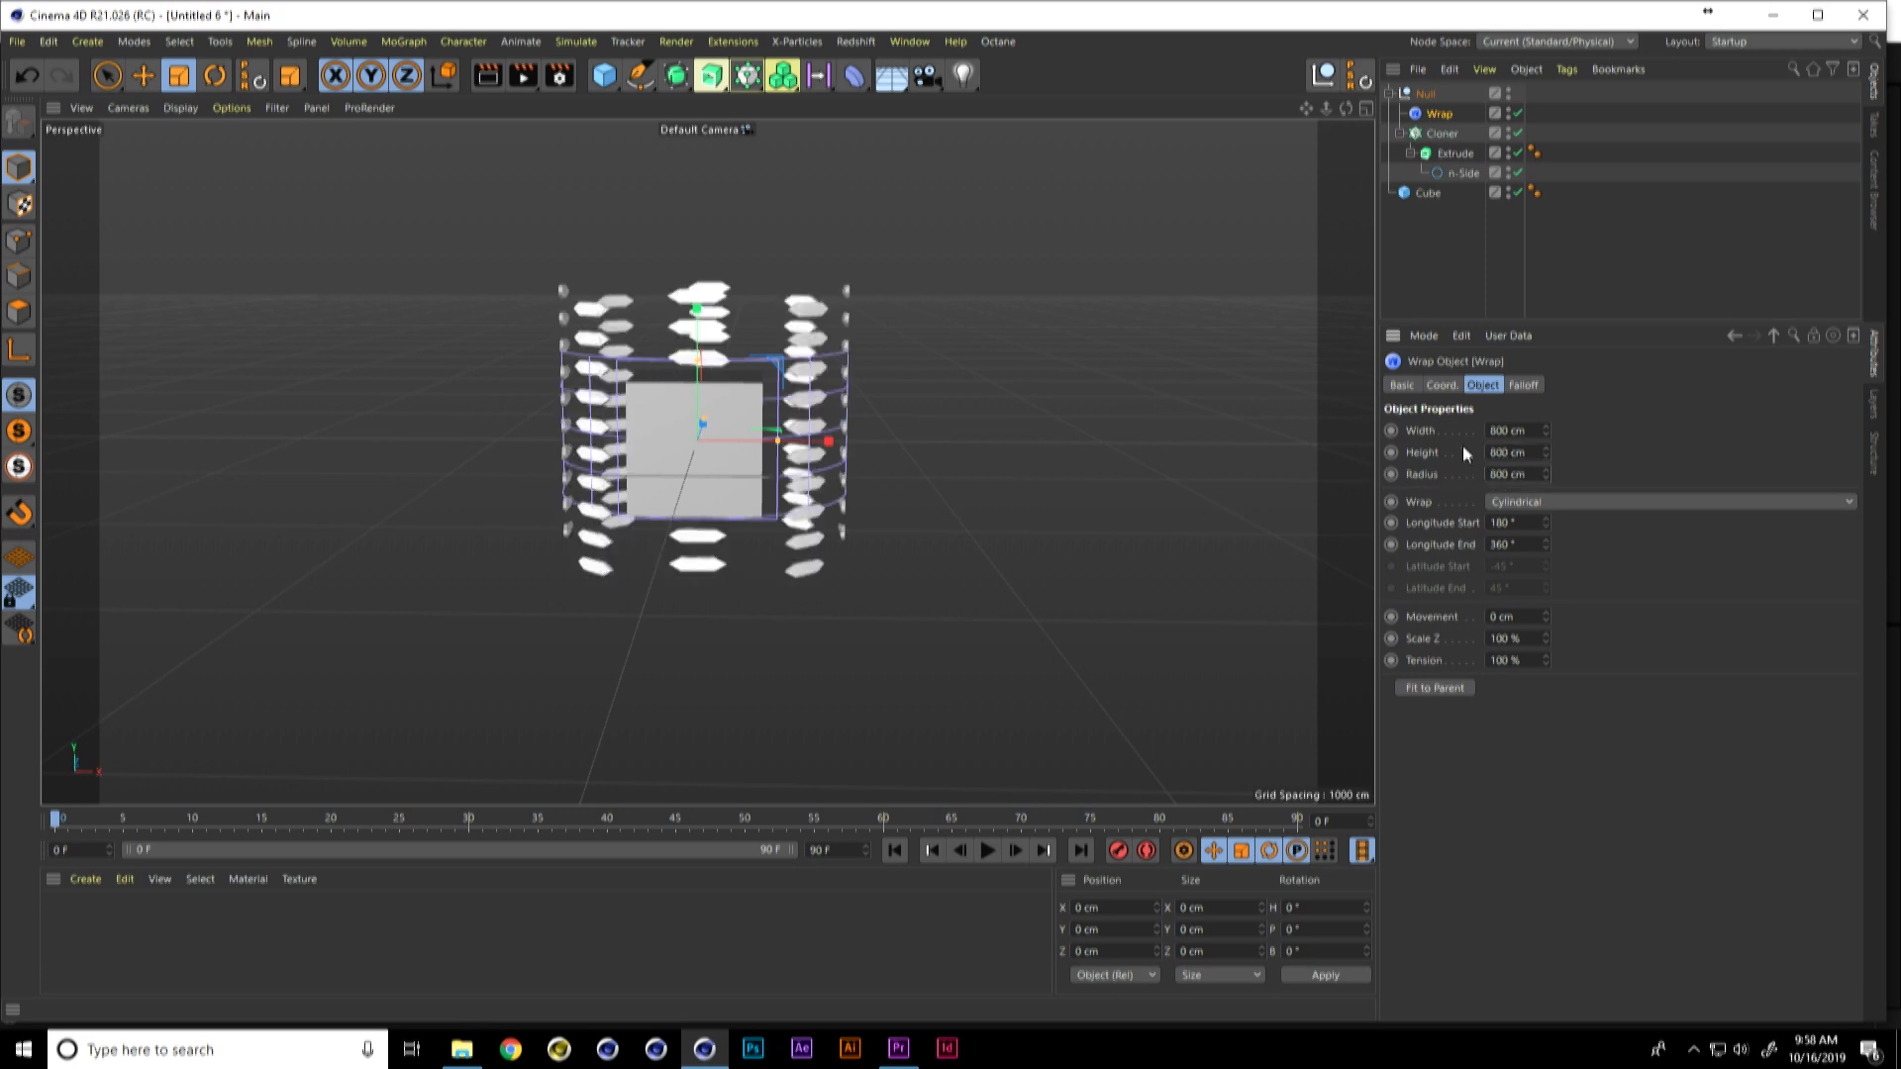
# Step: Scale the Cloner down uniformly until the hexagon array is about 817 cm wide and 330 cm high
pyautogui.click(1443, 132)
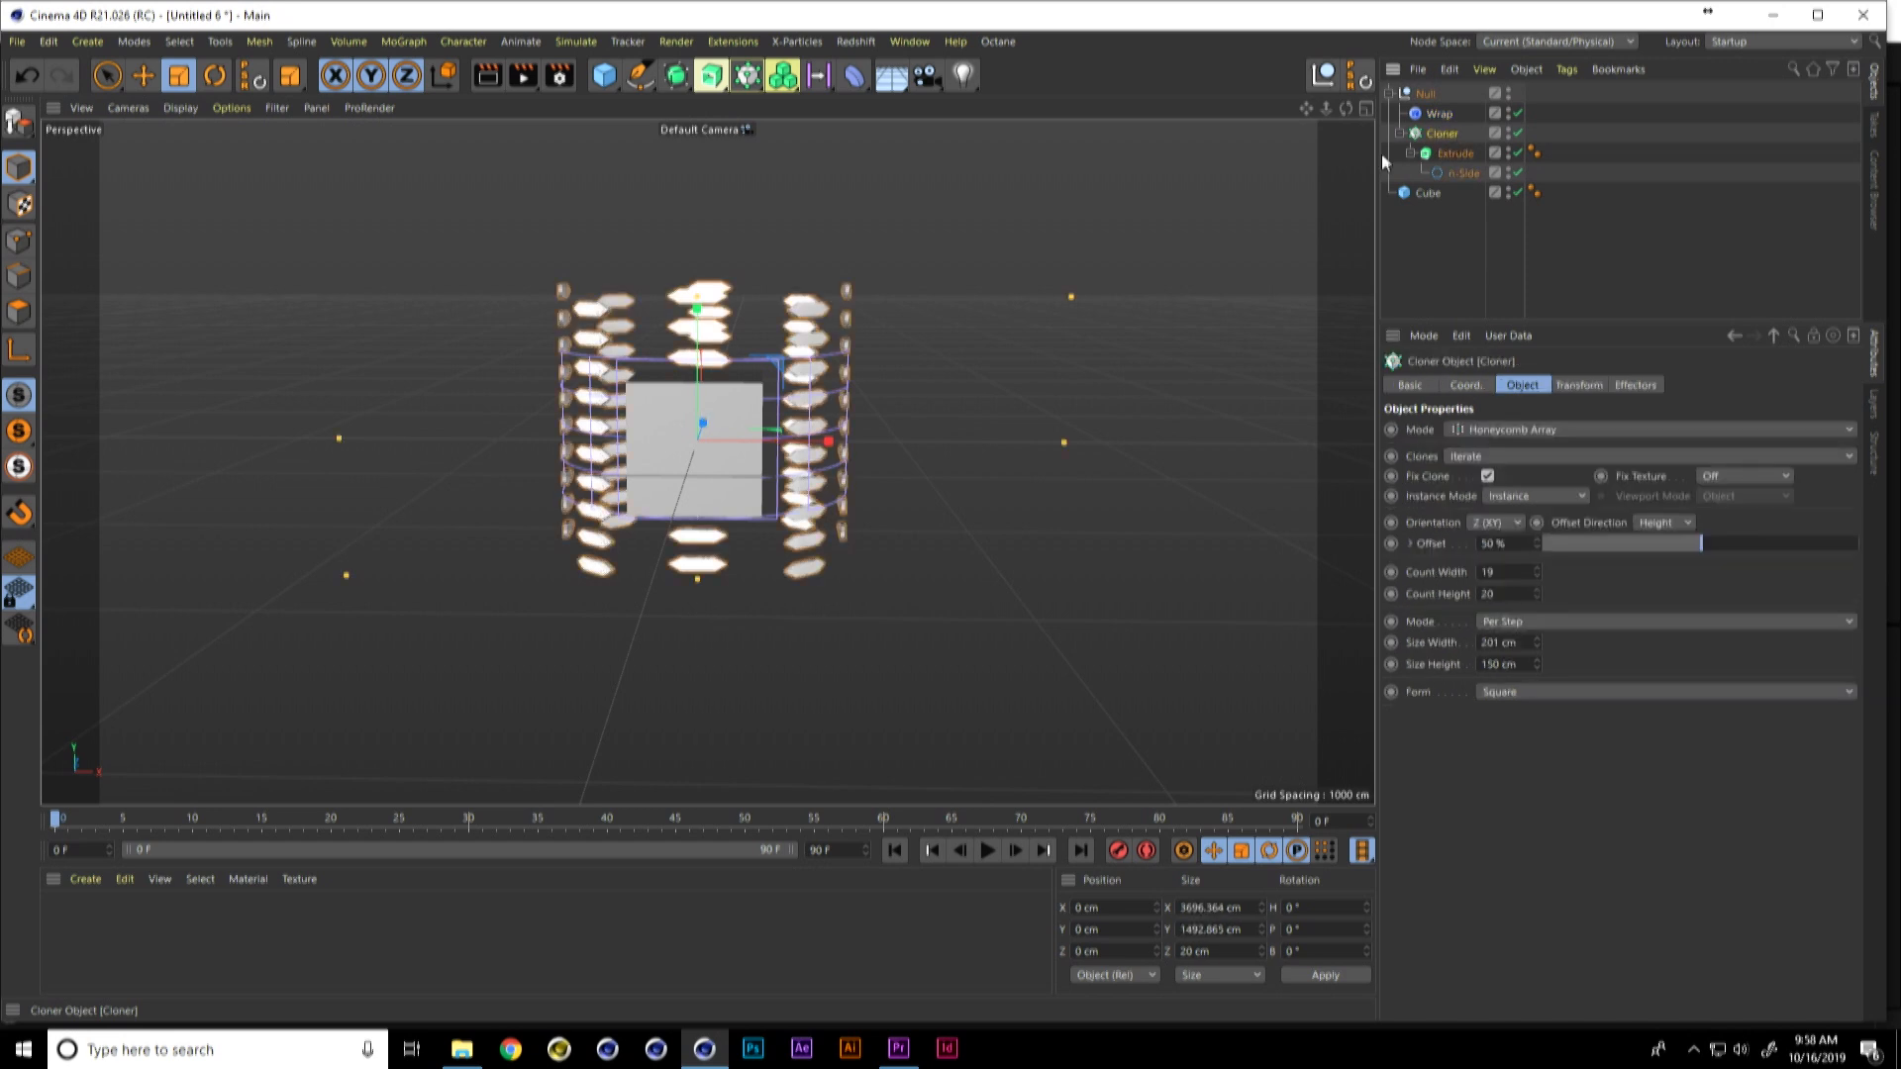
pyautogui.moveTo(956, 274); pyautogui.dragTo(544, 557)
pyautogui.keyDown('alt'); pyautogui.moveTo(805, 491); pyautogui.dragTo(764, 507); pyautogui.keyUp('alt')
# Step: Rotate the Null holding the wrapped array to a heading of 180°
pyautogui.press('r')
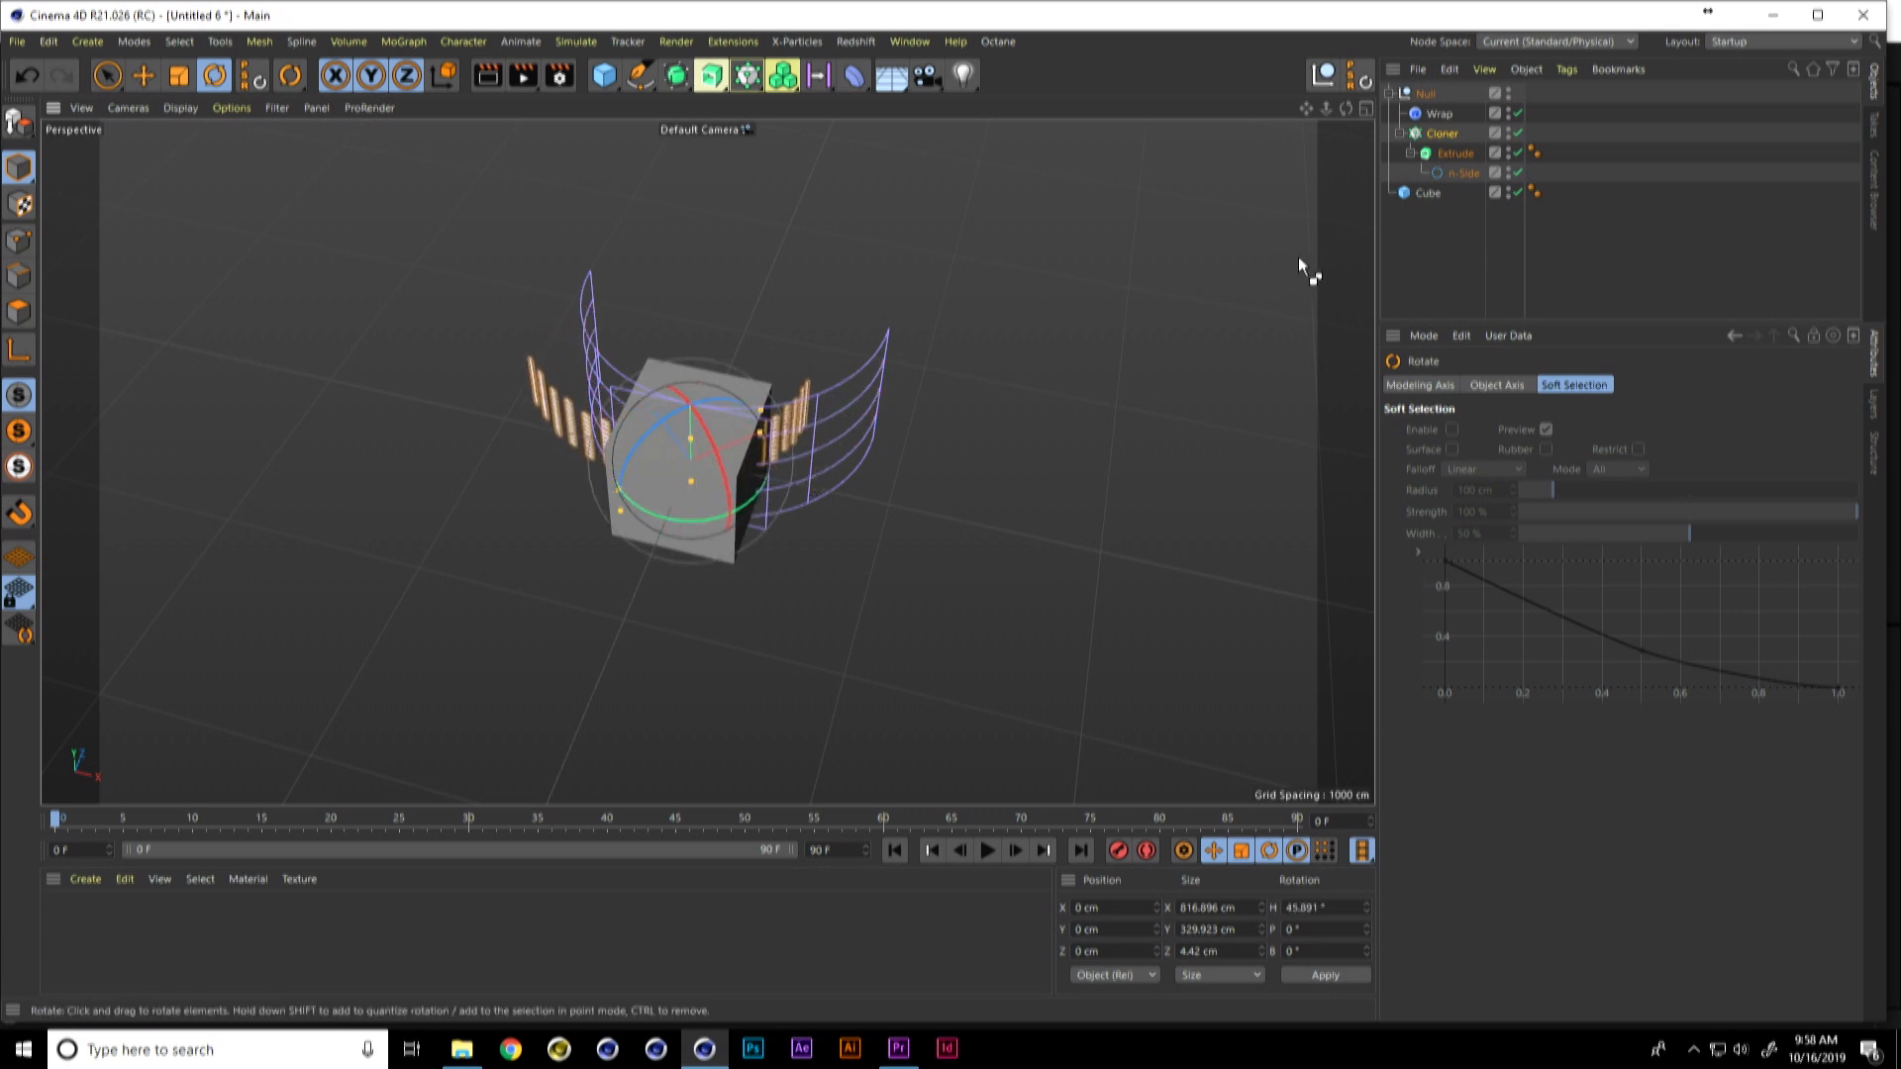
pyautogui.click(1427, 93)
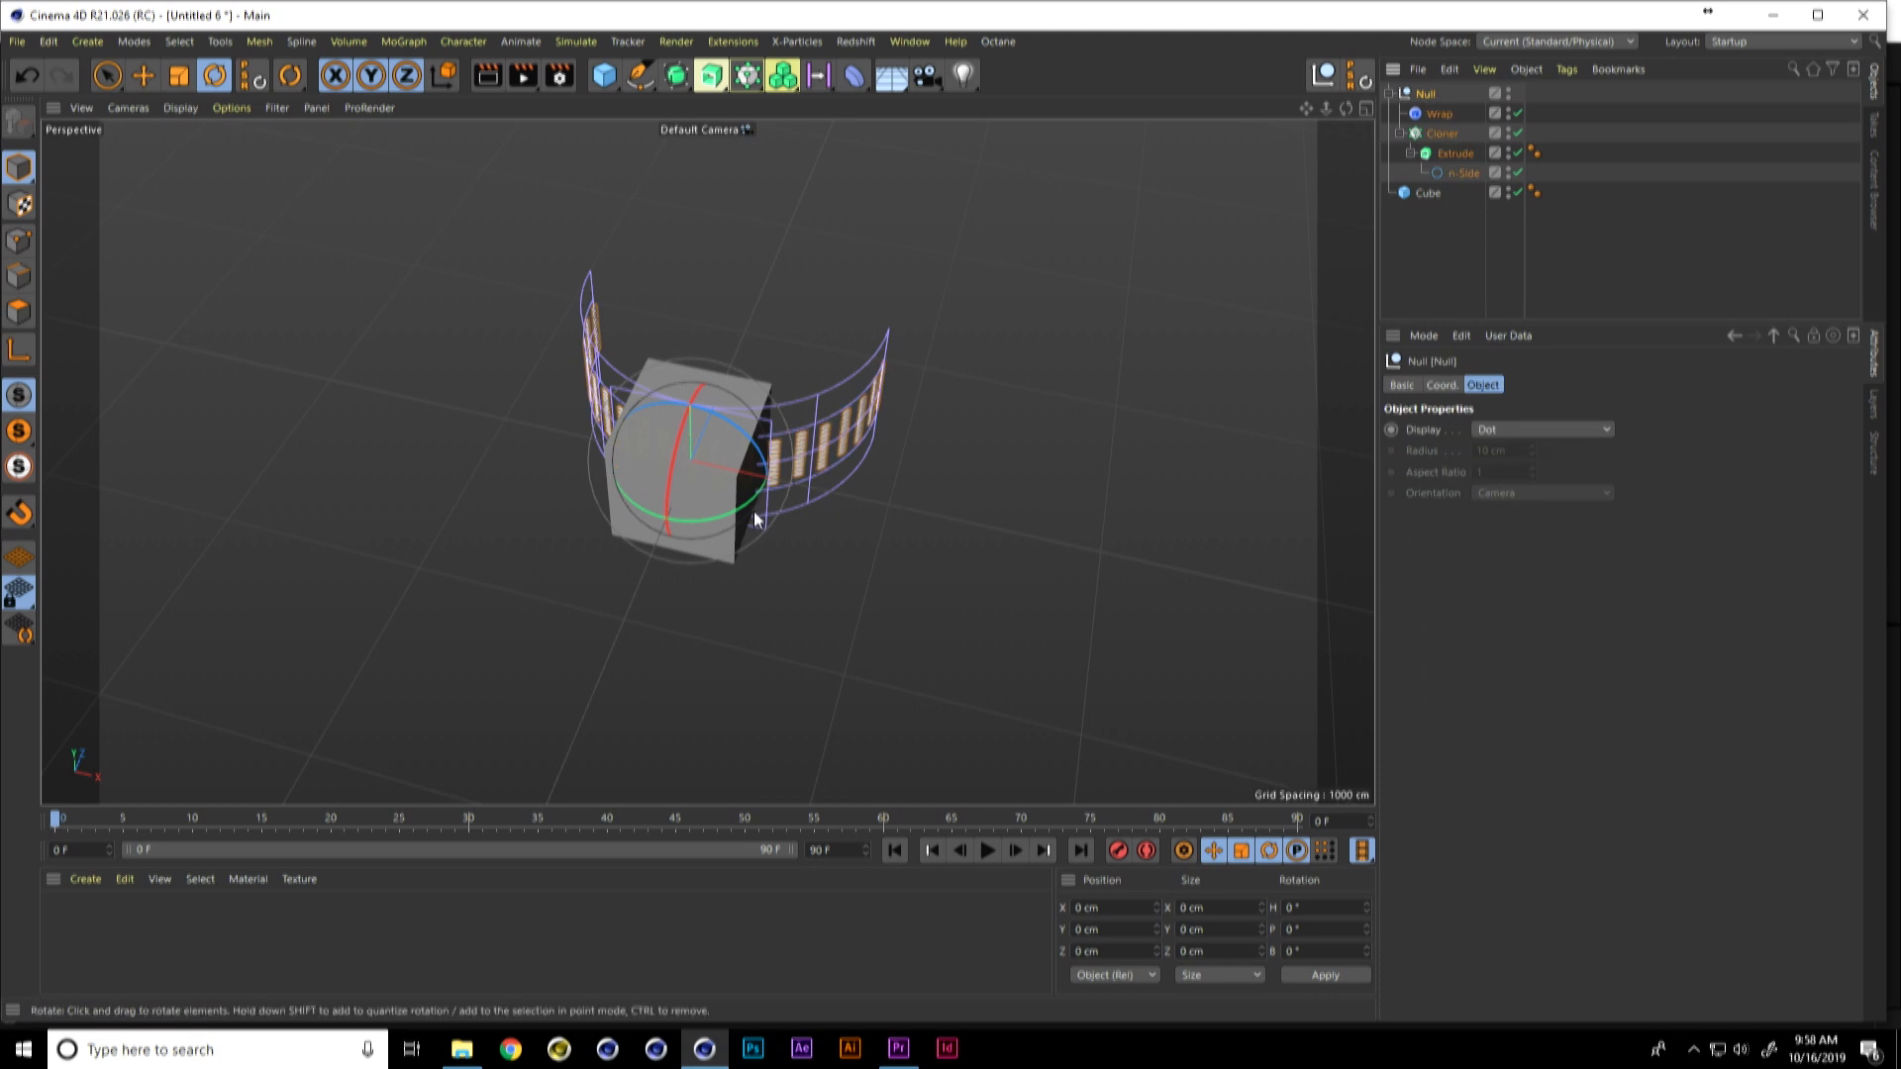
pyautogui.moveTo(739, 508); pyautogui.dragTo(864, 430)
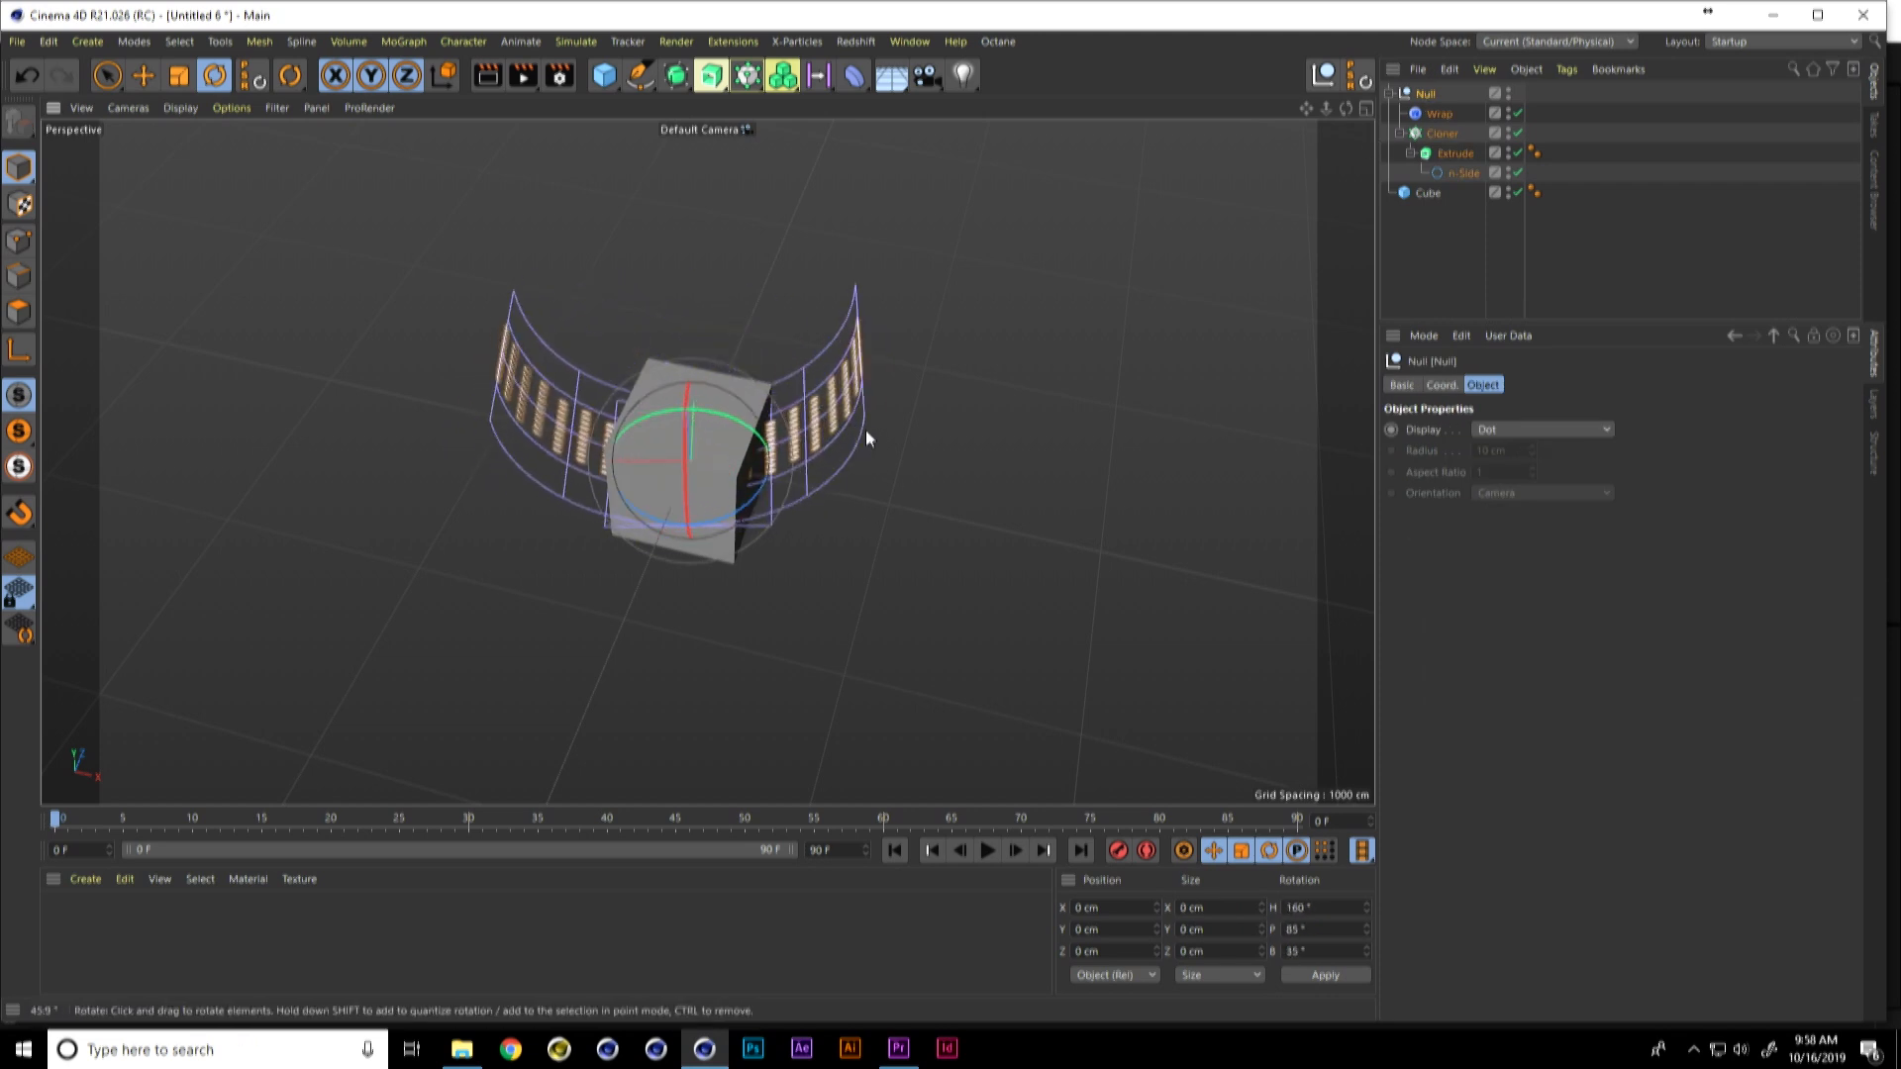
pyautogui.hotkey('ctrl', 'z')
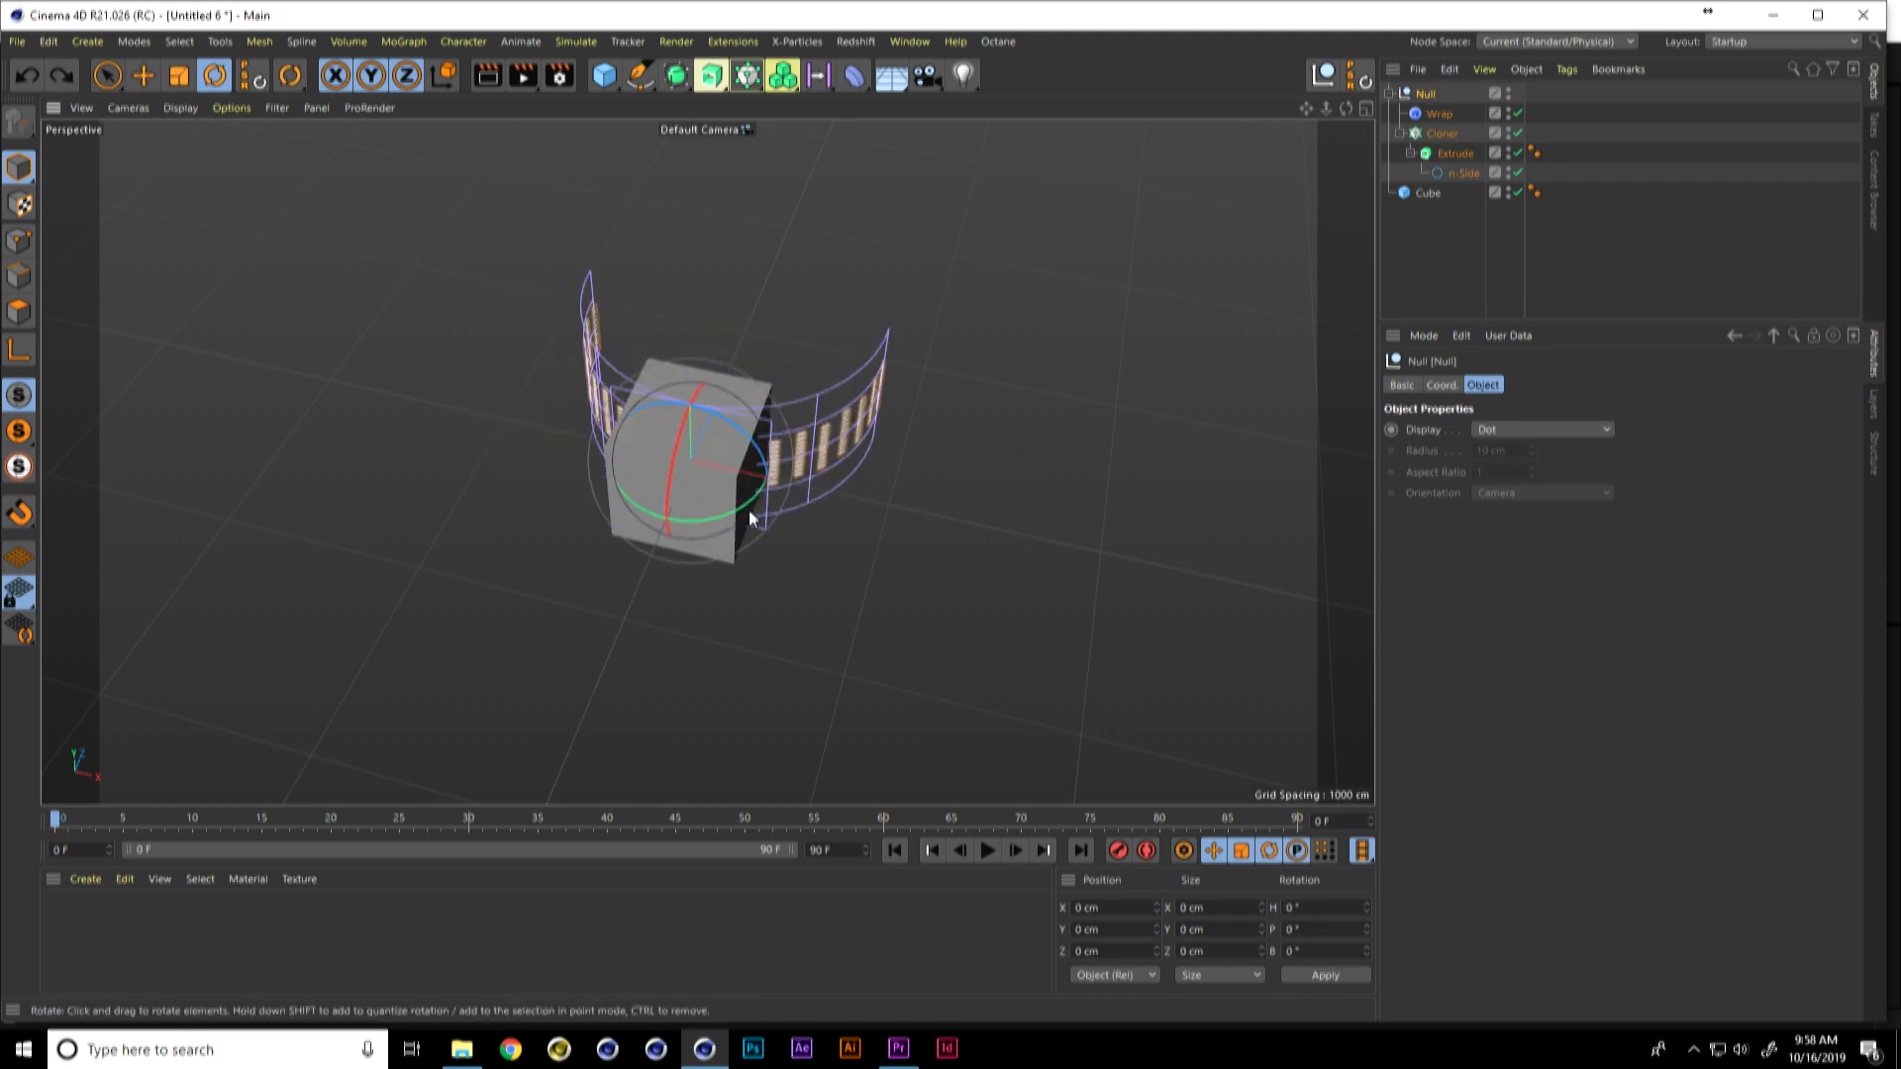
pyautogui.moveTo(745, 502); pyautogui.dragTo(624, 404)
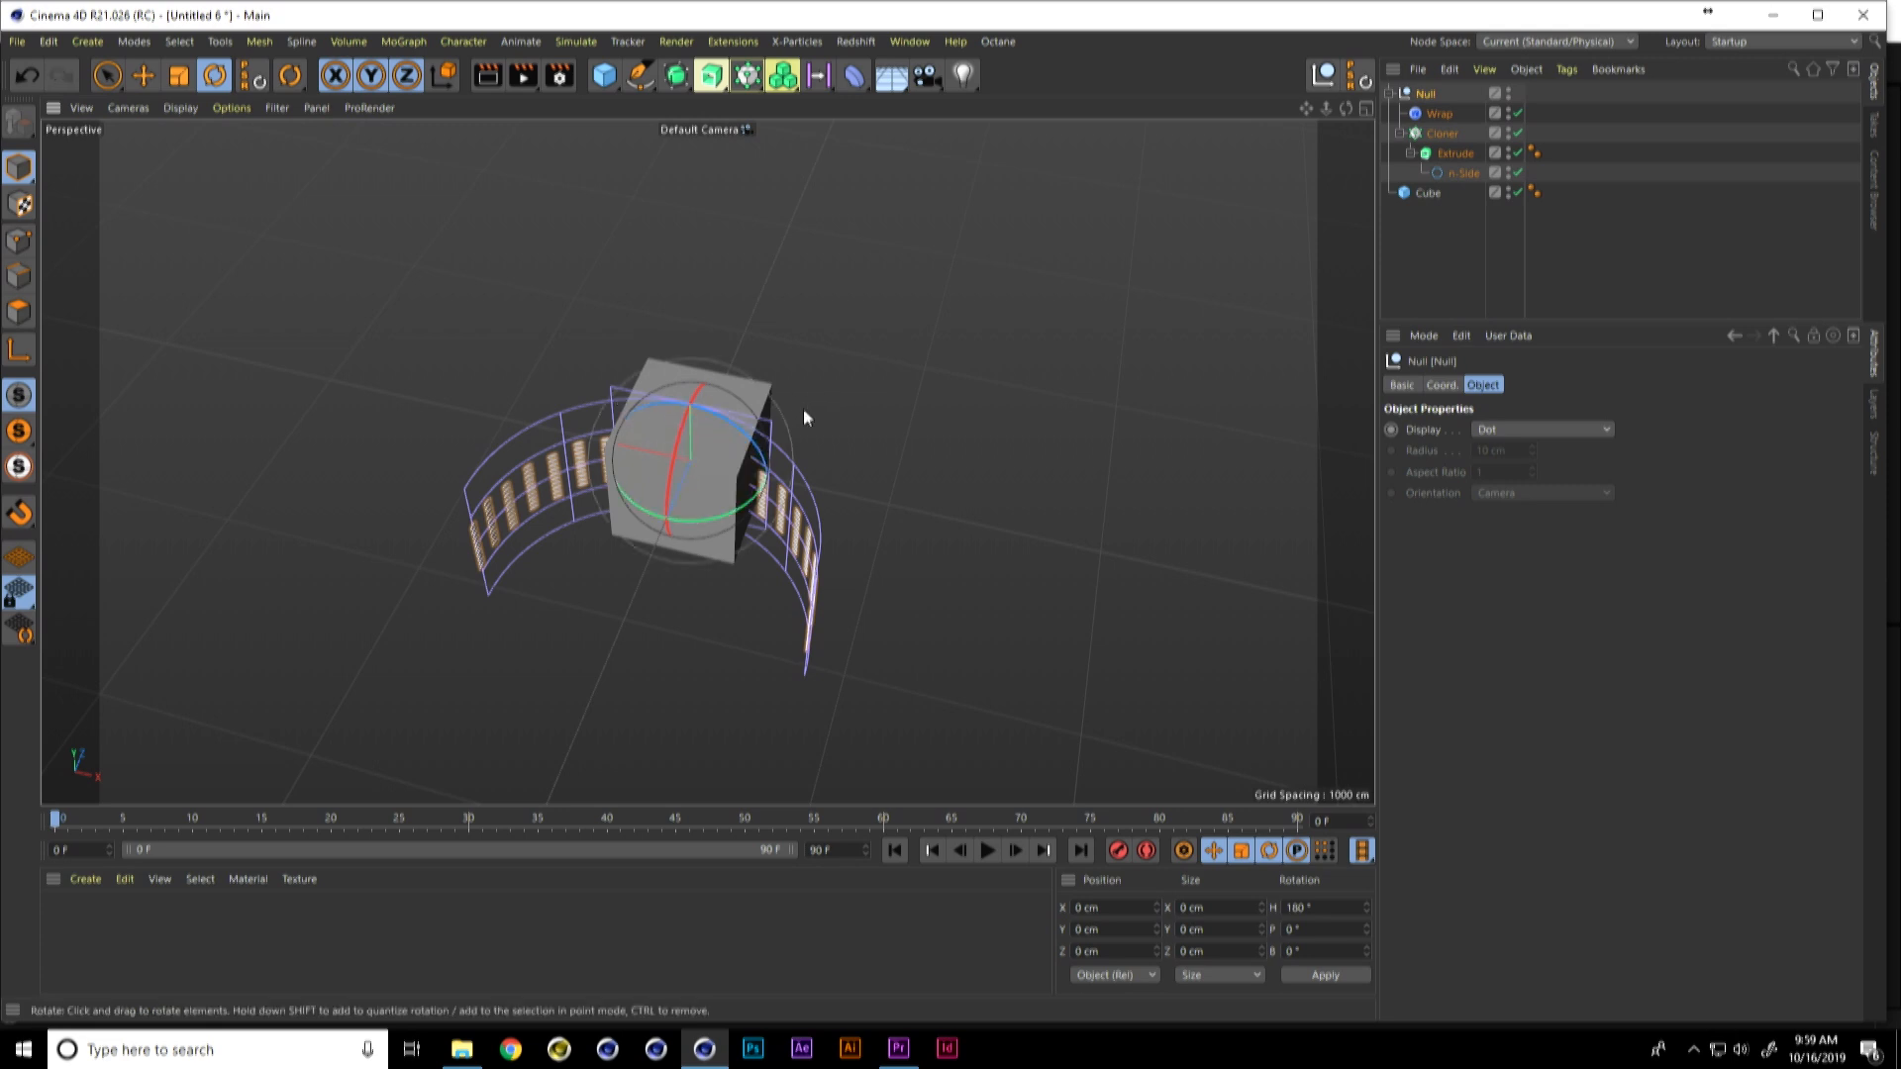
# Step: Move the Null along Z to about 952 cm so the curved array sits behind the cube
pyautogui.press('e')
pyautogui.moveTo(657, 548); pyautogui.dragTo(711, 417)
pyautogui.moveTo(726, 484)
pyautogui.keyDown('alt'); pyautogui.mouseDown()
pyautogui.moveTo(798, 417)
pyautogui.moveTo(791, 389)
pyautogui.mouseUp(); pyautogui.keyUp('alt')
pyautogui.keyDown('alt'); pyautogui.moveTo(726, 429); pyautogui.dragTo(805, 374, button='right'); pyautogui.keyUp('alt')
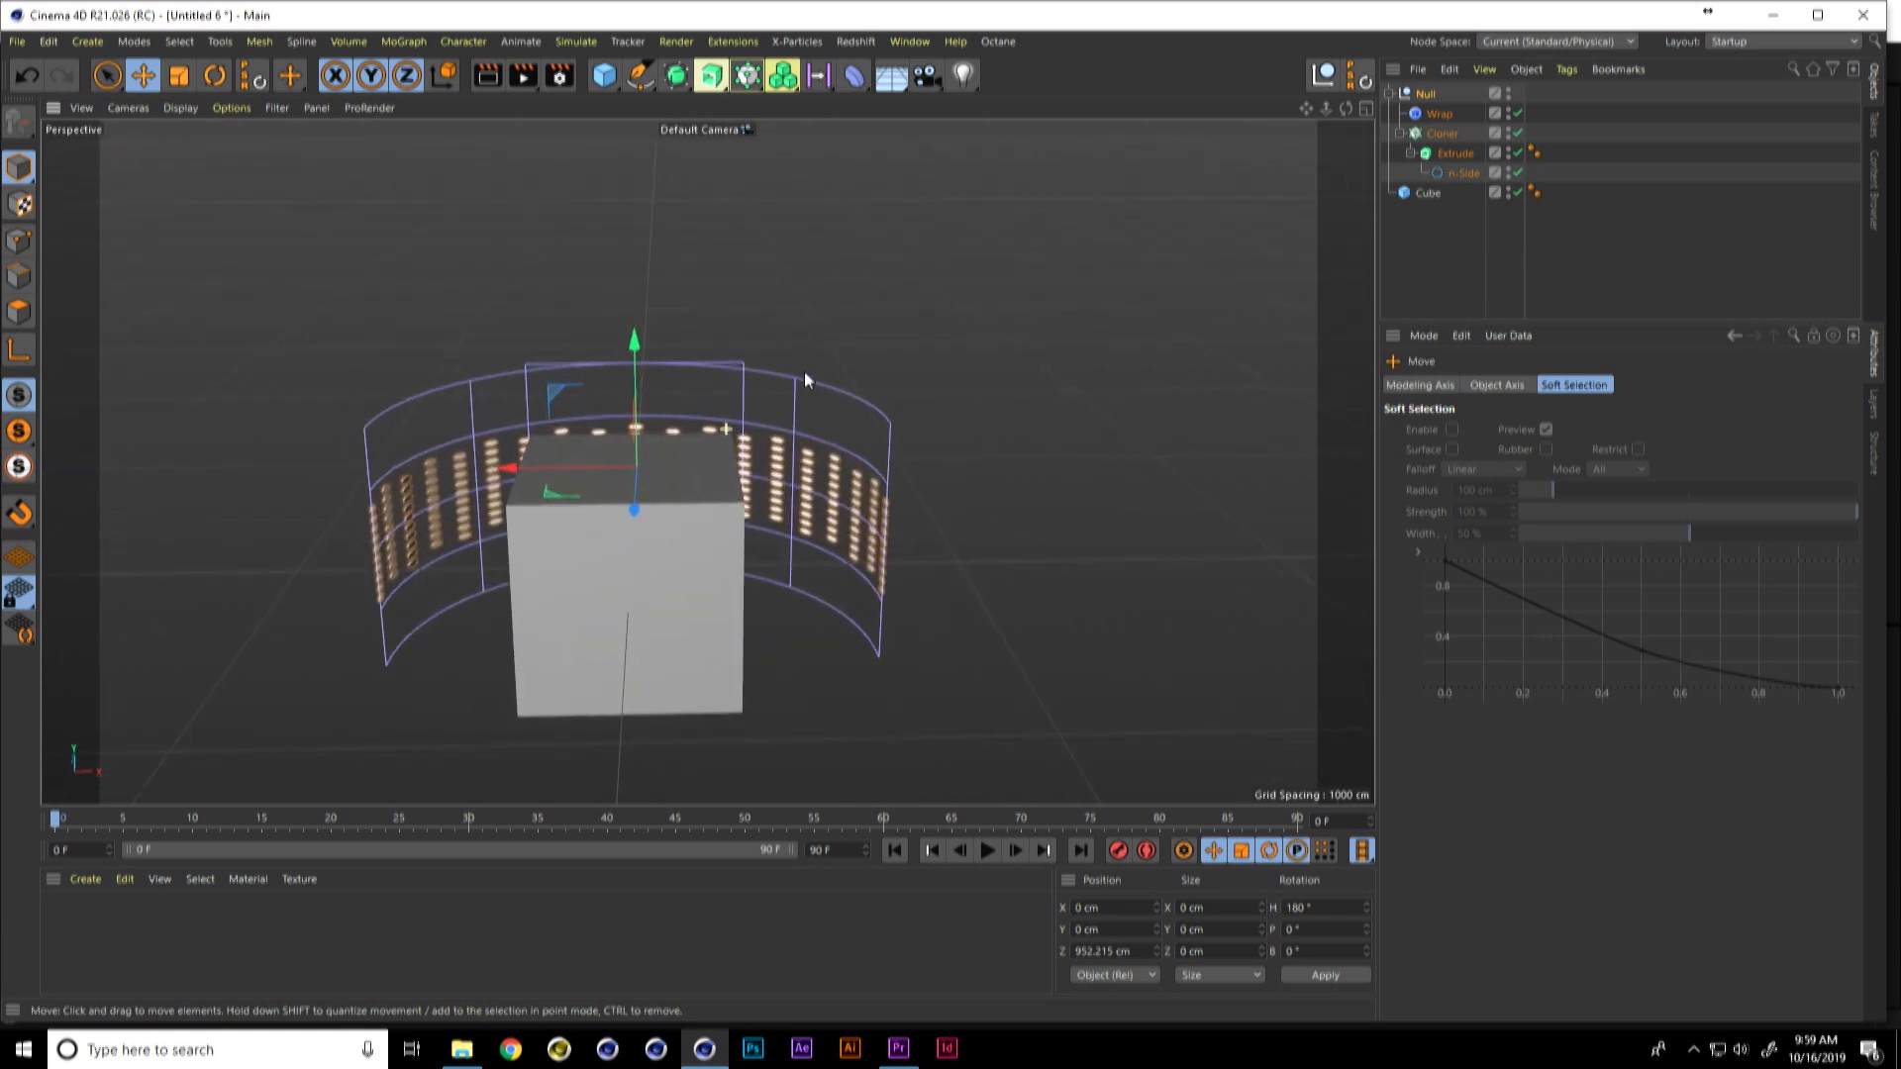
# Step: Stretch the Cloner's honeycomb array vertically to a size height of about 109 cm
pyautogui.click(1442, 133)
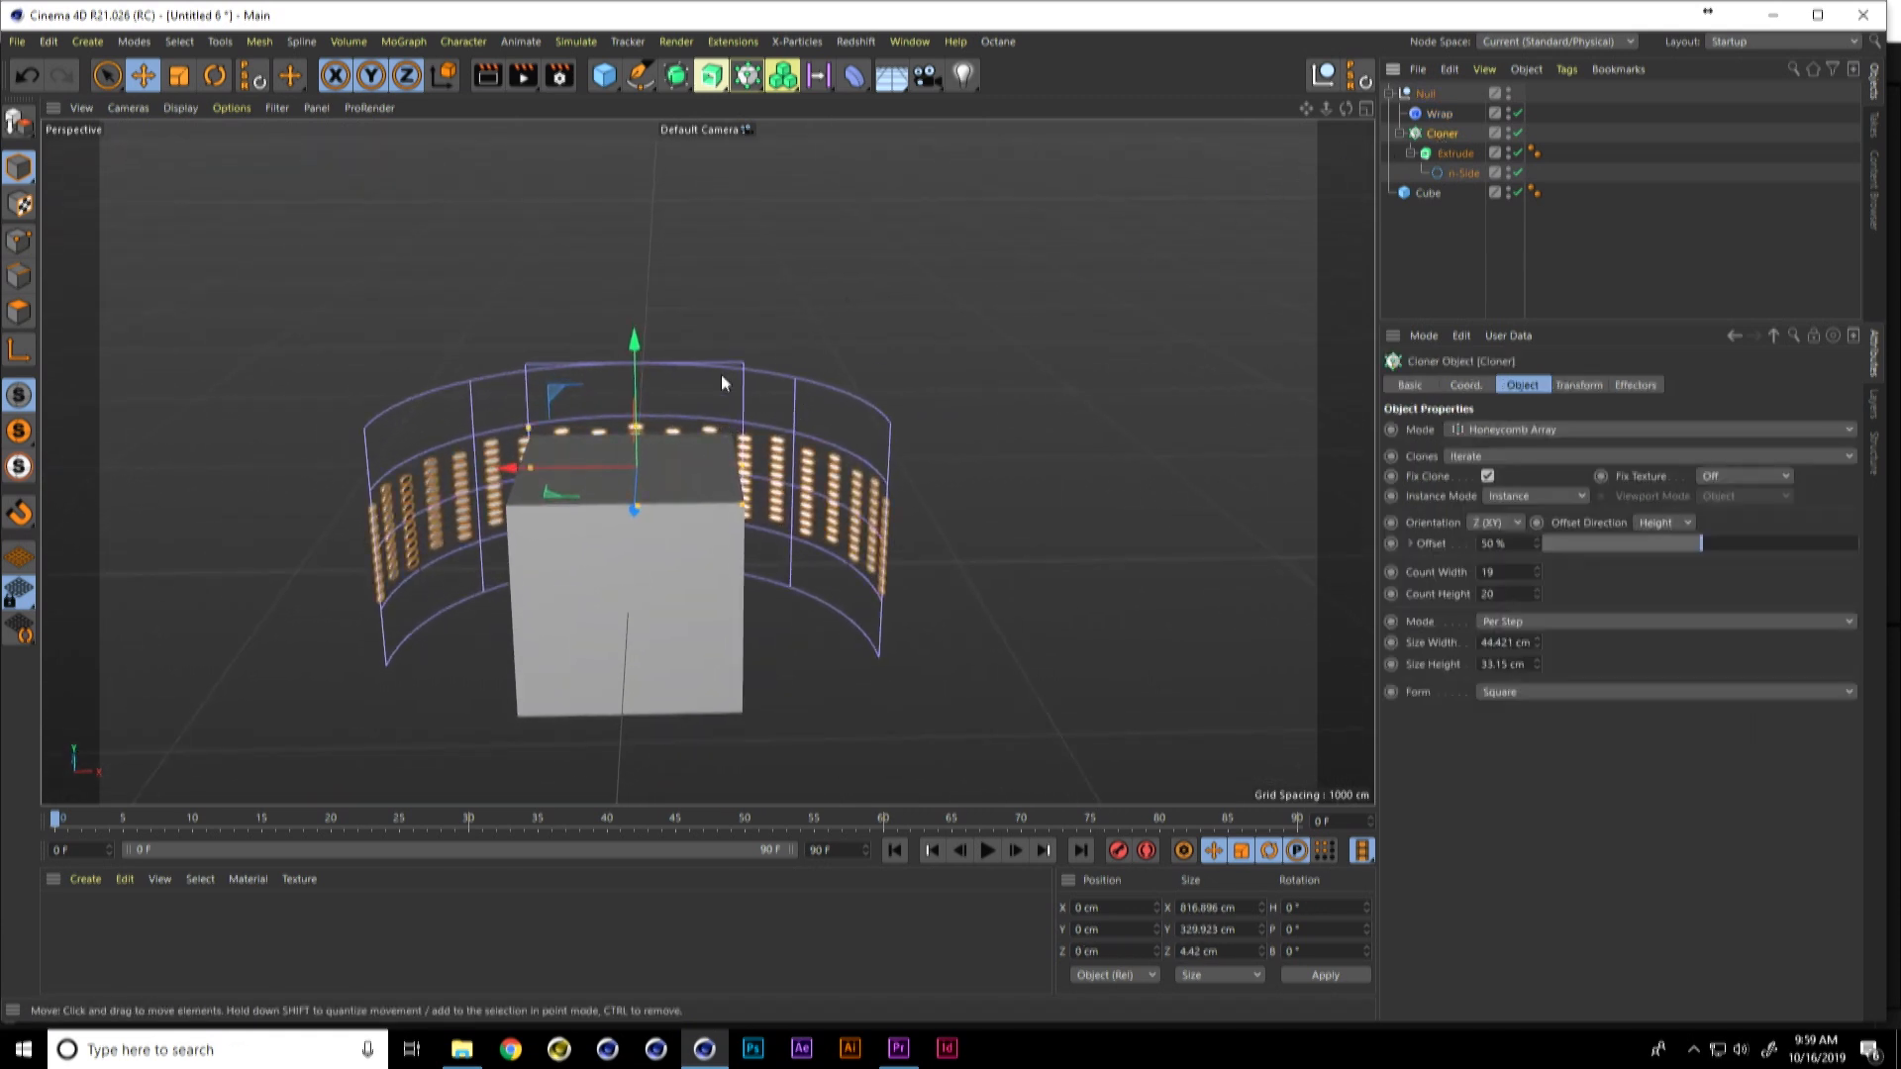
pyautogui.keyDown('alt'); pyautogui.moveTo(686, 513); pyautogui.dragTo(589, 488); pyautogui.keyUp('alt')
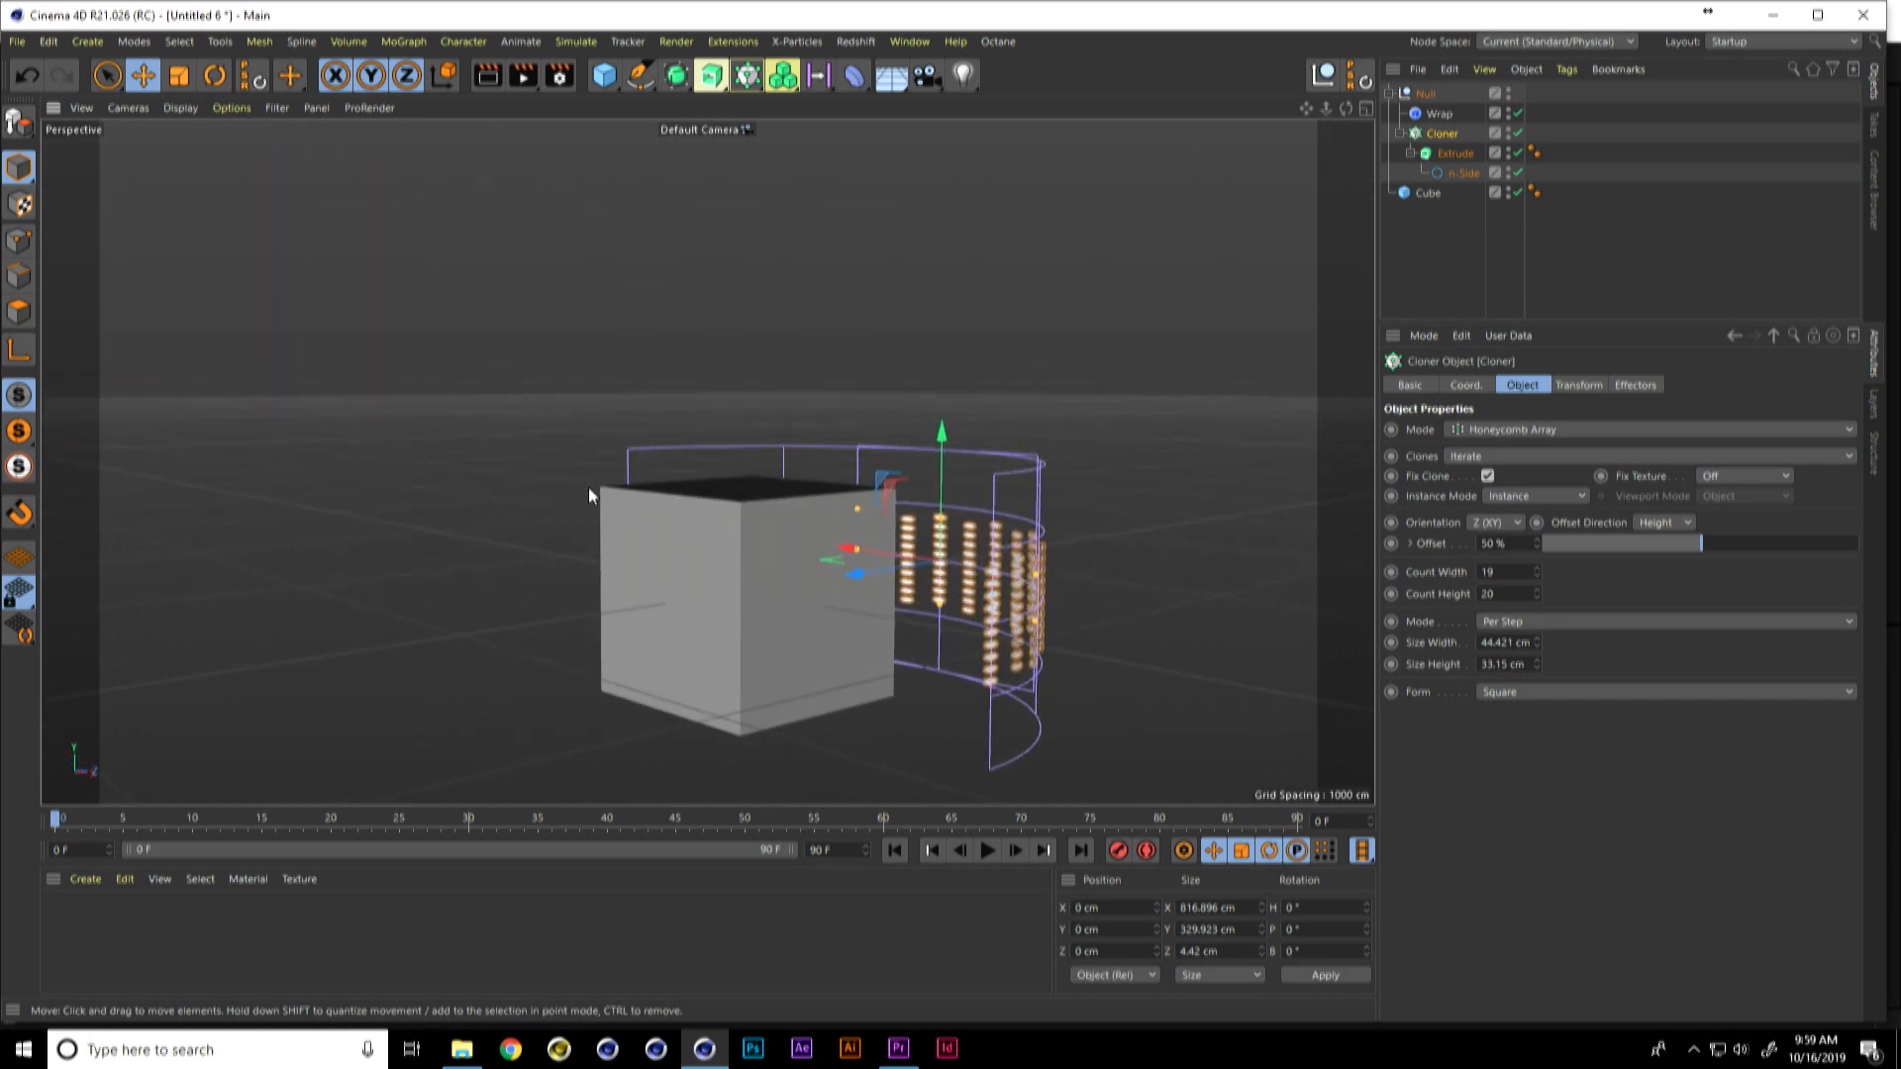
pyautogui.moveTo(942, 513); pyautogui.dragTo(954, 448)
pyautogui.keyDown('alt'); pyautogui.moveTo(926, 550); pyautogui.dragTo(1050, 555); pyautogui.keyUp('alt')
pyautogui.keyDown('alt'); pyautogui.moveTo(835, 471); pyautogui.dragTo(735, 422); pyautogui.keyUp('alt')
pyautogui.keyDown('alt'); pyautogui.moveTo(830, 388); pyautogui.dragTo(832, 357); pyautogui.keyUp('alt')
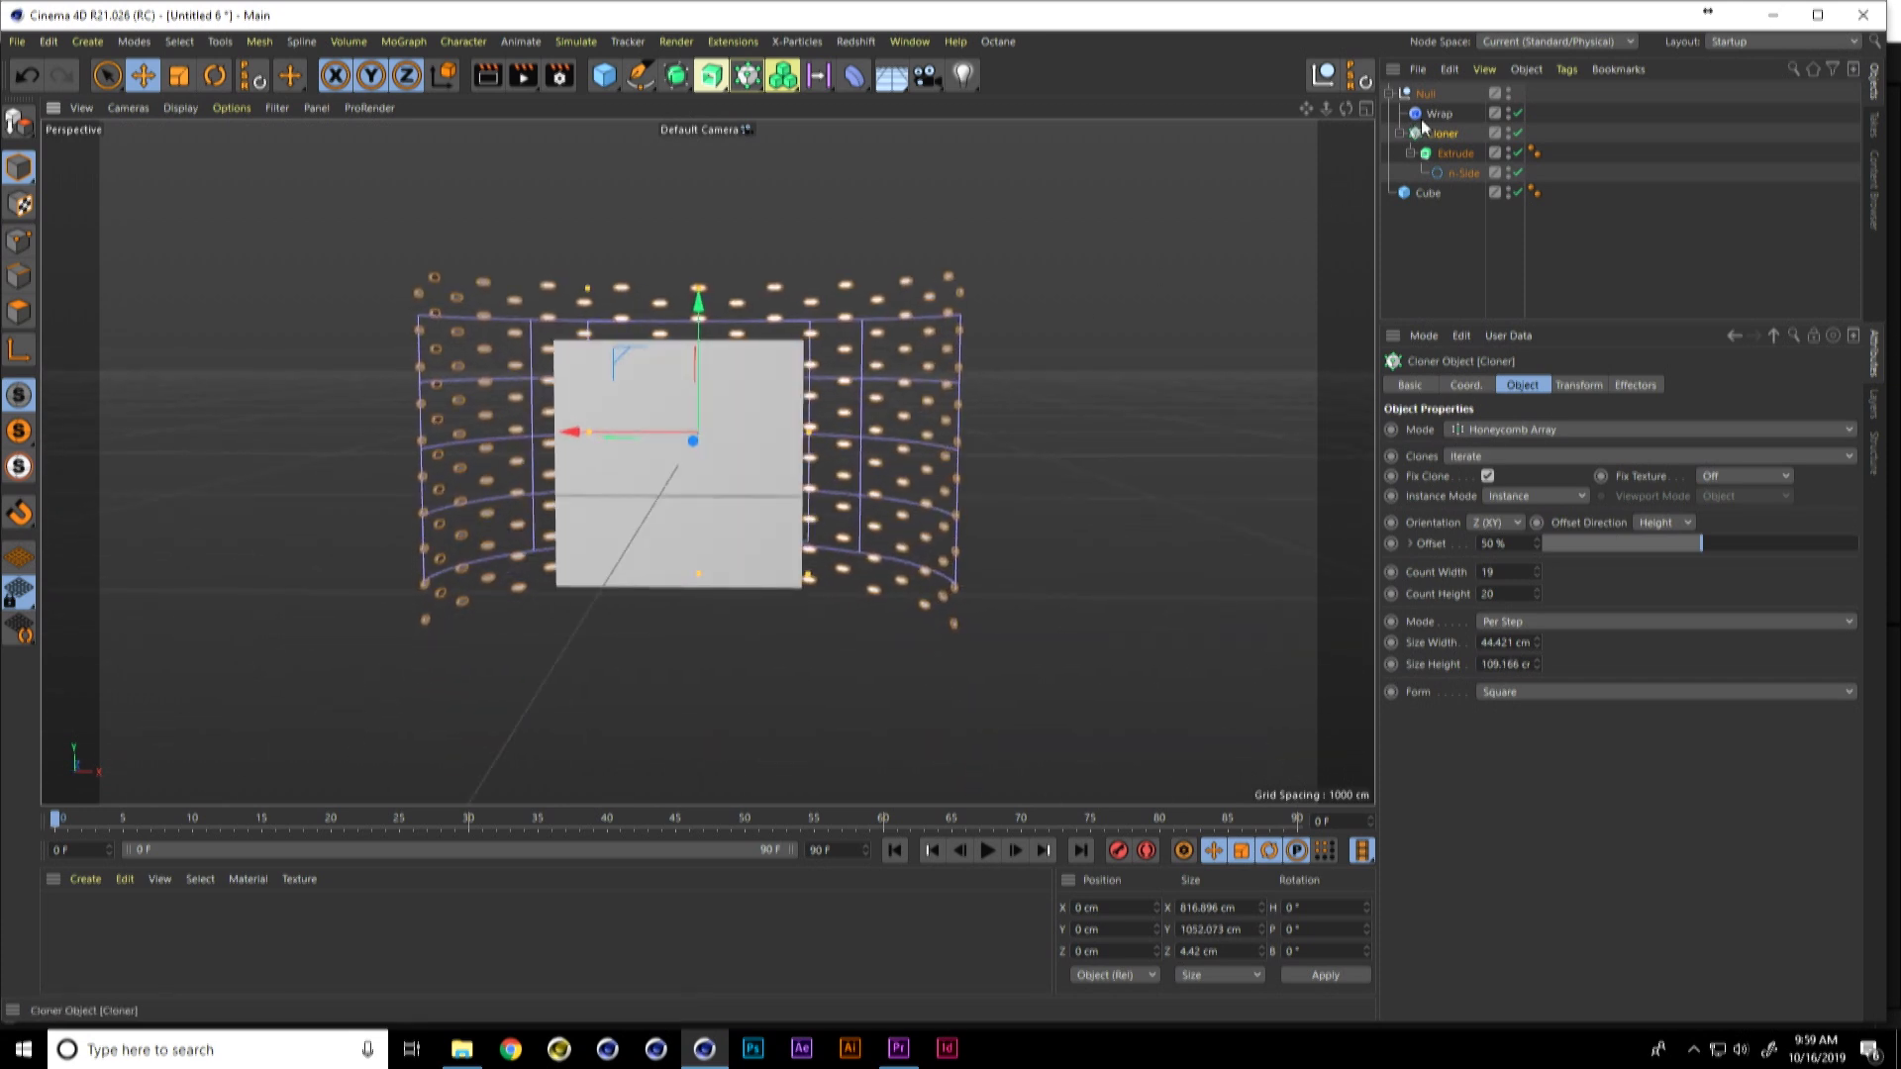
# Step: Scale the Cube down uniformly to about 430 cm in front of the curved hexagon array
pyautogui.click(1429, 195)
pyautogui.press('t')
pyautogui.moveTo(798, 376); pyautogui.dragTo(618, 509)
pyautogui.scroll(3, 842, 402)
pyautogui.keyDown('alt'); pyautogui.moveTo(842, 394); pyautogui.dragTo(851, 406); pyautogui.keyUp('alt')
pyautogui.keyDown('alt'); pyautogui.moveTo(824, 442); pyautogui.dragTo(788, 426, button='middle'); pyautogui.keyUp('alt')
pyautogui.moveTo(789, 431)
pyautogui.keyDown('alt'); pyautogui.mouseDown()
pyautogui.moveTo(773, 432)
pyautogui.moveTo(804, 428)
pyautogui.mouseUp(); pyautogui.keyUp('alt')
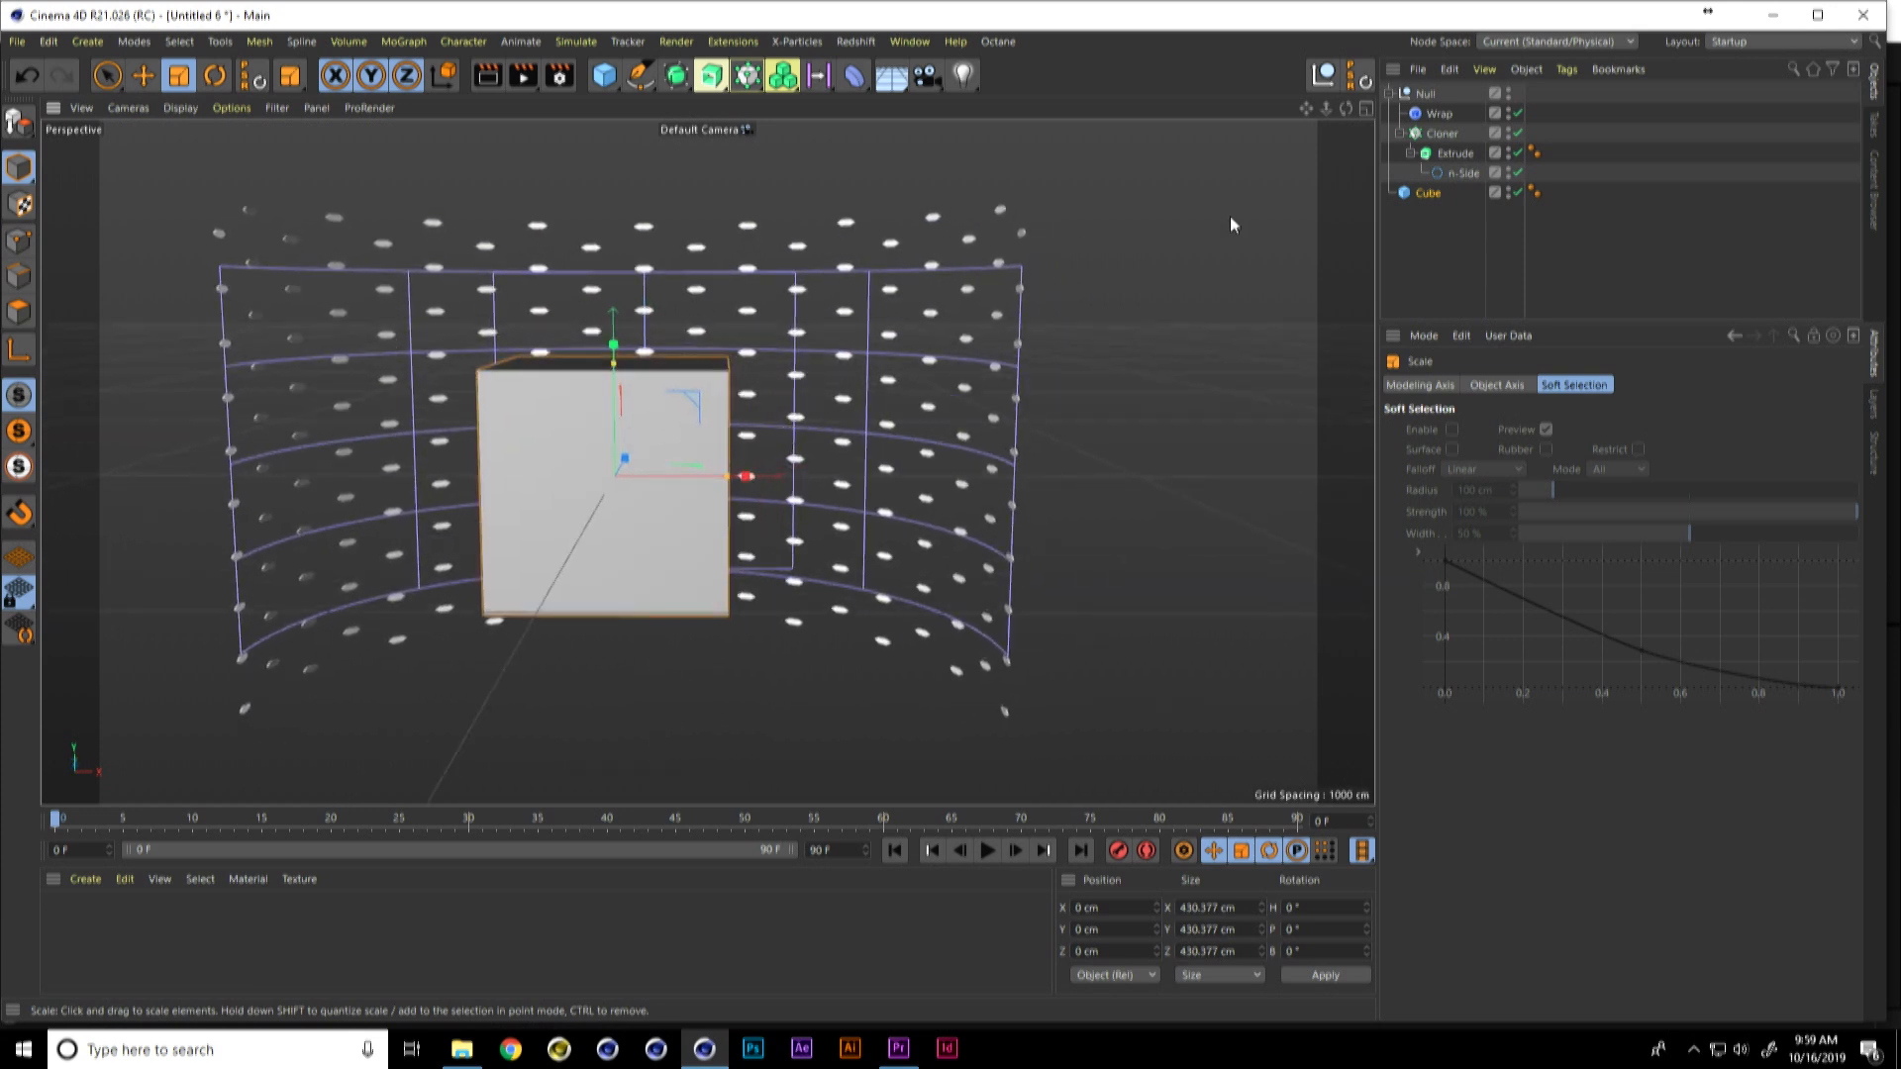
# Step: Add a MoGraph Shader effector to the honeycomb Cloner
pyautogui.click(1441, 134)
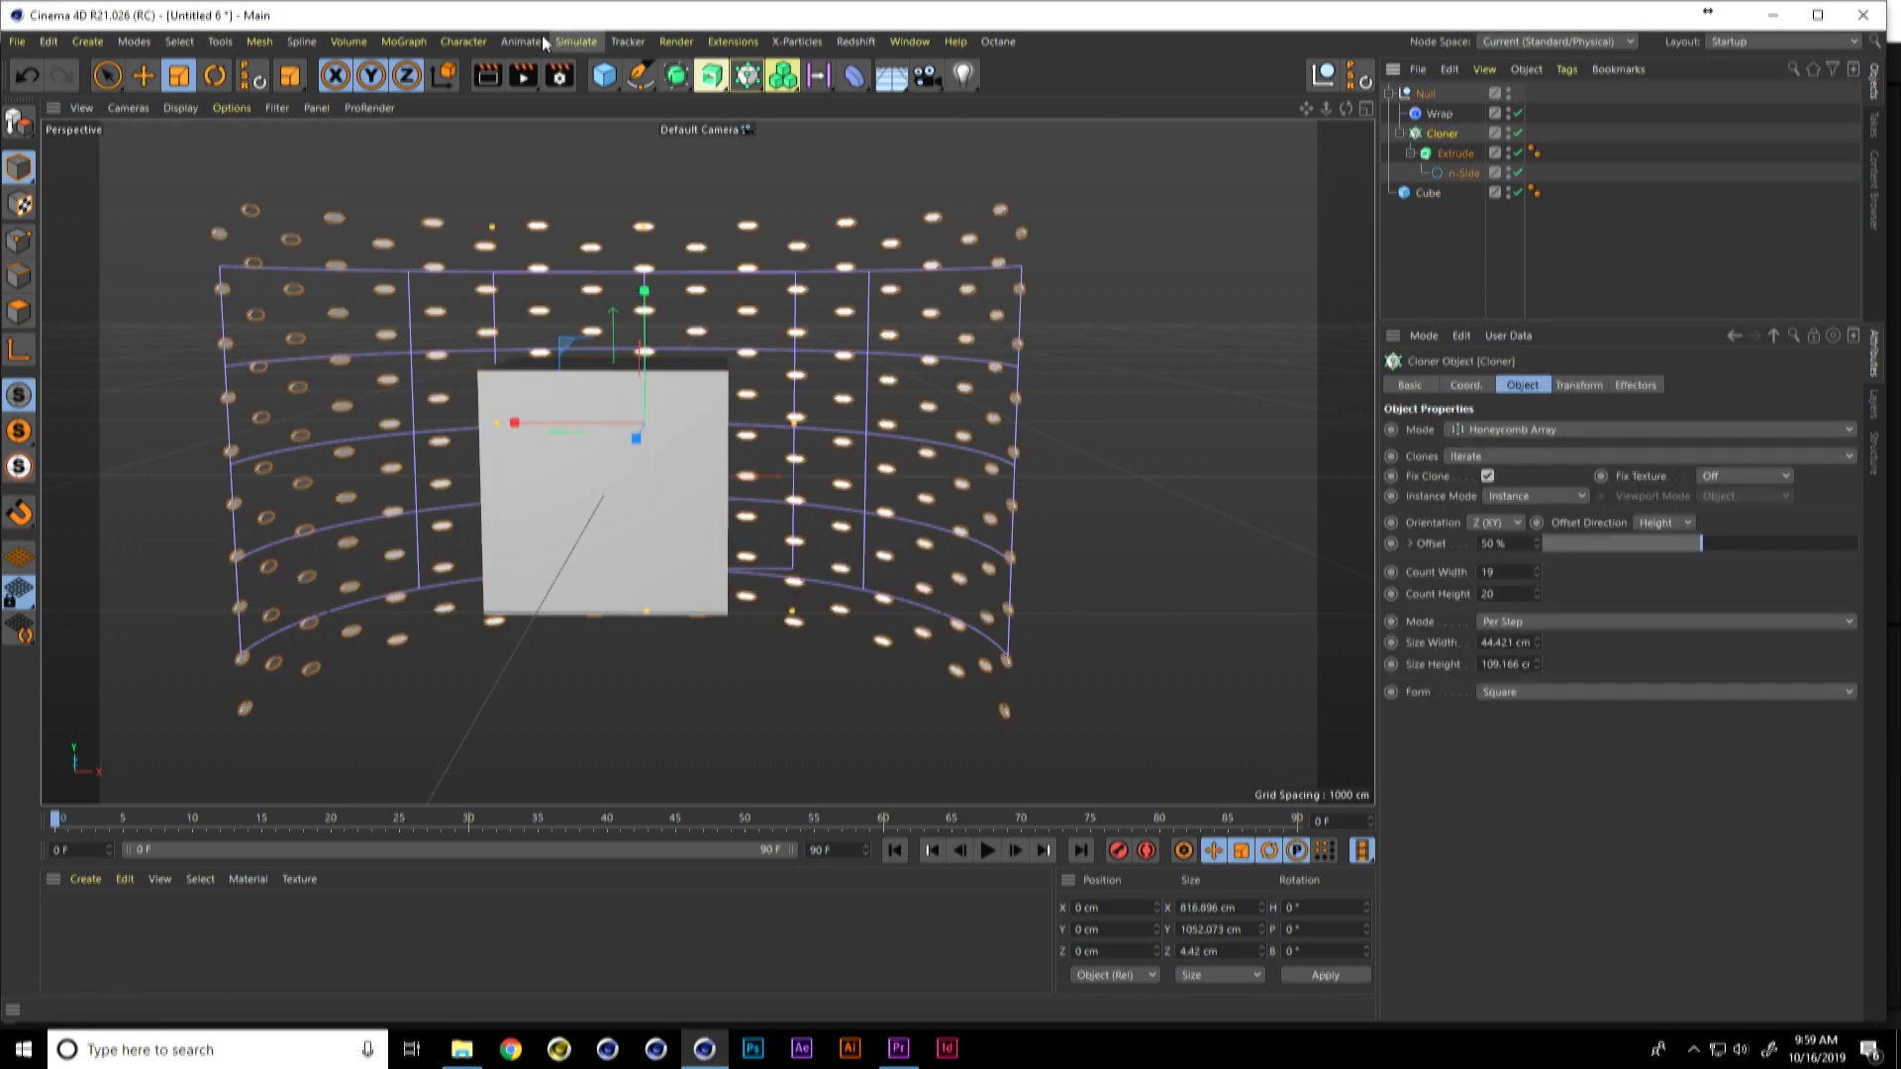
pyautogui.click(404, 42)
pyautogui.moveTo(419, 72)
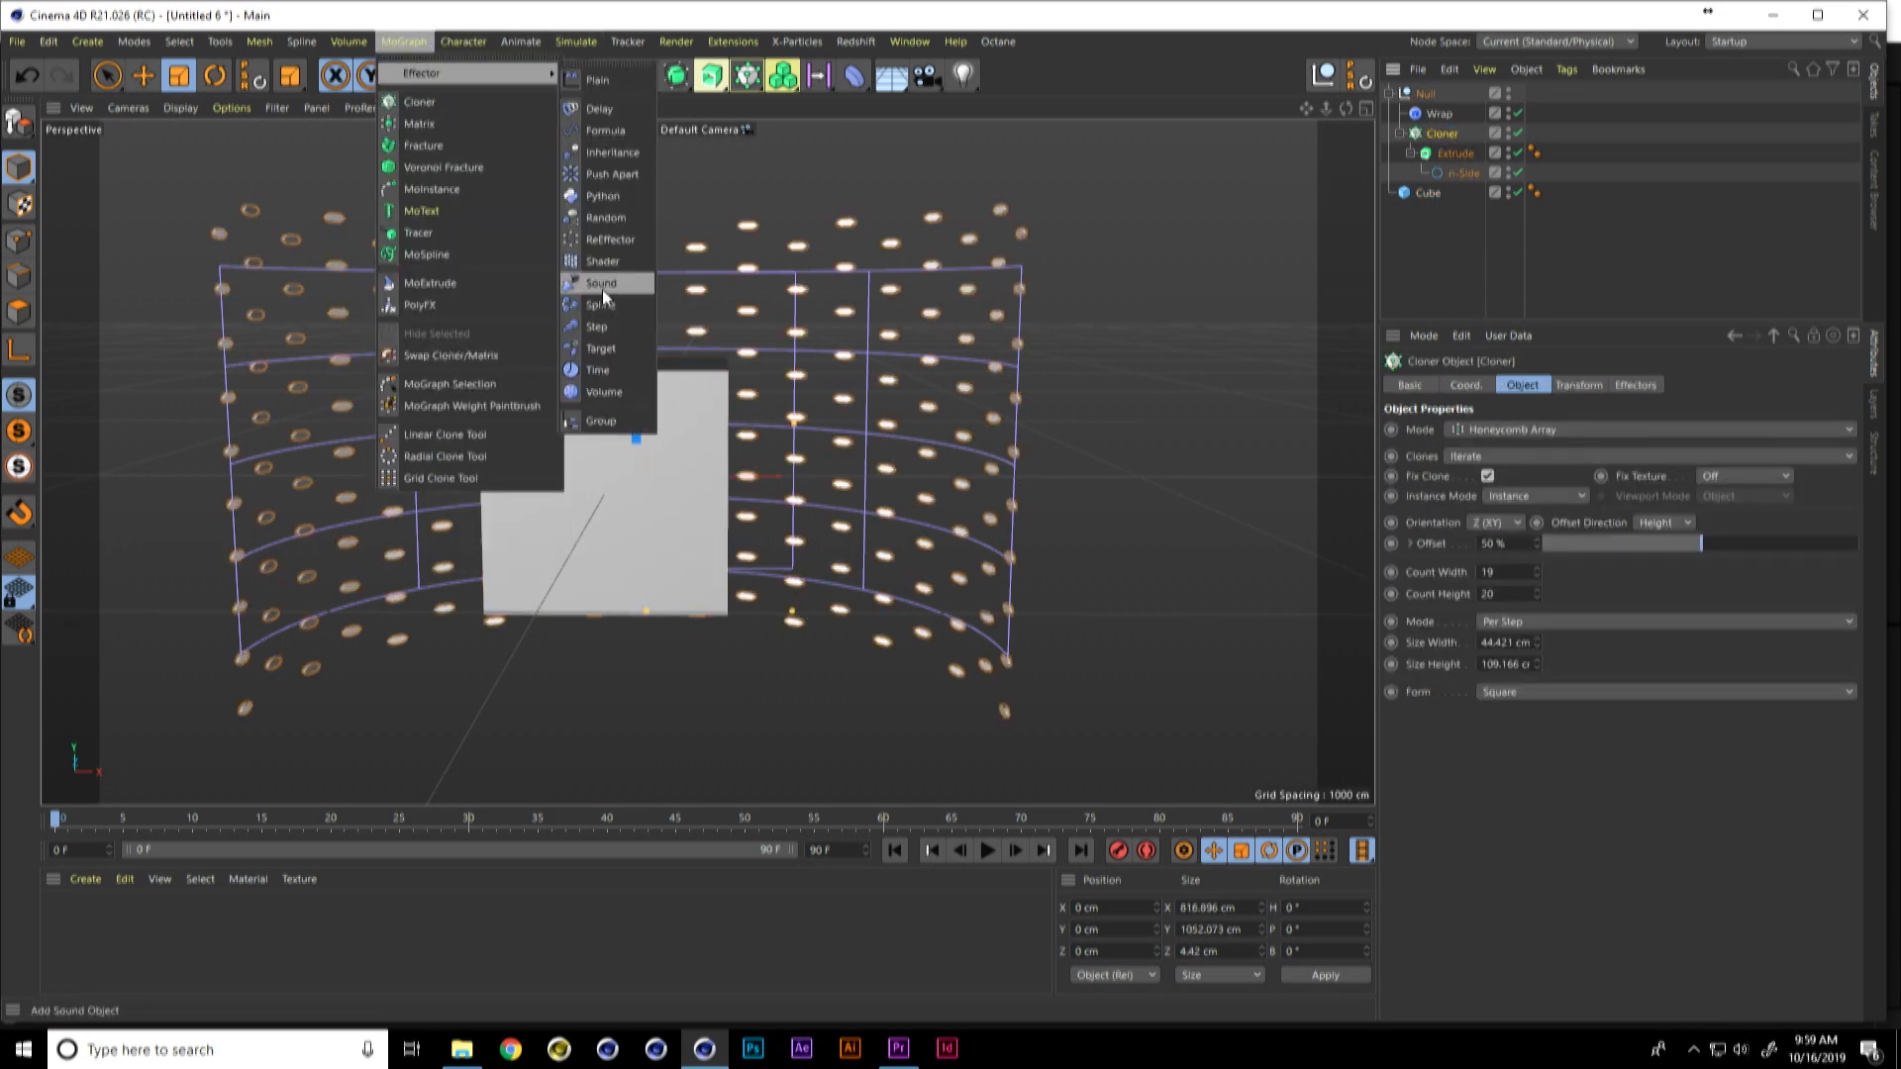
pyautogui.click(605, 260)
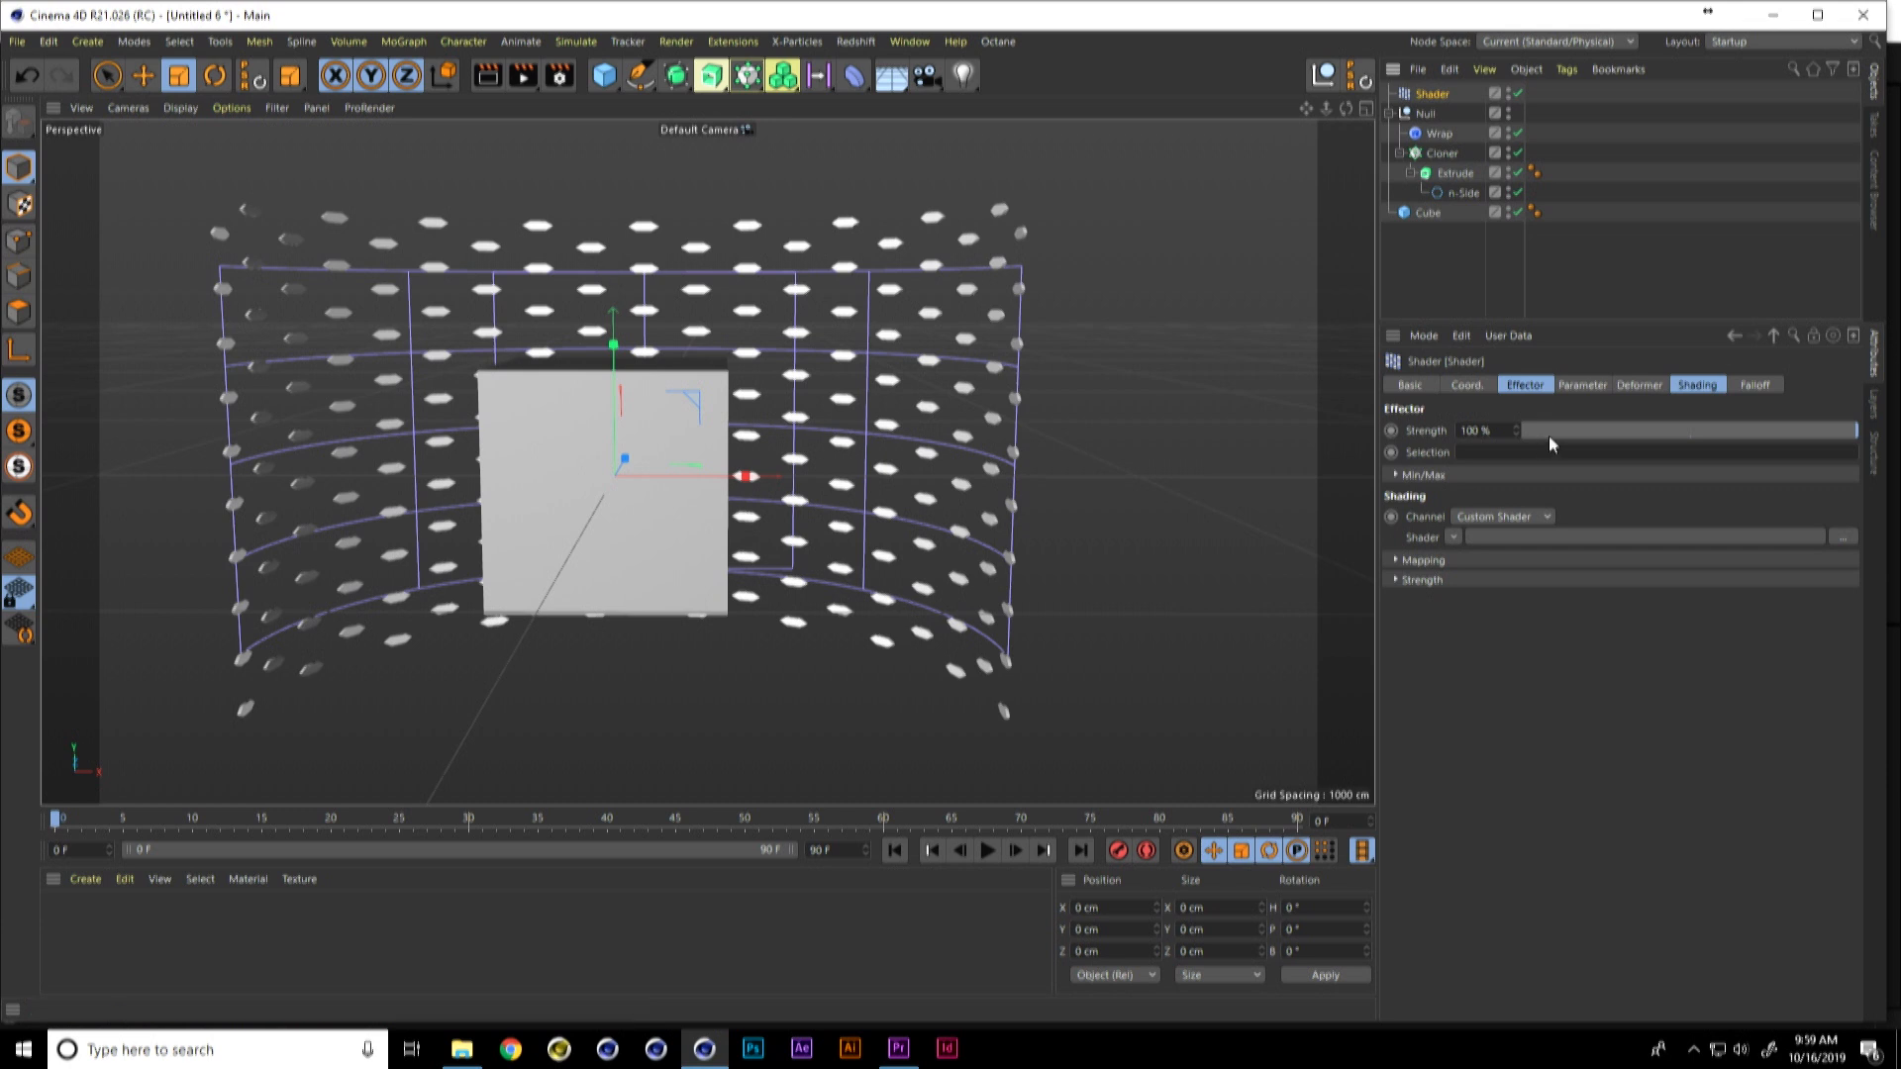
# Step: Load a Noise shader into the Shader effector and raise the noise contrast to 52%
pyautogui.click(1686, 388)
pyautogui.click(1455, 450)
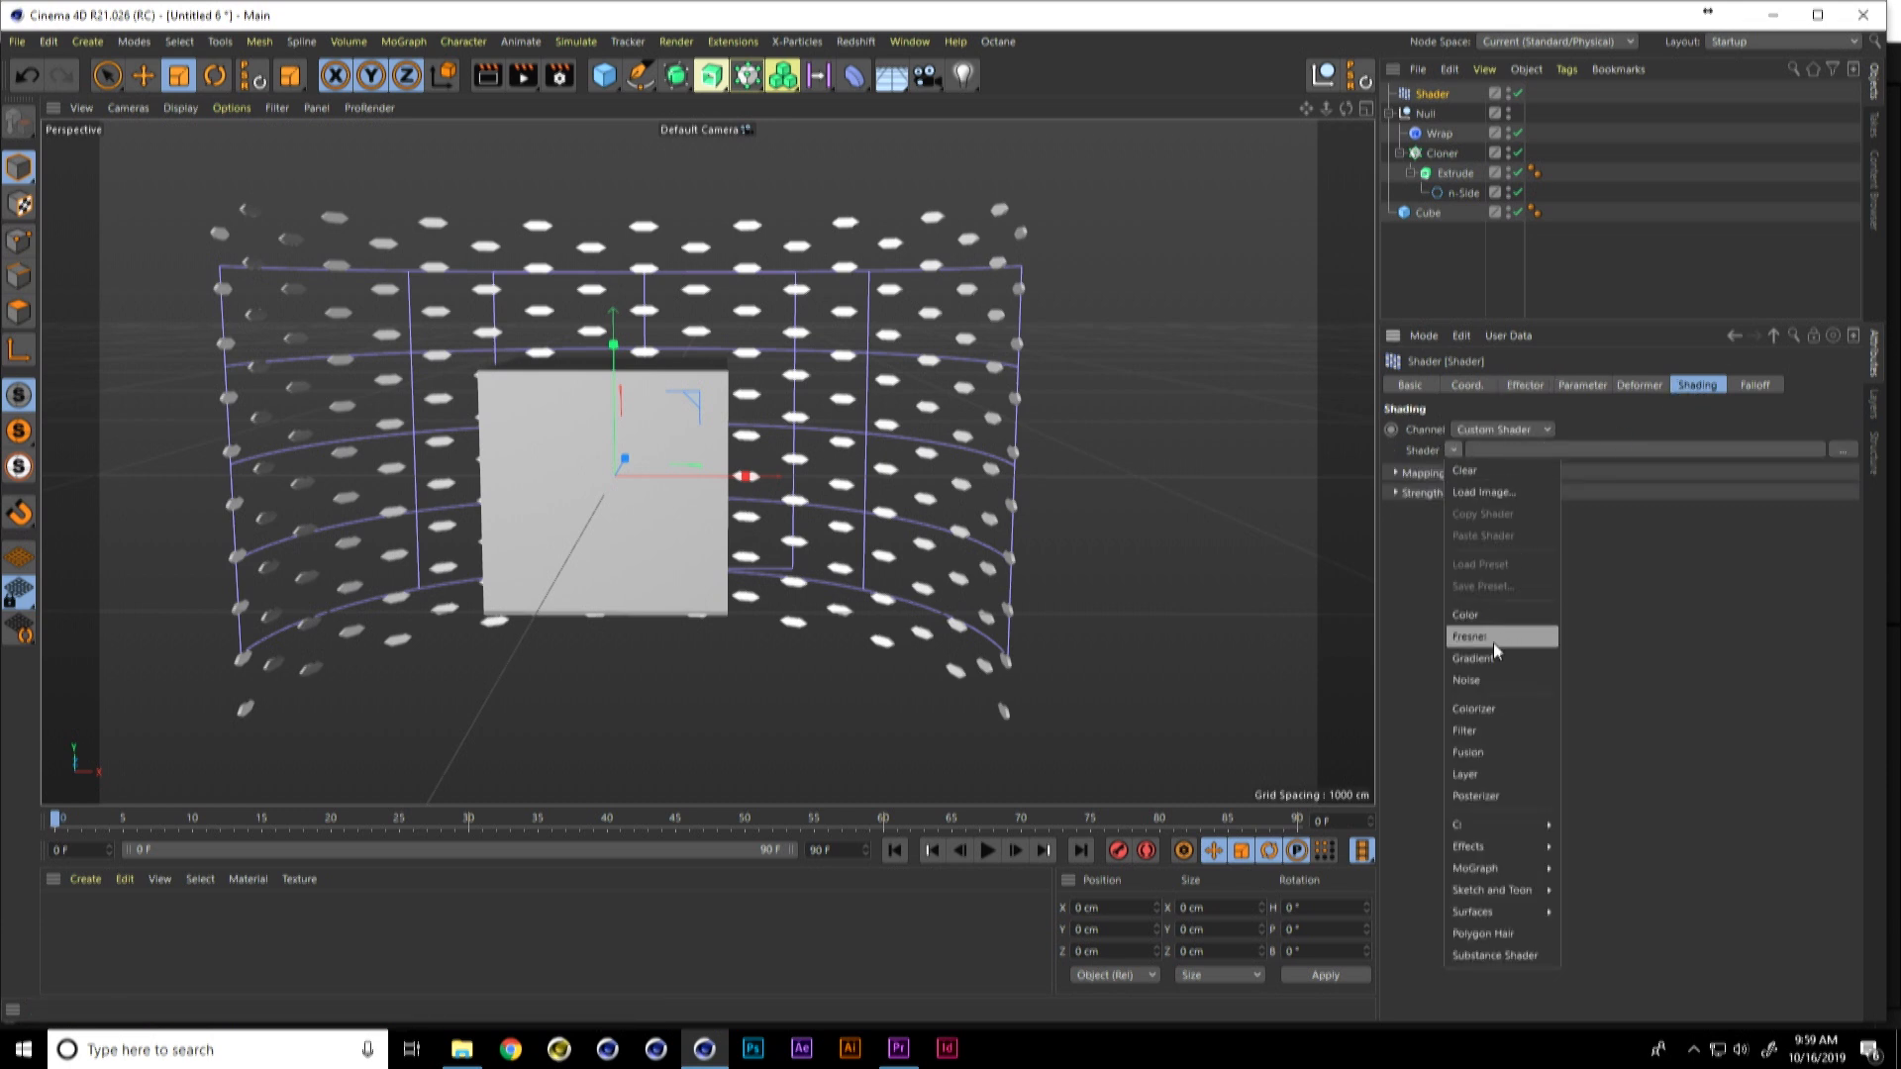
pyautogui.click(1499, 680)
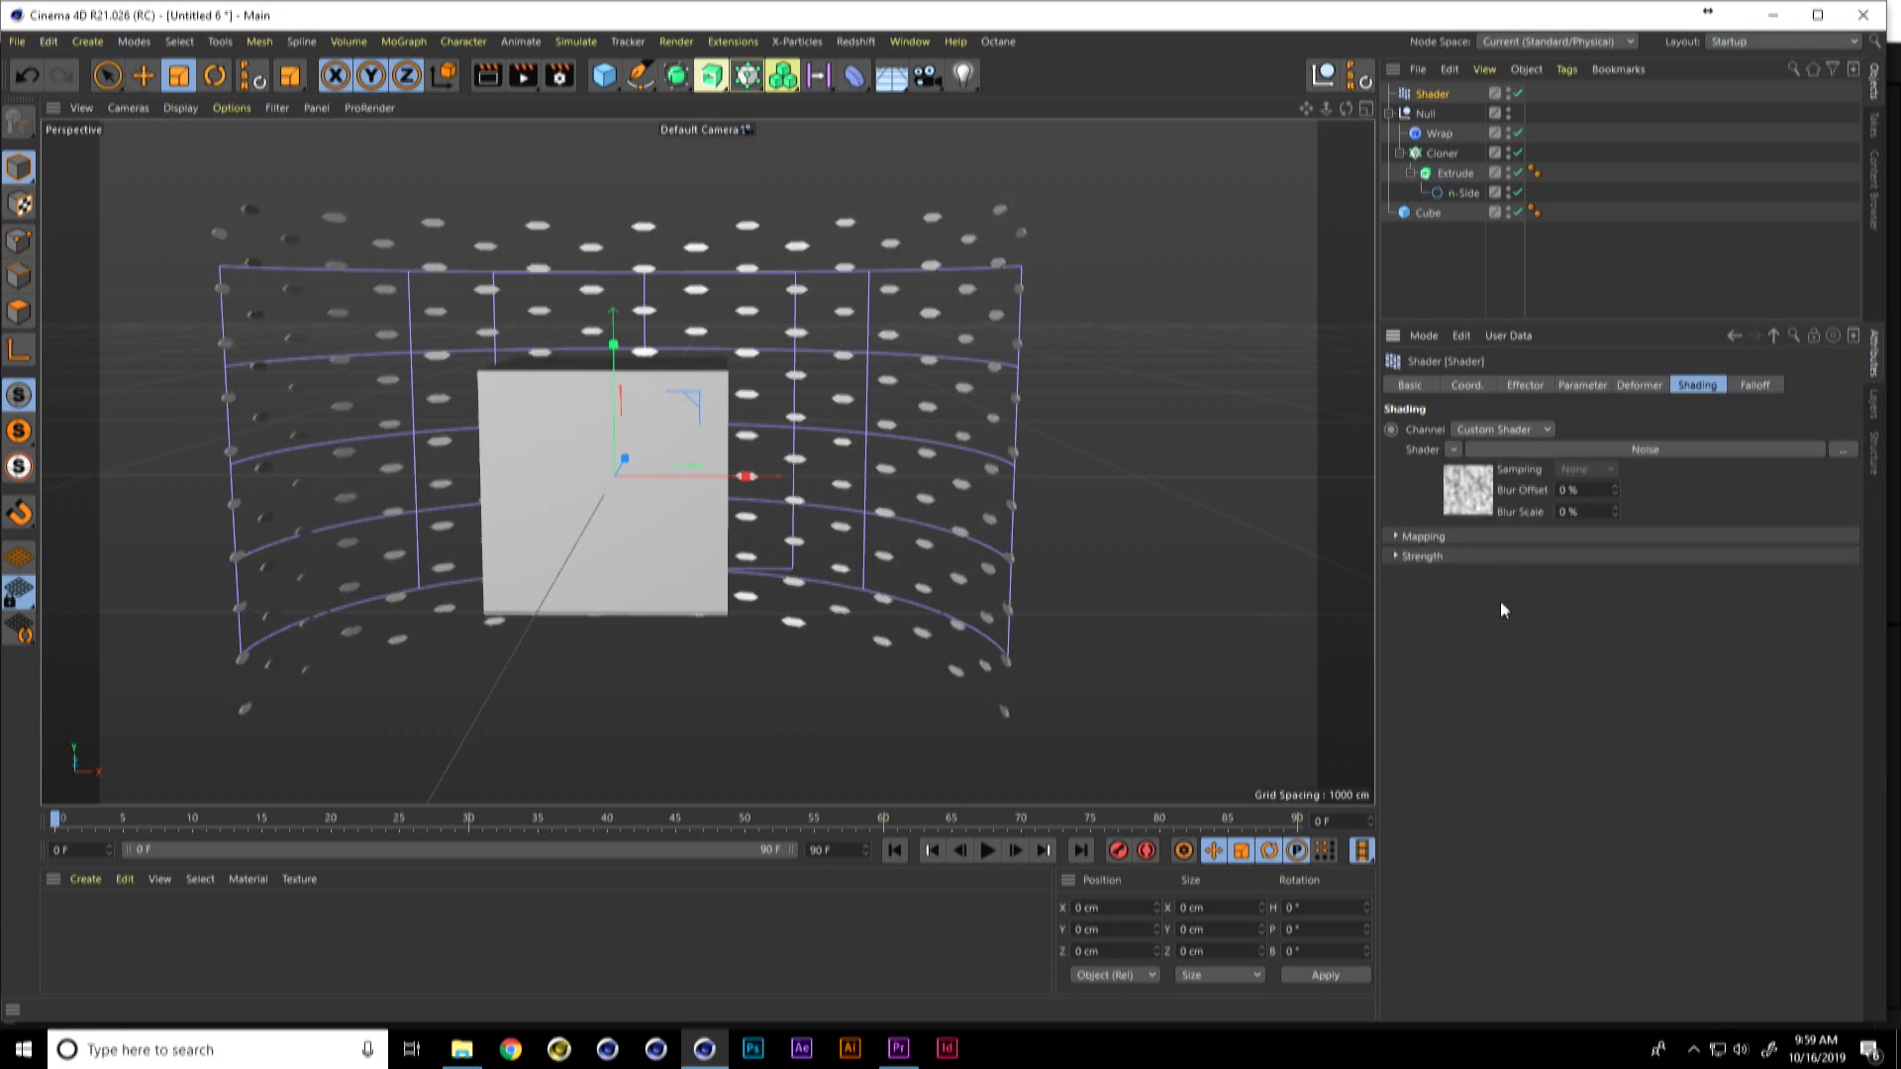
pyautogui.click(1482, 495)
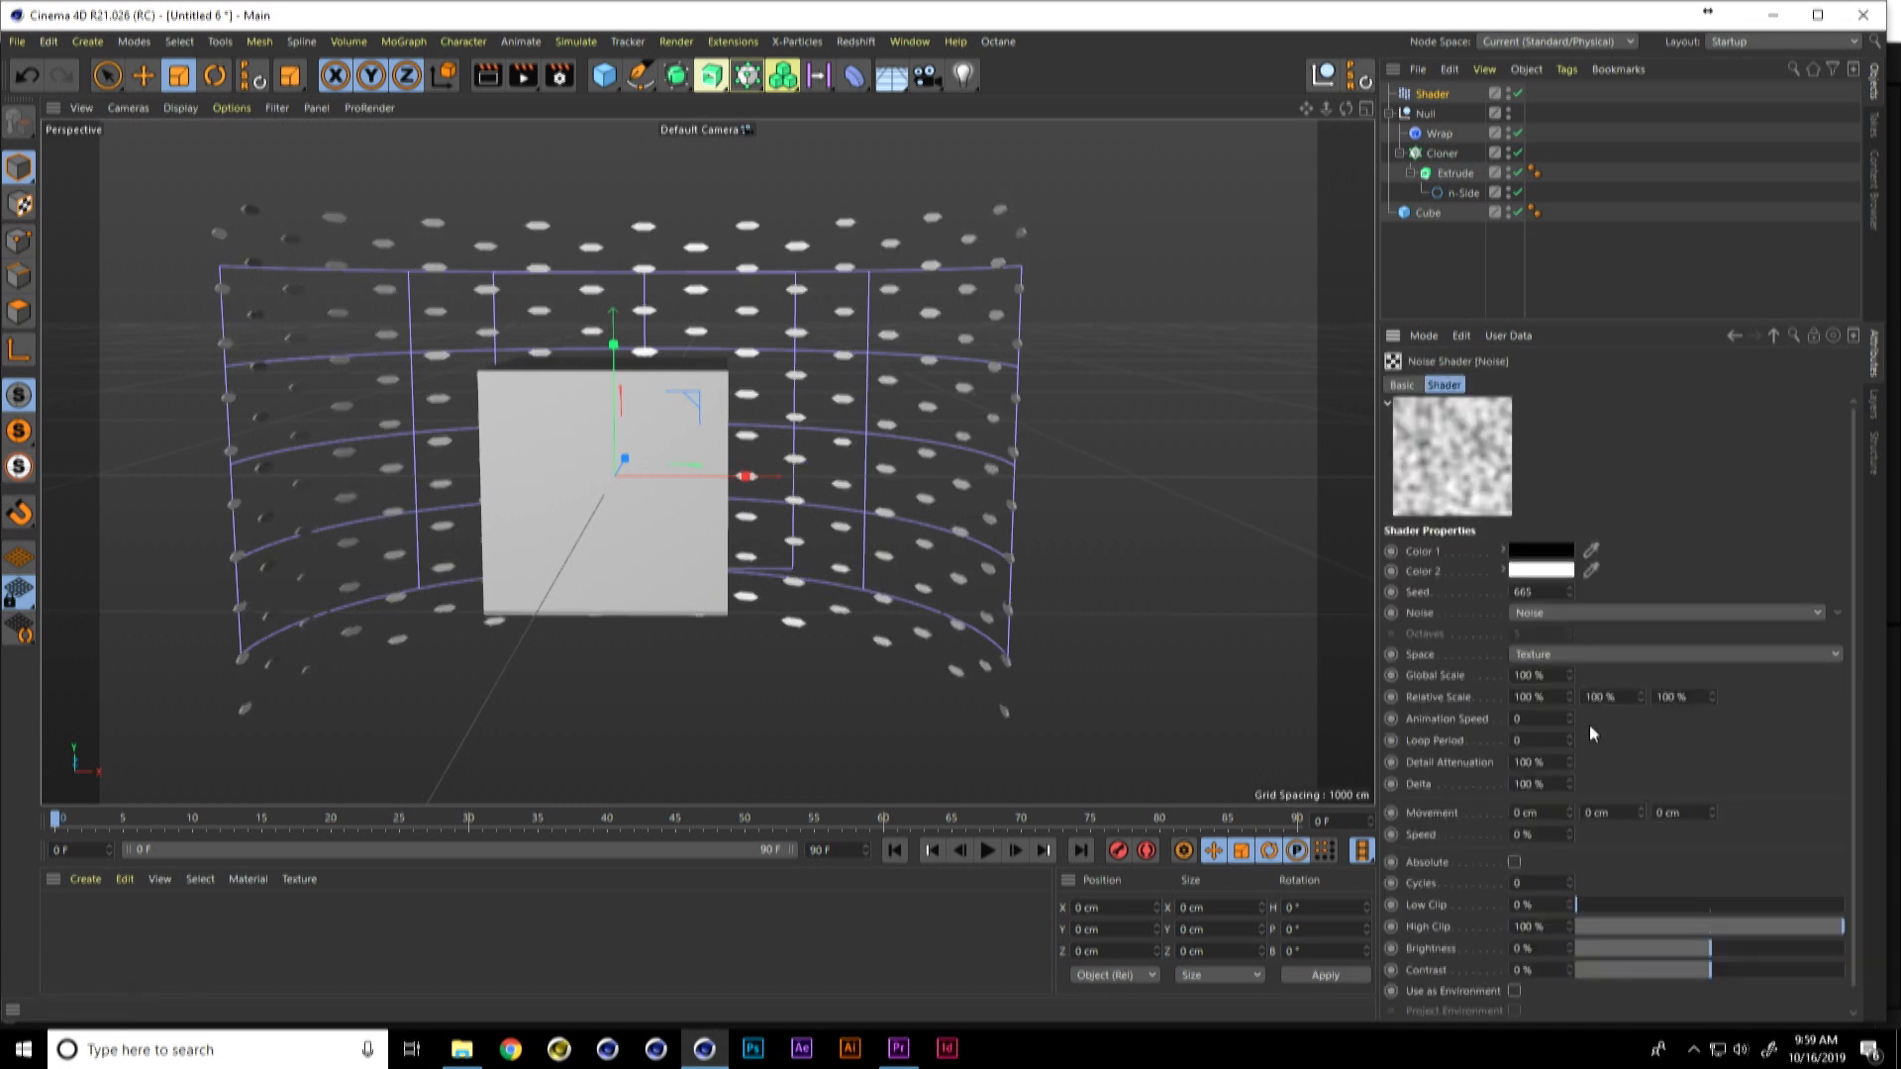
pyautogui.moveTo(1741, 972); pyautogui.dragTo(1781, 971)
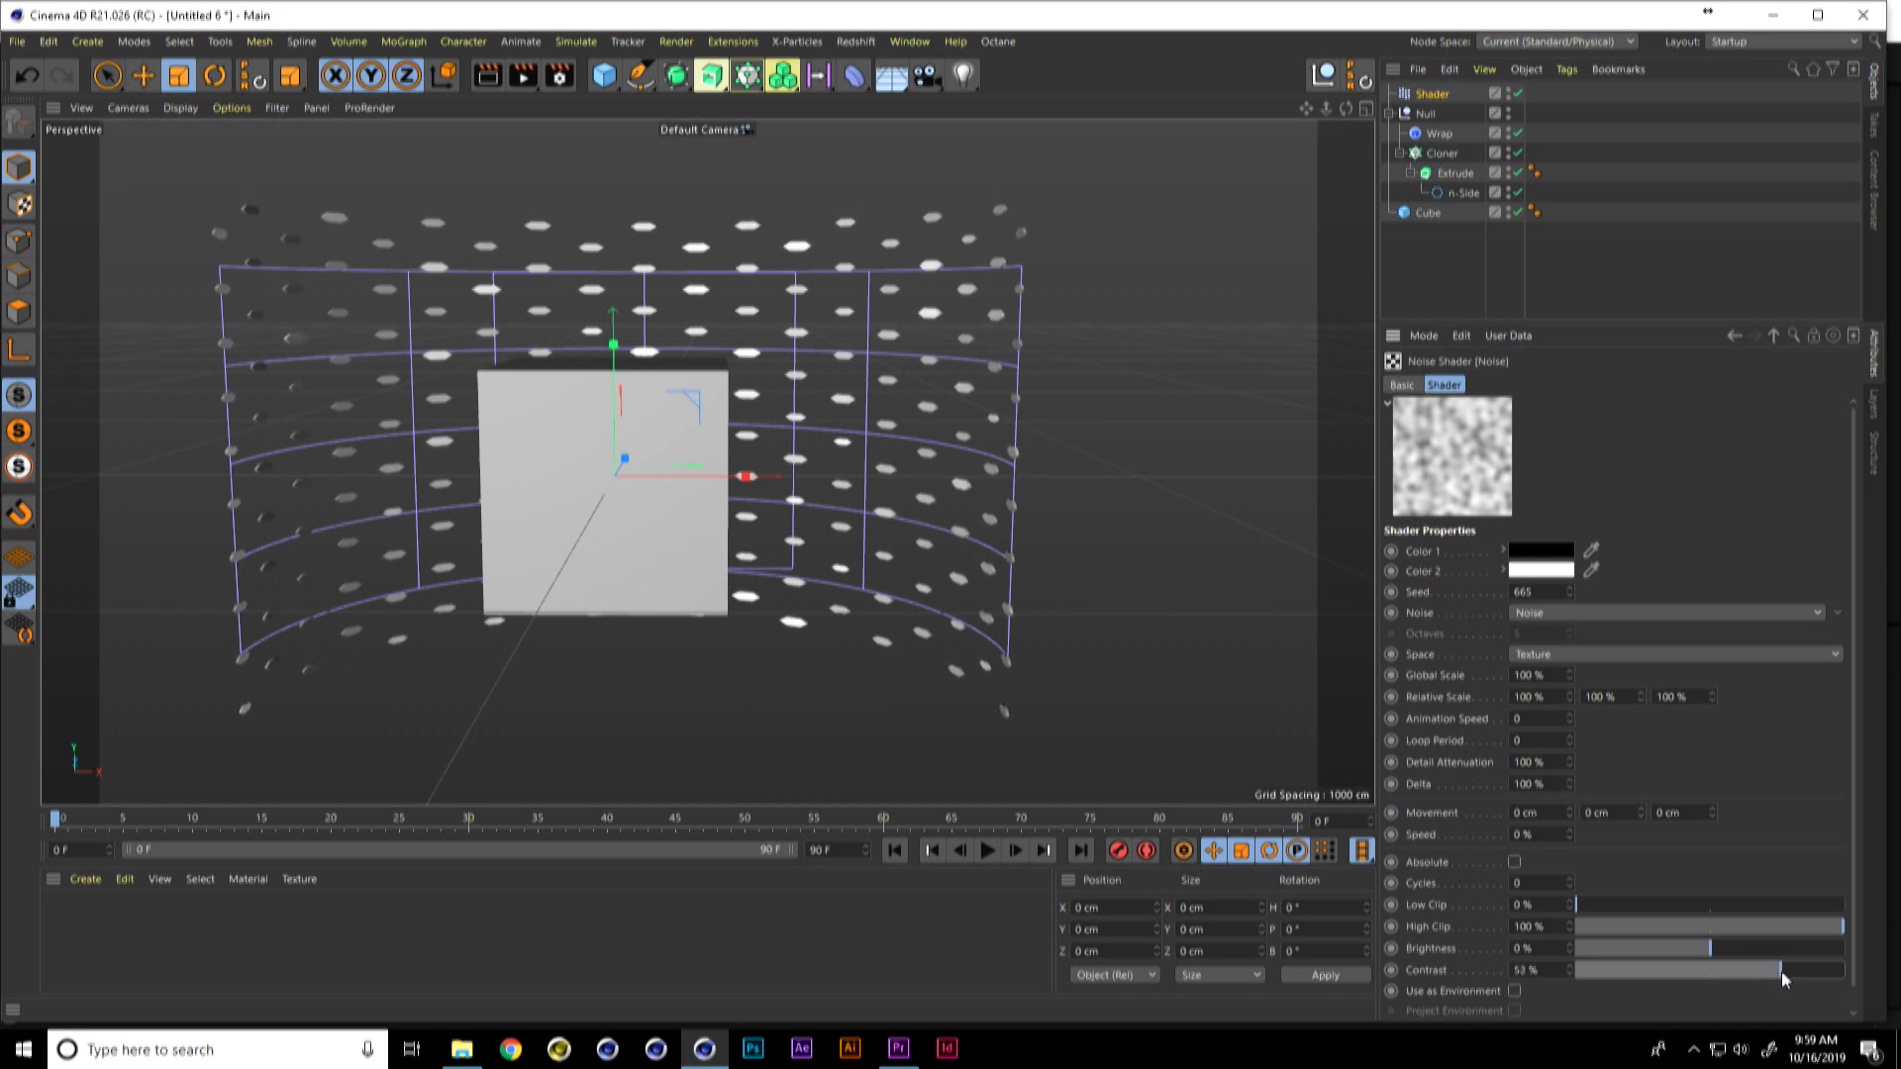
# Step: Set the Shader effector's uniform scale parameter to -1
pyautogui.click(1430, 94)
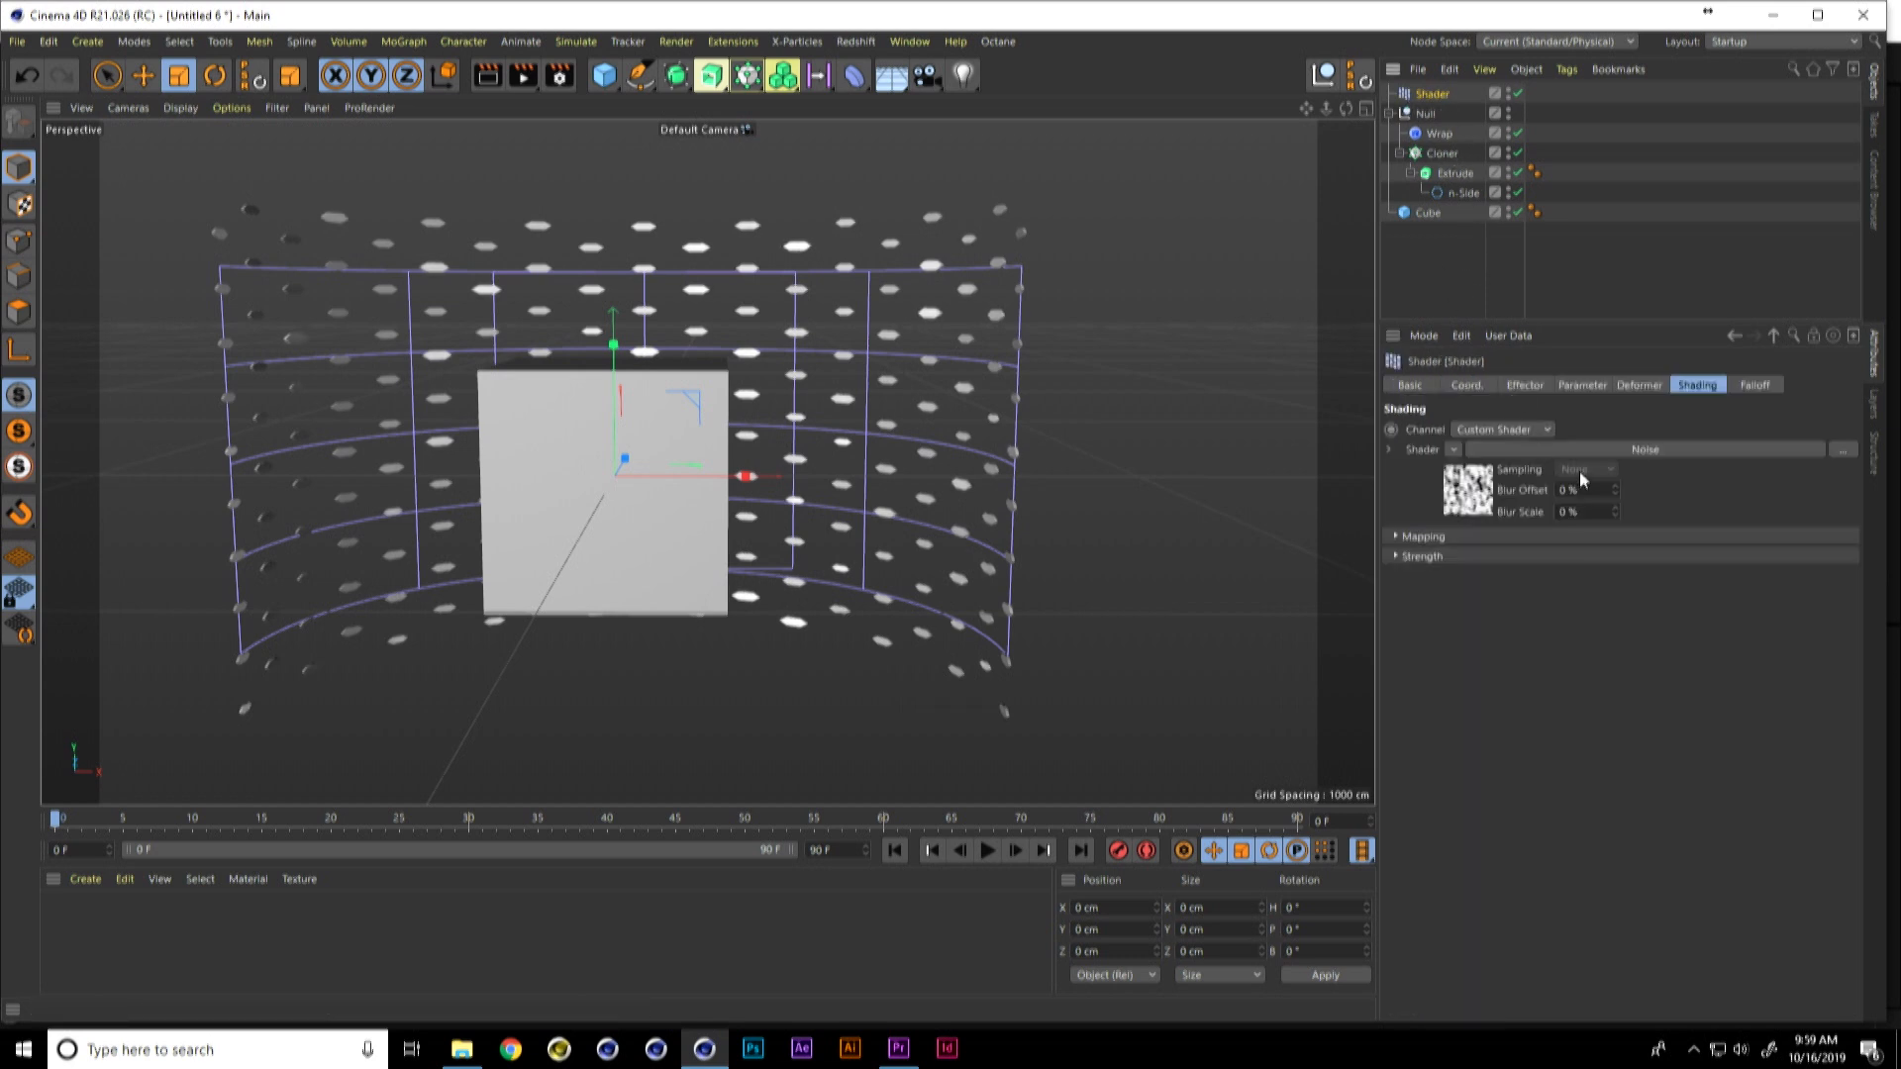
pyautogui.click(1578, 386)
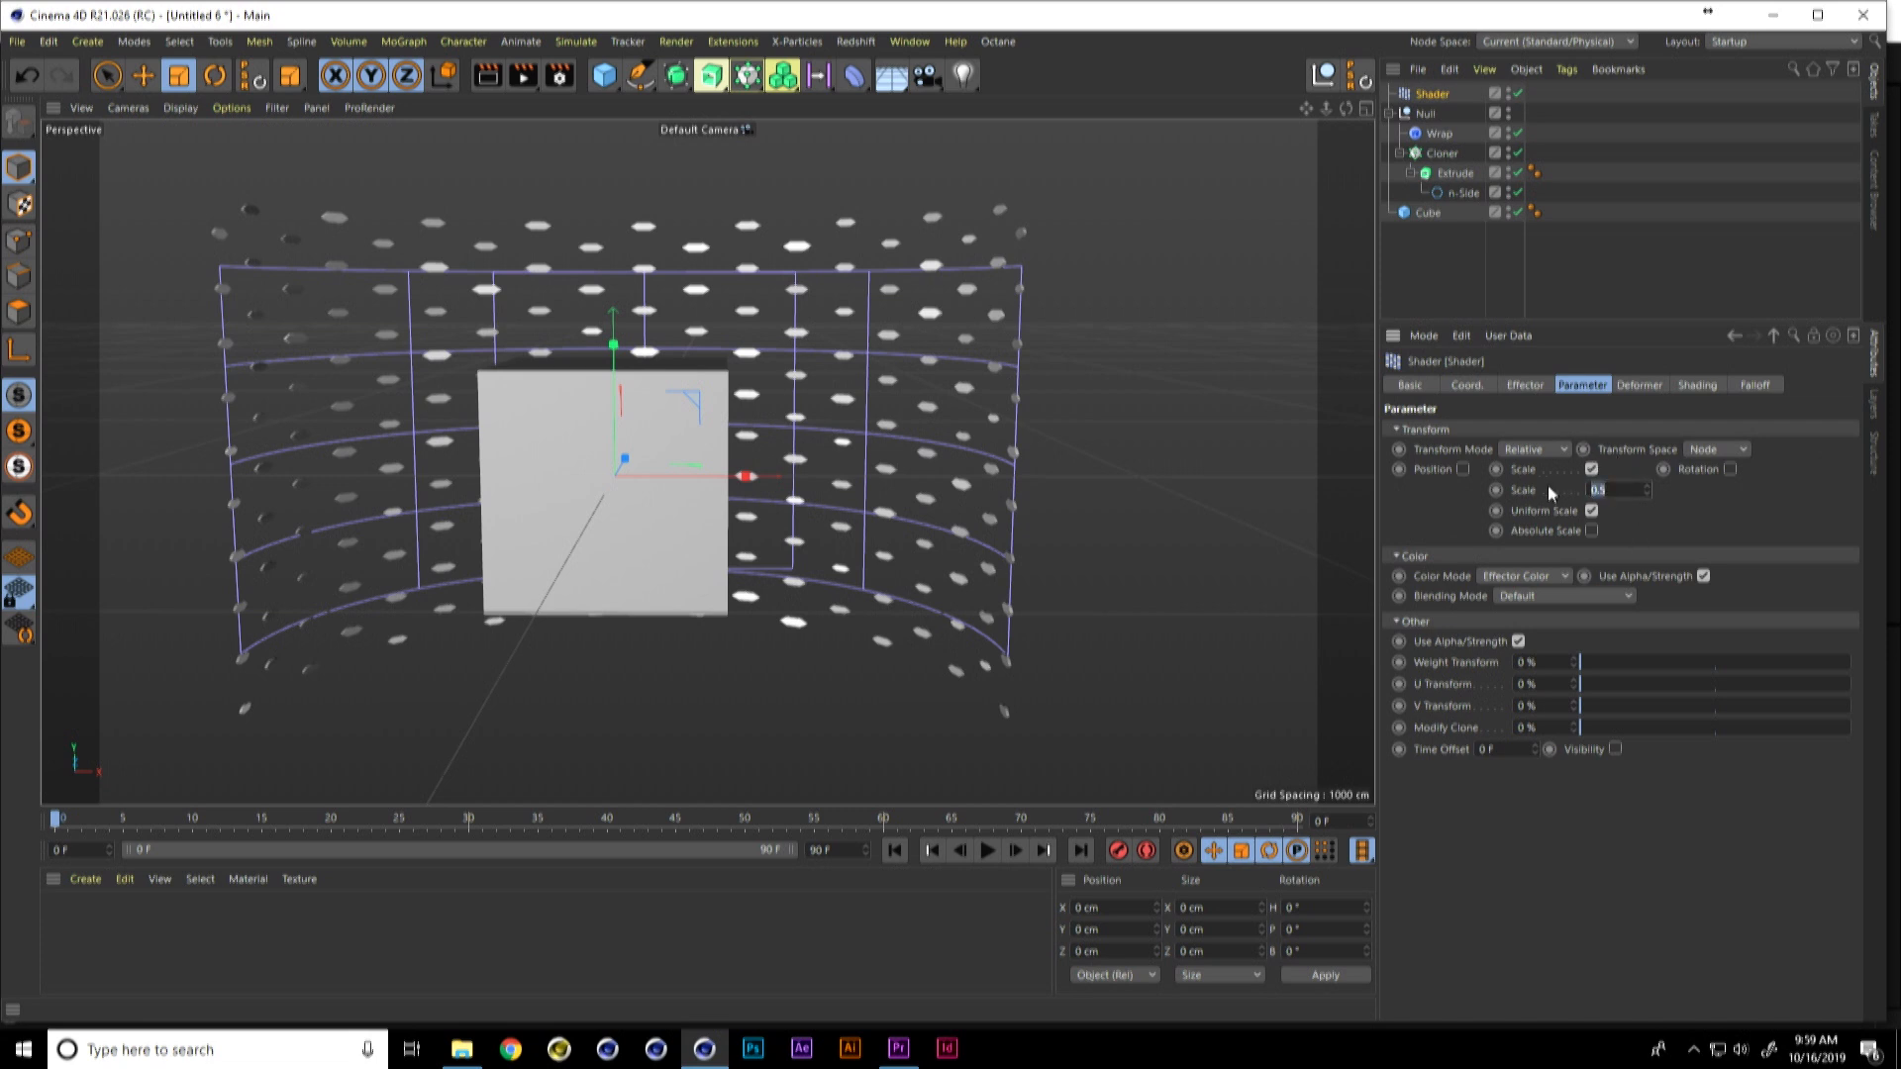
pyautogui.write('1')
pyautogui.press('Return')
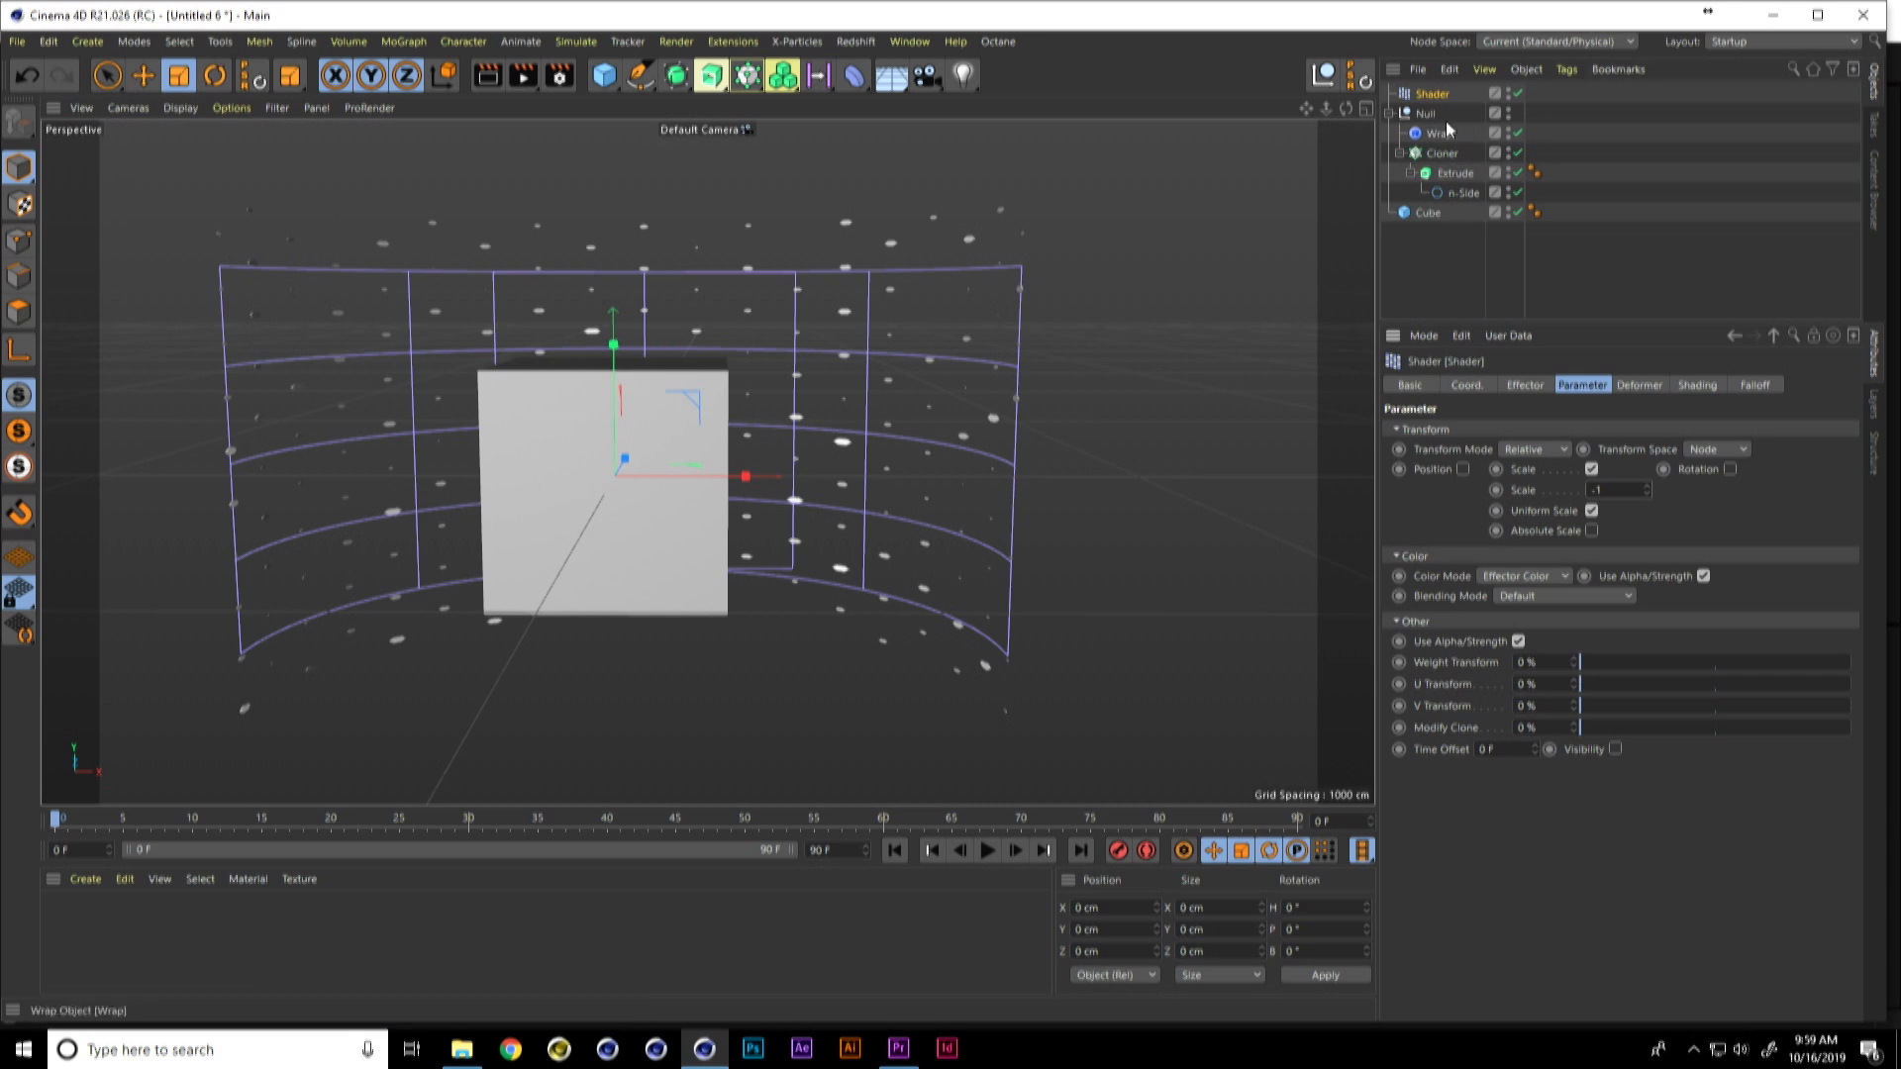
# Step: Enable X-Ray display for the Cube so the hexagons behind it show through
pyautogui.click(1427, 212)
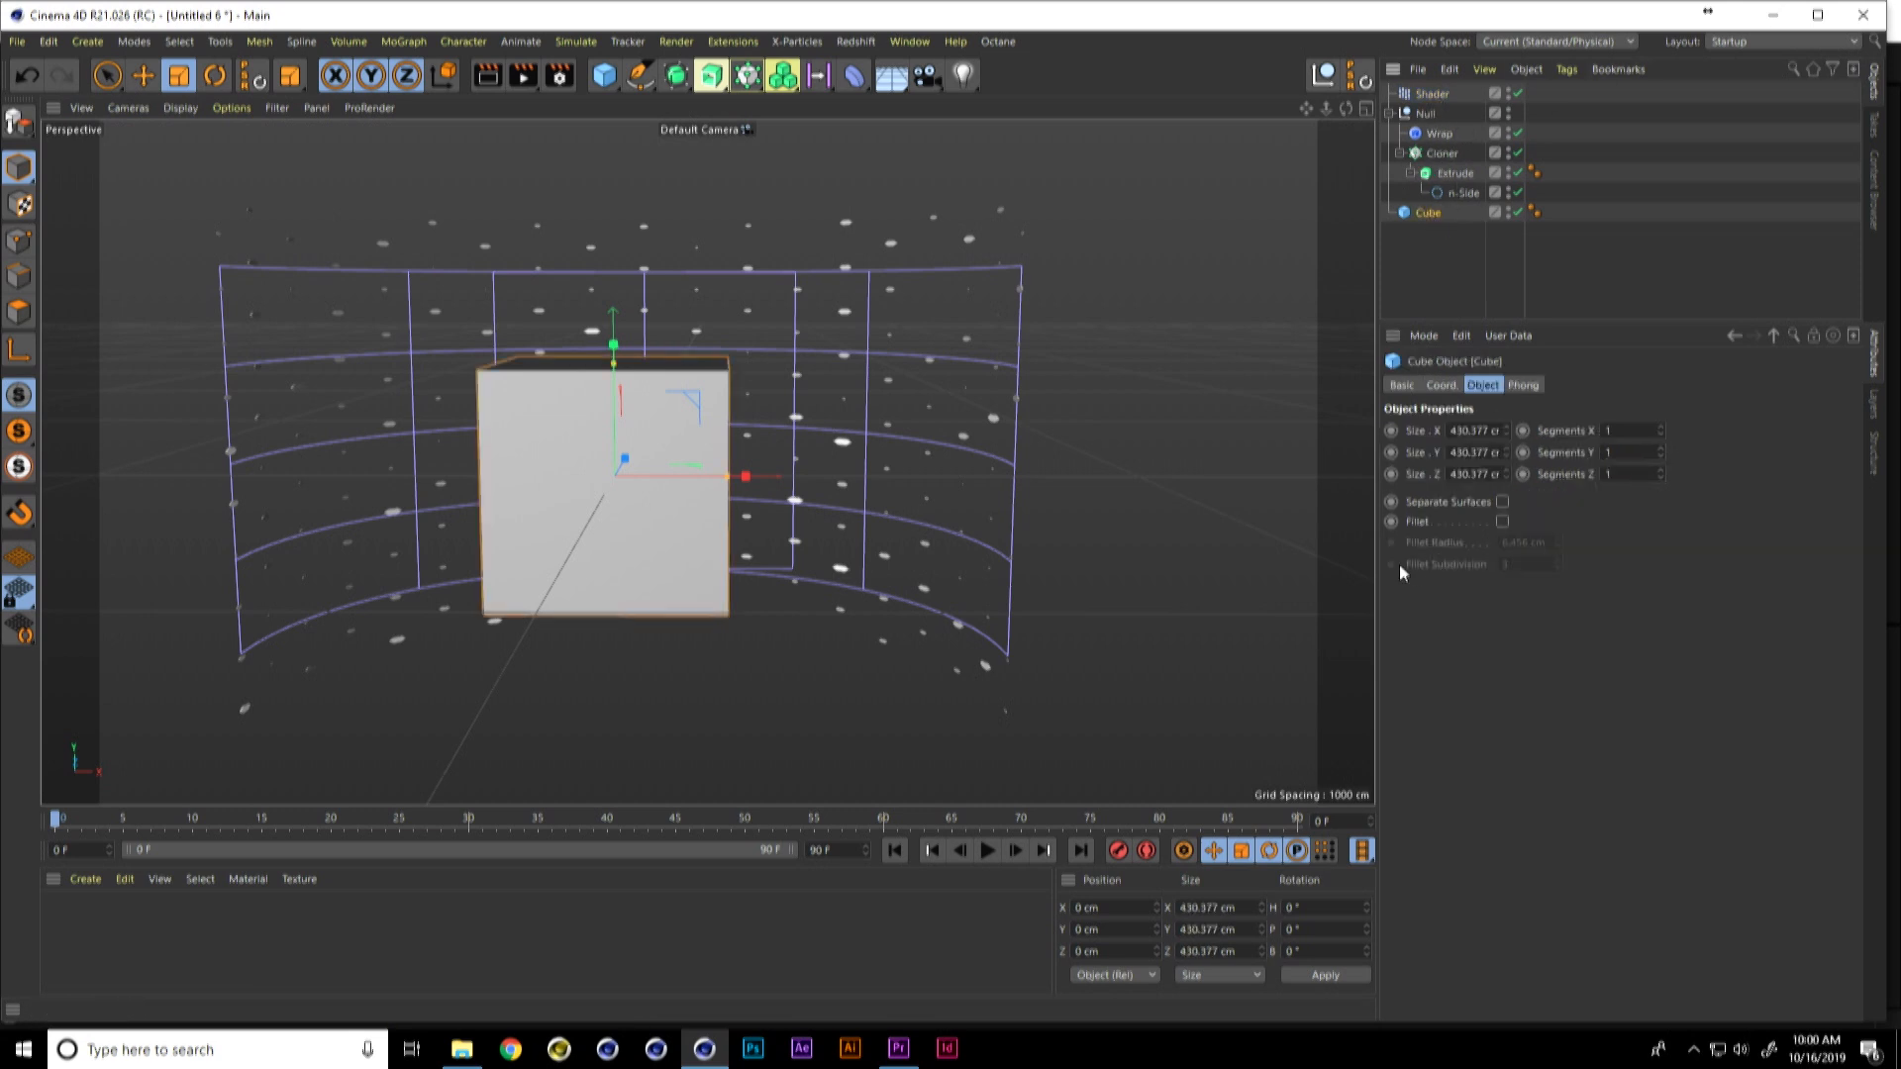
pyautogui.click(1406, 386)
pyautogui.click(1506, 609)
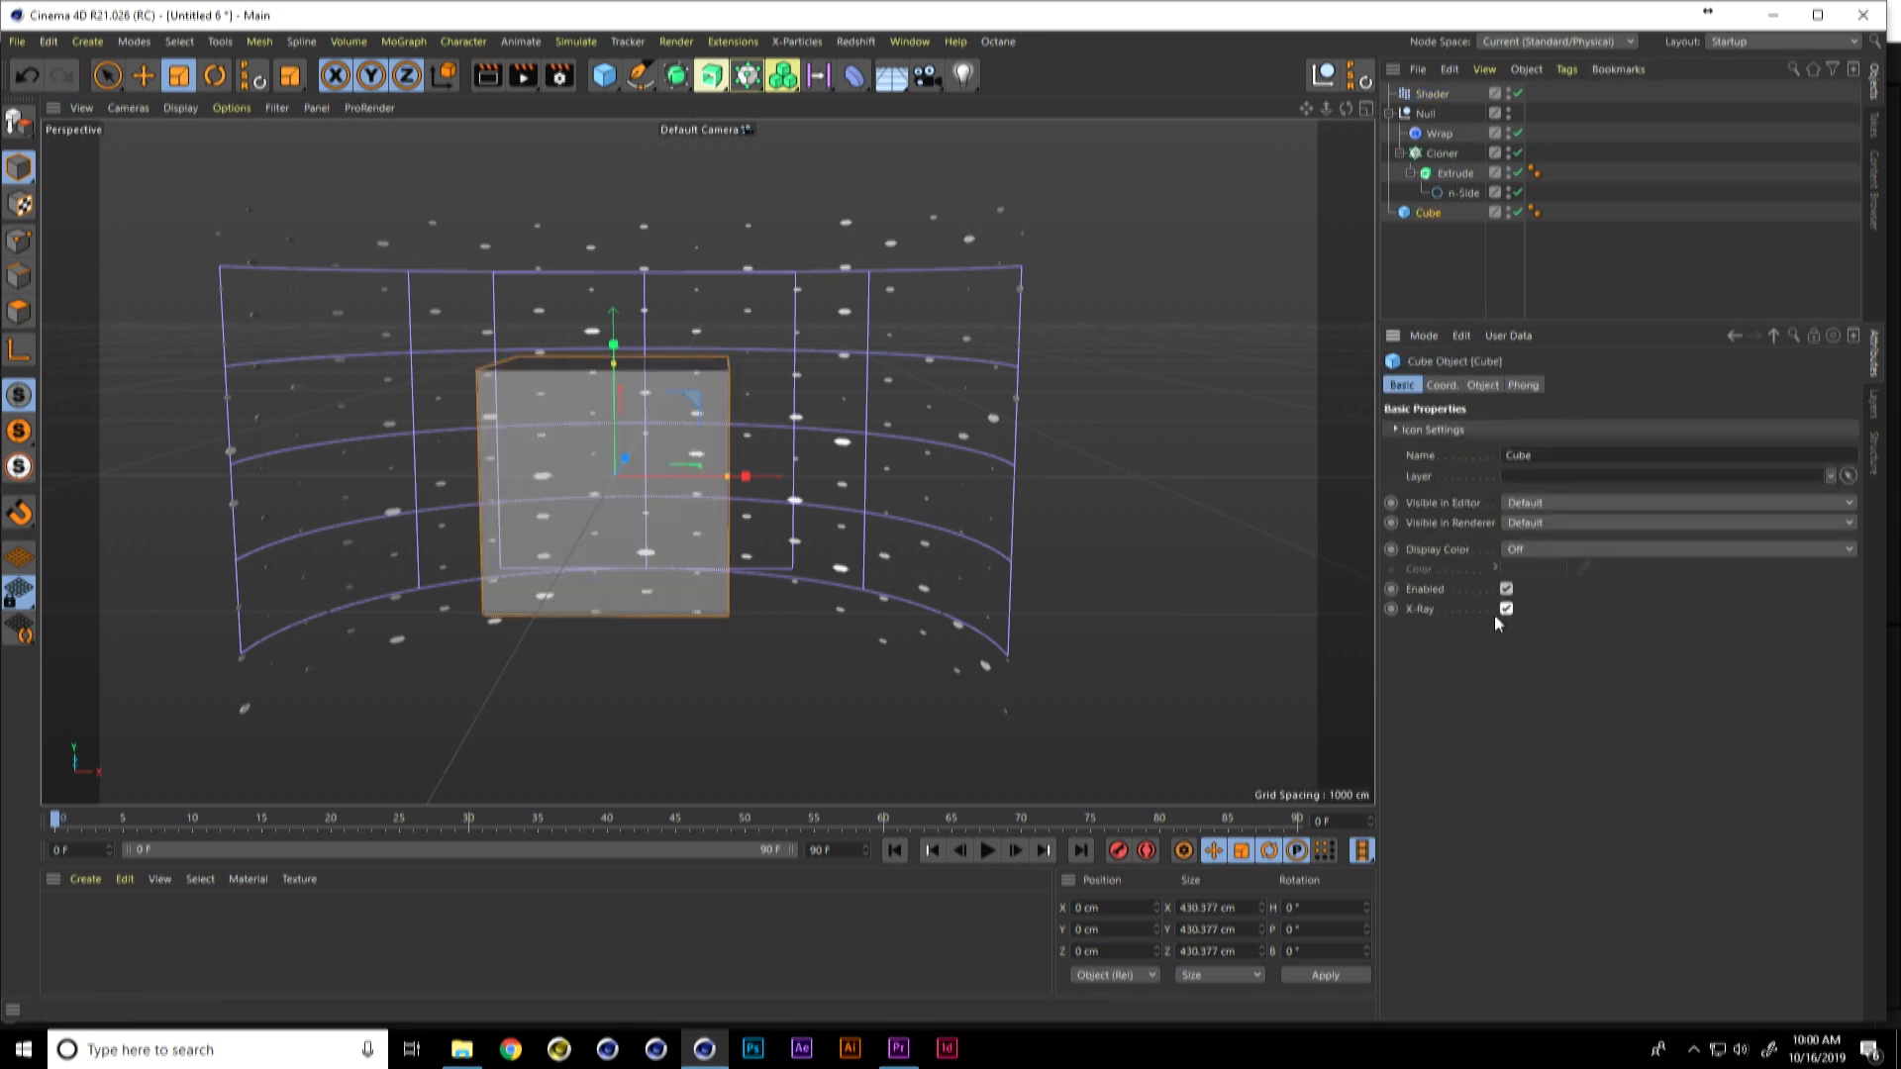
# Step: Start timeline playback and set the animation speed of the Shader effector's noise to 1
pyautogui.click(1433, 95)
pyautogui.keyDown('alt'); pyautogui.moveTo(784, 485); pyautogui.dragTo(702, 458); pyautogui.keyUp('alt')
pyautogui.keyDown('alt'); pyautogui.moveTo(702, 459); pyautogui.dragTo(720, 498, button='right'); pyautogui.keyUp('alt')
pyautogui.keyDown('alt'); pyautogui.moveTo(720, 498); pyautogui.dragTo(703, 503); pyautogui.keyUp('alt')
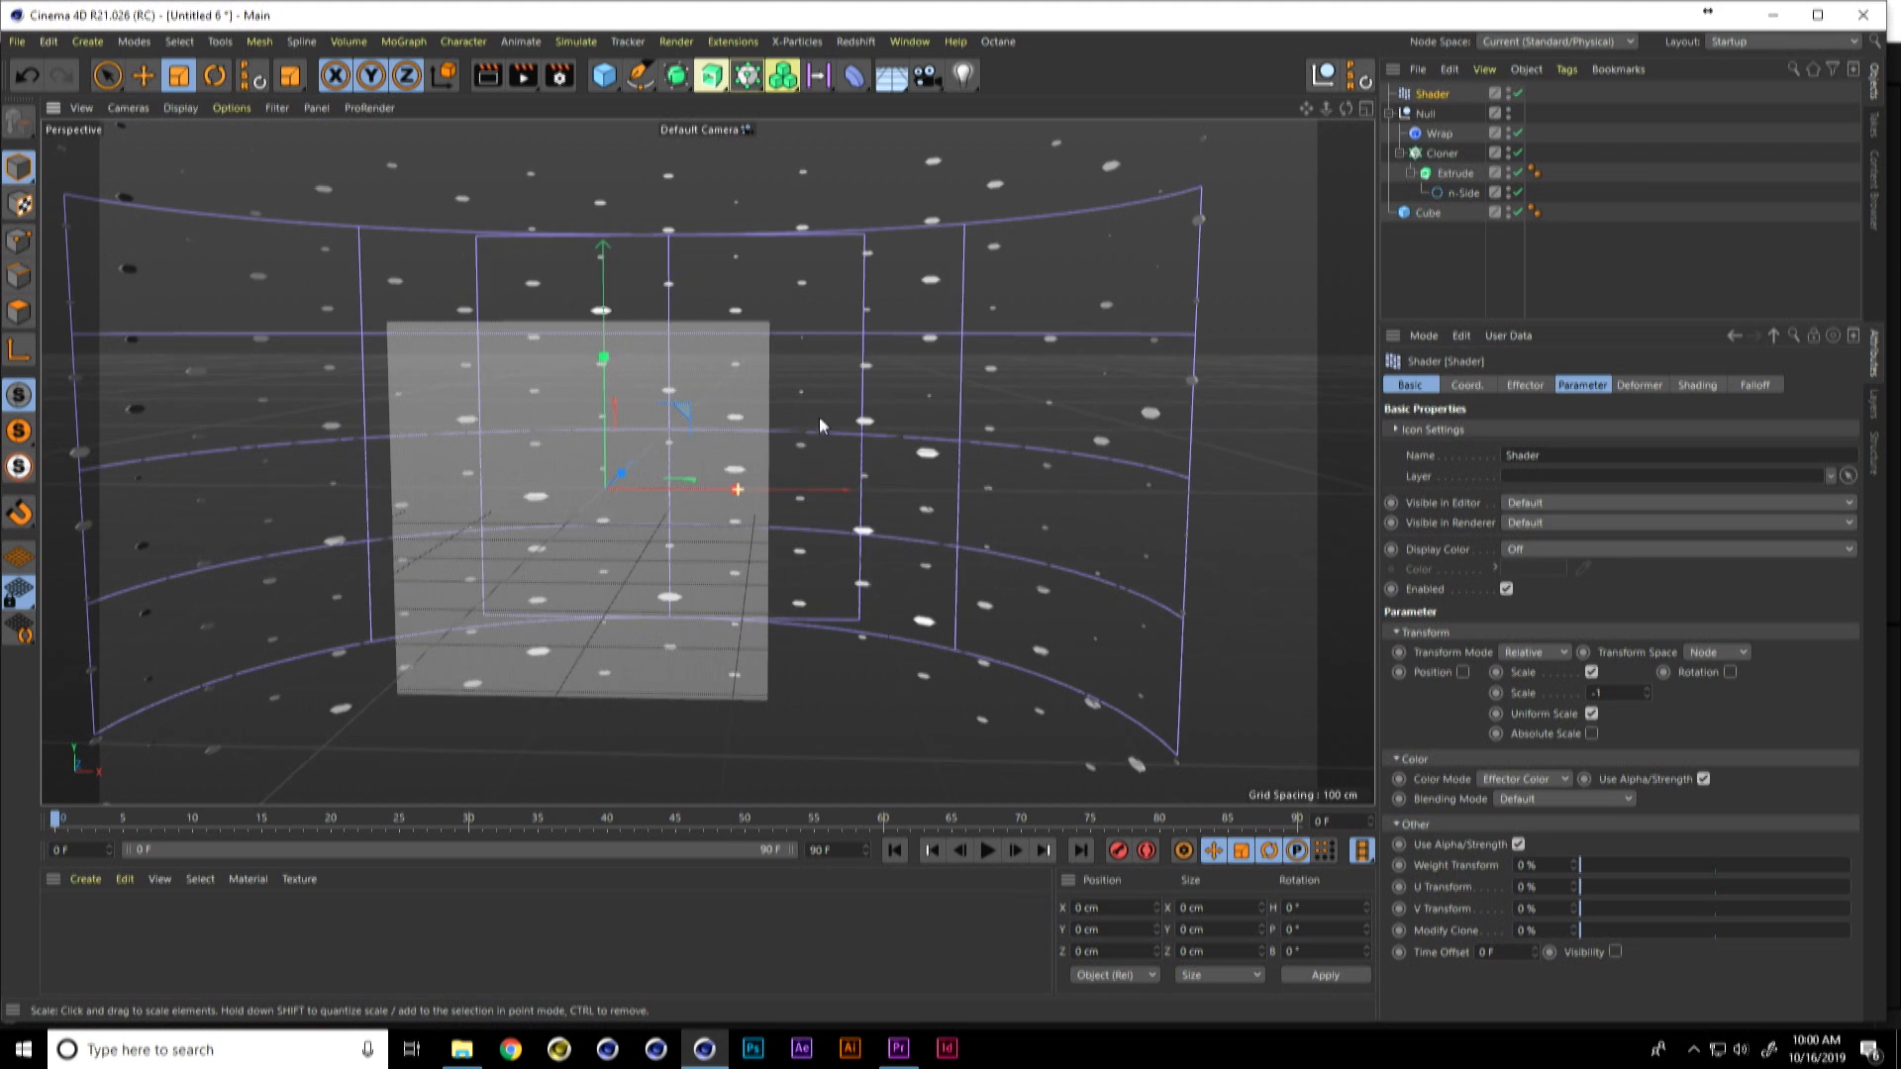
pyautogui.keyDown('alt'); pyautogui.moveTo(817, 419); pyautogui.dragTo(852, 433); pyautogui.keyUp('alt')
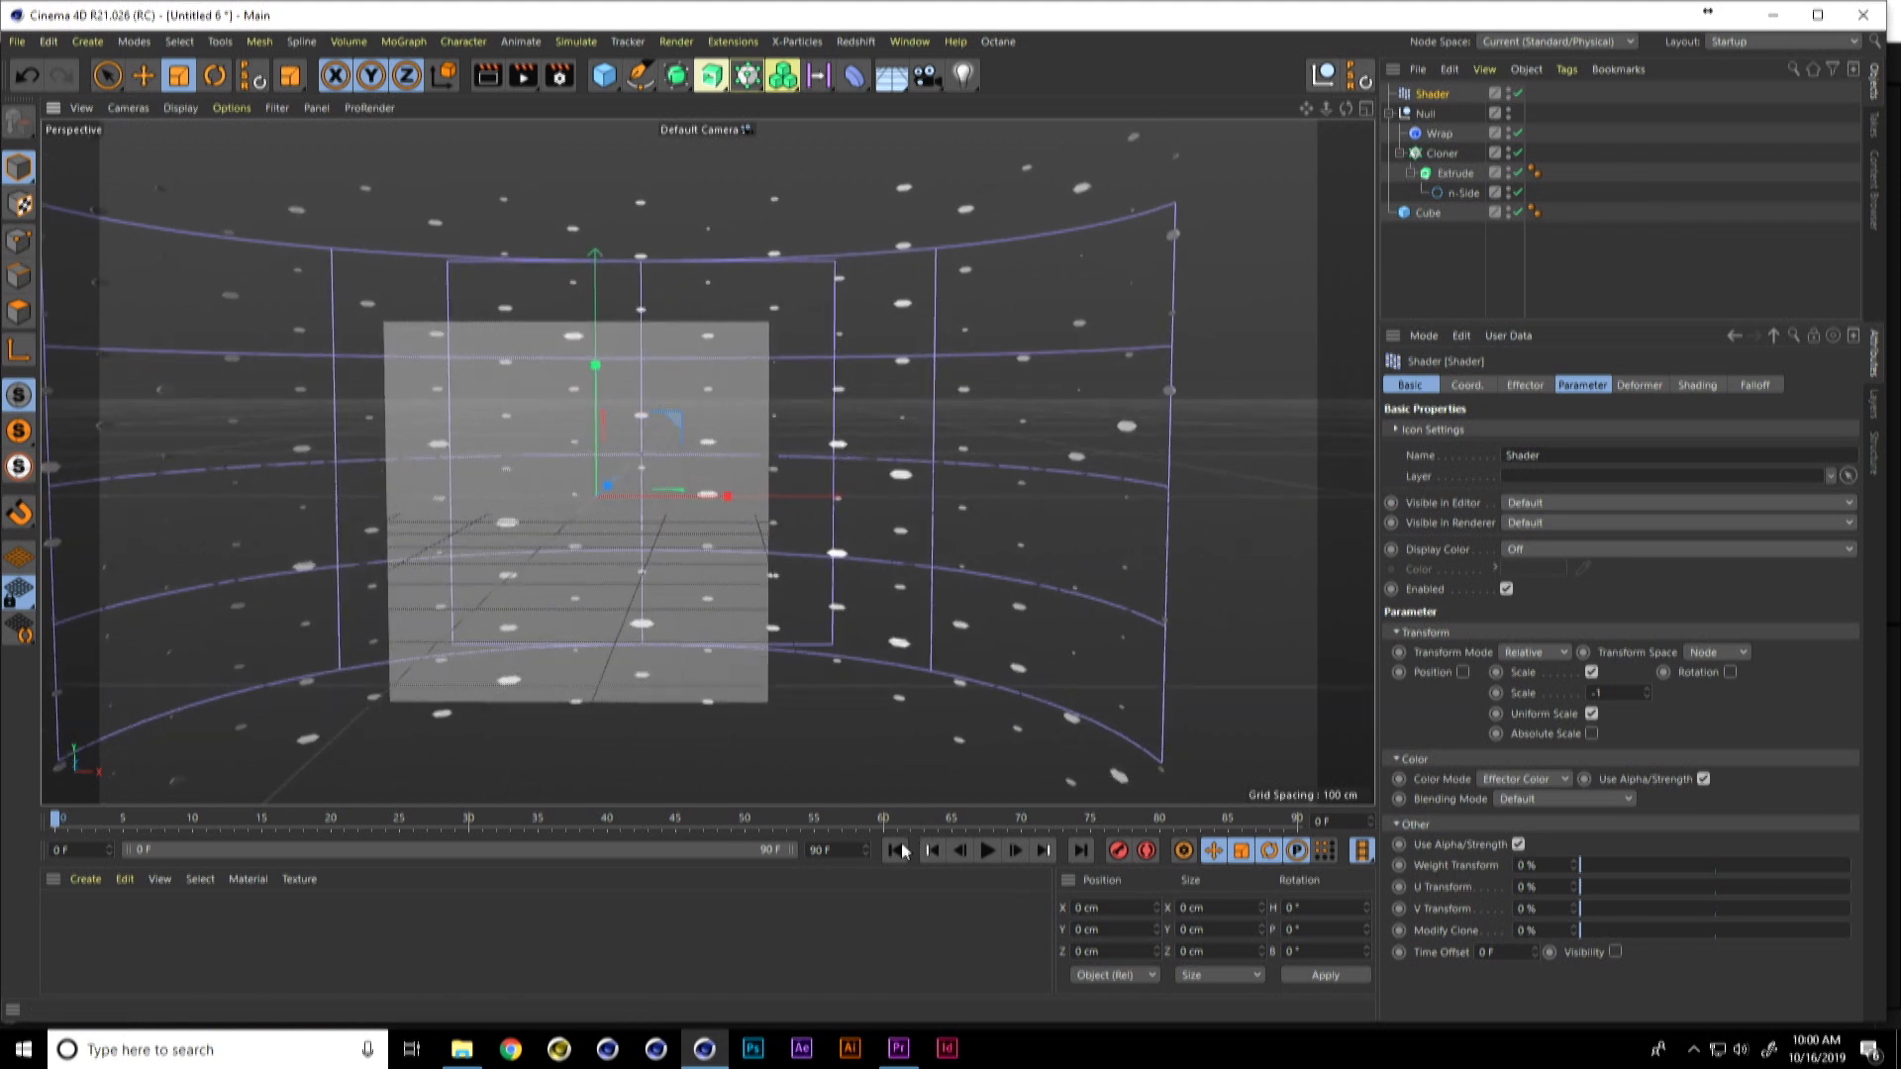
pyautogui.click(987, 850)
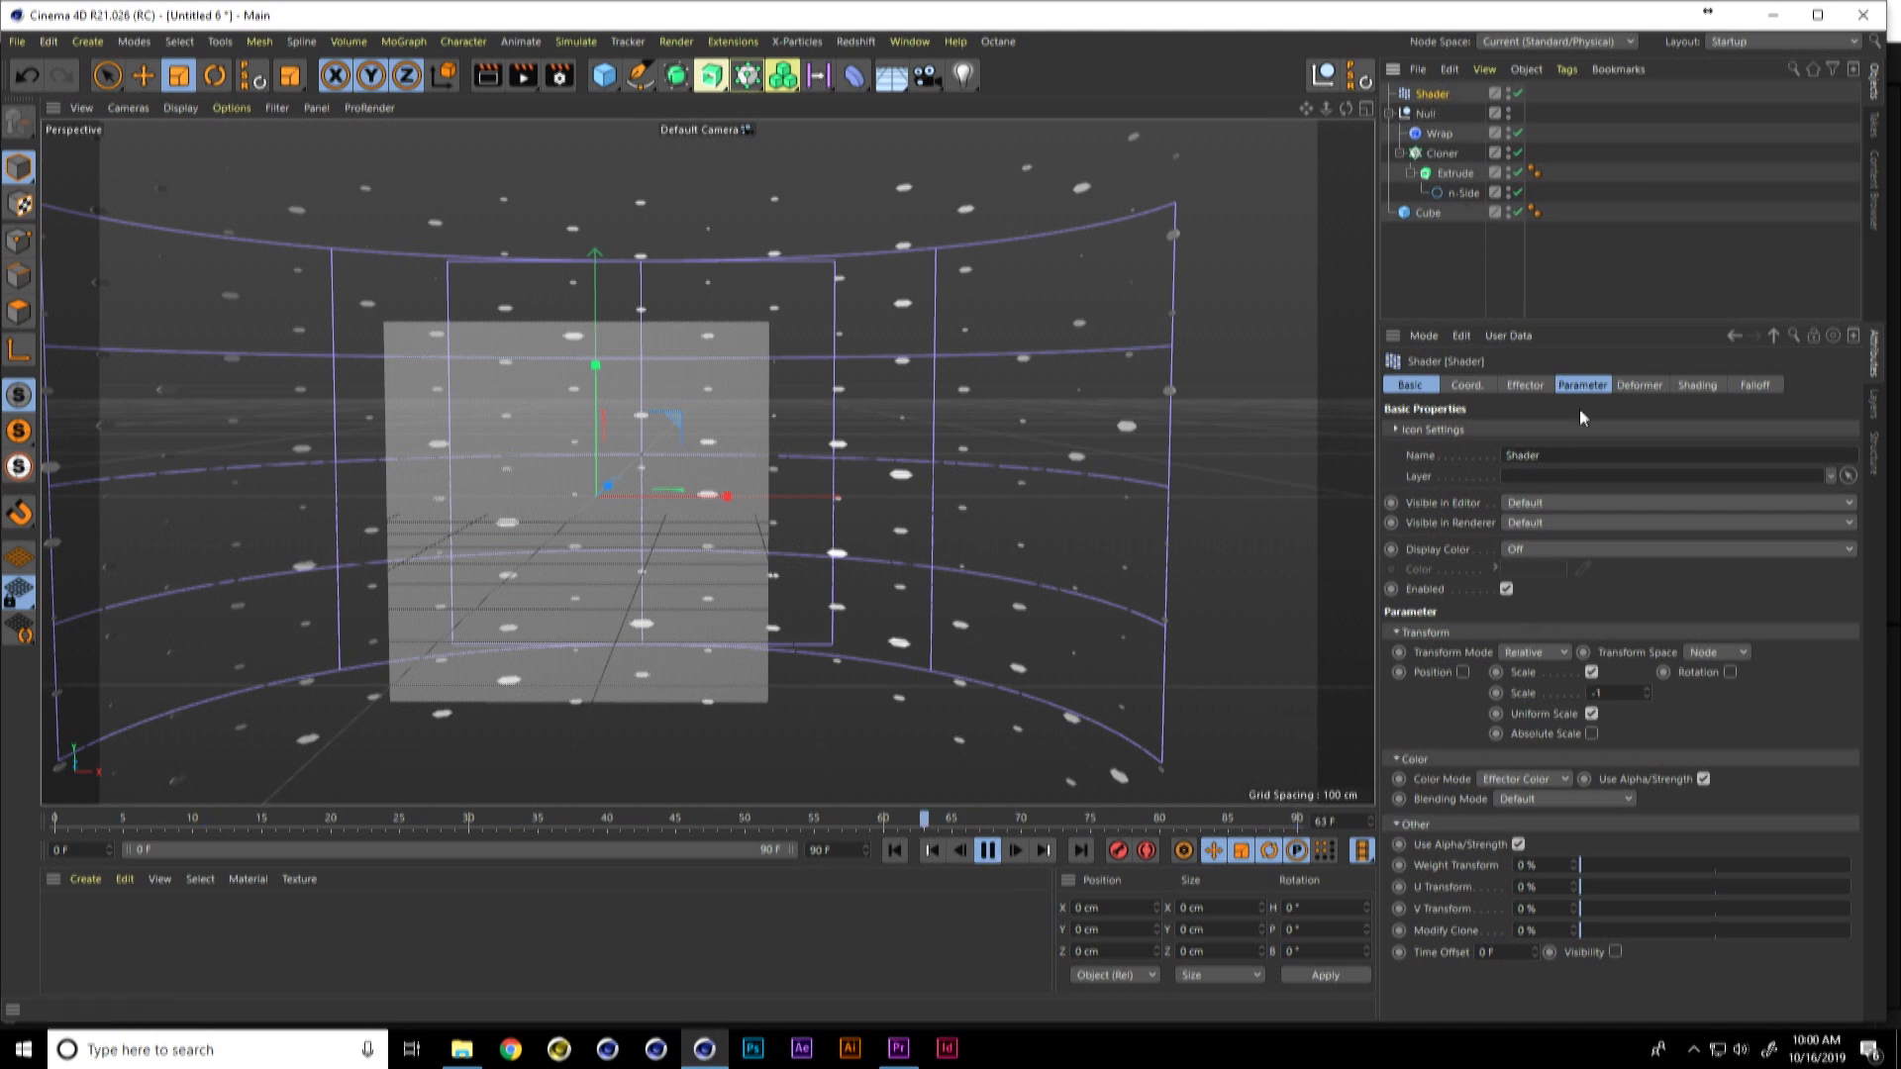
pyautogui.click(1698, 386)
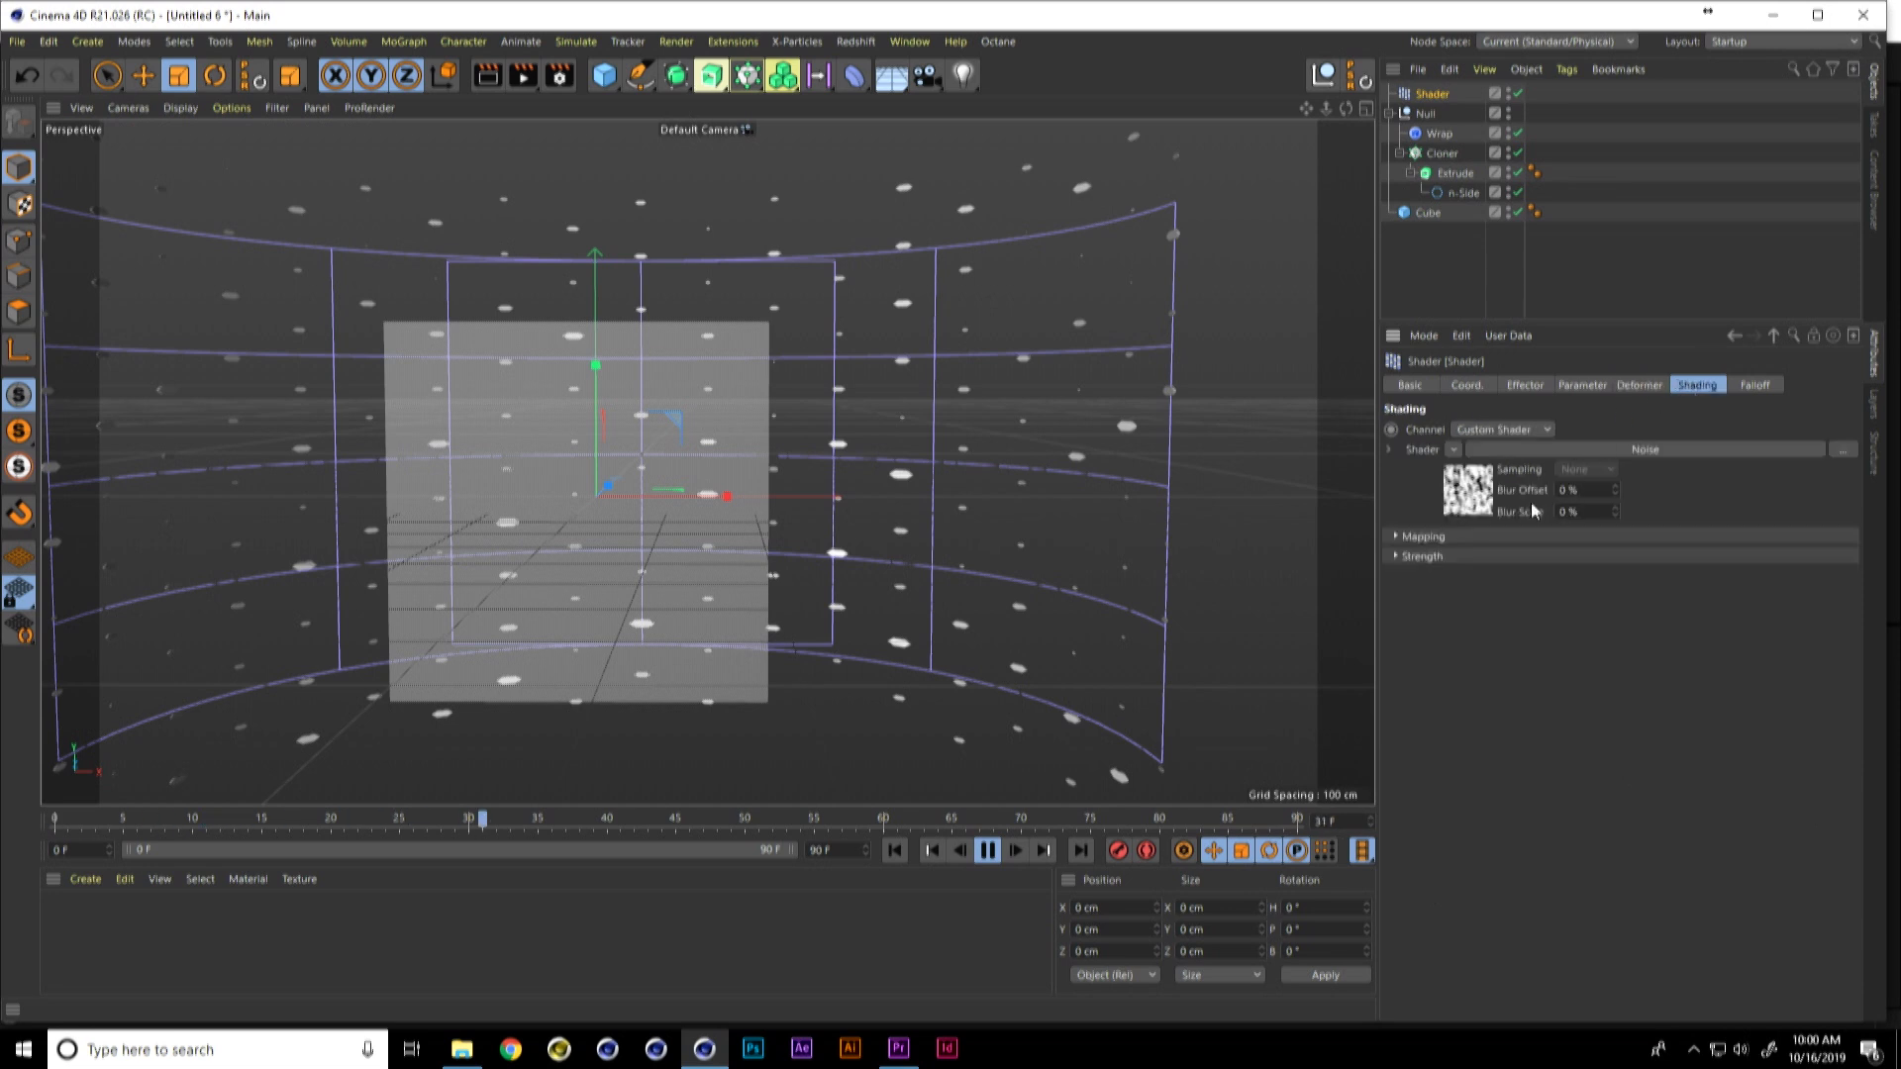
pyautogui.click(1468, 490)
pyautogui.write('1')
pyautogui.press('Return')
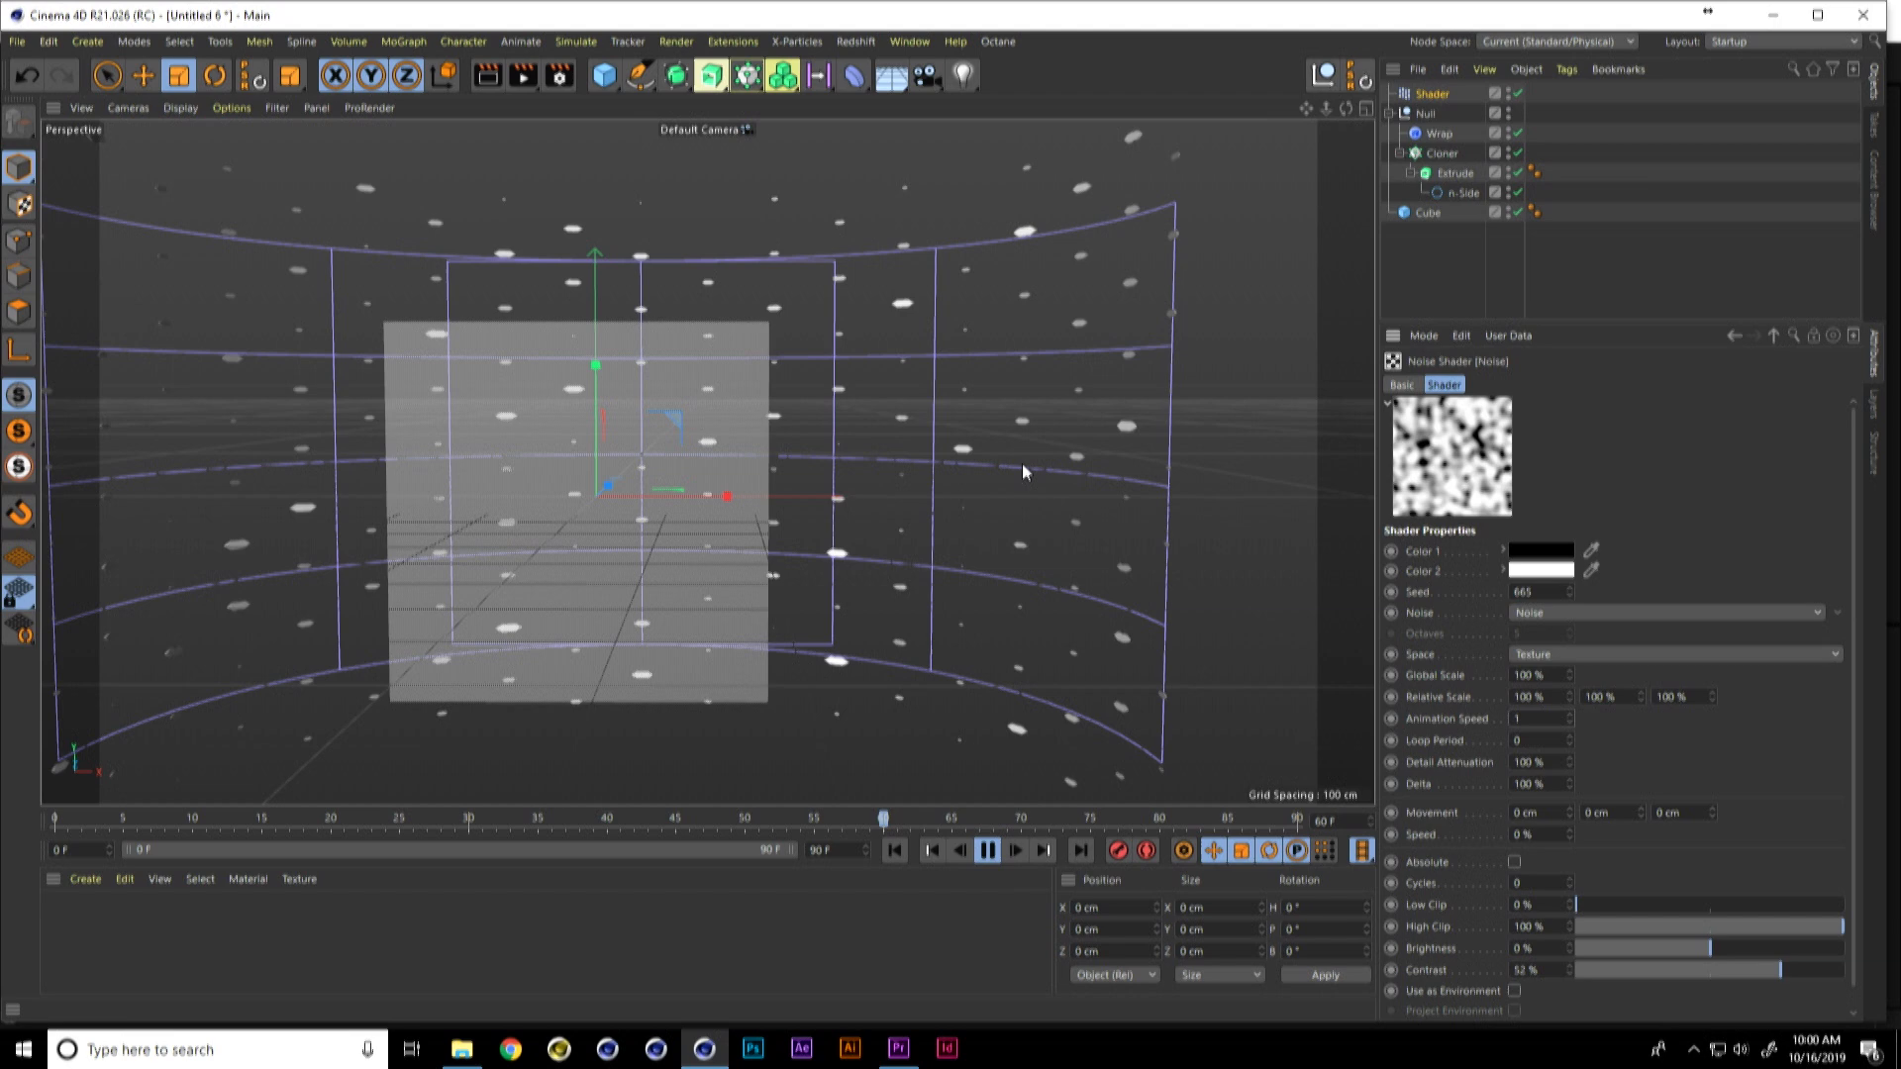
# Step: Raise the noise brightness to about 28% to thin out the hexagons
pyautogui.moveTo(977, 487)
pyautogui.keyDown('alt'); pyautogui.mouseDown()
pyautogui.moveTo(952, 504)
pyautogui.moveTo(1006, 474)
pyautogui.moveTo(979, 486)
pyautogui.moveTo(1006, 495)
pyautogui.mouseUp(); pyautogui.keyUp('alt')
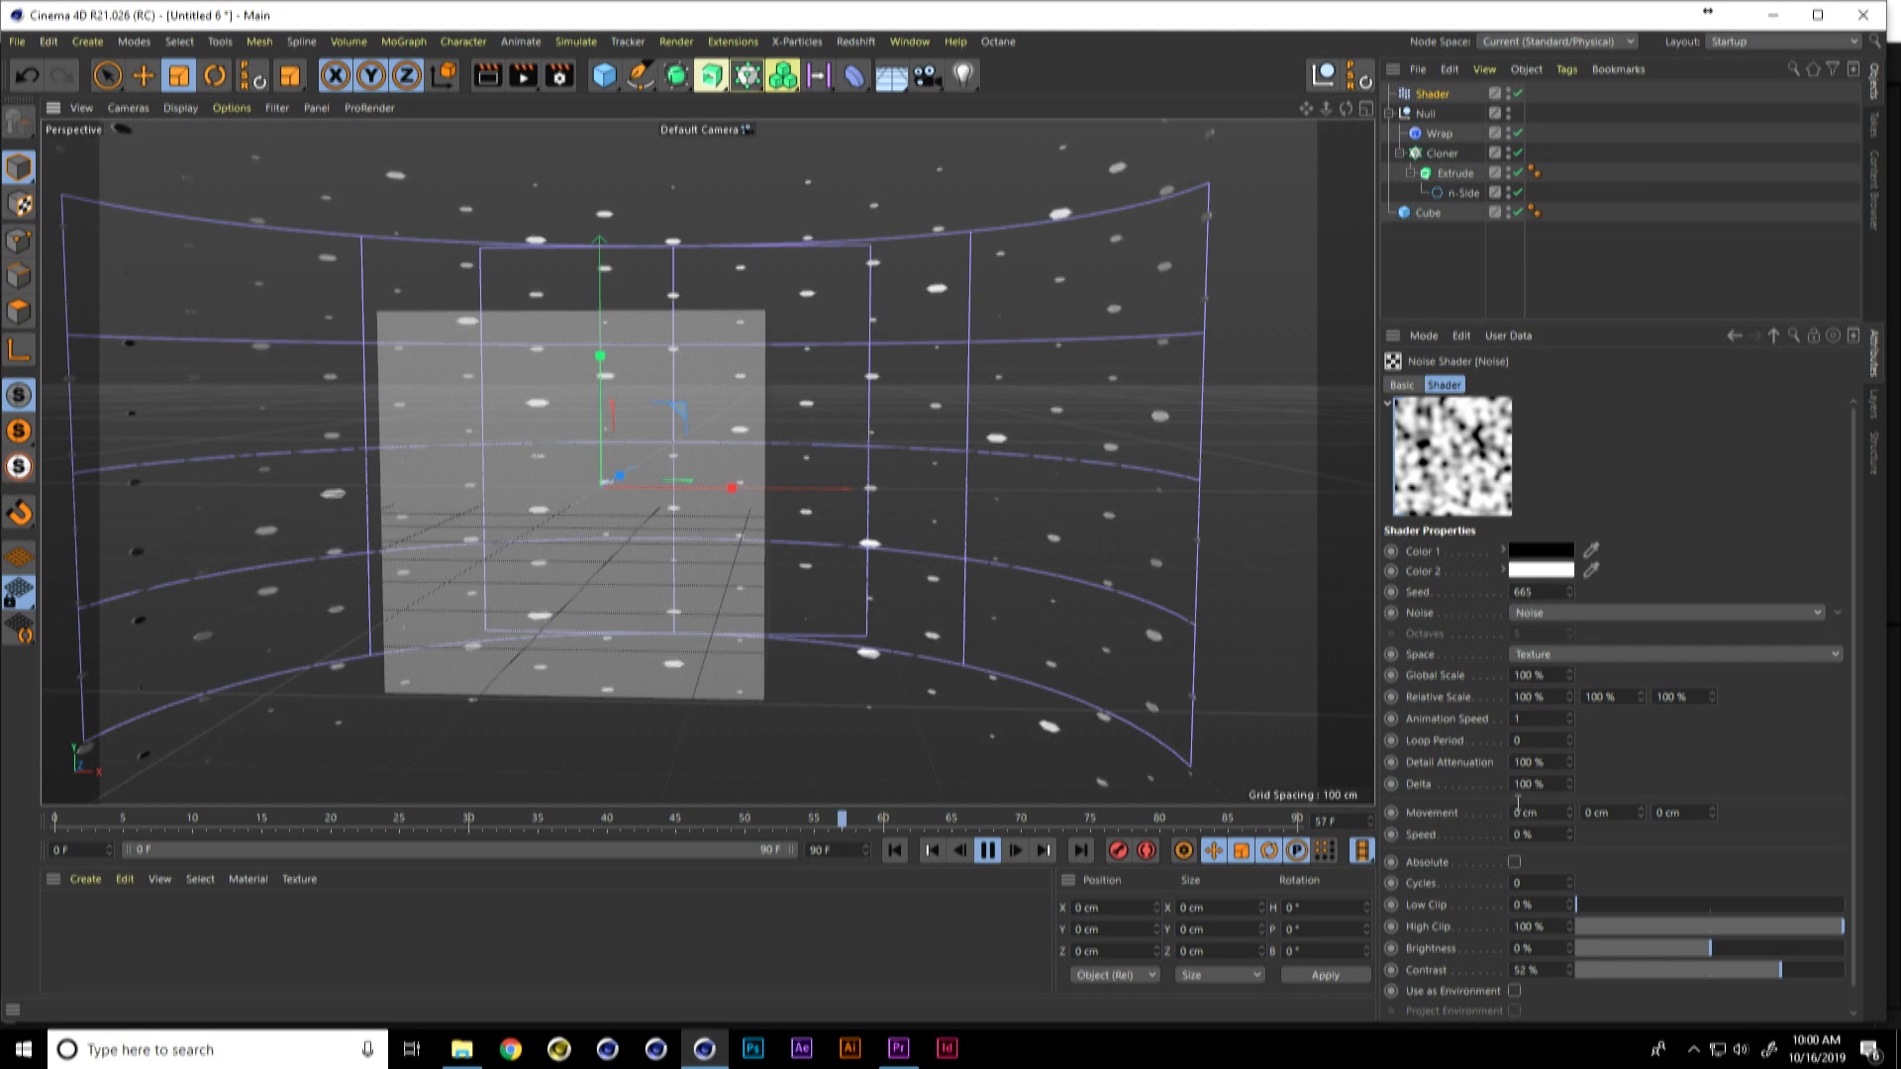
pyautogui.click(1738, 946)
pyautogui.moveTo(1730, 945); pyautogui.dragTo(1750, 947)
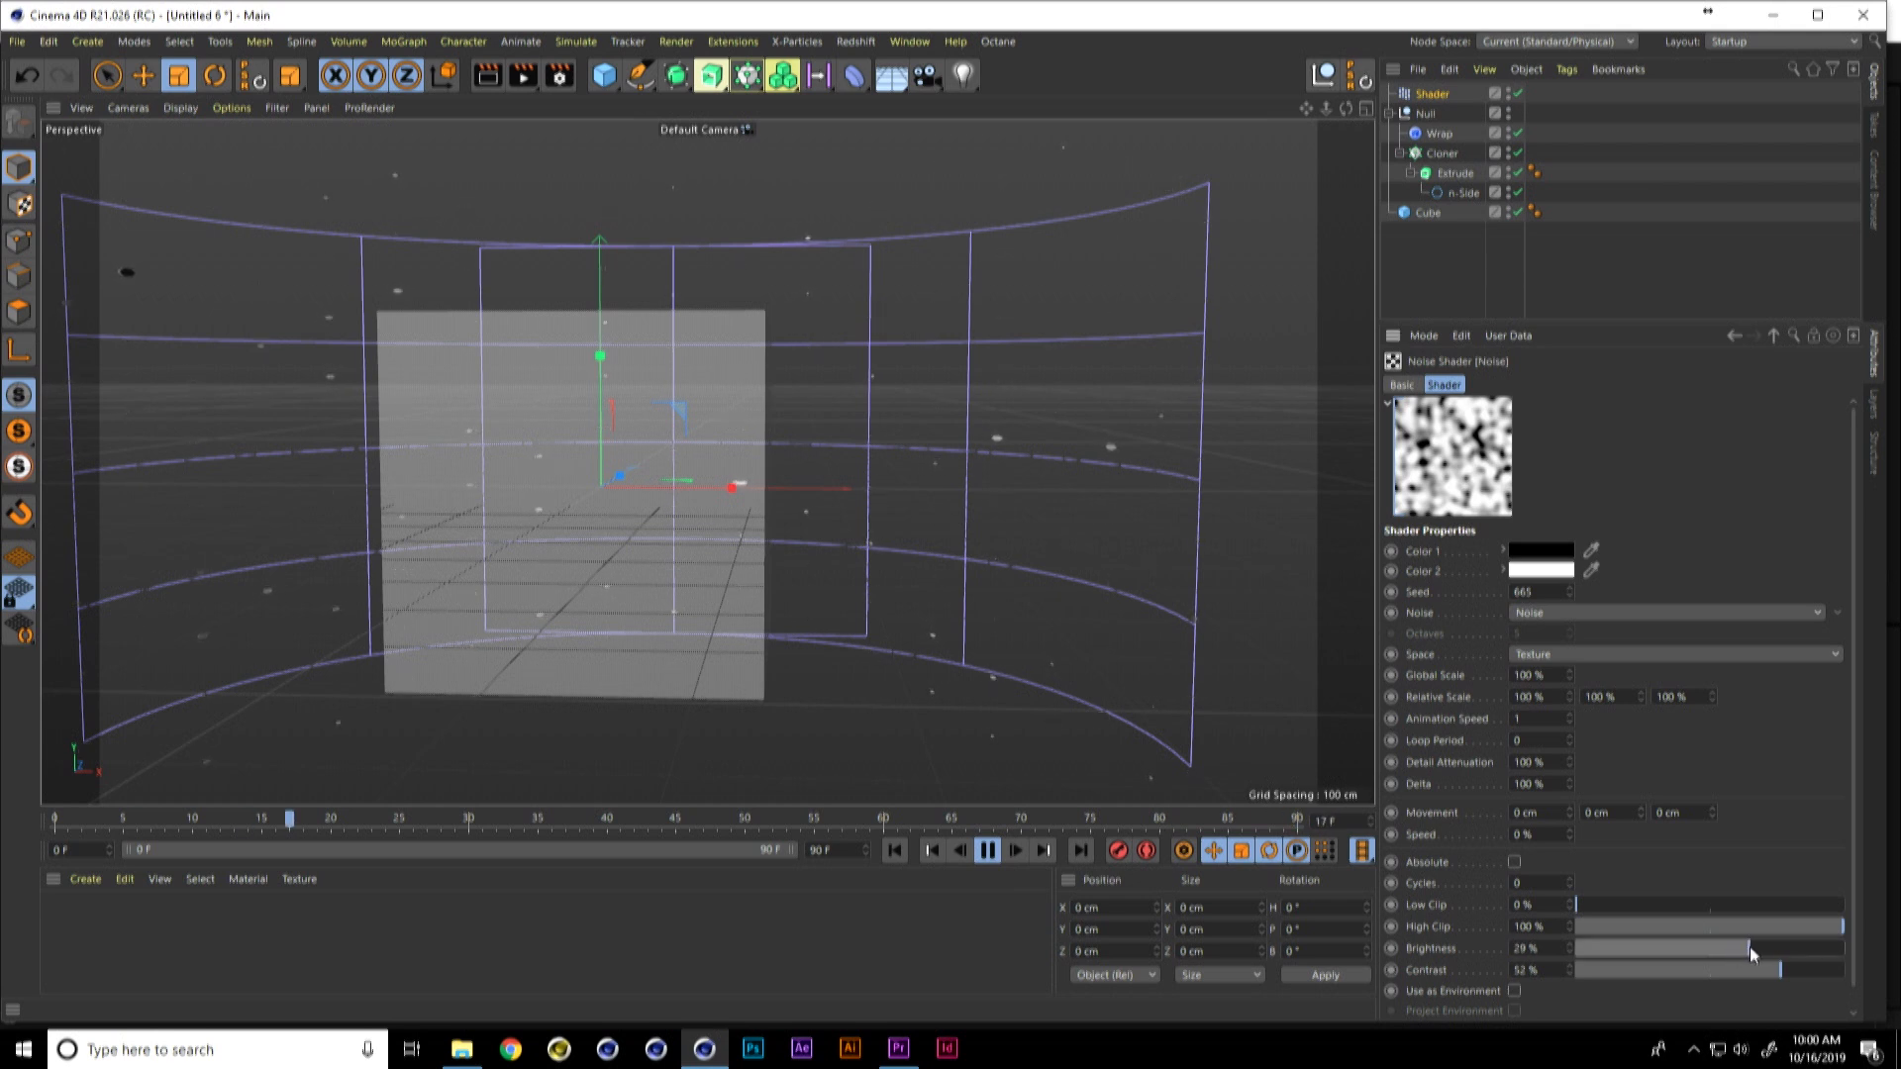
pyautogui.moveTo(1749, 947); pyautogui.dragTo(1749, 948)
# Step: Set the project length to 120 frames and extend the preview range to the full timeline
pyautogui.write('120')
pyautogui.press('Return')
pyautogui.moveTo(642, 849); pyautogui.dragTo(797, 850)
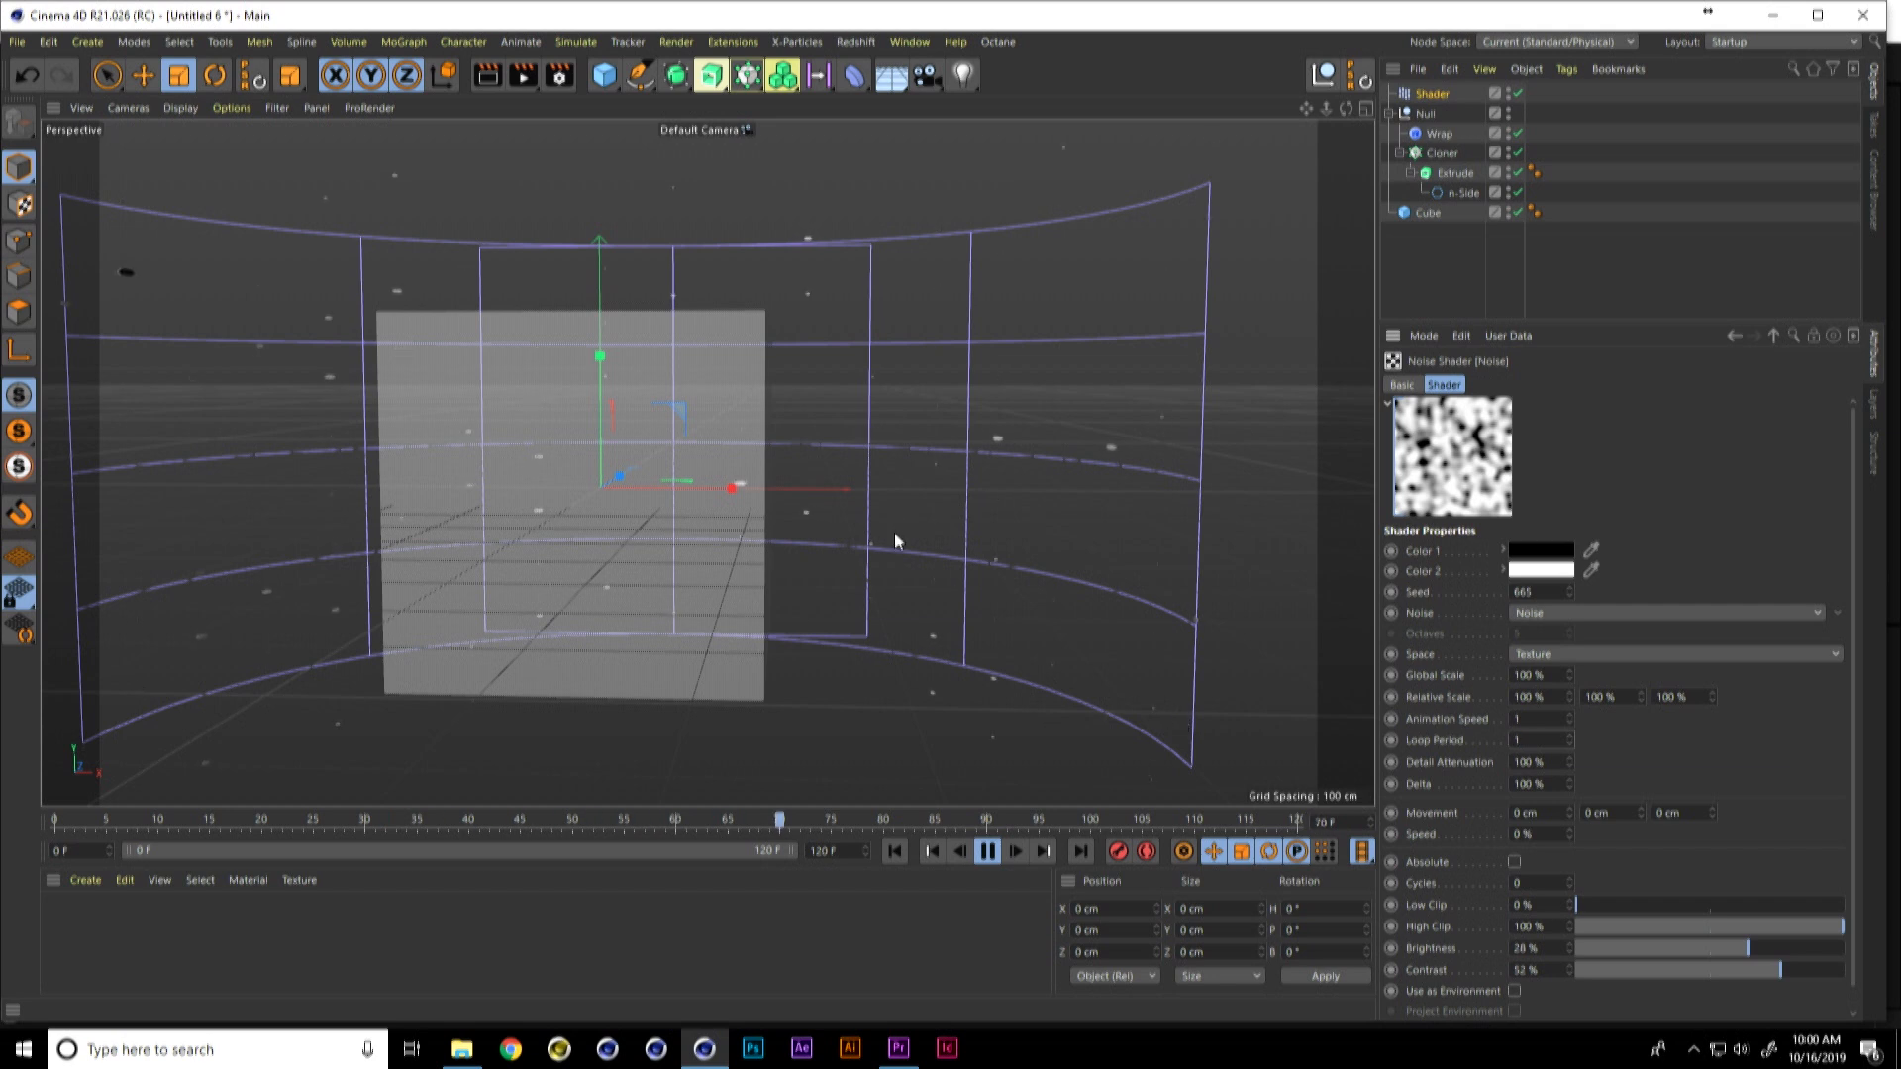
# Step: Try animation speeds of 0.5 and 2 for the noise driving the hexagons
pyautogui.click(1533, 718)
pyautogui.write('0.5')
pyautogui.write('2')
# Step: Create a new material with a highly saturated red color and assign it to the Cloner
pyautogui.doubleClick(235, 902)
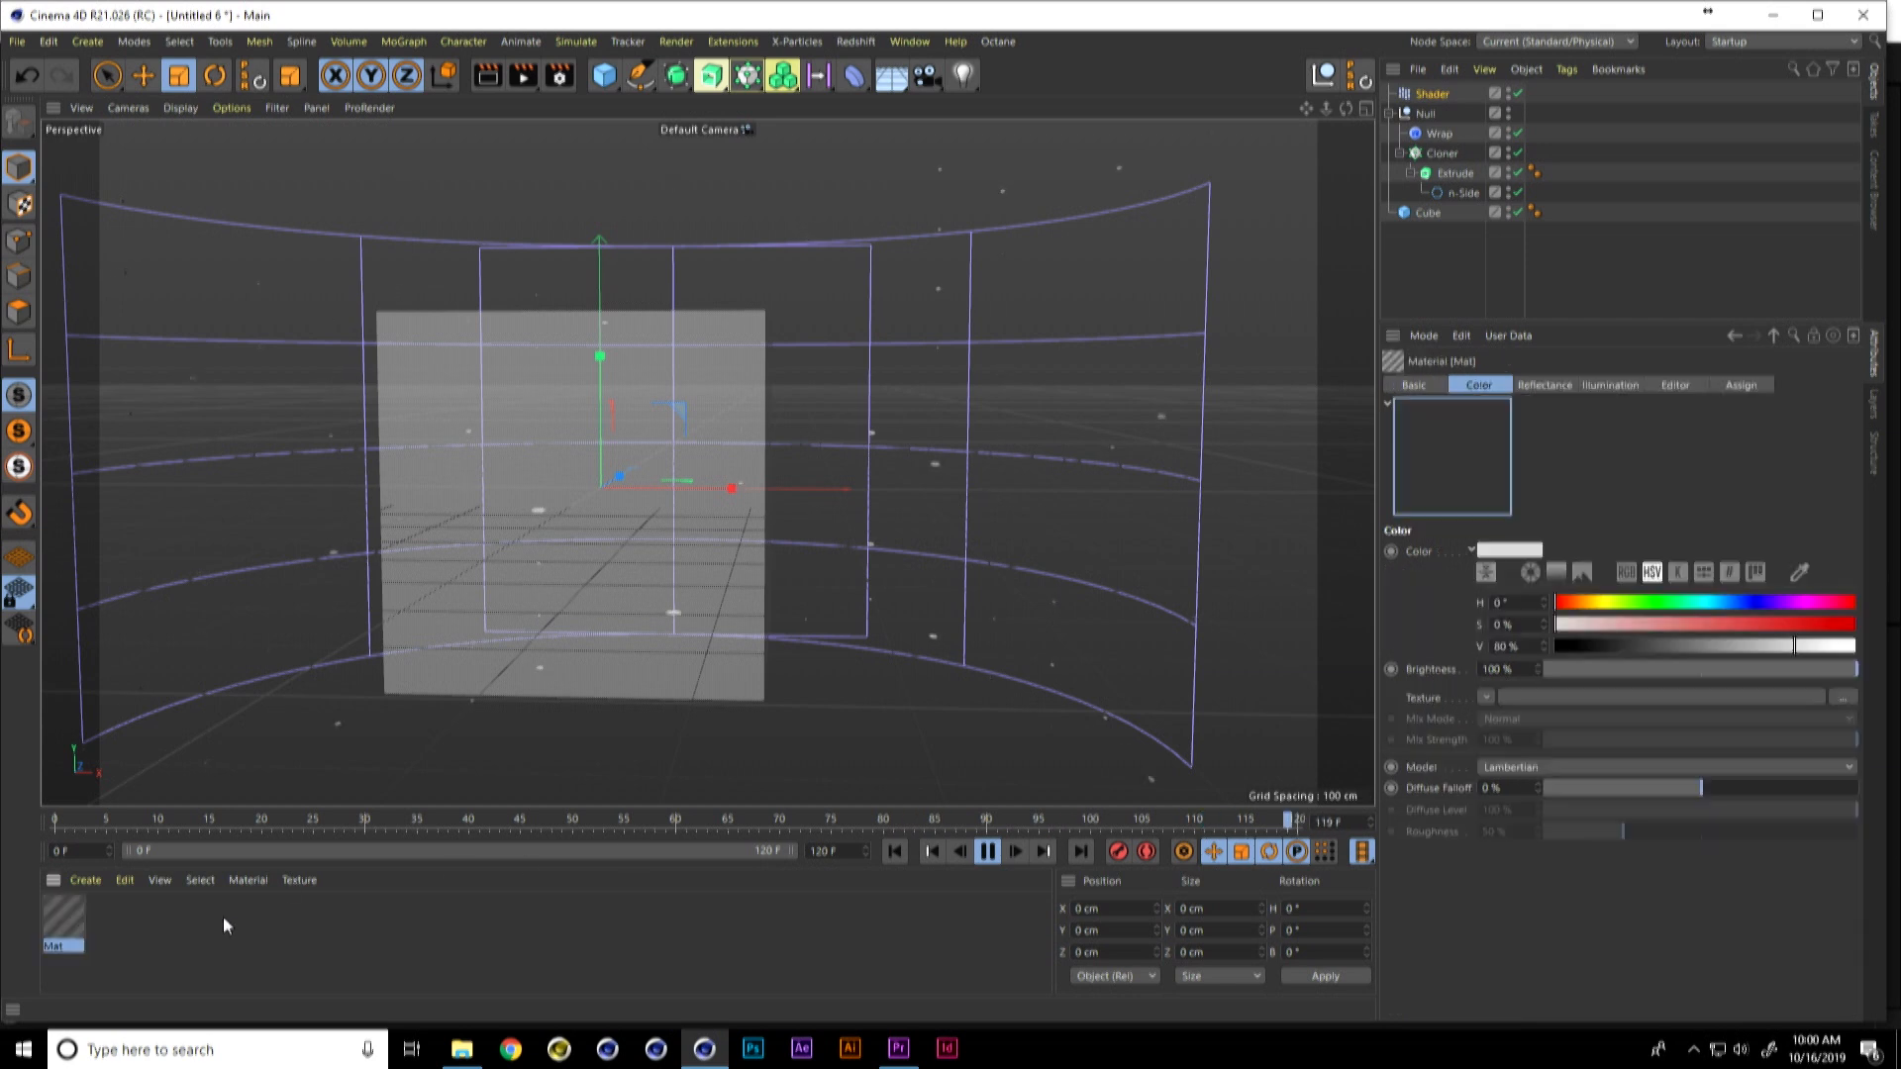
pyautogui.moveTo(1746, 621); pyautogui.dragTo(1843, 624)
pyautogui.moveTo(64, 919); pyautogui.dragTo(1463, 153)
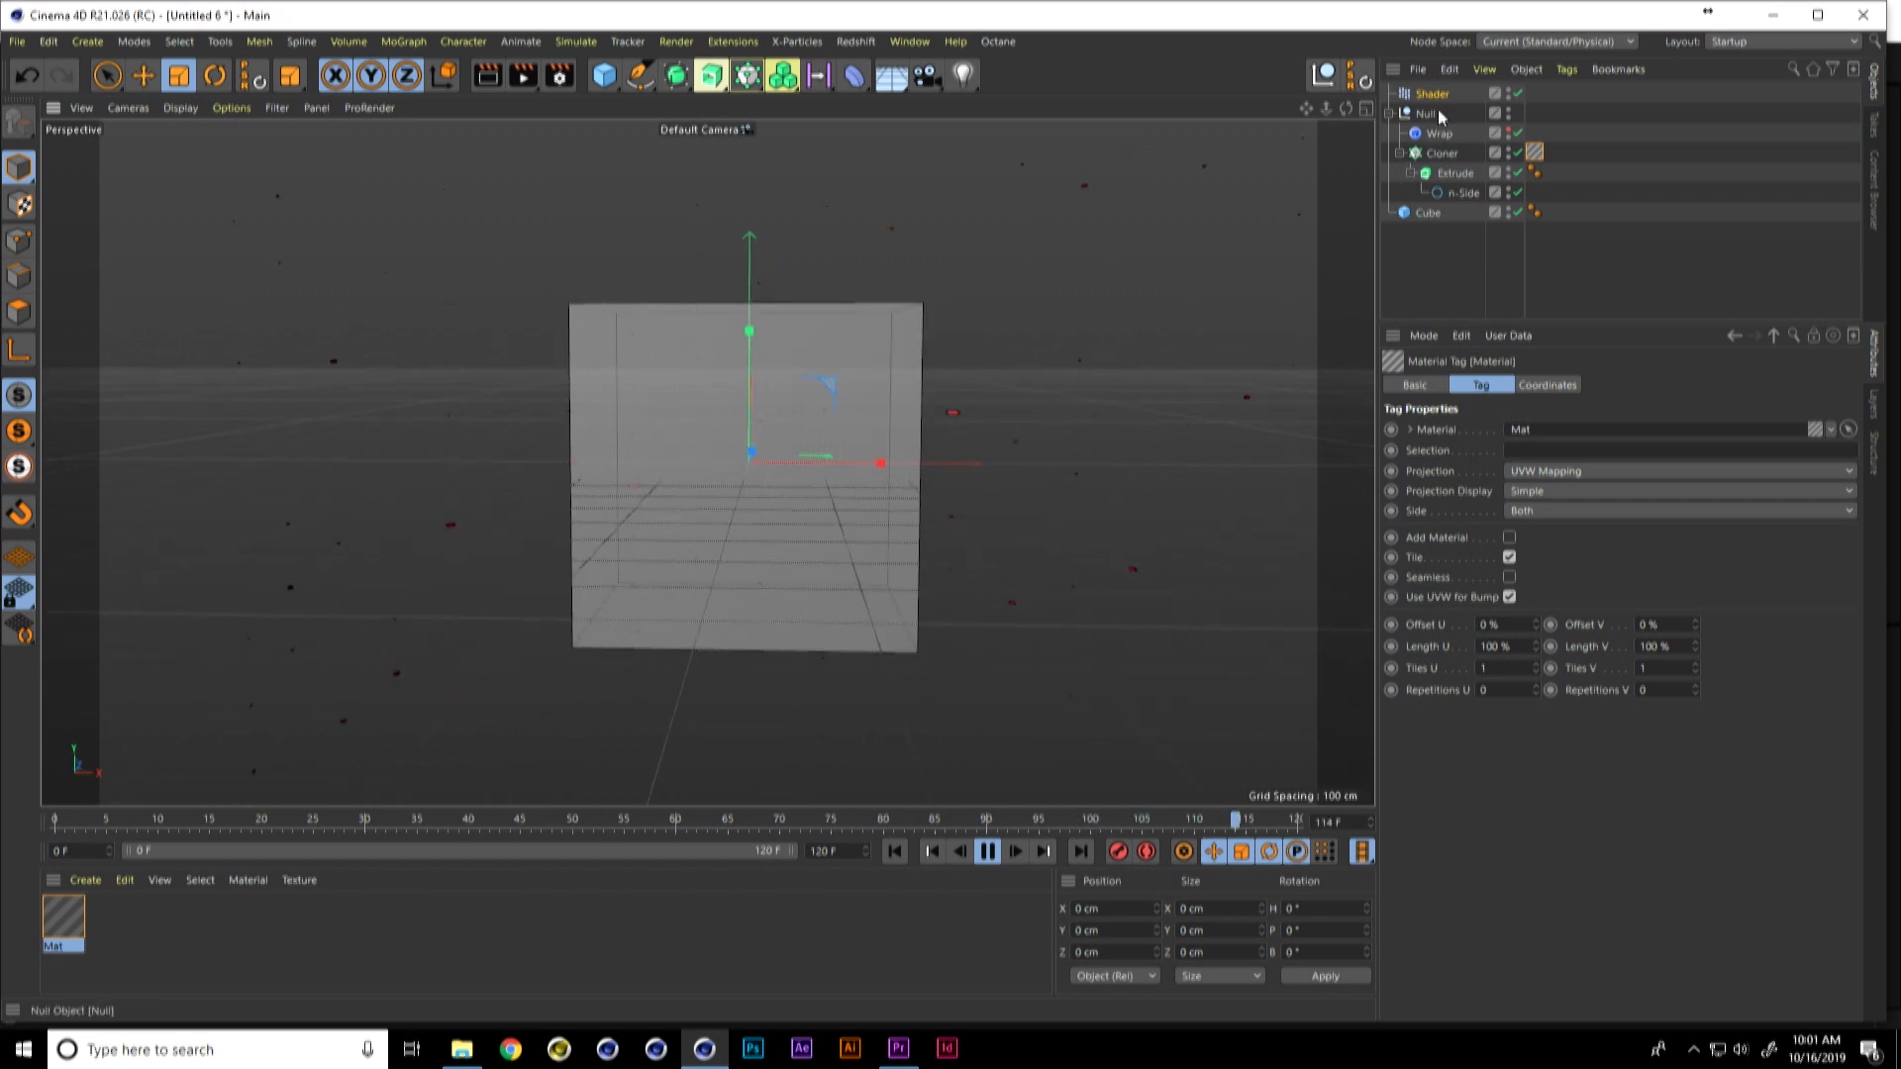
# Step: Hide the Cube and display the Extrude's cap settings while the animated hexagons play
pyautogui.click(1508, 210)
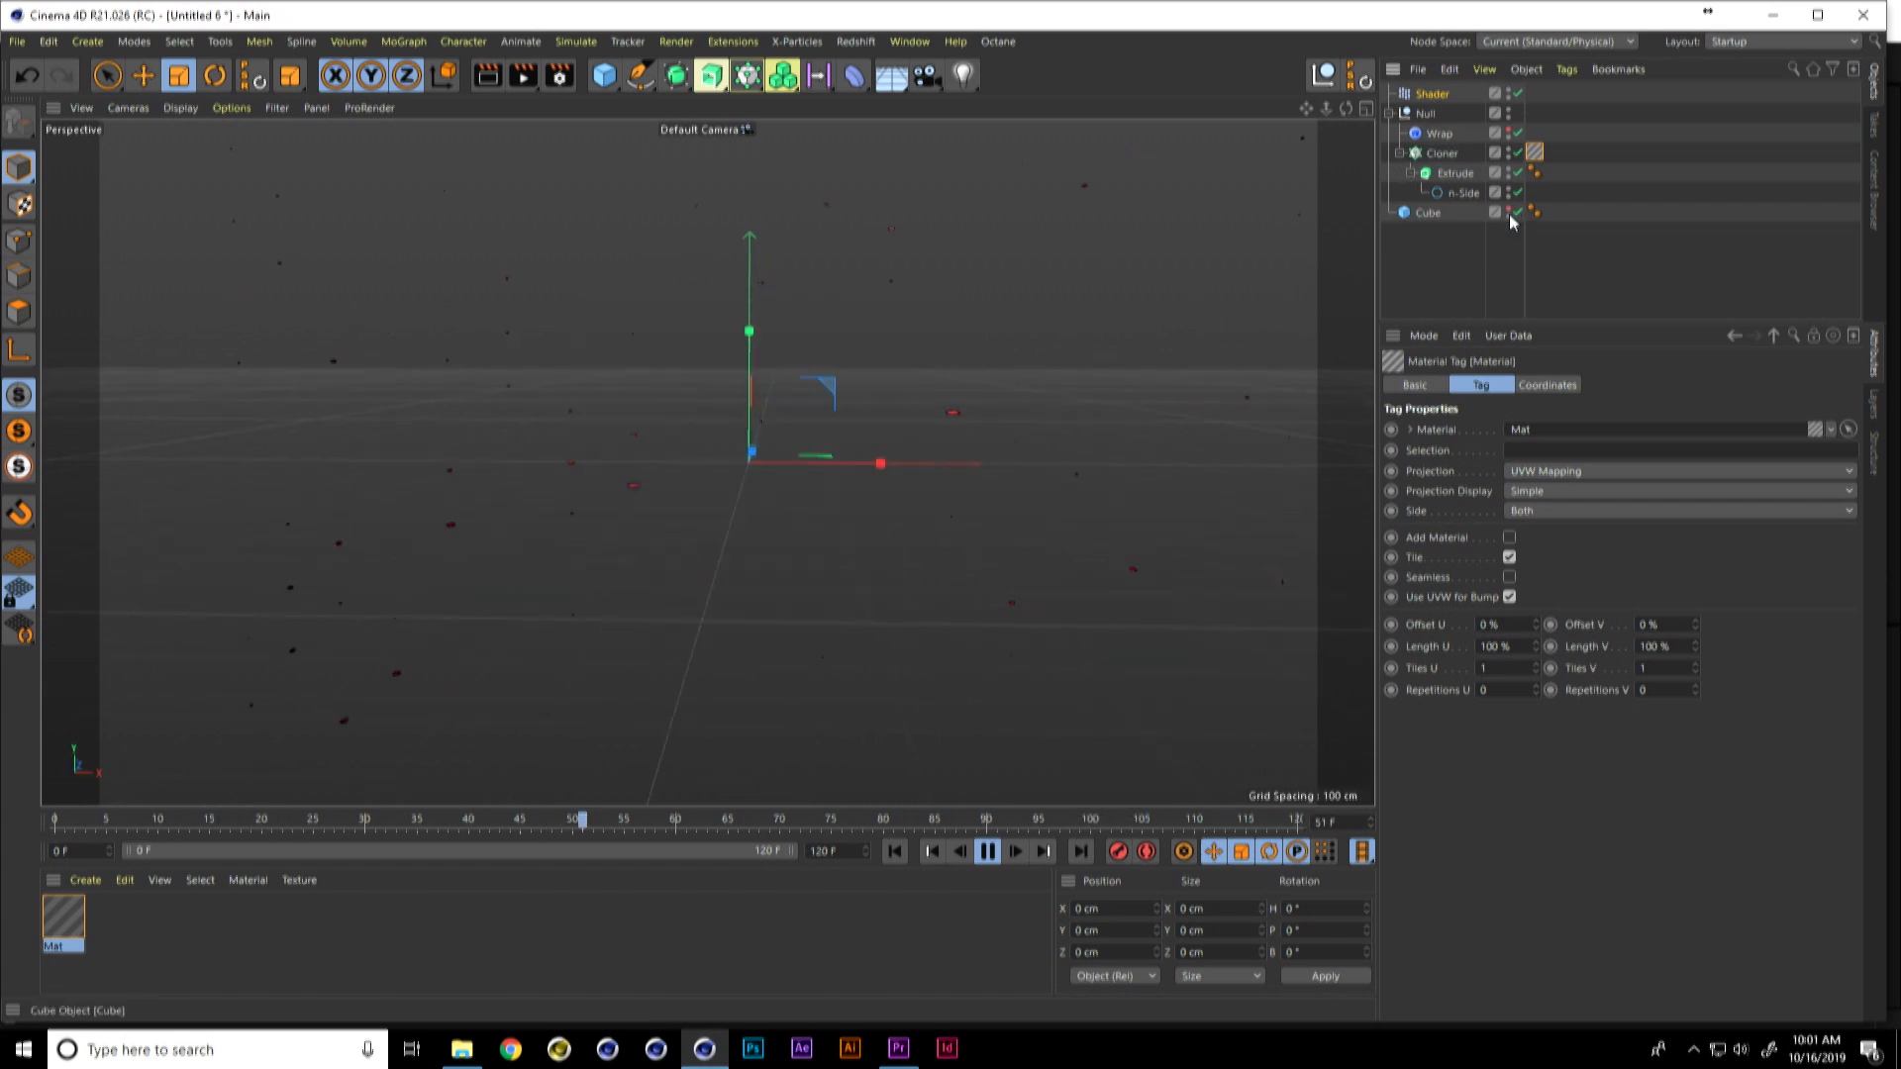
pyautogui.click(1455, 174)
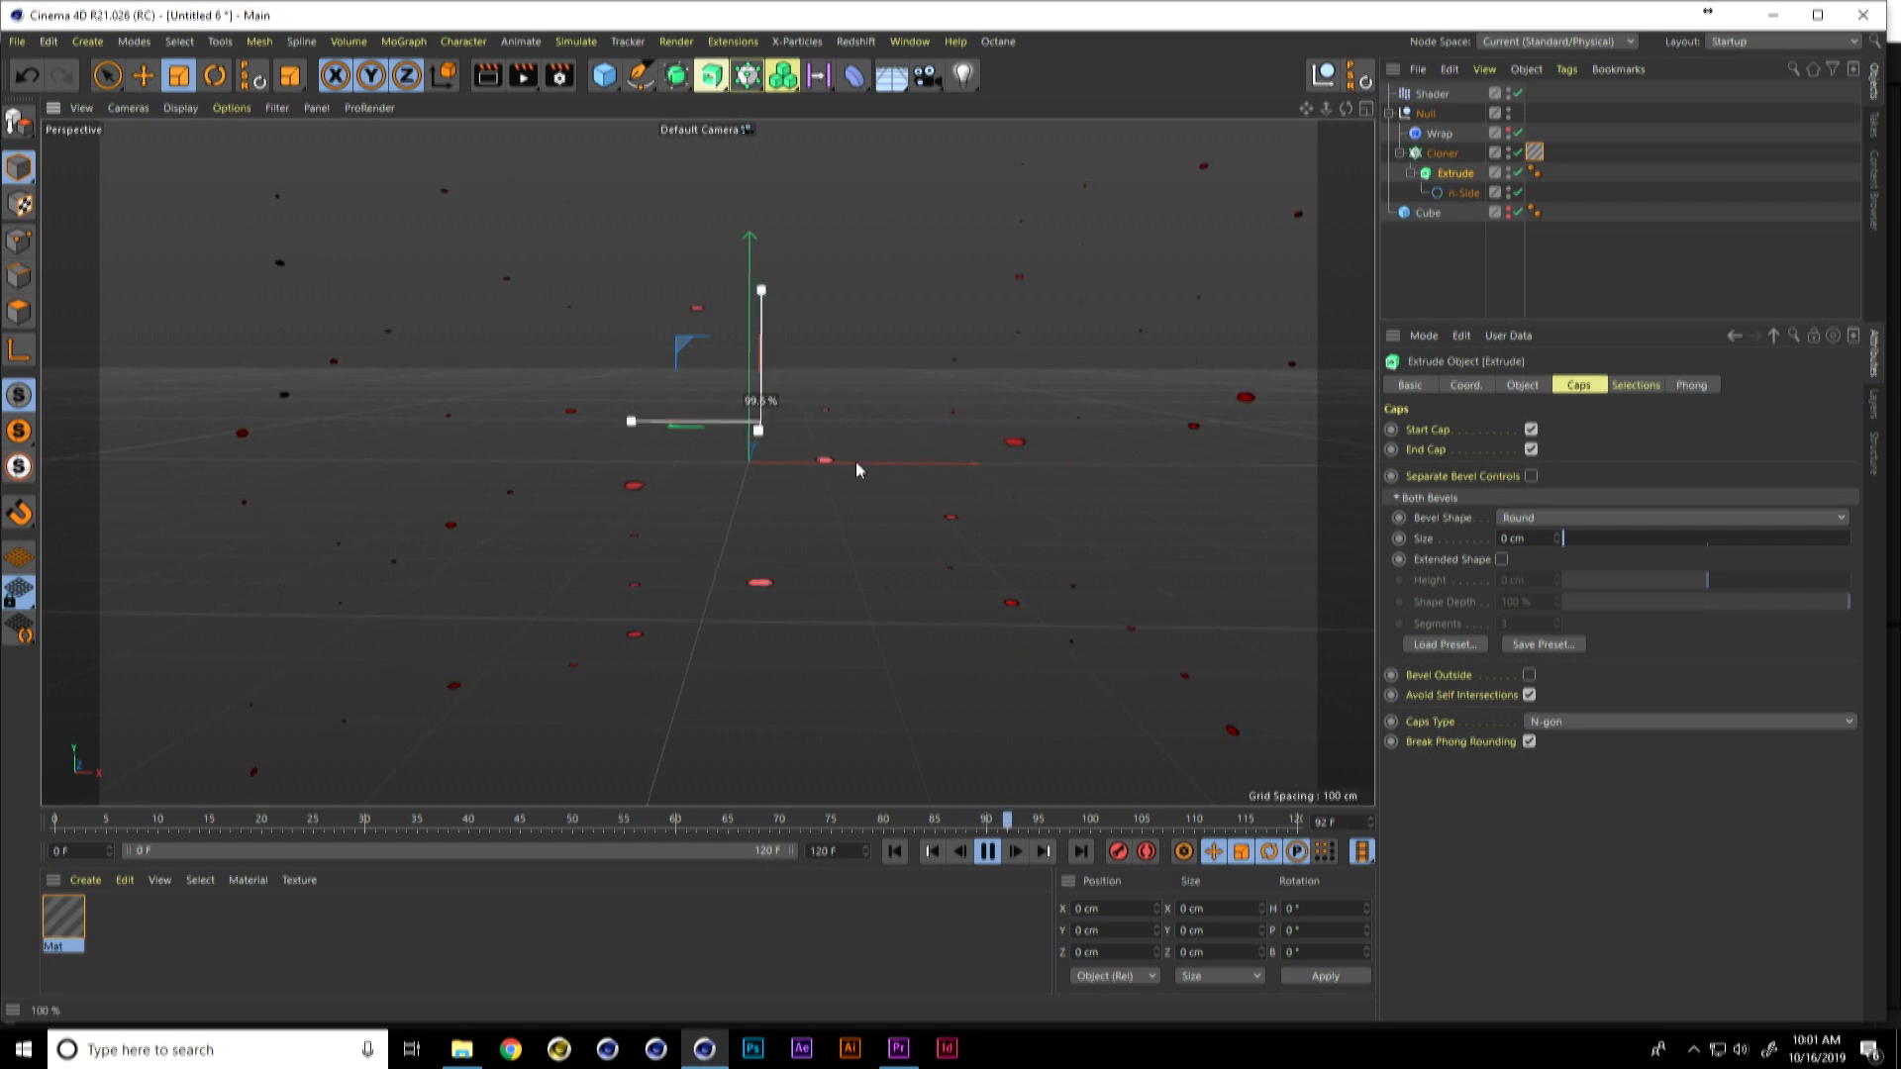
pyautogui.keyDown('alt'); pyautogui.moveTo(900, 437); pyautogui.dragTo(841, 412); pyautogui.keyUp('alt')
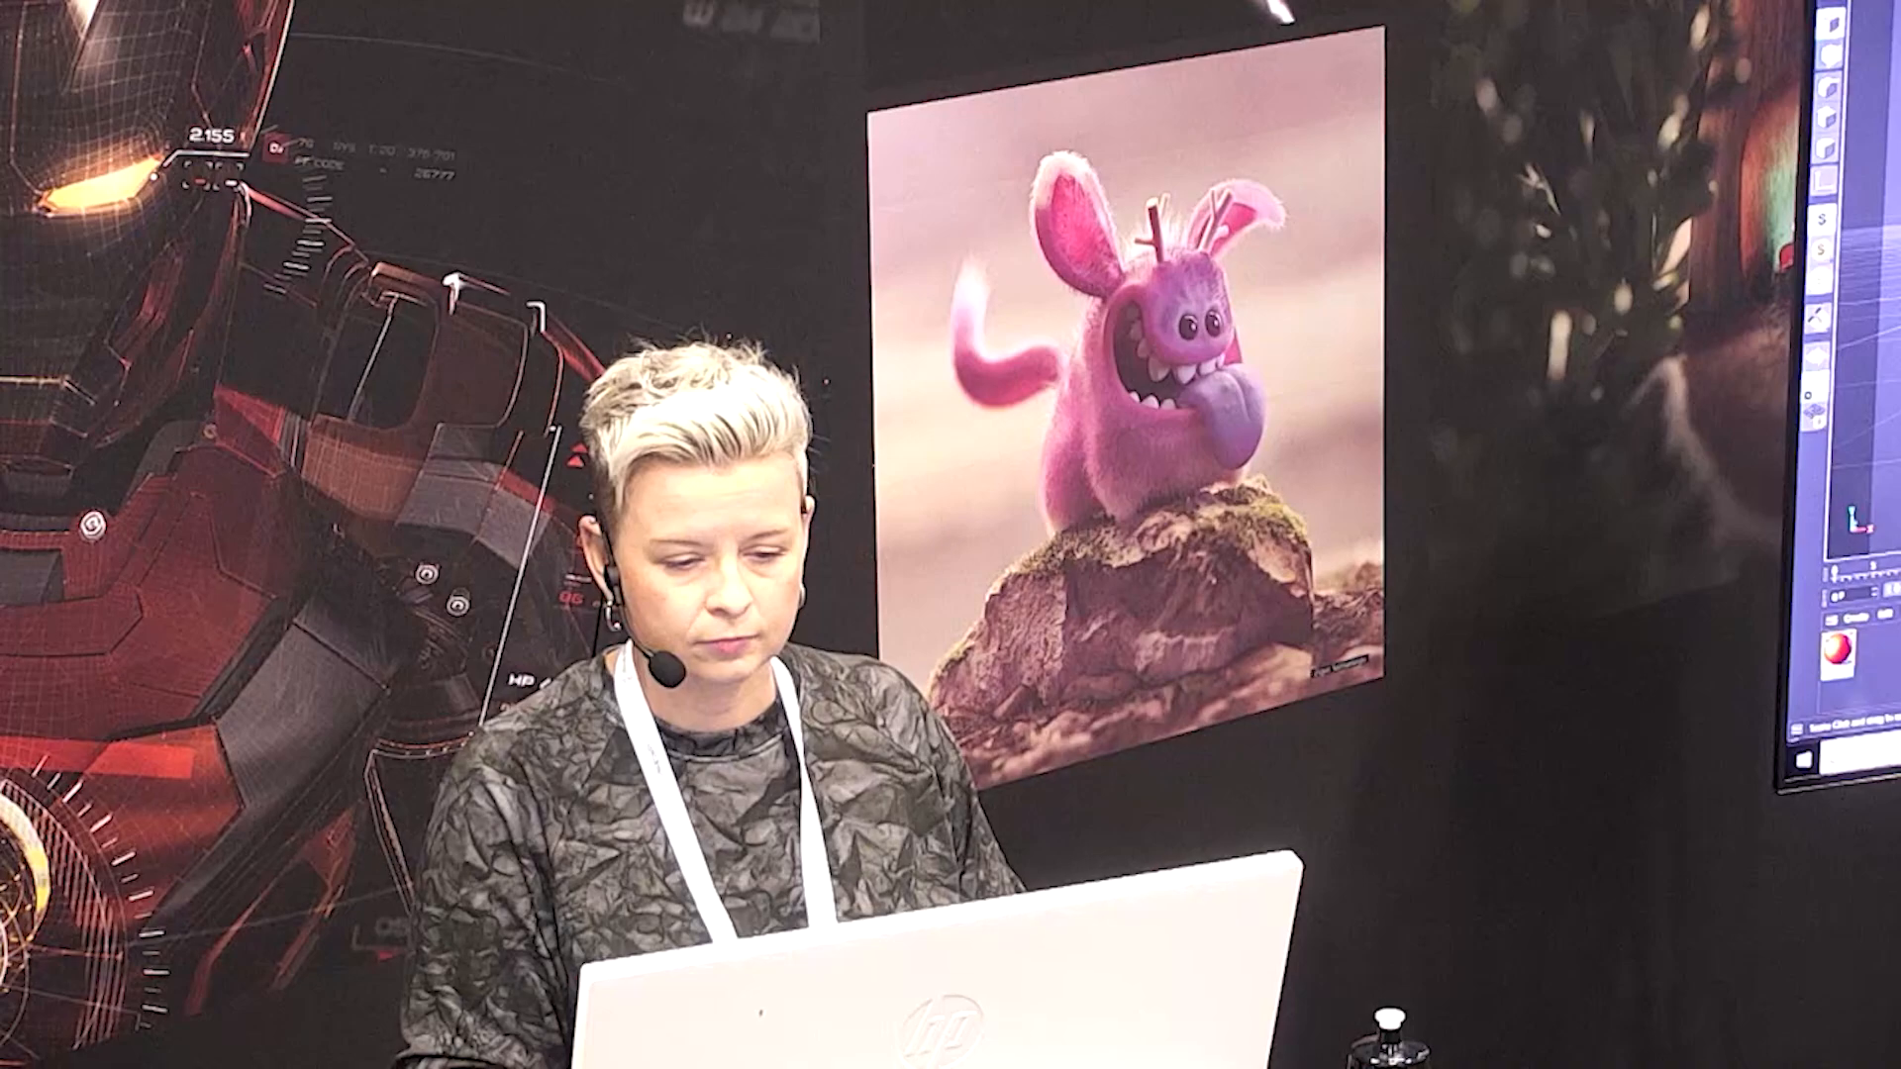
# Step: View the 2a-Parametric Hex Reveal Example video in Movies & TV, and close the player
pyautogui.hotkey('alt', 'Tab')
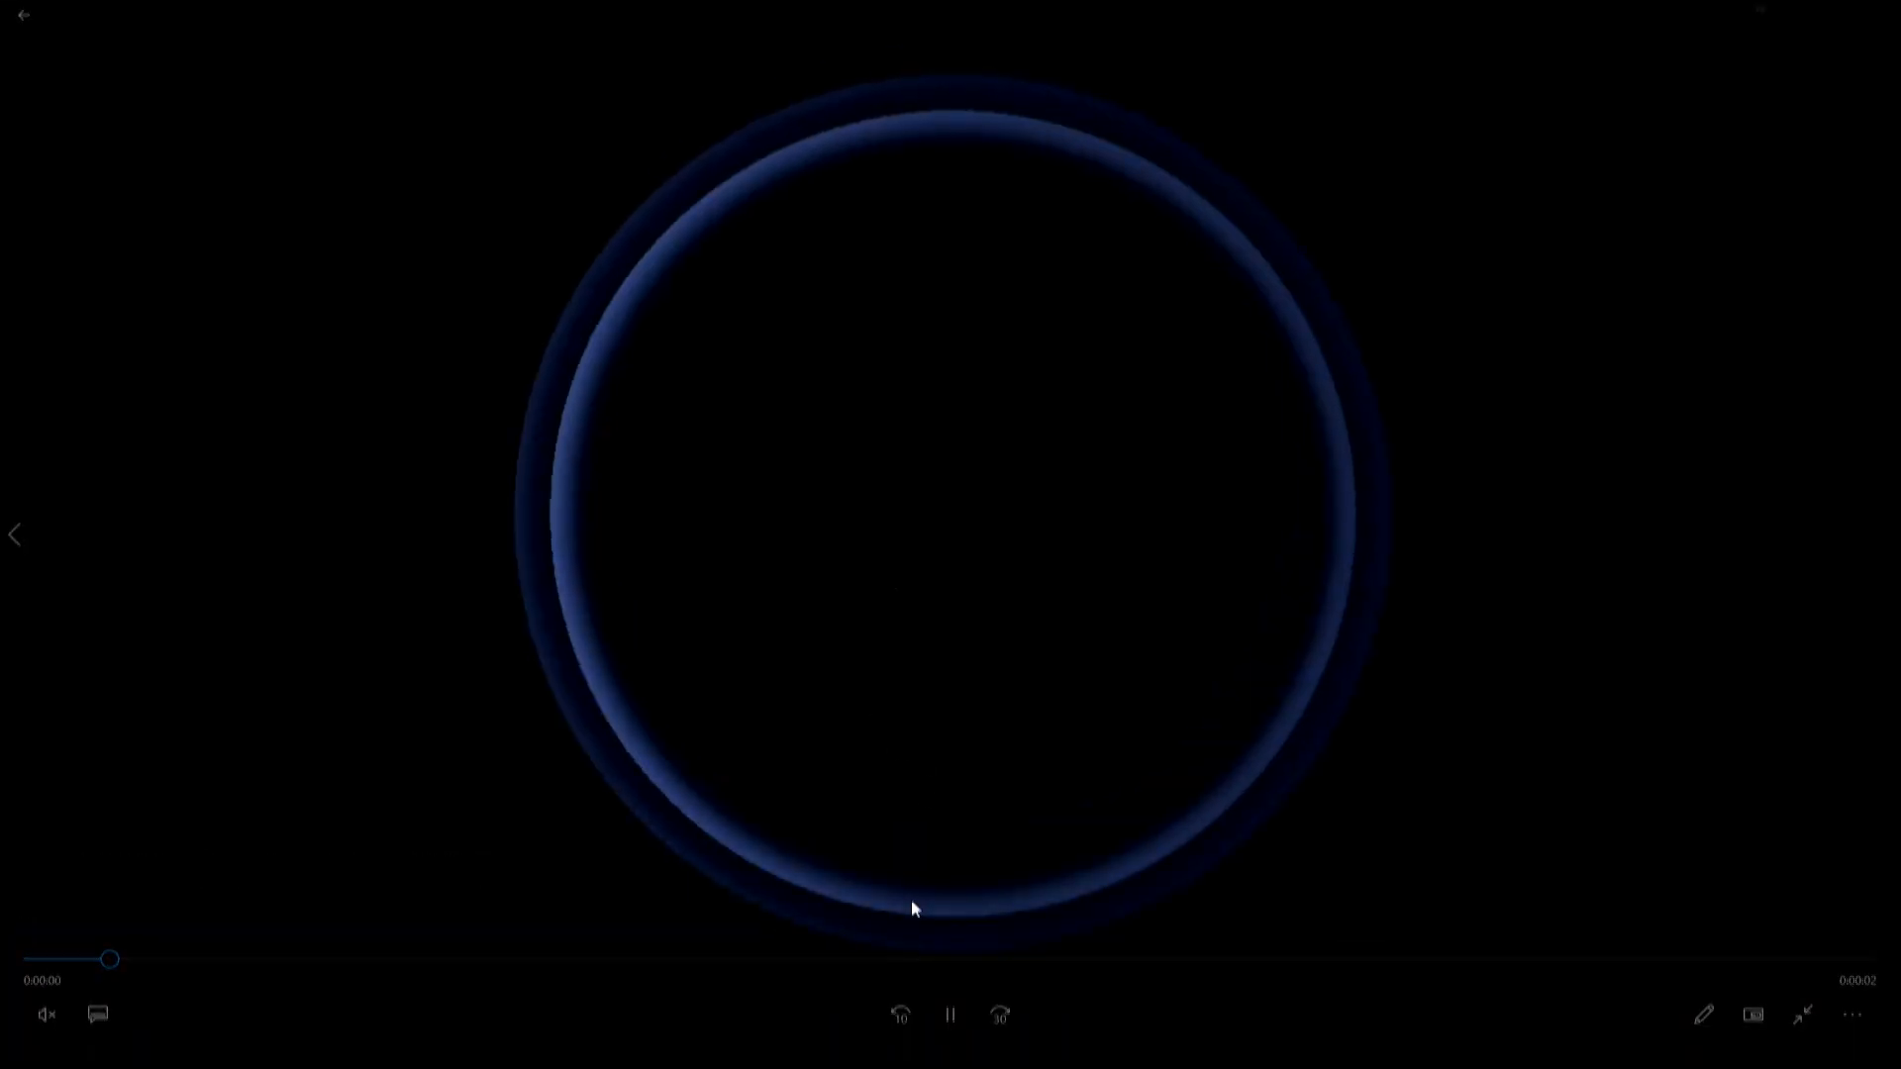
pyautogui.press('Escape')
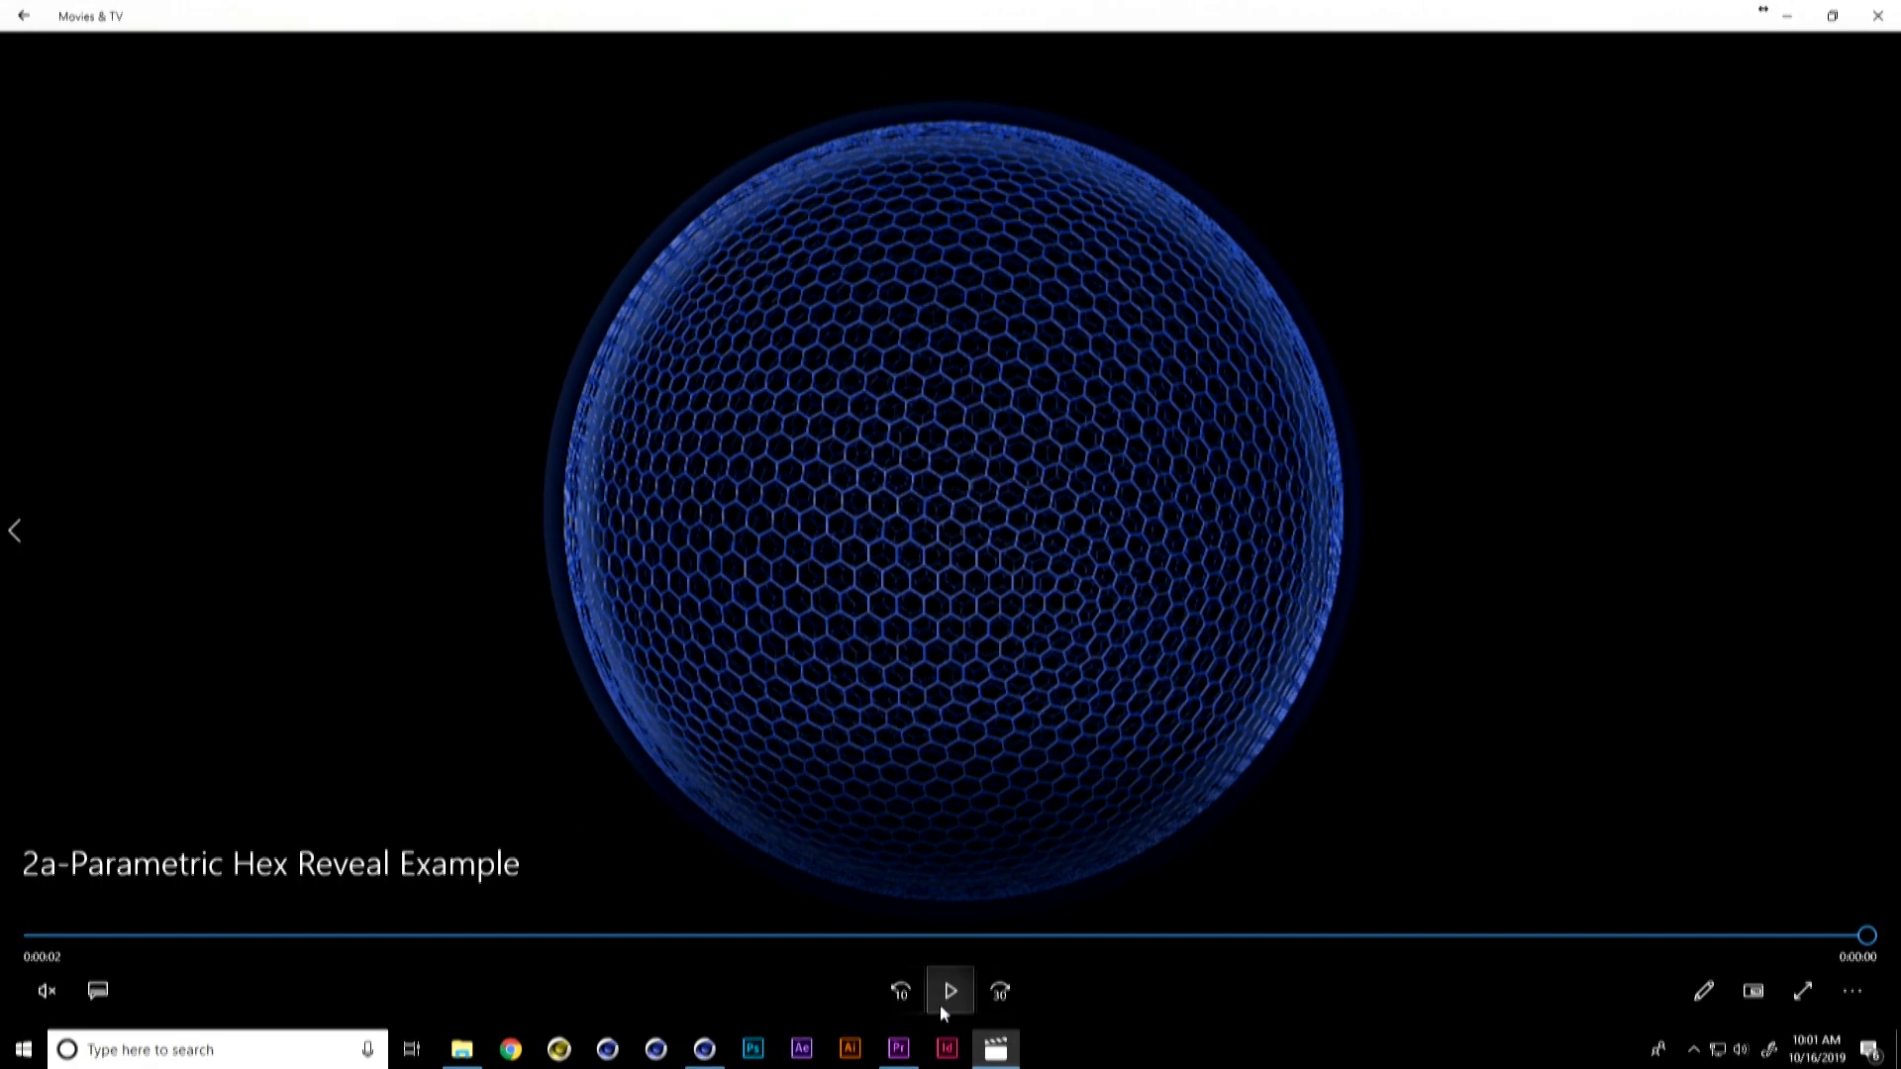
pyautogui.click(1878, 12)
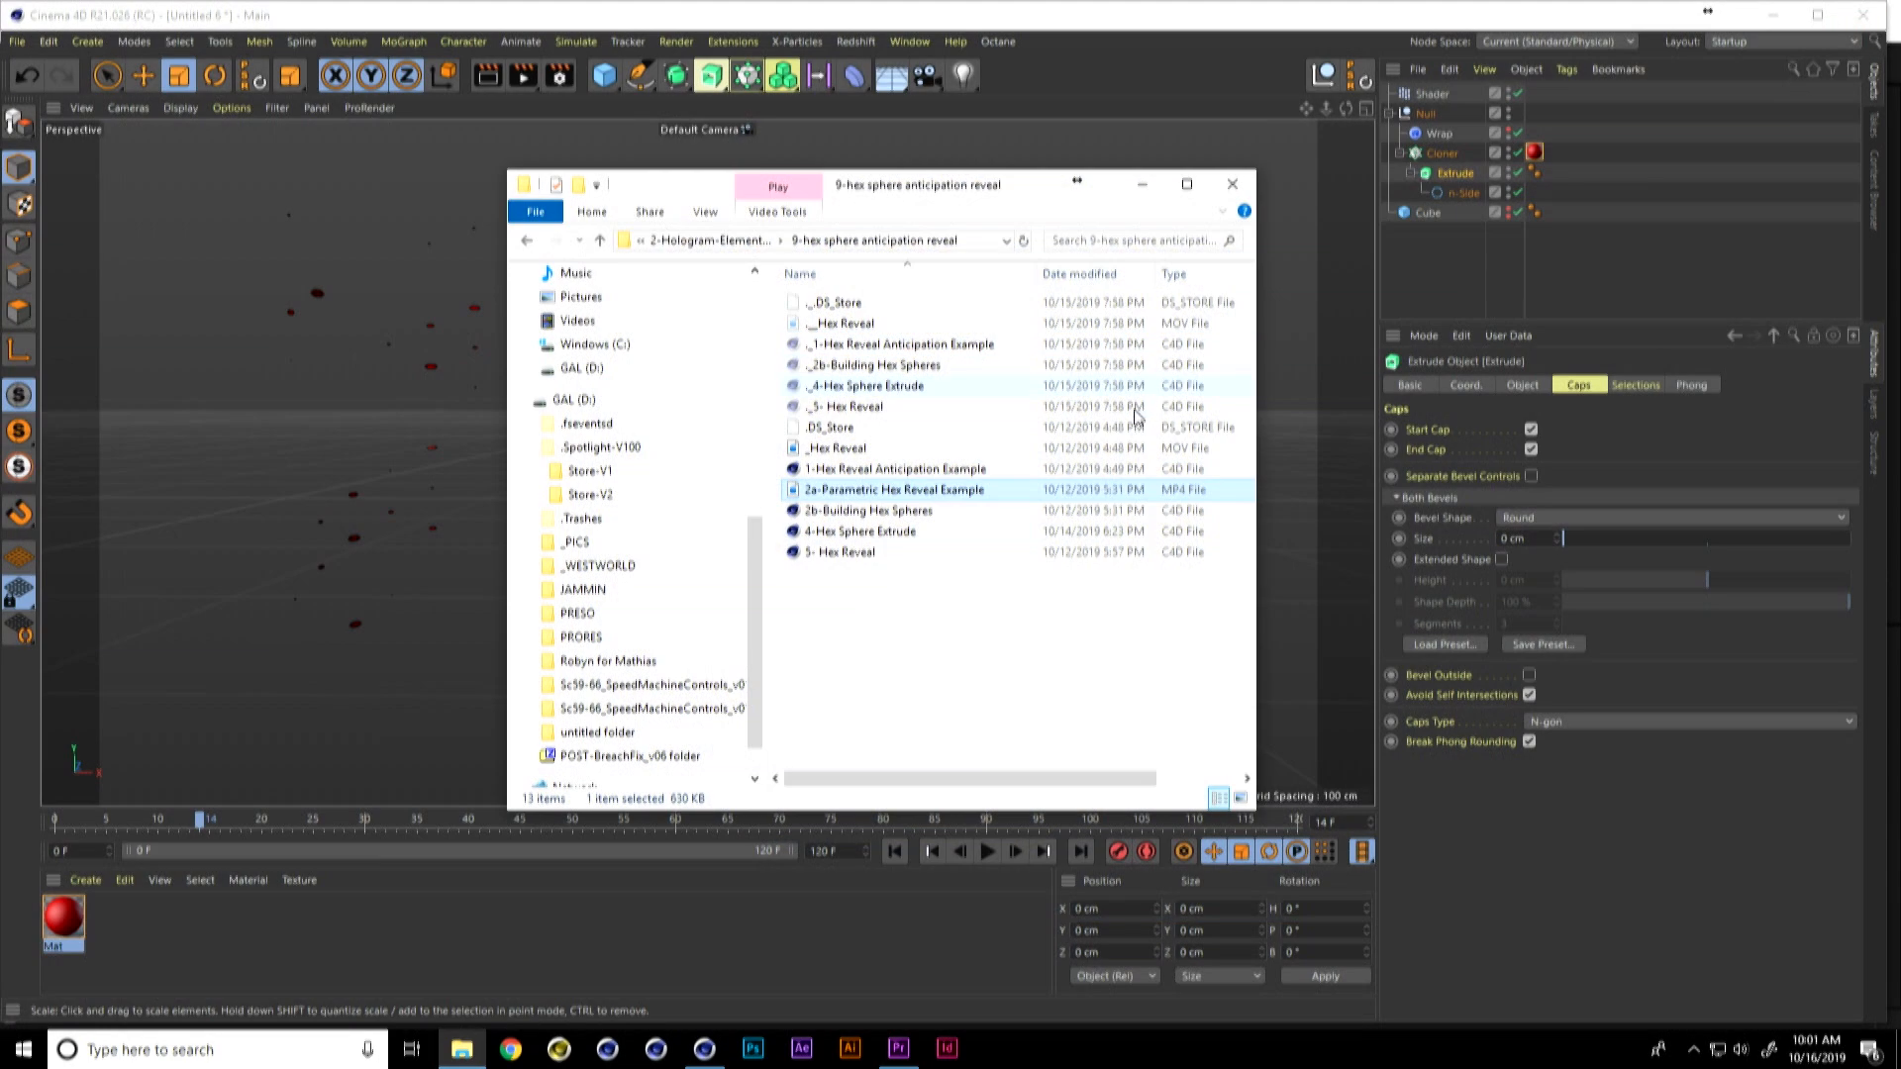
# Step: Open the _Hex Reveal video from the 9-hex sphere anticipation reveal folder and replay it several times
pyautogui.hotkey('alt', 'Tab')
pyautogui.keyDown('alt'); pyautogui.click(521, 600); pyautogui.keyUp('alt')
pyautogui.doubleClick(864, 453)
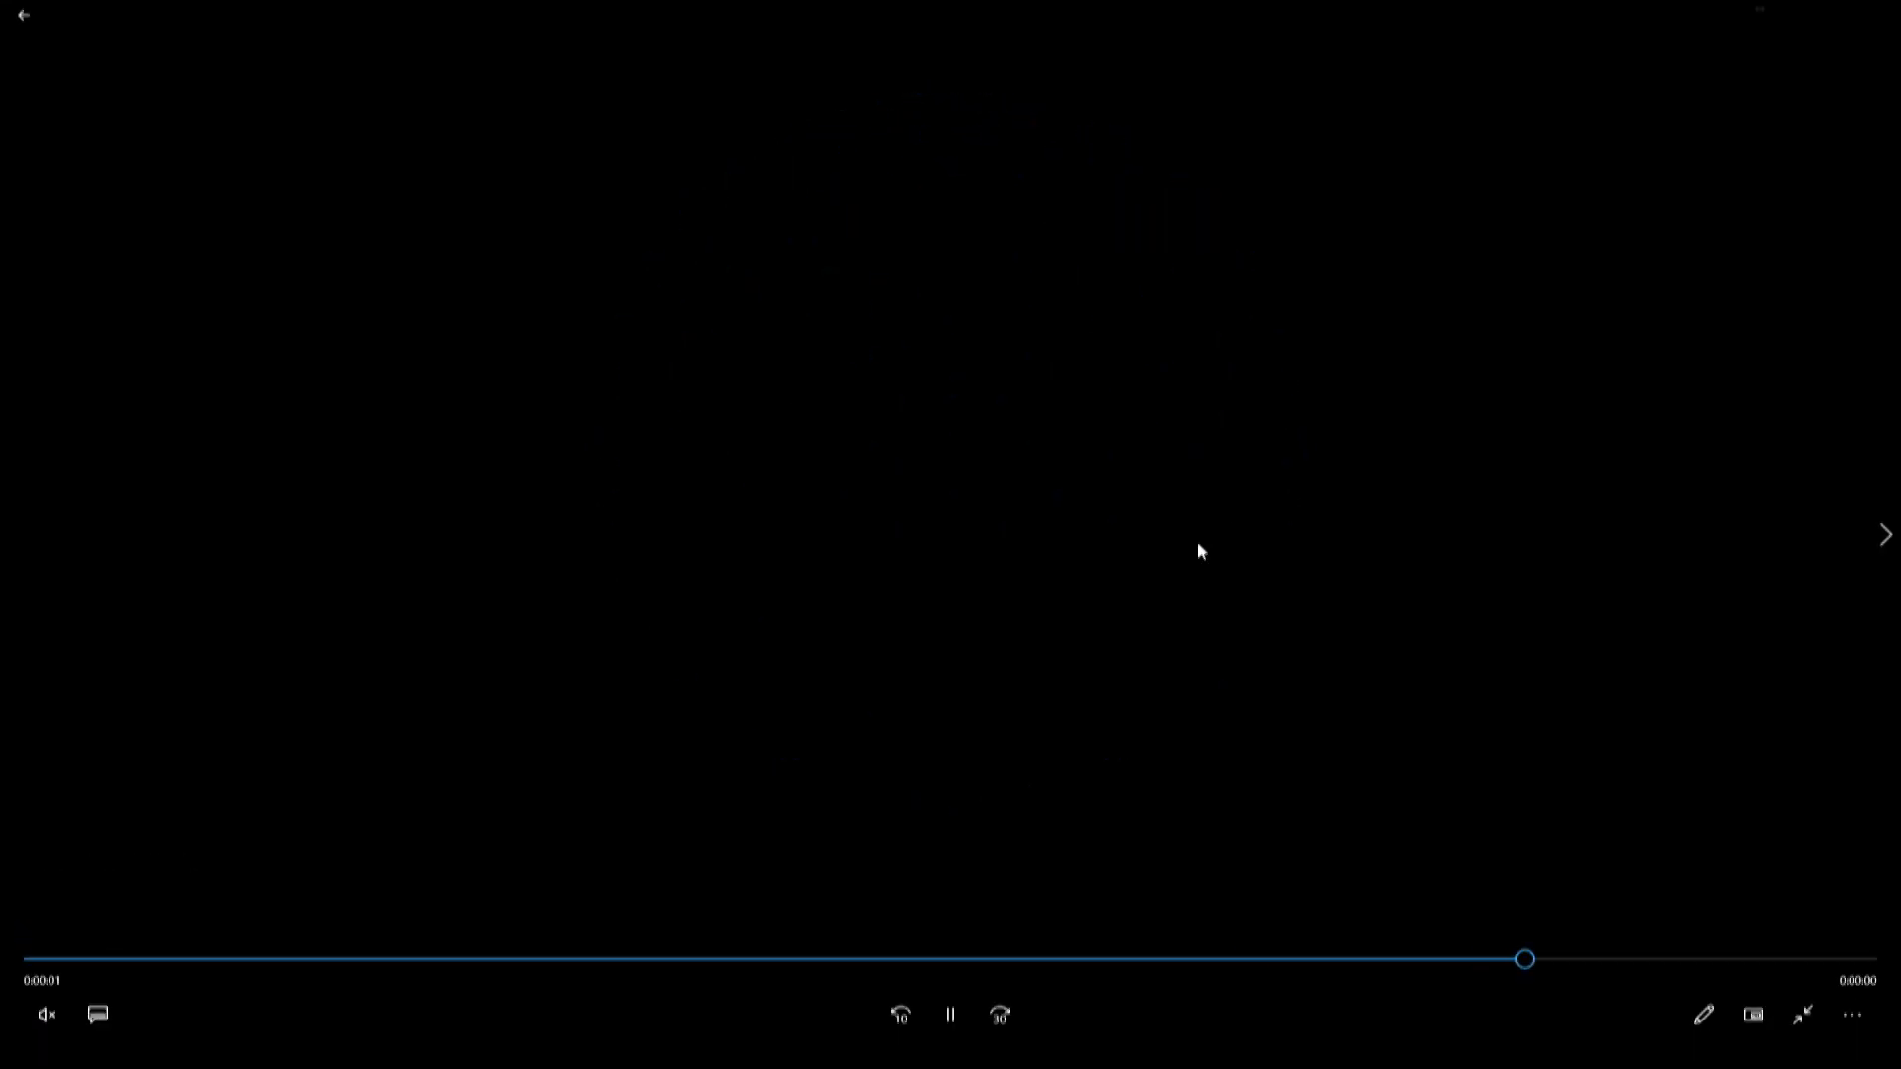
pyautogui.click(971, 1008)
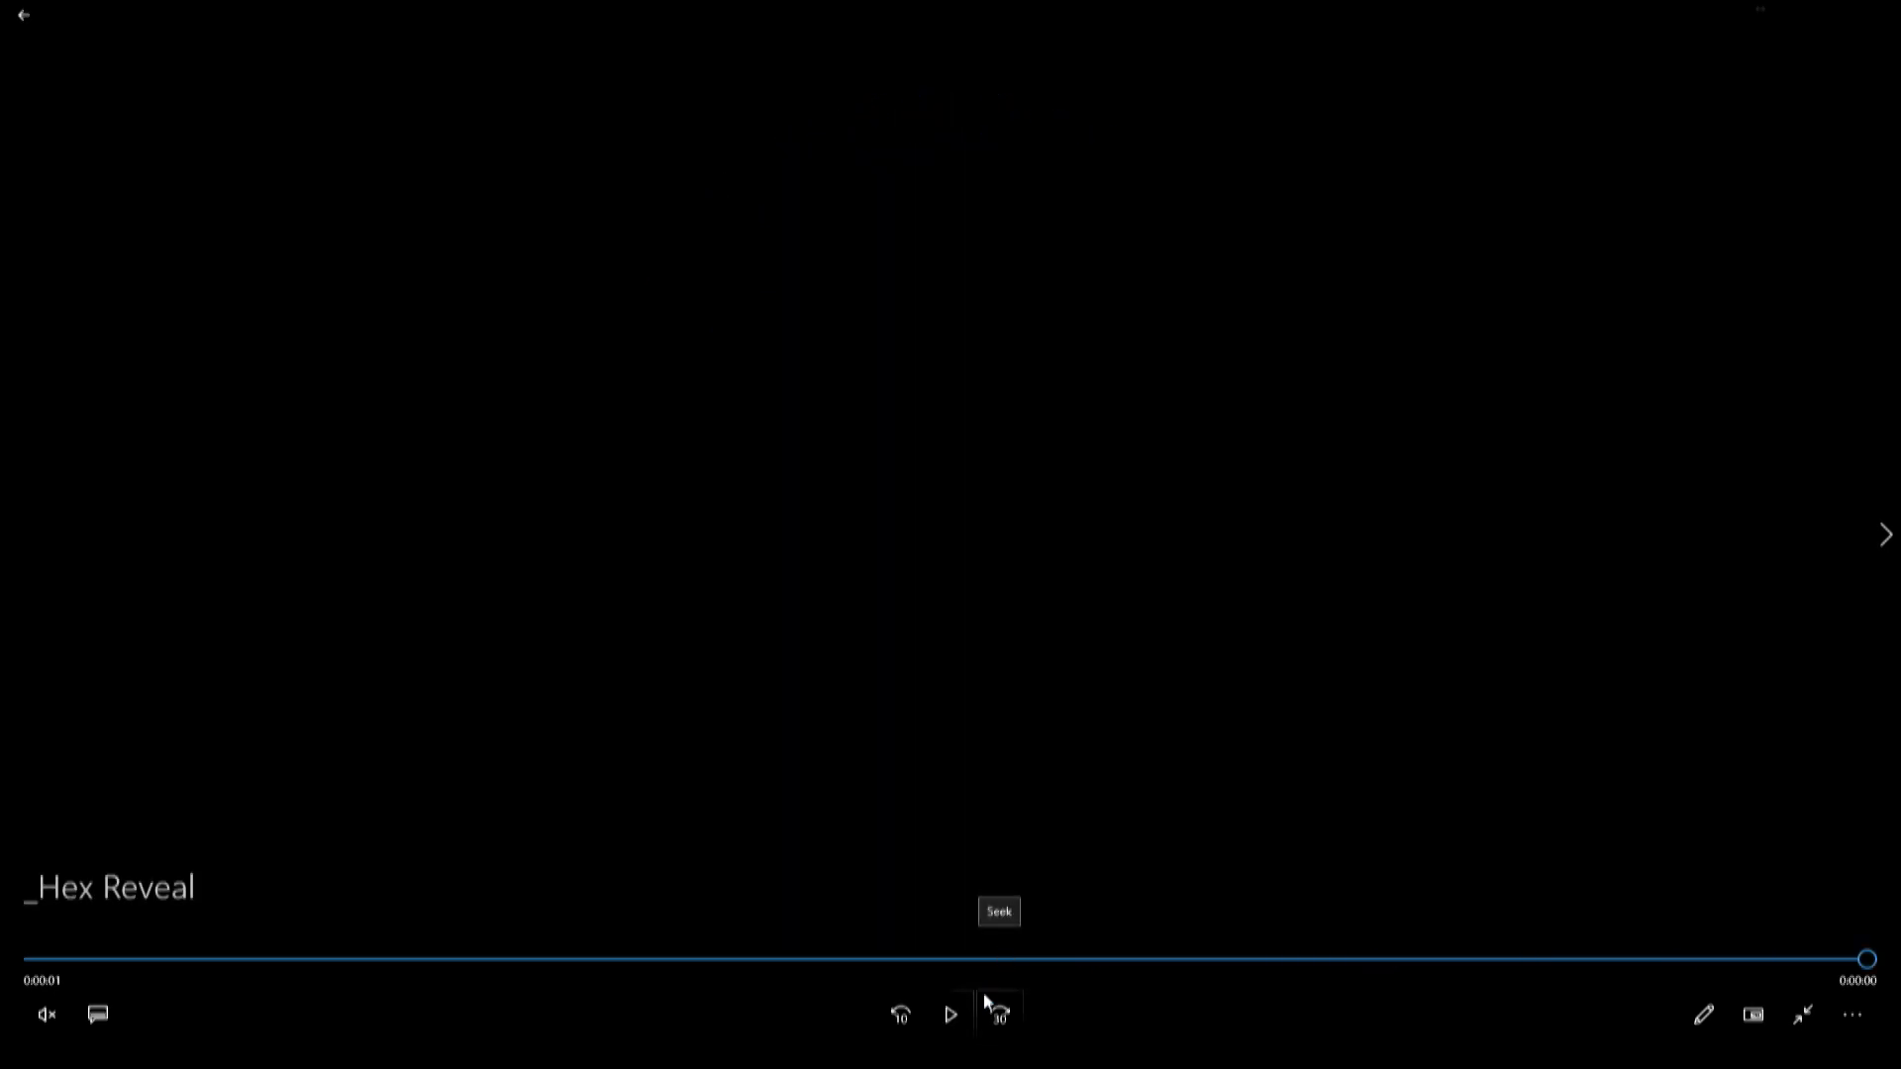
pyautogui.click(959, 1014)
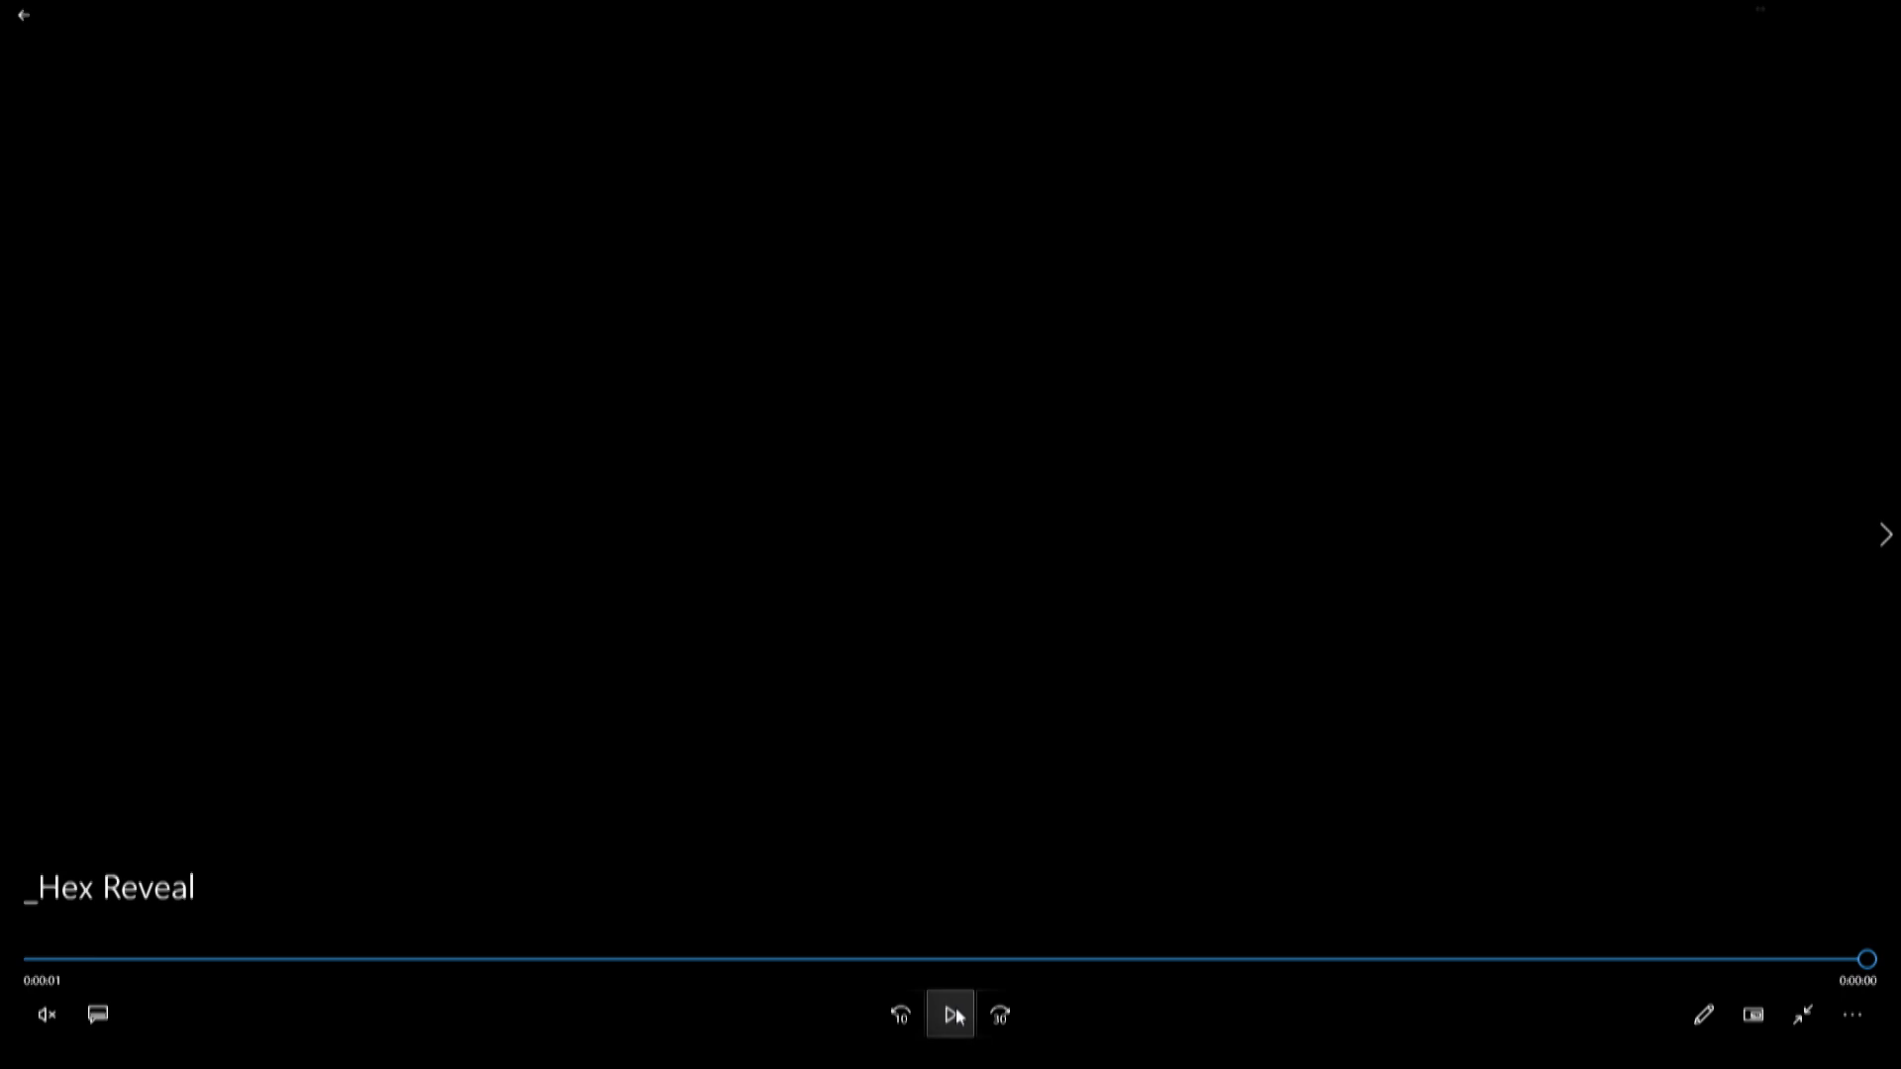
pyautogui.click(963, 1020)
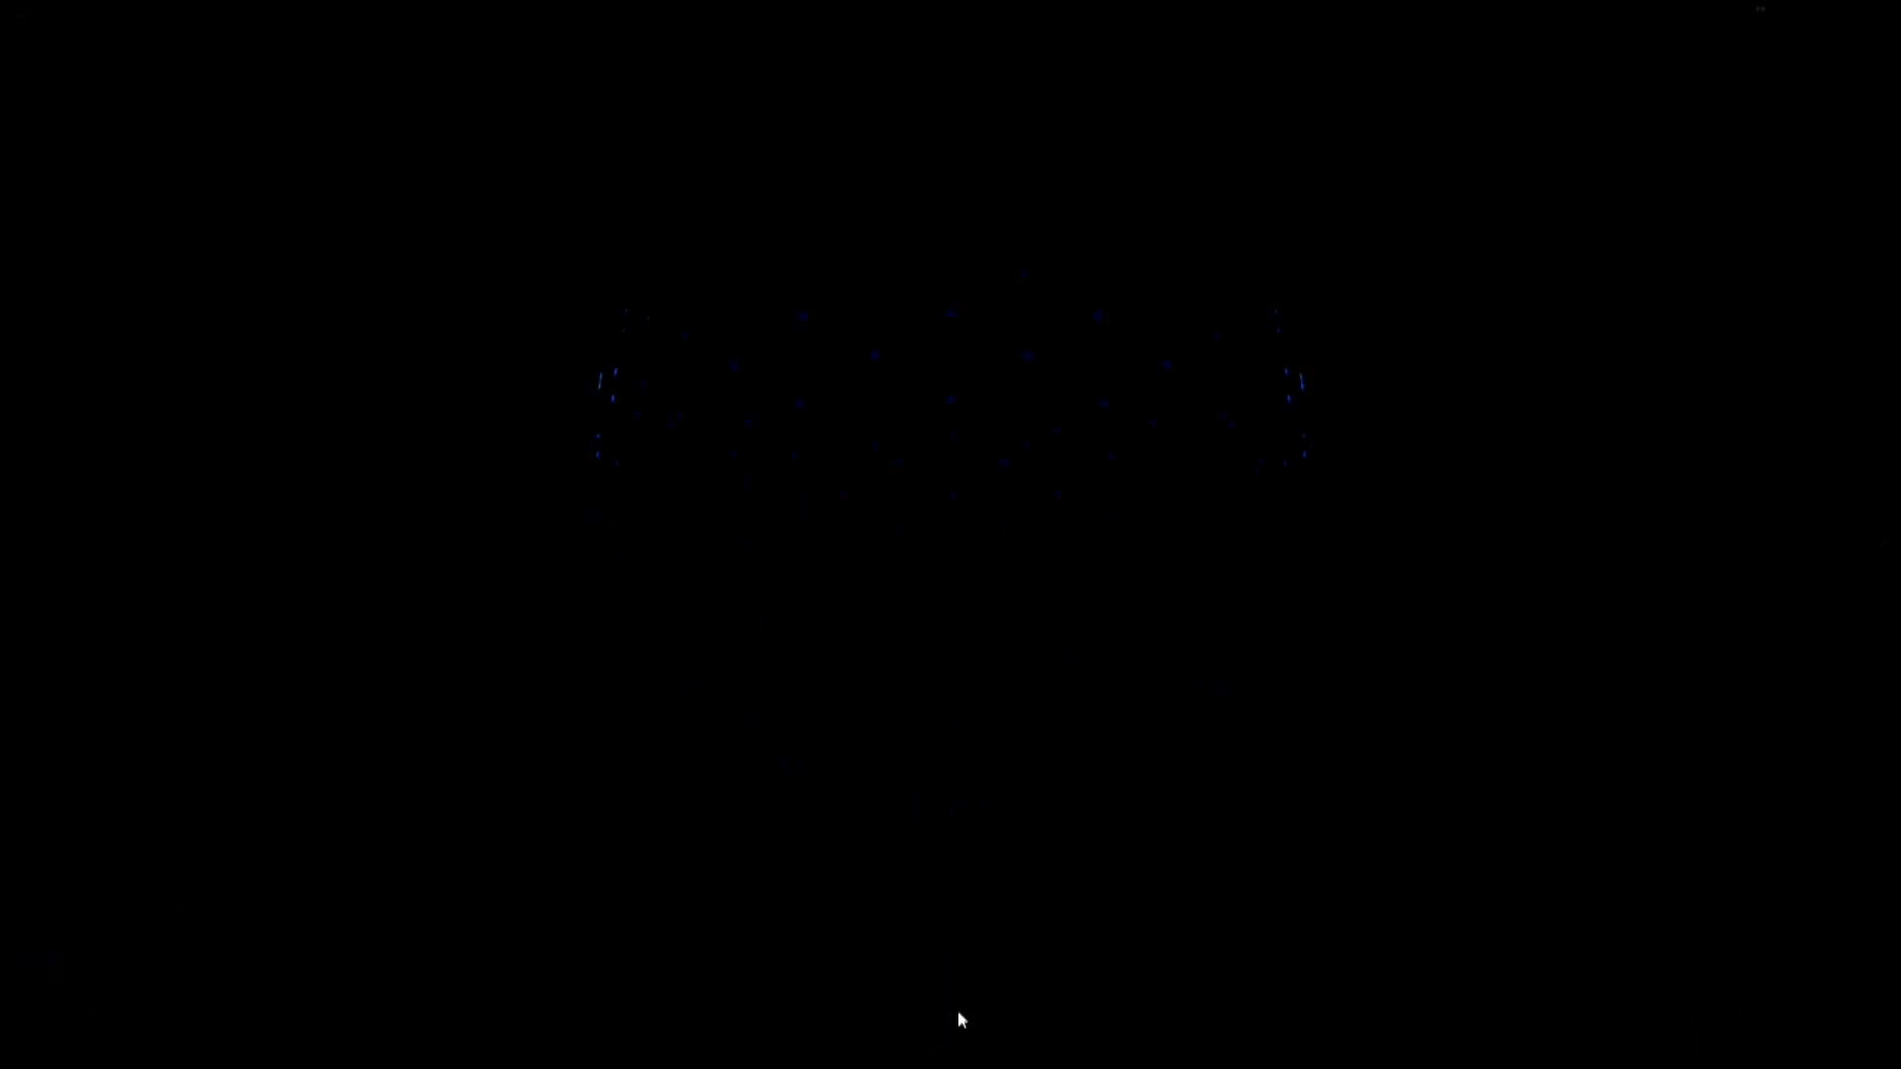
pyautogui.click(957, 1016)
pyautogui.click(953, 1013)
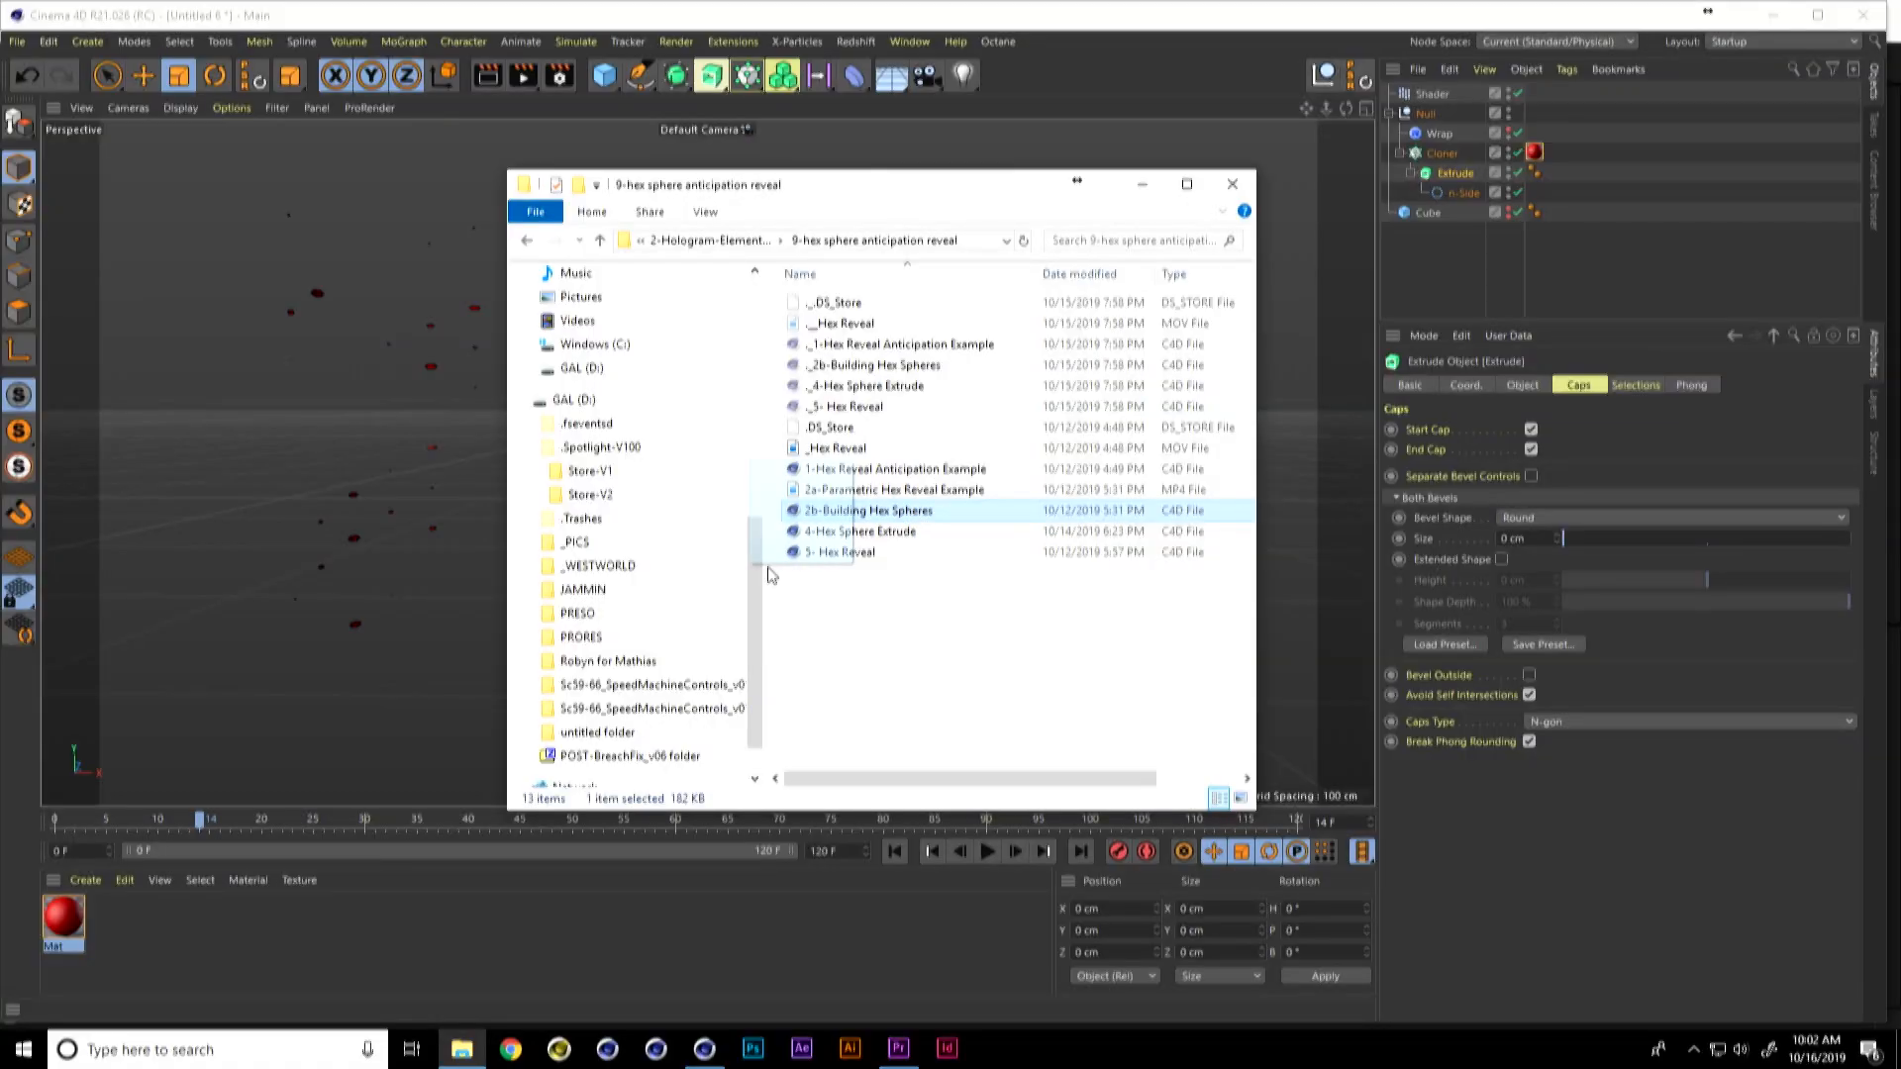
# Step: Open the 2b-Building Hex Spheres project and bring its Cinema 4D window in front of the file browser
pyautogui.moveTo(803, 570); pyautogui.dragTo(406, 707)
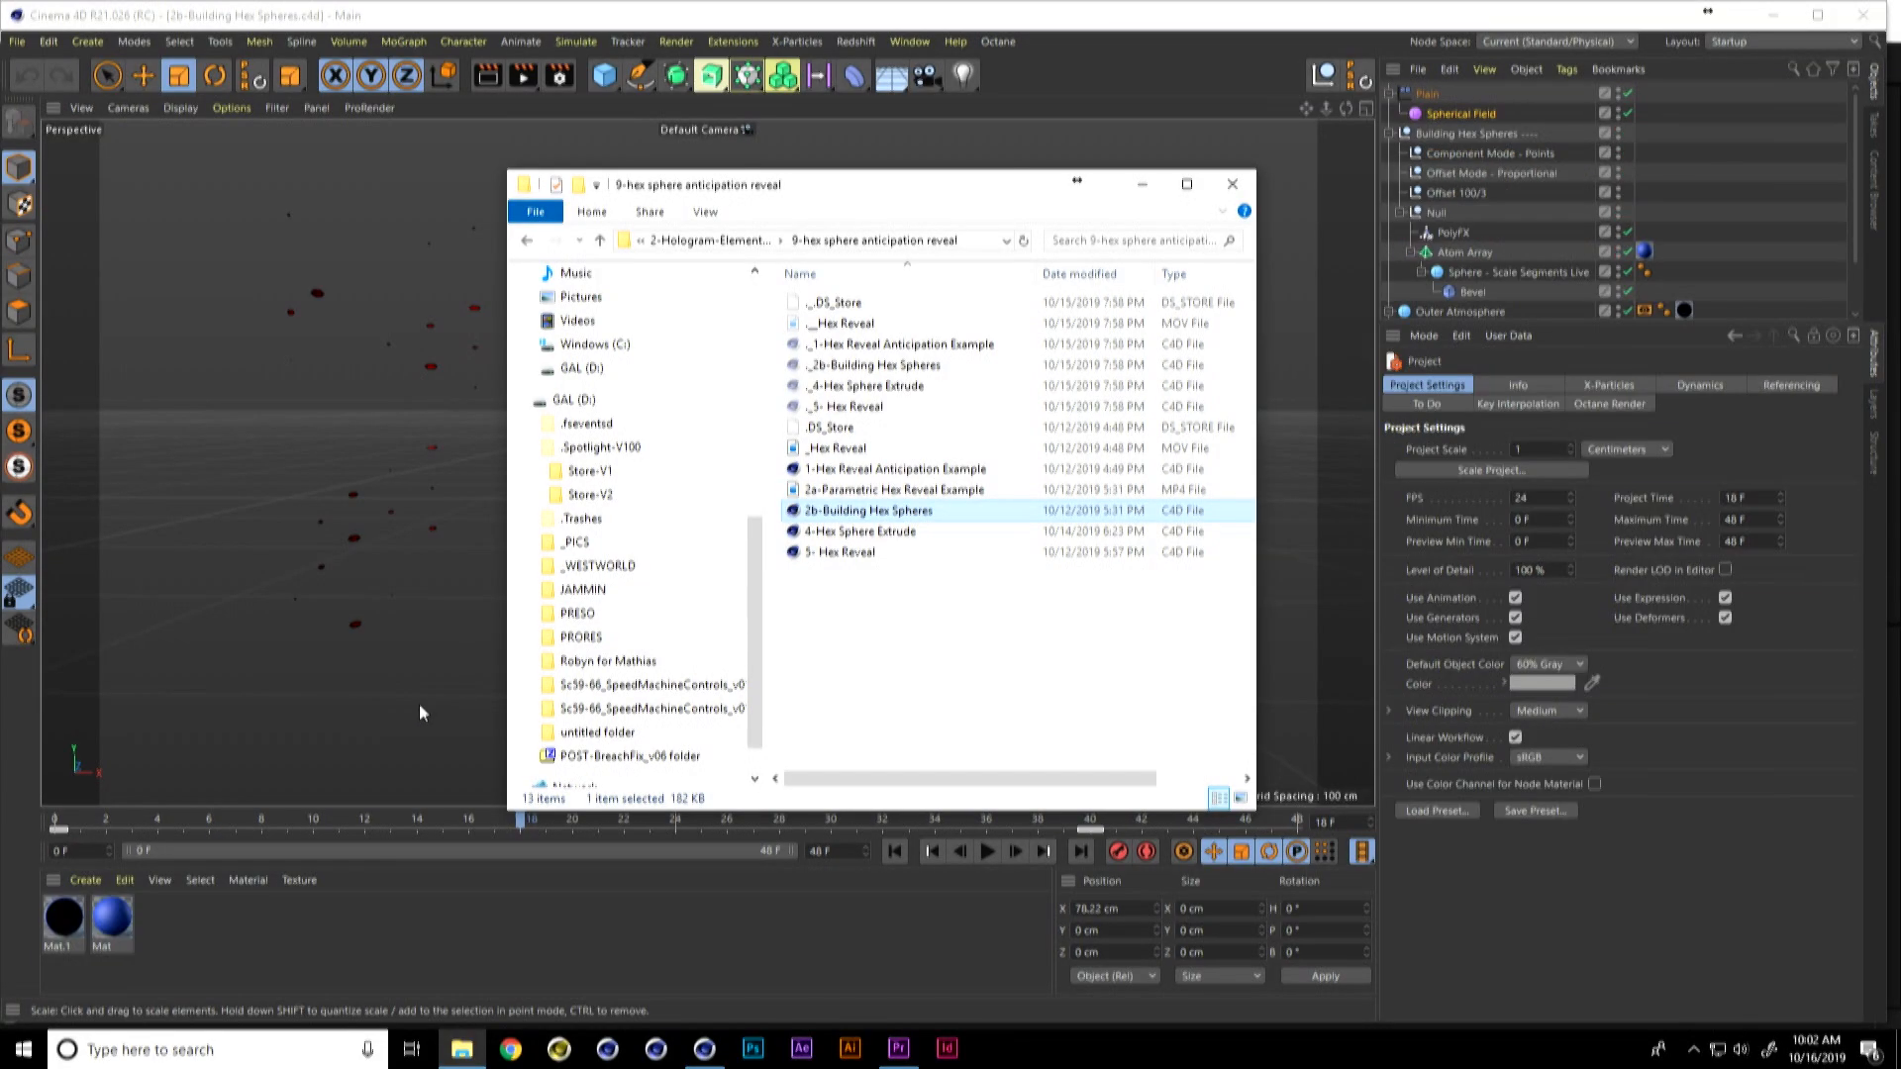
pyautogui.click(1564, 324)
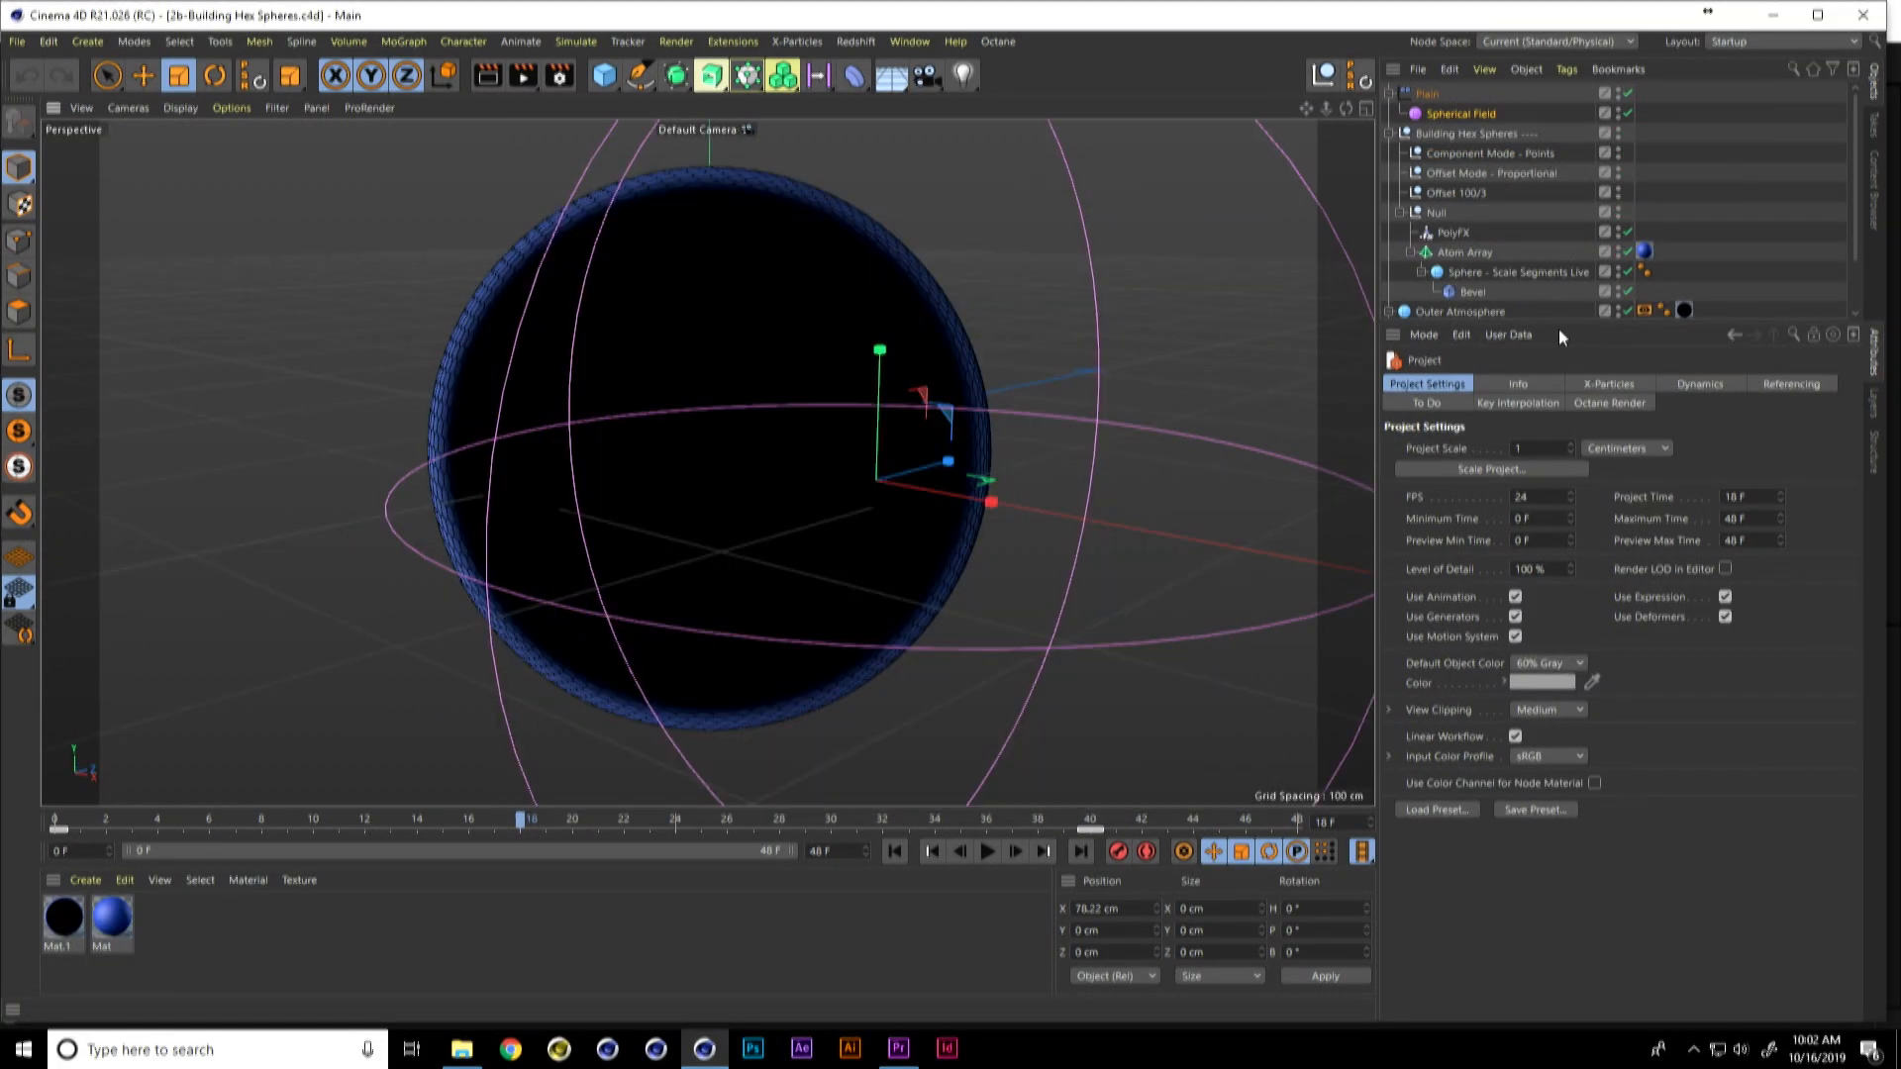
# Step: Open the 4-Hex Sphere Extrude project, select the Sphere under Editable Hex Sphere, and enlarge the object list to show the full hierarchy
pyautogui.hotkey('alt', 'Tab')
pyautogui.click(1005, 531)
pyautogui.moveTo(864, 536); pyautogui.dragTo(386, 678)
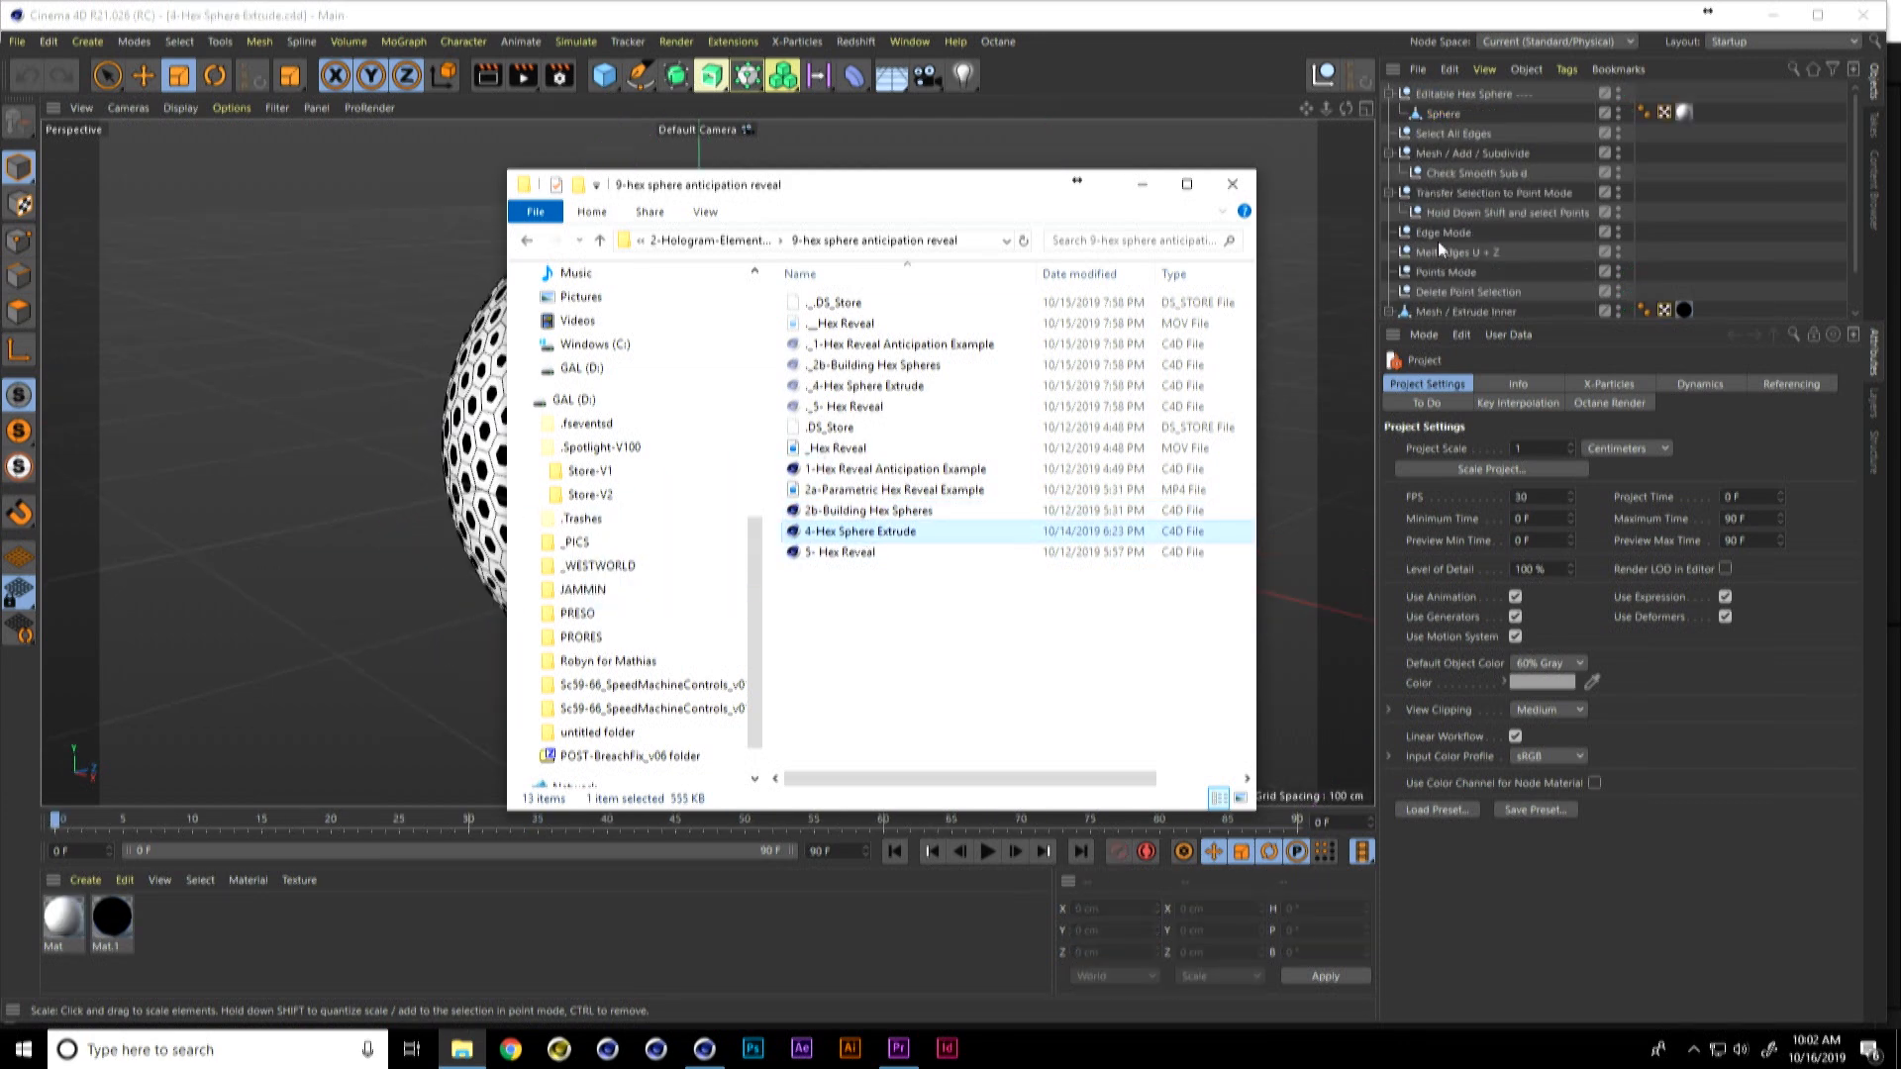
pyautogui.click(1451, 112)
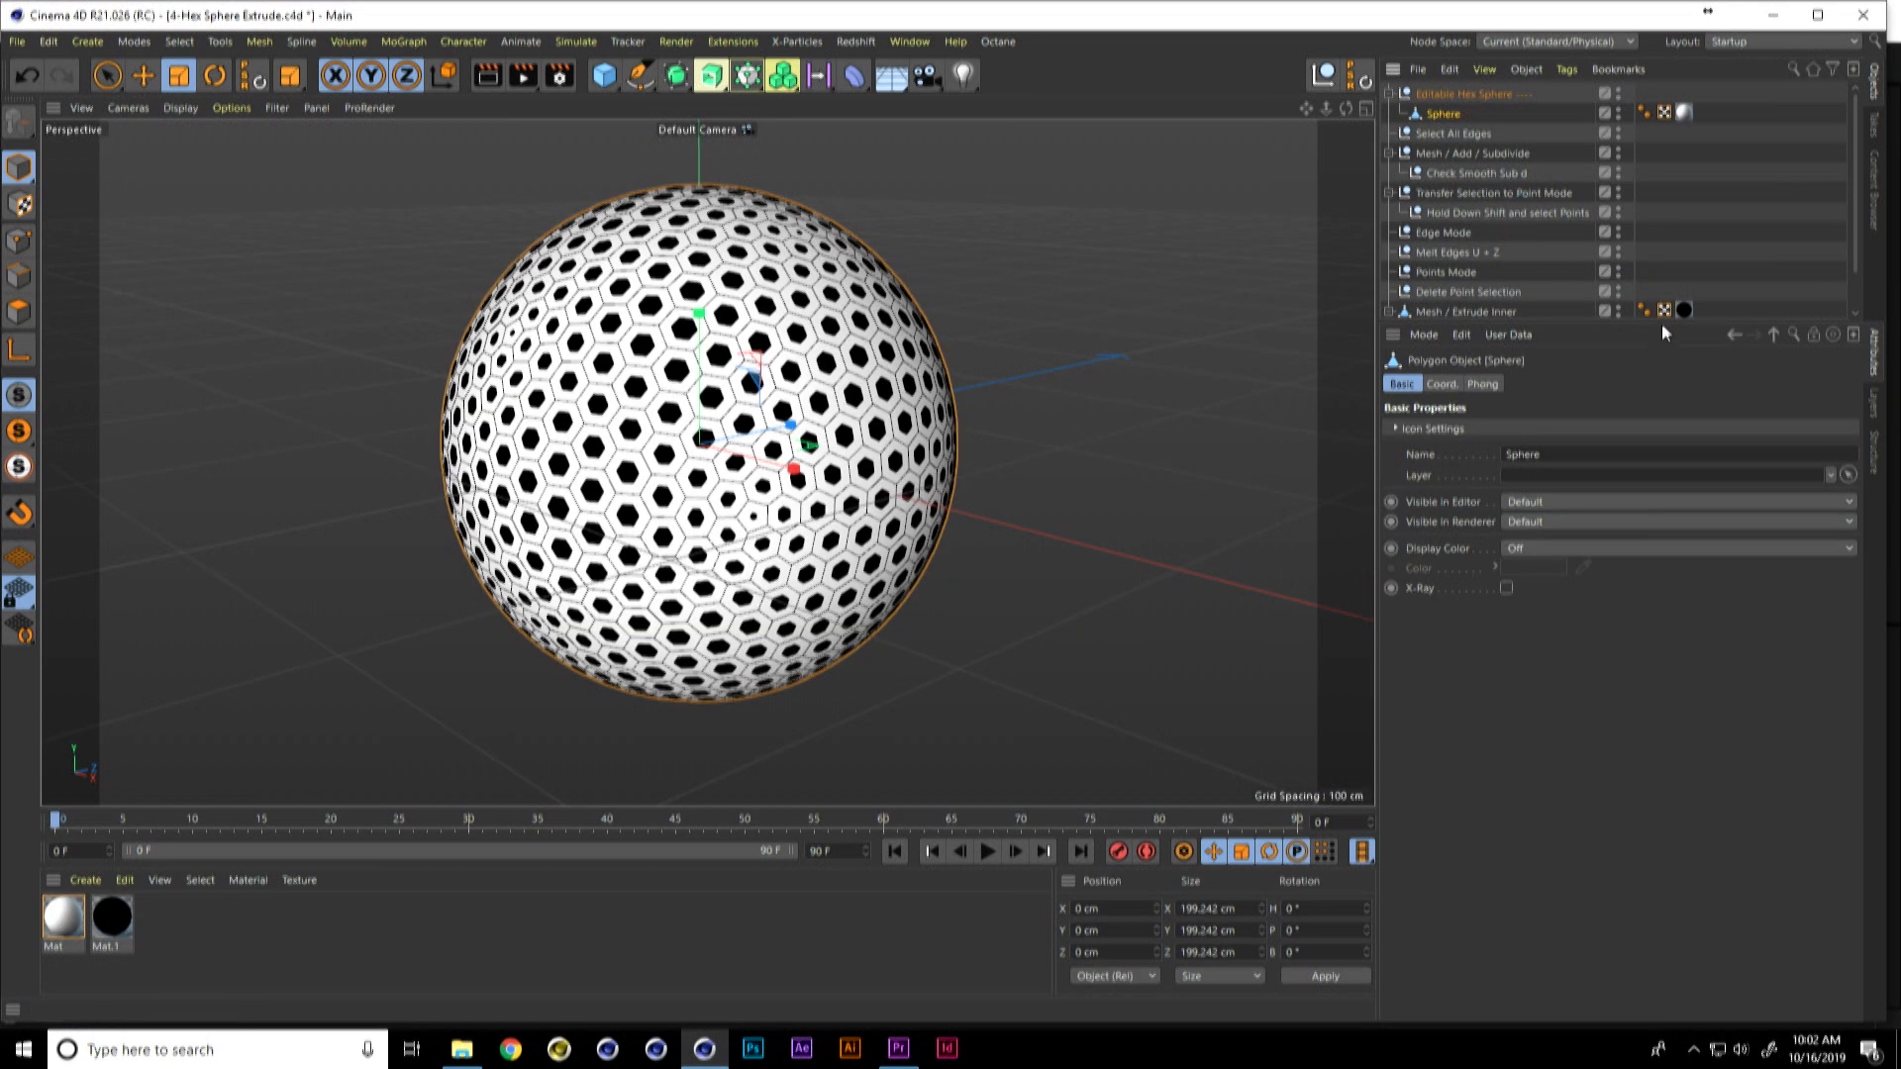
pyautogui.moveTo(1662, 326); pyautogui.dragTo(1663, 460)
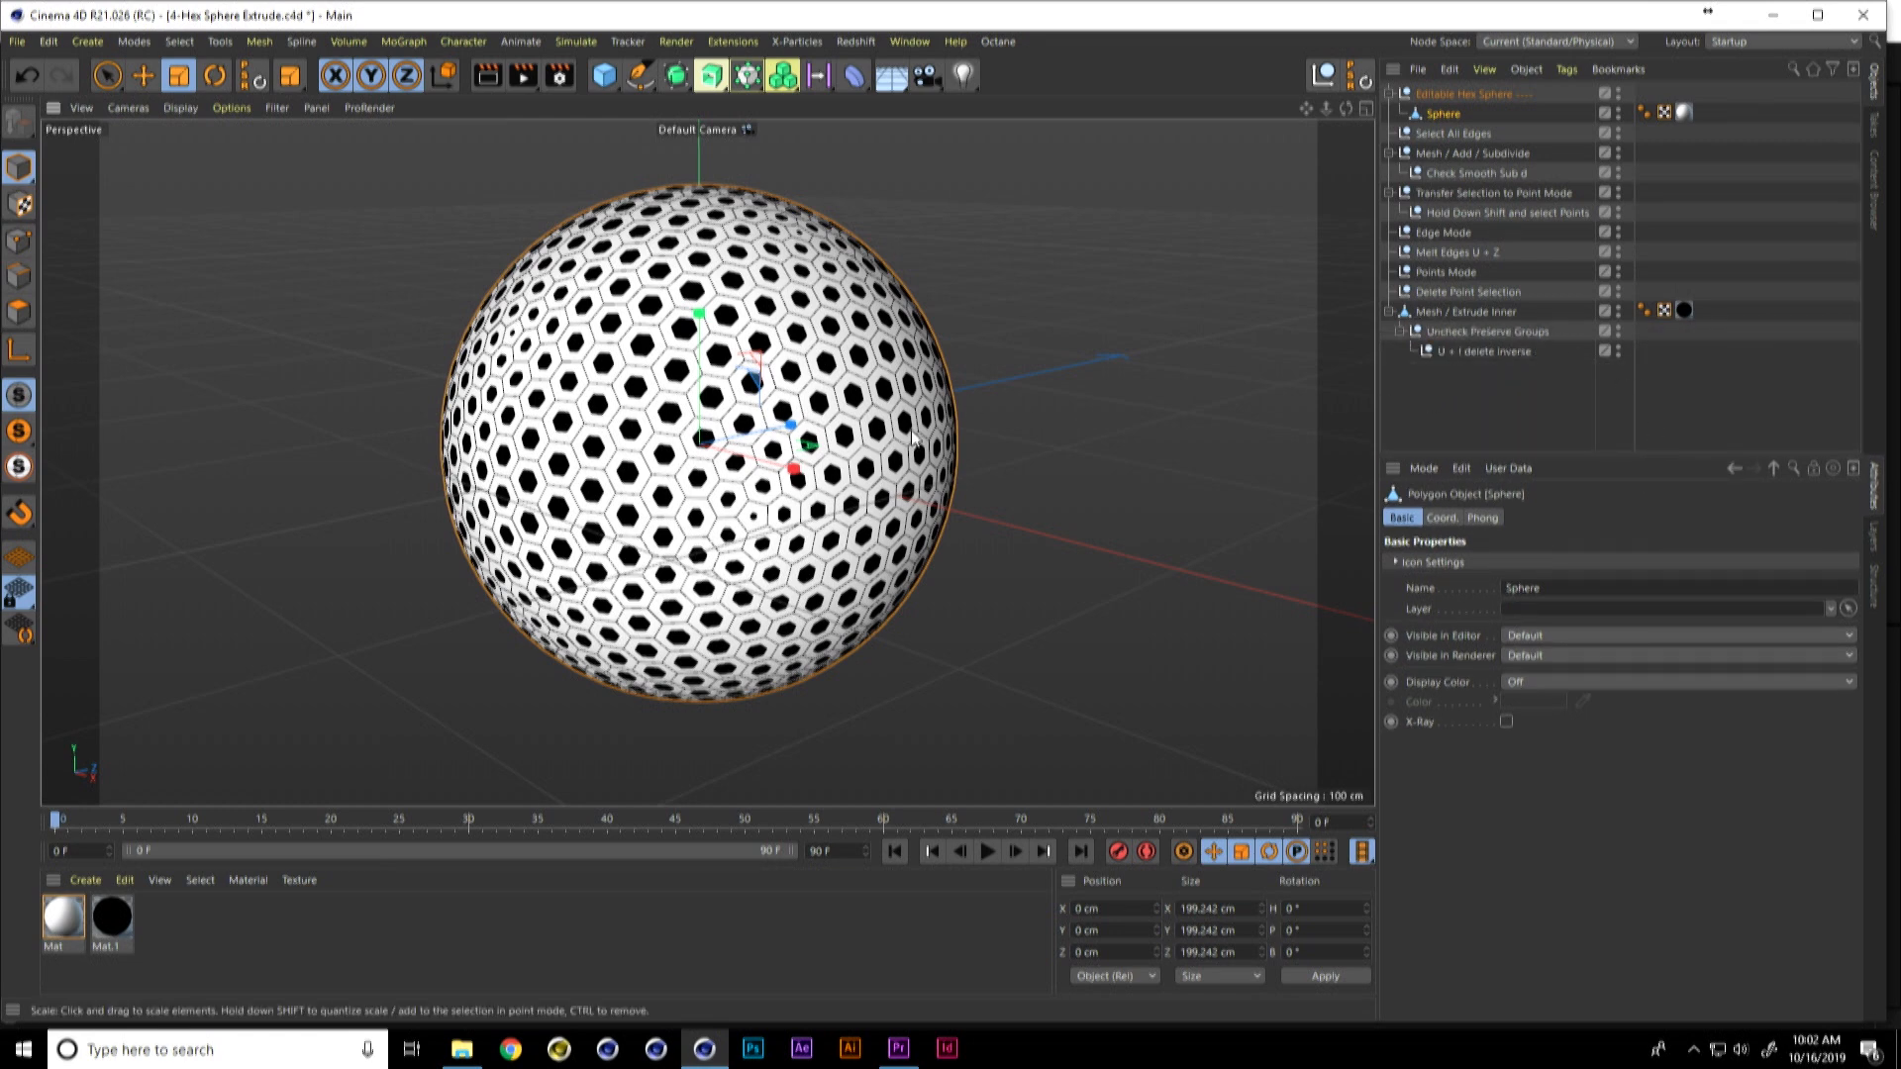
# Step: Hide the Mesh / Extrude Inner object and the existing hex Sphere in both the editor and the renderer
pyautogui.keyDown('alt'); pyautogui.moveTo(911, 431); pyautogui.dragTo(948, 432); pyautogui.keyUp('alt')
pyautogui.scroll(-2, 948, 432)
pyautogui.keyDown('alt'); pyautogui.moveTo(911, 495); pyautogui.dragTo(911, 436, button='middle'); pyautogui.keyUp('alt')
pyautogui.keyDown('alt'); pyautogui.moveTo(910, 456); pyautogui.dragTo(943, 439); pyautogui.keyUp('alt')
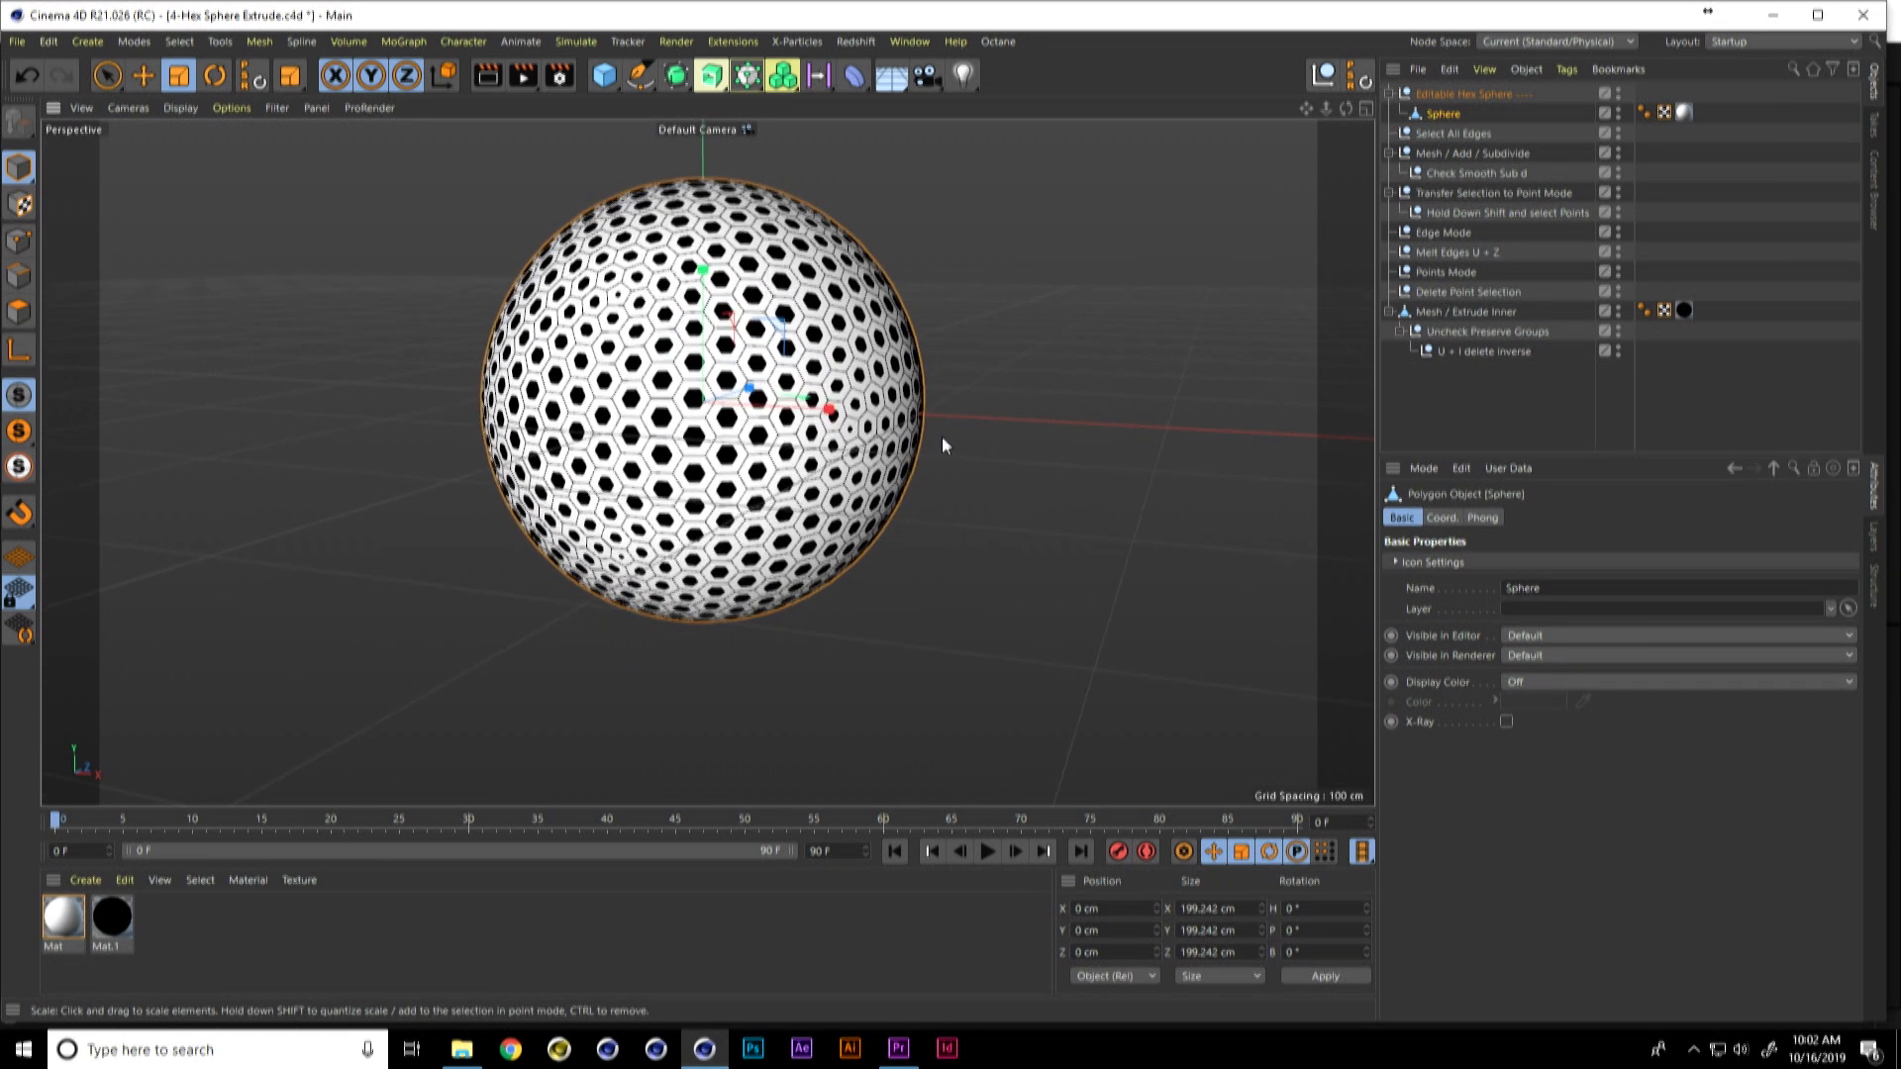
pyautogui.keyDown('alt'); pyautogui.moveTo(941, 435); pyautogui.dragTo(993, 453, button='middle'); pyautogui.keyUp('alt')
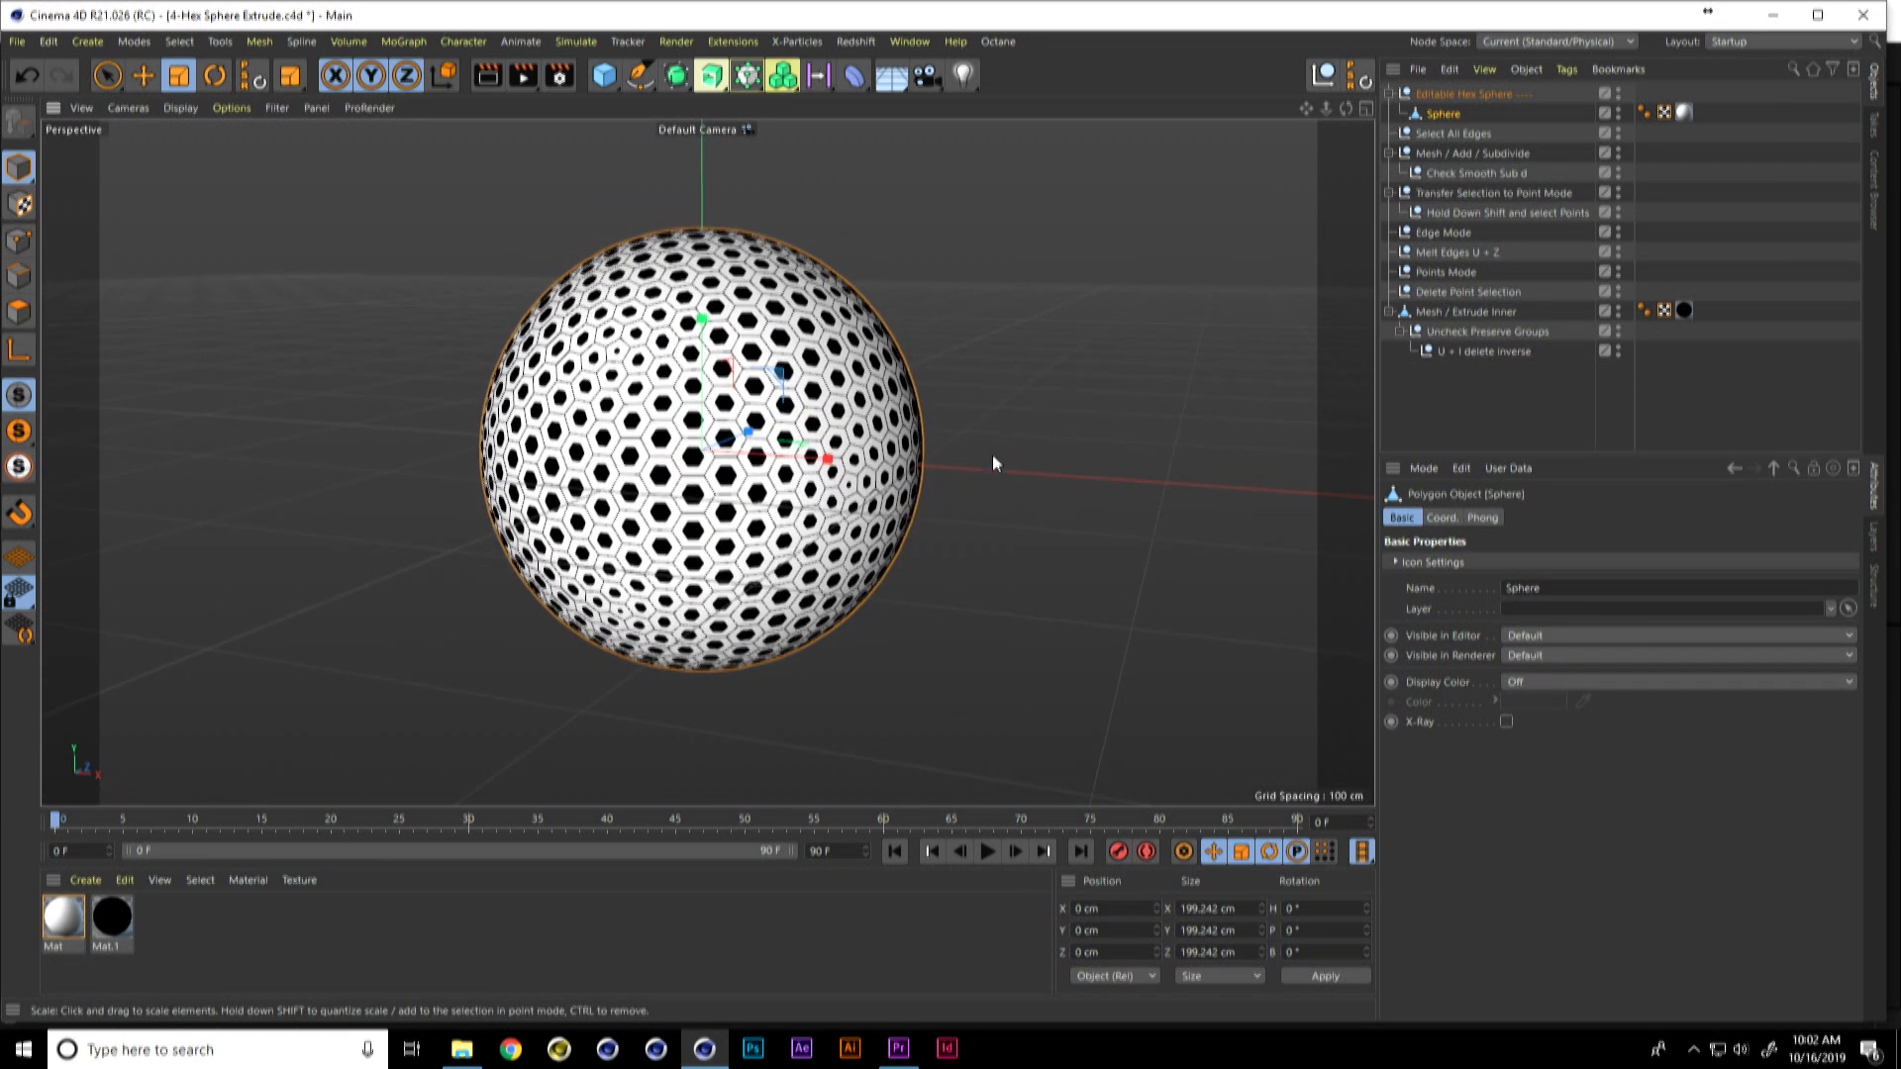
pyautogui.doubleClick(1618, 310)
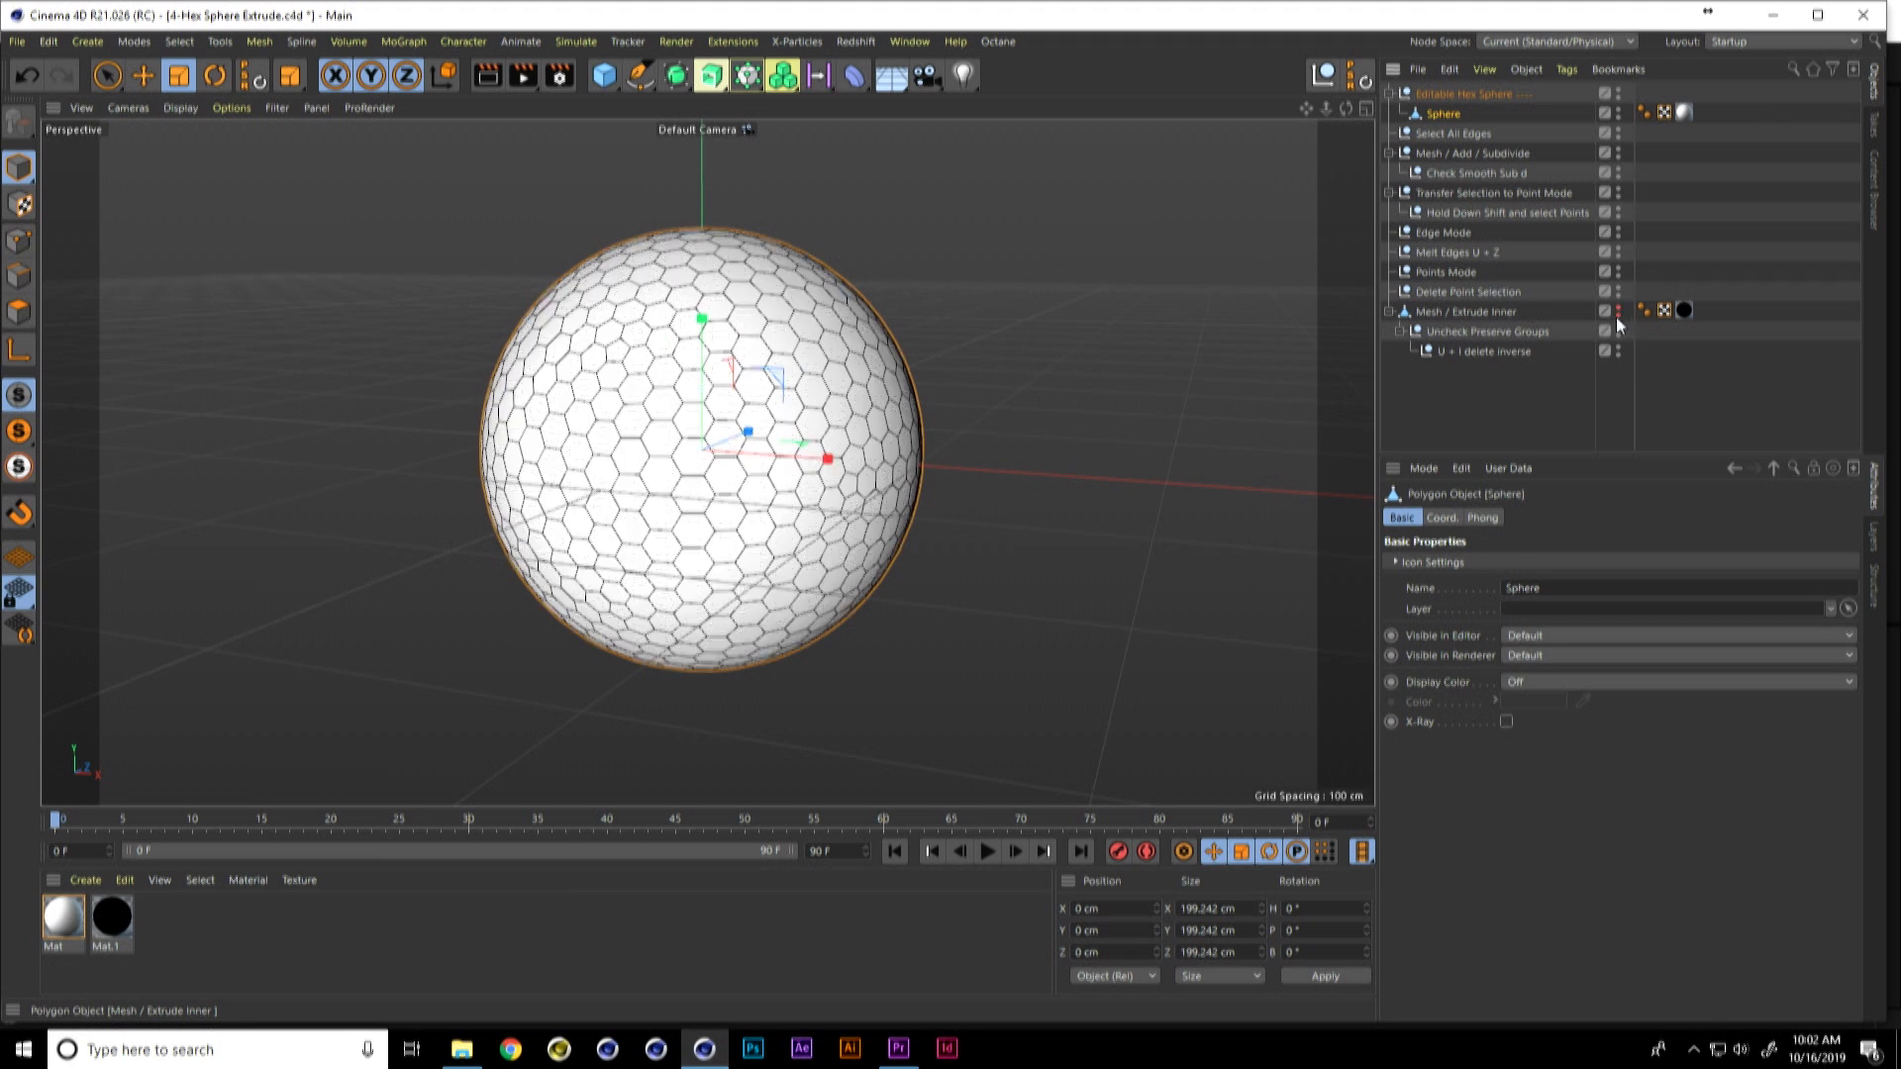
pyautogui.click(1618, 109)
pyautogui.keyDown('ctrl'); pyautogui.click(1618, 112); pyautogui.keyUp('ctrl')
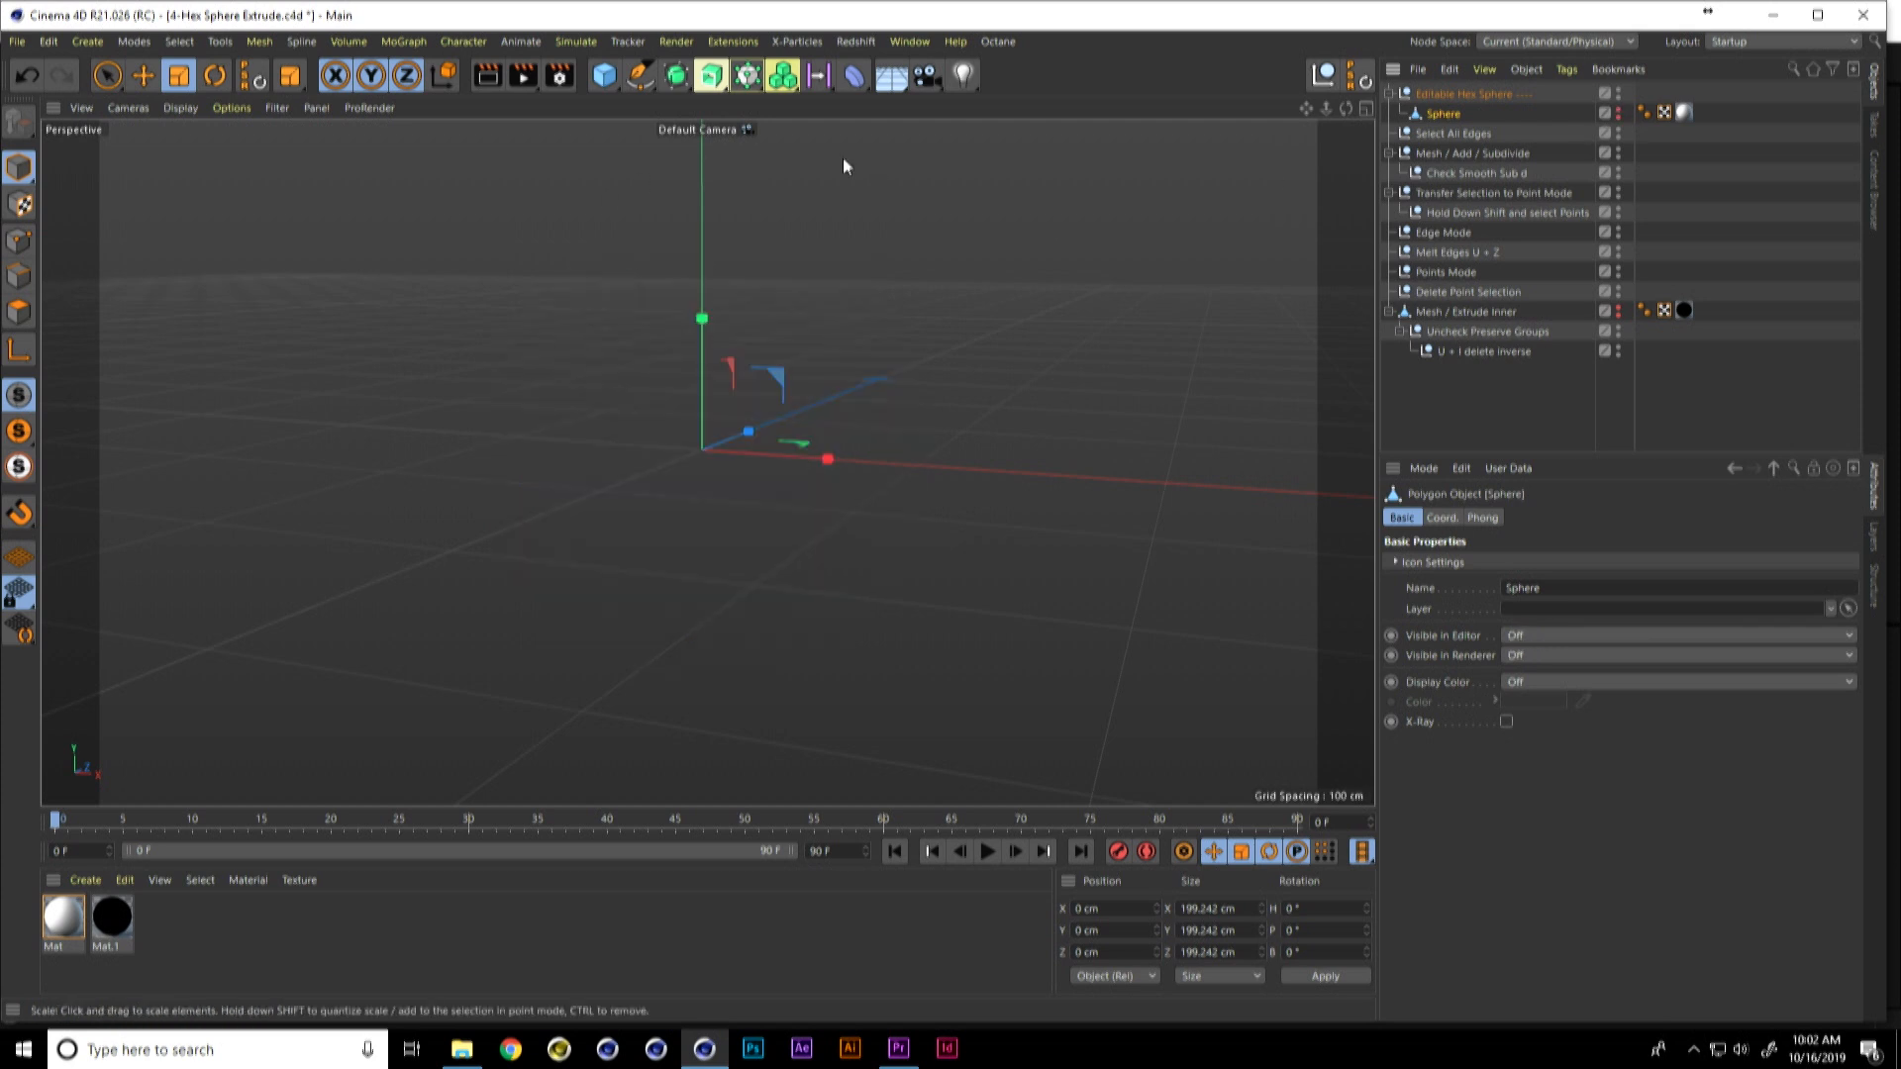
# Step: Add a Sphere of type Icosahedron with 32 segments and make it editable
pyautogui.moveTo(601, 77); pyautogui.dragTo(998, 129)
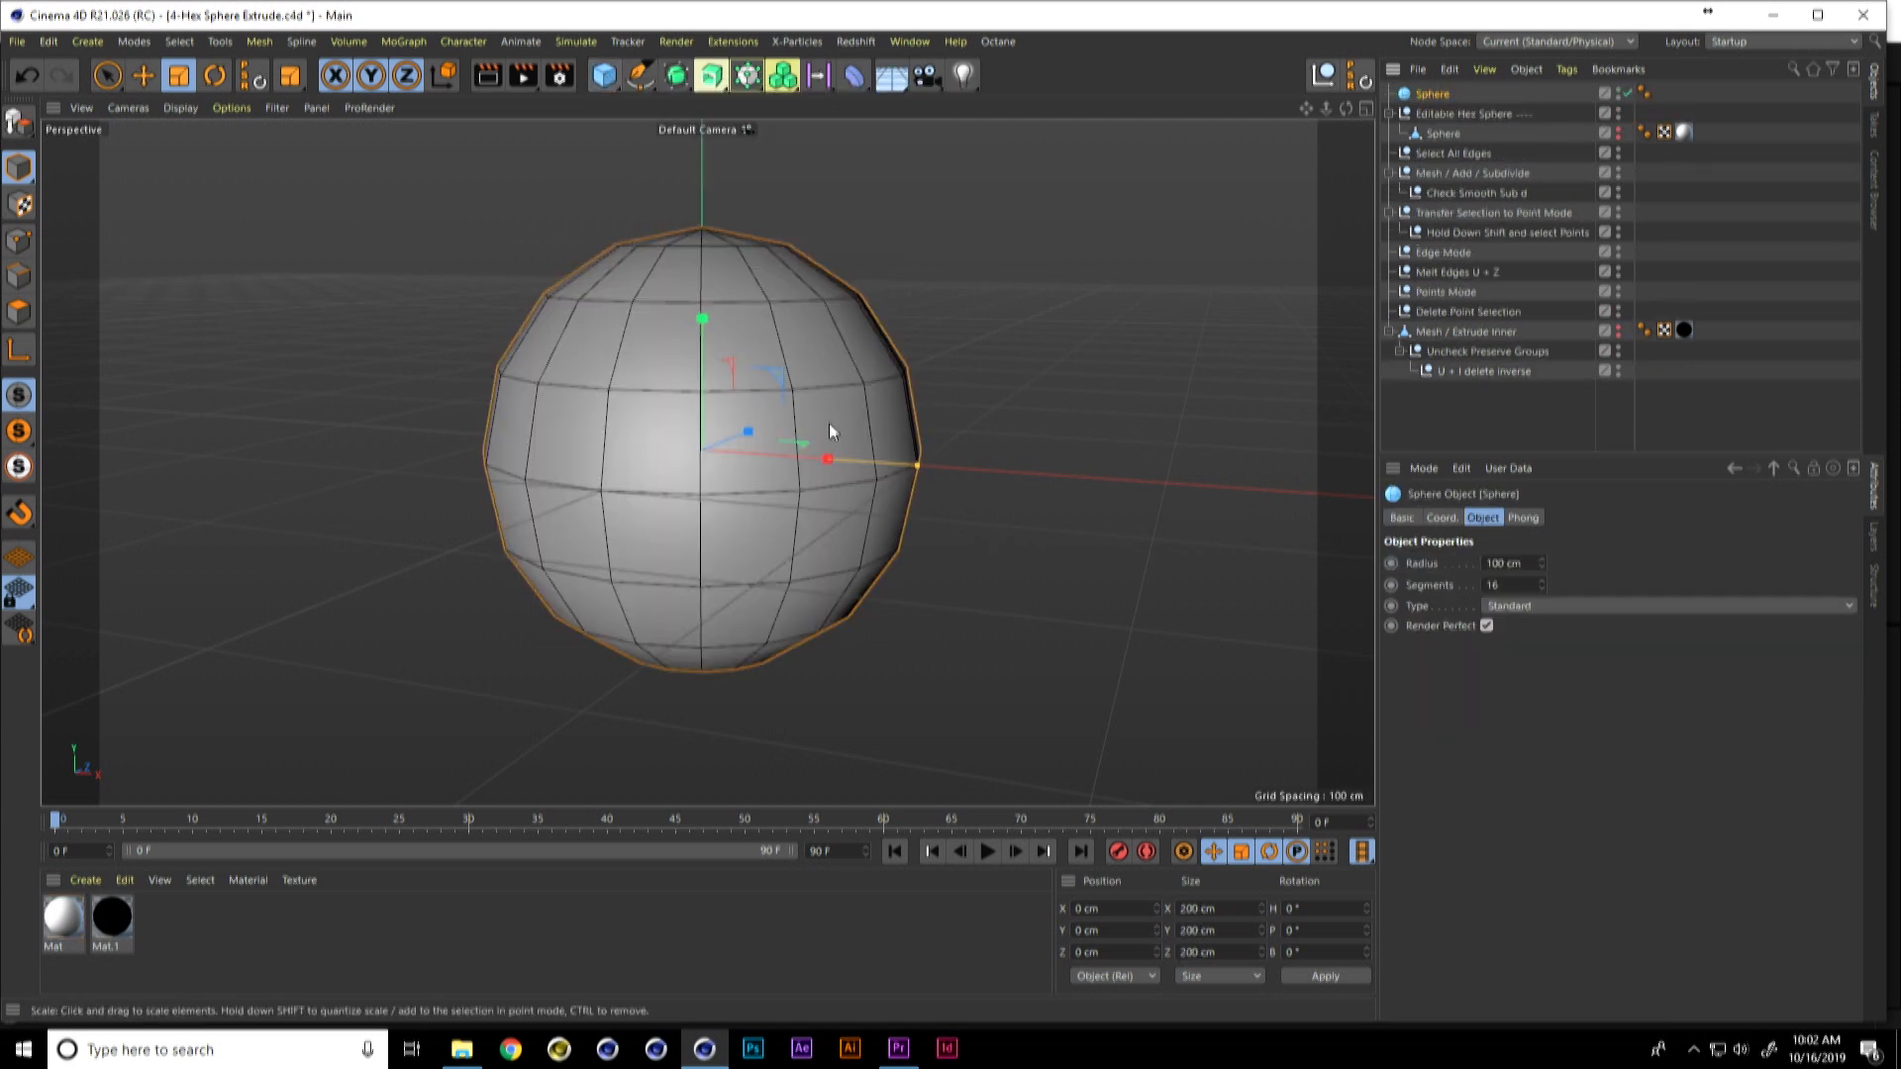
pyautogui.click(1541, 605)
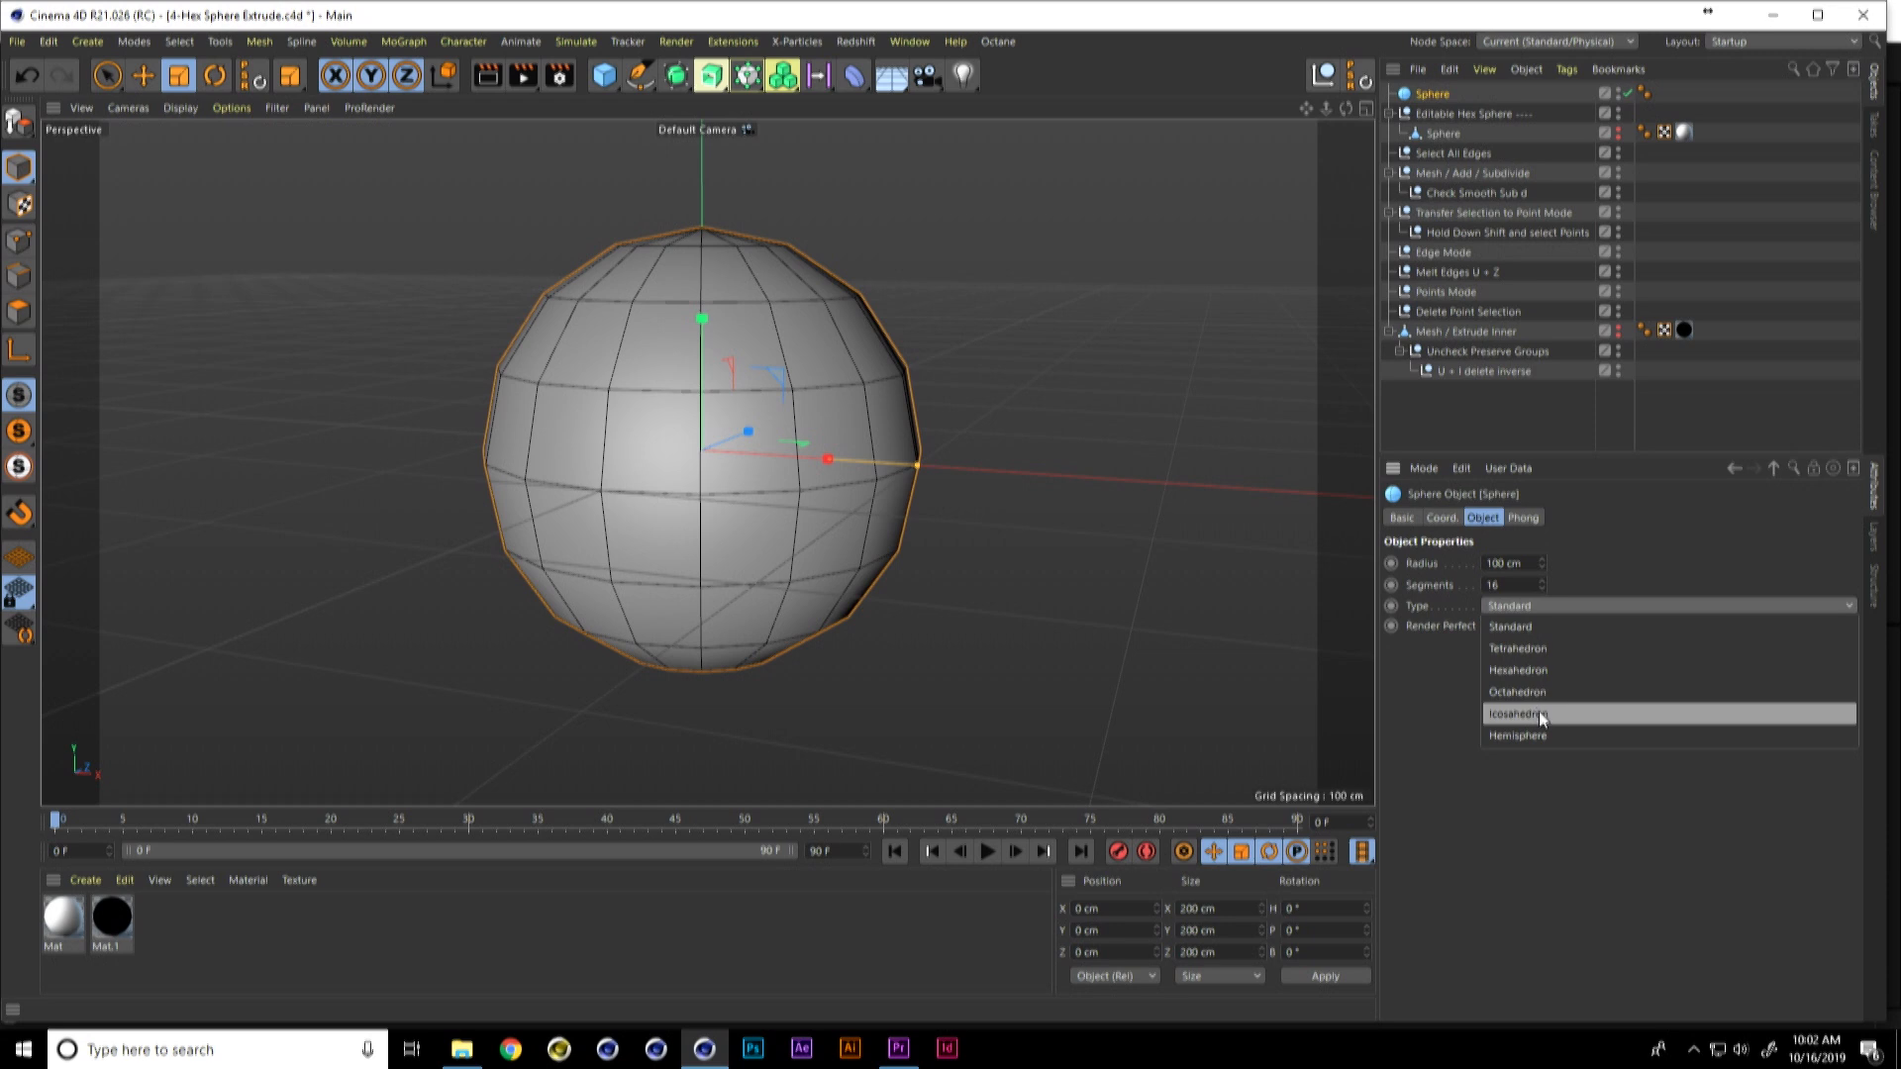
pyautogui.click(1539, 713)
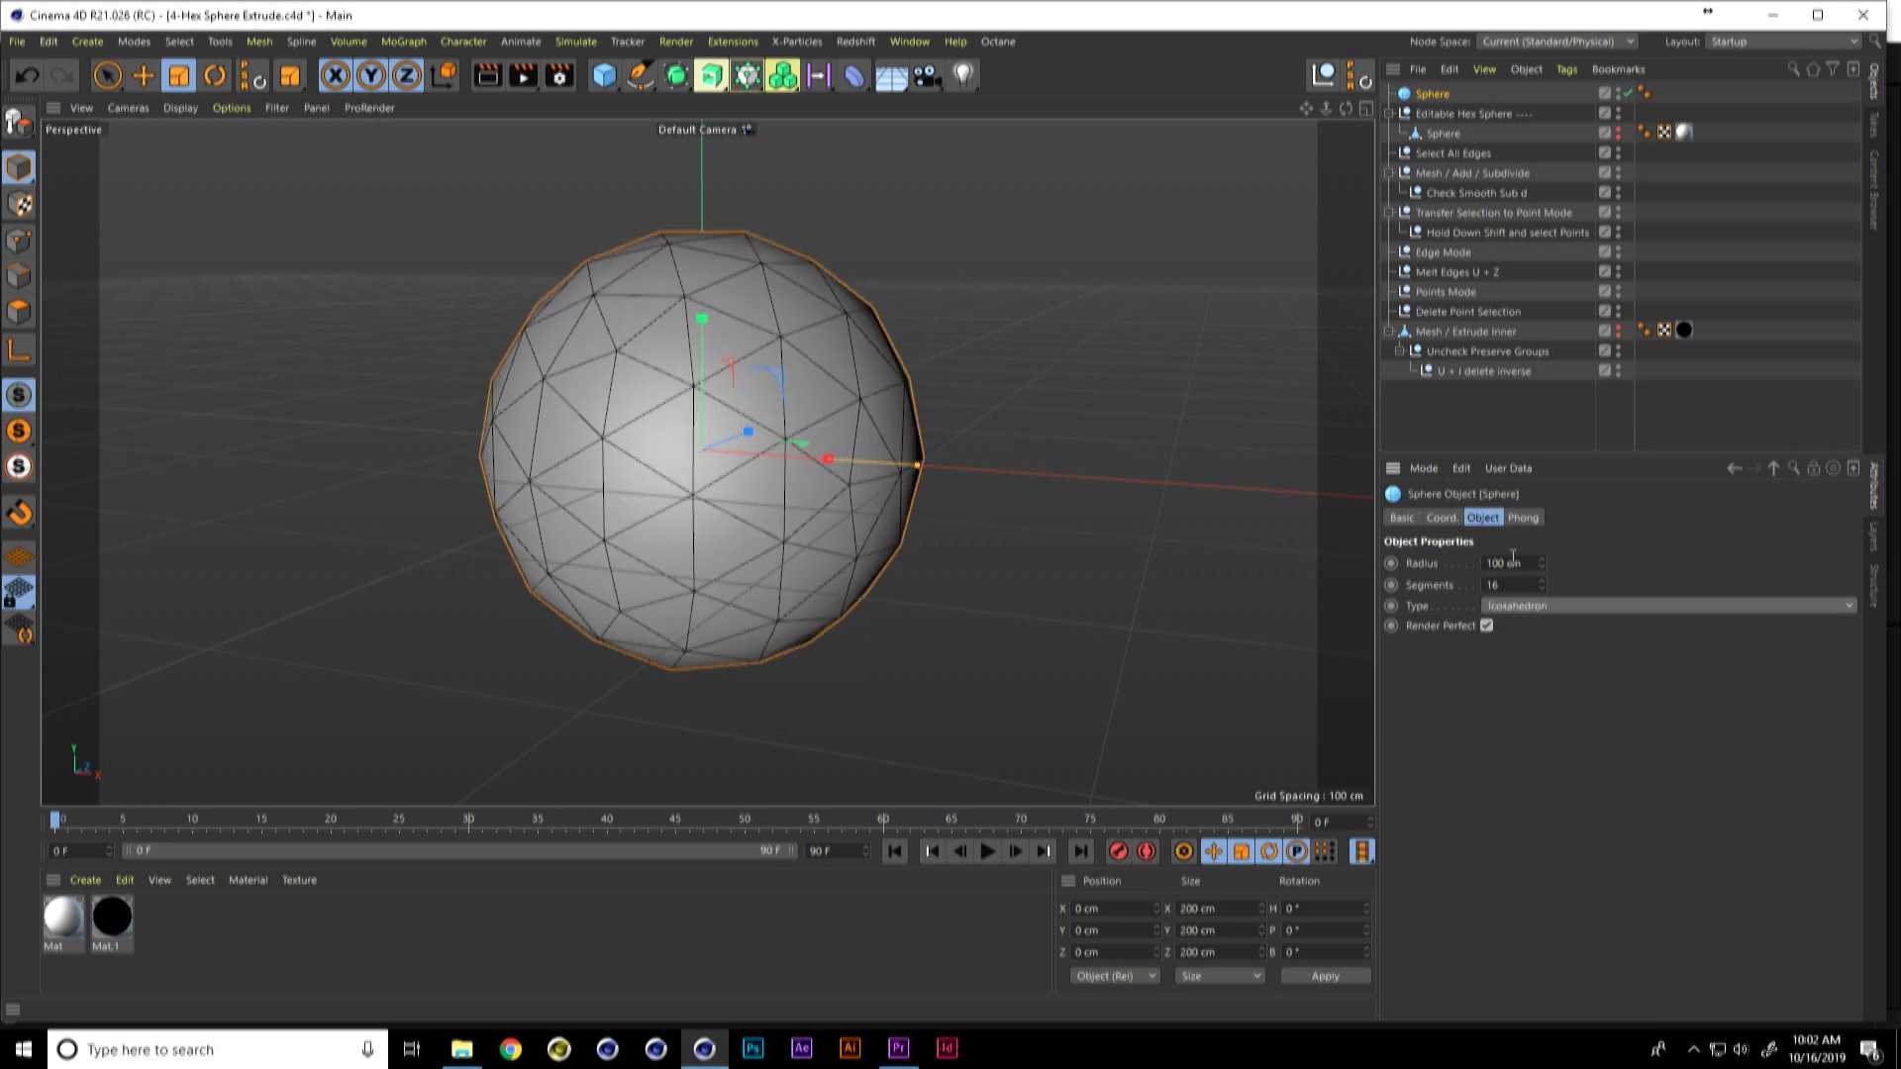
pyautogui.doubleClick(1487, 586)
pyautogui.write('32')
pyautogui.press('Return')
pyautogui.scroll(-2, 1034, 420)
pyautogui.moveTo(990, 439); pyautogui.dragTo(961, 420, button='middle')
pyautogui.press('c')
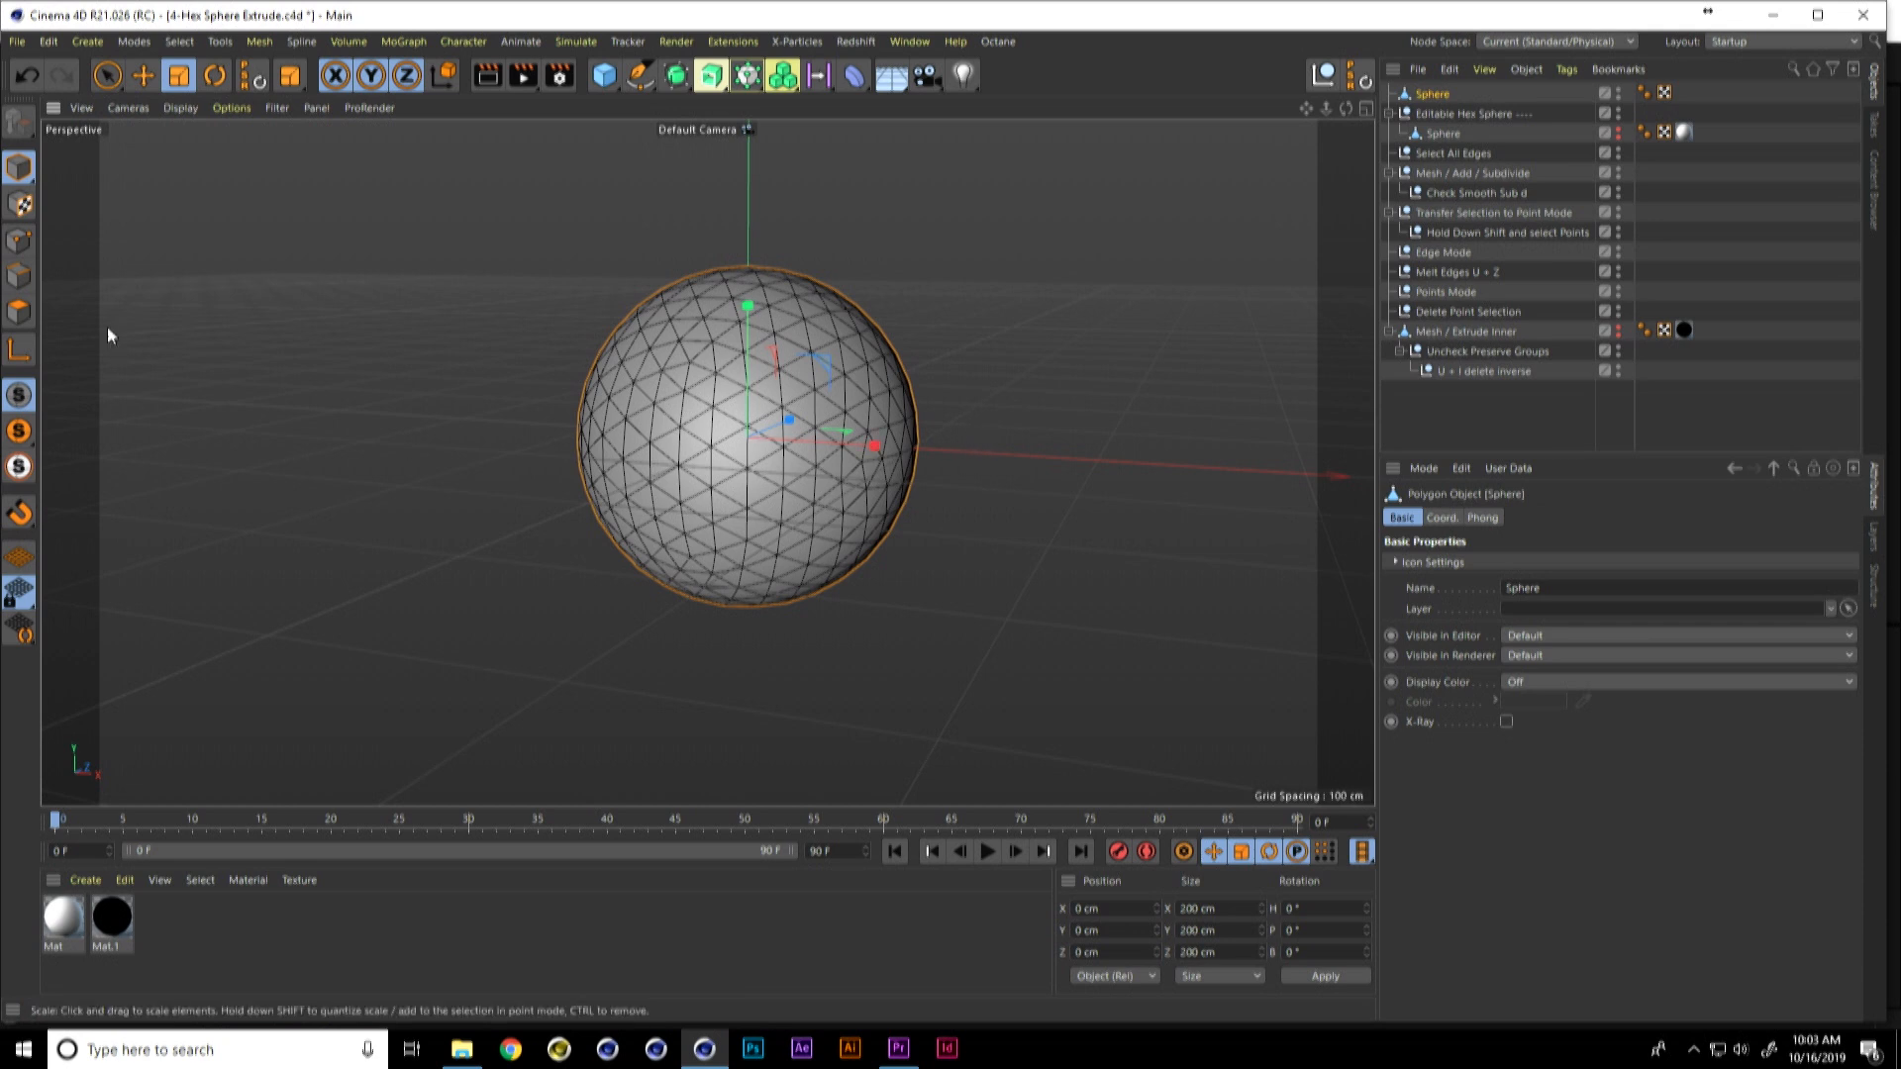
# Step: Select all edges of the new sphere and subdivide them with Subdivision 1 and Smooth Subdivision enabled
pyautogui.click(19, 275)
pyautogui.hotkey('ctrl', 'a')
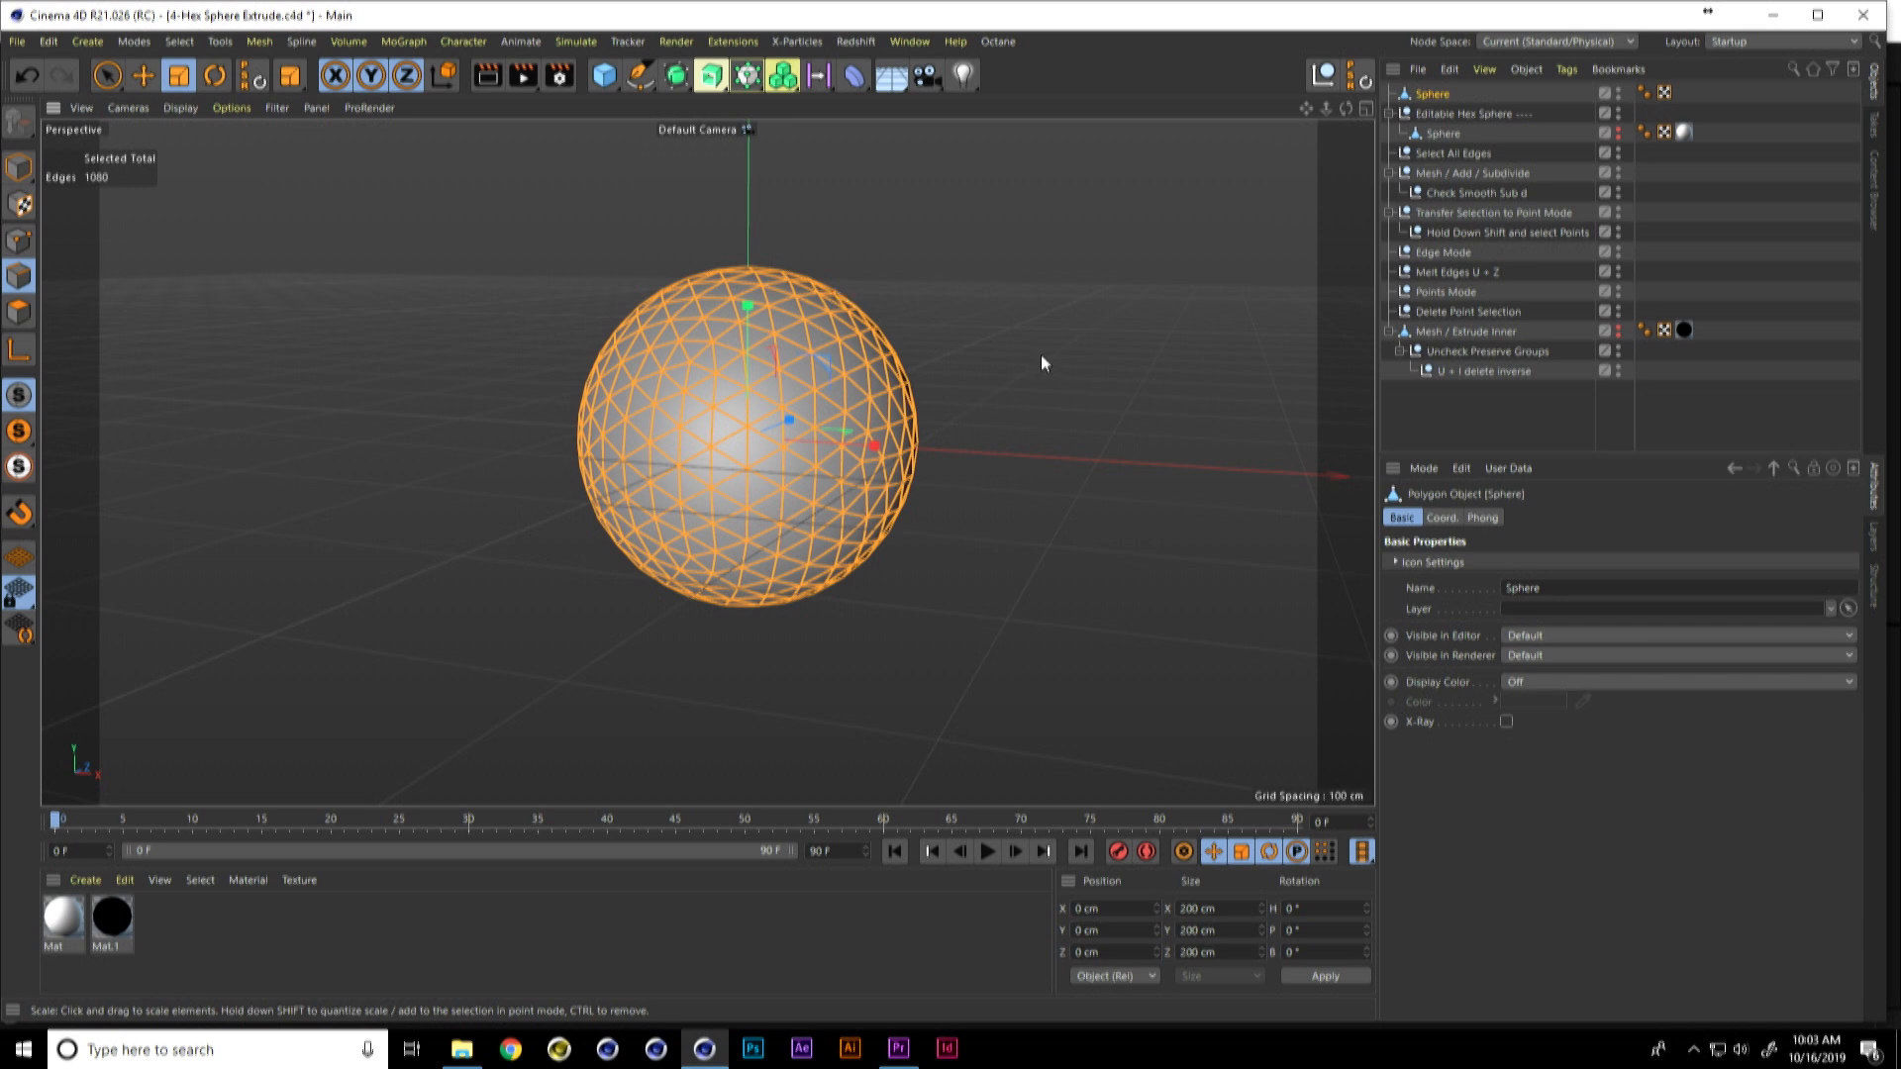
pyautogui.click(259, 42)
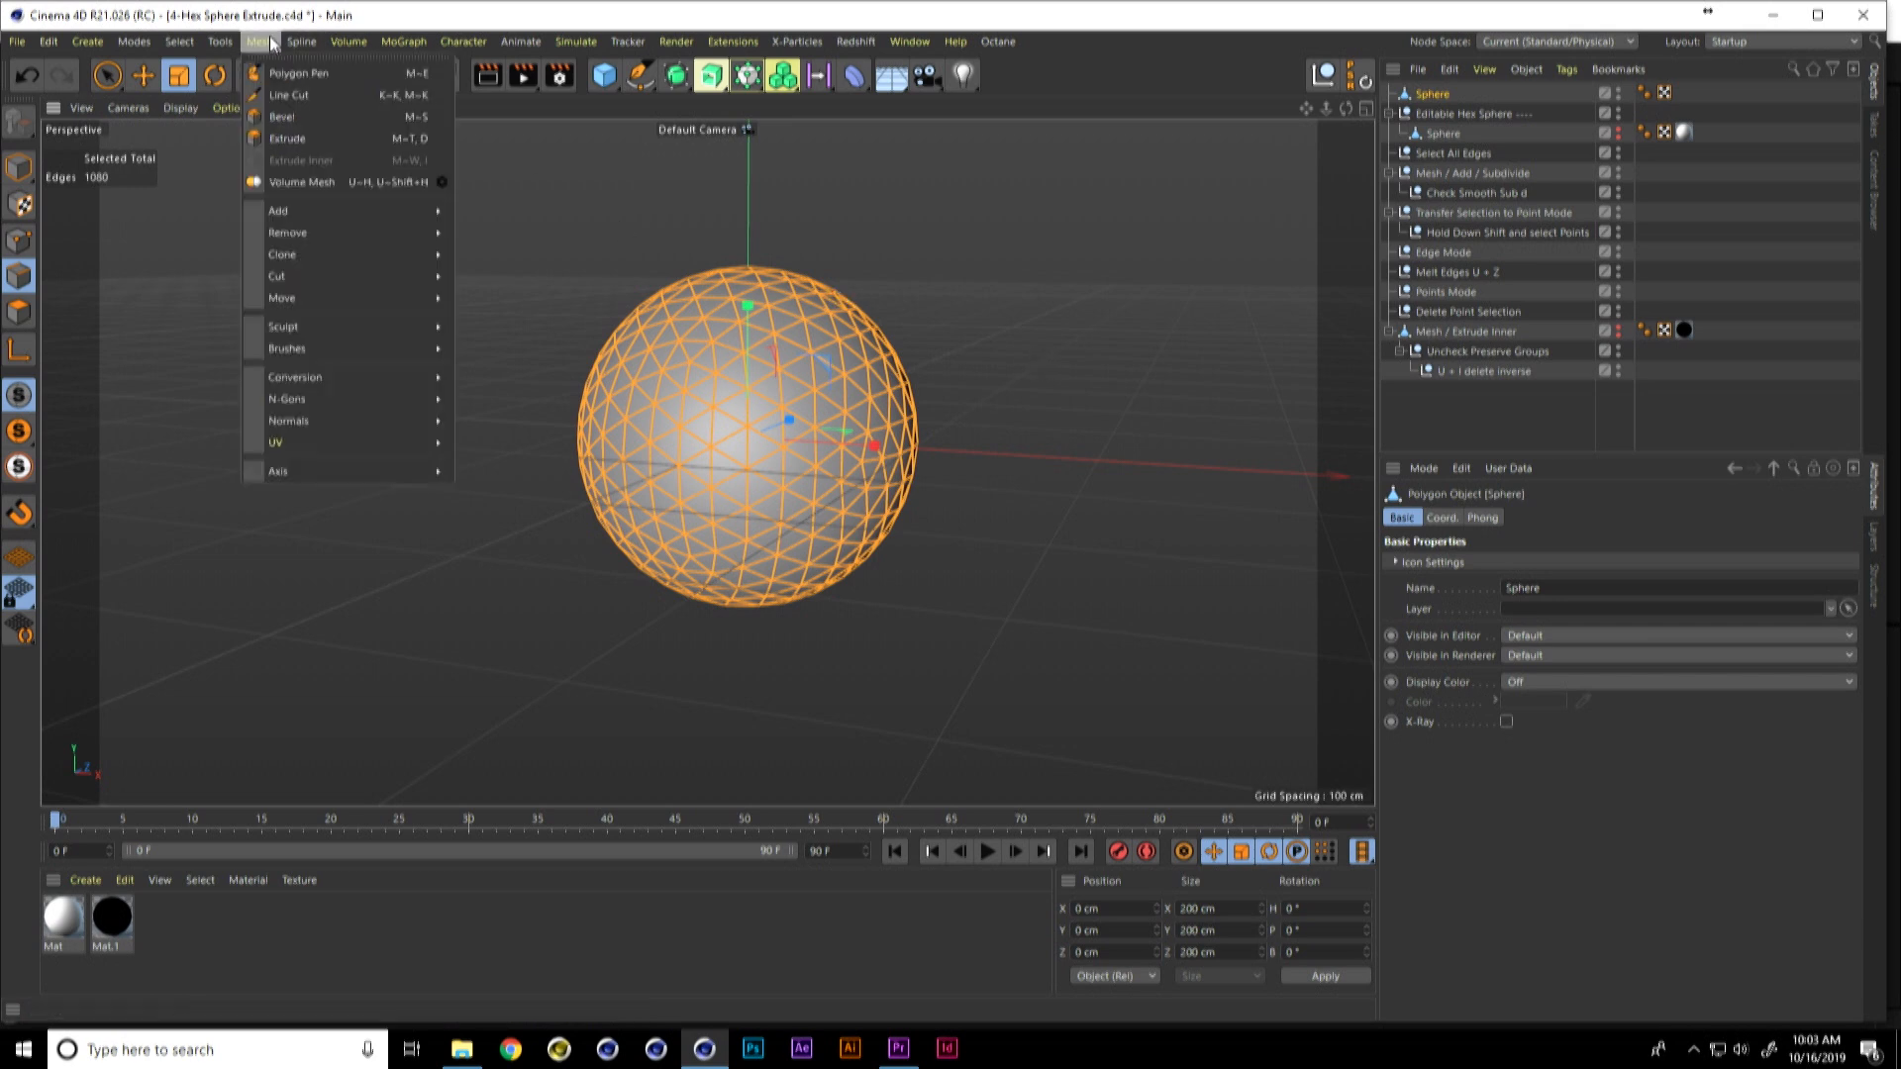
pyautogui.moveTo(341, 216)
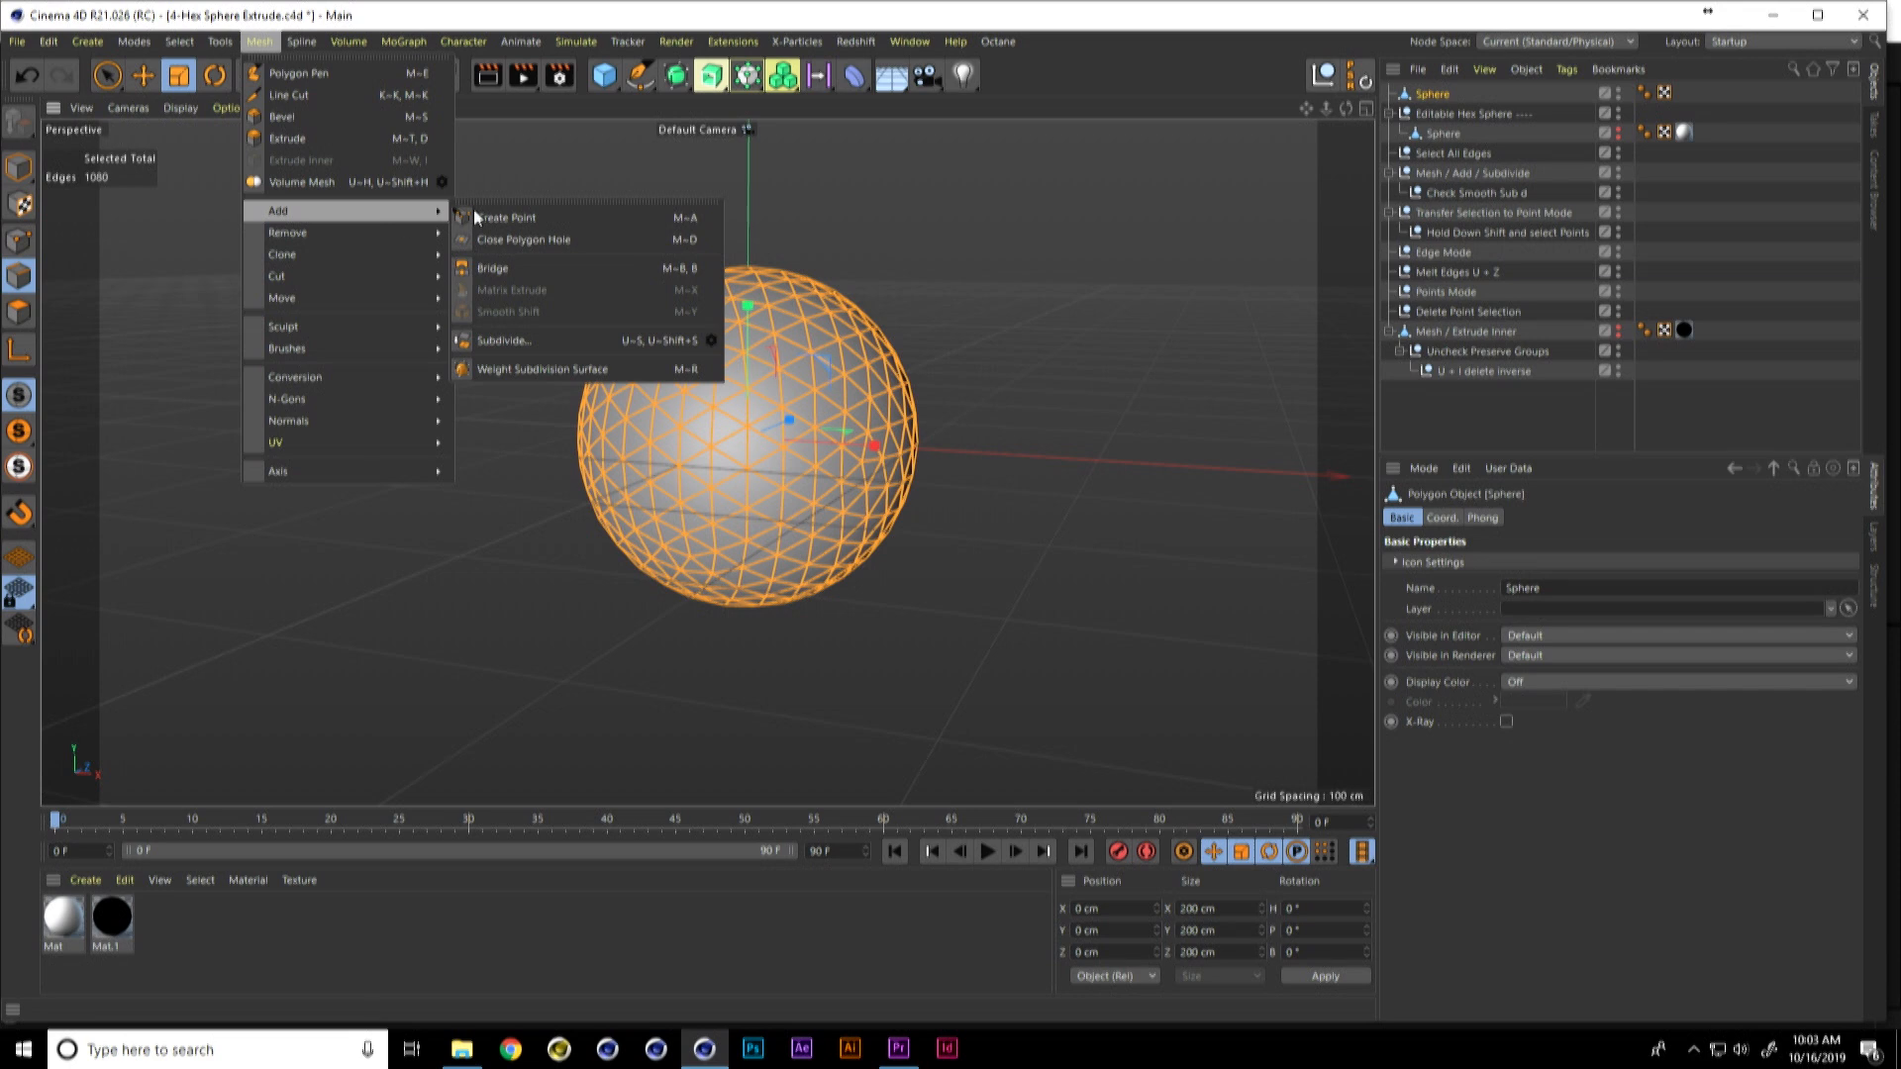
pyautogui.click(711, 340)
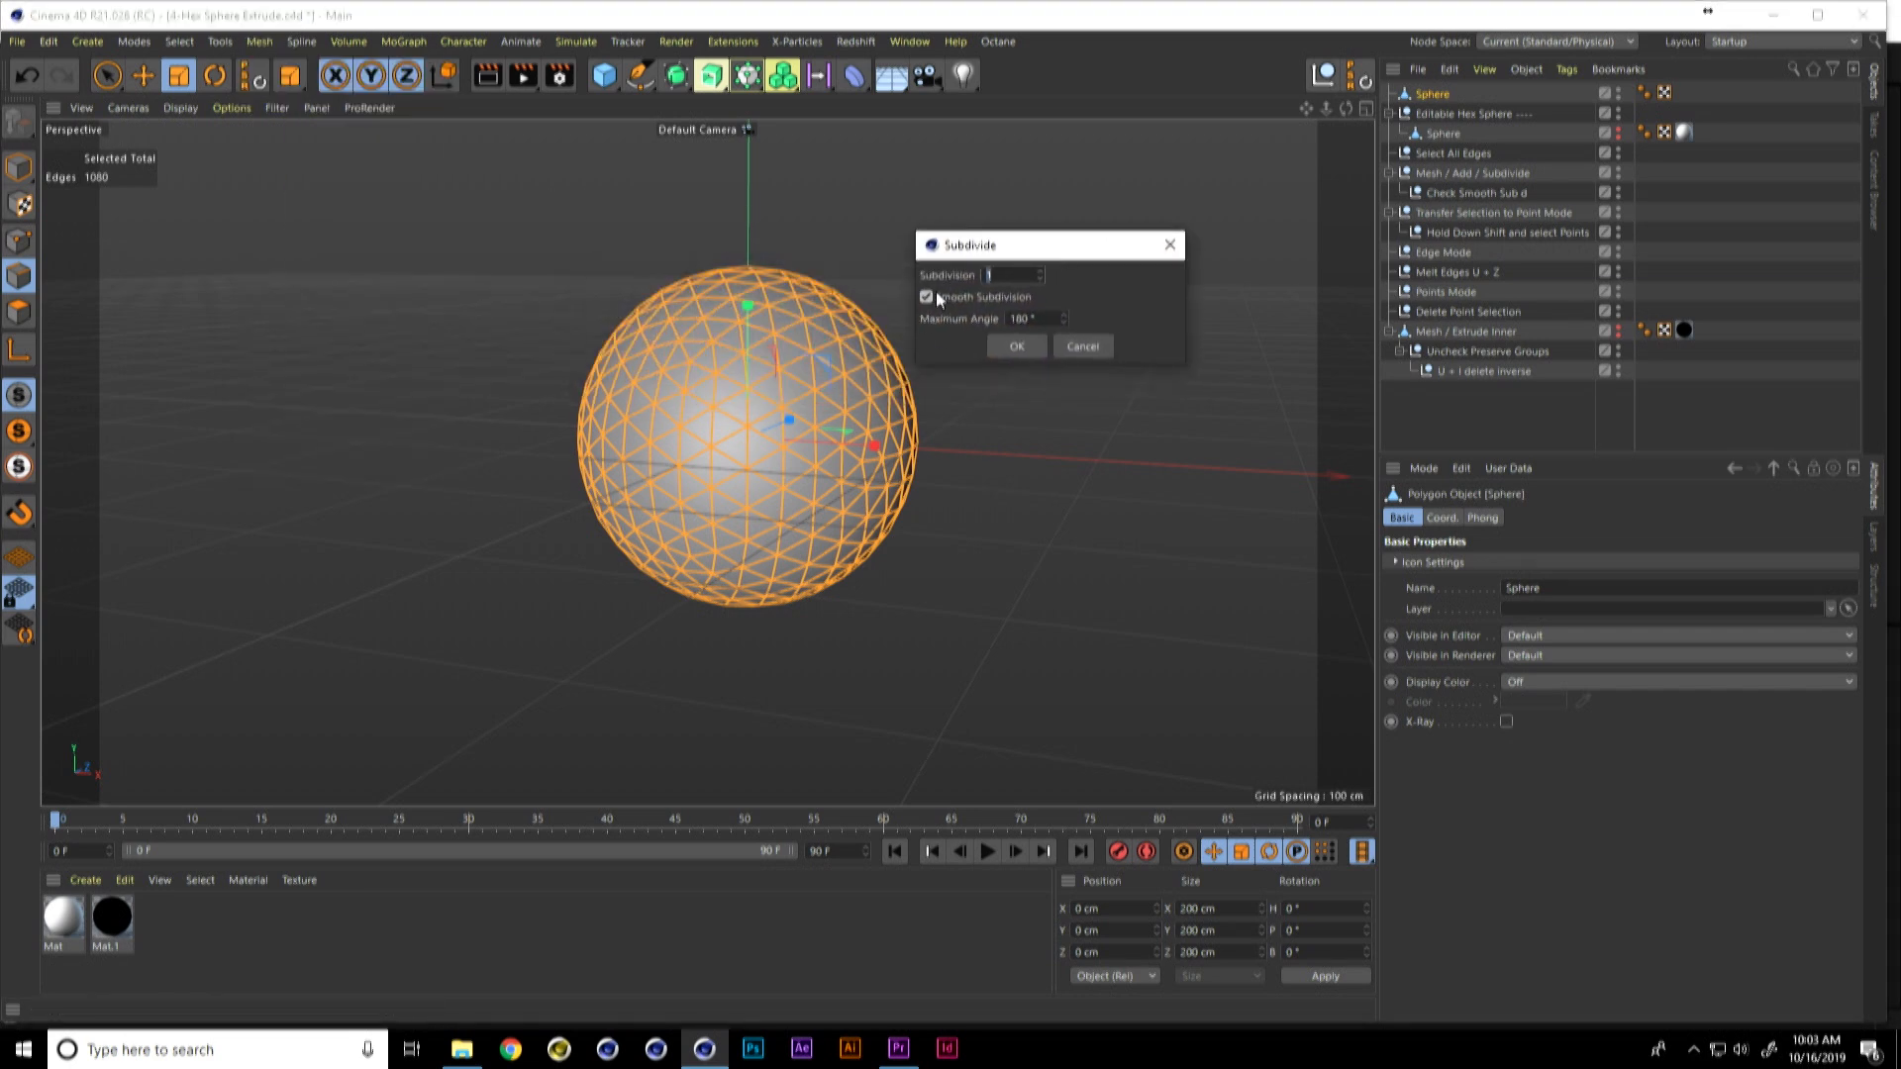
pyautogui.click(1021, 346)
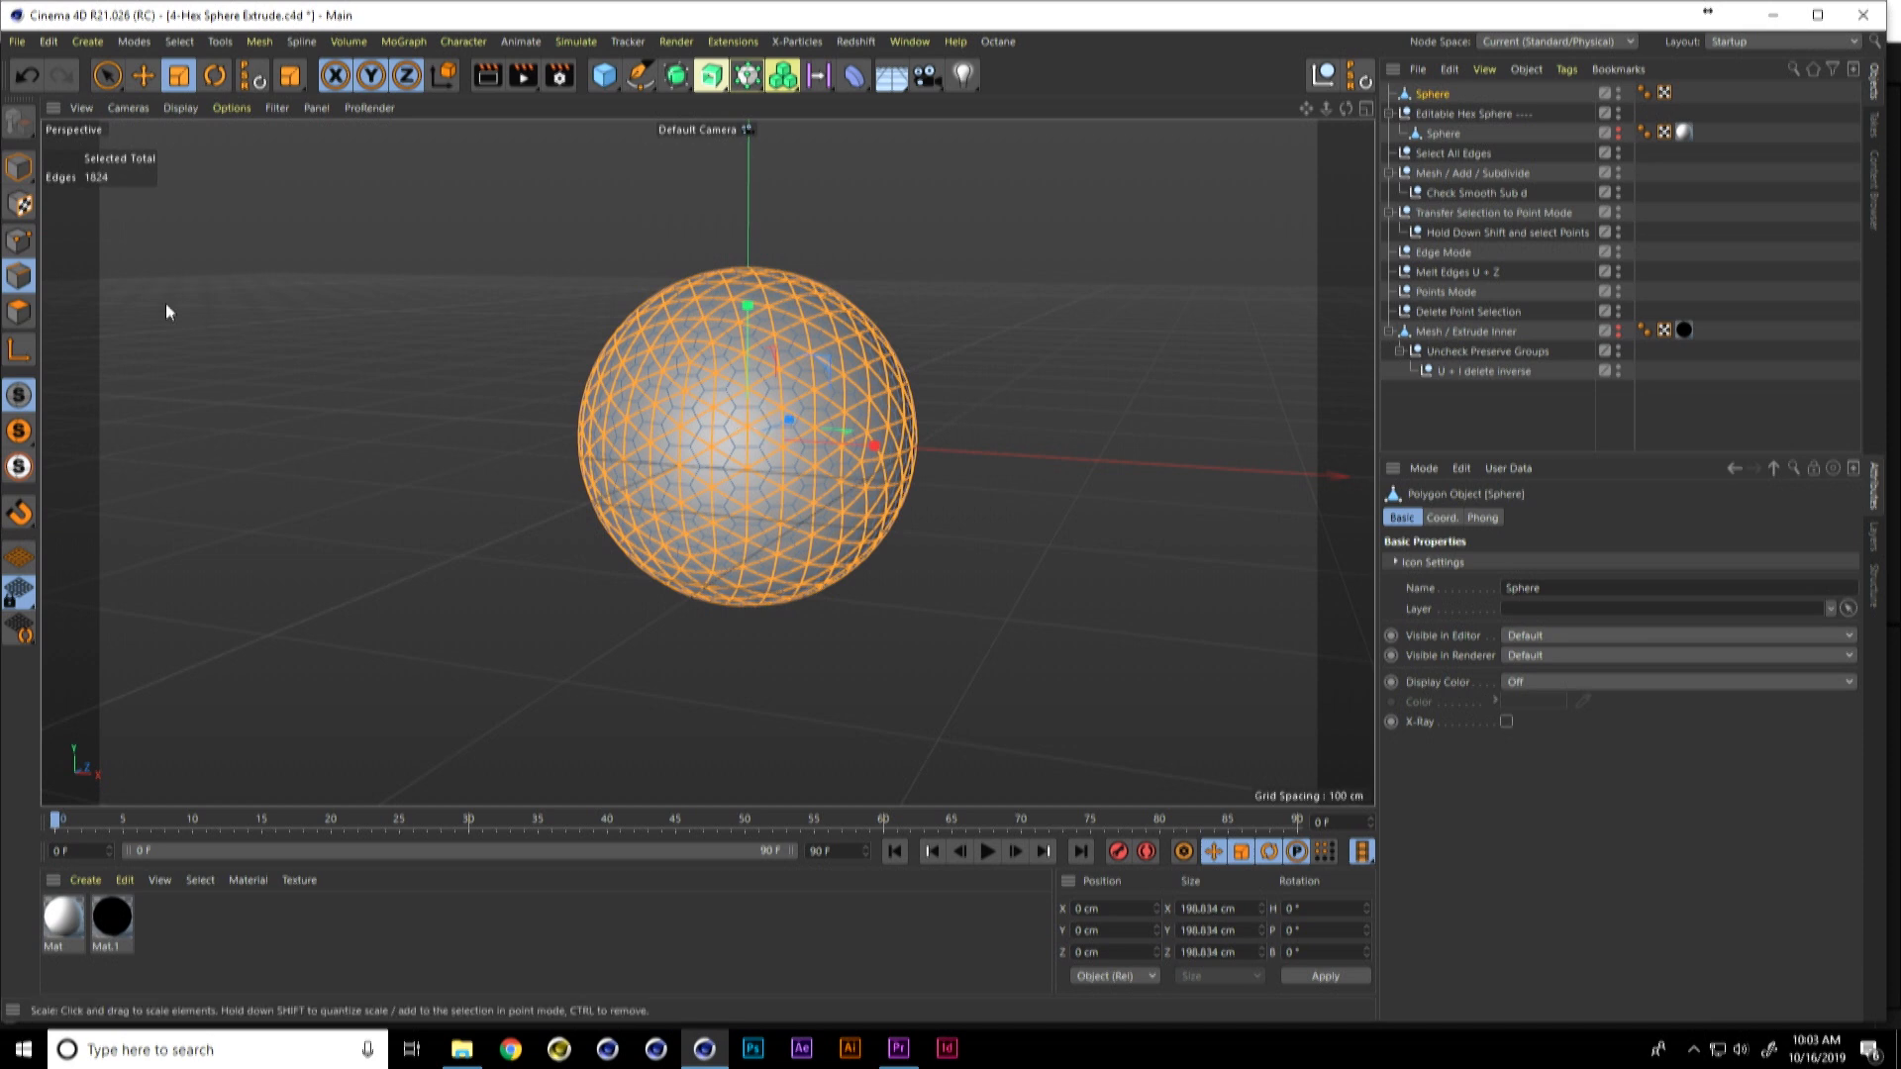
# Step: Transfer the edge selection to points, return to edge mode, and melt the selected edges to form hexagons
pyautogui.keyDown('ctrl'); pyautogui.click(20, 241); pyautogui.keyUp('ctrl')
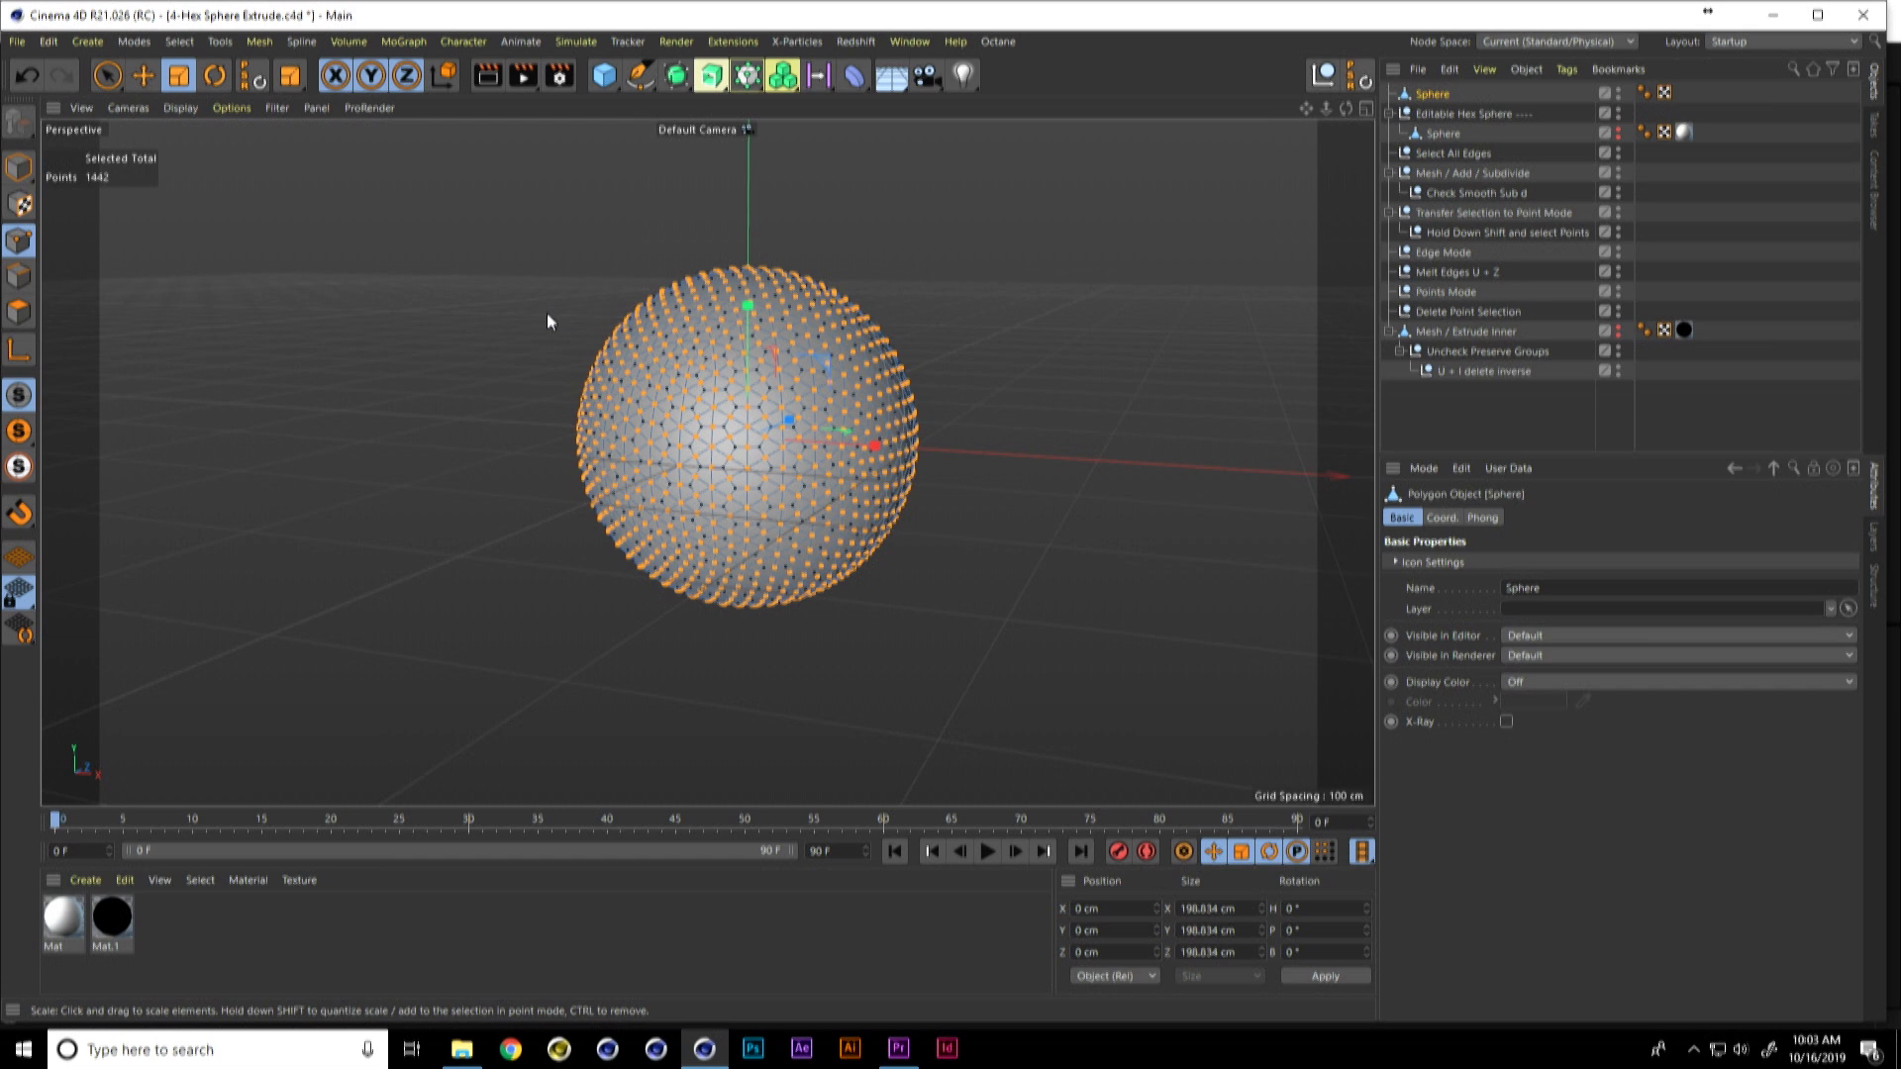
pyautogui.click(20, 275)
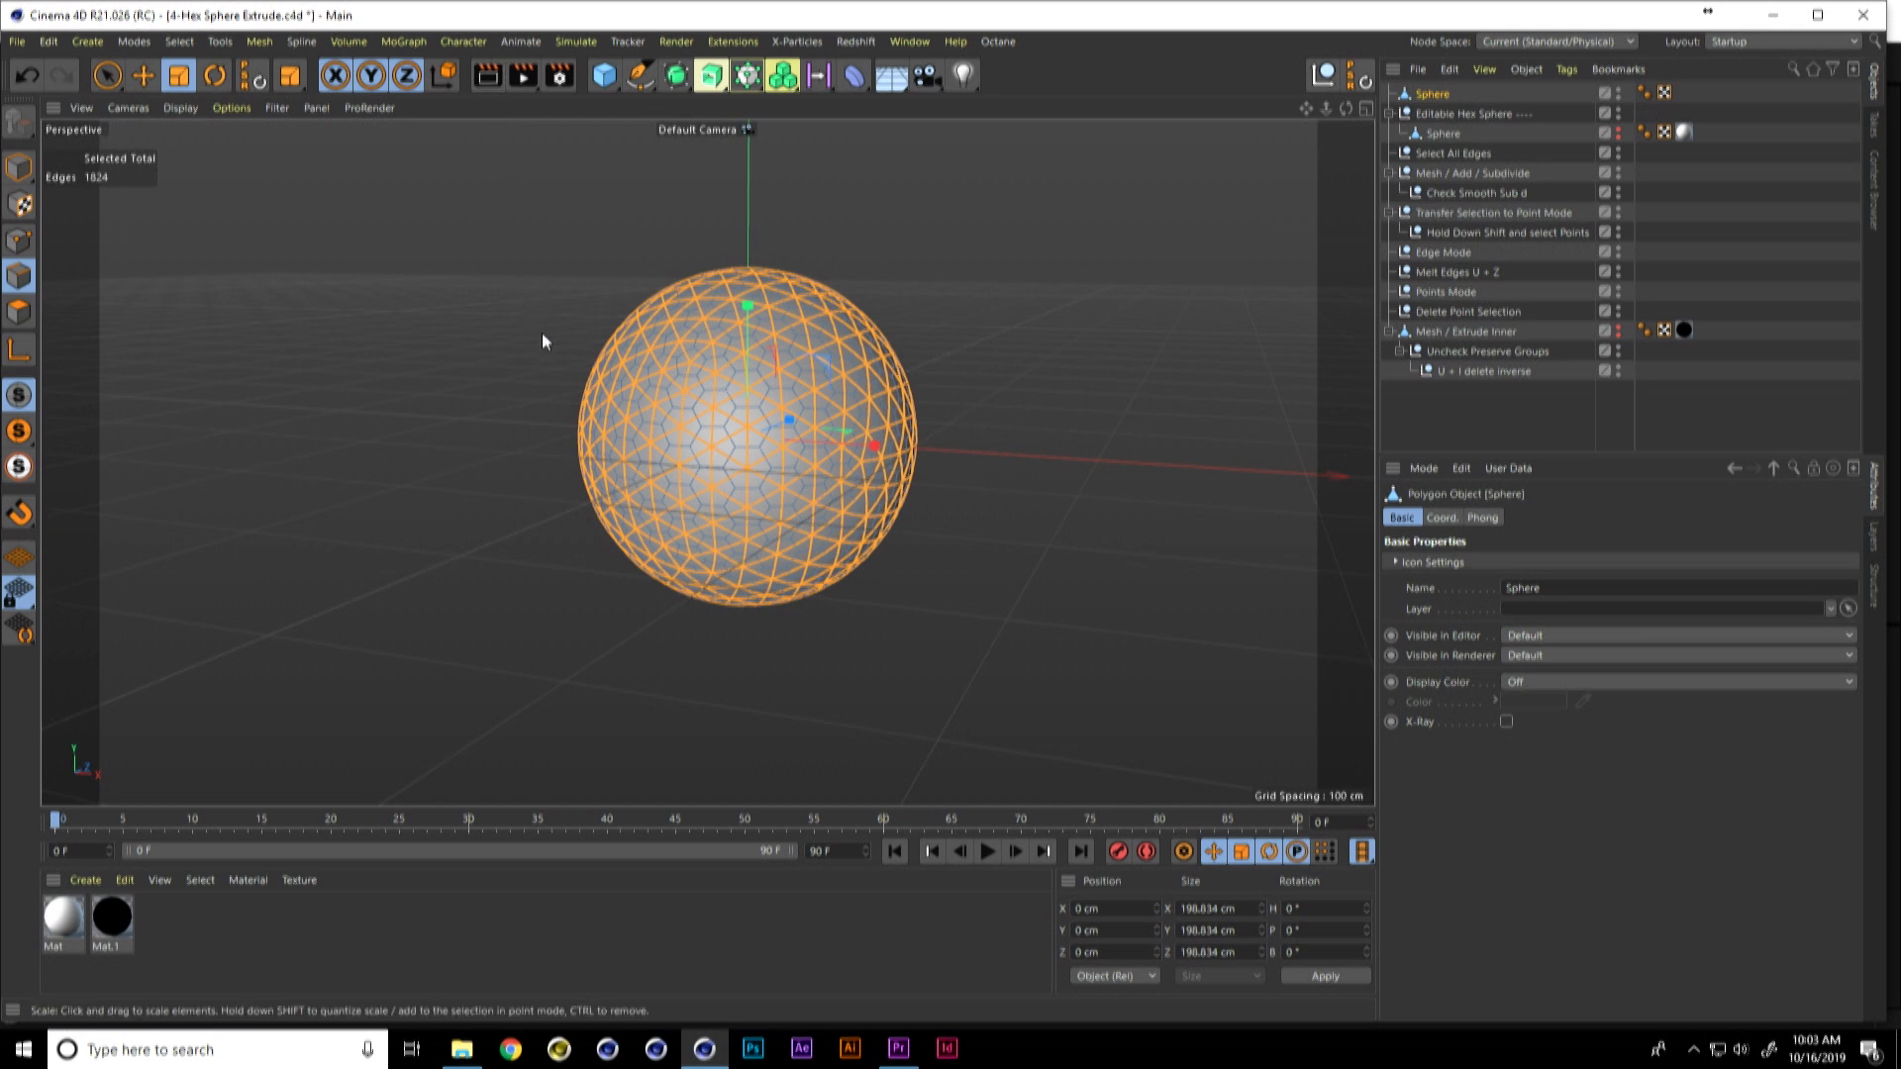
pyautogui.press('u')
pyautogui.press('z')
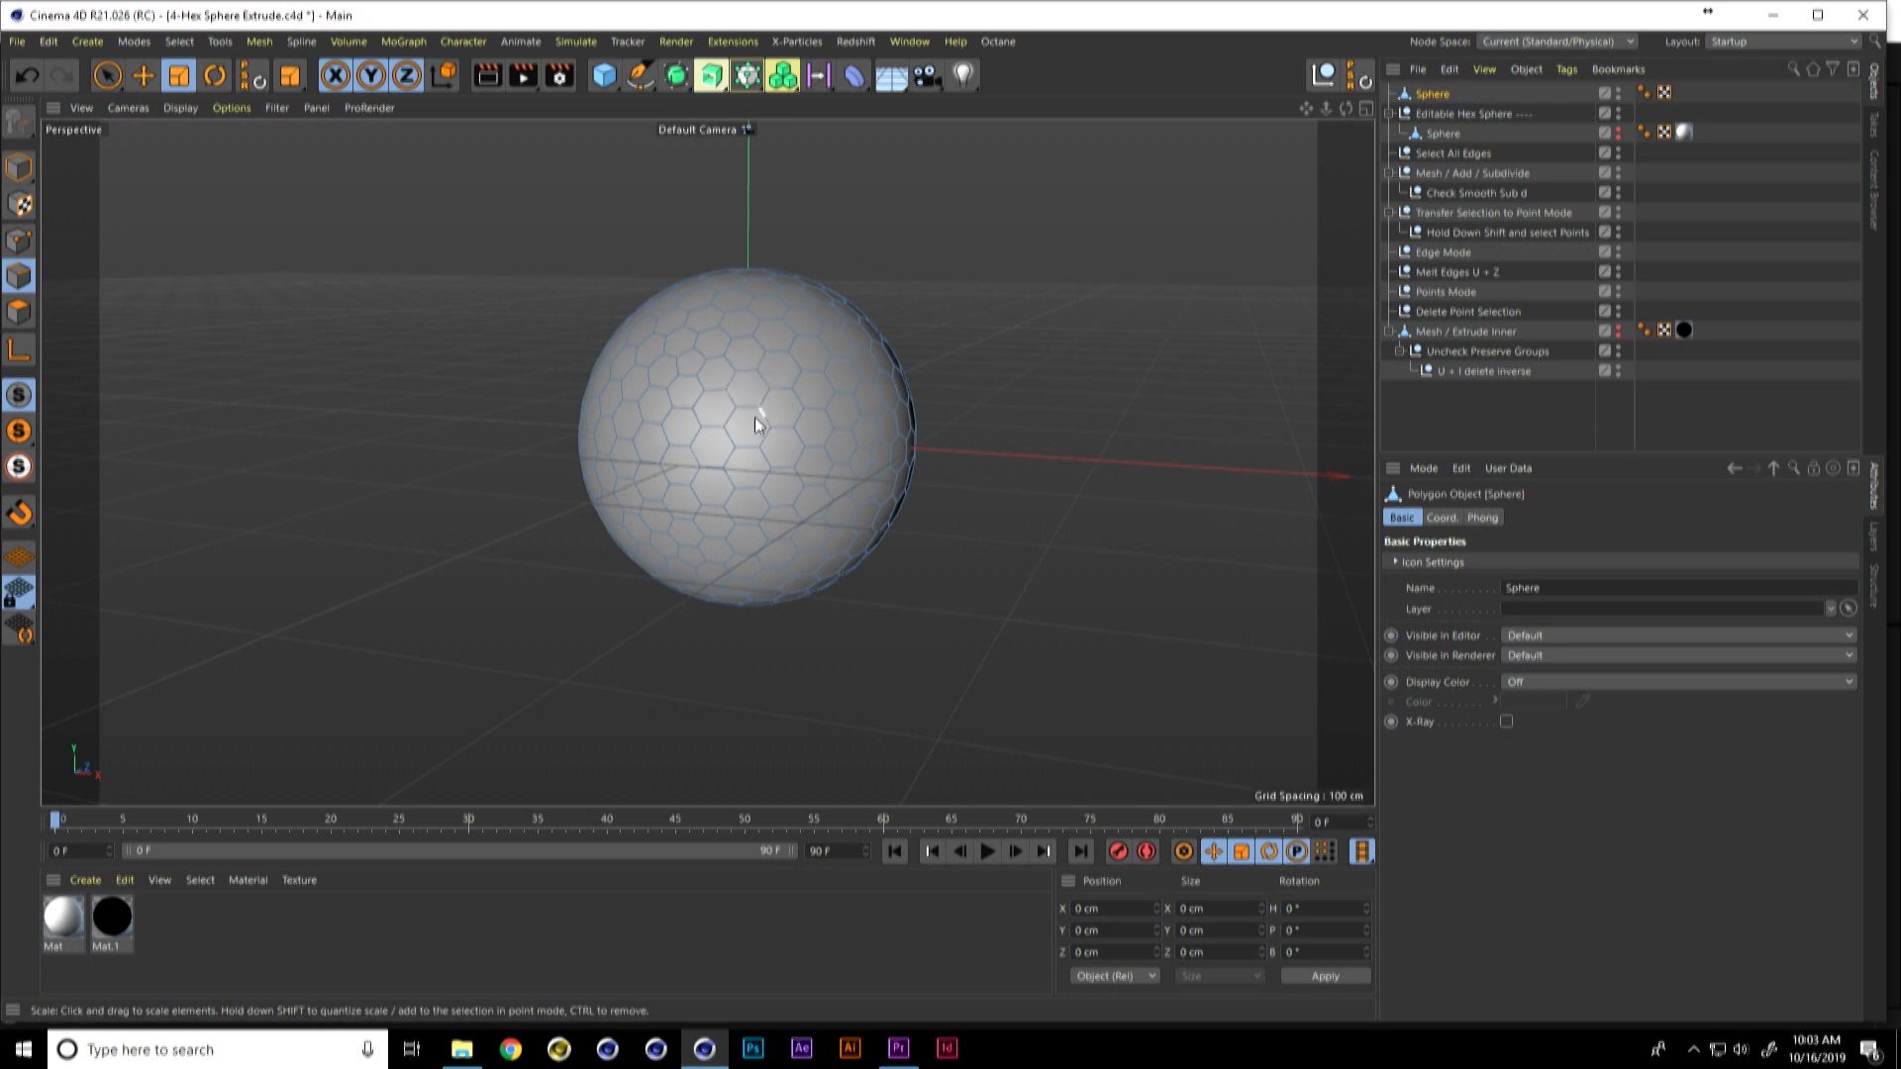
pyautogui.keyDown('alt'); pyautogui.moveTo(769, 432); pyautogui.dragTo(723, 412); pyautogui.keyUp('alt')
pyautogui.keyDown('alt'); pyautogui.moveTo(756, 399); pyautogui.dragTo(851, 414, button='right'); pyautogui.keyUp('alt')
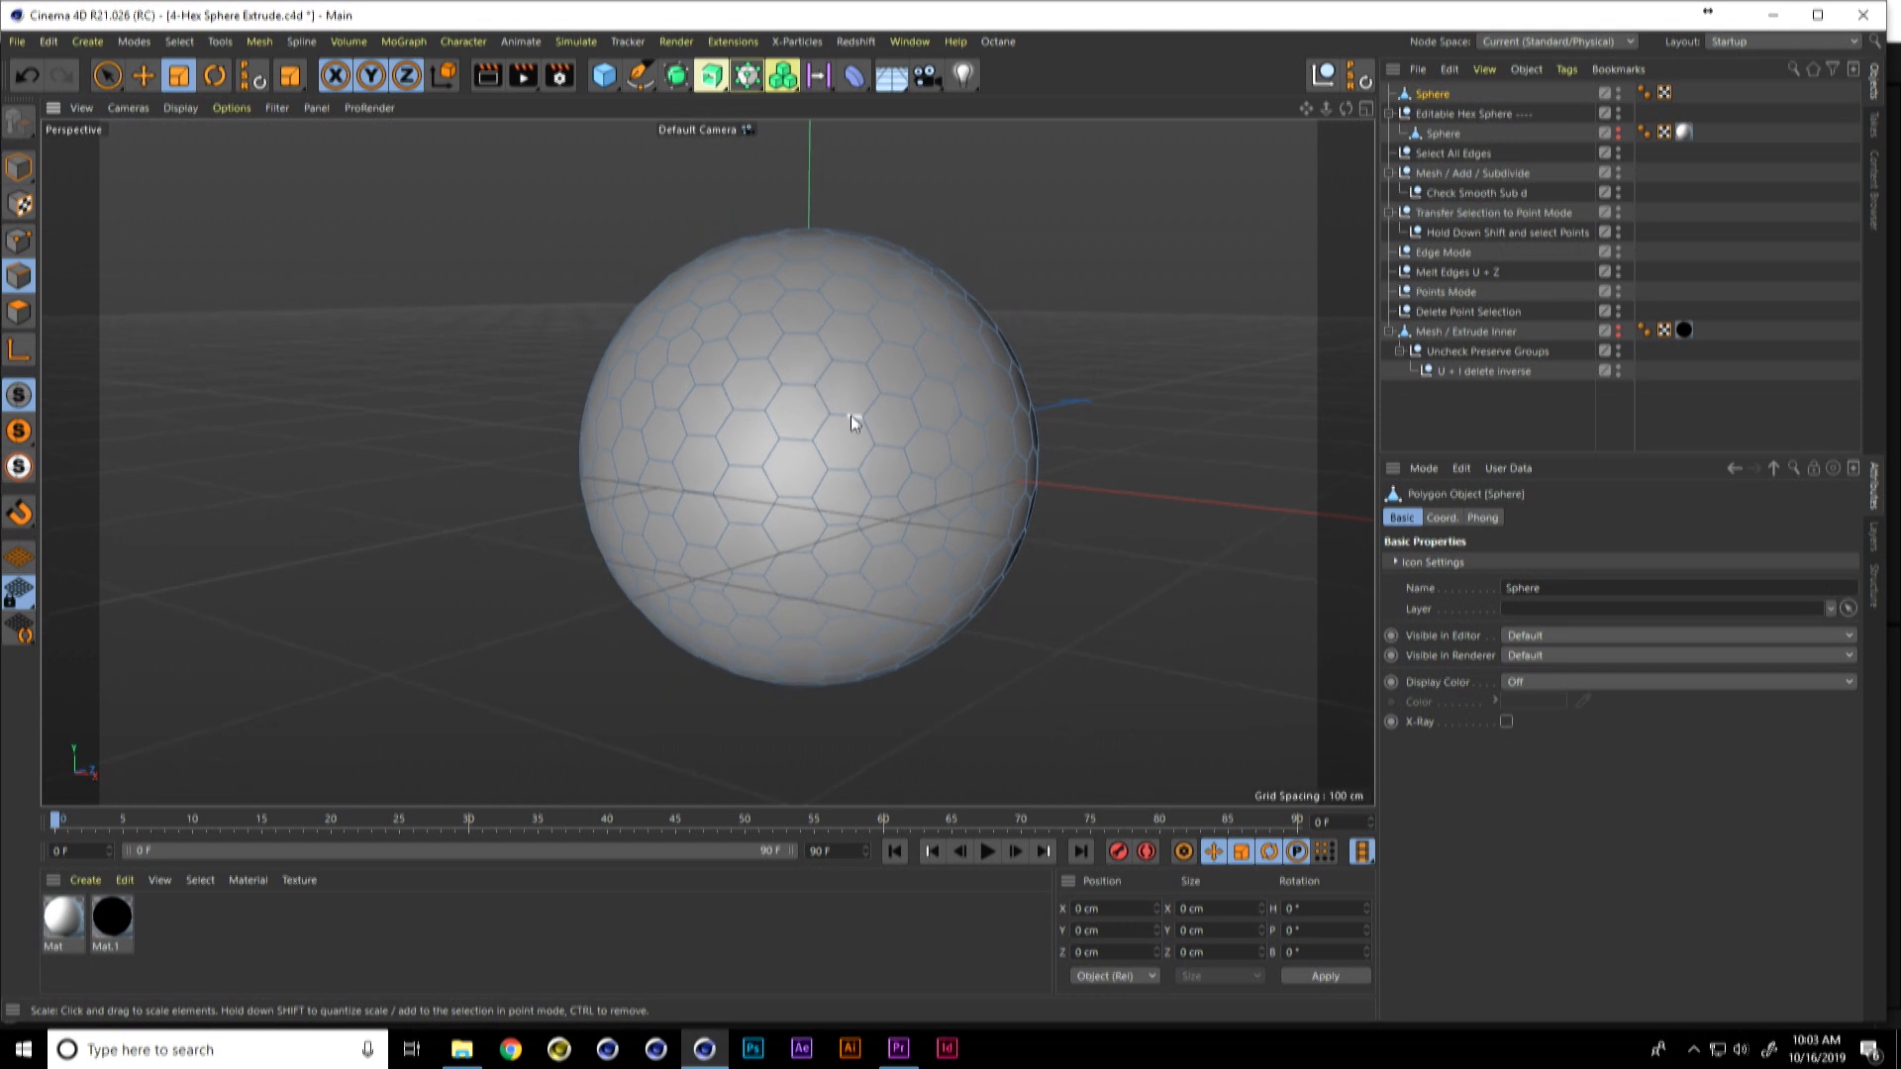
pyautogui.keyDown('alt'); pyautogui.moveTo(852, 414); pyautogui.dragTo(806, 401, button='middle'); pyautogui.keyUp('alt')
pyautogui.keyDown('alt'); pyautogui.moveTo(806, 401); pyautogui.dragTo(848, 437); pyautogui.keyUp('alt')
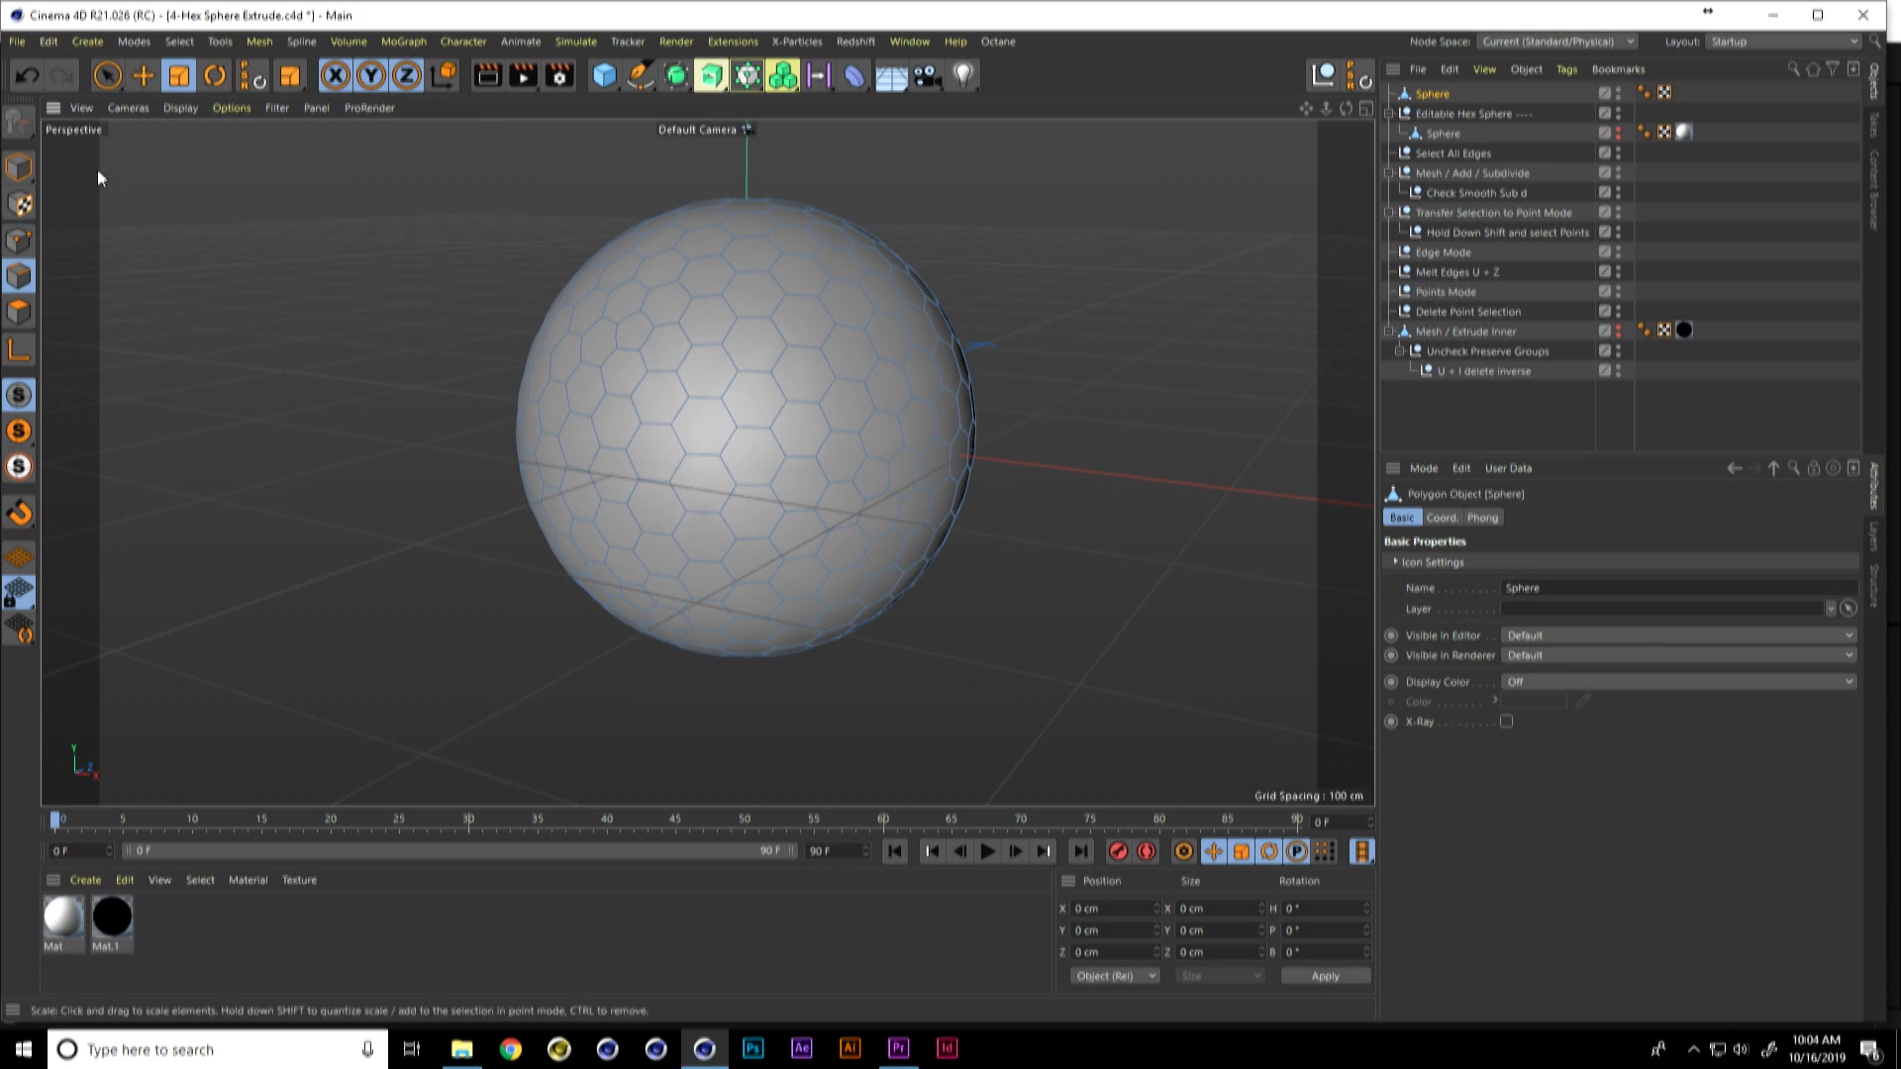
# Step: Select all polygons of the hexagon sphere and activate Extrude Inner
pyautogui.click(19, 167)
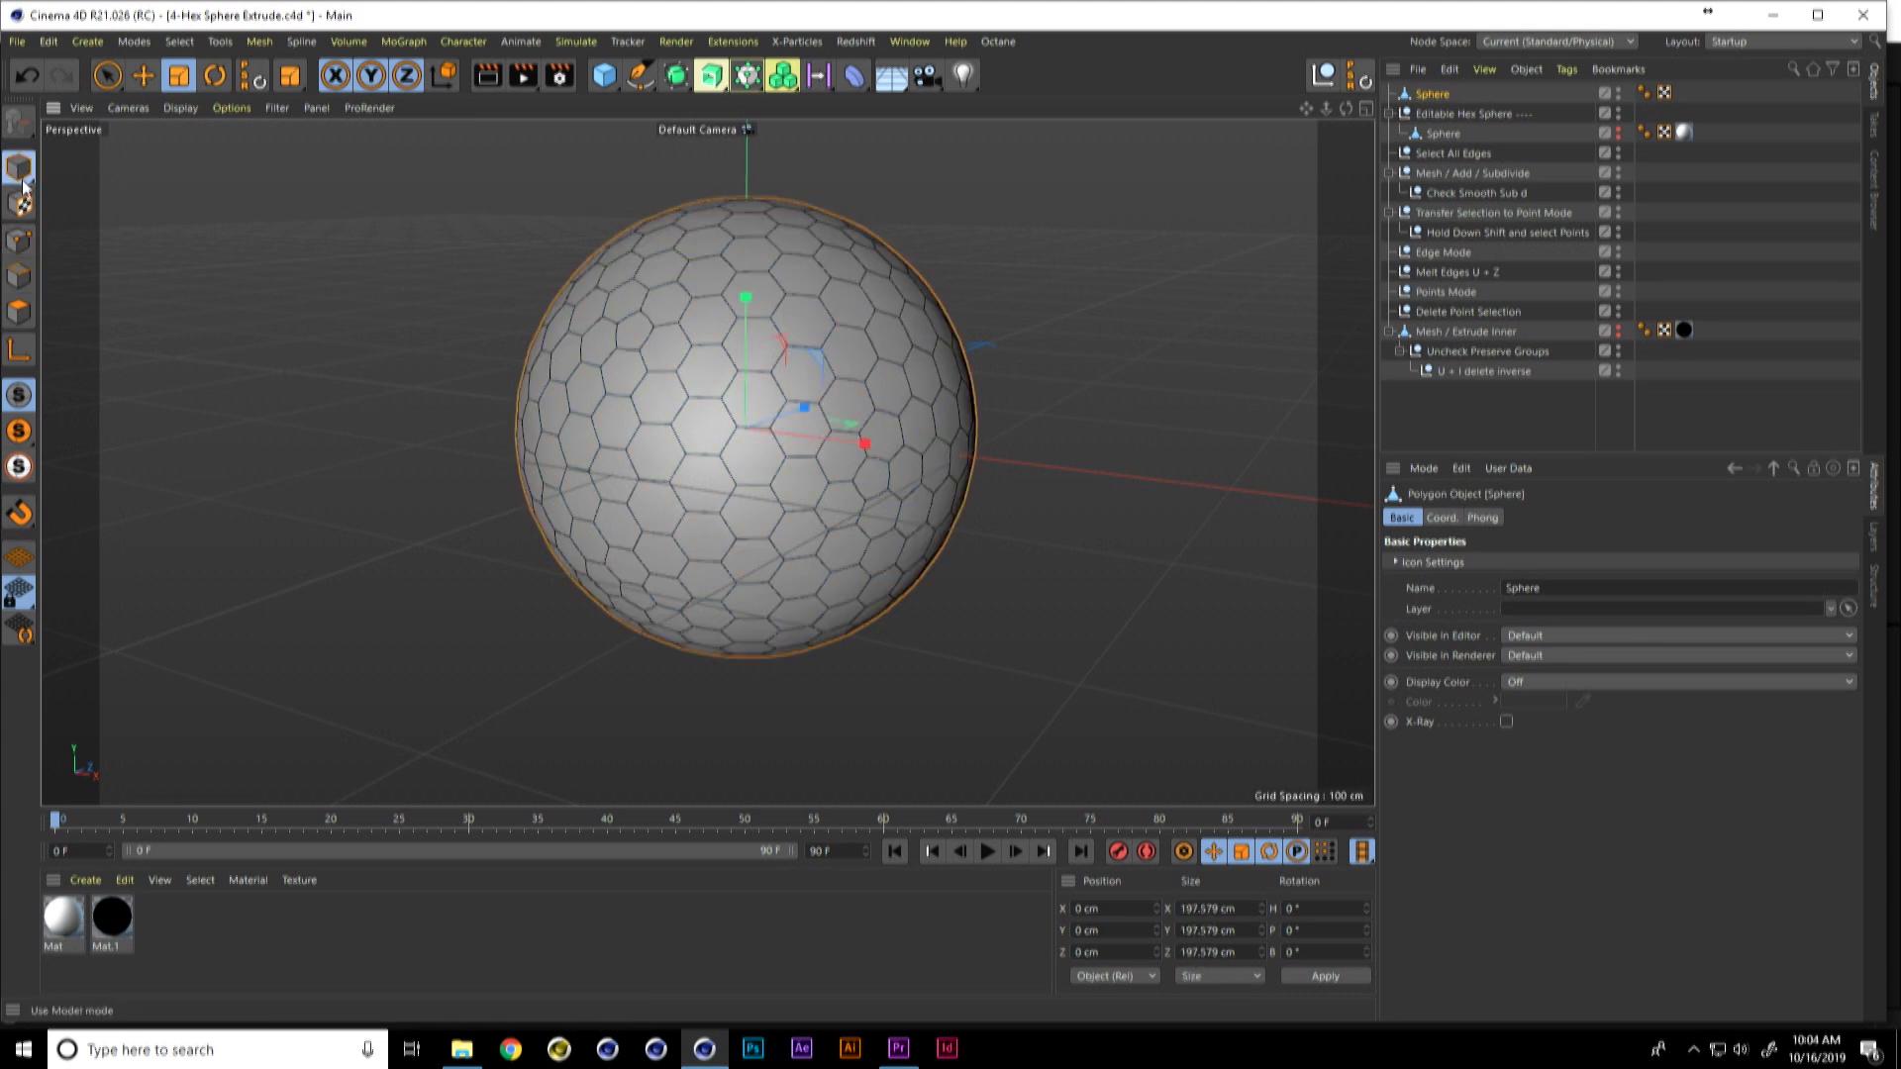
pyautogui.click(22, 312)
pyautogui.hotkey('ctrl', 'a')
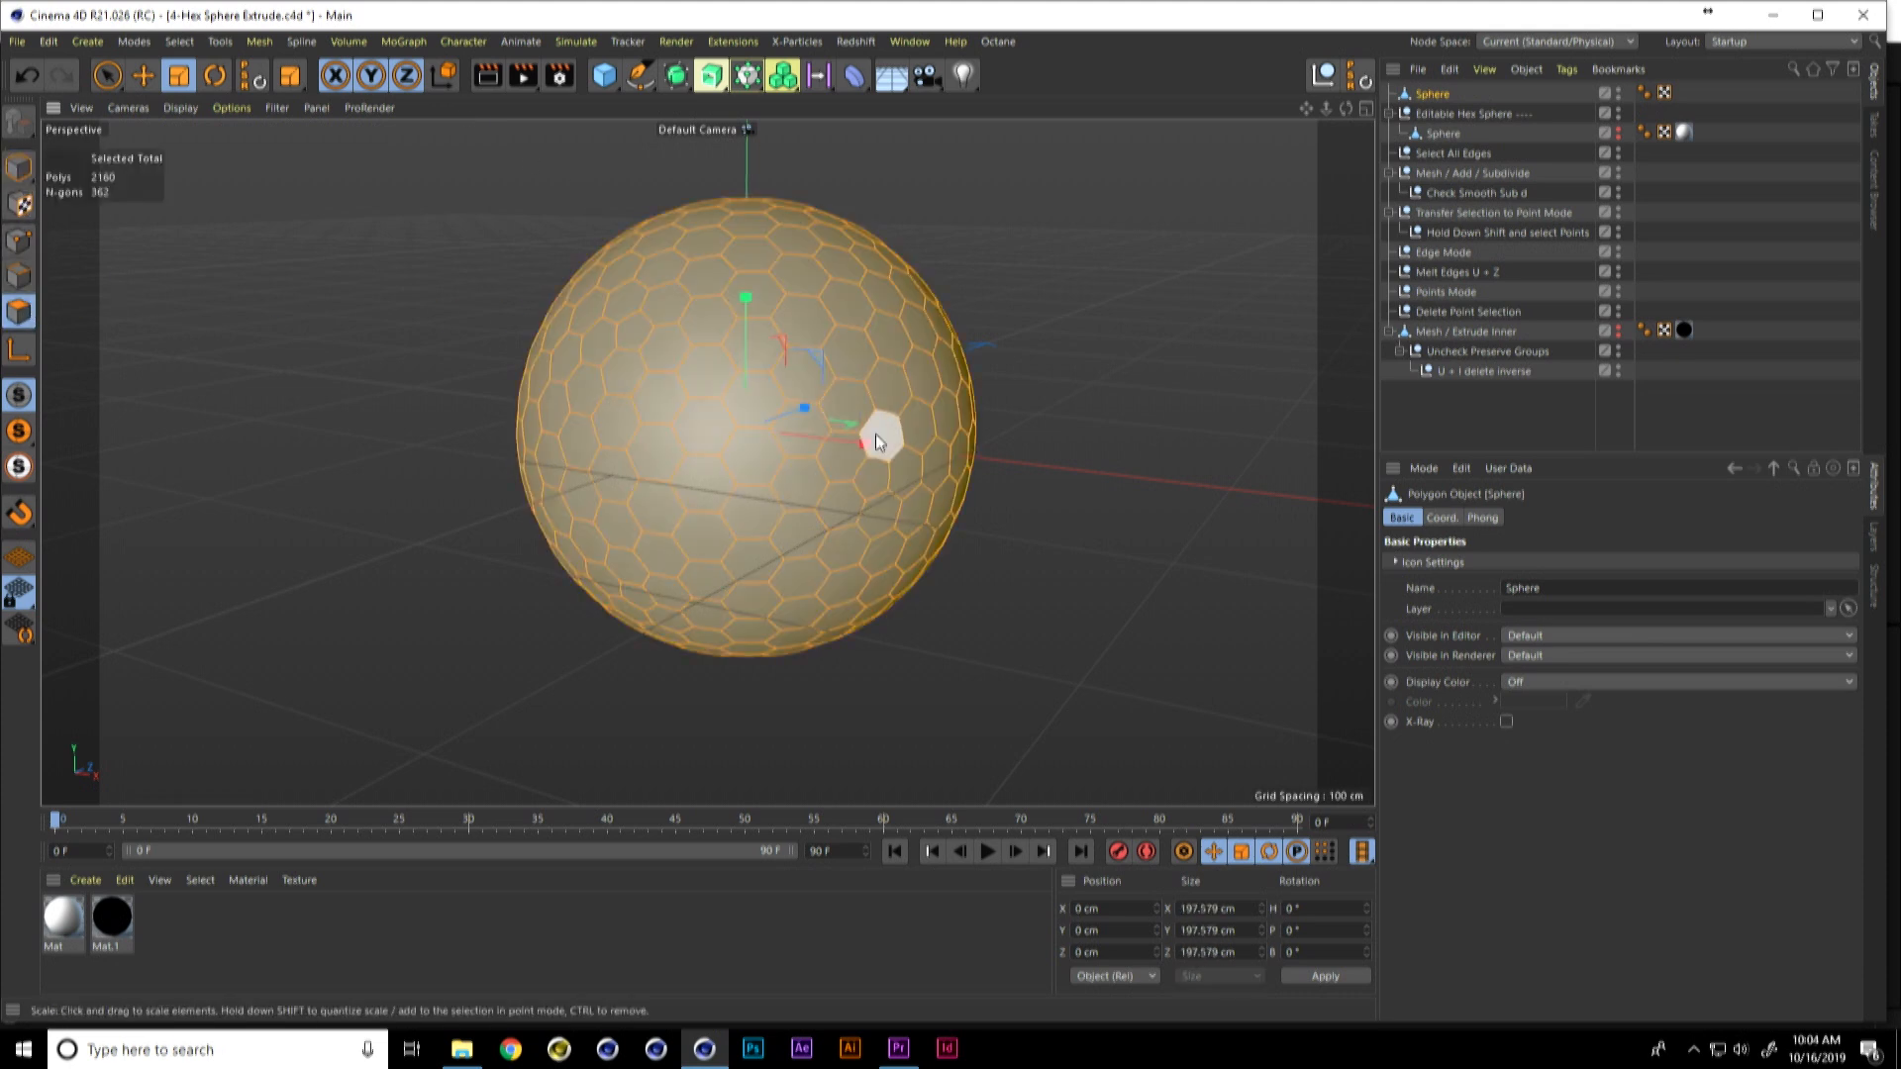
pyautogui.click(259, 42)
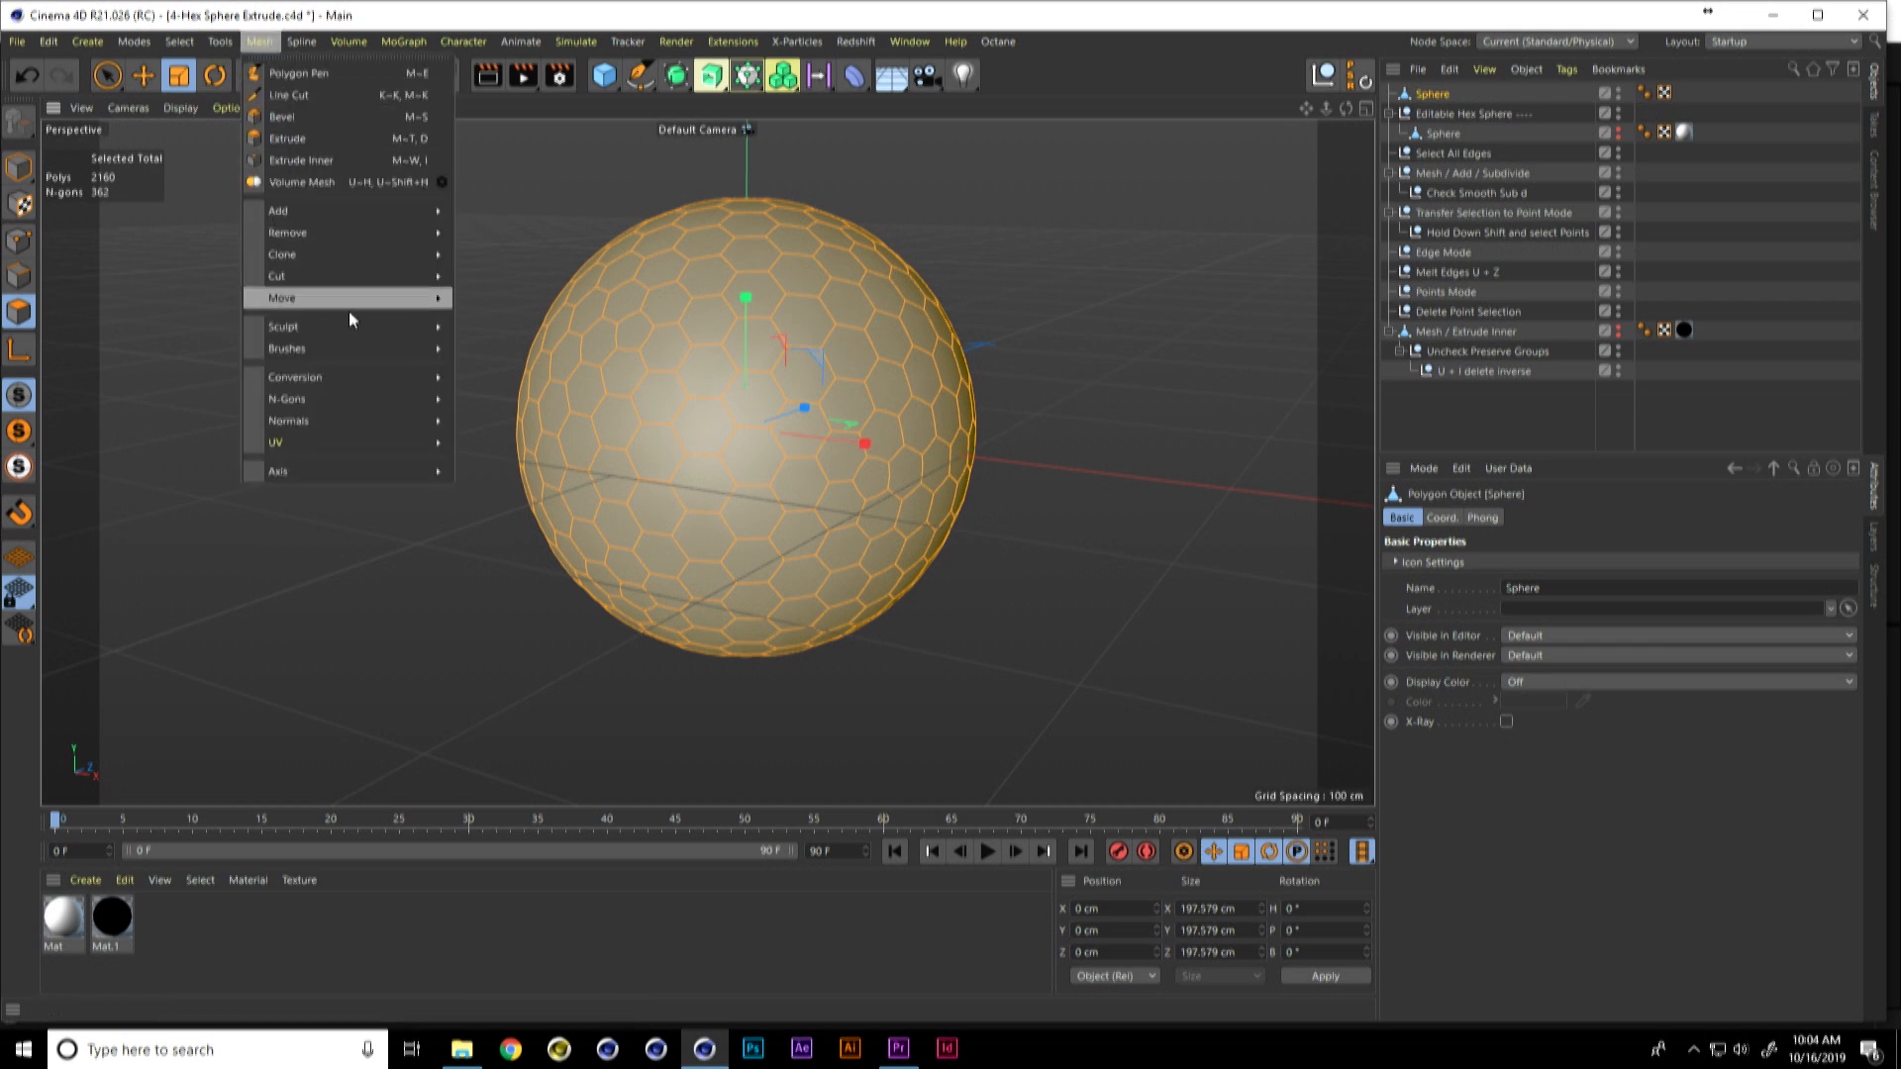
pyautogui.click(348, 161)
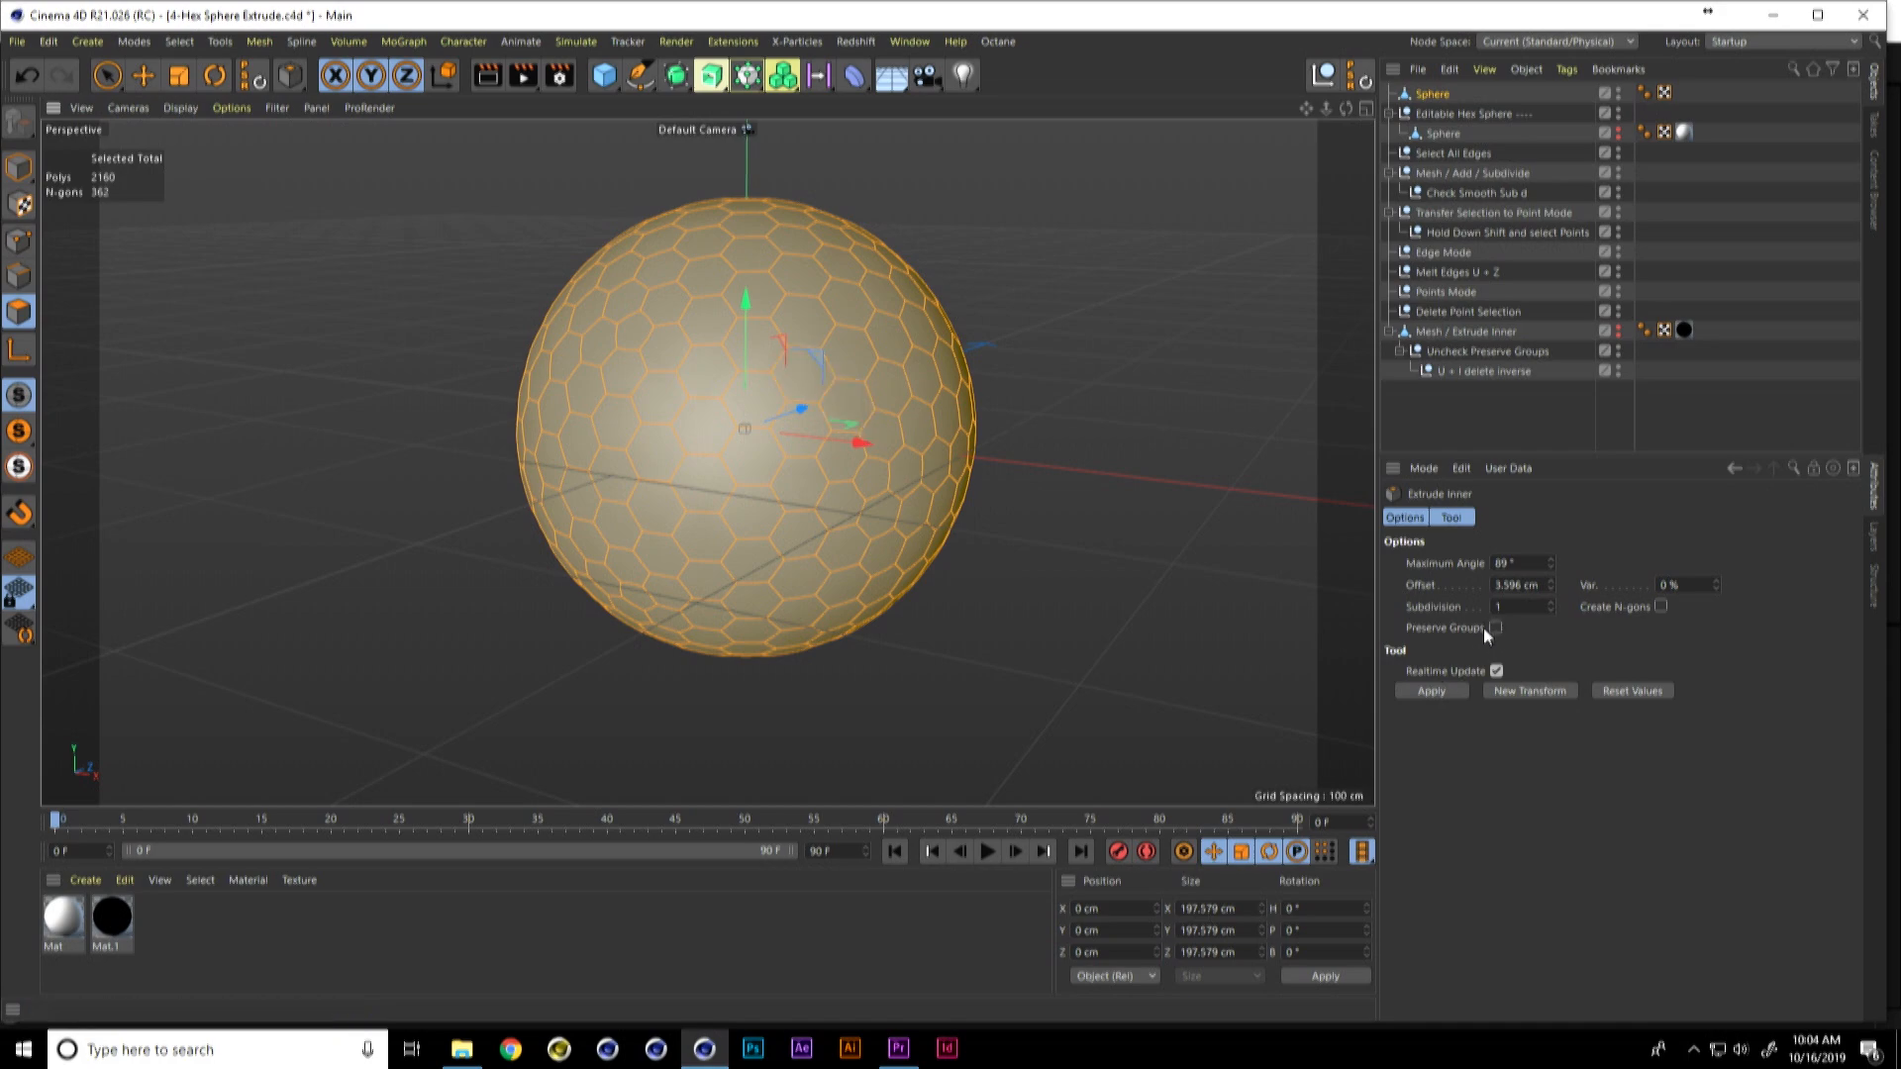
pyautogui.moveTo(842, 294); pyautogui.dragTo(860, 319)
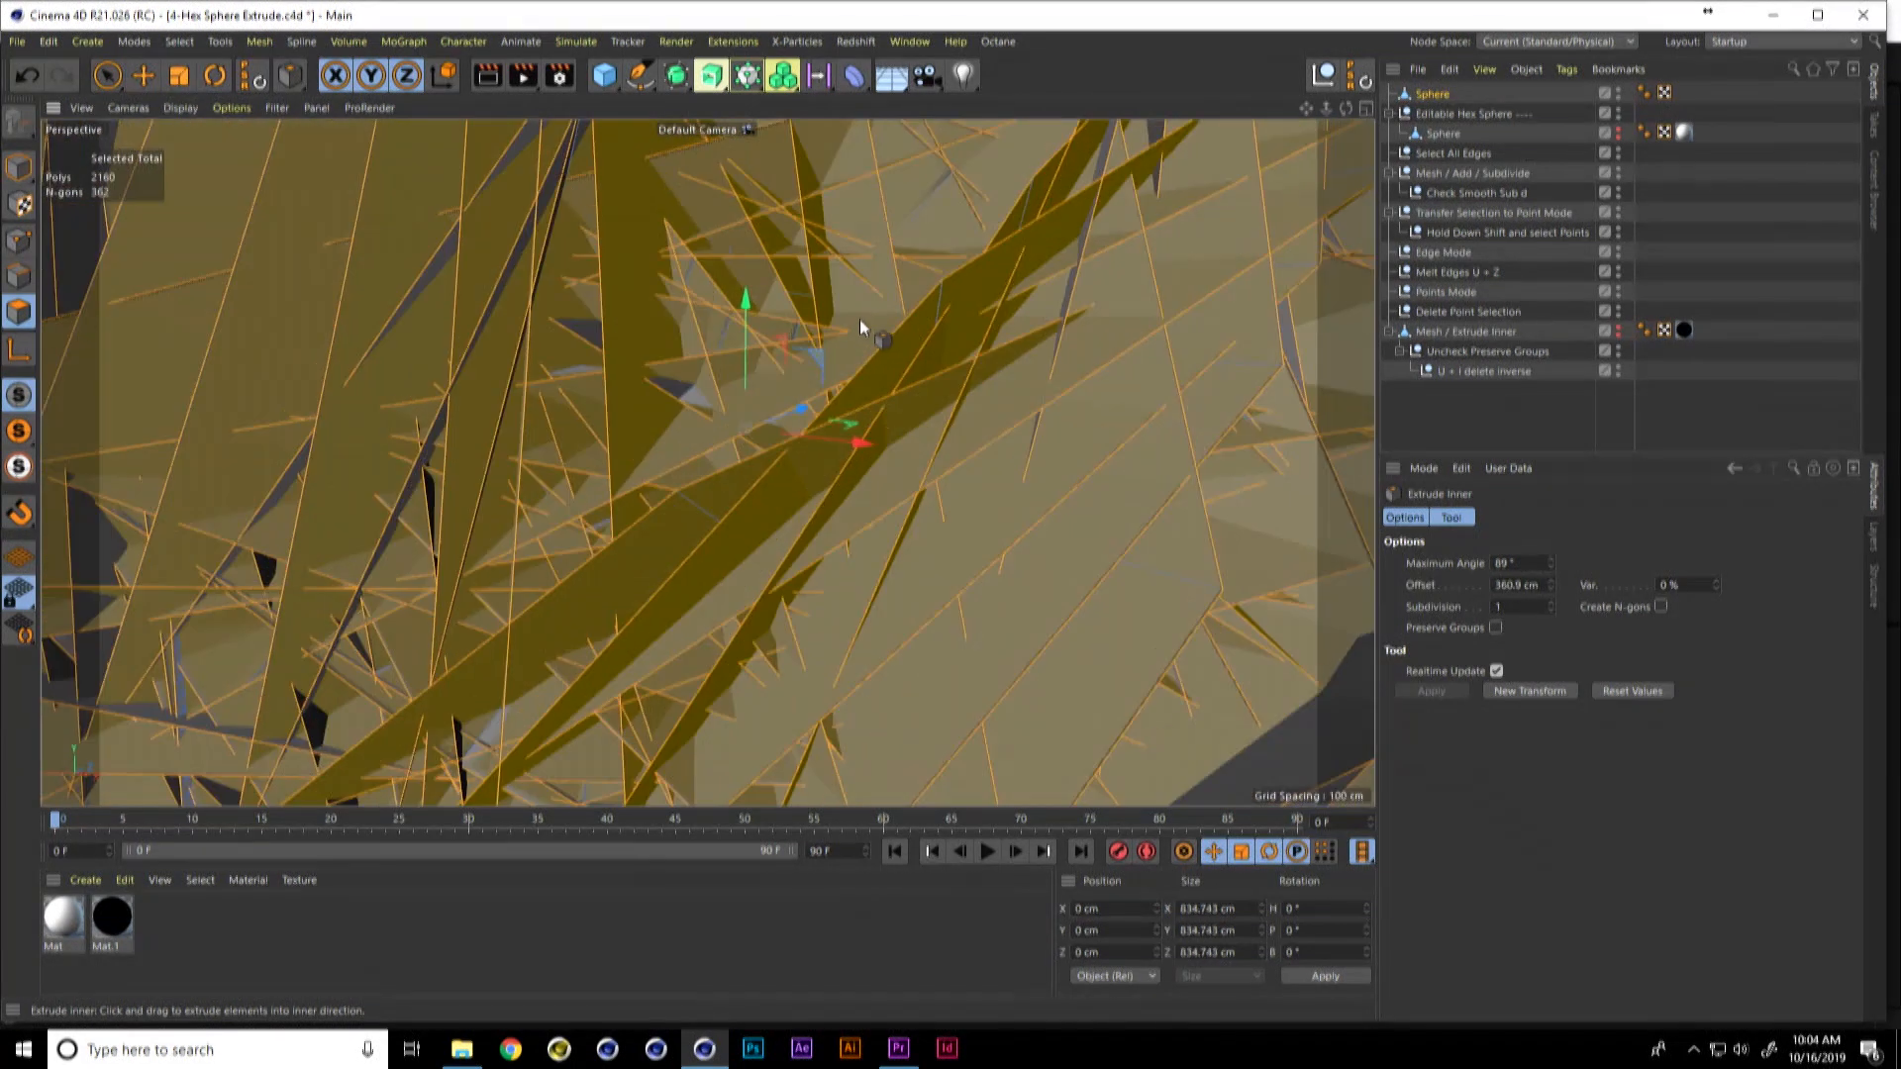
pyautogui.hotkey('ctrl', 'z')
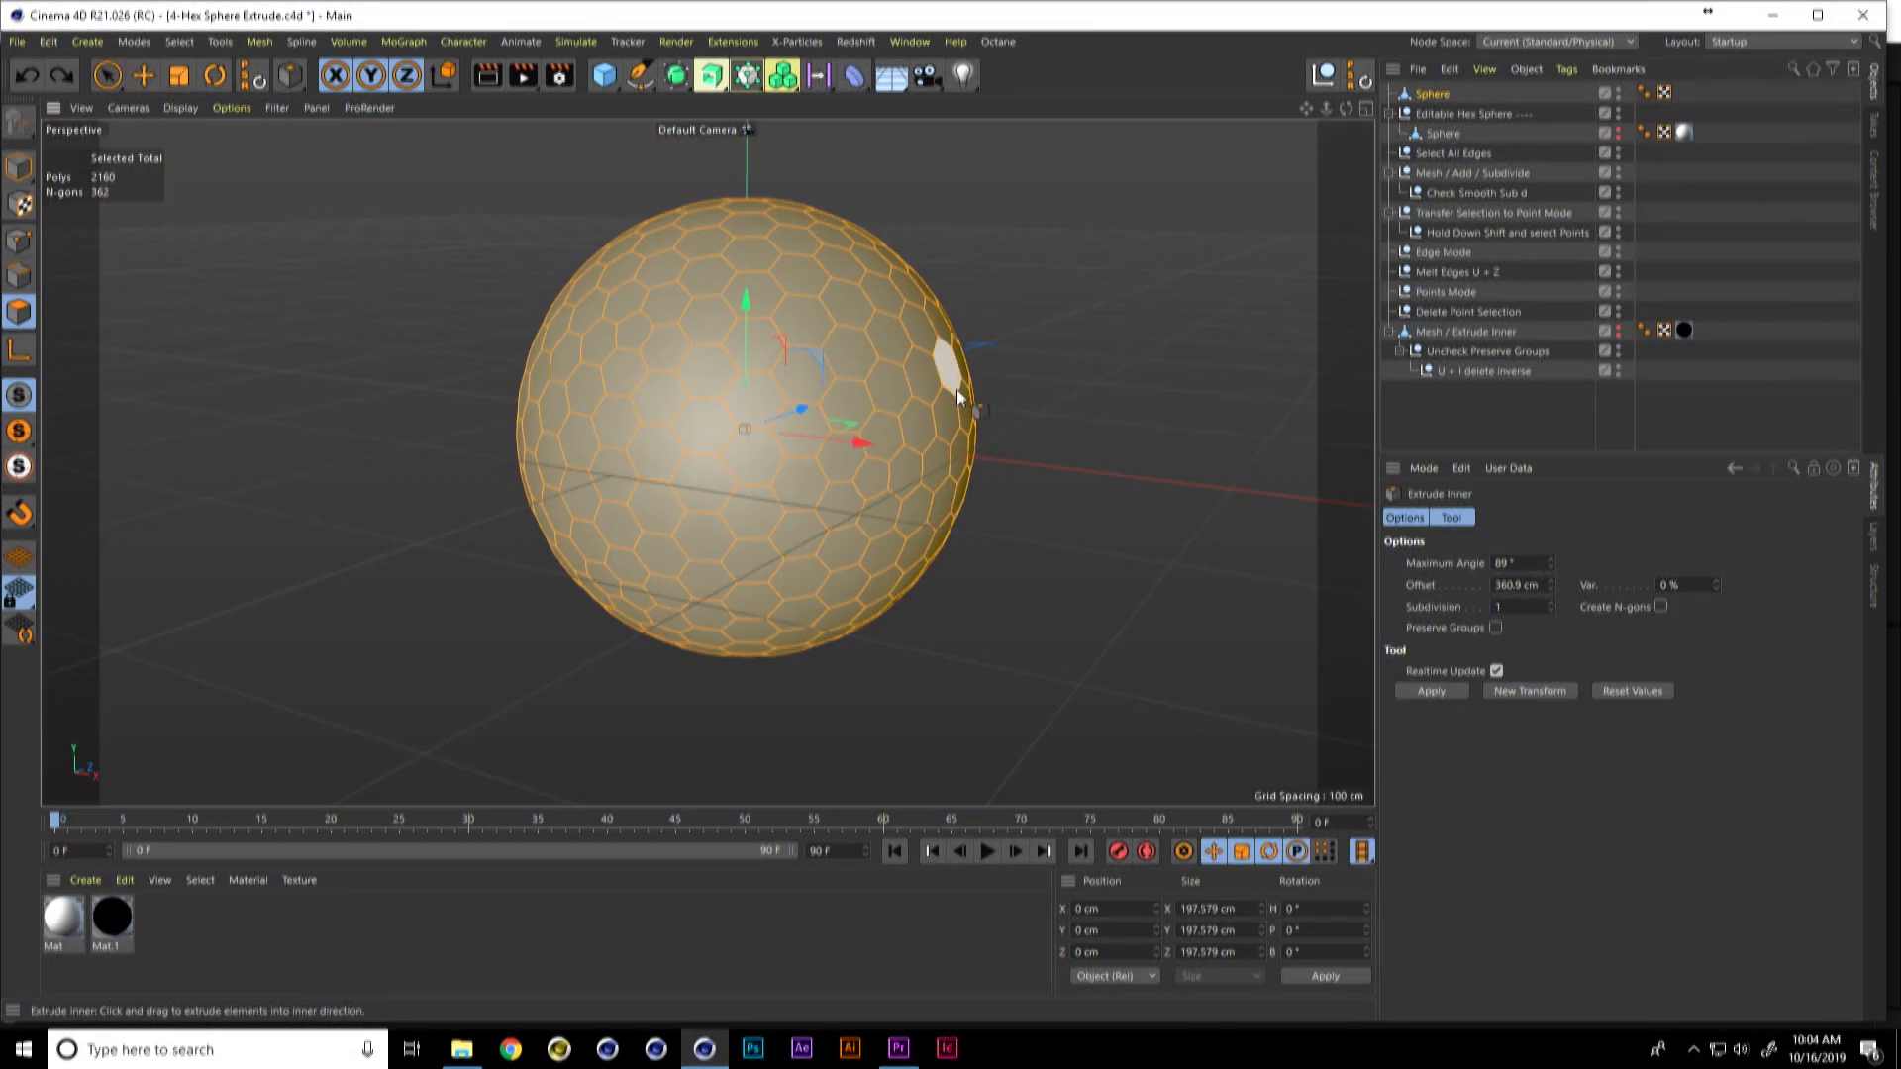
pyautogui.moveTo(804, 366); pyautogui.dragTo(830, 378)
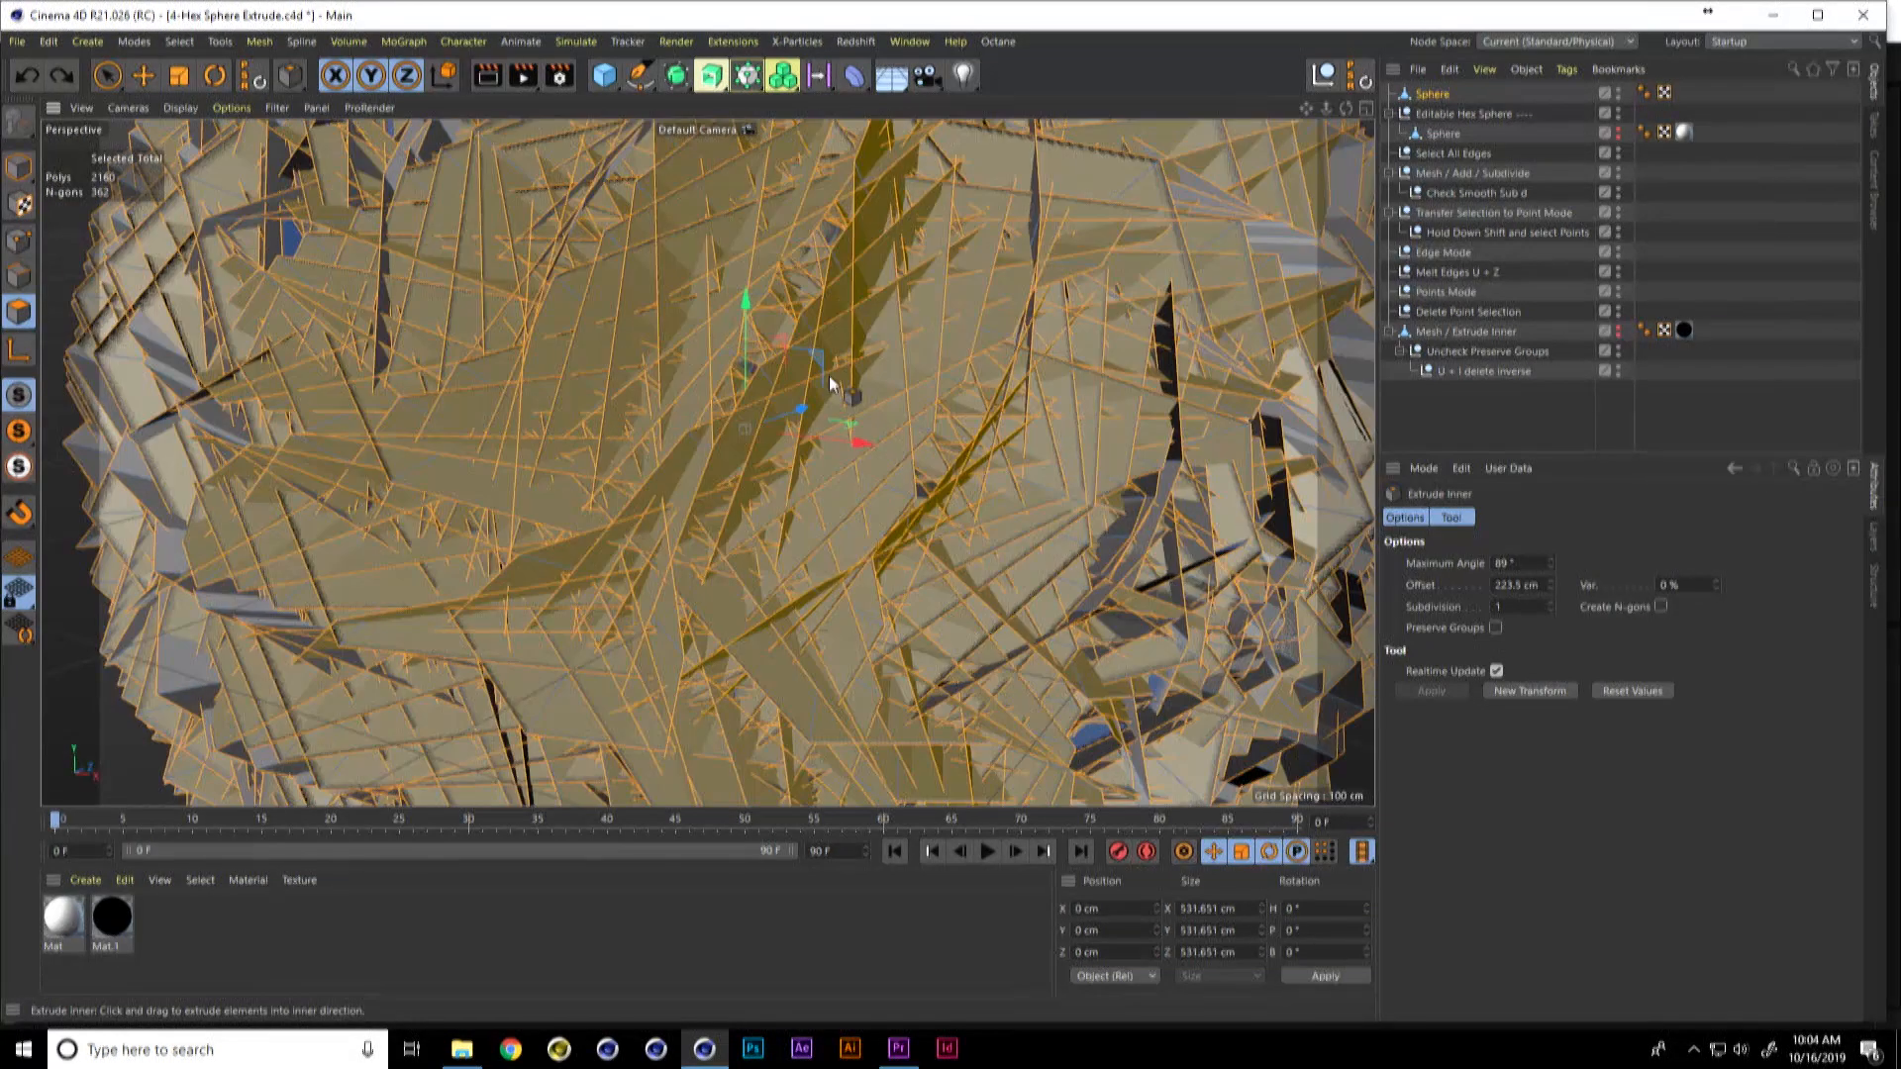
pyautogui.hotkey('ctrl', 'z')
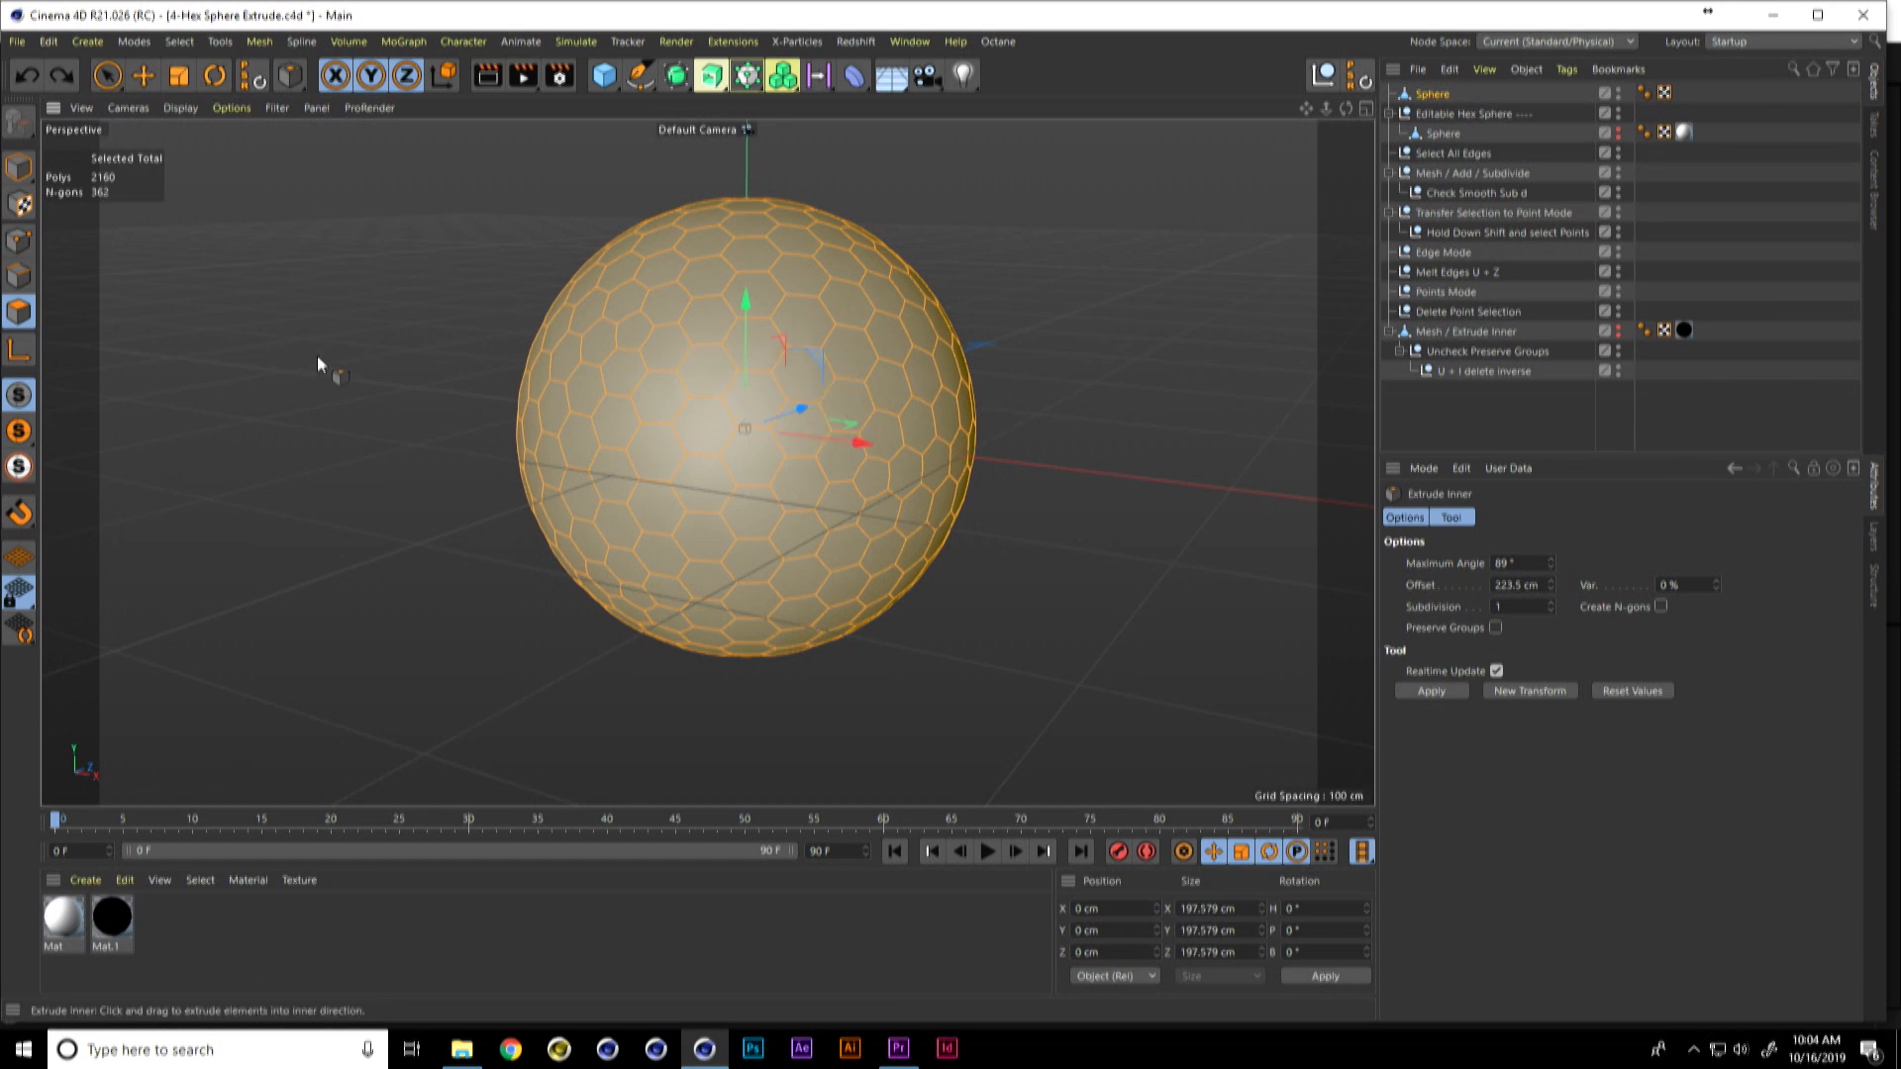
pyautogui.moveTo(751, 340); pyautogui.dragTo(752, 337)
pyautogui.moveTo(749, 343); pyautogui.dragTo(750, 345)
# Step: Enable the Graphics Tablet option in the Input Devices preferences and close the Preferences
pyautogui.hotkey('ctrl', 'e')
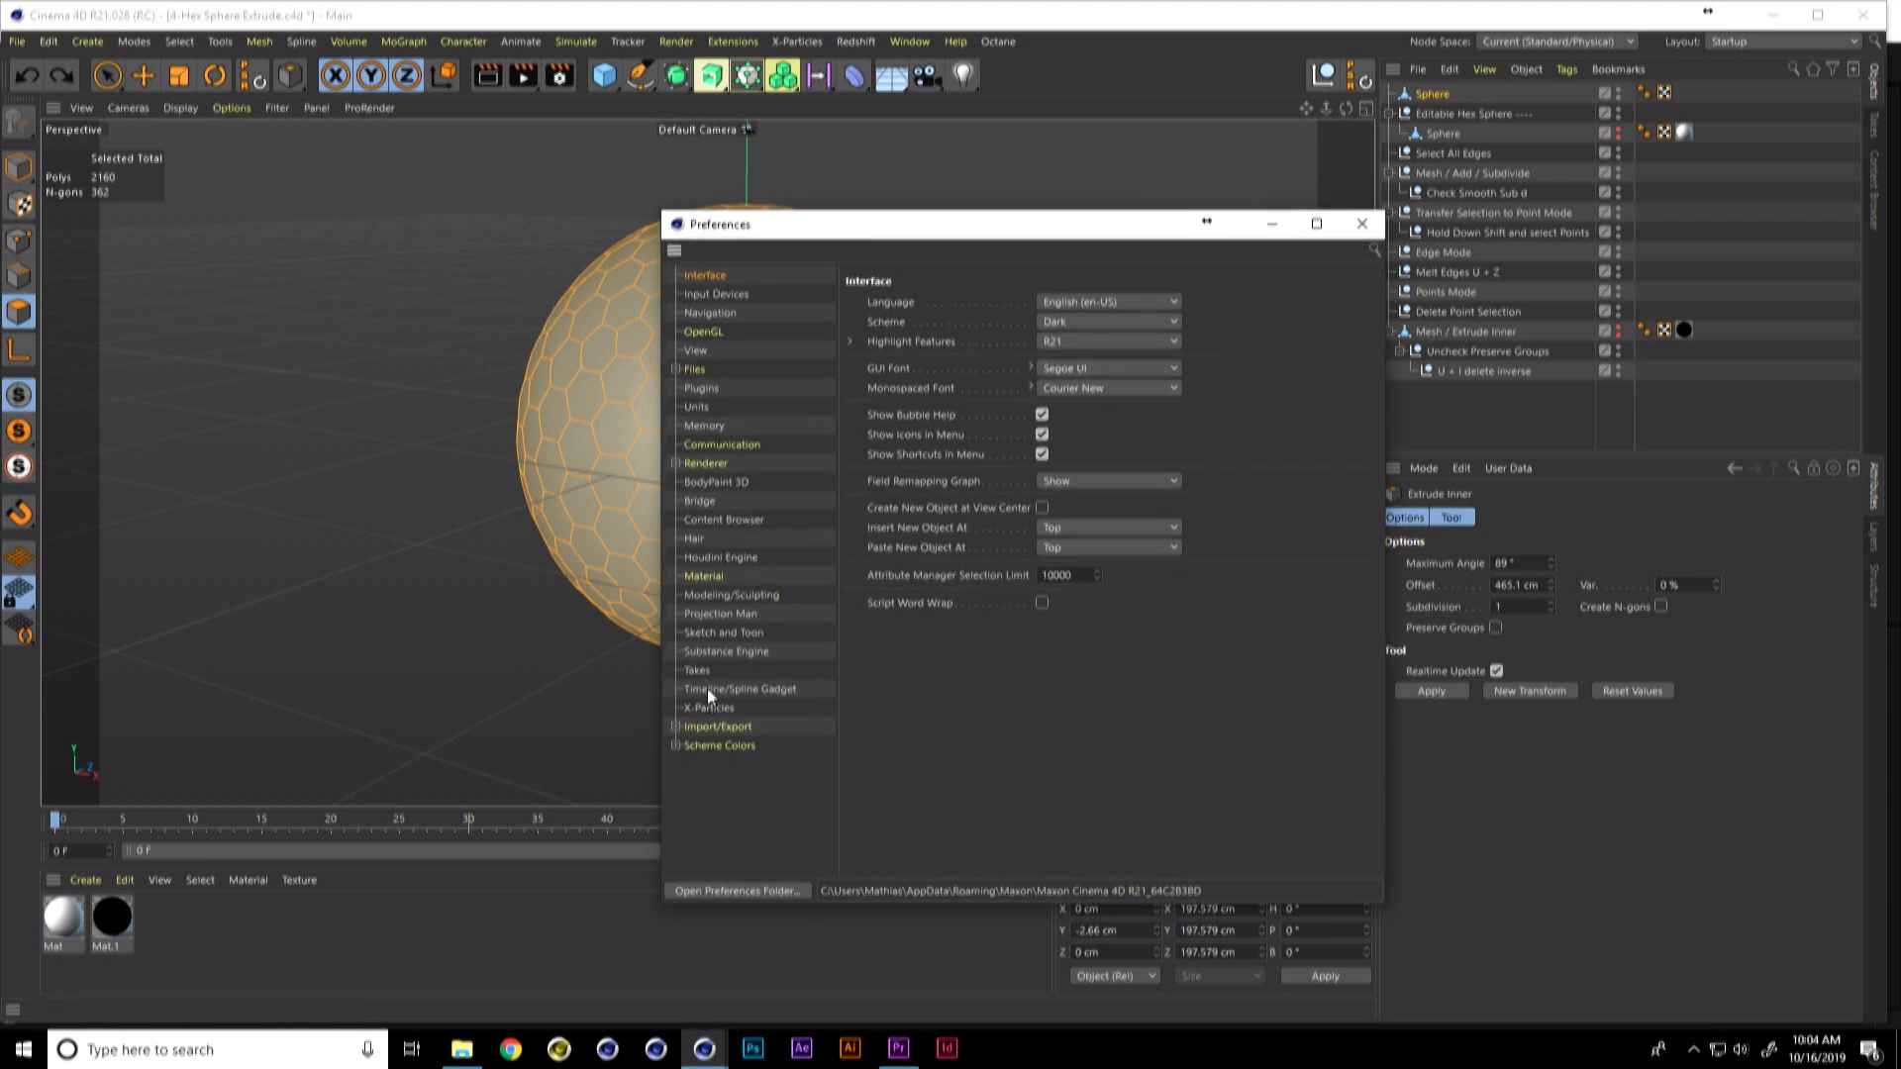
pyautogui.click(723, 294)
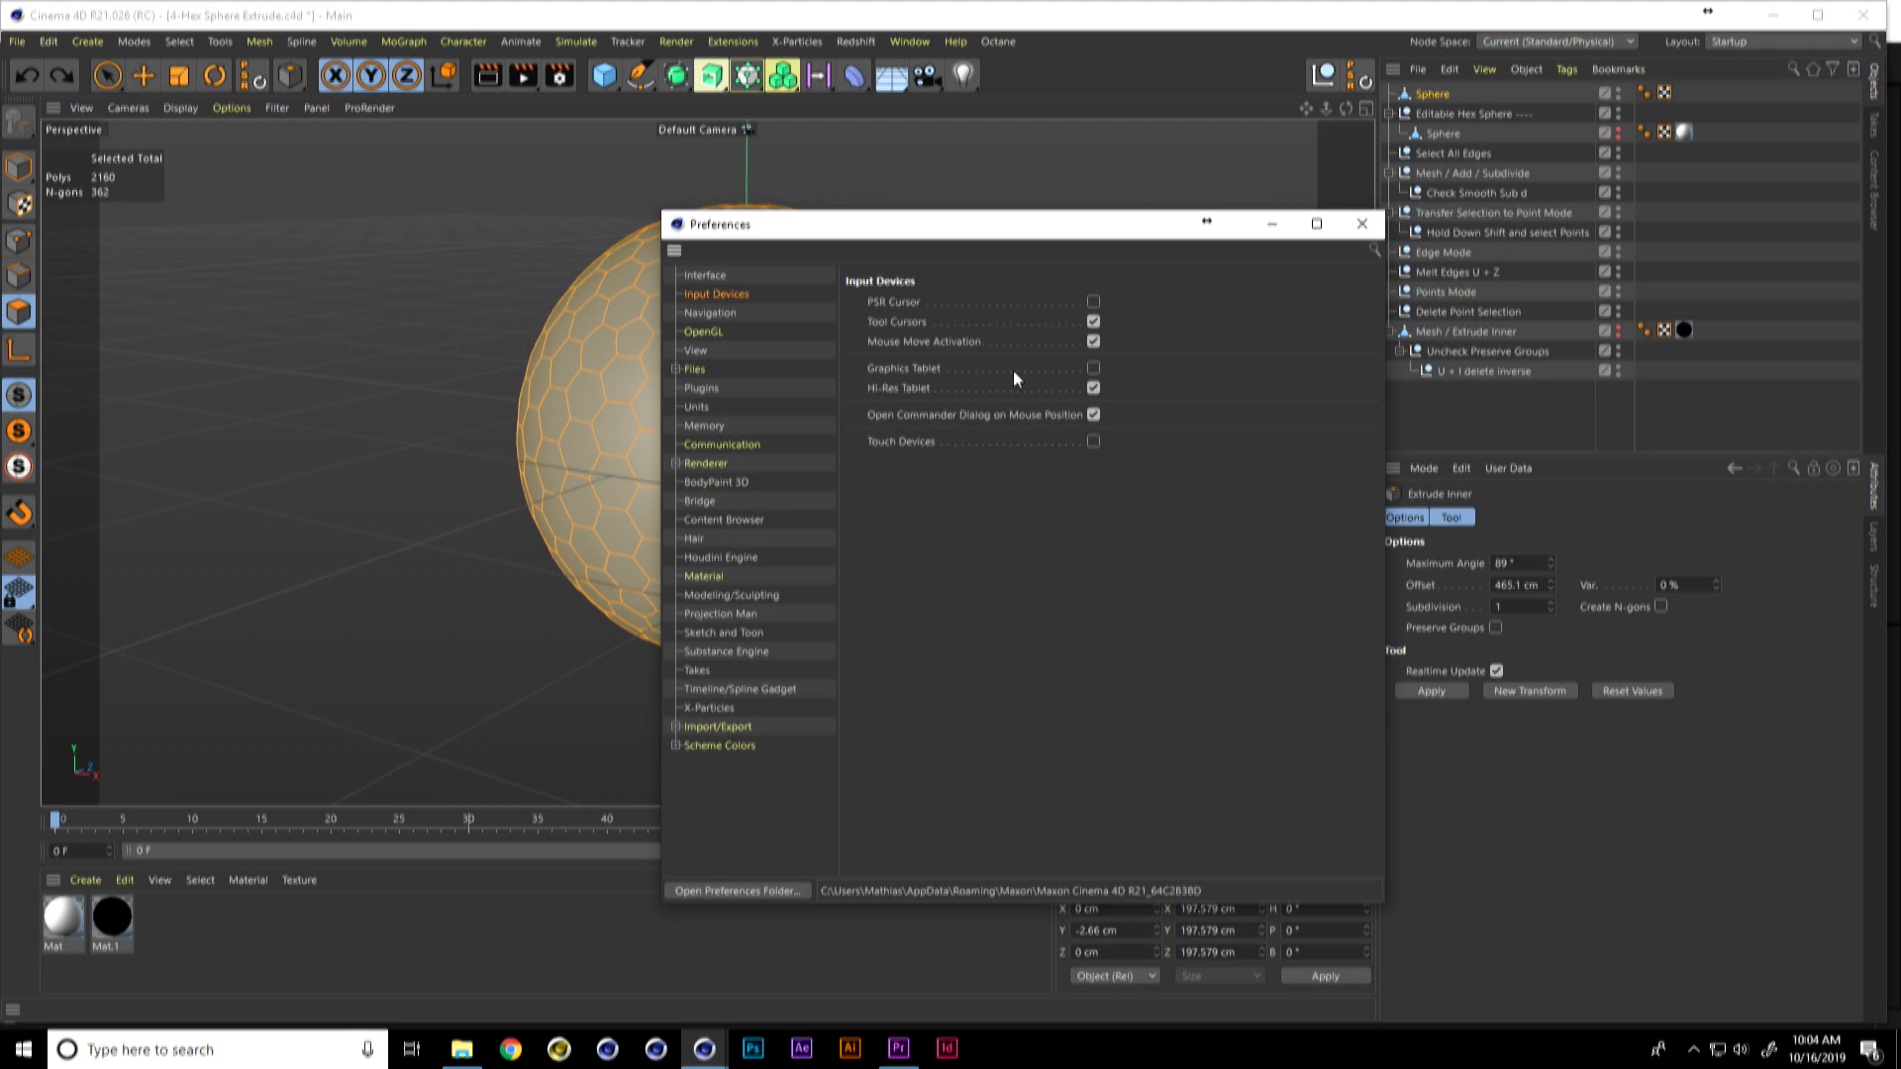
pyautogui.click(1093, 368)
pyautogui.moveTo(1123, 216); pyautogui.dragTo(1123, 214)
pyautogui.click(1362, 221)
# Step: Inset every hexagon by about 5.2 cm with Extrude Inner, invert the polygon selection, and delete the faces between the inner hexagons
pyautogui.moveTo(812, 355); pyautogui.dragTo(768, 399)
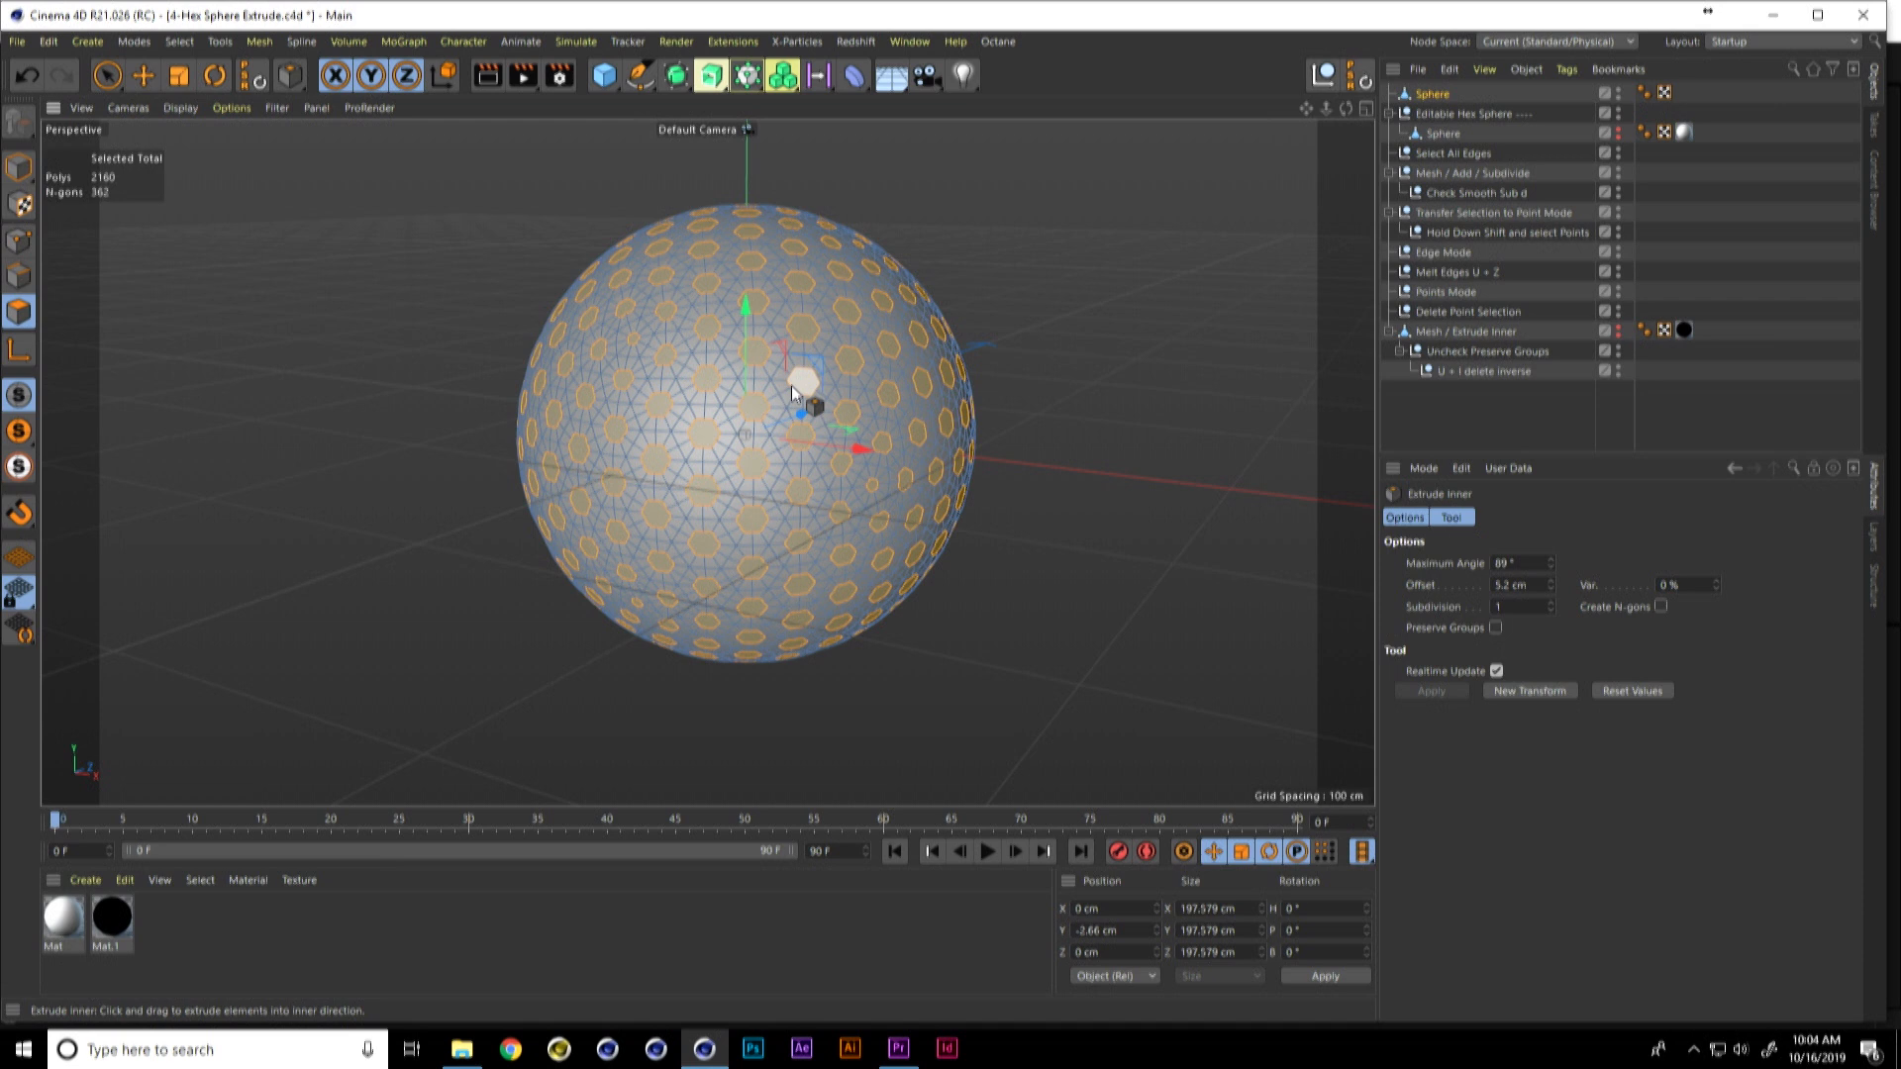
pyautogui.keyDown('alt'); pyautogui.moveTo(751, 474); pyautogui.dragTo(693, 472); pyautogui.keyUp('alt')
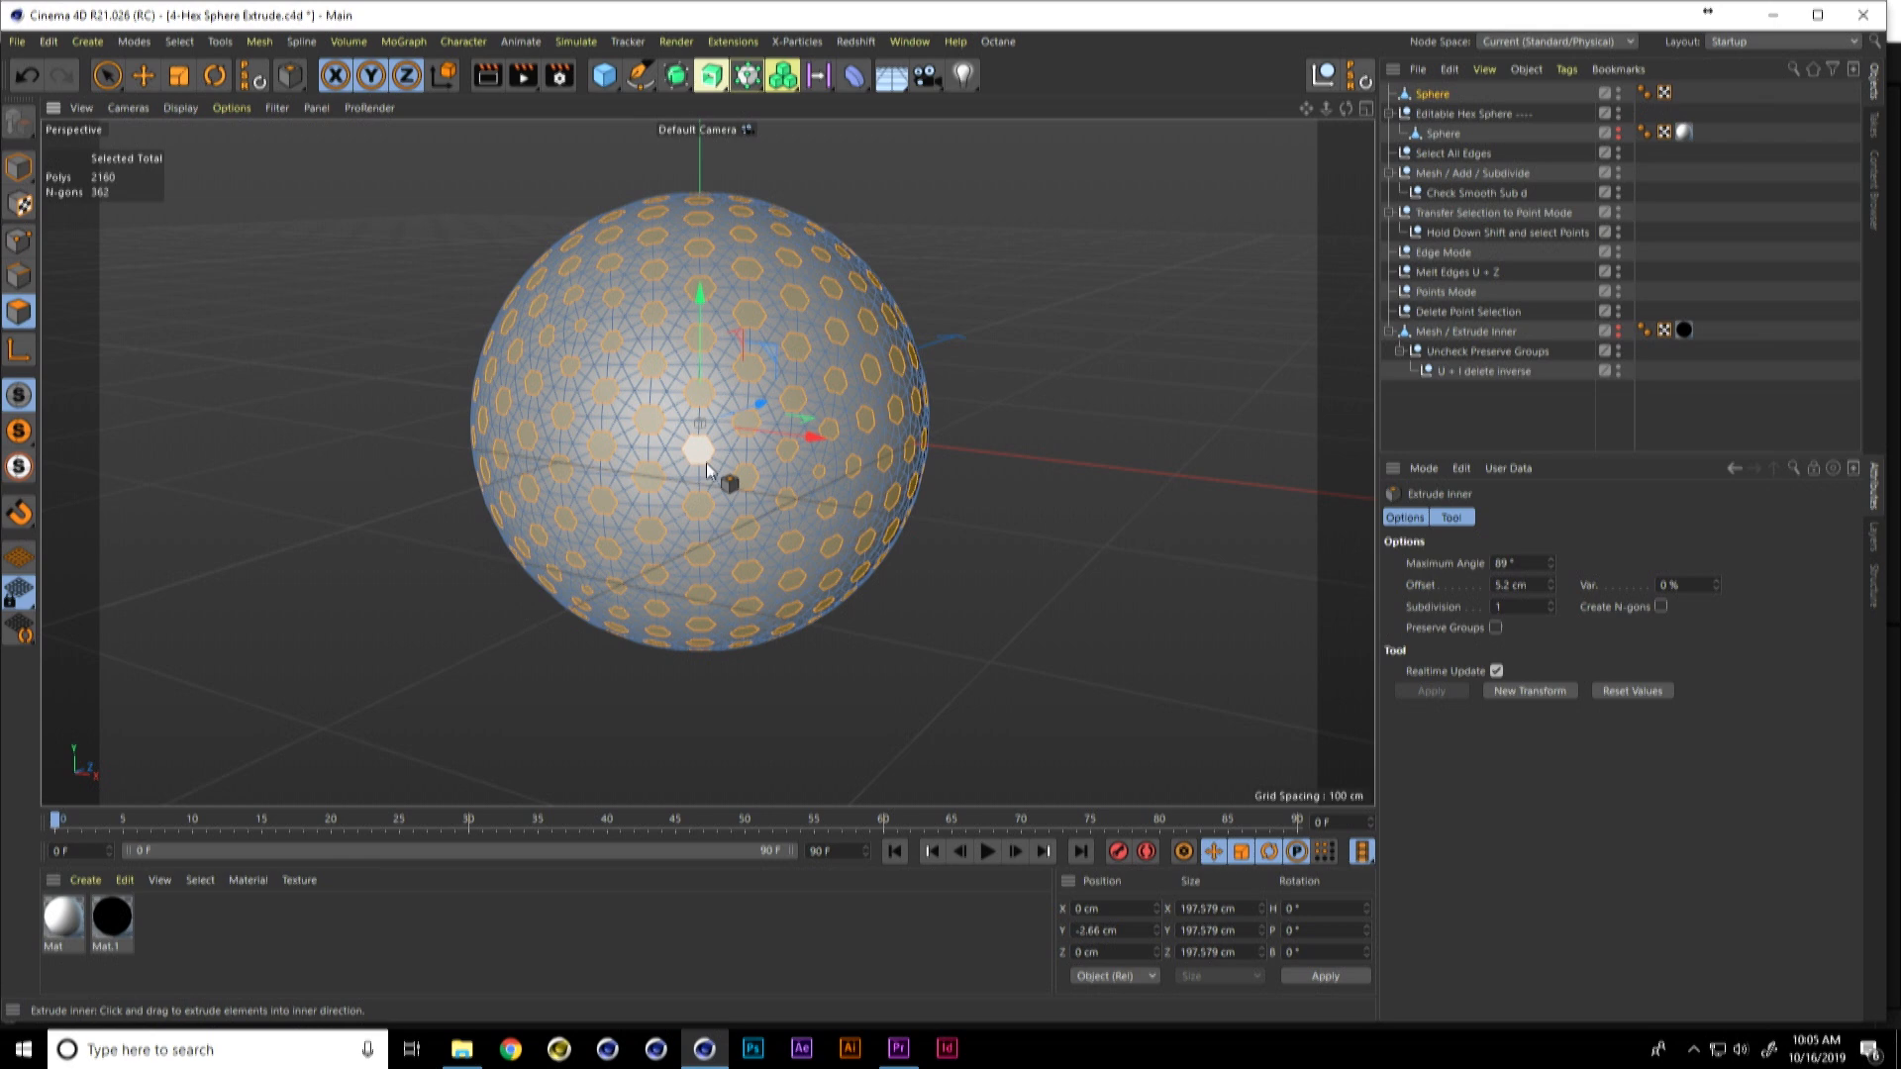
pyautogui.press('u')
pyautogui.press('i')
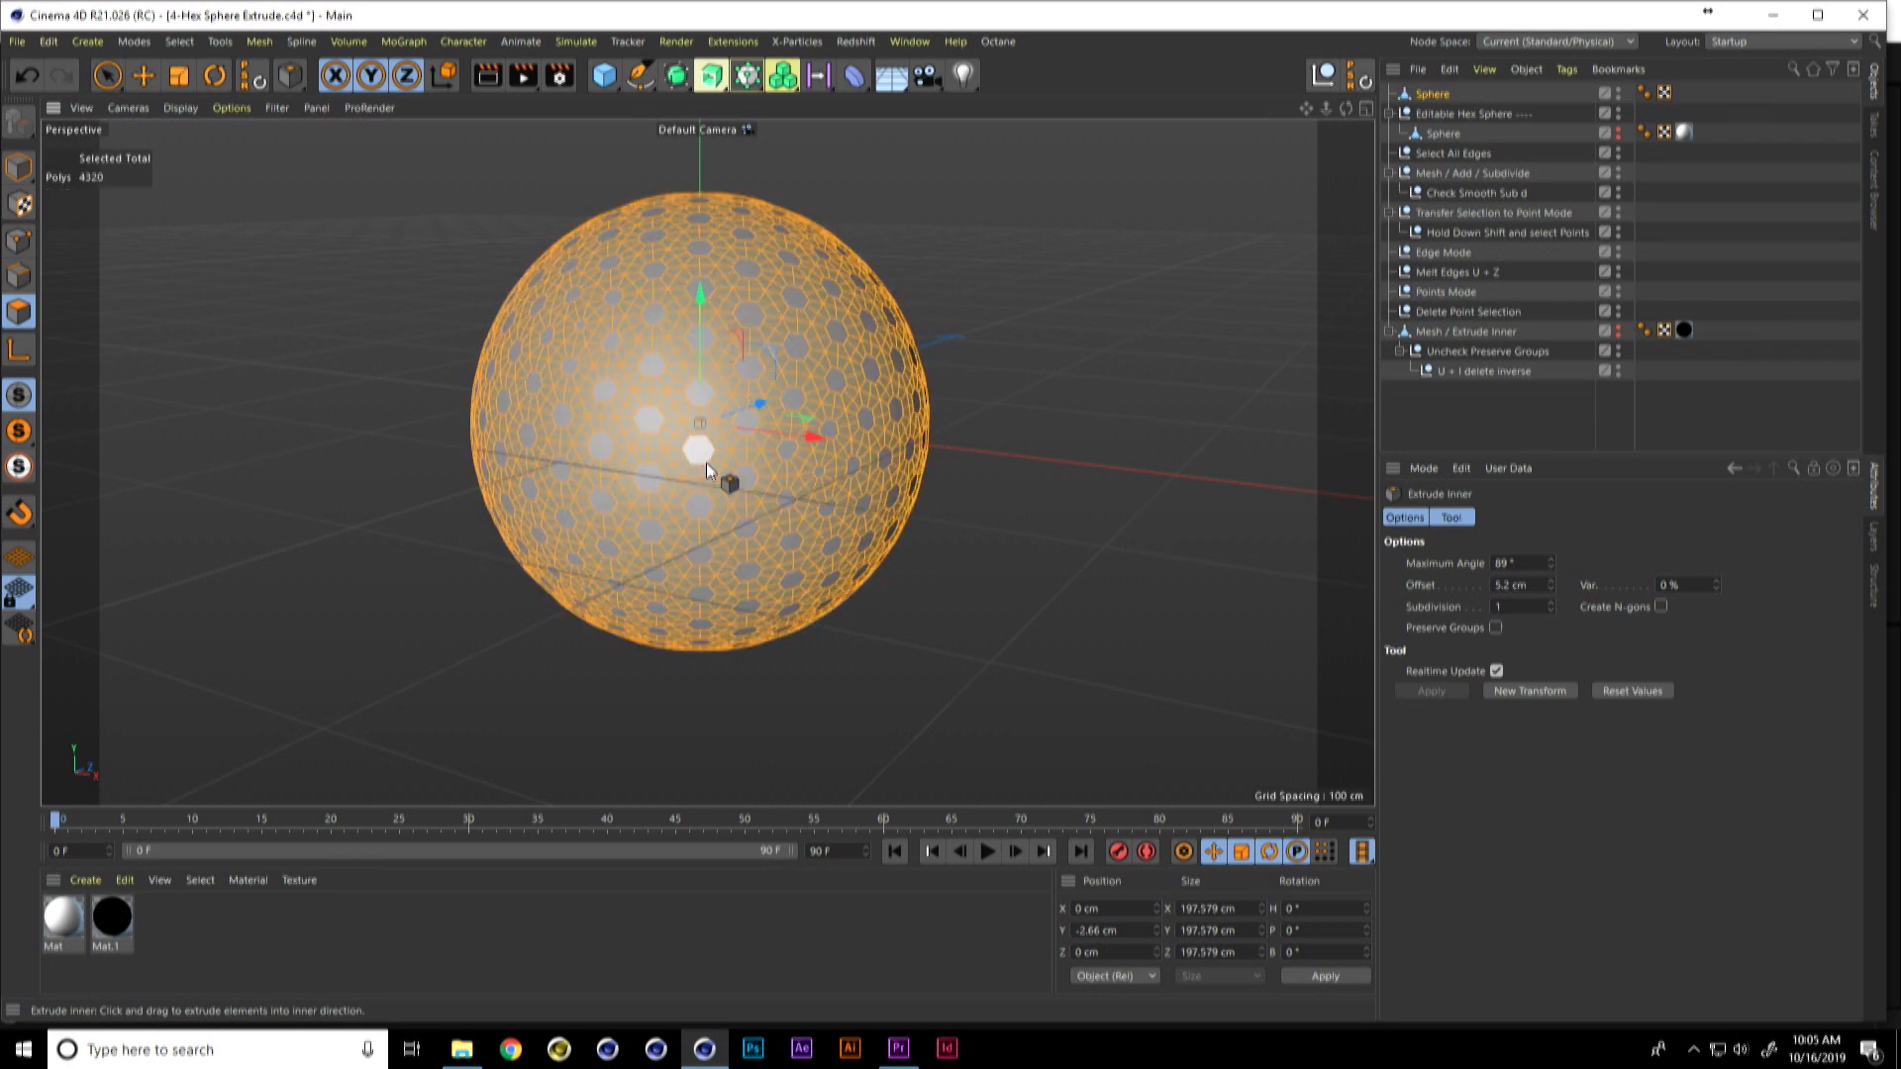
pyautogui.press('Delete')
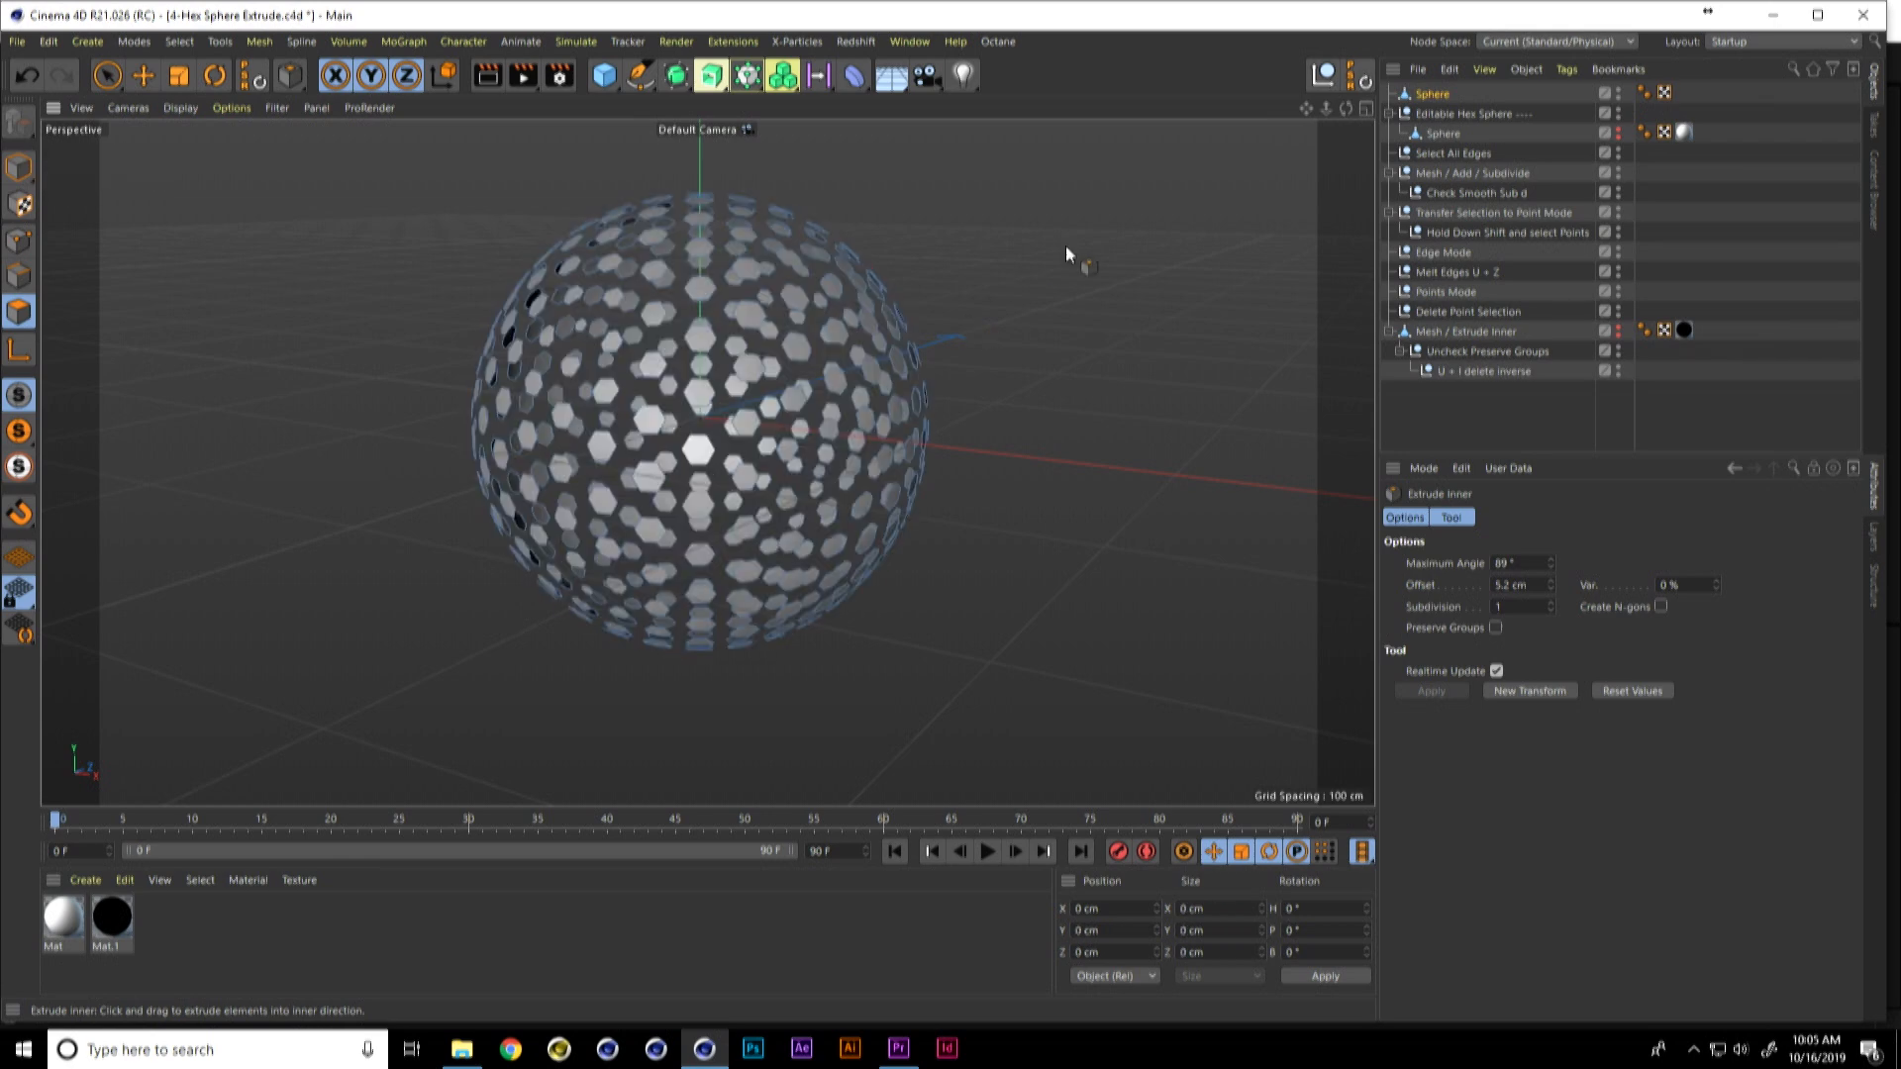
# Step: Add a MoGraph Fracture object and make the inset hexagon Sphere its child
pyautogui.click(1433, 95)
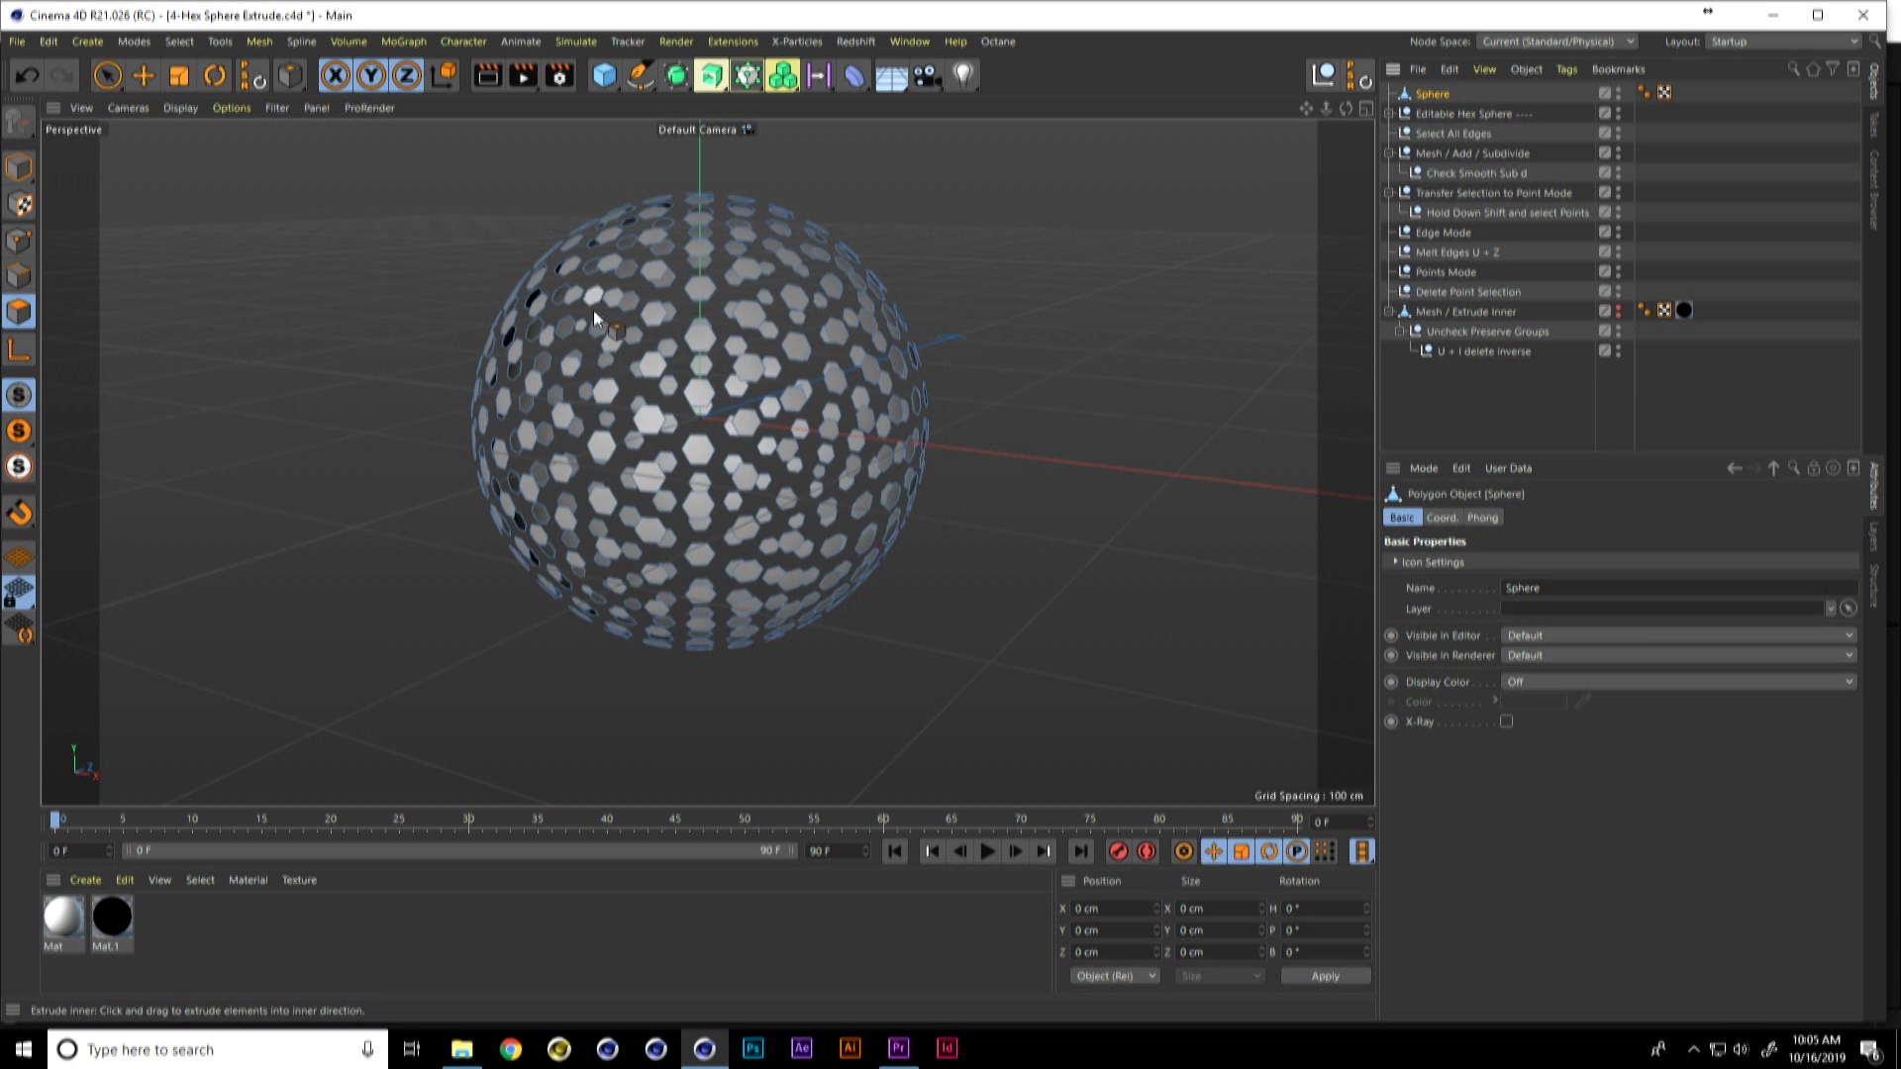
pyautogui.click(144, 75)
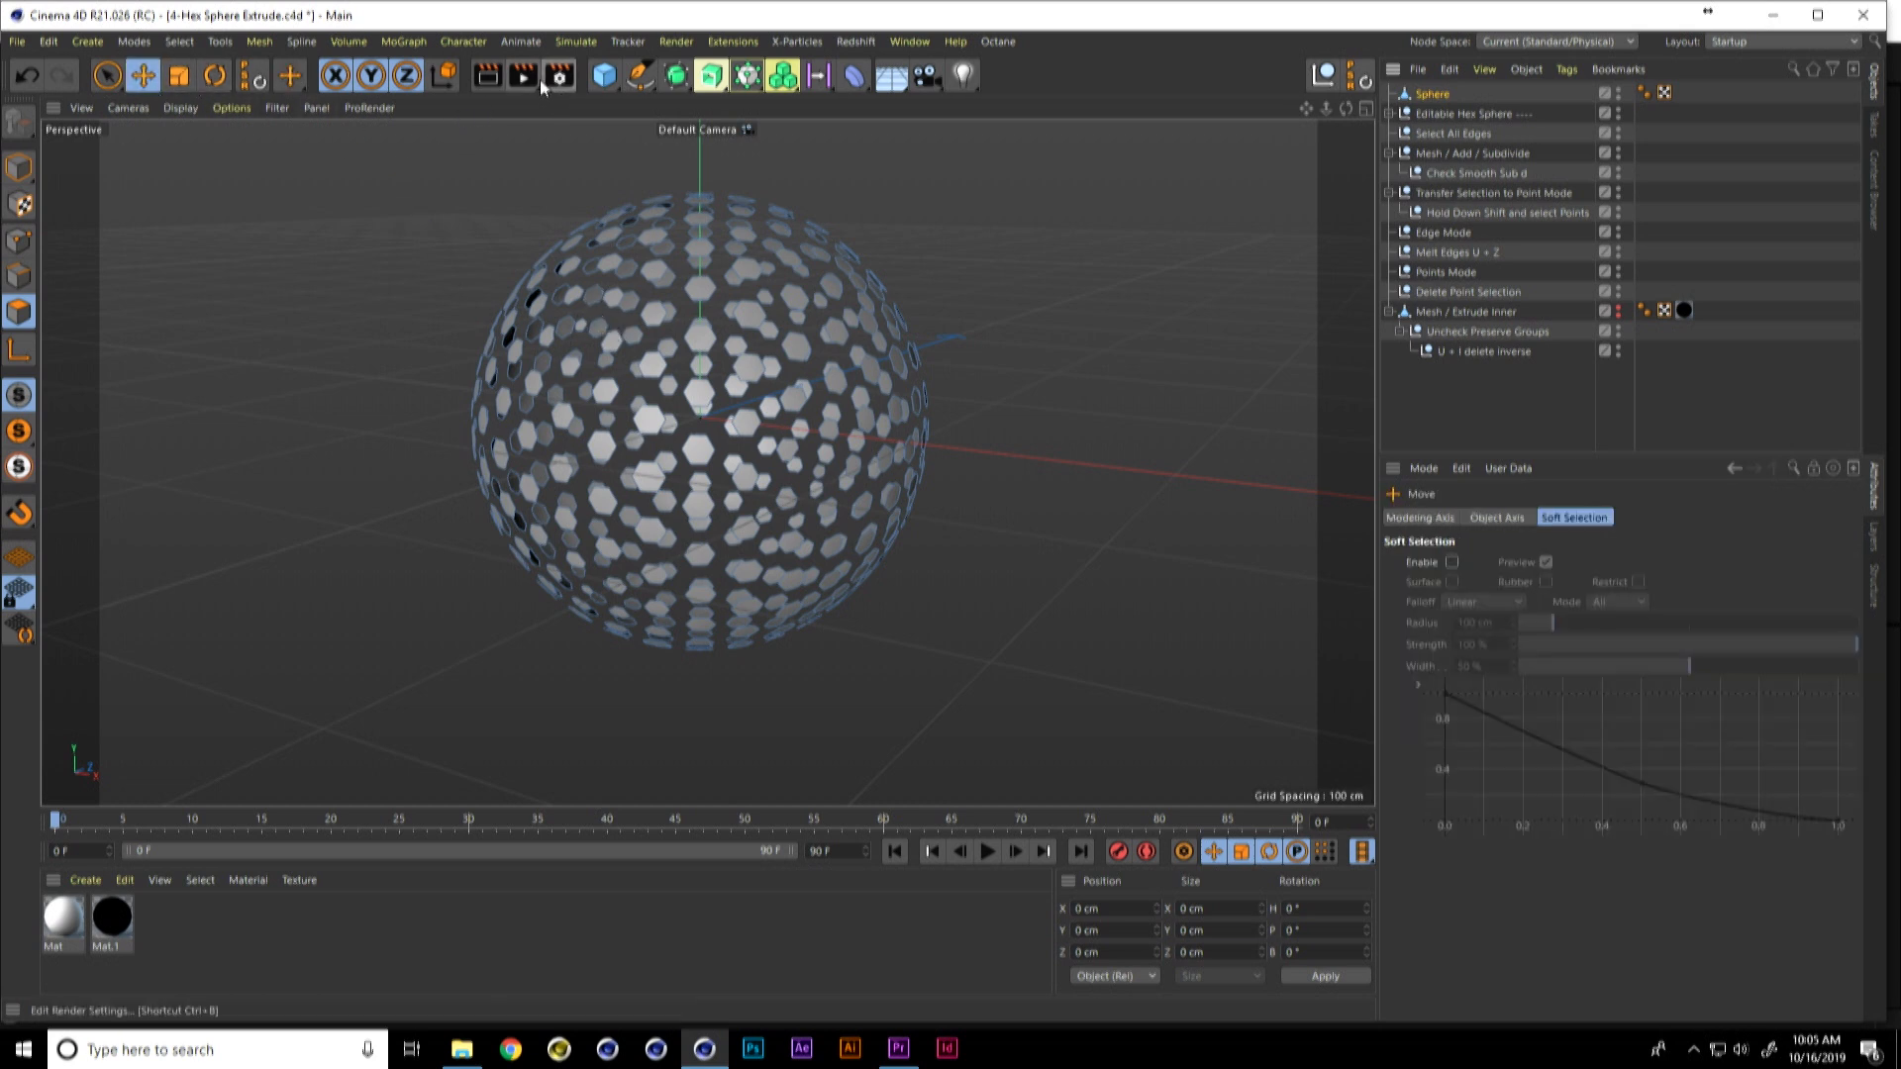
pyautogui.click(419, 41)
pyautogui.click(431, 146)
pyautogui.moveTo(1430, 113); pyautogui.dragTo(1441, 94)
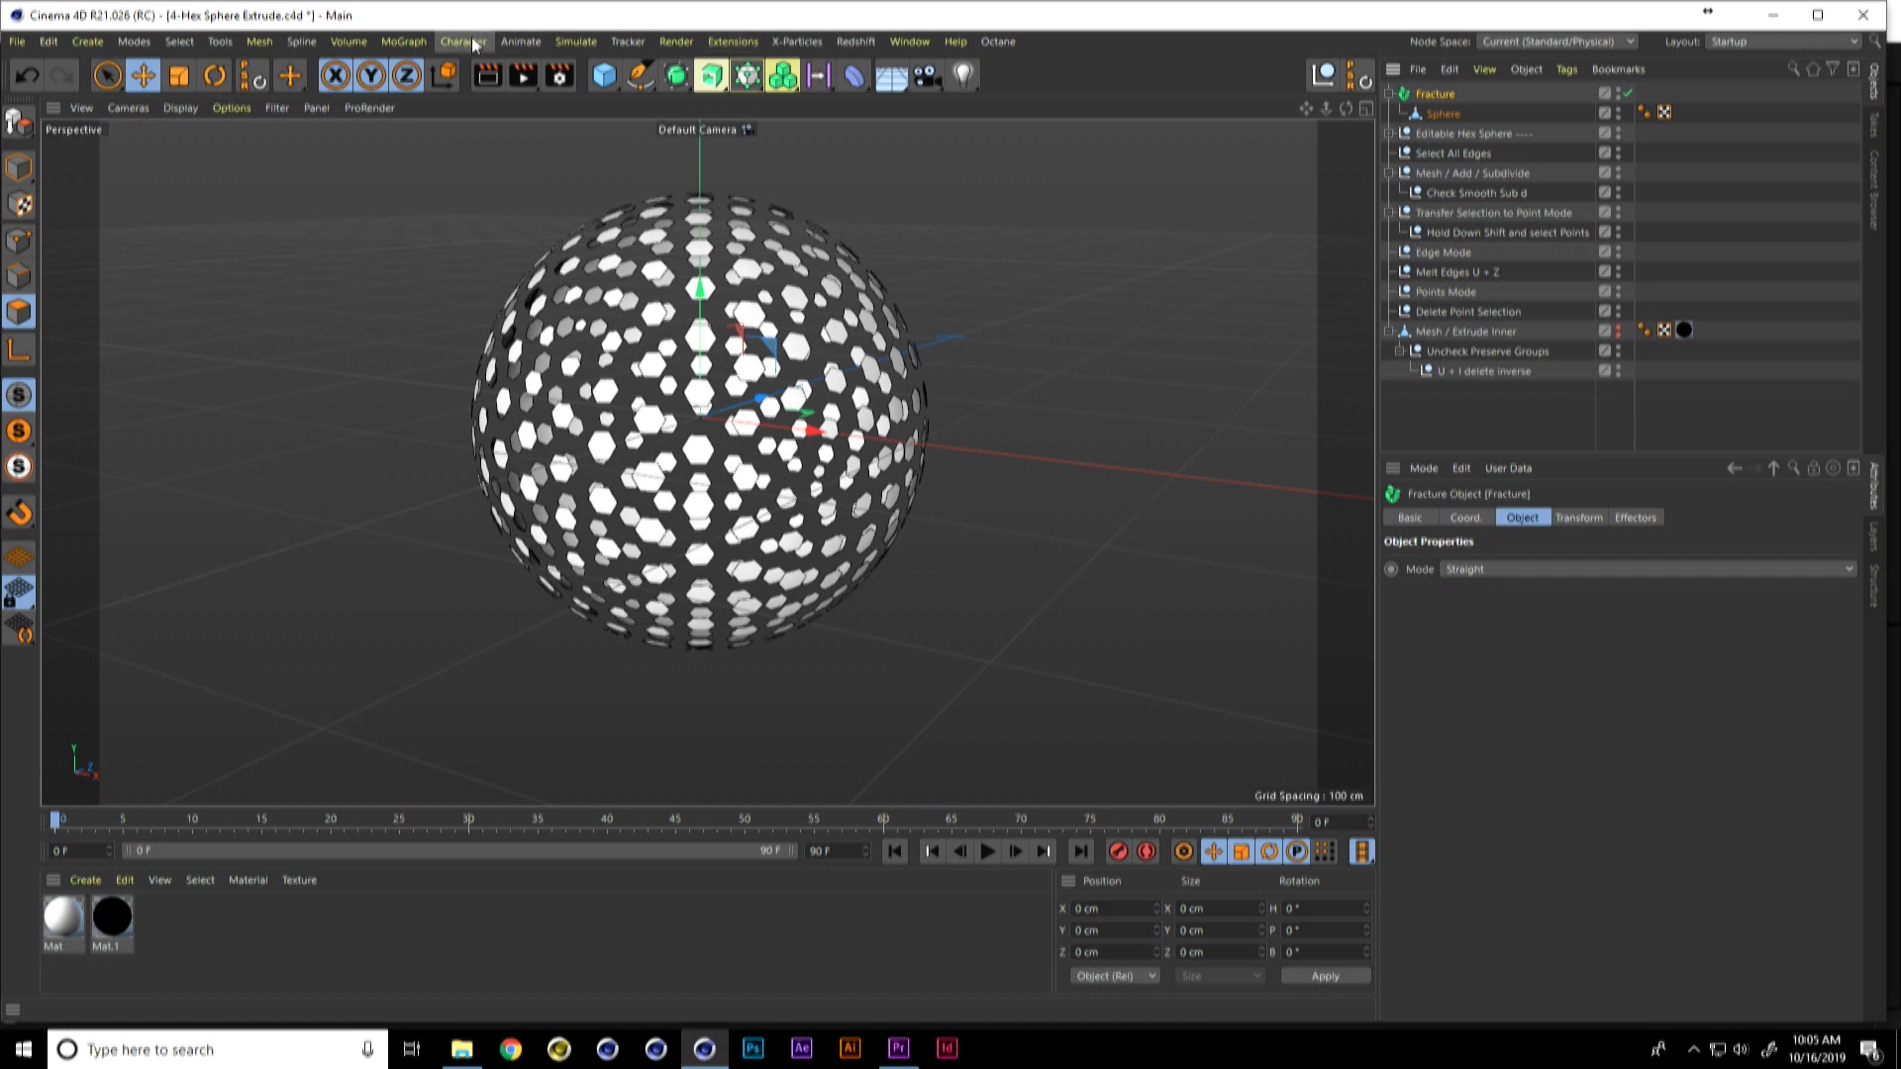
# Step: Add a Plain effector to the Fracture object
pyautogui.click(413, 42)
pyautogui.moveTo(484, 69)
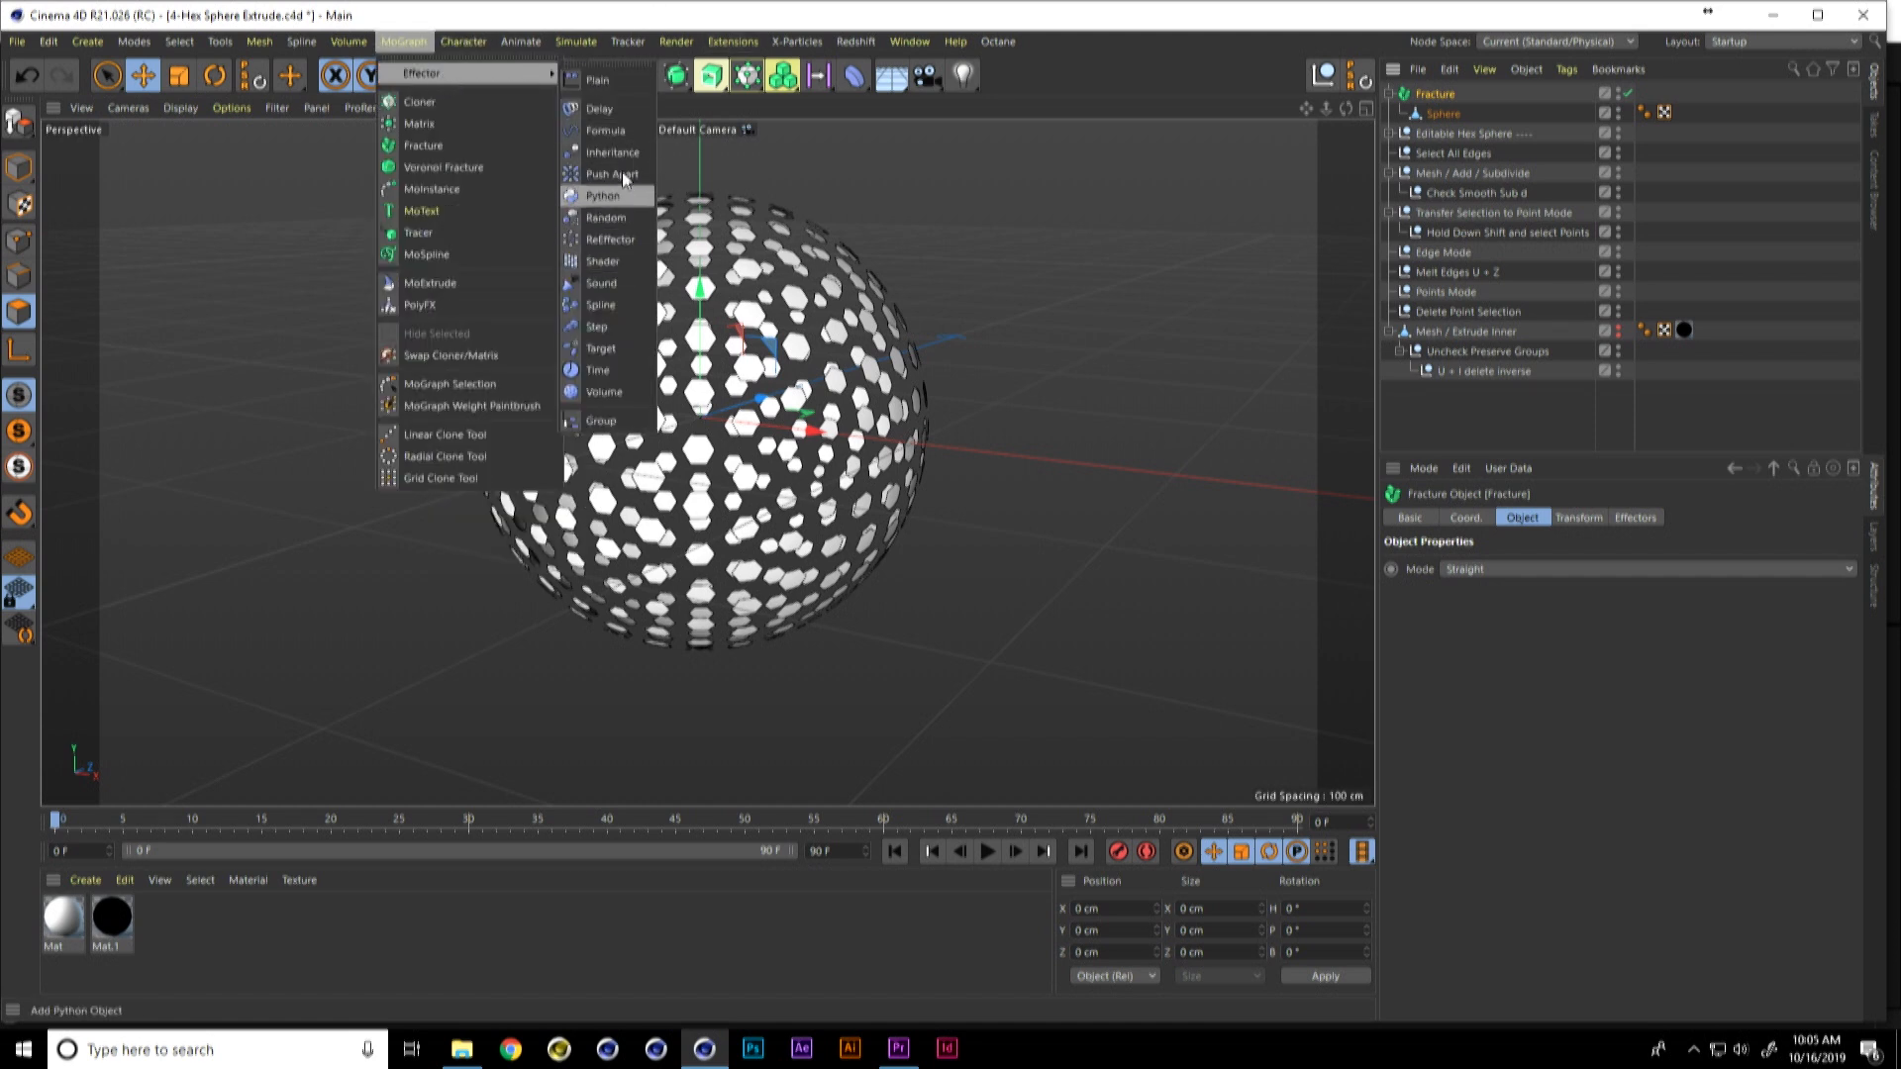
pyautogui.click(597, 80)
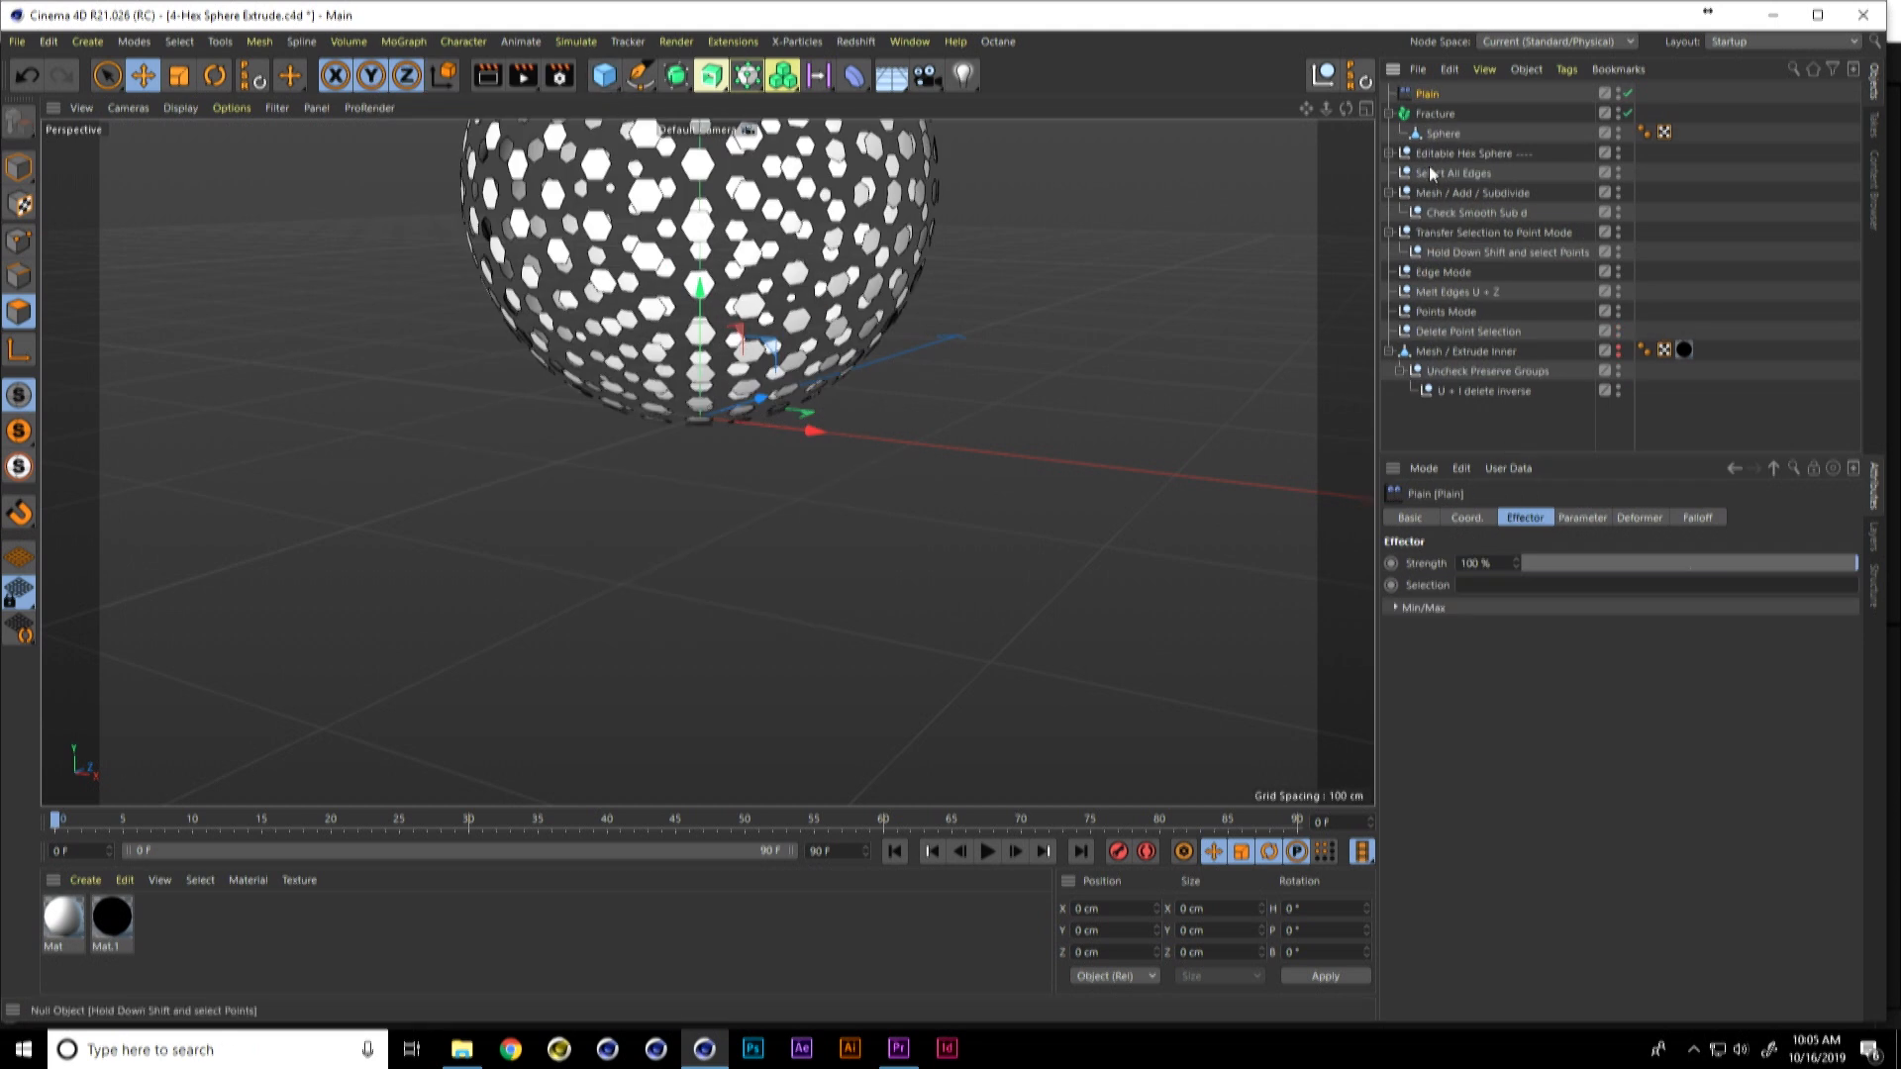
# Step: Set the Fracture object's mode to Explode Segments
pyautogui.click(1452, 112)
pyautogui.click(1464, 572)
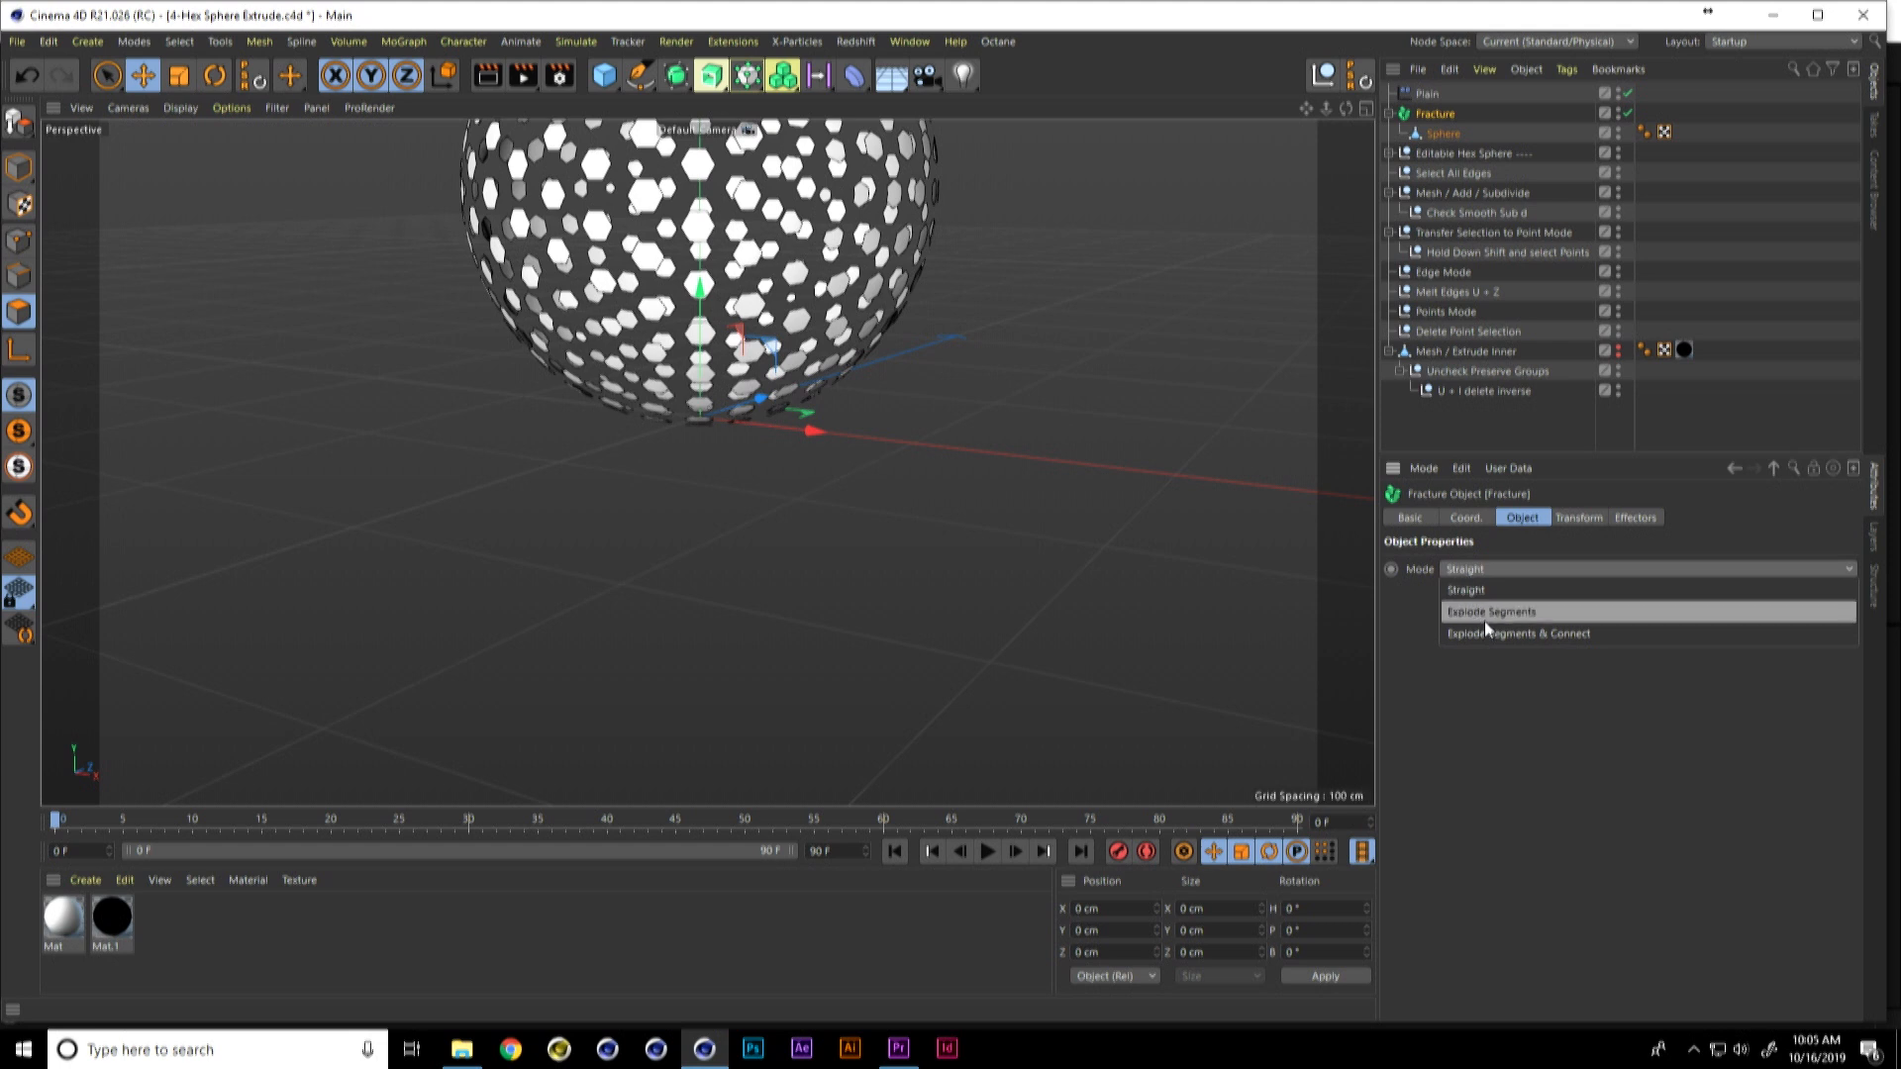
pyautogui.click(1484, 616)
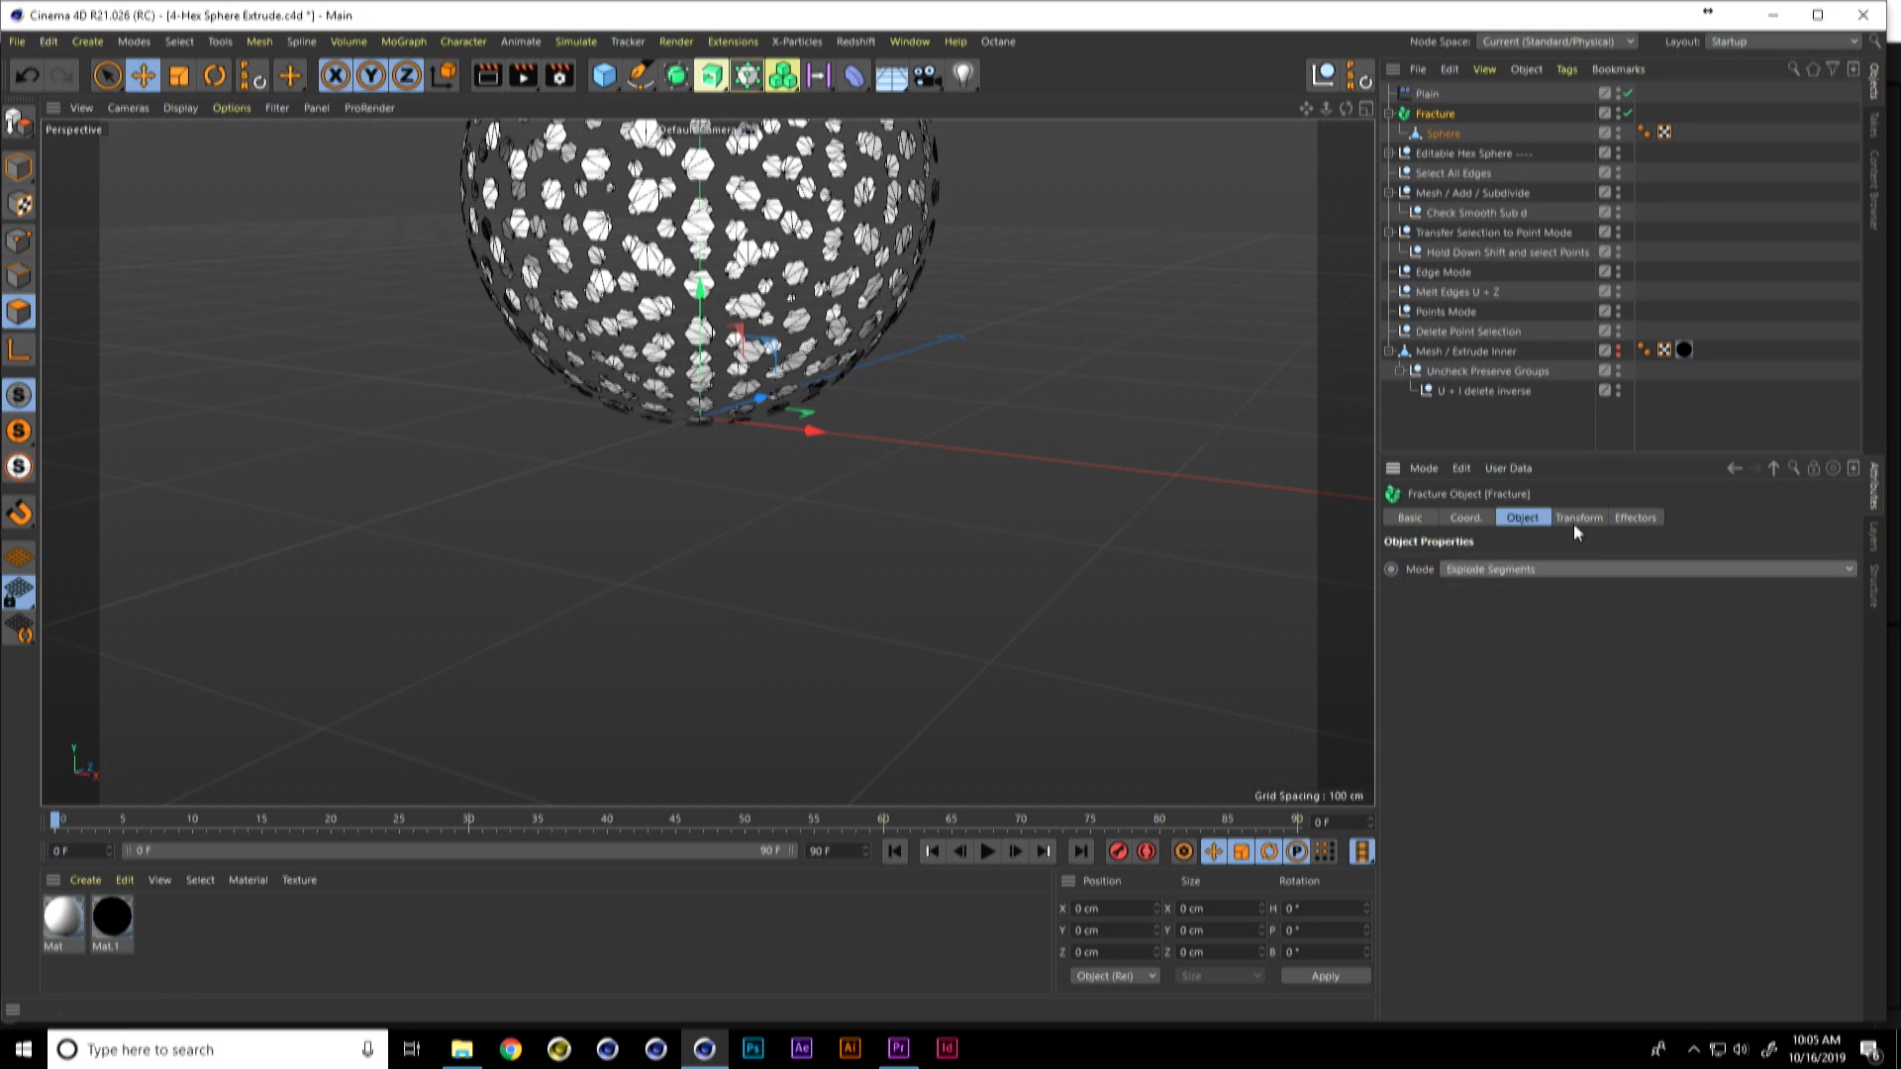
pyautogui.click(1422, 70)
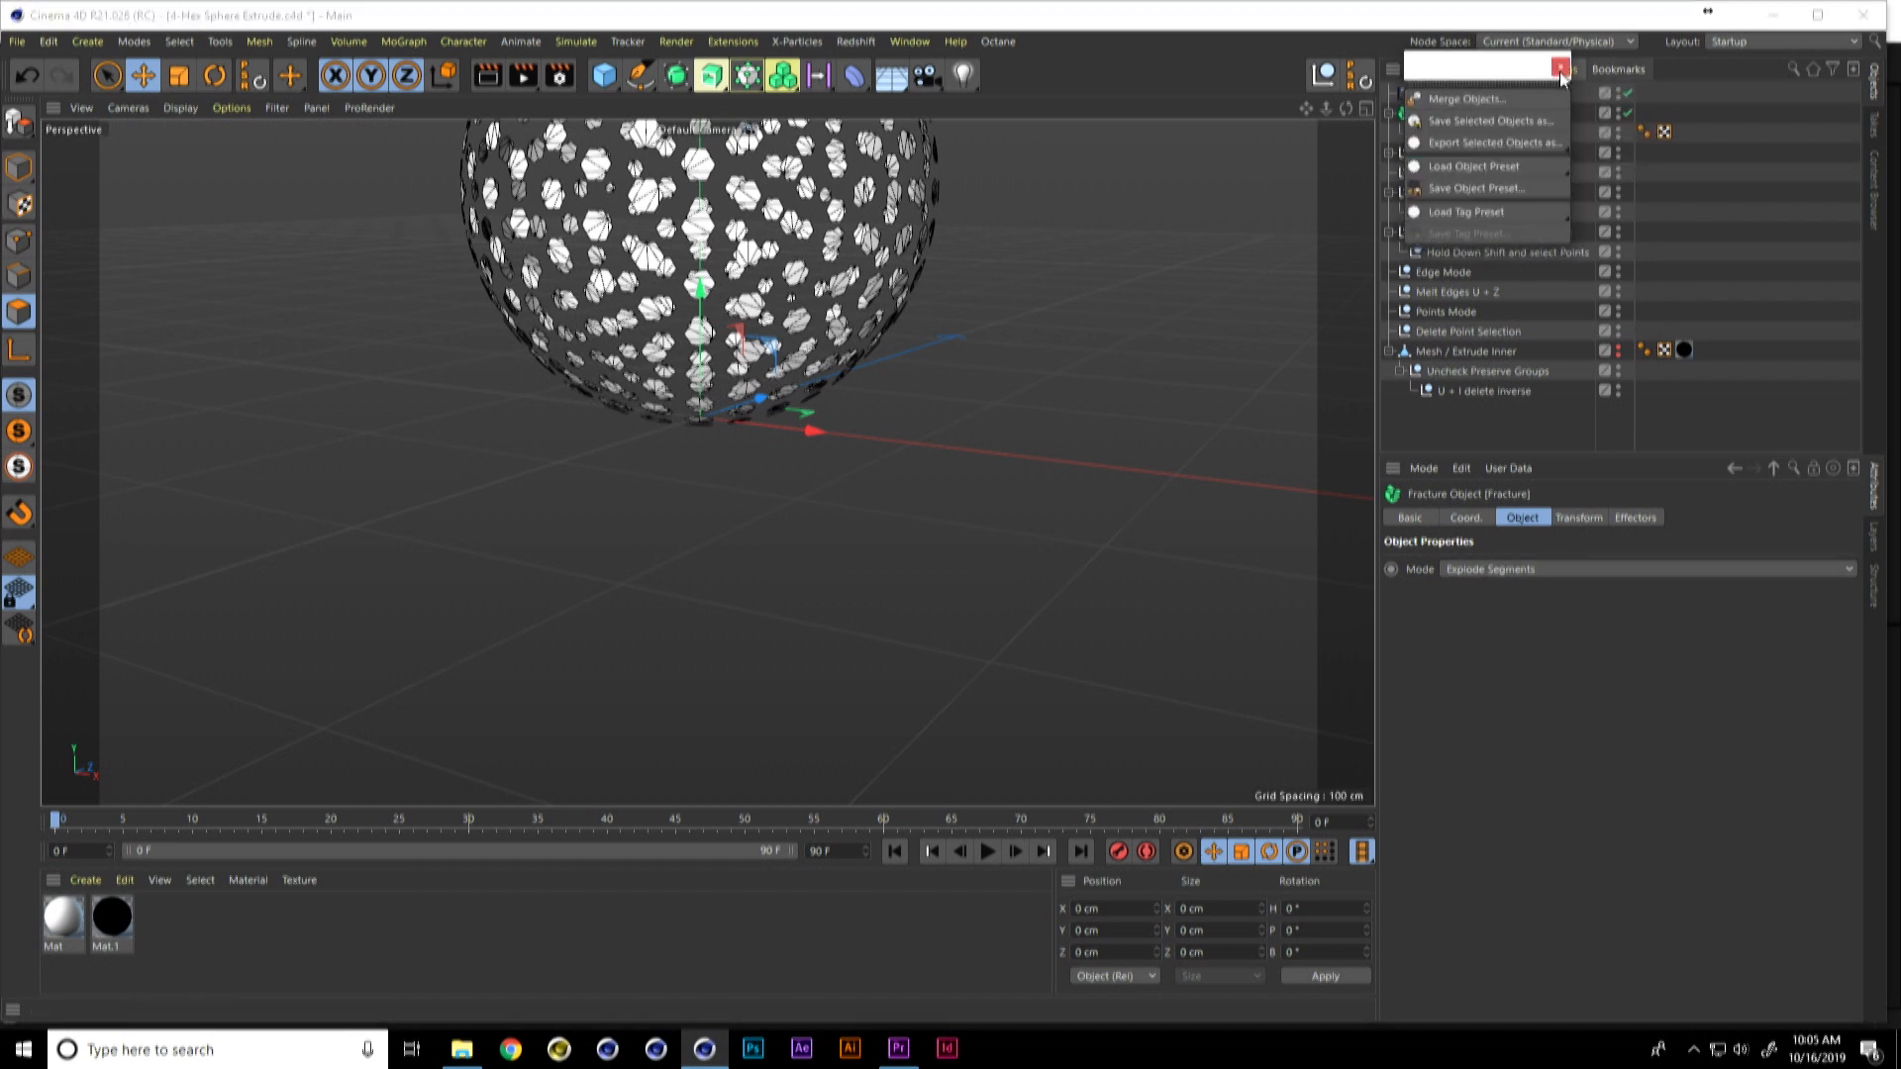
pyautogui.click(1562, 77)
# Step: Make the Plain effector affect only scale, with Position off and a uniform Scale of -1
pyautogui.click(1428, 93)
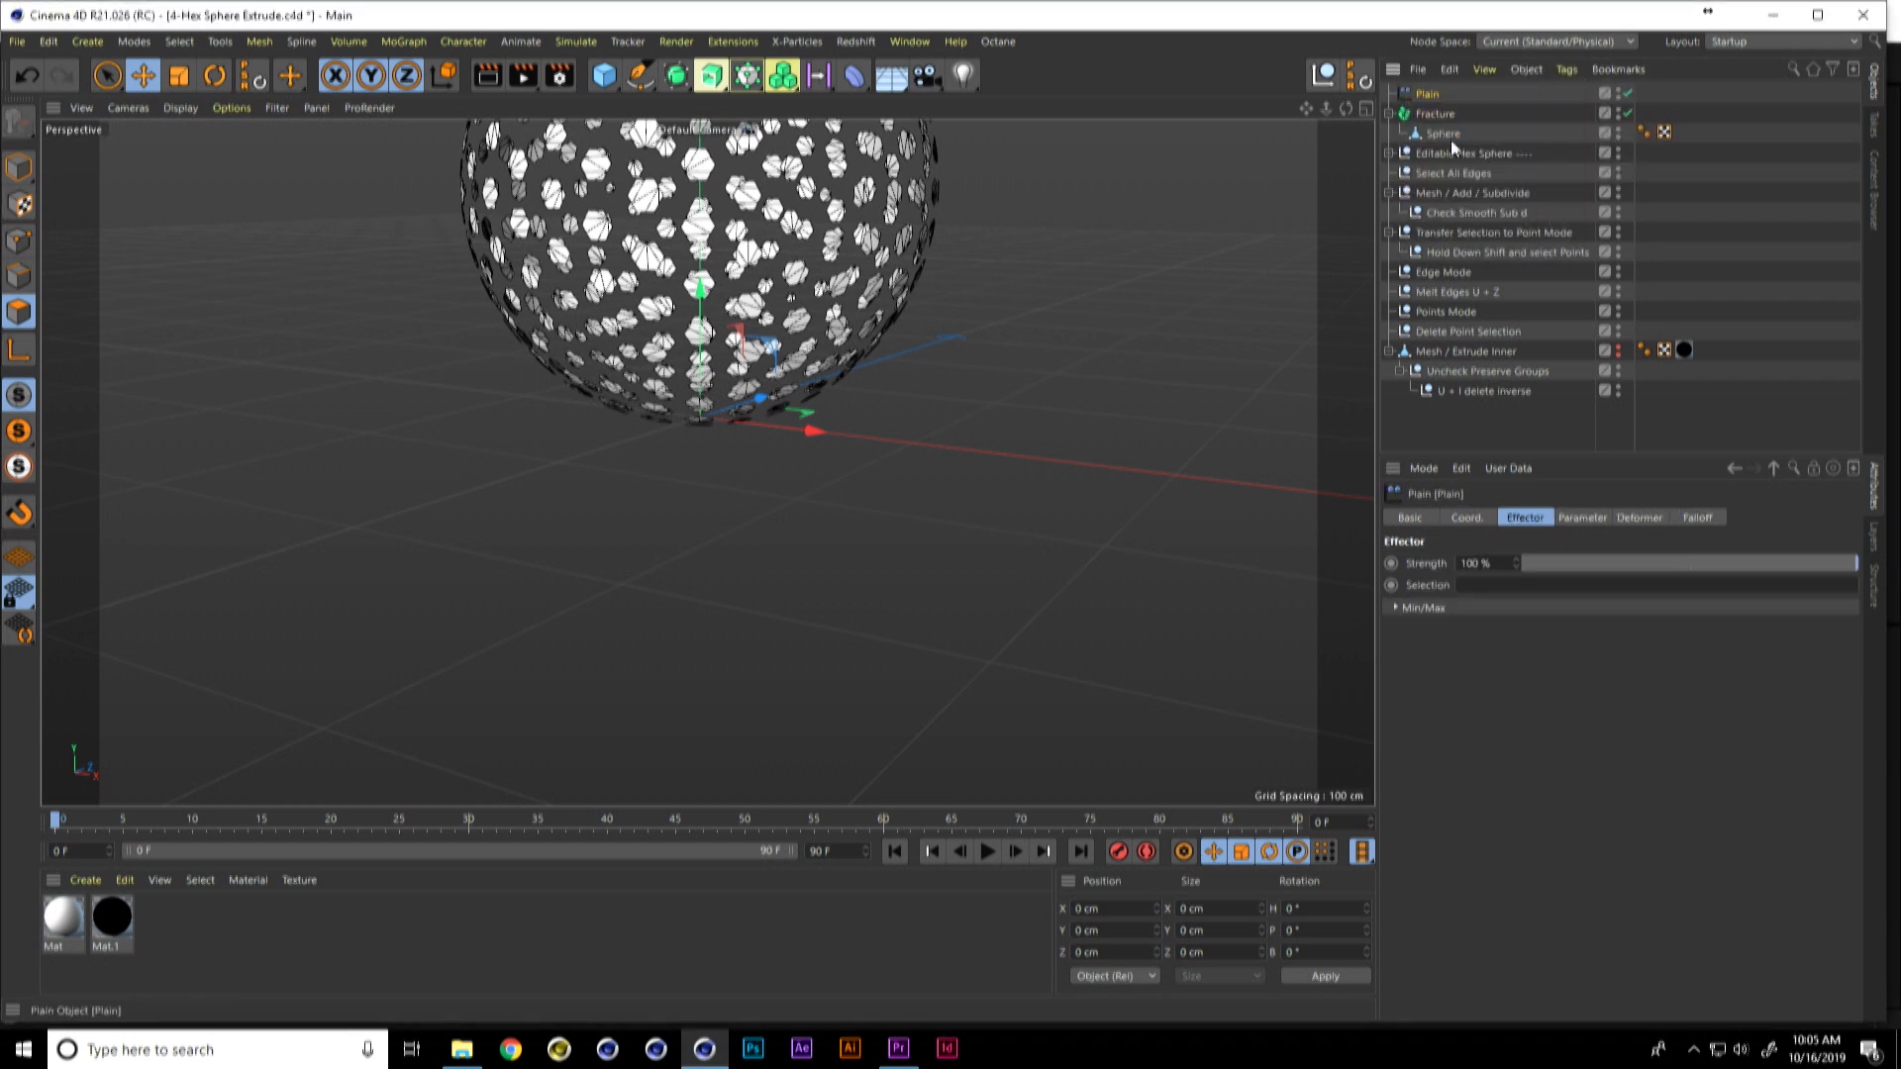
pyautogui.click(1582, 516)
pyautogui.click(1546, 601)
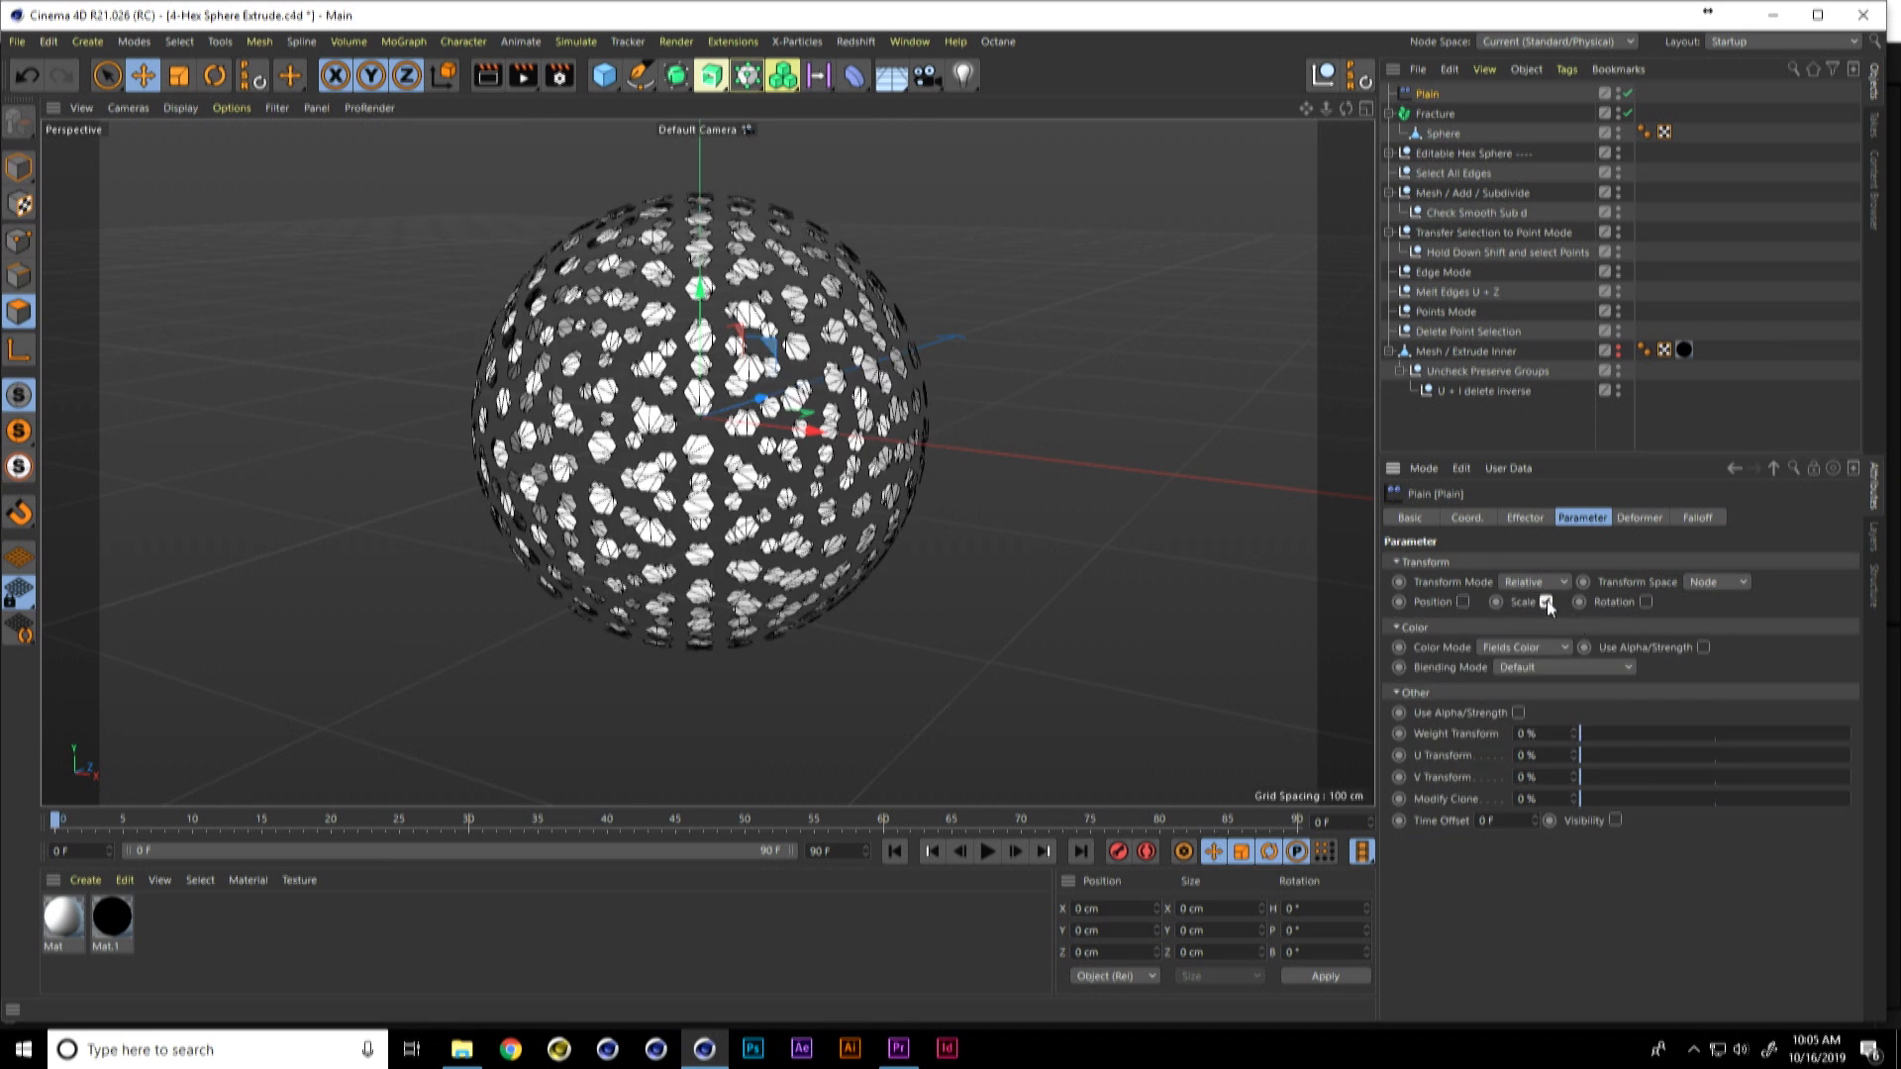
pyautogui.click(1592, 686)
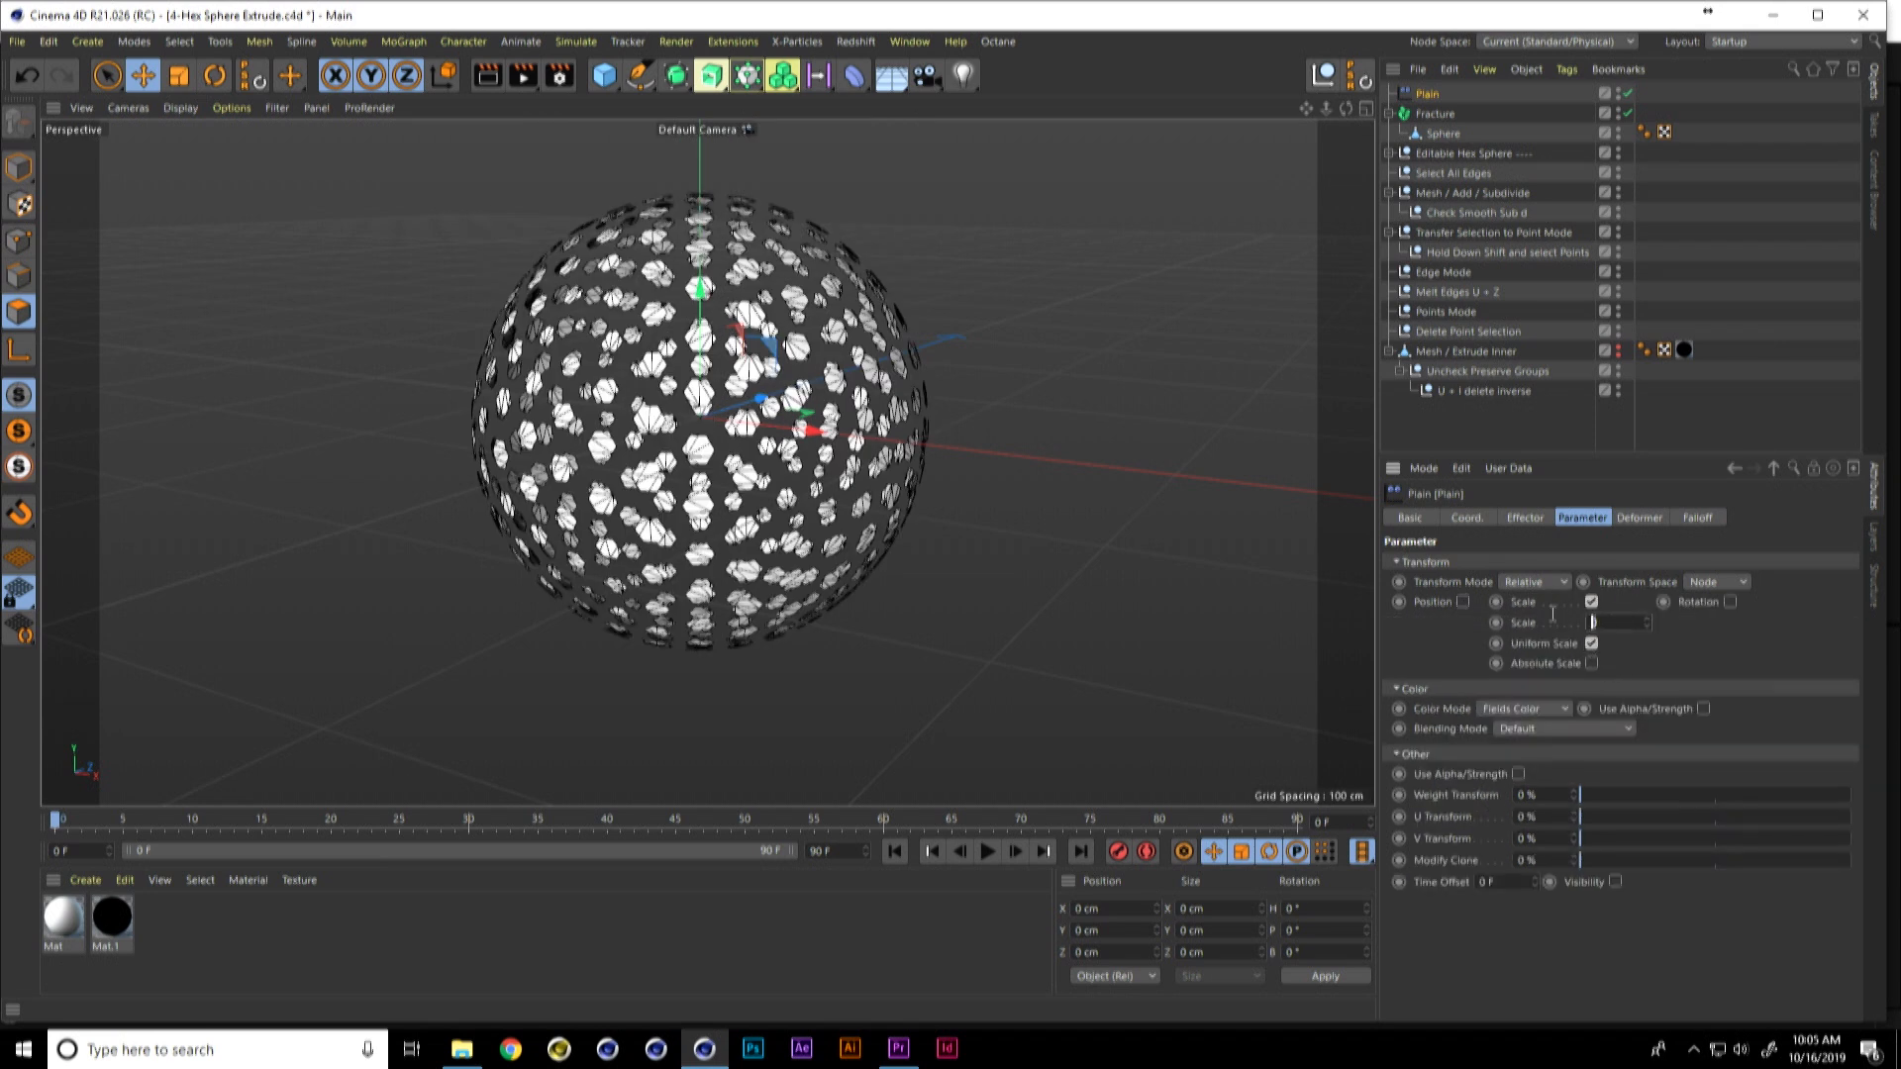
pyautogui.write('-1')
pyautogui.press('Return')
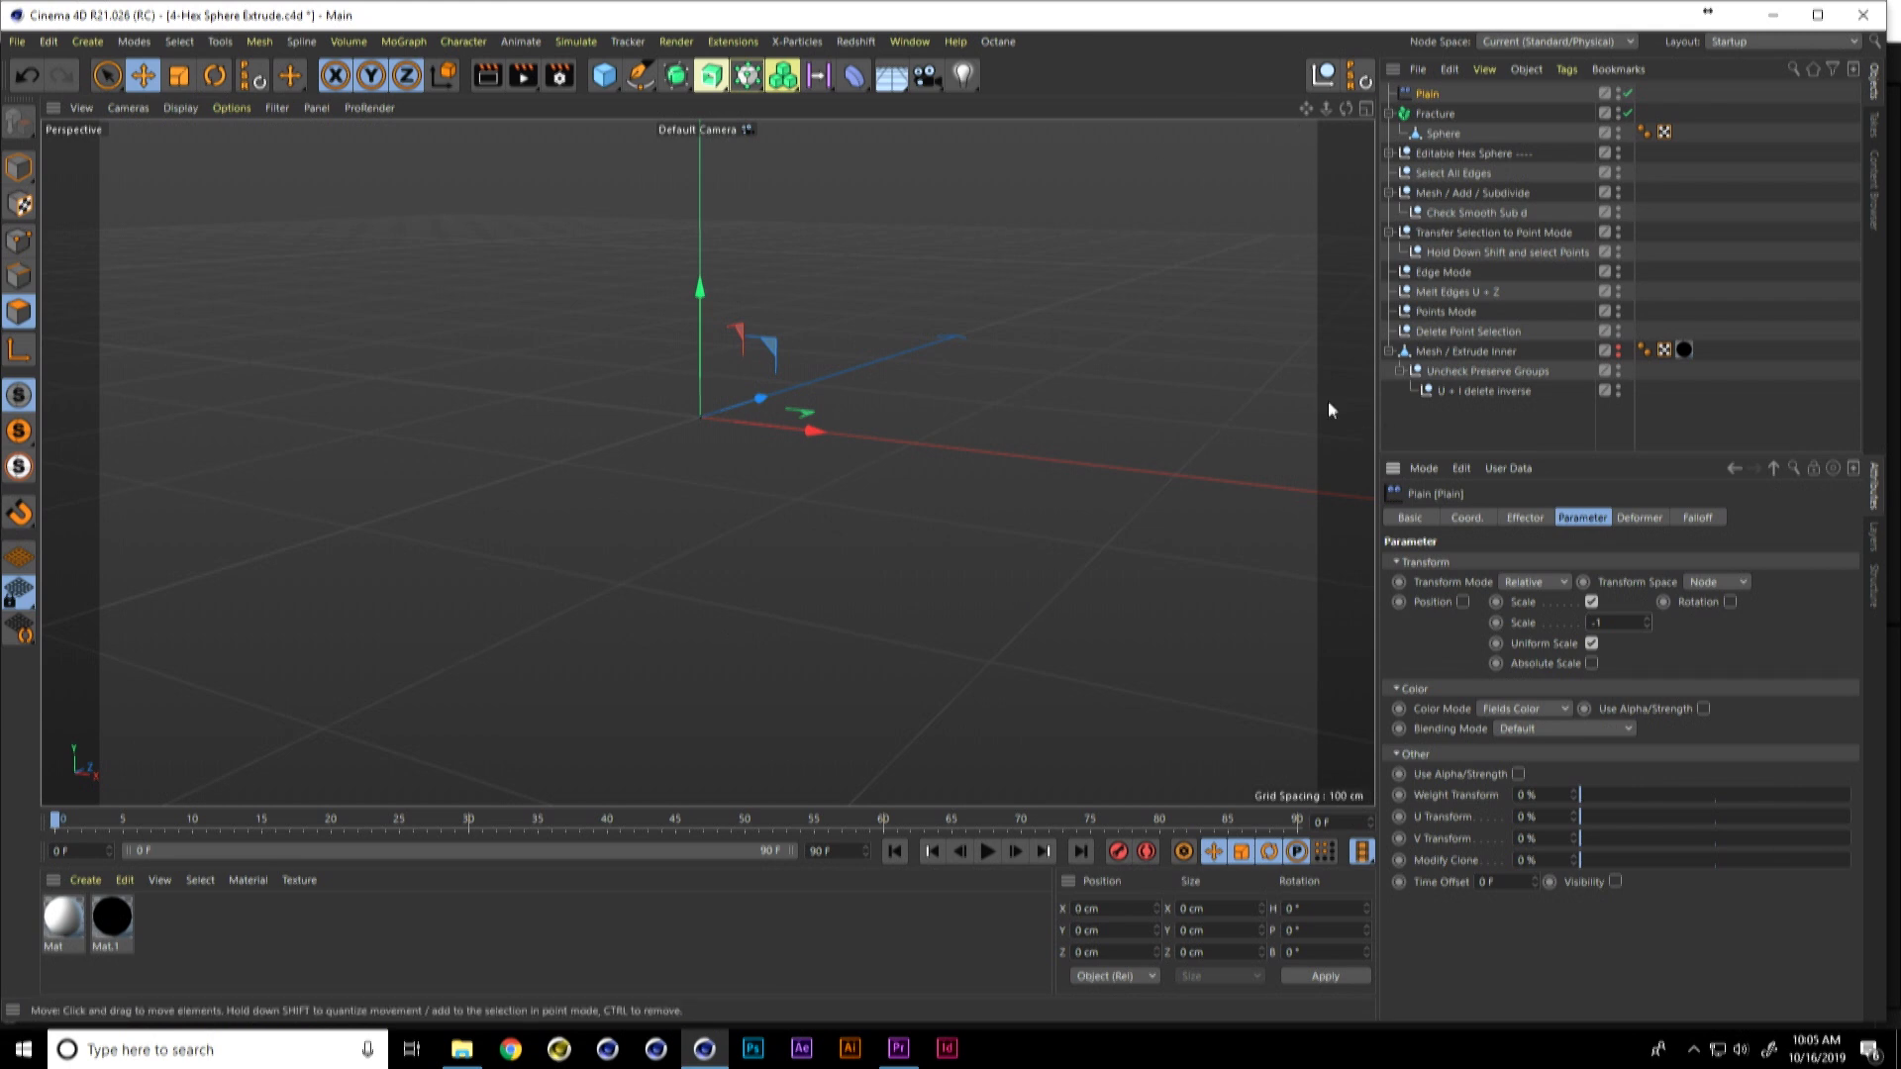
# Step: Add a Cone Field to the Plain effector and place it directly below Plain in the object hierarchy
pyautogui.click(835, 79)
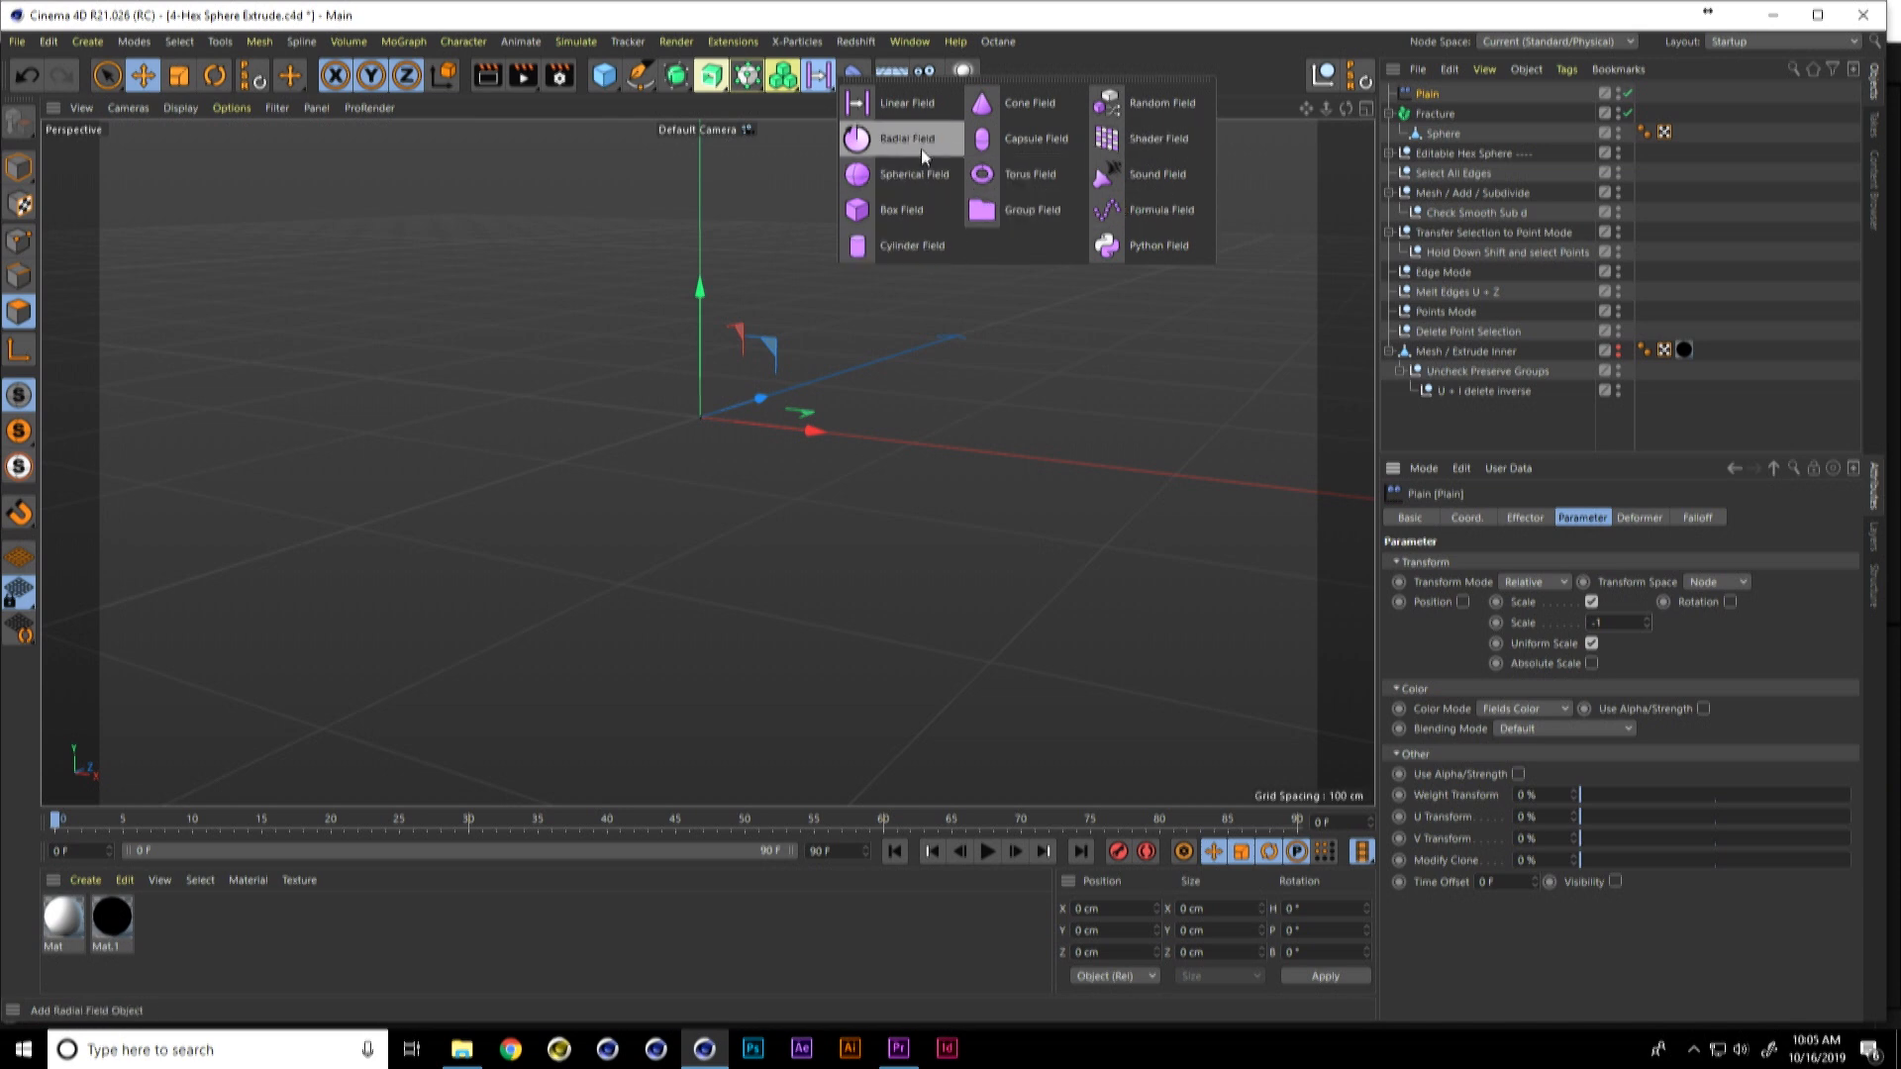
pyautogui.click(1020, 103)
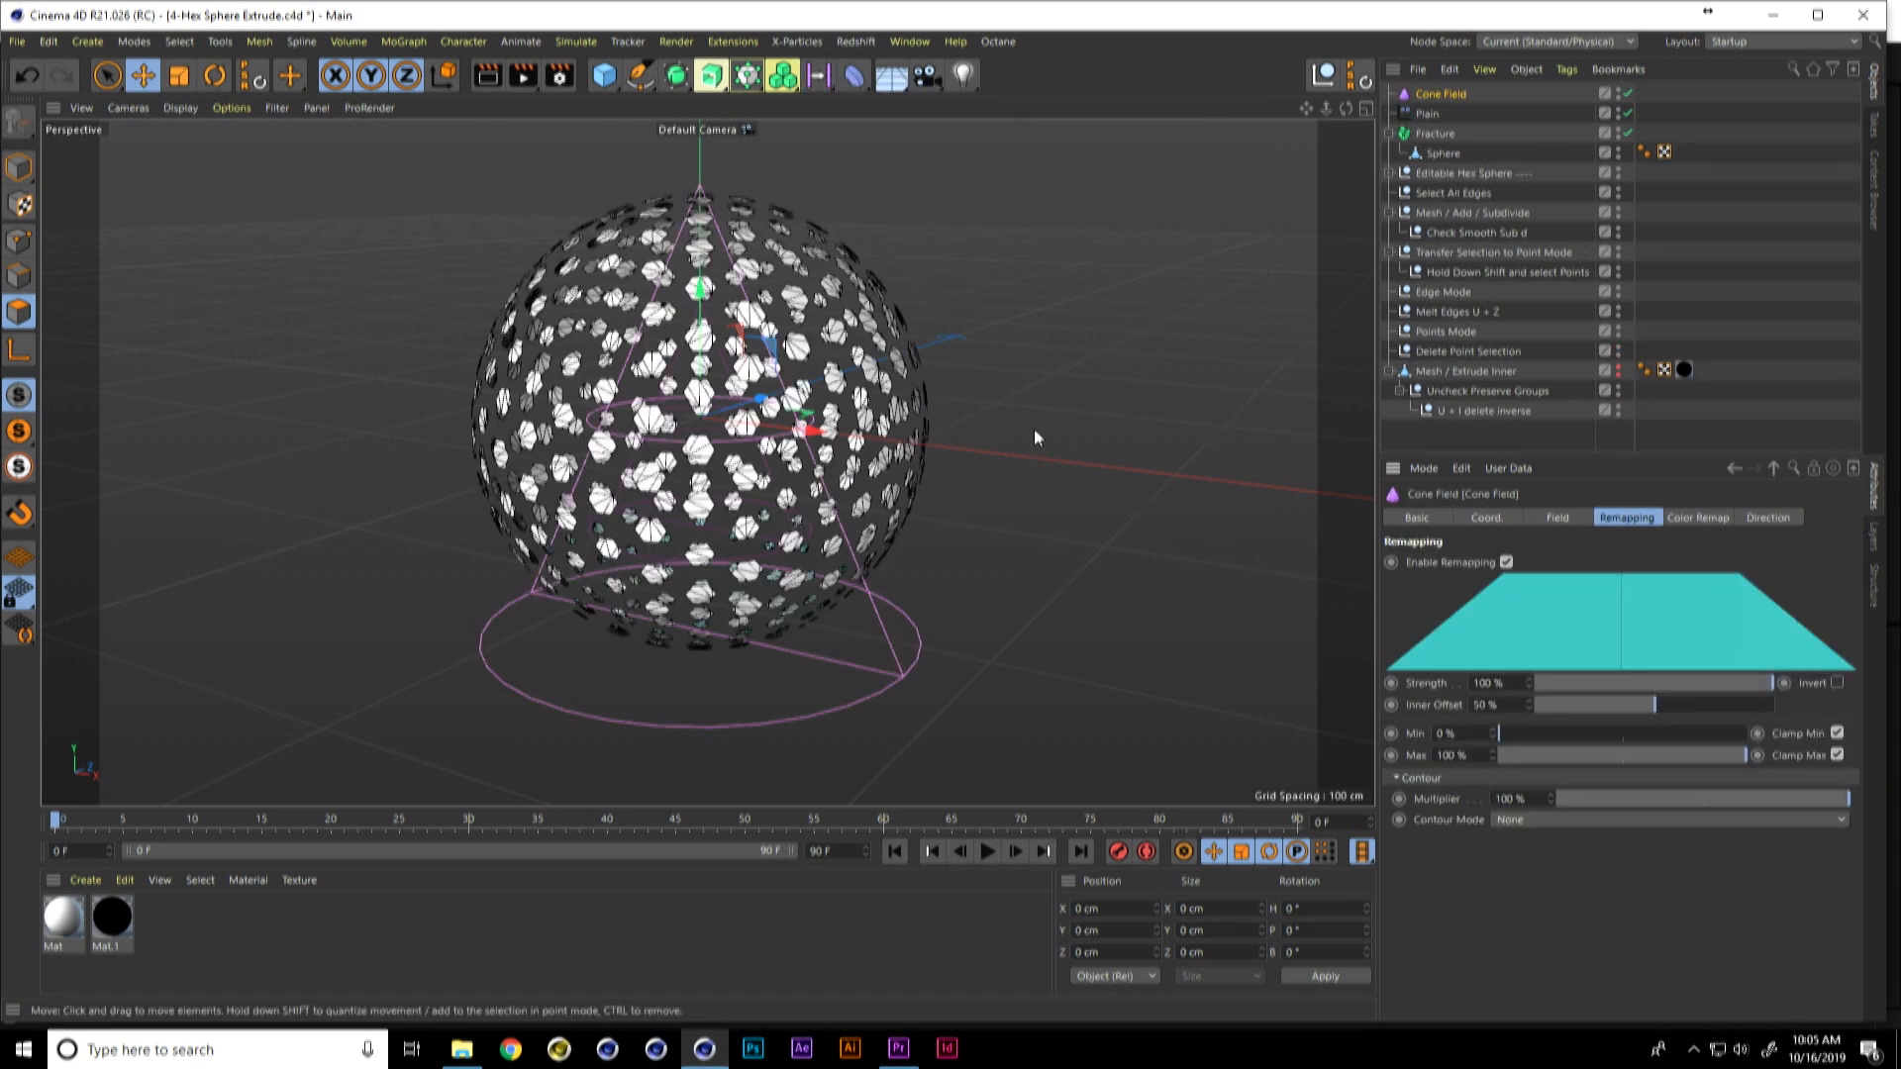
pyautogui.moveTo(1465, 102); pyautogui.dragTo(1441, 129)
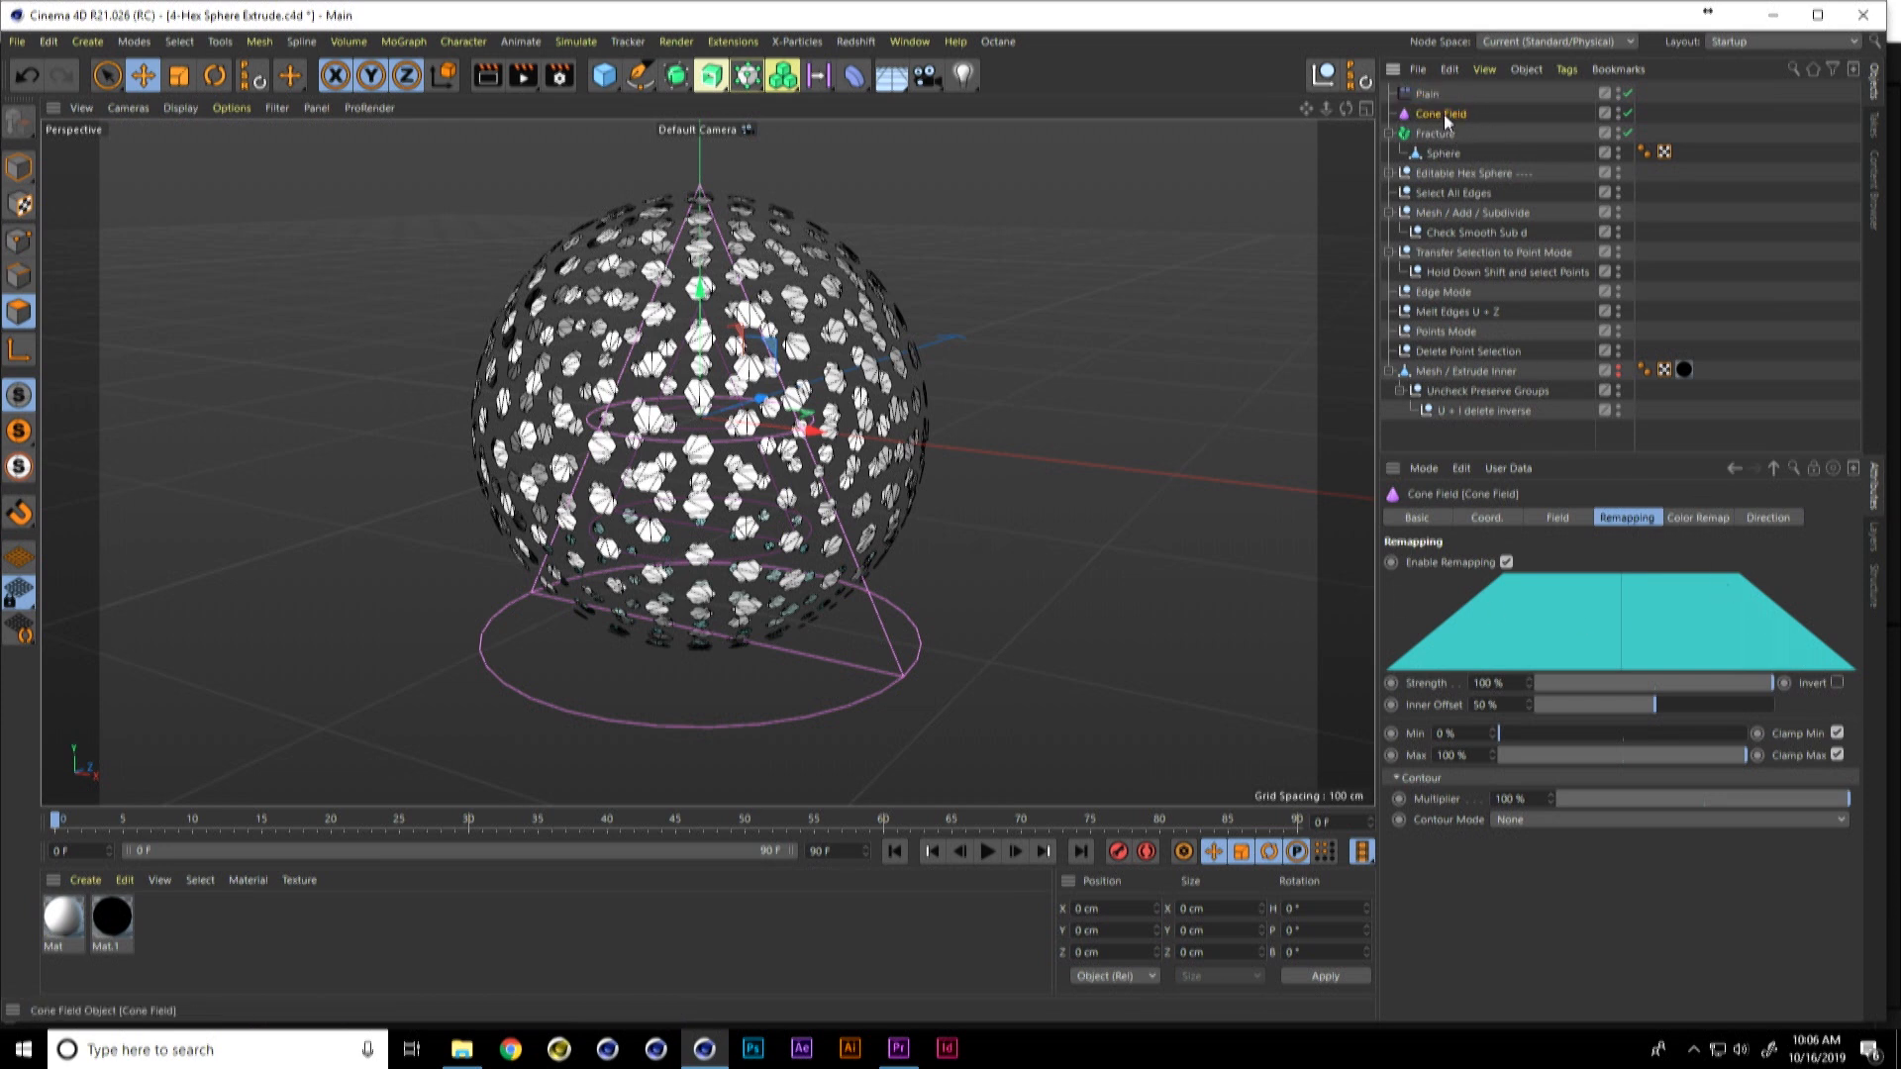
# Step: Flip the Cone Field upside down by setting its pitch rotation to 180°
pyautogui.click(1513, 519)
pyautogui.moveTo(1737, 584); pyautogui.dragTo(1673, 686)
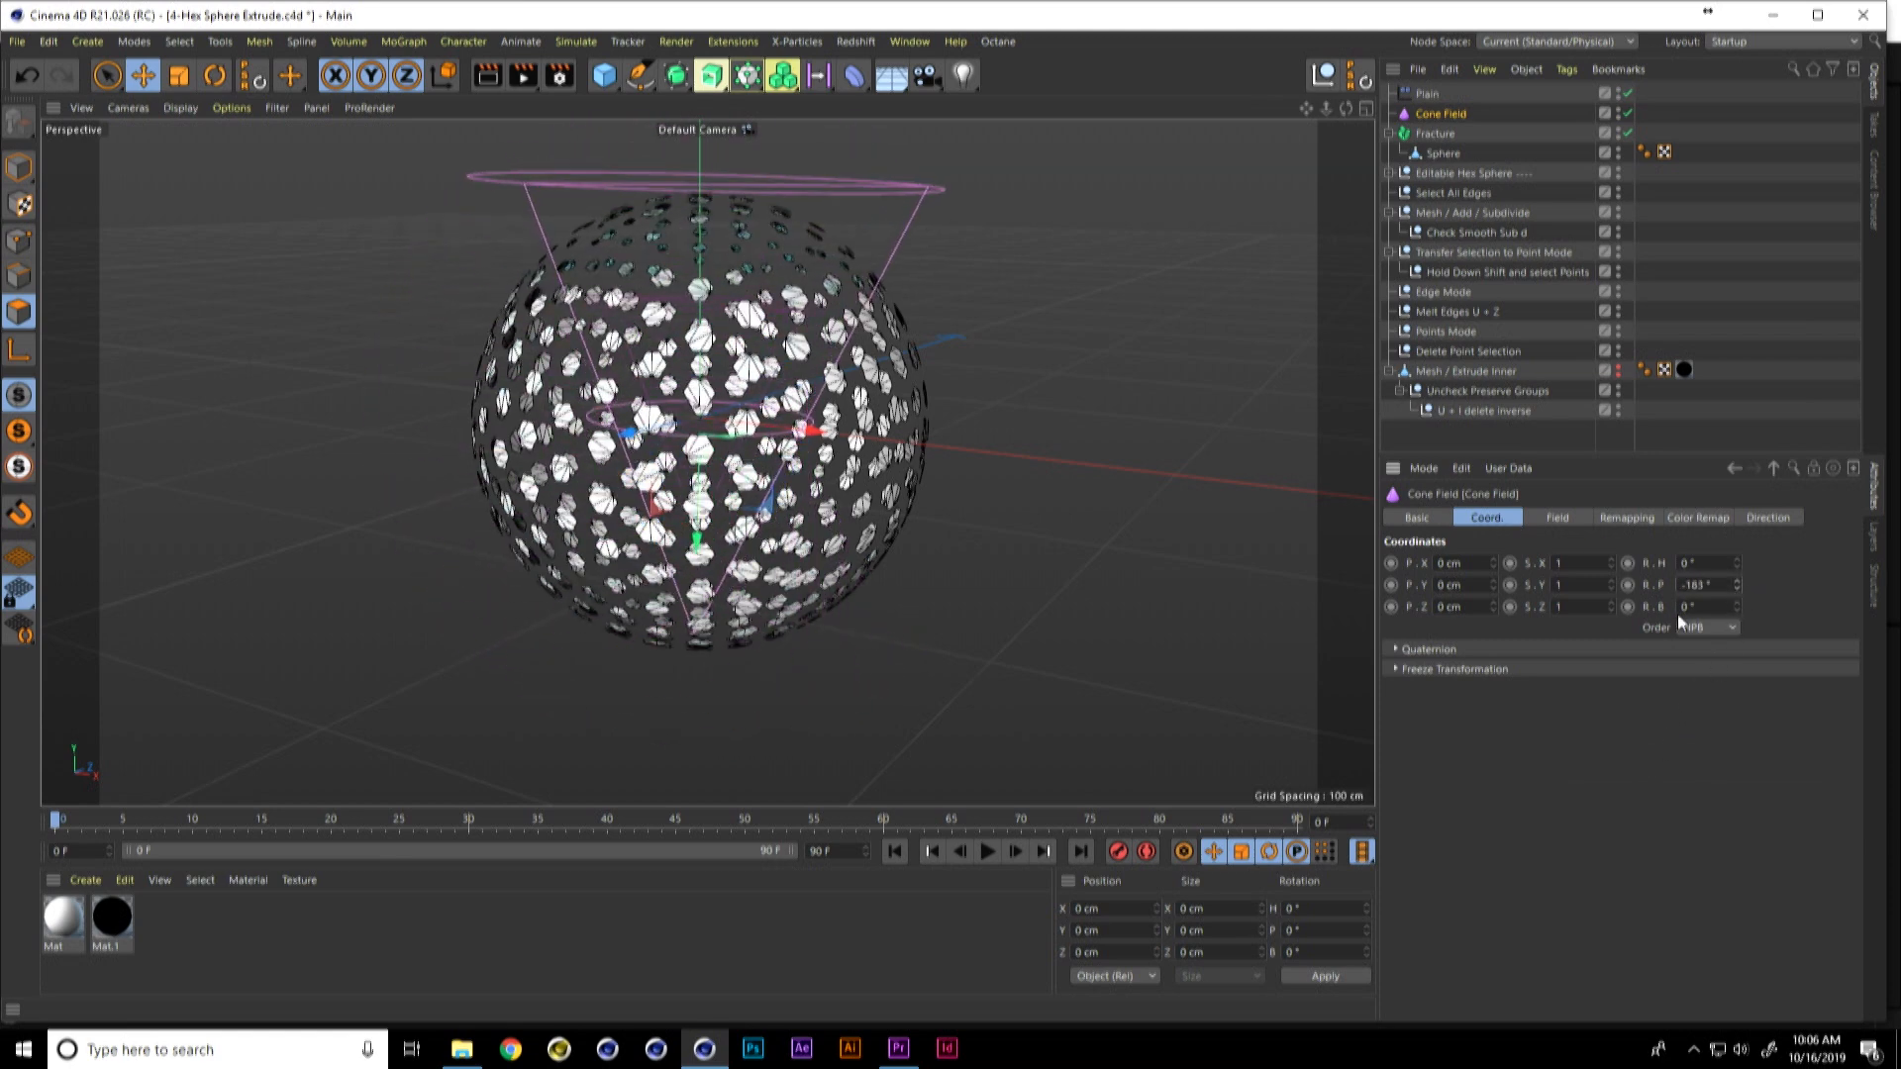
pyautogui.doubleClick(1722, 584)
pyautogui.write('180')
pyautogui.press('Return')
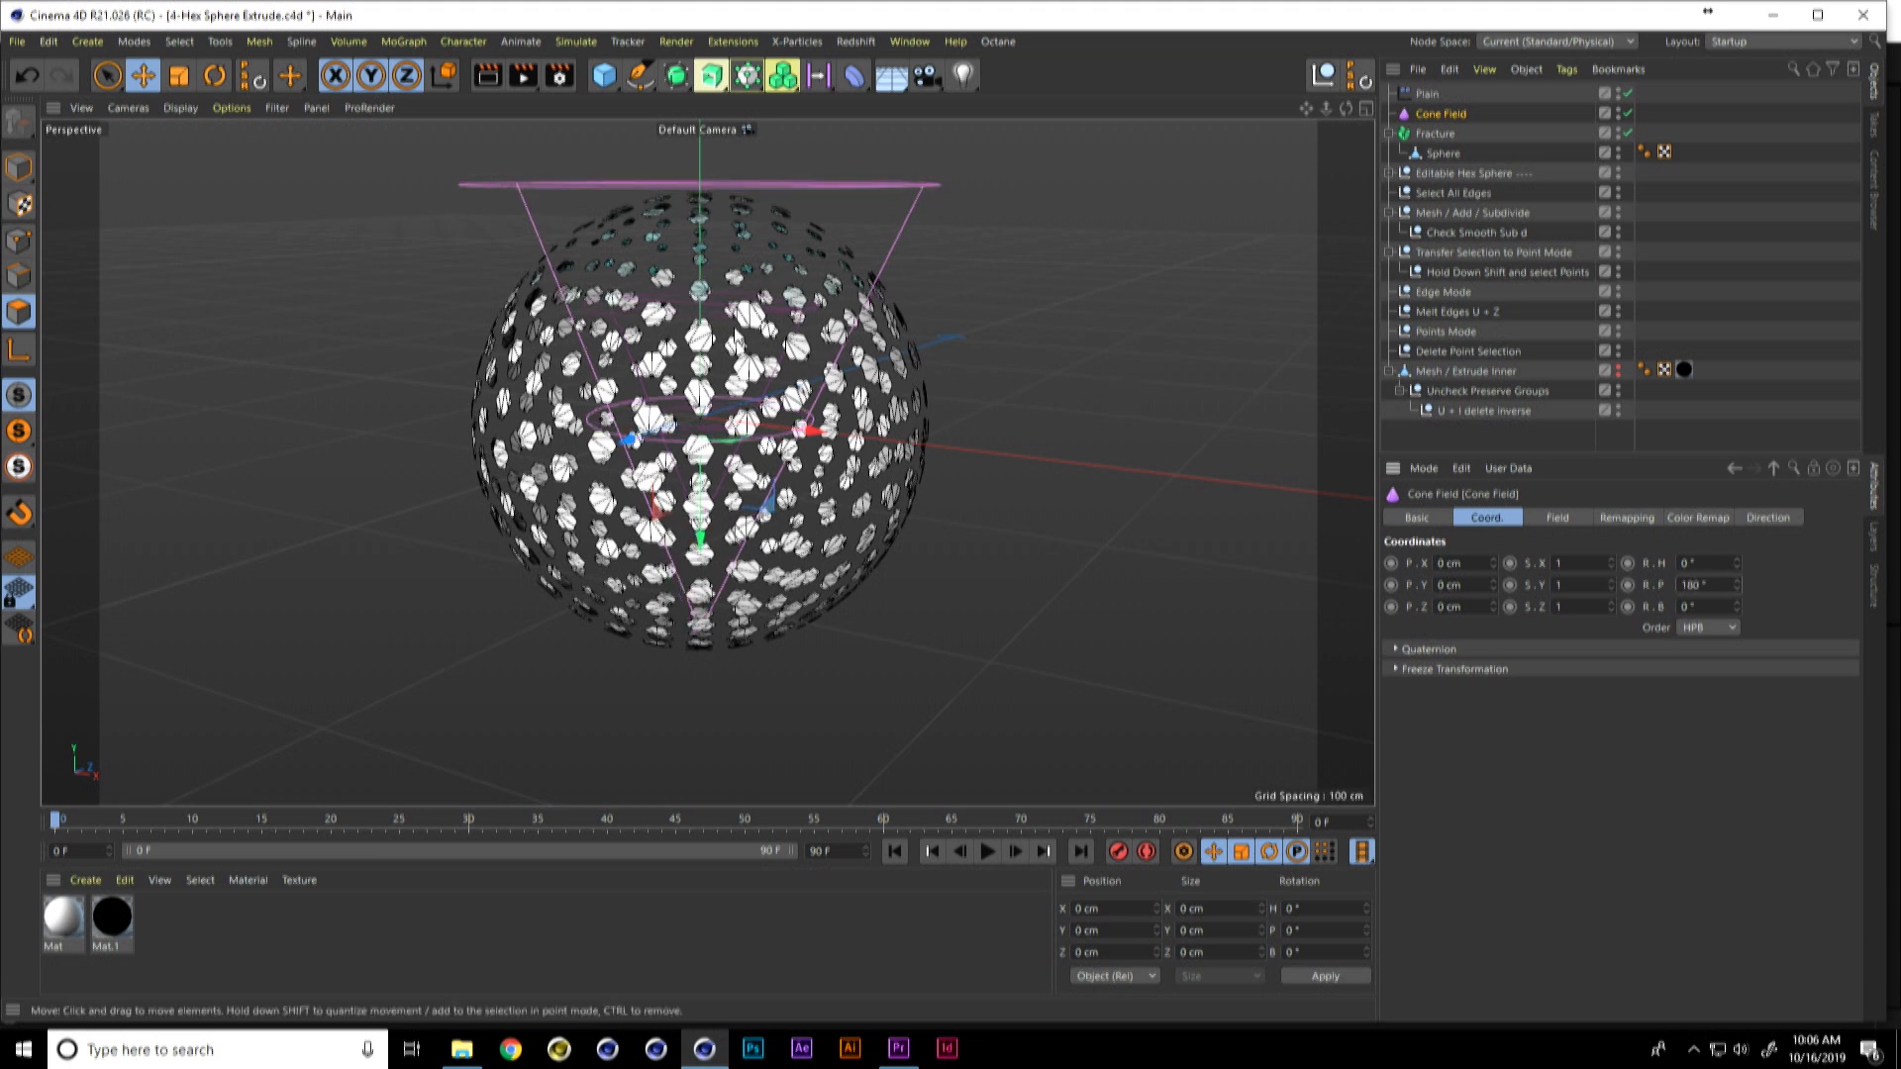
# Step: Enlarge the Cone Field until it surrounds the hexagon sphere and lower it to about -82 cm on Y
pyautogui.press('t')
pyautogui.moveTo(818, 345); pyautogui.dragTo(1096, 287)
pyautogui.press('e')
pyautogui.moveTo(715, 543); pyautogui.dragTo(699, 728)
pyautogui.scroll(-5, 877, 482)
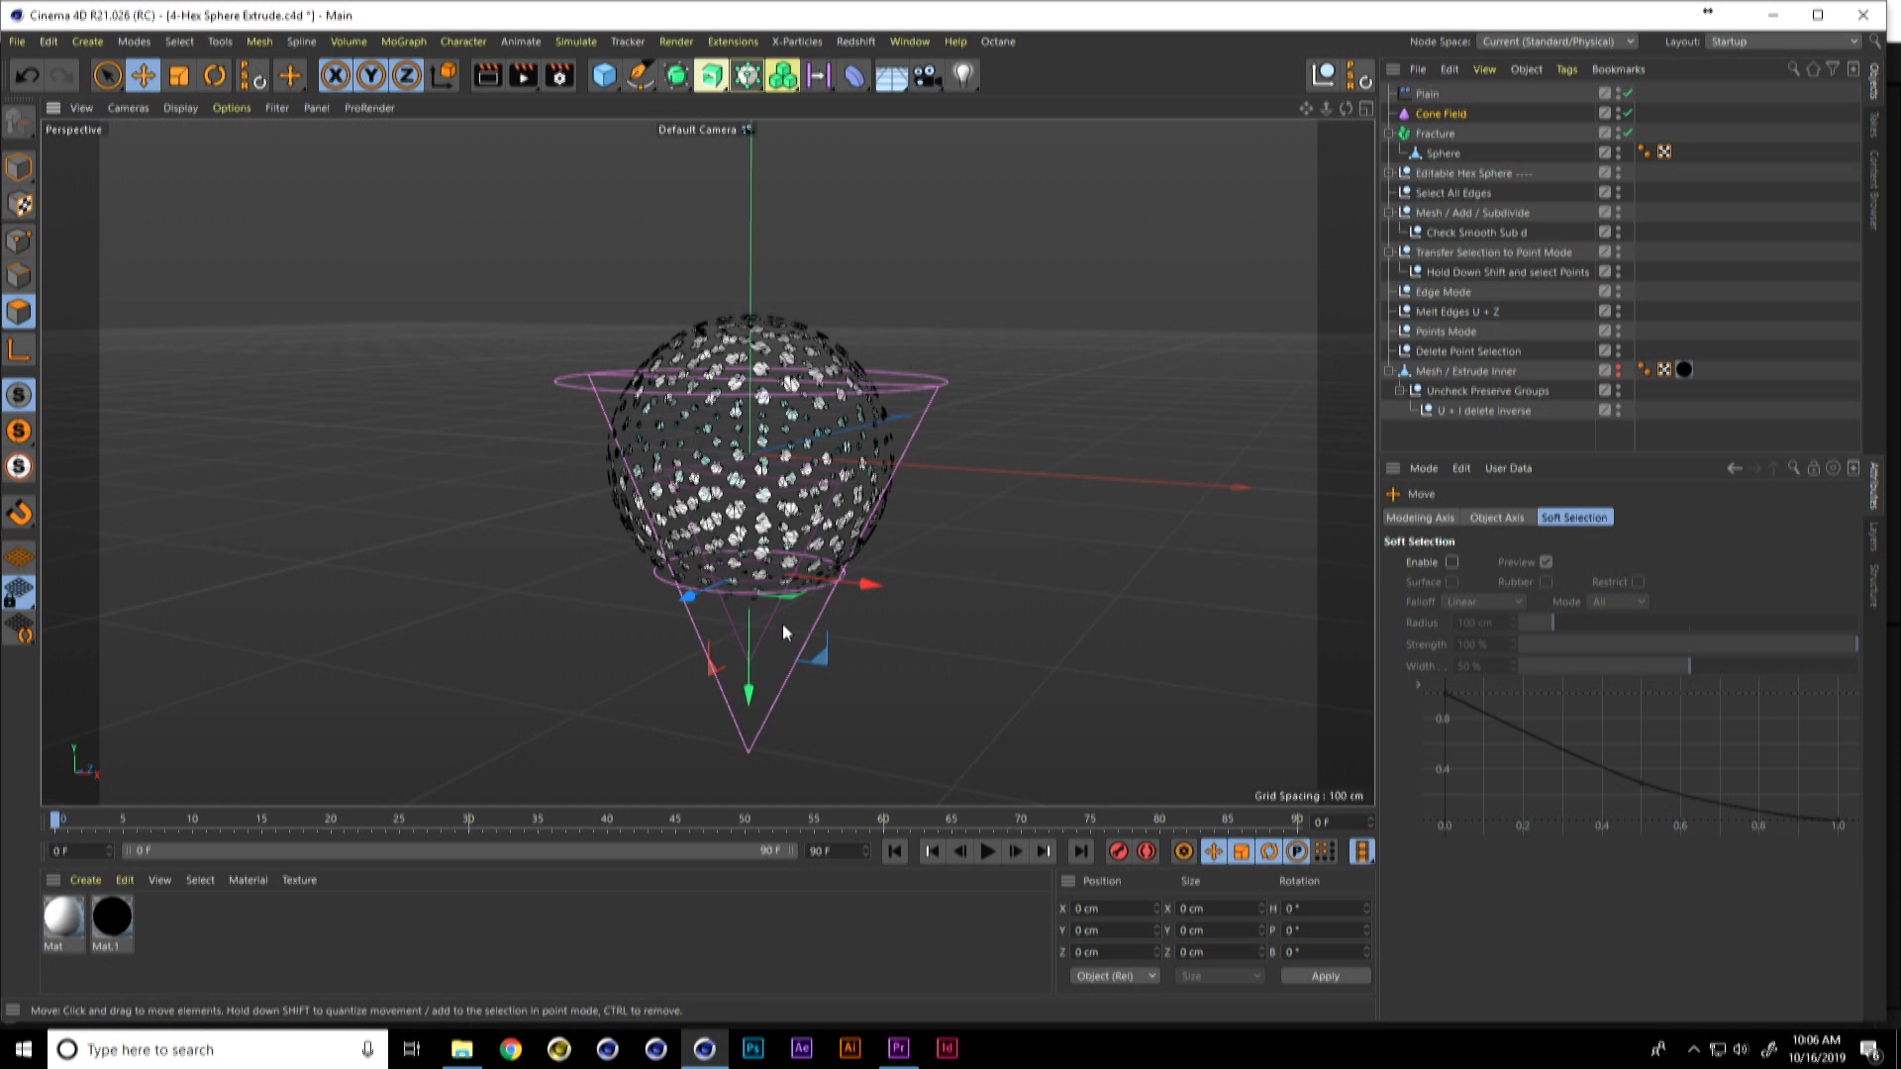
pyautogui.press('t')
pyautogui.moveTo(782, 622); pyautogui.dragTo(1038, 456)
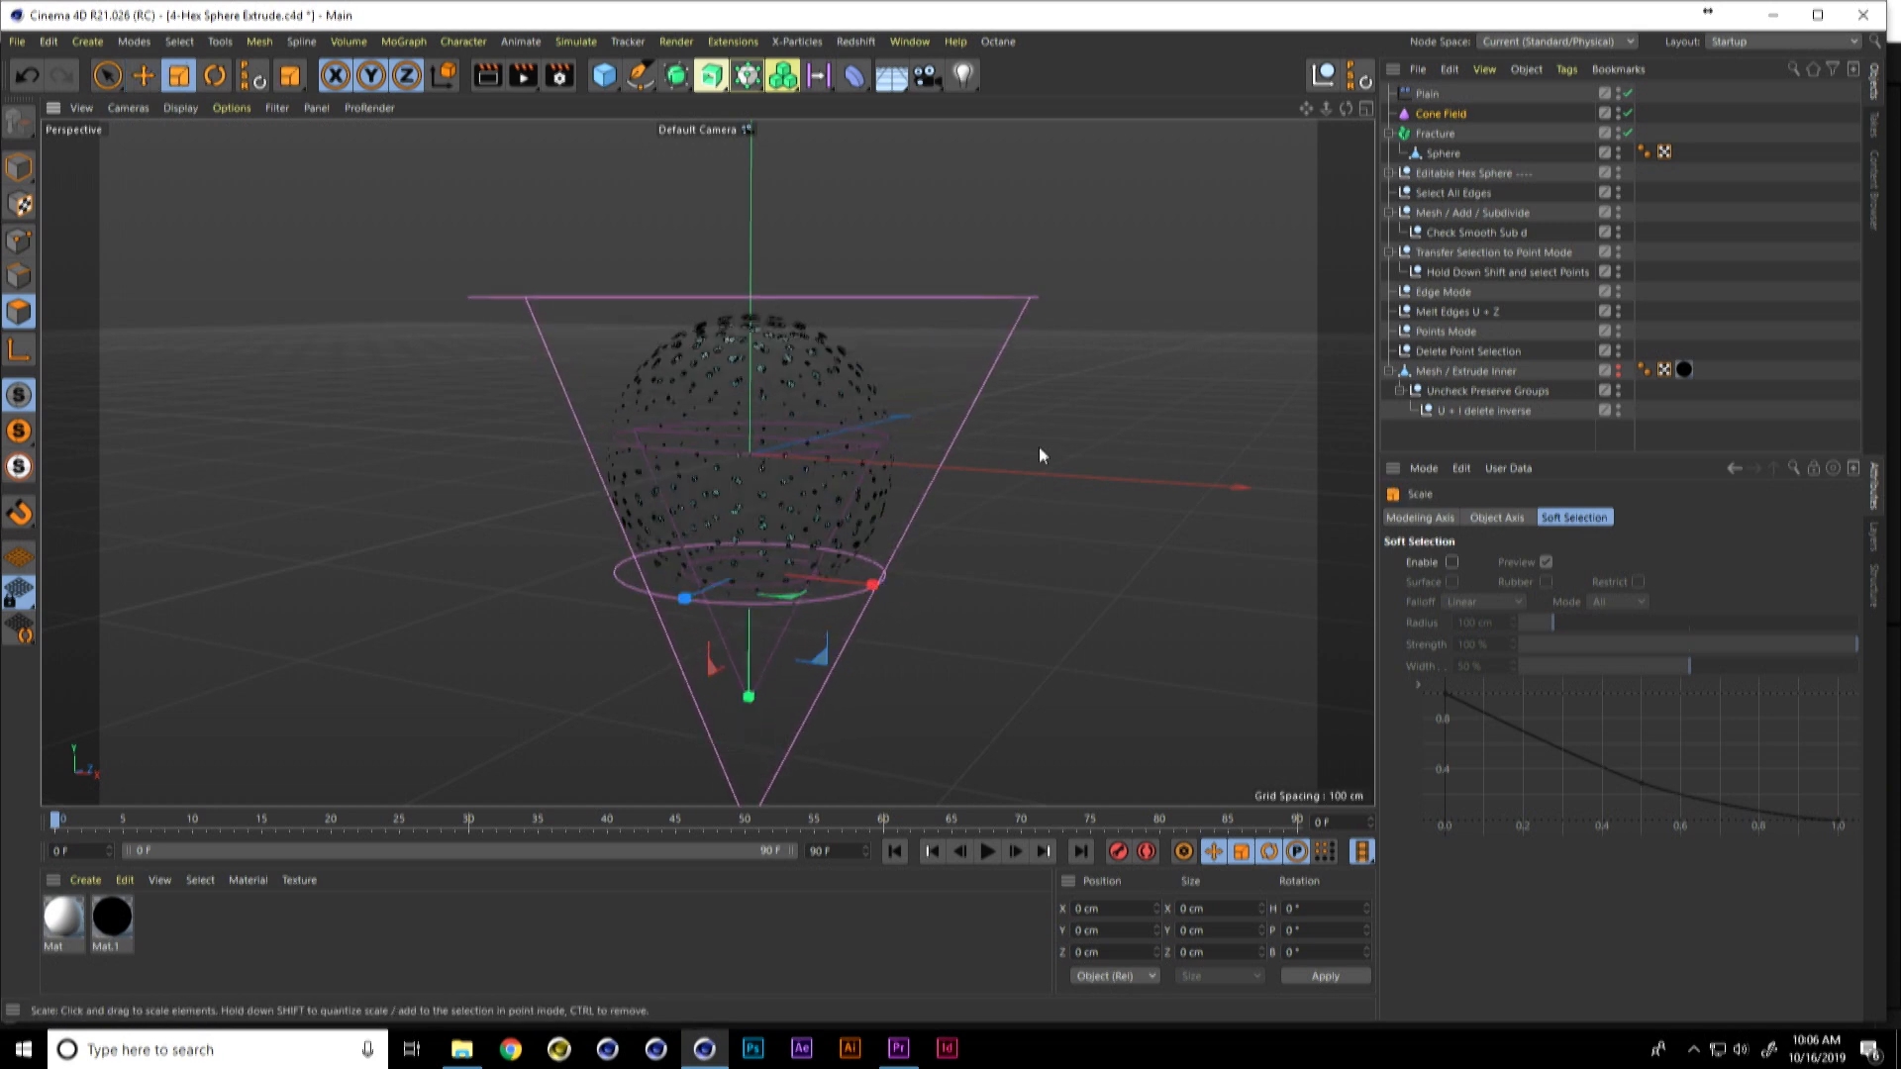
# Step: Set the Cone Field's remapping to about 33% Inner Offset and 70% Strength
pyautogui.click(1441, 114)
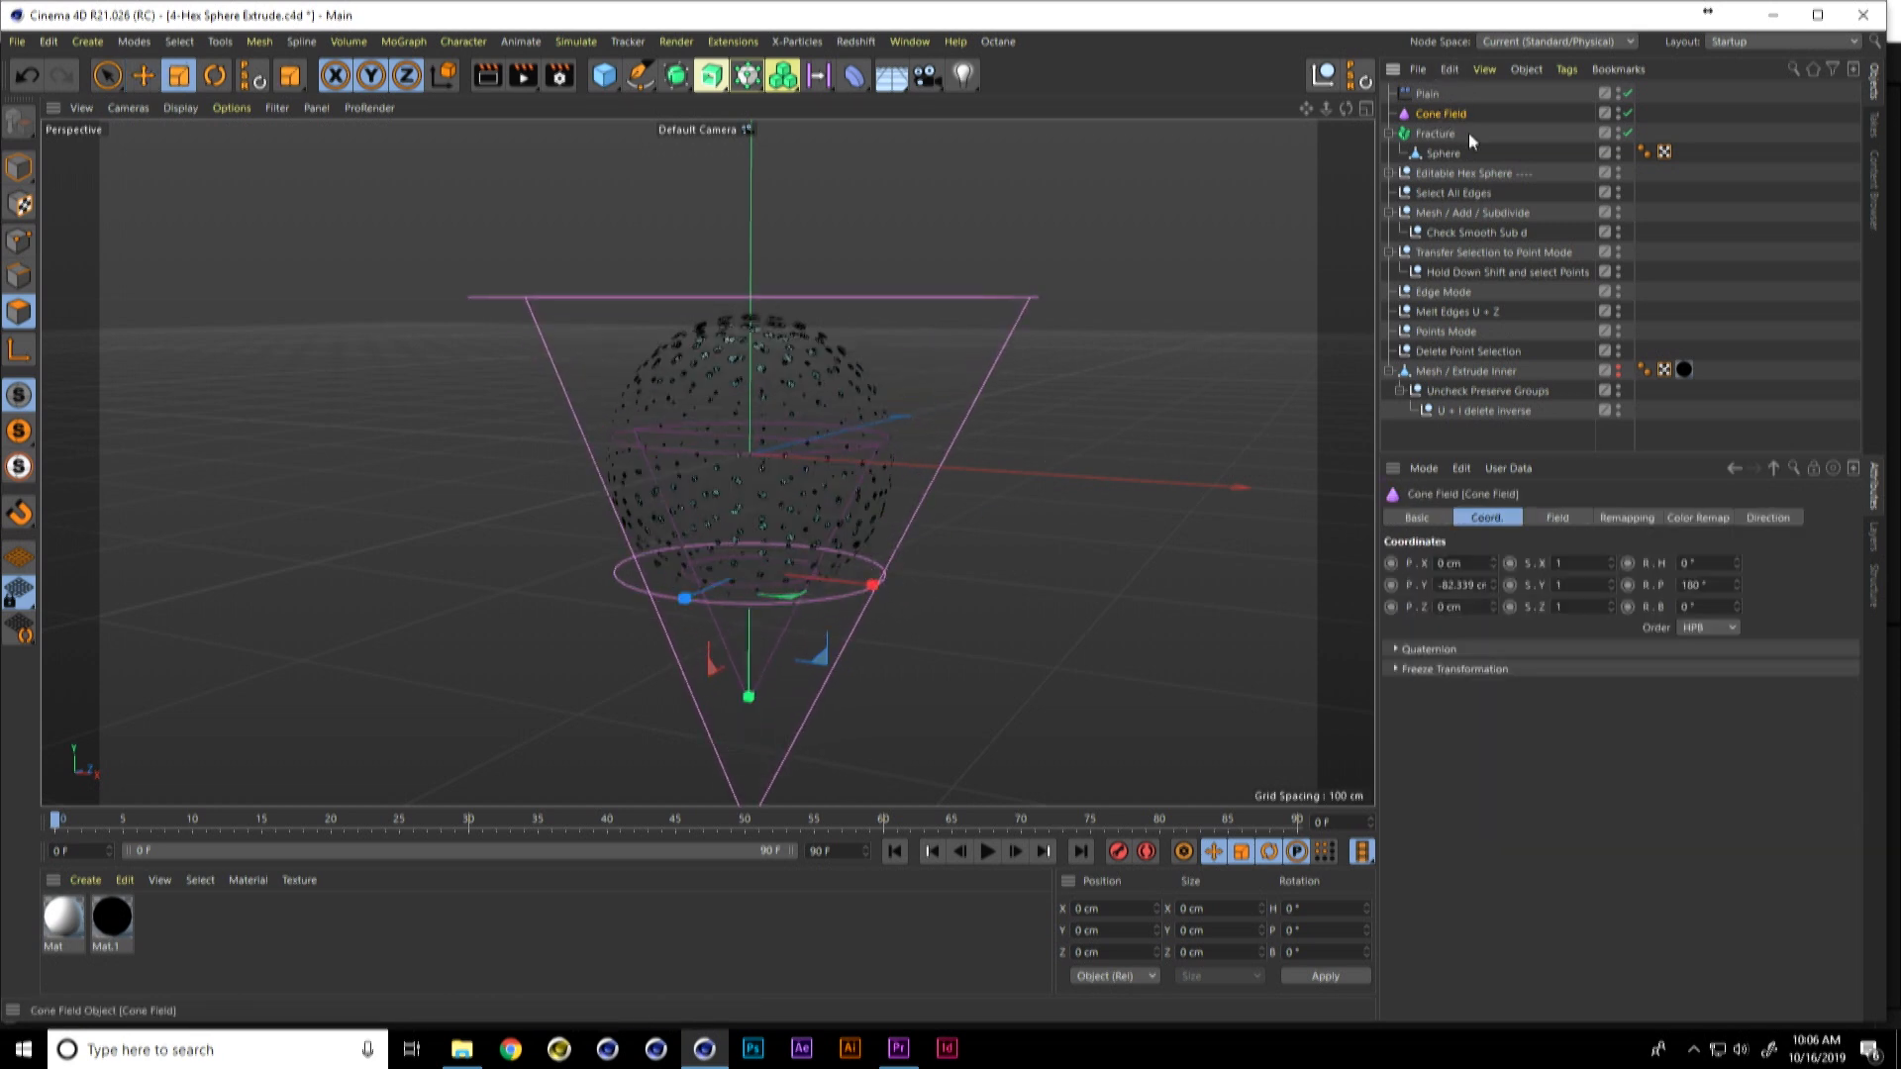
pyautogui.click(1627, 518)
pyautogui.moveTo(1622, 701); pyautogui.dragTo(1704, 682)
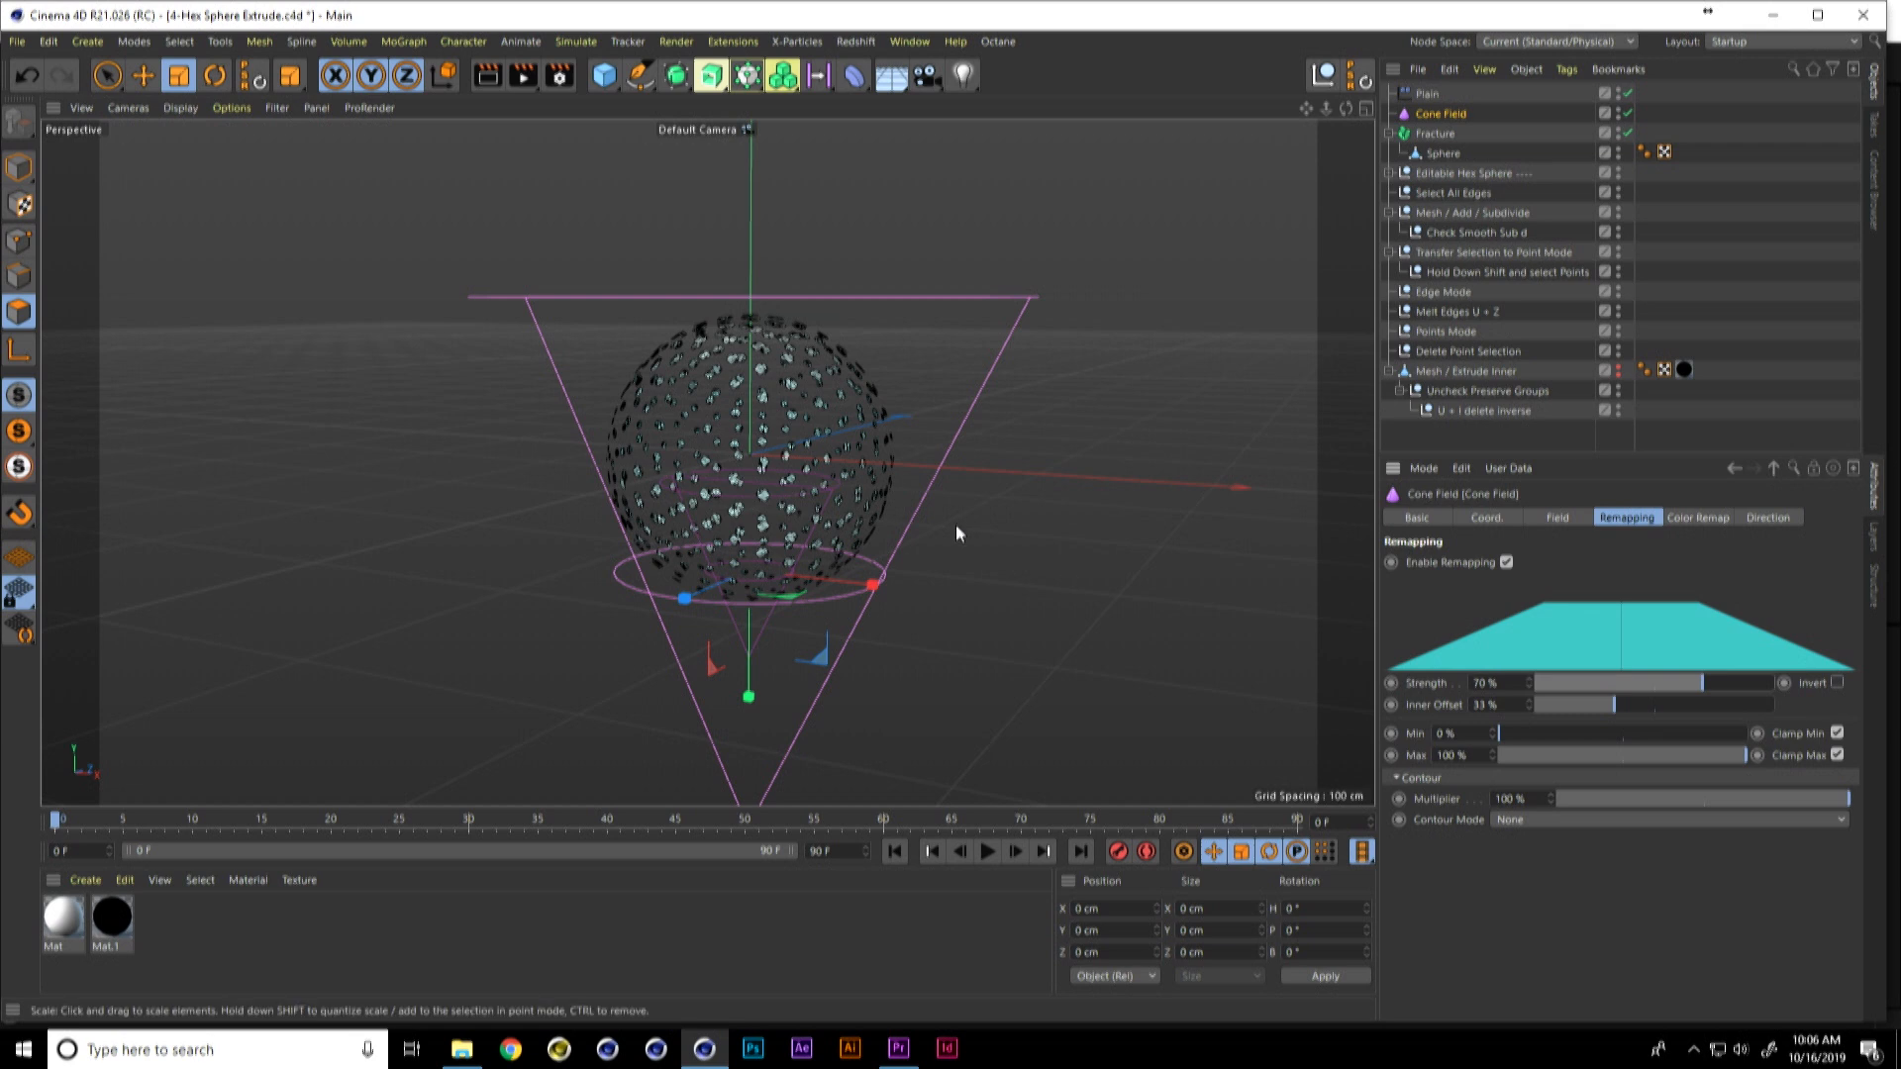
# Step: Switch to File Explorer and open the "5- Hex Reveal" file from the "9-hex sphere anticipation reveal" folder in Cinema 4D
pyautogui.hotkey('alt', 'Tab')
pyautogui.hotkey('alt', 'Tab')
pyautogui.hotkey('alt', 'shift', 'Tab')
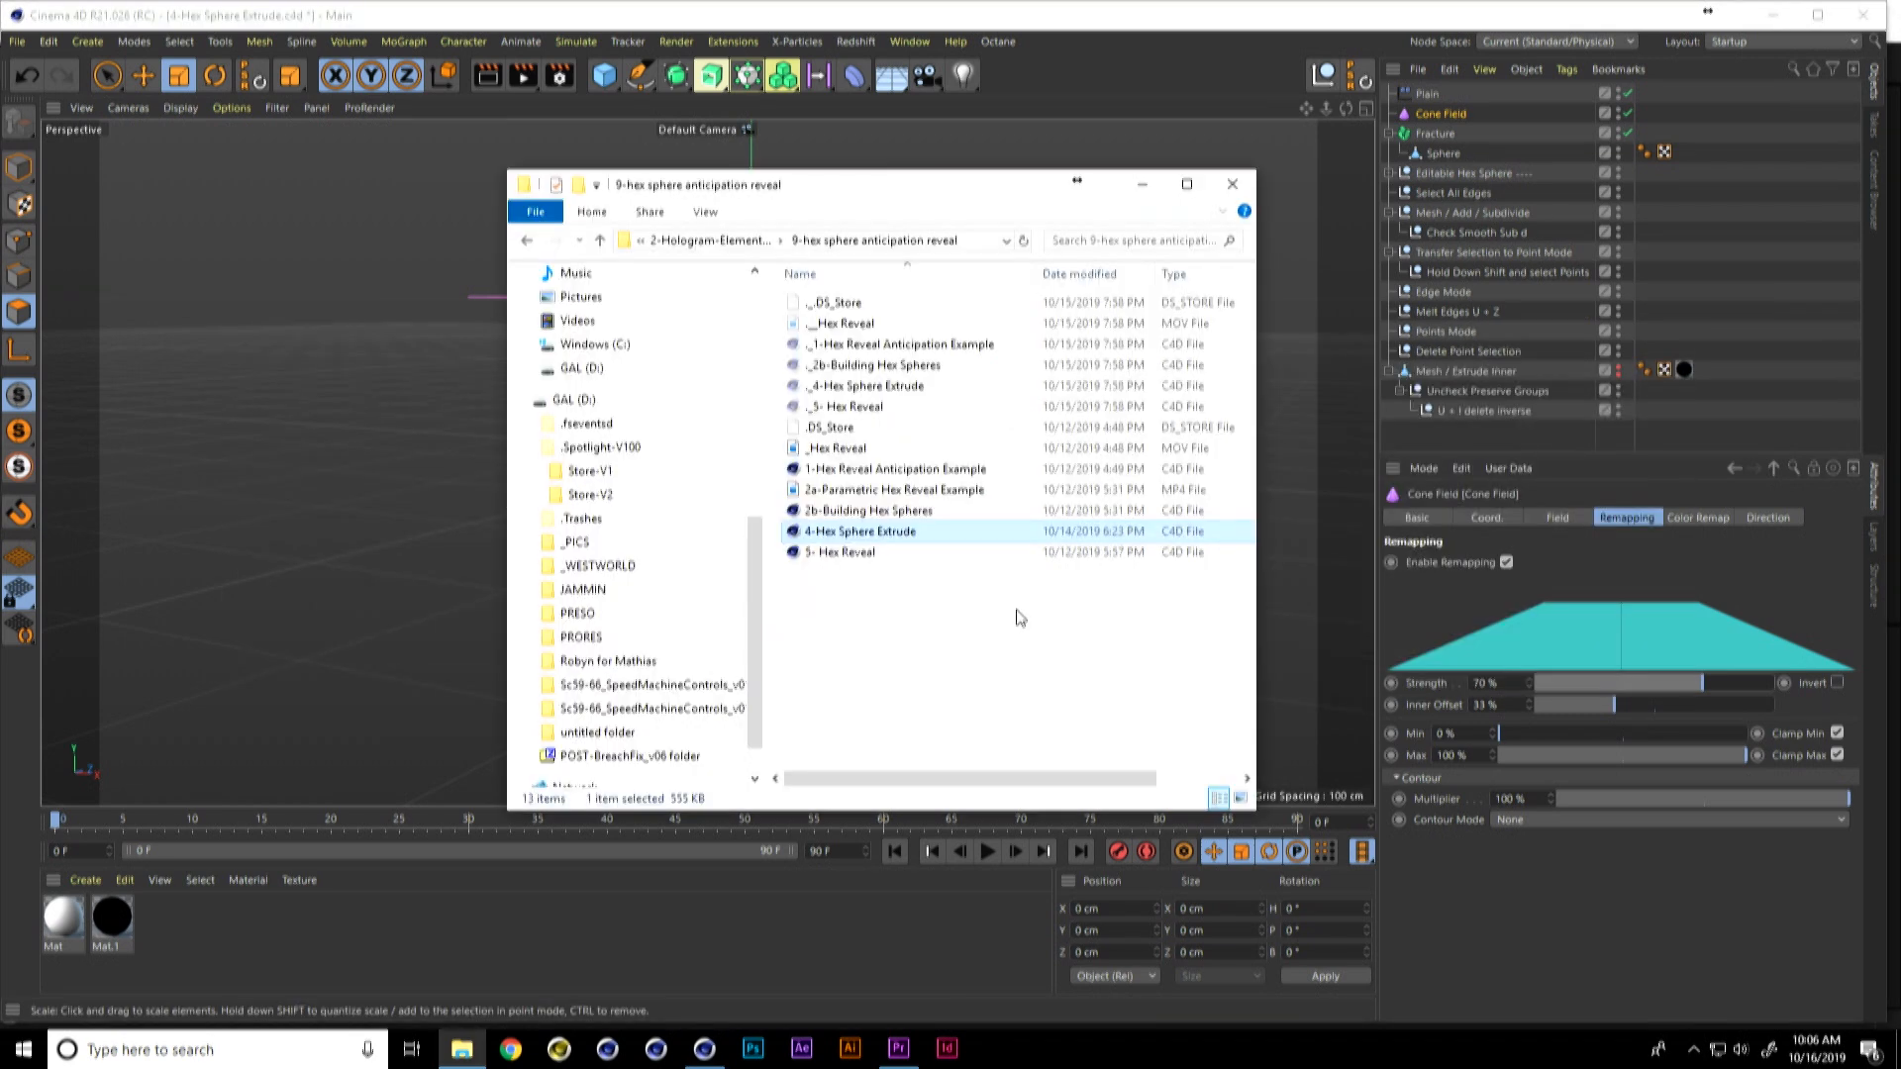
pyautogui.click(862, 554)
pyautogui.moveTo(860, 560); pyautogui.dragTo(368, 522)
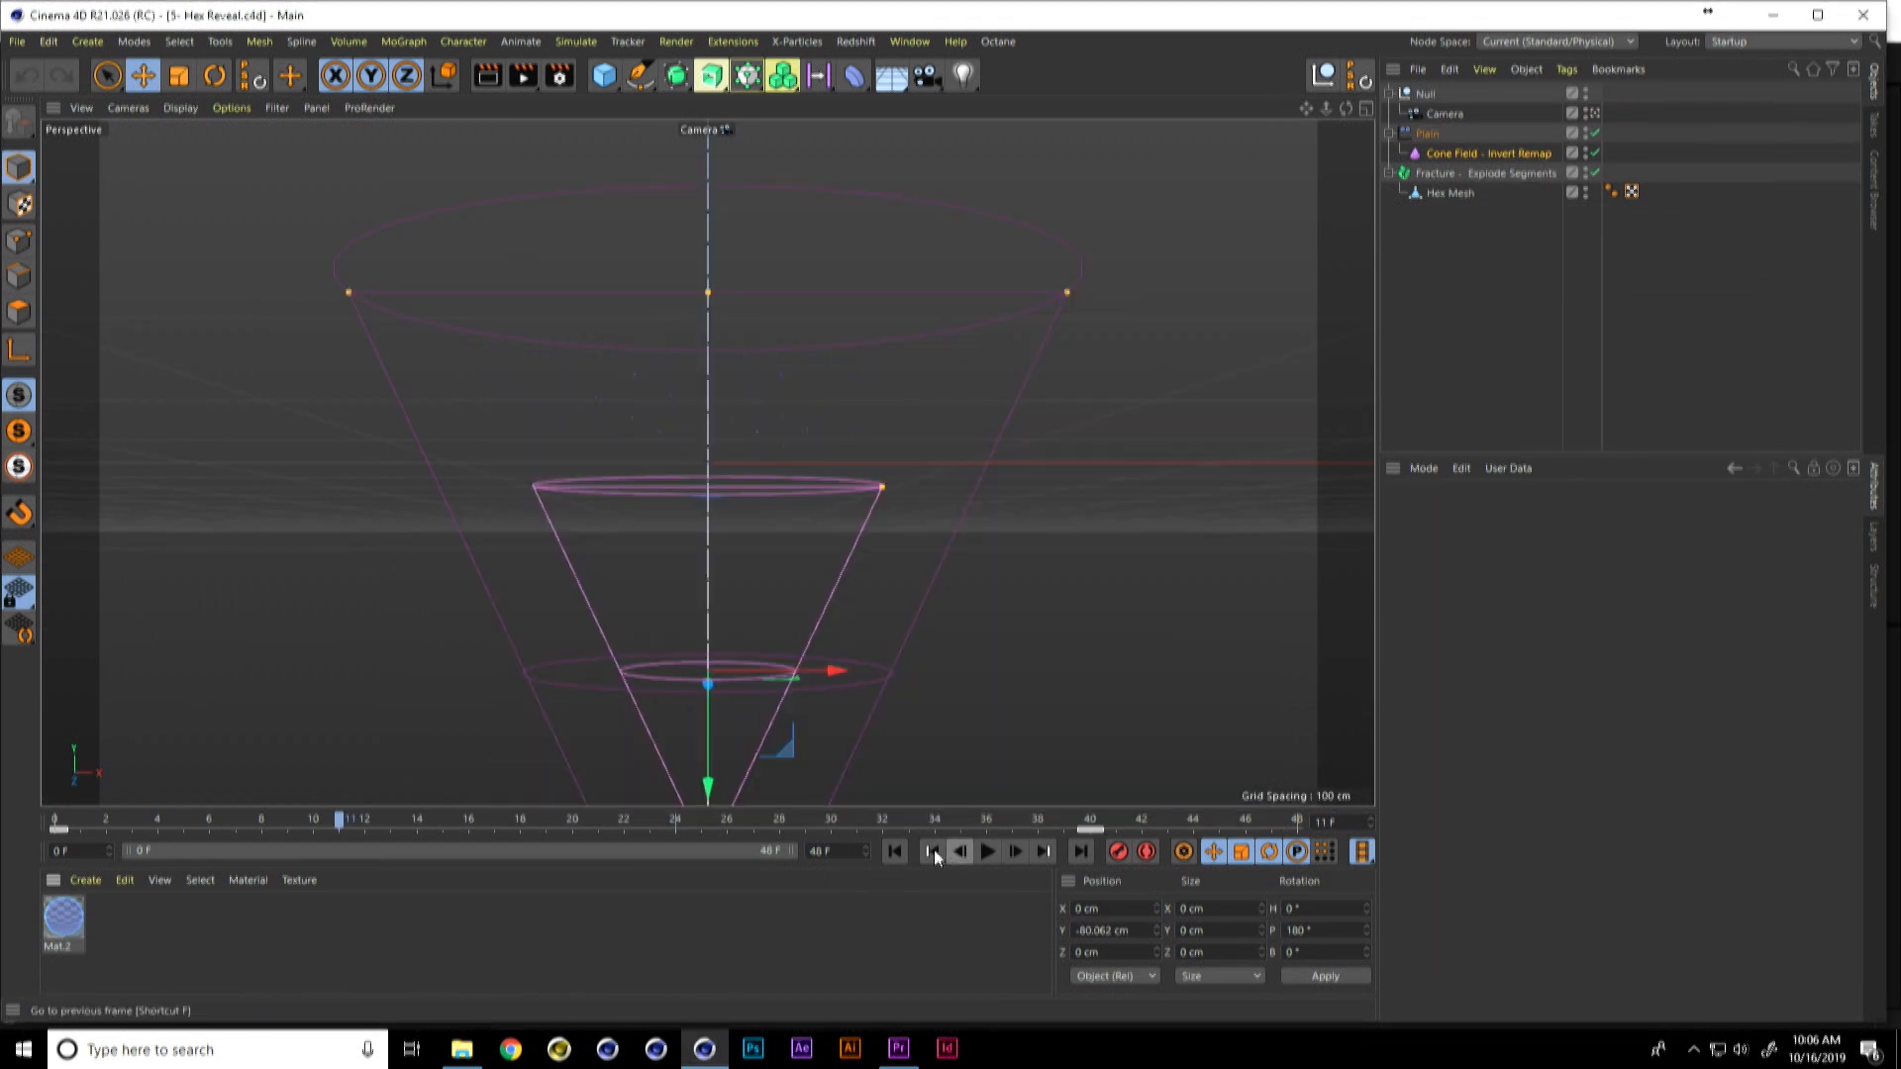
# Step: Play the hex reveal animation briefly, stop it, and render a viewport preview of frame 12
pyautogui.click(989, 852)
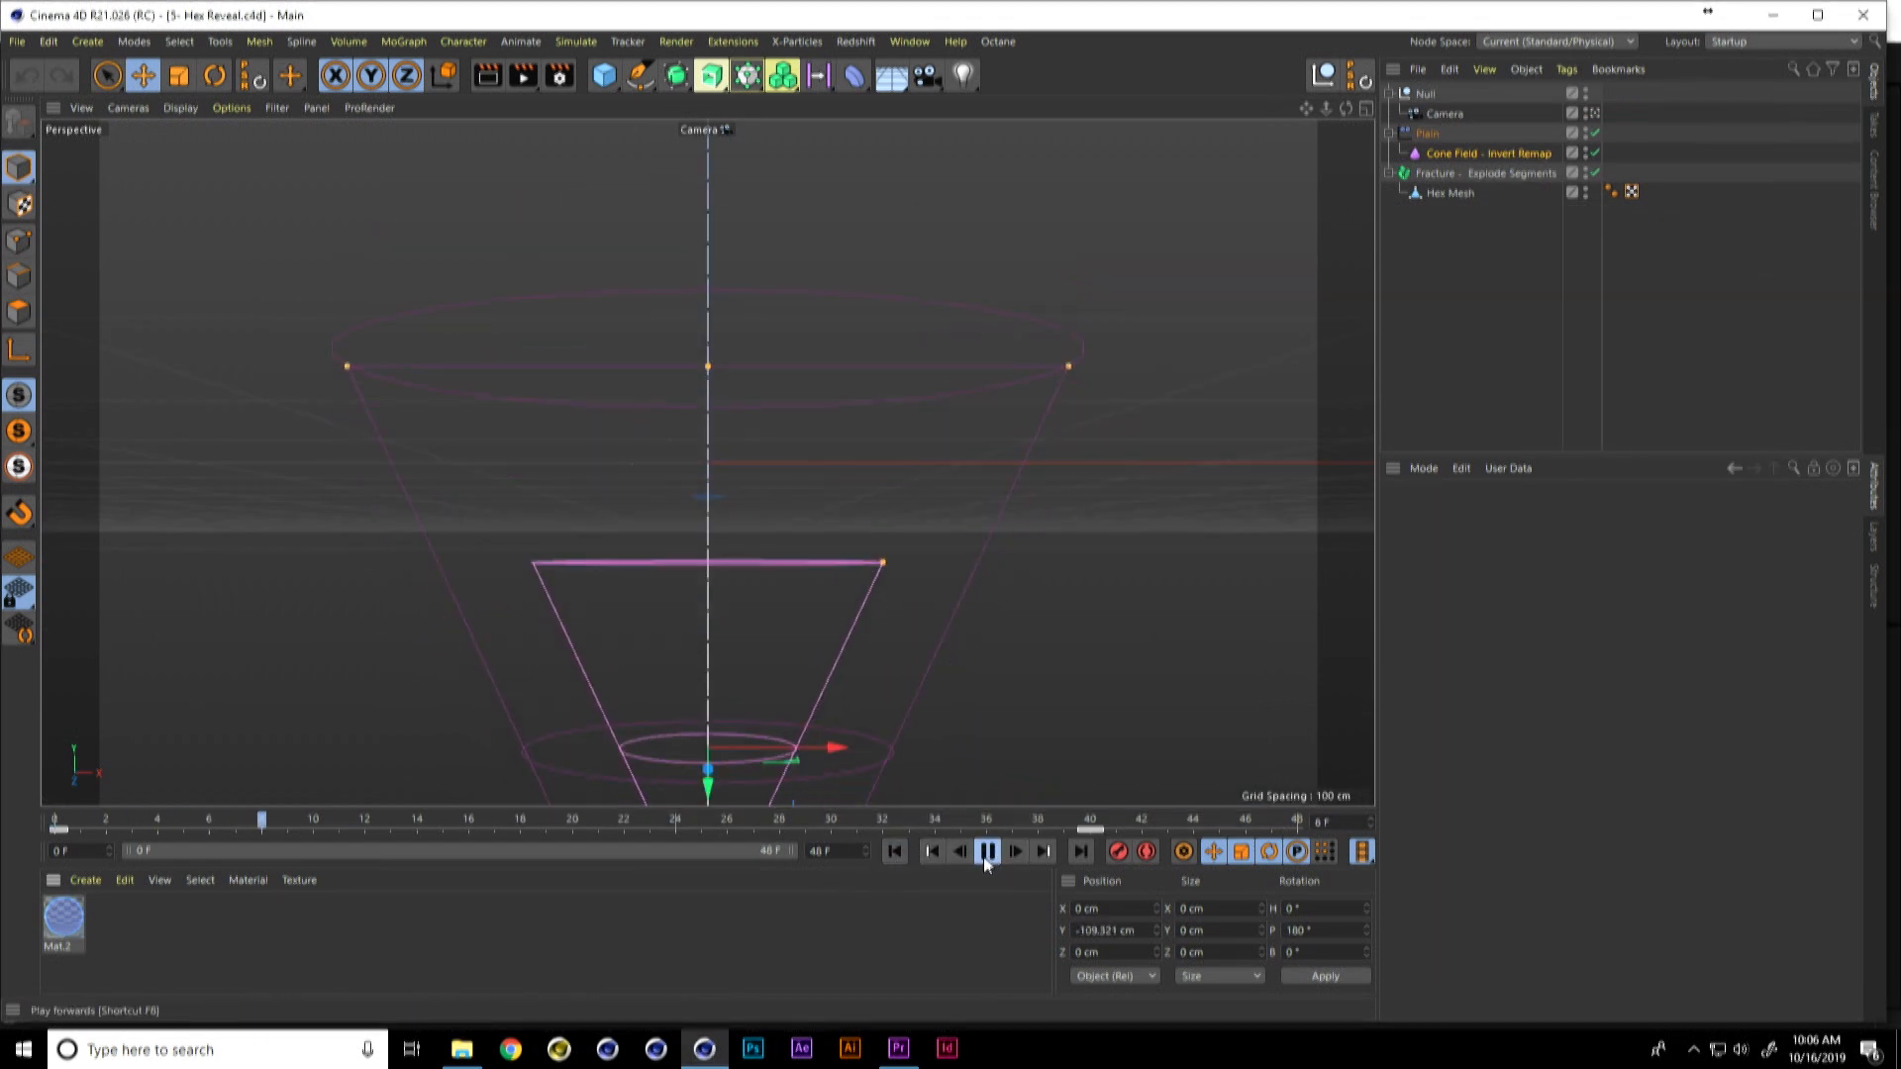
pyautogui.click(989, 852)
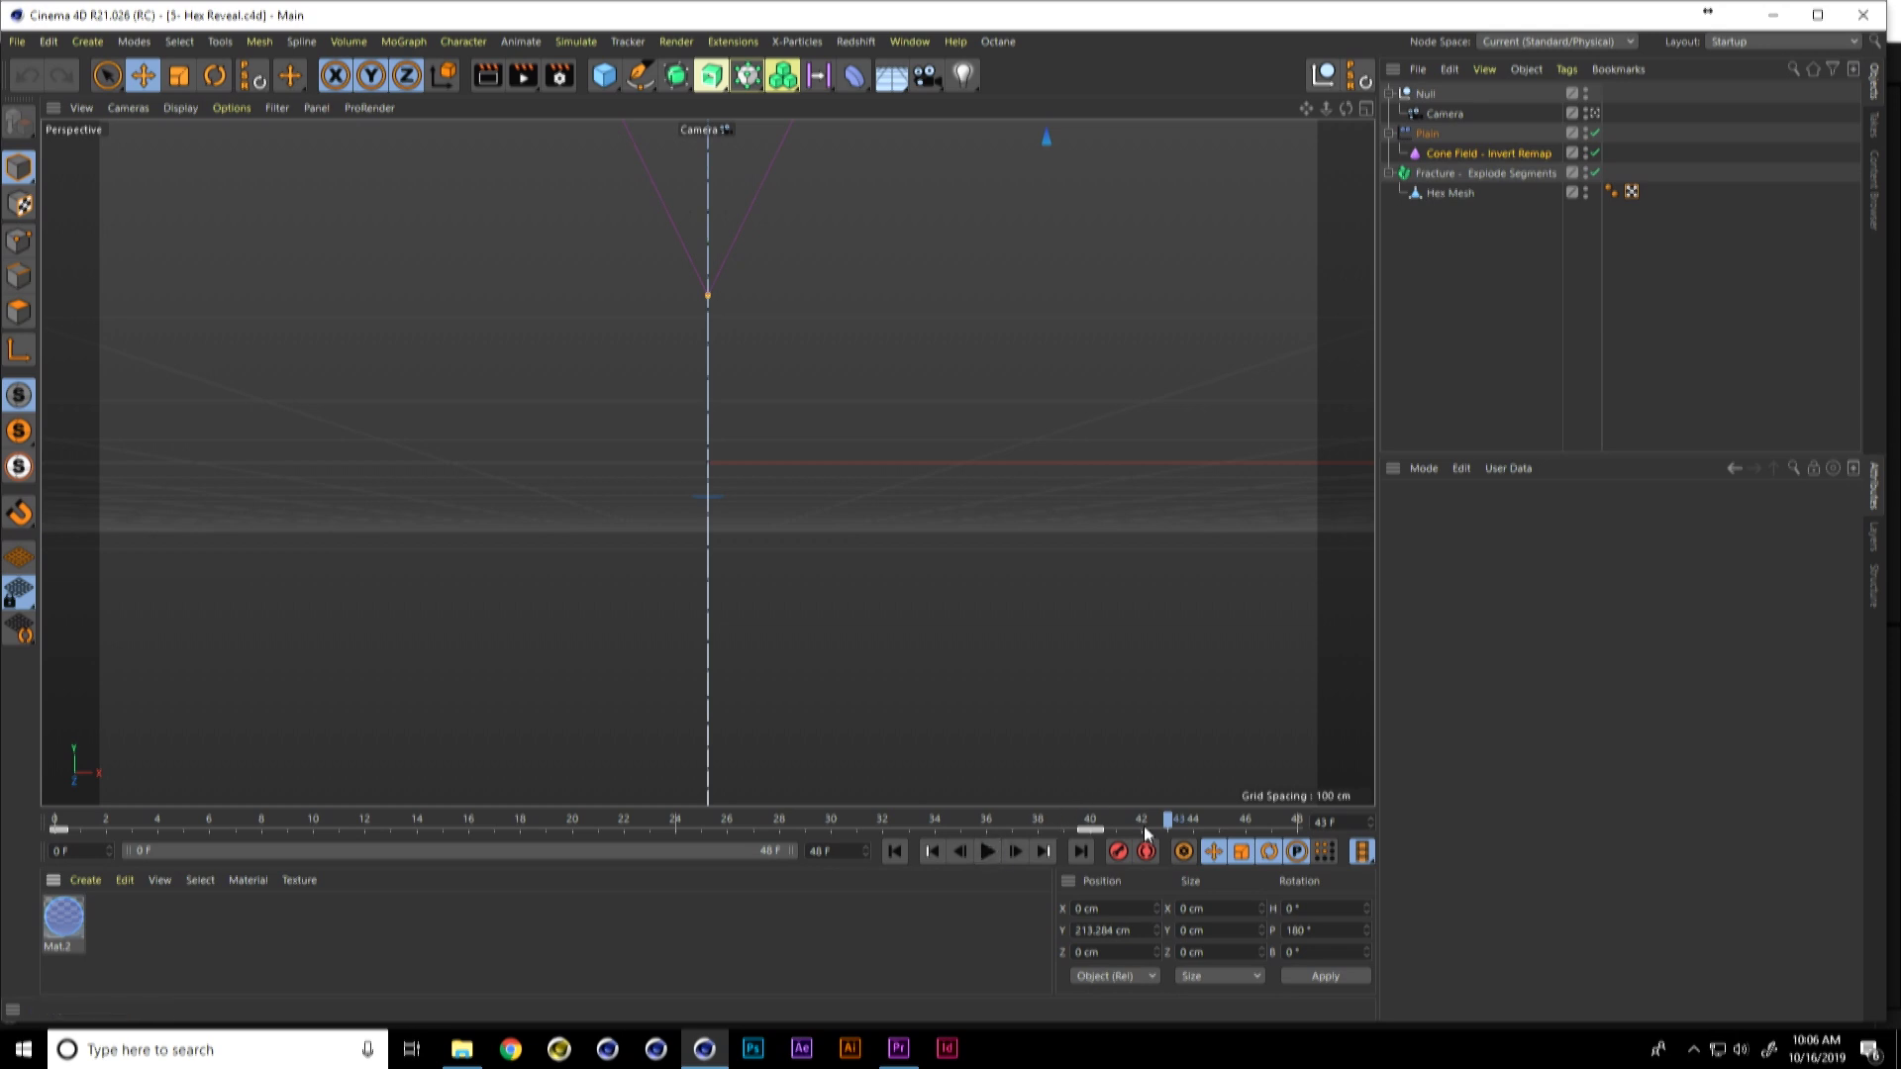
pyautogui.moveTo(1160, 812); pyautogui.dragTo(360, 766)
pyautogui.hotkey('ctrl', 'r')
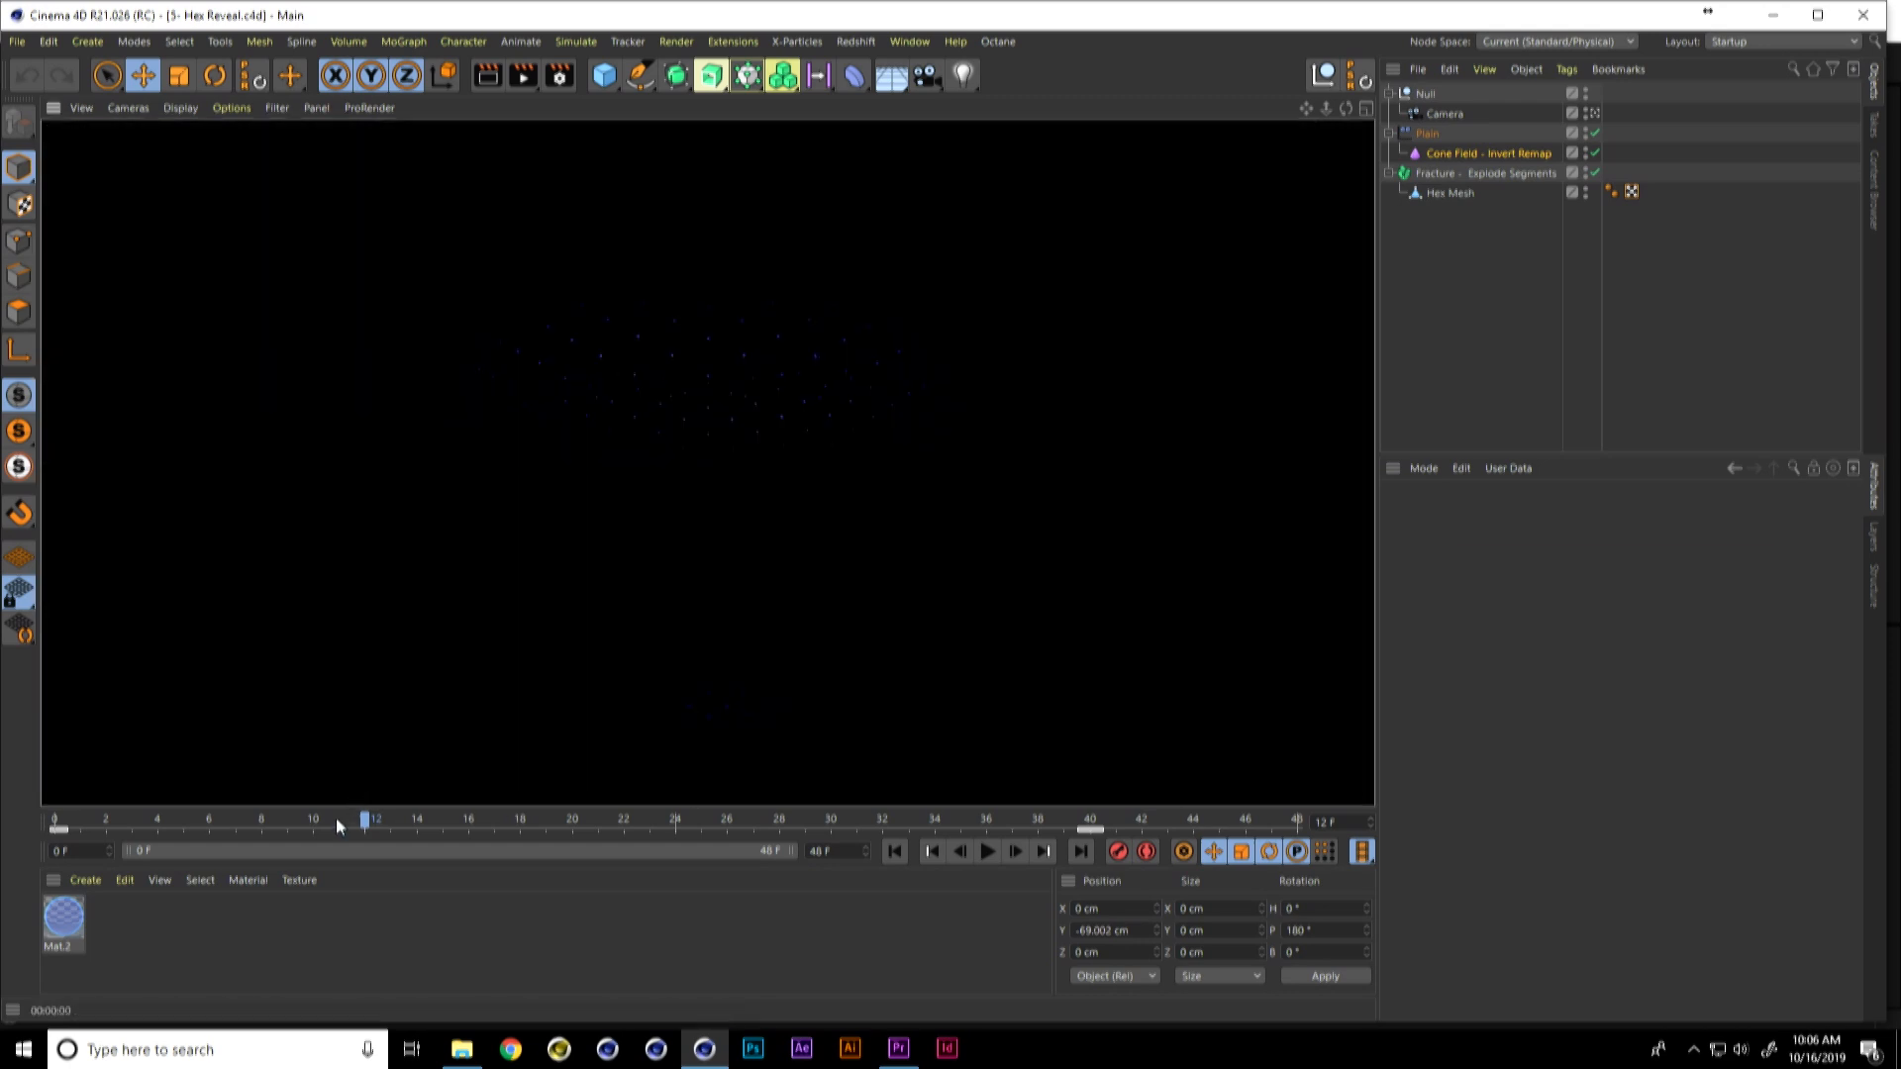
# Step: Render a viewport preview of frame 25 and replay the hex reveal animation from the start
pyautogui.moveTo(374, 822); pyautogui.dragTo(701, 820)
pyautogui.hotkey('ctrl', 'r')
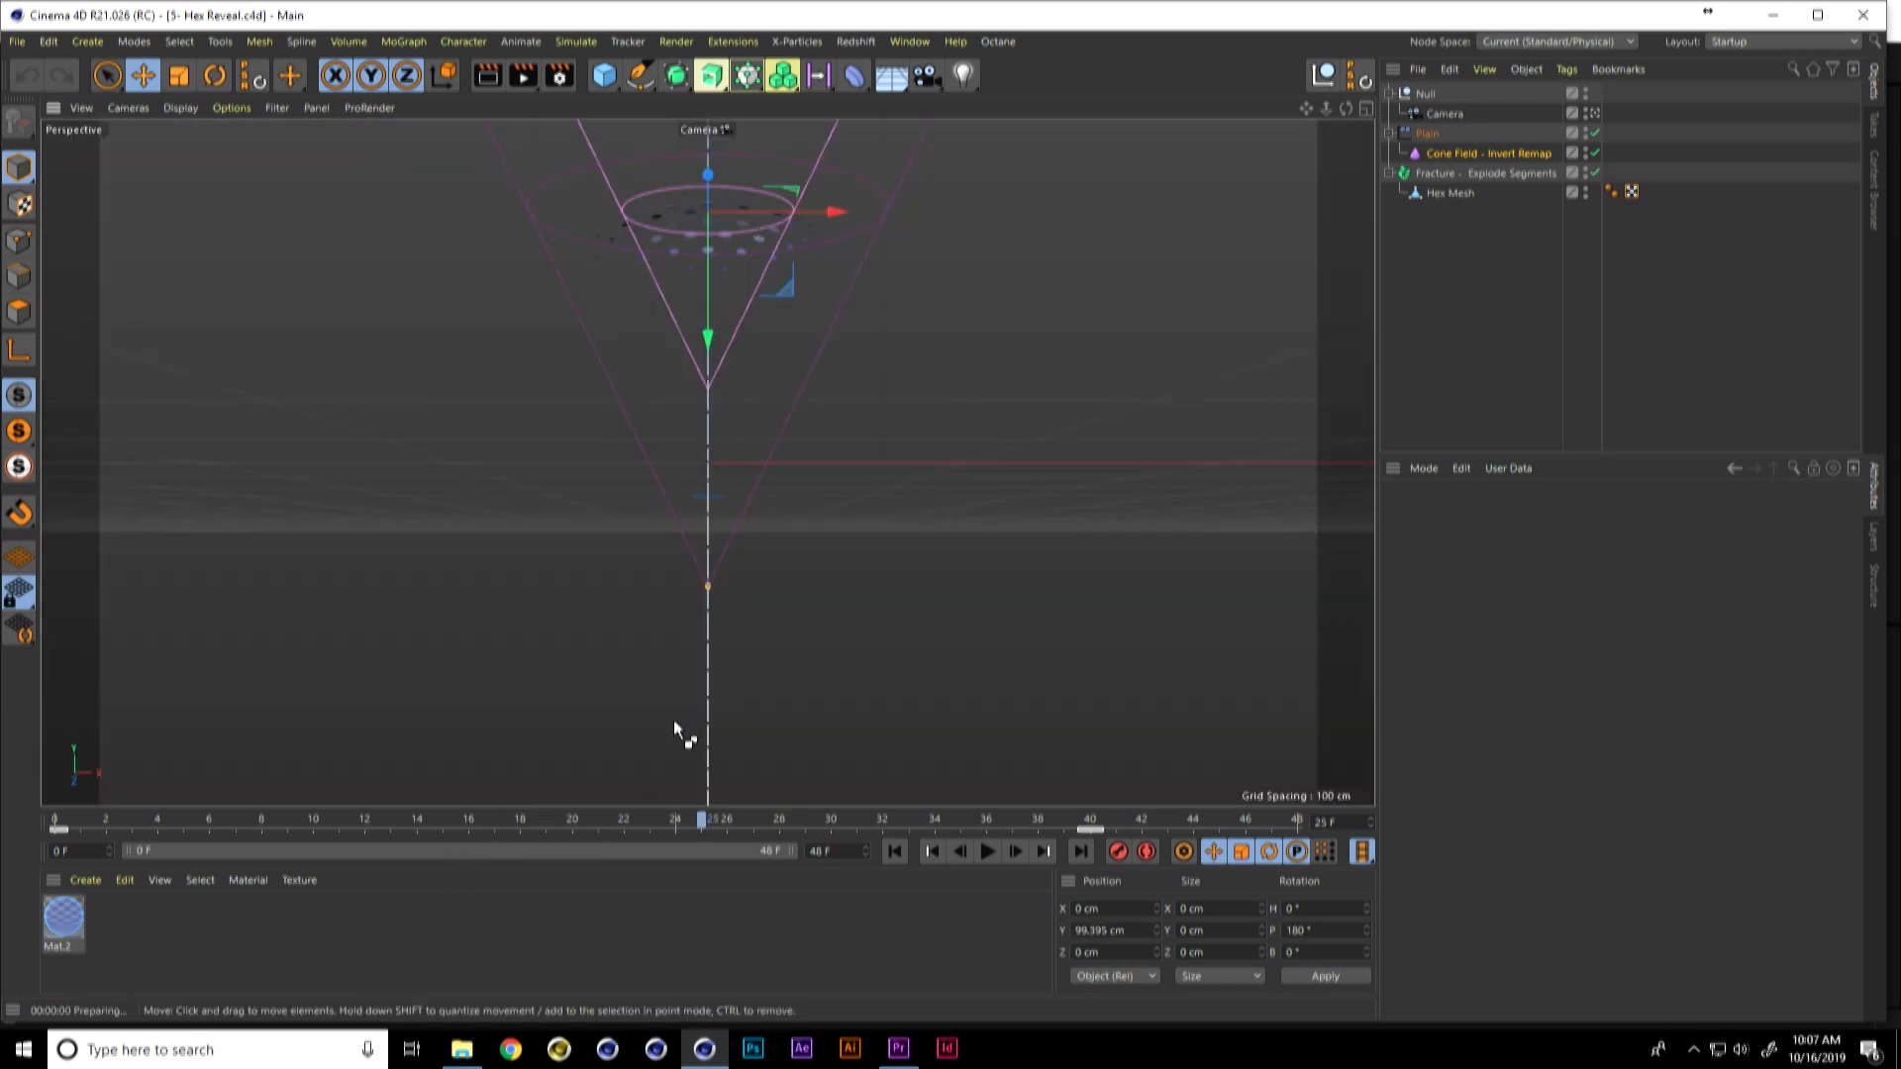
pyautogui.hotkey('ctrl', 'r')
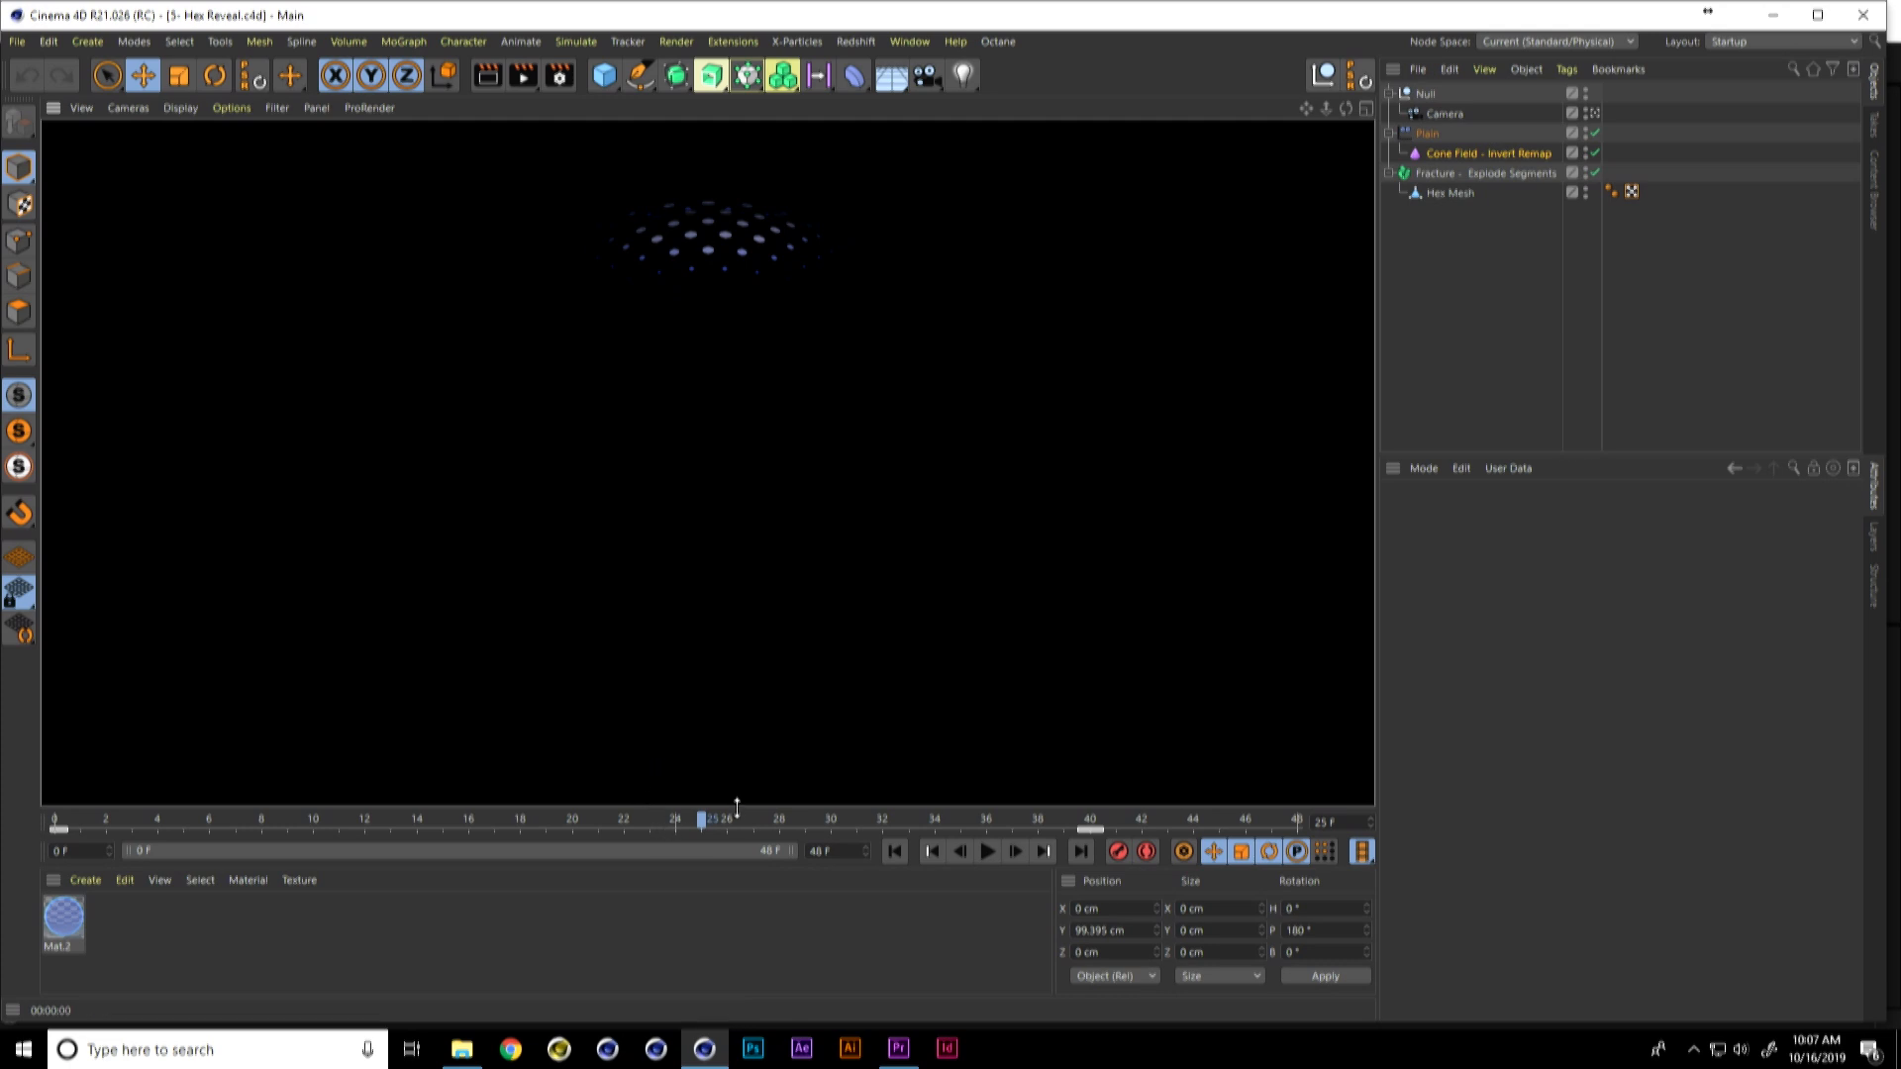
pyautogui.click(894, 852)
pyautogui.click(987, 852)
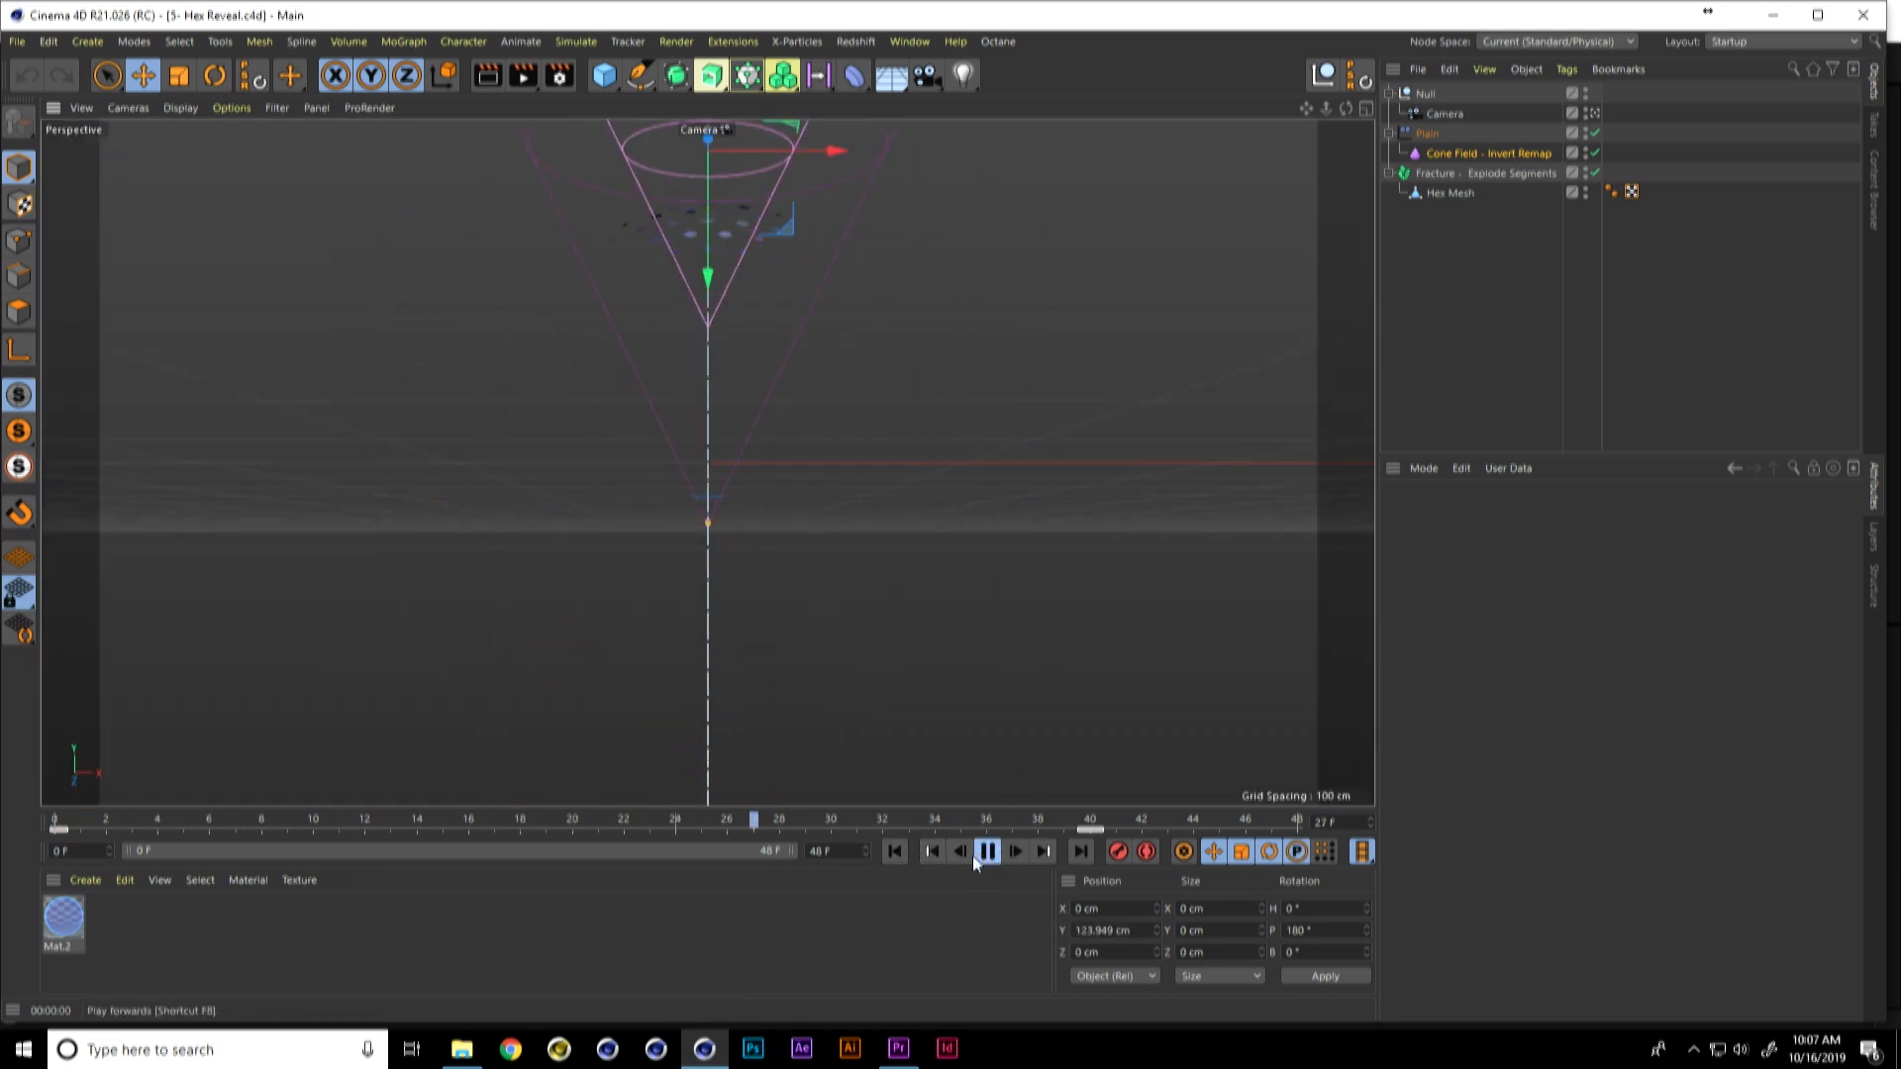
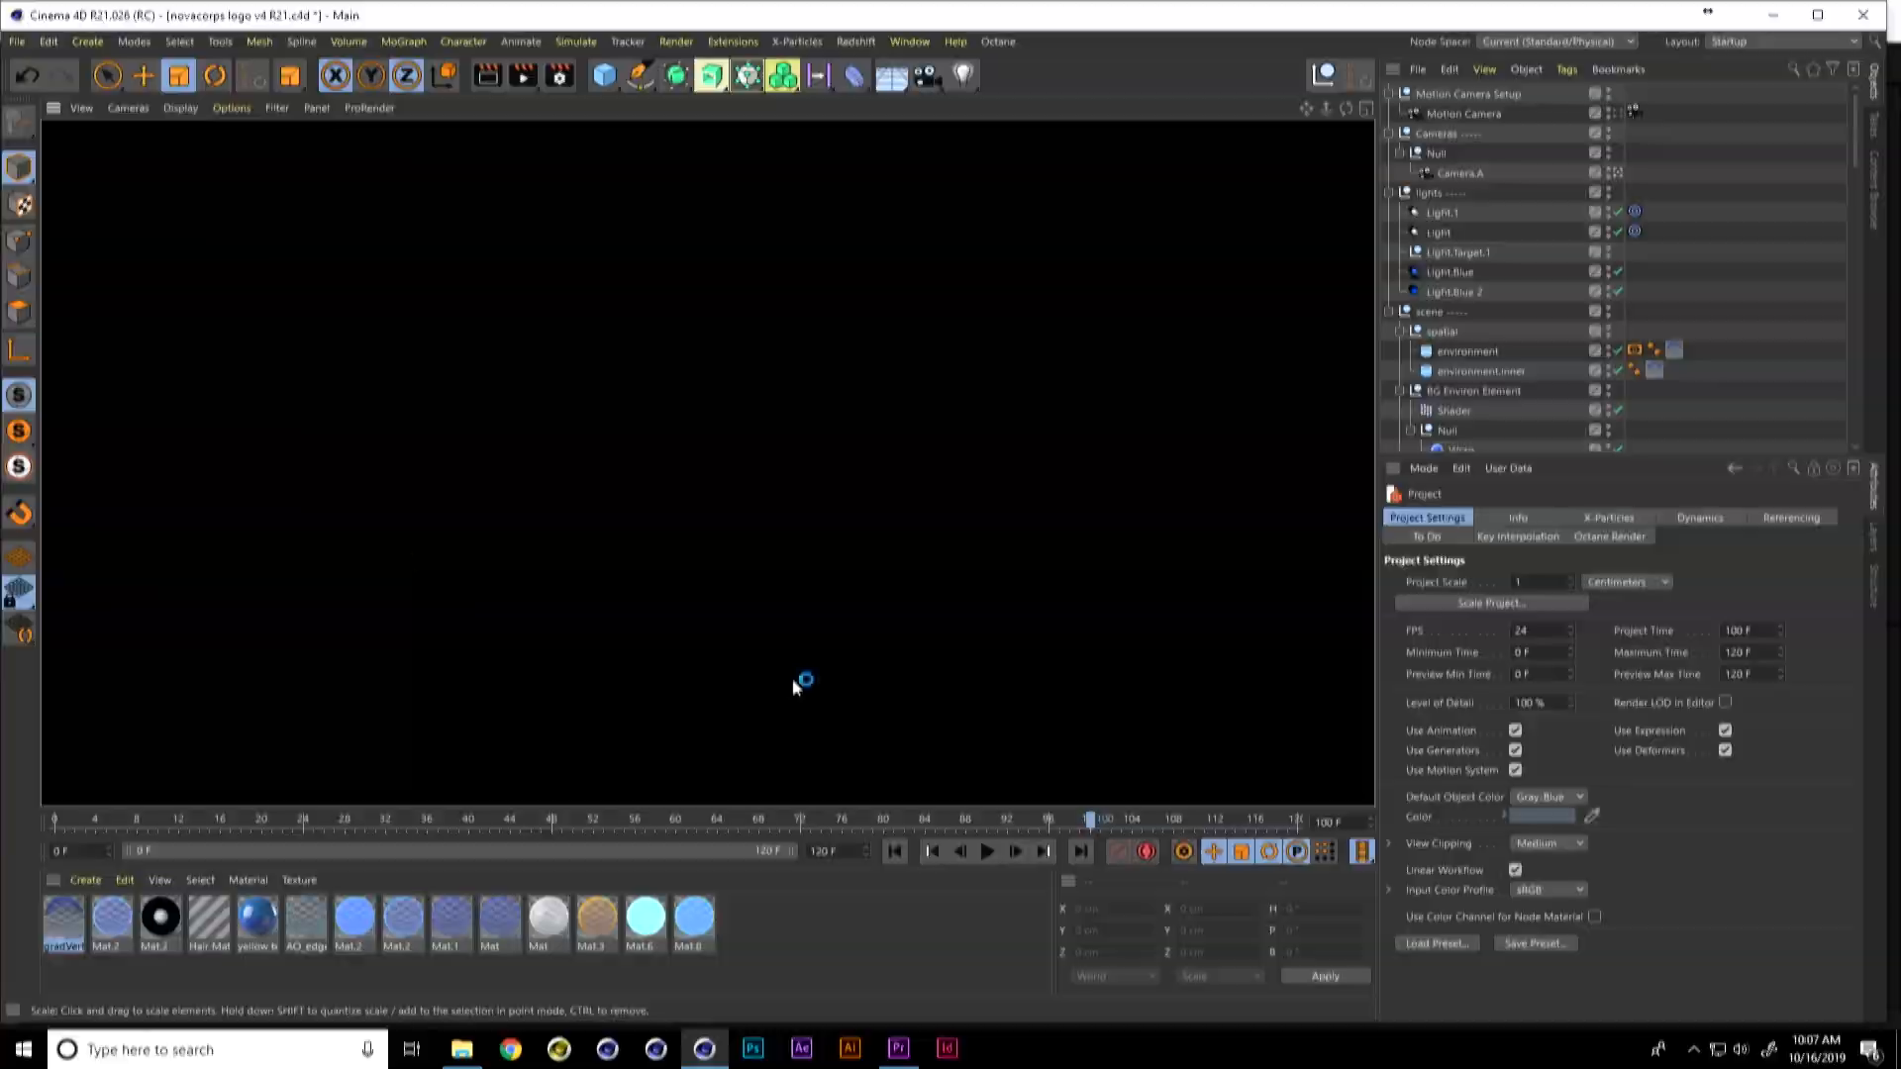
# Step: Play the logo hologram animation from the start and inspect the settings of the Light.Blue 2 and Light.Blue spotlights
pyautogui.click(895, 850)
pyautogui.click(986, 859)
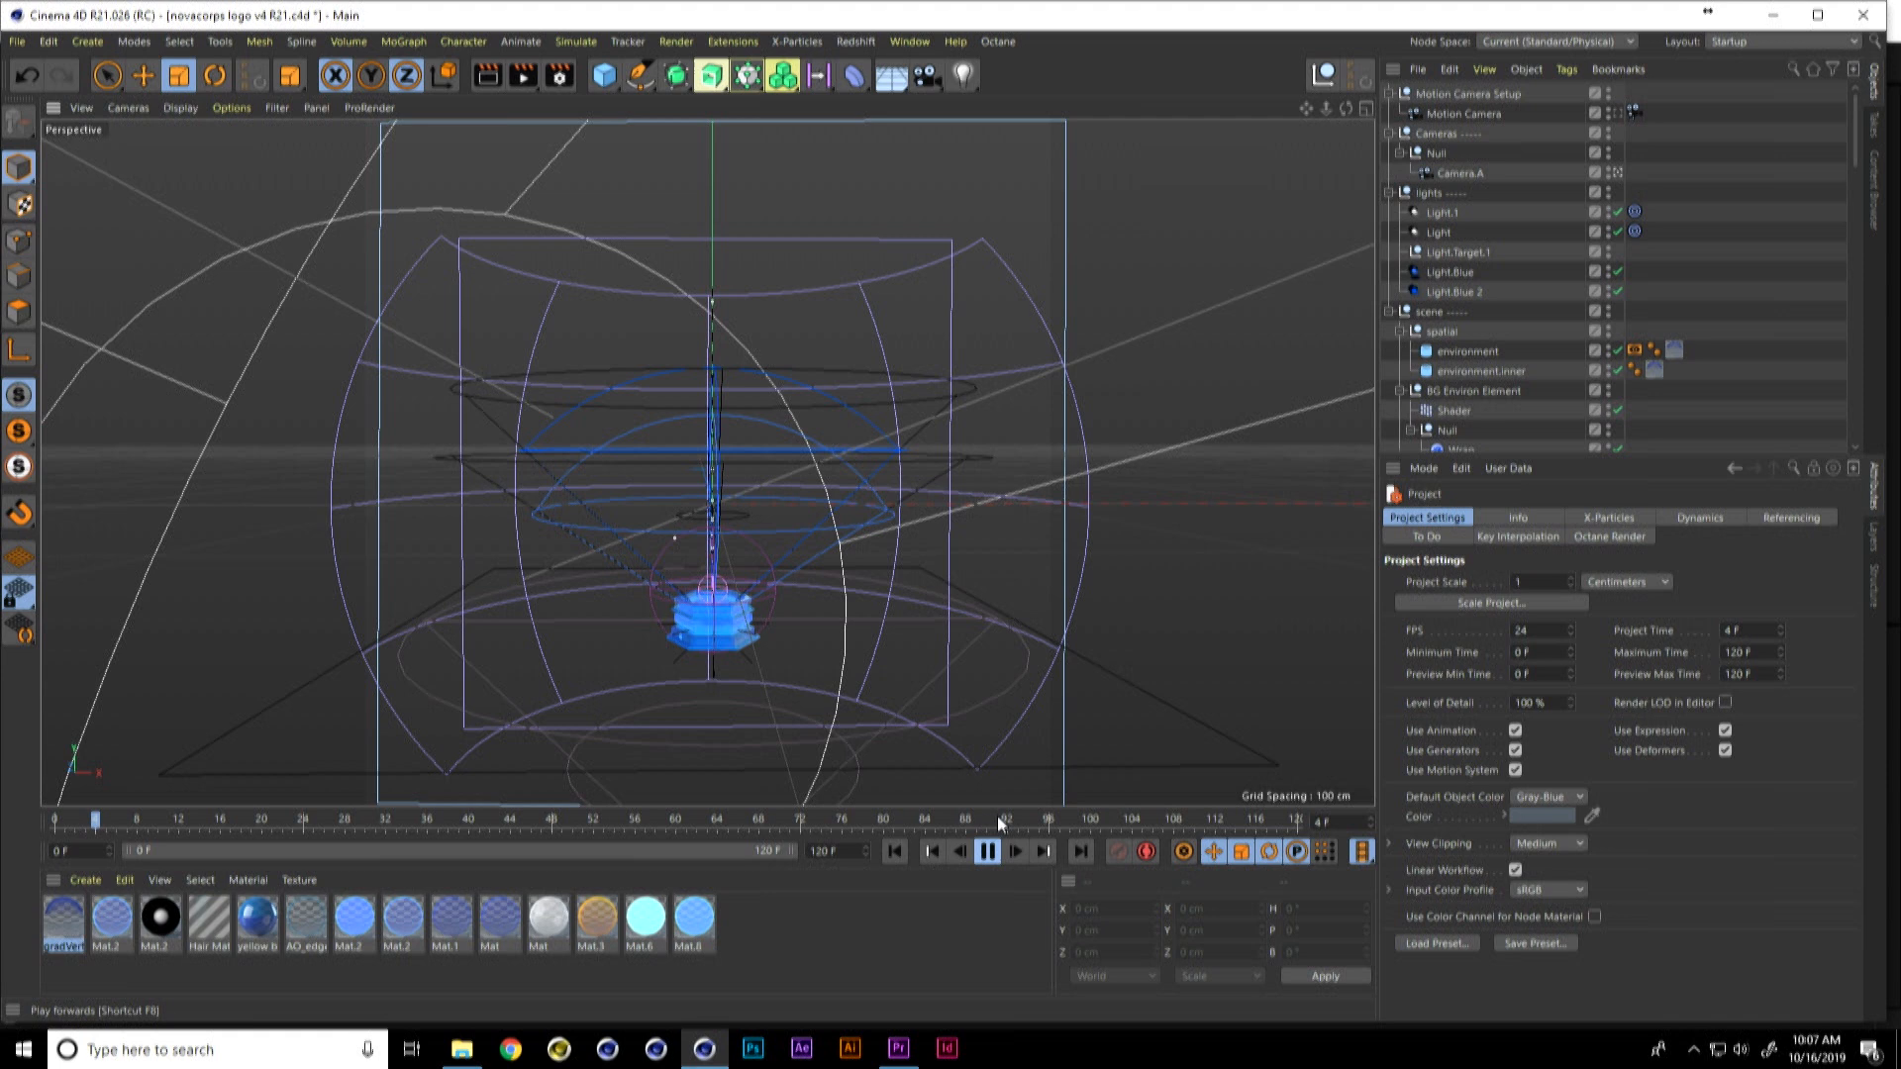
pyautogui.click(1449, 292)
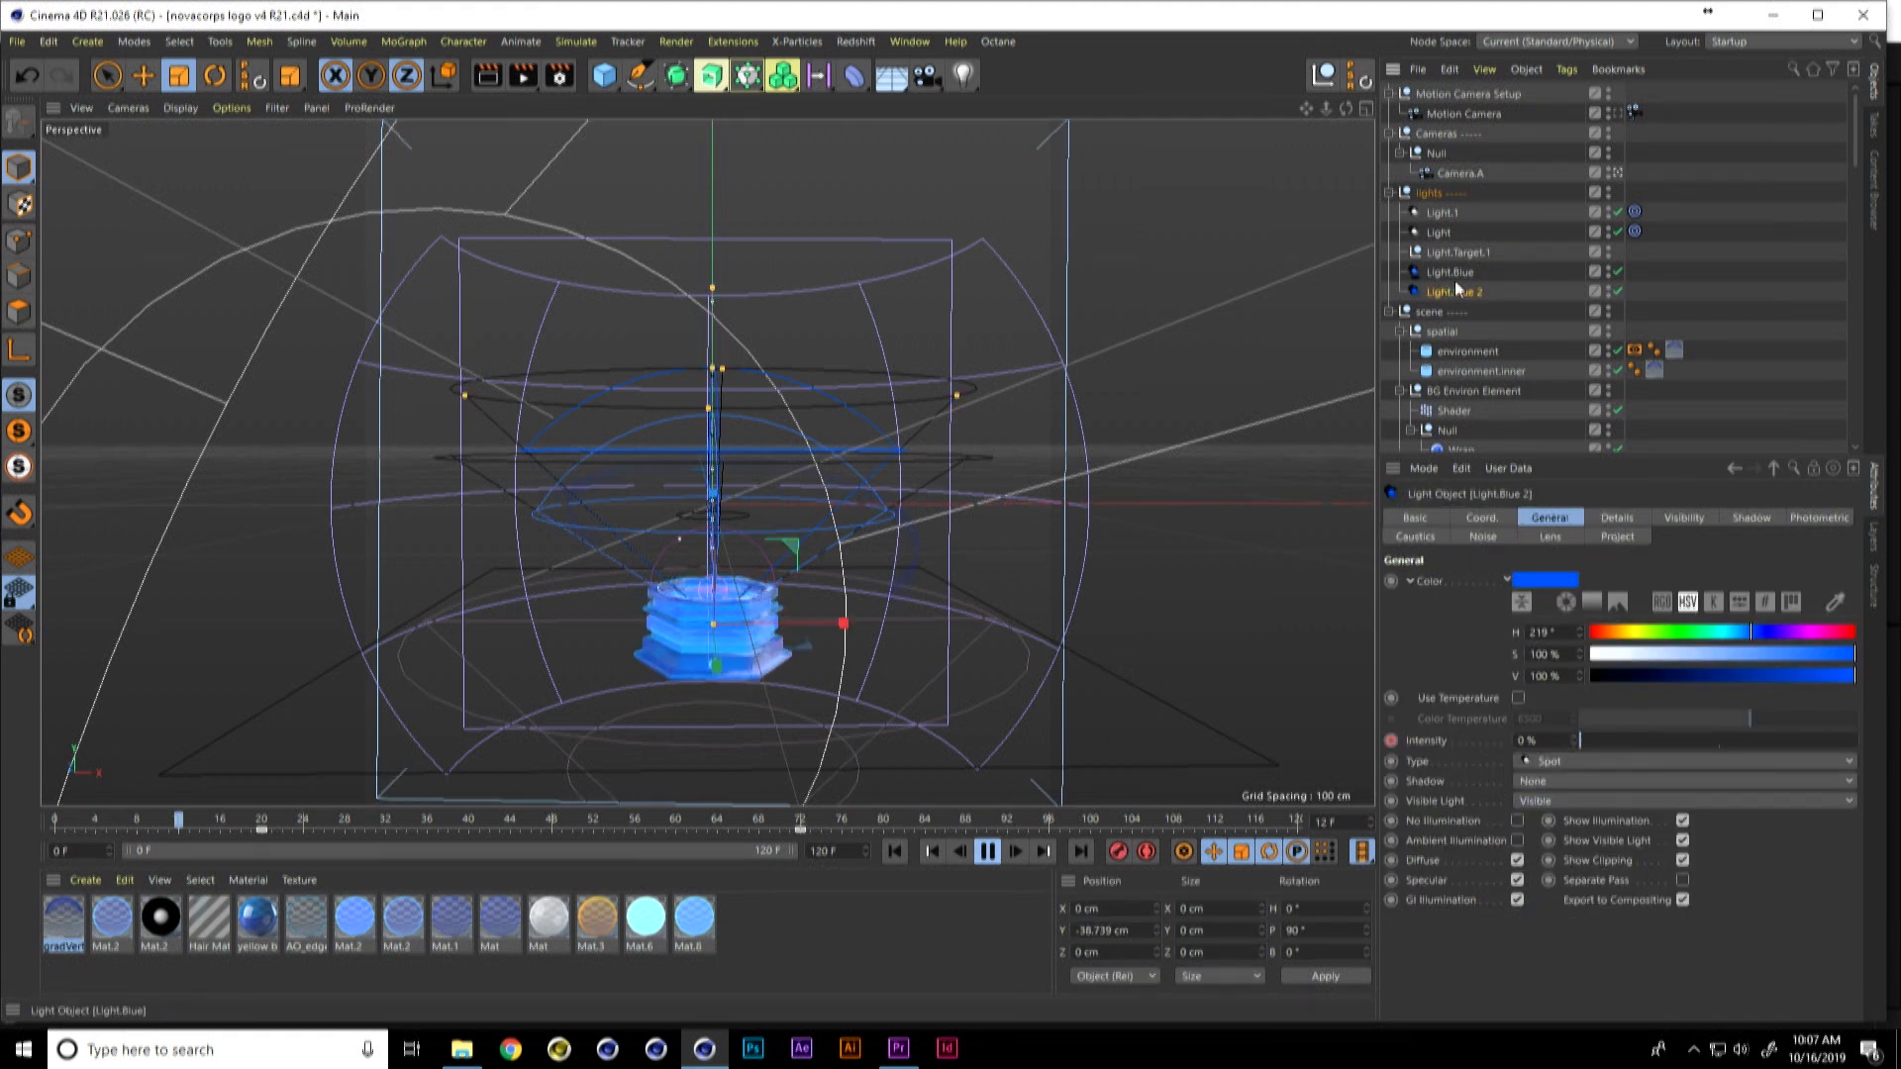
pyautogui.click(1466, 282)
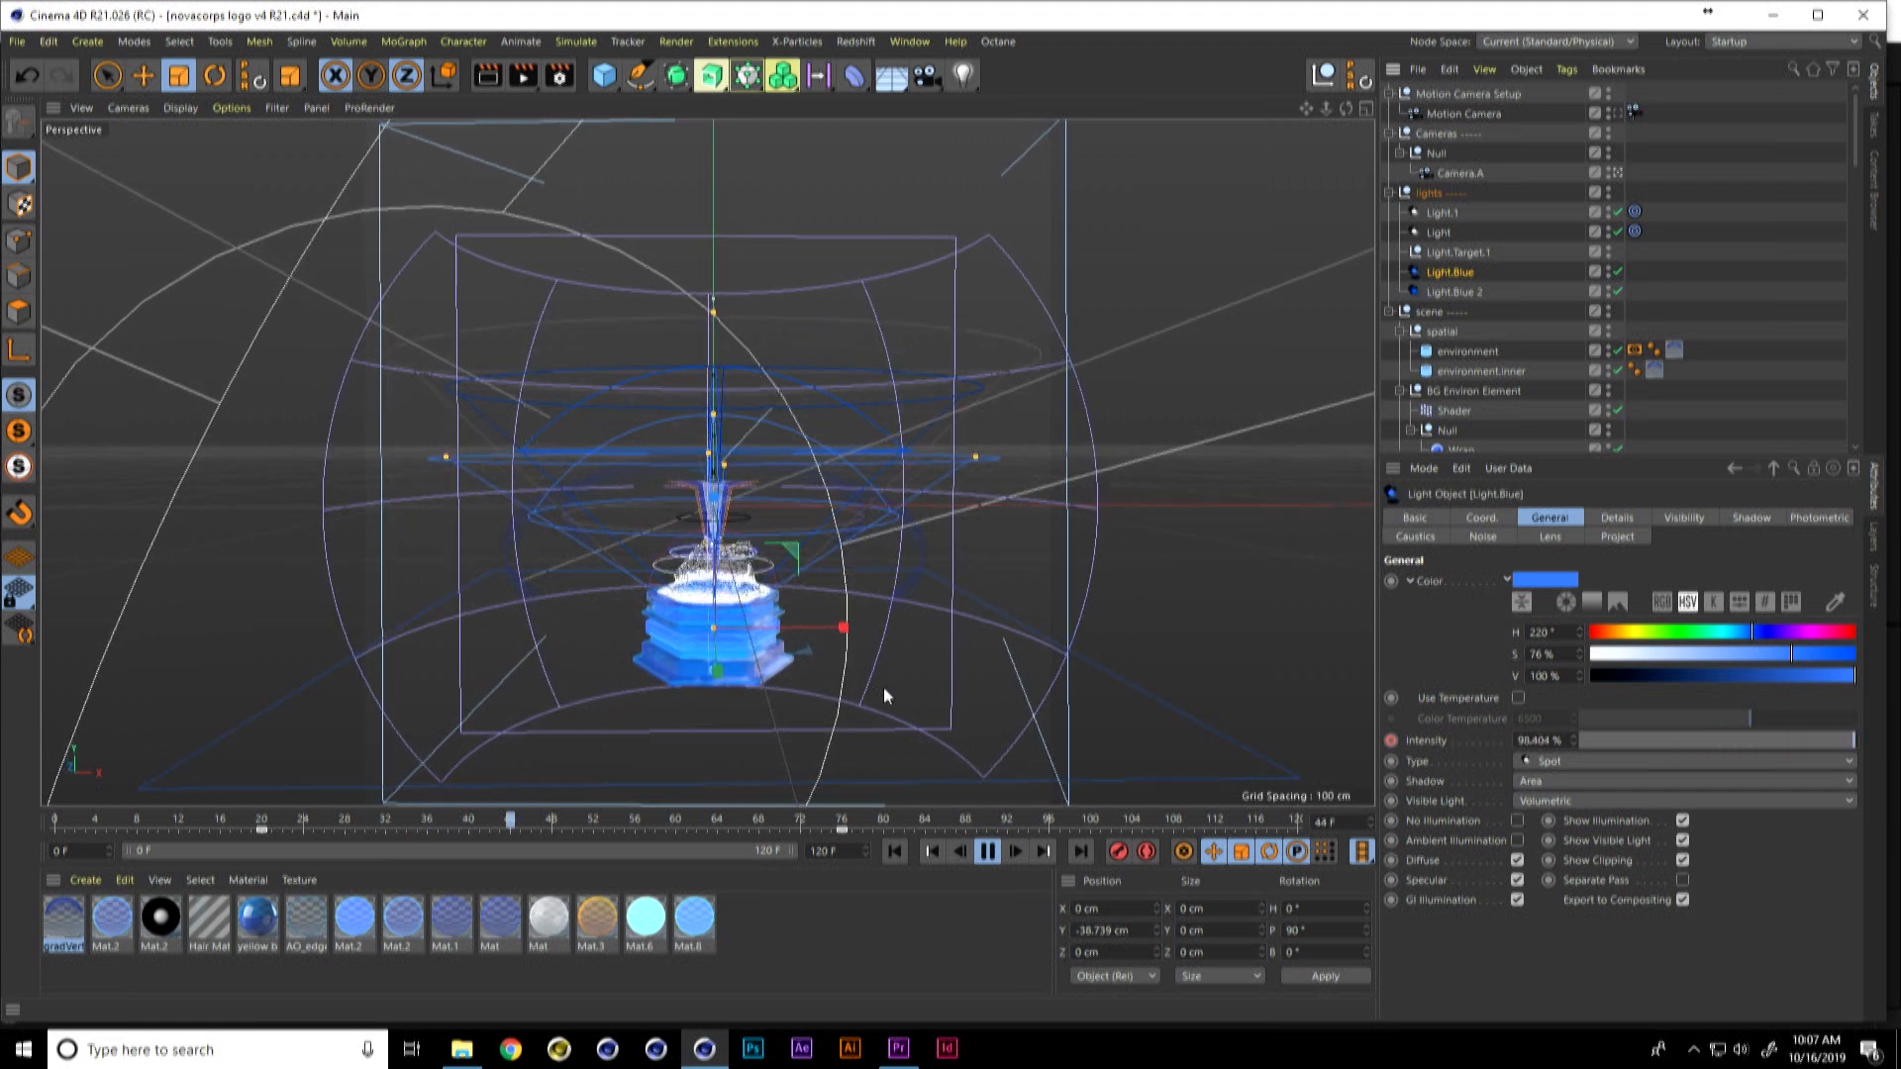
# Step: Stop the logo animation and render a viewport preview of the hologram
pyautogui.click(279, 109)
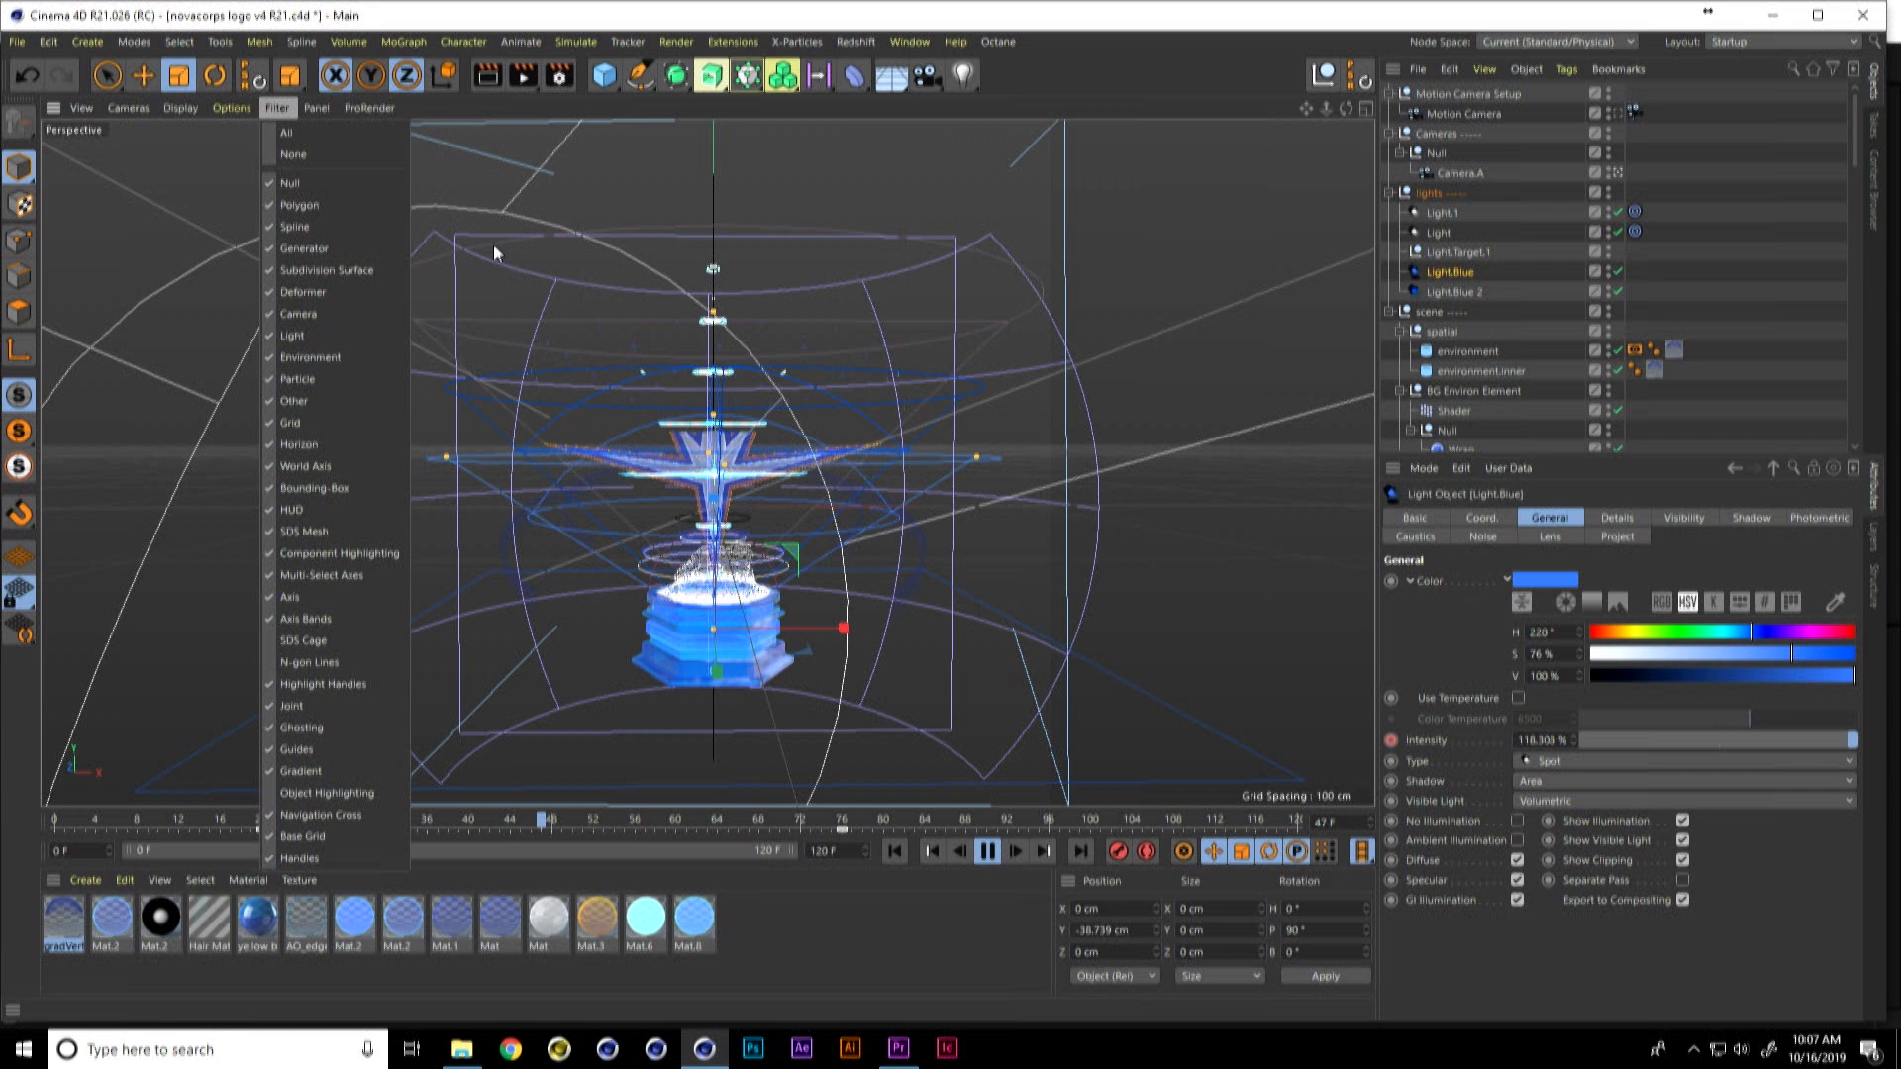
pyautogui.click(1196, 346)
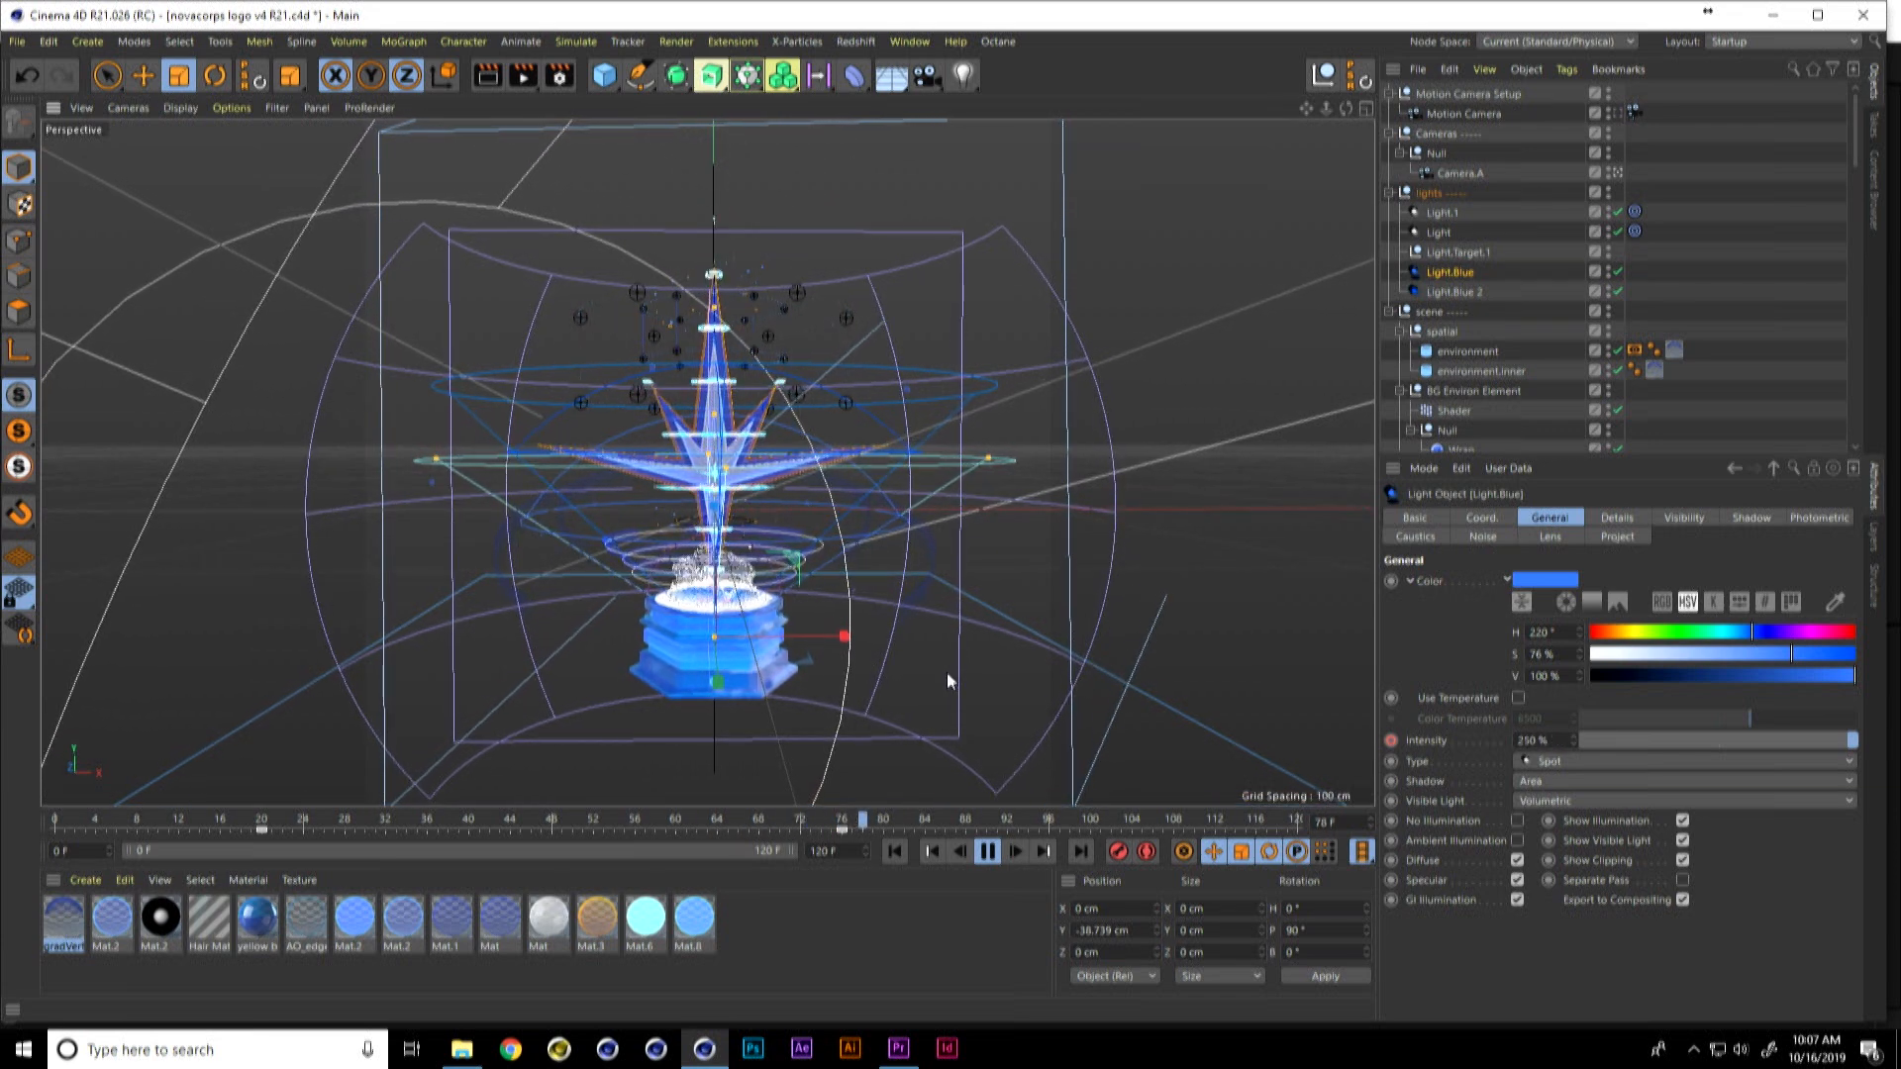
pyautogui.click(987, 852)
pyautogui.hotkey('ctrl', 'r')
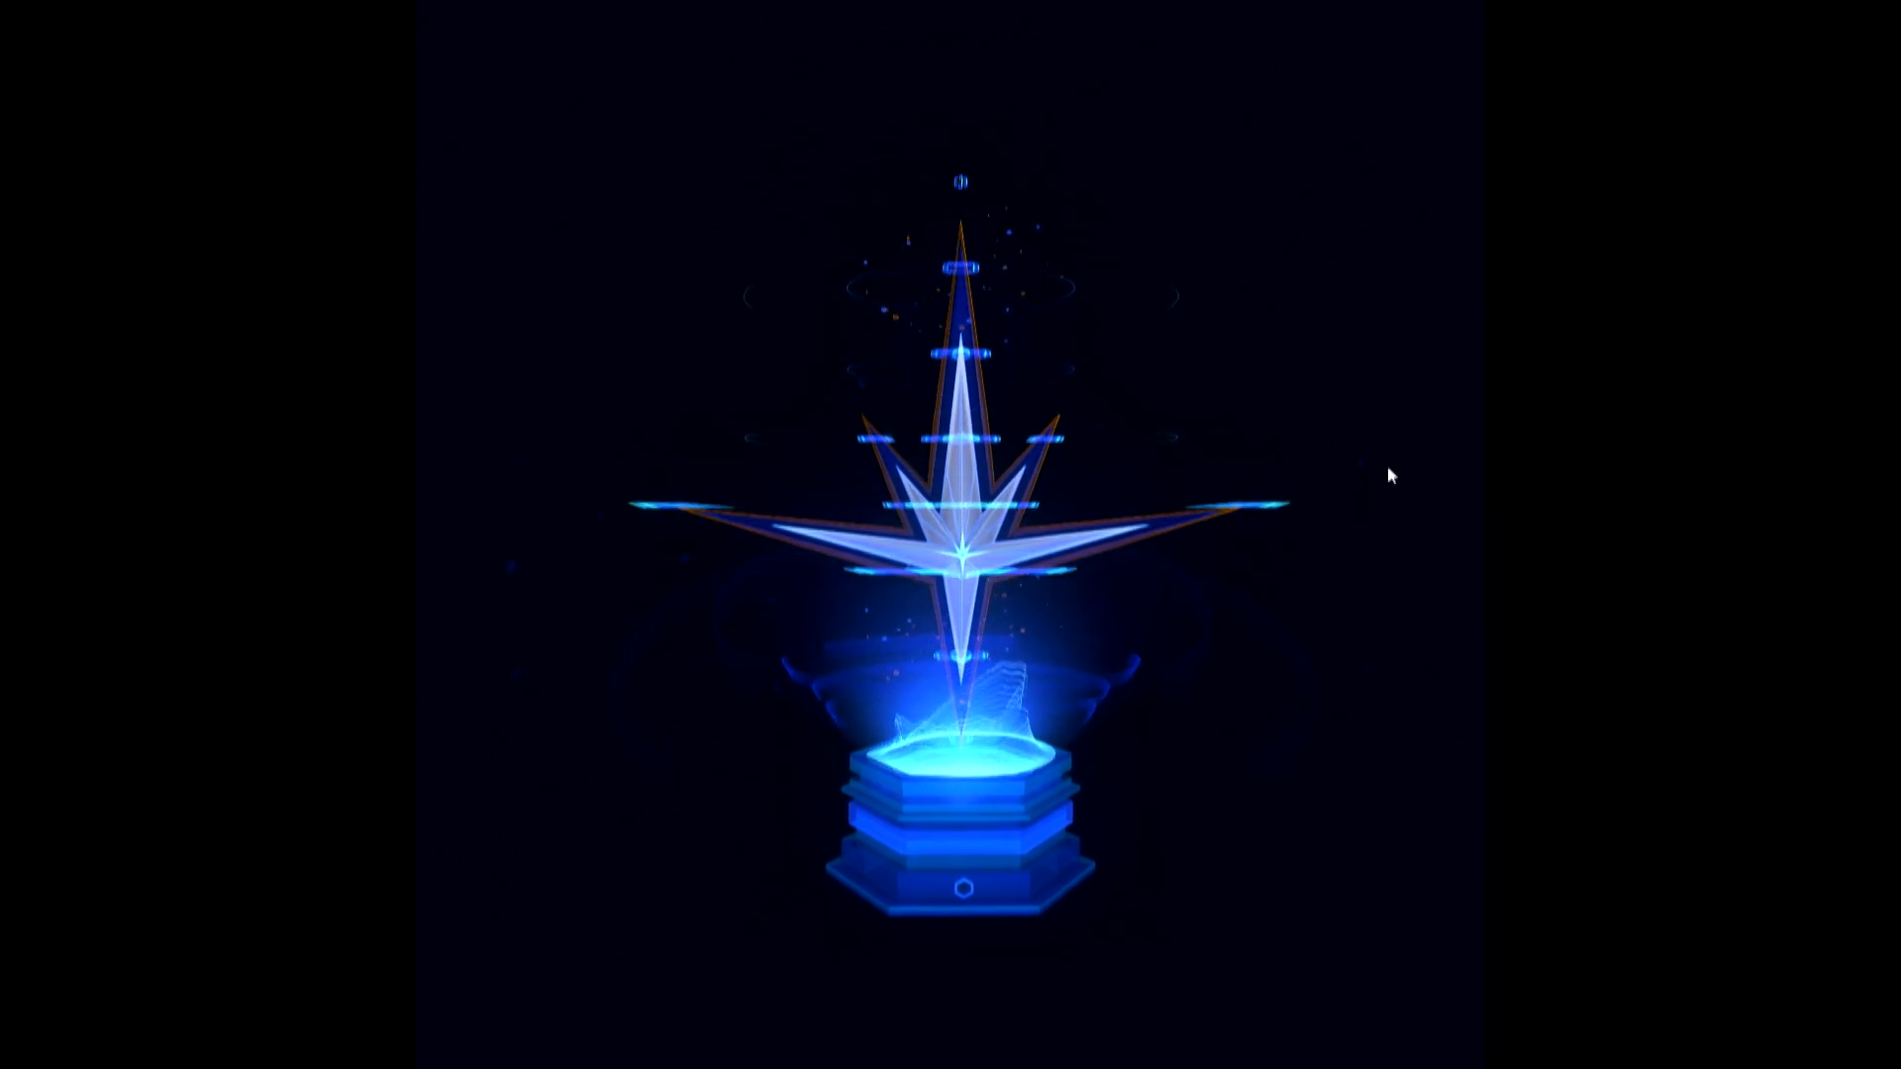
# Step: In Premiere Pro, leave full-screen playback and place the novacorpscomms03 Element Amber v2 clip directly after the Analyzing Details clip on track V1
pyautogui.press('Escape')
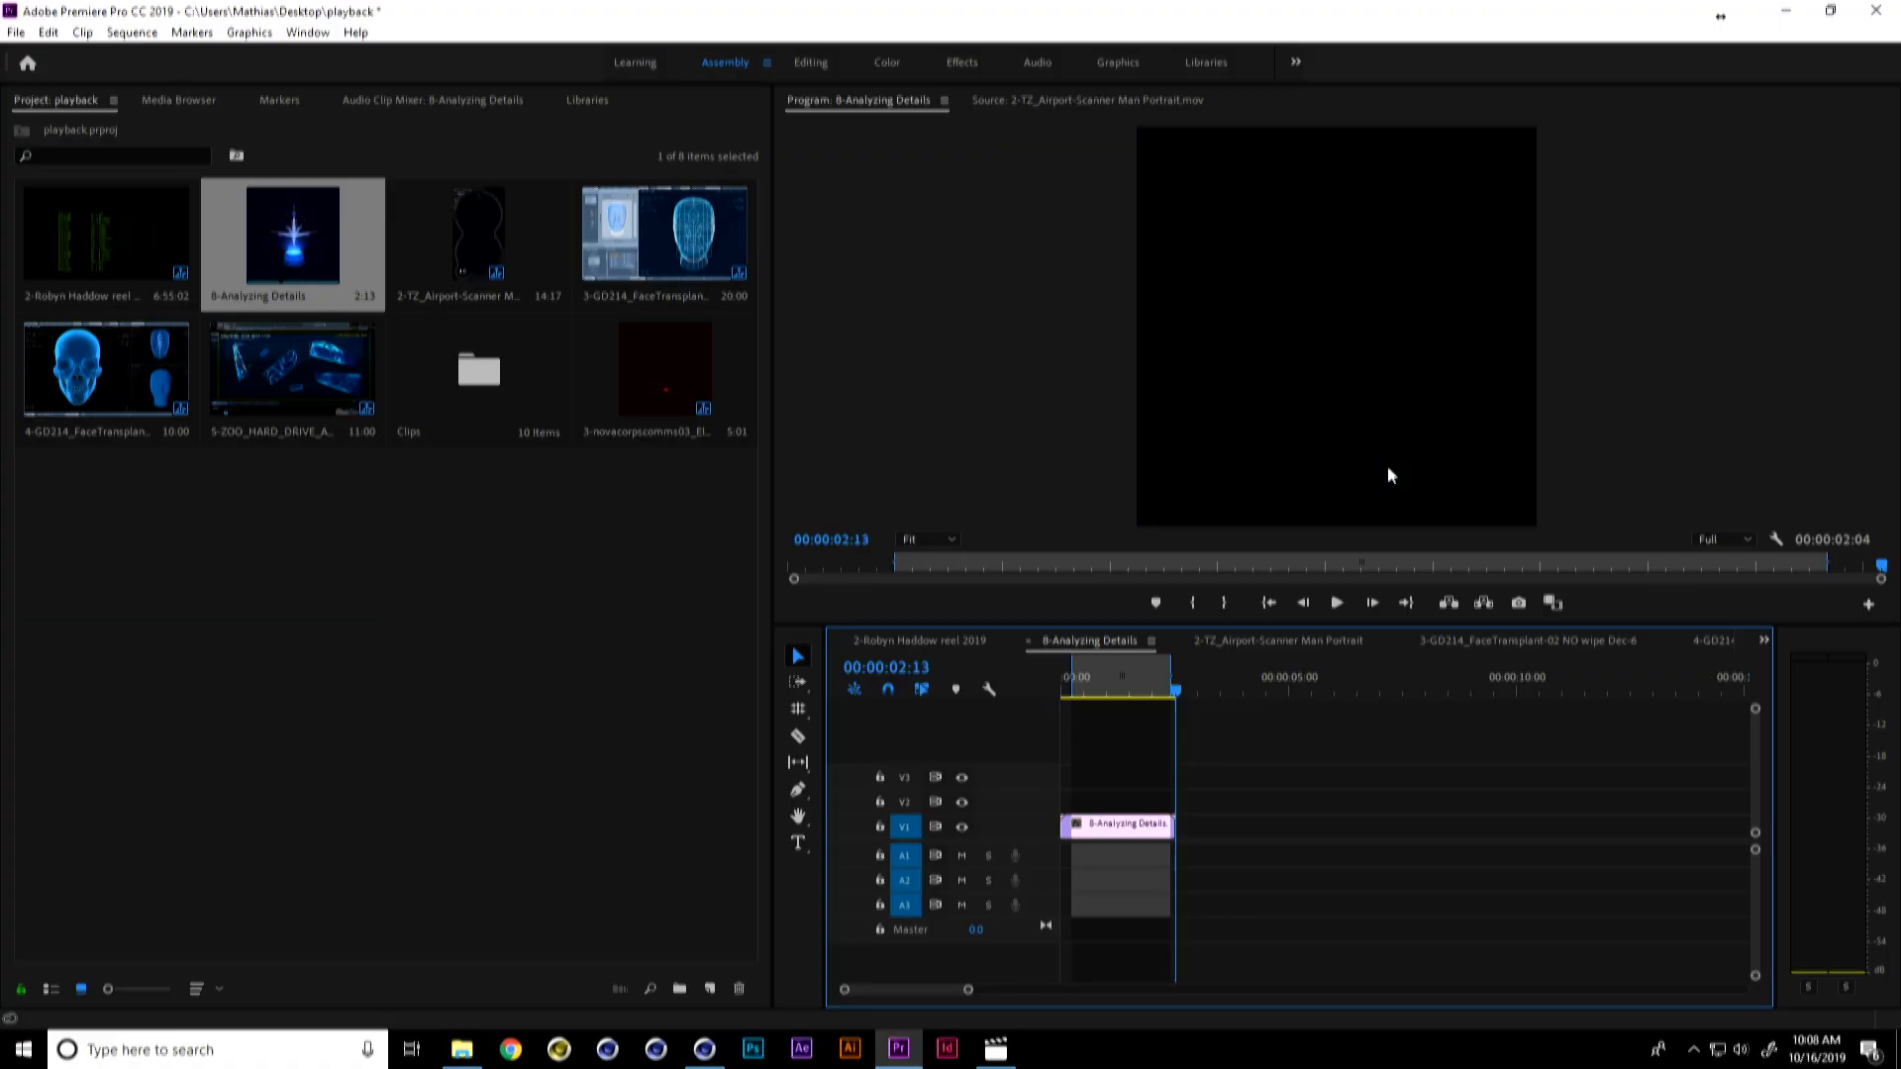
pyautogui.moveTo(663, 379); pyautogui.dragTo(1188, 828)
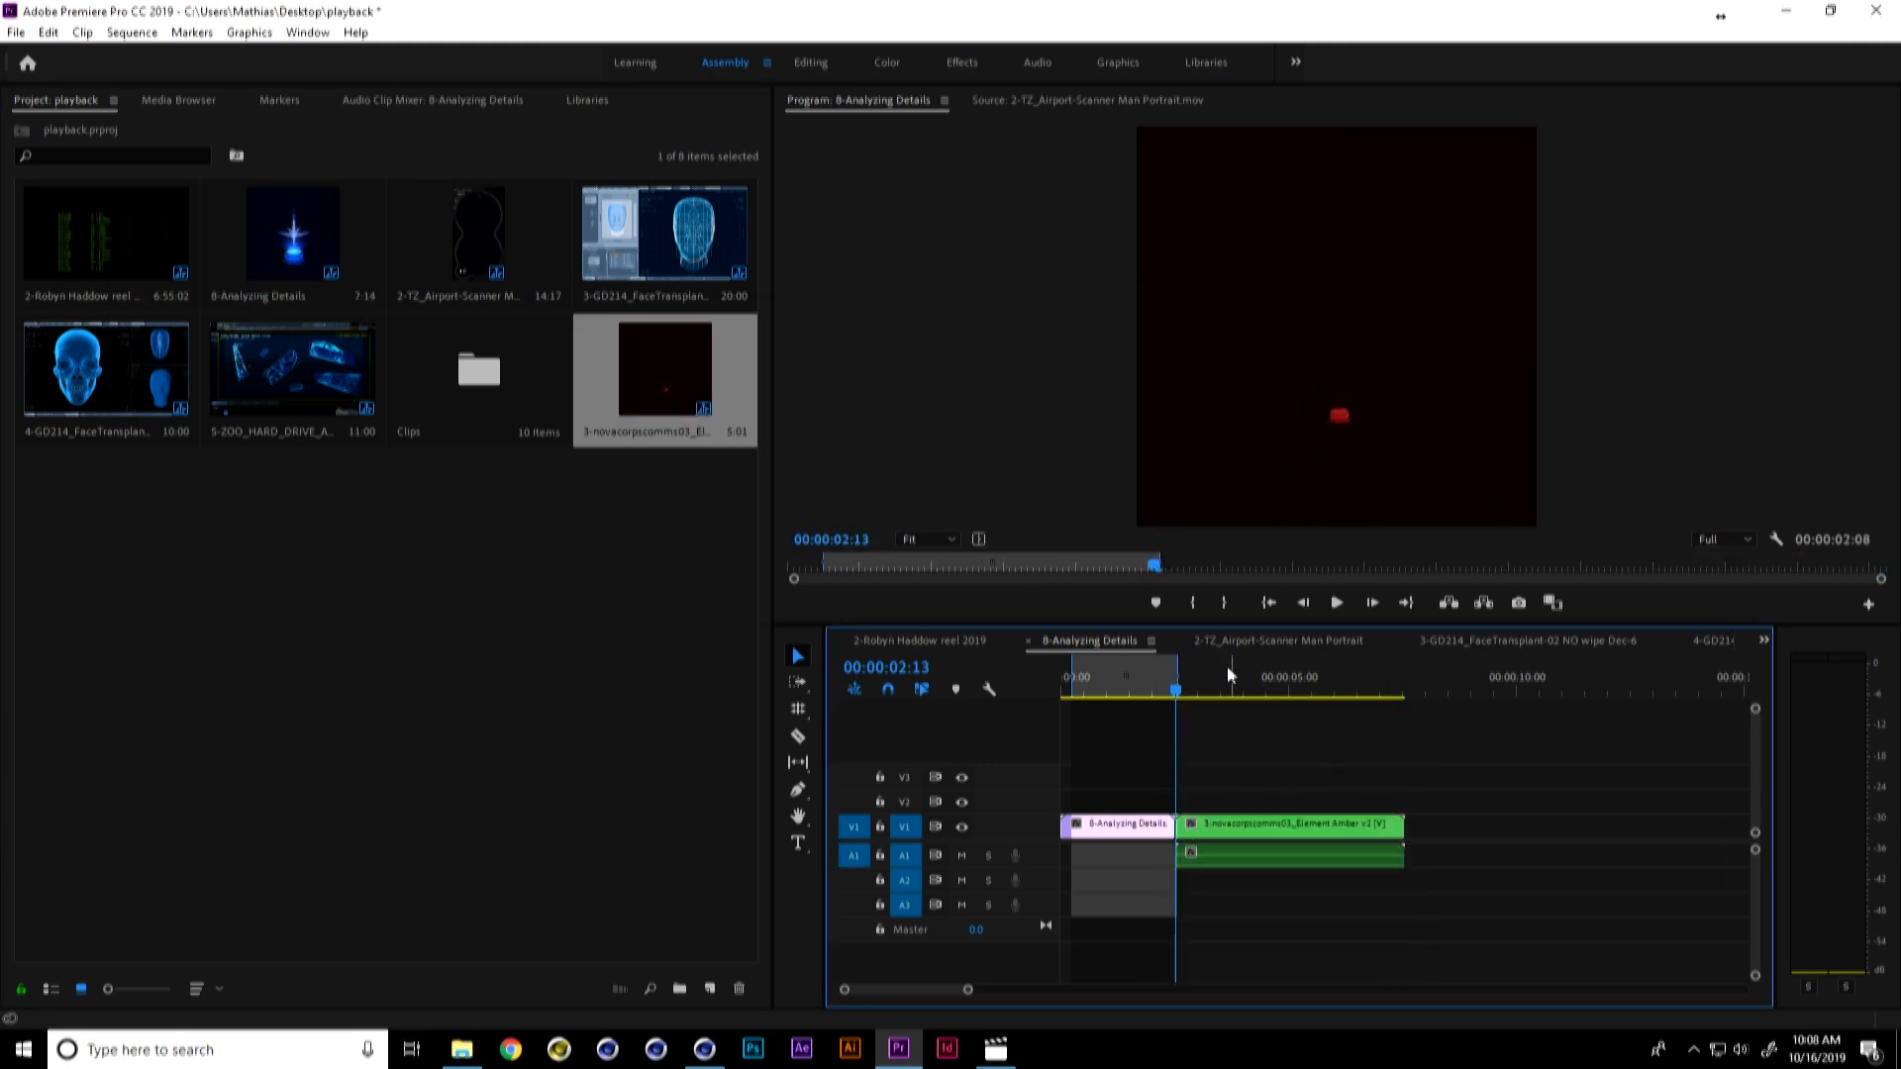
# Step: Scrub through the added amber clip, return to the sequence start and play both hologram clips full screen
pyautogui.moveTo(1184, 671); pyautogui.dragTo(1395, 681)
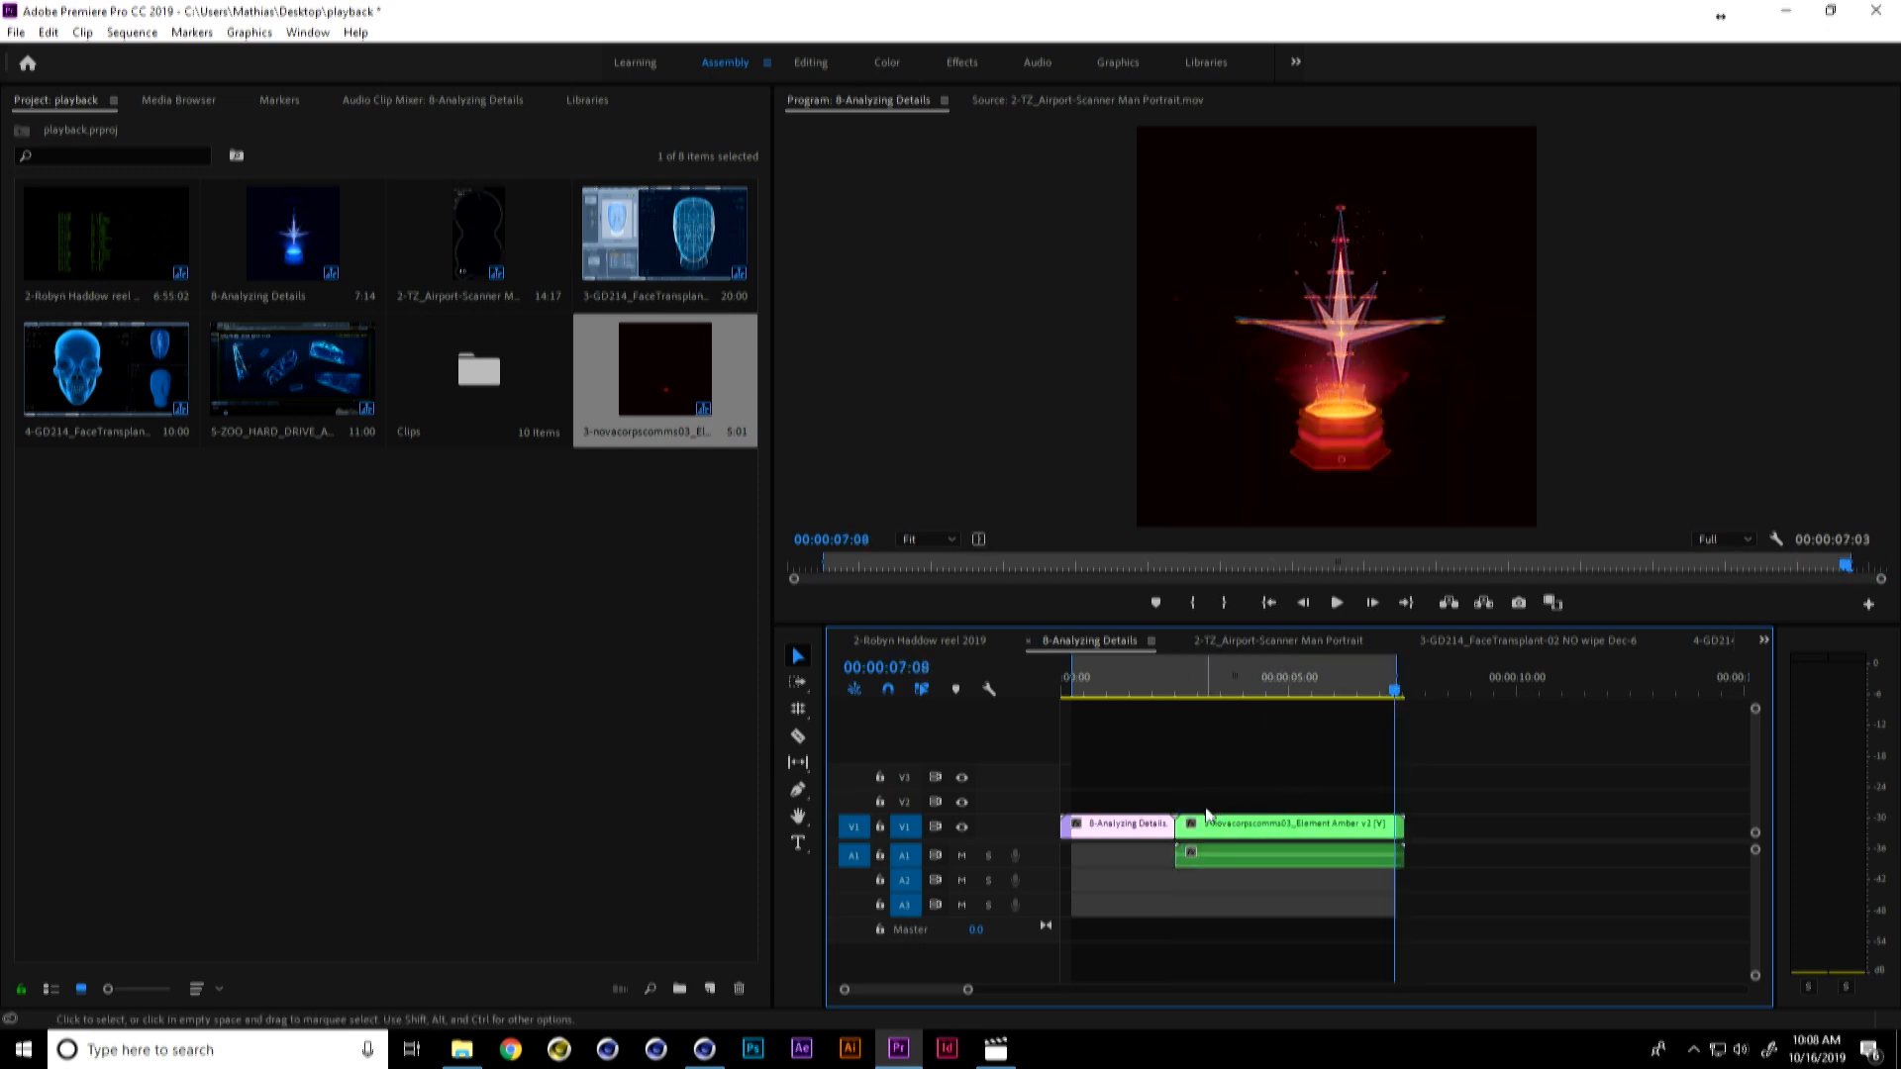
pyautogui.moveTo(1396, 682); pyautogui.dragTo(1020, 707)
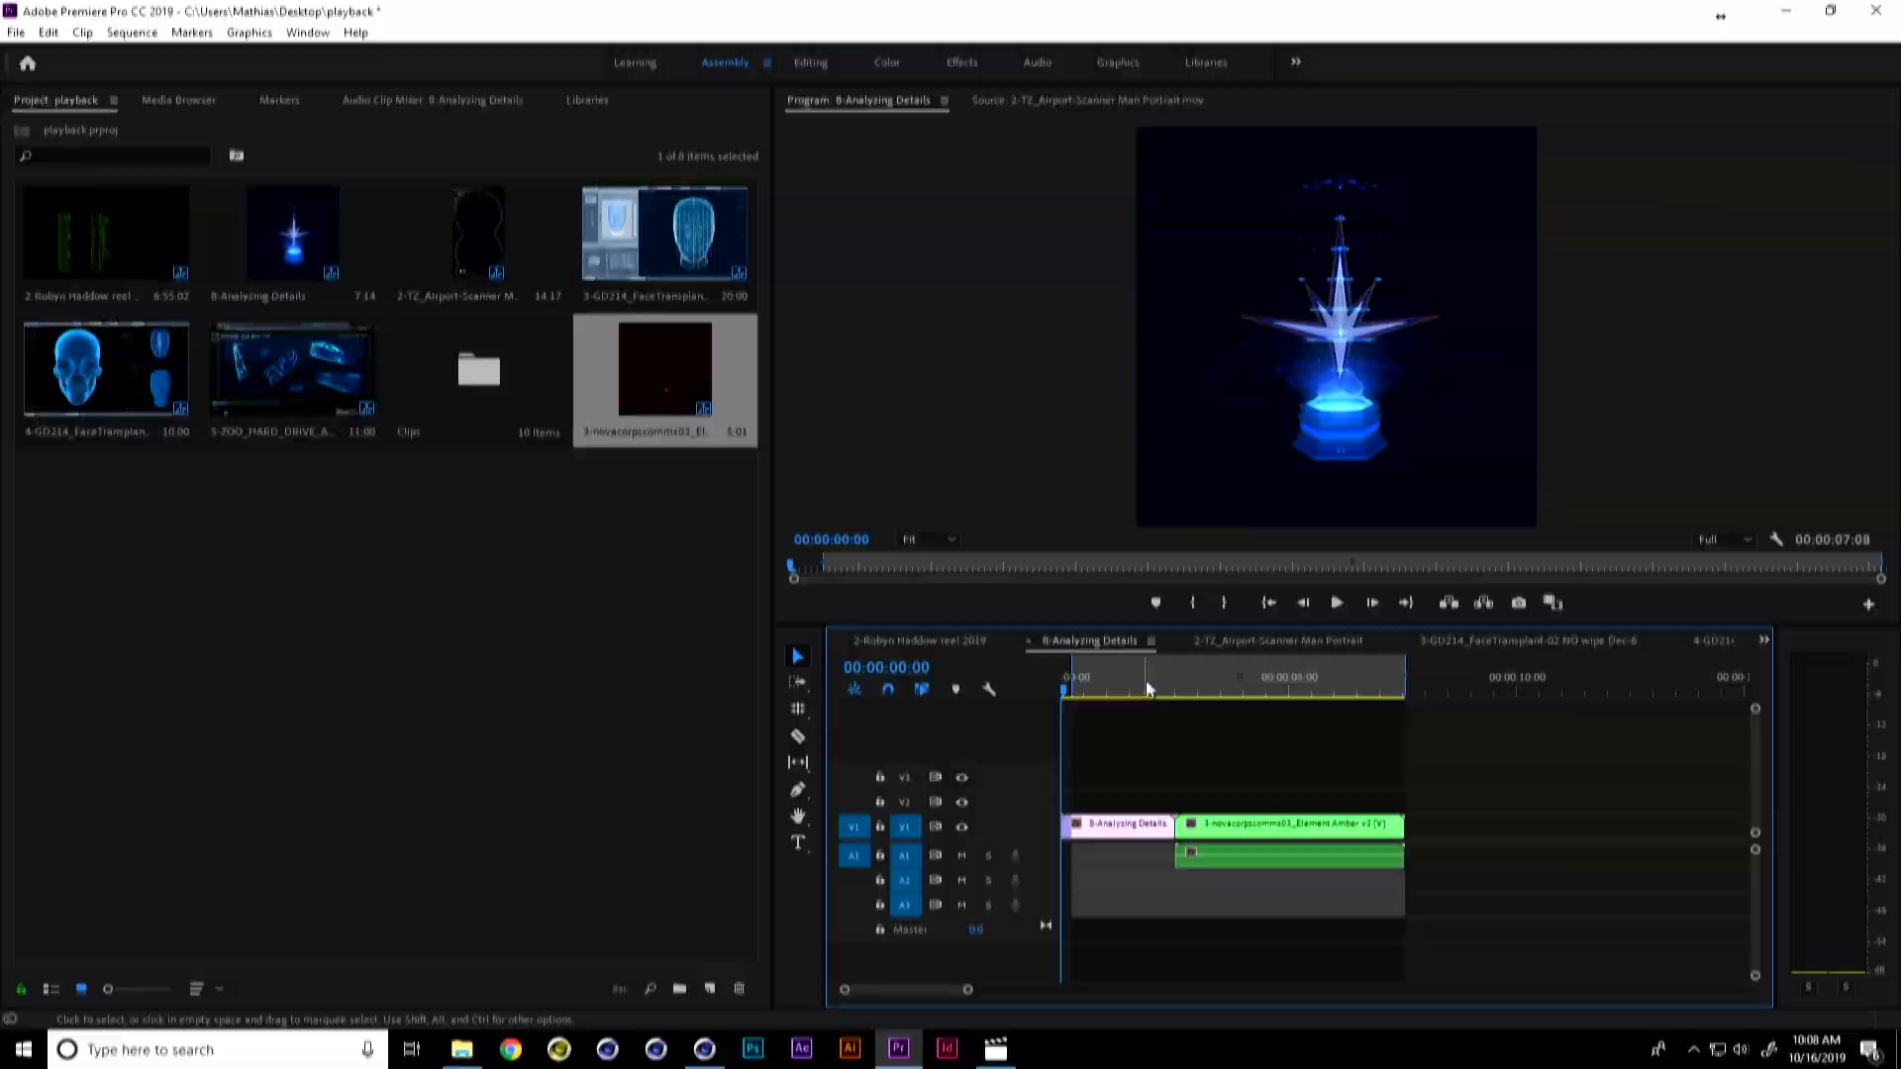
pyautogui.hotkey('ctrl', '`')
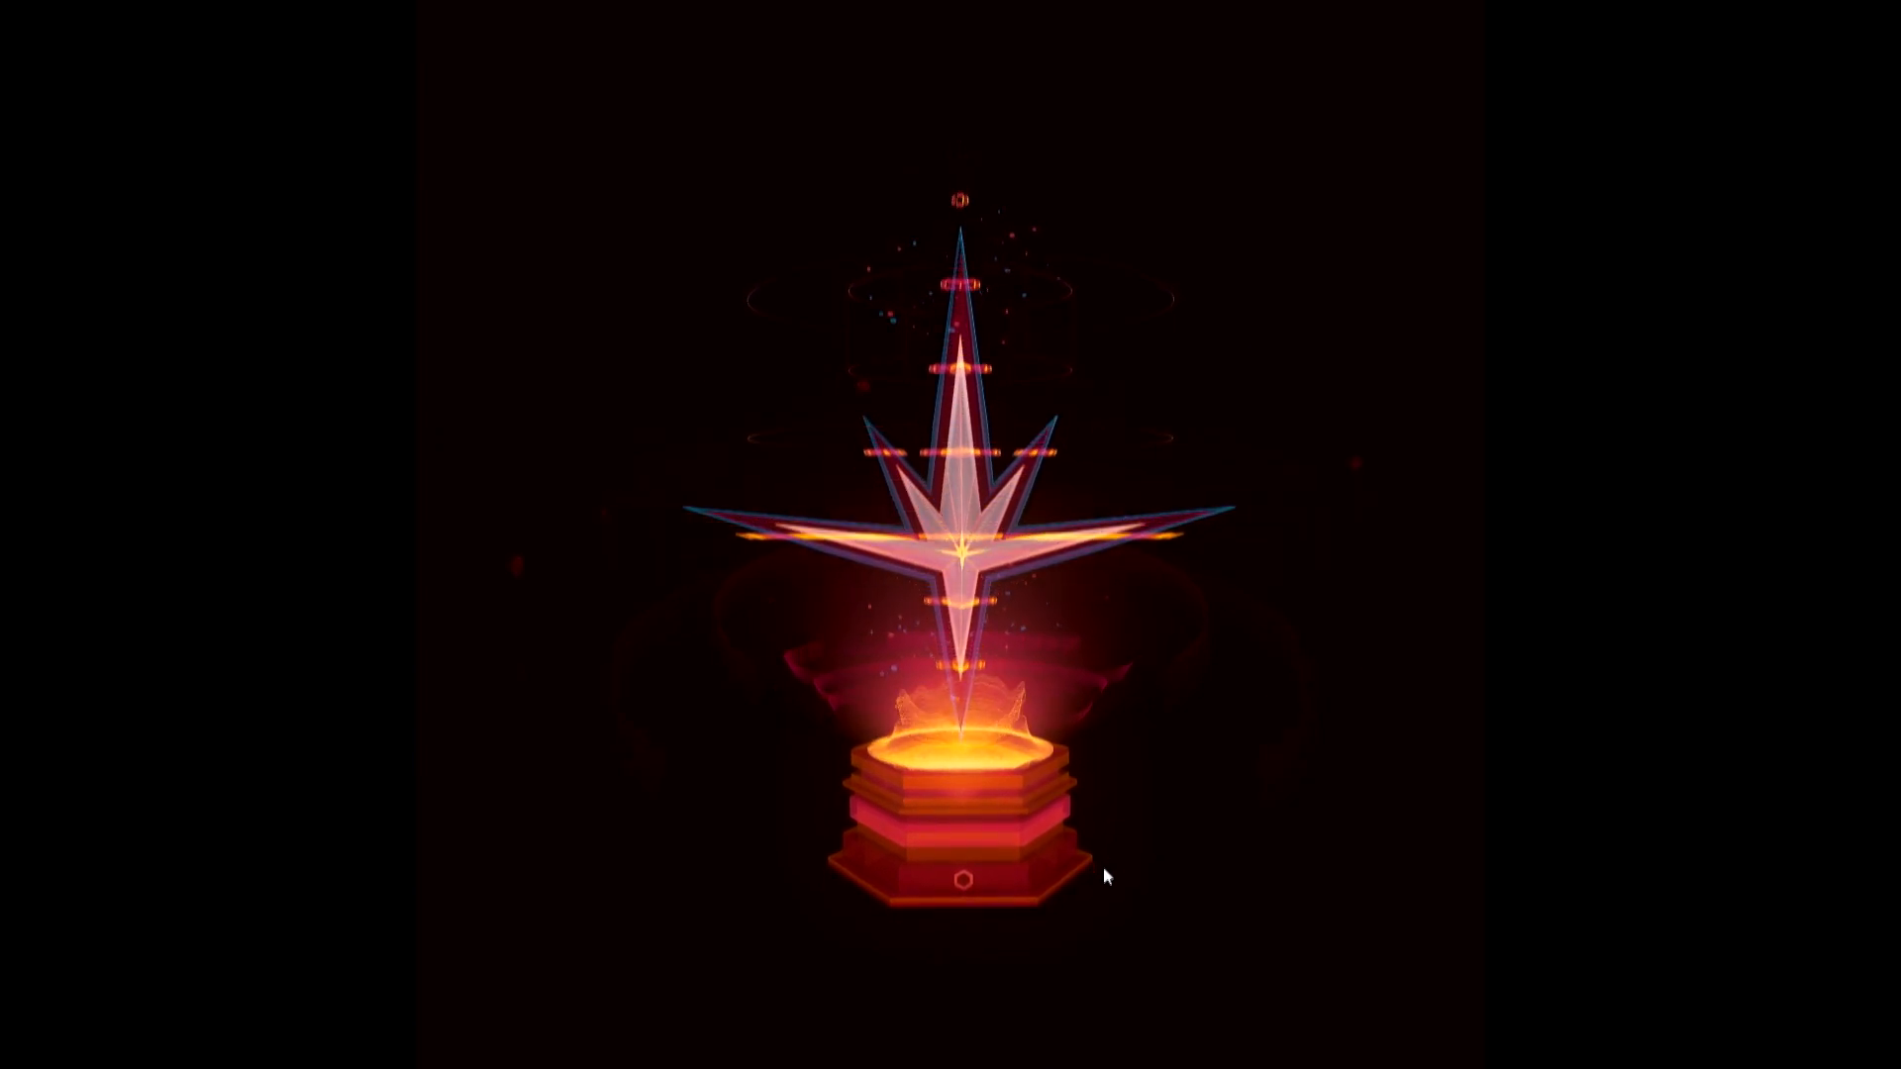
pyautogui.press('Escape')
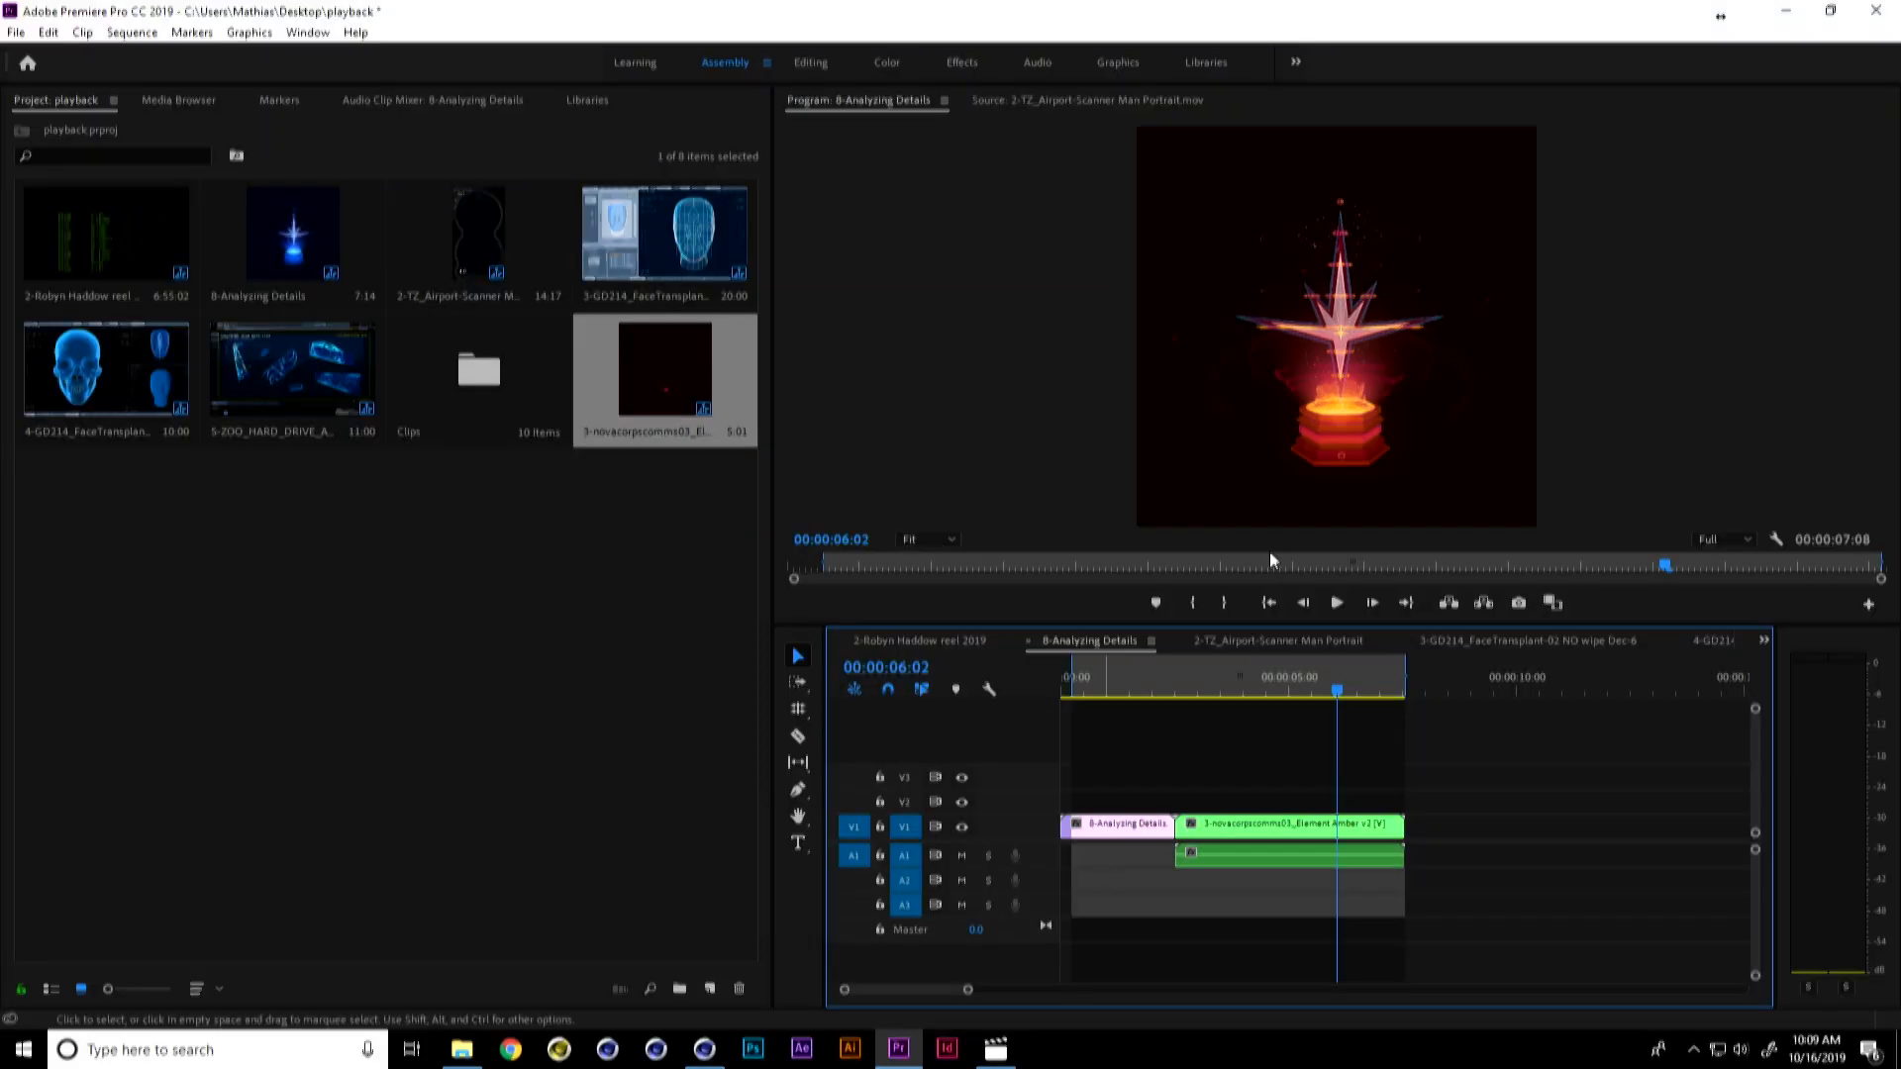
# Step: Move the playhead to 00:00:01:04 and examine the blue hologram frame in an enlarged program monitor
pyautogui.moveTo(1342, 698); pyautogui.dragTo(1113, 704)
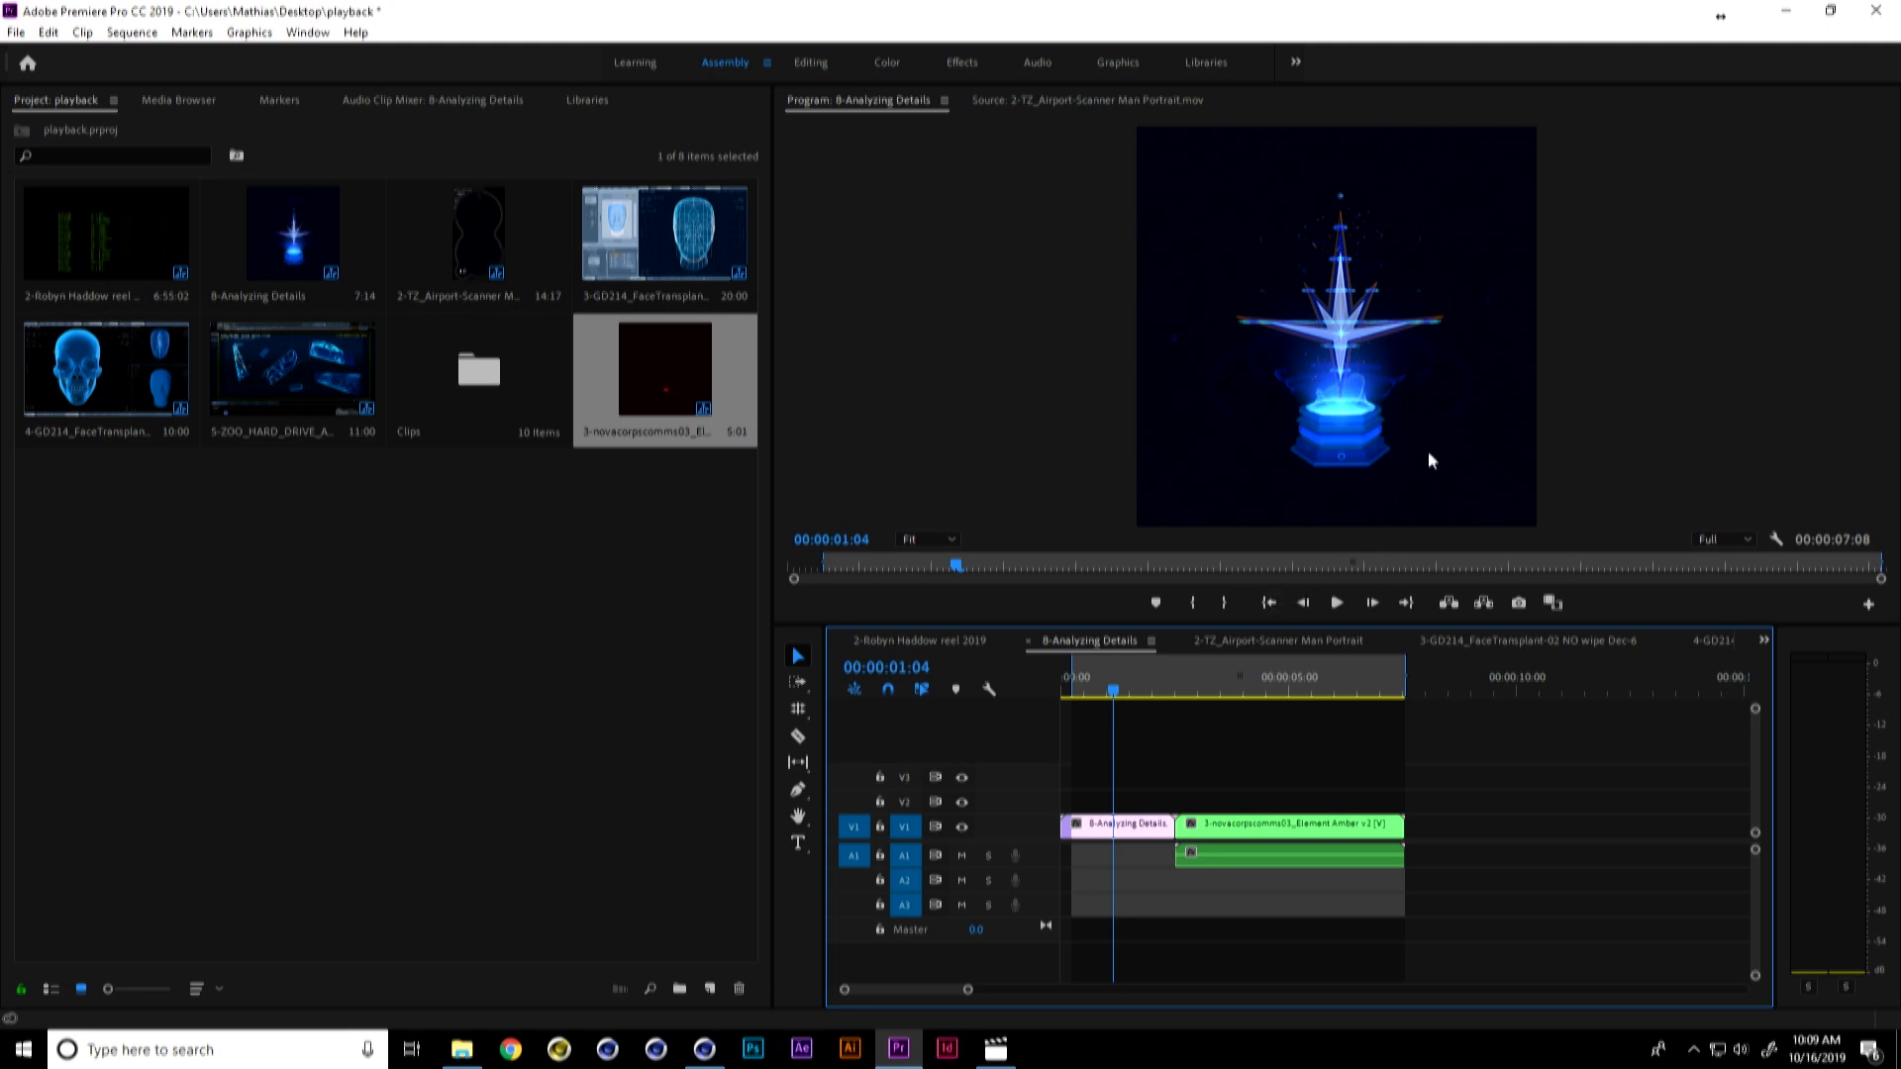
pyautogui.press('`')
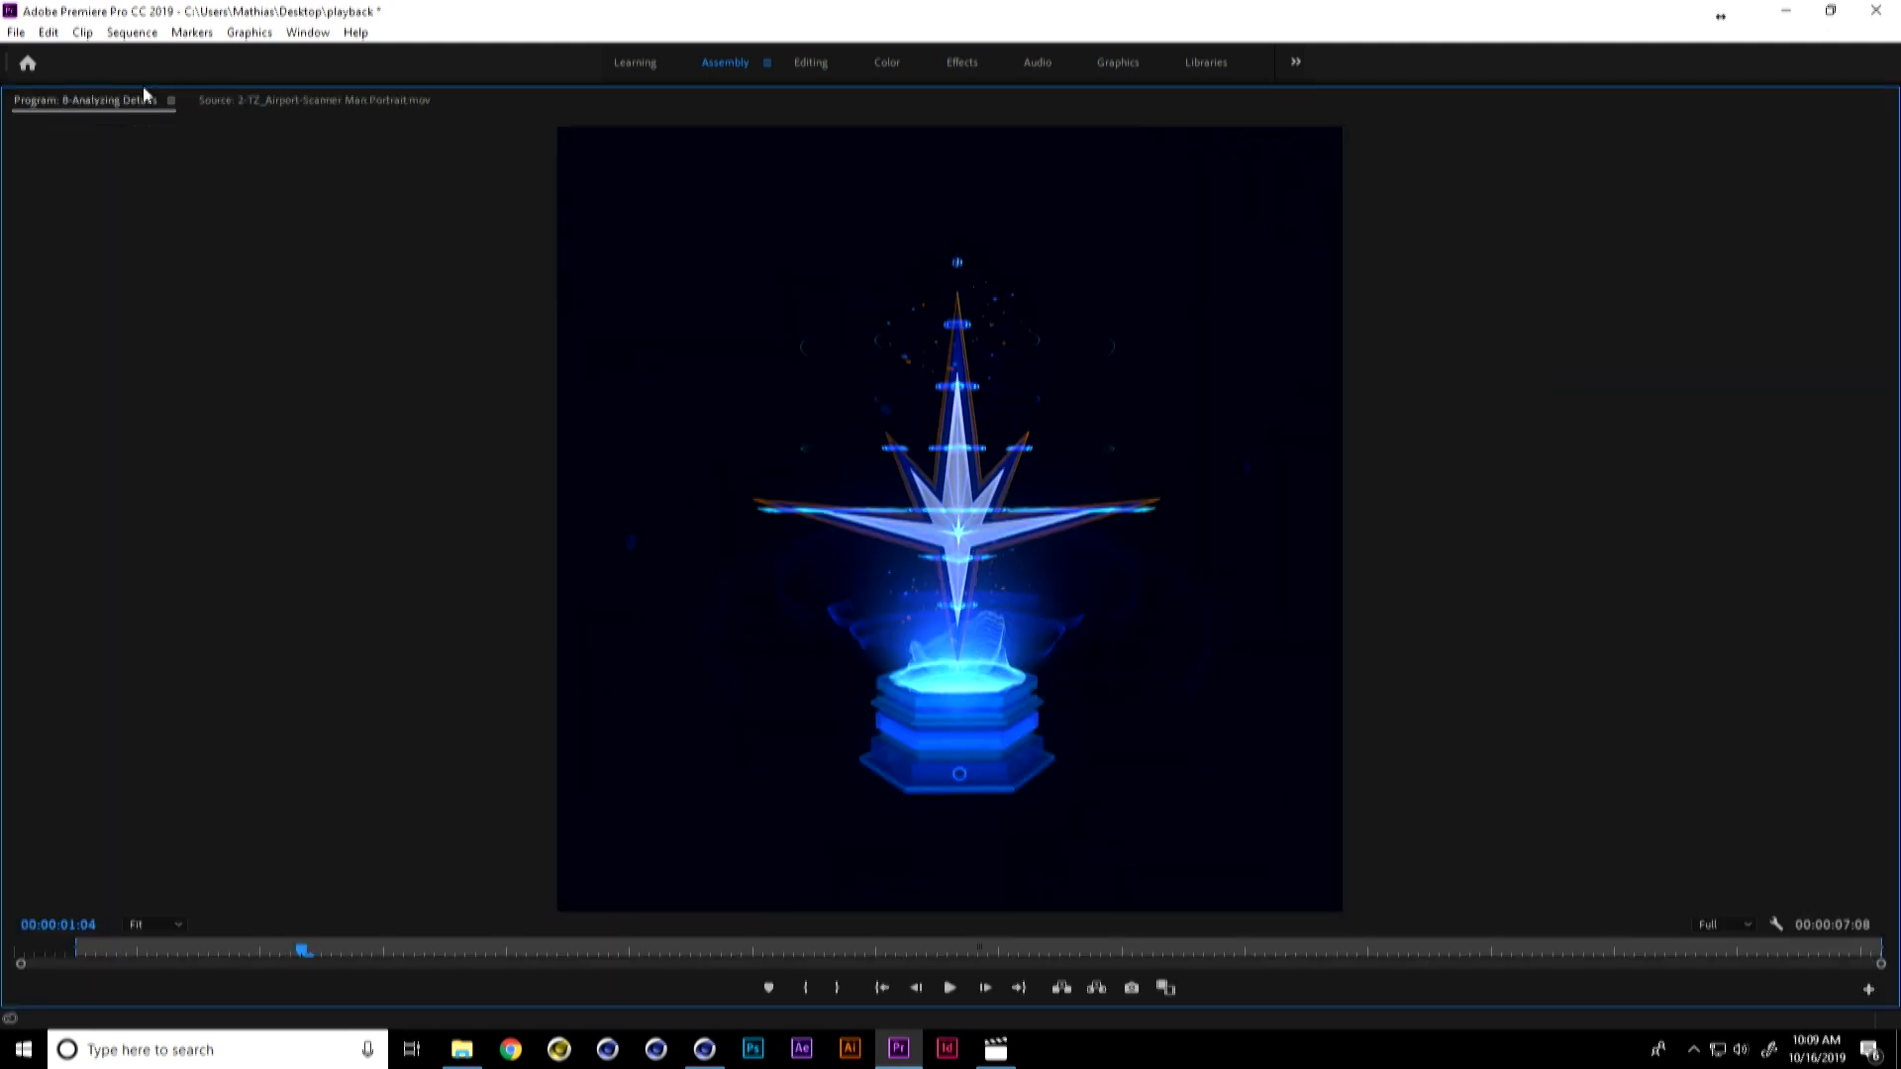
pyautogui.press('`')
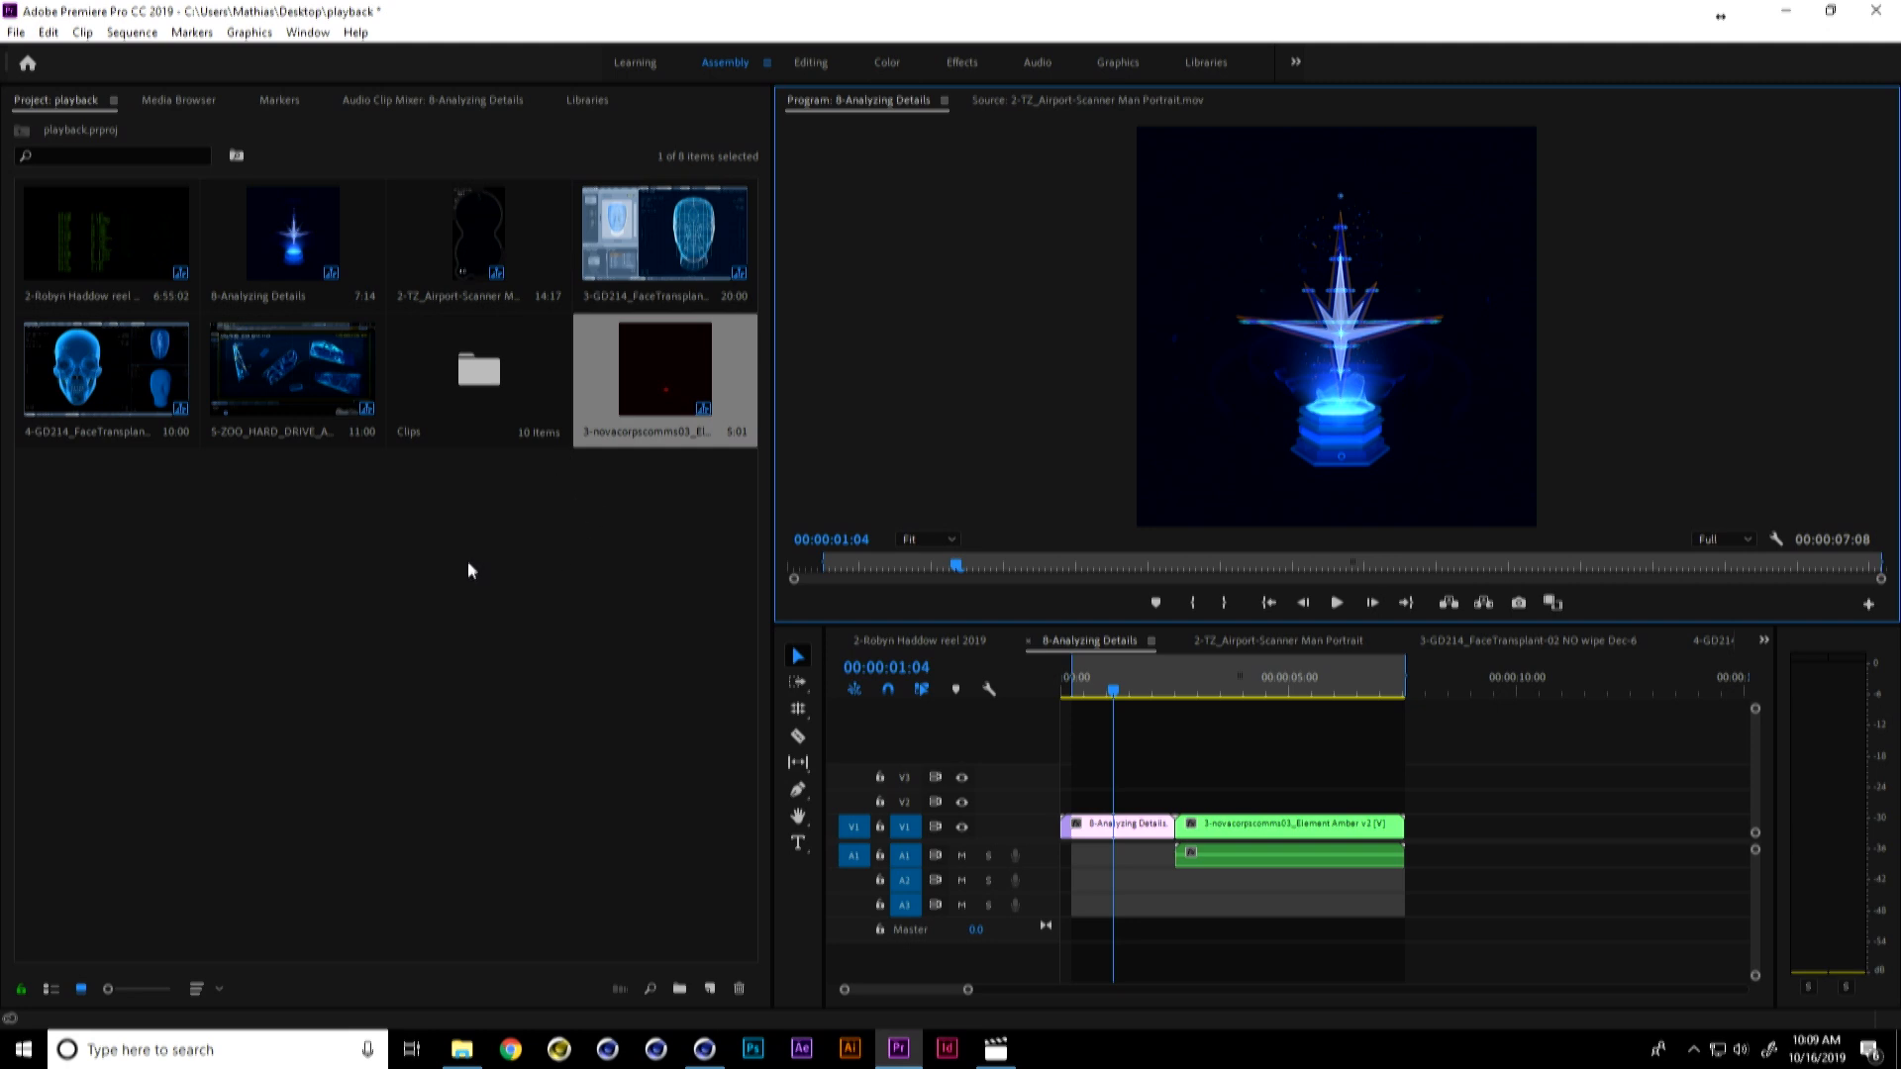
# Step: Open the 2-TZ_Airport-Scanner Man Portrait sequence and play through the body scan in an enlarged program monitor
pyautogui.doubleClick(465, 253)
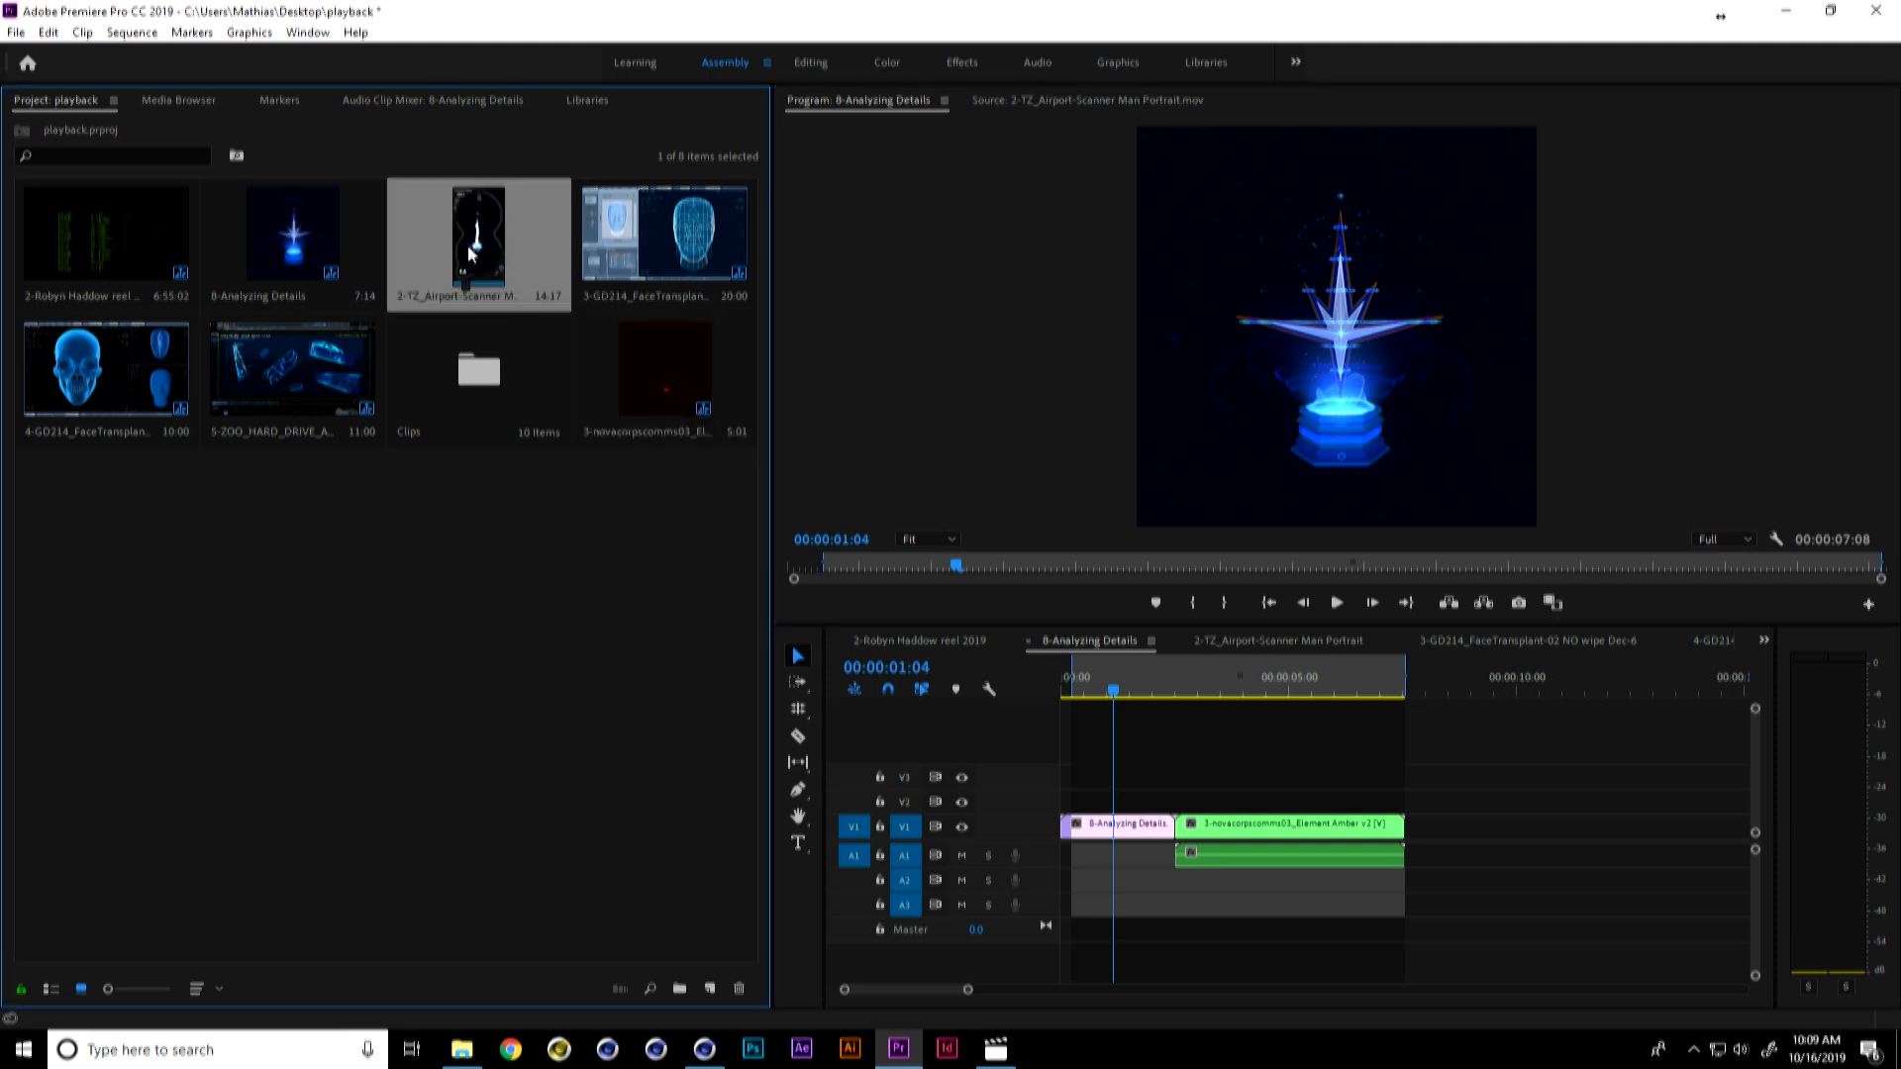
pyautogui.click(1480, 377)
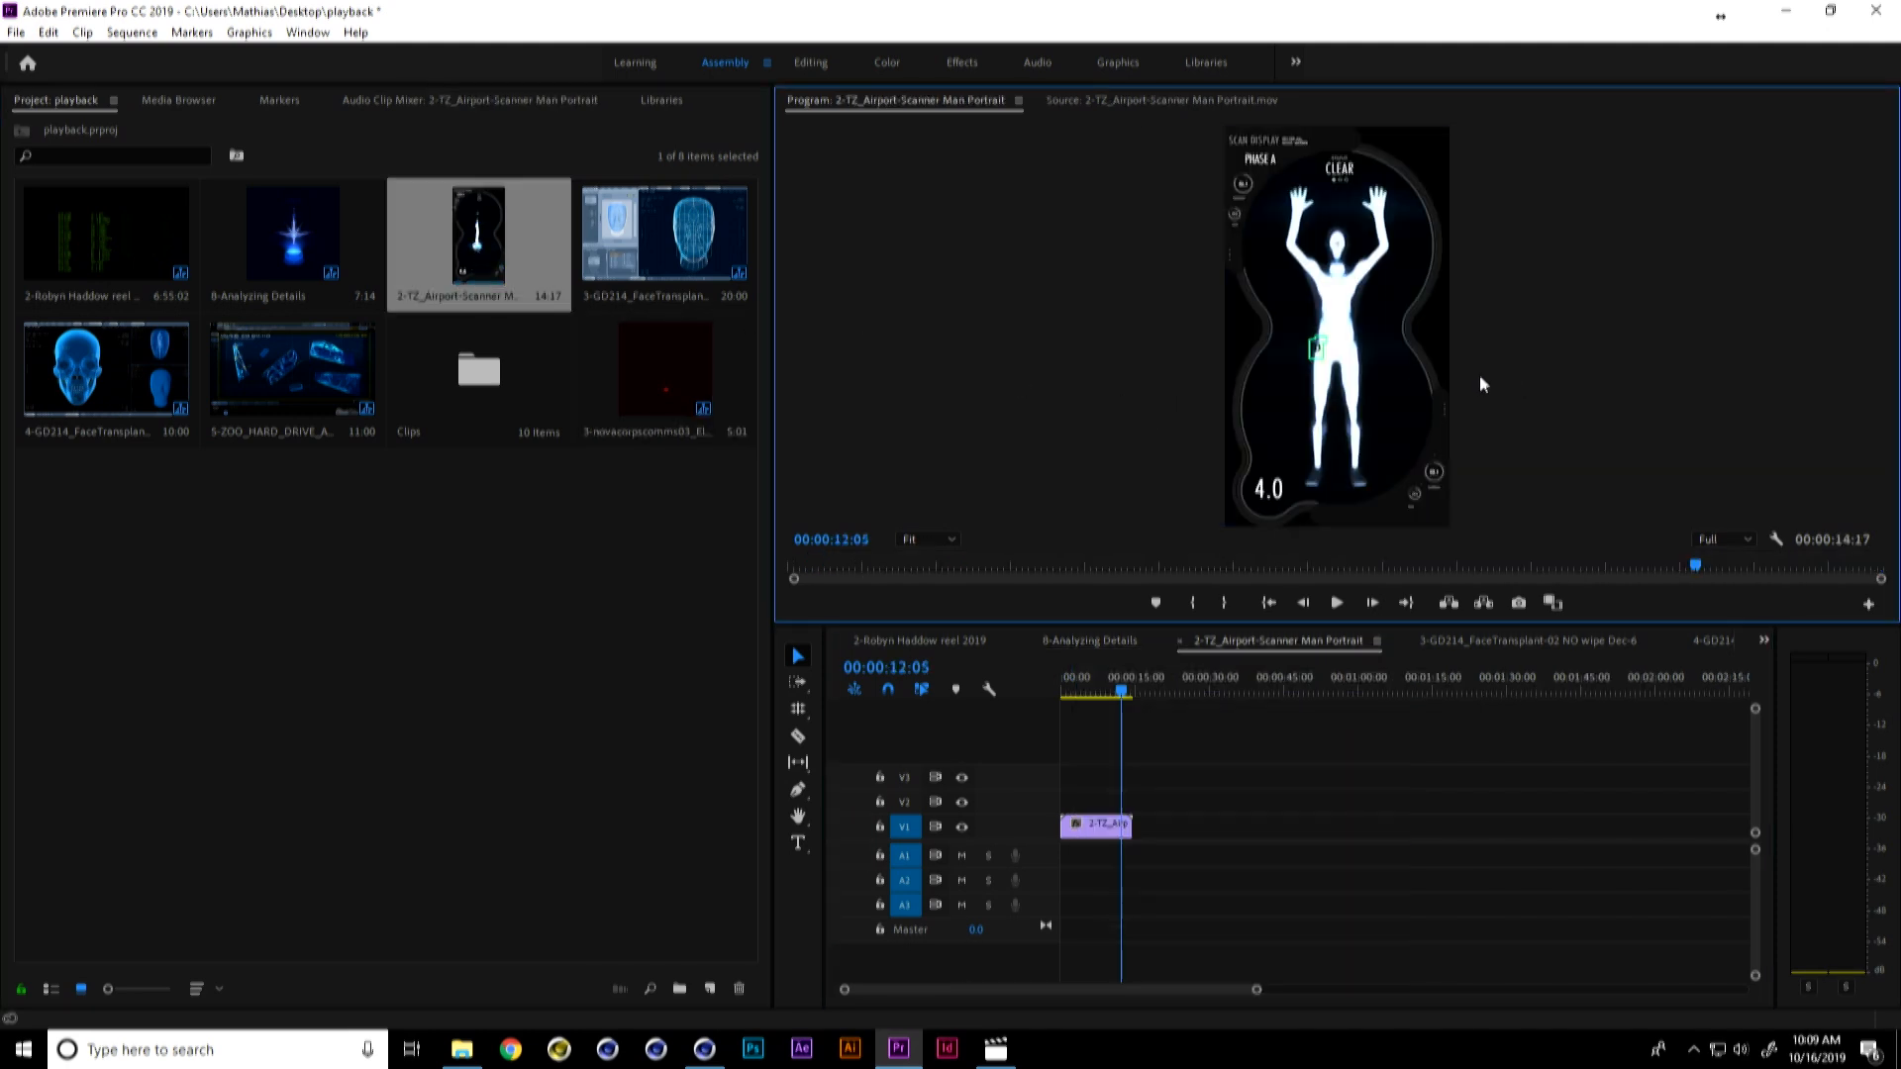
pyautogui.press('`')
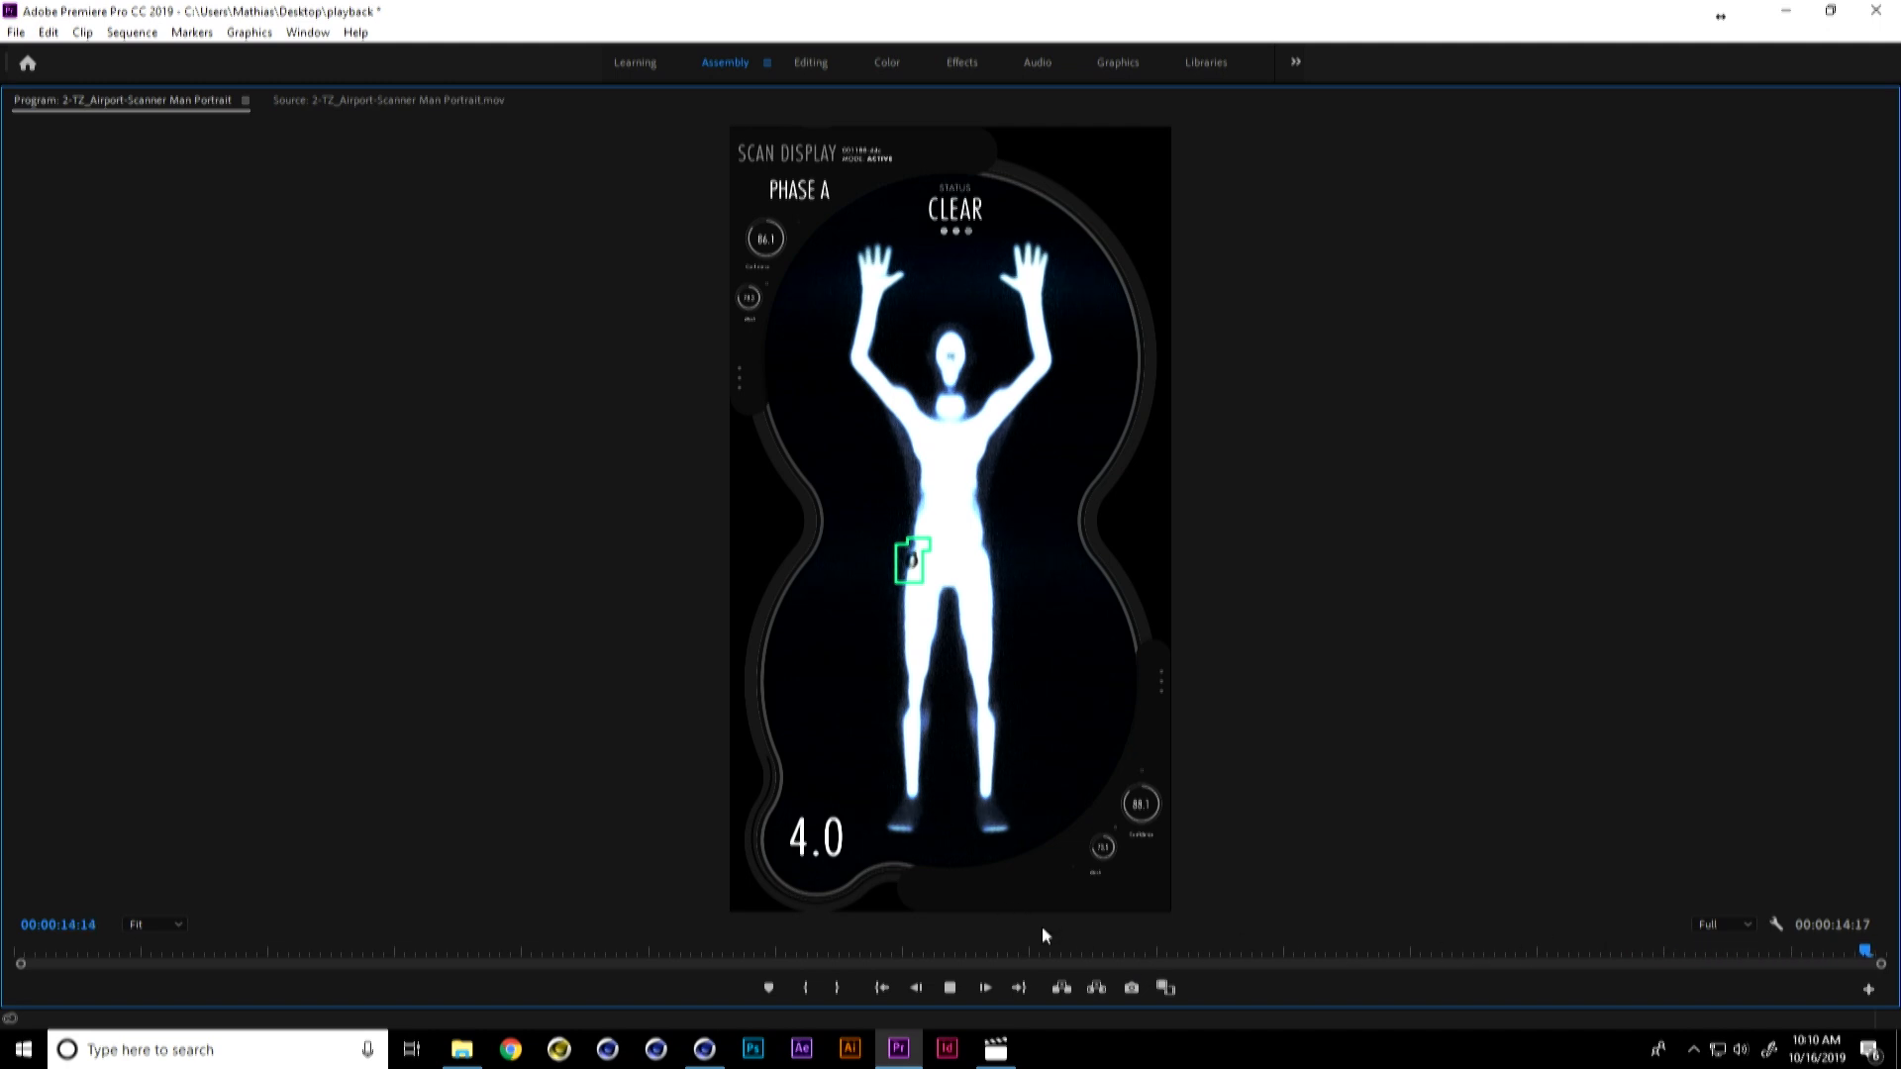
pyautogui.click(948, 990)
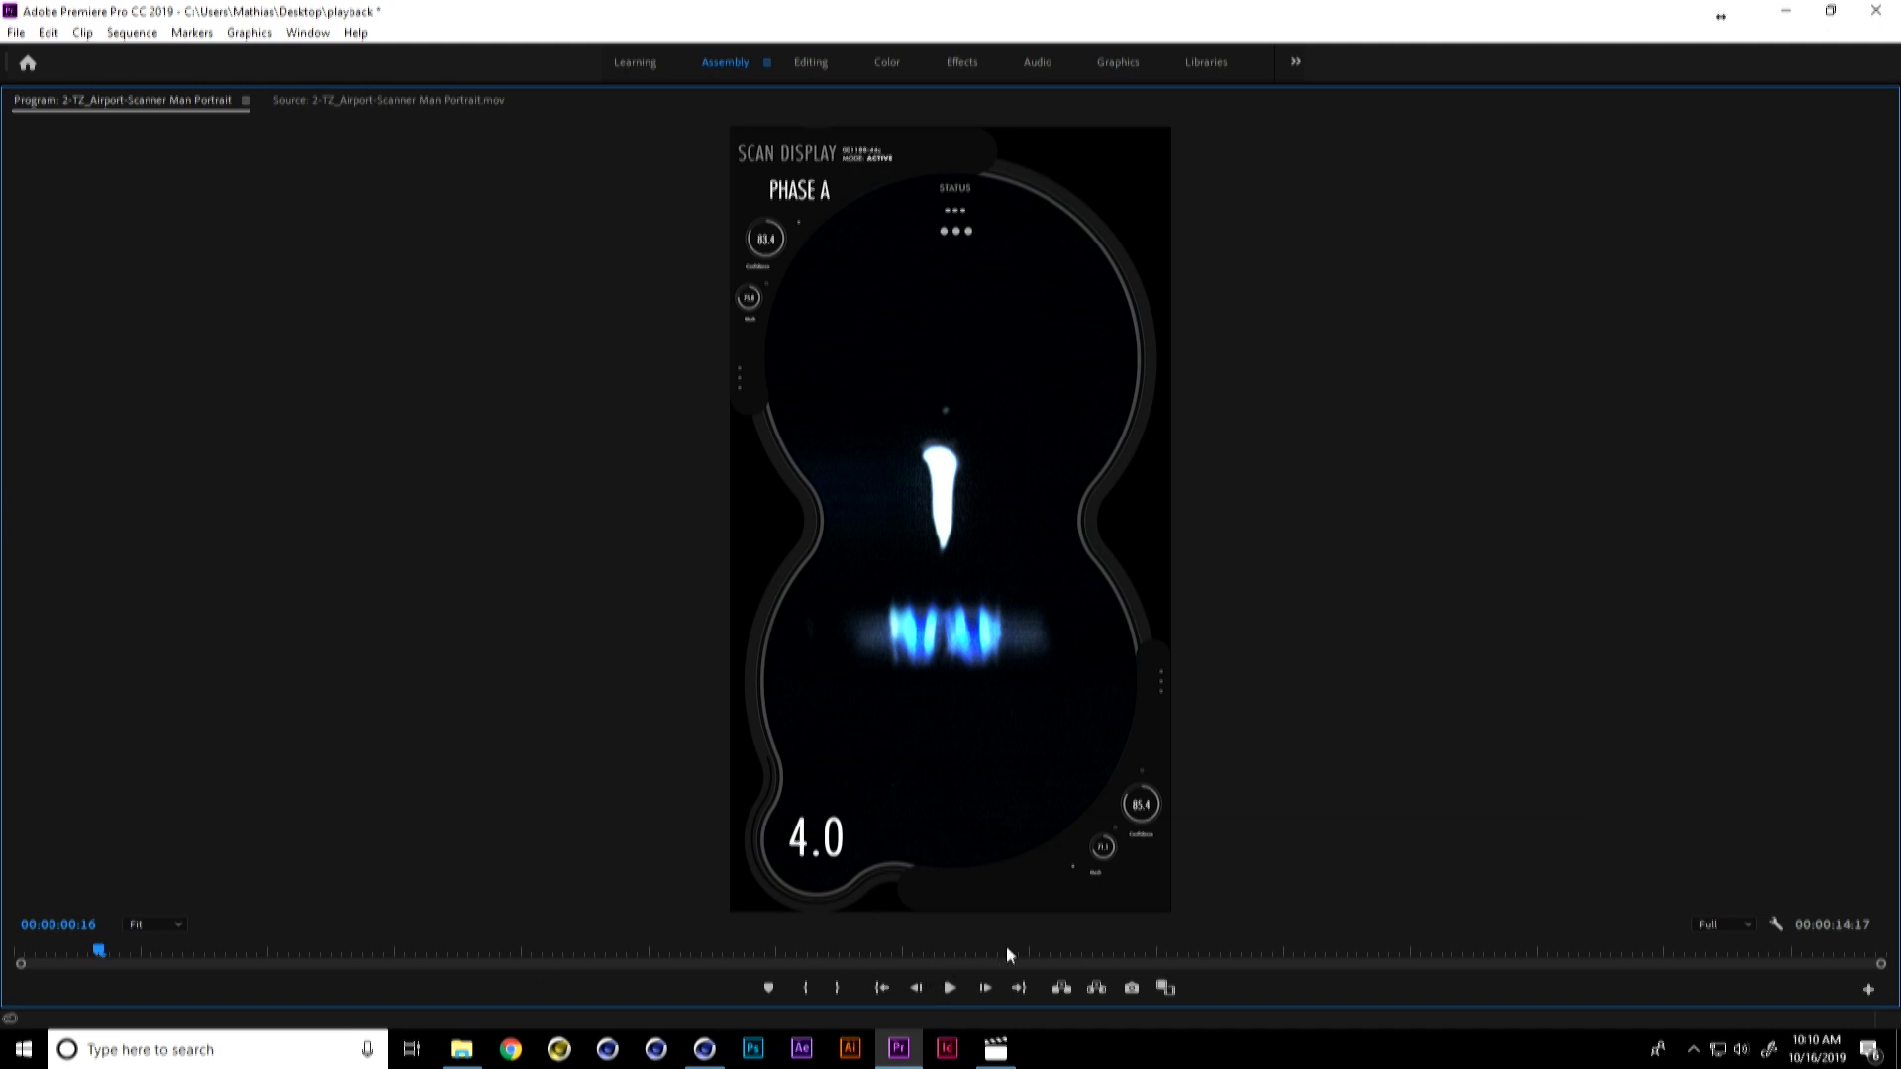
pyautogui.click(951, 987)
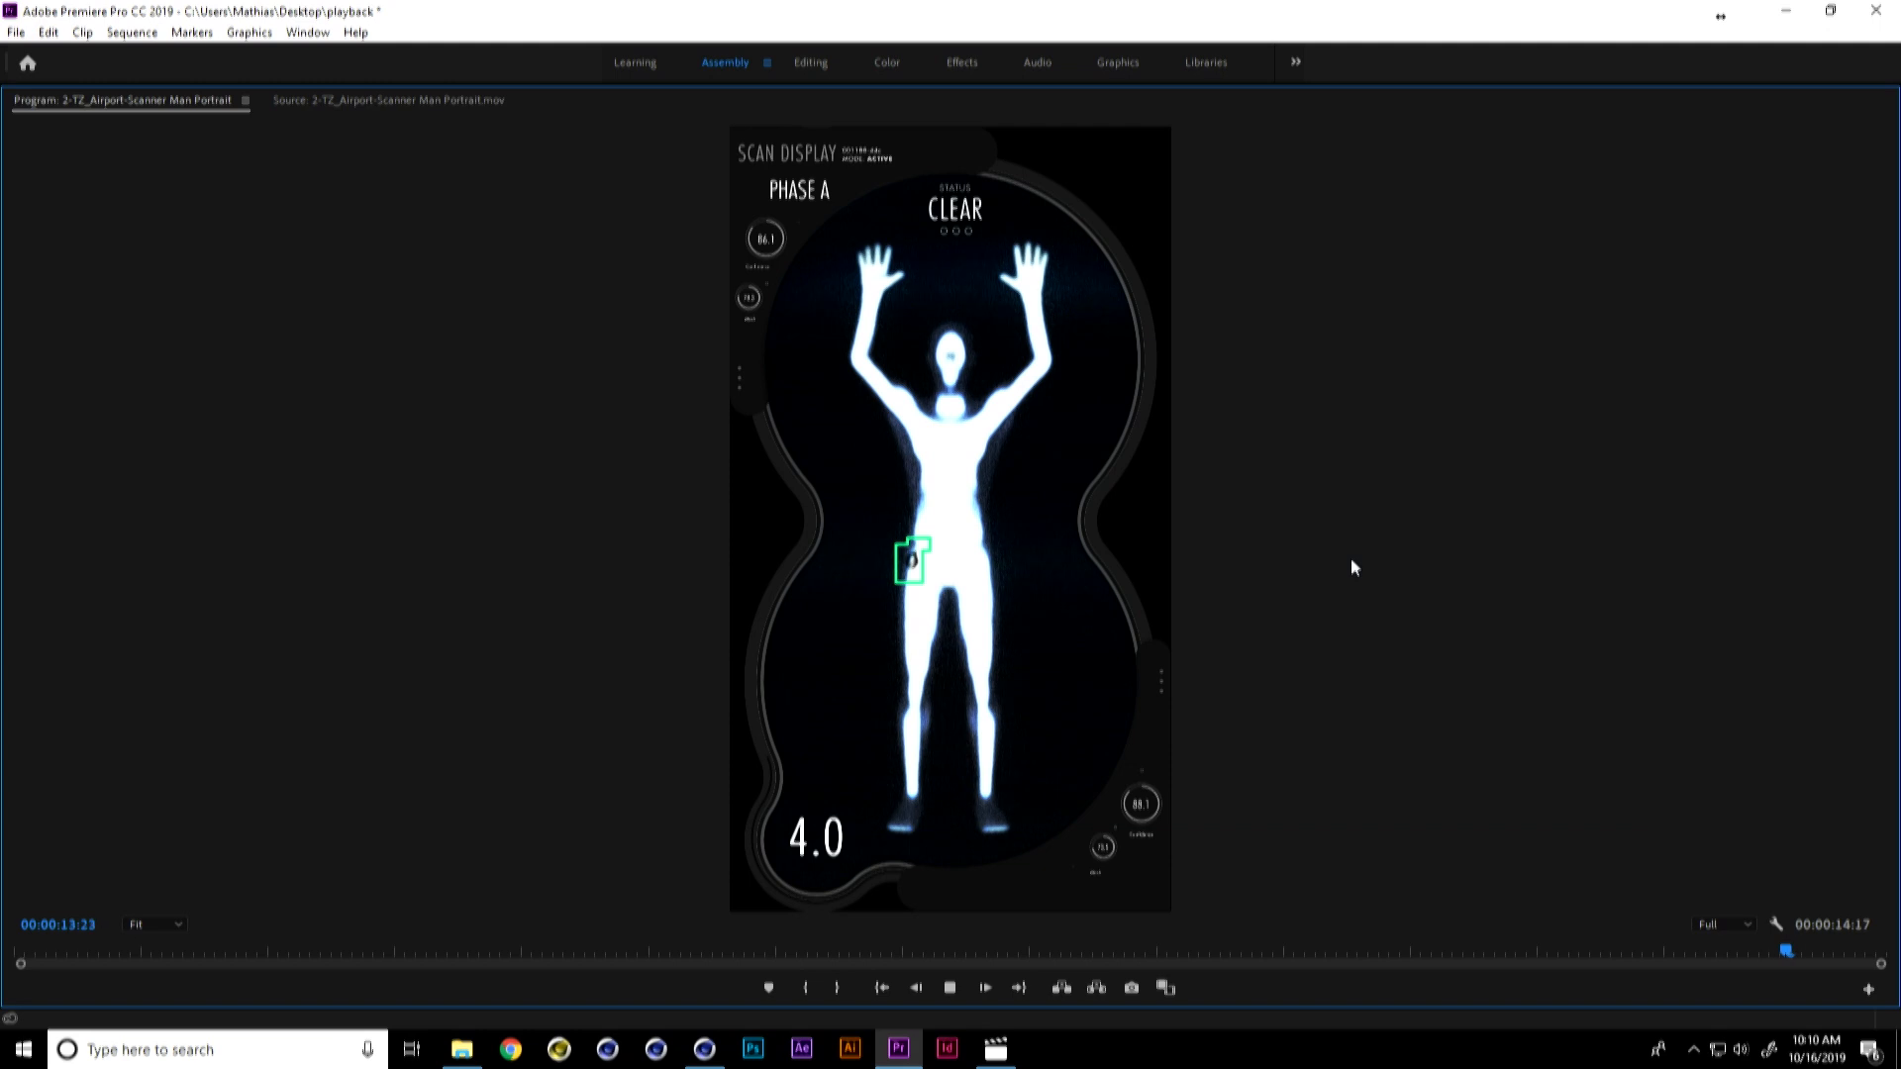
pyautogui.click(953, 988)
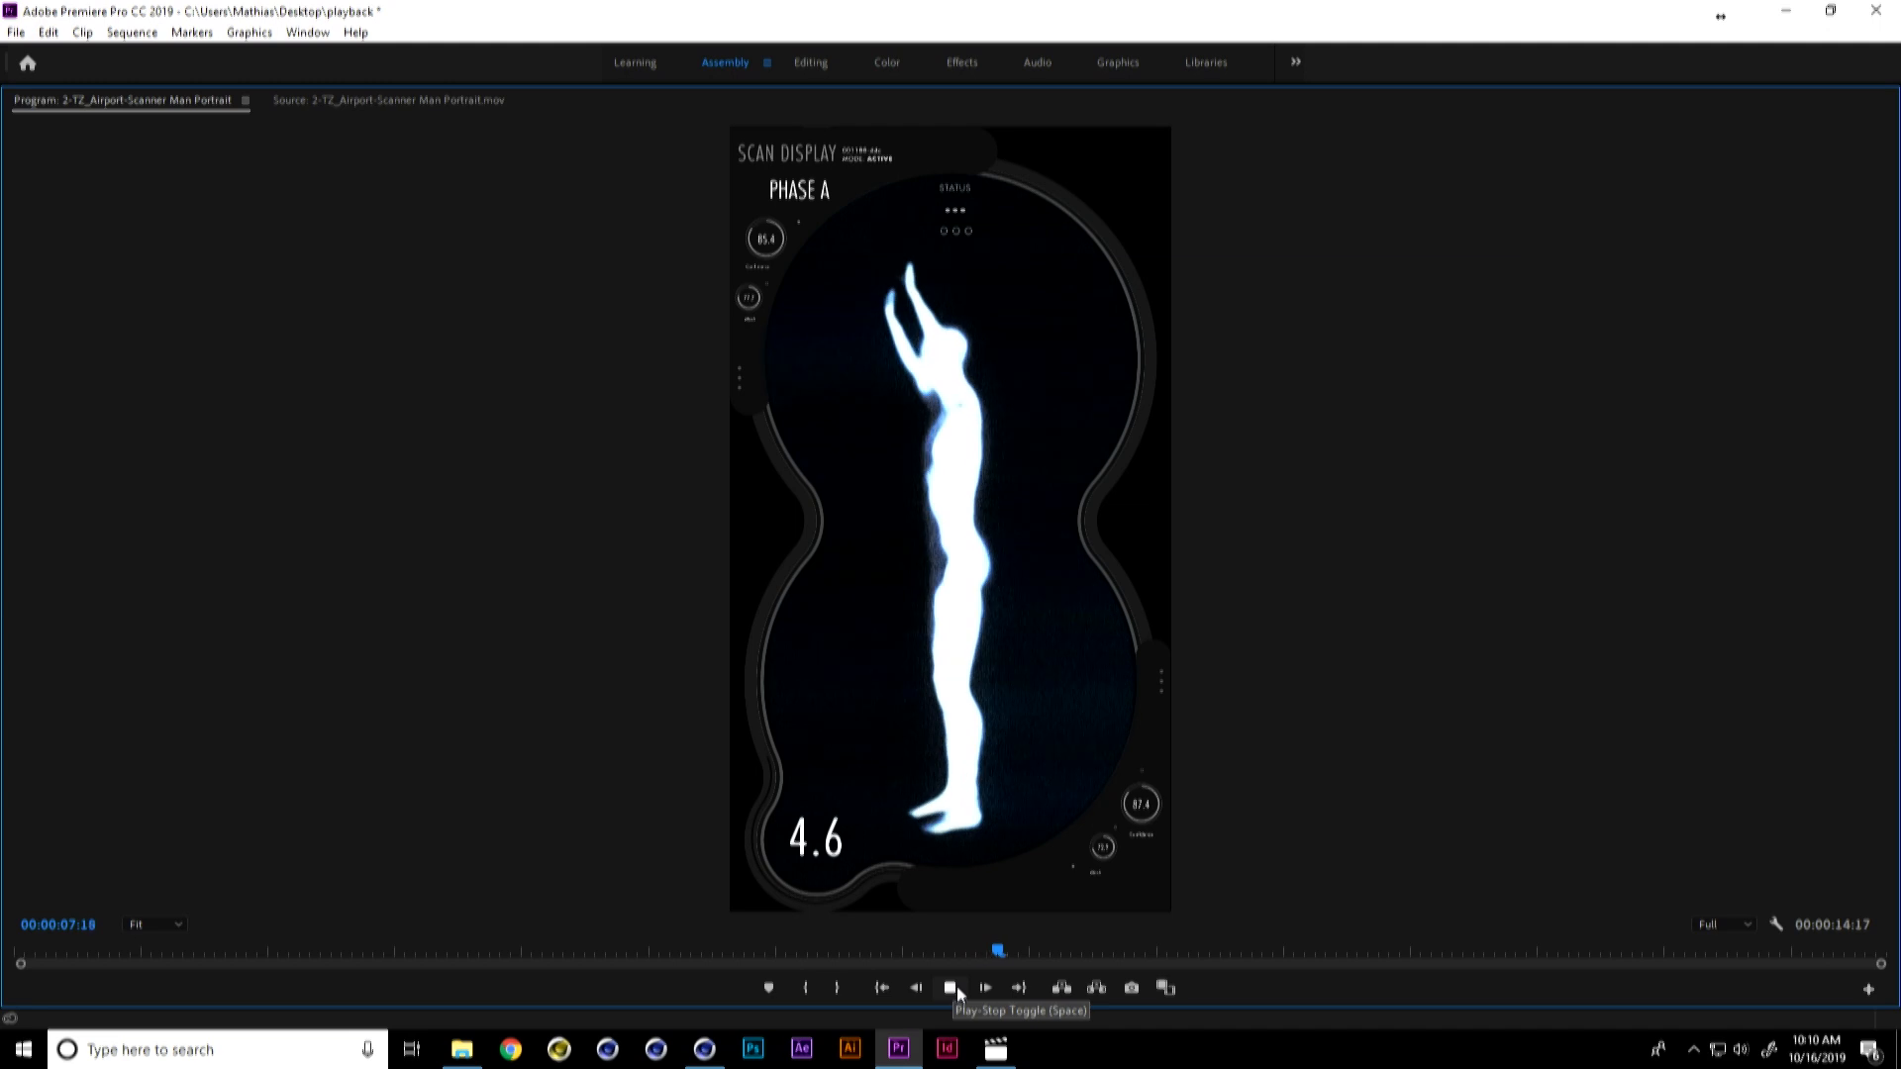
pyautogui.click(953, 990)
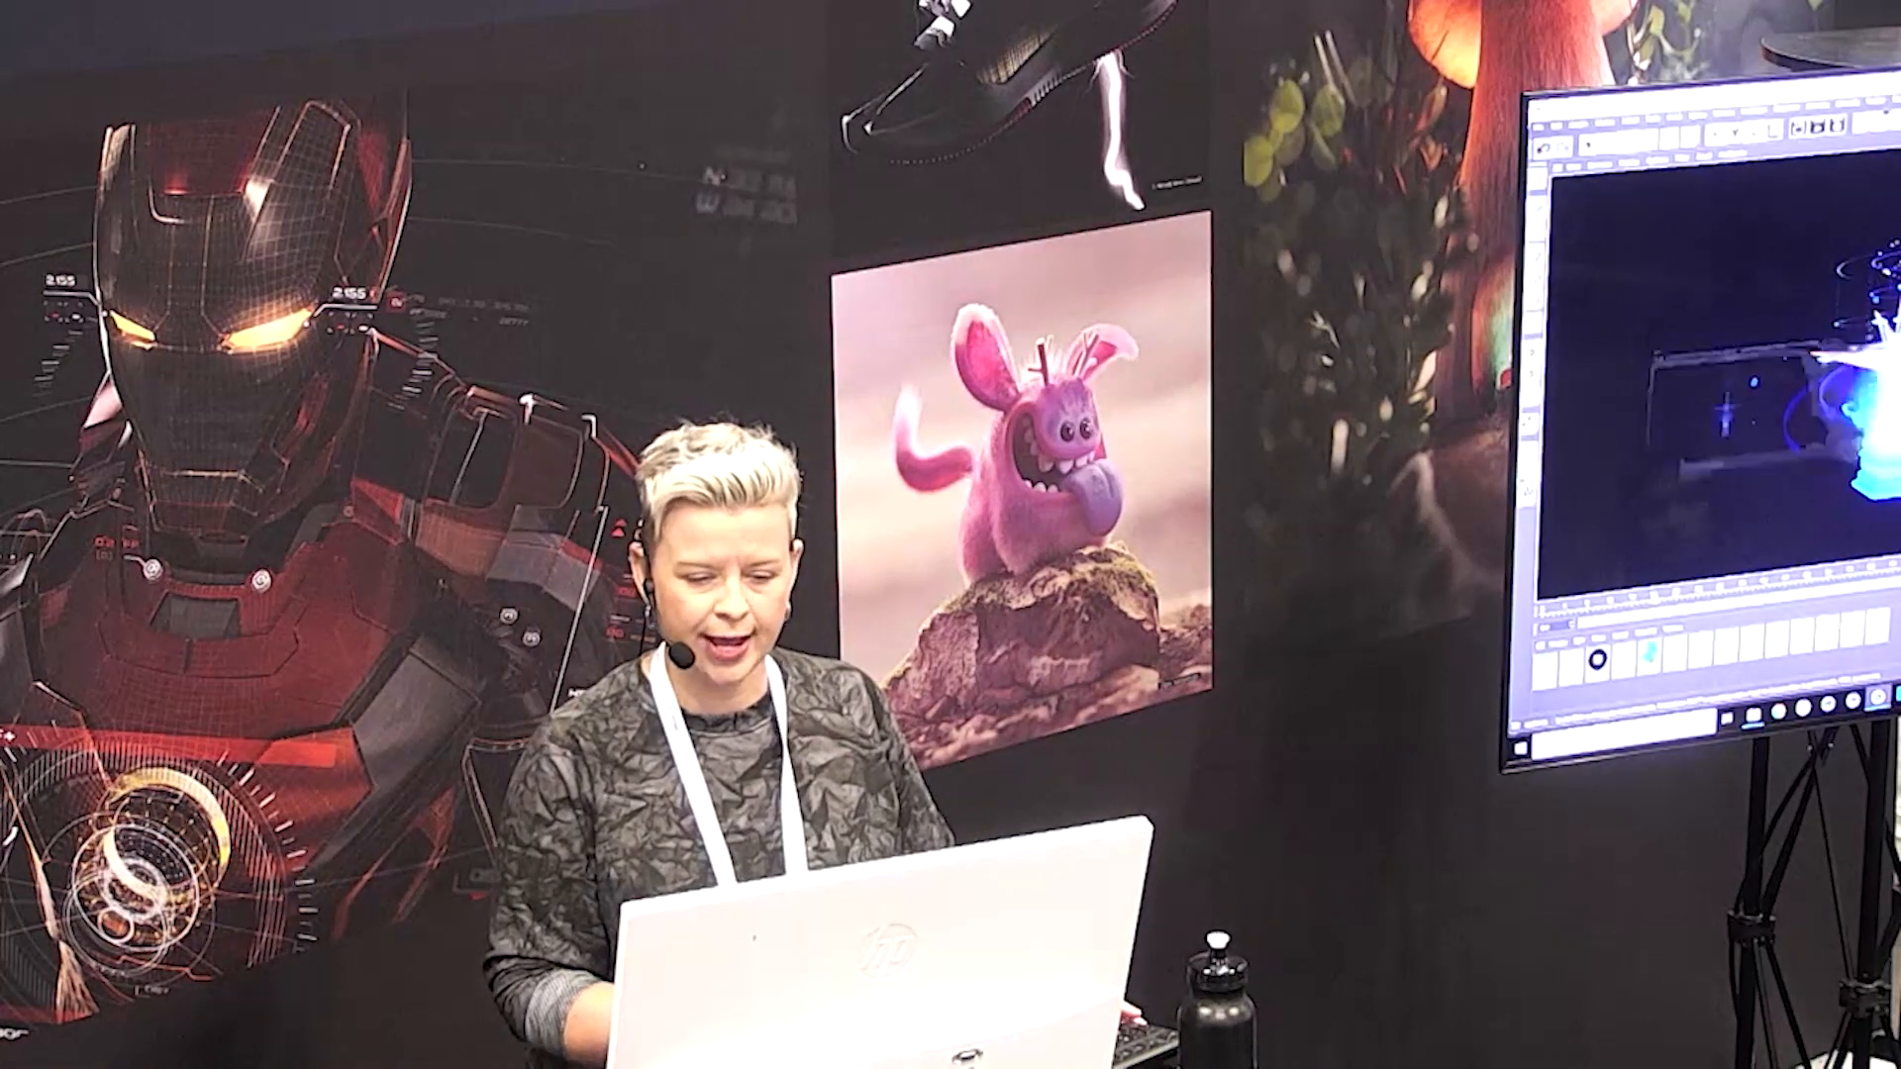
# Step: Switch to the "2b-ryan v4 - volume2-front" scene in Cinema 4D and examine the Volume Builder and Volume Mesher at frames 125 and 720
pyautogui.hotkey('alt', 'Tab')
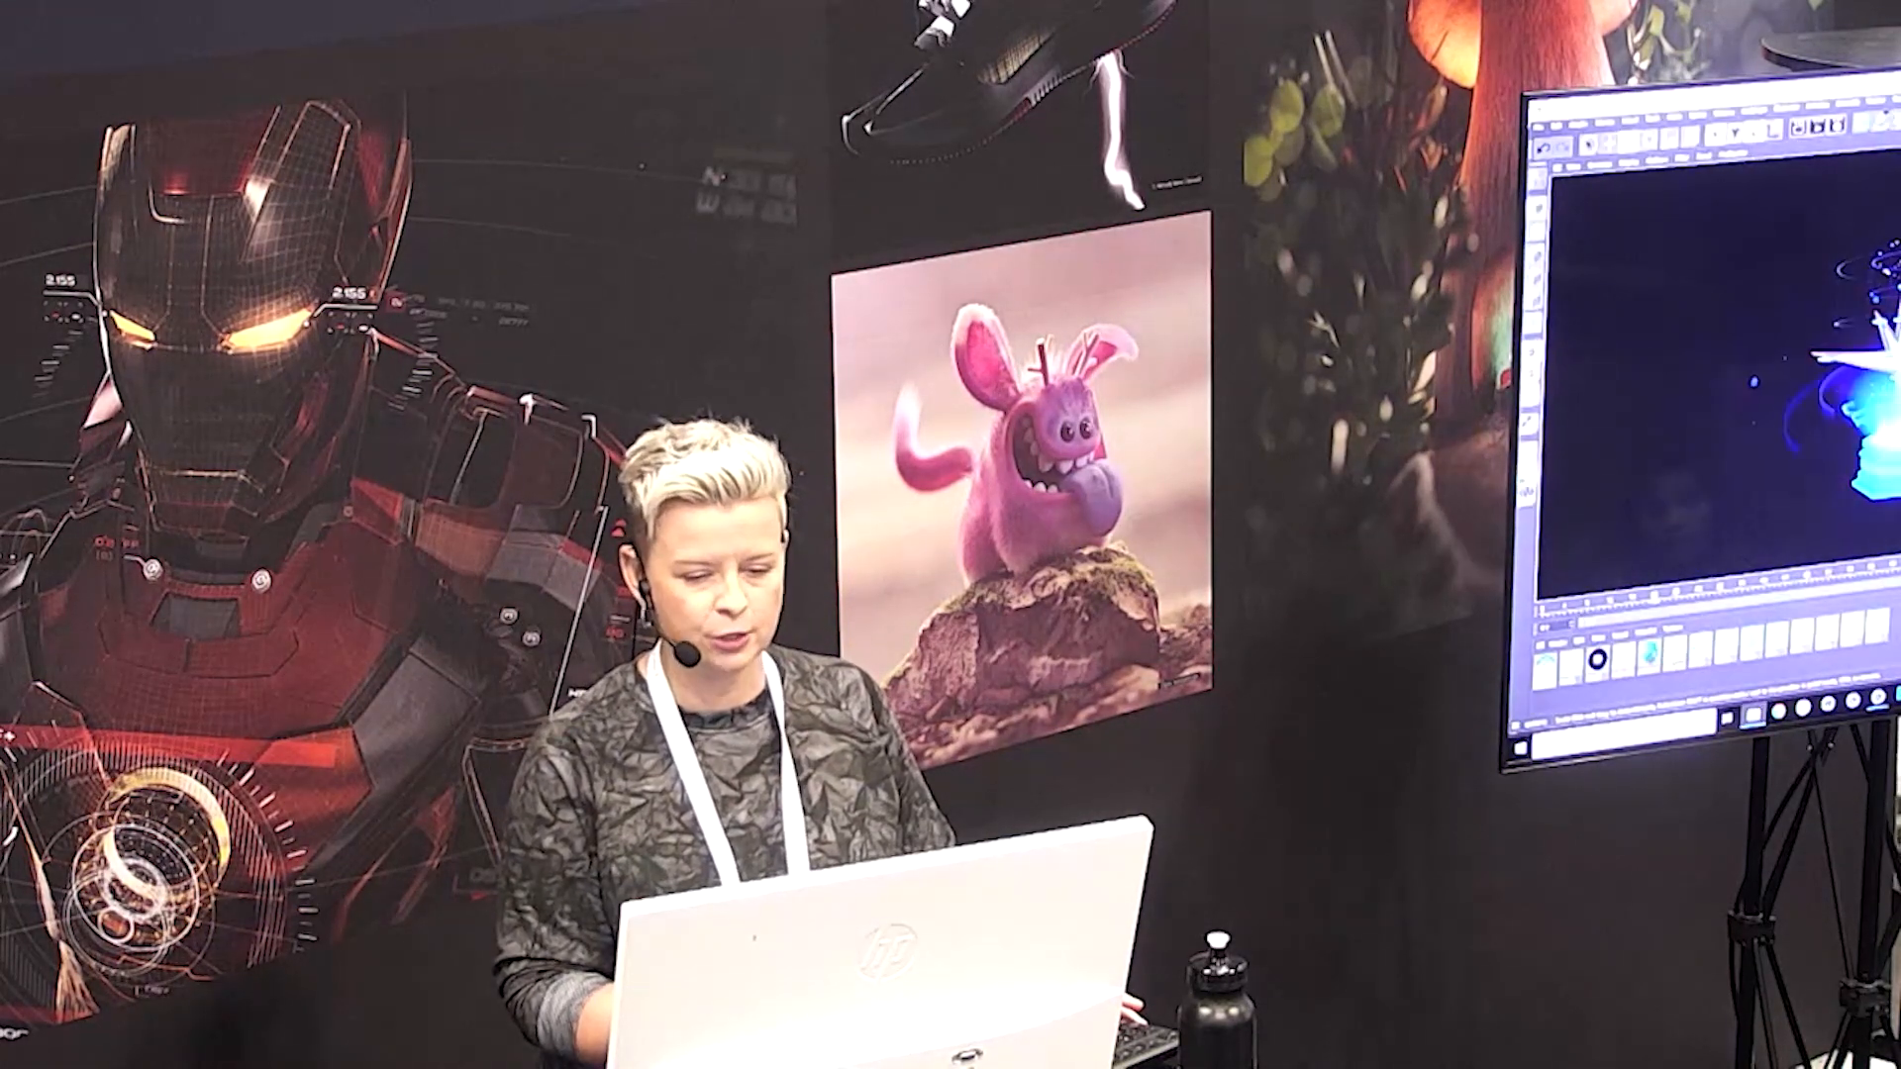
pyautogui.hotkey('alt', 'Tab')
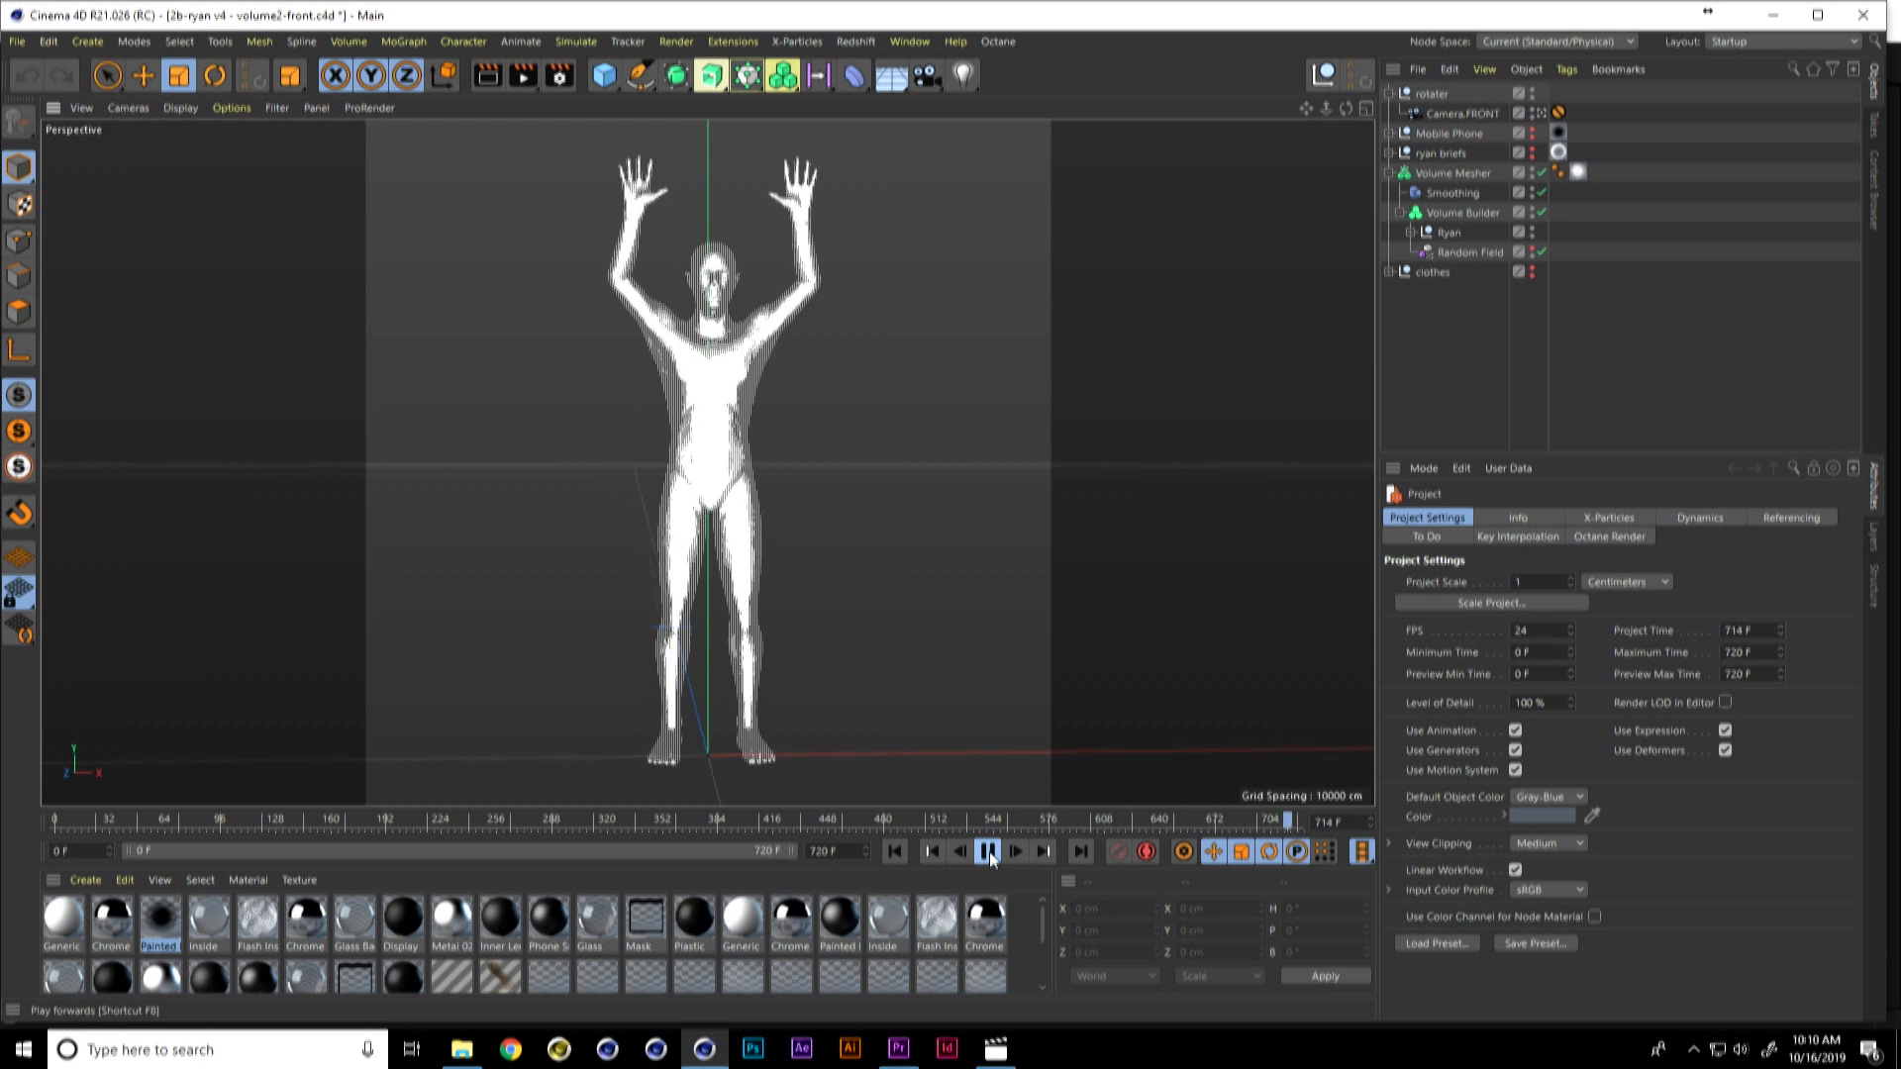
pyautogui.moveTo(1292, 817); pyautogui.dragTo(271, 822)
pyautogui.click(1483, 230)
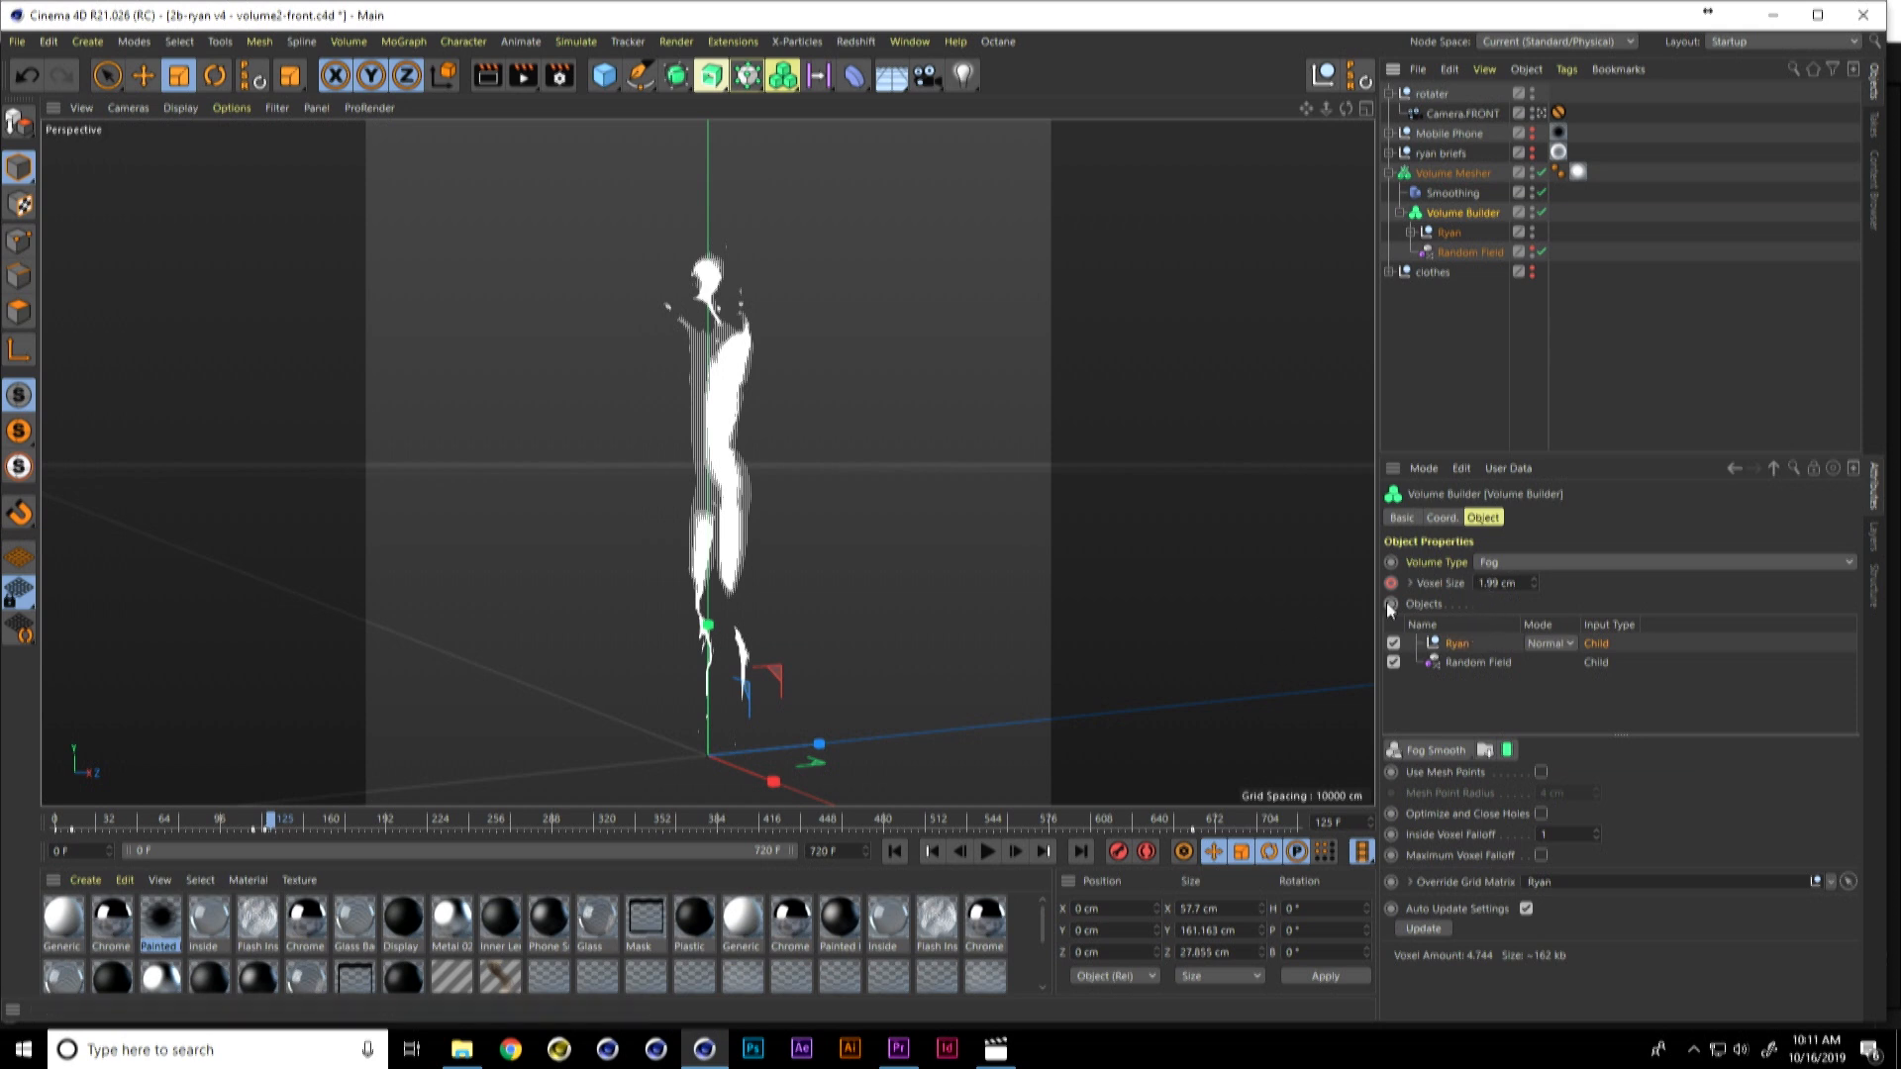
pyautogui.click(1470, 179)
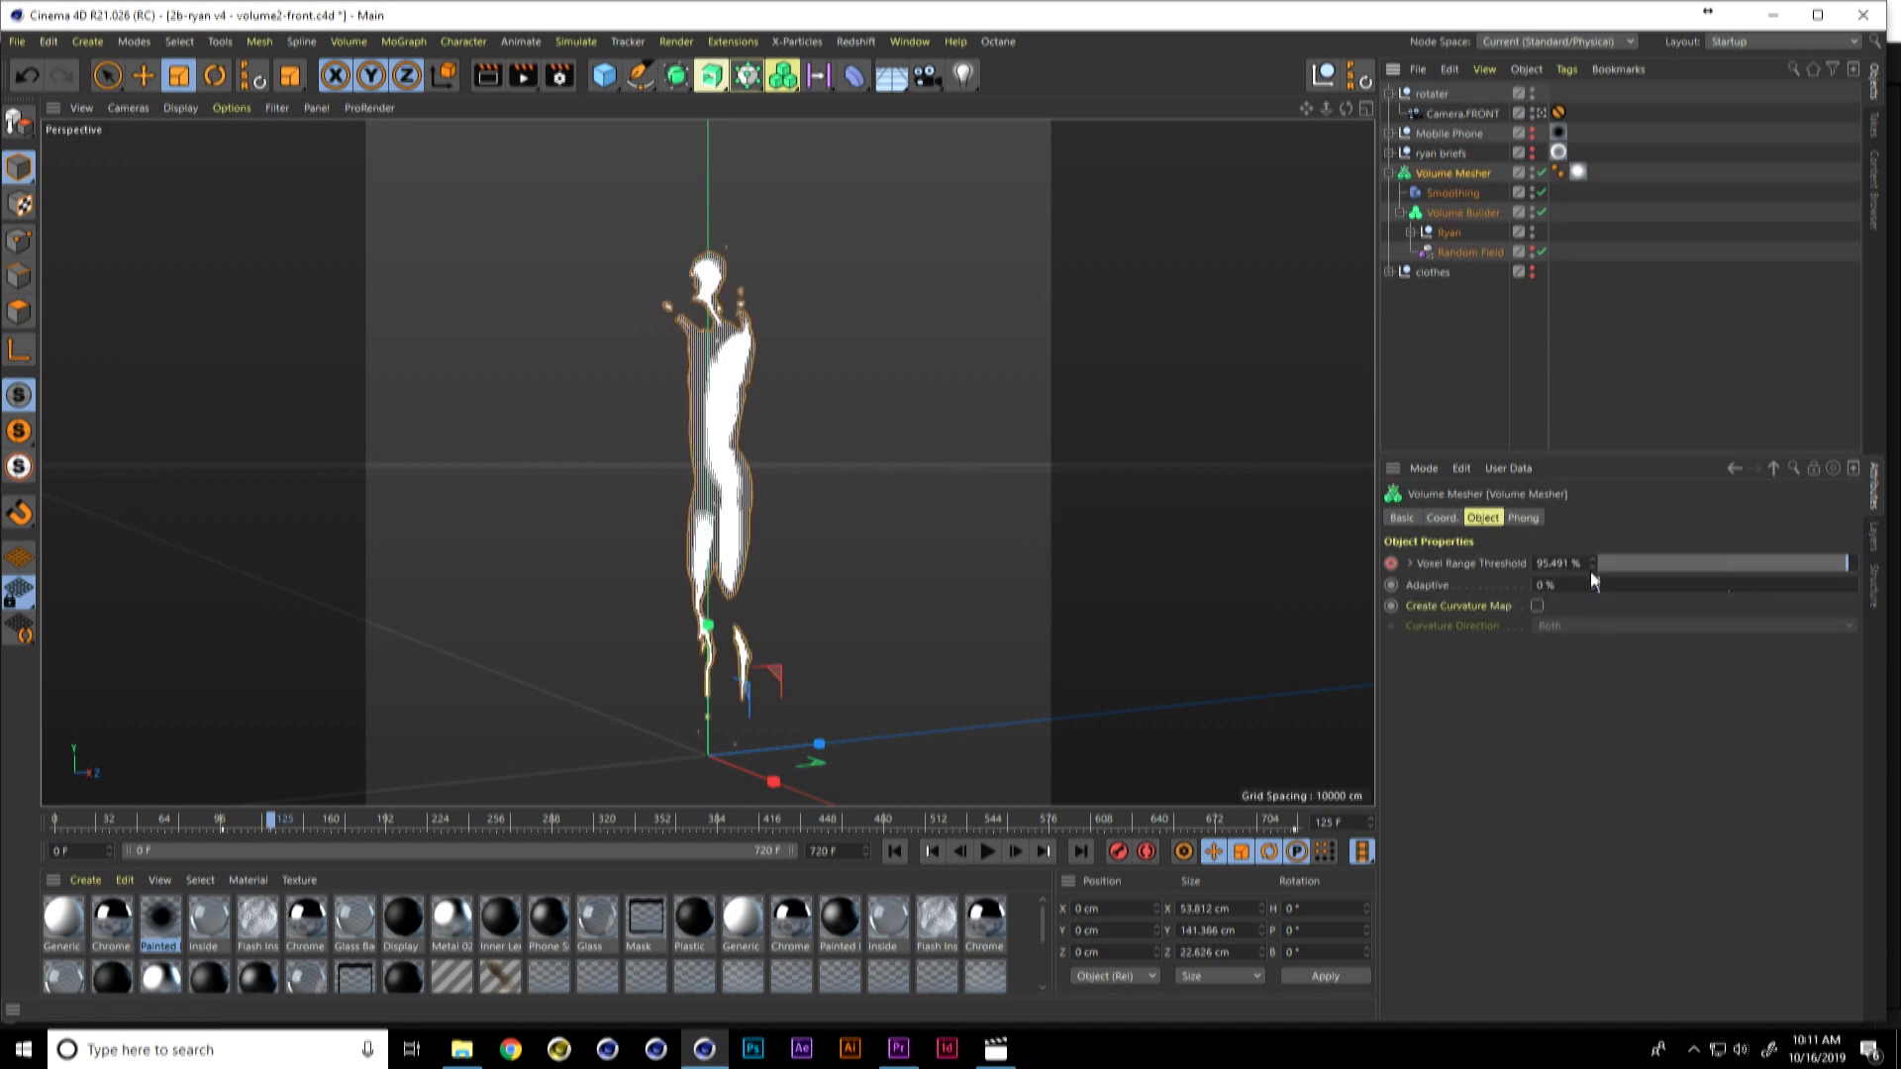
pyautogui.moveTo(275, 807); pyautogui.dragTo(1225, 818)
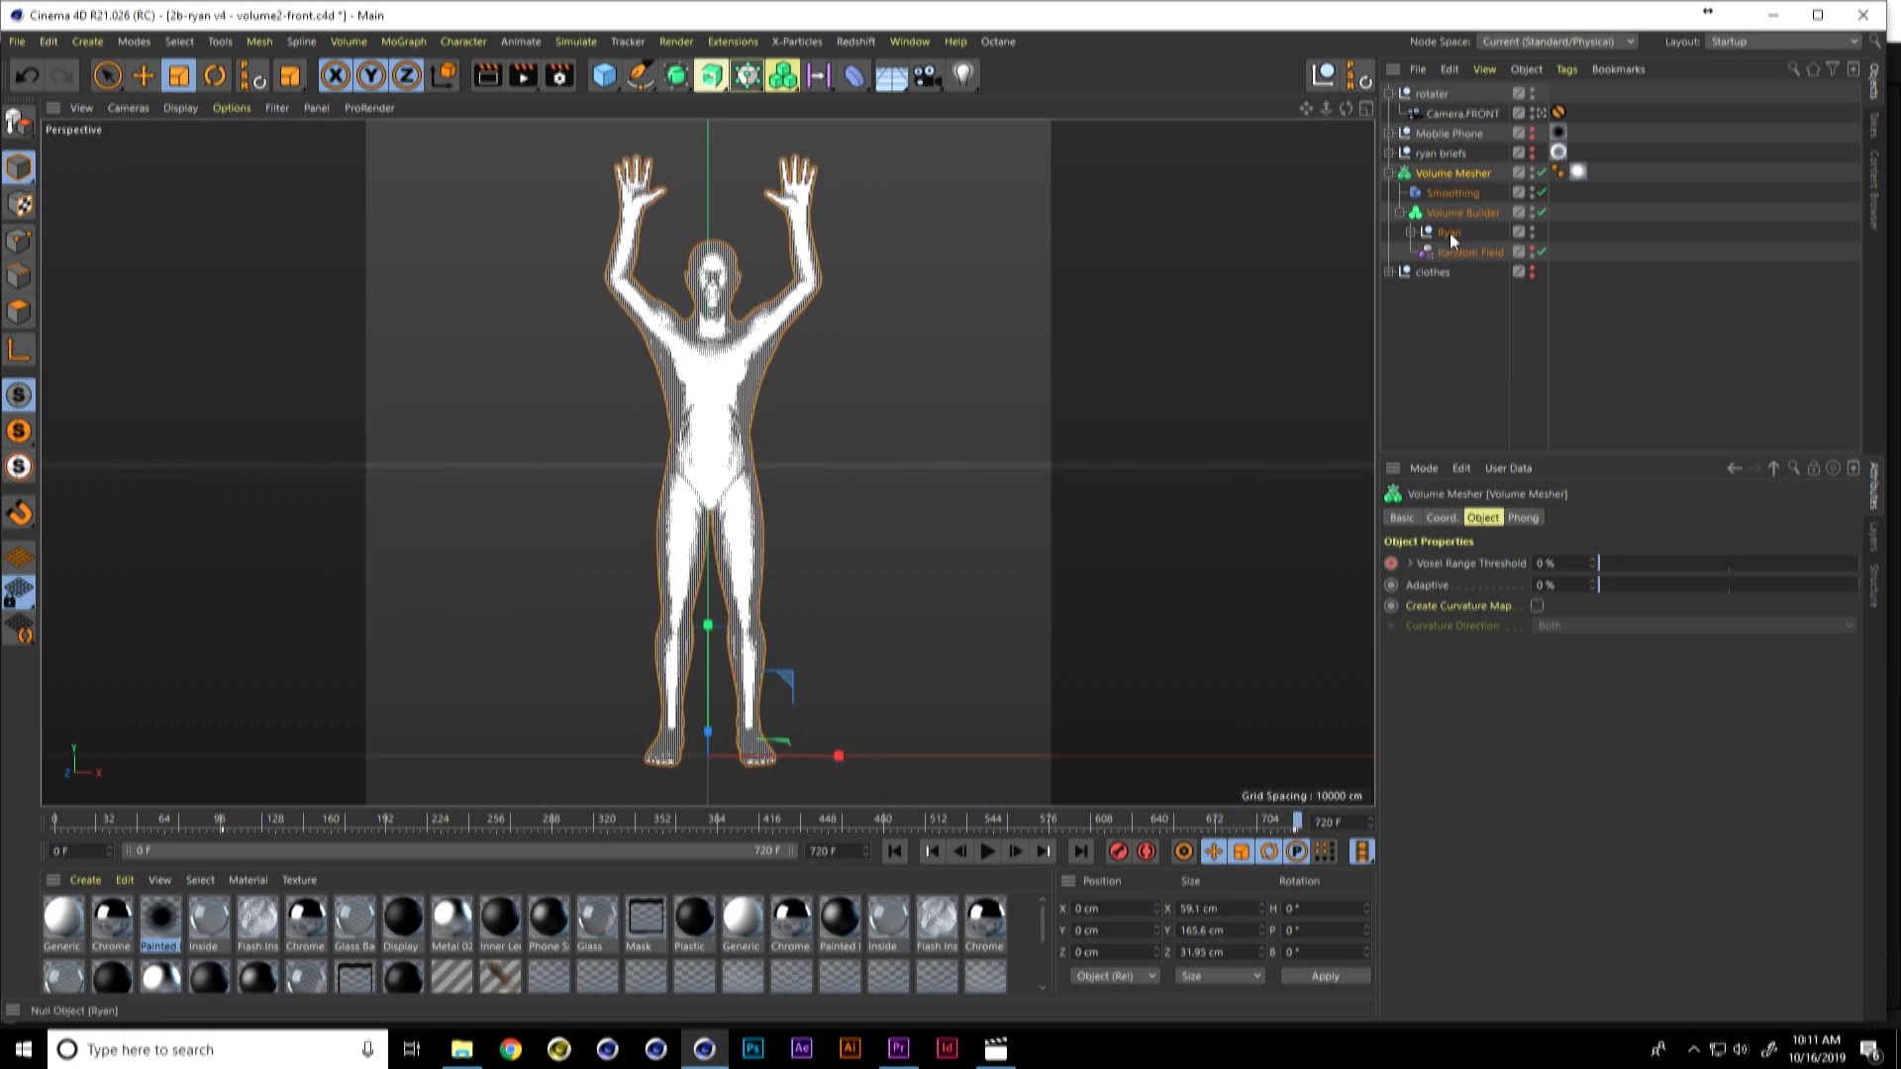
# Step: Copy the Ryan null and paste it into a new project
pyautogui.click(1450, 234)
pyautogui.click(1450, 70)
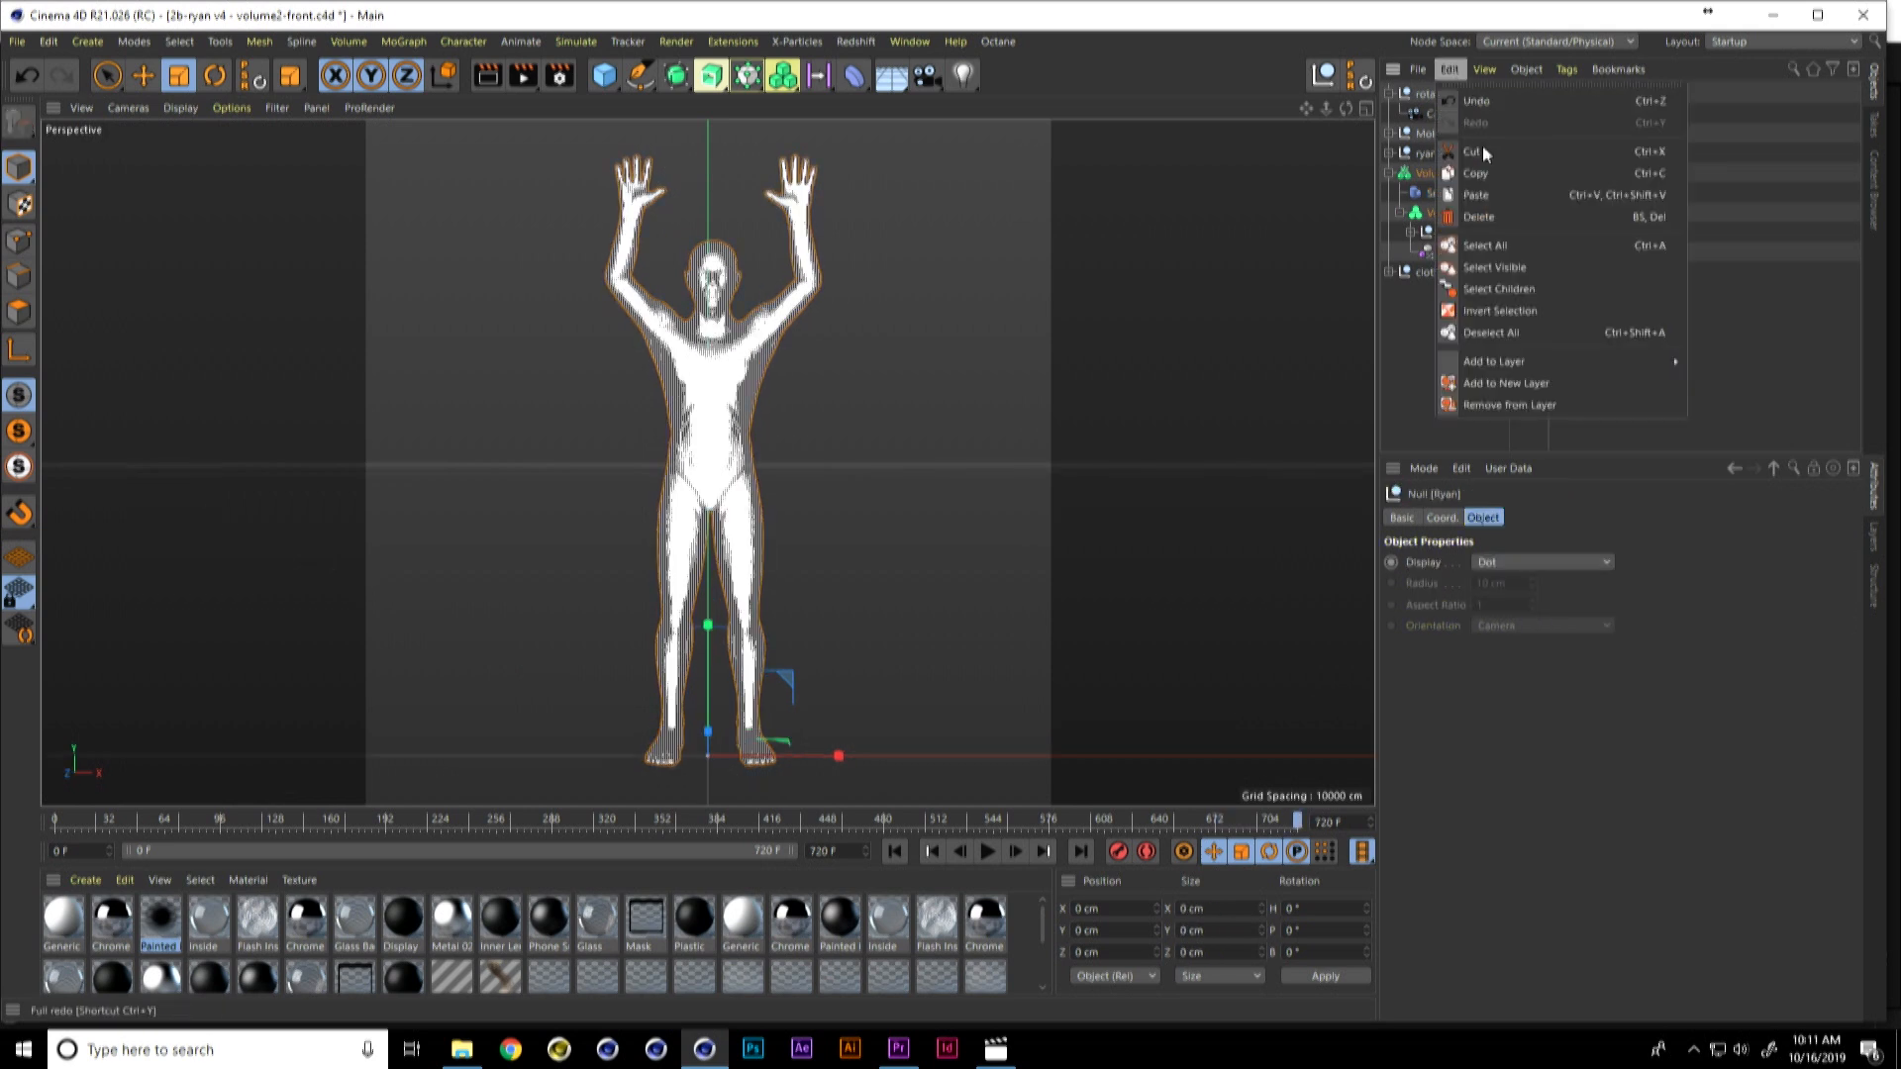
pyautogui.click(1499, 178)
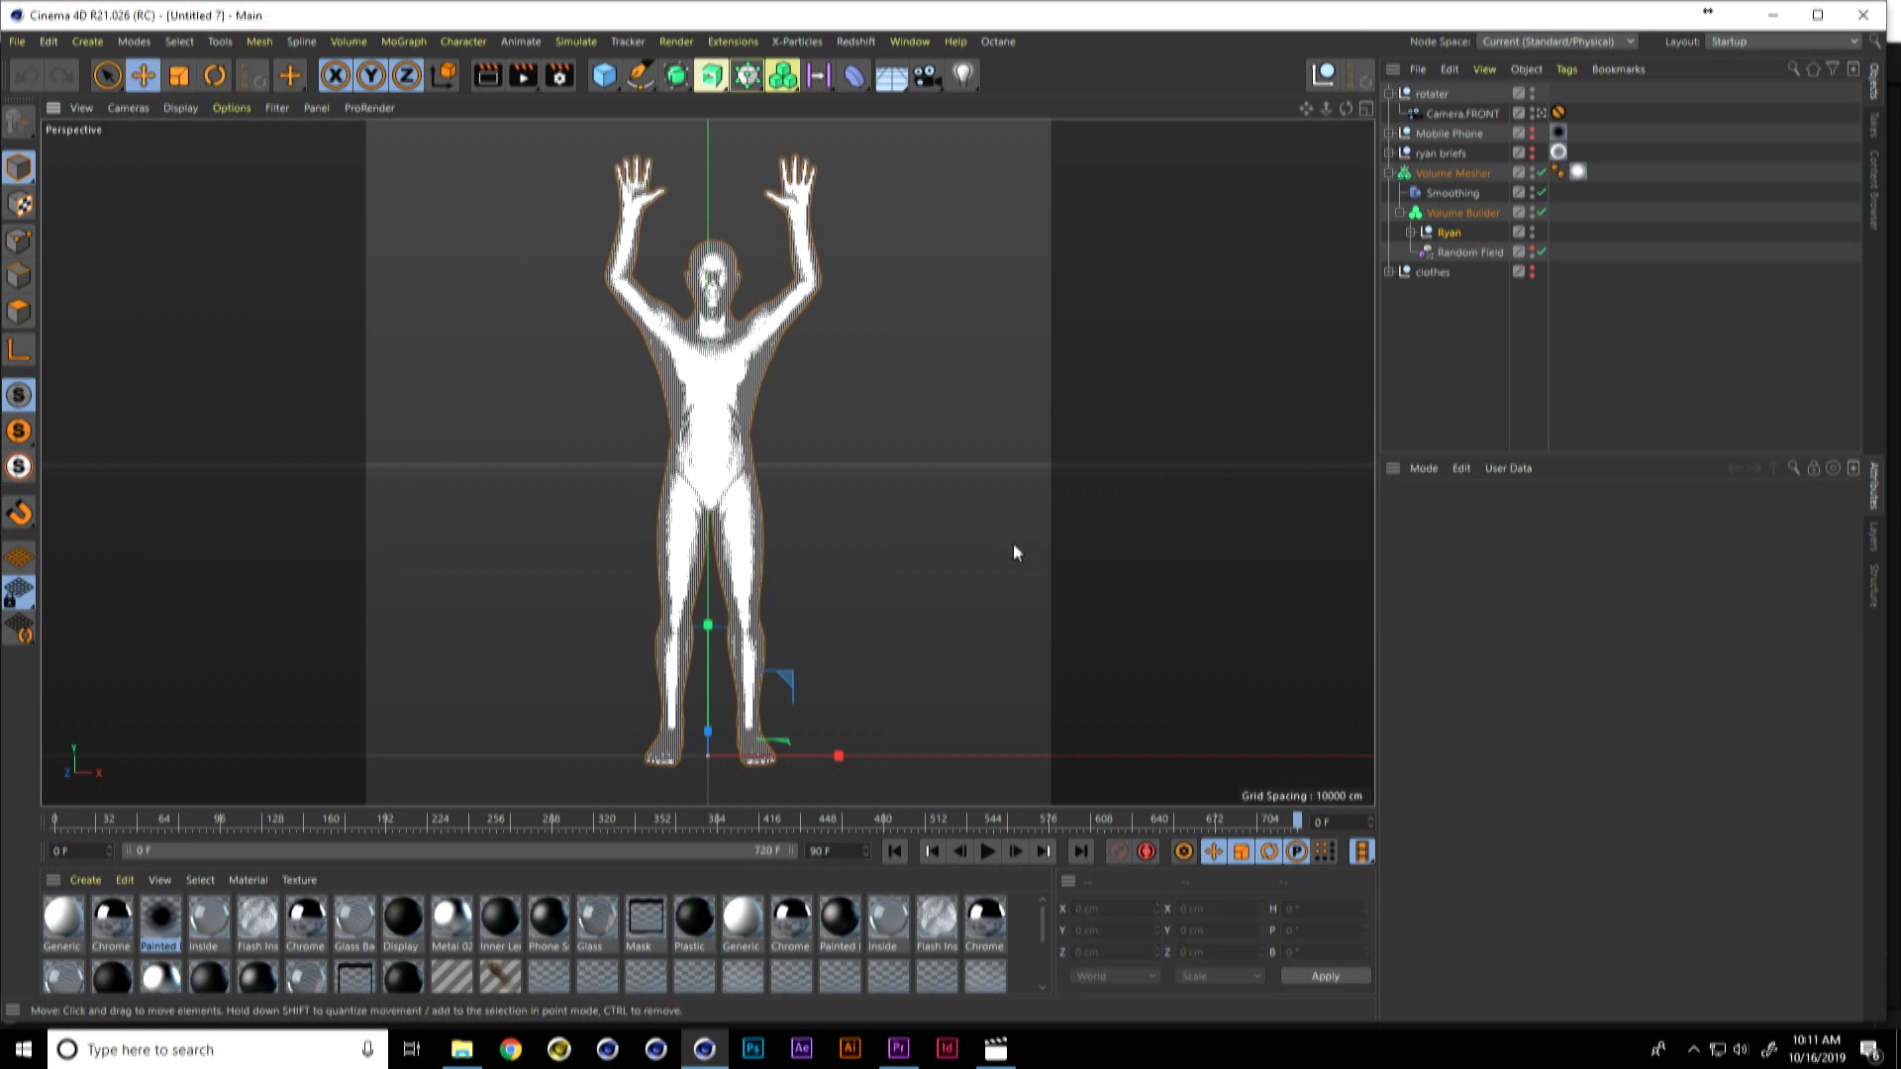
pyautogui.hotkey('ctrl', 'n')
pyautogui.moveTo(995, 547); pyautogui.dragTo(998, 545)
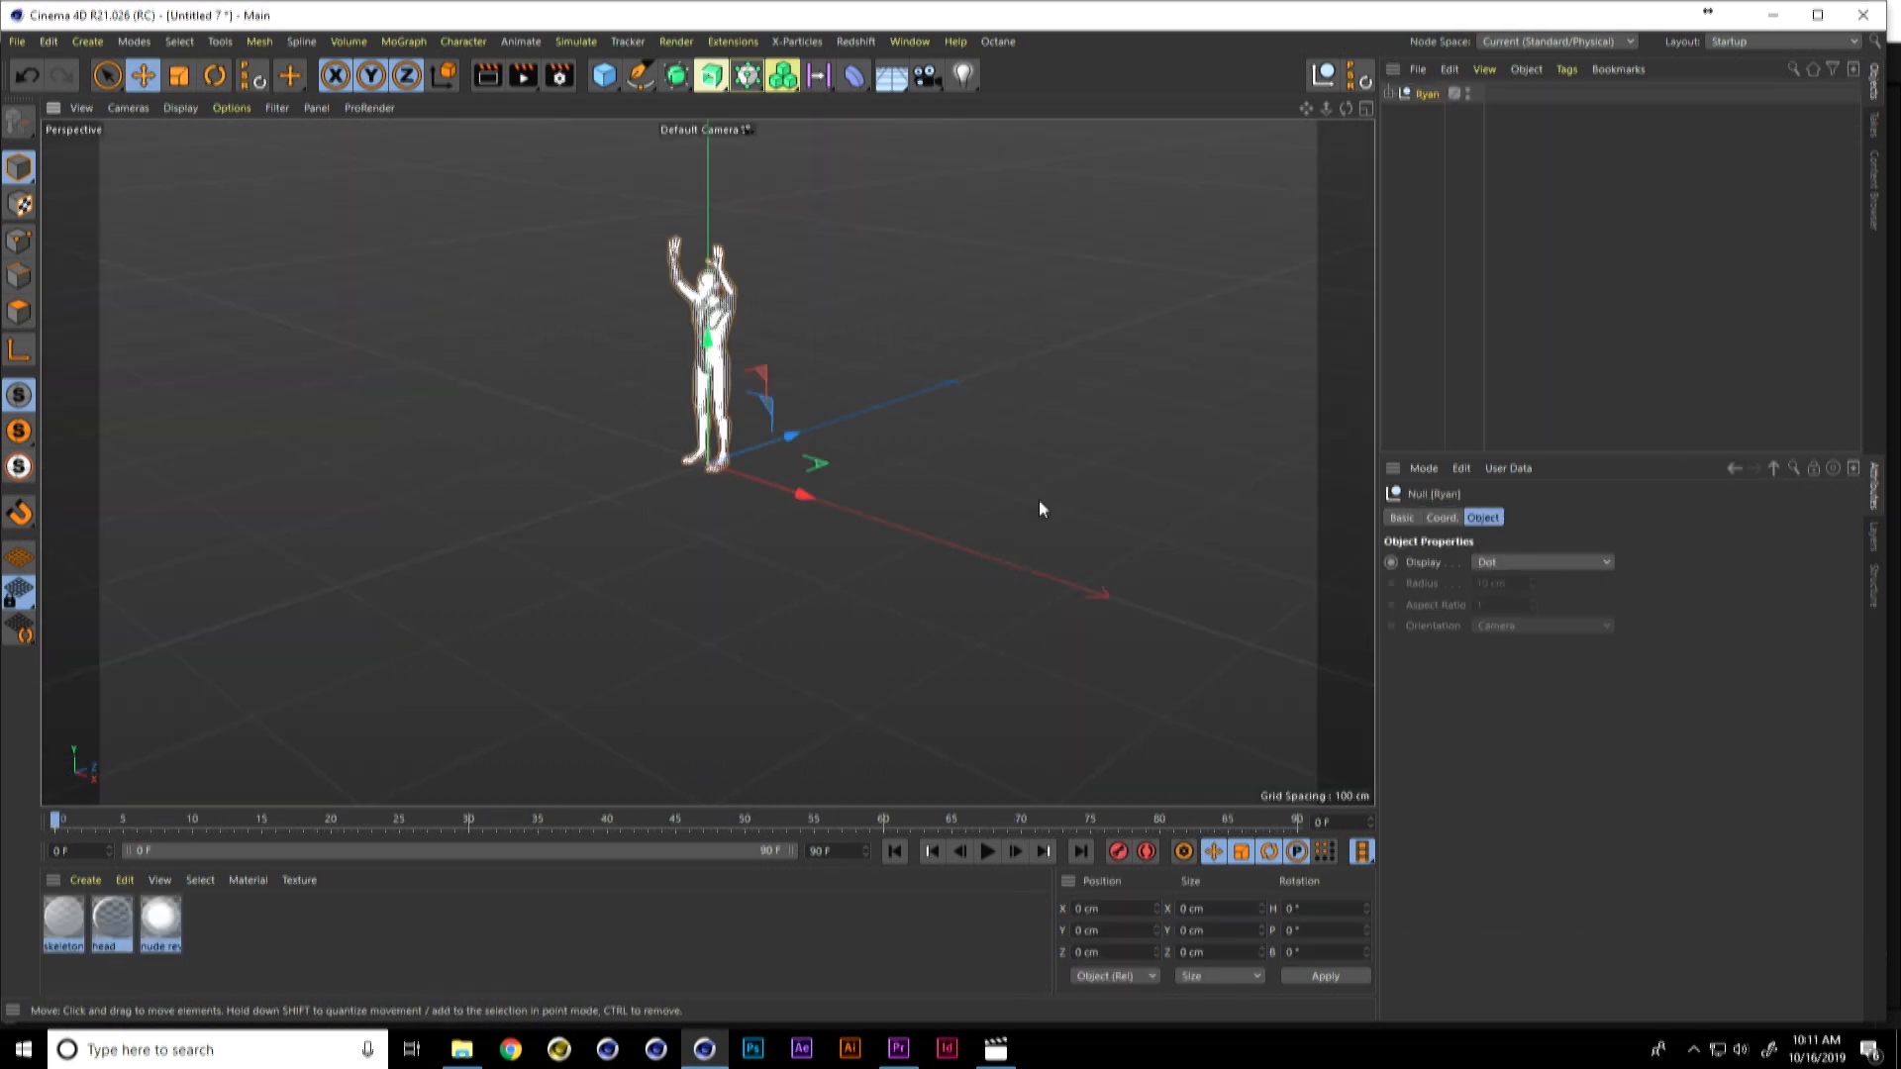
# Step: Expand the Ryan null and hide "ryan 2 original" in the viewport, framing the skeleton from the front
pyautogui.click(1390, 94)
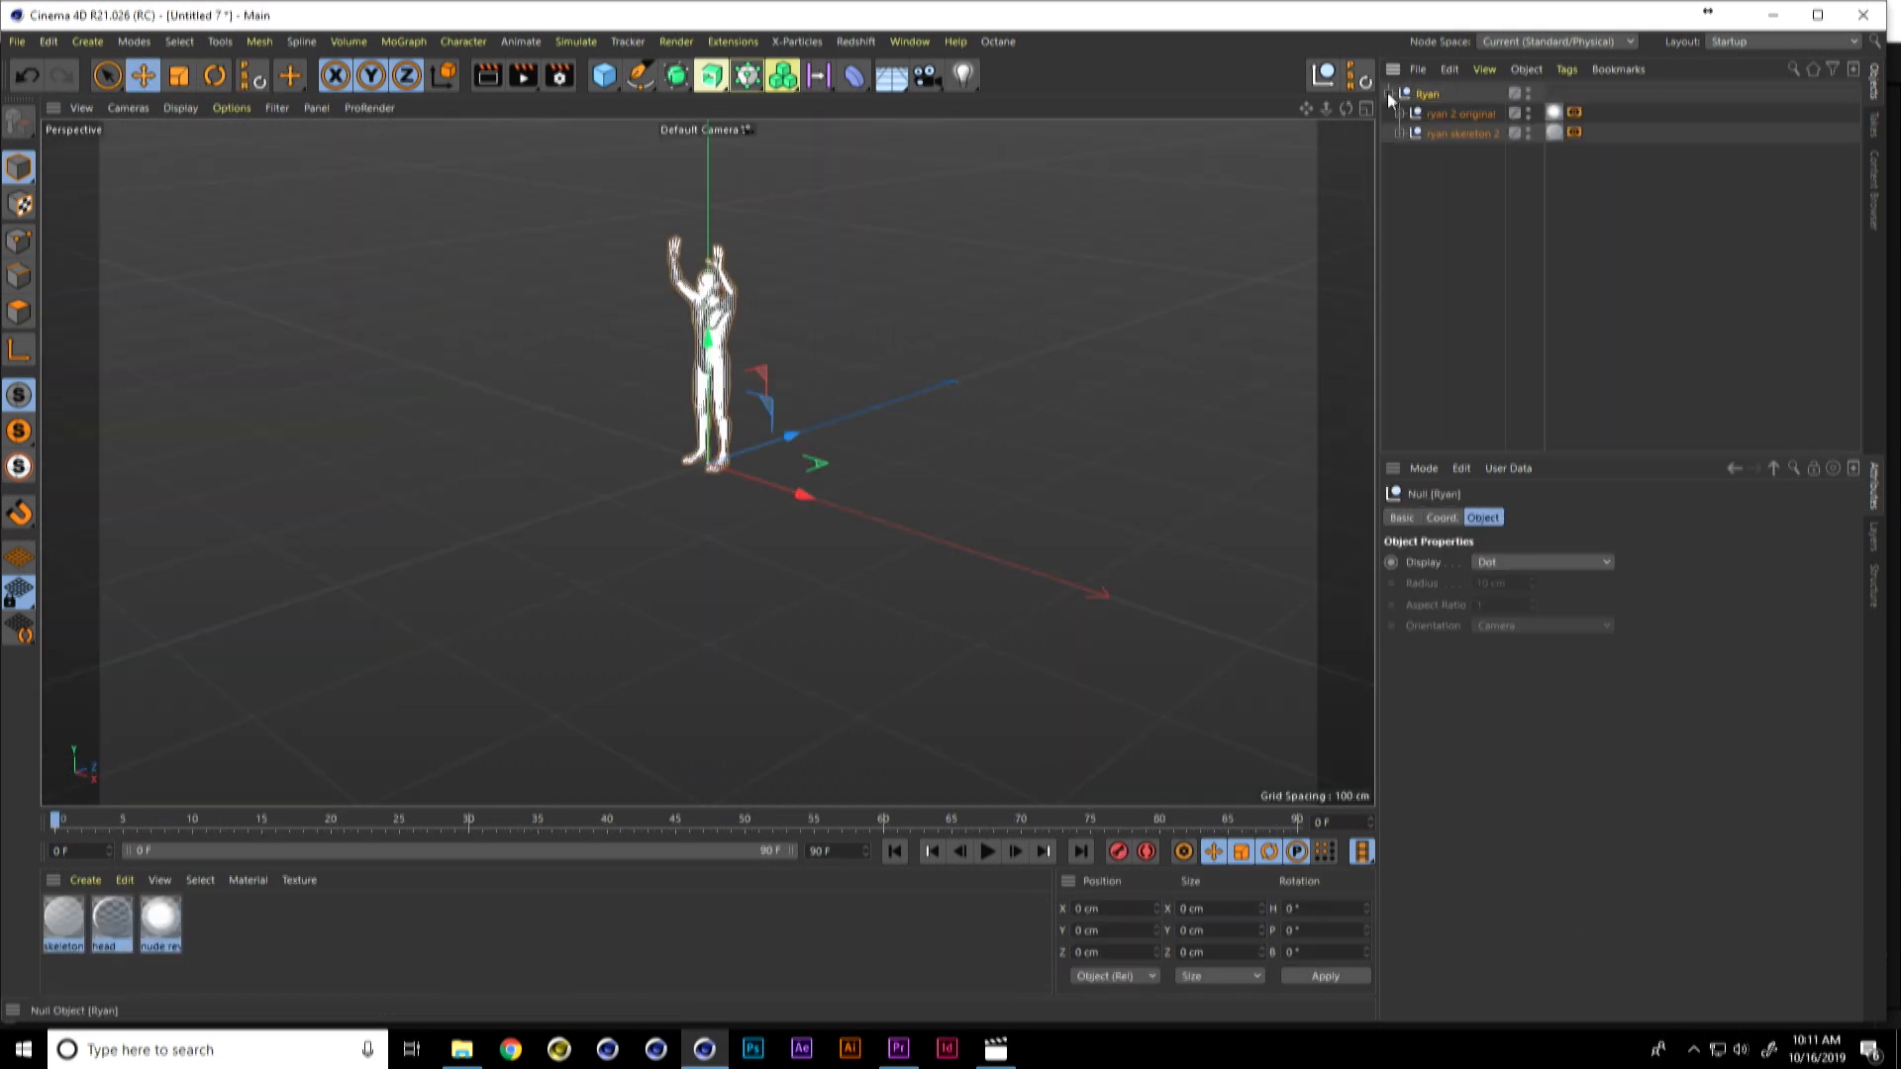
pyautogui.click(1528, 112)
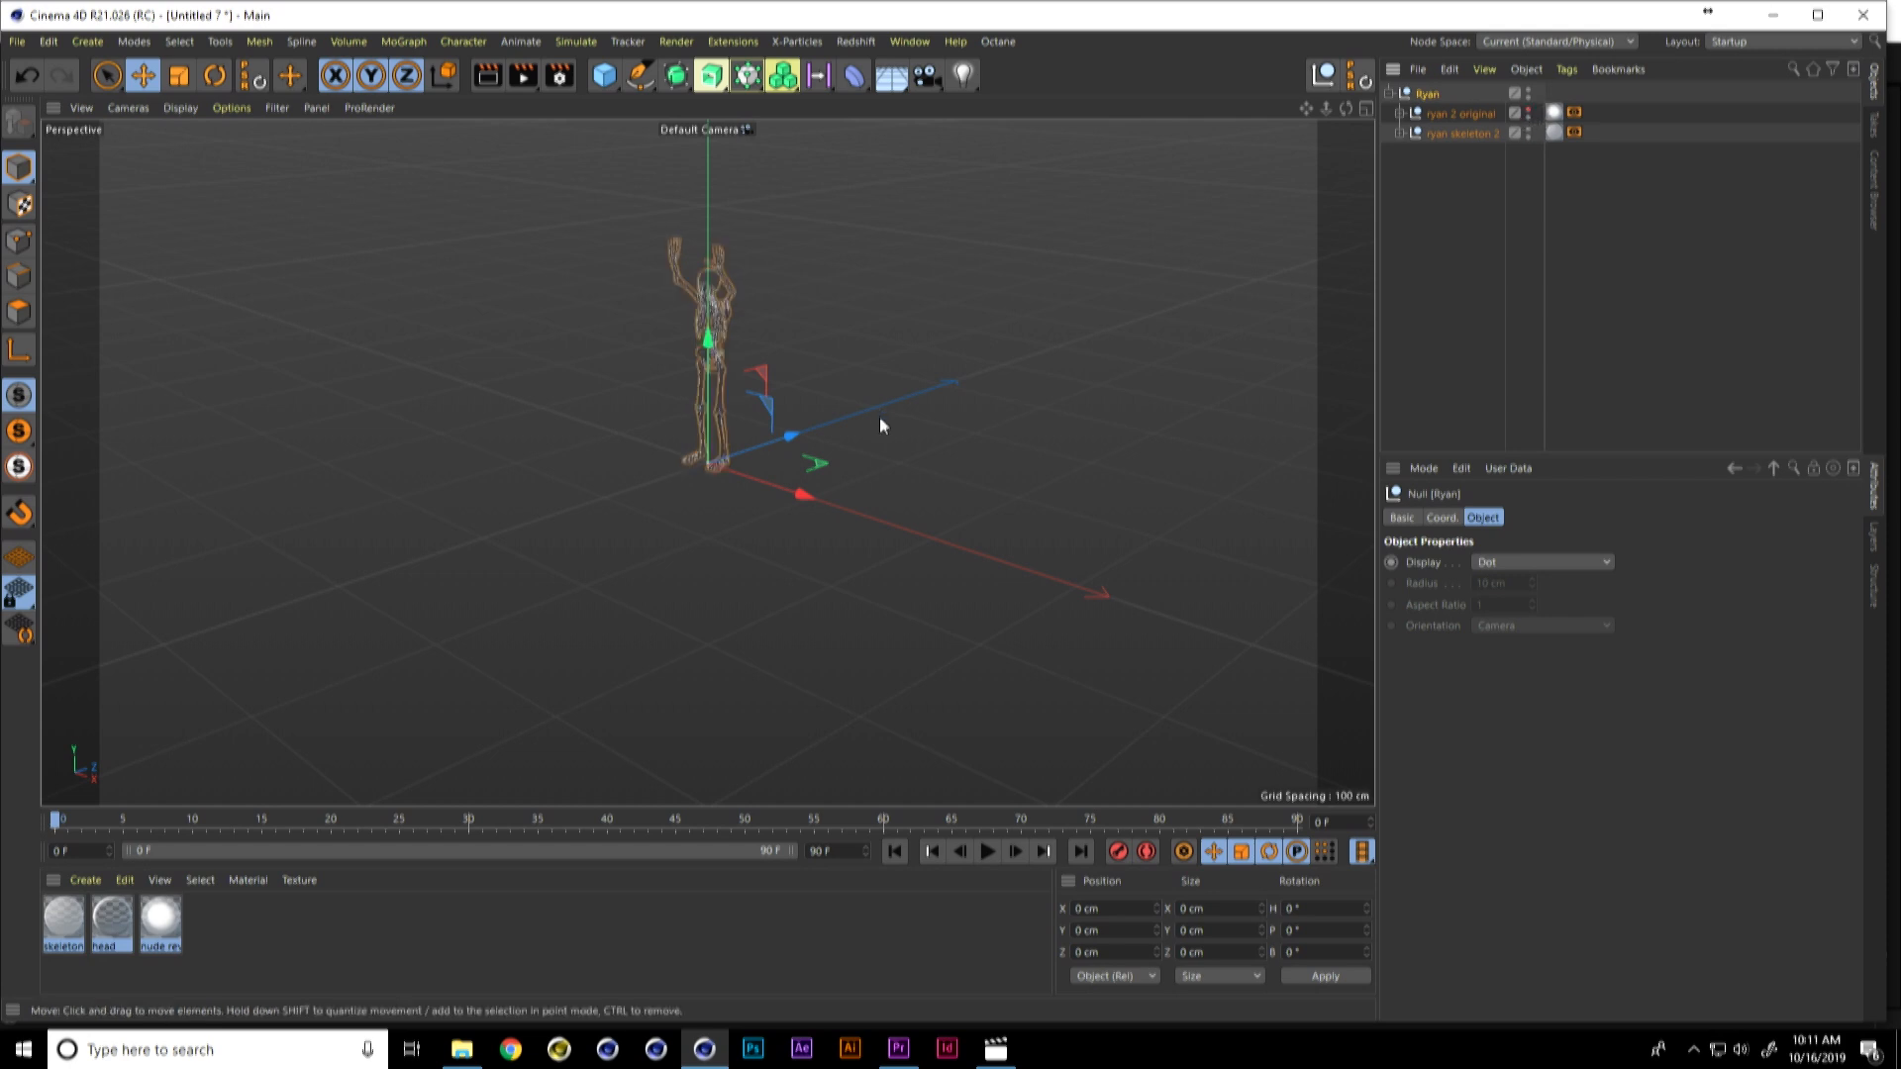
pyautogui.keyDown('alt'); pyautogui.moveTo(828, 489); pyautogui.dragTo(894, 437); pyautogui.keyUp('alt')
pyautogui.scroll(5, 800, 392)
pyautogui.keyDown('alt'); pyautogui.moveTo(796, 396); pyautogui.dragTo(793, 515, button='middle'); pyautogui.keyUp('alt')
pyautogui.keyDown('alt'); pyautogui.moveTo(793, 514); pyautogui.dragTo(869, 432); pyautogui.keyUp('alt')
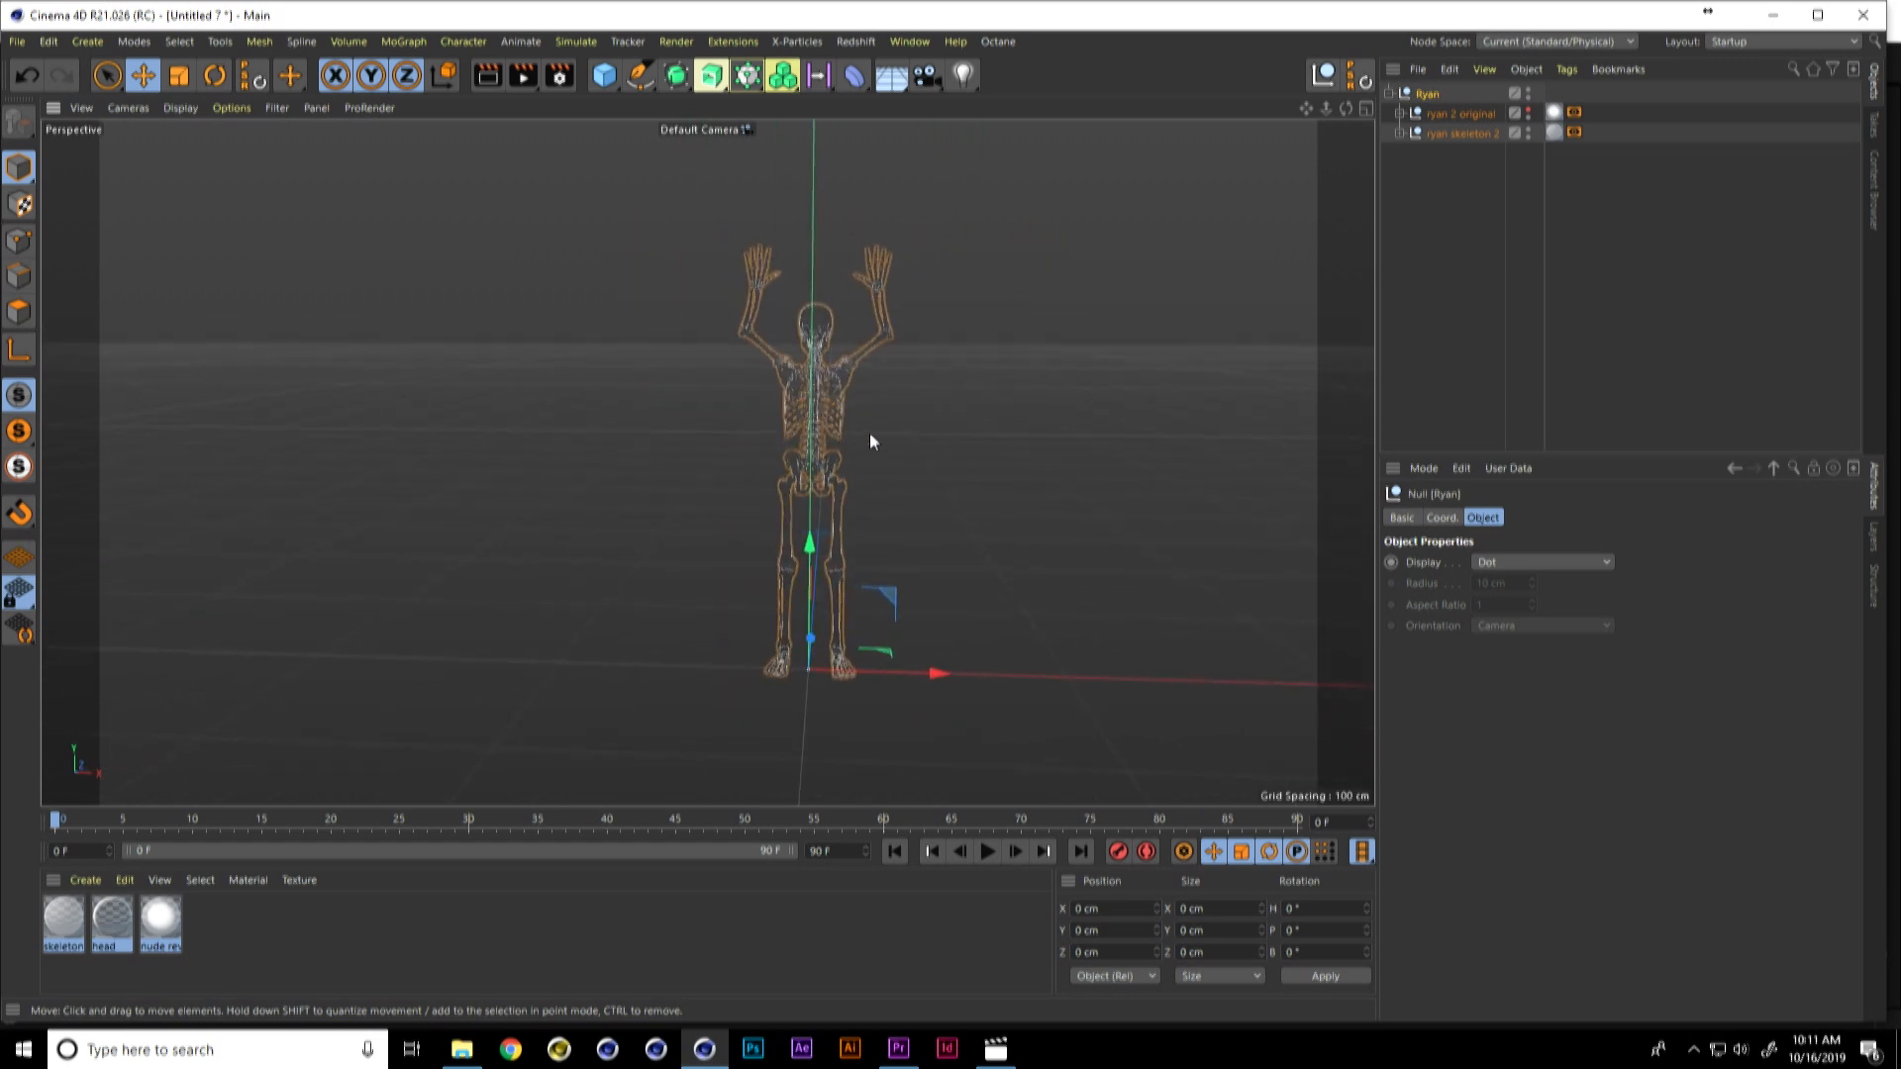
pyautogui.keyDown('alt'); pyautogui.moveTo(869, 432); pyautogui.dragTo(812, 433, button='middle'); pyautogui.keyUp('alt')
pyautogui.scroll(4, 812, 434)
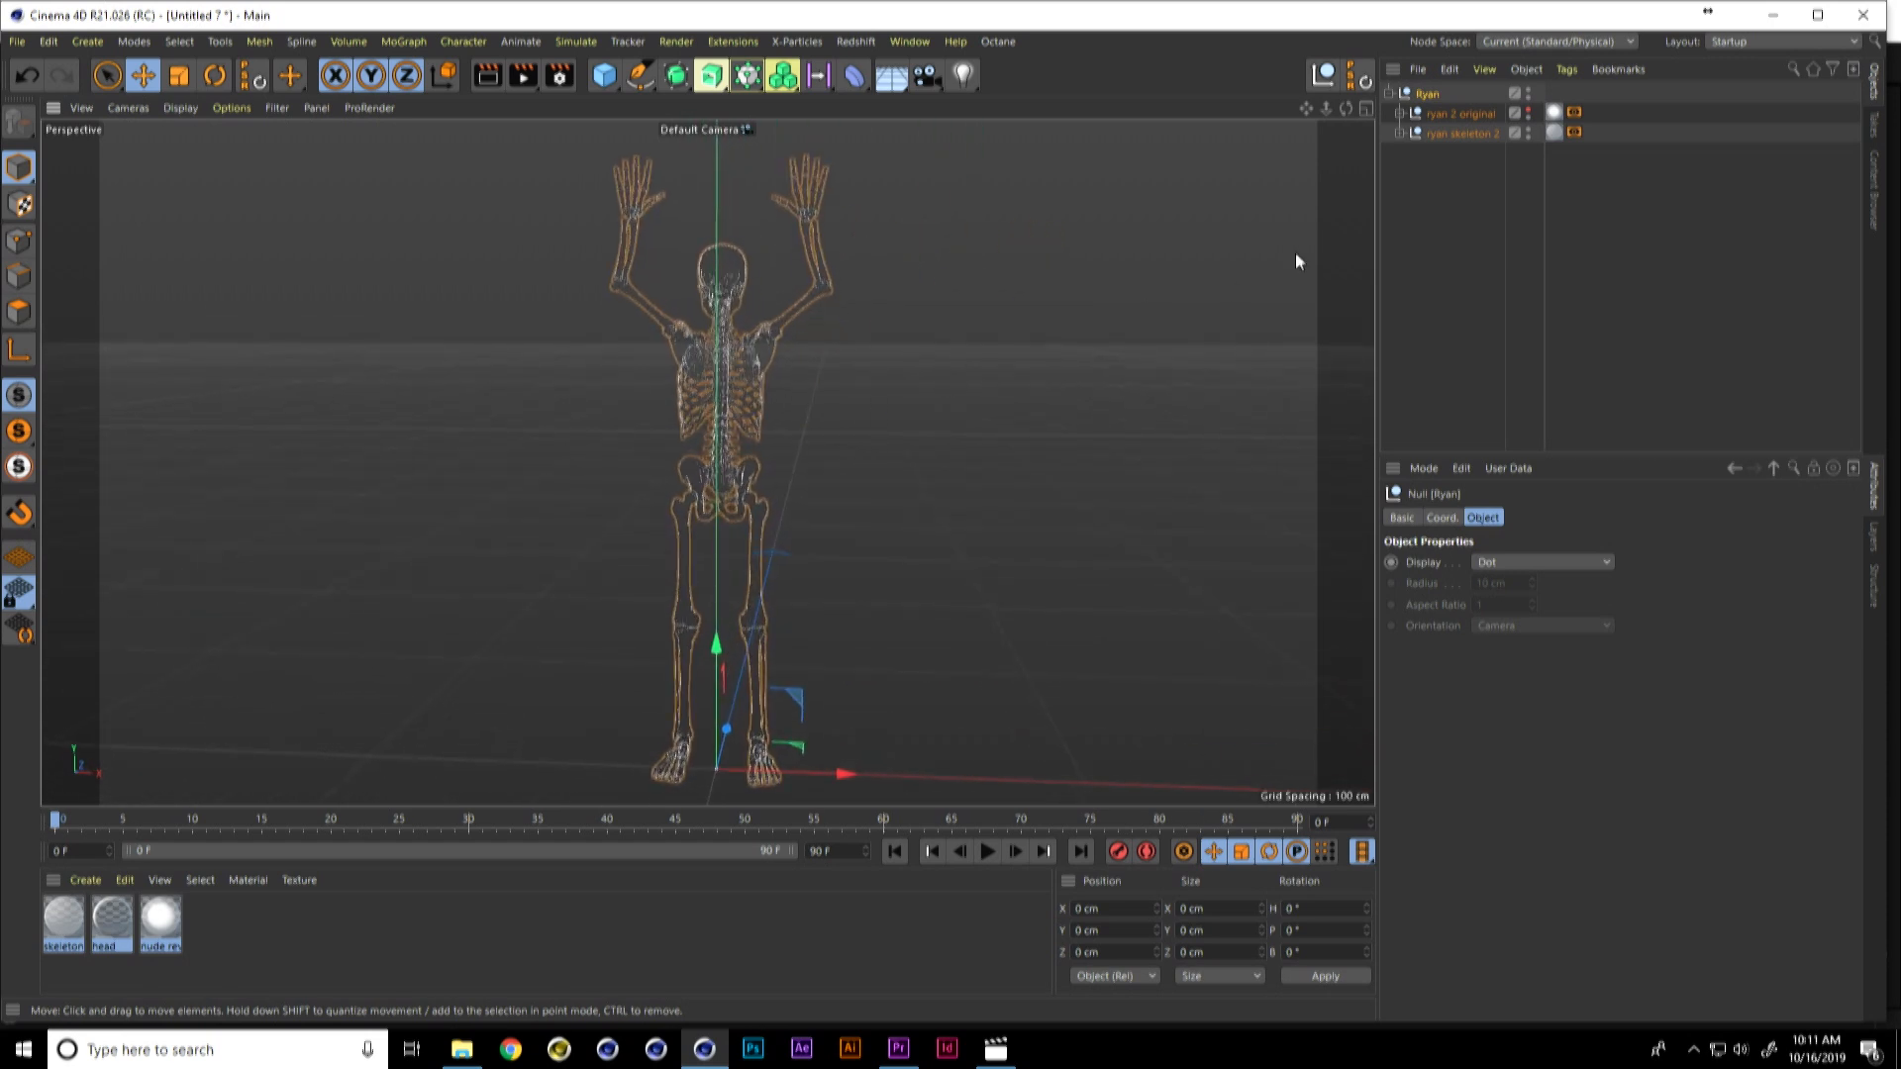
# Step: Delete the material tags from "ryan 2 original" and "ryan skeleton 2"
pyautogui.click(1555, 113)
pyautogui.press('Delete')
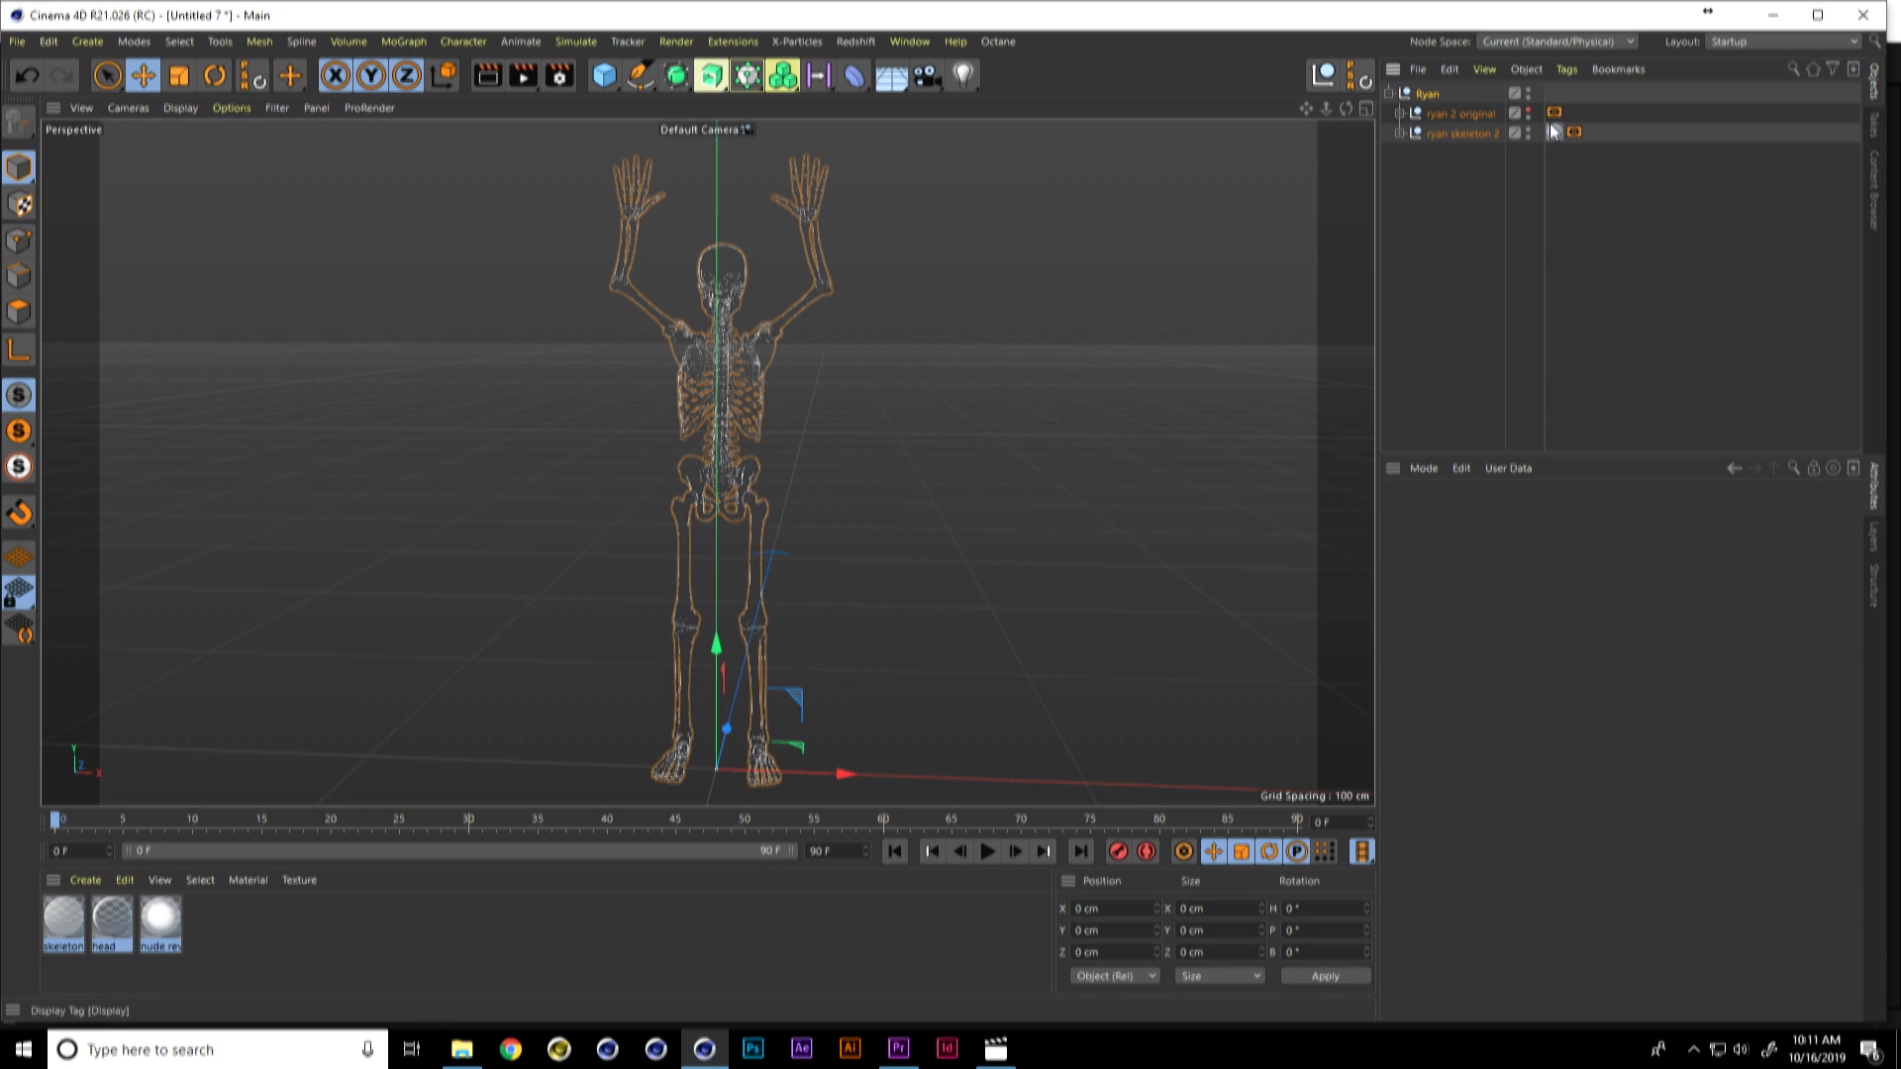
pyautogui.click(1553, 133)
pyautogui.press('Delete')
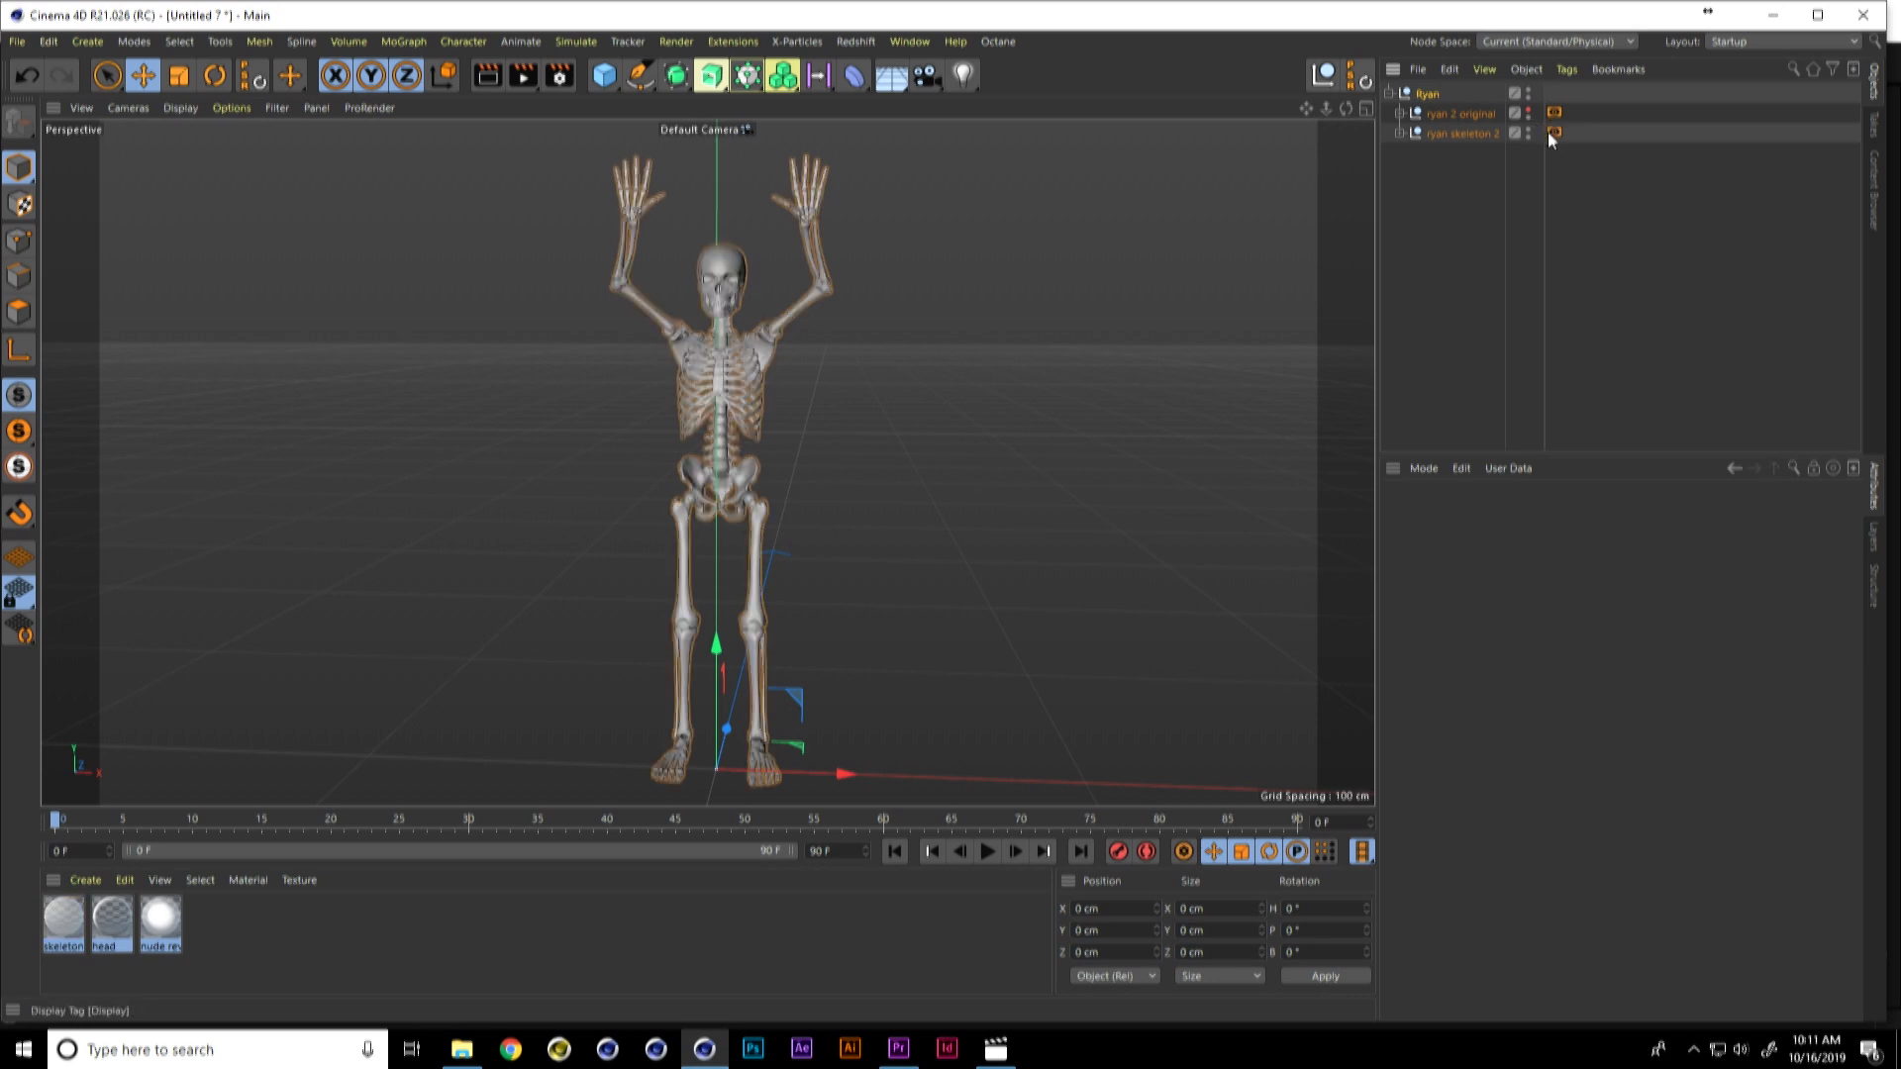
# Step: Examine the skeleton model from the front, viewing the hands, skull, ribcage and legs up close
pyautogui.keyDown('alt'); pyautogui.moveTo(704, 462); pyautogui.dragTo(763, 441); pyautogui.keyUp('alt')
pyautogui.keyDown('alt'); pyautogui.moveTo(925, 408); pyautogui.dragTo(810, 438, button='middle'); pyautogui.keyUp('alt')
pyautogui.scroll(4, 804, 438)
pyautogui.keyDown('alt'); pyautogui.moveTo(801, 437); pyautogui.dragTo(830, 494); pyautogui.keyUp('alt')
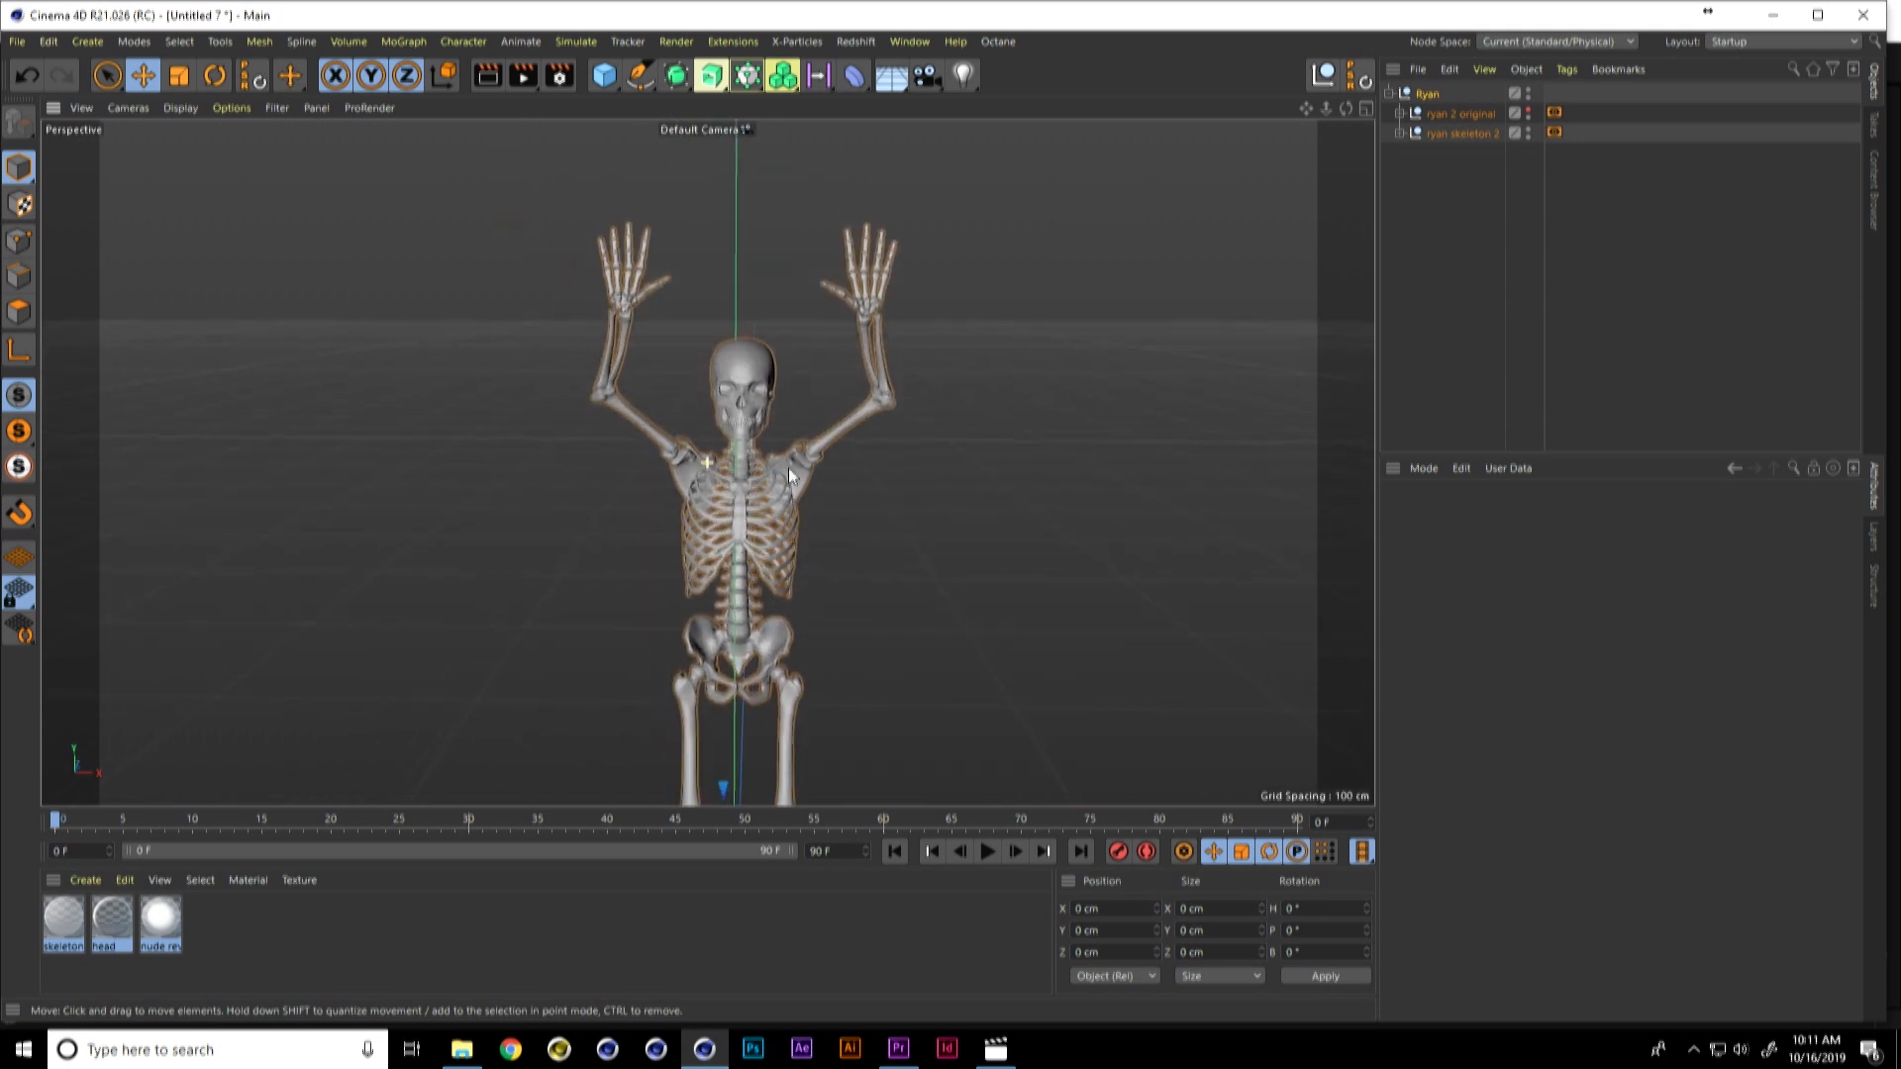
pyautogui.keyDown('alt'); pyautogui.moveTo(832, 495); pyautogui.dragTo(776, 479, button='middle'); pyautogui.keyUp('alt')
pyautogui.keyDown('alt'); pyautogui.moveTo(776, 478); pyautogui.dragTo(780, 486); pyautogui.keyUp('alt')
pyautogui.keyDown('alt'); pyautogui.moveTo(781, 486); pyautogui.dragTo(781, 495, button='middle'); pyautogui.keyUp('alt')
pyautogui.keyDown('alt'); pyautogui.moveTo(780, 495); pyautogui.dragTo(793, 493); pyautogui.keyUp('alt')
pyautogui.keyDown('alt'); pyautogui.moveTo(776, 551); pyautogui.dragTo(786, 498, button='middle'); pyautogui.keyUp('alt')
pyautogui.keyDown('alt'); pyautogui.moveTo(788, 504); pyautogui.dragTo(786, 446); pyautogui.keyUp('alt')
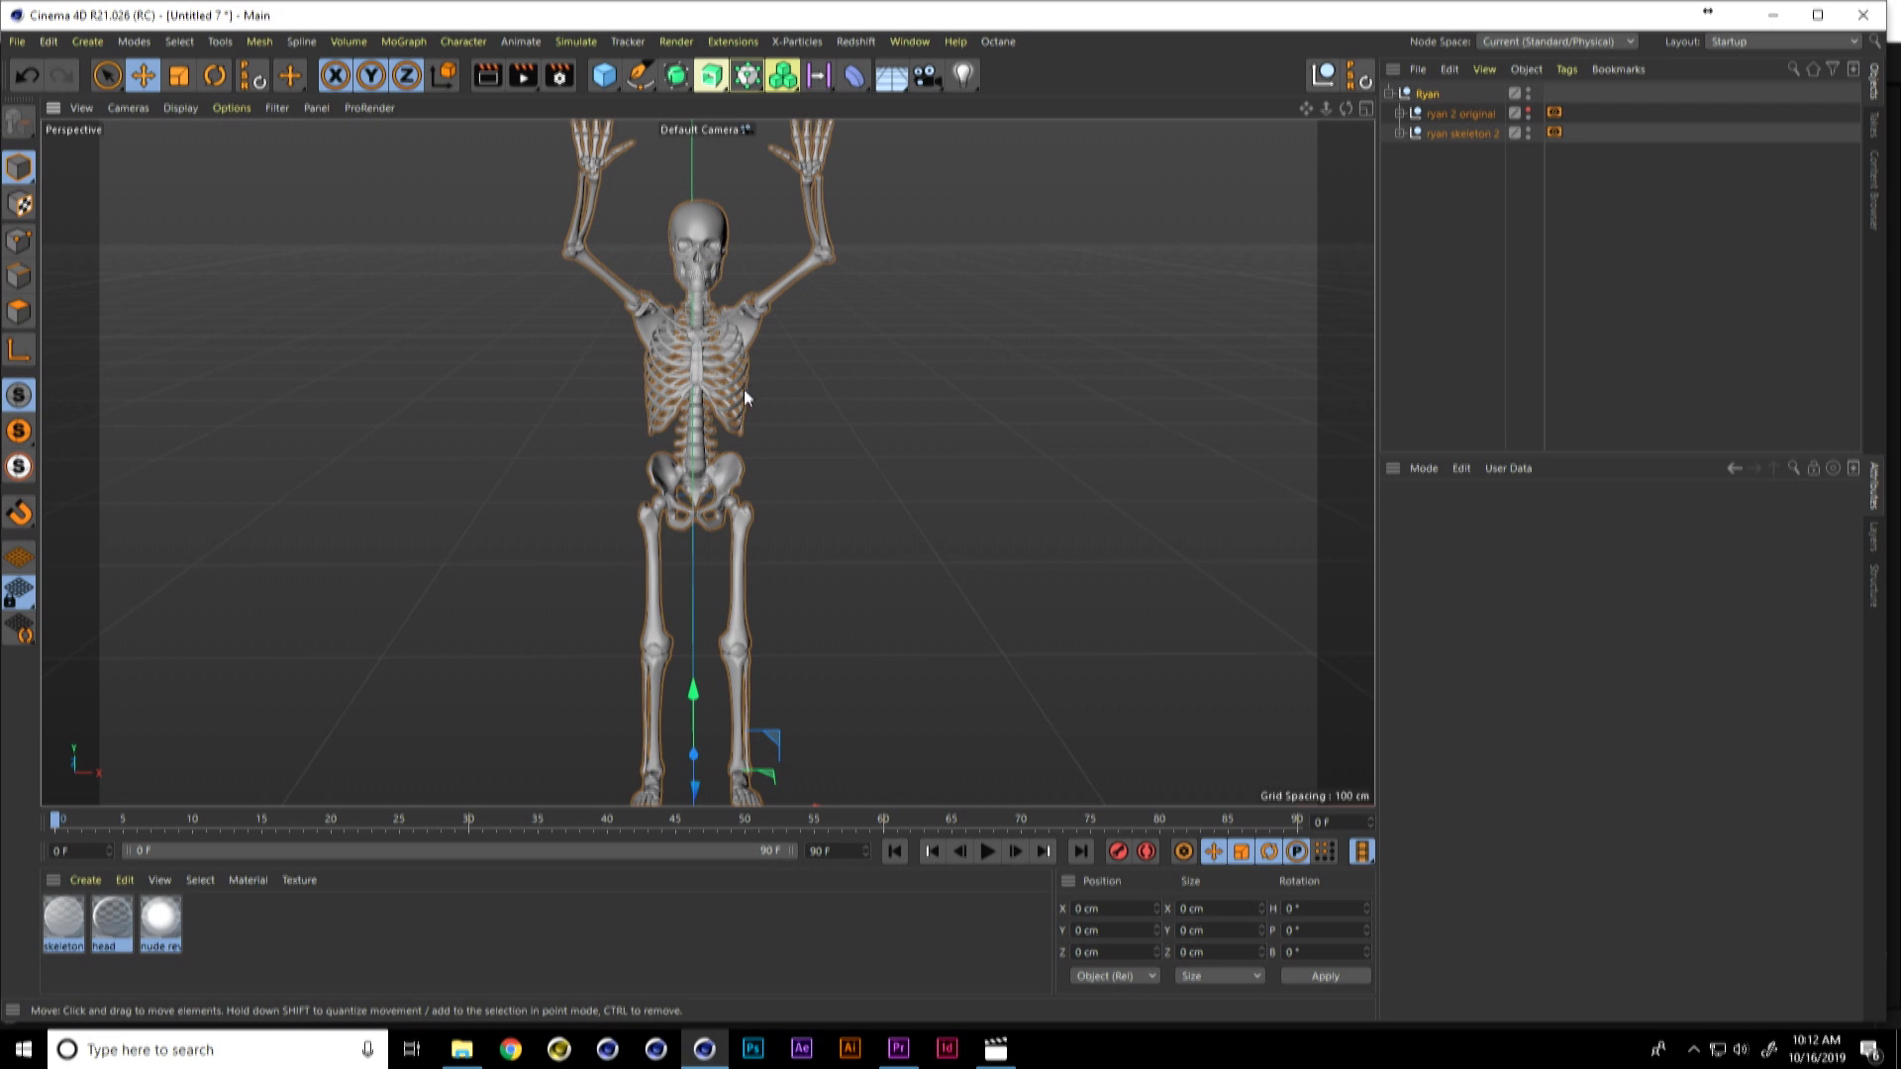
# Step: Make "ryan 2 original" visible in the viewport and expand its hierarchy
pyautogui.click(1528, 109)
pyautogui.doubleClick(1528, 110)
pyautogui.click(1527, 110)
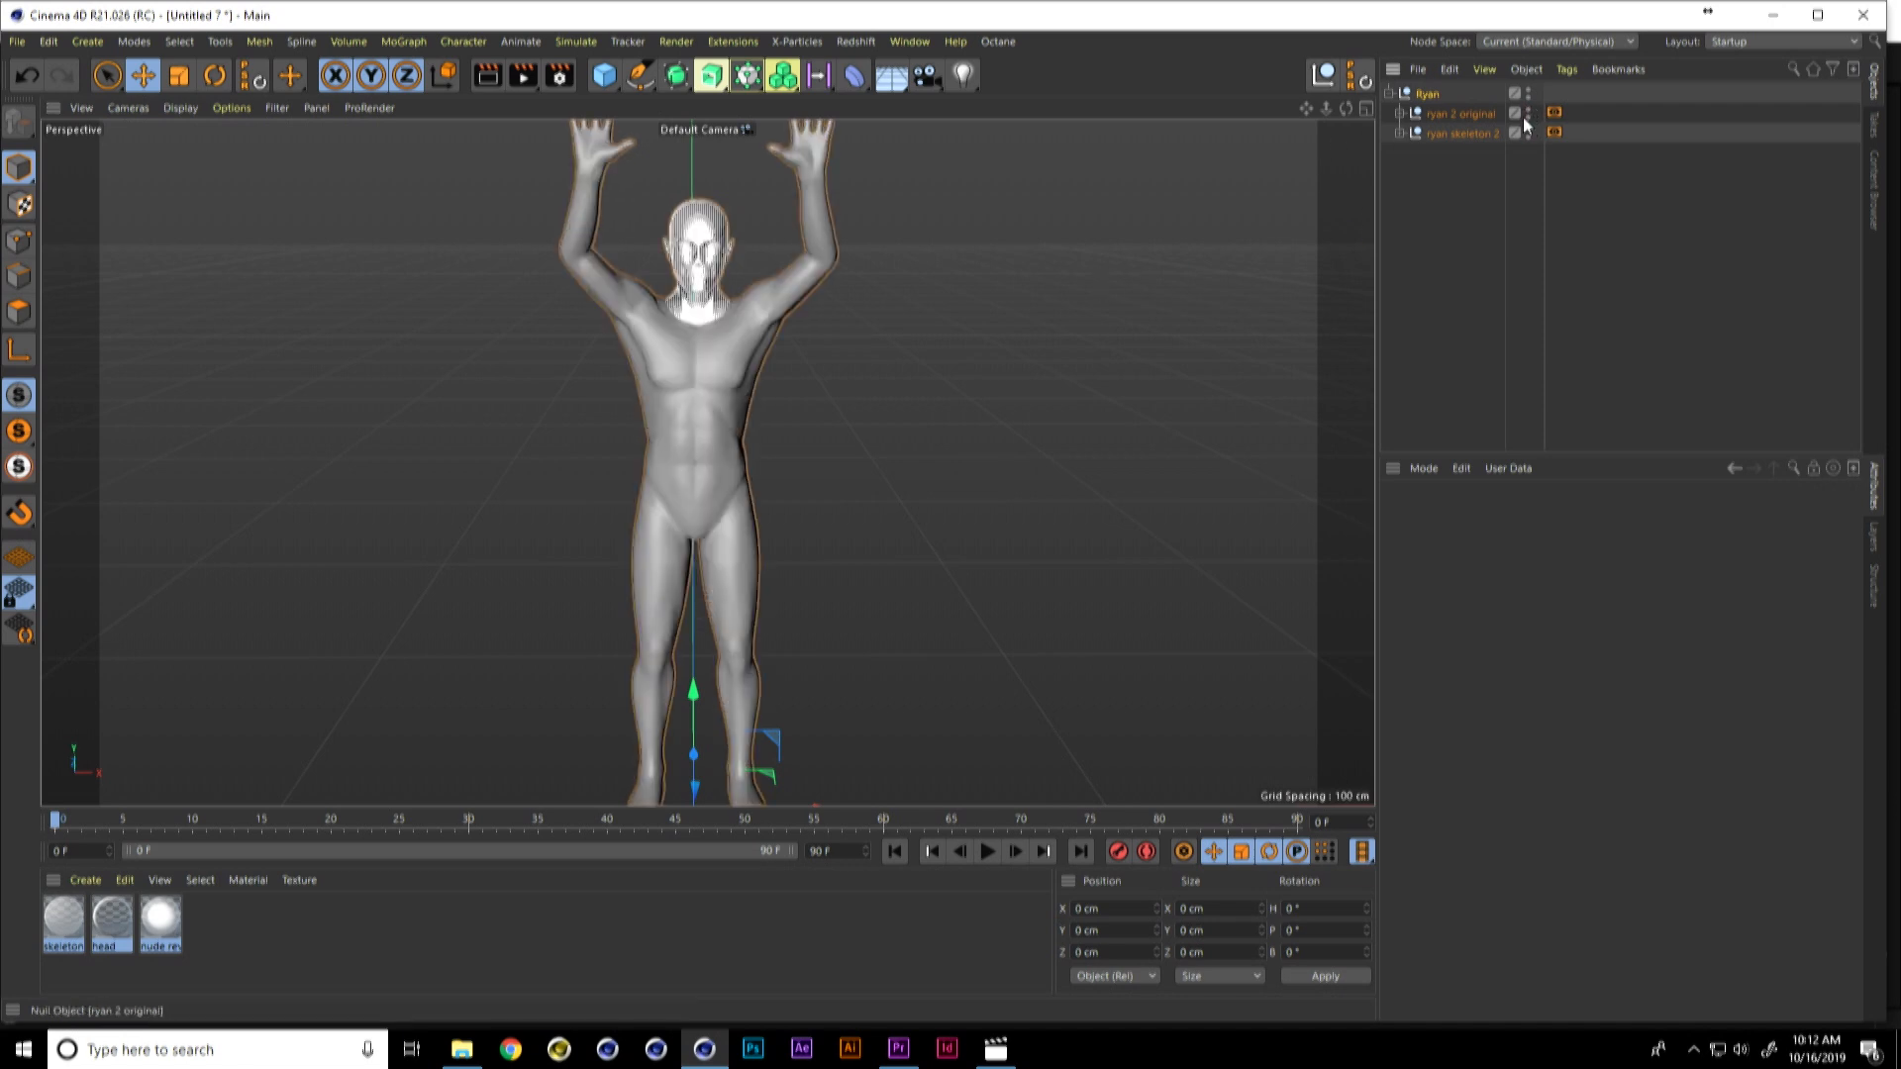
pyautogui.click(1399, 114)
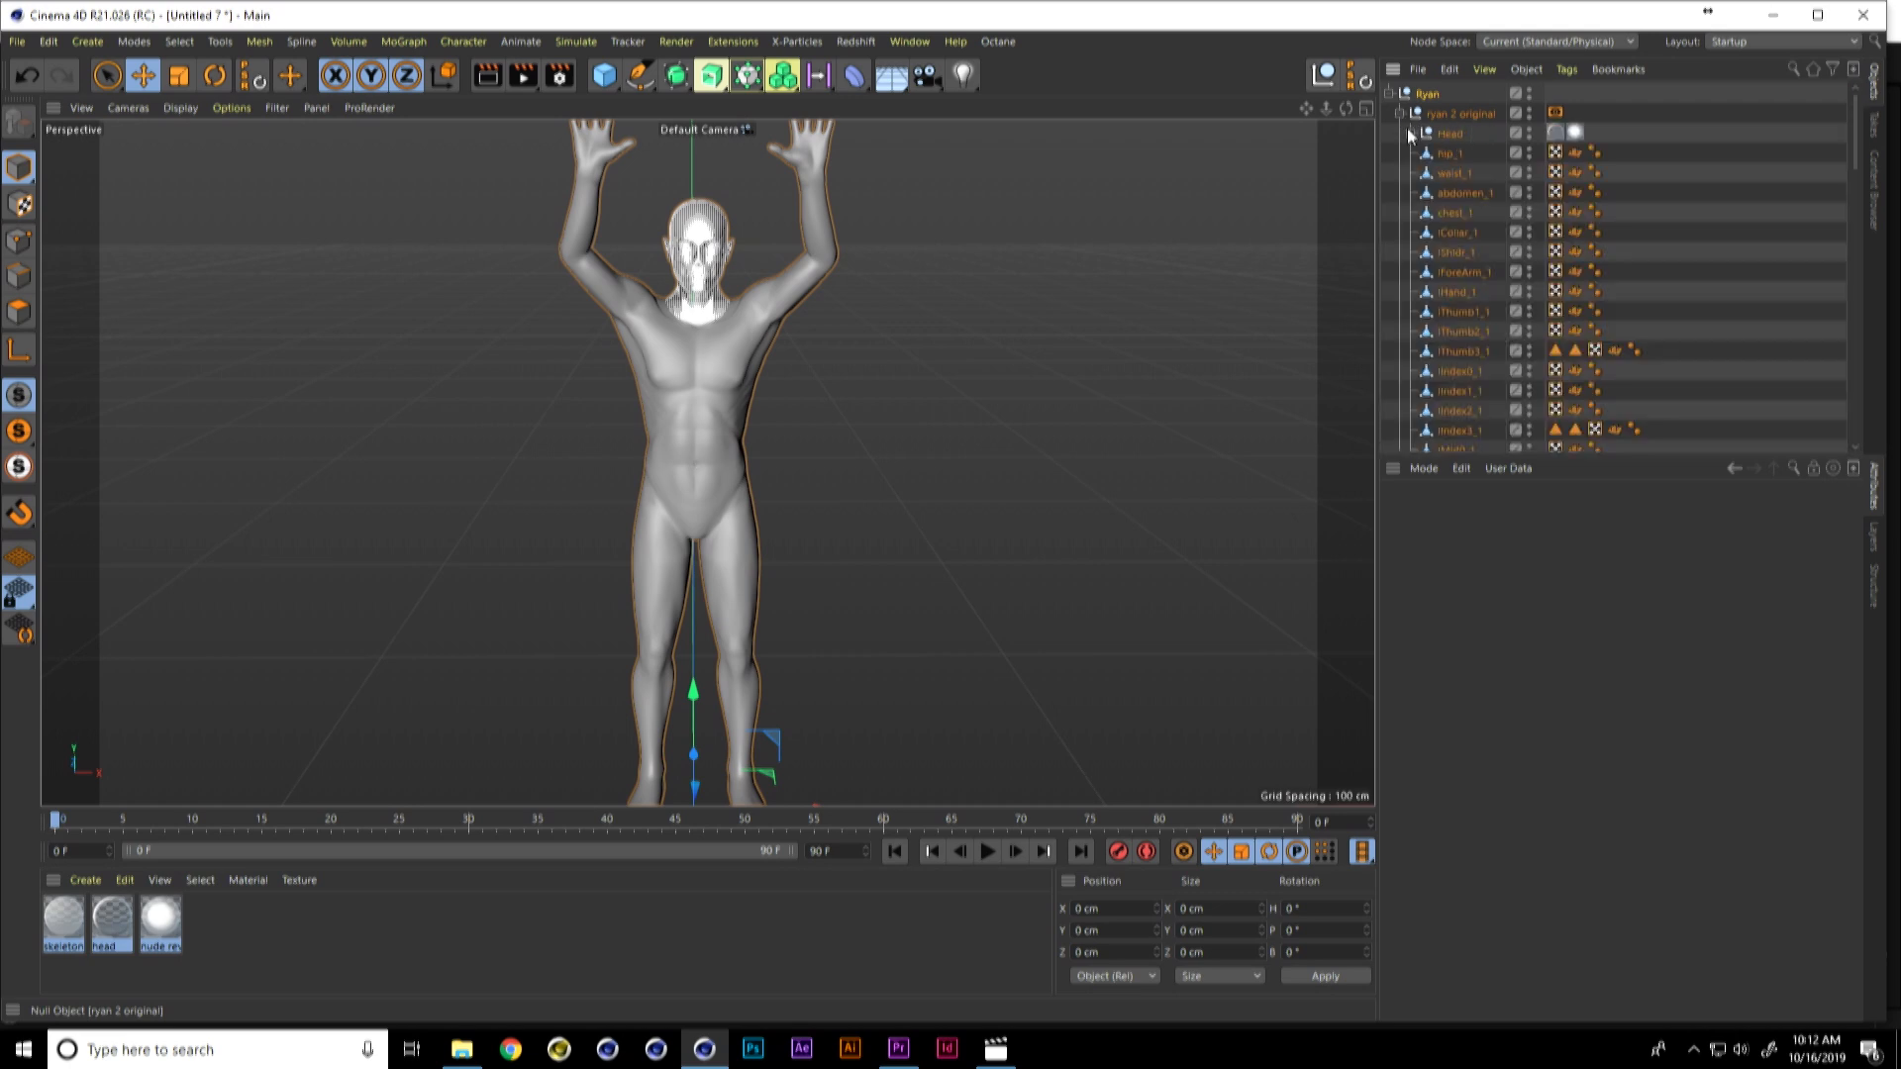
# Step: Inspect the Head null's two materials, move its "nude revese" material tag to "ryan 2 original", and render the view
pyautogui.doubleClick(1556, 132)
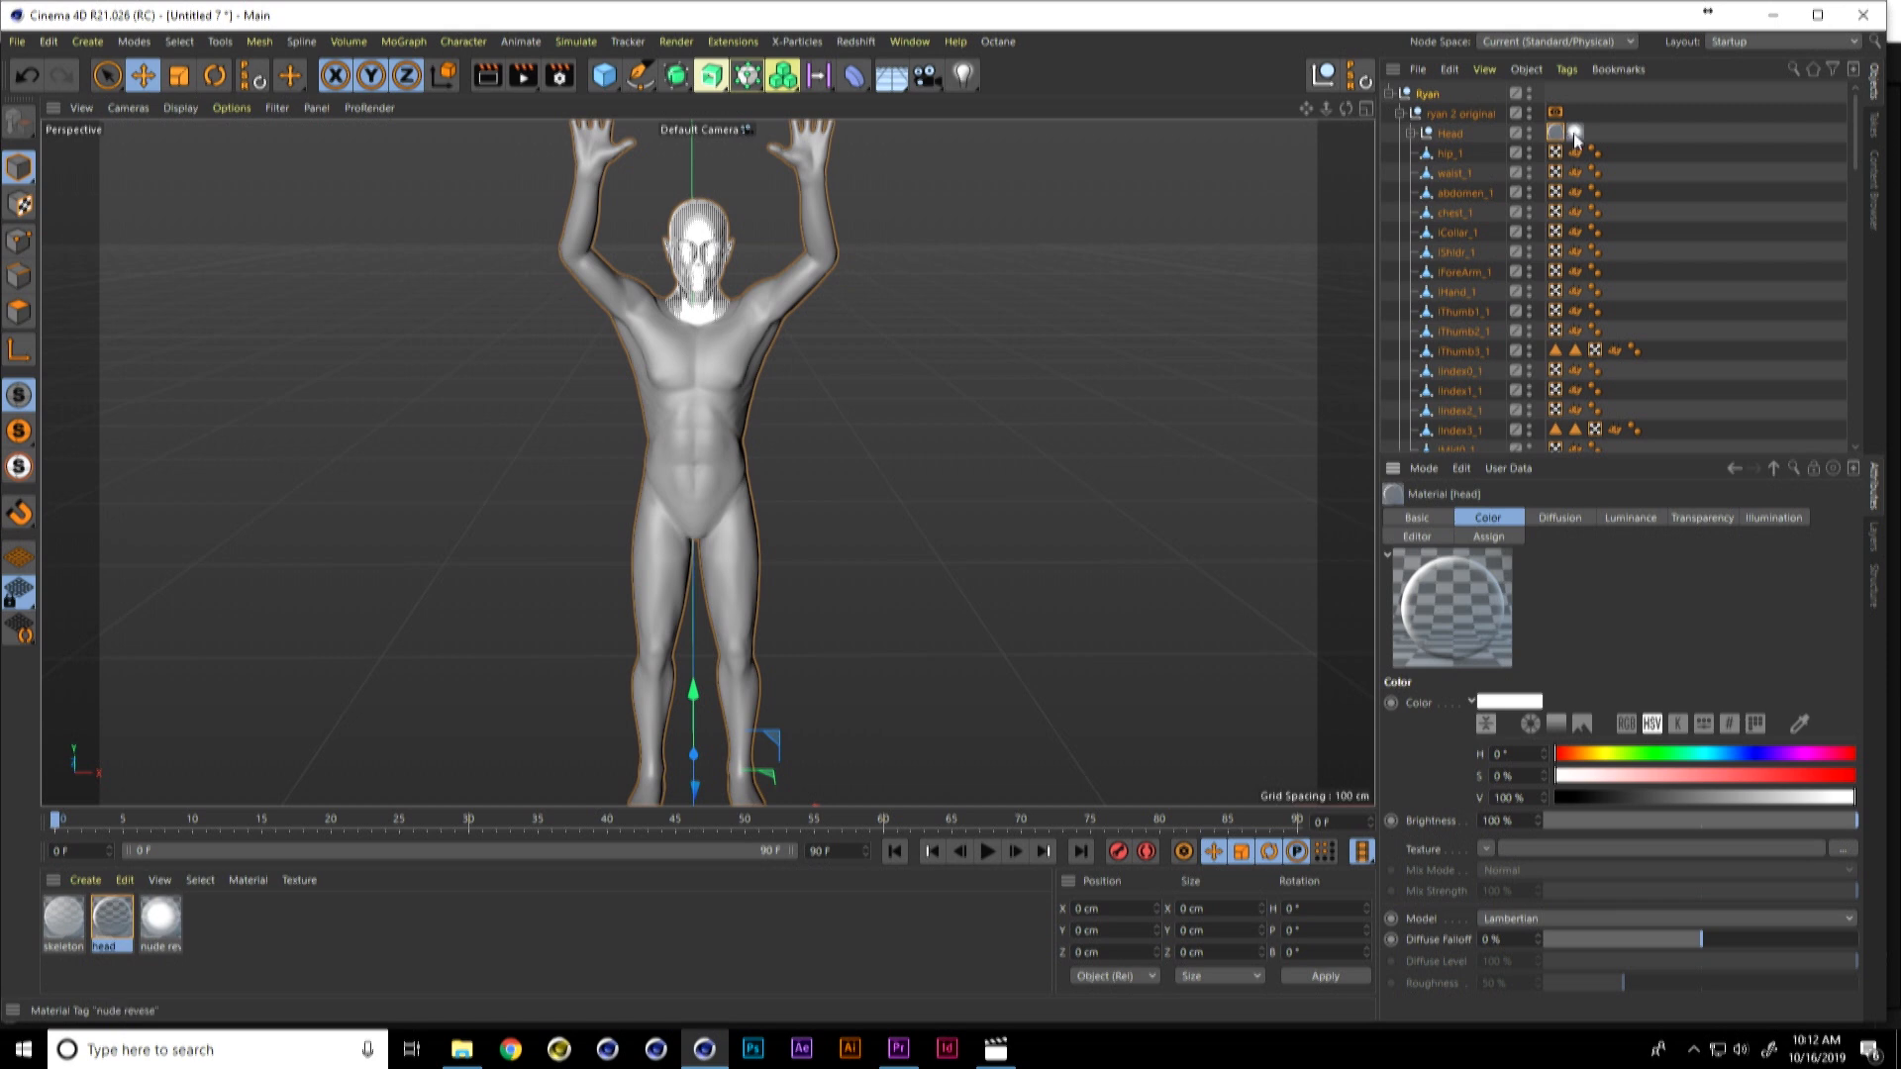
pyautogui.doubleClick(1574, 134)
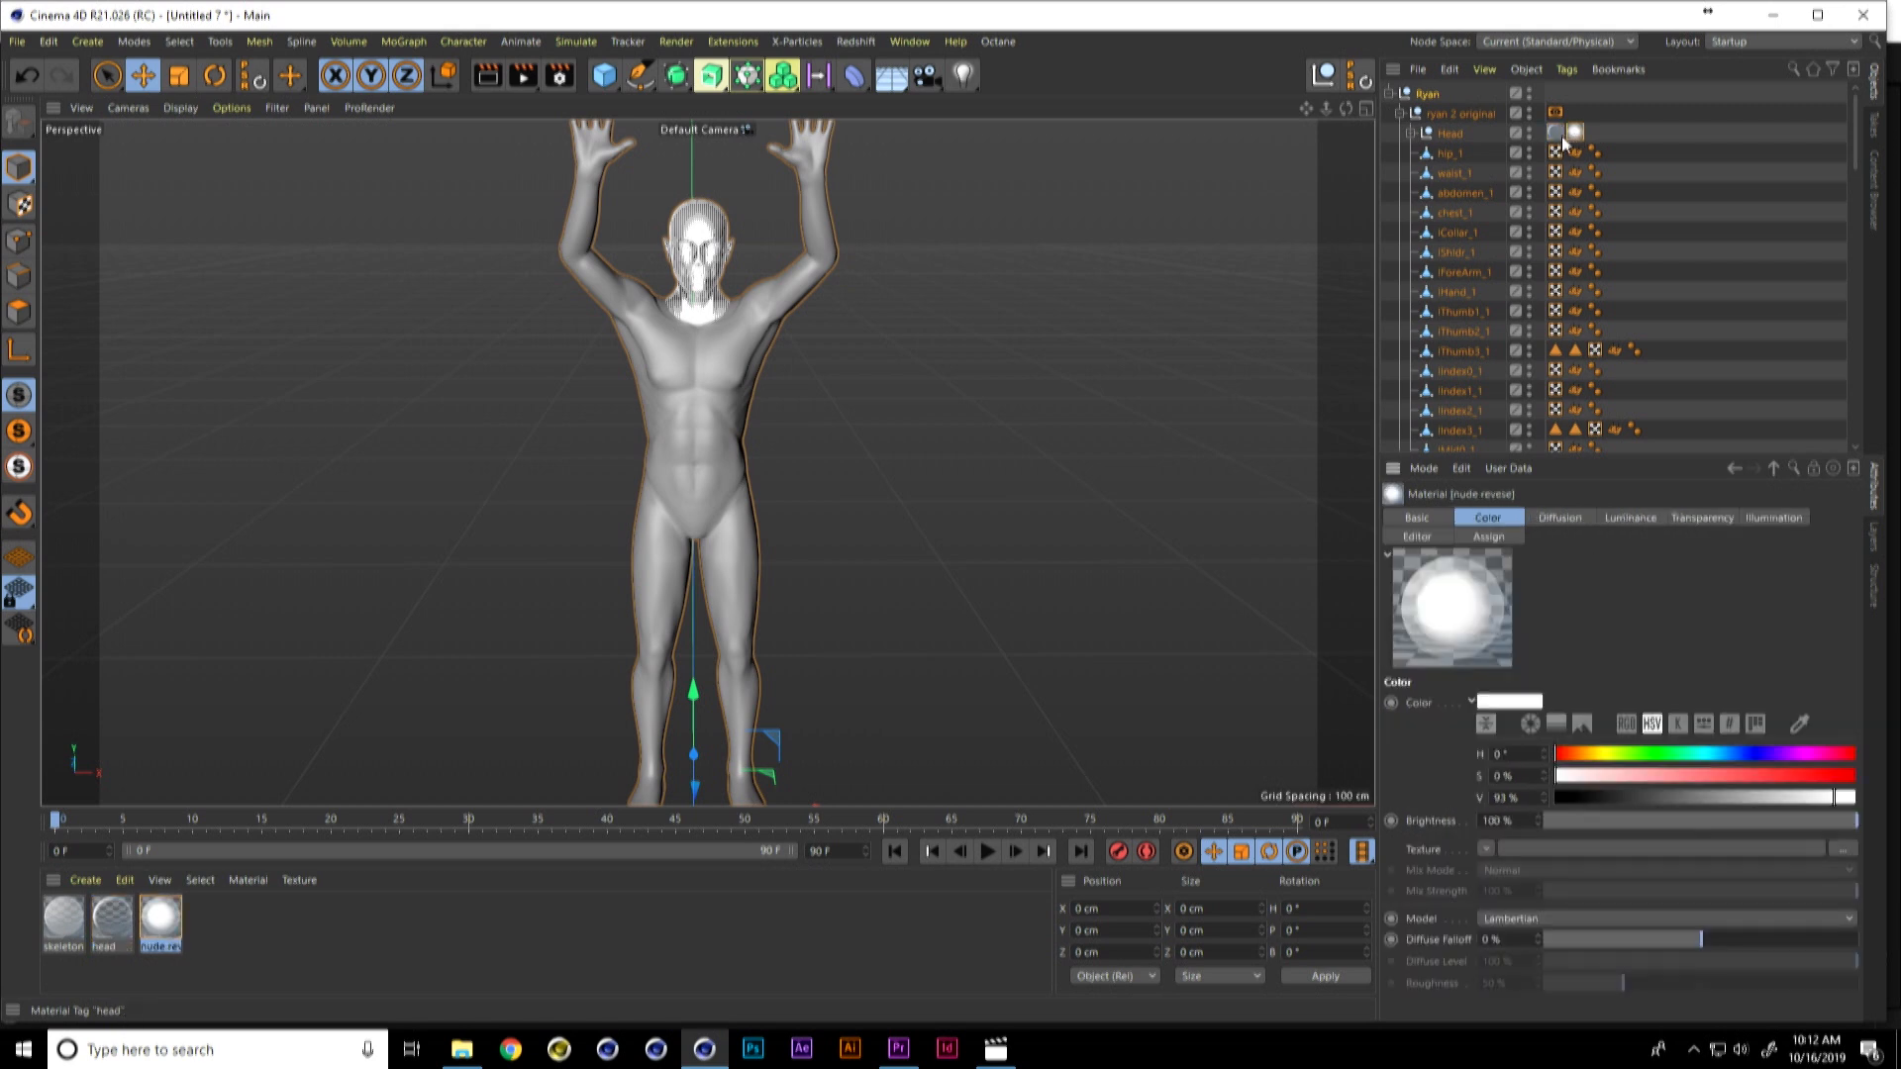
pyautogui.click(1575, 134)
pyautogui.moveTo(1579, 115); pyautogui.dragTo(1578, 115)
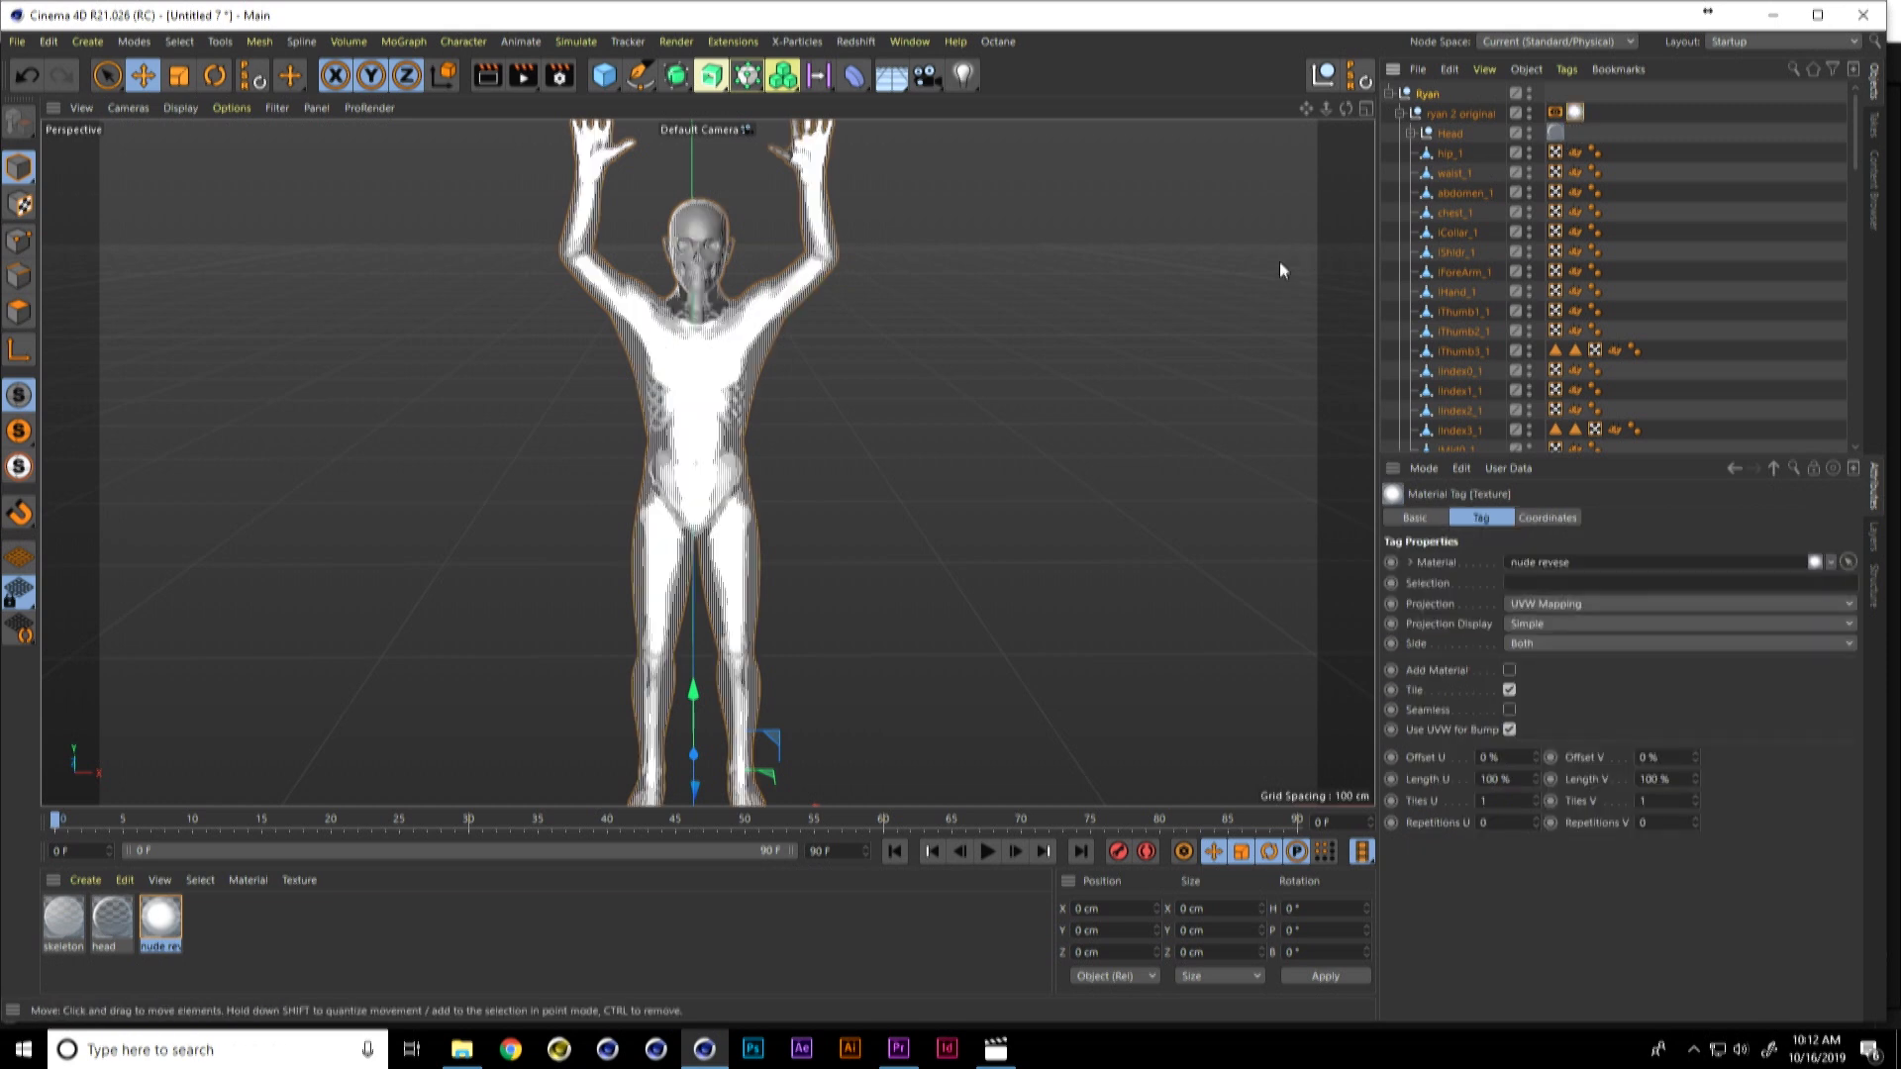
pyautogui.hotkey('ctrl', 'r')
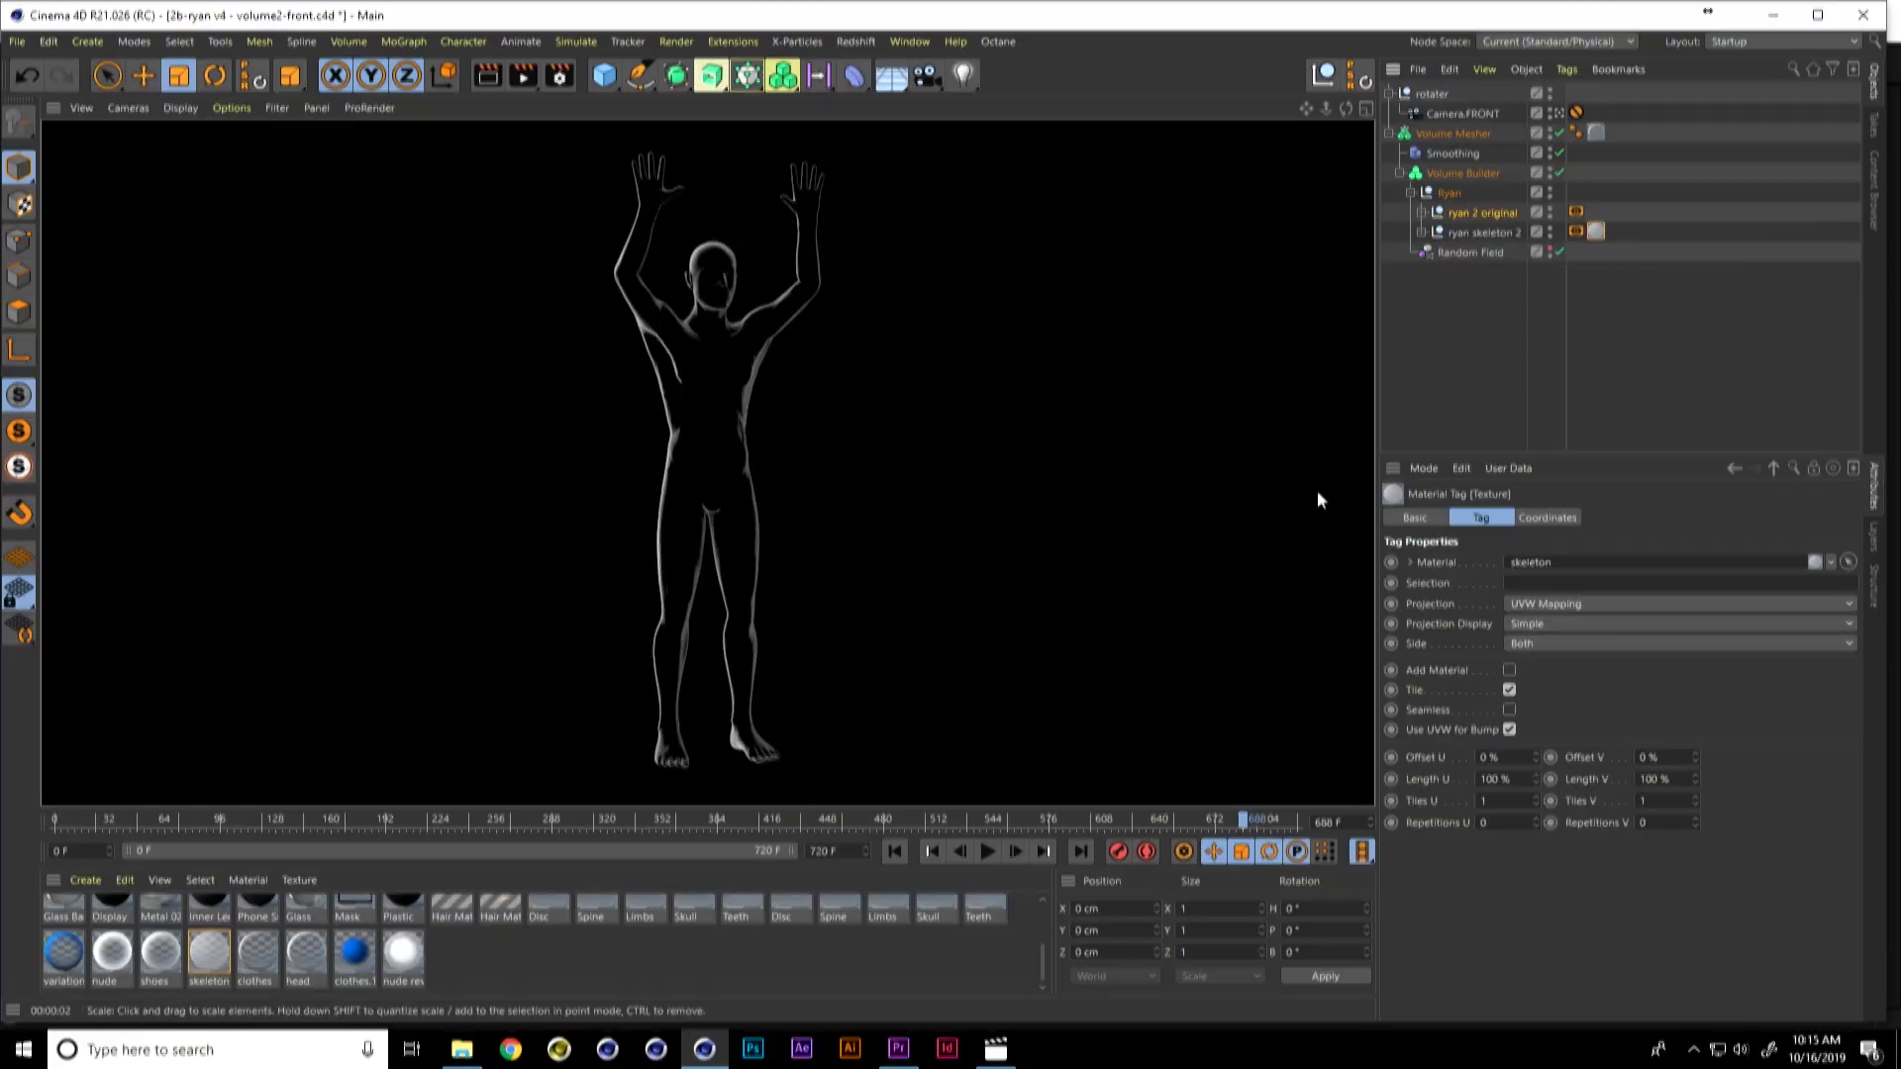
# Step: Switch to File Explorer, open the video "1-Reverie_BodyScan_v1" from the "4-More scan examples" folder, and watch the body scan
pyautogui.hotkey('alt', 'Tab')
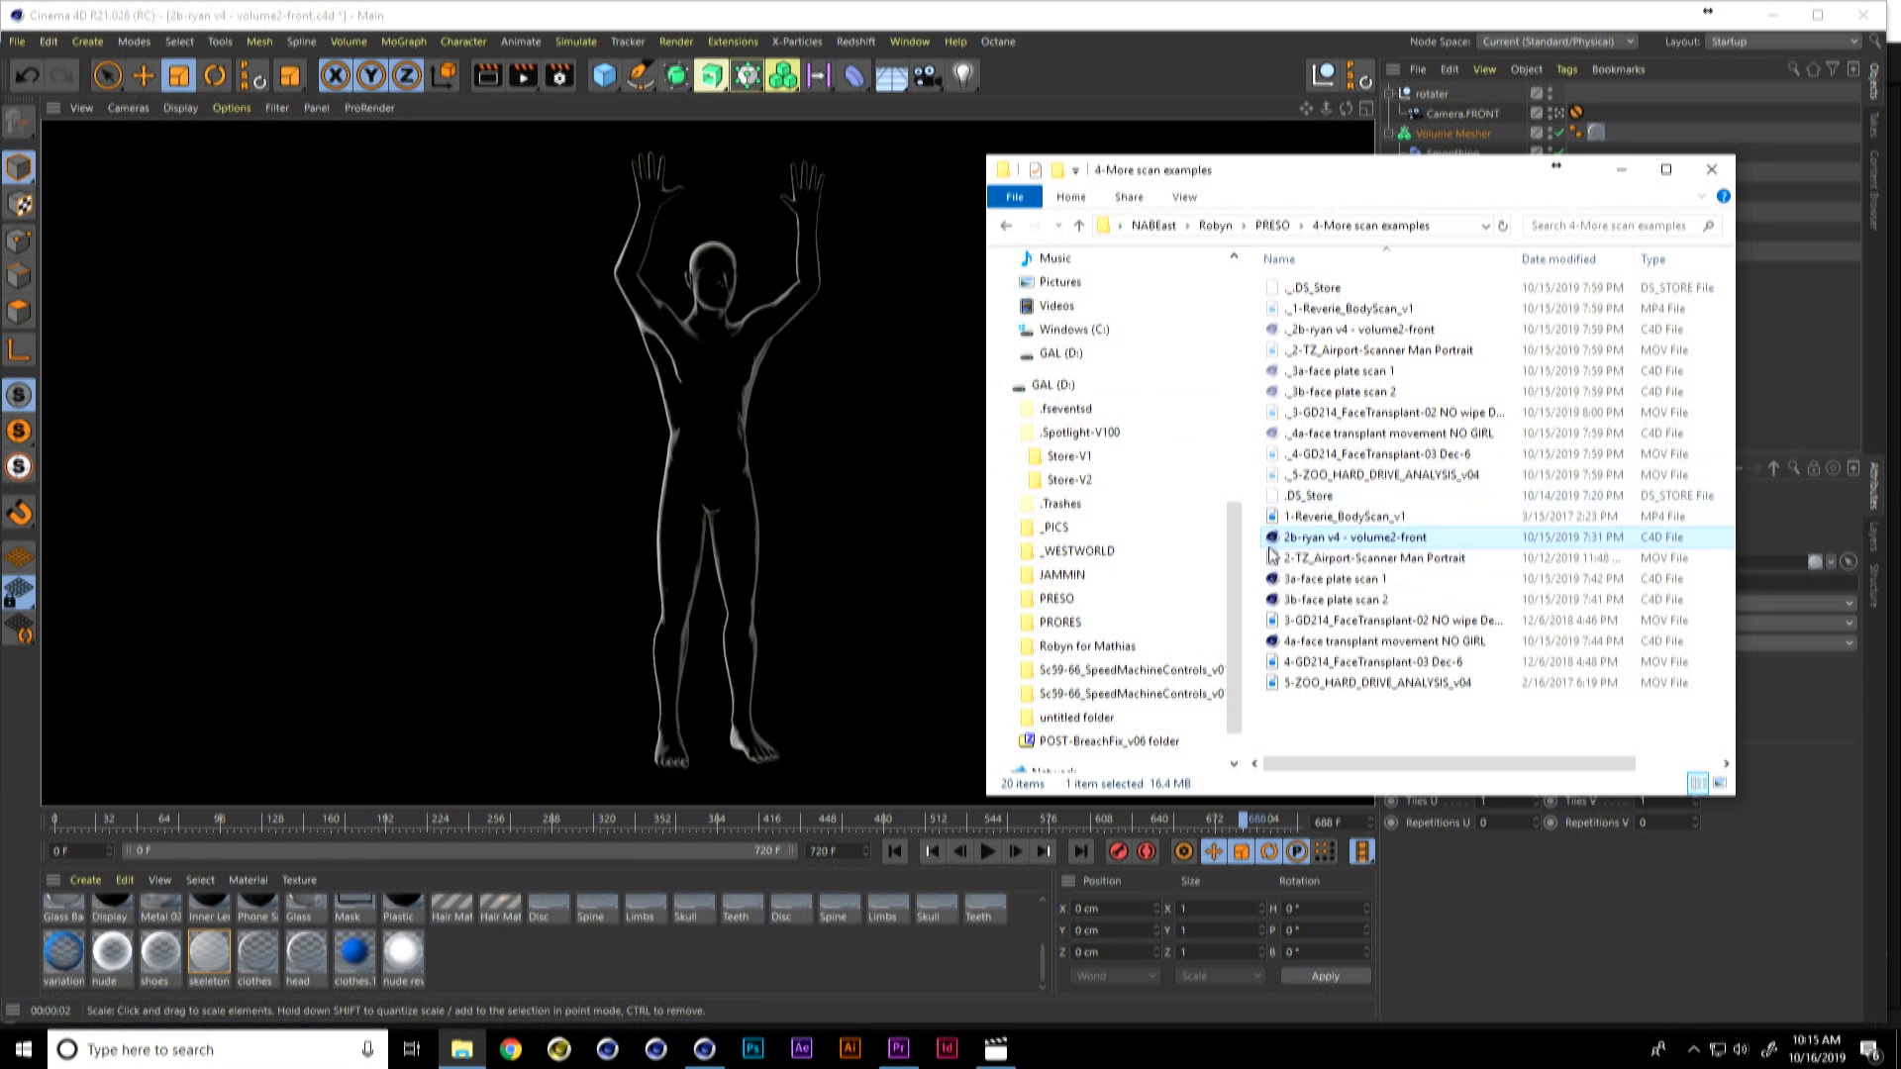
pyautogui.click(1304, 519)
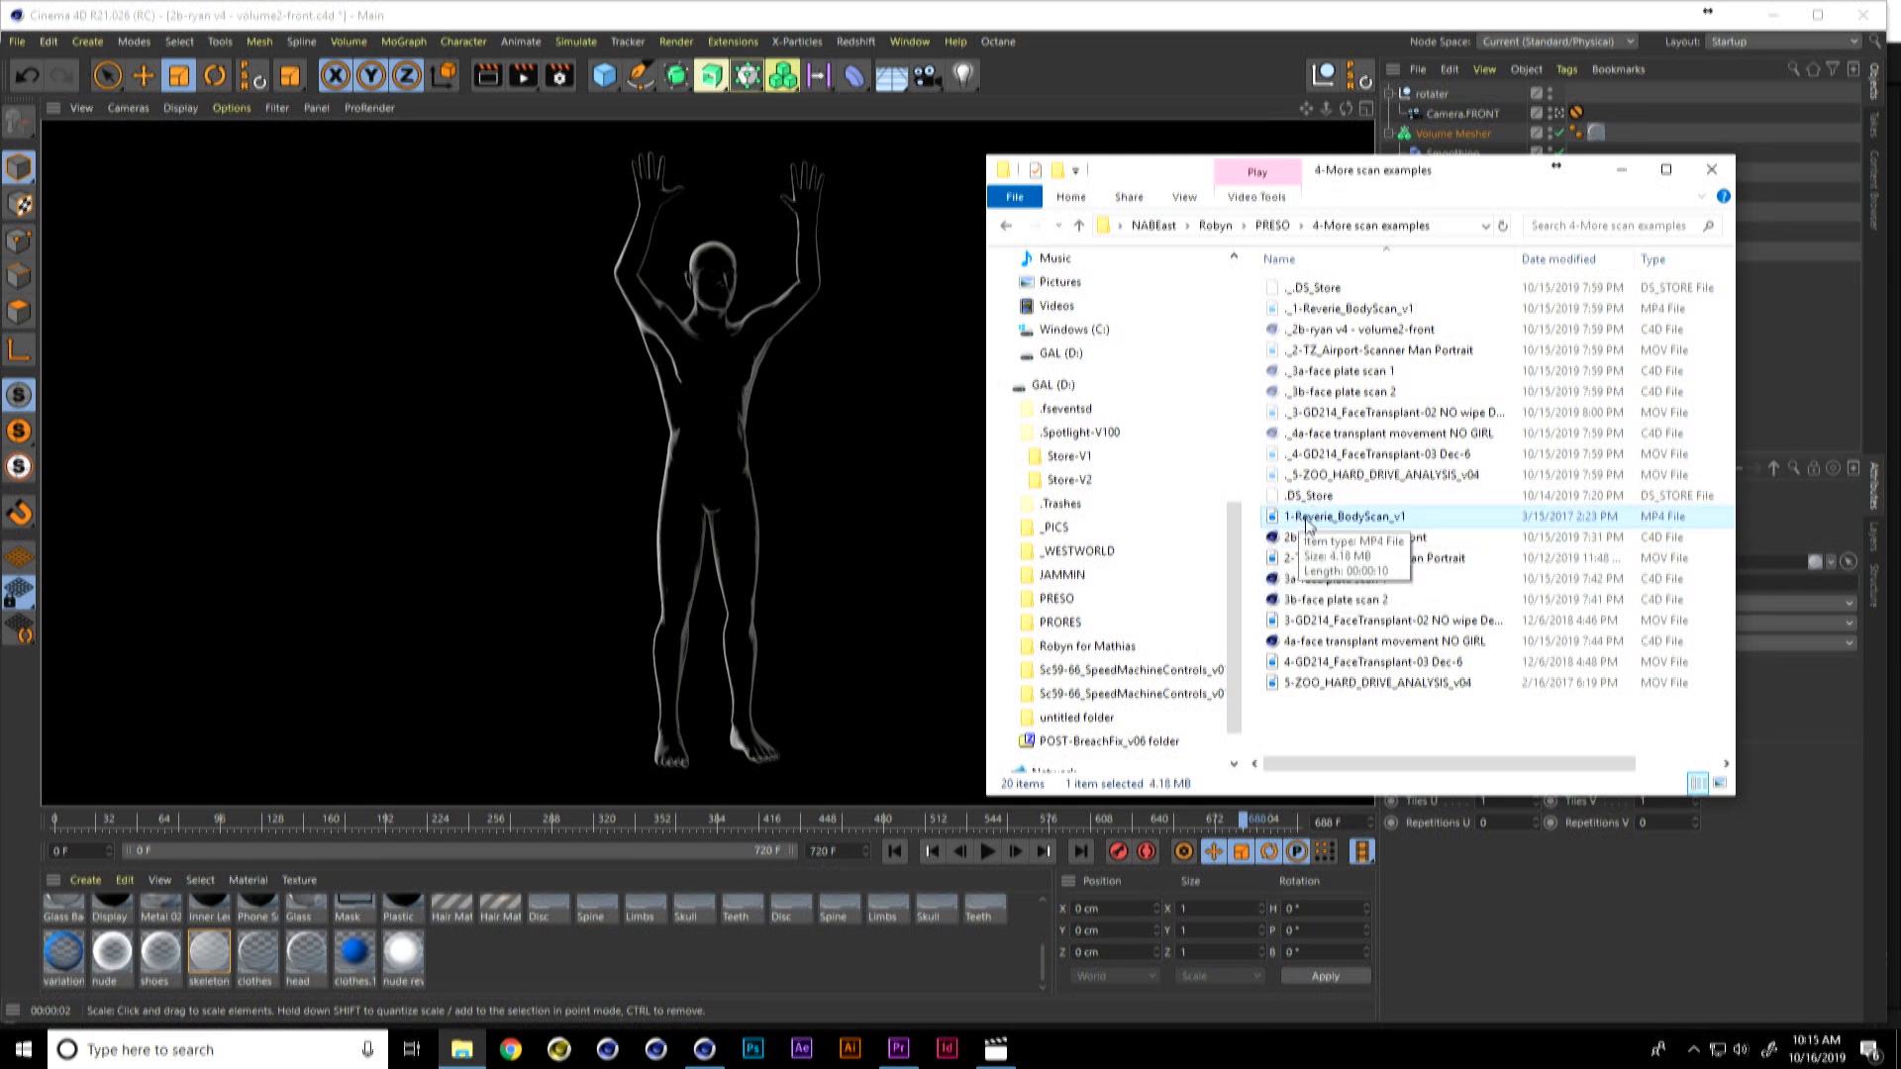
pyautogui.doubleClick(1309, 520)
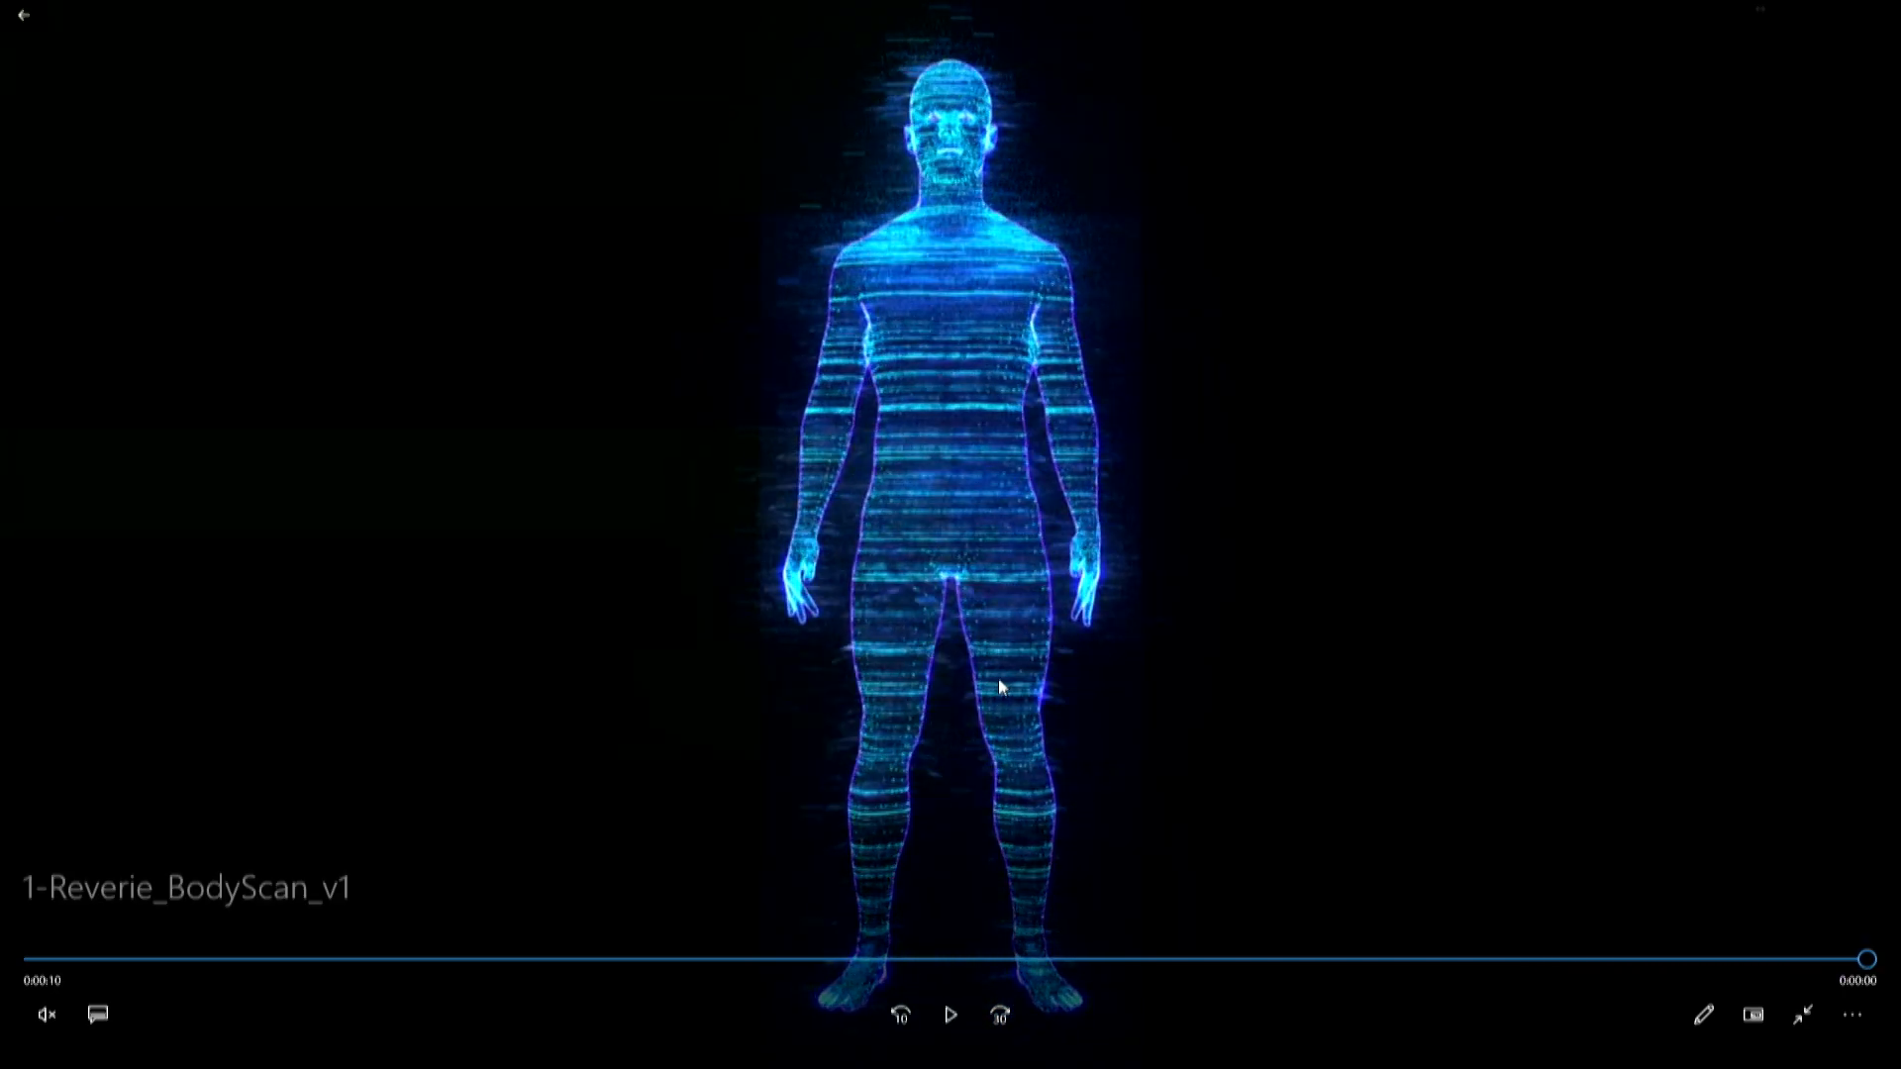
pyautogui.click(947, 1025)
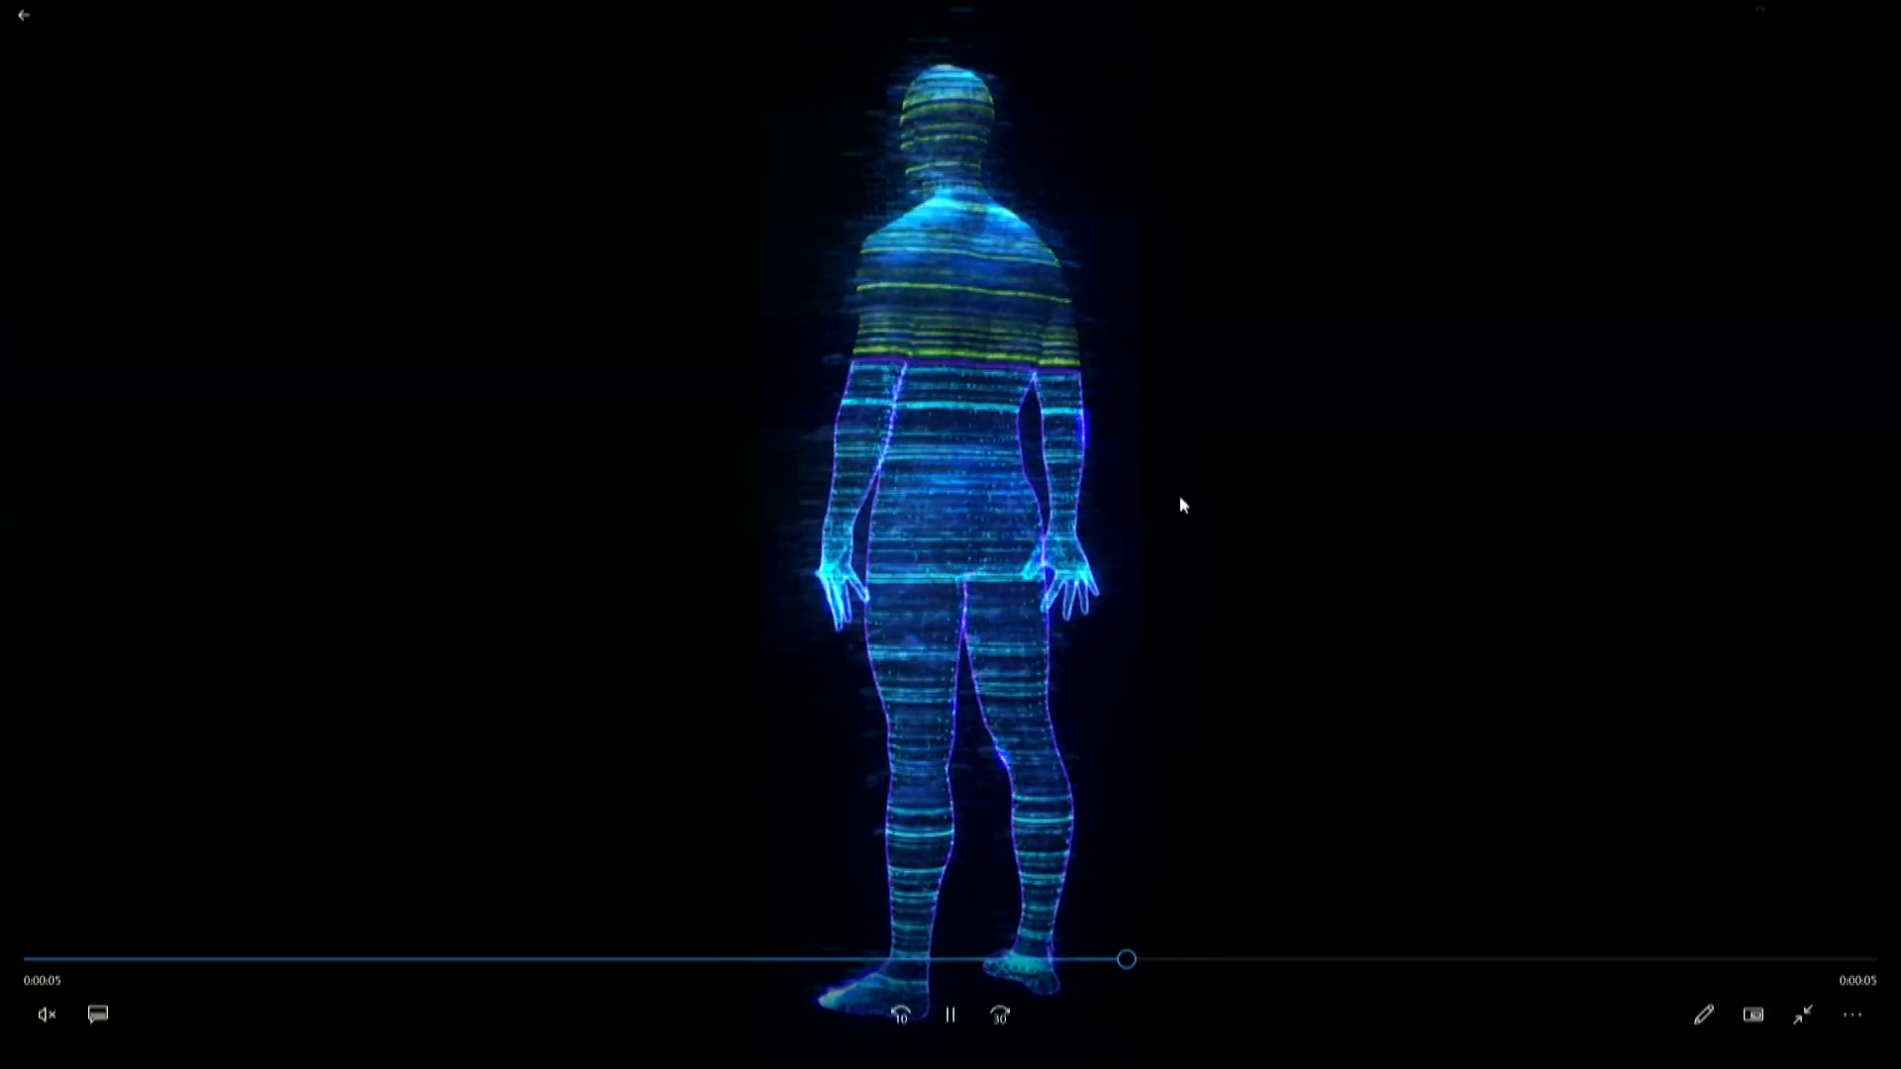
pyautogui.click(952, 1015)
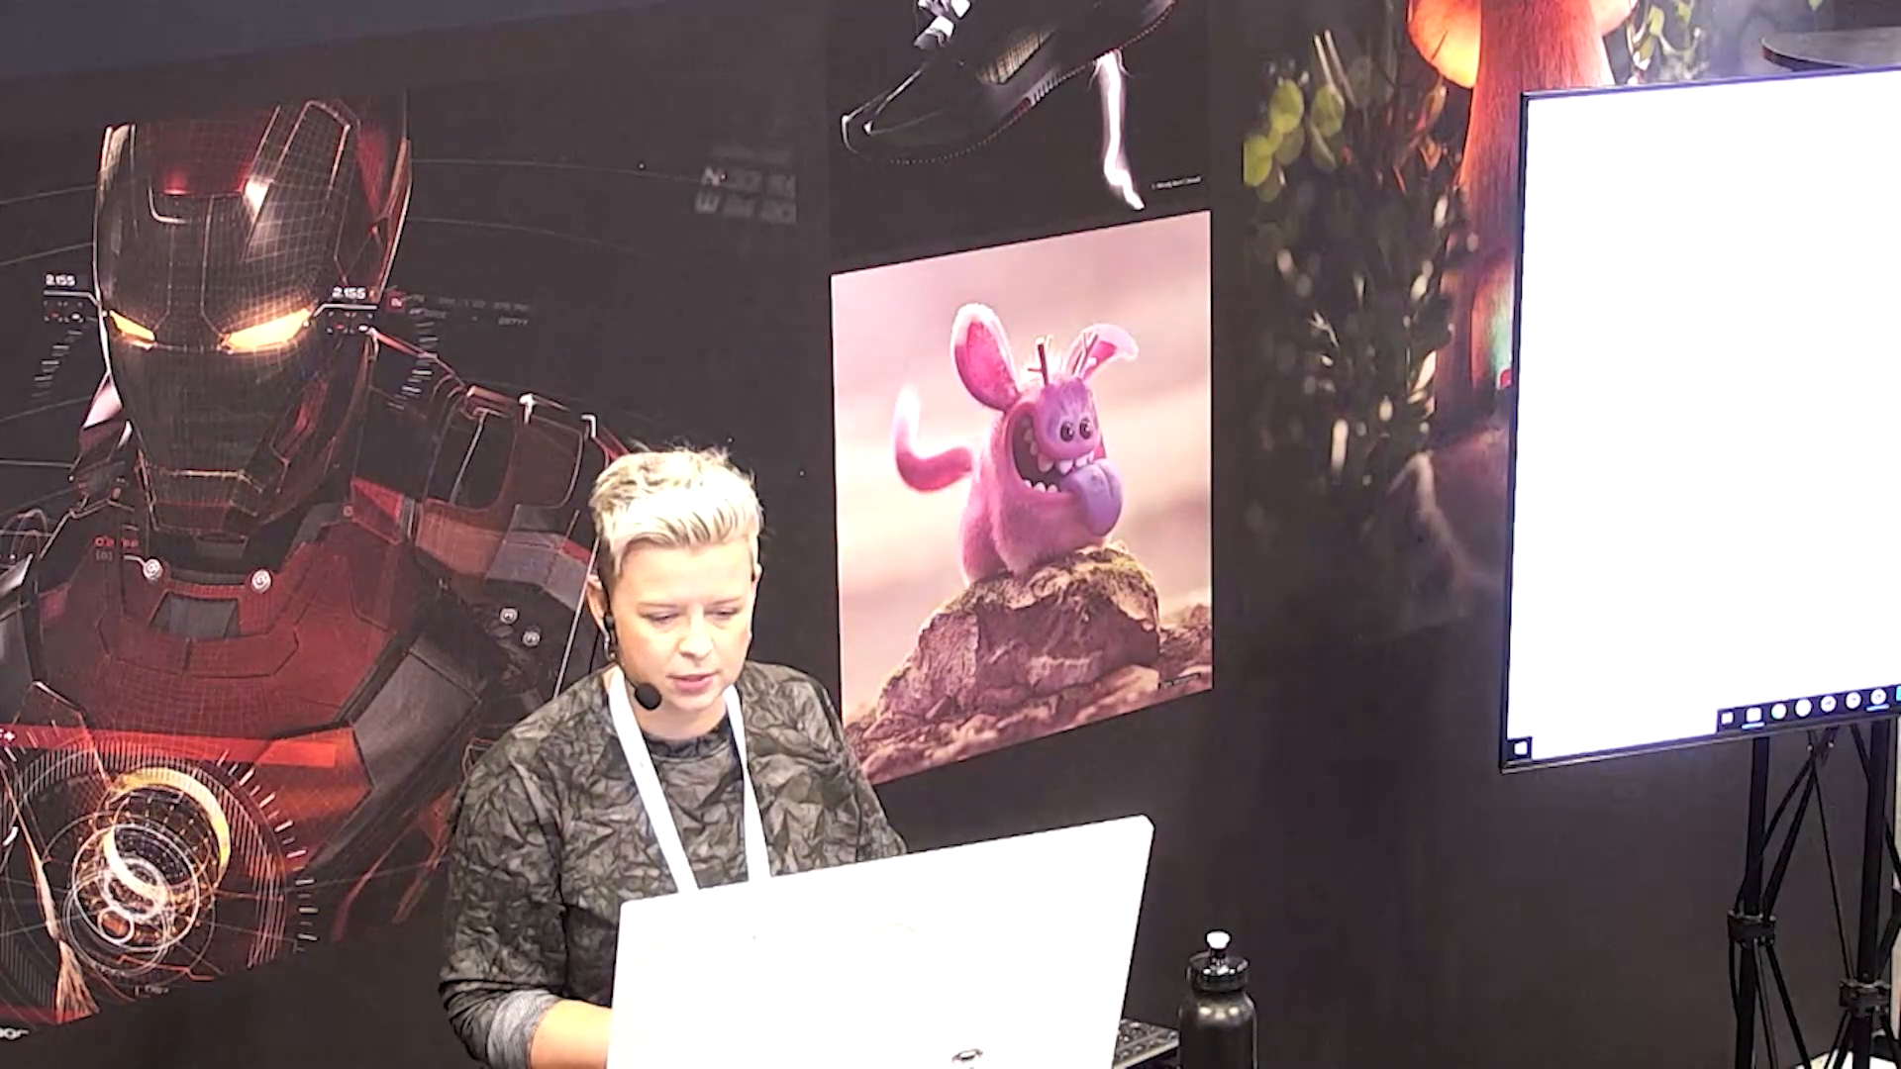
# Step: Switch to Premiere Pro and play "3-GD214_FaceTransplant-02 NO wipe Dec-6" in a maximized Program Monitor
pyautogui.hotkey('alt', 'Tab')
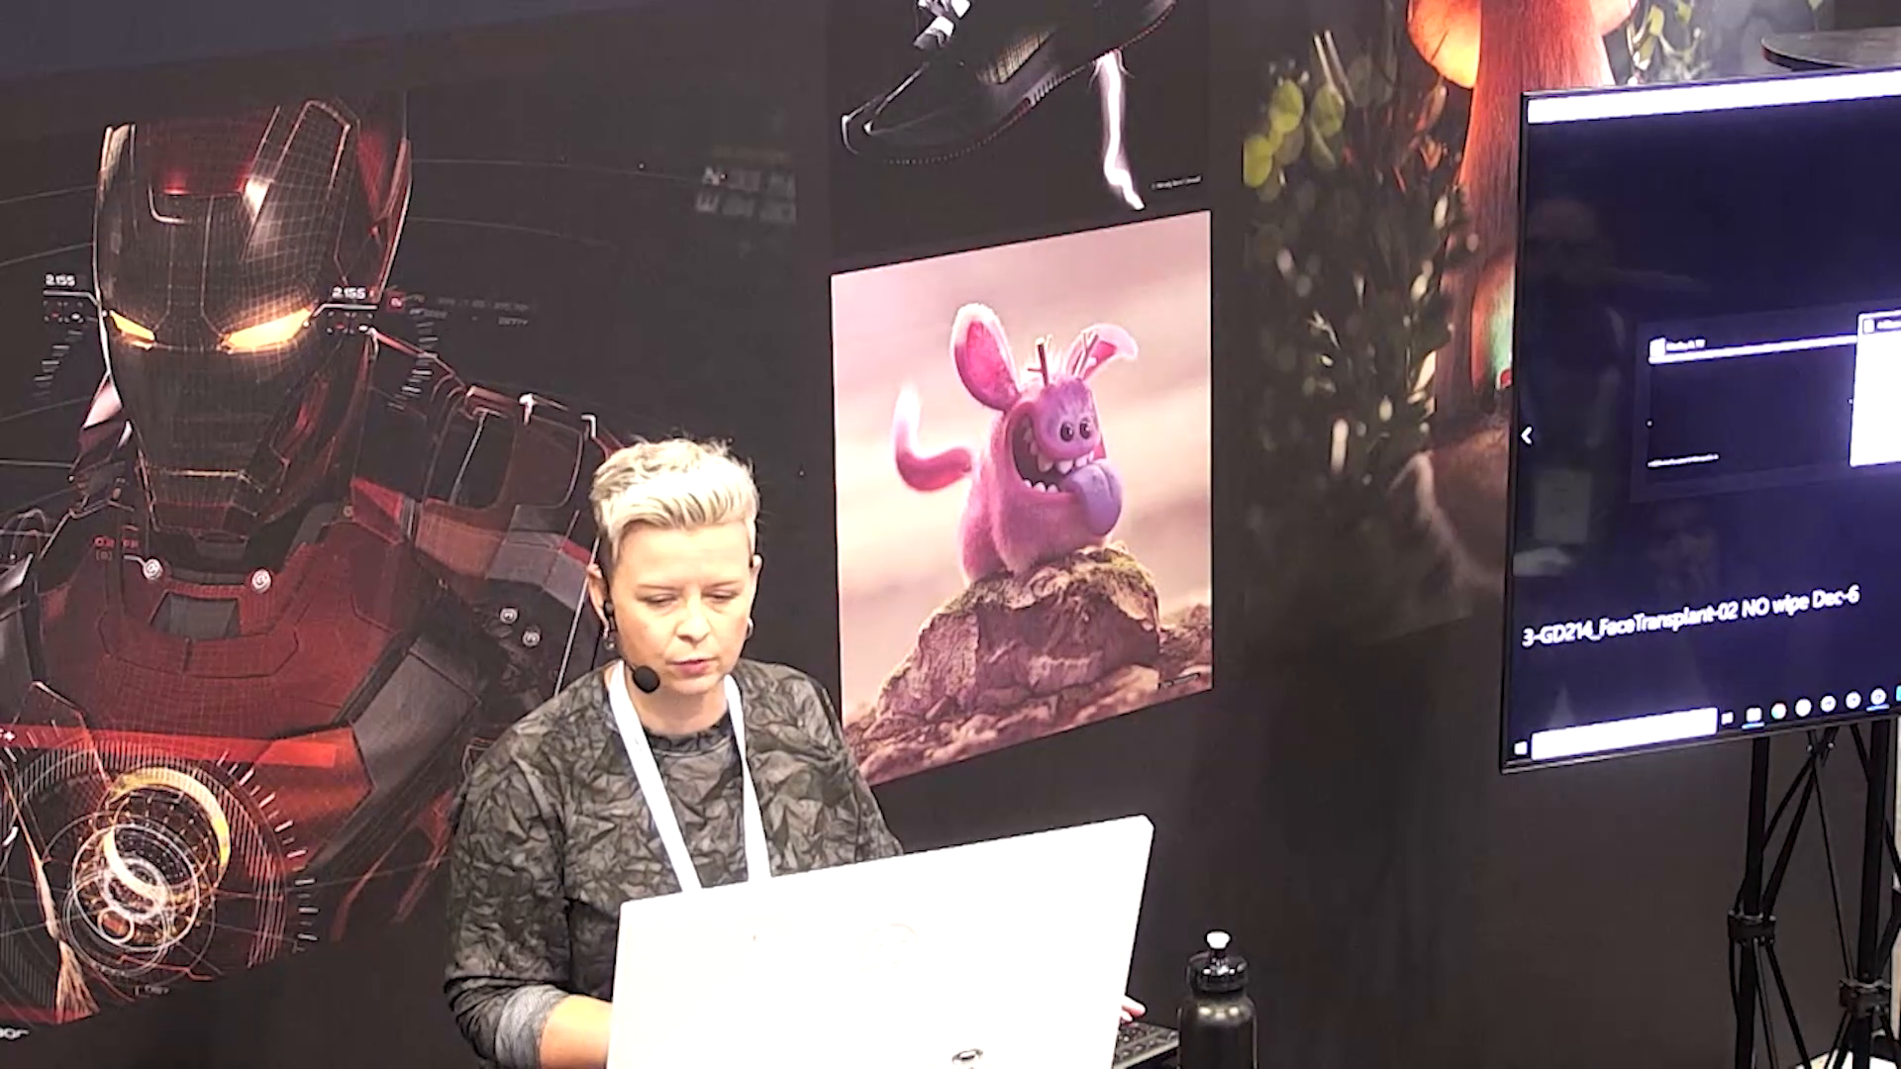
pyautogui.hotkey('shift', '1')
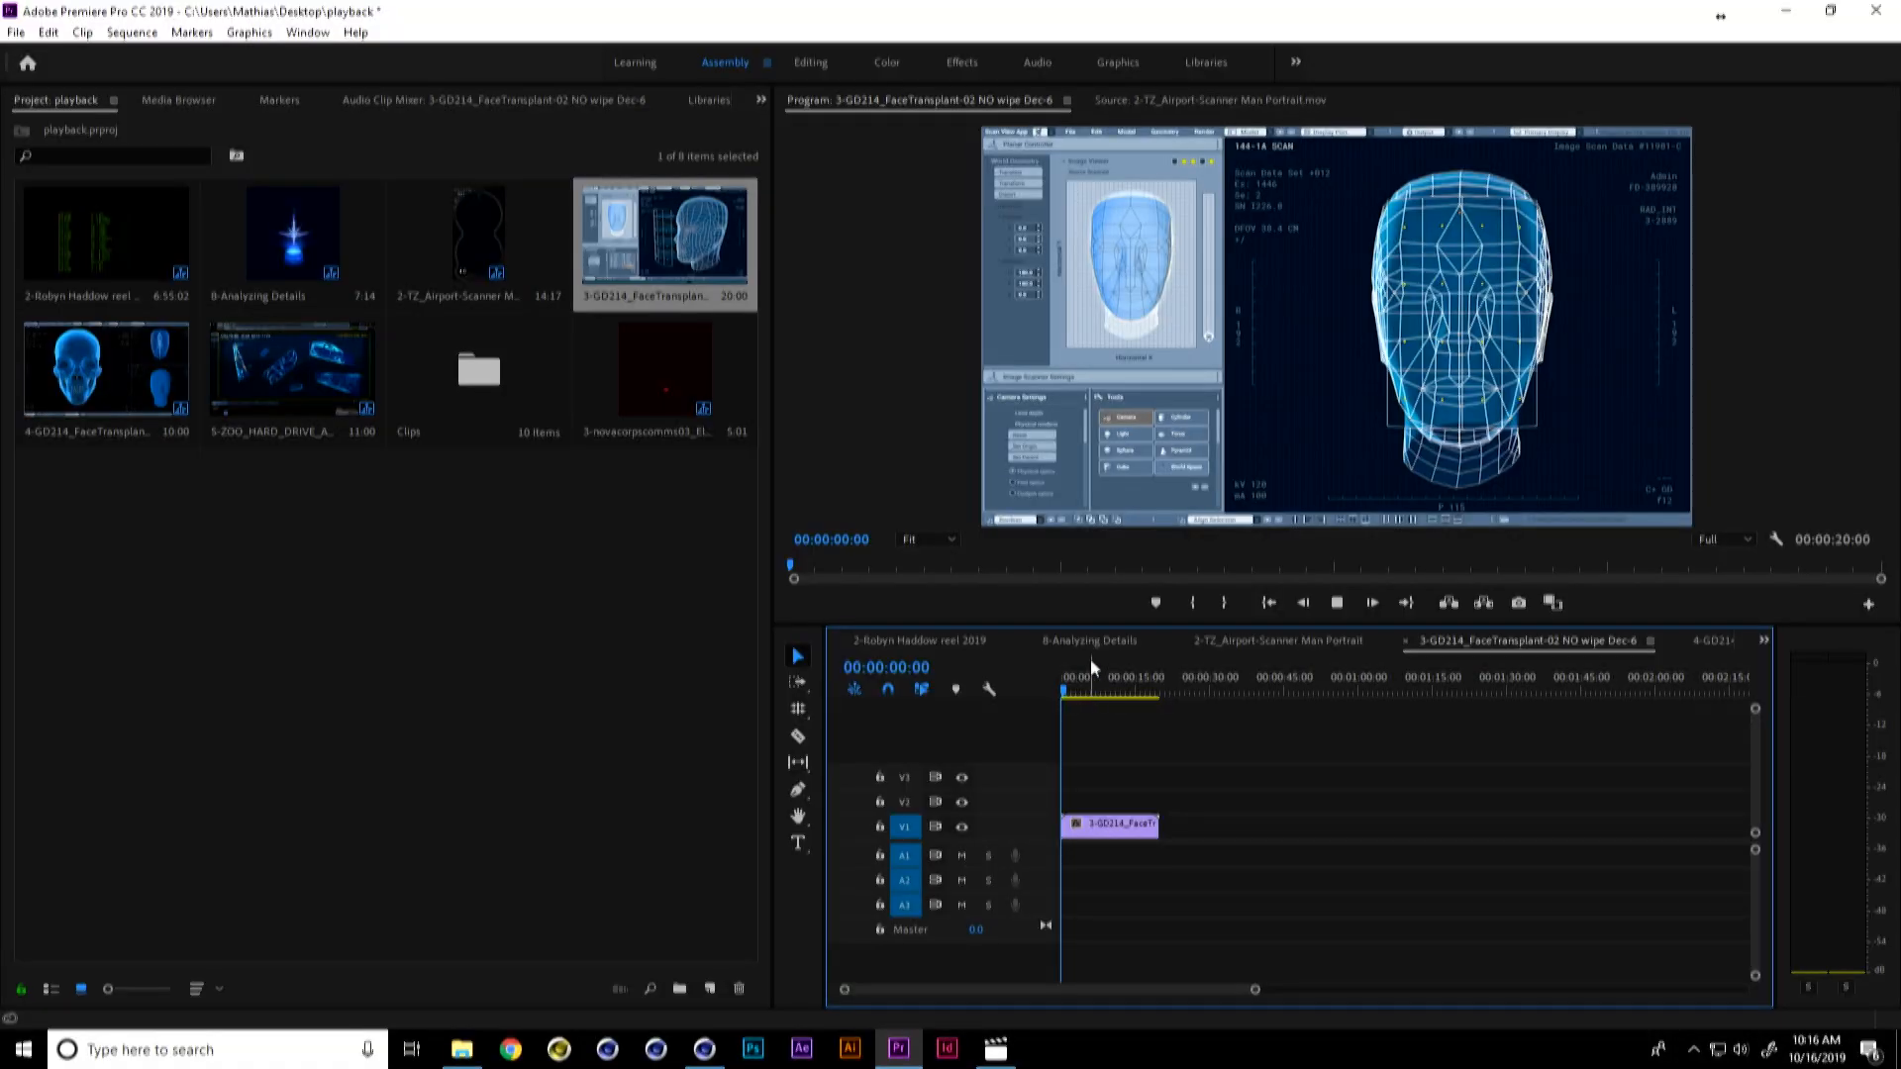
pyautogui.press('space')
pyautogui.press('`')
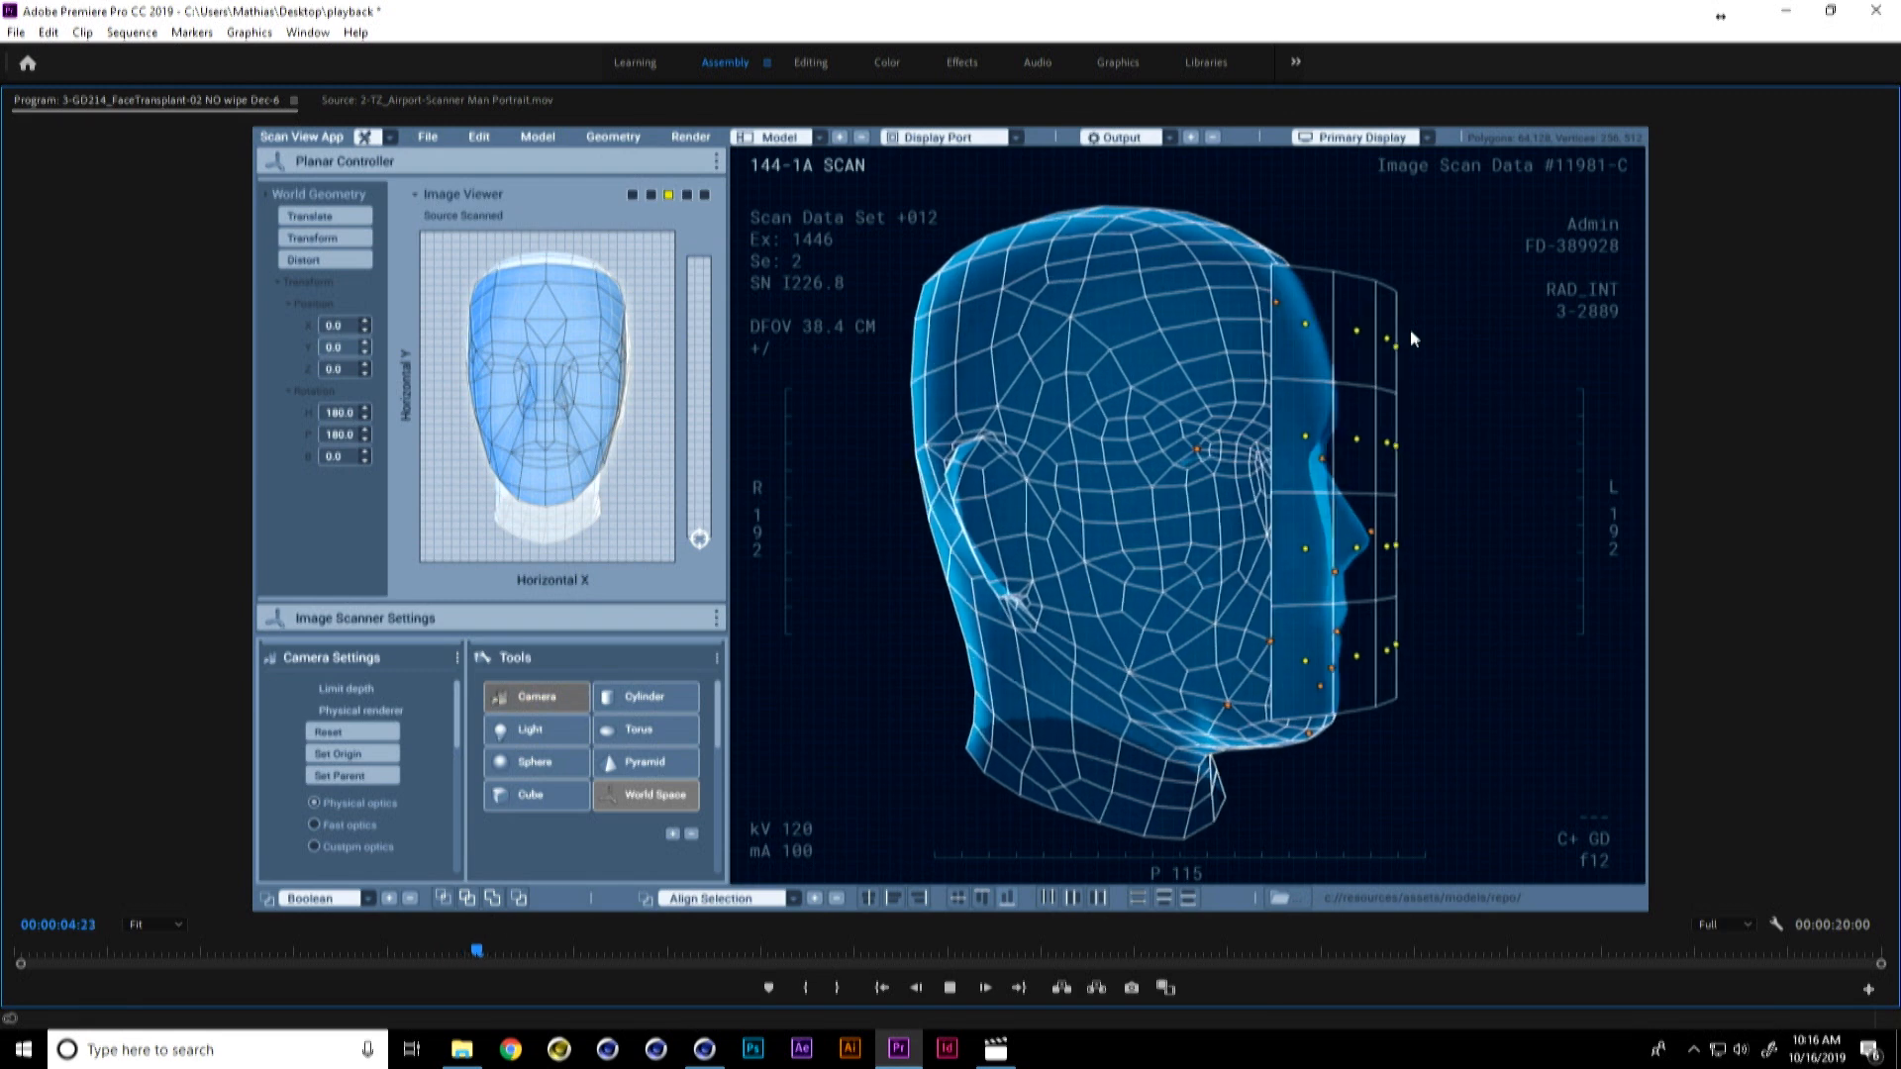
# Step: Rewind the face transplant sequence and replay it from the beginning
pyautogui.press('space')
pyautogui.moveTo(579, 956); pyautogui.dragTo(30, 956)
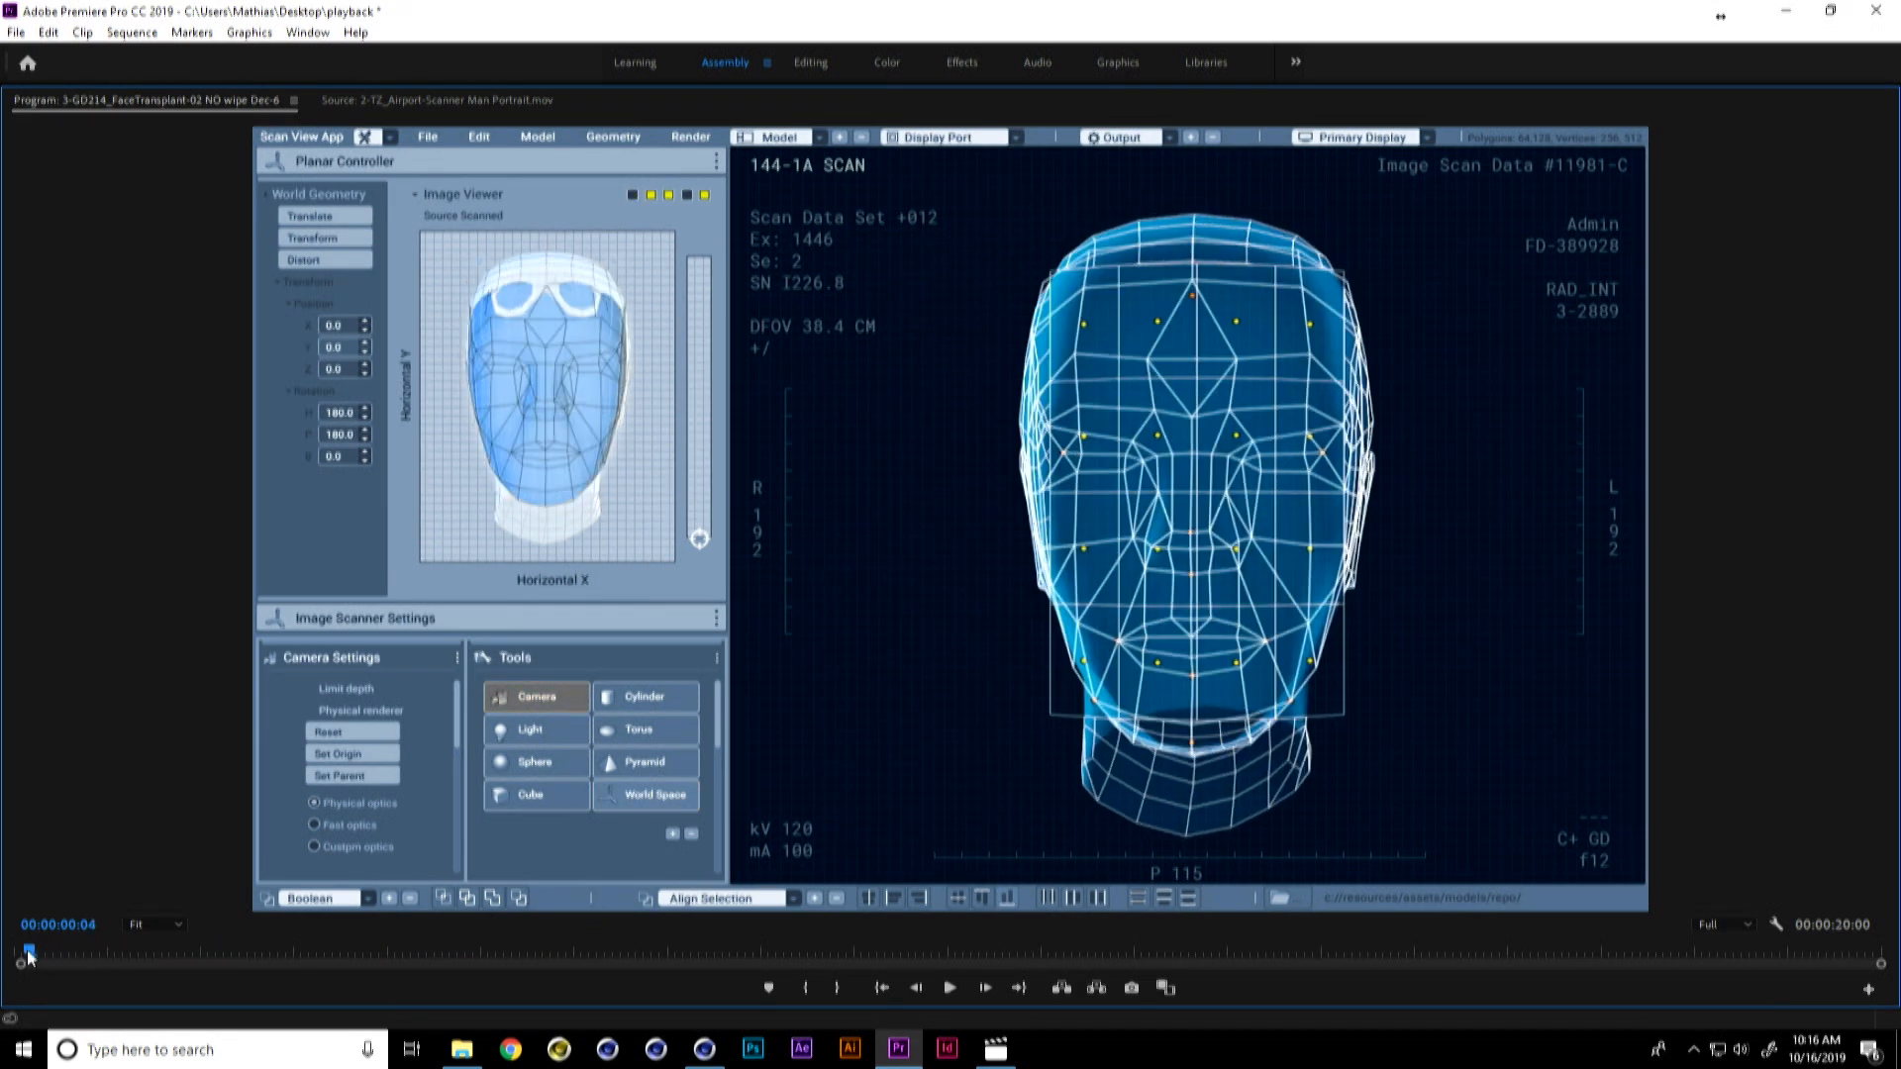
pyautogui.press('space')
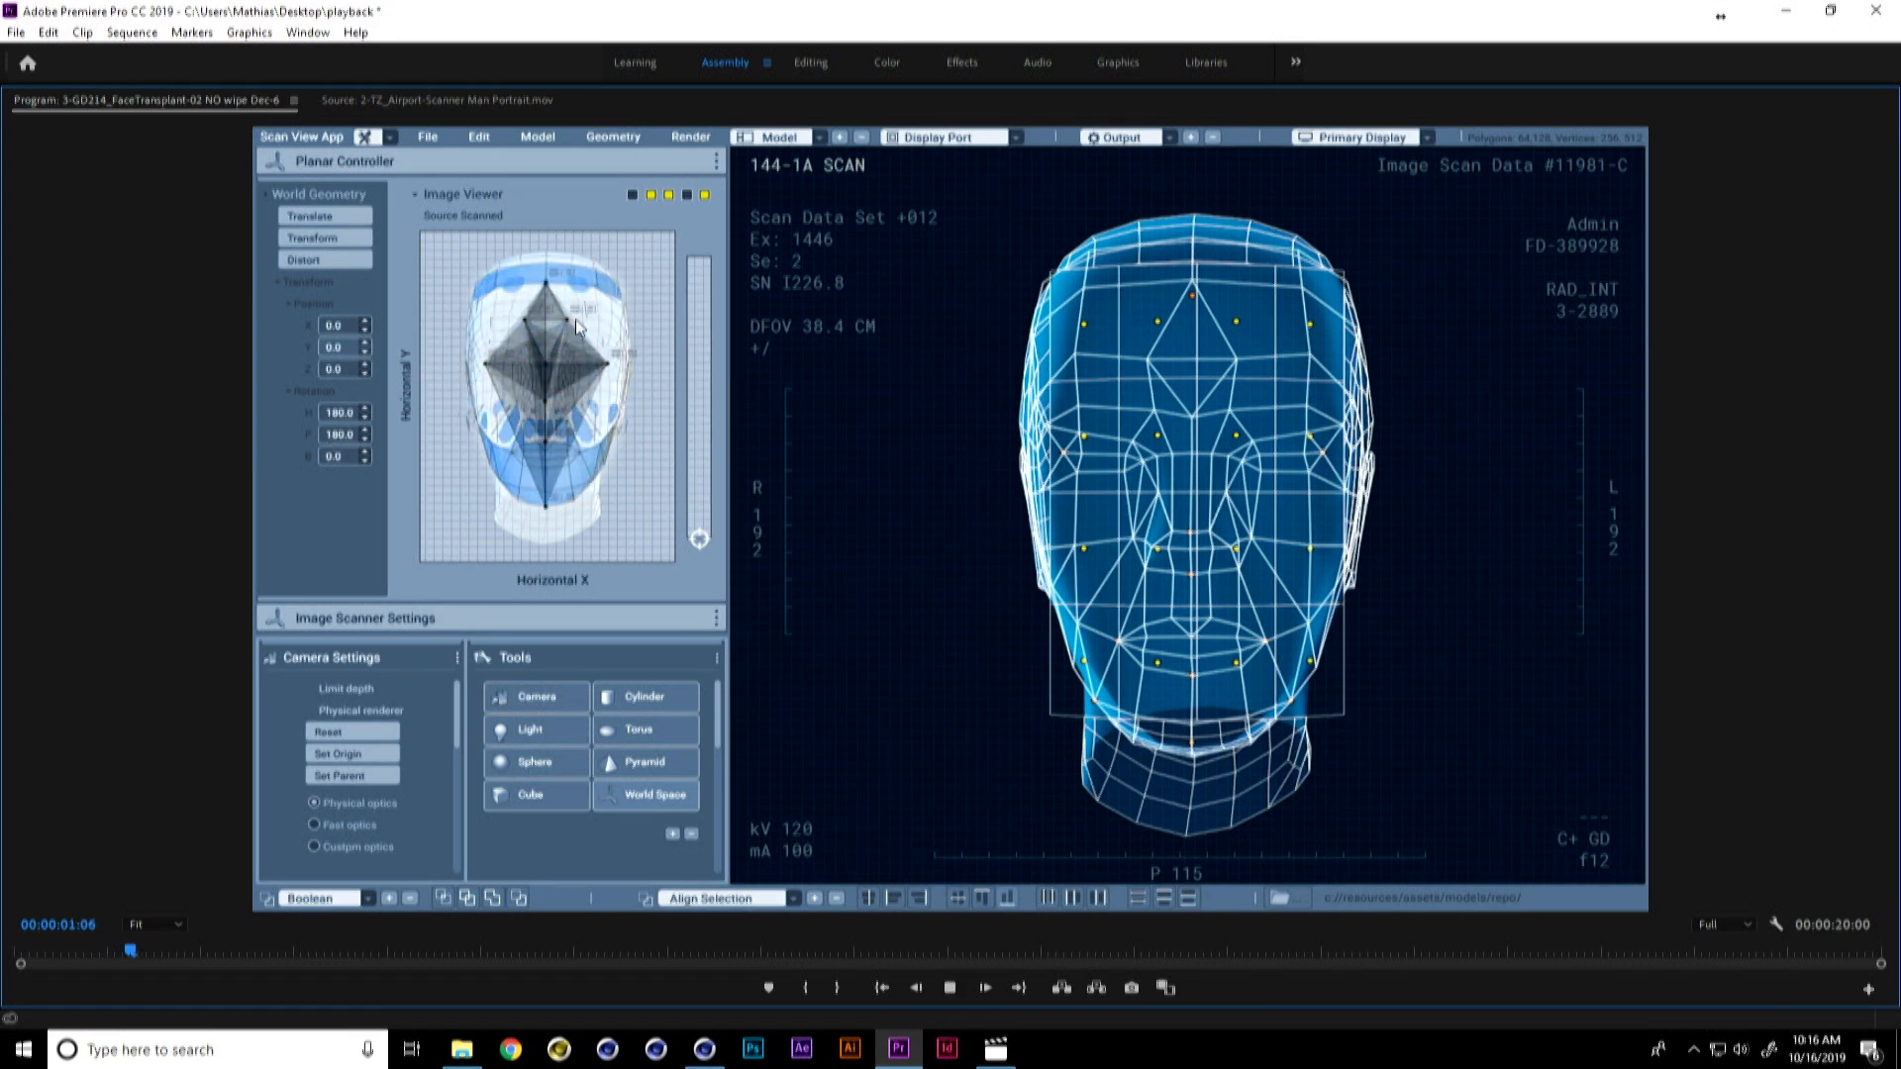
pyautogui.moveTo(271, 949); pyautogui.dragTo(15, 949)
pyautogui.press('space')
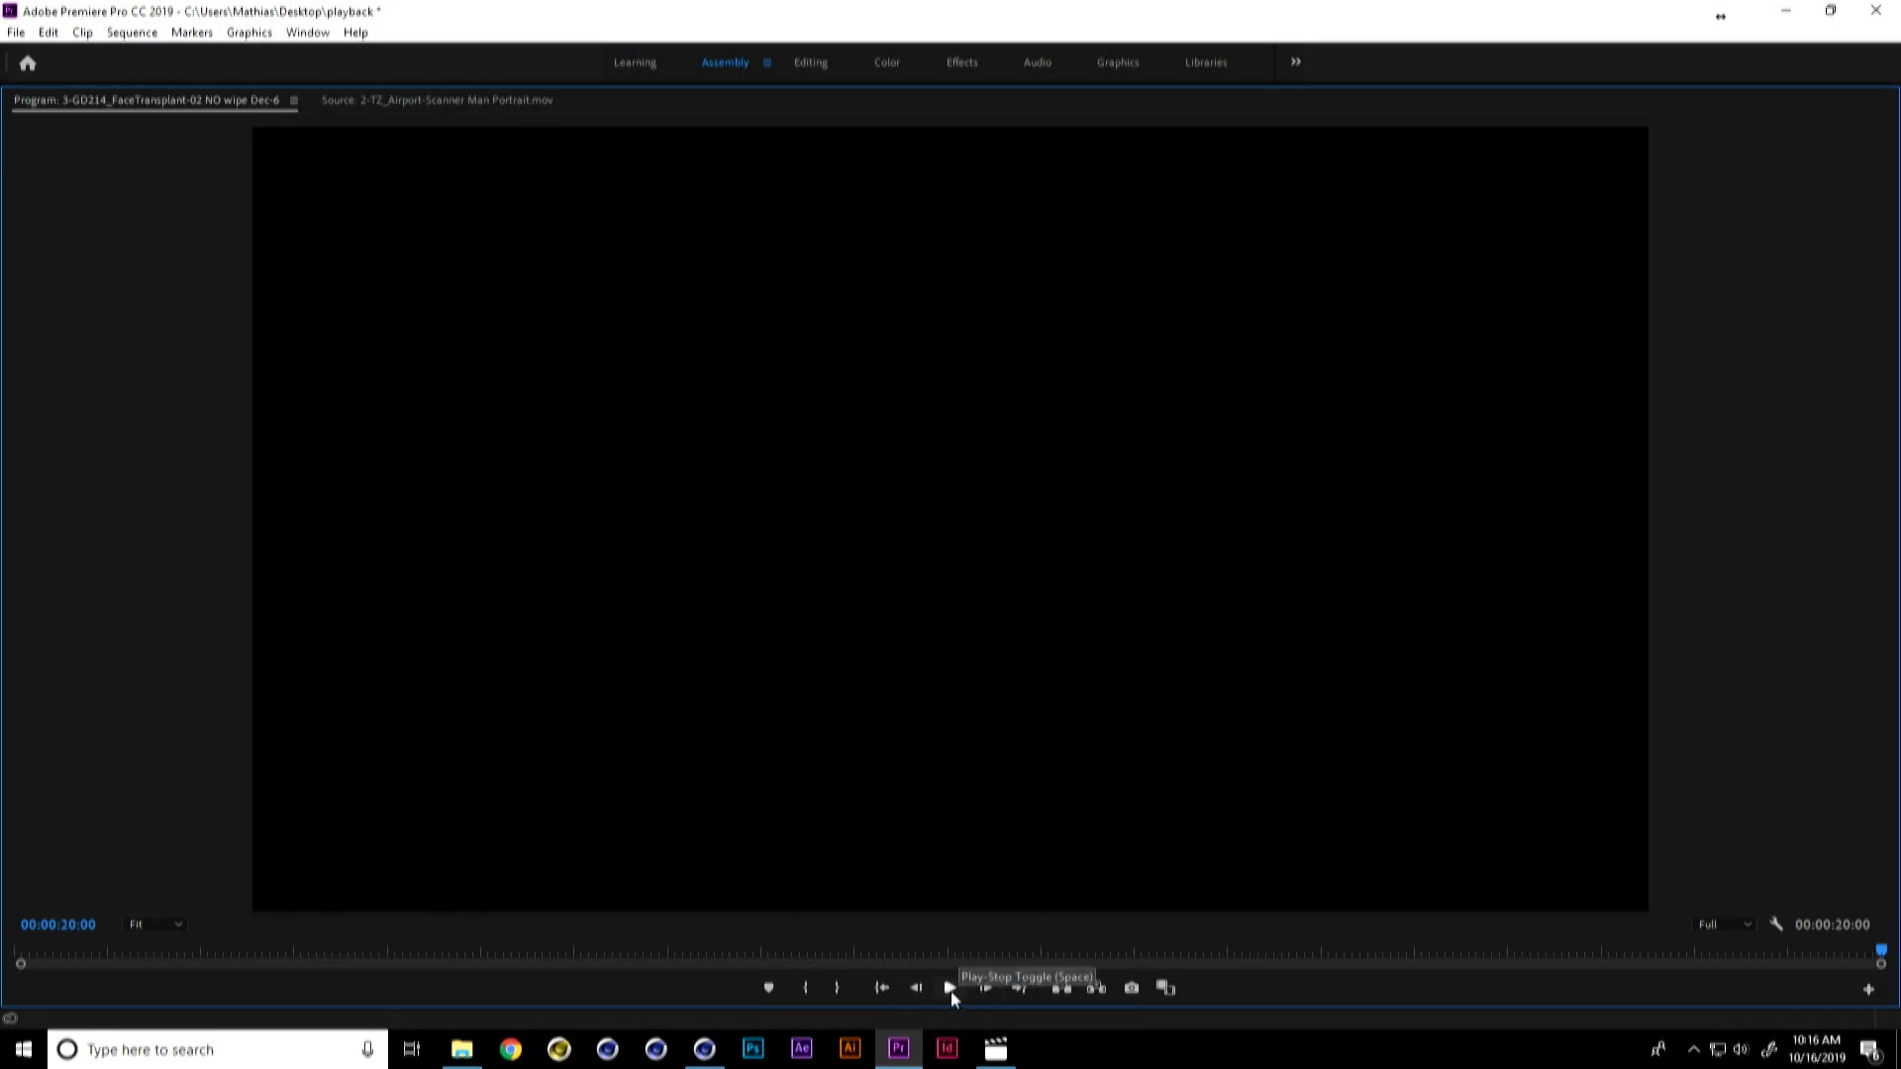
# Step: Review the sequence's opening up to 00:00:04:01, return to 00:00:01:19, and show the source clip "2-TZ_Airport-Scanner Man Portrait.mov"
pyautogui.click(951, 988)
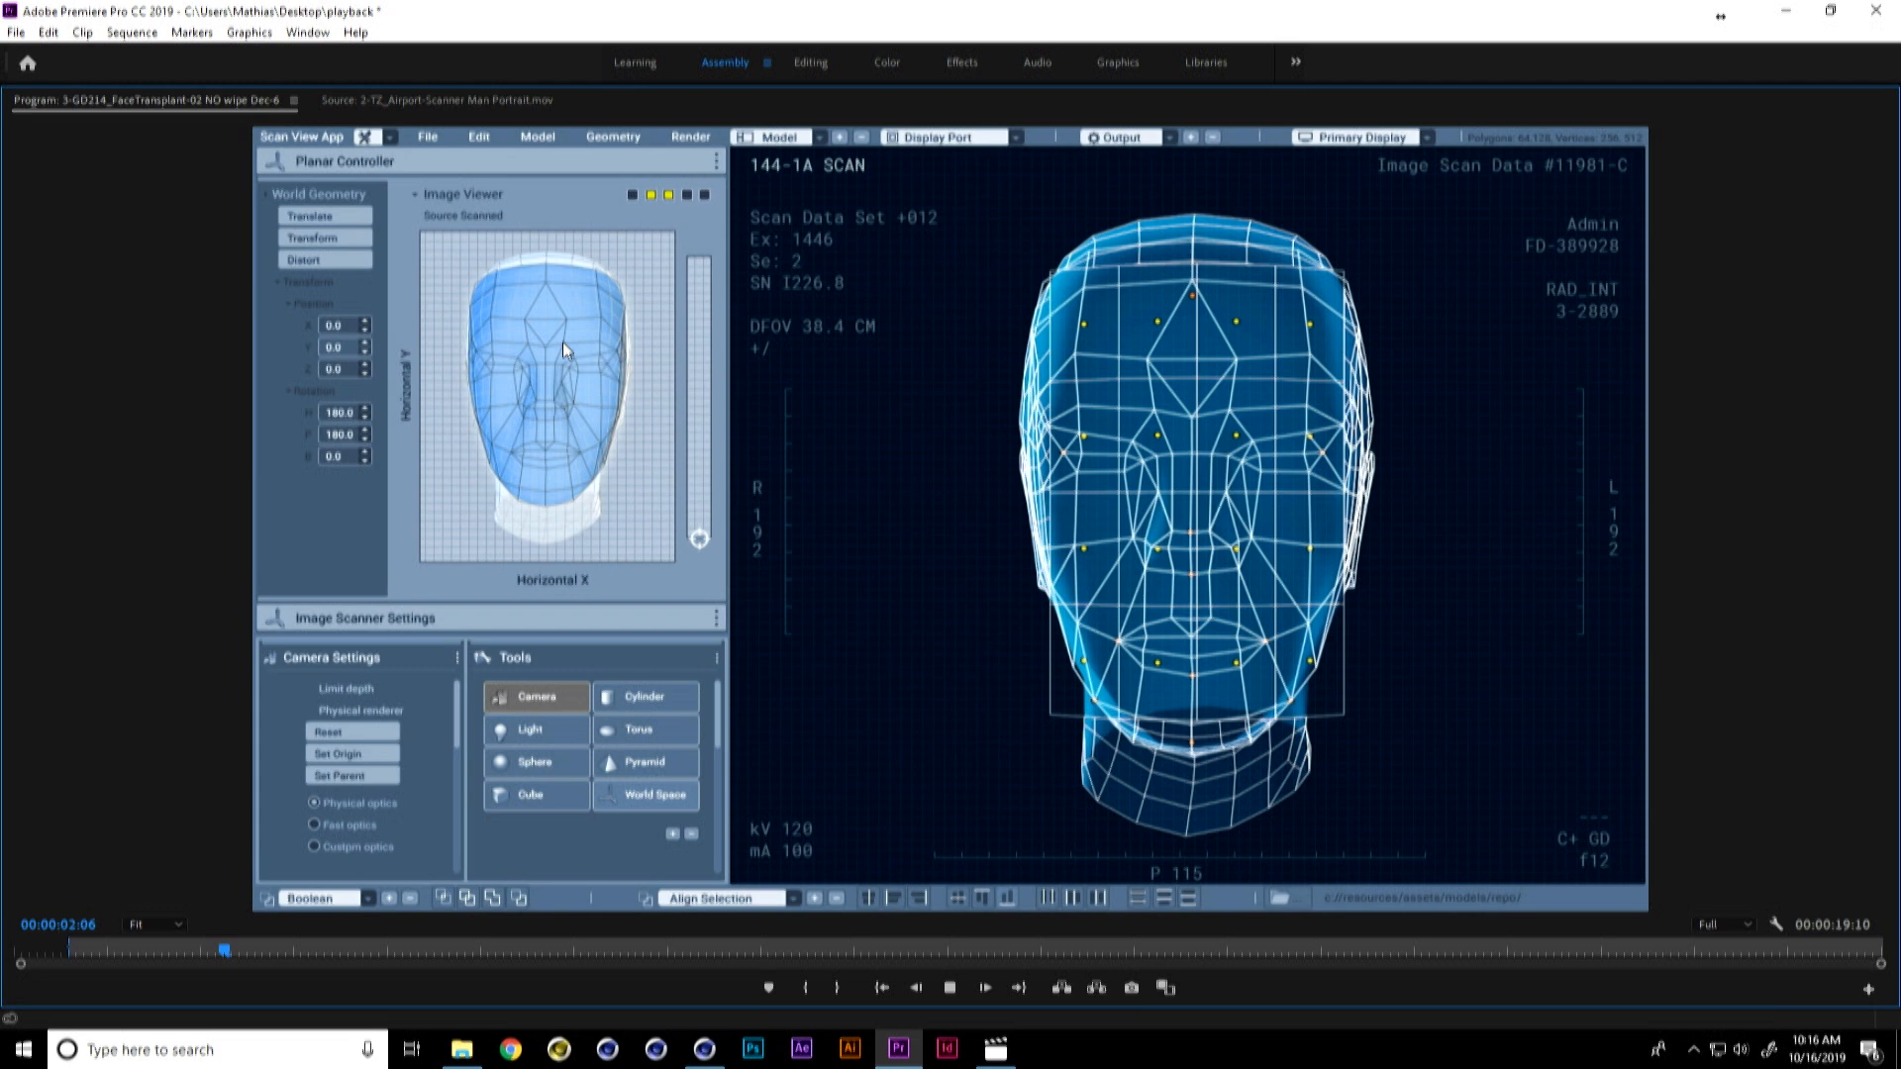
pyautogui.press('space')
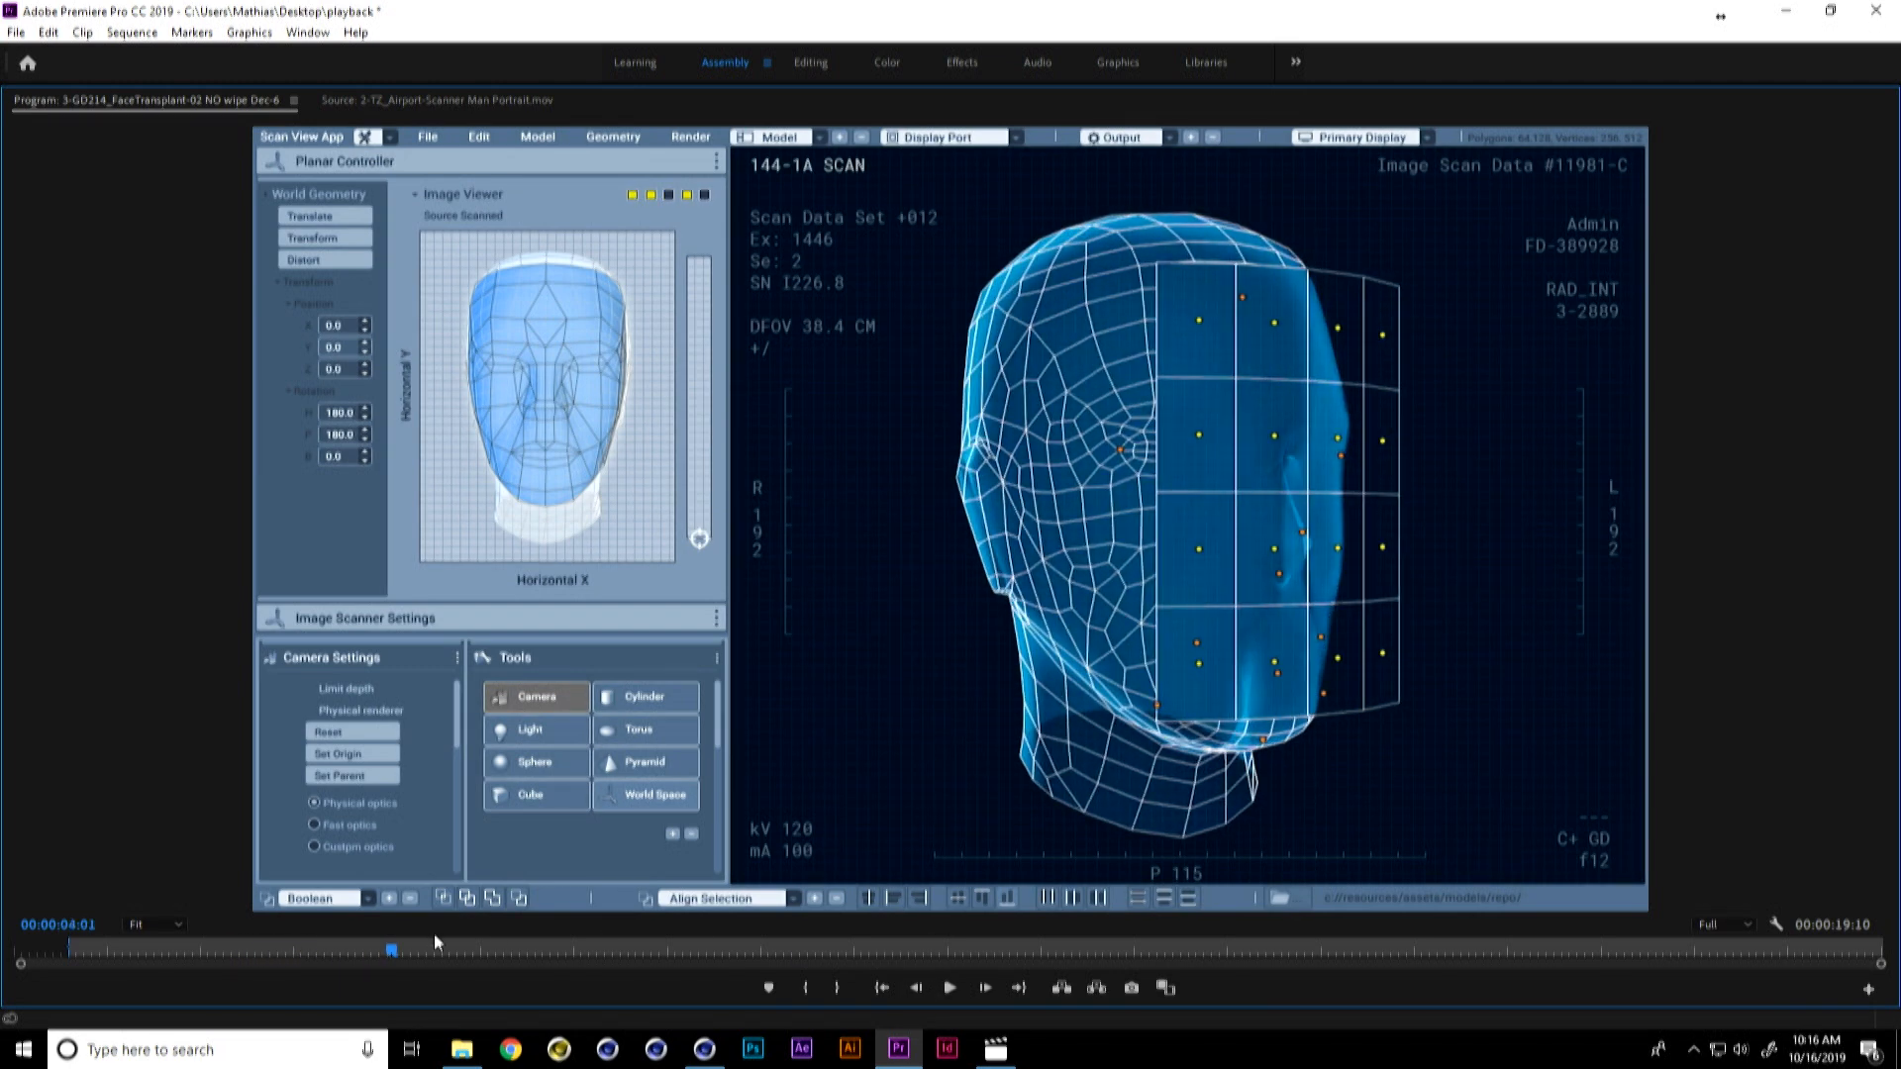
pyautogui.moveTo(392, 953); pyautogui.dragTo(168, 988)
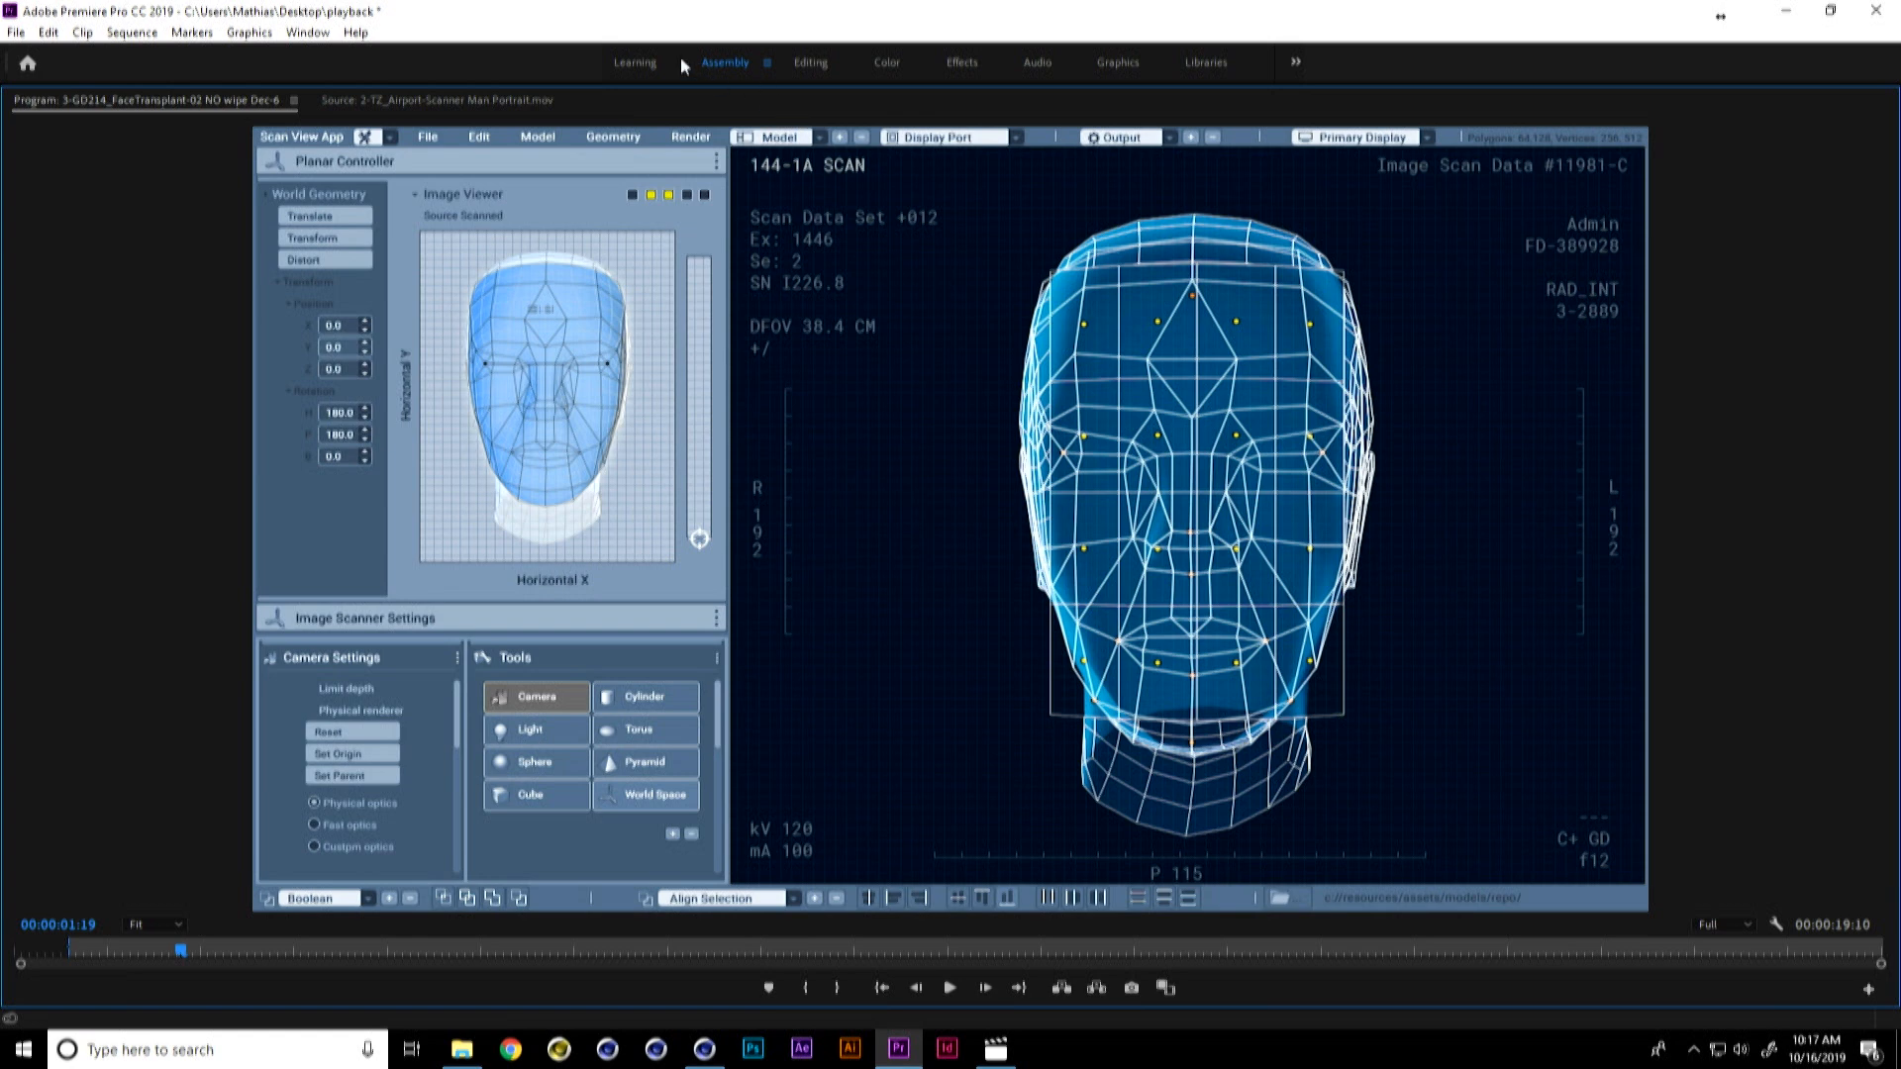
pyautogui.click(476, 97)
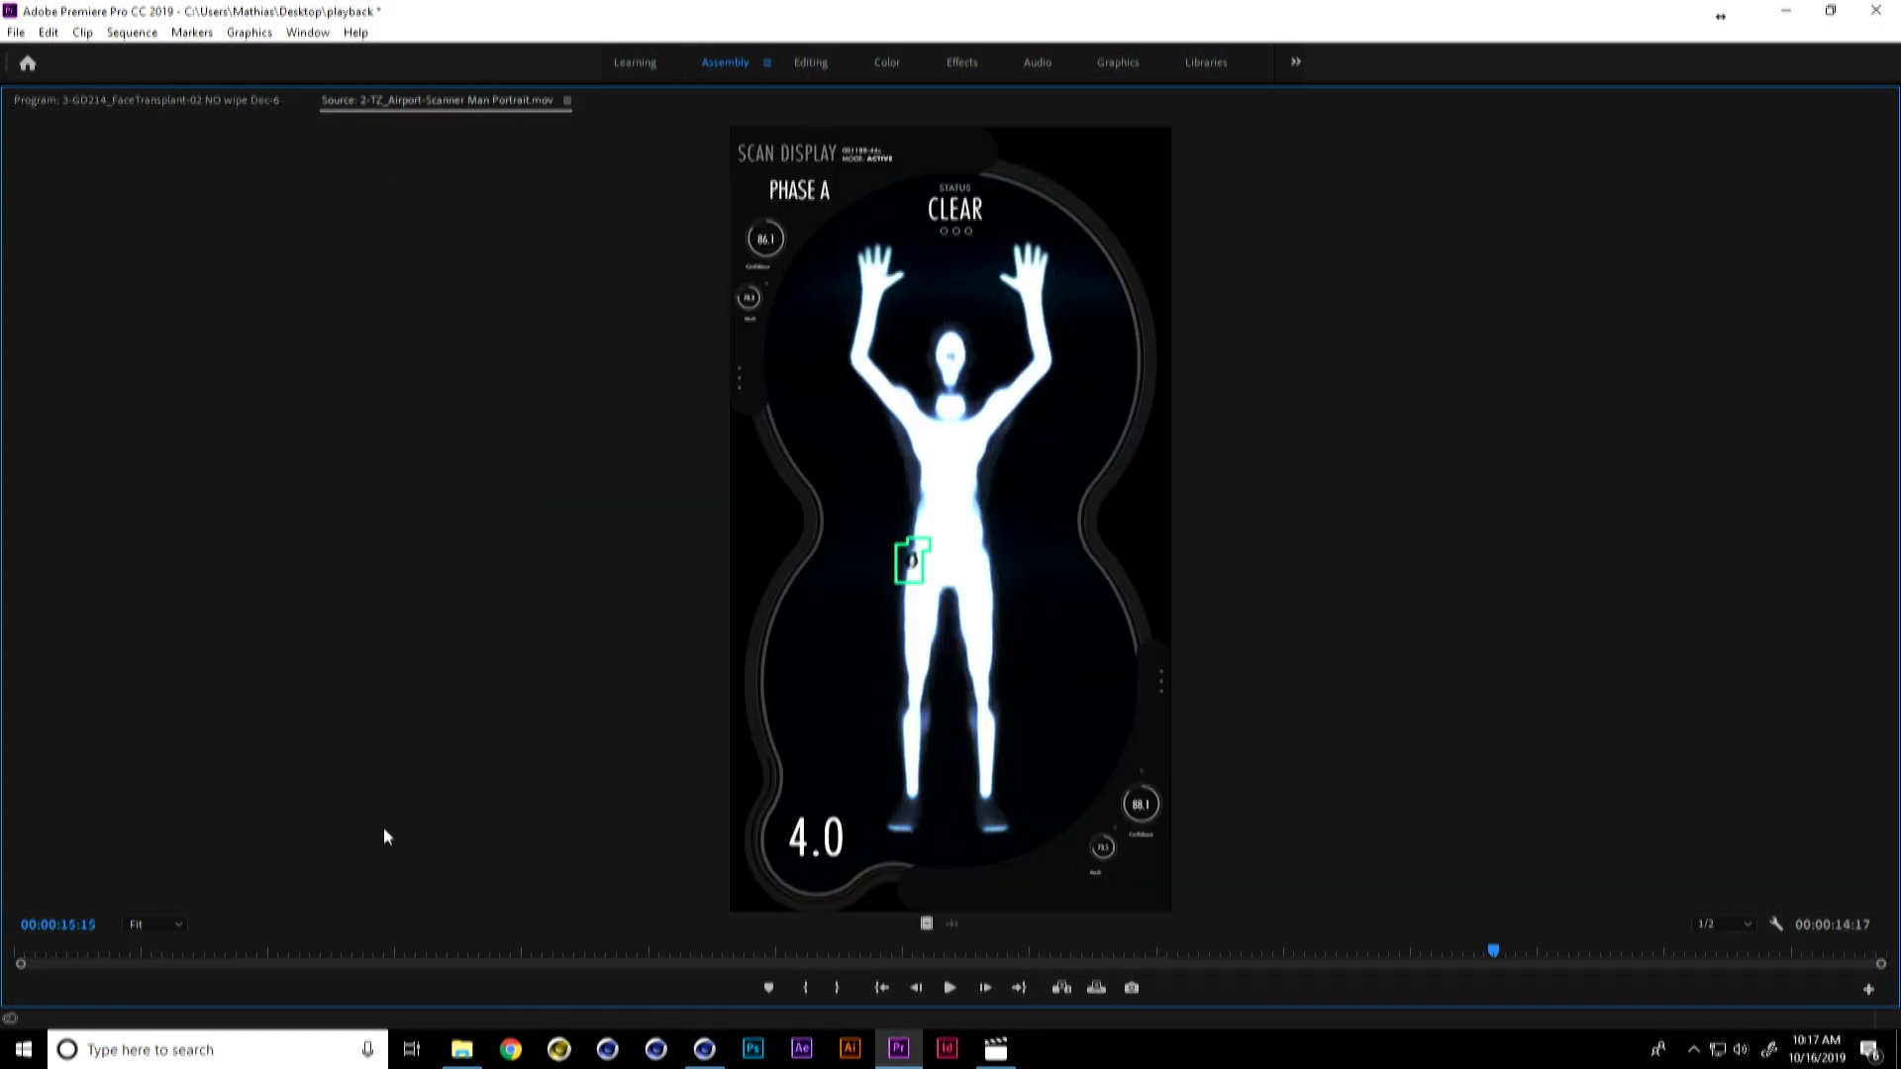